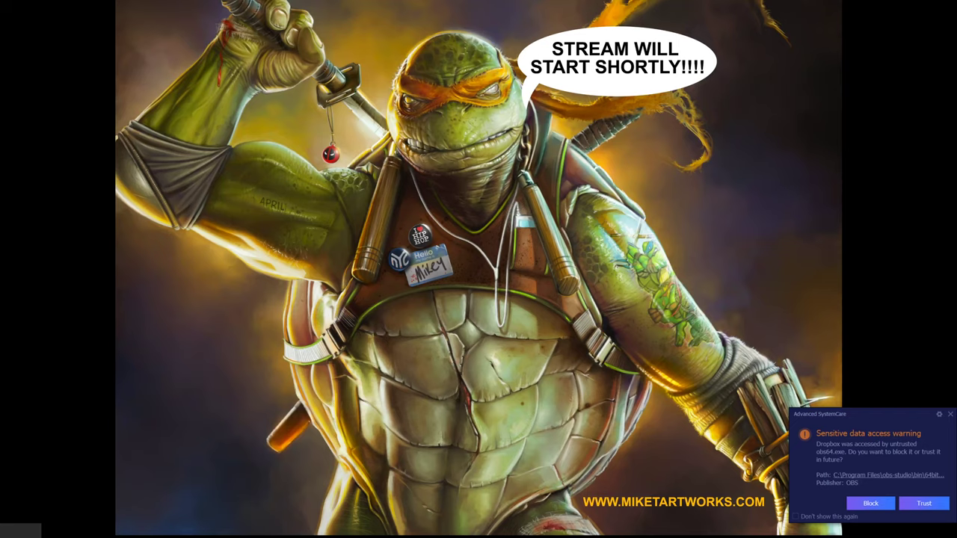
- Trust the OBS program in the sensitive data access warning
{"action": "left_click", "coordinate": [932, 504]}
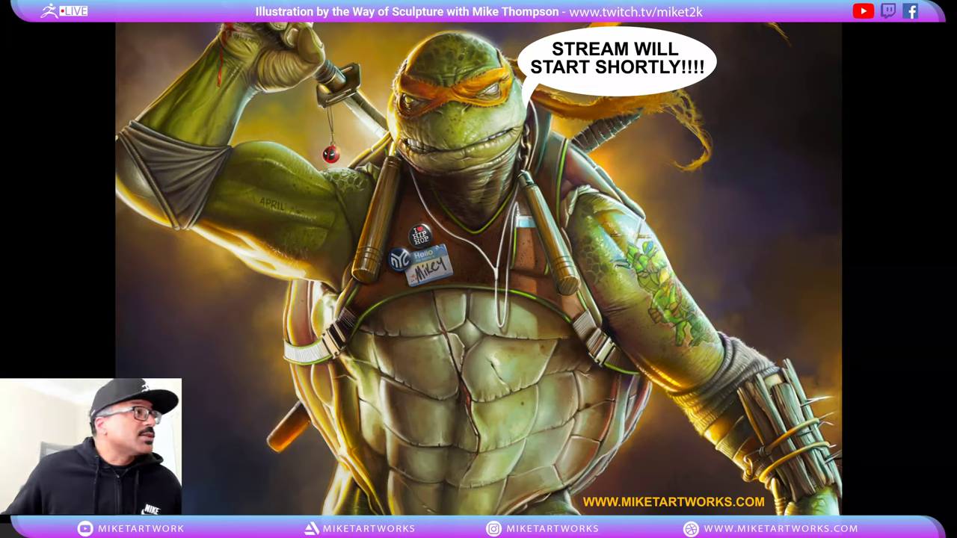
- Switch to Photoshop, leave full-screen view and hide the speech bubble group reading "STREAM WILL START SHORTLY!!!!" on the turtle illustration
{"action": "key", "text": "super"}
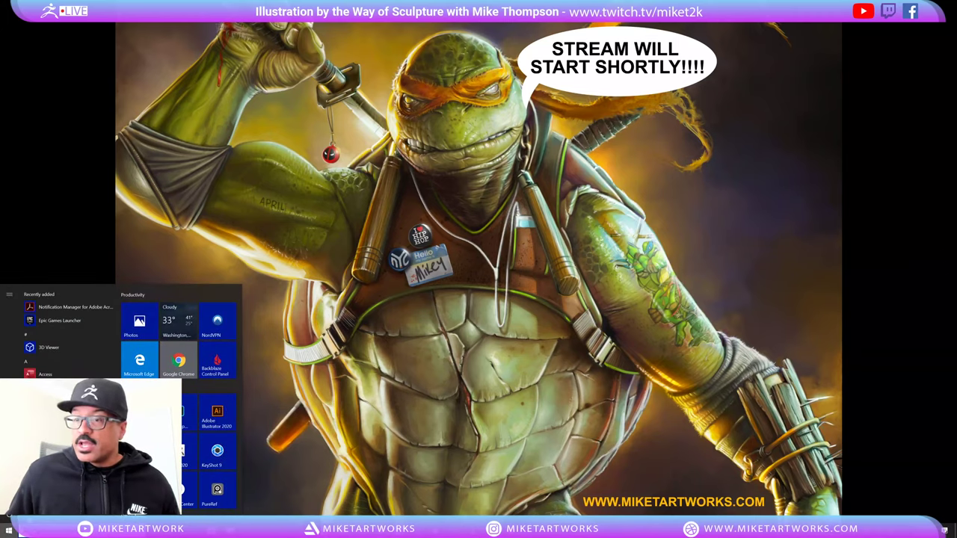
{"action": "left_click", "coordinate": [758, 298]}
{"action": "key", "text": "f"}
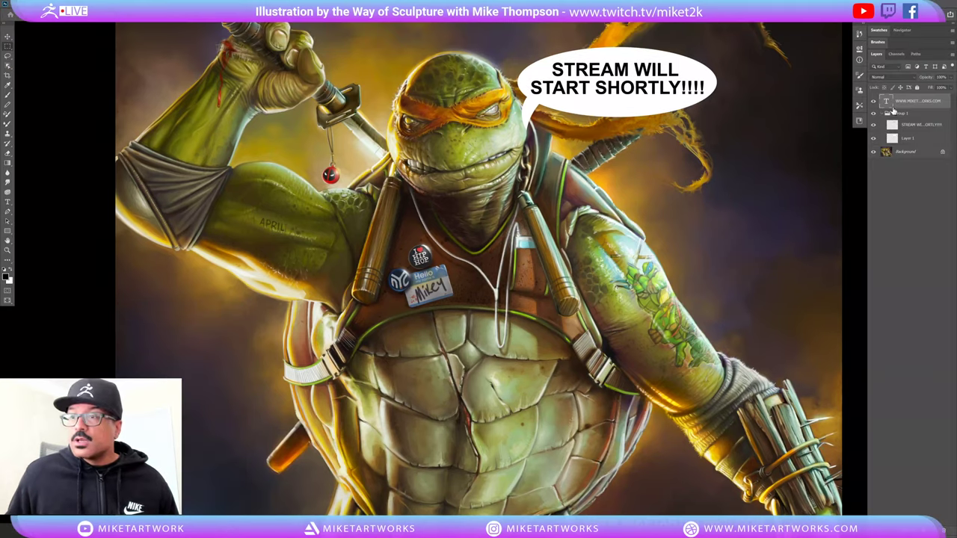
{"action": "left_click", "coordinate": [874, 102]}
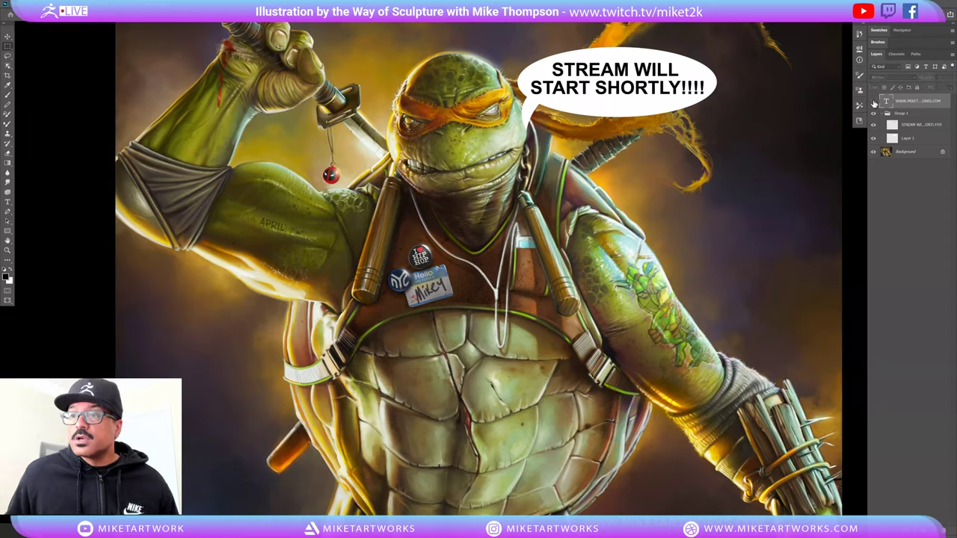
{"action": "left_click", "coordinate": [873, 124]}
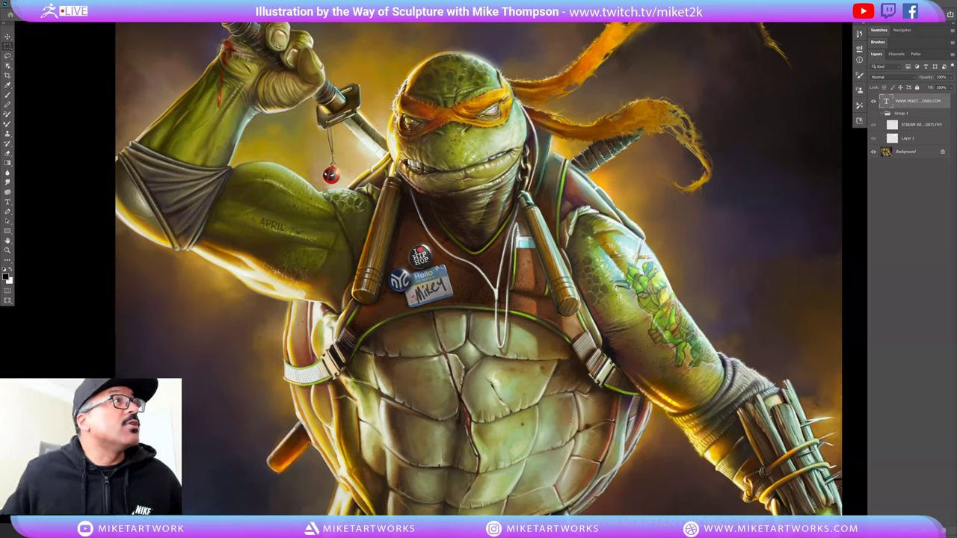
- Bring the stream chat window over the turtle illustration and enter "ffff" in its message field without sending it
{"action": "left_click_drag", "start_coordinate": [956, 240], "coordinate": [753, 80]}
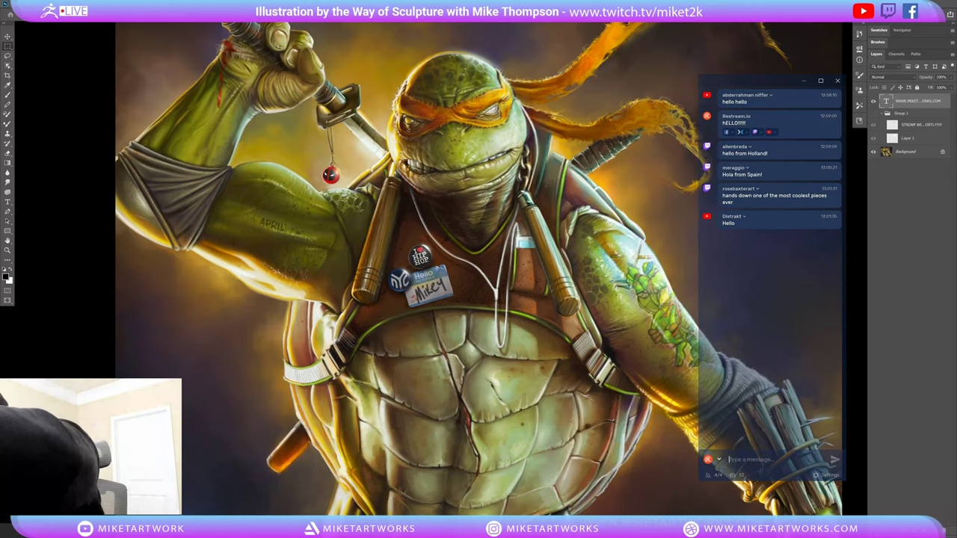
{"action": "type", "text": "f"}
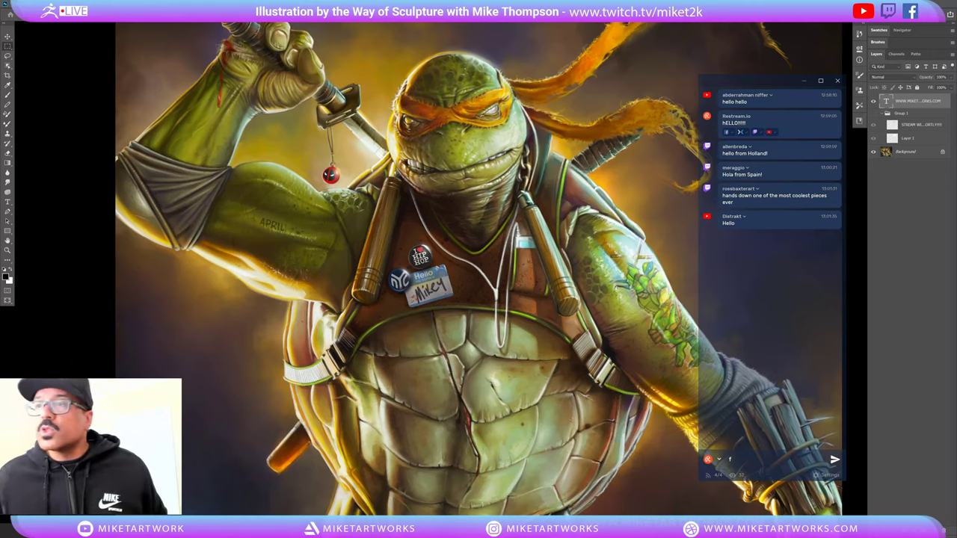
{"action": "type", "text": "fff"}
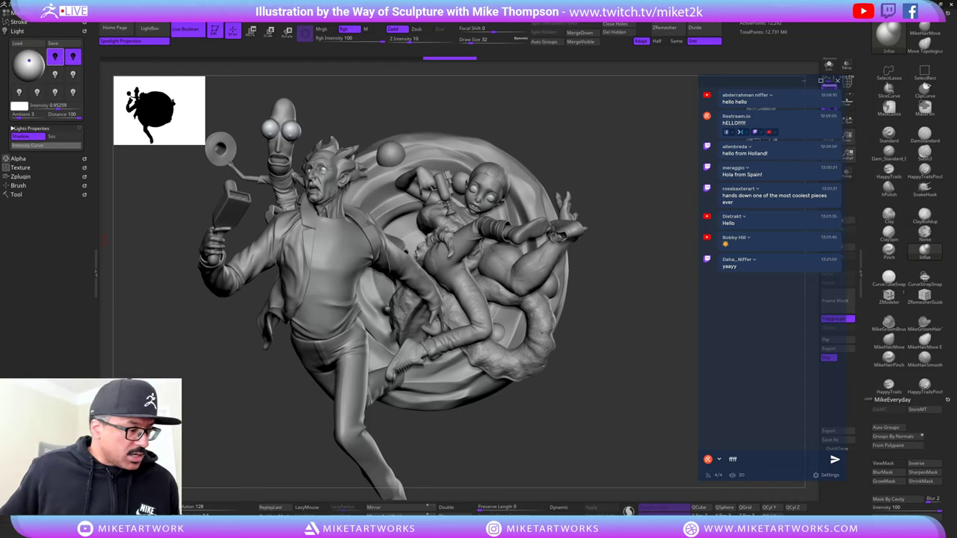
- Bring the reference image board into the ZBrush workspace and park it at the canvas edge, mostly clear of the figure sculpture
{"action": "right_click_drag", "start_coordinate": [131, 505], "coordinate": [279, 281]}
{"action": "left_click_drag", "start_coordinate": [278, 280], "coordinate": [241, 279]}
{"action": "mouse_move", "coordinate": [230, 408]}
{"action": "middle_mouse_down"}
{"action": "mouse_move", "coordinate": [171, 317]}
{"action": "mouse_move", "coordinate": [290, 447]}
{"action": "mouse_move", "coordinate": [211, 462]}
{"action": "mouse_move", "coordinate": [222, 394]}
{"action": "middle_mouse_up"}
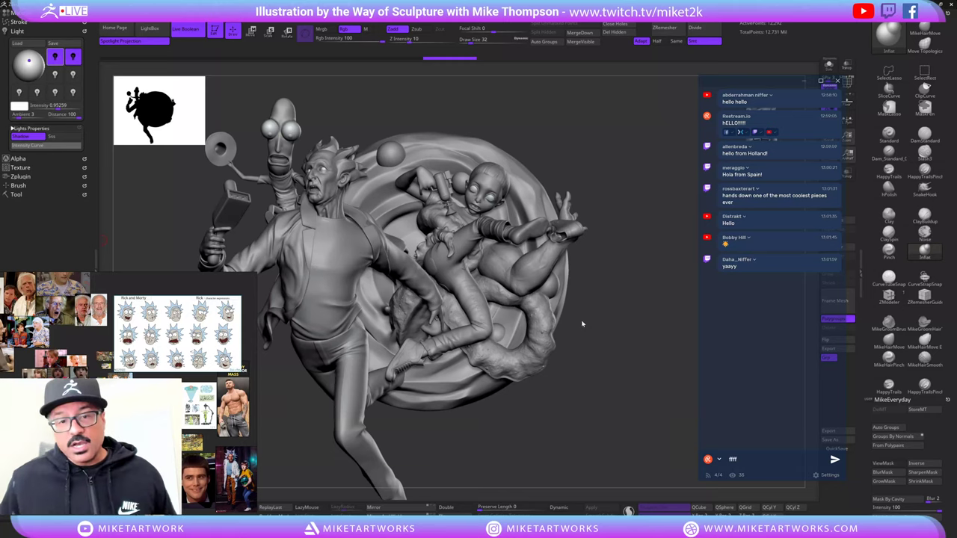
{"action": "left_click_drag", "start_coordinate": [167, 352], "coordinate": [282, 526]}
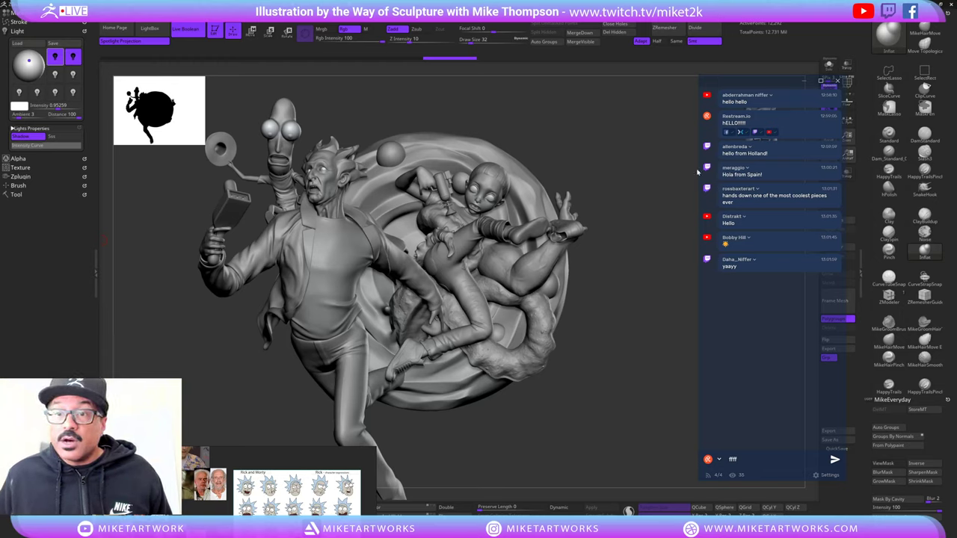
- Narrow the stream chat window and place it beside the sculpture, below the small boot preview
{"action": "left_click_drag", "start_coordinate": [702, 172], "coordinate": [742, 175]}
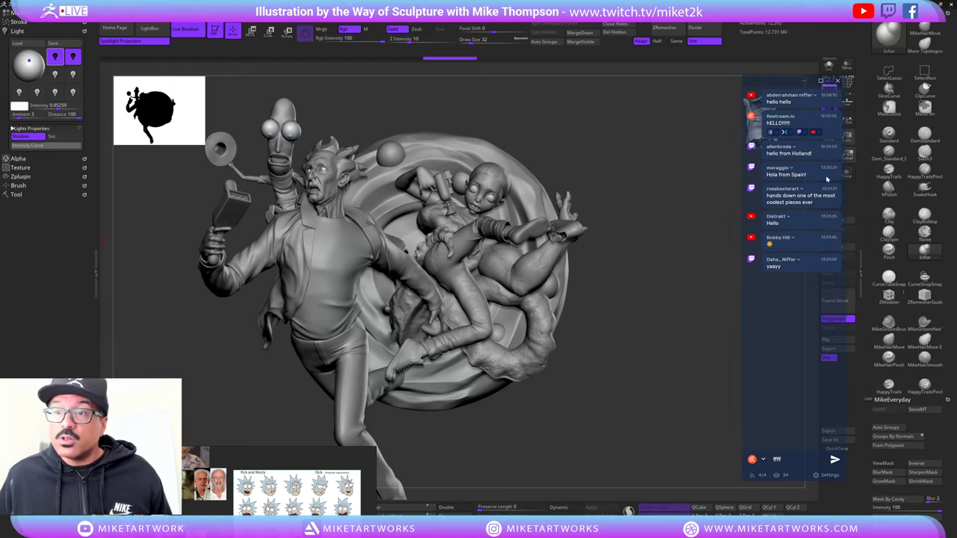
{"action": "left_click_drag", "start_coordinate": [791, 84], "coordinate": [696, 127]}
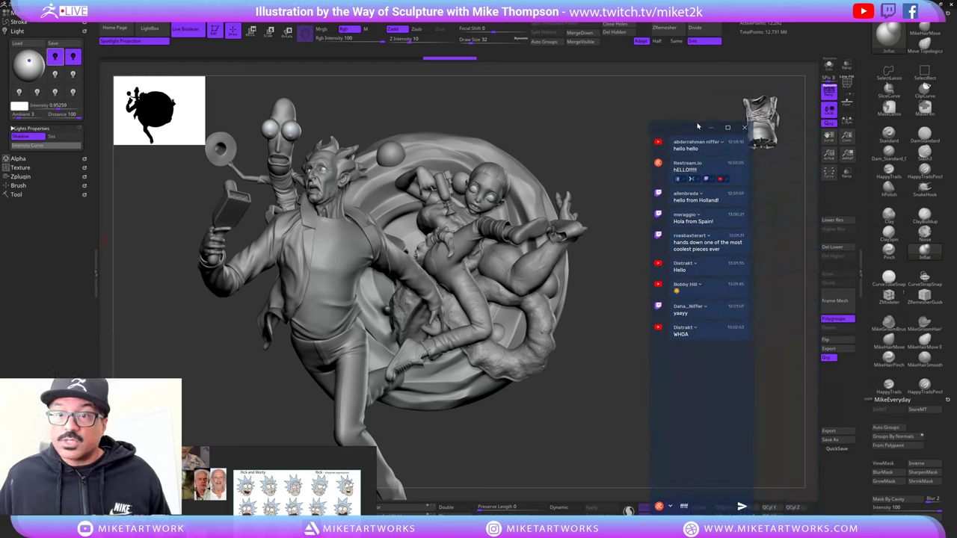
{"action": "left_click_drag", "start_coordinate": [698, 124], "coordinate": [720, 196]}
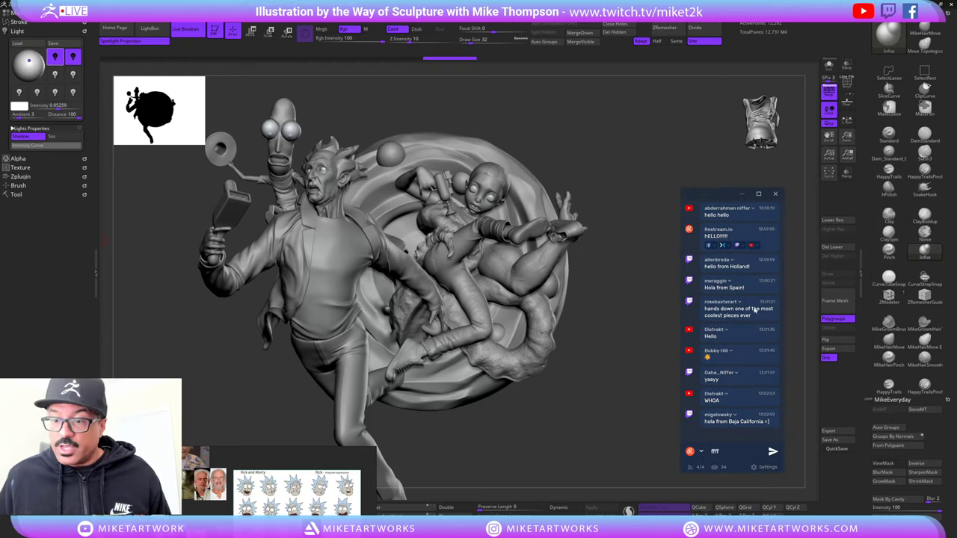
- Open the Tool palette's subtool list and turn on the polypaint colours for all subtools
{"action": "left_click", "coordinate": [16, 194]}
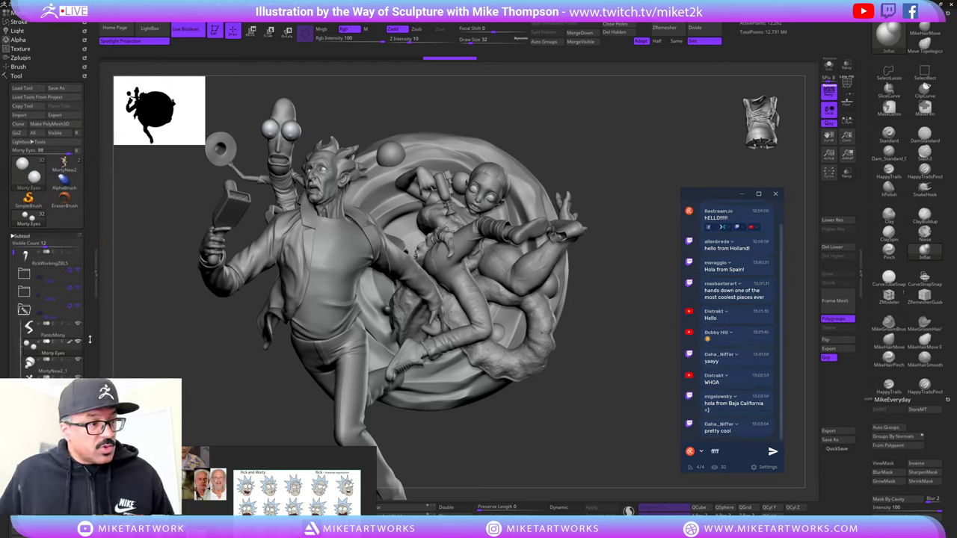
{"action": "mouse_move", "coordinate": [70, 343]}
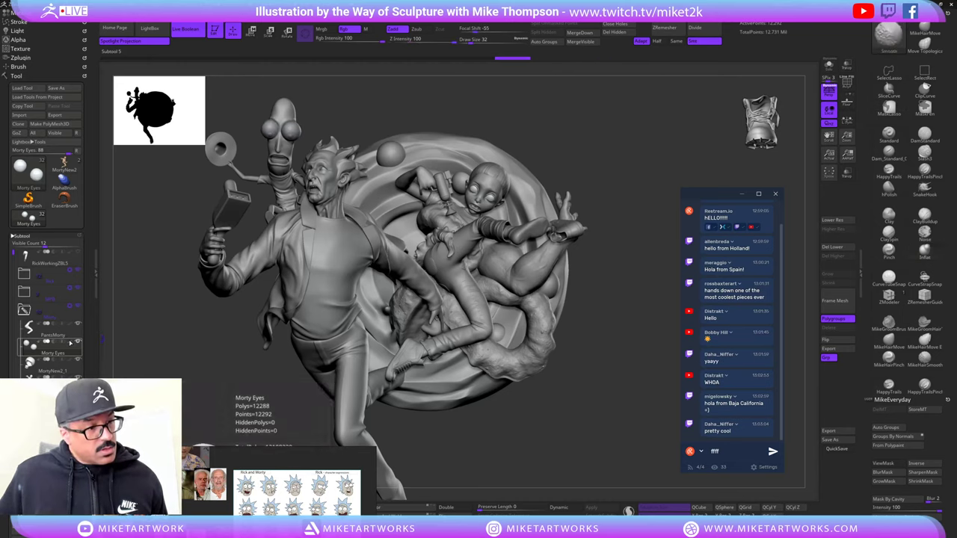
{"action": "left_click", "coordinate": [70, 342], "text": "shift"}
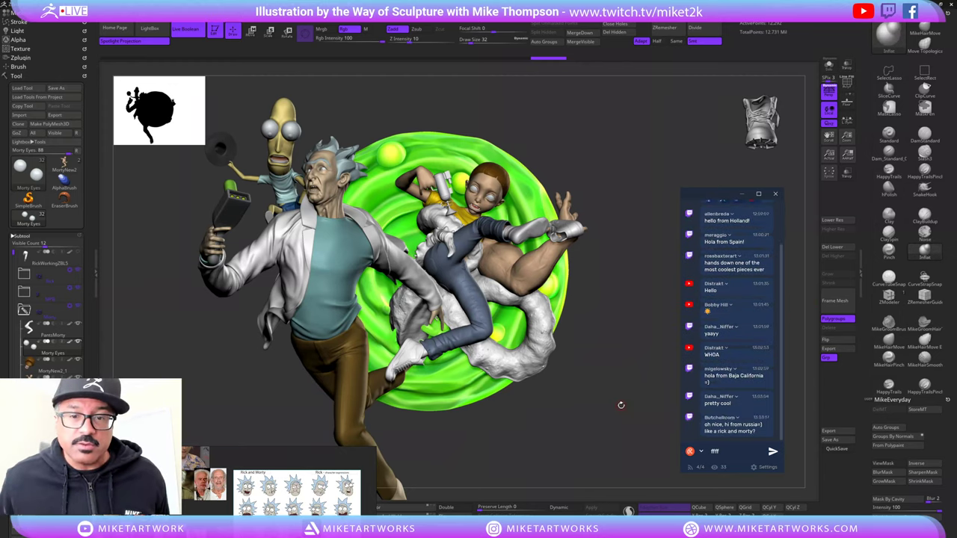
- Turn off perspective and examine the coloured character group and green portal from several angles
{"action": "left_click_drag", "start_coordinate": [619, 407], "coordinate": [611, 408]}
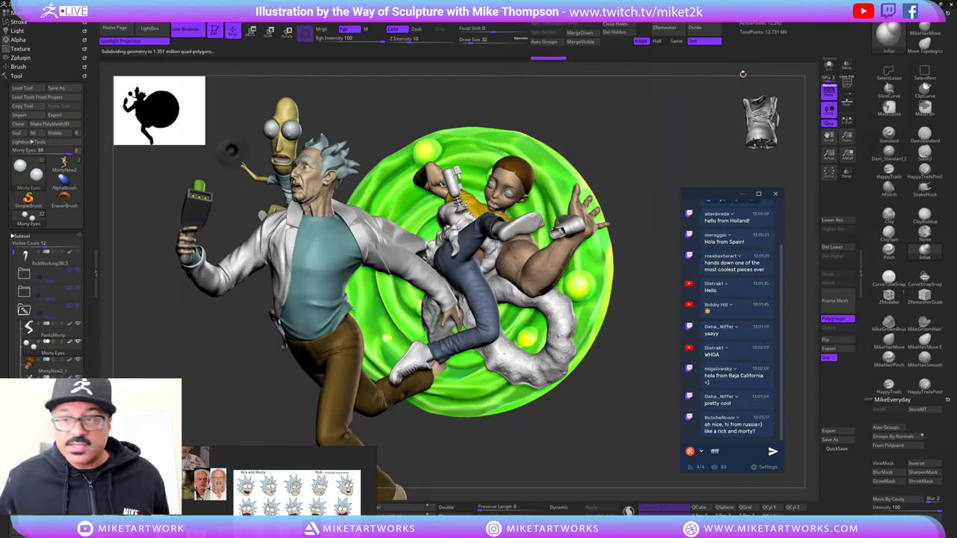
{"action": "left_click", "coordinate": [830, 92]}
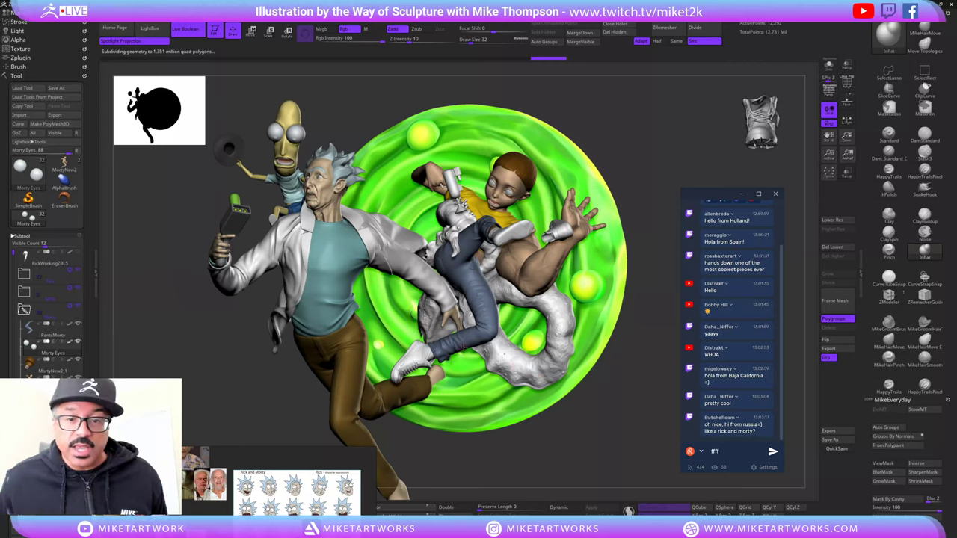
{"action": "mouse_move", "coordinate": [588, 423]}
{"action": "left_mouse_down"}
{"action": "mouse_move", "coordinate": [619, 422]}
{"action": "mouse_move", "coordinate": [579, 423]}
{"action": "mouse_move", "coordinate": [591, 418]}
{"action": "left_mouse_up"}
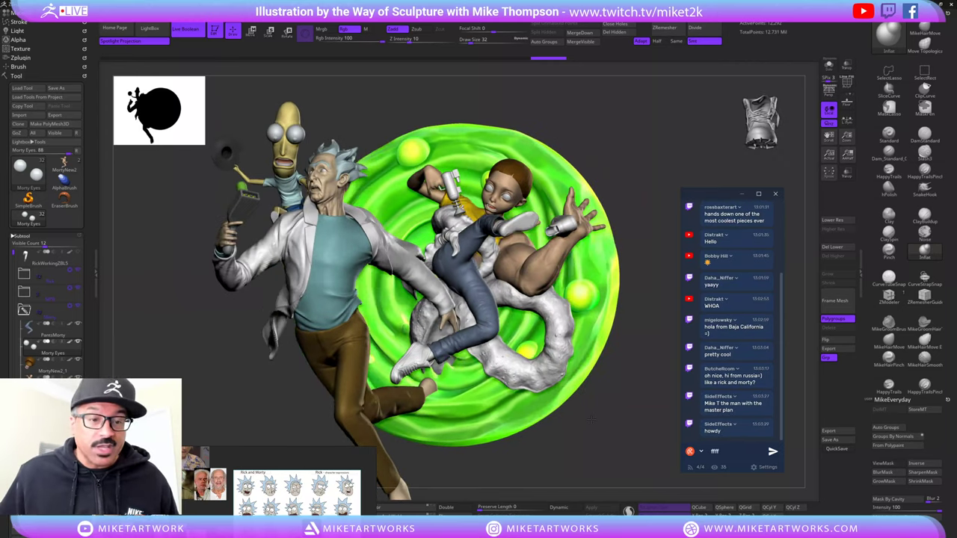
{"action": "left_click_drag", "start_coordinate": [599, 418], "coordinate": [636, 416]}
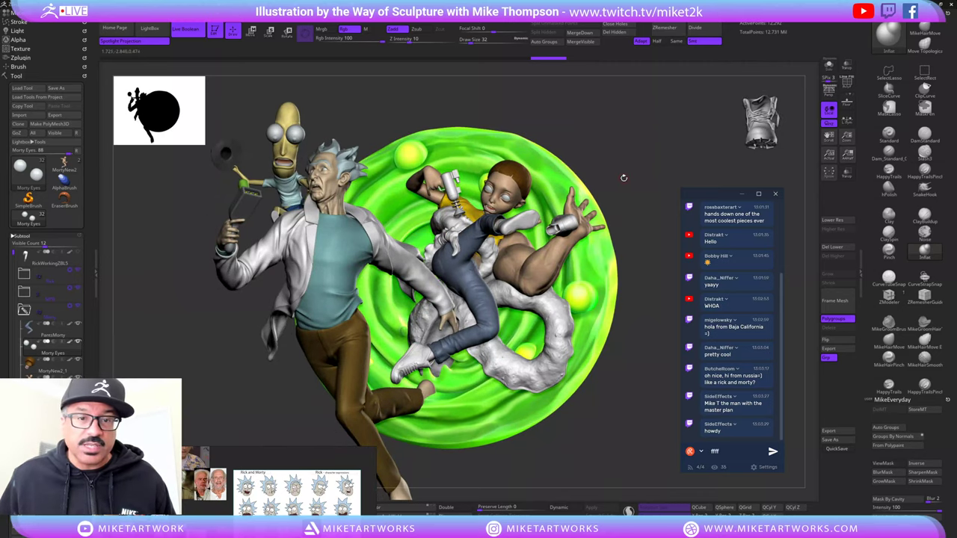
{"action": "left_click_drag", "start_coordinate": [631, 164], "coordinate": [633, 160]}
{"action": "left_click_drag", "start_coordinate": [627, 474], "coordinate": [591, 478]}
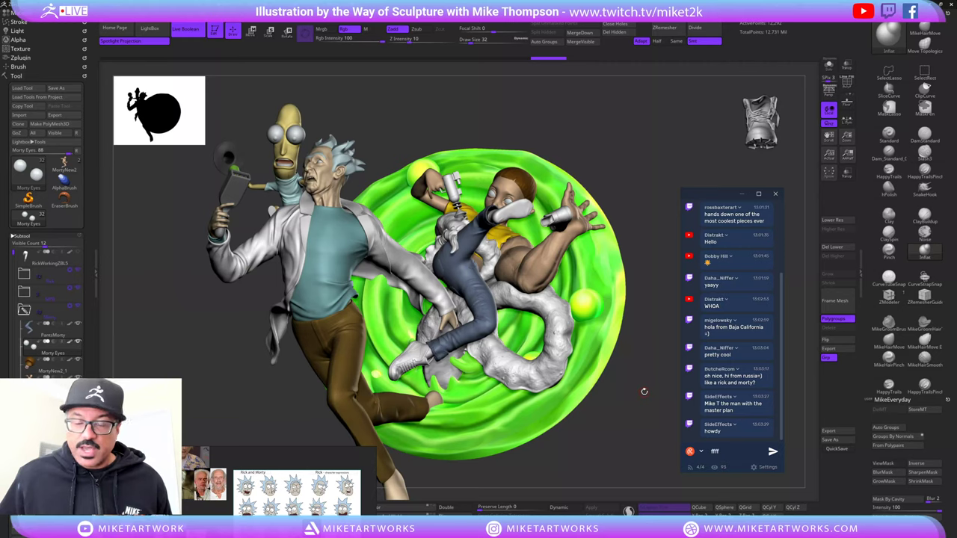
{"action": "left_click_drag", "start_coordinate": [650, 397], "coordinate": [642, 400]}
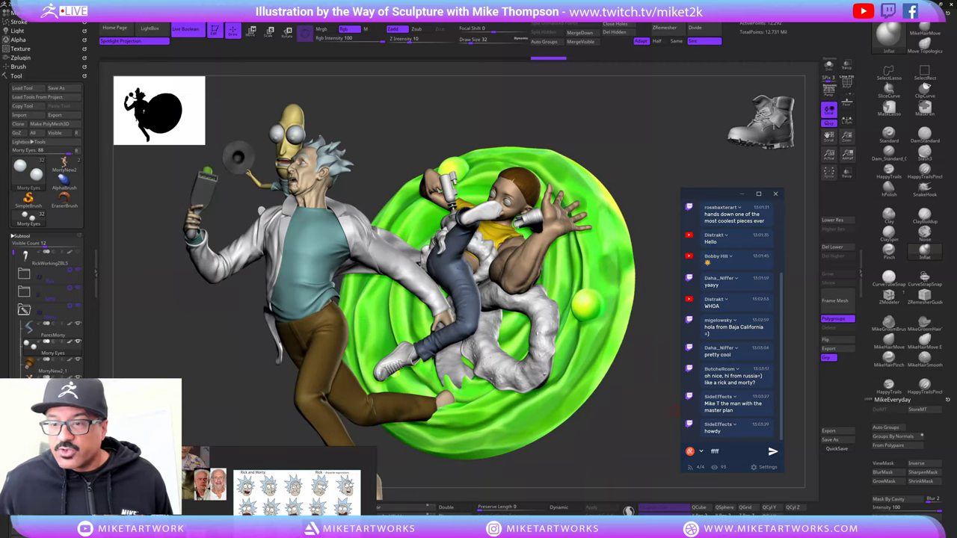
{"action": "left_click_drag", "start_coordinate": [549, 491], "coordinate": [596, 467]}
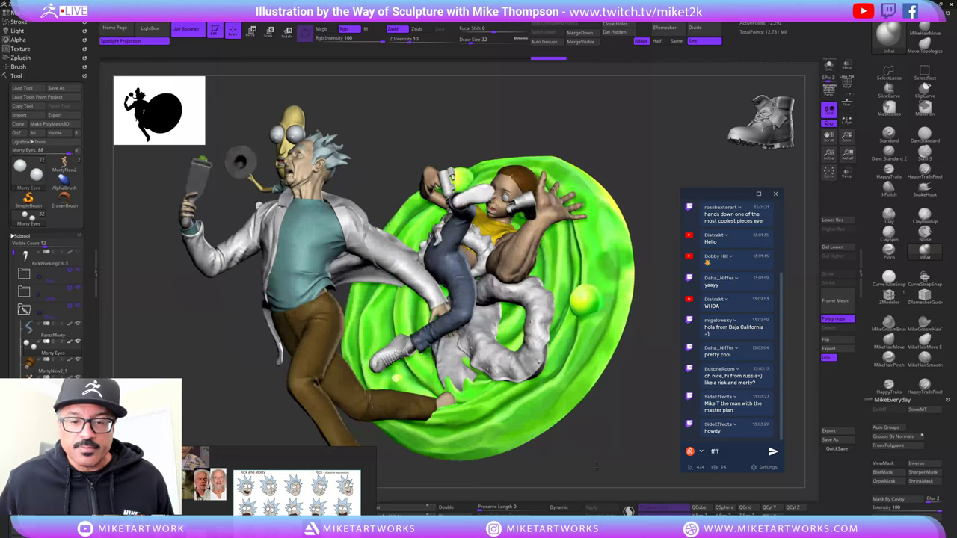
{"action": "mouse_move", "coordinate": [612, 433]}
{"action": "left_mouse_down"}
{"action": "mouse_move", "coordinate": [624, 452]}
{"action": "mouse_move", "coordinate": [614, 451]}
{"action": "left_mouse_up"}
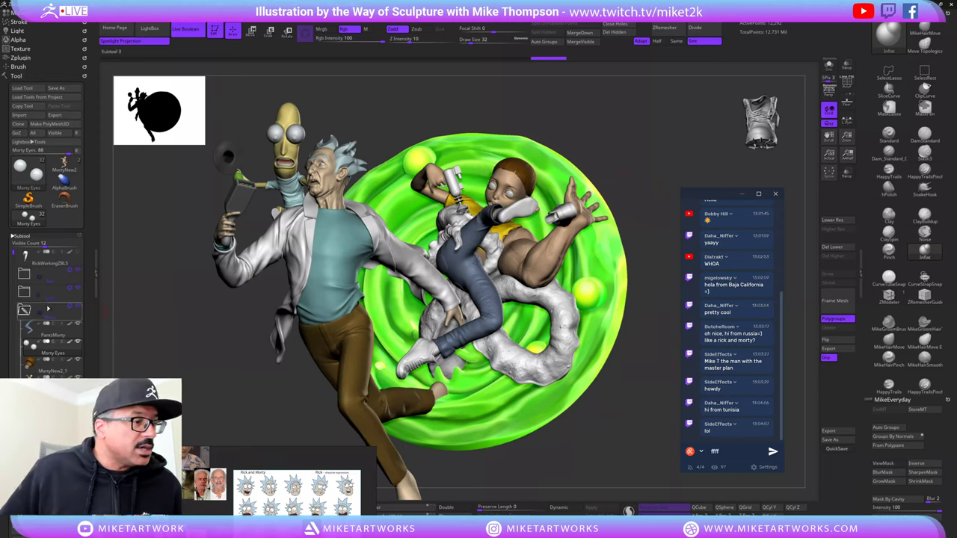
- Hide the running scientist's folder, the small long-headed character's folder and the Portal3 subtool around the boy and tentacle
{"action": "left_click", "coordinate": [79, 271]}
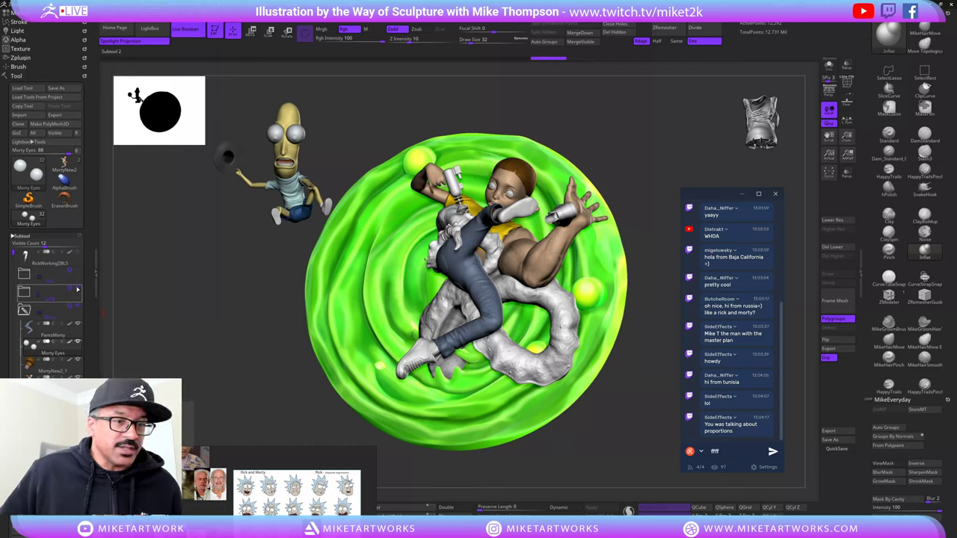
{"action": "left_click", "coordinate": [78, 289]}
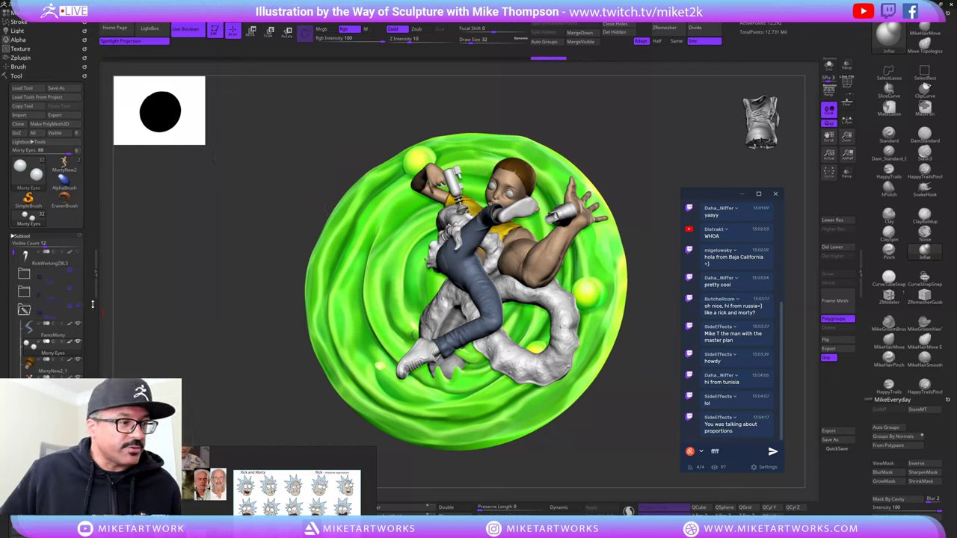
{"action": "left_click", "coordinate": [24, 309]}
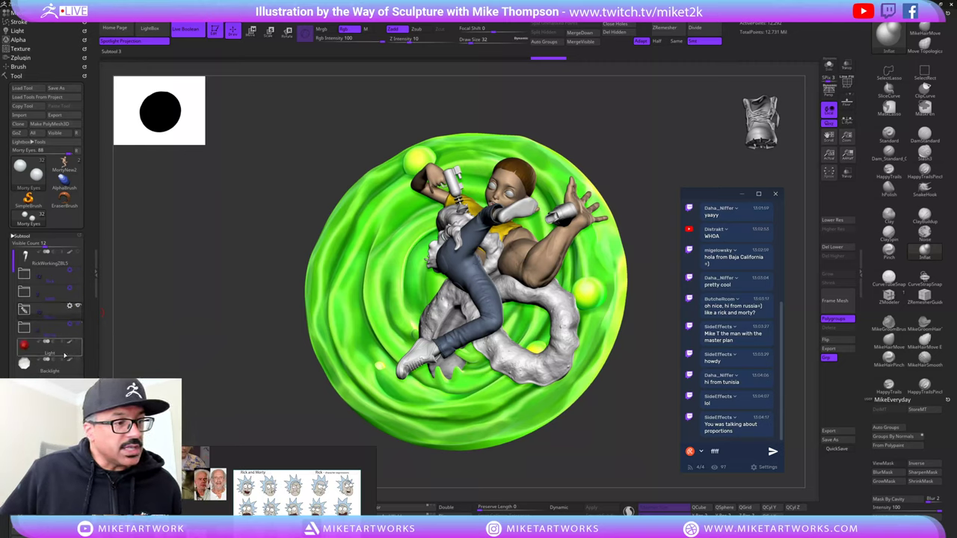
{"action": "left_click", "coordinate": [27, 327]}
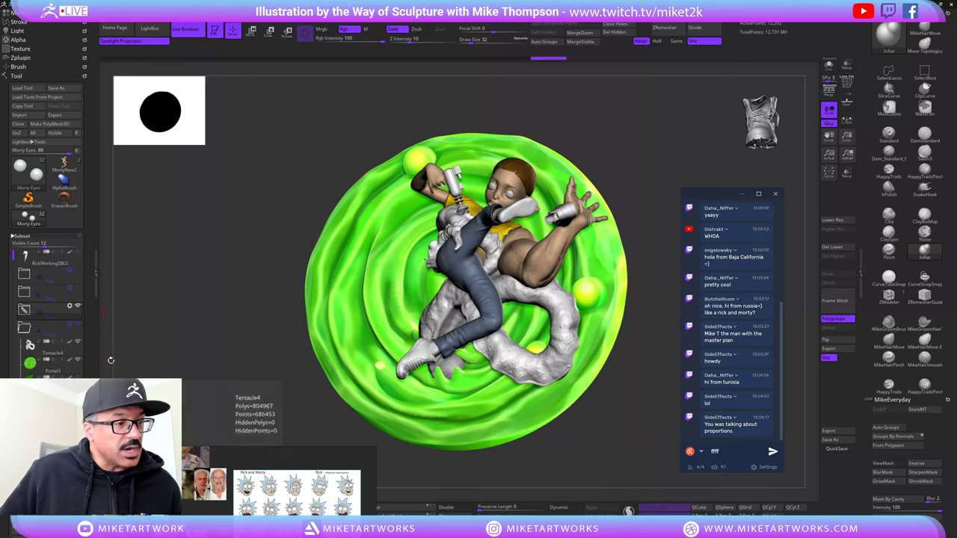
{"action": "left_click", "coordinate": [78, 359]}
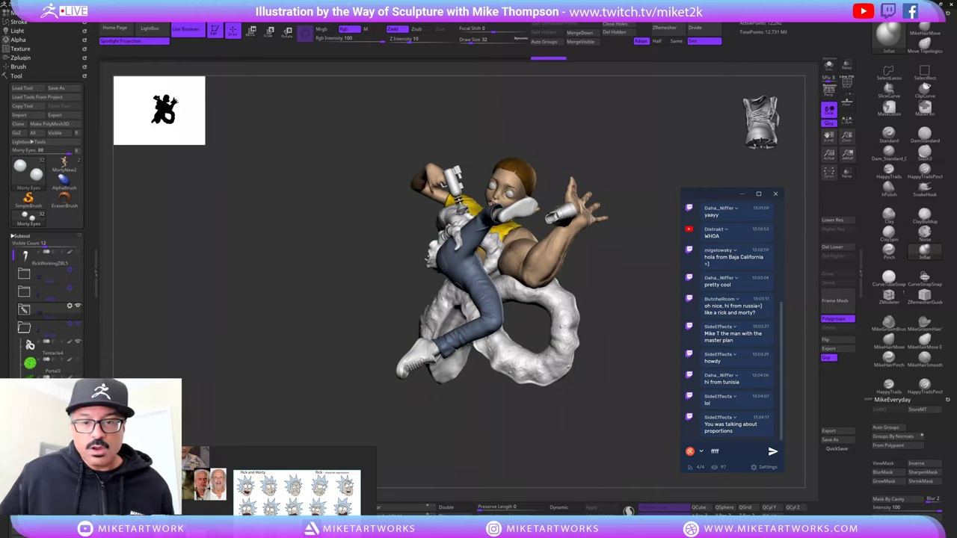
- Select the Tentacle4 subtool and isolate it with Solo to examine its shape from all sides
{"action": "left_click_drag", "start_coordinate": [673, 418], "coordinate": [614, 388]}
{"action": "key", "text": "f"}
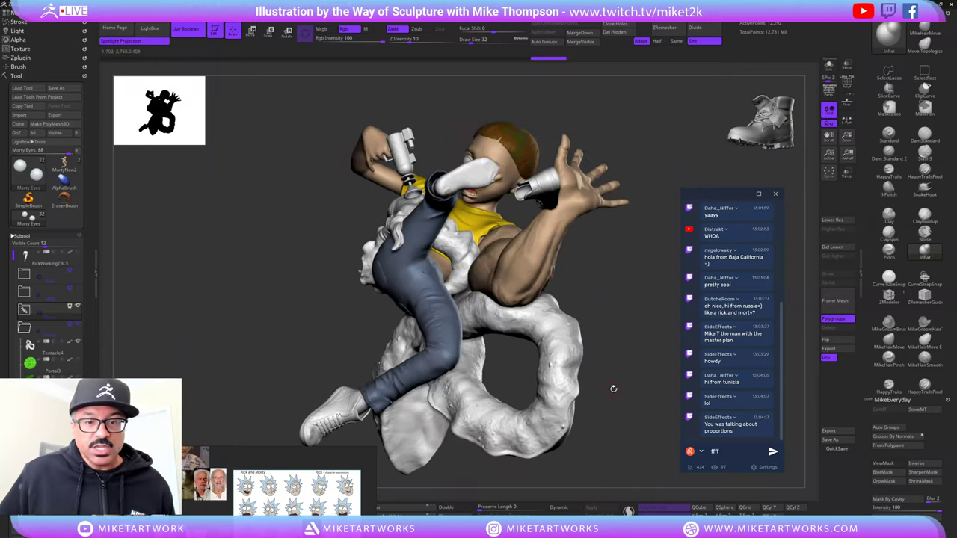
{"action": "key", "text": "f"}
{"action": "left_click", "coordinate": [498, 368], "text": "alt"}
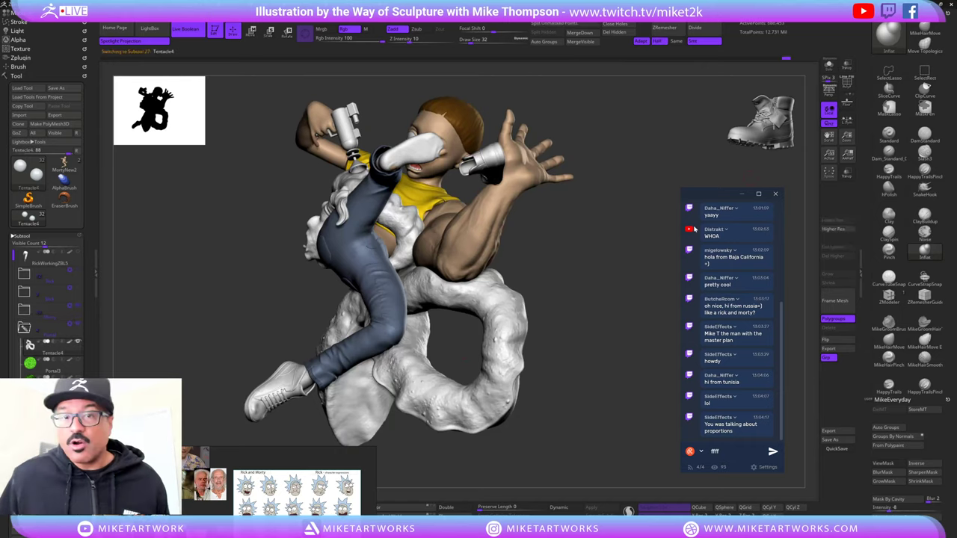
{"action": "left_click_drag", "start_coordinate": [653, 231], "coordinate": [598, 232]}
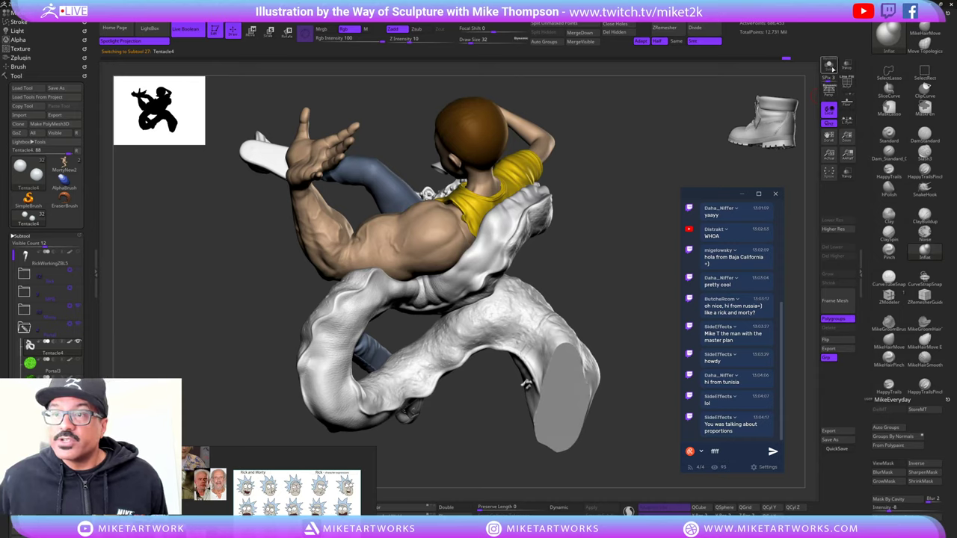
{"action": "left_click", "coordinate": [829, 66]}
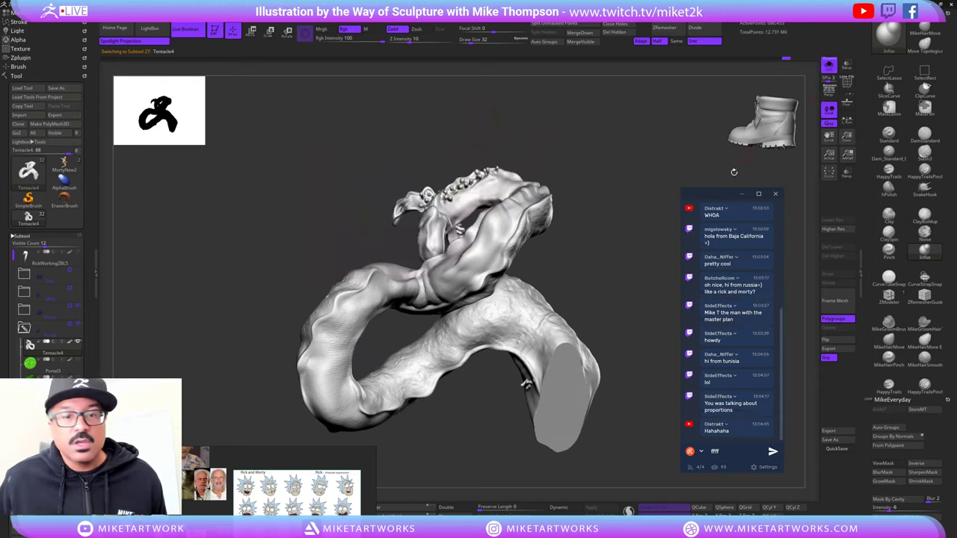
{"action": "mouse_move", "coordinate": [625, 232]}
{"action": "left_mouse_down"}
{"action": "mouse_move", "coordinate": [575, 238]}
{"action": "mouse_move", "coordinate": [572, 149]}
{"action": "mouse_move", "coordinate": [509, 155]}
{"action": "left_mouse_up"}
{"action": "mouse_move", "coordinate": [538, 248]}
{"action": "left_mouse_down"}
{"action": "mouse_move", "coordinate": [608, 302]}
{"action": "mouse_move", "coordinate": [616, 291]}
{"action": "mouse_move", "coordinate": [507, 303]}
{"action": "mouse_move", "coordinate": [602, 273]}
{"action": "mouse_move", "coordinate": [467, 273]}
{"action": "left_mouse_up"}
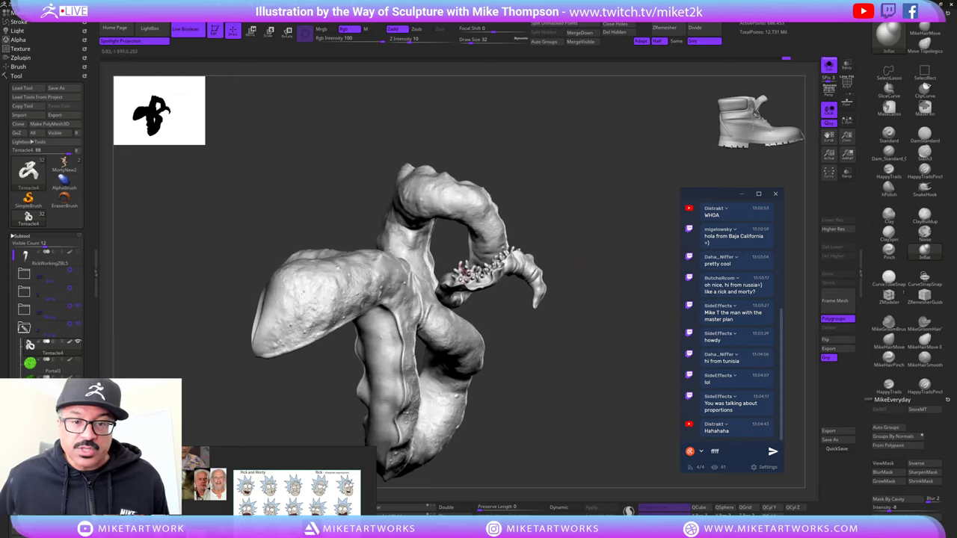
{"action": "mouse_move", "coordinate": [651, 338]}
{"action": "left_mouse_down"}
{"action": "mouse_move", "coordinate": [621, 418]}
{"action": "mouse_move", "coordinate": [457, 369]}
{"action": "mouse_move", "coordinate": [556, 382]}
{"action": "mouse_move", "coordinate": [611, 350]}
{"action": "mouse_move", "coordinate": [652, 343]}
{"action": "mouse_move", "coordinate": [617, 339]}
{"action": "mouse_move", "coordinate": [583, 370]}
{"action": "mouse_move", "coordinate": [596, 377]}
{"action": "left_mouse_up"}
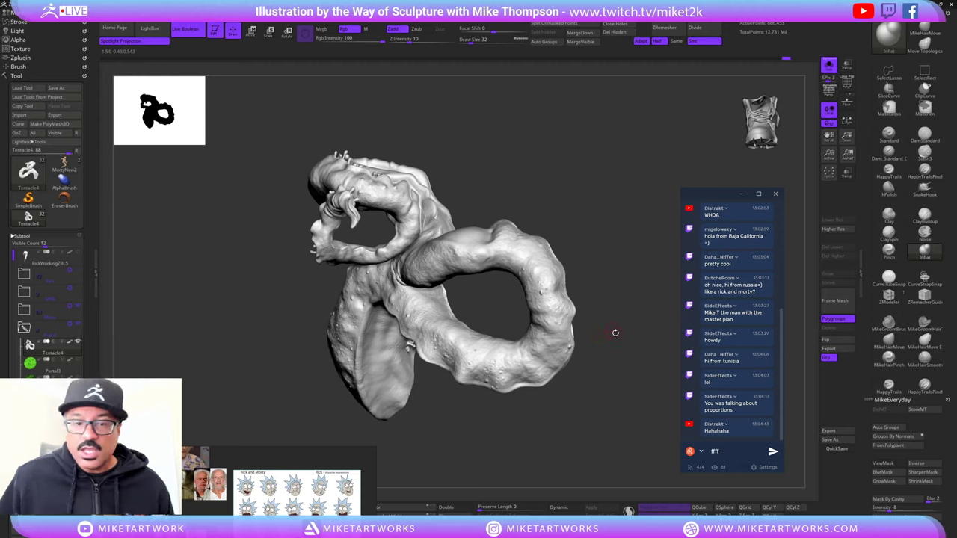
- Turn off Solo on the tentacle subtool and examine the coloured boy and tentacle together from behind and from the front
{"action": "left_click_drag", "start_coordinate": [616, 332], "coordinate": [627, 293]}
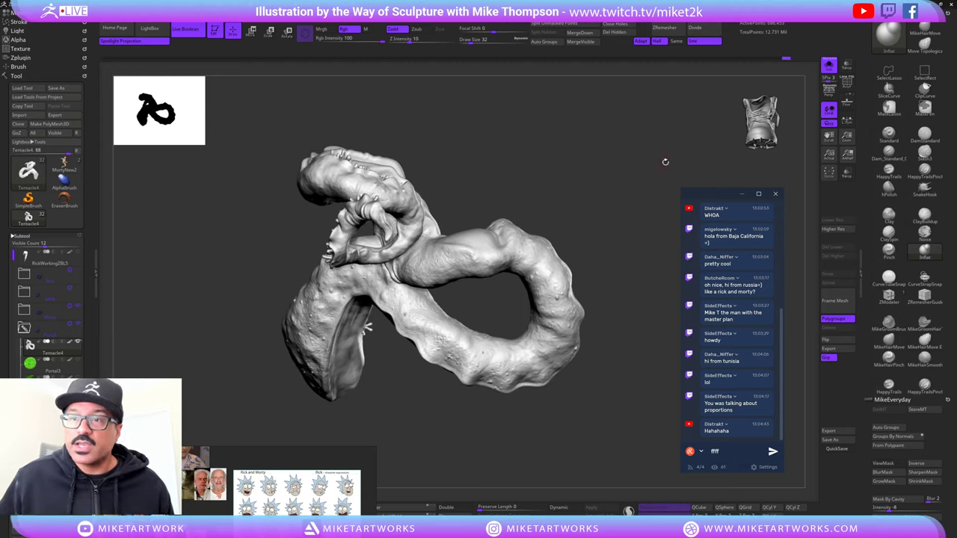
{"action": "mouse_move", "coordinate": [620, 220]}
{"action": "left_mouse_down"}
{"action": "mouse_move", "coordinate": [596, 218]}
{"action": "mouse_move", "coordinate": [617, 203]}
{"action": "mouse_move", "coordinate": [574, 162]}
{"action": "mouse_move", "coordinate": [596, 177]}
{"action": "mouse_move", "coordinate": [583, 172]}
{"action": "mouse_move", "coordinate": [601, 202]}
{"action": "mouse_move", "coordinate": [603, 184]}
{"action": "mouse_move", "coordinate": [594, 183]}
{"action": "mouse_move", "coordinate": [608, 223]}
{"action": "mouse_move", "coordinate": [572, 220]}
{"action": "mouse_move", "coordinate": [536, 196]}
{"action": "mouse_move", "coordinate": [551, 206]}
{"action": "left_mouse_up"}
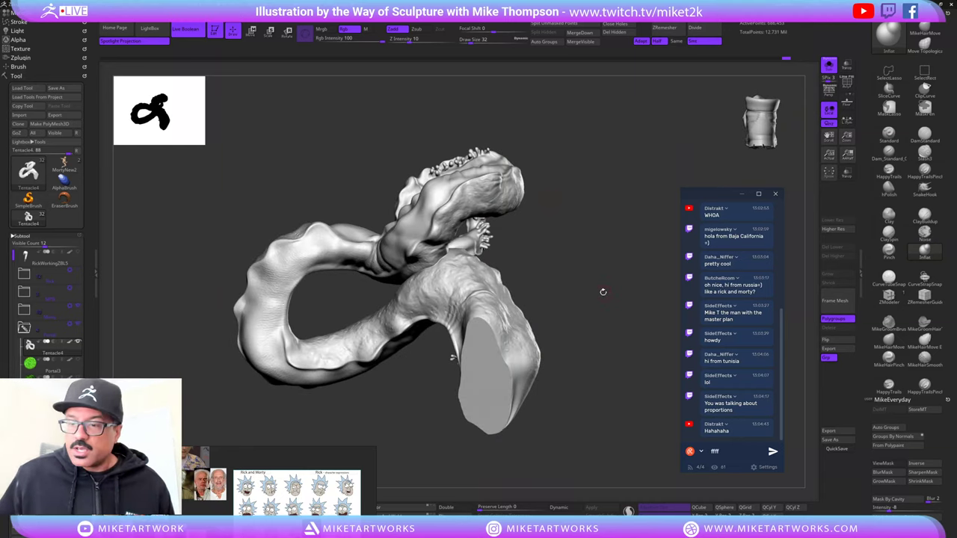
{"action": "mouse_move", "coordinate": [635, 237]}
{"action": "left_mouse_down"}
{"action": "mouse_move", "coordinate": [592, 211]}
{"action": "mouse_move", "coordinate": [600, 218]}
{"action": "mouse_move", "coordinate": [578, 217]}
{"action": "left_mouse_up"}
{"action": "mouse_move", "coordinate": [601, 330]}
{"action": "left_mouse_down"}
{"action": "mouse_move", "coordinate": [617, 342]}
{"action": "mouse_move", "coordinate": [536, 234]}
{"action": "left_mouse_up"}
{"action": "left_click", "coordinate": [829, 67]}
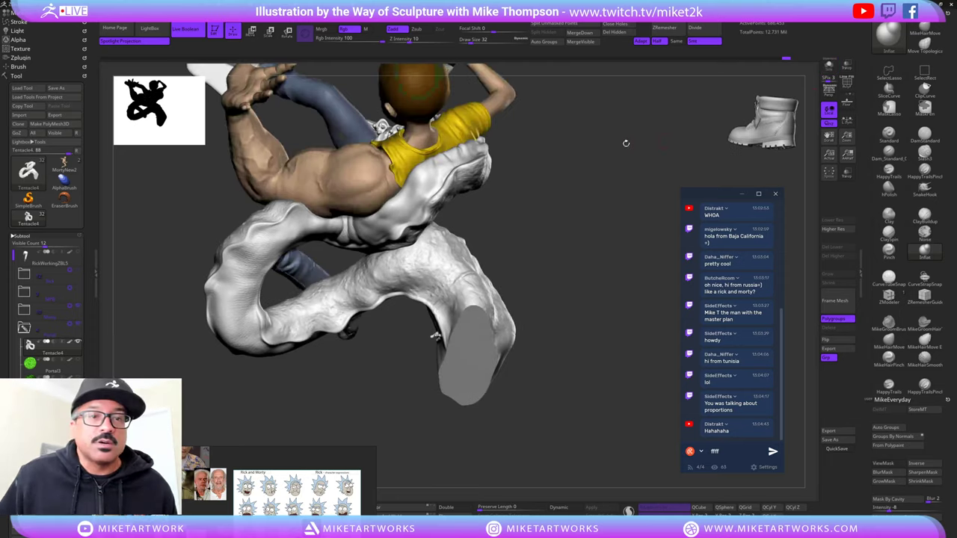
{"action": "mouse_move", "coordinate": [516, 194]}
{"action": "left_mouse_down"}
{"action": "mouse_move", "coordinate": [546, 210]}
{"action": "mouse_move", "coordinate": [612, 314]}
{"action": "mouse_move", "coordinate": [613, 334]}
{"action": "mouse_move", "coordinate": [608, 284]}
{"action": "mouse_move", "coordinate": [633, 256]}
{"action": "mouse_move", "coordinate": [616, 300]}
{"action": "left_mouse_up"}
{"action": "mouse_move", "coordinate": [612, 414]}
{"action": "left_mouse_down"}
{"action": "mouse_move", "coordinate": [600, 408]}
{"action": "mouse_move", "coordinate": [602, 378]}
{"action": "mouse_move", "coordinate": [588, 362]}
{"action": "left_mouse_up"}
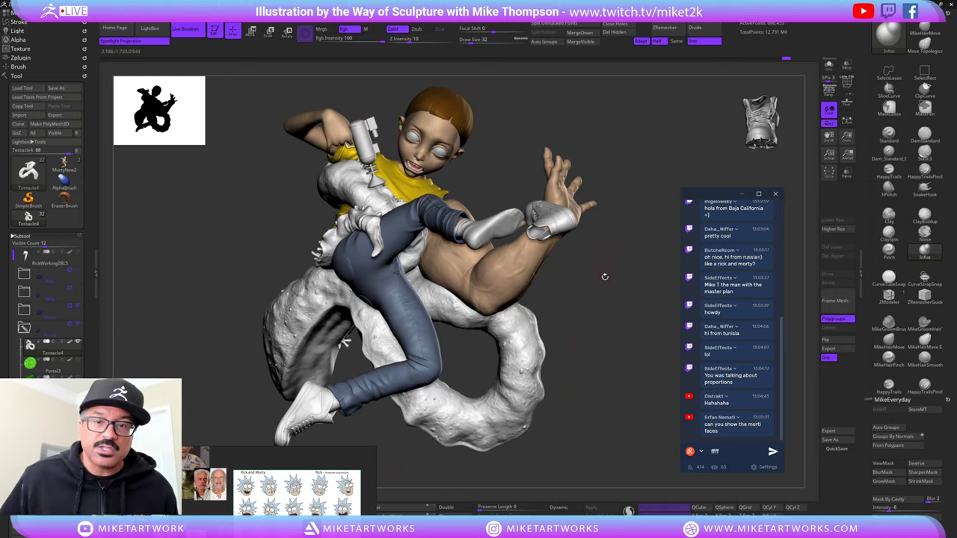
{"action": "left_click_drag", "start_coordinate": [623, 264], "coordinate": [599, 268]}
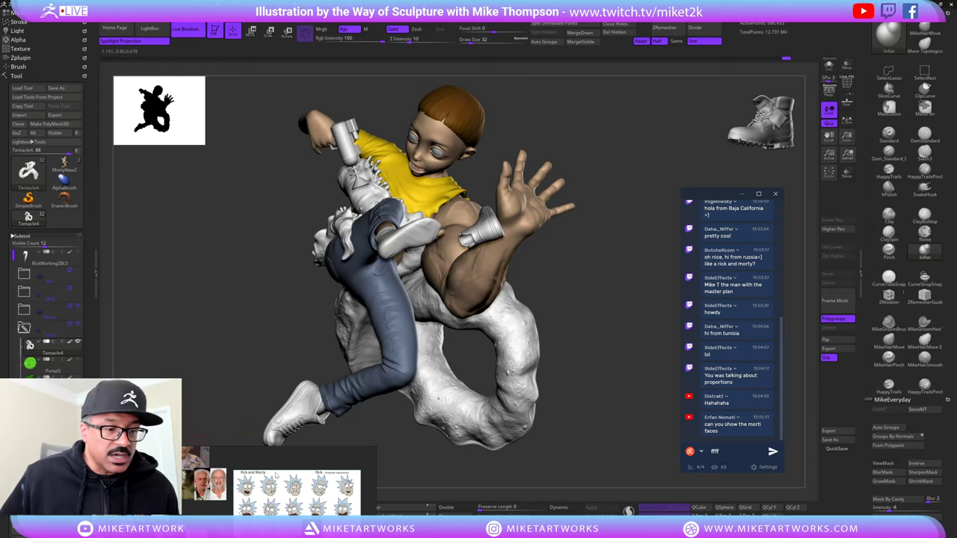
- Bring the reference board into view and focus on the Mr. Meeseeks and Gromflomites page
{"action": "mouse_move", "coordinate": [250, 464]}
{"action": "middle_mouse_down"}
{"action": "mouse_move", "coordinate": [254, 244]}
{"action": "mouse_move", "coordinate": [216, 479]}
{"action": "middle_mouse_up"}
{"action": "mouse_move", "coordinate": [216, 479]}
{"action": "right_mouse_down"}
{"action": "mouse_move", "coordinate": [237, 249]}
{"action": "mouse_move", "coordinate": [255, 281]}
{"action": "right_mouse_up"}
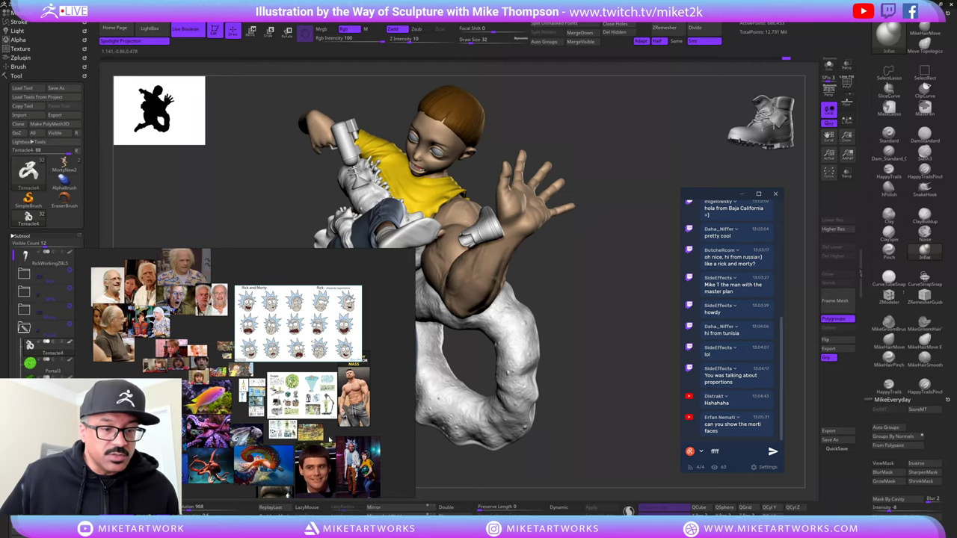
{"action": "double_click", "coordinate": [292, 430]}
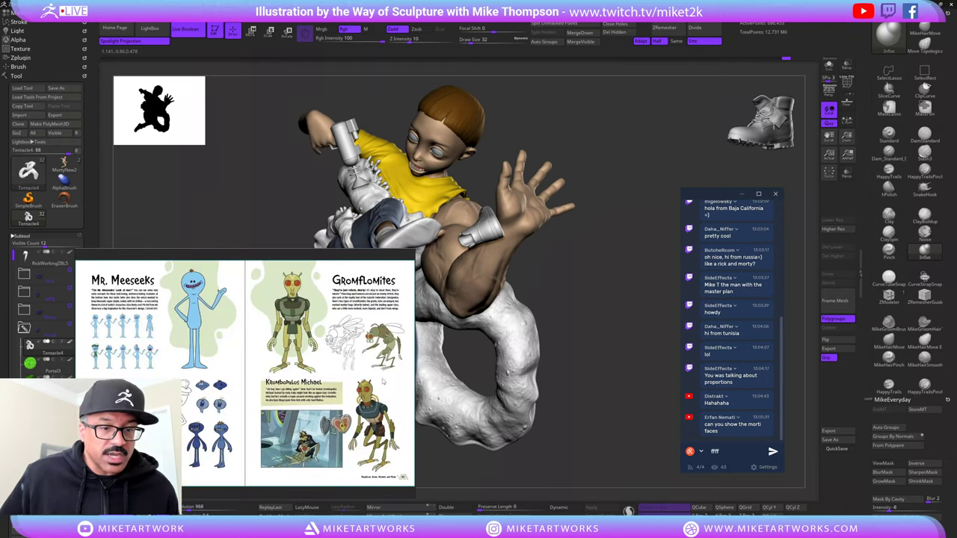
{"action": "middle_click_drag", "start_coordinate": [363, 382], "coordinate": [347, 397]}
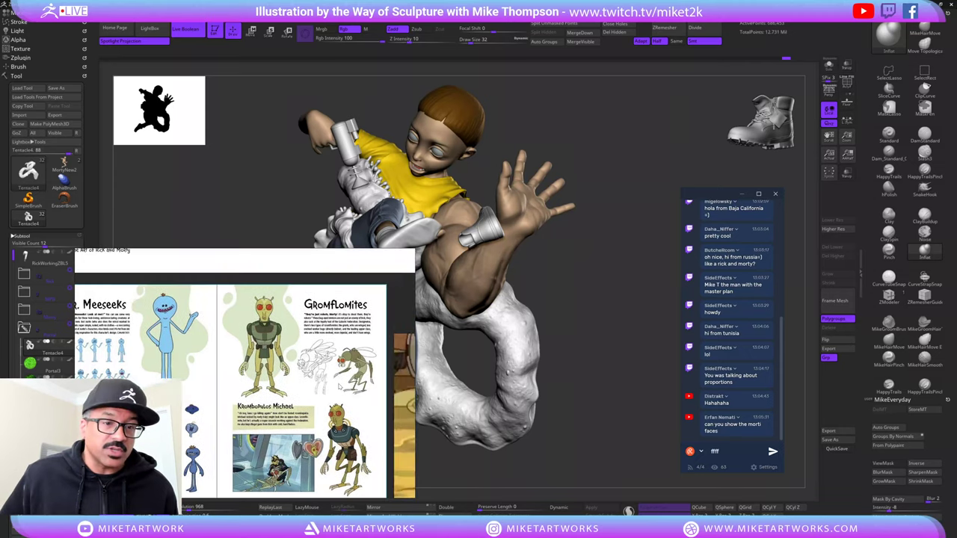
{"action": "double_click", "coordinate": [363, 359]}
{"action": "mouse_move", "coordinate": [362, 357]}
{"action": "right_mouse_down"}
{"action": "mouse_move", "coordinate": [347, 385]}
{"action": "mouse_move", "coordinate": [347, 420]}
{"action": "mouse_move", "coordinate": [315, 404]}
{"action": "right_mouse_up"}
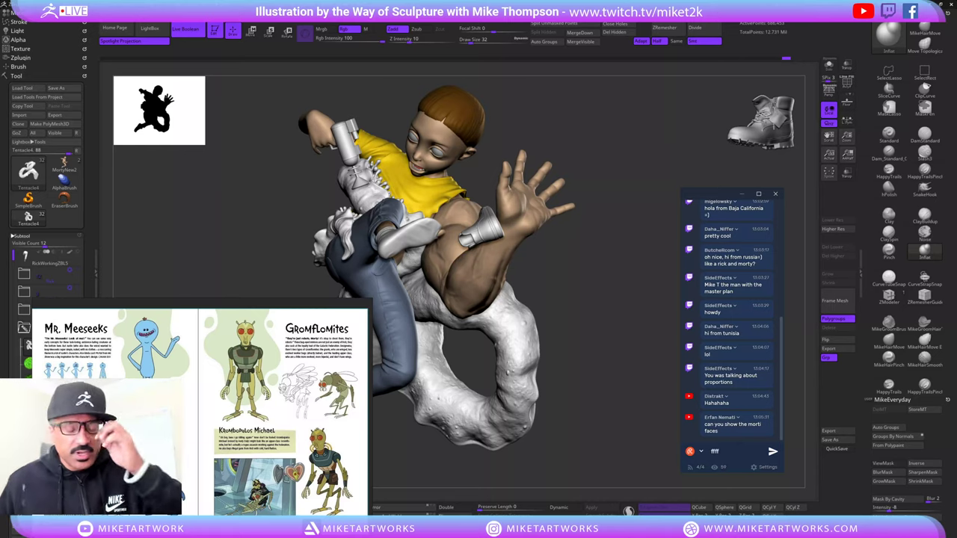
- Browse the reference board to the close-up photo of the smiling man, and move the board clear of the subtool list
{"action": "scroll", "coordinate": [304, 452], "scroll_direction": "down", "scroll_amount": 3}
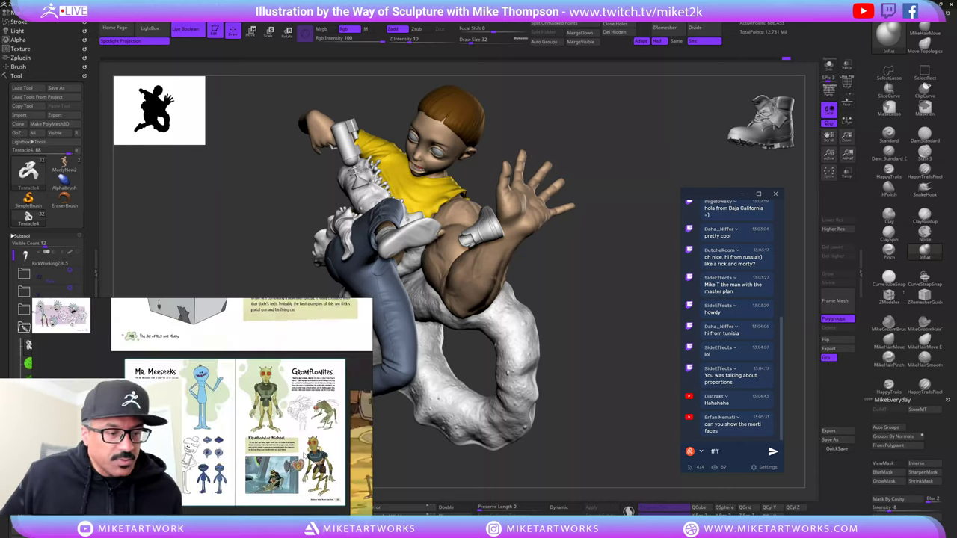
{"action": "right_click_drag", "start_coordinate": [281, 426], "coordinate": [161, 436]}
{"action": "scroll", "coordinate": [165, 436], "scroll_direction": "down", "scroll_amount": 3}
{"action": "middle_click_drag", "start_coordinate": [250, 451], "coordinate": [192, 433]}
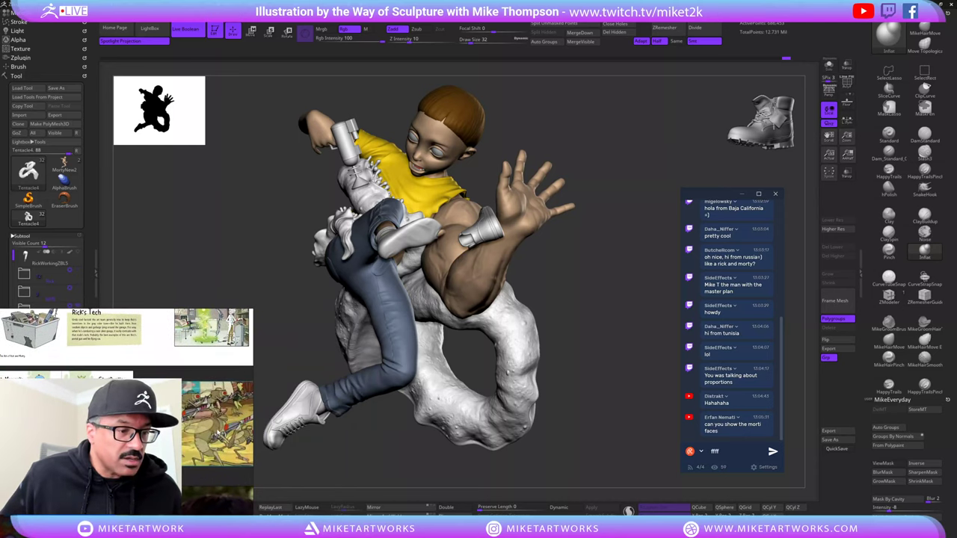
{"action": "scroll", "coordinate": [193, 433], "scroll_direction": "down", "scroll_amount": 2}
{"action": "scroll", "coordinate": [206, 393], "scroll_direction": "down", "scroll_amount": 3}
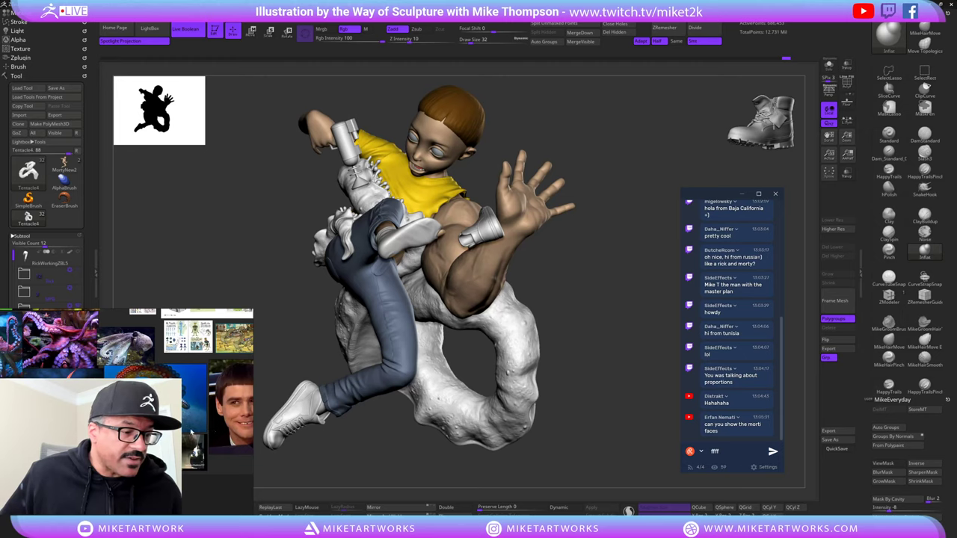
{"action": "middle_click_drag", "start_coordinate": [191, 432], "coordinate": [122, 466]}
{"action": "middle_click_drag", "start_coordinate": [176, 437], "coordinate": [215, 437]}
{"action": "scroll", "coordinate": [209, 430], "scroll_direction": "up", "scroll_amount": 4}
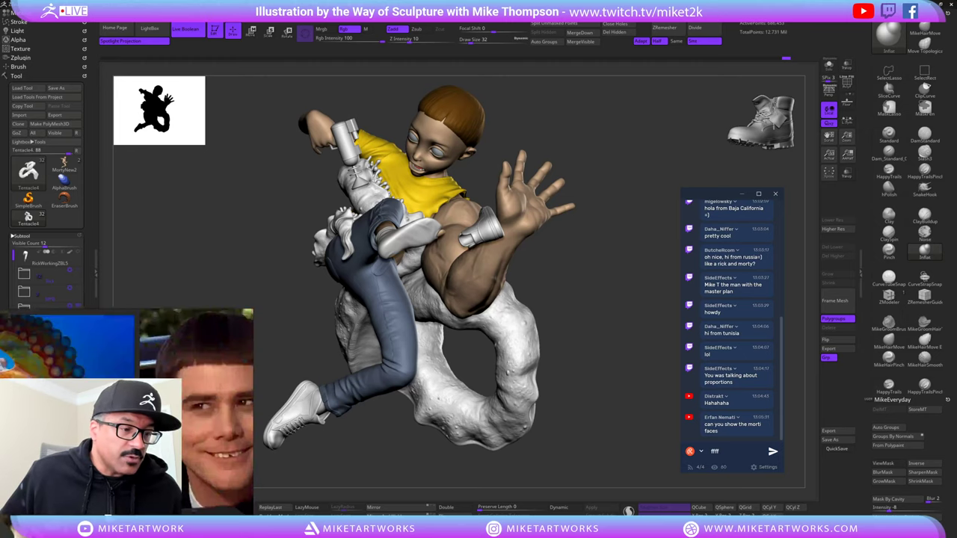
{"action": "scroll", "coordinate": [209, 430], "scroll_direction": "down", "scroll_amount": 3}
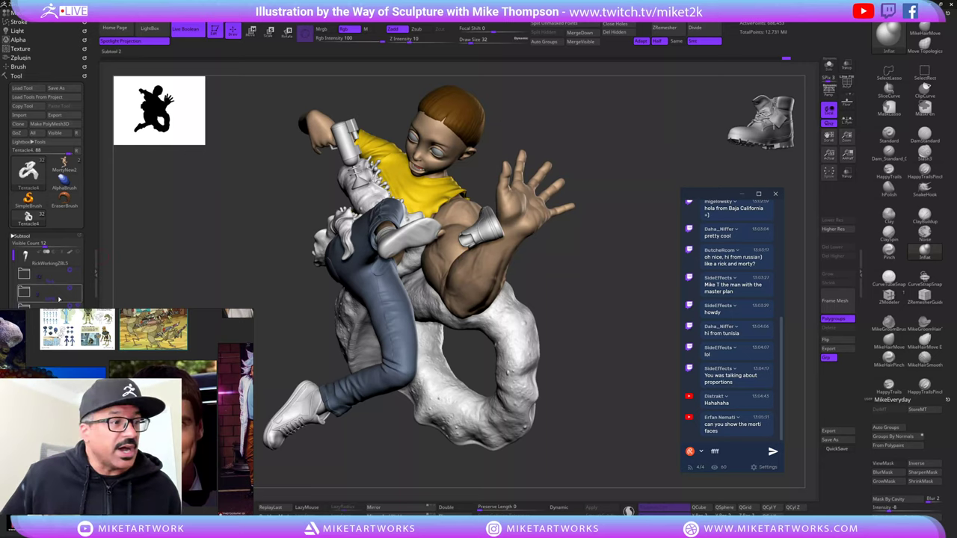
{"action": "right_click_drag", "start_coordinate": [41, 328], "coordinate": [176, 486]}
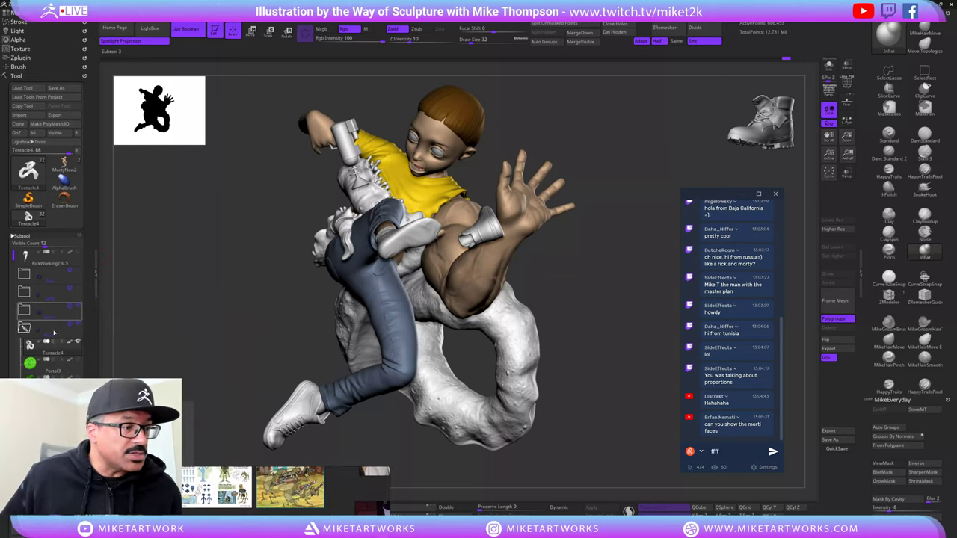
- Expand the folder holding the PantsMorty subtool and turn off the polypaint colours for all its subtools
{"action": "left_click", "coordinate": [34, 315]}
{"action": "mouse_move", "coordinate": [72, 329]}
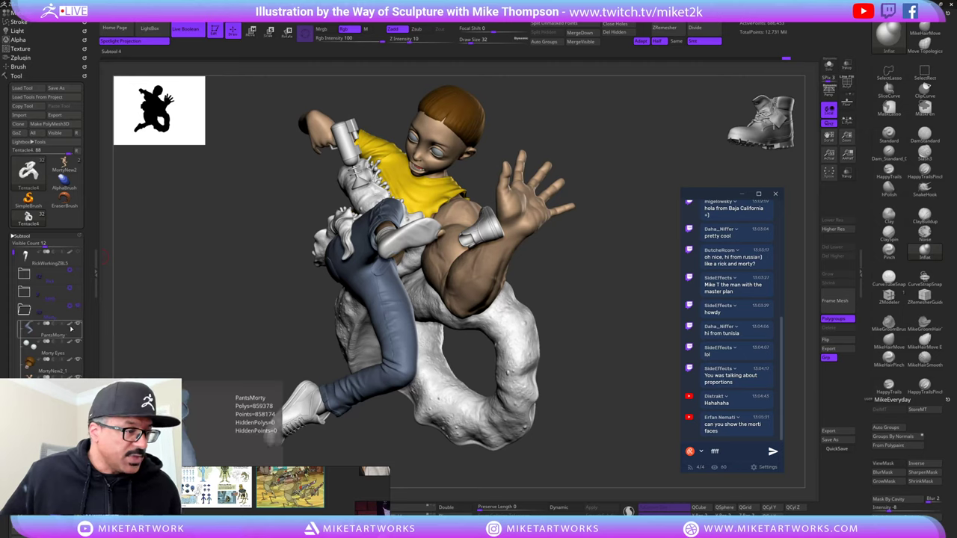
{"action": "key", "text": "shift"}
{"action": "left_click", "coordinate": [70, 328], "text": "shift"}
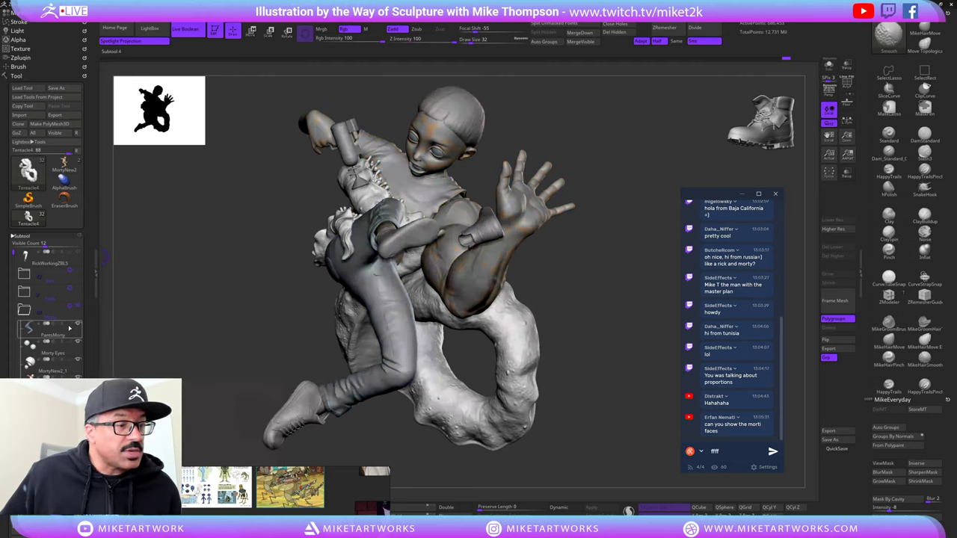
- Examine the uncoloured boy's face, legs and raised hand from the front, along with the tentacle around him
{"action": "left_click_drag", "start_coordinate": [245, 260], "coordinate": [245, 251]}
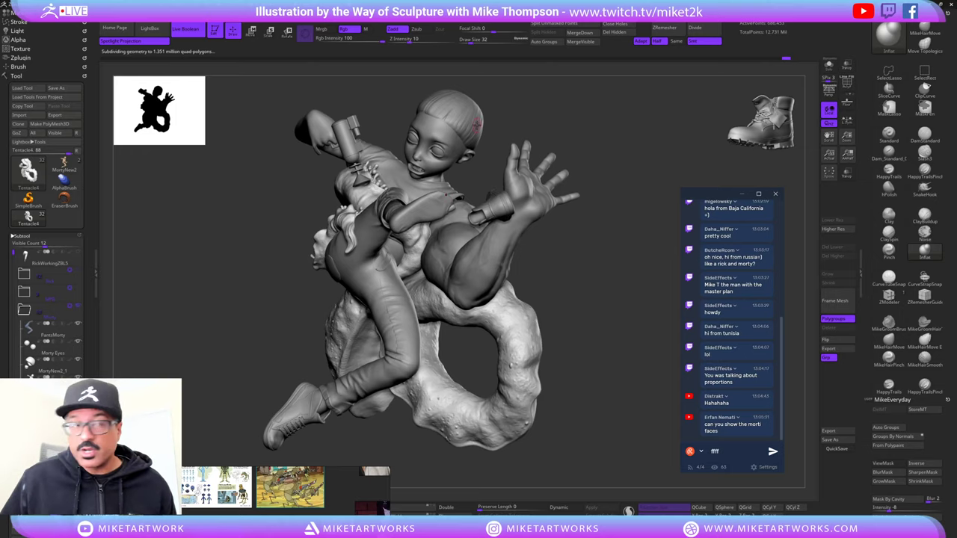
{"action": "left_click_drag", "start_coordinate": [598, 290], "coordinate": [582, 287]}
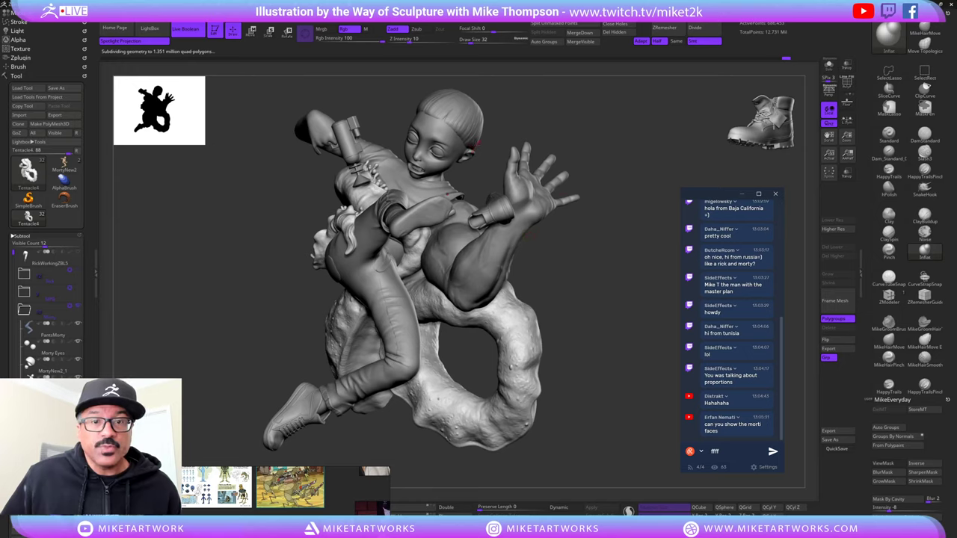
{"action": "mouse_move", "coordinate": [655, 291]}
{"action": "left_mouse_down"}
{"action": "mouse_move", "coordinate": [670, 293]}
{"action": "mouse_move", "coordinate": [641, 304]}
{"action": "left_mouse_up"}
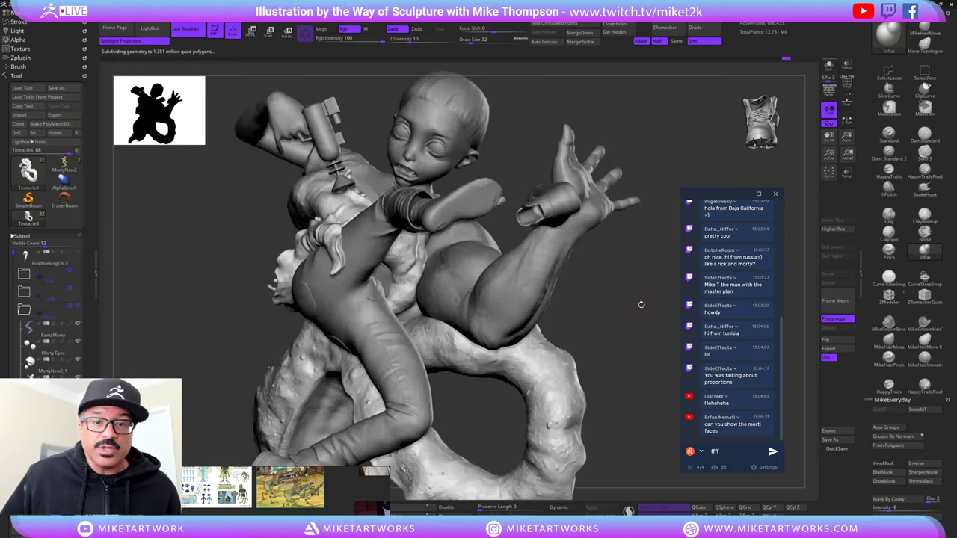
{"action": "mouse_move", "coordinate": [626, 389]}
{"action": "left_mouse_down"}
{"action": "mouse_move", "coordinate": [536, 187]}
{"action": "mouse_move", "coordinate": [540, 210]}
{"action": "mouse_move", "coordinate": [567, 236]}
{"action": "mouse_move", "coordinate": [546, 229]}
{"action": "mouse_move", "coordinate": [556, 196]}
{"action": "mouse_move", "coordinate": [542, 233]}
{"action": "mouse_move", "coordinate": [536, 225]}
{"action": "mouse_move", "coordinate": [478, 269]}
{"action": "mouse_move", "coordinate": [303, 440]}
{"action": "left_mouse_up"}
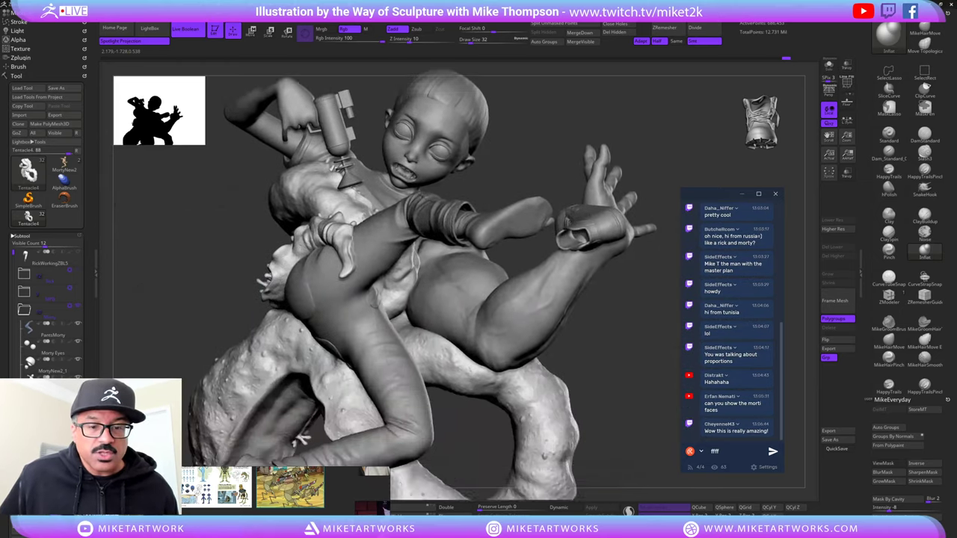
{"action": "left_click_drag", "start_coordinate": [555, 404], "coordinate": [557, 388], "text": "alt"}
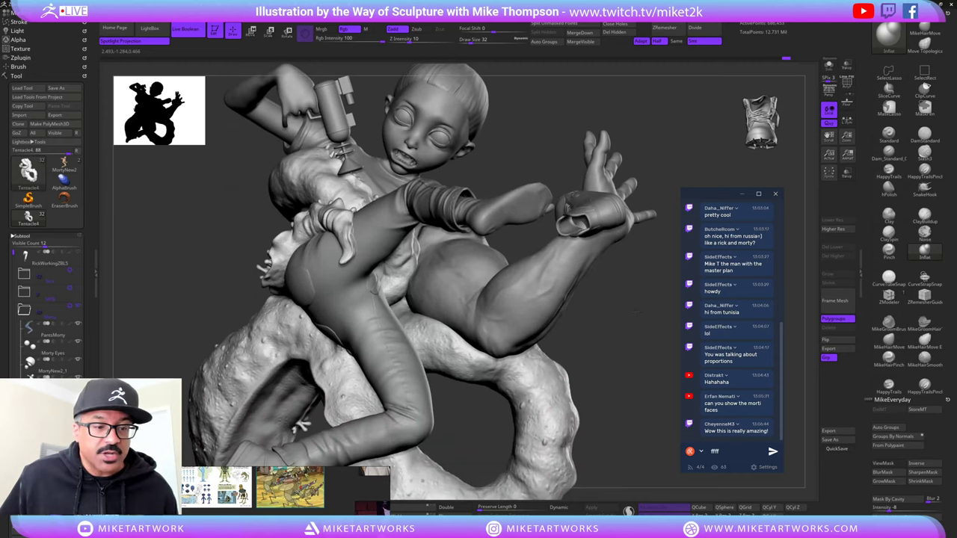
{"action": "left_click_drag", "start_coordinate": [635, 314], "coordinate": [637, 312]}
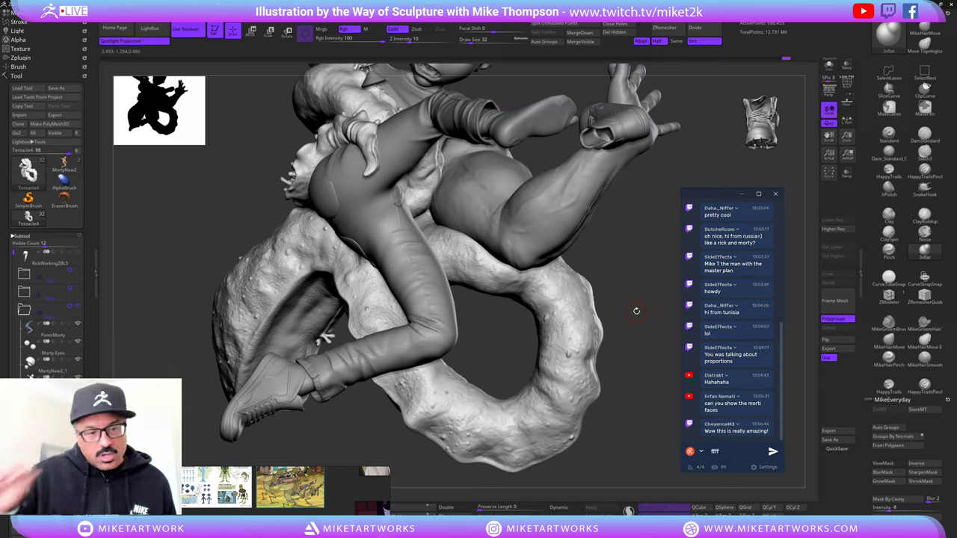
{"action": "left_click_drag", "start_coordinate": [646, 407], "coordinate": [590, 411]}
- Examine how the tentacle wraps the boy from the back, sides and above, finishing on a front view of both
{"action": "left_click_drag", "start_coordinate": [509, 470], "coordinate": [239, 440], "text": "alt"}
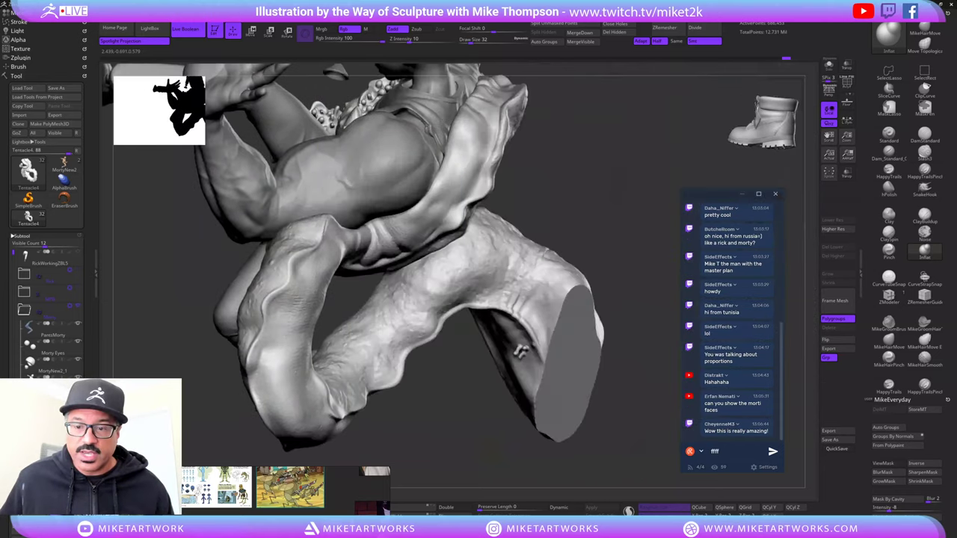
{"action": "left_click_drag", "start_coordinate": [429, 460], "coordinate": [435, 461]}
{"action": "mouse_move", "coordinate": [521, 356]}
{"action": "left_mouse_down"}
{"action": "mouse_move", "coordinate": [422, 426]}
{"action": "mouse_move", "coordinate": [493, 418]}
{"action": "mouse_move", "coordinate": [530, 409]}
{"action": "mouse_move", "coordinate": [371, 393]}
{"action": "mouse_move", "coordinate": [556, 394]}
{"action": "left_mouse_up"}
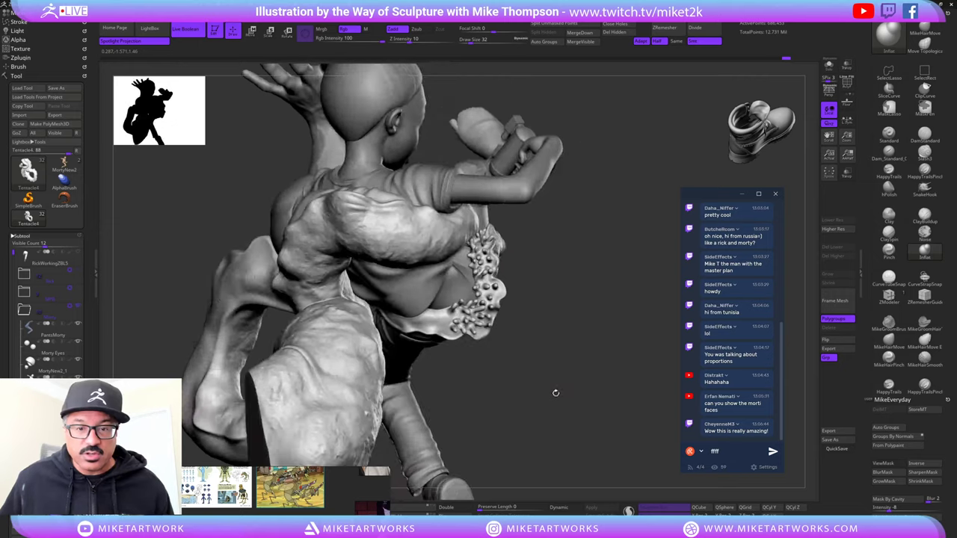
{"action": "left_click_drag", "start_coordinate": [553, 287], "coordinate": [483, 303]}
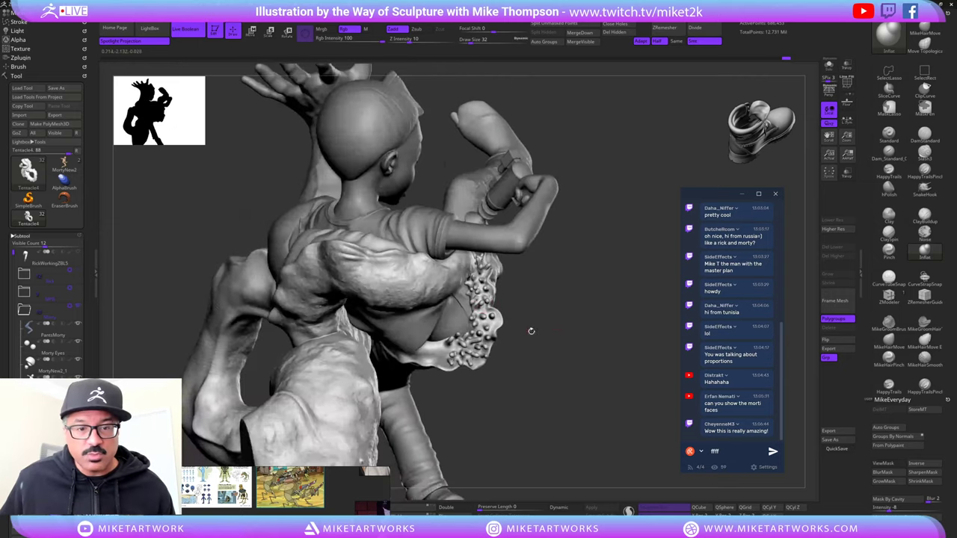
{"action": "mouse_move", "coordinate": [532, 331]}
{"action": "left_mouse_down"}
{"action": "mouse_move", "coordinate": [446, 448]}
{"action": "mouse_move", "coordinate": [439, 317]}
{"action": "mouse_move", "coordinate": [794, 421]}
{"action": "left_mouse_up"}
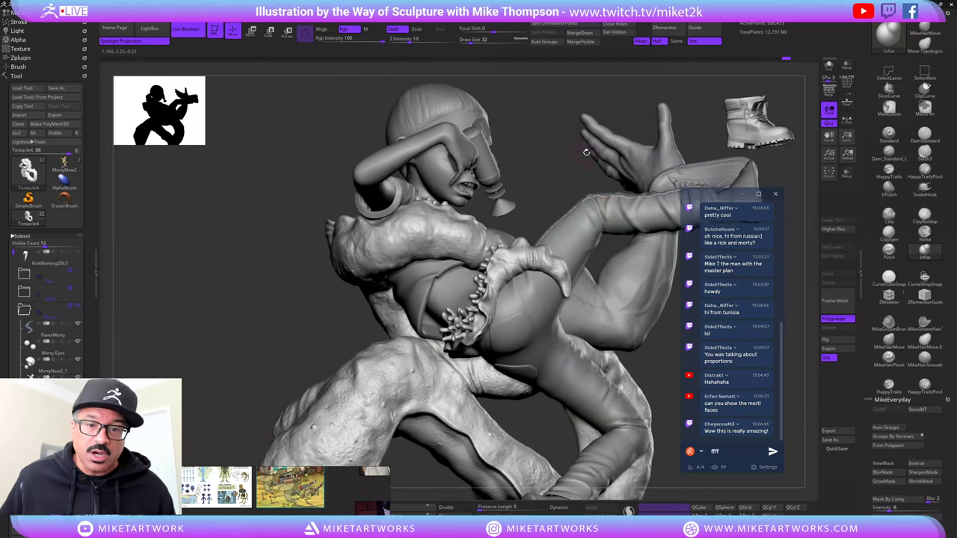
{"action": "mouse_move", "coordinate": [587, 153]}
{"action": "left_mouse_down"}
{"action": "mouse_move", "coordinate": [502, 331]}
{"action": "mouse_move", "coordinate": [506, 235]}
{"action": "mouse_move", "coordinate": [538, 83]}
{"action": "mouse_move", "coordinate": [548, 101]}
{"action": "mouse_move", "coordinate": [564, 78]}
{"action": "left_mouse_up"}
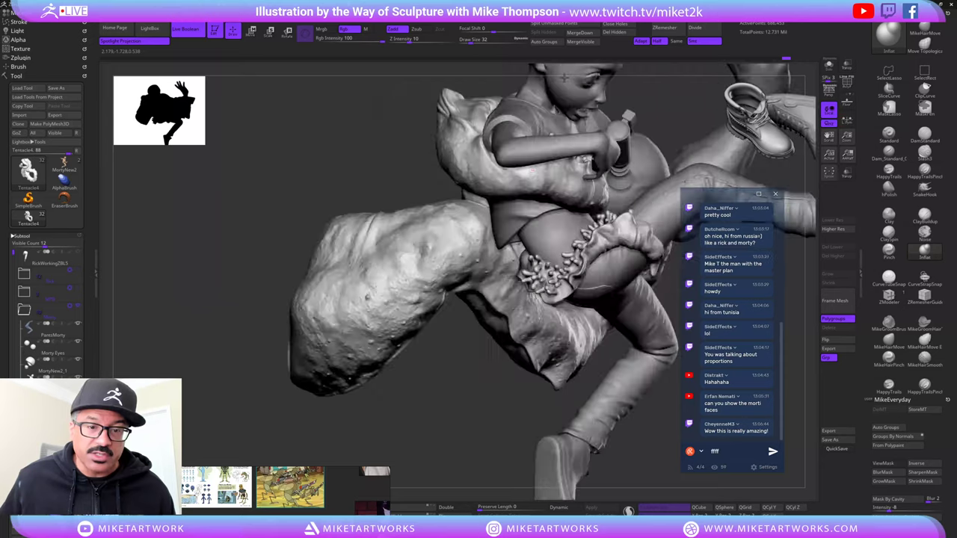
{"action": "left_click_drag", "start_coordinate": [482, 403], "coordinate": [518, 238]}
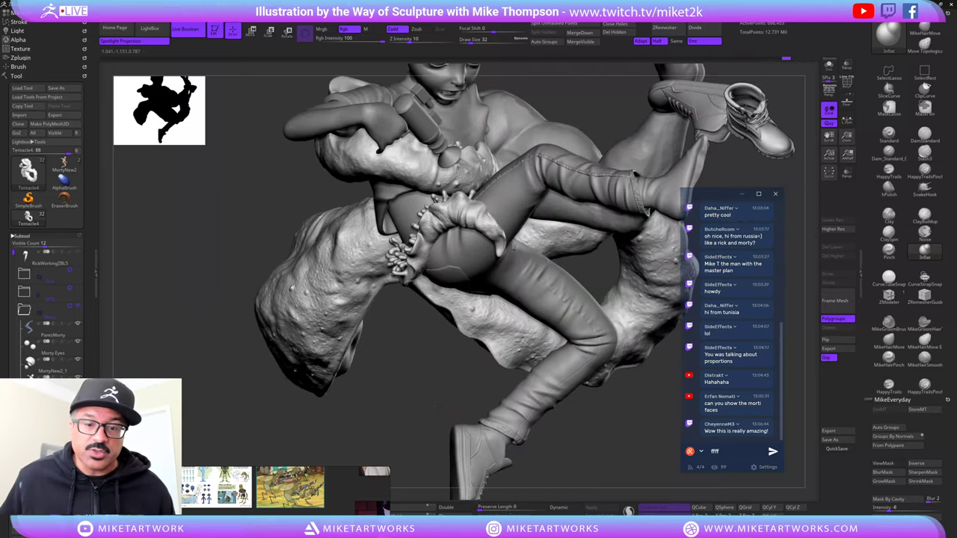
{"action": "left_click_drag", "start_coordinate": [451, 415], "coordinate": [456, 410], "text": "alt"}
{"action": "mouse_move", "coordinate": [653, 431]}
{"action": "left_mouse_down", "text": "alt"}
{"action": "mouse_move", "coordinate": [639, 447]}
{"action": "mouse_move", "coordinate": [453, 491]}
{"action": "left_mouse_up", "text": "alt"}
{"action": "left_click_drag", "start_coordinate": [505, 444], "coordinate": [489, 449]}
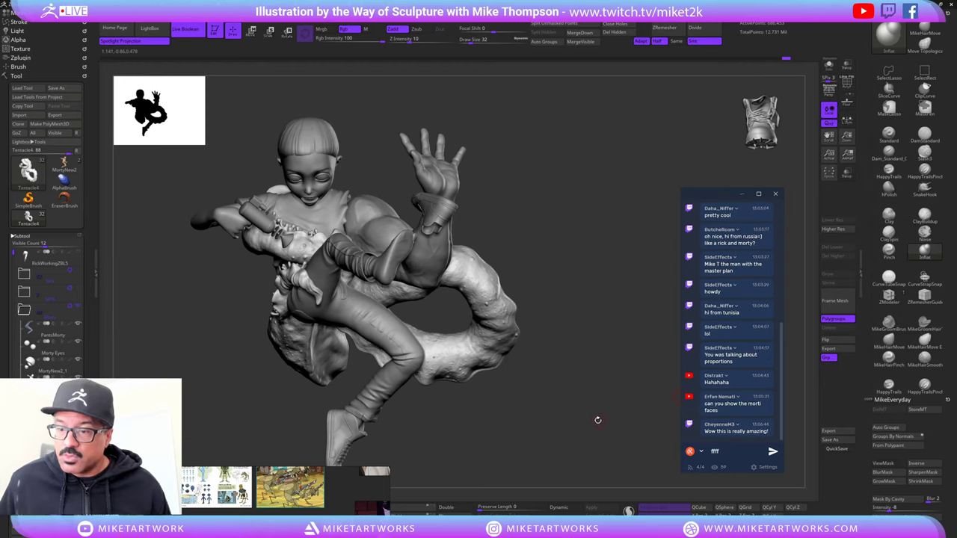
{"action": "left_click_drag", "start_coordinate": [596, 419], "coordinate": [591, 419]}
- Bring the reference board back up and enlarge the sheet of Rick's character expressions
{"action": "mouse_move", "coordinate": [279, 524]}
{"action": "right_mouse_down"}
{"action": "mouse_move", "coordinate": [341, 264]}
{"action": "mouse_move", "coordinate": [334, 306]}
{"action": "right_mouse_up"}
{"action": "scroll", "coordinate": [347, 339], "scroll_direction": "down", "scroll_amount": 5}
{"action": "middle_click_drag", "start_coordinate": [356, 353], "coordinate": [362, 487]}
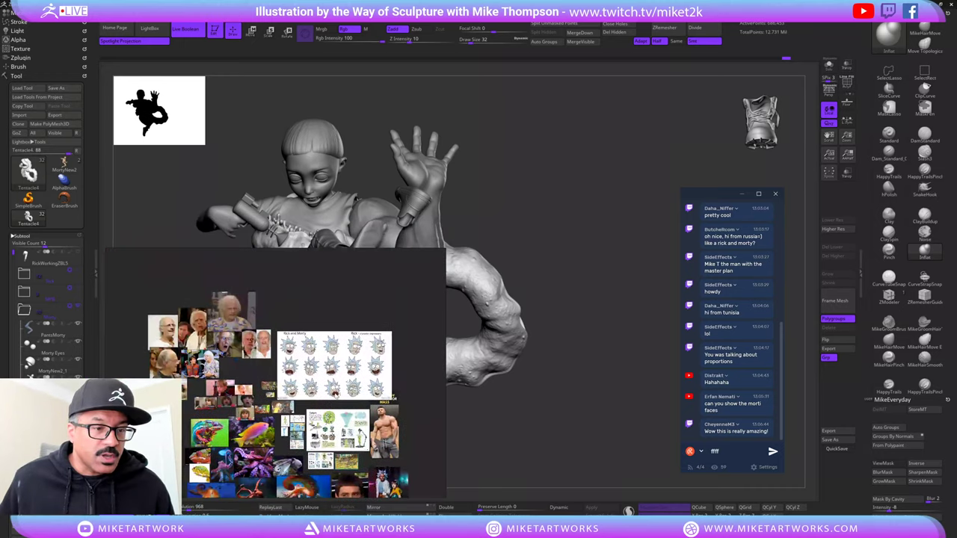
{"action": "middle_click_drag", "start_coordinate": [398, 393], "coordinate": [350, 444]}
{"action": "scroll", "coordinate": [309, 351], "scroll_direction": "up", "scroll_amount": 2}
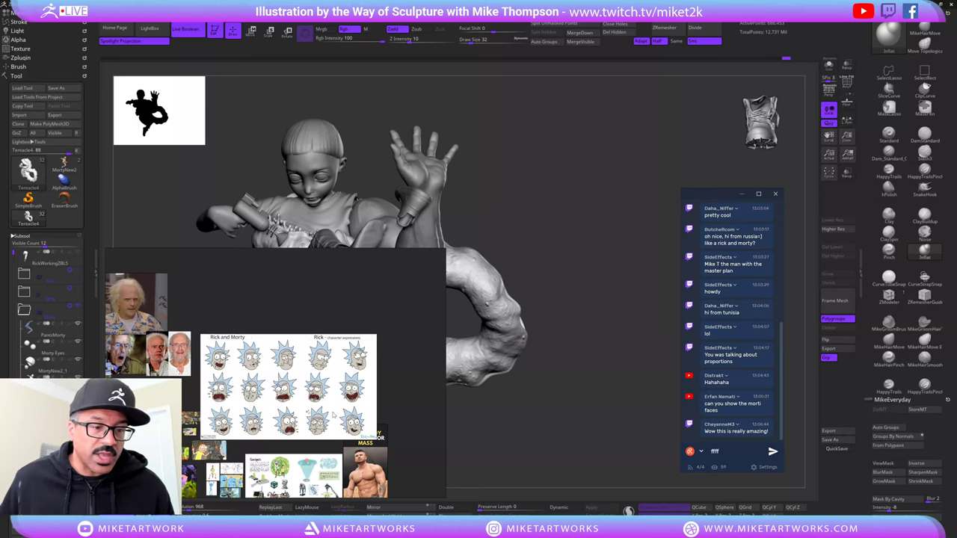
{"action": "scroll", "coordinate": [333, 414], "scroll_direction": "up", "scroll_amount": 4}
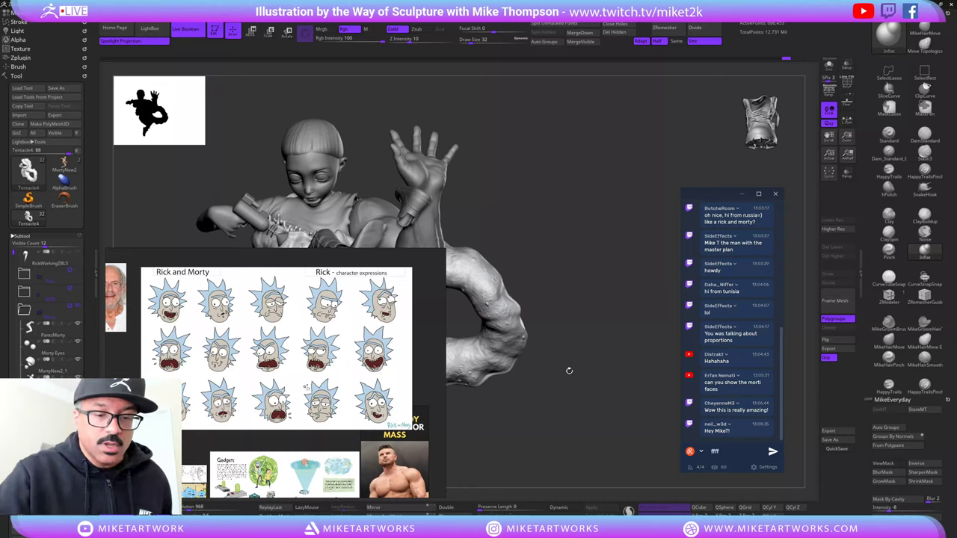
- Browse the octopus and colourful fish photos on the reference board, and move the board down away from the sculpture
{"action": "middle_click_drag", "start_coordinate": [413, 445], "coordinate": [346, 363]}
{"action": "right_click_drag", "start_coordinate": [346, 363], "coordinate": [253, 472]}
{"action": "left_click_drag", "start_coordinate": [253, 473], "coordinate": [339, 504]}
{"action": "right_click_drag", "start_coordinate": [338, 503], "coordinate": [332, 499]}
{"action": "middle_click_drag", "start_coordinate": [341, 494], "coordinate": [446, 475]}
{"action": "middle_click_drag", "start_coordinate": [329, 449], "coordinate": [441, 485]}
{"action": "right_click_drag", "start_coordinate": [368, 490], "coordinate": [279, 440]}
{"action": "middle_click_drag", "start_coordinate": [279, 440], "coordinate": [165, 389]}
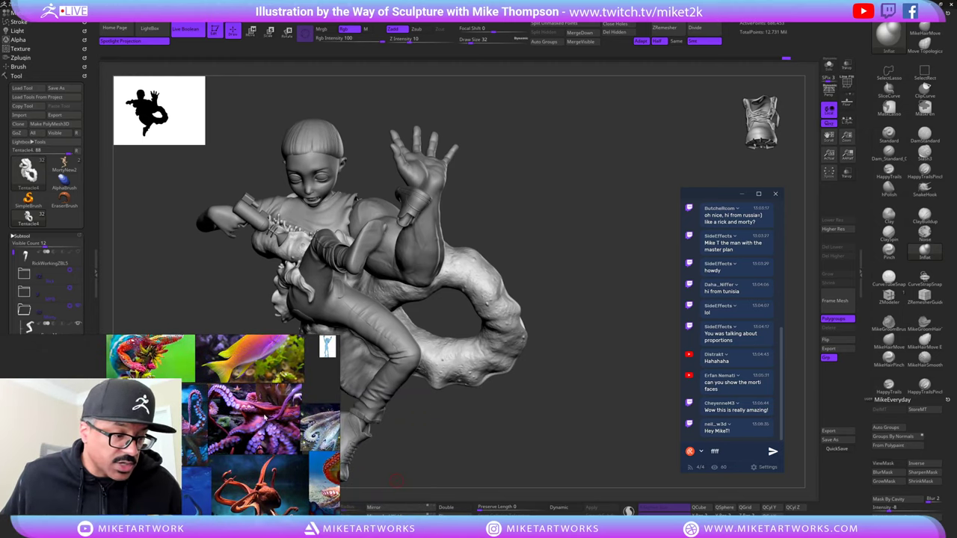
{"action": "right_click_drag", "start_coordinate": [264, 417], "coordinate": [270, 491]}
{"action": "middle_click_drag", "start_coordinate": [270, 492], "coordinate": [242, 515]}
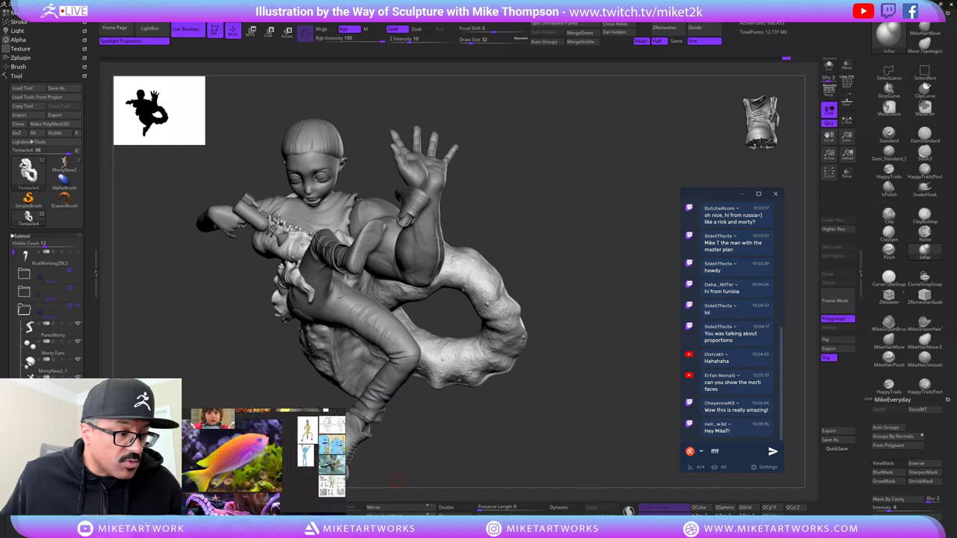
- Enlarge the reference board and browse the child expression photos and the white-haired actor portraits behind the characters
{"action": "middle_click_drag", "start_coordinate": [246, 448], "coordinate": [226, 470]}
{"action": "middle_click_drag", "start_coordinate": [207, 425], "coordinate": [230, 466]}
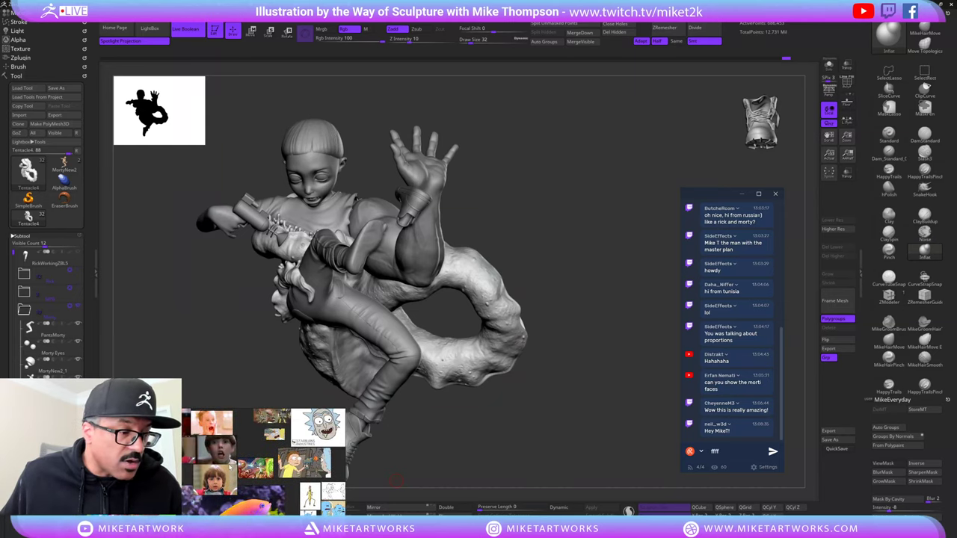
{"action": "scroll", "coordinate": [273, 499], "scroll_direction": "up", "scroll_amount": 2}
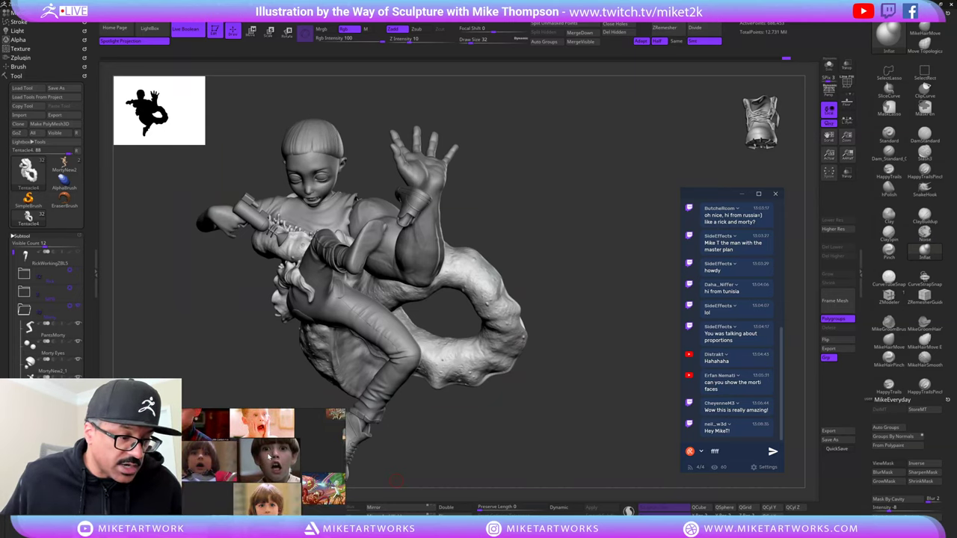
{"action": "left_click_drag", "start_coordinate": [253, 409], "coordinate": [253, 320]}
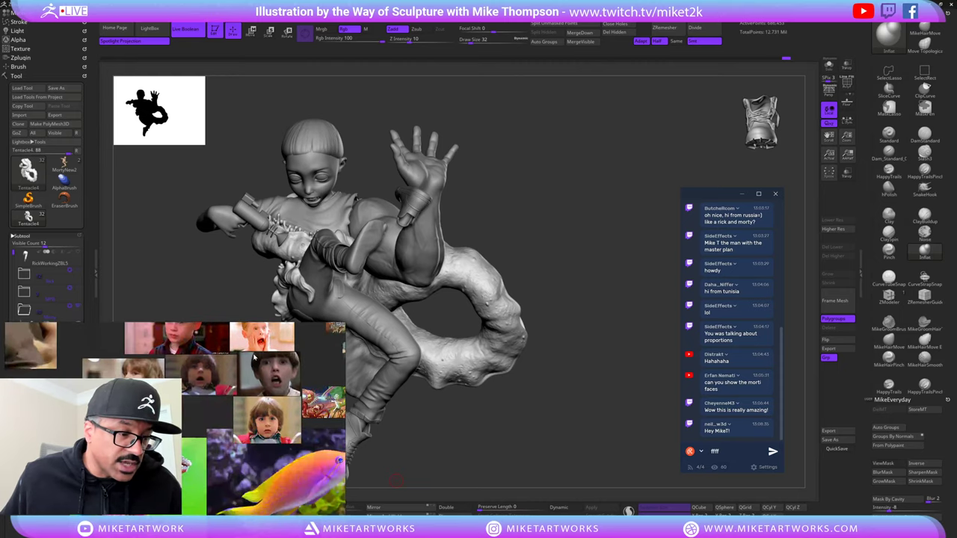
{"action": "middle_click_drag", "start_coordinate": [253, 378], "coordinate": [222, 448]}
{"action": "middle_click_drag", "start_coordinate": [93, 397], "coordinate": [187, 498]}
{"action": "middle_click_drag", "start_coordinate": [281, 405], "coordinate": [220, 460]}
{"action": "middle_click_drag", "start_coordinate": [281, 434], "coordinate": [293, 494]}
{"action": "middle_click_drag", "start_coordinate": [261, 453], "coordinate": [177, 447]}
{"action": "mouse_move", "coordinate": [273, 479]}
{"action": "middle_mouse_down"}
{"action": "mouse_move", "coordinate": [225, 466]}
{"action": "mouse_move", "coordinate": [267, 477]}
{"action": "mouse_move", "coordinate": [278, 495]}
{"action": "mouse_move", "coordinate": [263, 485]}
{"action": "middle_mouse_up"}
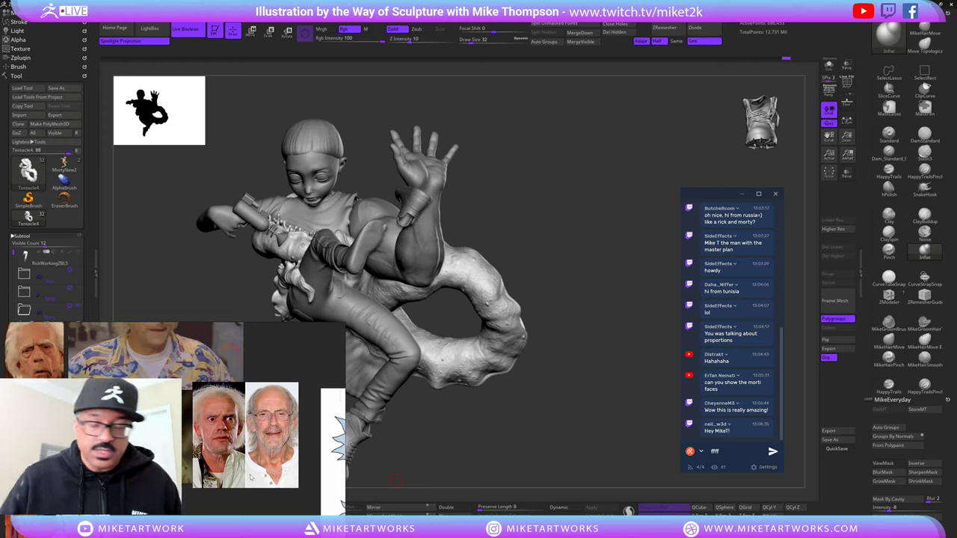
- Examine the boy and the tentacle around him from the front and both sides with the reference board out of the way
{"action": "mouse_move", "coordinate": [573, 347]}
{"action": "left_mouse_down"}
{"action": "mouse_move", "coordinate": [523, 383]}
{"action": "mouse_move", "coordinate": [638, 402]}
{"action": "mouse_move", "coordinate": [645, 443]}
{"action": "left_mouse_up"}
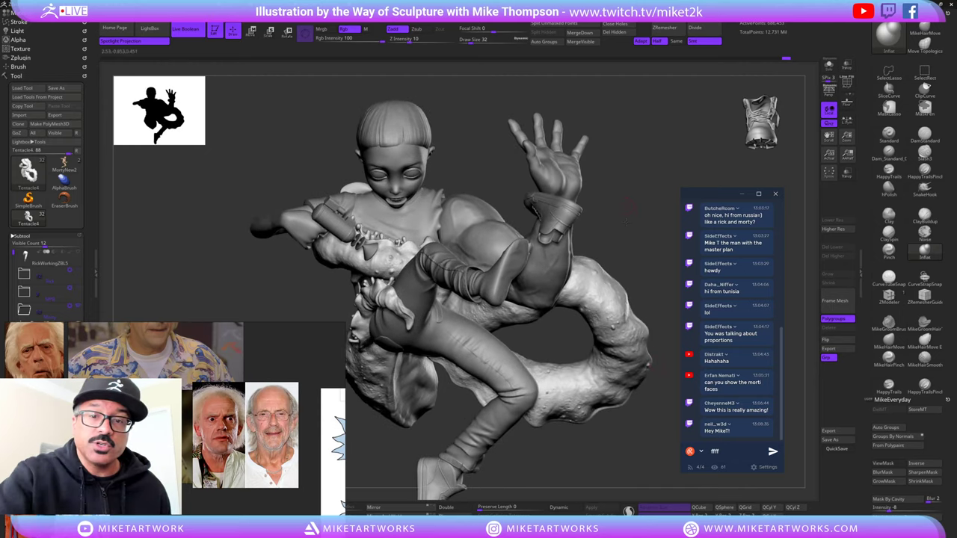
{"action": "left_click_drag", "start_coordinate": [633, 288], "coordinate": [651, 411], "text": "alt"}
{"action": "mouse_move", "coordinate": [645, 341]}
{"action": "left_mouse_down"}
{"action": "mouse_move", "coordinate": [626, 333]}
{"action": "mouse_move", "coordinate": [639, 339]}
{"action": "mouse_move", "coordinate": [627, 323]}
{"action": "mouse_move", "coordinate": [623, 420]}
{"action": "mouse_move", "coordinate": [639, 429]}
{"action": "mouse_move", "coordinate": [626, 468]}
{"action": "left_mouse_up"}
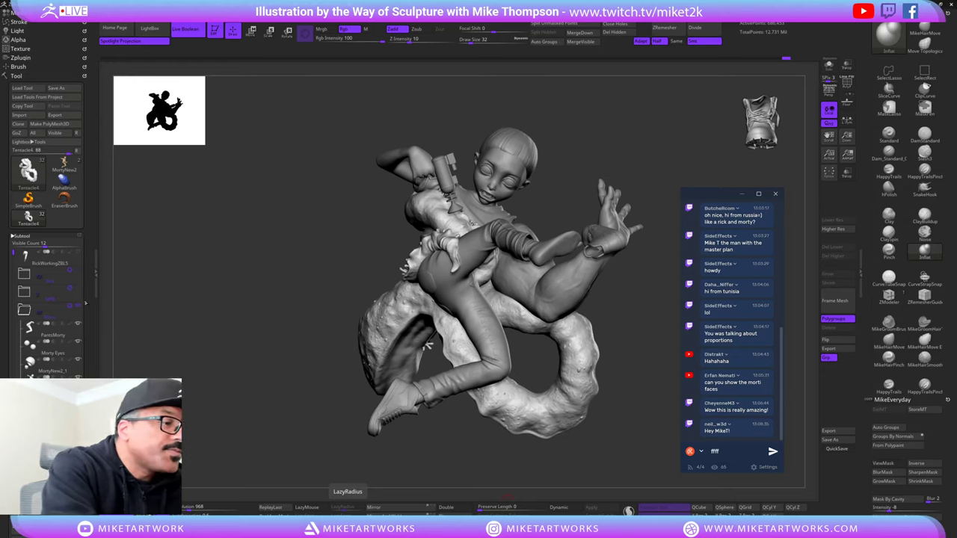
{"action": "mouse_move", "coordinate": [631, 298]}
{"action": "left_mouse_down"}
{"action": "mouse_move", "coordinate": [643, 306]}
{"action": "mouse_move", "coordinate": [582, 299]}
{"action": "mouse_move", "coordinate": [605, 352]}
{"action": "mouse_move", "coordinate": [595, 346]}
{"action": "mouse_move", "coordinate": [613, 339]}
{"action": "mouse_move", "coordinate": [634, 351]}
{"action": "mouse_move", "coordinate": [606, 356]}
{"action": "mouse_move", "coordinate": [633, 359]}
{"action": "mouse_move", "coordinate": [642, 350]}
{"action": "mouse_move", "coordinate": [627, 351]}
{"action": "left_mouse_up"}
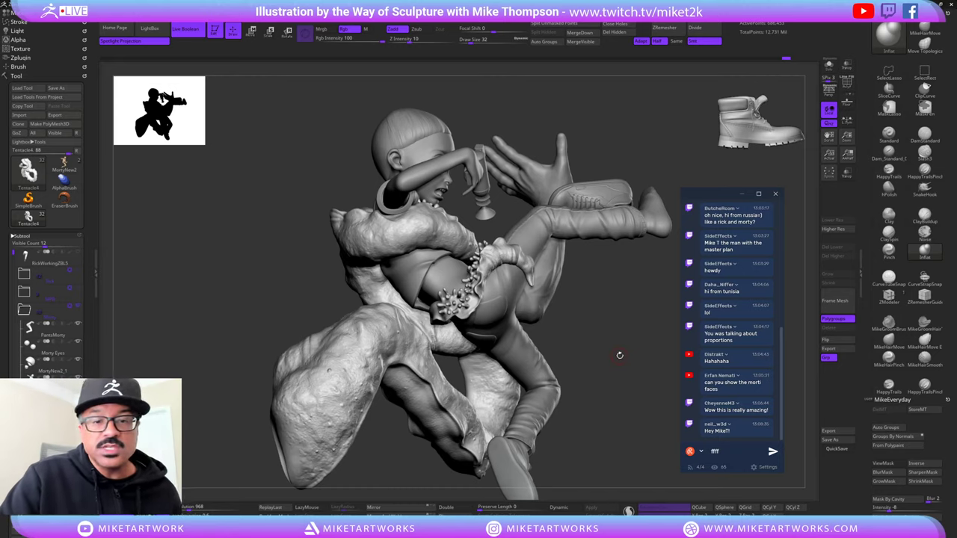
{"action": "mouse_move", "coordinate": [620, 355]}
{"action": "left_mouse_down"}
{"action": "mouse_move", "coordinate": [611, 346]}
{"action": "mouse_move", "coordinate": [621, 344]}
{"action": "left_mouse_up"}
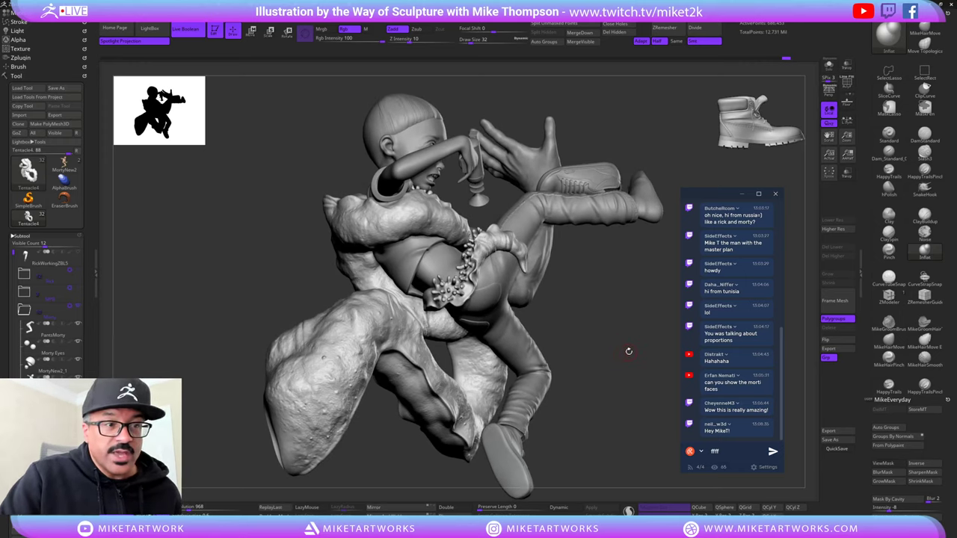
{"action": "mouse_move", "coordinate": [629, 352]}
{"action": "left_mouse_down"}
{"action": "mouse_move", "coordinate": [619, 344]}
{"action": "mouse_move", "coordinate": [602, 359]}
{"action": "mouse_move", "coordinate": [616, 343]}
{"action": "left_mouse_up"}
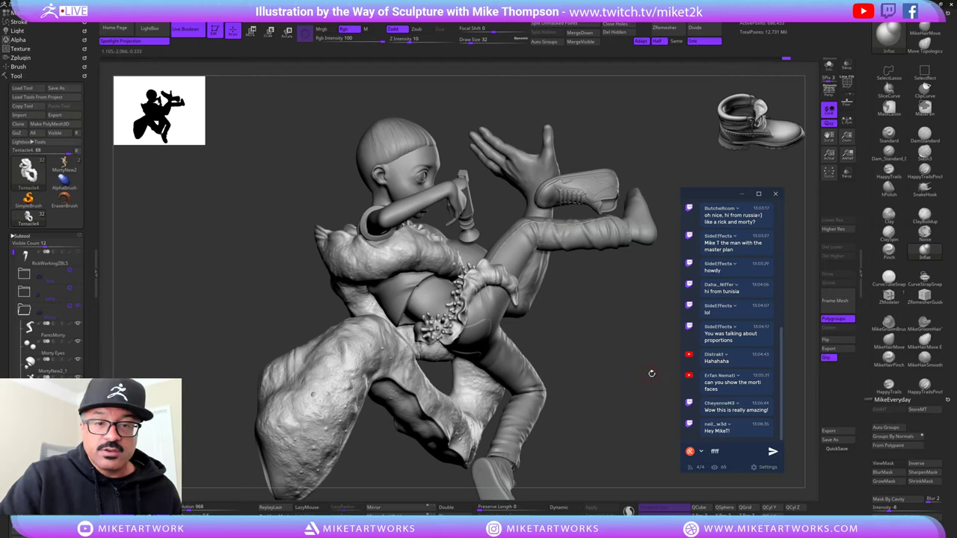
{"action": "mouse_move", "coordinate": [650, 372]}
{"action": "left_mouse_down"}
{"action": "mouse_move", "coordinate": [661, 329]}
{"action": "mouse_move", "coordinate": [636, 276]}
{"action": "mouse_move", "coordinate": [638, 290]}
{"action": "left_mouse_up"}
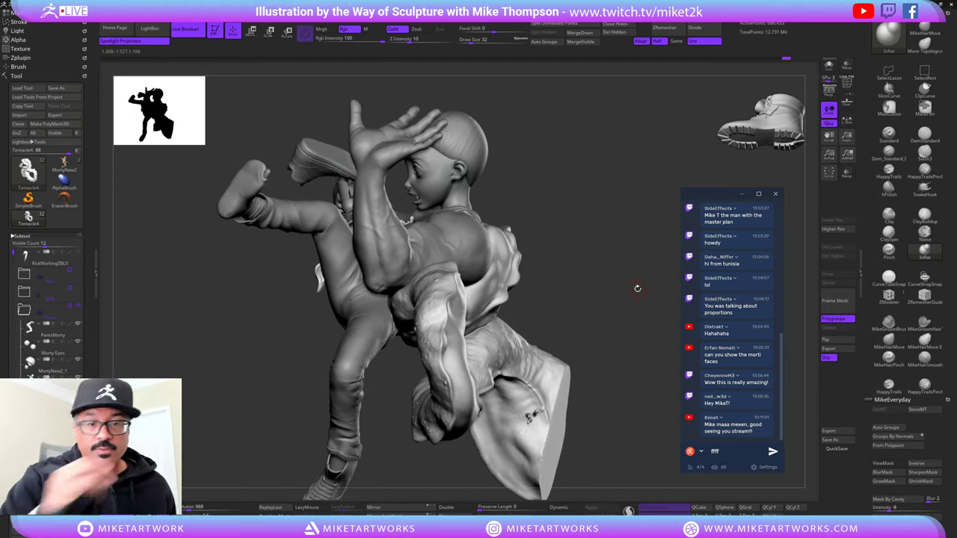
{"action": "mouse_move", "coordinate": [625, 345]}
{"action": "left_mouse_down"}
{"action": "mouse_move", "coordinate": [622, 361]}
{"action": "mouse_move", "coordinate": [611, 357]}
{"action": "mouse_move", "coordinate": [632, 352]}
{"action": "mouse_move", "coordinate": [599, 352]}
{"action": "mouse_move", "coordinate": [464, 445]}
{"action": "left_mouse_up"}
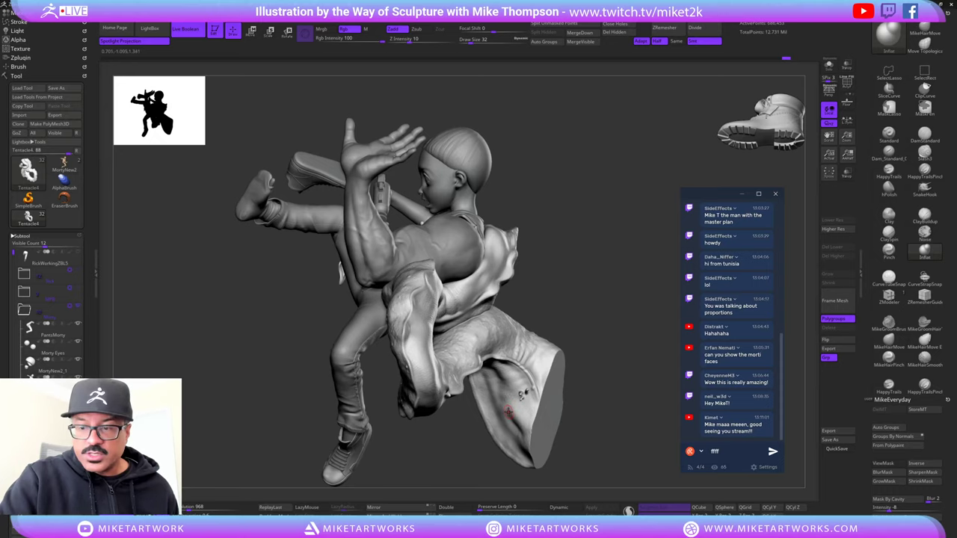
{"action": "left_click_drag", "start_coordinate": [626, 349], "coordinate": [538, 352]}
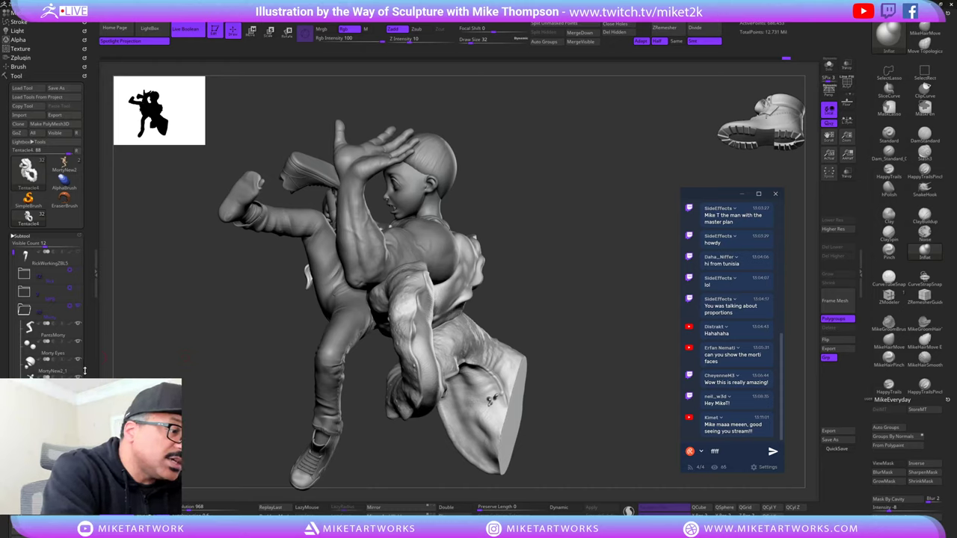
- Make the MortyArm subtool active, isolate it with Solo, and examine the muscular arm from several angles
{"action": "mouse_move", "coordinate": [45, 388]}
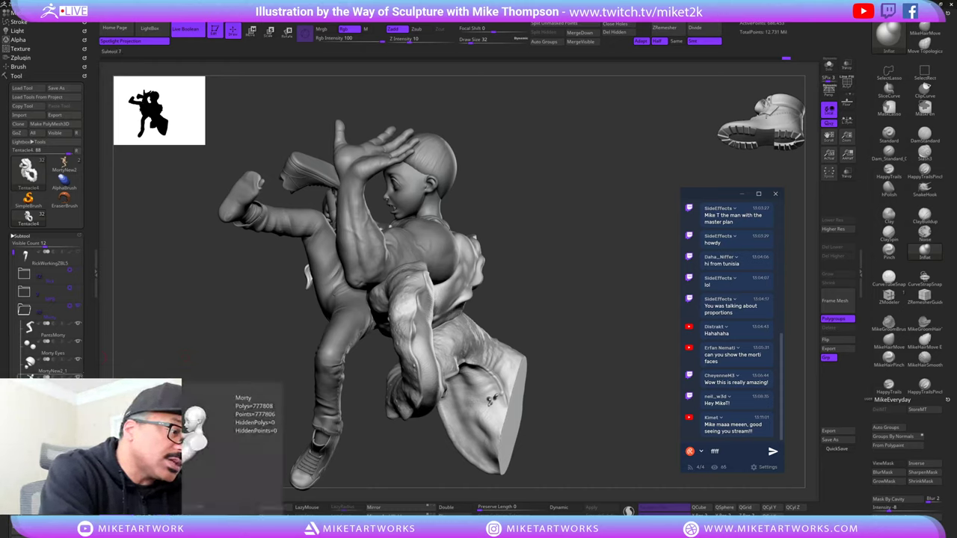
{"action": "left_click", "coordinate": [45, 408]}
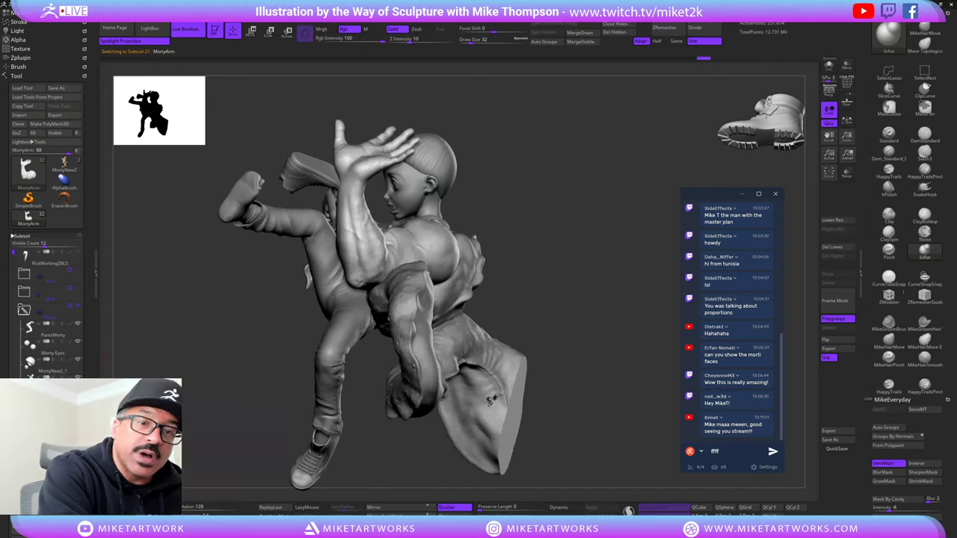
{"action": "left_click", "coordinate": [830, 65]}
{"action": "left_click_drag", "start_coordinate": [581, 296], "coordinate": [643, 350]}
{"action": "left_click_drag", "start_coordinate": [618, 382], "coordinate": [603, 365]}
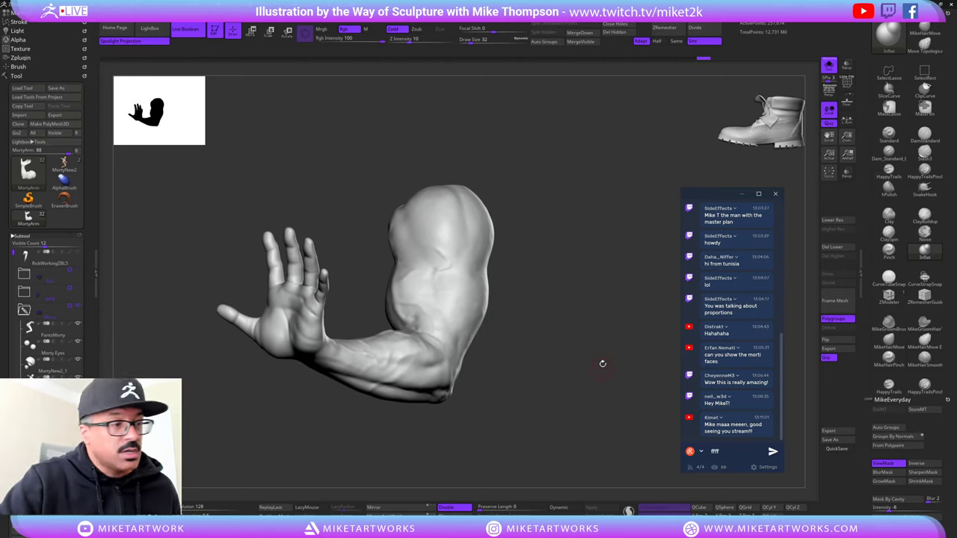
- Switch to the Morty body subtool in isolation and examine its cut shoulder, torso and face
{"action": "left_click", "coordinate": [45, 404]}
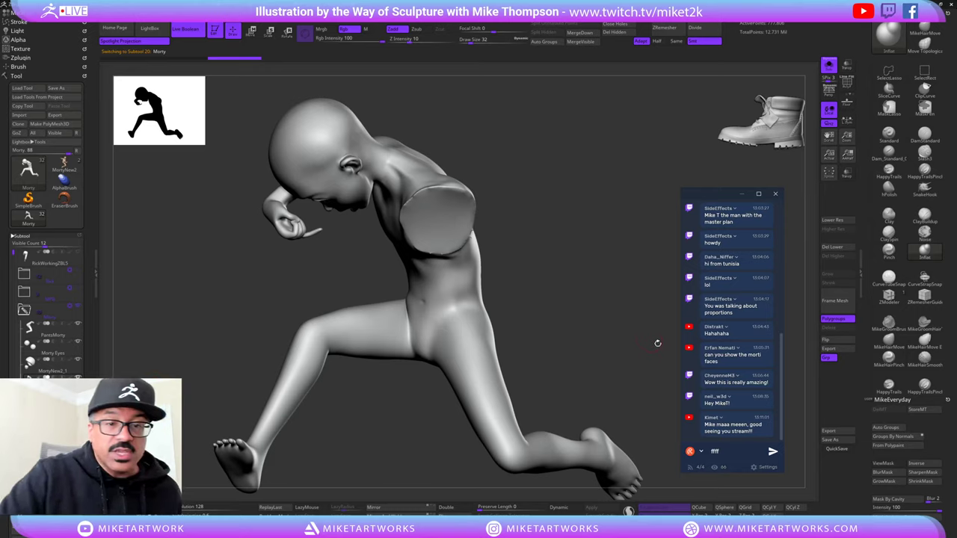
{"action": "left_click_drag", "start_coordinate": [658, 343], "coordinate": [618, 357]}
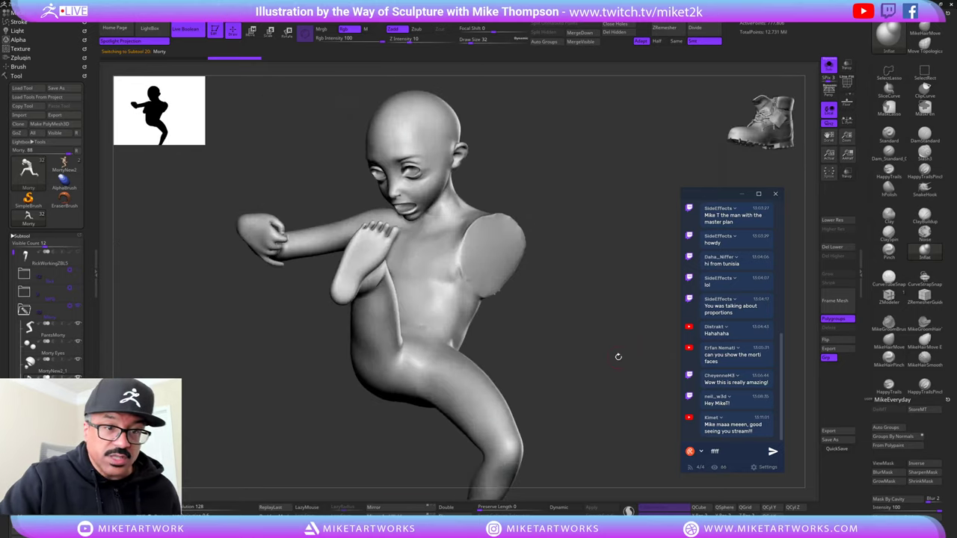
{"action": "mouse_move", "coordinate": [620, 314]}
{"action": "left_mouse_down"}
{"action": "mouse_move", "coordinate": [595, 299]}
{"action": "mouse_move", "coordinate": [636, 302]}
{"action": "mouse_move", "coordinate": [614, 298]}
{"action": "left_mouse_up"}
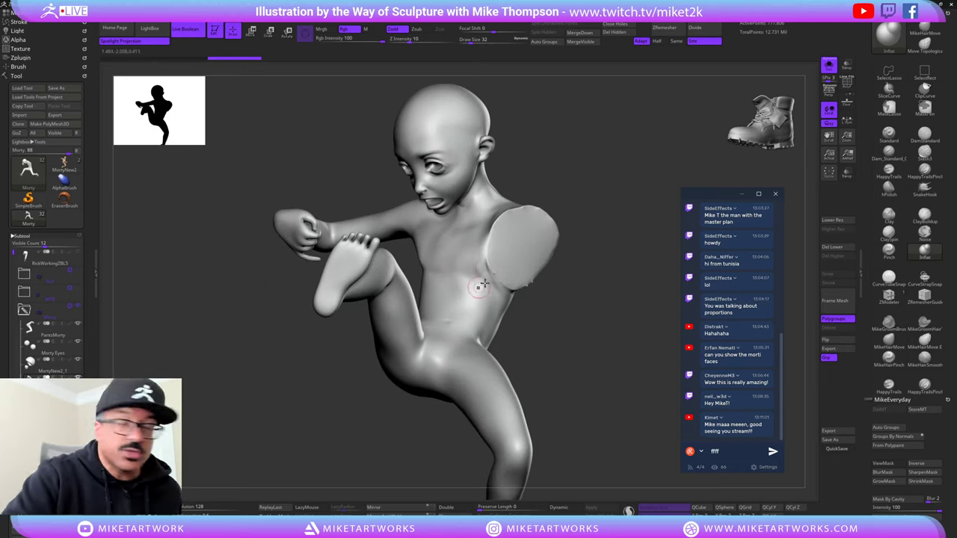
- Turn off Solo to show the whole group, frame it, and make the raised MortyArm the active subtool
{"action": "left_click", "coordinate": [830, 67]}
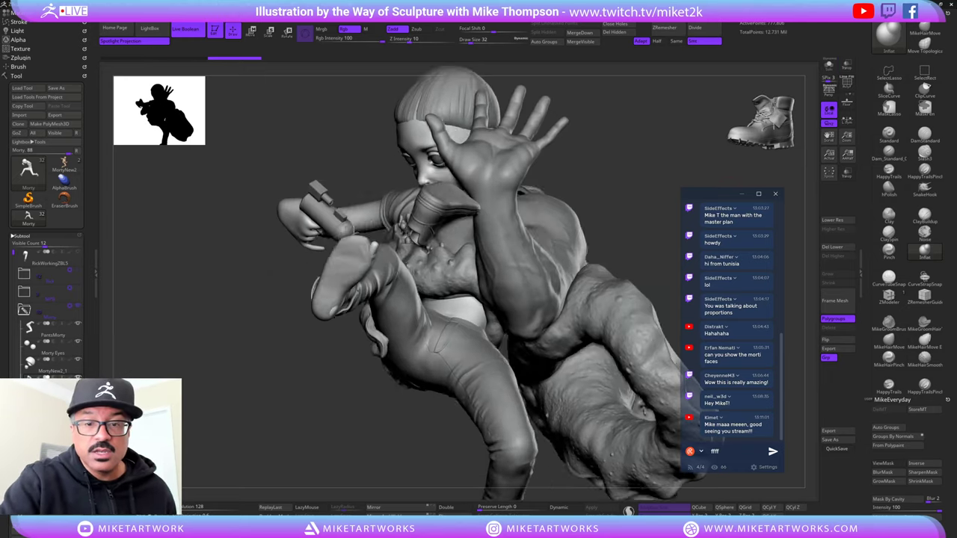
{"action": "mouse_move", "coordinate": [643, 206]}
{"action": "left_mouse_down"}
{"action": "mouse_move", "coordinate": [658, 193]}
{"action": "mouse_move", "coordinate": [682, 247]}
{"action": "mouse_move", "coordinate": [592, 307]}
{"action": "mouse_move", "coordinate": [516, 303]}
{"action": "mouse_move", "coordinate": [630, 341]}
{"action": "mouse_move", "coordinate": [592, 339]}
{"action": "mouse_move", "coordinate": [626, 362]}
{"action": "left_mouse_up"}
{"action": "key", "text": "f"}
{"action": "left_click", "coordinate": [467, 248], "text": "alt"}
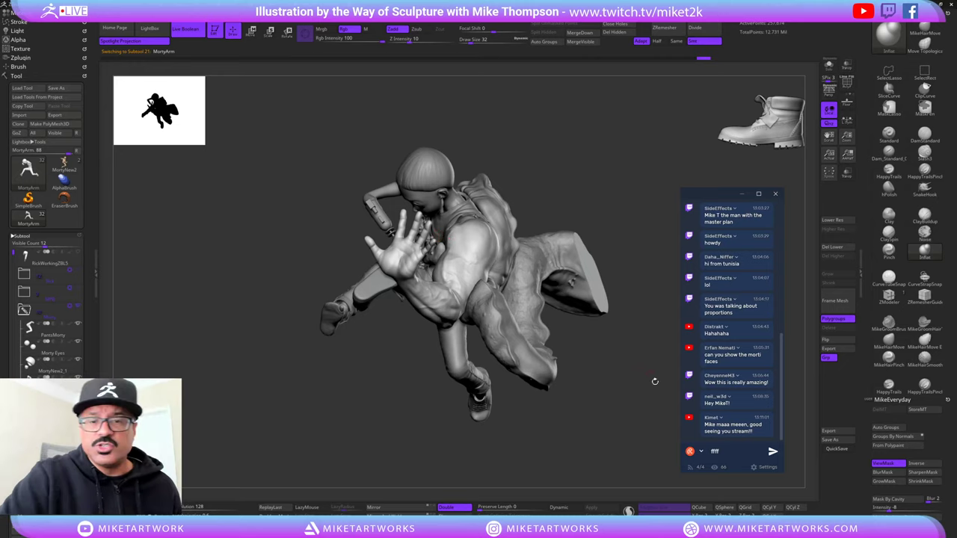
{"action": "left_click_drag", "start_coordinate": [647, 399], "coordinate": [649, 403]}
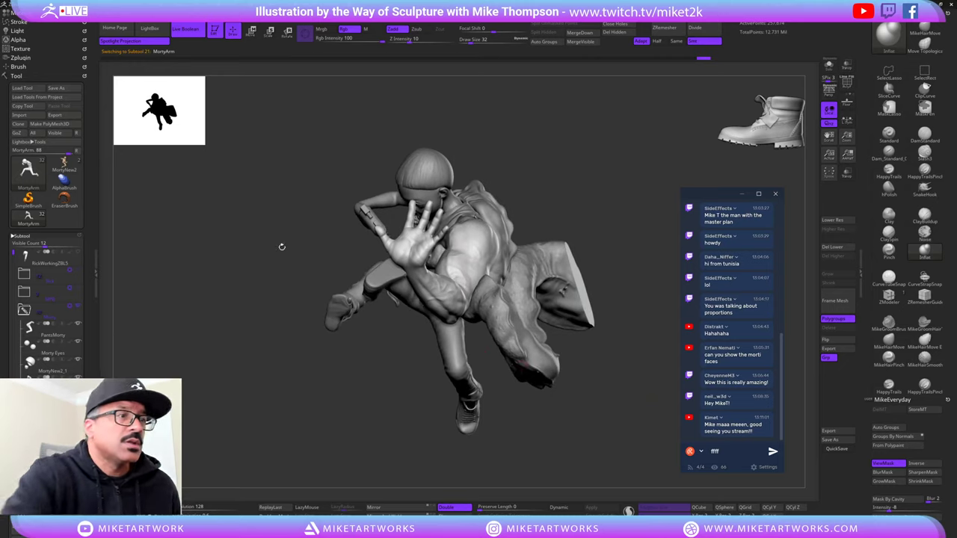
- Save the tool as RickWorkingZBL5, replacing the existing file
{"action": "key", "text": "ctrl+s"}
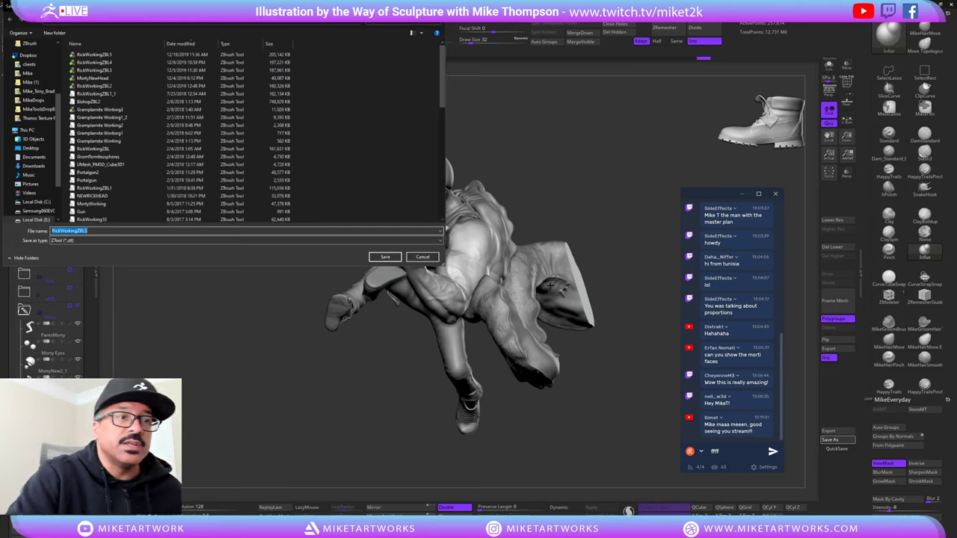
{"action": "left_click", "coordinate": [400, 257]}
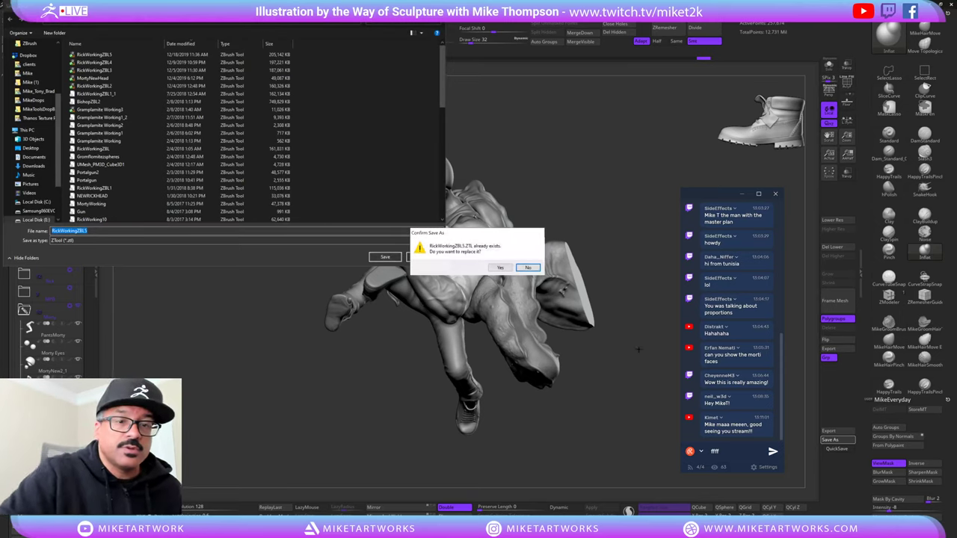
{"action": "left_click", "coordinate": [508, 270]}
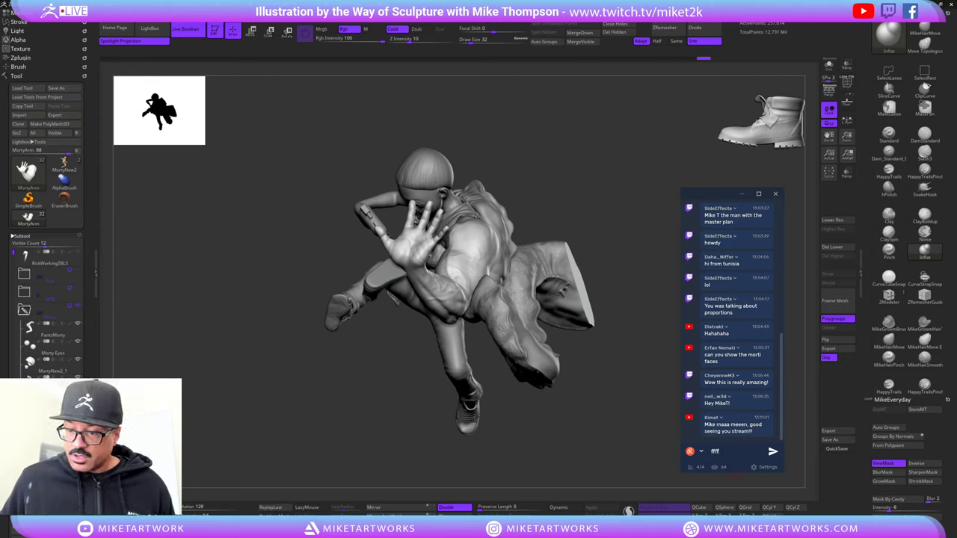
- Clear the stray text from the stream chat's message box
{"action": "key", "text": "BackSpace"}
{"action": "key", "text": "BackSpace"}
{"action": "key", "text": "BackSpace"}
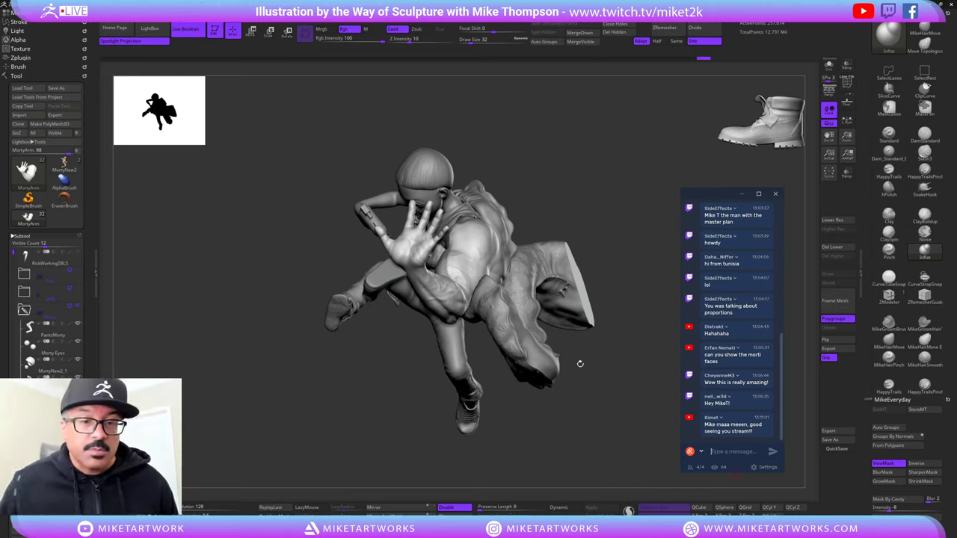
- Isolate the raised arm with Solo, activate the Move gizmo, and place it on the arm's cut shoulder end
{"action": "left_click_drag", "start_coordinate": [577, 411], "coordinate": [590, 383]}
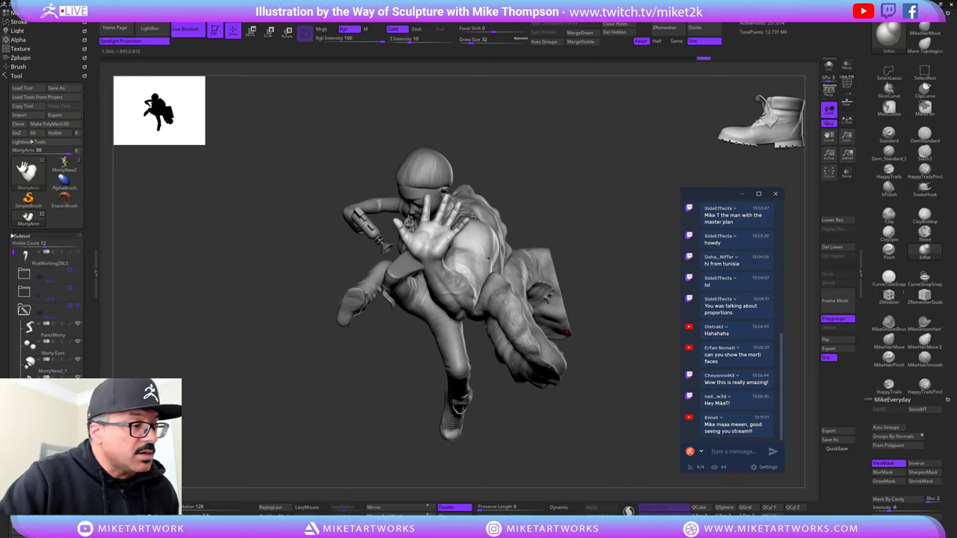
{"action": "left_click_drag", "start_coordinate": [618, 200], "coordinate": [558, 224]}
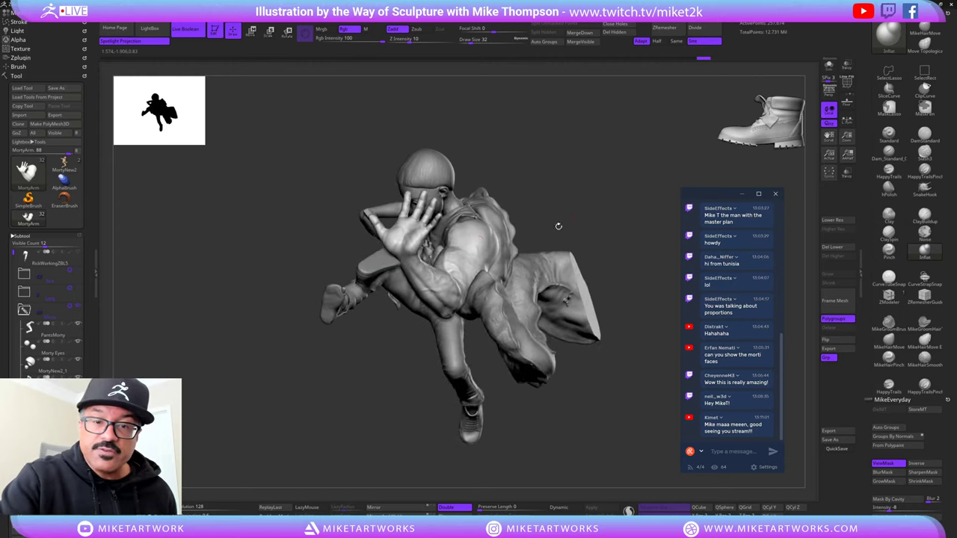
{"action": "left_click", "coordinate": [829, 66]}
{"action": "mouse_move", "coordinate": [598, 408]}
{"action": "left_mouse_down"}
{"action": "mouse_move", "coordinate": [586, 367]}
{"action": "mouse_move", "coordinate": [594, 401]}
{"action": "mouse_move", "coordinate": [605, 404]}
{"action": "left_mouse_up"}
{"action": "key", "text": "w"}
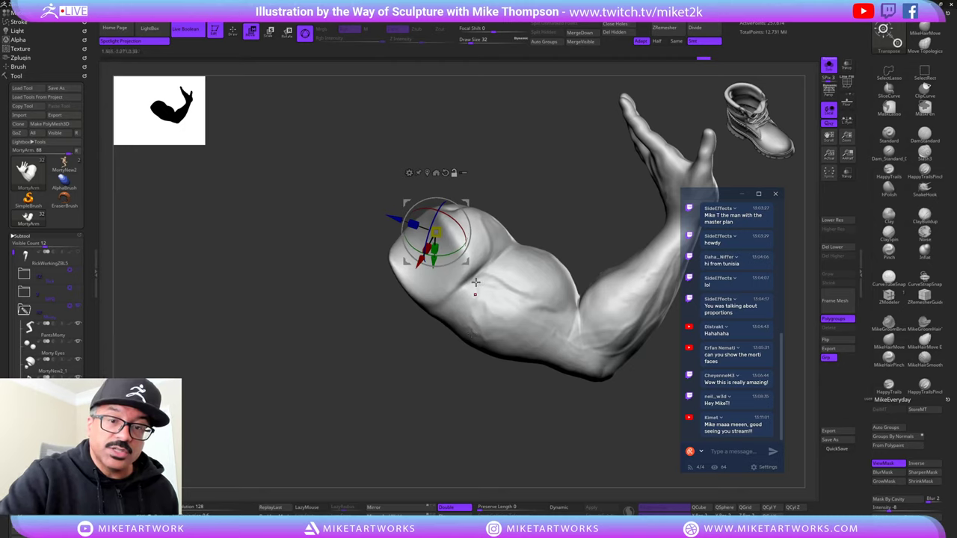
{"action": "left_click", "coordinate": [453, 290], "text": "alt"}
{"action": "left_click", "coordinate": [428, 259], "text": "alt"}
- Fine-tune the gizmo's pivot at the shoulder end of the isolated arm, checking its placement from several angles
{"action": "left_click_drag", "start_coordinate": [407, 340], "coordinate": [355, 340]}
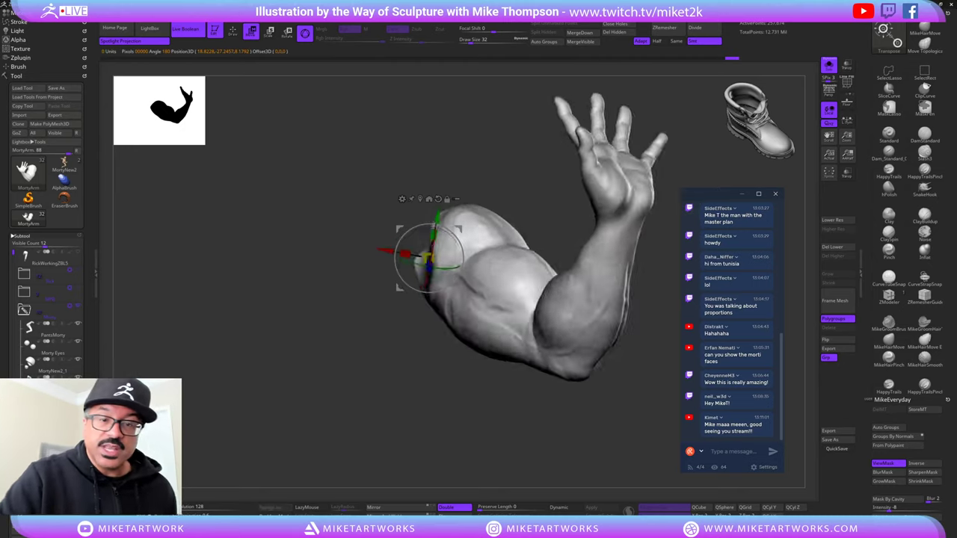
{"action": "left_click_drag", "start_coordinate": [658, 337], "coordinate": [543, 308]}
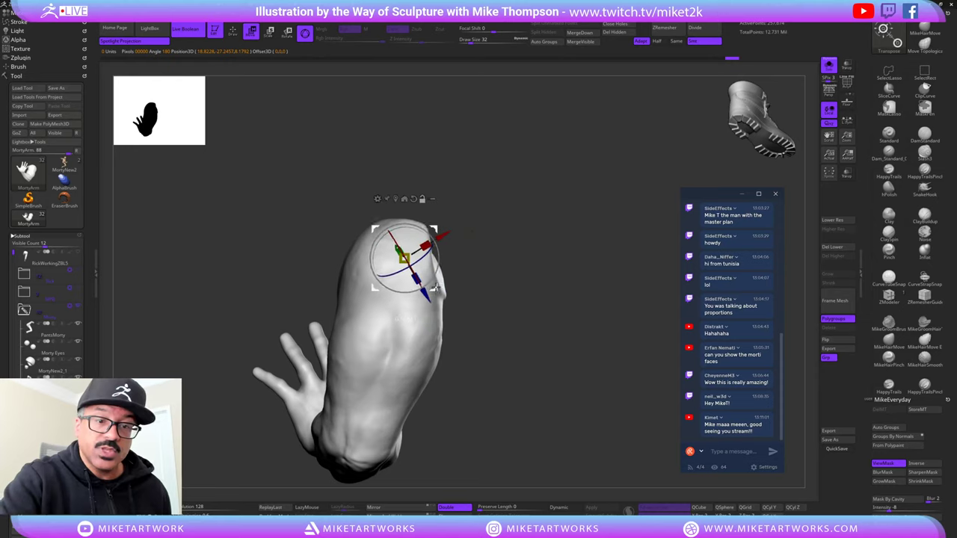
{"action": "left_click_drag", "start_coordinate": [436, 287], "coordinate": [436, 289]}
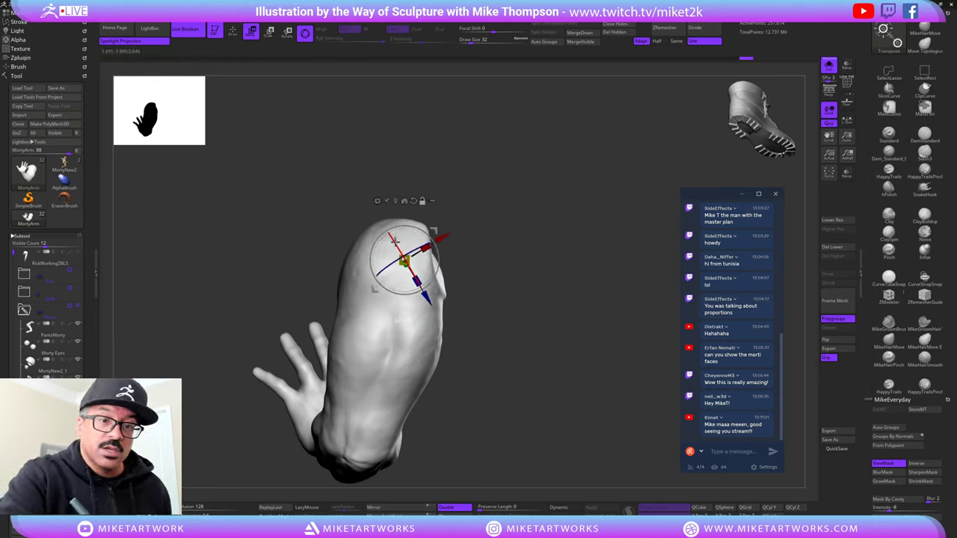
{"action": "left_click_drag", "start_coordinate": [396, 242], "coordinate": [397, 243], "text": "alt"}
{"action": "mouse_move", "coordinate": [524, 299]}
{"action": "left_mouse_down"}
{"action": "mouse_move", "coordinate": [598, 314]}
{"action": "mouse_move", "coordinate": [651, 359]}
{"action": "left_mouse_up"}
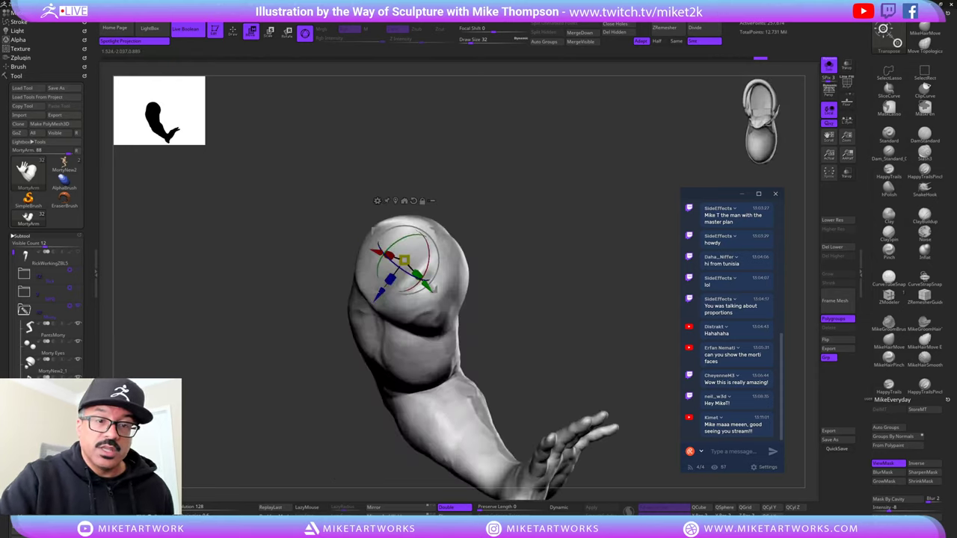
{"action": "left_click_drag", "start_coordinate": [635, 409], "coordinate": [513, 279]}
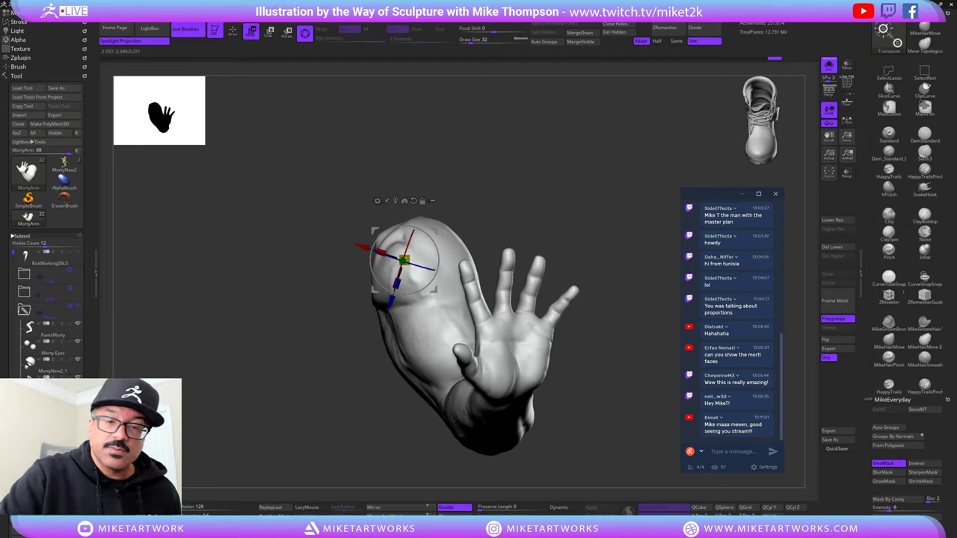
{"action": "left_click_drag", "start_coordinate": [557, 408], "coordinate": [664, 313]}
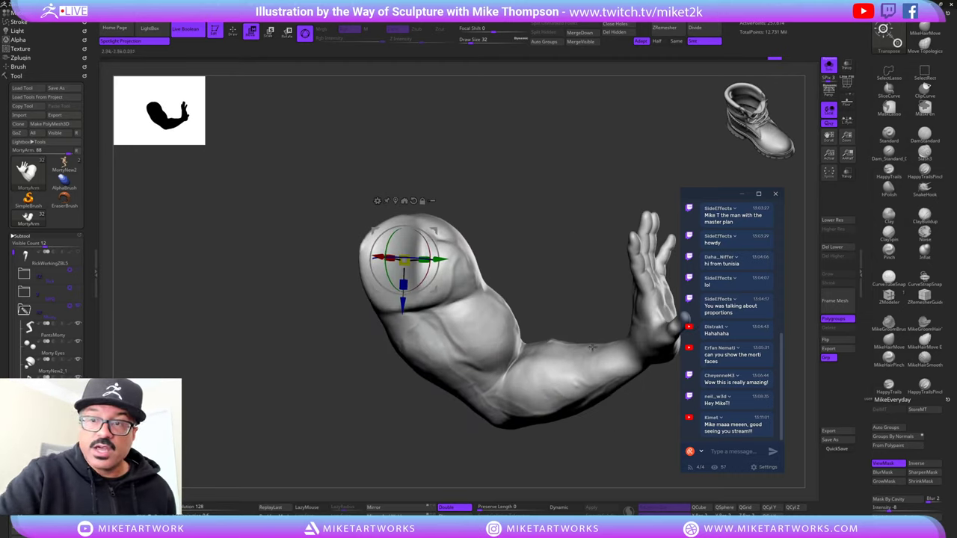
{"action": "mouse_move", "coordinate": [663, 428]}
{"action": "left_mouse_down"}
{"action": "mouse_move", "coordinate": [575, 434]}
{"action": "mouse_move", "coordinate": [597, 432]}
{"action": "mouse_move", "coordinate": [619, 376]}
{"action": "mouse_move", "coordinate": [609, 381]}
{"action": "mouse_move", "coordinate": [628, 412]}
{"action": "left_mouse_up"}
{"action": "left_click_drag", "start_coordinate": [643, 406], "coordinate": [634, 389]}
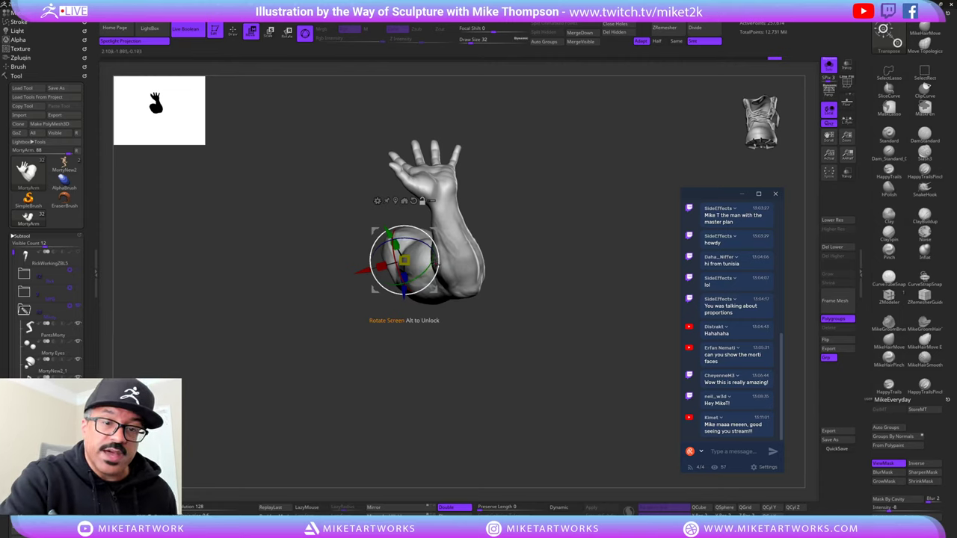
- Show the whole sculpture again and rotate Morty's separate arm about the shoulder from its raised pose to a lowered one
{"action": "left_click", "coordinate": [829, 66]}
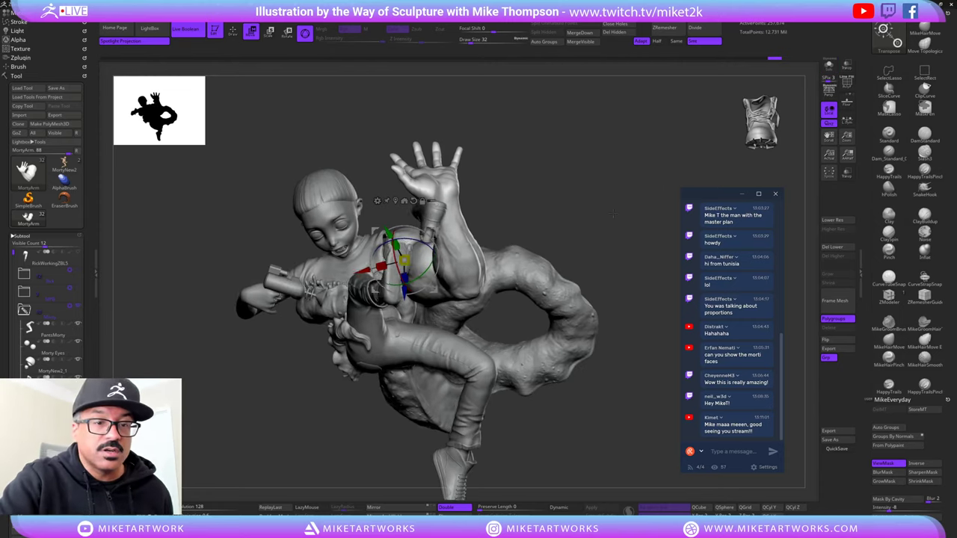
{"action": "left_click_drag", "start_coordinate": [616, 217], "coordinate": [600, 227]}
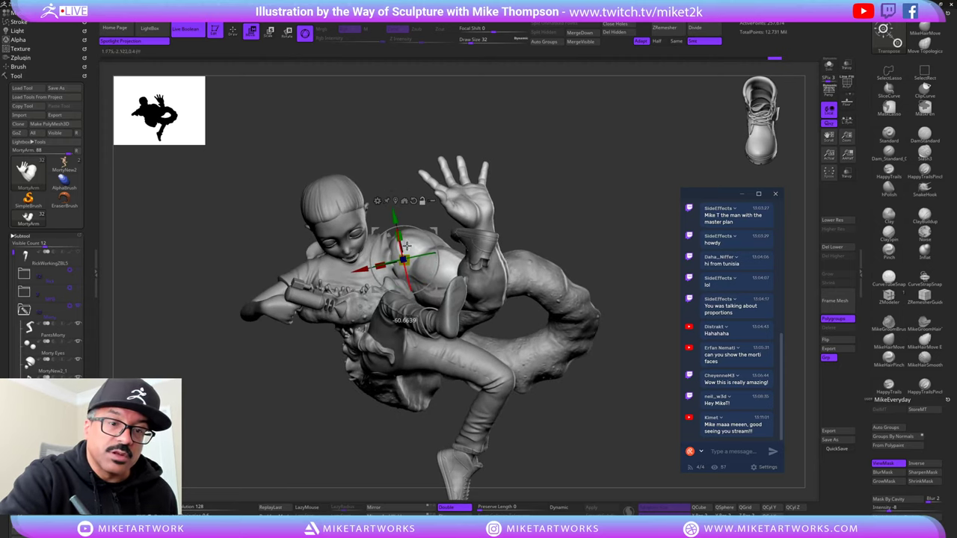
{"action": "mouse_move", "coordinate": [615, 158]}
{"action": "left_mouse_down"}
{"action": "mouse_move", "coordinate": [634, 280]}
{"action": "mouse_move", "coordinate": [641, 257]}
{"action": "left_mouse_up"}
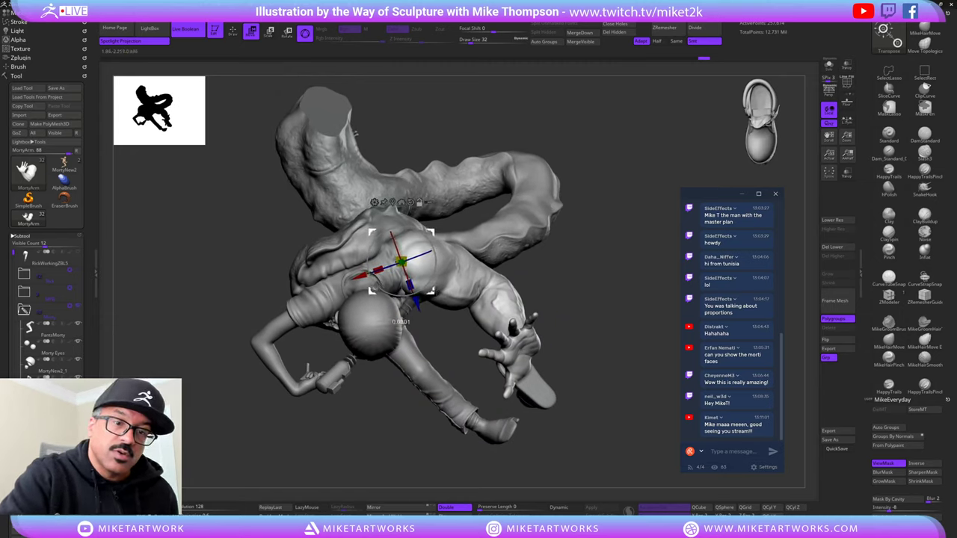
{"action": "mouse_move", "coordinate": [649, 340]}
{"action": "left_mouse_down"}
{"action": "mouse_move", "coordinate": [632, 405]}
{"action": "mouse_move", "coordinate": [549, 318]}
{"action": "mouse_move", "coordinate": [551, 289]}
{"action": "left_mouse_up"}
{"action": "left_click_drag", "start_coordinate": [426, 243], "coordinate": [355, 207]}
{"action": "left_click_drag", "start_coordinate": [402, 228], "coordinate": [395, 228]}
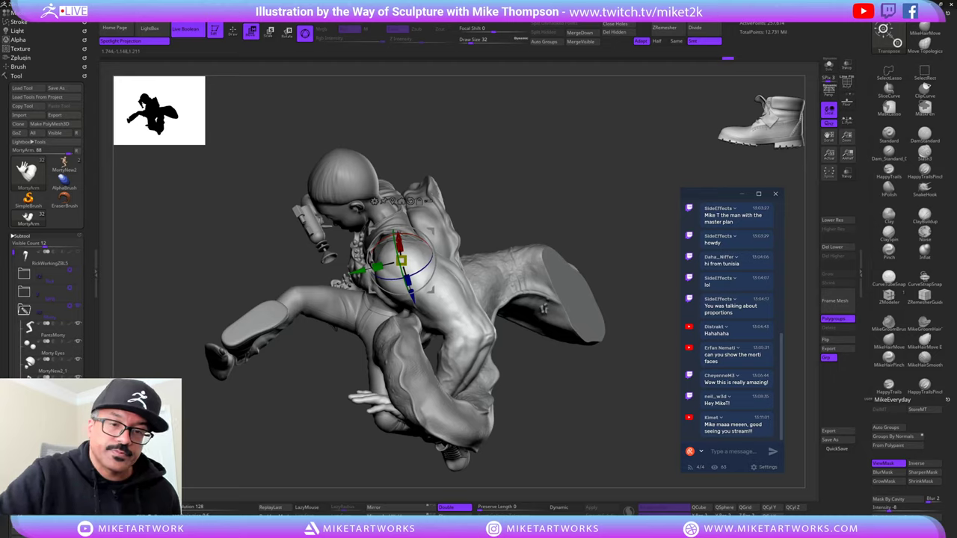
- Rotate the lowered arm so the open hand reaches forward in front of the tentacle loop with the palm showing
{"action": "left_click_drag", "start_coordinate": [550, 419], "coordinate": [568, 391]}
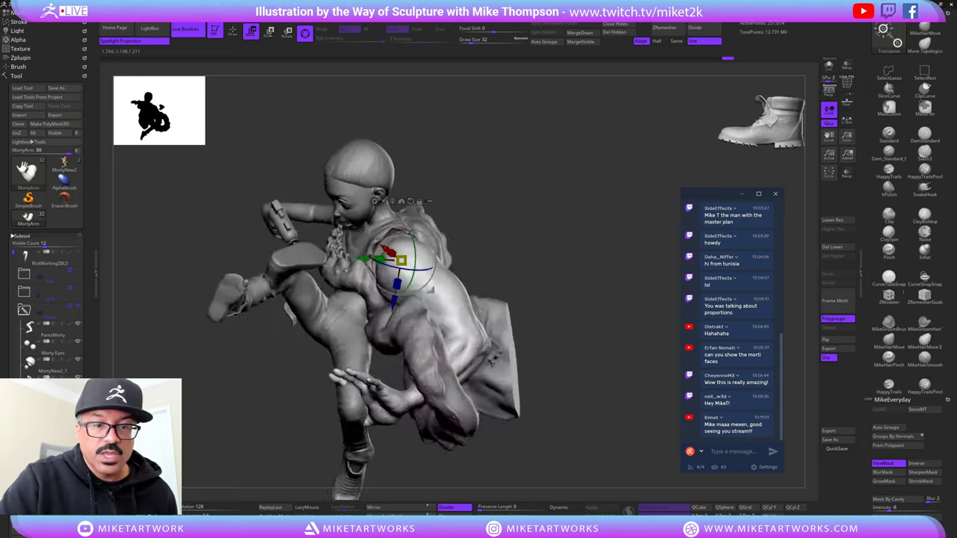
{"action": "left_click_drag", "start_coordinate": [516, 172], "coordinate": [449, 176]}
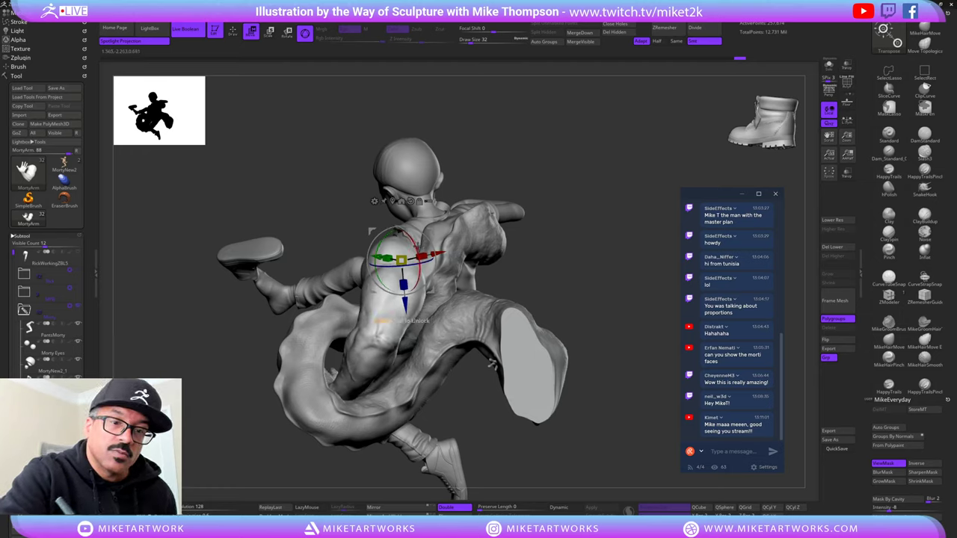
{"action": "left_click_drag", "start_coordinate": [540, 211], "coordinate": [466, 211]}
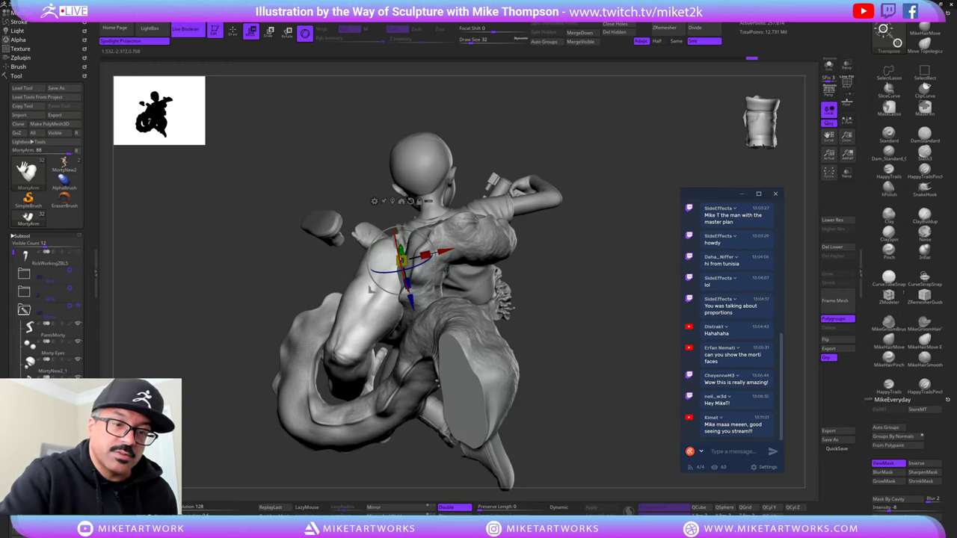
{"action": "mouse_move", "coordinate": [516, 215]}
{"action": "left_mouse_down"}
{"action": "mouse_move", "coordinate": [637, 233]}
{"action": "mouse_move", "coordinate": [587, 212]}
{"action": "mouse_move", "coordinate": [631, 218]}
{"action": "mouse_move", "coordinate": [645, 238]}
{"action": "mouse_move", "coordinate": [478, 256]}
{"action": "mouse_move", "coordinate": [374, 320]}
{"action": "left_mouse_up"}
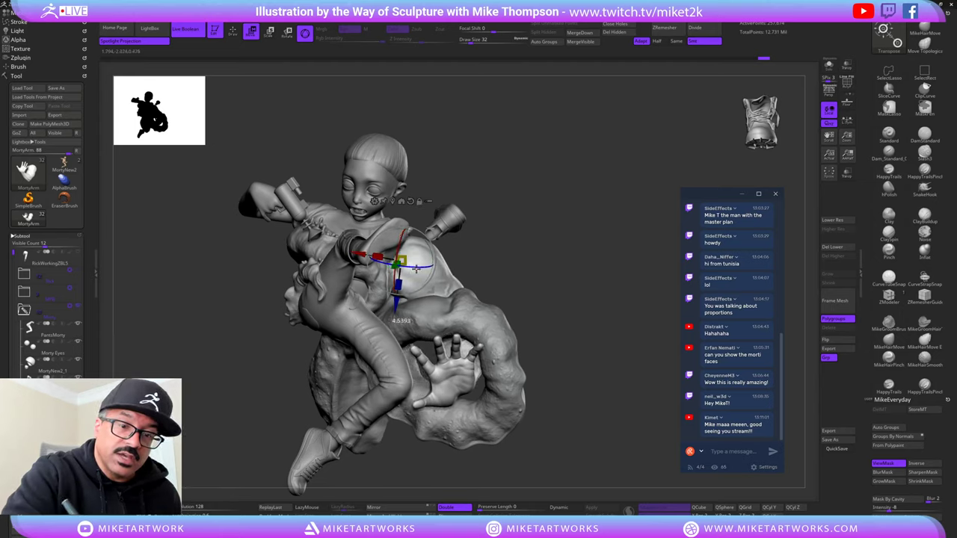
- Nudge the arm into the shoulder and fine-tune its rotation, comparing the side, back and front views
{"action": "mouse_move", "coordinate": [568, 240]}
{"action": "left_mouse_down"}
{"action": "mouse_move", "coordinate": [516, 287]}
{"action": "mouse_move", "coordinate": [441, 288]}
{"action": "mouse_move", "coordinate": [400, 307]}
{"action": "mouse_move", "coordinate": [586, 249]}
{"action": "mouse_move", "coordinate": [430, 290]}
{"action": "mouse_move", "coordinate": [432, 276]}
{"action": "left_mouse_up"}
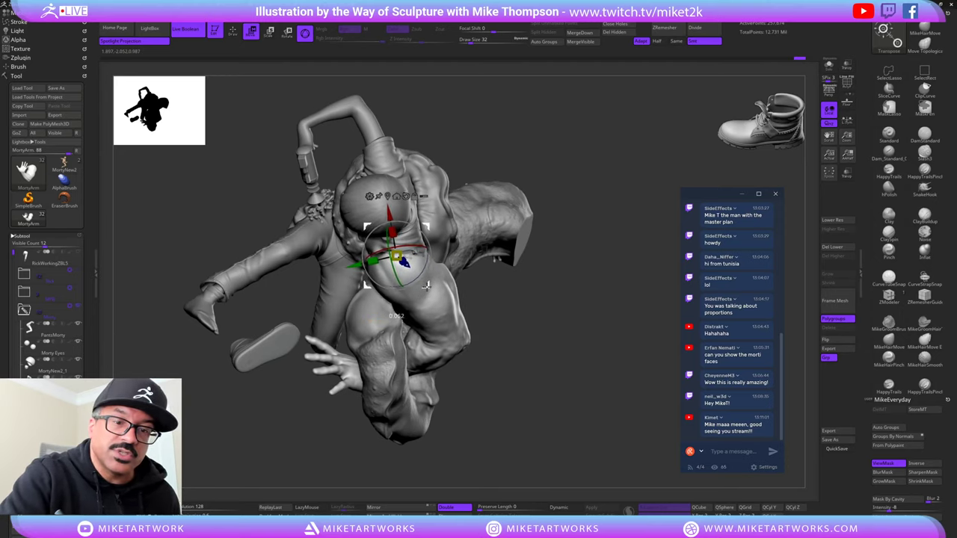
{"action": "mouse_move", "coordinate": [427, 284]}
{"action": "left_mouse_down"}
{"action": "mouse_move", "coordinate": [568, 338]}
{"action": "mouse_move", "coordinate": [427, 283]}
{"action": "left_mouse_up"}
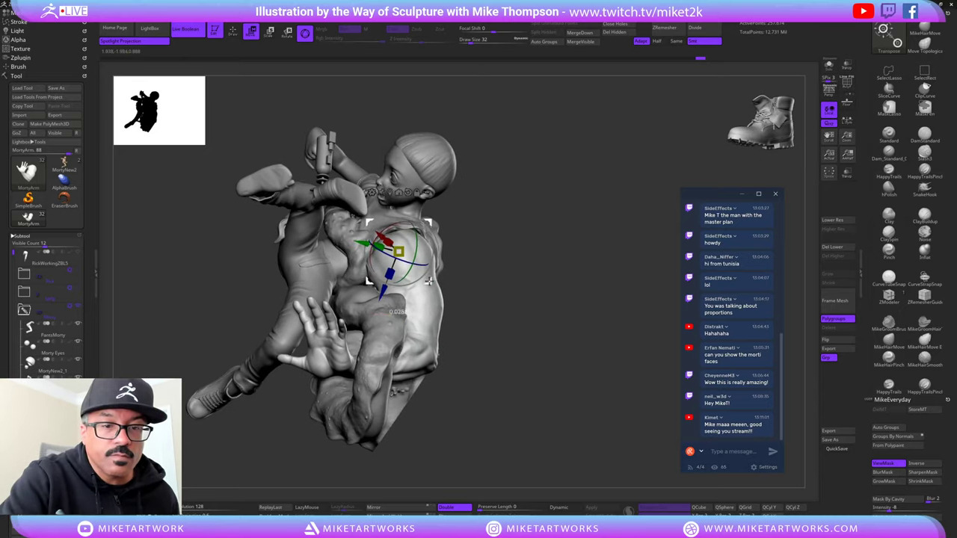
{"action": "mouse_move", "coordinate": [554, 374]}
{"action": "left_mouse_down"}
{"action": "mouse_move", "coordinate": [450, 406]}
{"action": "mouse_move", "coordinate": [431, 390]}
{"action": "mouse_move", "coordinate": [482, 396]}
{"action": "mouse_move", "coordinate": [435, 391]}
{"action": "left_mouse_up"}
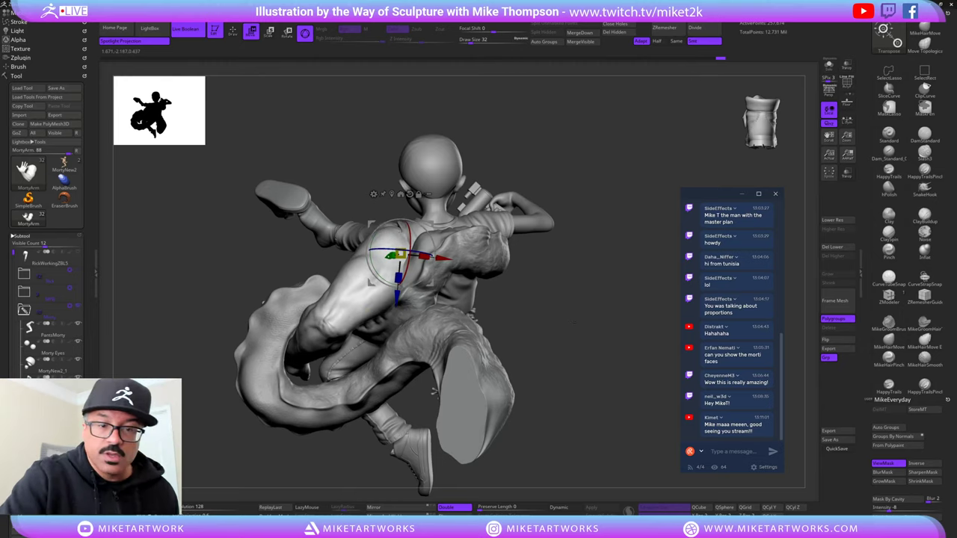
{"action": "mouse_move", "coordinate": [434, 391]}
{"action": "left_mouse_down"}
{"action": "mouse_move", "coordinate": [463, 396]}
{"action": "mouse_move", "coordinate": [601, 307]}
{"action": "mouse_move", "coordinate": [430, 283]}
{"action": "mouse_move", "coordinate": [494, 281]}
{"action": "mouse_move", "coordinate": [468, 296]}
{"action": "mouse_move", "coordinate": [453, 277]}
{"action": "mouse_move", "coordinate": [560, 263]}
{"action": "left_mouse_up"}
{"action": "left_click_drag", "start_coordinate": [388, 251], "coordinate": [418, 228]}
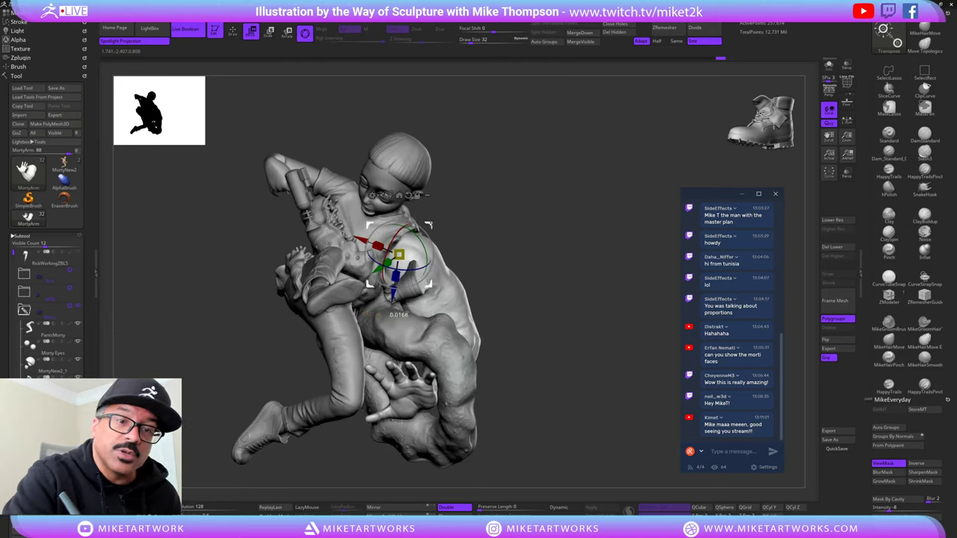
{"action": "mouse_move", "coordinate": [582, 293]}
{"action": "left_mouse_down"}
{"action": "mouse_move", "coordinate": [482, 281]}
{"action": "mouse_move", "coordinate": [572, 288]}
{"action": "mouse_move", "coordinate": [602, 301]}
{"action": "mouse_move", "coordinate": [595, 297]}
{"action": "left_mouse_up"}
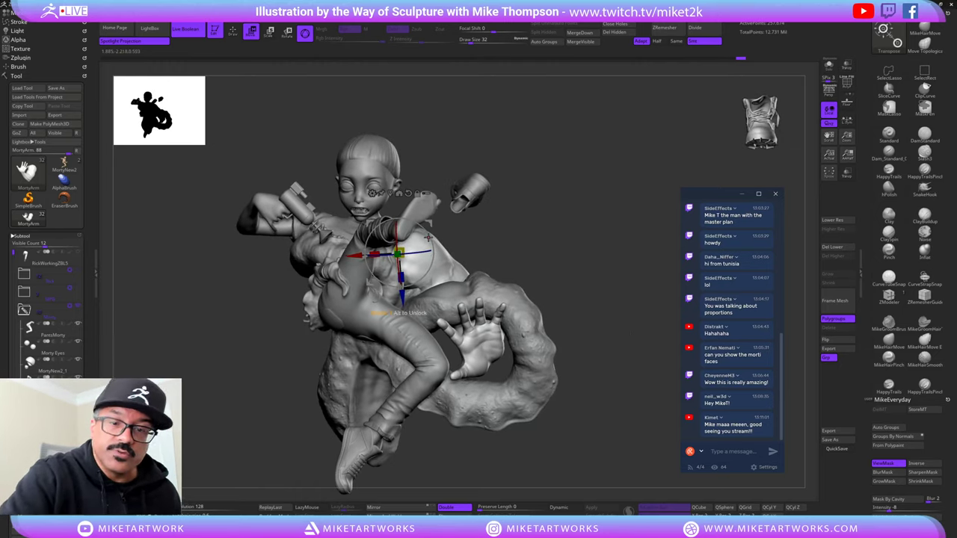
- Examine the reposed arm and hand against the overall silhouette from close-up, back, side and front views
{"action": "mouse_move", "coordinate": [632, 337]}
{"action": "left_mouse_down"}
{"action": "mouse_move", "coordinate": [540, 338]}
{"action": "mouse_move", "coordinate": [488, 359]}
{"action": "mouse_move", "coordinate": [623, 359]}
{"action": "mouse_move", "coordinate": [614, 375]}
{"action": "mouse_move", "coordinate": [627, 368]}
{"action": "mouse_move", "coordinate": [626, 384]}
{"action": "left_mouse_up"}
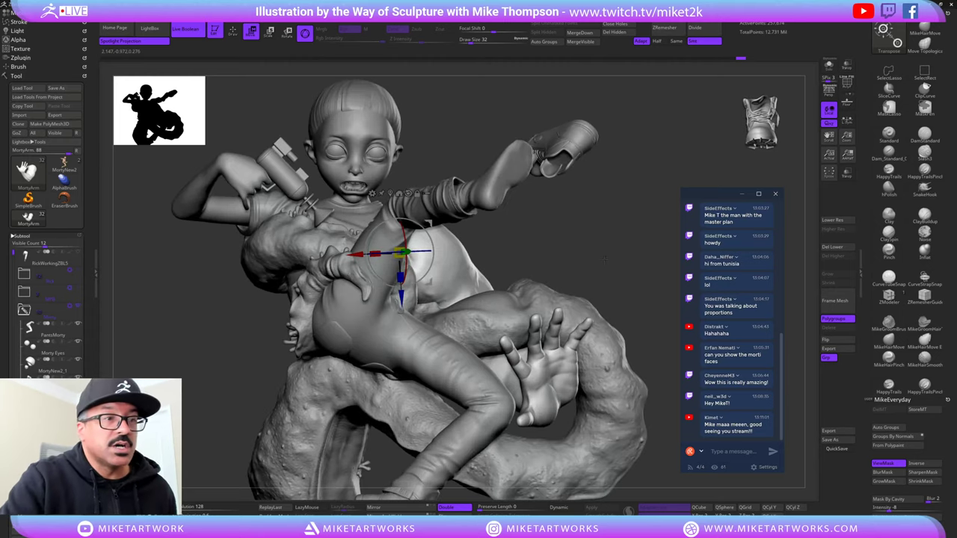
{"action": "mouse_move", "coordinate": [607, 259]}
{"action": "left_mouse_down"}
{"action": "mouse_move", "coordinate": [637, 260]}
{"action": "mouse_move", "coordinate": [528, 221]}
{"action": "left_mouse_up"}
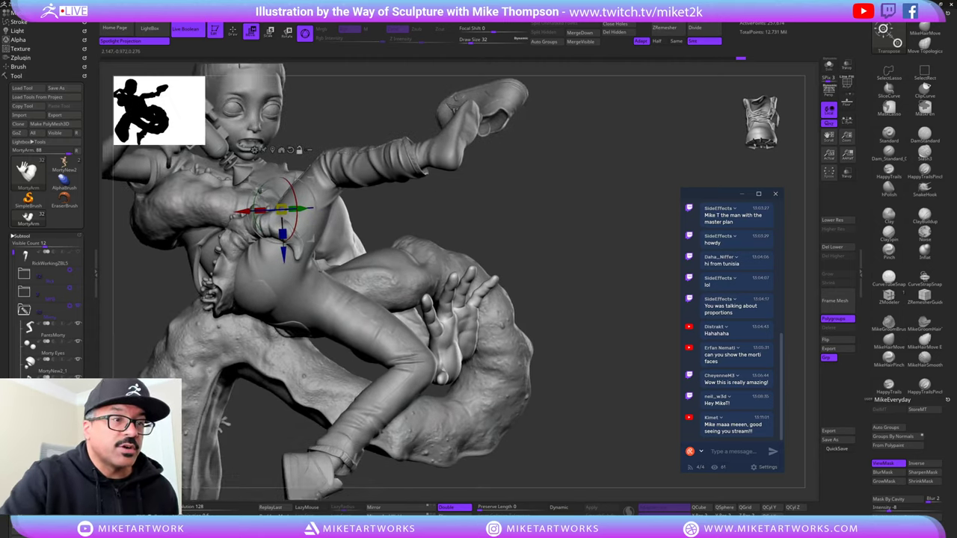
{"action": "mouse_move", "coordinate": [566, 319]}
{"action": "left_mouse_down"}
{"action": "mouse_move", "coordinate": [611, 321]}
{"action": "mouse_move", "coordinate": [634, 364]}
{"action": "mouse_move", "coordinate": [617, 371]}
{"action": "mouse_move", "coordinate": [641, 364]}
{"action": "mouse_move", "coordinate": [610, 381]}
{"action": "left_mouse_up"}
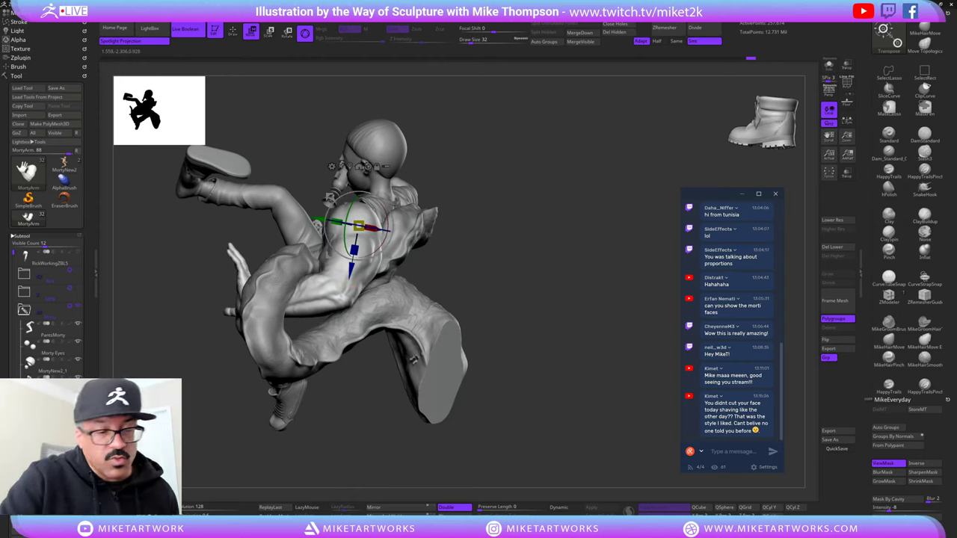
{"action": "mouse_move", "coordinate": [610, 381]}
{"action": "left_mouse_down"}
{"action": "mouse_move", "coordinate": [570, 323]}
{"action": "mouse_move", "coordinate": [599, 338]}
{"action": "mouse_move", "coordinate": [582, 351]}
{"action": "left_mouse_up"}
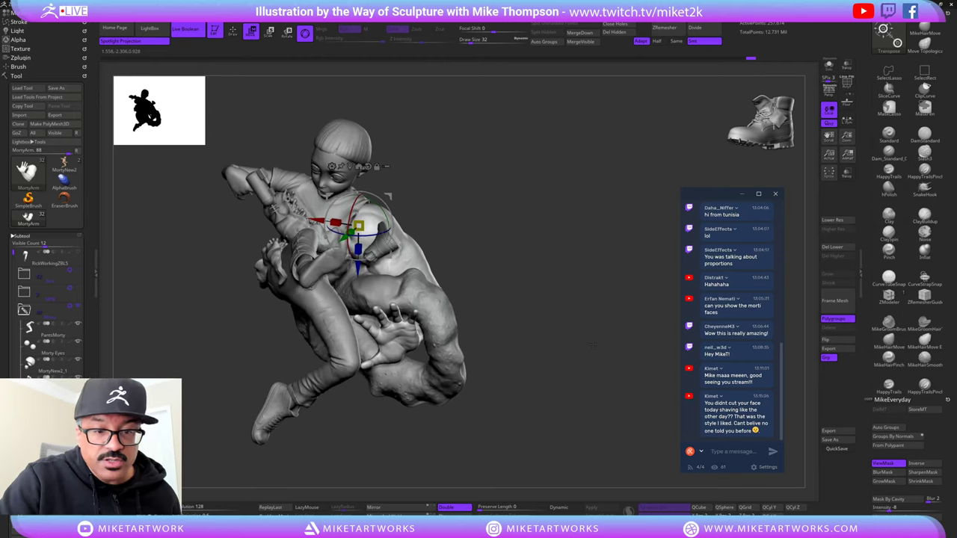
{"action": "left_click_drag", "start_coordinate": [579, 342], "coordinate": [607, 358]}
{"action": "mouse_move", "coordinate": [600, 397]}
{"action": "left_mouse_down"}
{"action": "mouse_move", "coordinate": [578, 421]}
{"action": "mouse_move", "coordinate": [588, 412]}
{"action": "left_mouse_up"}
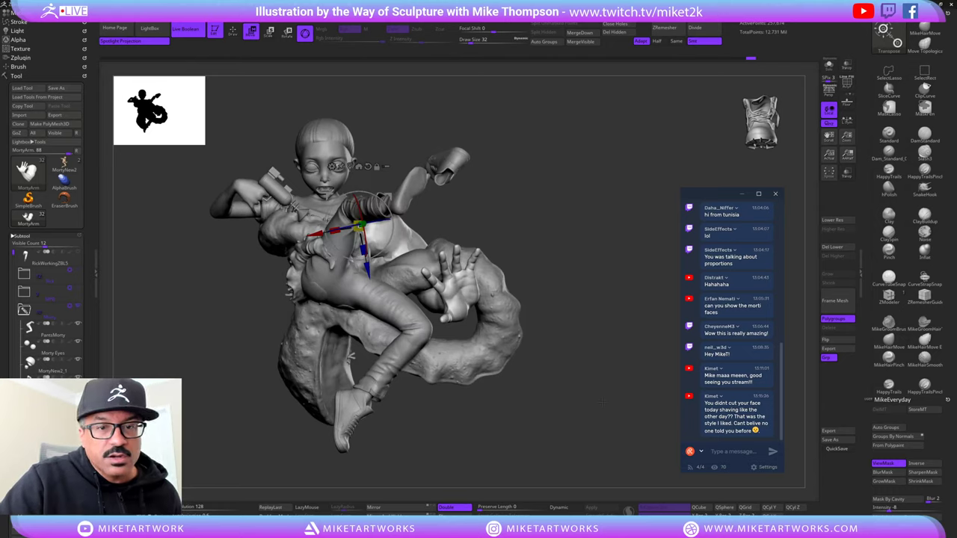
{"action": "mouse_move", "coordinate": [588, 411]}
{"action": "left_mouse_down"}
{"action": "mouse_move", "coordinate": [579, 291]}
{"action": "mouse_move", "coordinate": [433, 298]}
{"action": "left_mouse_up"}
- Select Morty's shoes subtool, isolate it with Solo, and mask the worn shoe so only the loose one stays editable
{"action": "left_click", "coordinate": [378, 259], "text": "alt"}
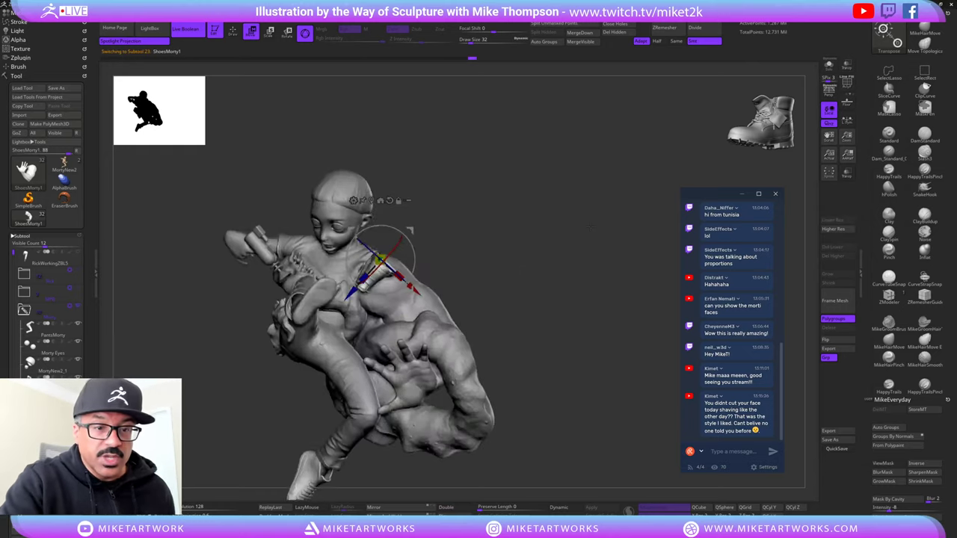
{"action": "left_click", "coordinate": [828, 66]}
{"action": "left_click_drag", "start_coordinate": [449, 317], "coordinate": [493, 318]}
{"action": "key", "text": "q"}
{"action": "mouse_move", "coordinate": [456, 239]}
{"action": "left_mouse_down", "text": "ctrl"}
{"action": "mouse_move", "coordinate": [421, 323]}
{"action": "mouse_move", "coordinate": [406, 103]}
{"action": "mouse_move", "coordinate": [419, 112]}
{"action": "left_mouse_up", "text": "ctrl"}
{"action": "left_click", "coordinate": [561, 277], "text": "ctrl"}
- Reset the Move gizmo on the unmasked loose shoe and bring the rest of the sculpture back into view
{"action": "mouse_move", "coordinate": [587, 338]}
{"action": "left_mouse_down", "text": "alt"}
{"action": "mouse_move", "coordinate": [589, 272]}
{"action": "mouse_move", "coordinate": [566, 306]}
{"action": "left_mouse_up", "text": "alt"}
{"action": "key", "text": "w"}
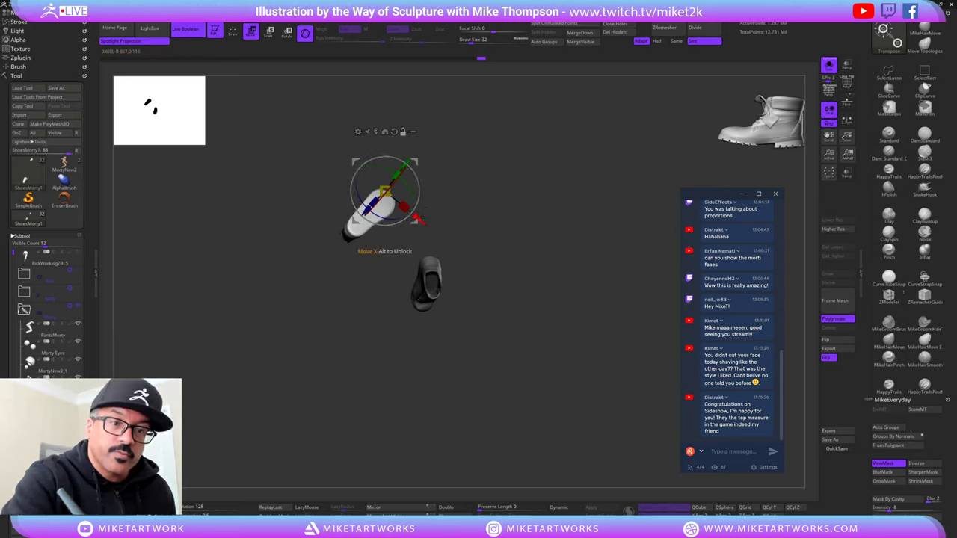
{"action": "left_click", "coordinate": [385, 131]}
{"action": "left_click", "coordinate": [458, 63]}
{"action": "left_click", "coordinate": [372, 161]}
{"action": "left_click_drag", "start_coordinate": [627, 464], "coordinate": [553, 366]}
{"action": "key", "text": "w"}
{"action": "left_click", "coordinate": [830, 65]}
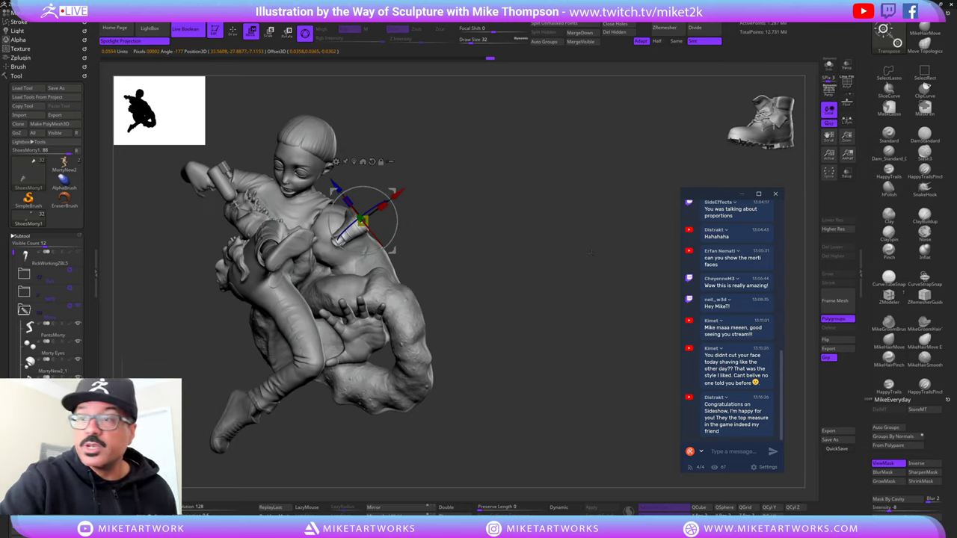
- Move the loose shoe away from the bare foot to just above Morty's open hand, turning it along the way
{"action": "mouse_move", "coordinate": [572, 279]}
{"action": "left_mouse_down", "text": "alt"}
{"action": "mouse_move", "coordinate": [584, 336]}
{"action": "mouse_move", "coordinate": [585, 298]}
{"action": "mouse_move", "coordinate": [595, 312]}
{"action": "left_mouse_up", "text": "alt"}
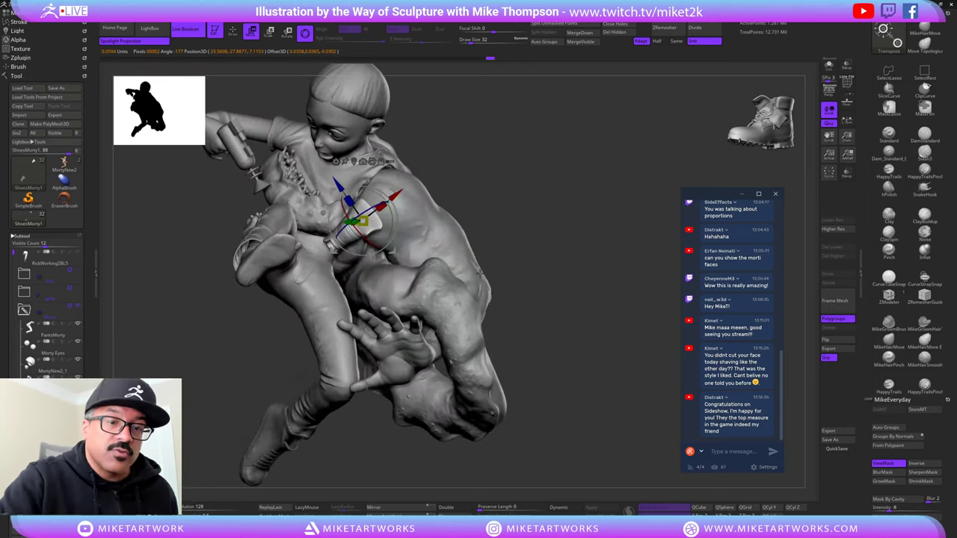
{"action": "left_click_drag", "start_coordinate": [570, 203], "coordinate": [512, 223]}
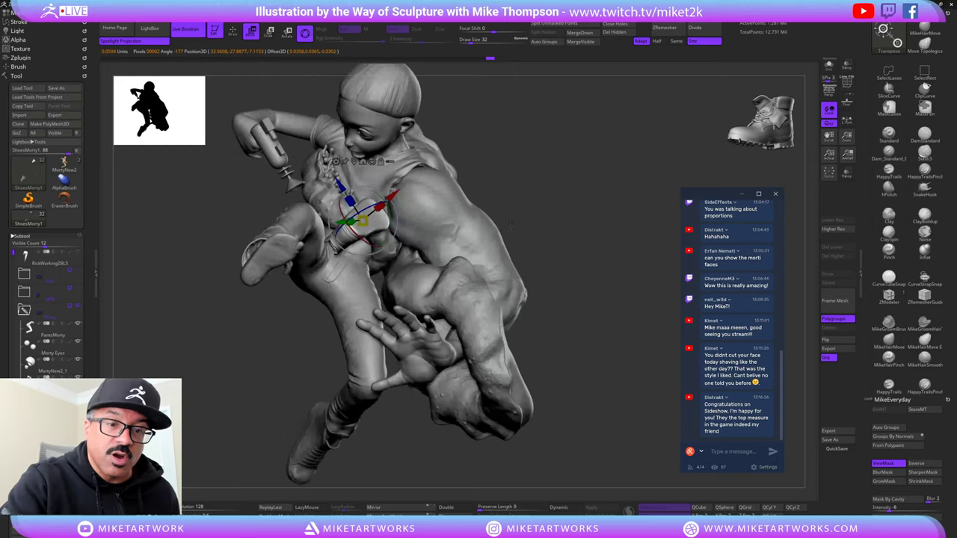
{"action": "mouse_move", "coordinate": [601, 198]}
{"action": "left_mouse_down"}
{"action": "mouse_move", "coordinate": [615, 326]}
{"action": "mouse_move", "coordinate": [549, 255]}
{"action": "left_mouse_up"}
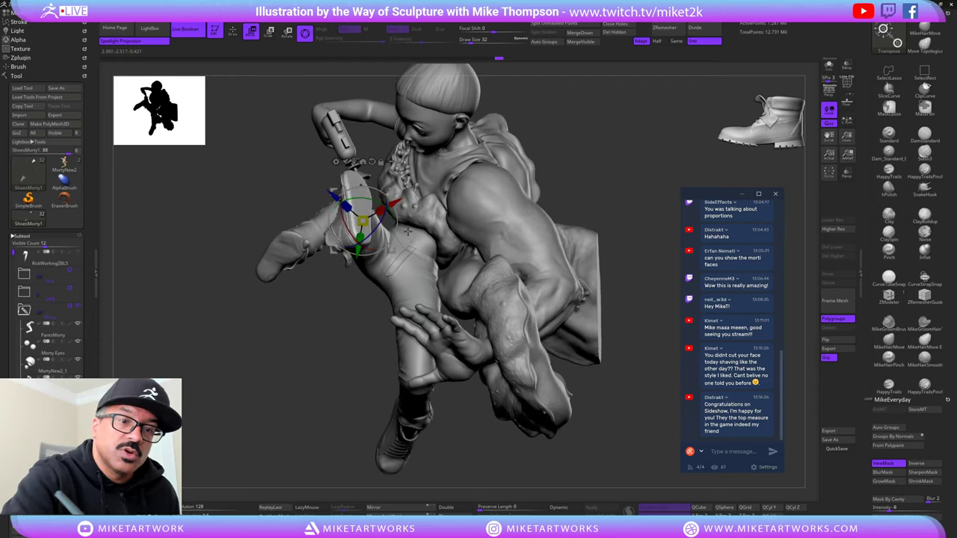
{"action": "left_click_drag", "start_coordinate": [473, 264], "coordinate": [607, 251]}
{"action": "left_click_drag", "start_coordinate": [400, 290], "coordinate": [338, 307]}
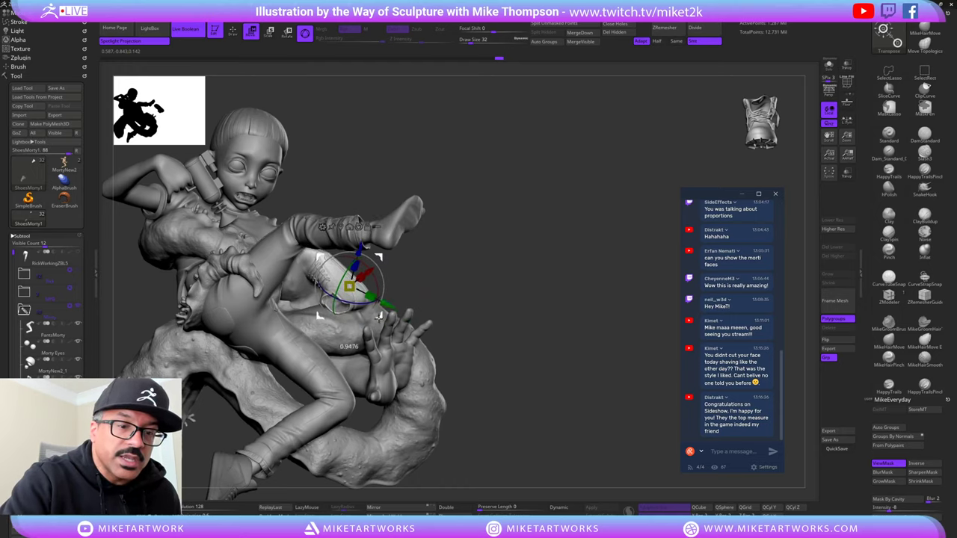
- Rotate and nudge the loose shoe into the gap between the upper arm and the open hand
{"action": "mouse_move", "coordinate": [471, 351]}
{"action": "left_mouse_down"}
{"action": "mouse_move", "coordinate": [359, 378]}
{"action": "mouse_move", "coordinate": [445, 355]}
{"action": "mouse_move", "coordinate": [322, 355]}
{"action": "mouse_move", "coordinate": [419, 321]}
{"action": "mouse_move", "coordinate": [388, 314]}
{"action": "left_mouse_up"}
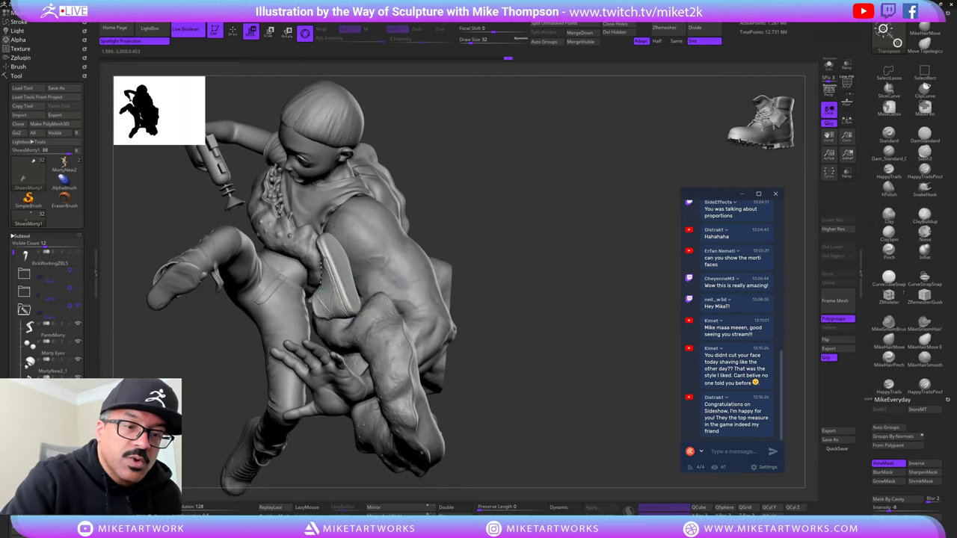
{"action": "mouse_move", "coordinate": [479, 307]}
{"action": "left_mouse_down"}
{"action": "mouse_move", "coordinate": [613, 292]}
{"action": "mouse_move", "coordinate": [528, 244]}
{"action": "mouse_move", "coordinate": [550, 314]}
{"action": "mouse_move", "coordinate": [540, 236]}
{"action": "mouse_move", "coordinate": [545, 314]}
{"action": "mouse_move", "coordinate": [528, 283]}
{"action": "left_mouse_up"}
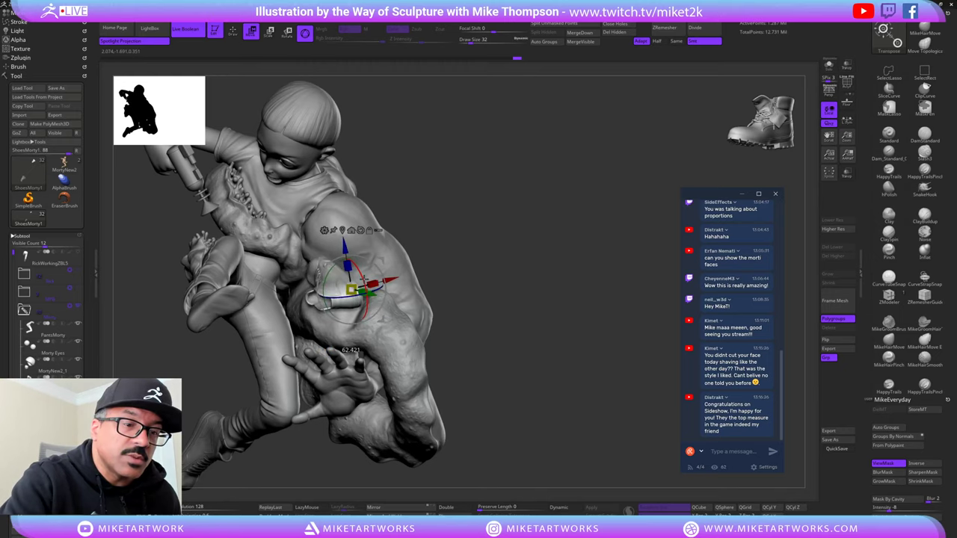
{"action": "mouse_move", "coordinate": [542, 198]}
{"action": "left_mouse_down"}
{"action": "mouse_move", "coordinate": [560, 288]}
{"action": "mouse_move", "coordinate": [556, 216]}
{"action": "mouse_move", "coordinate": [571, 200]}
{"action": "mouse_move", "coordinate": [479, 273]}
{"action": "mouse_move", "coordinate": [471, 250]}
{"action": "left_mouse_up"}
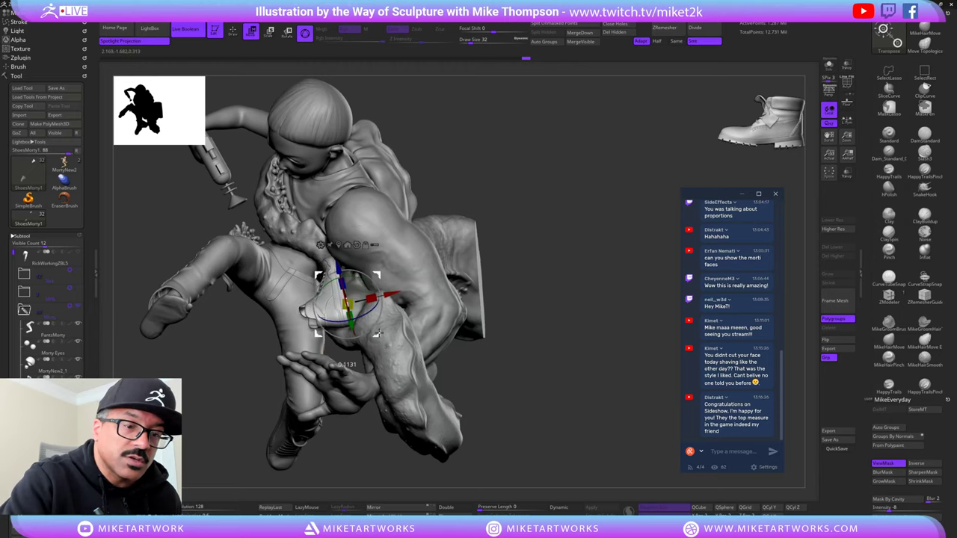
{"action": "mouse_move", "coordinate": [516, 258]}
{"action": "left_mouse_down"}
{"action": "mouse_move", "coordinate": [581, 208]}
{"action": "mouse_move", "coordinate": [614, 213]}
{"action": "mouse_move", "coordinate": [619, 204]}
{"action": "left_mouse_up"}
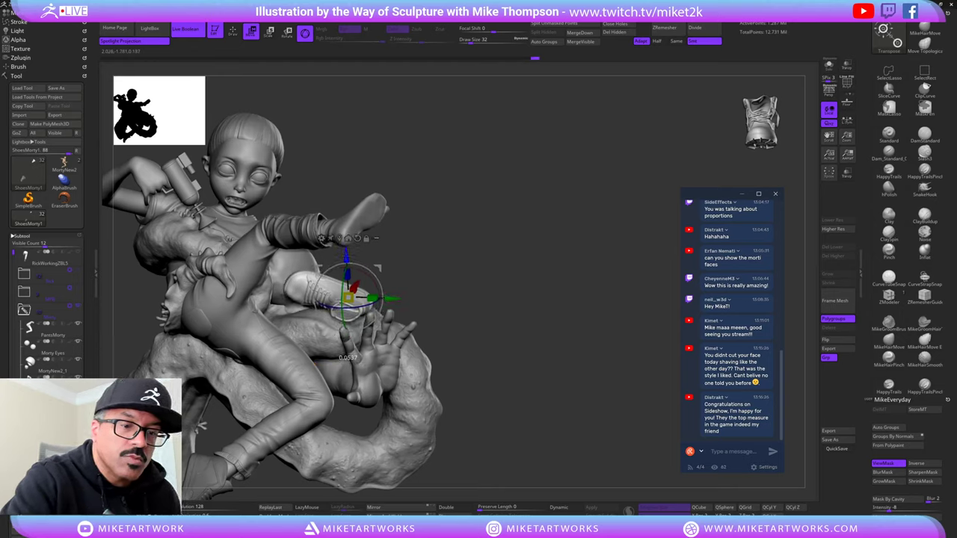
- Tilt the loose shoe and shift it closer above the fingertips, as if dropping toward the hand, checking several angles
{"action": "mouse_move", "coordinate": [643, 191]}
{"action": "left_mouse_down"}
{"action": "mouse_move", "coordinate": [628, 221]}
{"action": "mouse_move", "coordinate": [598, 243]}
{"action": "mouse_move", "coordinate": [619, 200]}
{"action": "mouse_move", "coordinate": [650, 190]}
{"action": "left_mouse_up"}
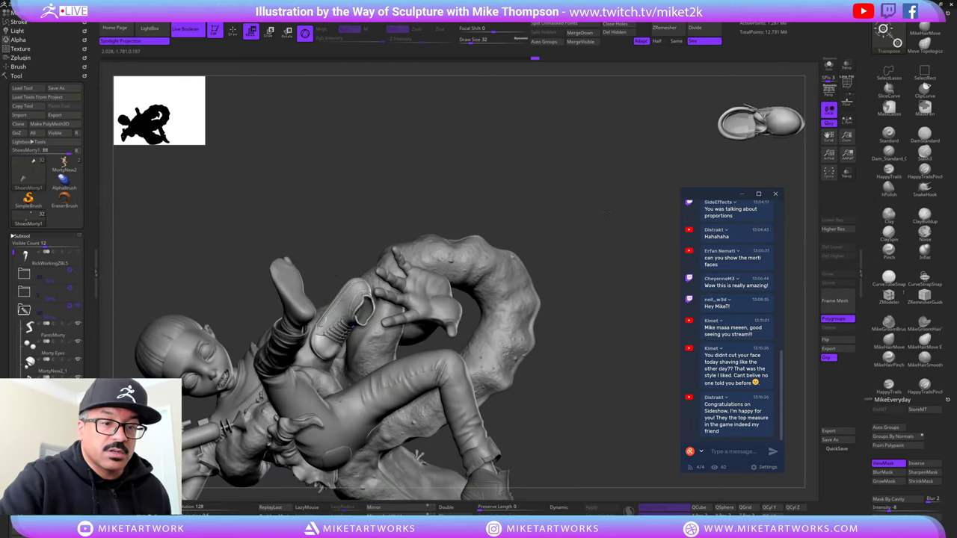
{"action": "mouse_move", "coordinate": [607, 213]}
{"action": "left_mouse_down"}
{"action": "mouse_move", "coordinate": [587, 238]}
{"action": "mouse_move", "coordinate": [591, 258]}
{"action": "mouse_move", "coordinate": [636, 205]}
{"action": "left_mouse_up"}
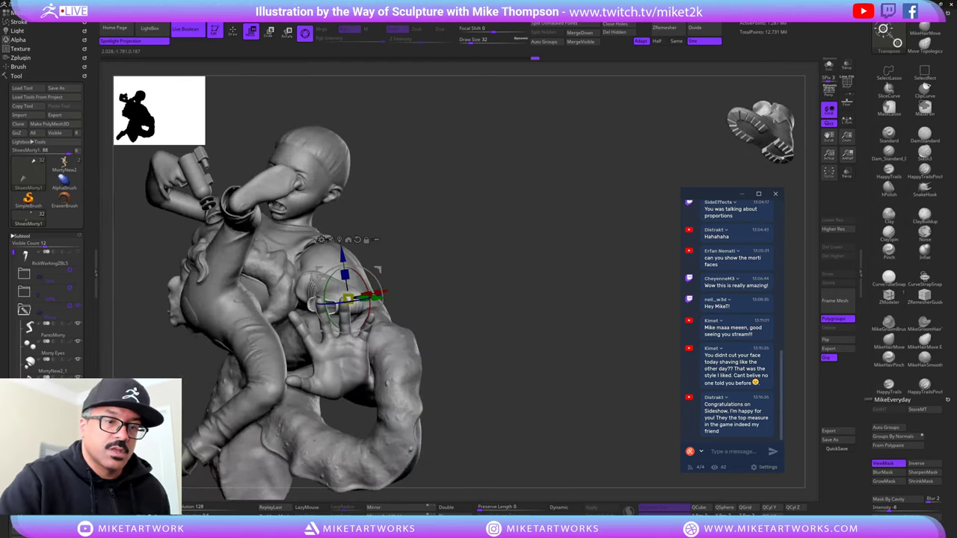
{"action": "mouse_move", "coordinate": [583, 224]}
{"action": "left_mouse_down"}
{"action": "mouse_move", "coordinate": [565, 243]}
{"action": "mouse_move", "coordinate": [625, 209]}
{"action": "mouse_move", "coordinate": [598, 216]}
{"action": "mouse_move", "coordinate": [576, 199]}
{"action": "left_mouse_up"}
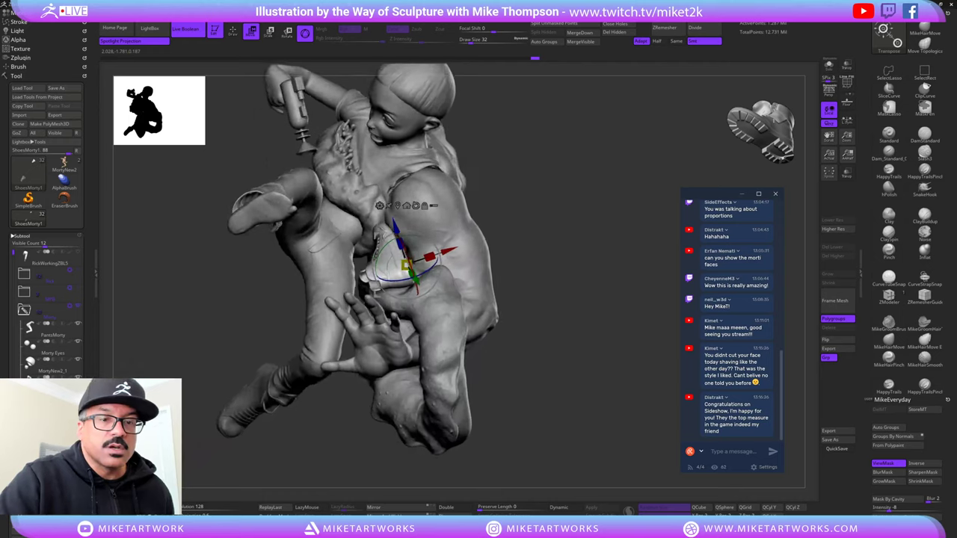
{"action": "left_click_drag", "start_coordinate": [715, 177], "coordinate": [742, 167]}
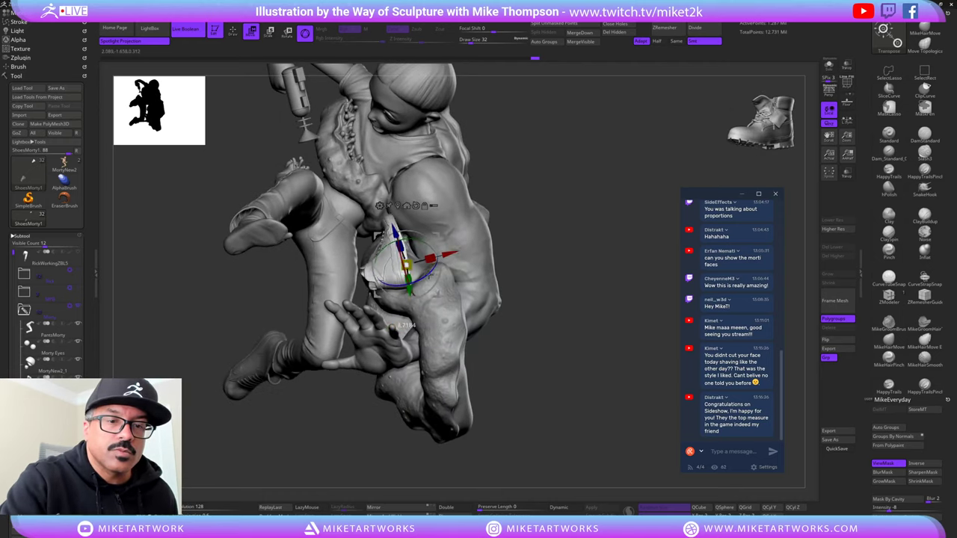
{"action": "mouse_move", "coordinate": [511, 236]}
{"action": "left_mouse_down"}
{"action": "mouse_move", "coordinate": [427, 299]}
{"action": "mouse_move", "coordinate": [240, 371]}
{"action": "left_mouse_up"}
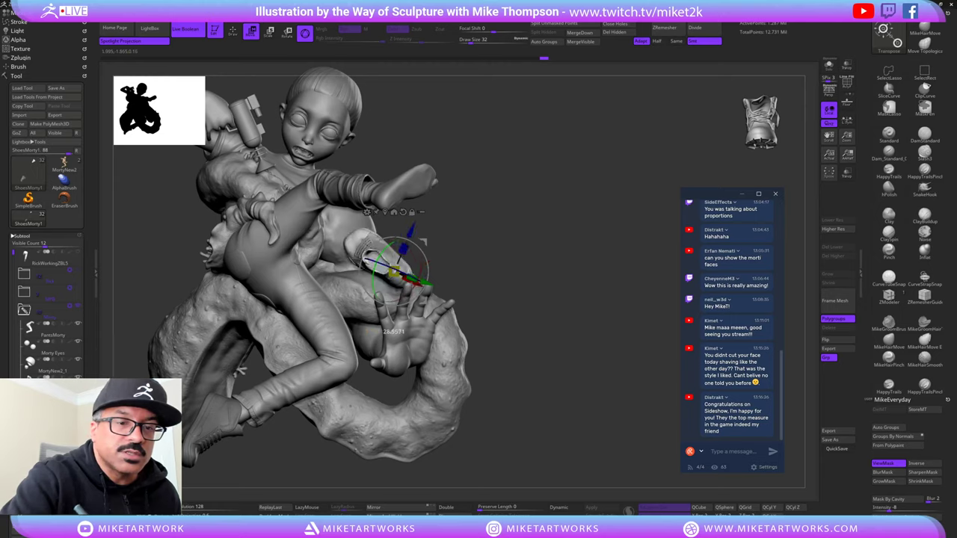
{"action": "left_click_drag", "start_coordinate": [670, 227], "coordinate": [604, 235]}
{"action": "mouse_move", "coordinate": [201, 168]}
{"action": "left_mouse_down"}
{"action": "mouse_move", "coordinate": [153, 179]}
{"action": "mouse_move", "coordinate": [607, 238]}
{"action": "mouse_move", "coordinate": [615, 247]}
{"action": "mouse_move", "coordinate": [612, 262]}
{"action": "mouse_move", "coordinate": [549, 251]}
{"action": "left_mouse_up"}
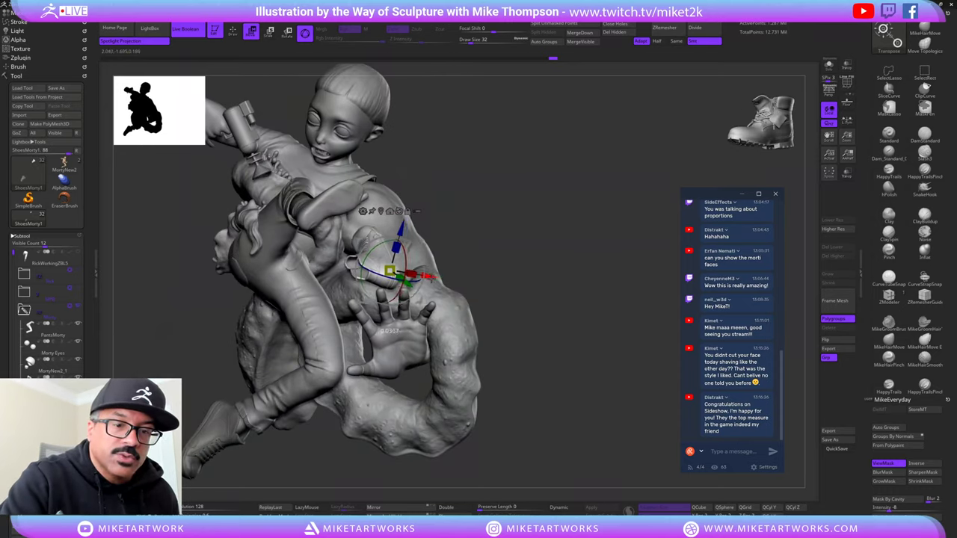
- Nudge and turn the loose shoe slightly in the gap above Morty's open hand, checking it from the side and front
{"action": "left_click_drag", "start_coordinate": [554, 254], "coordinate": [421, 285]}
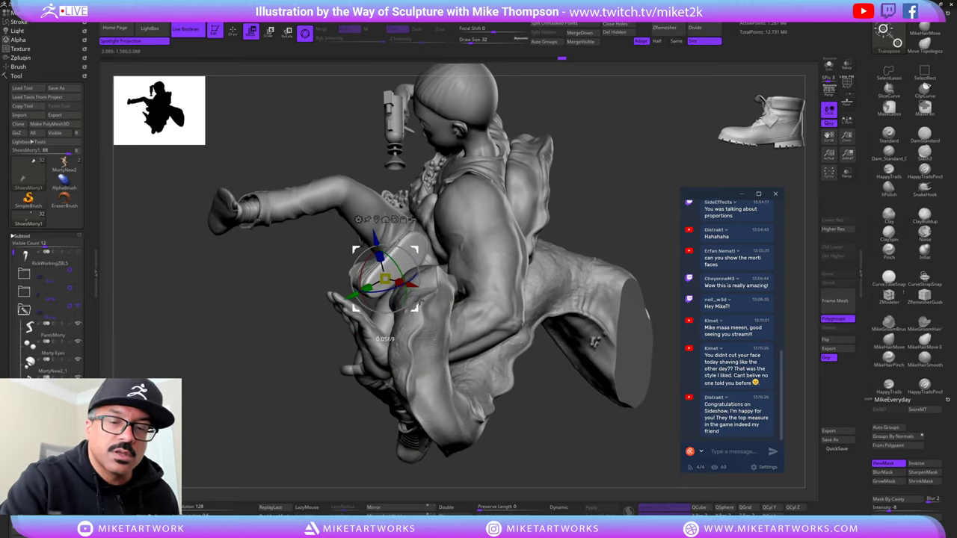
{"action": "left_click_drag", "start_coordinate": [567, 213], "coordinate": [636, 209]}
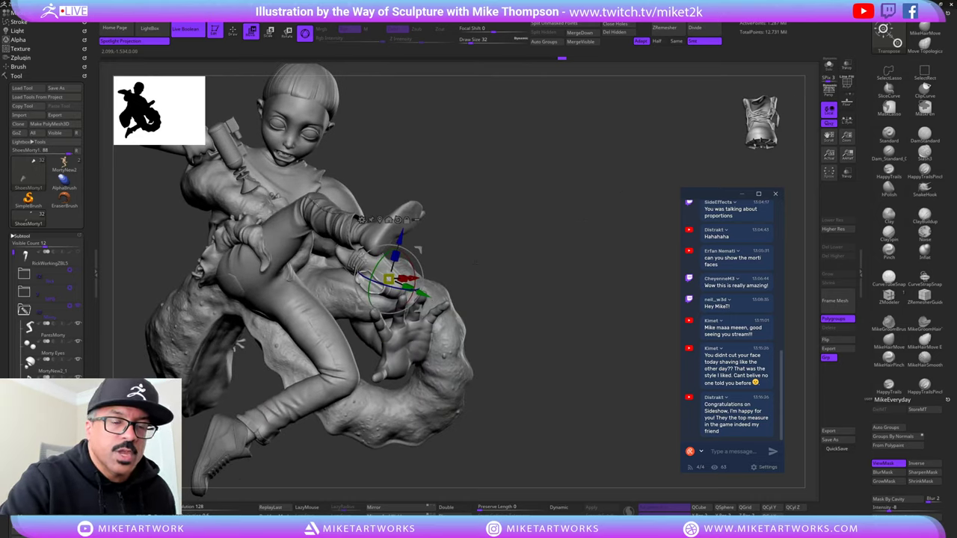
{"action": "mouse_move", "coordinate": [476, 263]}
{"action": "left_mouse_down"}
{"action": "mouse_move", "coordinate": [329, 243]}
{"action": "mouse_move", "coordinate": [286, 262]}
{"action": "left_mouse_up"}
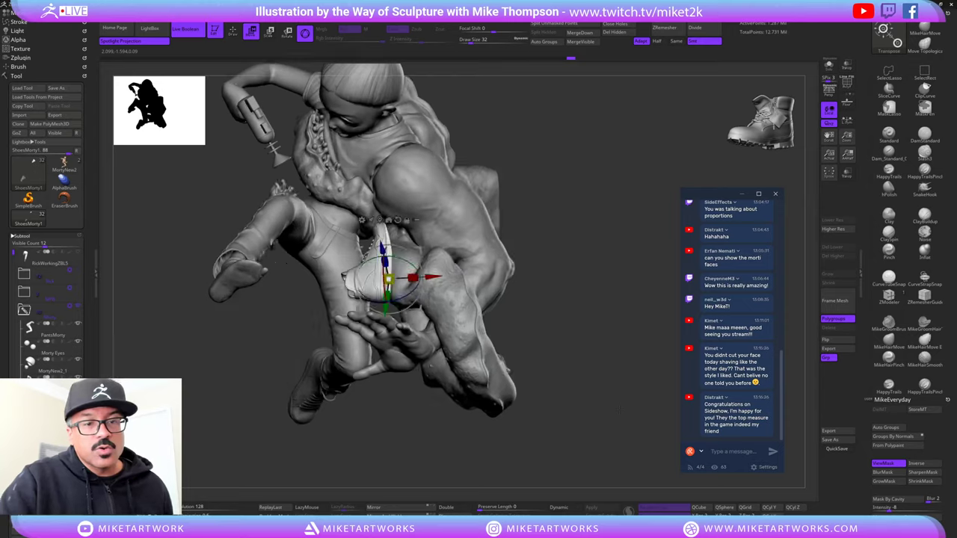
{"action": "mouse_move", "coordinate": [618, 410]}
{"action": "left_mouse_down"}
{"action": "mouse_move", "coordinate": [567, 393]}
{"action": "mouse_move", "coordinate": [623, 395]}
{"action": "mouse_move", "coordinate": [595, 406]}
{"action": "mouse_move", "coordinate": [501, 374]}
{"action": "mouse_move", "coordinate": [632, 398]}
{"action": "mouse_move", "coordinate": [623, 410]}
{"action": "mouse_move", "coordinate": [636, 448]}
{"action": "left_mouse_up"}
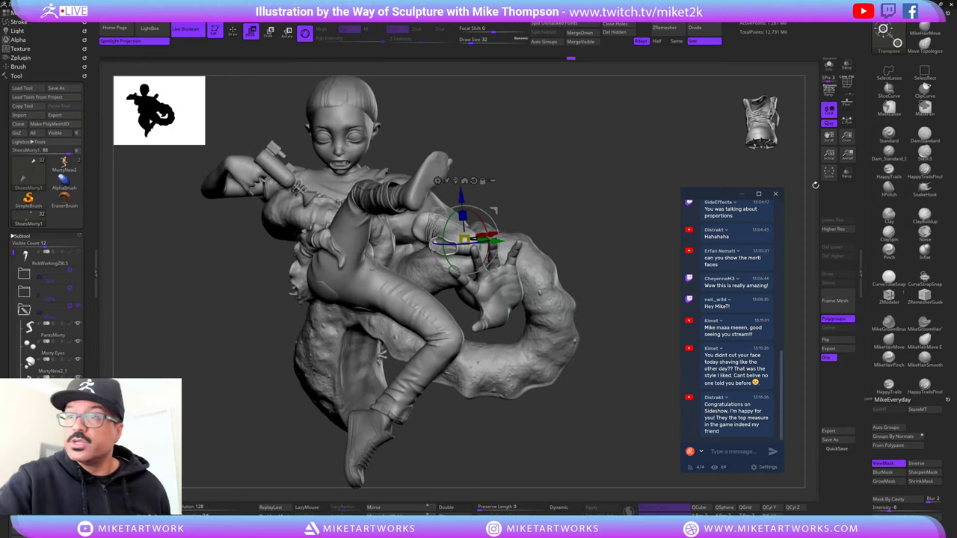
- Turn on perspective and shift and rotate the loose shoe so it hangs toe-down just above the fingers, opening facing up
{"action": "left_click", "coordinate": [829, 90]}
{"action": "mouse_move", "coordinate": [618, 404]}
{"action": "left_mouse_down"}
{"action": "mouse_move", "coordinate": [621, 411]}
{"action": "mouse_move", "coordinate": [630, 401]}
{"action": "left_mouse_up"}
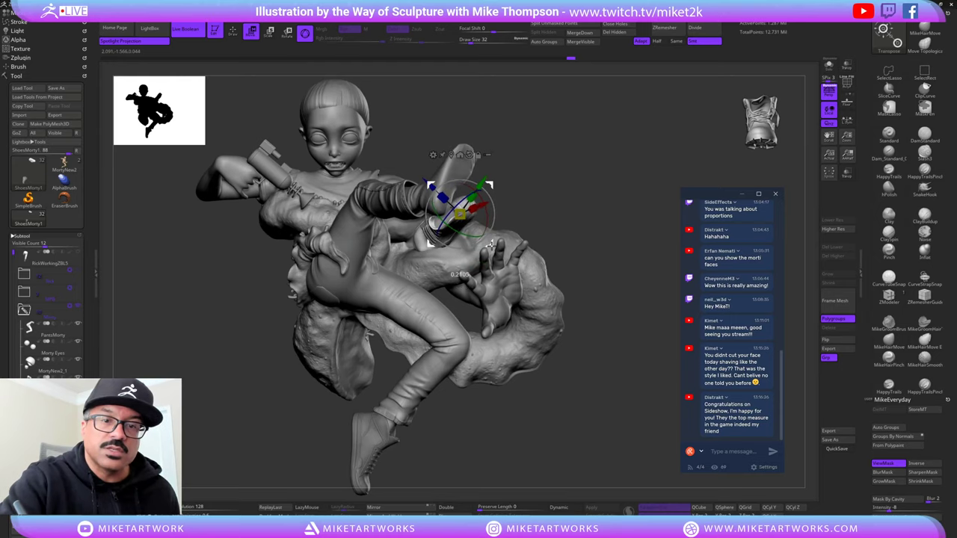
{"action": "mouse_move", "coordinate": [642, 408]}
{"action": "left_mouse_down"}
{"action": "mouse_move", "coordinate": [576, 425]}
{"action": "mouse_move", "coordinate": [613, 385]}
{"action": "mouse_move", "coordinate": [548, 262]}
{"action": "left_mouse_up"}
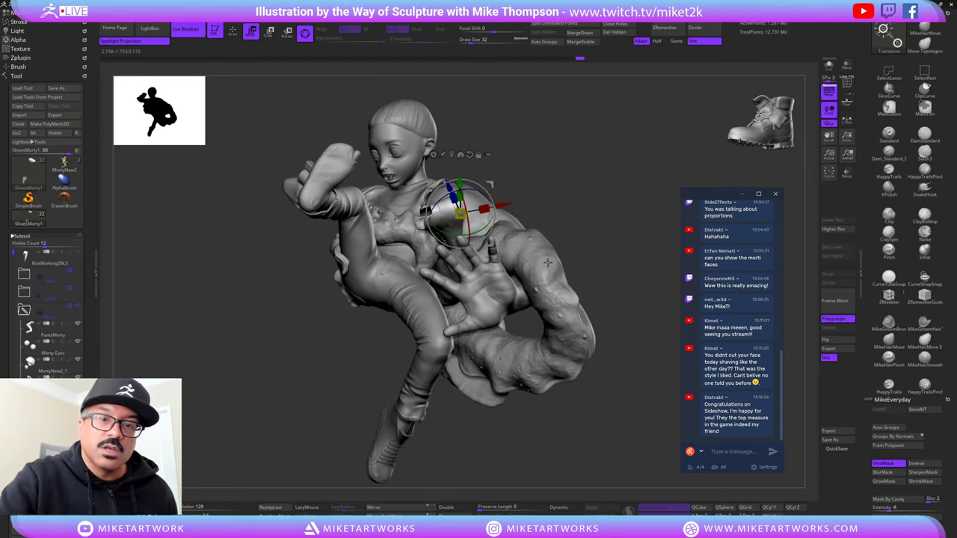
{"action": "mouse_move", "coordinate": [556, 178]}
{"action": "left_mouse_down"}
{"action": "mouse_move", "coordinate": [565, 178]}
{"action": "mouse_move", "coordinate": [555, 258]}
{"action": "mouse_move", "coordinate": [524, 283]}
{"action": "left_mouse_up"}
{"action": "left_click_drag", "start_coordinate": [491, 248], "coordinate": [488, 250]}
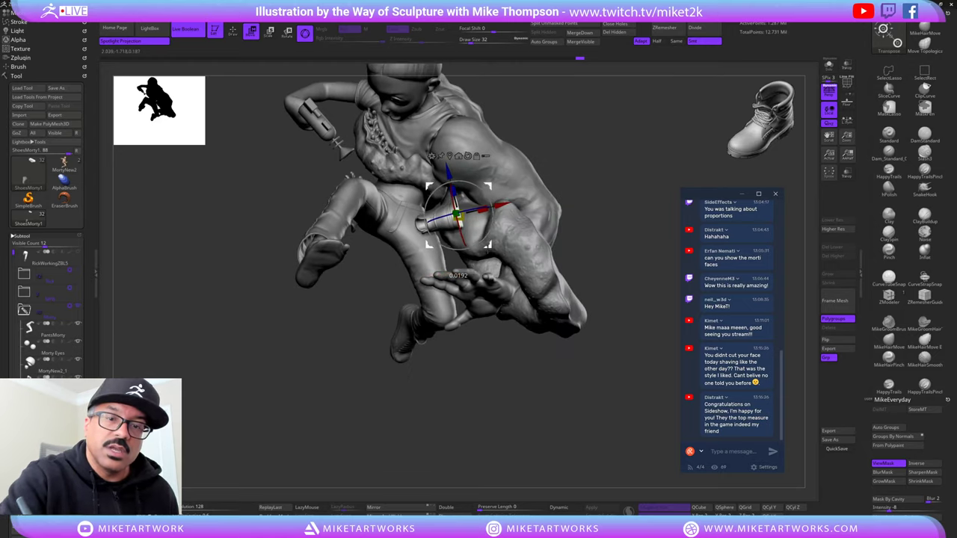
{"action": "mouse_move", "coordinate": [422, 342]}
{"action": "left_mouse_down"}
{"action": "mouse_move", "coordinate": [427, 373]}
{"action": "mouse_move", "coordinate": [490, 393]}
{"action": "left_mouse_up"}
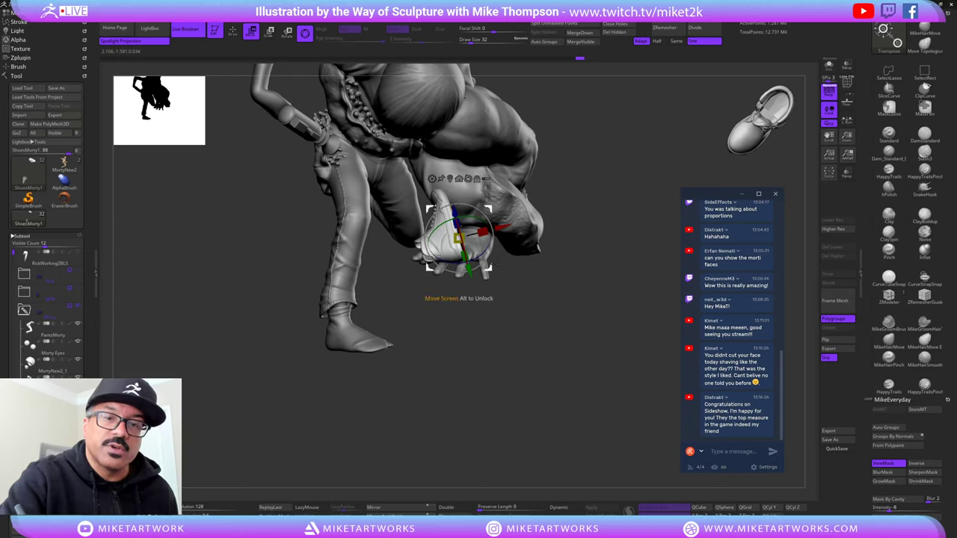
{"action": "mouse_move", "coordinate": [554, 329]}
{"action": "left_mouse_down"}
{"action": "mouse_move", "coordinate": [614, 223]}
{"action": "mouse_move", "coordinate": [655, 227]}
{"action": "mouse_move", "coordinate": [620, 229]}
{"action": "left_mouse_up"}
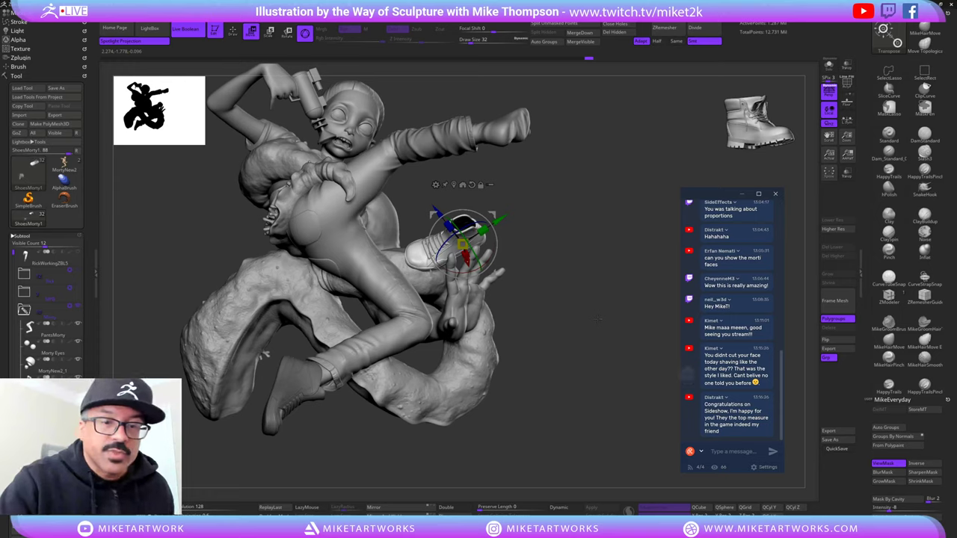
{"action": "mouse_move", "coordinate": [620, 228]}
{"action": "left_mouse_down"}
{"action": "mouse_move", "coordinate": [618, 306]}
{"action": "mouse_move", "coordinate": [533, 303]}
{"action": "mouse_move", "coordinate": [637, 295]}
{"action": "mouse_move", "coordinate": [650, 329]}
{"action": "mouse_move", "coordinate": [607, 339]}
{"action": "mouse_move", "coordinate": [603, 323]}
{"action": "mouse_move", "coordinate": [629, 312]}
{"action": "mouse_move", "coordinate": [624, 306]}
{"action": "mouse_move", "coordinate": [598, 341]}
{"action": "mouse_move", "coordinate": [636, 352]}
{"action": "mouse_move", "coordinate": [611, 358]}
{"action": "mouse_move", "coordinate": [629, 360]}
{"action": "mouse_move", "coordinate": [615, 367]}
{"action": "mouse_move", "coordinate": [624, 384]}
{"action": "left_mouse_up"}
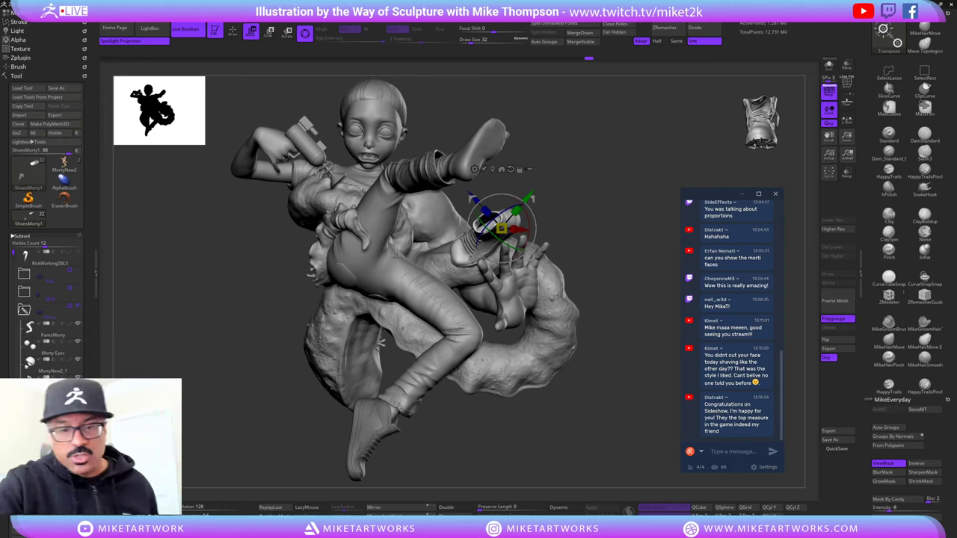
{"action": "mouse_move", "coordinate": [630, 266]}
{"action": "left_mouse_down"}
{"action": "mouse_move", "coordinate": [641, 267]}
{"action": "mouse_move", "coordinate": [618, 301]}
{"action": "mouse_move", "coordinate": [656, 263]}
{"action": "mouse_move", "coordinate": [654, 236]}
{"action": "mouse_move", "coordinate": [651, 267]}
{"action": "mouse_move", "coordinate": [642, 266]}
{"action": "left_mouse_up"}
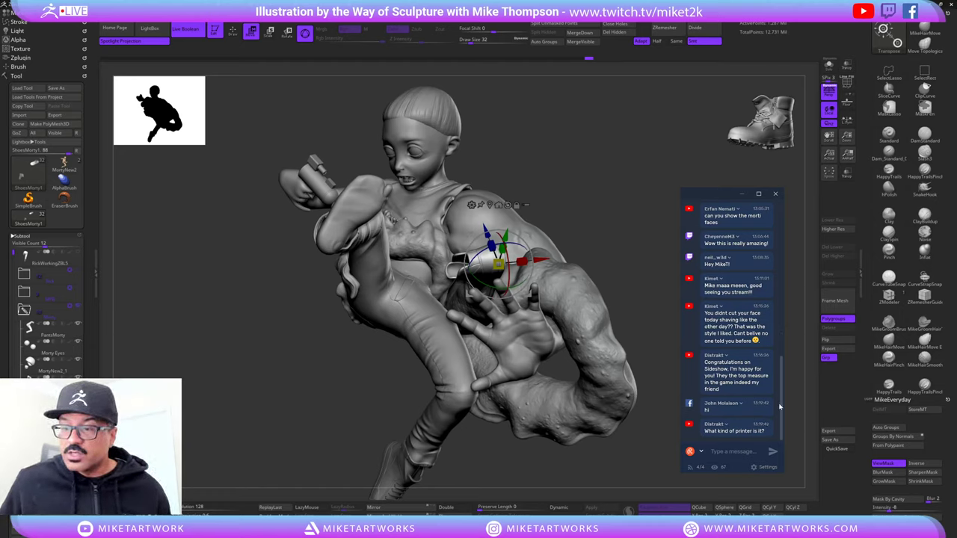
- Look back through the stream chat and answer the printer question with "Creality Ender 7"
{"action": "scroll", "coordinate": [779, 407], "scroll_direction": "up", "scroll_amount": 5}
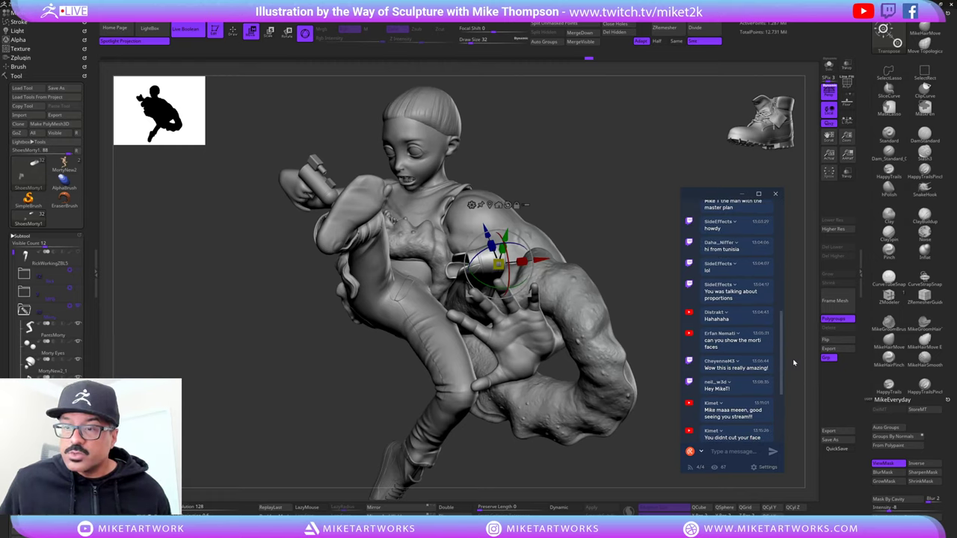
{"action": "scroll", "coordinate": [782, 377], "scroll_direction": "down", "scroll_amount": 4}
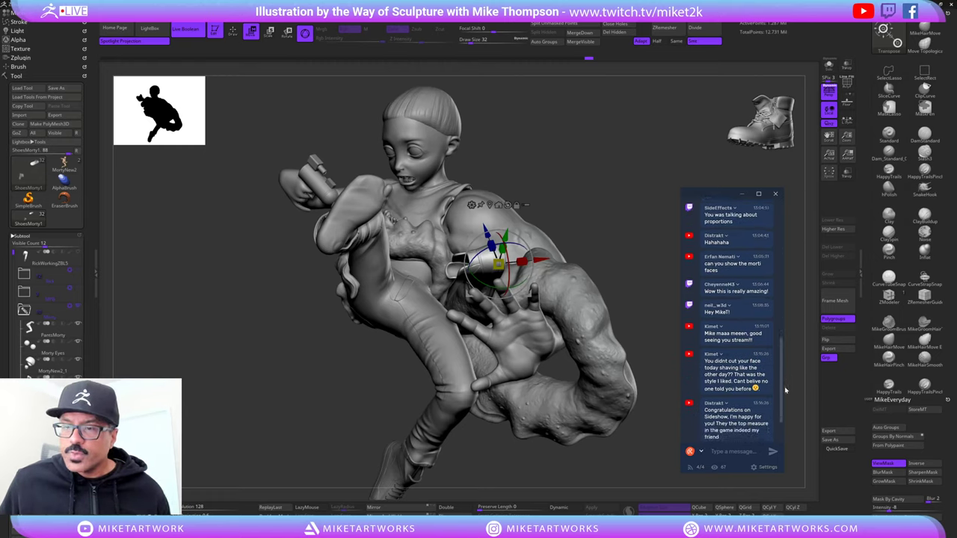
{"action": "left_click_drag", "start_coordinate": [785, 391], "coordinate": [778, 411]}
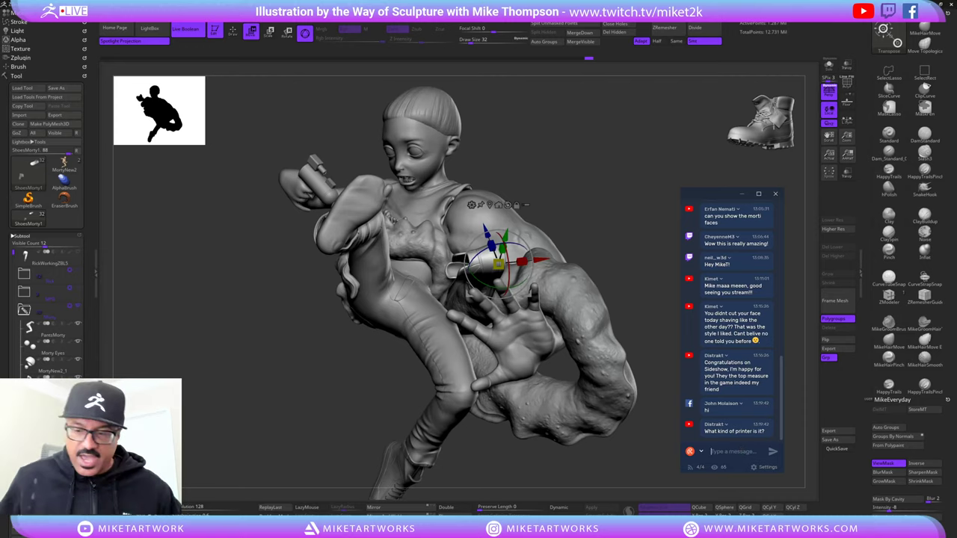
{"action": "type", "text": "Creality Ender 7"}
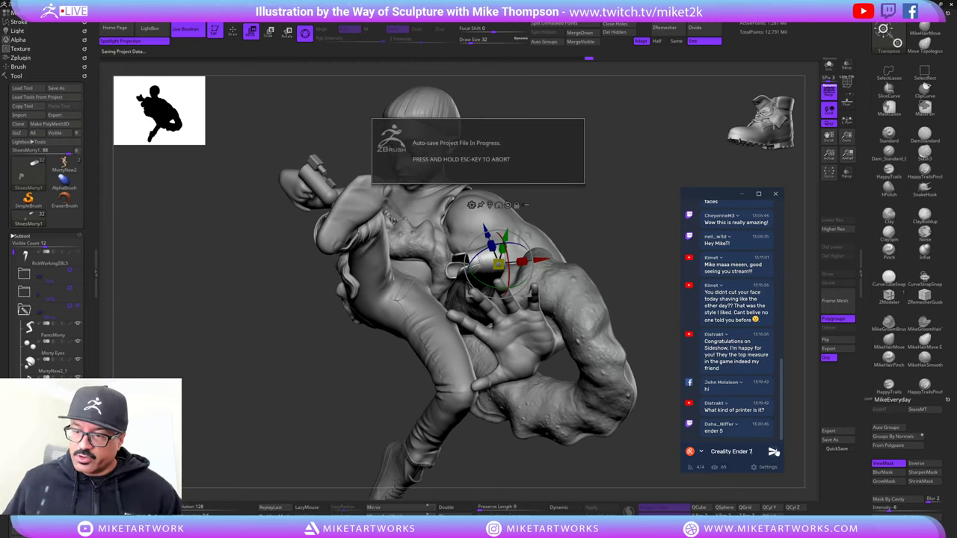
{"action": "left_click", "coordinate": [773, 452]}
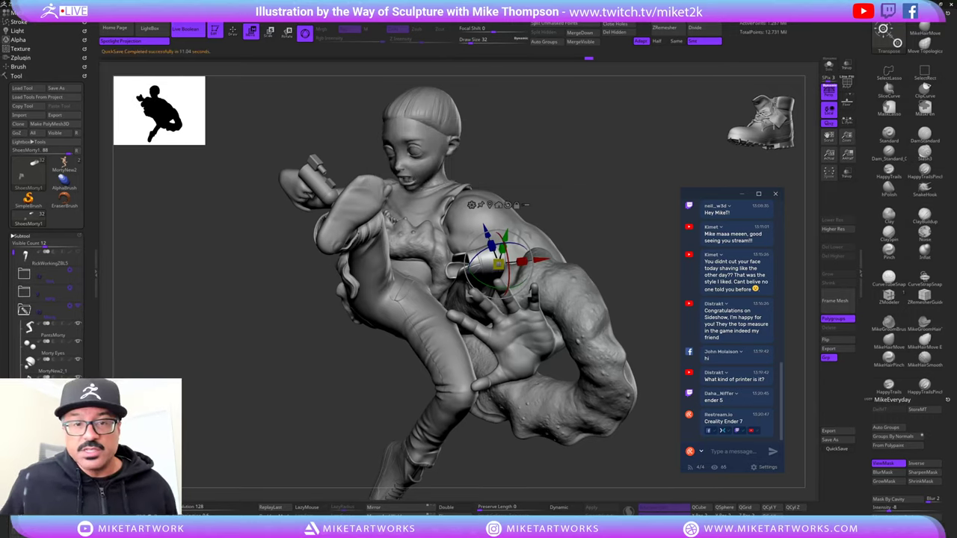
- Leave the Move gizmo for Draw mode and show the green portal disc behind the figures
{"action": "left_click_drag", "start_coordinate": [603, 171], "coordinate": [596, 172], "text": "alt"}
{"action": "mouse_move", "coordinate": [650, 246]}
{"action": "left_mouse_down", "text": "alt"}
{"action": "mouse_move", "coordinate": [593, 233]}
{"action": "mouse_move", "coordinate": [537, 236]}
{"action": "mouse_move", "coordinate": [540, 221]}
{"action": "mouse_move", "coordinate": [592, 219]}
{"action": "mouse_move", "coordinate": [588, 202]}
{"action": "left_mouse_up", "text": "alt"}
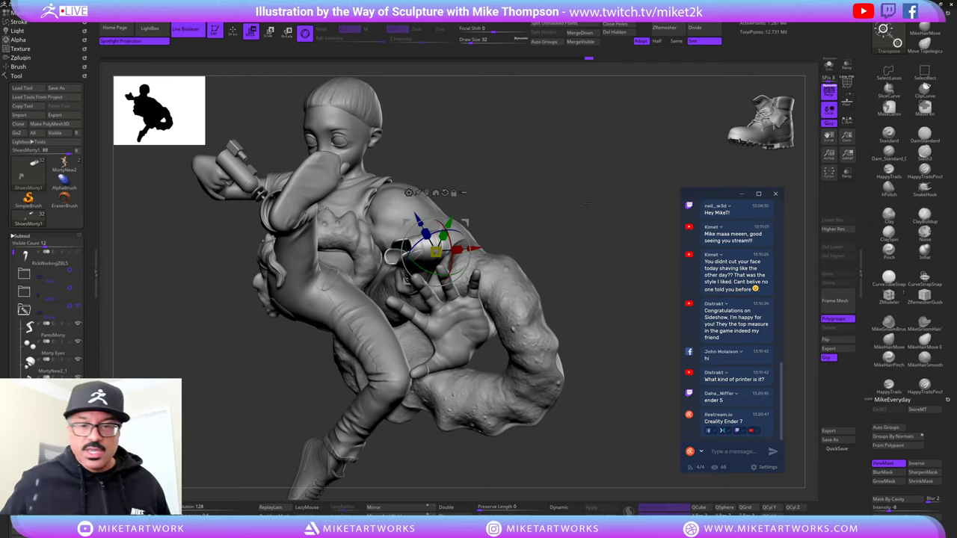
{"action": "left_click_drag", "start_coordinate": [552, 236], "coordinate": [569, 257]}
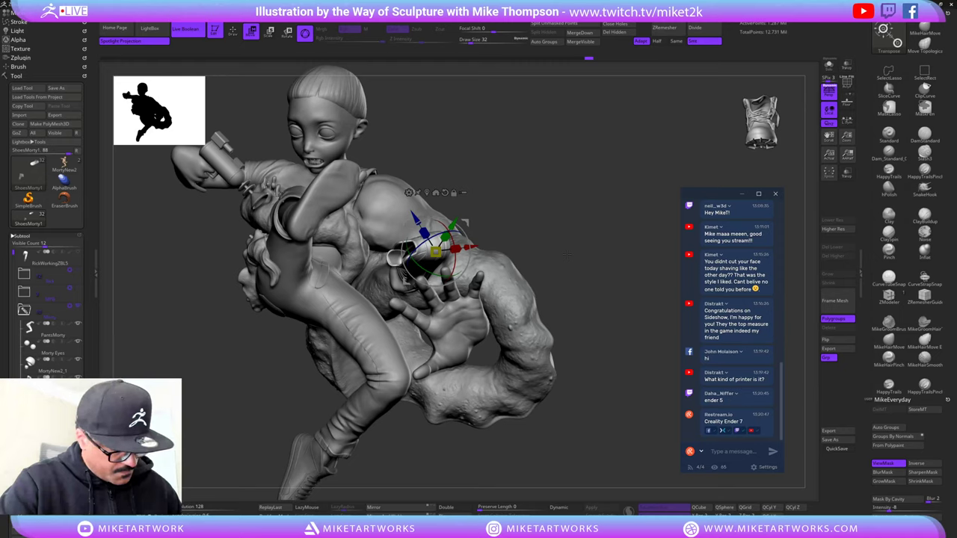
{"action": "key", "text": "q"}
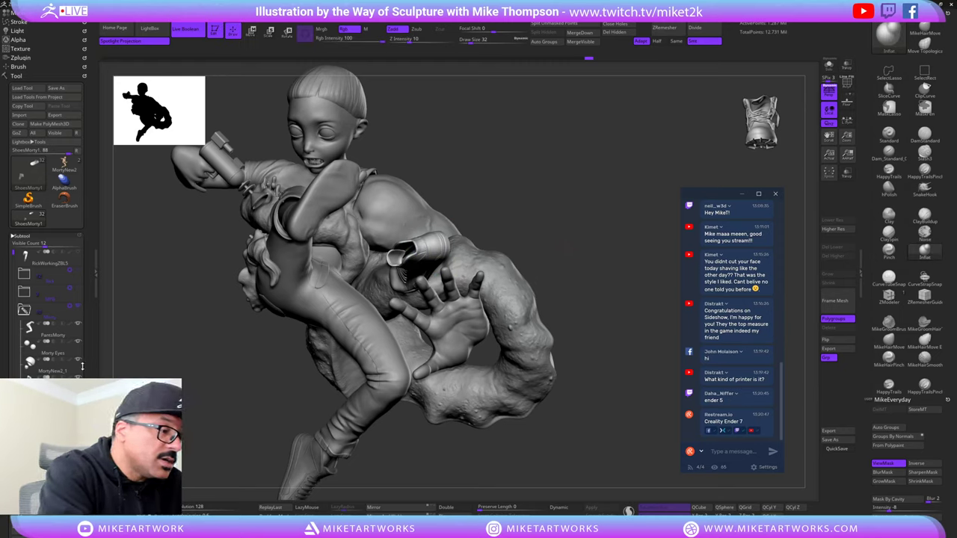
{"action": "left_click_drag", "start_coordinate": [13, 253], "coordinate": [12, 320]}
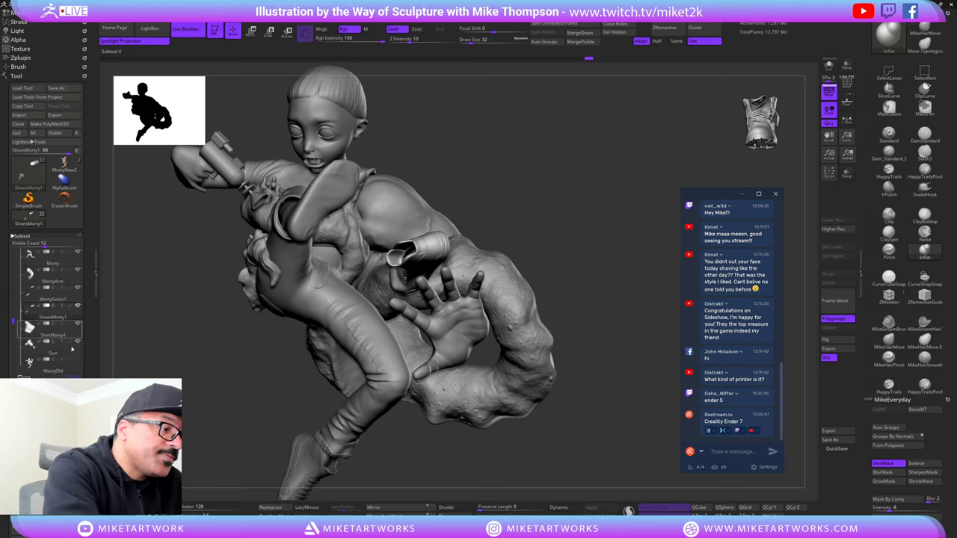
{"action": "left_click", "coordinate": [77, 413]}
{"action": "left_click", "coordinate": [70, 413]}
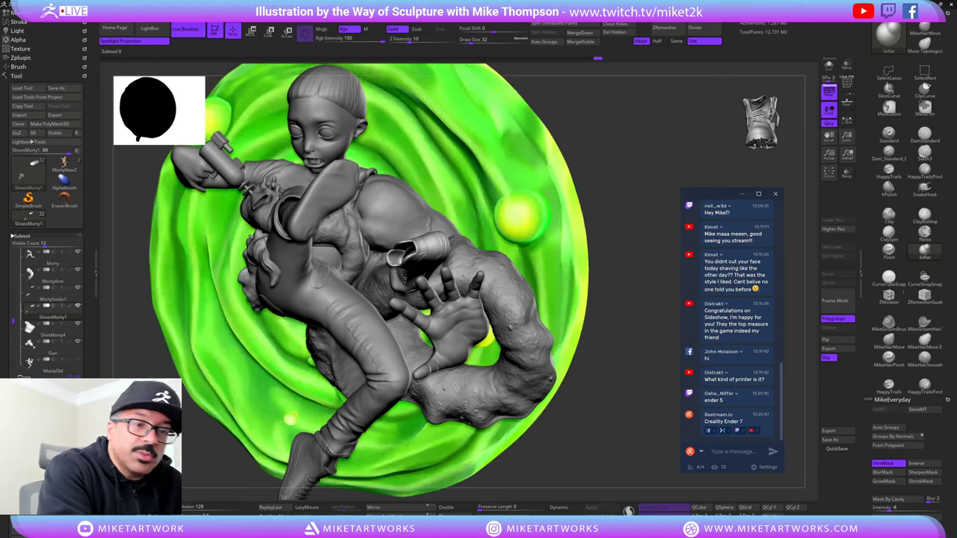
- Examine the whole group with the loose shoe against the green portal from the front, side, top and low angles
{"action": "mouse_move", "coordinate": [634, 397]}
{"action": "left_mouse_down", "text": "alt"}
{"action": "mouse_move", "coordinate": [632, 337]}
{"action": "mouse_move", "coordinate": [673, 344]}
{"action": "left_mouse_up", "text": "alt"}
{"action": "left_click_drag", "start_coordinate": [607, 460], "coordinate": [490, 421]}
{"action": "left_click_drag", "start_coordinate": [591, 367], "coordinate": [625, 426]}
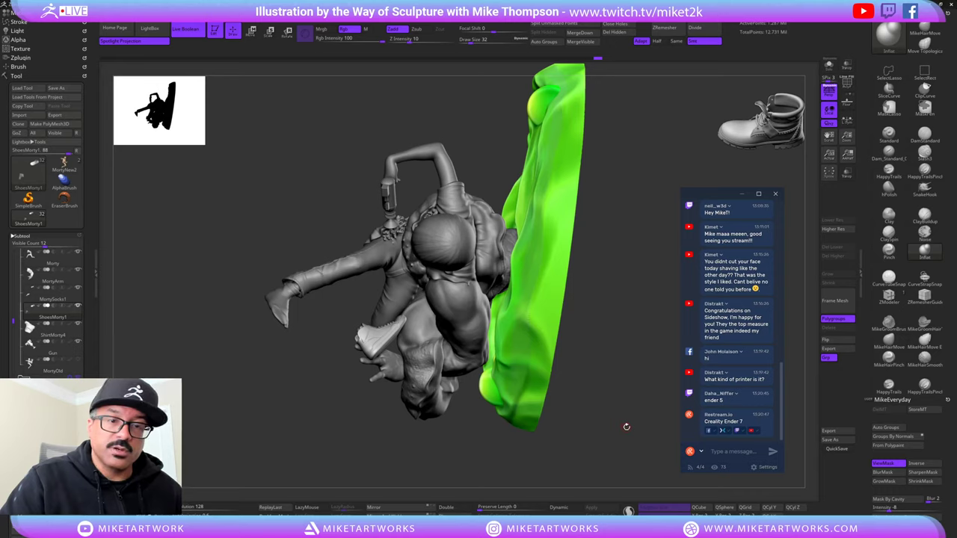
{"action": "mouse_move", "coordinate": [627, 427]}
{"action": "left_mouse_down"}
{"action": "mouse_move", "coordinate": [620, 406]}
{"action": "mouse_move", "coordinate": [643, 406]}
{"action": "mouse_move", "coordinate": [635, 411]}
{"action": "left_mouse_up"}
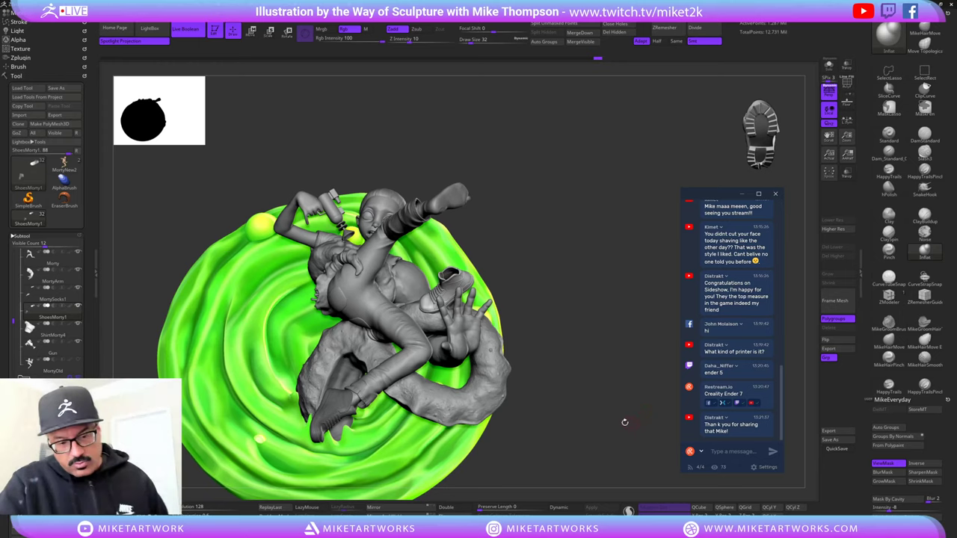
{"action": "left_click_drag", "start_coordinate": [619, 423], "coordinate": [607, 443]}
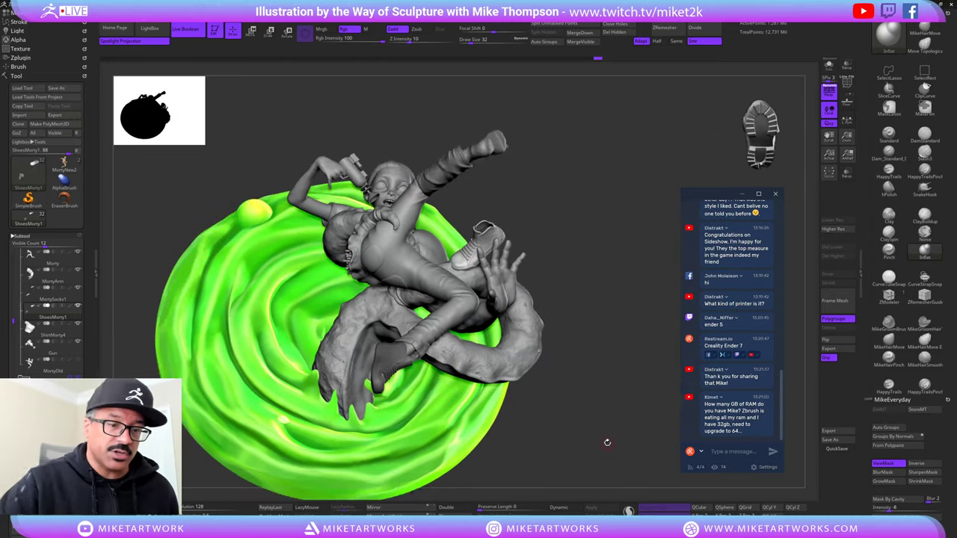
{"action": "left_click_drag", "start_coordinate": [575, 319], "coordinate": [629, 419]}
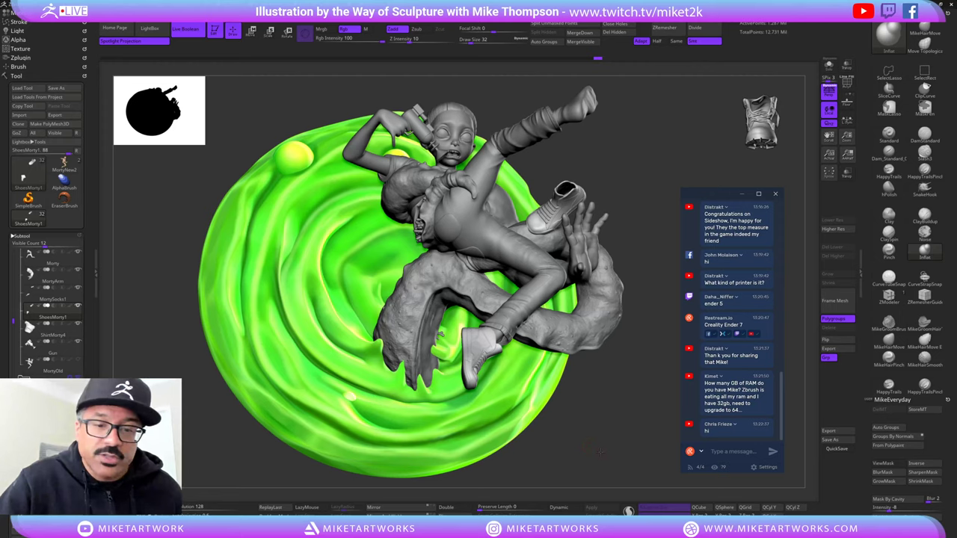
{"action": "mouse_move", "coordinate": [599, 450]}
{"action": "left_mouse_down"}
{"action": "mouse_move", "coordinate": [590, 451]}
{"action": "mouse_move", "coordinate": [603, 457]}
{"action": "left_mouse_up"}
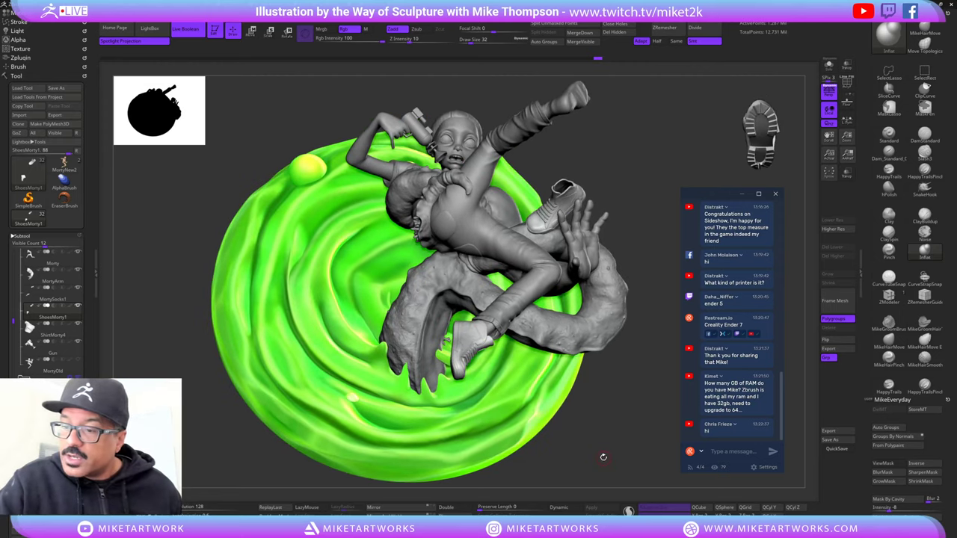
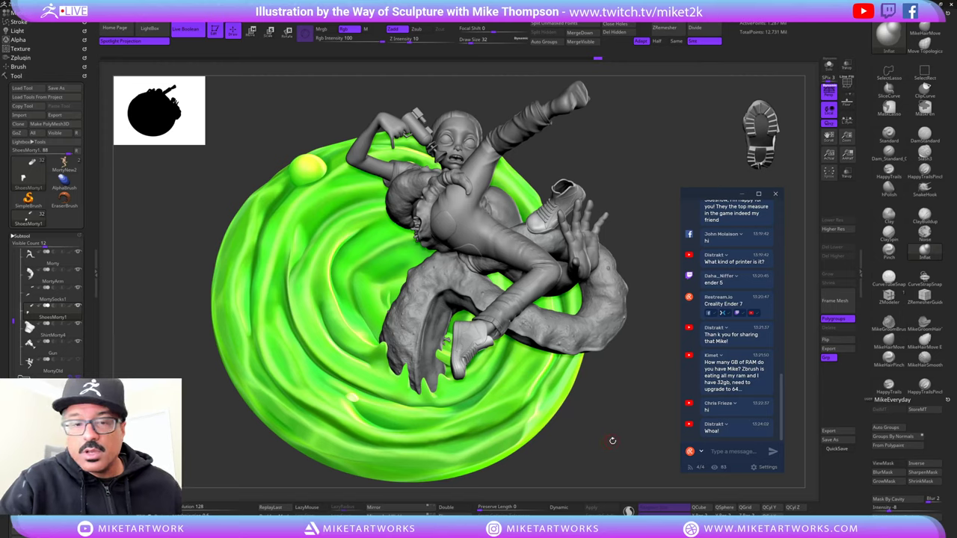
{"action": "left_click_drag", "start_coordinate": [612, 441], "coordinate": [627, 443]}
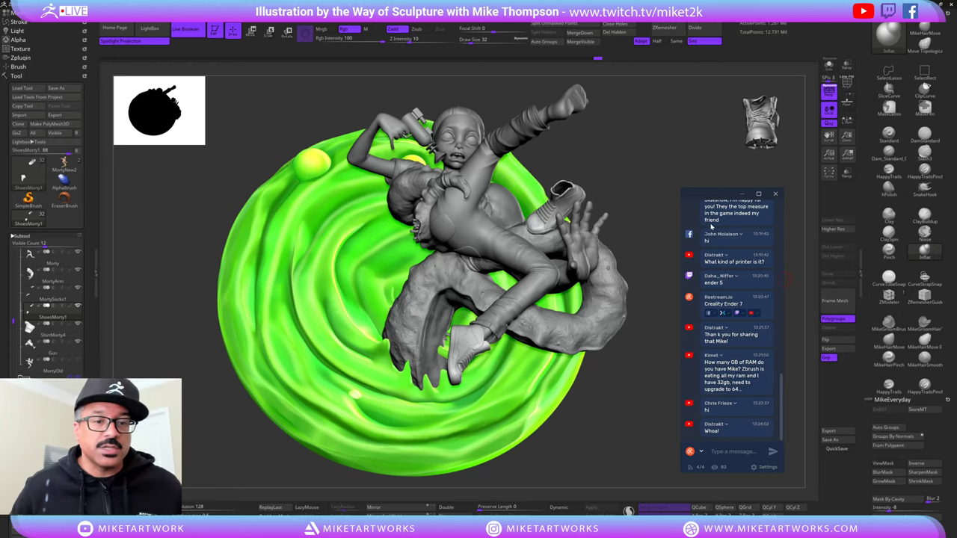
{"action": "mouse_move", "coordinate": [603, 389]}
{"action": "left_mouse_down"}
{"action": "mouse_move", "coordinate": [613, 410]}
{"action": "mouse_move", "coordinate": [639, 419]}
{"action": "mouse_move", "coordinate": [595, 450]}
{"action": "mouse_move", "coordinate": [619, 422]}
{"action": "mouse_move", "coordinate": [611, 416]}
{"action": "mouse_move", "coordinate": [617, 438]}
{"action": "left_mouse_up"}
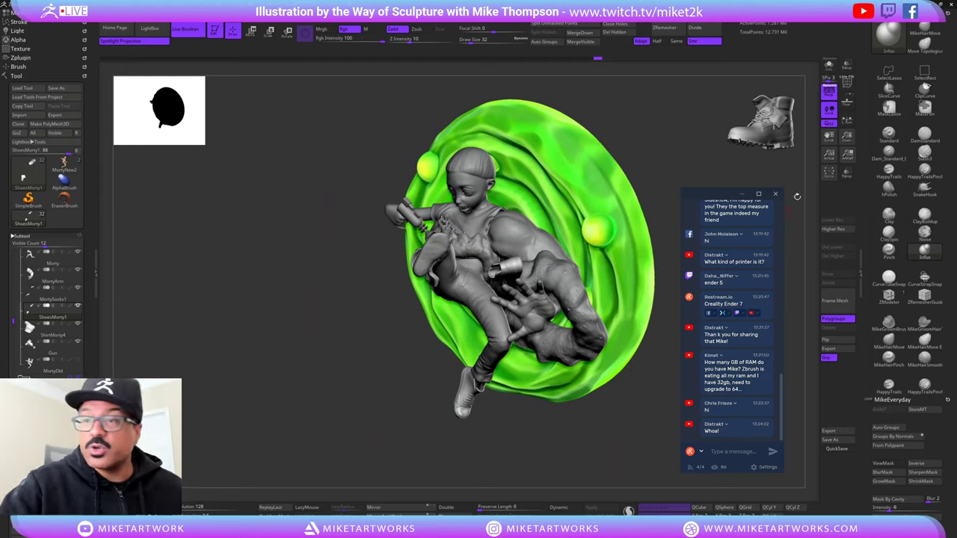
- Hide the green portal, the coiled creature body, and Morty's shirt and shoes to expose his torso and arm
{"action": "left_click", "coordinate": [829, 65]}
{"action": "left_click", "coordinate": [829, 66]}
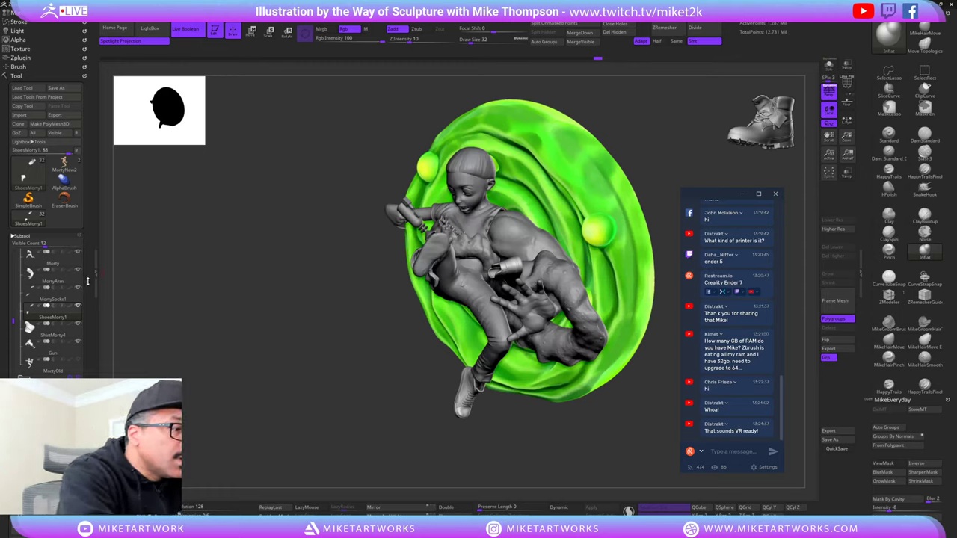
{"action": "left_click", "coordinate": [79, 380]}
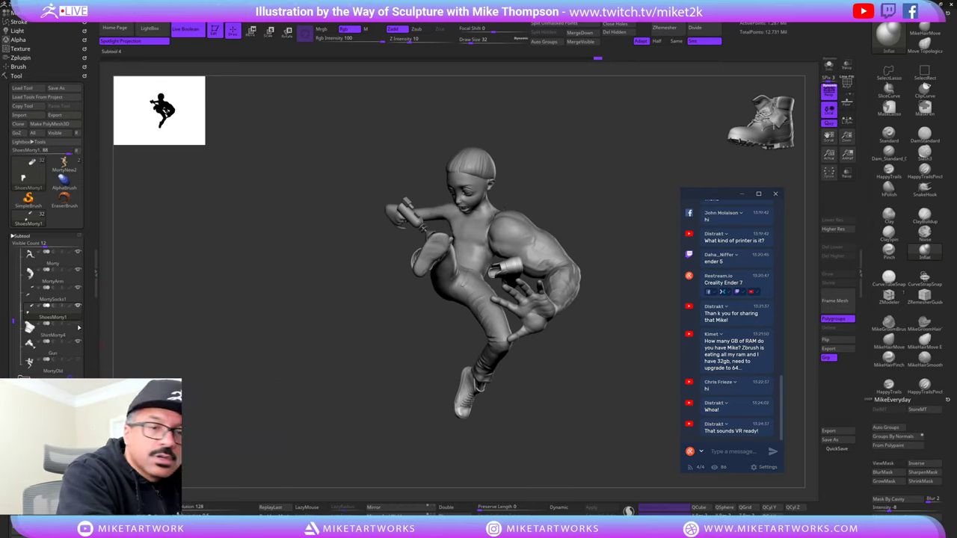
{"action": "mouse_move", "coordinate": [80, 328]}
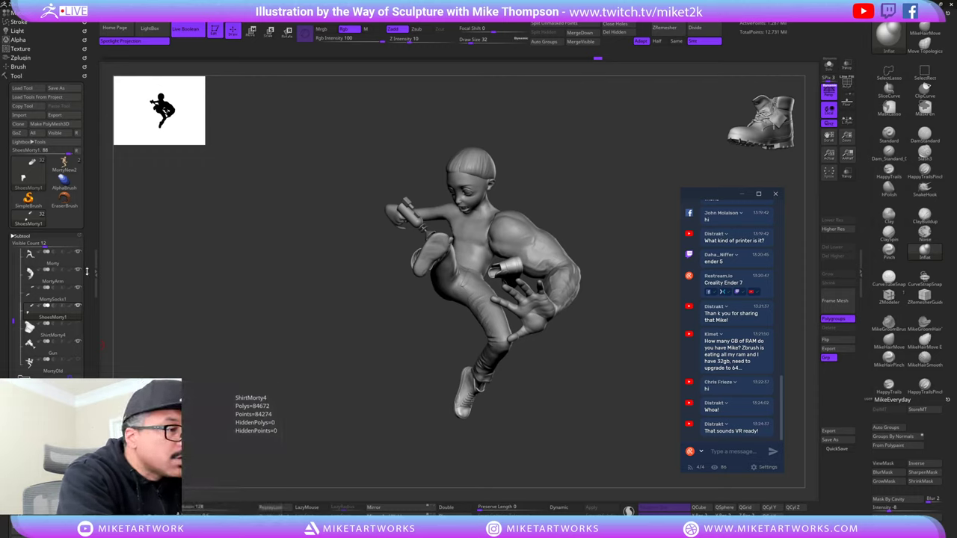
{"action": "mouse_move", "coordinate": [81, 312]}
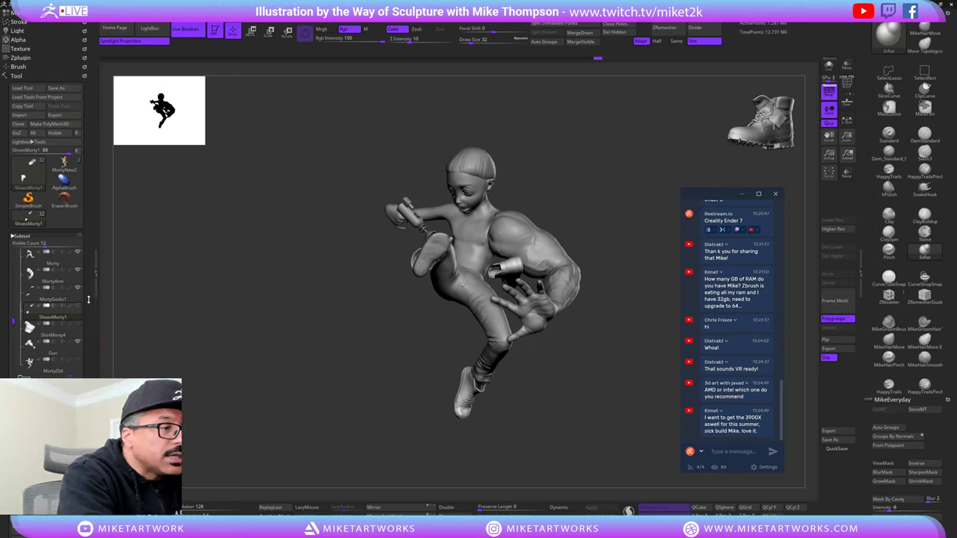
- Select the MortyArm subtool, and switch to the Morty body subtool where the chest meets the muscular shoulder
{"action": "left_click", "coordinate": [56, 275]}
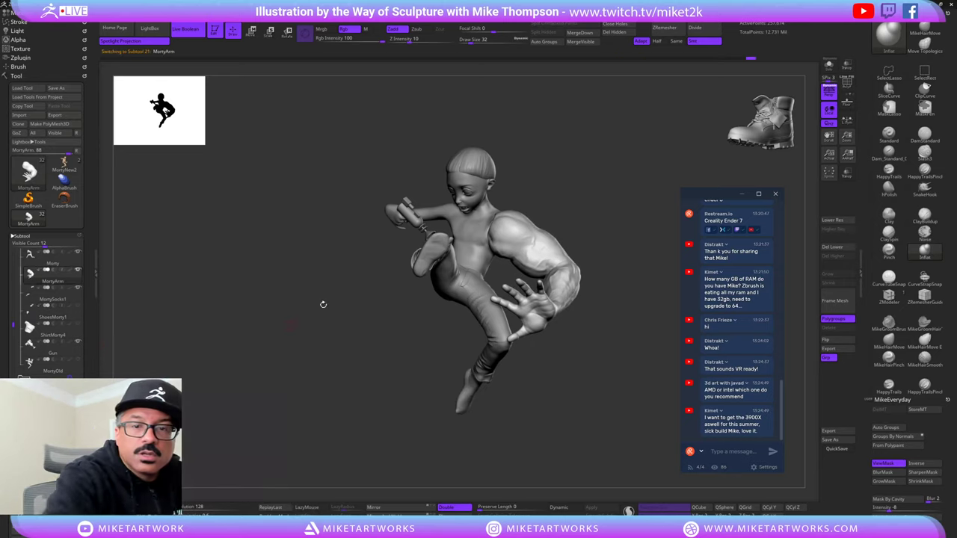
{"action": "left_click_drag", "start_coordinate": [323, 305], "coordinate": [327, 355]}
{"action": "left_click_drag", "start_coordinate": [624, 112], "coordinate": [579, 303], "text": "alt"}
{"action": "left_click", "coordinate": [396, 338], "text": "alt"}
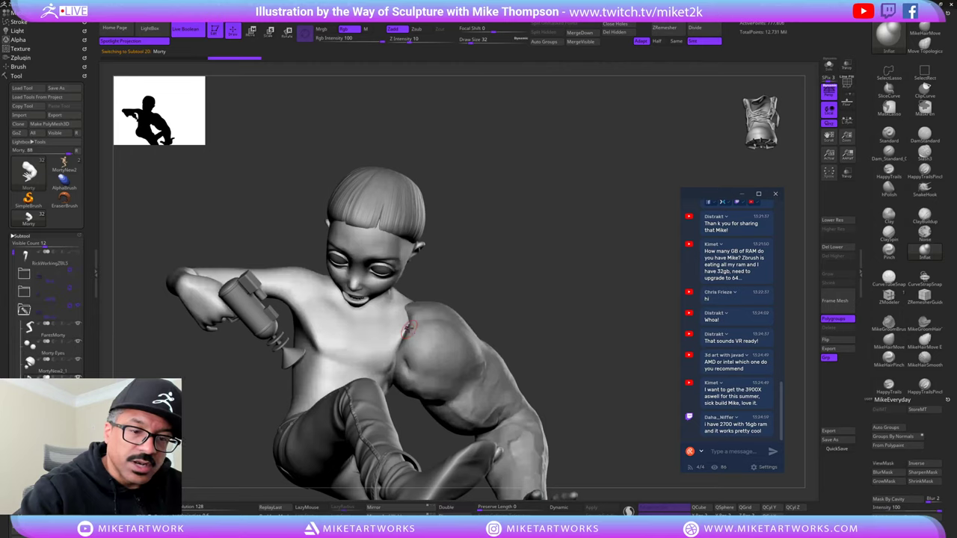
- Adjust Morty's chest edge beside the muscular shoulder using the MikeHairMove brush at draw size 59 on a lower subdivision level
{"action": "left_click", "coordinate": [925, 30]}
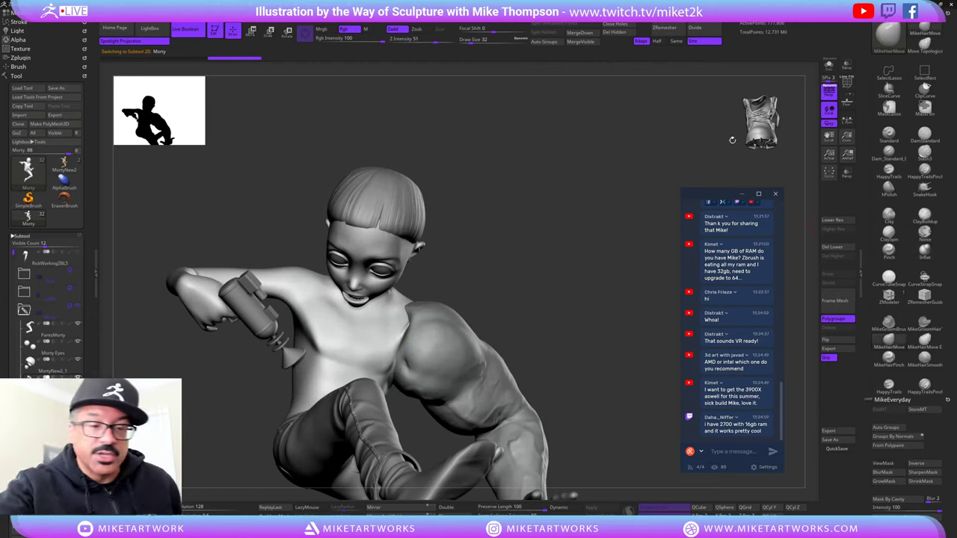
{"action": "key", "text": "shift+d"}
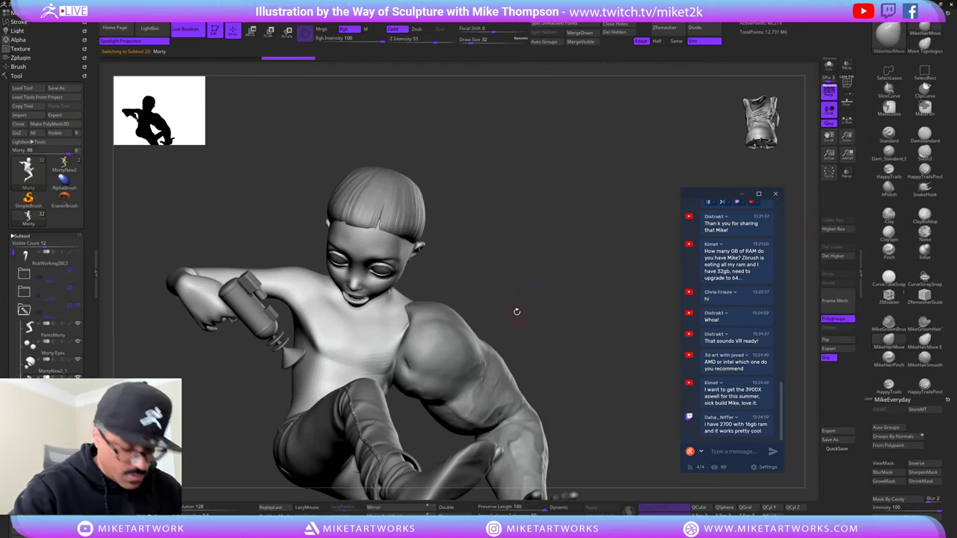
{"action": "key", "text": "s"}
{"action": "left_click_drag", "start_coordinate": [605, 305], "coordinate": [608, 304]}
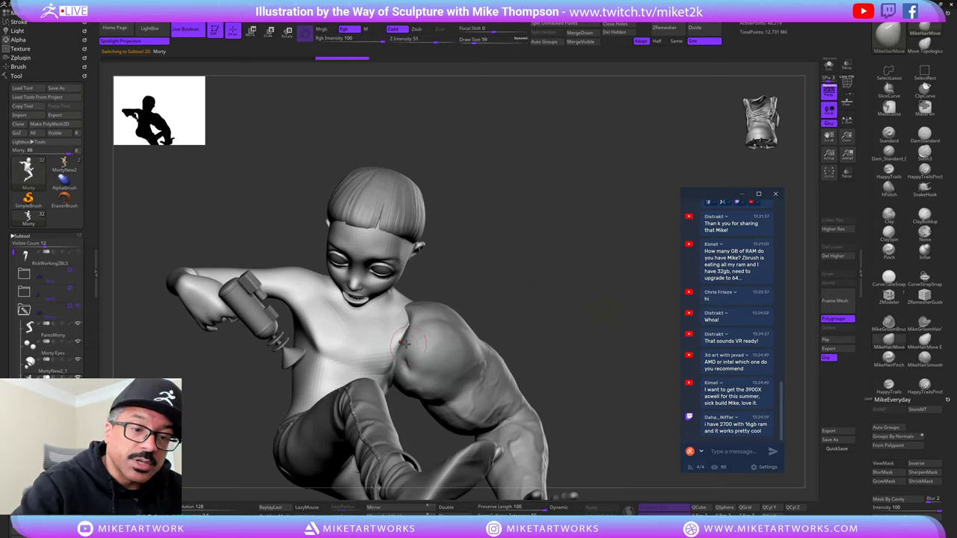
{"action": "left_click_drag", "start_coordinate": [398, 340], "coordinate": [401, 336]}
{"action": "right_click_drag", "start_coordinate": [404, 347], "coordinate": [390, 364]}
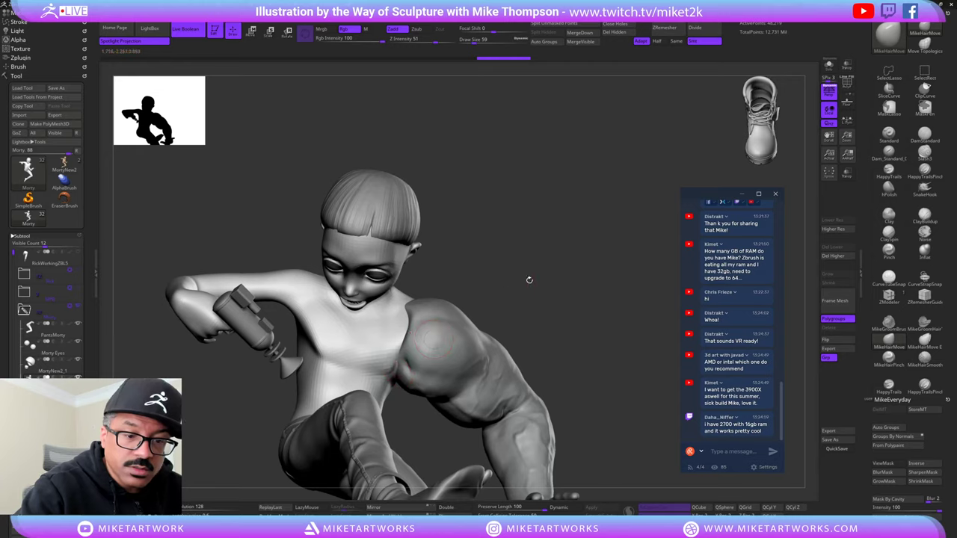
- Pull the jagged edge of Morty's back into a cleaner line over the rear of the muscular shoulder
{"action": "mouse_move", "coordinate": [553, 269]}
{"action": "right_mouse_down"}
{"action": "mouse_move", "coordinate": [527, 275]}
{"action": "mouse_move", "coordinate": [598, 258]}
{"action": "mouse_move", "coordinate": [423, 371]}
{"action": "right_mouse_up"}
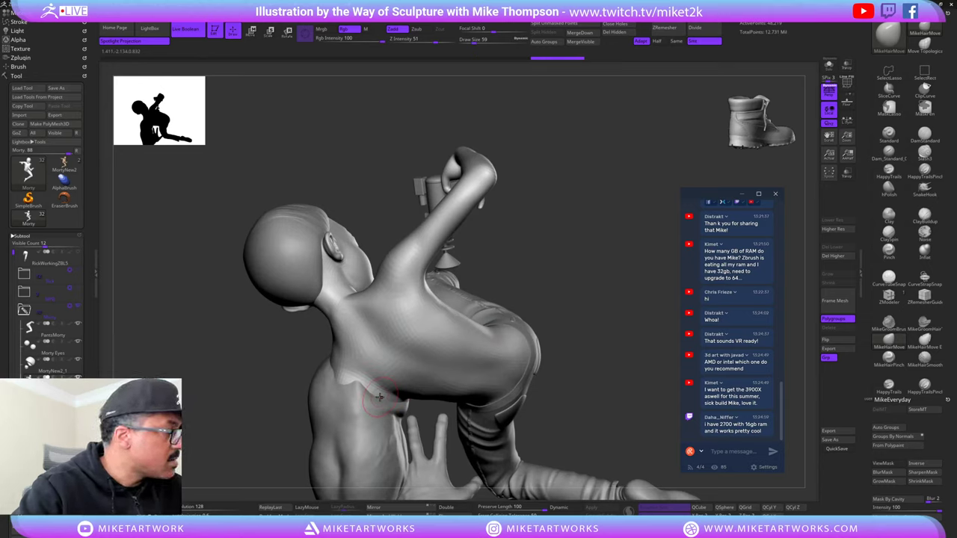
{"action": "right_click_drag", "start_coordinate": [513, 288], "coordinate": [368, 396]}
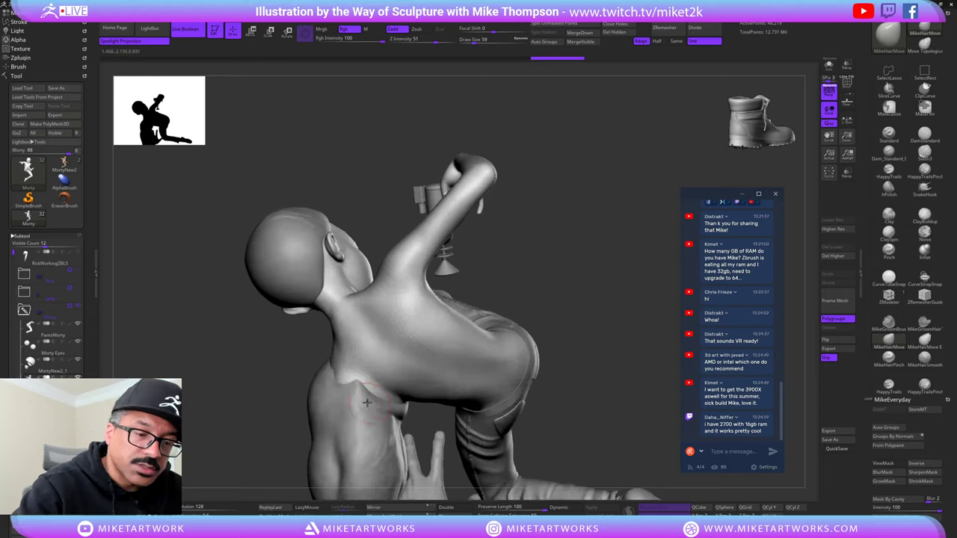
{"action": "left_click_drag", "start_coordinate": [361, 379], "coordinate": [337, 375]}
{"action": "mouse_move", "coordinate": [388, 403]}
{"action": "left_mouse_down"}
{"action": "mouse_move", "coordinate": [365, 385]}
{"action": "mouse_move", "coordinate": [374, 373]}
{"action": "left_mouse_up"}
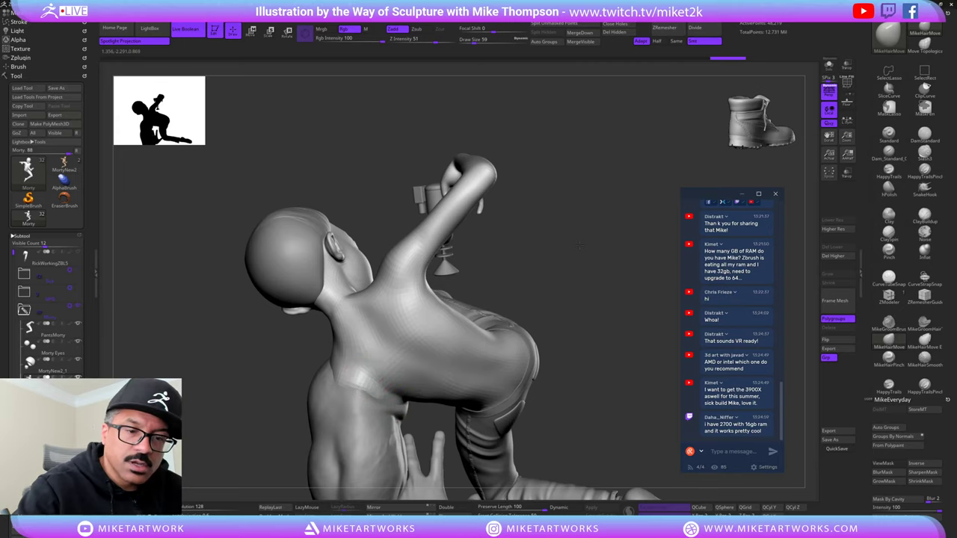
- Smooth Morty's back around the shoulder blade above the arm join and return the body to a higher subdivision level
{"action": "left_click_drag", "start_coordinate": [580, 246], "coordinate": [658, 238]}
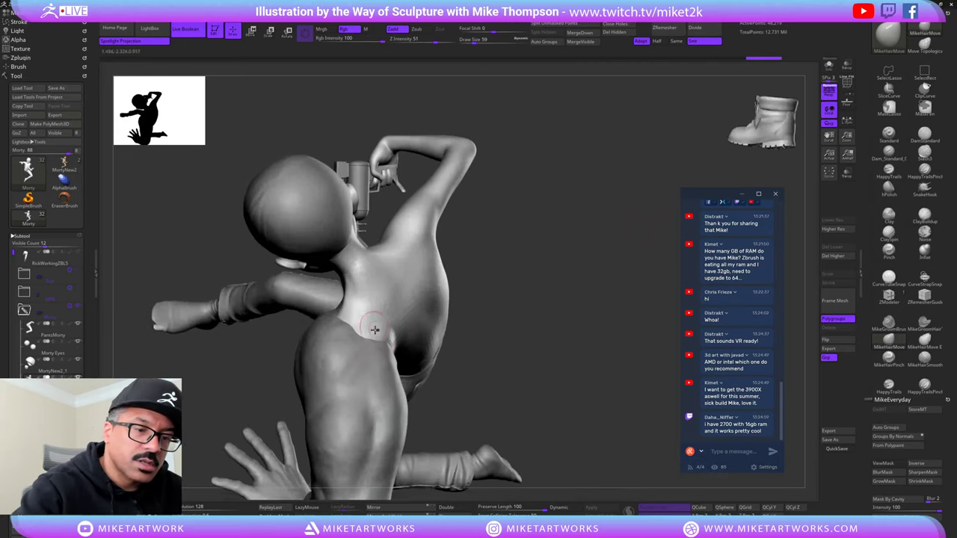
{"action": "left_click_drag", "start_coordinate": [365, 328], "coordinate": [408, 308]}
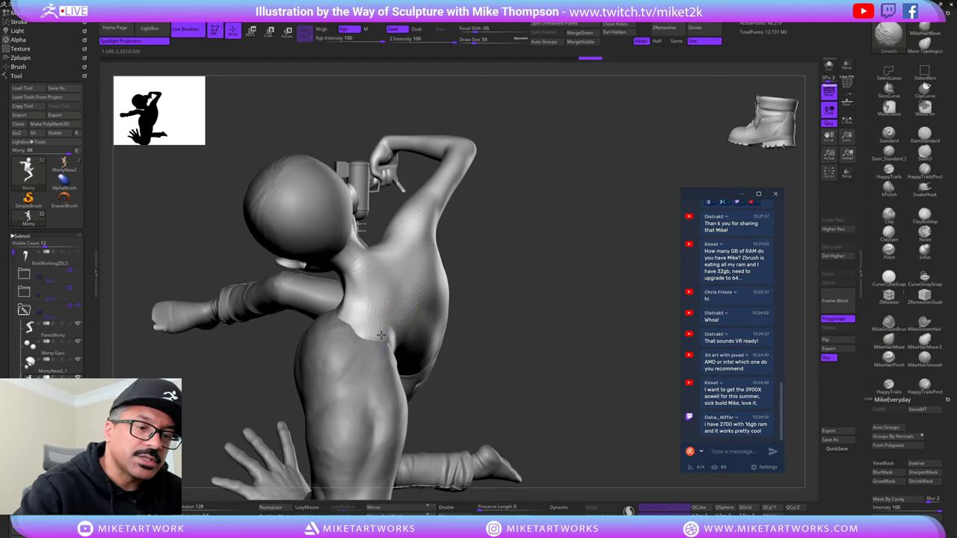
{"action": "mouse_move", "coordinate": [571, 237]}
{"action": "left_mouse_down"}
{"action": "mouse_move", "coordinate": [405, 356]}
{"action": "mouse_move", "coordinate": [414, 335]}
{"action": "mouse_move", "coordinate": [397, 336]}
{"action": "mouse_move", "coordinate": [464, 288]}
{"action": "left_mouse_up"}
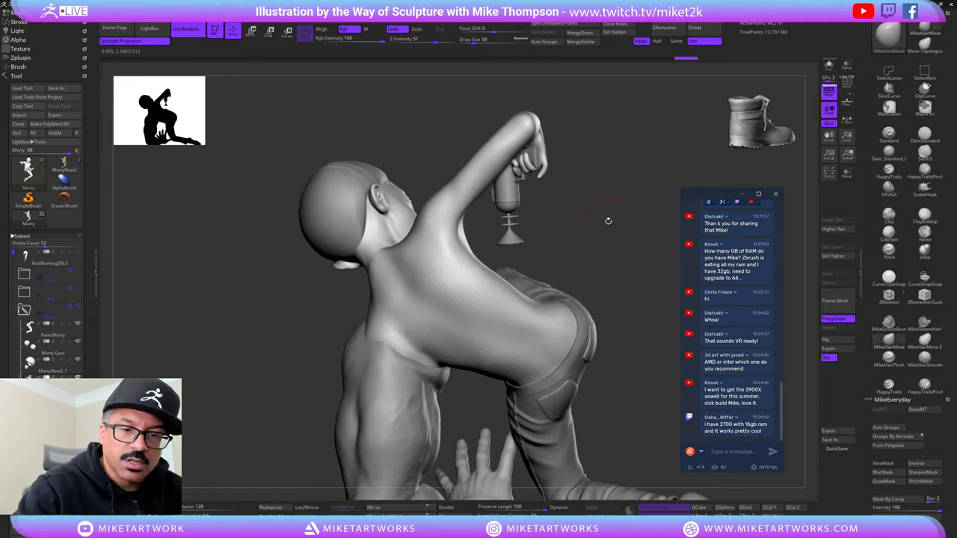
{"action": "left_click_drag", "start_coordinate": [608, 221], "coordinate": [618, 207]}
{"action": "left_click_drag", "start_coordinate": [606, 305], "coordinate": [526, 331]}
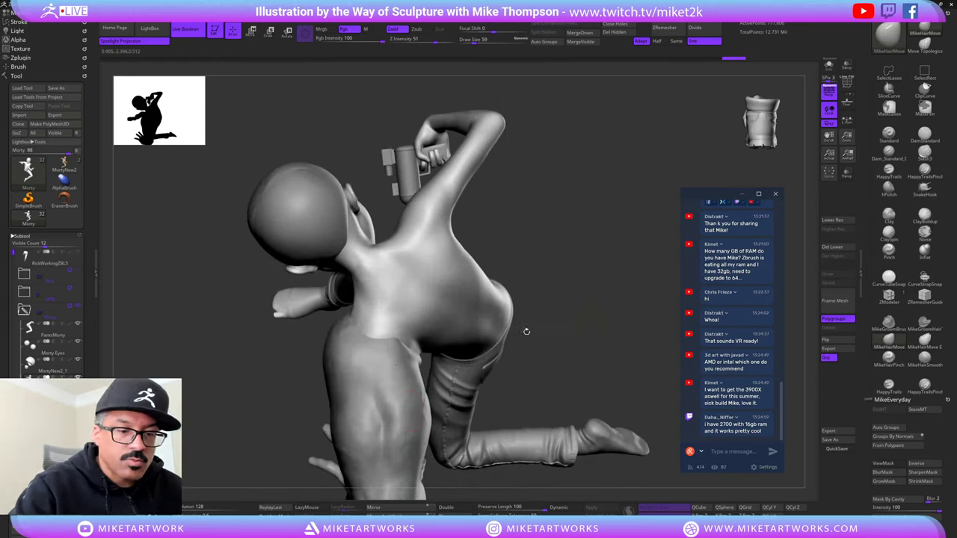
- Select the MortyArm subtool and smooth the rear of the arm where it meets the back near the armpit
{"action": "left_click", "coordinate": [408, 412], "text": "alt"}
{"action": "mouse_move", "coordinate": [622, 268]}
{"action": "left_mouse_down"}
{"action": "mouse_move", "coordinate": [557, 275]}
{"action": "mouse_move", "coordinate": [606, 252]}
{"action": "mouse_move", "coordinate": [382, 327]}
{"action": "left_mouse_up"}
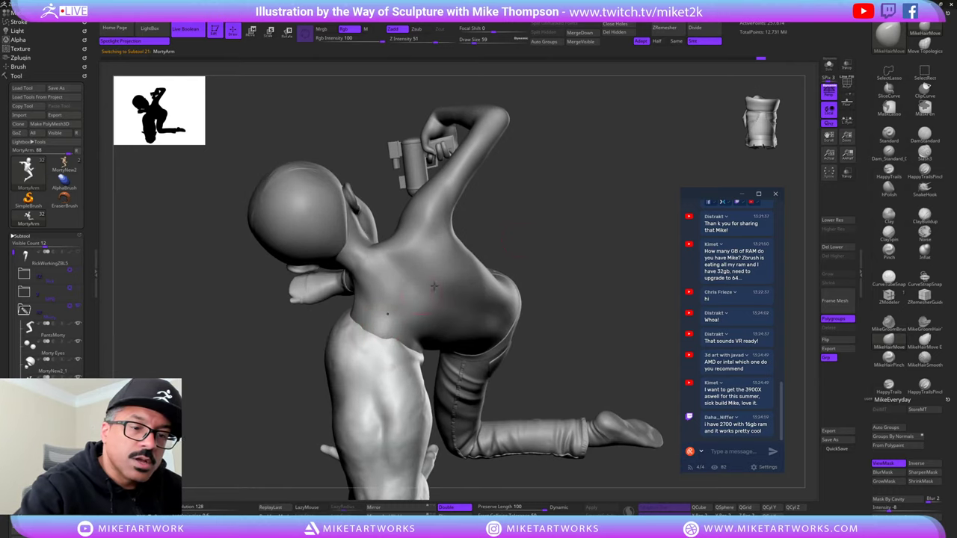
{"action": "mouse_move", "coordinate": [649, 215]}
{"action": "left_mouse_down"}
{"action": "mouse_move", "coordinate": [589, 203]}
{"action": "mouse_move", "coordinate": [658, 211]}
{"action": "mouse_move", "coordinate": [558, 205]}
{"action": "left_mouse_up"}
{"action": "key", "text": "shift"}
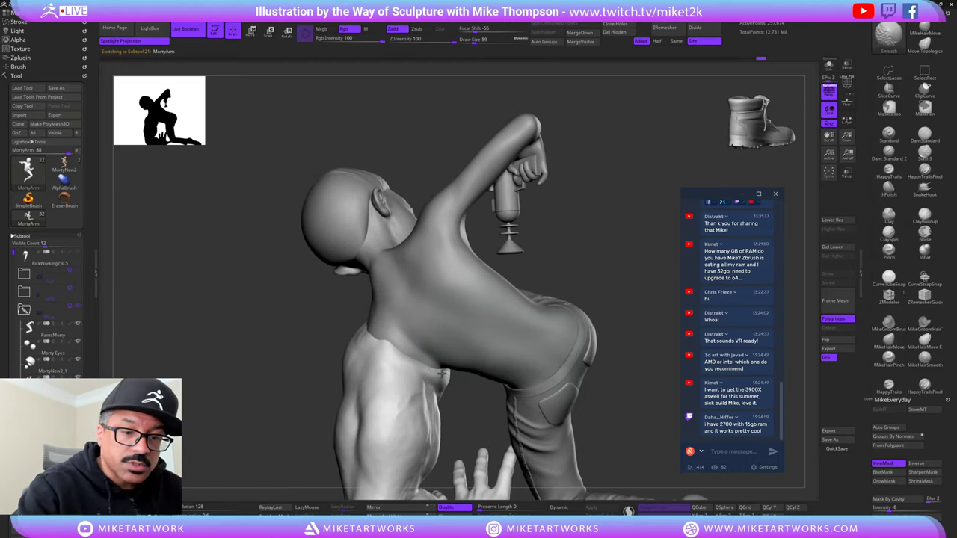
{"action": "left_click_drag", "start_coordinate": [442, 375], "coordinate": [409, 362], "text": "shift"}
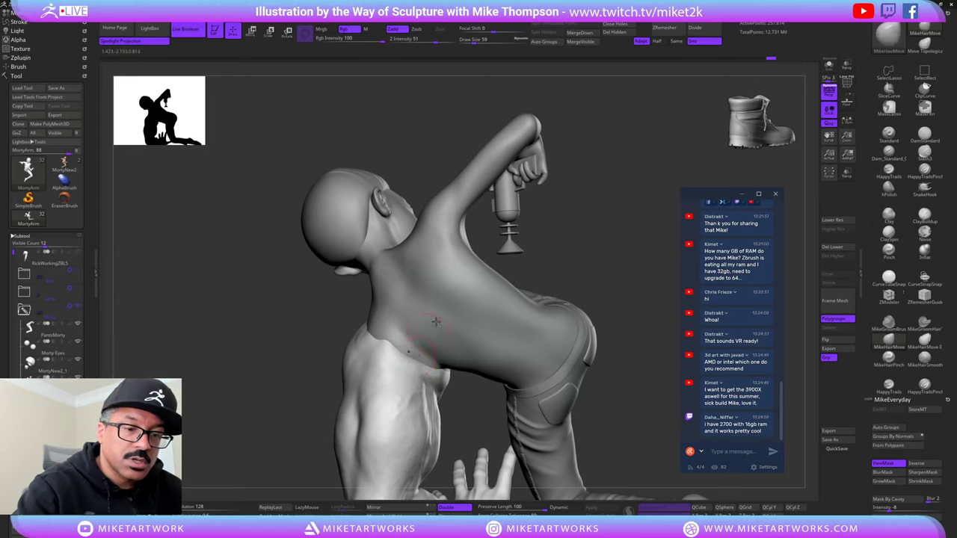
{"action": "mouse_move", "coordinate": [617, 219]}
{"action": "left_mouse_down"}
{"action": "mouse_move", "coordinate": [557, 266]}
{"action": "mouse_move", "coordinate": [627, 204]}
{"action": "mouse_move", "coordinate": [576, 182]}
{"action": "mouse_move", "coordinate": [506, 201]}
{"action": "left_mouse_up"}
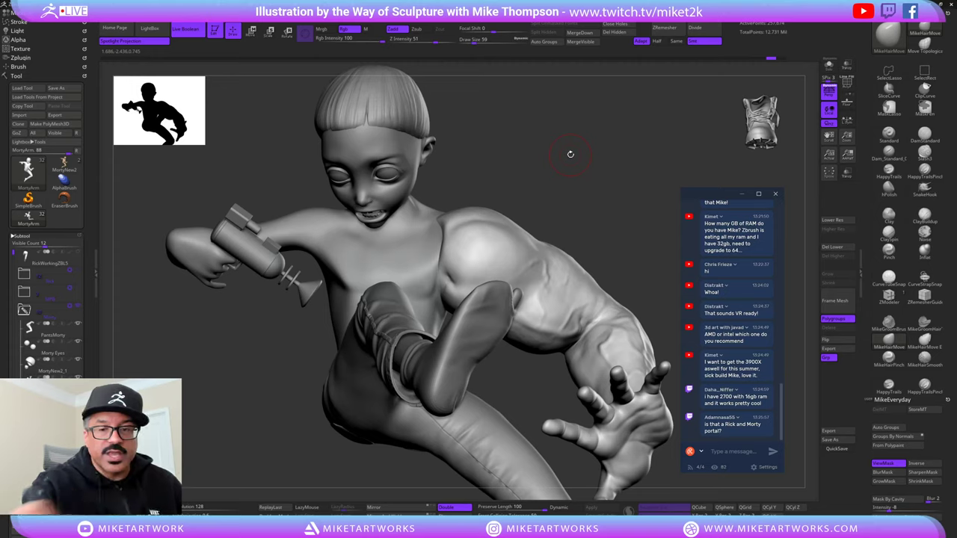
- Show Morty's shirt again and make the ShirtMorty4 subtool active
{"action": "left_click_drag", "start_coordinate": [626, 238], "coordinate": [666, 220]}
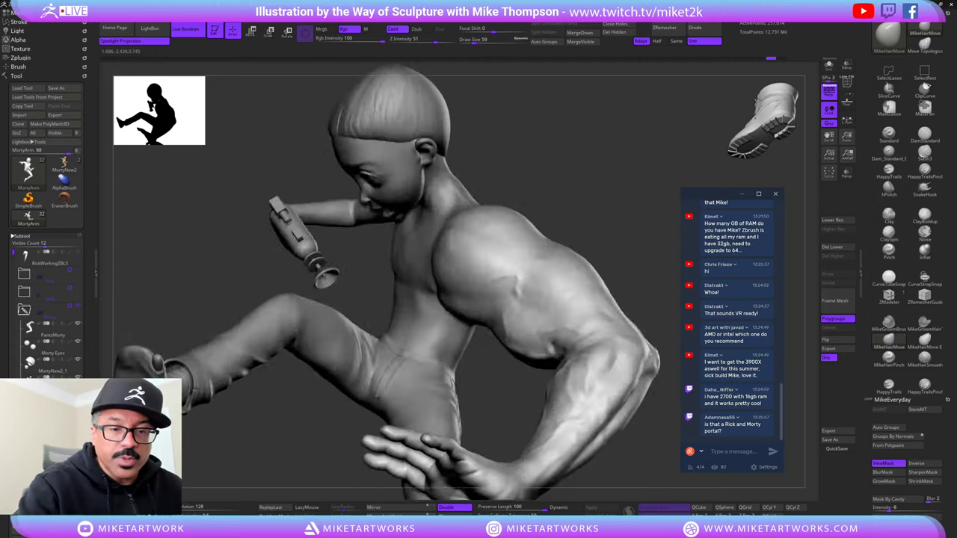
{"action": "left_click_drag", "start_coordinate": [465, 226], "coordinate": [625, 234]}
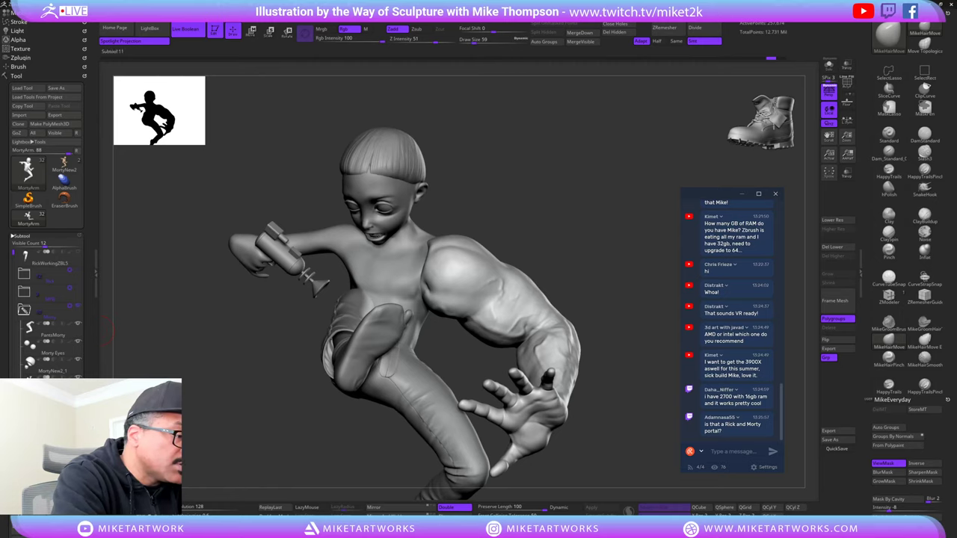
{"action": "left_click", "coordinate": [78, 449]}
{"action": "left_click_drag", "start_coordinate": [583, 241], "coordinate": [598, 247]}
{"action": "left_click", "coordinate": [412, 256], "text": "alt"}
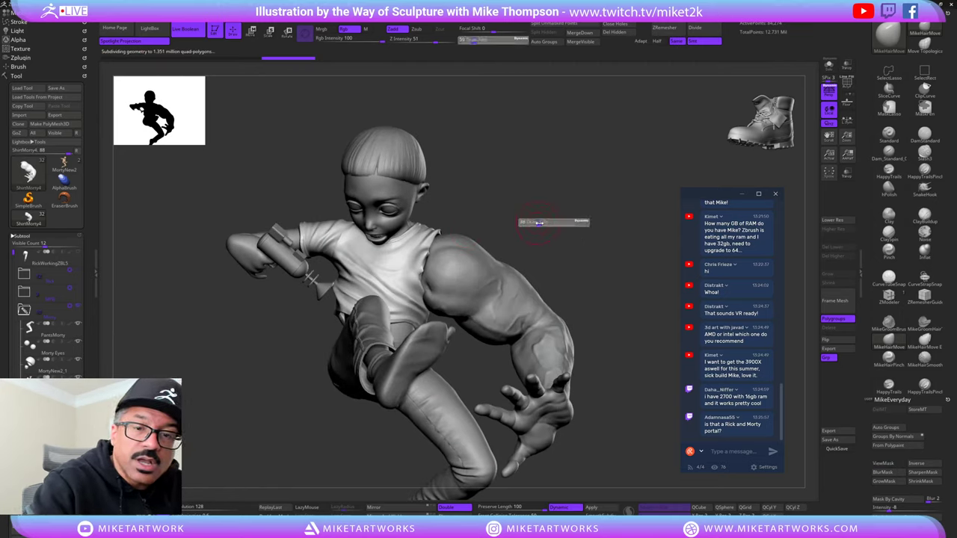
- Set the draw size to 140 and move the shirt's armhole edge to fit against the front of the muscular shoulder
{"action": "left_click_drag", "start_coordinate": [552, 215], "coordinate": [420, 273]}
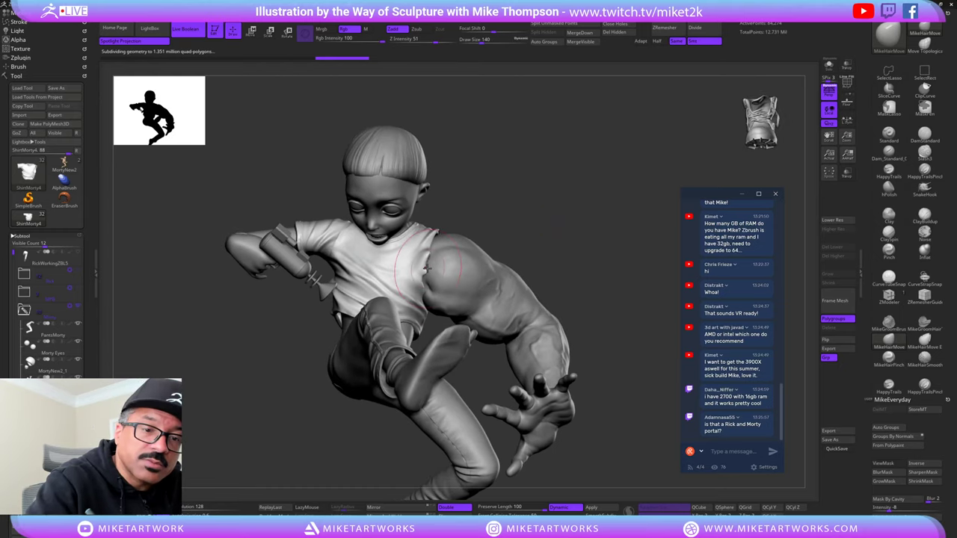
{"action": "mouse_move", "coordinate": [615, 218]}
{"action": "left_mouse_down"}
{"action": "mouse_move", "coordinate": [516, 211]}
{"action": "mouse_move", "coordinate": [557, 224]}
{"action": "left_mouse_up"}
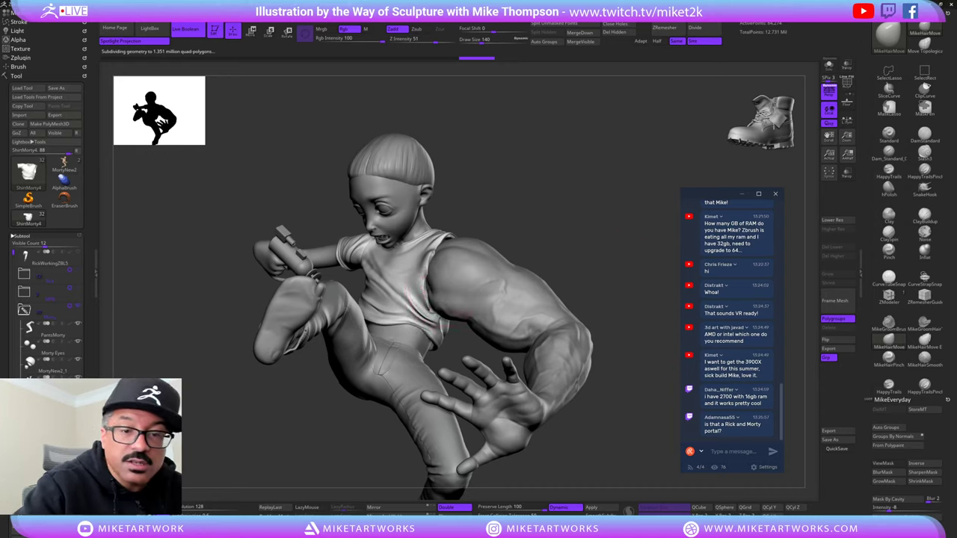
{"action": "mouse_move", "coordinate": [649, 210]}
{"action": "left_mouse_down"}
{"action": "mouse_move", "coordinate": [616, 236]}
{"action": "mouse_move", "coordinate": [436, 282]}
{"action": "mouse_move", "coordinate": [458, 278]}
{"action": "left_mouse_up"}
{"action": "left_click_drag", "start_coordinate": [587, 271], "coordinate": [498, 283]}
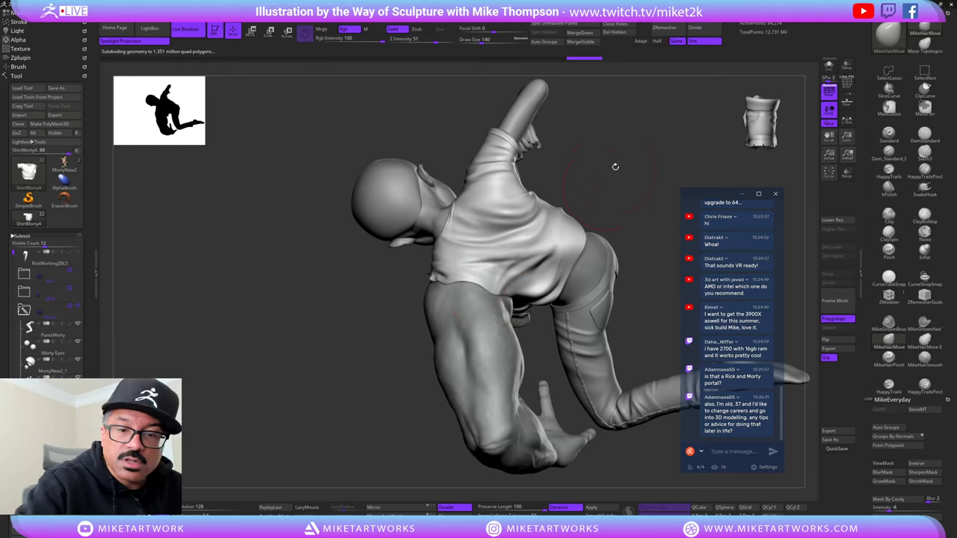
- Reshape the back of the shirt around the rear armhole and lower side folds above the muscular arm
{"action": "left_click_drag", "start_coordinate": [615, 167], "coordinate": [572, 184]}
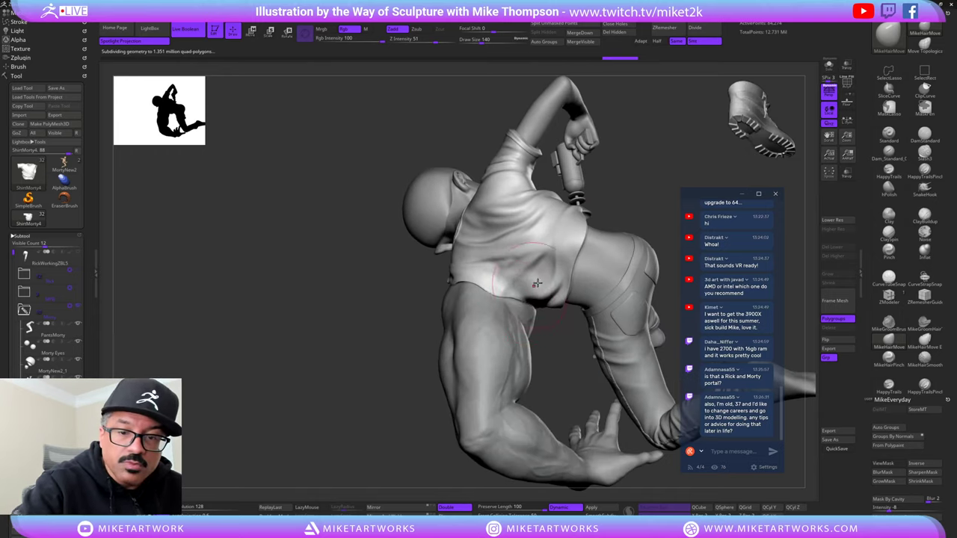
{"action": "left_click_drag", "start_coordinate": [524, 299], "coordinate": [580, 244]}
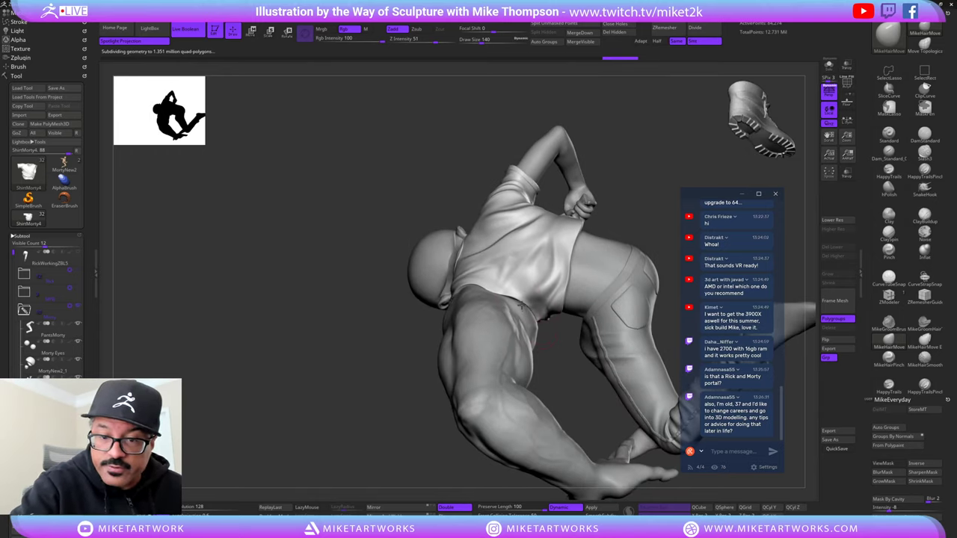
{"action": "left_click_drag", "start_coordinate": [635, 187], "coordinate": [580, 217]}
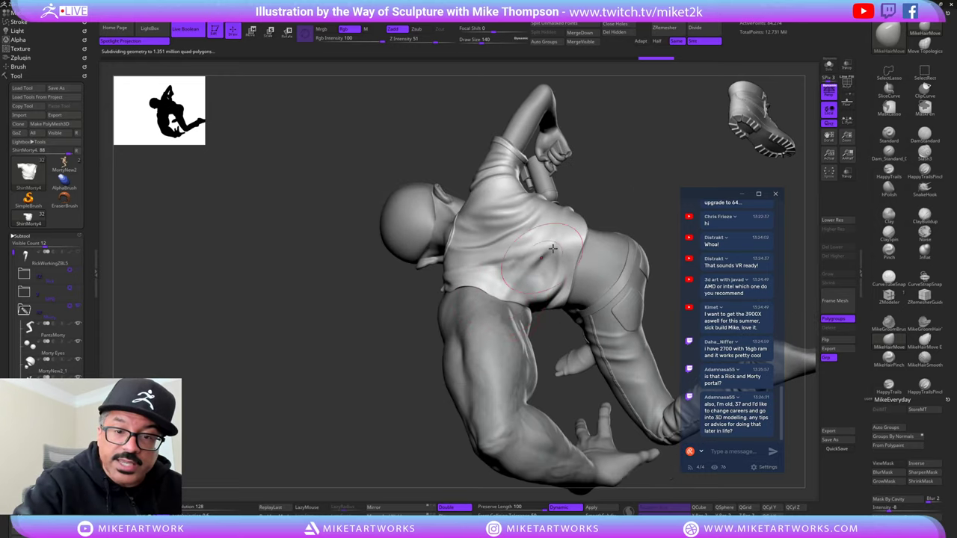
{"action": "left_click_drag", "start_coordinate": [629, 187], "coordinate": [580, 199]}
{"action": "mouse_move", "coordinate": [538, 239]}
{"action": "left_mouse_down"}
{"action": "mouse_move", "coordinate": [620, 261]}
{"action": "mouse_move", "coordinate": [609, 207]}
{"action": "mouse_move", "coordinate": [579, 178]}
{"action": "mouse_move", "coordinate": [546, 238]}
{"action": "mouse_move", "coordinate": [486, 285]}
{"action": "left_mouse_up"}
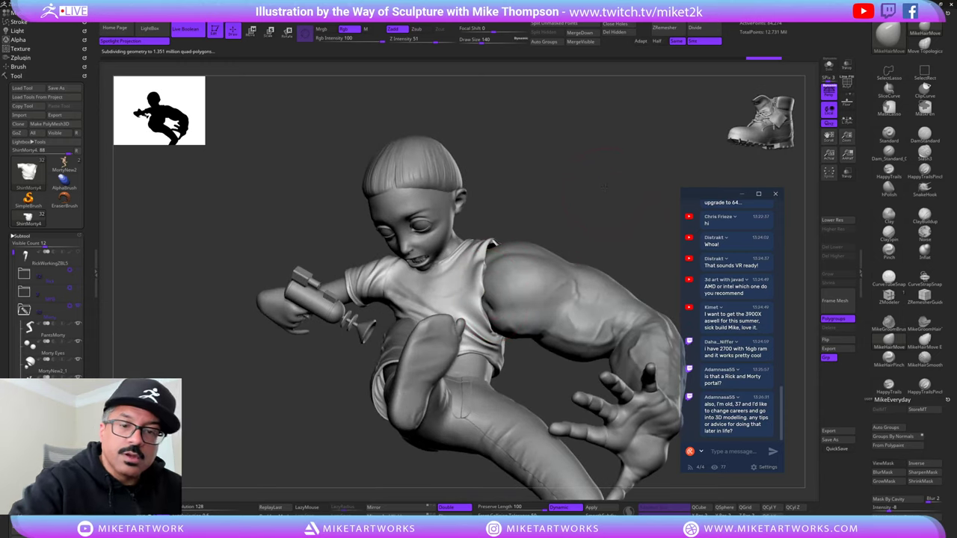
- Switch to the MortyArm subtool and set the brush draw size to 121
{"action": "left_click_drag", "start_coordinate": [605, 186], "coordinate": [628, 211]}
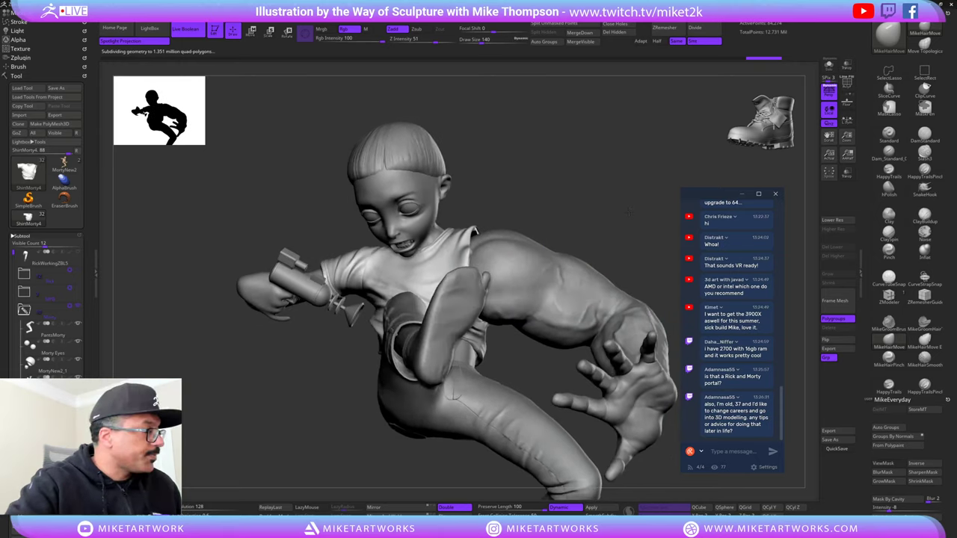
{"action": "mouse_move", "coordinate": [659, 475]}
{"action": "left_mouse_down"}
{"action": "mouse_move", "coordinate": [631, 448]}
{"action": "mouse_move", "coordinate": [583, 479]}
{"action": "left_mouse_up"}
{"action": "mouse_move", "coordinate": [600, 449]}
{"action": "left_mouse_down"}
{"action": "mouse_move", "coordinate": [641, 444]}
{"action": "mouse_move", "coordinate": [640, 431]}
{"action": "left_mouse_up"}
{"action": "left_click", "coordinate": [582, 331], "text": "alt"}
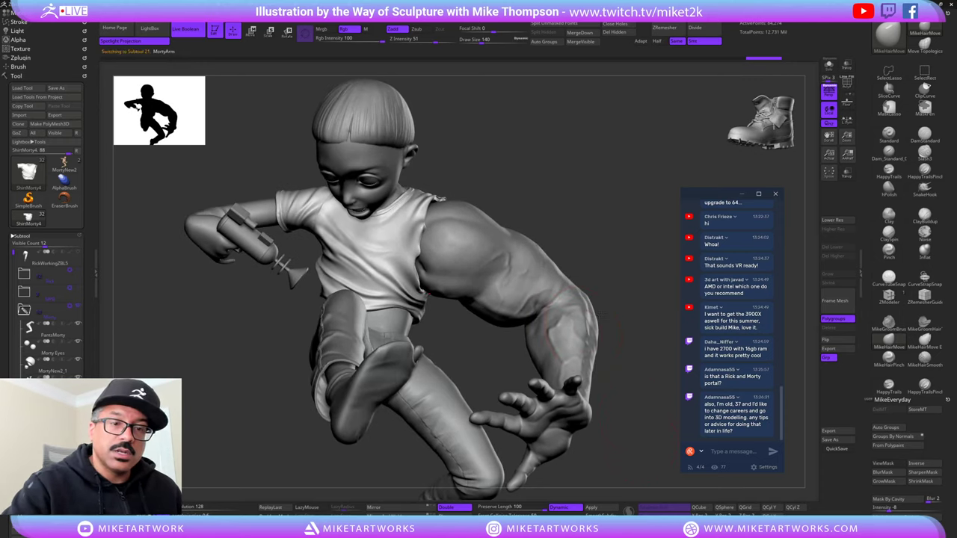
{"action": "mouse_move", "coordinate": [626, 310]}
{"action": "left_mouse_down", "text": "alt"}
{"action": "mouse_move", "coordinate": [637, 297]}
{"action": "mouse_move", "coordinate": [607, 337]}
{"action": "mouse_move", "coordinate": [623, 274]}
{"action": "mouse_move", "coordinate": [613, 282]}
{"action": "mouse_move", "coordinate": [627, 272]}
{"action": "left_mouse_up", "text": "alt"}
{"action": "key", "text": "s"}
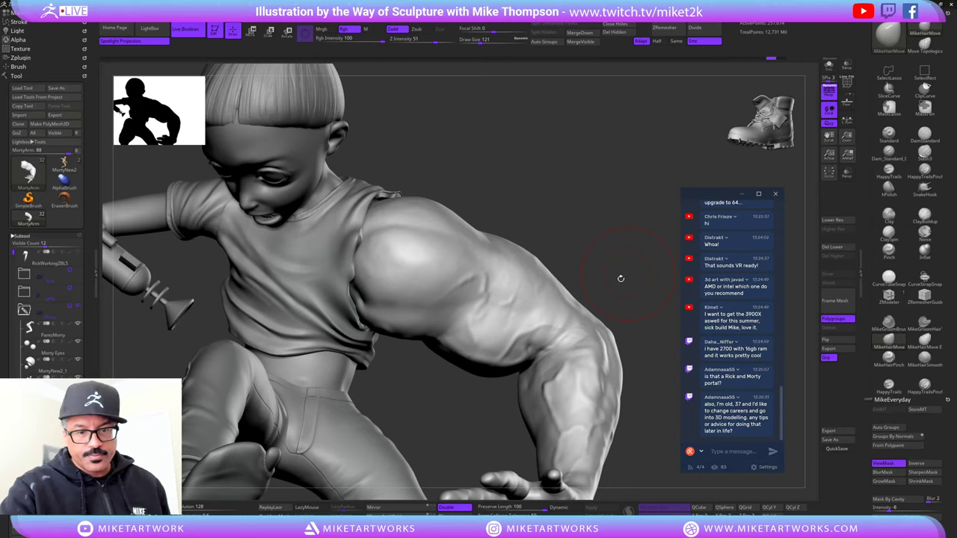
- Smooth the outer contour of the arm above the elbow at a lower subdivision level, and restore the higher level
{"action": "key", "text": "shift+d"}
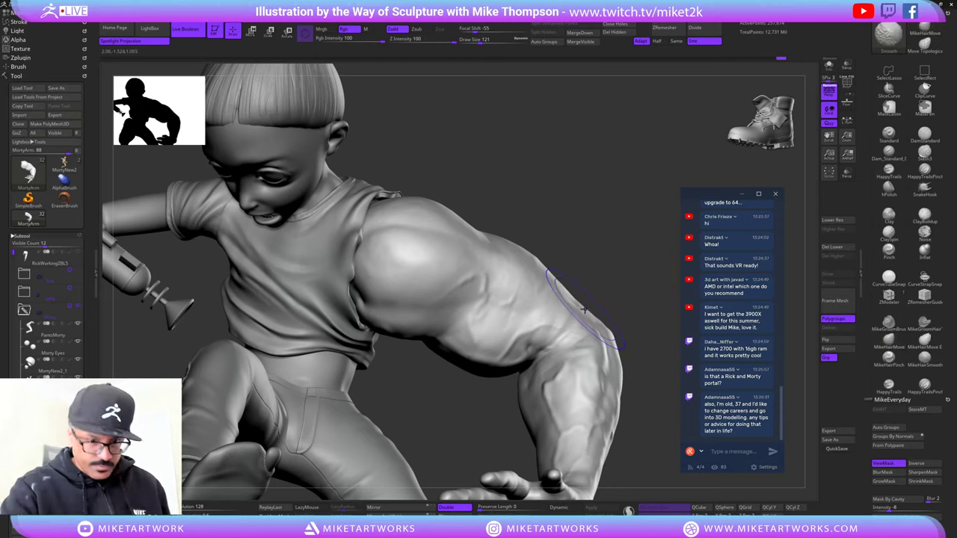
{"action": "left_click_drag", "start_coordinate": [576, 311], "coordinate": [585, 310], "text": "shift"}
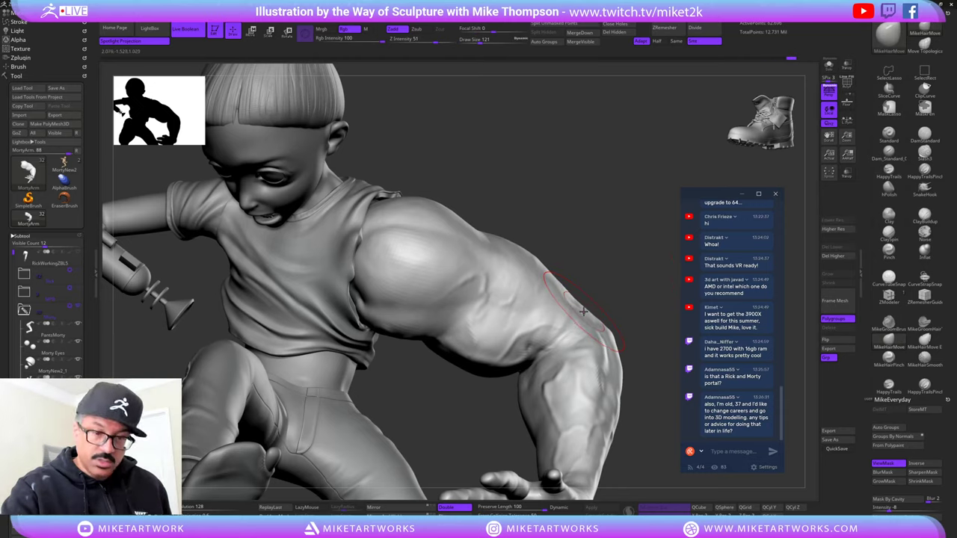
{"action": "key", "text": "d"}
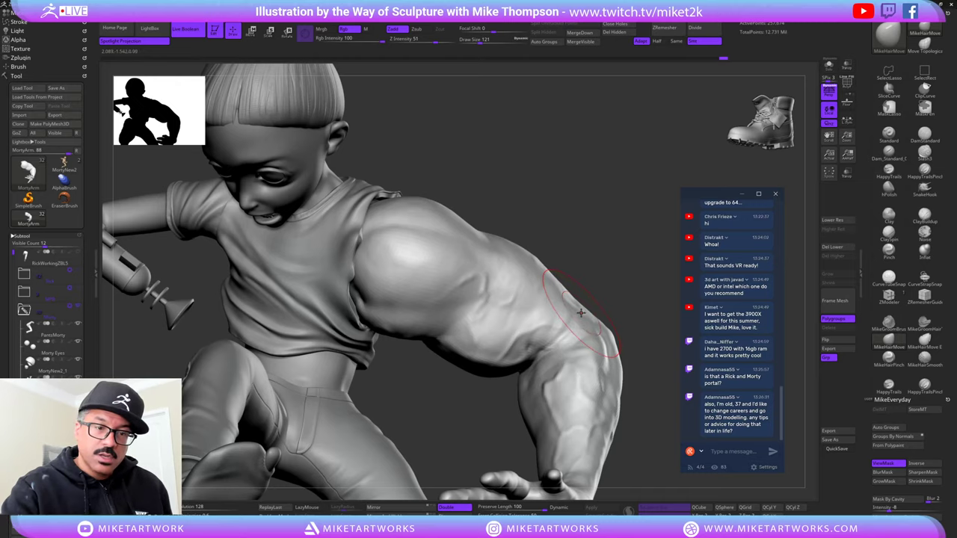
{"action": "mouse_move", "coordinate": [635, 286]}
{"action": "left_mouse_down"}
{"action": "mouse_move", "coordinate": [635, 235]}
{"action": "mouse_move", "coordinate": [629, 337]}
{"action": "left_mouse_up"}
- Display the arm's polygroup colours, isolate the red upper-arm polygroup, and invert the visibility to hide that section
{"action": "key", "text": "space"}
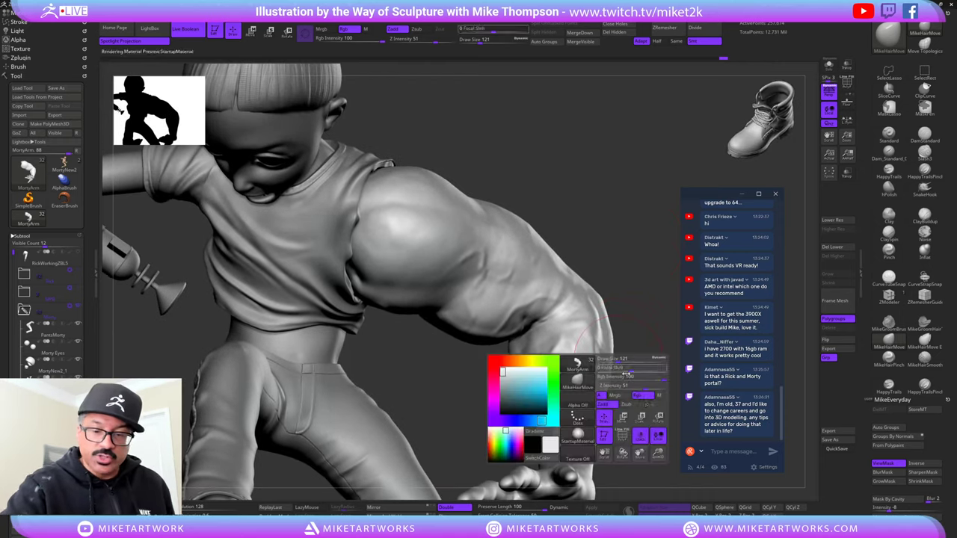
{"action": "key", "text": "shift+f"}
{"action": "left_click_drag", "start_coordinate": [635, 392], "coordinate": [634, 337], "text": "alt"}
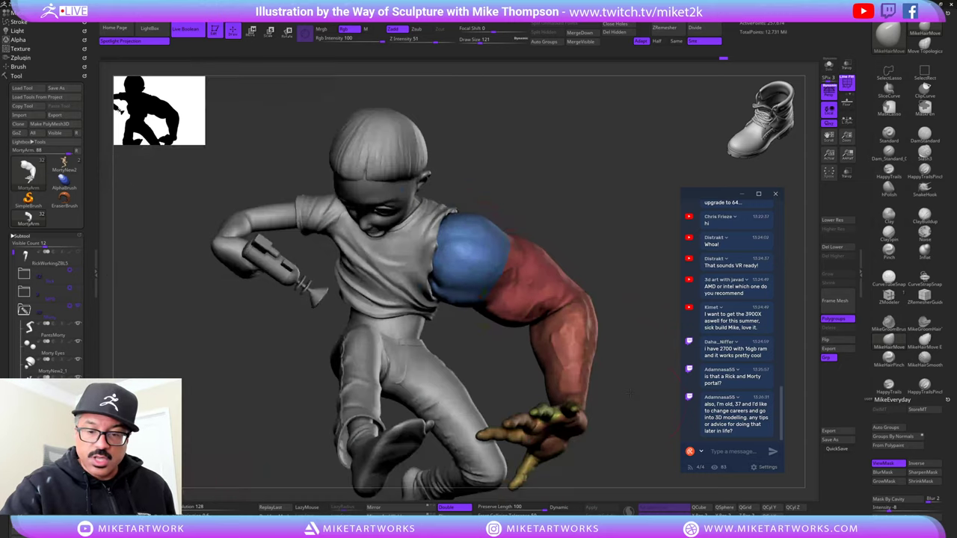
{"action": "mouse_move", "coordinate": [633, 419]}
{"action": "left_mouse_down"}
{"action": "mouse_move", "coordinate": [631, 357]}
{"action": "mouse_move", "coordinate": [635, 420]}
{"action": "mouse_move", "coordinate": [649, 416]}
{"action": "left_mouse_up"}
{"action": "mouse_move", "coordinate": [648, 337]}
{"action": "left_mouse_down"}
{"action": "mouse_move", "coordinate": [636, 377]}
{"action": "mouse_move", "coordinate": [612, 307]}
{"action": "mouse_move", "coordinate": [516, 288]}
{"action": "left_mouse_up"}
{"action": "left_click", "coordinate": [472, 281], "text": "ctrl+shift"}
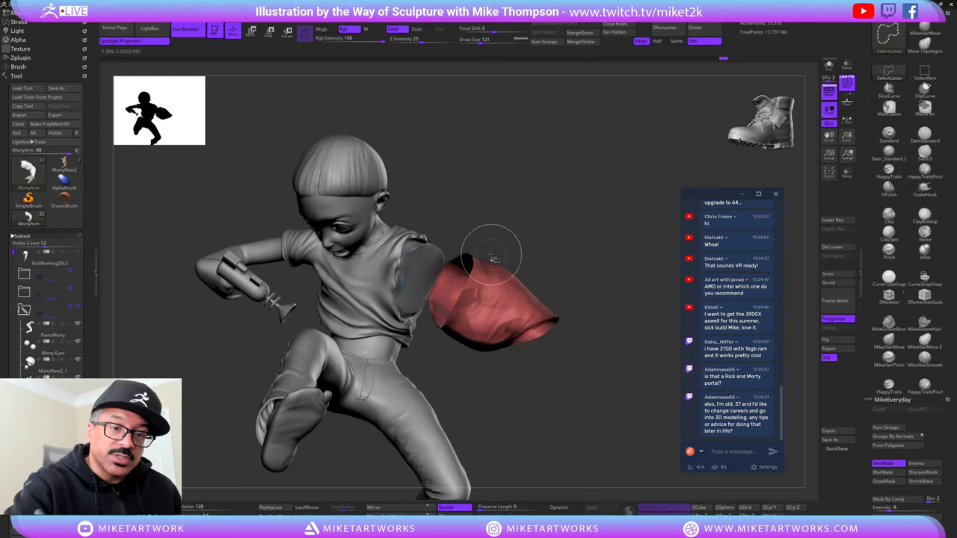
{"action": "left_click", "coordinate": [498, 261], "text": "ctrl+shift"}
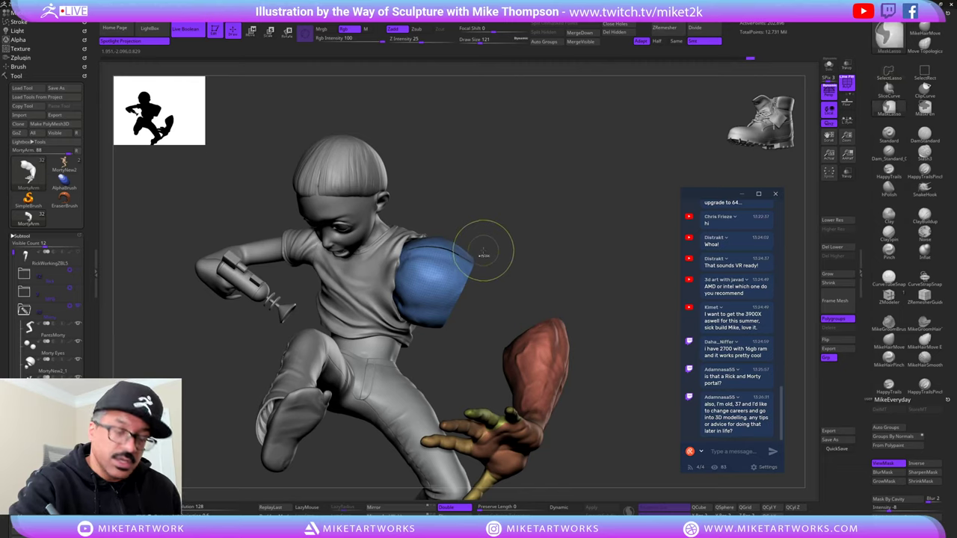
- At the lowest subdivision level, isolate the upper arm, combine it into one polygroup and mask it, with the whole arm shown again
{"action": "key", "text": "shift+d"}
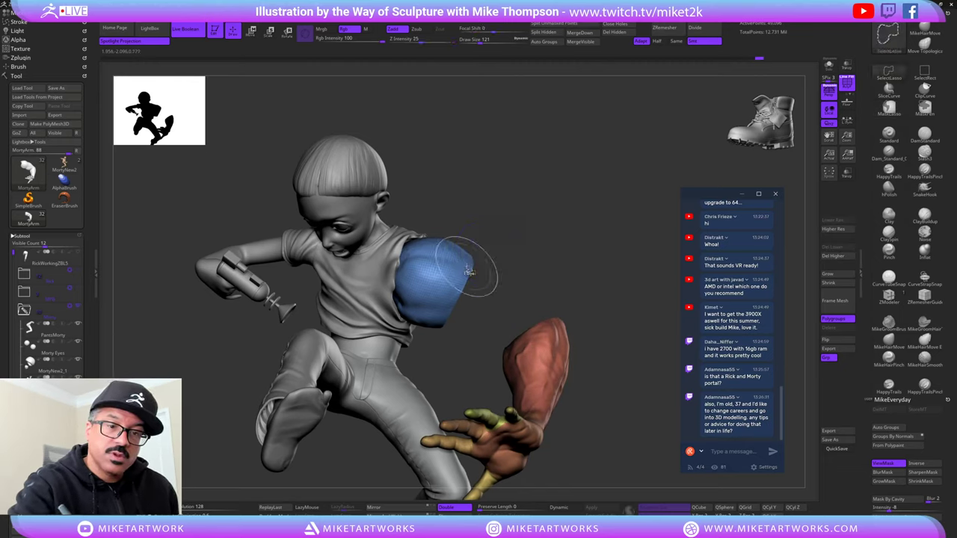
{"action": "left_click", "coordinate": [469, 270], "text": "ctrl+shift"}
{"action": "mouse_move", "coordinate": [564, 255]}
{"action": "left_mouse_down", "text": "ctrl+shift"}
{"action": "mouse_move", "coordinate": [611, 296]}
{"action": "mouse_move", "coordinate": [624, 331]}
{"action": "mouse_move", "coordinate": [572, 340]}
{"action": "mouse_move", "coordinate": [622, 348]}
{"action": "mouse_move", "coordinate": [614, 374]}
{"action": "mouse_move", "coordinate": [624, 335]}
{"action": "mouse_move", "coordinate": [623, 346]}
{"action": "left_mouse_up", "text": "ctrl+shift"}
{"action": "key", "text": "ctrl+w"}
{"action": "left_click", "coordinate": [634, 346], "text": "ctrl"}
{"action": "left_click", "coordinate": [634, 345], "text": "ctrl+shift"}
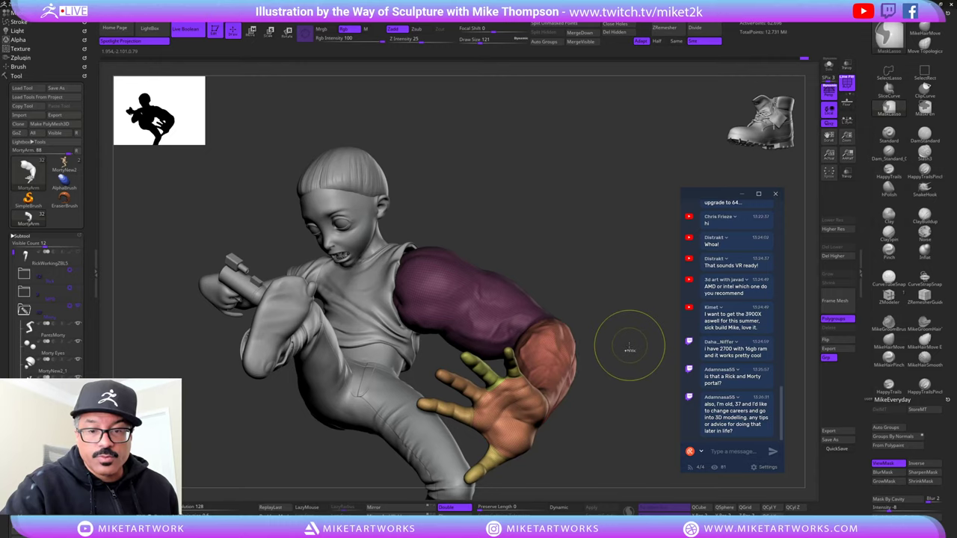
- Try to build up the forearm along the masked elbow edge with the Standard brush at Z Intensity 15 and draw size 78
{"action": "key", "text": "space"}
{"action": "left_click", "coordinate": [627, 455]}
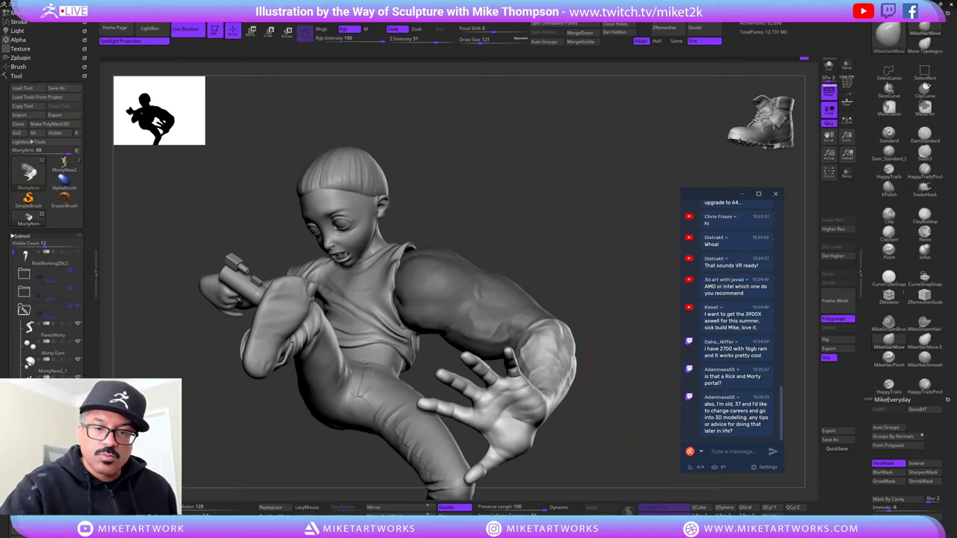
{"action": "mouse_move", "coordinate": [620, 368]}
{"action": "left_mouse_down"}
{"action": "mouse_move", "coordinate": [627, 396]}
{"action": "mouse_move", "coordinate": [631, 344]}
{"action": "left_mouse_up"}
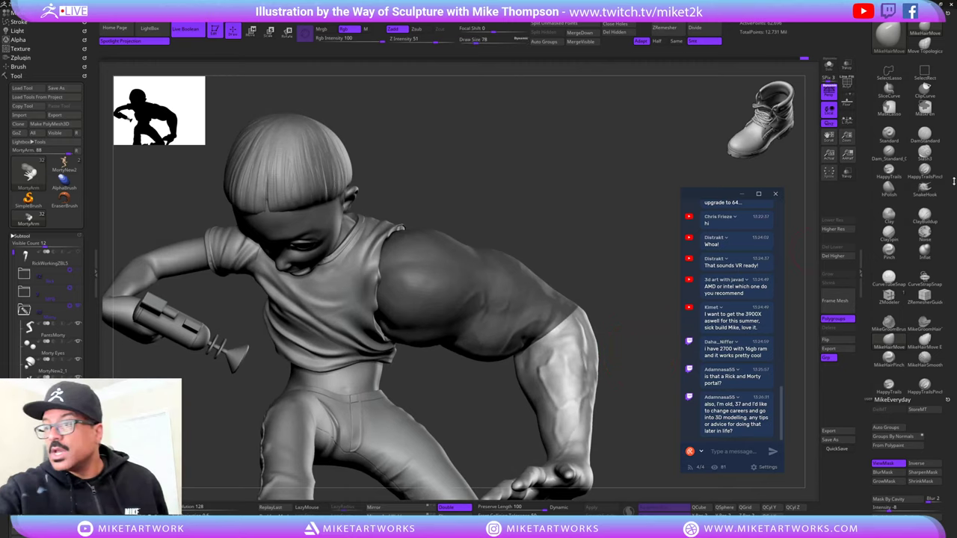
{"action": "left_click", "coordinate": [890, 136]}
{"action": "key", "text": "space"}
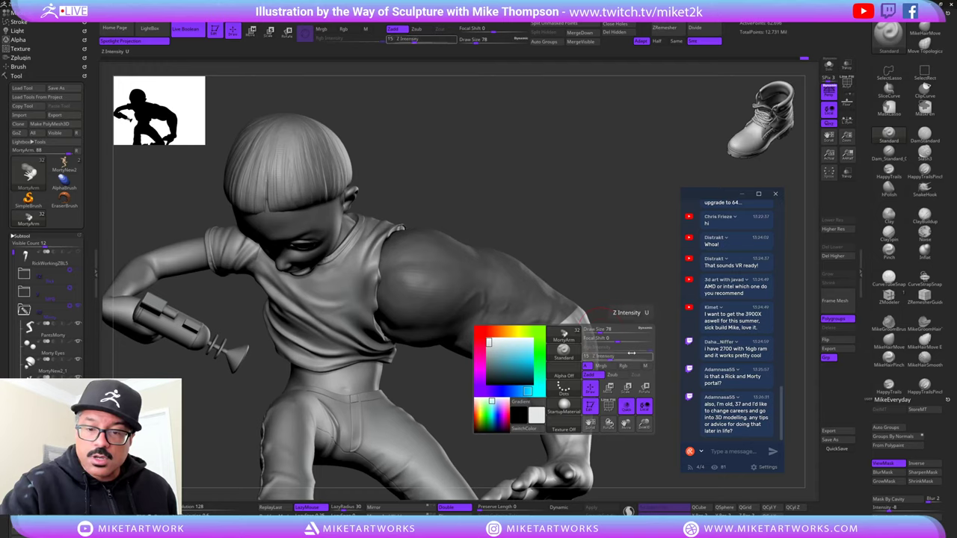
{"action": "left_click_drag", "start_coordinate": [632, 352], "coordinate": [613, 358]}
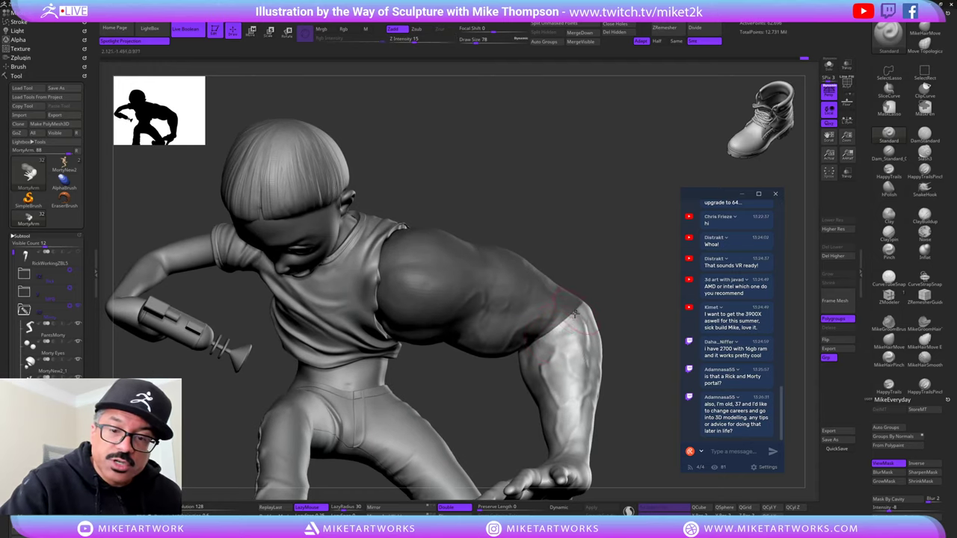
{"action": "left_click_drag", "start_coordinate": [575, 314], "coordinate": [540, 341]}
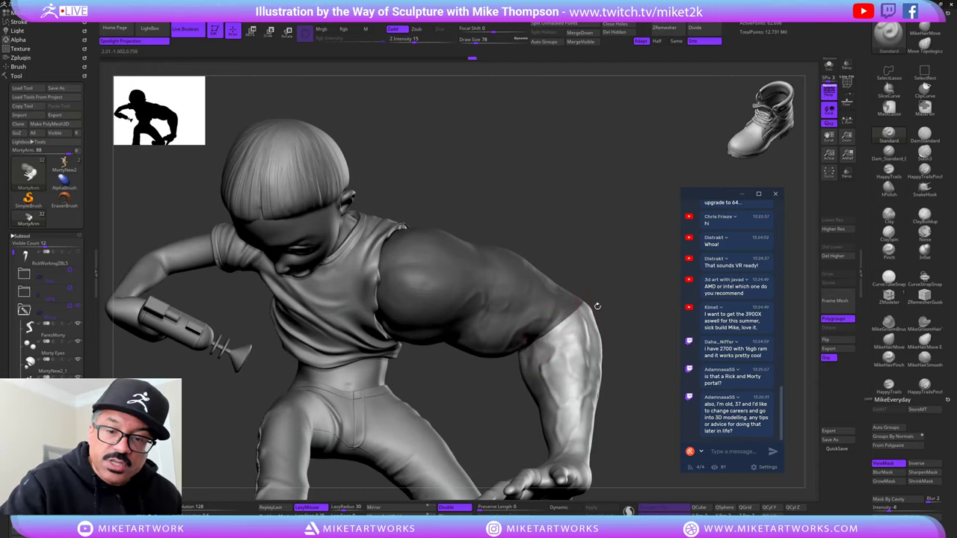
{"action": "left_click_drag", "start_coordinate": [635, 284], "coordinate": [609, 296]}
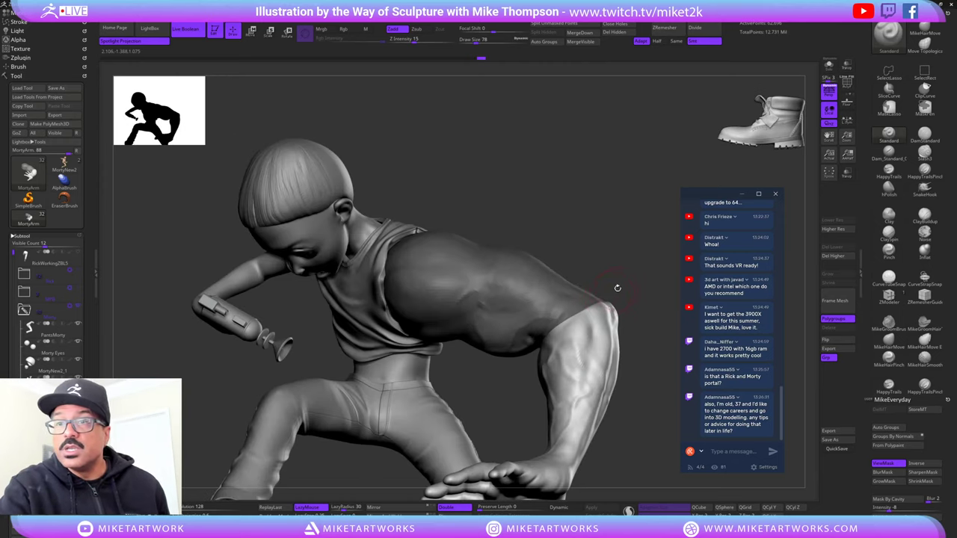
{"action": "mouse_move", "coordinate": [618, 288]}
{"action": "left_mouse_down"}
{"action": "mouse_move", "coordinate": [645, 302]}
{"action": "mouse_move", "coordinate": [569, 309]}
{"action": "mouse_move", "coordinate": [641, 277]}
{"action": "mouse_move", "coordinate": [652, 284]}
{"action": "left_mouse_up"}
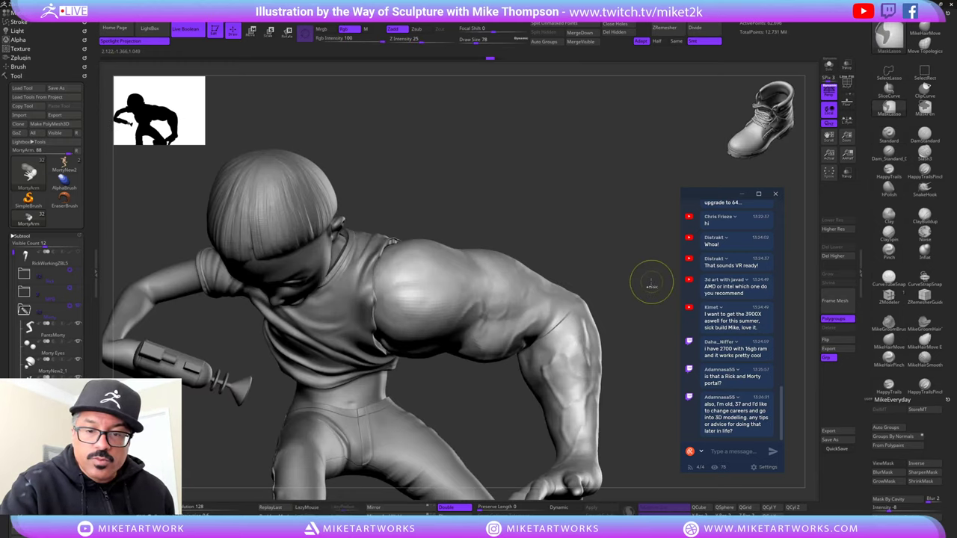
- Undo the elbow strokes and the upper-arm mask, keep the whole arm visible, and return to the higher subdivision level
{"action": "key", "text": "ctrl+h"}
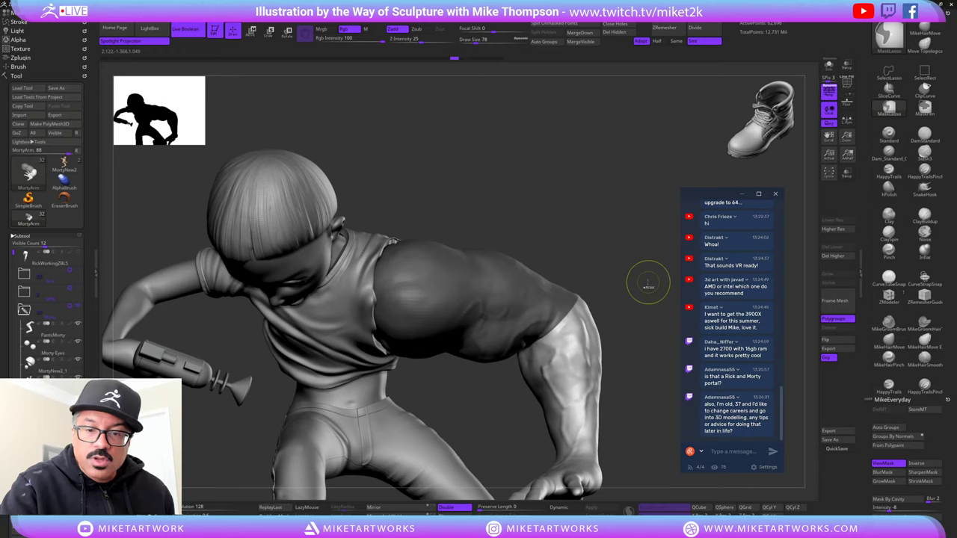
{"action": "key", "text": "ctrl+alt+h"}
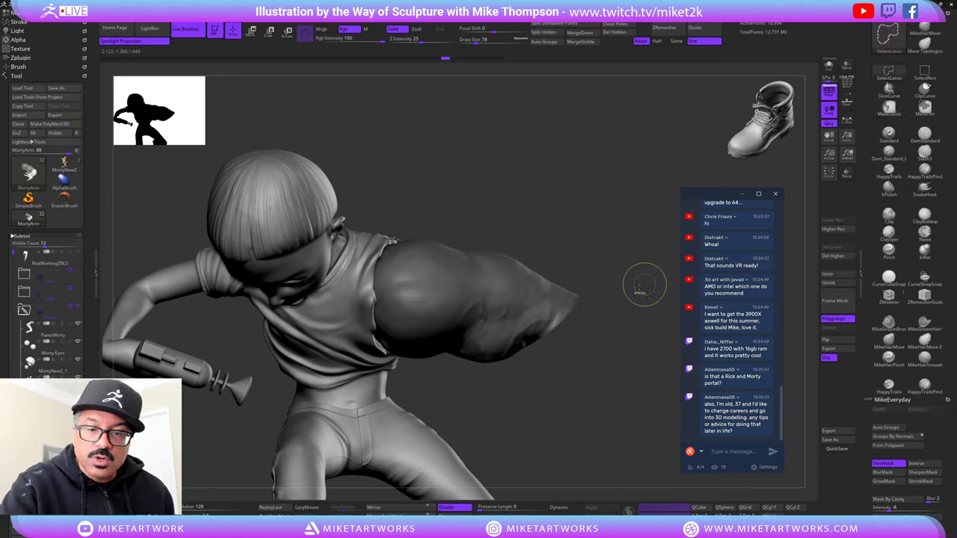
{"action": "key", "text": "ctrl+h"}
{"action": "left_click", "coordinate": [645, 292], "text": "ctrl+shift"}
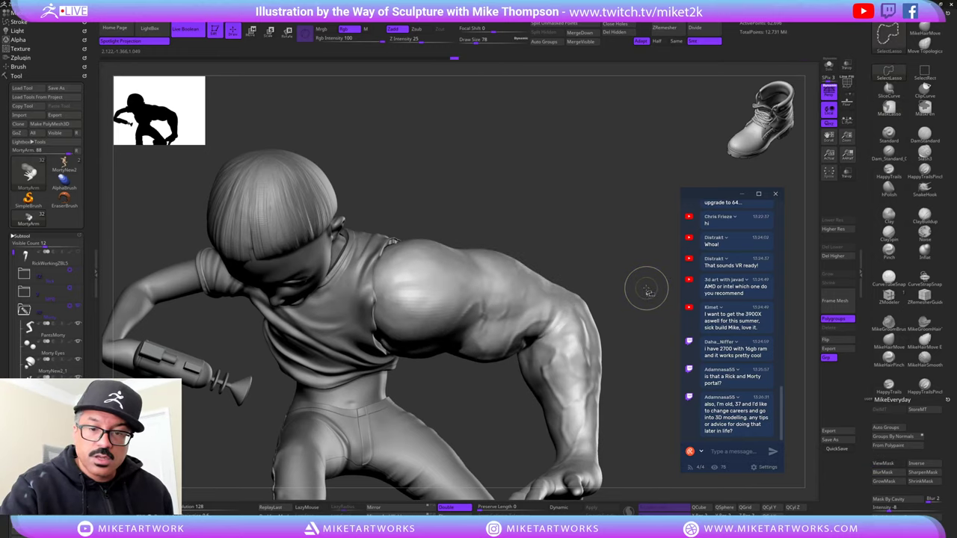
{"action": "key", "text": "ctrl+d"}
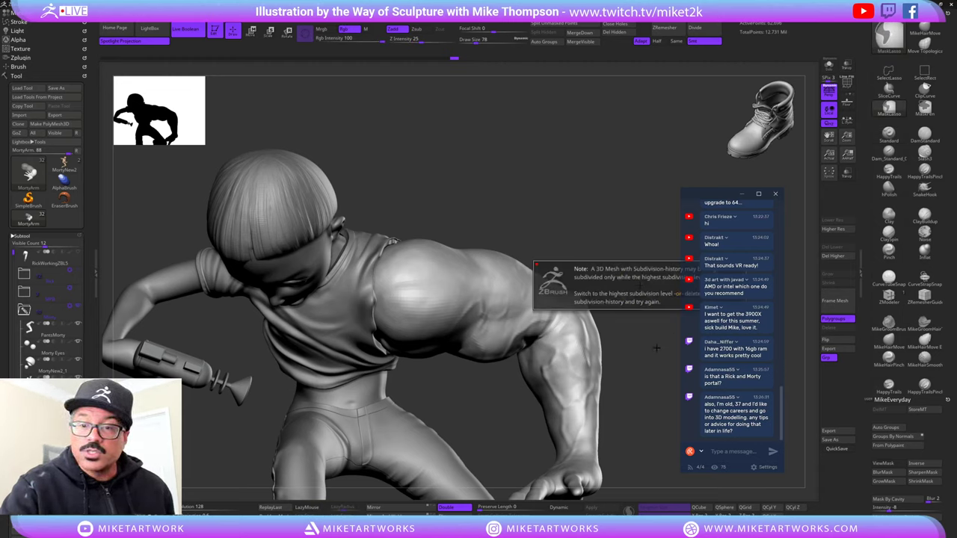
{"action": "key", "text": "d"}
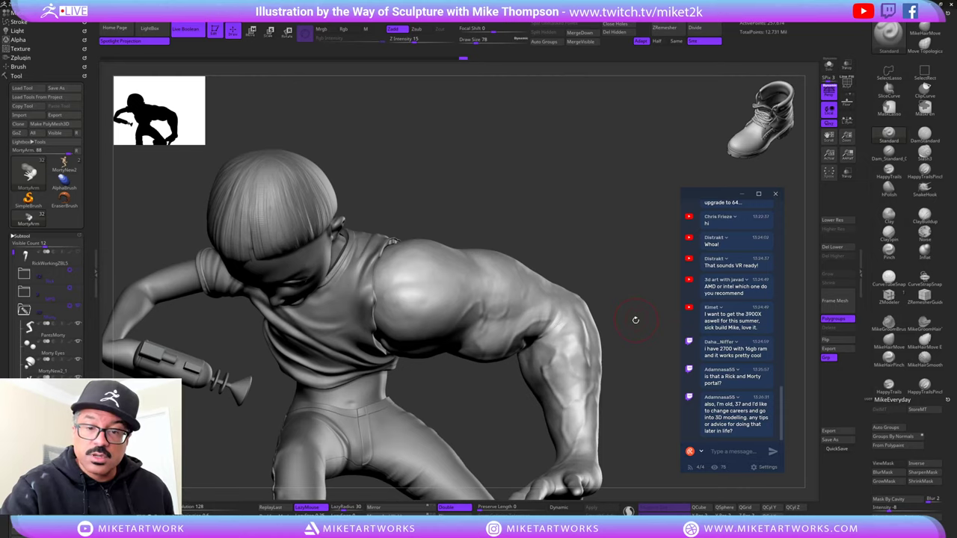
- Build up the muscle form around the inner elbow with the ClayBuildup brush at draw size 62
{"action": "mouse_move", "coordinate": [632, 288]}
{"action": "left_mouse_down"}
{"action": "mouse_move", "coordinate": [614, 306]}
{"action": "mouse_move", "coordinate": [629, 295]}
{"action": "left_mouse_up"}
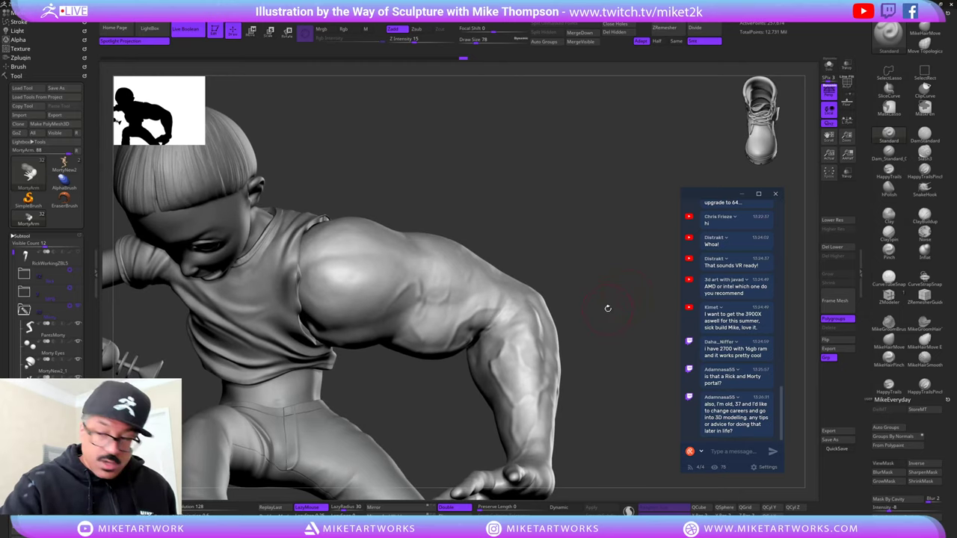
{"action": "left_click_drag", "start_coordinate": [926, 264], "coordinate": [926, 248]}
{"action": "left_click", "coordinate": [925, 201]}
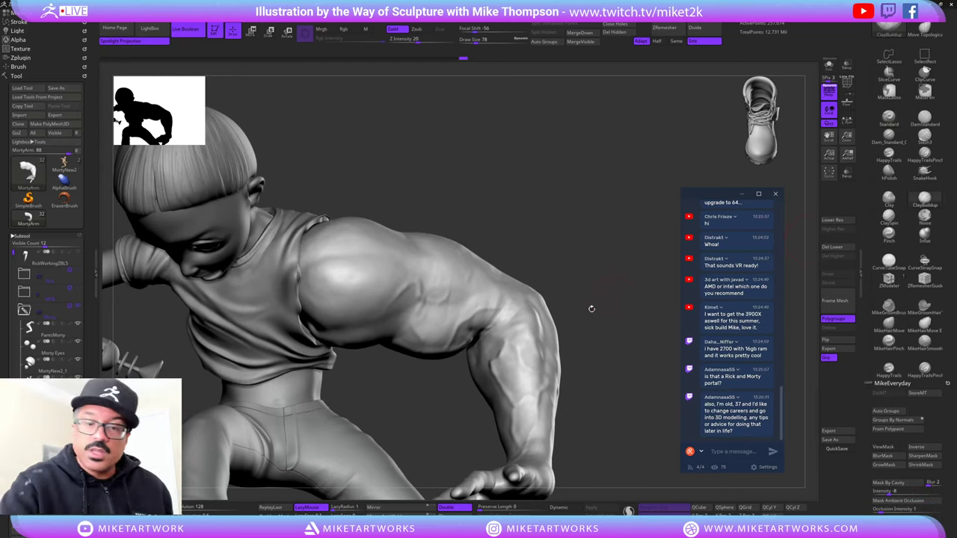
{"action": "key", "text": "s"}
{"action": "left_click_drag", "start_coordinate": [582, 304], "coordinate": [580, 305]}
{"action": "mouse_move", "coordinate": [510, 304]}
{"action": "left_mouse_down"}
{"action": "mouse_move", "coordinate": [498, 326]}
{"action": "mouse_move", "coordinate": [508, 320]}
{"action": "left_mouse_up"}
{"action": "left_click_drag", "start_coordinate": [604, 267], "coordinate": [600, 250]}
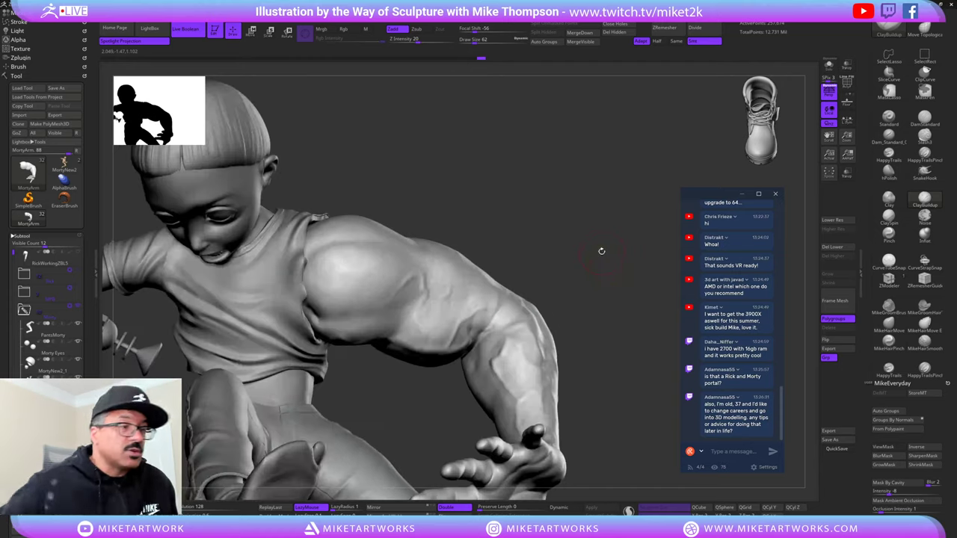
- Switch to the reference image board and enlarge the photo of the shirtless muscular man
{"action": "left_click", "coordinate": [196, 528]}
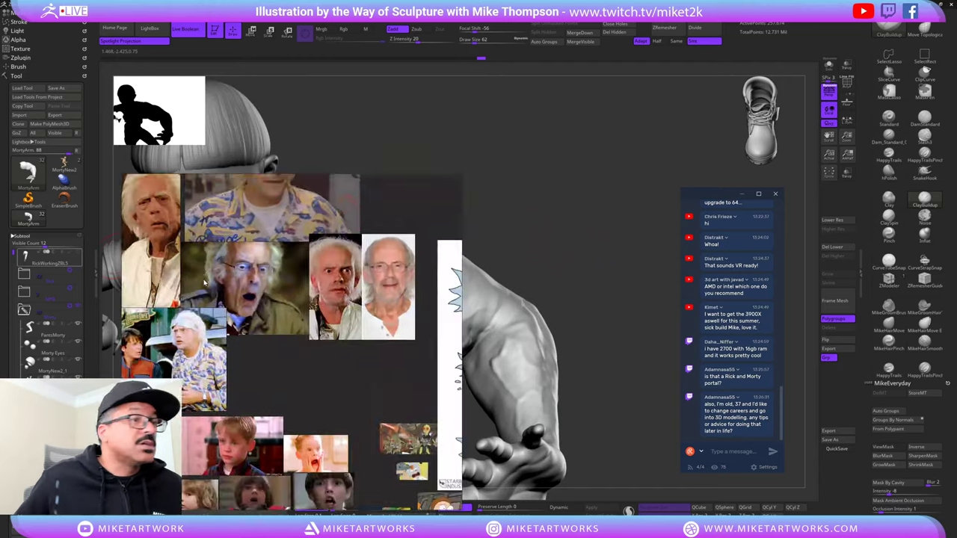
{"action": "right_click_drag", "start_coordinate": [199, 319], "coordinate": [341, 280]}
{"action": "scroll", "coordinate": [341, 280], "scroll_direction": "down", "scroll_amount": 1}
{"action": "middle_click_drag", "start_coordinate": [372, 308], "coordinate": [349, 165]}
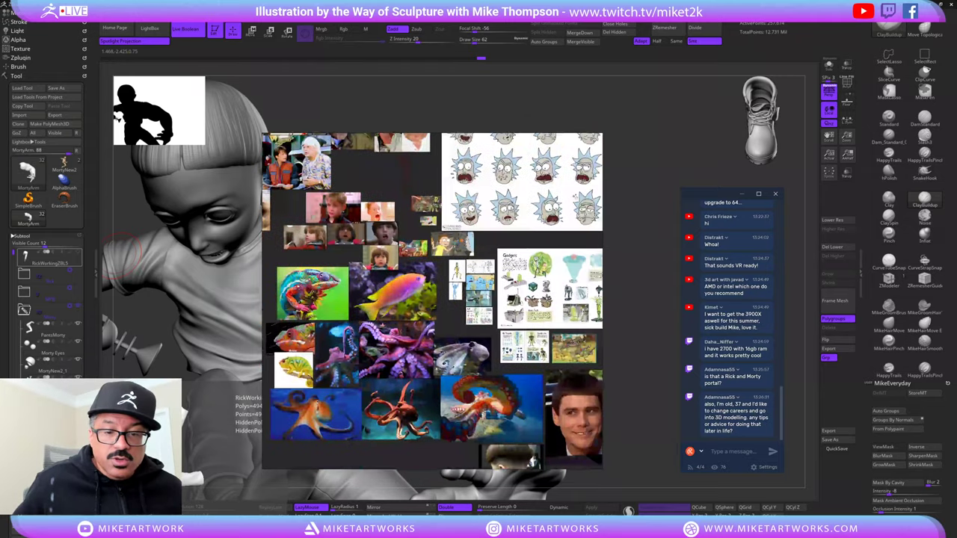
{"action": "middle_click_drag", "start_coordinate": [490, 389], "coordinate": [323, 261]}
{"action": "middle_click_drag", "start_coordinate": [479, 294], "coordinate": [371, 501]}
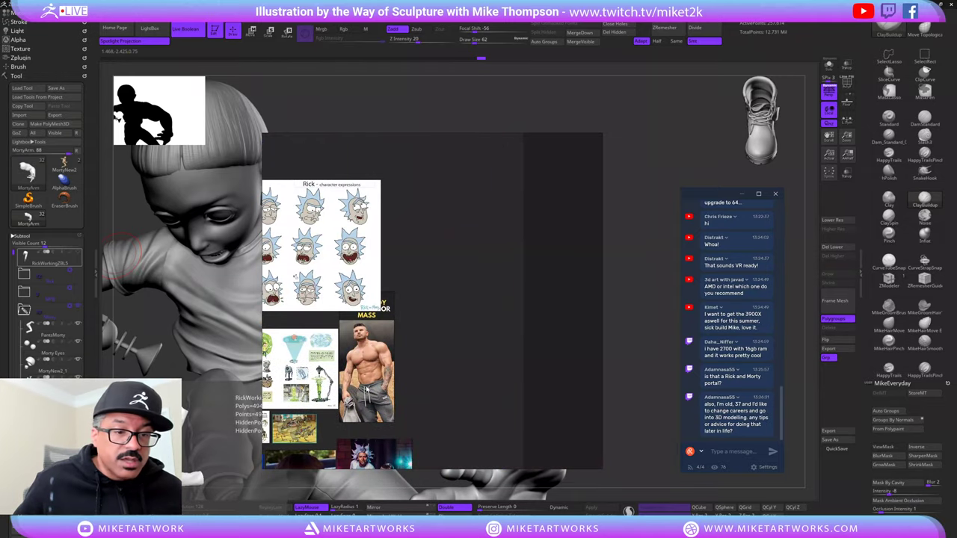
{"action": "double_click", "coordinate": [366, 389]}
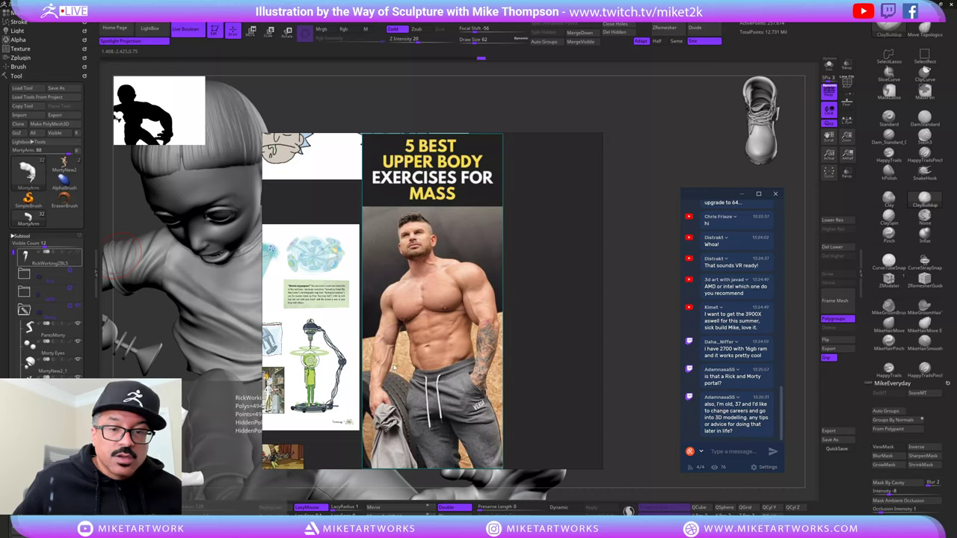
- Place the reference board beside the arm and narrow its window so that it frames only the muscular man's photo
{"action": "left_click_drag", "start_coordinate": [394, 368], "coordinate": [172, 407]}
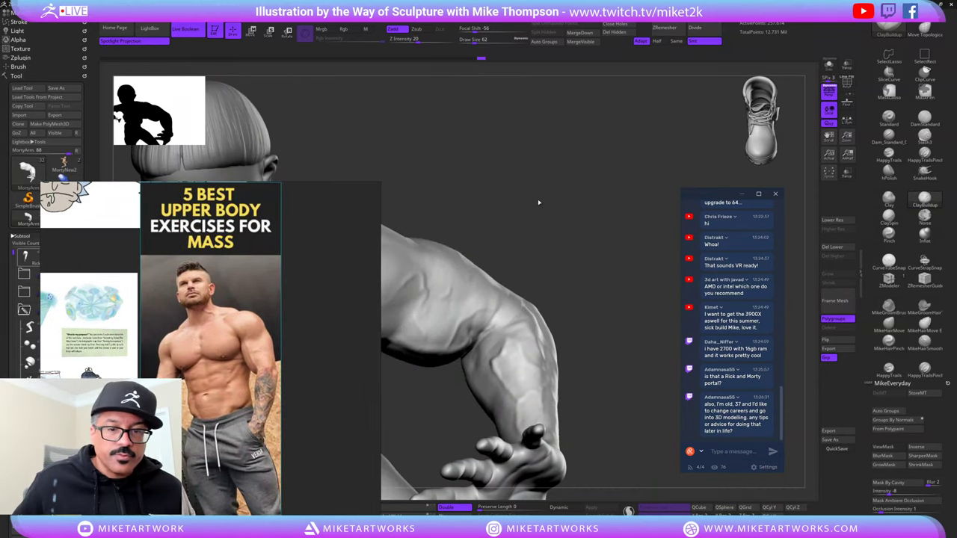
{"action": "left_click_drag", "start_coordinate": [544, 190], "coordinate": [531, 190]}
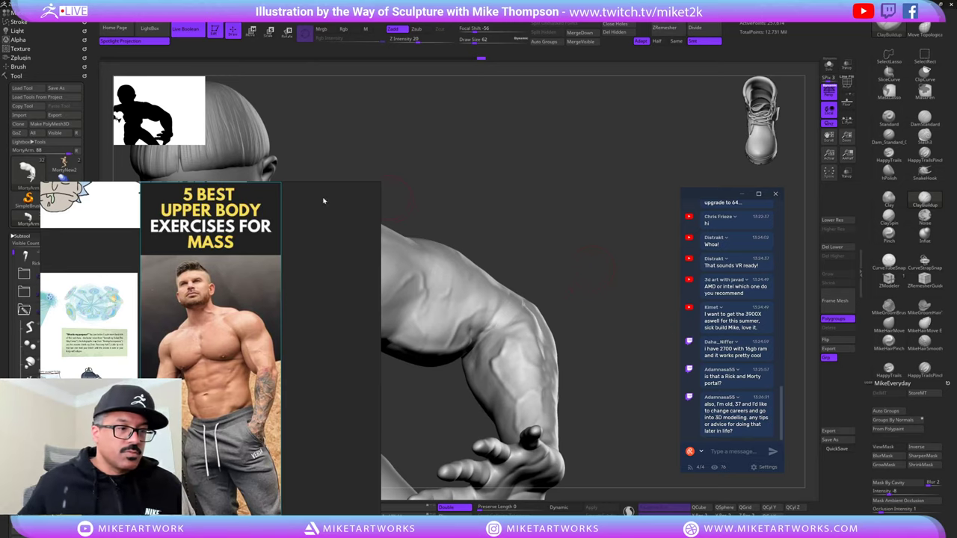
{"action": "left_click_drag", "start_coordinate": [378, 364], "coordinate": [262, 365]}
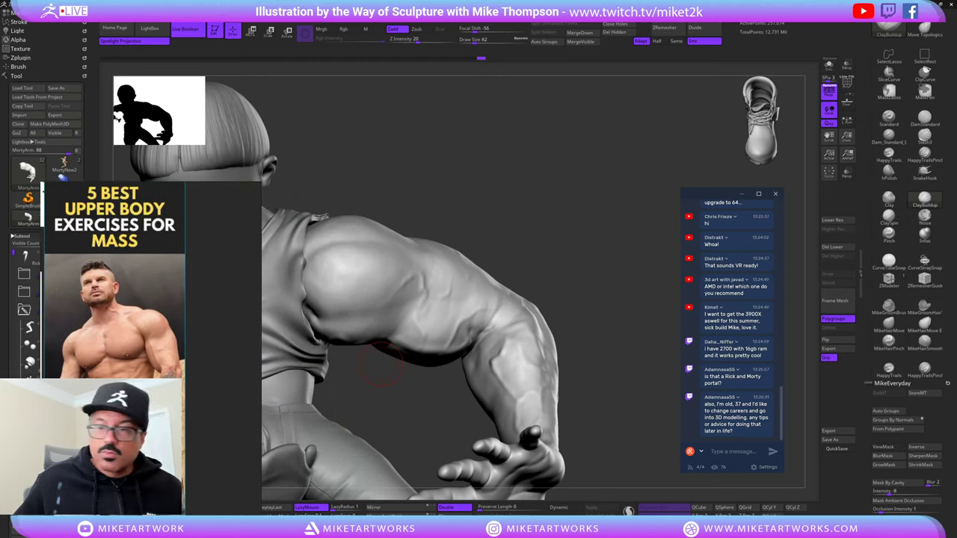
{"action": "scroll", "coordinate": [766, 353], "scroll_direction": "up", "scroll_amount": 2}
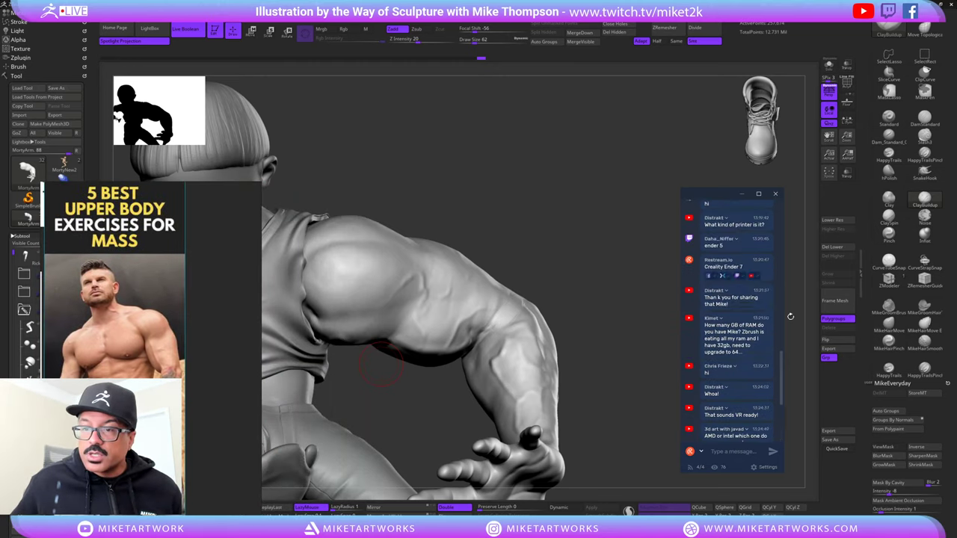
{"action": "scroll", "coordinate": [778, 329], "scroll_direction": "down", "scroll_amount": 5}
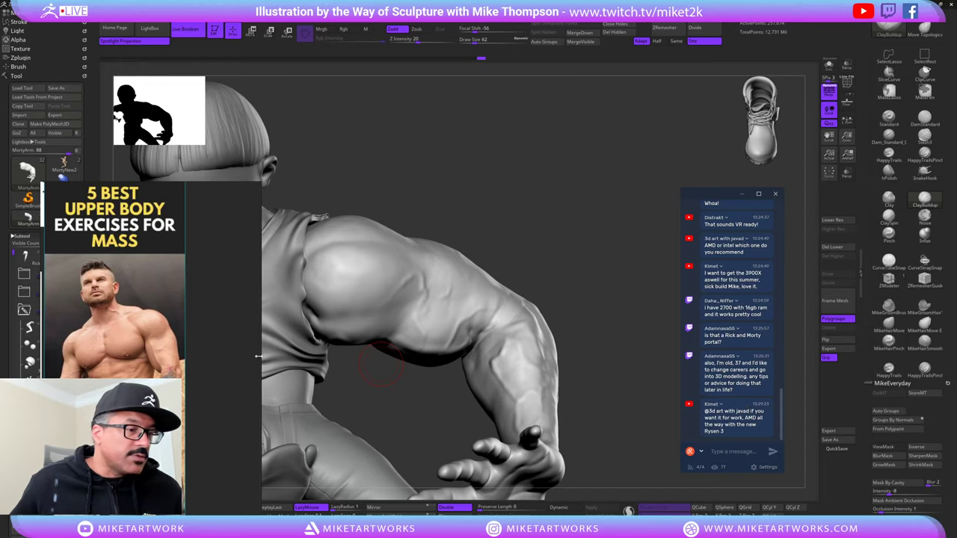
{"action": "left_click_drag", "start_coordinate": [258, 357], "coordinate": [179, 333]}
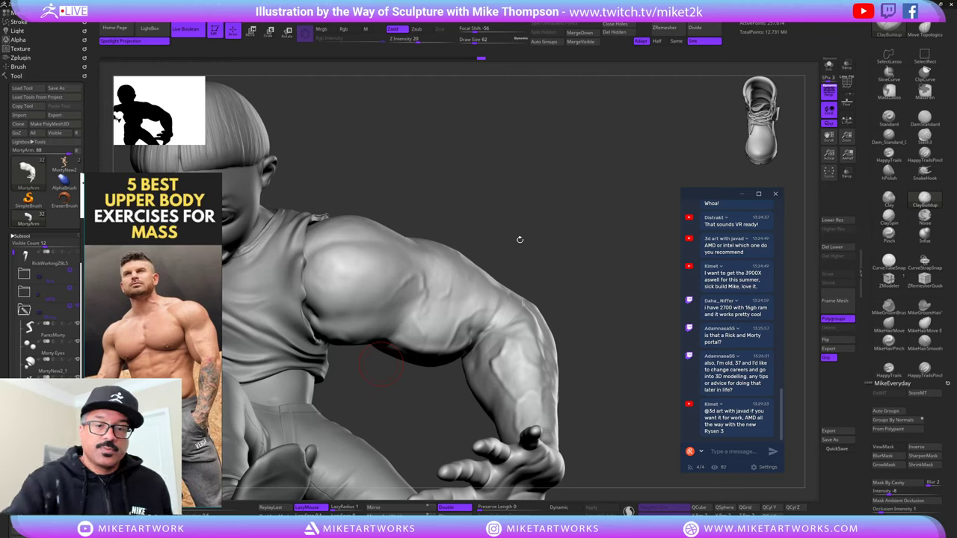
- Collapse Morty's subtool folder, expand the folder holding Tentacle4 and Portal3, and show the tentacles and green portal around him
{"action": "key", "text": "f"}
{"action": "left_click_drag", "start_coordinate": [590, 404], "coordinate": [602, 310]}
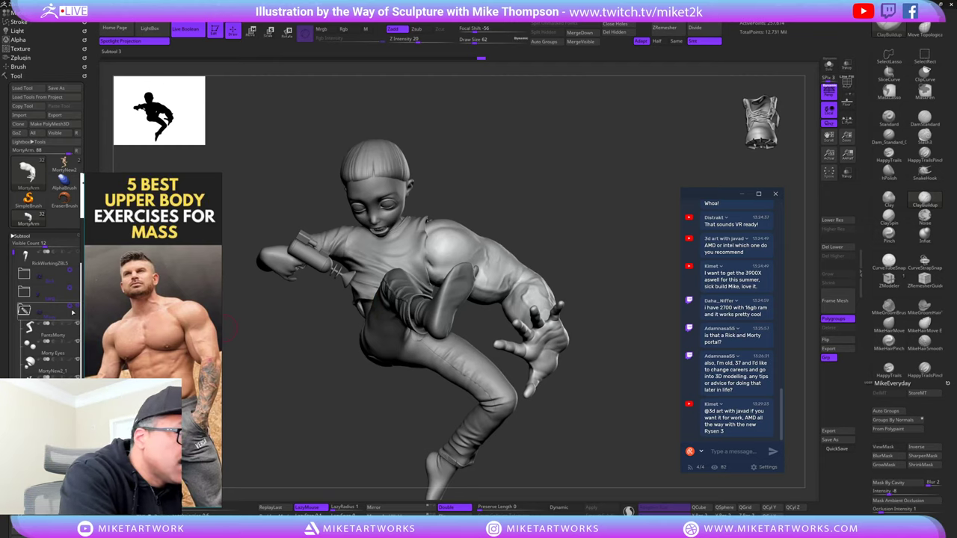
{"action": "left_click", "coordinate": [25, 310]}
{"action": "left_click", "coordinate": [25, 329]}
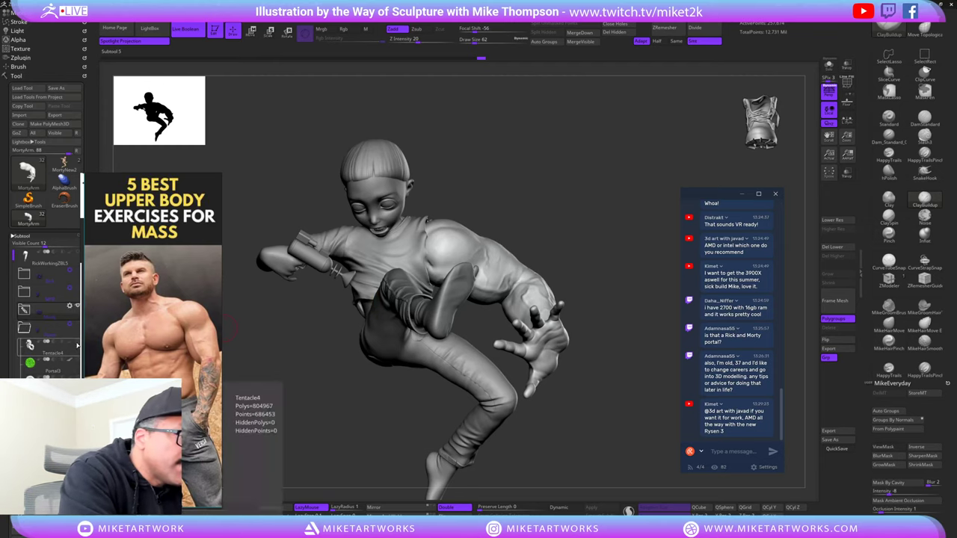
{"action": "left_click", "coordinate": [78, 345]}
{"action": "mouse_move", "coordinate": [665, 373]}
{"action": "left_mouse_down"}
{"action": "mouse_move", "coordinate": [557, 407]}
{"action": "mouse_move", "coordinate": [641, 393]}
{"action": "mouse_move", "coordinate": [596, 392]}
{"action": "mouse_move", "coordinate": [645, 394]}
{"action": "mouse_move", "coordinate": [667, 372]}
{"action": "mouse_move", "coordinate": [651, 360]}
{"action": "mouse_move", "coordinate": [658, 369]}
{"action": "mouse_move", "coordinate": [642, 431]}
{"action": "left_mouse_up"}
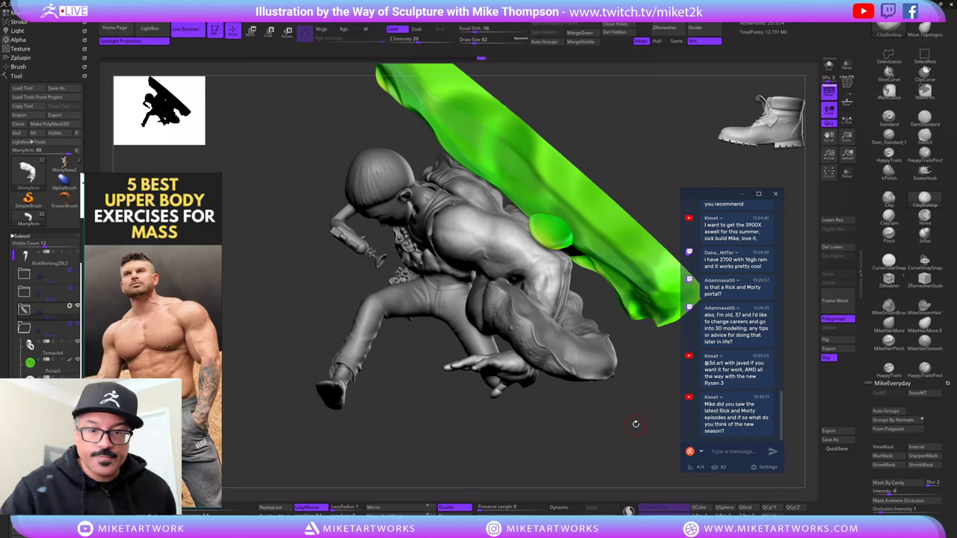
{"action": "mouse_move", "coordinate": [636, 424]}
{"action": "left_mouse_down"}
{"action": "mouse_move", "coordinate": [669, 428]}
{"action": "mouse_move", "coordinate": [660, 411]}
{"action": "mouse_move", "coordinate": [668, 368]}
{"action": "mouse_move", "coordinate": [638, 388]}
{"action": "mouse_move", "coordinate": [638, 268]}
{"action": "mouse_move", "coordinate": [642, 441]}
{"action": "mouse_move", "coordinate": [656, 413]}
{"action": "mouse_move", "coordinate": [649, 447]}
{"action": "left_mouse_up"}
{"action": "mouse_move", "coordinate": [651, 407]}
{"action": "left_mouse_down"}
{"action": "mouse_move", "coordinate": [652, 446]}
{"action": "mouse_move", "coordinate": [658, 430]}
{"action": "mouse_move", "coordinate": [647, 412]}
{"action": "left_mouse_up"}
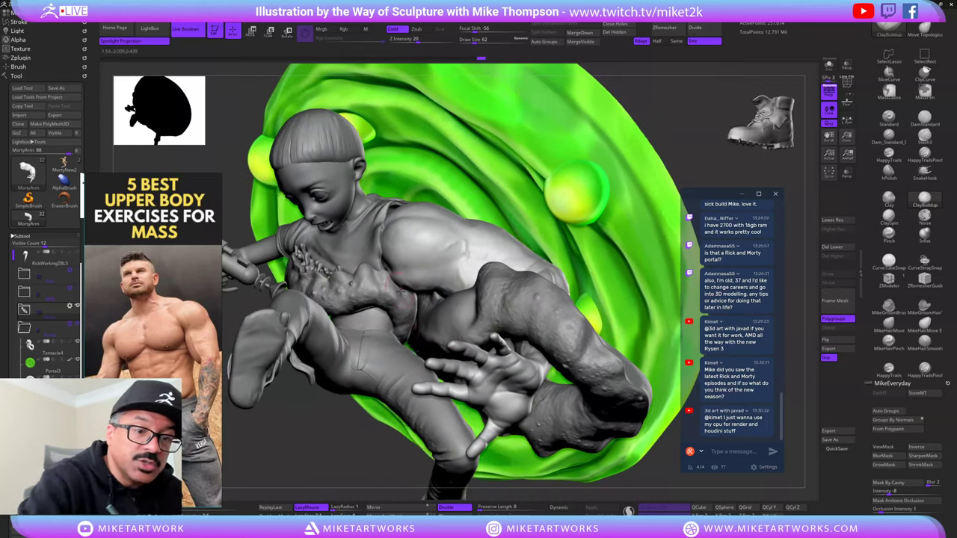
- Reshape Tentacle4 where it presses against Morty's muscular arm with the MikeHairMove brush at draw size 139
{"action": "left_click", "coordinate": [400, 290], "text": "alt"}
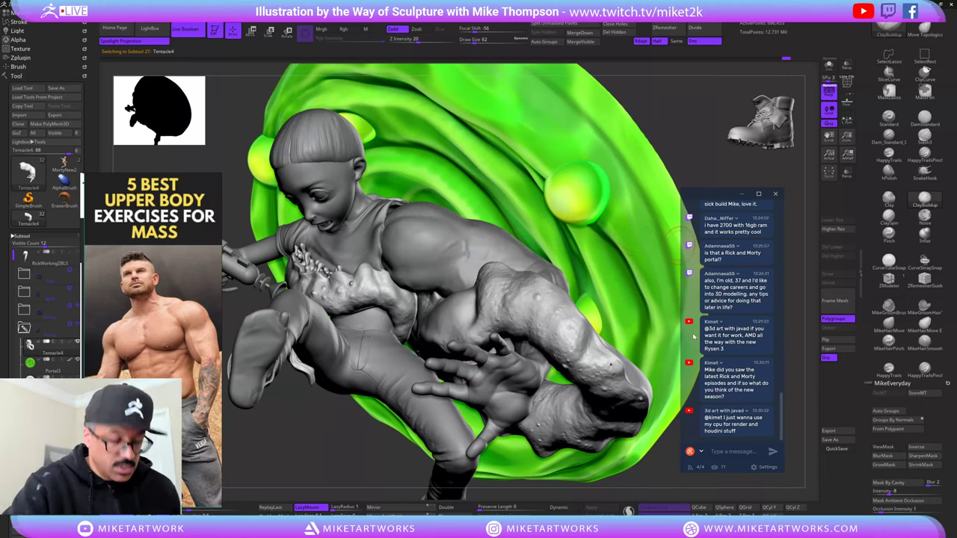
{"action": "key", "text": "shift"}
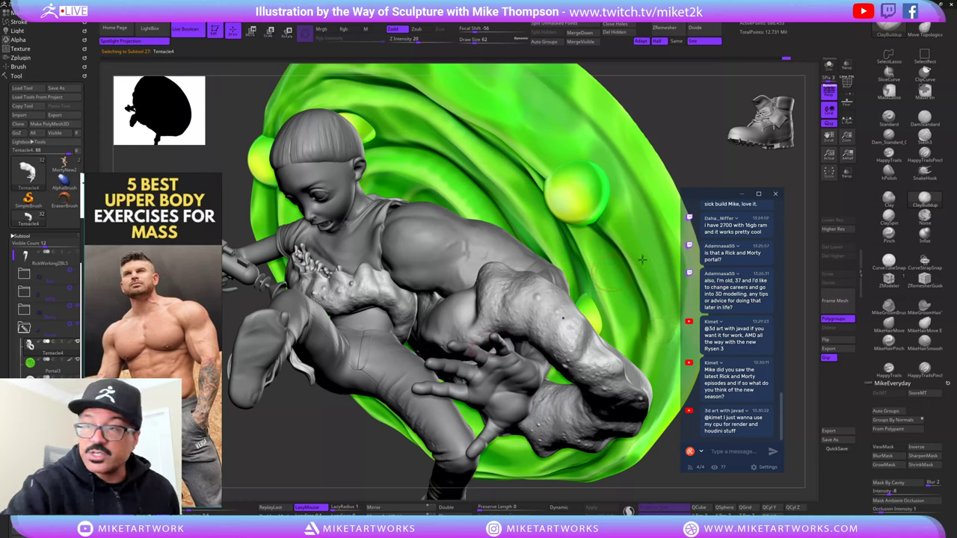
{"action": "left_click", "coordinate": [925, 30]}
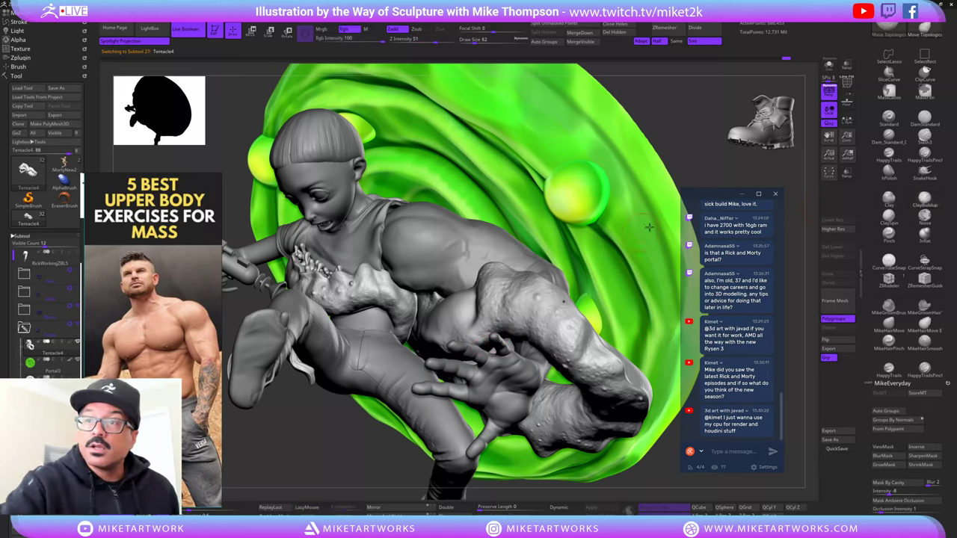
{"action": "left_click", "coordinate": [889, 331]}
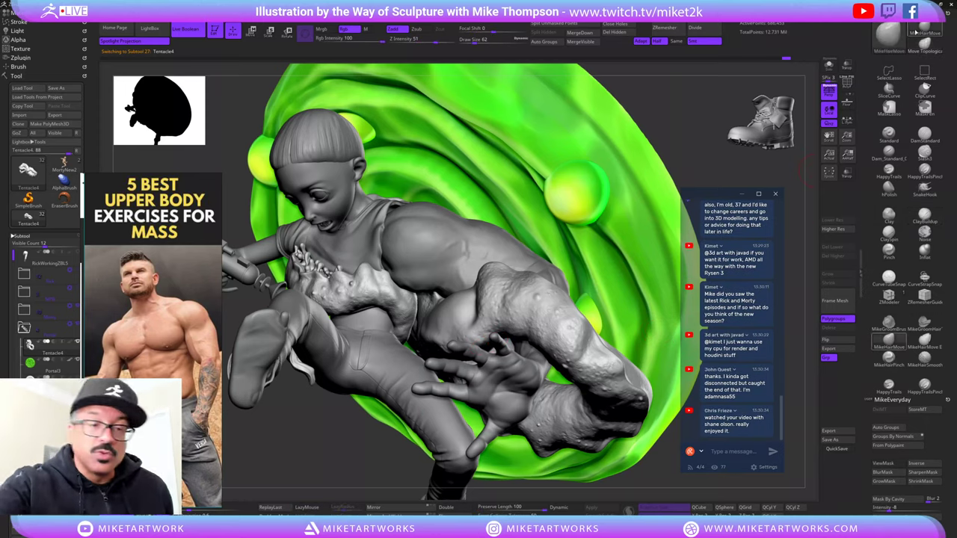
{"action": "key", "text": "s"}
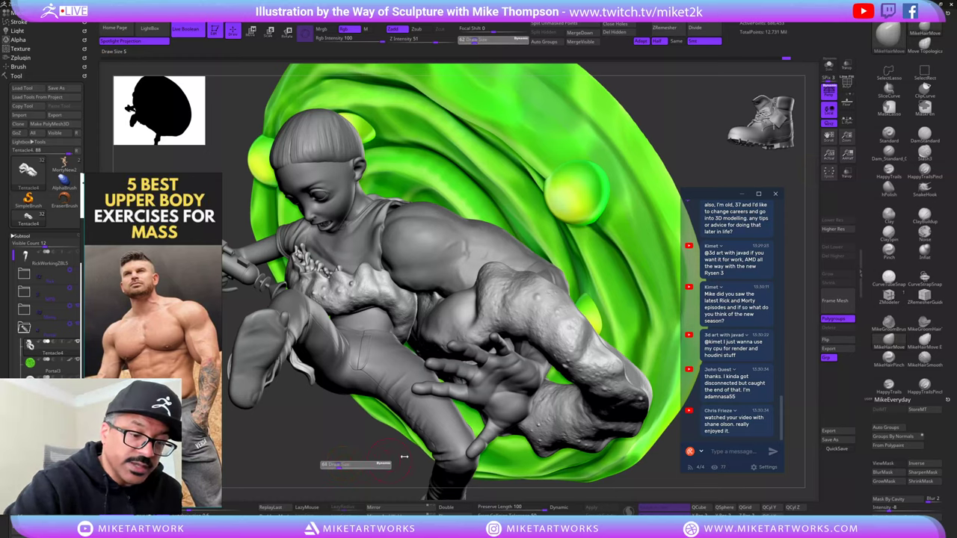
{"action": "left_click_drag", "start_coordinate": [404, 457], "coordinate": [453, 453]}
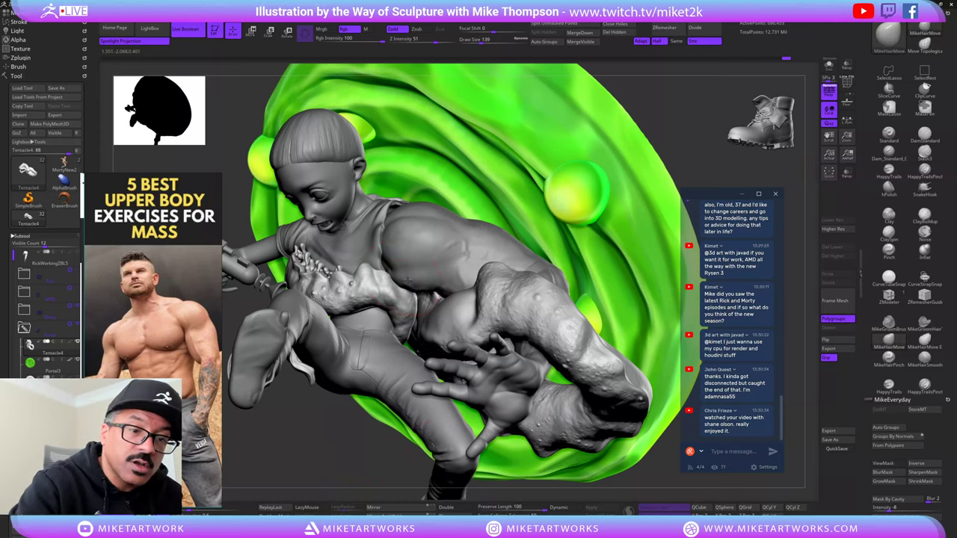
{"action": "left_click_drag", "start_coordinate": [665, 137], "coordinate": [748, 101]}
{"action": "left_click_drag", "start_coordinate": [612, 102], "coordinate": [568, 153]}
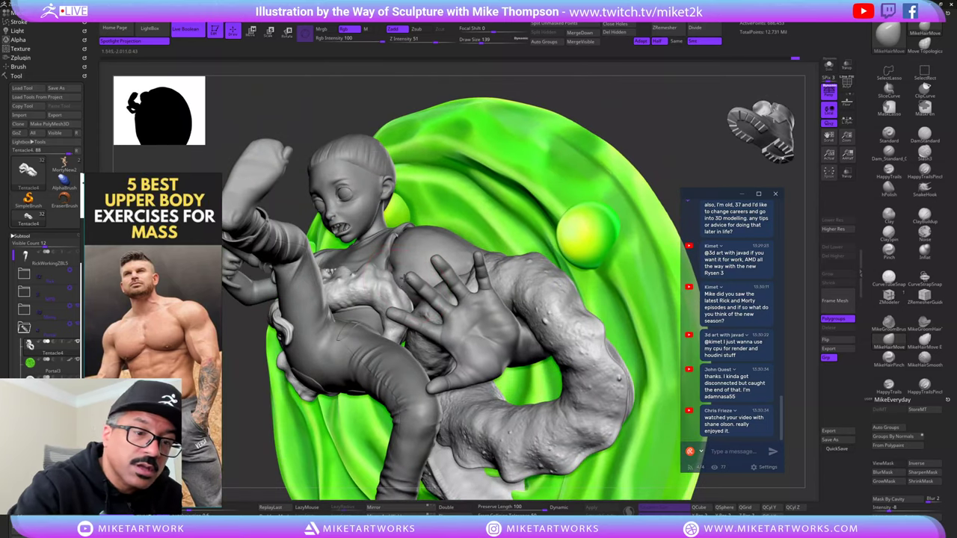
{"action": "left_click_drag", "start_coordinate": [403, 284], "coordinate": [413, 289]}
{"action": "mouse_move", "coordinate": [625, 153]}
{"action": "left_mouse_down"}
{"action": "mouse_move", "coordinate": [542, 150]}
{"action": "mouse_move", "coordinate": [634, 166]}
{"action": "mouse_move", "coordinate": [391, 285]}
{"action": "left_mouse_up"}
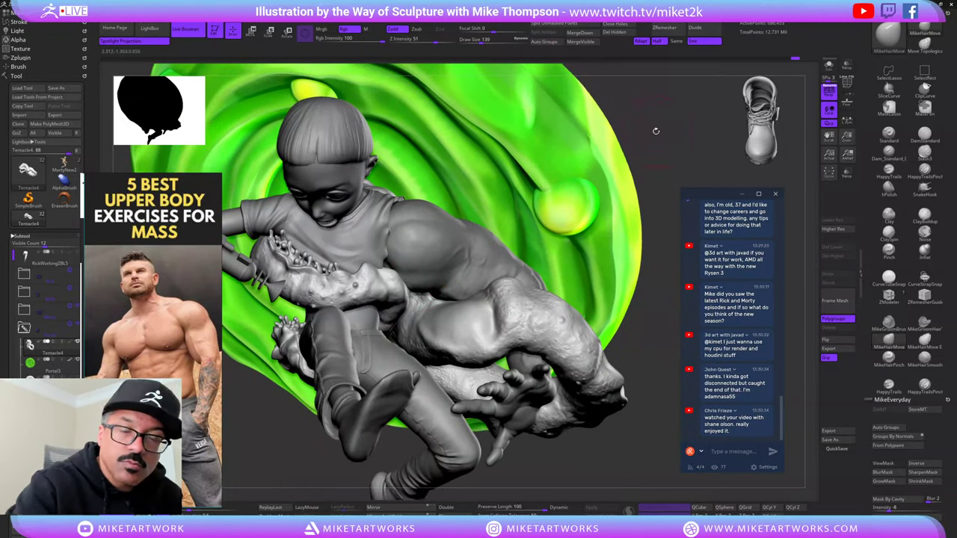
{"action": "mouse_move", "coordinate": [656, 131]}
{"action": "left_mouse_down"}
{"action": "mouse_move", "coordinate": [583, 147]}
{"action": "mouse_move", "coordinate": [611, 134]}
{"action": "left_mouse_up"}
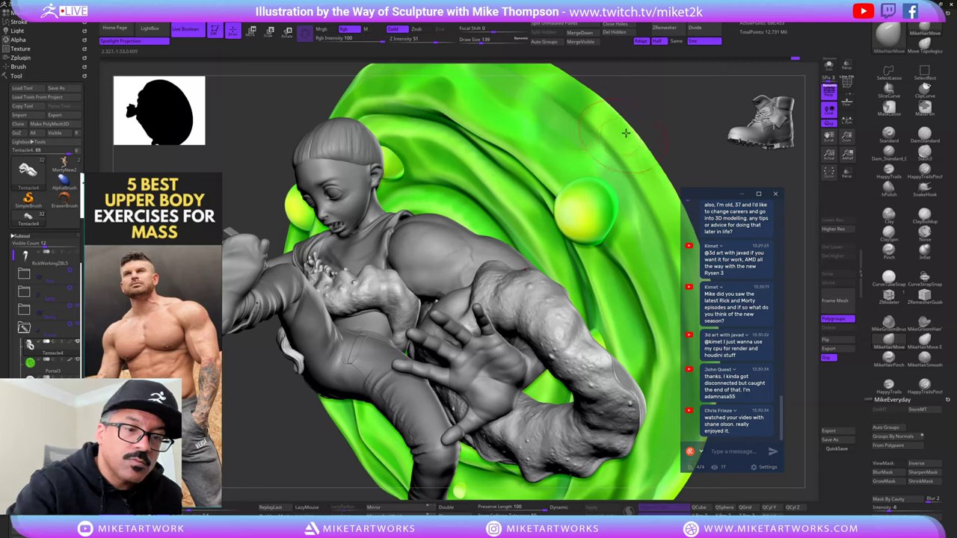
- Refine the tentacle's contact with Morty's arm and its smooth bulge from several angles, using MikeHairMove at draw size 82
{"action": "key", "text": "s"}
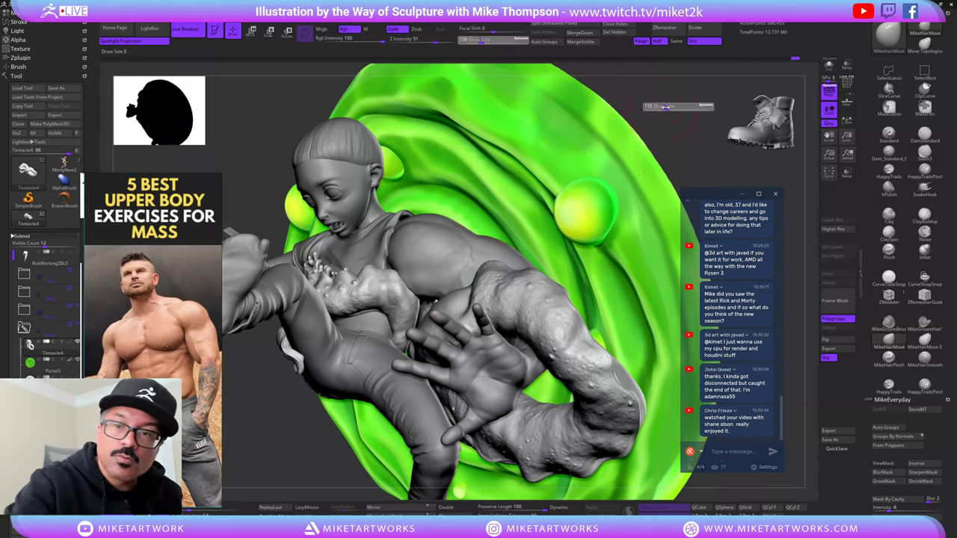
{"action": "mouse_move", "coordinate": [658, 108]}
{"action": "left_mouse_down"}
{"action": "mouse_move", "coordinate": [624, 127]}
{"action": "mouse_move", "coordinate": [573, 133]}
{"action": "mouse_move", "coordinate": [583, 128]}
{"action": "left_mouse_up"}
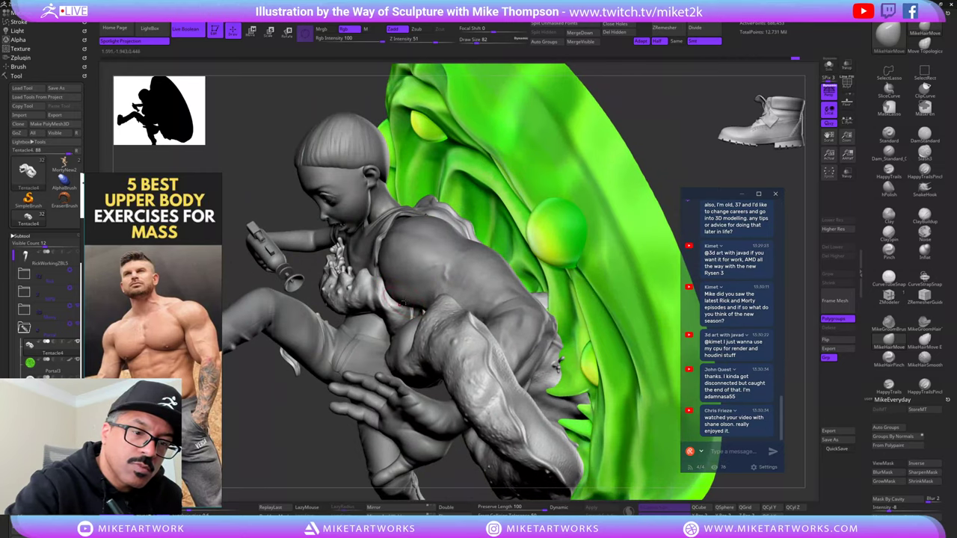
{"action": "mouse_move", "coordinate": [676, 116]}
{"action": "left_mouse_down"}
{"action": "mouse_move", "coordinate": [652, 133]}
{"action": "mouse_move", "coordinate": [642, 124]}
{"action": "mouse_move", "coordinate": [563, 179]}
{"action": "left_mouse_up"}
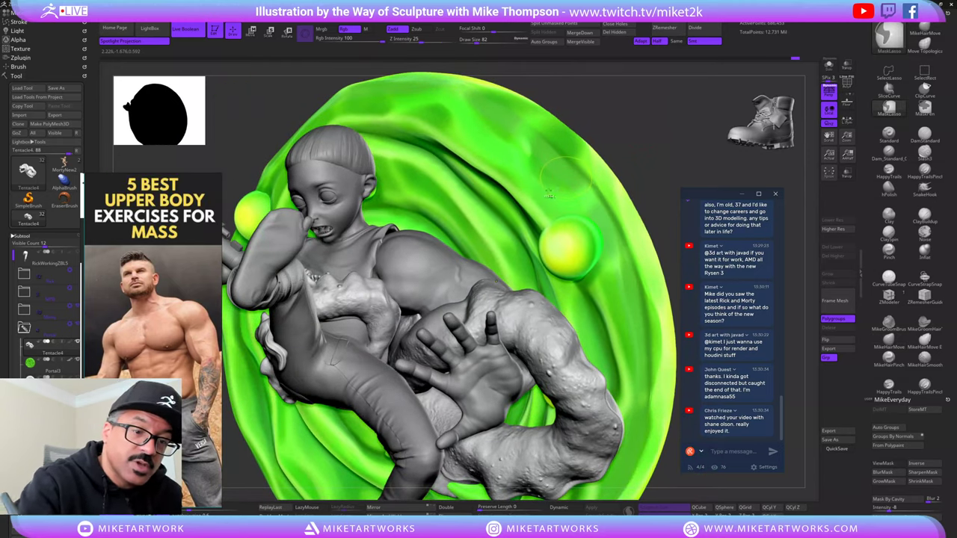
{"action": "key", "text": "ctrl"}
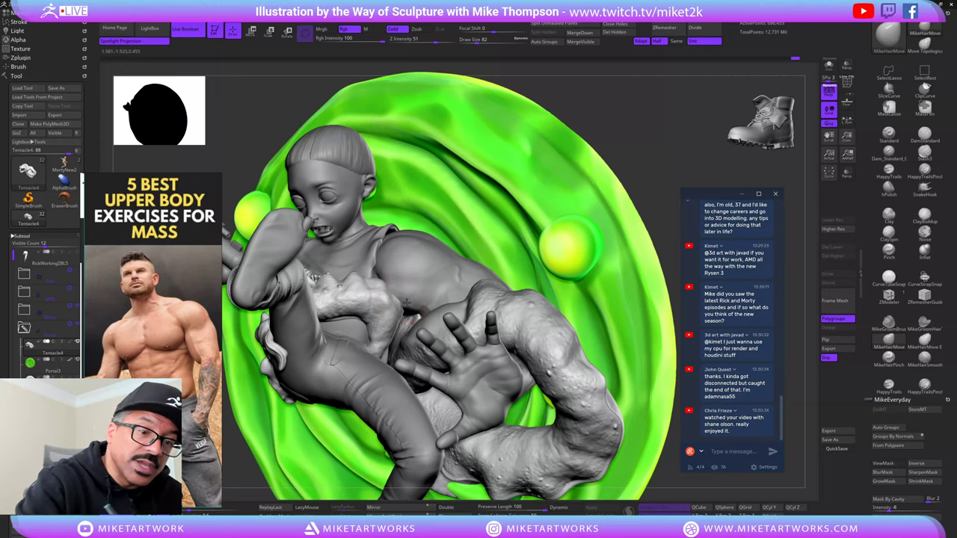
{"action": "left_click_drag", "start_coordinate": [643, 137], "coordinate": [386, 296]}
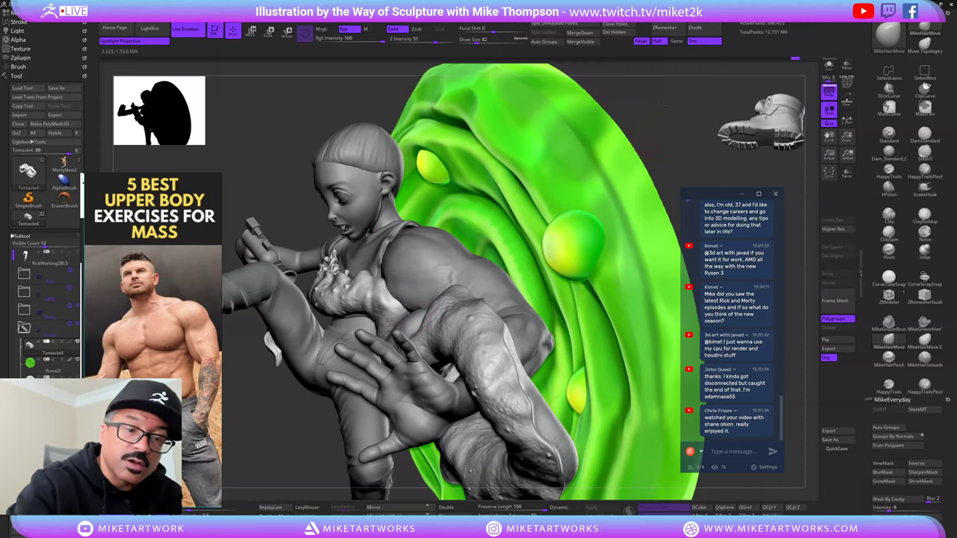
{"action": "left_click_drag", "start_coordinate": [661, 107], "coordinate": [541, 210]}
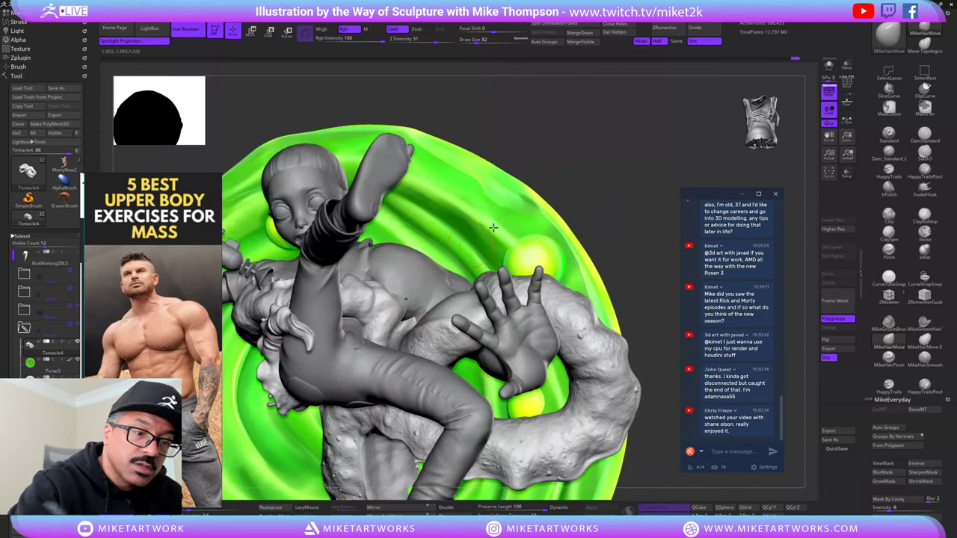
{"action": "mouse_move", "coordinate": [603, 172]}
{"action": "left_mouse_down"}
{"action": "mouse_move", "coordinate": [590, 262]}
{"action": "mouse_move", "coordinate": [609, 209]}
{"action": "mouse_move", "coordinate": [625, 273]}
{"action": "left_mouse_up"}
{"action": "mouse_move", "coordinate": [641, 434]}
{"action": "left_mouse_down"}
{"action": "mouse_move", "coordinate": [631, 440]}
{"action": "mouse_move", "coordinate": [633, 262]}
{"action": "left_mouse_up"}
{"action": "mouse_move", "coordinate": [622, 182]}
{"action": "left_mouse_down"}
{"action": "mouse_move", "coordinate": [631, 200]}
{"action": "mouse_move", "coordinate": [620, 211]}
{"action": "left_mouse_up"}
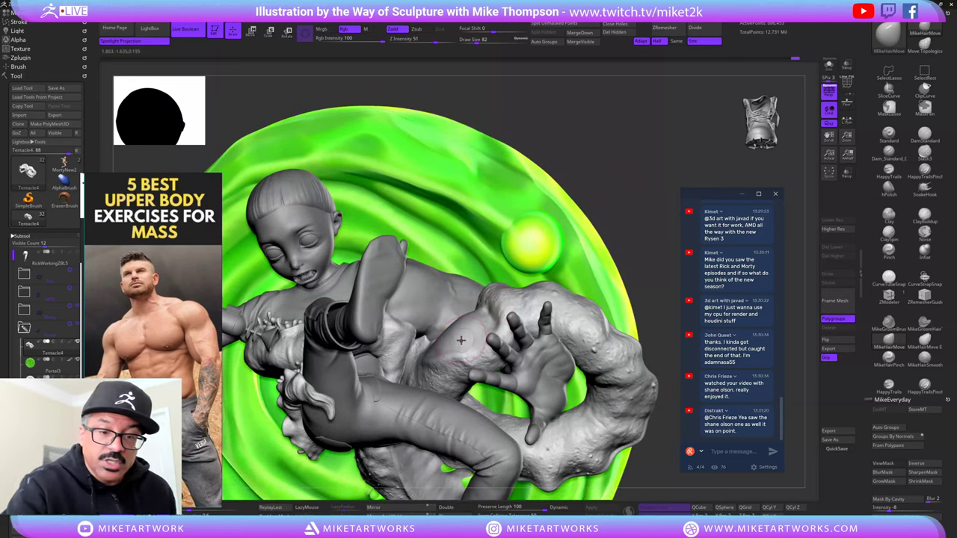
{"action": "mouse_move", "coordinate": [645, 196]}
{"action": "left_mouse_down"}
{"action": "mouse_move", "coordinate": [599, 187]}
{"action": "mouse_move", "coordinate": [635, 242]}
{"action": "mouse_move", "coordinate": [567, 258]}
{"action": "mouse_move", "coordinate": [631, 222]}
{"action": "mouse_move", "coordinate": [448, 348]}
{"action": "left_mouse_up"}
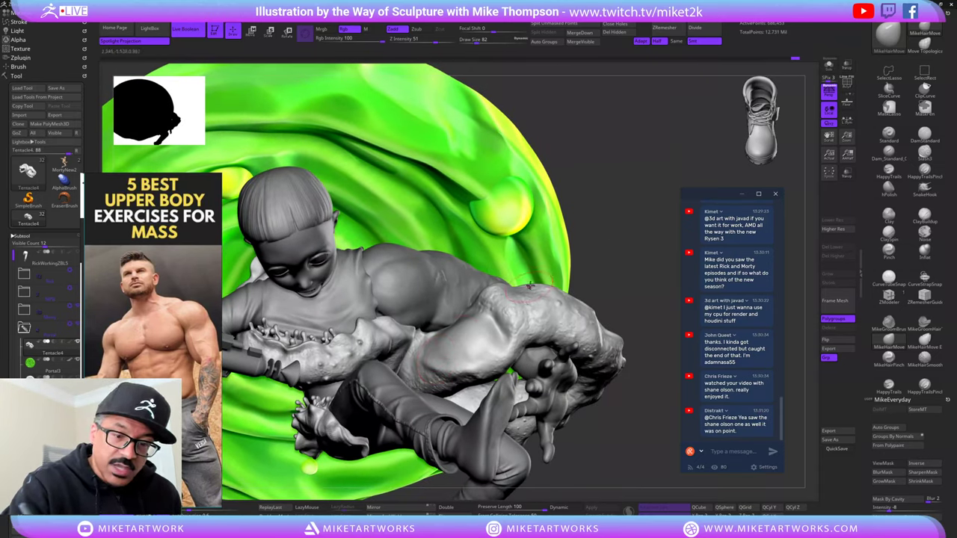
- Isolate Tentacle4 without perspective and adjust the form at its upper bend with MikeHairMove at draw size 80
{"action": "left_click", "coordinate": [828, 66]}
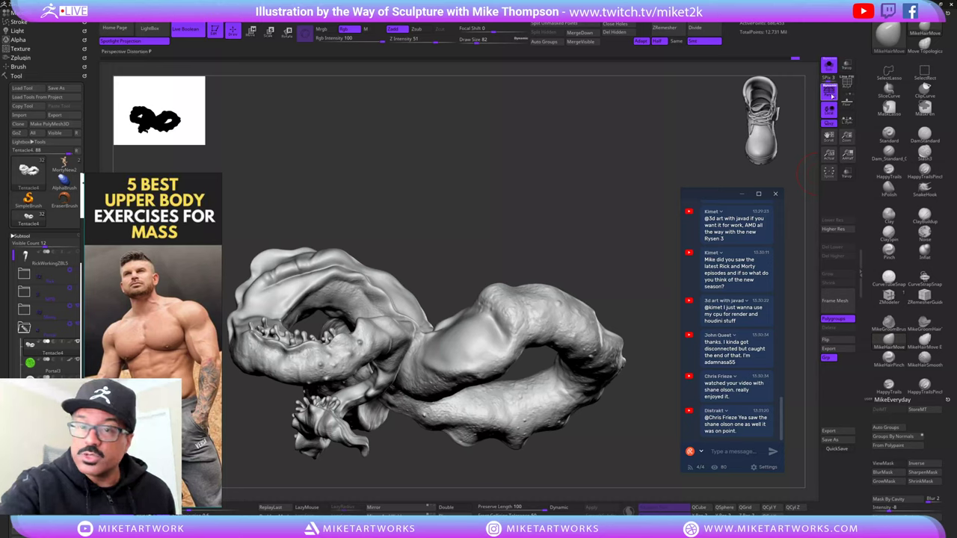
{"action": "left_click_drag", "start_coordinate": [583, 239], "coordinate": [659, 200]}
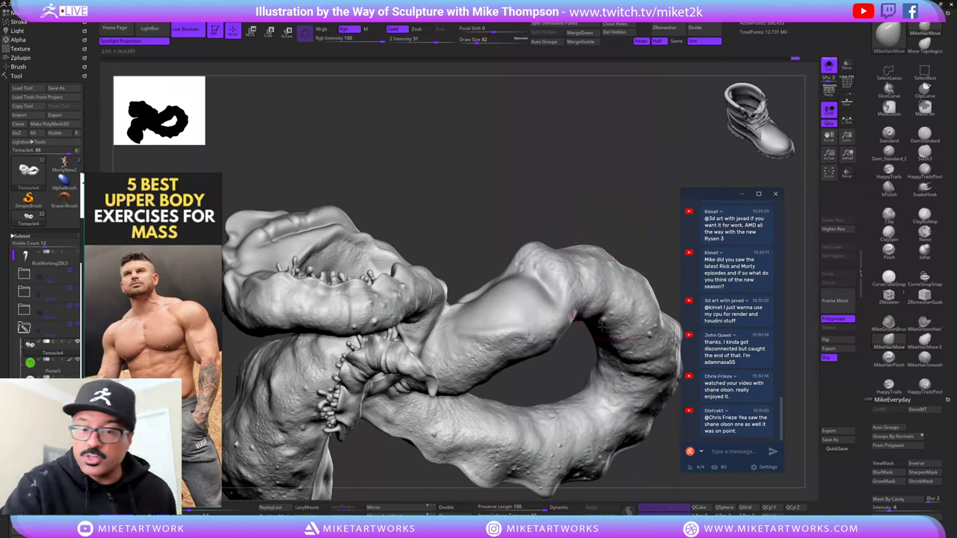
{"action": "key", "text": "s"}
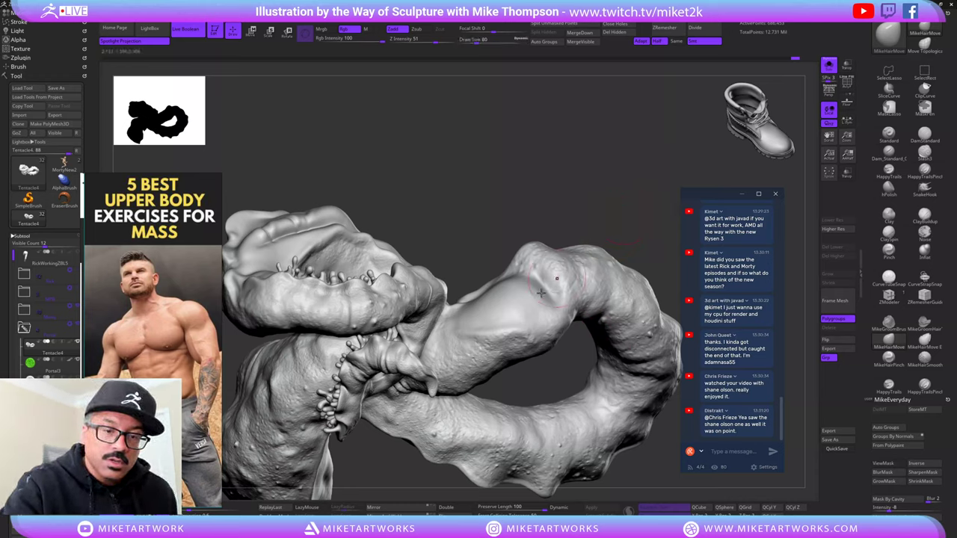
{"action": "key", "text": "shift"}
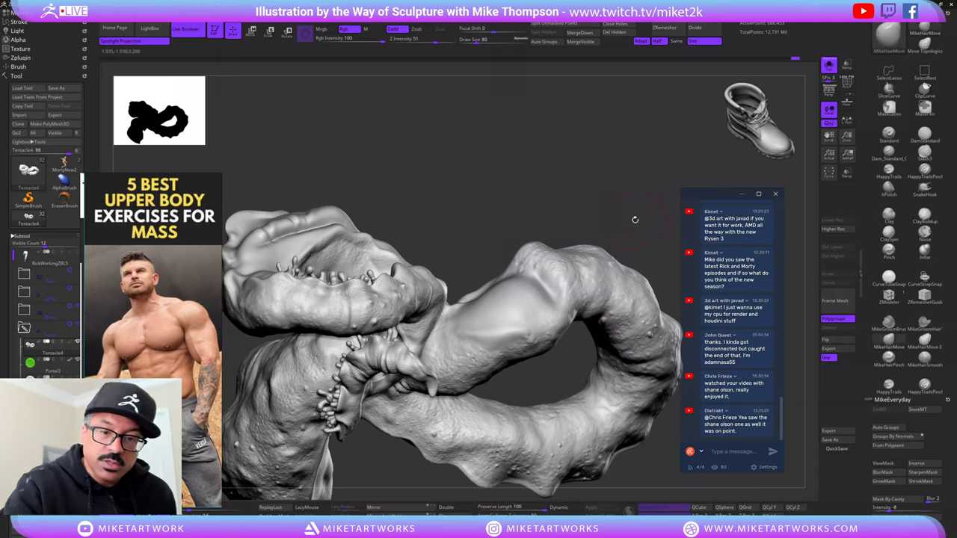
- Polish and smooth the tentacle's bulging section before the bend with the hPolish brush at draw size 54
{"action": "key", "text": "s"}
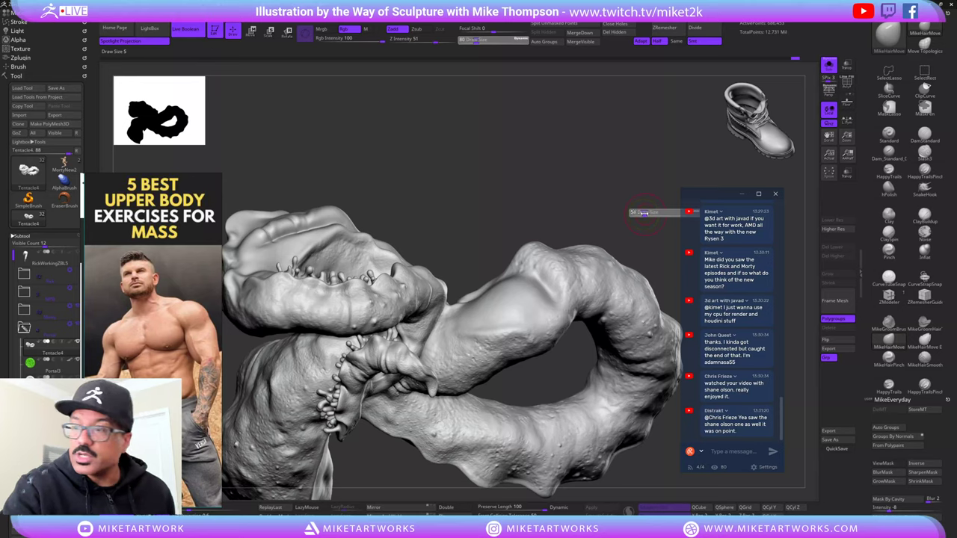
{"action": "left_click_drag", "start_coordinate": [641, 224], "coordinate": [513, 308]}
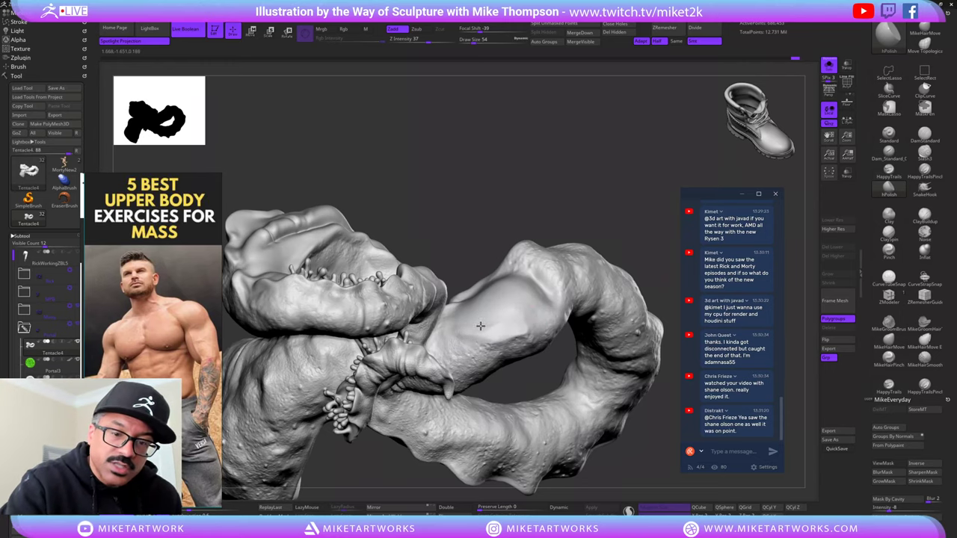
{"action": "left_click_drag", "start_coordinate": [621, 207], "coordinate": [520, 331]}
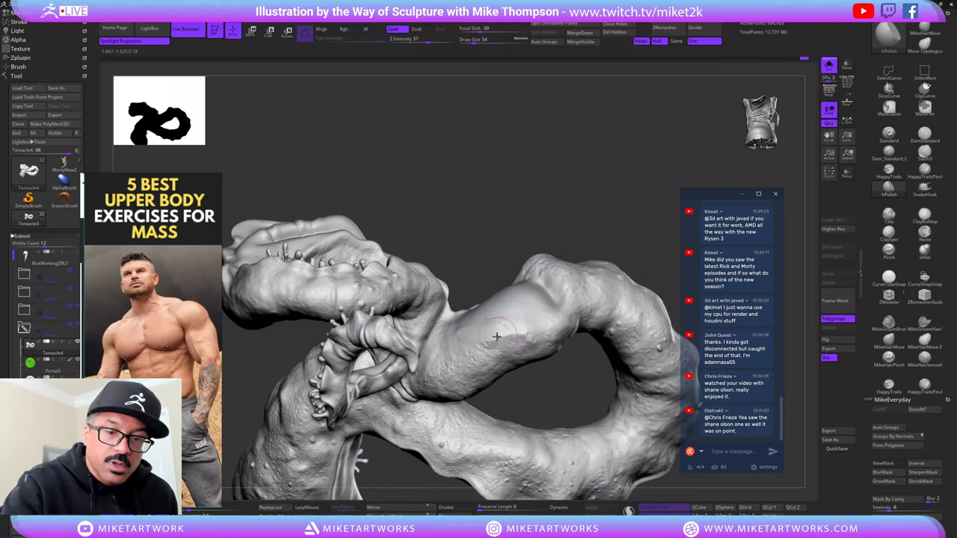
{"action": "key", "text": "shift"}
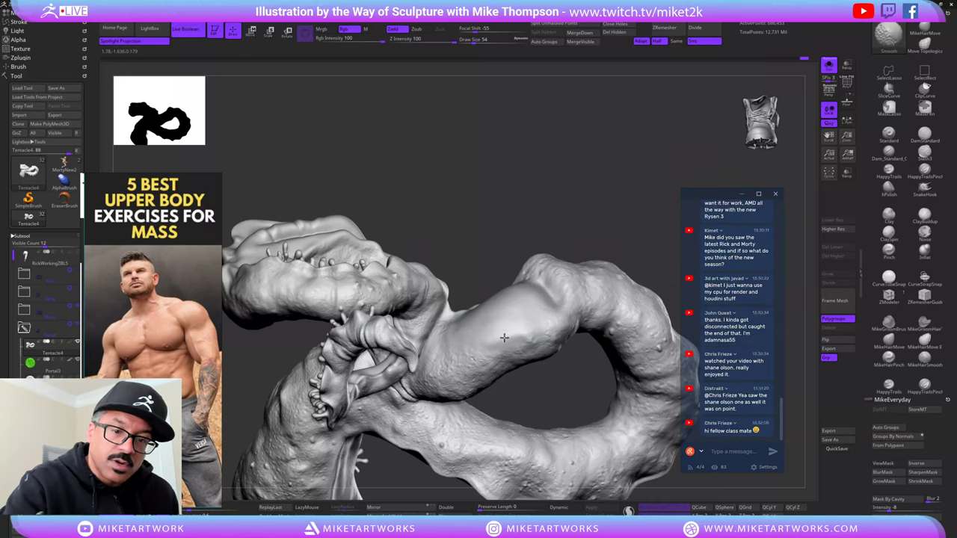
{"action": "key", "text": "shift"}
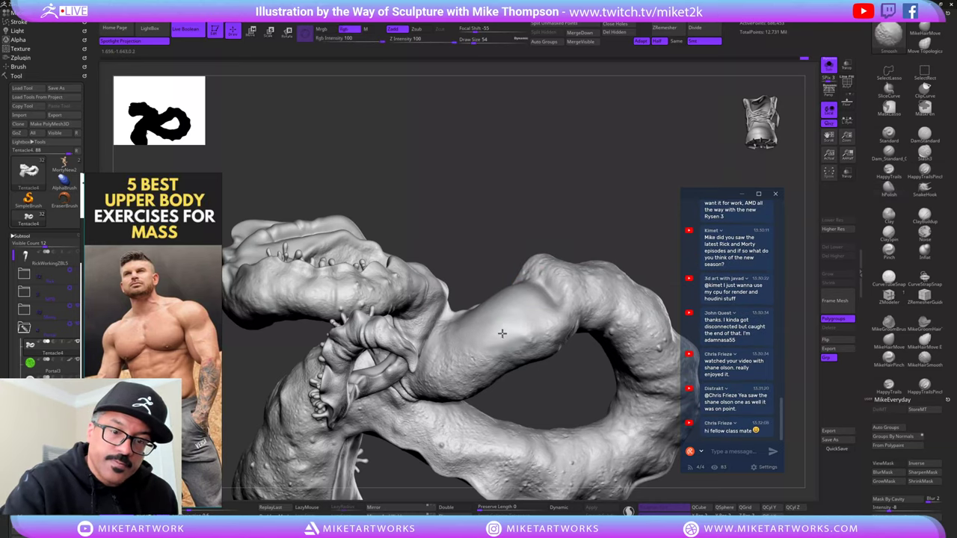
- Activate the Standard brush and create an alpha from a brush stroke over the textured lower section of Tentacle4
{"action": "mouse_move", "coordinate": [628, 203]}
{"action": "left_mouse_down"}
{"action": "mouse_move", "coordinate": [649, 179]}
{"action": "mouse_move", "coordinate": [649, 215]}
{"action": "mouse_move", "coordinate": [641, 183]}
{"action": "mouse_move", "coordinate": [626, 225]}
{"action": "mouse_move", "coordinate": [598, 217]}
{"action": "mouse_move", "coordinate": [637, 204]}
{"action": "mouse_move", "coordinate": [630, 195]}
{"action": "mouse_move", "coordinate": [620, 203]}
{"action": "mouse_move", "coordinate": [633, 182]}
{"action": "mouse_move", "coordinate": [612, 198]}
{"action": "left_mouse_up"}
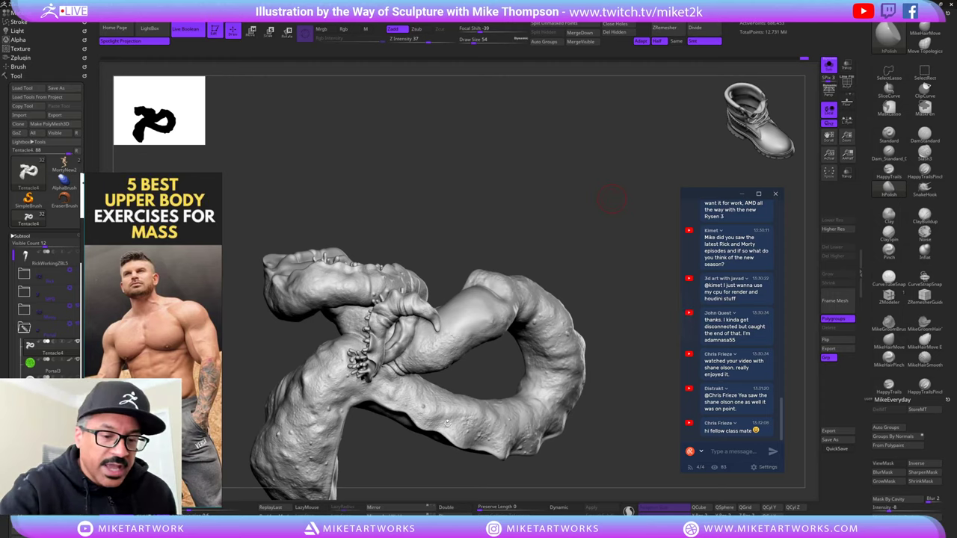
{"action": "left_click_drag", "start_coordinate": [603, 247], "coordinate": [618, 236]}
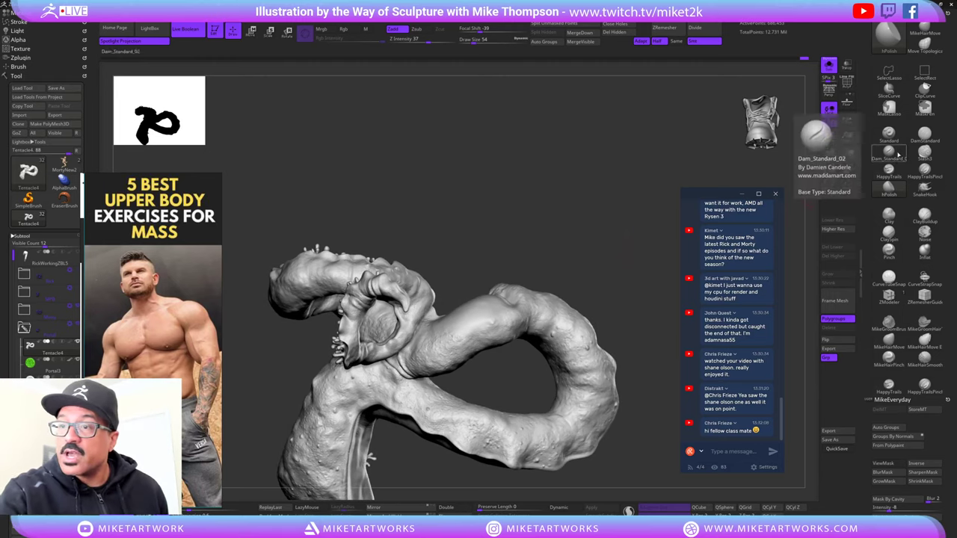
{"action": "left_click", "coordinate": [830, 98]}
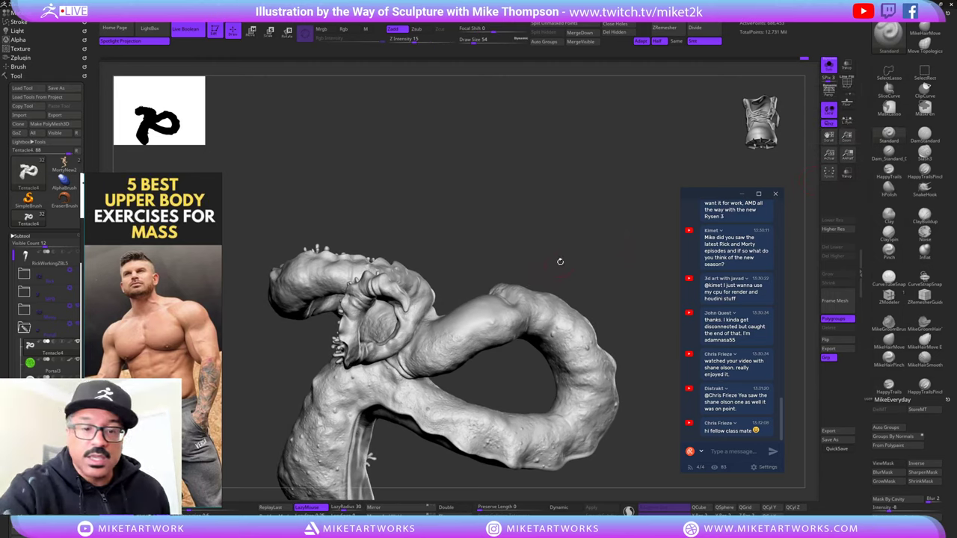
{"action": "left_click_drag", "start_coordinate": [560, 263], "coordinate": [526, 285]}
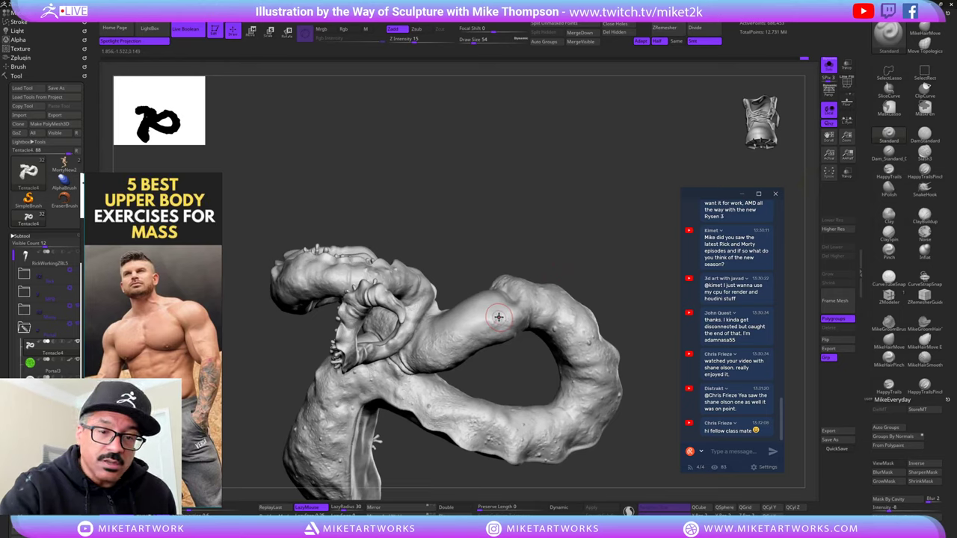
{"action": "left_click_drag", "start_coordinate": [527, 290], "coordinate": [603, 235]}
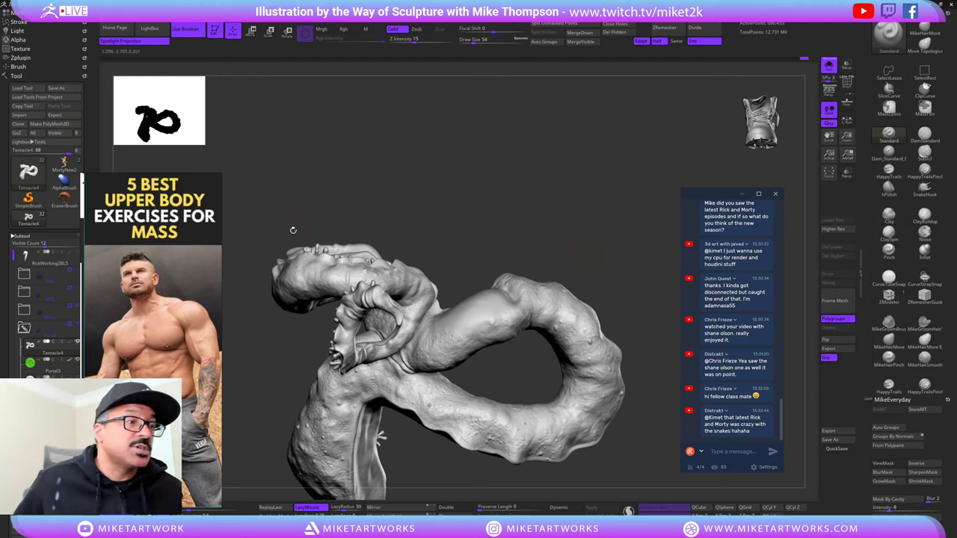
{"action": "left_click", "coordinate": [17, 39]}
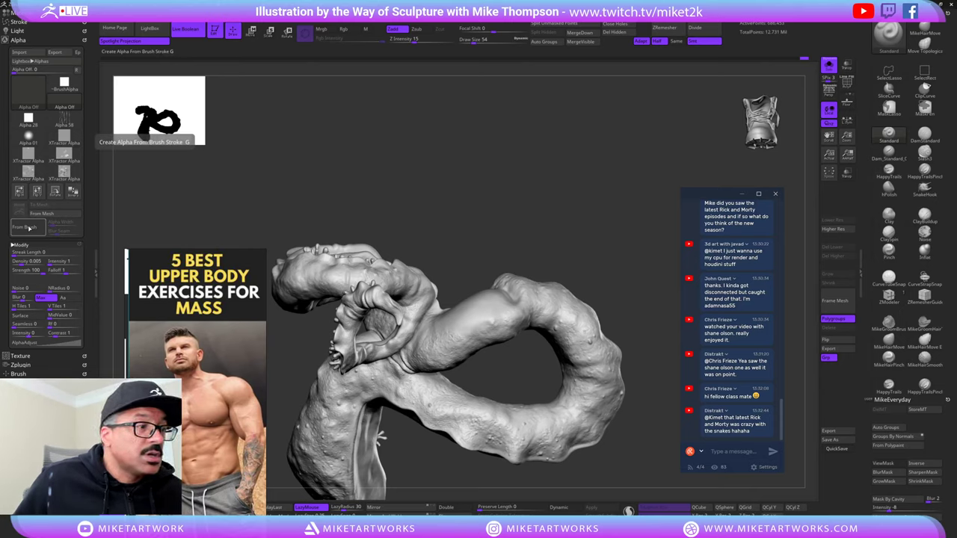
{"action": "left_click", "coordinate": [29, 228]}
{"action": "left_click_drag", "start_coordinate": [627, 456], "coordinate": [554, 428]}
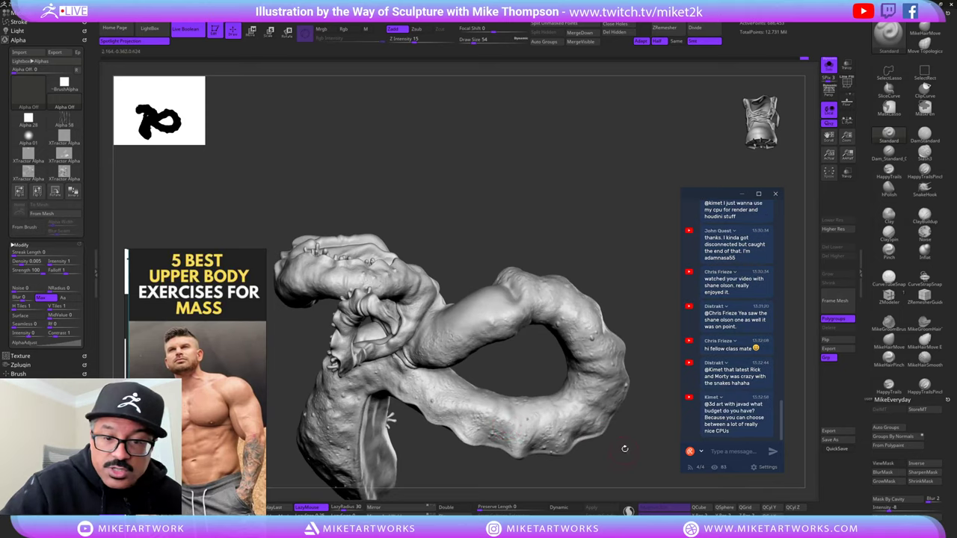
{"action": "mouse_move", "coordinate": [626, 448]}
{"action": "left_mouse_down"}
{"action": "mouse_move", "coordinate": [625, 429]}
{"action": "mouse_move", "coordinate": [628, 444]}
{"action": "left_mouse_up"}
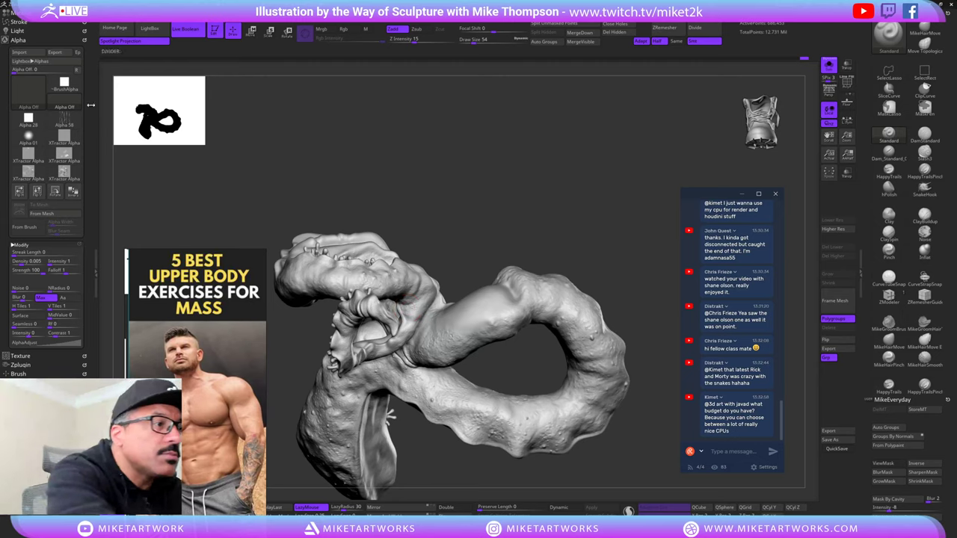
{"action": "left_click", "coordinate": [28, 227]}
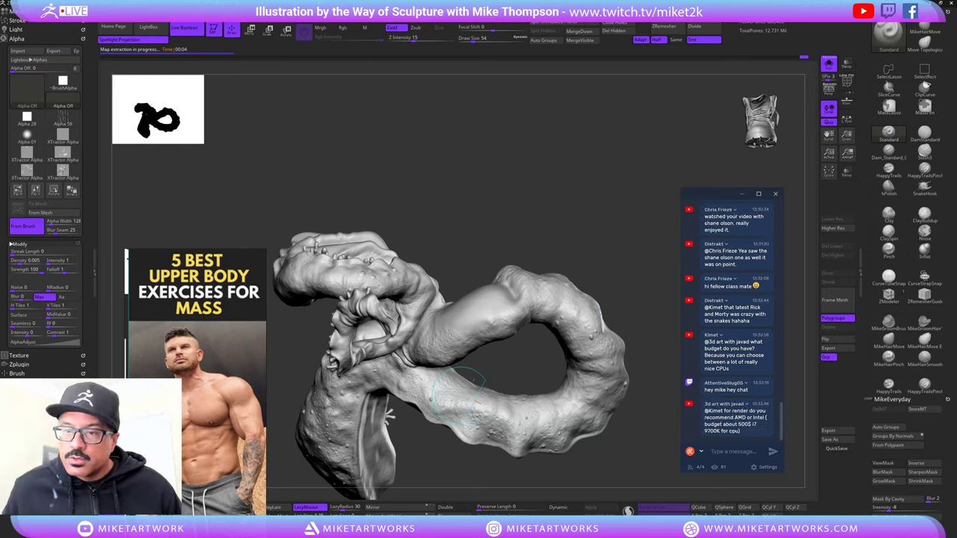
- Read back through the earlier stream chat messages and return to the latest ones
{"action": "scroll", "coordinate": [731, 322], "scroll_direction": "up", "scroll_amount": 1}
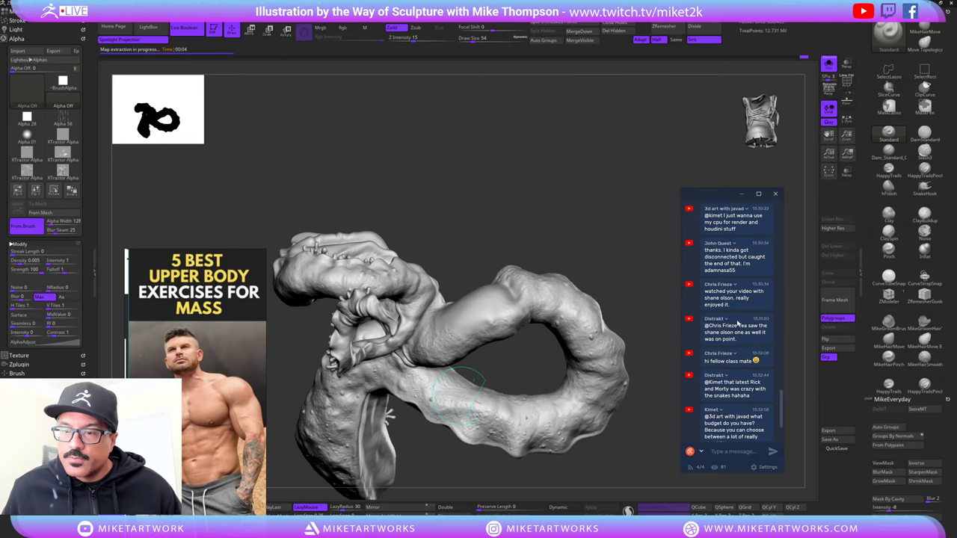
{"action": "scroll", "coordinate": [738, 323], "scroll_direction": "up", "scroll_amount": 2}
{"action": "scroll", "coordinate": [739, 323], "scroll_direction": "up", "scroll_amount": 2}
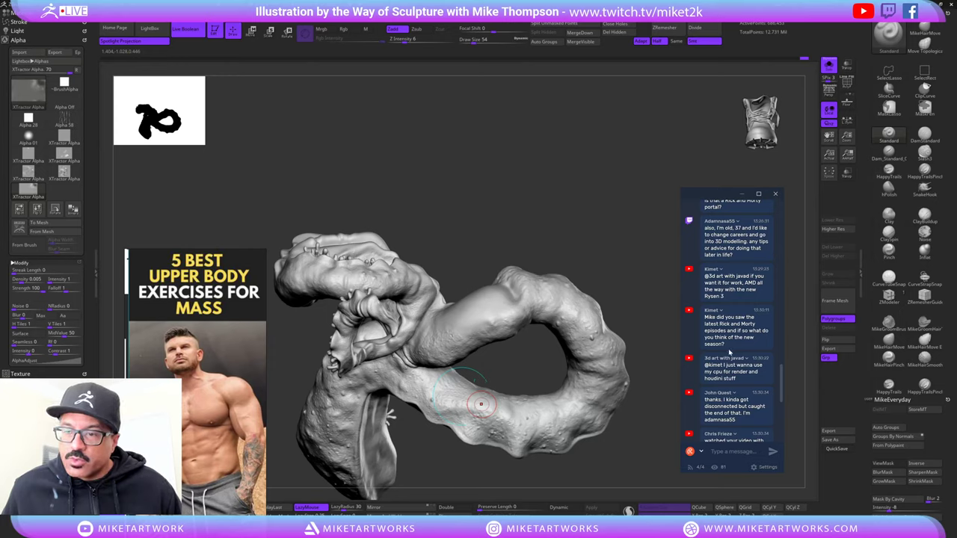
{"action": "scroll", "coordinate": [730, 351], "scroll_direction": "down", "scroll_amount": 1}
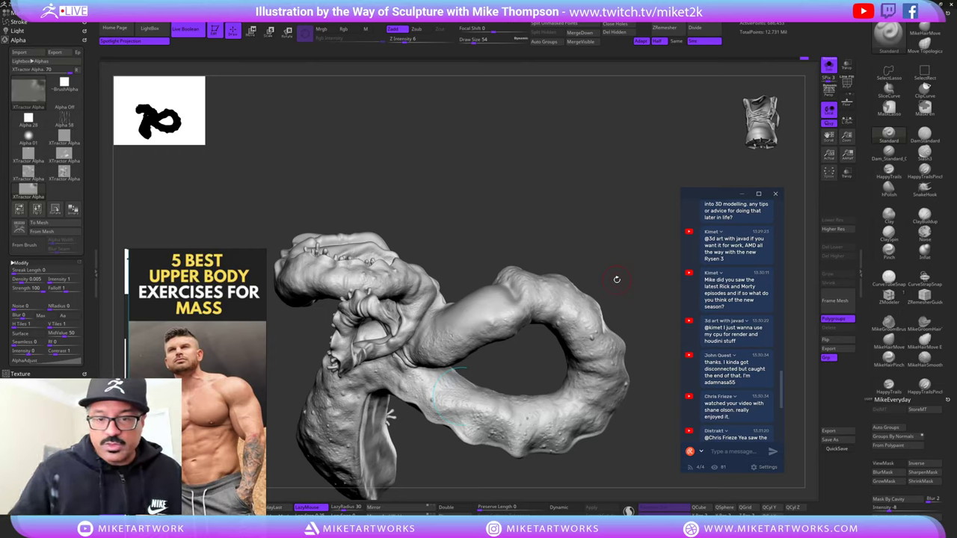
{"action": "mouse_move", "coordinate": [641, 460]}
{"action": "left_mouse_down"}
{"action": "mouse_move", "coordinate": [692, 452]}
{"action": "mouse_move", "coordinate": [602, 467]}
{"action": "mouse_move", "coordinate": [642, 466]}
{"action": "mouse_move", "coordinate": [621, 453]}
{"action": "mouse_move", "coordinate": [656, 453]}
{"action": "left_mouse_up"}
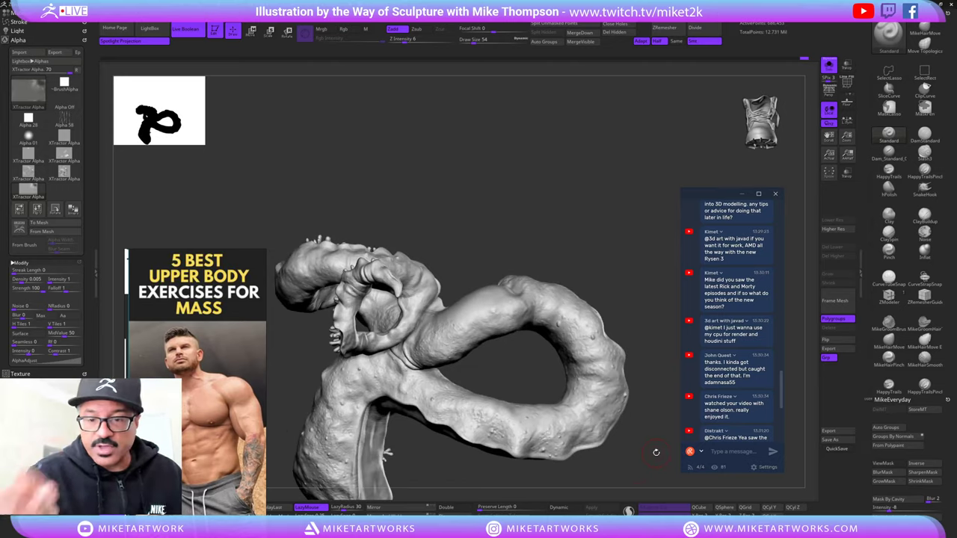
{"action": "left_click", "coordinate": [734, 399]}
{"action": "left_click_drag", "start_coordinate": [641, 336], "coordinate": [648, 366]}
{"action": "mouse_move", "coordinate": [644, 463]}
{"action": "left_mouse_down"}
{"action": "mouse_move", "coordinate": [629, 510]}
{"action": "mouse_move", "coordinate": [653, 456]}
{"action": "mouse_move", "coordinate": [632, 467]}
{"action": "mouse_move", "coordinate": [651, 453]}
{"action": "left_mouse_up"}
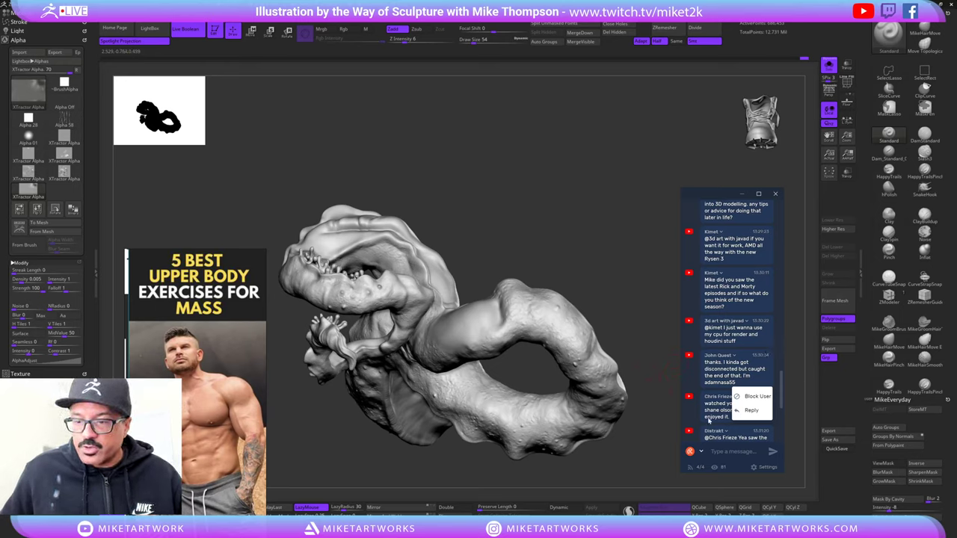
{"action": "left_click", "coordinate": [778, 364]}
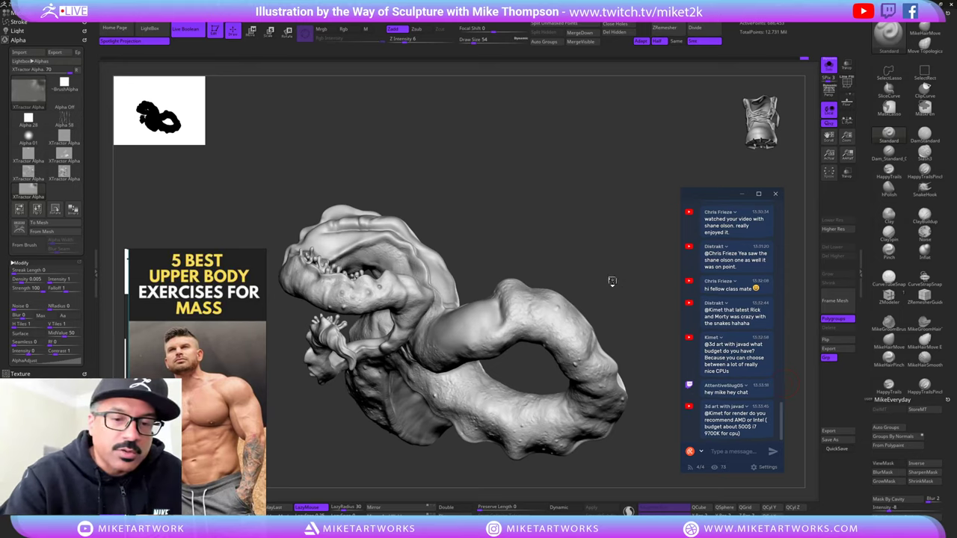
- Adjust the Standard brush's stroke options and try the extracted alpha on the tentacle's smooth bulge at Z Intensity 20
{"action": "left_click_drag", "start_coordinate": [612, 282], "coordinate": [623, 266]}
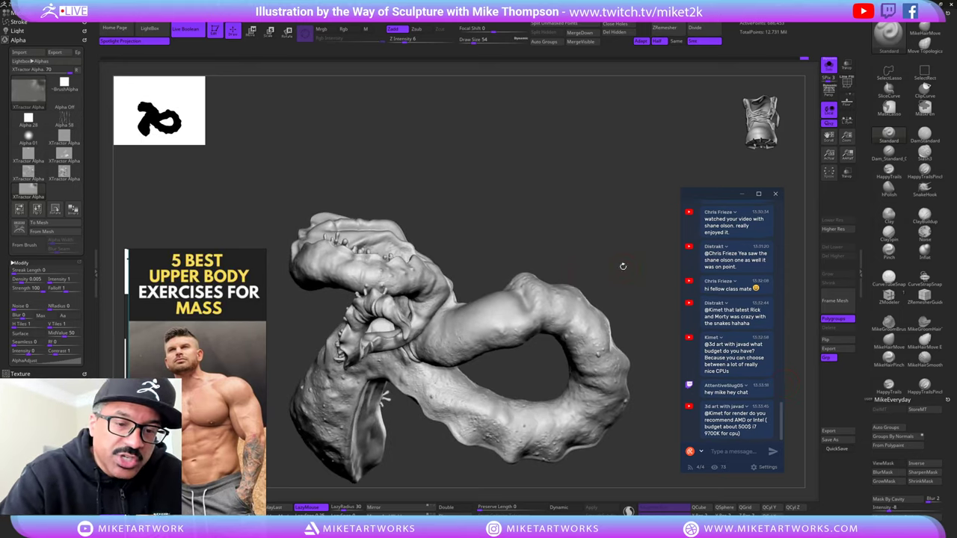
{"action": "left_click_drag", "start_coordinate": [590, 240], "coordinate": [609, 258]}
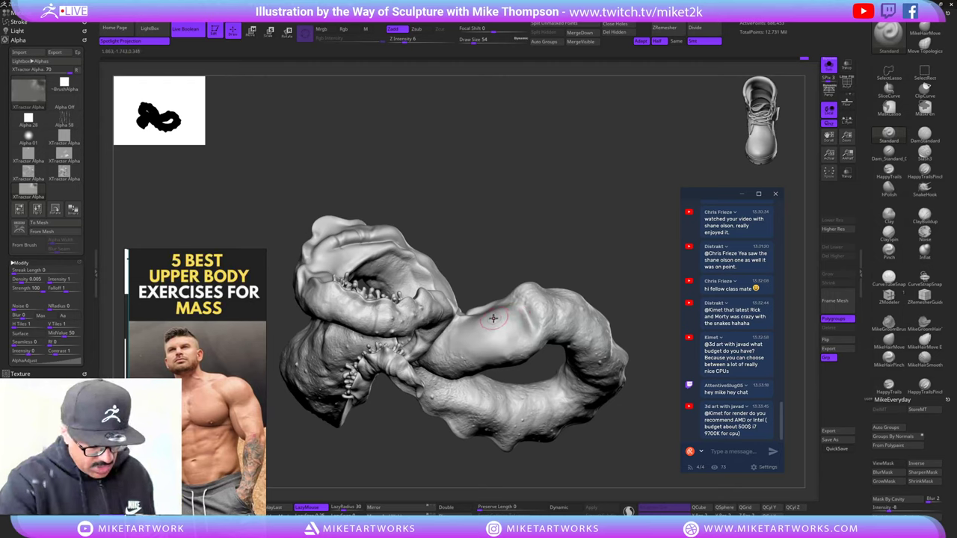
{"action": "key", "text": "space"}
{"action": "left_click", "coordinate": [473, 386]}
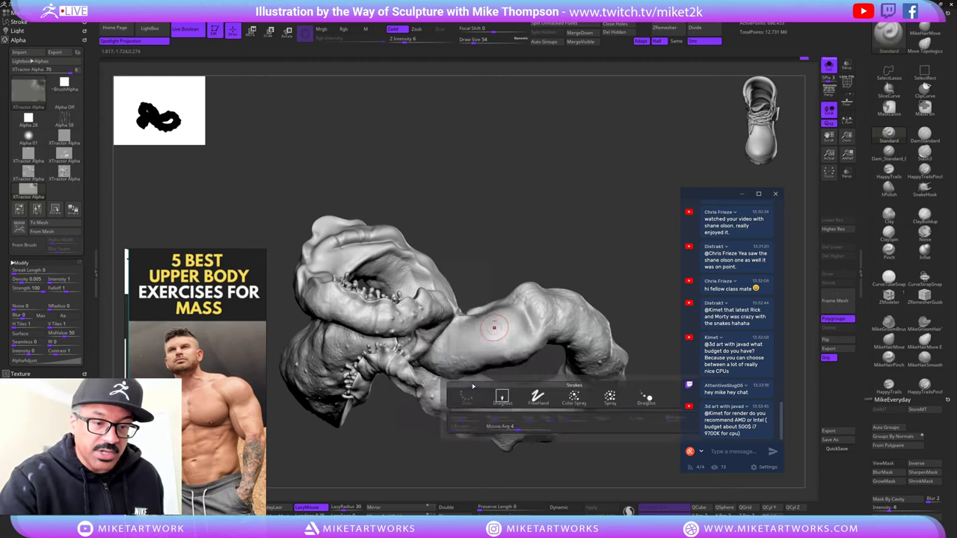
{"action": "key", "text": "space"}
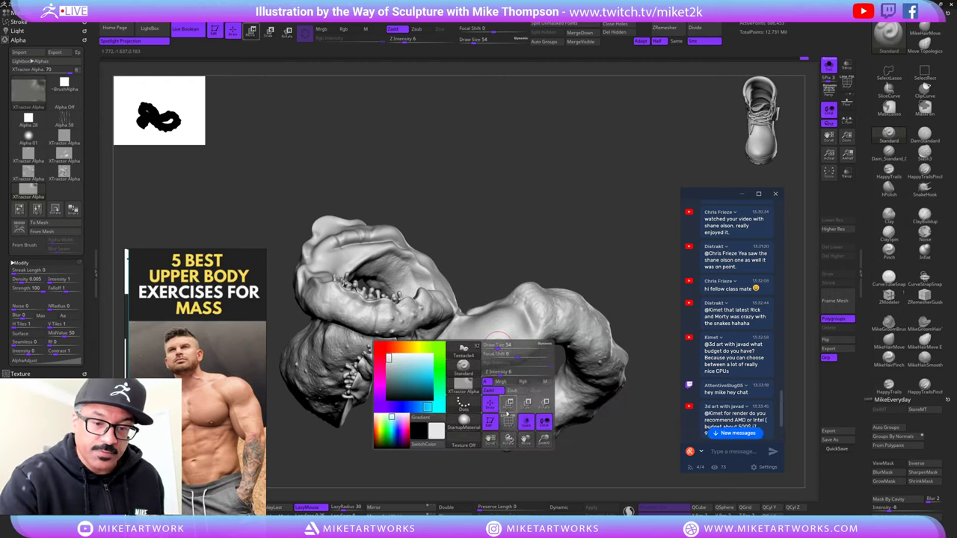
{"action": "left_click", "coordinate": [509, 400]}
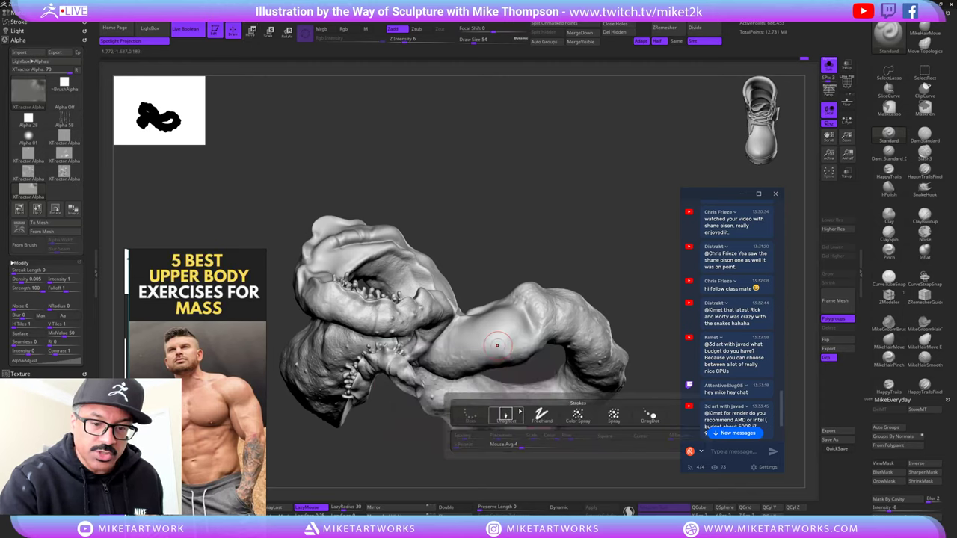
{"action": "right_click_drag", "start_coordinate": [498, 345], "coordinate": [499, 335]}
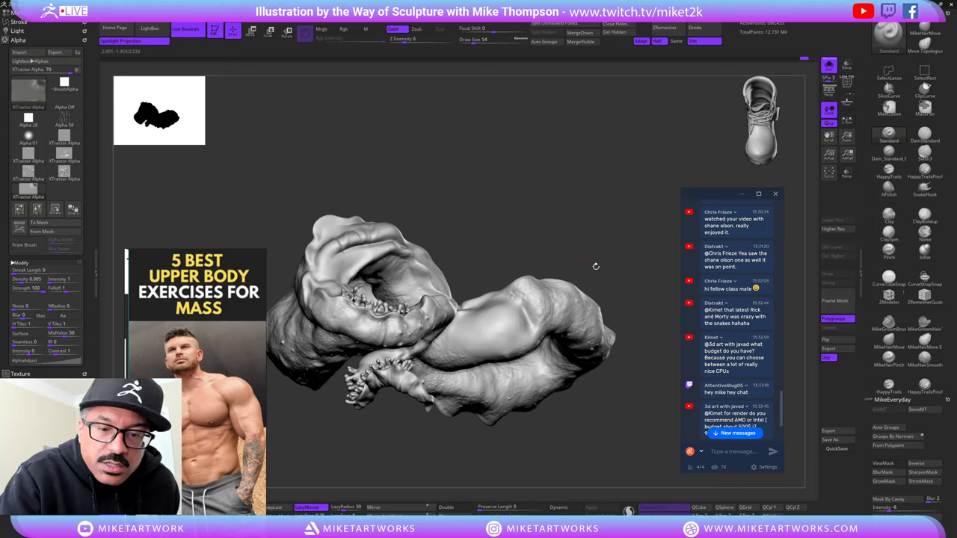
{"action": "left_click_drag", "start_coordinate": [596, 266], "coordinate": [517, 323]}
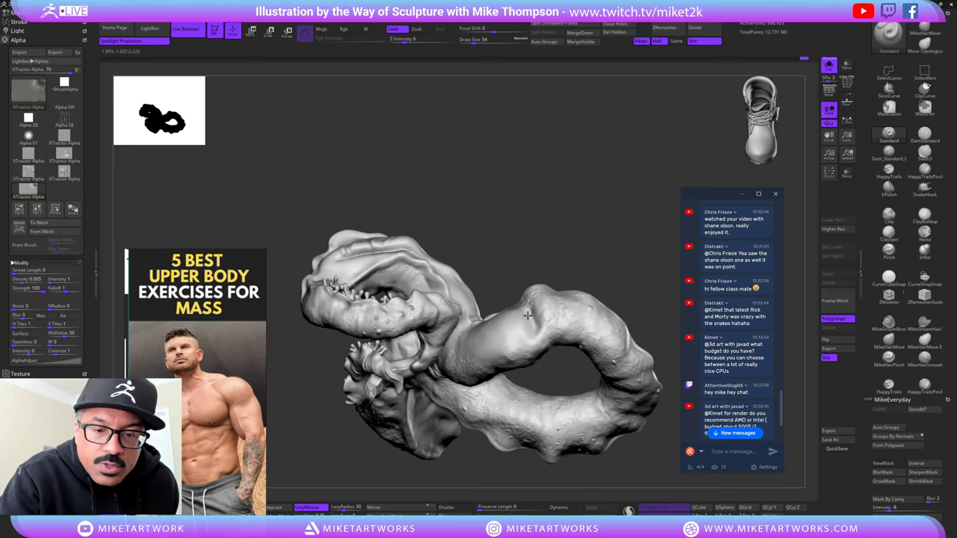
{"action": "right_click_drag", "start_coordinate": [528, 316], "coordinate": [509, 329]}
{"action": "mouse_move", "coordinate": [591, 273]}
{"action": "left_mouse_down"}
{"action": "mouse_move", "coordinate": [591, 302]}
{"action": "mouse_move", "coordinate": [596, 251]}
{"action": "mouse_move", "coordinate": [582, 258]}
{"action": "left_mouse_up"}
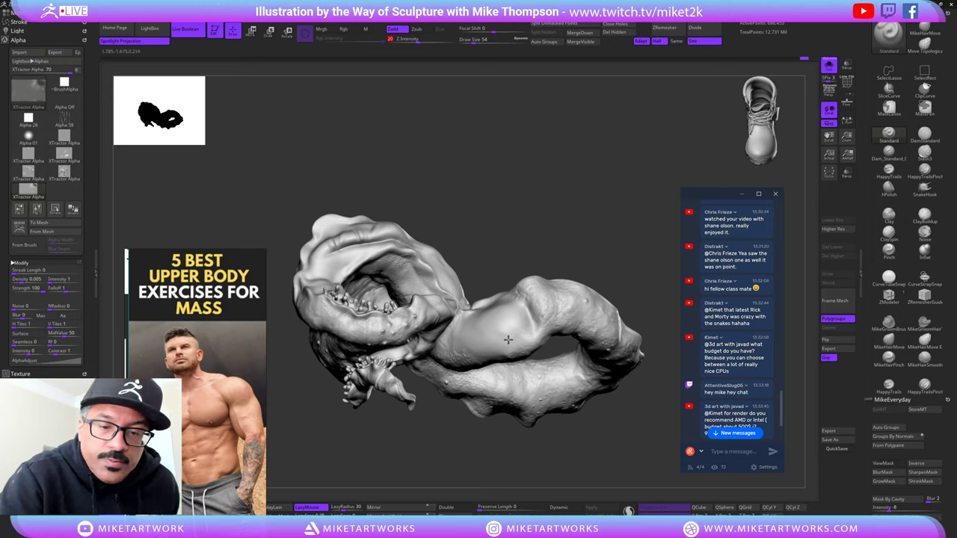
{"action": "left_click_drag", "start_coordinate": [527, 320], "coordinate": [519, 328], "text": "shift"}
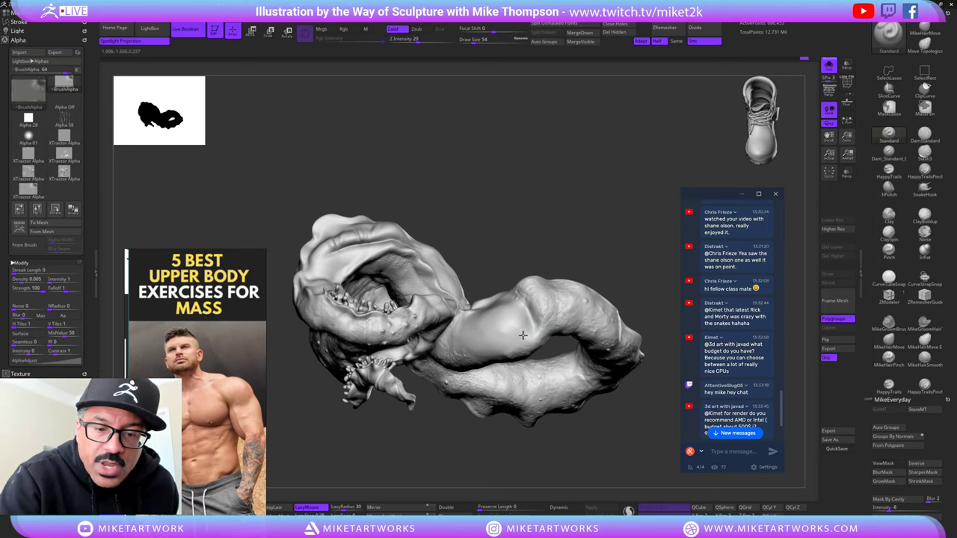
- Set the Standard brush to draw size 71 and Z Intensity 44 and brush the extracted alpha around the smooth bulge
{"action": "left_click", "coordinate": [476, 41]}
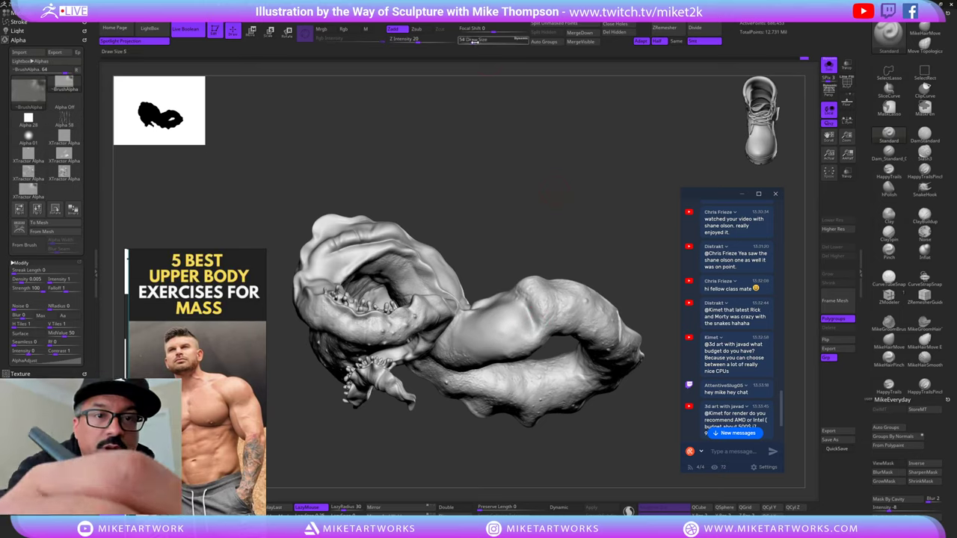
{"action": "left_click", "coordinate": [425, 41]}
{"action": "left_click_drag", "start_coordinate": [425, 40], "coordinate": [432, 41]}
{"action": "left_click_drag", "start_coordinate": [520, 107], "coordinate": [513, 139]}
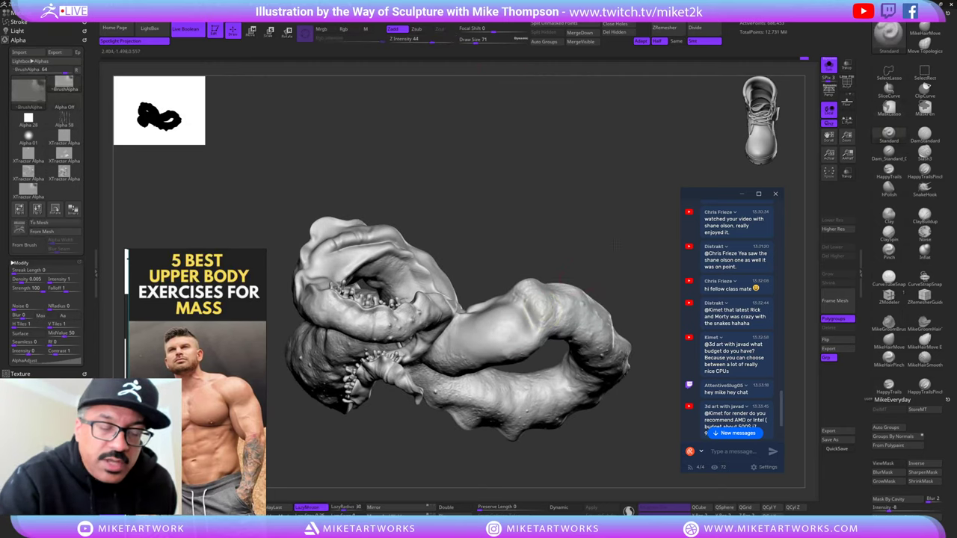
{"action": "left_click_drag", "start_coordinate": [562, 288], "coordinate": [613, 277]}
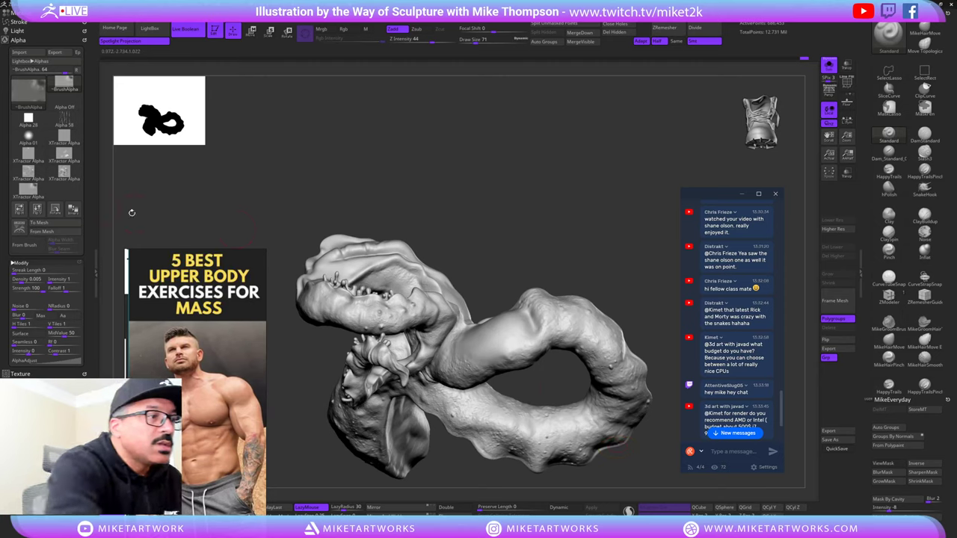
- Switch the brush to XTractor Alpha 68 and test it on the tentacle's smooth bulge
{"action": "left_click", "coordinate": [32, 173]}
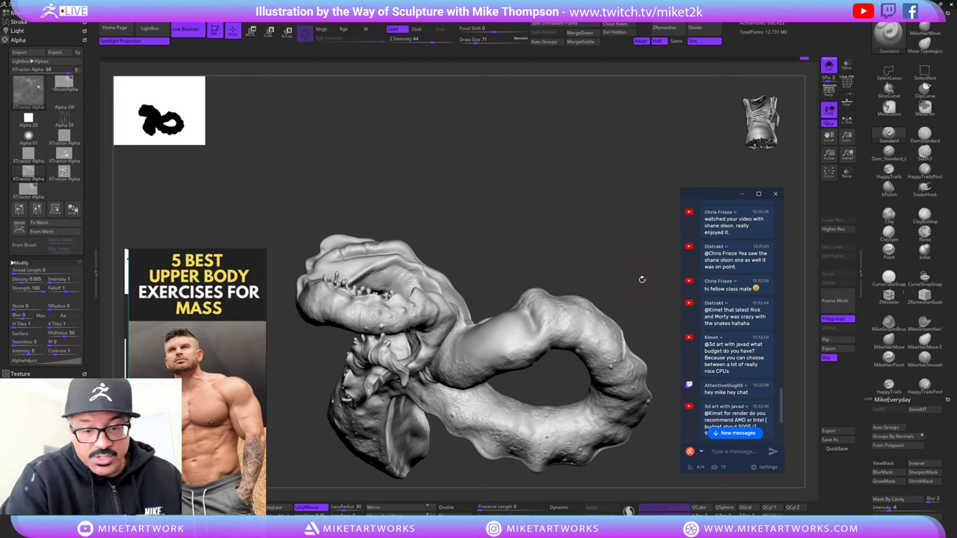
{"action": "left_click_drag", "start_coordinate": [641, 279], "coordinate": [647, 276]}
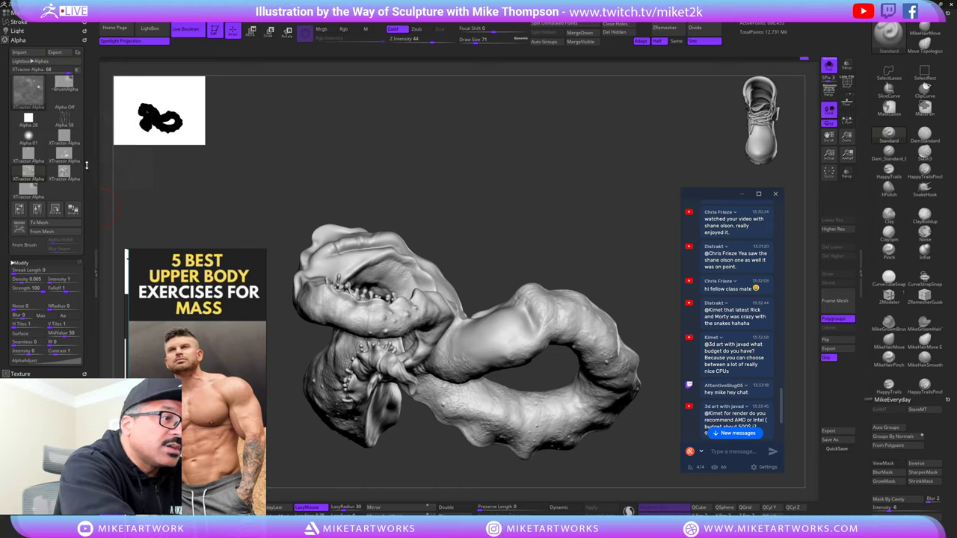
{"action": "left_click", "coordinate": [64, 174]}
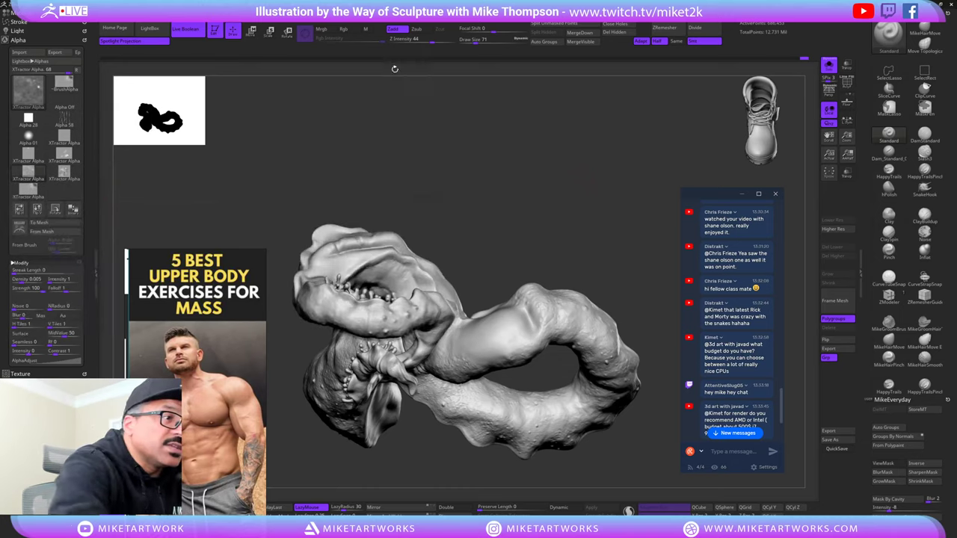
{"action": "left_click_drag", "start_coordinate": [568, 174], "coordinate": [563, 277]}
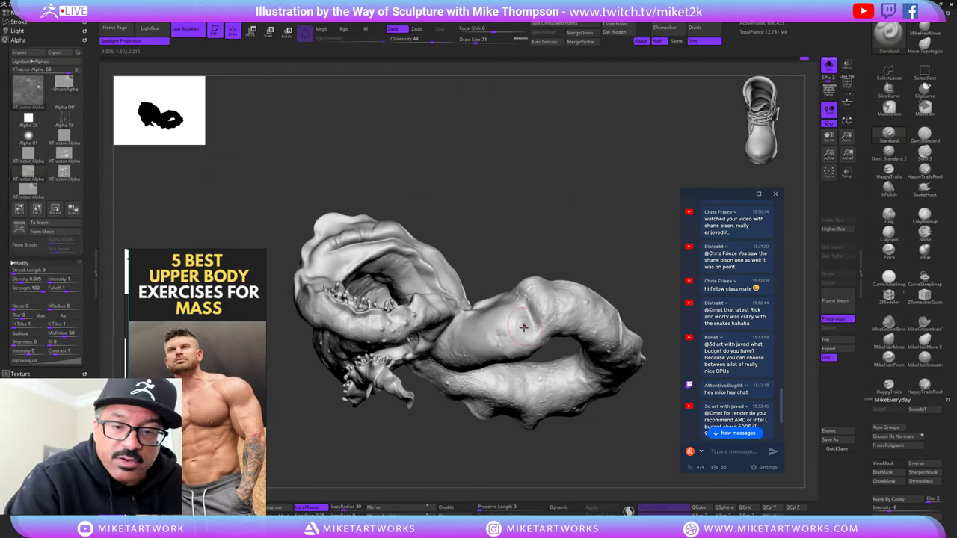
{"action": "left_click_drag", "start_coordinate": [614, 267], "coordinate": [622, 227]}
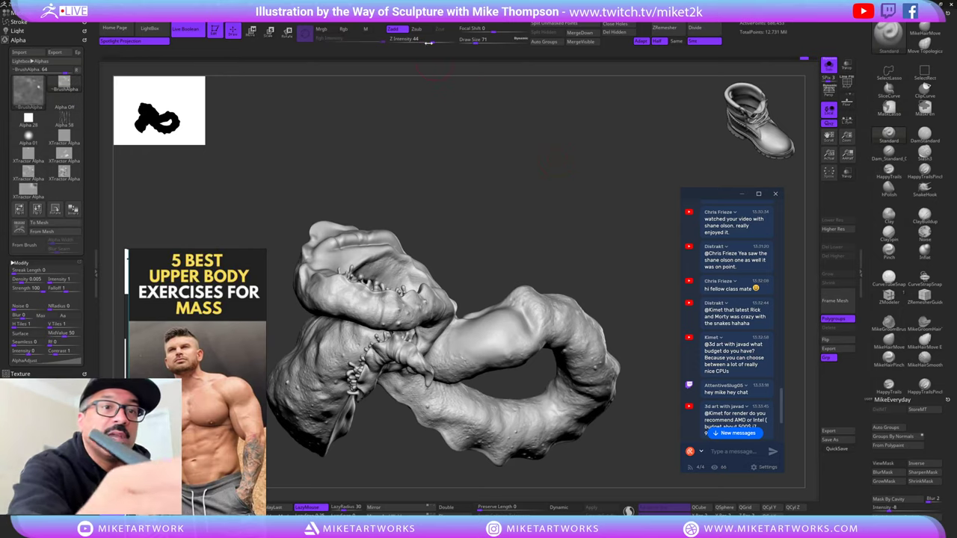
- Set Z Intensity to 22 and brush the skin texture over the tentacle's smooth bulge and its bend from several angles
{"action": "left_click_drag", "start_coordinate": [427, 42], "coordinate": [419, 44]}
{"action": "mouse_move", "coordinate": [639, 243]}
{"action": "left_mouse_down"}
{"action": "mouse_move", "coordinate": [606, 232]}
{"action": "mouse_move", "coordinate": [632, 173]}
{"action": "mouse_move", "coordinate": [527, 333]}
{"action": "left_mouse_up"}
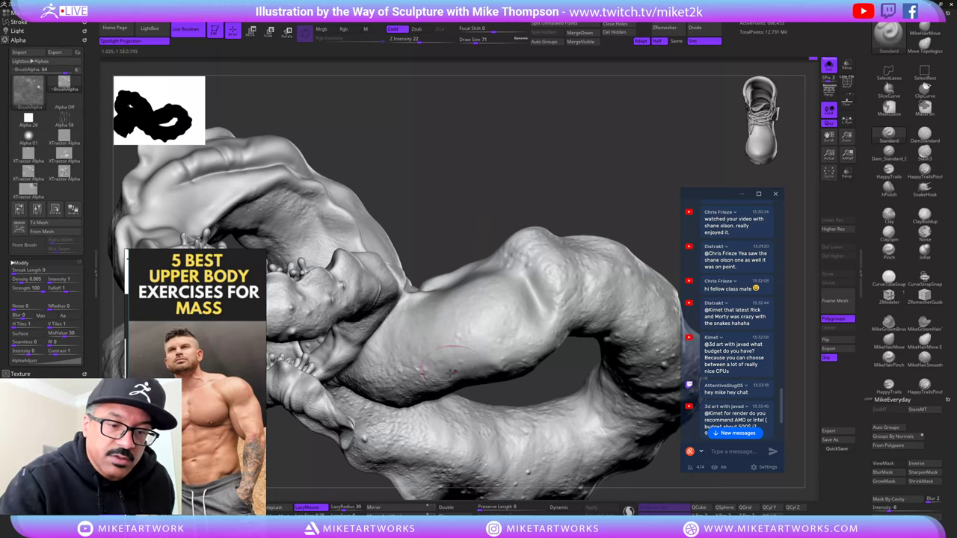
{"action": "left_click_drag", "start_coordinate": [533, 379], "coordinate": [516, 314]}
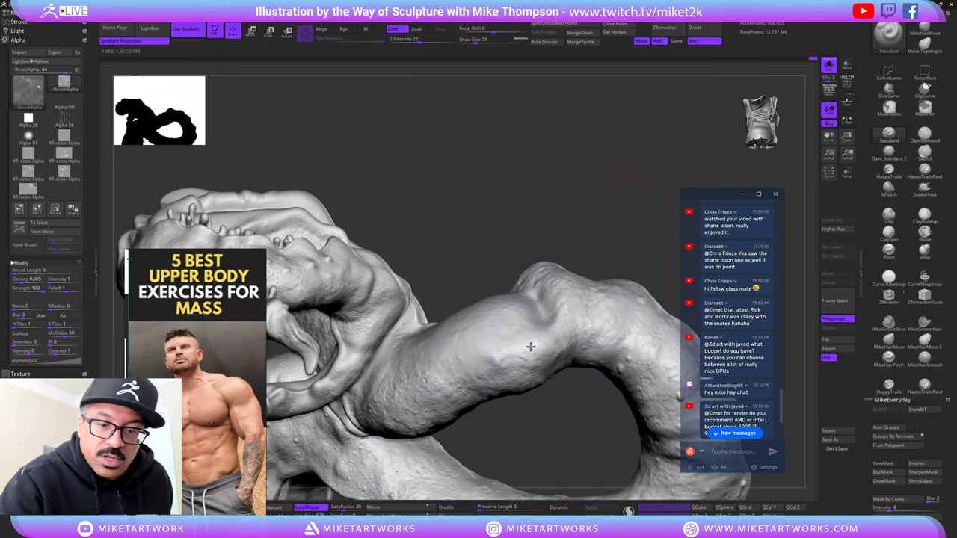
{"action": "mouse_move", "coordinate": [568, 279]}
{"action": "right_mouse_down"}
{"action": "mouse_move", "coordinate": [552, 303]}
{"action": "mouse_move", "coordinate": [489, 286]}
{"action": "right_mouse_up"}
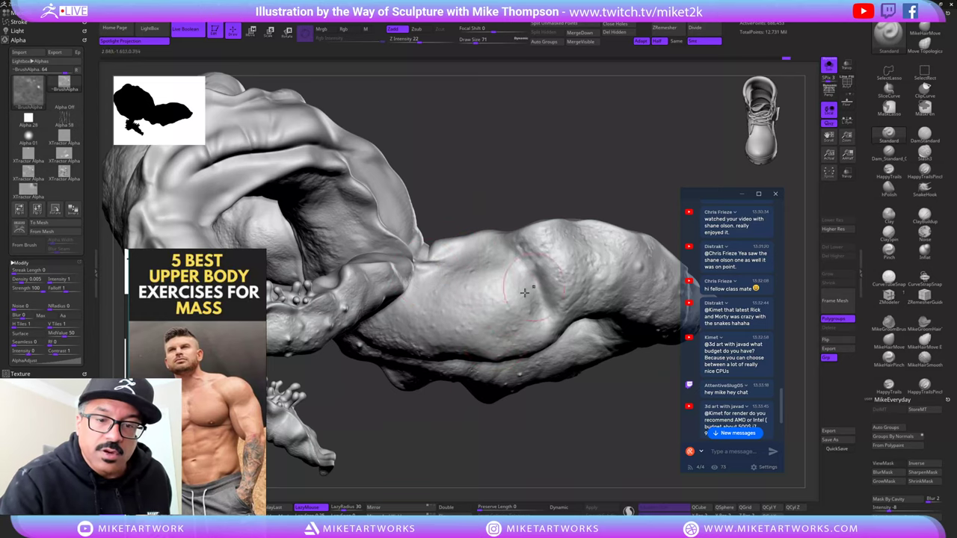
- Set Z Intensity to 29 and brush the skin texture over the tentacle's smooth bulge and the crease at its bend
{"action": "left_click_drag", "start_coordinate": [620, 163], "coordinate": [625, 204]}
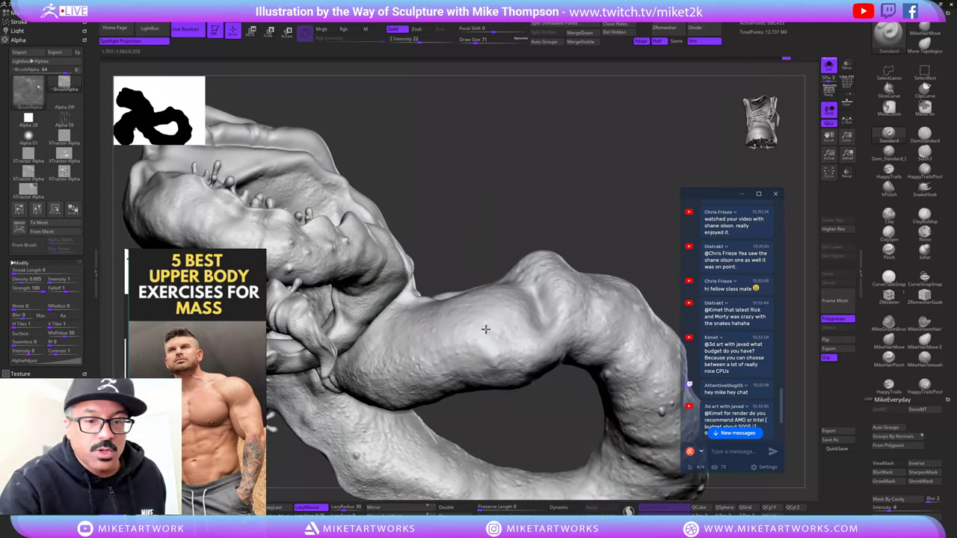
{"action": "left_click", "coordinate": [425, 43]}
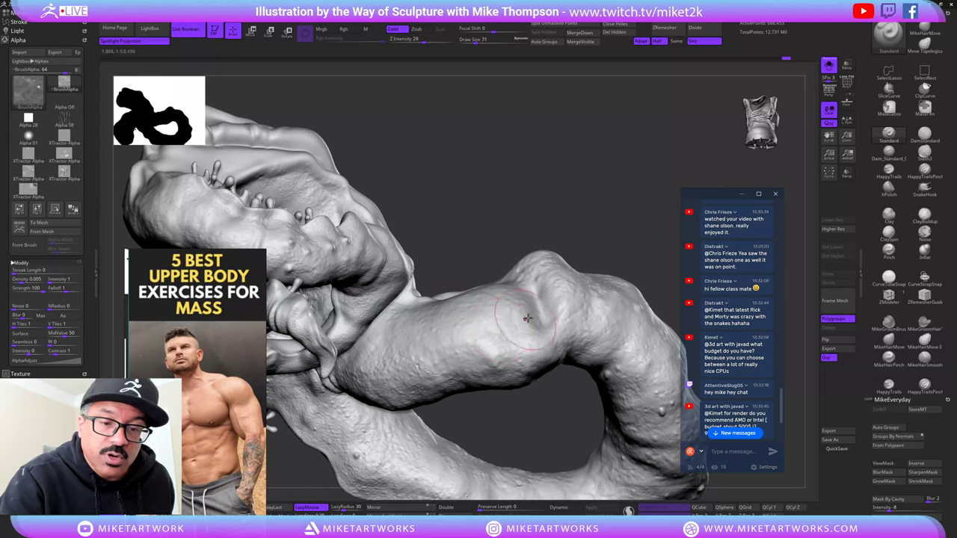
{"action": "right_click_drag", "start_coordinate": [528, 318], "coordinate": [497, 341]}
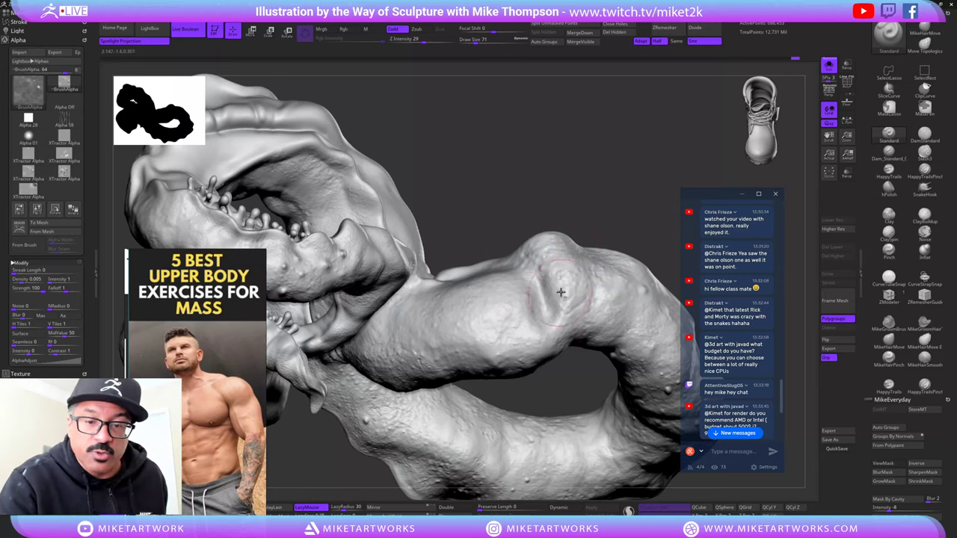
{"action": "mouse_move", "coordinate": [620, 227]}
{"action": "left_mouse_down"}
{"action": "mouse_move", "coordinate": [658, 219]}
{"action": "mouse_move", "coordinate": [608, 195]}
{"action": "mouse_move", "coordinate": [626, 217]}
{"action": "mouse_move", "coordinate": [628, 199]}
{"action": "left_mouse_up"}
{"action": "left_click_drag", "start_coordinate": [275, 485], "coordinate": [446, 222]}
- Switch the brush to XTractor Alpha 69 and work its bumpy skin texture over the tentacle's smooth bulge from several angles
{"action": "left_click", "coordinate": [74, 173]}
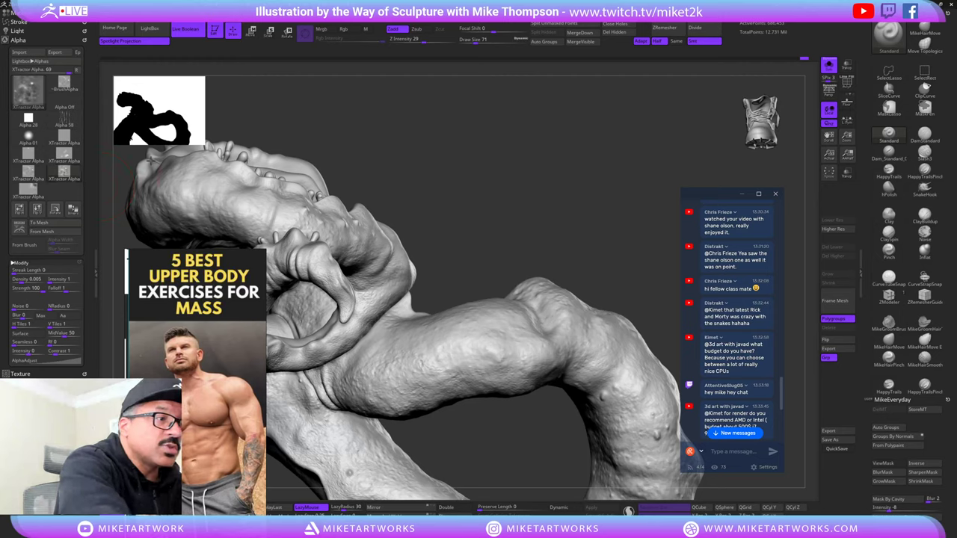
{"action": "left_click_drag", "start_coordinate": [624, 213], "coordinate": [624, 223]}
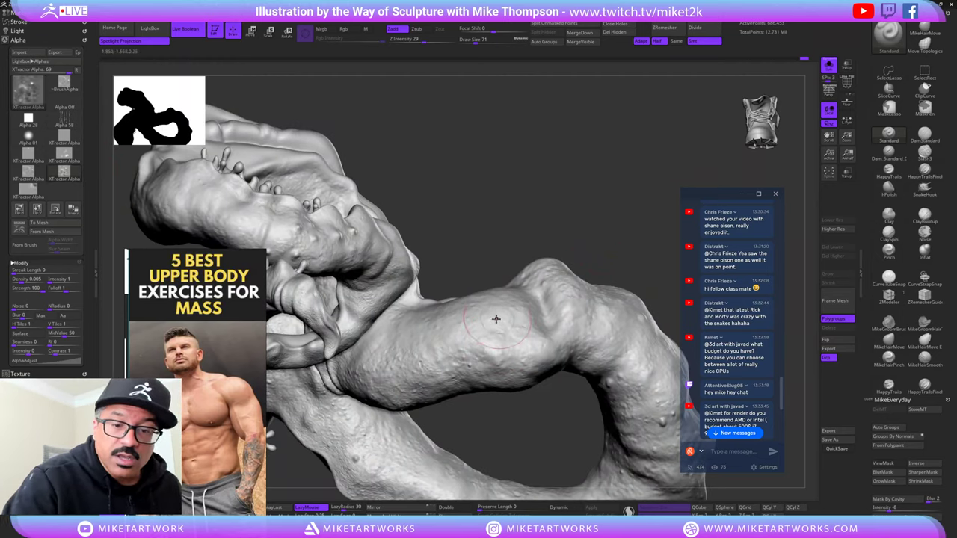
{"action": "left_click_drag", "start_coordinate": [608, 239], "coordinate": [322, 417]}
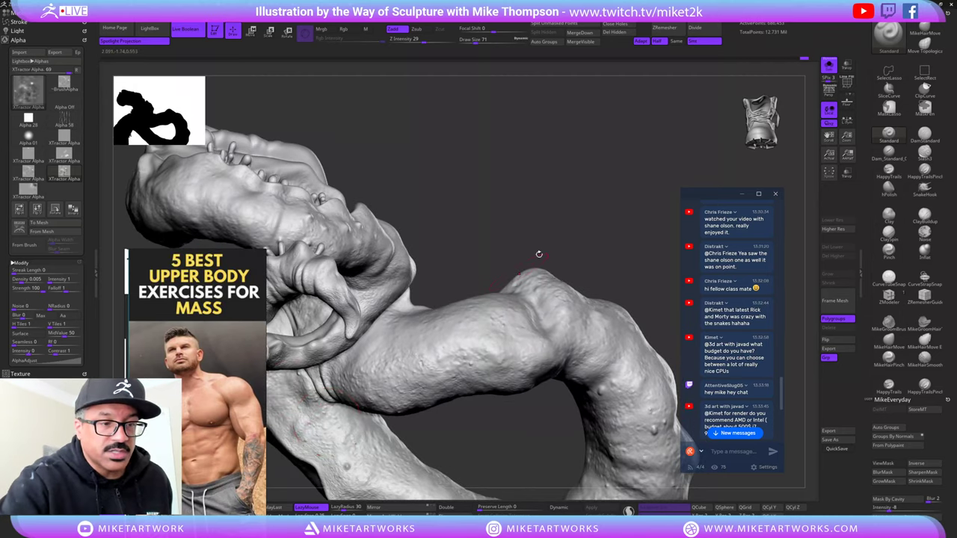
{"action": "left_click_drag", "start_coordinate": [539, 252], "coordinate": [630, 176]}
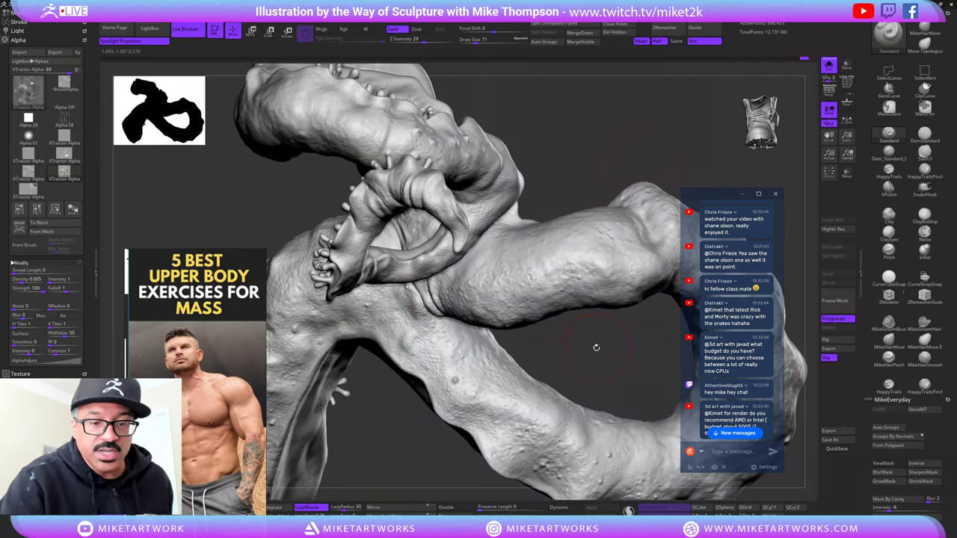
{"action": "mouse_move", "coordinate": [596, 348]}
{"action": "left_mouse_down"}
{"action": "mouse_move", "coordinate": [580, 346]}
{"action": "mouse_move", "coordinate": [603, 341]}
{"action": "mouse_move", "coordinate": [580, 389]}
{"action": "mouse_move", "coordinate": [606, 284]}
{"action": "left_mouse_up"}
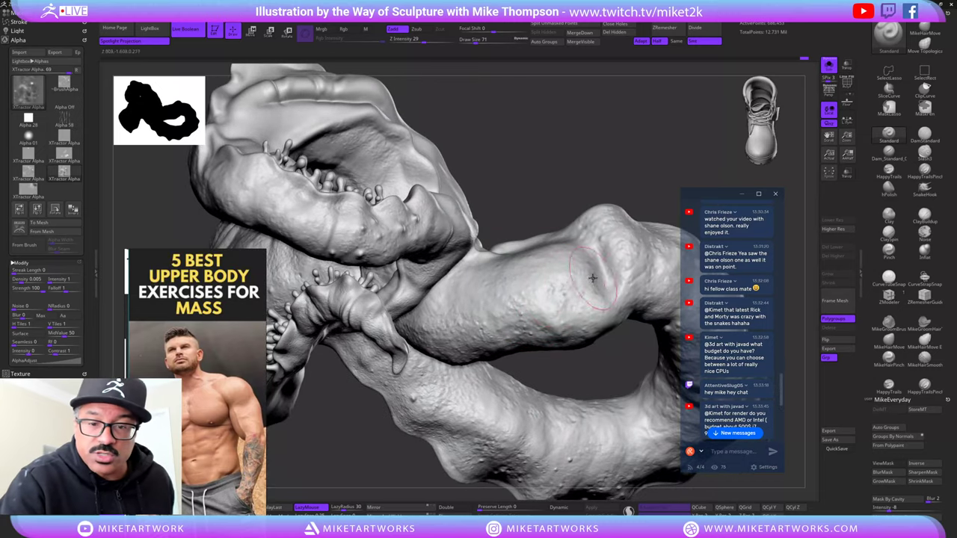
{"action": "left_click_drag", "start_coordinate": [637, 179], "coordinate": [597, 187]}
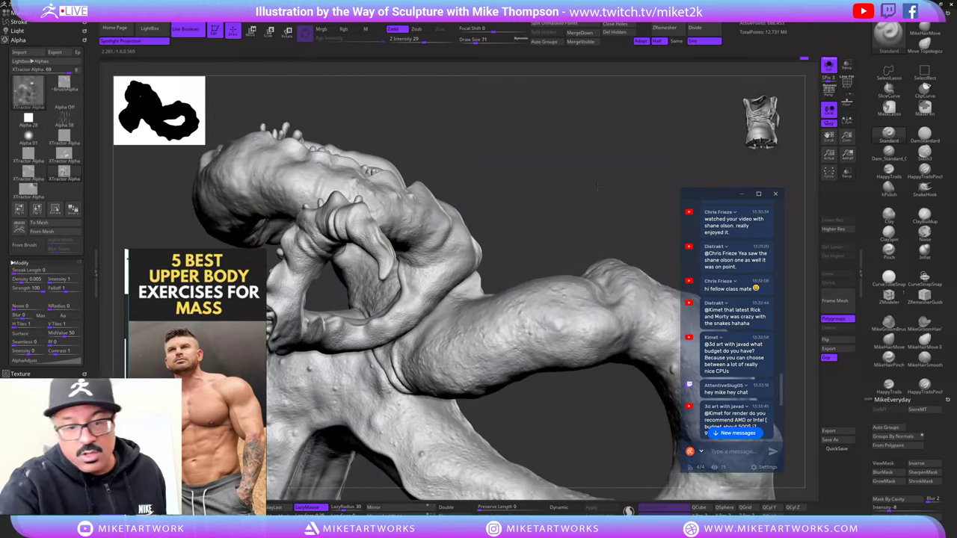
{"action": "left_click_drag", "start_coordinate": [625, 241], "coordinate": [562, 314]}
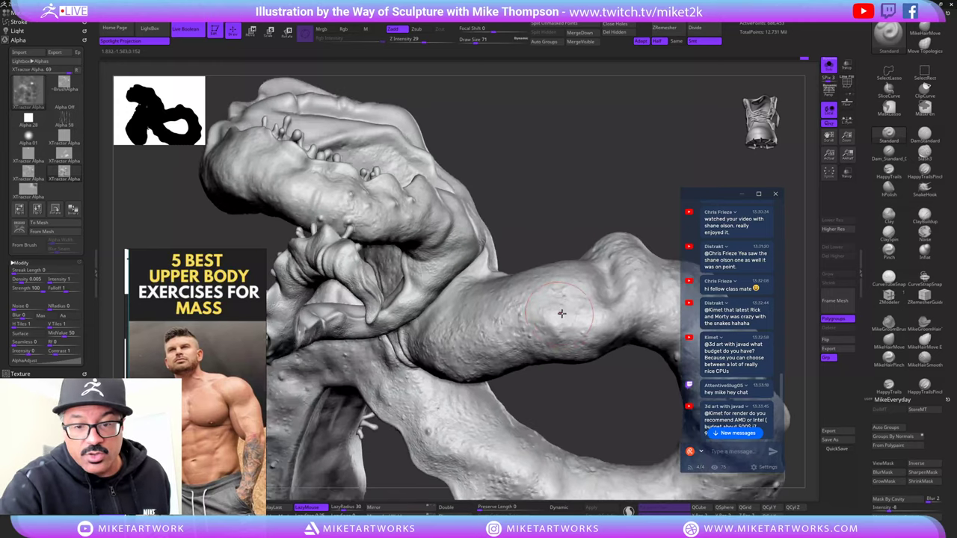
{"action": "mouse_move", "coordinate": [641, 222]}
{"action": "left_mouse_down"}
{"action": "mouse_move", "coordinate": [584, 359]}
{"action": "mouse_move", "coordinate": [612, 299]}
{"action": "left_mouse_up"}
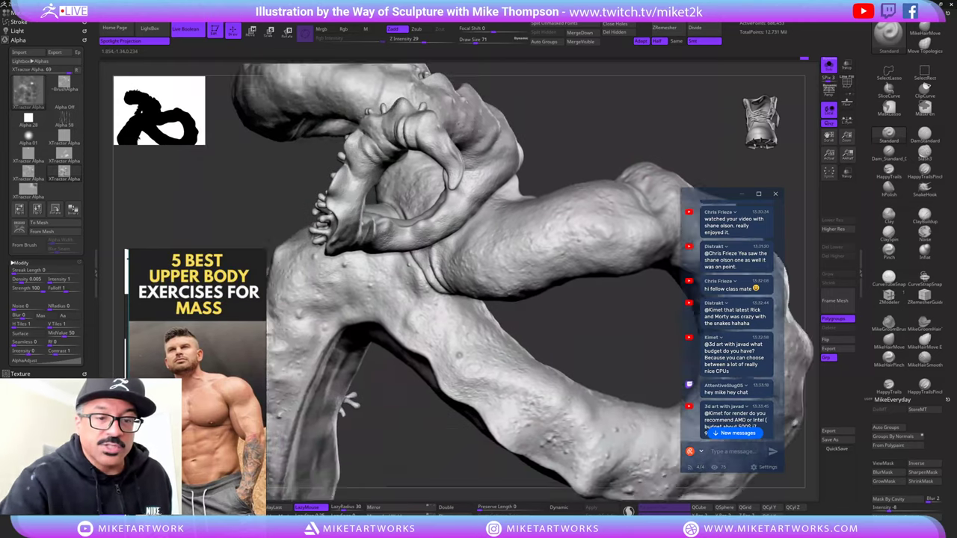
- Choose the XTractor DragRect brush and extract a new alpha from the bumpy skin on the tentacle's lower bend
{"action": "mouse_move", "coordinate": [508, 404]}
{"action": "left_mouse_down", "text": "alt"}
{"action": "mouse_move", "coordinate": [610, 305]}
{"action": "mouse_move", "coordinate": [527, 420]}
{"action": "mouse_move", "coordinate": [546, 415]}
{"action": "mouse_move", "coordinate": [518, 405]}
{"action": "mouse_move", "coordinate": [563, 401]}
{"action": "mouse_move", "coordinate": [556, 386]}
{"action": "mouse_move", "coordinate": [579, 374]}
{"action": "mouse_move", "coordinate": [568, 382]}
{"action": "left_mouse_up", "text": "alt"}
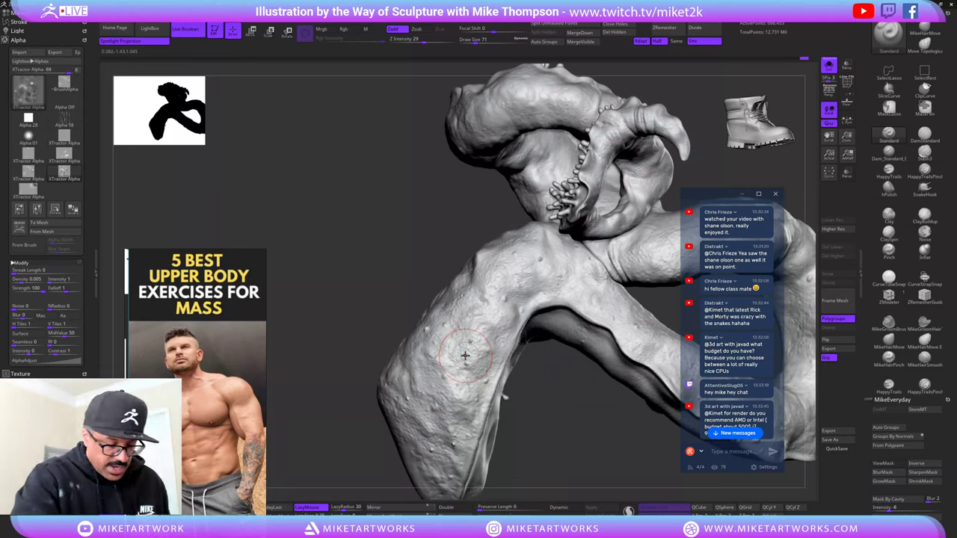
{"action": "key", "text": "b"}
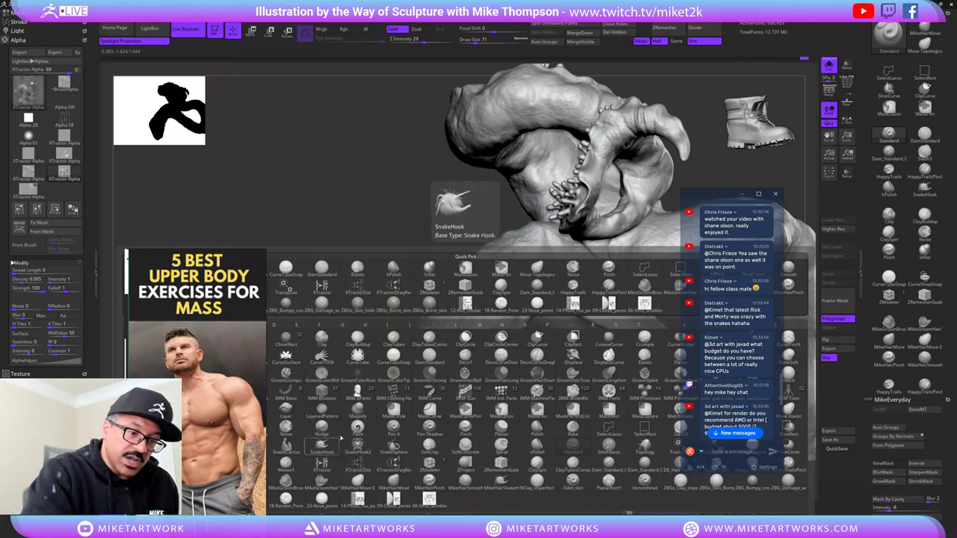
{"action": "left_click", "coordinate": [394, 464]}
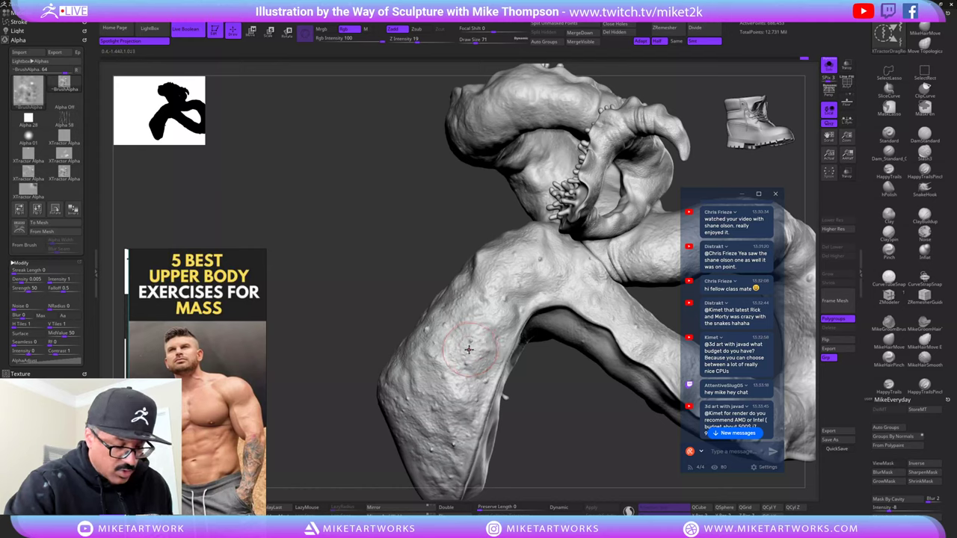
{"action": "key", "text": "g"}
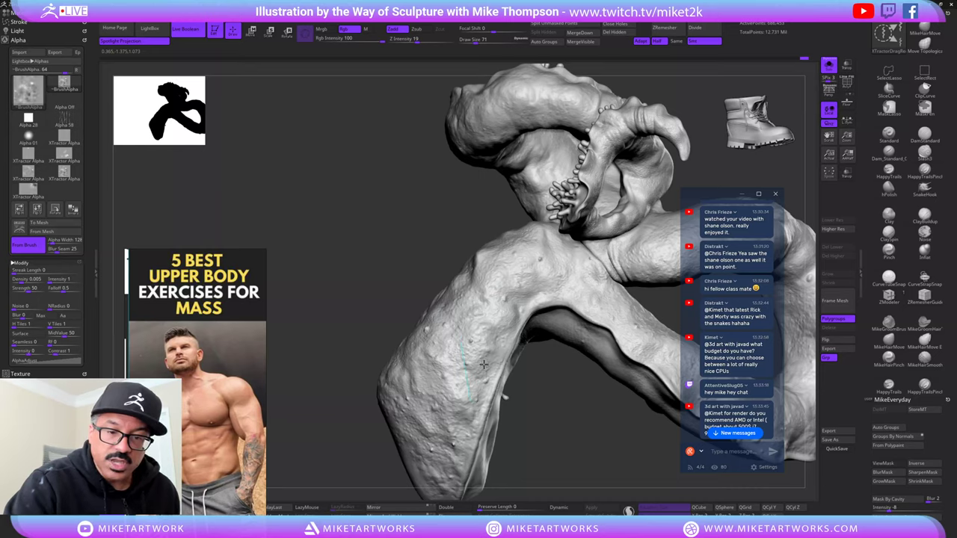
{"action": "key", "text": "g"}
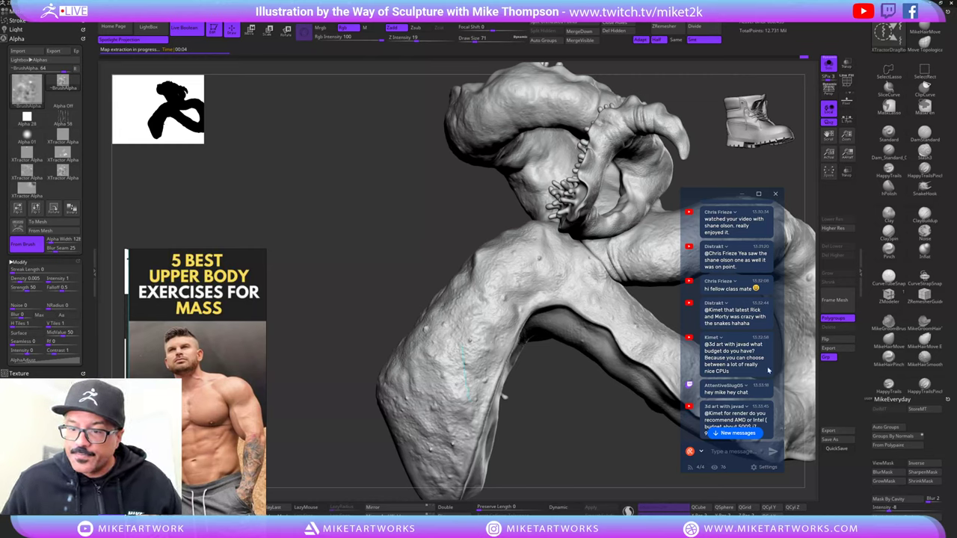
{"action": "left_click", "coordinate": [737, 433]}
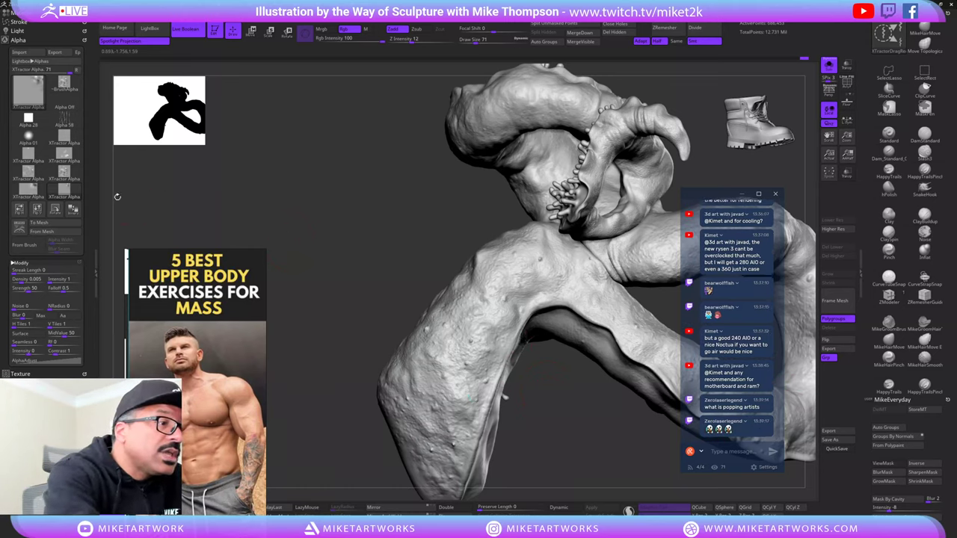
- Set the XTractor DragRect brush to draw size 45 and Z Intensity 8 and try it on the tentacle's bumpy lower bend
{"action": "mouse_move", "coordinate": [69, 191]}
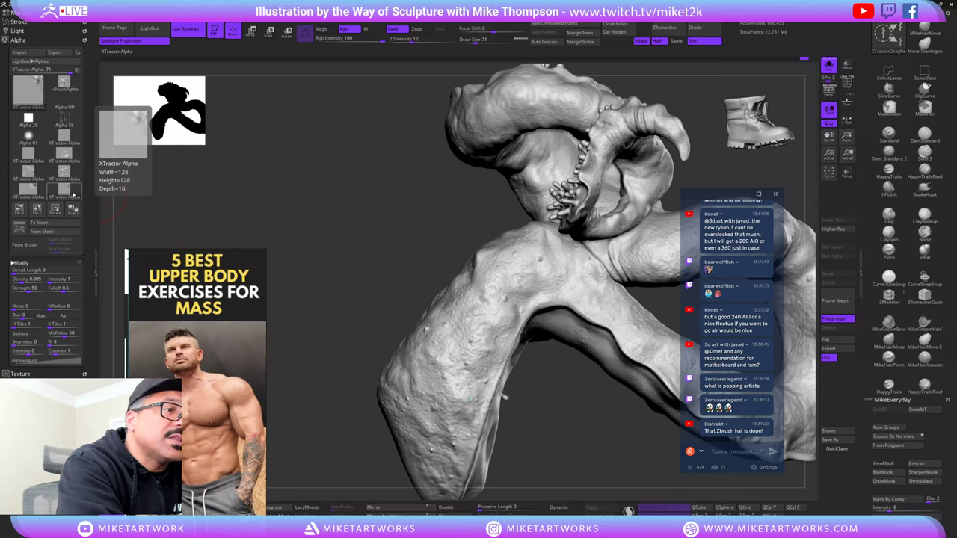
{"action": "mouse_move", "coordinate": [563, 418]}
{"action": "left_mouse_down"}
{"action": "mouse_move", "coordinate": [591, 439]}
{"action": "mouse_move", "coordinate": [576, 434]}
{"action": "mouse_move", "coordinate": [566, 391]}
{"action": "mouse_move", "coordinate": [543, 417]}
{"action": "left_mouse_up"}
{"action": "key", "text": "s"}
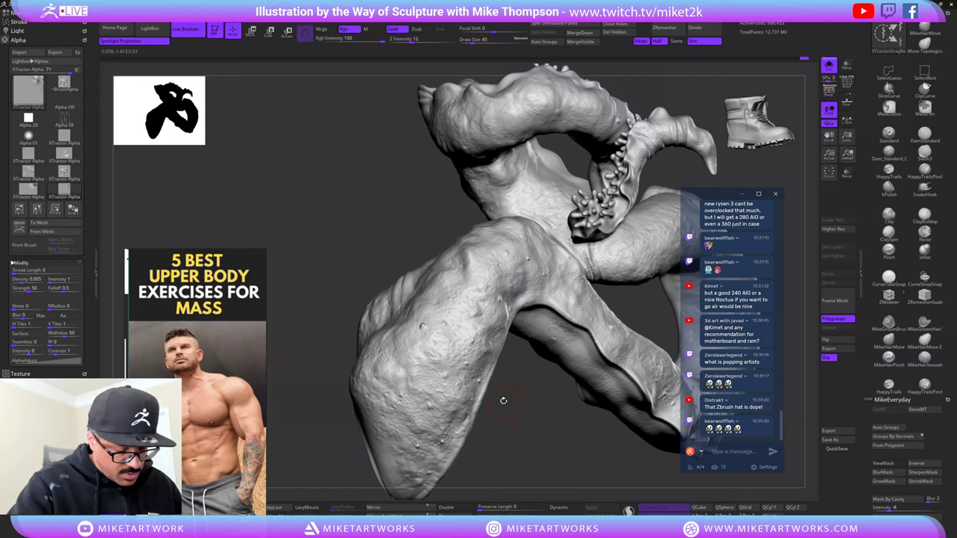
{"action": "key", "text": "g"}
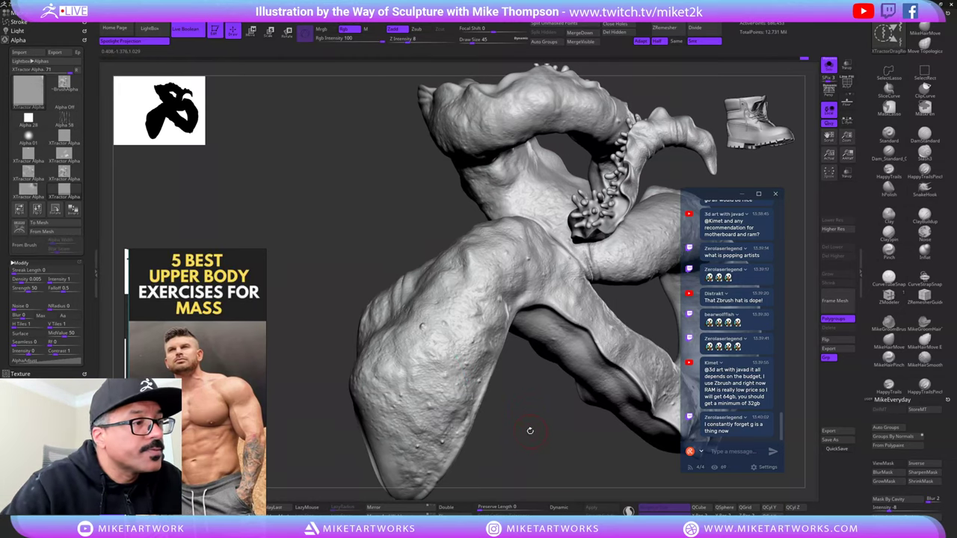
- Switch to XTractor Alpha 69 with Z Intensity 26 and apply the skin texture around the tentacle's loop
{"action": "mouse_move", "coordinate": [543, 418]}
{"action": "left_mouse_down"}
{"action": "mouse_move", "coordinate": [536, 407]}
{"action": "mouse_move", "coordinate": [576, 404]}
{"action": "mouse_move", "coordinate": [574, 301]}
{"action": "left_mouse_up"}
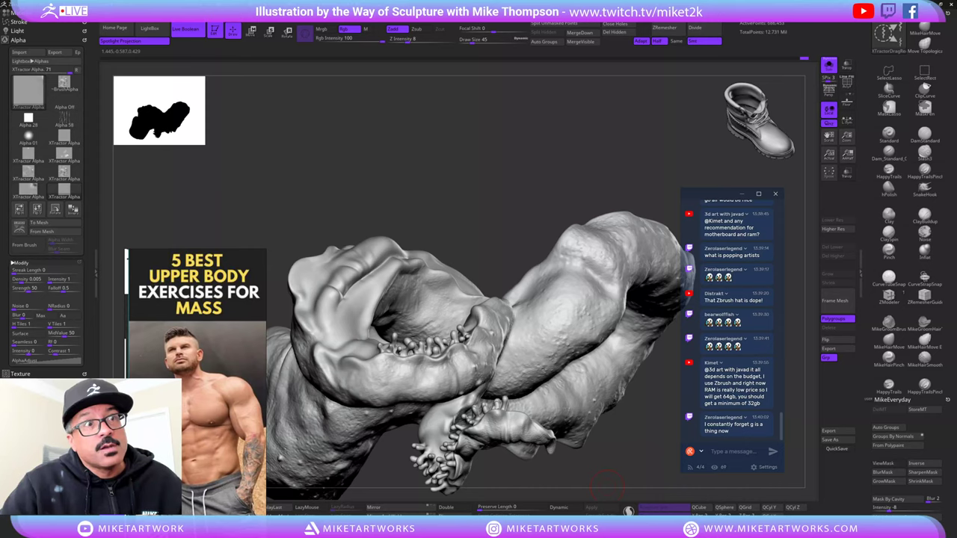
{"action": "left_click_drag", "start_coordinate": [632, 467], "coordinate": [635, 455]}
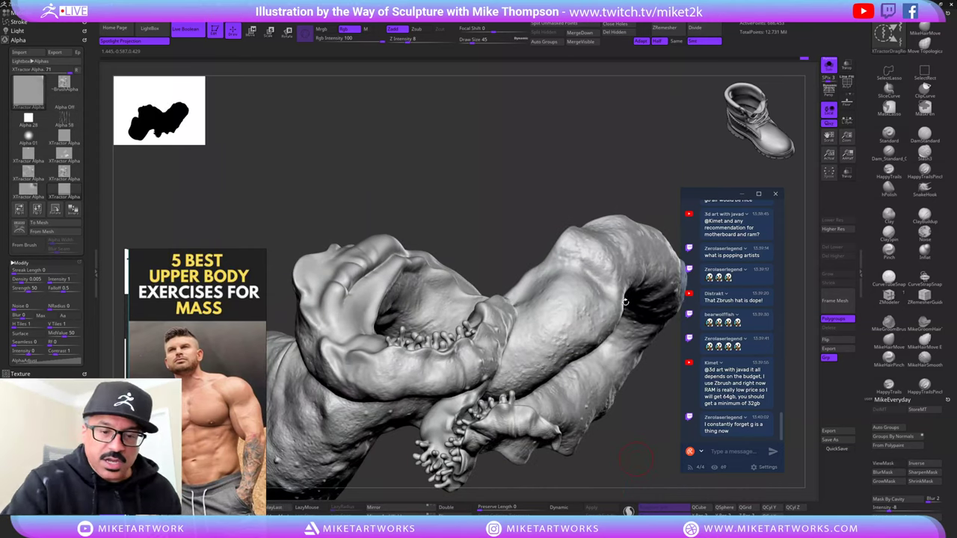
{"action": "left_click_drag", "start_coordinate": [596, 451], "coordinate": [510, 411]}
{"action": "mouse_move", "coordinate": [494, 471]}
{"action": "left_mouse_down"}
{"action": "mouse_move", "coordinate": [501, 470]}
{"action": "mouse_move", "coordinate": [490, 485]}
{"action": "left_mouse_up"}
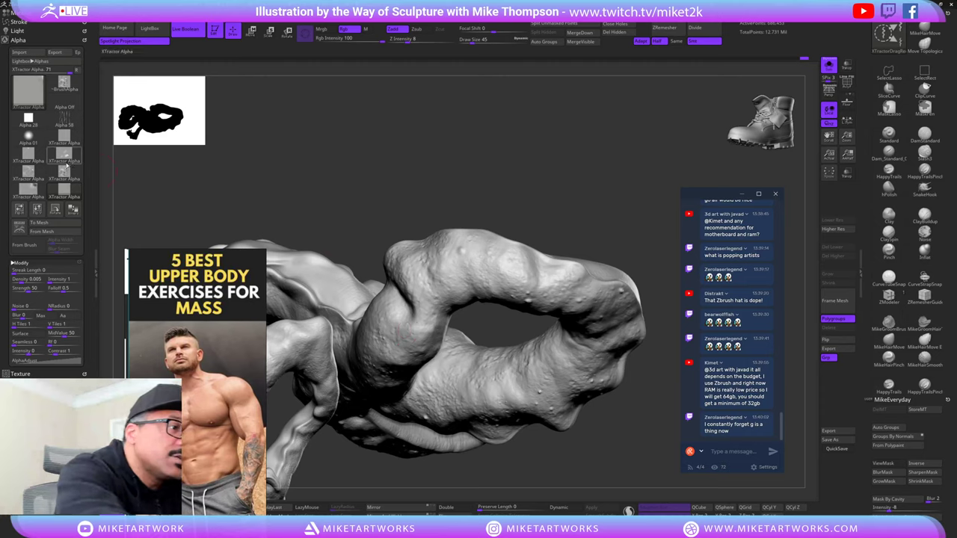
{"action": "mouse_move", "coordinate": [66, 173]}
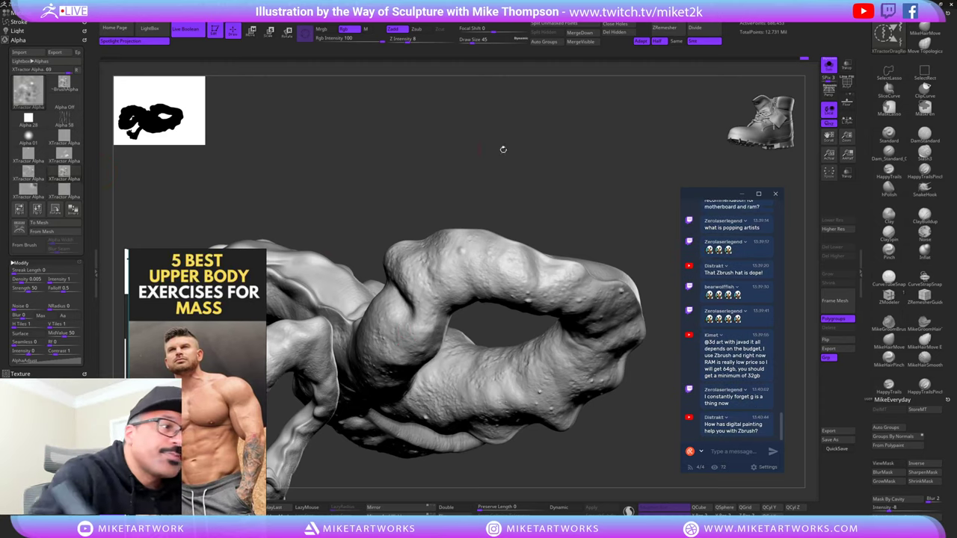
{"action": "mouse_move", "coordinate": [502, 150]}
{"action": "left_mouse_down"}
{"action": "mouse_move", "coordinate": [585, 292]}
{"action": "mouse_move", "coordinate": [464, 392]}
{"action": "left_mouse_up"}
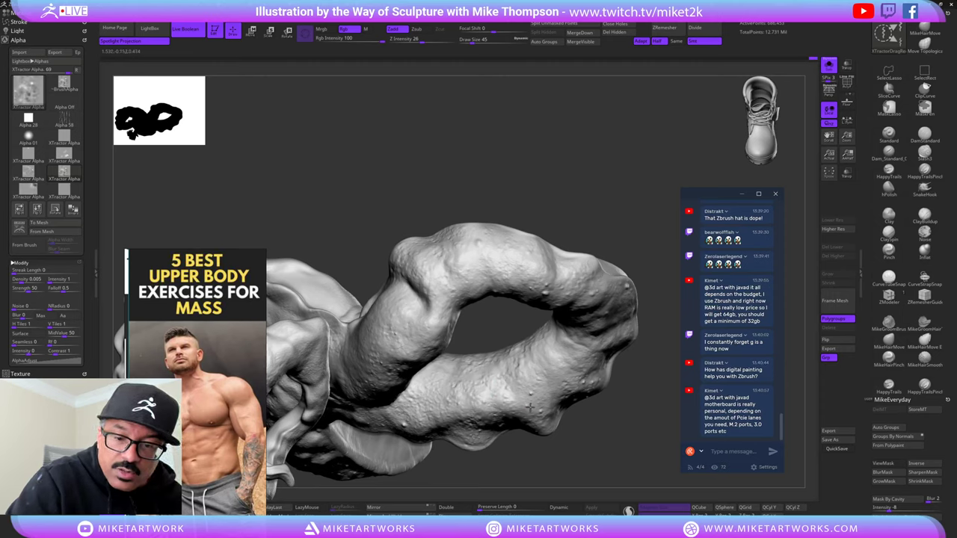
{"action": "mouse_move", "coordinate": [569, 385]}
{"action": "right_mouse_down"}
{"action": "mouse_move", "coordinate": [566, 352]}
{"action": "mouse_move", "coordinate": [565, 377]}
{"action": "right_mouse_up"}
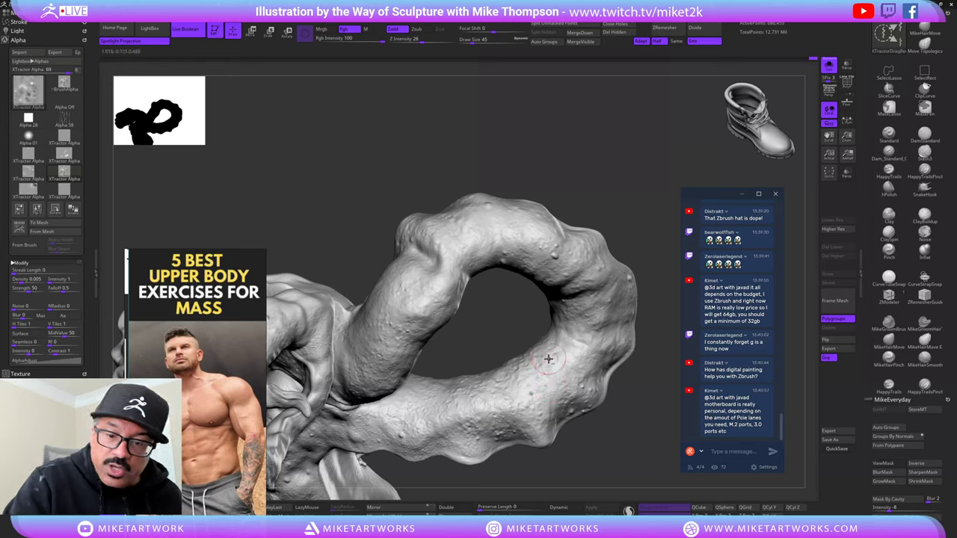
{"action": "right_click_drag", "start_coordinate": [576, 362], "coordinate": [559, 391]}
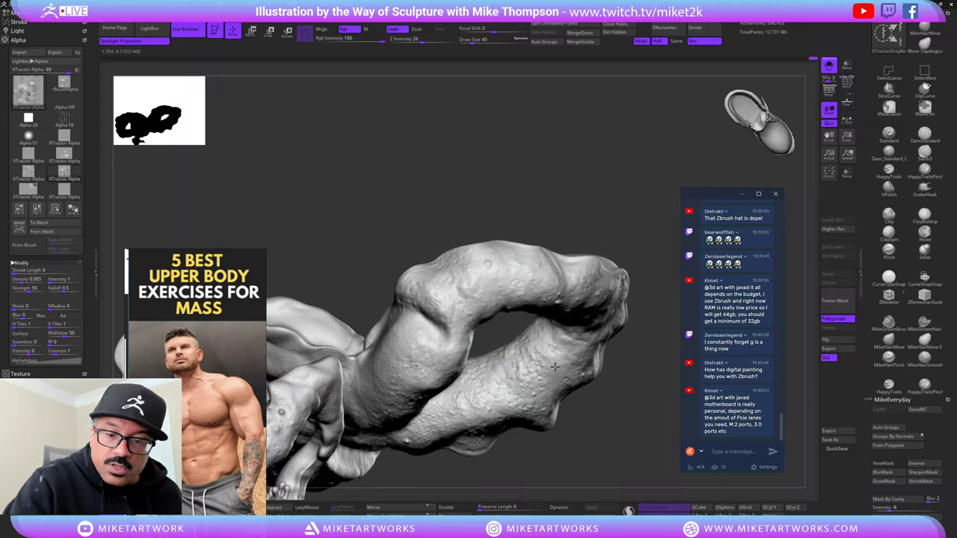
{"action": "right_click_drag", "start_coordinate": [575, 370], "coordinate": [567, 359]}
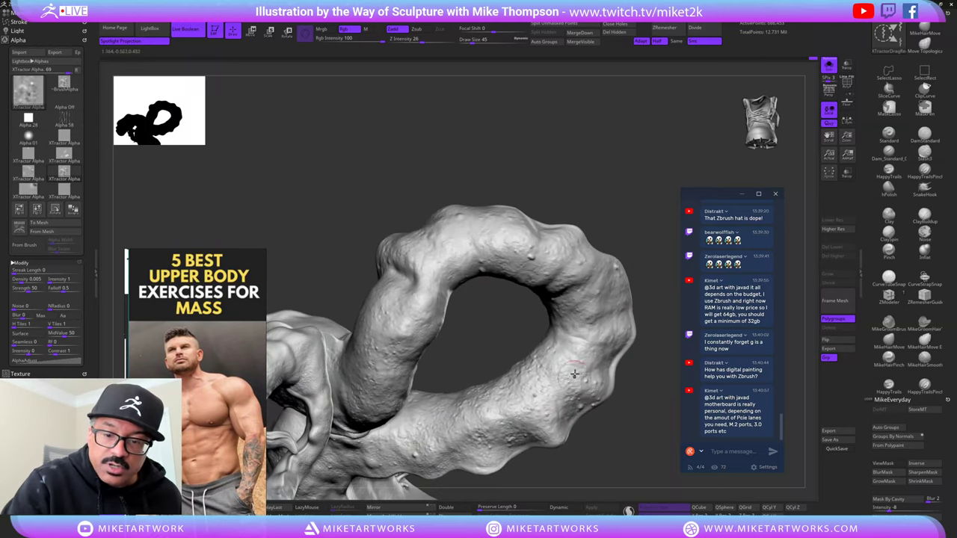
{"action": "mouse_move", "coordinate": [617, 447]}
{"action": "right_mouse_down"}
{"action": "mouse_move", "coordinate": [626, 401]}
{"action": "mouse_move", "coordinate": [659, 389]}
{"action": "right_mouse_up"}
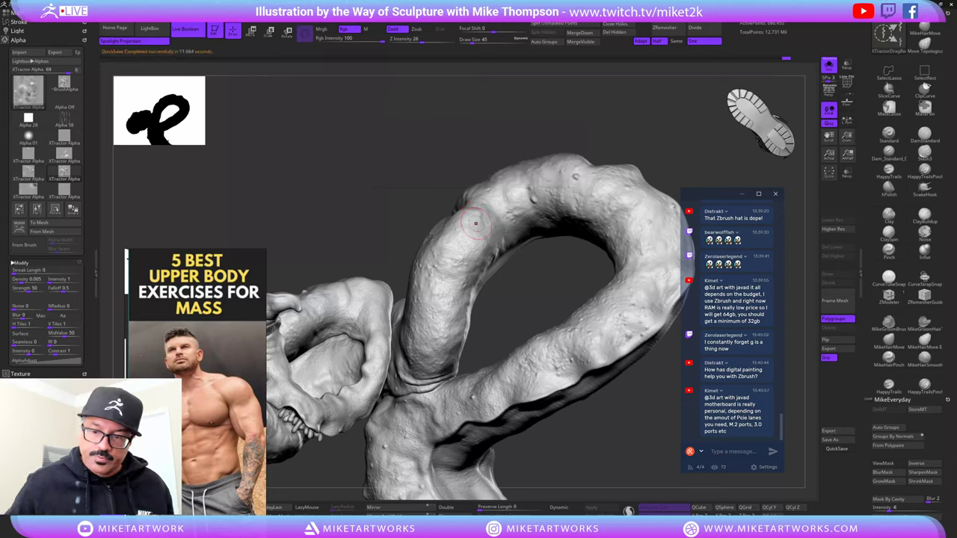
- Check the connected channels in the stream chat and close the list
{"action": "left_click", "coordinate": [690, 452]}
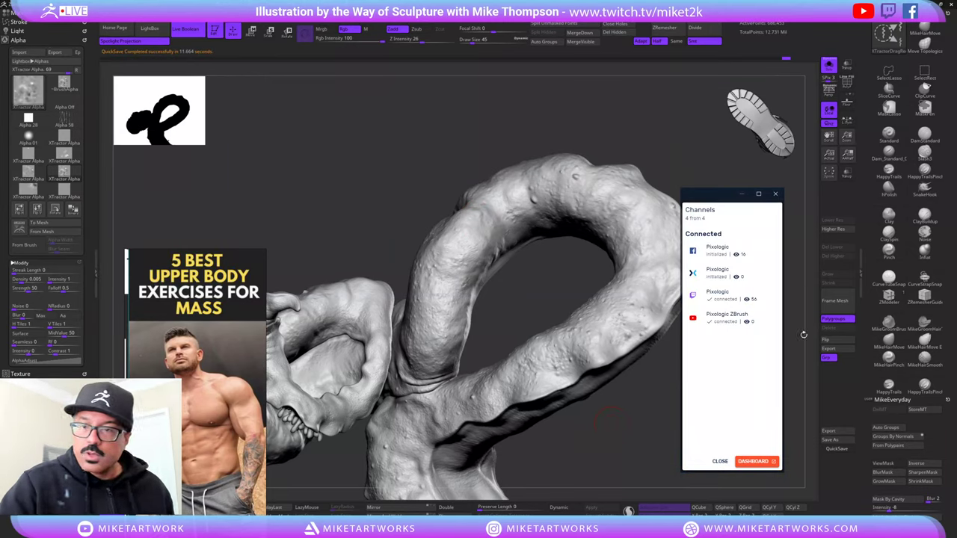
{"action": "left_click", "coordinate": [720, 461]}
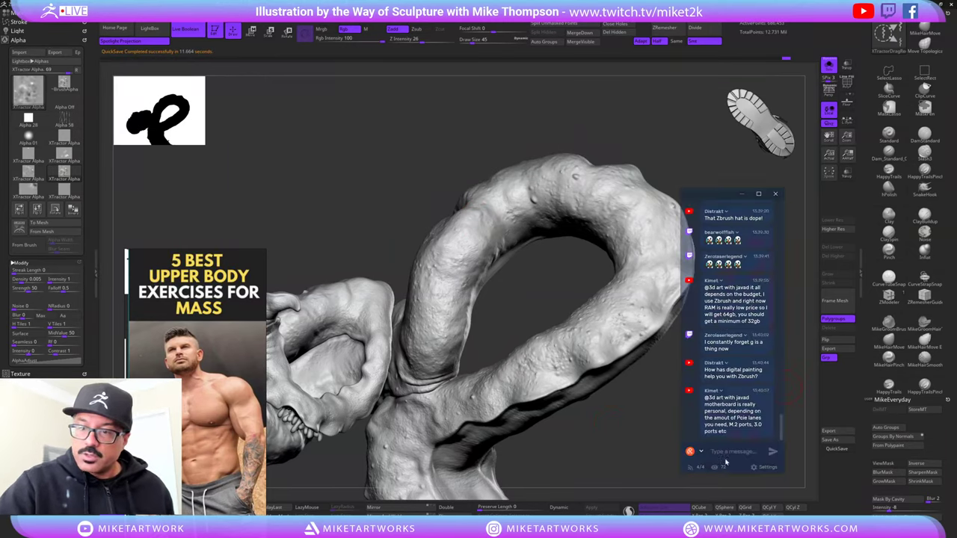
{"action": "mouse_move", "coordinate": [597, 426]}
{"action": "left_mouse_down"}
{"action": "mouse_move", "coordinate": [626, 436]}
{"action": "mouse_move", "coordinate": [619, 407]}
{"action": "mouse_move", "coordinate": [613, 420]}
{"action": "mouse_move", "coordinate": [614, 392]}
{"action": "mouse_move", "coordinate": [631, 419]}
{"action": "mouse_move", "coordinate": [607, 418]}
{"action": "left_mouse_up"}
{"action": "left_click", "coordinate": [720, 461]}
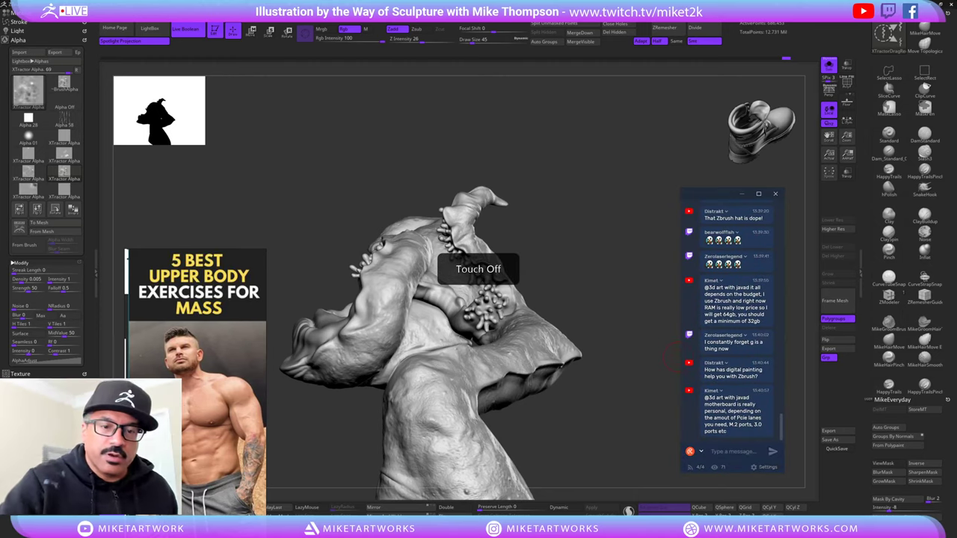
- Turn off Solo mode to show the full sculpture and examine the tentacle around Morty's hand up close
{"action": "mouse_move", "coordinate": [578, 421]}
{"action": "left_mouse_down"}
{"action": "mouse_move", "coordinate": [581, 306]}
{"action": "mouse_move", "coordinate": [592, 278]}
{"action": "mouse_move", "coordinate": [557, 311]}
{"action": "mouse_move", "coordinate": [599, 271]}
{"action": "mouse_move", "coordinate": [584, 287]}
{"action": "mouse_move", "coordinate": [617, 272]}
{"action": "left_mouse_up"}
{"action": "mouse_move", "coordinate": [603, 376]}
{"action": "left_mouse_down"}
{"action": "mouse_move", "coordinate": [626, 377]}
{"action": "mouse_move", "coordinate": [601, 308]}
{"action": "mouse_move", "coordinate": [643, 269]}
{"action": "left_mouse_up"}
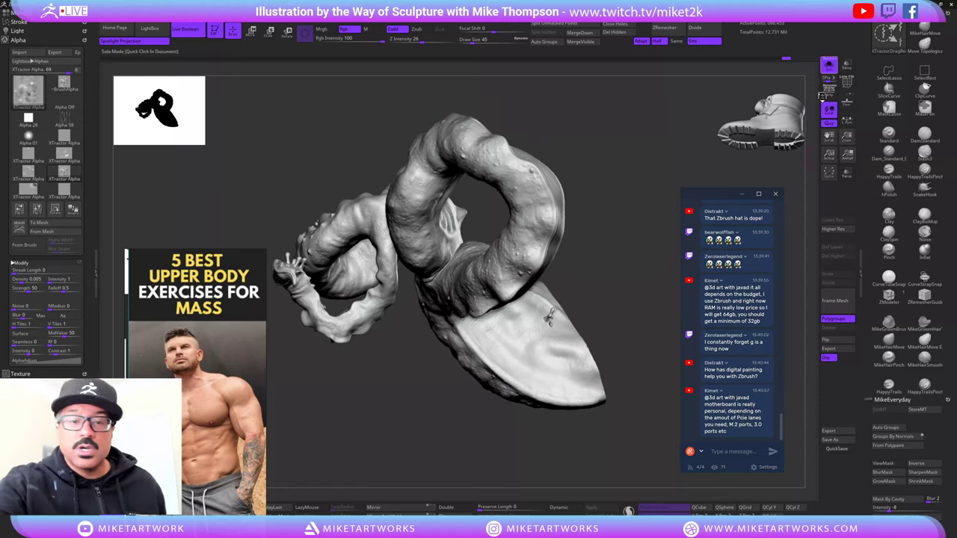
{"action": "left_click", "coordinate": [828, 66]}
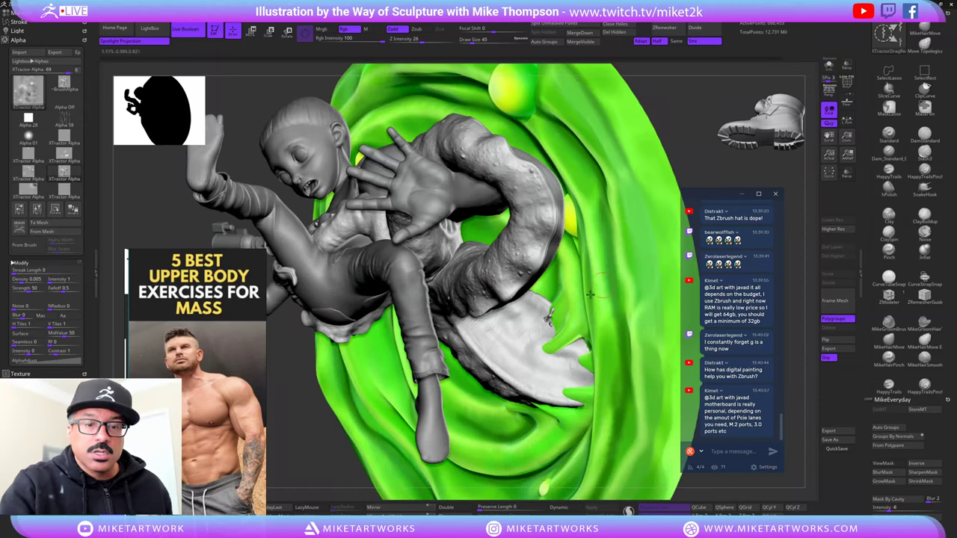
{"action": "mouse_move", "coordinate": [594, 133]}
{"action": "left_mouse_down"}
{"action": "mouse_move", "coordinate": [630, 346]}
{"action": "mouse_move", "coordinate": [661, 372]}
{"action": "mouse_move", "coordinate": [628, 358]}
{"action": "left_mouse_up"}
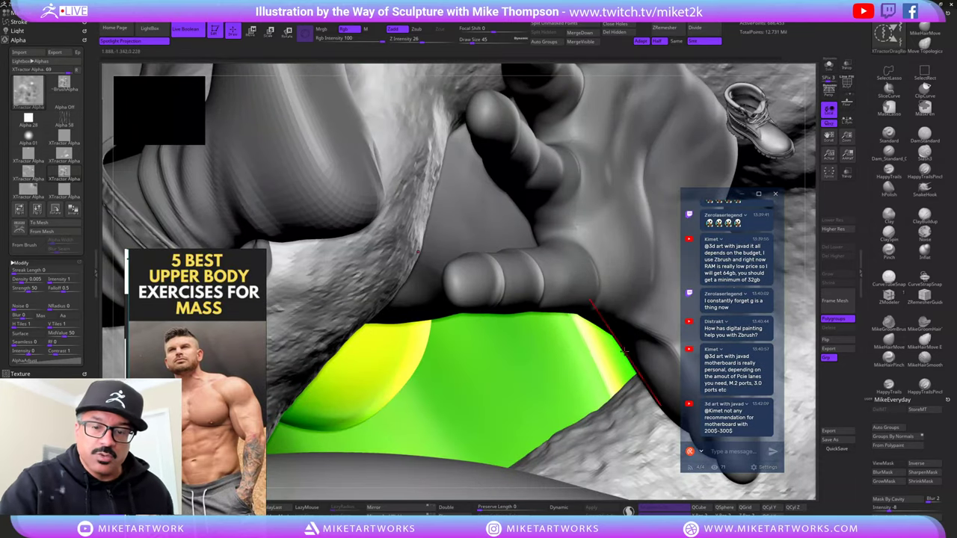
- Reshape the tentacle's edge where it meets Morty's back using the MikeHairMove brush at draw size 77
{"action": "key", "text": "f"}
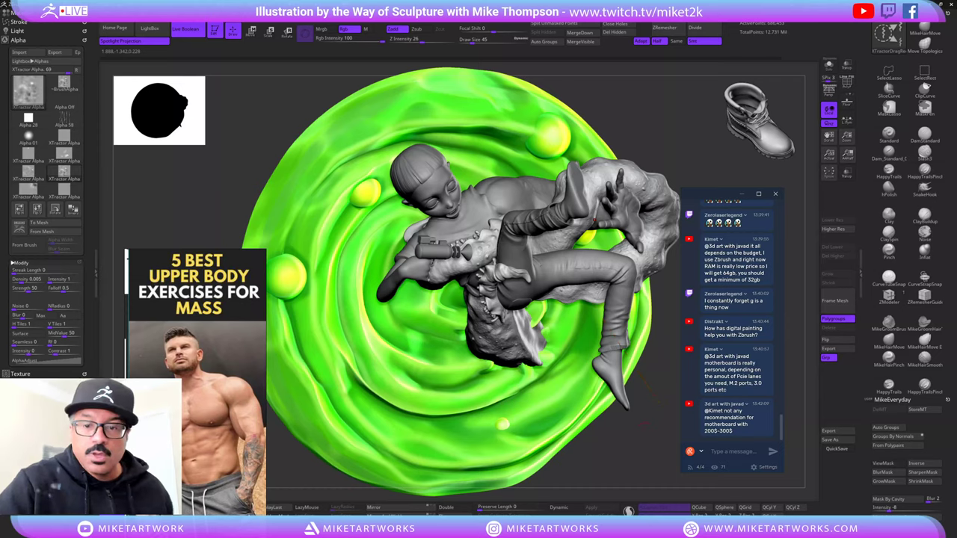
{"action": "mouse_move", "coordinate": [652, 338]}
{"action": "left_mouse_down"}
{"action": "mouse_move", "coordinate": [672, 368]}
{"action": "mouse_move", "coordinate": [630, 406]}
{"action": "mouse_move", "coordinate": [634, 425]}
{"action": "mouse_move", "coordinate": [608, 331]}
{"action": "mouse_move", "coordinate": [622, 314]}
{"action": "mouse_move", "coordinate": [652, 338]}
{"action": "left_mouse_up"}
{"action": "left_click_drag", "start_coordinate": [642, 279], "coordinate": [643, 315], "text": "alt"}
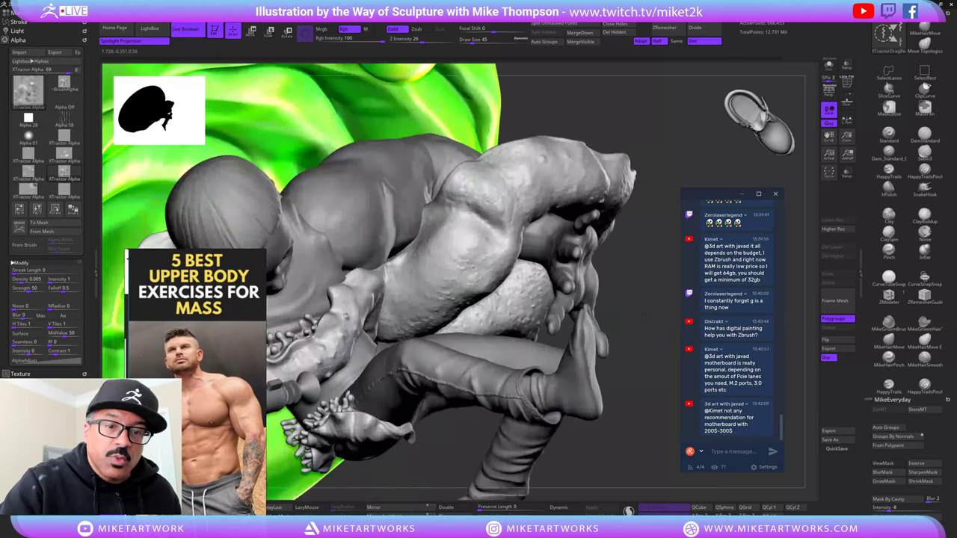
{"action": "left_click_drag", "start_coordinate": [649, 250], "coordinate": [686, 380], "text": "alt"}
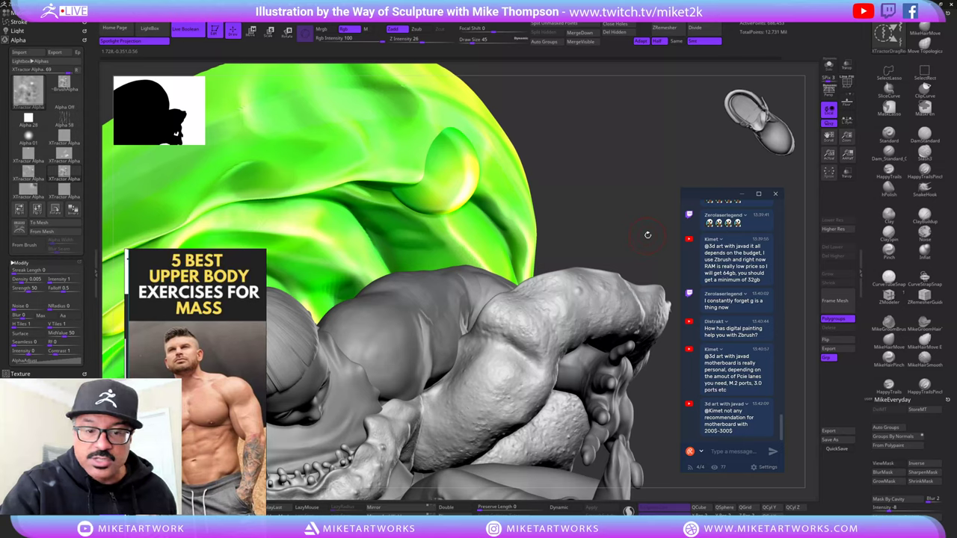
{"action": "left_click", "coordinate": [889, 341]}
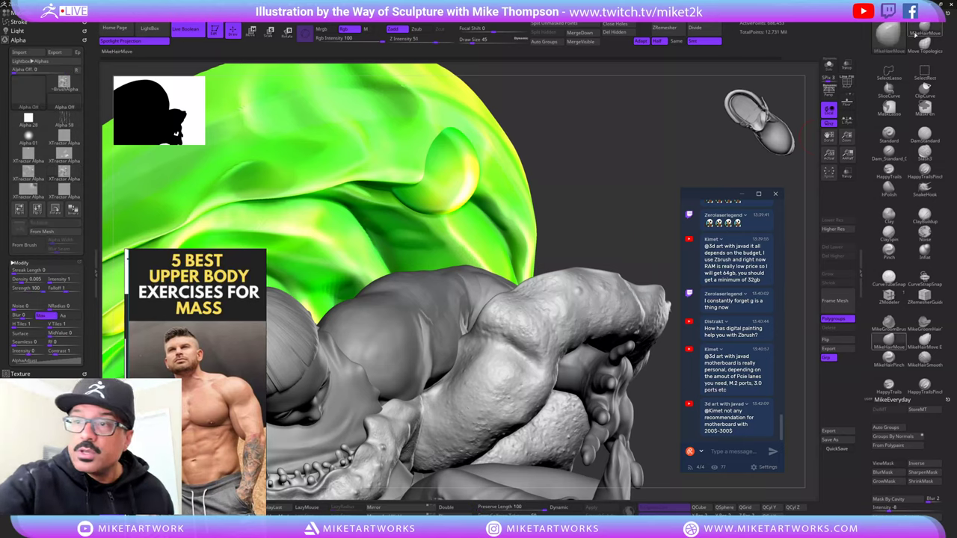
{"action": "key", "text": "s"}
{"action": "left_click_drag", "start_coordinate": [658, 220], "coordinate": [683, 219]}
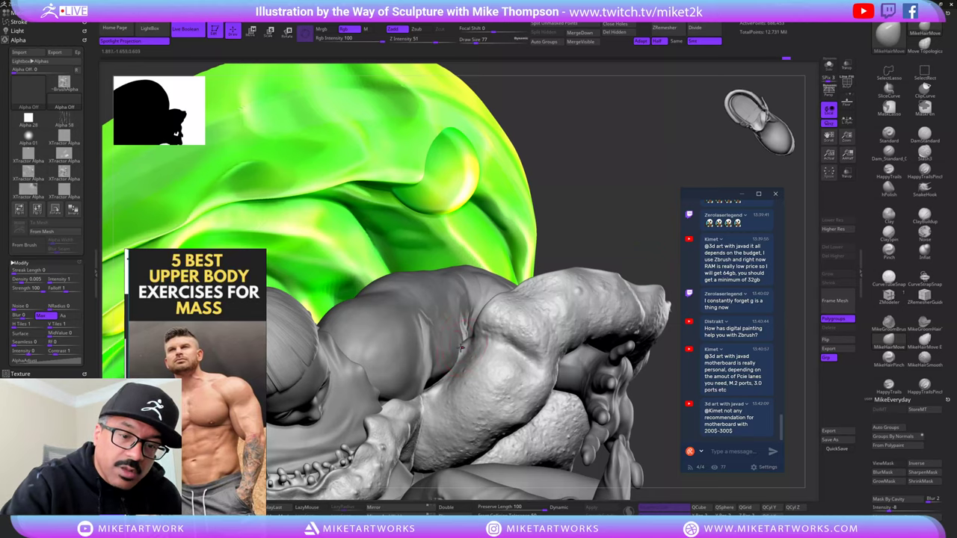
{"action": "mouse_move", "coordinate": [602, 234]}
{"action": "left_mouse_down"}
{"action": "mouse_move", "coordinate": [612, 244]}
{"action": "mouse_move", "coordinate": [456, 366]}
{"action": "left_mouse_up"}
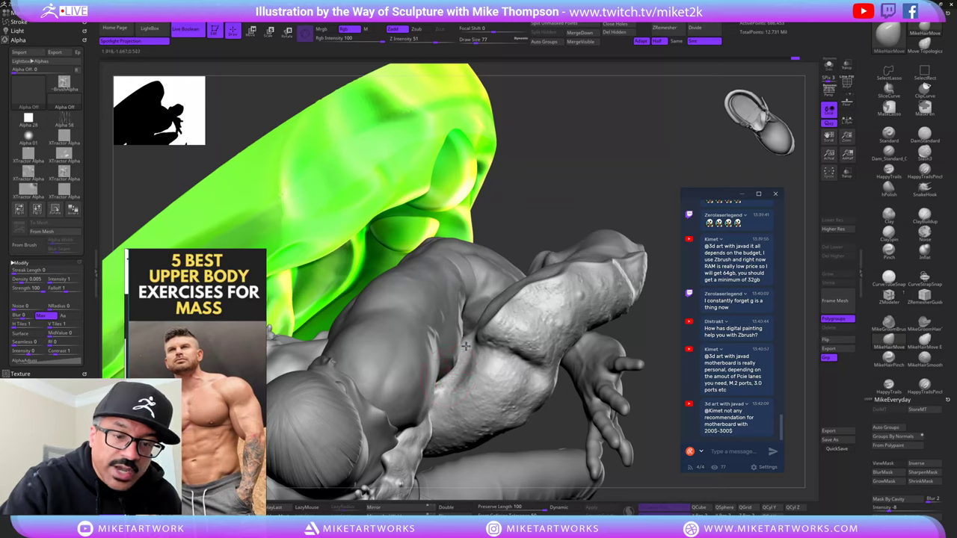
{"action": "mouse_move", "coordinate": [584, 226]}
{"action": "left_mouse_down"}
{"action": "mouse_move", "coordinate": [607, 187]}
{"action": "mouse_move", "coordinate": [598, 214]}
{"action": "left_mouse_up"}
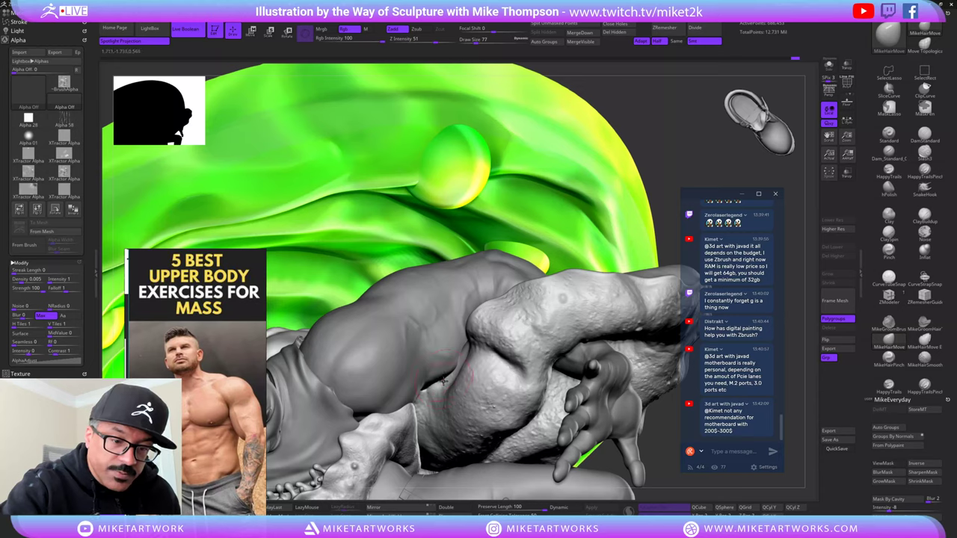
{"action": "mouse_move", "coordinate": [665, 155]}
{"action": "left_mouse_down"}
{"action": "mouse_move", "coordinate": [668, 140]}
{"action": "mouse_move", "coordinate": [648, 232]}
{"action": "mouse_move", "coordinate": [631, 226]}
{"action": "left_mouse_up"}
{"action": "left_click_drag", "start_coordinate": [596, 193], "coordinate": [656, 213]}
{"action": "mouse_move", "coordinate": [656, 412]}
{"action": "left_mouse_down"}
{"action": "mouse_move", "coordinate": [668, 395]}
{"action": "mouse_move", "coordinate": [638, 234]}
{"action": "left_mouse_up"}
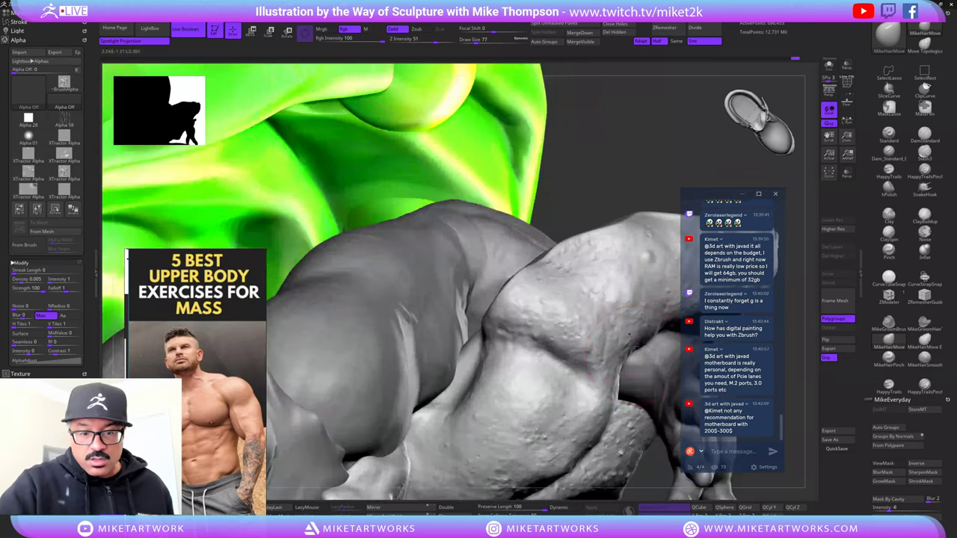
- Reduce the MikeHairMove draw size to 52 and adjust the tentacle's contour beside Morty's back
{"action": "key", "text": "s"}
{"action": "left_click_drag", "start_coordinate": [580, 168], "coordinate": [573, 168]}
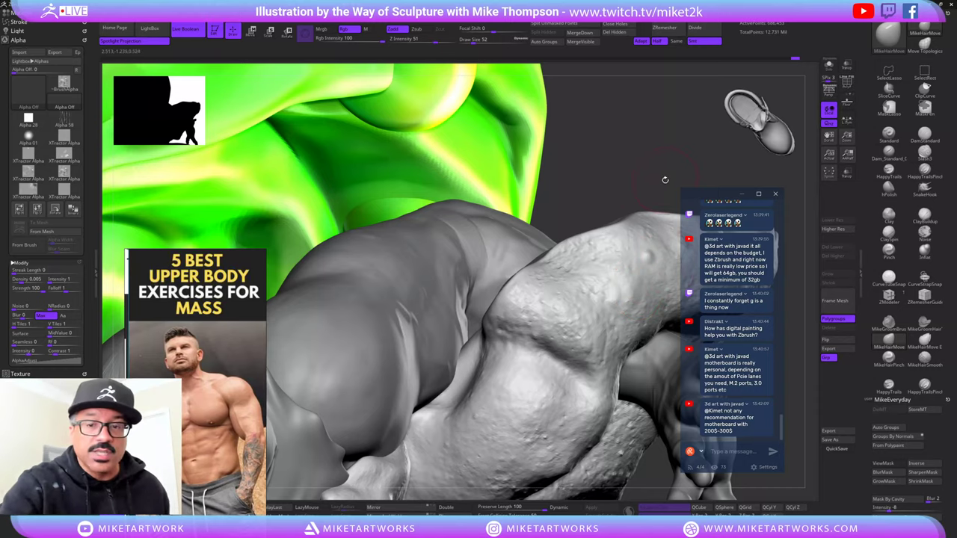
{"action": "left_click_drag", "start_coordinate": [663, 174], "coordinate": [665, 170]}
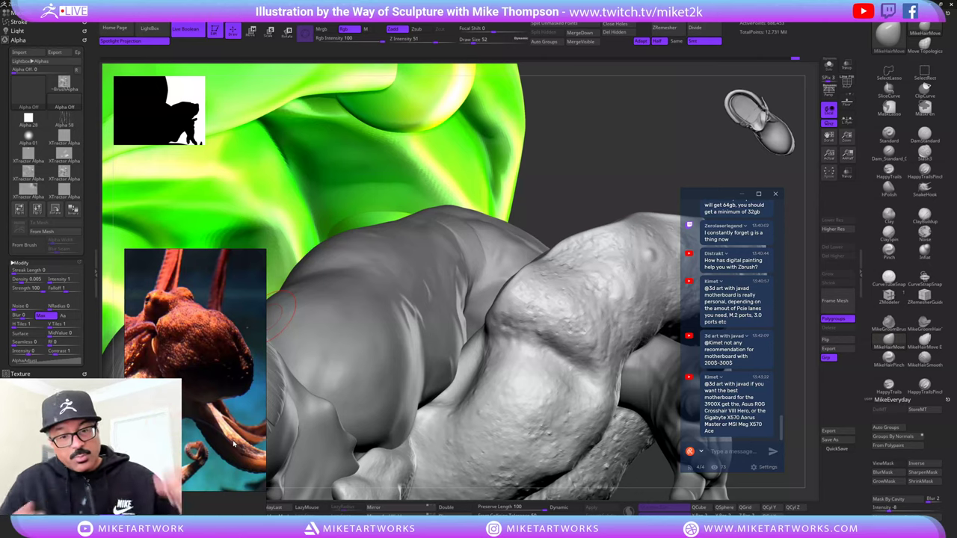
{"action": "left_click_drag", "start_coordinate": [557, 180], "coordinate": [620, 187]}
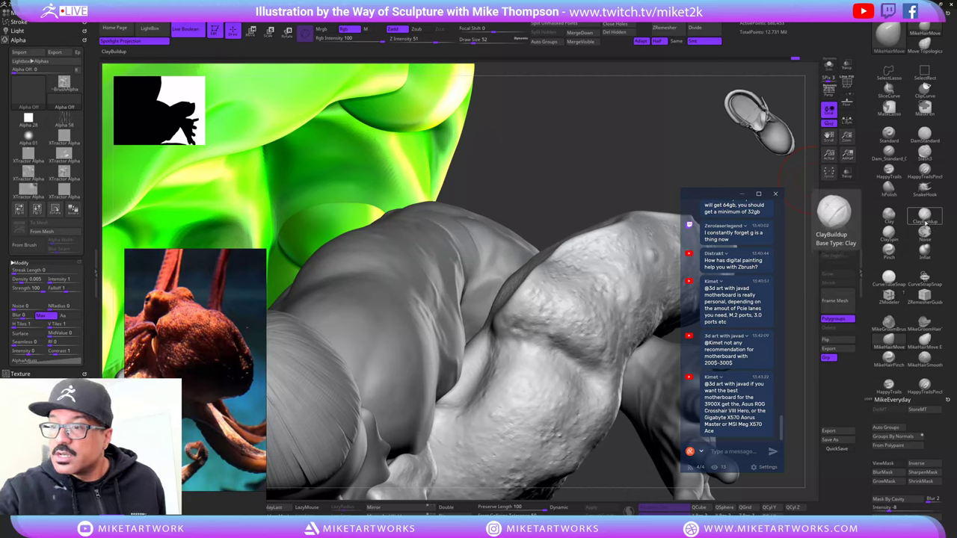
- Build up the tentacle's inner edge against Morty's back with ClaySpin at draw size 35, and smooth the strokes
{"action": "left_click", "coordinate": [890, 237]}
{"action": "key", "text": "s"}
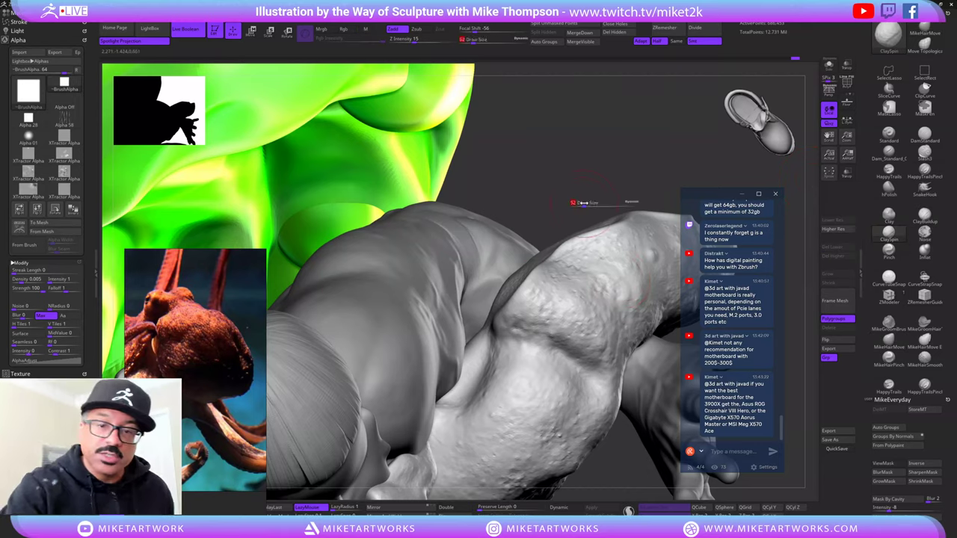
{"action": "left_click_drag", "start_coordinate": [531, 209], "coordinate": [465, 200]}
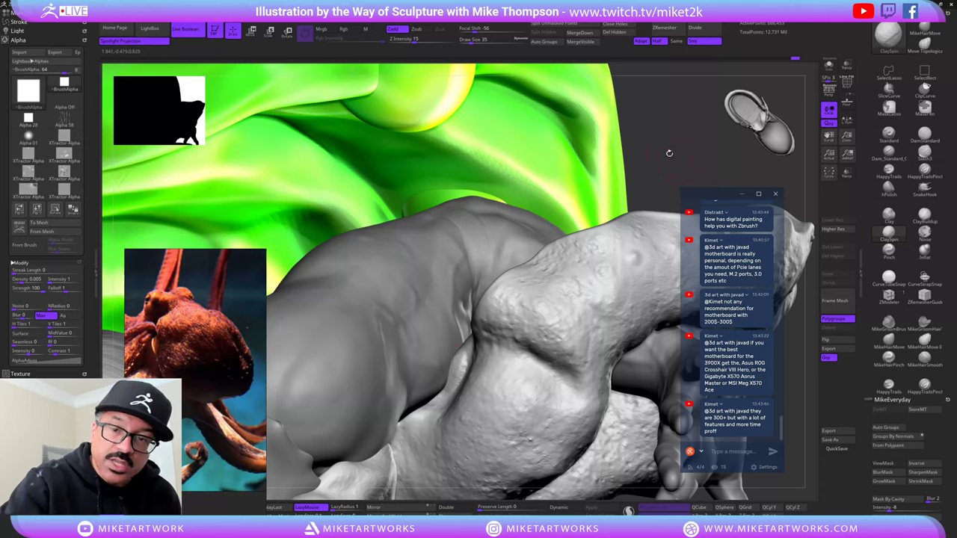
{"action": "left_click_drag", "start_coordinate": [669, 153], "coordinate": [673, 161]}
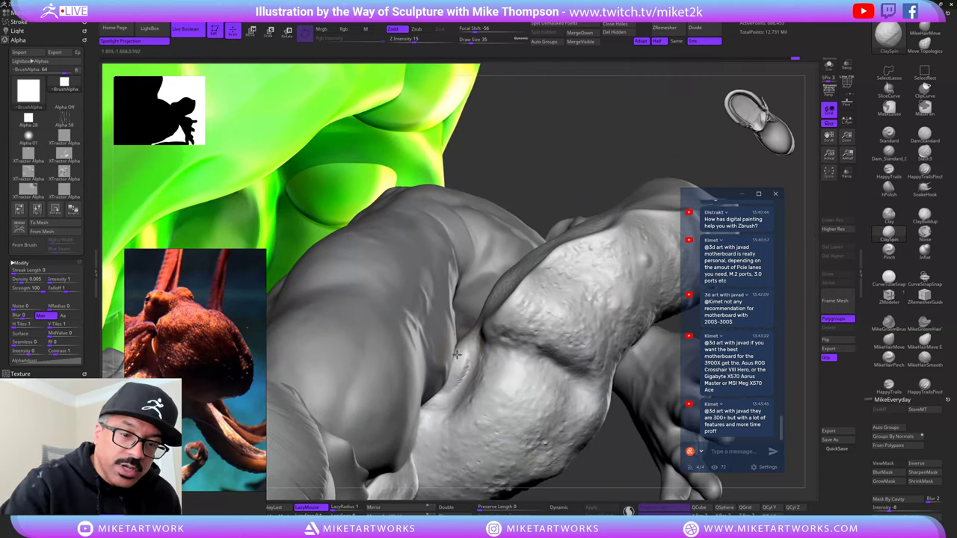
{"action": "left_click_drag", "start_coordinate": [602, 166], "coordinate": [457, 384]}
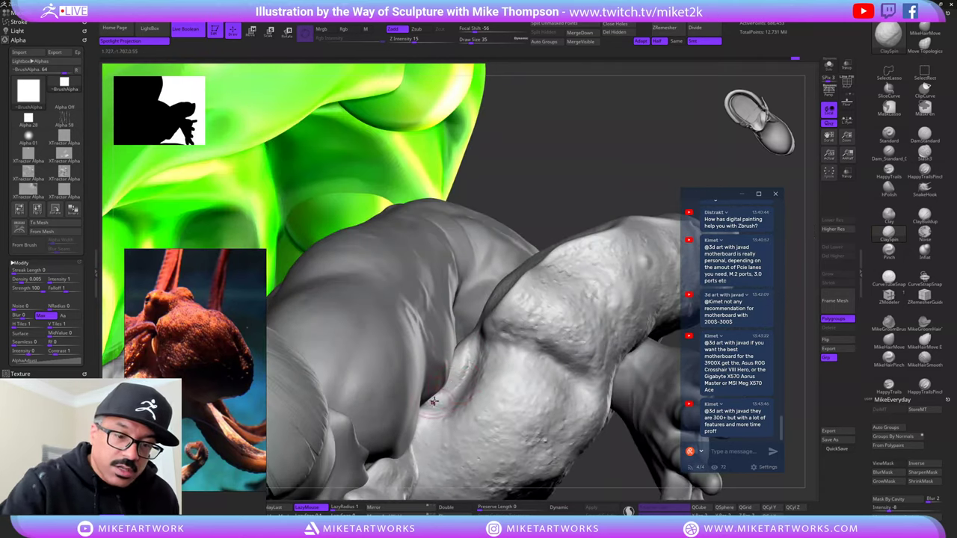
{"action": "key", "text": "shift"}
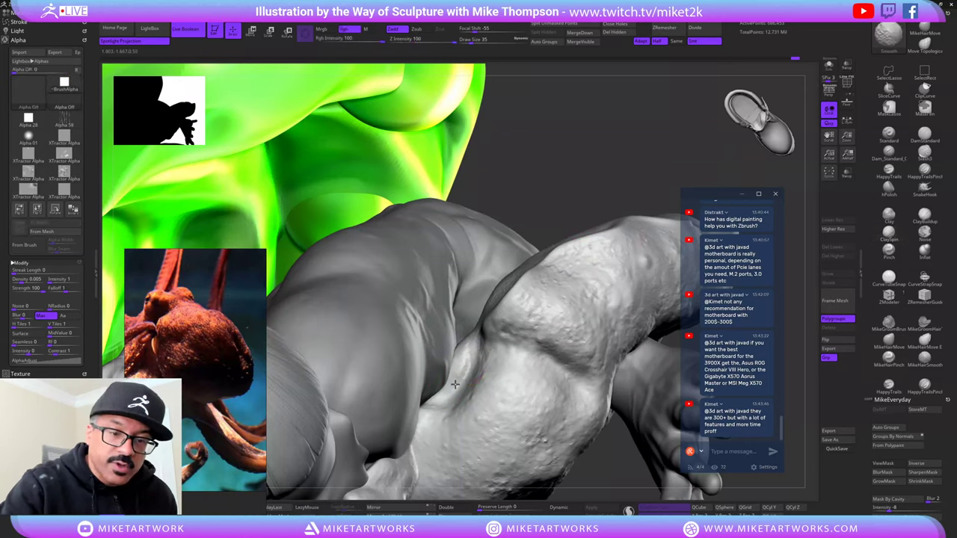
- Swell the tentacle's edge along Morty's back with the Inflat brush at draw size 30 and Z Intensity 10, smoothing where needed
{"action": "left_click", "coordinate": [925, 255]}
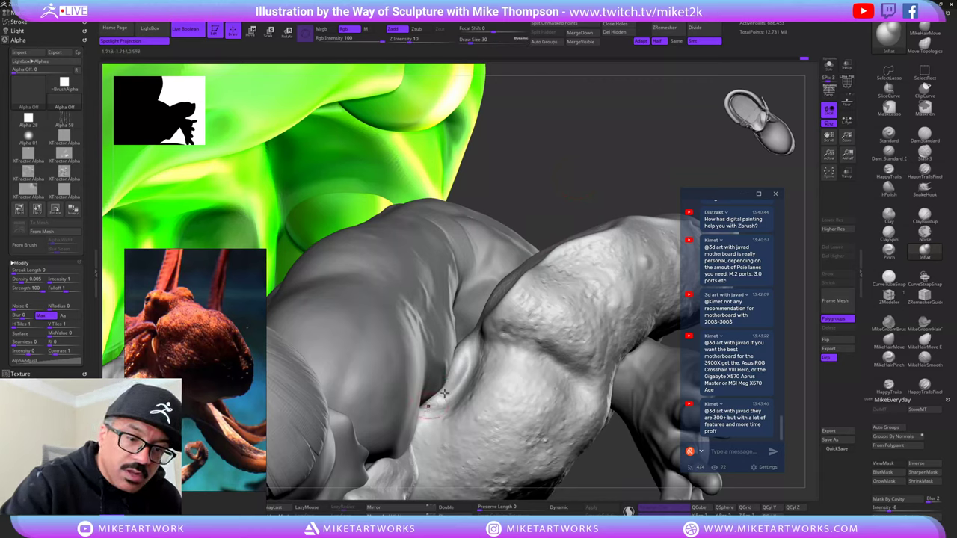
{"action": "left_click_drag", "start_coordinate": [596, 182], "coordinate": [463, 349]}
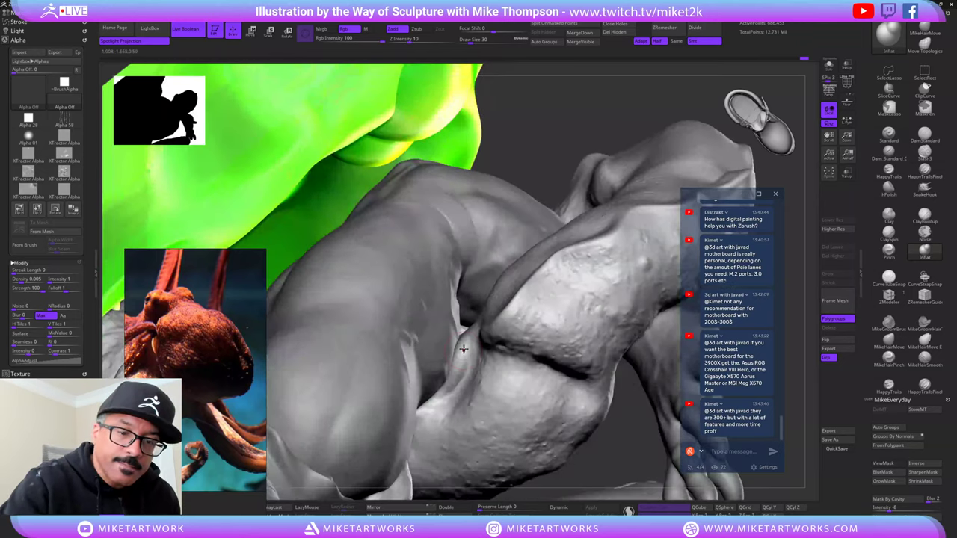
{"action": "key", "text": "shift"}
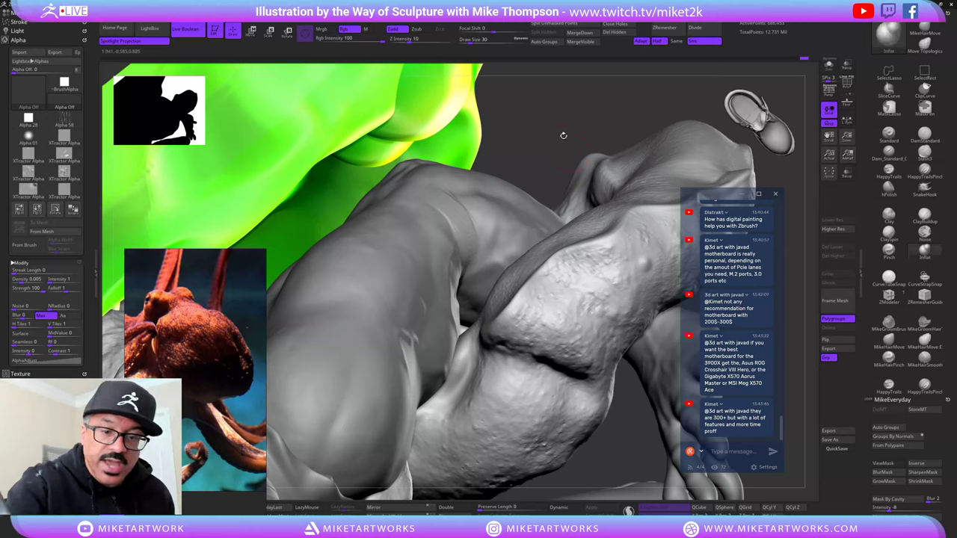
{"action": "mouse_move", "coordinate": [562, 135]}
{"action": "left_mouse_down"}
{"action": "mouse_move", "coordinate": [598, 150]}
{"action": "mouse_move", "coordinate": [581, 149]}
{"action": "mouse_move", "coordinate": [432, 397]}
{"action": "left_mouse_up"}
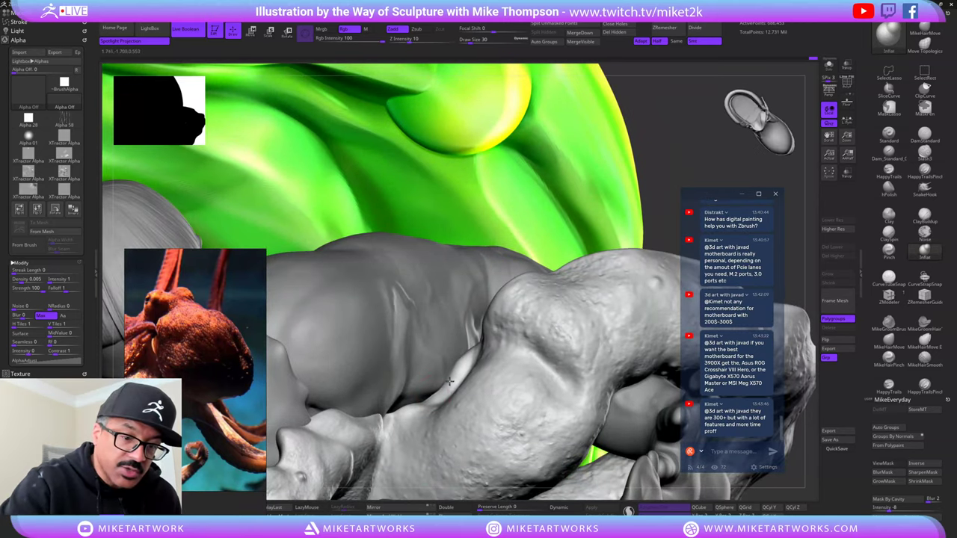
{"action": "left_click_drag", "start_coordinate": [655, 160], "coordinate": [455, 369]}
{"action": "left_click_drag", "start_coordinate": [484, 335], "coordinate": [452, 362], "text": "shift"}
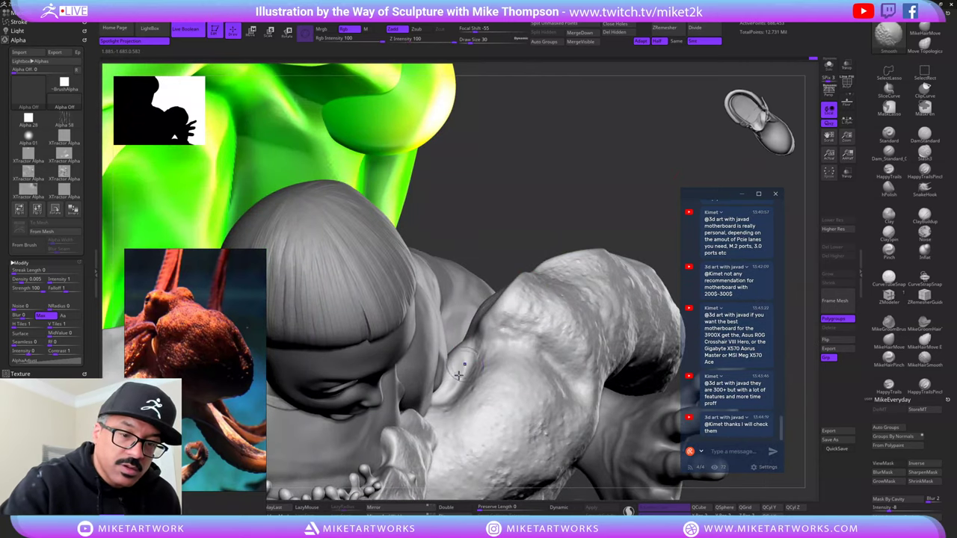
{"action": "left_click_drag", "start_coordinate": [576, 203], "coordinate": [463, 369]}
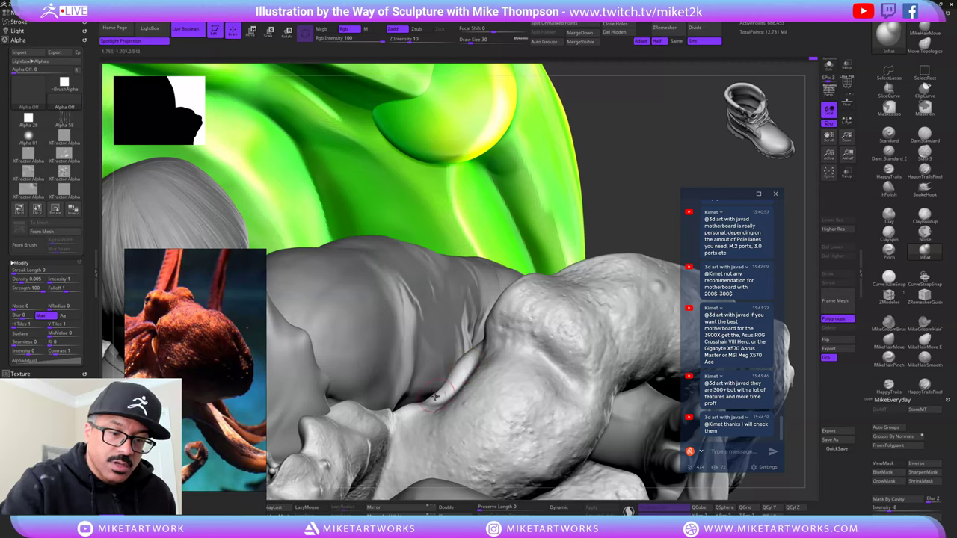
{"action": "left_click_drag", "start_coordinate": [622, 188], "coordinate": [410, 401]}
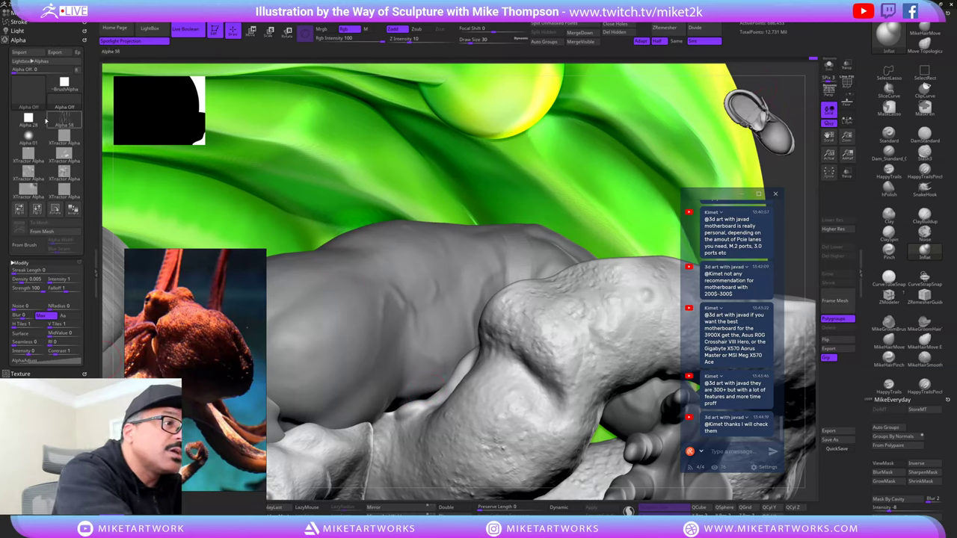
- Switch from the alpha settings to the subtool list and hide the Portal3 subtool
{"action": "left_click", "coordinate": [23, 40]}
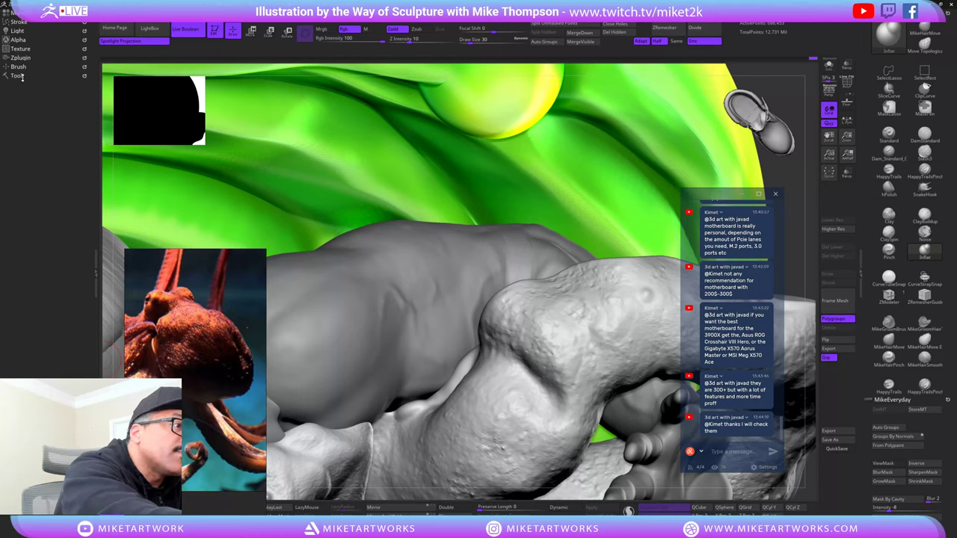
{"action": "left_click", "coordinate": [22, 77]}
{"action": "left_click", "coordinate": [78, 359]}
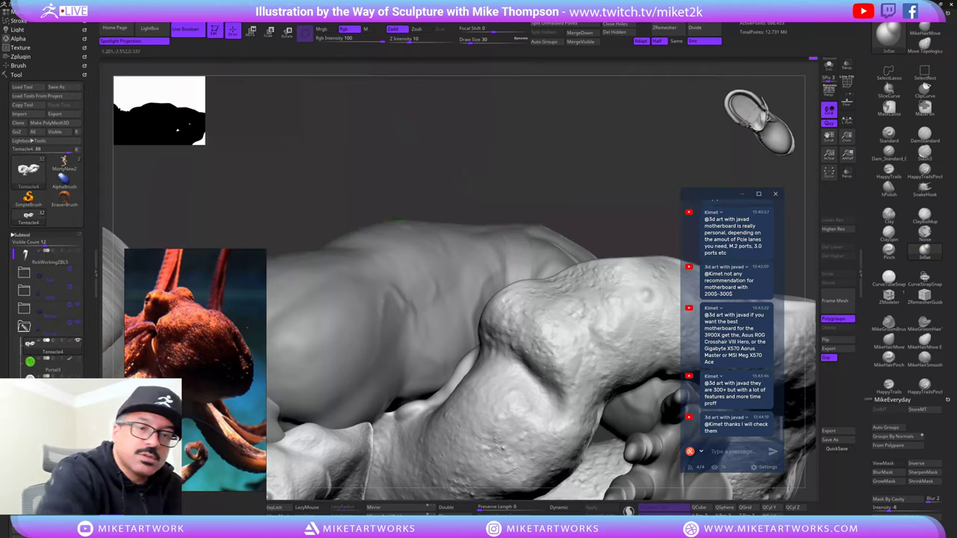
- Expand Morty's subtool folder and hide his pants, eyes, hair, head and portal gun to expose the tentacles around his torso
{"action": "mouse_move", "coordinate": [603, 197]}
{"action": "left_mouse_down"}
{"action": "mouse_move", "coordinate": [648, 144]}
{"action": "mouse_move", "coordinate": [133, 318]}
{"action": "left_mouse_up"}
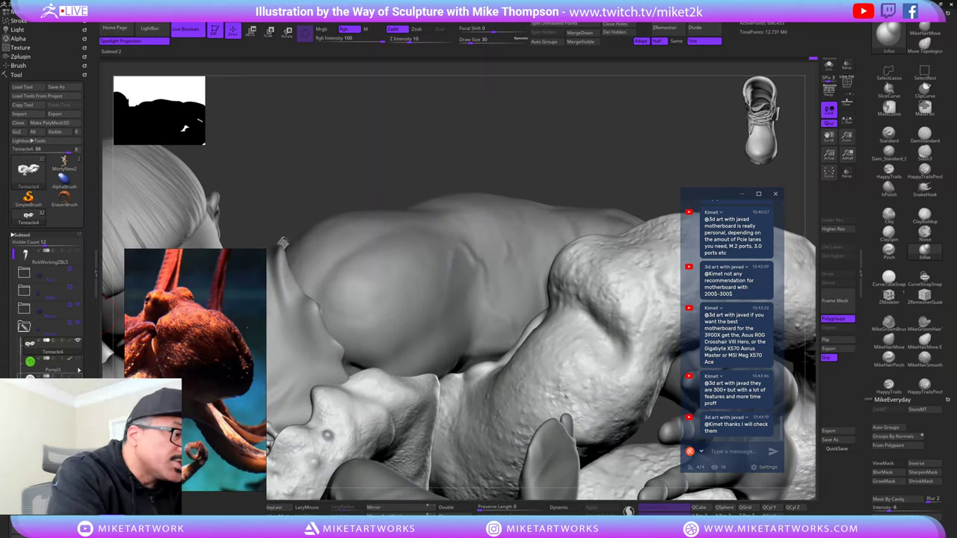
{"action": "left_click", "coordinate": [27, 308]}
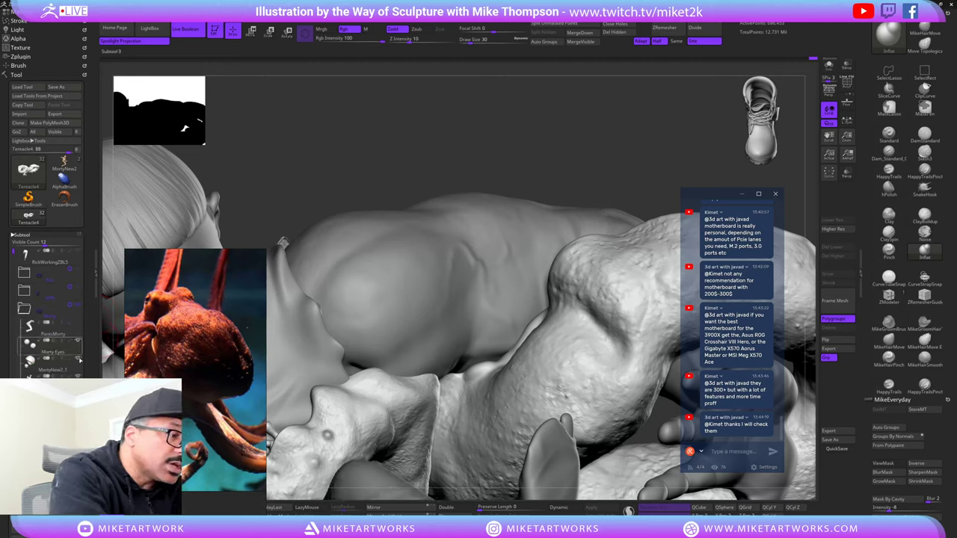
{"action": "left_click", "coordinate": [79, 376]}
{"action": "left_click", "coordinate": [79, 358]}
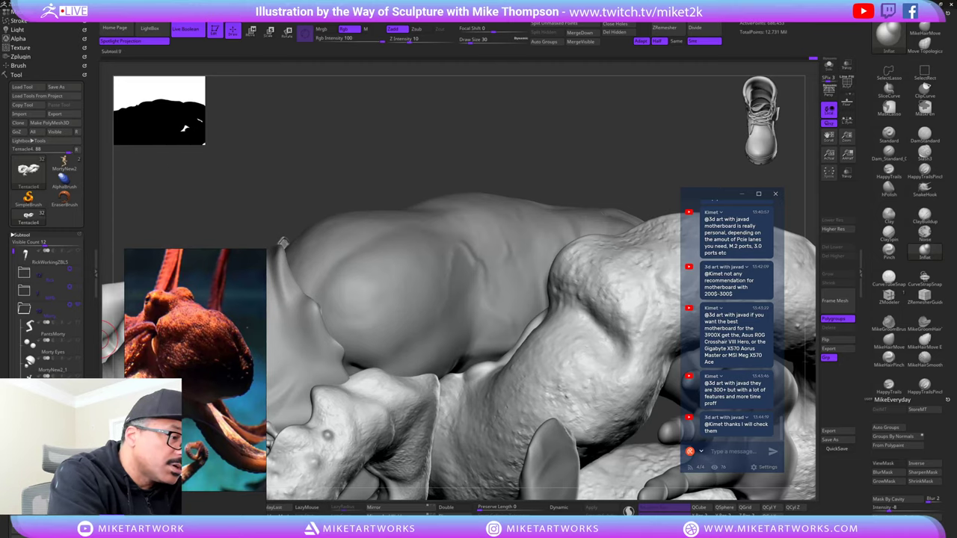
{"action": "left_click", "coordinate": [79, 341]}
{"action": "left_click", "coordinate": [79, 323]}
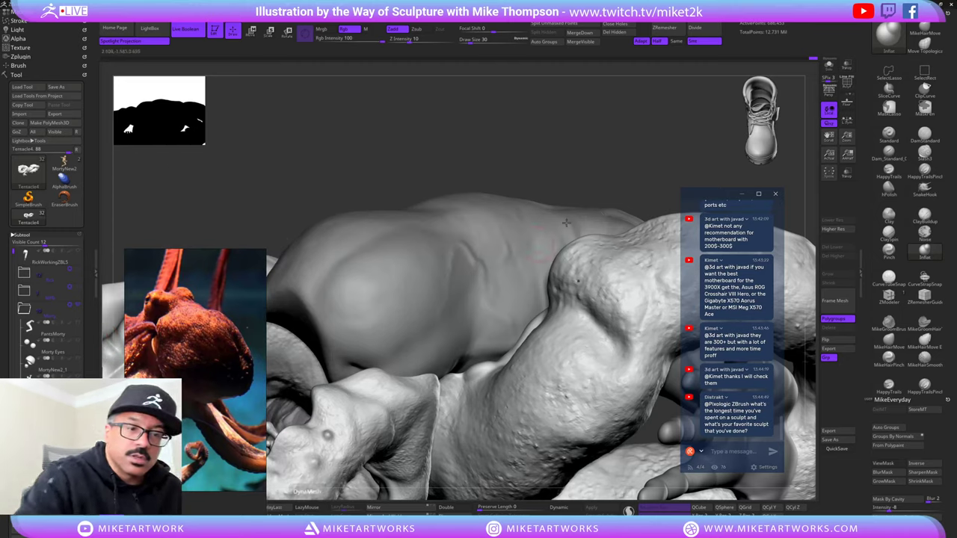
{"action": "mouse_move", "coordinate": [586, 158]}
{"action": "left_mouse_down"}
{"action": "mouse_move", "coordinate": [629, 154]}
{"action": "mouse_move", "coordinate": [573, 152]}
{"action": "mouse_move", "coordinate": [622, 213]}
{"action": "left_mouse_up"}
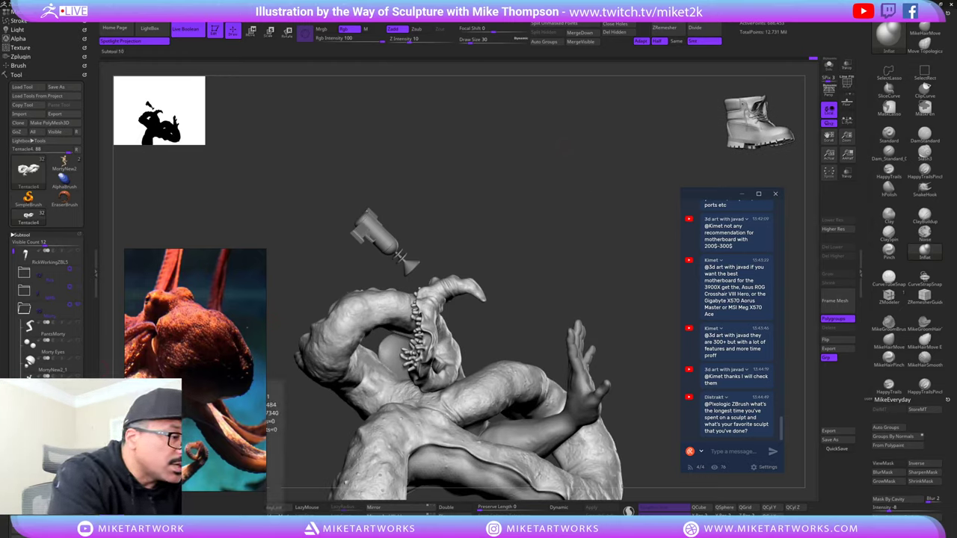
{"action": "left_click_drag", "start_coordinate": [12, 253], "coordinate": [13, 274]}
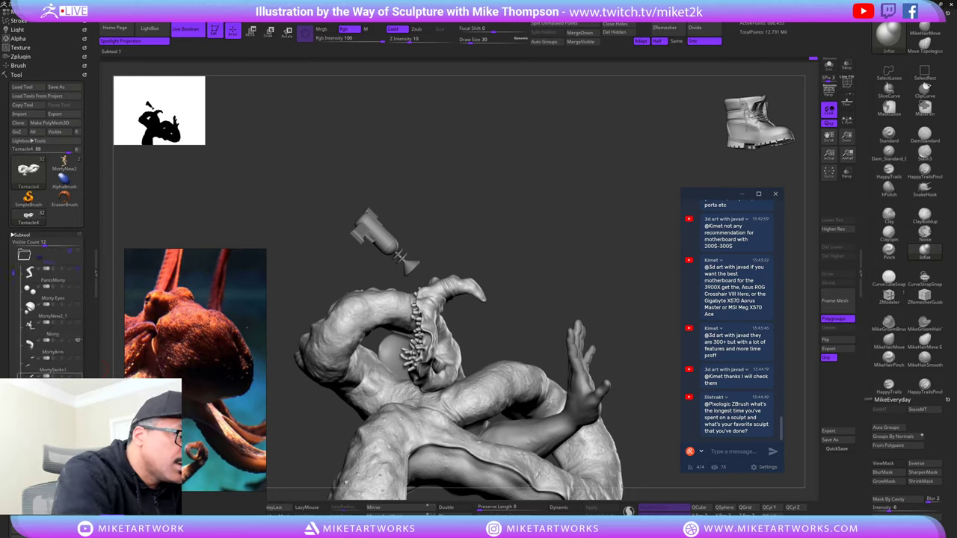
- Inflate the tentacle surfaces where they wrap around Morty's torso and along their folded underside
{"action": "mouse_move", "coordinate": [623, 279]}
{"action": "left_mouse_down"}
{"action": "mouse_move", "coordinate": [591, 255]}
{"action": "mouse_move", "coordinate": [641, 250]}
{"action": "mouse_move", "coordinate": [670, 199]}
{"action": "mouse_move", "coordinate": [647, 243]}
{"action": "mouse_move", "coordinate": [654, 235]}
{"action": "mouse_move", "coordinate": [658, 284]}
{"action": "mouse_move", "coordinate": [649, 245]}
{"action": "mouse_move", "coordinate": [515, 378]}
{"action": "left_mouse_up"}
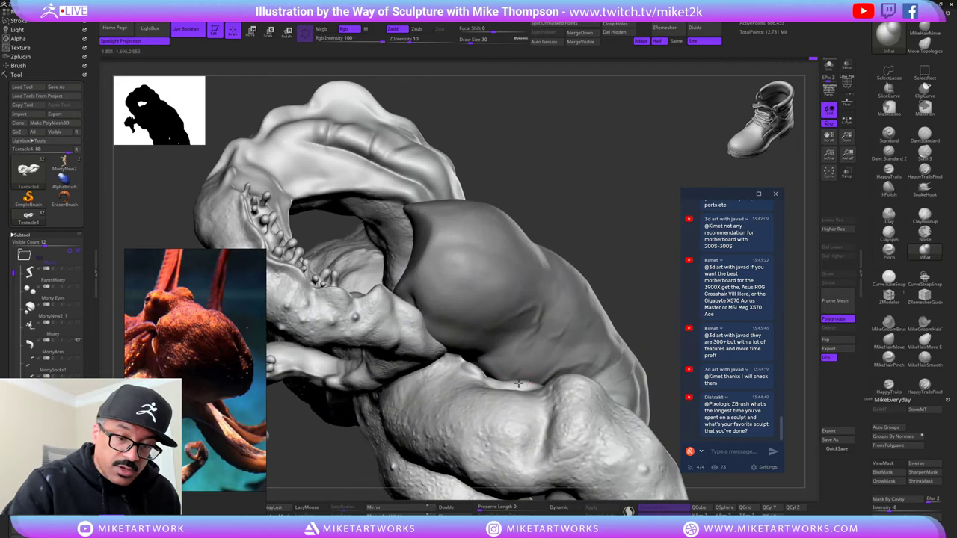
{"action": "left_click_drag", "start_coordinate": [632, 271], "coordinate": [523, 389]}
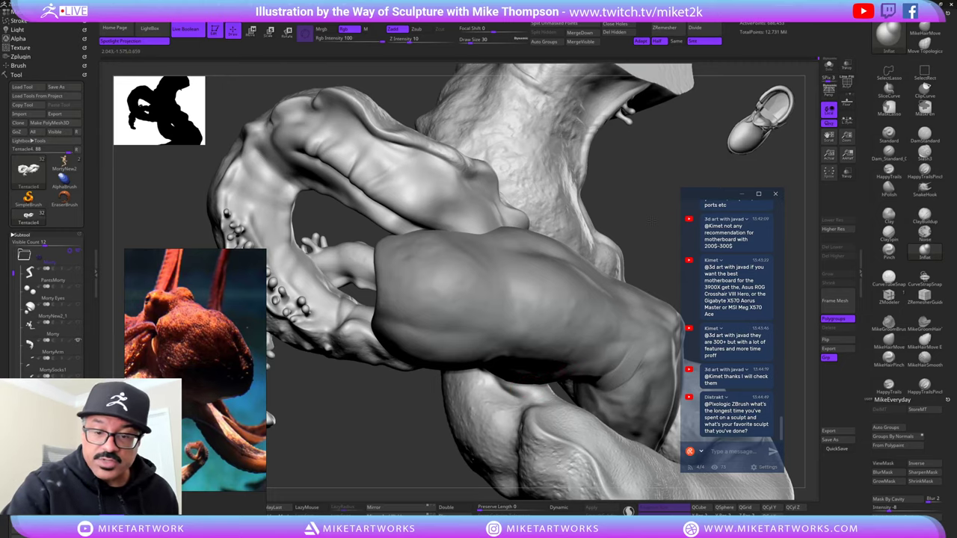
{"action": "mouse_move", "coordinate": [652, 219]}
{"action": "left_mouse_down"}
{"action": "mouse_move", "coordinate": [572, 307]}
{"action": "mouse_move", "coordinate": [532, 295]}
{"action": "left_mouse_up"}
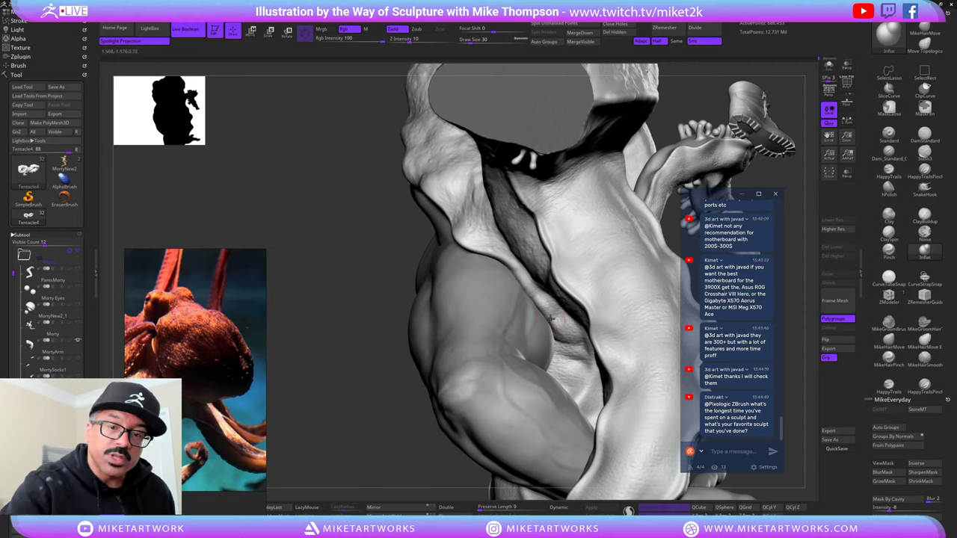
{"action": "mouse_move", "coordinate": [388, 458]}
{"action": "left_mouse_down"}
{"action": "mouse_move", "coordinate": [379, 447]}
{"action": "mouse_move", "coordinate": [407, 457]}
{"action": "mouse_move", "coordinate": [402, 451]}
{"action": "left_mouse_up"}
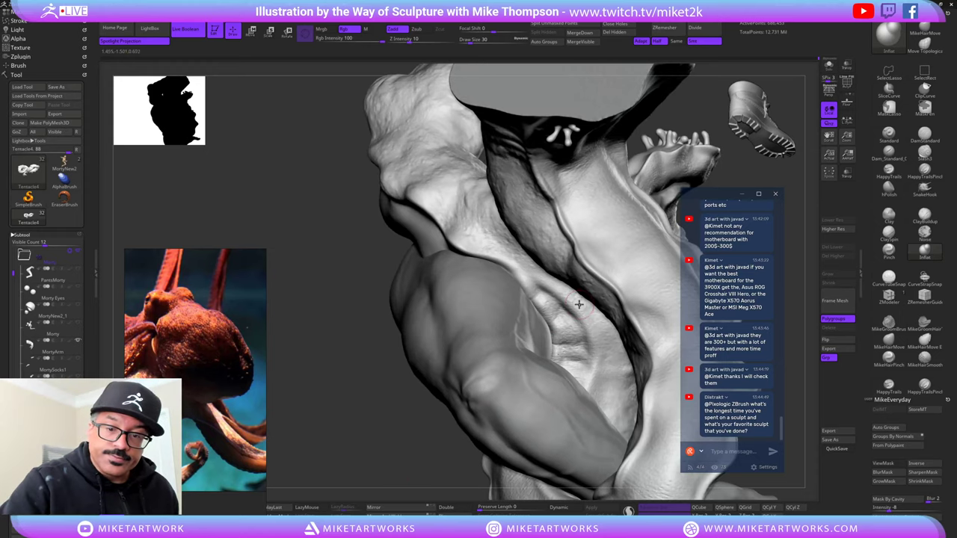
- Examine from several angles how the tentacles press against Morty's arm and torso
{"action": "right_click_drag", "start_coordinate": [579, 304], "coordinate": [593, 318]}
{"action": "left_click_drag", "start_coordinate": [427, 470], "coordinate": [653, 275]}
{"action": "left_click_drag", "start_coordinate": [664, 189], "coordinate": [657, 155]}
{"action": "right_click_drag", "start_coordinate": [635, 254], "coordinate": [434, 337]}
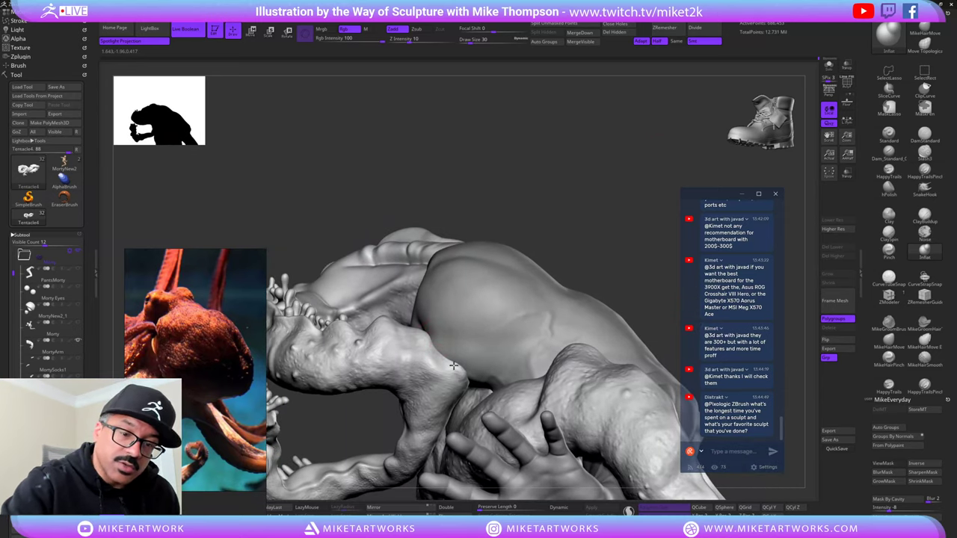
{"action": "right_click_drag", "start_coordinate": [544, 239], "coordinate": [523, 396]}
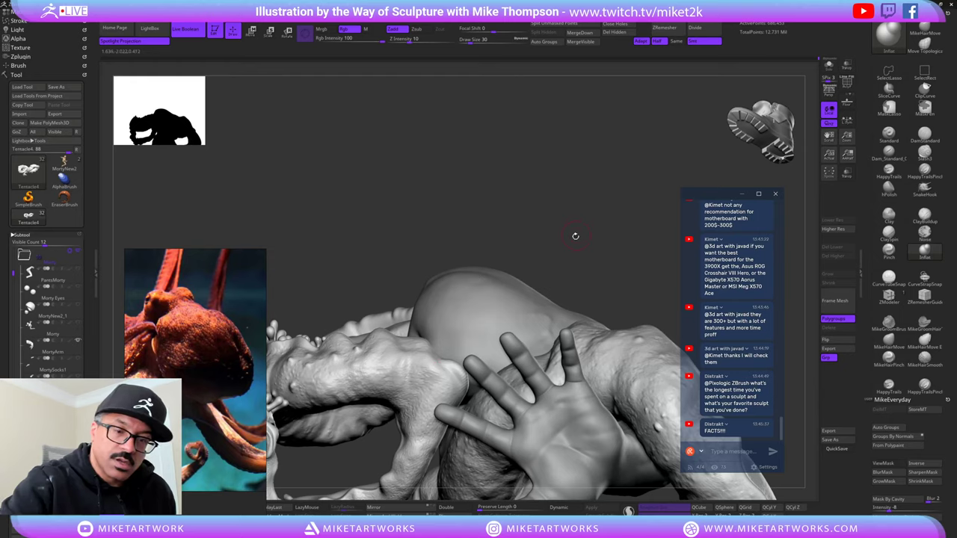
{"action": "mouse_move", "coordinate": [575, 236]}
{"action": "right_mouse_down", "text": "ctrl"}
{"action": "mouse_move", "coordinate": [646, 228]}
{"action": "mouse_move", "coordinate": [631, 182]}
{"action": "mouse_move", "coordinate": [553, 184]}
{"action": "right_mouse_up", "text": "ctrl"}
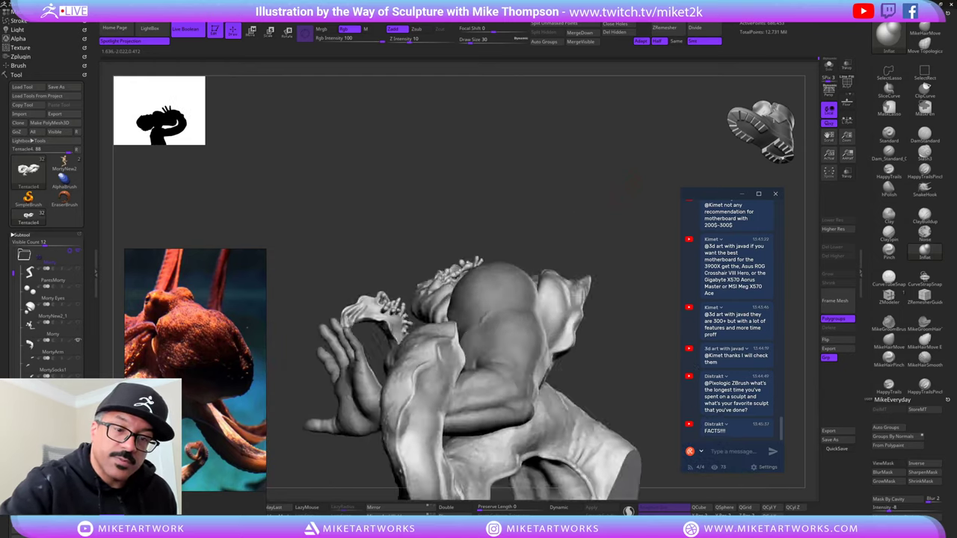
{"action": "mouse_move", "coordinate": [633, 178]}
{"action": "right_mouse_down"}
{"action": "mouse_move", "coordinate": [617, 229]}
{"action": "mouse_move", "coordinate": [442, 298]}
{"action": "mouse_move", "coordinate": [610, 268]}
{"action": "mouse_move", "coordinate": [624, 322]}
{"action": "mouse_move", "coordinate": [599, 337]}
{"action": "mouse_move", "coordinate": [553, 396]}
{"action": "mouse_move", "coordinate": [607, 309]}
{"action": "right_mouse_up"}
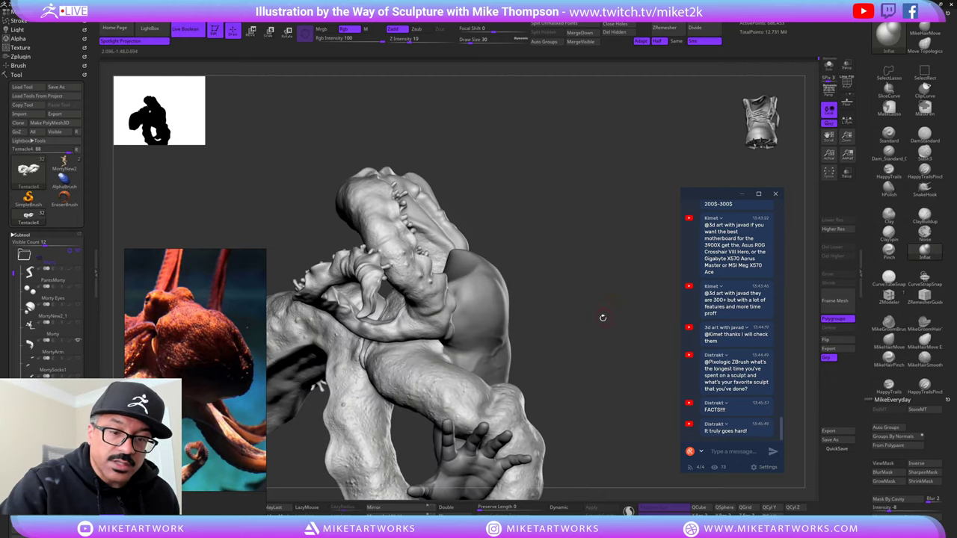
{"action": "left_click_drag", "start_coordinate": [603, 318], "coordinate": [615, 325]}
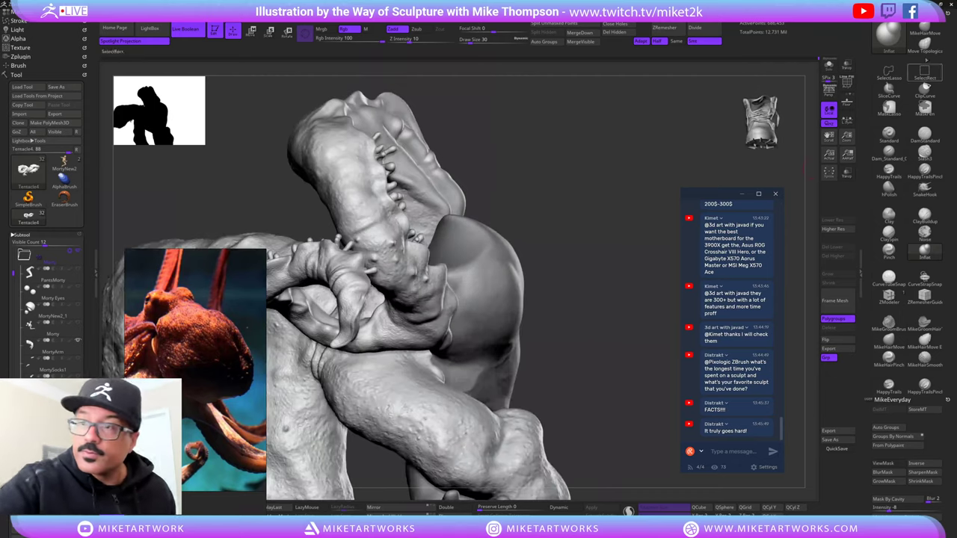
- Reshape the tentacle folds where they press against Morty's arm and side with the MikeHairMove brush
{"action": "left_click", "coordinate": [890, 341]}
{"action": "left_click_drag", "start_coordinate": [527, 329], "coordinate": [533, 334]}
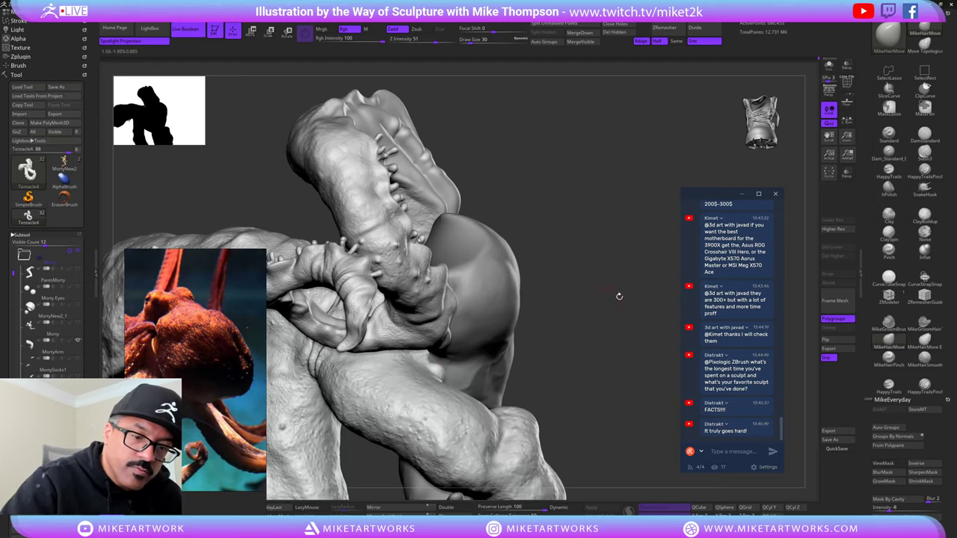
{"action": "right_click_drag", "start_coordinate": [620, 296], "coordinate": [471, 398]}
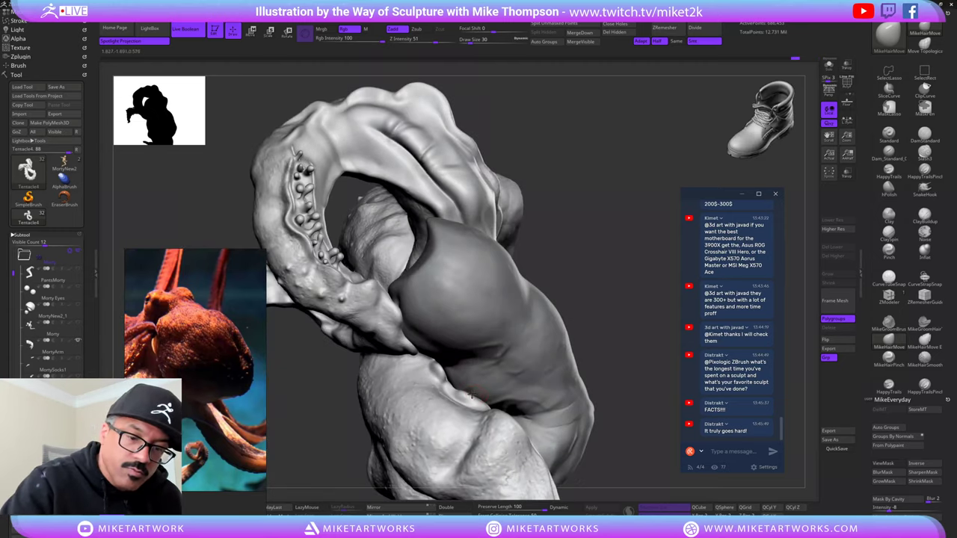
{"action": "mouse_move", "coordinate": [618, 292]}
{"action": "right_mouse_down"}
{"action": "mouse_move", "coordinate": [543, 334]}
{"action": "mouse_move", "coordinate": [651, 283]}
{"action": "mouse_move", "coordinate": [736, 476]}
{"action": "right_mouse_up"}
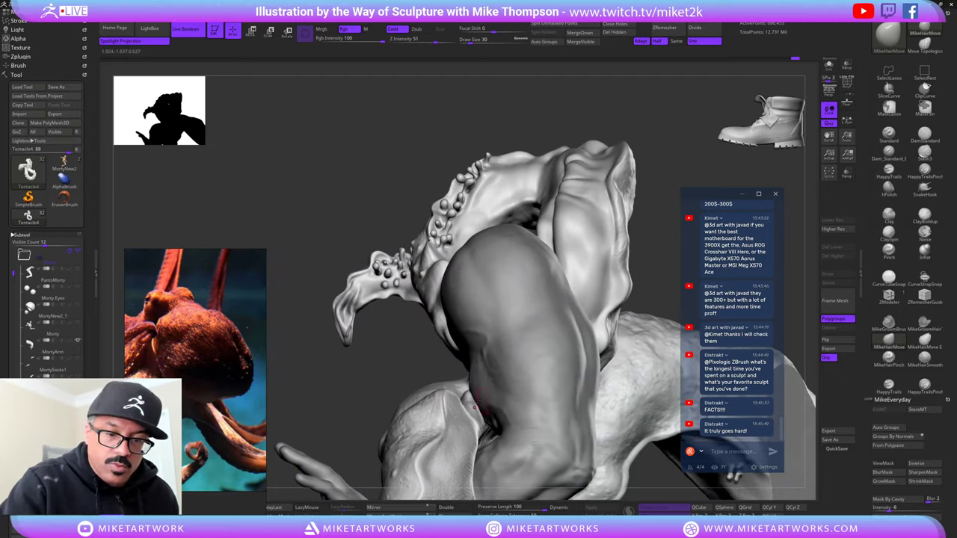
{"action": "mouse_move", "coordinate": [614, 282]}
{"action": "right_mouse_down"}
{"action": "mouse_move", "coordinate": [643, 269]}
{"action": "mouse_move", "coordinate": [592, 286]}
{"action": "mouse_move", "coordinate": [471, 406]}
{"action": "mouse_move", "coordinate": [632, 293]}
{"action": "right_mouse_up"}
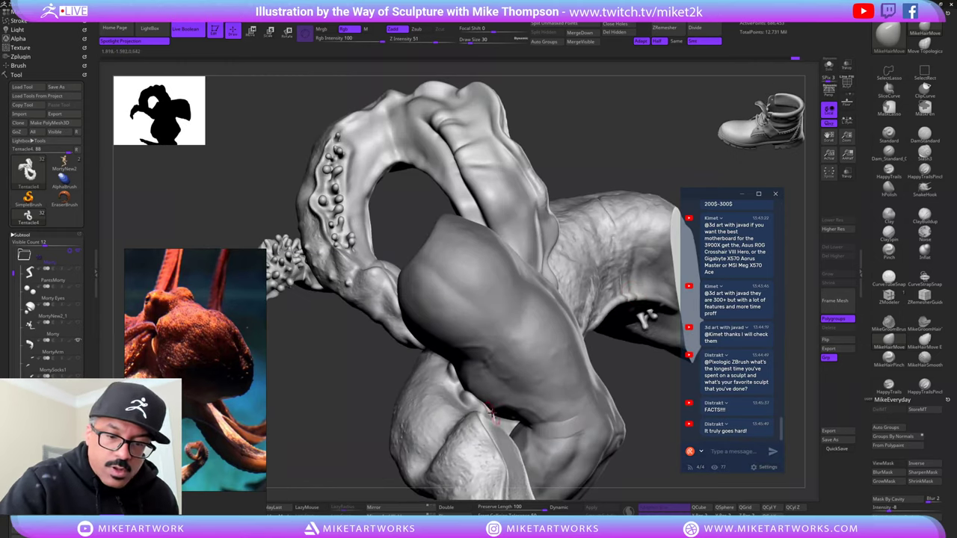
{"action": "mouse_move", "coordinate": [620, 171]}
{"action": "right_mouse_down"}
{"action": "mouse_move", "coordinate": [602, 241]}
{"action": "mouse_move", "coordinate": [561, 299]}
{"action": "mouse_move", "coordinate": [602, 323]}
{"action": "mouse_move", "coordinate": [618, 287]}
{"action": "mouse_move", "coordinate": [627, 329]}
{"action": "mouse_move", "coordinate": [626, 298]}
{"action": "mouse_move", "coordinate": [435, 345]}
{"action": "right_mouse_up"}
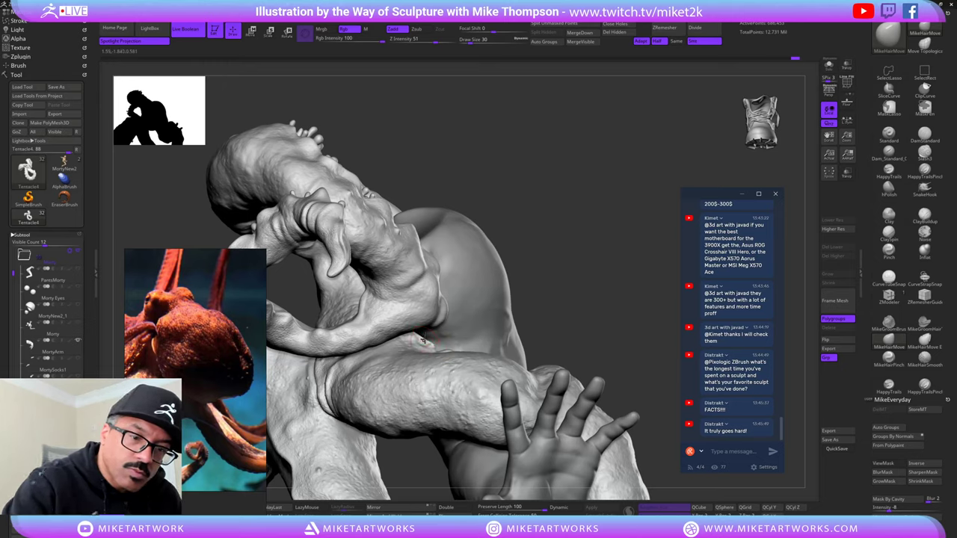
{"action": "mouse_move", "coordinate": [619, 222]}
{"action": "right_mouse_down"}
{"action": "mouse_move", "coordinate": [598, 241]}
{"action": "mouse_move", "coordinate": [607, 250]}
{"action": "mouse_move", "coordinate": [635, 210]}
{"action": "mouse_move", "coordinate": [432, 346]}
{"action": "right_mouse_up"}
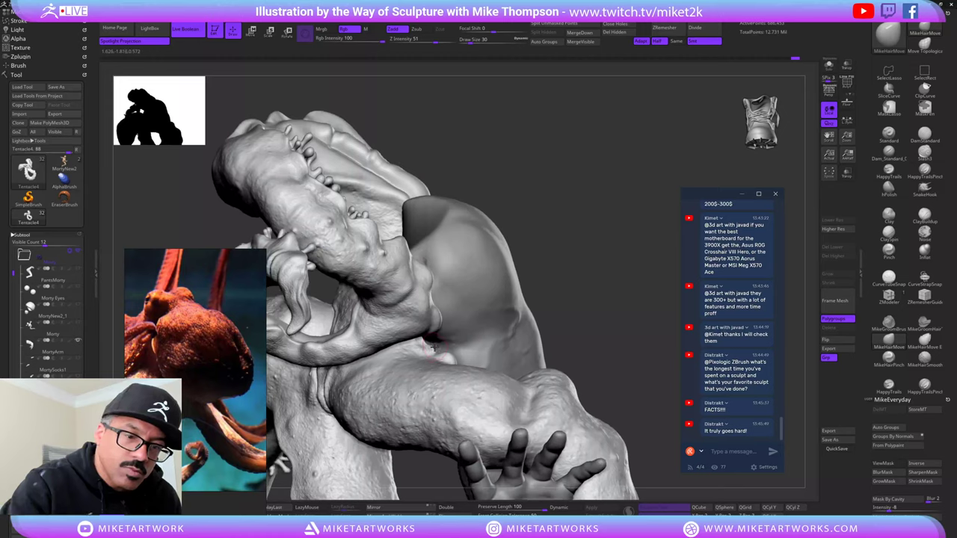
{"action": "mouse_move", "coordinate": [528, 264]}
{"action": "right_mouse_down"}
{"action": "mouse_move", "coordinate": [624, 200]}
{"action": "mouse_move", "coordinate": [663, 114]}
{"action": "mouse_move", "coordinate": [624, 306]}
{"action": "mouse_move", "coordinate": [636, 262]}
{"action": "mouse_move", "coordinate": [620, 262]}
{"action": "mouse_move", "coordinate": [631, 274]}
{"action": "right_mouse_up"}
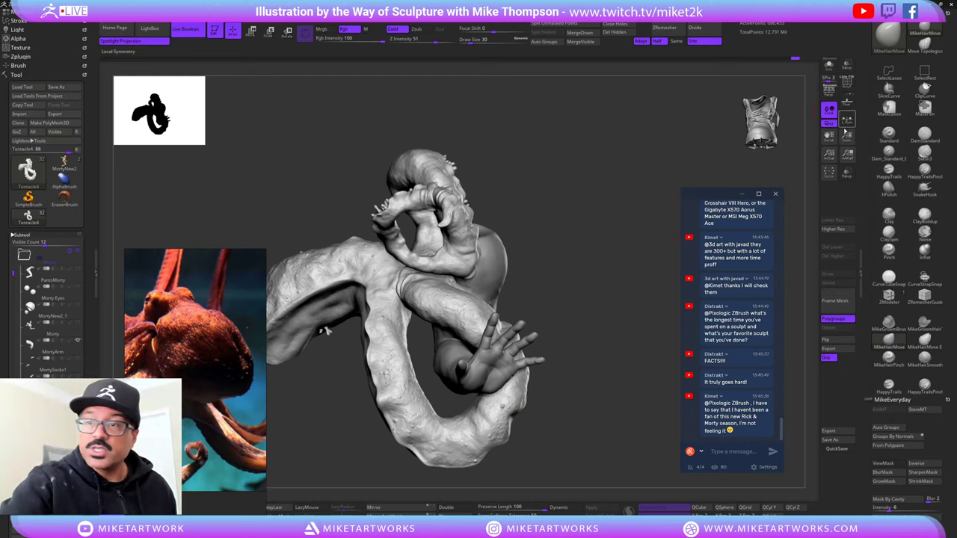
- Solo the tentacle, lasso-isolate the section wrapping Morty's arm, then restore the other subtools and hide the leftover tentacle pieces
{"action": "mouse_move", "coordinate": [658, 243]}
{"action": "right_mouse_down"}
{"action": "mouse_move", "coordinate": [609, 321]}
{"action": "mouse_move", "coordinate": [603, 301]}
{"action": "right_mouse_up"}
{"action": "mouse_move", "coordinate": [536, 217]}
{"action": "left_mouse_down"}
{"action": "mouse_move", "coordinate": [609, 311]}
{"action": "mouse_move", "coordinate": [596, 323]}
{"action": "mouse_move", "coordinate": [598, 313]}
{"action": "left_mouse_up"}
{"action": "mouse_move", "coordinate": [573, 349]}
{"action": "left_mouse_down", "text": "ctrl+shift"}
{"action": "mouse_move", "coordinate": [588, 421]}
{"action": "mouse_move", "coordinate": [513, 496]}
{"action": "mouse_move", "coordinate": [487, 463]}
{"action": "left_mouse_up", "text": "ctrl+shift"}
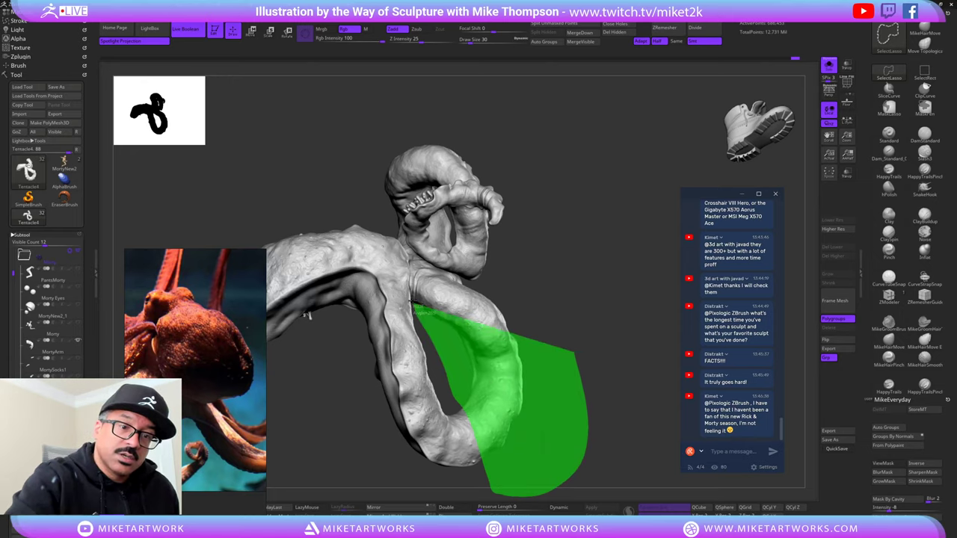
{"action": "mouse_move", "coordinate": [410, 269]}
{"action": "left_mouse_down", "text": "ctrl+shift"}
{"action": "mouse_move", "coordinate": [587, 224]}
{"action": "mouse_move", "coordinate": [617, 312]}
{"action": "mouse_move", "coordinate": [608, 327]}
{"action": "mouse_move", "coordinate": [619, 323]}
{"action": "mouse_move", "coordinate": [578, 341]}
{"action": "mouse_move", "coordinate": [600, 239]}
{"action": "left_mouse_up", "text": "ctrl+shift"}
{"action": "left_click", "coordinate": [829, 66]}
{"action": "left_click_drag", "start_coordinate": [435, 166], "coordinate": [452, 192], "text": "ctrl+alt+shift"}
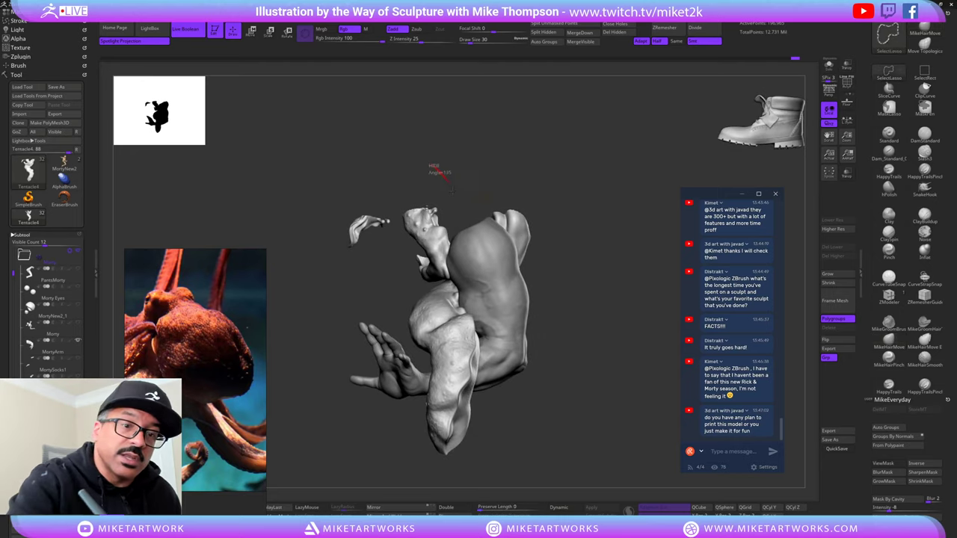
{"action": "mouse_move", "coordinate": [438, 230]}
{"action": "left_mouse_down", "text": "ctrl+shift"}
{"action": "mouse_move", "coordinate": [314, 136]}
{"action": "mouse_move", "coordinate": [337, 150]}
{"action": "left_mouse_up", "text": "ctrl+shift"}
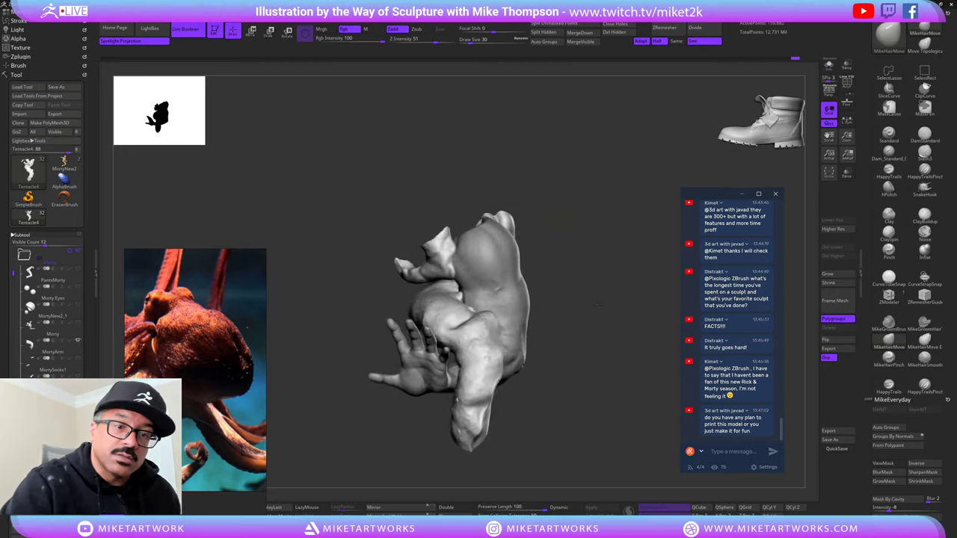
- Make the MortyArm subtool active and hide its outstretched hand with a lasso selection
{"action": "mouse_move", "coordinate": [598, 305]}
{"action": "left_mouse_down"}
{"action": "mouse_move", "coordinate": [582, 308]}
{"action": "mouse_move", "coordinate": [590, 317]}
{"action": "mouse_move", "coordinate": [580, 338]}
{"action": "mouse_move", "coordinate": [603, 314]}
{"action": "mouse_move", "coordinate": [589, 314]}
{"action": "mouse_move", "coordinate": [604, 315]}
{"action": "left_mouse_up"}
{"action": "left_click", "coordinate": [497, 306], "text": "alt"}
{"action": "left_click_drag", "start_coordinate": [382, 339], "coordinate": [344, 295], "text": "ctrl+shift"}
{"action": "left_click_drag", "start_coordinate": [393, 367], "coordinate": [298, 374], "text": "ctrl+alt+shift"}
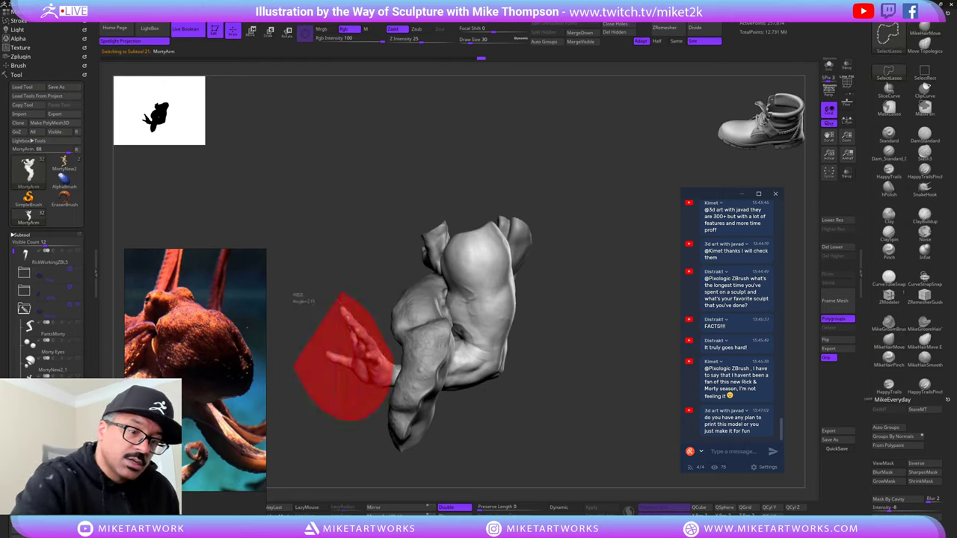
- Switch back to the Tentacle4 subtool and unhide all of its geometry
{"action": "mouse_move", "coordinate": [564, 317]}
{"action": "left_mouse_down"}
{"action": "mouse_move", "coordinate": [607, 341]}
{"action": "mouse_move", "coordinate": [587, 375]}
{"action": "mouse_move", "coordinate": [598, 407]}
{"action": "mouse_move", "coordinate": [662, 403]}
{"action": "left_mouse_up"}
{"action": "mouse_move", "coordinate": [646, 349]}
{"action": "left_mouse_down"}
{"action": "mouse_move", "coordinate": [631, 319]}
{"action": "mouse_move", "coordinate": [634, 329]}
{"action": "left_mouse_up"}
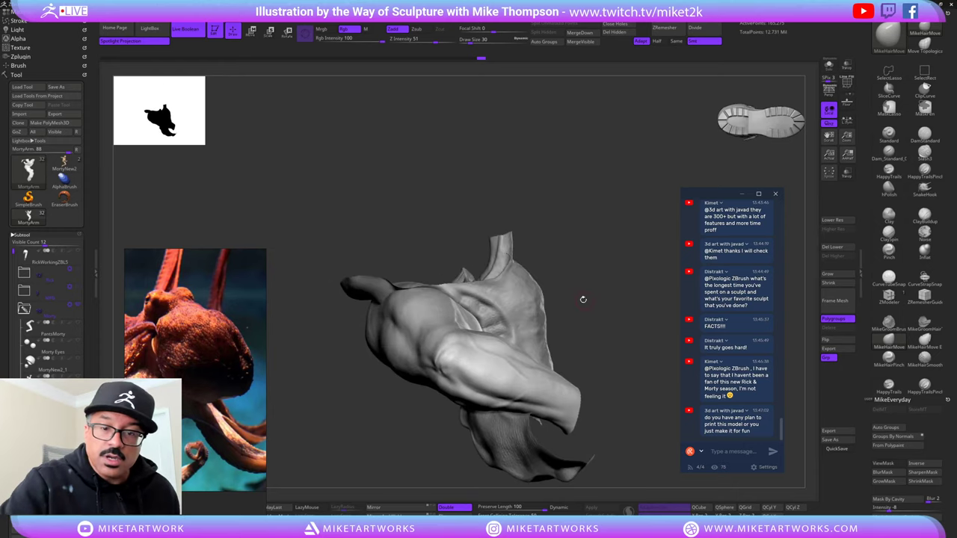
{"action": "left_click", "coordinate": [536, 327], "text": "alt"}
{"action": "left_click", "coordinate": [618, 297], "text": "ctrl+shift"}
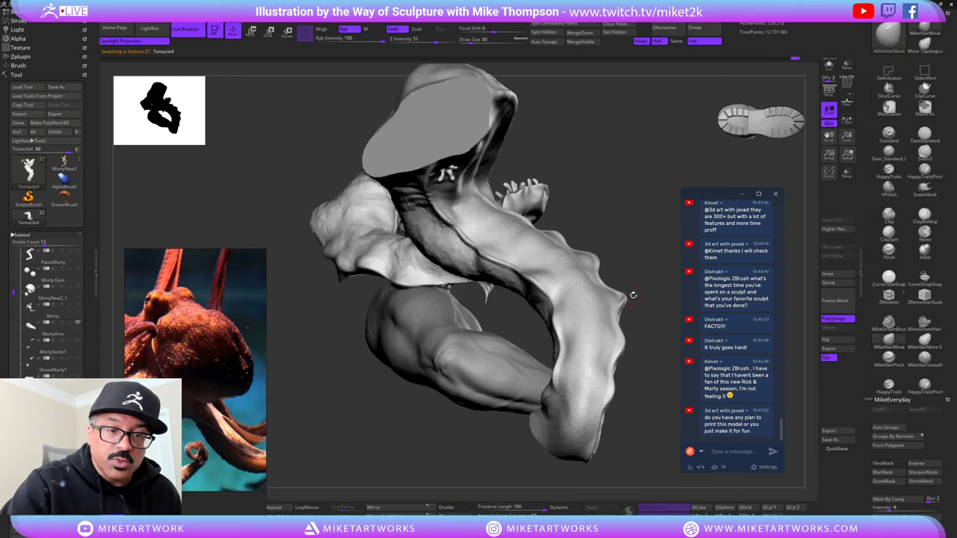
- Lasso-hide the lower part of the tentacle's web, and invert the visibility to work on the other portion
{"action": "mouse_move", "coordinate": [643, 288]}
{"action": "left_mouse_down"}
{"action": "mouse_move", "coordinate": [643, 258]}
{"action": "mouse_move", "coordinate": [632, 256]}
{"action": "mouse_move", "coordinate": [627, 278]}
{"action": "left_mouse_up"}
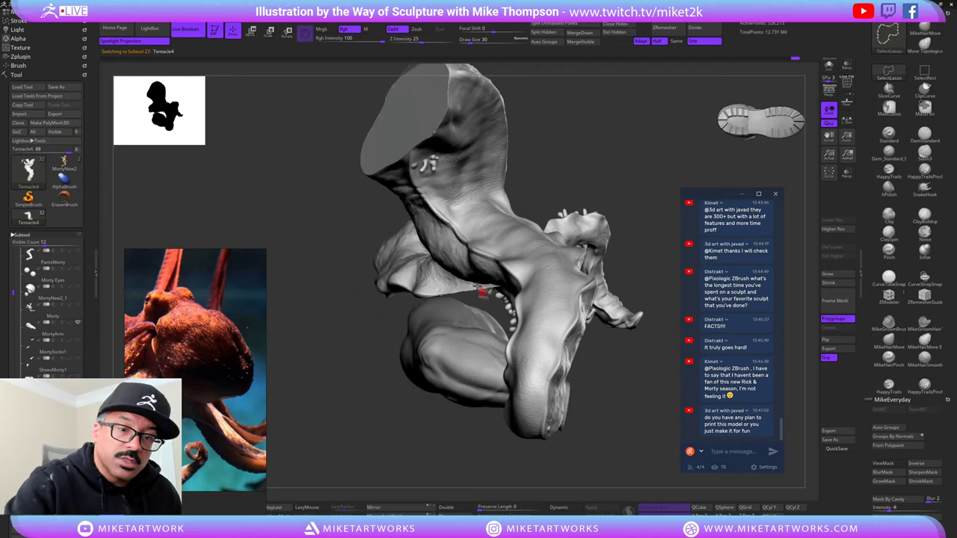
{"action": "left_click_drag", "start_coordinate": [350, 351], "coordinate": [361, 401], "text": "ctrl+alt+shift"}
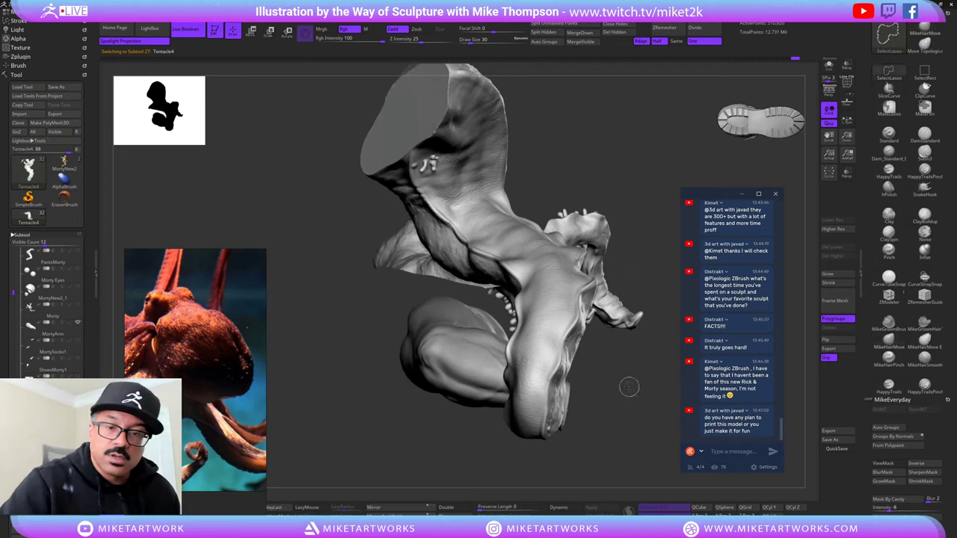
{"action": "mouse_move", "coordinate": [630, 387]}
{"action": "left_mouse_down", "text": "ctrl+shift"}
{"action": "mouse_move", "coordinate": [631, 396]}
{"action": "mouse_move", "coordinate": [587, 395]}
{"action": "left_mouse_up", "text": "ctrl+shift"}
{"action": "mouse_move", "coordinate": [639, 366]}
{"action": "left_mouse_down"}
{"action": "mouse_move", "coordinate": [661, 321]}
{"action": "mouse_move", "coordinate": [639, 352]}
{"action": "mouse_move", "coordinate": [633, 409]}
{"action": "mouse_move", "coordinate": [638, 391]}
{"action": "mouse_move", "coordinate": [654, 390]}
{"action": "left_mouse_up"}
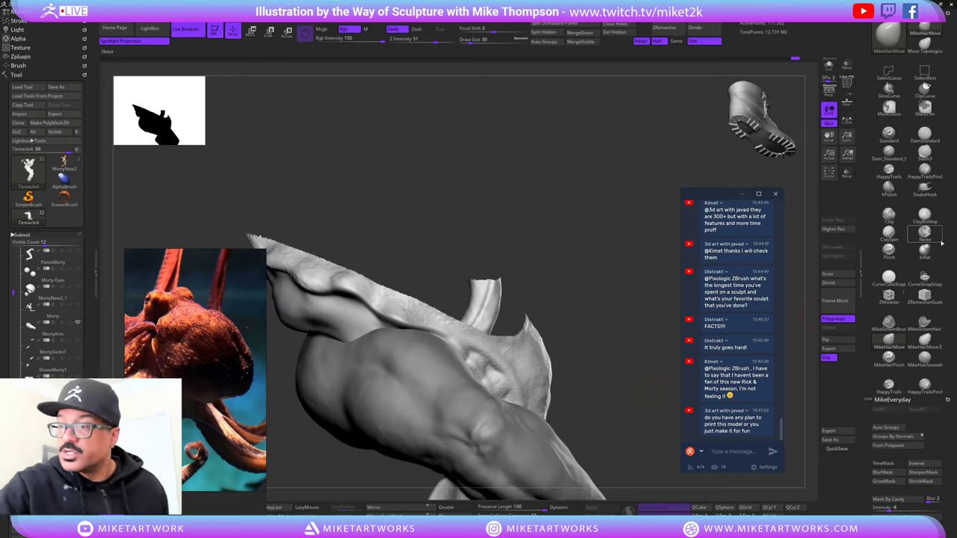
- Inflate the tentacle surface along the edge where it meets the neighbouring limb, using the Inflat brush
{"action": "left_click", "coordinate": [926, 247]}
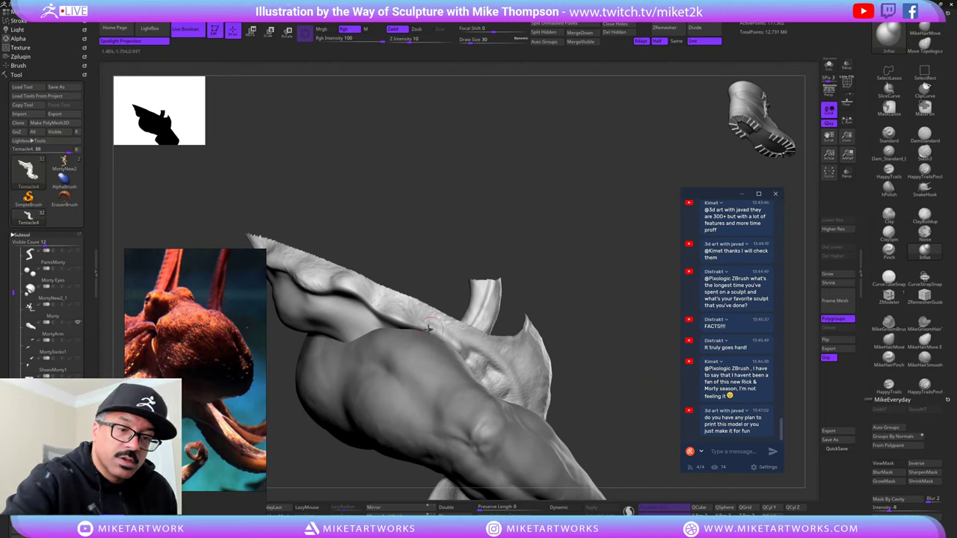
{"action": "mouse_move", "coordinate": [429, 327]}
{"action": "right_mouse_down"}
{"action": "mouse_move", "coordinate": [501, 334]}
{"action": "mouse_move", "coordinate": [613, 247]}
{"action": "right_mouse_up"}
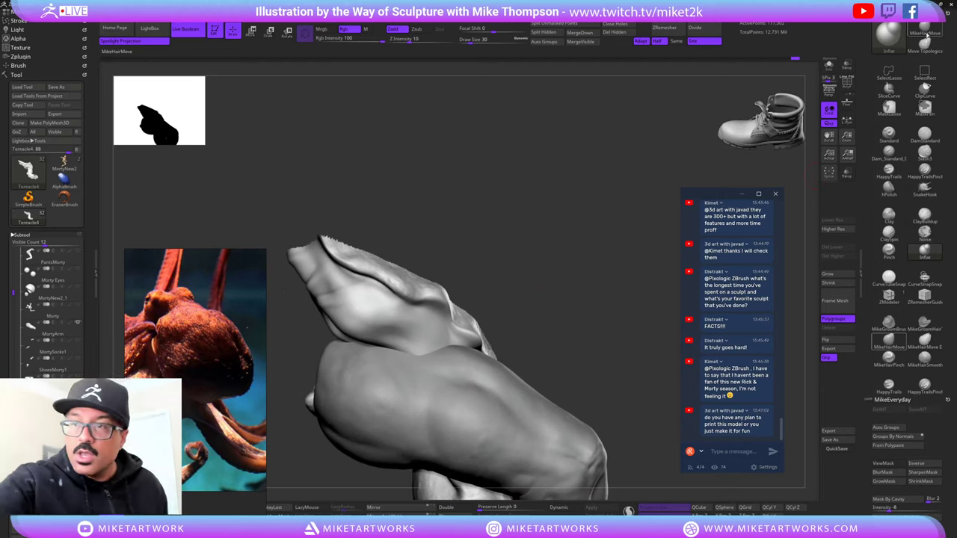
{"action": "mouse_move", "coordinate": [329, 329]}
{"action": "right_mouse_down"}
{"action": "mouse_move", "coordinate": [442, 323]}
{"action": "mouse_move", "coordinate": [668, 273]}
{"action": "mouse_move", "coordinate": [583, 329]}
{"action": "mouse_move", "coordinate": [630, 350]}
{"action": "right_mouse_up"}
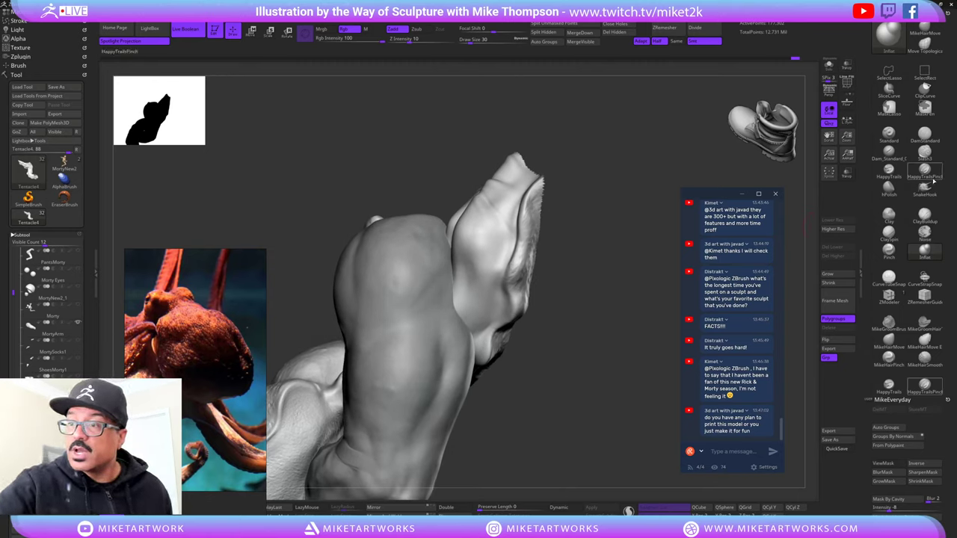
- Switch to the Slash3 brush, try a crease along the tentacle beside the limb, and undo the stroke
{"action": "left_click", "coordinate": [925, 154]}
{"action": "right_click_drag", "start_coordinate": [480, 283], "coordinate": [504, 294]}
{"action": "left_click", "coordinate": [828, 67]}
{"action": "left_click_drag", "start_coordinate": [470, 252], "coordinate": [487, 335]}
{"action": "left_click", "coordinate": [829, 66]}
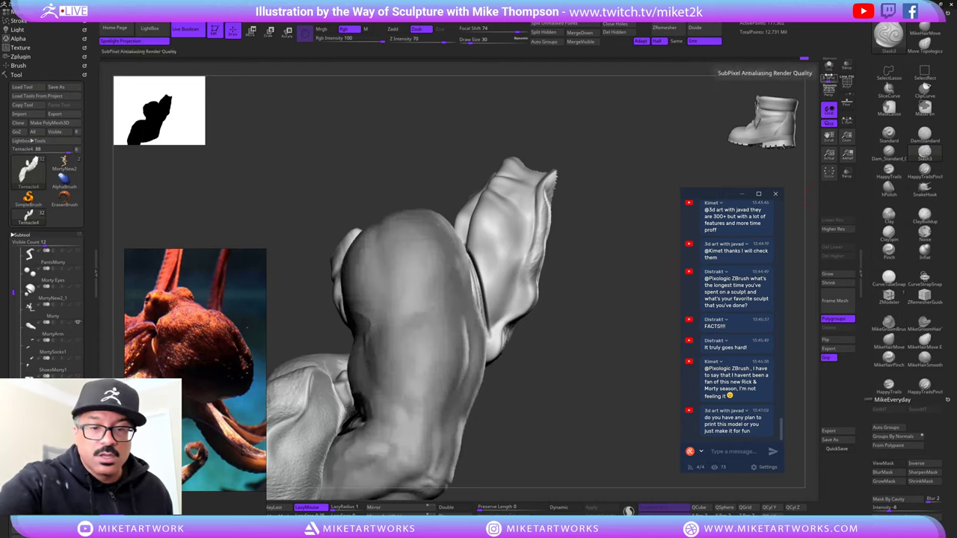
{"action": "mouse_move", "coordinate": [630, 277]}
{"action": "left_mouse_down"}
{"action": "mouse_move", "coordinate": [619, 281]}
{"action": "mouse_move", "coordinate": [646, 280]}
{"action": "left_mouse_up"}
{"action": "key", "text": "ctrl+z"}
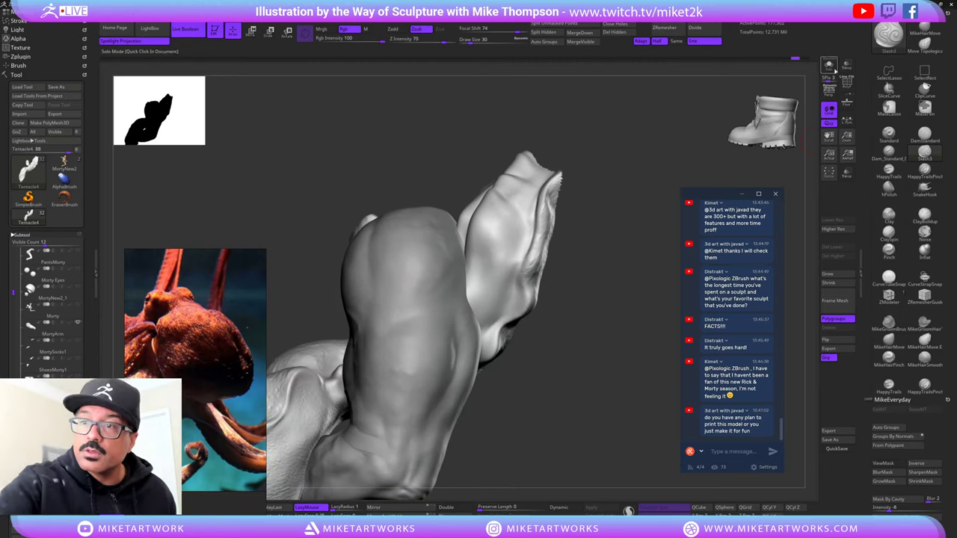
- Isolate the tentacle and carve a lengthwise crease down its raised flap with the Slash3 brush, then show the other parts again
{"action": "left_click", "coordinate": [834, 67]}
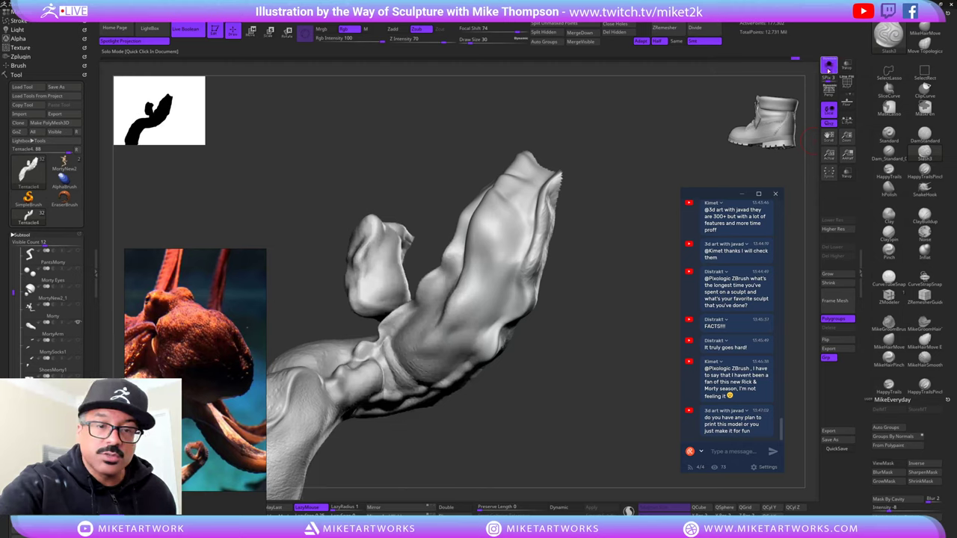
{"action": "left_click_drag", "start_coordinate": [649, 269], "coordinate": [620, 269]}
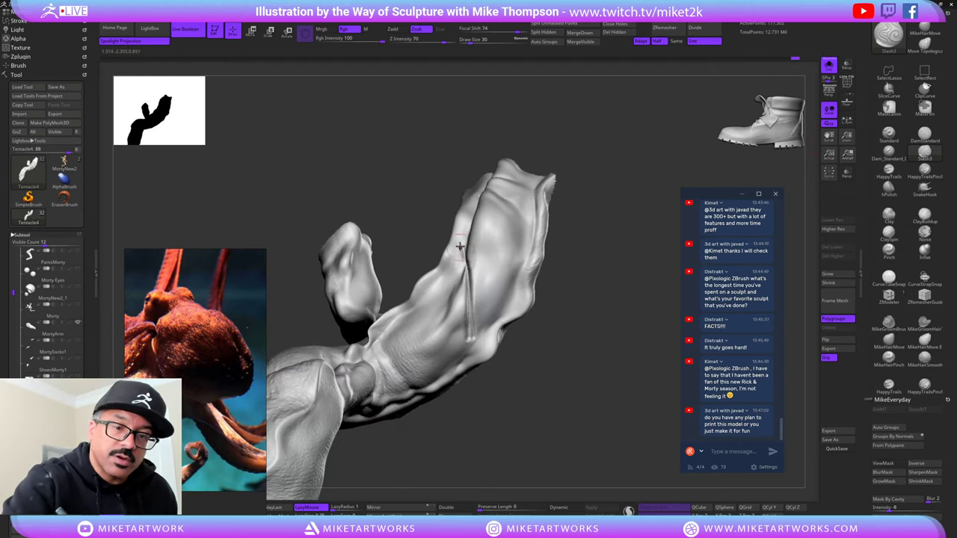
{"action": "left_click_drag", "start_coordinate": [461, 248], "coordinate": [473, 343]}
{"action": "left_click_drag", "start_coordinate": [461, 249], "coordinate": [469, 279]}
{"action": "left_click", "coordinate": [828, 66]}
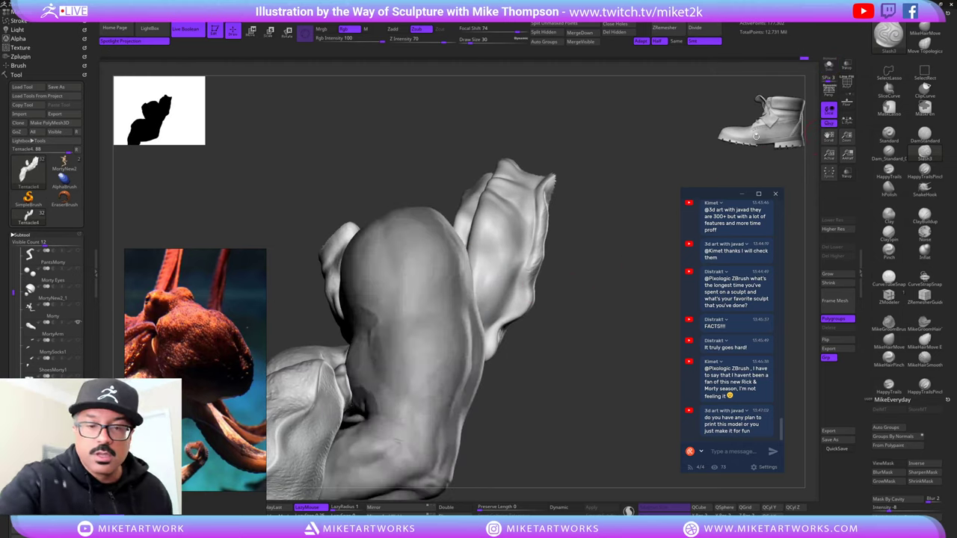
- Set the draw size to 40 and smooth the new crease on the isolated tentacle, then restore the full model
{"action": "mouse_move", "coordinate": [645, 275]}
{"action": "left_mouse_down"}
{"action": "mouse_move", "coordinate": [592, 282]}
{"action": "mouse_move", "coordinate": [552, 318]}
{"action": "mouse_move", "coordinate": [584, 302]}
{"action": "left_mouse_up"}
{"action": "left_click", "coordinate": [826, 68]}
{"action": "key", "text": "s"}
{"action": "left_click", "coordinate": [556, 322]}
{"action": "key", "text": "s"}
{"action": "key", "text": "shift"}
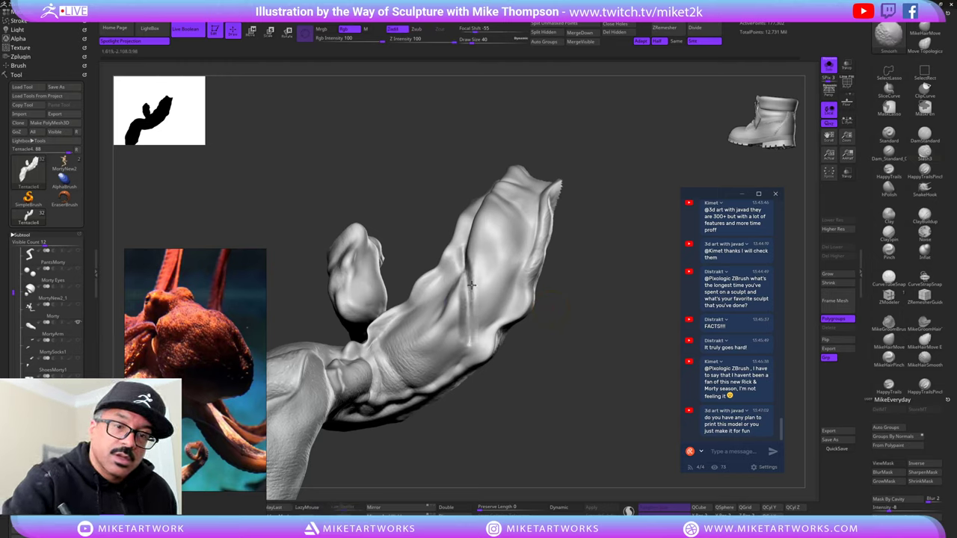
{"action": "mouse_move", "coordinate": [572, 323]}
{"action": "left_mouse_down"}
{"action": "mouse_move", "coordinate": [630, 307]}
{"action": "mouse_move", "coordinate": [653, 318]}
{"action": "left_mouse_up"}
{"action": "left_click", "coordinate": [828, 67]}
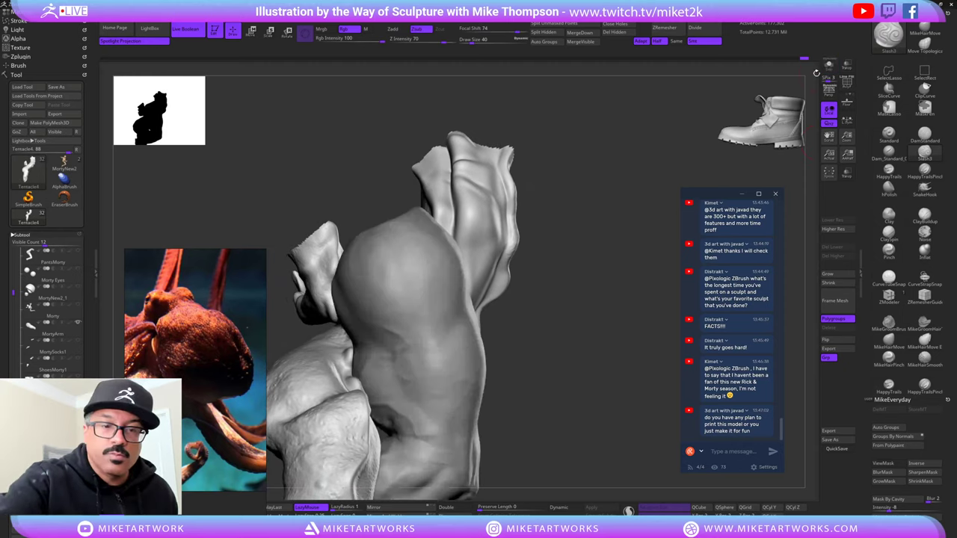
- Reshape the tentacle flap against the limb with the MikeHairMove brush at draw size 86
{"action": "mouse_move", "coordinate": [599, 232]}
{"action": "left_mouse_down"}
{"action": "mouse_move", "coordinate": [570, 278]}
{"action": "mouse_move", "coordinate": [599, 247]}
{"action": "mouse_move", "coordinate": [623, 243]}
{"action": "mouse_move", "coordinate": [609, 232]}
{"action": "left_mouse_up"}
{"action": "left_click", "coordinate": [889, 341]}
{"action": "left_click_drag", "start_coordinate": [580, 299], "coordinate": [635, 303]}
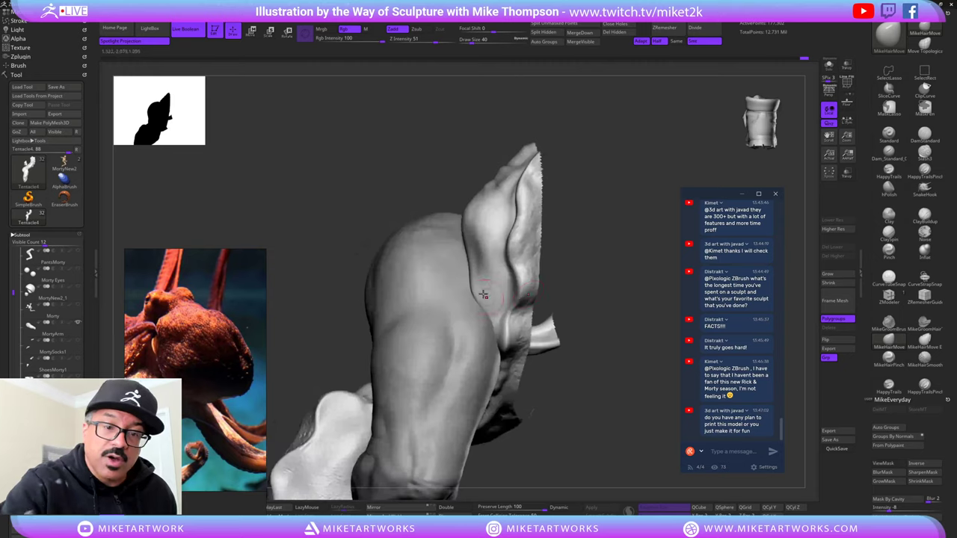
{"action": "key", "text": "s"}
{"action": "left_click_drag", "start_coordinate": [617, 232], "coordinate": [651, 241]}
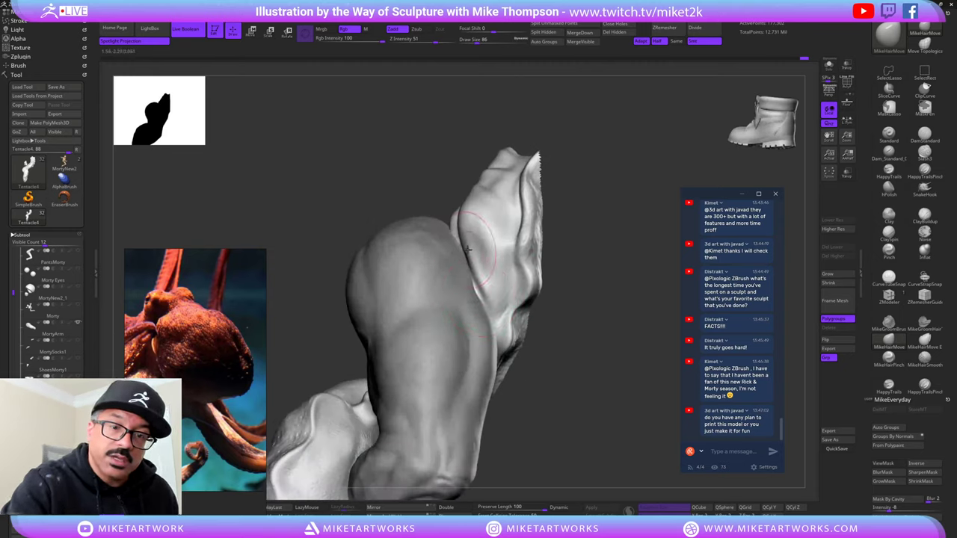
{"action": "right_click_drag", "start_coordinate": [467, 249], "coordinate": [504, 285]}
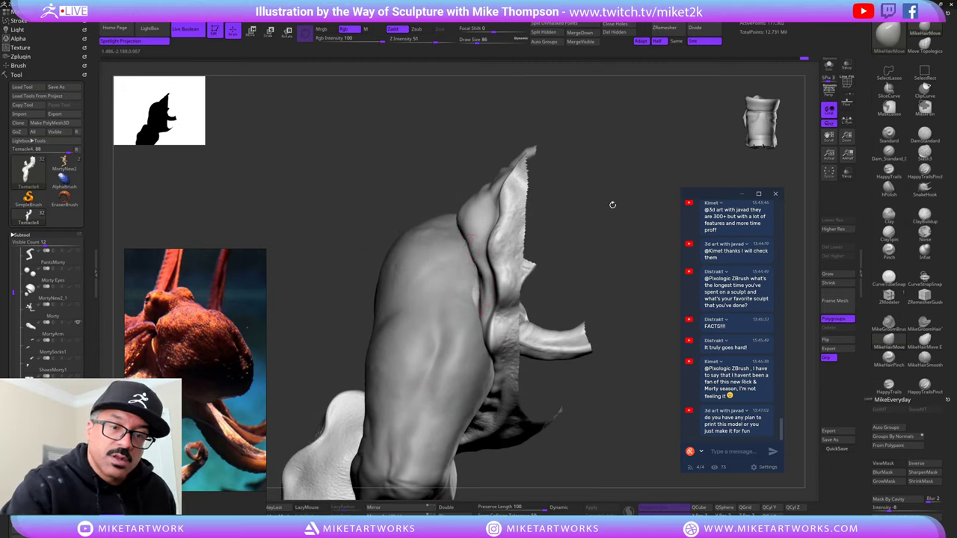
{"action": "mouse_move", "coordinate": [612, 204]}
{"action": "right_mouse_down"}
{"action": "mouse_move", "coordinate": [655, 212]}
{"action": "mouse_move", "coordinate": [477, 292]}
{"action": "right_mouse_up"}
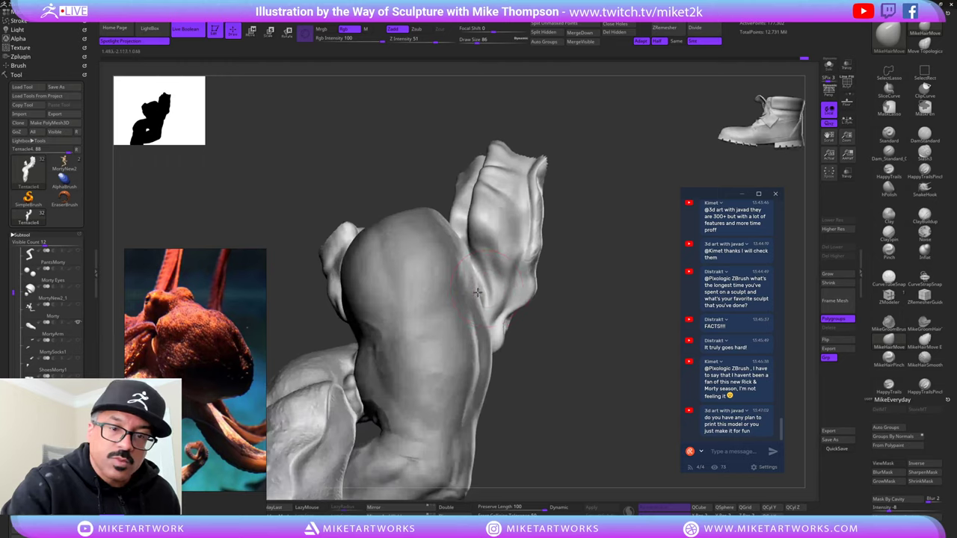
{"action": "mouse_move", "coordinate": [631, 221]}
{"action": "left_mouse_down"}
{"action": "mouse_move", "coordinate": [550, 251]}
{"action": "mouse_move", "coordinate": [545, 261]}
{"action": "mouse_move", "coordinate": [568, 267]}
{"action": "left_mouse_up"}
{"action": "right_click_drag", "start_coordinate": [470, 295], "coordinate": [478, 303]}
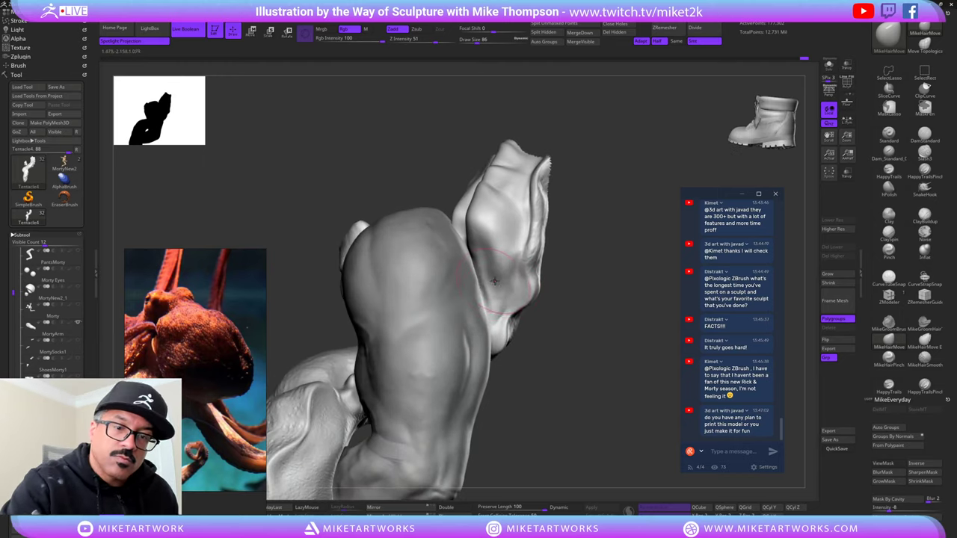
- Smooth the reshaped tentacle flap along the limb and up its central fold
{"action": "left_click_drag", "start_coordinate": [495, 268], "coordinate": [482, 294], "text": "shift"}
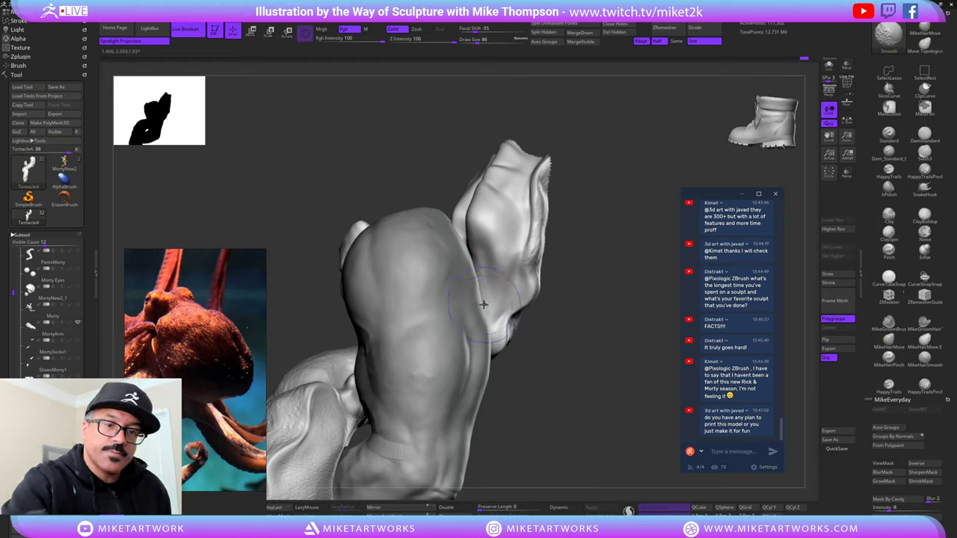
{"action": "mouse_move", "coordinate": [587, 253]}
{"action": "left_mouse_down"}
{"action": "mouse_move", "coordinate": [663, 225]}
{"action": "mouse_move", "coordinate": [575, 249]}
{"action": "mouse_move", "coordinate": [615, 258]}
{"action": "mouse_move", "coordinate": [576, 261]}
{"action": "left_mouse_up"}
{"action": "left_click_drag", "start_coordinate": [488, 237], "coordinate": [471, 227], "text": "shift"}
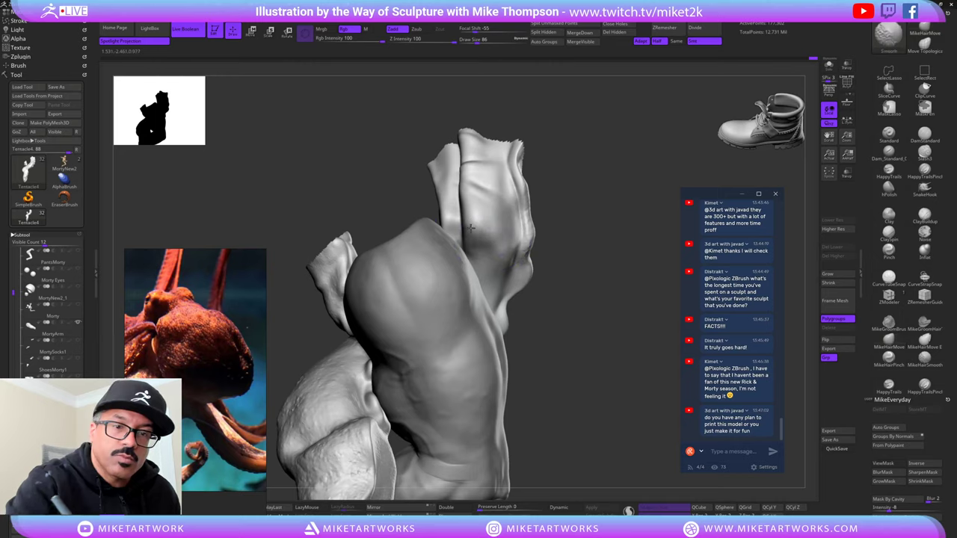
- Cut a sharper fold into the middle of the flap with the DamStandard brush at draw size 51, and smooth it
{"action": "left_click_drag", "start_coordinate": [591, 222], "coordinate": [527, 239]}
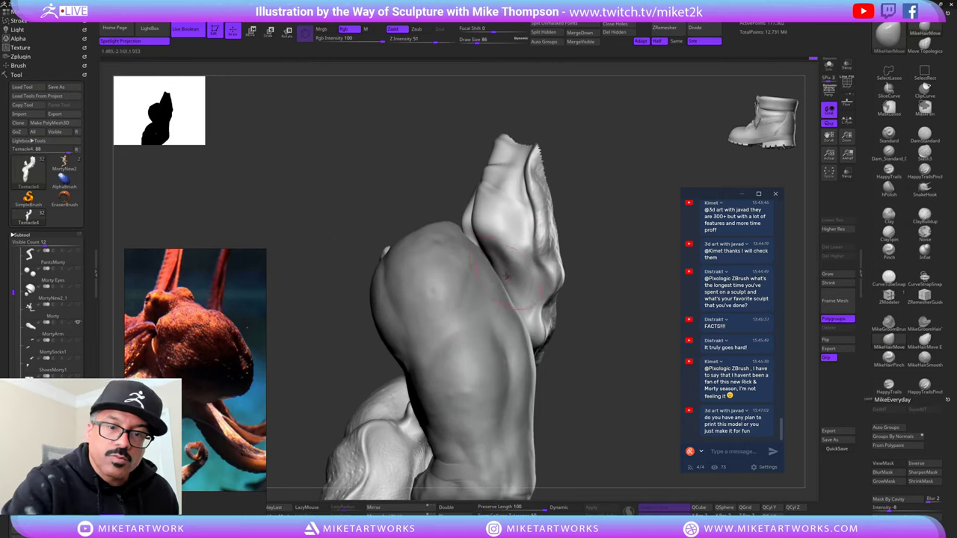
{"action": "mouse_move", "coordinate": [615, 260]}
{"action": "right_mouse_down"}
{"action": "mouse_move", "coordinate": [626, 273]}
{"action": "mouse_move", "coordinate": [550, 261]}
{"action": "mouse_move", "coordinate": [511, 281]}
{"action": "mouse_move", "coordinate": [530, 297]}
{"action": "mouse_move", "coordinate": [526, 313]}
{"action": "mouse_move", "coordinate": [650, 216]}
{"action": "mouse_move", "coordinate": [659, 225]}
{"action": "mouse_move", "coordinate": [636, 376]}
{"action": "mouse_move", "coordinate": [649, 379]}
{"action": "right_mouse_up"}
{"action": "key", "text": "s"}
{"action": "left_click", "coordinate": [926, 135]}
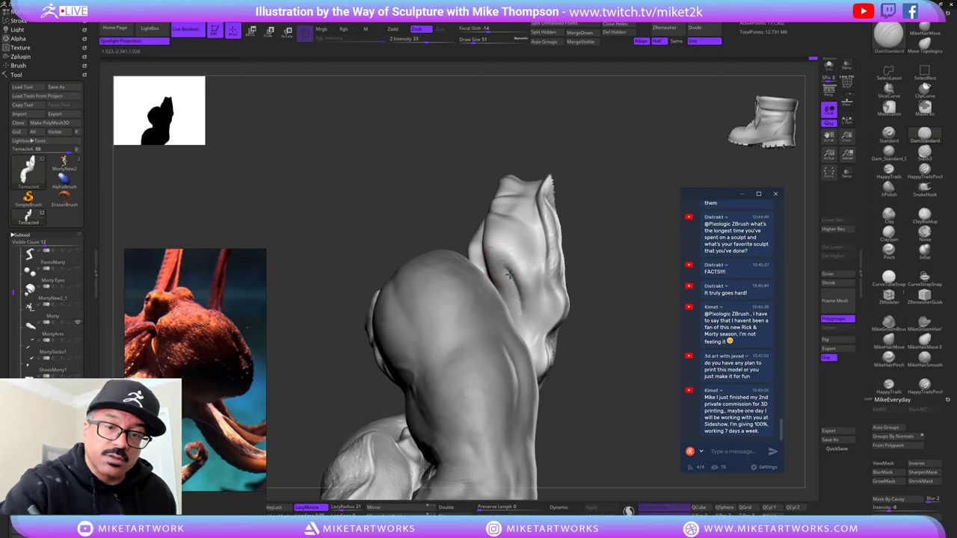
{"action": "key", "text": "shift"}
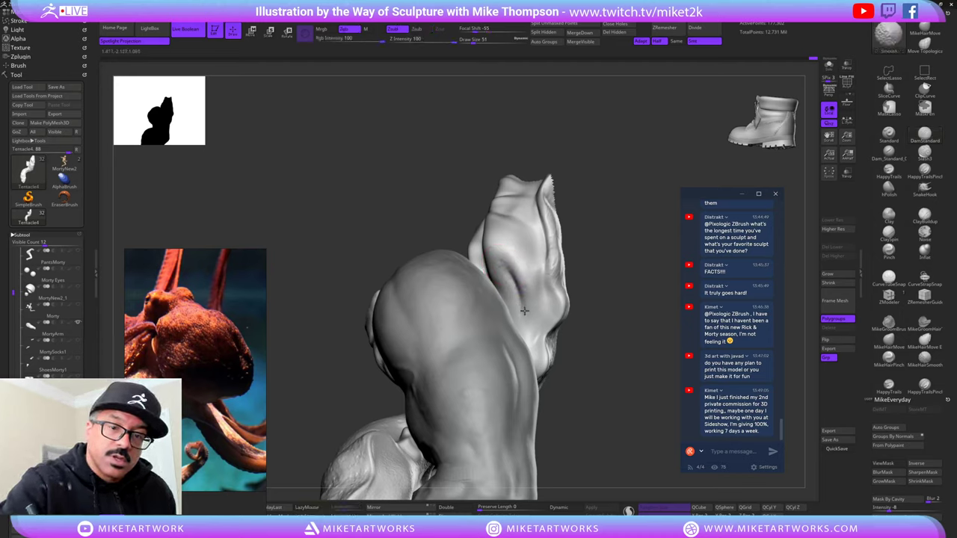
- Build up volume along the flap's inner fold beside the limb with the ClayBuildup brush and smooth the strokes
{"action": "mouse_move", "coordinate": [626, 316]}
{"action": "left_mouse_down"}
{"action": "mouse_move", "coordinate": [638, 315]}
{"action": "mouse_move", "coordinate": [626, 317]}
{"action": "mouse_move", "coordinate": [633, 326]}
{"action": "left_mouse_up"}
{"action": "left_click", "coordinate": [930, 217]}
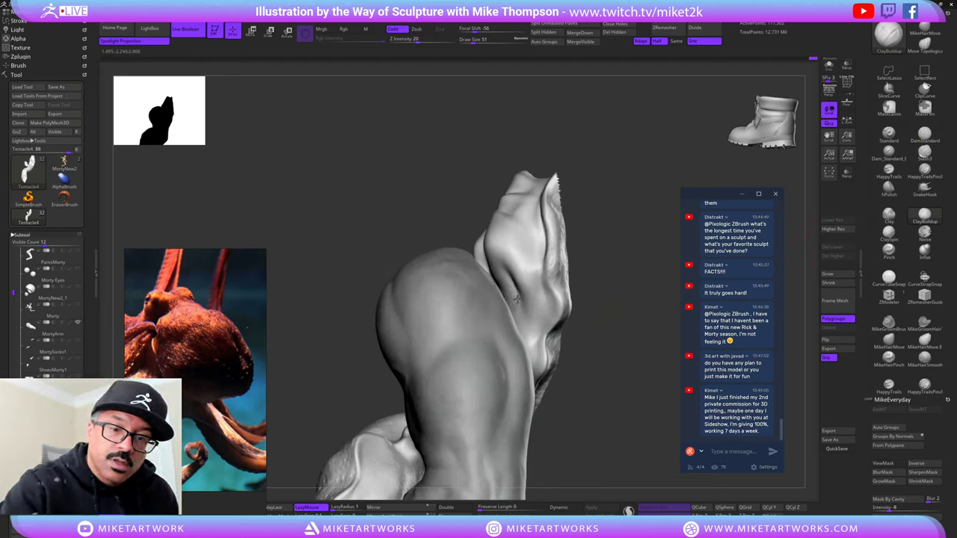
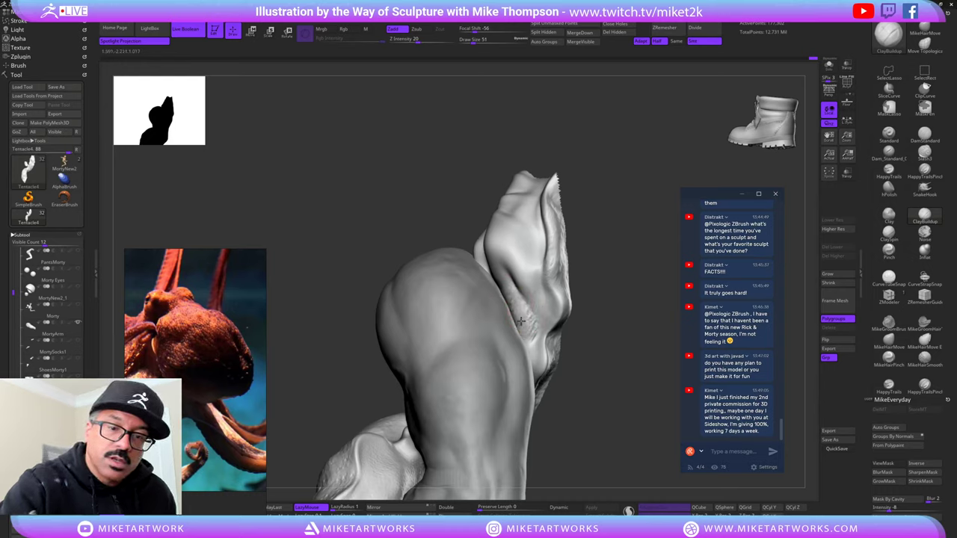
{"action": "left_click_drag", "start_coordinate": [516, 278], "coordinate": [531, 342], "text": "shift"}
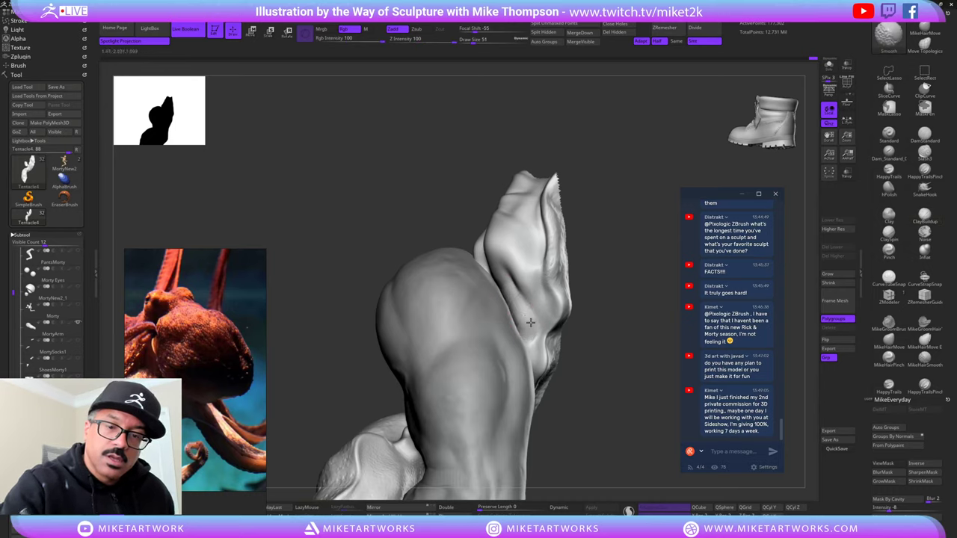
{"action": "left_click_drag", "start_coordinate": [613, 321], "coordinate": [649, 323]}
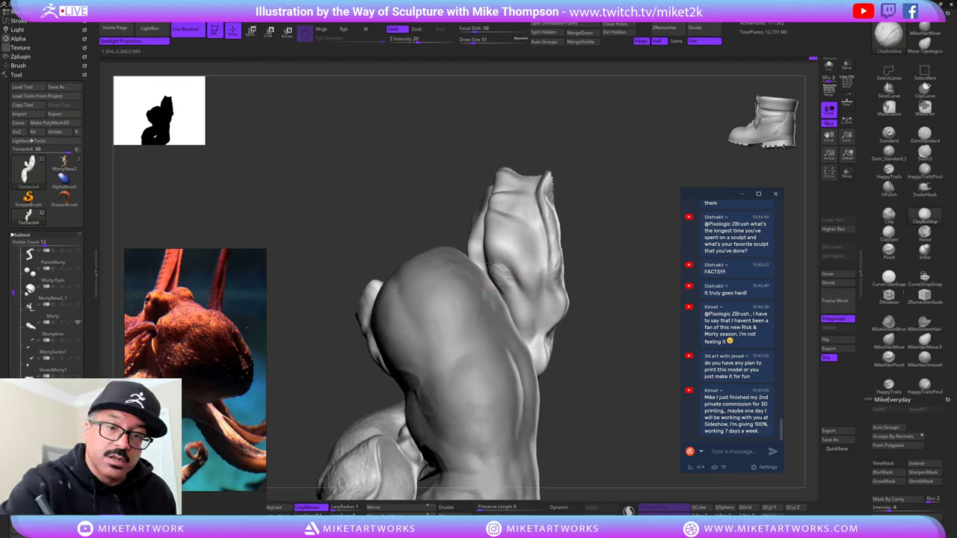
{"action": "key", "text": "shift"}
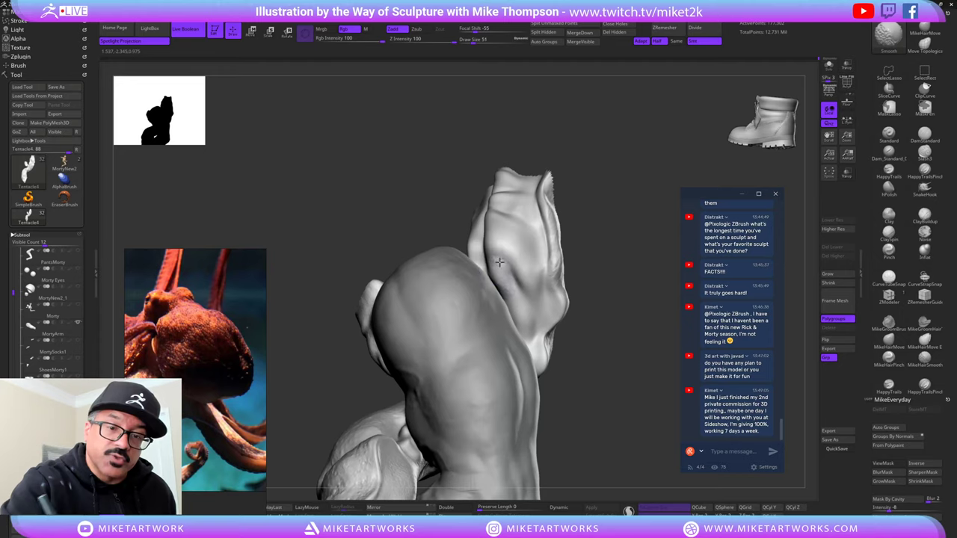
- Add ClayBuildup strokes to the flap's middle bulge and lower fold, blending them with smoothing
{"action": "mouse_move", "coordinate": [515, 312]}
{"action": "right_mouse_down"}
{"action": "mouse_move", "coordinate": [650, 266]}
{"action": "mouse_move", "coordinate": [542, 299]}
{"action": "right_mouse_up"}
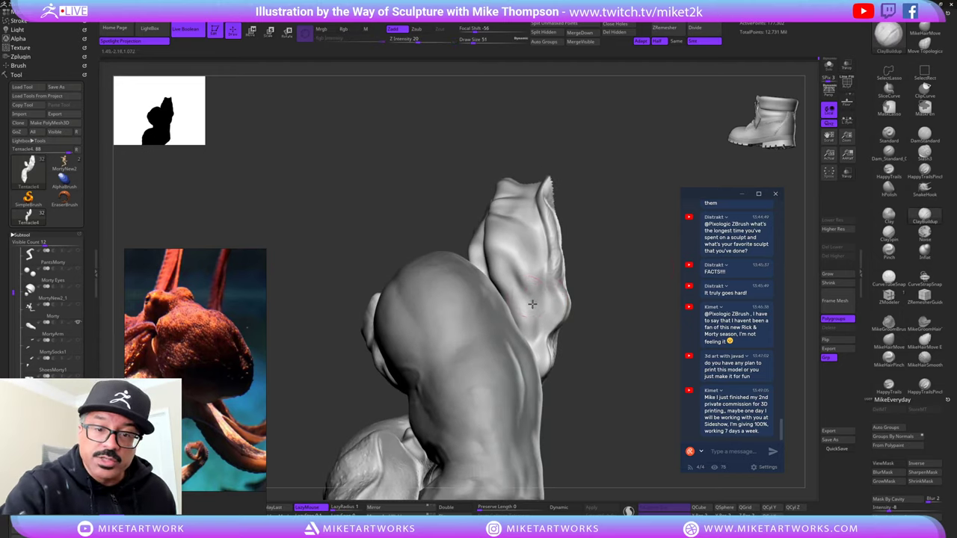
{"action": "key", "text": "shift"}
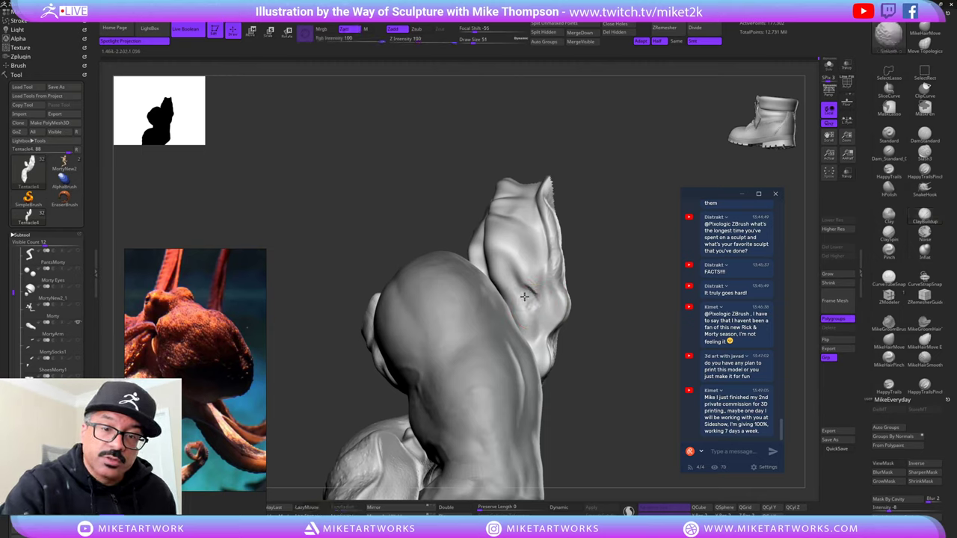
{"action": "right_click_drag", "start_coordinate": [520, 293], "coordinate": [535, 280]}
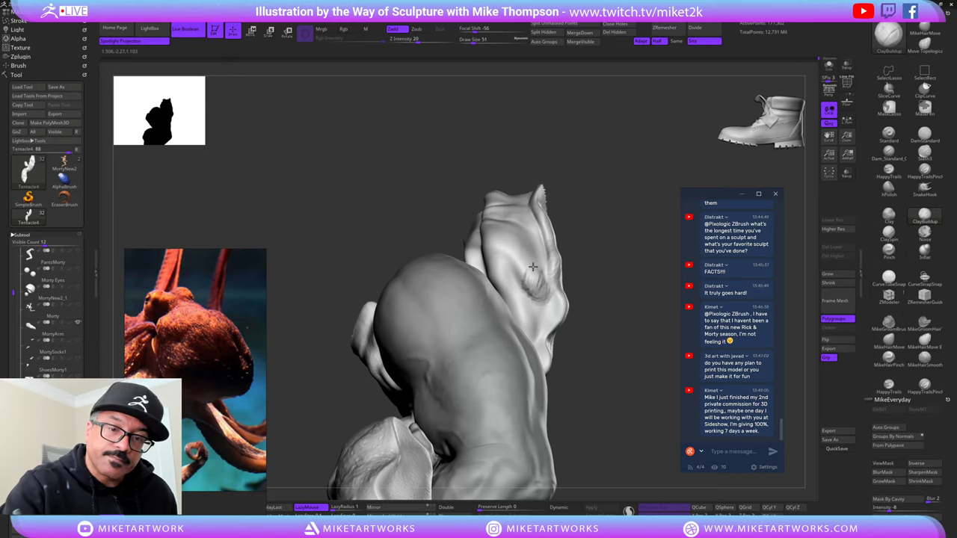
{"action": "key", "text": "shift"}
{"action": "mouse_move", "coordinate": [526, 258]}
{"action": "right_mouse_down"}
{"action": "mouse_move", "coordinate": [656, 207]}
{"action": "mouse_move", "coordinate": [573, 249]}
{"action": "mouse_move", "coordinate": [572, 229]}
{"action": "mouse_move", "coordinate": [644, 211]}
{"action": "mouse_move", "coordinate": [637, 232]}
{"action": "right_mouse_up"}
{"action": "key", "text": "shift"}
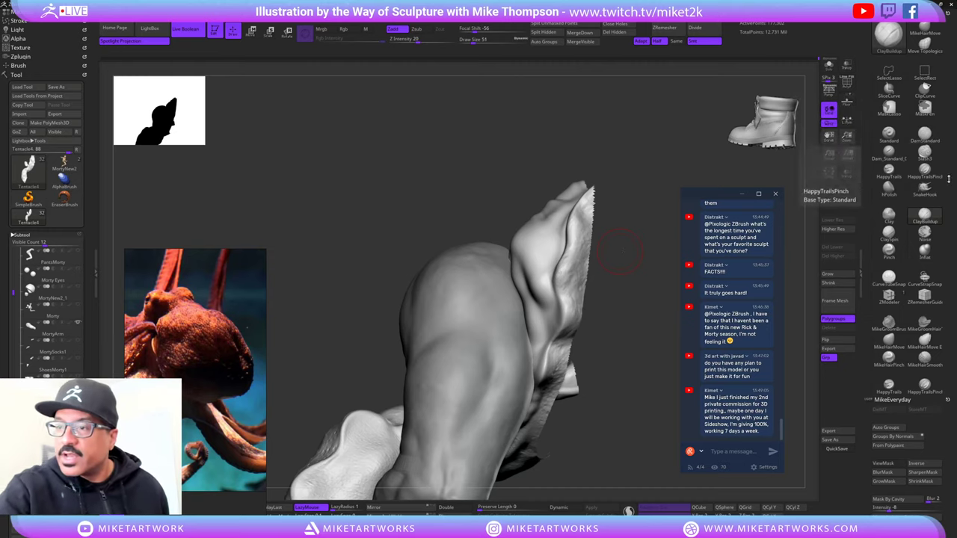
- Inflate the flap's lower folds where they press against the limb, using the Inflat brush at draw size 37
{"action": "left_click", "coordinate": [925, 249]}
{"action": "key", "text": "s"}
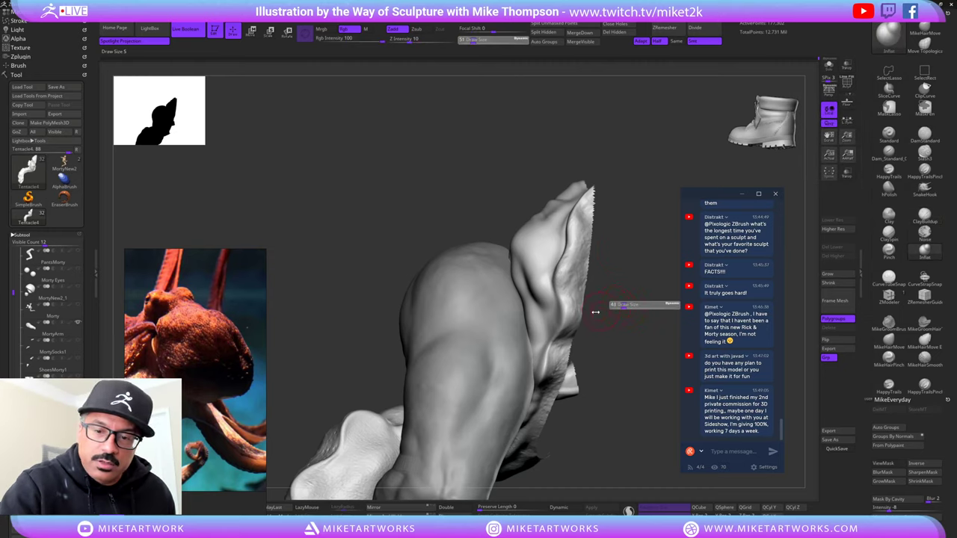
{"action": "left_click_drag", "start_coordinate": [596, 313], "coordinate": [574, 317]}
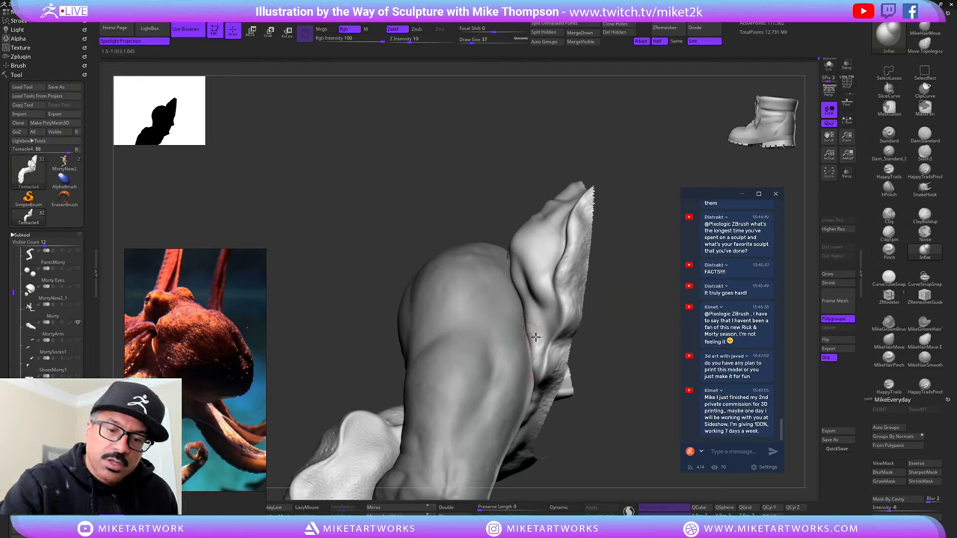
{"action": "left_click_drag", "start_coordinate": [621, 294], "coordinate": [605, 297]}
{"action": "left_click_drag", "start_coordinate": [539, 331], "coordinate": [521, 324]}
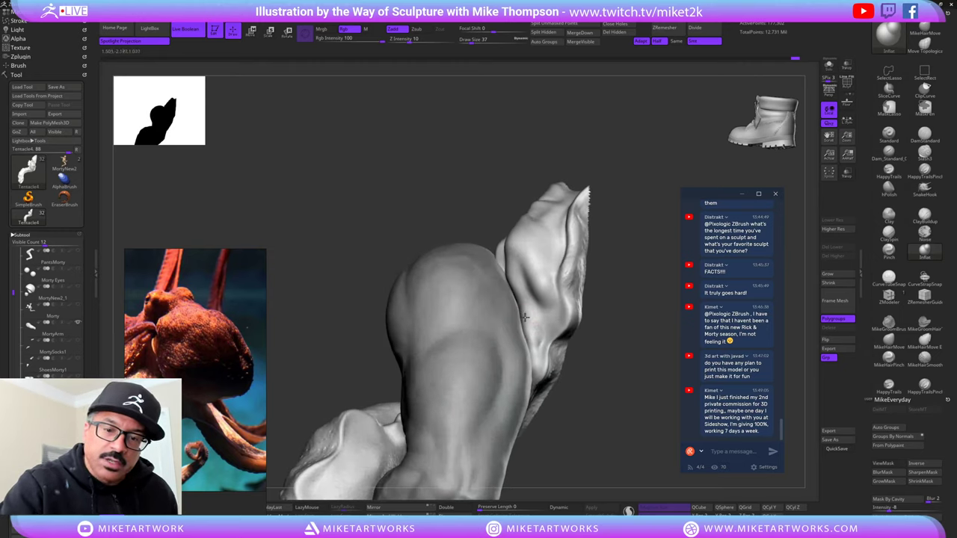
- Inflate and smooth the flap's inner fold along the edge where it rests against the limb
{"action": "mouse_move", "coordinate": [613, 289]}
{"action": "left_mouse_down"}
{"action": "mouse_move", "coordinate": [638, 284]}
{"action": "mouse_move", "coordinate": [527, 323]}
{"action": "left_mouse_up"}
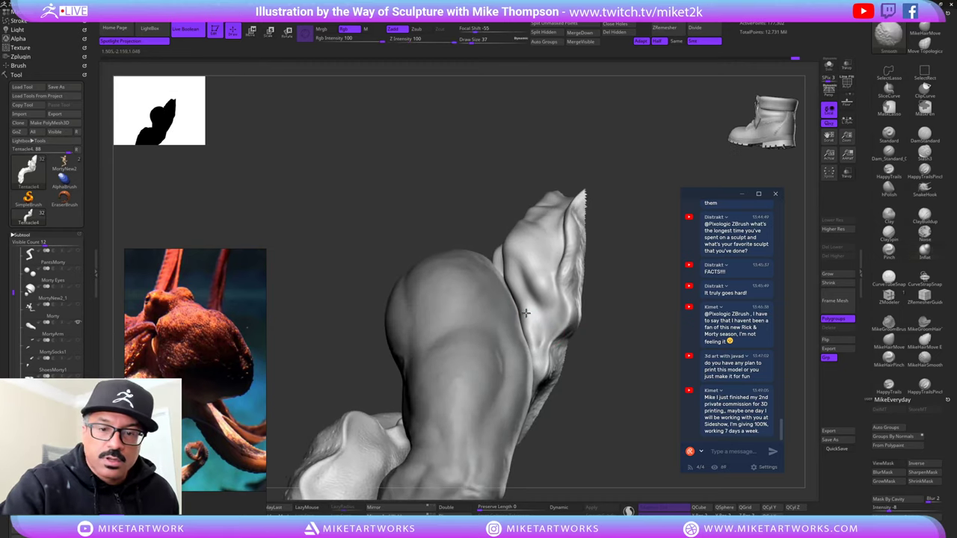
{"action": "mouse_move", "coordinate": [615, 302]}
{"action": "left_mouse_down"}
{"action": "mouse_move", "coordinate": [610, 318]}
{"action": "mouse_move", "coordinate": [604, 297]}
{"action": "left_mouse_up"}
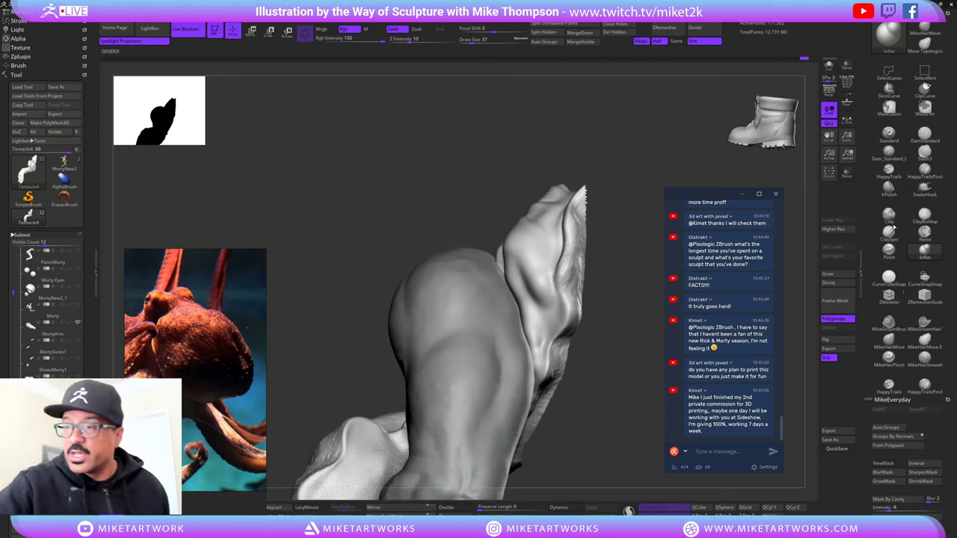
- Isolate the tentacle in Solo mode and carve creases into the flap's lower folds with DamStandard at draw size 37, smoothing them
{"action": "left_click", "coordinate": [925, 134]}
{"action": "left_click_drag", "start_coordinate": [612, 336], "coordinate": [600, 343]}
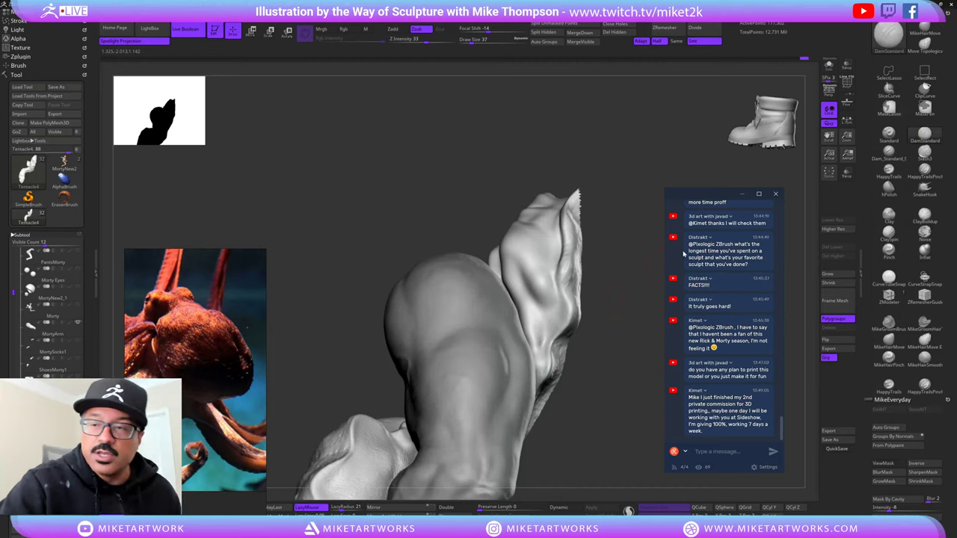
{"action": "mouse_move", "coordinate": [616, 303]}
{"action": "left_mouse_down"}
{"action": "mouse_move", "coordinate": [621, 328]}
{"action": "mouse_move", "coordinate": [544, 371]}
{"action": "left_mouse_up"}
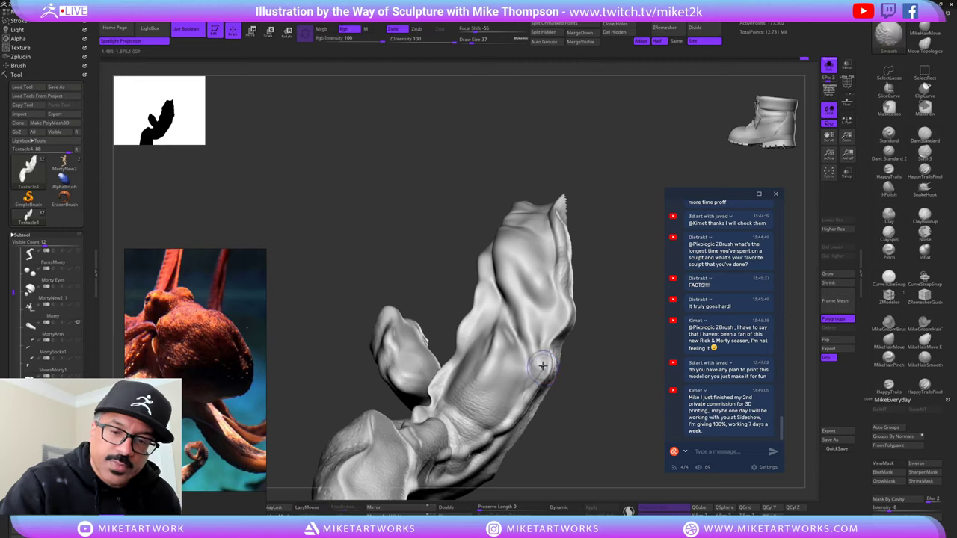
{"action": "left_click_drag", "start_coordinate": [574, 342], "coordinate": [535, 380]}
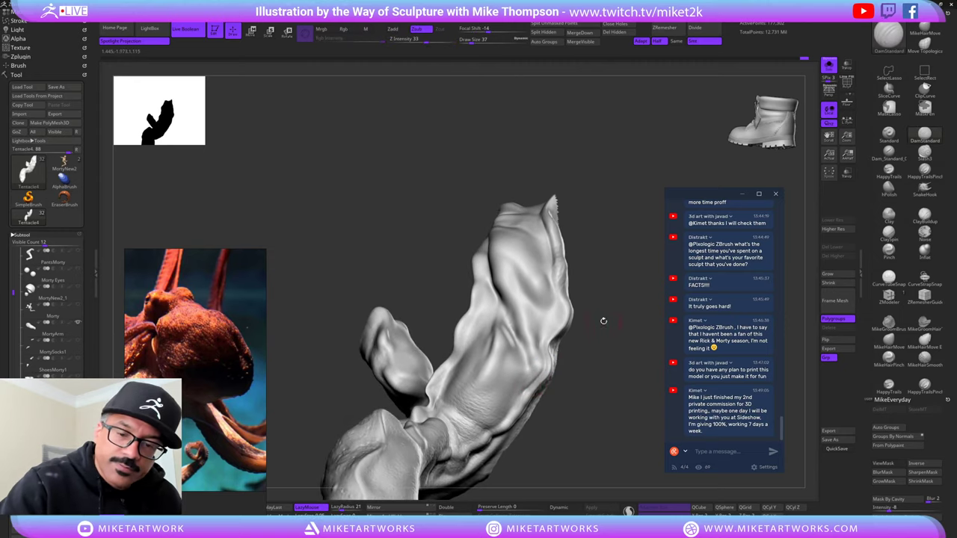
- Refine the flap's outer edge and the crease under its middle bulge with DamStandard strokes and smoothing
{"action": "left_click_drag", "start_coordinate": [603, 321], "coordinate": [549, 333]}
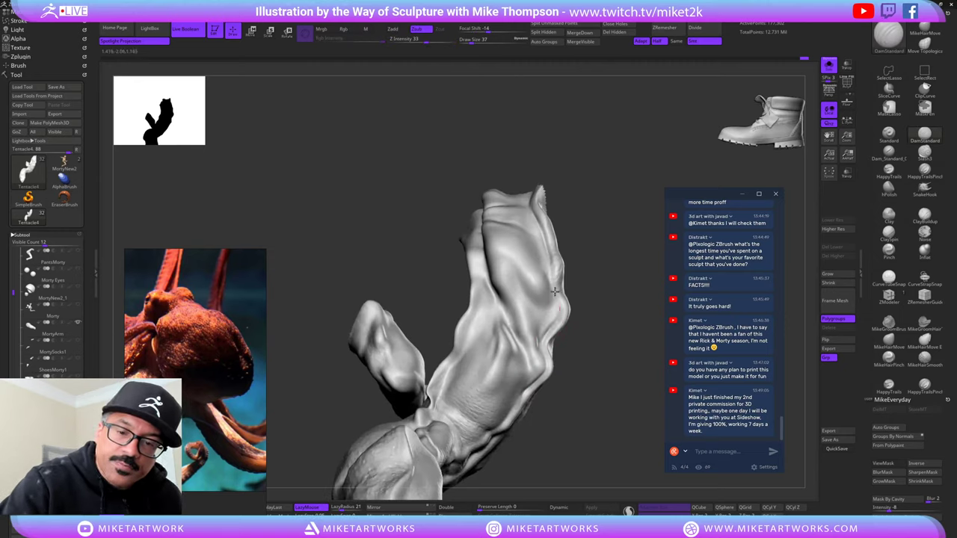
{"action": "mouse_move", "coordinate": [587, 295]}
{"action": "left_mouse_down"}
{"action": "mouse_move", "coordinate": [620, 291]}
{"action": "mouse_move", "coordinate": [552, 283]}
{"action": "mouse_move", "coordinate": [554, 321]}
{"action": "mouse_move", "coordinate": [551, 280]}
{"action": "left_mouse_up"}
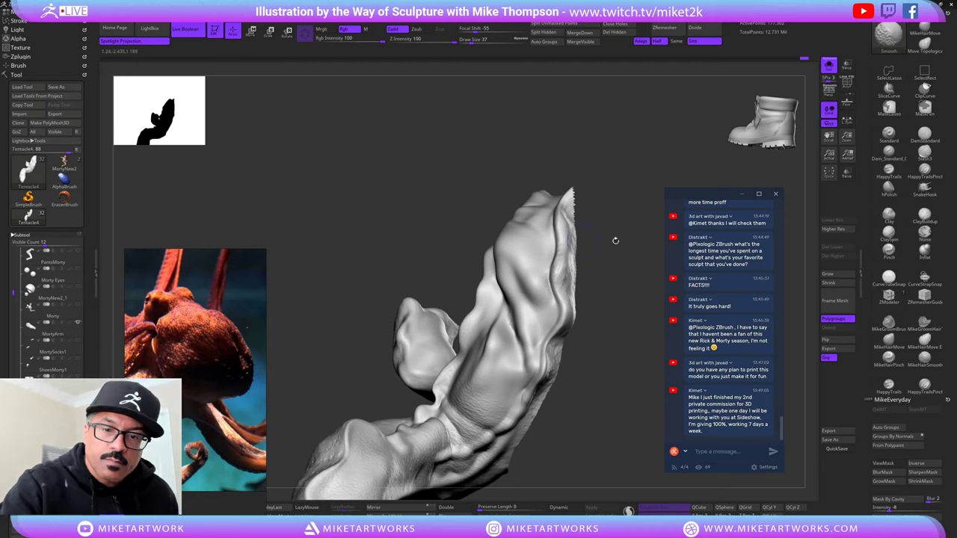
{"action": "mouse_move", "coordinate": [615, 241]}
{"action": "left_mouse_down"}
{"action": "mouse_move", "coordinate": [622, 269]}
{"action": "mouse_move", "coordinate": [598, 280]}
{"action": "left_mouse_up"}
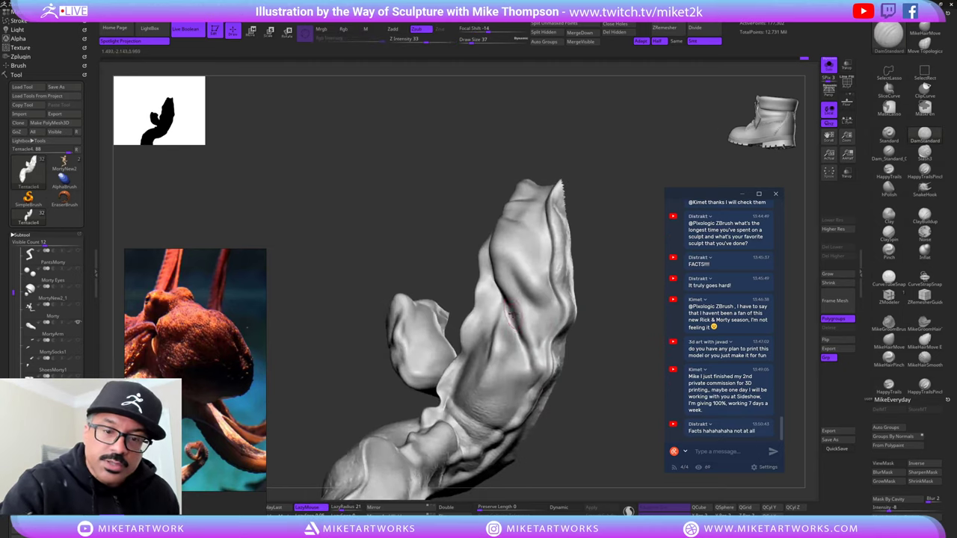
{"action": "left_click_drag", "start_coordinate": [514, 316], "coordinate": [523, 350]}
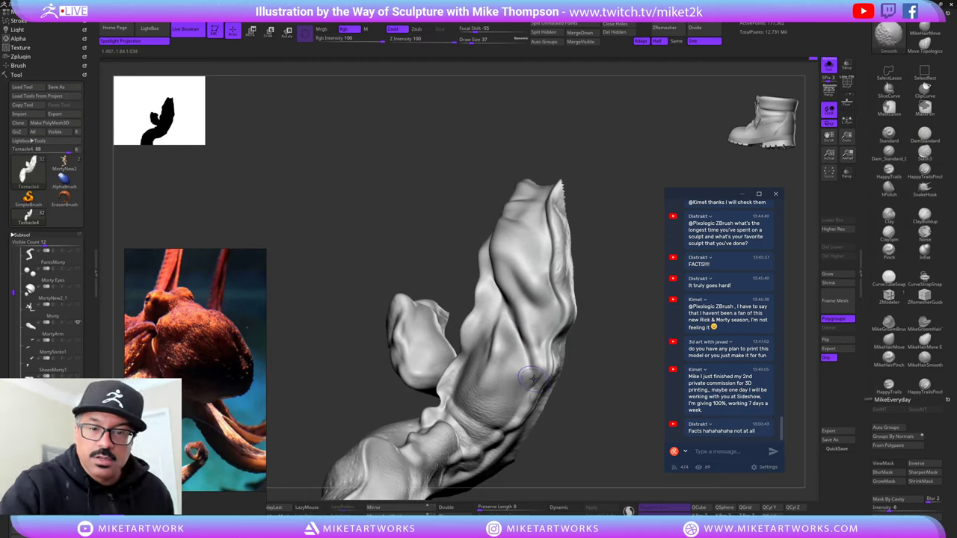
- Check the flap's fit against the limb, and deepen the diagonal crease in its lower half with DamStandard in Solo mode
{"action": "left_click_drag", "start_coordinate": [615, 308], "coordinate": [633, 281]}
{"action": "left_click", "coordinate": [830, 65]}
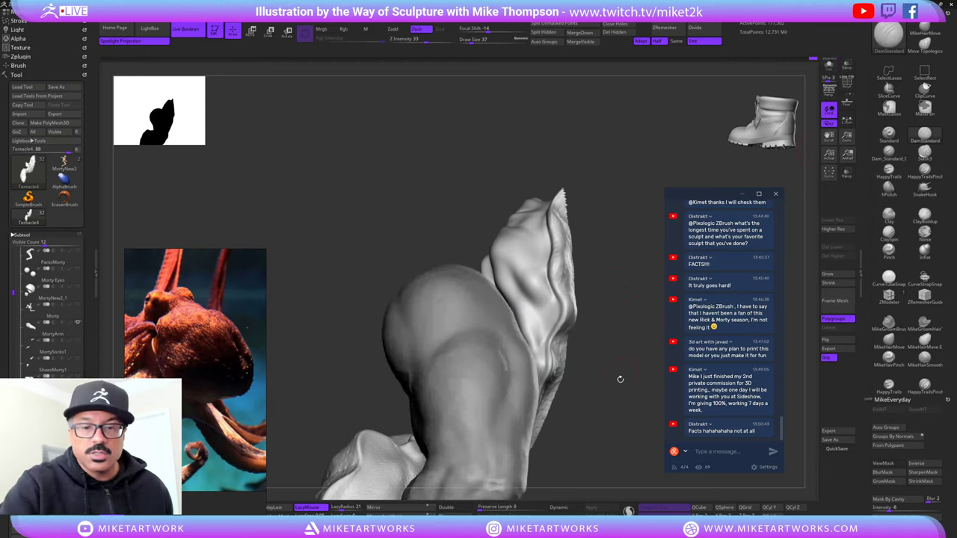
{"action": "left_click_drag", "start_coordinate": [620, 379], "coordinate": [640, 354]}
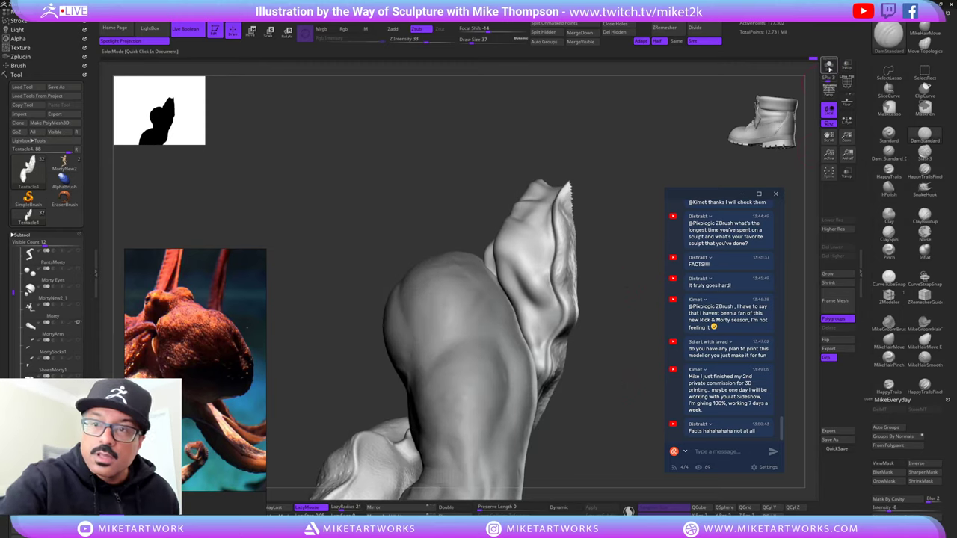
{"action": "left_click", "coordinate": [829, 66]}
{"action": "left_click_drag", "start_coordinate": [620, 278], "coordinate": [529, 344]}
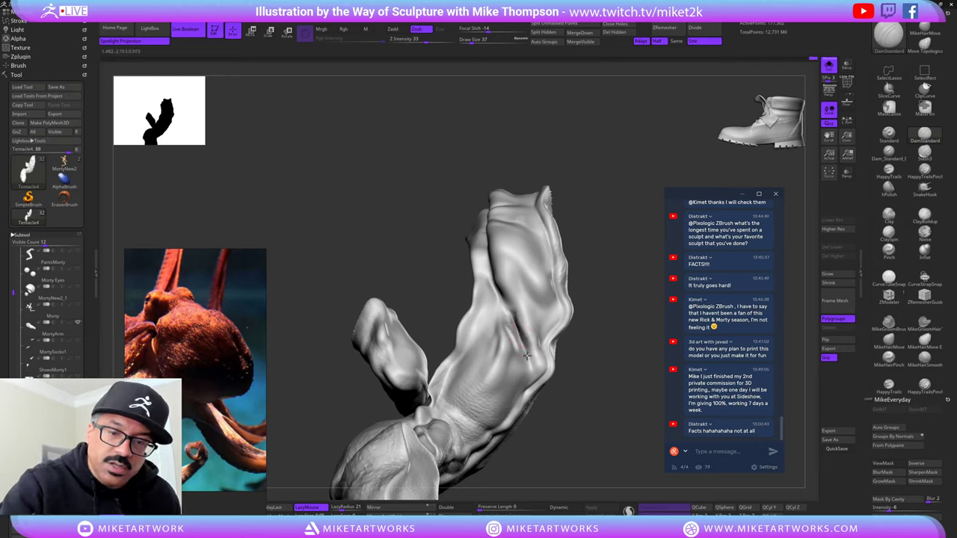
{"action": "key", "text": "shift"}
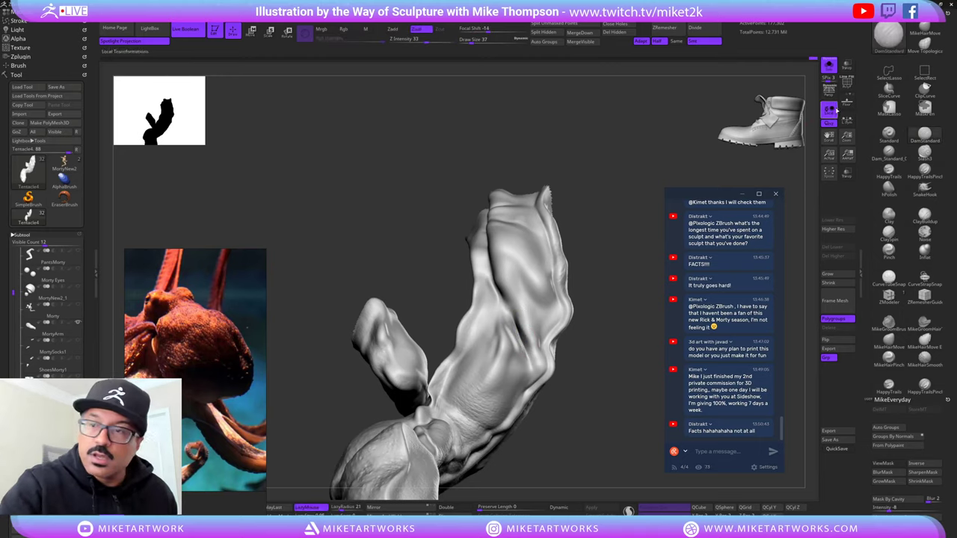
{"action": "left_click", "coordinate": [828, 66]}
{"action": "mouse_move", "coordinate": [628, 282]}
{"action": "left_mouse_down"}
{"action": "mouse_move", "coordinate": [648, 283]}
{"action": "mouse_move", "coordinate": [531, 299]}
{"action": "left_mouse_up"}
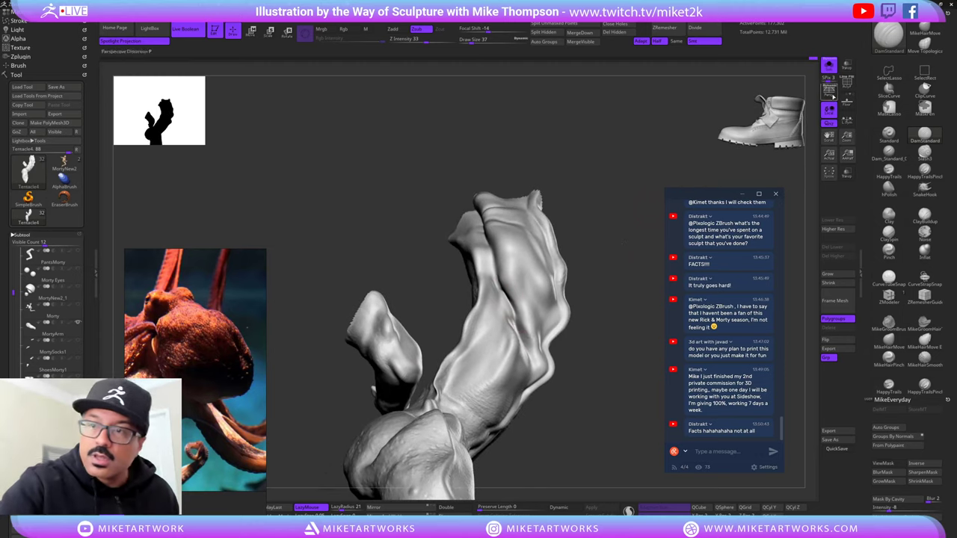
- Bring the limb back into view and swell the flap's folds beside it with the Inflat brush, smoothing the result
{"action": "left_click", "coordinate": [829, 66]}
{"action": "mouse_move", "coordinate": [626, 262]}
{"action": "left_mouse_down"}
{"action": "mouse_move", "coordinate": [587, 279]}
{"action": "mouse_move", "coordinate": [580, 292]}
{"action": "mouse_move", "coordinate": [603, 287]}
{"action": "left_mouse_up"}
{"action": "left_click", "coordinate": [925, 252]}
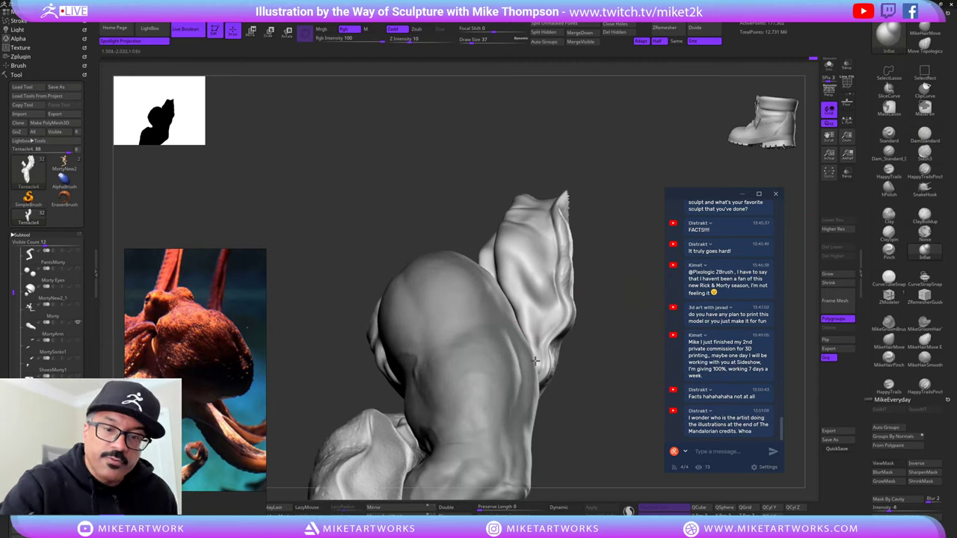
{"action": "mouse_move", "coordinate": [615, 268]}
{"action": "left_mouse_down"}
{"action": "mouse_move", "coordinate": [595, 281]}
{"action": "mouse_move", "coordinate": [614, 311]}
{"action": "mouse_move", "coordinate": [630, 308]}
{"action": "mouse_move", "coordinate": [622, 318]}
{"action": "mouse_move", "coordinate": [546, 311]}
{"action": "left_mouse_up"}
{"action": "key", "text": "shift"}
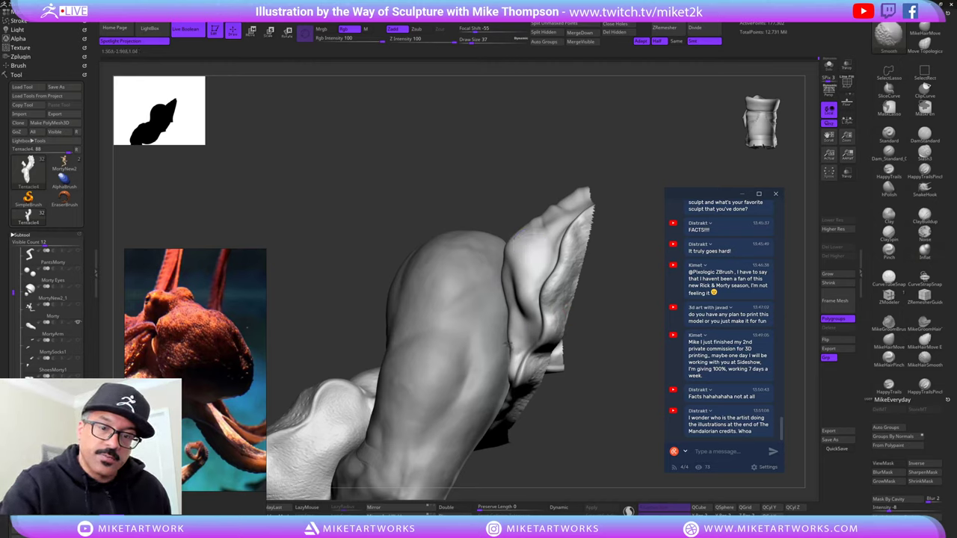
- Inflate the opposite flap's inner edge where it tucks against the base of the limb, and smooth it
{"action": "mouse_move", "coordinate": [609, 323]}
{"action": "left_mouse_down"}
{"action": "mouse_move", "coordinate": [613, 399]}
{"action": "mouse_move", "coordinate": [626, 385]}
{"action": "mouse_move", "coordinate": [598, 404]}
{"action": "mouse_move", "coordinate": [611, 386]}
{"action": "mouse_move", "coordinate": [596, 391]}
{"action": "mouse_move", "coordinate": [608, 382]}
{"action": "mouse_move", "coordinate": [611, 404]}
{"action": "mouse_move", "coordinate": [615, 385]}
{"action": "mouse_move", "coordinate": [597, 409]}
{"action": "mouse_move", "coordinate": [608, 396]}
{"action": "mouse_move", "coordinate": [611, 421]}
{"action": "mouse_move", "coordinate": [614, 381]}
{"action": "mouse_move", "coordinate": [628, 397]}
{"action": "mouse_move", "coordinate": [636, 377]}
{"action": "left_mouse_up"}
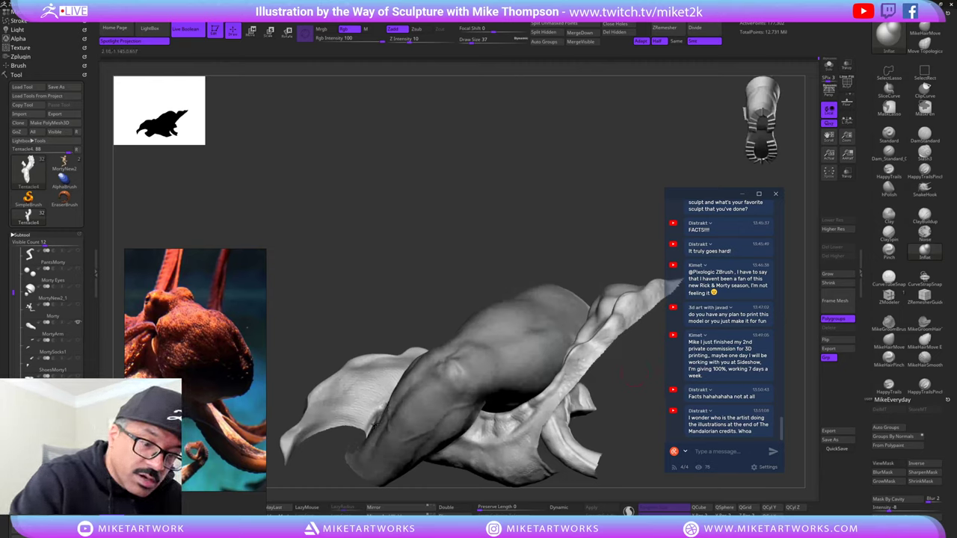
{"action": "left_click_drag", "start_coordinate": [479, 263], "coordinate": [395, 380]}
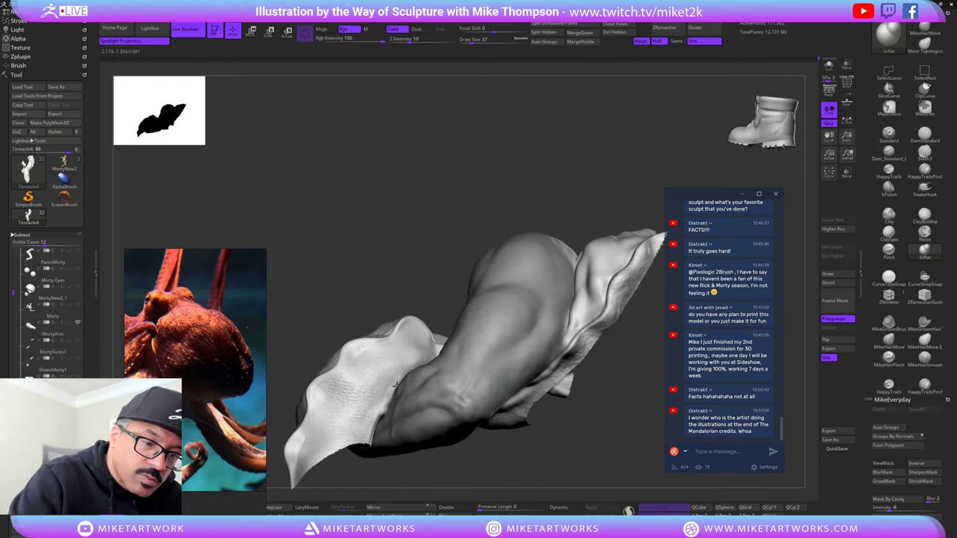
{"action": "left_click_drag", "start_coordinate": [464, 243], "coordinate": [419, 375]}
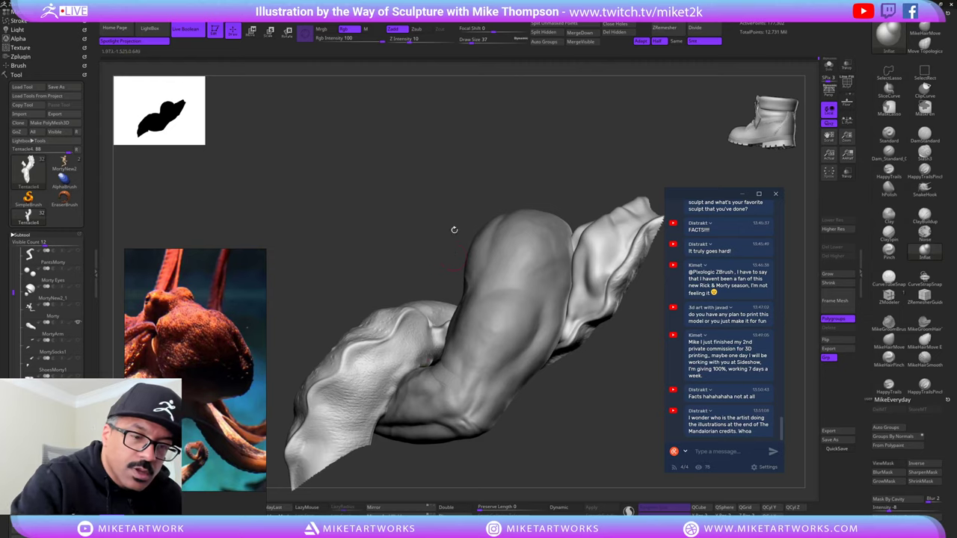
{"action": "left_click_drag", "start_coordinate": [454, 229], "coordinate": [425, 359]}
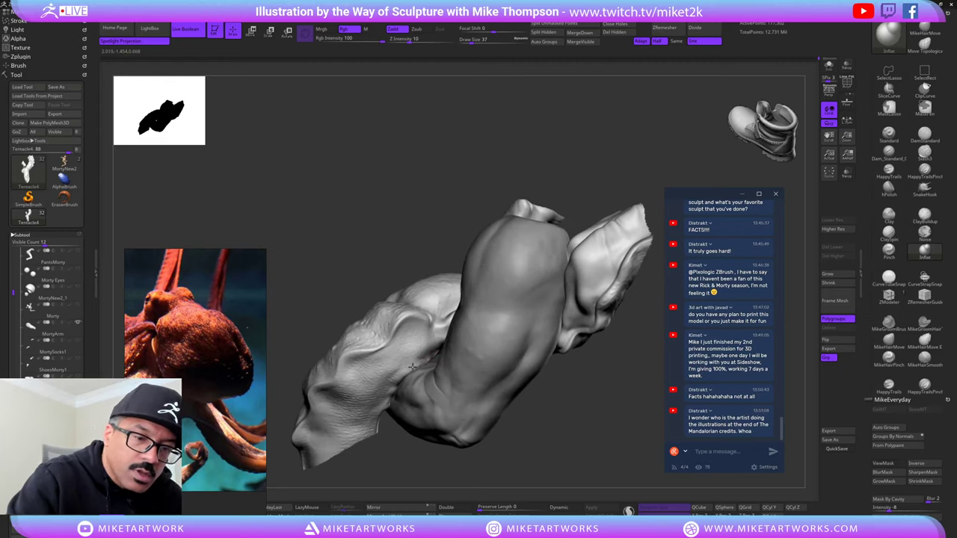
{"action": "mouse_move", "coordinate": [444, 238]}
{"action": "left_mouse_down"}
{"action": "mouse_move", "coordinate": [534, 427]}
{"action": "mouse_move", "coordinate": [526, 451]}
{"action": "mouse_move", "coordinate": [540, 461]}
{"action": "mouse_move", "coordinate": [535, 414]}
{"action": "mouse_move", "coordinate": [407, 404]}
{"action": "left_mouse_up"}
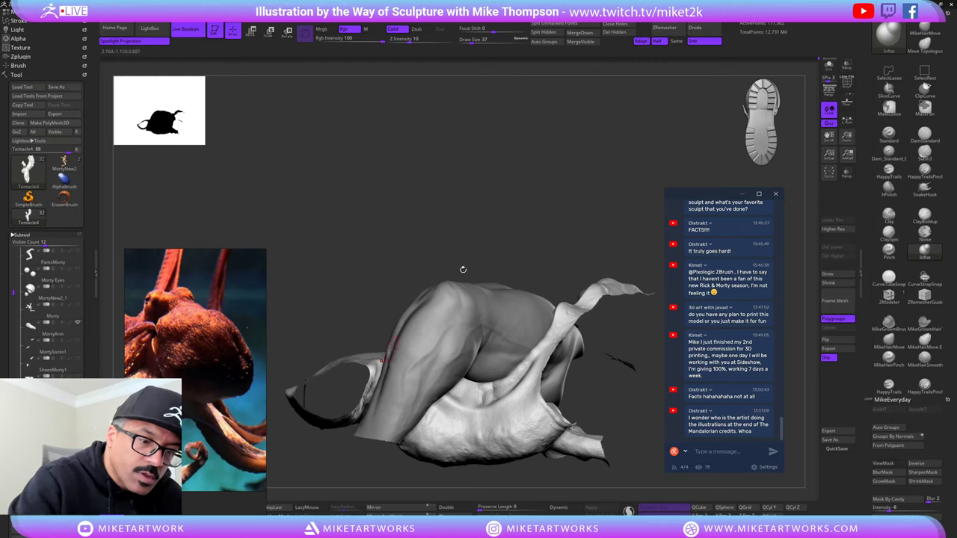
{"action": "mouse_move", "coordinate": [463, 269]}
{"action": "left_mouse_down"}
{"action": "mouse_move", "coordinate": [520, 206]}
{"action": "mouse_move", "coordinate": [469, 286]}
{"action": "left_mouse_up"}
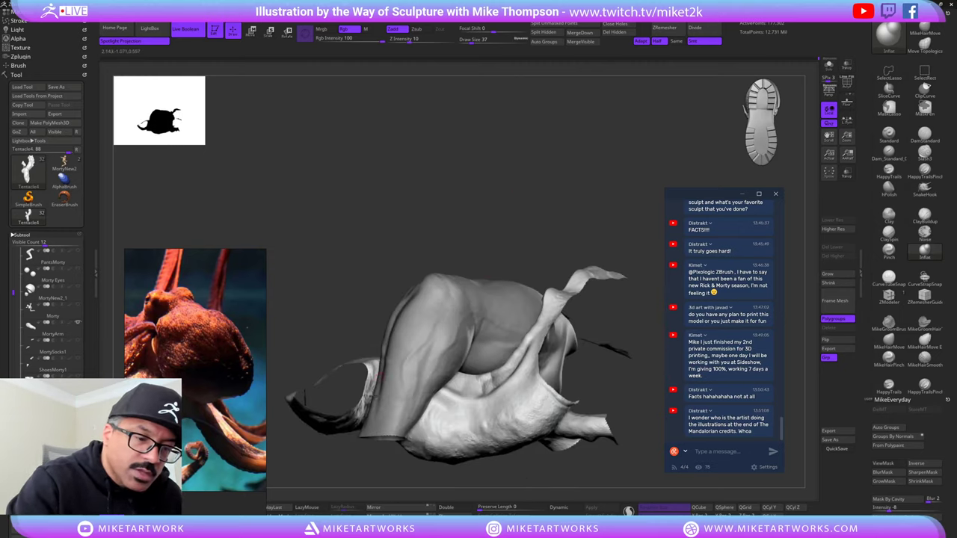
{"action": "key", "text": "shift"}
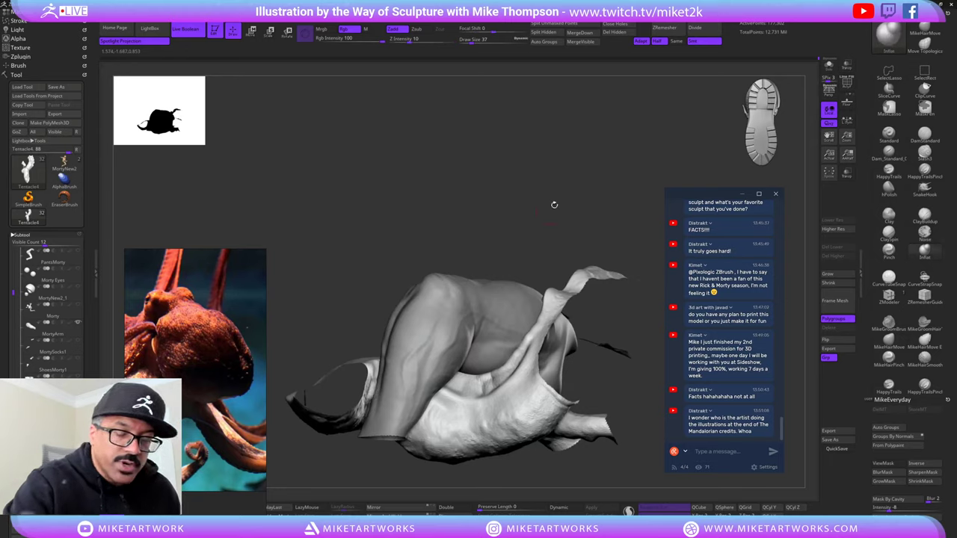
- Inflate the underside of the coiled tentacle around the gap between it and the limb
{"action": "mouse_move", "coordinate": [554, 205]}
{"action": "left_mouse_down"}
{"action": "mouse_move", "coordinate": [596, 358]}
{"action": "mouse_move", "coordinate": [583, 360]}
{"action": "mouse_move", "coordinate": [611, 346]}
{"action": "mouse_move", "coordinate": [583, 363]}
{"action": "mouse_move", "coordinate": [599, 359]}
{"action": "mouse_move", "coordinate": [593, 345]}
{"action": "left_mouse_up"}
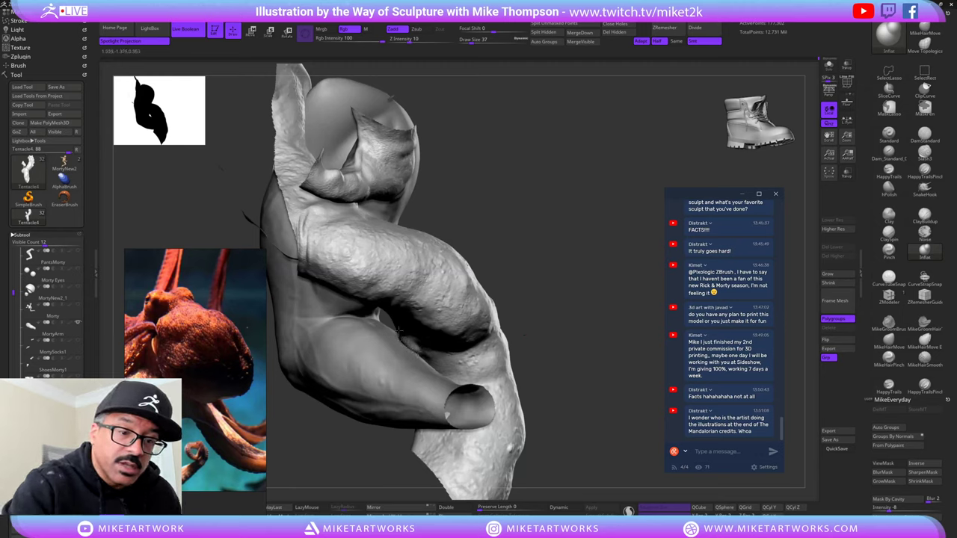
{"action": "left_click_drag", "start_coordinate": [494, 276], "coordinate": [430, 362]}
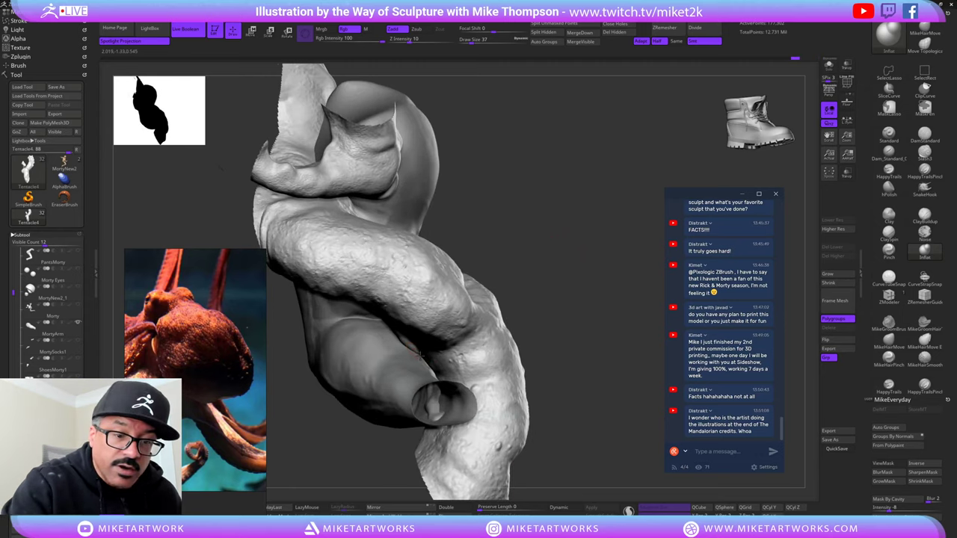
{"action": "left_click_drag", "start_coordinate": [533, 268], "coordinate": [577, 246]}
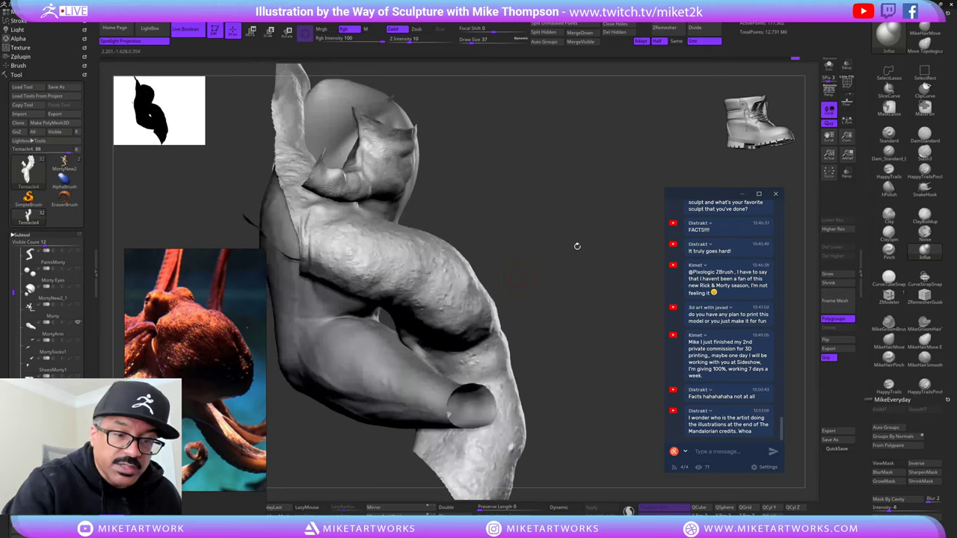
{"action": "left_click_drag", "start_coordinate": [508, 276], "coordinate": [392, 326]}
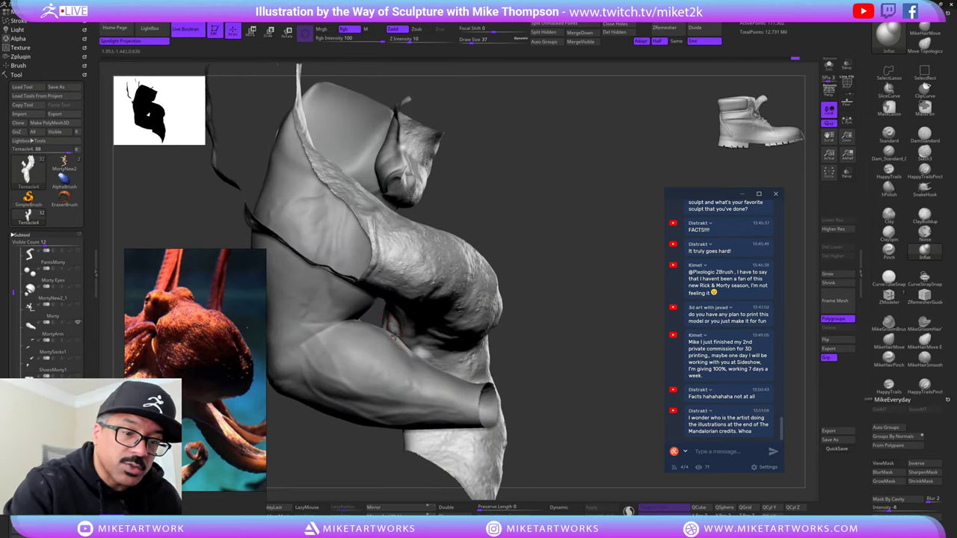
- Isolate the tentacle and carve folds into the underside of its bend with DamStandard at draw size 37
{"action": "mouse_move", "coordinate": [561, 231]}
{"action": "left_mouse_down"}
{"action": "mouse_move", "coordinate": [601, 207]}
{"action": "mouse_move", "coordinate": [591, 209]}
{"action": "mouse_move", "coordinate": [591, 268]}
{"action": "mouse_move", "coordinate": [604, 272]}
{"action": "mouse_move", "coordinate": [625, 243]}
{"action": "left_mouse_up"}
{"action": "left_click", "coordinate": [925, 136]}
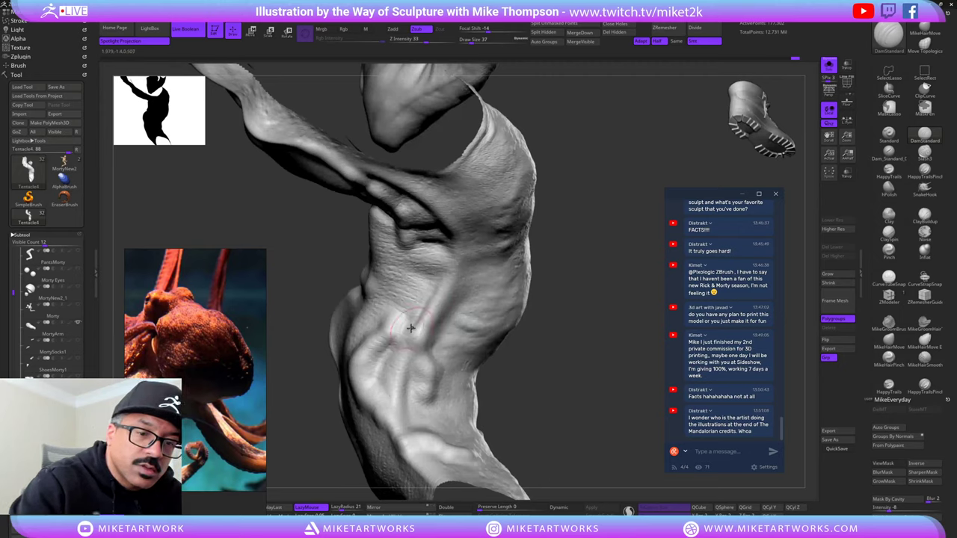
{"action": "mouse_move", "coordinate": [608, 252]}
{"action": "left_mouse_down"}
{"action": "mouse_move", "coordinate": [628, 250]}
{"action": "mouse_move", "coordinate": [615, 260]}
{"action": "mouse_move", "coordinate": [616, 246]}
{"action": "mouse_move", "coordinate": [605, 253]}
{"action": "mouse_move", "coordinate": [614, 261]}
{"action": "mouse_move", "coordinate": [622, 252]}
{"action": "mouse_move", "coordinate": [596, 248]}
{"action": "left_mouse_up"}
{"action": "left_click", "coordinate": [830, 66]}
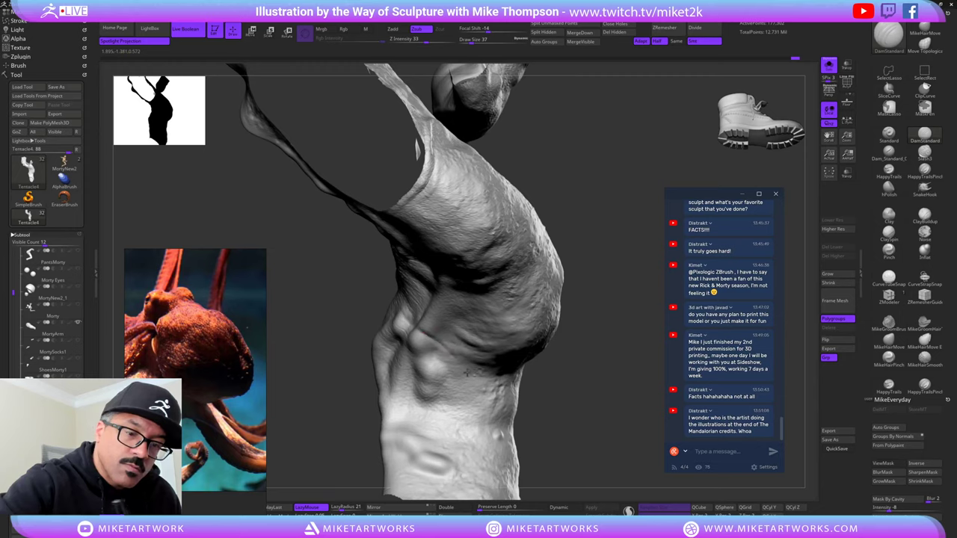
{"action": "mouse_move", "coordinate": [602, 281]}
{"action": "left_mouse_down"}
{"action": "mouse_move", "coordinate": [597, 293]}
{"action": "mouse_move", "coordinate": [545, 306]}
{"action": "left_mouse_up"}
- Reduce the DamStandard draw size to 19 and cut finer creases between the bulges on the tentacle's underside
{"action": "key", "text": "s"}
{"action": "left_click_drag", "start_coordinate": [618, 302], "coordinate": [627, 333]}
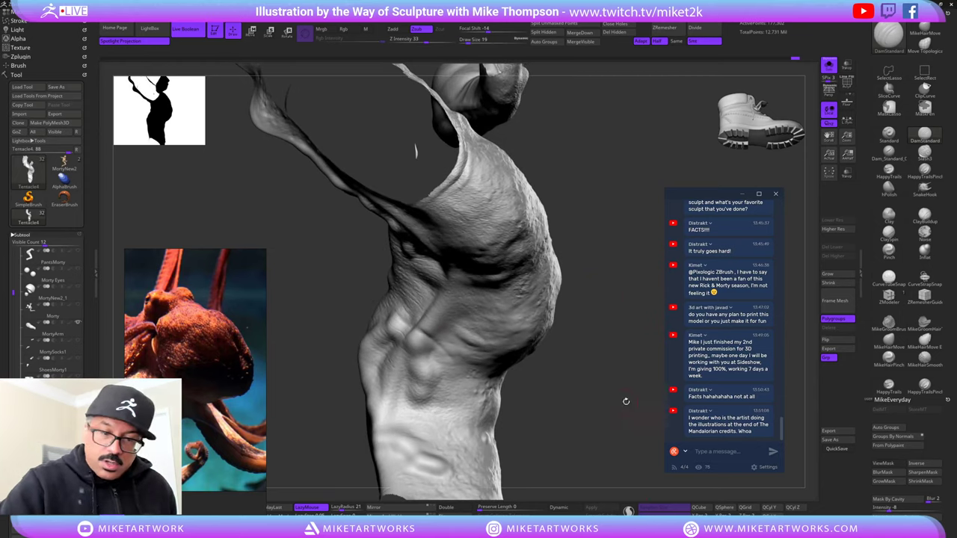
{"action": "left_click_drag", "start_coordinate": [626, 401], "coordinate": [426, 330]}
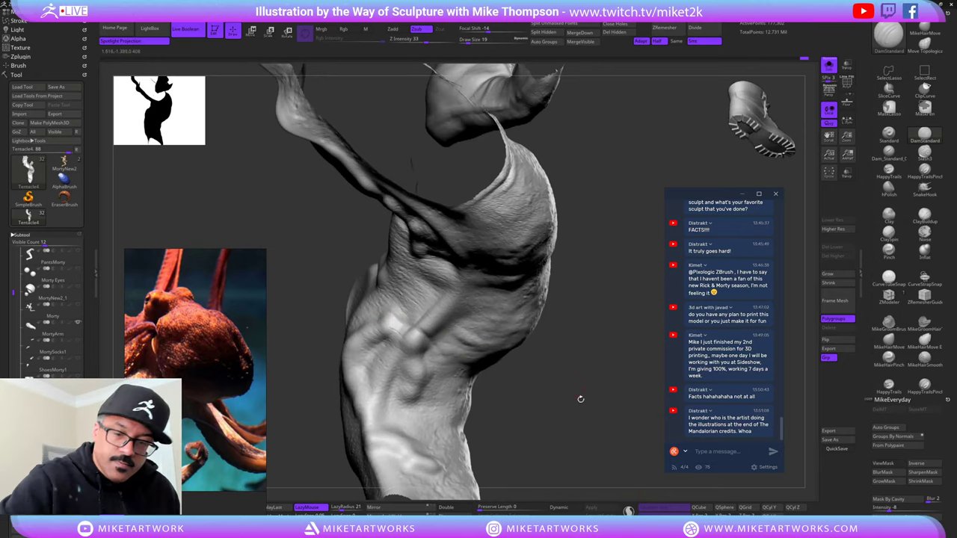
{"action": "left_click_drag", "start_coordinate": [635, 447], "coordinate": [633, 426]}
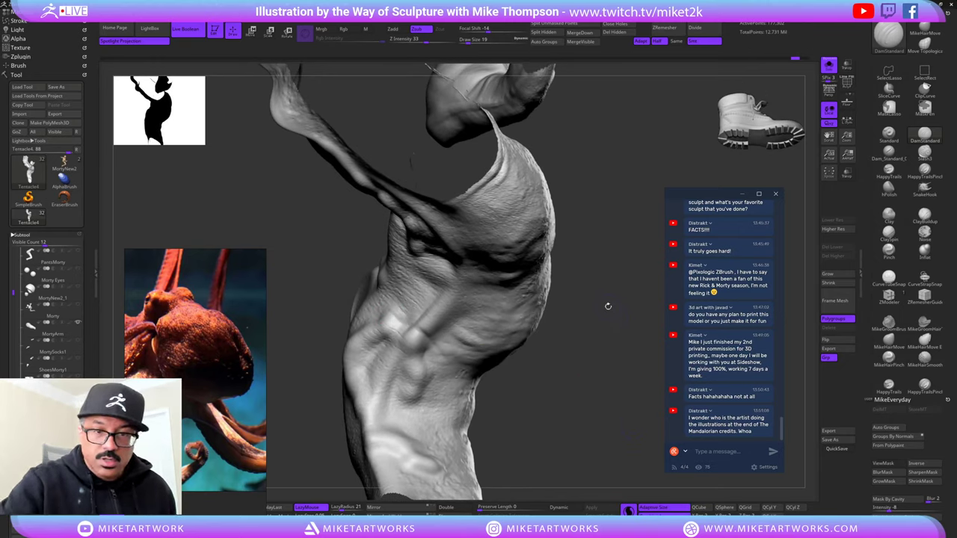
{"action": "mouse_move", "coordinate": [608, 306]}
{"action": "left_mouse_down"}
{"action": "mouse_move", "coordinate": [615, 334]}
{"action": "mouse_move", "coordinate": [615, 291]}
{"action": "mouse_move", "coordinate": [615, 318]}
{"action": "left_mouse_up"}
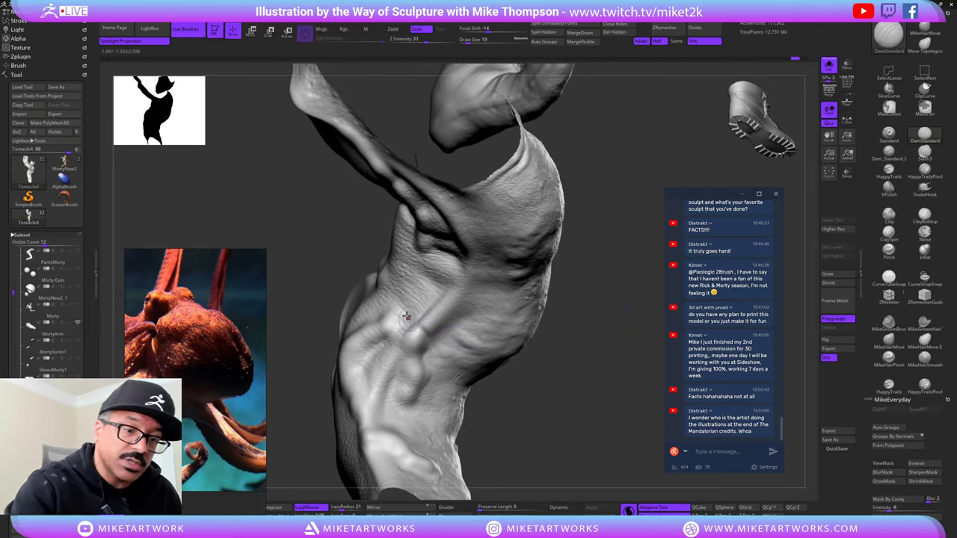
{"action": "left_click_drag", "start_coordinate": [407, 317], "coordinate": [433, 342]}
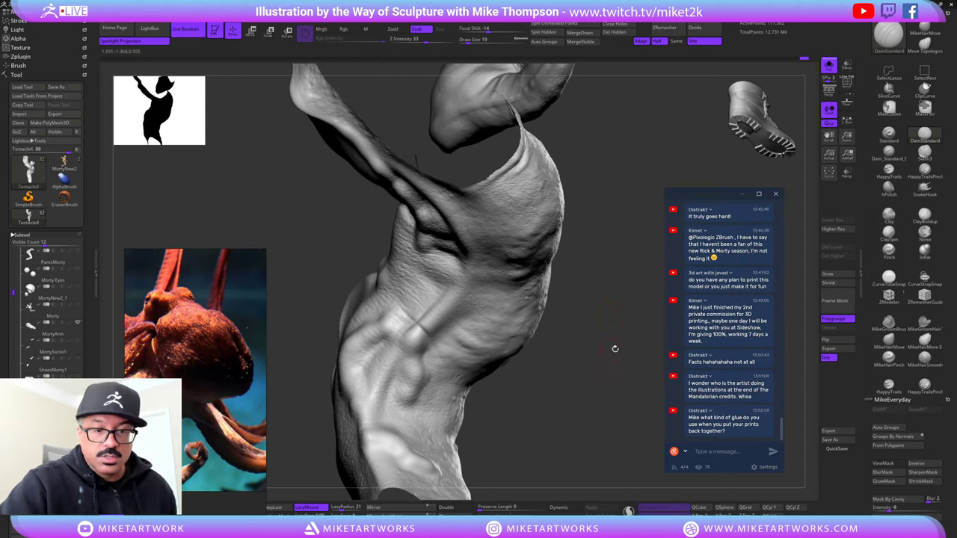
- Unhide the hidden portions of the tentacle mesh around the creased bend
{"action": "left_click", "coordinate": [616, 349], "text": "ctrl+shift"}
{"action": "left_click_drag", "start_coordinate": [638, 323], "coordinate": [648, 329]}
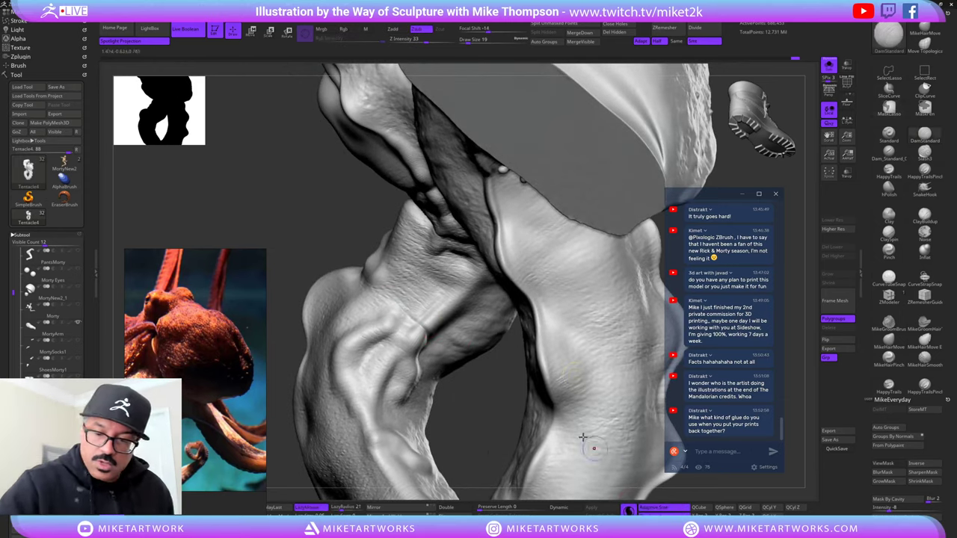
- Cut further fine creases with DamStandard at draw size 19 across the fold where the tentacle's upper bend meets the lower coil
{"action": "left_click_drag", "start_coordinate": [402, 309], "coordinate": [425, 330]}
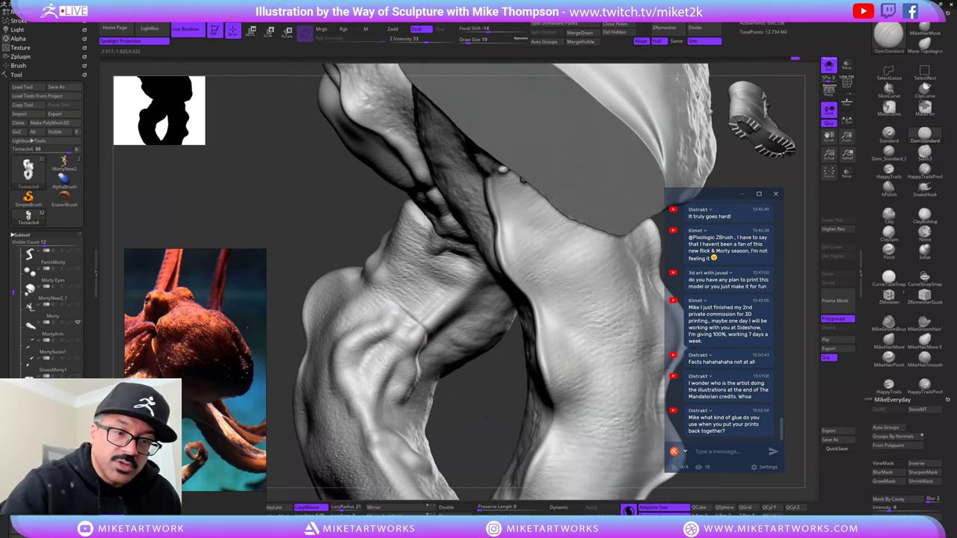
{"action": "left_click_drag", "start_coordinate": [486, 417], "coordinate": [446, 356]}
{"action": "left_click_drag", "start_coordinate": [570, 252], "coordinate": [630, 259]}
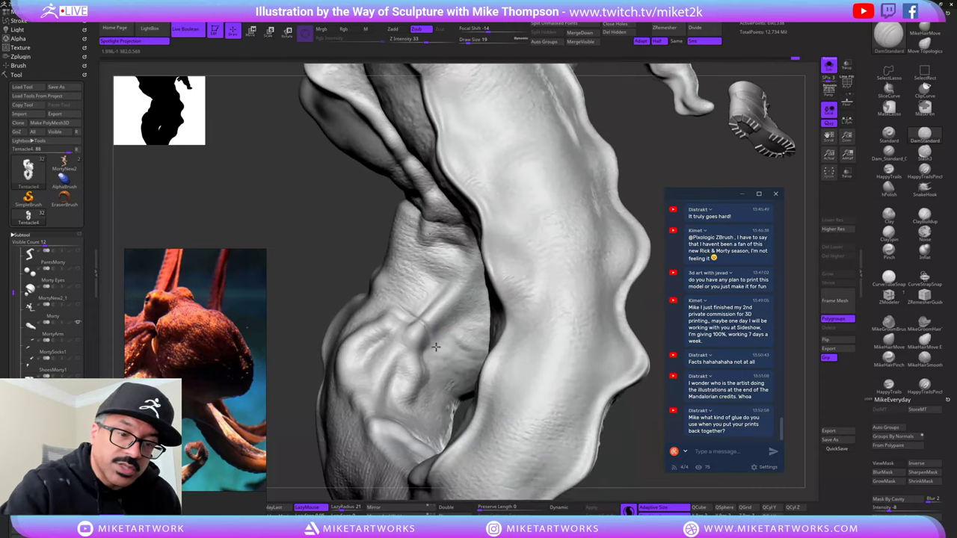
{"action": "left_click_drag", "start_coordinate": [447, 362], "coordinate": [438, 349]}
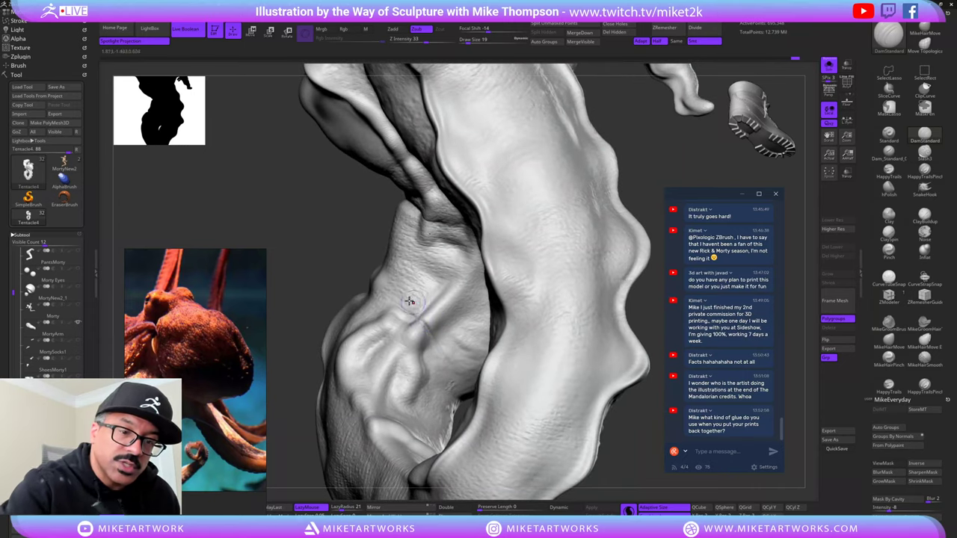
{"action": "mouse_move", "coordinate": [410, 301]}
{"action": "left_mouse_down"}
{"action": "mouse_move", "coordinate": [455, 356]}
{"action": "mouse_move", "coordinate": [421, 299]}
{"action": "mouse_move", "coordinate": [434, 293]}
{"action": "left_mouse_up"}
{"action": "left_click_drag", "start_coordinate": [644, 428], "coordinate": [642, 455]}
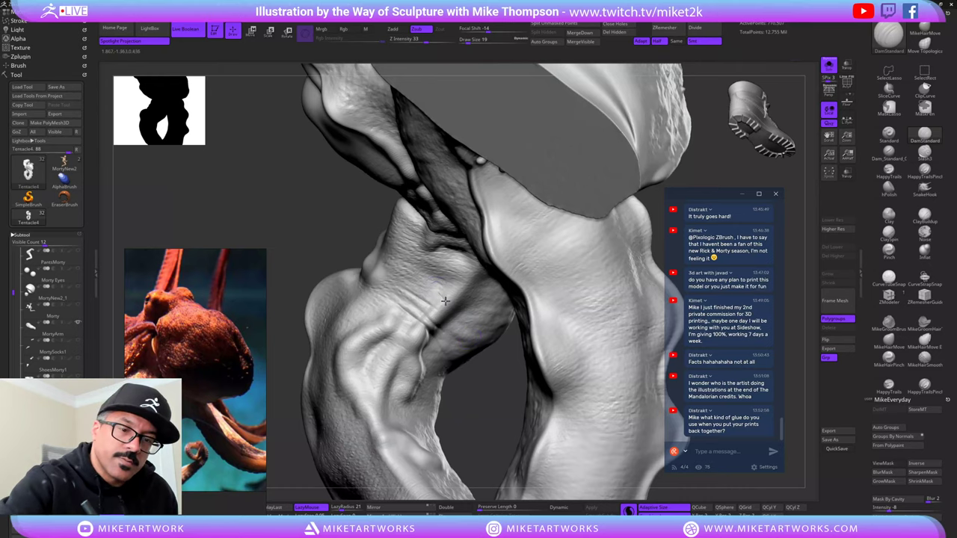
{"action": "right_click_drag", "start_coordinate": [445, 301], "coordinate": [463, 333]}
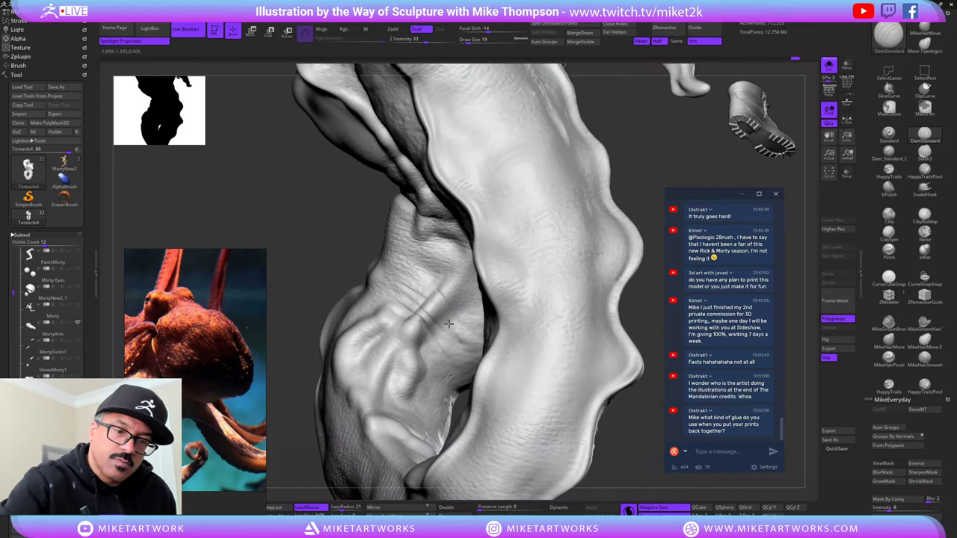
{"action": "mouse_move", "coordinate": [626, 439]}
{"action": "left_mouse_down"}
{"action": "mouse_move", "coordinate": [635, 443]}
{"action": "mouse_move", "coordinate": [509, 391]}
{"action": "mouse_move", "coordinate": [546, 389]}
{"action": "mouse_move", "coordinate": [524, 371]}
{"action": "left_mouse_up"}
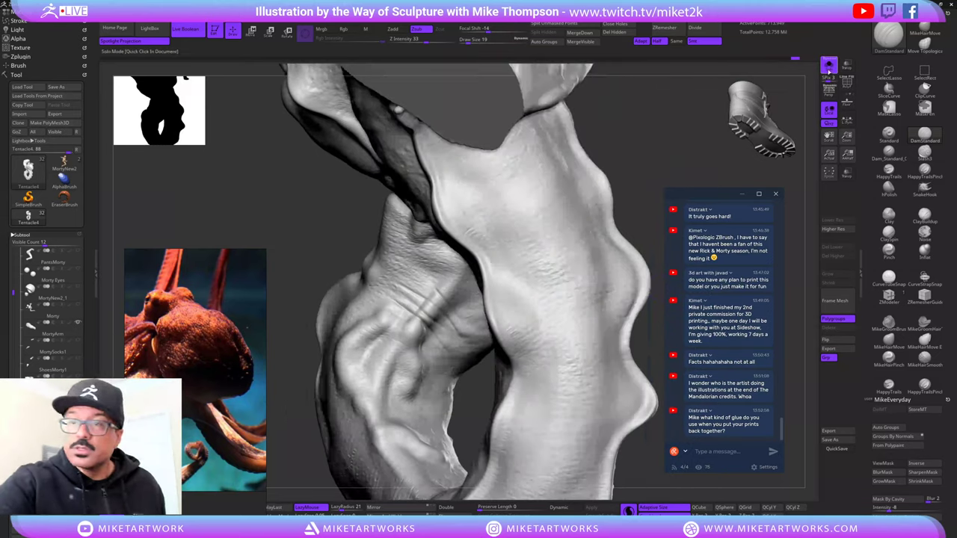
- Show the surrounding subtools to check the creased bend against the neighbouring limb, and isolate the tentacle again
{"action": "left_click", "coordinate": [829, 67]}
{"action": "mouse_move", "coordinate": [652, 175]}
{"action": "left_mouse_down"}
{"action": "mouse_move", "coordinate": [598, 217]}
{"action": "mouse_move", "coordinate": [487, 268]}
{"action": "left_mouse_up"}
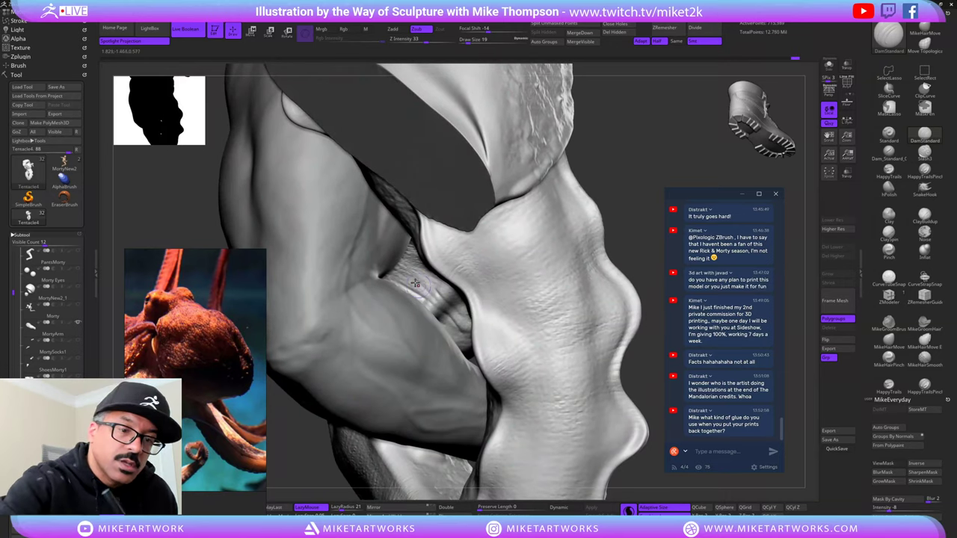
{"action": "mouse_move", "coordinate": [642, 169]}
{"action": "left_mouse_down"}
{"action": "mouse_move", "coordinate": [648, 179]}
{"action": "mouse_move", "coordinate": [645, 165]}
{"action": "left_mouse_up"}
{"action": "left_click_drag", "start_coordinate": [645, 161], "coordinate": [638, 160]}
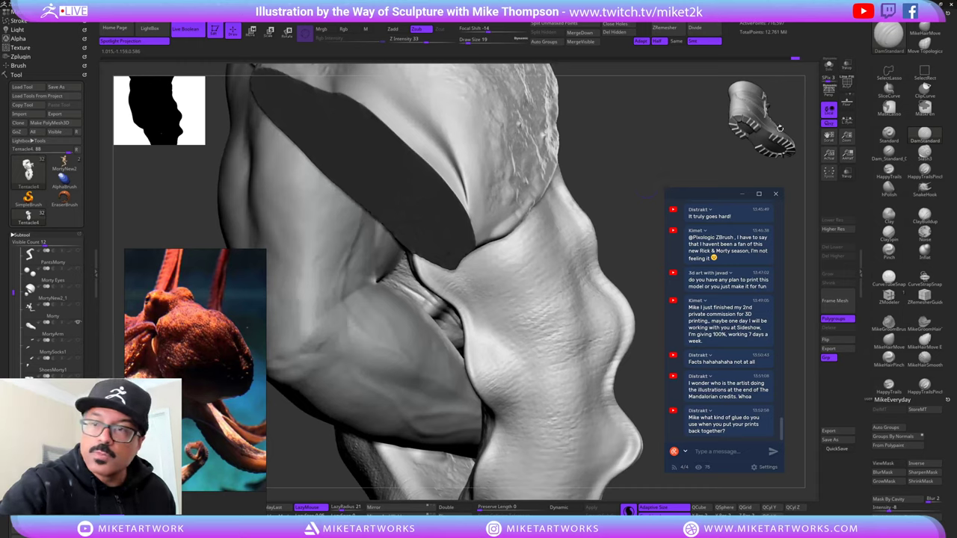
{"action": "left_click", "coordinate": [829, 65]}
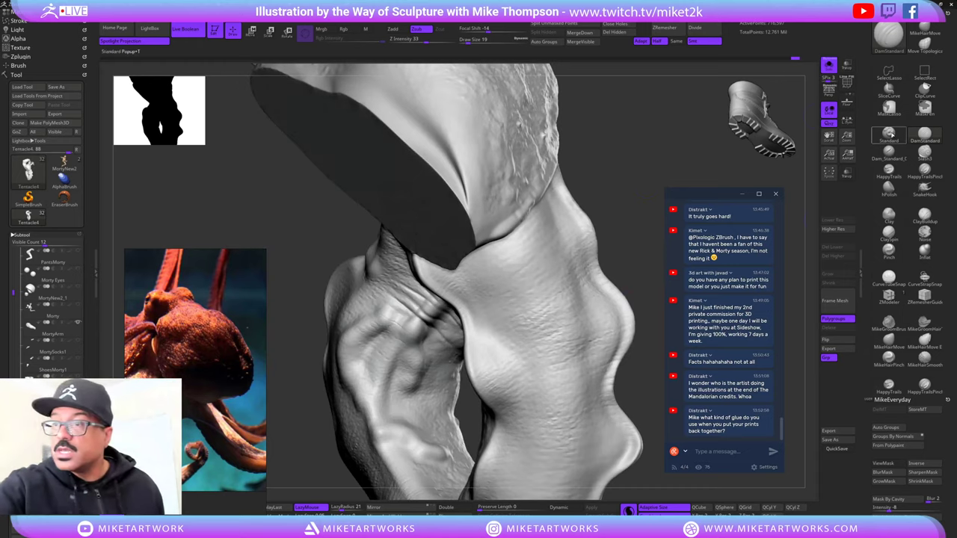
- Choose the Standard brush for the tentacle and assign Alpha 01 to it
{"action": "key", "text": "b"}
{"action": "key", "text": "s"}
{"action": "key", "text": "t"}
{"action": "key", "text": "space"}
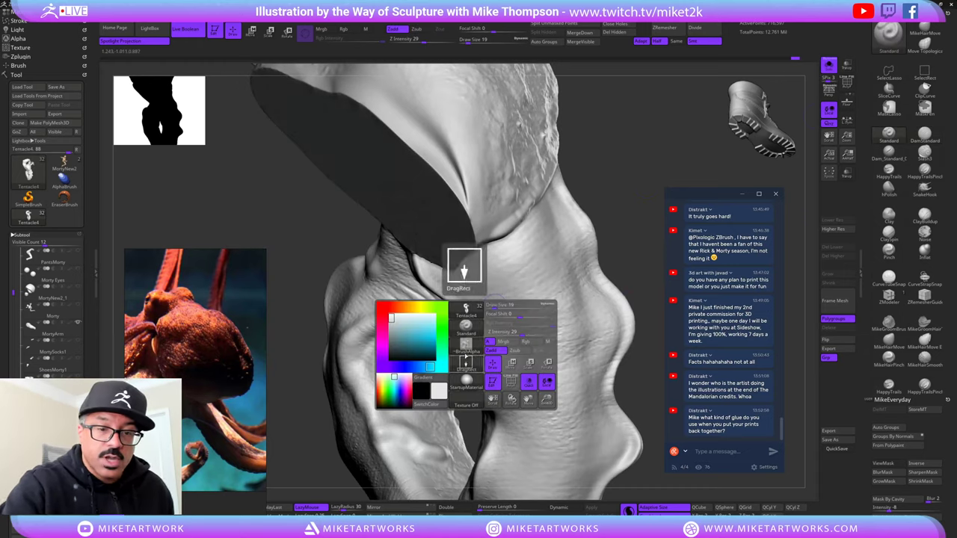
{"action": "left_click", "coordinate": [466, 345]}
{"action": "key", "text": "space"}
{"action": "left_click", "coordinate": [416, 389]}
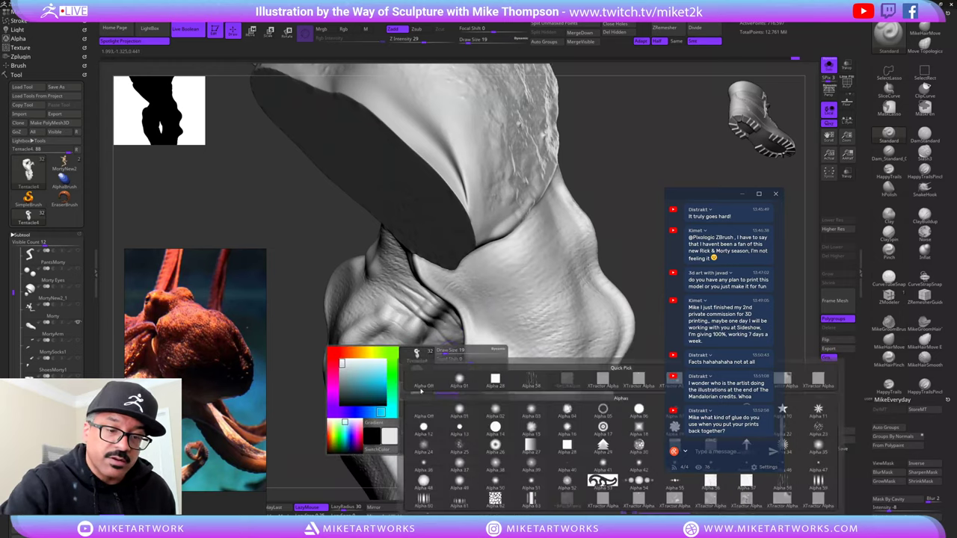
{"action": "left_click", "coordinate": [459, 381]}
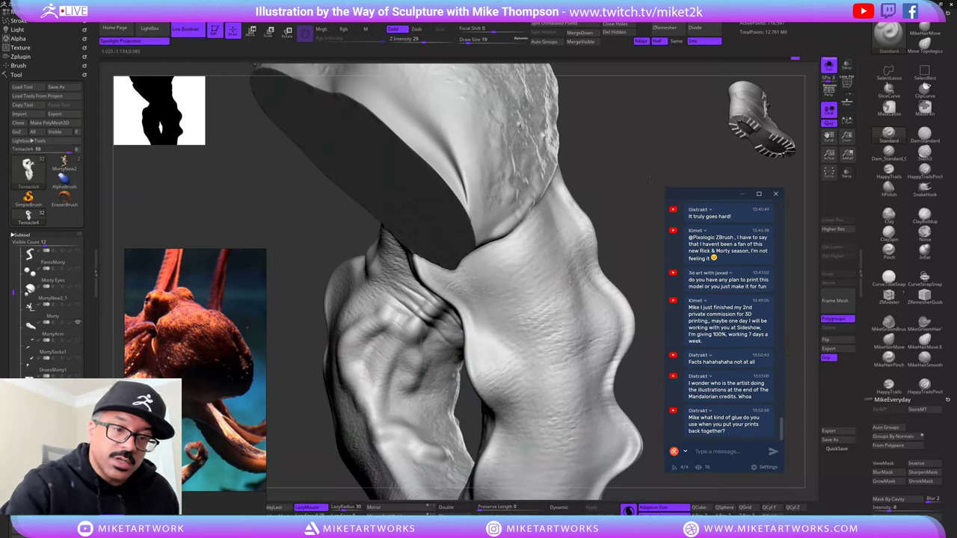
- Build up and soften the ridges between the creases on the inner bend with the Standard brush at draw size 19
{"action": "left_click_drag", "start_coordinate": [617, 204], "coordinate": [637, 183]}
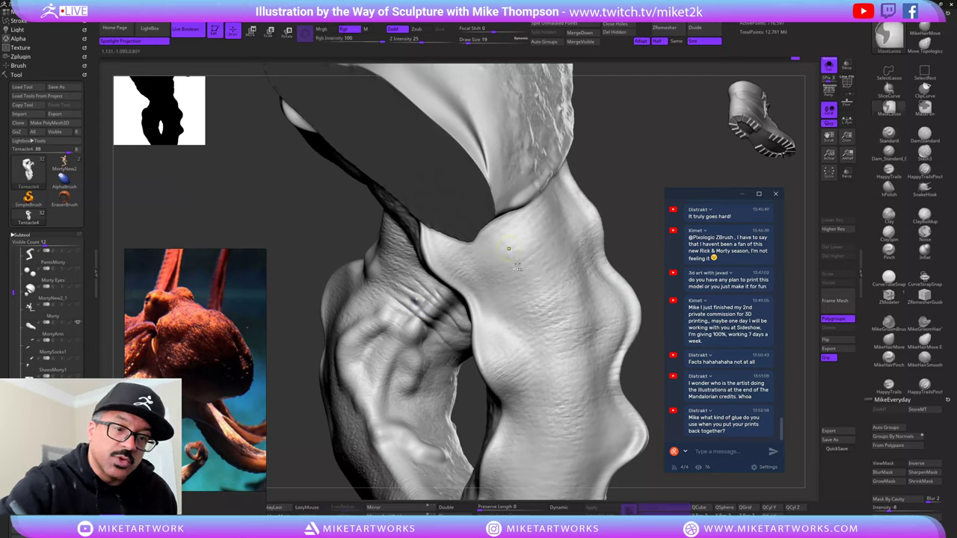
{"action": "key", "text": "space"}
{"action": "left_click", "coordinate": [480, 381]}
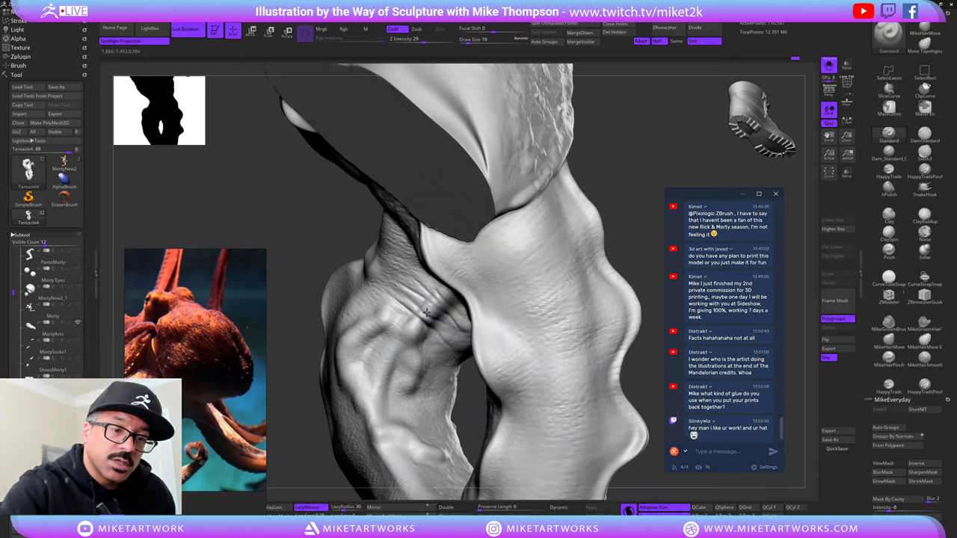
{"action": "left_click_drag", "start_coordinate": [416, 299], "coordinate": [457, 335]}
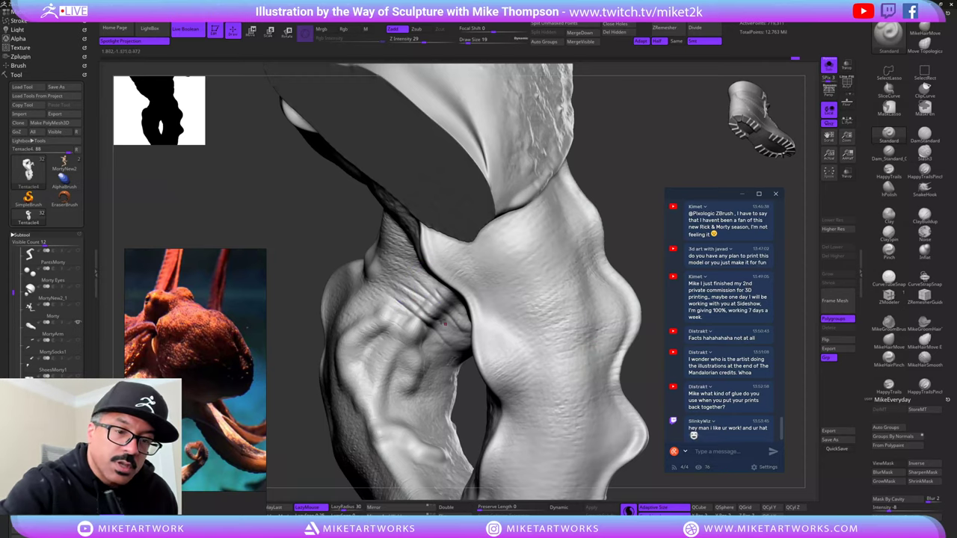
{"action": "left_click_drag", "start_coordinate": [639, 159], "coordinate": [516, 277]}
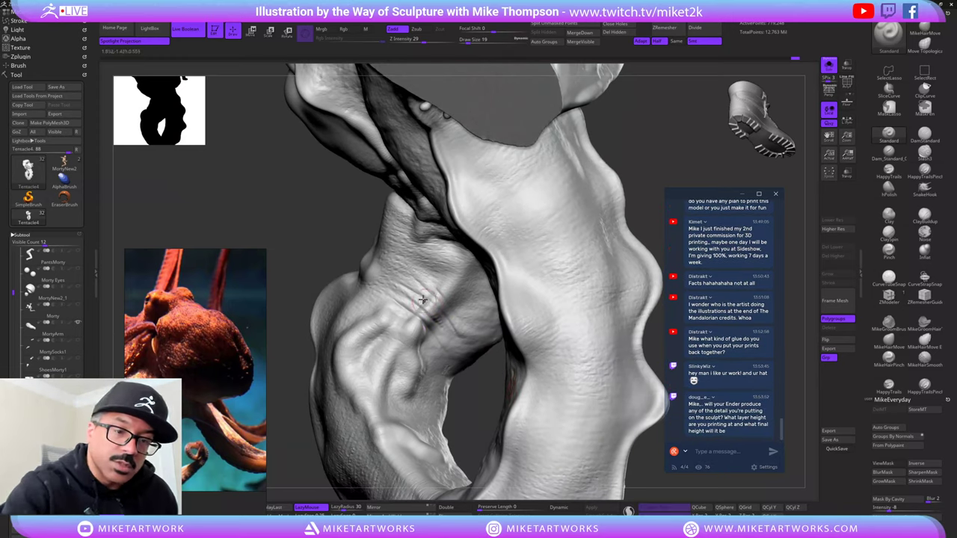
{"action": "left_click_drag", "start_coordinate": [640, 166], "coordinate": [516, 262]}
{"action": "key", "text": "shift"}
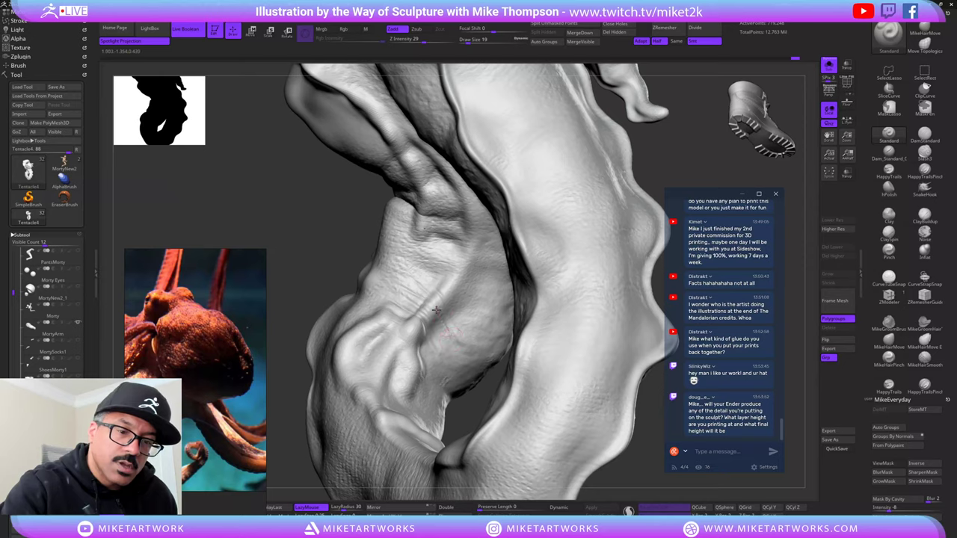
{"action": "key", "text": "shift"}
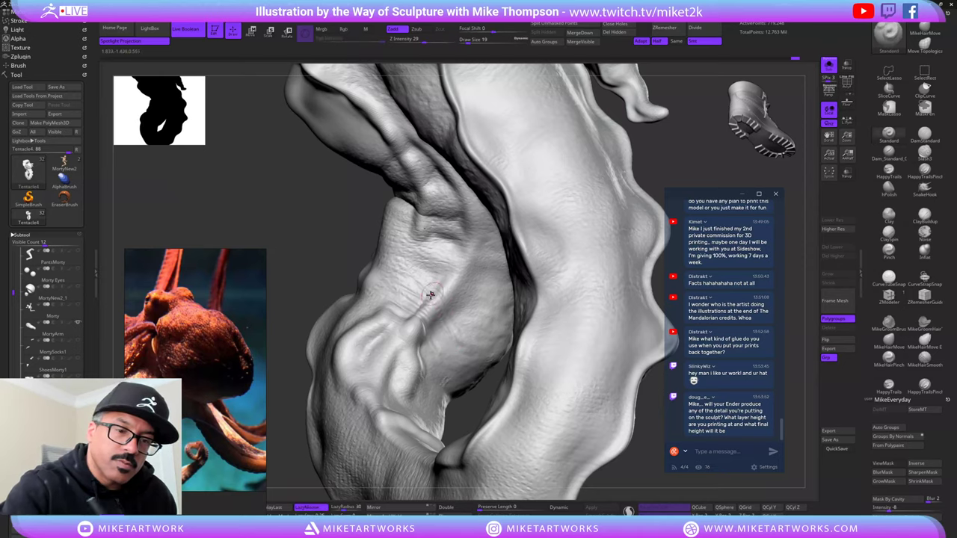
{"action": "left_click_drag", "start_coordinate": [412, 288], "coordinate": [460, 337]}
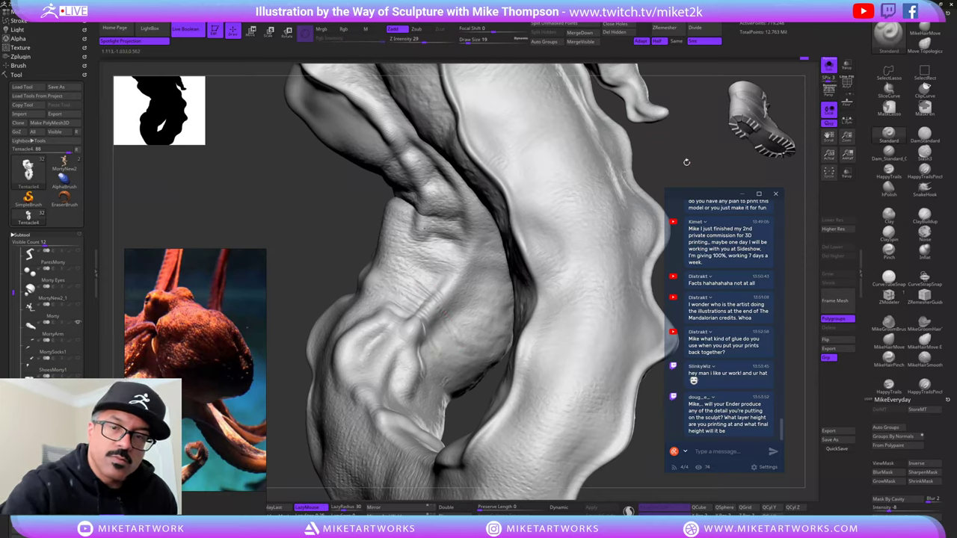
- Mask the lower coil with a lasso whose edge follows the crease line below the inner bend
{"action": "left_click_drag", "start_coordinate": [687, 162], "coordinate": [631, 212]}
{"action": "mouse_move", "coordinate": [516, 314]}
{"action": "left_mouse_down"}
{"action": "mouse_move", "coordinate": [489, 355]}
{"action": "mouse_move", "coordinate": [482, 328]}
{"action": "left_mouse_up"}
{"action": "key", "text": "ctrl"}
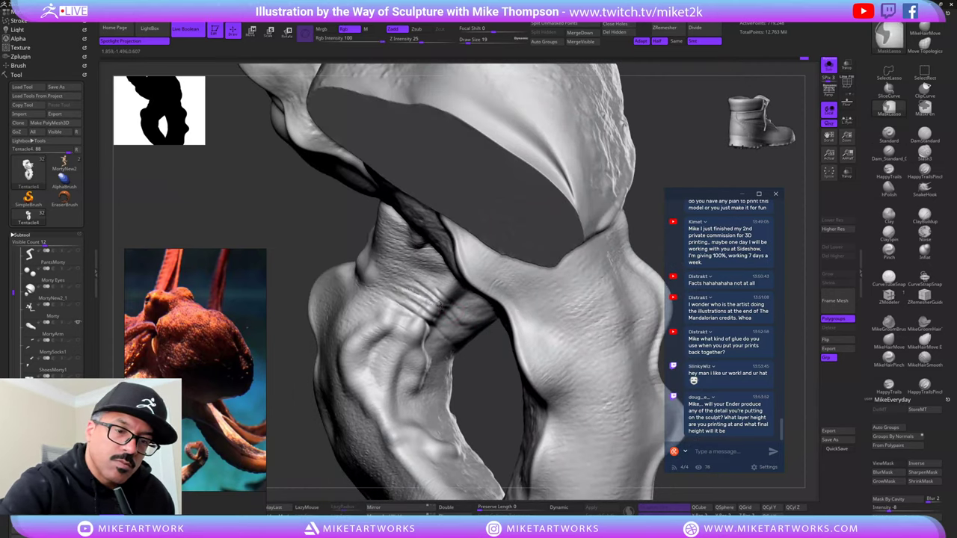
{"action": "mouse_move", "coordinate": [404, 289]}
{"action": "left_mouse_down", "text": "ctrl"}
{"action": "mouse_move", "coordinate": [400, 401]}
{"action": "mouse_move", "coordinate": [324, 273]}
{"action": "left_mouse_up", "text": "ctrl"}
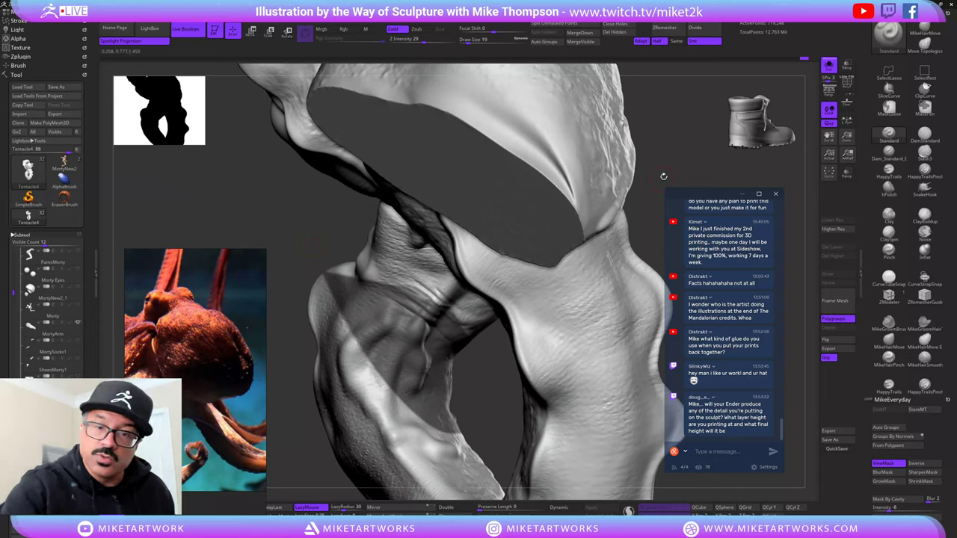
- Push the unmasked bulge against the mask edge with MikeHairMove at draw size 40 and smooth its surface
{"action": "mouse_move", "coordinate": [663, 177]}
{"action": "left_mouse_down"}
{"action": "mouse_move", "coordinate": [670, 159]}
{"action": "mouse_move", "coordinate": [643, 172]}
{"action": "left_mouse_up"}
{"action": "key", "text": "s"}
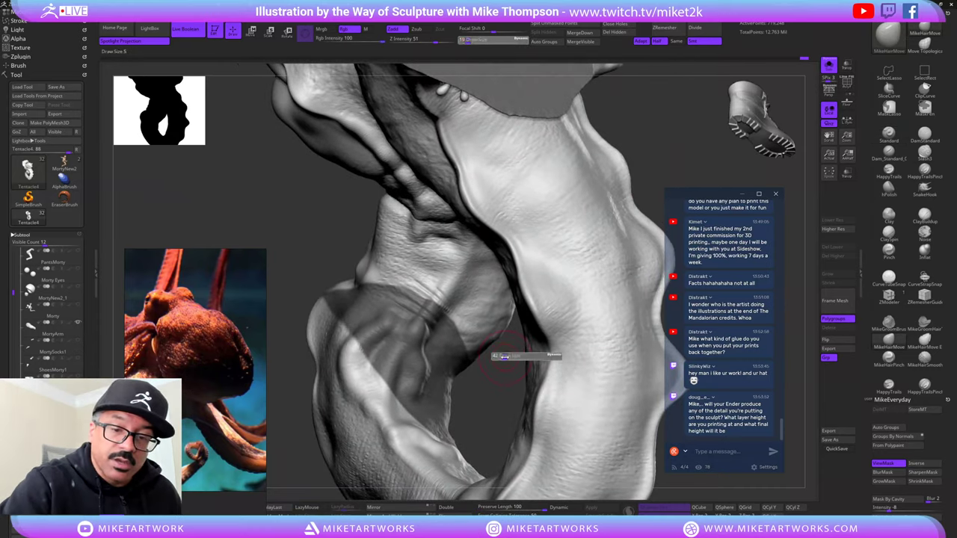
{"action": "left_click_drag", "start_coordinate": [505, 357], "coordinate": [504, 357]}
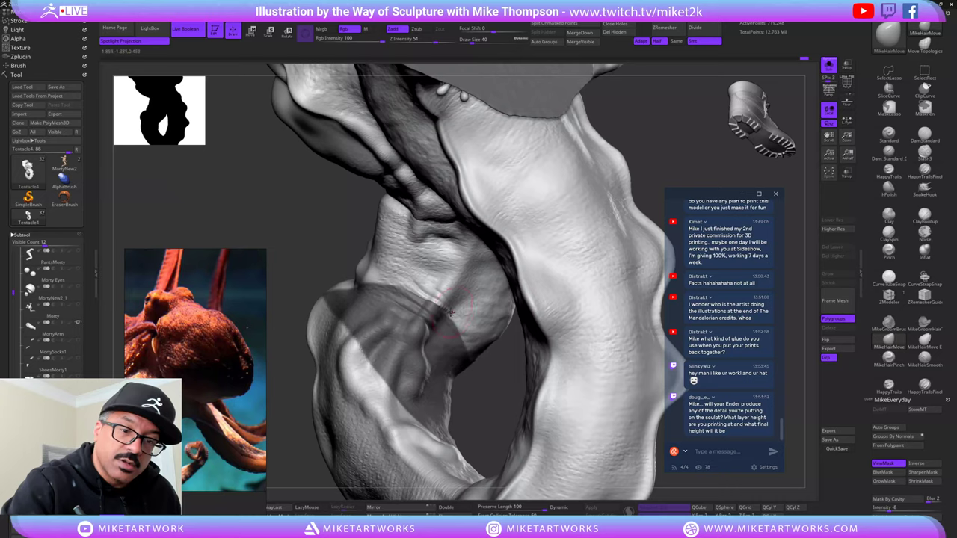
{"action": "key", "text": "shift"}
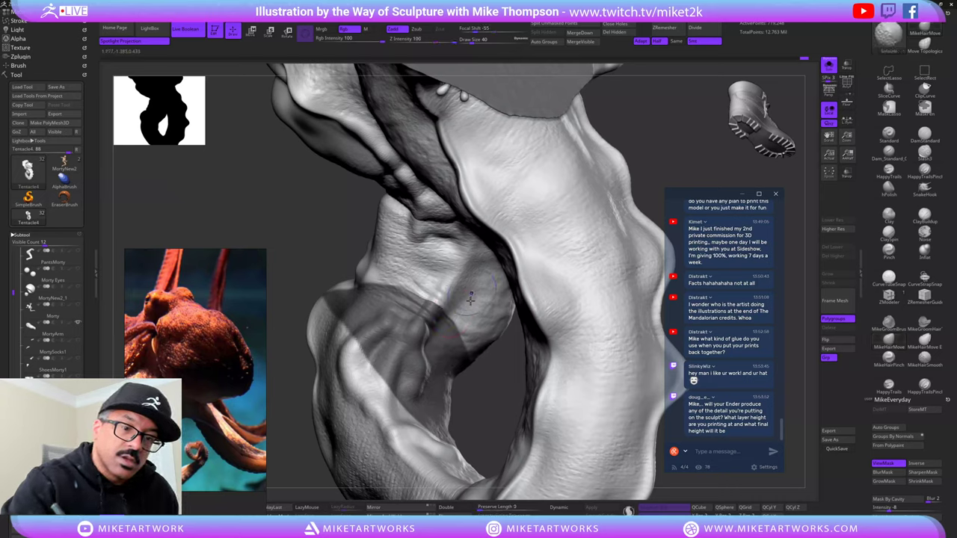
{"action": "key", "text": "1"}
{"action": "left_click_drag", "start_coordinate": [486, 372], "coordinate": [566, 273]}
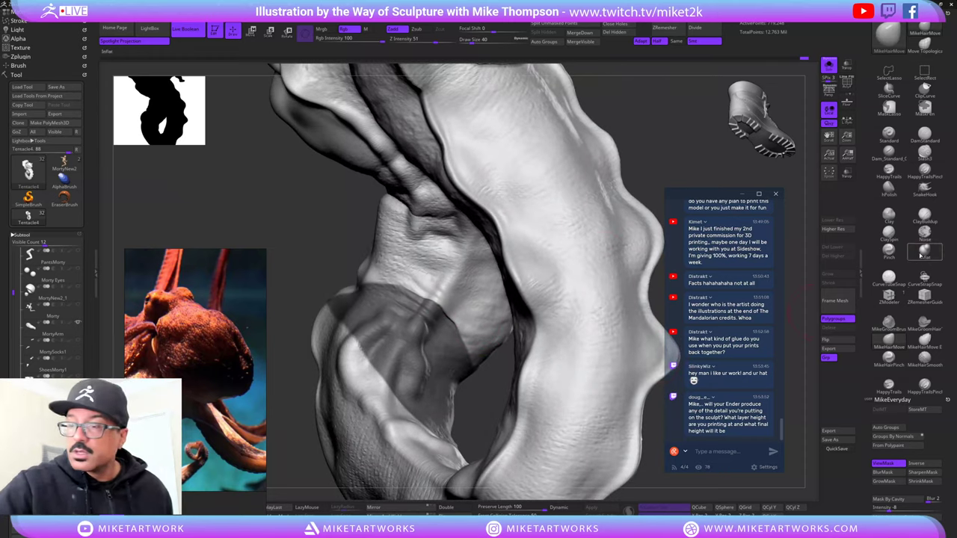
- Inflate the unmasked skin along the mask edge with the Inflat brush at draw size 23 and smooth the swelling
{"action": "key", "text": "1"}
{"action": "key", "text": "s"}
{"action": "left_click", "coordinate": [487, 377]}
{"action": "left_click_drag", "start_coordinate": [457, 321], "coordinate": [441, 304]}
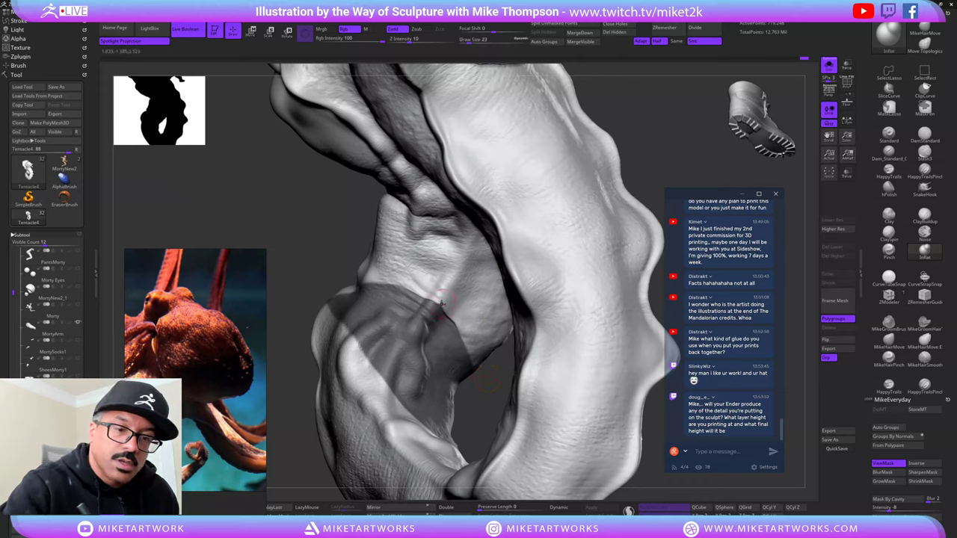
{"action": "key", "text": "shift"}
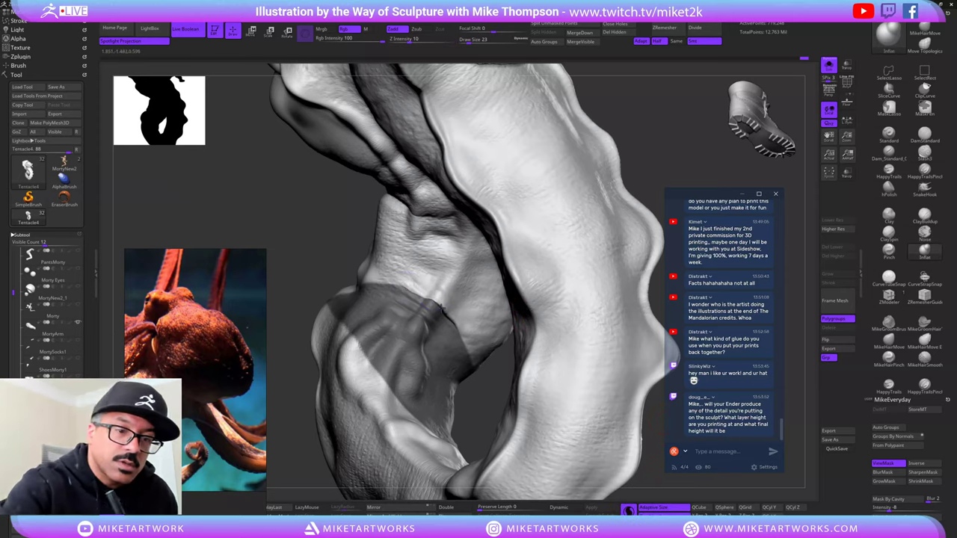
{"action": "key", "text": "shift"}
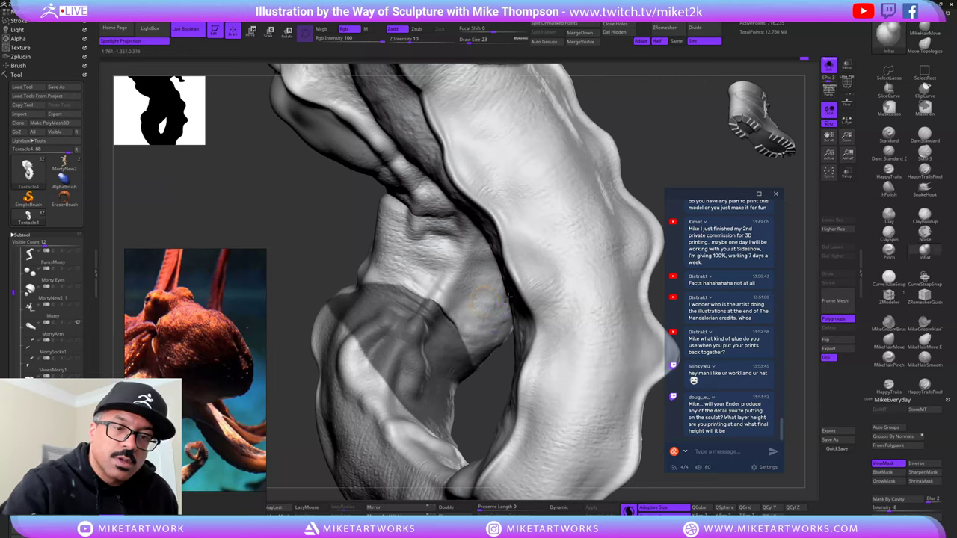
- Invert the mask to expose the lower coil, smooth beside the crease line and hide the mask display
{"action": "left_click", "coordinate": [647, 159], "text": "ctrl"}
{"action": "left_click_drag", "start_coordinate": [648, 159], "coordinate": [618, 176]}
{"action": "key", "text": "shift"}
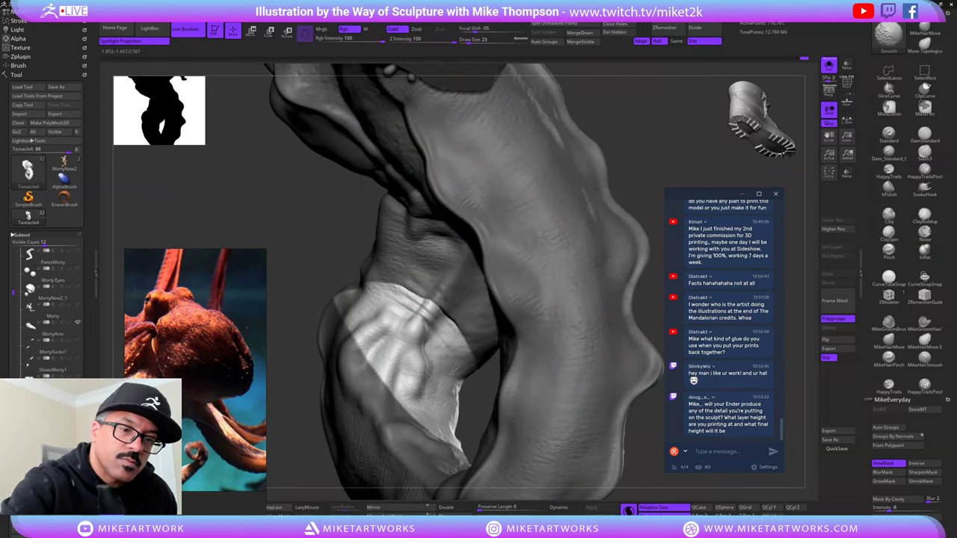
{"action": "key", "text": "ctrl+h"}
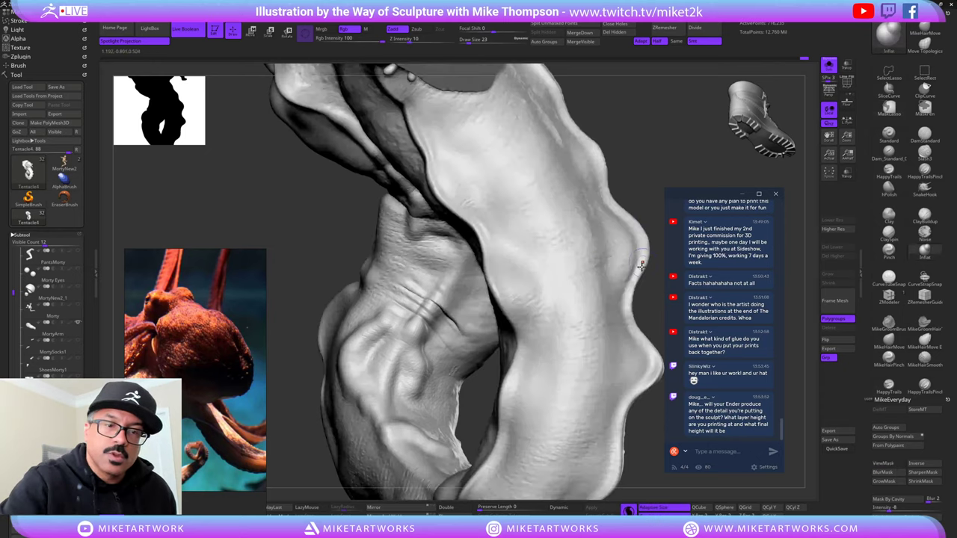
- Reduce the Inflat draw size to 8 and refine and smooth the narrow folds crossing the inner bend
{"action": "key", "text": "s"}
{"action": "left_click_drag", "start_coordinate": [652, 189], "coordinate": [648, 189]}
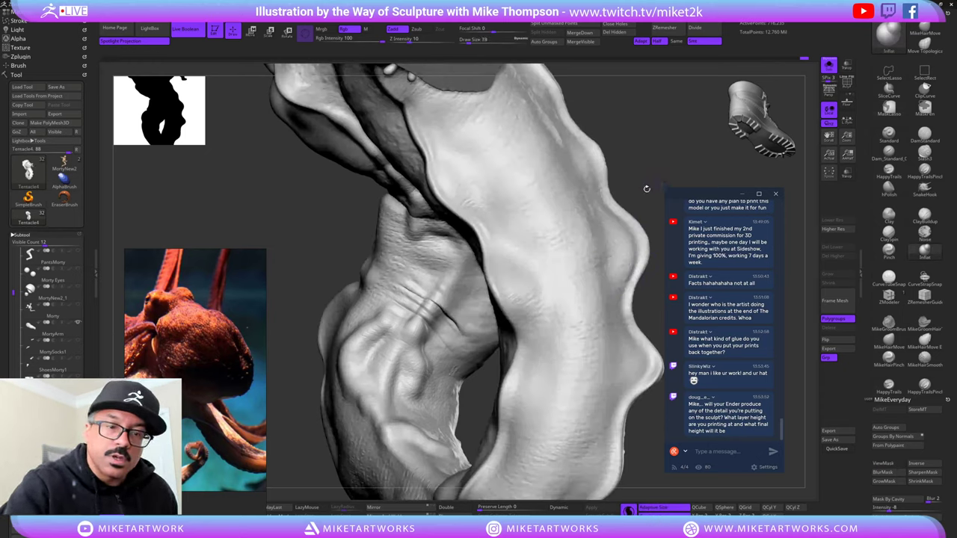
{"action": "key", "text": "shift"}
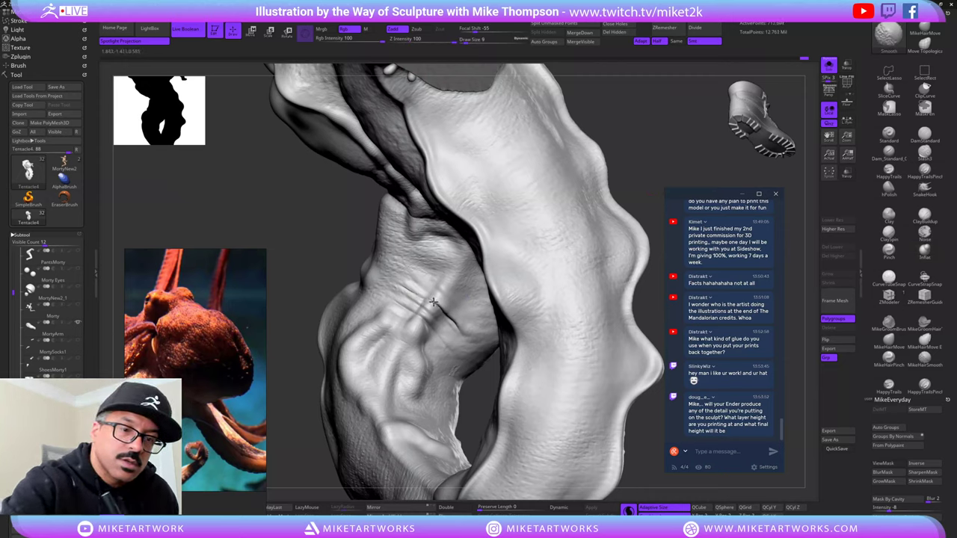
{"action": "left_click_drag", "start_coordinate": [409, 288], "coordinate": [439, 308], "text": "shift"}
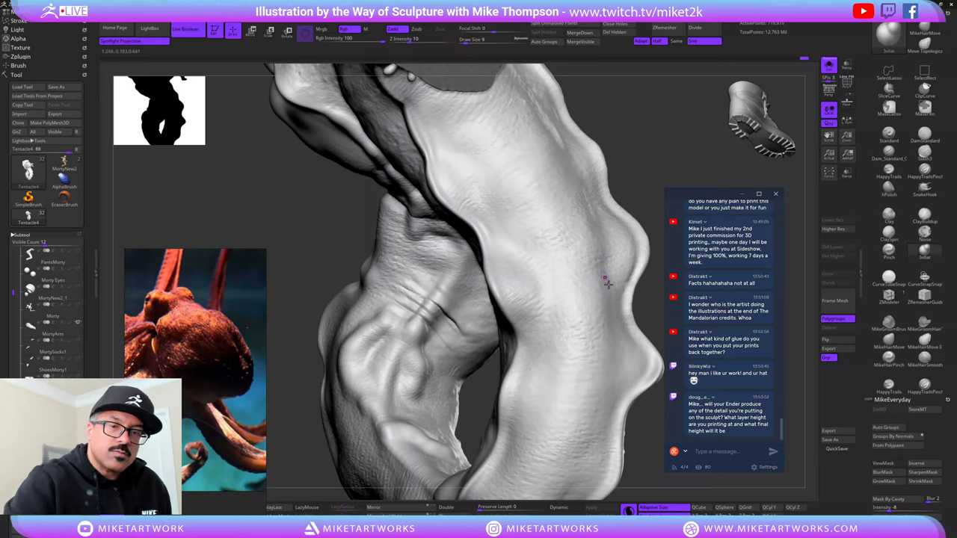
- Sculpt the folds crossing Tentacle4's inner bend with the Standard brush at draw size 8 and intensity 29, and smooth them
{"action": "left_click_drag", "start_coordinate": [639, 449], "coordinate": [639, 441]}
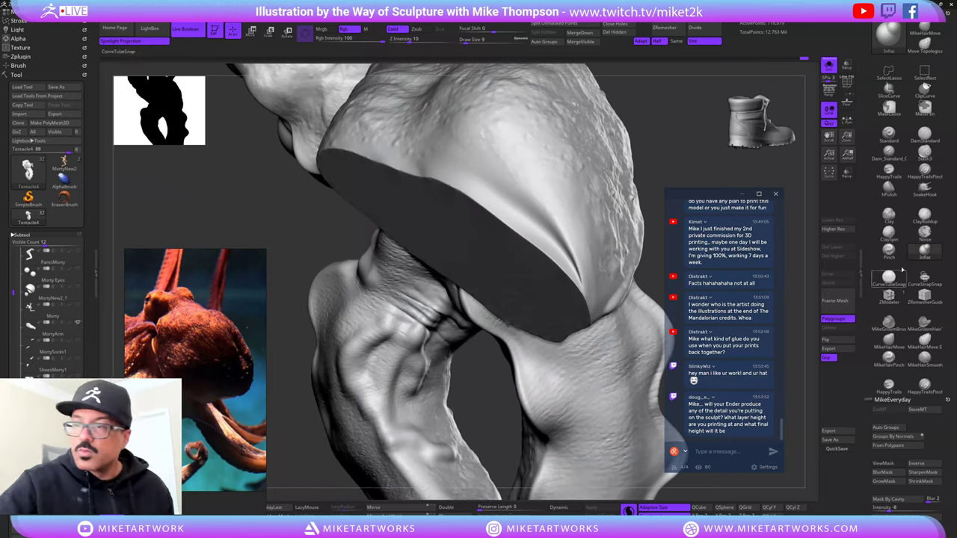
{"action": "left_click", "coordinate": [889, 133]}
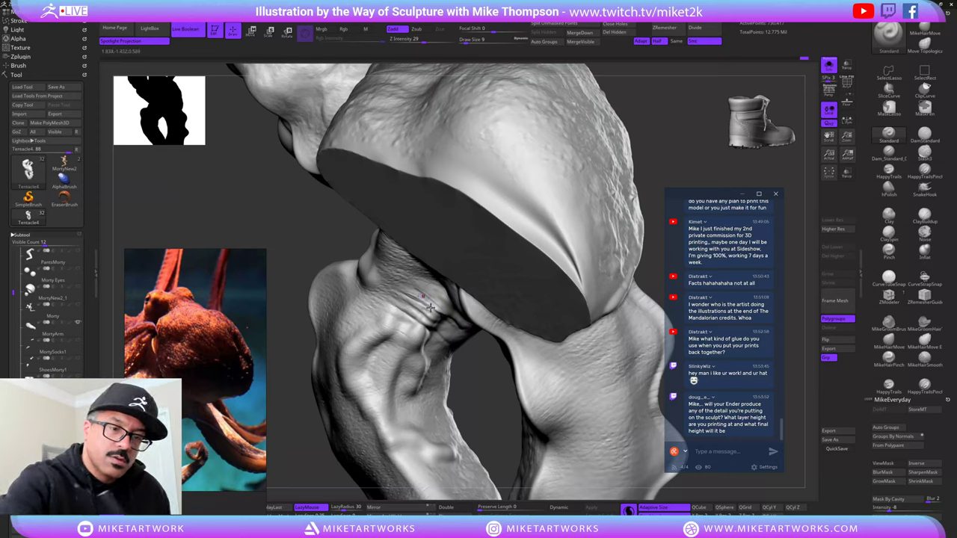
{"action": "key", "text": "ctrl"}
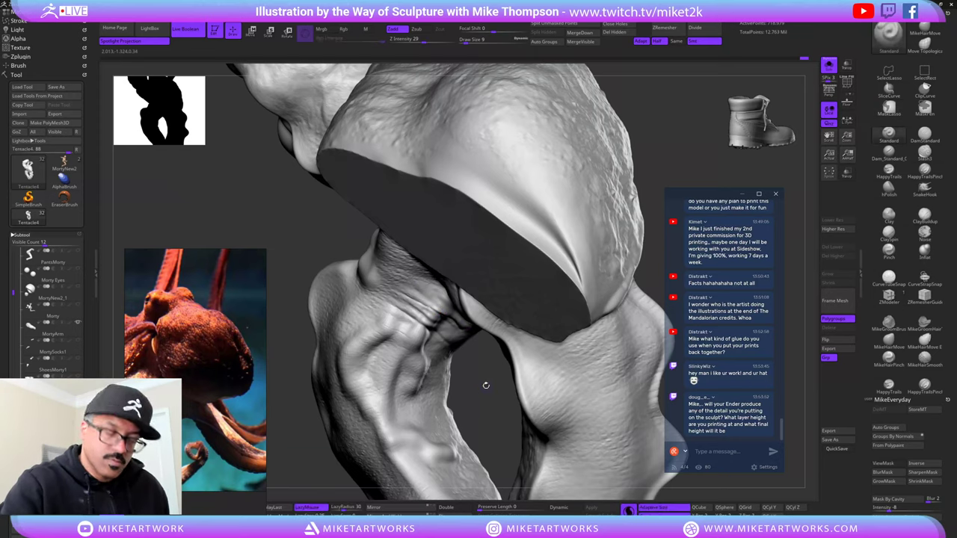
{"action": "key", "text": "space"}
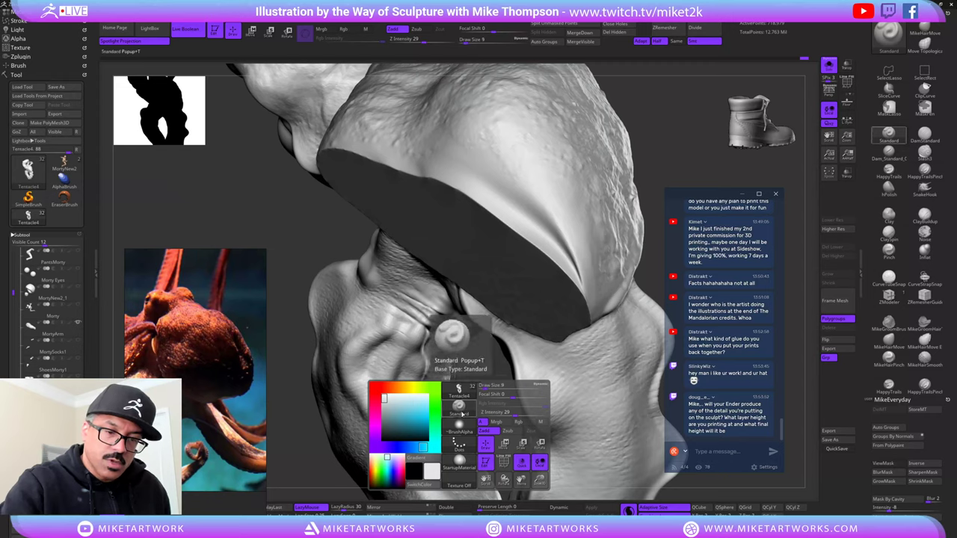
{"action": "left_click", "coordinate": [438, 333]}
{"action": "left_click", "coordinate": [473, 409]}
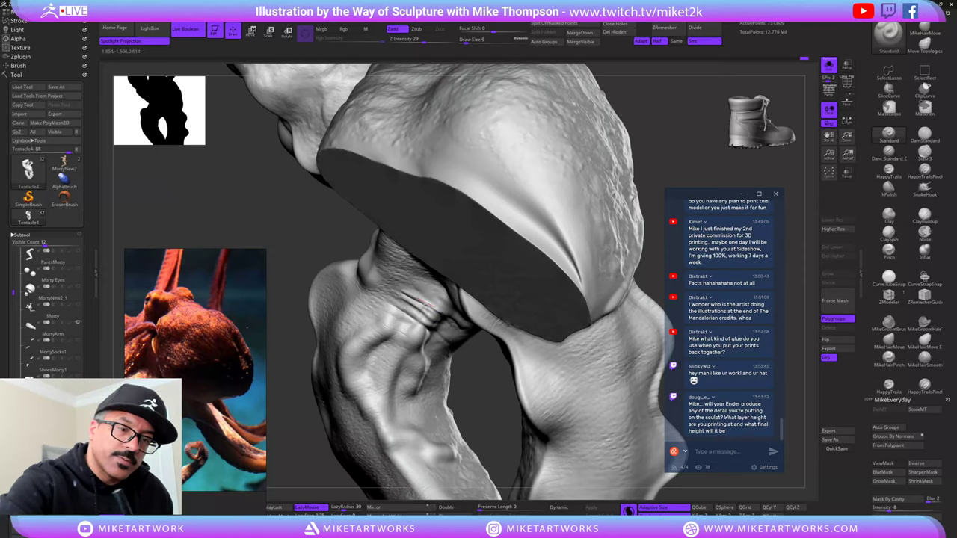
{"action": "key", "text": "shift"}
{"action": "left_click_drag", "start_coordinate": [406, 290], "coordinate": [448, 320], "text": "shift"}
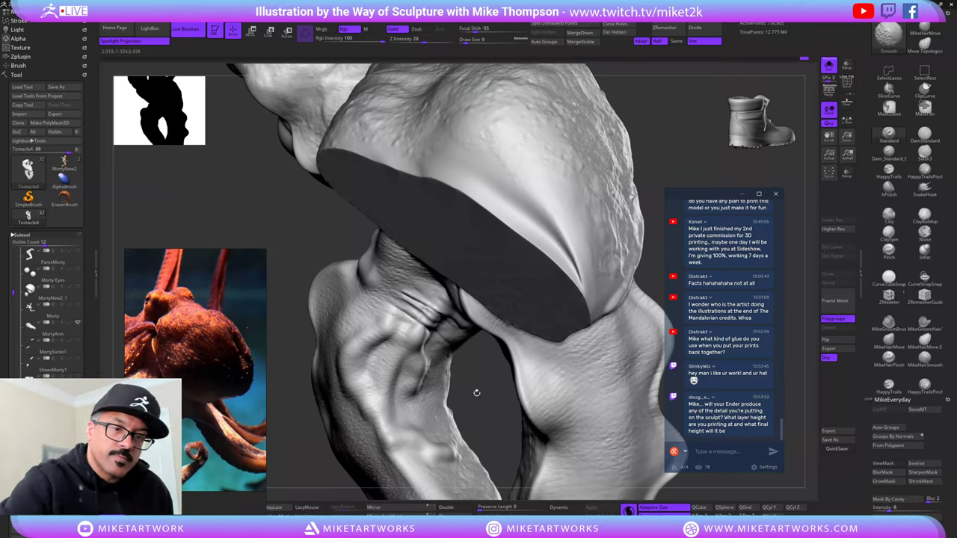
- Carve the parallel wrinkles across the inner bend toward the overlapping limb with the Standard brush and smooth their transitions
{"action": "left_click_drag", "start_coordinate": [477, 394], "coordinate": [486, 393]}
{"action": "mouse_move", "coordinate": [582, 232]}
{"action": "left_mouse_down"}
{"action": "mouse_move", "coordinate": [596, 199]}
{"action": "mouse_move", "coordinate": [434, 302]}
{"action": "left_mouse_up"}
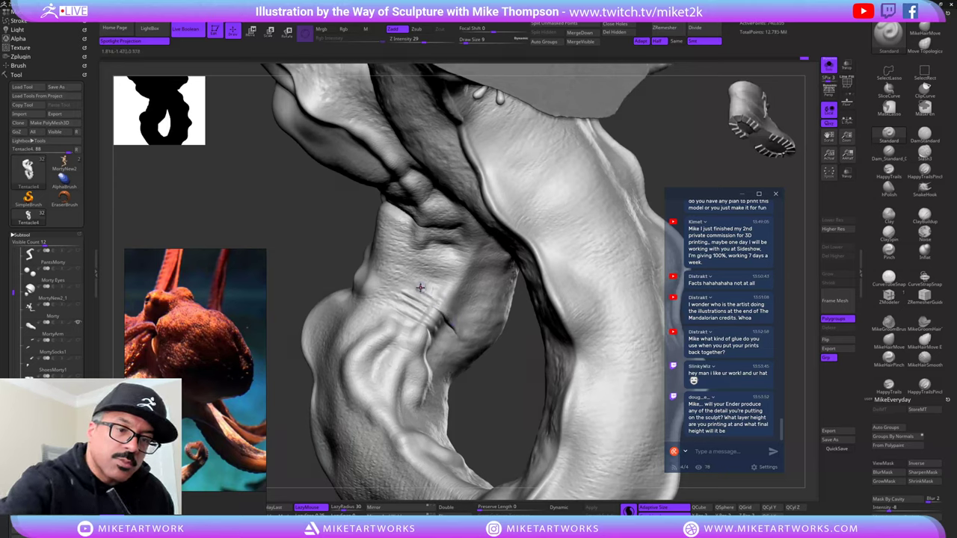
{"action": "key", "text": "shift"}
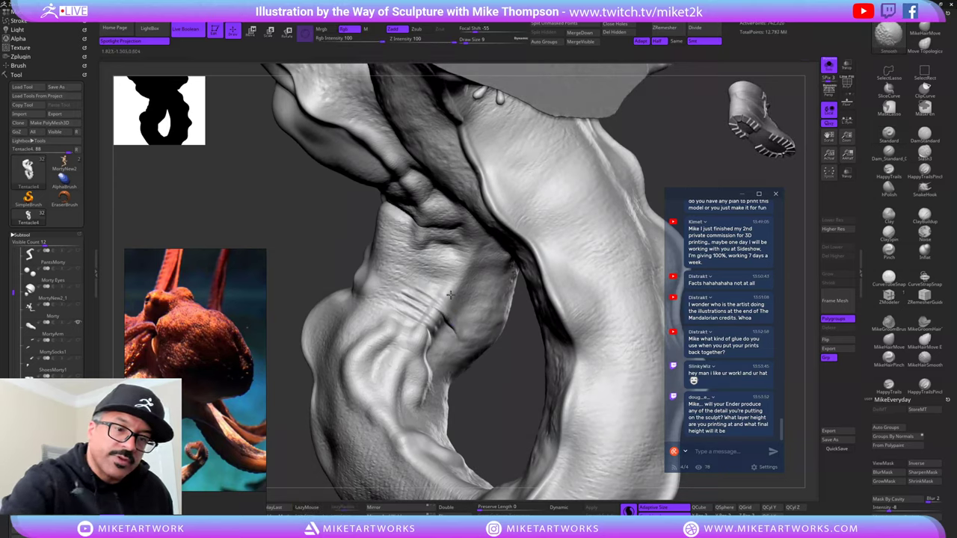
{"action": "left_click_drag", "start_coordinate": [509, 392], "coordinate": [503, 435]}
{"action": "key", "text": "shift"}
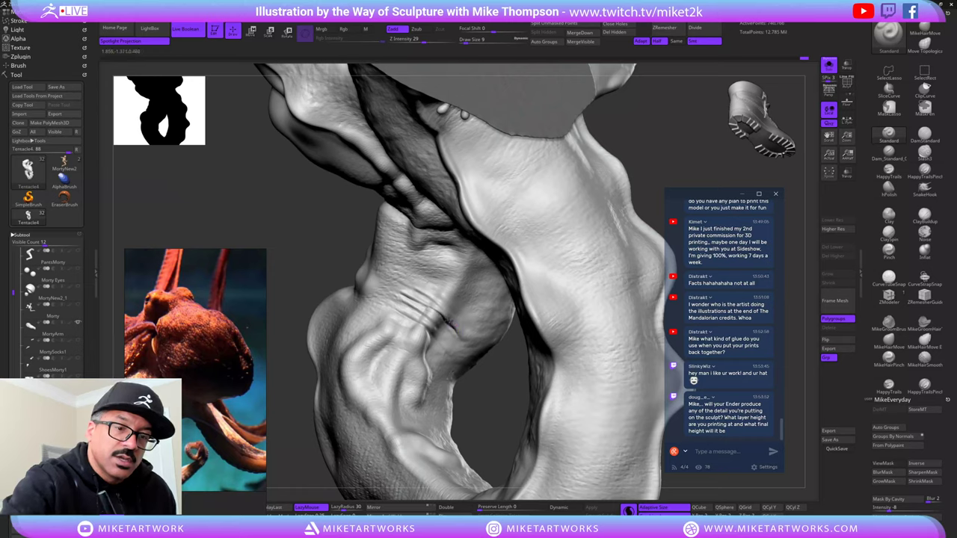
{"action": "mouse_move", "coordinate": [504, 355]}
{"action": "left_mouse_down"}
{"action": "mouse_move", "coordinate": [502, 406]}
{"action": "mouse_move", "coordinate": [497, 397]}
{"action": "left_mouse_up"}
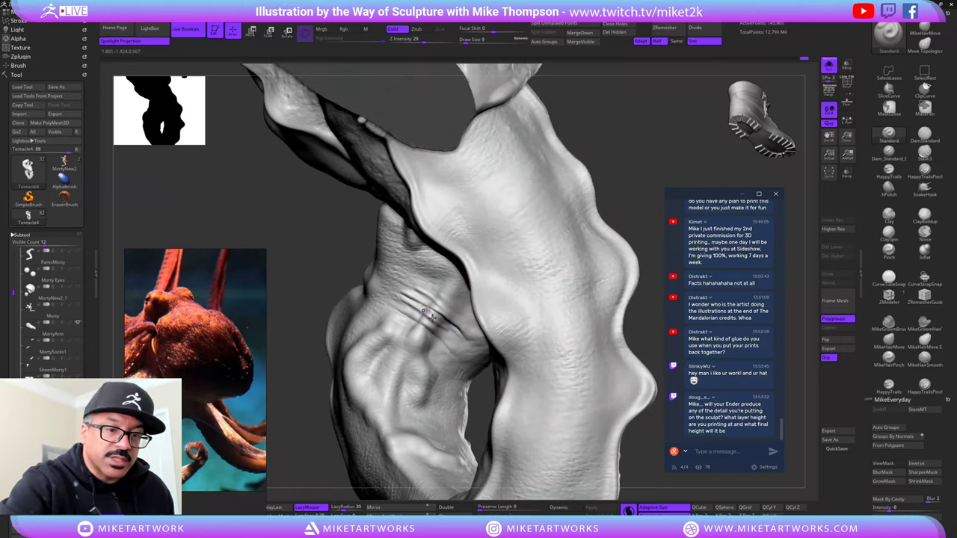
{"action": "left_click_drag", "start_coordinate": [432, 317], "coordinate": [474, 353]}
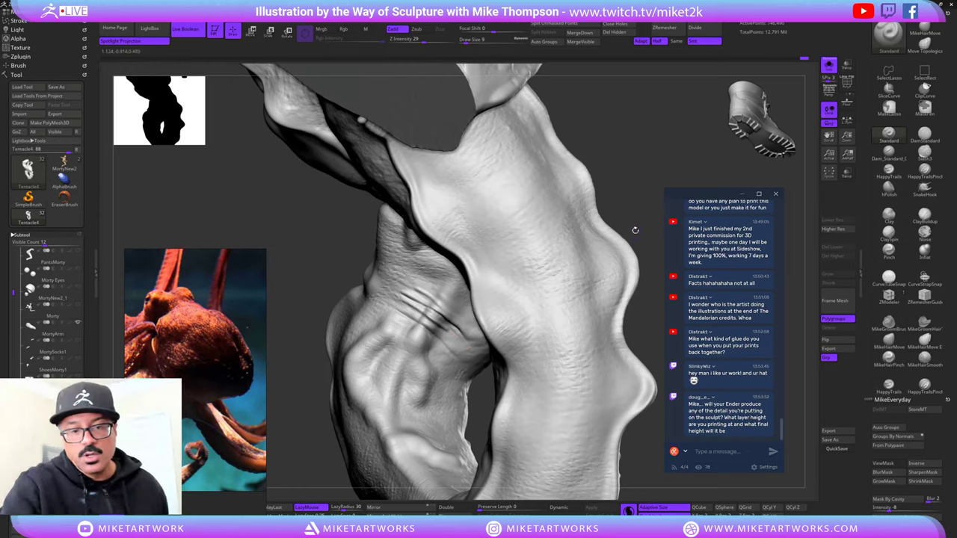
{"action": "key", "text": "shift"}
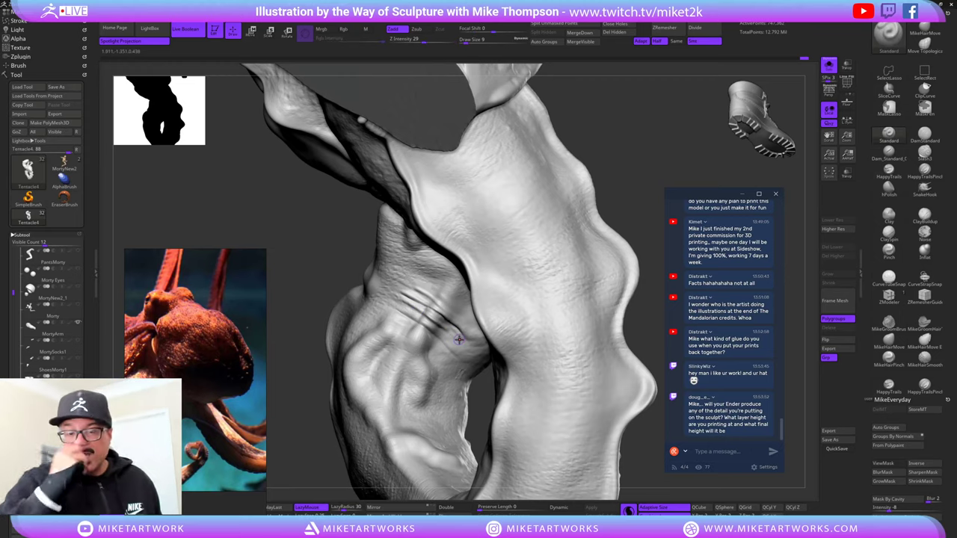
- Set the draw size to 25 and smooth the skin around the wrinkles on the inner bend
{"action": "left_click_drag", "start_coordinate": [644, 453], "coordinate": [558, 423]}
{"action": "left_click_drag", "start_coordinate": [514, 344], "coordinate": [417, 301]}
{"action": "key", "text": "shift"}
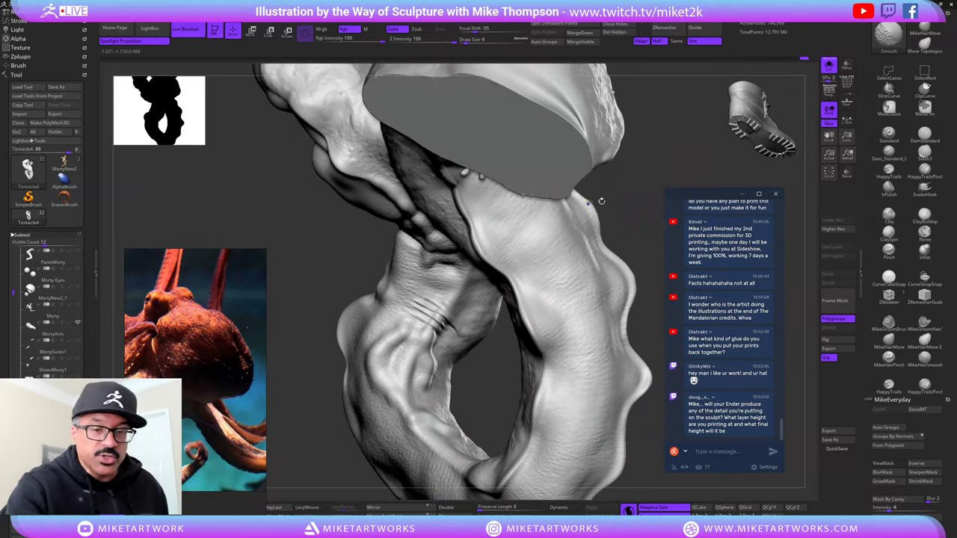
{"action": "key", "text": "s"}
{"action": "mouse_move", "coordinate": [635, 208]}
{"action": "left_mouse_down"}
{"action": "mouse_move", "coordinate": [589, 185]}
{"action": "mouse_move", "coordinate": [628, 190]}
{"action": "left_mouse_up"}
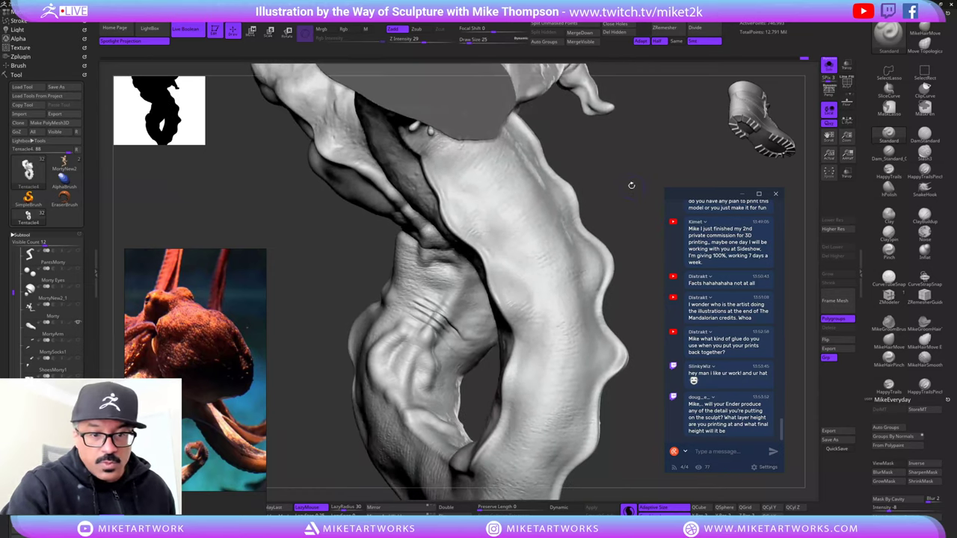
{"action": "key", "text": "shift"}
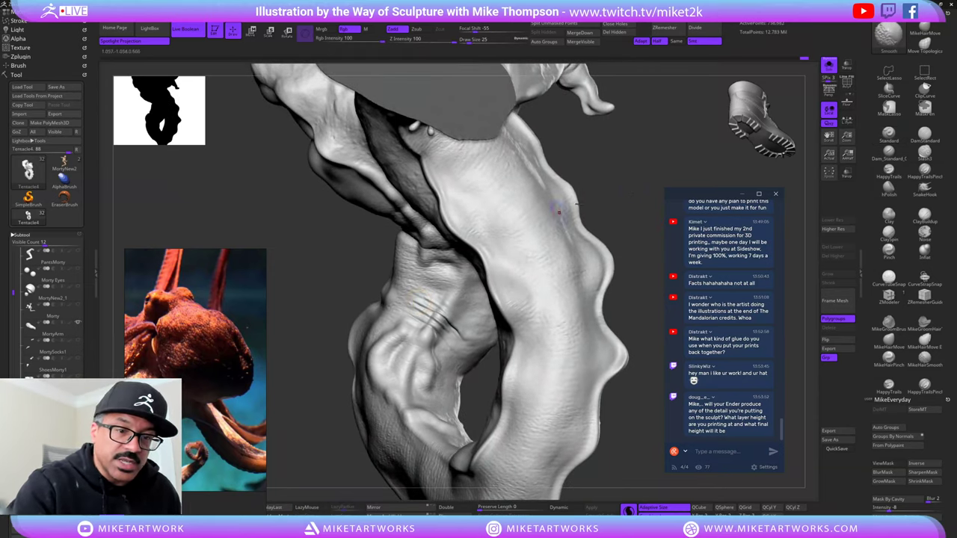
{"action": "left_click_drag", "start_coordinate": [616, 196], "coordinate": [629, 180]}
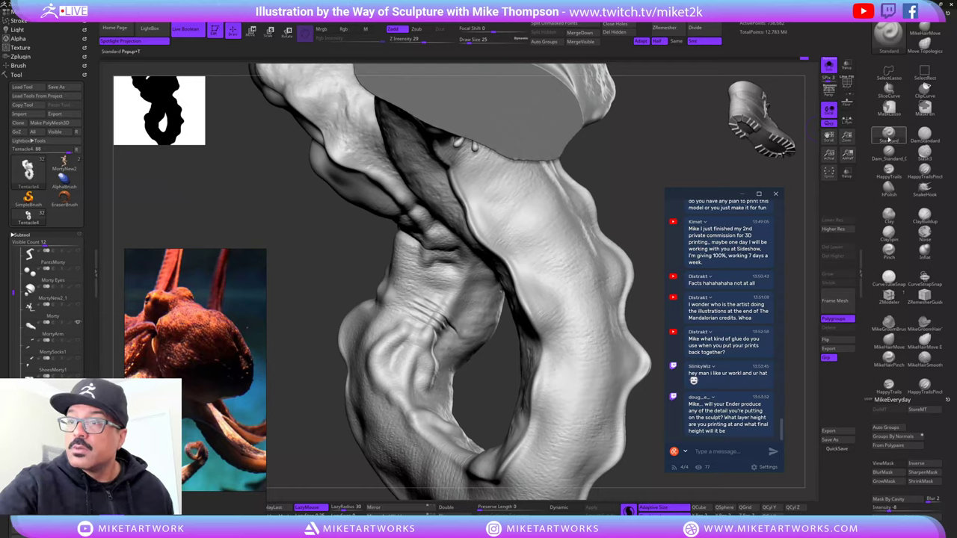
- Choose the XTractorDragRect brush, set its draw size to 35 and extract a skin texture patch from the front limb's lower surface
{"action": "left_click", "coordinate": [889, 135]}
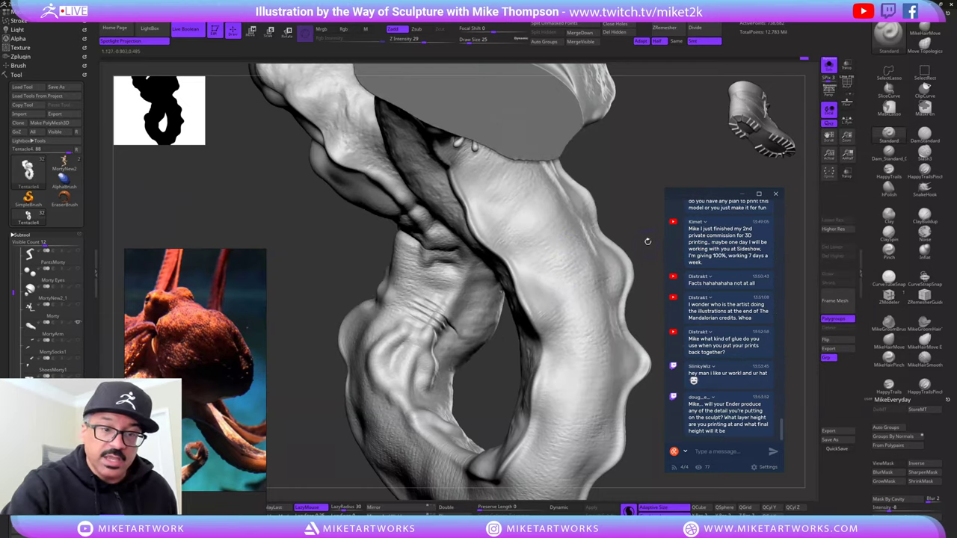
{"action": "mouse_move", "coordinate": [652, 232]}
{"action": "left_mouse_down"}
{"action": "mouse_move", "coordinate": [602, 231]}
{"action": "mouse_move", "coordinate": [652, 228]}
{"action": "mouse_move", "coordinate": [645, 217]}
{"action": "left_mouse_up"}
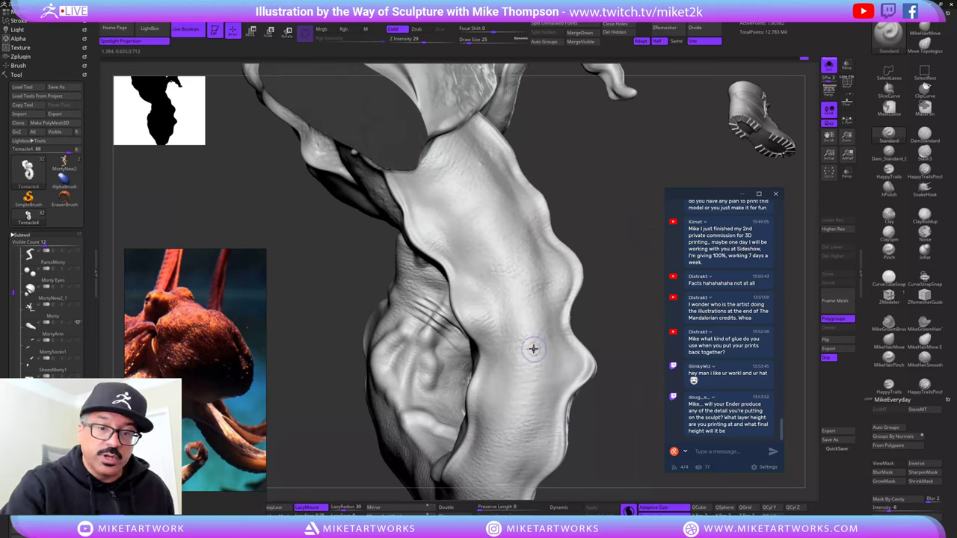
{"action": "key", "text": "b"}
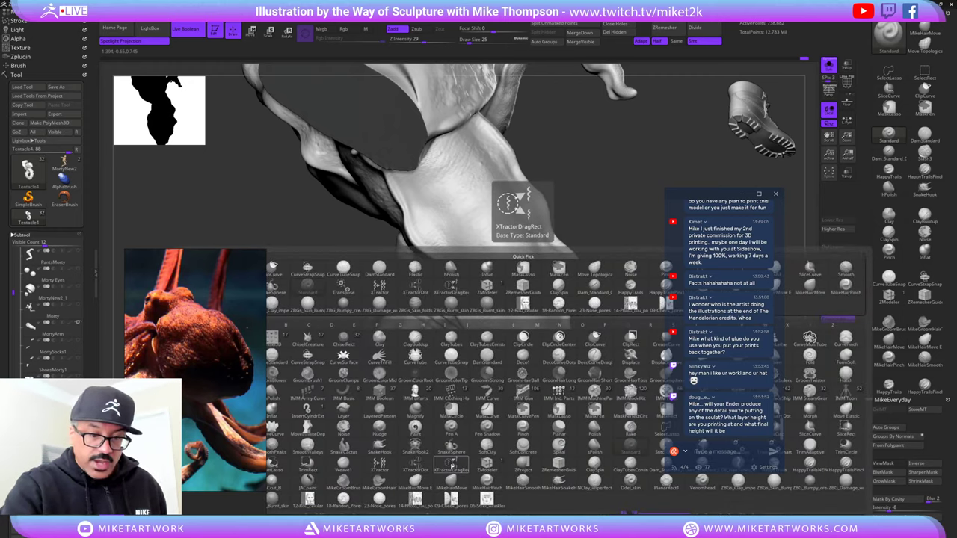
{"action": "left_click", "coordinate": [452, 285]}
{"action": "mouse_move", "coordinate": [596, 265]}
{"action": "left_mouse_down"}
{"action": "mouse_move", "coordinate": [616, 264]}
{"action": "mouse_move", "coordinate": [608, 278]}
{"action": "left_mouse_up"}
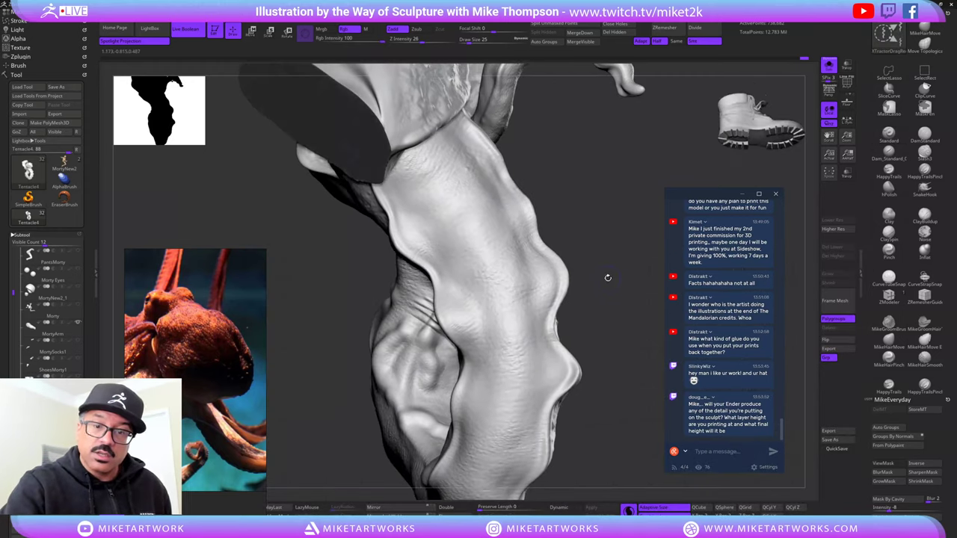
{"action": "key", "text": "s"}
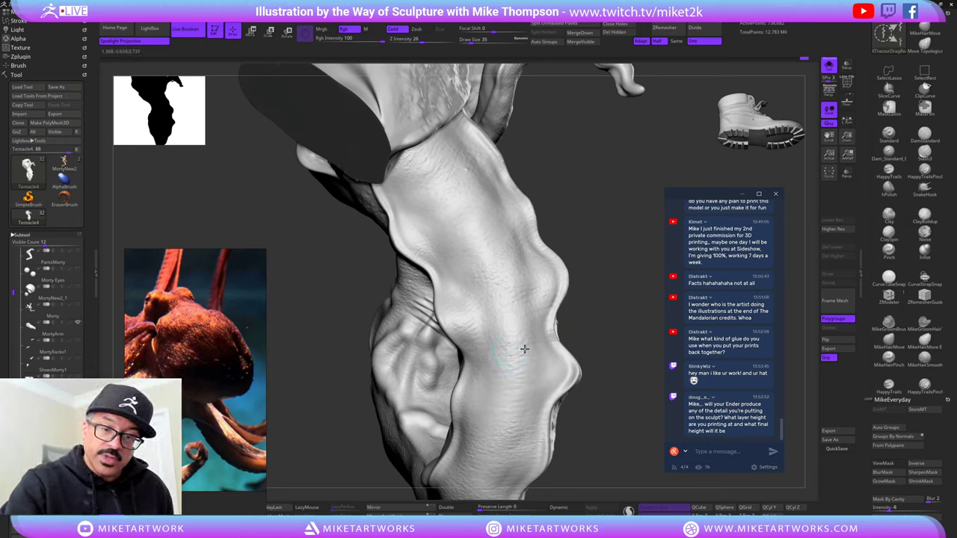
{"action": "left_click_drag", "start_coordinate": [538, 350], "coordinate": [535, 347]}
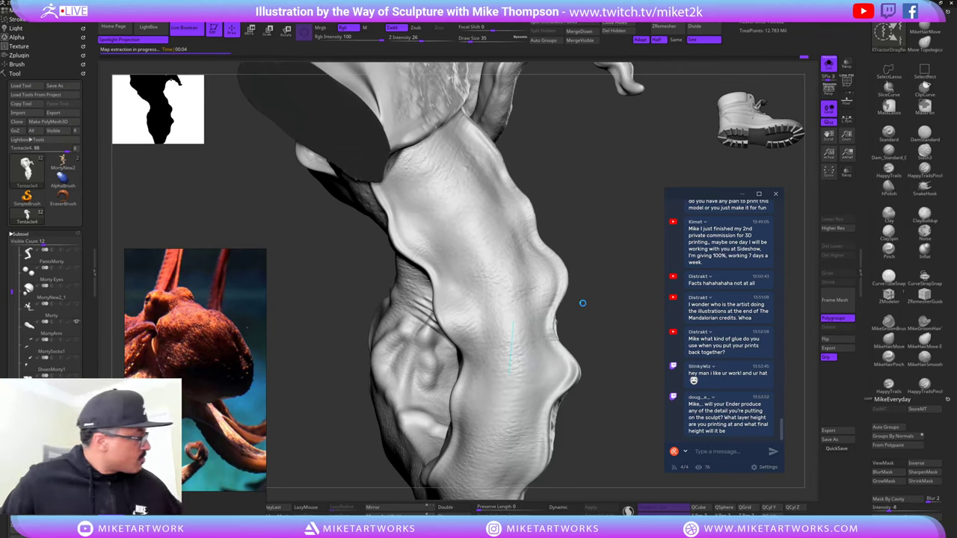
- Read back through the earlier messages in the stream chat
{"action": "scroll", "coordinate": [737, 295], "scroll_direction": "up", "scroll_amount": 5}
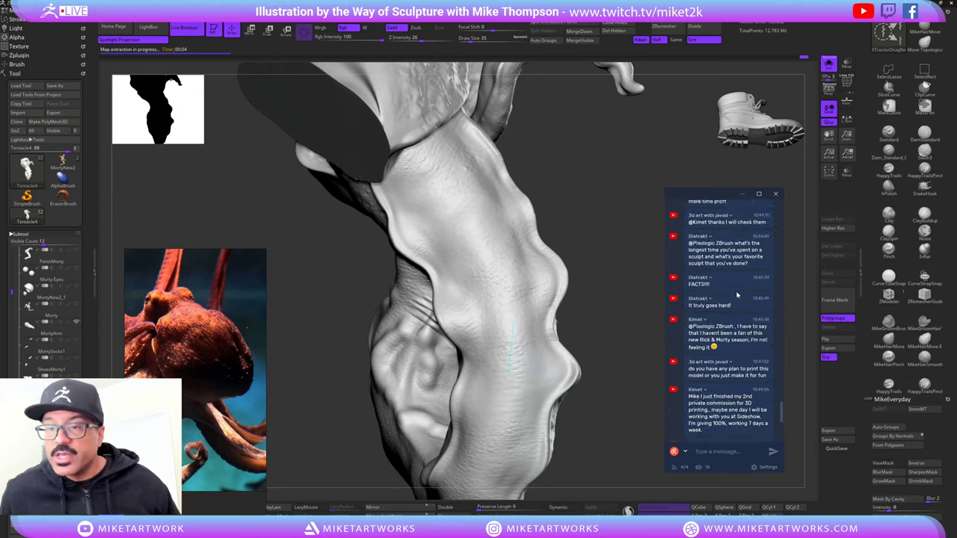
{"action": "scroll", "coordinate": [737, 295], "scroll_direction": "up", "scroll_amount": 3}
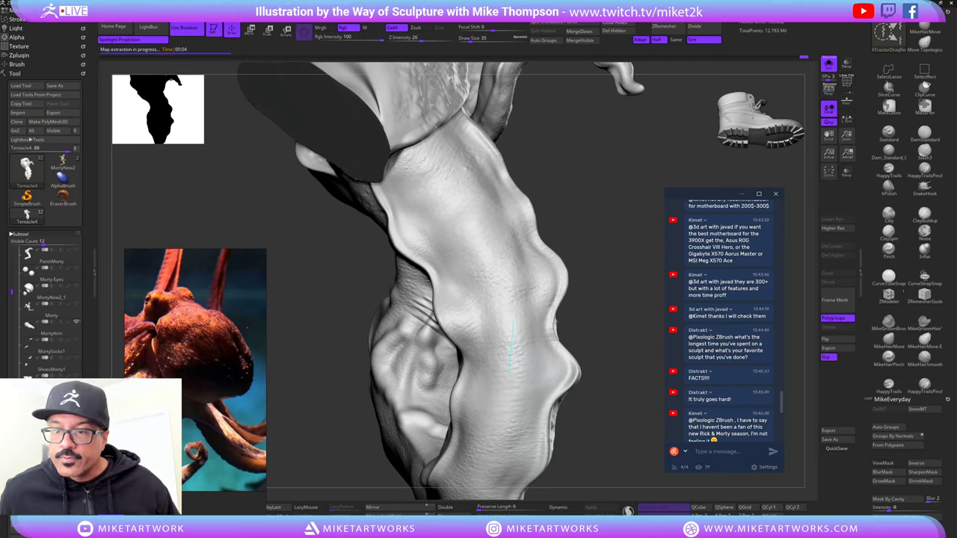
{"action": "scroll", "coordinate": [719, 322], "scroll_direction": "up", "scroll_amount": 3}
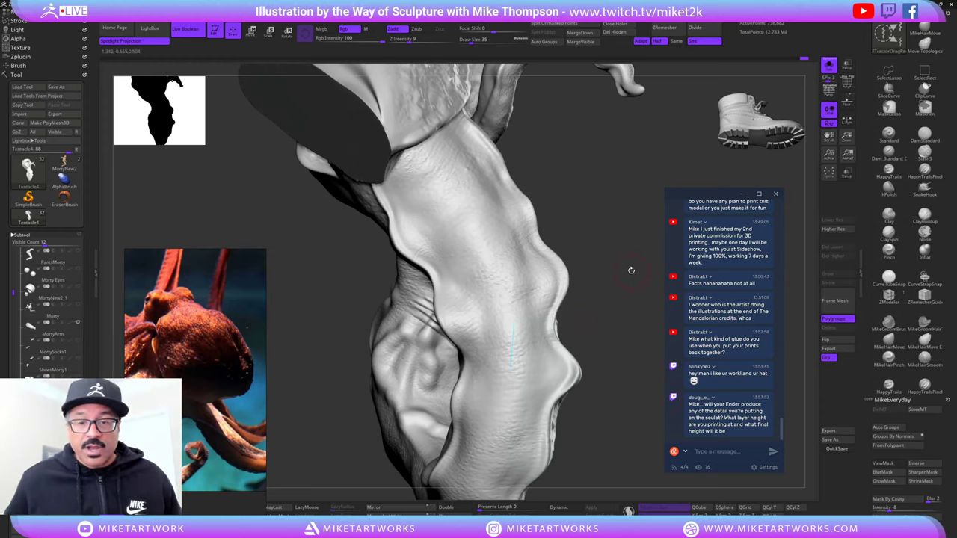
- Set the XTractorDragRect intensity to 23 and brush the extracted skin texture over the smooth areas of the limb and inner bend
{"action": "left_click_drag", "start_coordinate": [613, 346], "coordinate": [628, 362]}
{"action": "left_click_drag", "start_coordinate": [641, 425], "coordinate": [644, 411]}
{"action": "mouse_move", "coordinate": [616, 349]}
{"action": "left_mouse_down"}
{"action": "mouse_move", "coordinate": [612, 376]}
{"action": "mouse_move", "coordinate": [575, 382]}
{"action": "left_mouse_up"}
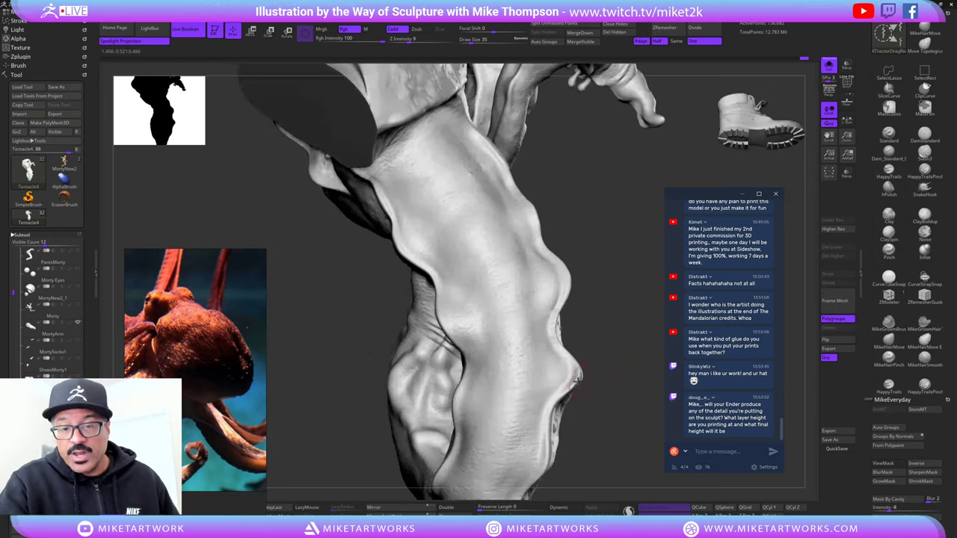
{"action": "left_click_drag", "start_coordinate": [597, 443], "coordinate": [598, 437]}
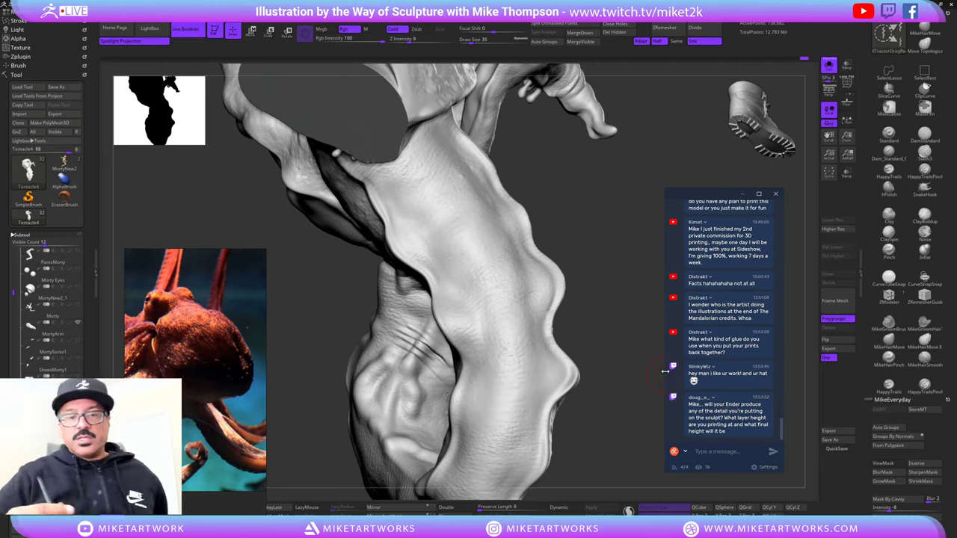
{"action": "mouse_move", "coordinate": [598, 393]}
{"action": "left_mouse_down"}
{"action": "mouse_move", "coordinate": [613, 424]}
{"action": "mouse_move", "coordinate": [632, 404]}
{"action": "left_mouse_up"}
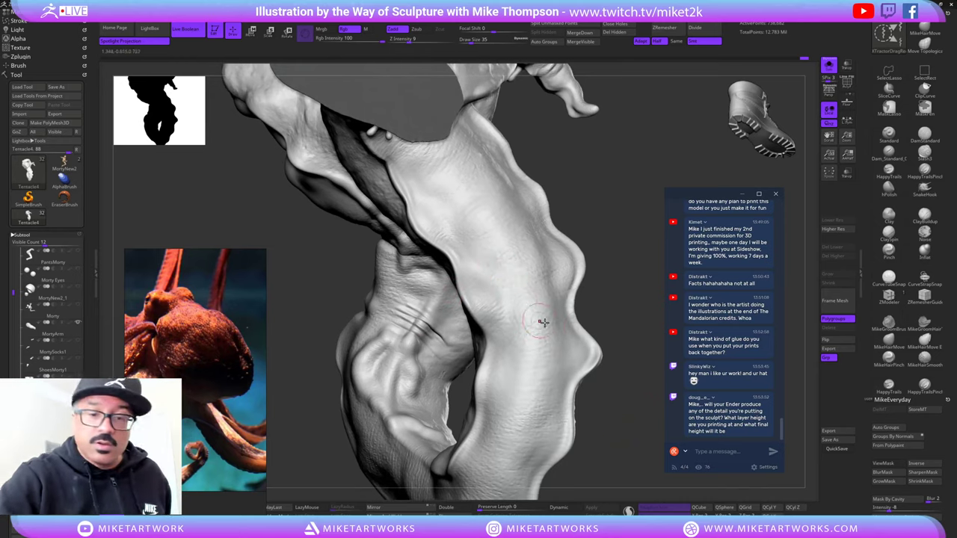
{"action": "key", "text": "space"}
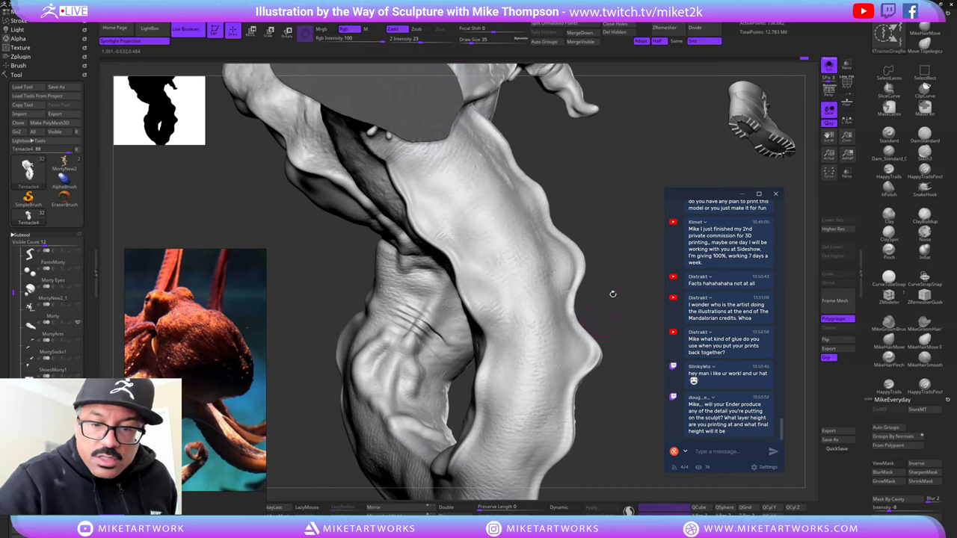
{"action": "left_click_drag", "start_coordinate": [612, 294], "coordinate": [475, 288]}
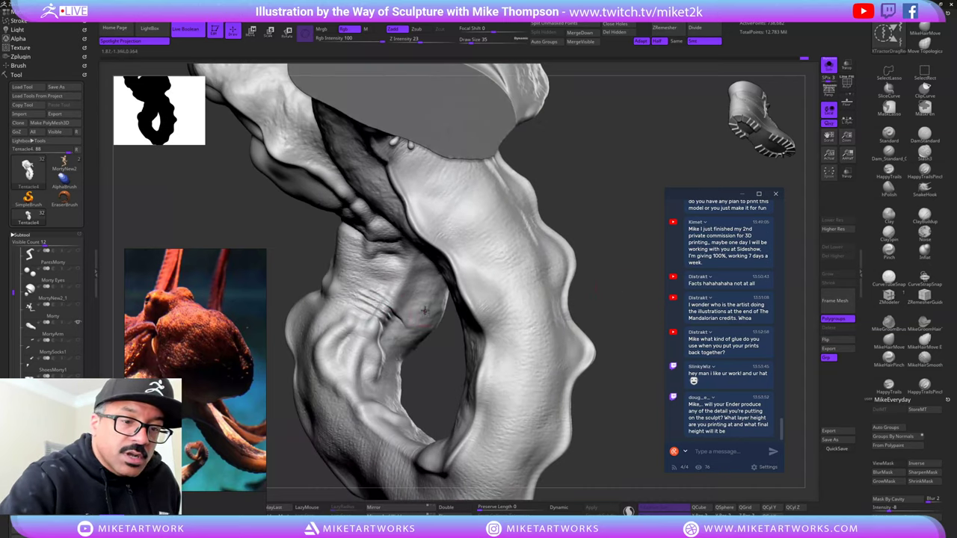
{"action": "left_click_drag", "start_coordinate": [567, 195], "coordinate": [621, 188]}
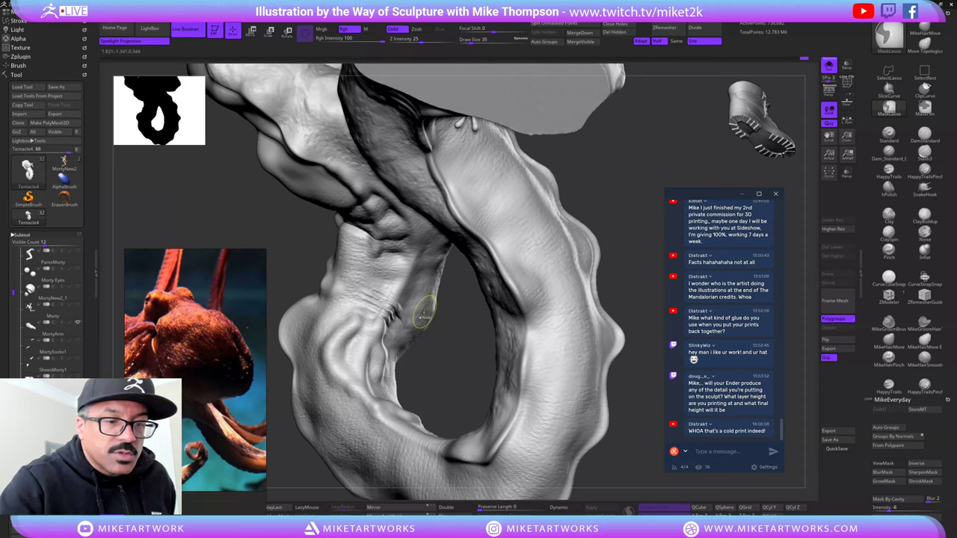
{"action": "left_click_drag", "start_coordinate": [616, 173], "coordinate": [565, 175]}
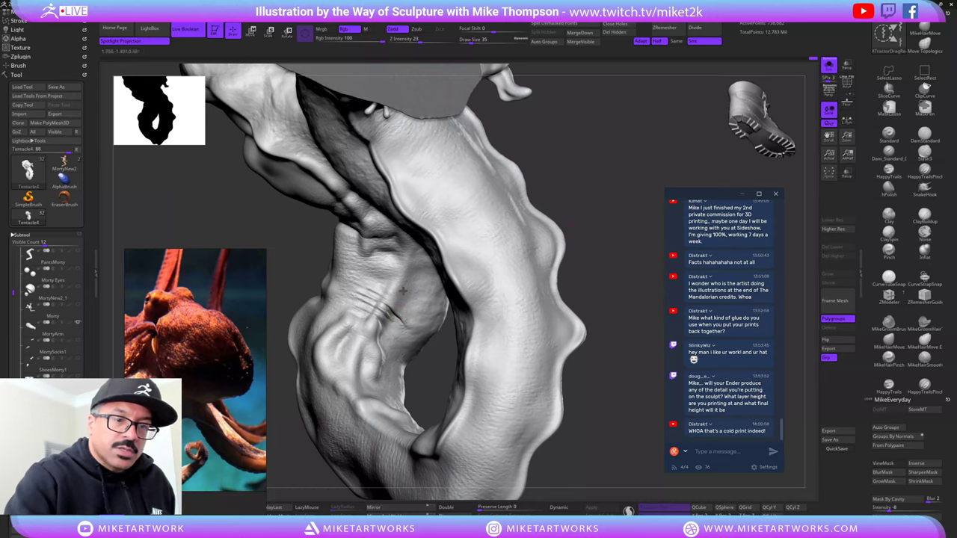
- Examine the sucker-covered end of the tentacle and the smooth skin leading up to it from several angles
{"action": "mouse_move", "coordinate": [600, 211]}
{"action": "left_mouse_down"}
{"action": "mouse_move", "coordinate": [581, 263]}
{"action": "mouse_move", "coordinate": [588, 255]}
{"action": "mouse_move", "coordinate": [526, 195]}
{"action": "mouse_move", "coordinate": [591, 287]}
{"action": "mouse_move", "coordinate": [576, 305]}
{"action": "mouse_move", "coordinate": [612, 281]}
{"action": "mouse_move", "coordinate": [603, 278]}
{"action": "mouse_move", "coordinate": [625, 230]}
{"action": "mouse_move", "coordinate": [600, 310]}
{"action": "mouse_move", "coordinate": [545, 388]}
{"action": "left_mouse_up"}
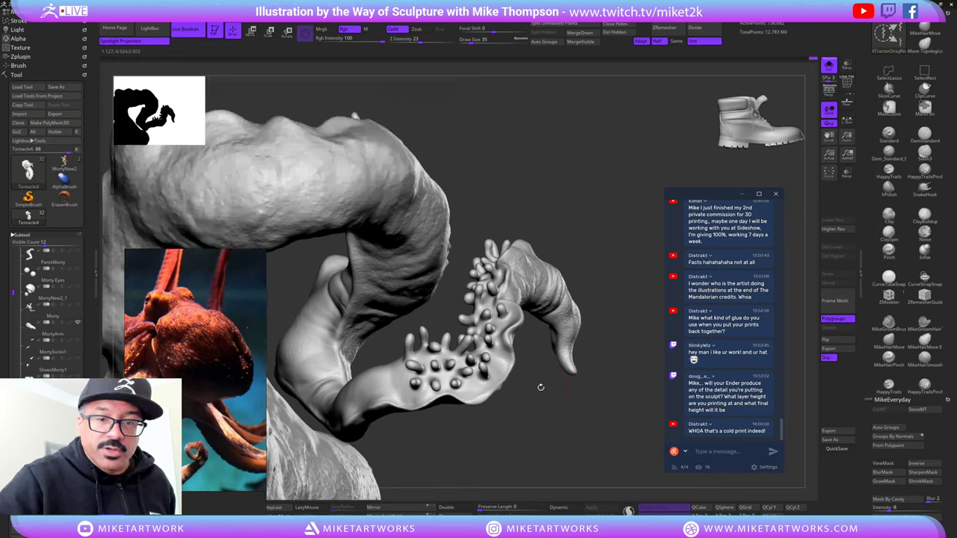
{"action": "mouse_move", "coordinate": [496, 364]}
{"action": "left_mouse_down"}
{"action": "mouse_move", "coordinate": [546, 411]}
{"action": "mouse_move", "coordinate": [524, 389]}
{"action": "mouse_move", "coordinate": [438, 391]}
{"action": "left_mouse_up"}
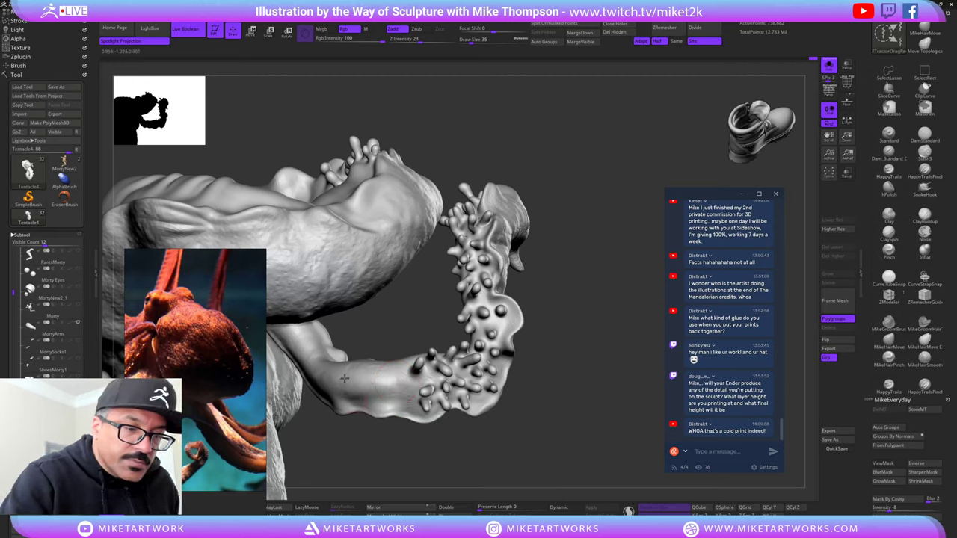
{"action": "left_click_drag", "start_coordinate": [514, 382], "coordinate": [499, 387]}
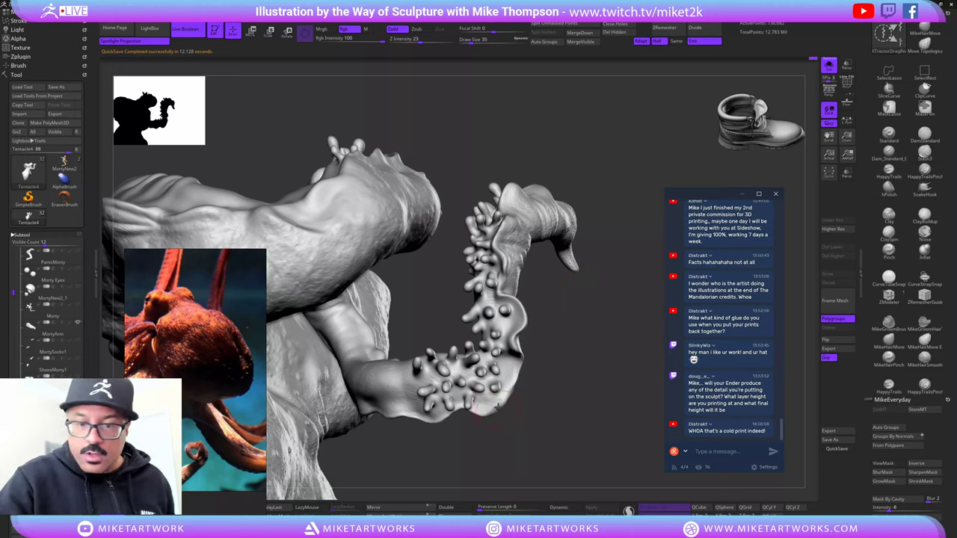
- Inspect the curled loop, its rows of suckers and the horn-like tip of the tentacle from the side and underneath
{"action": "left_click_drag", "start_coordinate": [445, 291], "coordinate": [513, 325]}
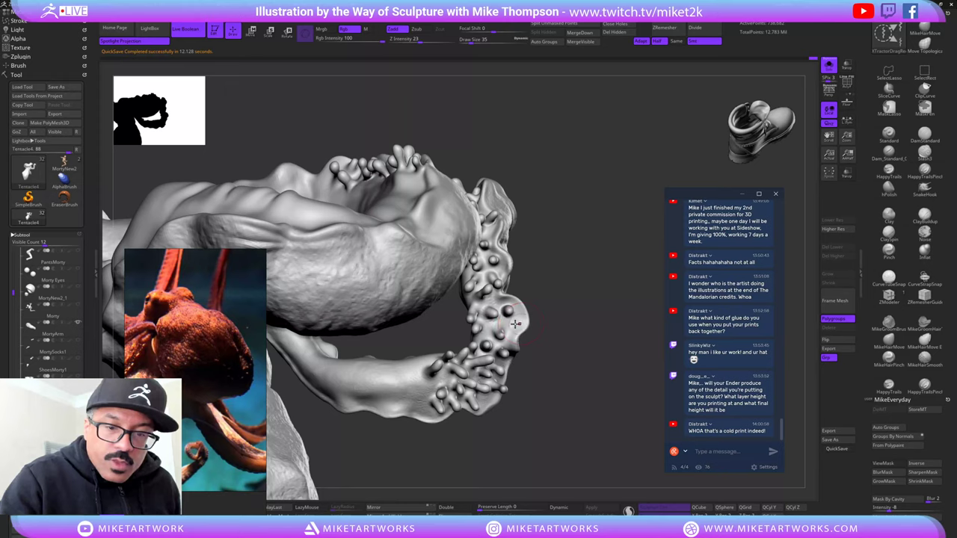
{"action": "left_click_drag", "start_coordinate": [560, 299], "coordinate": [483, 337]}
{"action": "left_click_drag", "start_coordinate": [552, 301], "coordinate": [470, 299]}
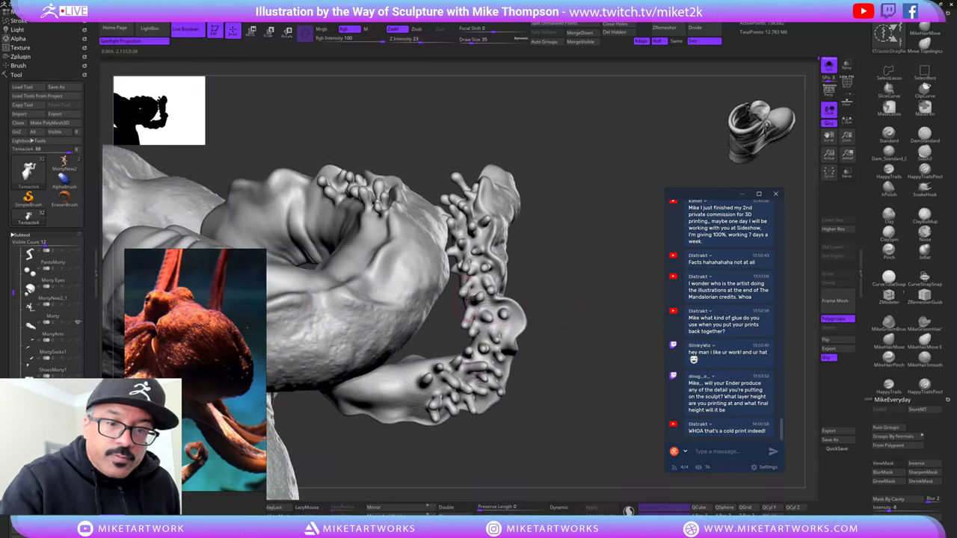
{"action": "left_click_drag", "start_coordinate": [559, 229], "coordinate": [468, 223]}
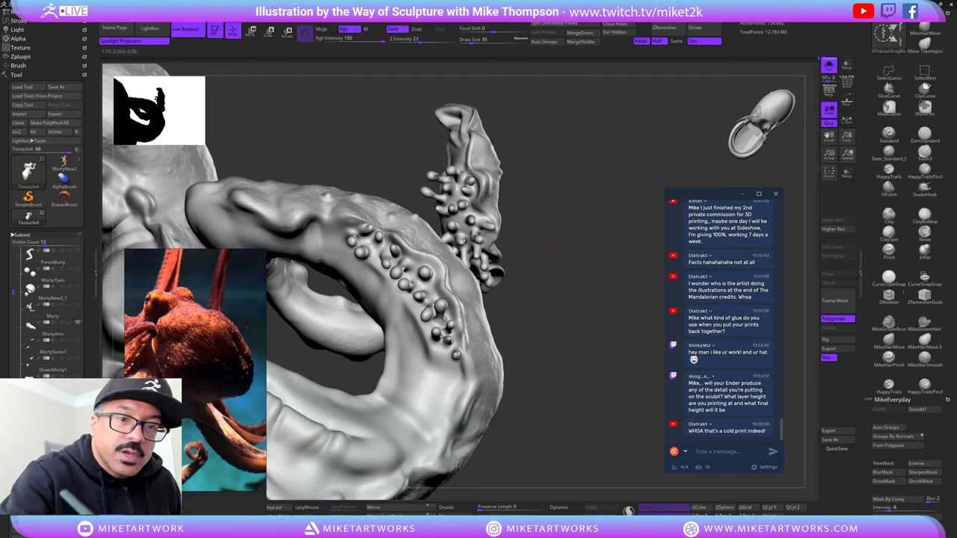
{"action": "left_click_drag", "start_coordinate": [507, 112], "coordinate": [549, 146]}
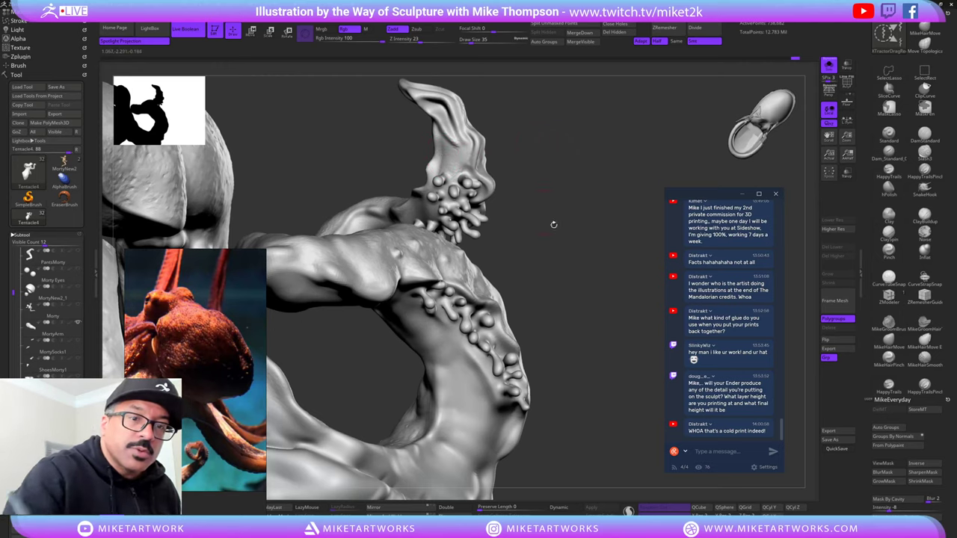
{"action": "mouse_move", "coordinate": [590, 280]}
{"action": "left_mouse_down"}
{"action": "mouse_move", "coordinate": [592, 299]}
{"action": "mouse_move", "coordinate": [578, 317]}
{"action": "mouse_move", "coordinate": [494, 306]}
{"action": "left_mouse_up"}
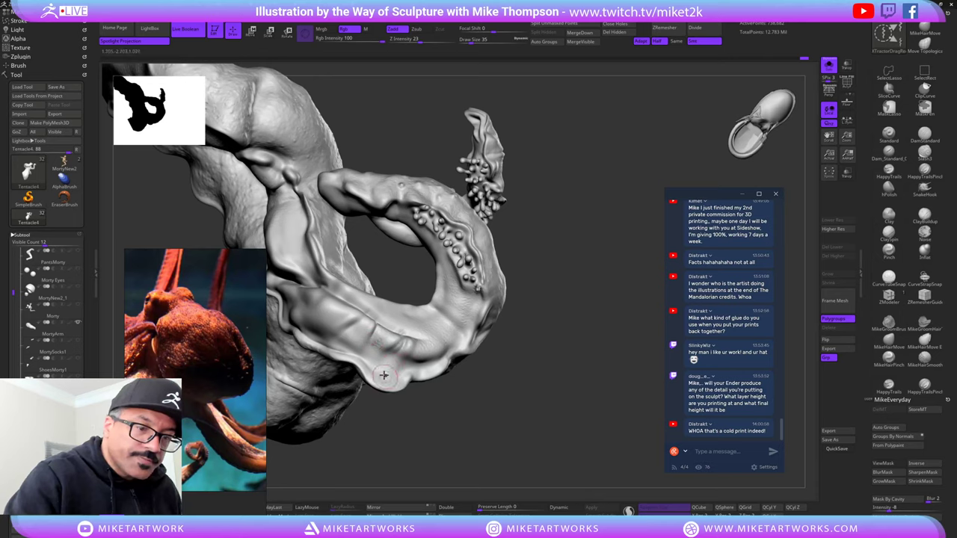
- Check the folded outer edge, lower bend and base of the isolated tentacle for areas that still lack detail
{"action": "right_click_drag", "start_coordinate": [398, 353], "coordinate": [497, 372], "text": "alt"}
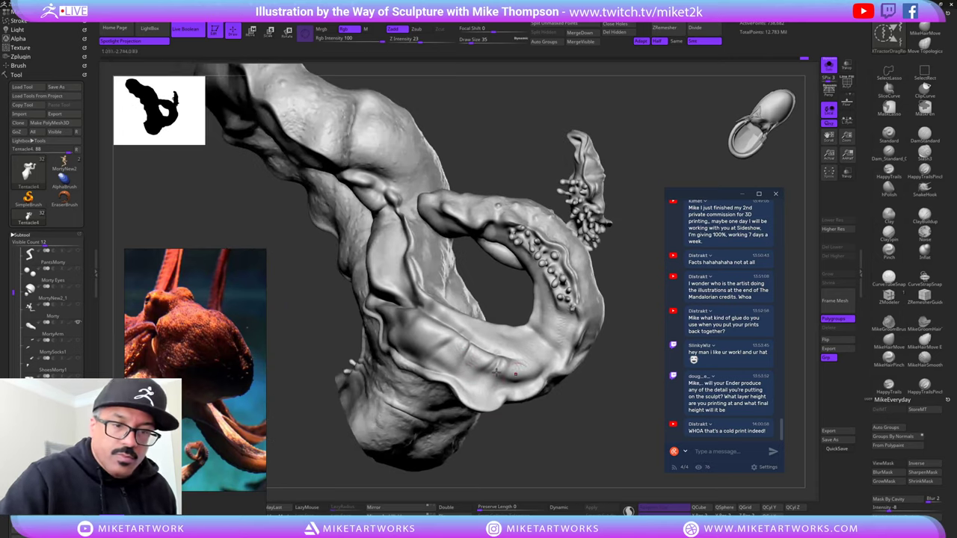
{"action": "left_click_drag", "start_coordinate": [511, 438], "coordinate": [458, 428]}
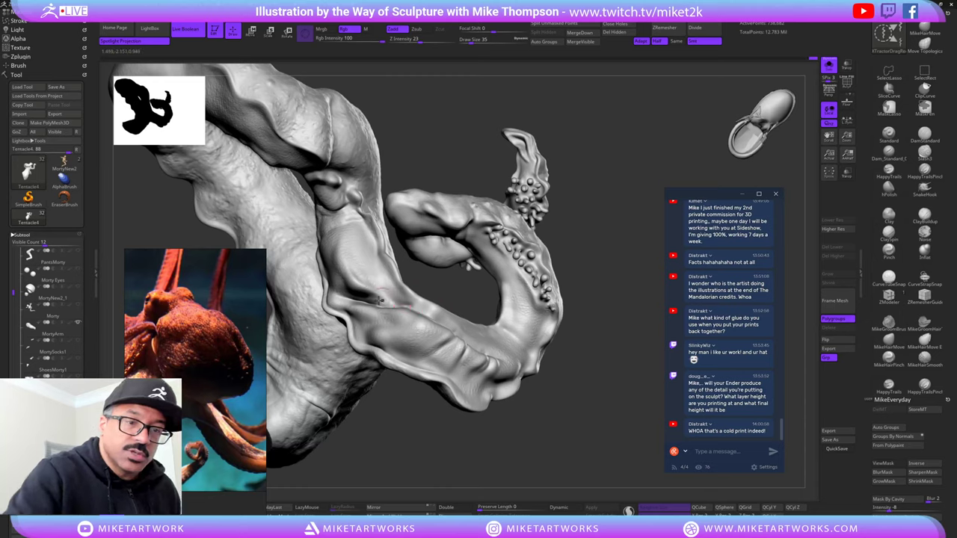
{"action": "key", "text": "d"}
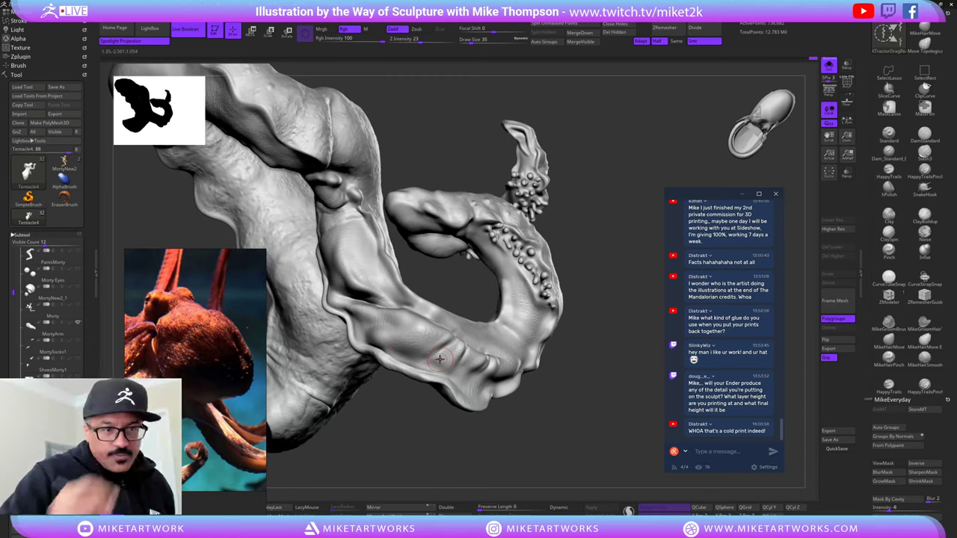
{"action": "right_click_drag", "start_coordinate": [440, 360], "coordinate": [479, 402], "text": "alt"}
{"action": "left_click_drag", "start_coordinate": [624, 428], "coordinate": [640, 416]}
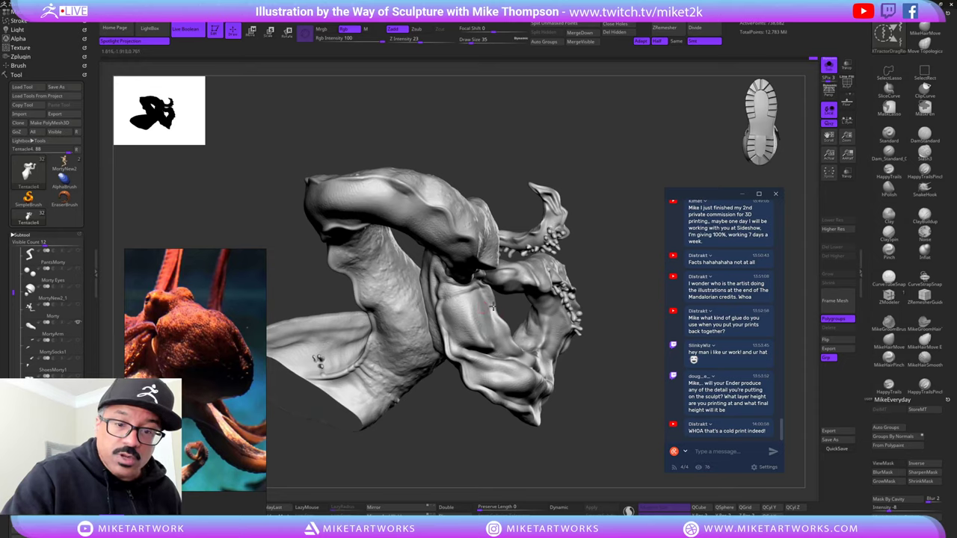
{"action": "left_click_drag", "start_coordinate": [500, 286], "coordinate": [444, 212]}
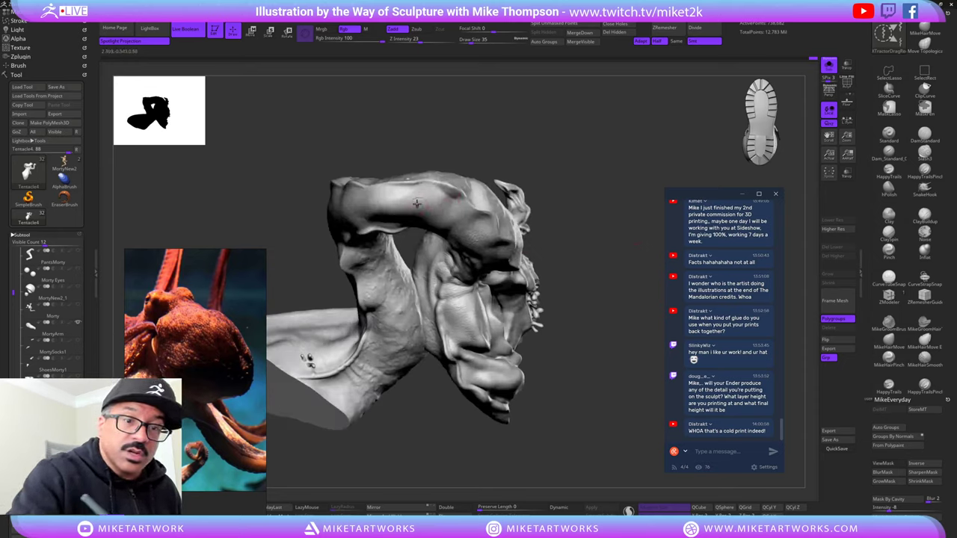
{"action": "left_click_drag", "start_coordinate": [568, 295], "coordinate": [673, 373]}
{"action": "mouse_move", "coordinate": [657, 435]}
{"action": "left_mouse_down", "text": "alt"}
{"action": "mouse_move", "coordinate": [564, 415]}
{"action": "mouse_move", "coordinate": [563, 382]}
{"action": "mouse_move", "coordinate": [564, 407]}
{"action": "mouse_move", "coordinate": [532, 415]}
{"action": "left_mouse_up", "text": "alt"}
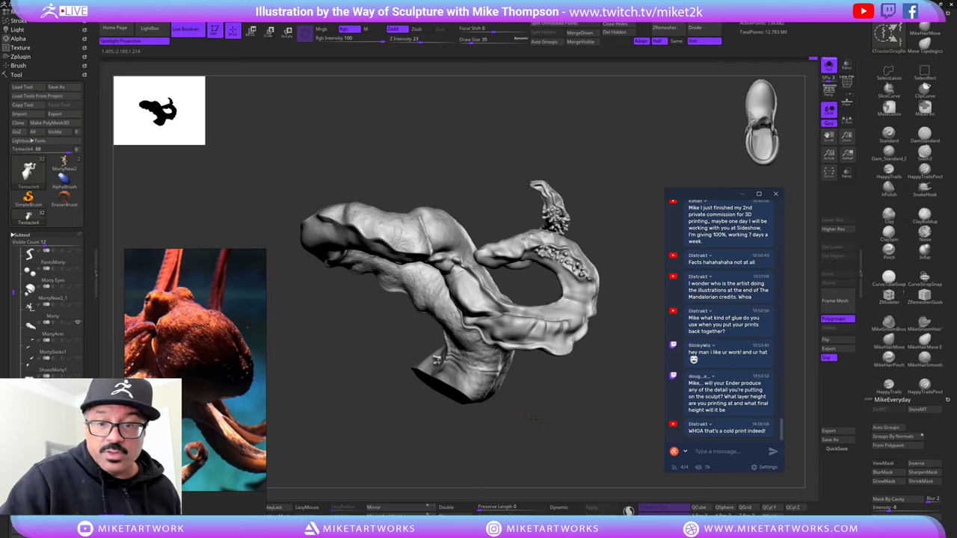
- Show the other subtools around the tentacle again and smooth the folds on the lower bend beside the arm
{"action": "mouse_move", "coordinate": [626, 374]}
{"action": "left_mouse_down"}
{"action": "mouse_move", "coordinate": [622, 364]}
{"action": "mouse_move", "coordinate": [614, 375]}
{"action": "mouse_move", "coordinate": [628, 379]}
{"action": "mouse_move", "coordinate": [566, 413]}
{"action": "mouse_move", "coordinate": [562, 376]}
{"action": "left_mouse_up"}
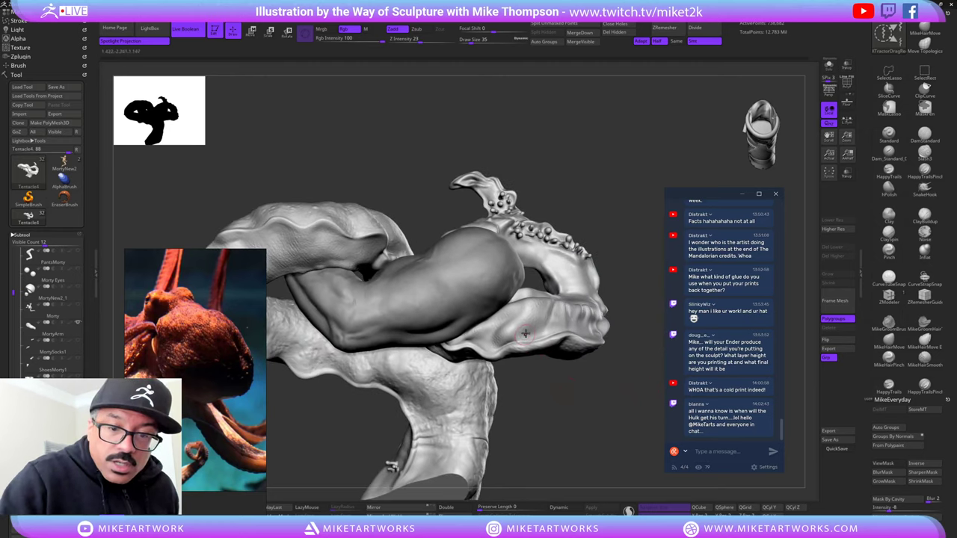
{"action": "key", "text": "shift"}
{"action": "mouse_move", "coordinate": [495, 339]}
{"action": "left_mouse_down", "text": "shift"}
{"action": "mouse_move", "coordinate": [556, 294]}
{"action": "mouse_move", "coordinate": [528, 310]}
{"action": "mouse_move", "coordinate": [557, 311]}
{"action": "mouse_move", "coordinate": [542, 320]}
{"action": "mouse_move", "coordinate": [575, 296]}
{"action": "left_mouse_up", "text": "shift"}
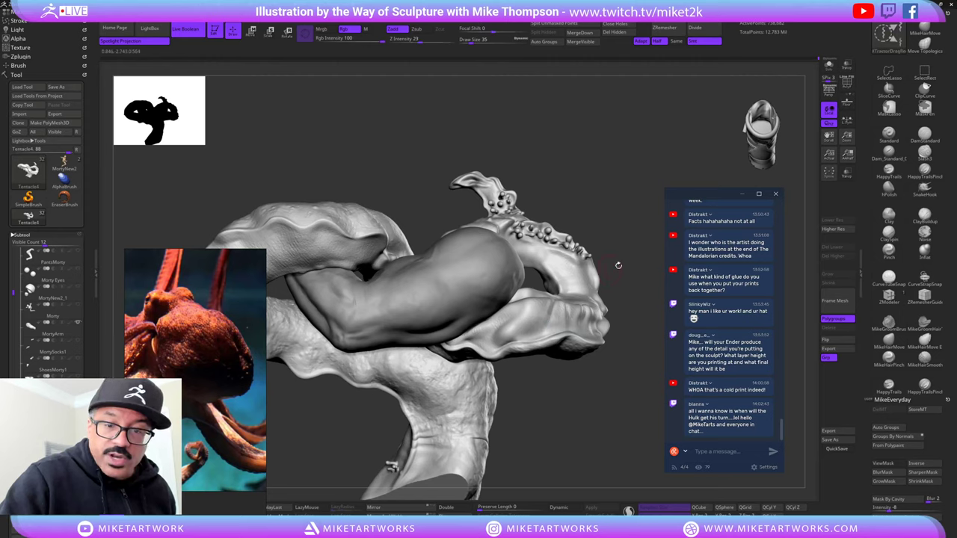
{"action": "mouse_move", "coordinate": [618, 267]}
{"action": "left_mouse_down"}
{"action": "mouse_move", "coordinate": [648, 253]}
{"action": "mouse_move", "coordinate": [628, 270]}
{"action": "left_mouse_up"}
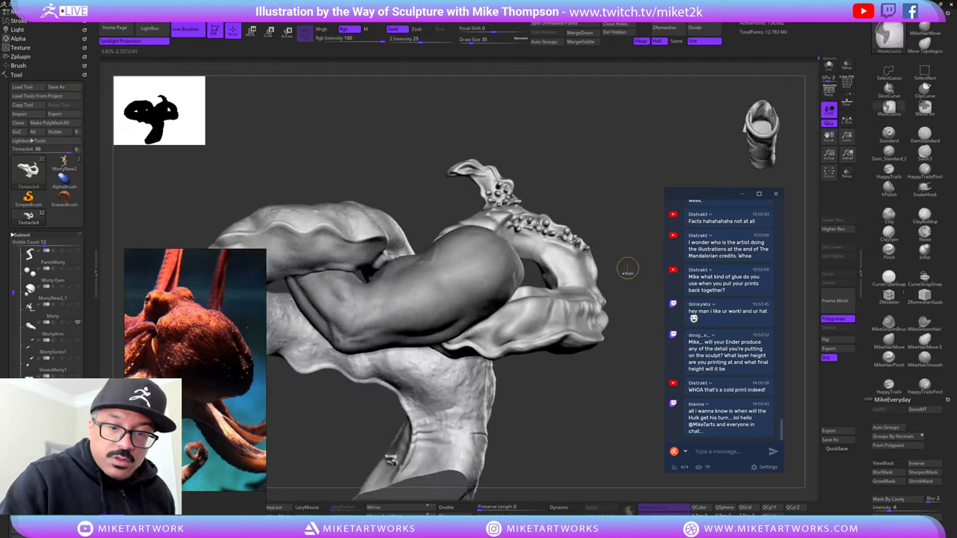
{"action": "mouse_move", "coordinate": [578, 401]}
{"action": "left_mouse_down"}
{"action": "mouse_move", "coordinate": [569, 425]}
{"action": "mouse_move", "coordinate": [480, 403]}
{"action": "mouse_move", "coordinate": [468, 432]}
{"action": "mouse_move", "coordinate": [430, 466]}
{"action": "left_mouse_up"}
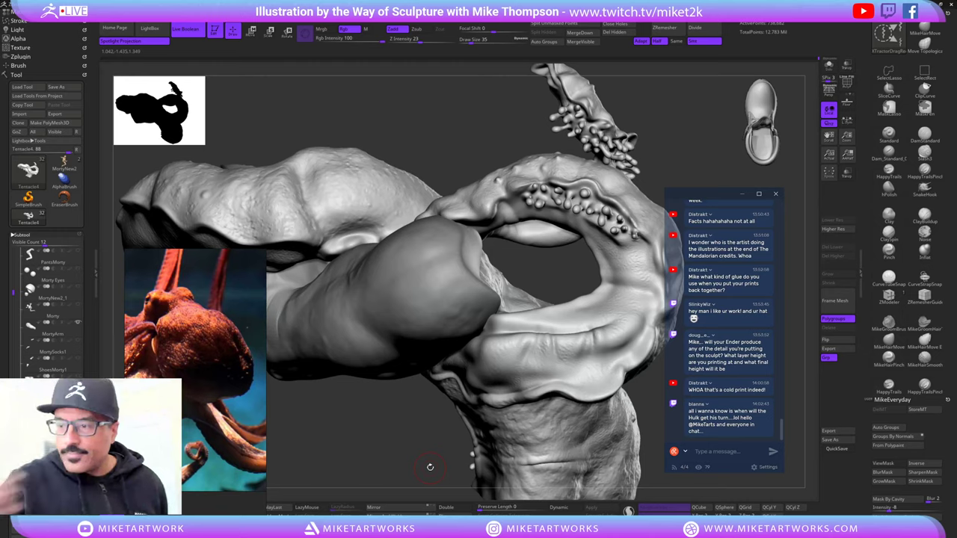
- Choose the Inflat brush at intensity 10 and fill out and smooth the tentacle surface where it meets the arm
{"action": "left_click", "coordinate": [925, 250]}
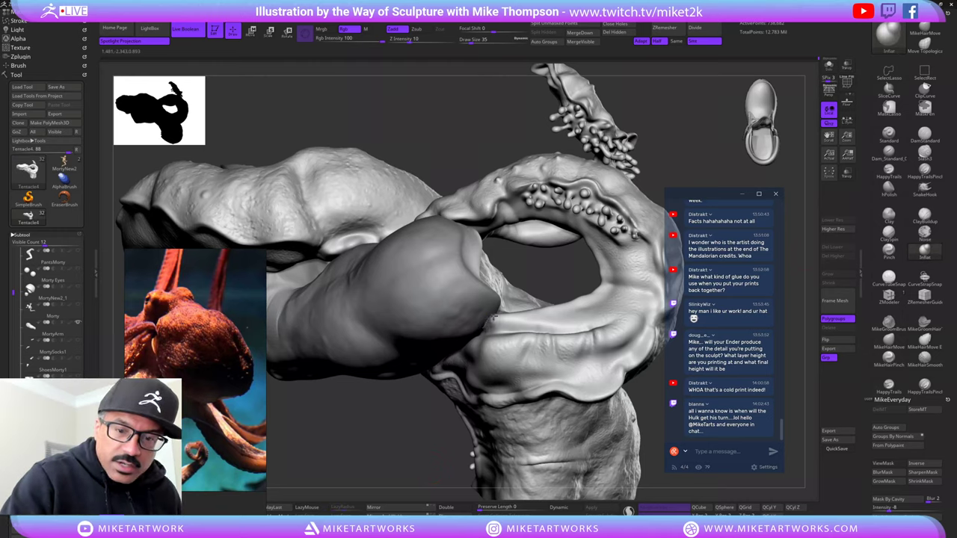
{"action": "left_click_drag", "start_coordinate": [510, 309], "coordinate": [497, 318], "text": "shift"}
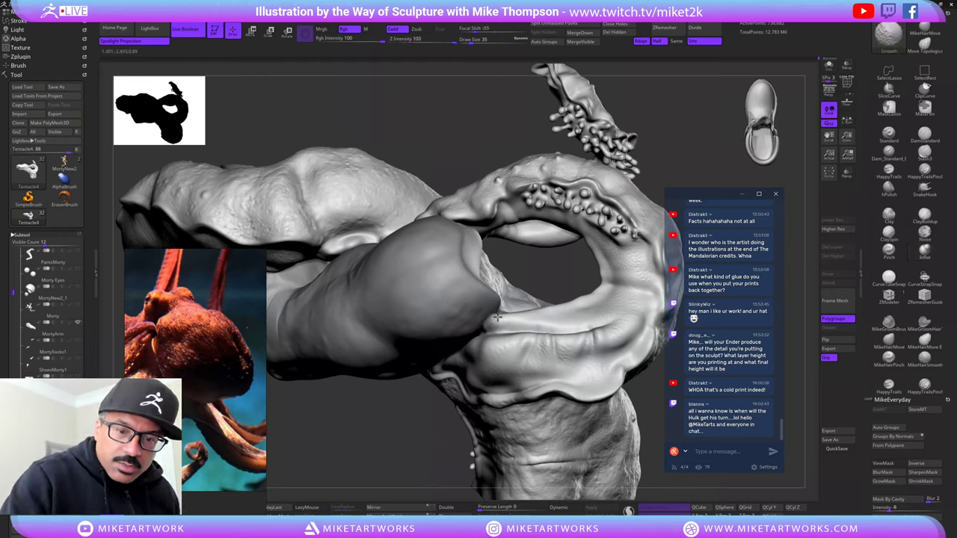
{"action": "mouse_move", "coordinate": [685, 172]}
{"action": "left_mouse_down"}
{"action": "mouse_move", "coordinate": [647, 187]}
{"action": "mouse_move", "coordinate": [606, 176]}
{"action": "left_mouse_up"}
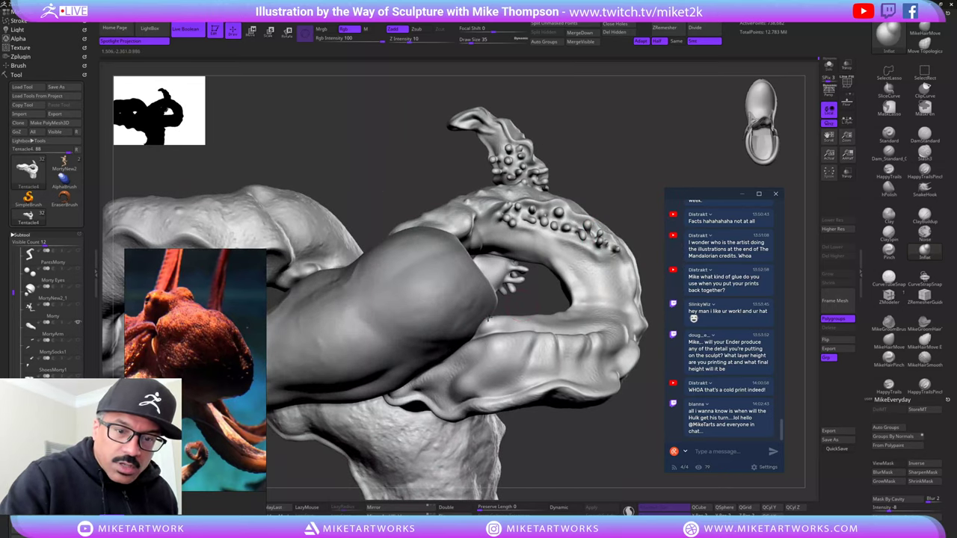
{"action": "right_click_drag", "start_coordinate": [488, 320], "coordinate": [504, 318]}
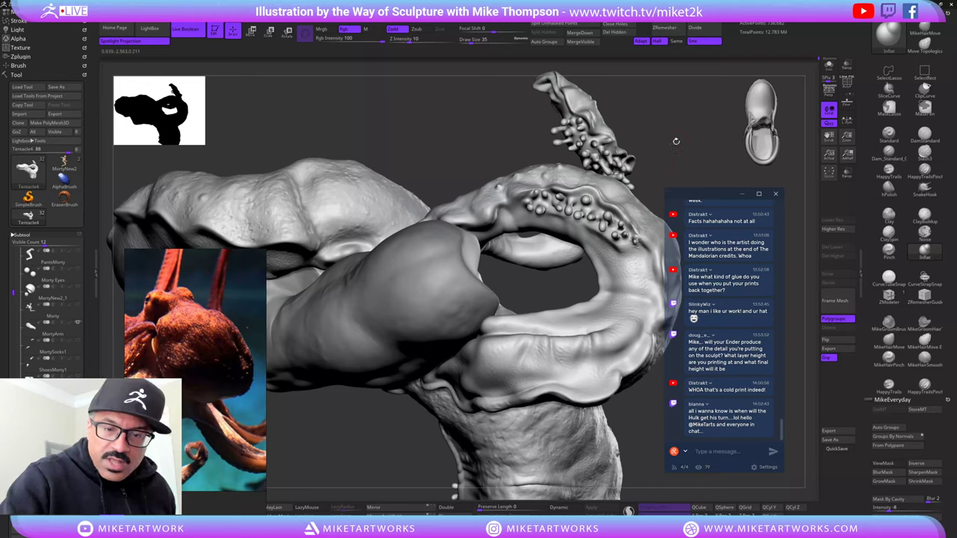
{"action": "mouse_move", "coordinate": [676, 142]}
{"action": "left_mouse_down"}
{"action": "mouse_move", "coordinate": [663, 196]}
{"action": "mouse_move", "coordinate": [642, 217]}
{"action": "mouse_move", "coordinate": [666, 180]}
{"action": "mouse_move", "coordinate": [662, 144]}
{"action": "left_mouse_up"}
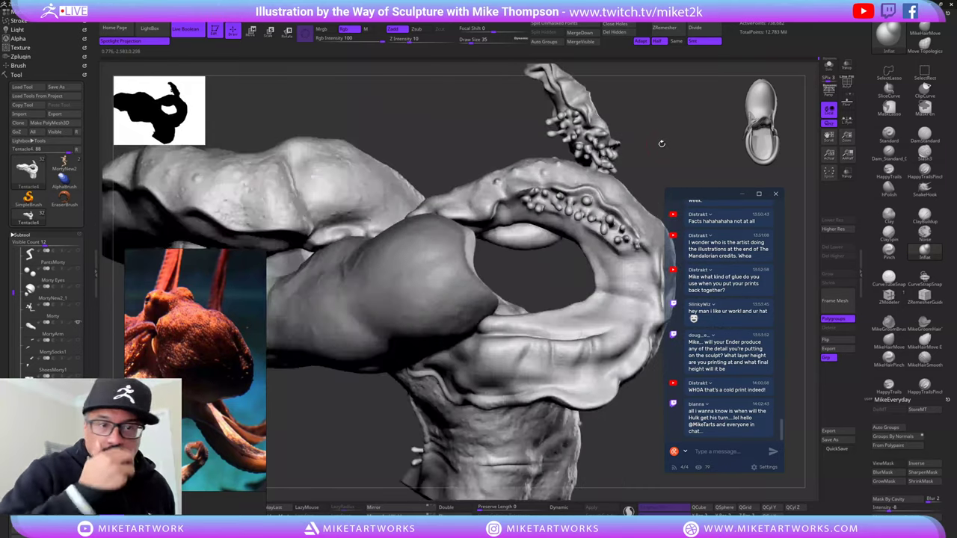
- Plump the small folds pinched between the coil and the arm, and carve their creases with the DamStandard brush at intensity 33
{"action": "mouse_move", "coordinate": [509, 182]}
{"action": "right_mouse_down"}
{"action": "mouse_move", "coordinate": [568, 254]}
{"action": "mouse_move", "coordinate": [568, 235]}
{"action": "mouse_move", "coordinate": [570, 253]}
{"action": "mouse_move", "coordinate": [449, 328]}
{"action": "right_mouse_up"}
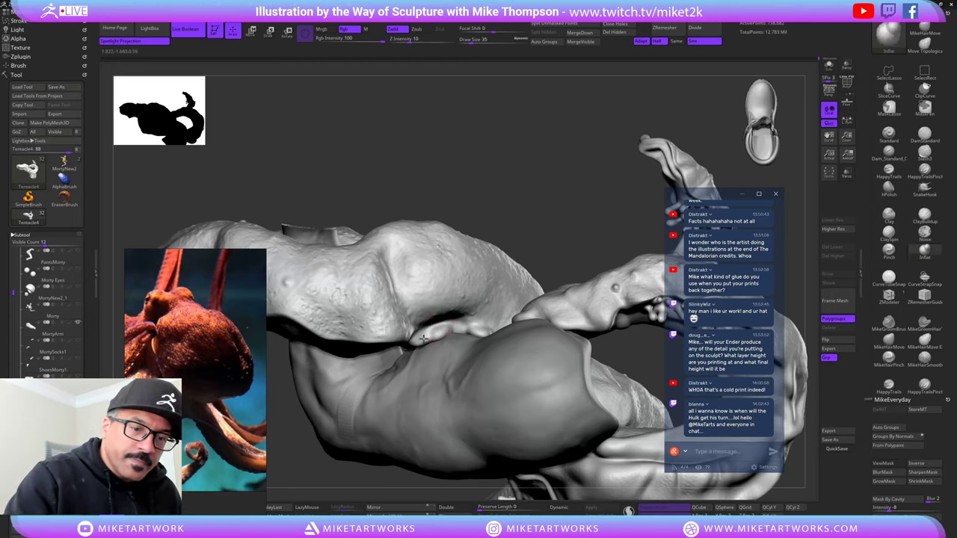
{"action": "left_click_drag", "start_coordinate": [560, 229], "coordinate": [537, 250]}
{"action": "left_click_drag", "start_coordinate": [581, 165], "coordinate": [575, 146]}
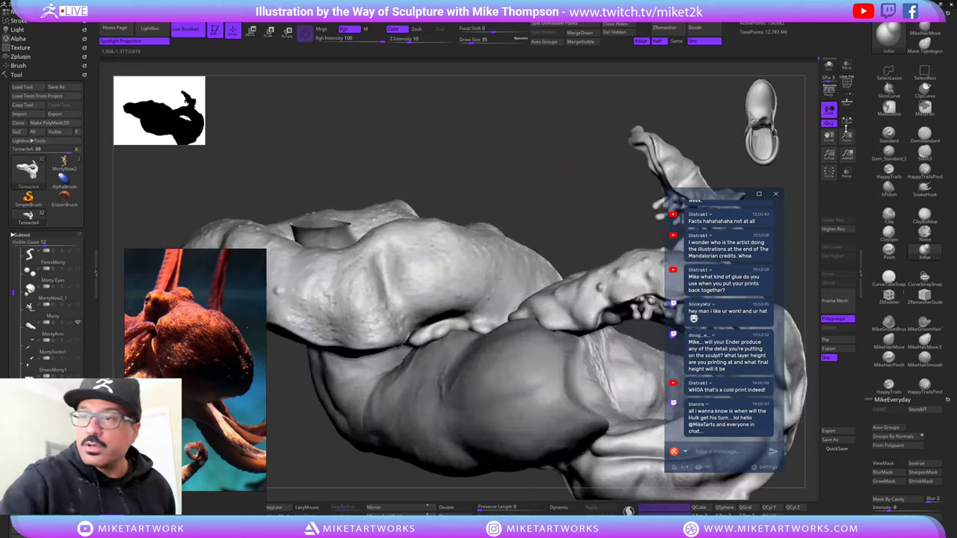
{"action": "left_click", "coordinate": [926, 139]}
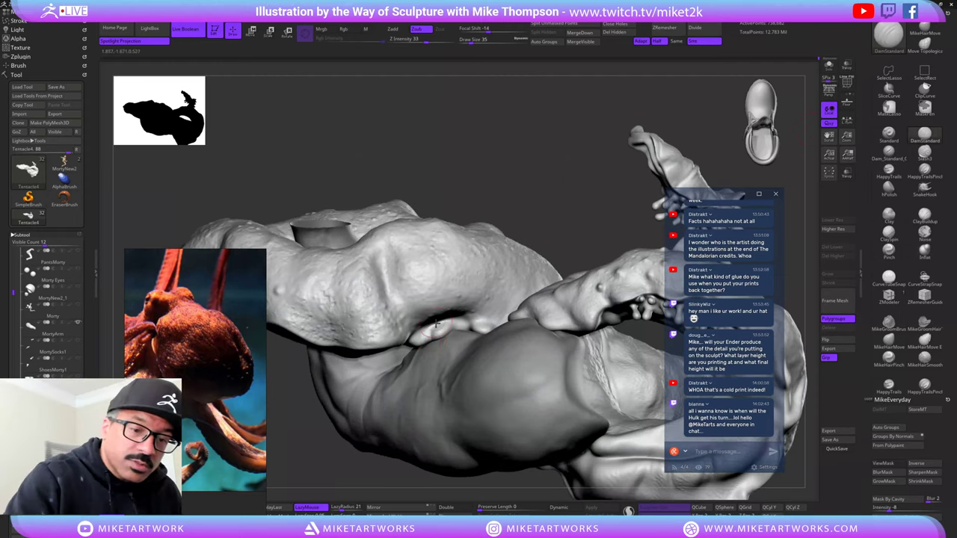
{"action": "left_click_drag", "start_coordinate": [548, 204], "coordinate": [542, 178]}
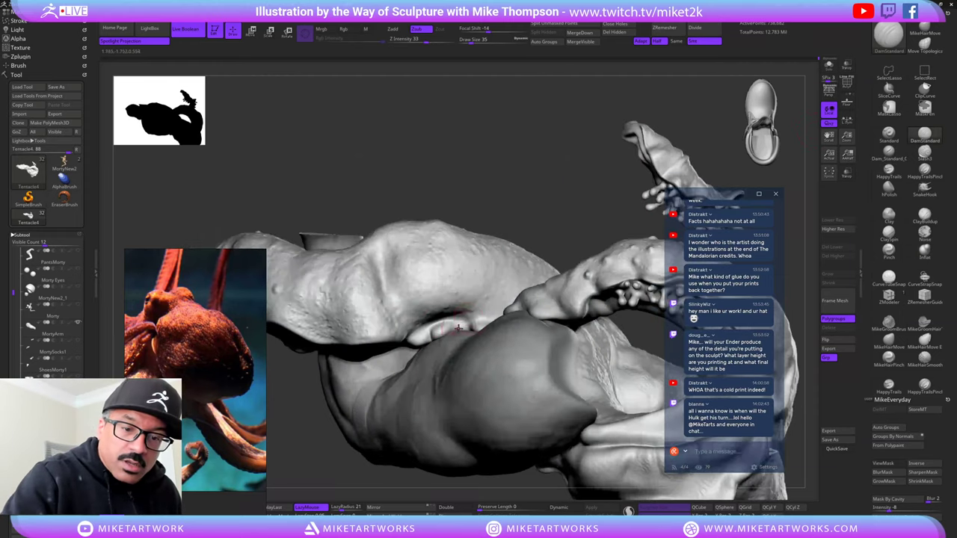
{"action": "left_click_drag", "start_coordinate": [473, 329], "coordinate": [475, 326]}
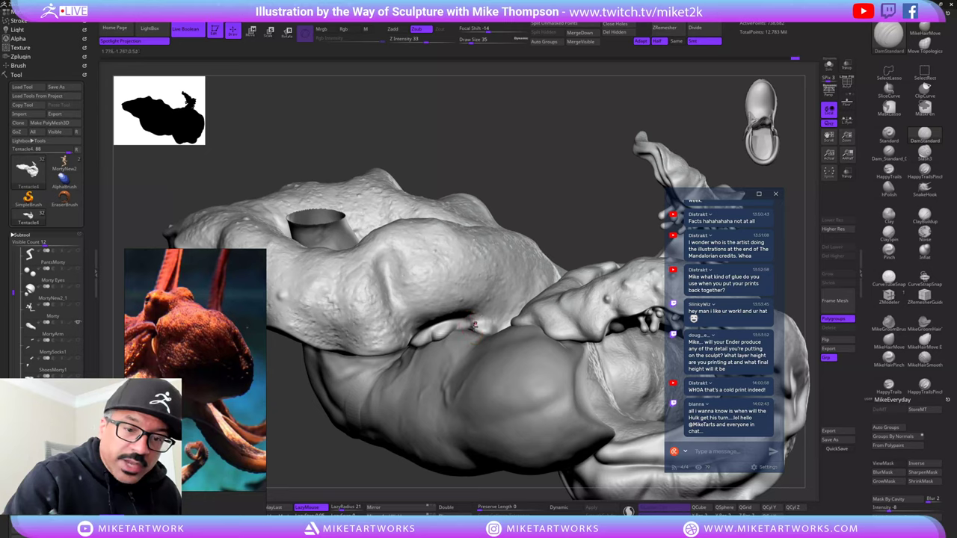
{"action": "mouse_move", "coordinate": [566, 178]}
{"action": "left_mouse_down"}
{"action": "mouse_move", "coordinate": [543, 181]}
{"action": "mouse_move", "coordinate": [428, 327]}
{"action": "left_mouse_up"}
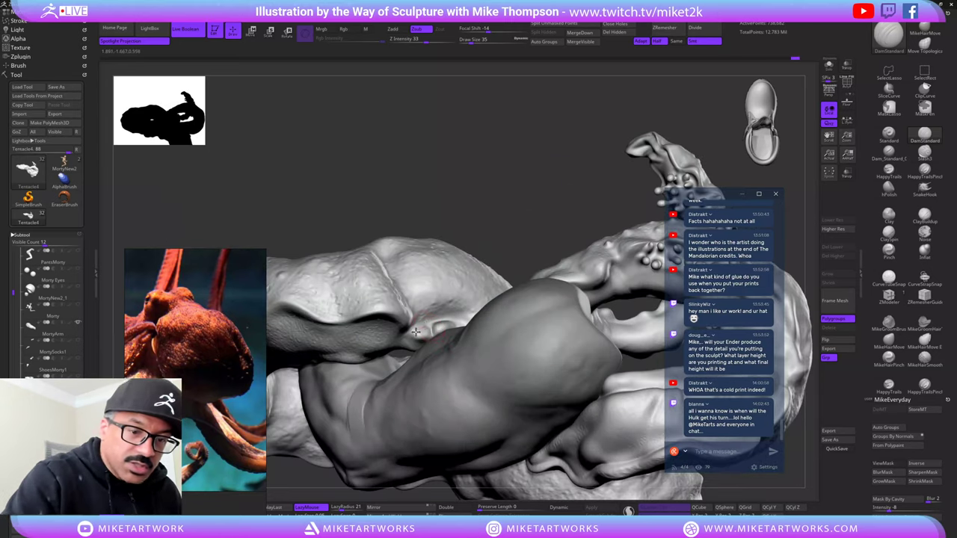
- Isolate the tentacle in Solo mode and deepen and soften the creases around the small folds at the inner bend
{"action": "key", "text": "ctrl"}
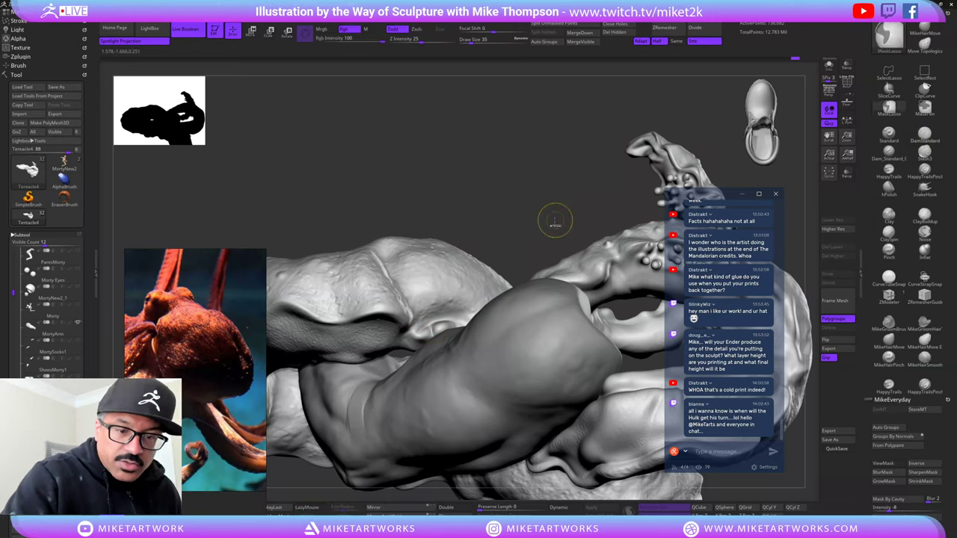
{"action": "left_click_drag", "start_coordinate": [555, 221], "coordinate": [551, 258]}
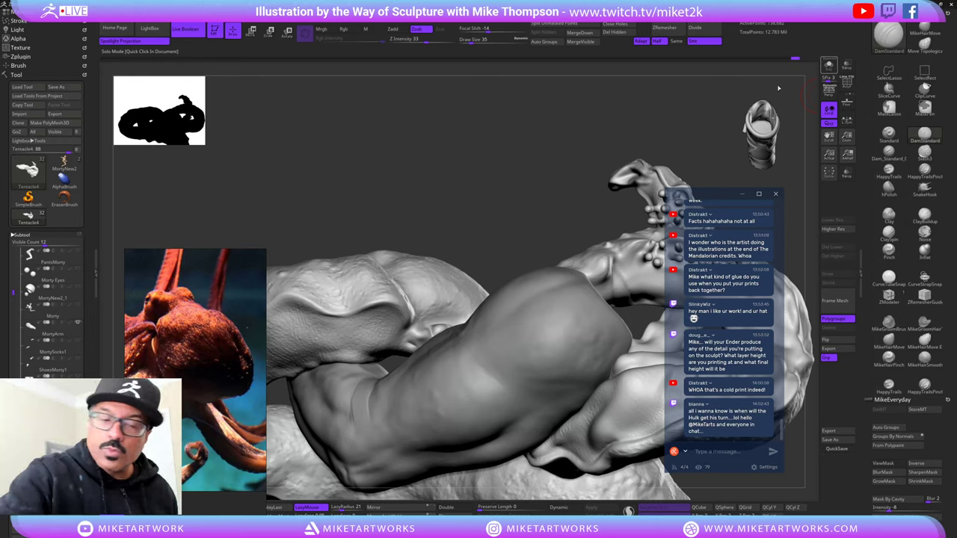
{"action": "left_click", "coordinate": [829, 66]}
{"action": "left_click_drag", "start_coordinate": [532, 209], "coordinate": [526, 246]}
{"action": "key", "text": "ctrl"}
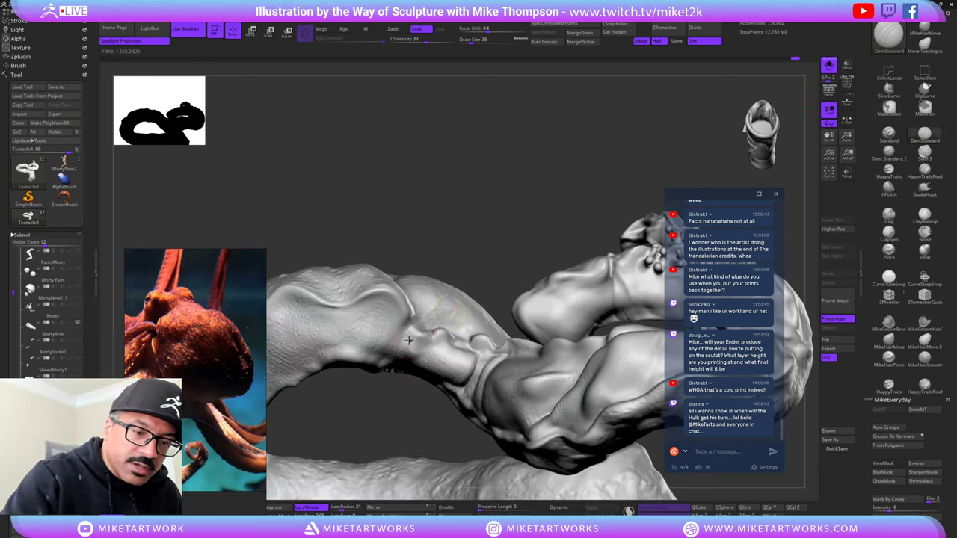
{"action": "key", "text": "shift"}
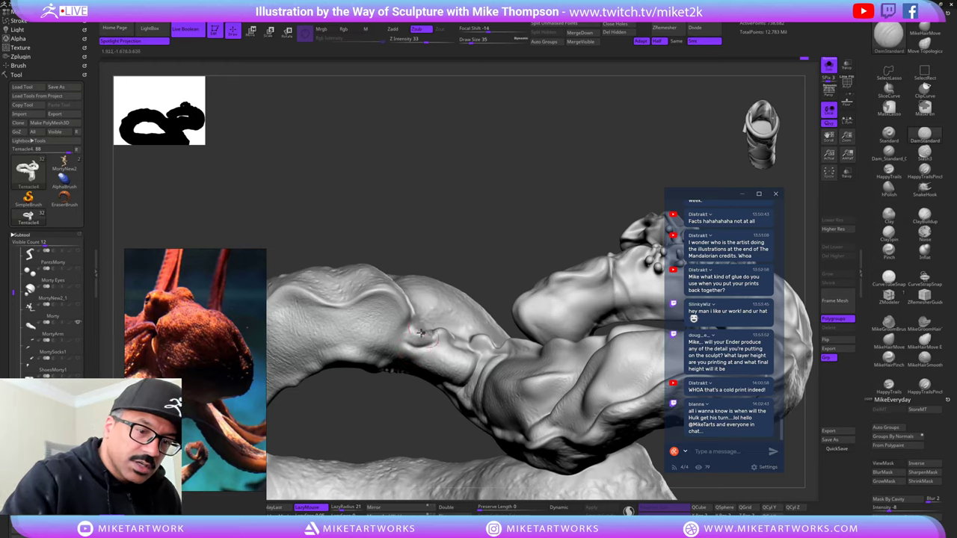
- Review the whole tentacle on its own, and with the surrounding subtools shown again, from several sides
{"action": "mouse_move", "coordinate": [494, 253]}
{"action": "left_mouse_down"}
{"action": "mouse_move", "coordinate": [551, 178]}
{"action": "mouse_move", "coordinate": [573, 177]}
{"action": "left_mouse_up"}
{"action": "mouse_move", "coordinate": [621, 396]}
{"action": "left_mouse_down"}
{"action": "mouse_move", "coordinate": [640, 403]}
{"action": "mouse_move", "coordinate": [618, 409]}
{"action": "mouse_move", "coordinate": [632, 418]}
{"action": "left_mouse_up"}
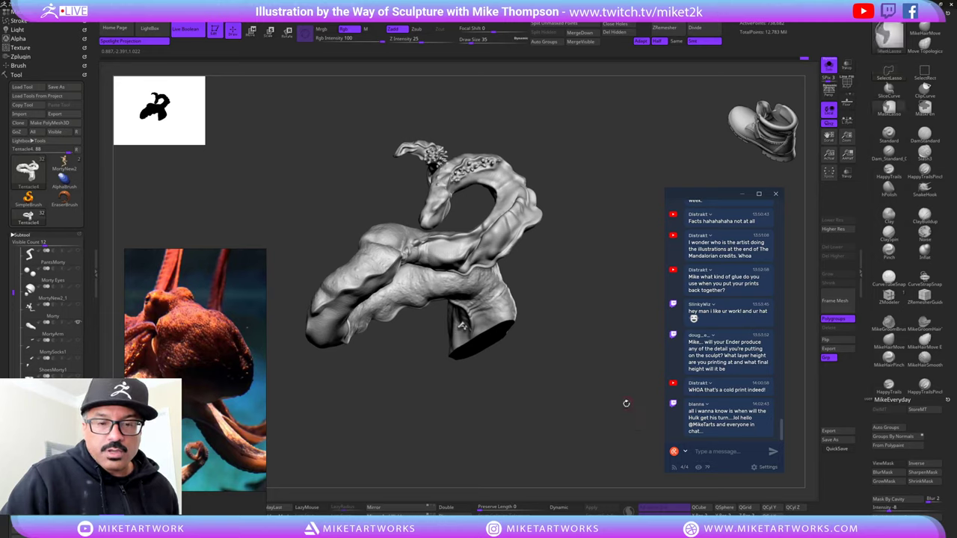
{"action": "mouse_move", "coordinate": [630, 407]}
{"action": "left_mouse_down"}
{"action": "mouse_move", "coordinate": [572, 443]}
{"action": "mouse_move", "coordinate": [616, 429]}
{"action": "mouse_move", "coordinate": [616, 387]}
{"action": "mouse_move", "coordinate": [582, 412]}
{"action": "mouse_move", "coordinate": [589, 354]}
{"action": "mouse_move", "coordinate": [576, 367]}
{"action": "left_mouse_up"}
{"action": "mouse_move", "coordinate": [479, 373]}
{"action": "left_mouse_down", "text": "alt"}
{"action": "mouse_move", "coordinate": [477, 430]}
{"action": "mouse_move", "coordinate": [508, 451]}
{"action": "mouse_move", "coordinate": [492, 458]}
{"action": "mouse_move", "coordinate": [511, 457]}
{"action": "left_mouse_up", "text": "alt"}
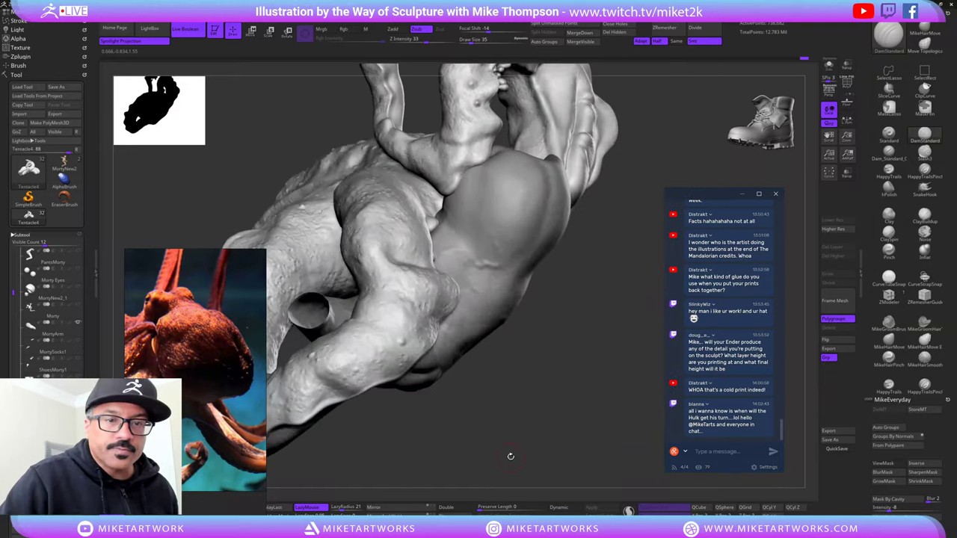
{"action": "mouse_move", "coordinate": [543, 396]}
{"action": "left_mouse_down"}
{"action": "mouse_move", "coordinate": [610, 423]}
{"action": "mouse_move", "coordinate": [574, 412]}
{"action": "mouse_move", "coordinate": [454, 271]}
{"action": "mouse_move", "coordinate": [449, 224]}
{"action": "mouse_move", "coordinate": [593, 461]}
{"action": "mouse_move", "coordinate": [664, 374]}
{"action": "mouse_move", "coordinate": [579, 399]}
{"action": "mouse_move", "coordinate": [451, 400]}
{"action": "left_mouse_up"}
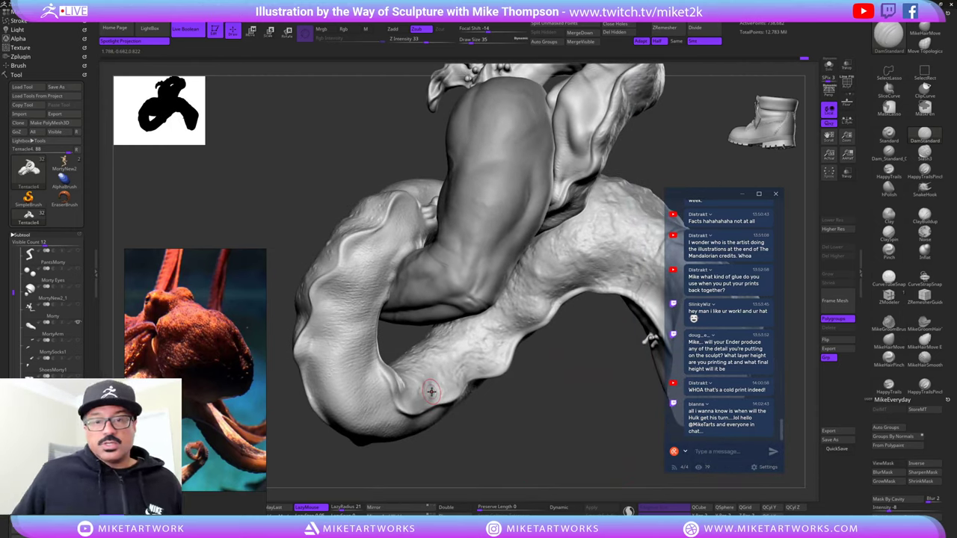
- Save the tool, overwriting the existing ZTool file
{"action": "left_click", "coordinate": [67, 87]}
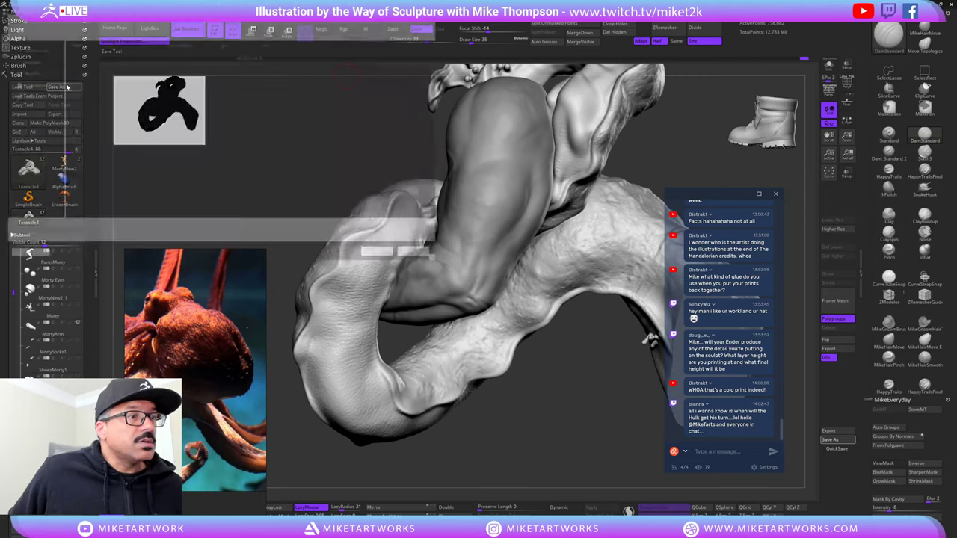
{"action": "left_click", "coordinate": [384, 258]}
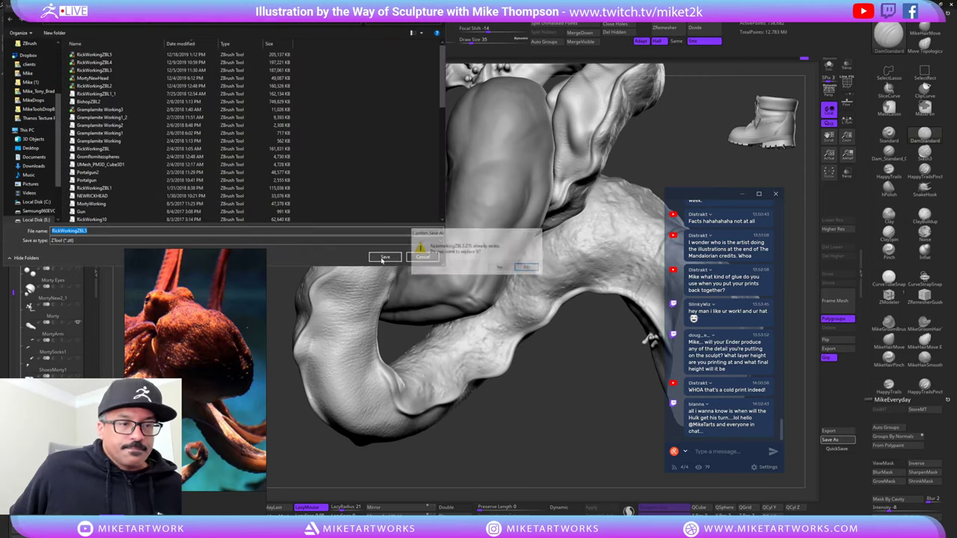
{"action": "left_click", "coordinate": [500, 268]}
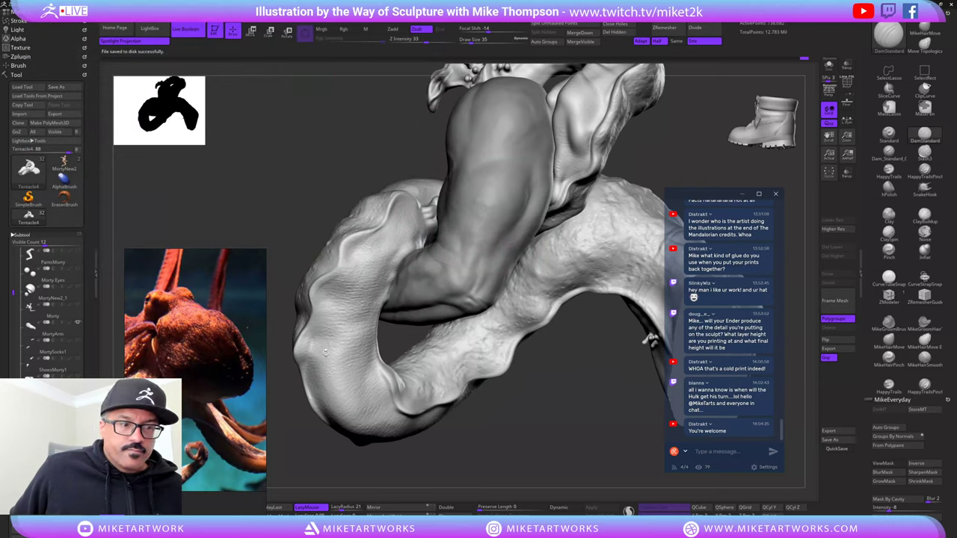
- Reposition and resize the octopus reference image and bring its arms into view
{"action": "left_click_drag", "start_coordinate": [237, 250], "coordinate": [238, 380]}
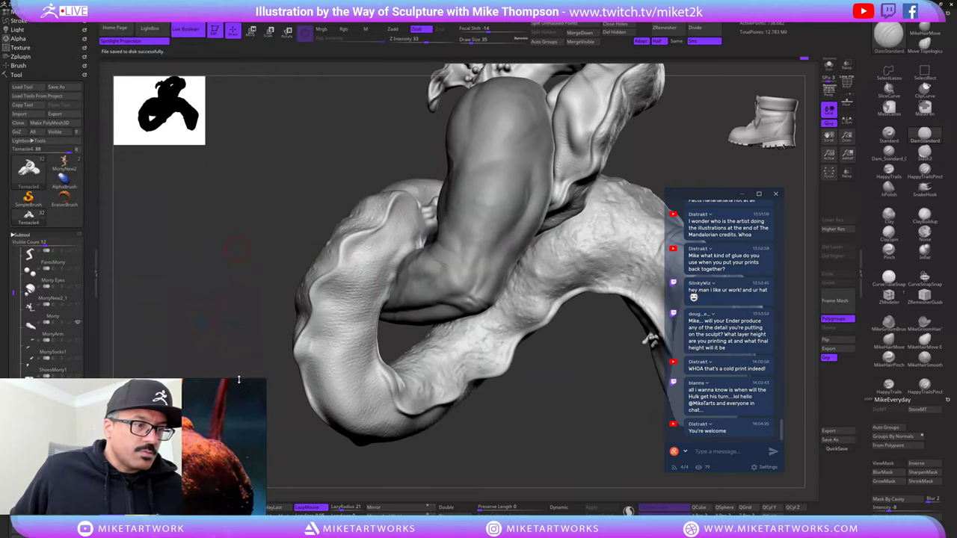
{"action": "left_click_drag", "start_coordinate": [232, 465], "coordinate": [223, 368]}
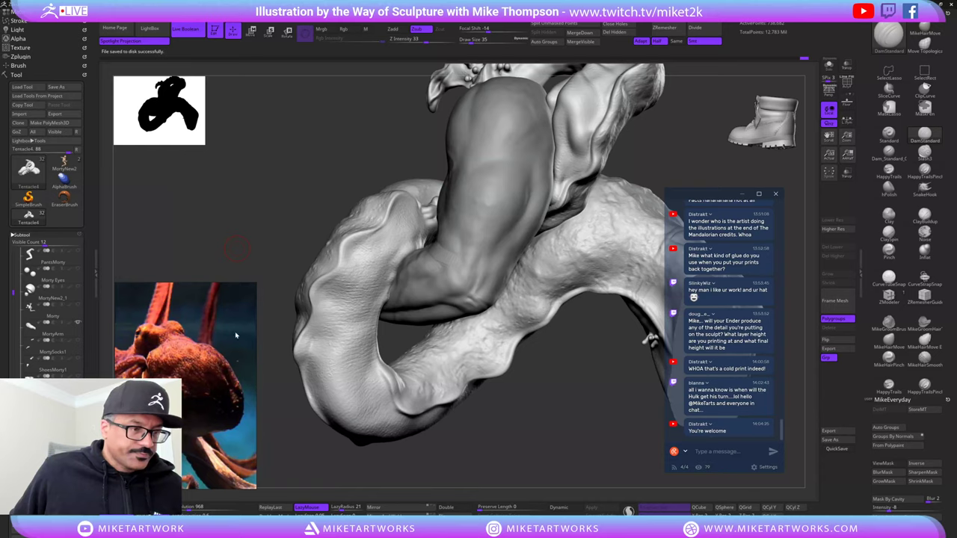
{"action": "left_click_drag", "start_coordinate": [227, 283], "coordinate": [225, 328]}
{"action": "middle_click_drag", "start_coordinate": [210, 366], "coordinate": [212, 291]}
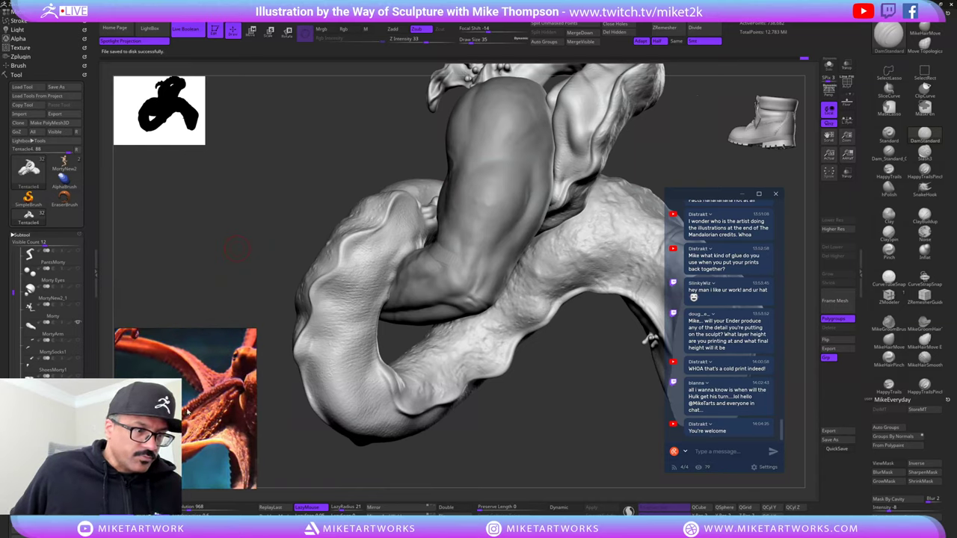
- Isolate the tentacle in Solo mode and hide everything except its suckered tip
{"action": "left_click_drag", "start_coordinate": [596, 402], "coordinate": [600, 425]}
{"action": "key", "text": "f"}
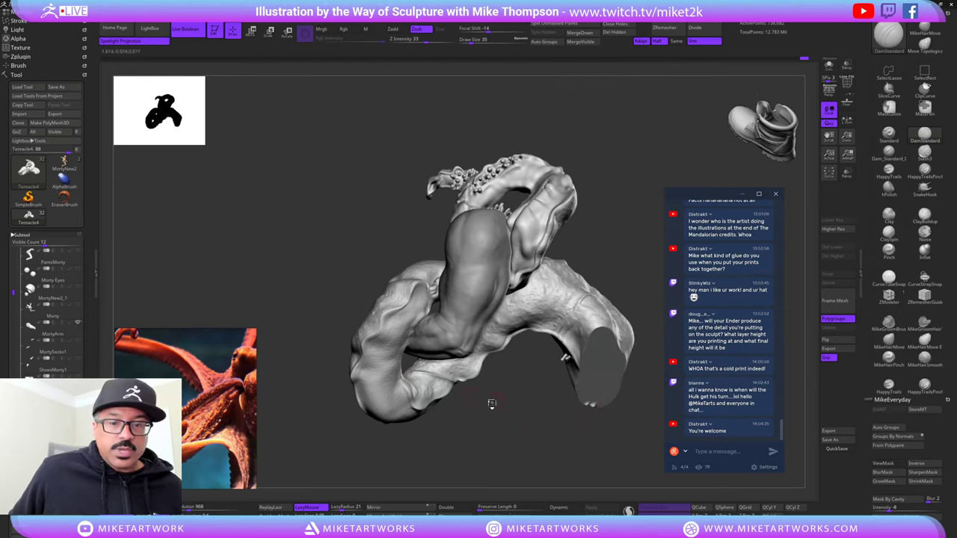
{"action": "left_click_drag", "start_coordinate": [528, 431], "coordinate": [351, 434], "text": "alt"}
{"action": "left_click_drag", "start_coordinate": [434, 352], "coordinate": [479, 418], "text": "alt"}
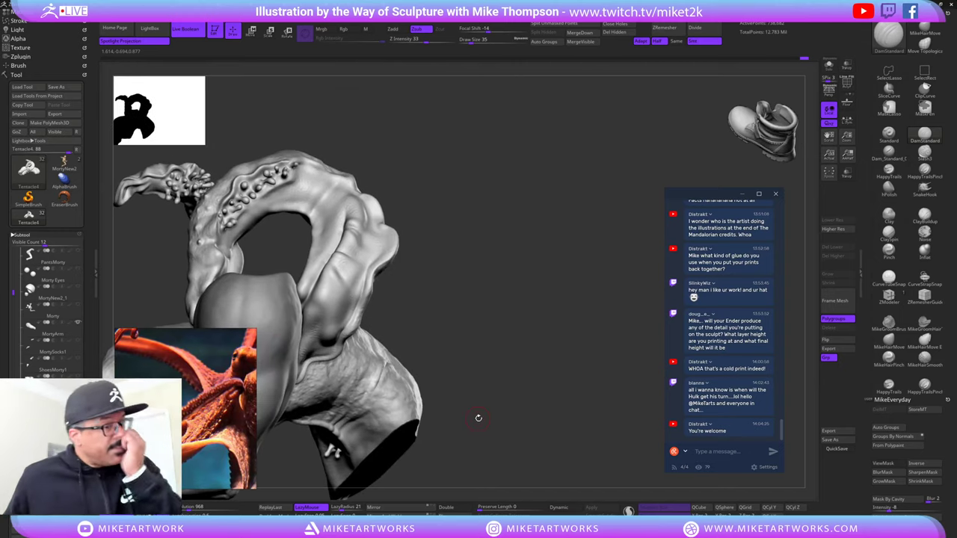
{"action": "left_click_drag", "start_coordinate": [486, 358], "coordinate": [476, 356]}
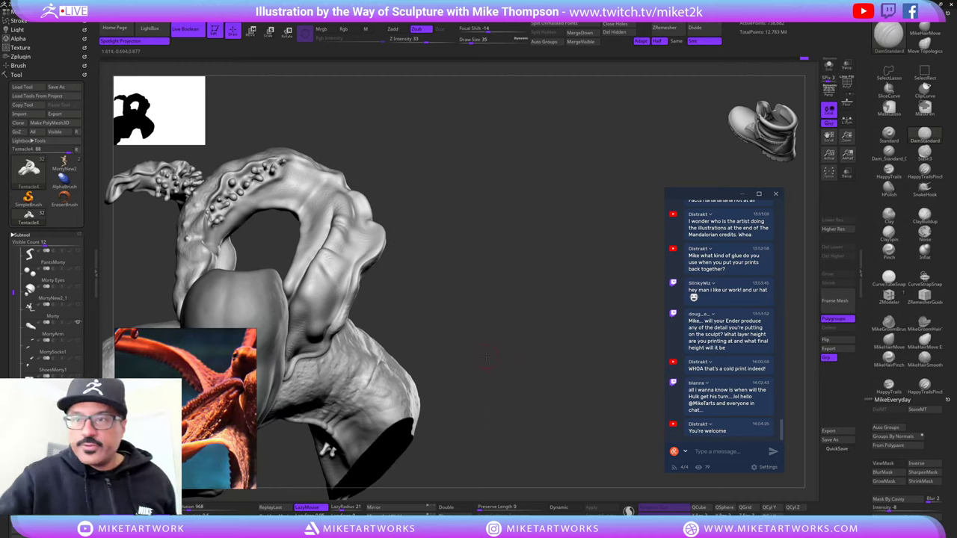
{"action": "left_click", "coordinate": [829, 68]}
{"action": "mouse_move", "coordinate": [486, 254]}
{"action": "left_mouse_down", "text": "alt"}
{"action": "mouse_move", "coordinate": [544, 251]}
{"action": "mouse_move", "coordinate": [633, 283]}
{"action": "mouse_move", "coordinate": [622, 261]}
{"action": "mouse_move", "coordinate": [642, 250]}
{"action": "left_mouse_up", "text": "alt"}
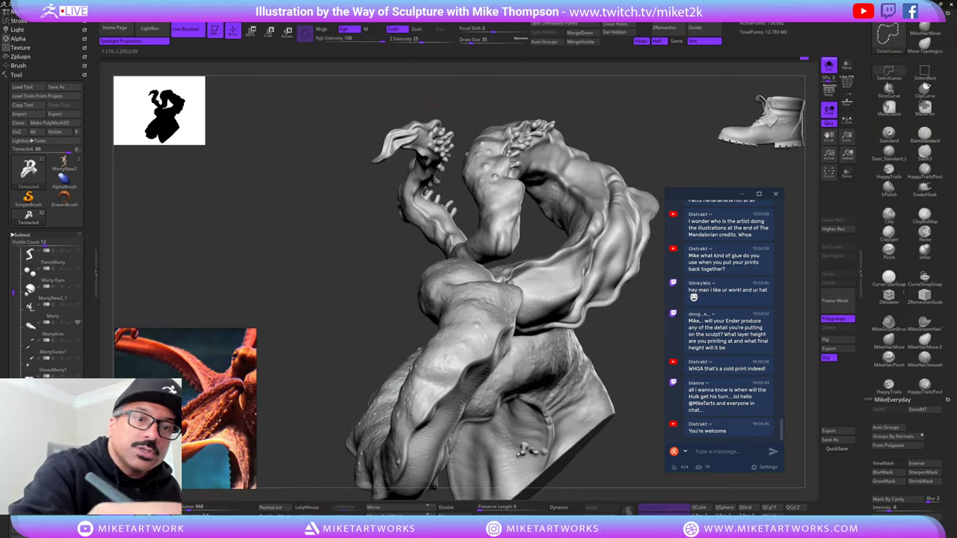
{"action": "mouse_move", "coordinate": [429, 92]}
{"action": "left_mouse_down", "text": "ctrl+shift"}
{"action": "mouse_move", "coordinate": [457, 178]}
{"action": "mouse_move", "coordinate": [376, 245]}
{"action": "mouse_move", "coordinate": [374, 90]}
{"action": "left_mouse_up", "text": "ctrl+shift"}
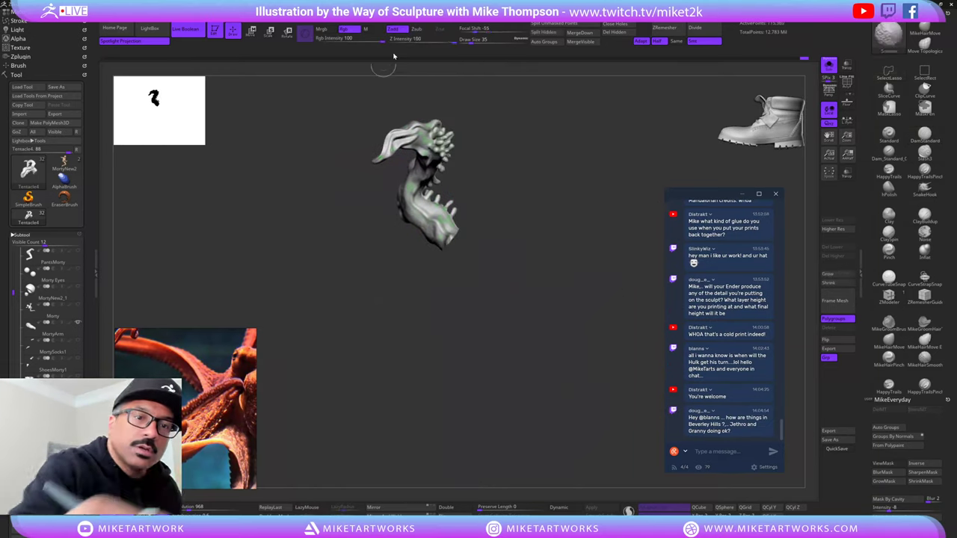
- Place the suckered tip at two different angles on the empty canvas and leave a snapshot of each
{"action": "mouse_move", "coordinate": [512, 272]}
{"action": "left_mouse_down"}
{"action": "mouse_move", "coordinate": [475, 273]}
{"action": "mouse_move", "coordinate": [447, 296]}
{"action": "mouse_move", "coordinate": [474, 320]}
{"action": "mouse_move", "coordinate": [502, 306]}
{"action": "mouse_move", "coordinate": [480, 271]}
{"action": "mouse_move", "coordinate": [468, 277]}
{"action": "mouse_move", "coordinate": [474, 284]}
{"action": "mouse_move", "coordinate": [535, 300]}
{"action": "mouse_move", "coordinate": [511, 274]}
{"action": "mouse_move", "coordinate": [533, 290]}
{"action": "mouse_move", "coordinate": [553, 239]}
{"action": "left_mouse_up"}
{"action": "key", "text": "shift+s"}
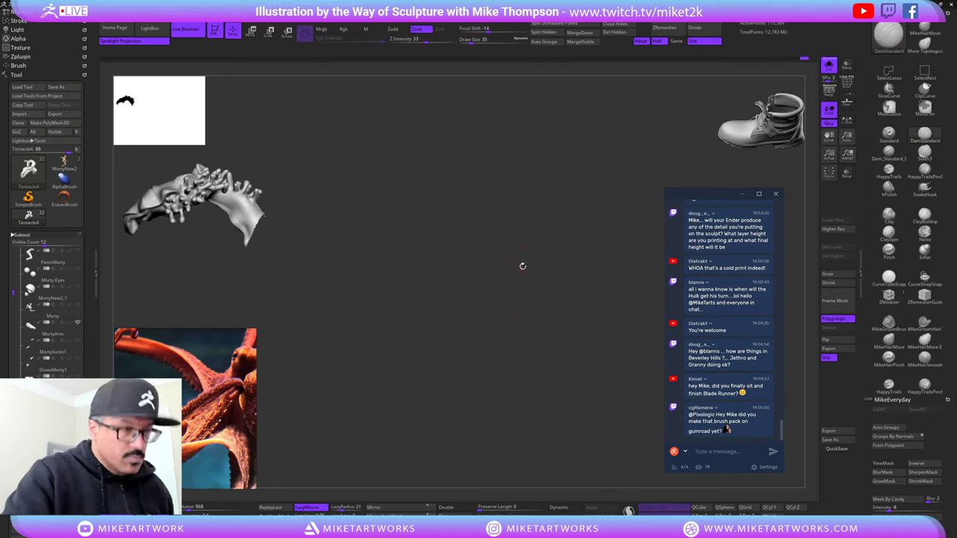
{"action": "left_click_drag", "start_coordinate": [258, 285], "coordinate": [628, 317], "text": "alt"}
{"action": "left_click_drag", "start_coordinate": [628, 318], "coordinate": [590, 337]}
{"action": "left_click_drag", "start_coordinate": [589, 329], "coordinate": [353, 286], "text": "alt"}
{"action": "left_click_drag", "start_coordinate": [486, 305], "coordinate": [526, 336]}
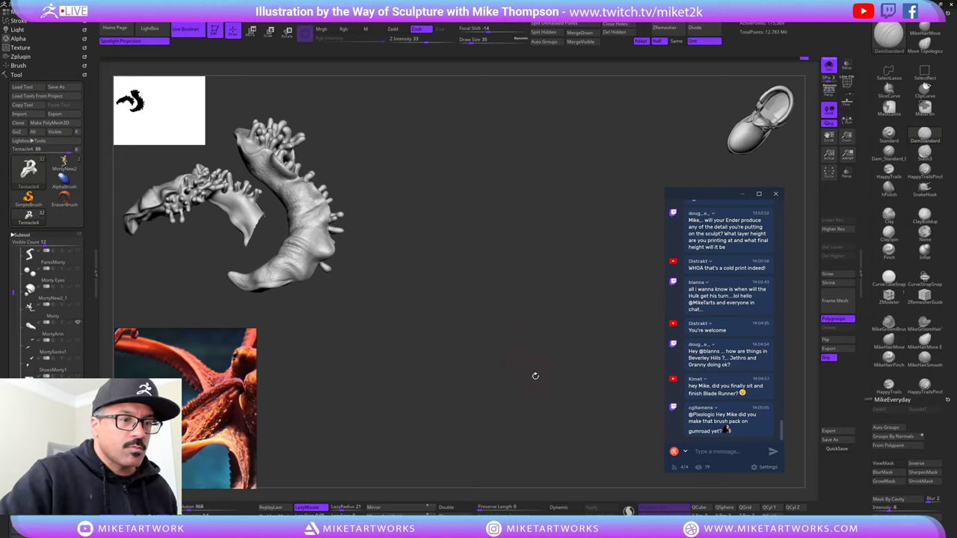
{"action": "key", "text": "shift+s"}
- Unhide the whole tentacle and turn off Solo mode to show the surrounding subtools again
{"action": "left_click_drag", "start_coordinate": [546, 379], "coordinate": [600, 411], "text": "alt"}
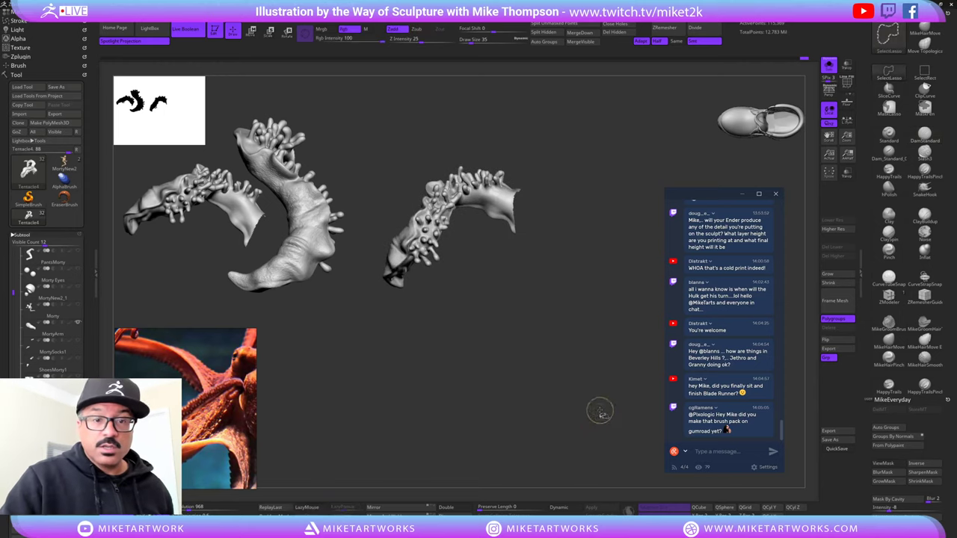
{"action": "left_click", "coordinate": [600, 411], "text": "ctrl+shift"}
{"action": "left_click_drag", "start_coordinate": [507, 441], "coordinate": [671, 367]}
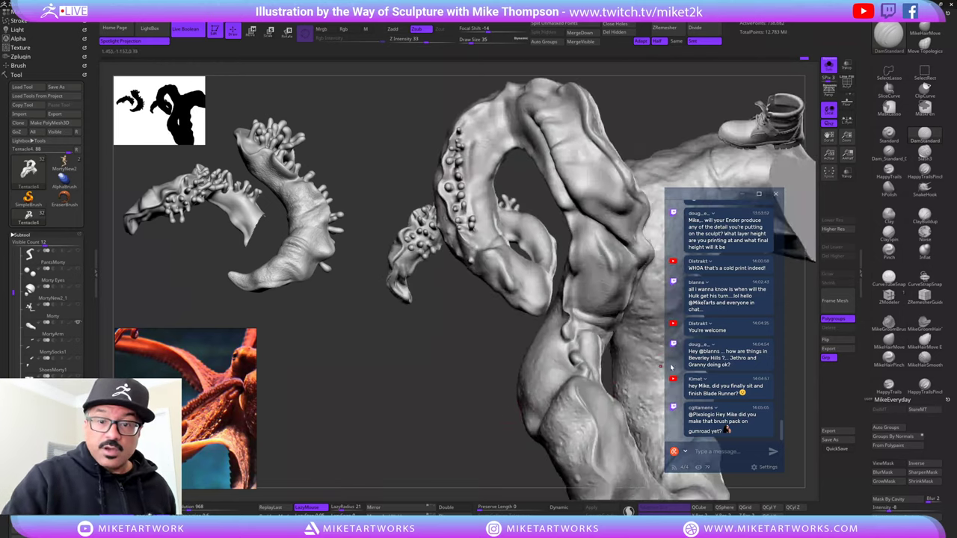
{"action": "left_click", "coordinate": [829, 66]}
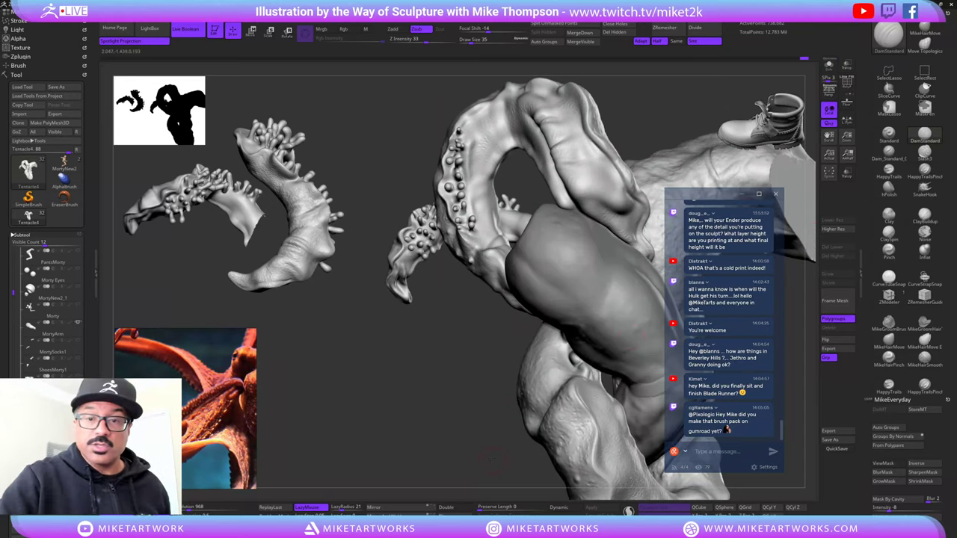
- Mask a small spot on the coil beside the arm and invert the mask so only that spot can be sculpted
{"action": "left_click_drag", "start_coordinate": [494, 460], "coordinate": [457, 465]}
{"action": "mouse_move", "coordinate": [657, 143]}
{"action": "left_mouse_down"}
{"action": "mouse_move", "coordinate": [576, 172]}
{"action": "mouse_move", "coordinate": [611, 122]}
{"action": "left_mouse_up"}
{"action": "left_click_drag", "start_coordinate": [599, 275], "coordinate": [580, 323], "text": "alt"}
{"action": "mouse_move", "coordinate": [612, 126]}
{"action": "left_mouse_down"}
{"action": "mouse_move", "coordinate": [570, 134]}
{"action": "mouse_move", "coordinate": [584, 181]}
{"action": "mouse_move", "coordinate": [580, 172]}
{"action": "mouse_move", "coordinate": [573, 188]}
{"action": "mouse_move", "coordinate": [585, 174]}
{"action": "left_mouse_up"}
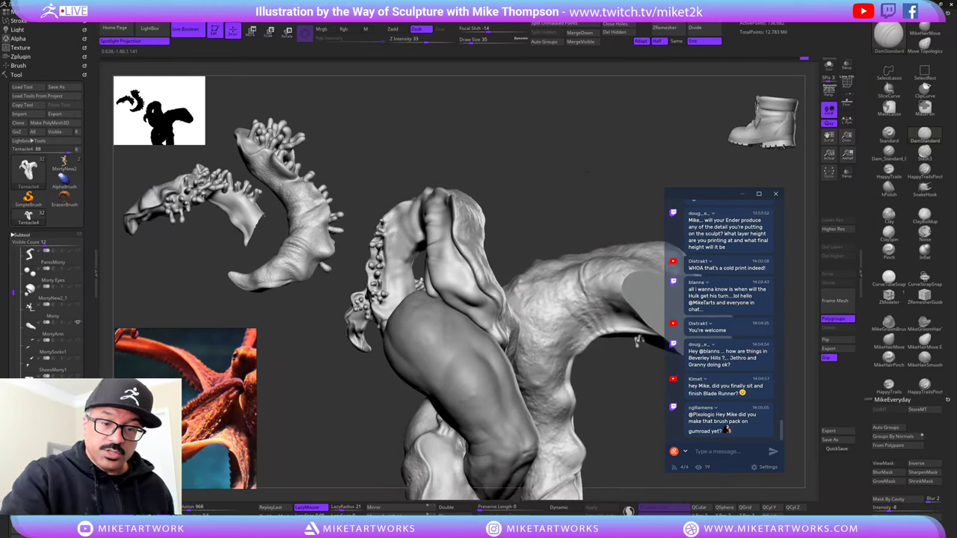
{"action": "left_click_drag", "start_coordinate": [633, 479], "coordinate": [621, 436], "text": "alt"}
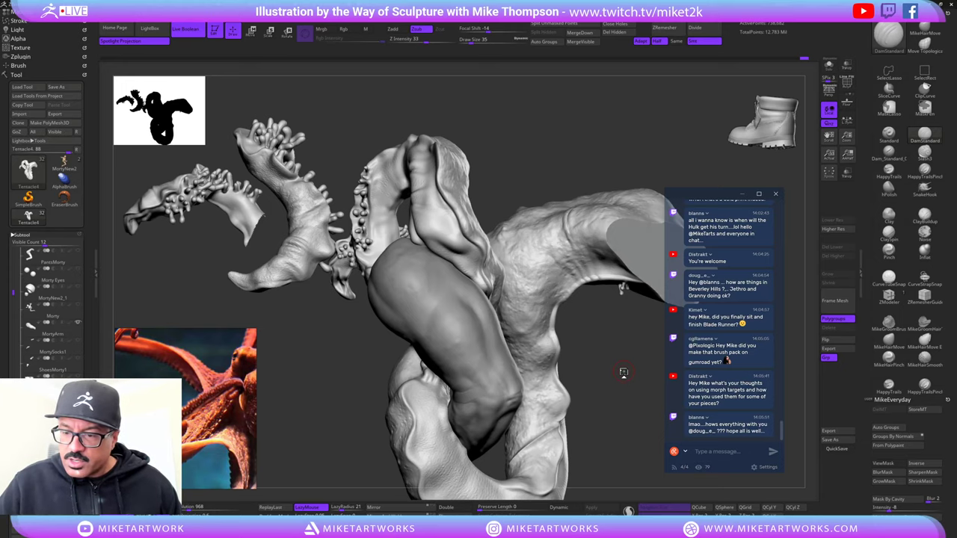
{"action": "mouse_move", "coordinate": [622, 374]}
{"action": "left_mouse_down"}
{"action": "mouse_move", "coordinate": [613, 402]}
{"action": "mouse_move", "coordinate": [637, 379]}
{"action": "mouse_move", "coordinate": [639, 357]}
{"action": "mouse_move", "coordinate": [636, 237]}
{"action": "left_mouse_up"}
{"action": "mouse_move", "coordinate": [625, 324]}
{"action": "left_mouse_down"}
{"action": "mouse_move", "coordinate": [556, 347]}
{"action": "mouse_move", "coordinate": [591, 346]}
{"action": "left_mouse_up"}
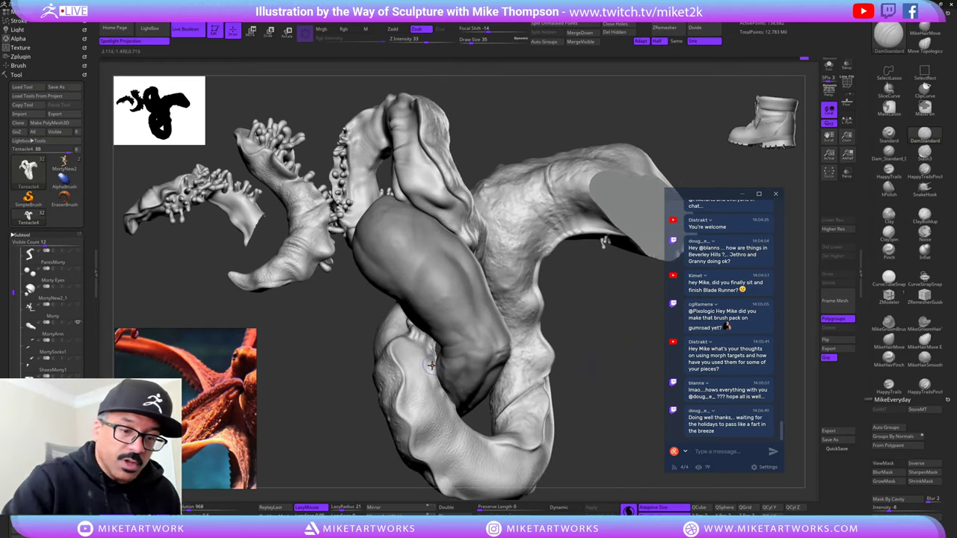
{"action": "key", "text": "ctrl"}
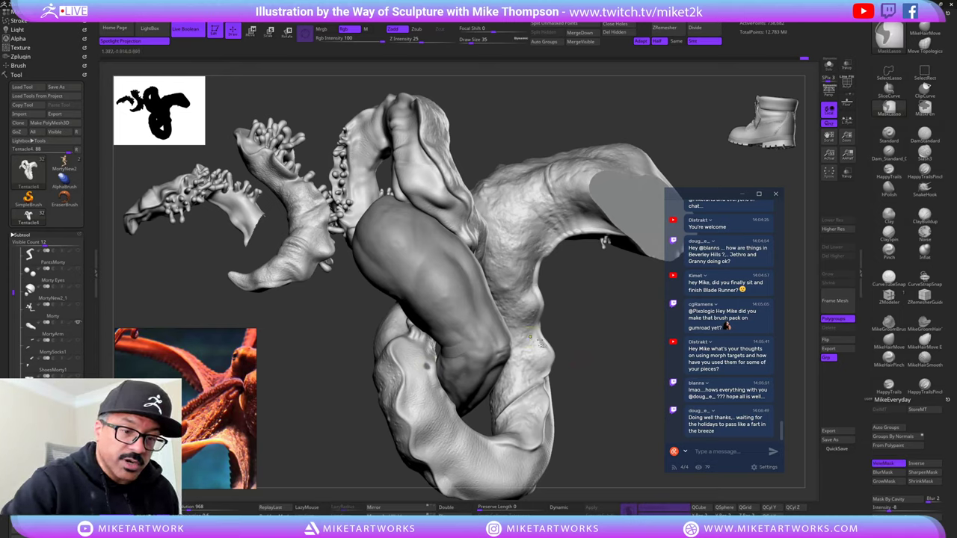
{"action": "left_click", "coordinate": [605, 356], "text": "ctrl"}
{"action": "left_click_drag", "start_coordinate": [615, 352], "coordinate": [611, 345]}
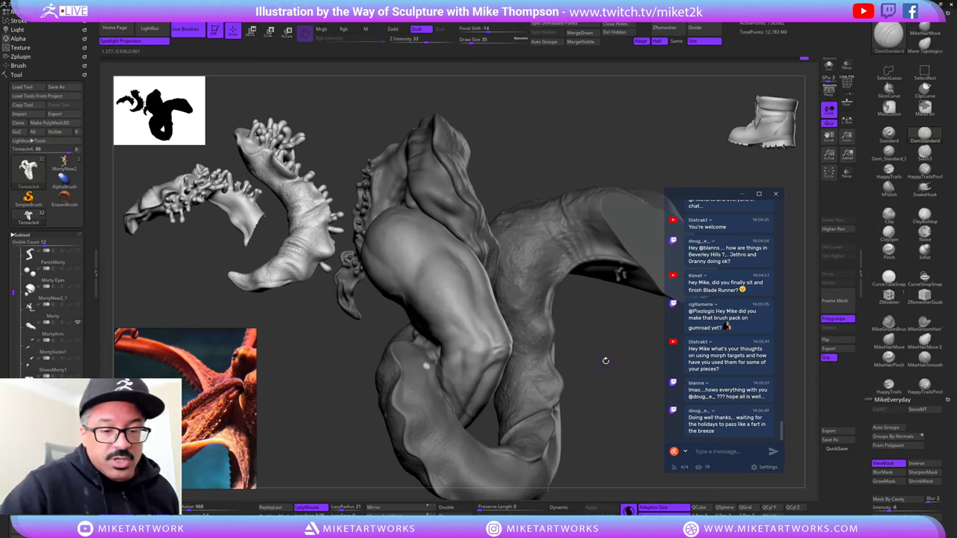
{"action": "left_click_drag", "start_coordinate": [606, 360], "coordinate": [596, 355]}
- Choose the SnakeHook brush and pull a small sucker stalk out of the unmasked spot on the coil
{"action": "left_click", "coordinate": [926, 190]}
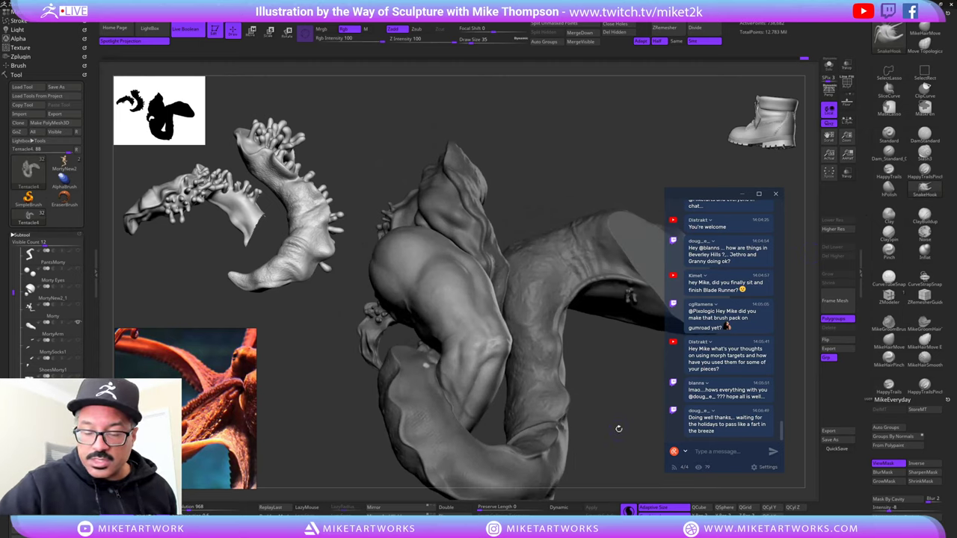
{"action": "mouse_move", "coordinate": [628, 294]}
{"action": "left_mouse_down"}
{"action": "mouse_move", "coordinate": [615, 402]}
{"action": "mouse_move", "coordinate": [538, 217]}
{"action": "mouse_move", "coordinate": [518, 249]}
{"action": "left_mouse_up"}
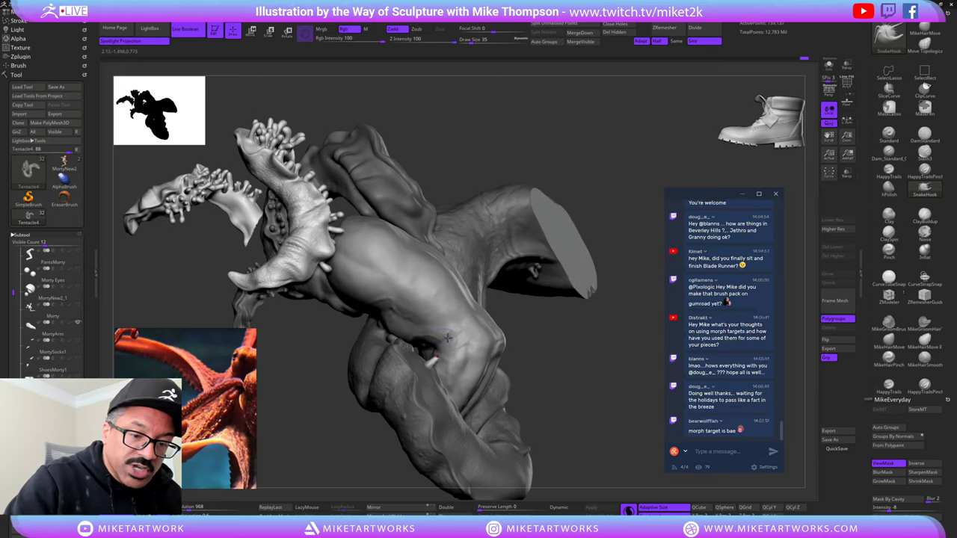
{"action": "left_click_drag", "start_coordinate": [591, 382], "coordinate": [441, 363]}
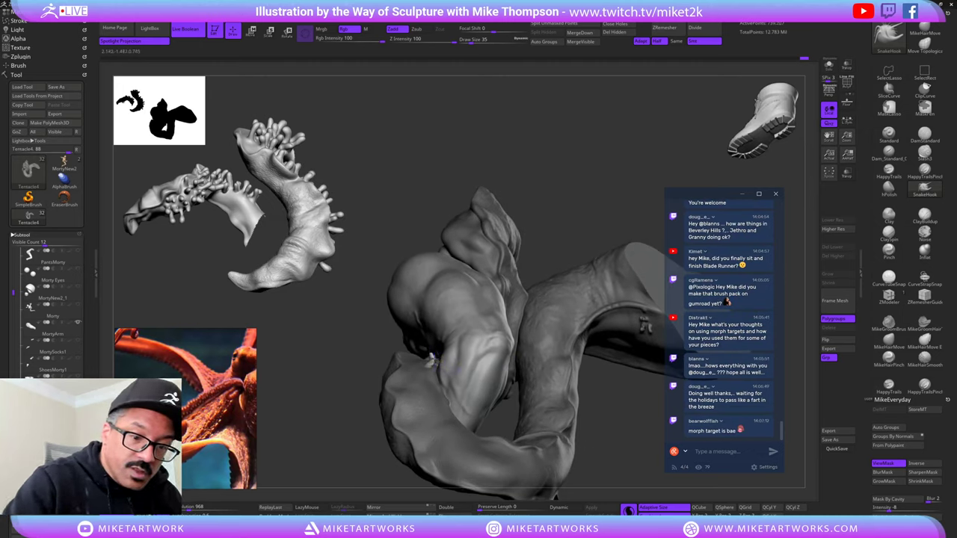
{"action": "mouse_move", "coordinate": [590, 214]}
{"action": "left_mouse_down"}
{"action": "mouse_move", "coordinate": [546, 349]}
{"action": "mouse_move", "coordinate": [568, 377]}
{"action": "mouse_move", "coordinate": [432, 375]}
{"action": "left_mouse_up"}
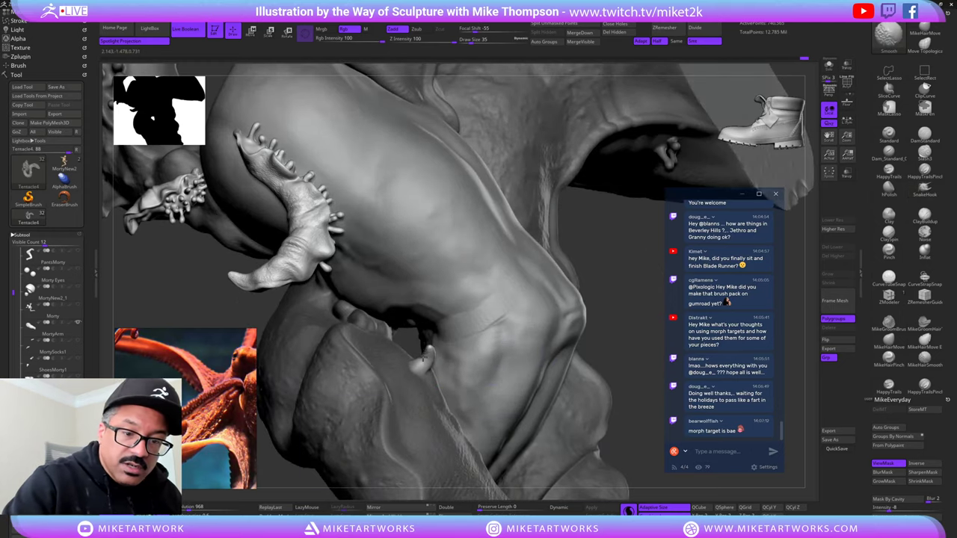
- Choose the Inflat brush at intensity 10, then swell and smooth the tip of the small sucker stalk
{"action": "left_click", "coordinate": [925, 252]}
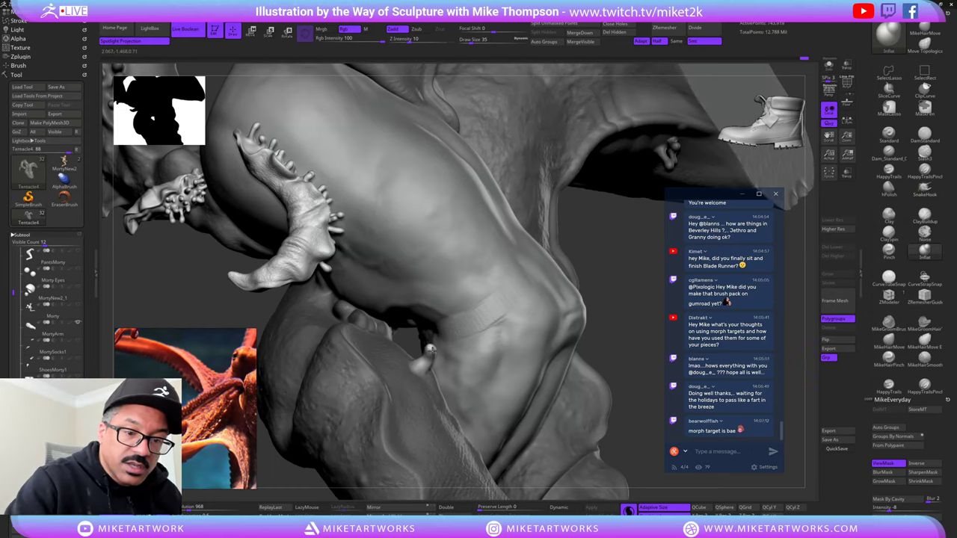
{"action": "left_click_drag", "start_coordinate": [650, 284], "coordinate": [410, 366]}
{"action": "key", "text": "shift"}
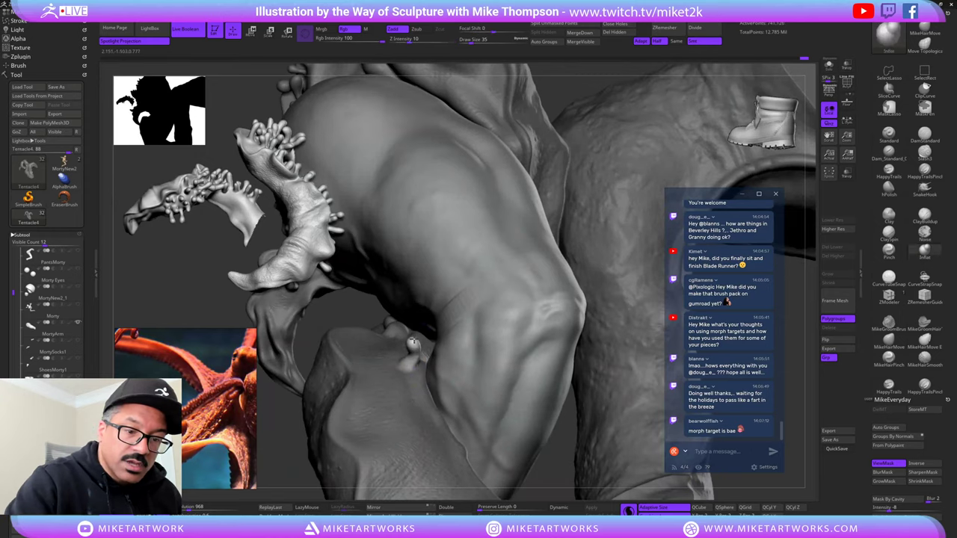
{"action": "key", "text": "shift"}
{"action": "key", "text": "shift"}
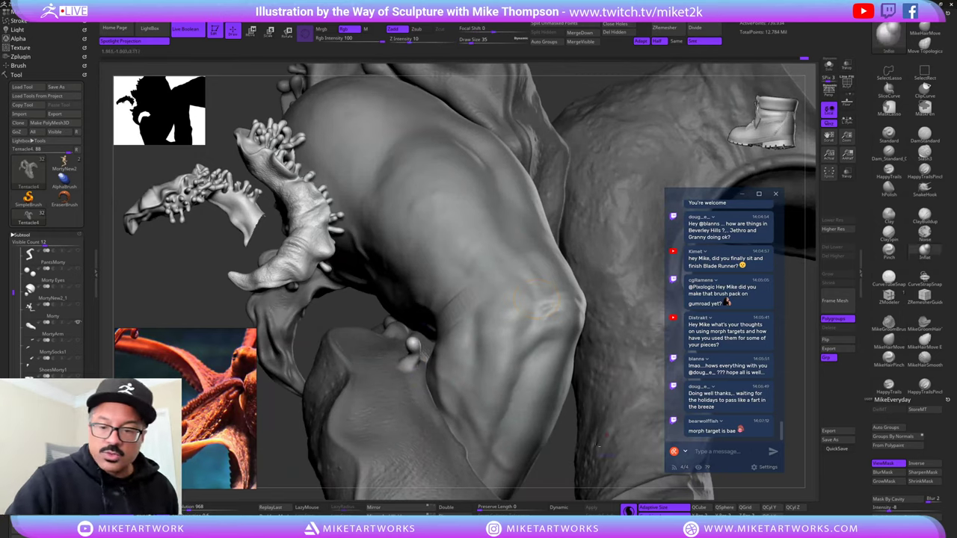
{"action": "mouse_move", "coordinate": [557, 449]}
{"action": "left_mouse_down", "text": "alt"}
{"action": "mouse_move", "coordinate": [620, 400]}
{"action": "mouse_move", "coordinate": [622, 408]}
{"action": "left_mouse_up", "text": "alt"}
{"action": "mouse_move", "coordinate": [622, 409]}
{"action": "right_mouse_down"}
{"action": "mouse_move", "coordinate": [364, 443]}
{"action": "mouse_move", "coordinate": [399, 350]}
{"action": "right_mouse_up"}
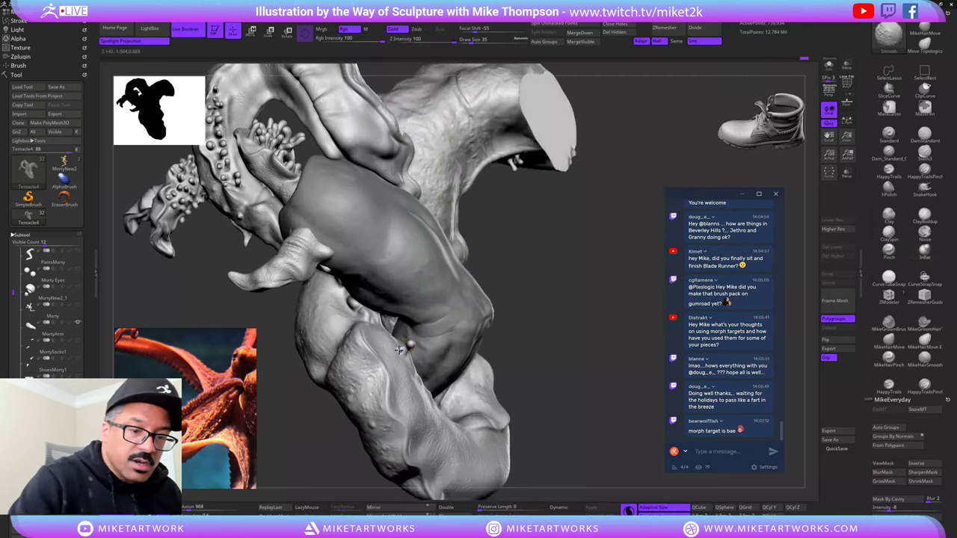
{"action": "mouse_move", "coordinate": [557, 344]}
{"action": "right_mouse_down"}
{"action": "mouse_move", "coordinate": [523, 352]}
{"action": "mouse_move", "coordinate": [604, 387]}
{"action": "mouse_move", "coordinate": [584, 404]}
{"action": "mouse_move", "coordinate": [602, 400]}
{"action": "right_mouse_up"}
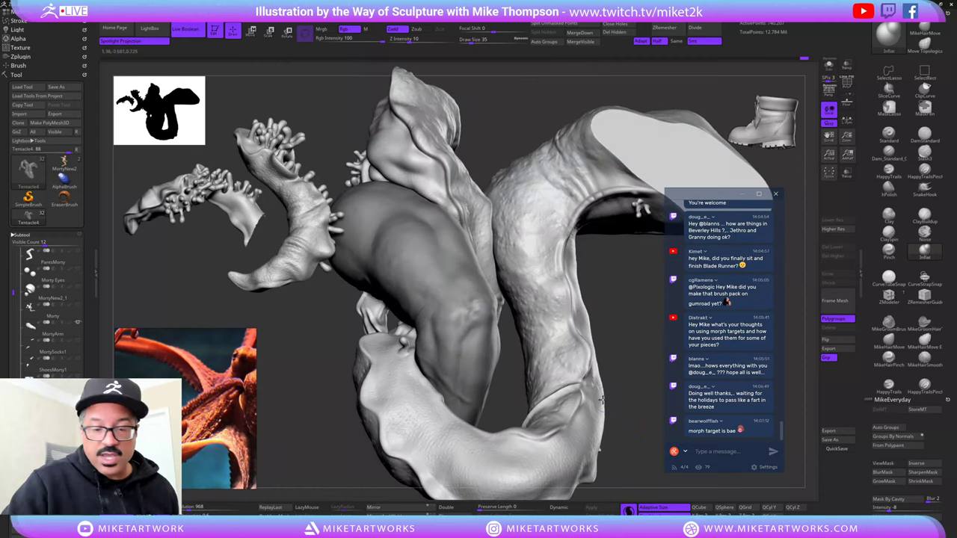
- Choose the SnakeSphere brush, set its draw size to 30, and try pulling a rounded sucker from the unmasked spot
{"action": "key", "text": "b"}
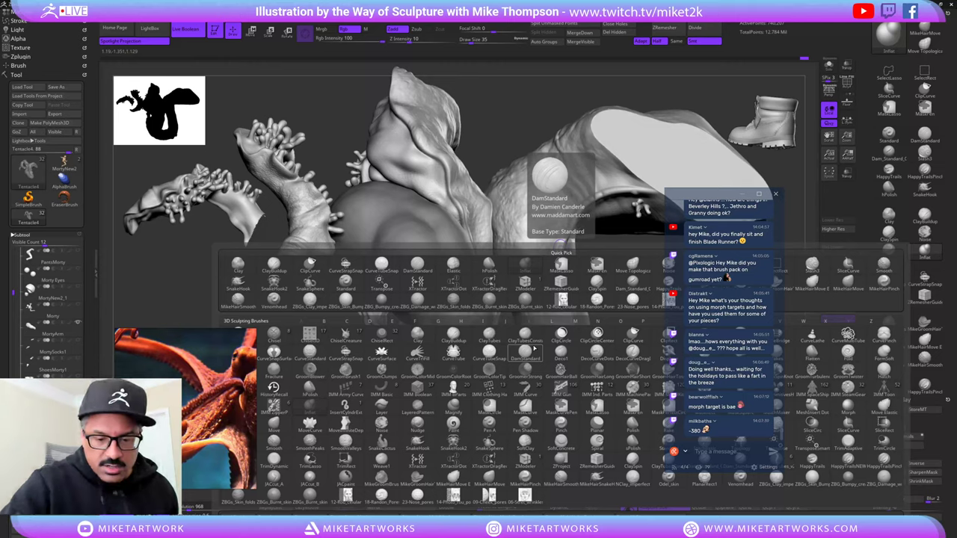
{"action": "left_click", "coordinate": [492, 443]}
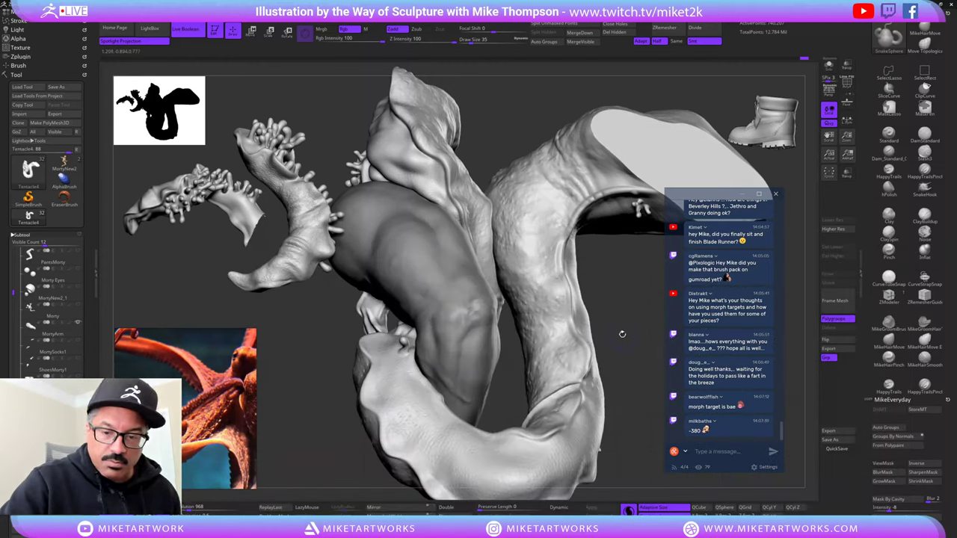
{"action": "key", "text": "s"}
{"action": "left_click", "coordinate": [623, 334]}
{"action": "mouse_move", "coordinate": [629, 366]}
{"action": "left_mouse_down"}
{"action": "mouse_move", "coordinate": [632, 323]}
{"action": "mouse_move", "coordinate": [575, 306]}
{"action": "left_mouse_up"}
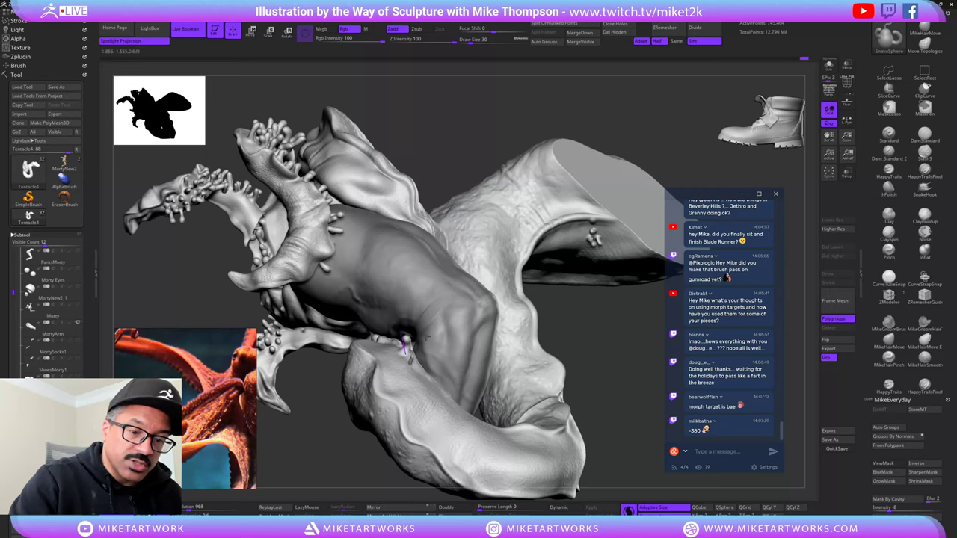
- Undo the last SnakeSphere pull and draw out a new sucker from the unmasked spot at draw size 51
{"action": "key", "text": "s"}
{"action": "left_click", "coordinate": [585, 325]}
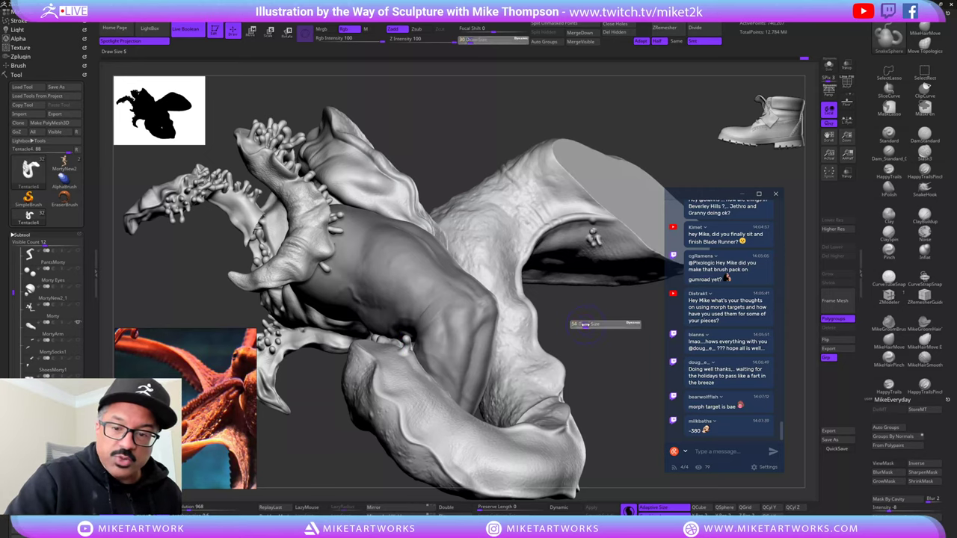
{"action": "key", "text": "ctrl+z"}
{"action": "left_click_drag", "start_coordinate": [409, 364], "coordinate": [408, 341]}
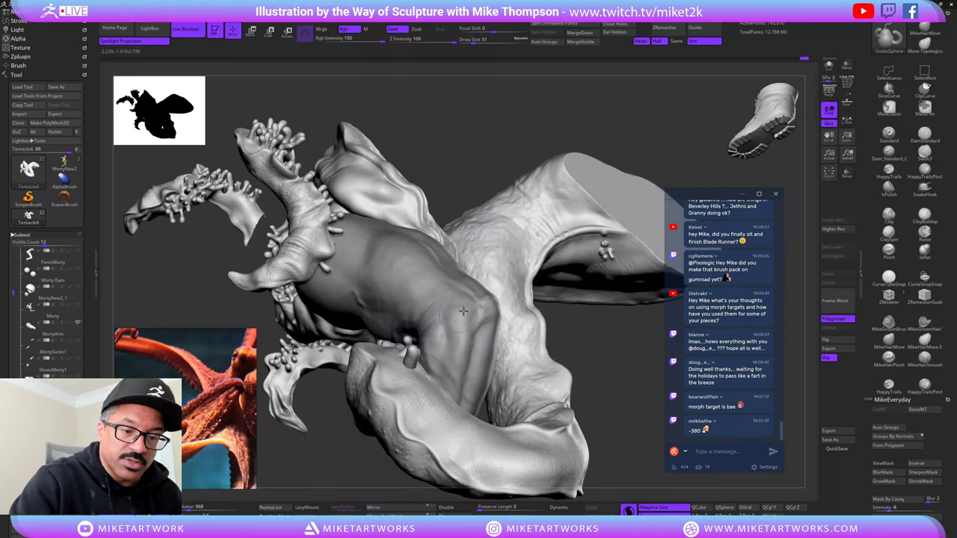
- Set the SnakeSphere draw size to 37 and pull several more small suckers from the coil's end beside the arm
{"action": "mouse_move", "coordinate": [580, 328]}
{"action": "left_mouse_down"}
{"action": "mouse_move", "coordinate": [641, 323]}
{"action": "mouse_move", "coordinate": [608, 322]}
{"action": "left_mouse_up"}
{"action": "key", "text": "s"}
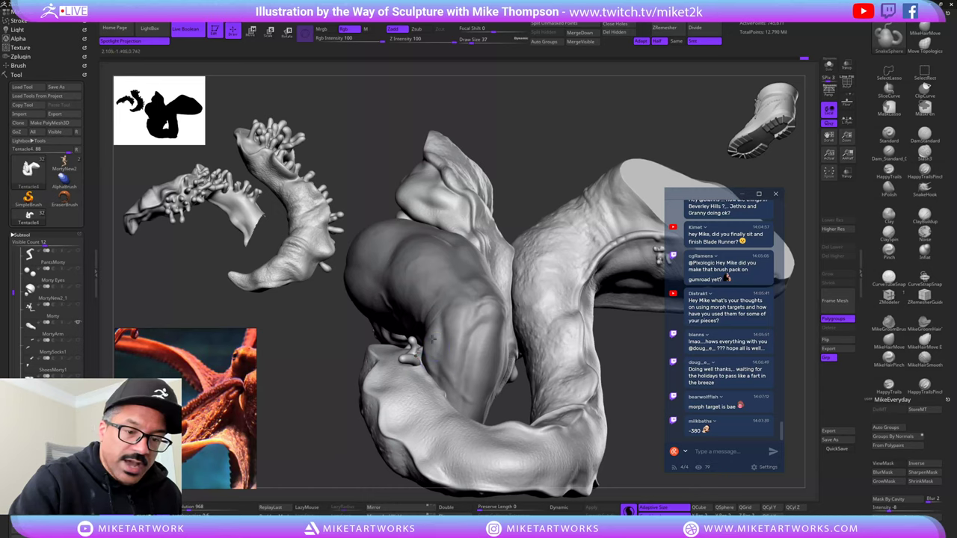
{"action": "mouse_move", "coordinate": [619, 351]}
{"action": "left_mouse_down"}
{"action": "mouse_move", "coordinate": [520, 334]}
{"action": "mouse_move", "coordinate": [424, 377]}
{"action": "left_mouse_up"}
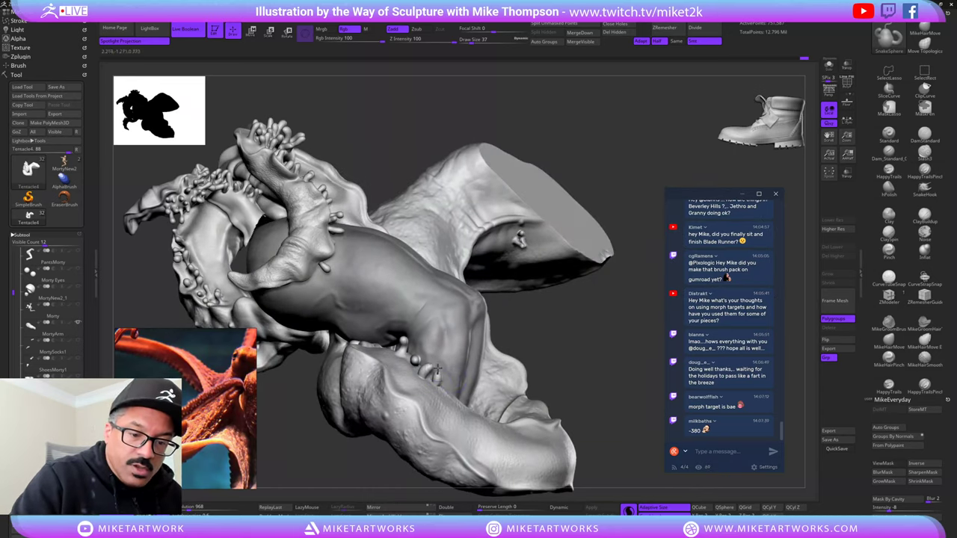
{"action": "left_click_drag", "start_coordinate": [567, 331], "coordinate": [440, 387]}
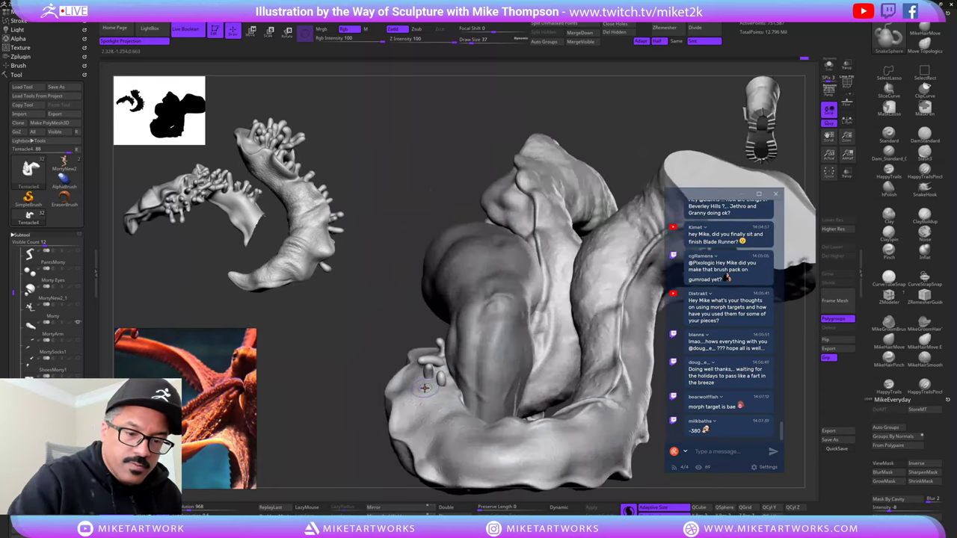
{"action": "mouse_move", "coordinate": [424, 322]}
{"action": "left_mouse_down"}
{"action": "mouse_move", "coordinate": [575, 320]}
{"action": "mouse_move", "coordinate": [427, 327]}
{"action": "left_mouse_up"}
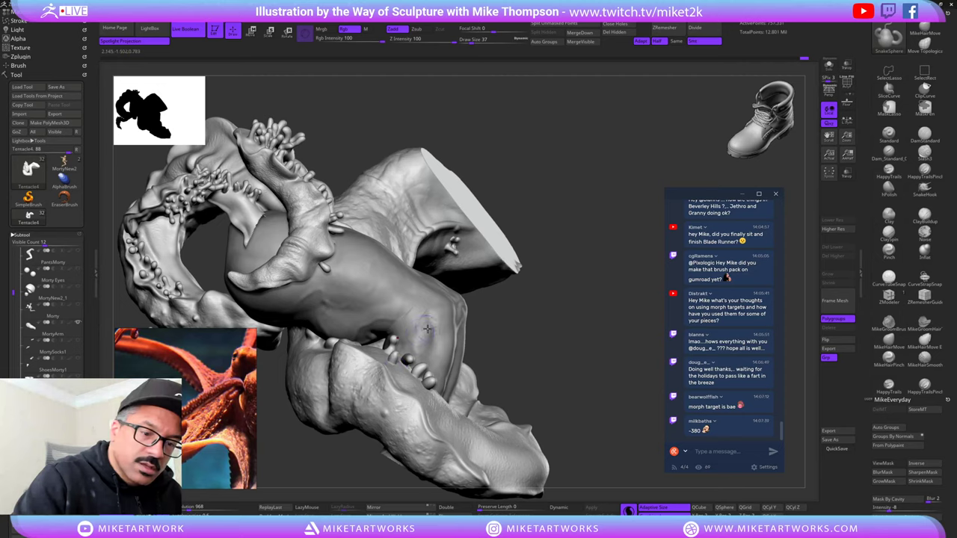
{"action": "left_click_drag", "start_coordinate": [591, 323], "coordinate": [402, 368]}
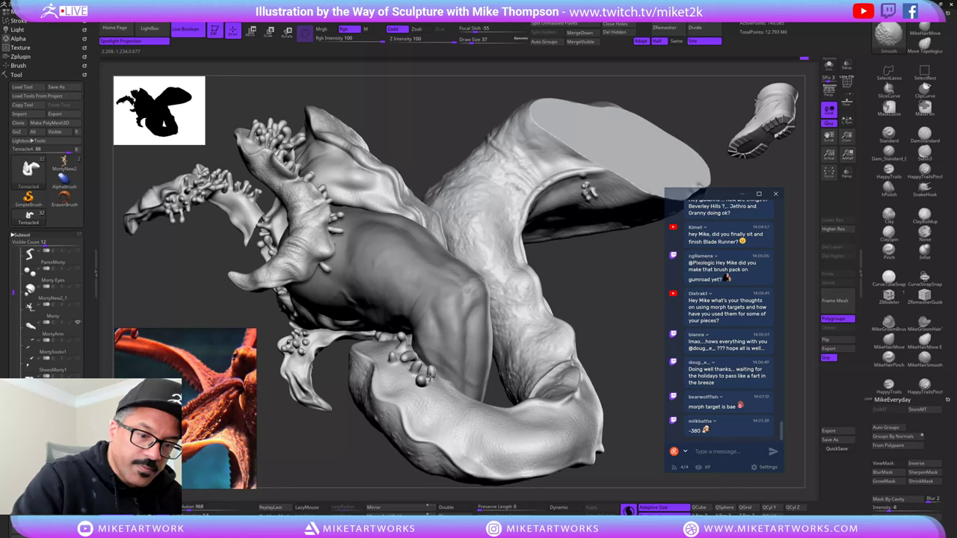
- Choose the Inflat brush at intensity 10, then swell and smooth the new suckers on the coil's end
{"action": "right_click_drag", "start_coordinate": [553, 316], "coordinate": [426, 352]}
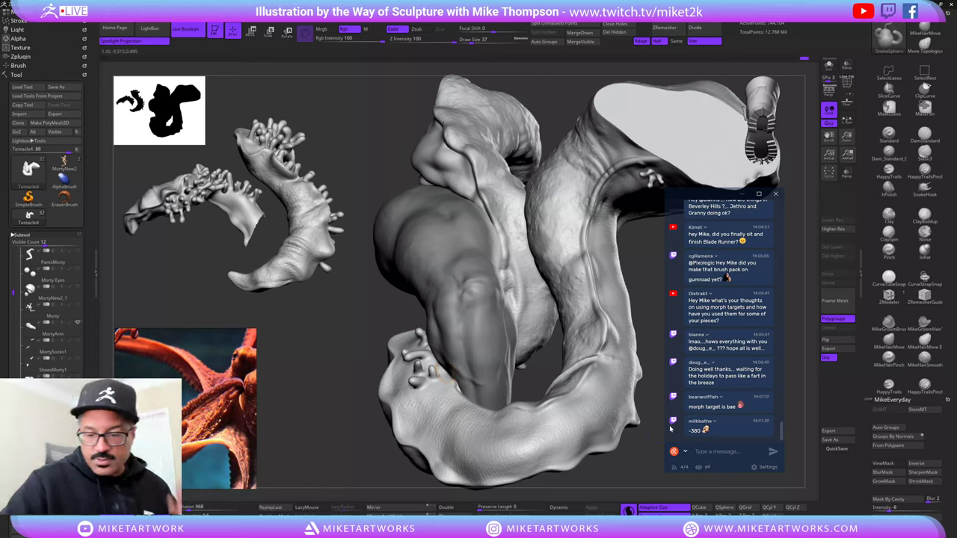
{"action": "mouse_move", "coordinate": [640, 466]}
{"action": "left_mouse_down"}
{"action": "mouse_move", "coordinate": [648, 459]}
{"action": "mouse_move", "coordinate": [636, 352]}
{"action": "mouse_move", "coordinate": [648, 427]}
{"action": "left_mouse_up"}
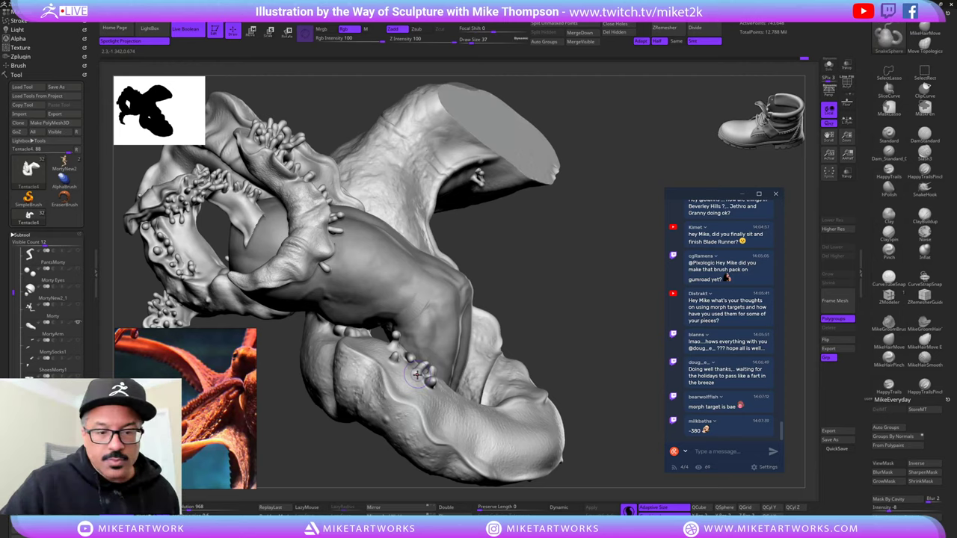
{"action": "mouse_move", "coordinate": [419, 371]}
{"action": "right_mouse_down"}
{"action": "mouse_move", "coordinate": [578, 290]}
{"action": "mouse_move", "coordinate": [412, 358]}
{"action": "mouse_move", "coordinate": [437, 370]}
{"action": "right_mouse_up"}
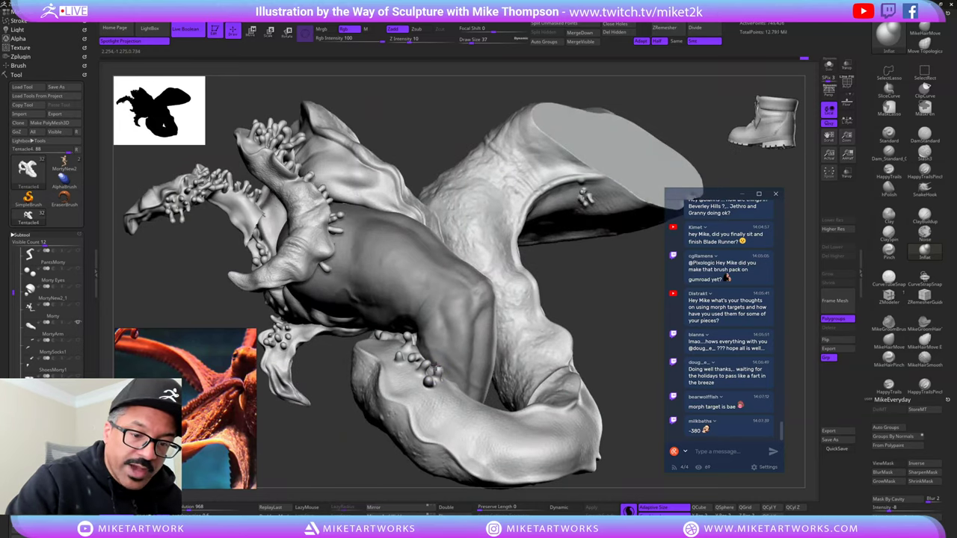
{"action": "right_click_drag", "start_coordinate": [411, 340], "coordinate": [420, 370]}
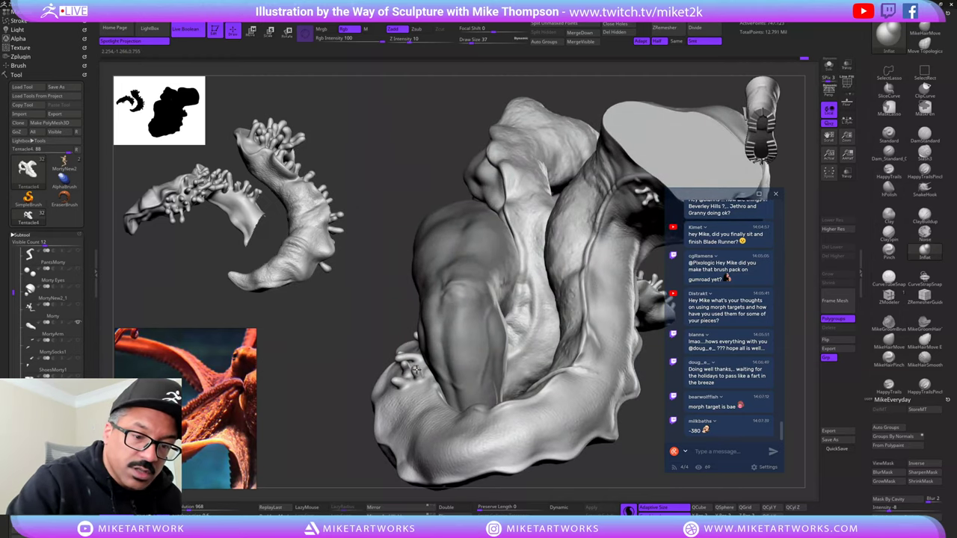
{"action": "key", "text": "shift"}
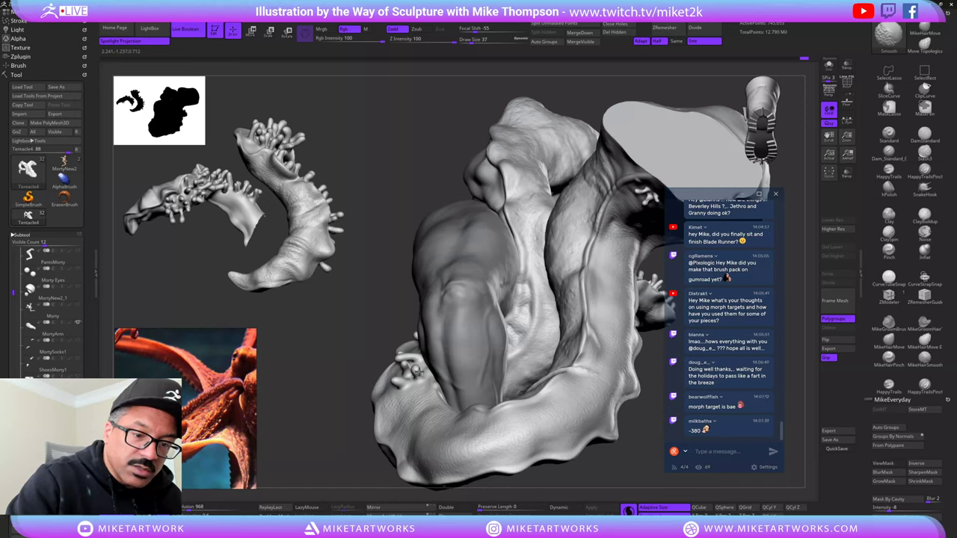
- Set the draw size to 25, choose the SnakeSphere brush and pull additional suckers into the cluster on the coil's end
{"action": "mouse_move", "coordinate": [652, 438]}
{"action": "right_mouse_down"}
{"action": "mouse_move", "coordinate": [641, 455]}
{"action": "mouse_move", "coordinate": [526, 454]}
{"action": "mouse_move", "coordinate": [633, 451]}
{"action": "mouse_move", "coordinate": [625, 449]}
{"action": "mouse_move", "coordinate": [629, 259]}
{"action": "mouse_move", "coordinate": [633, 401]}
{"action": "mouse_move", "coordinate": [620, 413]}
{"action": "mouse_move", "coordinate": [636, 396]}
{"action": "mouse_move", "coordinate": [649, 412]}
{"action": "mouse_move", "coordinate": [583, 430]}
{"action": "mouse_move", "coordinate": [683, 324]}
{"action": "right_mouse_up"}
{"action": "mouse_move", "coordinate": [587, 435]}
{"action": "right_mouse_down", "text": "ctrl"}
{"action": "mouse_move", "coordinate": [614, 424]}
{"action": "mouse_move", "coordinate": [567, 417]}
{"action": "mouse_move", "coordinate": [565, 397]}
{"action": "mouse_move", "coordinate": [599, 381]}
{"action": "mouse_move", "coordinate": [566, 288]}
{"action": "mouse_move", "coordinate": [554, 284]}
{"action": "right_mouse_up", "text": "ctrl"}
{"action": "key", "text": "s"}
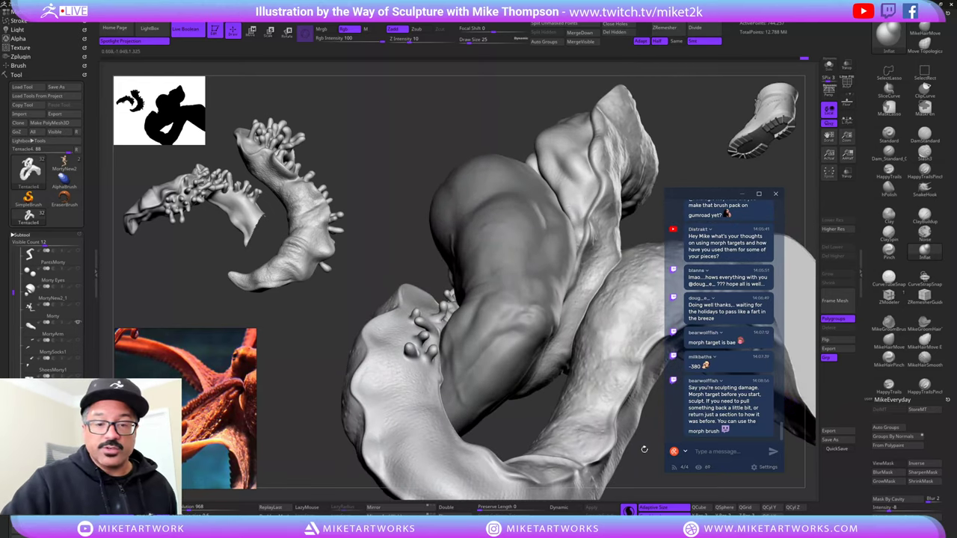
{"action": "right_click_drag", "start_coordinate": [645, 472], "coordinate": [621, 450]}
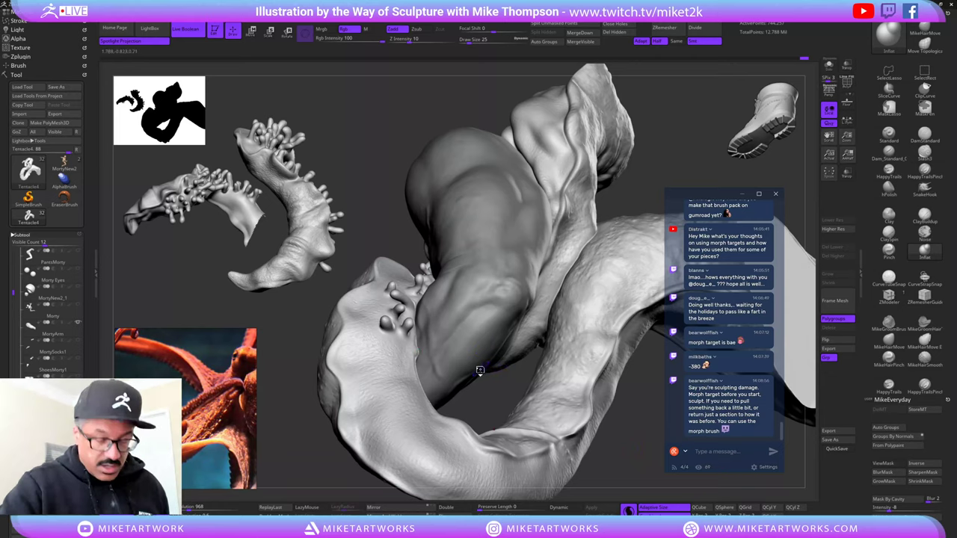
{"action": "key", "text": "b"}
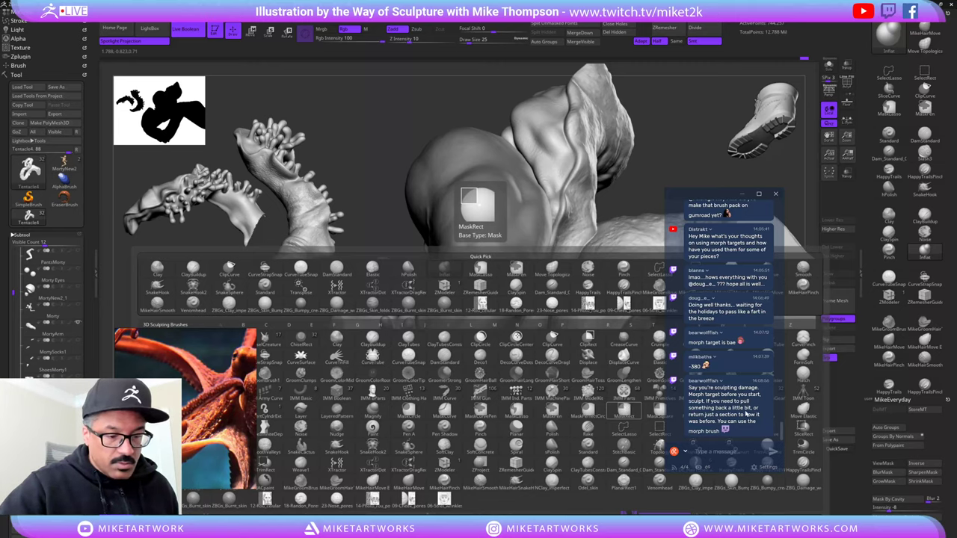
{"action": "left_click", "coordinate": [413, 445]}
{"action": "left_click_drag", "start_coordinate": [641, 432], "coordinate": [413, 306]}
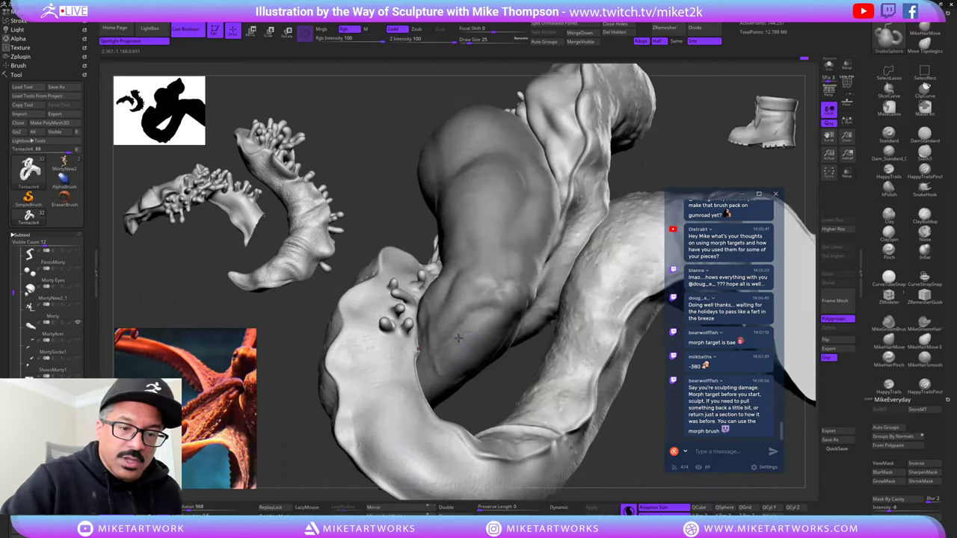
{"action": "mouse_move", "coordinate": [413, 227]}
{"action": "left_mouse_down"}
{"action": "mouse_move", "coordinate": [413, 321]}
{"action": "mouse_move", "coordinate": [442, 292]}
{"action": "mouse_move", "coordinate": [451, 305]}
{"action": "left_mouse_up"}
{"action": "left_click_drag", "start_coordinate": [508, 392], "coordinate": [435, 267]}
- Set the draw size to 21 and pull smaller suckers into the gaps of the cluster and along the edge facing the arm
{"action": "key", "text": "s"}
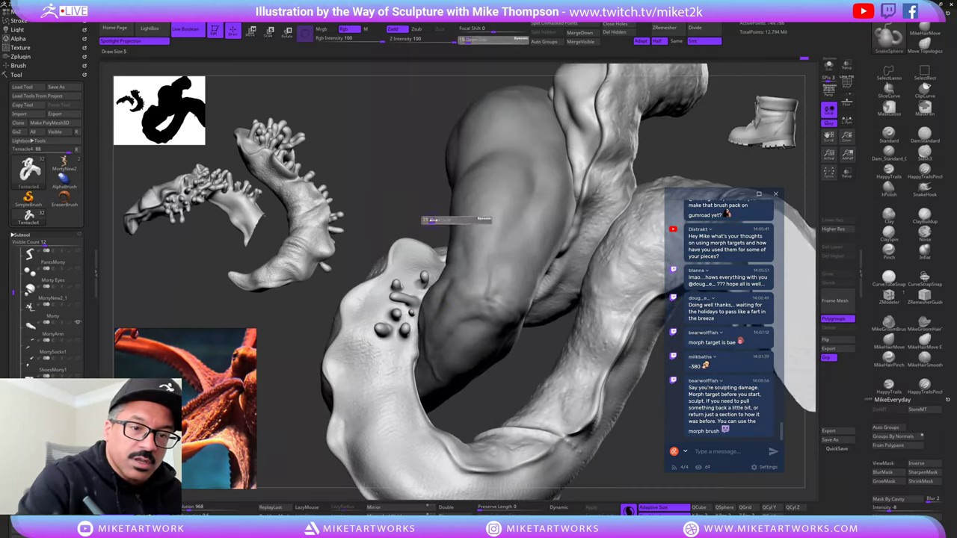
{"action": "mouse_move", "coordinate": [437, 219]}
{"action": "left_mouse_down"}
{"action": "mouse_move", "coordinate": [490, 223]}
{"action": "mouse_move", "coordinate": [435, 215]}
{"action": "left_mouse_up"}
{"action": "right_click_drag", "start_coordinate": [424, 249], "coordinate": [428, 253]}
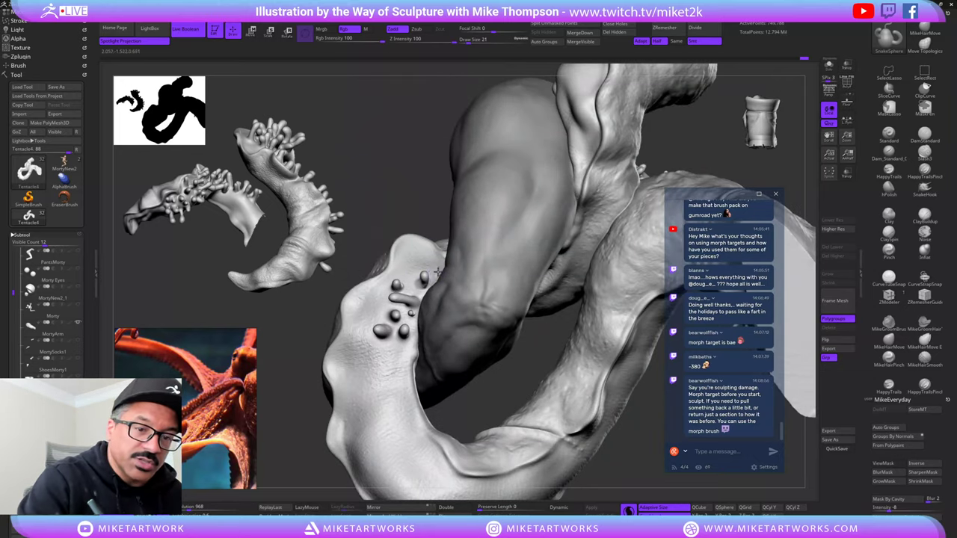
{"action": "left_click_drag", "start_coordinate": [427, 259], "coordinate": [430, 255]}
{"action": "left_click_drag", "start_coordinate": [439, 194], "coordinate": [444, 230]}
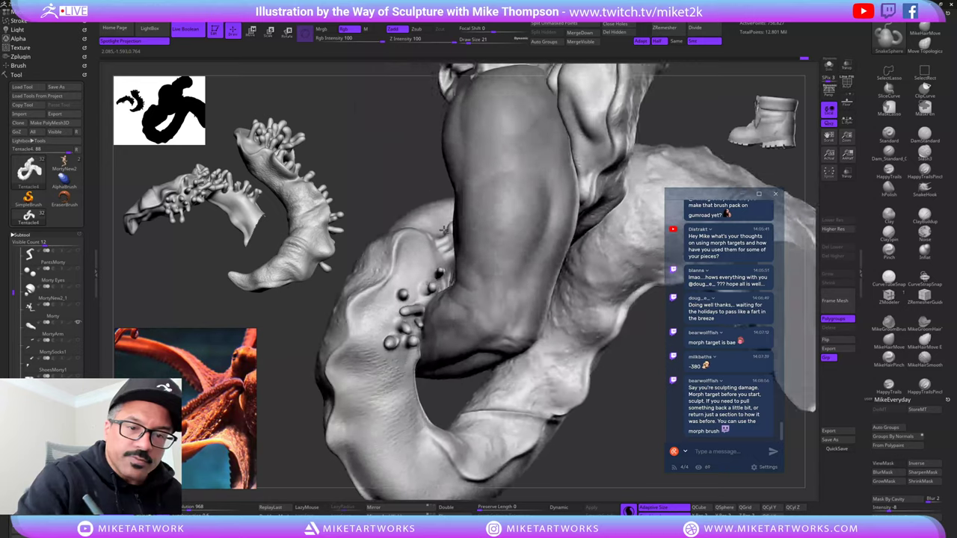
{"action": "mouse_move", "coordinate": [445, 228]}
{"action": "right_mouse_down"}
{"action": "mouse_move", "coordinate": [439, 284]}
{"action": "mouse_move", "coordinate": [422, 235]}
{"action": "mouse_move", "coordinate": [416, 298]}
{"action": "right_mouse_up"}
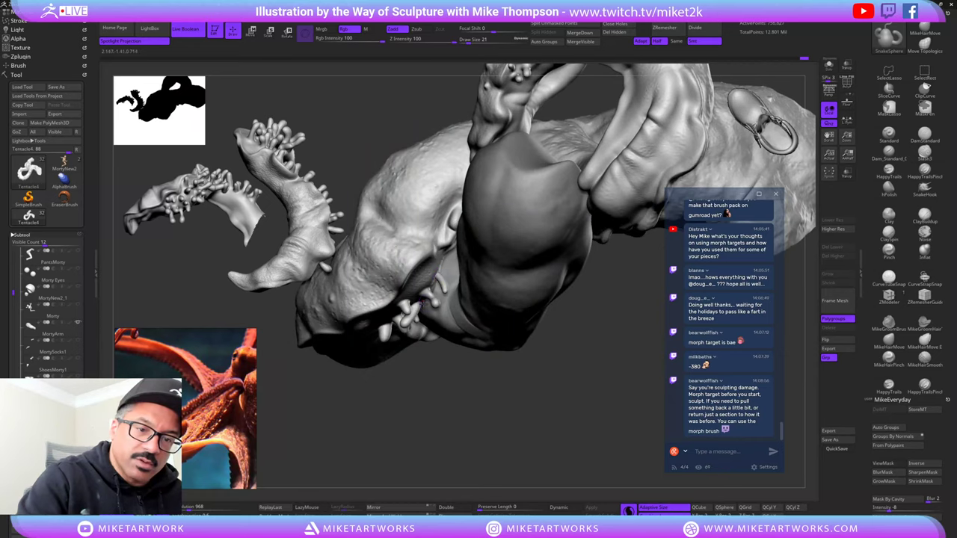
{"action": "left_click_drag", "start_coordinate": [417, 300], "coordinate": [425, 322]}
{"action": "right_click_drag", "start_coordinate": [481, 376], "coordinate": [440, 292]}
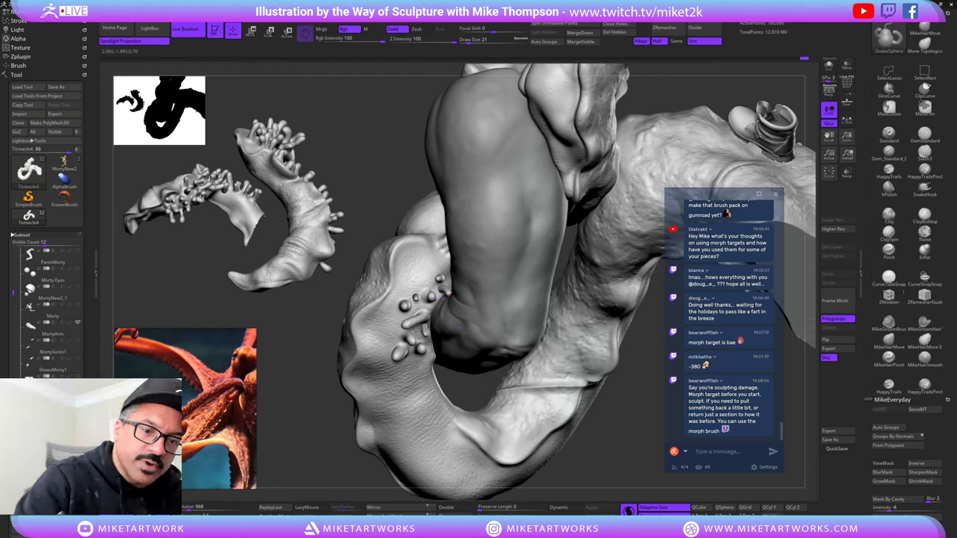
{"action": "mouse_move", "coordinate": [581, 405]}
{"action": "right_mouse_down"}
{"action": "mouse_move", "coordinate": [627, 406]}
{"action": "mouse_move", "coordinate": [639, 392]}
{"action": "right_mouse_up"}
- Choose the MikeHairMove brush, set its draw size to 32 and adjust the placement of the suckers near the arm
{"action": "left_click", "coordinate": [889, 342]}
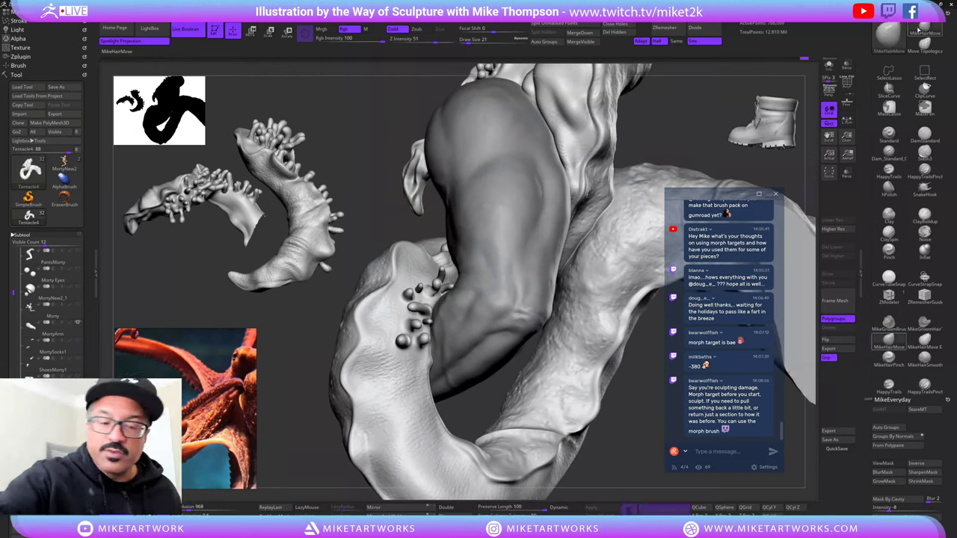
{"action": "key", "text": "s"}
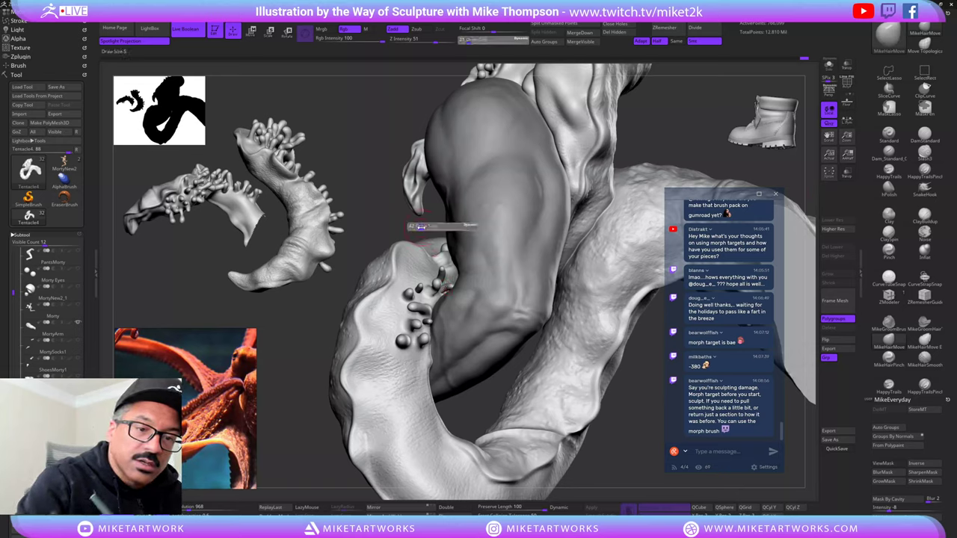
{"action": "left_click_drag", "start_coordinate": [421, 227], "coordinate": [423, 227]}
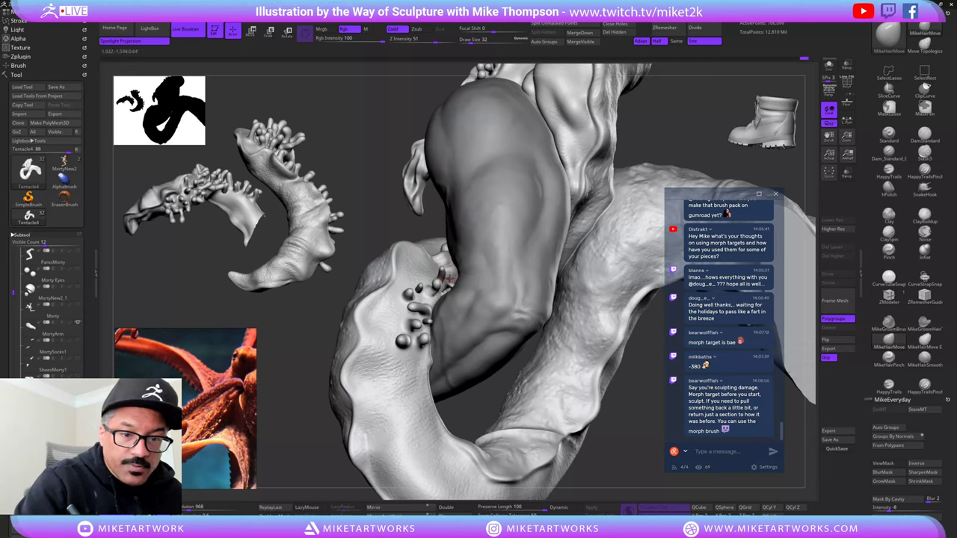
{"action": "left_click_drag", "start_coordinate": [428, 229], "coordinate": [447, 271]}
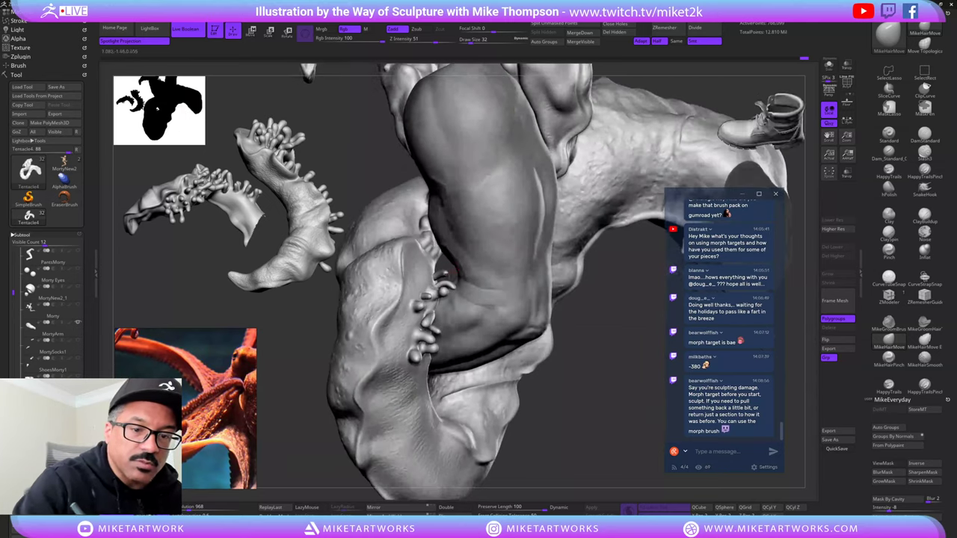
{"action": "left_click_drag", "start_coordinate": [589, 351], "coordinate": [580, 306]}
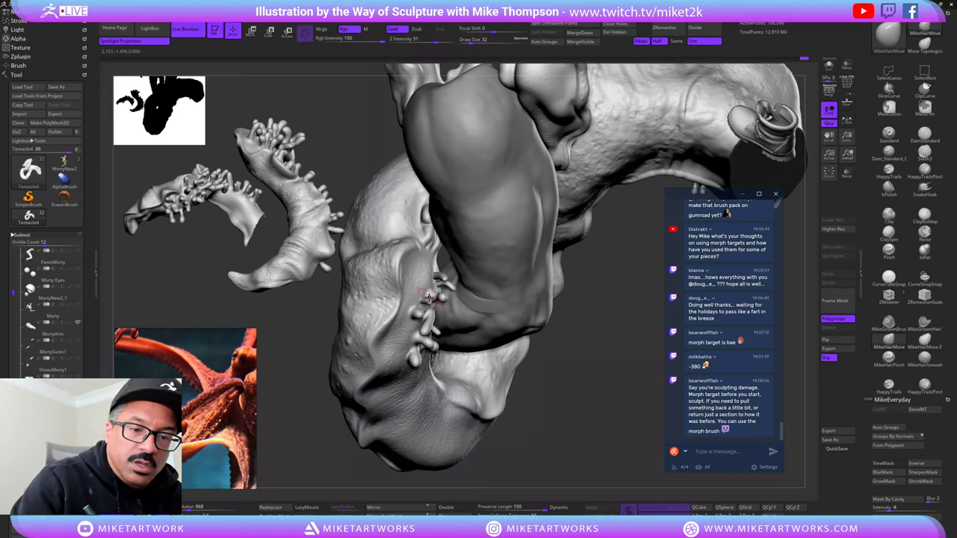
{"action": "left_click_drag", "start_coordinate": [601, 376], "coordinate": [579, 296]}
- Mask the elongated sucker near the cluster's upper end, invert the mask and reshape that sucker with the MikeHairMove brush
{"action": "left_click_drag", "start_coordinate": [436, 313], "coordinate": [434, 302], "text": "ctrl"}
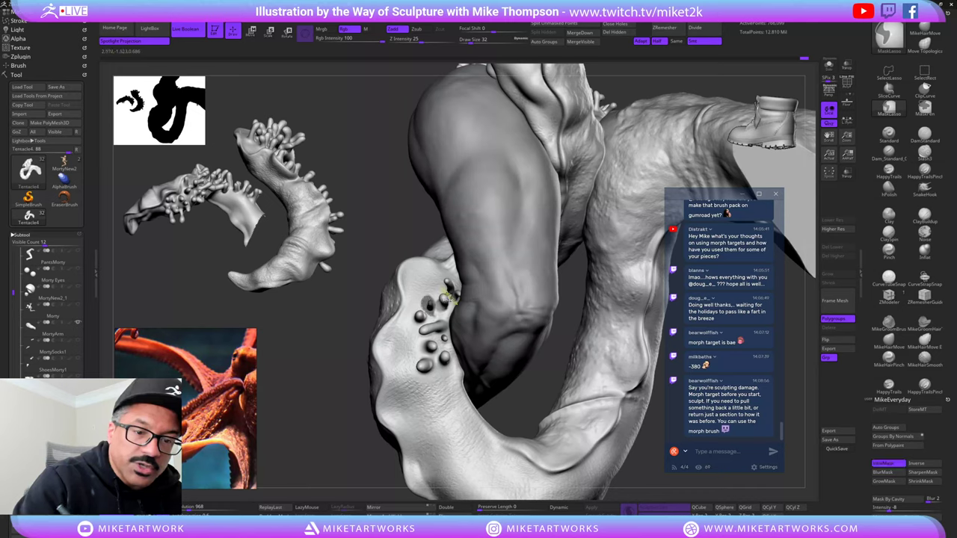
{"action": "left_click", "coordinate": [420, 212], "text": "ctrl"}
{"action": "left_click_drag", "start_coordinate": [412, 211], "coordinate": [490, 230]}
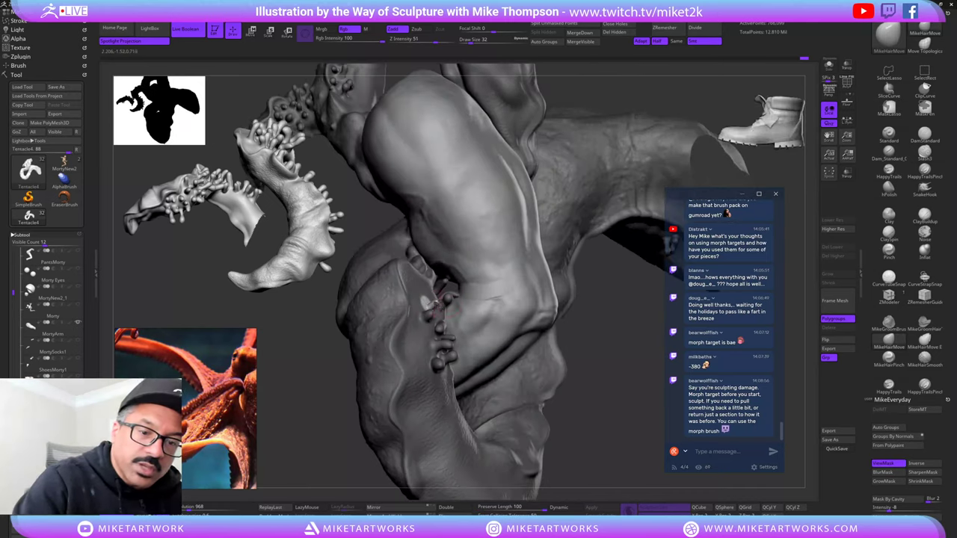
{"action": "left_click_drag", "start_coordinate": [599, 367], "coordinate": [568, 341]}
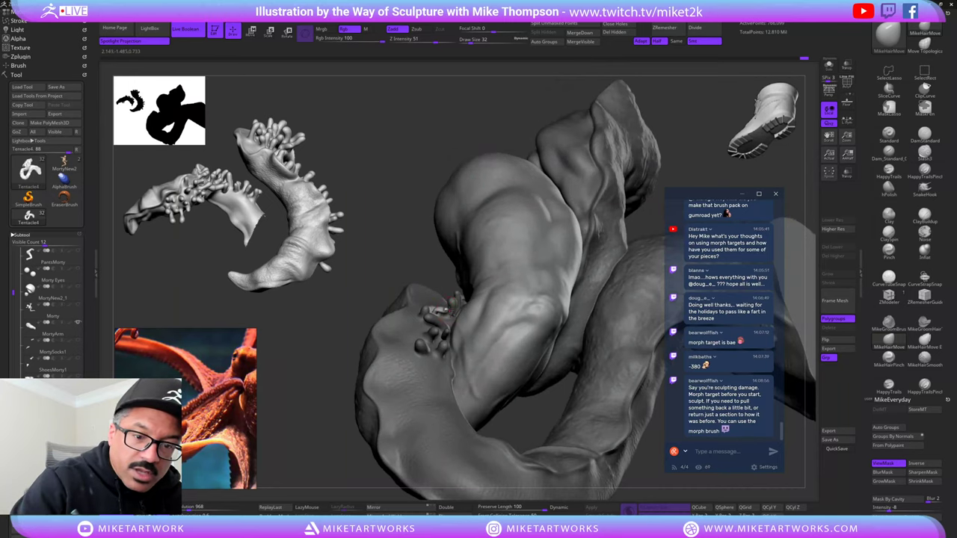
{"action": "left_click_drag", "start_coordinate": [416, 225], "coordinate": [385, 287]}
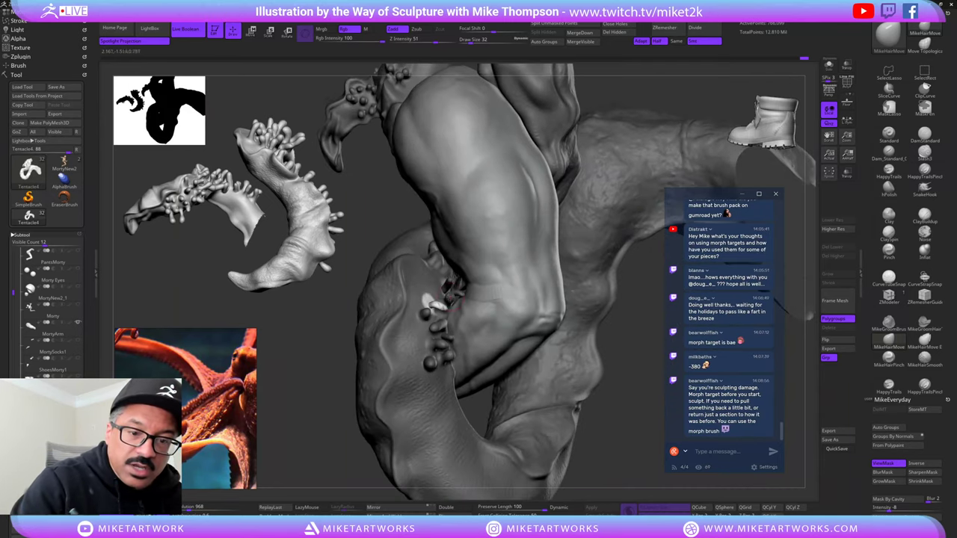
{"action": "left_click_drag", "start_coordinate": [430, 258], "coordinate": [520, 342]}
{"action": "left_click_drag", "start_coordinate": [441, 305], "coordinate": [522, 329]}
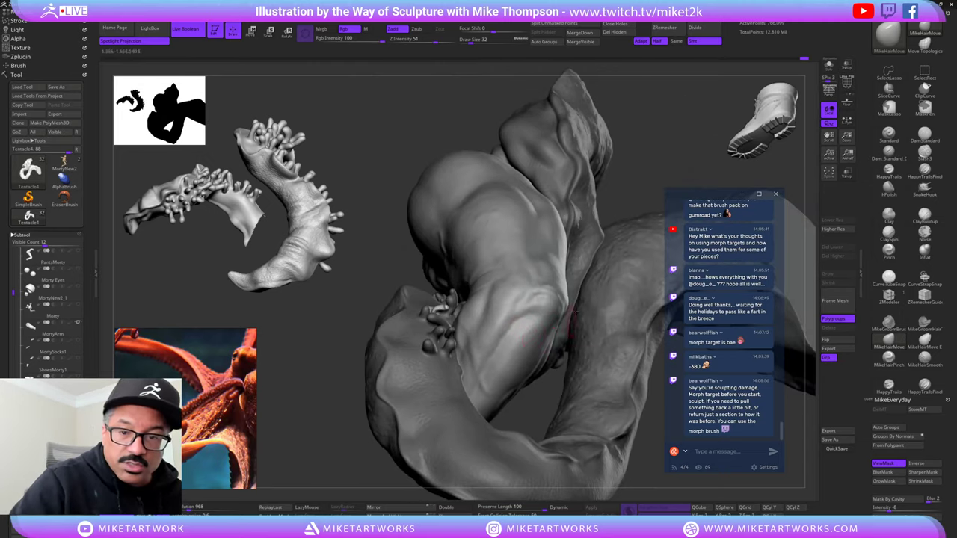
- Smooth the unmasked sucker and swell it with the Inflat brush at draw size 32 and intensity 10
{"action": "key", "text": "shift"}
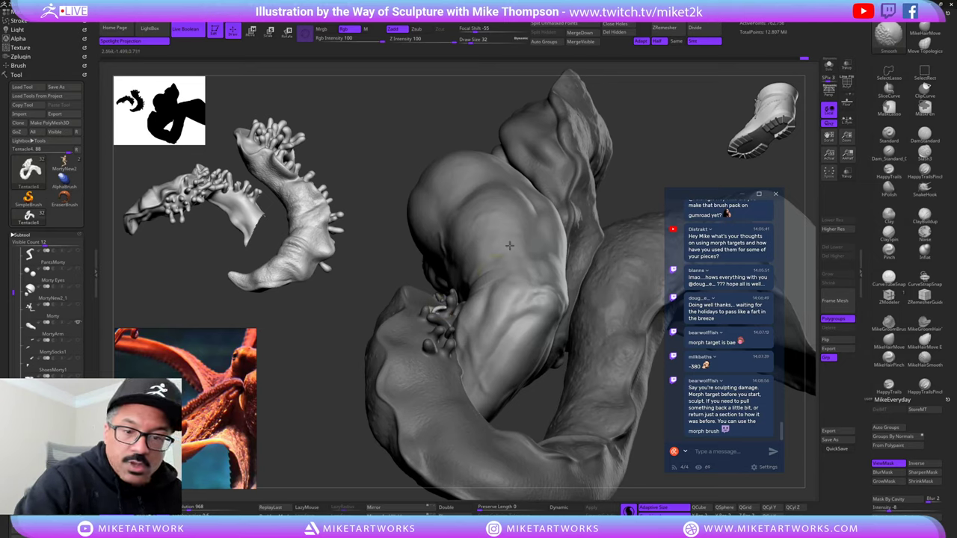
{"action": "left_click", "coordinate": [925, 253]}
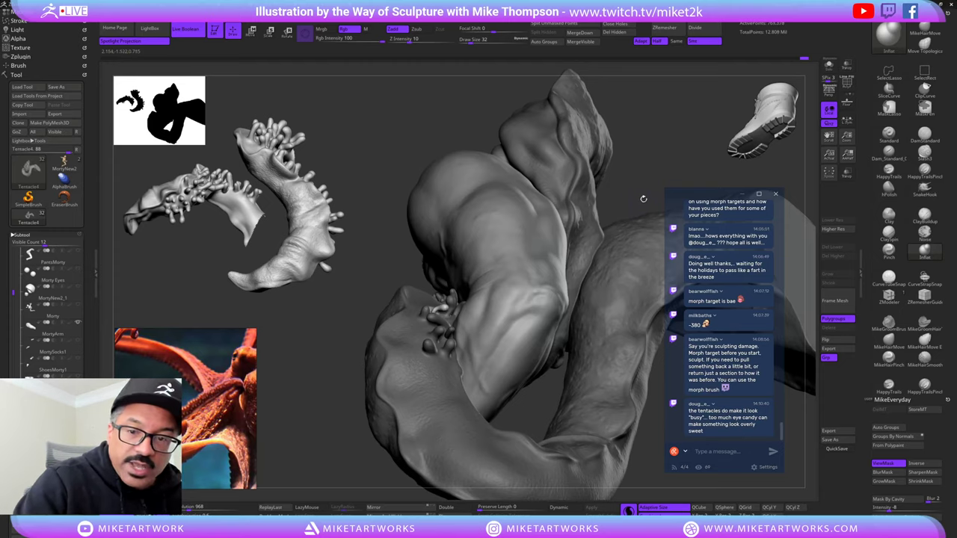
{"action": "left_click_drag", "start_coordinate": [643, 198], "coordinate": [430, 307]}
{"action": "key", "text": "shift"}
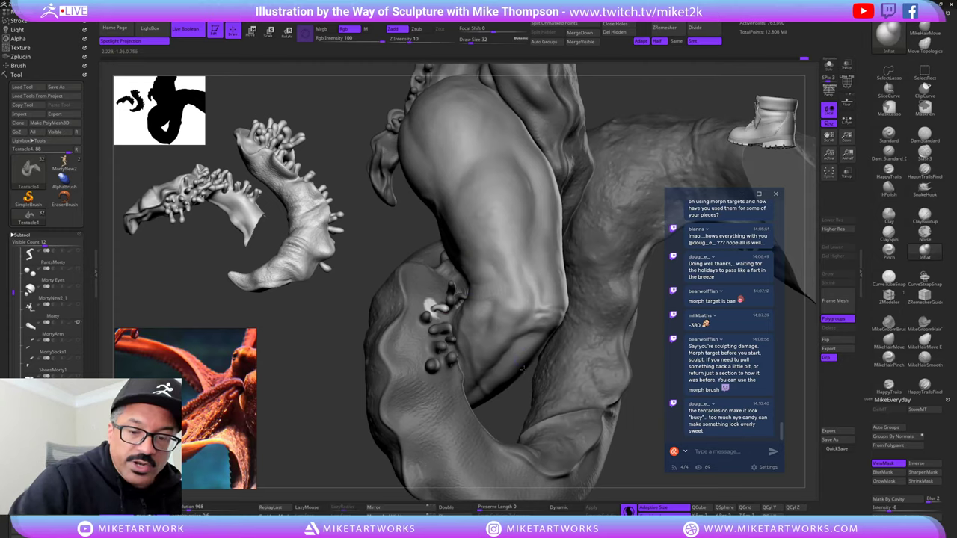
{"action": "left_click_drag", "start_coordinate": [523, 368], "coordinate": [441, 306]}
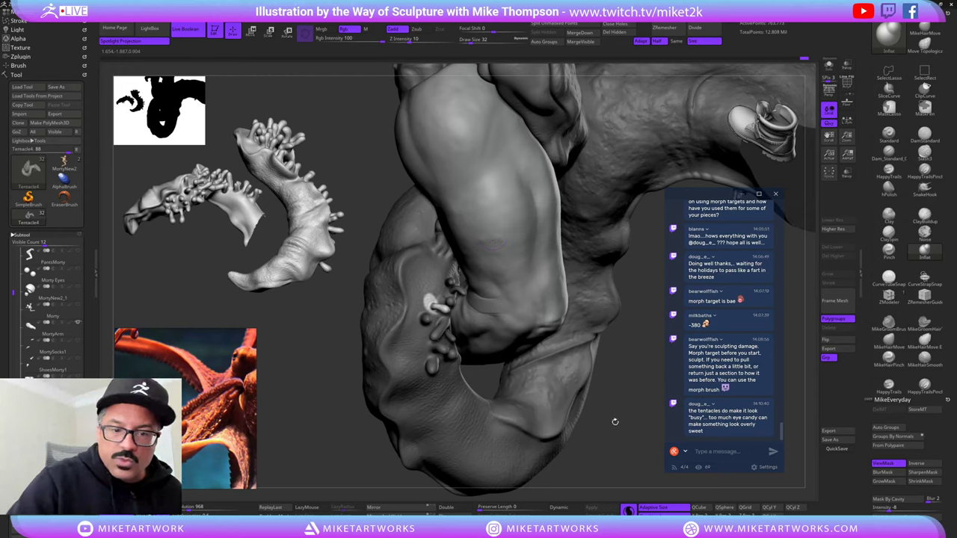
- Try another smoothing stroke on the unmasked sucker and undo it
{"action": "left_click_drag", "start_coordinate": [615, 422], "coordinate": [613, 420]}
{"action": "key", "text": "shift"}
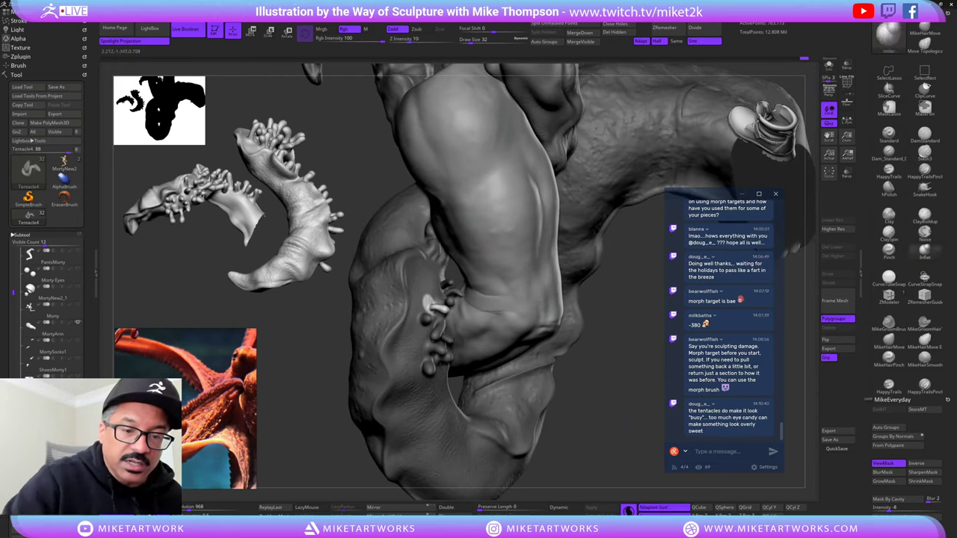
{"action": "key", "text": "ctrl+z"}
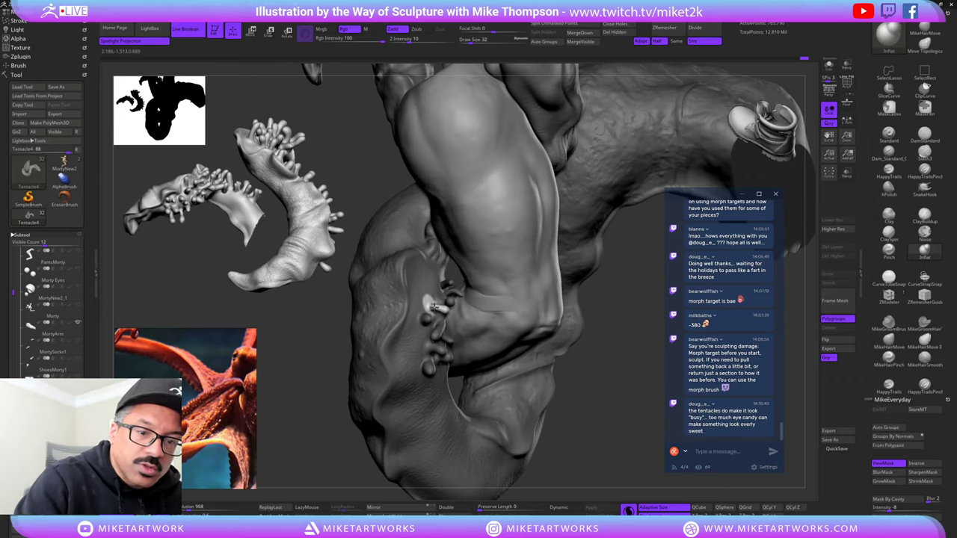
- Undo the last stroke, clear the mask and smooth the suckers near the cluster's upper end
{"action": "key", "text": "ctrl+z"}
{"action": "mouse_move", "coordinate": [652, 441]}
{"action": "left_mouse_down"}
{"action": "mouse_move", "coordinate": [640, 411]}
{"action": "mouse_move", "coordinate": [663, 413]}
{"action": "left_mouse_up"}
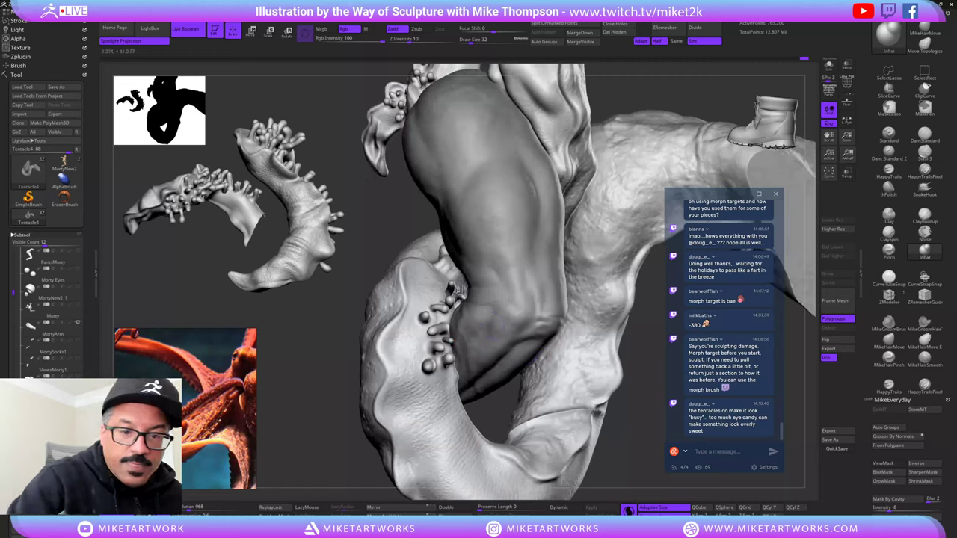
{"action": "left_click_drag", "start_coordinate": [421, 238], "coordinate": [450, 280]}
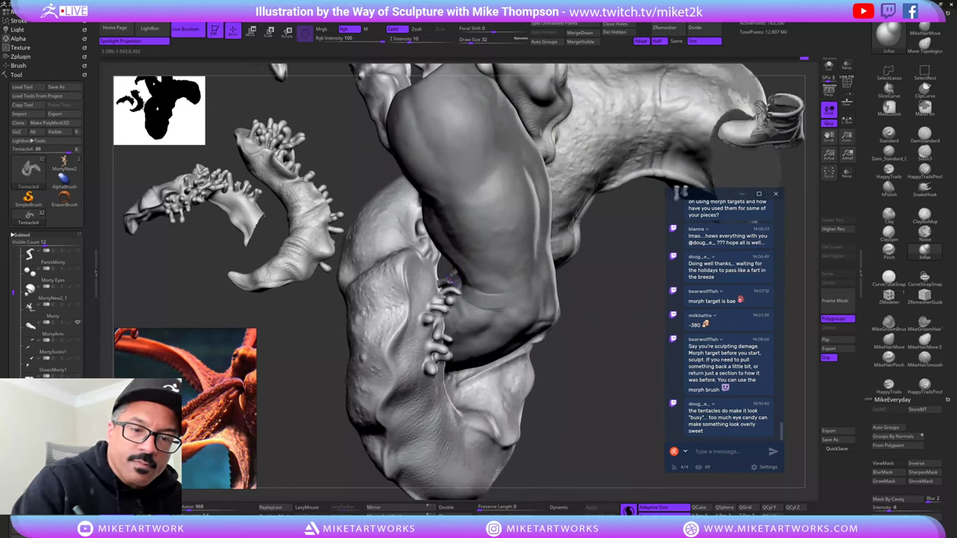
{"action": "key", "text": "shift"}
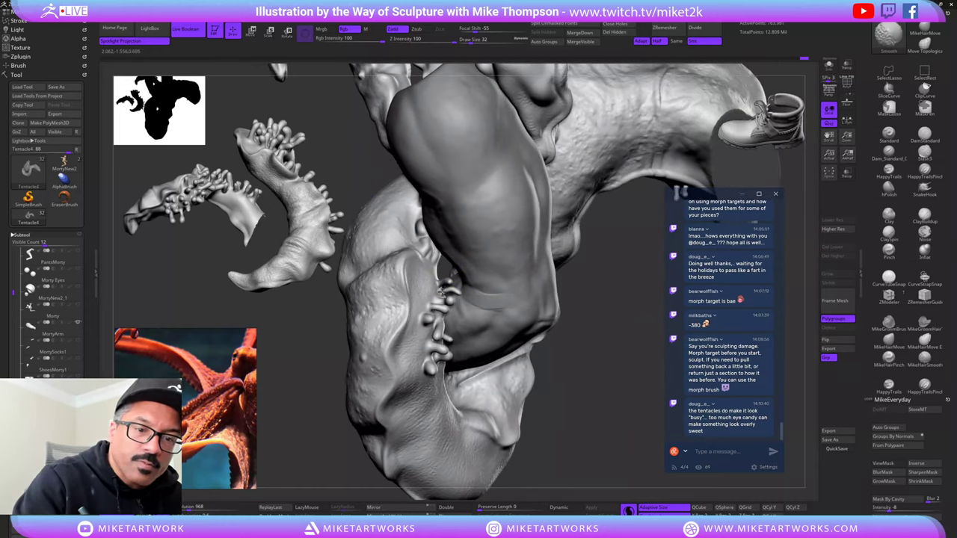
{"action": "left_click_drag", "start_coordinate": [446, 285], "coordinate": [450, 281], "text": "shift"}
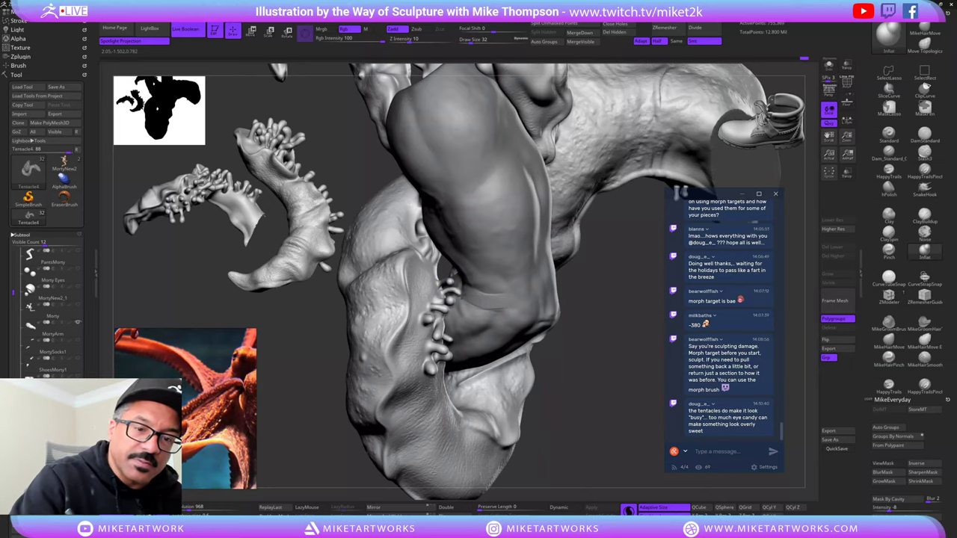
{"action": "mouse_move", "coordinate": [594, 404]}
{"action": "left_mouse_down"}
{"action": "mouse_move", "coordinate": [583, 382]}
{"action": "mouse_move", "coordinate": [635, 363]}
{"action": "mouse_move", "coordinate": [700, 151]}
{"action": "mouse_move", "coordinate": [718, 145]}
{"action": "left_mouse_up"}
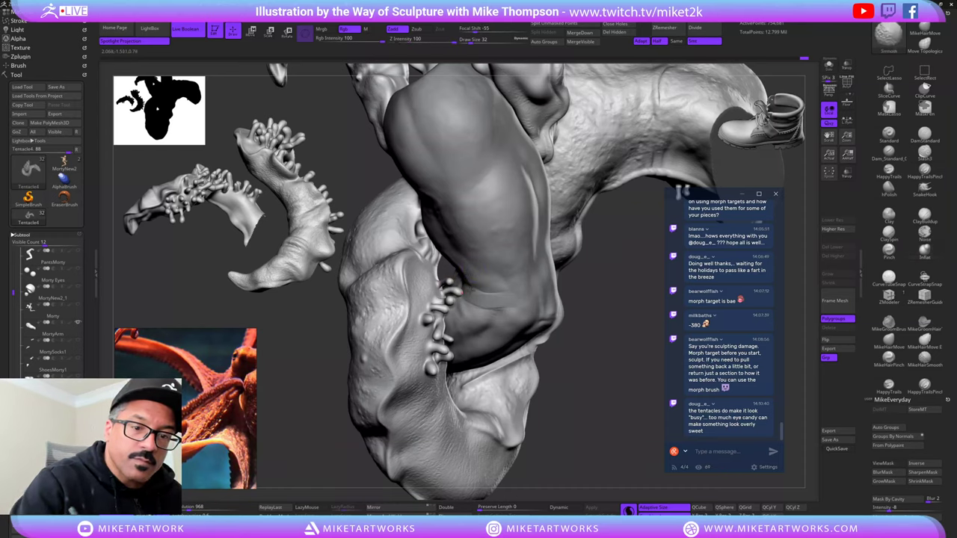
- Swell the suckers in the middle of the cluster with the Inflat brush at intensity 10 and smooth them
{"action": "right_click_drag", "start_coordinate": [597, 432], "coordinate": [588, 412]}
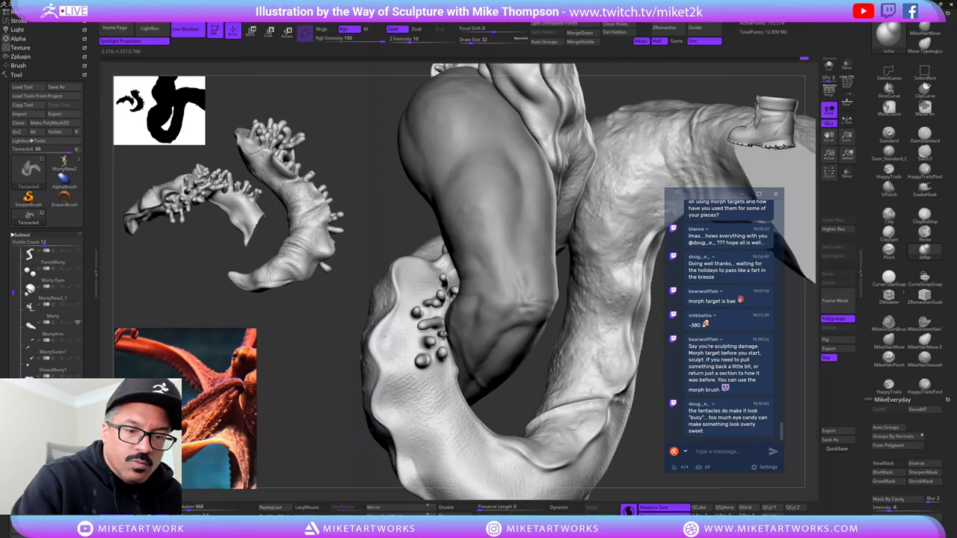
{"action": "mouse_move", "coordinate": [524, 387]}
{"action": "right_mouse_down"}
{"action": "mouse_move", "coordinate": [568, 331]}
{"action": "mouse_move", "coordinate": [440, 335]}
{"action": "right_mouse_up"}
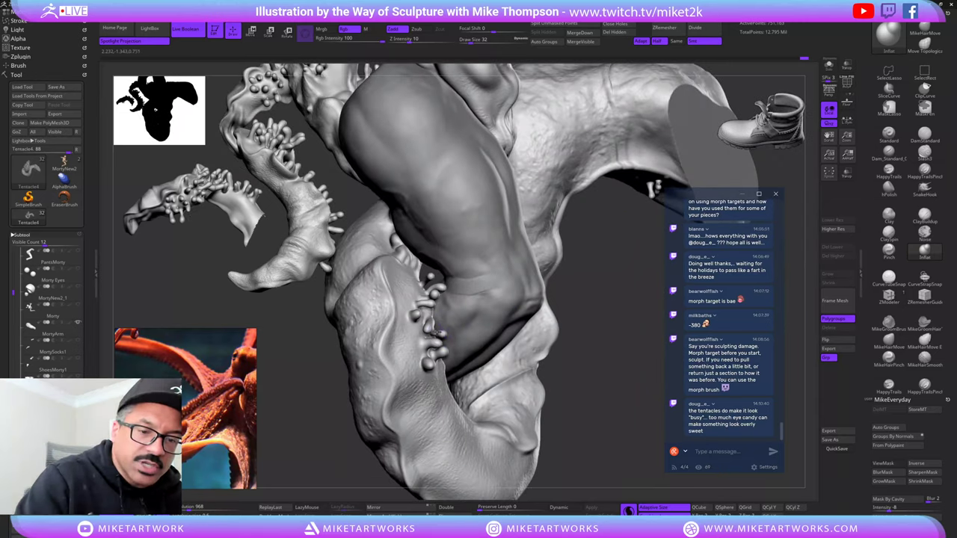
{"action": "key", "text": "shift"}
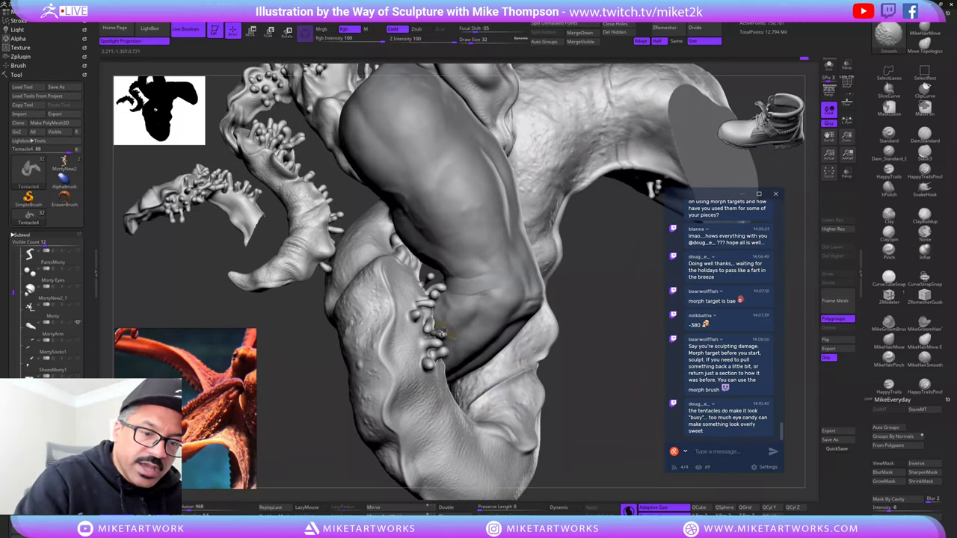
{"action": "left_click_drag", "start_coordinate": [512, 260], "coordinate": [508, 268], "text": "shift"}
{"action": "left_click_drag", "start_coordinate": [586, 288], "coordinate": [517, 297]}
{"action": "key", "text": "shift"}
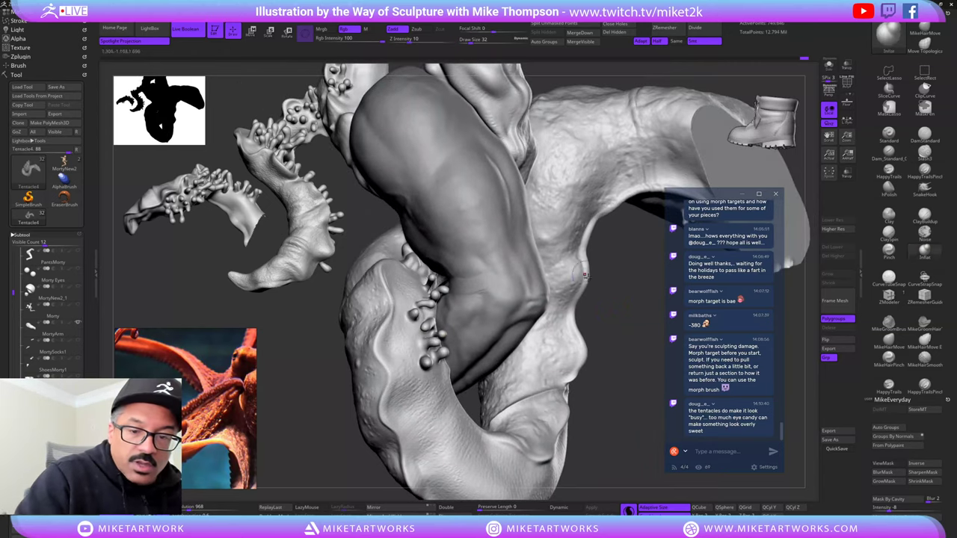
- Swell individual suckers in the middle and lower part of the cluster with further Inflat strokes
{"action": "right_click_drag", "start_coordinate": [454, 309], "coordinate": [438, 333]}
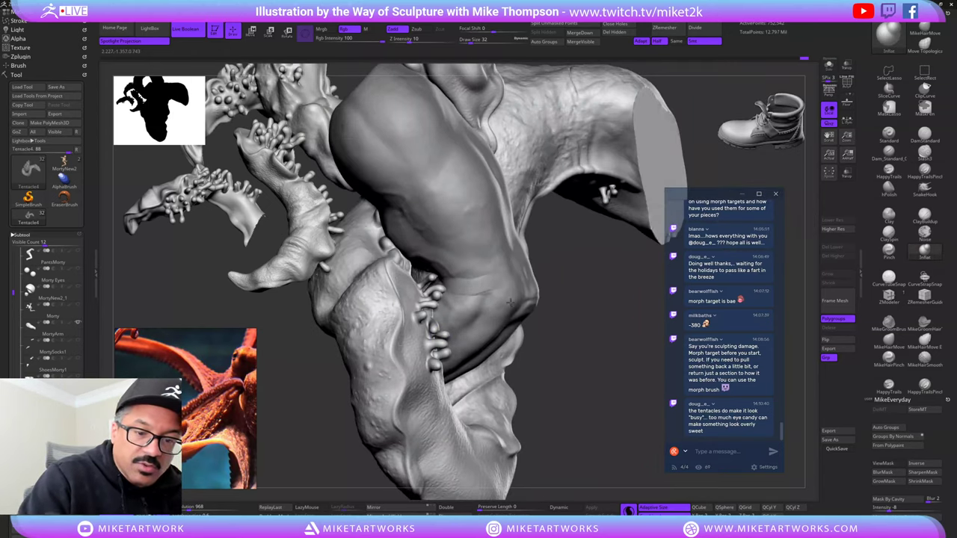
{"action": "right_click_drag", "start_coordinate": [510, 302], "coordinate": [476, 304]}
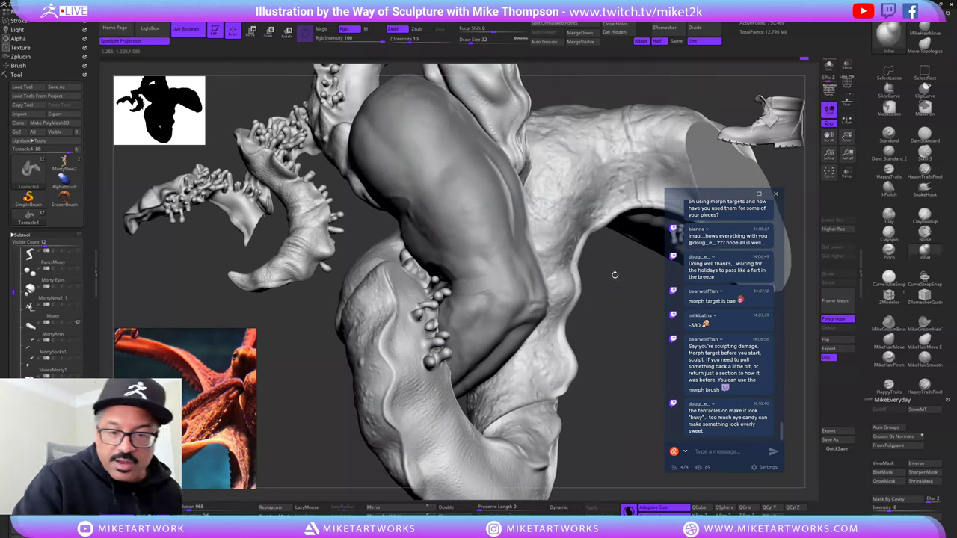
{"action": "left_click_drag", "start_coordinate": [617, 274], "coordinate": [586, 269]}
{"action": "mouse_move", "coordinate": [585, 269]}
{"action": "right_mouse_down"}
{"action": "mouse_move", "coordinate": [570, 278]}
{"action": "mouse_move", "coordinate": [593, 263]}
{"action": "mouse_move", "coordinate": [524, 299]}
{"action": "mouse_move", "coordinate": [422, 312]}
{"action": "right_mouse_up"}
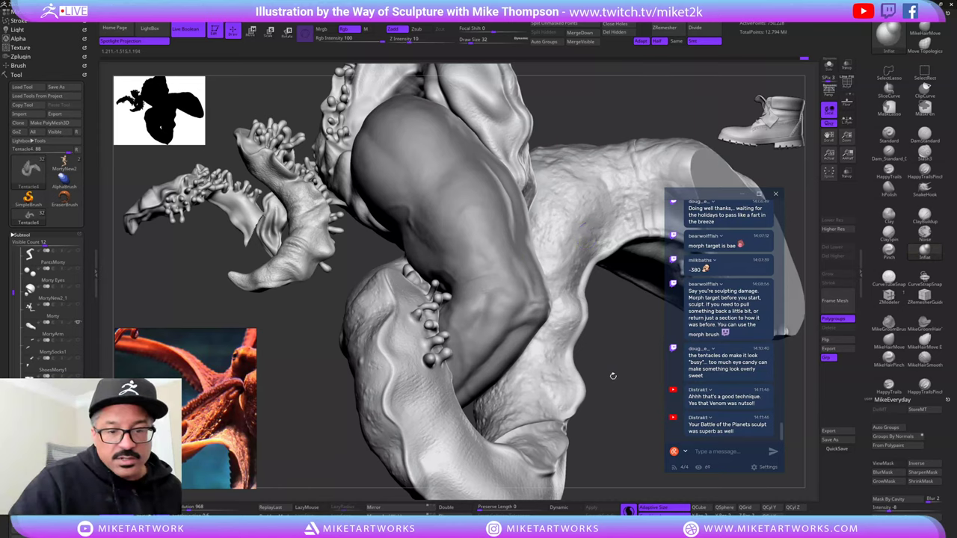
{"action": "mouse_move", "coordinate": [611, 377]}
{"action": "right_mouse_down"}
{"action": "mouse_move", "coordinate": [547, 357]}
{"action": "mouse_move", "coordinate": [431, 343]}
{"action": "right_mouse_up"}
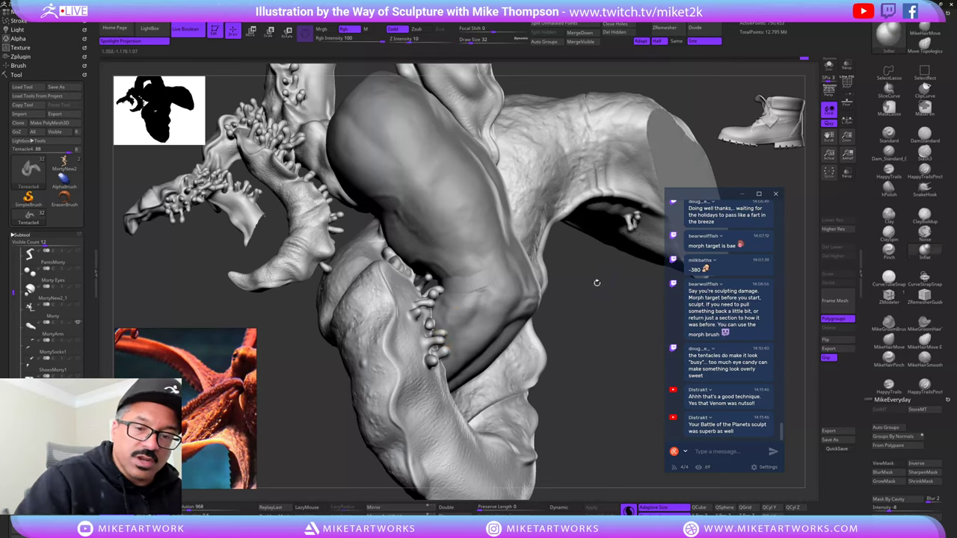
- Examine the sucker cluster and the whole tentacle coil around the arm from several angles and distances
{"action": "mouse_move", "coordinate": [585, 293]}
{"action": "right_mouse_down"}
{"action": "mouse_move", "coordinate": [562, 294]}
{"action": "mouse_move", "coordinate": [578, 263]}
{"action": "right_mouse_up"}
{"action": "right_click_drag", "start_coordinate": [534, 385], "coordinate": [595, 258]}
{"action": "right_click_drag", "start_coordinate": [585, 343], "coordinate": [591, 331]}
{"action": "mouse_move", "coordinate": [634, 450]}
{"action": "right_mouse_down"}
{"action": "mouse_move", "coordinate": [636, 468]}
{"action": "mouse_move", "coordinate": [633, 458]}
{"action": "right_mouse_up"}
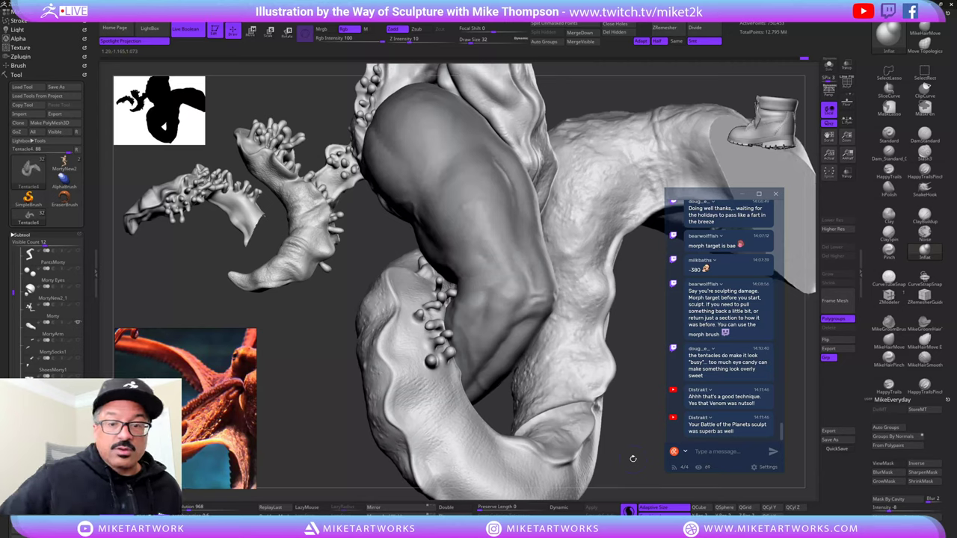
{"action": "key", "text": "f"}
{"action": "left_click_drag", "start_coordinate": [634, 460], "coordinate": [602, 430]}
{"action": "mouse_move", "coordinate": [625, 267]}
{"action": "right_mouse_down"}
{"action": "mouse_move", "coordinate": [613, 424]}
{"action": "mouse_move", "coordinate": [608, 418]}
{"action": "right_mouse_up"}
{"action": "mouse_move", "coordinate": [603, 427]}
{"action": "left_mouse_down"}
{"action": "mouse_move", "coordinate": [623, 445]}
{"action": "mouse_move", "coordinate": [648, 443]}
{"action": "mouse_move", "coordinate": [644, 426]}
{"action": "mouse_move", "coordinate": [606, 434]}
{"action": "mouse_move", "coordinate": [608, 424]}
{"action": "mouse_move", "coordinate": [638, 437]}
{"action": "left_mouse_up"}
{"action": "mouse_move", "coordinate": [626, 448]}
{"action": "right_mouse_down"}
{"action": "mouse_move", "coordinate": [615, 441]}
{"action": "mouse_move", "coordinate": [637, 395]}
{"action": "mouse_move", "coordinate": [607, 331]}
{"action": "mouse_move", "coordinate": [616, 325]}
{"action": "right_mouse_up"}
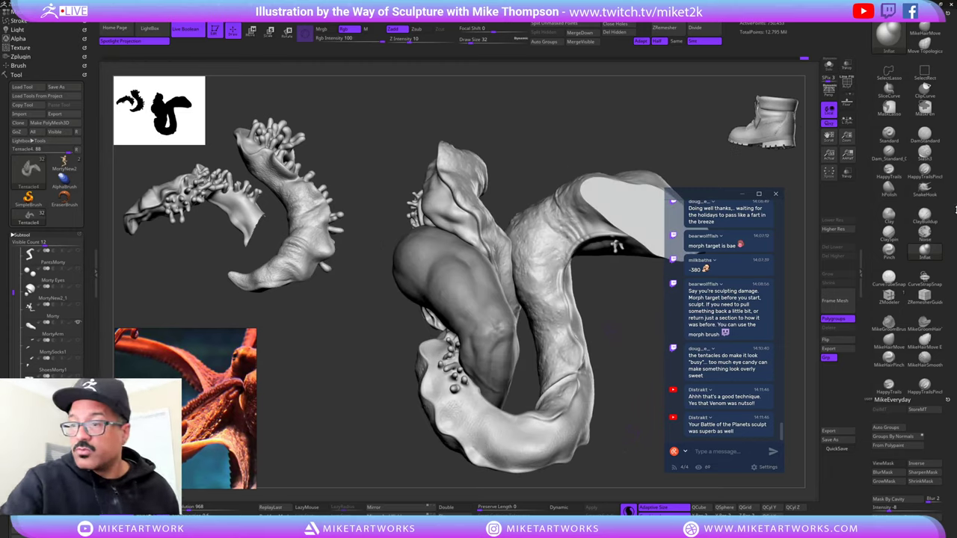
- Choose the SnakeSphere brush and place small suckers below the existing cluster on the coil's inner edge
{"action": "left_click", "coordinate": [926, 187]}
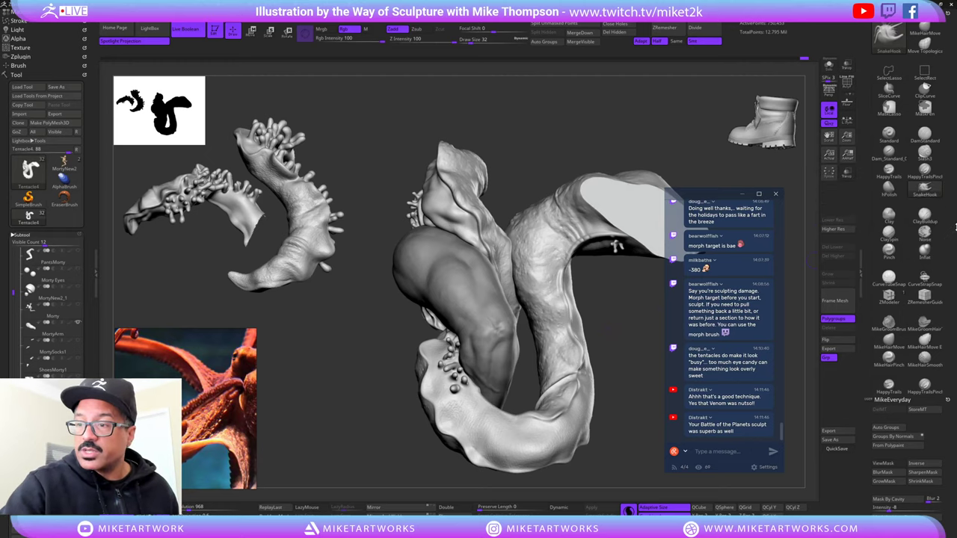
{"action": "key", "text": "b"}
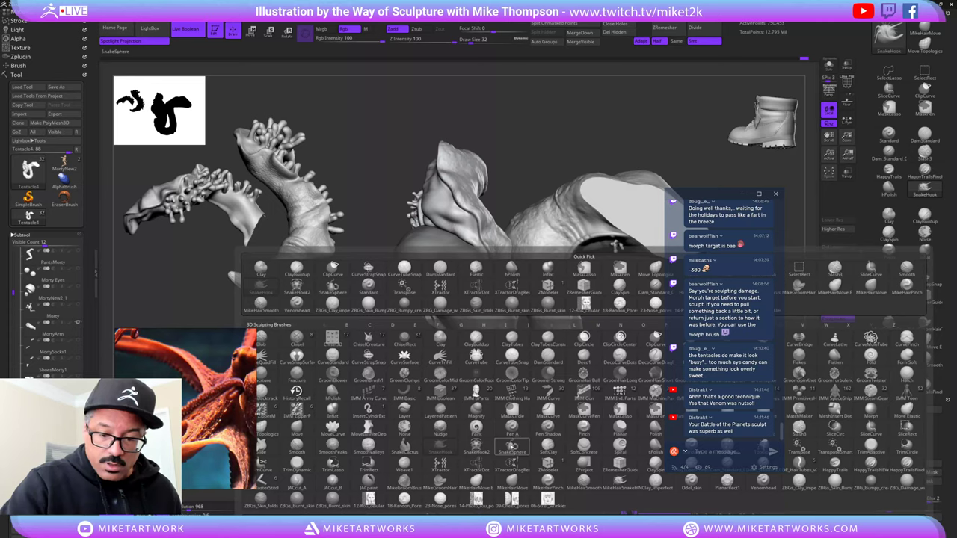
{"action": "left_click", "coordinate": [513, 447]}
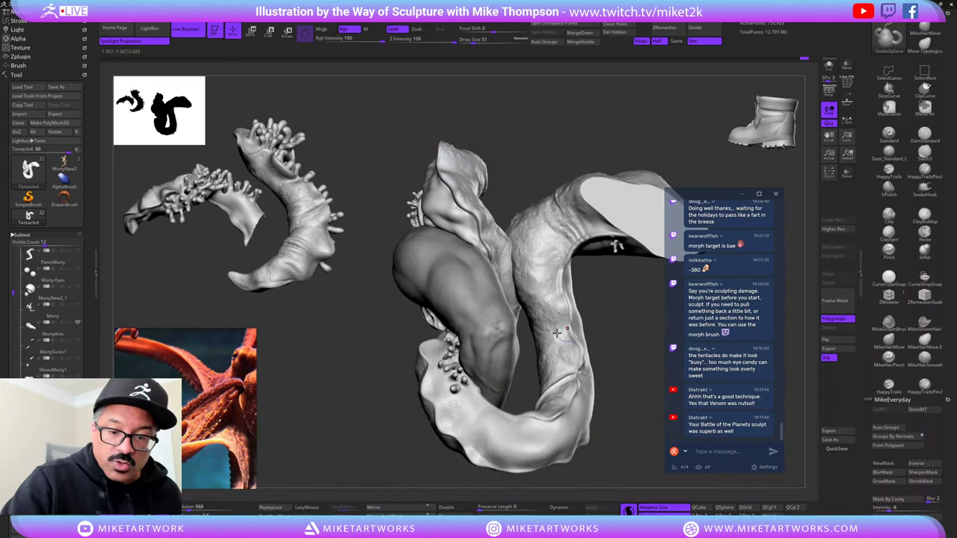
{"action": "left_click_drag", "start_coordinate": [609, 313], "coordinate": [618, 268]}
{"action": "key", "text": "s"}
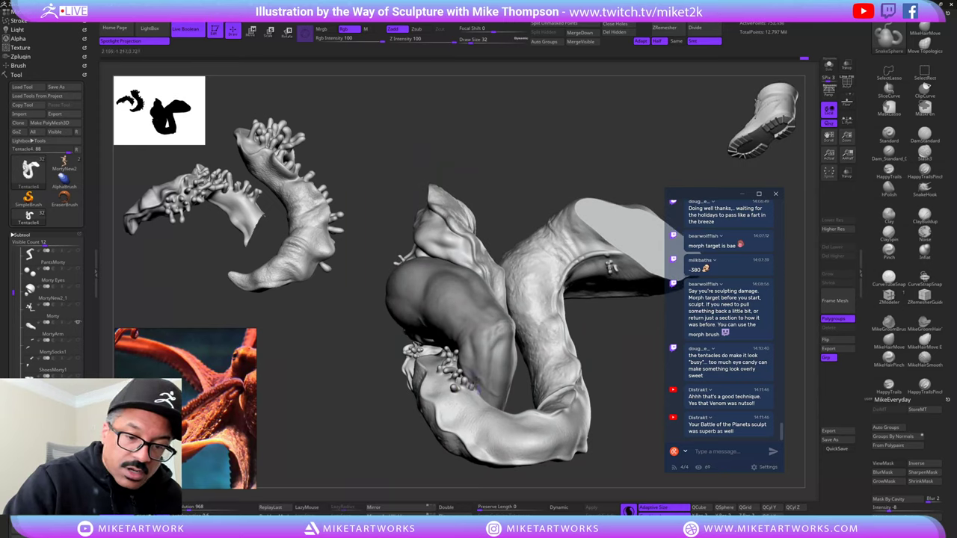
{"action": "left_click_drag", "start_coordinate": [498, 378], "coordinate": [544, 341]}
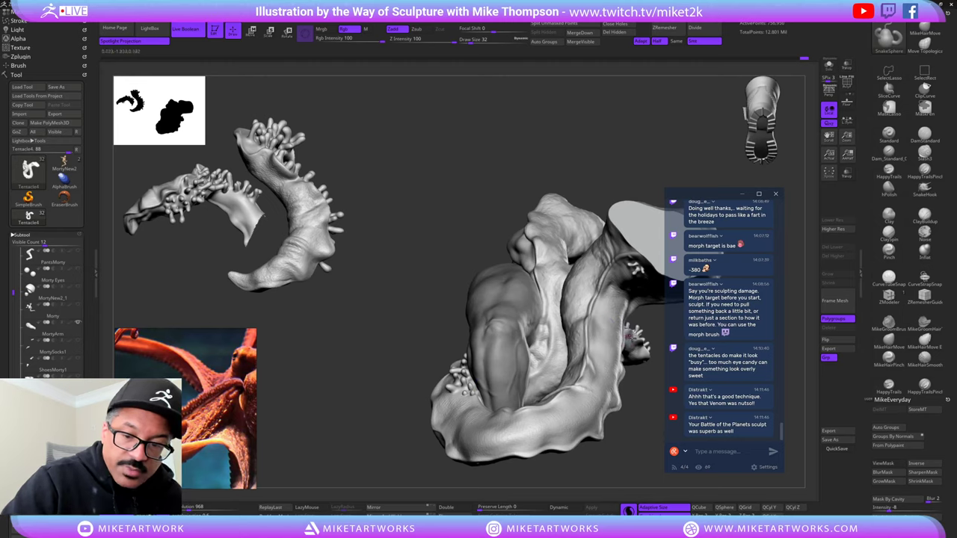
{"action": "left_click_drag", "start_coordinate": [643, 397], "coordinate": [567, 378]}
{"action": "left_click_drag", "start_coordinate": [572, 342], "coordinate": [474, 400]}
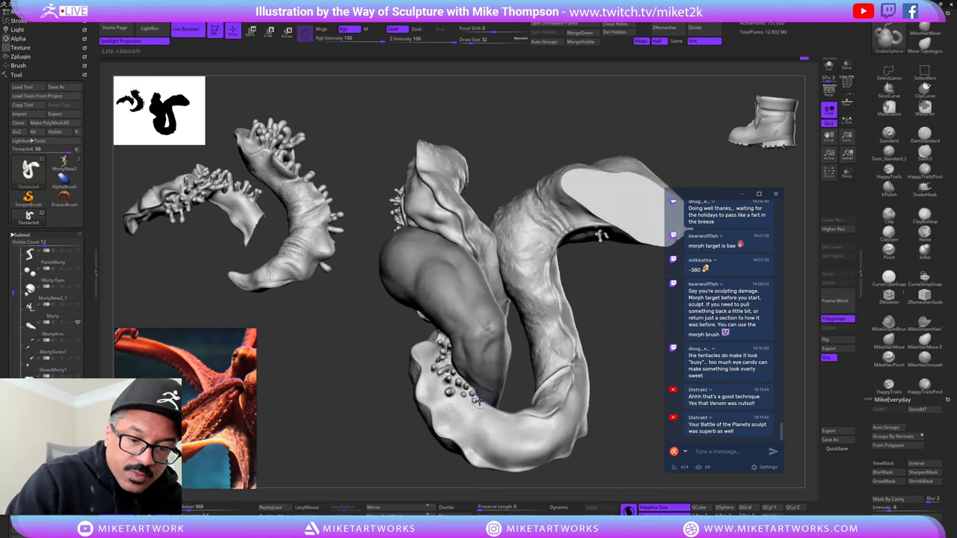
- Continue the row of small suckers along the coil's lower inner edge beside the elbow
{"action": "left_click_drag", "start_coordinate": [581, 346], "coordinate": [491, 397]}
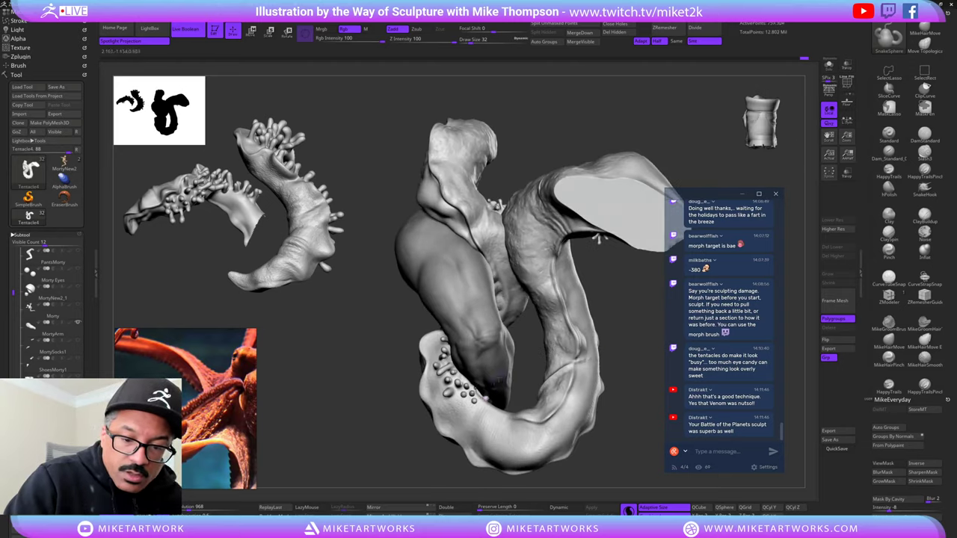
{"action": "left_click_drag", "start_coordinate": [618, 324], "coordinate": [513, 376]}
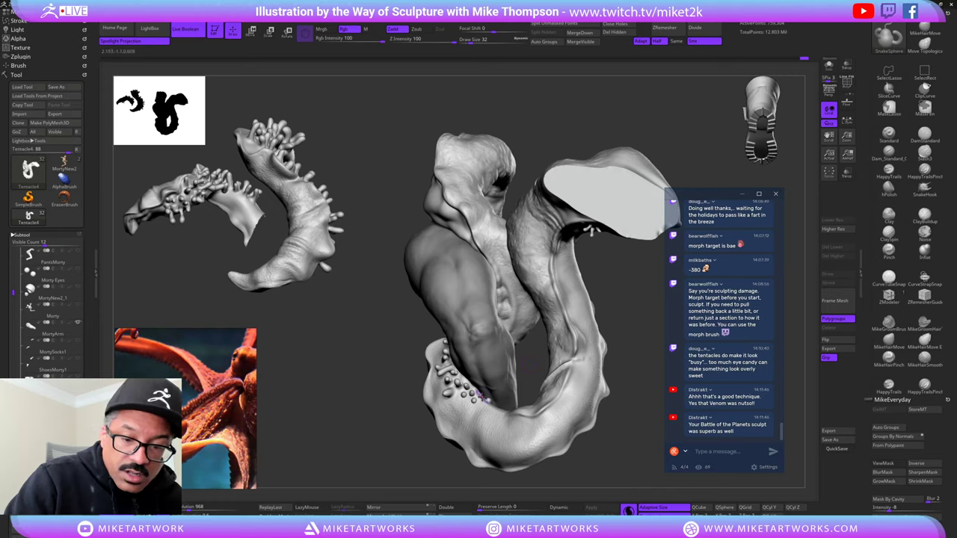
{"action": "left_click_drag", "start_coordinate": [630, 308], "coordinate": [622, 338]}
{"action": "left_click_drag", "start_coordinate": [478, 395], "coordinate": [485, 391]}
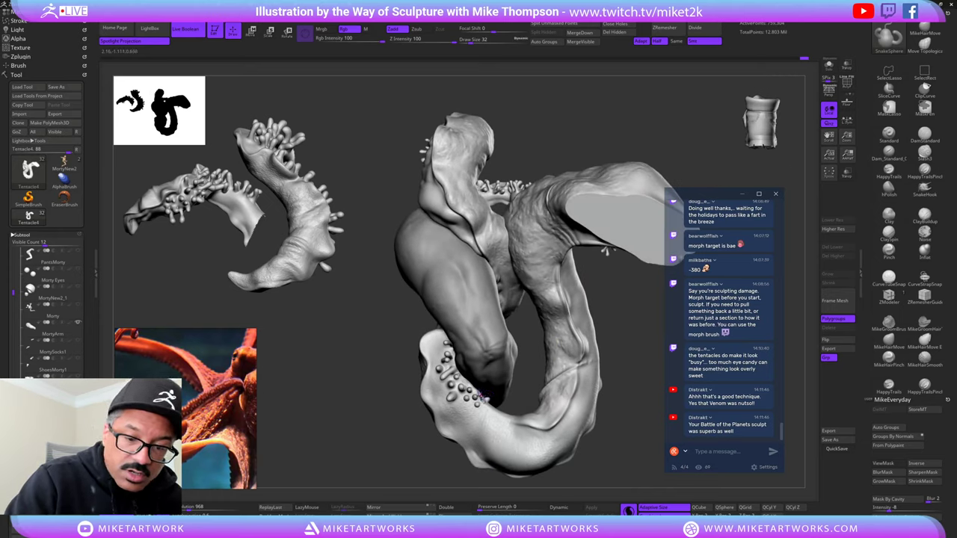
{"action": "left_click_drag", "start_coordinate": [628, 318], "coordinate": [486, 408]}
{"action": "mouse_move", "coordinate": [626, 327]}
{"action": "left_mouse_down"}
{"action": "mouse_move", "coordinate": [598, 299]}
{"action": "mouse_move", "coordinate": [637, 315]}
{"action": "left_mouse_up"}
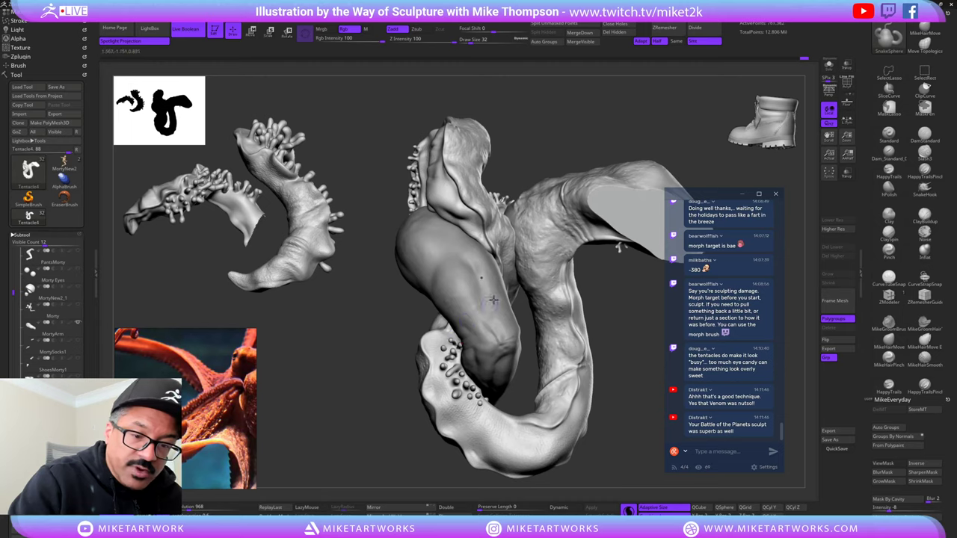
- Add more suckers with the SnakeSphere brush at the cluster's upper end and among the lower ones
{"action": "left_click_drag", "start_coordinate": [595, 305], "coordinate": [629, 292]}
{"action": "left_click_drag", "start_coordinate": [449, 338], "coordinate": [447, 327]}
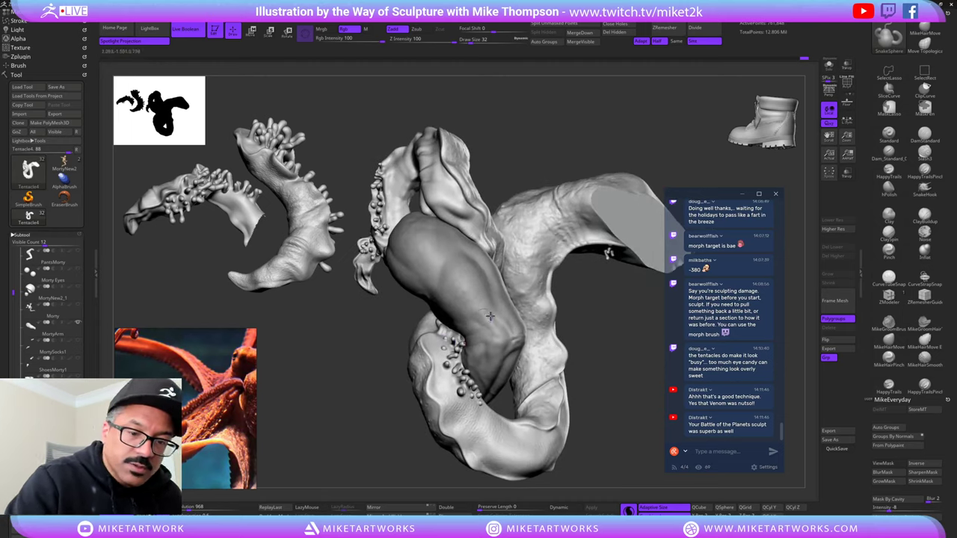
{"action": "left_click_drag", "start_coordinate": [600, 311], "coordinate": [555, 314]}
{"action": "left_click_drag", "start_coordinate": [457, 315], "coordinate": [478, 402]}
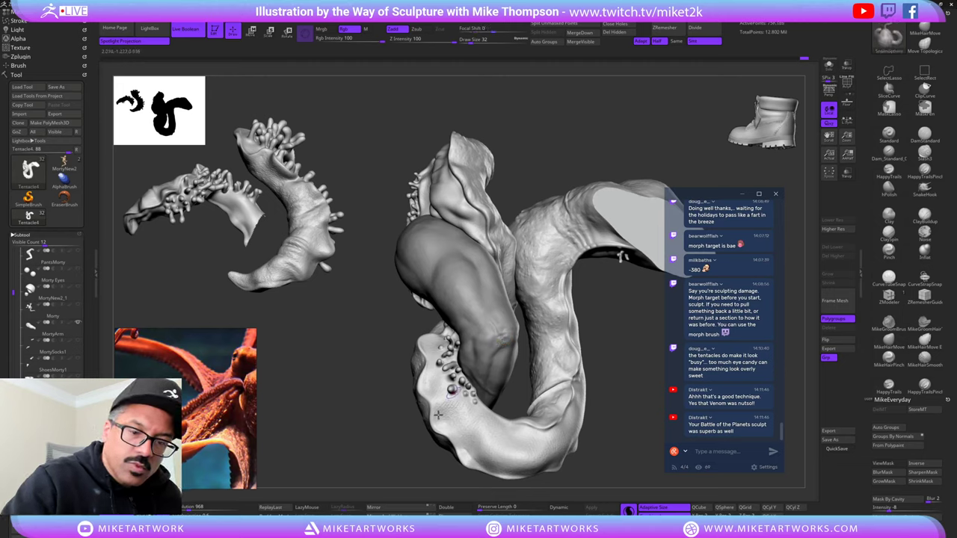
- Smooth the new suckers at the cluster's upper end and middle, undoing one unwanted stroke
{"action": "left_click_drag", "start_coordinate": [439, 415], "coordinate": [448, 333]}
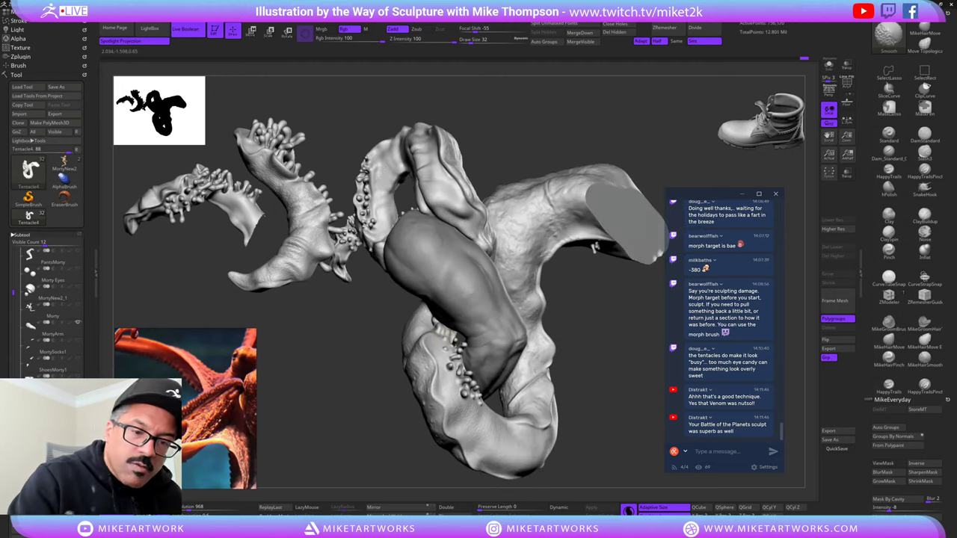
{"action": "mouse_move", "coordinate": [568, 364]}
{"action": "left_mouse_down"}
{"action": "mouse_move", "coordinate": [524, 351]}
{"action": "mouse_move", "coordinate": [574, 343]}
{"action": "mouse_move", "coordinate": [479, 318]}
{"action": "mouse_move", "coordinate": [448, 434]}
{"action": "mouse_move", "coordinate": [450, 365]}
{"action": "left_mouse_up"}
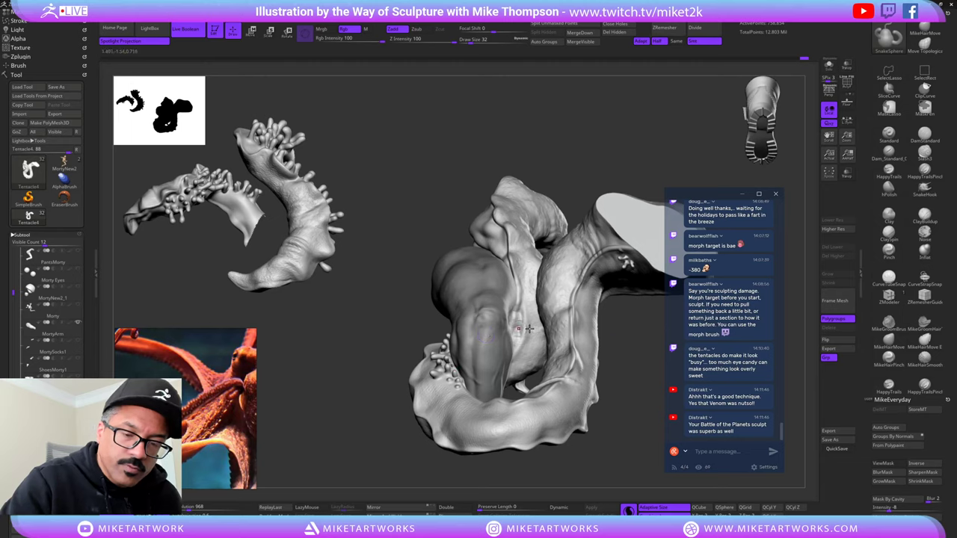
{"action": "mouse_move", "coordinate": [613, 326]}
{"action": "left_mouse_down"}
{"action": "mouse_move", "coordinate": [629, 342]}
{"action": "mouse_move", "coordinate": [605, 346]}
{"action": "left_mouse_up"}
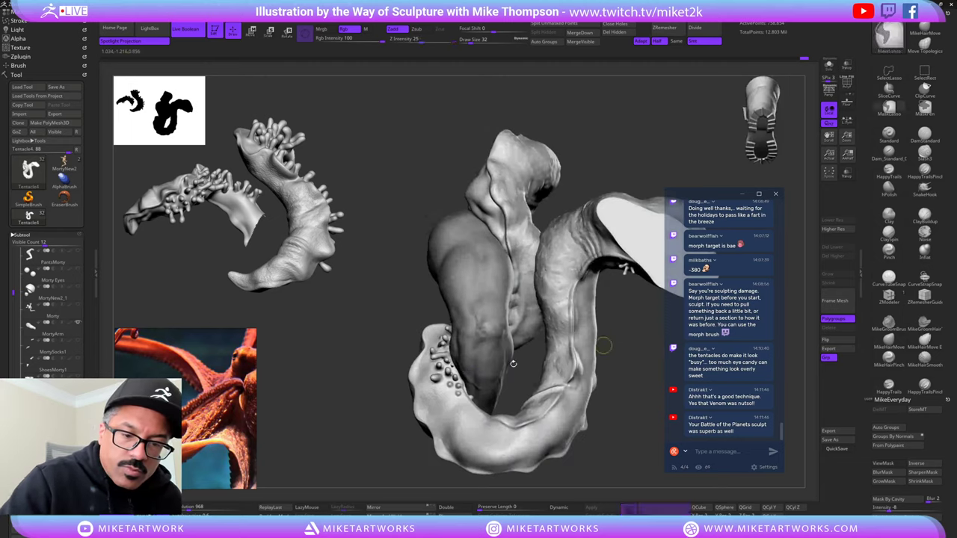
{"action": "key", "text": "ctrl+z"}
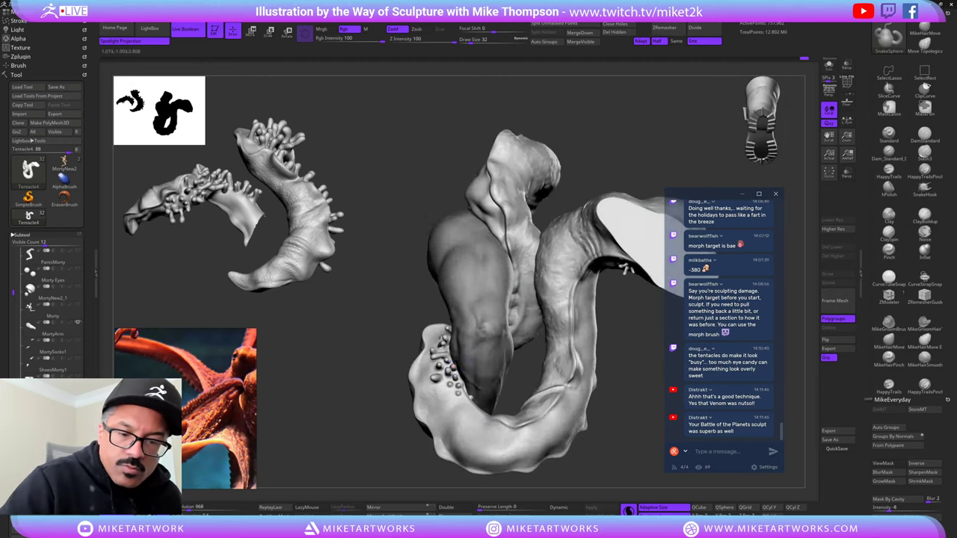
{"action": "left_click_drag", "start_coordinate": [484, 348], "coordinate": [450, 364]}
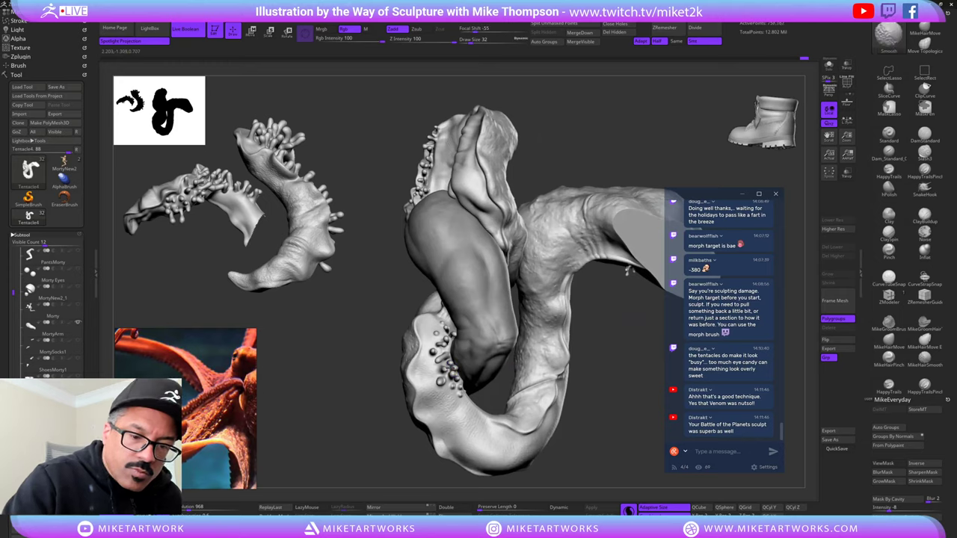
- Isolate the tentacle and swell its new suckers with the Inflat brush at intensity 10
{"action": "left_click_drag", "start_coordinate": [615, 341], "coordinate": [468, 350]}
{"action": "mouse_move", "coordinate": [608, 318]}
{"action": "left_mouse_down"}
{"action": "mouse_move", "coordinate": [572, 329]}
{"action": "mouse_move", "coordinate": [638, 381]}
{"action": "mouse_move", "coordinate": [614, 366]}
{"action": "mouse_move", "coordinate": [569, 377]}
{"action": "mouse_move", "coordinate": [488, 355]}
{"action": "left_mouse_up"}
{"action": "left_click", "coordinate": [925, 252]}
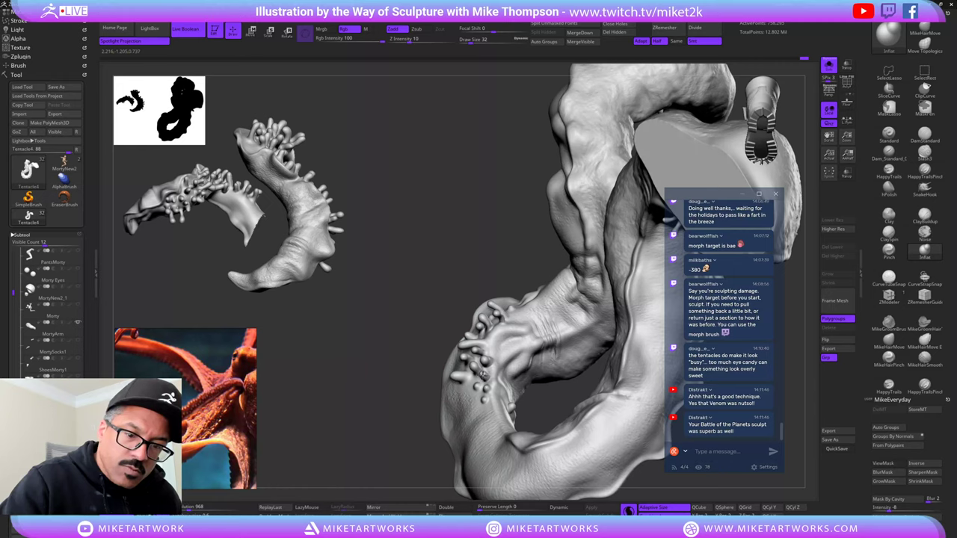
{"action": "right_click_drag", "start_coordinate": [529, 337], "coordinate": [618, 444]}
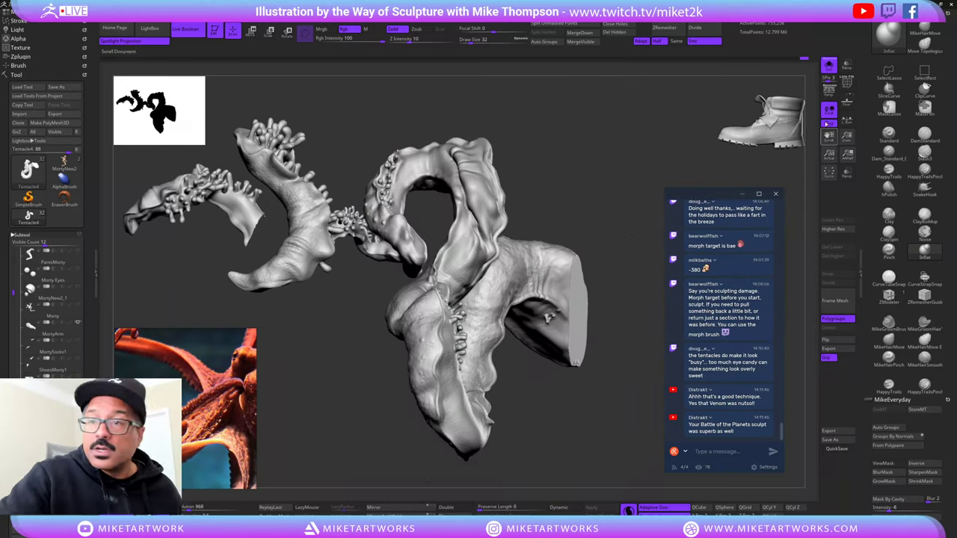
- Show the other subtools again and make MortyArm the active subtool
{"action": "left_click", "coordinate": [829, 66]}
{"action": "right_click_drag", "start_coordinate": [624, 342], "coordinate": [596, 434]}
{"action": "left_click", "coordinate": [481, 314], "text": "alt"}
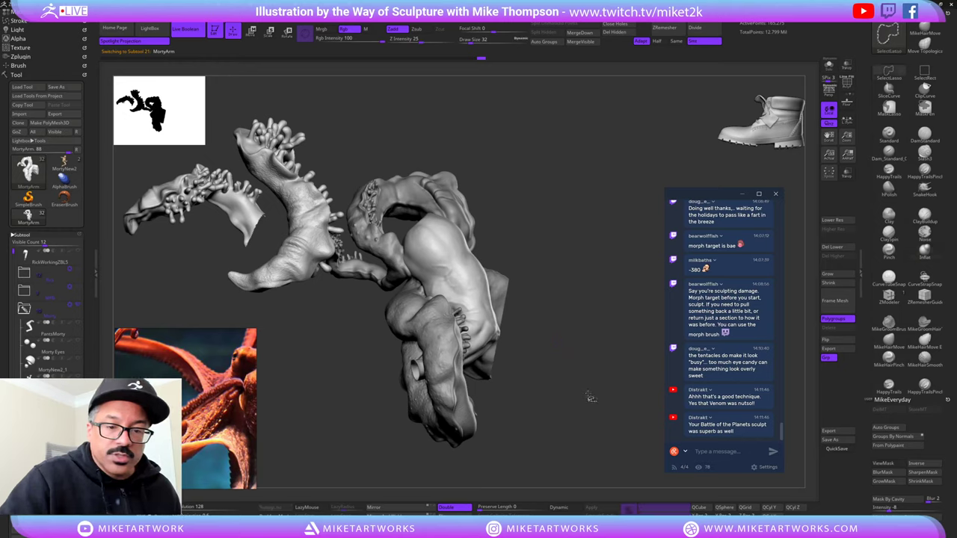
- Restore the visibility of the hidden character subtools and view the full group of figures
{"action": "right_click_drag", "start_coordinate": [591, 398], "coordinate": [534, 385]}
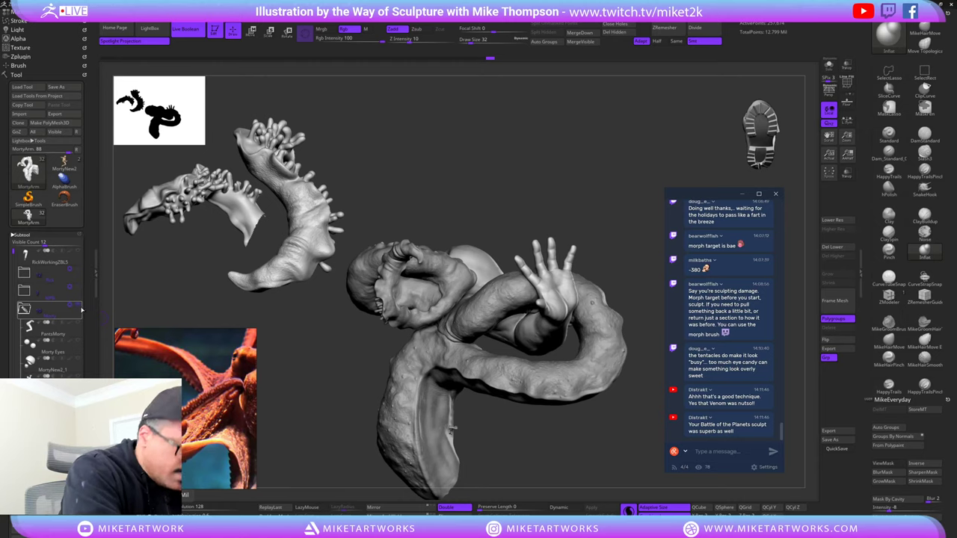
{"action": "left_click", "coordinate": [80, 309]}
{"action": "left_click", "coordinate": [79, 309], "text": "shift"}
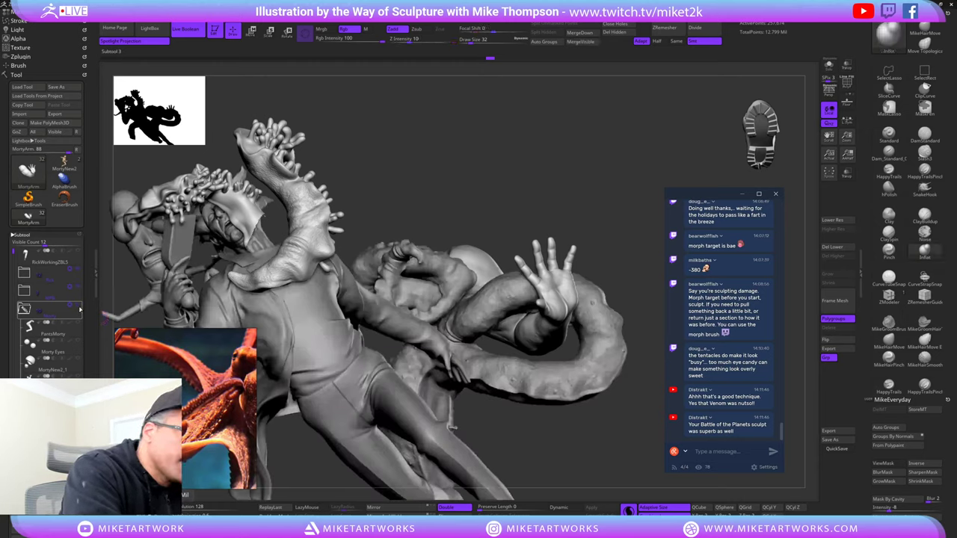
{"action": "left_click", "coordinate": [80, 309]}
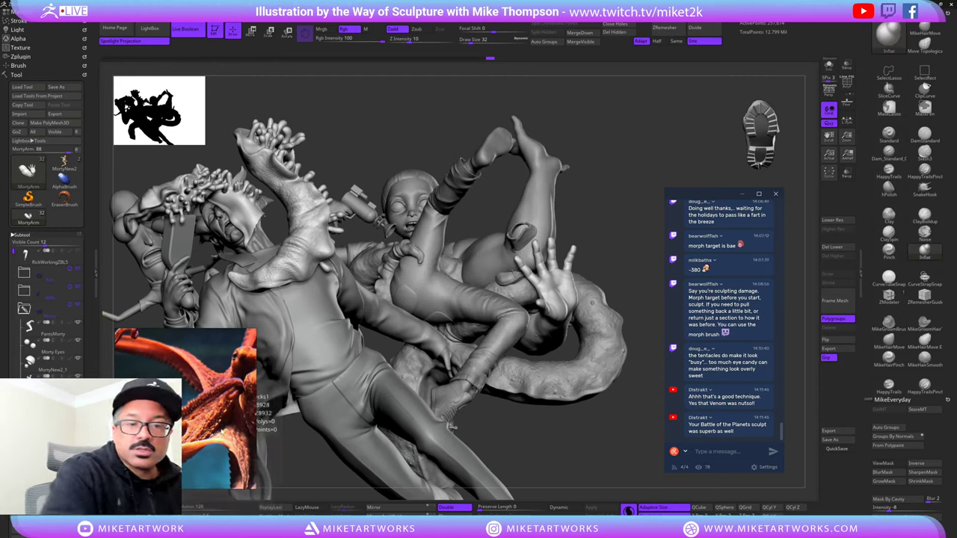
{"action": "mouse_move", "coordinate": [596, 415]}
{"action": "left_mouse_down"}
{"action": "mouse_move", "coordinate": [582, 438]}
{"action": "mouse_move", "coordinate": [609, 387]}
{"action": "mouse_move", "coordinate": [596, 430]}
{"action": "mouse_move", "coordinate": [616, 411]}
{"action": "mouse_move", "coordinate": [607, 413]}
{"action": "left_mouse_up"}
- Collapse the Morty folder, show the green portal and turn on polypaint colour for all subtools
{"action": "left_click", "coordinate": [26, 309]}
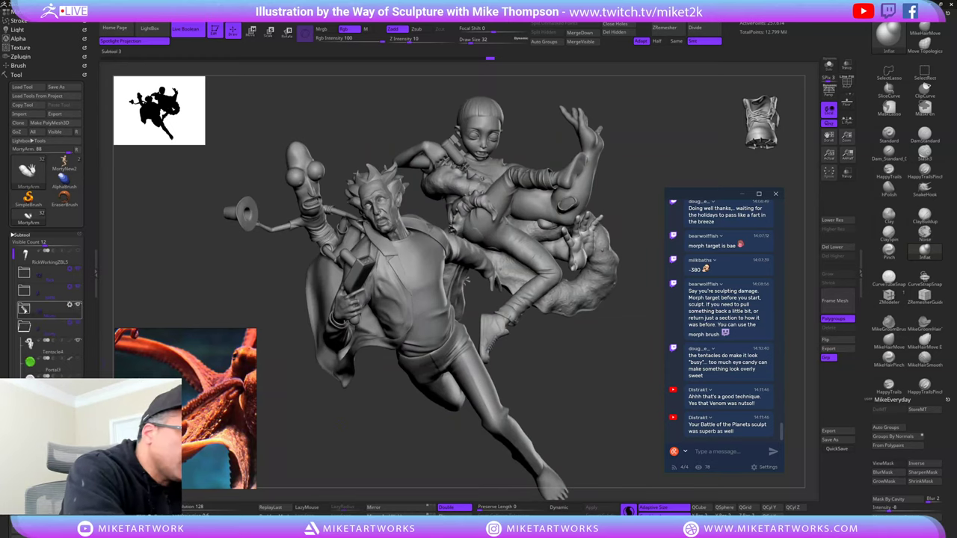
{"action": "left_click", "coordinate": [81, 361]}
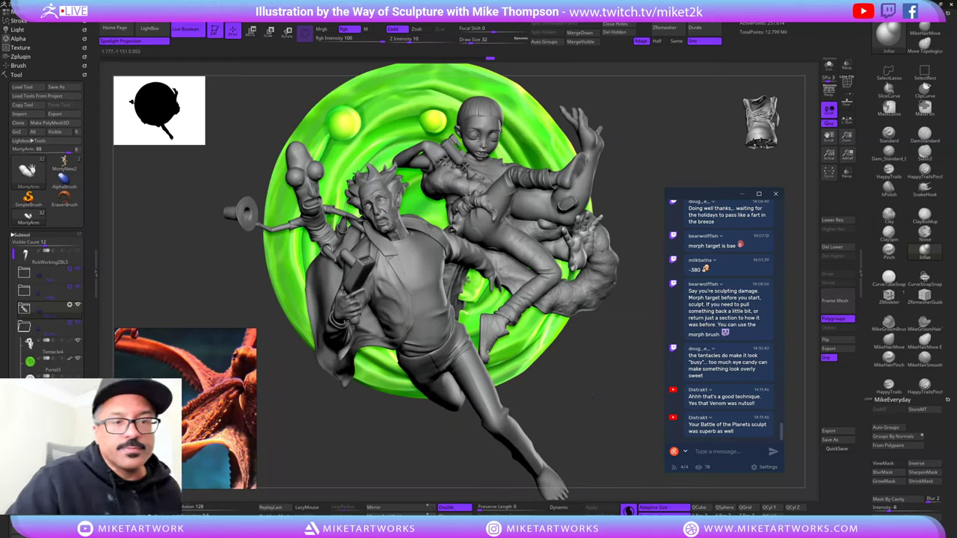
{"action": "left_click_drag", "start_coordinate": [594, 397], "coordinate": [538, 402]}
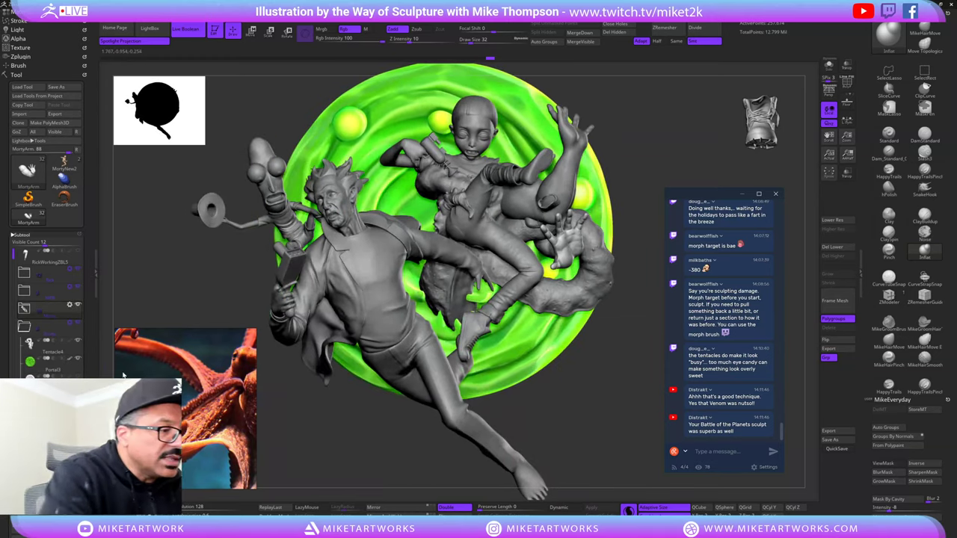
{"action": "key", "text": "shift"}
{"action": "left_click", "coordinate": [70, 342], "text": "shift"}
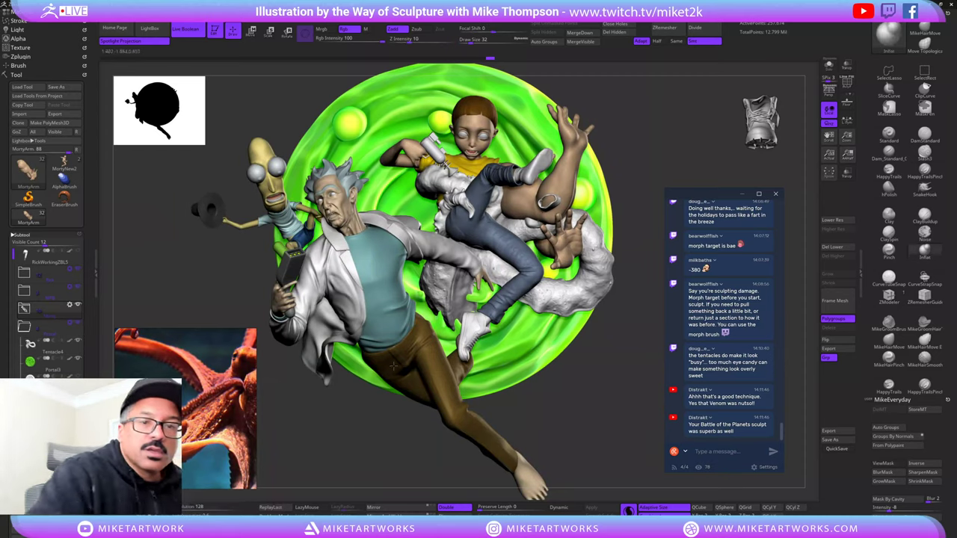
{"action": "mouse_move", "coordinate": [585, 418]}
{"action": "left_mouse_down"}
{"action": "mouse_move", "coordinate": [592, 406]}
{"action": "mouse_move", "coordinate": [597, 429]}
{"action": "mouse_move", "coordinate": [602, 407]}
{"action": "mouse_move", "coordinate": [608, 412]}
{"action": "mouse_move", "coordinate": [590, 404]}
{"action": "mouse_move", "coordinate": [598, 422]}
{"action": "mouse_move", "coordinate": [607, 410]}
{"action": "mouse_move", "coordinate": [640, 408]}
{"action": "left_mouse_up"}
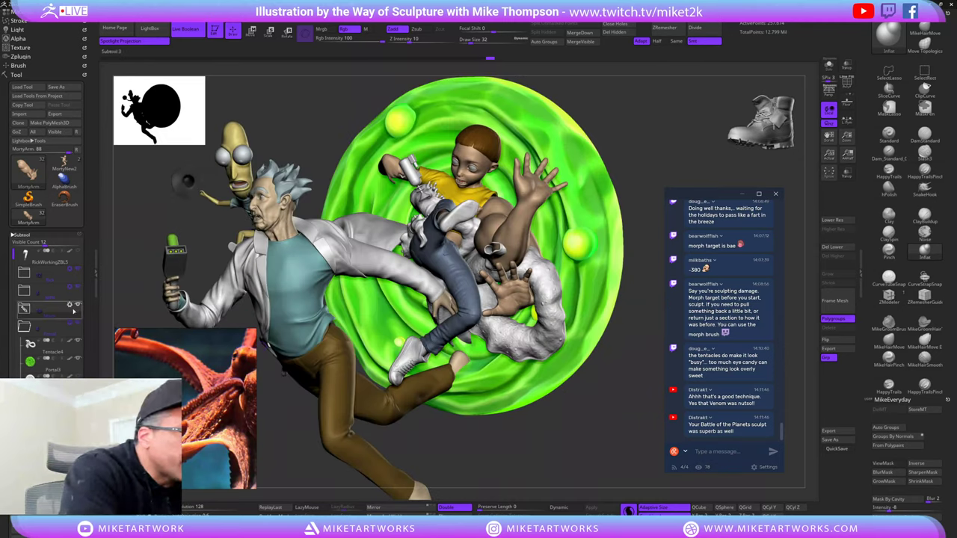
- Expand the Morty folder and toggle its body subtools to compare the raised-arm and lowered-hand poses
{"action": "left_click", "coordinate": [25, 308]}
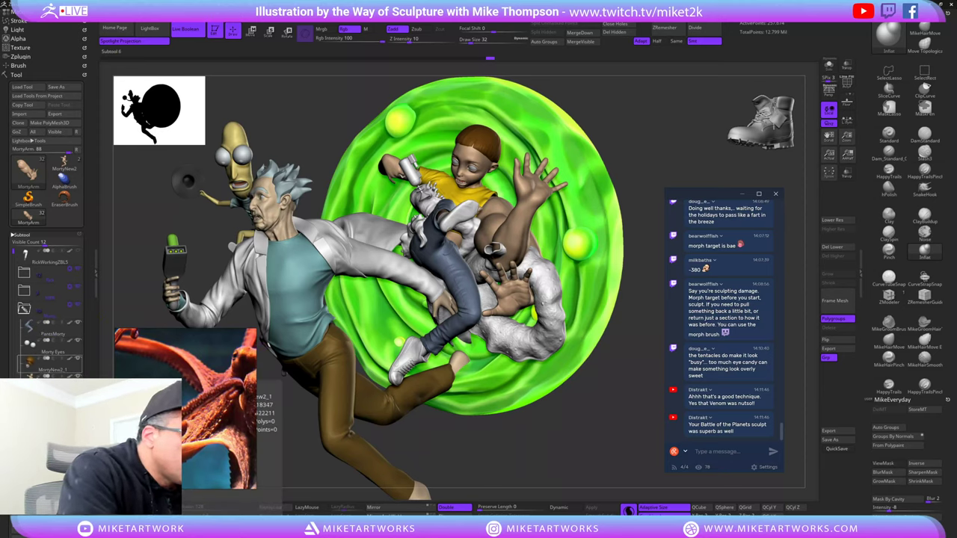
{"action": "left_click_drag", "start_coordinate": [12, 253], "coordinate": [12, 371]}
{"action": "scroll", "coordinate": [11, 370], "scroll_direction": "down", "scroll_amount": 1}
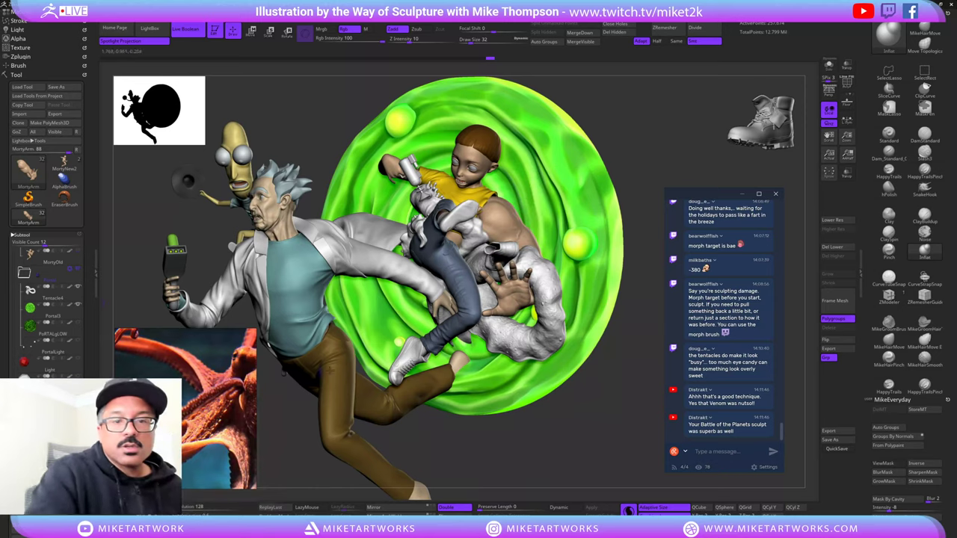
{"action": "mouse_move", "coordinate": [607, 397]}
{"action": "left_mouse_down"}
{"action": "mouse_move", "coordinate": [533, 398]}
{"action": "mouse_move", "coordinate": [598, 398]}
{"action": "left_mouse_up"}
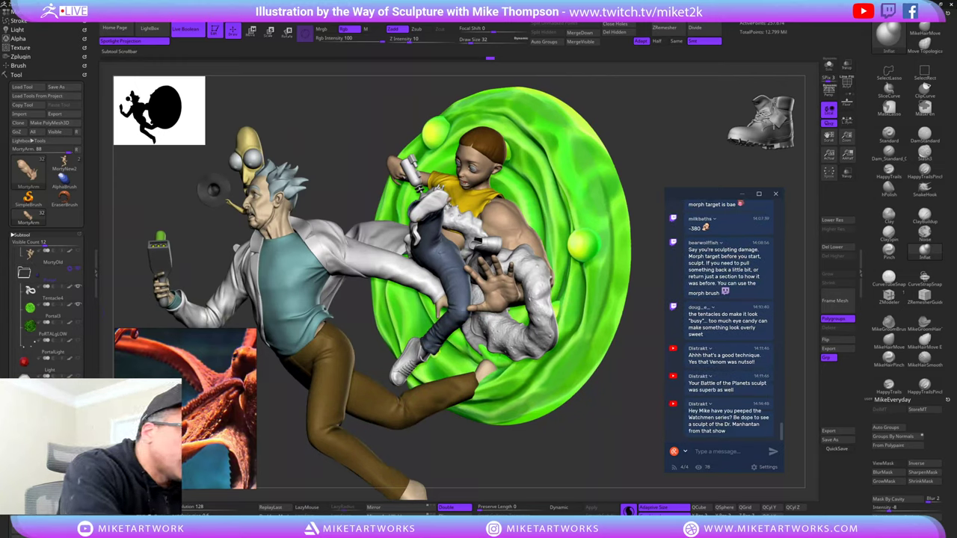
{"action": "scroll", "coordinate": [45, 307], "scroll_direction": "up", "scroll_amount": 3}
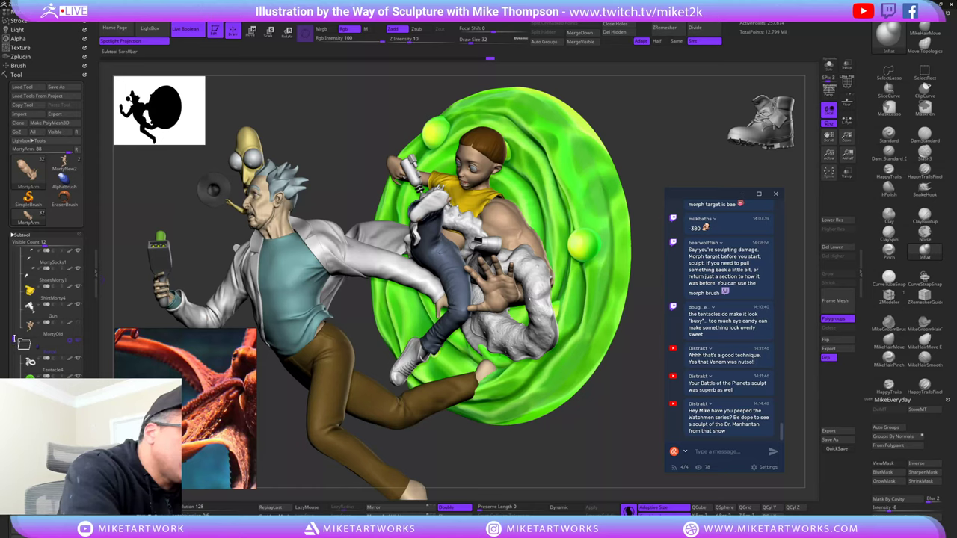
{"action": "left_click_drag", "start_coordinate": [13, 340], "coordinate": [13, 301]}
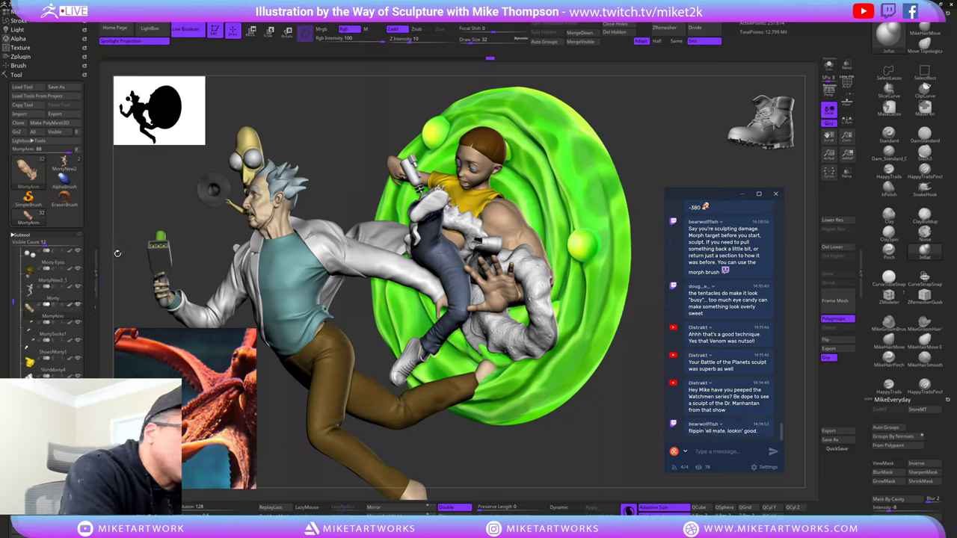
{"action": "left_click", "coordinate": [79, 288]}
{"action": "left_click", "coordinate": [79, 288]}
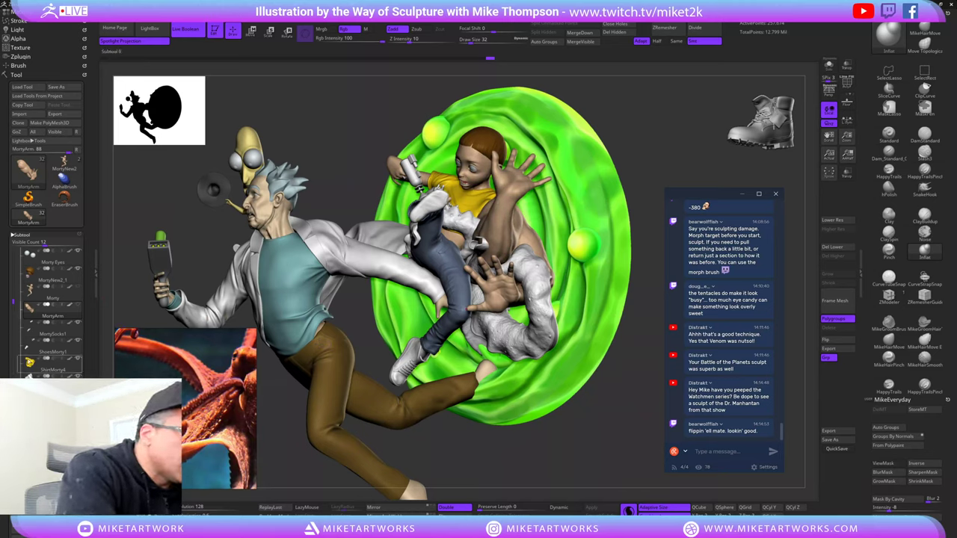
- Hide the Rick figure's folder and the Morty folder
{"action": "left_click_drag", "start_coordinate": [12, 302], "coordinate": [14, 237]}
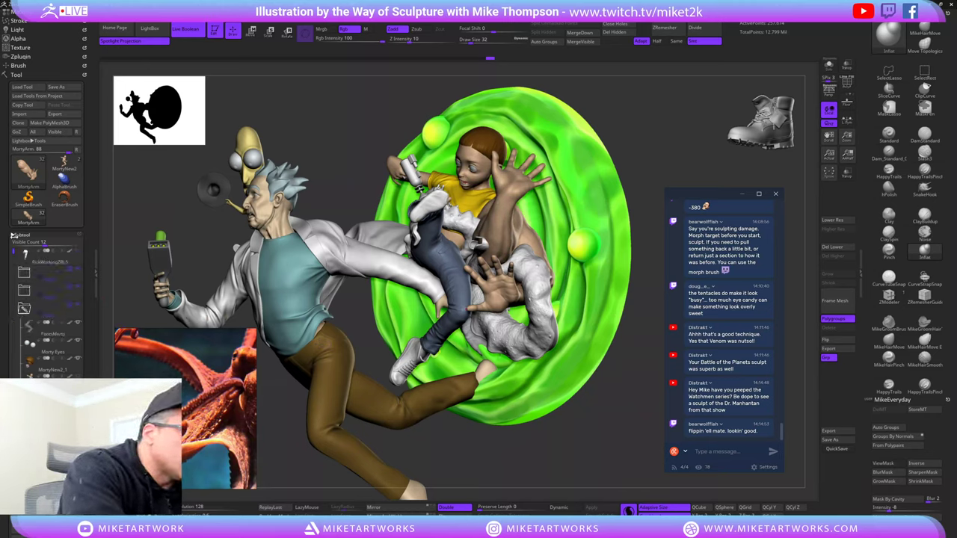
{"action": "left_click", "coordinate": [81, 308]}
{"action": "left_click", "coordinate": [80, 307]}
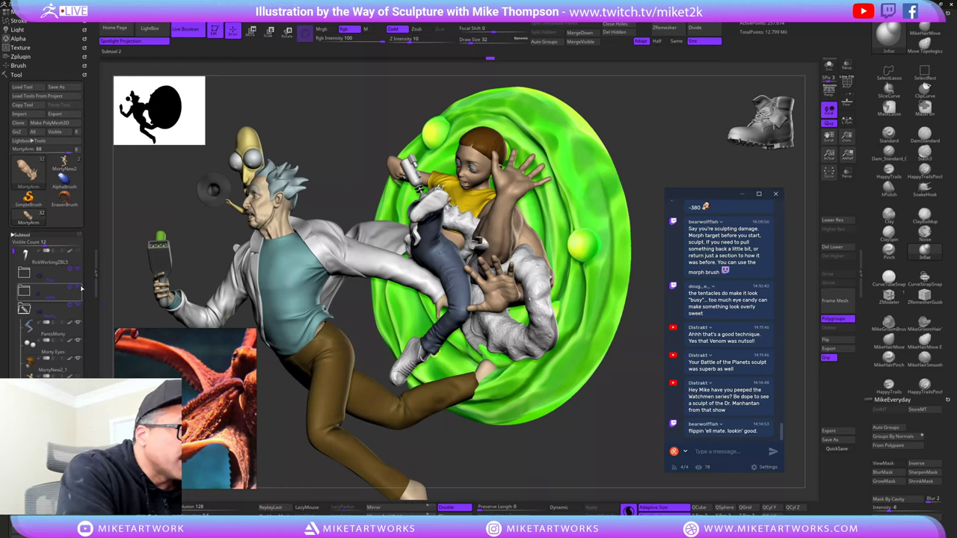
{"action": "left_click", "coordinate": [80, 272]}
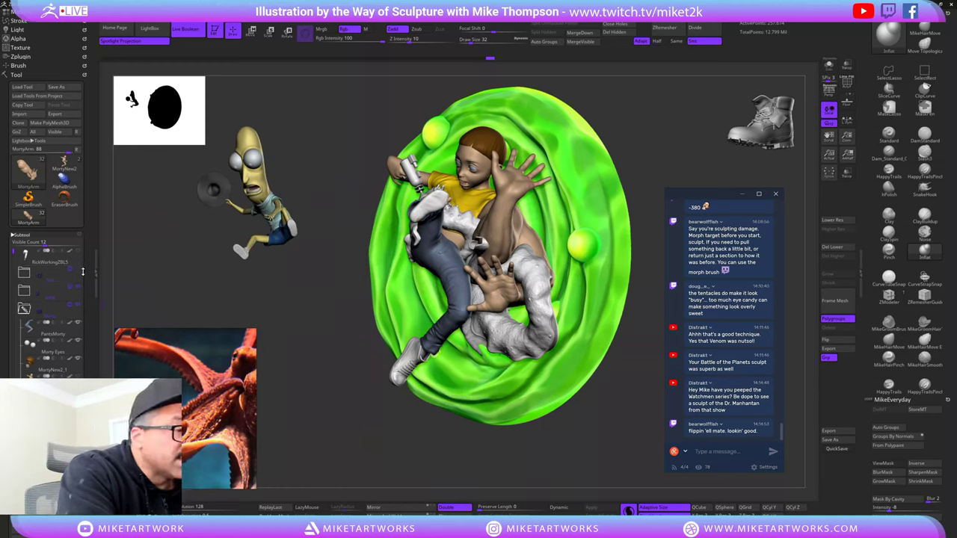
{"action": "left_click", "coordinate": [80, 307]}
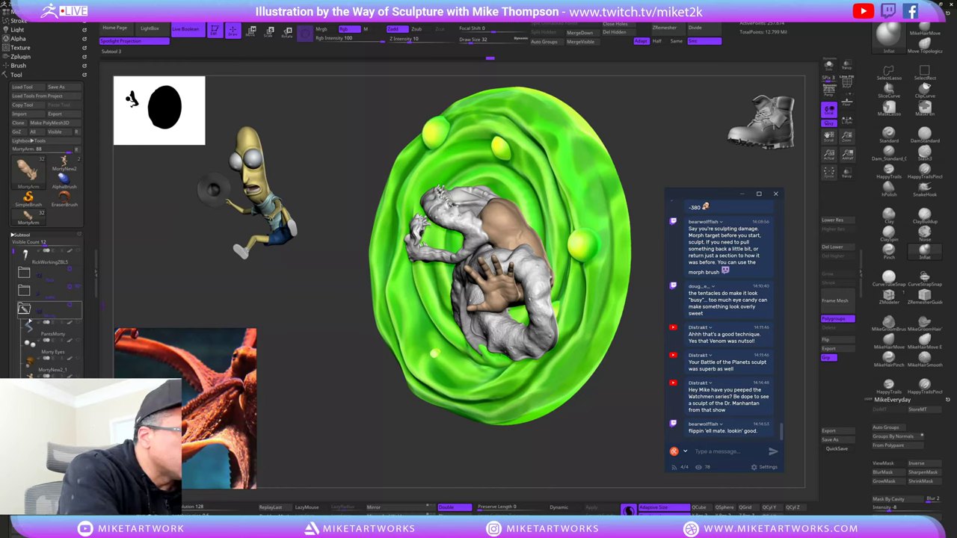
- Make MortyOld the active subtool and show the Morty folder again
{"action": "scroll", "coordinate": [90, 327], "scroll_direction": "down", "scroll_amount": 3}
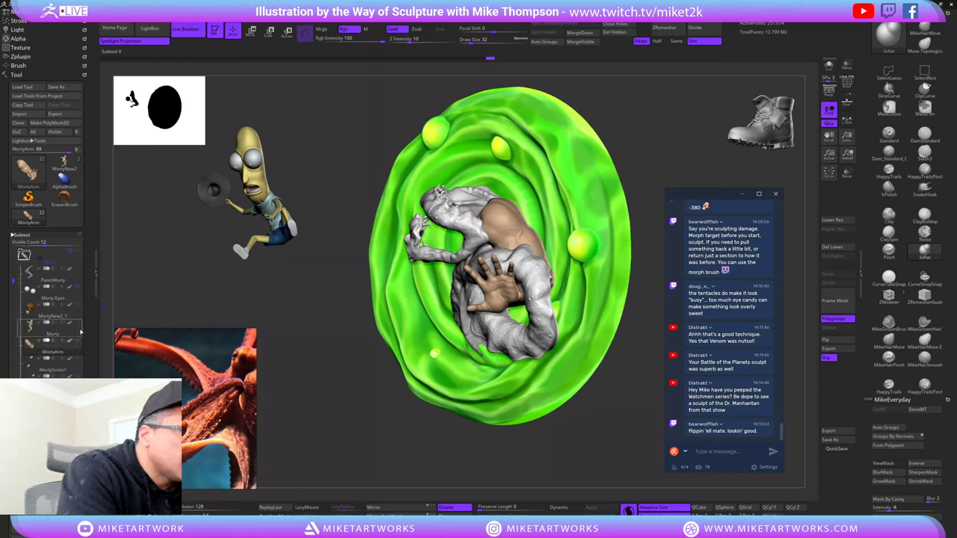
{"action": "left_click", "coordinate": [54, 398]}
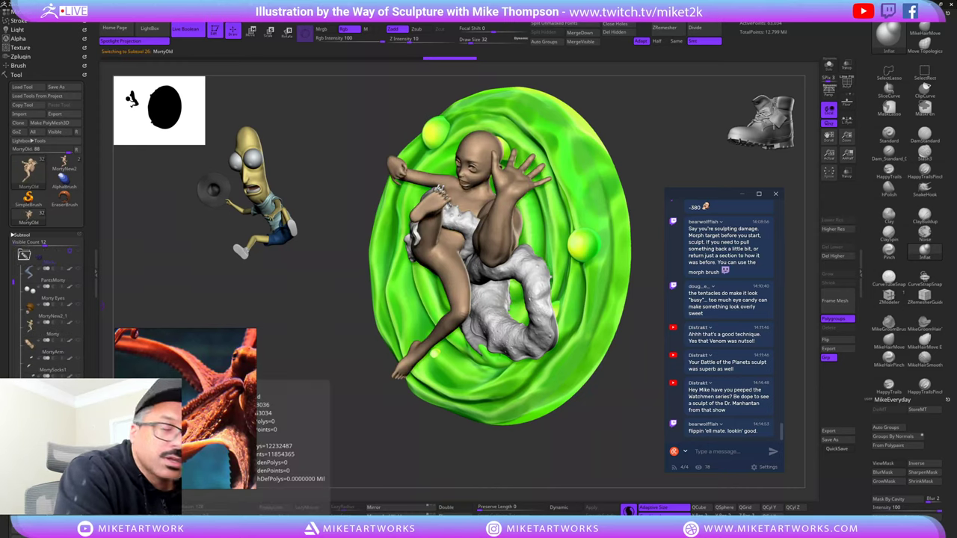
{"action": "left_click", "coordinate": [78, 251]}
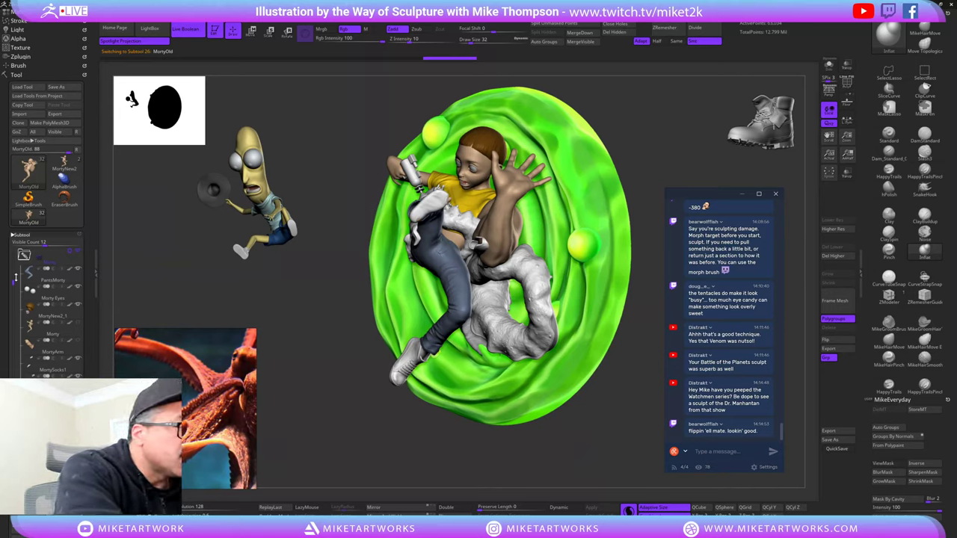
- Hide the folder of the small yellow character with the bulging eyes
{"action": "scroll", "coordinate": [15, 277], "scroll_direction": "up", "scroll_amount": 2}
{"action": "left_click", "coordinate": [82, 286]}
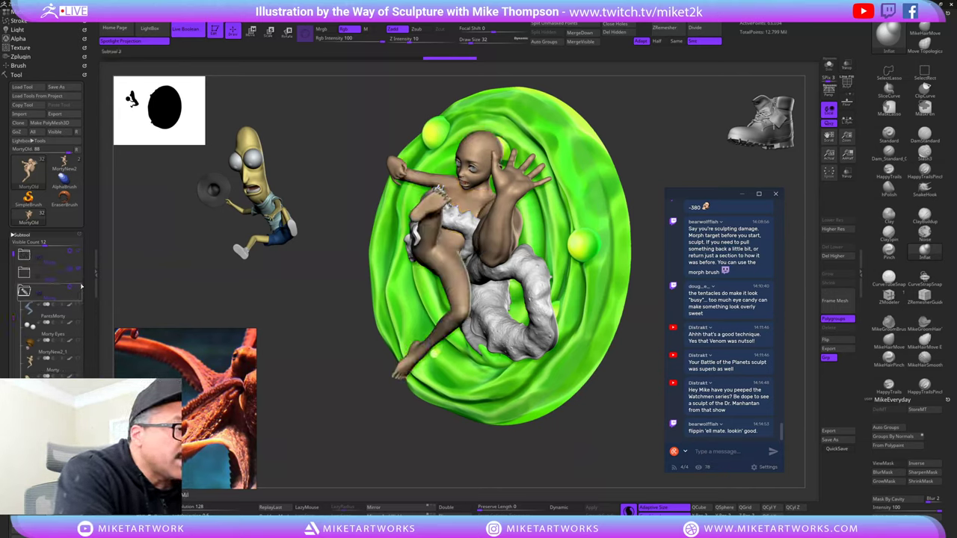
{"action": "left_click", "coordinate": [80, 274]}
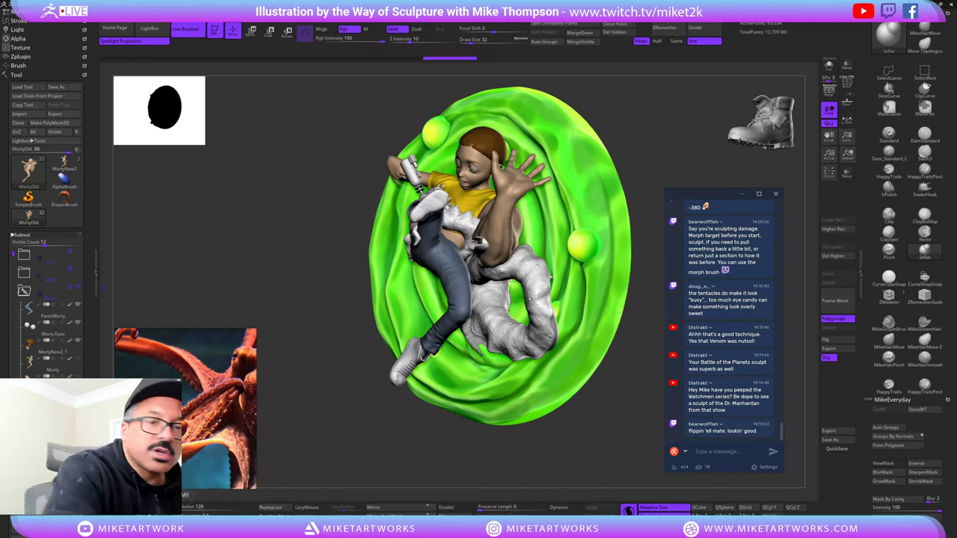
{"action": "mouse_move", "coordinate": [492, 385]}
{"action": "left_mouse_down"}
{"action": "mouse_move", "coordinate": [588, 402]}
{"action": "mouse_move", "coordinate": [490, 386]}
{"action": "left_mouse_up"}
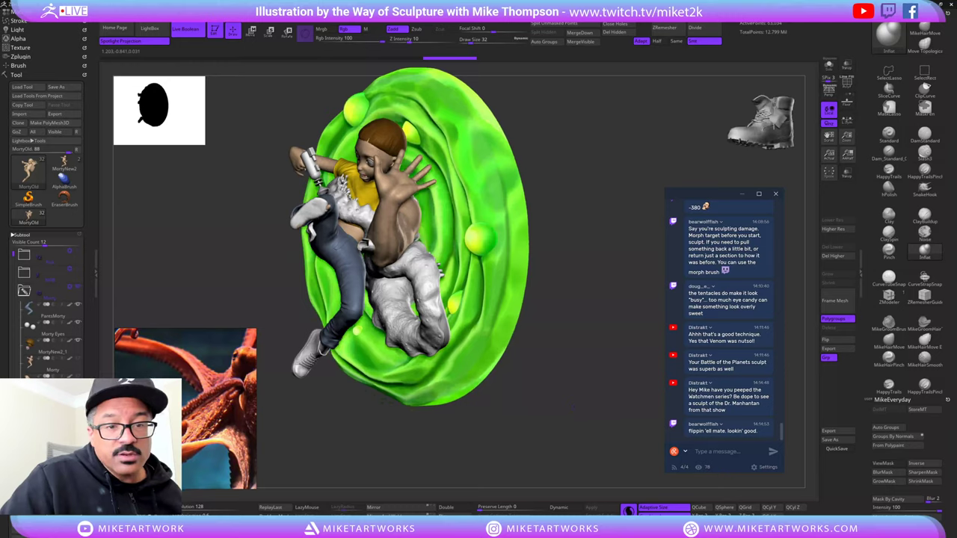
- Hide the green portal so only Morty and the tentacle are shown
{"action": "mouse_move", "coordinate": [621, 396]}
{"action": "left_mouse_down"}
{"action": "mouse_move", "coordinate": [636, 398]}
{"action": "mouse_move", "coordinate": [579, 407]}
{"action": "mouse_move", "coordinate": [612, 394]}
{"action": "mouse_move", "coordinate": [594, 402]}
{"action": "mouse_move", "coordinate": [582, 392]}
{"action": "left_mouse_up"}
{"action": "left_click_drag", "start_coordinate": [13, 259], "coordinate": [12, 305]}
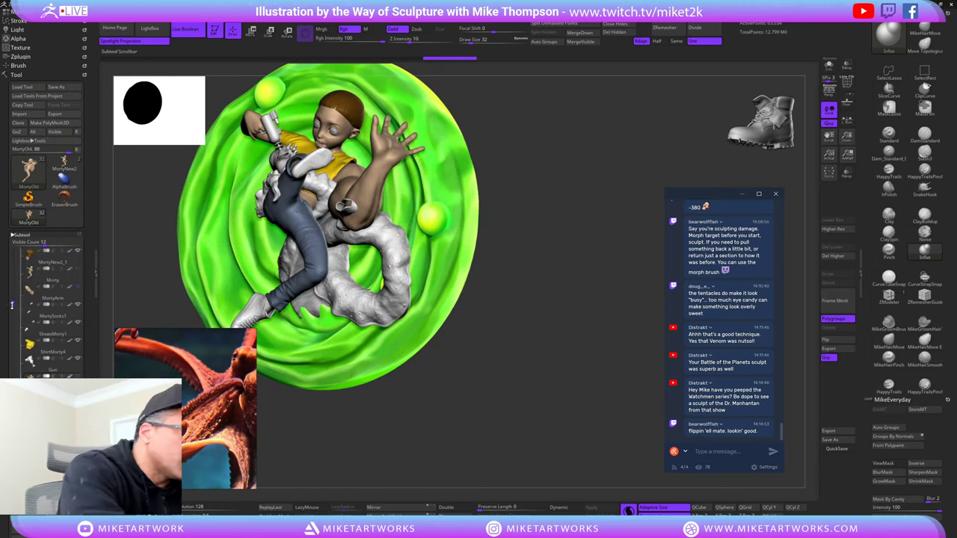
{"action": "left_click", "coordinate": [78, 412]}
{"action": "mouse_move", "coordinate": [566, 367]}
{"action": "left_mouse_down"}
{"action": "mouse_move", "coordinate": [548, 378]}
{"action": "mouse_move", "coordinate": [560, 363]}
{"action": "mouse_move", "coordinate": [581, 374]}
{"action": "left_mouse_up"}
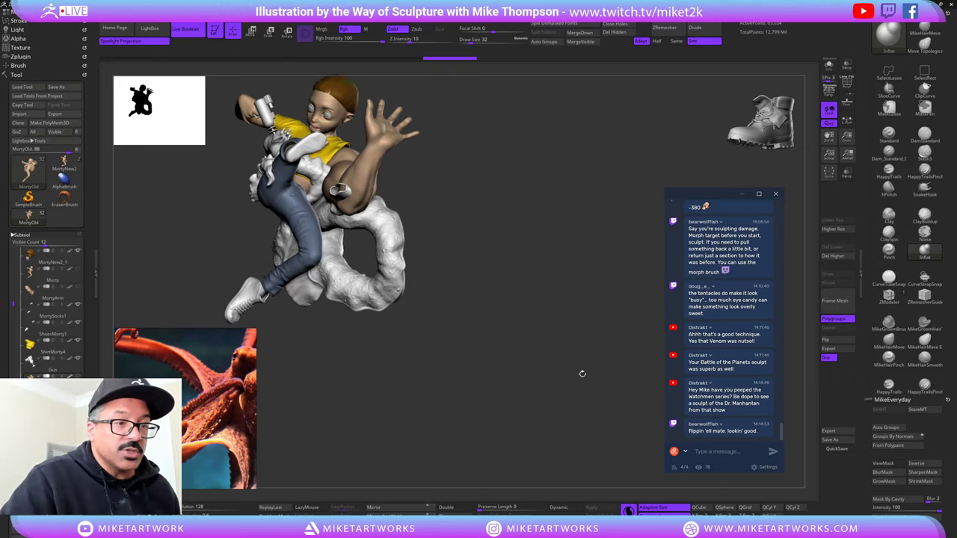
- Place canvas snapshots of raised-arm Morty from the front and the side, and frame a third view beside them
{"action": "key", "text": "shift"}
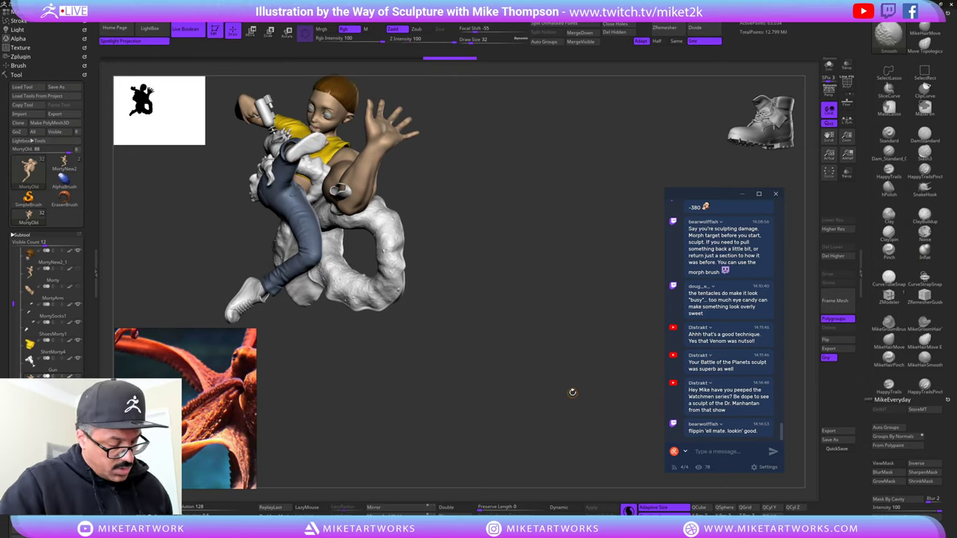
{"action": "key", "text": "shift+s"}
{"action": "mouse_move", "coordinate": [566, 395]}
{"action": "left_mouse_down", "text": "alt"}
{"action": "mouse_move", "coordinate": [598, 483]}
{"action": "mouse_move", "coordinate": [612, 425]}
{"action": "mouse_move", "coordinate": [600, 419]}
{"action": "mouse_move", "coordinate": [586, 434]}
{"action": "mouse_move", "coordinate": [604, 452]}
{"action": "mouse_move", "coordinate": [613, 429]}
{"action": "mouse_move", "coordinate": [635, 425]}
{"action": "left_mouse_up", "text": "alt"}
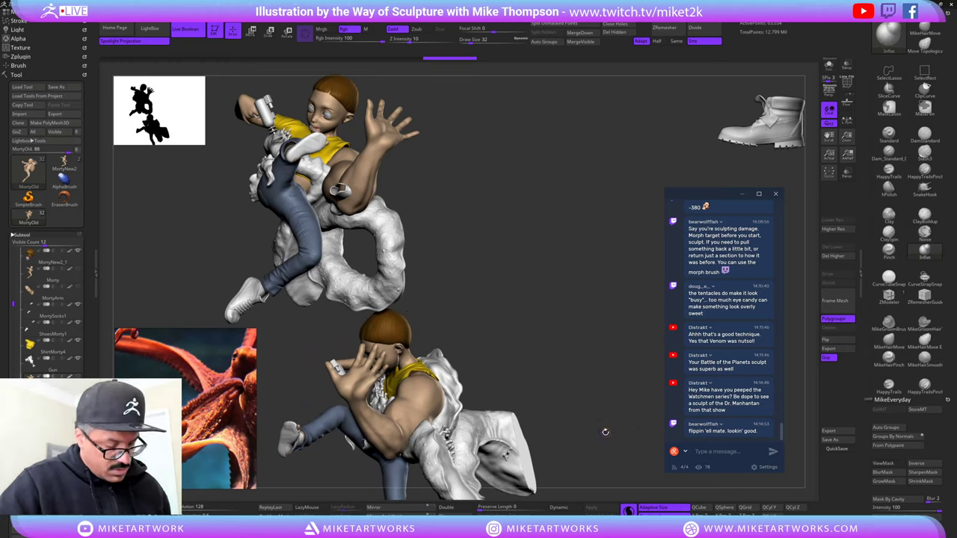
{"action": "key", "text": "shift+s"}
{"action": "left_click_drag", "start_coordinate": [580, 451], "coordinate": [685, 262], "text": "alt"}
{"action": "mouse_move", "coordinate": [627, 397]}
{"action": "left_mouse_down"}
{"action": "mouse_move", "coordinate": [648, 377]}
{"action": "mouse_move", "coordinate": [626, 405]}
{"action": "mouse_move", "coordinate": [664, 363]}
{"action": "left_mouse_up"}
{"action": "left_click_drag", "start_coordinate": [615, 392], "coordinate": [636, 387]}
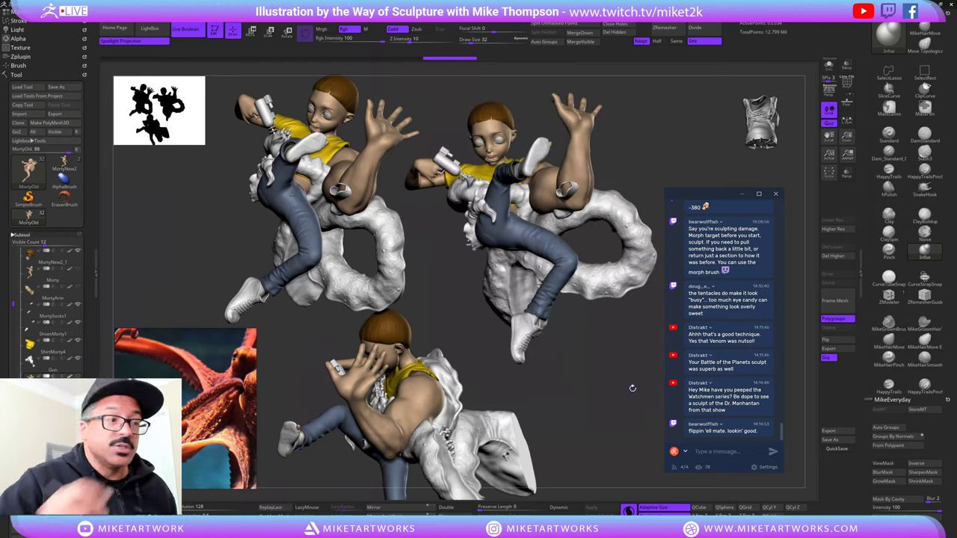
- Make Morty the active subtool and swap the raised-arm body for the version with the lowered open hand
{"action": "left_click", "coordinate": [79, 284]}
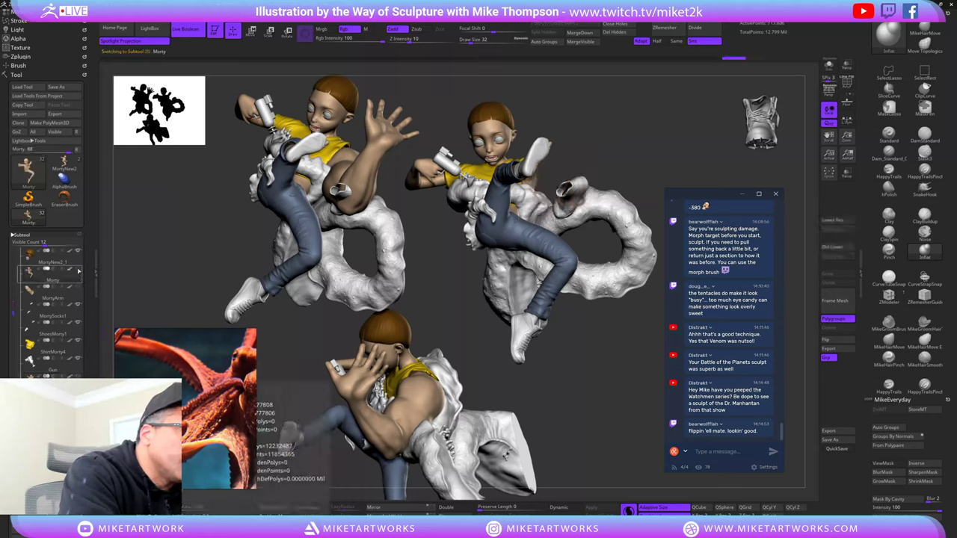
{"action": "left_click", "coordinate": [79, 288]}
{"action": "mouse_move", "coordinate": [632, 390]}
{"action": "left_mouse_down"}
{"action": "mouse_move", "coordinate": [628, 411]}
{"action": "mouse_move", "coordinate": [644, 410]}
{"action": "mouse_move", "coordinate": [628, 416]}
{"action": "mouse_move", "coordinate": [665, 386]}
{"action": "left_mouse_up"}
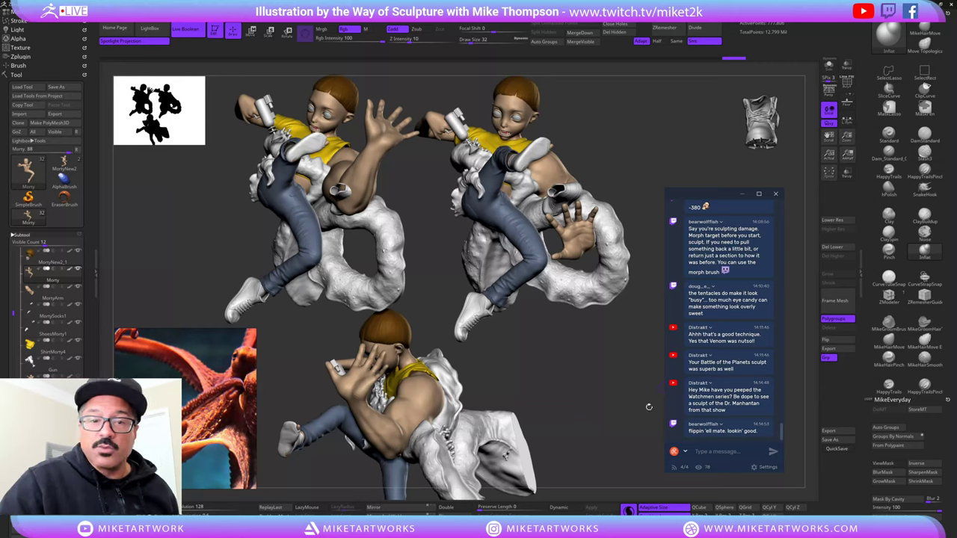
- Snapshot the lowered-hand version from the front and frame its side view below for comparison with the raised-arm pose
{"action": "key", "text": "shift+s"}
{"action": "mouse_move", "coordinate": [609, 416]}
{"action": "left_mouse_down", "text": "alt"}
{"action": "mouse_move", "coordinate": [655, 473]}
{"action": "mouse_move", "coordinate": [632, 471]}
{"action": "left_mouse_up", "text": "alt"}
{"action": "mouse_move", "coordinate": [632, 430]}
{"action": "left_mouse_down"}
{"action": "mouse_move", "coordinate": [642, 457]}
{"action": "mouse_move", "coordinate": [663, 432]}
{"action": "mouse_move", "coordinate": [661, 496]}
{"action": "mouse_move", "coordinate": [644, 489]}
{"action": "left_mouse_up"}
{"action": "left_click_drag", "start_coordinate": [659, 260], "coordinate": [660, 254]}
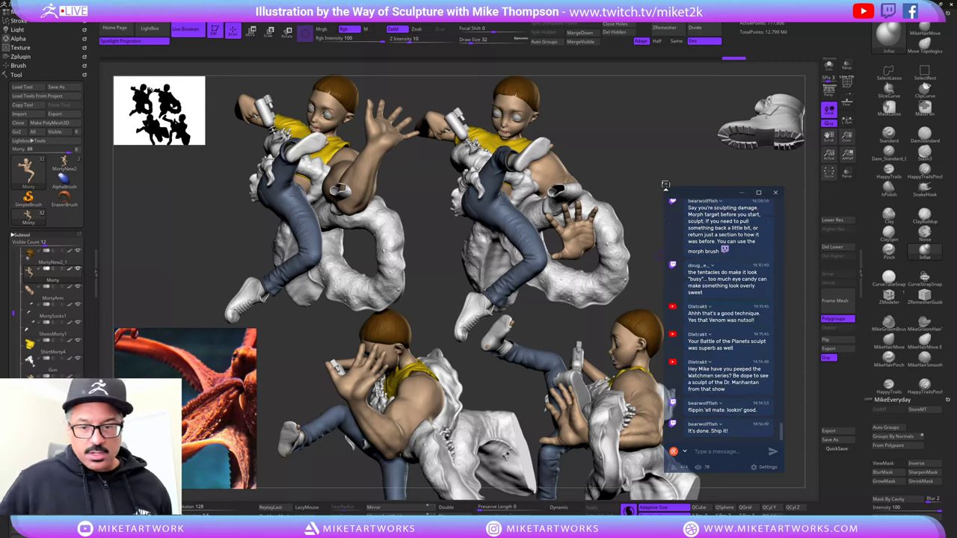
{"action": "left_click_drag", "start_coordinate": [627, 247], "coordinate": [635, 202]}
- Clear the snapshots from the canvas and frame the live Morty model in the middle
{"action": "key", "text": "ctrl"}
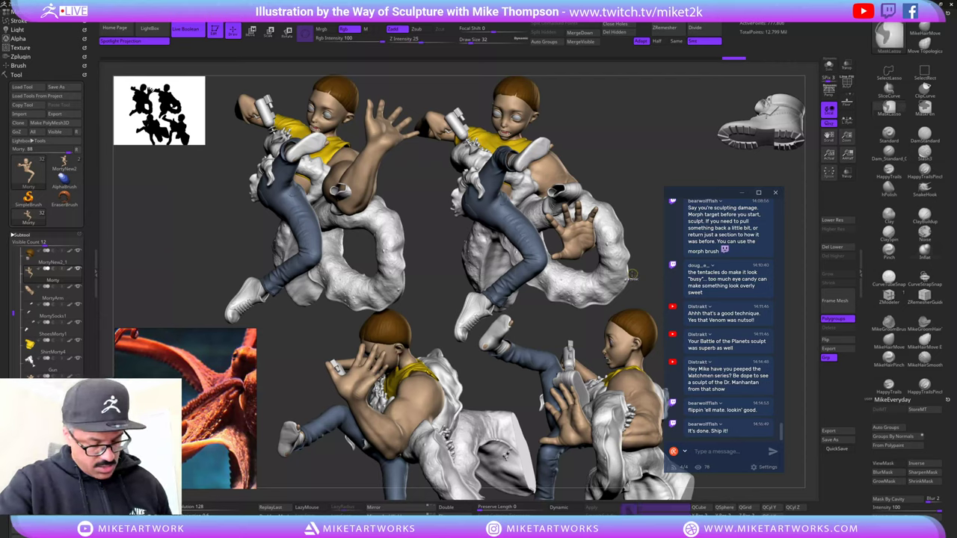
{"action": "key", "text": "ctrl+n"}
{"action": "left_click_drag", "start_coordinate": [629, 272], "coordinate": [462, 129], "text": "alt"}
{"action": "mouse_move", "coordinate": [517, 408]}
{"action": "left_mouse_down"}
{"action": "mouse_move", "coordinate": [601, 403]}
{"action": "mouse_move", "coordinate": [617, 385]}
{"action": "left_mouse_up"}
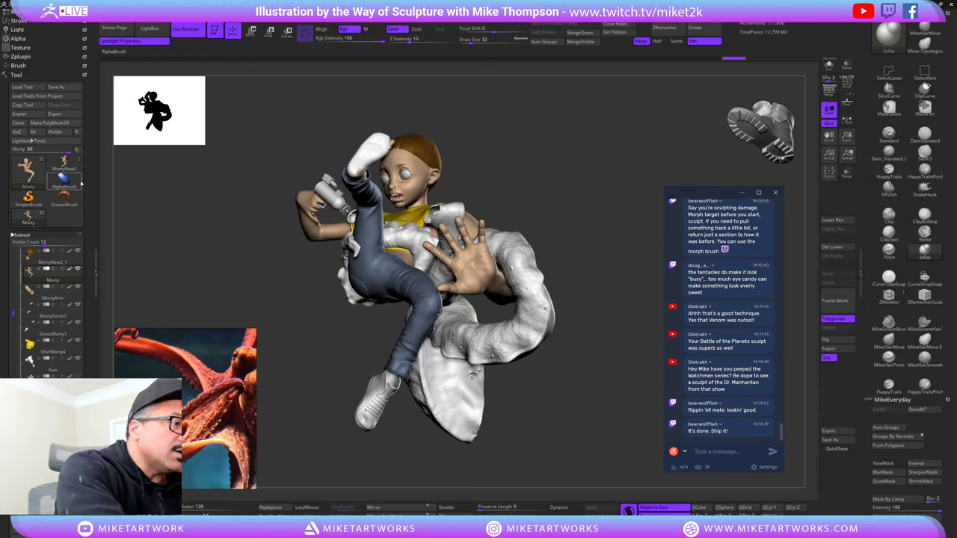
- Save the tool over the existing RickWorkingZBL5 file
{"action": "left_click", "coordinate": [71, 88]}
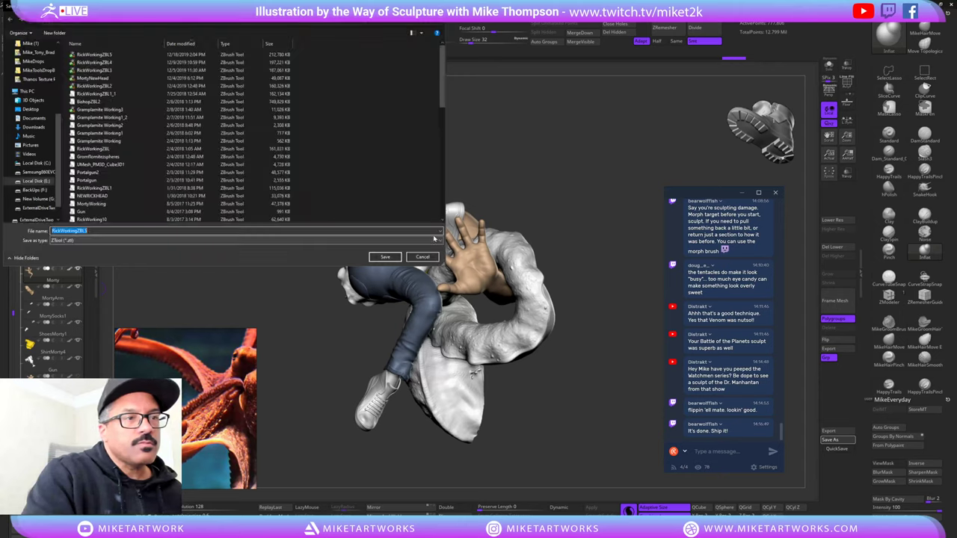
{"action": "left_click", "coordinate": [392, 258]}
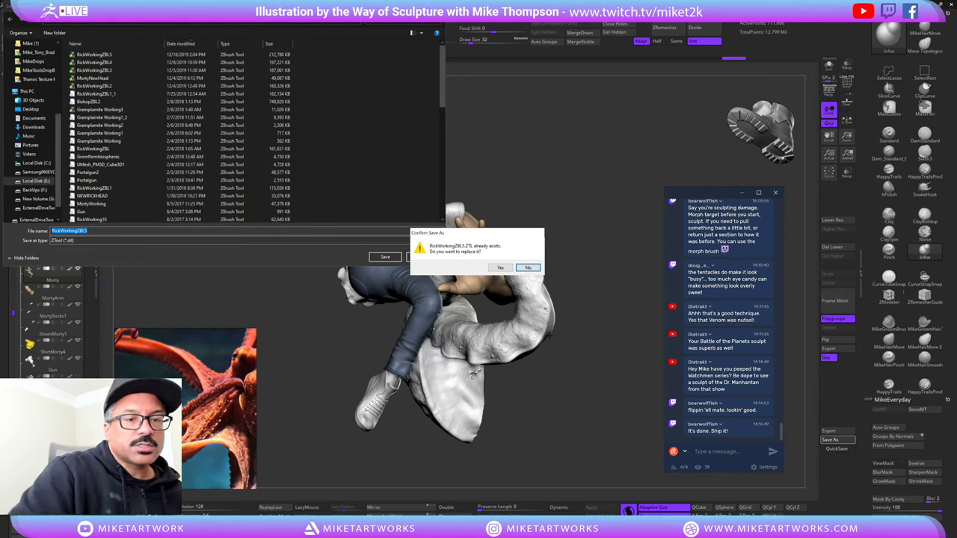
{"action": "left_click", "coordinate": [502, 270]}
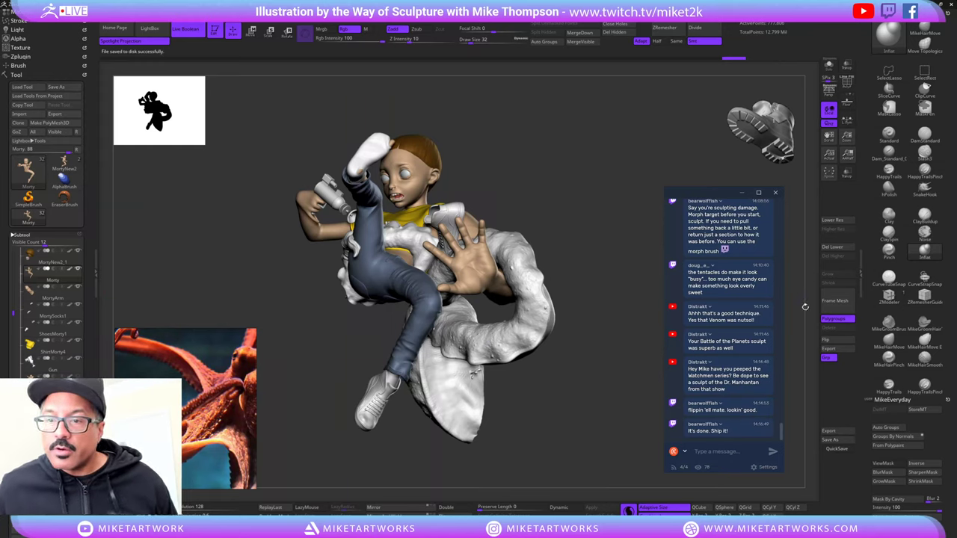
- Scrub back through the Morty body's undo history and return to its latest entry
{"action": "mouse_move", "coordinate": [782, 434]}
{"action": "left_mouse_down"}
{"action": "mouse_move", "coordinate": [778, 405]}
{"action": "mouse_move", "coordinate": [782, 428]}
{"action": "left_mouse_up"}
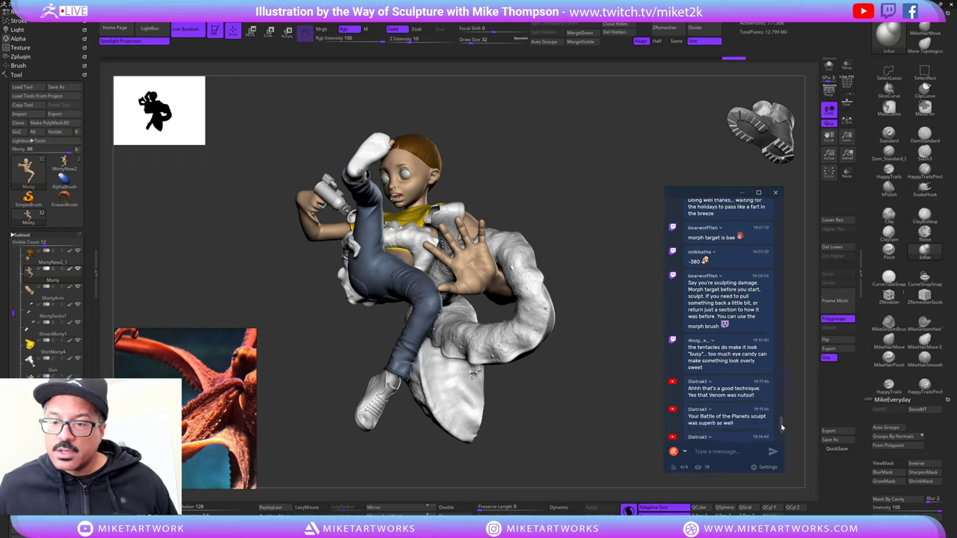
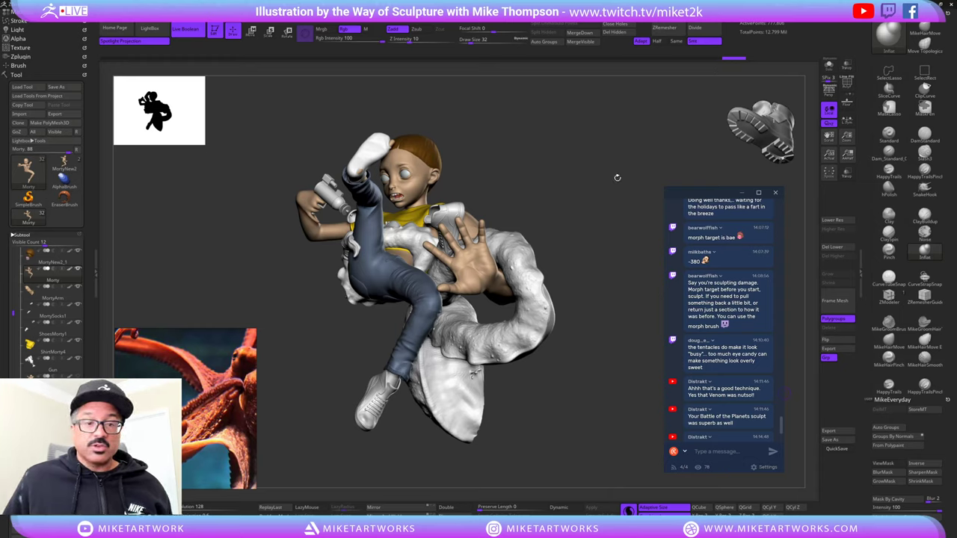
{"action": "left_click_drag", "start_coordinate": [618, 178], "coordinate": [704, 112]}
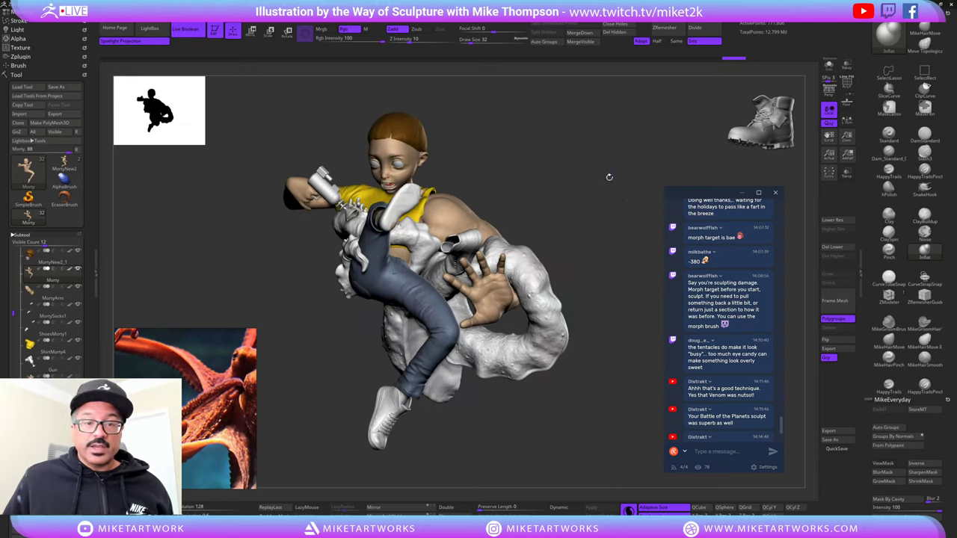
{"action": "left_click_drag", "start_coordinate": [609, 178], "coordinate": [573, 234]}
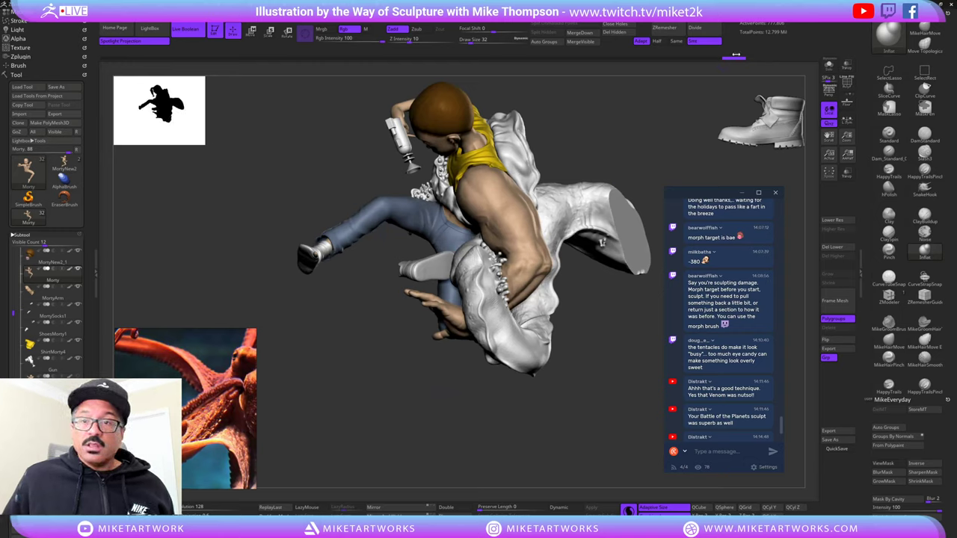
{"action": "mouse_move", "coordinate": [736, 57]}
{"action": "left_mouse_down"}
{"action": "mouse_move", "coordinate": [458, 46]}
{"action": "mouse_move", "coordinate": [337, 55]}
{"action": "left_mouse_up"}
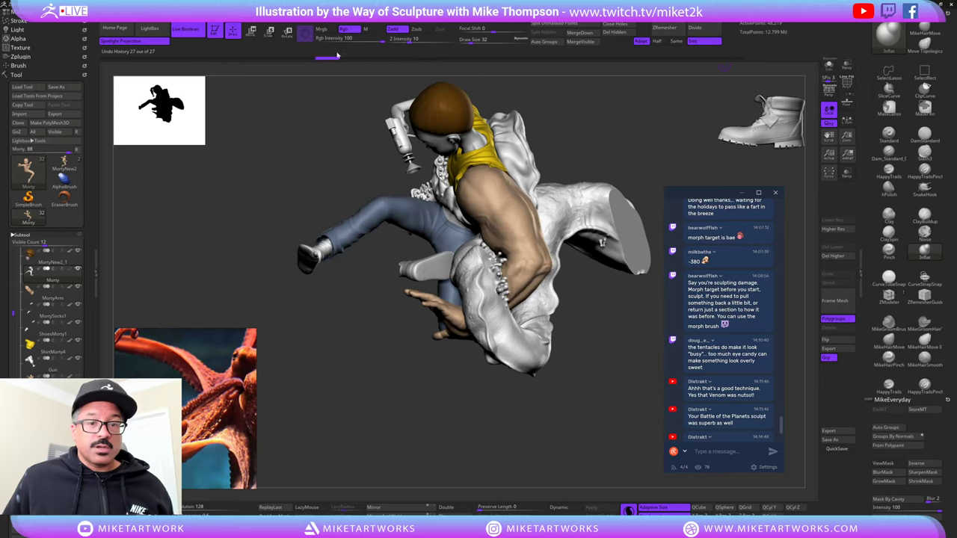
{"action": "left_click_drag", "start_coordinate": [518, 58], "coordinate": [933, 67]}
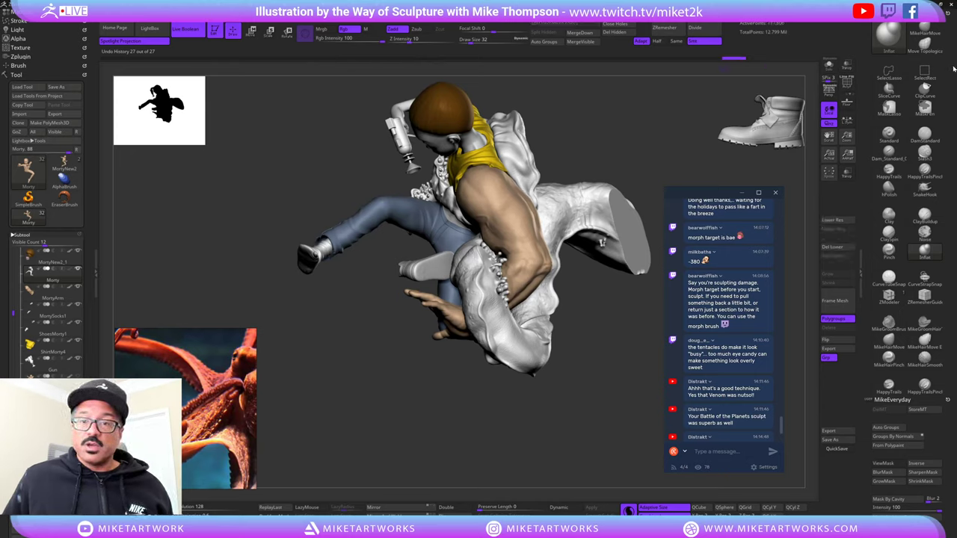
- Make Tentacle4 the active subtool and turn the Morty body's polypaint display back on
{"action": "left_click", "coordinate": [579, 219], "text": "alt"}
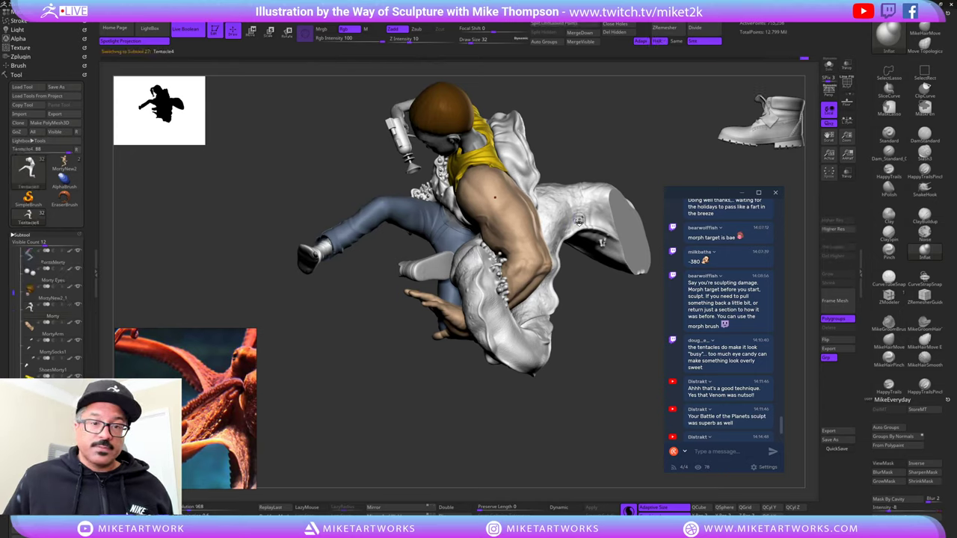
{"action": "left_click_drag", "start_coordinate": [570, 376], "coordinate": [589, 366]}
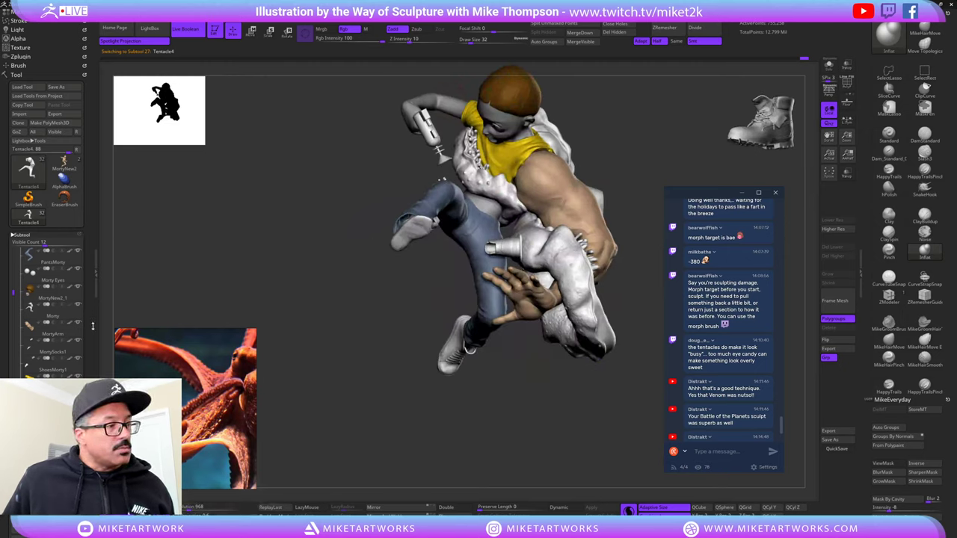
{"action": "left_click", "coordinate": [70, 307]}
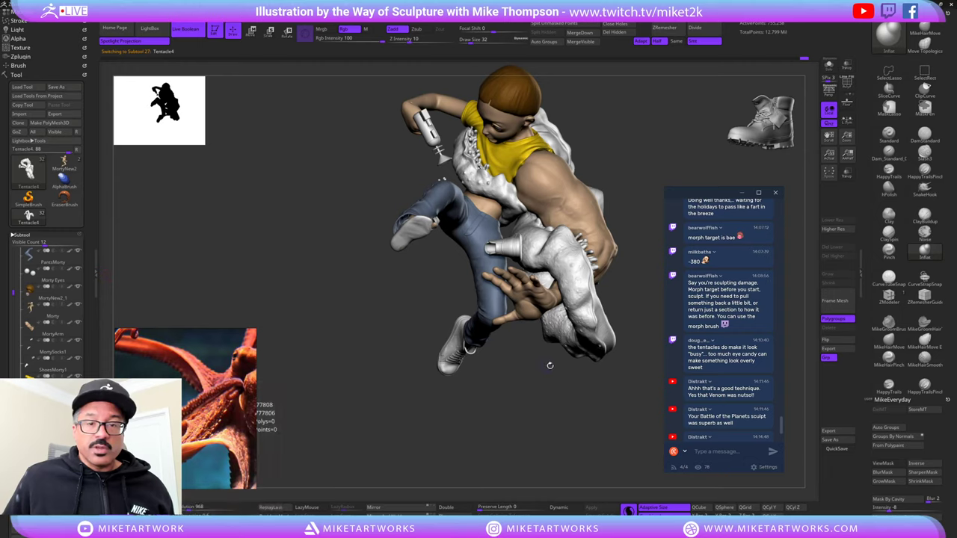
- Isolate the tentacle with Solo and turn it so its loops and cut end face the view
{"action": "mouse_move", "coordinate": [578, 403]}
{"action": "left_mouse_down", "text": "alt"}
{"action": "mouse_move", "coordinate": [570, 414]}
{"action": "mouse_move", "coordinate": [658, 396]}
{"action": "left_mouse_up", "text": "alt"}
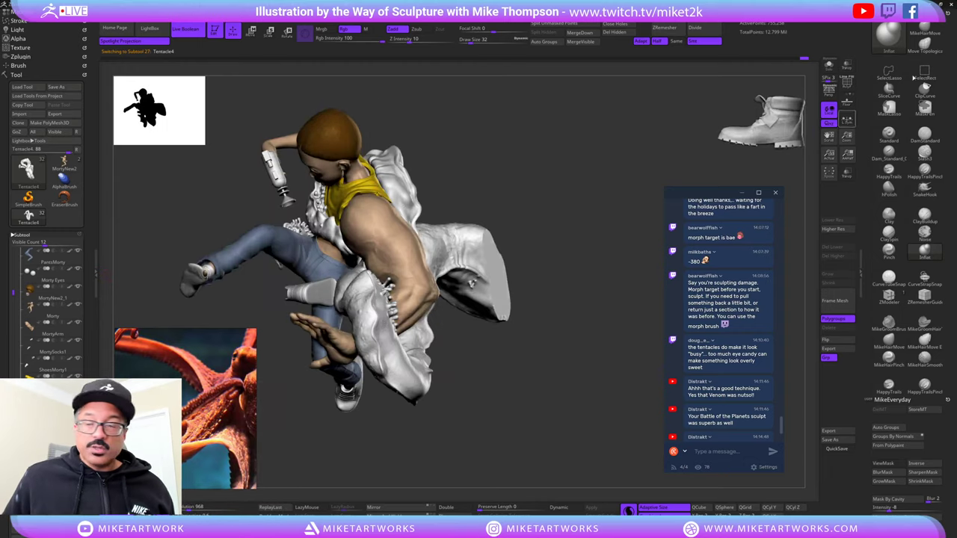
{"action": "left_click", "coordinate": [829, 66]}
{"action": "left_click_drag", "start_coordinate": [468, 406], "coordinate": [517, 441]}
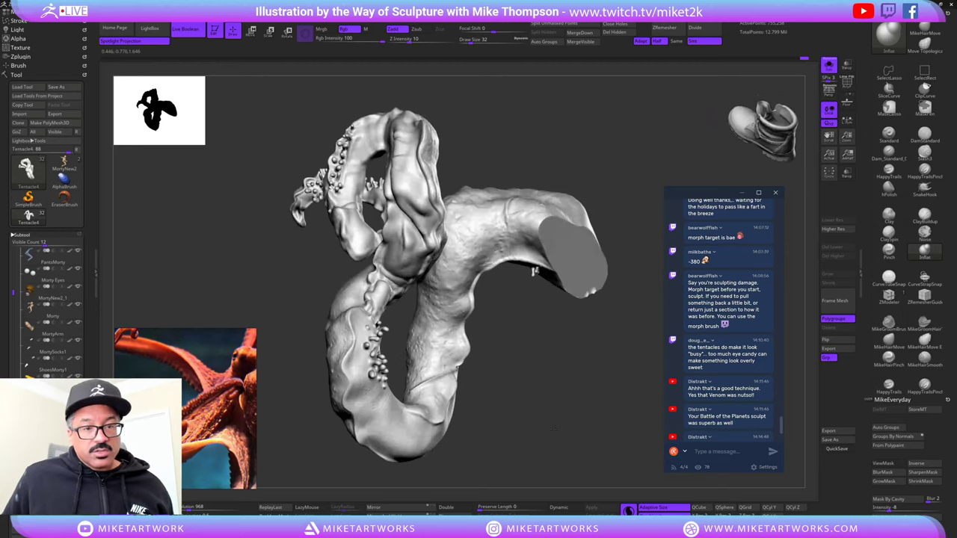
{"action": "left_click_drag", "start_coordinate": [598, 346], "coordinate": [635, 339]}
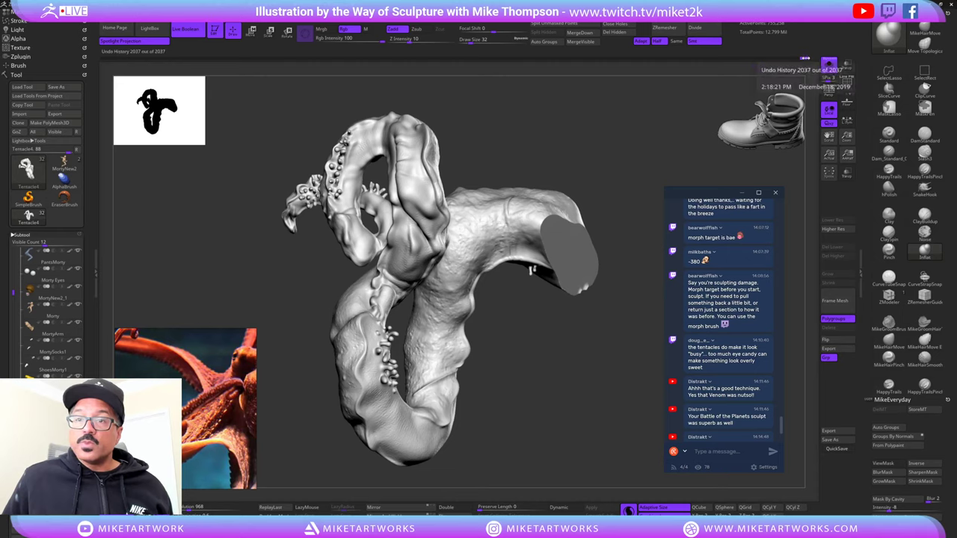
- Step the tentacle's undo history back to before the lower loop's nodules and mark that state as the History Recall source
{"action": "left_click_drag", "start_coordinate": [805, 57], "coordinate": [568, 57]}
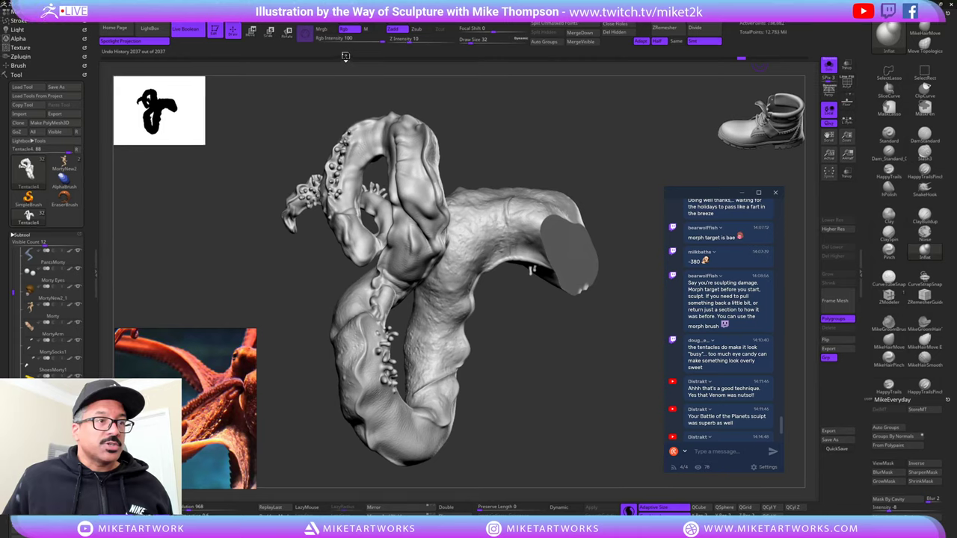
{"action": "left_click", "coordinate": [345, 56]}
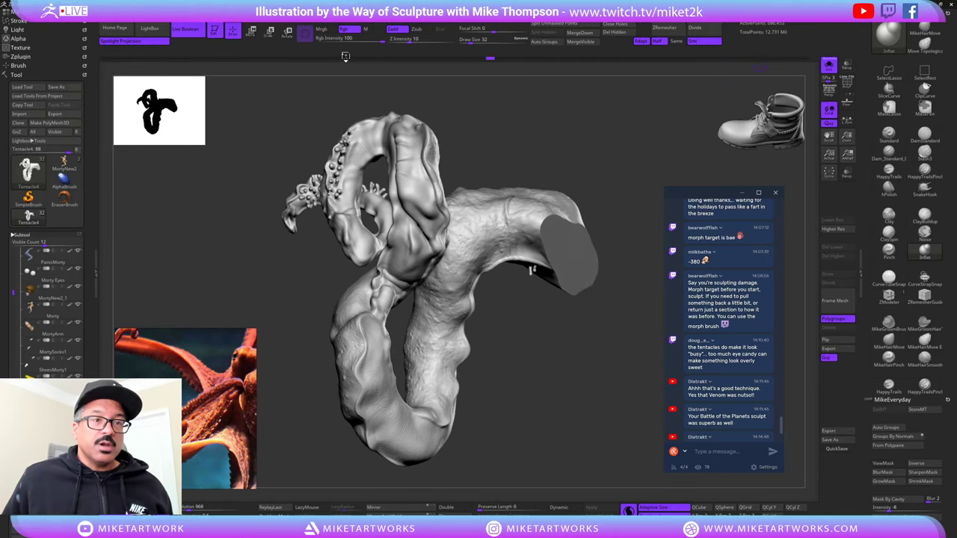
{"action": "left_click", "coordinate": [347, 56]}
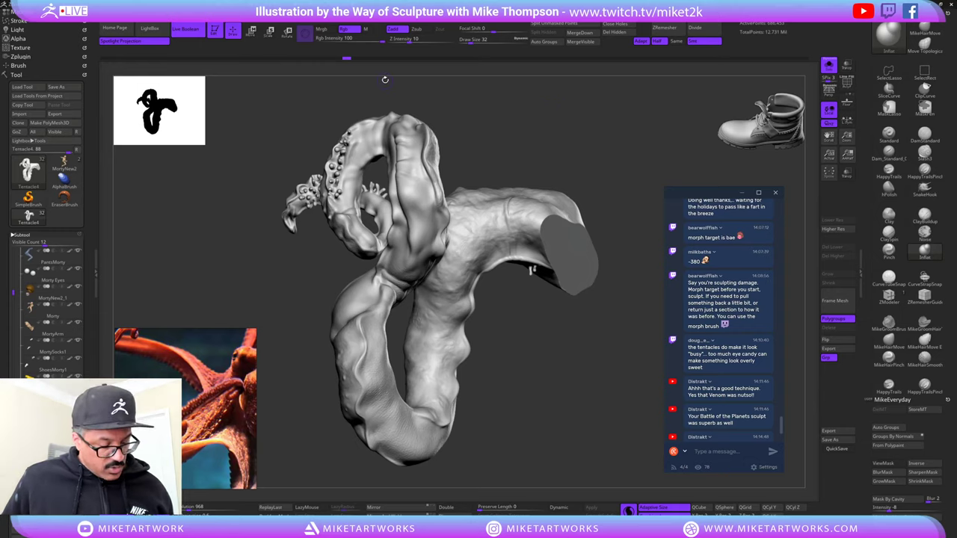
{"action": "mouse_move", "coordinate": [358, 59]}
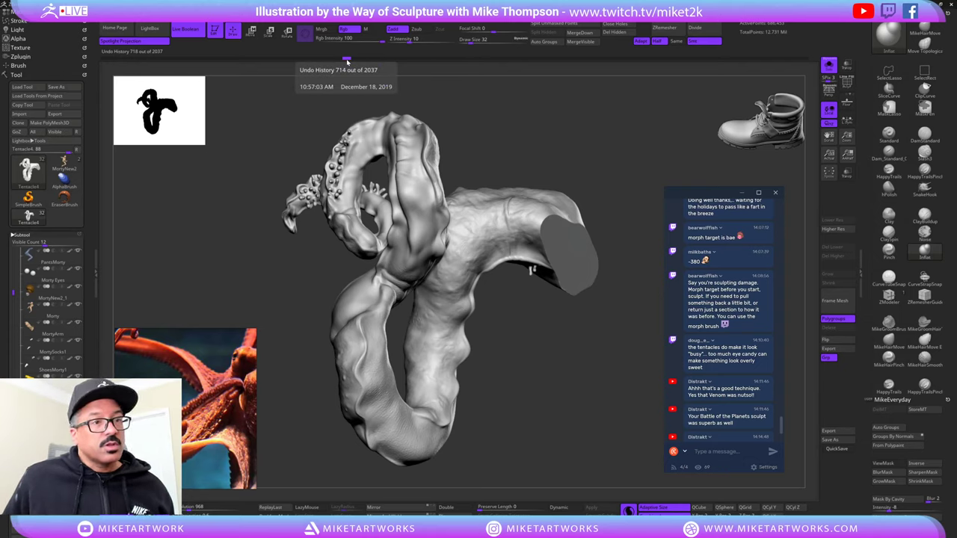
{"action": "left_click", "coordinate": [346, 60]}
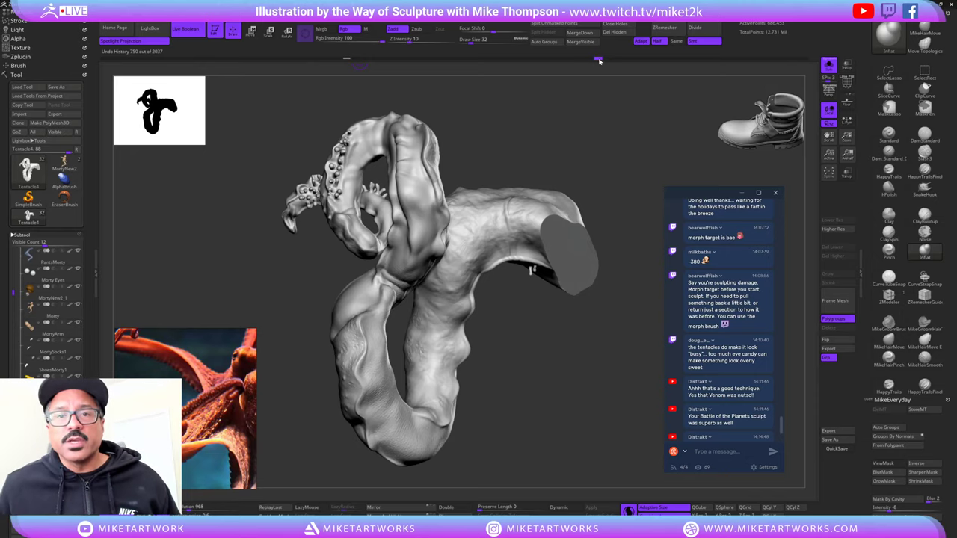
- Return the tentacle to the latest state in its undo history, keeping the recall marker on the earlier entry
{"action": "left_click_drag", "start_coordinate": [598, 61], "coordinate": [804, 59]}
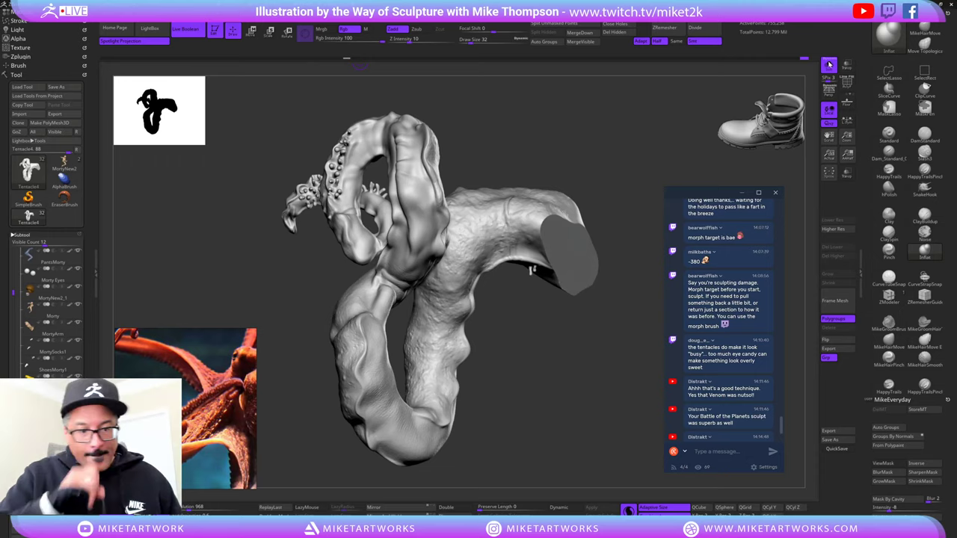
{"action": "key", "text": "ctrl+shift+z"}
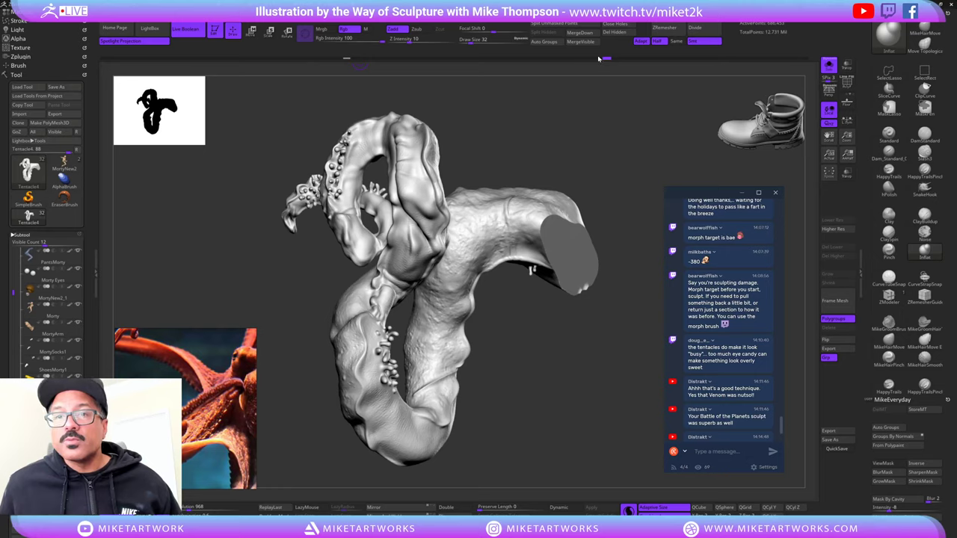
{"action": "left_click_drag", "start_coordinate": [704, 61], "coordinate": [795, 59]}
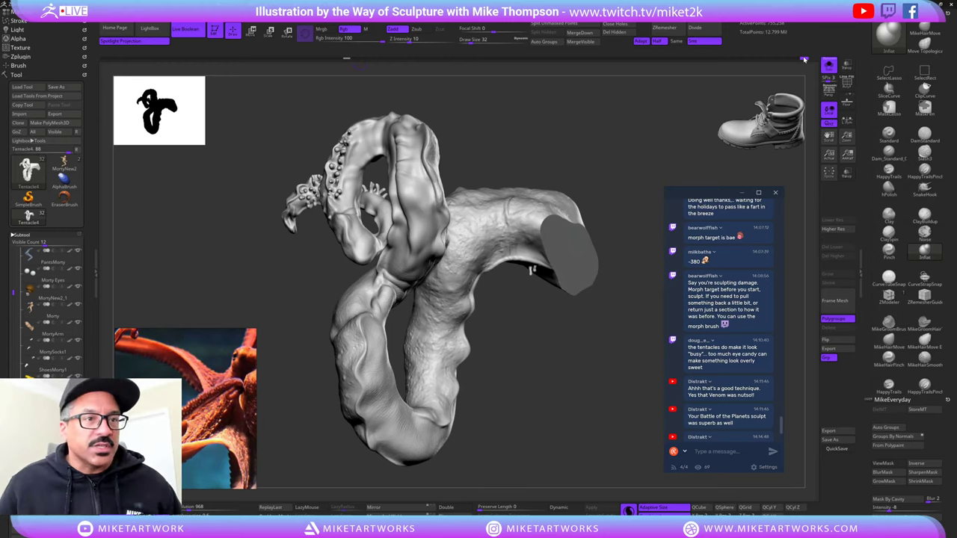
{"action": "key", "text": "ctrl+z"}
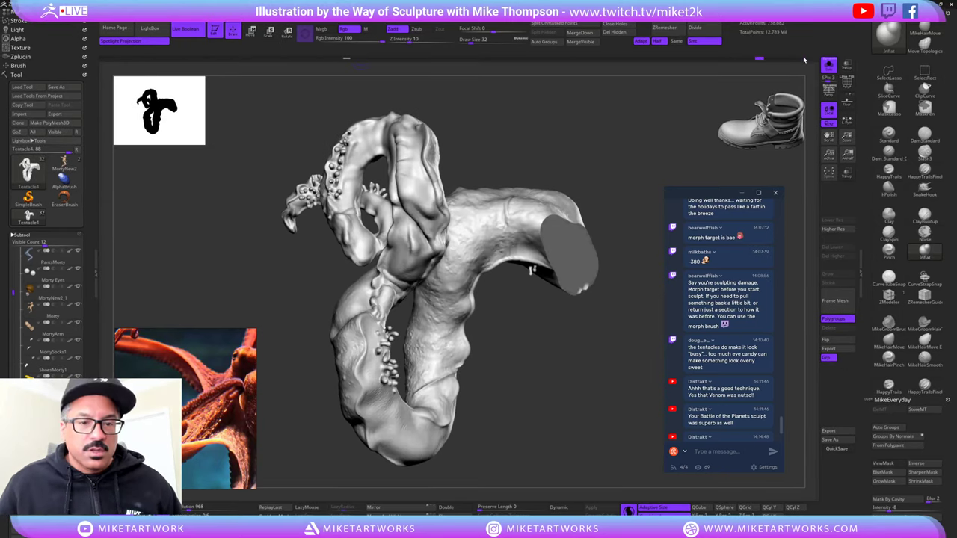
{"action": "left_click", "coordinate": [804, 58]}
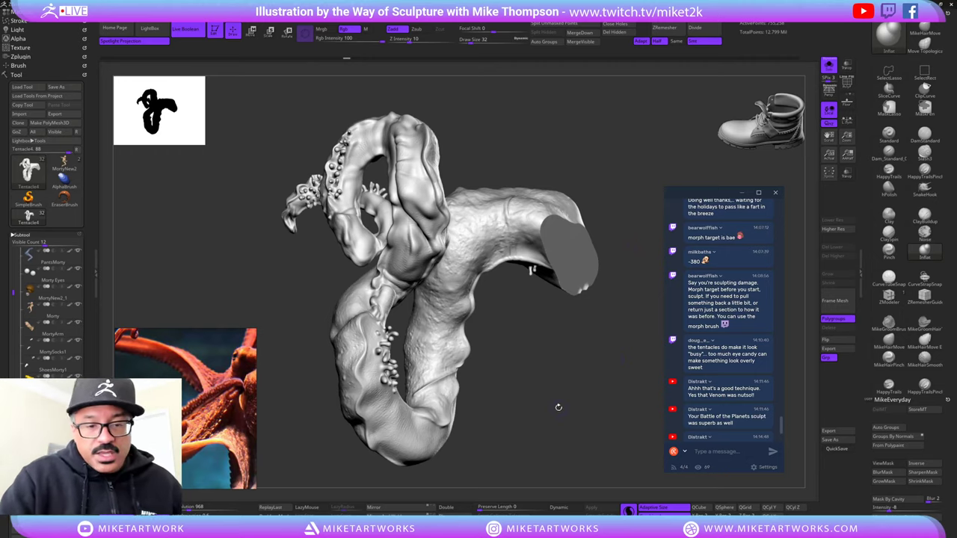
- Frame the nodules on the tentacle's lower loop and choose the HistoryRecall brush
{"action": "mouse_move", "coordinate": [558, 408]}
{"action": "left_mouse_down"}
{"action": "mouse_move", "coordinate": [589, 408]}
{"action": "mouse_move", "coordinate": [561, 400]}
{"action": "mouse_move", "coordinate": [576, 375]}
{"action": "left_mouse_up"}
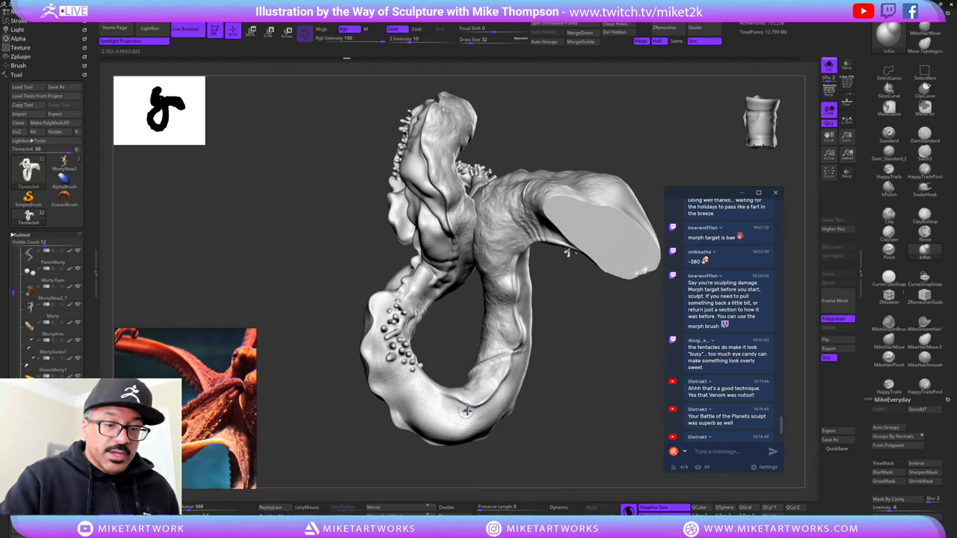
{"action": "key", "text": "b"}
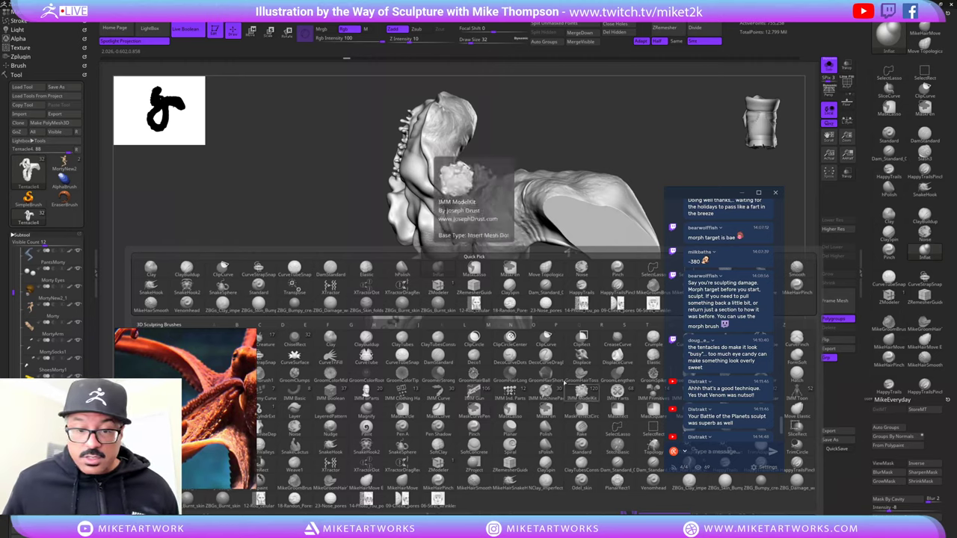
{"action": "left_click", "coordinate": [401, 374]}
{"action": "left_click", "coordinate": [227, 528]}
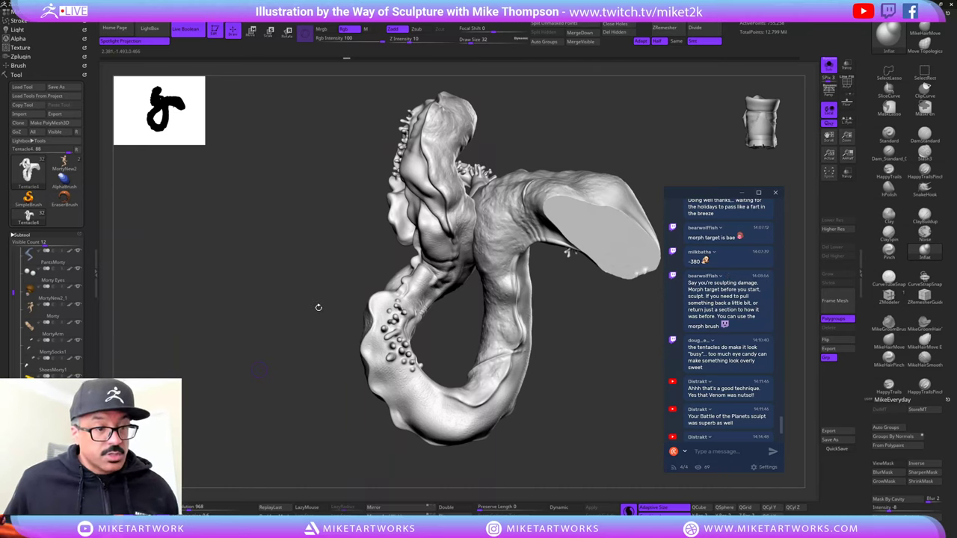
{"action": "left_click_drag", "start_coordinate": [297, 281], "coordinate": [347, 265]}
{"action": "key", "text": "b"}
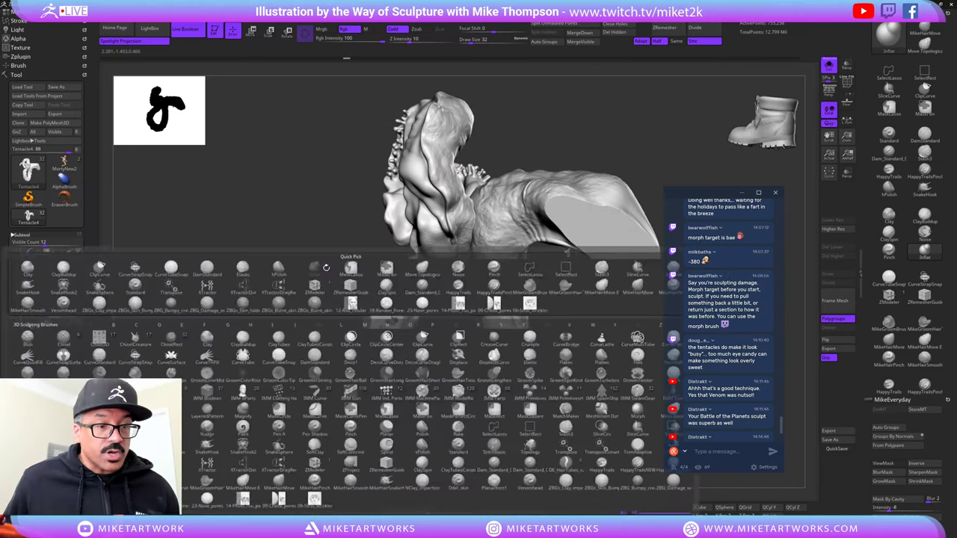
{"action": "key", "text": "h"}
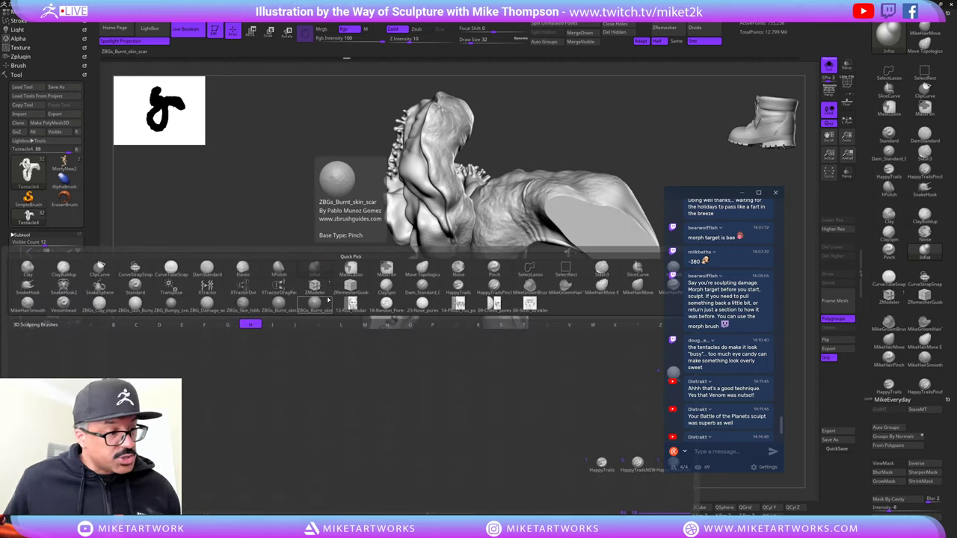
{"action": "left_click", "coordinate": [33, 394]}
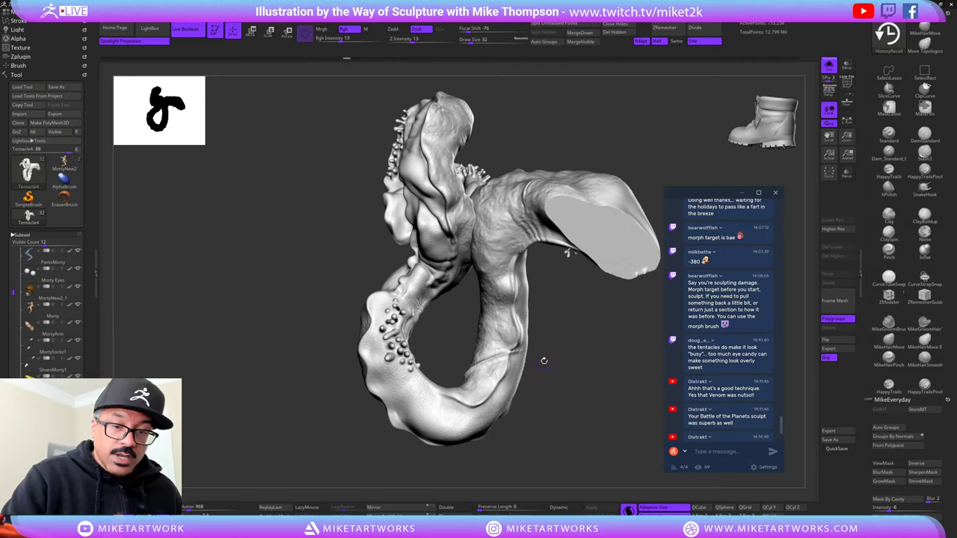
- Set the brush's draw size to 50 and recall the earlier surface over the nodules on the tentacle's lower loop
{"action": "key", "text": "s"}
{"action": "left_click_drag", "start_coordinate": [560, 369], "coordinate": [625, 374]}
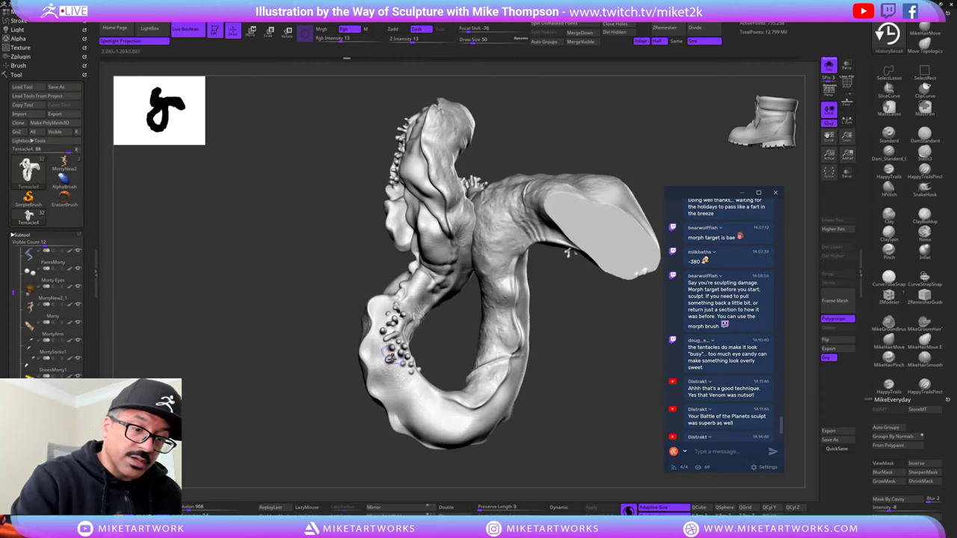
{"action": "left_click_drag", "start_coordinate": [392, 356], "coordinate": [388, 342], "text": "shift"}
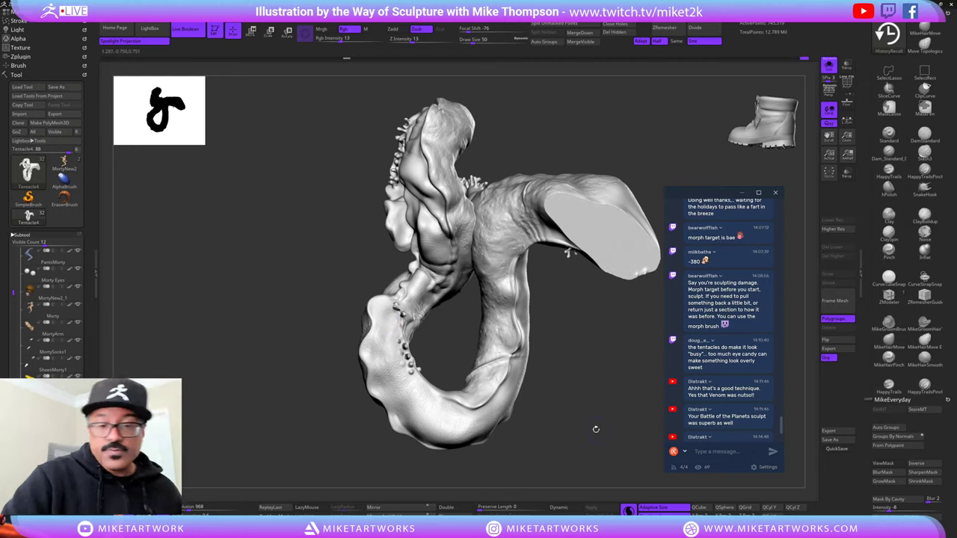
{"action": "left_click_drag", "start_coordinate": [594, 428], "coordinate": [592, 408]}
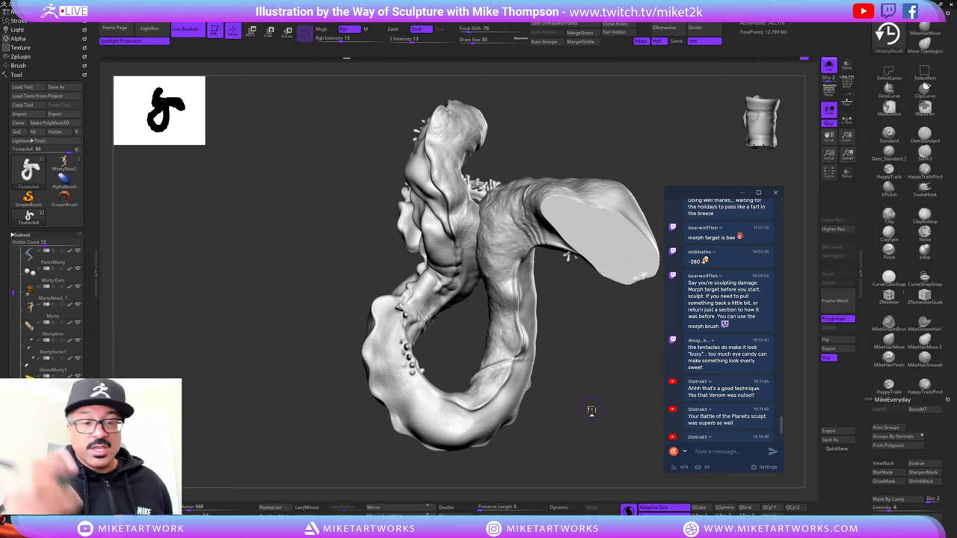
{"action": "mouse_move", "coordinate": [592, 375]}
{"action": "left_mouse_down"}
{"action": "mouse_move", "coordinate": [593, 365]}
{"action": "mouse_move", "coordinate": [628, 353]}
{"action": "mouse_move", "coordinate": [588, 378]}
{"action": "mouse_move", "coordinate": [632, 369]}
{"action": "mouse_move", "coordinate": [518, 372]}
{"action": "left_mouse_up"}
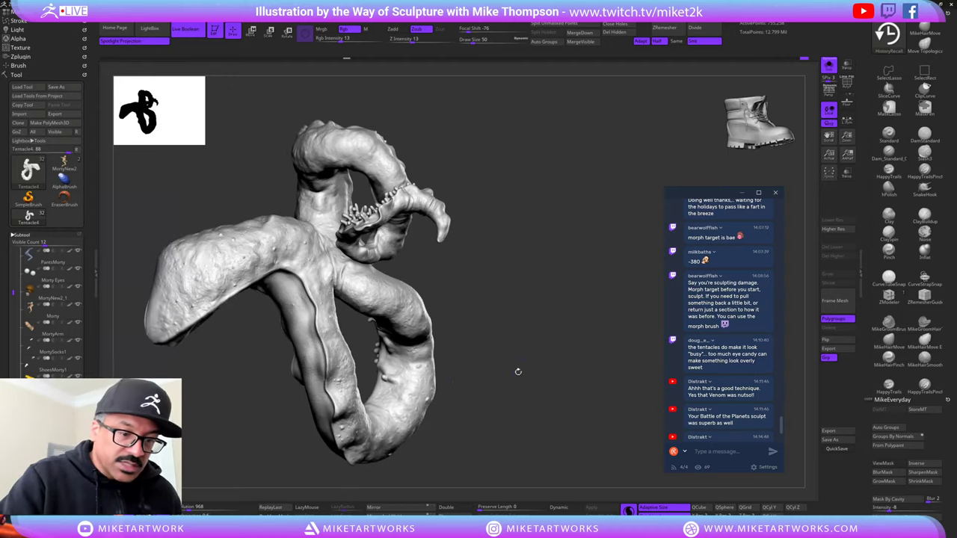
- Examine the tentacle's lower loop and nodules from front, back and below, alone and together with the full figure
{"action": "mouse_move", "coordinate": [422, 364]}
{"action": "right_mouse_down"}
{"action": "mouse_move", "coordinate": [454, 341]}
{"action": "mouse_move", "coordinate": [558, 305]}
{"action": "right_mouse_up"}
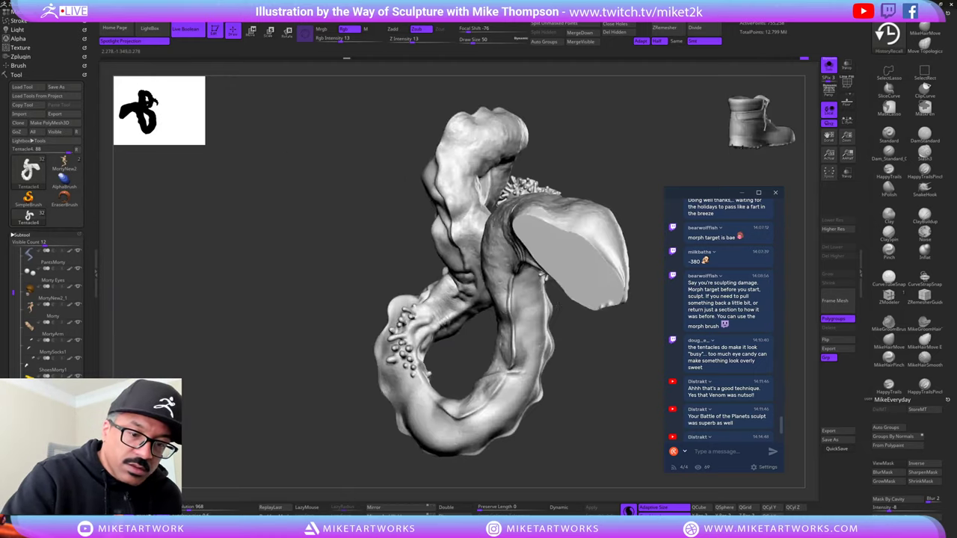
{"action": "mouse_move", "coordinate": [557, 305]}
{"action": "left_mouse_down"}
{"action": "mouse_move", "coordinate": [509, 312]}
{"action": "mouse_move", "coordinate": [388, 379]}
{"action": "left_mouse_up"}
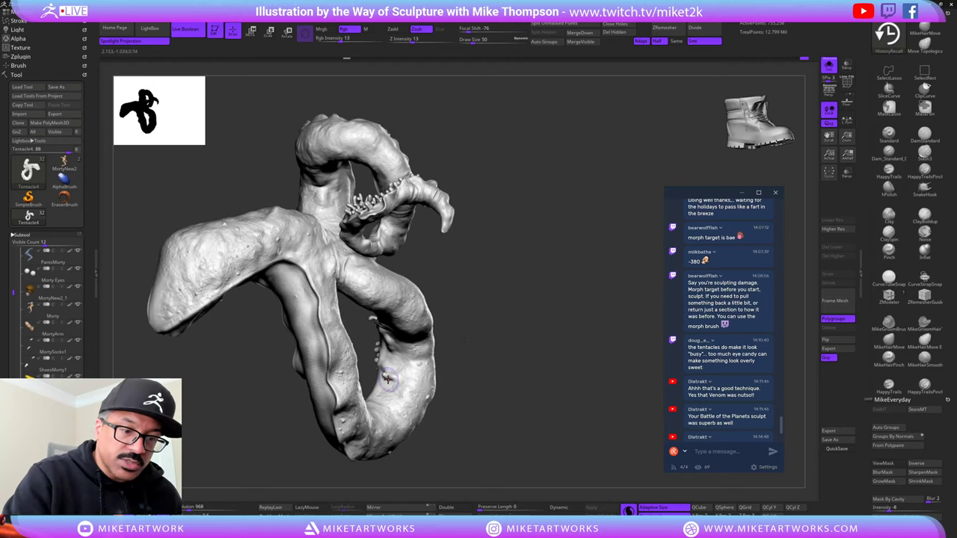
{"action": "left_click", "coordinate": [829, 66]}
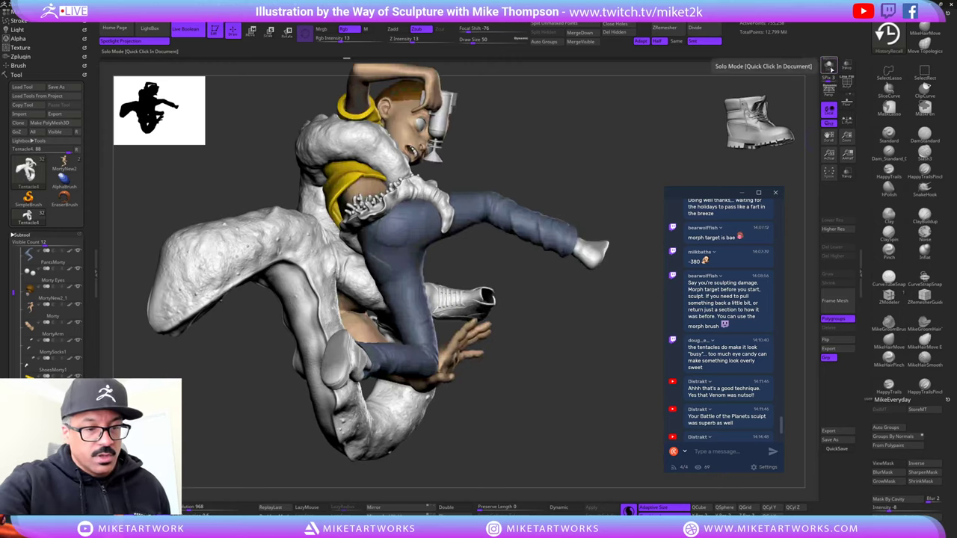
{"action": "left_click_drag", "start_coordinate": [584, 344], "coordinate": [576, 266]}
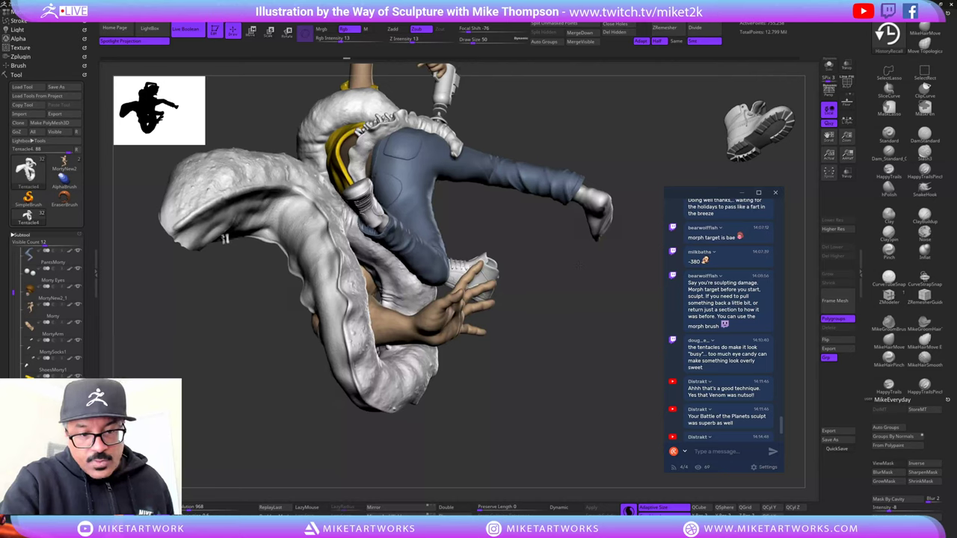
{"action": "mouse_move", "coordinate": [225, 238]}
{"action": "left_mouse_down"}
{"action": "mouse_move", "coordinate": [526, 213]}
{"action": "mouse_move", "coordinate": [615, 279]}
{"action": "left_mouse_up"}
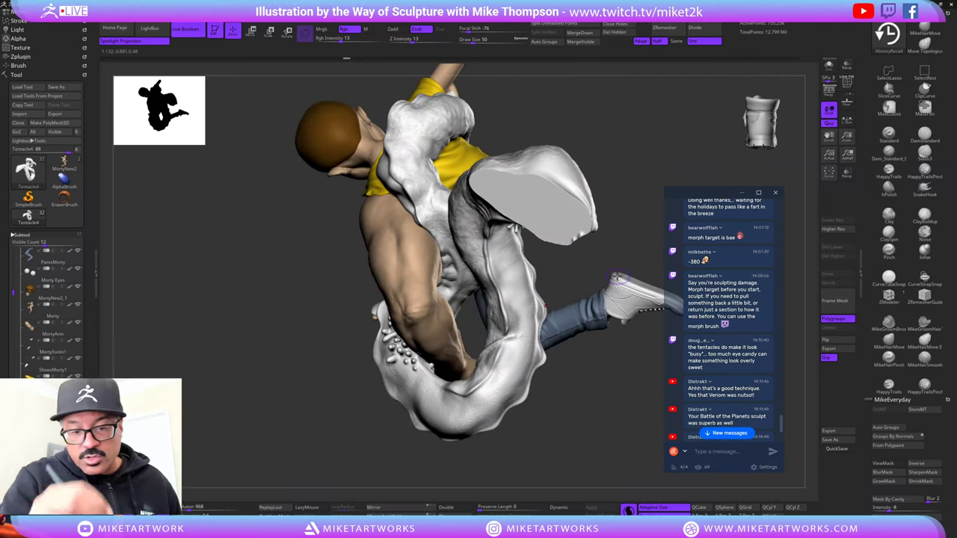
{"action": "mouse_move", "coordinate": [606, 389]}
{"action": "left_mouse_down"}
{"action": "mouse_move", "coordinate": [552, 375]}
{"action": "mouse_move", "coordinate": [587, 305]}
{"action": "mouse_move", "coordinate": [641, 292]}
{"action": "left_mouse_up"}
{"action": "left_click", "coordinate": [829, 66]}
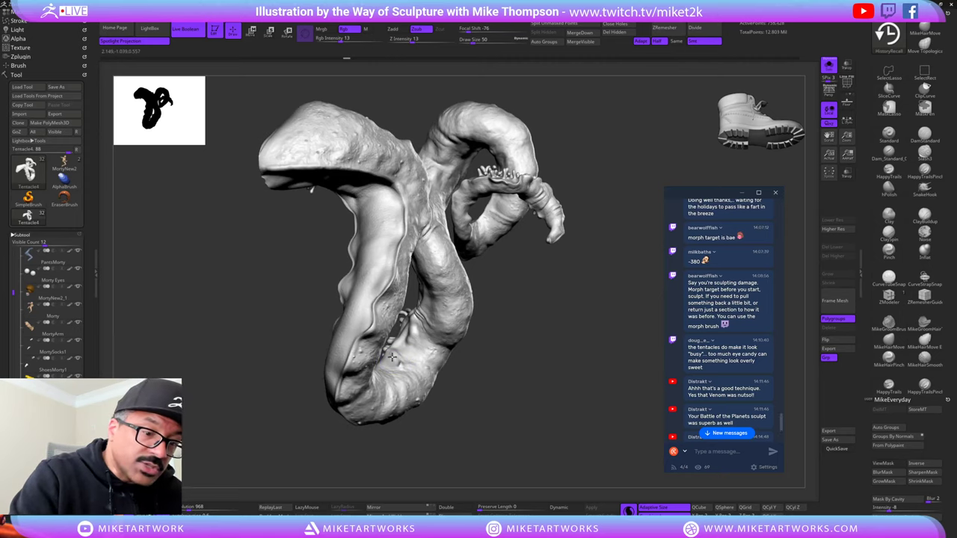
- Try to recall the earlier surface over the stray nodule inside the tentacle's lower loop with the draw size set to 20
{"action": "left_click_drag", "start_coordinate": [392, 357], "coordinate": [395, 349]}
{"action": "left_click_drag", "start_coordinate": [526, 361], "coordinate": [529, 426], "text": "alt"}
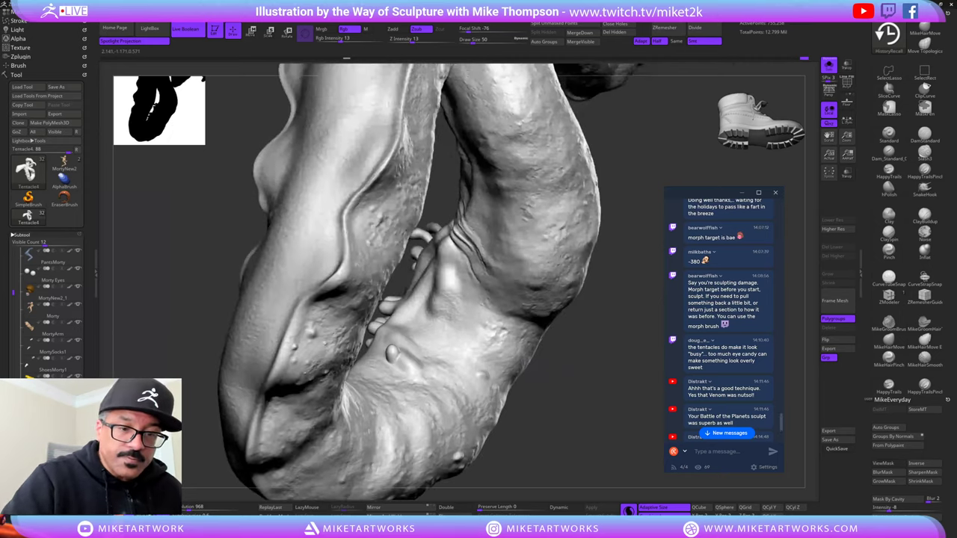
{"action": "mouse_move", "coordinate": [498, 306]}
{"action": "left_mouse_down"}
{"action": "mouse_move", "coordinate": [573, 385]}
{"action": "mouse_move", "coordinate": [458, 376]}
{"action": "left_mouse_up"}
{"action": "key", "text": "s"}
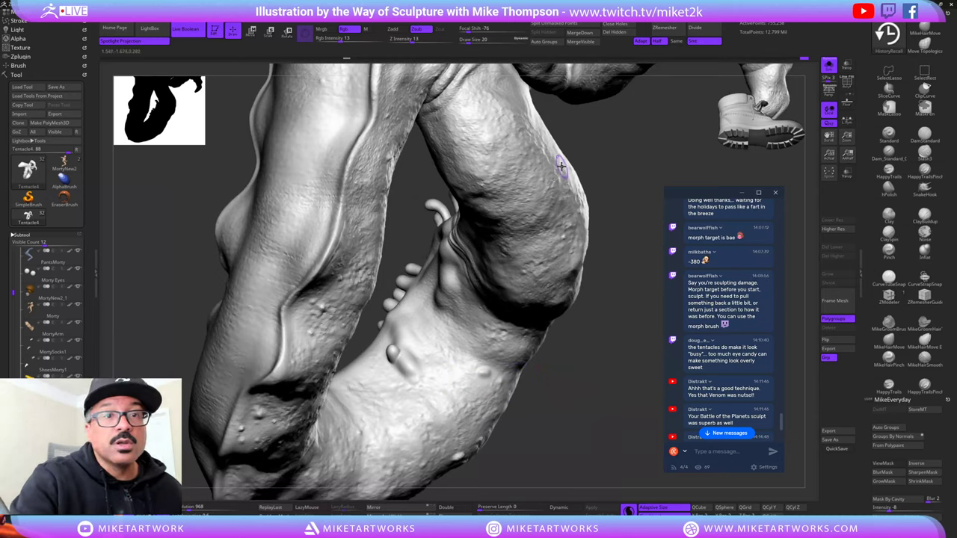
{"action": "left_click_drag", "start_coordinate": [394, 348], "coordinate": [389, 350]}
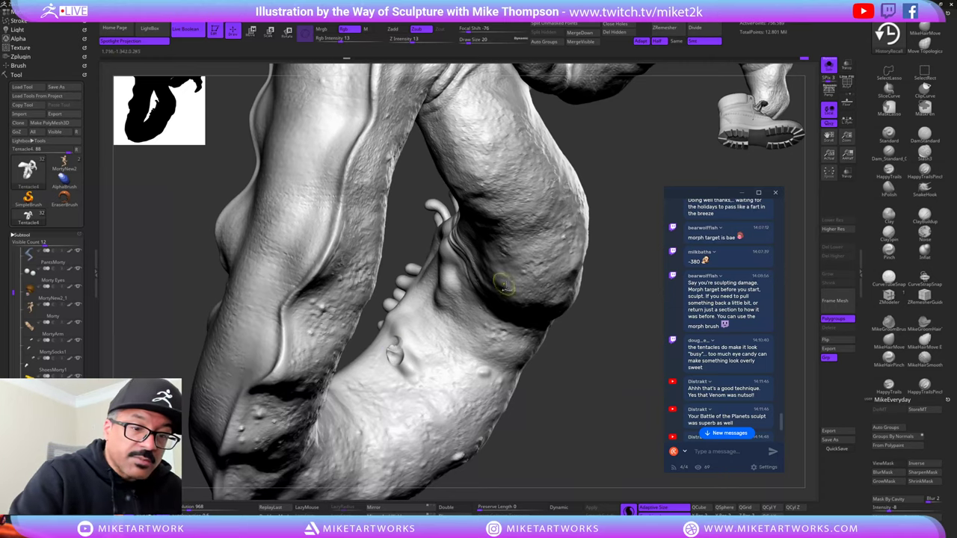
- Set the HistoryRecall draw size to 40 and isolate the patch of tentacle surface around the stray nodule
{"action": "mouse_move", "coordinate": [585, 368]}
{"action": "left_mouse_down"}
{"action": "mouse_move", "coordinate": [576, 374]}
{"action": "mouse_move", "coordinate": [614, 367]}
{"action": "mouse_move", "coordinate": [575, 364]}
{"action": "left_mouse_up"}
{"action": "key", "text": "s"}
{"action": "mouse_move", "coordinate": [381, 289]}
{"action": "left_mouse_down", "text": "ctrl+shift"}
{"action": "mouse_move", "coordinate": [466, 396]}
{"action": "mouse_move", "coordinate": [337, 312]}
{"action": "left_mouse_up", "text": "ctrl+shift"}
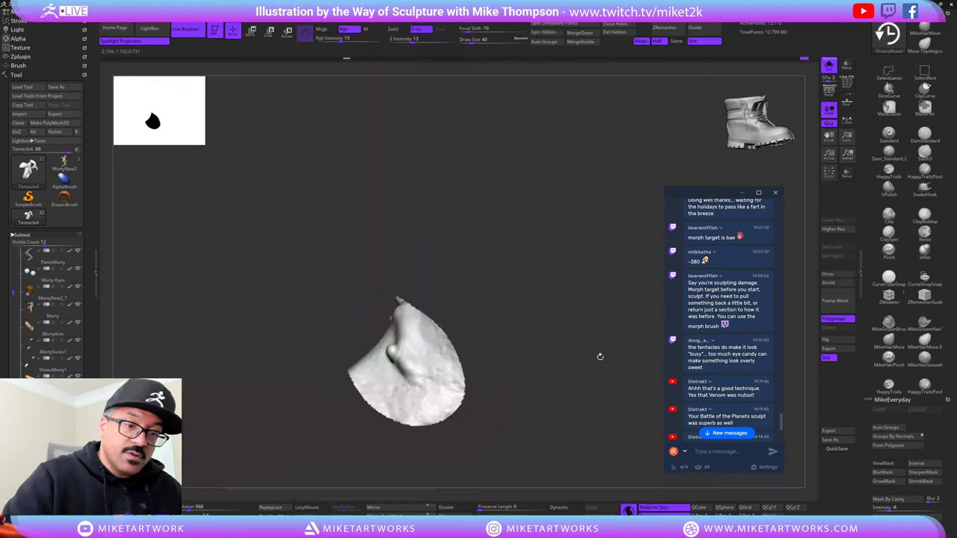
{"action": "left_click_drag", "start_coordinate": [600, 357], "coordinate": [603, 372]}
{"action": "left_click_drag", "start_coordinate": [474, 305], "coordinate": [472, 294]}
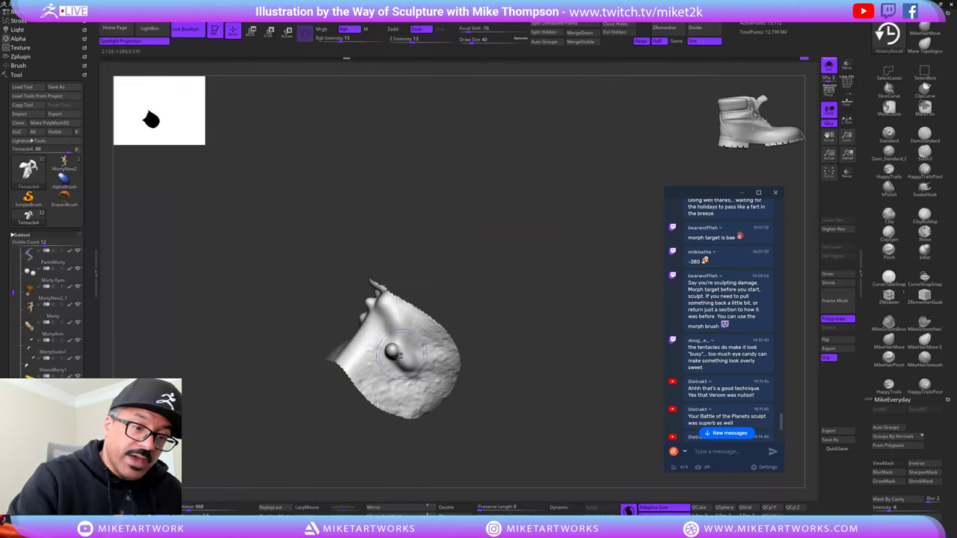
- Try recalling the earlier surface over the nodule on the isolated patch, and undo the attempts
{"action": "left_click_drag", "start_coordinate": [392, 350], "coordinate": [410, 329]}
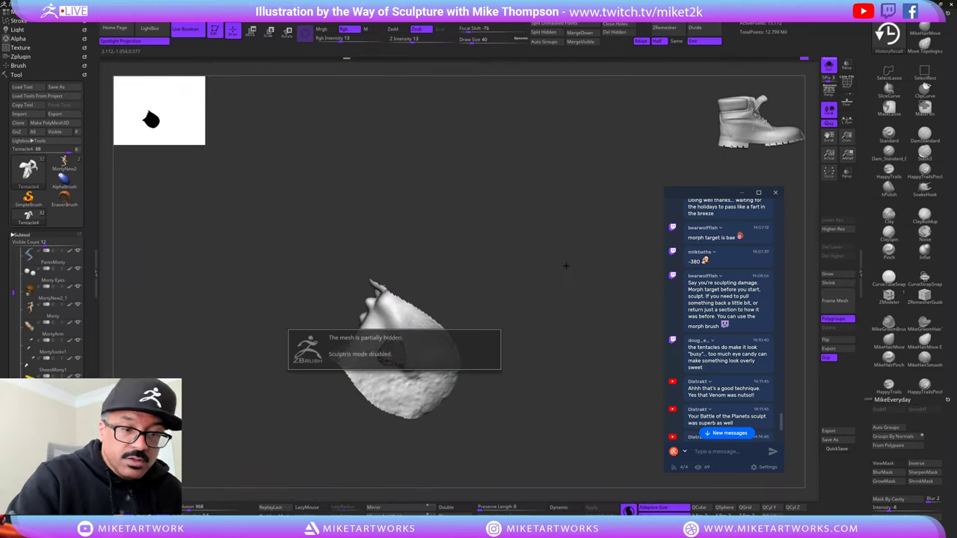
{"action": "key", "text": "ctrl+z"}
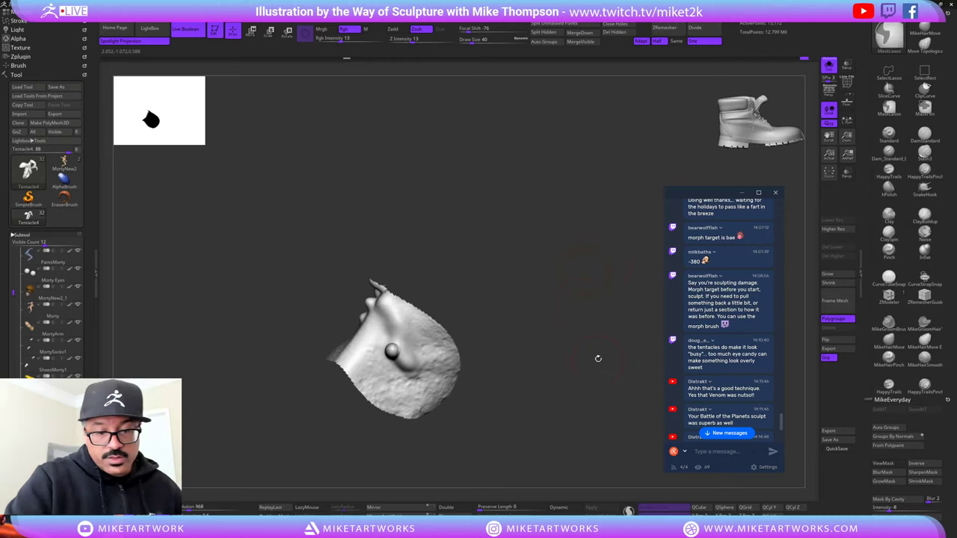
{"action": "mouse_move", "coordinate": [618, 349]}
{"action": "left_mouse_down"}
{"action": "mouse_move", "coordinate": [621, 337]}
{"action": "mouse_move", "coordinate": [613, 355]}
{"action": "left_mouse_up"}
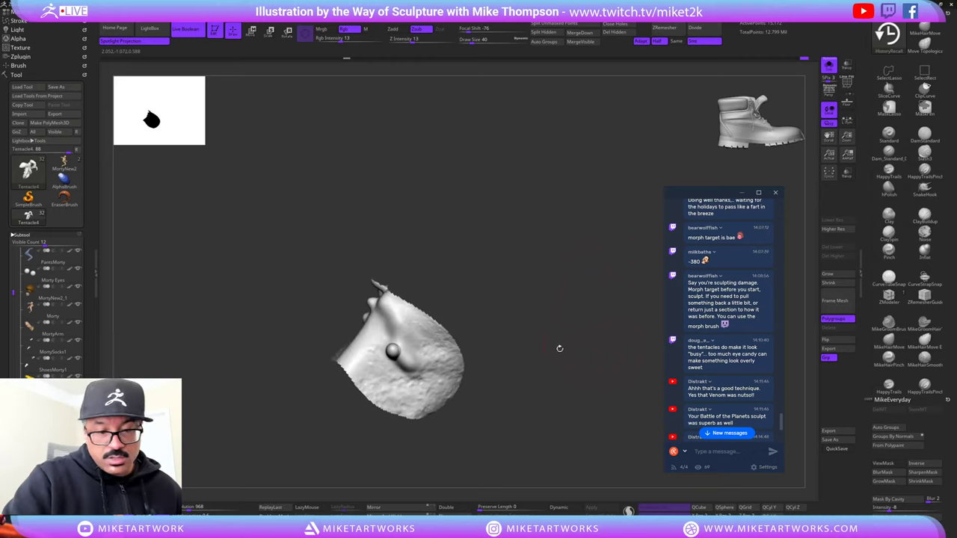
{"action": "left_click_drag", "start_coordinate": [392, 350], "coordinate": [395, 352]}
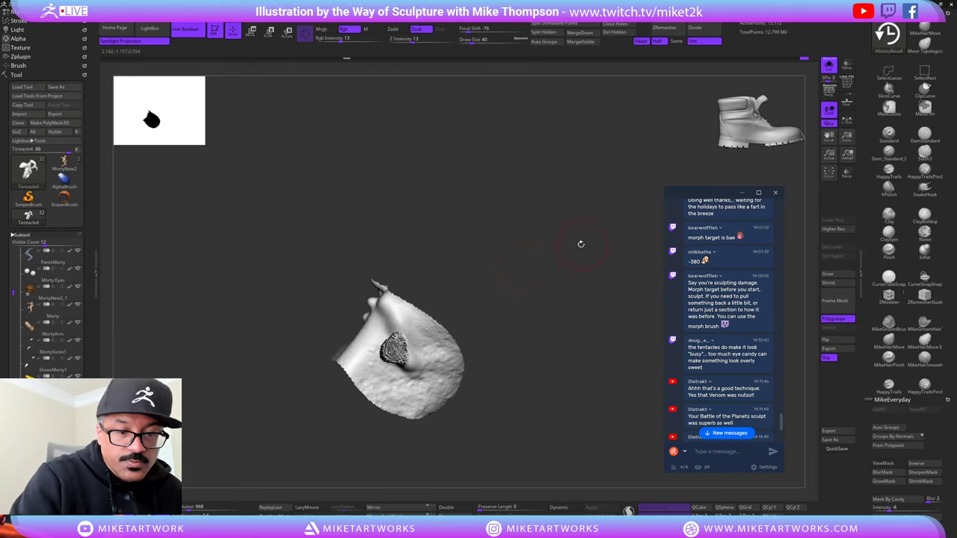
{"action": "mouse_move", "coordinate": [584, 241]}
{"action": "left_mouse_down"}
{"action": "mouse_move", "coordinate": [568, 237]}
{"action": "mouse_move", "coordinate": [649, 229]}
{"action": "left_mouse_up"}
{"action": "key", "text": "ctrl+z"}
- Unhide the whole tentacle and recall the earlier surface over the stray nodule on the lower loop
{"action": "left_click", "coordinate": [572, 244], "text": "ctrl+shift"}
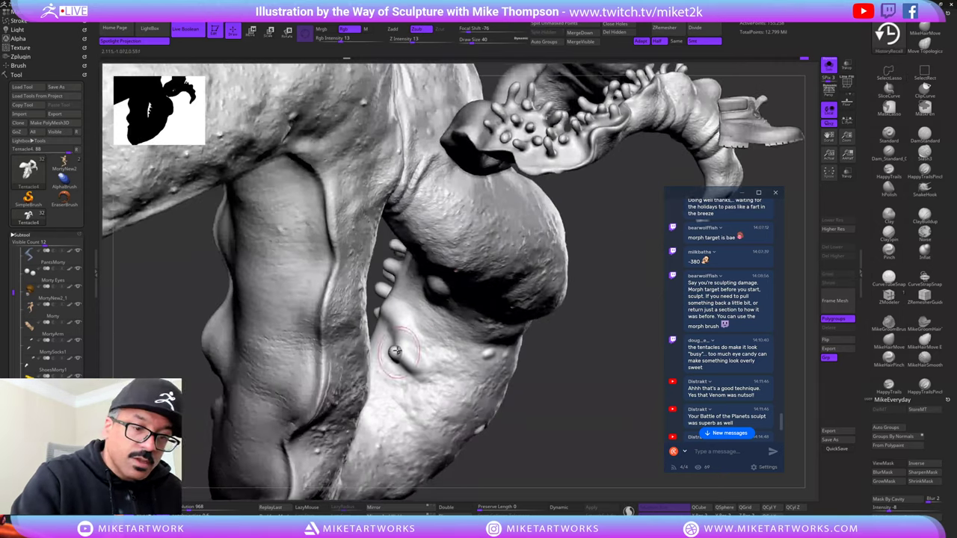
{"action": "left_click_drag", "start_coordinate": [398, 352], "coordinate": [391, 349]}
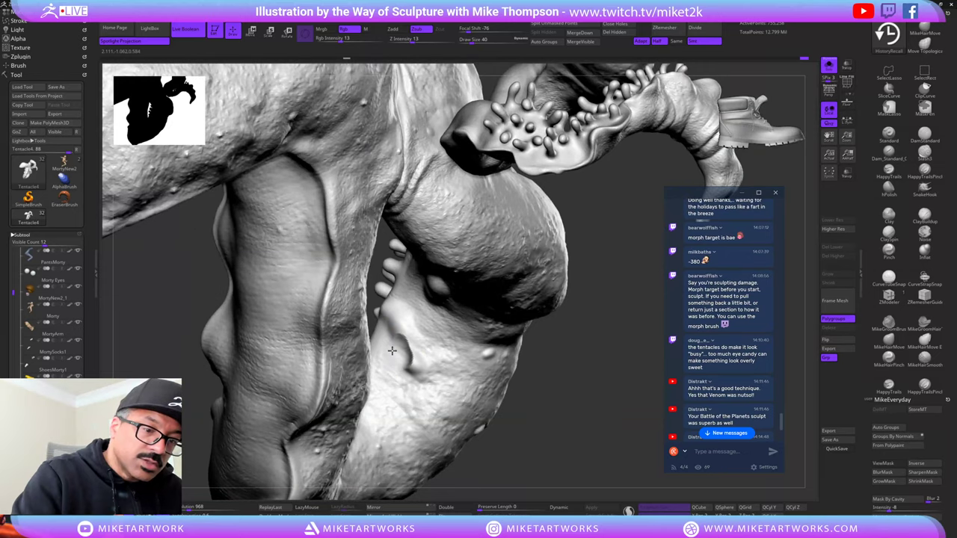
{"action": "left_click_drag", "start_coordinate": [619, 326], "coordinate": [418, 352]}
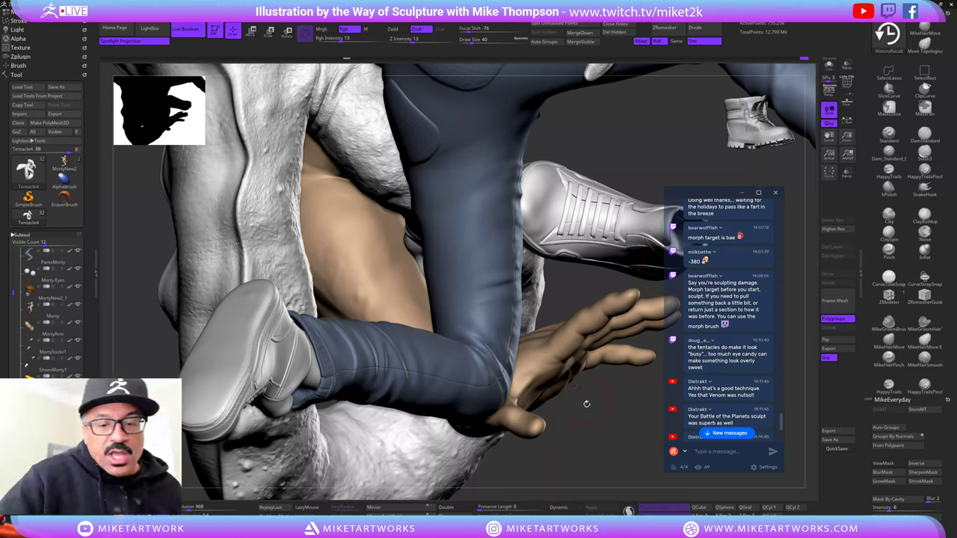
- Read through the recent messages in the stream chat
{"action": "mouse_move", "coordinate": [612, 439]}
{"action": "left_mouse_down"}
{"action": "mouse_move", "coordinate": [622, 442]}
{"action": "mouse_move", "coordinate": [608, 460]}
{"action": "mouse_move", "coordinate": [604, 450]}
{"action": "left_mouse_up"}
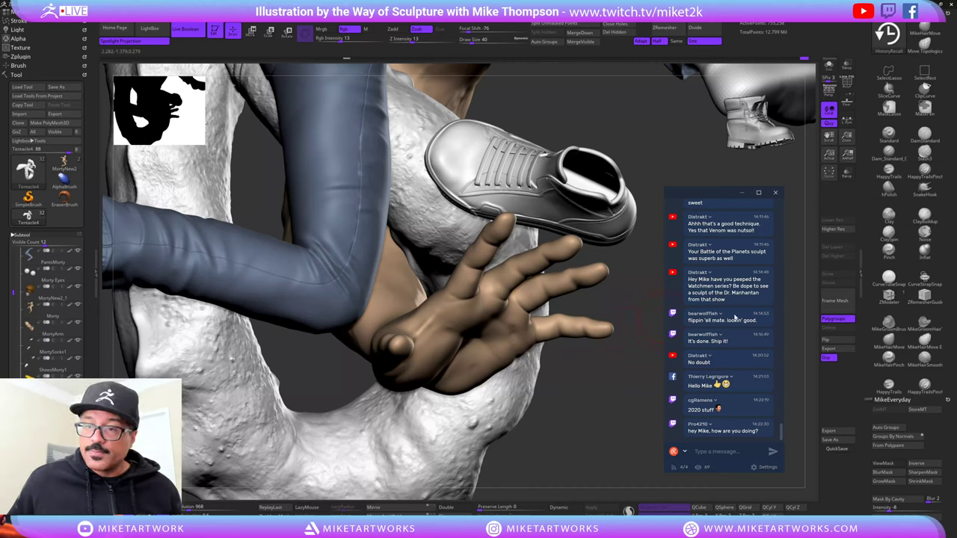
{"action": "scroll", "coordinate": [736, 318], "scroll_direction": "up", "scroll_amount": 3}
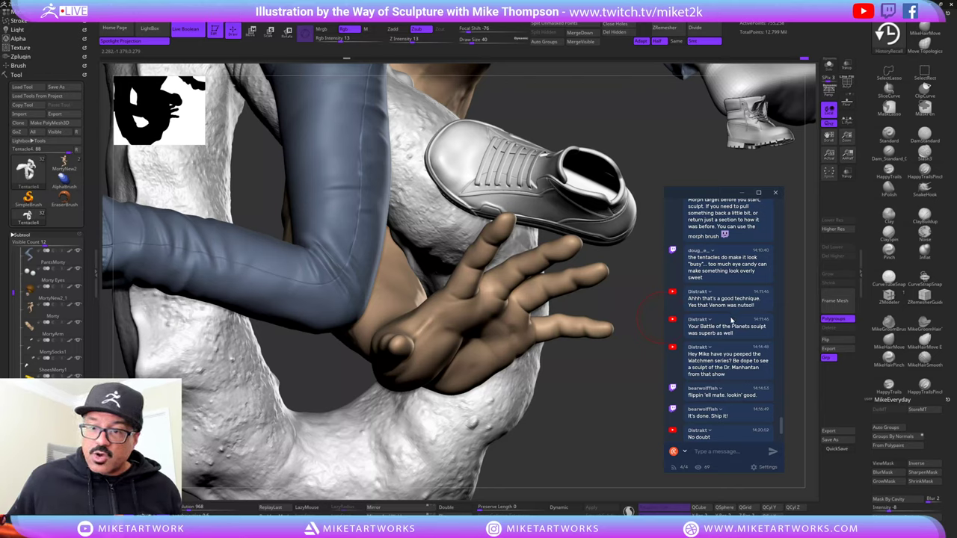
{"action": "scroll", "coordinate": [731, 320], "scroll_direction": "down", "scroll_amount": 3}
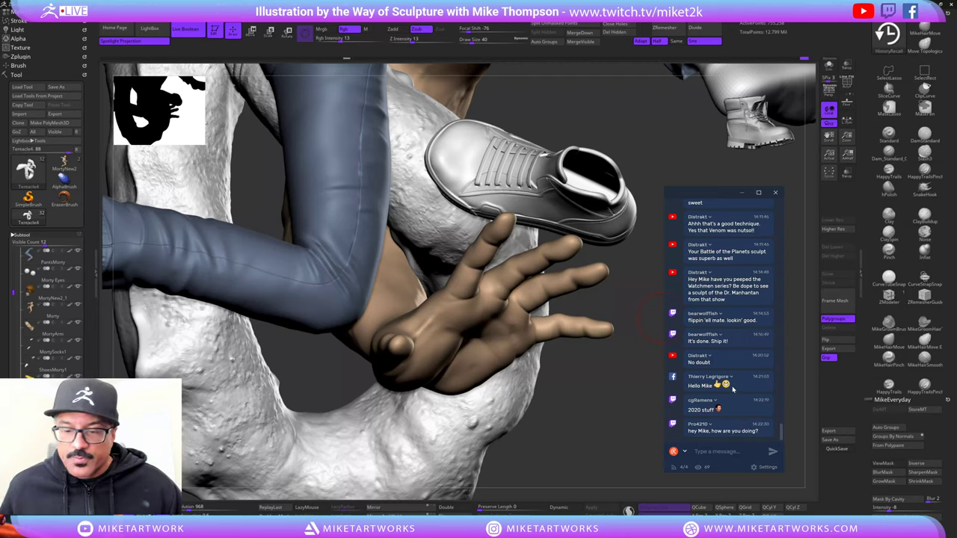
- Compare the tentacle on its own with the full figure, examining the lower loop and the underside from several angles
{"action": "left_click_drag", "start_coordinate": [599, 412], "coordinate": [591, 394]}
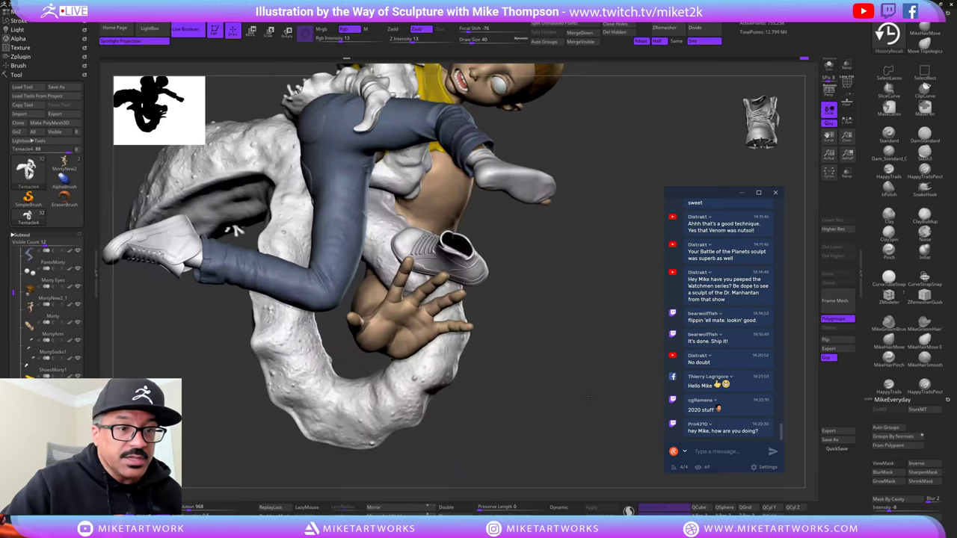
{"action": "left_click", "coordinate": [831, 67]}
{"action": "mouse_move", "coordinate": [604, 360]}
{"action": "left_mouse_down"}
{"action": "mouse_move", "coordinate": [541, 365]}
{"action": "mouse_move", "coordinate": [493, 402]}
{"action": "left_mouse_up"}
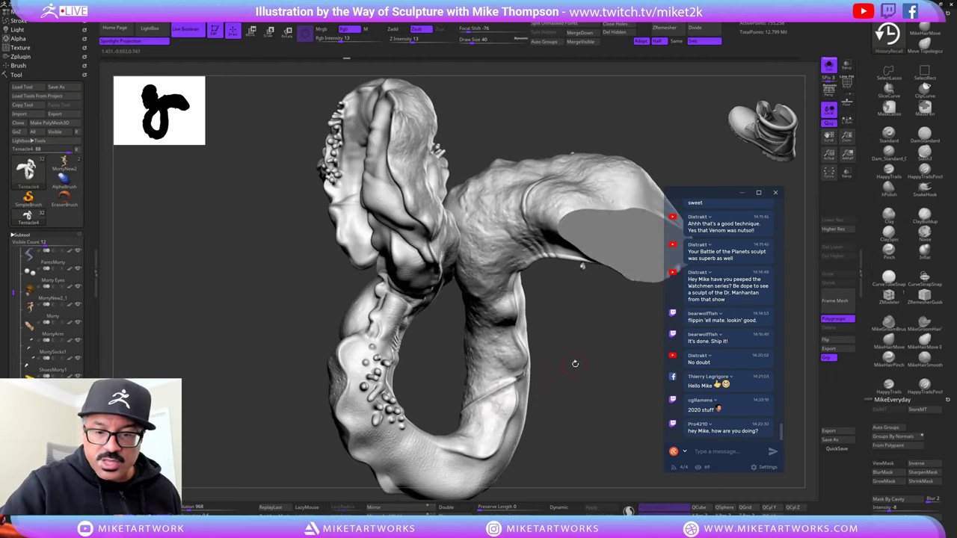
{"action": "mouse_move", "coordinate": [575, 365]}
{"action": "left_mouse_down"}
{"action": "mouse_move", "coordinate": [502, 352]}
{"action": "mouse_move", "coordinate": [583, 368]}
{"action": "mouse_move", "coordinate": [616, 357]}
{"action": "mouse_move", "coordinate": [577, 380]}
{"action": "mouse_move", "coordinate": [528, 376]}
{"action": "left_mouse_up"}
{"action": "left_click", "coordinate": [829, 66]}
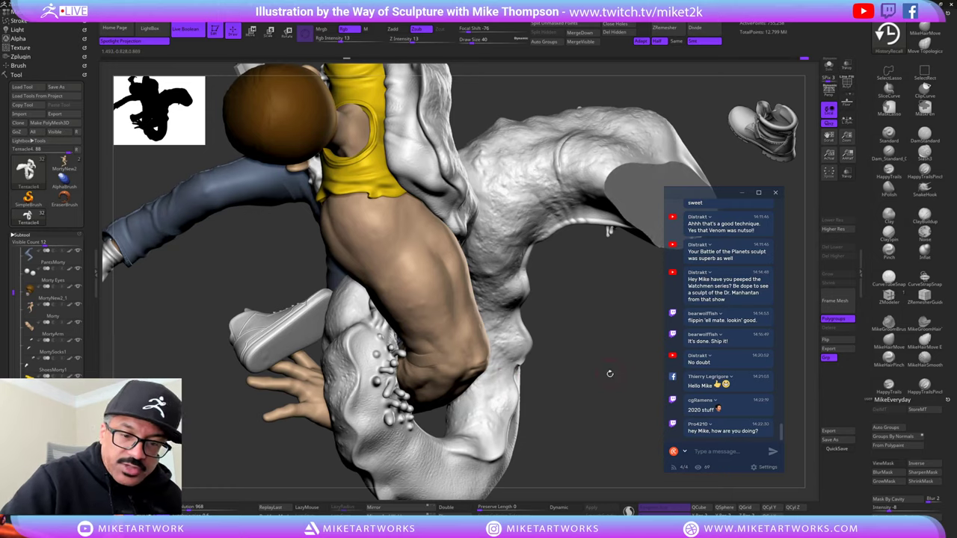
{"action": "left_click_drag", "start_coordinate": [609, 374], "coordinate": [650, 247]}
{"action": "left_click_drag", "start_coordinate": [532, 356], "coordinate": [521, 371]}
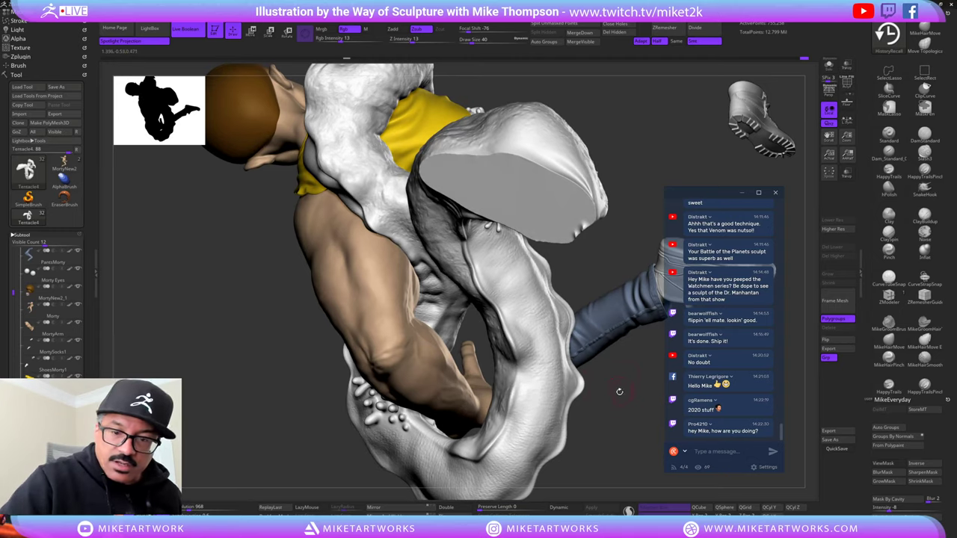
{"action": "mouse_move", "coordinate": [619, 392]}
{"action": "left_mouse_down"}
{"action": "mouse_move", "coordinate": [620, 369]}
{"action": "mouse_move", "coordinate": [619, 380]}
{"action": "mouse_move", "coordinate": [609, 364]}
{"action": "mouse_move", "coordinate": [620, 356]}
{"action": "mouse_move", "coordinate": [632, 366]}
{"action": "mouse_move", "coordinate": [608, 358]}
{"action": "mouse_move", "coordinate": [596, 385]}
{"action": "mouse_move", "coordinate": [441, 222]}
{"action": "mouse_move", "coordinate": [430, 222]}
{"action": "mouse_move", "coordinate": [580, 402]}
{"action": "left_mouse_up"}
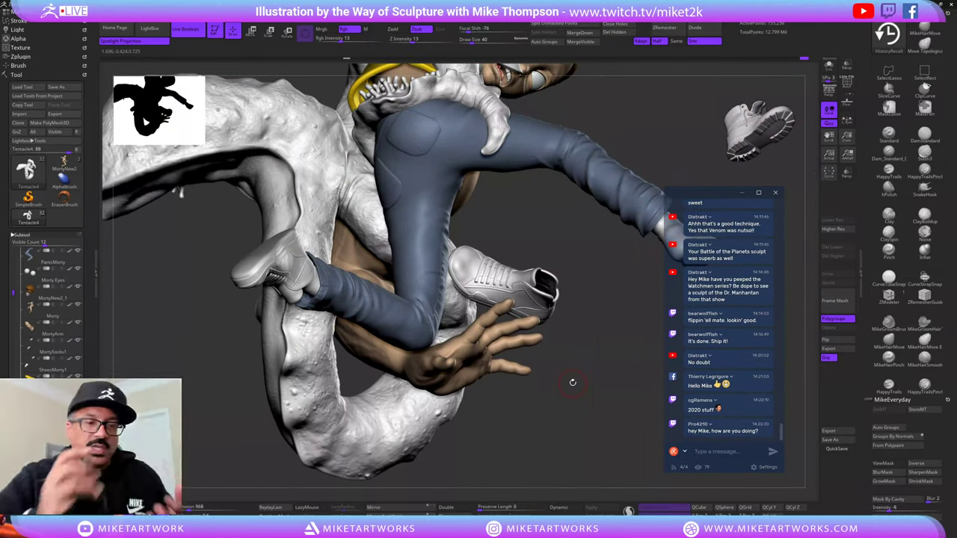
{"action": "mouse_move", "coordinate": [600, 418]}
{"action": "left_mouse_down"}
{"action": "mouse_move", "coordinate": [486, 411]}
{"action": "mouse_move", "coordinate": [578, 415]}
{"action": "mouse_move", "coordinate": [546, 433]}
{"action": "left_mouse_up"}
{"action": "left_click", "coordinate": [828, 66]}
{"action": "mouse_move", "coordinate": [598, 267]}
{"action": "left_mouse_down"}
{"action": "mouse_move", "coordinate": [593, 359]}
{"action": "mouse_move", "coordinate": [591, 338]}
{"action": "mouse_move", "coordinate": [577, 336]}
{"action": "mouse_move", "coordinate": [625, 336]}
{"action": "left_mouse_up"}
{"action": "left_click_drag", "start_coordinate": [626, 258], "coordinate": [640, 356]}
{"action": "mouse_move", "coordinate": [305, 206]}
{"action": "left_mouse_down"}
{"action": "mouse_move", "coordinate": [342, 193]}
{"action": "mouse_move", "coordinate": [325, 216]}
{"action": "mouse_move", "coordinate": [353, 206]}
{"action": "left_mouse_up"}
{"action": "mouse_move", "coordinate": [621, 352]}
{"action": "left_mouse_down"}
{"action": "mouse_move", "coordinate": [635, 341]}
{"action": "mouse_move", "coordinate": [506, 378]}
{"action": "left_mouse_up"}
{"action": "mouse_move", "coordinate": [591, 367]}
{"action": "left_mouse_down"}
{"action": "mouse_move", "coordinate": [654, 386]}
{"action": "mouse_move", "coordinate": [593, 367]}
{"action": "mouse_move", "coordinate": [677, 168]}
{"action": "left_mouse_up"}
{"action": "left_click", "coordinate": [830, 66]}
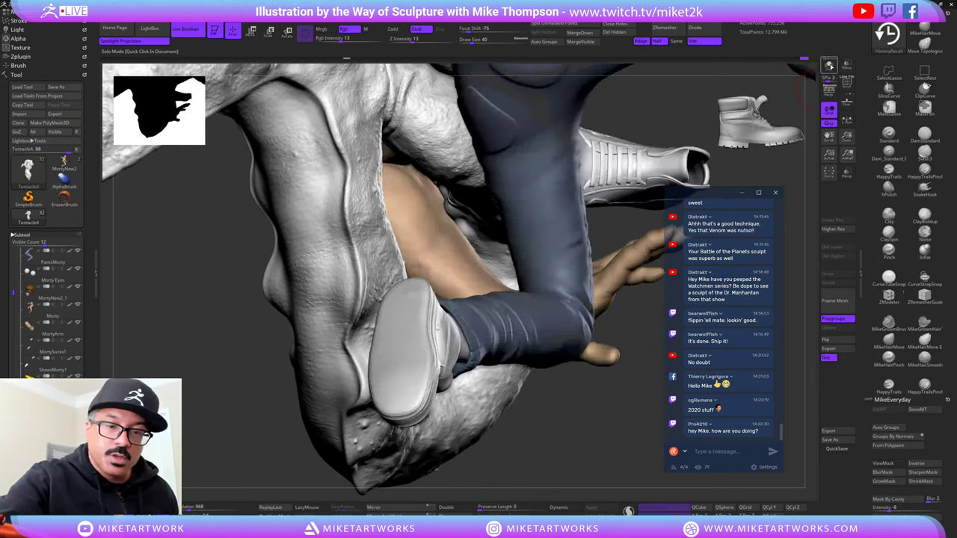
- Set the draw size to 30, choose the Inflat brush and show the tentacle alone around its lower loop
{"action": "left_click_drag", "start_coordinate": [576, 411], "coordinate": [576, 374]}
{"action": "key", "text": "s"}
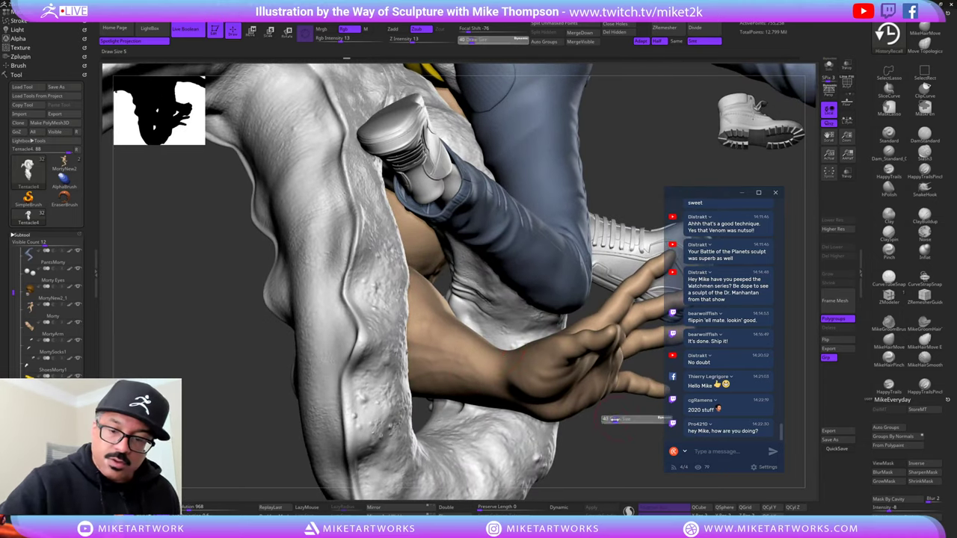
{"action": "key", "text": "shift"}
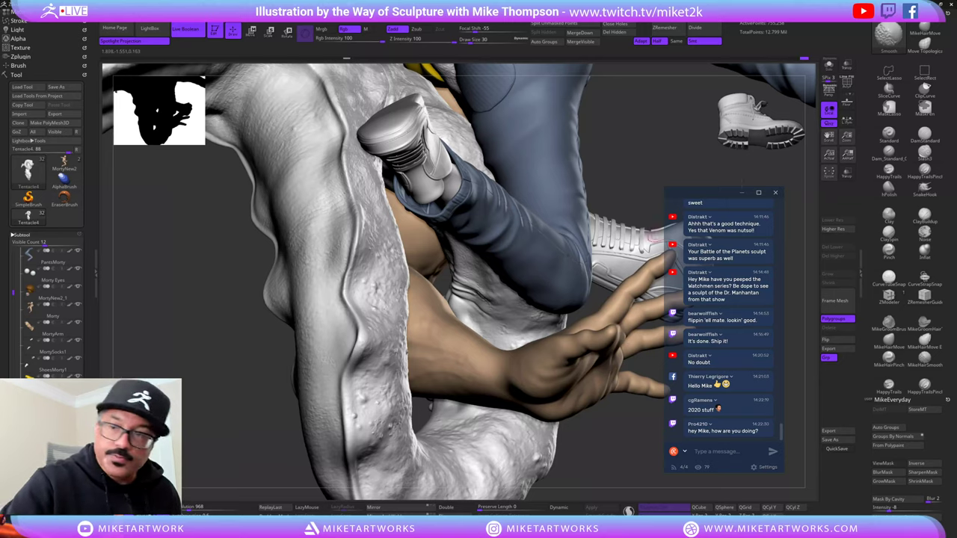
{"action": "left_click", "coordinate": [925, 252]}
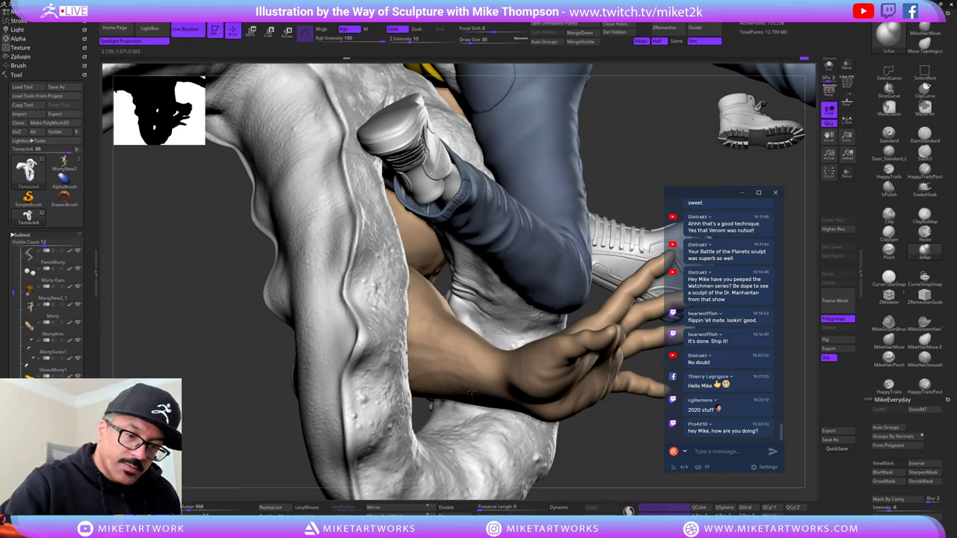
{"action": "left_click", "coordinate": [828, 66]}
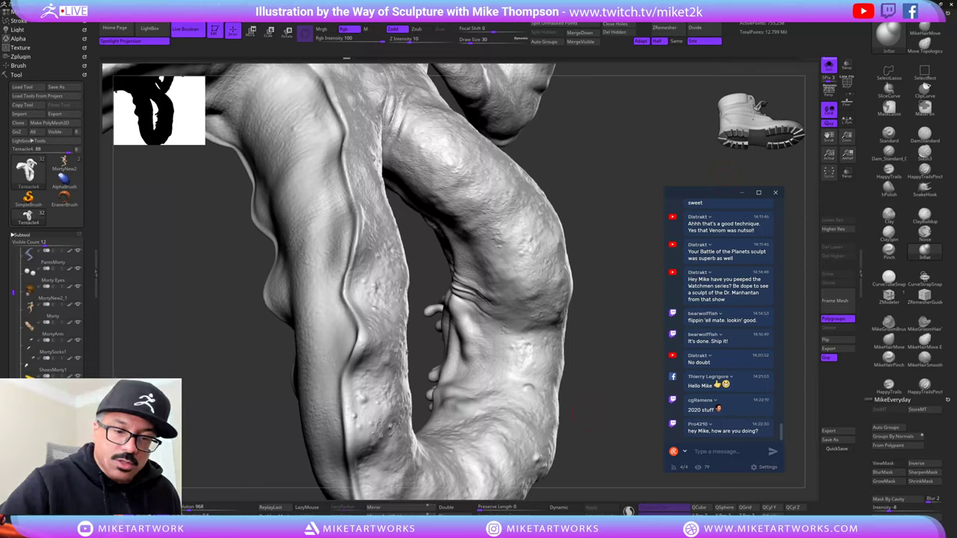
{"action": "mouse_move", "coordinate": [586, 416]}
{"action": "left_mouse_down"}
{"action": "mouse_move", "coordinate": [643, 415]}
{"action": "mouse_move", "coordinate": [588, 426]}
{"action": "left_mouse_up"}
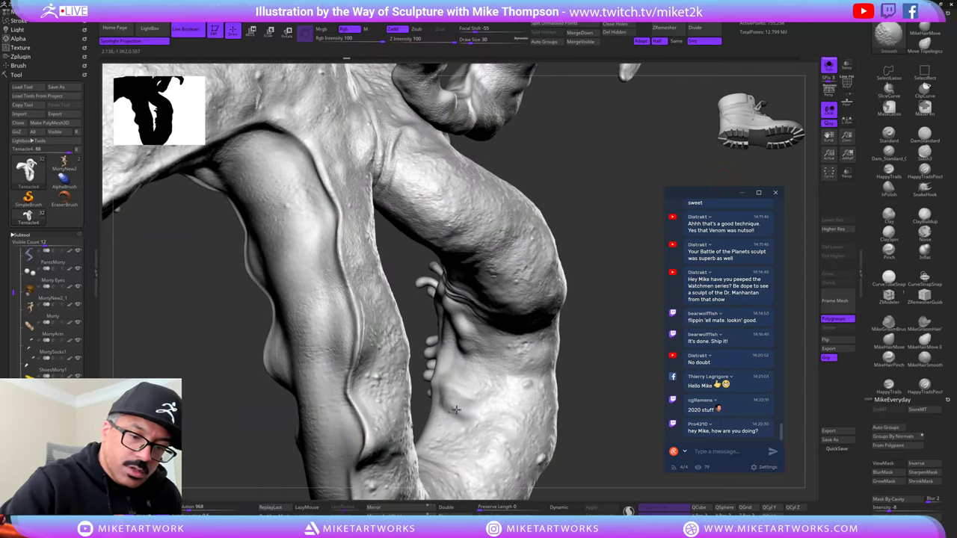
- Hide all of the tentacle except a small patch around the leftover bump on the inside of the lower loop
{"action": "mouse_move", "coordinate": [635, 374]}
{"action": "left_mouse_down"}
{"action": "mouse_move", "coordinate": [598, 378]}
{"action": "mouse_move", "coordinate": [636, 391]}
{"action": "mouse_move", "coordinate": [644, 387]}
{"action": "mouse_move", "coordinate": [443, 389]}
{"action": "left_mouse_up"}
{"action": "key", "text": "ctrl+shift"}
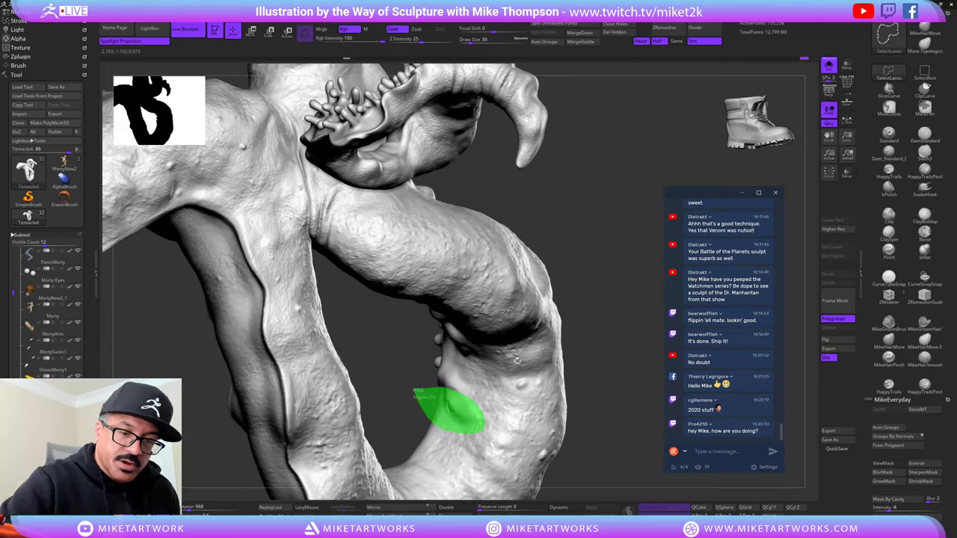
{"action": "left_click_drag", "start_coordinate": [517, 361], "coordinate": [458, 406], "text": "ctrl+shift"}
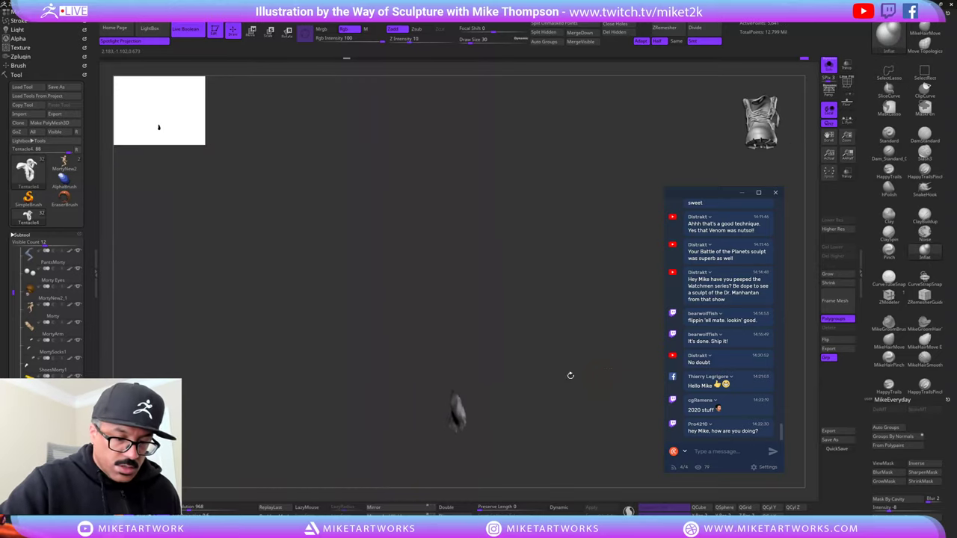
{"action": "mouse_move", "coordinate": [457, 407]}
{"action": "left_mouse_down"}
{"action": "mouse_move", "coordinate": [587, 378]}
{"action": "mouse_move", "coordinate": [621, 351]}
{"action": "mouse_move", "coordinate": [601, 376]}
{"action": "mouse_move", "coordinate": [528, 379]}
{"action": "left_mouse_up"}
- Turn on double-sided display, set the draw size to 17 and smooth the leftover bump on the isolated tentacle patch
{"action": "left_click", "coordinate": [446, 507]}
{"action": "left_click_drag", "start_coordinate": [466, 408], "coordinate": [462, 404], "text": "shift"}
{"action": "key", "text": "s"}
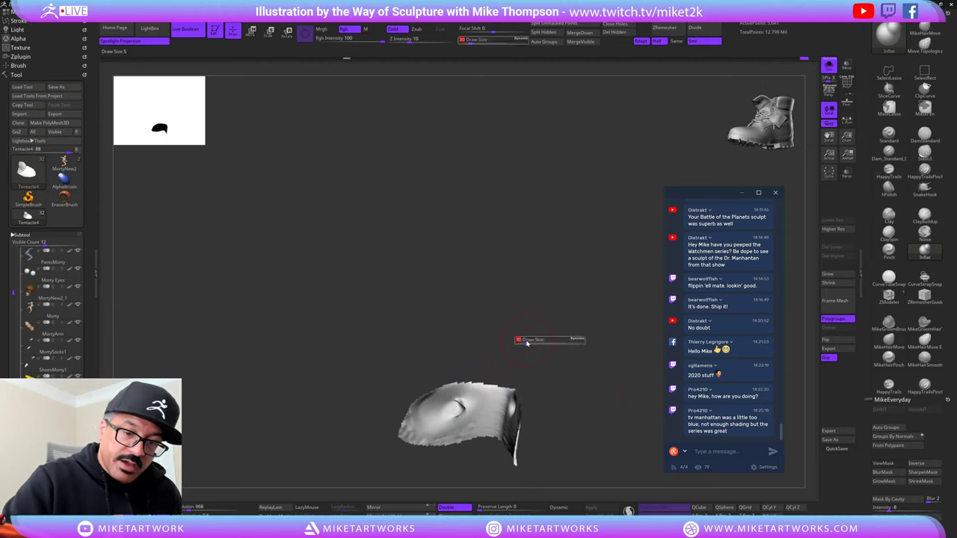
{"action": "left_click_drag", "start_coordinate": [525, 341], "coordinate": [520, 341]}
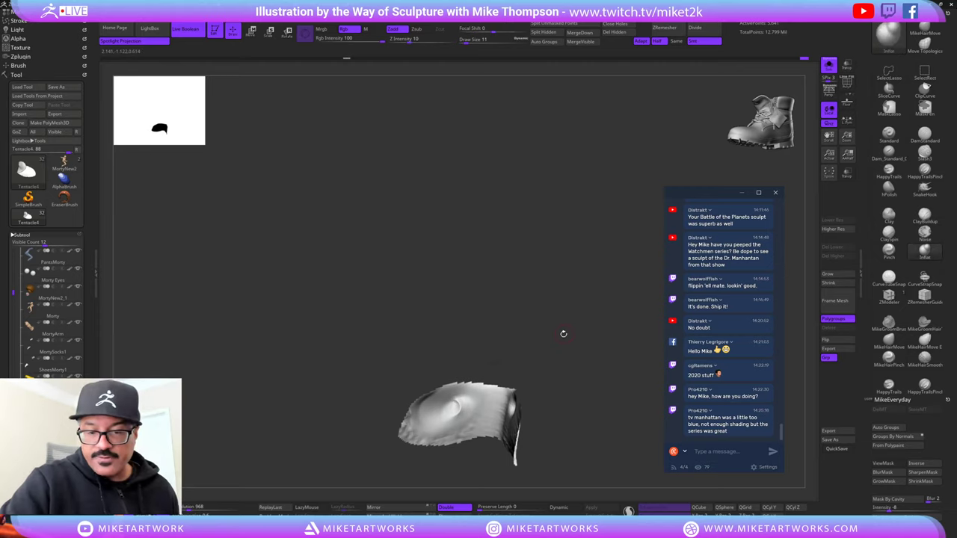
{"action": "key", "text": "s"}
{"action": "left_click_drag", "start_coordinate": [590, 334], "coordinate": [570, 331]}
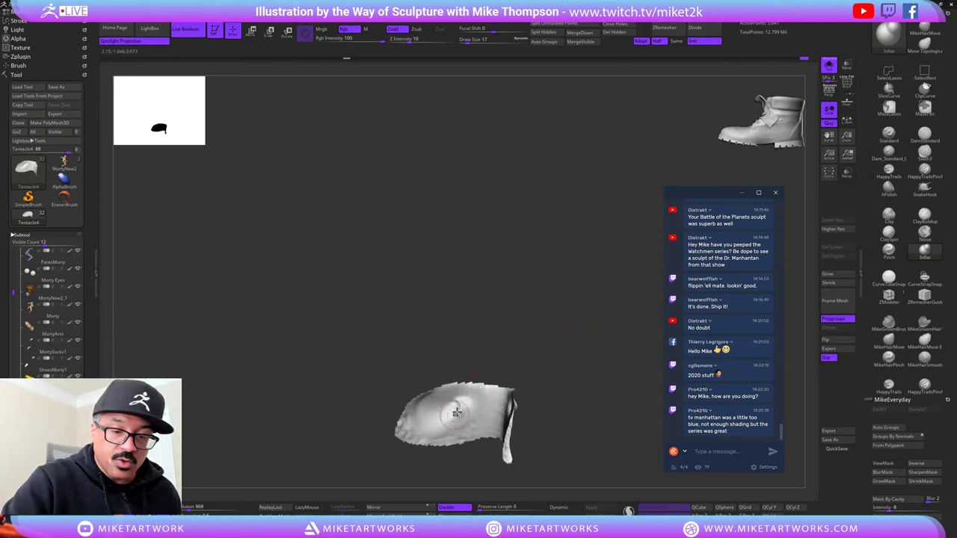
{"action": "left_click_drag", "start_coordinate": [449, 415], "coordinate": [460, 407], "text": "shift"}
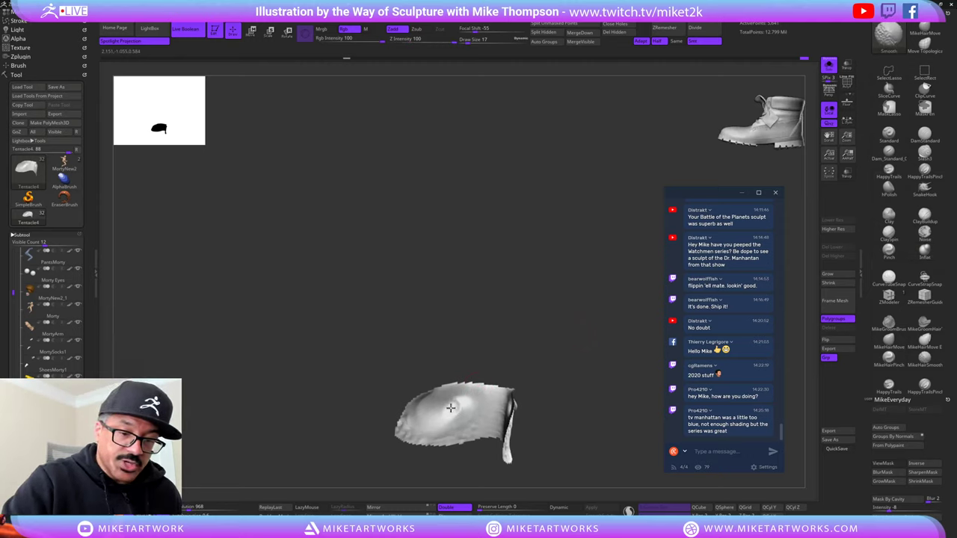
- Bring the whole tentacle back into view and activate Sculptris Pro mode
{"action": "mouse_move", "coordinate": [574, 323]}
{"action": "left_mouse_down"}
{"action": "mouse_move", "coordinate": [594, 314]}
{"action": "mouse_move", "coordinate": [463, 407]}
{"action": "mouse_move", "coordinate": [603, 309]}
{"action": "left_mouse_up"}
{"action": "key", "text": "shift"}
{"action": "key", "text": "ctrl+shift"}
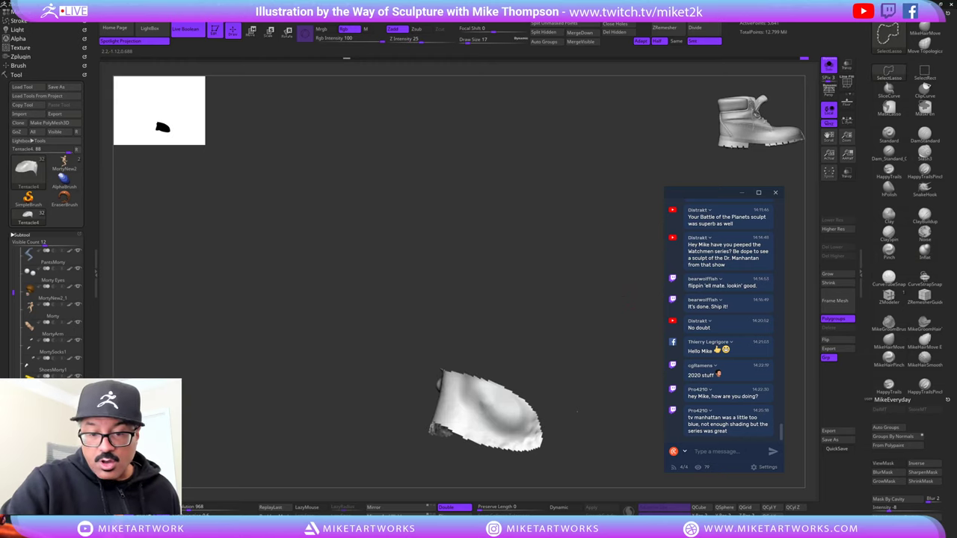
{"action": "left_click", "coordinate": [630, 307], "text": "ctrl+shift"}
{"action": "mouse_move", "coordinate": [633, 433]}
{"action": "left_mouse_down"}
{"action": "mouse_move", "coordinate": [587, 430]}
{"action": "mouse_move", "coordinate": [639, 433]}
{"action": "left_mouse_up"}
{"action": "left_click", "coordinate": [628, 512]}
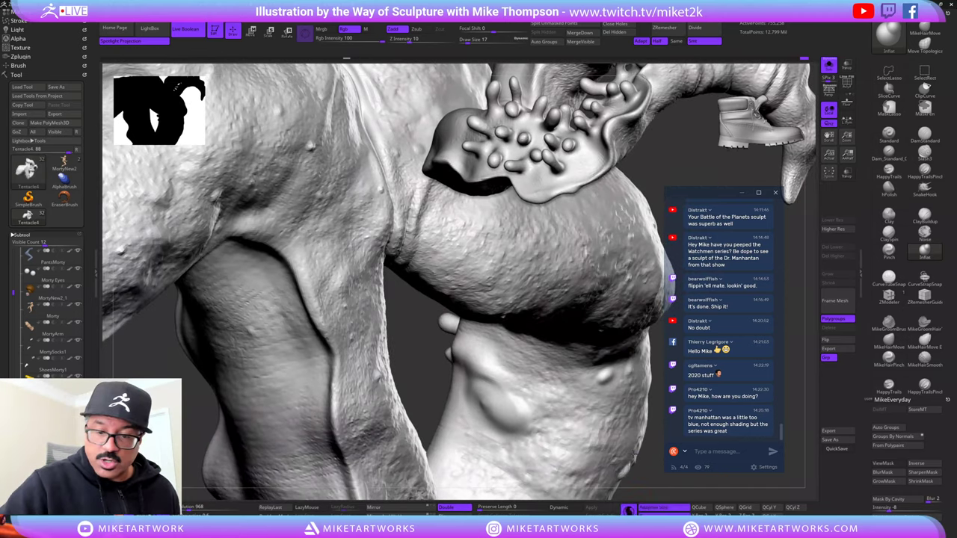
- Show the polyframe over the tentacle and examine the mesh around the inside of the lower loop
{"action": "key", "text": "shift"}
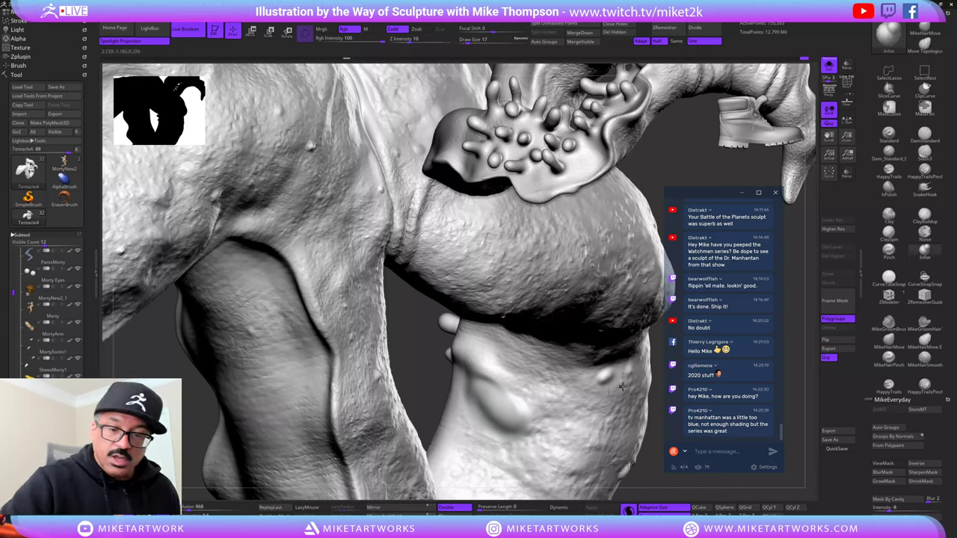
{"action": "key", "text": "space"}
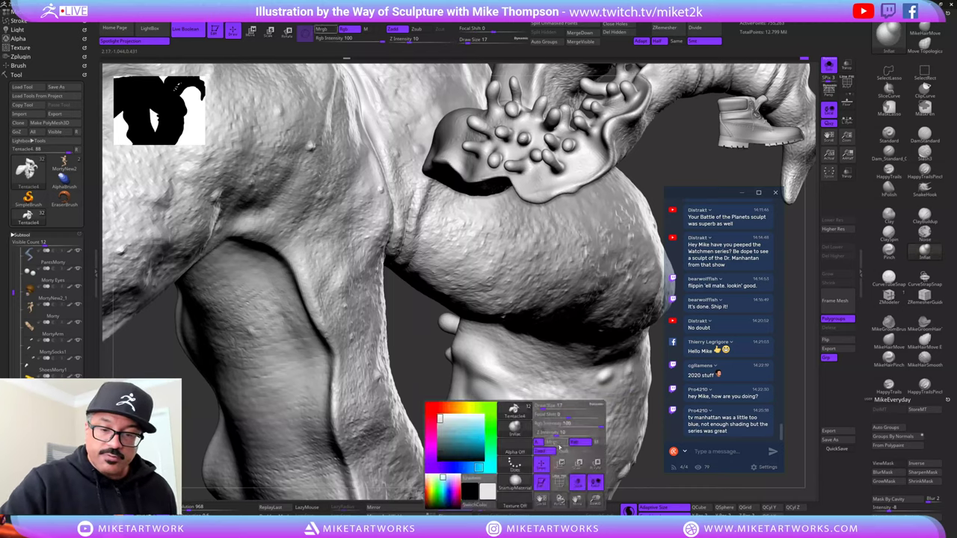
{"action": "left_click", "coordinate": [564, 477]}
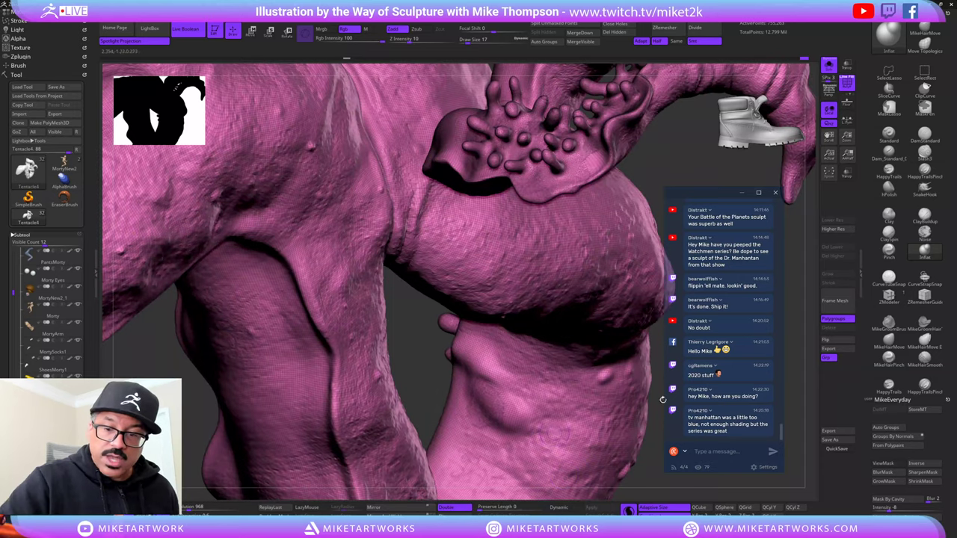
{"action": "mouse_move", "coordinate": [664, 380]}
{"action": "left_mouse_down"}
{"action": "mouse_move", "coordinate": [652, 247]}
{"action": "mouse_move", "coordinate": [656, 356]}
{"action": "mouse_move", "coordinate": [650, 343]}
{"action": "left_mouse_up"}
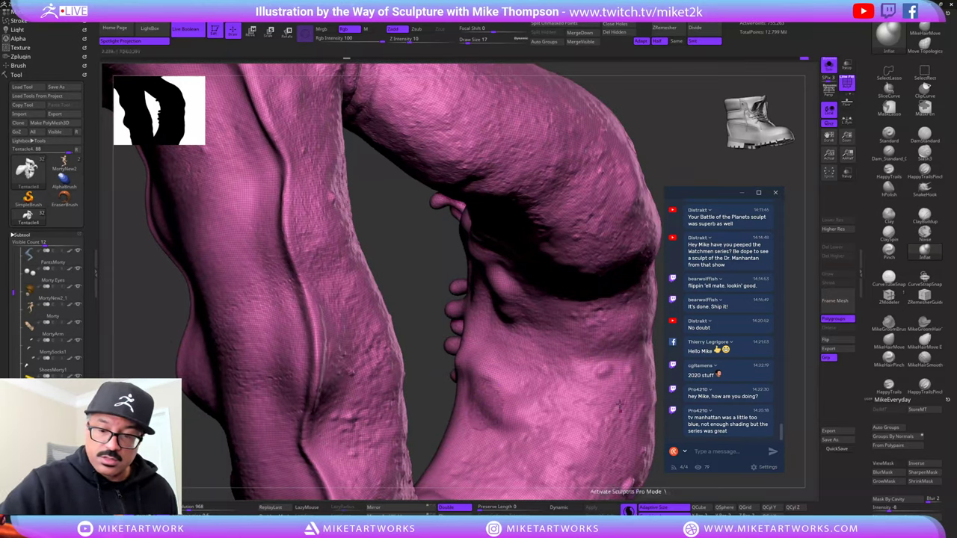
- Hide the polygon wireframe and refine the bumpy skin on the tentacle's thick bend with size 17 Inflat and Smooth strokes
{"action": "key", "text": "space"}
{"action": "left_click", "coordinate": [632, 470]}
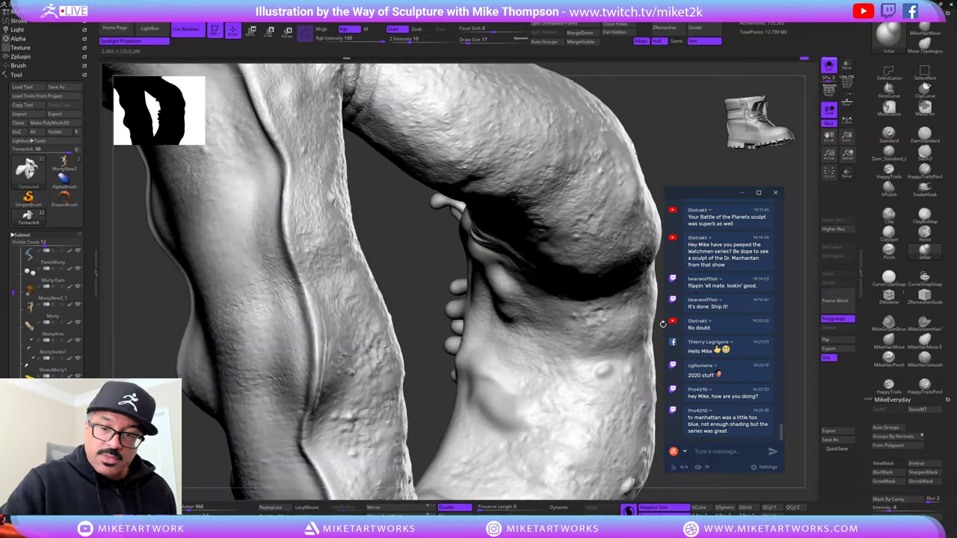
{"action": "left_click_drag", "start_coordinate": [660, 146], "coordinate": [635, 233]}
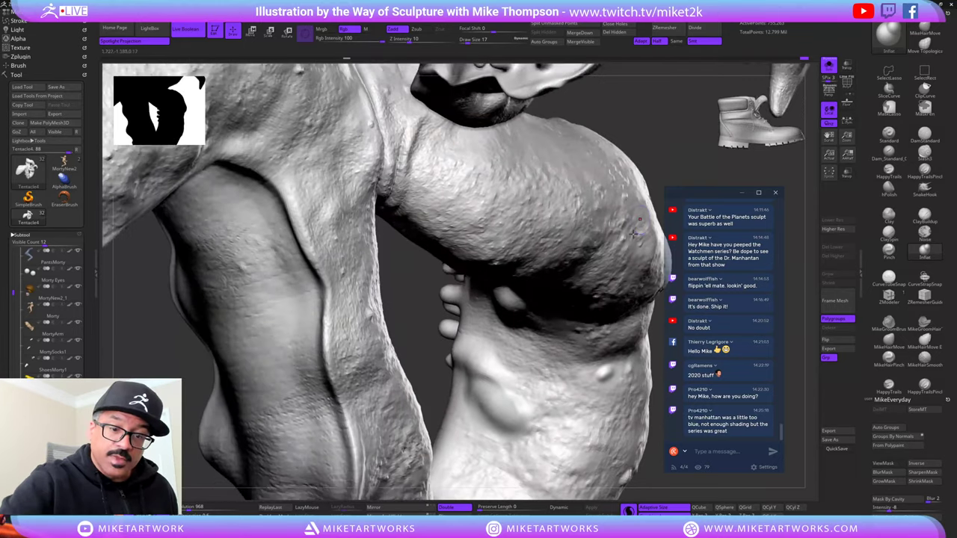
{"action": "key", "text": "shift"}
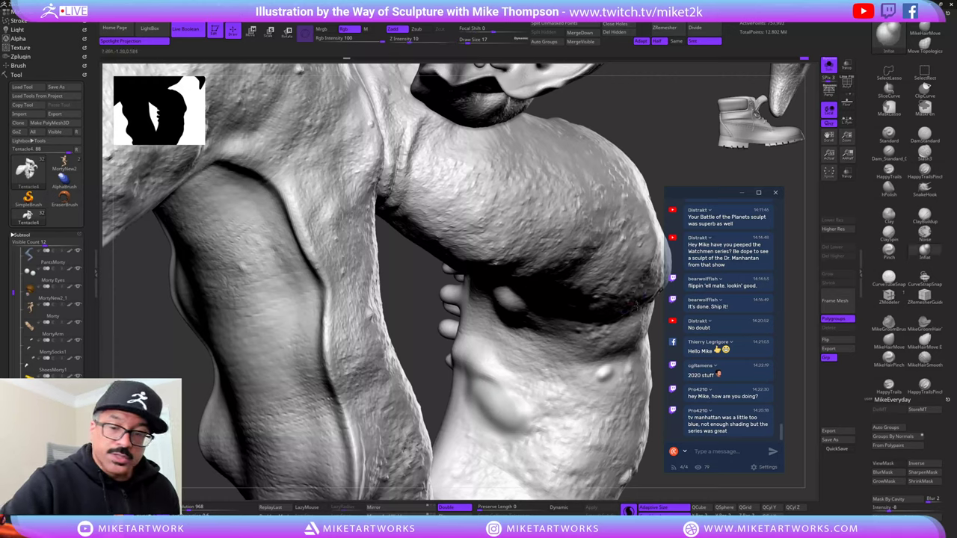
- Leave Solo mode to show the whole scene, turn Sculptris Pro off and set the Inflat brush's draw size to 37
{"action": "left_click", "coordinate": [829, 66]}
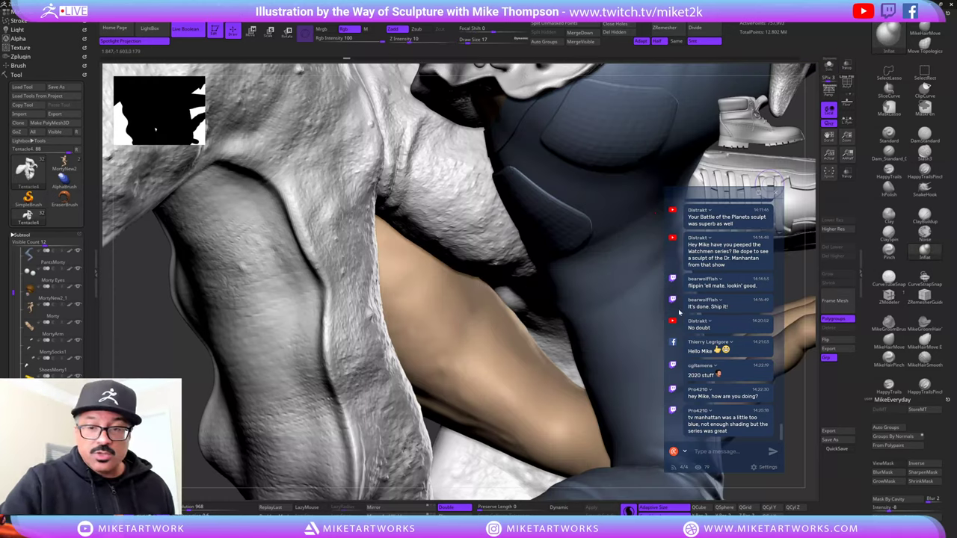
{"action": "left_click_drag", "start_coordinate": [814, 221], "coordinate": [810, 187]}
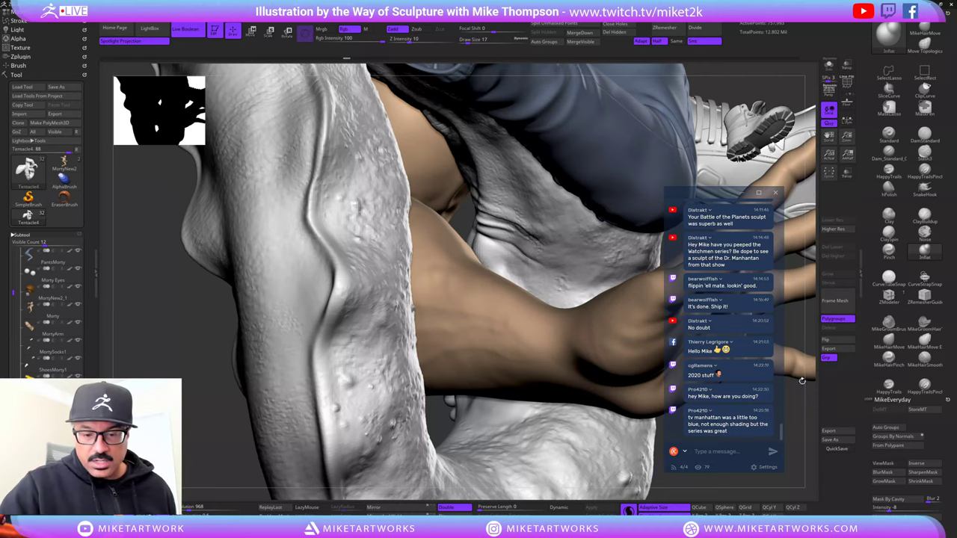
{"action": "left_click_drag", "start_coordinate": [802, 381], "coordinate": [617, 385]}
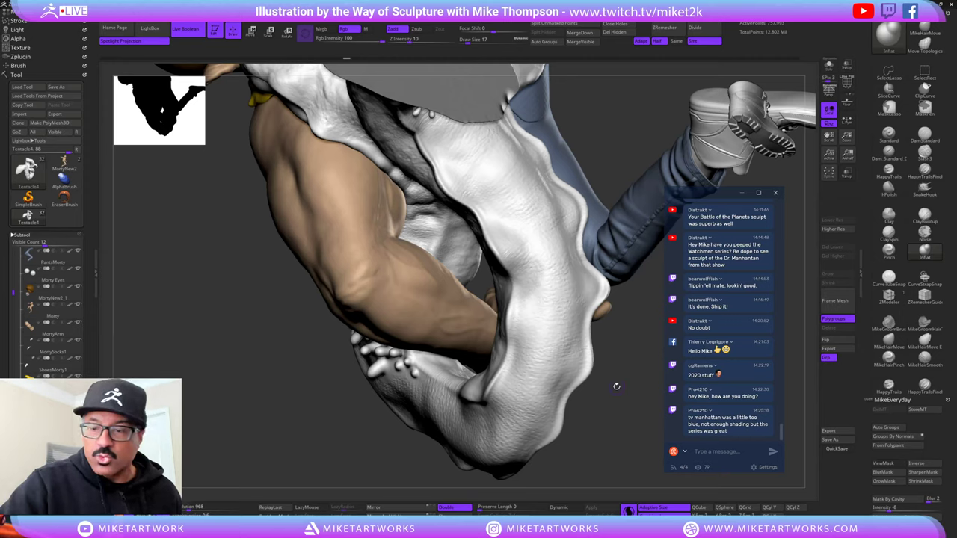
{"action": "left_click", "coordinate": [922, 260]}
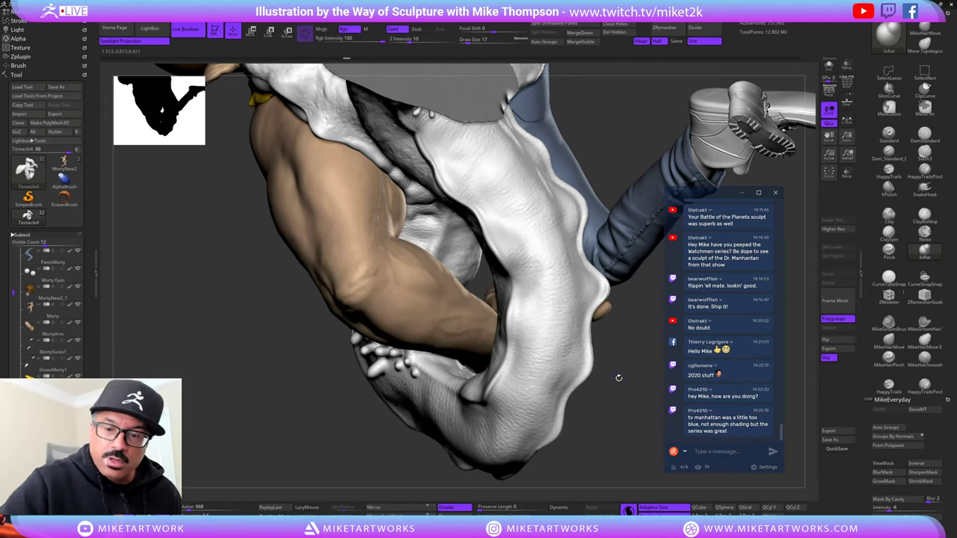
{"action": "key", "text": "s"}
{"action": "left_click_drag", "start_coordinate": [619, 378], "coordinate": [623, 379]}
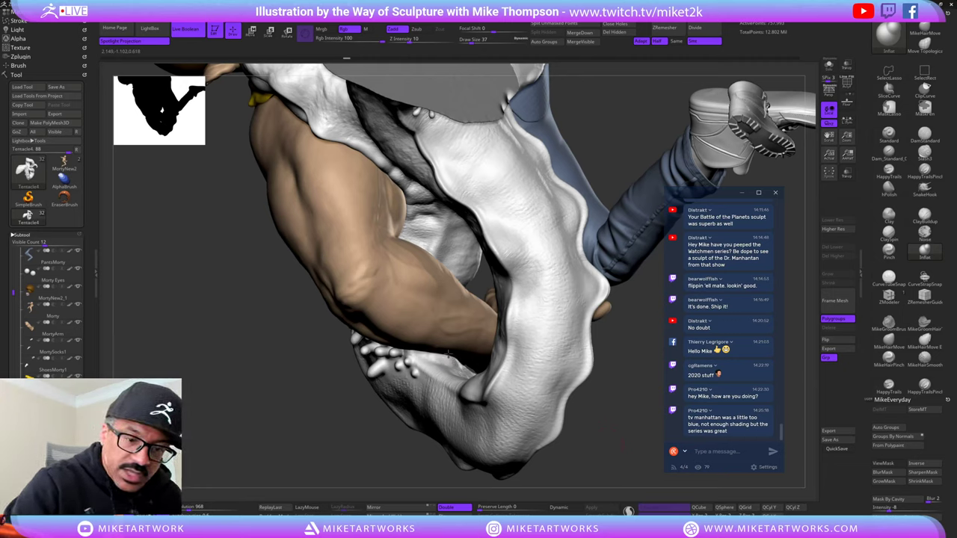
- Inflate and smooth the tentacle surface where it wraps around the character's forearm, working from both sides of the arm
{"action": "key", "text": "shift"}
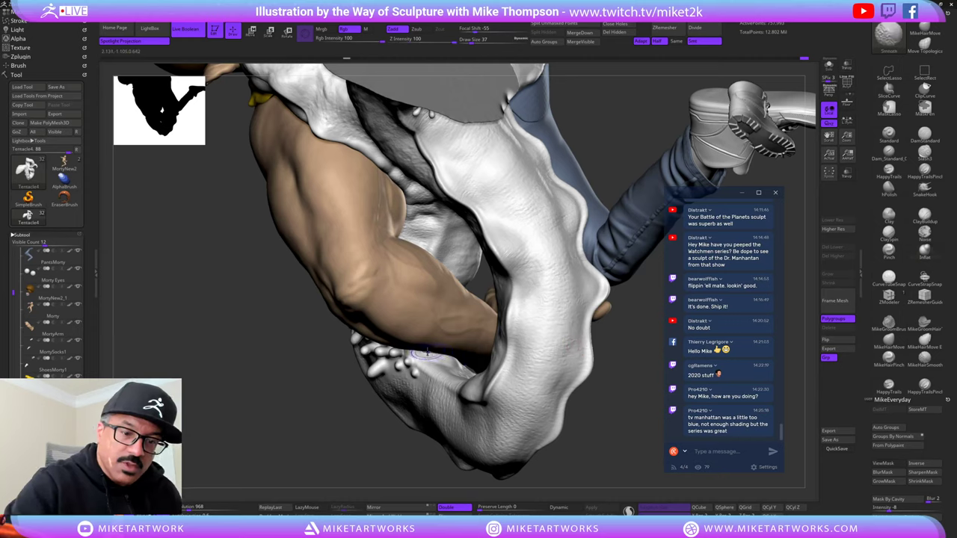
{"action": "left_click_drag", "start_coordinate": [616, 399], "coordinate": [615, 464]}
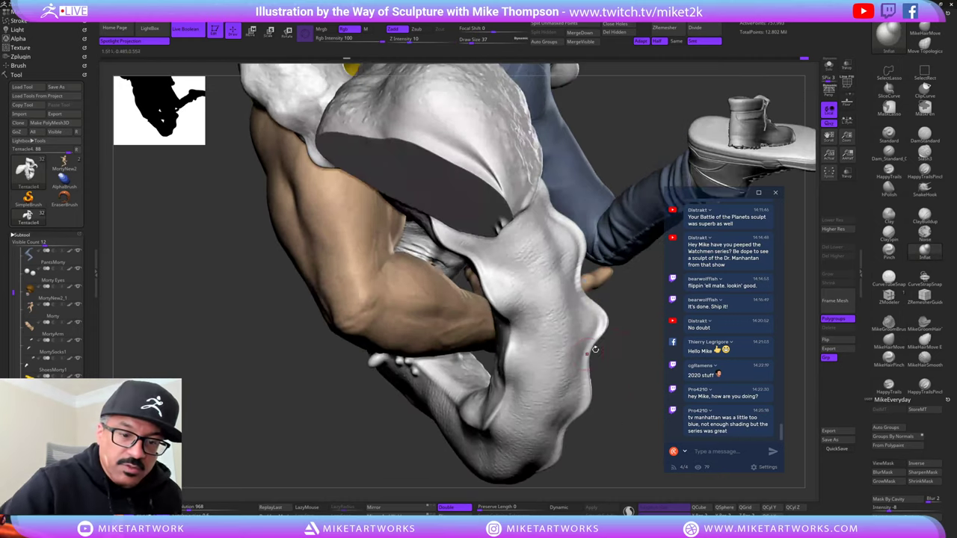
{"action": "mouse_move", "coordinate": [638, 343]}
{"action": "left_mouse_down"}
{"action": "mouse_move", "coordinate": [539, 329]}
{"action": "mouse_move", "coordinate": [468, 353]}
{"action": "left_mouse_up"}
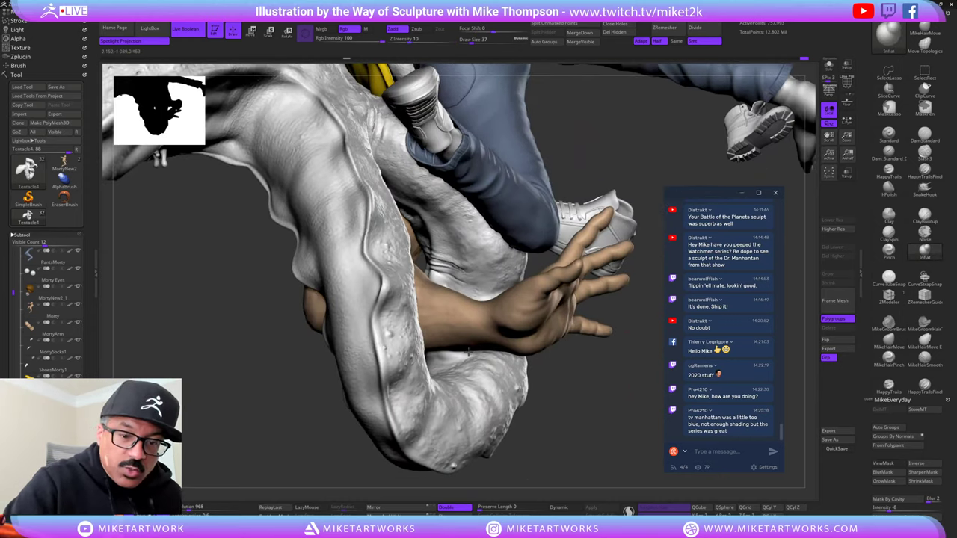
{"action": "key", "text": "shift"}
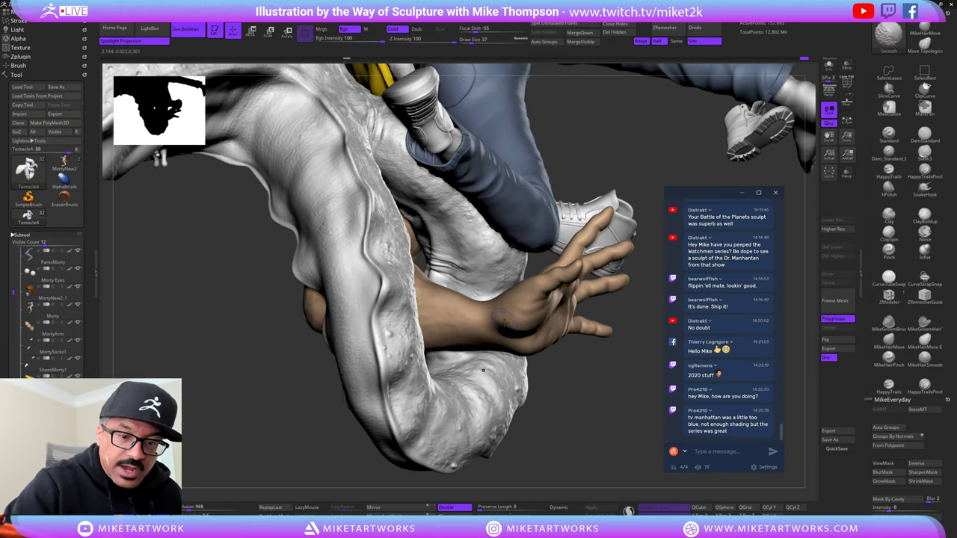
{"action": "mouse_move", "coordinate": [594, 393]}
{"action": "left_mouse_down"}
{"action": "mouse_move", "coordinate": [596, 381]}
{"action": "mouse_move", "coordinate": [438, 353]}
{"action": "left_mouse_up"}
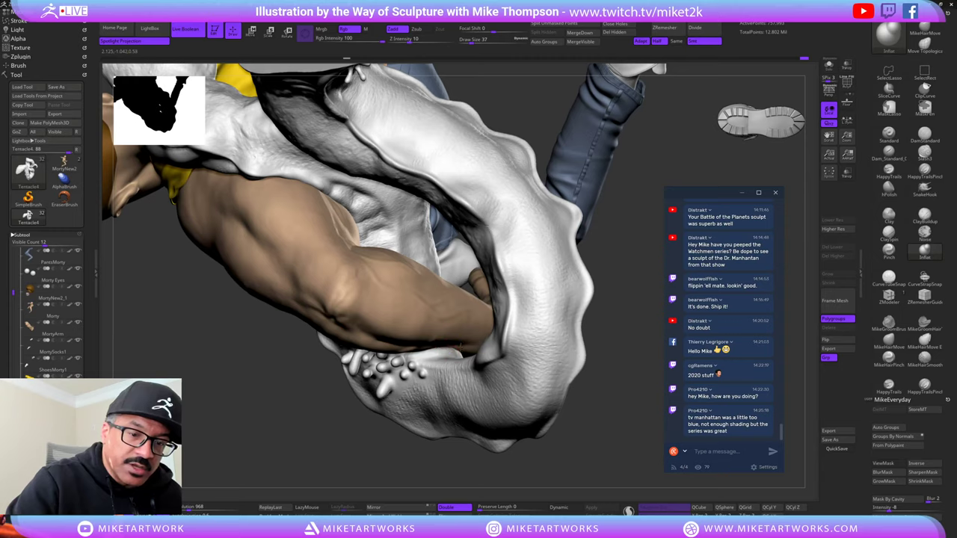
{"action": "mouse_move", "coordinate": [626, 364]}
{"action": "left_mouse_down"}
{"action": "mouse_move", "coordinate": [486, 348]}
{"action": "mouse_move", "coordinate": [359, 359]}
{"action": "left_mouse_up"}
{"action": "mouse_move", "coordinate": [573, 396]}
{"action": "left_mouse_down"}
{"action": "mouse_move", "coordinate": [627, 389]}
{"action": "mouse_move", "coordinate": [636, 357]}
{"action": "mouse_move", "coordinate": [621, 387]}
{"action": "mouse_move", "coordinate": [642, 408]}
{"action": "left_mouse_up"}
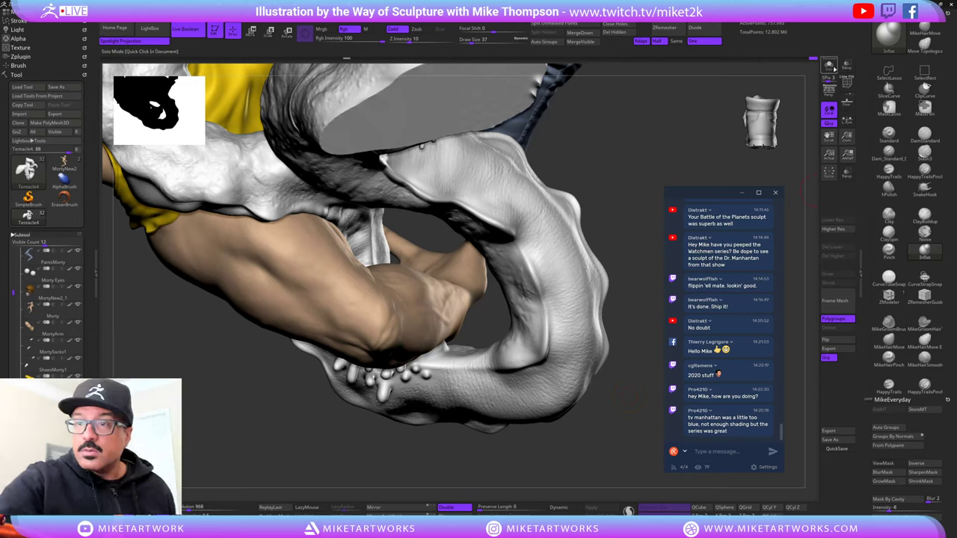
- Isolate the tentacle and, with Sculptris Pro on and draw size 19, inflate and smooth the folds around its finger-like nubs
{"action": "left_click", "coordinate": [830, 67]}
{"action": "left_click_drag", "start_coordinate": [608, 426], "coordinate": [617, 465]}
{"action": "left_click_drag", "start_coordinate": [628, 410], "coordinate": [595, 422]}
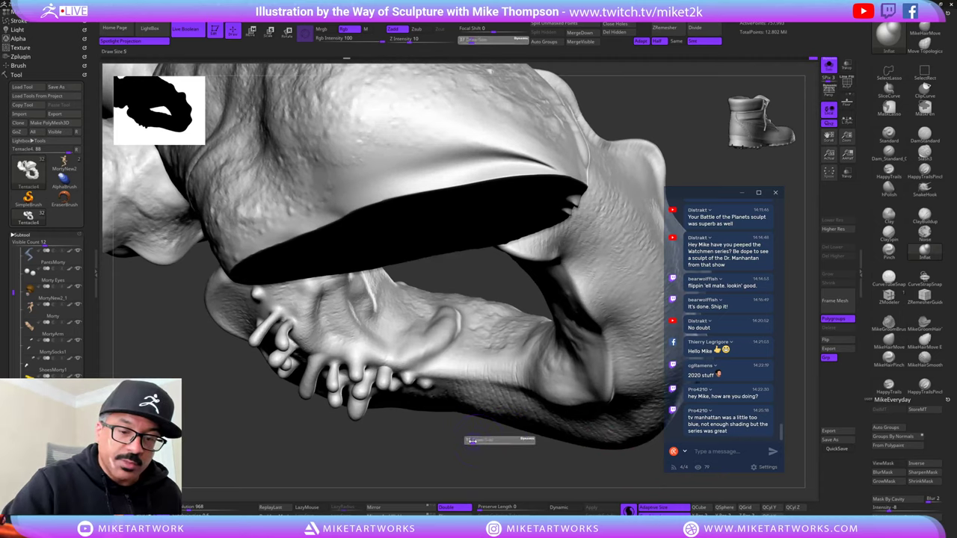
{"action": "left_click_drag", "start_coordinate": [480, 434], "coordinate": [469, 413]}
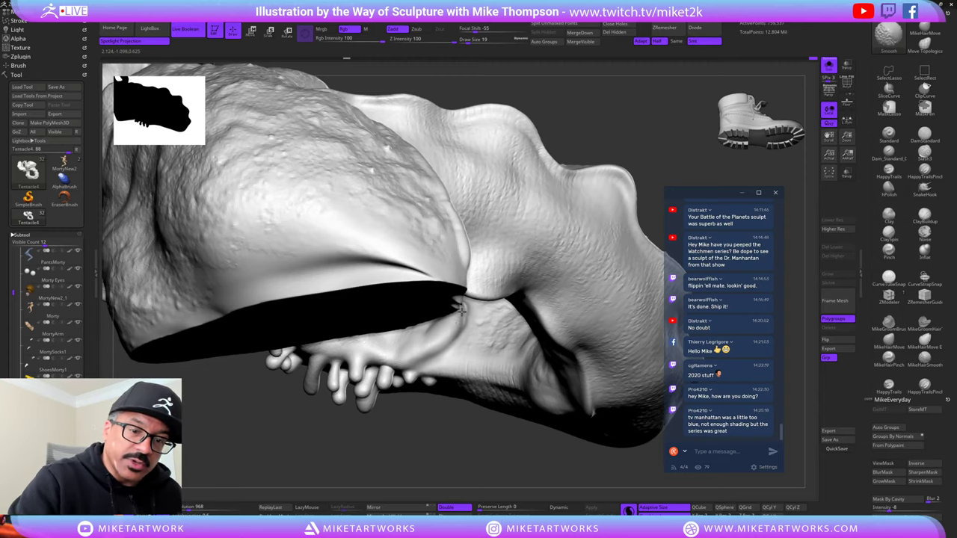
{"action": "right_click_drag", "start_coordinate": [473, 309], "coordinate": [463, 305]}
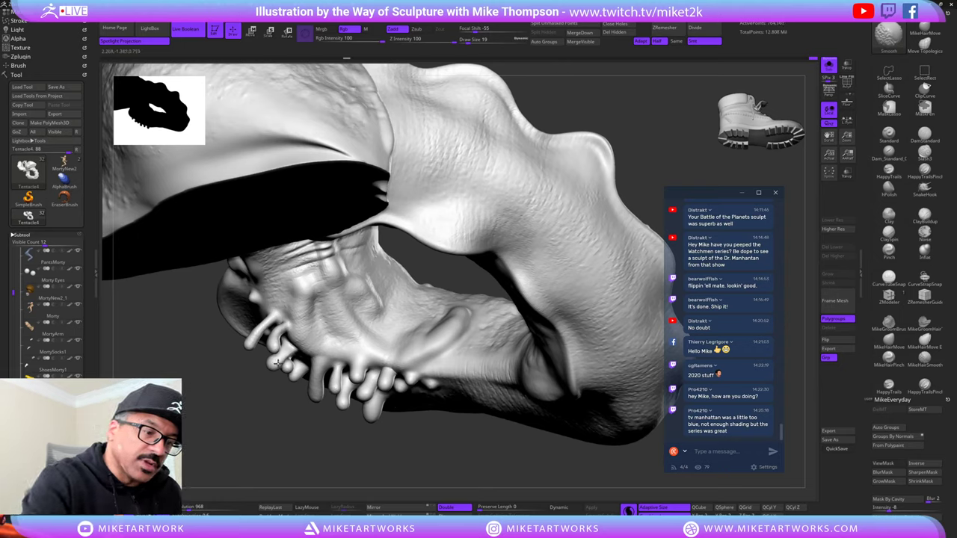
{"action": "mouse_move", "coordinate": [485, 453]}
{"action": "left_mouse_down"}
{"action": "mouse_move", "coordinate": [580, 382]}
{"action": "mouse_move", "coordinate": [570, 389]}
{"action": "mouse_move", "coordinate": [584, 404]}
{"action": "mouse_move", "coordinate": [615, 397]}
{"action": "mouse_move", "coordinate": [616, 410]}
{"action": "mouse_move", "coordinate": [598, 412]}
{"action": "mouse_move", "coordinate": [516, 311]}
{"action": "mouse_move", "coordinate": [611, 405]}
{"action": "mouse_move", "coordinate": [558, 359]}
{"action": "mouse_move", "coordinate": [601, 325]}
{"action": "mouse_move", "coordinate": [572, 350]}
{"action": "mouse_move", "coordinate": [586, 335]}
{"action": "left_mouse_up"}
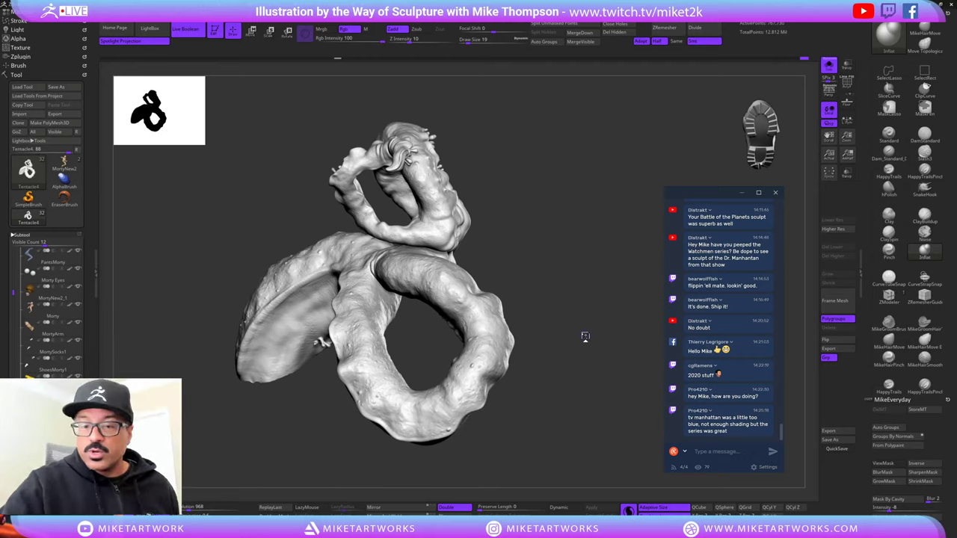
{"action": "mouse_move", "coordinate": [552, 396]}
{"action": "left_mouse_down"}
{"action": "mouse_move", "coordinate": [569, 384]}
{"action": "mouse_move", "coordinate": [547, 381]}
{"action": "left_mouse_up"}
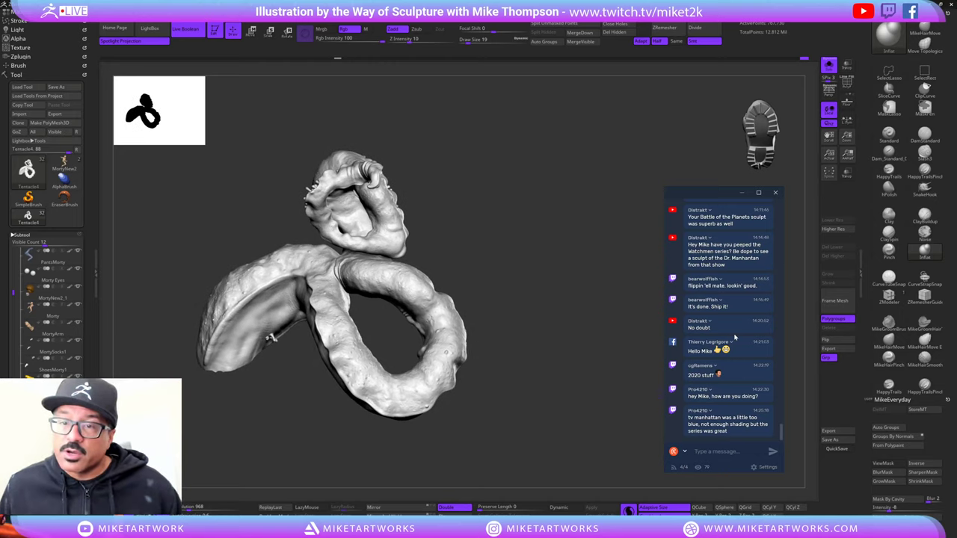
- Read back through the recent stream chat messages
{"action": "scroll", "coordinate": [735, 338], "scroll_direction": "up", "scroll_amount": 10}
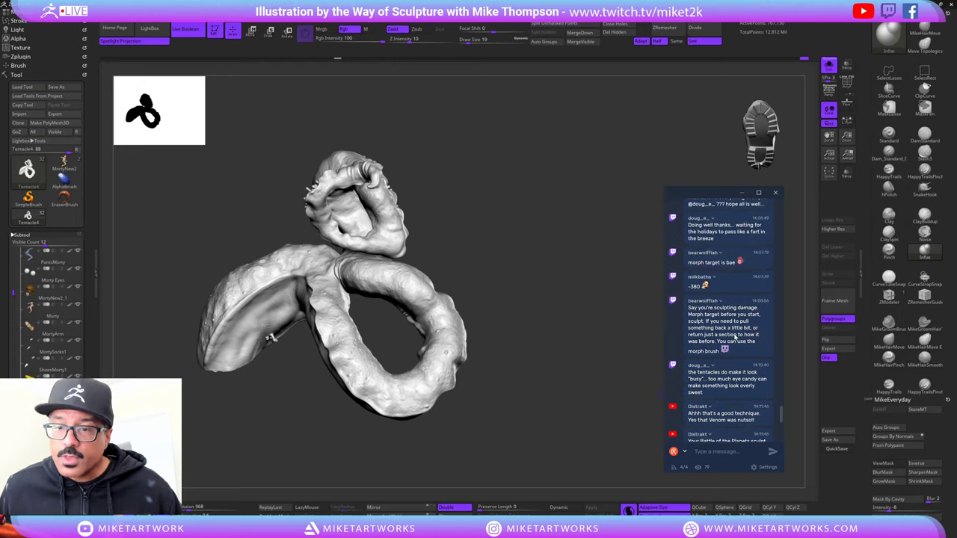
{"action": "scroll", "coordinate": [736, 338], "scroll_direction": "down", "scroll_amount": 3}
{"action": "scroll", "coordinate": [735, 338], "scroll_direction": "down", "scroll_amount": 3}
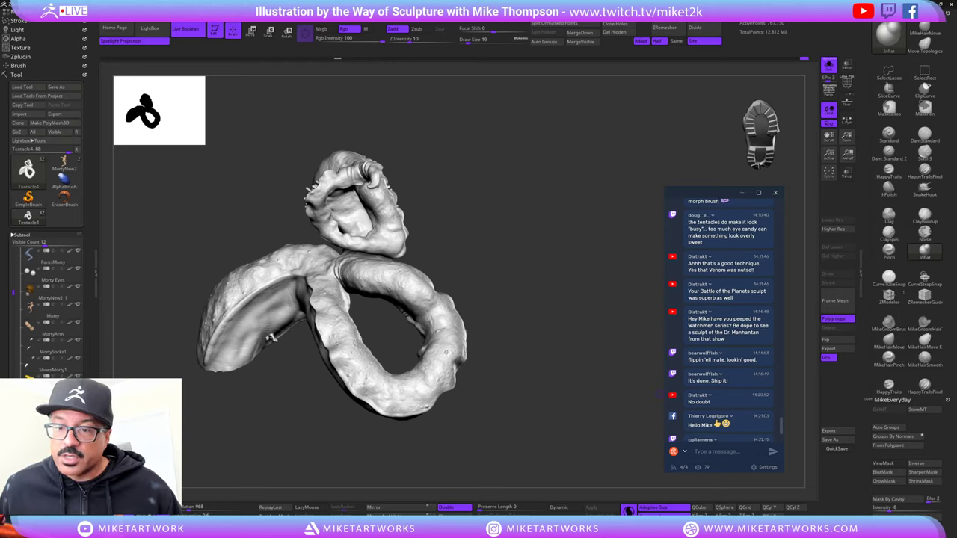
{"action": "scroll", "coordinate": [719, 320], "scroll_direction": "down", "scroll_amount": 2}
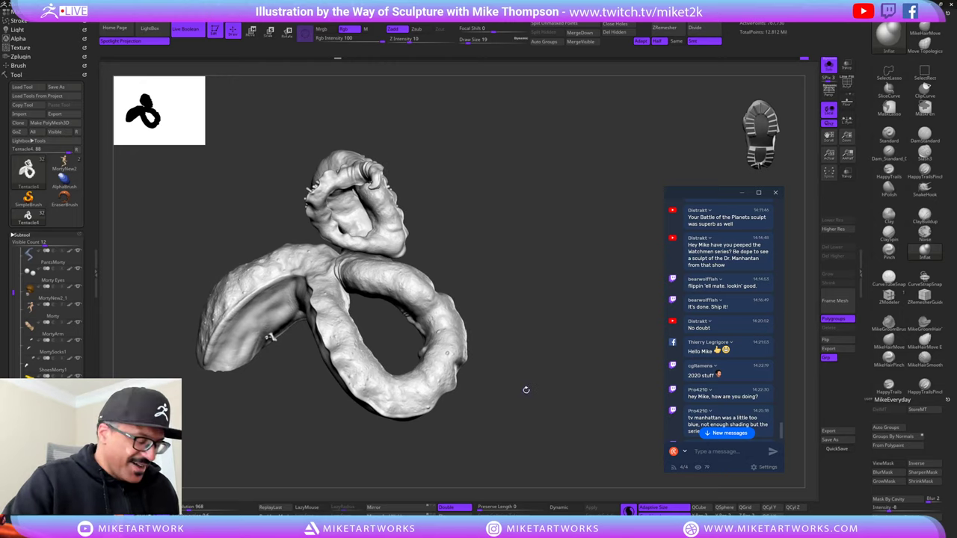
- Set the draw size to 57 and smooth the surface of the large tentacle loop
{"action": "key", "text": "s"}
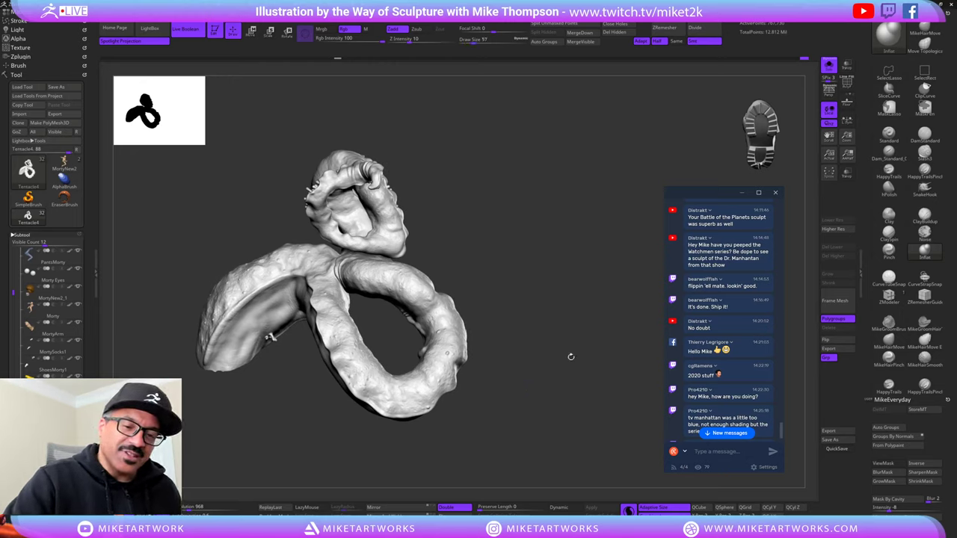
{"action": "mouse_move", "coordinate": [540, 383]}
{"action": "left_mouse_down"}
{"action": "mouse_move", "coordinate": [617, 334]}
{"action": "mouse_move", "coordinate": [581, 358]}
{"action": "mouse_move", "coordinate": [591, 357]}
{"action": "mouse_move", "coordinate": [568, 357]}
{"action": "mouse_move", "coordinate": [578, 349]}
{"action": "left_mouse_up"}
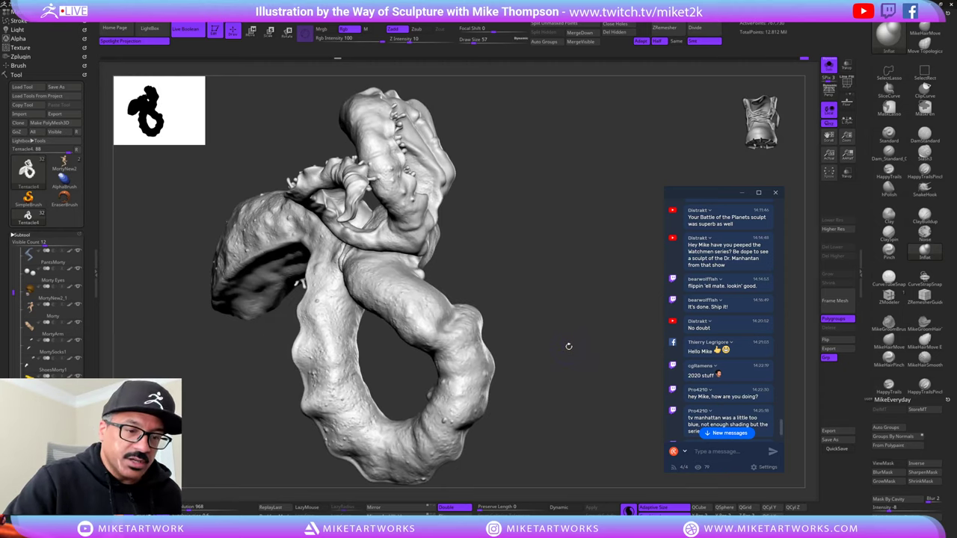
{"action": "key", "text": "shift"}
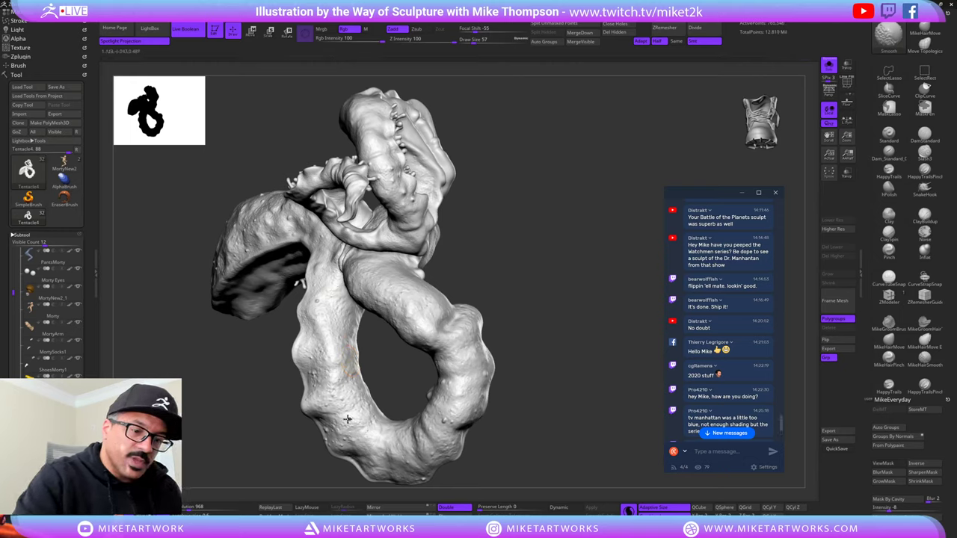
{"action": "mouse_move", "coordinate": [581, 312]}
{"action": "left_mouse_down"}
{"action": "mouse_move", "coordinate": [486, 305]}
{"action": "mouse_move", "coordinate": [532, 294]}
{"action": "mouse_move", "coordinate": [588, 309]}
{"action": "mouse_move", "coordinate": [576, 366]}
{"action": "mouse_move", "coordinate": [583, 369]}
{"action": "mouse_move", "coordinate": [568, 375]}
{"action": "mouse_move", "coordinate": [594, 362]}
{"action": "mouse_move", "coordinate": [596, 377]}
{"action": "mouse_move", "coordinate": [597, 365]}
{"action": "left_mouse_up"}
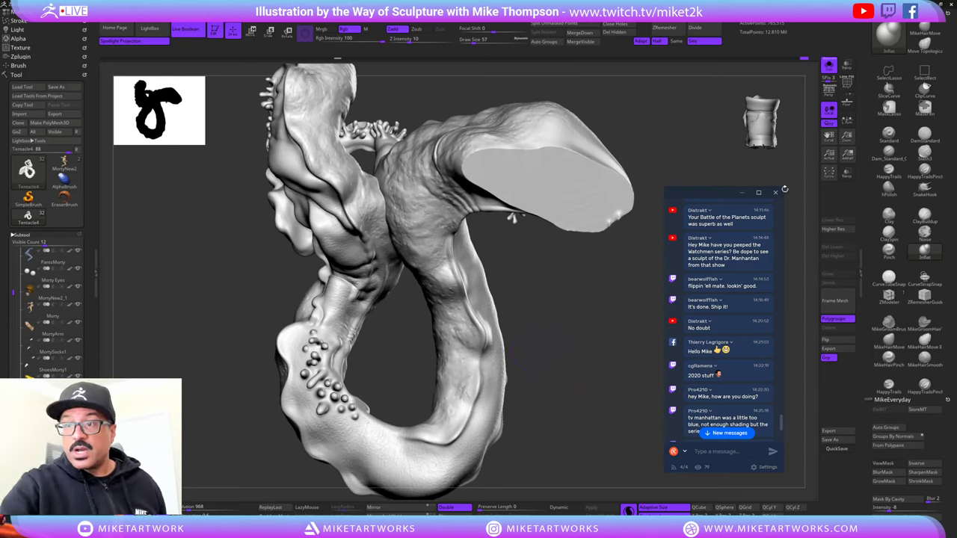
- Set up the Standard brush with XTractor Alpha 72 and the DragRect stroke for texturing the tentacle
{"action": "left_click", "coordinate": [889, 135]}
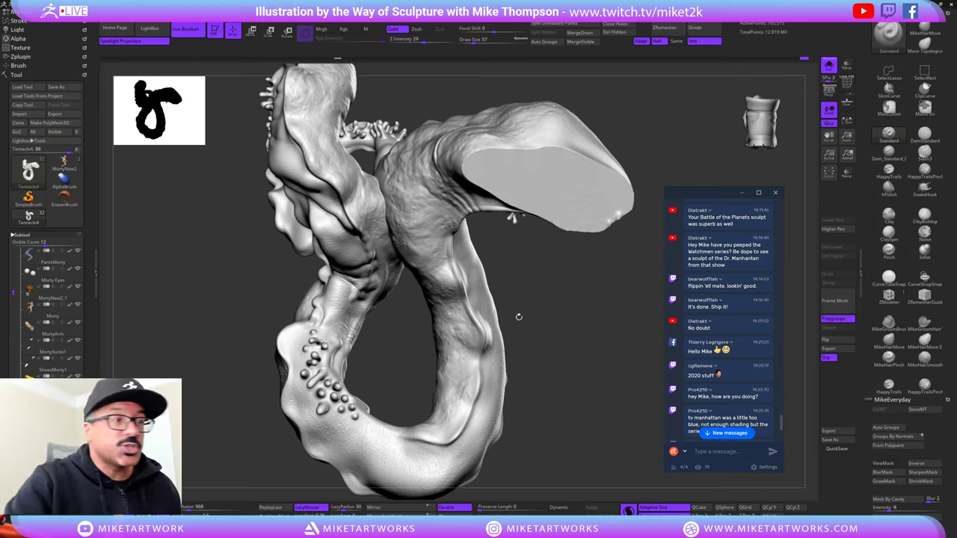
{"action": "left_click", "coordinate": [18, 38]}
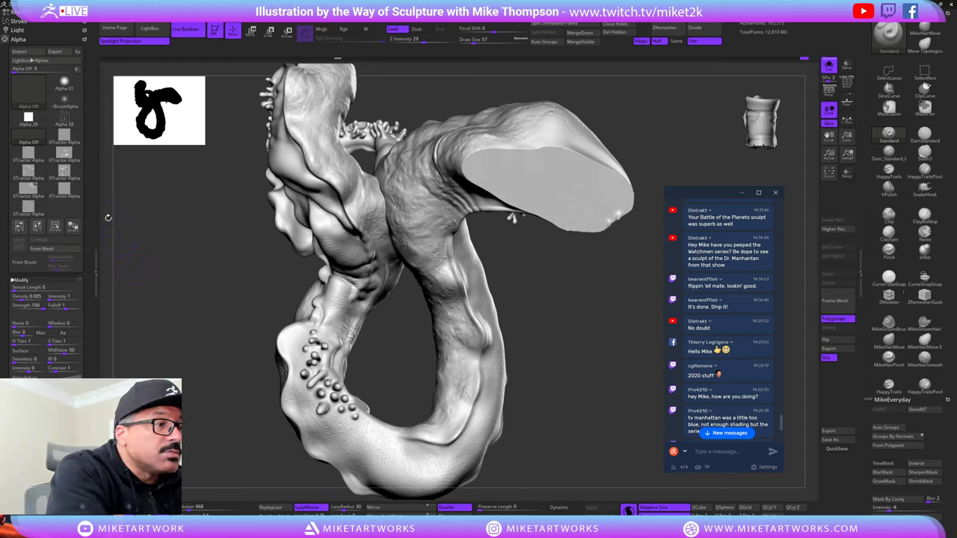
{"action": "left_click", "coordinate": [29, 208]}
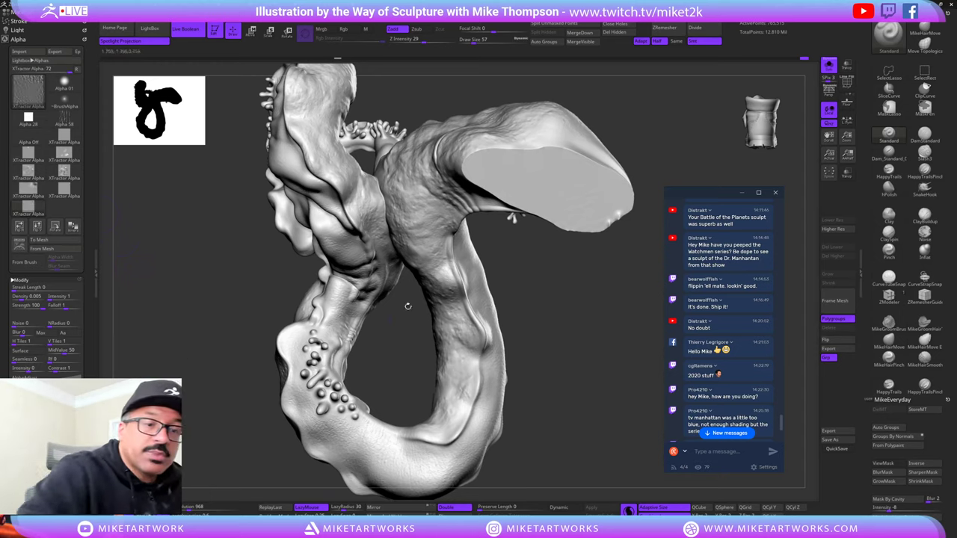
{"action": "left_click_drag", "start_coordinate": [408, 307], "coordinate": [469, 394]}
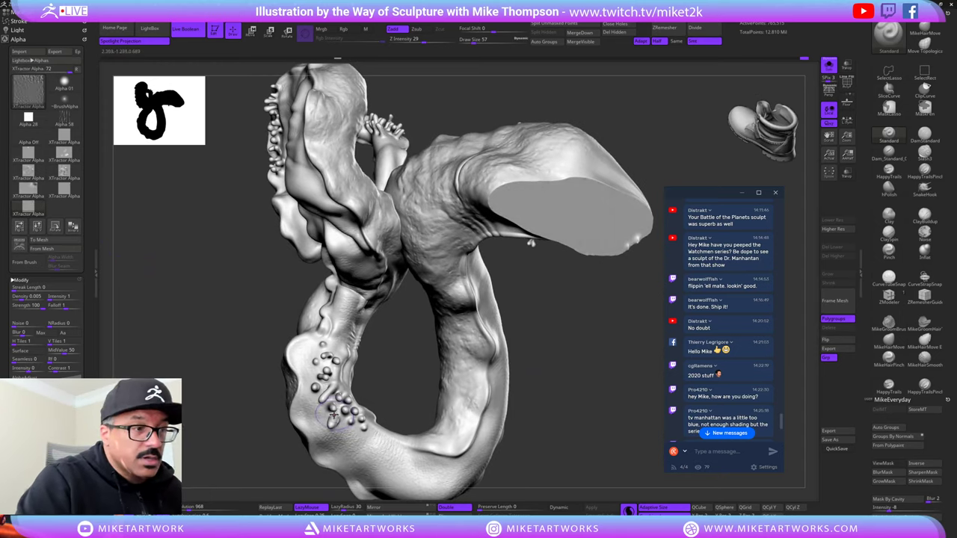
{"action": "key", "text": "space"}
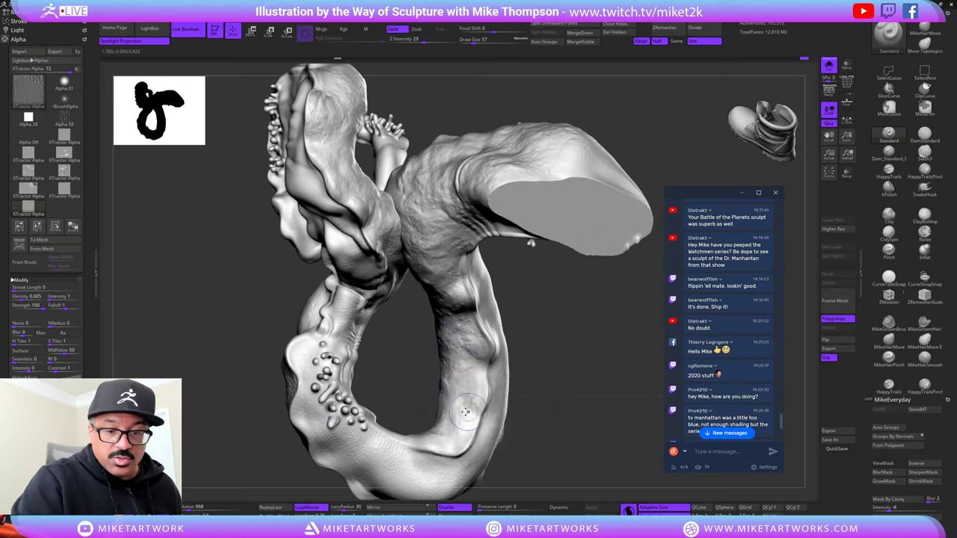
{"action": "key", "text": "space"}
{"action": "left_click", "coordinate": [383, 428]}
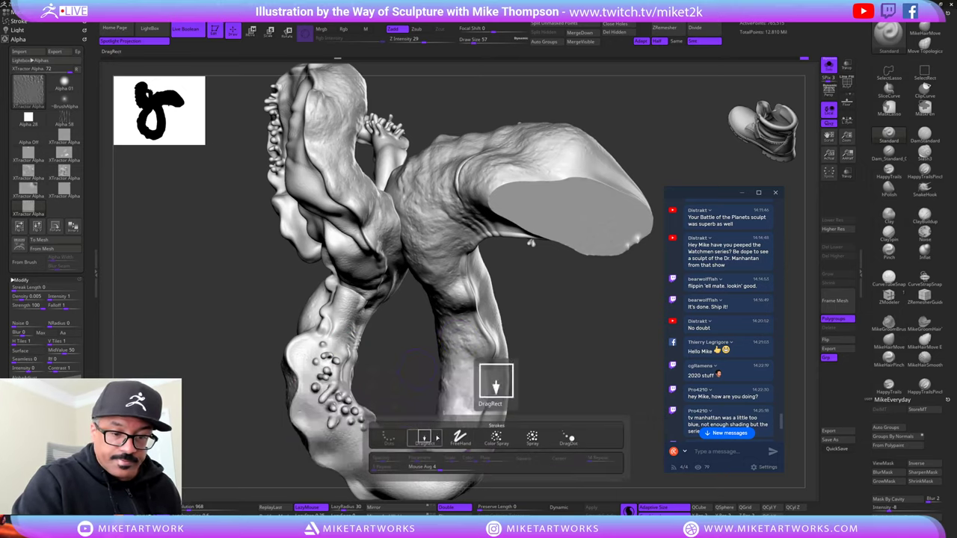
{"action": "left_click", "coordinate": [425, 439]}
{"action": "left_click_drag", "start_coordinate": [560, 316], "coordinate": [609, 357]}
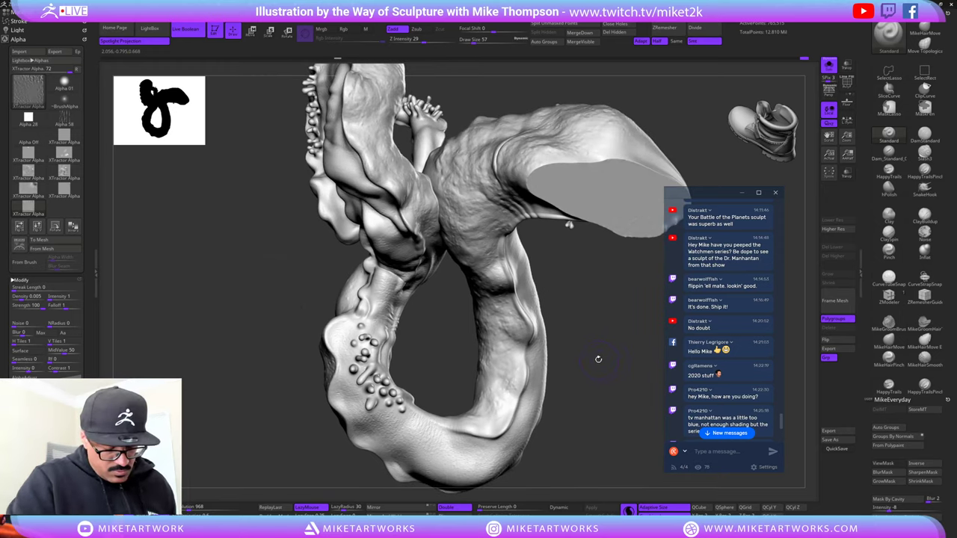
{"action": "key", "text": "b"}
{"action": "left_click", "coordinate": [594, 358]}
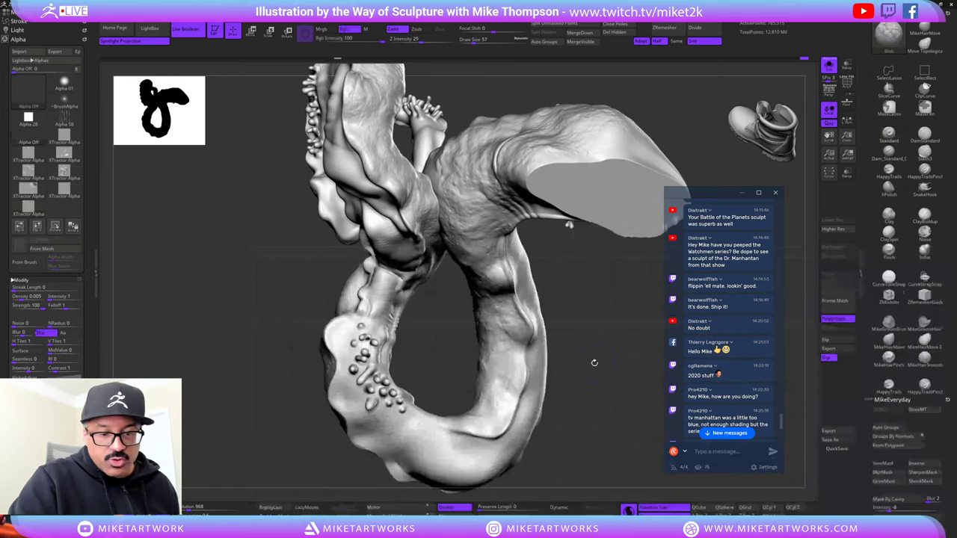
{"action": "left_click_drag", "start_coordinate": [589, 358], "coordinate": [589, 356]}
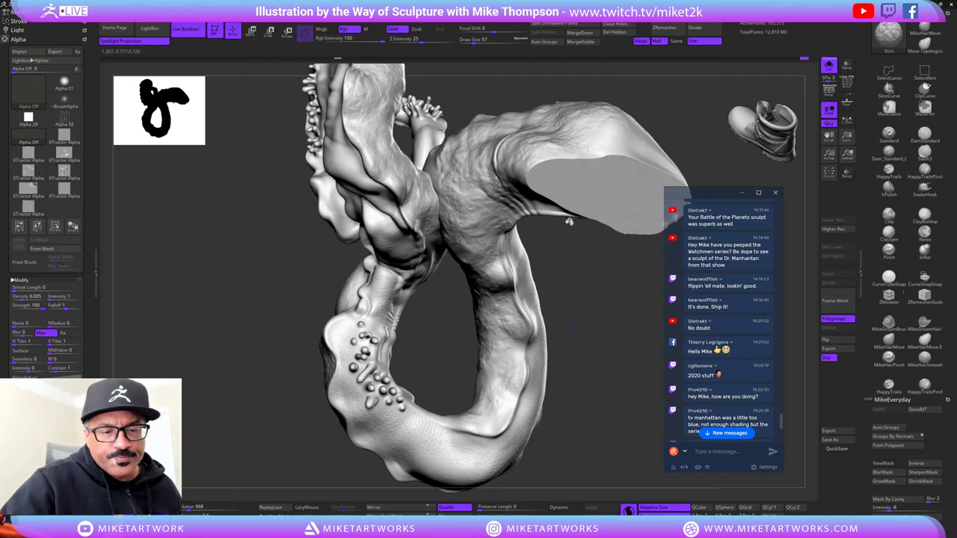
{"action": "left_click_drag", "start_coordinate": [570, 331], "coordinate": [591, 325]}
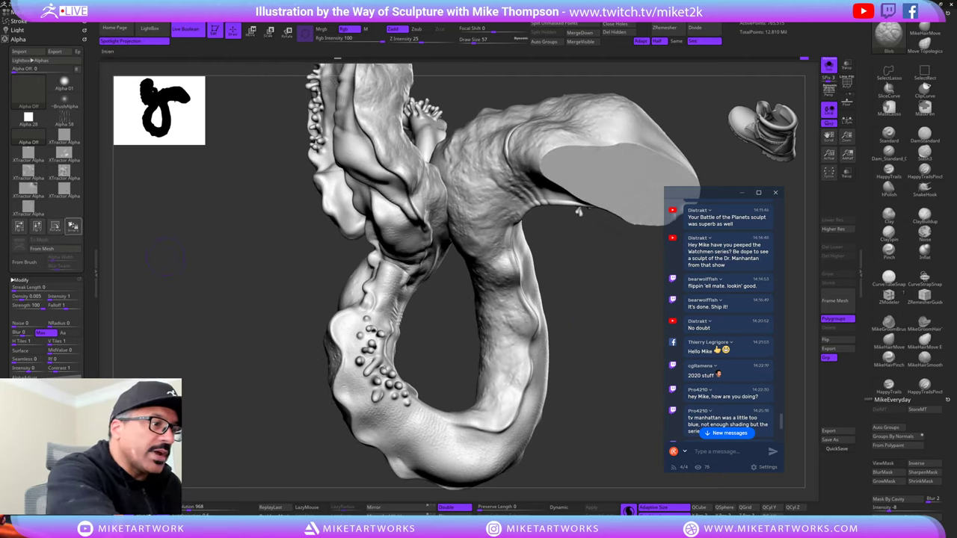
{"action": "left_click_drag", "start_coordinate": [594, 349], "coordinate": [574, 340]}
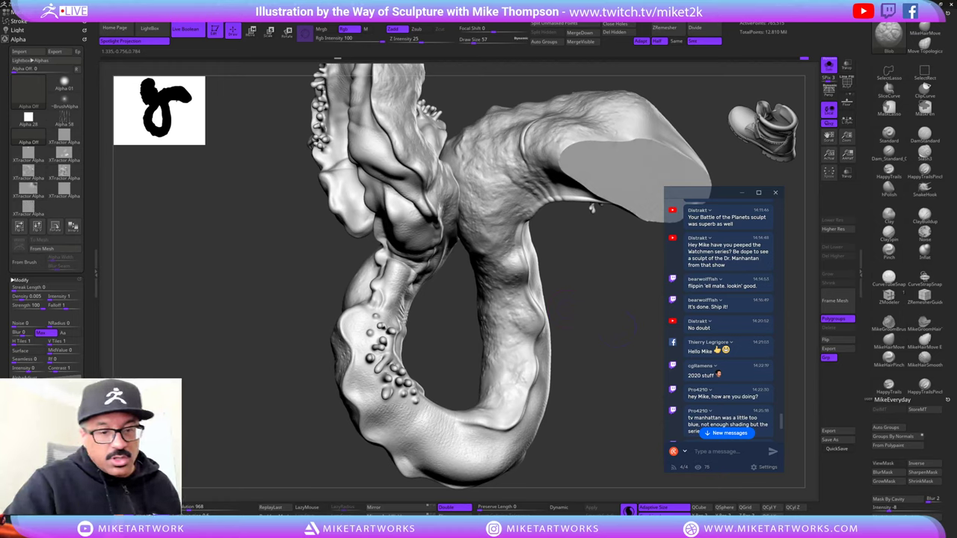
{"action": "left_click_drag", "start_coordinate": [567, 308], "coordinate": [578, 306]}
{"action": "left_click_drag", "start_coordinate": [440, 356], "coordinate": [438, 340]}
{"action": "key", "text": "space"}
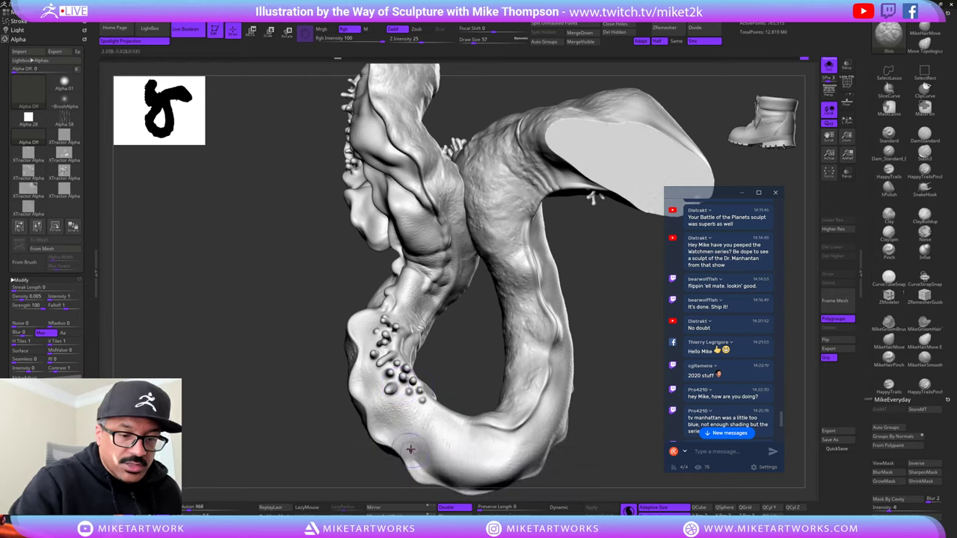
- Turn off Sculptris Pro and select the Standard brush with BrushAlpha 64 for texturing the tentacle skin
{"action": "left_click", "coordinate": [628, 511]}
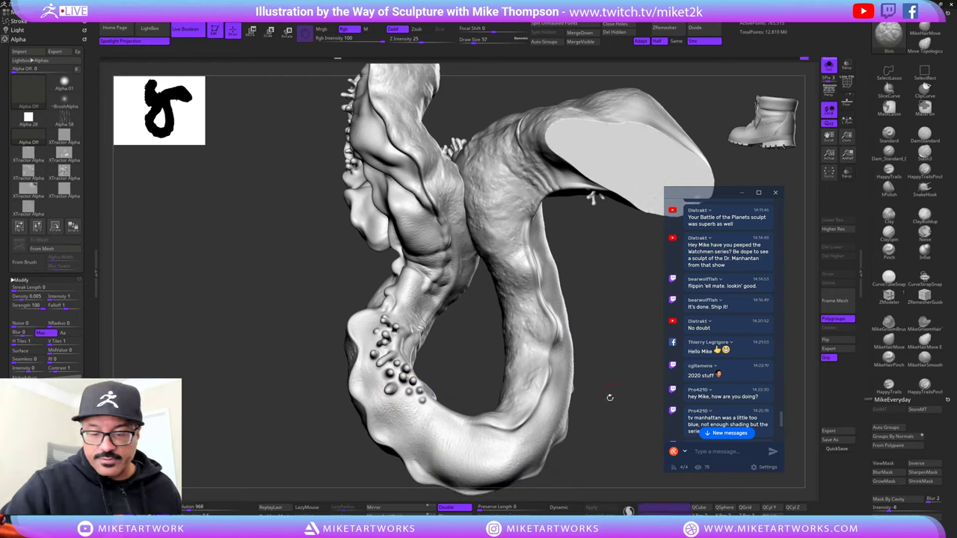
{"action": "left_click_drag", "start_coordinate": [603, 367], "coordinate": [599, 351]}
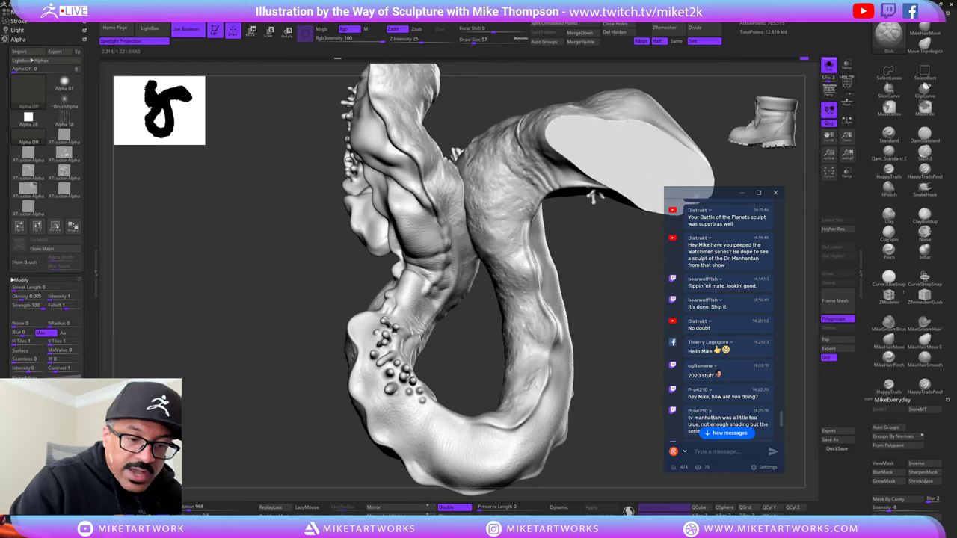
{"action": "left_click", "coordinate": [409, 390]}
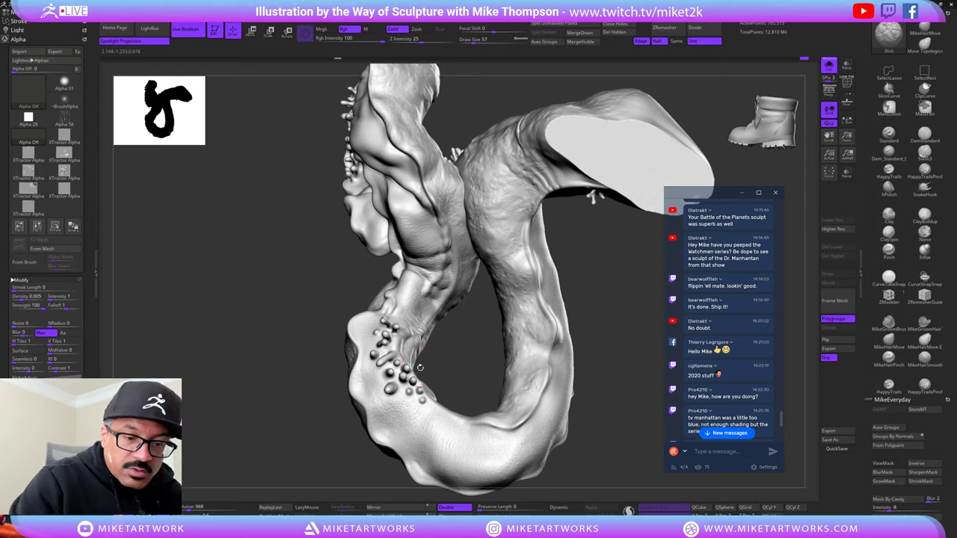
{"action": "left_click", "coordinate": [29, 209]}
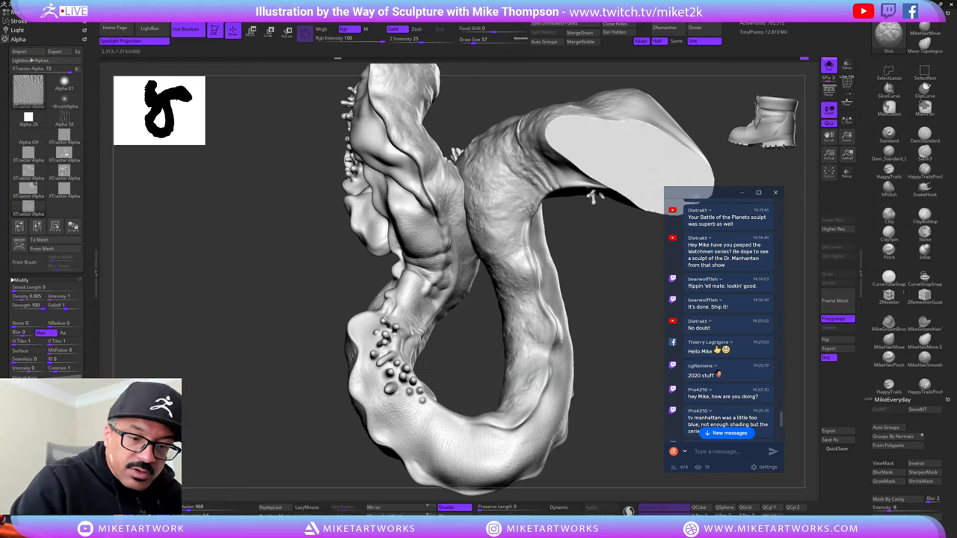
{"action": "key", "text": "ctrl+z"}
{"action": "key", "text": "space"}
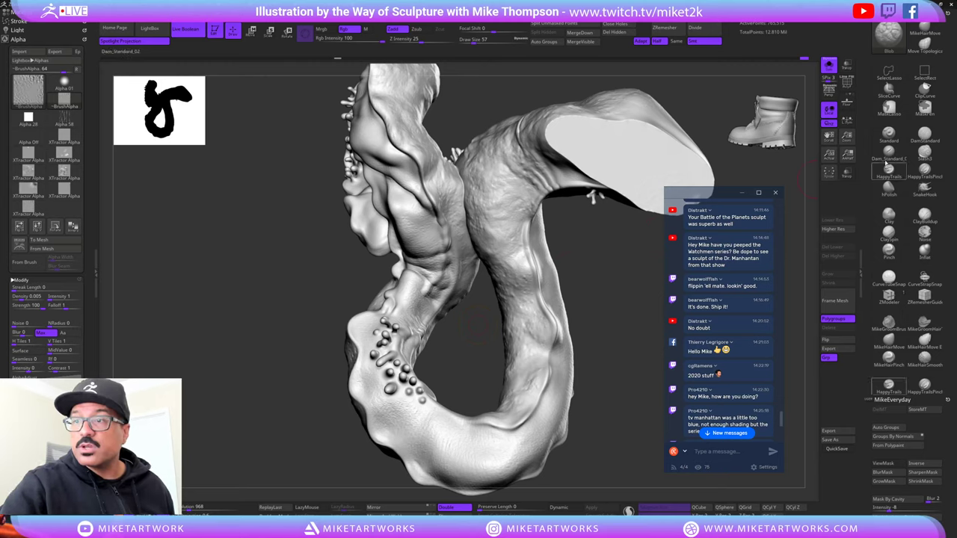
{"action": "left_click", "coordinate": [889, 134]}
{"action": "key", "text": "space"}
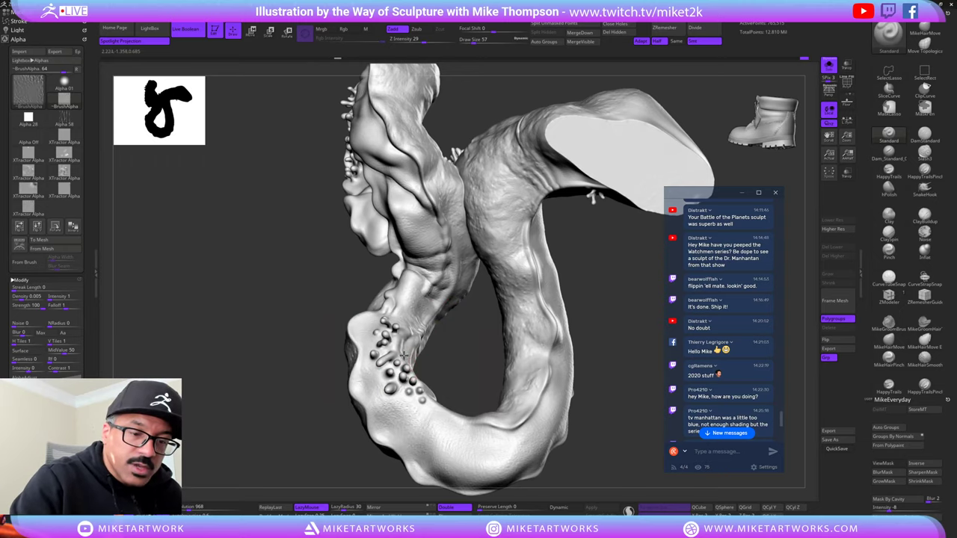
- Stroke the alpha skin texture over the tentacle's large lower loop around its cluster of nubs
{"action": "left_click_drag", "start_coordinate": [465, 356], "coordinate": [422, 369]}
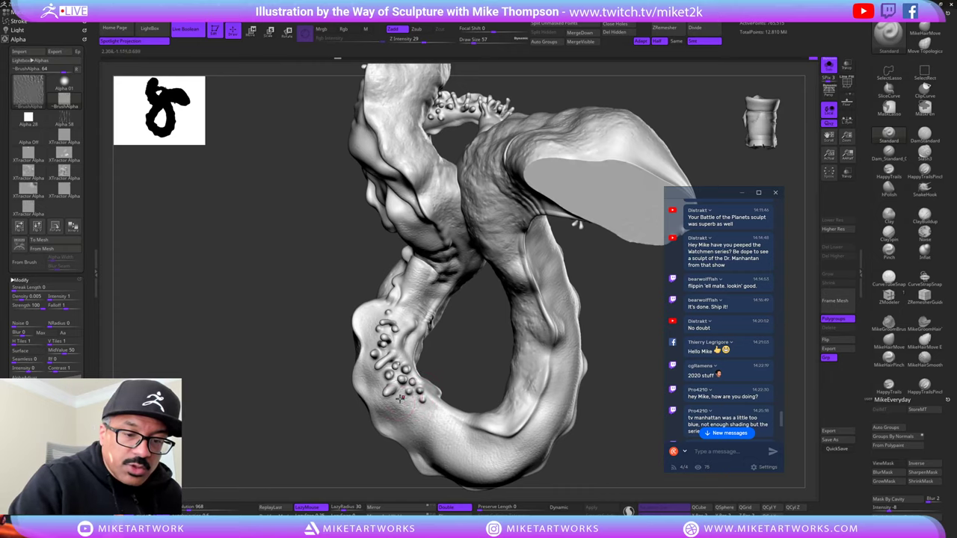
{"action": "left_click_drag", "start_coordinate": [629, 262], "coordinate": [456, 320]}
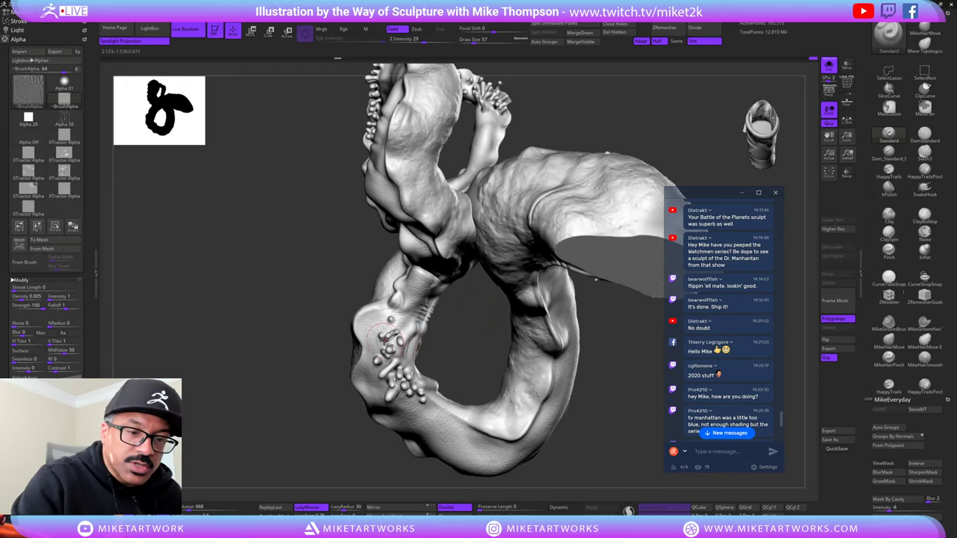
{"action": "left_click_drag", "start_coordinate": [506, 290], "coordinate": [415, 371]}
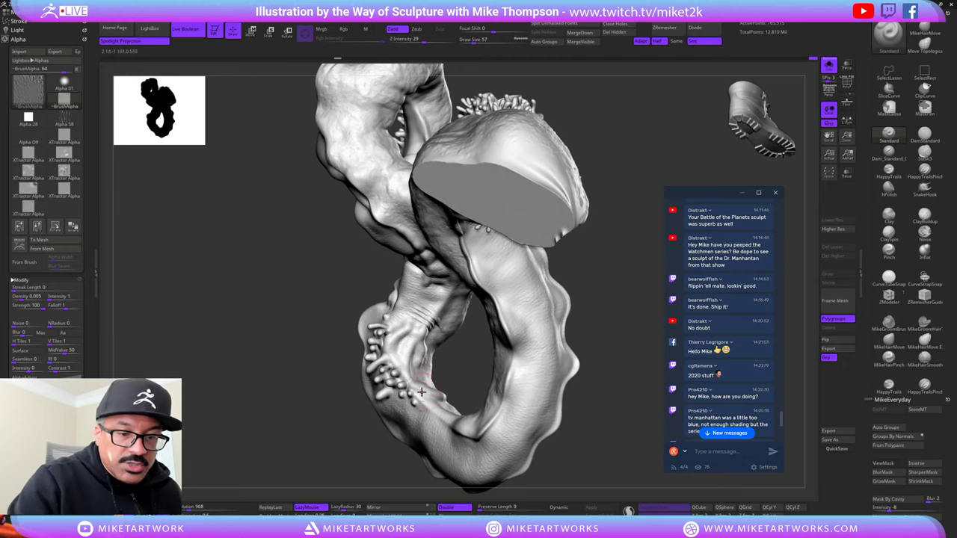
{"action": "left_click_drag", "start_coordinate": [599, 323], "coordinate": [563, 423]}
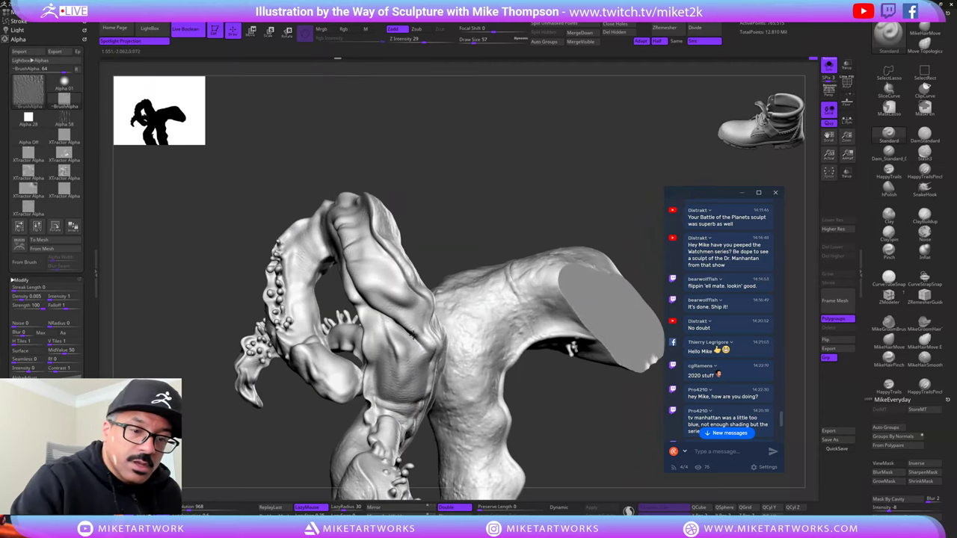
- Apply the skin texture to the folds and nub area on the tentacle's curled upper section
{"action": "left_click_drag", "start_coordinate": [508, 192], "coordinate": [347, 349]}
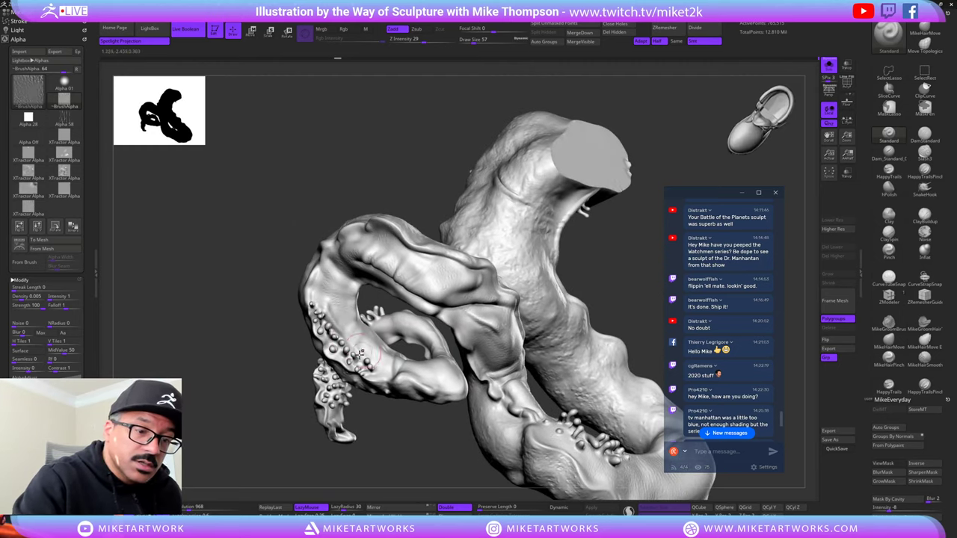
{"action": "left_click_drag", "start_coordinate": [401, 436], "coordinate": [446, 379]}
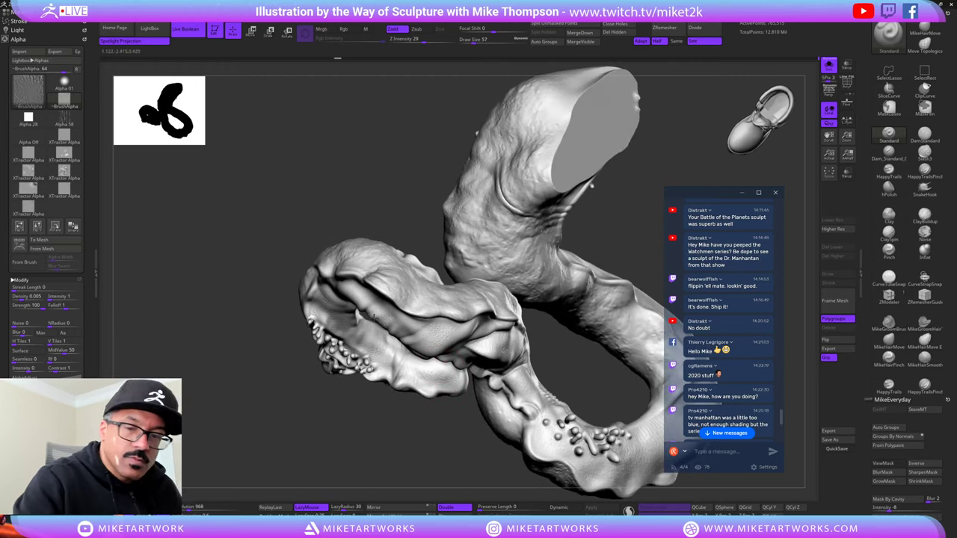
{"action": "left_click_drag", "start_coordinate": [450, 483], "coordinate": [412, 487]}
{"action": "left_click_drag", "start_coordinate": [427, 178], "coordinate": [460, 178]}
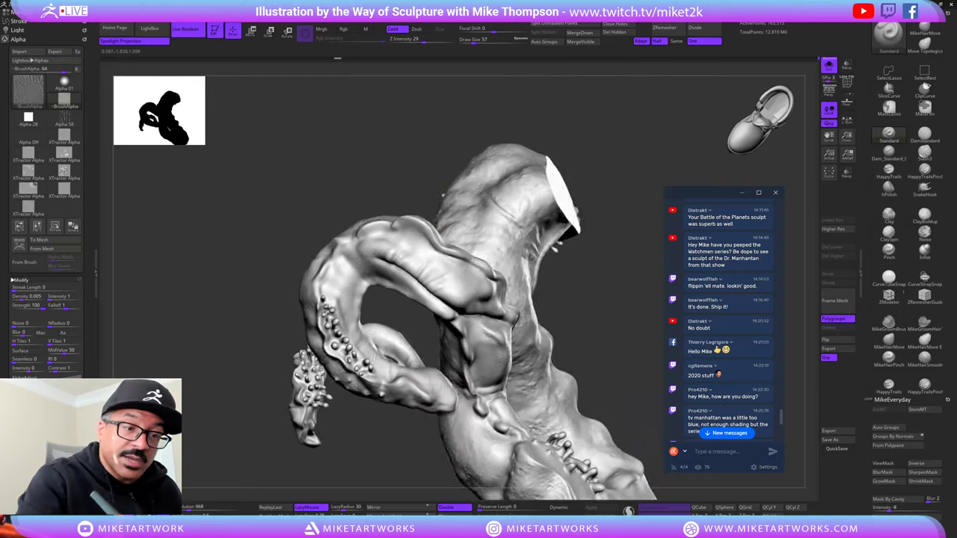
{"action": "mouse_move", "coordinate": [591, 300]}
{"action": "left_mouse_down"}
{"action": "mouse_move", "coordinate": [580, 313]}
{"action": "mouse_move", "coordinate": [595, 310]}
{"action": "mouse_move", "coordinate": [594, 298]}
{"action": "left_mouse_up"}
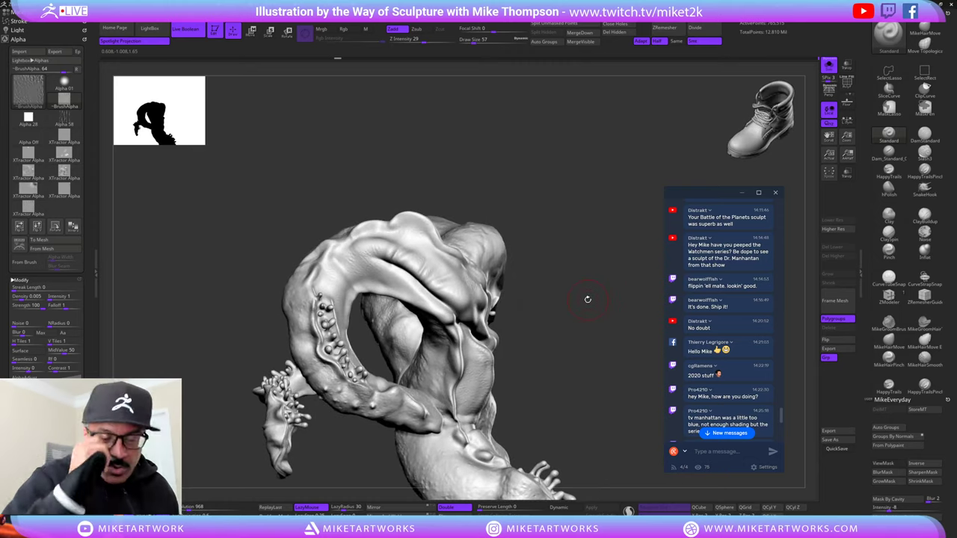
{"action": "left_click_drag", "start_coordinate": [576, 336], "coordinate": [540, 361]}
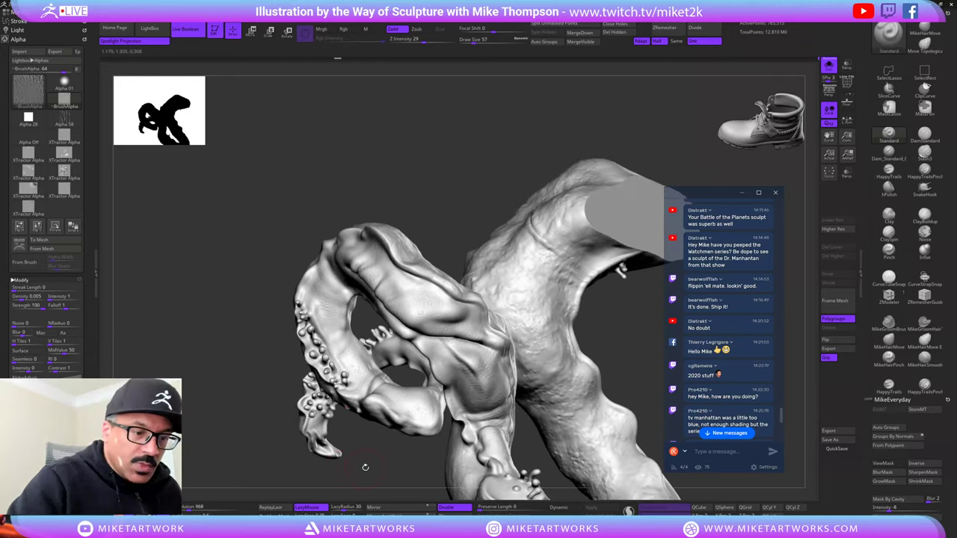
- Texture and smooth the skin beside the row of nubs along the inner side of the tentacle's curl
{"action": "left_click_drag", "start_coordinate": [363, 466], "coordinate": [419, 479]}
{"action": "left_click_drag", "start_coordinate": [389, 180], "coordinate": [316, 342]}
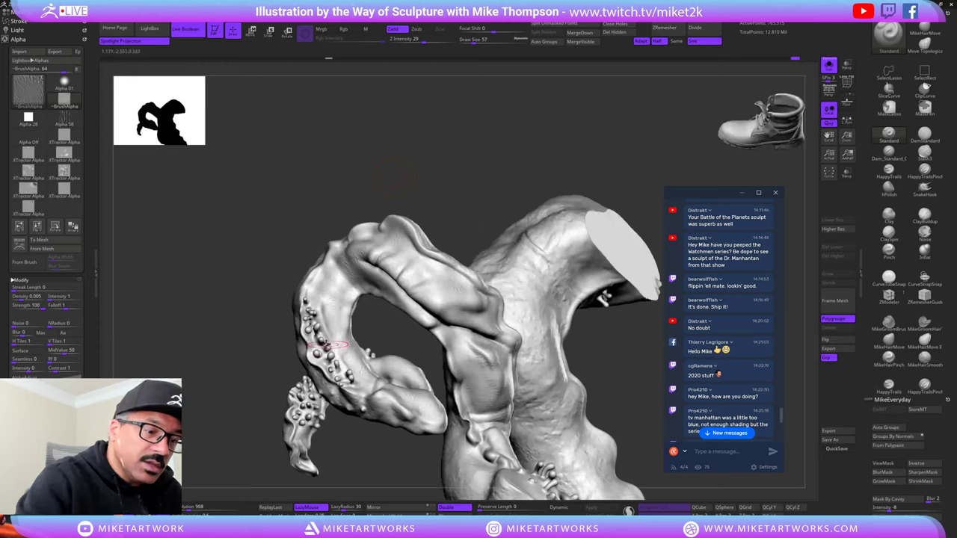
{"action": "key", "text": "shift"}
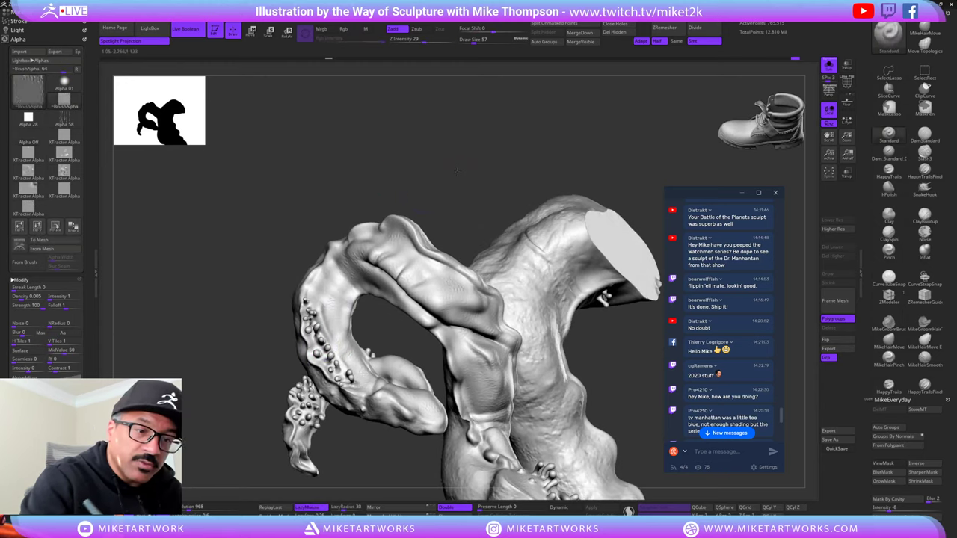
{"action": "left_click_drag", "start_coordinate": [408, 155], "coordinate": [466, 162]}
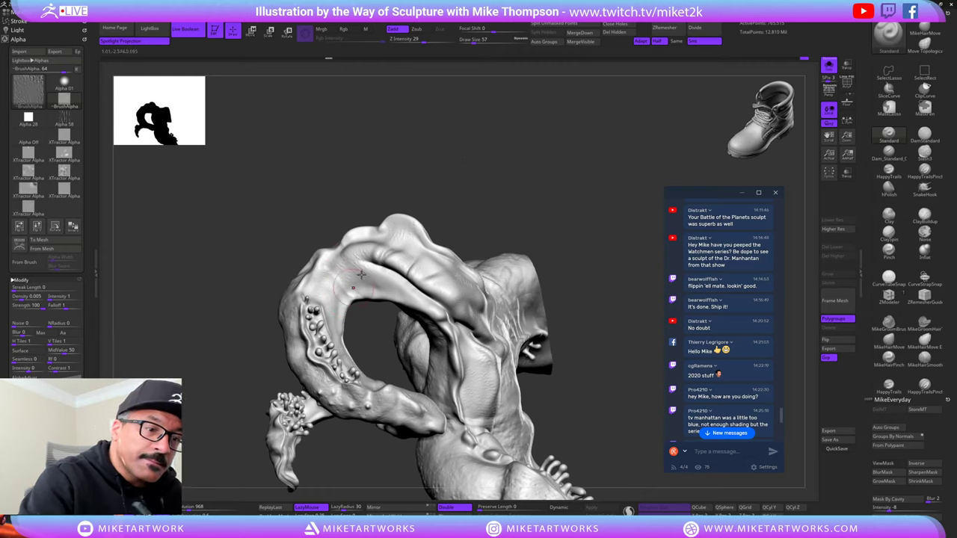
{"action": "mouse_move", "coordinate": [460, 176]}
{"action": "left_mouse_down"}
{"action": "mouse_move", "coordinate": [501, 174]}
{"action": "mouse_move", "coordinate": [482, 163]}
{"action": "mouse_move", "coordinate": [535, 168]}
{"action": "left_mouse_up"}
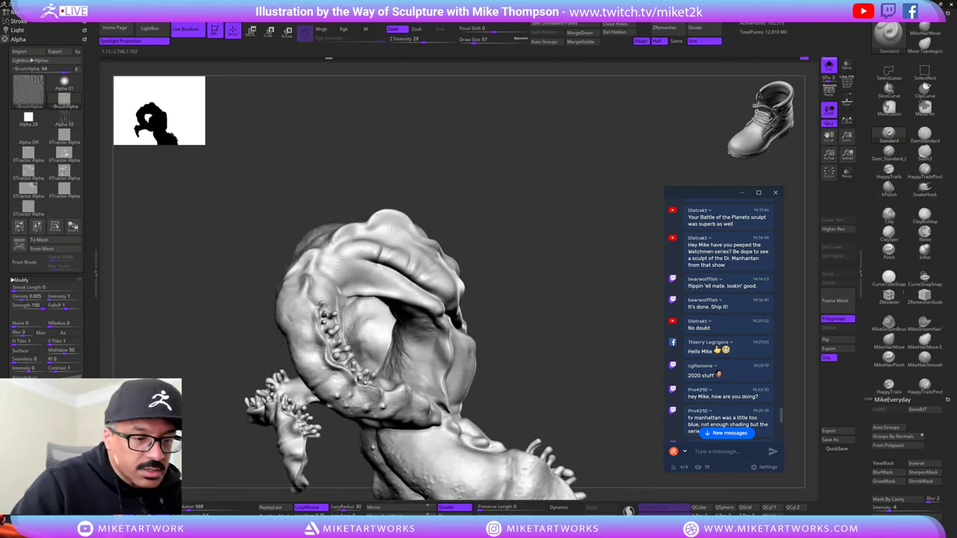
- Texture the skin near the tentacle's nub-covered tip and exit Solo mode to show the full figure scene
{"action": "left_click_drag", "start_coordinate": [591, 397], "coordinate": [277, 383]}
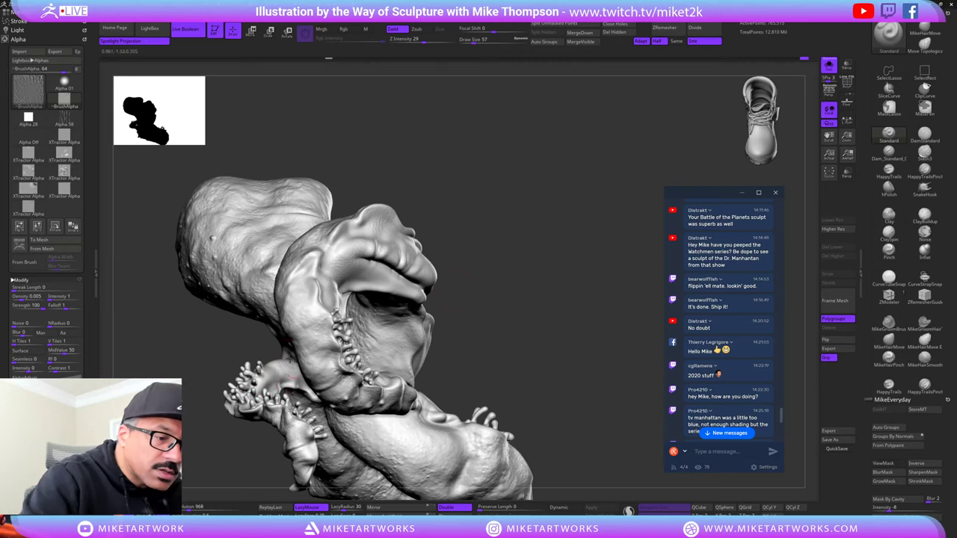
{"action": "mouse_move", "coordinate": [580, 313]}
{"action": "left_mouse_down"}
{"action": "mouse_move", "coordinate": [596, 344]}
{"action": "mouse_move", "coordinate": [582, 351]}
{"action": "mouse_move", "coordinate": [610, 394]}
{"action": "mouse_move", "coordinate": [592, 449]}
{"action": "mouse_move", "coordinate": [588, 321]}
{"action": "mouse_move", "coordinate": [582, 338]}
{"action": "mouse_move", "coordinate": [566, 330]}
{"action": "mouse_move", "coordinate": [608, 342]}
{"action": "mouse_move", "coordinate": [592, 356]}
{"action": "mouse_move", "coordinate": [600, 344]}
{"action": "mouse_move", "coordinate": [618, 374]}
{"action": "mouse_move", "coordinate": [582, 367]}
{"action": "mouse_move", "coordinate": [610, 344]}
{"action": "left_mouse_up"}
{"action": "mouse_move", "coordinate": [619, 272]}
{"action": "left_mouse_down"}
{"action": "mouse_move", "coordinate": [611, 308]}
{"action": "mouse_move", "coordinate": [634, 349]}
{"action": "mouse_move", "coordinate": [610, 355]}
{"action": "left_mouse_up"}
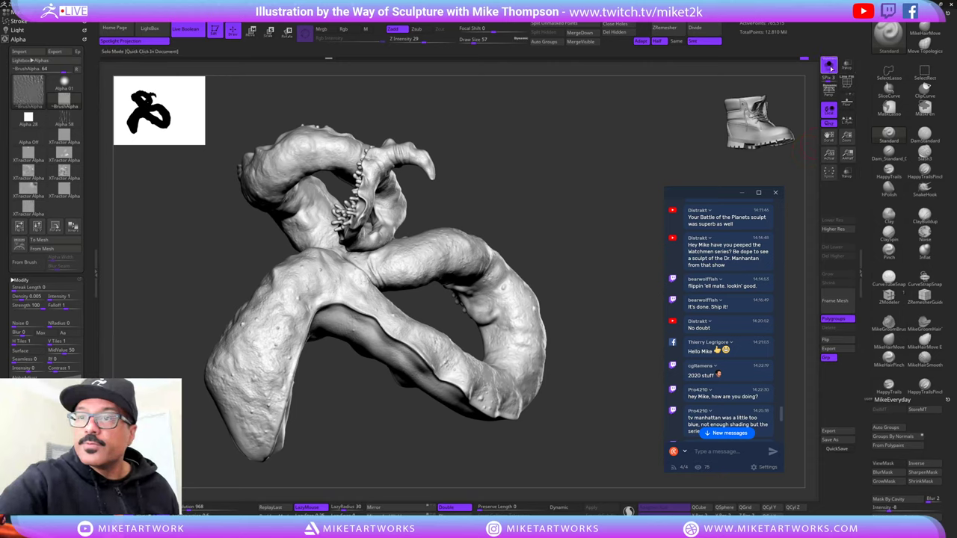
{"action": "left_click", "coordinate": [829, 65]}
{"action": "mouse_move", "coordinate": [592, 392]}
{"action": "left_mouse_down"}
{"action": "mouse_move", "coordinate": [597, 409]}
{"action": "mouse_move", "coordinate": [609, 378]}
{"action": "mouse_move", "coordinate": [593, 428]}
{"action": "mouse_move", "coordinate": [612, 377]}
{"action": "mouse_move", "coordinate": [604, 385]}
{"action": "left_mouse_up"}
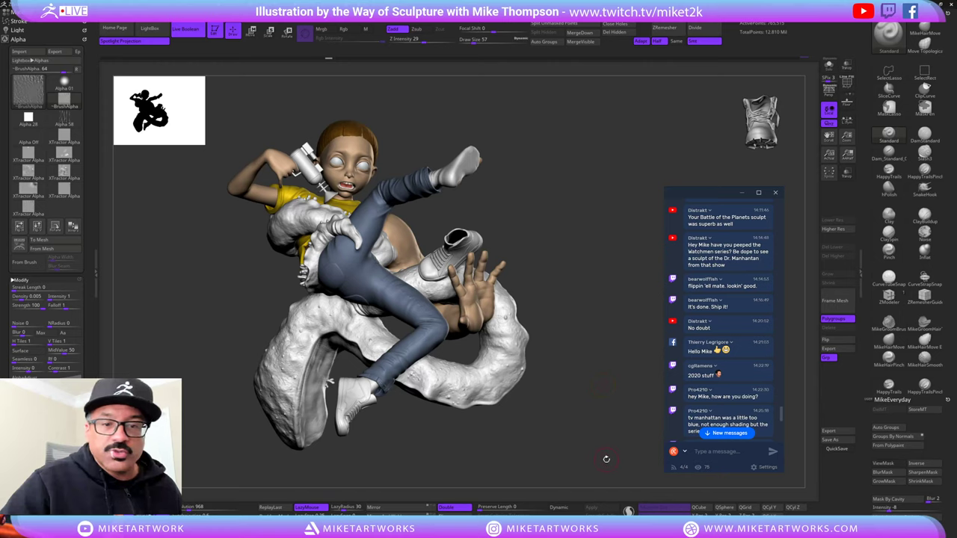
{"action": "left_click_drag", "start_coordinate": [608, 453], "coordinate": [623, 459]}
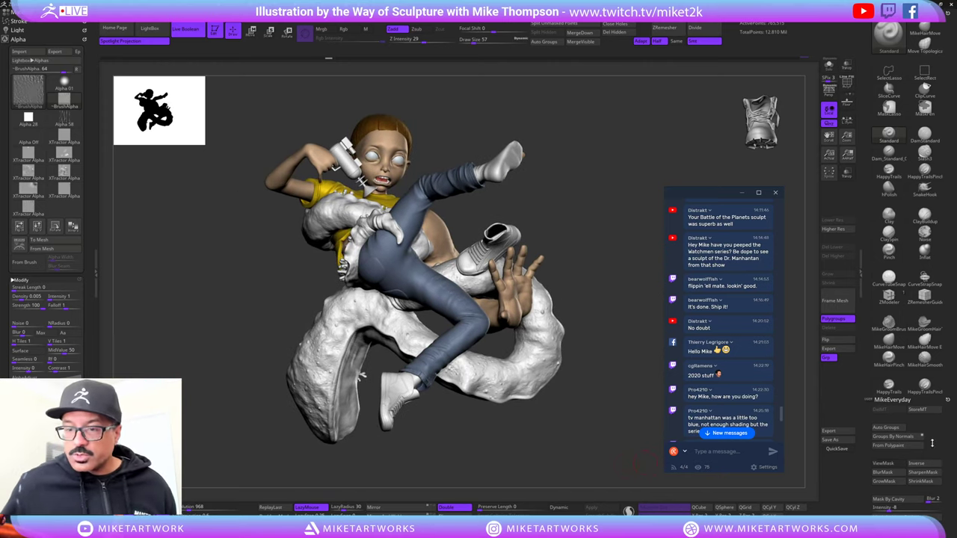
- Read the newest stream chat messages
{"action": "scroll", "coordinate": [743, 386], "scroll_direction": "down", "scroll_amount": 5}
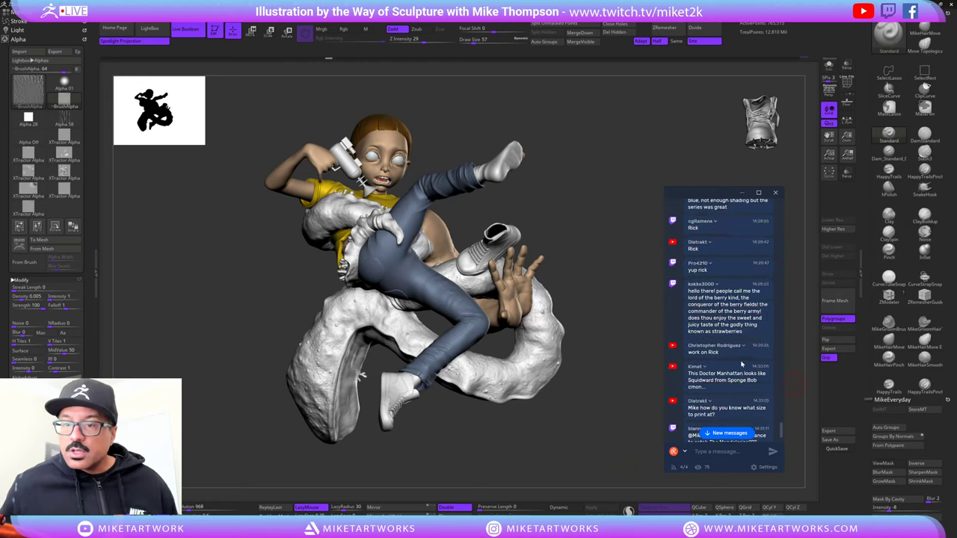
{"action": "scroll", "coordinate": [743, 365], "scroll_direction": "up", "scroll_amount": 2}
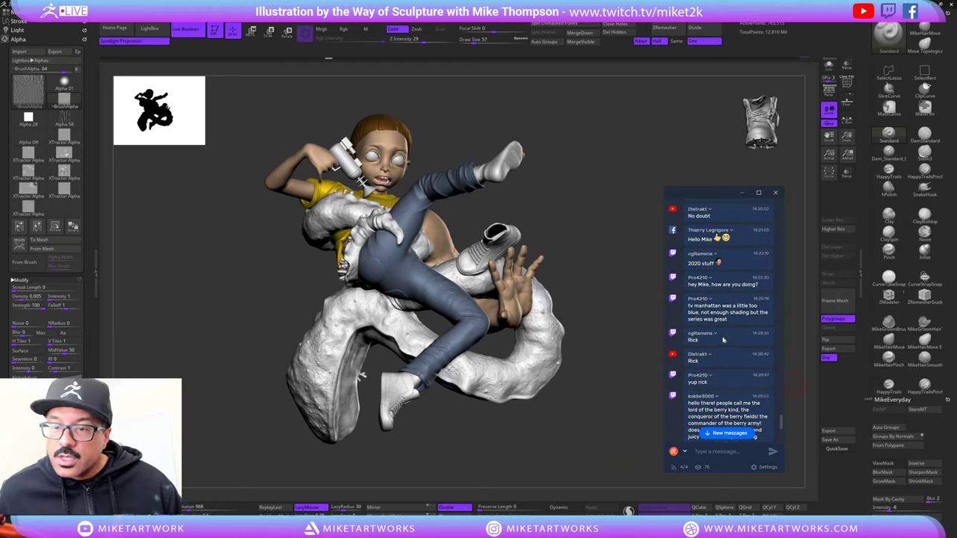
{"action": "scroll", "coordinate": [722, 340], "scroll_direction": "down", "scroll_amount": 3}
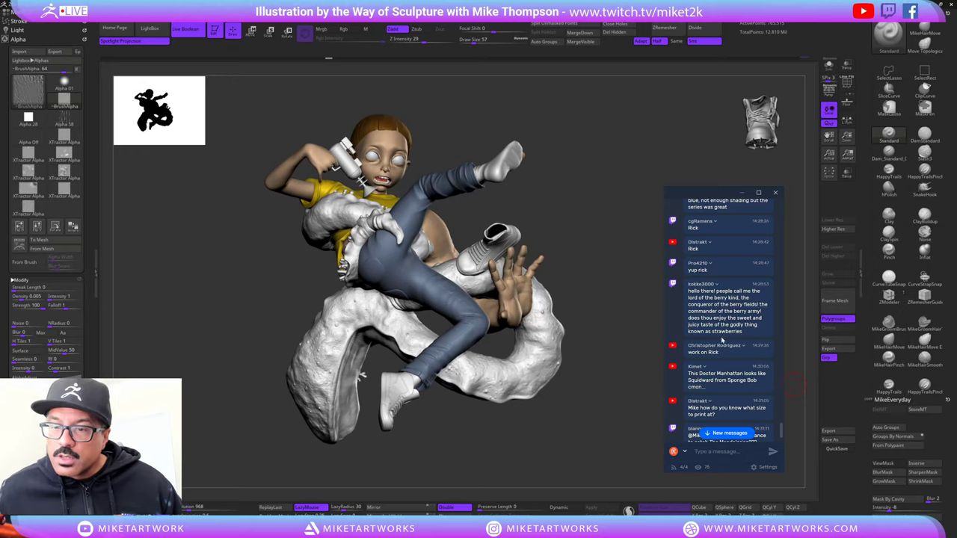
{"action": "scroll", "coordinate": [715, 339], "scroll_direction": "down", "scroll_amount": 1}
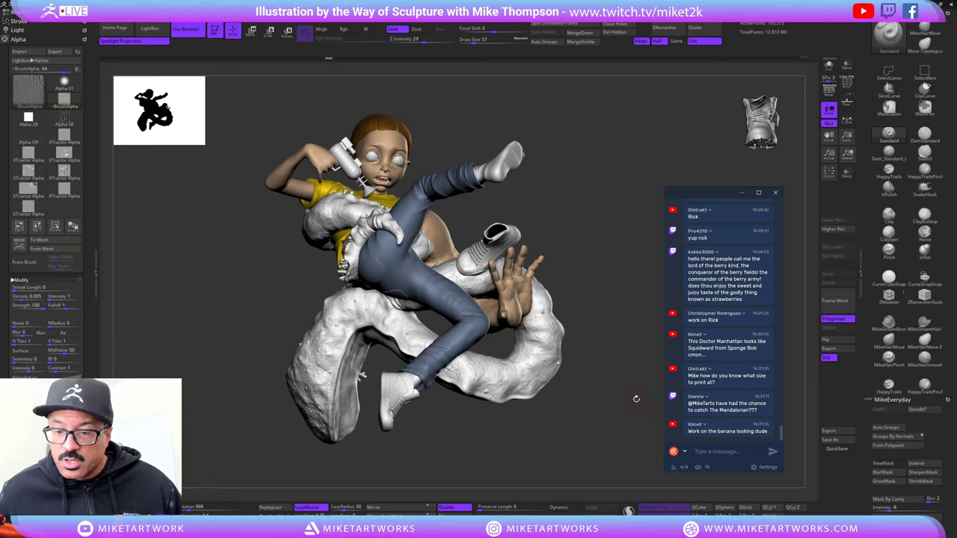
- Select the Morty Eyes subtool, frame Morty's head up close and set the draw size to 21
{"action": "left_click_drag", "start_coordinate": [636, 399], "coordinate": [639, 391]}
{"action": "mouse_move", "coordinate": [590, 415]}
{"action": "left_mouse_down"}
{"action": "mouse_move", "coordinate": [524, 419]}
{"action": "mouse_move", "coordinate": [553, 451]}
{"action": "mouse_move", "coordinate": [568, 444]}
{"action": "mouse_move", "coordinate": [615, 413]}
{"action": "mouse_move", "coordinate": [559, 432]}
{"action": "mouse_move", "coordinate": [596, 410]}
{"action": "mouse_move", "coordinate": [604, 348]}
{"action": "mouse_move", "coordinate": [587, 365]}
{"action": "mouse_move", "coordinate": [607, 354]}
{"action": "mouse_move", "coordinate": [620, 375]}
{"action": "mouse_move", "coordinate": [627, 364]}
{"action": "left_mouse_up"}
{"action": "left_click_drag", "start_coordinate": [410, 78], "coordinate": [451, 255], "text": "alt"}
{"action": "left_click", "coordinate": [465, 344], "text": "alt"}
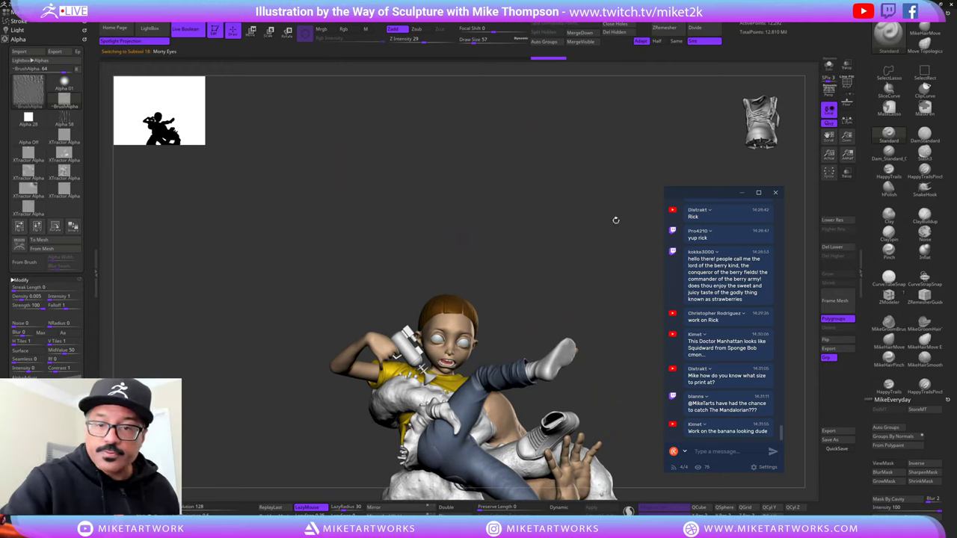
{"action": "left_click_drag", "start_coordinate": [617, 220], "coordinate": [624, 330], "text": "alt"}
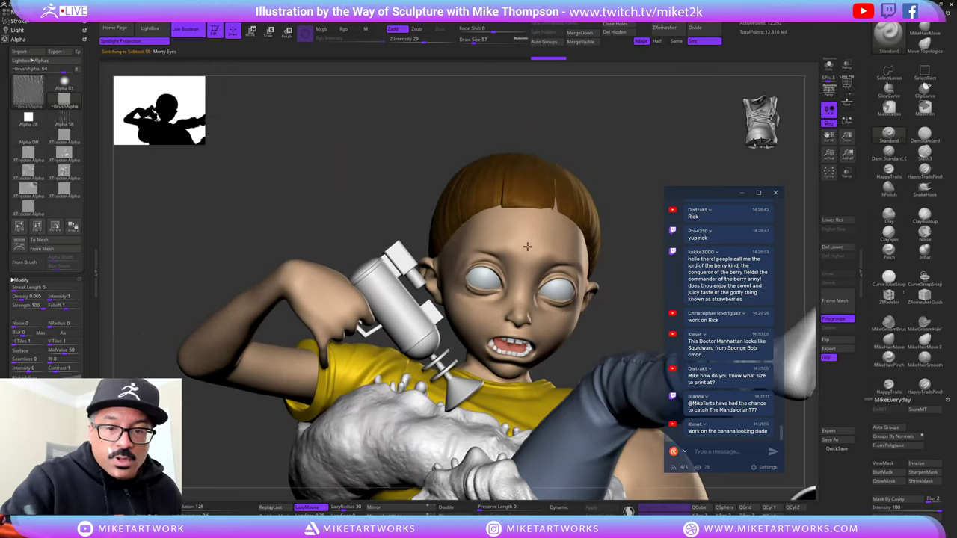
{"action": "mouse_move", "coordinate": [658, 252]}
{"action": "left_mouse_down", "text": "alt"}
{"action": "mouse_move", "coordinate": [541, 274]}
{"action": "mouse_move", "coordinate": [547, 249]}
{"action": "mouse_move", "coordinate": [598, 282]}
{"action": "left_mouse_up", "text": "alt"}
{"action": "key", "text": "s"}
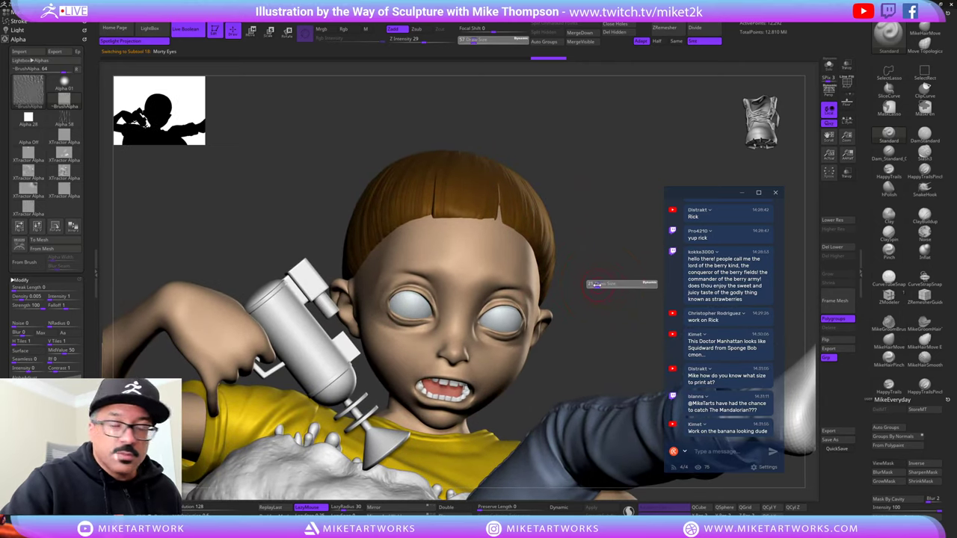
{"action": "left_click", "coordinate": [597, 285]}
- Save the tool as RickWorkingZBL5, replacing the existing file
{"action": "left_click", "coordinate": [23, 278]}
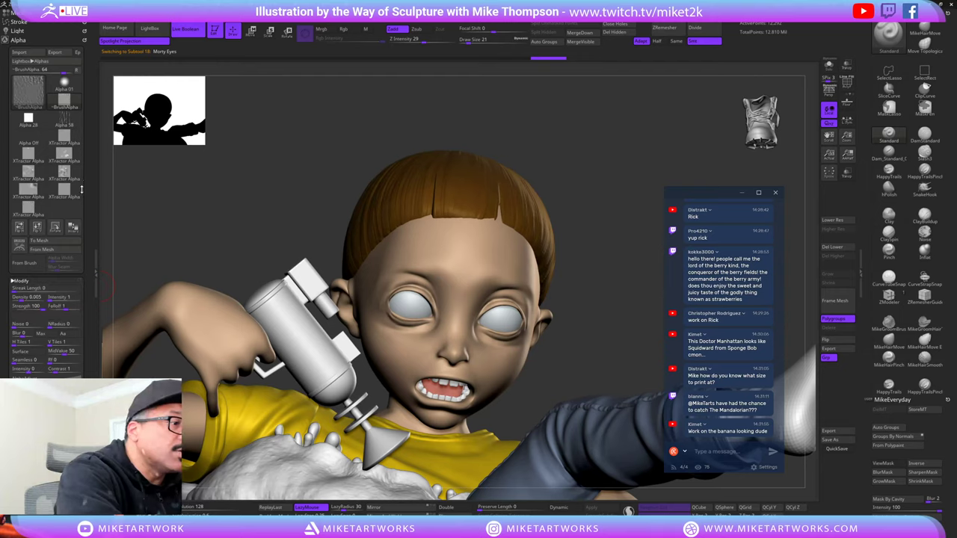
{"action": "left_click", "coordinate": [22, 40]}
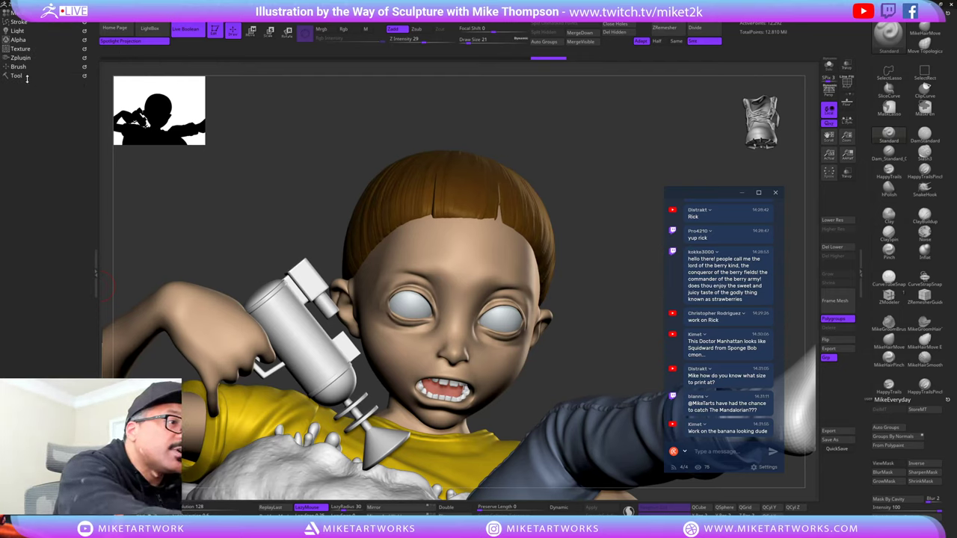
{"action": "left_click", "coordinate": [26, 77]}
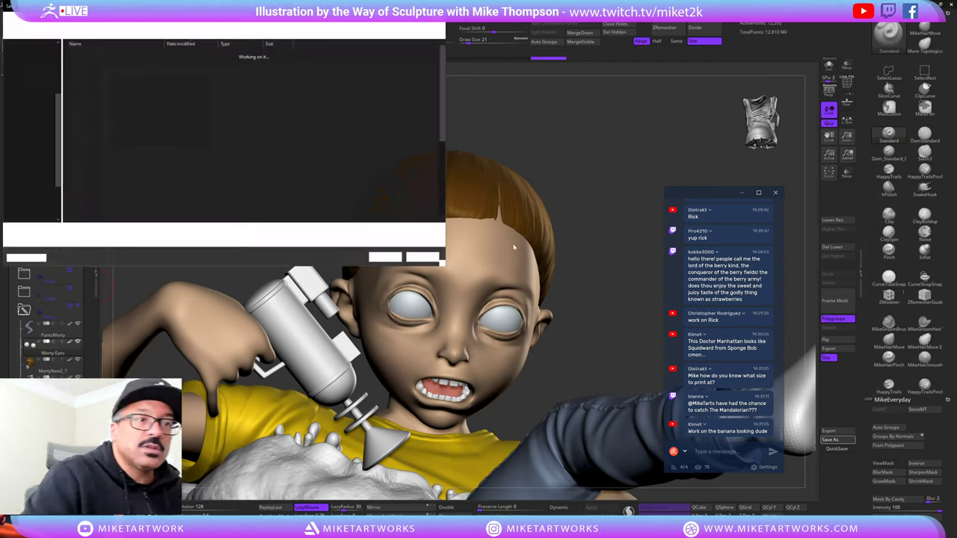
{"action": "left_click", "coordinate": [388, 258]}
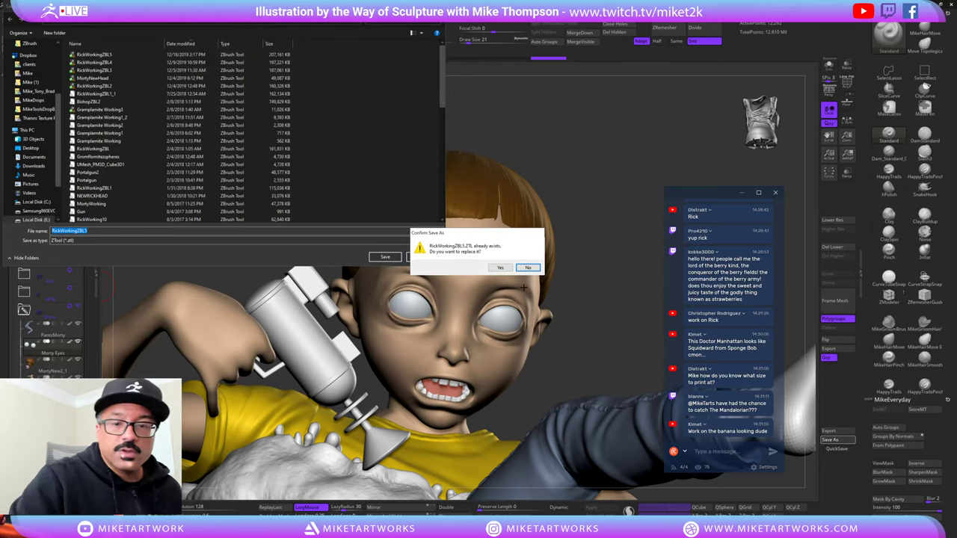
{"action": "left_click", "coordinate": [501, 267]}
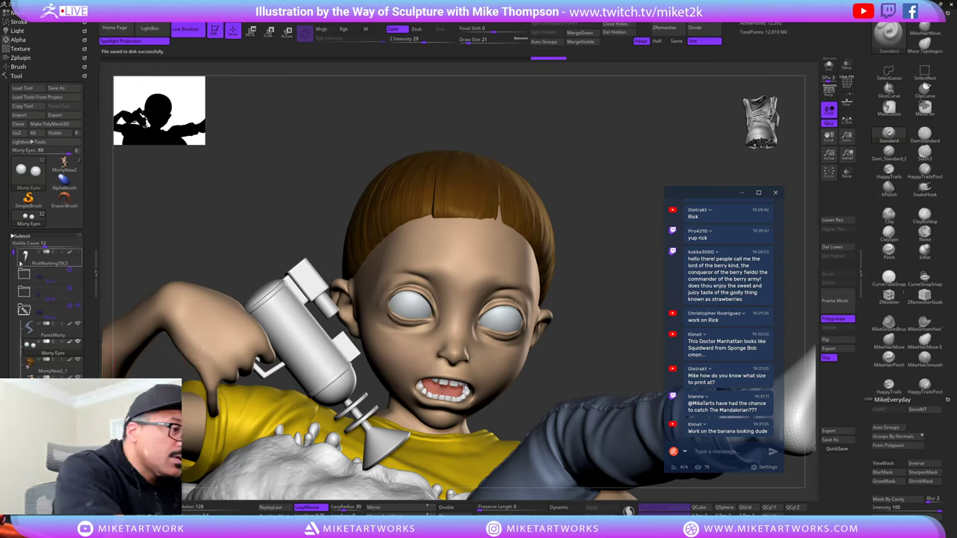
- Select the MortyOld subtool and isolate it in Solo mode
{"action": "left_click_drag", "start_coordinate": [13, 252], "coordinate": [11, 311]}
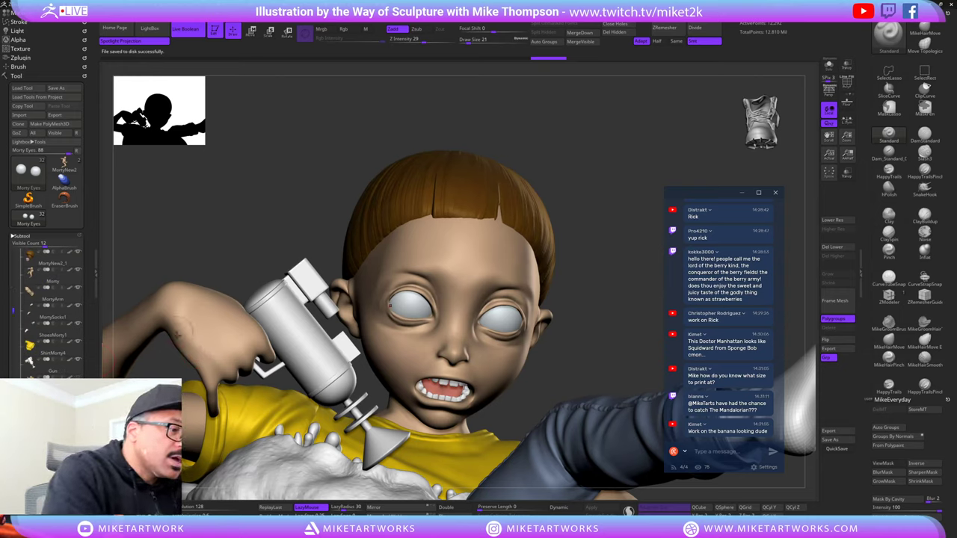
{"action": "left_click", "coordinate": [48, 405]}
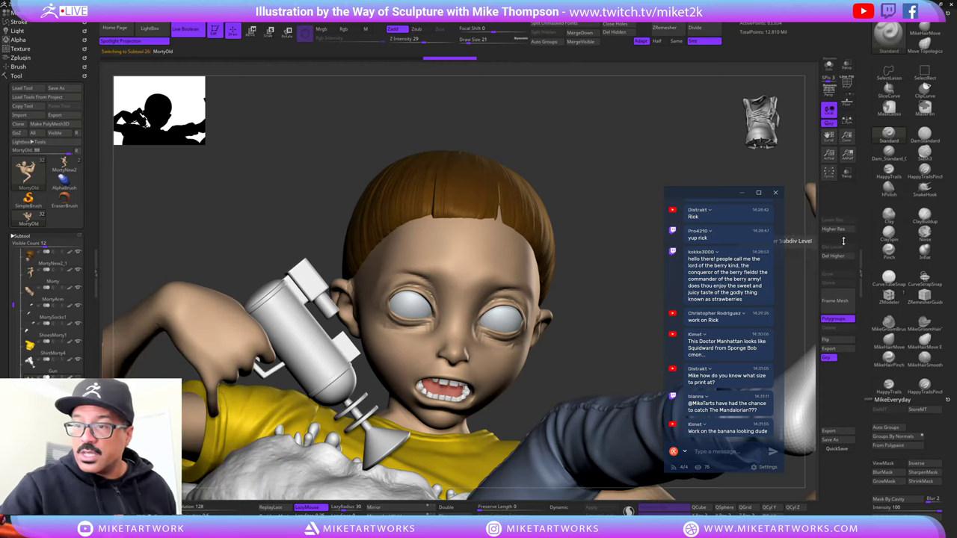
{"action": "left_click", "coordinate": [830, 65]}
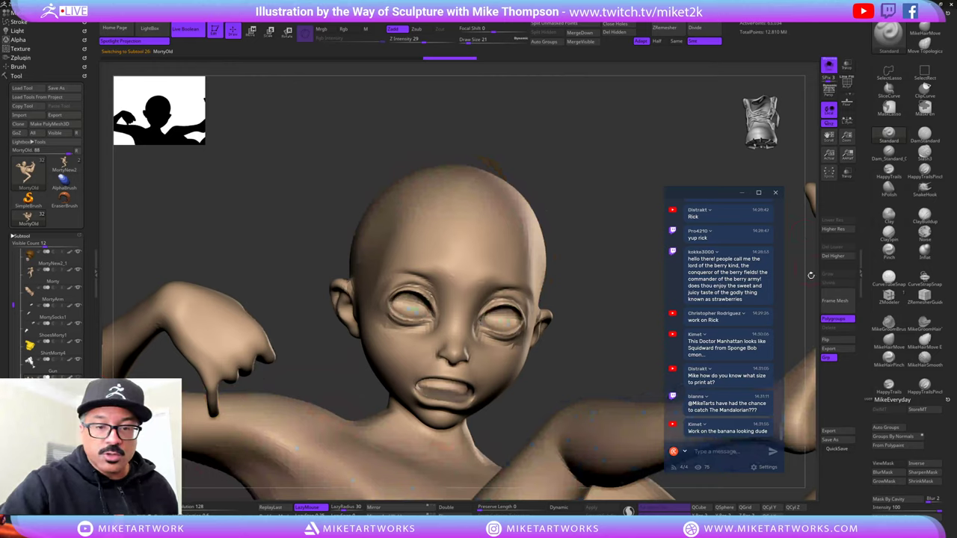
- Delete the higher subdivision levels of the MortyOld body and replace its mesh with a QSphere
{"action": "left_click_drag", "start_coordinate": [569, 359], "coordinate": [367, 265], "text": "alt"}
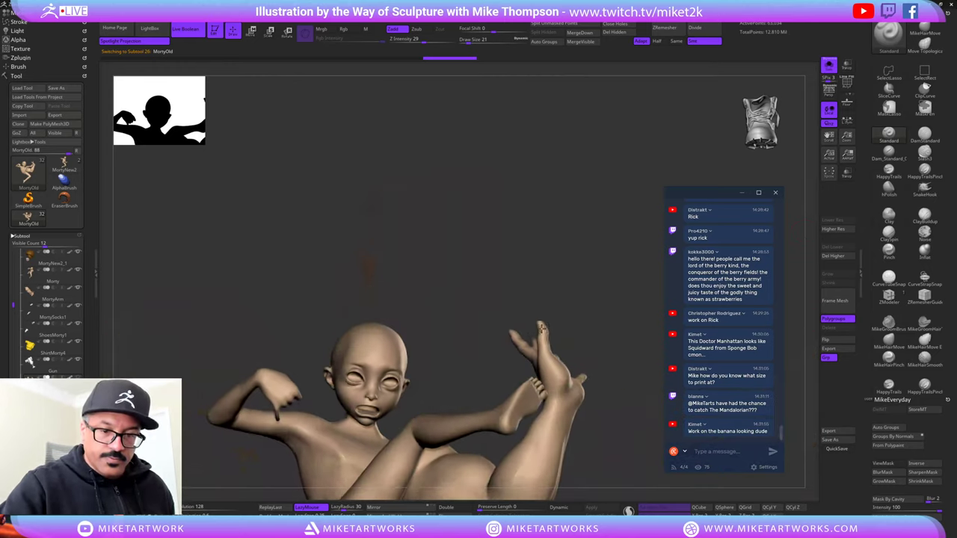
{"action": "left_click_drag", "start_coordinate": [556, 299], "coordinate": [568, 243]}
{"action": "left_click_drag", "start_coordinate": [602, 341], "coordinate": [605, 363]}
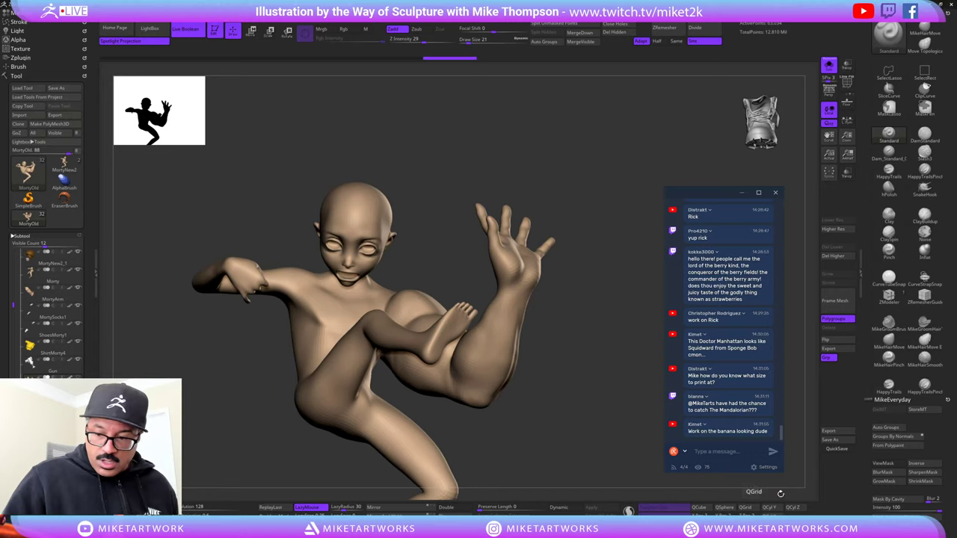
{"action": "left_click", "coordinate": [725, 509]}
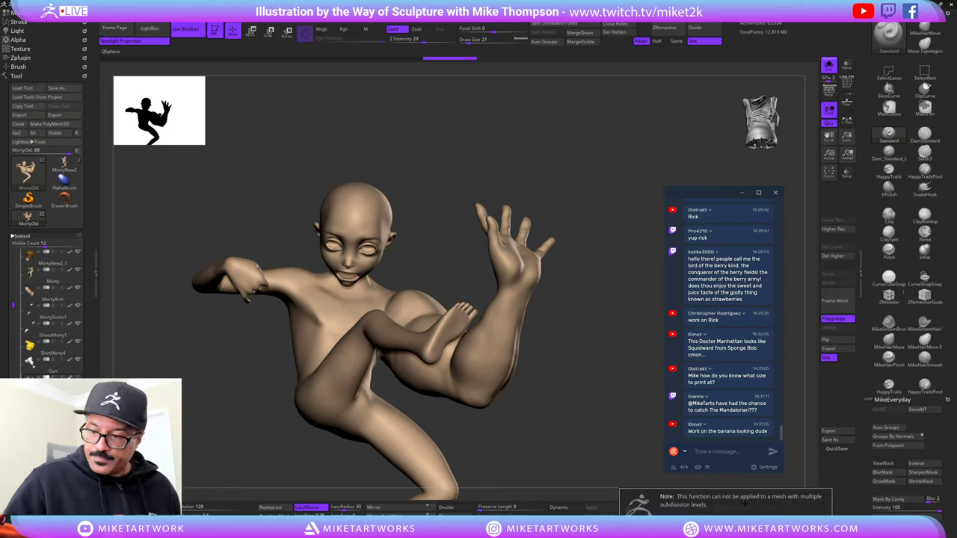
{"action": "left_click", "coordinate": [833, 256]}
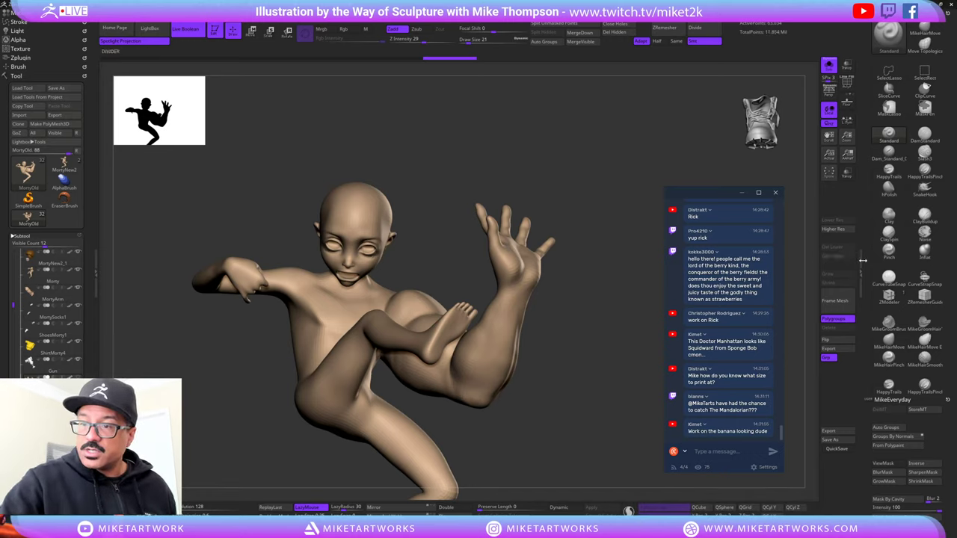
{"action": "left_click", "coordinate": [725, 509]}
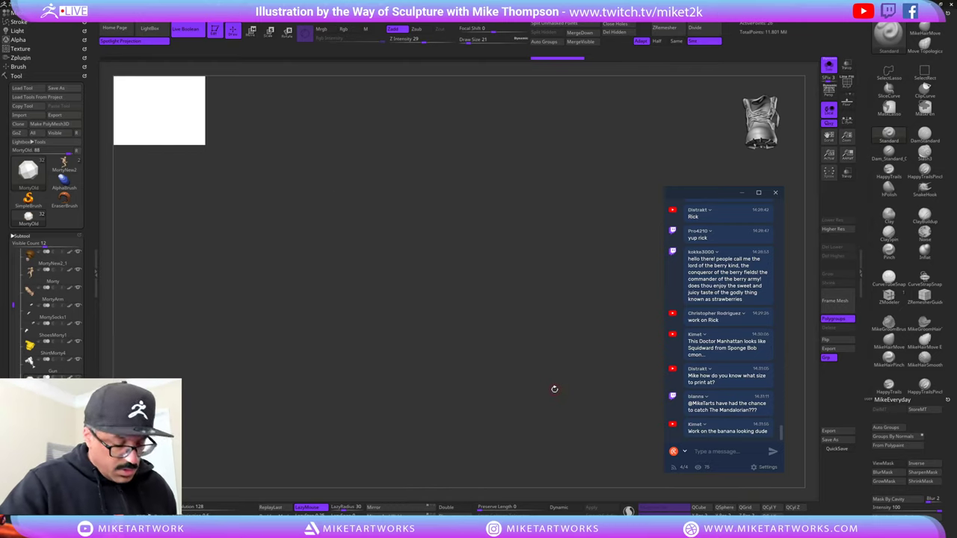
{"action": "left_click_drag", "start_coordinate": [559, 394], "coordinate": [564, 324], "text": "alt"}
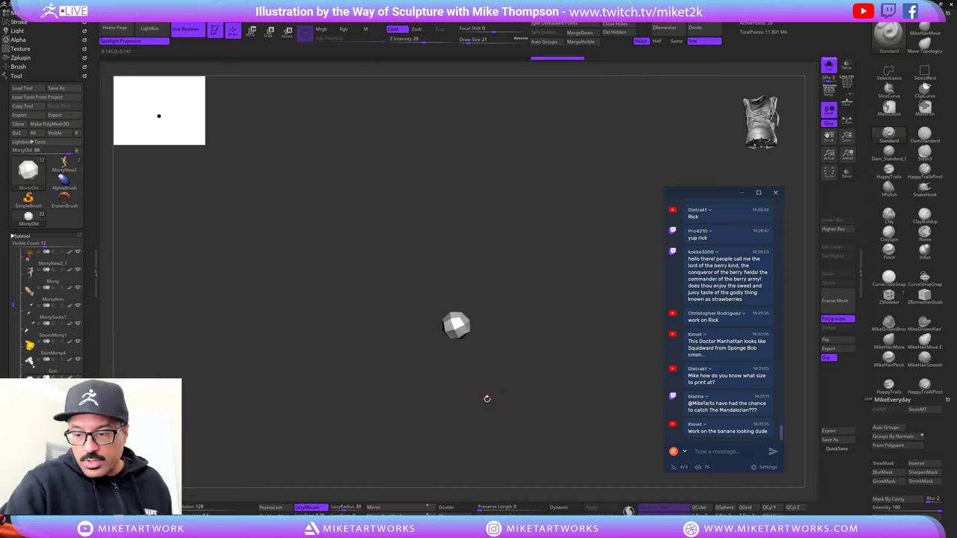
{"action": "left_click_drag", "start_coordinate": [526, 383], "coordinate": [552, 372]}
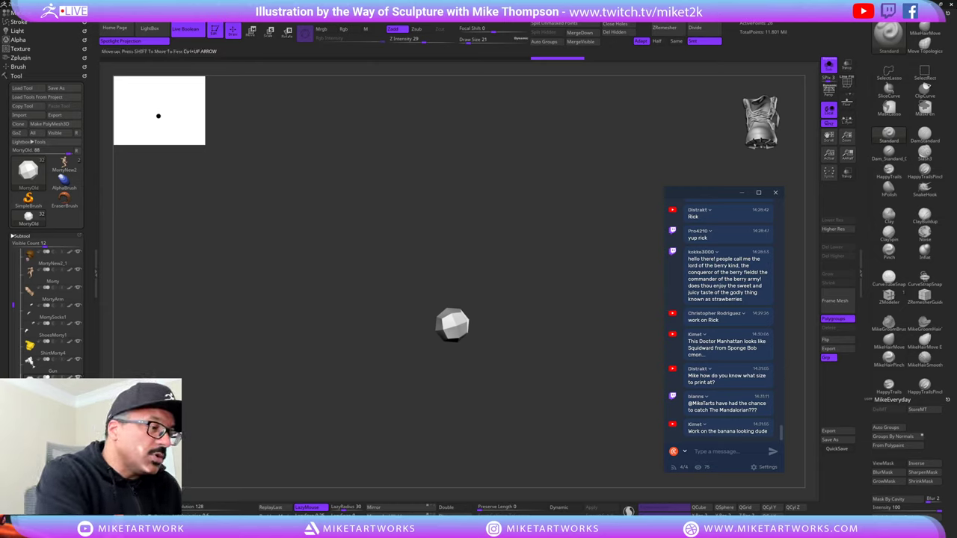
- Reorder the MortyOld sphere so it sits directly below Morty Eyes in the subtool list
{"action": "left_click", "coordinate": [60, 486]}
{"action": "left_click", "coordinate": [60, 486]}
{"action": "left_click", "coordinate": [60, 486]}
{"action": "key", "text": "ctrl+Up"}
{"action": "key", "text": "ctrl+Up"}
{"action": "key", "text": "ctrl+Up"}
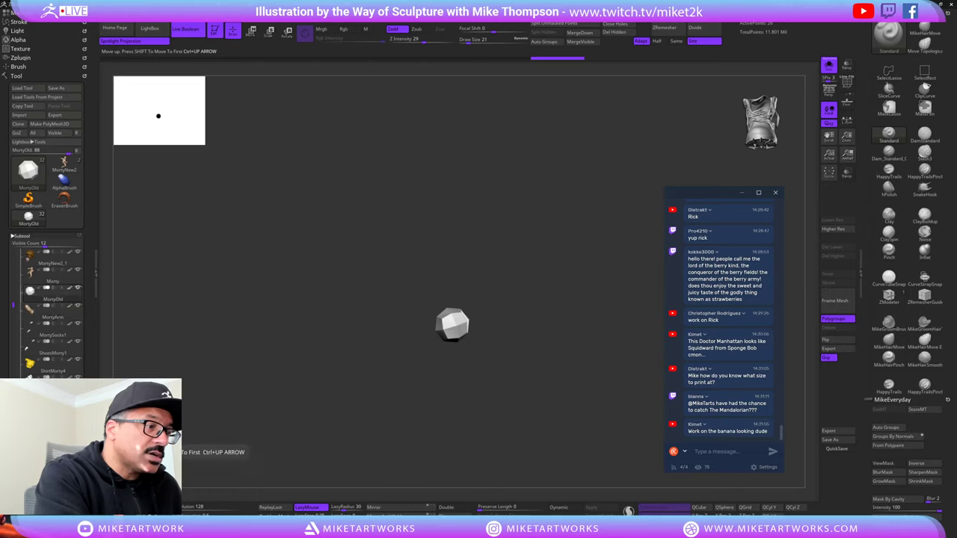
{"action": "left_click_drag", "start_coordinate": [13, 305], "coordinate": [13, 276]}
{"action": "key", "text": "ctrl+Up"}
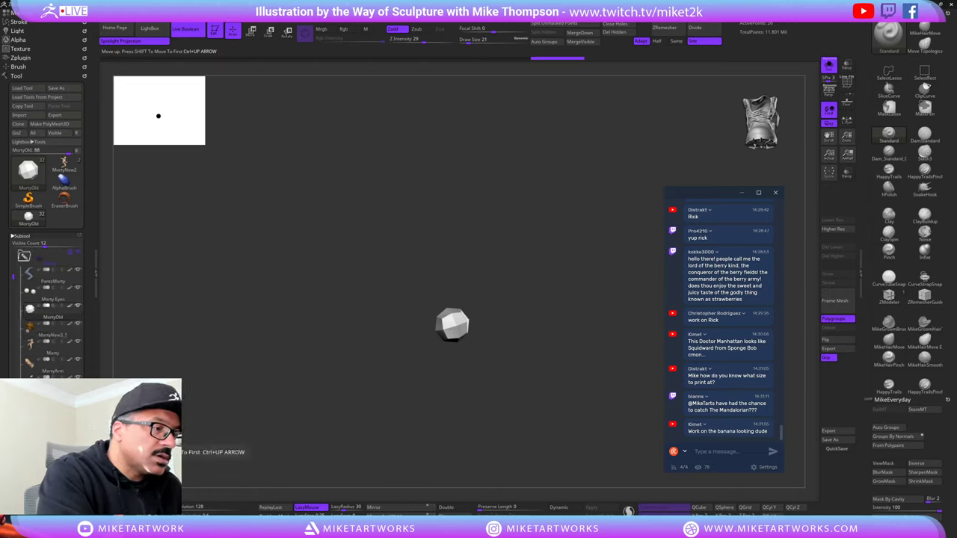
- Enable Rgb colouring and fill the sphere with the current light blue colour
{"action": "key", "text": "space"}
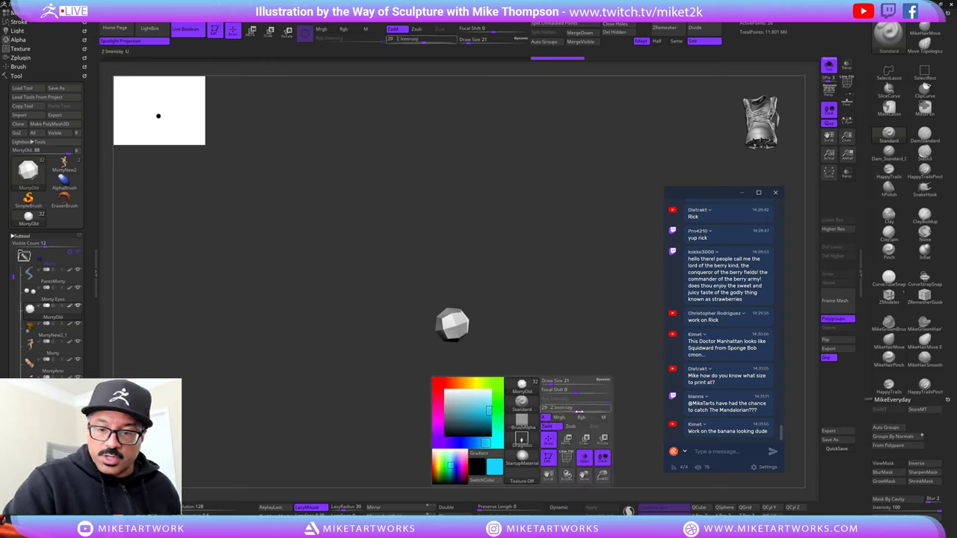
{"action": "left_click", "coordinate": [587, 417]}
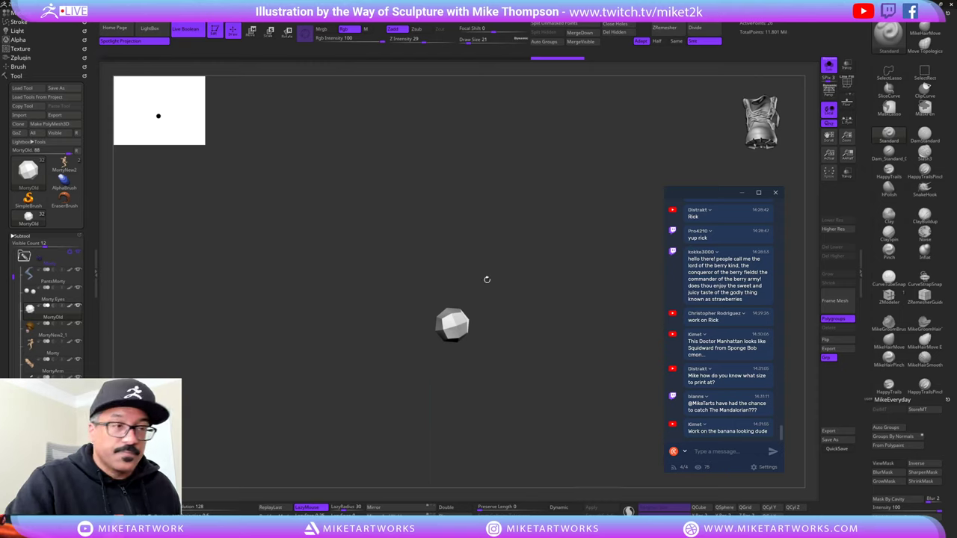
{"action": "mouse_move", "coordinate": [145, 15]}
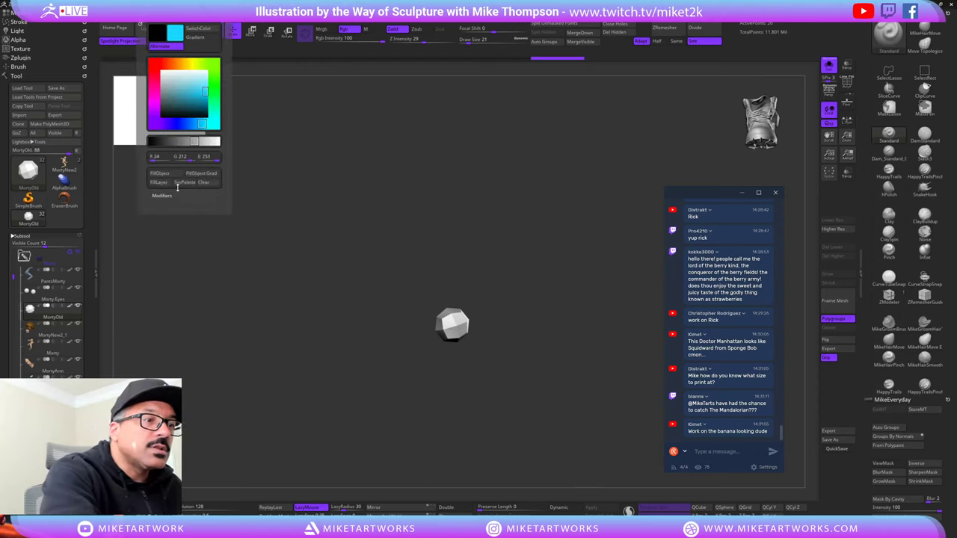
{"action": "left_click", "coordinate": [170, 174]}
{"action": "key", "text": "space"}
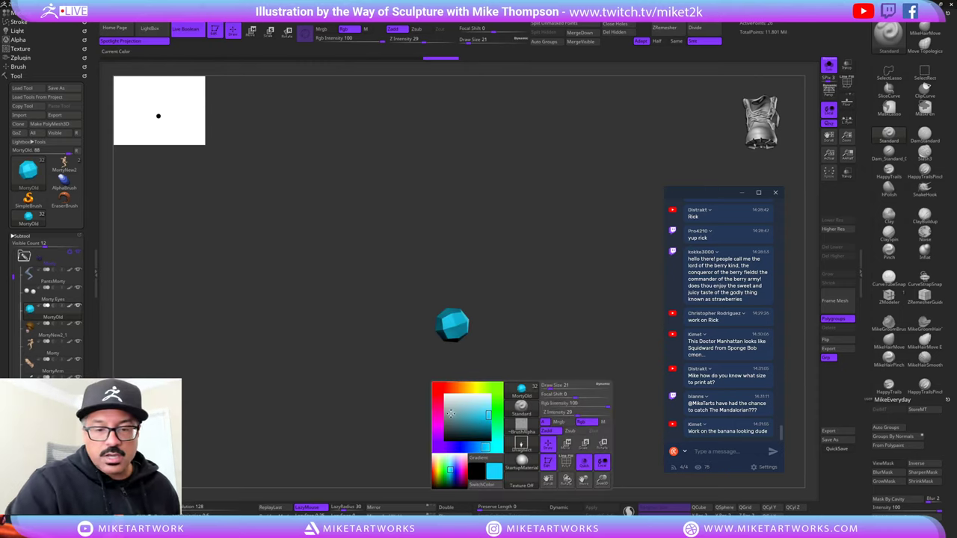
- Exit Solo mode and move the blue sphere from below the figure up in front of Morty's head
{"action": "left_click_drag", "start_coordinate": [593, 405], "coordinate": [530, 338], "text": "alt"}
{"action": "left_click", "coordinate": [829, 66]}
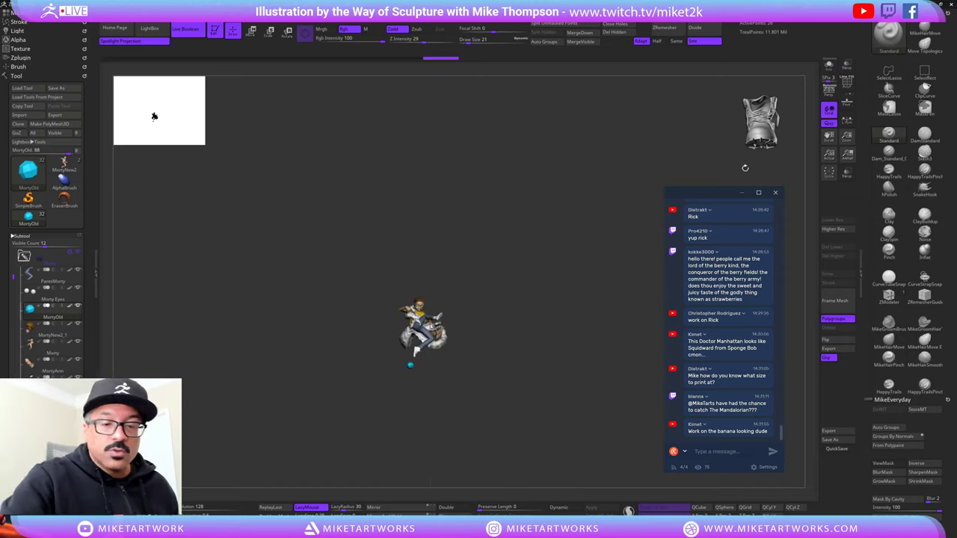
{"action": "key", "text": "f"}
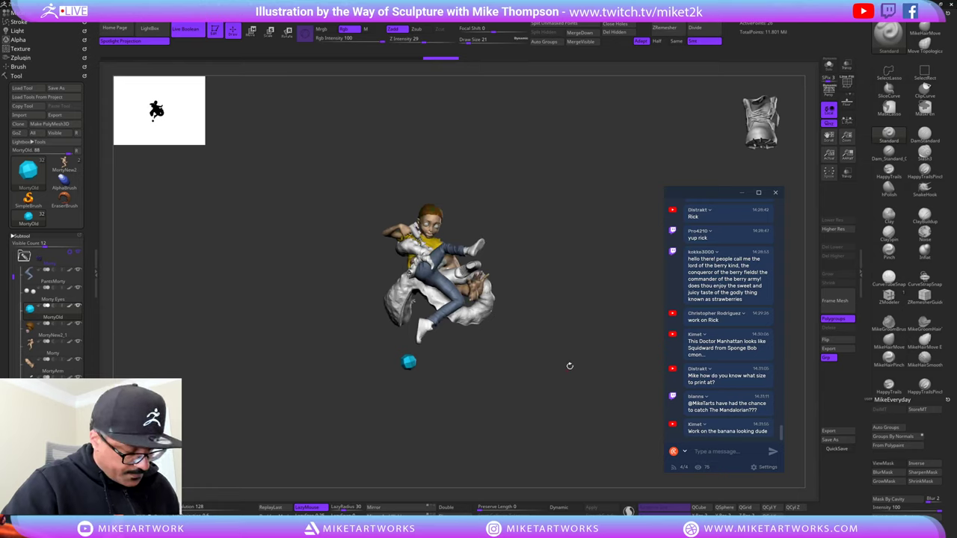
{"action": "key", "text": "w"}
{"action": "left_click_drag", "start_coordinate": [439, 392], "coordinate": [473, 252]}
{"action": "left_click_drag", "start_coordinate": [527, 288], "coordinate": [561, 389], "text": "alt"}
{"action": "left_click_drag", "start_coordinate": [561, 359], "coordinate": [628, 359]}
{"action": "left_click_drag", "start_coordinate": [584, 299], "coordinate": [598, 292]}
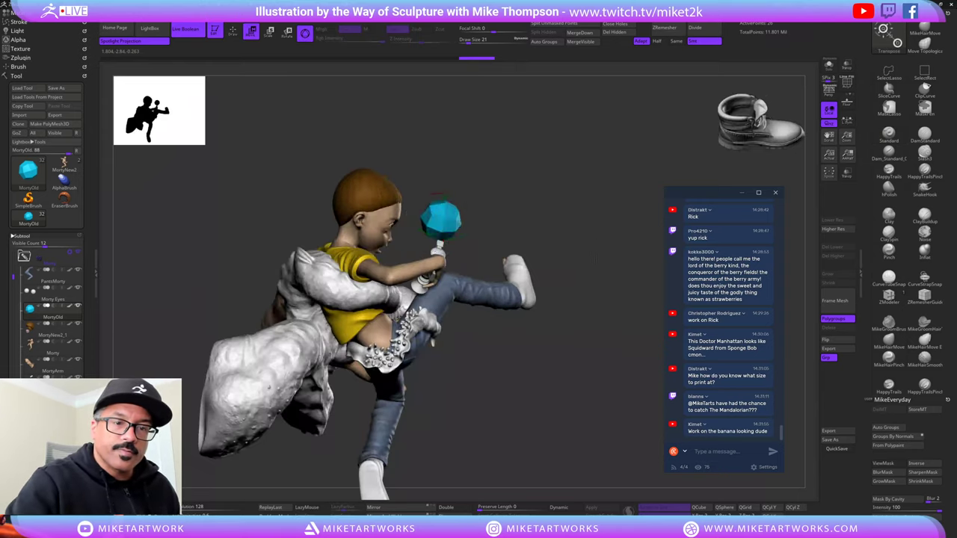
- Scale the blue sphere down to iris size and place it at Morty's left eye
{"action": "left_click_drag", "start_coordinate": [584, 247], "coordinate": [591, 396], "text": "alt"}
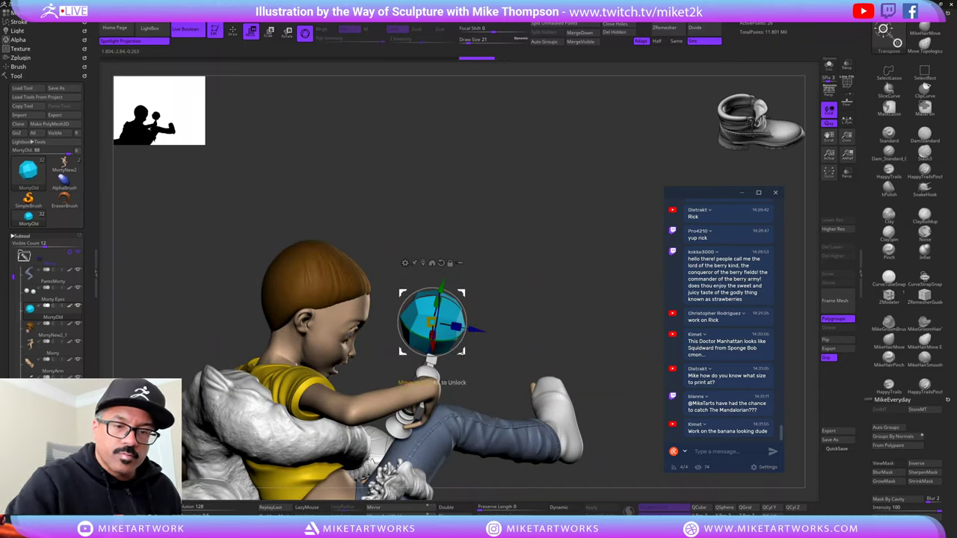
{"action": "left_click_drag", "start_coordinate": [461, 352], "coordinate": [376, 364]}
{"action": "left_click_drag", "start_coordinate": [576, 314], "coordinate": [510, 378]}
{"action": "mouse_move", "coordinate": [339, 324]}
{"action": "left_mouse_down"}
{"action": "mouse_move", "coordinate": [355, 350]}
{"action": "mouse_move", "coordinate": [347, 336]}
{"action": "left_mouse_up"}
{"action": "left_click_drag", "start_coordinate": [516, 318], "coordinate": [457, 317]}
{"action": "left_click_drag", "start_coordinate": [347, 336], "coordinate": [319, 368]}
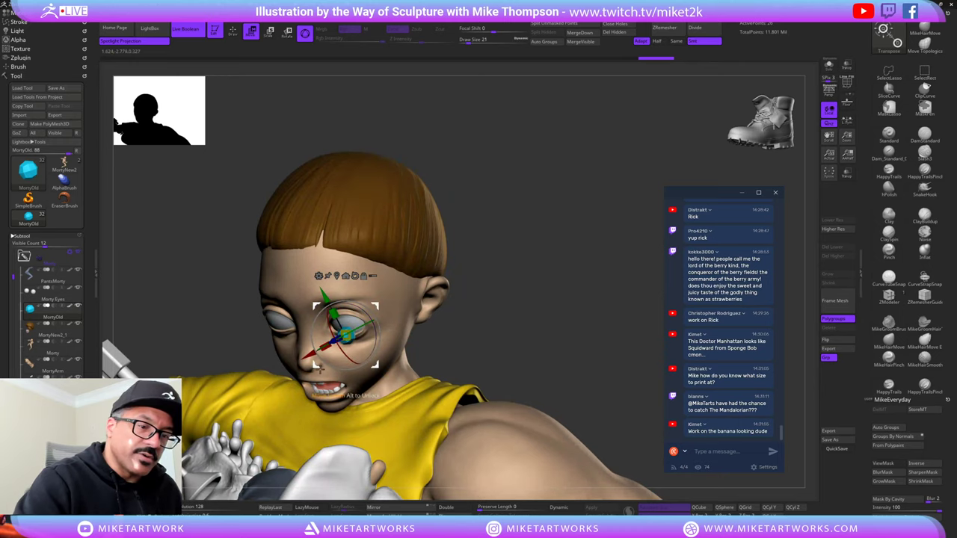
{"action": "left_click_drag", "start_coordinate": [598, 226], "coordinate": [554, 225]}
{"action": "left_click_drag", "start_coordinate": [377, 365], "coordinate": [380, 354]}
- Nudge the small blue sphere towards the centre of Morty's left eyeball, viewed from the front
{"action": "left_click_drag", "start_coordinate": [523, 314], "coordinate": [617, 293]}
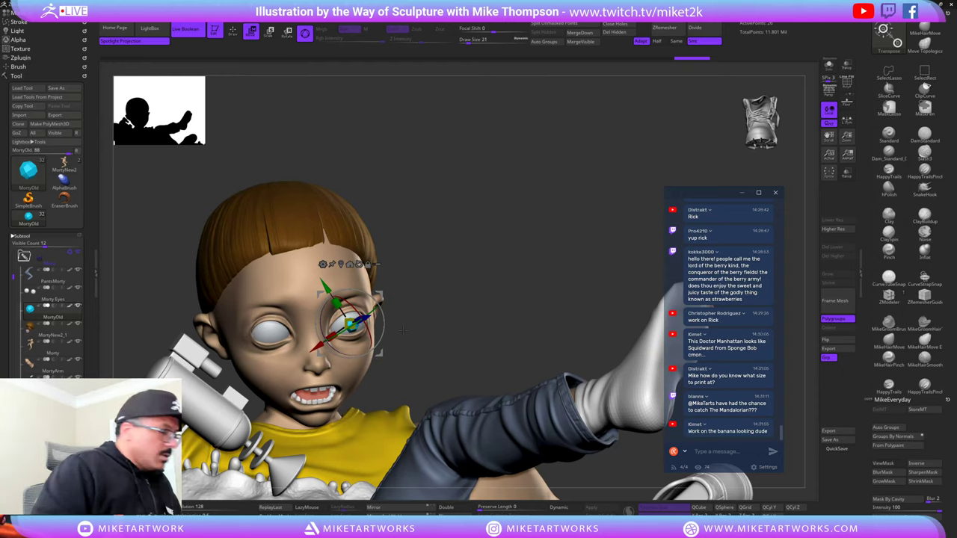
{"action": "left_click_drag", "start_coordinate": [481, 310], "coordinate": [531, 336], "text": "alt"}
{"action": "left_click_drag", "start_coordinate": [350, 324], "coordinate": [346, 330]}
{"action": "mouse_move", "coordinate": [568, 299]}
{"action": "left_mouse_down"}
{"action": "mouse_move", "coordinate": [473, 251]}
{"action": "mouse_move", "coordinate": [557, 271]}
{"action": "mouse_move", "coordinate": [572, 311]}
{"action": "left_mouse_up"}
{"action": "left_click_drag", "start_coordinate": [371, 326], "coordinate": [372, 337]}
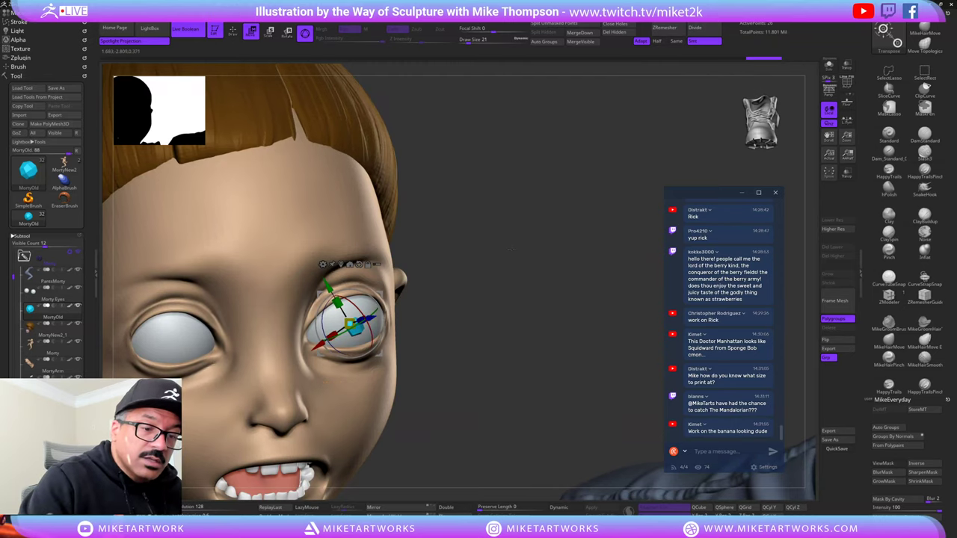
- Adjust the blue sphere's depth and position so it sits partly sunk into the front of Morty's left eyeball
{"action": "left_click_drag", "start_coordinate": [513, 249], "coordinate": [557, 299]}
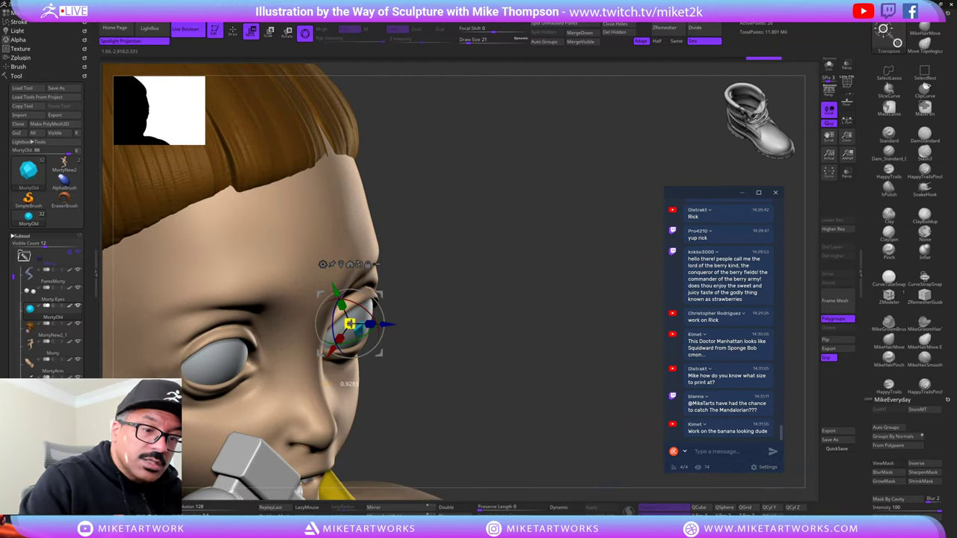
{"action": "left_click_drag", "start_coordinate": [387, 325], "coordinate": [390, 325]}
{"action": "left_click_drag", "start_coordinate": [510, 258], "coordinate": [415, 261]}
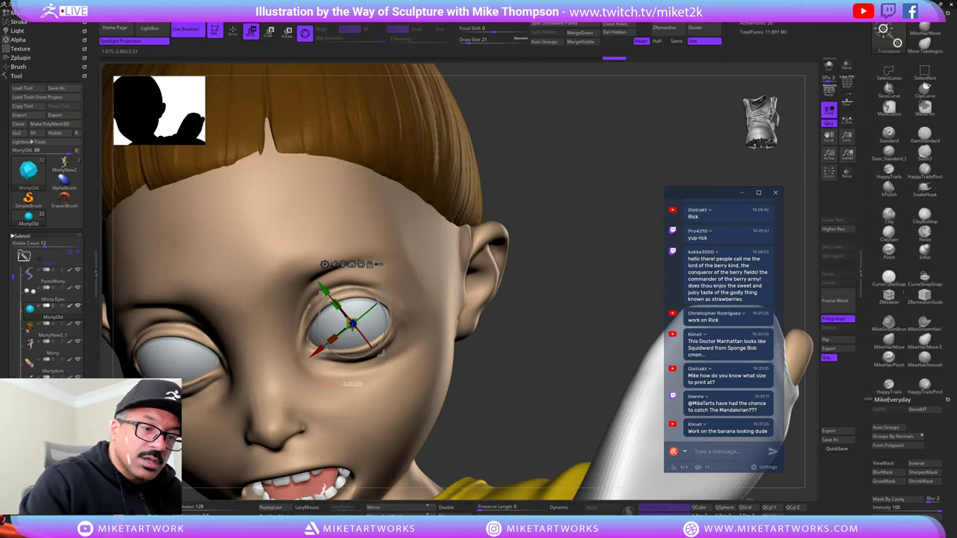
{"action": "left_click_drag", "start_coordinate": [354, 324], "coordinate": [352, 325]}
{"action": "left_click_drag", "start_coordinate": [516, 258], "coordinate": [585, 260]}
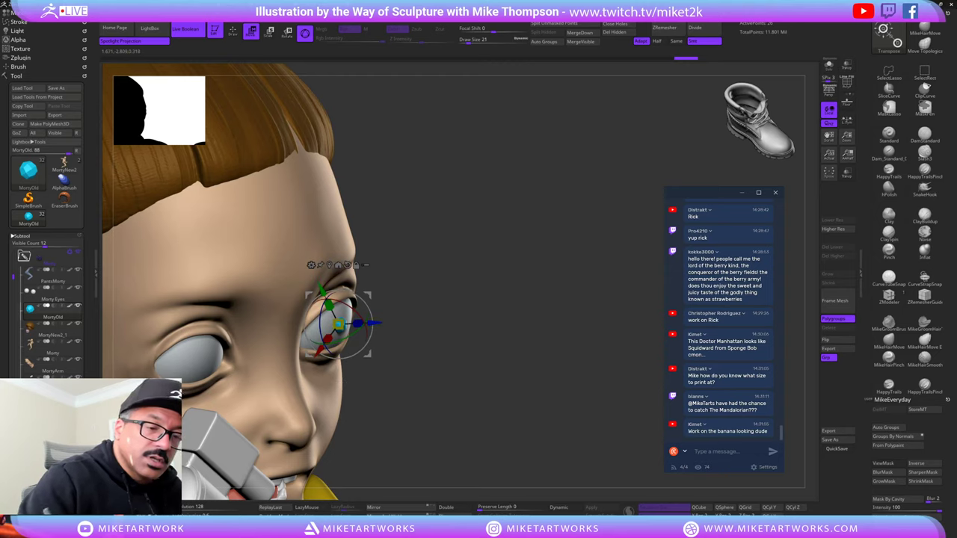
{"action": "left_click_drag", "start_coordinate": [586, 260], "coordinate": [504, 261]}
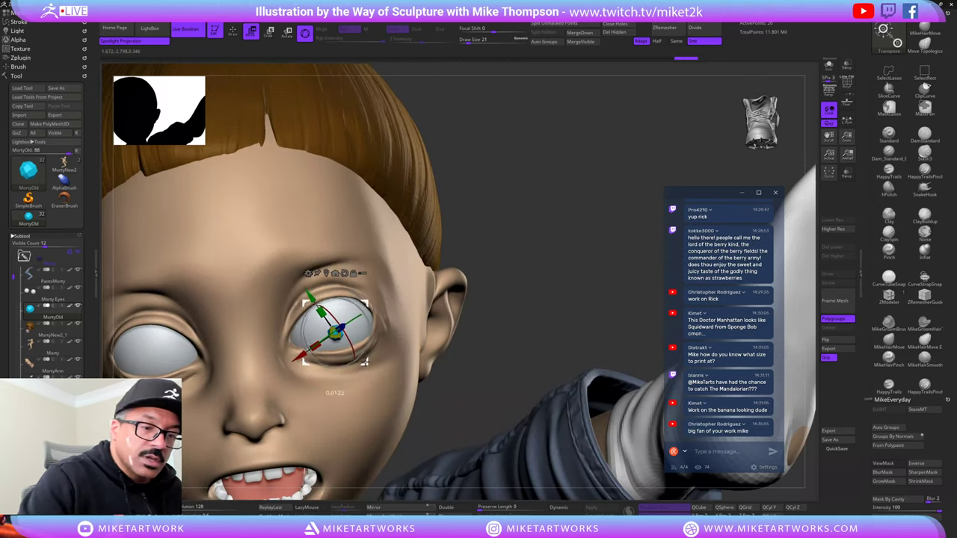
{"action": "key", "text": "q"}
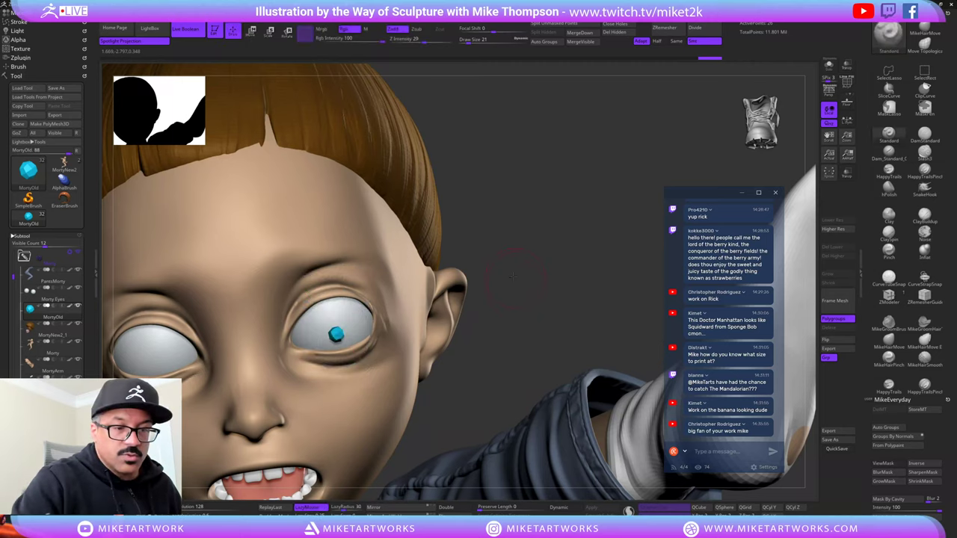
- Fine-tune the blue sphere's placement on Morty's left eyeball, judging it against the whole face from the side and front
{"action": "mouse_move", "coordinate": [509, 276]}
{"action": "left_mouse_down", "text": "alt"}
{"action": "mouse_move", "coordinate": [496, 227]}
{"action": "mouse_move", "coordinate": [488, 318]}
{"action": "mouse_move", "coordinate": [516, 310]}
{"action": "left_mouse_up", "text": "alt"}
{"action": "left_click_drag", "start_coordinate": [472, 262], "coordinate": [511, 250]}
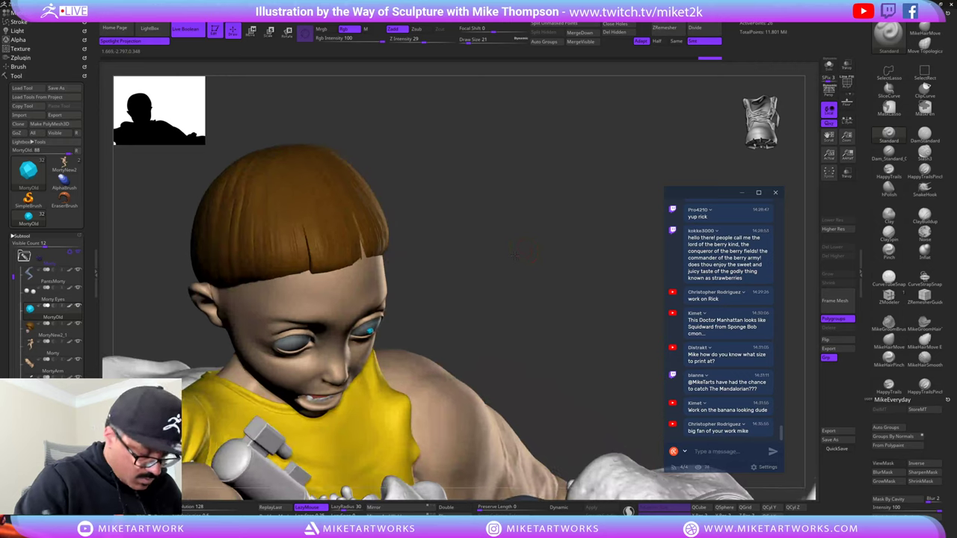
{"action": "key", "text": "w"}
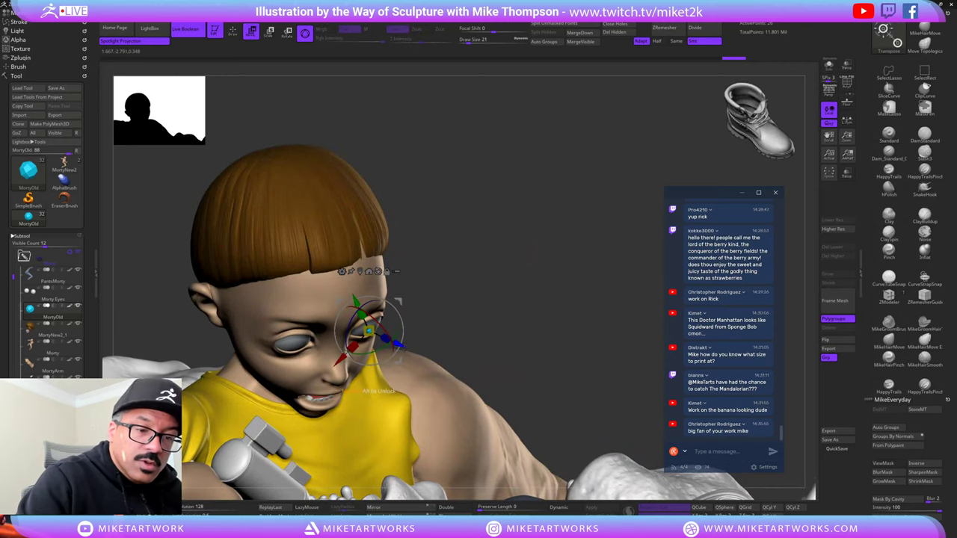
{"action": "key", "text": "q"}
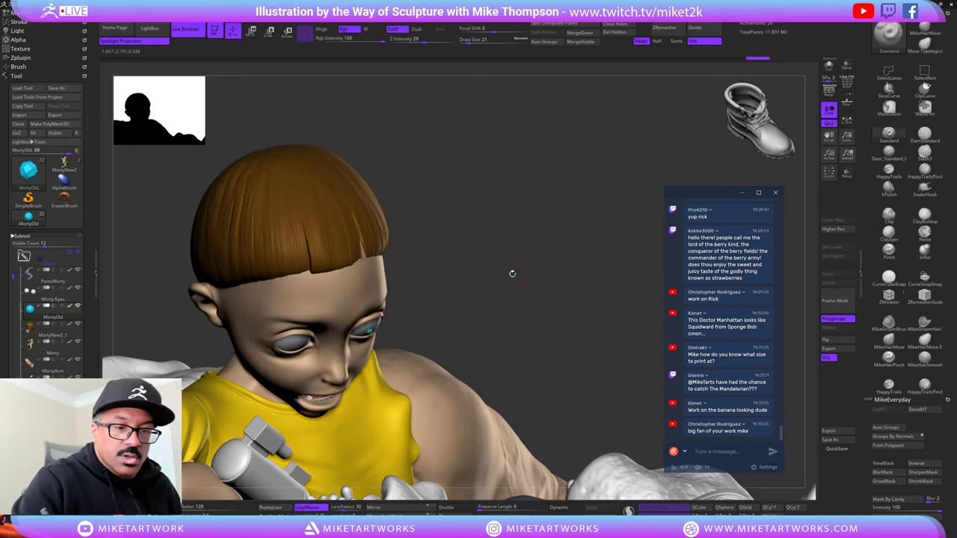
{"action": "mouse_move", "coordinate": [513, 271]}
{"action": "right_mouse_down"}
{"action": "mouse_move", "coordinate": [500, 235]}
{"action": "mouse_move", "coordinate": [509, 231]}
{"action": "mouse_move", "coordinate": [452, 281]}
{"action": "mouse_move", "coordinate": [413, 343]}
{"action": "right_mouse_up"}
{"action": "key", "text": "w"}
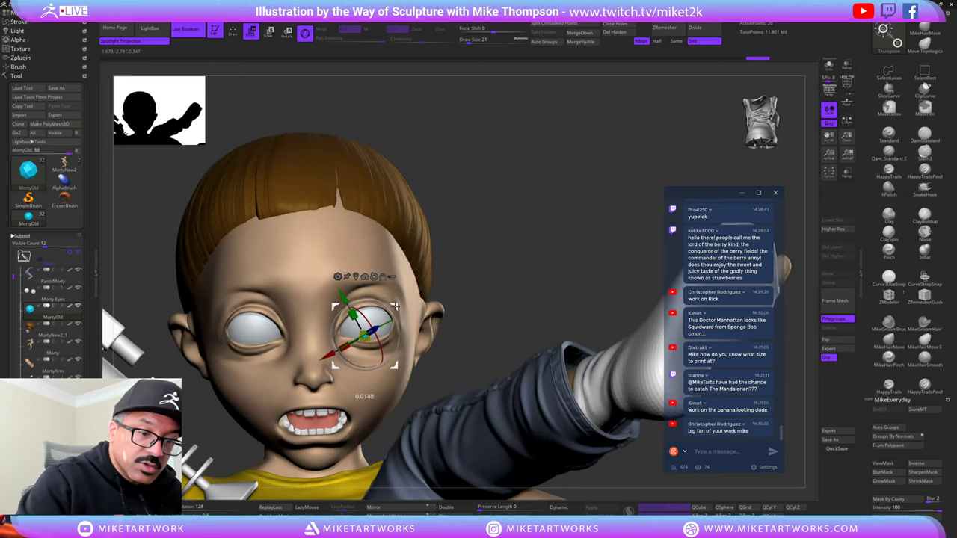
{"action": "right_click_drag", "start_coordinate": [526, 231], "coordinate": [423, 334]}
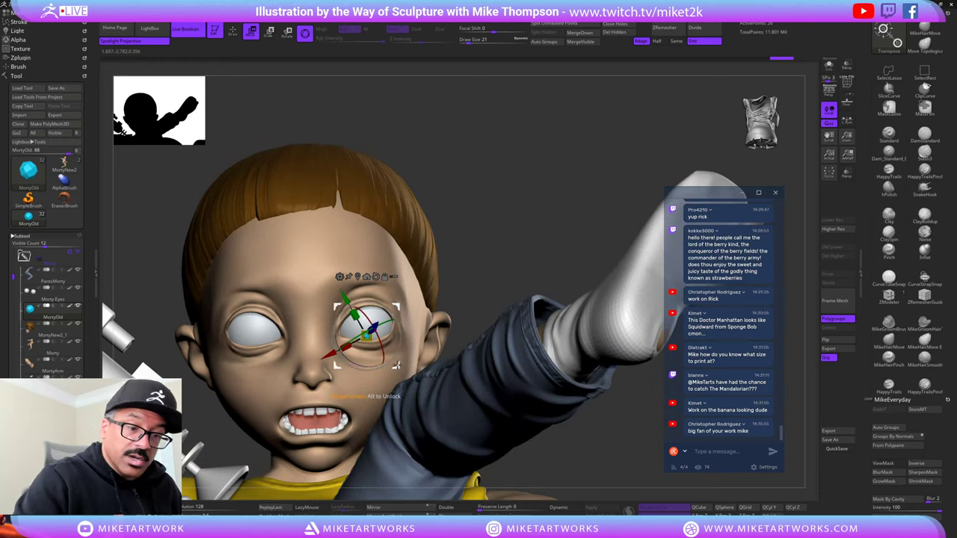
- Duplicate the blue sphere across to Morty's right eye and position the copy on the front of that eyeball
{"action": "left_click_drag", "start_coordinate": [397, 365], "coordinate": [281, 372]}
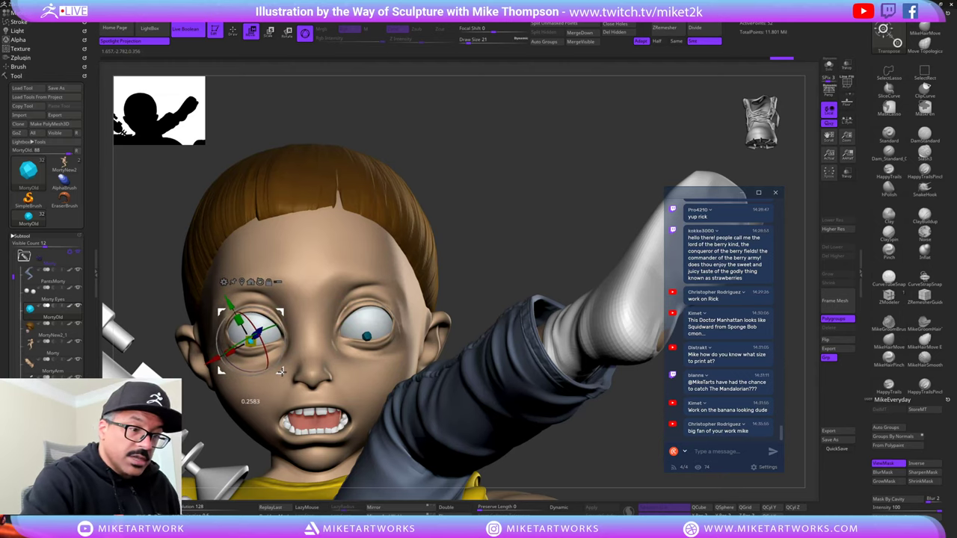
{"action": "left_click_drag", "start_coordinate": [545, 238], "coordinate": [588, 250]}
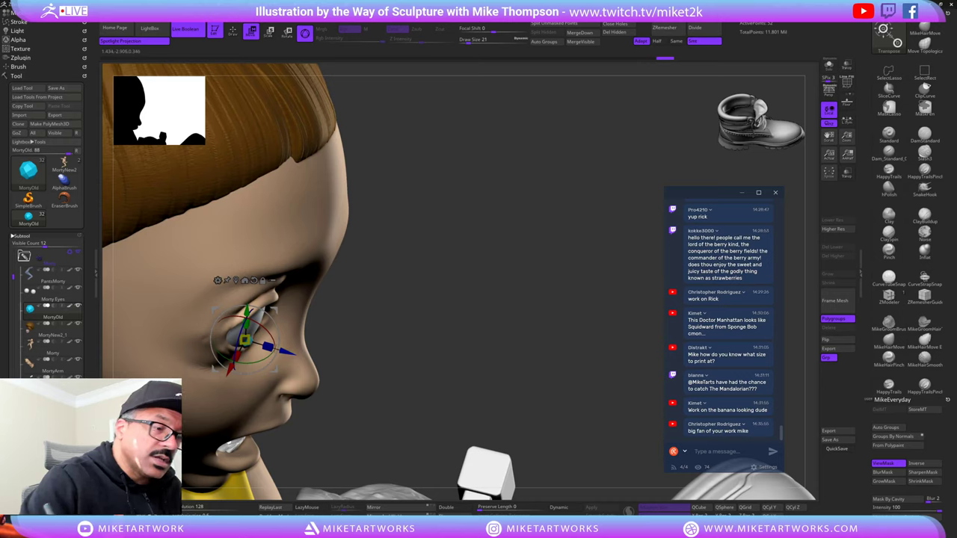
{"action": "left_click_drag", "start_coordinate": [516, 252], "coordinate": [516, 200]}
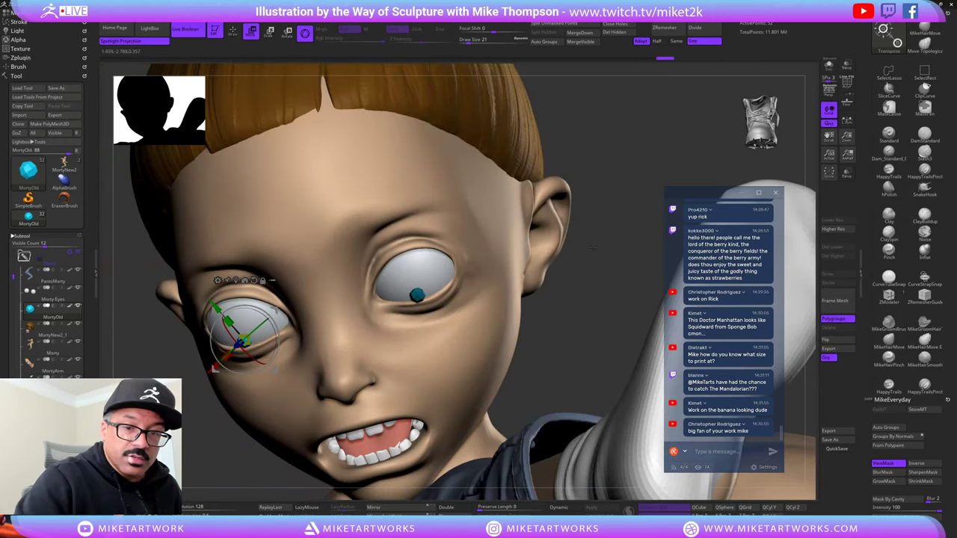
{"action": "mouse_move", "coordinate": [587, 240]}
{"action": "left_mouse_down"}
{"action": "mouse_move", "coordinate": [579, 229]}
{"action": "mouse_move", "coordinate": [598, 227]}
{"action": "left_mouse_up"}
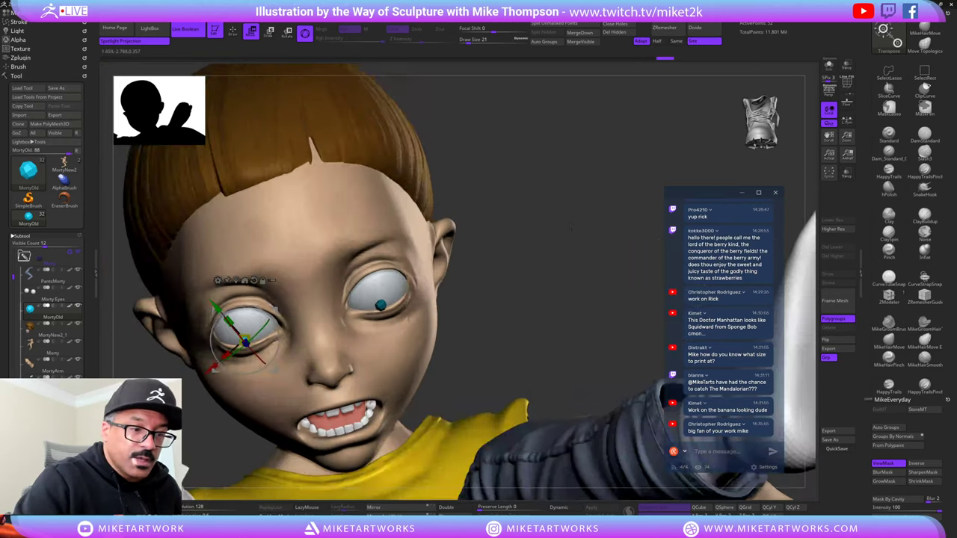
{"action": "left_click_drag", "start_coordinate": [516, 255], "coordinate": [518, 225], "text": "alt"}
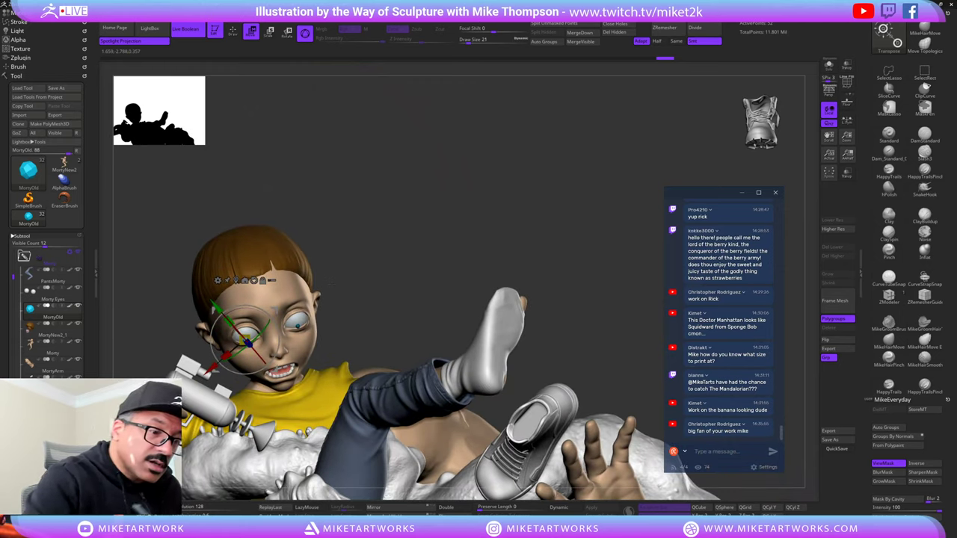
{"action": "key", "text": "w"}
{"action": "left_click_drag", "start_coordinate": [435, 245], "coordinate": [425, 166]}
{"action": "left_click_drag", "start_coordinate": [276, 368], "coordinate": [280, 368]}
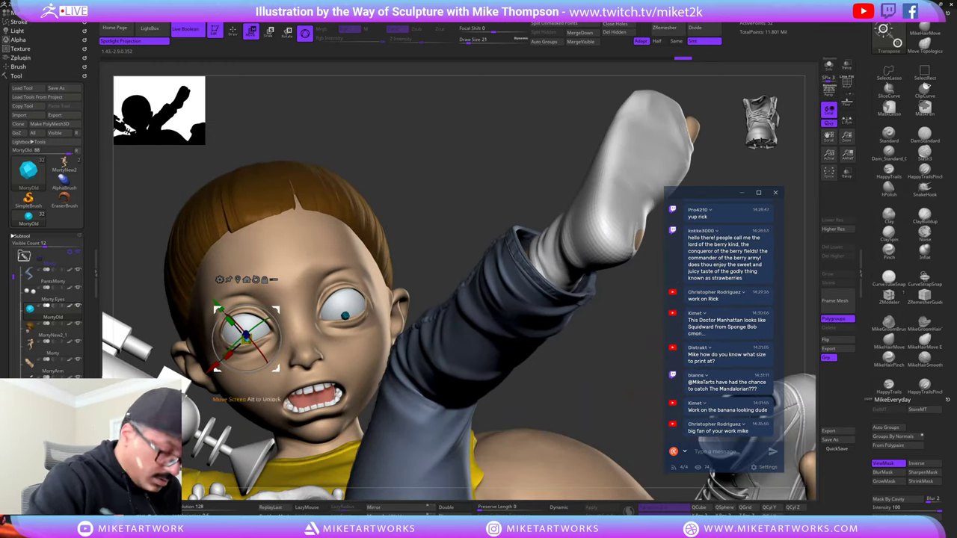
- Clear the mask and push both blue spheres closer into the eyeballs with the MikeHairMove brush
{"action": "key", "text": "q"}
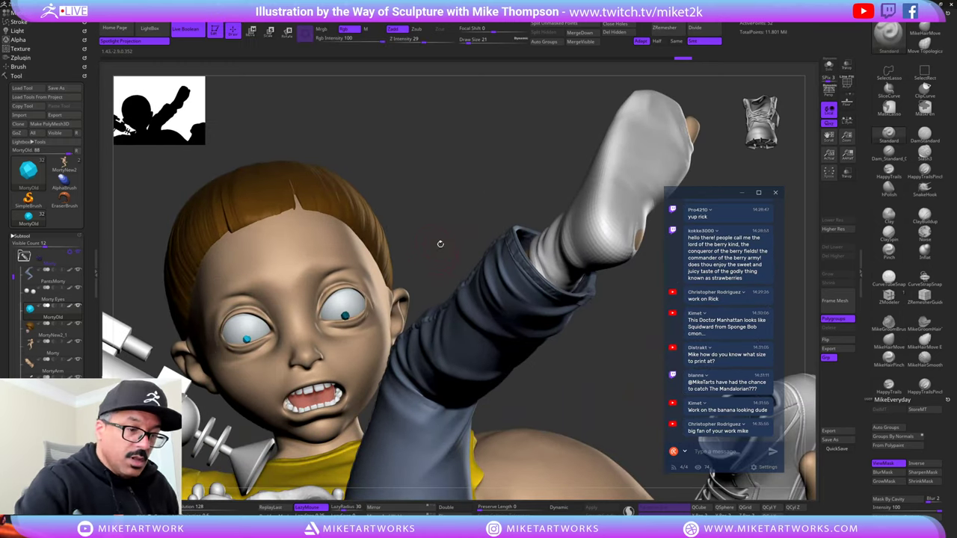
{"action": "left_click_drag", "start_coordinate": [444, 249], "coordinate": [448, 320], "text": "ctrl"}
{"action": "left_click_drag", "start_coordinate": [475, 169], "coordinate": [564, 214]}
{"action": "left_click_drag", "start_coordinate": [502, 241], "coordinate": [560, 238]}
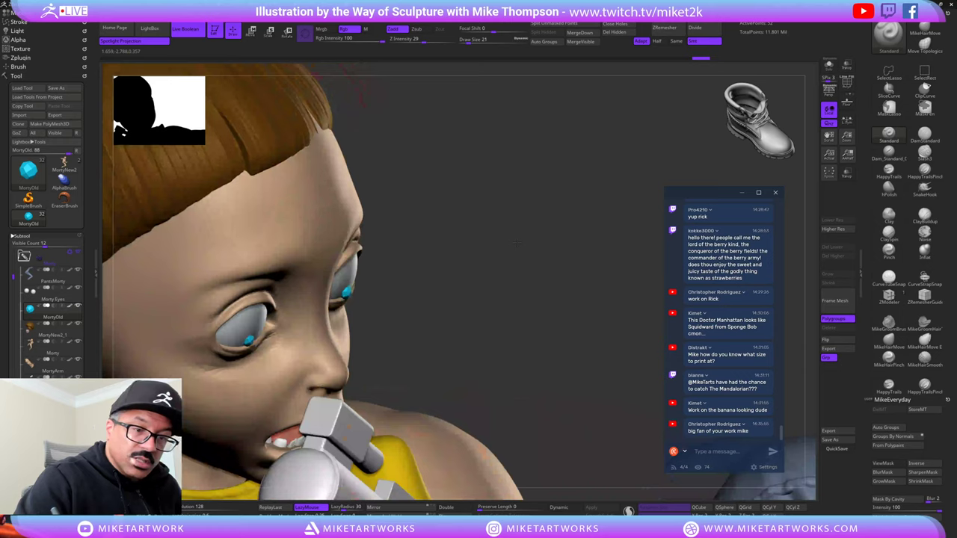
{"action": "left_click", "coordinate": [888, 341]}
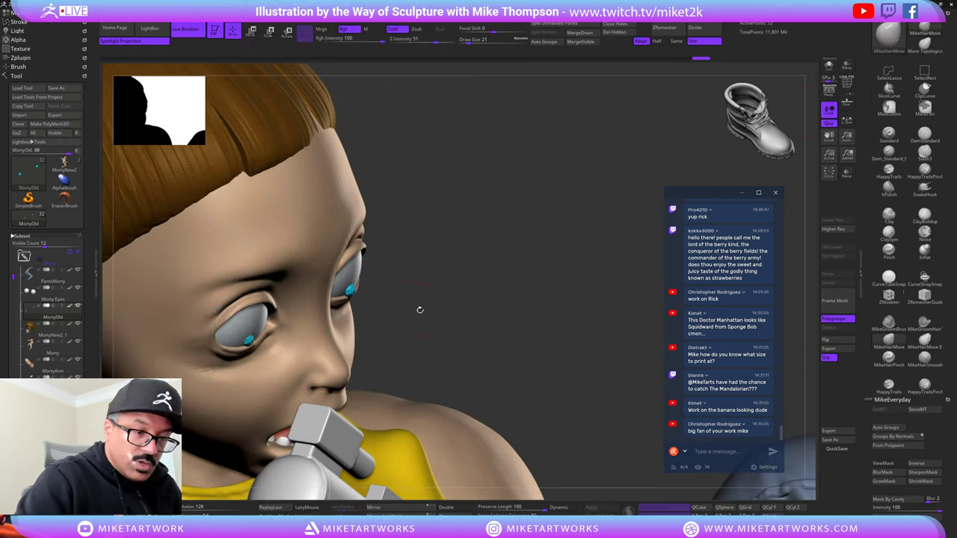
{"action": "left_click_drag", "start_coordinate": [424, 302], "coordinate": [439, 300]}
{"action": "left_click_drag", "start_coordinate": [345, 292], "coordinate": [336, 288]}
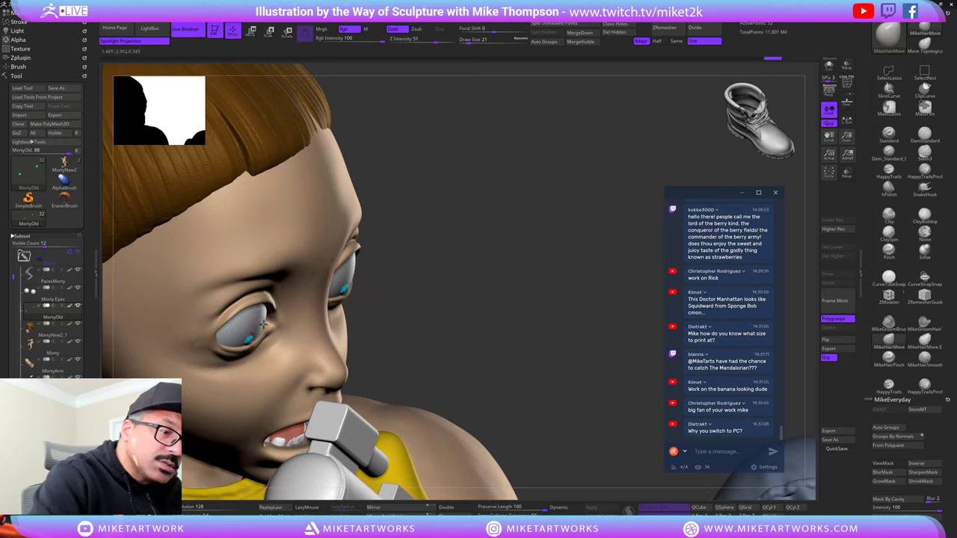
{"action": "left_click_drag", "start_coordinate": [513, 279], "coordinate": [576, 378]}
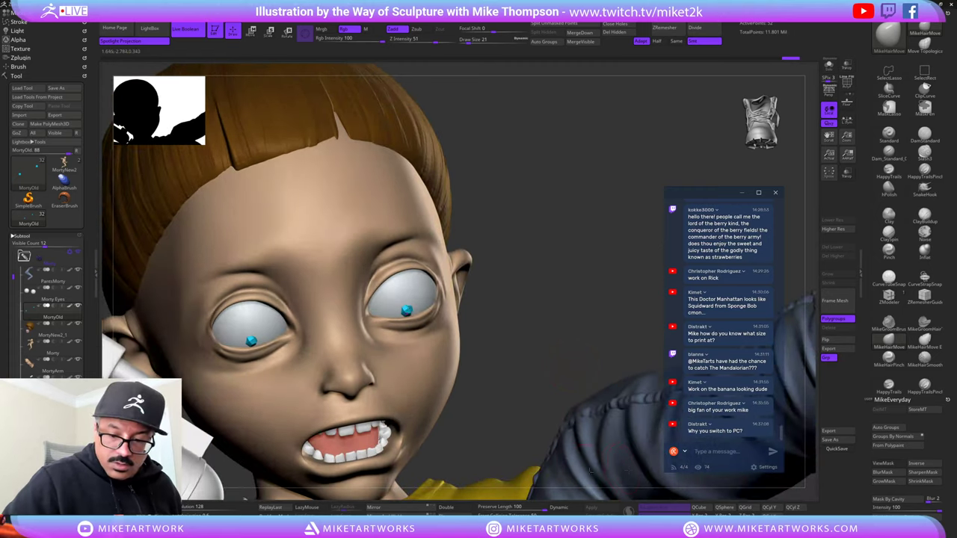
- Smooth both iris spheres by subdividing their geometry and delete the lower subdivision level
{"action": "left_click", "coordinate": [561, 508]}
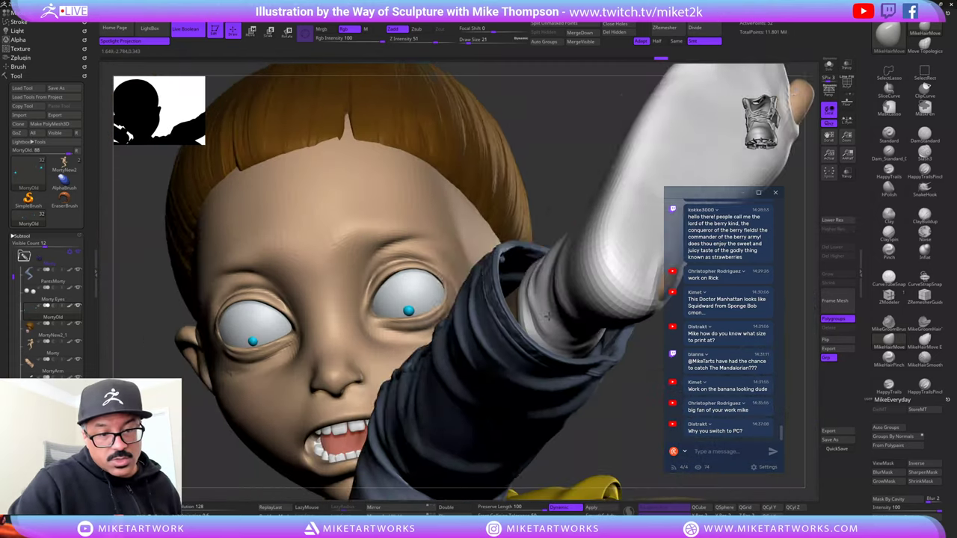
{"action": "left_click_drag", "start_coordinate": [547, 314], "coordinate": [549, 268]}
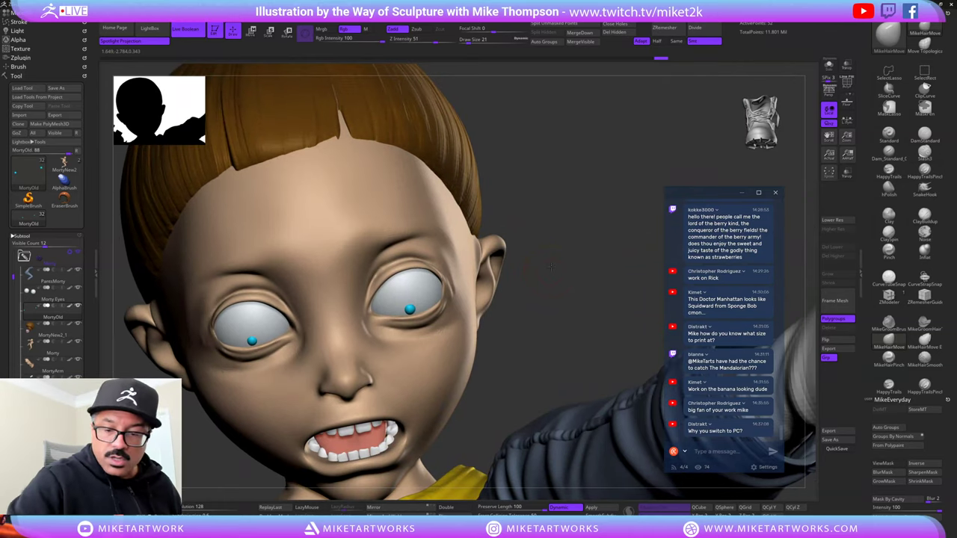
{"action": "key", "text": "shift+d"}
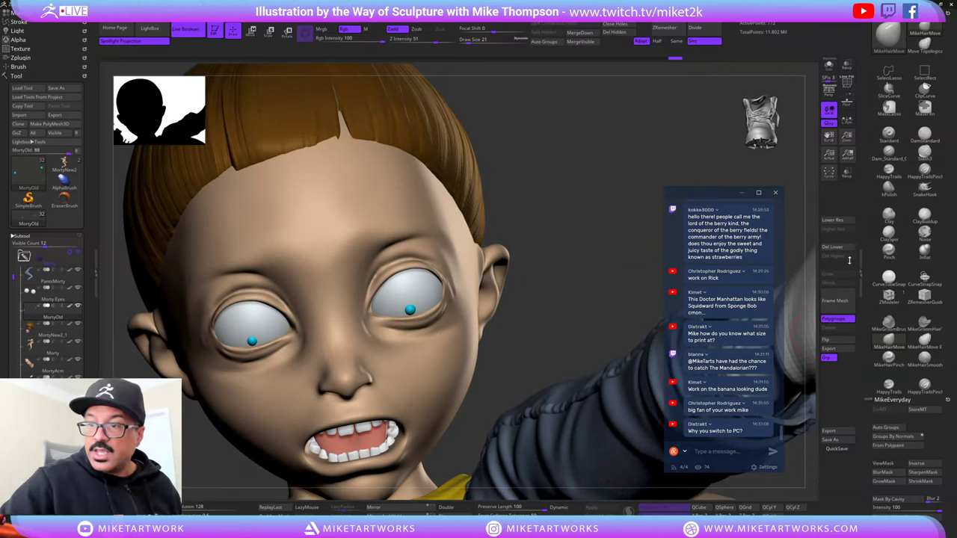
{"action": "left_click", "coordinate": [839, 249]}
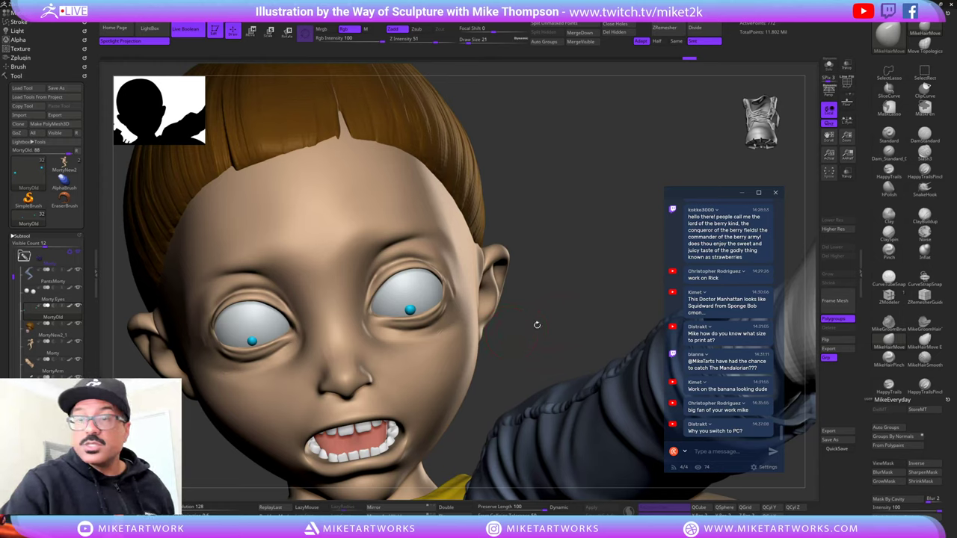
- Switch to the SnakeHook brush at draw size 3, undo the test stroke and turn off Rgb colouring
{"action": "left_click_drag", "start_coordinate": [564, 332], "coordinate": [550, 324], "text": "alt"}
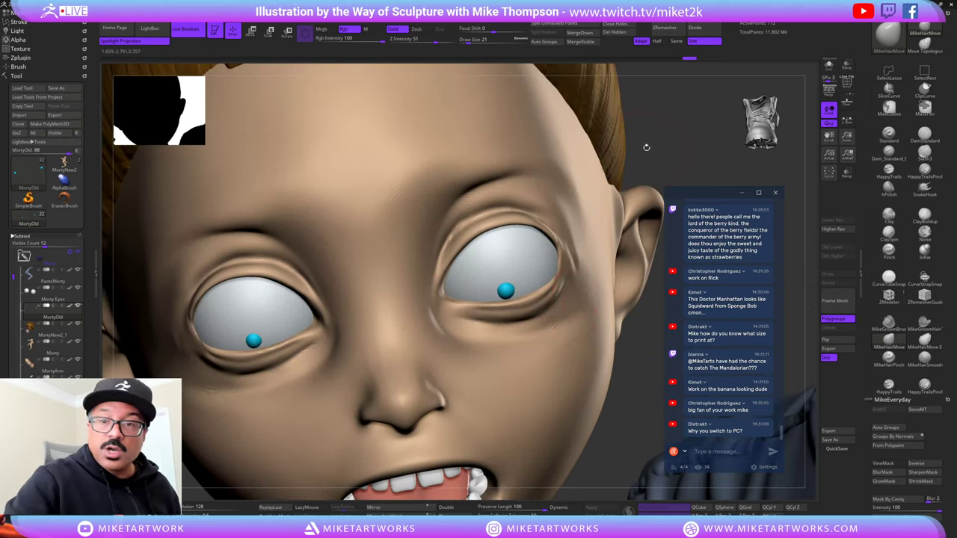
{"action": "key", "text": "s"}
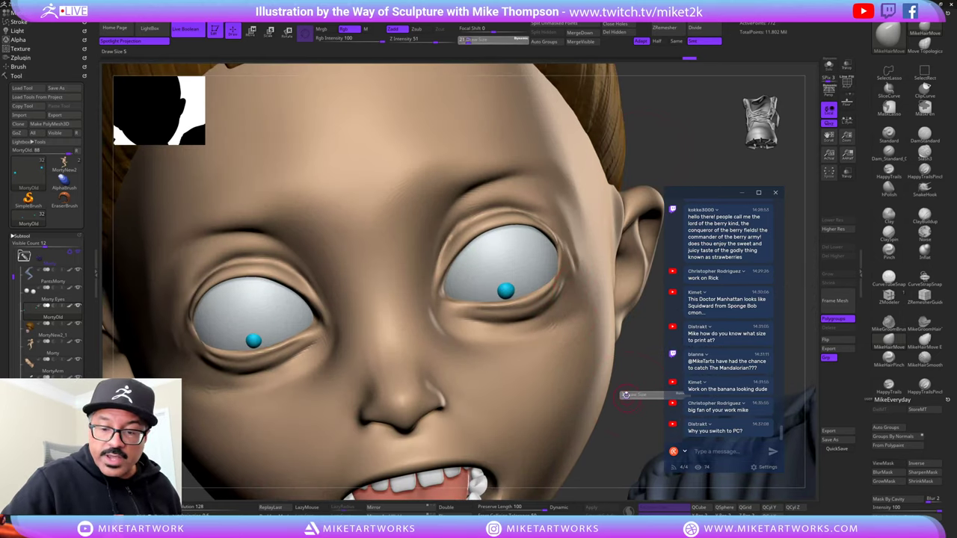
{"action": "left_click", "coordinate": [626, 394]}
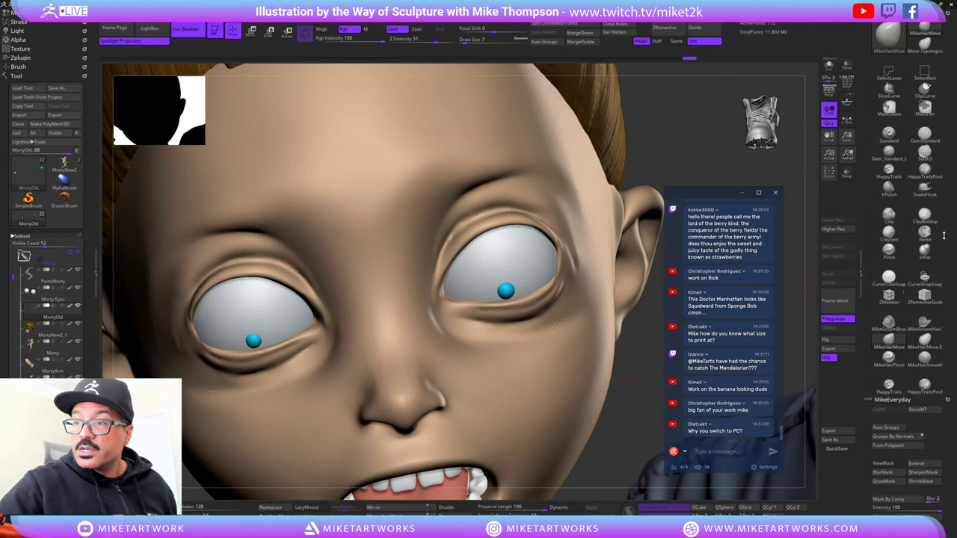
{"action": "left_click", "coordinate": [925, 189]}
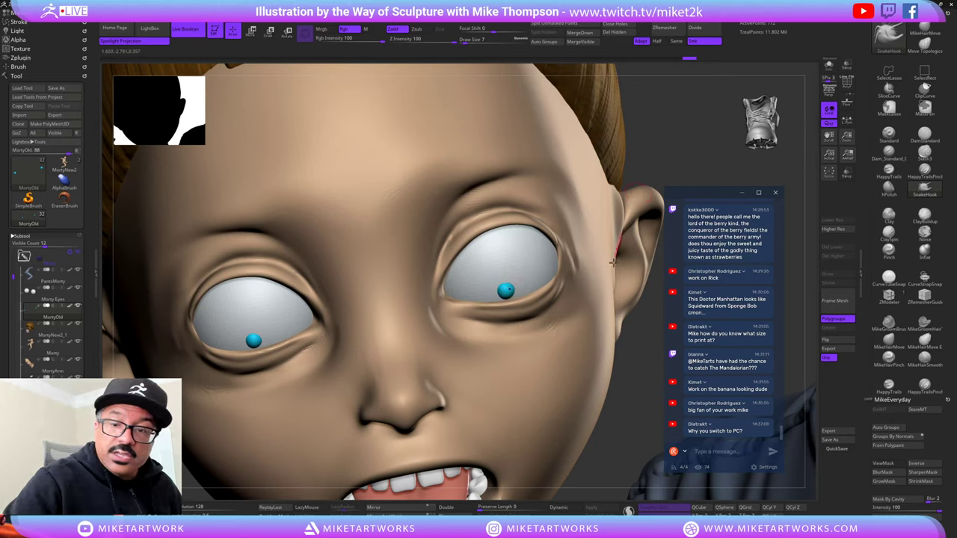
{"action": "key", "text": "s"}
{"action": "left_click", "coordinate": [620, 425]}
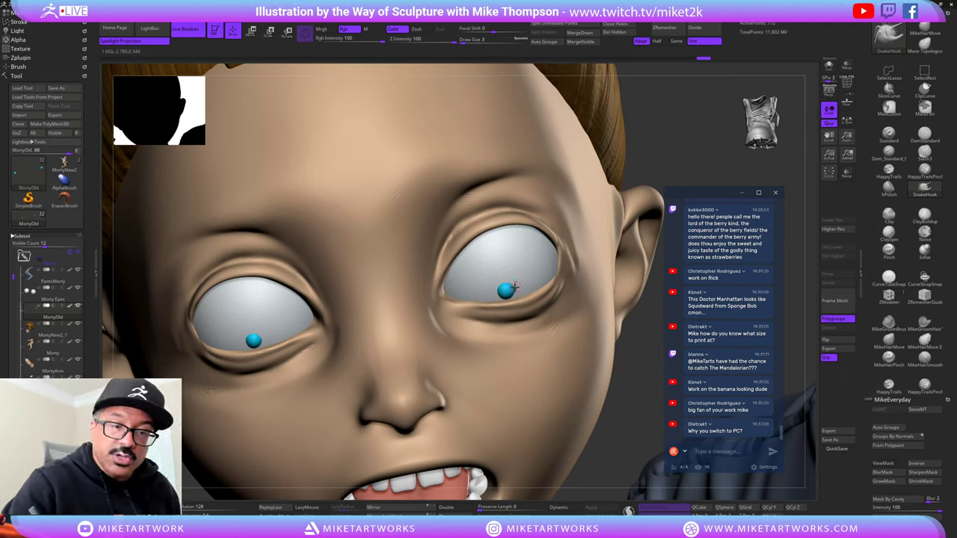
{"action": "key", "text": "ctrl+z"}
{"action": "key", "text": "space"}
{"action": "left_click", "coordinate": [545, 325]}
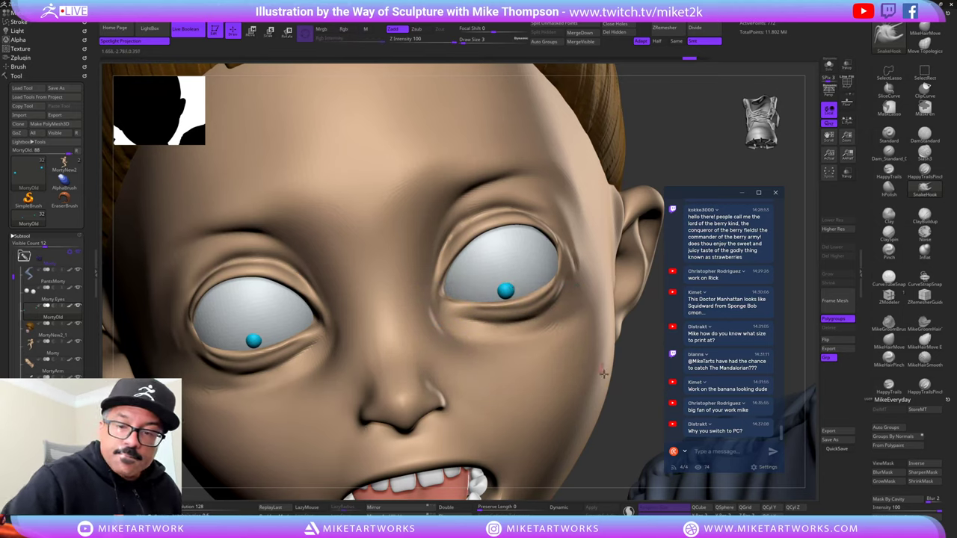
- Set the draw size to 4 and pull several pointed corners out of the left iris sphere with adaptive SnakeHook strokes
{"action": "key", "text": "s"}
{"action": "left_click", "coordinate": [620, 425]}
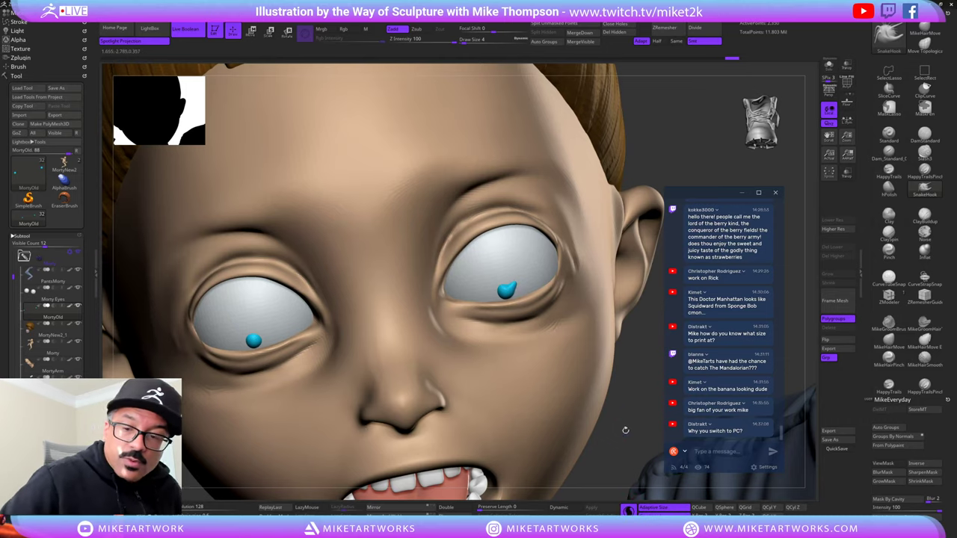
{"action": "mouse_move", "coordinate": [630, 416]}
{"action": "left_mouse_down"}
{"action": "mouse_move", "coordinate": [505, 286]}
{"action": "mouse_move", "coordinate": [495, 294]}
{"action": "mouse_move", "coordinate": [516, 290]}
{"action": "left_mouse_up"}
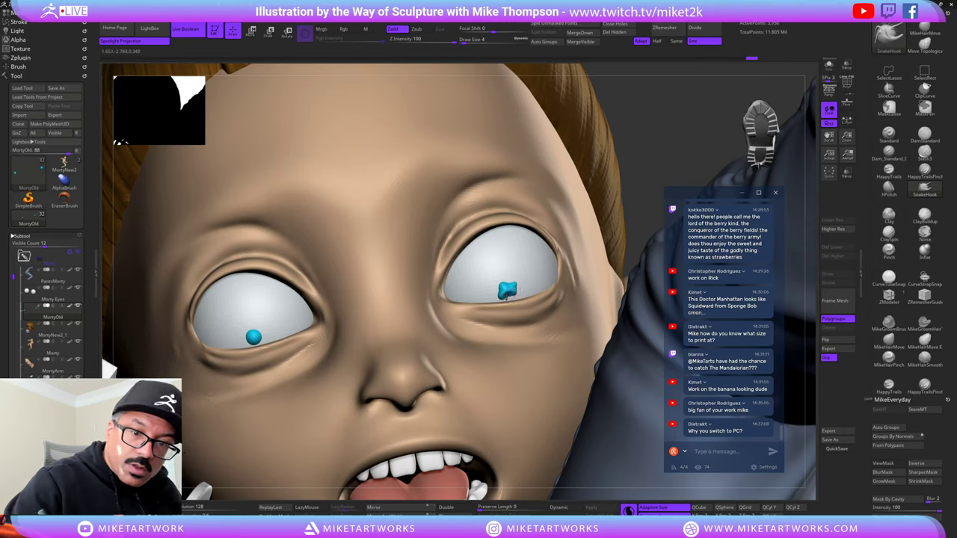
{"action": "left_click_drag", "start_coordinate": [508, 290], "coordinate": [506, 292]}
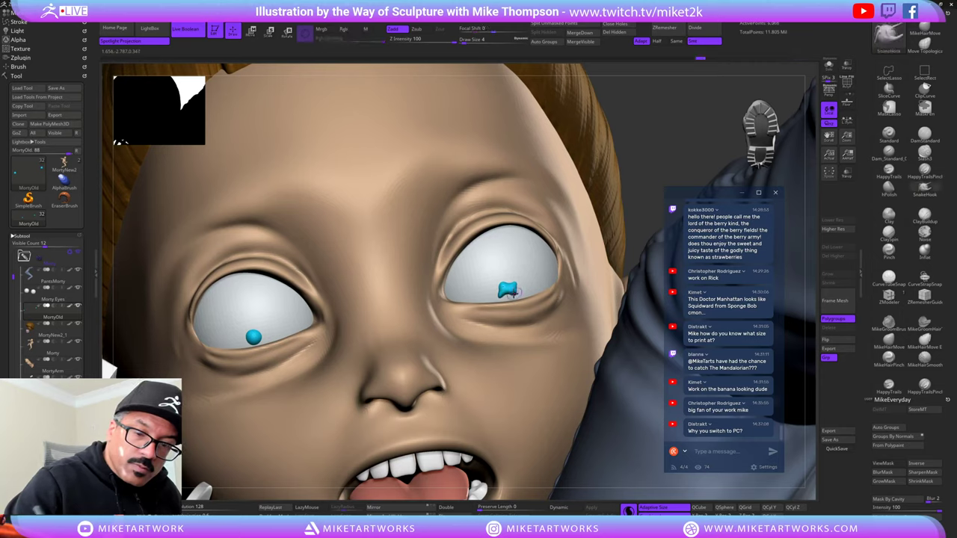
- Undo the latest SnakeHook strokes on the left iris shape
{"action": "key", "text": "ctrl+z"}
{"action": "key", "text": "ctrl+z"}
{"action": "key", "text": "ctrl+z"}
{"action": "key", "text": "ctrl+z"}
{"action": "key", "text": "ctrl+z"}
{"action": "key", "text": "ctrl+z"}
{"action": "key", "text": "ctrl+z"}
{"action": "key", "text": "ctrl+z"}
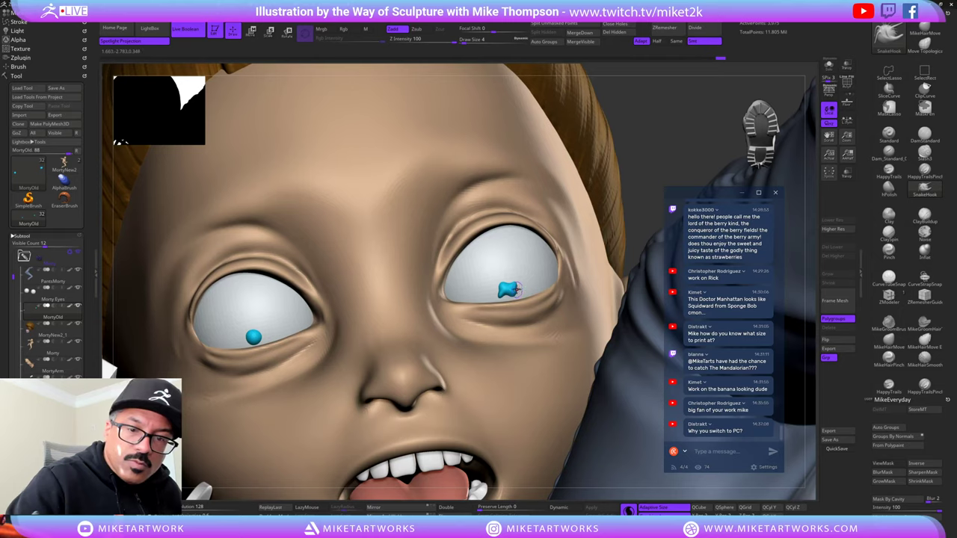
- Pull the left iris into a five-pointed star with SnakeHook, and refine its points with MikeHairMove and smoothing at draw size 3
{"action": "mouse_move", "coordinate": [516, 289]}
{"action": "left_mouse_down"}
{"action": "mouse_move", "coordinate": [507, 282]}
{"action": "mouse_move", "coordinate": [500, 291]}
{"action": "mouse_move", "coordinate": [509, 283]}
{"action": "left_mouse_up"}
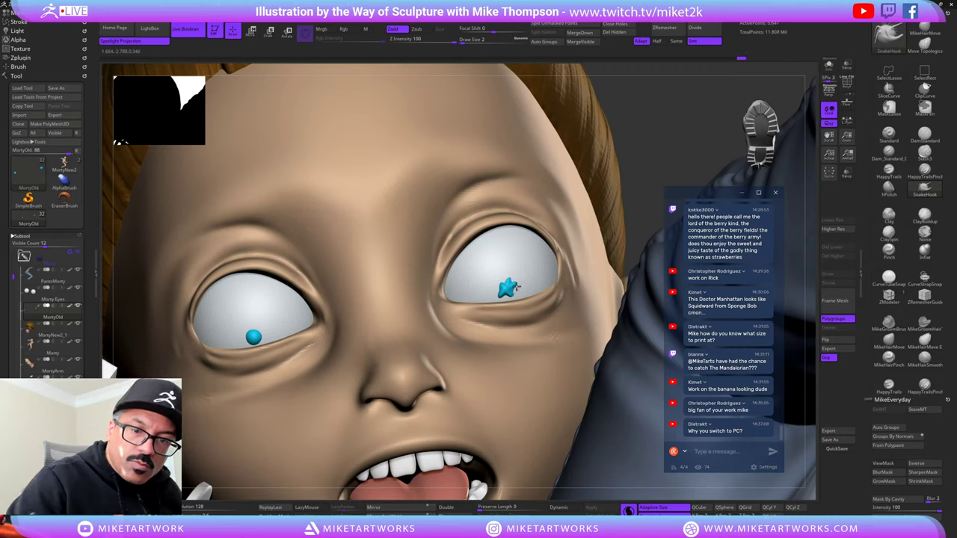
{"action": "left_click_drag", "start_coordinate": [517, 287], "coordinate": [506, 290]}
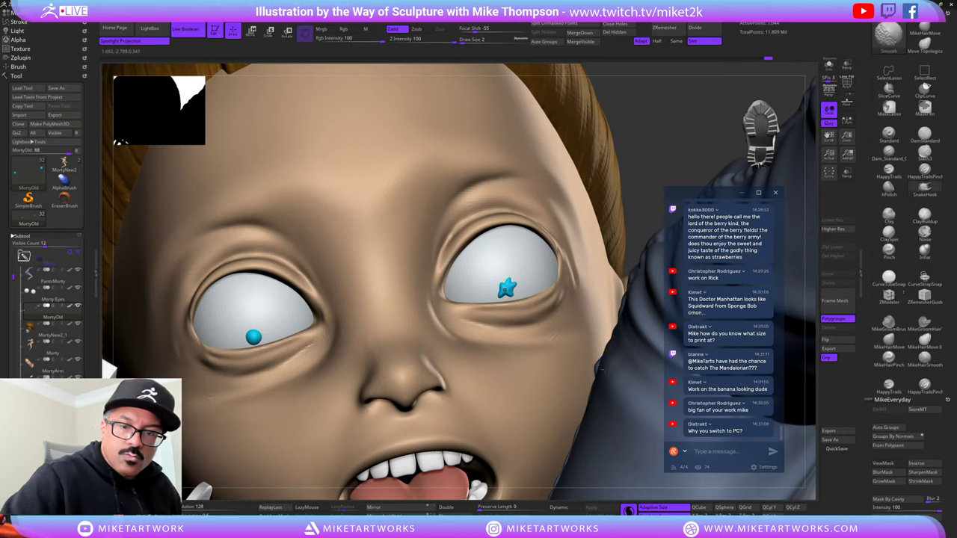
{"action": "key", "text": "s"}
{"action": "left_click_drag", "start_coordinate": [614, 452], "coordinate": [617, 451]}
{"action": "key", "text": "shift"}
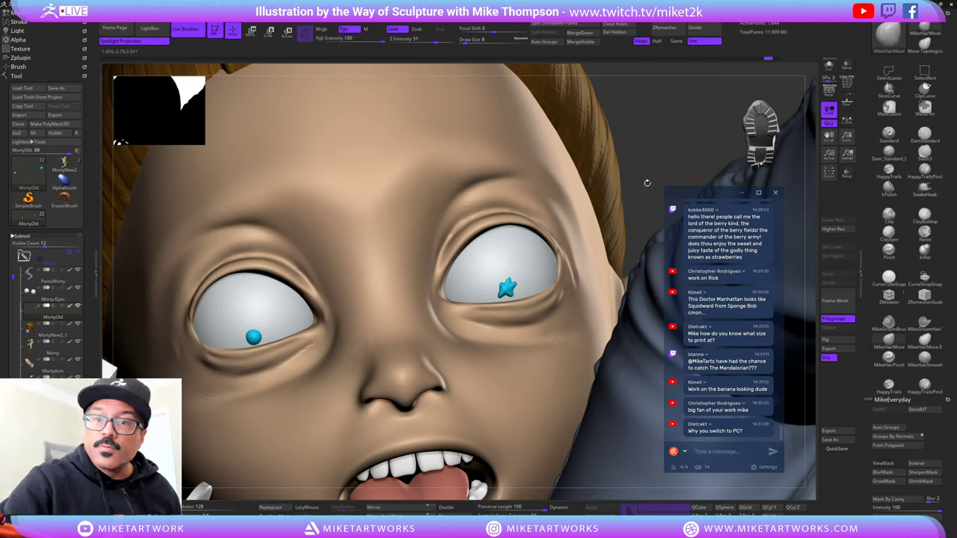
{"action": "key", "text": "s"}
{"action": "left_click_drag", "start_coordinate": [511, 284], "coordinate": [508, 288], "text": "shift"}
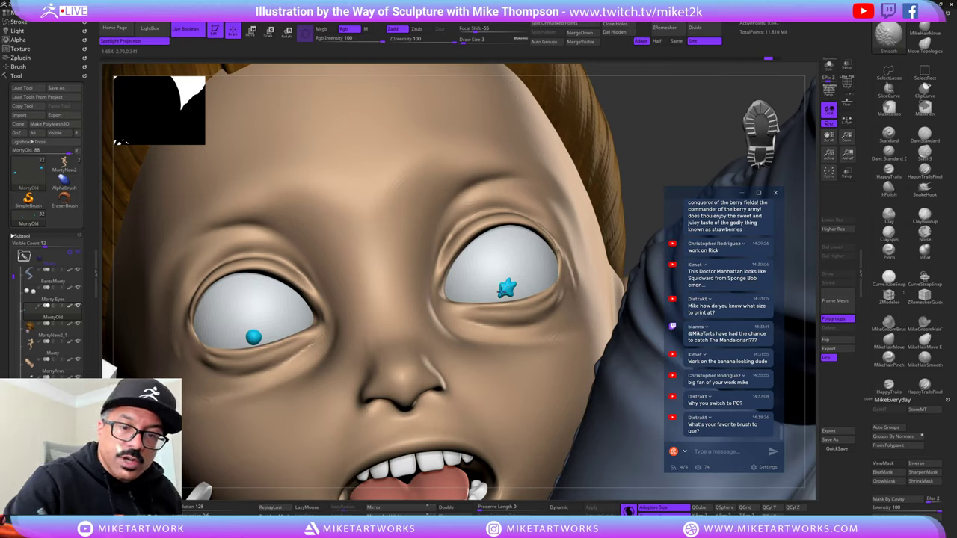
{"action": "left_click_drag", "start_coordinate": [502, 292], "coordinate": [515, 274], "text": "shift"}
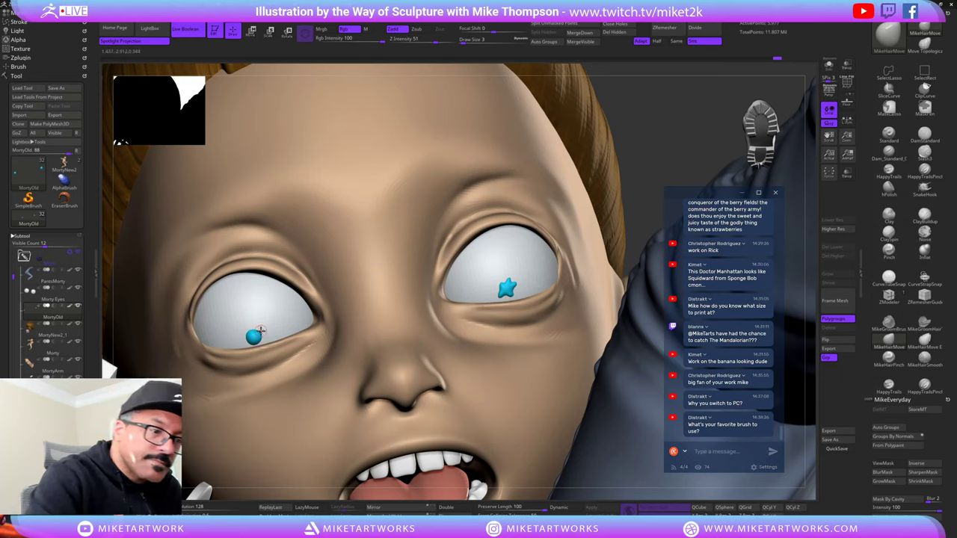
- Pull four pointed corners out of the right iris with MikeHairMove and reshape the left iris into a similar irregular form
{"action": "mouse_move", "coordinate": [259, 332]}
{"action": "left_mouse_down"}
{"action": "mouse_move", "coordinate": [247, 328]}
{"action": "mouse_move", "coordinate": [254, 341]}
{"action": "mouse_move", "coordinate": [262, 331]}
{"action": "mouse_move", "coordinate": [256, 338]}
{"action": "left_mouse_up"}
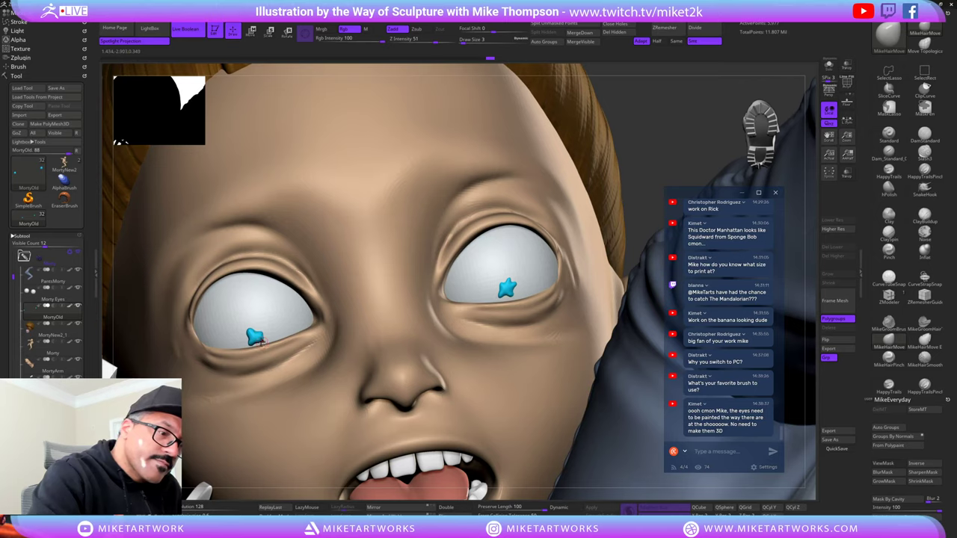
{"action": "mouse_move", "coordinate": [258, 342]}
{"action": "left_mouse_down"}
{"action": "mouse_move", "coordinate": [257, 325]}
{"action": "mouse_move", "coordinate": [264, 334]}
{"action": "mouse_move", "coordinate": [249, 331]}
{"action": "mouse_move", "coordinate": [264, 338]}
{"action": "left_mouse_up"}
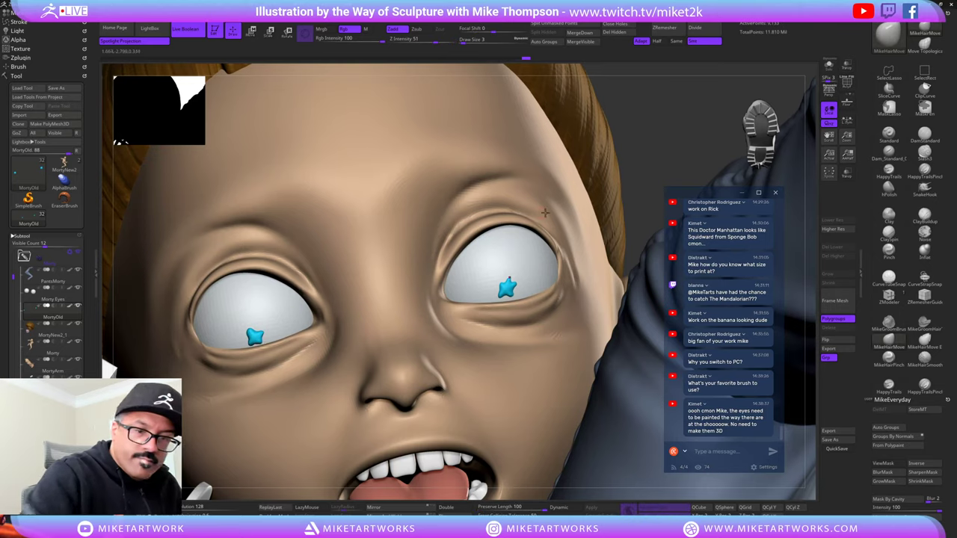
{"action": "mouse_move", "coordinate": [509, 281]}
{"action": "left_mouse_down", "text": "shift"}
{"action": "mouse_move", "coordinate": [505, 288]}
{"action": "mouse_move", "coordinate": [515, 283]}
{"action": "left_mouse_up", "text": "shift"}
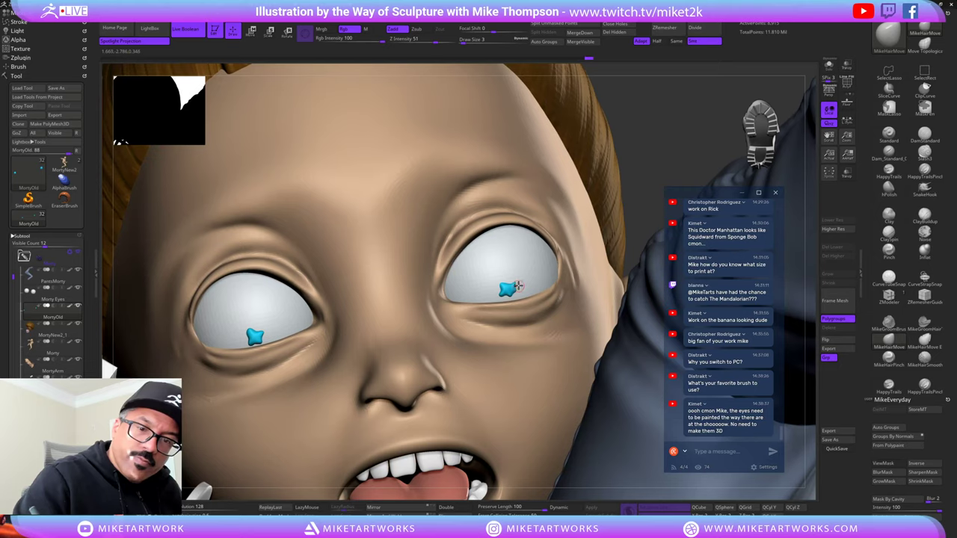
{"action": "left_click_drag", "start_coordinate": [511, 288], "coordinate": [508, 290]}
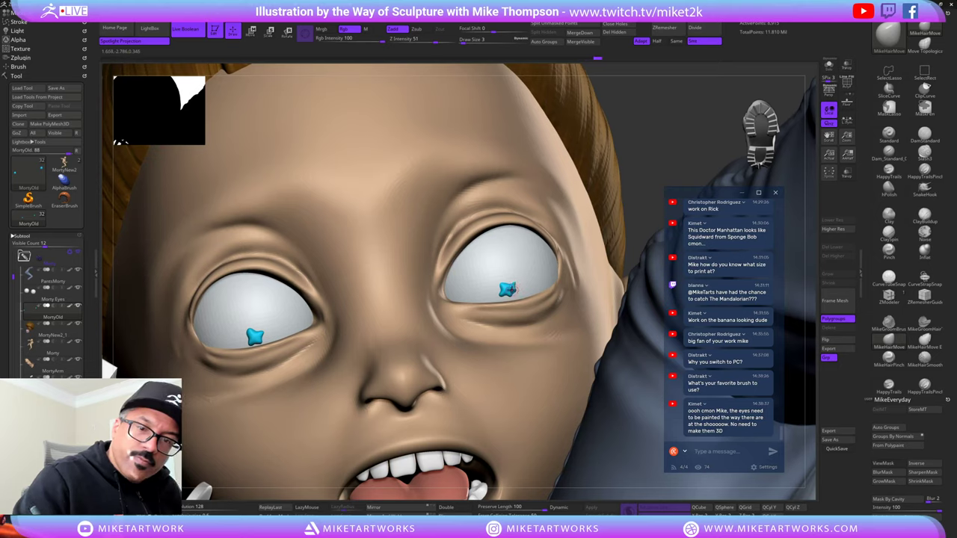
{"action": "key", "text": "shift"}
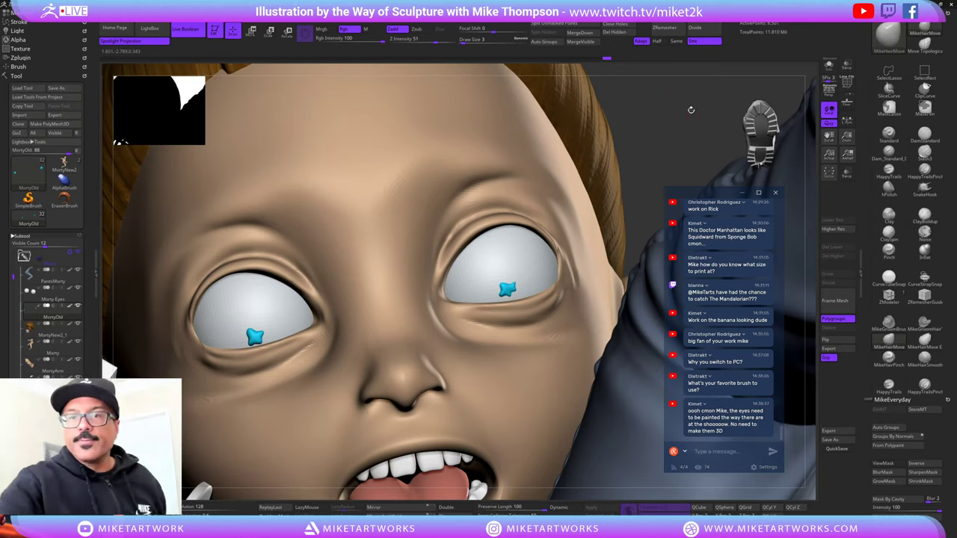
- Puff up the left iris with the Inflat brush, Rgb off, and touch up the iris shapes with MikeHairMove and smoothing
{"action": "key", "text": "f"}
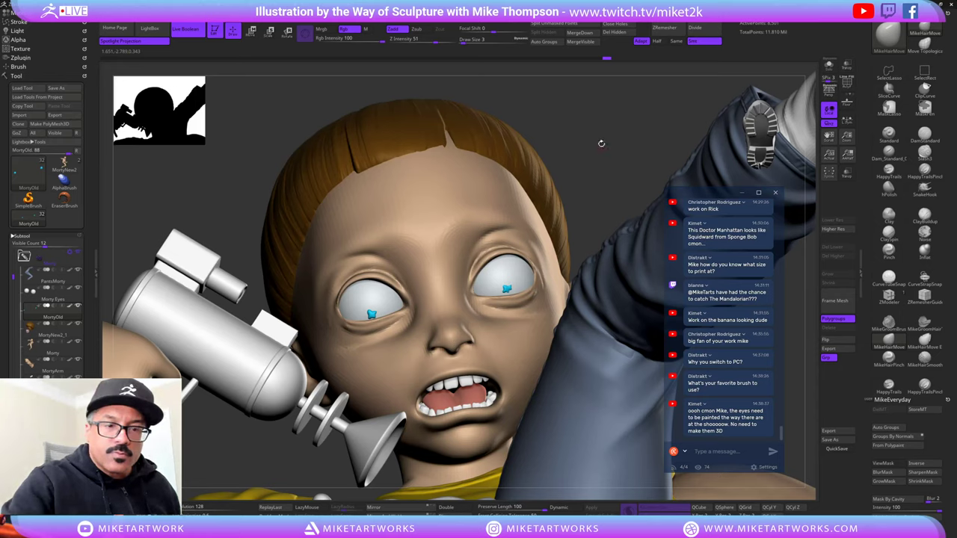
{"action": "left_click_drag", "start_coordinate": [603, 145], "coordinate": [569, 299]}
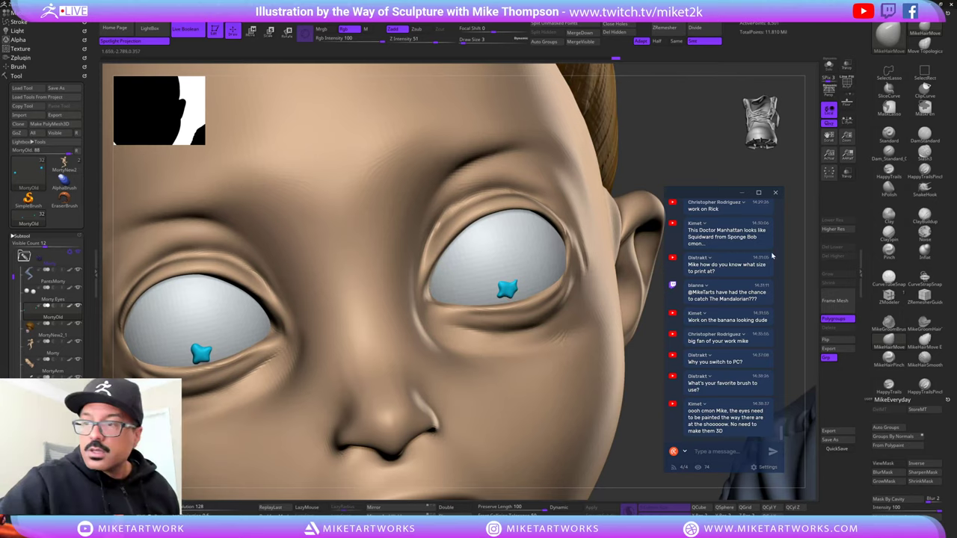
{"action": "left_click", "coordinate": [925, 253]}
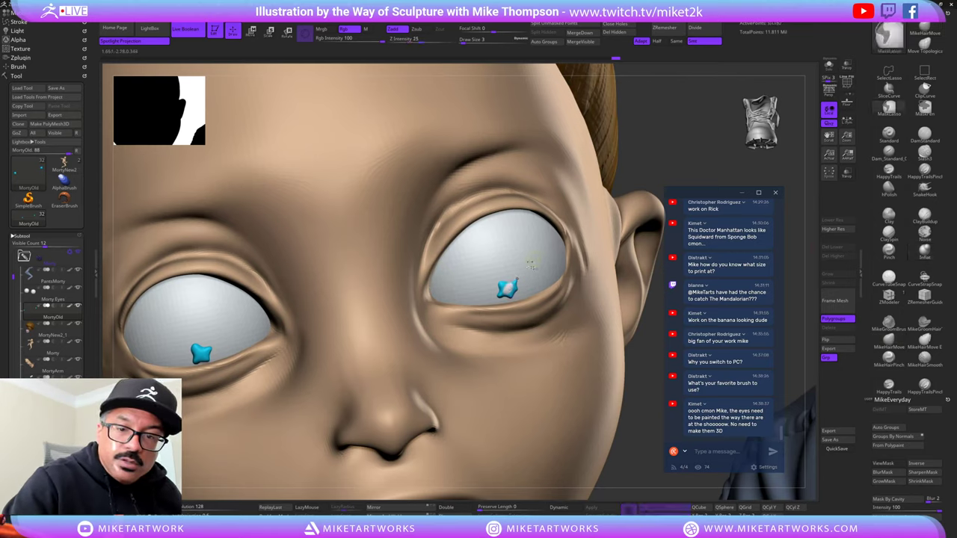
{"action": "key", "text": "space"}
{"action": "left_click", "coordinate": [557, 317]}
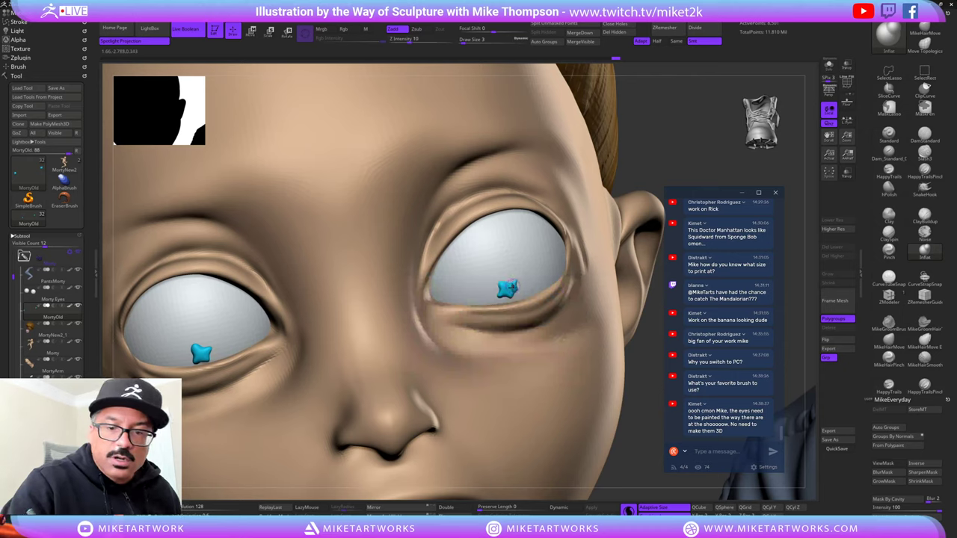
{"action": "left_click_drag", "start_coordinate": [513, 285], "coordinate": [507, 286]}
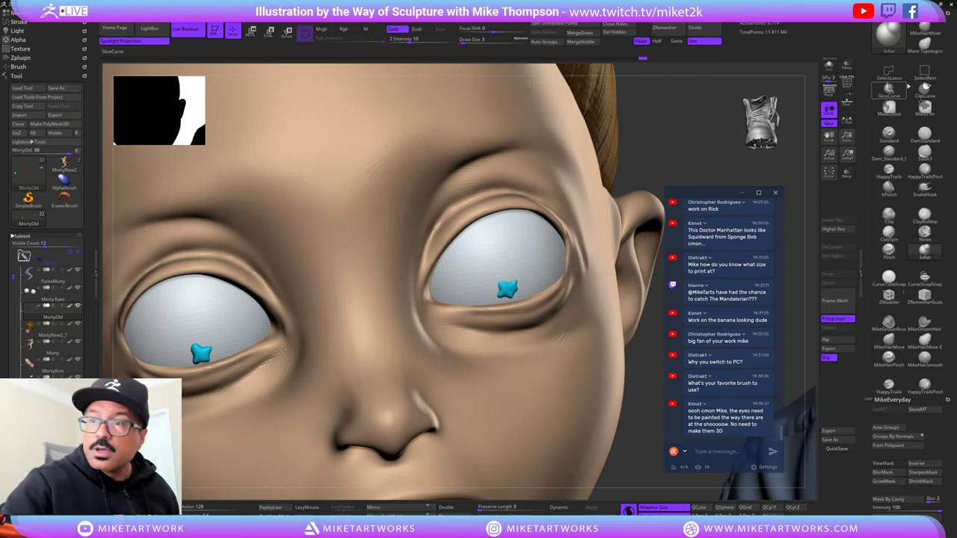
{"action": "left_click", "coordinate": [889, 342]}
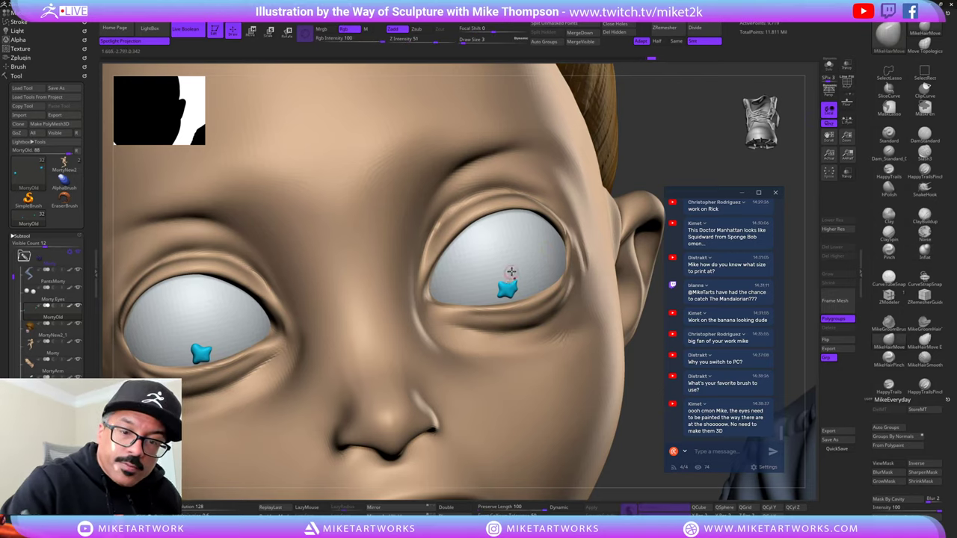
{"action": "key", "text": "shift"}
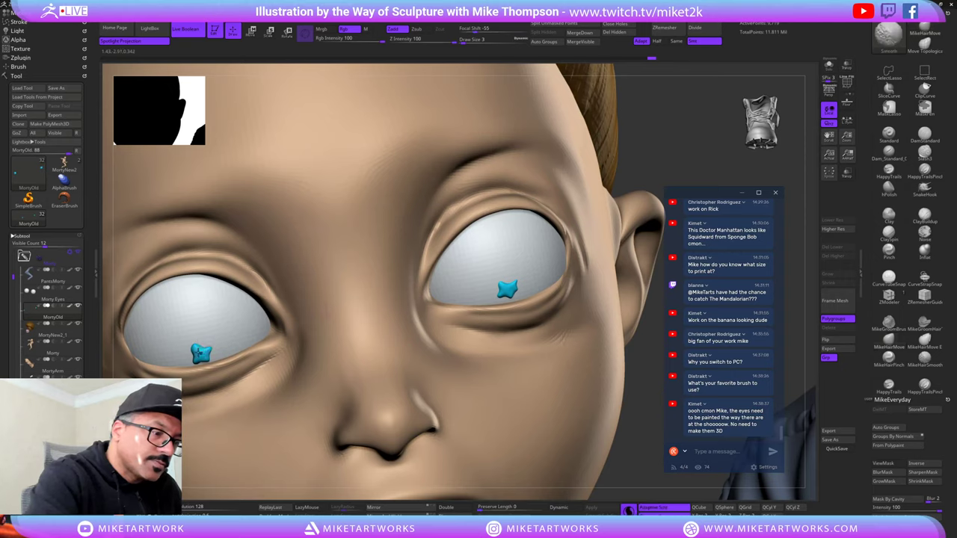
- Fill both iris shapes with a near-black colour, R 0, G 3, B 4
{"action": "key", "text": "space"}
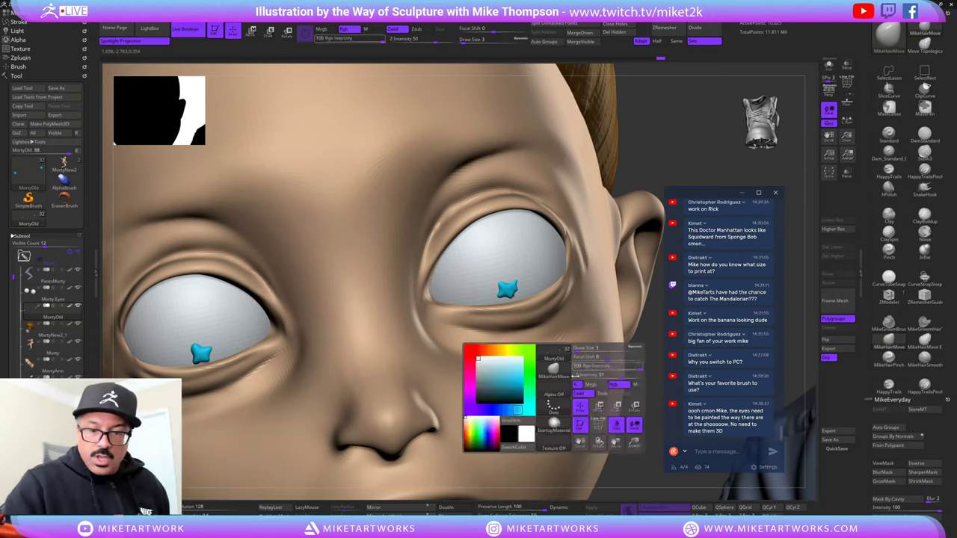
{"action": "left_click", "coordinate": [522, 401]}
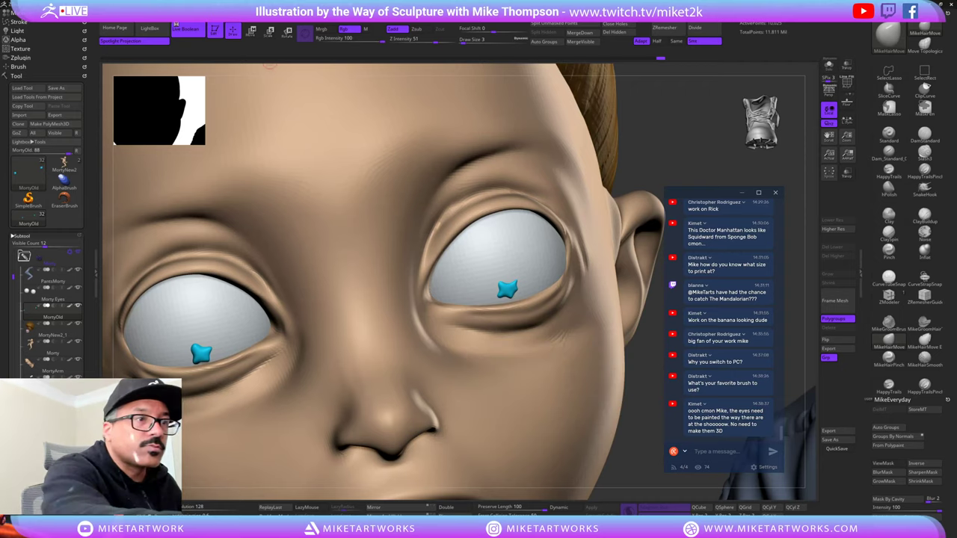
{"action": "left_click", "coordinate": [150, 16]}
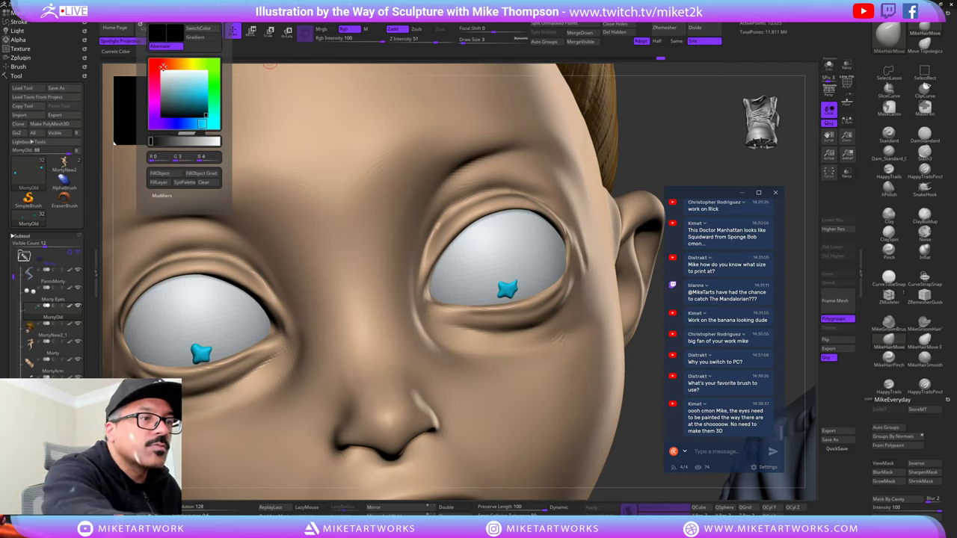
{"action": "left_click", "coordinate": [172, 172]}
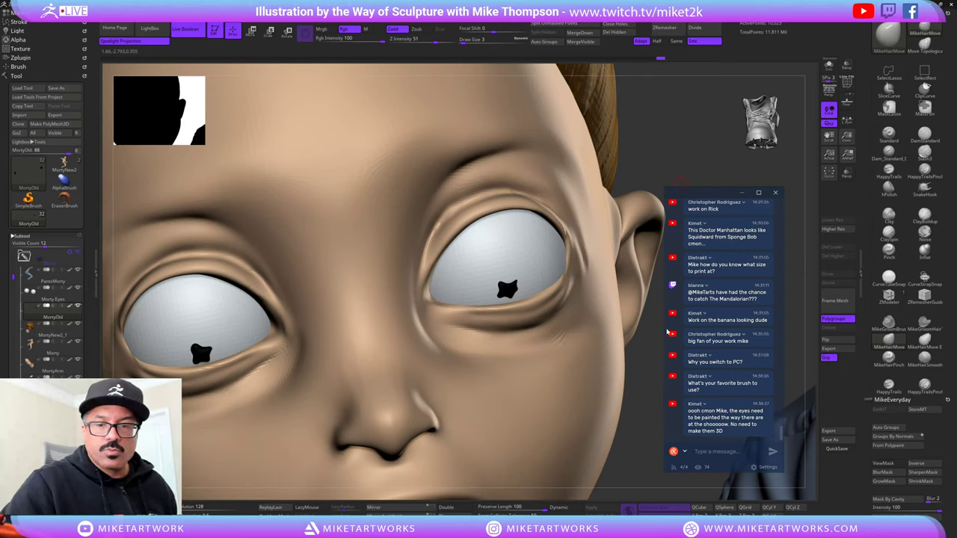
- Turn off the painted colour display on all subtools and set the current colour so the whole figure shows in plain grey
{"action": "left_click_drag", "start_coordinate": [634, 106], "coordinate": [571, 215], "text": "alt"}
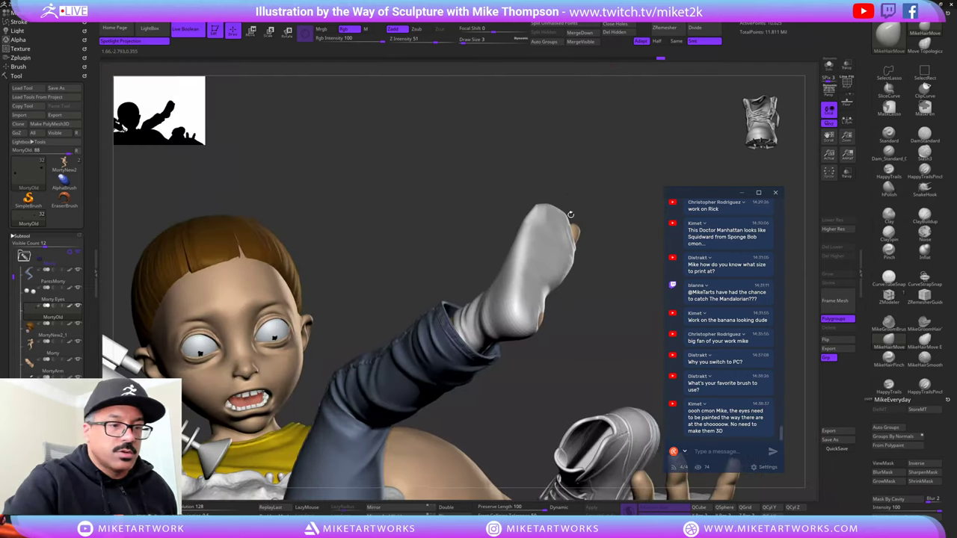
{"action": "left_click_drag", "start_coordinate": [599, 302], "coordinate": [591, 201]}
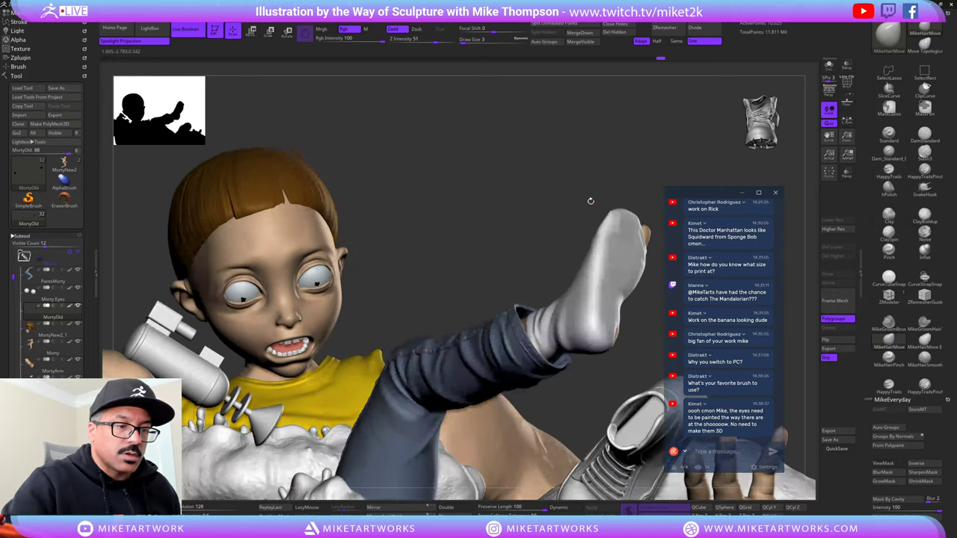
{"action": "left_click_drag", "start_coordinate": [560, 166], "coordinate": [599, 260]}
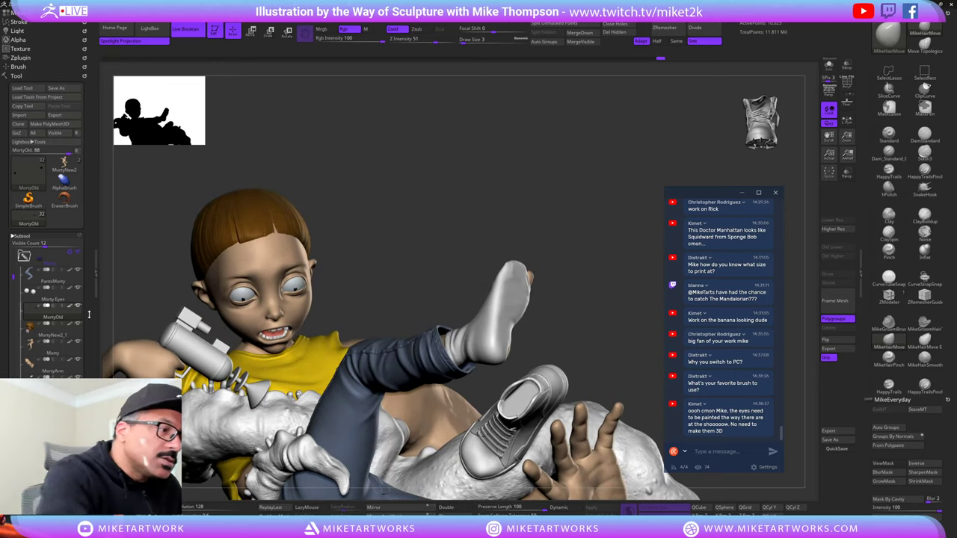
{"action": "key", "text": "shift"}
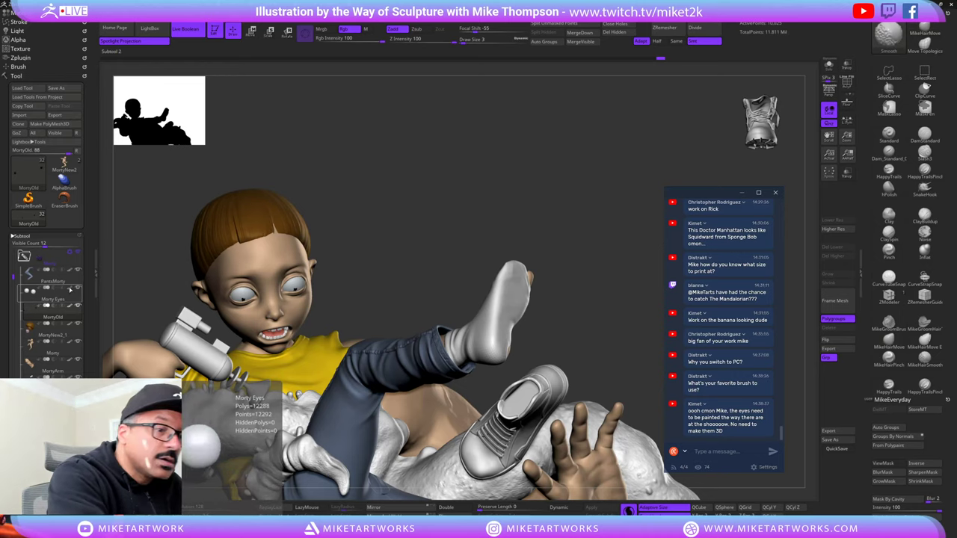
{"action": "left_click", "coordinate": [70, 288], "text": "shift"}
{"action": "key", "text": "space"}
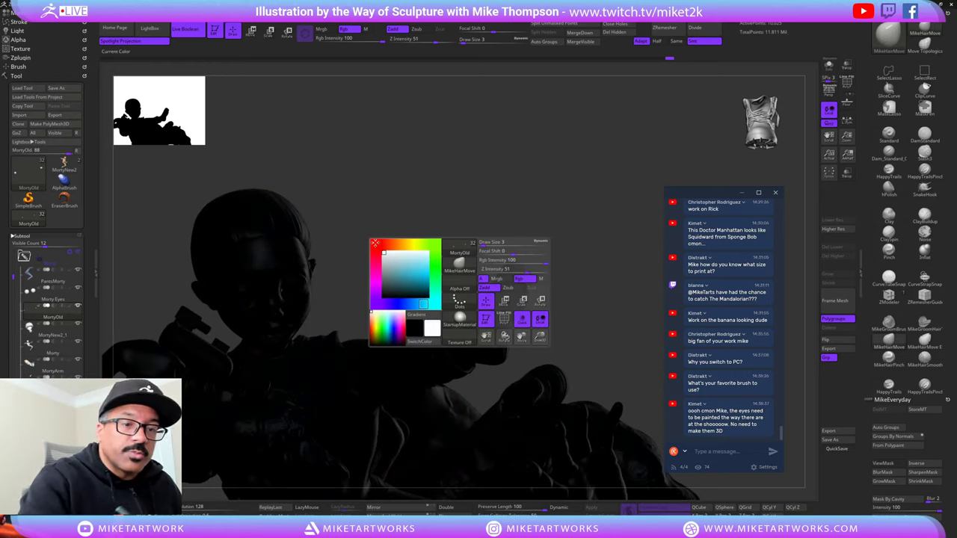
{"action": "key", "text": "ctrl+d"}
{"action": "left_click_drag", "start_coordinate": [611, 217], "coordinate": [627, 184]}
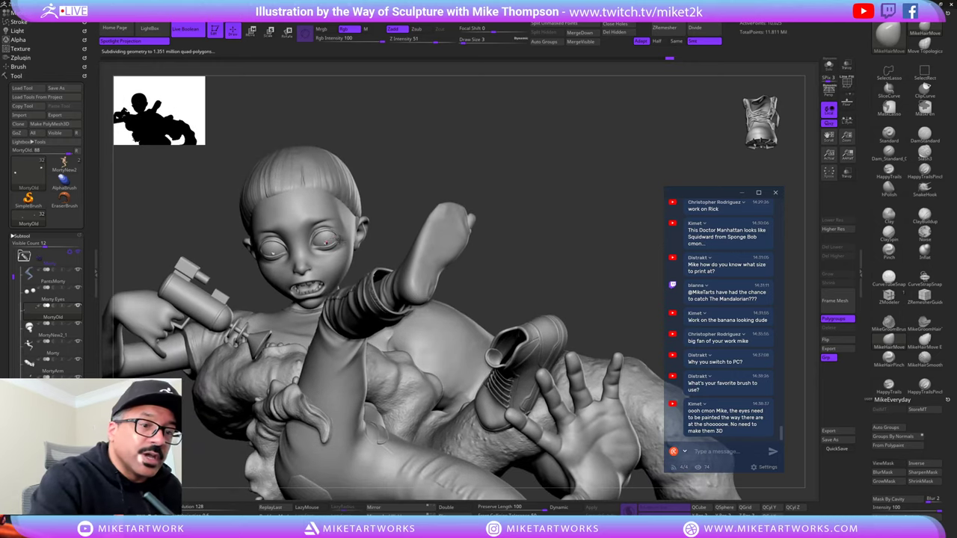
- Make the Morty Eyes subtool active and save the tool as RickWorkingZBL5, replacing the existing file
{"action": "key", "text": "Up"}
{"action": "mouse_move", "coordinate": [613, 196]}
{"action": "left_mouse_down"}
{"action": "mouse_move", "coordinate": [617, 223]}
{"action": "mouse_move", "coordinate": [602, 201]}
{"action": "left_mouse_up"}
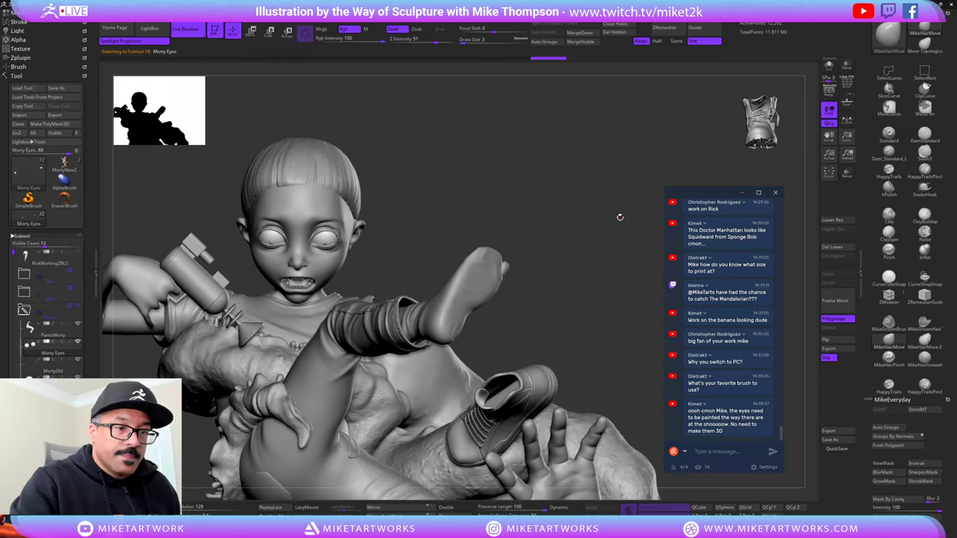
{"action": "left_click_drag", "start_coordinate": [622, 214], "coordinate": [623, 238]}
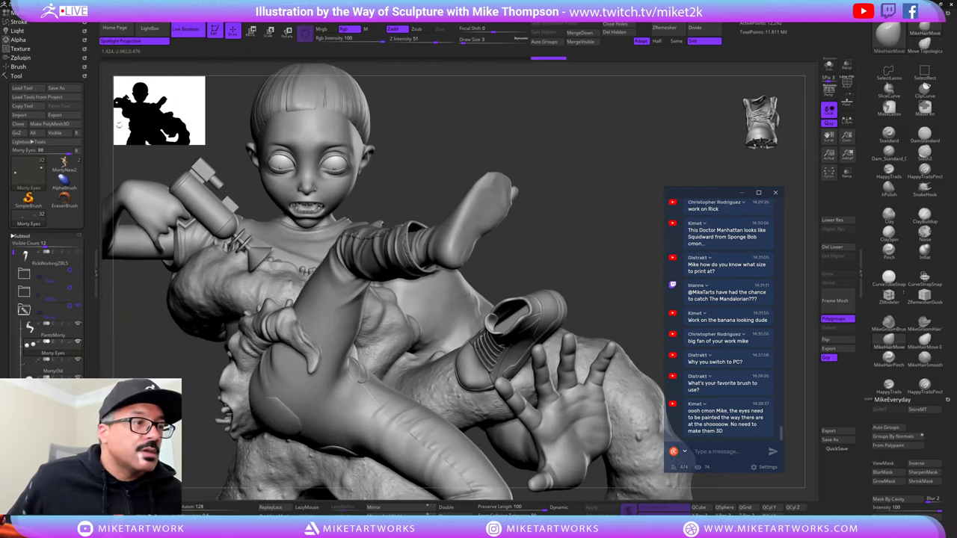
{"action": "left_click", "coordinate": [57, 88]}
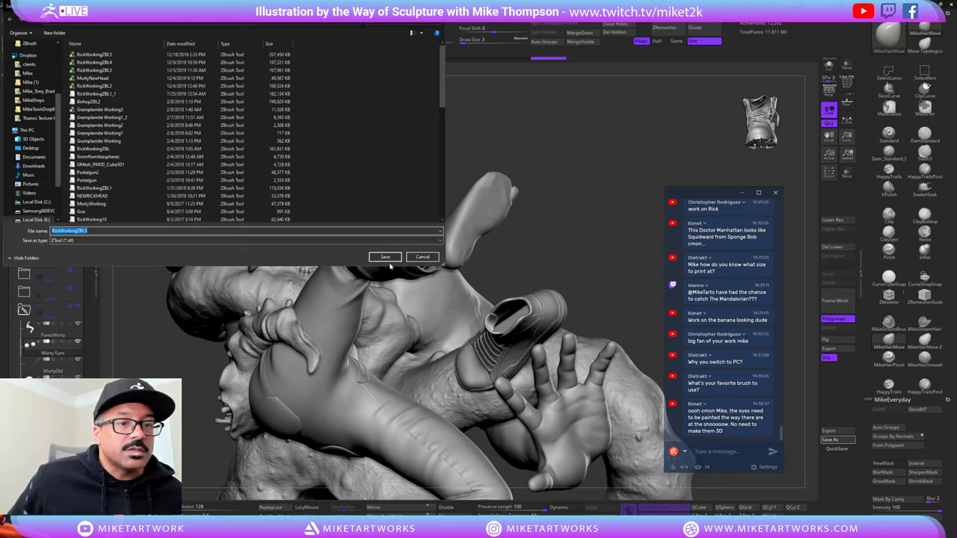
{"action": "left_click", "coordinate": [386, 257]}
{"action": "left_click", "coordinate": [500, 268]}
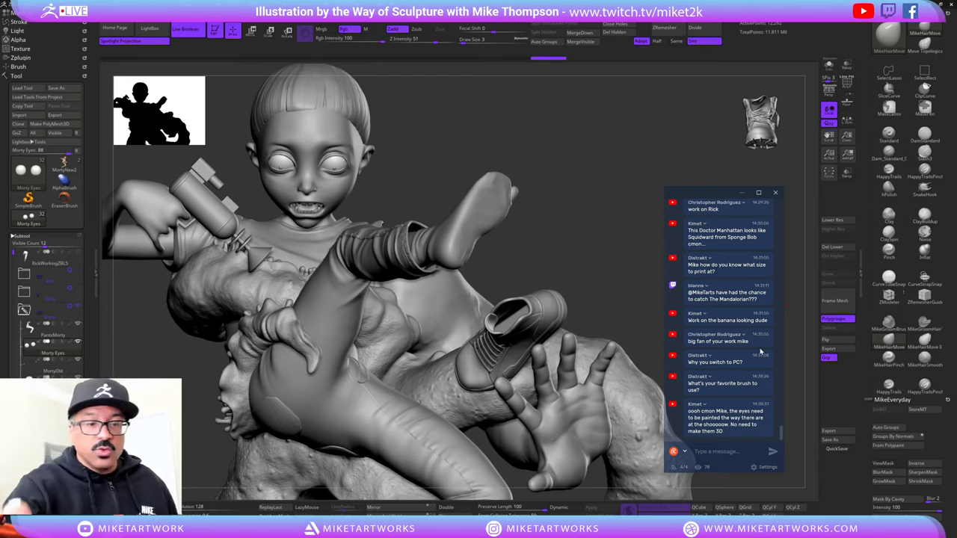
{"action": "left_click_drag", "start_coordinate": [585, 265], "coordinate": [604, 241]}
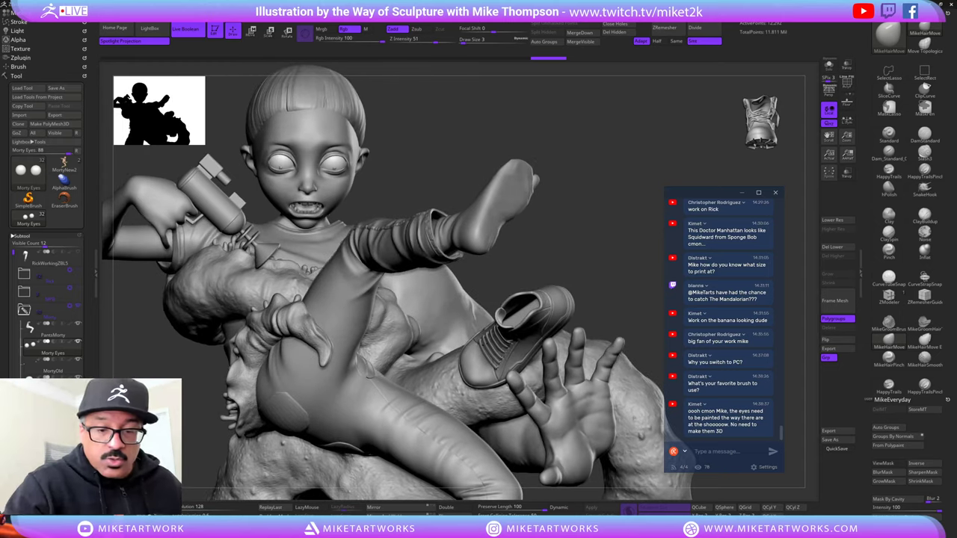
{"action": "left_click_drag", "start_coordinate": [607, 252], "coordinate": [599, 234]}
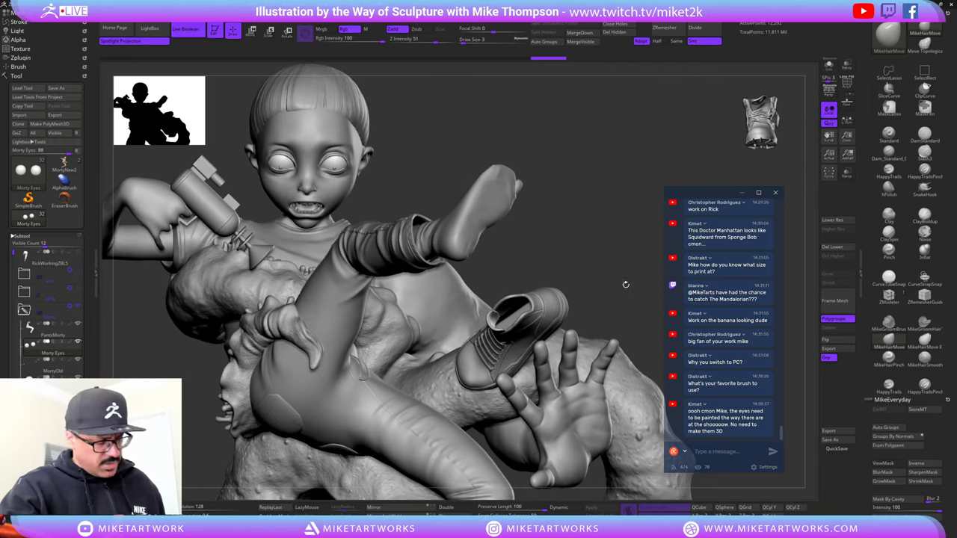
{"action": "mouse_move", "coordinate": [630, 282]}
{"action": "left_mouse_down", "text": "alt"}
{"action": "mouse_move", "coordinate": [572, 234]}
{"action": "mouse_move", "coordinate": [555, 184]}
{"action": "left_mouse_up", "text": "alt"}
{"action": "left_click_drag", "start_coordinate": [636, 254], "coordinate": [609, 311]}
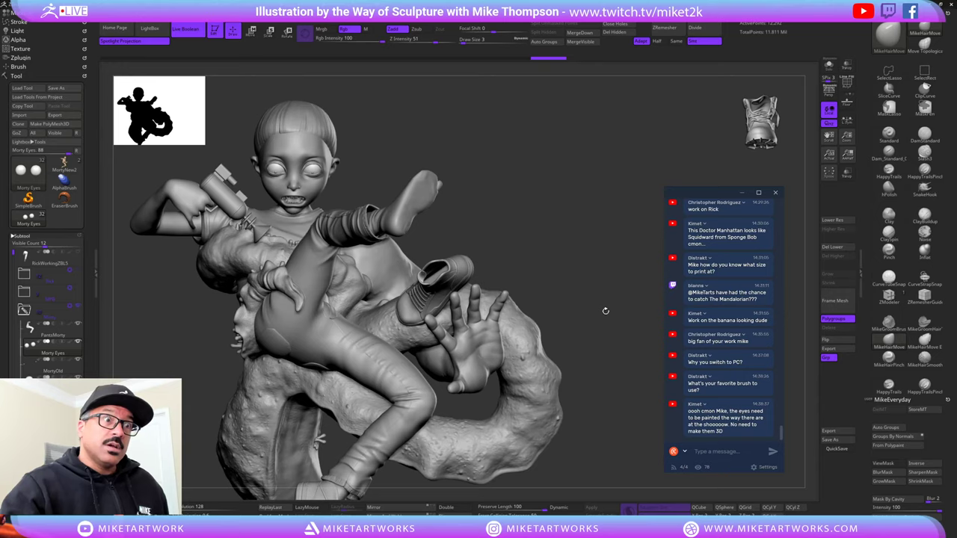
{"action": "left_click_drag", "start_coordinate": [607, 309], "coordinate": [629, 290]}
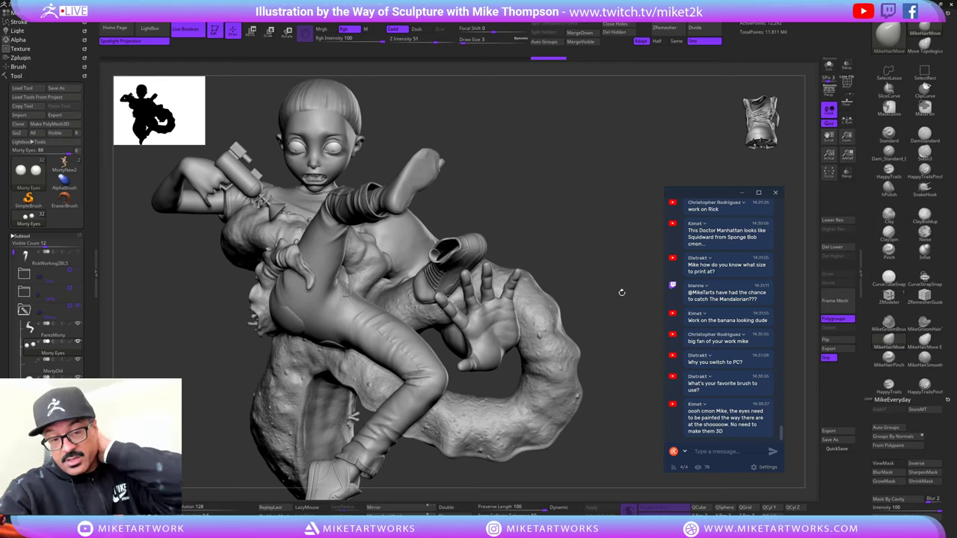
{"action": "left_click_drag", "start_coordinate": [617, 303], "coordinate": [637, 295]}
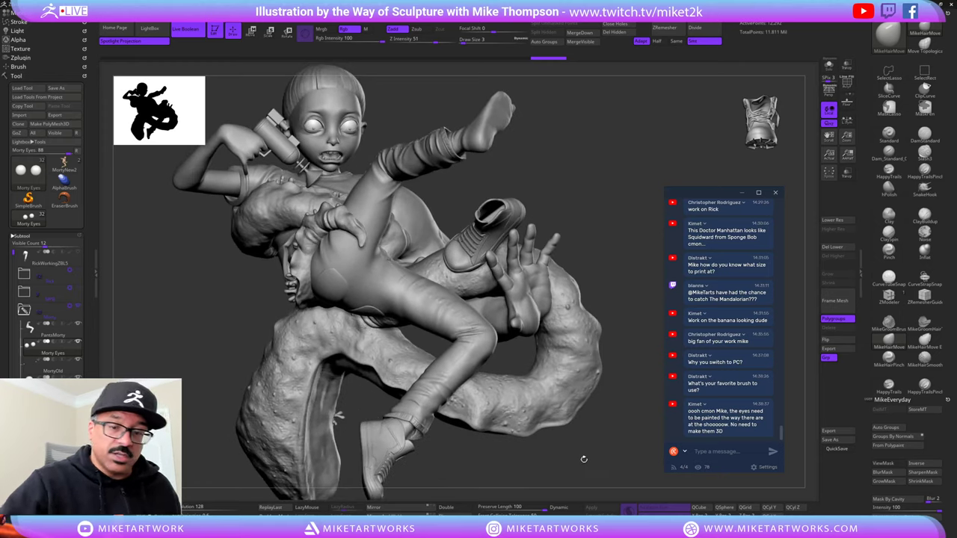
{"action": "mouse_move", "coordinate": [606, 443]}
{"action": "left_mouse_down"}
{"action": "mouse_move", "coordinate": [598, 438]}
{"action": "mouse_move", "coordinate": [626, 436]}
{"action": "mouse_move", "coordinate": [626, 420]}
{"action": "mouse_move", "coordinate": [624, 451]}
{"action": "mouse_move", "coordinate": [635, 449]}
{"action": "mouse_move", "coordinate": [626, 460]}
{"action": "mouse_move", "coordinate": [631, 449]}
{"action": "left_mouse_up"}
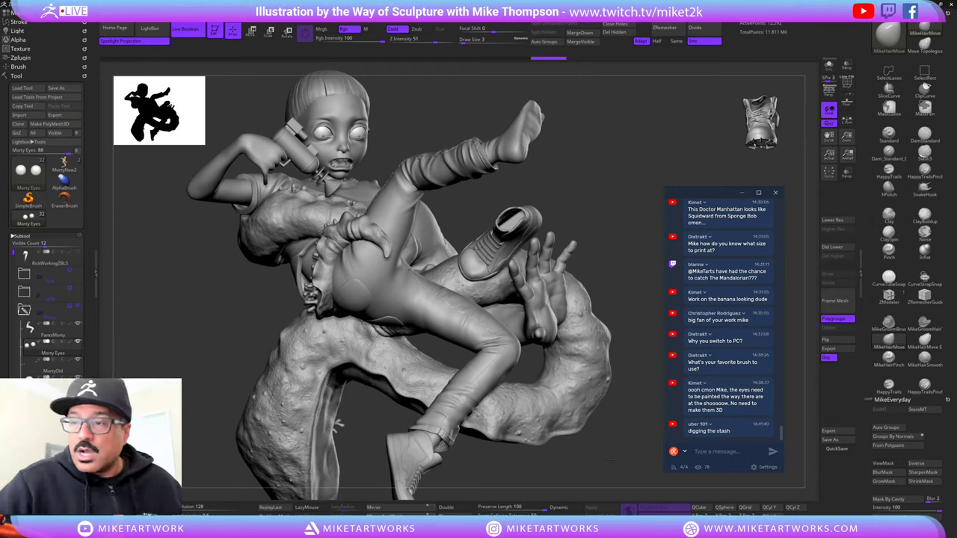
{"action": "mouse_move", "coordinate": [609, 467]}
{"action": "left_mouse_down"}
{"action": "mouse_move", "coordinate": [597, 462]}
{"action": "mouse_move", "coordinate": [609, 447]}
{"action": "mouse_move", "coordinate": [577, 462]}
{"action": "left_mouse_up"}
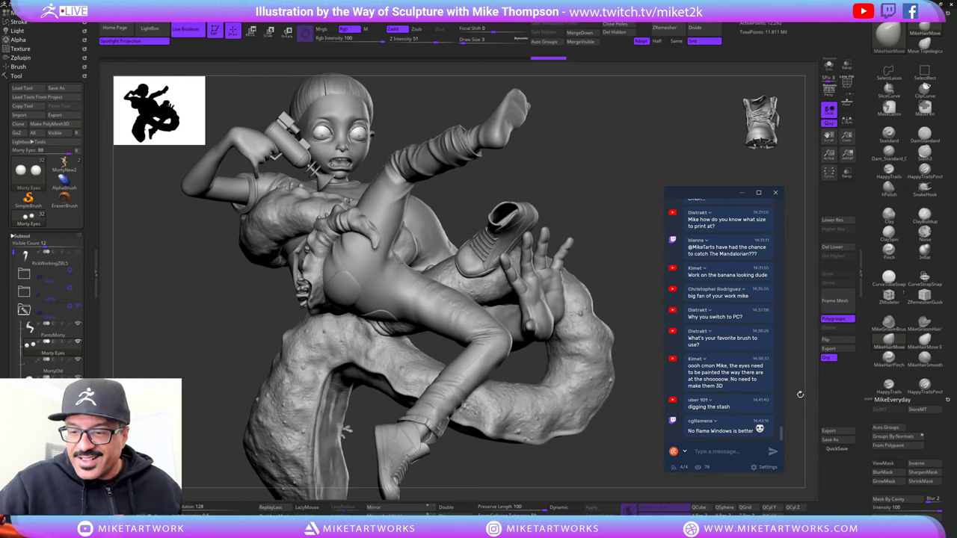
- Make the Morty subtool active and turn the painted colour display back on for all subtools
{"action": "mouse_move", "coordinate": [603, 441]}
{"action": "left_mouse_down"}
{"action": "mouse_move", "coordinate": [625, 447]}
{"action": "mouse_move", "coordinate": [555, 228]}
{"action": "mouse_move", "coordinate": [573, 331]}
{"action": "mouse_move", "coordinate": [586, 325]}
{"action": "mouse_move", "coordinate": [583, 332]}
{"action": "mouse_move", "coordinate": [586, 263]}
{"action": "mouse_move", "coordinate": [617, 477]}
{"action": "mouse_move", "coordinate": [636, 411]}
{"action": "left_mouse_up"}
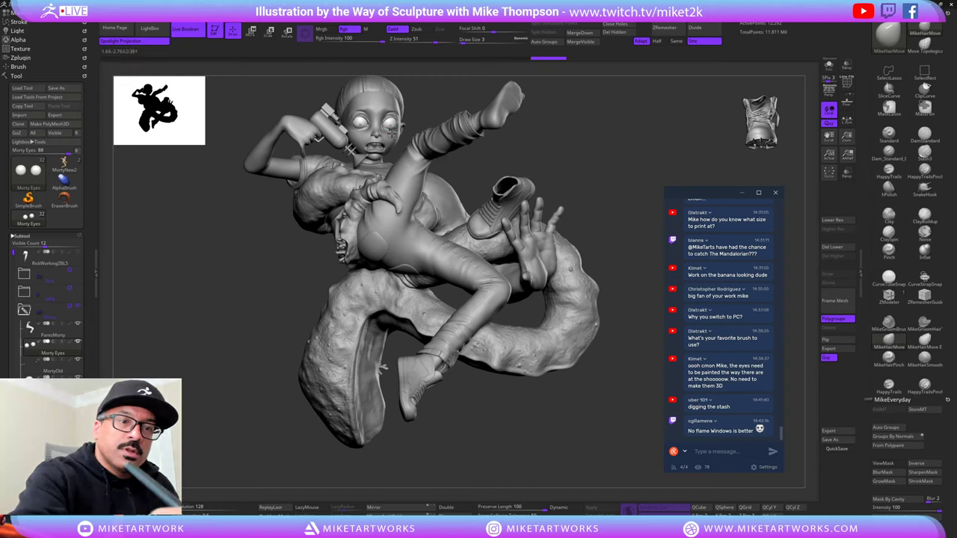
{"action": "left_click", "coordinate": [393, 135], "text": "alt"}
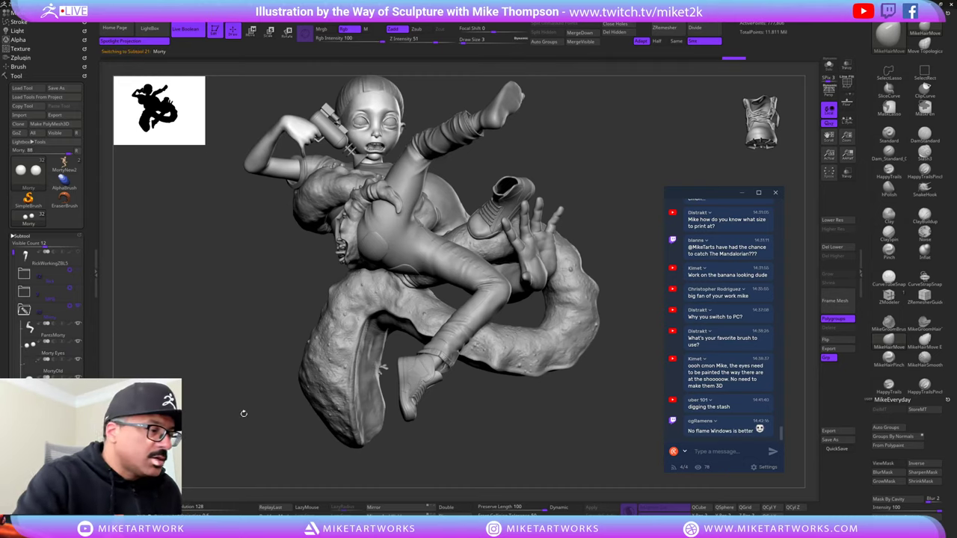
{"action": "left_click", "coordinate": [73, 324], "text": "shift"}
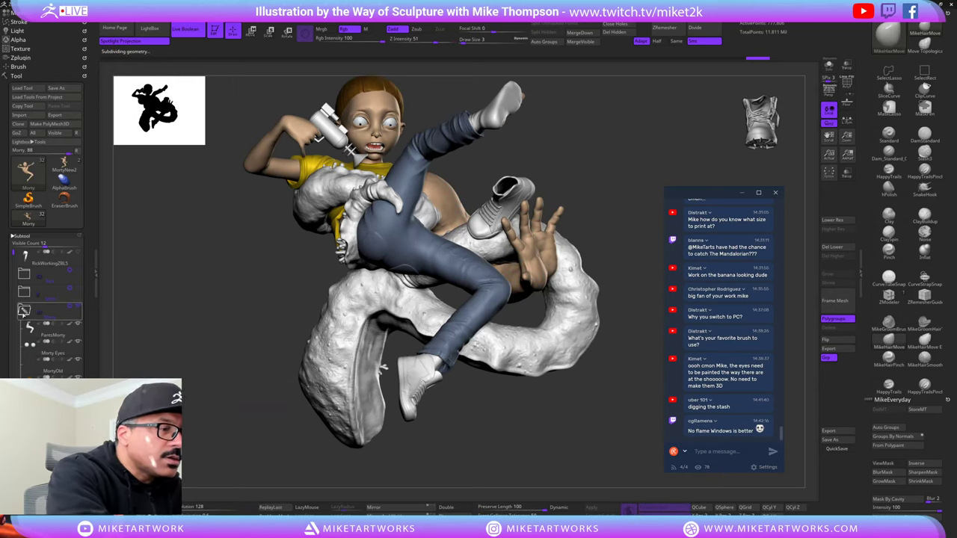
- Collapse Morty's subtool folder and unhide the portal, small yellow character and Rick folders, framing the whole composition
{"action": "left_click", "coordinate": [74, 312]}
{"action": "left_click", "coordinate": [78, 360]}
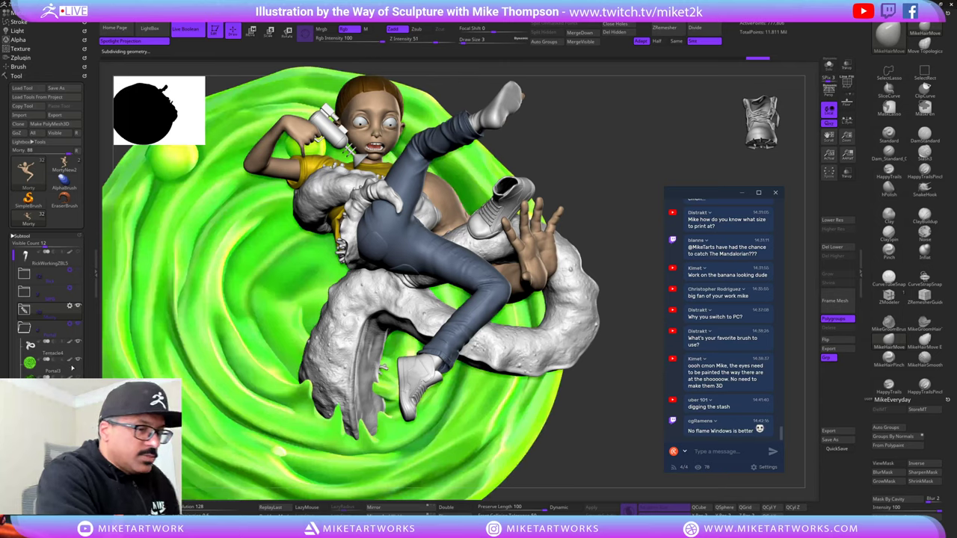
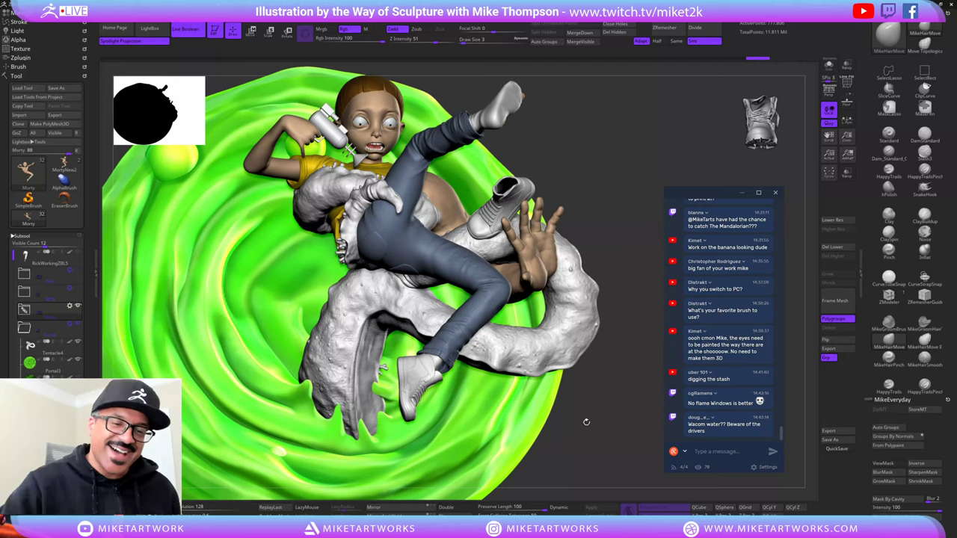
{"action": "left_click_drag", "start_coordinate": [608, 425], "coordinate": [608, 422]}
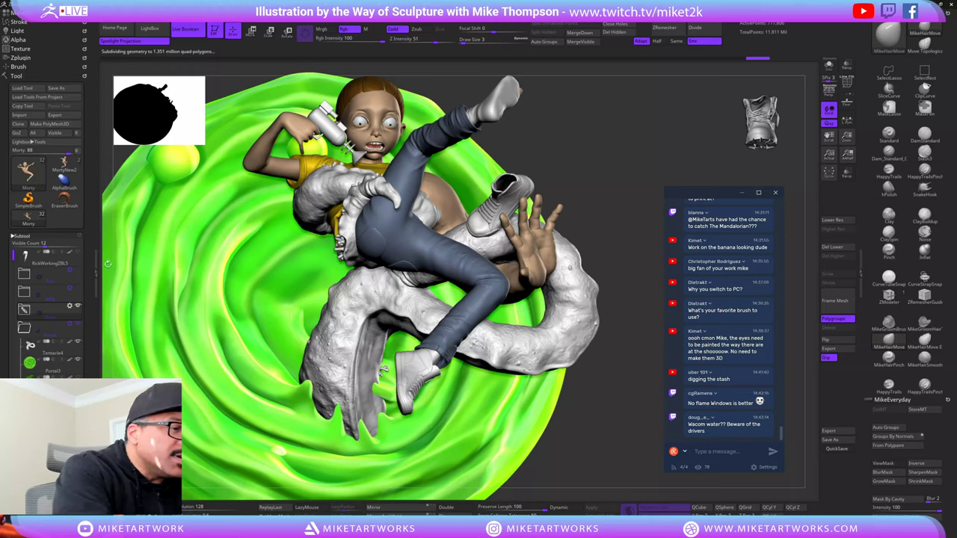
{"action": "left_click", "coordinate": [78, 289]}
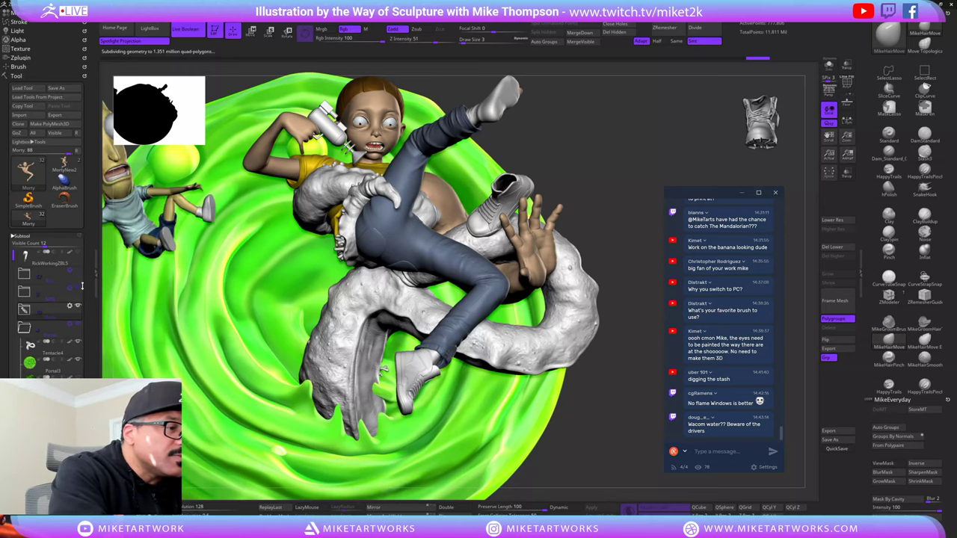
{"action": "left_click", "coordinate": [78, 271]}
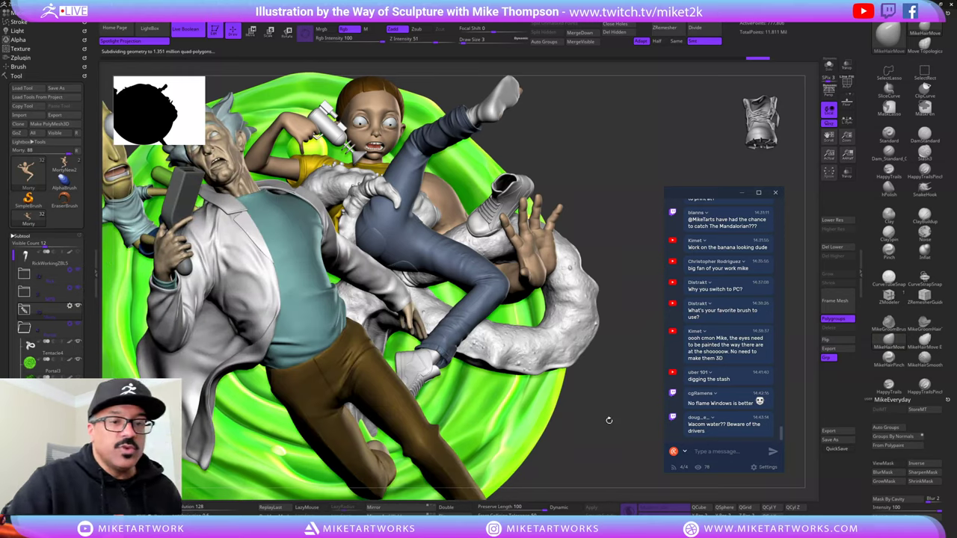
{"action": "mouse_move", "coordinate": [609, 422]}
{"action": "left_mouse_down"}
{"action": "mouse_move", "coordinate": [606, 442]}
{"action": "mouse_move", "coordinate": [604, 432]}
{"action": "left_mouse_up"}
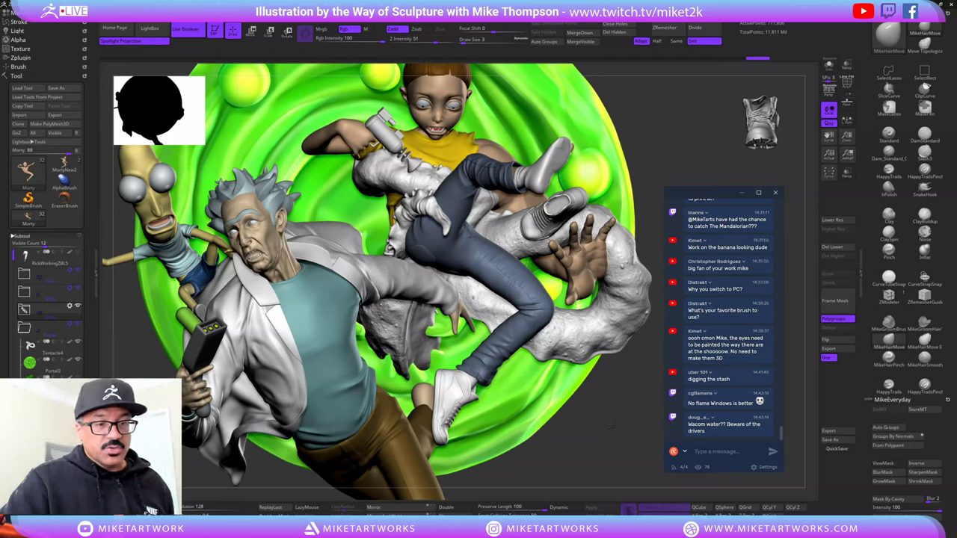
{"action": "mouse_move", "coordinate": [609, 423]}
{"action": "left_mouse_down"}
{"action": "mouse_move", "coordinate": [615, 411]}
{"action": "mouse_move", "coordinate": [611, 420]}
{"action": "mouse_move", "coordinate": [632, 421]}
{"action": "mouse_move", "coordinate": [566, 400]}
{"action": "mouse_move", "coordinate": [599, 409]}
{"action": "mouse_move", "coordinate": [615, 400]}
{"action": "mouse_move", "coordinate": [595, 436]}
{"action": "mouse_move", "coordinate": [607, 426]}
{"action": "mouse_move", "coordinate": [604, 393]}
{"action": "mouse_move", "coordinate": [611, 410]}
{"action": "left_mouse_up"}
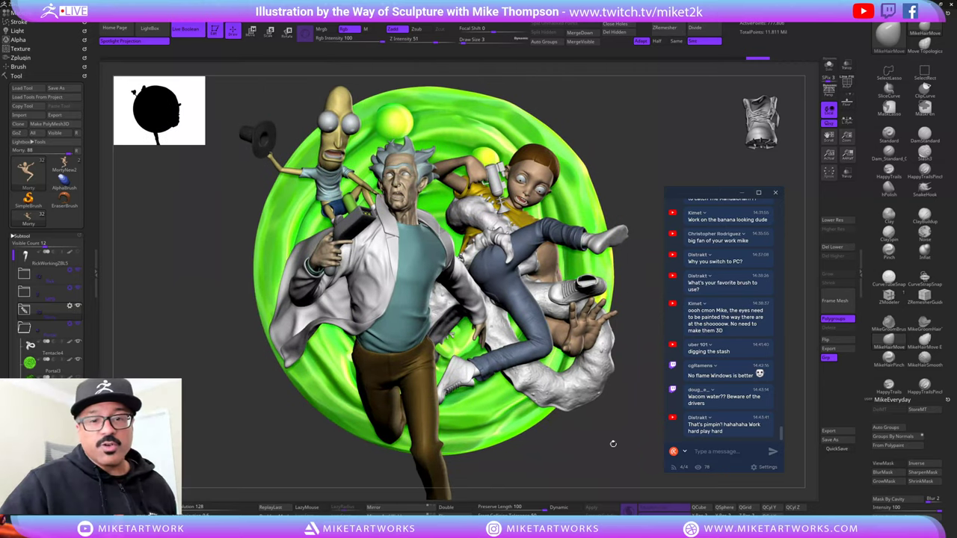
{"action": "mouse_move", "coordinate": [613, 444]}
{"action": "left_mouse_down"}
{"action": "mouse_move", "coordinate": [606, 437]}
{"action": "mouse_move", "coordinate": [631, 460]}
{"action": "left_mouse_up"}
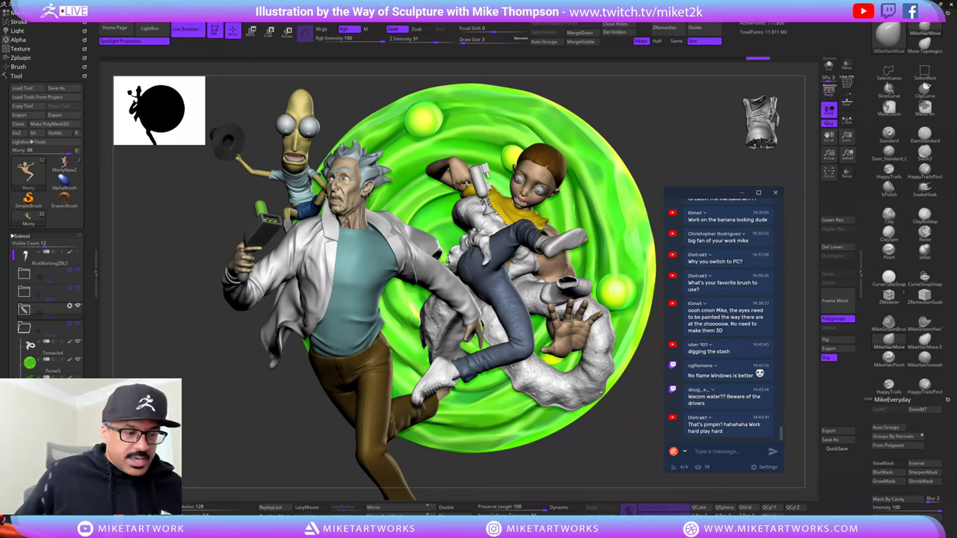
- Bring up the reference board over the sculpt and look through its photos and Rick expression sheet
{"action": "left_click_drag", "start_coordinate": [209, 512], "coordinate": [190, 270]}
{"action": "left_click_drag", "start_coordinate": [259, 348], "coordinate": [650, 492]}
{"action": "scroll", "coordinate": [520, 412], "scroll_direction": "down", "scroll_amount": 7}
{"action": "middle_click_drag", "start_coordinate": [521, 413], "coordinate": [264, 448]}
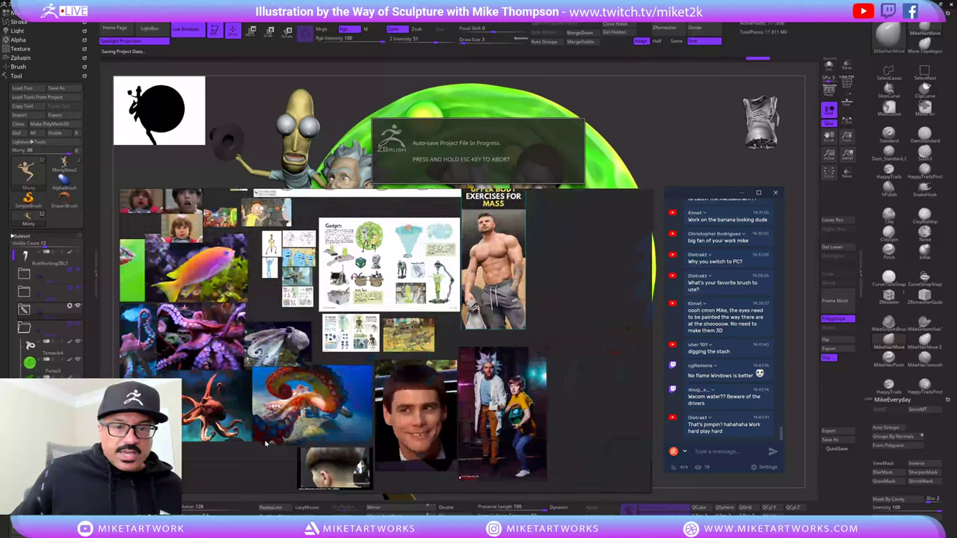
{"action": "middle_click_drag", "start_coordinate": [374, 331], "coordinate": [401, 434]}
{"action": "middle_click_drag", "start_coordinate": [329, 258], "coordinate": [447, 361]}
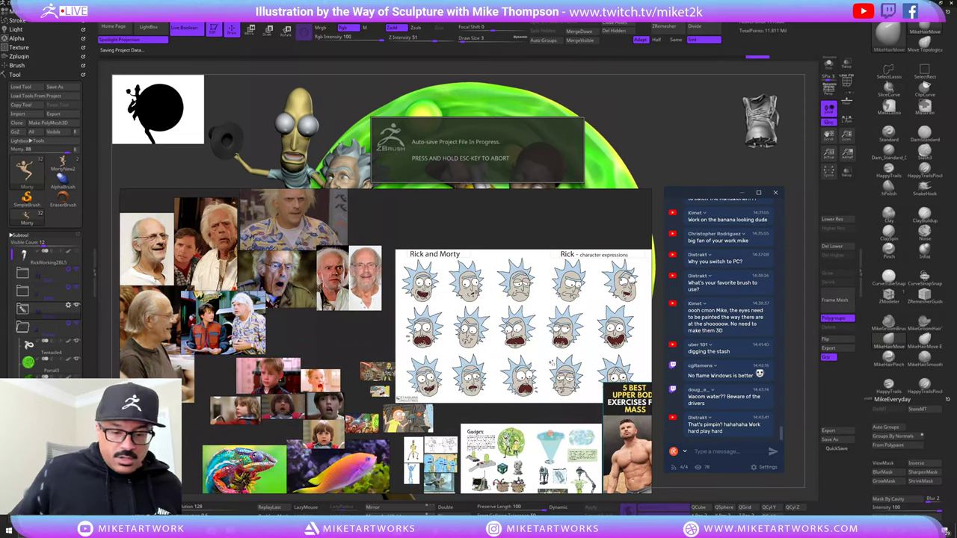
- Switch to the Chrome browser and search Google for "lab coat" in a new tab
{"action": "mouse_move", "coordinate": [380, 533]}
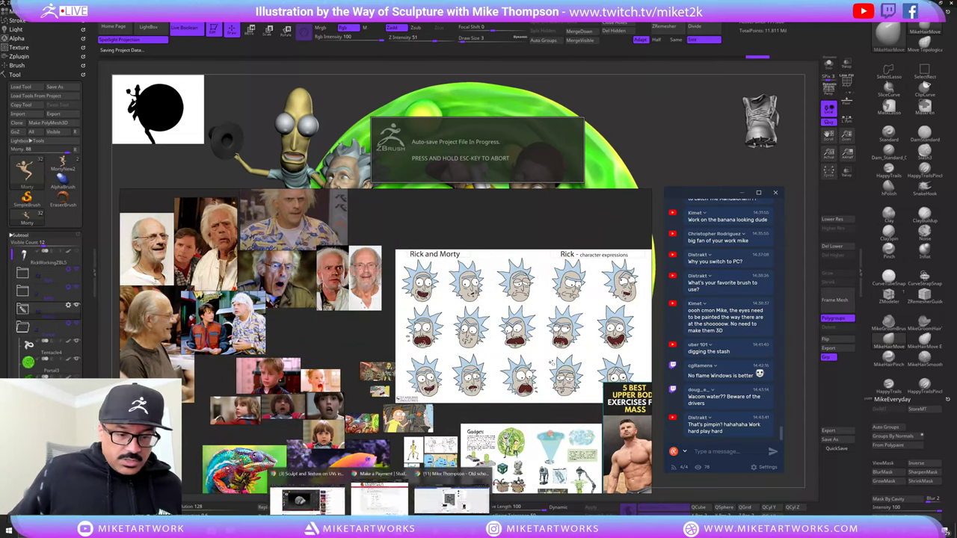
{"action": "mouse_move", "coordinate": [439, 488]}
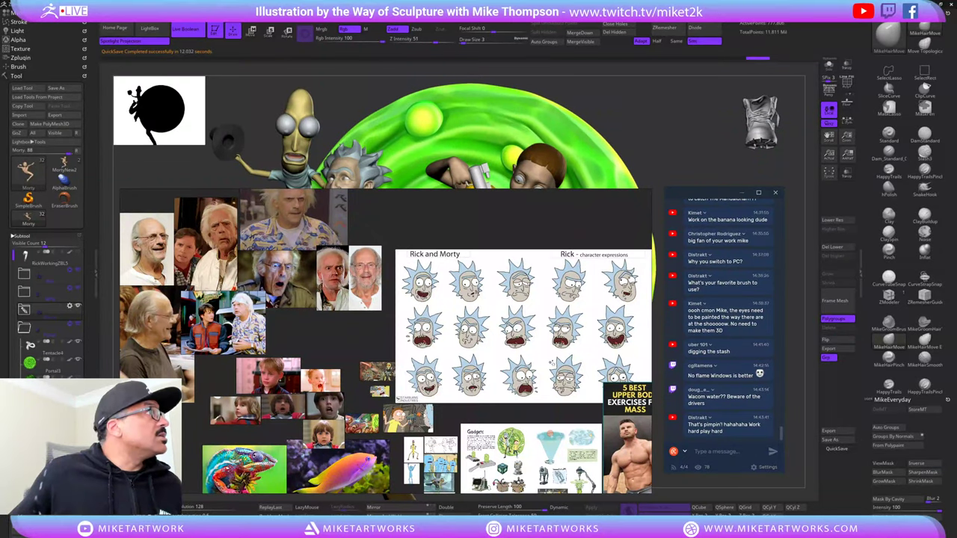
{"action": "left_click_drag", "start_coordinate": [0, 206], "coordinate": [468, 60]}
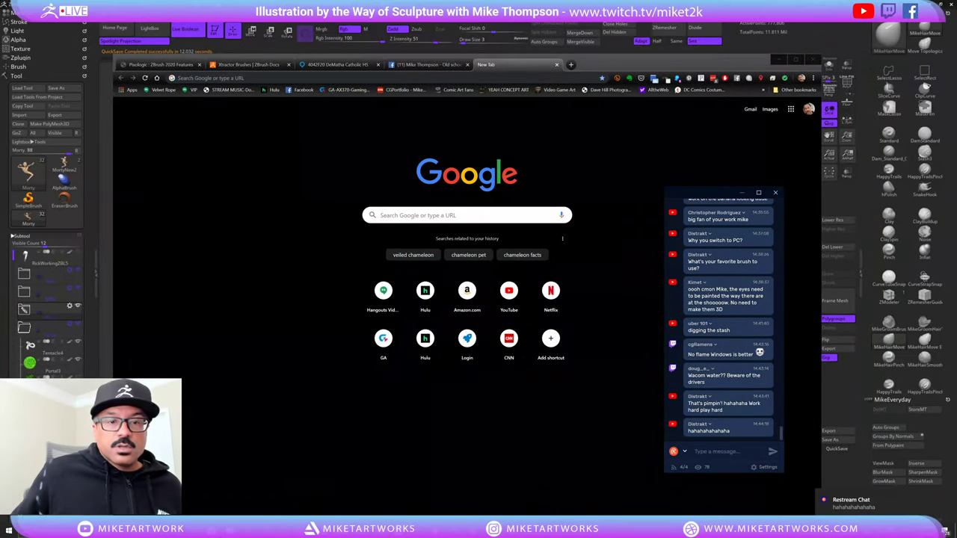
{"action": "type", "text": "la"}
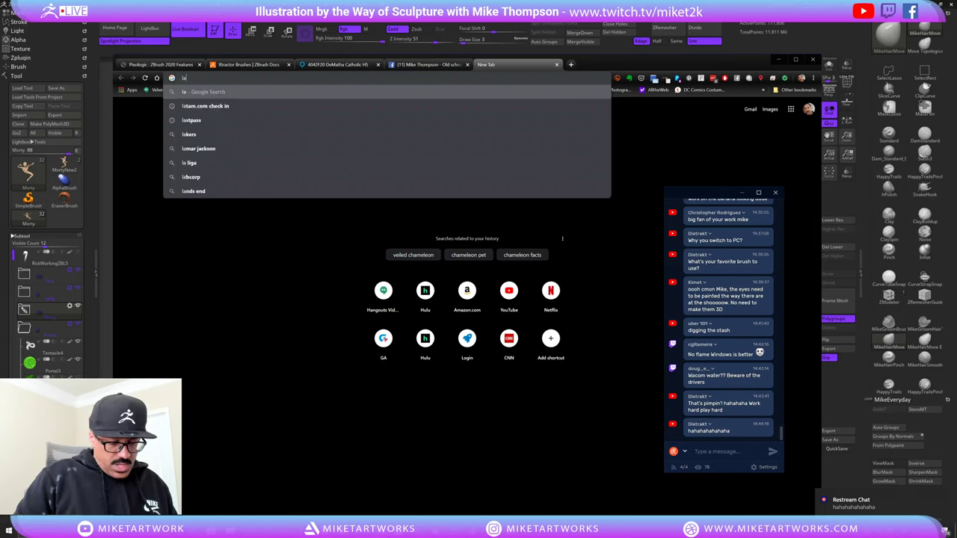
{"action": "type", "text": "b coat"}
{"action": "key", "text": "Return"}
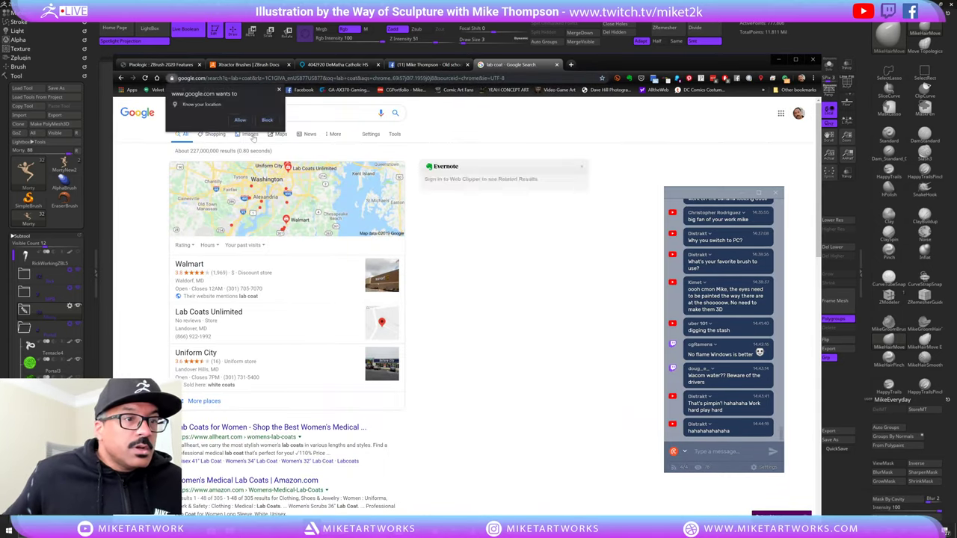
- Show the image results for the lab coat search and limit them to large images
{"action": "left_click", "coordinate": [249, 134]}
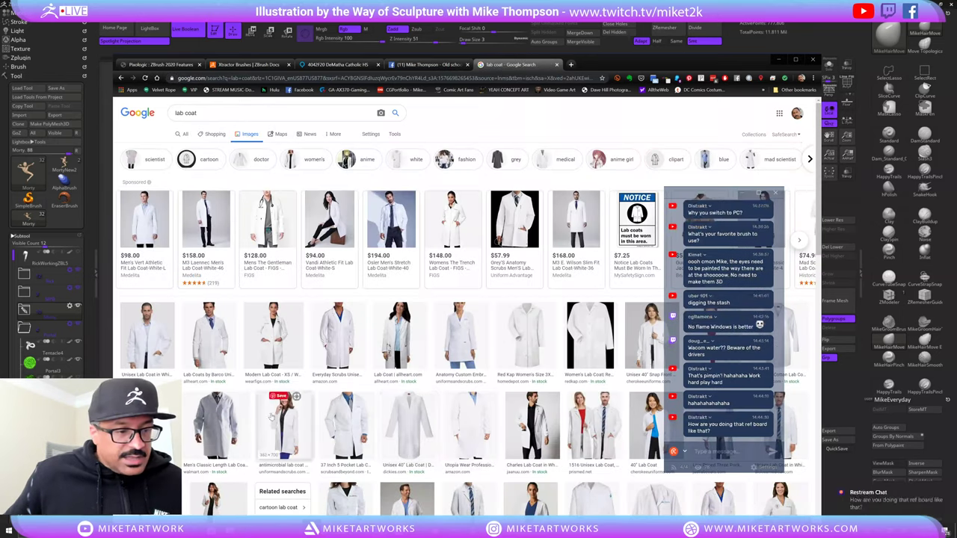
{"action": "scroll", "coordinate": [230, 425], "scroll_direction": "down", "scroll_amount": 2}
{"action": "scroll", "coordinate": [230, 425], "scroll_direction": "up", "scroll_amount": 2}
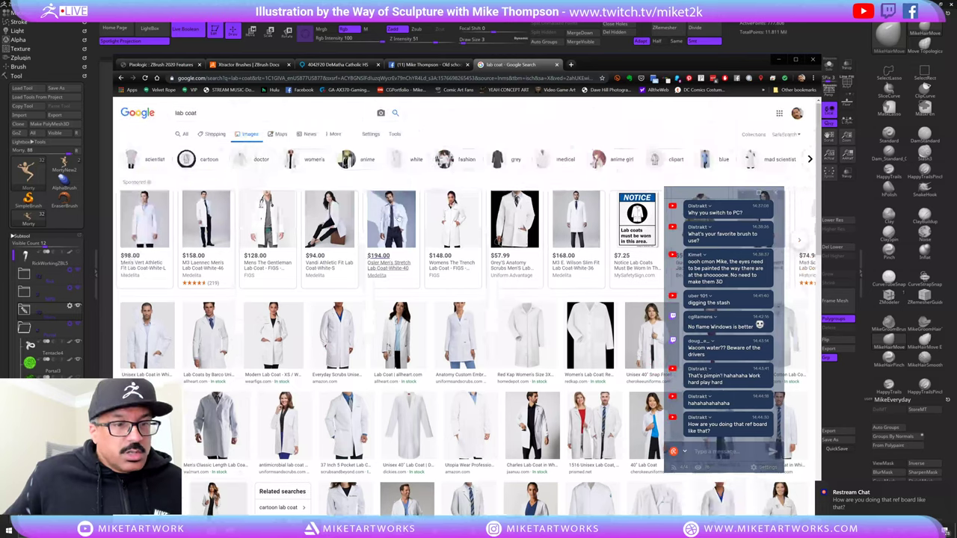
{"action": "left_click", "coordinate": [394, 135]}
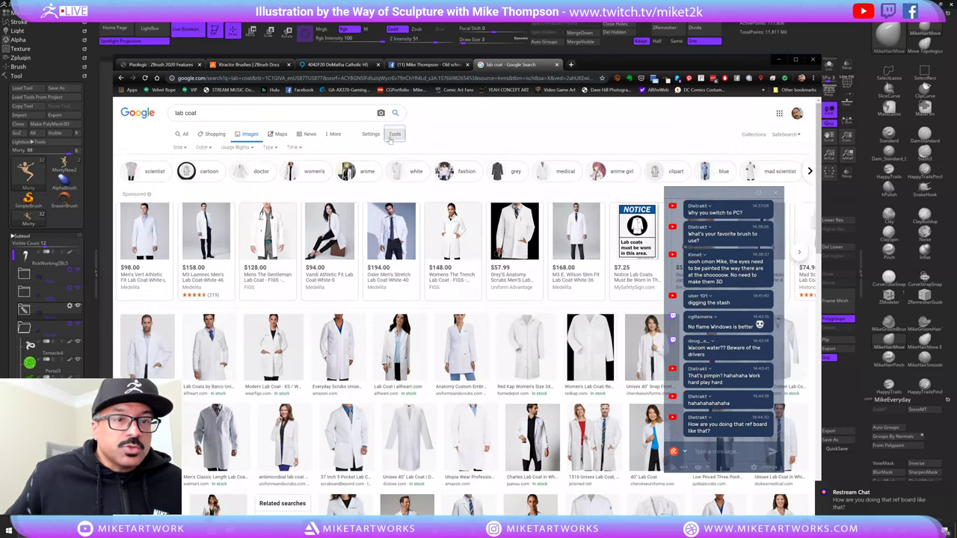
{"action": "left_click", "coordinate": [180, 148]}
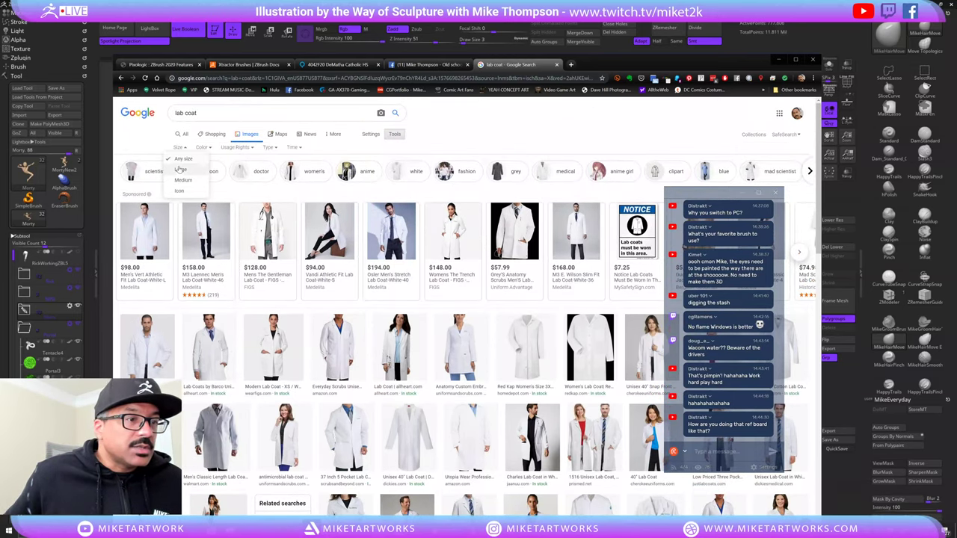
{"action": "left_click", "coordinate": [181, 170]}
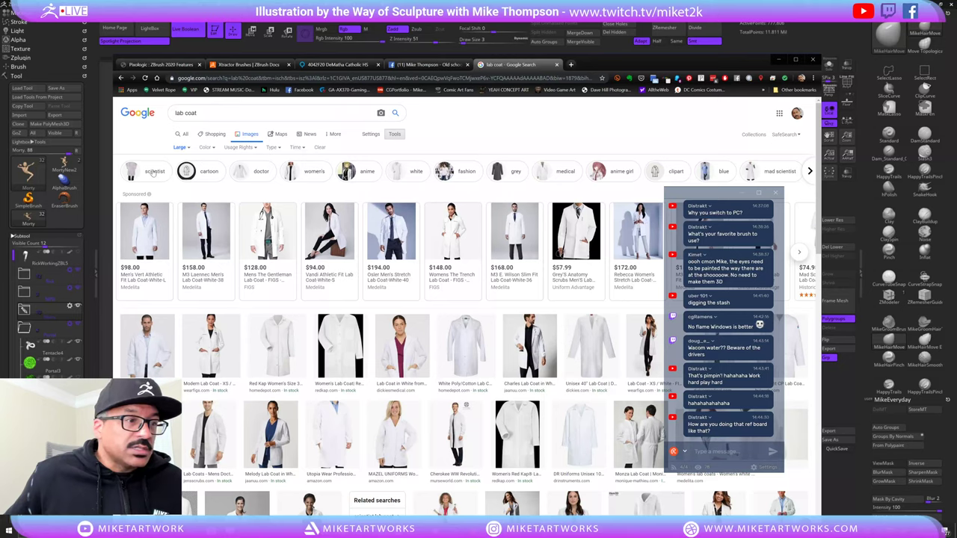
- Try narrowing the lab coat images to the scientist suggestion and return to the unrefined large results
{"action": "left_click", "coordinate": [153, 172]}
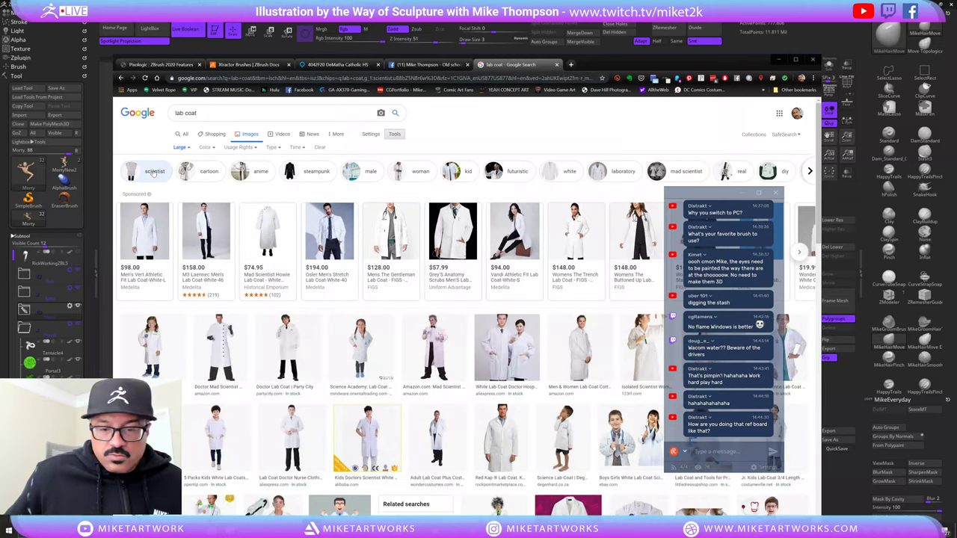
{"action": "scroll", "coordinate": [526, 378], "scroll_direction": "down", "scroll_amount": 3}
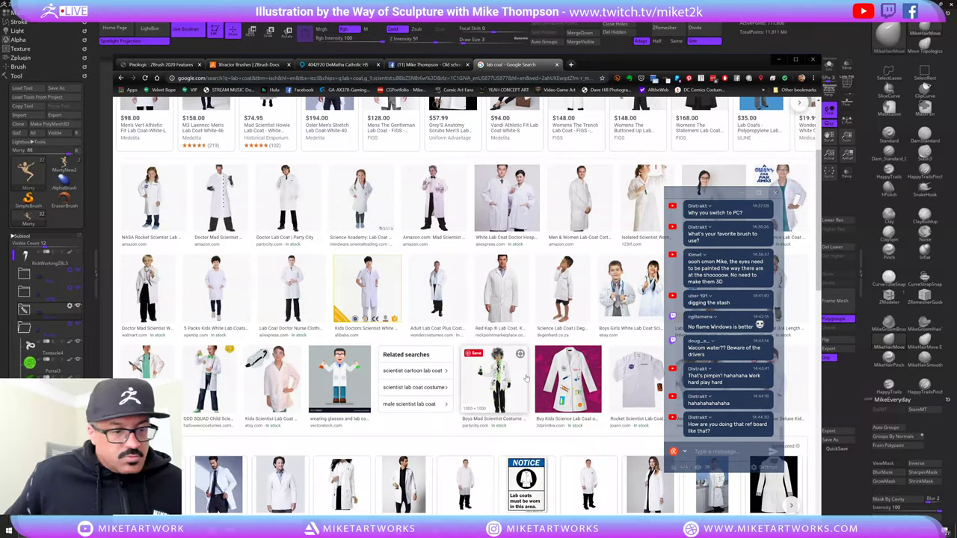
{"action": "scroll", "coordinate": [526, 378], "scroll_direction": "up", "scroll_amount": 3}
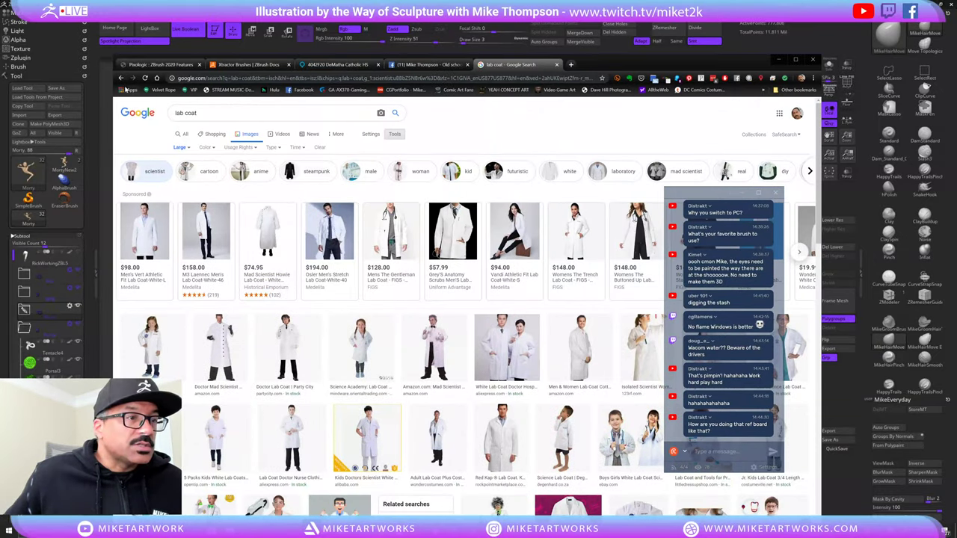
{"action": "left_click", "coordinate": [121, 78]}
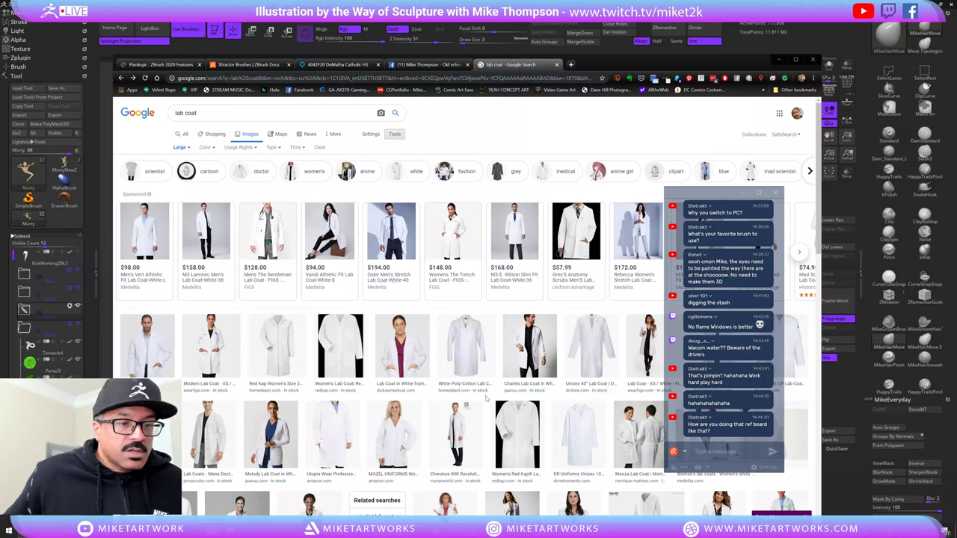
- Look through the large lab coat results and add the 44" Antimicrobial Unisex Lab Coat photo to the reference board
{"action": "scroll", "coordinate": [487, 399], "scroll_direction": "down", "scroll_amount": 3}
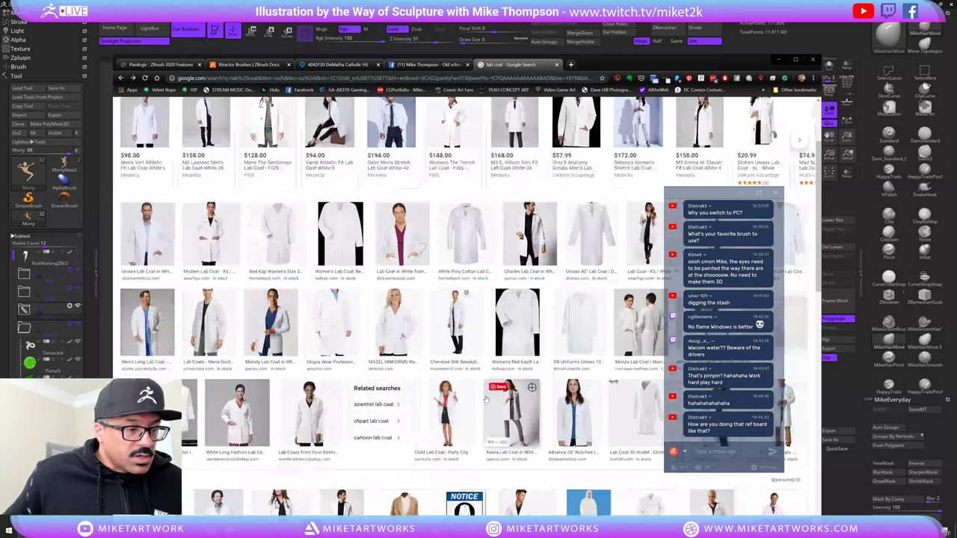
{"action": "scroll", "coordinate": [487, 399], "scroll_direction": "up", "scroll_amount": 2}
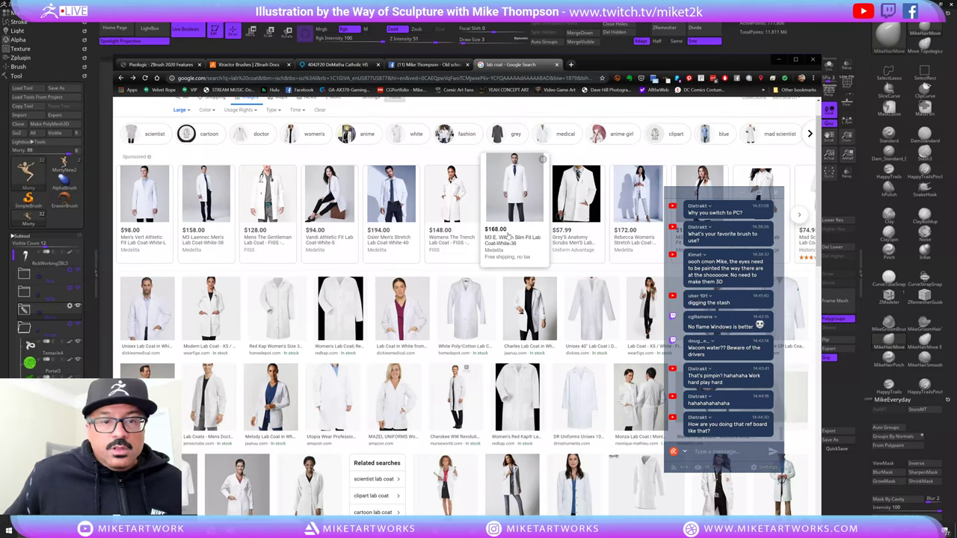
{"action": "scroll", "coordinate": [483, 212], "scroll_direction": "down", "scroll_amount": 8}
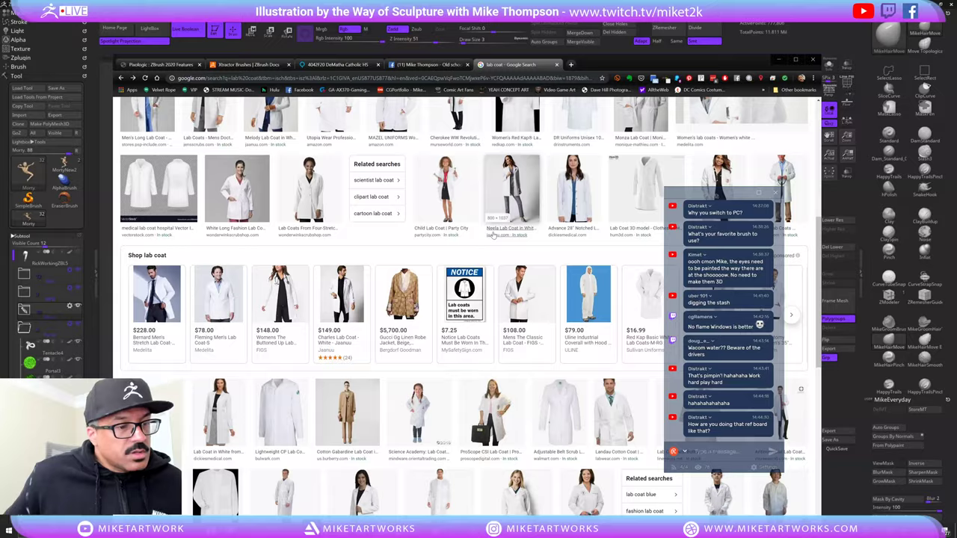
{"action": "scroll", "coordinate": [492, 236], "scroll_direction": "down", "scroll_amount": 8}
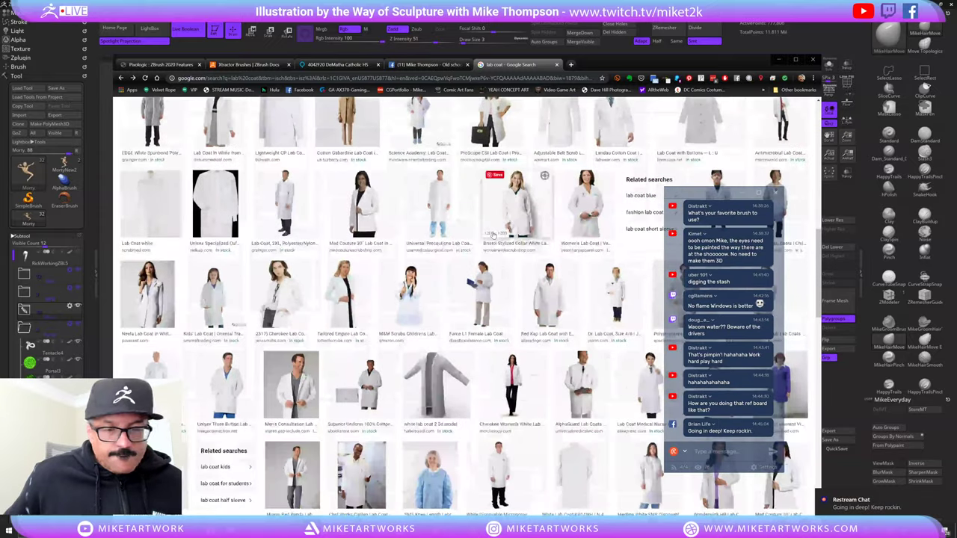
{"action": "scroll", "coordinate": [493, 235], "scroll_direction": "down", "scroll_amount": 2}
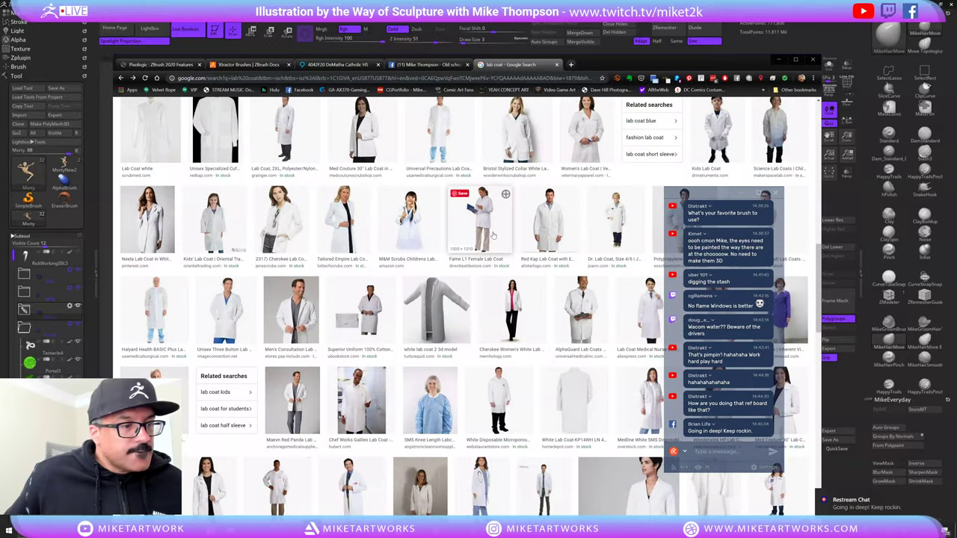
{"action": "scroll", "coordinate": [492, 236], "scroll_direction": "down", "scroll_amount": 4}
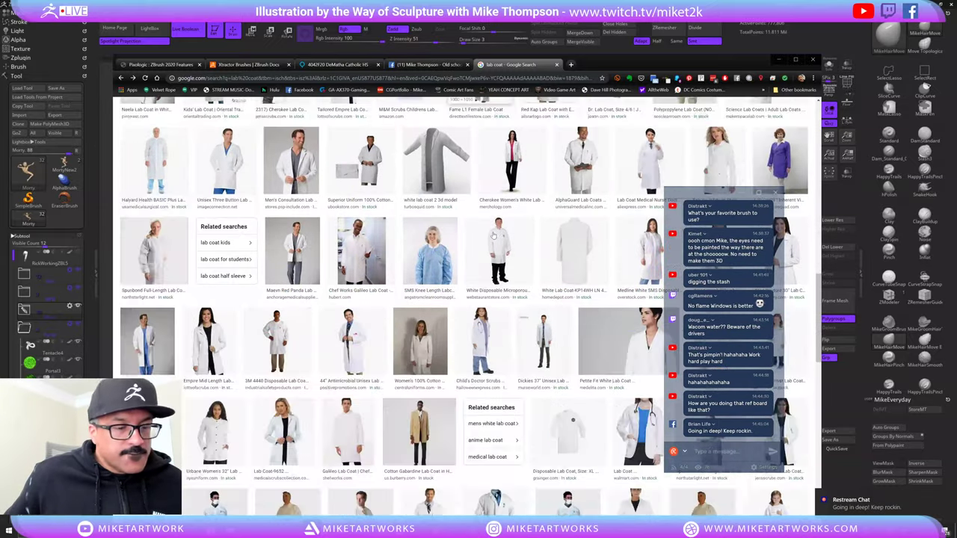
{"action": "left_click", "coordinate": [380, 374]}
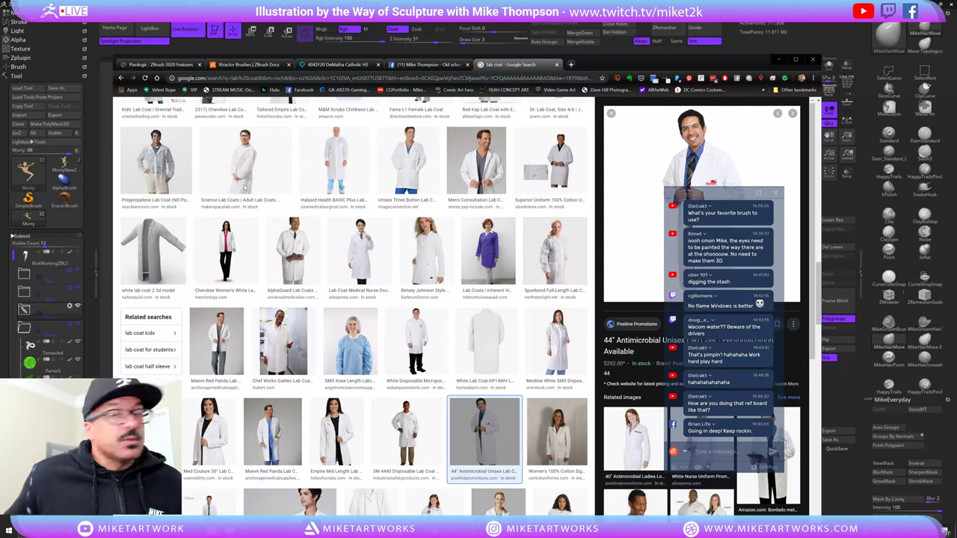
{"action": "right_click_drag", "start_coordinate": [0, 162], "coordinate": [436, 263]}
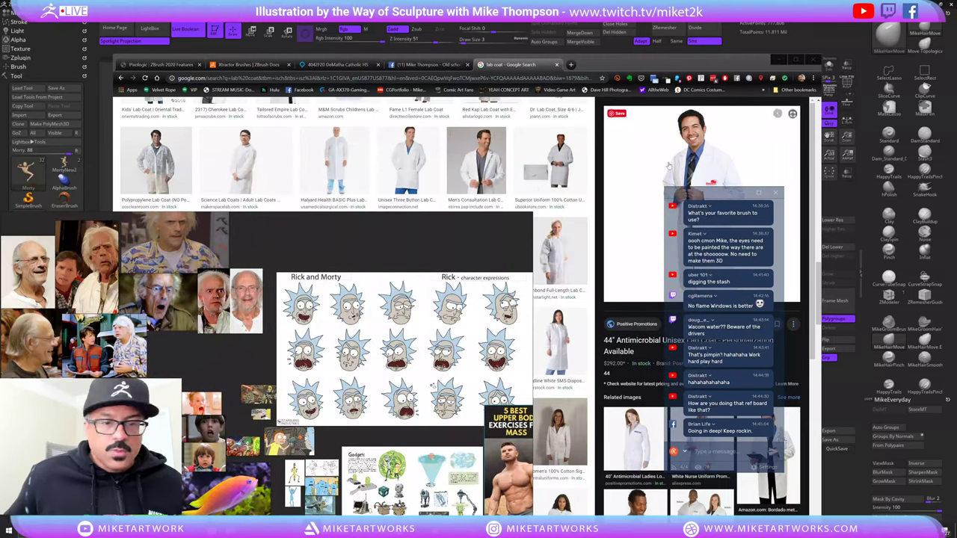
{"action": "left_click_drag", "start_coordinate": [669, 166], "coordinate": [353, 263]}
{"action": "scroll", "coordinate": [368, 269], "scroll_direction": "down", "scroll_amount": 2}
{"action": "key", "text": "Delete"}
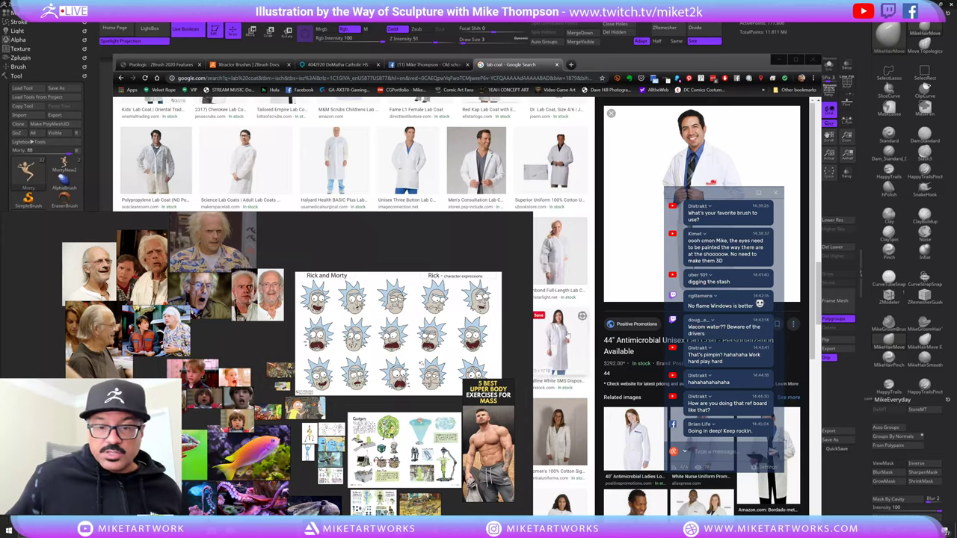
- Add the Medline White SMS disposable lab coat photo to the reference board and move the board clear of the next thumbnails
{"action": "left_click", "coordinate": [566, 348]}
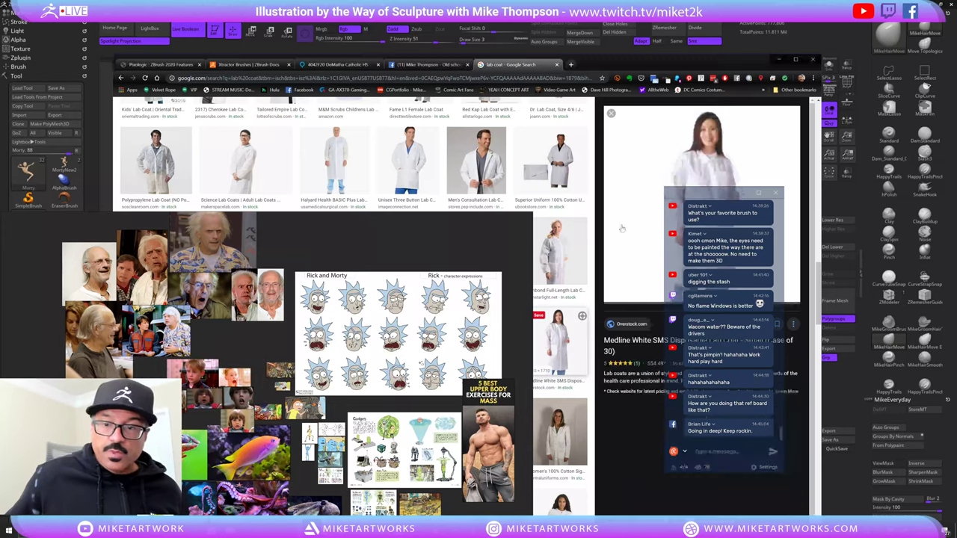
{"action": "left_click_drag", "start_coordinate": [566, 349], "coordinate": [241, 355]}
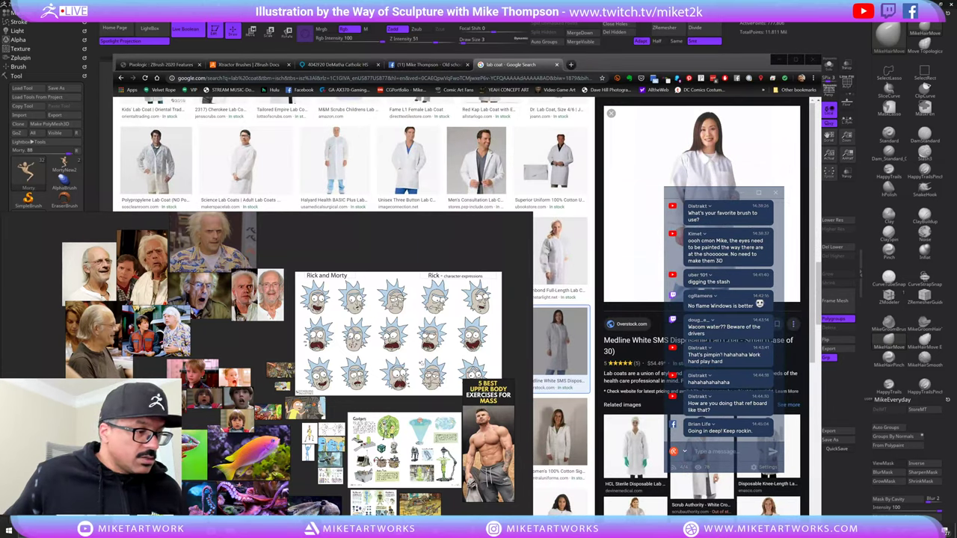
{"action": "right_click_drag", "start_coordinate": [484, 319], "coordinate": [628, 149]}
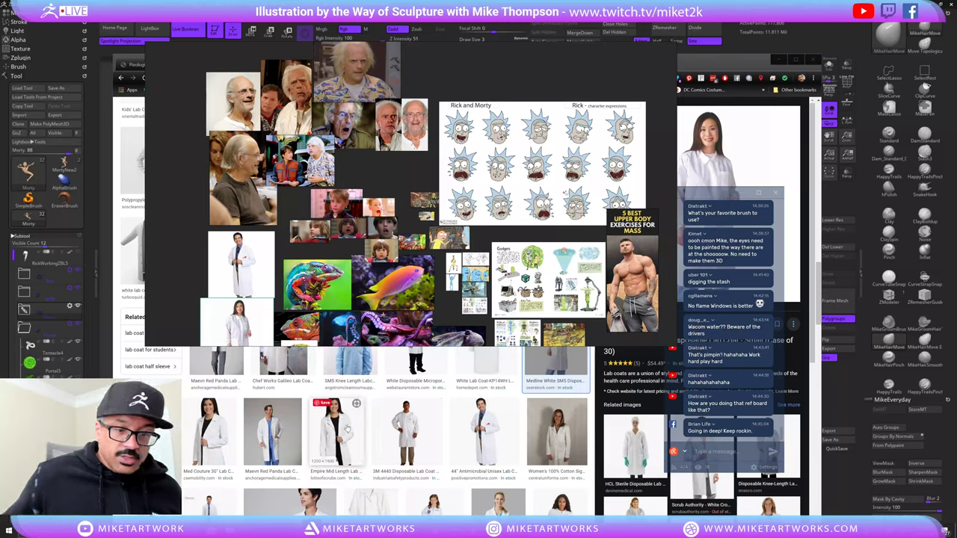
- Place the Med Couture 30" lab coat photo beside the other coats on the reference board and move the board off the results
{"action": "left_click", "coordinate": [219, 433]}
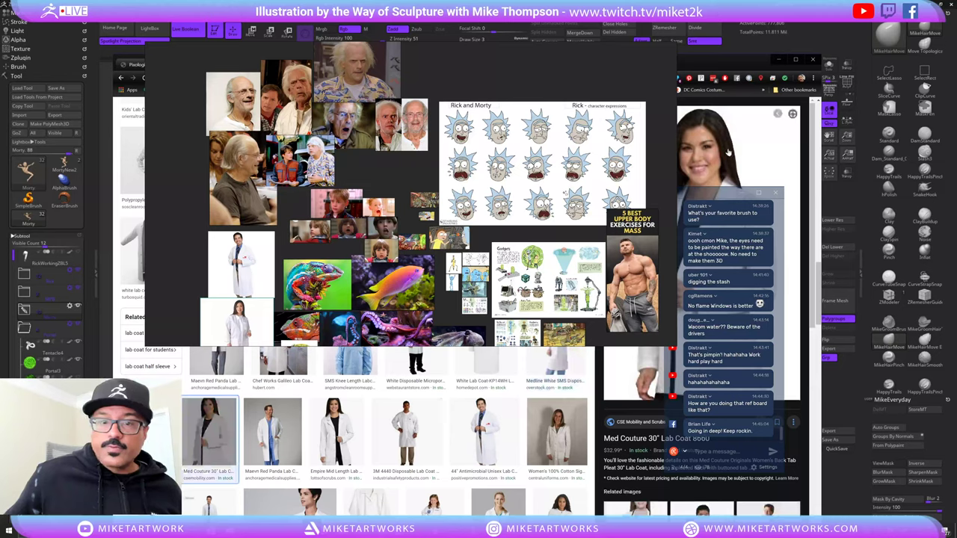
{"action": "left_click_drag", "start_coordinate": [726, 150], "coordinate": [192, 282]}
{"action": "left_click_drag", "start_coordinate": [192, 282], "coordinate": [199, 258], "text": "ctrl+alt"}
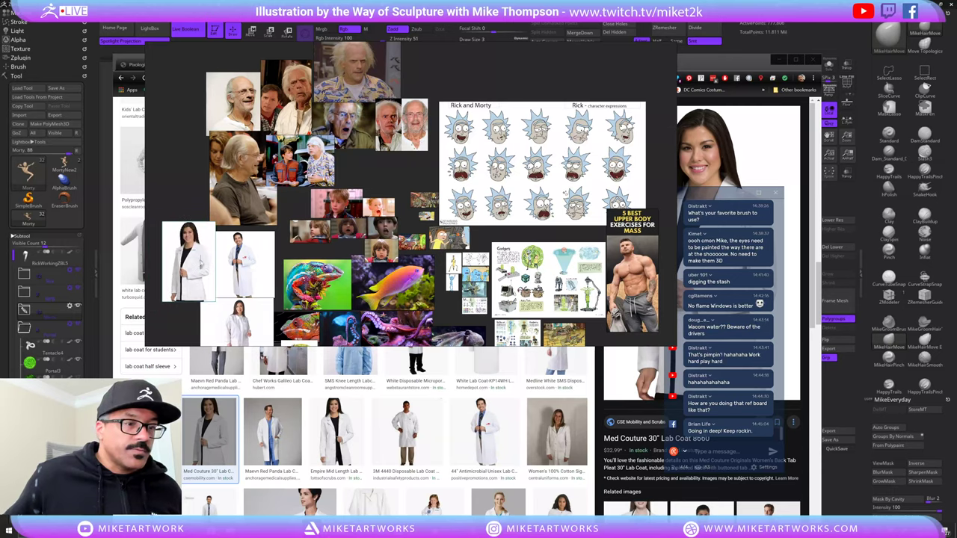
{"action": "right_click_drag", "start_coordinate": [535, 220], "coordinate": [0, 217]}
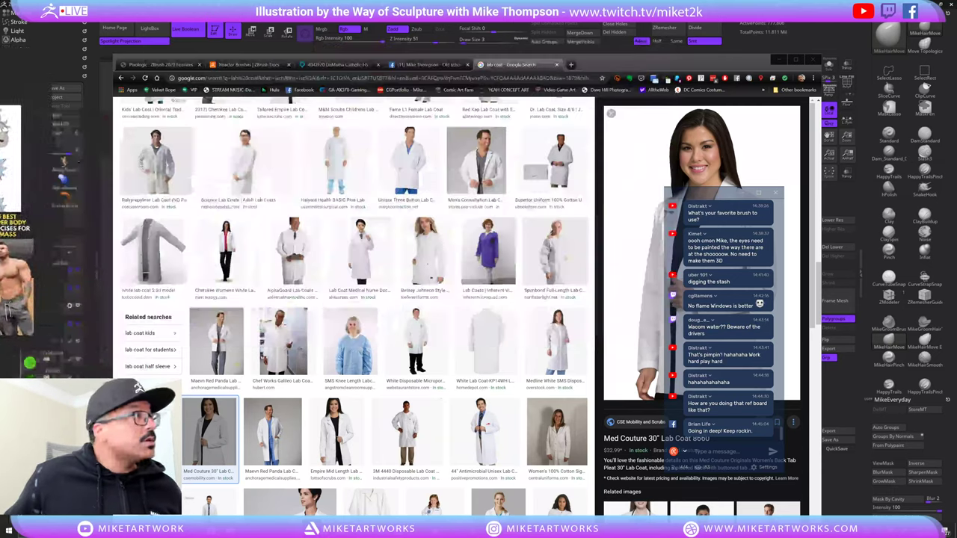
- Find the Dutch Military Surplus white lab coat further down the results and add its photo to the reference board
{"action": "scroll", "coordinate": [454, 308], "scroll_direction": "down", "scroll_amount": 10}
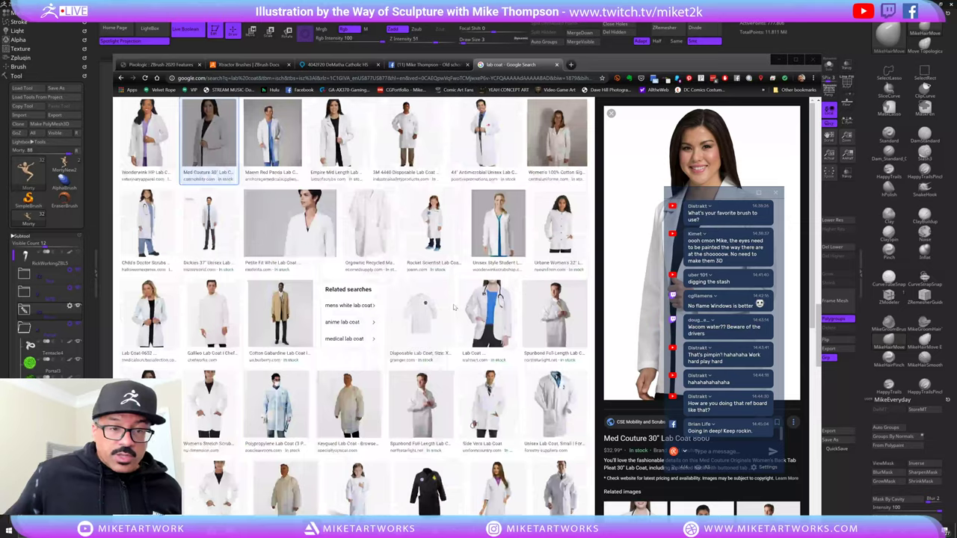
{"action": "scroll", "coordinate": [454, 307], "scroll_direction": "down", "scroll_amount": 3}
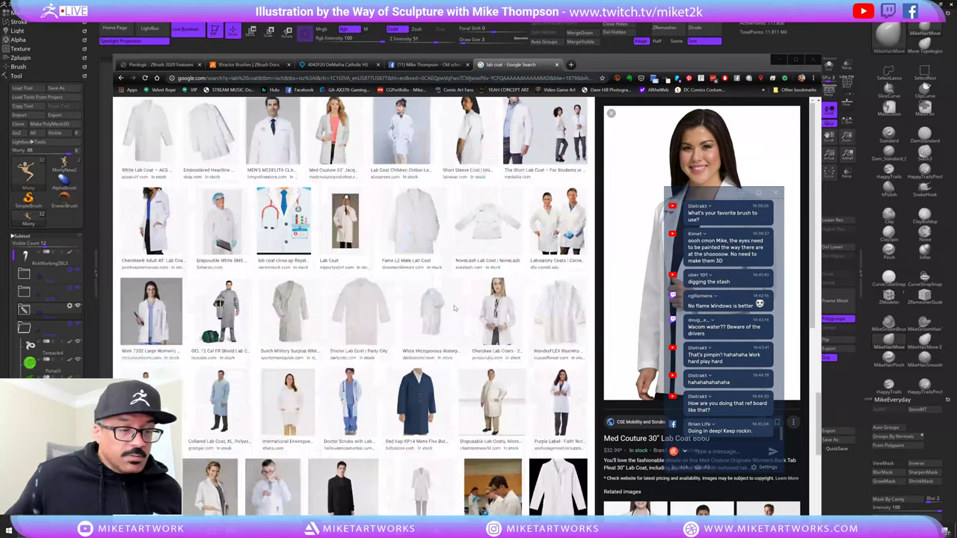
{"action": "scroll", "coordinate": [454, 307], "scroll_direction": "down", "scroll_amount": 1}
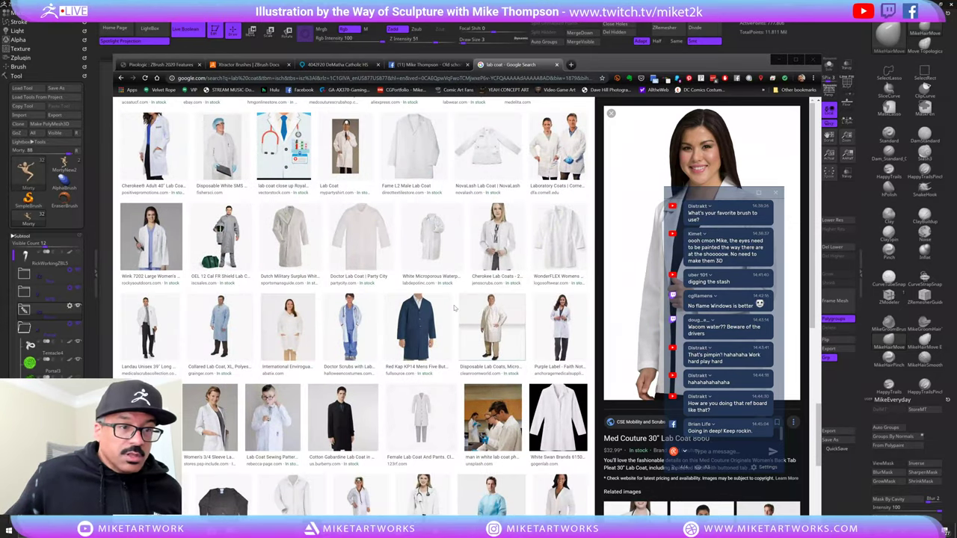
{"action": "left_click", "coordinate": [306, 238]}
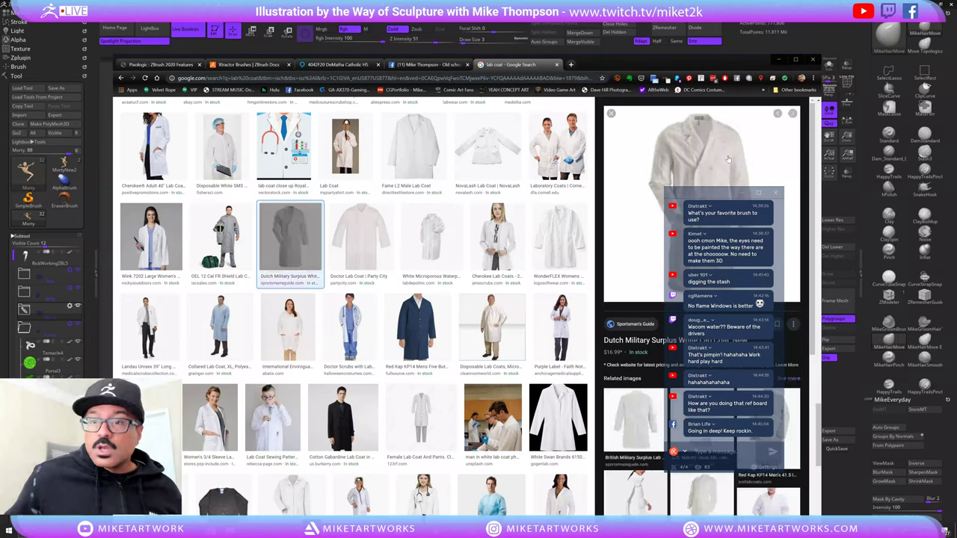
{"action": "left_click_drag", "start_coordinate": [730, 156], "coordinate": [2, 277]}
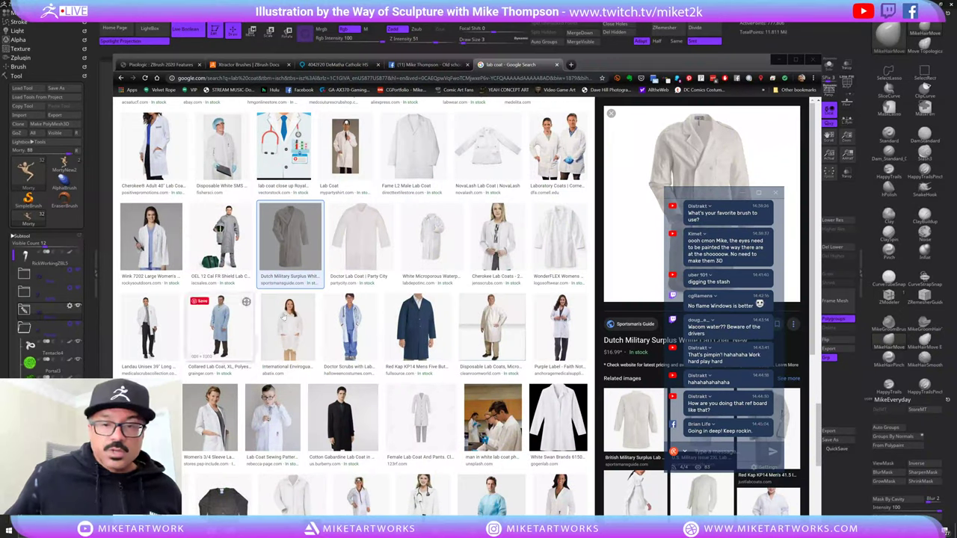
- Preview the ESD White 3/4 lab coat and add the Landau men's front-pocket lab coat photo to the reference board
{"action": "scroll", "coordinate": [469, 382], "scroll_direction": "down", "scroll_amount": 5}
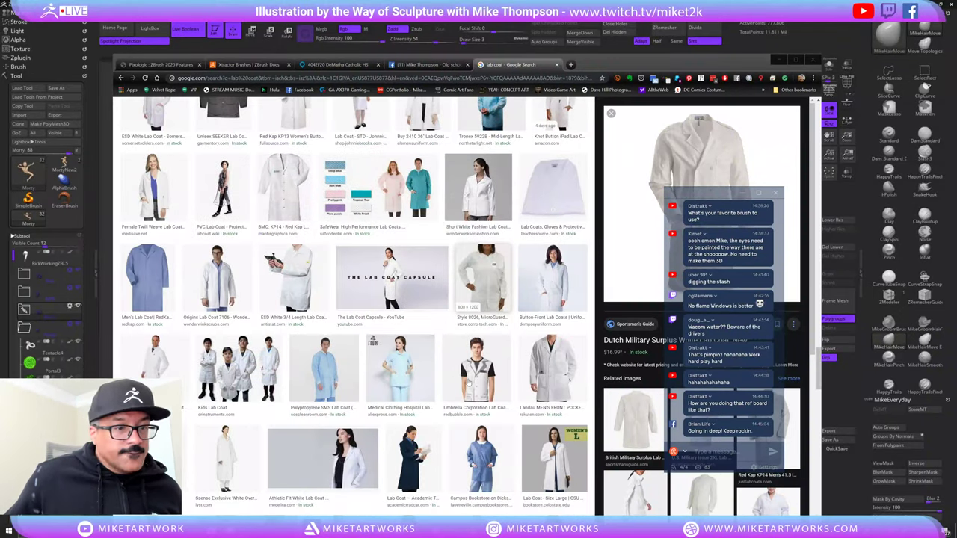
{"action": "left_click", "coordinate": [298, 300]}
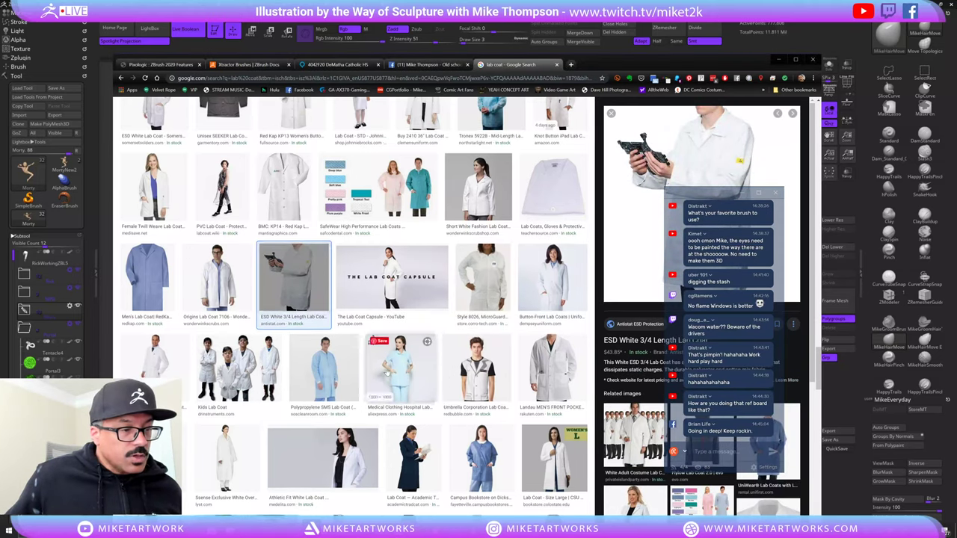
{"action": "scroll", "coordinate": [374, 351], "scroll_direction": "down", "scroll_amount": 3}
{"action": "scroll", "coordinate": [388, 373], "scroll_direction": "down", "scroll_amount": 2}
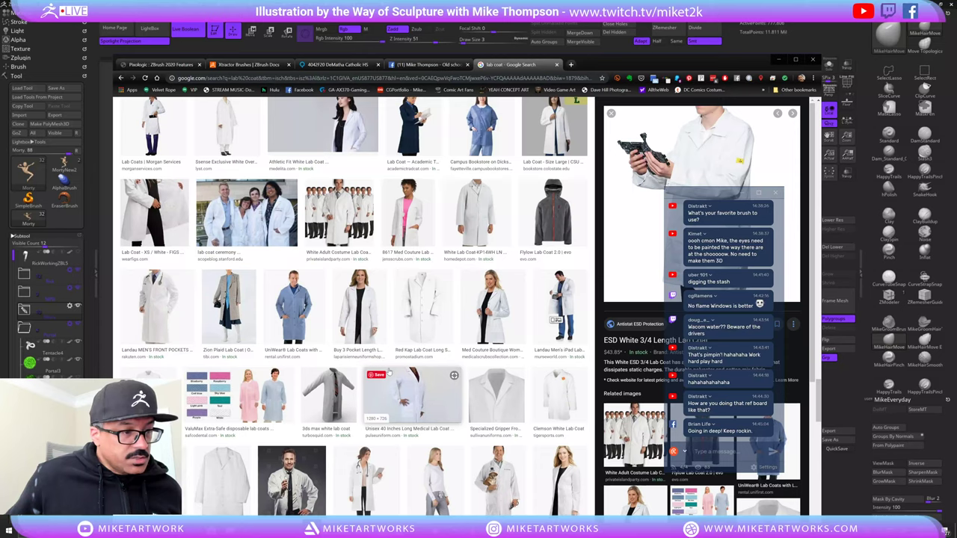
{"action": "left_click", "coordinate": [166, 297]}
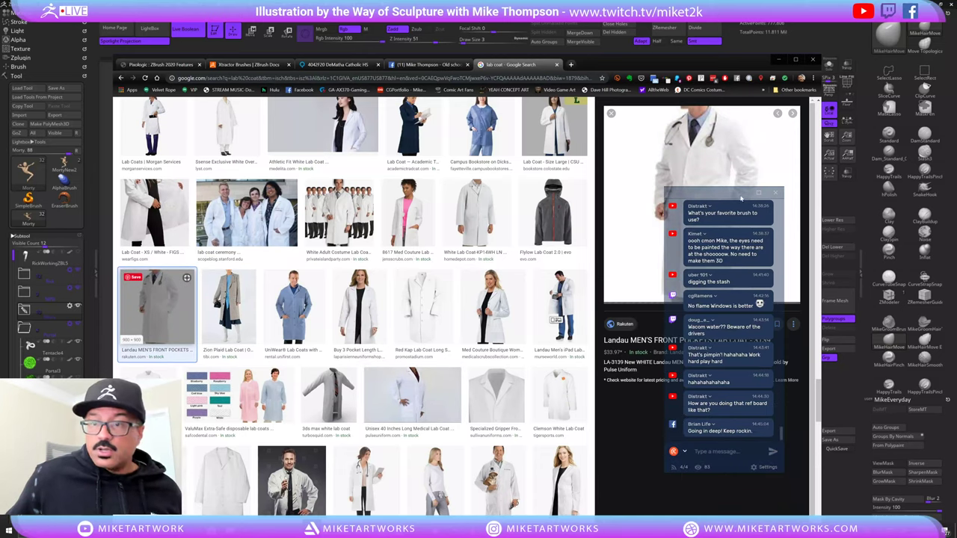
{"action": "left_click_drag", "start_coordinate": [748, 151], "coordinate": [956, 157]}
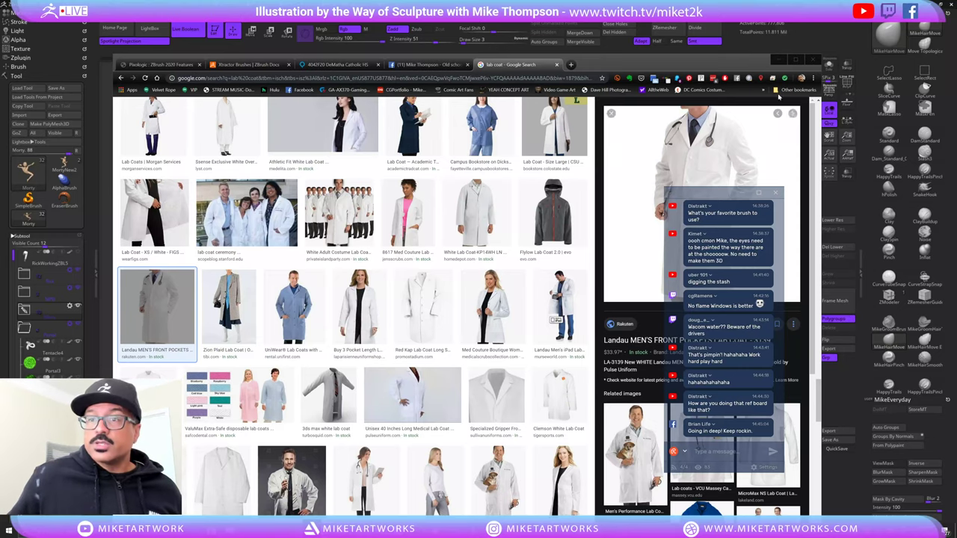
- Return to the ZBrush sculpt and bring the reference board over it, shrunk to a small window showing the lab coats
{"action": "left_click", "coordinate": [778, 59]}
{"action": "left_click", "coordinate": [779, 60]}
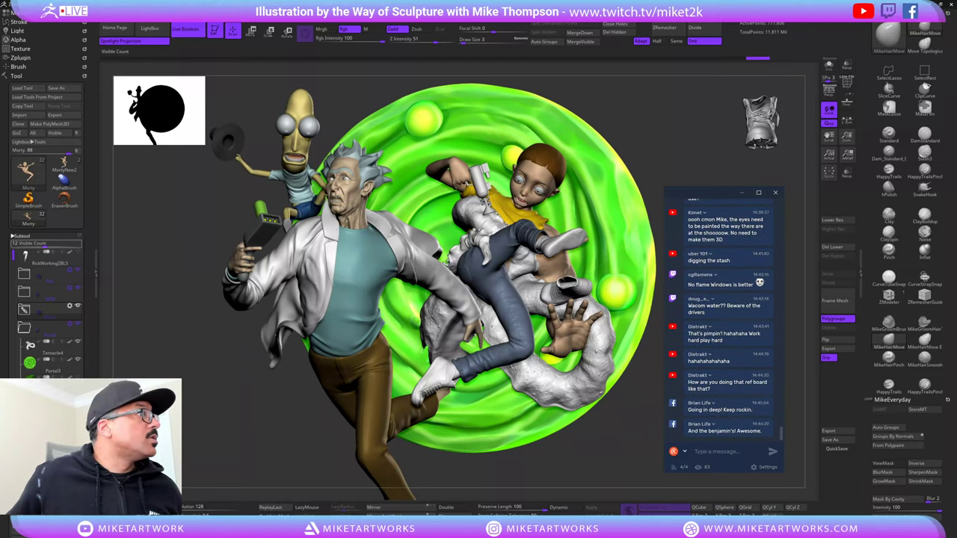
{"action": "right_click_drag", "start_coordinate": [0, 232], "coordinate": [372, 328]}
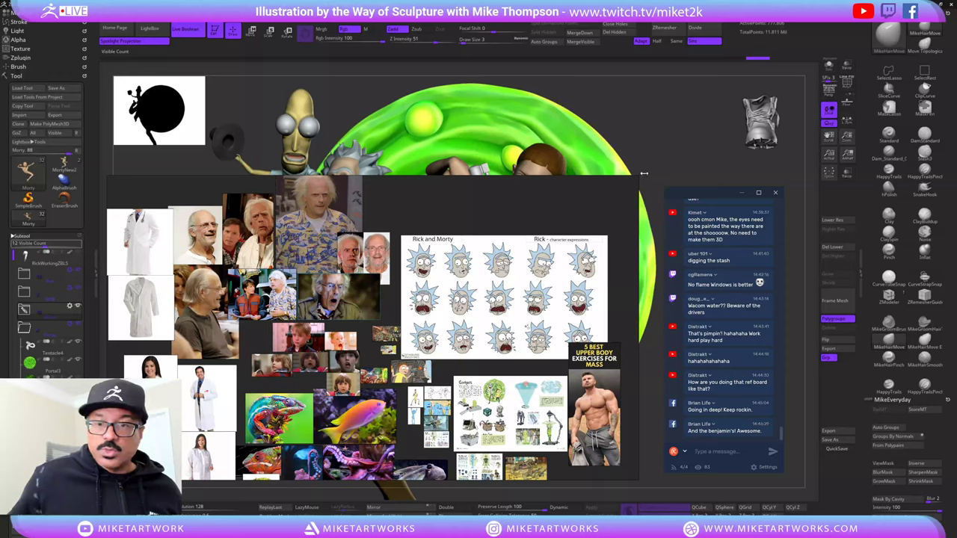
{"action": "mouse_move", "coordinate": [637, 178]}
{"action": "left_mouse_down"}
{"action": "mouse_move", "coordinate": [490, 216]}
{"action": "mouse_move", "coordinate": [359, 283]}
{"action": "left_mouse_up"}
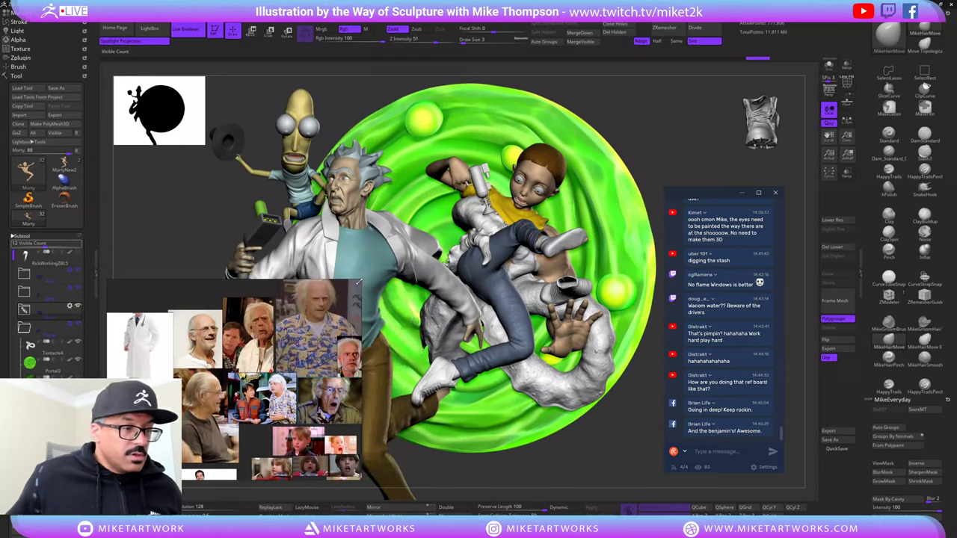
{"action": "mouse_move", "coordinate": [205, 374]}
{"action": "middle_mouse_down"}
{"action": "mouse_move", "coordinate": [275, 297]}
{"action": "mouse_move", "coordinate": [237, 370]}
{"action": "middle_mouse_up"}
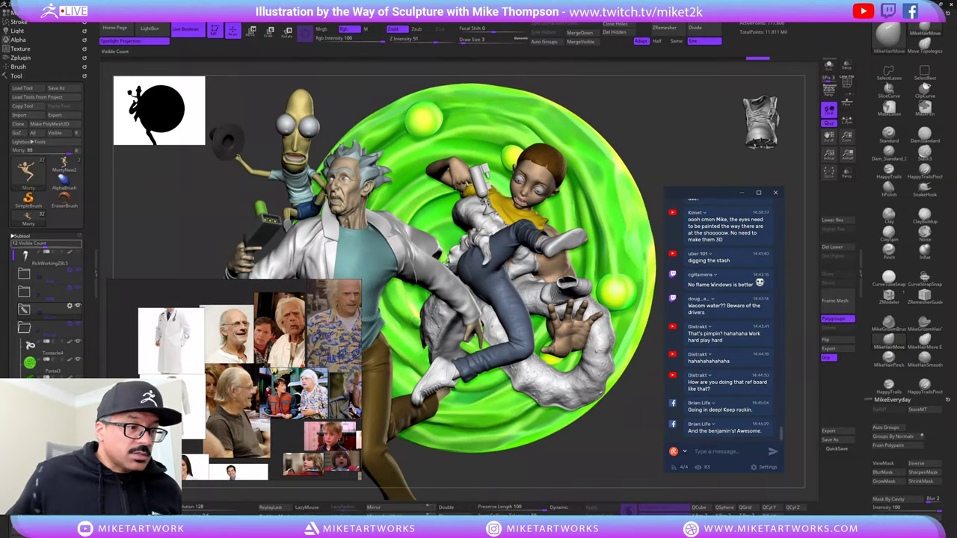
- Focus the reference board on the lab coat with the stethoscope and fit the small window beside Rick for sculpting
{"action": "double_click", "coordinate": [173, 341]}
{"action": "scroll", "coordinate": [267, 377], "scroll_direction": "up", "scroll_amount": 3}
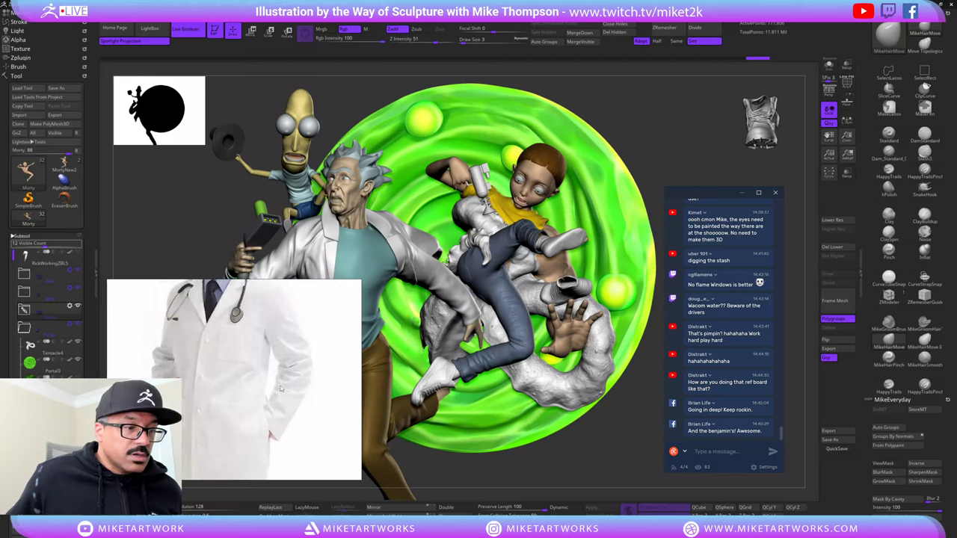
{"action": "scroll", "coordinate": [281, 389], "scroll_direction": "down", "scroll_amount": 4}
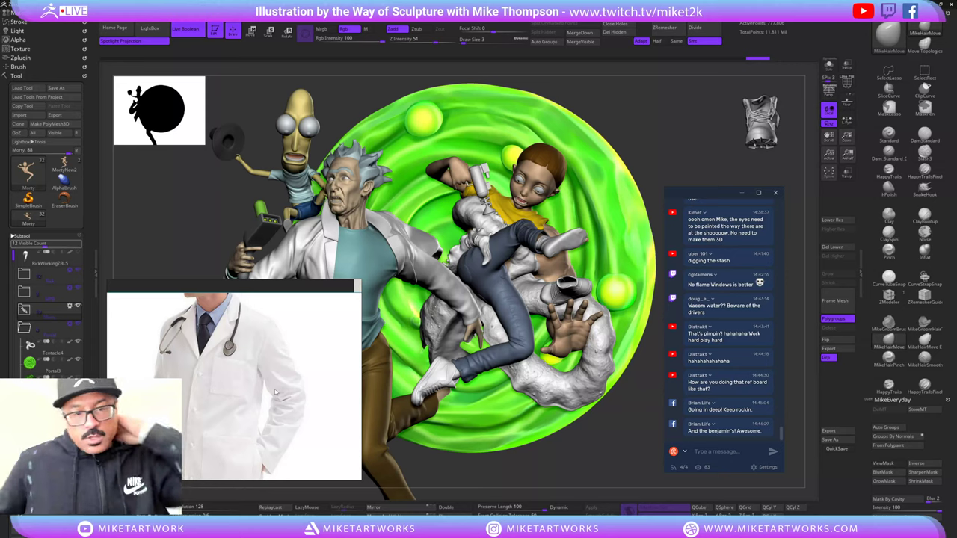
{"action": "right_click_drag", "start_coordinate": [329, 400], "coordinate": [399, 297]}
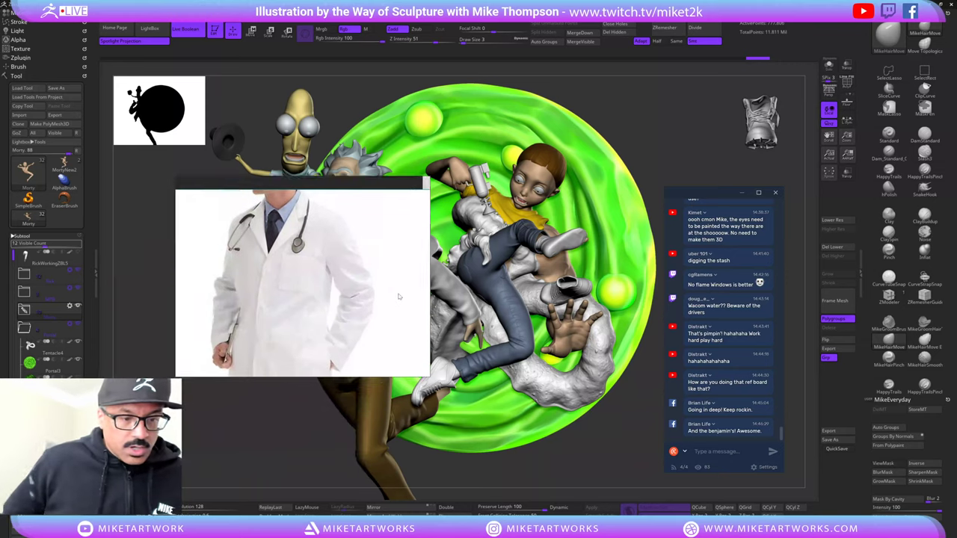
{"action": "left_click_drag", "start_coordinate": [398, 297], "coordinate": [286, 410]}
{"action": "middle_click_drag", "start_coordinate": [243, 466], "coordinate": [213, 450]}
{"action": "right_click_drag", "start_coordinate": [207, 427], "coordinate": [211, 436]}
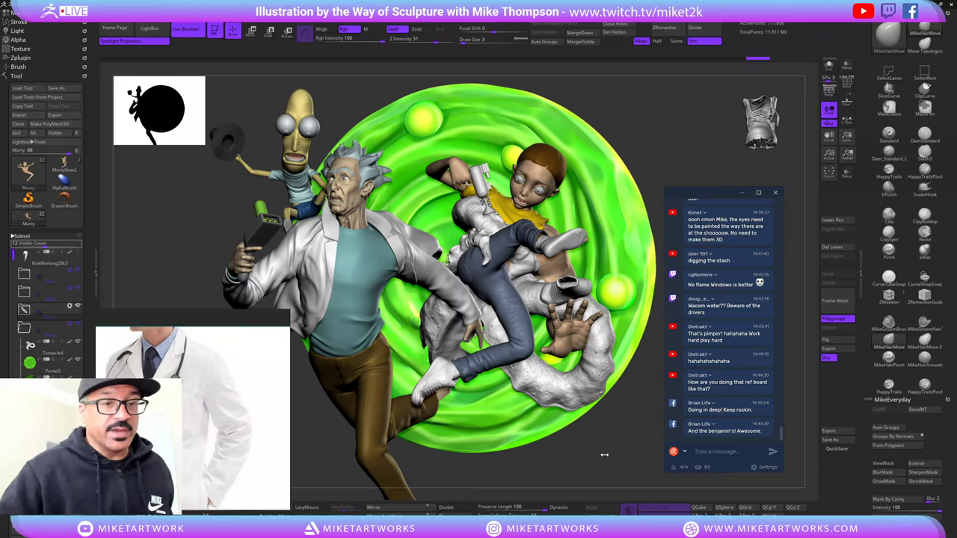
- Hide the other characters and the portal so only Rick is shown, and make his Coat the active subtool
{"action": "left_click_drag", "start_coordinate": [611, 464], "coordinate": [636, 404]}
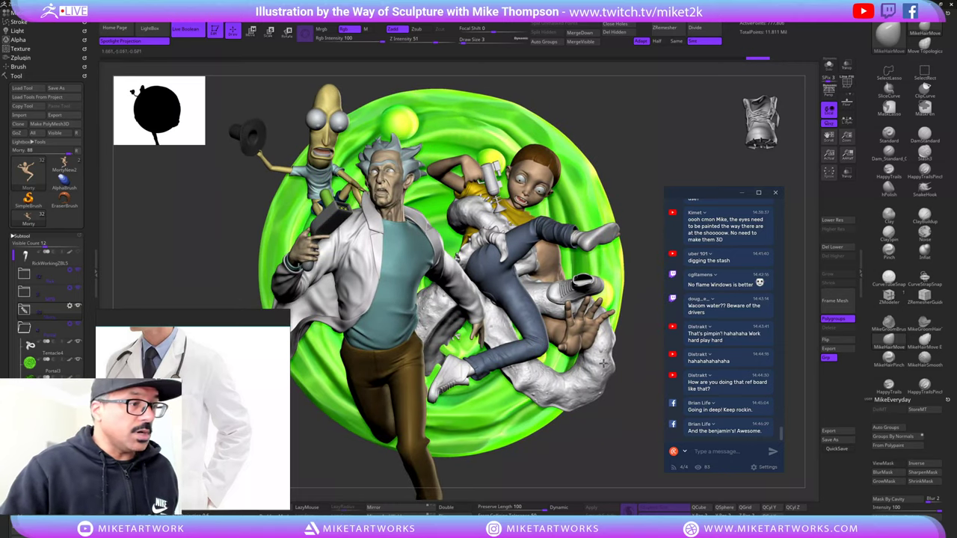
{"action": "left_click", "coordinate": [79, 289]}
{"action": "left_click", "coordinate": [79, 306]}
{"action": "left_click", "coordinate": [79, 324]}
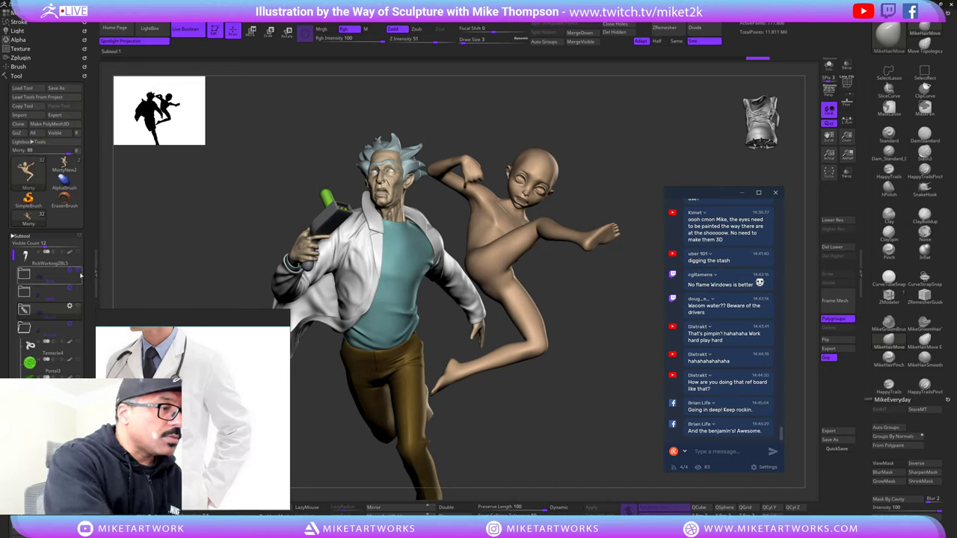
{"action": "left_click", "coordinate": [354, 254], "text": "alt"}
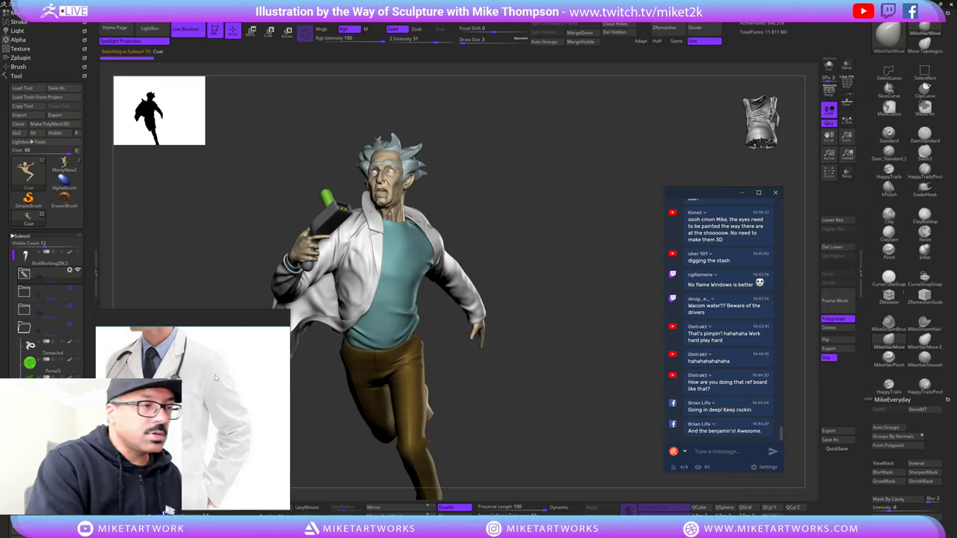
- Examine Rick's coat from the side, back and low front, focusing on the collar, shoulders and sleeves
{"action": "left_click_drag", "start_coordinate": [504, 322], "coordinate": [582, 335]}
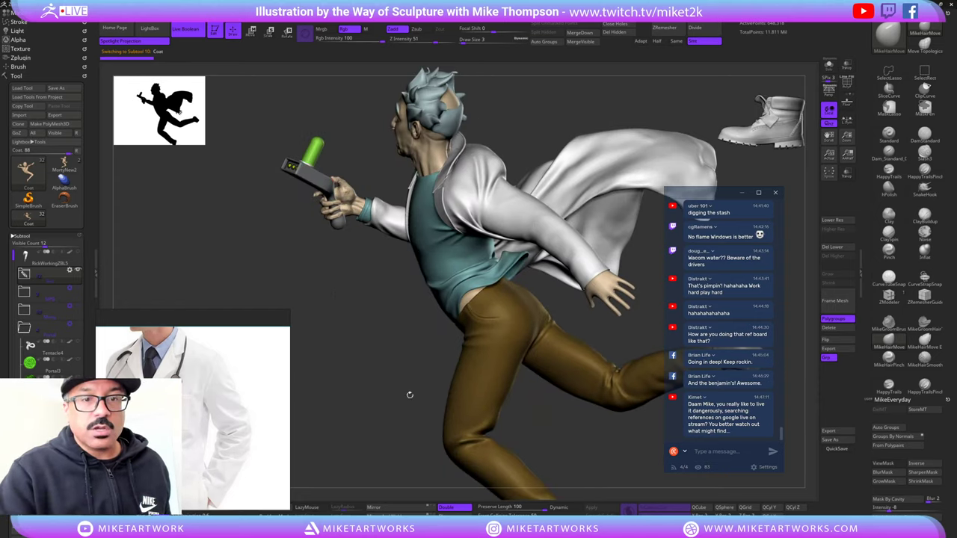
{"action": "left_click_drag", "start_coordinate": [410, 395], "coordinate": [432, 300]}
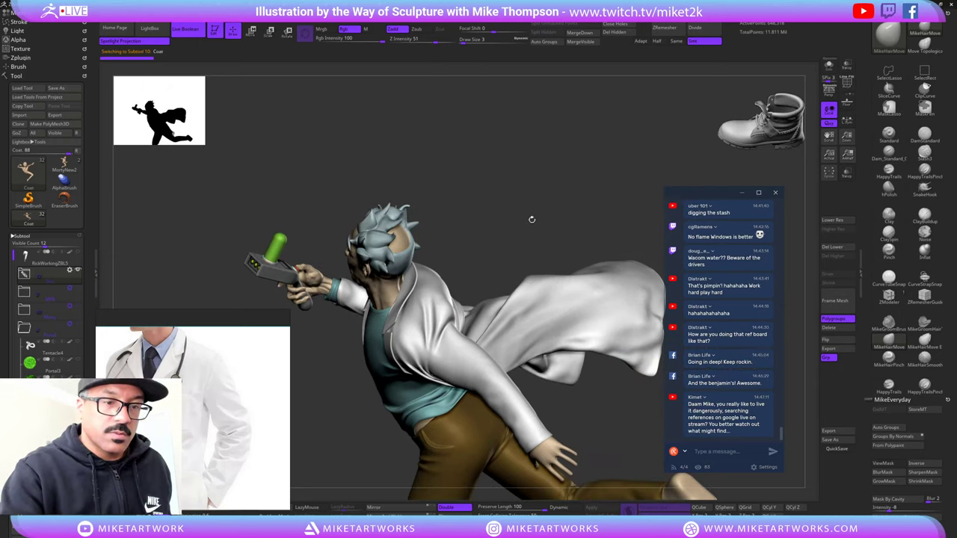
{"action": "mouse_move", "coordinate": [532, 219]}
{"action": "left_mouse_down"}
{"action": "mouse_move", "coordinate": [533, 243]}
{"action": "mouse_move", "coordinate": [584, 196]}
{"action": "mouse_move", "coordinate": [541, 234]}
{"action": "mouse_move", "coordinate": [448, 283]}
{"action": "left_mouse_up"}
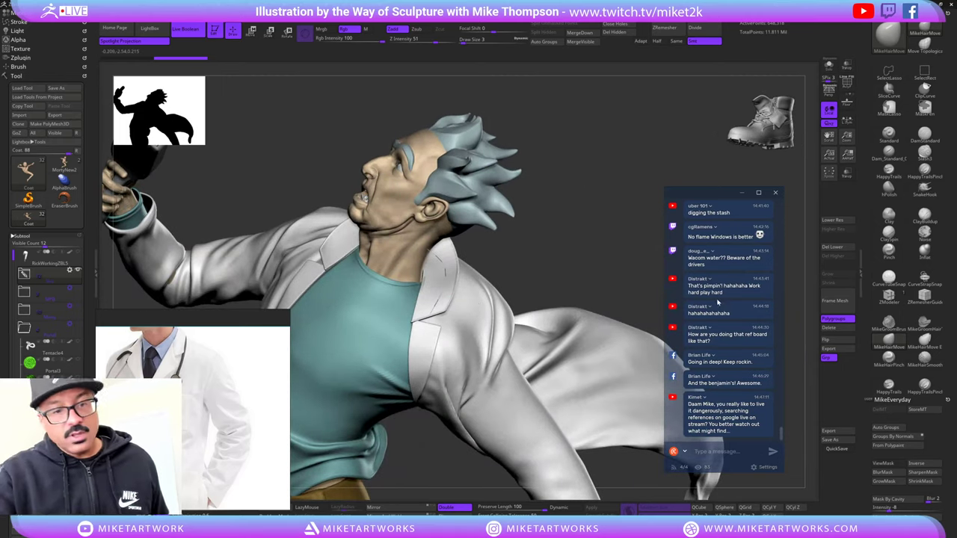
{"action": "left_click_drag", "start_coordinate": [632, 272], "coordinate": [659, 288]}
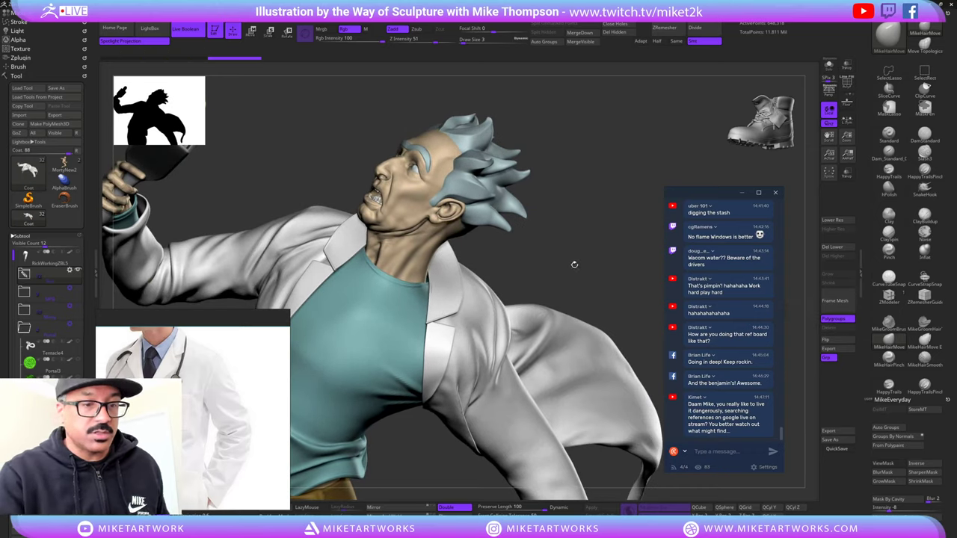
{"action": "left_click_drag", "start_coordinate": [575, 265], "coordinate": [548, 293]}
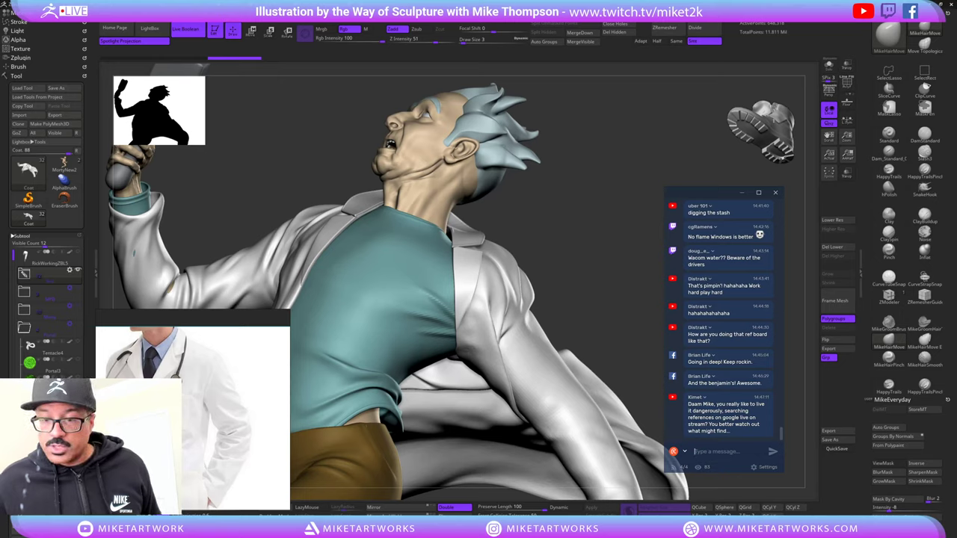
{"action": "left_click", "coordinate": [707, 449]}
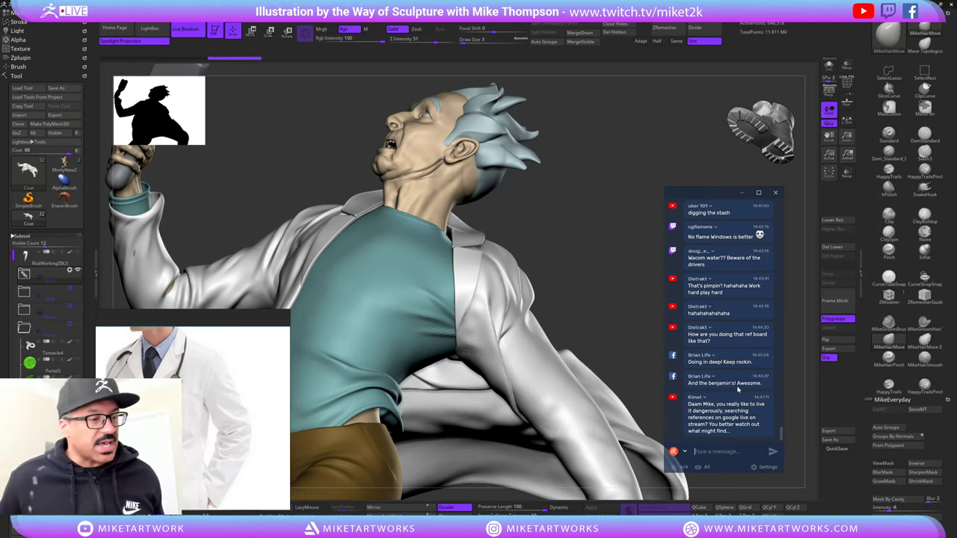
- Bring more of the reference board into its window and slightly shrink the stethoscope lab coat photo
{"action": "scroll", "coordinate": [214, 430], "scroll_direction": "down", "scroll_amount": 2}
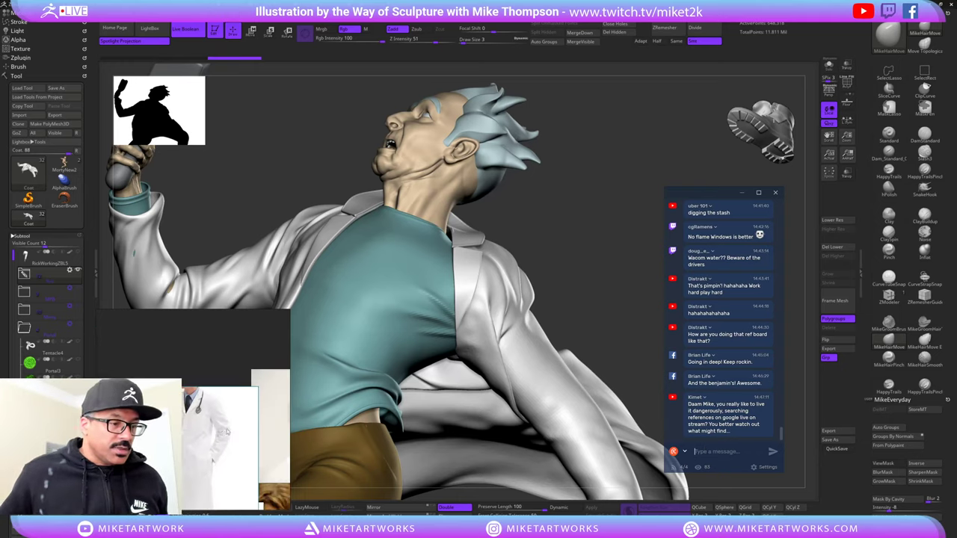
{"action": "middle_click_drag", "start_coordinate": [227, 473], "coordinate": [189, 388]}
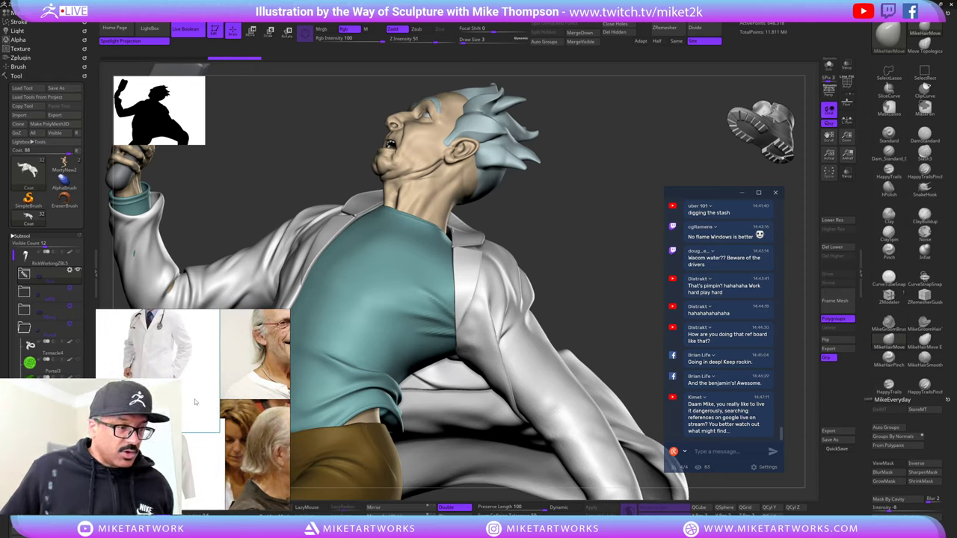
{"action": "left_click_drag", "start_coordinate": [204, 393], "coordinate": [181, 400], "text": "ctrl+alt"}
{"action": "scroll", "coordinate": [182, 399], "scroll_direction": "up", "scroll_amount": 2}
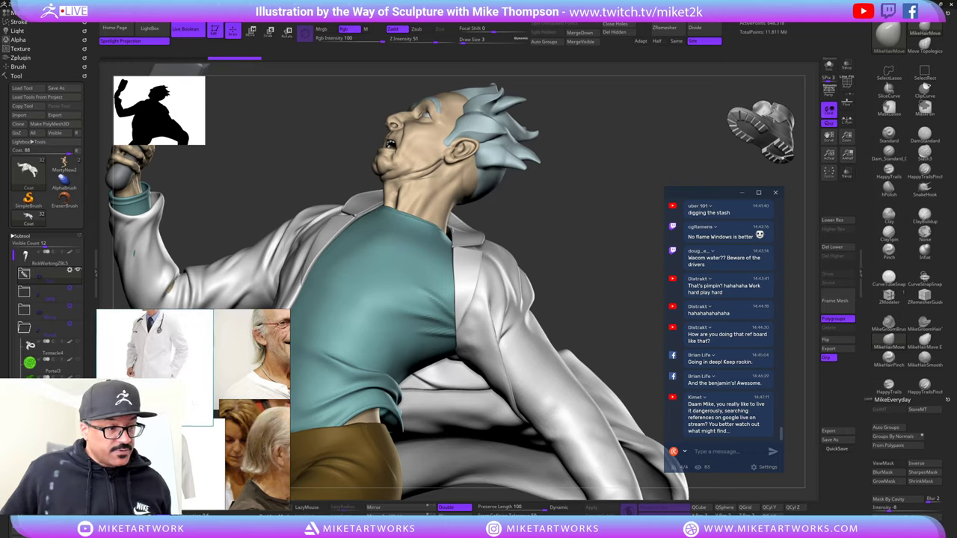
- Try rotating and mirroring the stethoscope lab coat photo on the reference board
{"action": "left_click_drag", "start_coordinate": [193, 400], "coordinate": [211, 374], "text": "ctrl"}
{"action": "key", "text": "ctrl+z"}
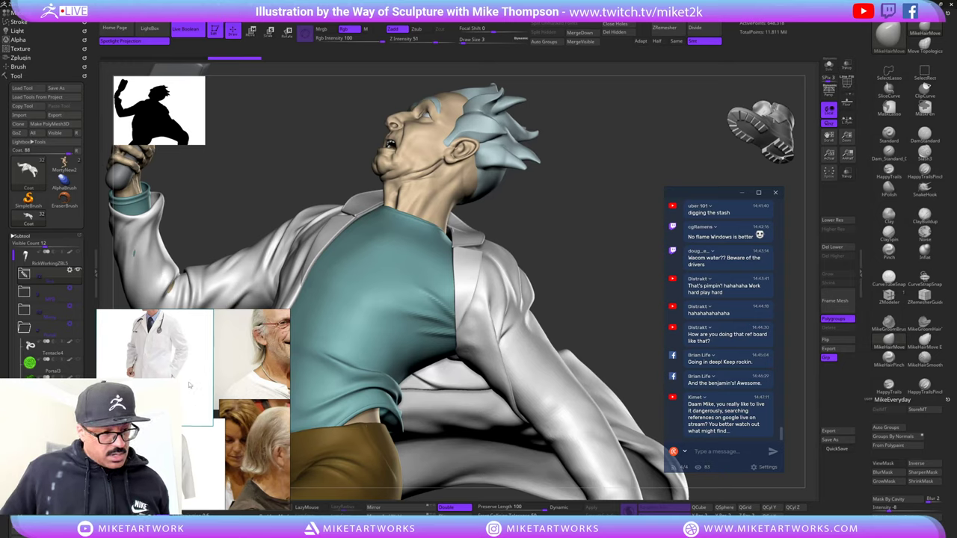
{"action": "left_click_drag", "start_coordinate": [198, 412], "coordinate": [249, 407], "text": "alt+shift"}
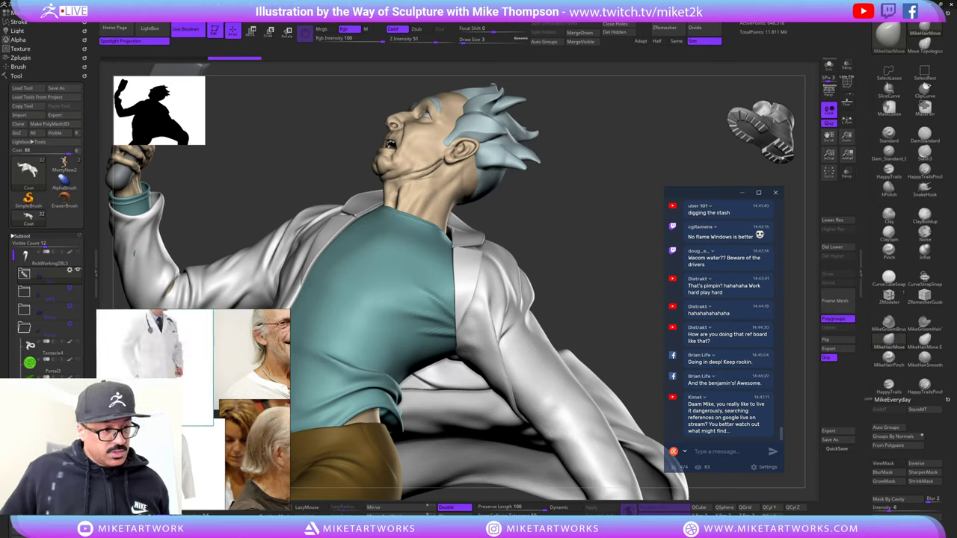
{"action": "left_click_drag", "start_coordinate": [134, 376], "coordinate": [105, 387], "text": "alt+shift"}
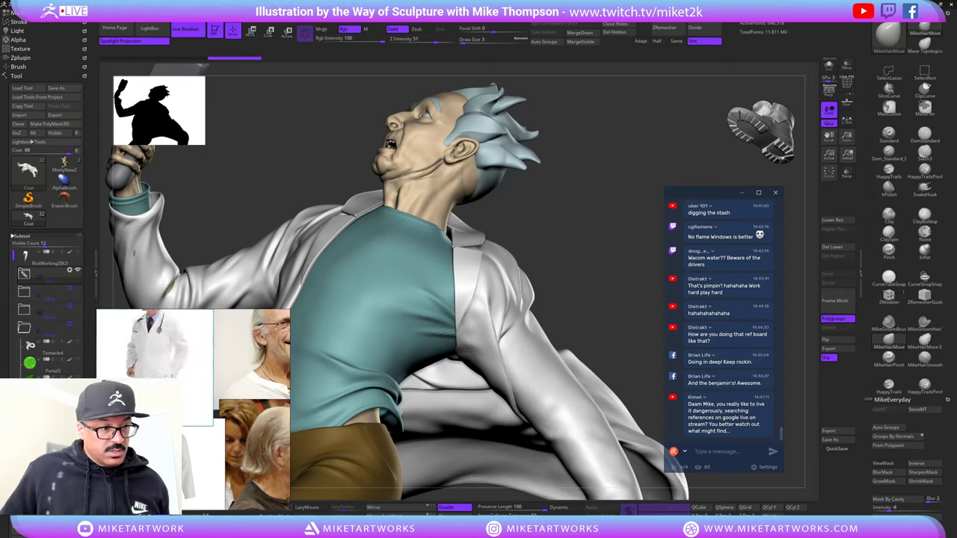
{"action": "left_click_drag", "start_coordinate": [174, 382], "coordinate": [205, 375], "text": "alt+shift"}
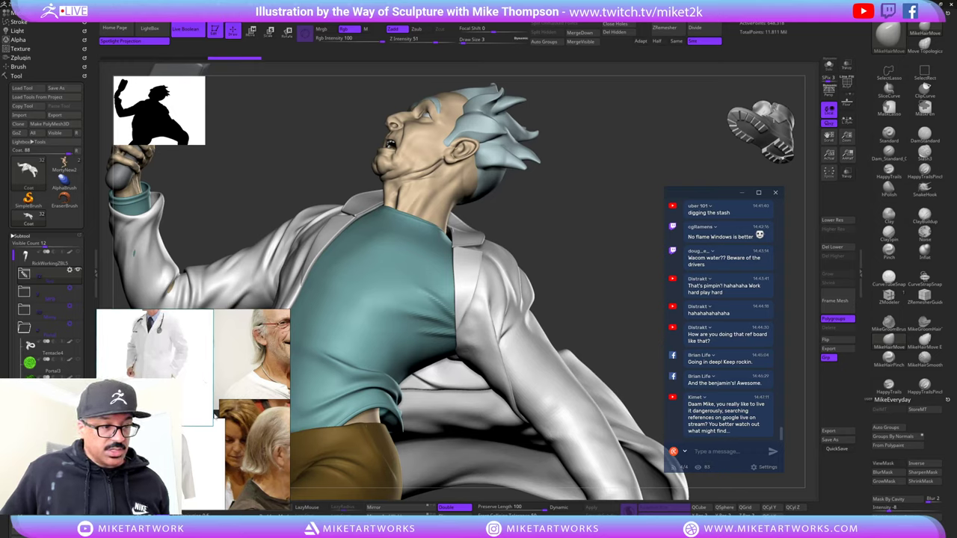
- Widen the reference board window, frame the stethoscope lab coat in it and reposition the window beside Rick
{"action": "scroll", "coordinate": [194, 386], "scroll_direction": "down", "scroll_amount": 3}
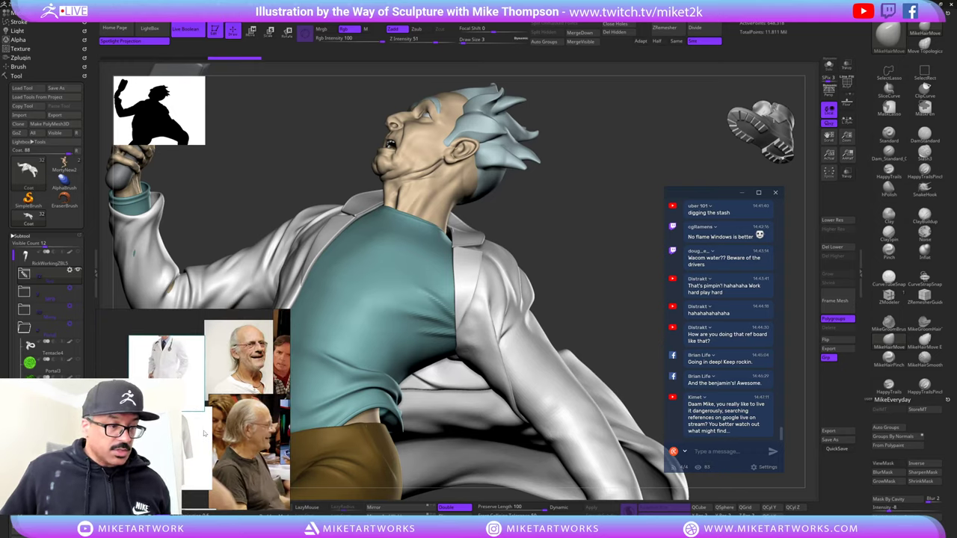
{"action": "middle_click_drag", "start_coordinate": [204, 431], "coordinate": [201, 402]}
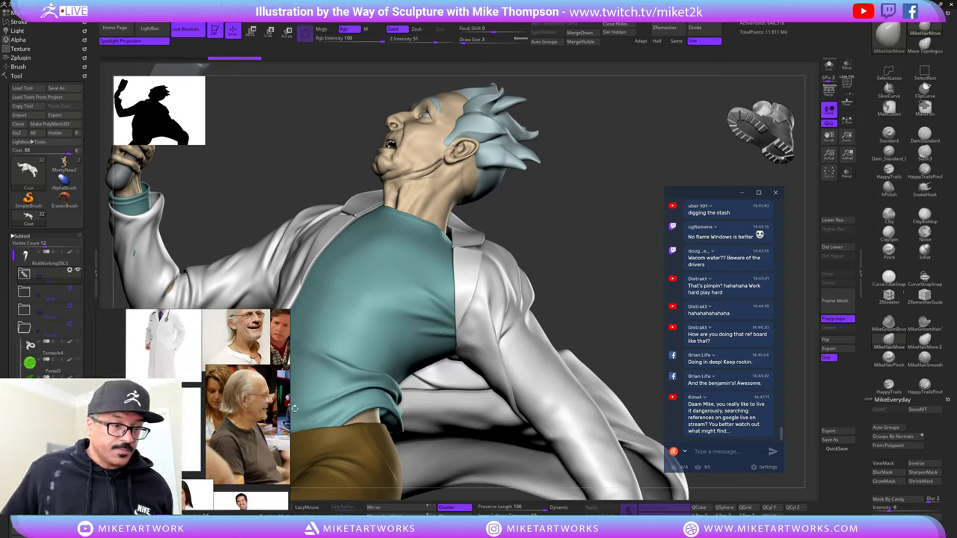
{"action": "left_click_drag", "start_coordinate": [289, 410], "coordinate": [372, 408]}
{"action": "middle_click_drag", "start_coordinate": [164, 404], "coordinate": [227, 531]}
{"action": "scroll", "coordinate": [248, 449], "scroll_direction": "up", "scroll_amount": 4}
{"action": "scroll", "coordinate": [248, 449], "scroll_direction": "up", "scroll_amount": 3}
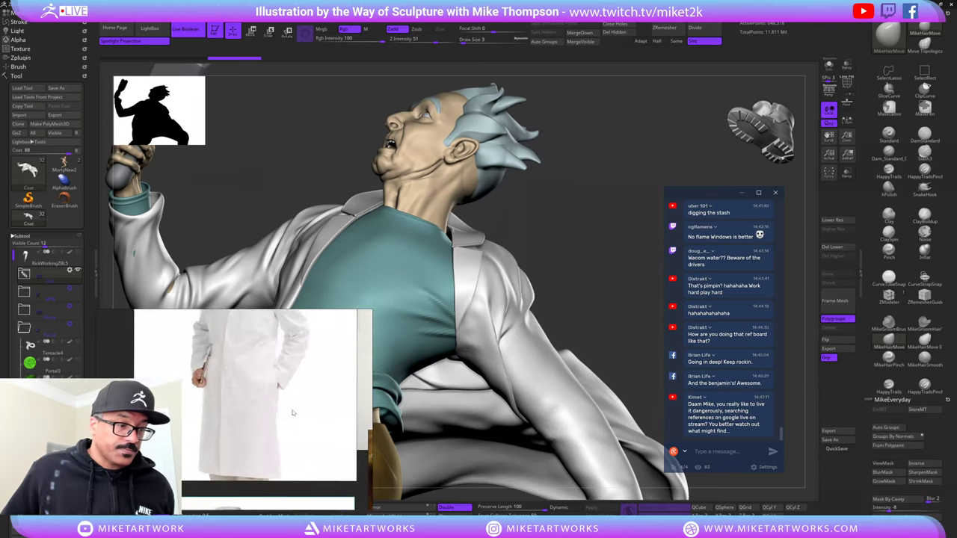
{"action": "middle_click_drag", "start_coordinate": [280, 410], "coordinate": [263, 490]}
{"action": "right_click_drag", "start_coordinate": [291, 419], "coordinate": [276, 421]}
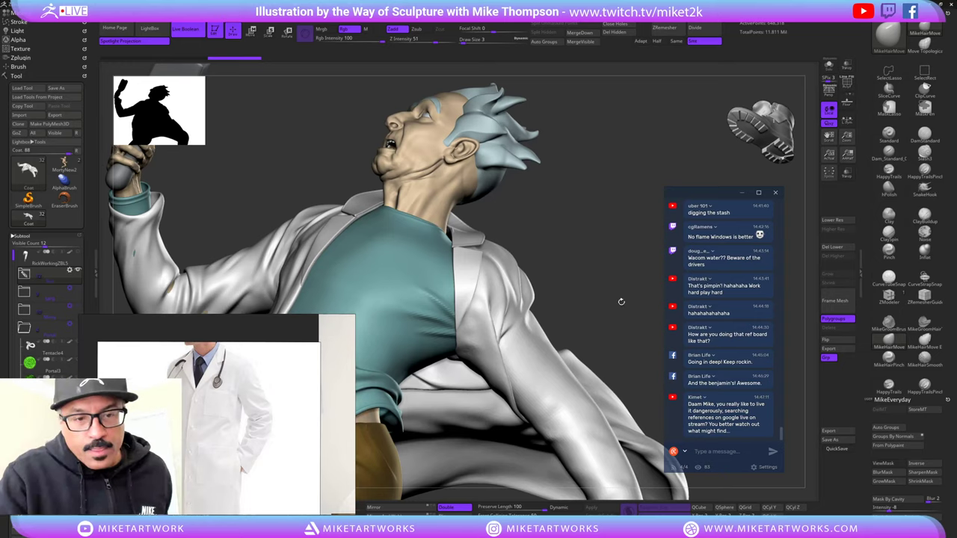
- Solo the coat and turn on its polyframe display to show the polygroups
{"action": "left_click_drag", "start_coordinate": [620, 302], "coordinate": [560, 343]}
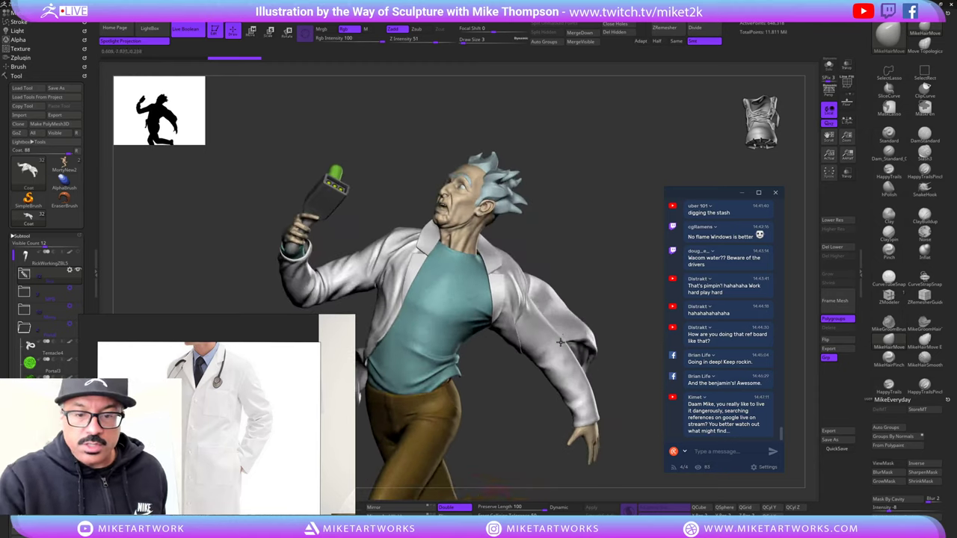
{"action": "left_click_drag", "start_coordinate": [602, 311], "coordinate": [624, 222]}
{"action": "left_click", "coordinate": [829, 66]}
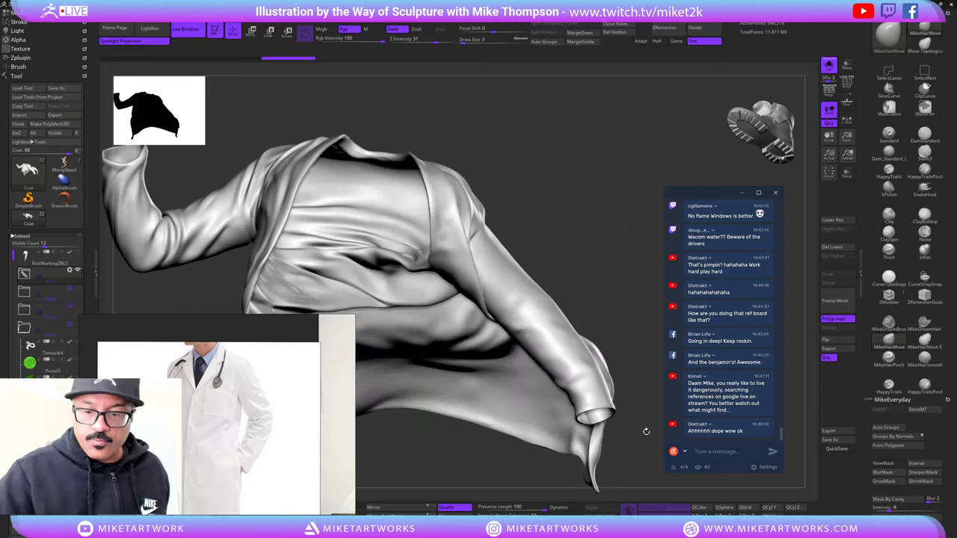
{"action": "right_click", "coordinate": [657, 430]}
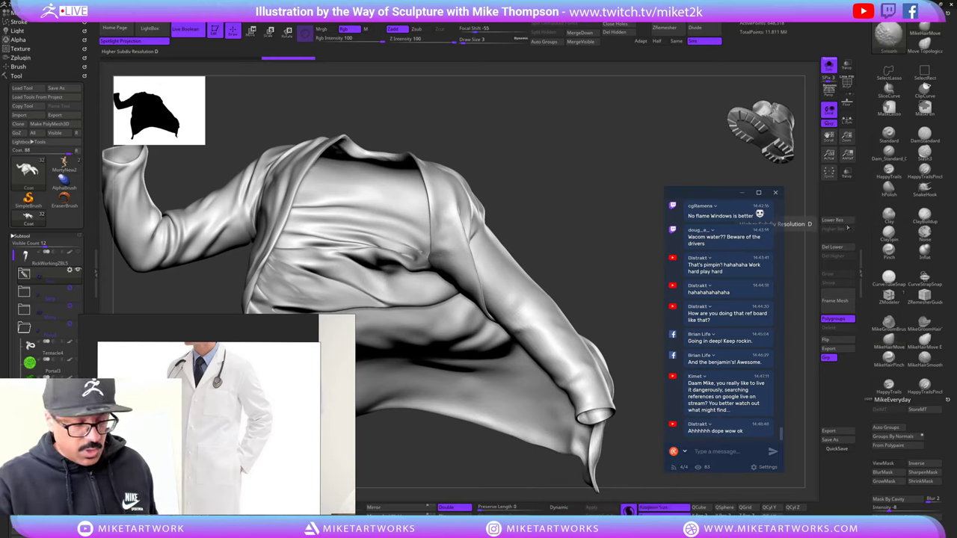
{"action": "key", "text": "space"}
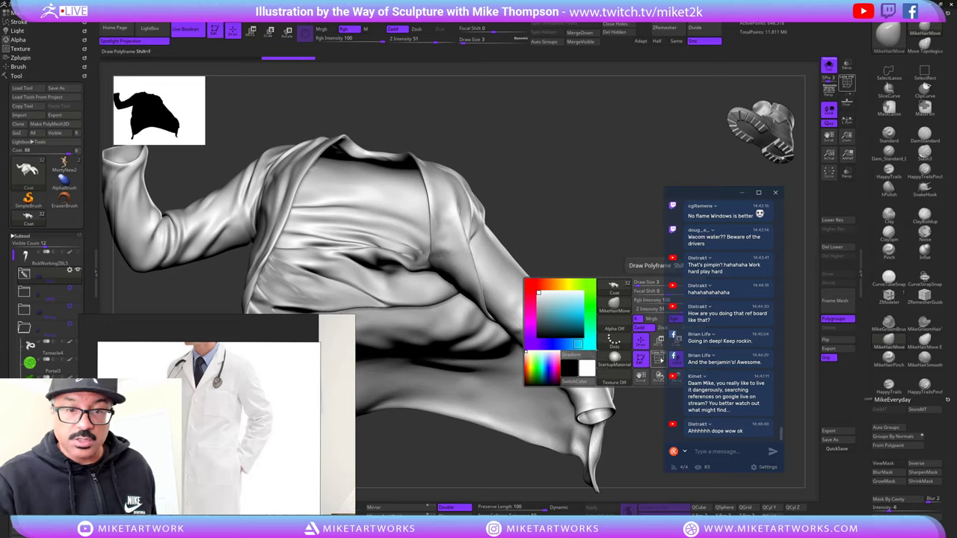
{"action": "left_click", "coordinate": [658, 359]}
{"action": "left_click_drag", "start_coordinate": [620, 291], "coordinate": [591, 233]}
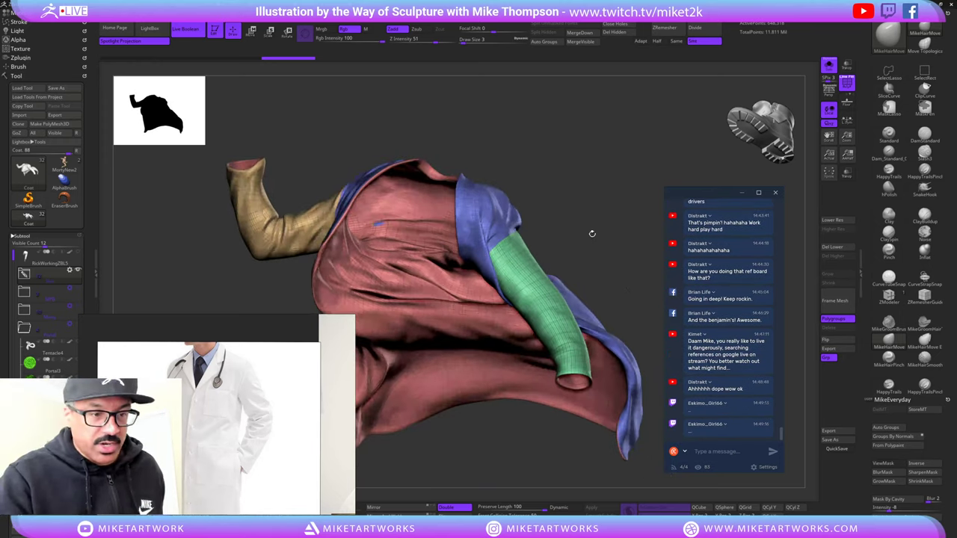
- Mask every coat polygroup except the red inner lining and return to drawing mode
{"action": "key", "text": "w"}
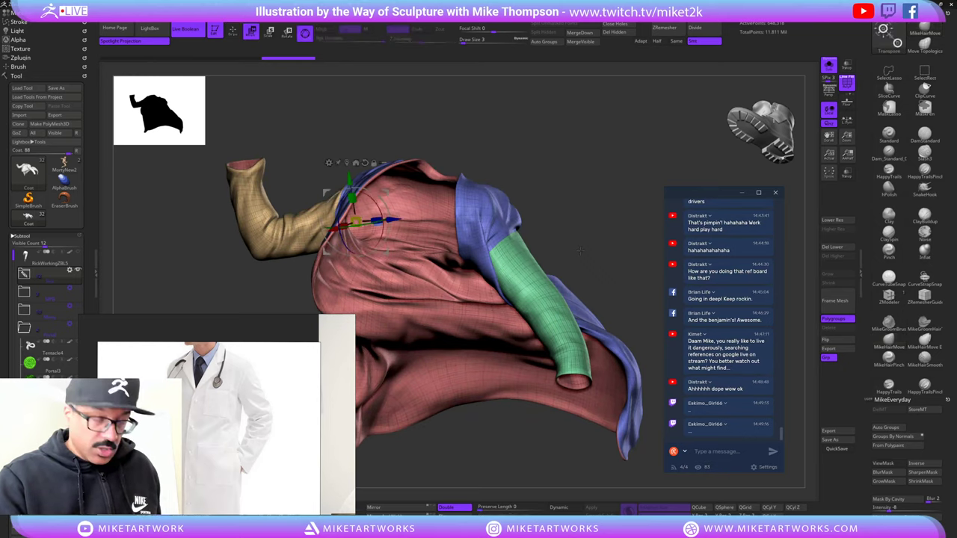
{"action": "key", "text": "q"}
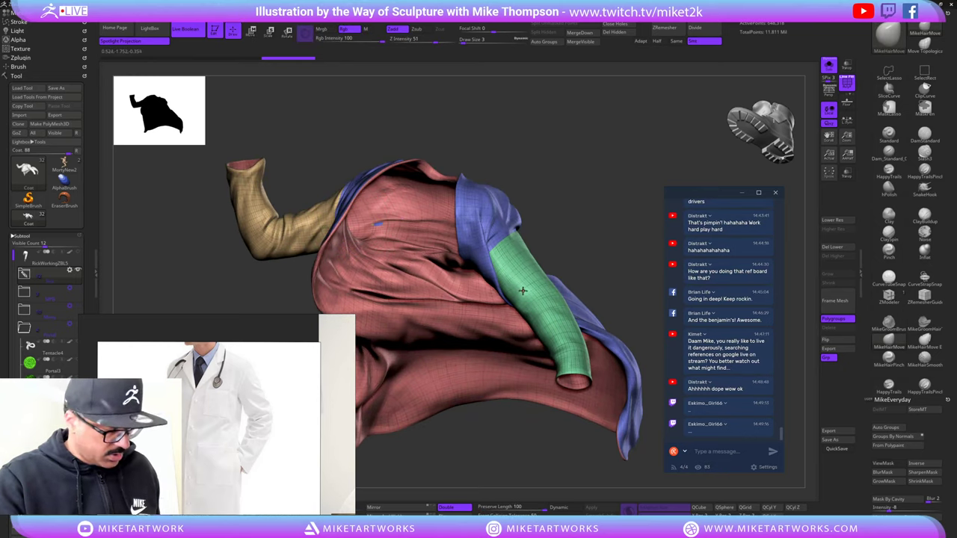
{"action": "key", "text": "w"}
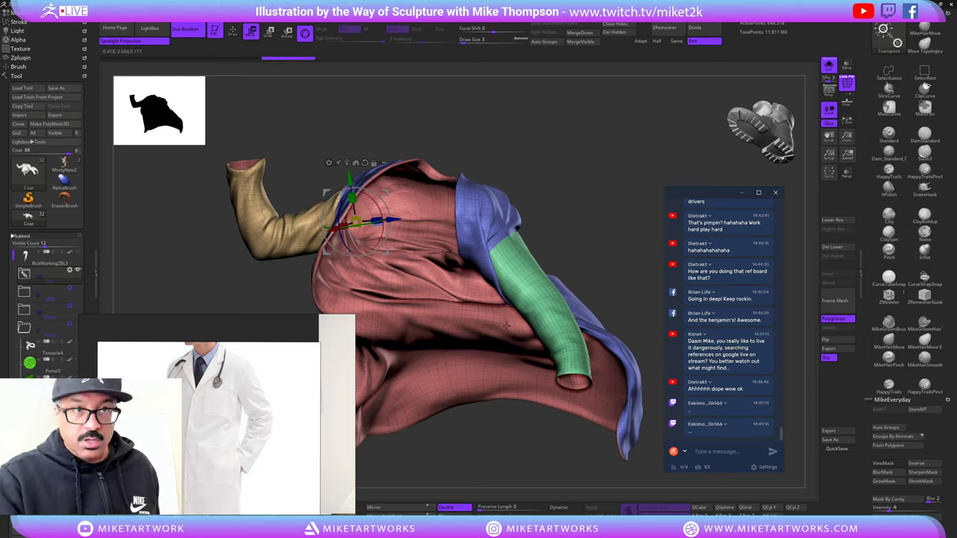
{"action": "left_click", "coordinate": [501, 326], "text": "ctrl"}
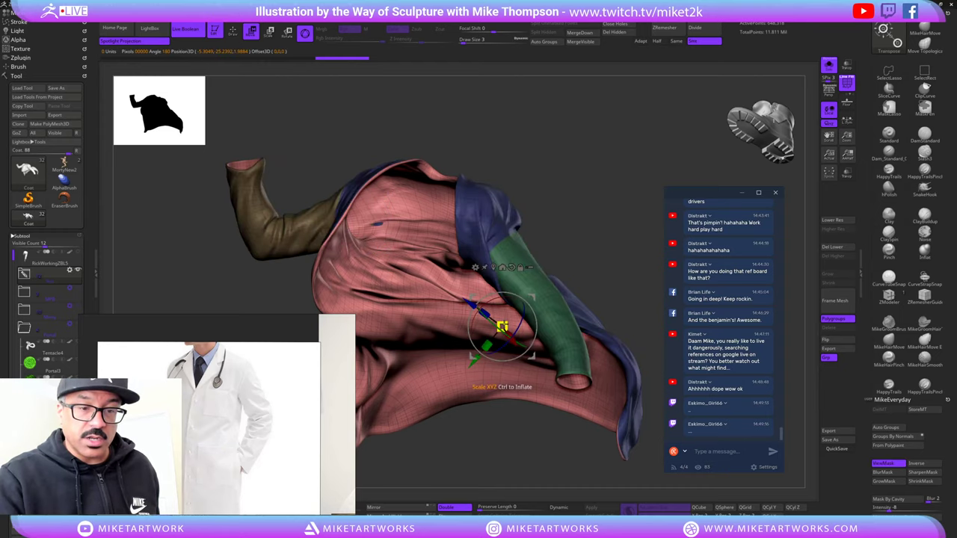
{"action": "left_click_drag", "start_coordinate": [502, 327], "coordinate": [606, 229]}
{"action": "key", "text": "q"}
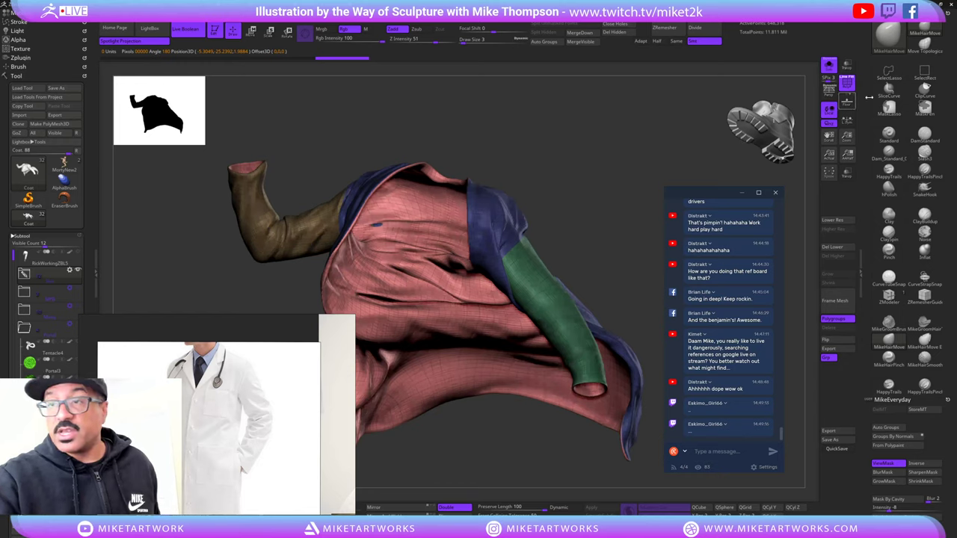
- Set the draw size to 135 and choose the Inflat brush for the unmasked underside of the coat
{"action": "key", "text": "b"}
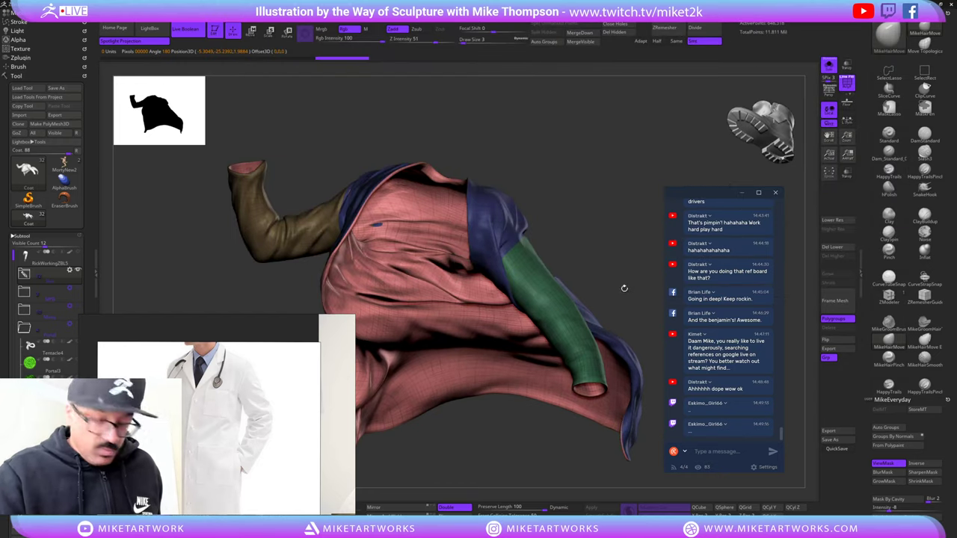
{"action": "key", "text": "s"}
{"action": "left_click", "coordinate": [641, 289]}
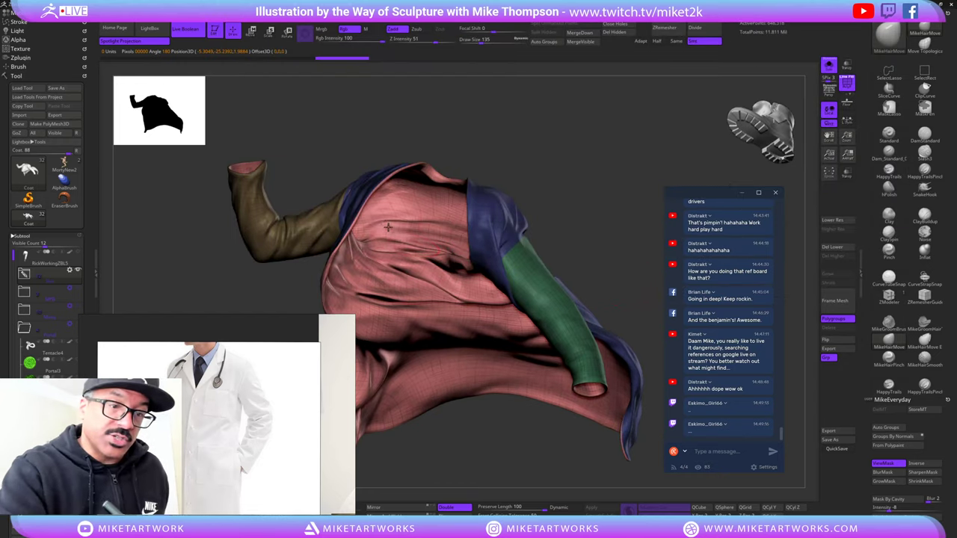
{"action": "mouse_move", "coordinate": [384, 219]}
{"action": "right_mouse_down"}
{"action": "mouse_move", "coordinate": [385, 169]}
{"action": "mouse_move", "coordinate": [397, 163]}
{"action": "mouse_move", "coordinate": [637, 104]}
{"action": "mouse_move", "coordinate": [520, 383]}
{"action": "mouse_move", "coordinate": [479, 362]}
{"action": "right_mouse_up"}
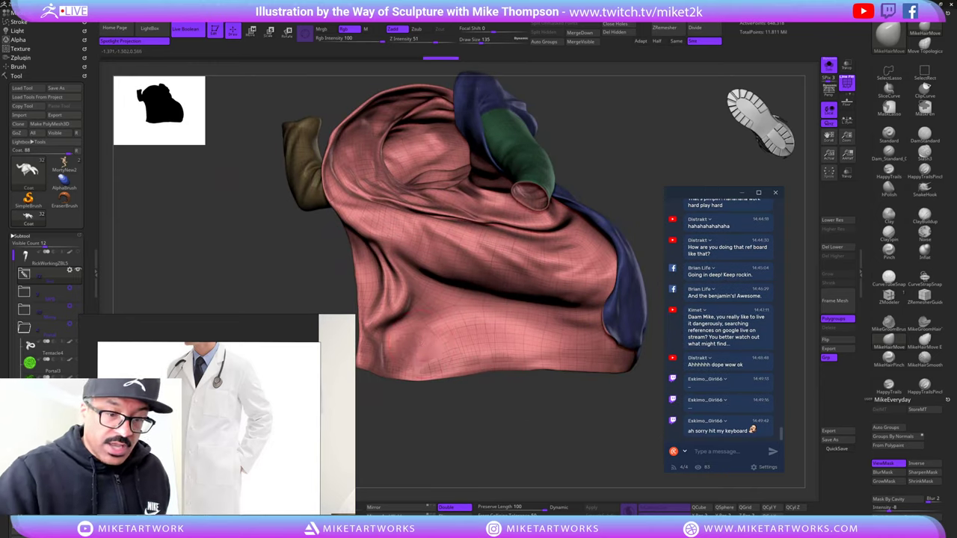
{"action": "mouse_move", "coordinate": [397, 346]}
{"action": "right_mouse_down"}
{"action": "mouse_move", "coordinate": [595, 390]}
{"action": "mouse_move", "coordinate": [557, 351]}
{"action": "mouse_move", "coordinate": [492, 328]}
{"action": "right_mouse_up"}
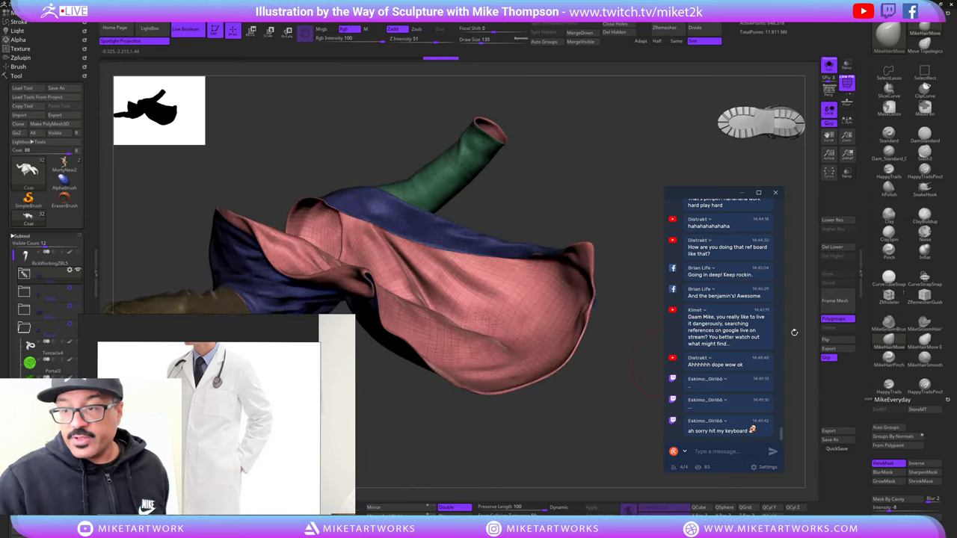
{"action": "left_click", "coordinate": [924, 279]}
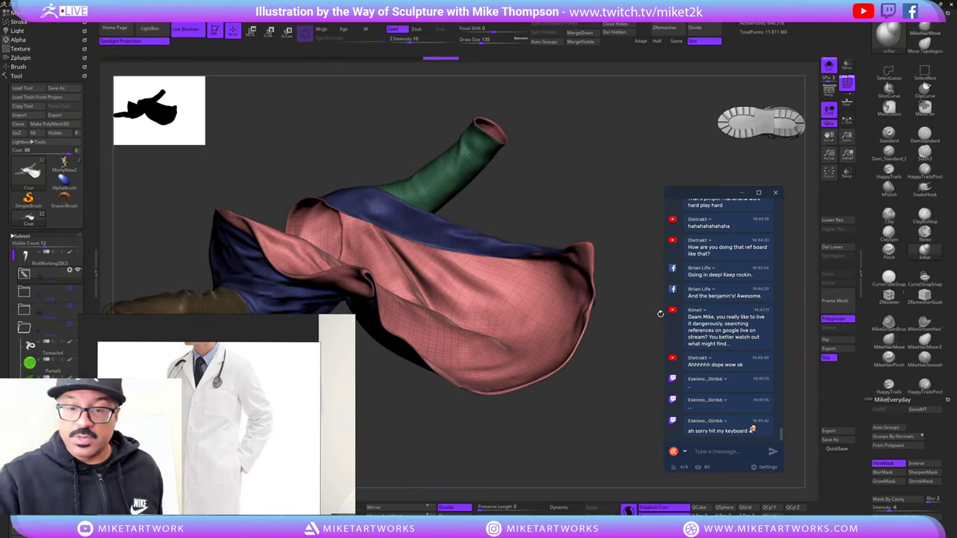
- Inflate the unmasked red lining along the rounded hem of the coat tail and smooth the edge
{"action": "left_click", "coordinate": [593, 264]}
{"action": "right_click_drag", "start_coordinate": [614, 413], "coordinate": [596, 410]}
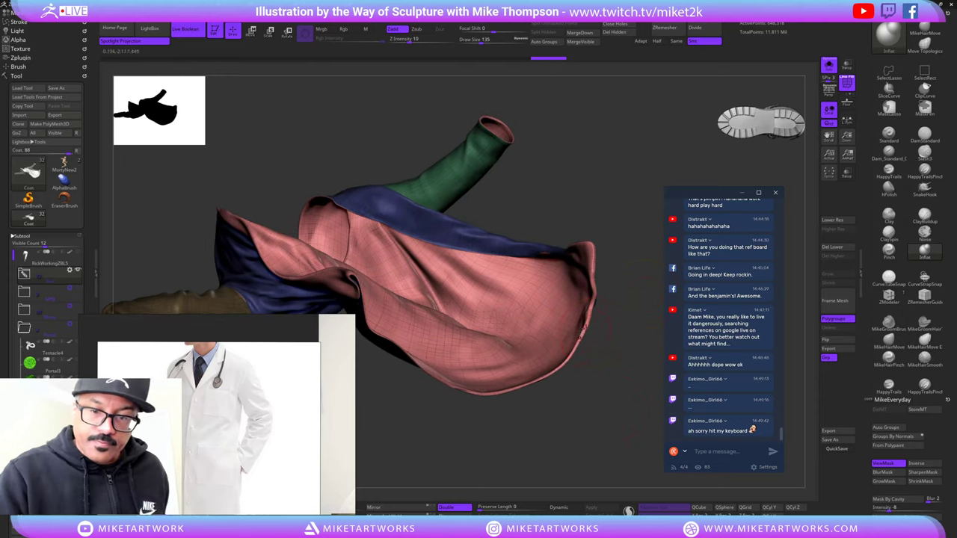
{"action": "left_click_drag", "start_coordinate": [587, 347], "coordinate": [478, 395]}
{"action": "key", "text": "shift"}
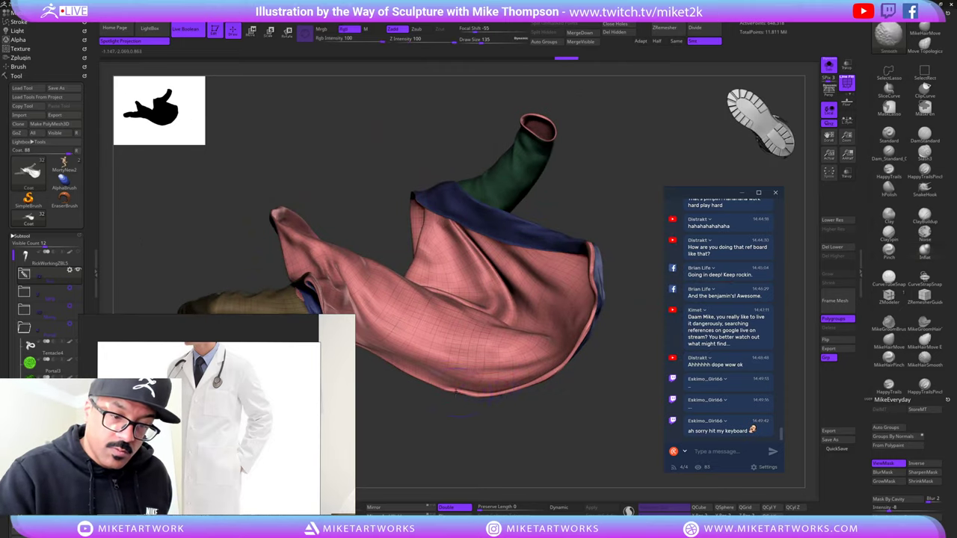
{"action": "mouse_move", "coordinate": [550, 375]}
{"action": "left_mouse_down", "text": "shift"}
{"action": "mouse_move", "coordinate": [594, 318]}
{"action": "mouse_move", "coordinate": [634, 322]}
{"action": "left_mouse_up", "text": "shift"}
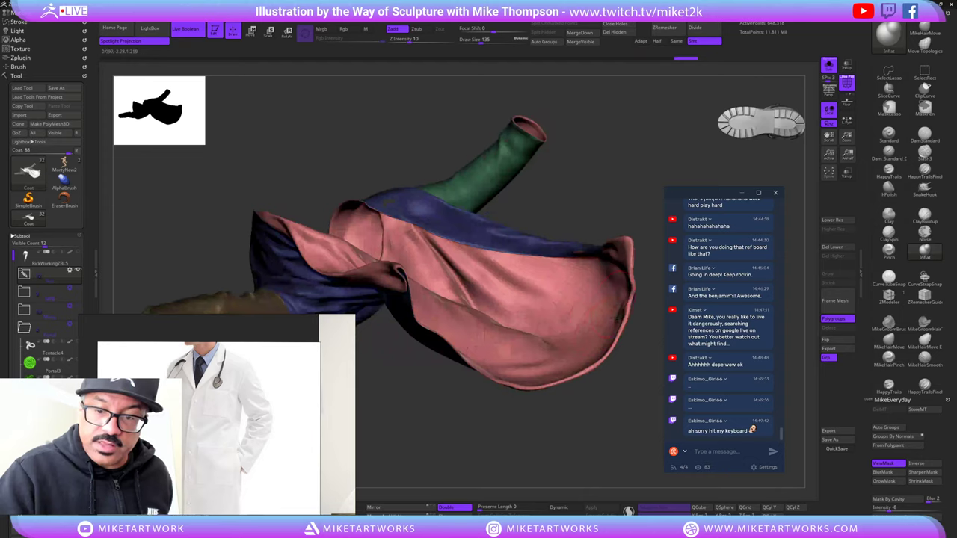
{"action": "key", "text": "shift+f"}
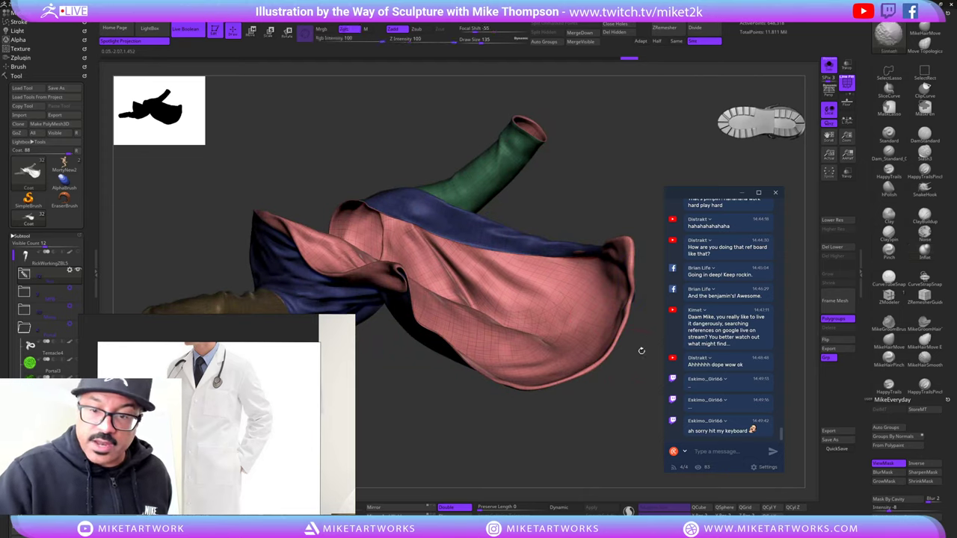
- Try inflating the lining along the lower edge of the trailing coat flap and undo the last stroke
{"action": "left_click_drag", "start_coordinate": [592, 389], "coordinate": [478, 389]}
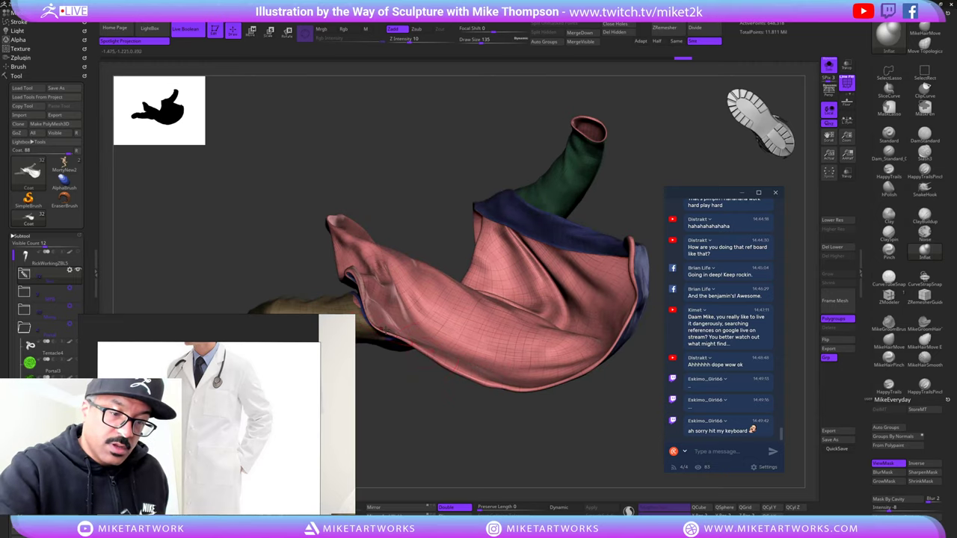
{"action": "left_click_drag", "start_coordinate": [384, 331], "coordinate": [404, 343]}
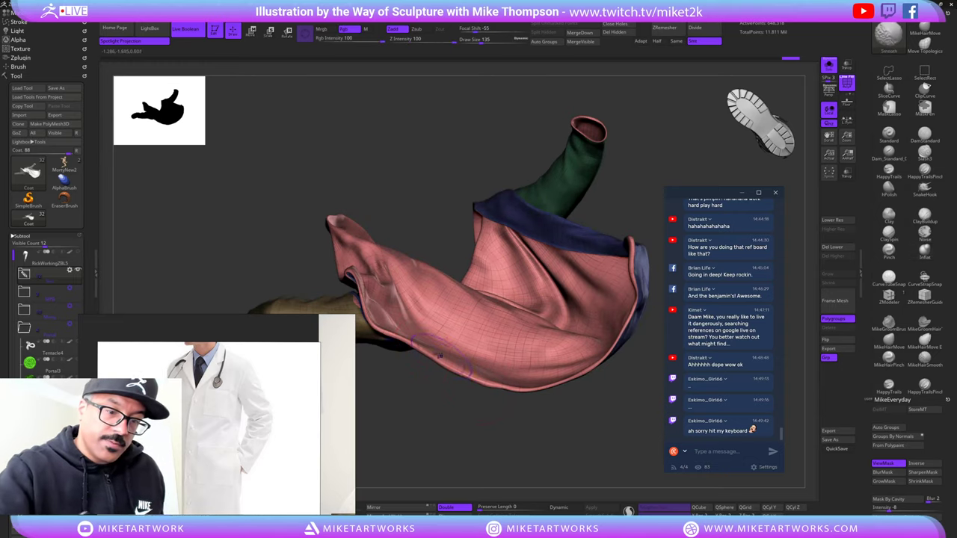
{"action": "key", "text": "ctrl+z"}
{"action": "left_click_drag", "start_coordinate": [508, 430], "coordinate": [554, 442]}
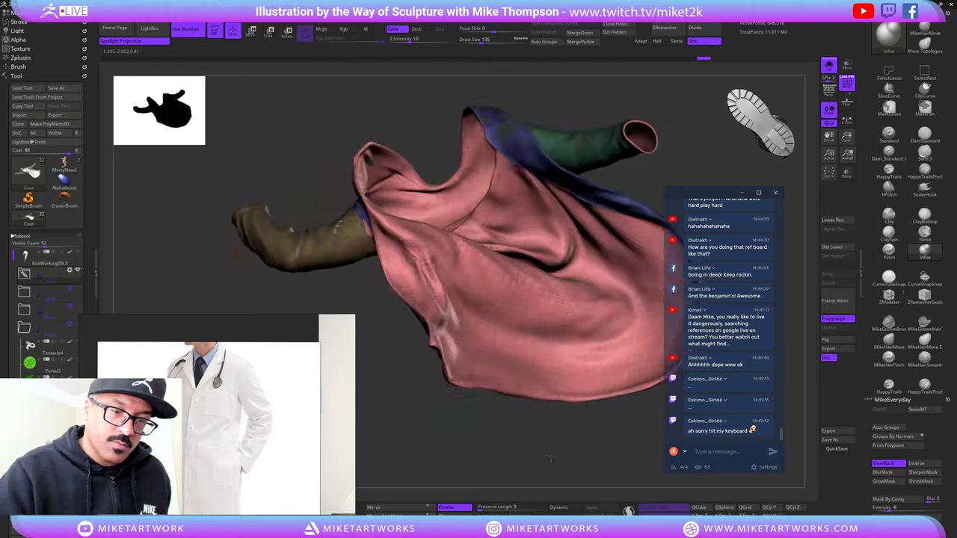
- Inflate and smooth the lining edge around the coat tail's corner, continuing up its side
{"action": "mouse_move", "coordinate": [465, 394]}
{"action": "left_mouse_down"}
{"action": "mouse_move", "coordinate": [490, 434]}
{"action": "mouse_move", "coordinate": [513, 417]}
{"action": "mouse_move", "coordinate": [466, 384]}
{"action": "left_mouse_up"}
{"action": "key", "text": "shift"}
{"action": "mouse_move", "coordinate": [532, 299]}
{"action": "left_mouse_down"}
{"action": "mouse_move", "coordinate": [496, 327]}
{"action": "mouse_move", "coordinate": [536, 300]}
{"action": "mouse_move", "coordinate": [526, 284]}
{"action": "mouse_move", "coordinate": [570, 226]}
{"action": "mouse_move", "coordinate": [596, 225]}
{"action": "mouse_move", "coordinate": [594, 308]}
{"action": "left_mouse_up"}
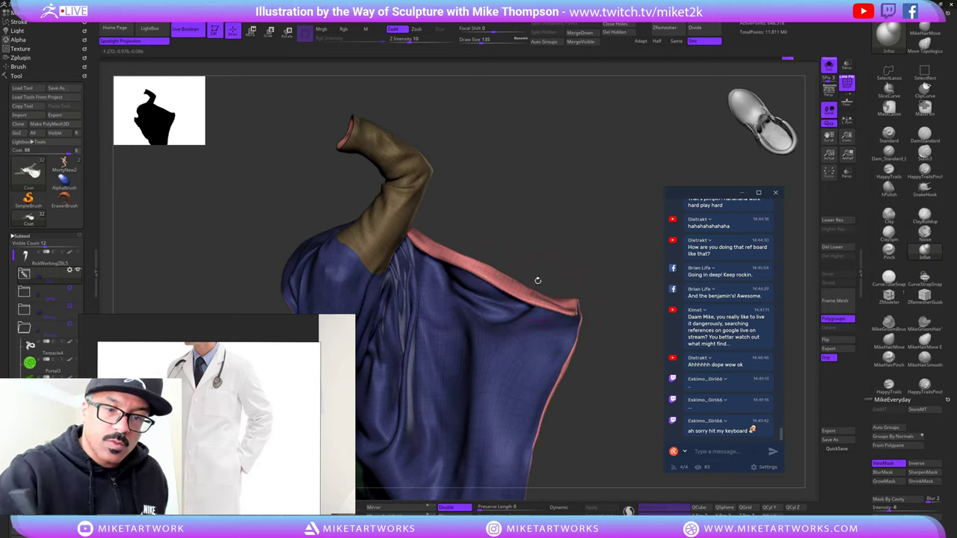
{"action": "left_click_drag", "start_coordinate": [544, 285], "coordinate": [562, 350]}
{"action": "key", "text": "shift"}
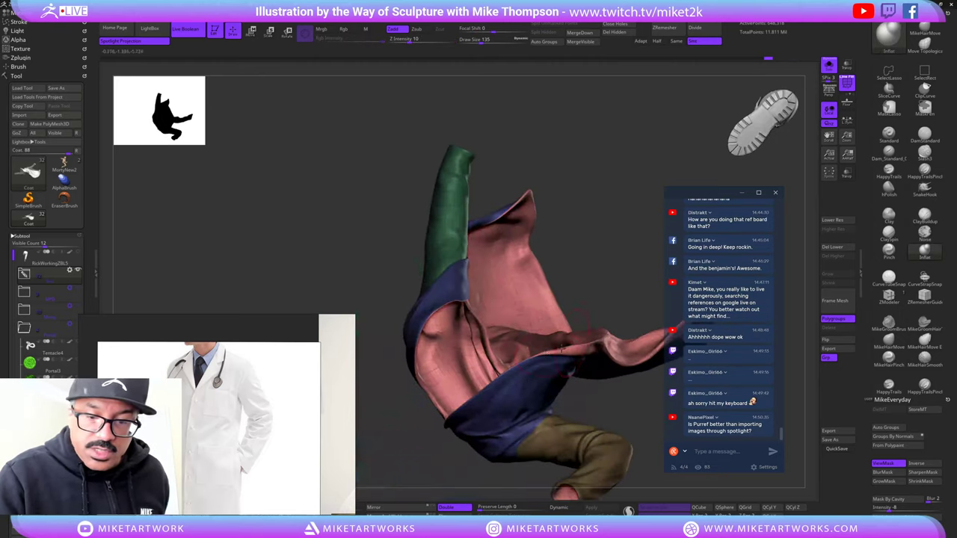
- Inflate the lining rim along the coat's front opening near the green sleeve, out to the pointed flap corner
{"action": "left_click_drag", "start_coordinate": [611, 299], "coordinate": [523, 364]}
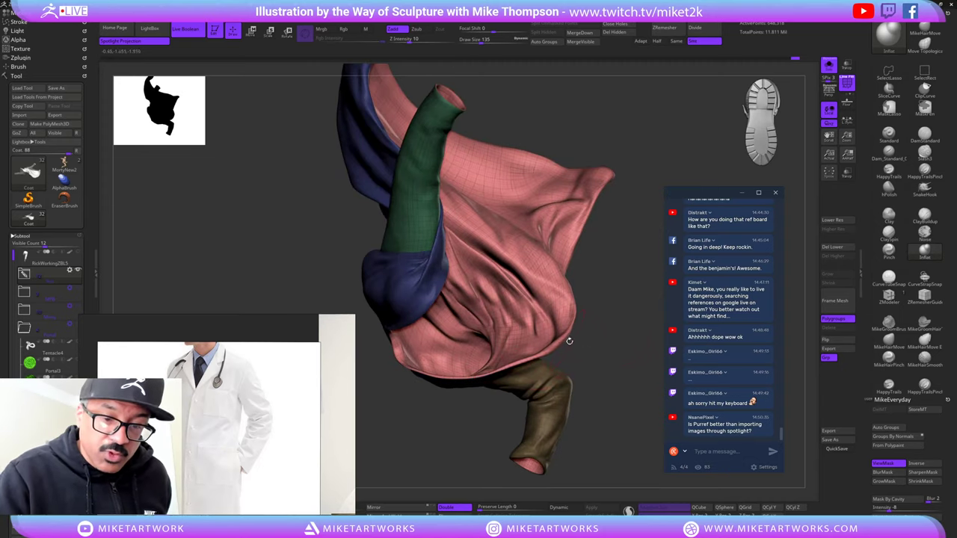
{"action": "left_click_drag", "start_coordinate": [631, 314], "coordinate": [514, 398]}
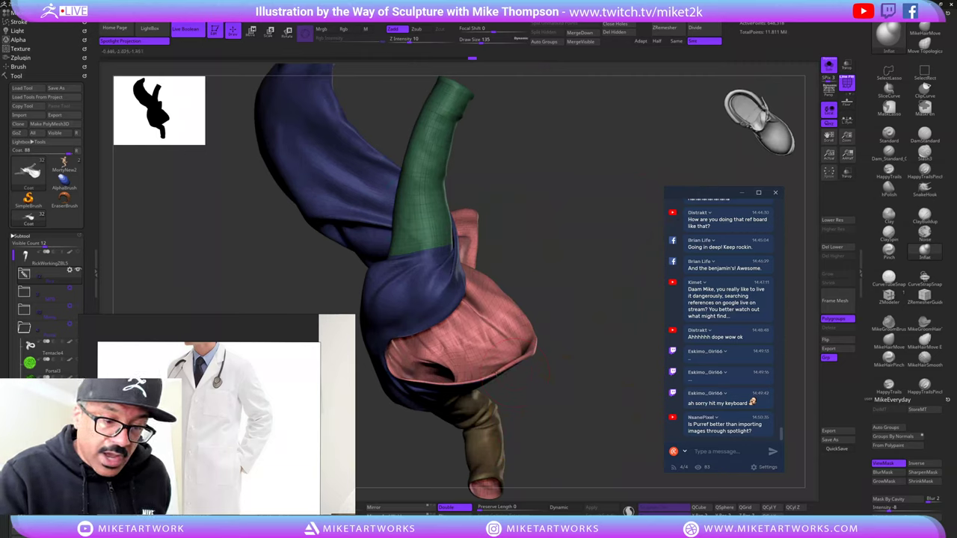
{"action": "left_click_drag", "start_coordinate": [543, 358], "coordinate": [550, 240]}
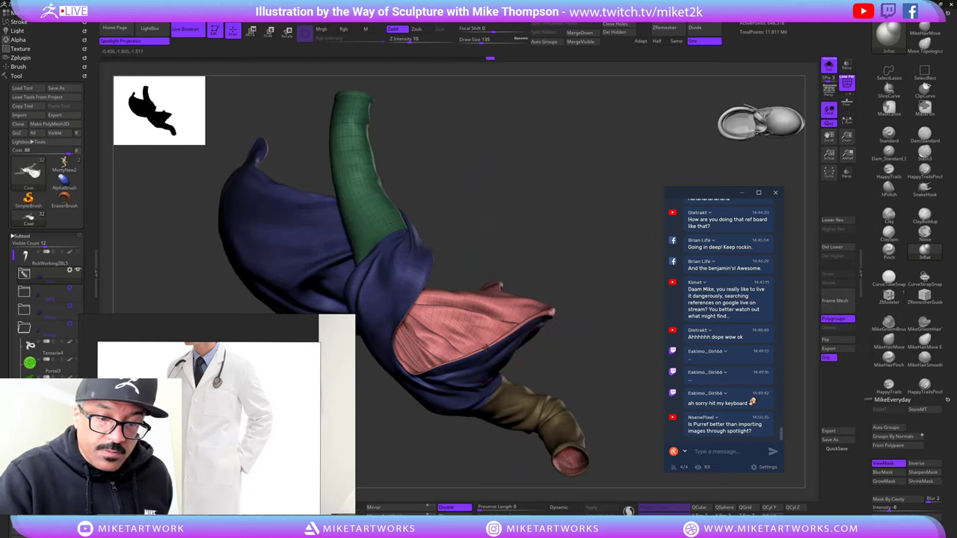
{"action": "left_click_drag", "start_coordinate": [486, 349], "coordinate": [552, 315]}
{"action": "mouse_move", "coordinate": [607, 280]}
{"action": "left_mouse_down", "text": "alt"}
{"action": "mouse_move", "coordinate": [640, 246]}
{"action": "mouse_move", "coordinate": [658, 246]}
{"action": "left_mouse_up", "text": "alt"}
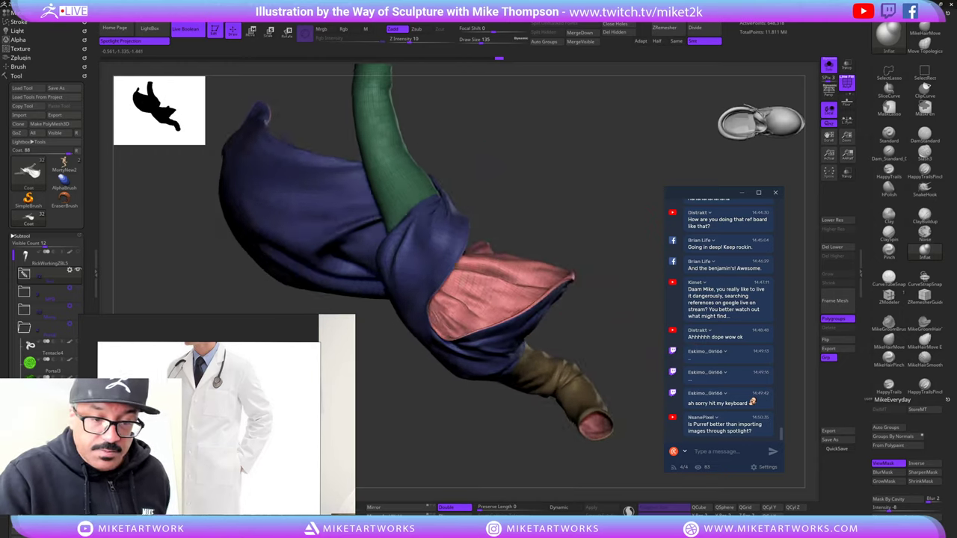
{"action": "left_click_drag", "start_coordinate": [572, 310], "coordinate": [464, 340]}
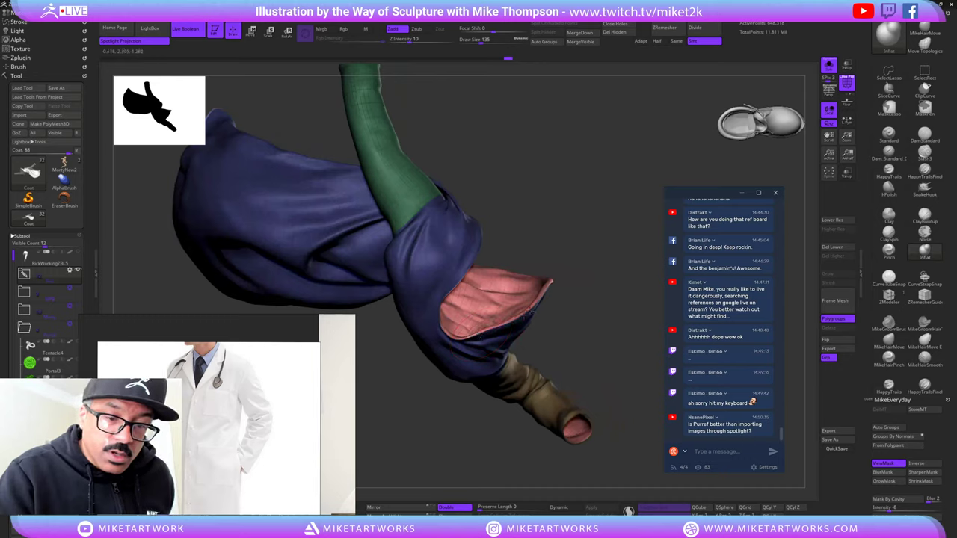
- Smooth the lining rim along the coat's front opening and around the neckline
{"action": "left_click_drag", "start_coordinate": [514, 317], "coordinate": [529, 308], "text": "shift"}
{"action": "left_click_drag", "start_coordinate": [576, 337], "coordinate": [561, 269]}
{"action": "left_click_drag", "start_coordinate": [500, 370], "coordinate": [460, 341]}
{"action": "left_click_drag", "start_coordinate": [456, 286], "coordinate": [454, 336], "text": "shift"}
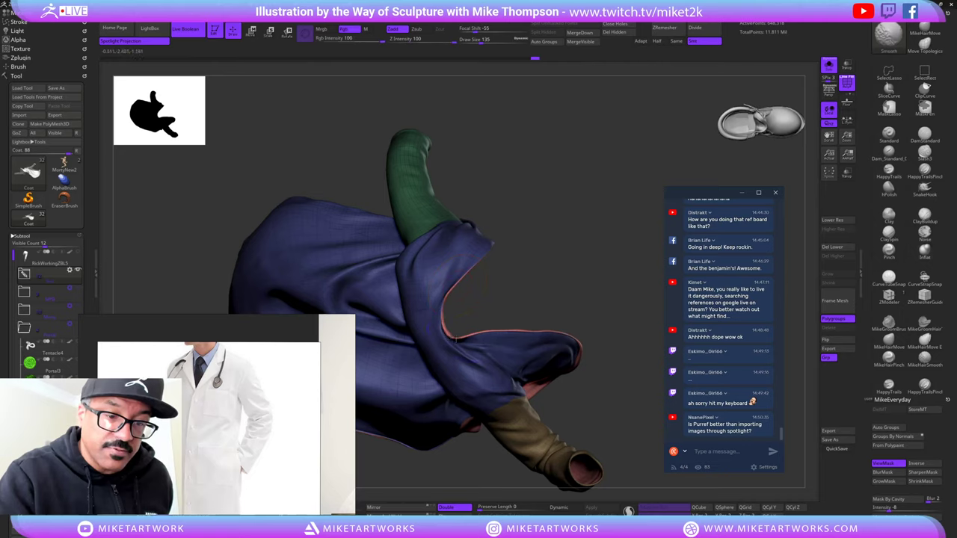
{"action": "mouse_move", "coordinate": [577, 232]}
{"action": "left_mouse_down"}
{"action": "mouse_move", "coordinate": [520, 258]}
{"action": "mouse_move", "coordinate": [540, 230]}
{"action": "mouse_move", "coordinate": [590, 217]}
{"action": "mouse_move", "coordinate": [526, 265]}
{"action": "mouse_move", "coordinate": [625, 224]}
{"action": "left_mouse_up"}
{"action": "left_click_drag", "start_coordinate": [520, 221], "coordinate": [539, 262], "text": "shift"}
{"action": "mouse_move", "coordinate": [642, 202]}
{"action": "left_mouse_down"}
{"action": "mouse_move", "coordinate": [543, 226]}
{"action": "mouse_move", "coordinate": [495, 218]}
{"action": "left_mouse_up"}
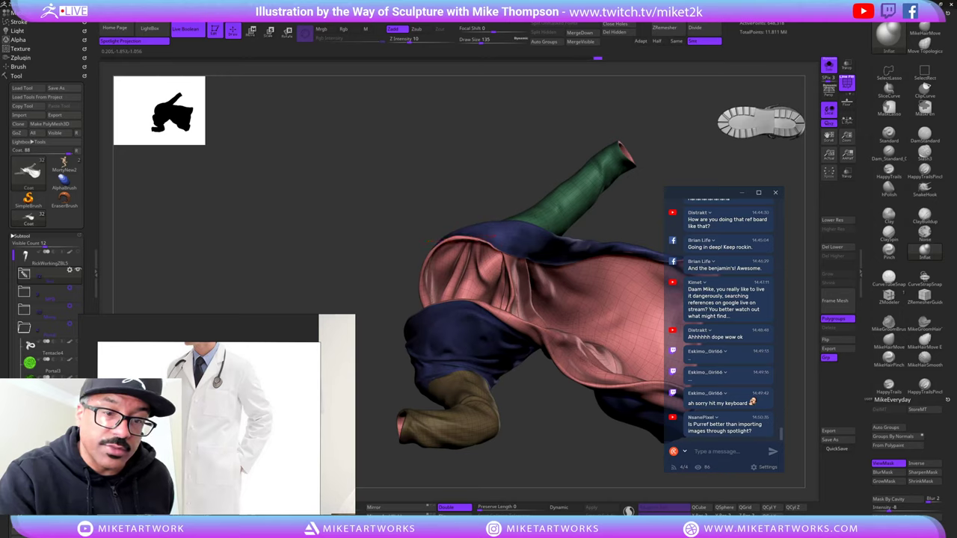
- Inflate and smooth the lining border along the coat's upper front edge, from the neckline toward the tail corner
{"action": "key", "text": "shift"}
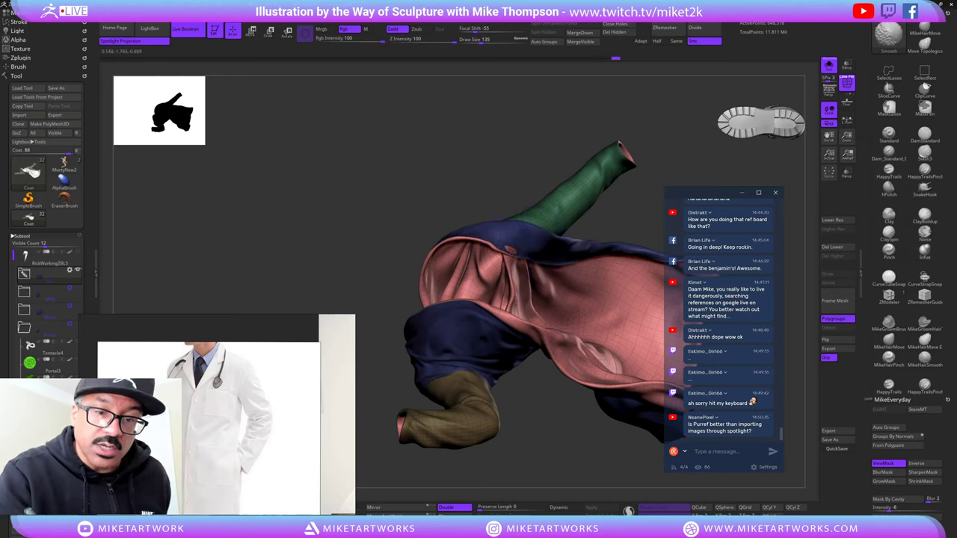
{"action": "mouse_move", "coordinate": [538, 172]}
{"action": "left_mouse_down"}
{"action": "mouse_move", "coordinate": [532, 166]}
{"action": "mouse_move", "coordinate": [536, 217]}
{"action": "left_mouse_up"}
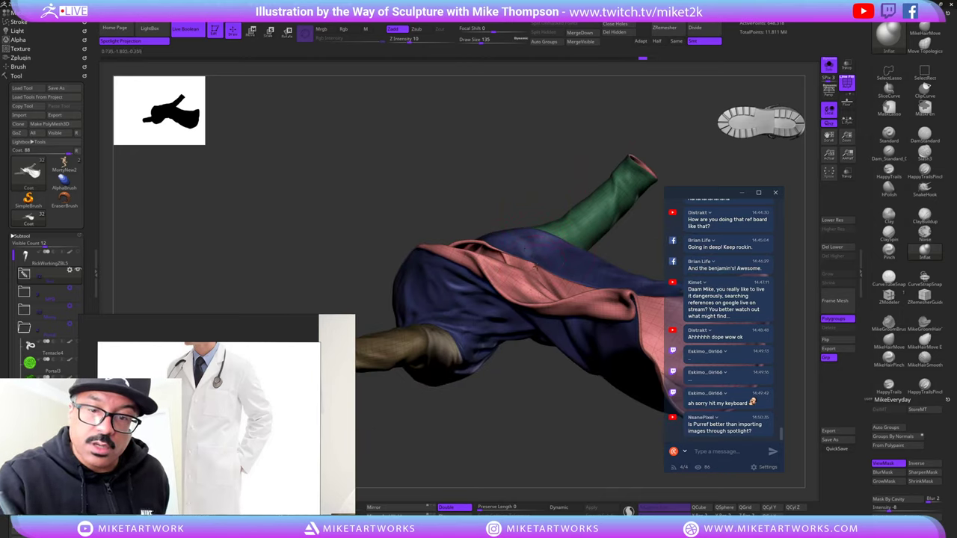
{"action": "left_click_drag", "start_coordinate": [566, 199], "coordinate": [560, 247]}
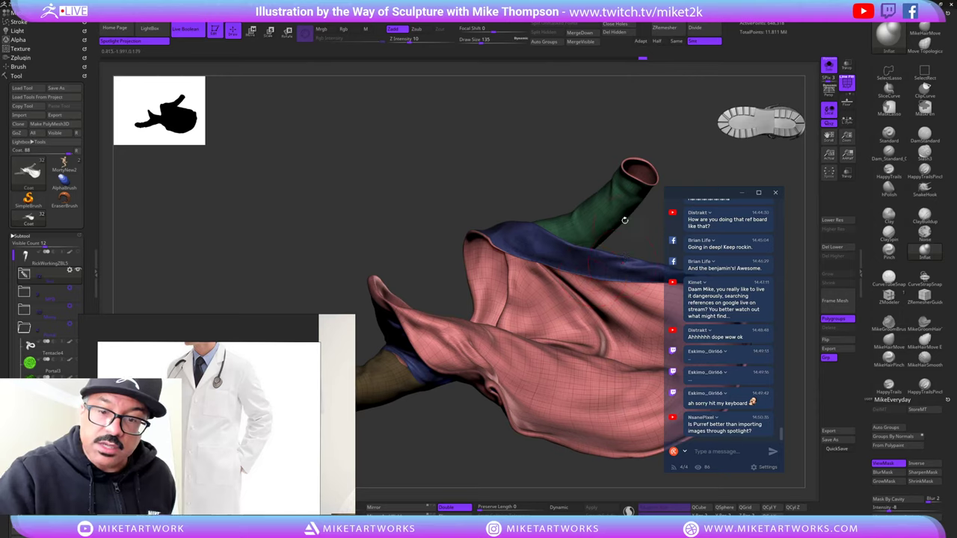
{"action": "left_click_drag", "start_coordinate": [624, 220], "coordinate": [589, 384]}
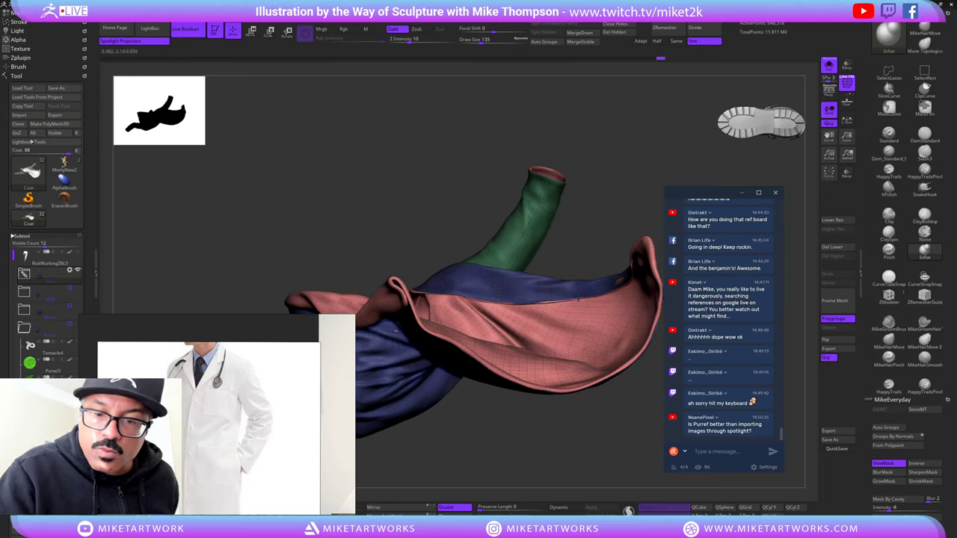
{"action": "left_click_drag", "start_coordinate": [632, 224], "coordinate": [654, 307]}
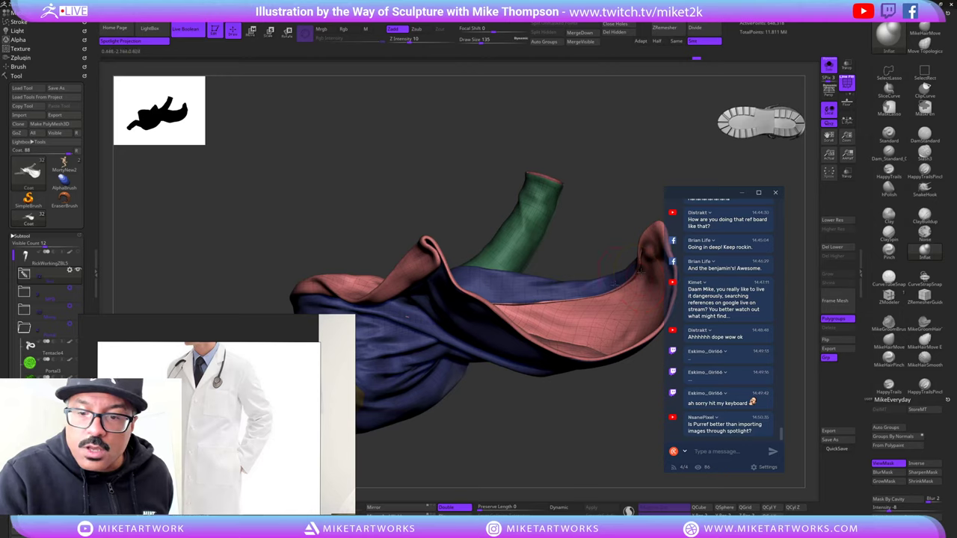
{"action": "left_click_drag", "start_coordinate": [640, 223], "coordinate": [621, 217]}
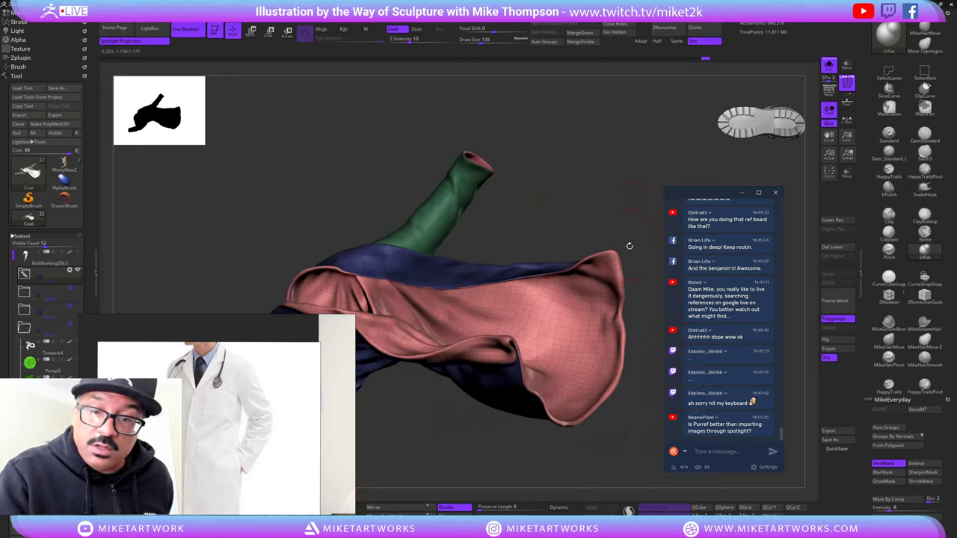
- Thicken the coat tail's outer lining hem with Inflat and smooth its curved edge
{"action": "key", "text": "shift"}
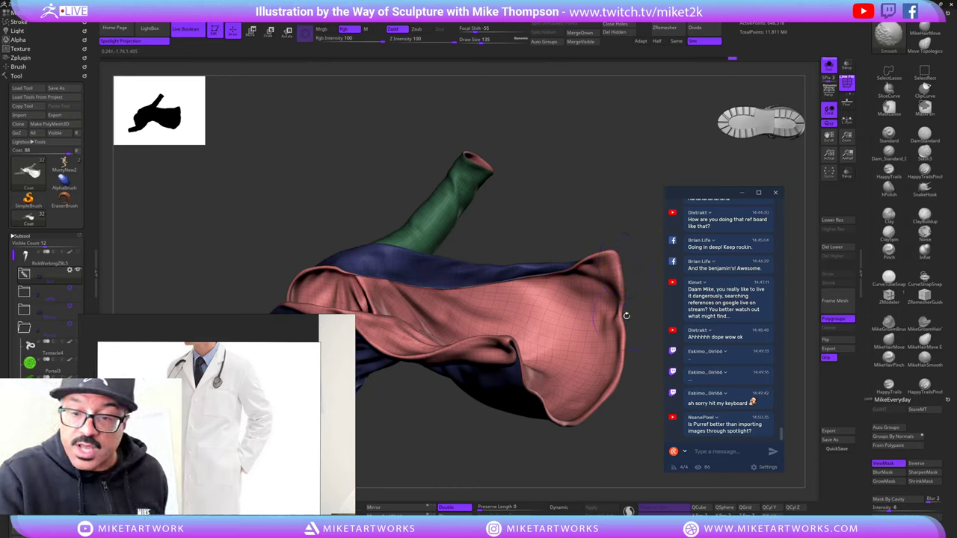
{"action": "mouse_move", "coordinate": [637, 271]}
{"action": "left_mouse_down"}
{"action": "mouse_move", "coordinate": [634, 293]}
{"action": "mouse_move", "coordinate": [594, 288]}
{"action": "mouse_move", "coordinate": [626, 287]}
{"action": "left_mouse_up"}
{"action": "key", "text": "shift"}
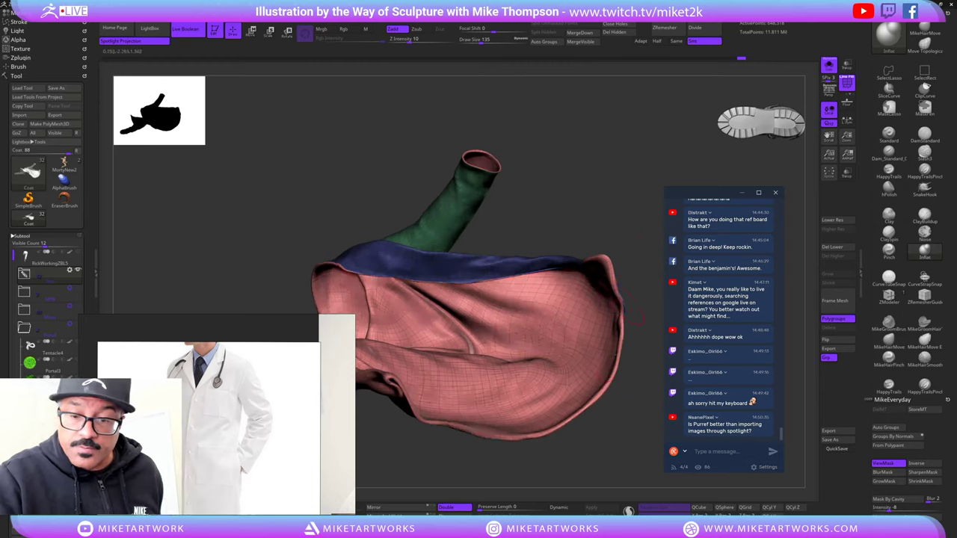
{"action": "key", "text": "shift"}
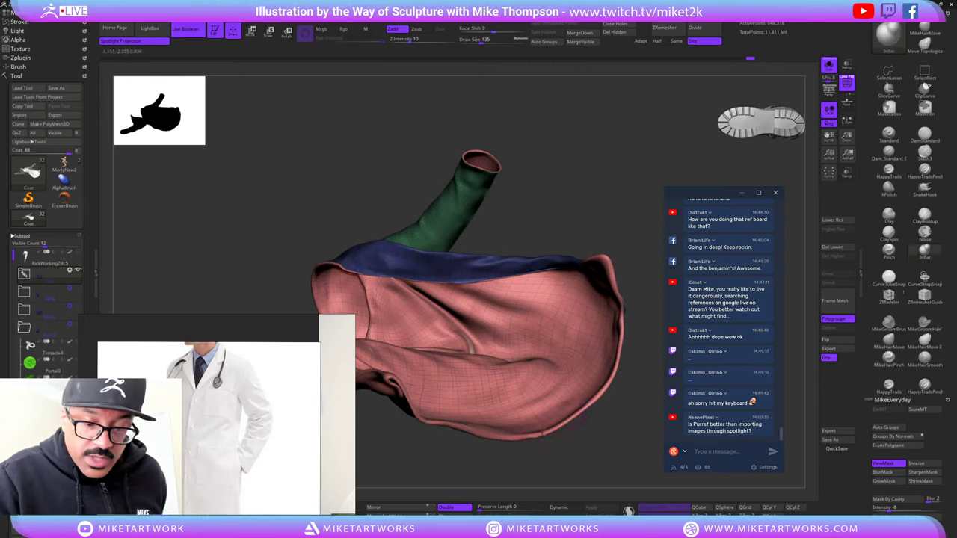
{"action": "key", "text": "shift"}
{"action": "left_click_drag", "start_coordinate": [590, 424], "coordinate": [630, 316]}
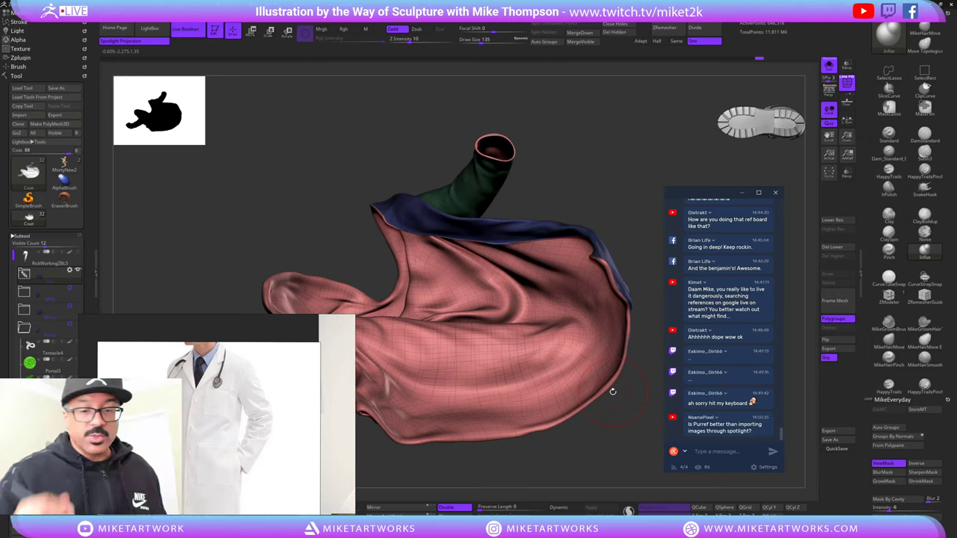
- Inflate the lining around the cuff openings of the green and brown sleeves
{"action": "left_click_drag", "start_coordinate": [611, 434], "coordinate": [591, 269]}
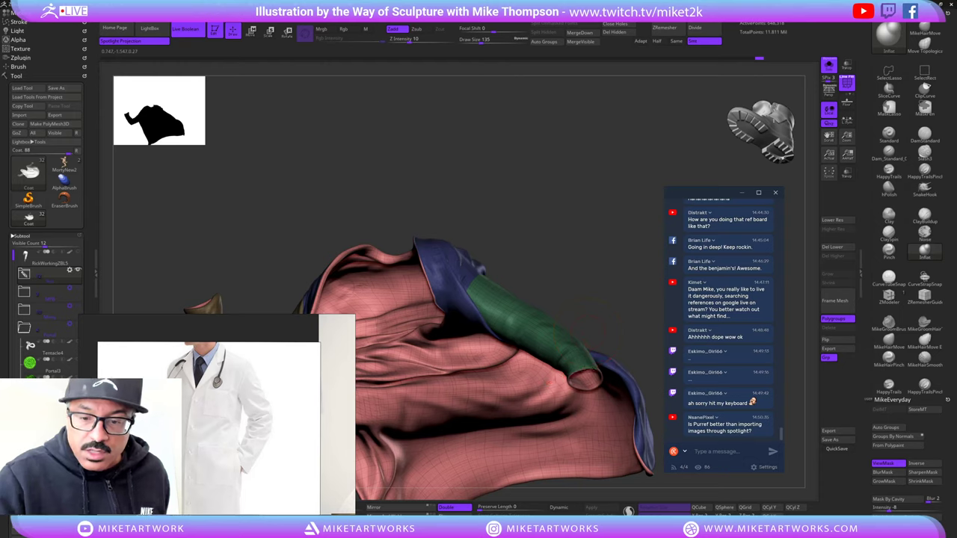
{"action": "left_click_drag", "start_coordinate": [628, 338], "coordinate": [615, 234]}
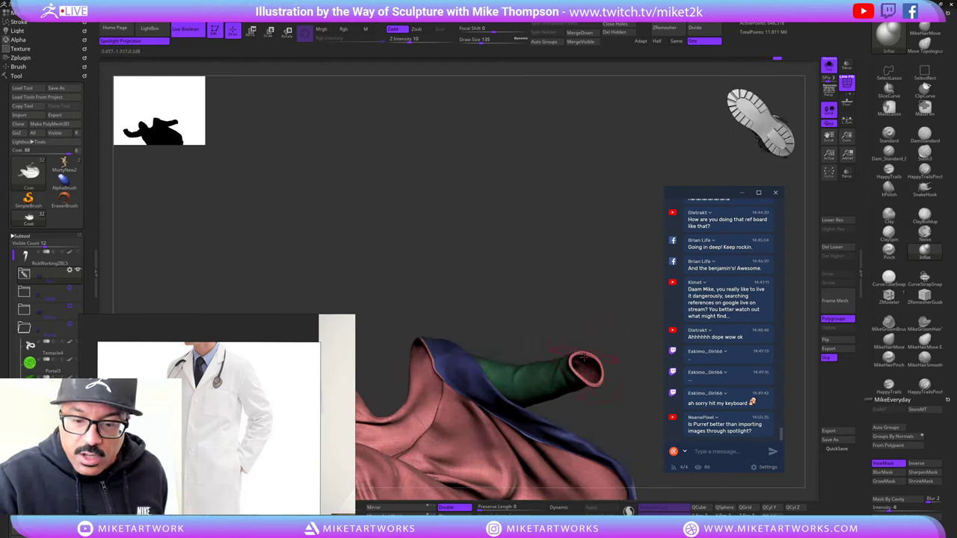
{"action": "mouse_move", "coordinate": [624, 327]}
{"action": "left_mouse_down"}
{"action": "mouse_move", "coordinate": [601, 365]}
{"action": "mouse_move", "coordinate": [623, 318]}
{"action": "mouse_move", "coordinate": [618, 261]}
{"action": "mouse_move", "coordinate": [634, 314]}
{"action": "mouse_move", "coordinate": [479, 412]}
{"action": "mouse_move", "coordinate": [485, 451]}
{"action": "mouse_move", "coordinate": [556, 413]}
{"action": "mouse_move", "coordinate": [584, 364]}
{"action": "mouse_move", "coordinate": [644, 366]}
{"action": "mouse_move", "coordinate": [606, 351]}
{"action": "left_mouse_up"}
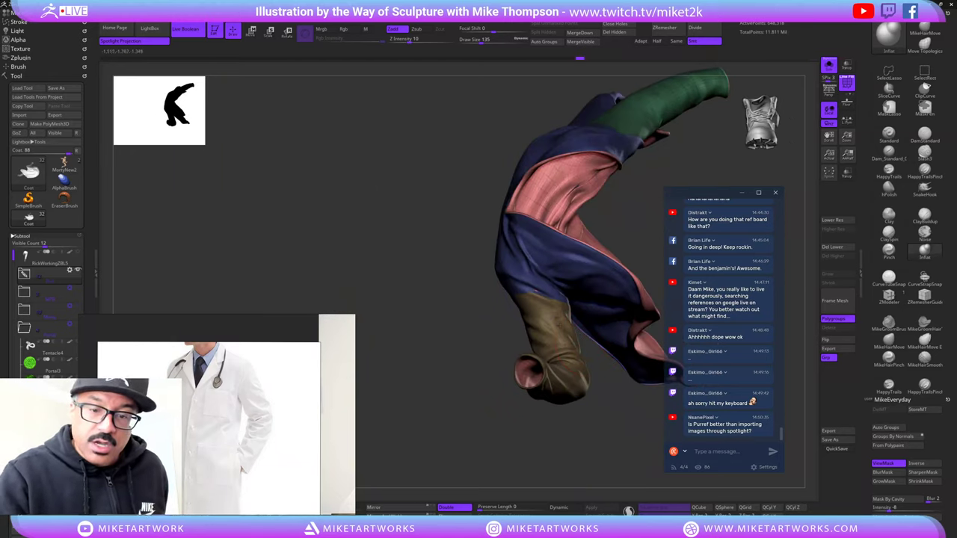
{"action": "left_click_drag", "start_coordinate": [587, 426], "coordinate": [575, 398]}
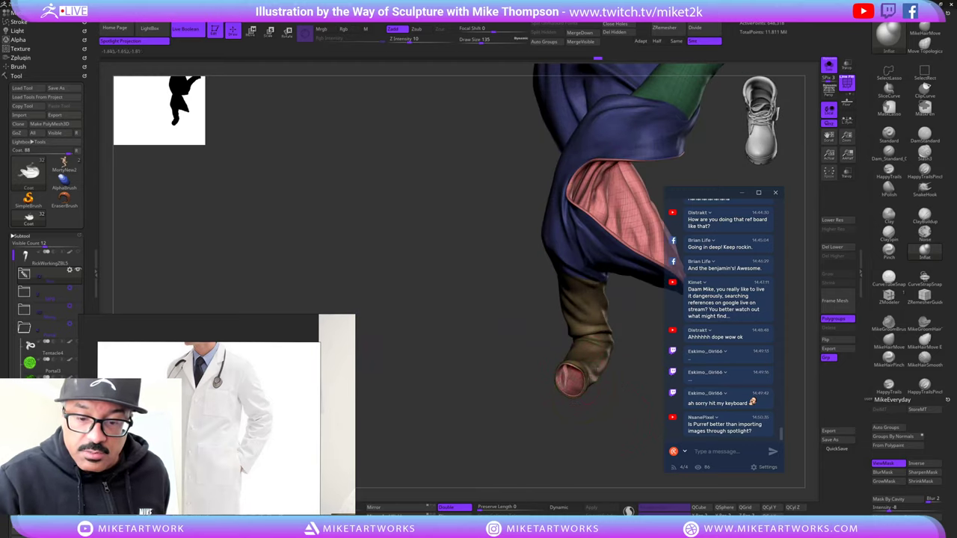
{"action": "left_click_drag", "start_coordinate": [626, 437], "coordinate": [566, 377]}
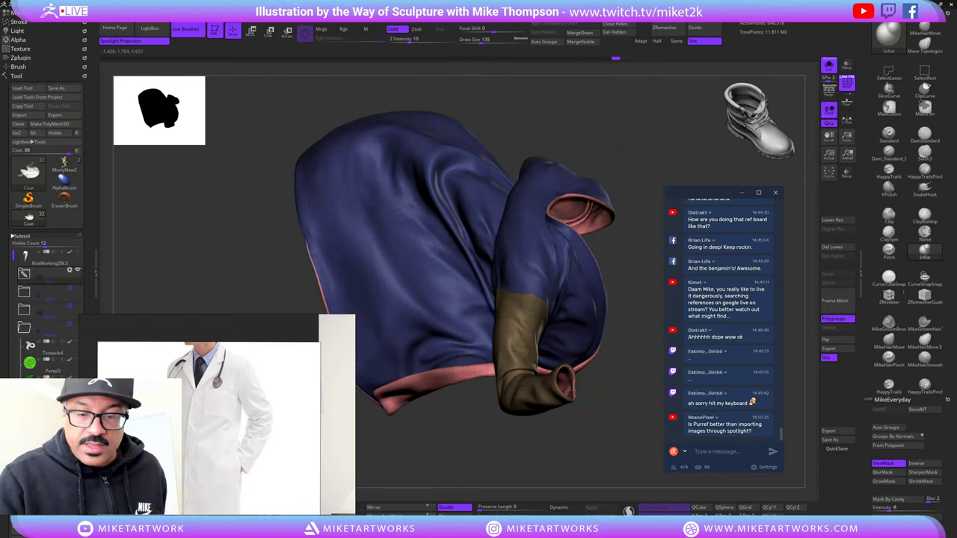
{"action": "left_click_drag", "start_coordinate": [635, 450], "coordinate": [561, 407]}
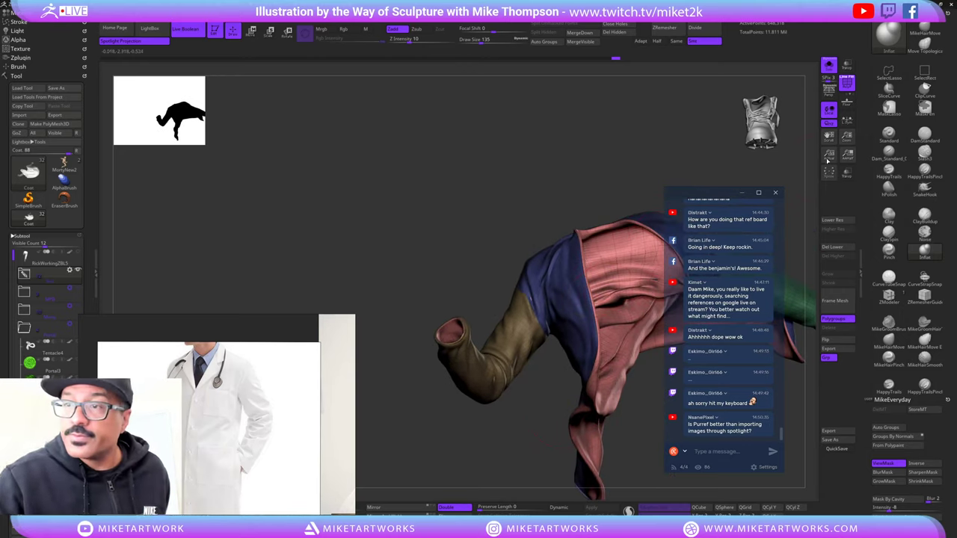
- Switch to the MikeHairMove brush for reshaping the coat
{"action": "left_click", "coordinate": [889, 341]}
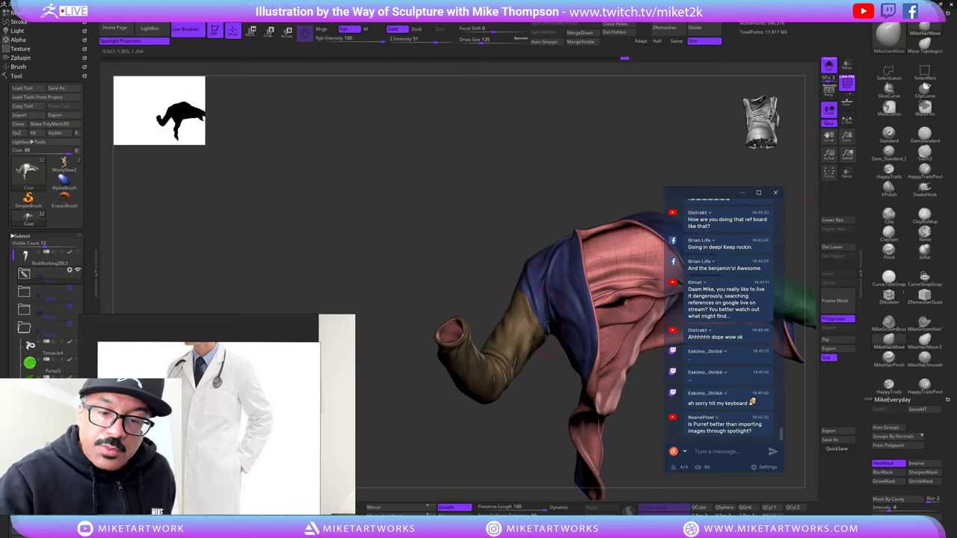
{"action": "left_click_drag", "start_coordinate": [535, 395], "coordinate": [474, 445]}
{"action": "left_click_drag", "start_coordinate": [538, 426], "coordinate": [627, 374]}
- Turn off the coat's polyframe display and clear its mask
{"action": "key", "text": "space"}
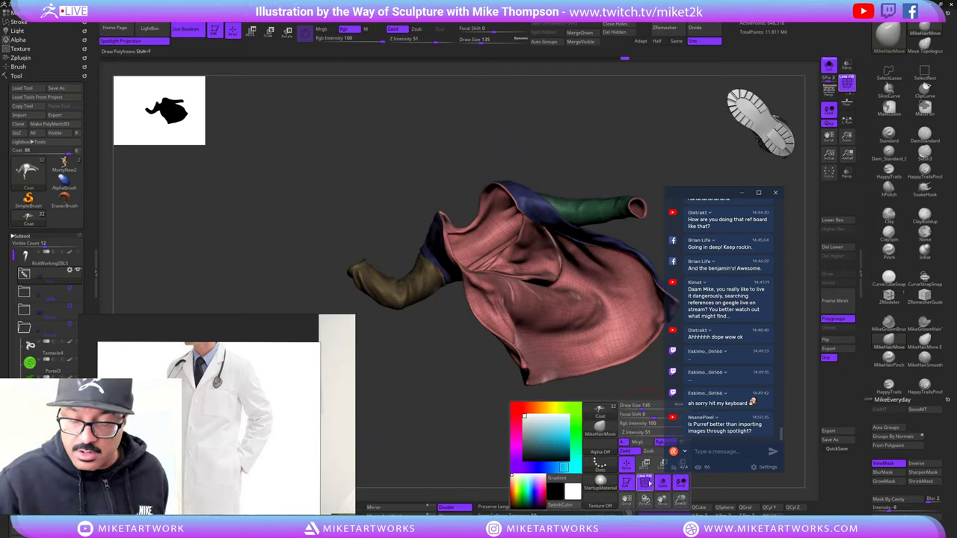
{"action": "left_click", "coordinate": [648, 483]}
{"action": "left_click_drag", "start_coordinate": [641, 407], "coordinate": [614, 449]}
{"action": "mouse_move", "coordinate": [626, 227]}
{"action": "left_mouse_down"}
{"action": "mouse_move", "coordinate": [609, 235]}
{"action": "mouse_move", "coordinate": [624, 207]}
{"action": "mouse_move", "coordinate": [580, 216]}
{"action": "mouse_move", "coordinate": [621, 255]}
{"action": "mouse_move", "coordinate": [637, 254]}
{"action": "left_mouse_up"}
{"action": "key", "text": "shift"}
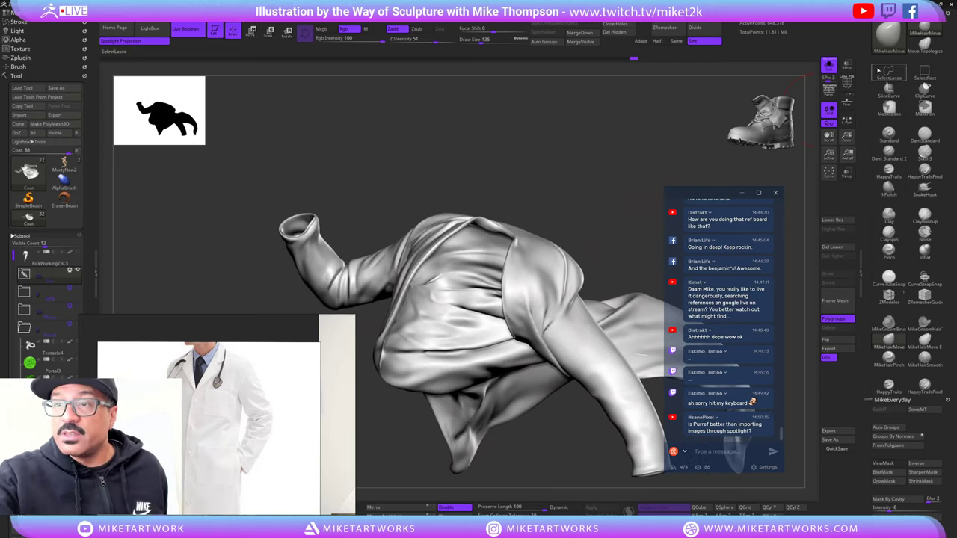
- Bring the whole Rick figure back into view and make the Coat Collar subtool active
{"action": "left_click", "coordinate": [830, 66]}
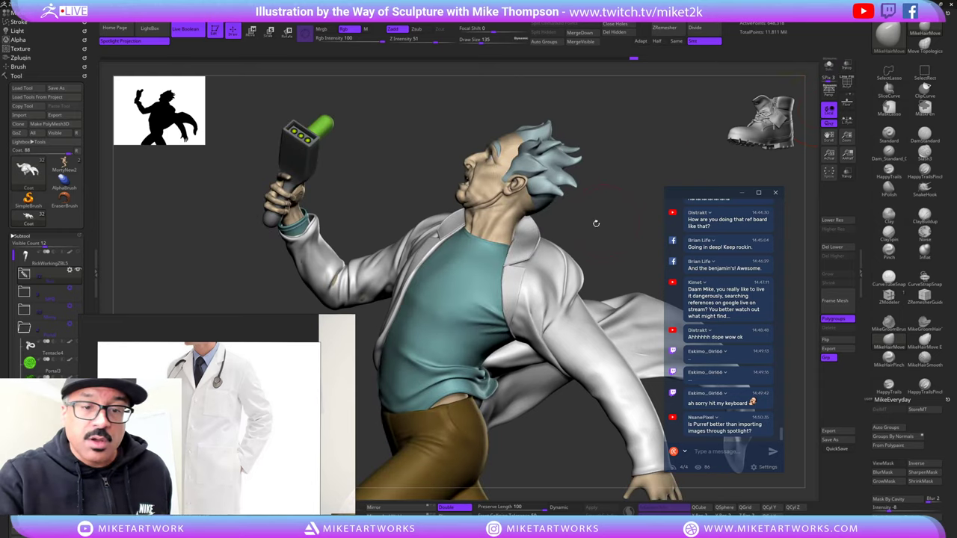
{"action": "left_click_drag", "start_coordinate": [596, 223], "coordinate": [547, 263]}
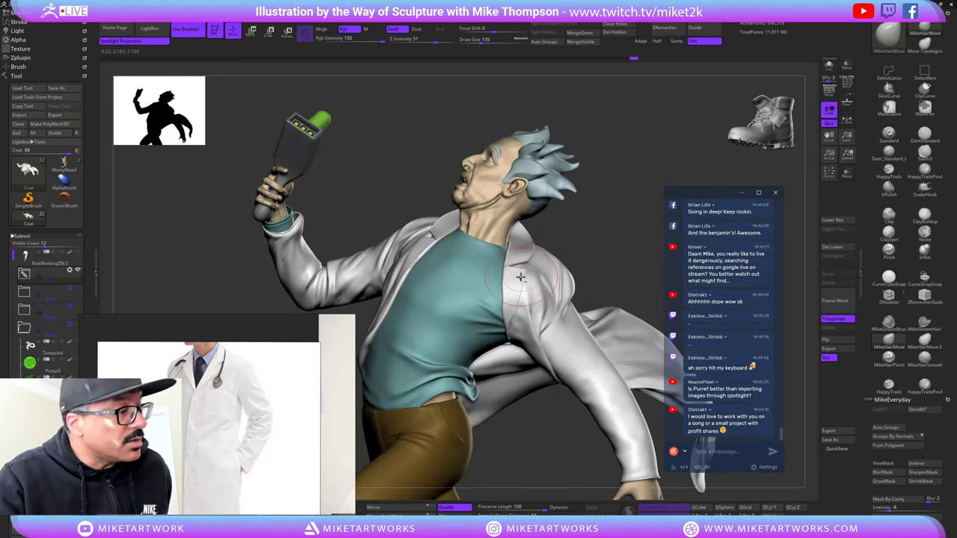
{"action": "left_click", "coordinate": [24, 273]}
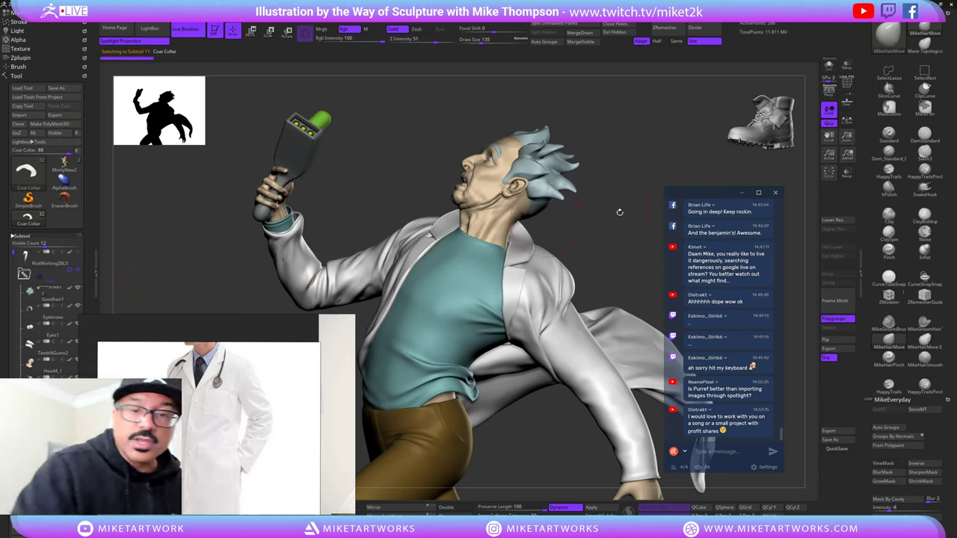
{"action": "left_click_drag", "start_coordinate": [620, 211], "coordinate": [604, 237]}
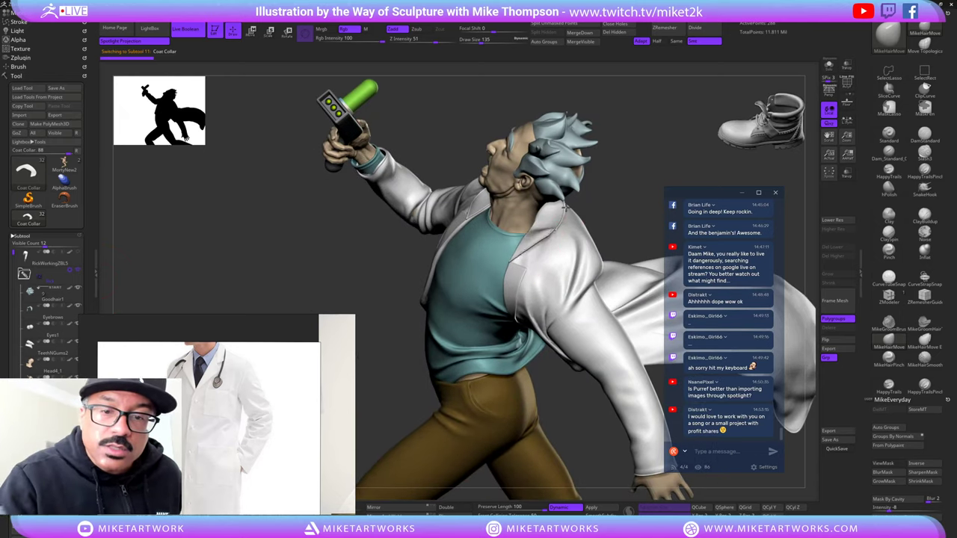
{"action": "left_click_drag", "start_coordinate": [622, 191], "coordinate": [678, 160]}
{"action": "left_click", "coordinate": [924, 31]}
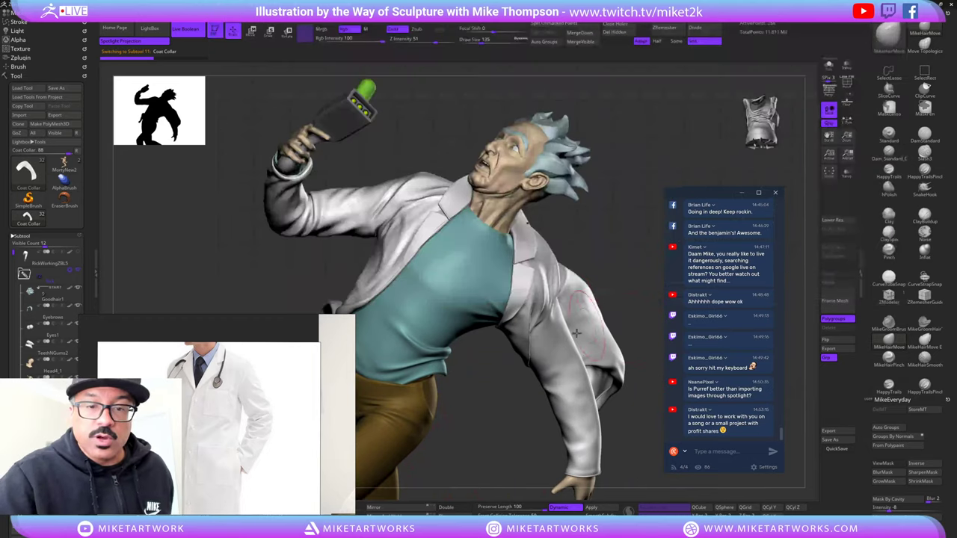
- Fill the Coat Collar subtool with yellow
{"action": "key", "text": "space"}
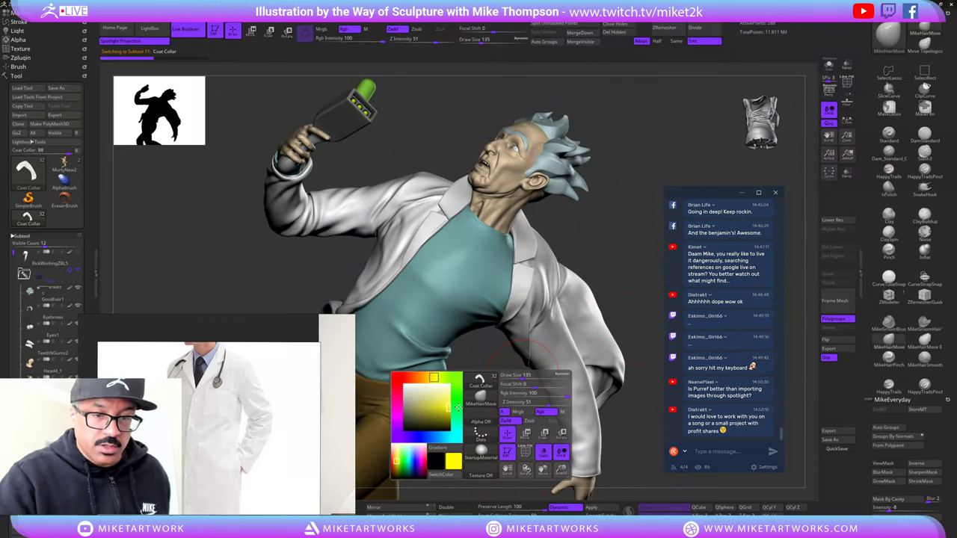
{"action": "left_click", "coordinate": [151, 13]}
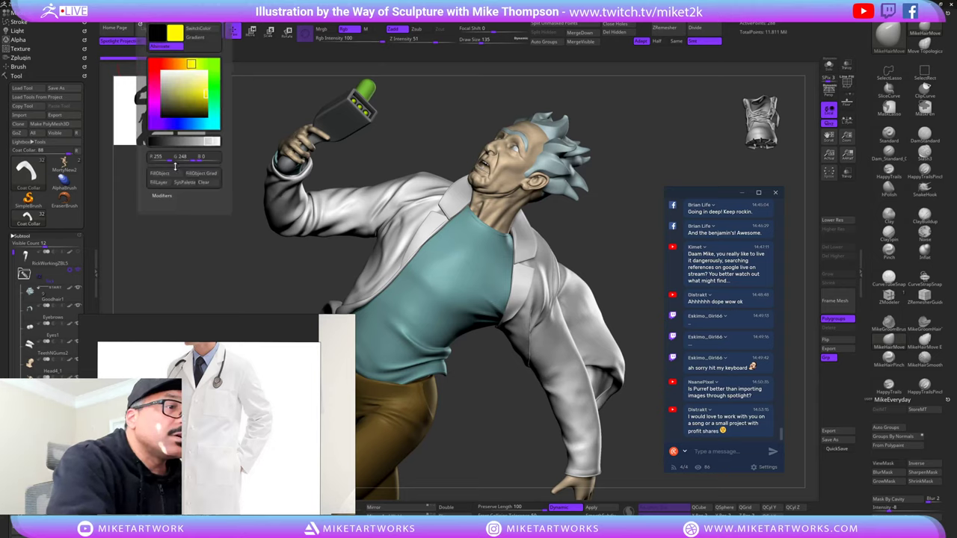
{"action": "left_click", "coordinate": [165, 174]}
- Reshape the coat collar's front flap around Rick's neck with MikeHairMove at Draw Size 124
{"action": "mouse_move", "coordinate": [707, 164]}
{"action": "left_mouse_down"}
{"action": "mouse_move", "coordinate": [630, 220]}
{"action": "mouse_move", "coordinate": [570, 397]}
{"action": "mouse_move", "coordinate": [571, 465]}
{"action": "mouse_move", "coordinate": [572, 374]}
{"action": "mouse_move", "coordinate": [586, 364]}
{"action": "left_mouse_up"}
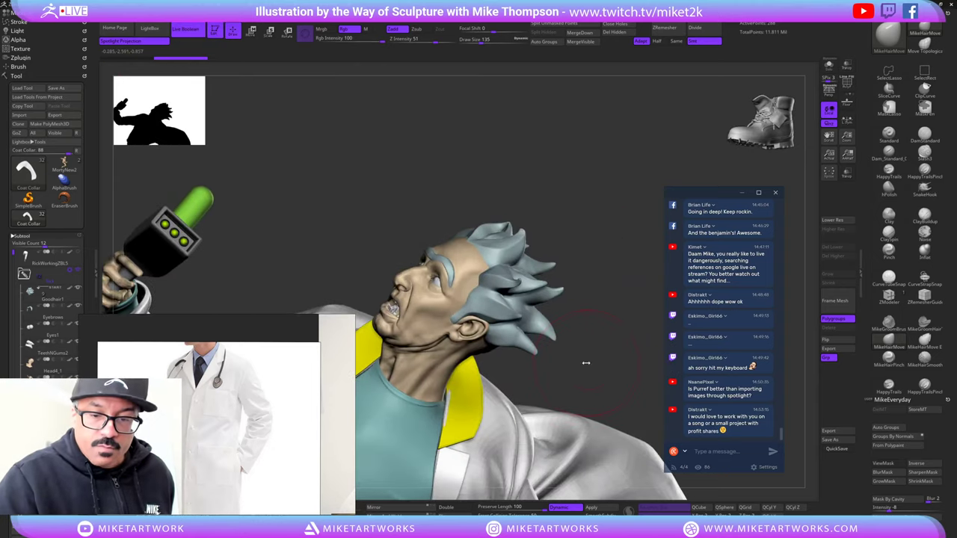
{"action": "key", "text": "s"}
{"action": "left_click_drag", "start_coordinate": [473, 403], "coordinate": [451, 404]}
{"action": "left_click_drag", "start_coordinate": [554, 348], "coordinate": [458, 403]}
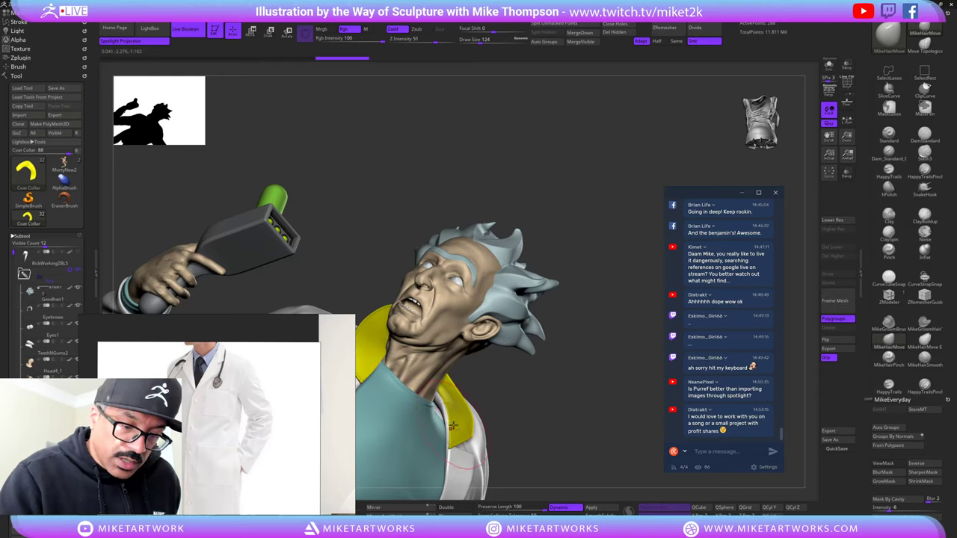
{"action": "left_click_drag", "start_coordinate": [443, 392], "coordinate": [442, 393]}
{"action": "mouse_move", "coordinate": [563, 378]}
{"action": "left_mouse_down"}
{"action": "mouse_move", "coordinate": [453, 394]}
{"action": "mouse_move", "coordinate": [441, 407]}
{"action": "left_mouse_up"}
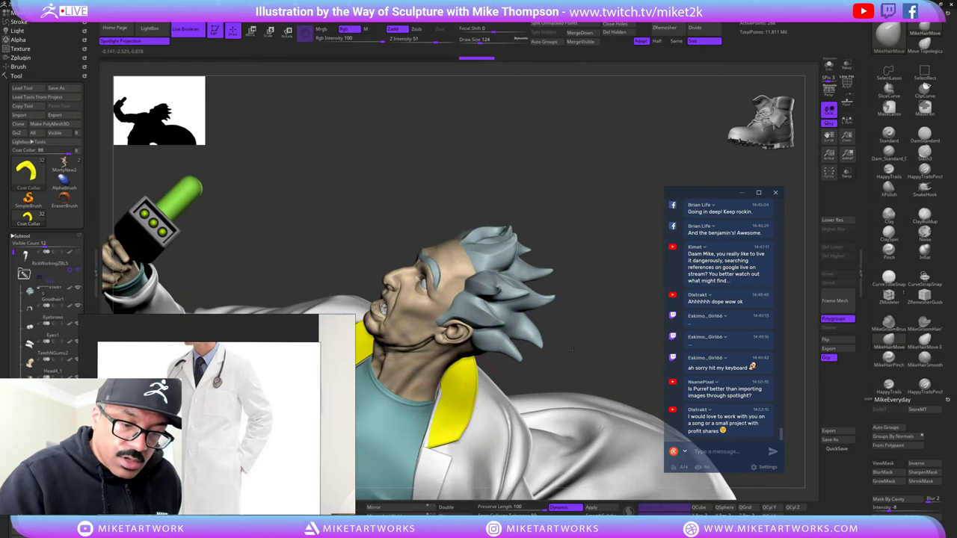
- Reduce Draw Size to 71 and refine the collar's edge along the side of Rick's neck
{"action": "left_click_drag", "start_coordinate": [562, 351], "coordinate": [543, 354]}
{"action": "key", "text": "s"}
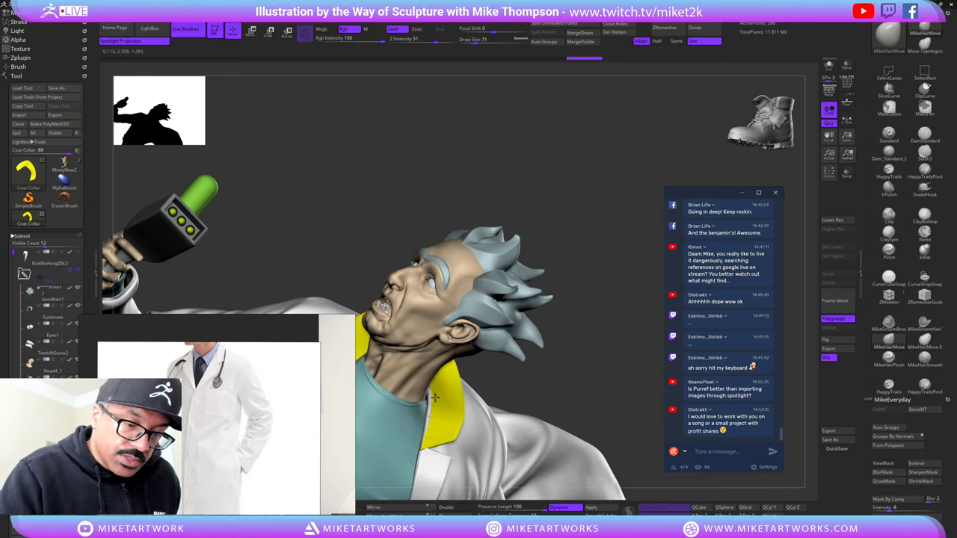
{"action": "left_click_drag", "start_coordinate": [566, 361], "coordinate": [434, 383]}
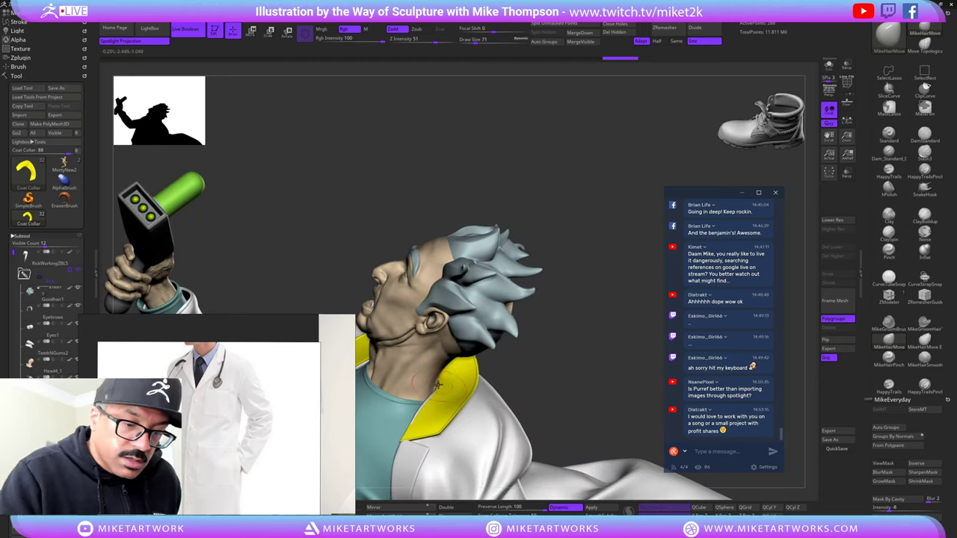
{"action": "mouse_move", "coordinate": [501, 370]}
{"action": "left_mouse_down"}
{"action": "mouse_move", "coordinate": [540, 378]}
{"action": "mouse_move", "coordinate": [512, 396]}
{"action": "mouse_move", "coordinate": [452, 388]}
{"action": "left_mouse_up"}
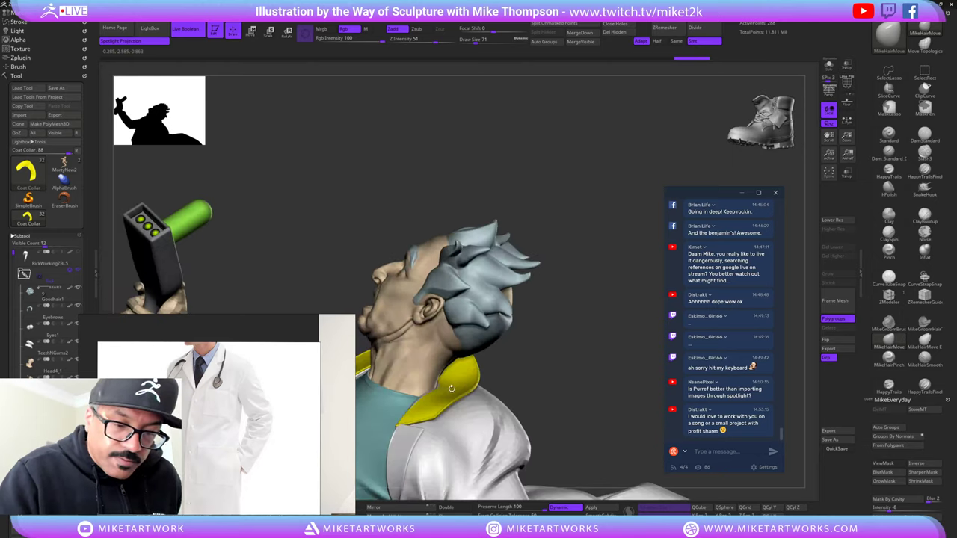
{"action": "mouse_move", "coordinate": [452, 388]}
{"action": "right_mouse_down"}
{"action": "mouse_move", "coordinate": [439, 384]}
{"action": "mouse_move", "coordinate": [463, 402]}
{"action": "right_mouse_up"}
{"action": "left_click_drag", "start_coordinate": [604, 350], "coordinate": [539, 353]}
{"action": "right_click_drag", "start_coordinate": [534, 350], "coordinate": [522, 367]}
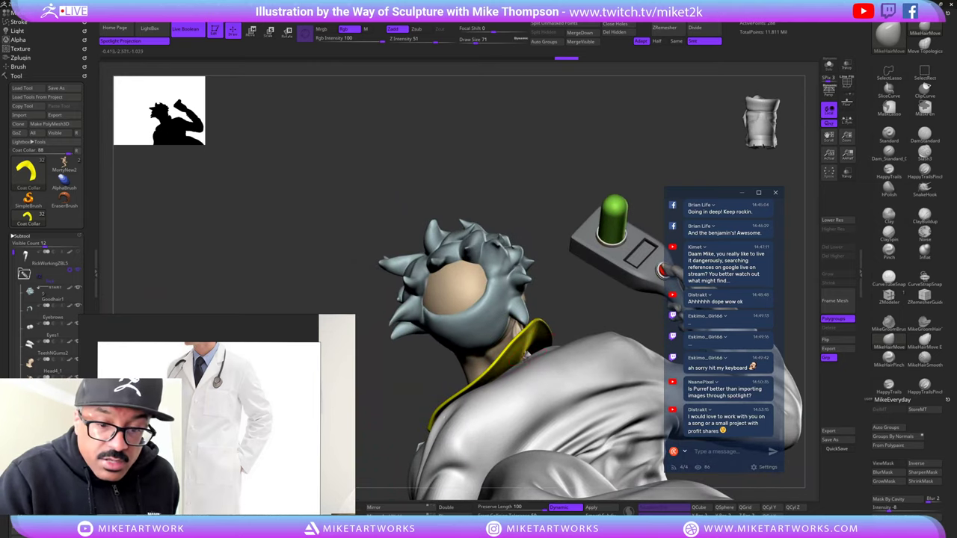
- Adjust the collar's edge behind the neck and over the shoulder with MikeHairMove
{"action": "right_click_drag", "start_coordinate": [611, 336], "coordinate": [594, 291]}
{"action": "key", "text": "s"}
{"action": "left_click_drag", "start_coordinate": [594, 291], "coordinate": [599, 291]}
{"action": "mouse_move", "coordinate": [527, 348]}
{"action": "left_mouse_down"}
{"action": "mouse_move", "coordinate": [506, 364]}
{"action": "mouse_move", "coordinate": [521, 357]}
{"action": "left_mouse_up"}
{"action": "right_click_drag", "start_coordinate": [621, 275], "coordinate": [550, 319]}
{"action": "key", "text": "s"}
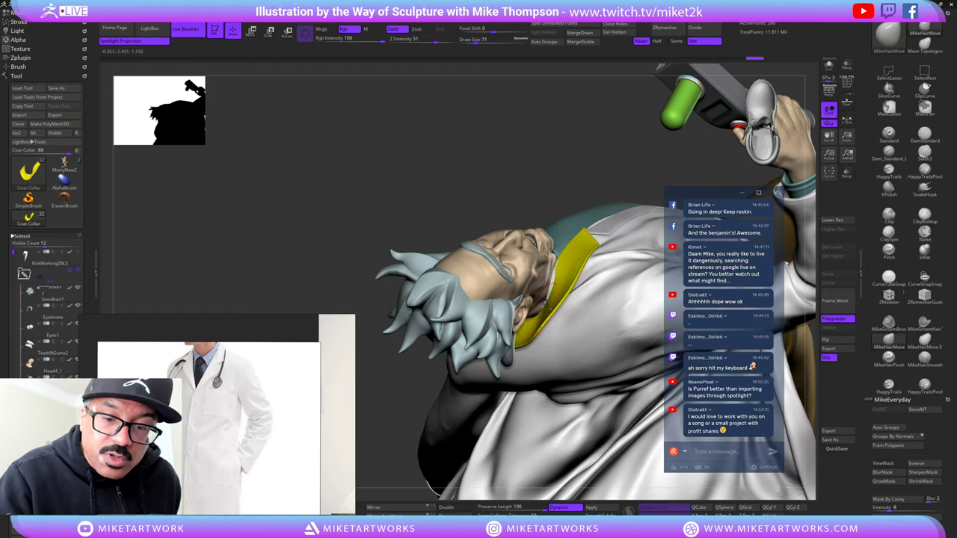
{"action": "mouse_move", "coordinate": [591, 200]}
{"action": "right_mouse_down"}
{"action": "mouse_move", "coordinate": [601, 184]}
{"action": "mouse_move", "coordinate": [585, 205]}
{"action": "right_mouse_up"}
{"action": "mouse_move", "coordinate": [509, 286]}
{"action": "left_mouse_down"}
{"action": "mouse_move", "coordinate": [523, 290]}
{"action": "mouse_move", "coordinate": [516, 284]}
{"action": "left_mouse_up"}
{"action": "mouse_move", "coordinate": [596, 195]}
{"action": "right_mouse_down"}
{"action": "mouse_move", "coordinate": [605, 184]}
{"action": "mouse_move", "coordinate": [603, 196]}
{"action": "mouse_move", "coordinate": [603, 185]}
{"action": "mouse_move", "coordinate": [578, 181]}
{"action": "right_mouse_up"}
- Undo the last reshaping strokes on the coat collar
{"action": "key", "text": "ctrl+z"}
{"action": "key", "text": "ctrl+z"}
{"action": "key", "text": "ctrl+z"}
{"action": "key", "text": "ctrl+z"}
{"action": "key", "text": "ctrl+z"}
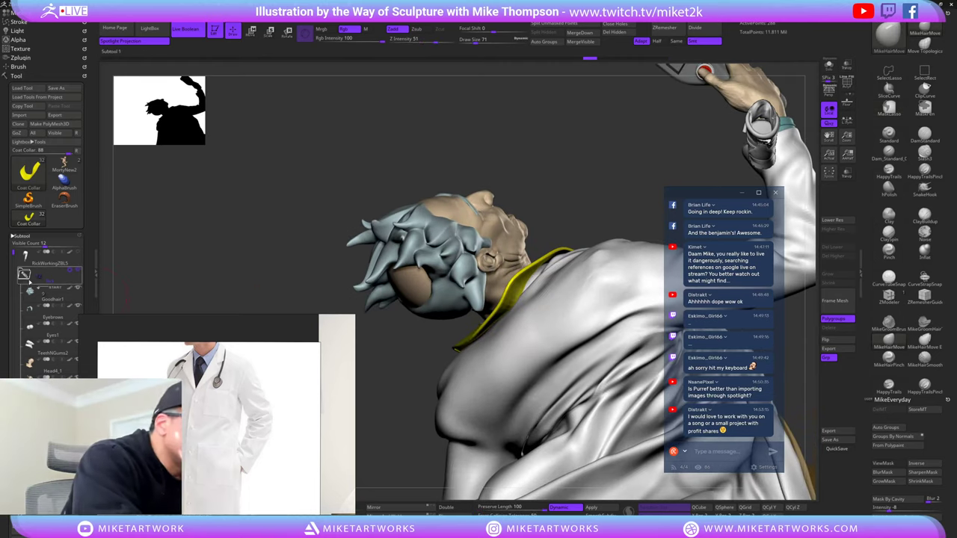
- Collapse Rick's subtool folder and show the Morty figure beside him
{"action": "left_click", "coordinate": [31, 278]}
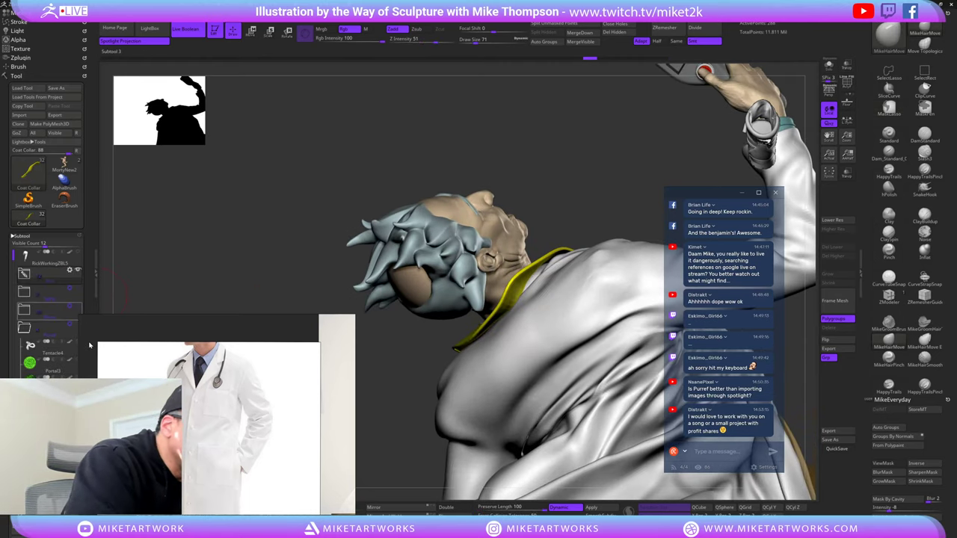
{"action": "left_click", "coordinate": [59, 292]}
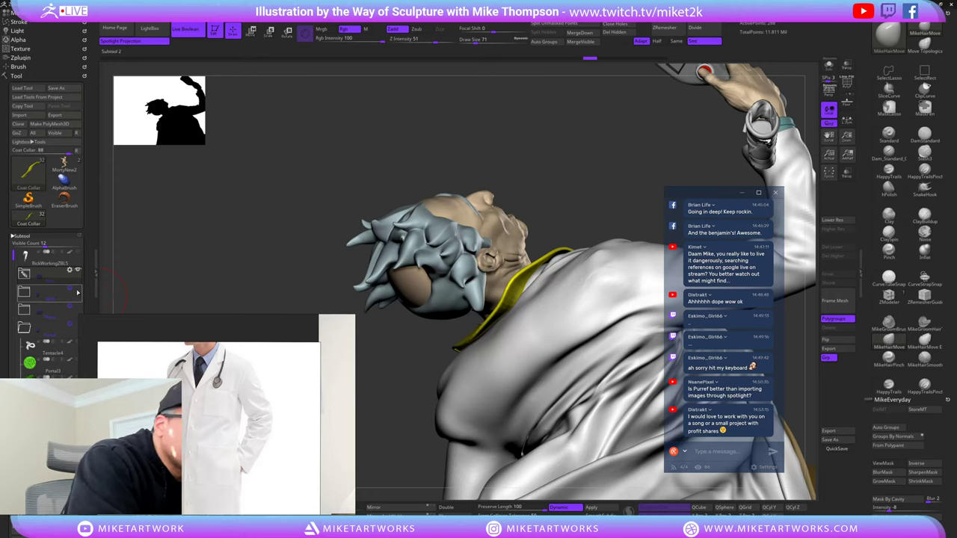
{"action": "left_click", "coordinate": [77, 292]}
{"action": "left_click_drag", "start_coordinate": [335, 246], "coordinate": [187, 255]}
- Examine from several angles how the yellow collar sits against Rick's neck, his coat and Morty's hand
{"action": "right_click_drag", "start_coordinate": [603, 160], "coordinate": [616, 218]}
{"action": "left_click_drag", "start_coordinate": [614, 218], "coordinate": [643, 213]}
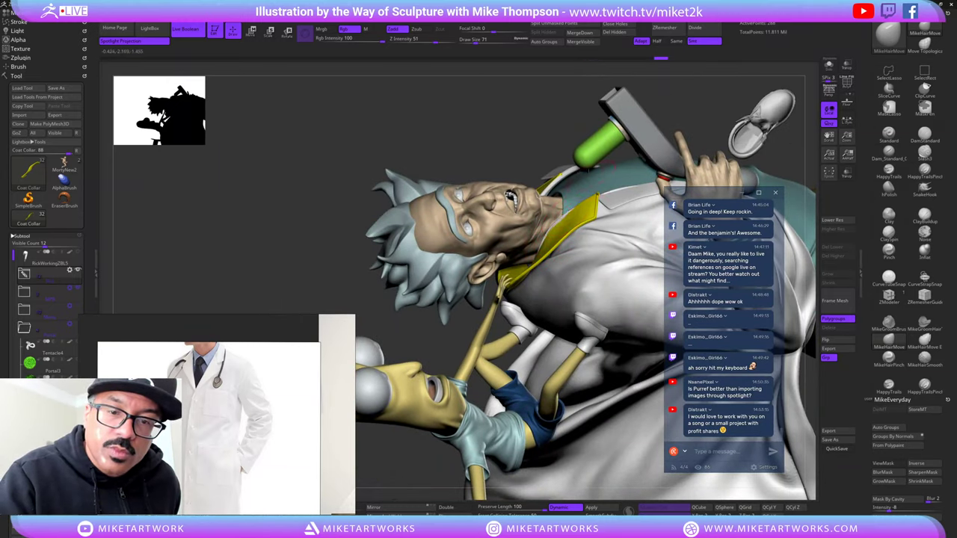
{"action": "left_click_drag", "start_coordinate": [560, 124], "coordinate": [586, 227]}
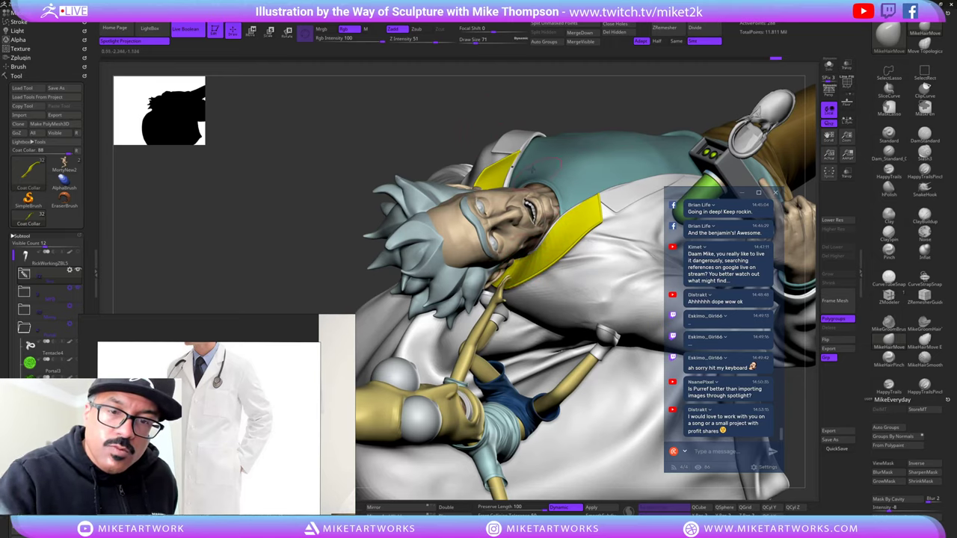
{"action": "left_click_drag", "start_coordinate": [478, 122], "coordinate": [613, 196]}
{"action": "mouse_move", "coordinate": [637, 159]}
{"action": "left_mouse_down"}
{"action": "mouse_move", "coordinate": [633, 203]}
{"action": "mouse_move", "coordinate": [632, 192]}
{"action": "left_mouse_up"}
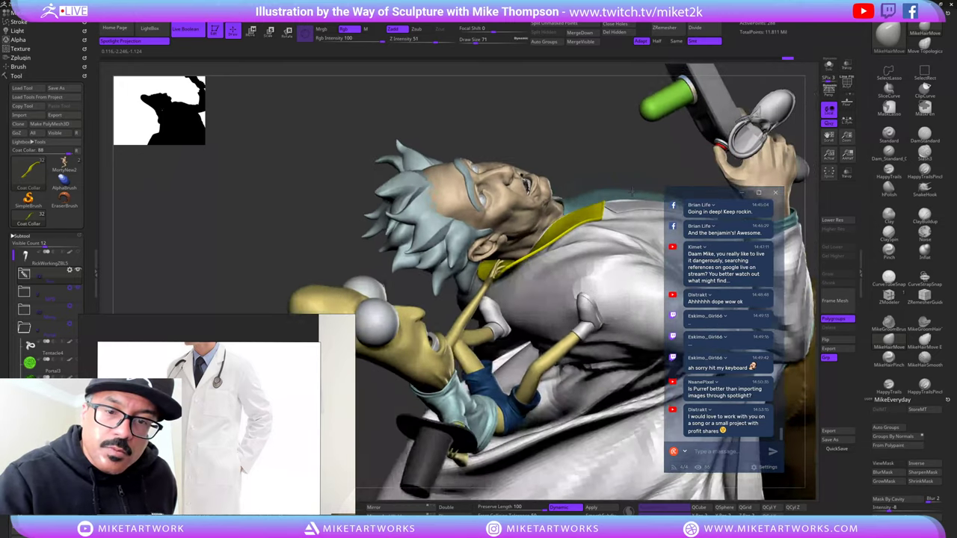
{"action": "right_click_drag", "start_coordinate": [631, 193], "coordinate": [631, 200]}
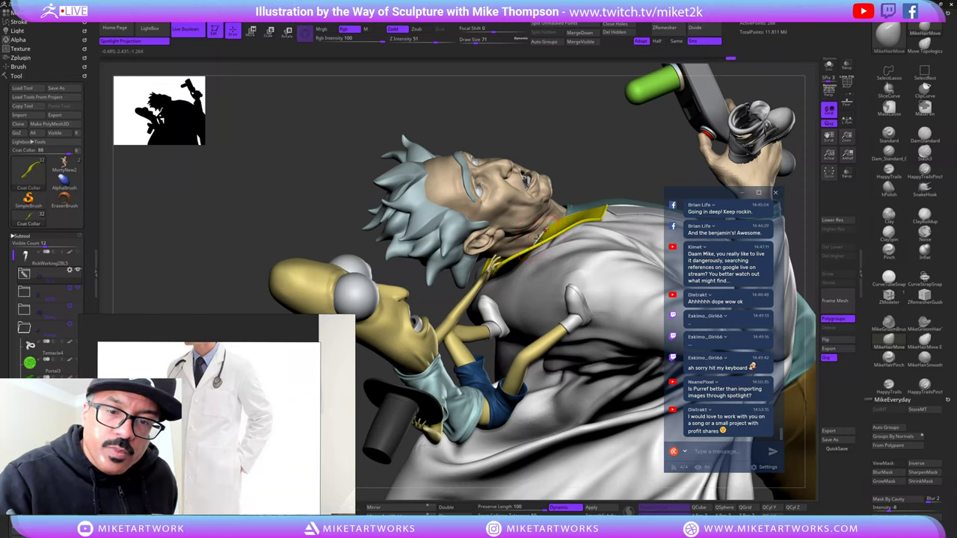
{"action": "right_click_drag", "start_coordinate": [614, 142], "coordinate": [605, 200]}
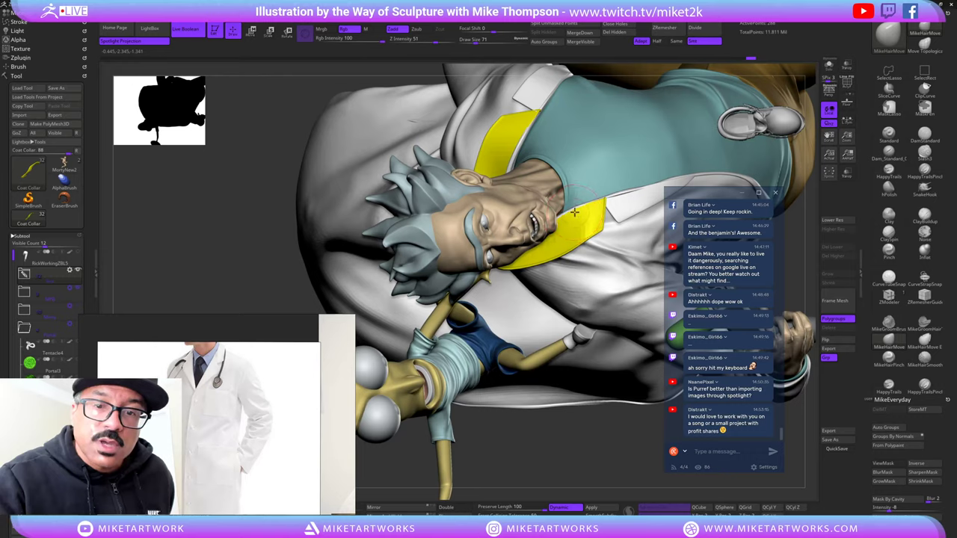
- Isolate the coat collar and thicken its edges with the Inflat brush at Z Intensity 10
{"action": "left_click", "coordinate": [829, 65]}
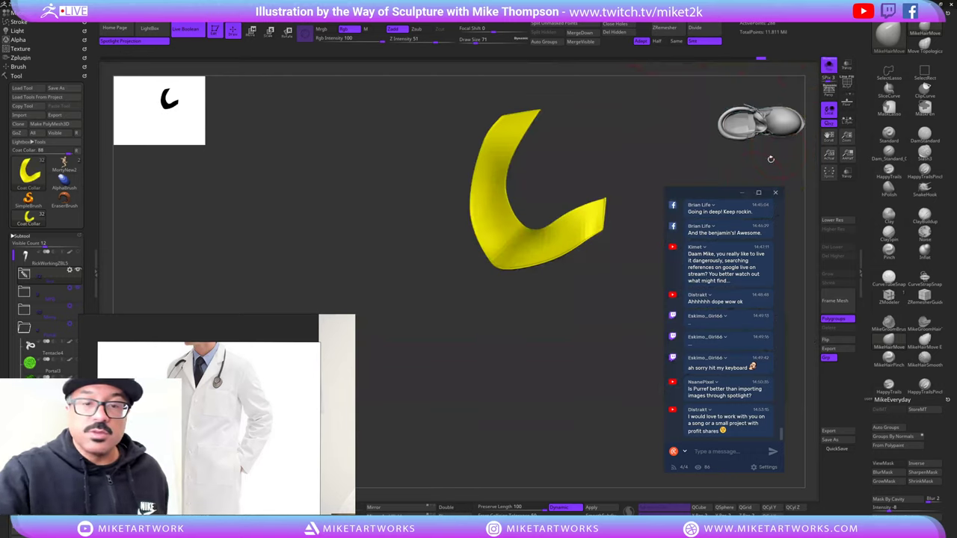
{"action": "right_click_drag", "start_coordinate": [603, 424], "coordinate": [599, 390]}
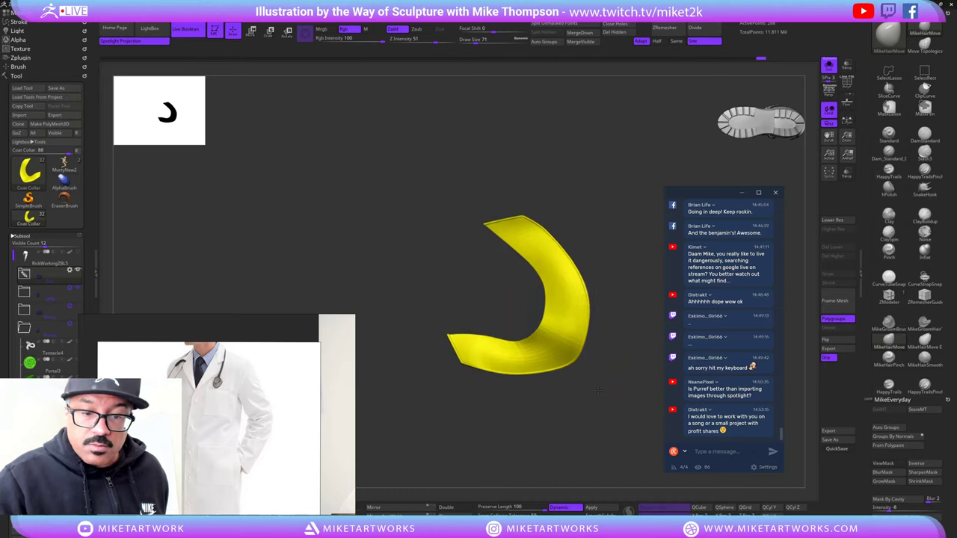
{"action": "left_click", "coordinate": [925, 250]}
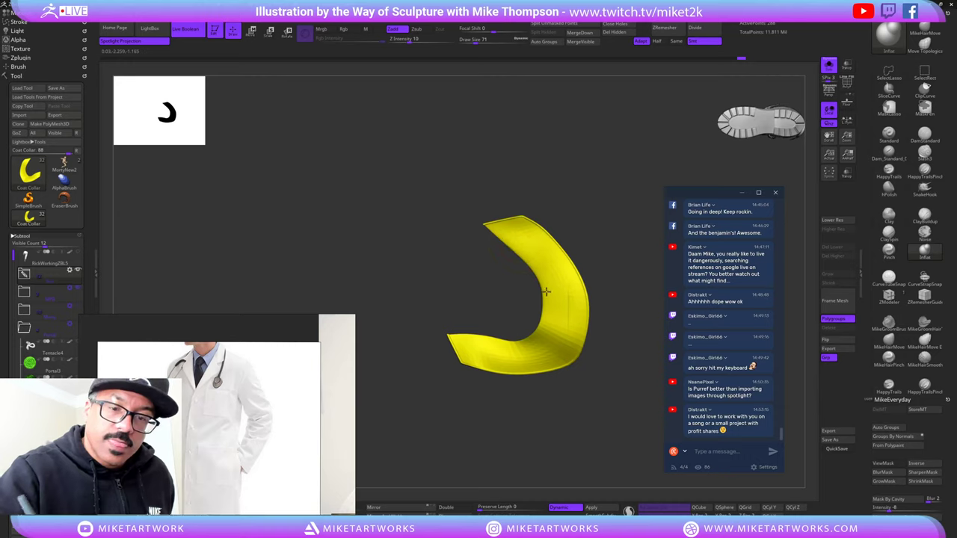
{"action": "mouse_move", "coordinate": [546, 292]}
{"action": "right_mouse_down"}
{"action": "mouse_move", "coordinate": [628, 260]}
{"action": "mouse_move", "coordinate": [628, 292]}
{"action": "mouse_move", "coordinate": [548, 310]}
{"action": "right_mouse_up"}
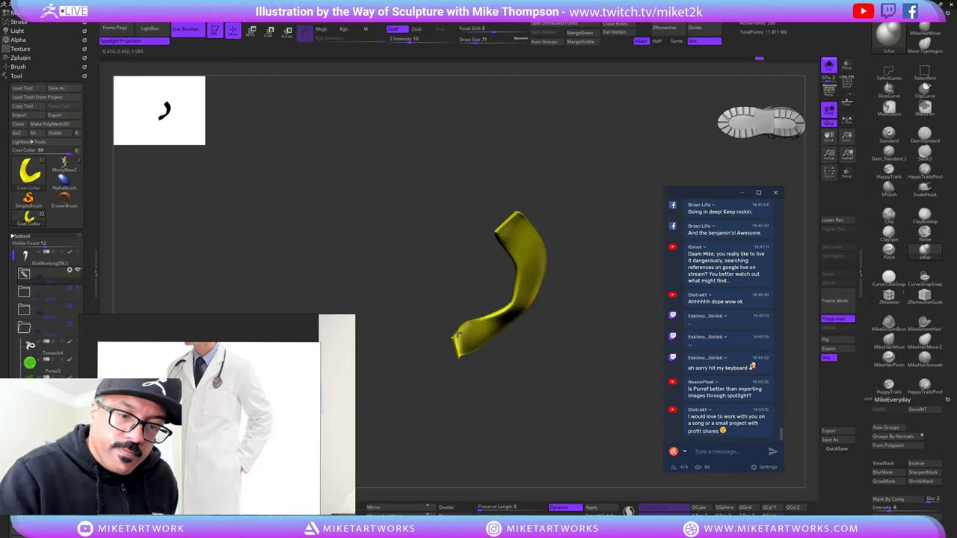
{"action": "right_click_drag", "start_coordinate": [559, 288], "coordinate": [573, 241]}
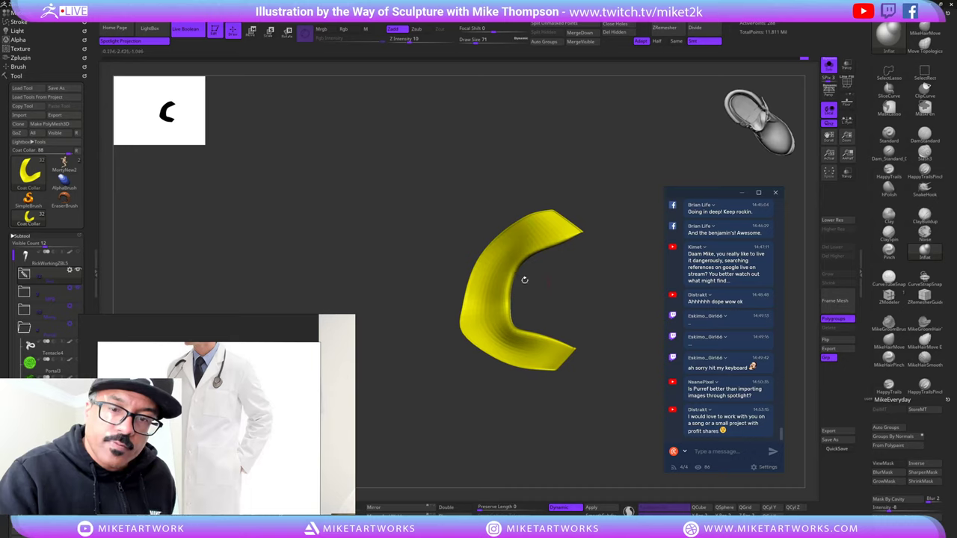
{"action": "right_click_drag", "start_coordinate": [593, 305], "coordinate": [463, 301]}
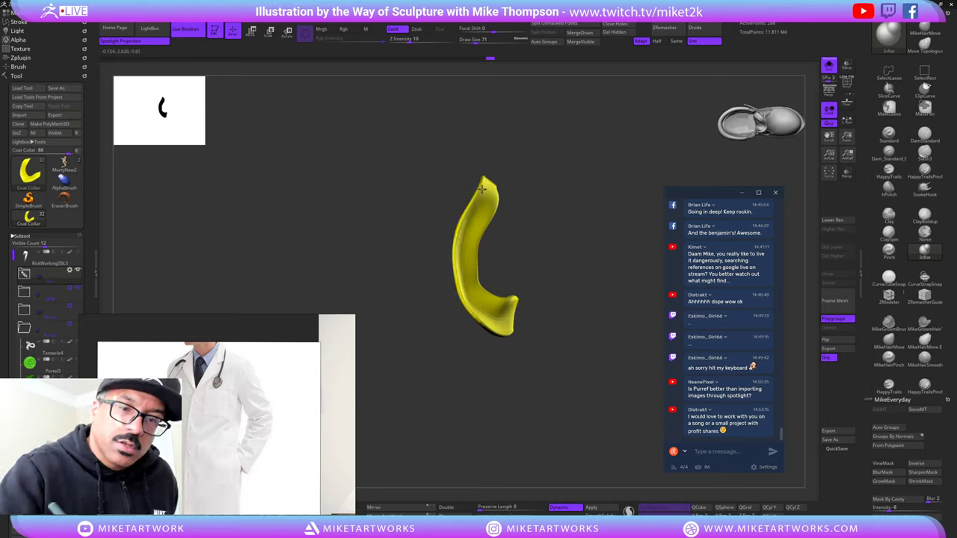
{"action": "left_click_drag", "start_coordinate": [482, 189], "coordinate": [470, 220]}
{"action": "right_click_drag", "start_coordinate": [455, 258], "coordinate": [548, 256]}
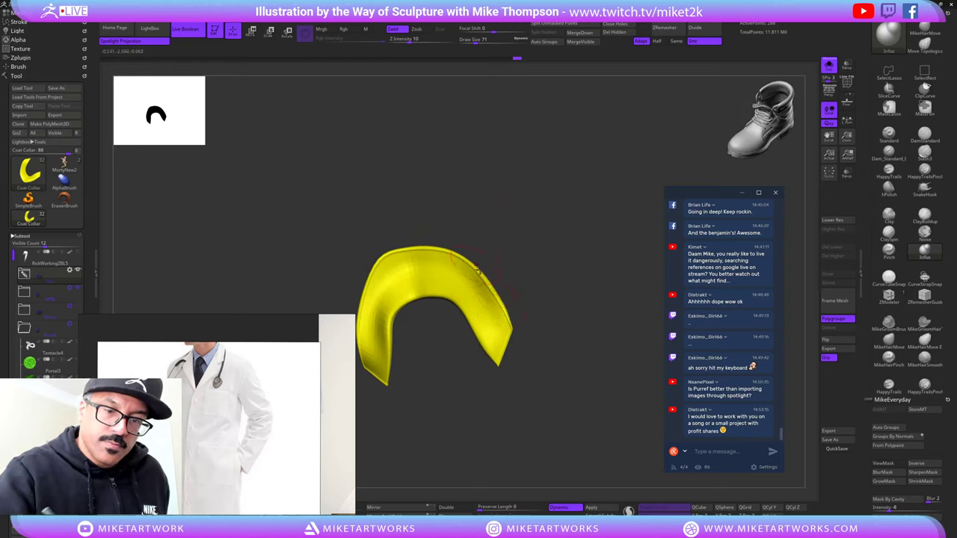
- Smooth the collar's outer edge and soften the corners at both of its pointed ends
{"action": "mouse_move", "coordinate": [512, 333]}
{"action": "left_mouse_down", "text": "shift"}
{"action": "mouse_move", "coordinate": [513, 344]}
{"action": "mouse_move", "coordinate": [486, 284]}
{"action": "mouse_move", "coordinate": [436, 253]}
{"action": "left_mouse_up", "text": "shift"}
{"action": "mouse_move", "coordinate": [534, 245]}
{"action": "left_mouse_down"}
{"action": "mouse_move", "coordinate": [551, 240]}
{"action": "mouse_move", "coordinate": [611, 256]}
{"action": "mouse_move", "coordinate": [602, 257]}
{"action": "left_mouse_up"}
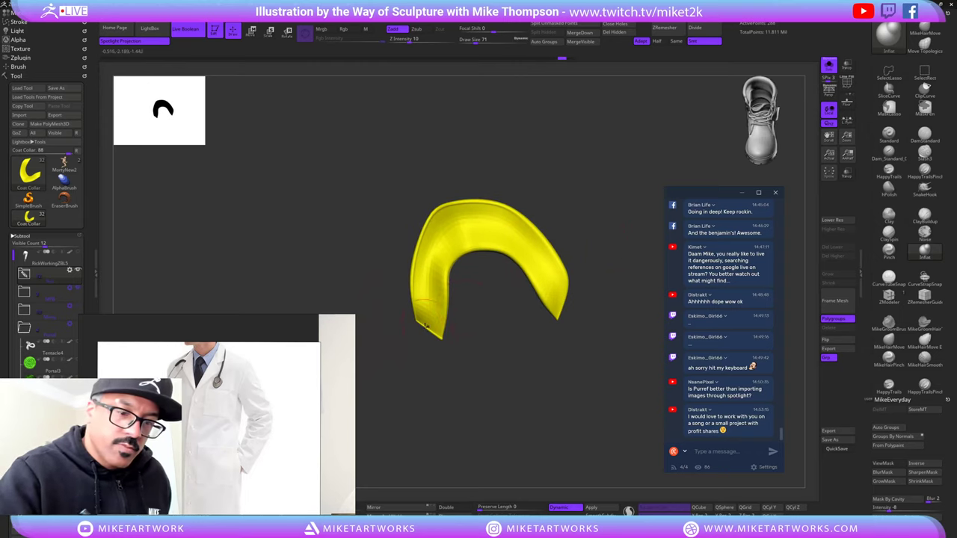
{"action": "left_click_drag", "start_coordinate": [426, 326], "coordinate": [421, 312], "text": "shift"}
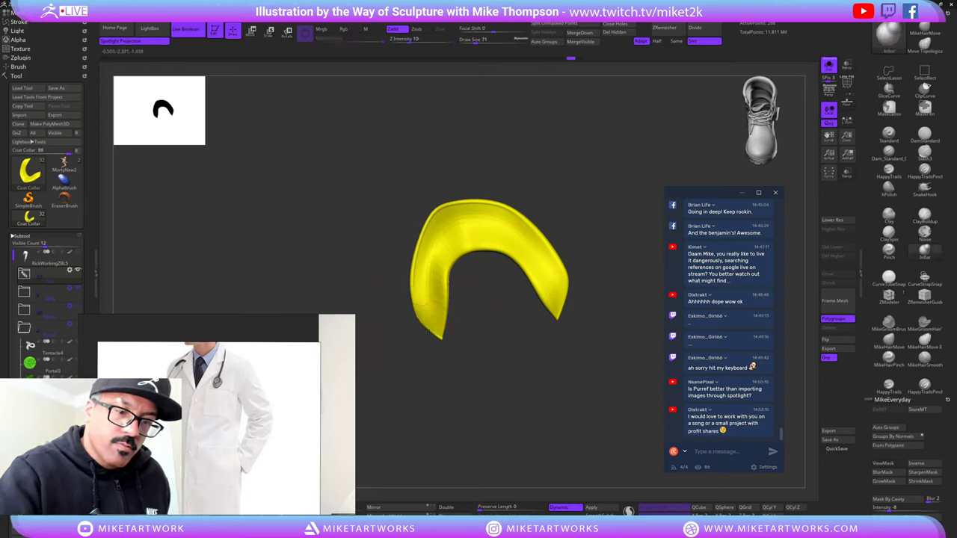
{"action": "left_click_drag", "start_coordinate": [421, 258], "coordinate": [441, 252], "text": "shift"}
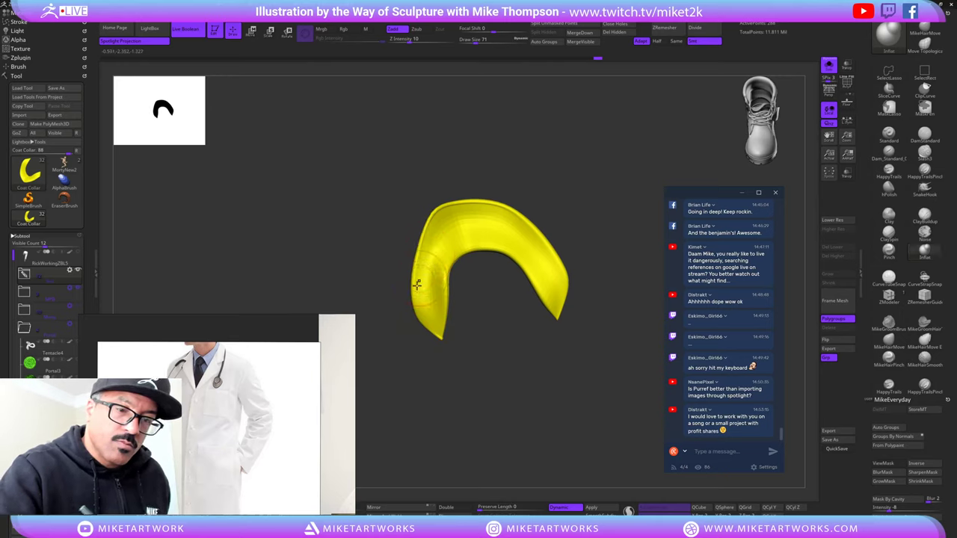
{"action": "left_click_drag", "start_coordinate": [485, 356], "coordinate": [481, 404]}
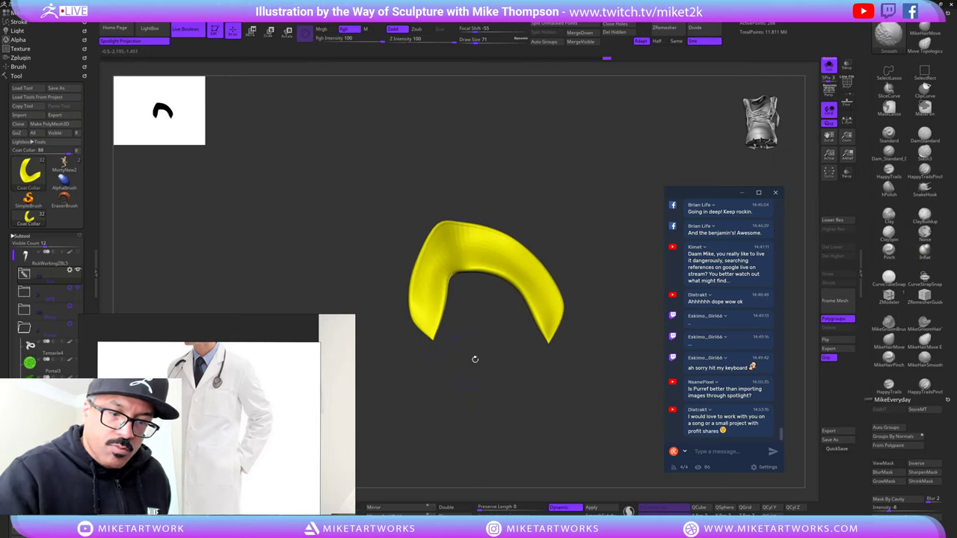
{"action": "left_click_drag", "start_coordinate": [548, 336], "coordinate": [558, 337], "text": "shift"}
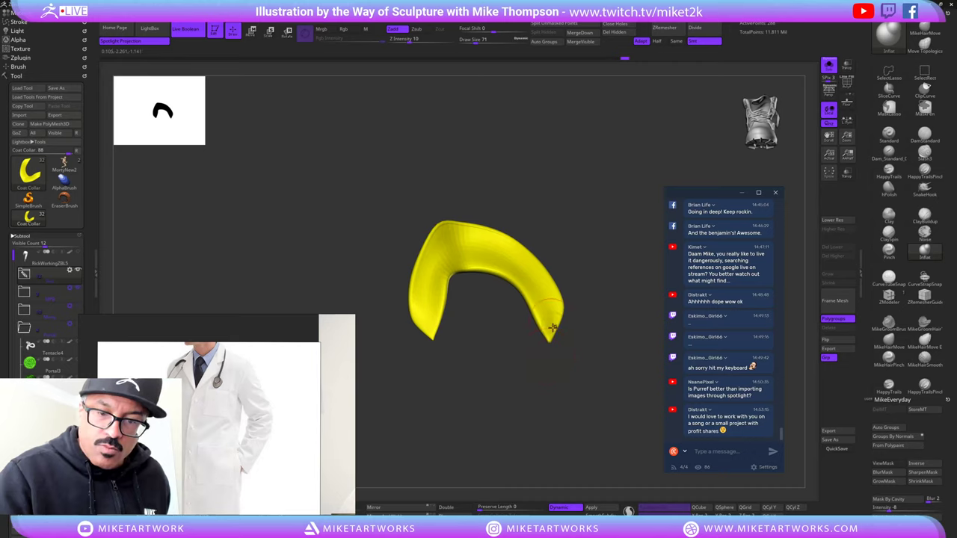
- Check the isolated collar's base mesh with Dynamic Subdiv off and on, and show the full sculpt again
{"action": "left_click_drag", "start_coordinate": [595, 337], "coordinate": [539, 352]}
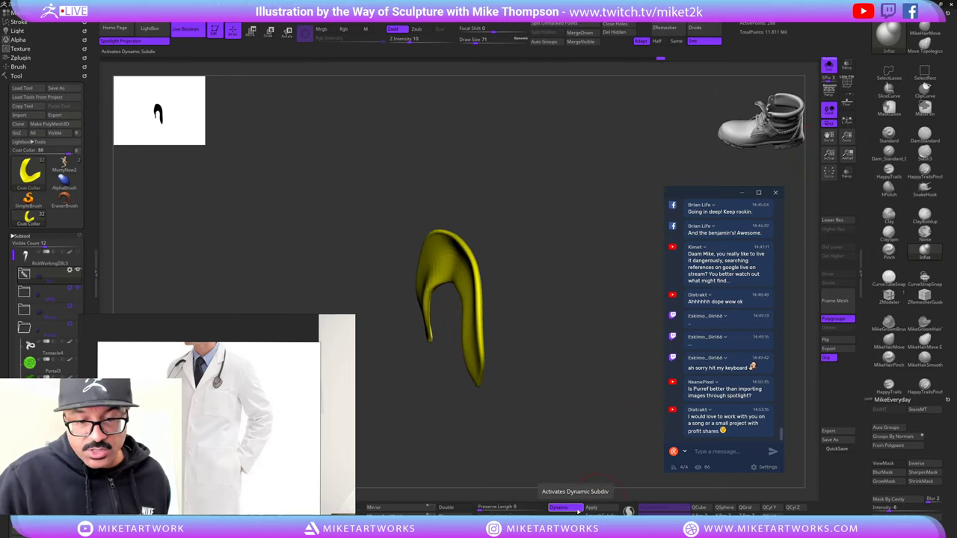
{"action": "left_click", "coordinate": [575, 509]}
{"action": "left_click_drag", "start_coordinate": [578, 483], "coordinate": [630, 509]}
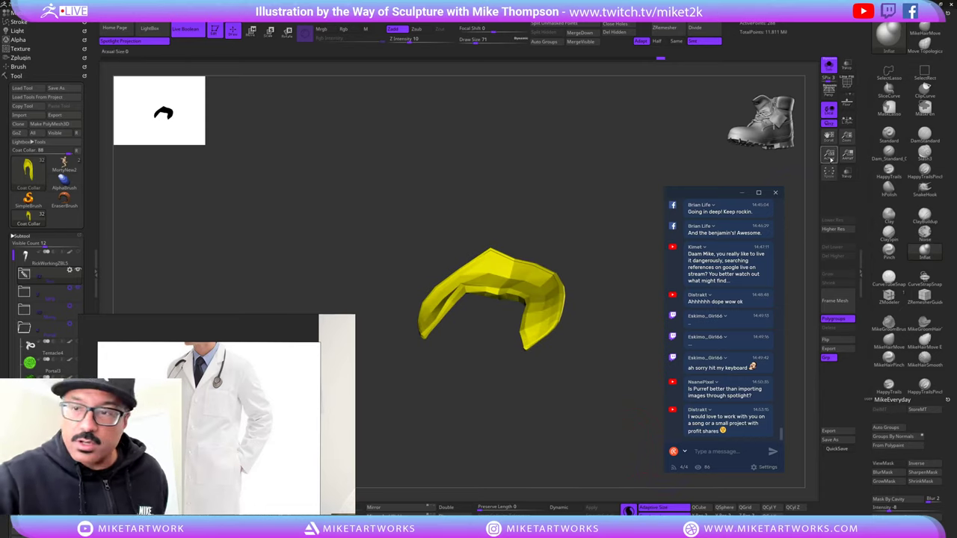
{"action": "left_click", "coordinate": [562, 508]}
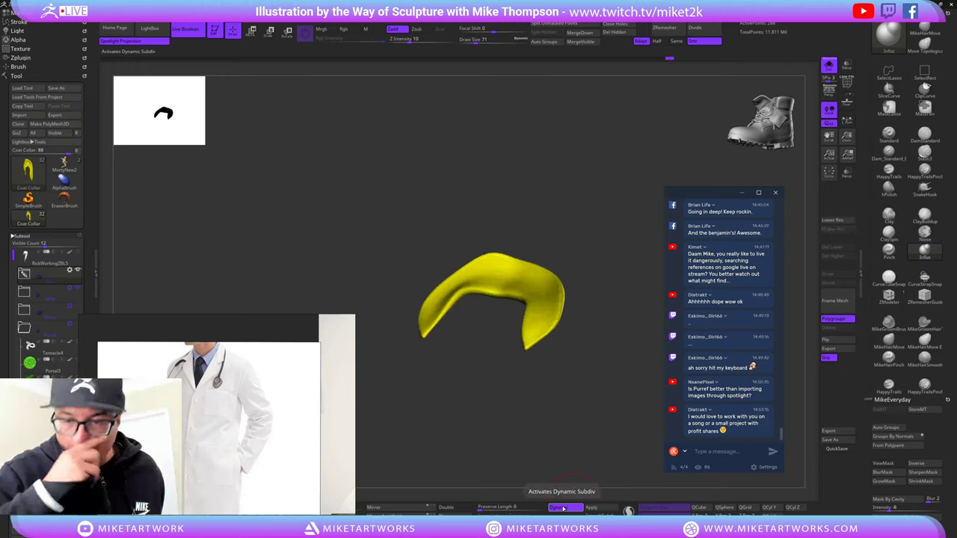
{"action": "left_click", "coordinate": [828, 66]}
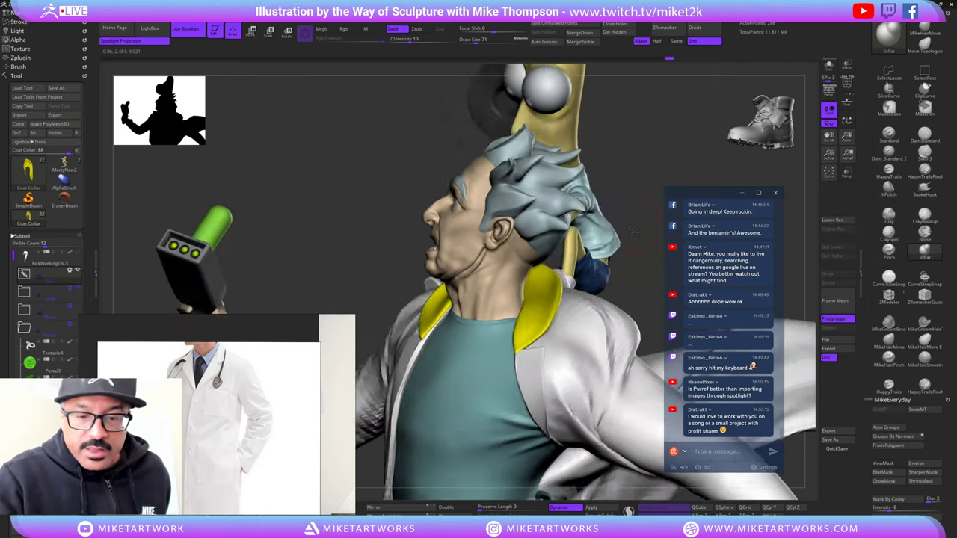
- Reshape the yellow collar's front ends around Rick's neck and onto the coat with the MikeHairMove brush
{"action": "mouse_move", "coordinate": [631, 229]}
{"action": "left_mouse_down"}
{"action": "mouse_move", "coordinate": [538, 337]}
{"action": "mouse_move", "coordinate": [547, 334]}
{"action": "left_mouse_up"}
{"action": "left_click_drag", "start_coordinate": [628, 251], "coordinate": [707, 262]}
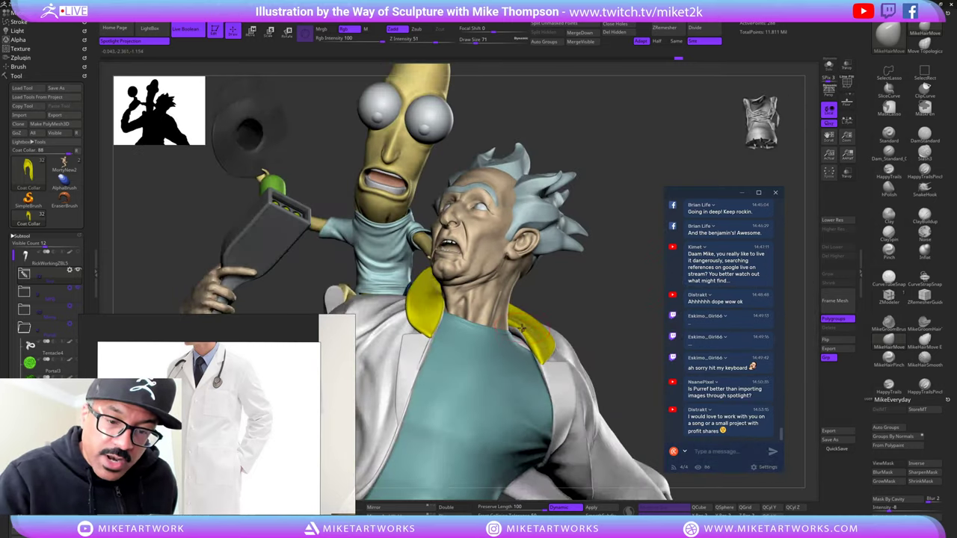
{"action": "left_click_drag", "start_coordinate": [543, 365], "coordinate": [540, 363]}
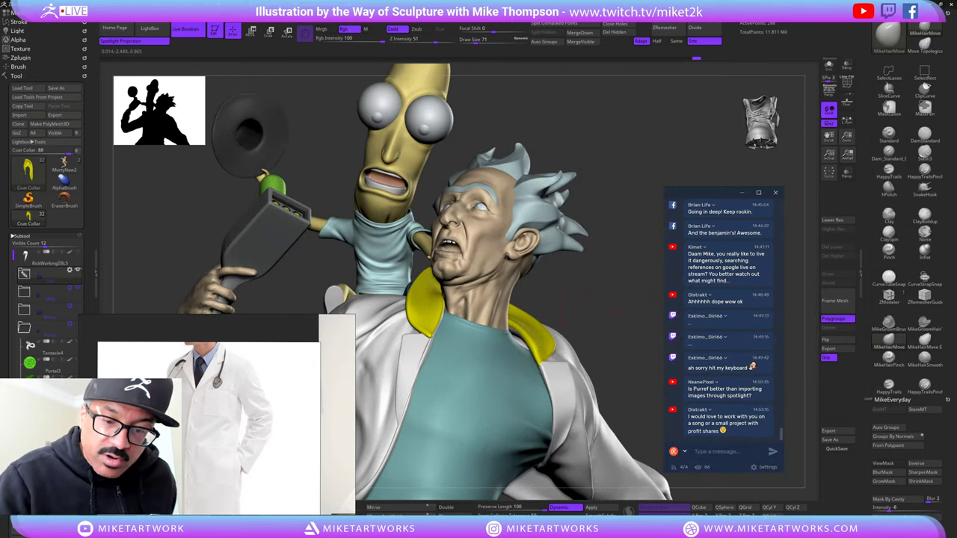
{"action": "left_click_drag", "start_coordinate": [613, 299], "coordinate": [541, 362]}
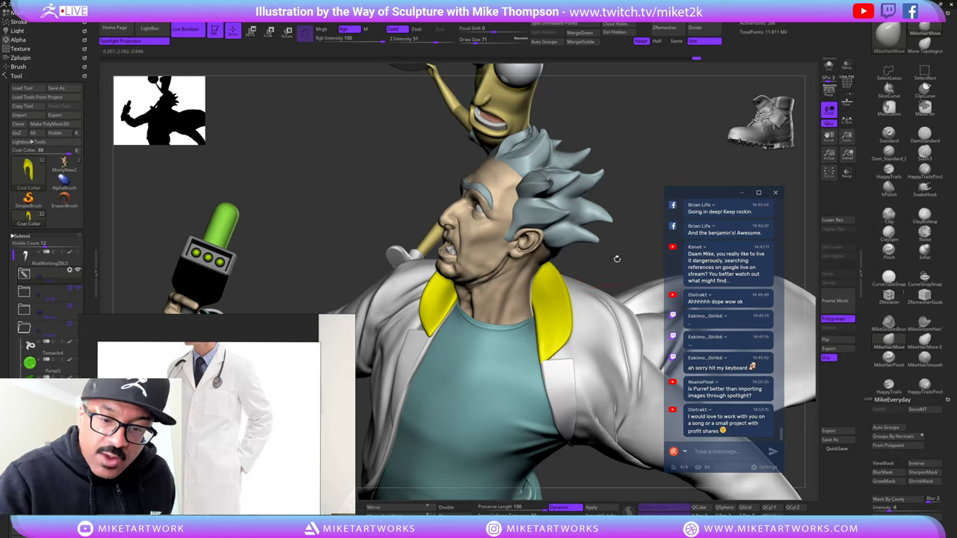
{"action": "left_click_drag", "start_coordinate": [617, 259], "coordinate": [521, 317]}
{"action": "mouse_move", "coordinate": [566, 293]}
{"action": "left_mouse_down"}
{"action": "mouse_move", "coordinate": [524, 310]}
{"action": "mouse_move", "coordinate": [624, 255]}
{"action": "left_mouse_up"}
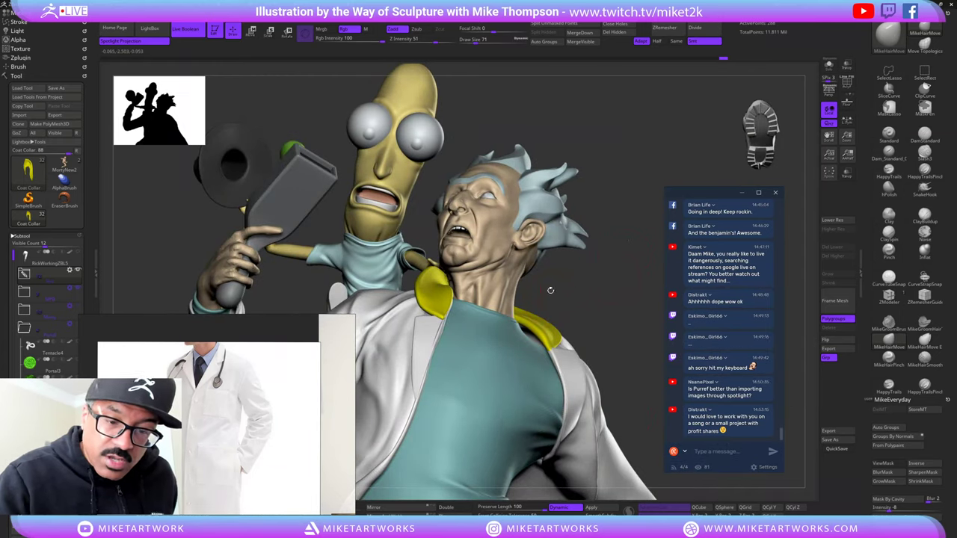
{"action": "left_click_drag", "start_coordinate": [566, 268], "coordinate": [558, 271]}
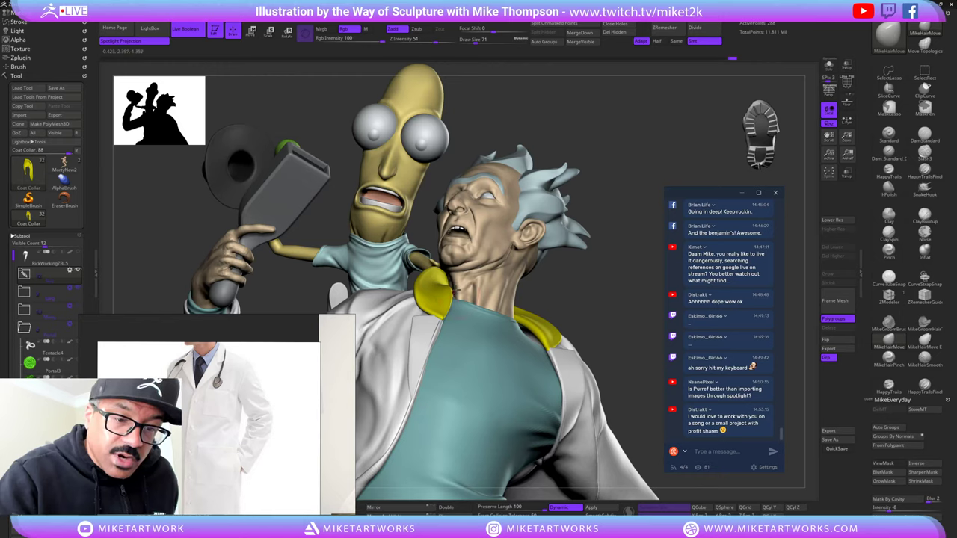
{"action": "mouse_move", "coordinate": [617, 169]}
{"action": "left_mouse_down"}
{"action": "mouse_move", "coordinate": [635, 218]}
{"action": "mouse_move", "coordinate": [632, 243]}
{"action": "mouse_move", "coordinate": [610, 200]}
{"action": "mouse_move", "coordinate": [601, 226]}
{"action": "left_mouse_up"}
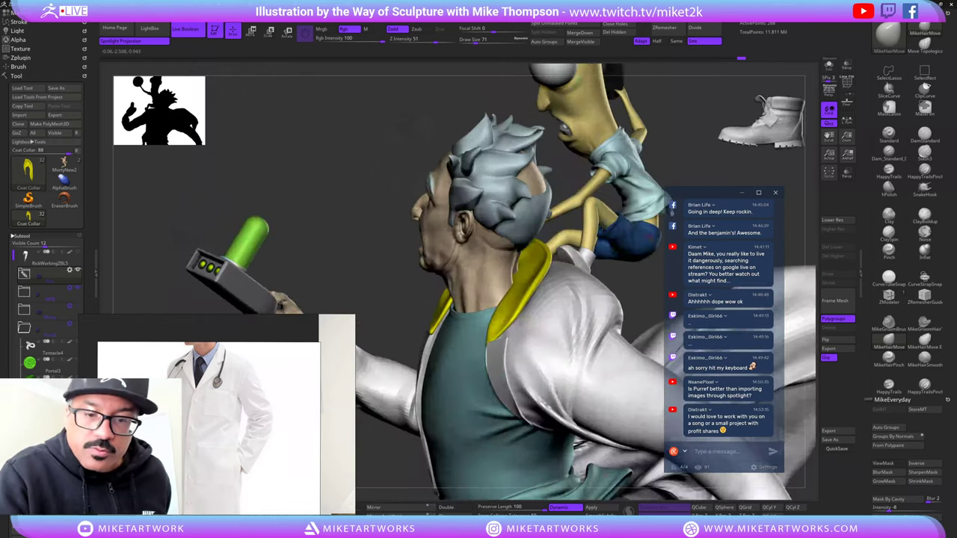
- Adjust the collar's outline along Rick's shoulder and the back of his neck with the MikeHairMove brush
{"action": "left_click_drag", "start_coordinate": [667, 206], "coordinate": [673, 226]}
{"action": "left_click_drag", "start_coordinate": [644, 277], "coordinate": [503, 296]}
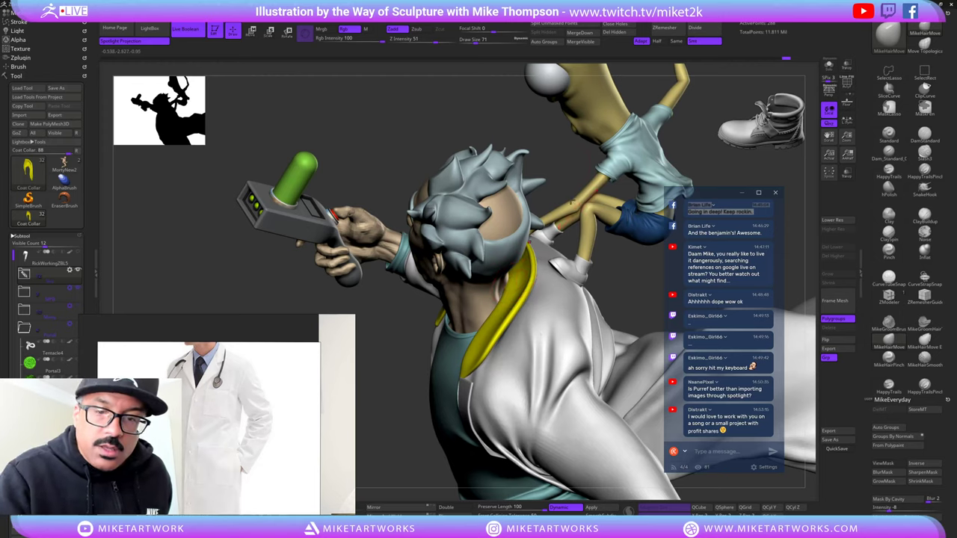
{"action": "mouse_move", "coordinate": [572, 201]}
{"action": "left_mouse_down"}
{"action": "mouse_move", "coordinate": [505, 267]}
{"action": "mouse_move", "coordinate": [515, 273]}
{"action": "left_mouse_up"}
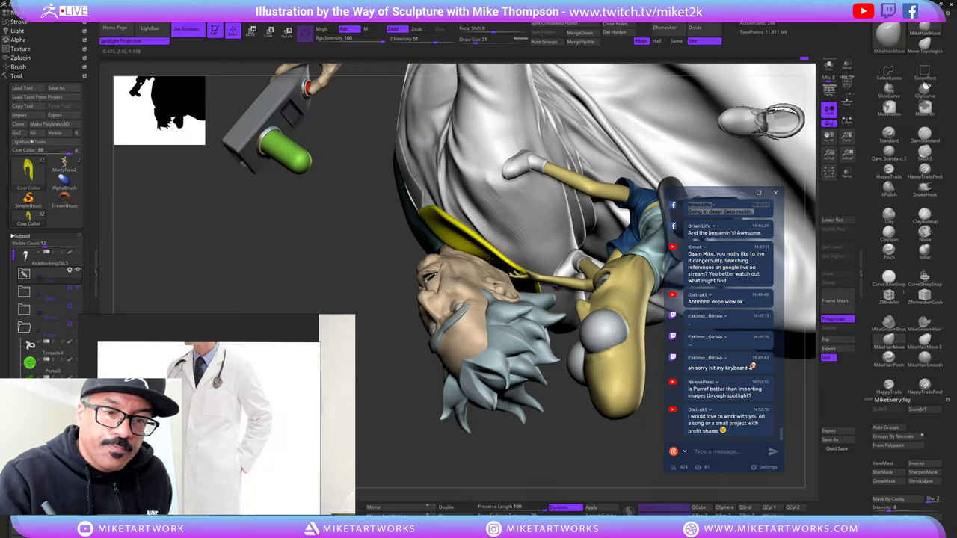
{"action": "mouse_move", "coordinate": [558, 447]}
{"action": "left_mouse_down"}
{"action": "mouse_move", "coordinate": [550, 438]}
{"action": "mouse_move", "coordinate": [565, 450]}
{"action": "left_mouse_up"}
{"action": "left_click_drag", "start_coordinate": [567, 455], "coordinate": [580, 464]}
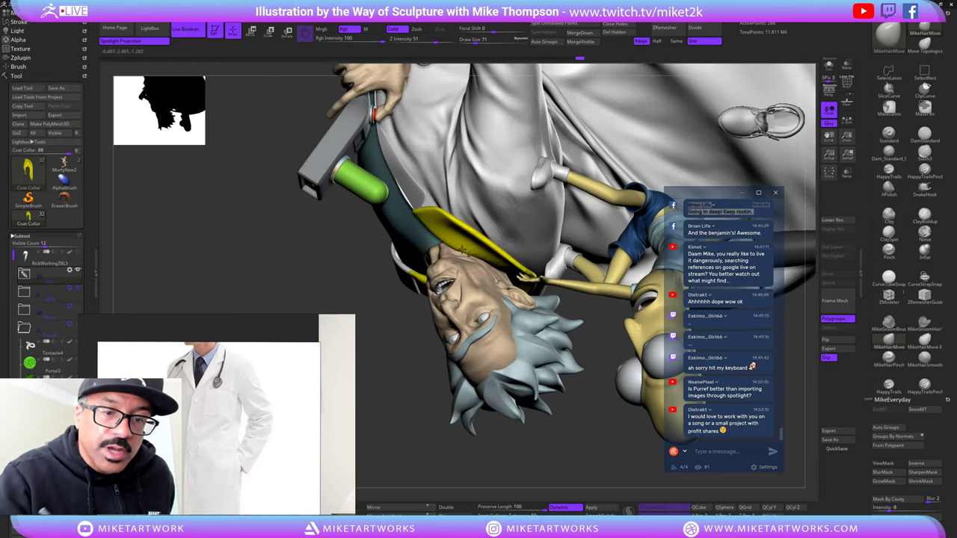
{"action": "left_click_drag", "start_coordinate": [594, 462], "coordinate": [608, 198]}
{"action": "right_click_drag", "start_coordinate": [605, 374], "coordinate": [614, 220]}
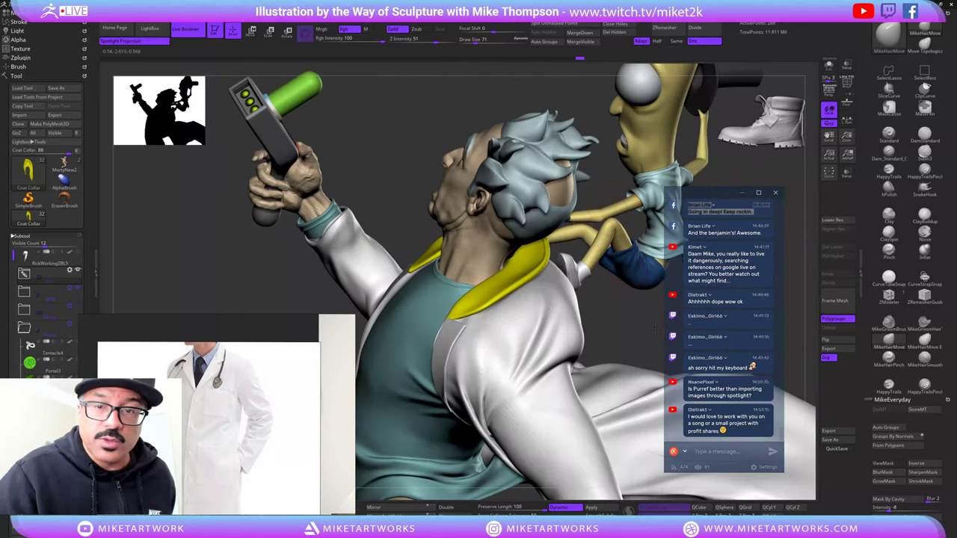
- Refine the collar's inner front edges on both sides of the teal shirt's neckline with the MikeHairMove brush
{"action": "left_click_drag", "start_coordinate": [655, 328], "coordinate": [540, 399]}
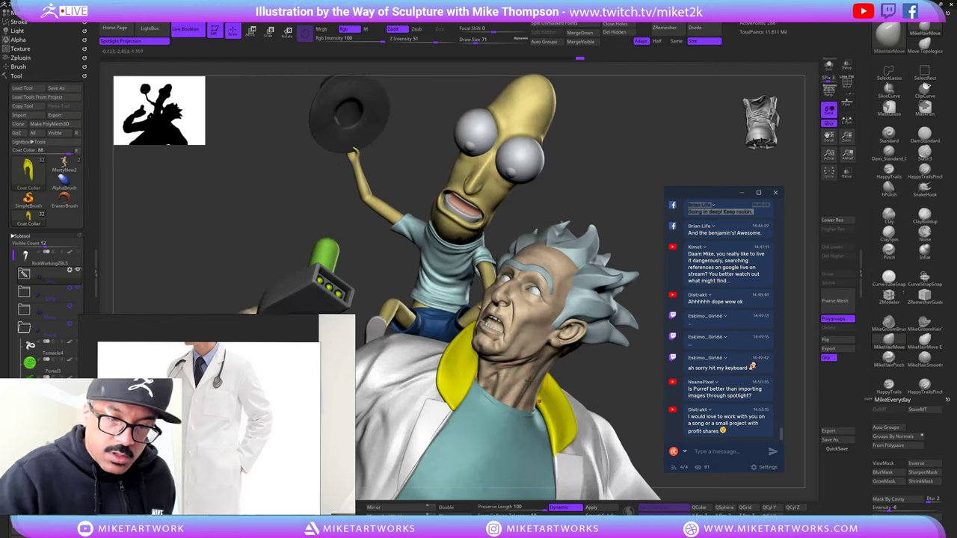
{"action": "left_click_drag", "start_coordinate": [611, 386], "coordinate": [575, 390]}
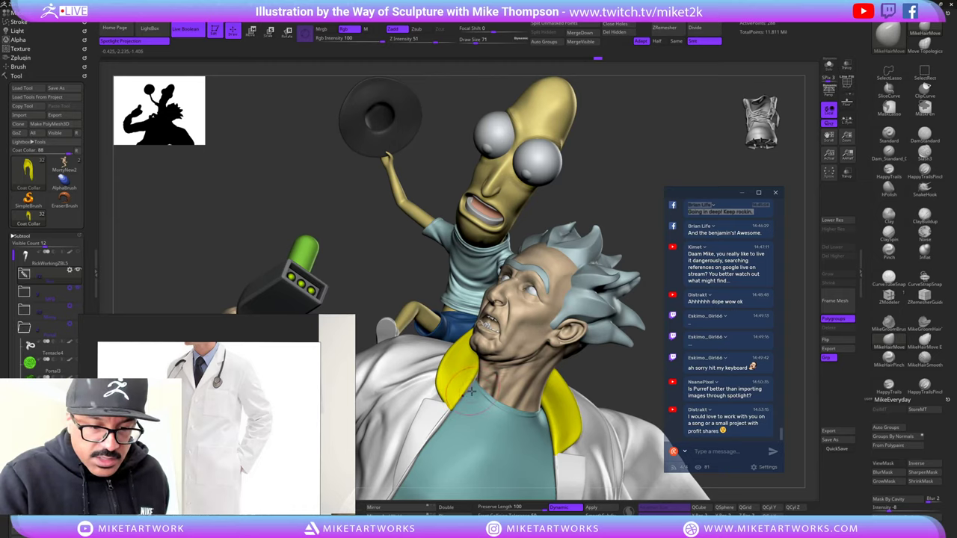
{"action": "left_click_drag", "start_coordinate": [610, 374], "coordinate": [464, 395]}
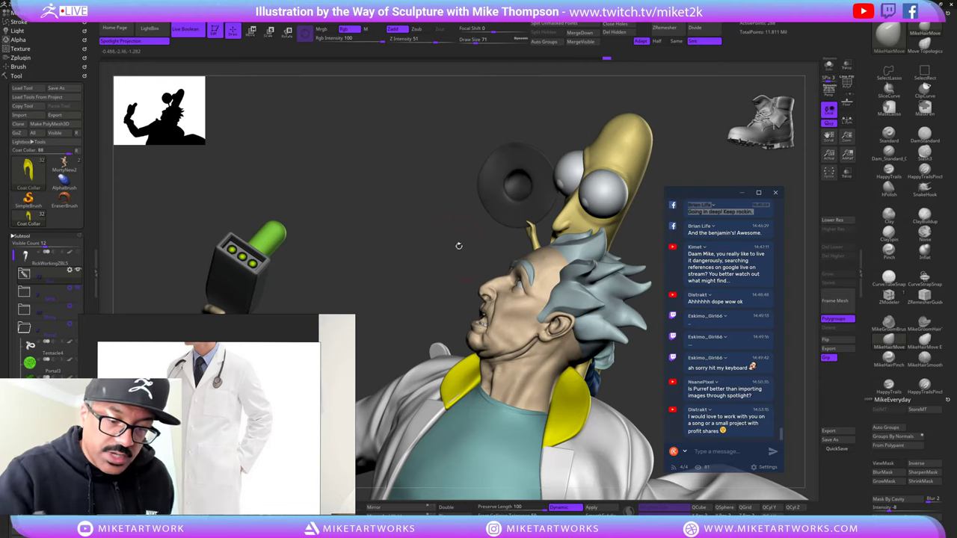
{"action": "left_click_drag", "start_coordinate": [459, 246], "coordinate": [614, 283]}
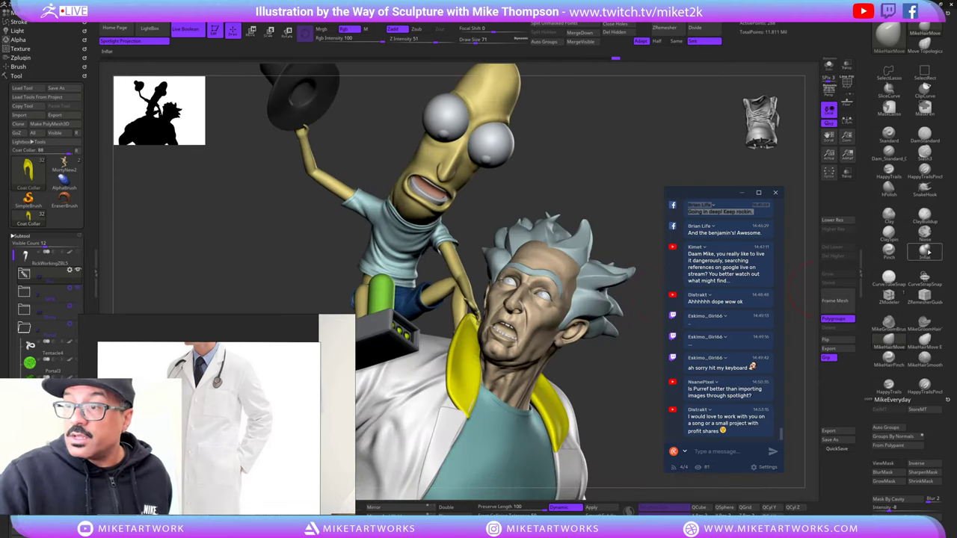
- Touch up and smooth the collar's pointed ends using the Inflat brush at Z Intensity 10
{"action": "left_click", "coordinate": [925, 250]}
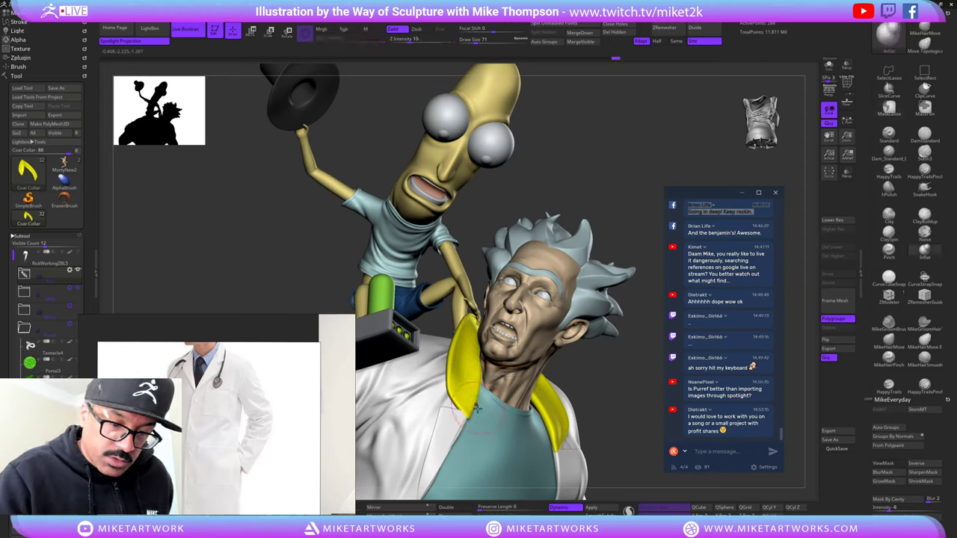
{"action": "left_click_drag", "start_coordinate": [477, 410], "coordinate": [480, 413], "text": "shift"}
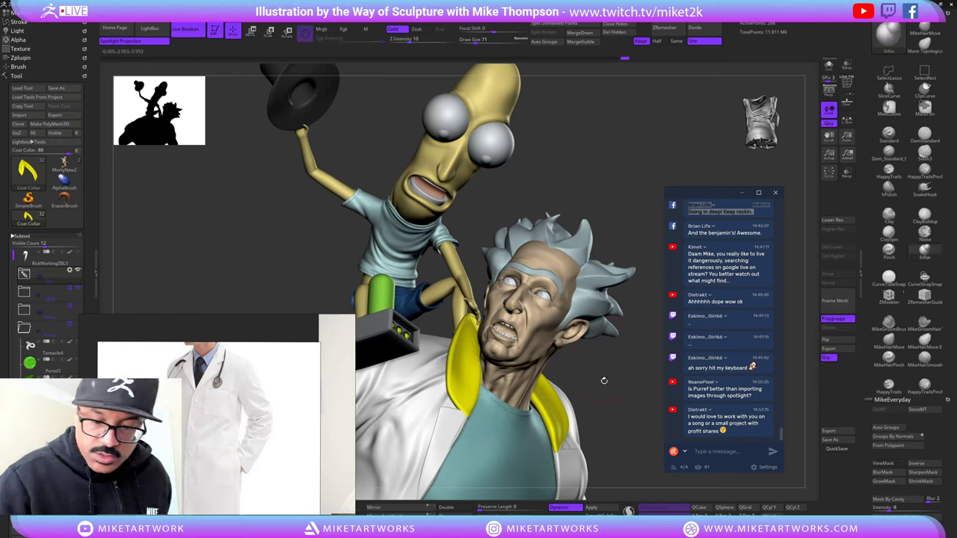
{"action": "left_click_drag", "start_coordinate": [629, 371], "coordinate": [548, 447]}
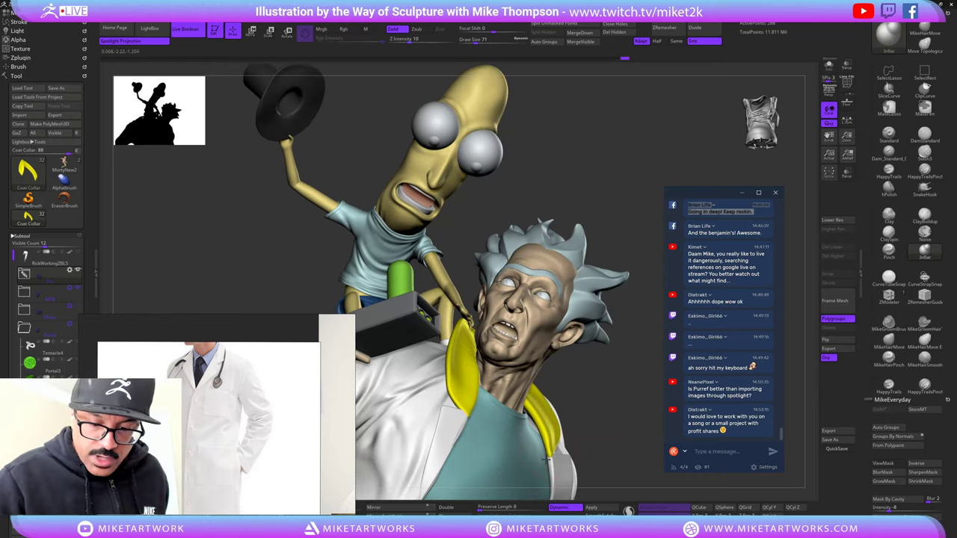
{"action": "left_click_drag", "start_coordinate": [633, 374], "coordinate": [620, 373]}
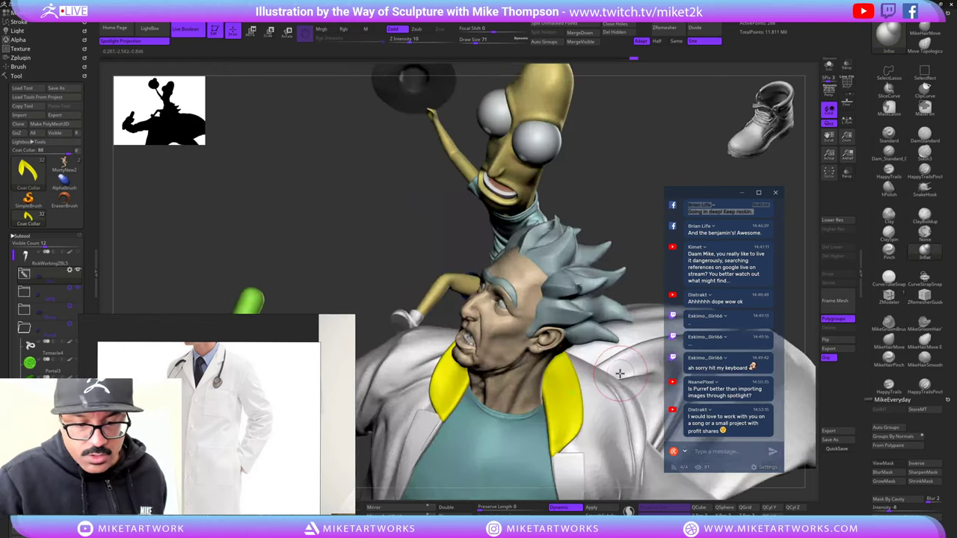
{"action": "left_click_drag", "start_coordinate": [624, 192], "coordinate": [623, 235]}
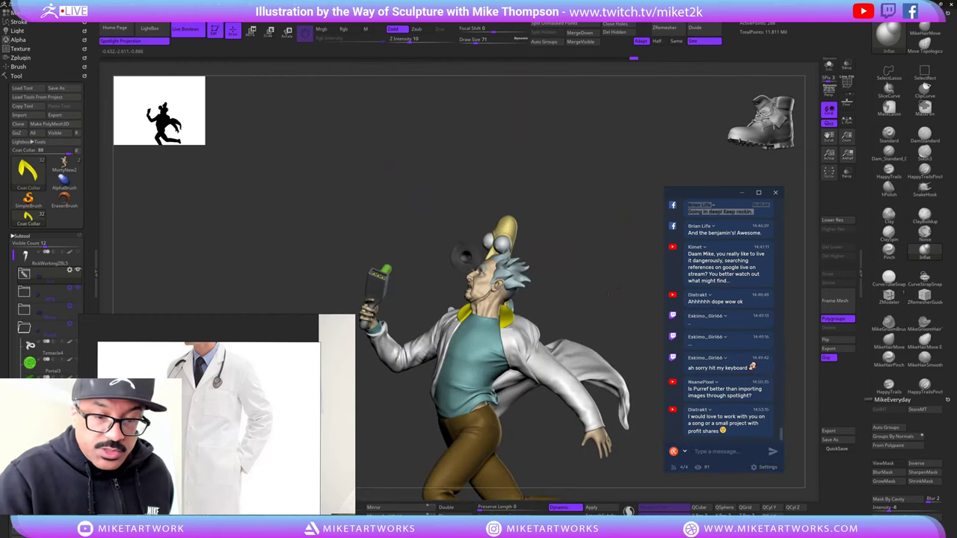
{"action": "mouse_move", "coordinate": [616, 289]}
{"action": "left_mouse_down", "text": "alt"}
{"action": "mouse_move", "coordinate": [616, 309]}
{"action": "mouse_move", "coordinate": [571, 322]}
{"action": "mouse_move", "coordinate": [592, 324]}
{"action": "mouse_move", "coordinate": [540, 301]}
{"action": "left_mouse_up", "text": "alt"}
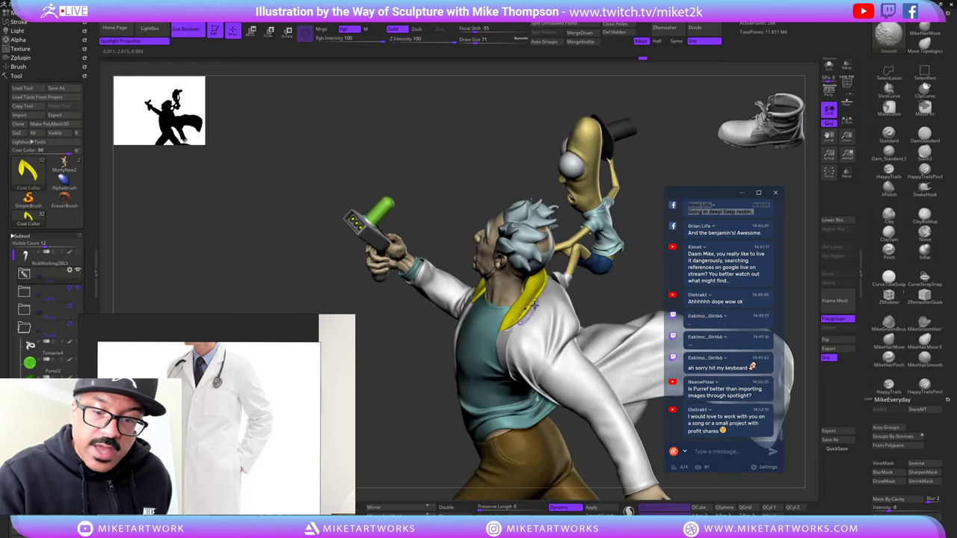
- Select the coat's lapel pieces, expand Rick's subtool folder and fill the lapels with purple (R 128, G 0, B 255)
{"action": "mouse_move", "coordinate": [601, 292]}
{"action": "left_mouse_down"}
{"action": "mouse_move", "coordinate": [610, 294]}
{"action": "mouse_move", "coordinate": [614, 274]}
{"action": "mouse_move", "coordinate": [519, 351]}
{"action": "left_mouse_up"}
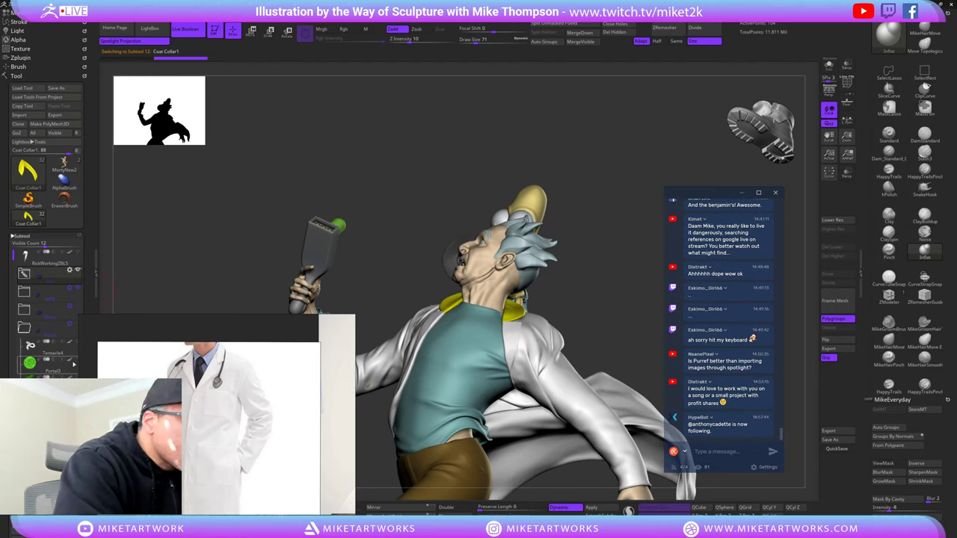
{"action": "left_click", "coordinate": [25, 275]}
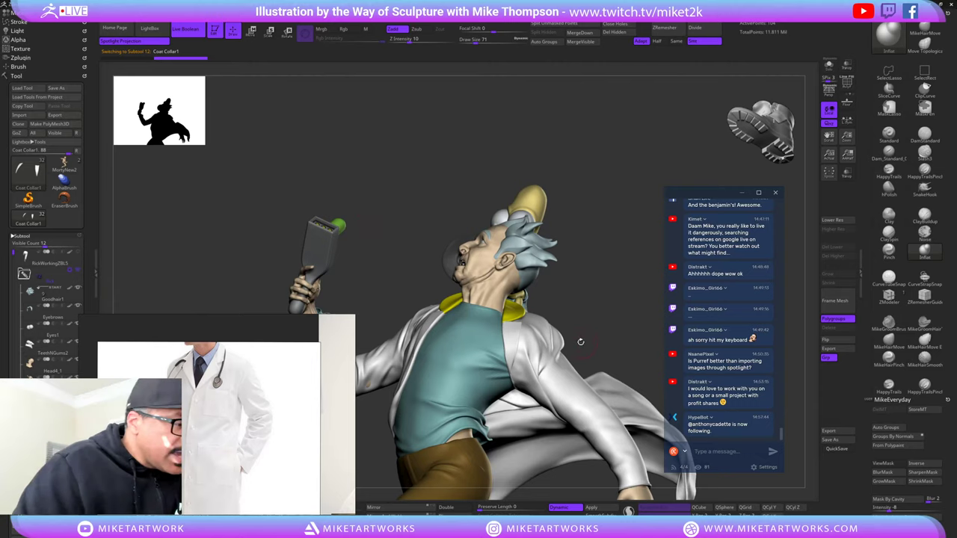
{"action": "left_click_drag", "start_coordinate": [13, 260], "coordinate": [13, 288]}
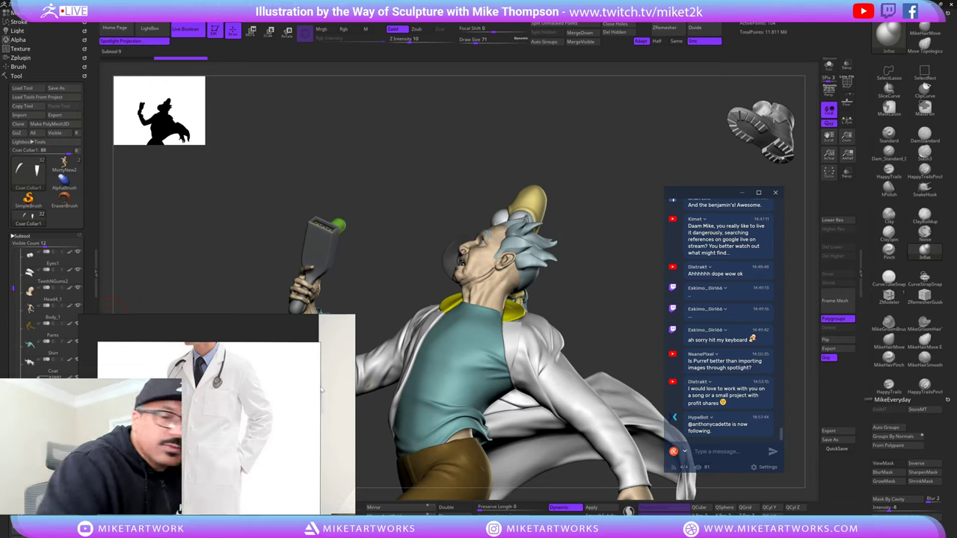
{"action": "key", "text": "space"}
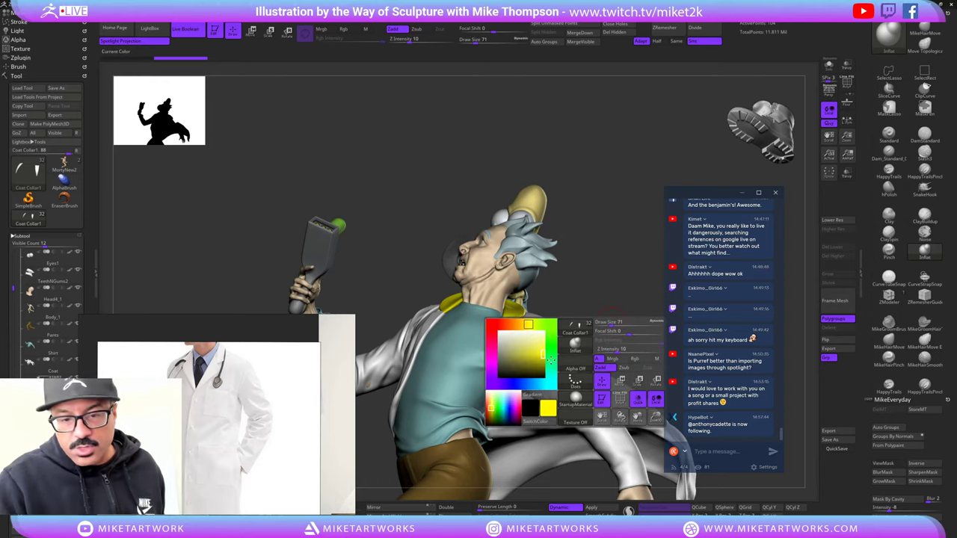
{"action": "left_click", "coordinate": [492, 382]}
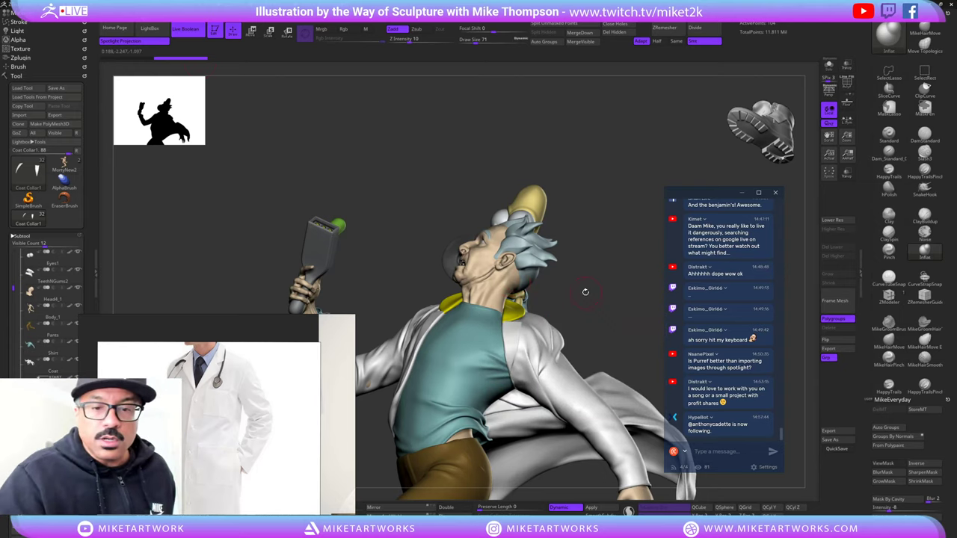
{"action": "left_click", "coordinate": [155, 13]}
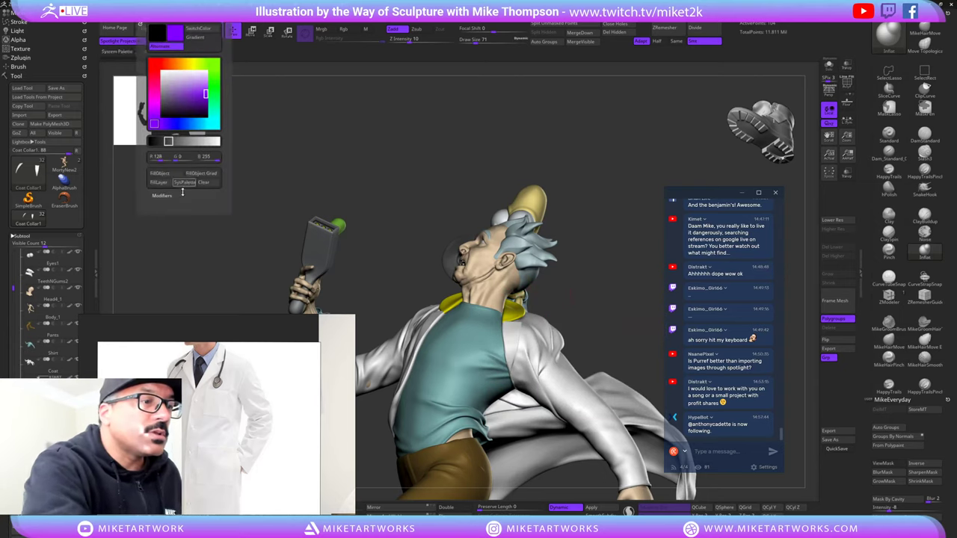
{"action": "left_click", "coordinate": [160, 174]}
{"action": "mouse_move", "coordinate": [611, 291]}
{"action": "left_mouse_down"}
{"action": "mouse_move", "coordinate": [619, 303]}
{"action": "mouse_move", "coordinate": [611, 253]}
{"action": "left_mouse_up"}
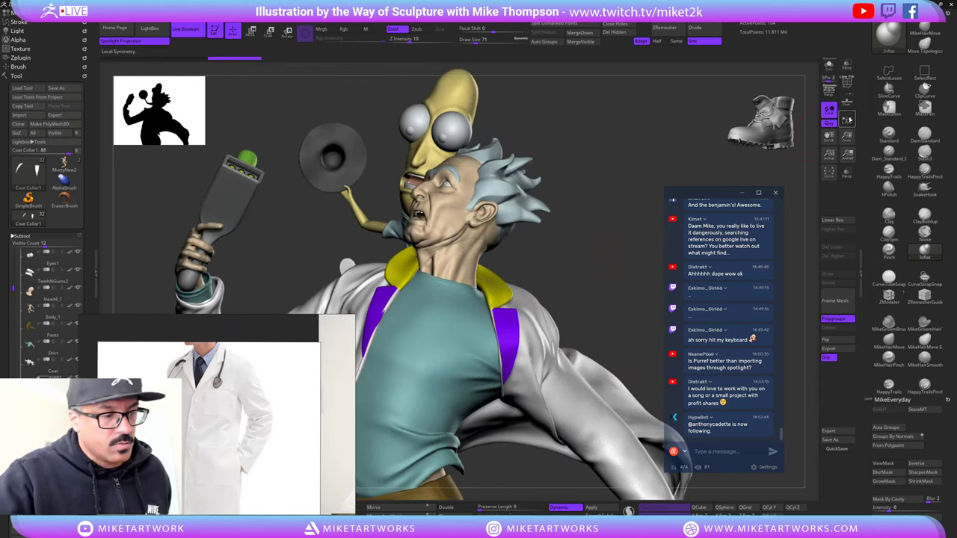
- Isolate the purple lapel pieces and examine their thickness, edges and inner faces from all around
{"action": "left_click", "coordinate": [828, 65]}
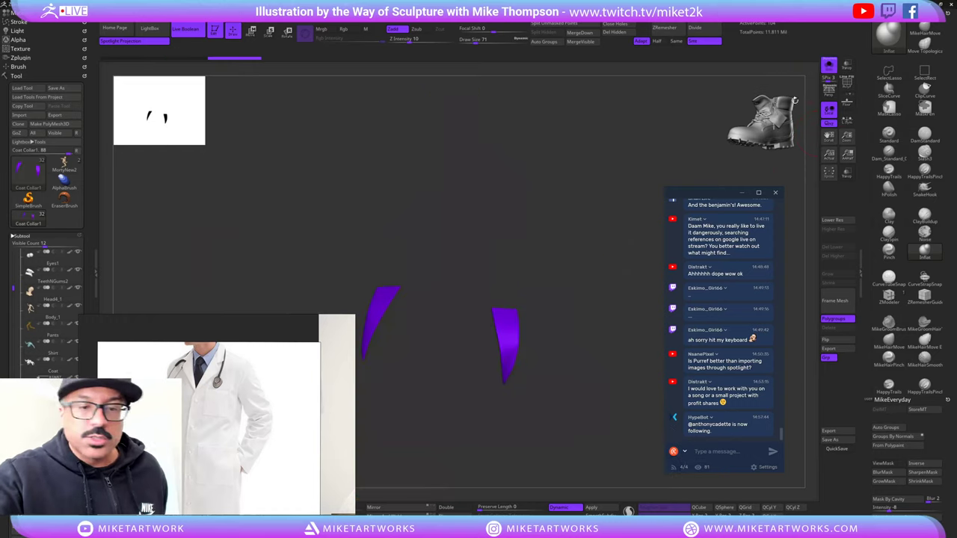
{"action": "left_click_drag", "start_coordinate": [590, 288], "coordinate": [599, 306]}
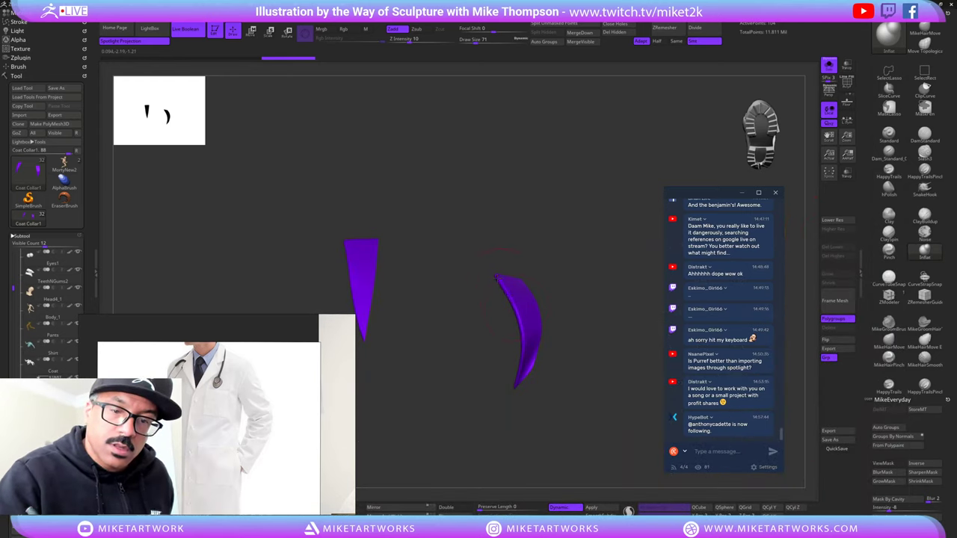
{"action": "left_click_drag", "start_coordinate": [612, 274], "coordinate": [634, 313]}
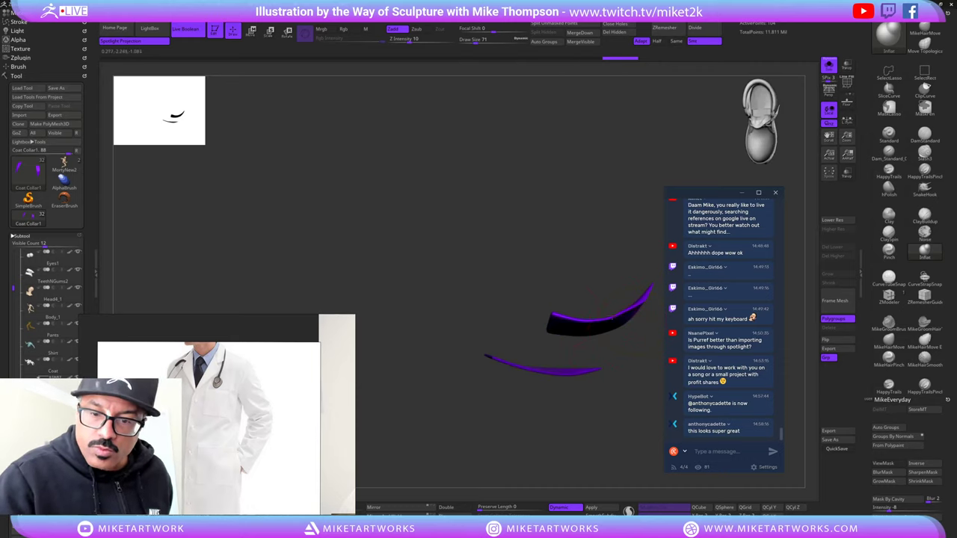
{"action": "left_click_drag", "start_coordinate": [607, 380], "coordinate": [628, 310]}
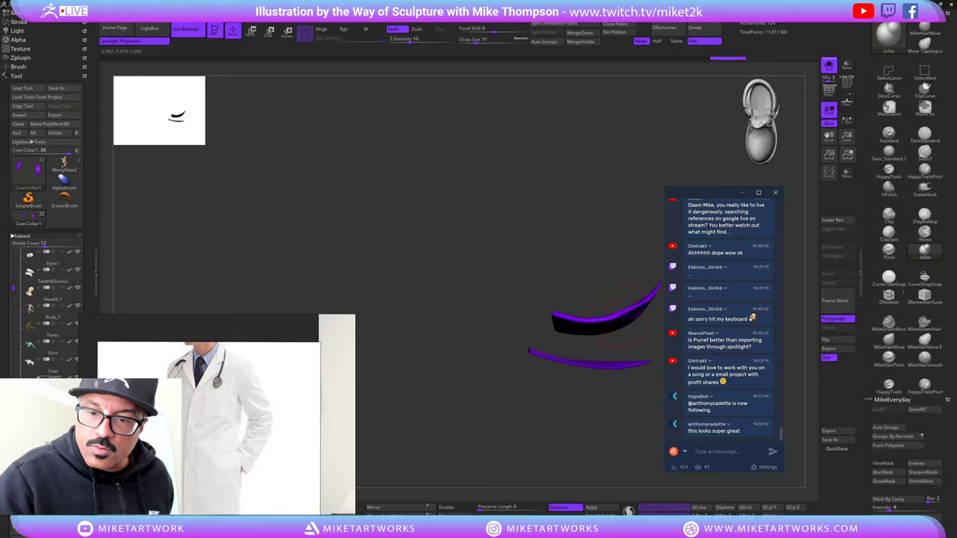
{"action": "left_click_drag", "start_coordinate": [628, 350], "coordinate": [520, 333]}
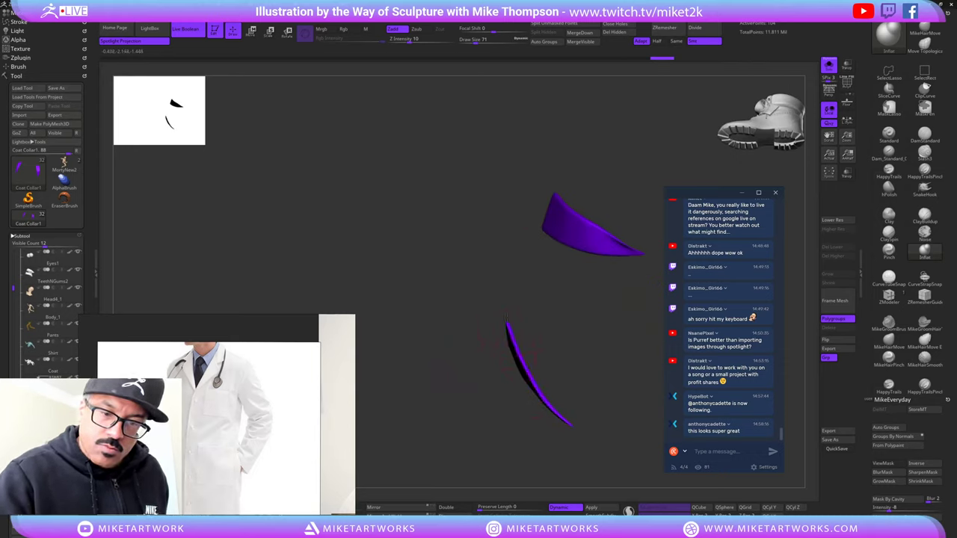
{"action": "mouse_move", "coordinate": [571, 405]}
{"action": "left_mouse_down"}
{"action": "mouse_move", "coordinate": [596, 342]}
{"action": "mouse_move", "coordinate": [585, 331]}
{"action": "mouse_move", "coordinate": [516, 392]}
{"action": "mouse_move", "coordinate": [579, 487]}
{"action": "left_mouse_up"}
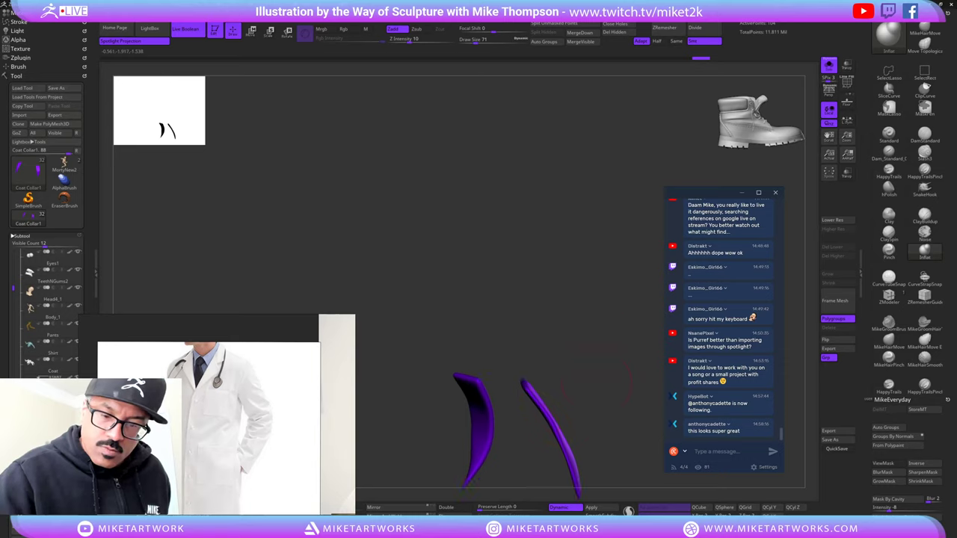
{"action": "mouse_move", "coordinate": [598, 418]}
{"action": "left_mouse_down"}
{"action": "mouse_move", "coordinate": [587, 359]}
{"action": "mouse_move", "coordinate": [553, 359]}
{"action": "mouse_move", "coordinate": [512, 412]}
{"action": "mouse_move", "coordinate": [569, 406]}
{"action": "mouse_move", "coordinate": [530, 398]}
{"action": "left_mouse_up"}
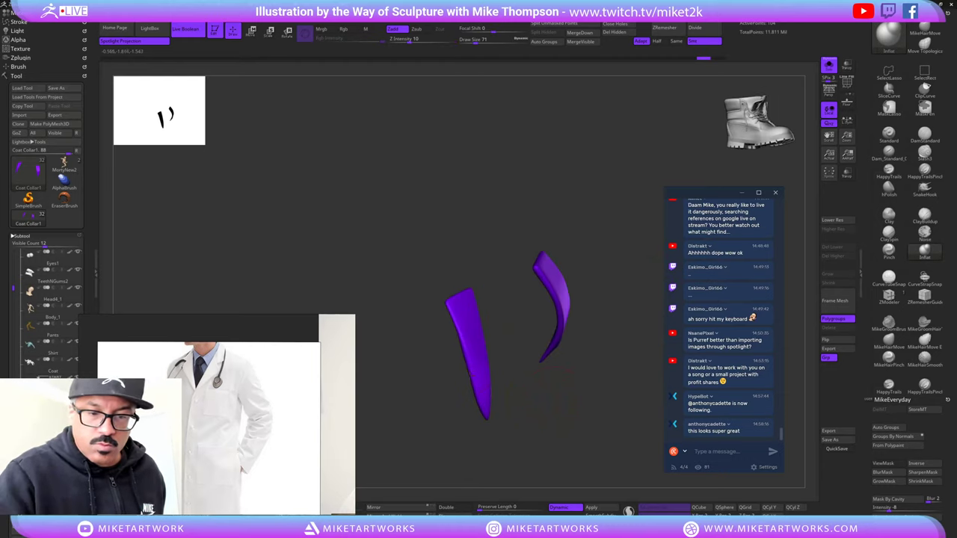
- Undo the last two changes to the isolated lapel pieces
{"action": "key", "text": "ctrl+z"}
{"action": "key", "text": "ctrl+z"}
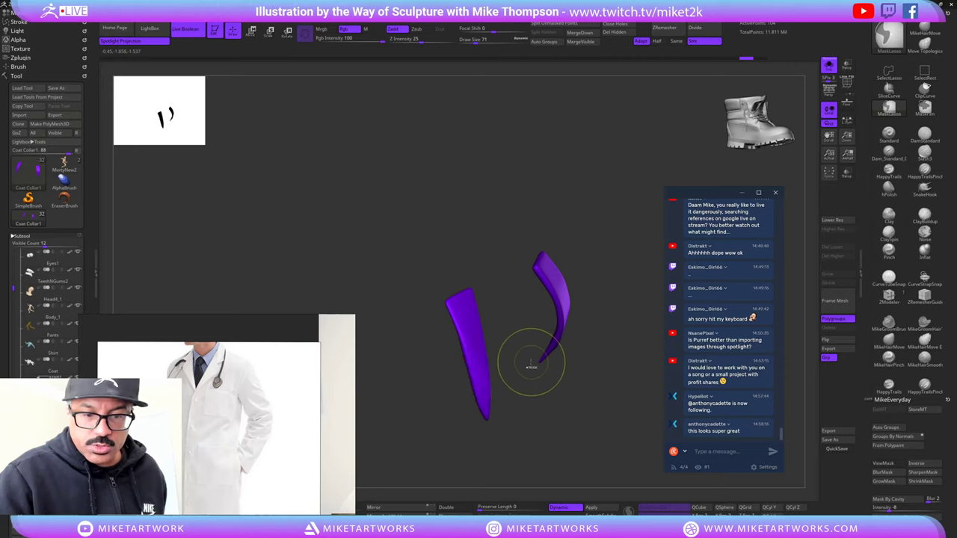
{"action": "left_click_drag", "start_coordinate": [513, 378], "coordinate": [590, 446]}
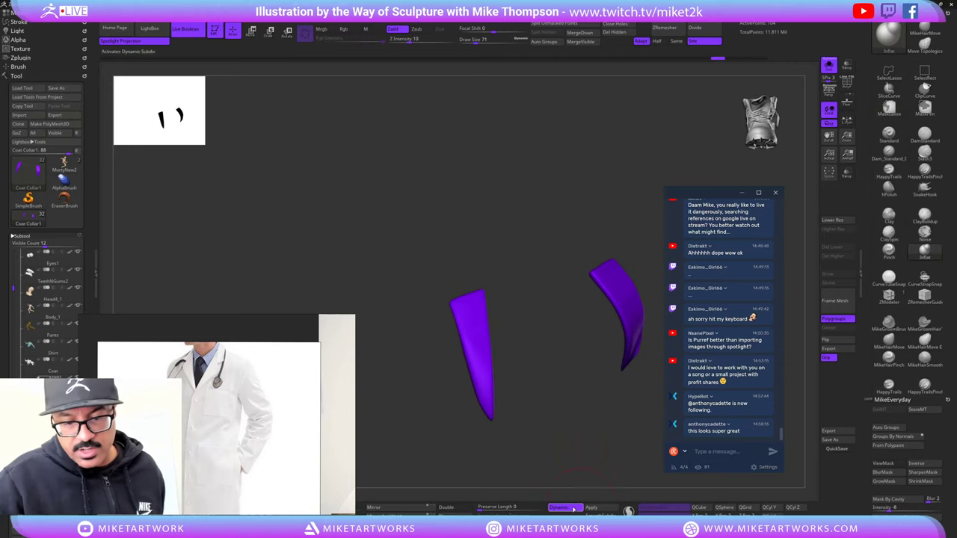
- Display the lapels' polyframe, check their base mesh with dynamic subdivision off, and restore the full model with dynamic subdivision on
{"action": "left_click", "coordinate": [575, 509]}
{"action": "key", "text": "space"}
{"action": "left_click", "coordinate": [608, 482]}
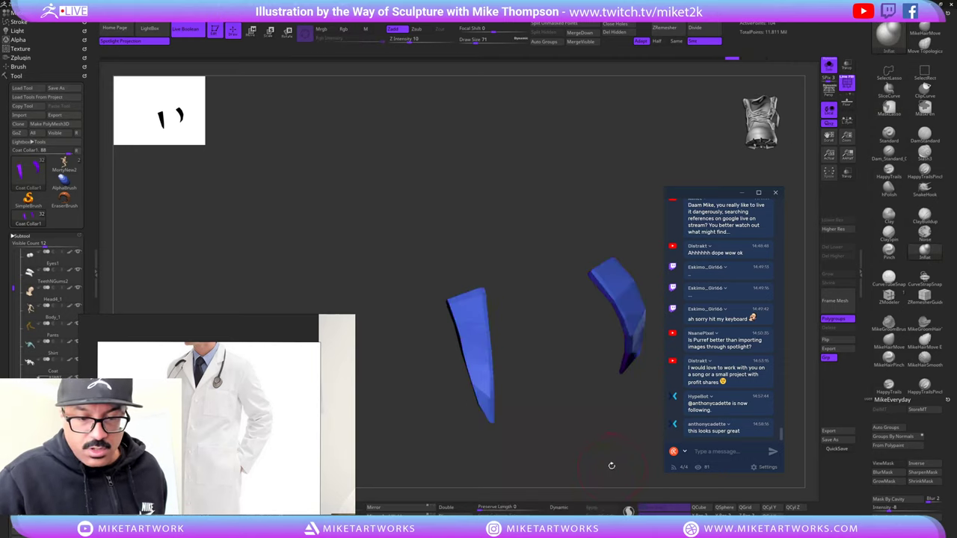
{"action": "left_click_drag", "start_coordinate": [612, 465], "coordinate": [520, 404]}
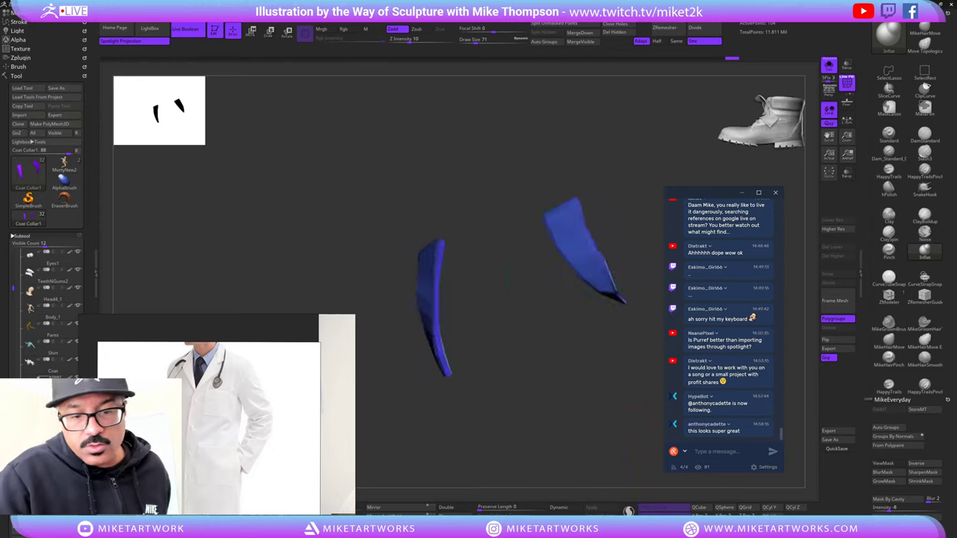
{"action": "left_click_drag", "start_coordinate": [564, 442], "coordinate": [571, 360]}
{"action": "left_click_drag", "start_coordinate": [570, 414], "coordinate": [572, 409]}
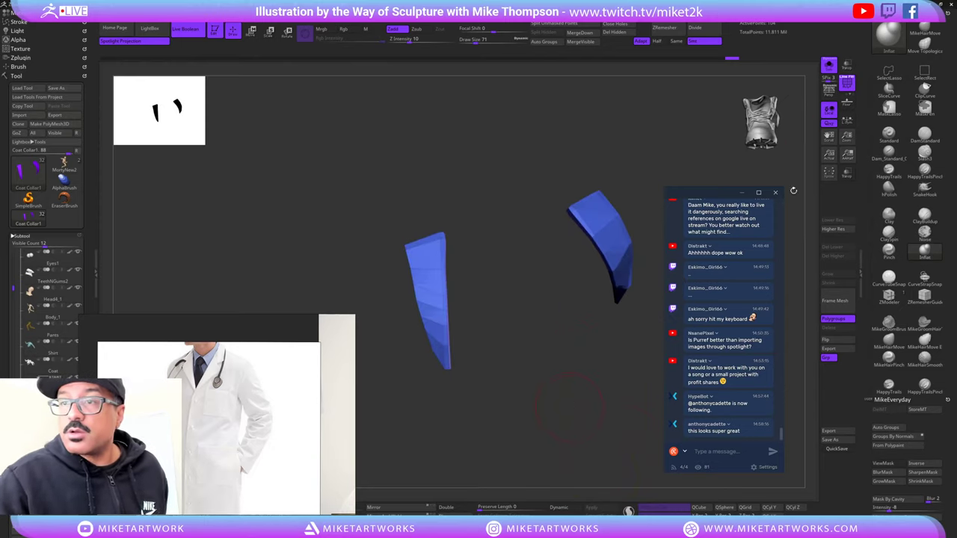
{"action": "left_click", "coordinate": [830, 66]}
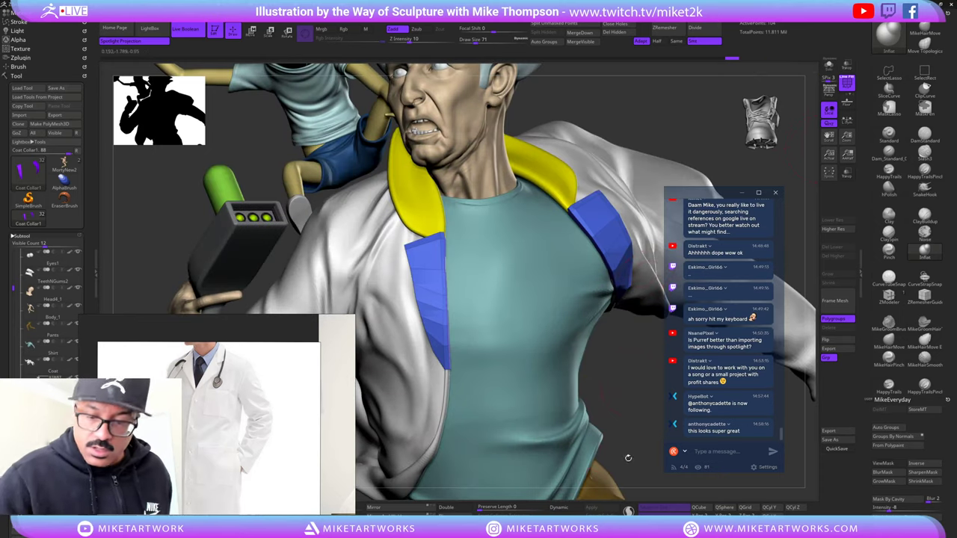
{"action": "left_click", "coordinate": [567, 507]}
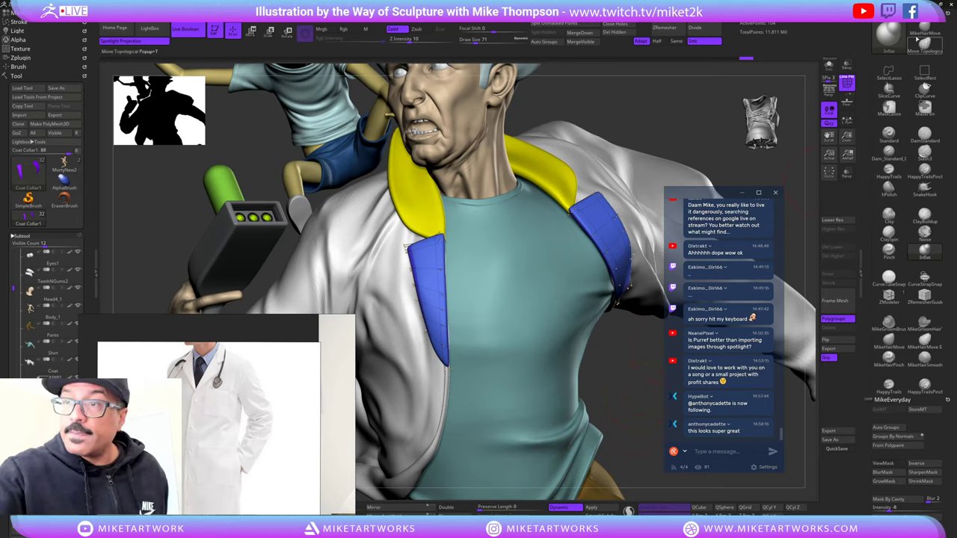
- Reshape the outer edge and lower tip of the lapel on Rick's portal-gun side with the MikeHairMove brush at Draw Size 48
{"action": "key", "text": "s"}
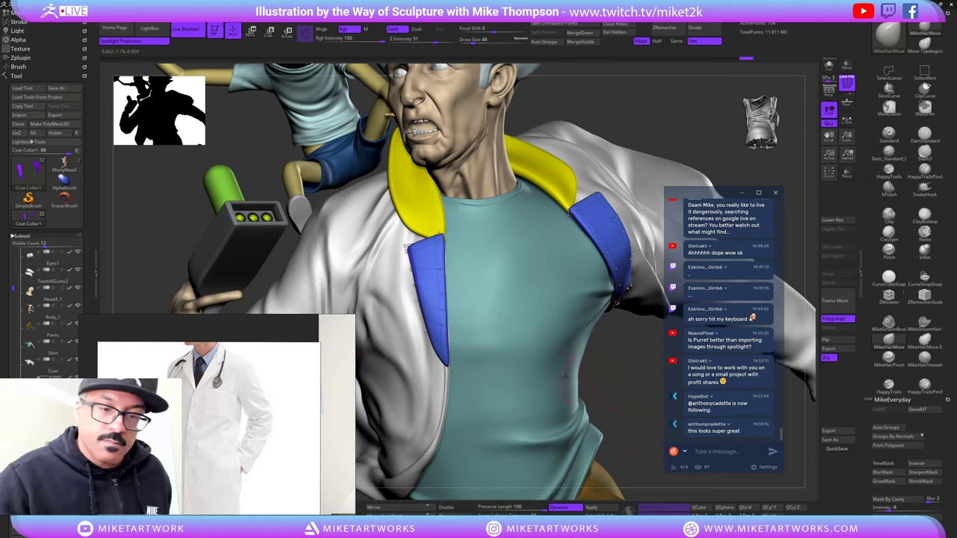
{"action": "left_click_drag", "start_coordinate": [446, 271], "coordinate": [449, 266]}
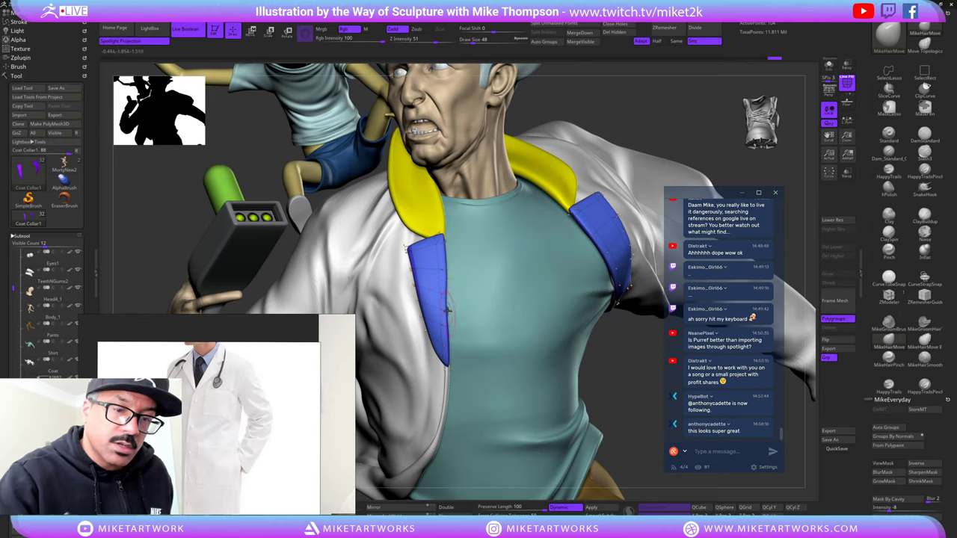
{"action": "left_click_drag", "start_coordinate": [445, 300], "coordinate": [449, 300]}
{"action": "mouse_move", "coordinate": [629, 399]}
{"action": "left_mouse_down"}
{"action": "mouse_move", "coordinate": [703, 333]}
{"action": "mouse_move", "coordinate": [696, 353]}
{"action": "left_mouse_up"}
{"action": "left_click_drag", "start_coordinate": [411, 257], "coordinate": [417, 314]}
{"action": "left_click_drag", "start_coordinate": [413, 275], "coordinate": [405, 256]}
{"action": "left_click_drag", "start_coordinate": [425, 331], "coordinate": [449, 378]}
- Pull the upper edge and inner corner of the portal-gun-side lapel up to meet the yellow collar's pointed end
{"action": "left_click_drag", "start_coordinate": [449, 247], "coordinate": [410, 269]}
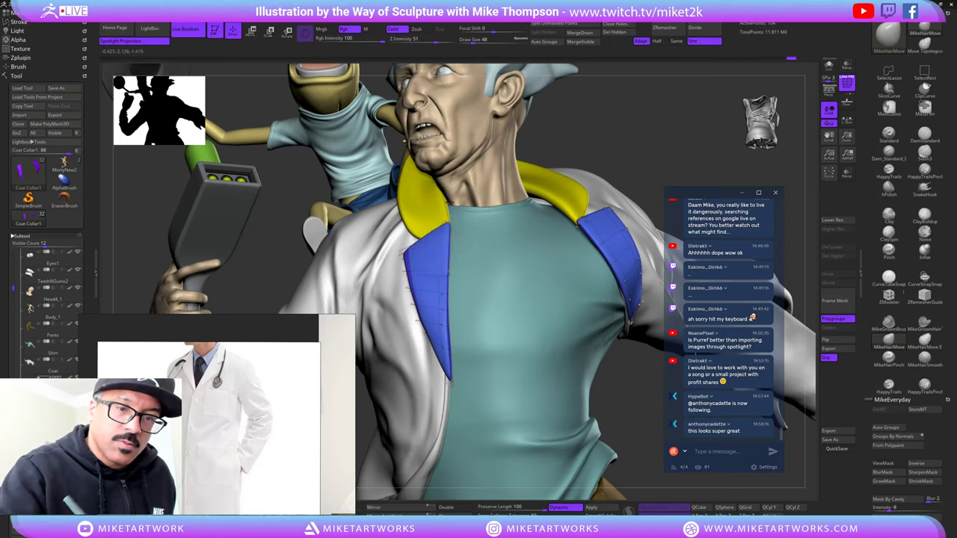
{"action": "left_click_drag", "start_coordinate": [448, 225], "coordinate": [451, 216]}
{"action": "left_click_drag", "start_coordinate": [638, 149], "coordinate": [539, 195]}
{"action": "left_click_drag", "start_coordinate": [439, 210], "coordinate": [443, 207]}
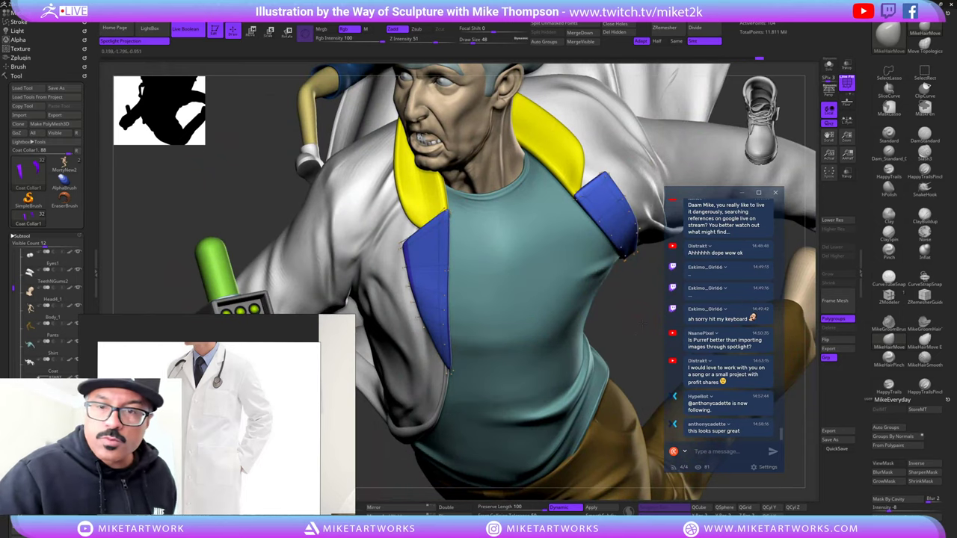
- Adjust the lapel on Rick's outstretched-arm side against the coat with the MikeHairMove brush, using Draw Size 120 and 95
{"action": "mouse_move", "coordinate": [638, 303]}
{"action": "left_mouse_down"}
{"action": "mouse_move", "coordinate": [625, 358]}
{"action": "mouse_move", "coordinate": [602, 320]}
{"action": "mouse_move", "coordinate": [582, 438]}
{"action": "mouse_move", "coordinate": [560, 376]}
{"action": "left_mouse_up"}
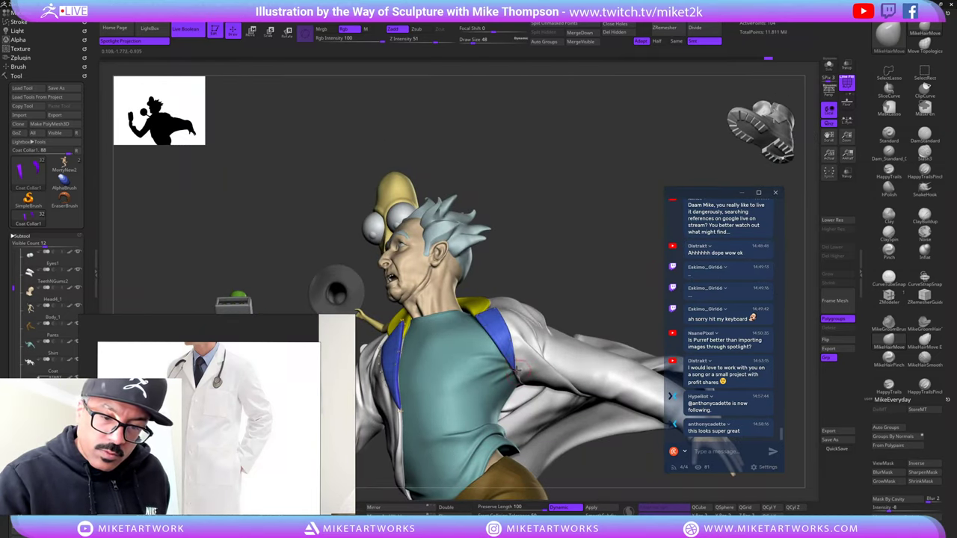
{"action": "left_click_drag", "start_coordinate": [733, 472], "coordinate": [536, 346]}
{"action": "key", "text": "s"}
{"action": "left_click_drag", "start_coordinate": [634, 233], "coordinate": [562, 310]}
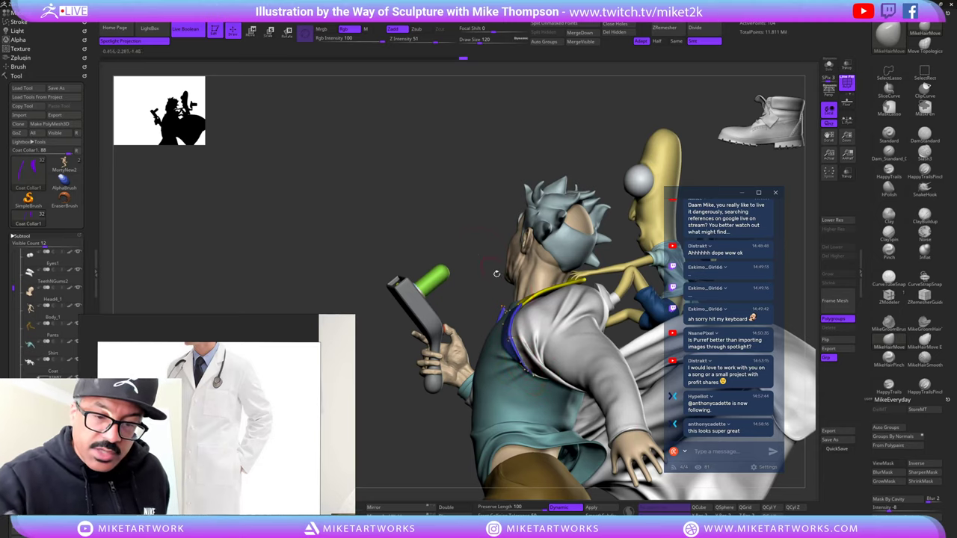
{"action": "left_click_drag", "start_coordinate": [496, 274], "coordinate": [532, 362]}
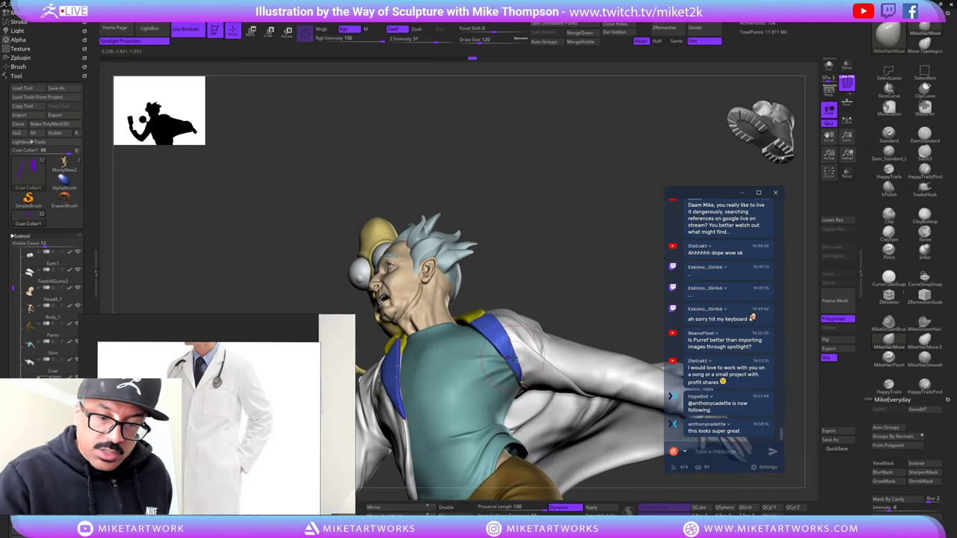
{"action": "left_click_drag", "start_coordinate": [554, 297], "coordinate": [513, 362]}
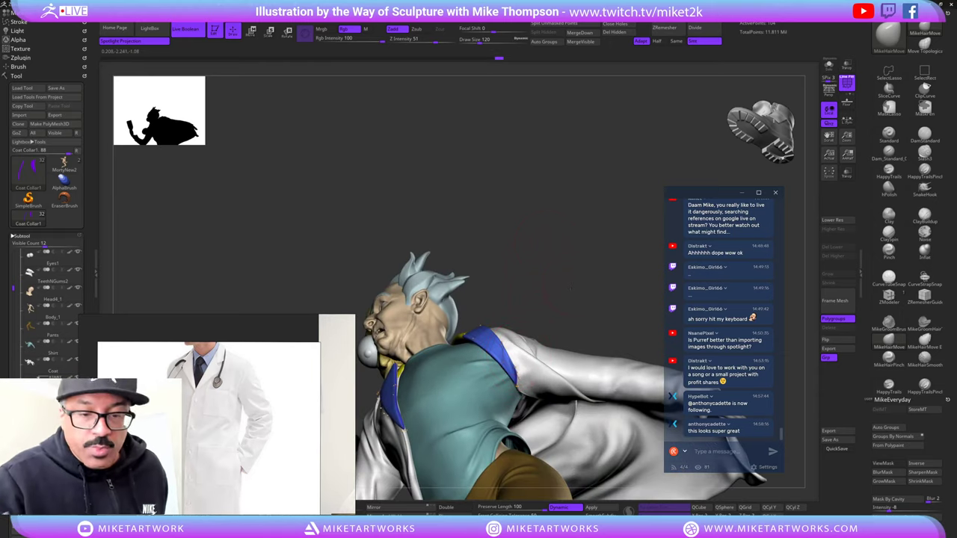
{"action": "left_click_drag", "start_coordinate": [571, 290], "coordinate": [546, 278]}
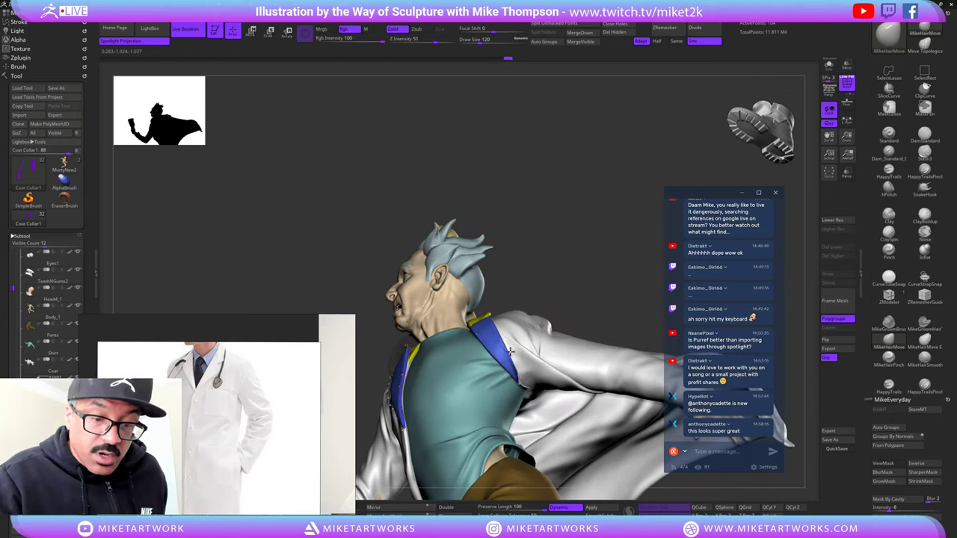
{"action": "key", "text": "s"}
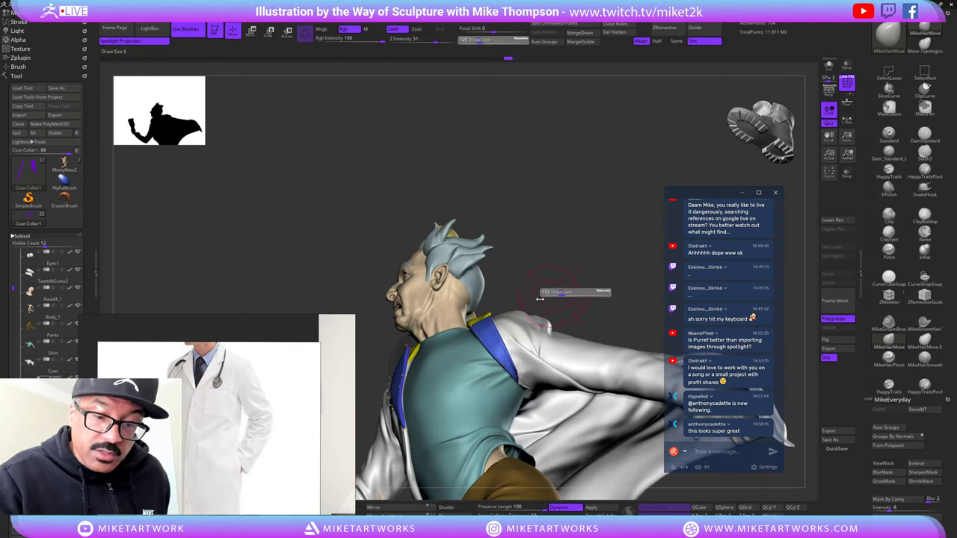
{"action": "left_click_drag", "start_coordinate": [540, 299], "coordinate": [534, 300]}
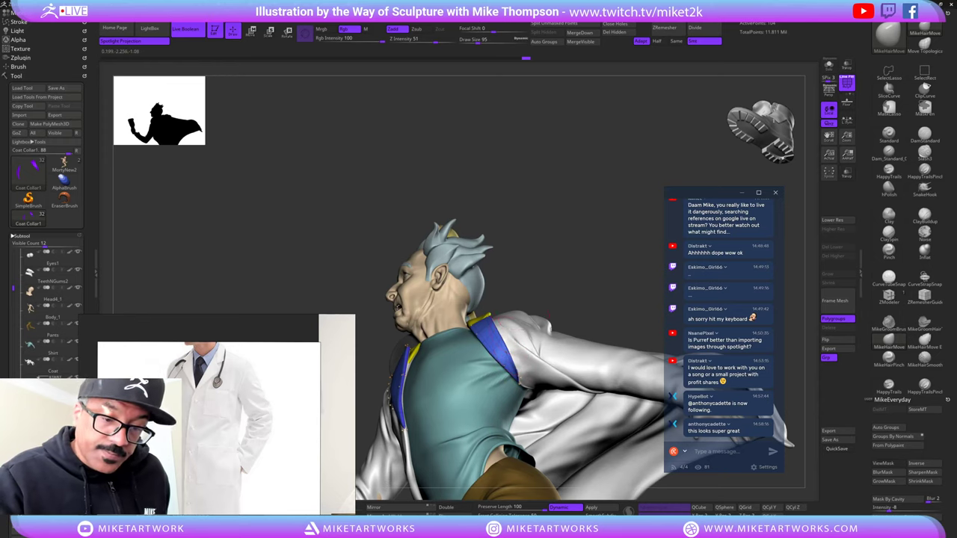
- Reshape the coat's blue lapels along the chest with the MikeHairMove brush at draw size 95
{"action": "left_click_drag", "start_coordinate": [550, 323], "coordinate": [547, 288]}
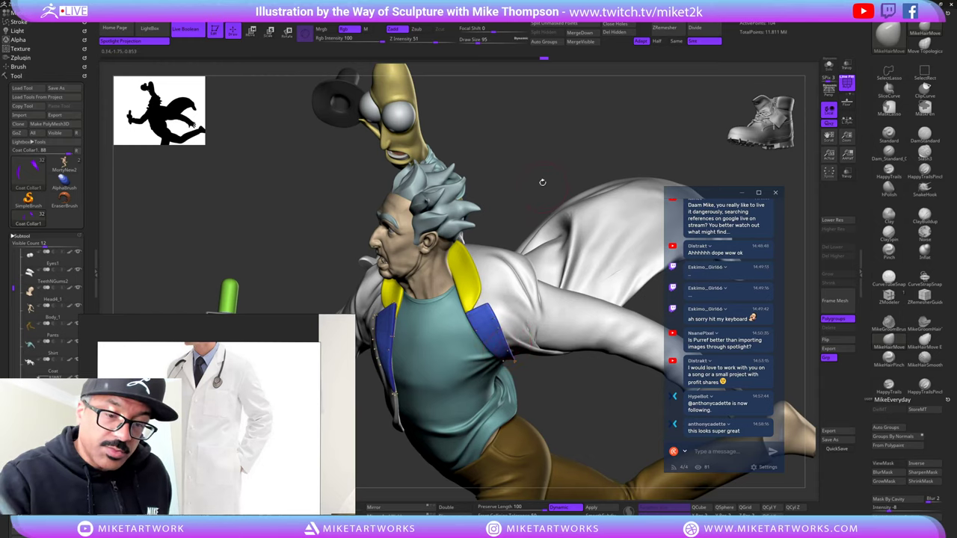
{"action": "left_click_drag", "start_coordinate": [543, 182], "coordinate": [509, 314]}
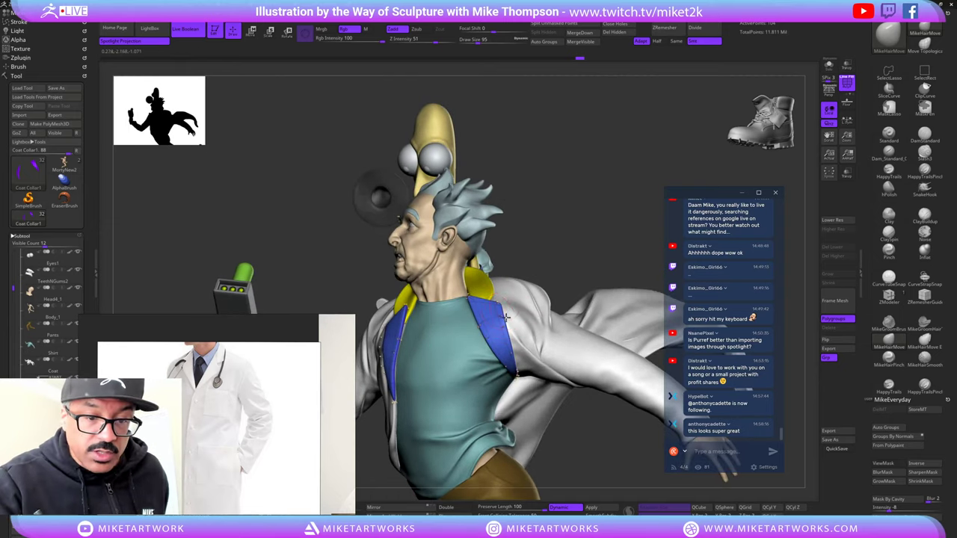
{"action": "left_click_drag", "start_coordinate": [552, 236], "coordinate": [439, 319]}
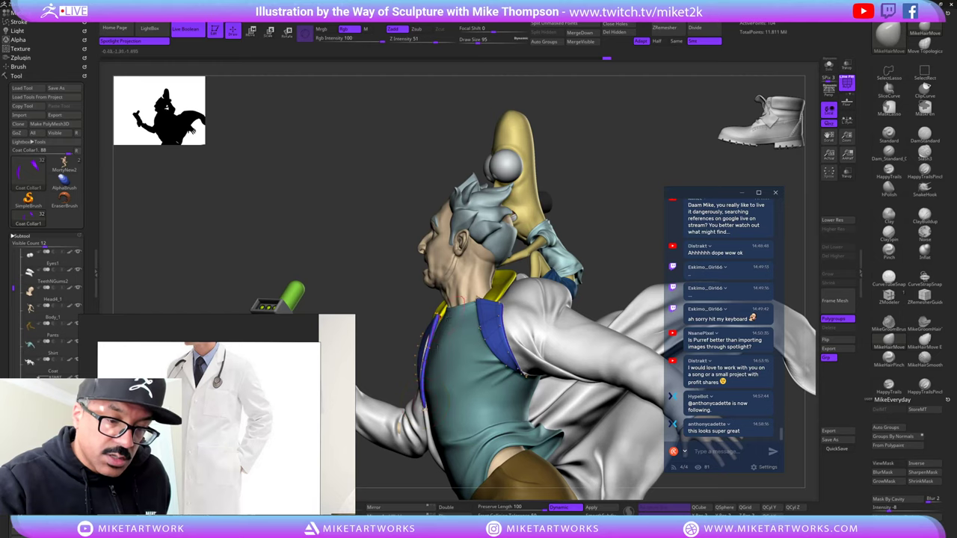
{"action": "left_click_drag", "start_coordinate": [351, 247], "coordinate": [441, 251]}
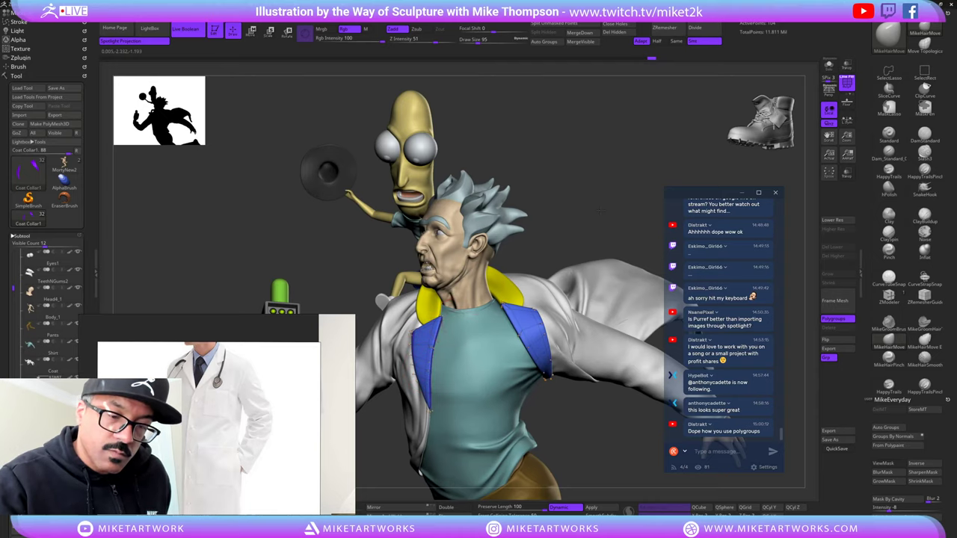
{"action": "left_click_drag", "start_coordinate": [577, 201], "coordinate": [624, 251]}
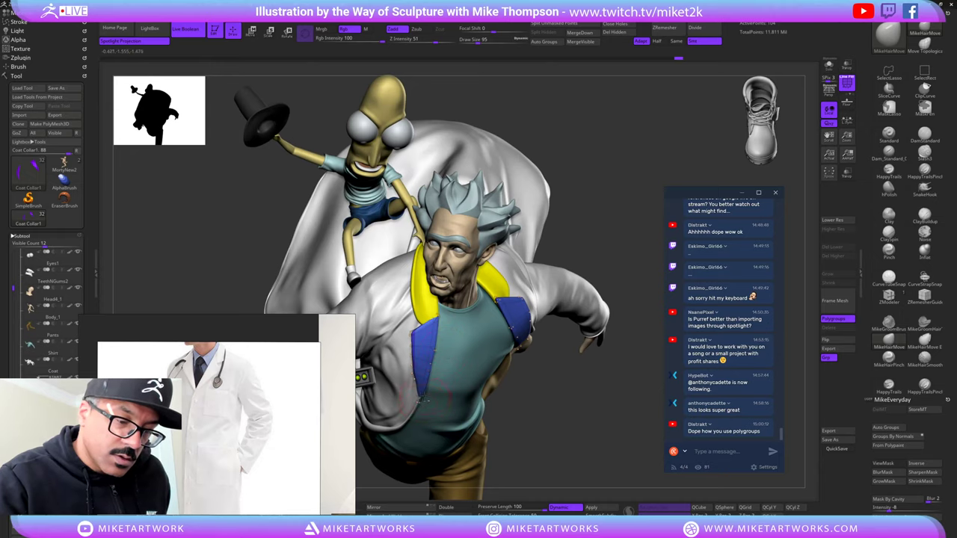
{"action": "left_click_drag", "start_coordinate": [635, 187], "coordinate": [630, 163]}
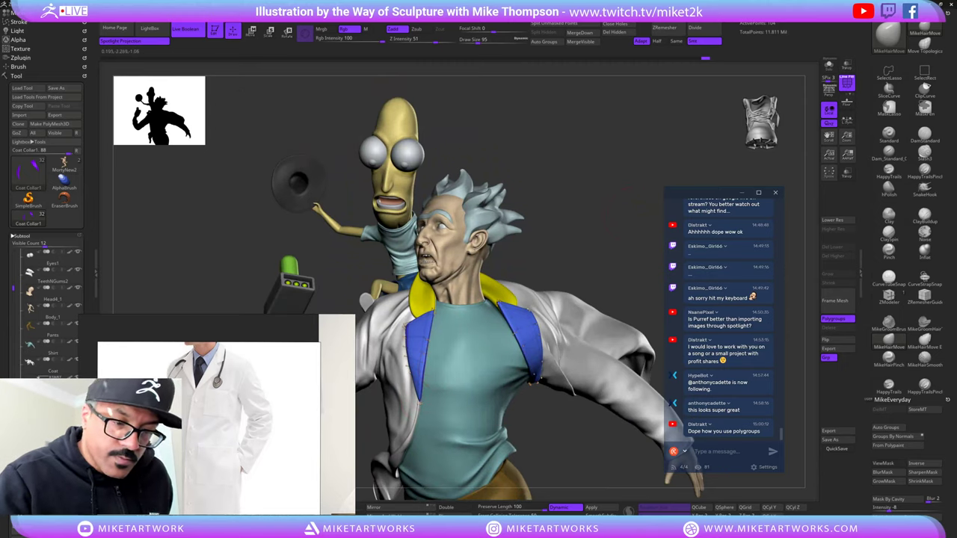
- Refine the outer edge of the blue lapel on the character's left side so it follows the coat from front and low angles
{"action": "left_click_drag", "start_coordinate": [609, 203], "coordinate": [516, 199]}
{"action": "left_click_drag", "start_coordinate": [635, 208], "coordinate": [462, 312]}
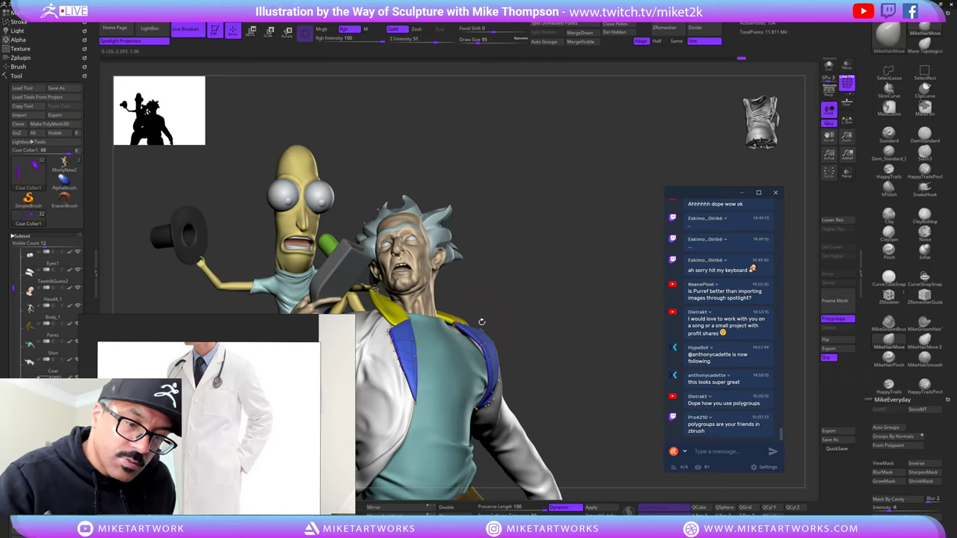
{"action": "left_click_drag", "start_coordinate": [542, 270], "coordinate": [644, 248]}
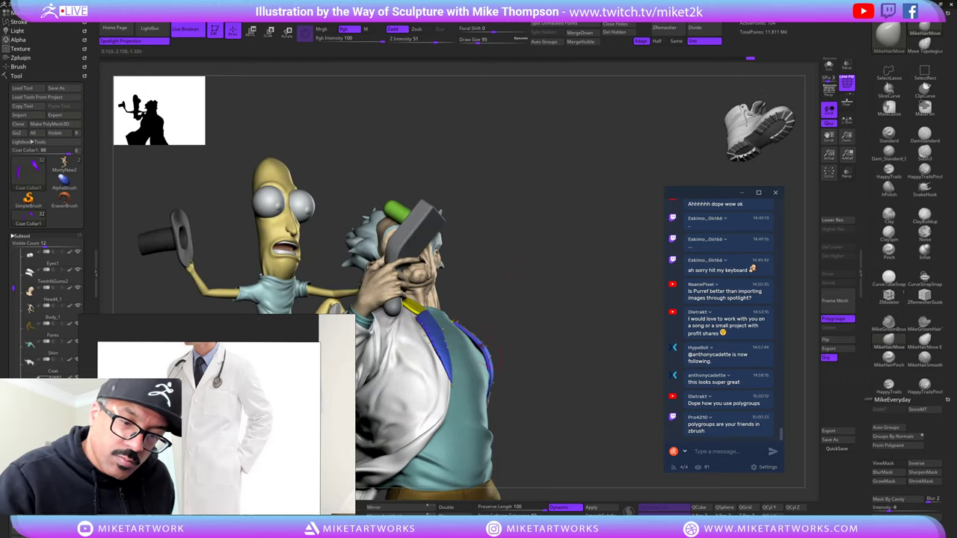
{"action": "mouse_move", "coordinate": [478, 333]}
{"action": "left_mouse_down"}
{"action": "mouse_move", "coordinate": [486, 329]}
{"action": "mouse_move", "coordinate": [471, 322]}
{"action": "mouse_move", "coordinate": [482, 306]}
{"action": "left_mouse_up"}
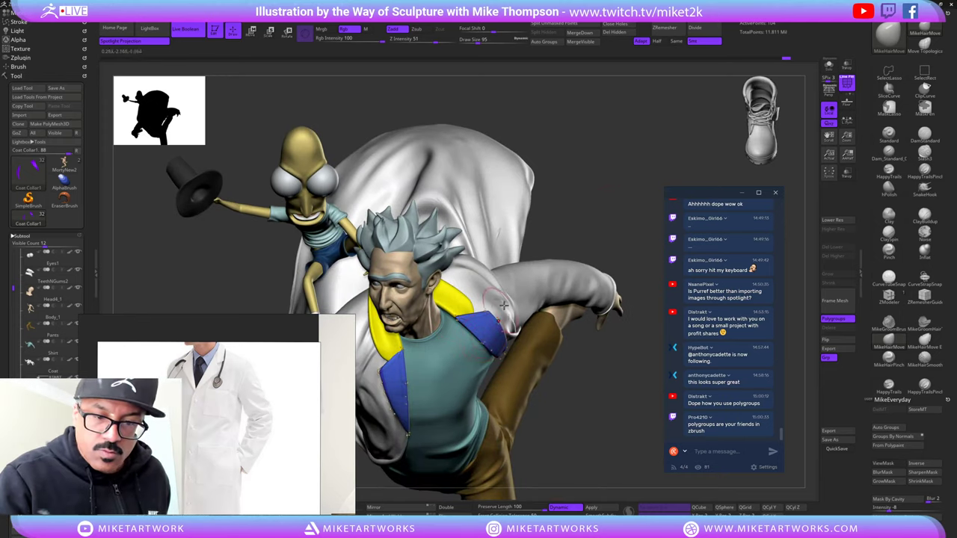
{"action": "left_click_drag", "start_coordinate": [504, 304], "coordinate": [501, 341]}
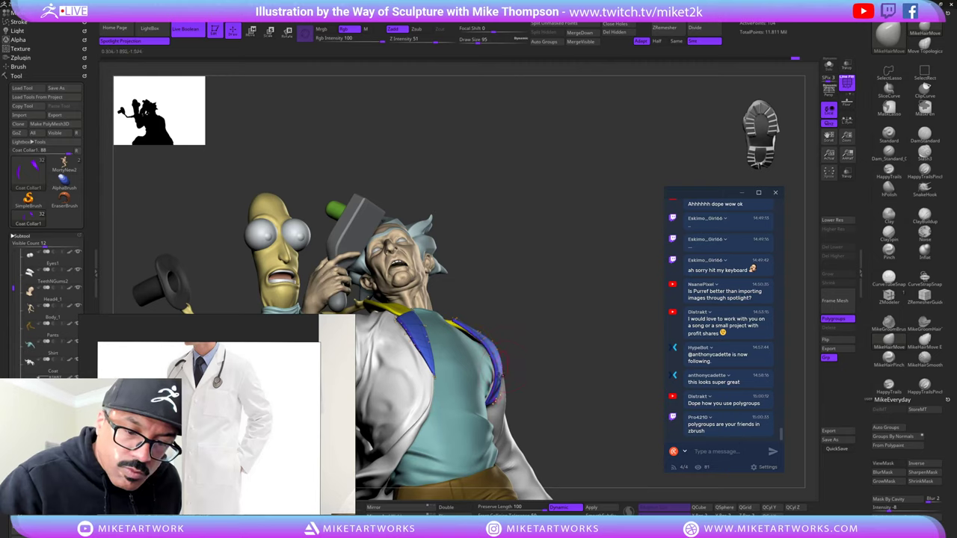
{"action": "mouse_move", "coordinate": [508, 371]}
{"action": "left_mouse_down"}
{"action": "mouse_move", "coordinate": [495, 388]}
{"action": "mouse_move", "coordinate": [516, 385]}
{"action": "left_mouse_up"}
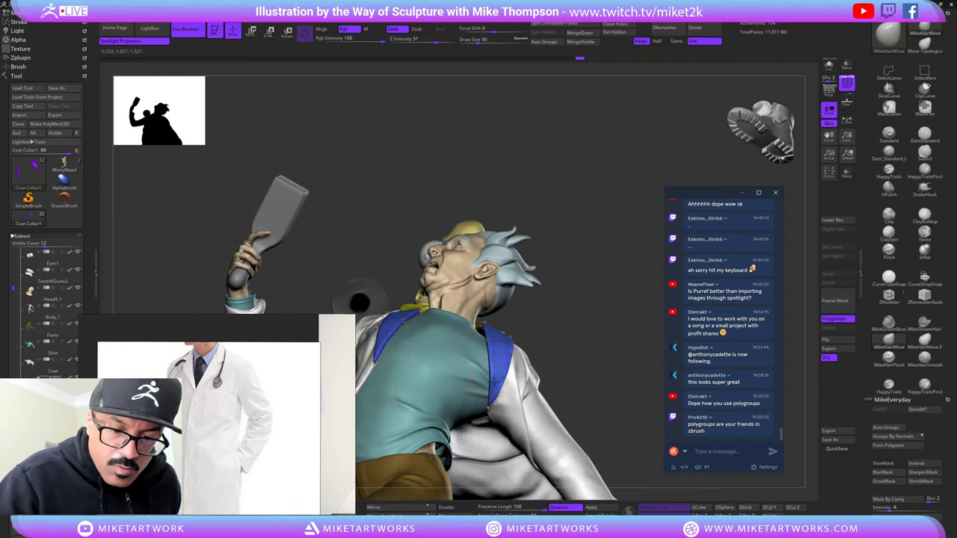
- Adjust the pointed lower end and inner edge of the same blue lapel against the coat and shirt
{"action": "left_click_drag", "start_coordinate": [566, 293], "coordinate": [566, 325]}
{"action": "left_click_drag", "start_coordinate": [522, 437], "coordinate": [505, 411]}
{"action": "left_click_drag", "start_coordinate": [544, 215], "coordinate": [430, 243]}
{"action": "left_click_drag", "start_coordinate": [583, 217], "coordinate": [511, 271]}
{"action": "left_click_drag", "start_coordinate": [634, 159], "coordinate": [707, 161]}
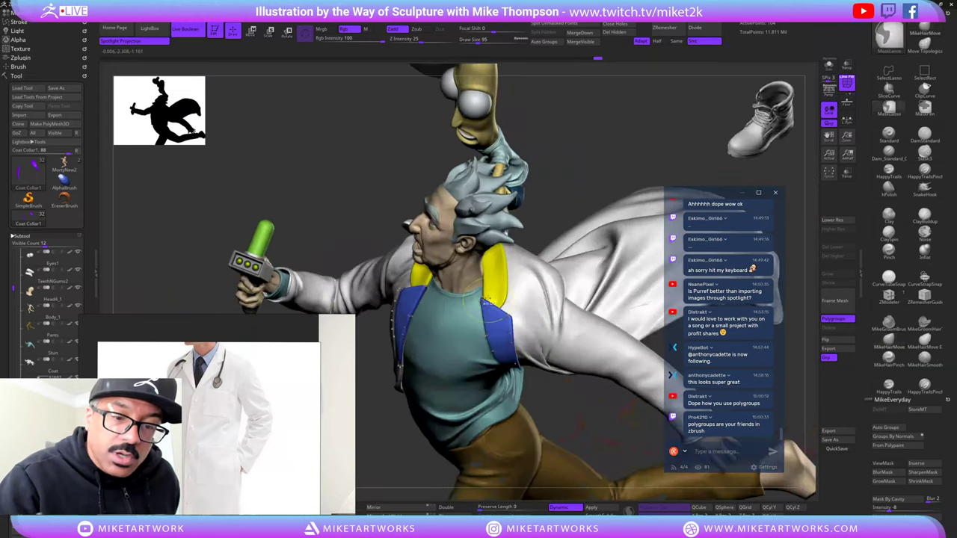
- Isolate the upper corner of the character's left lapel with an inverted lasso mask and shape it where it meets the yellow collar
{"action": "left_click_drag", "start_coordinate": [473, 279], "coordinate": [521, 308], "text": "ctrl"}
{"action": "left_click", "coordinate": [598, 198], "text": "ctrl"}
{"action": "left_click_drag", "start_coordinate": [600, 198], "coordinate": [592, 202]}
{"action": "left_click_drag", "start_coordinate": [523, 269], "coordinate": [486, 292]}
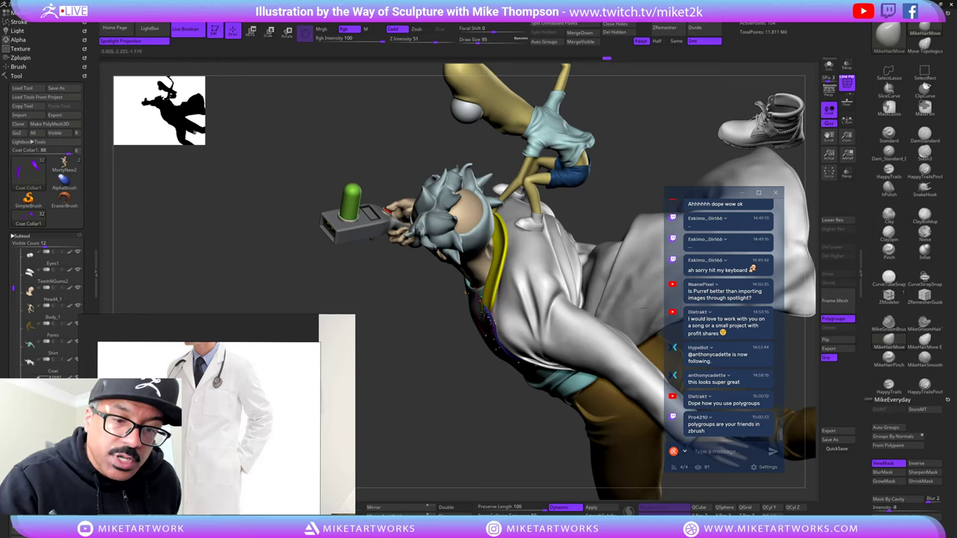
{"action": "left_click_drag", "start_coordinate": [620, 188], "coordinate": [684, 174]}
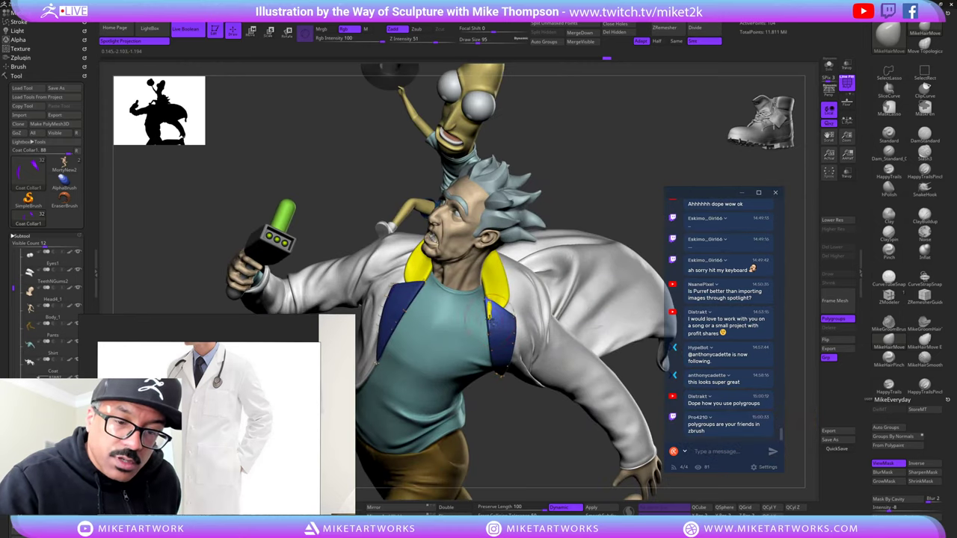
{"action": "left_click_drag", "start_coordinate": [609, 207], "coordinate": [490, 289]}
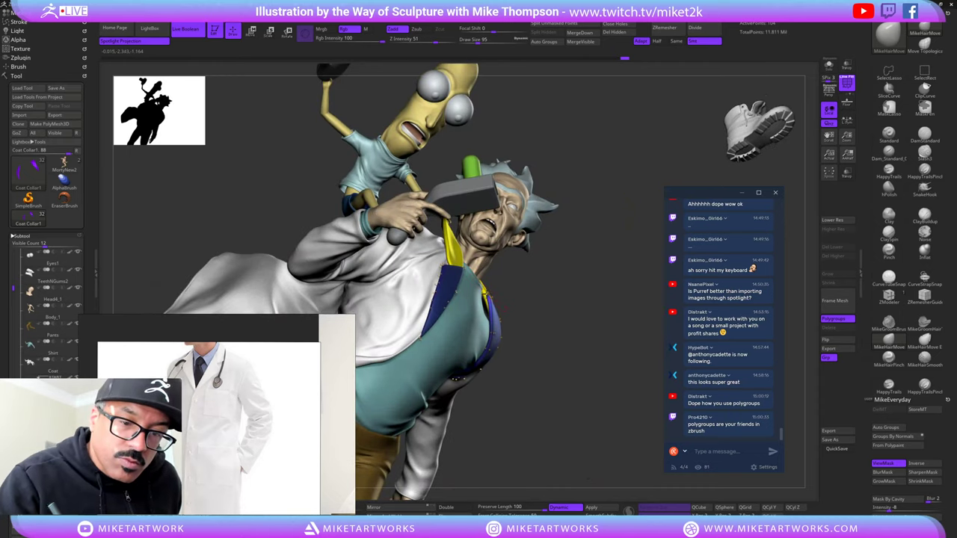
{"action": "mouse_move", "coordinate": [506, 317]}
{"action": "left_mouse_down"}
{"action": "mouse_move", "coordinate": [496, 335]}
{"action": "mouse_move", "coordinate": [495, 304]}
{"action": "left_mouse_up"}
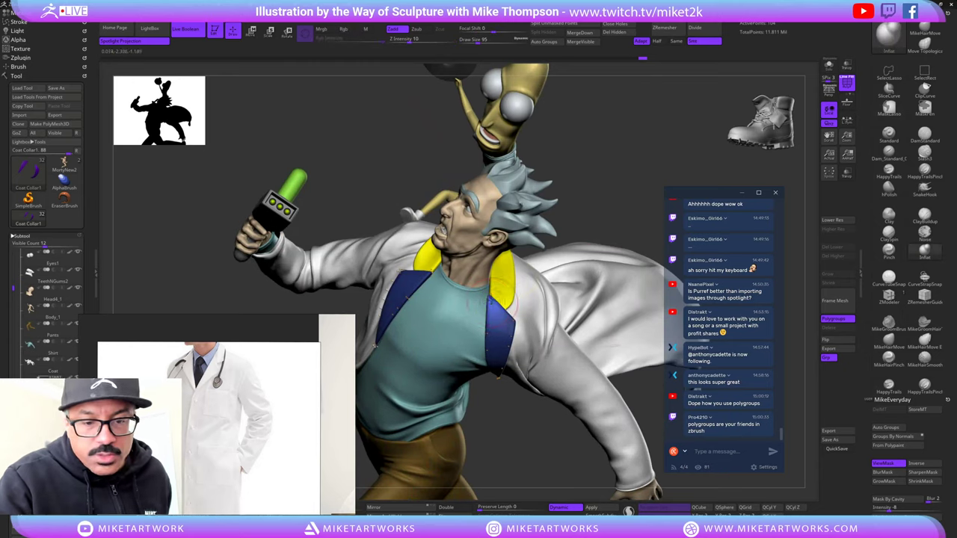
{"action": "left_click", "coordinate": [925, 32]}
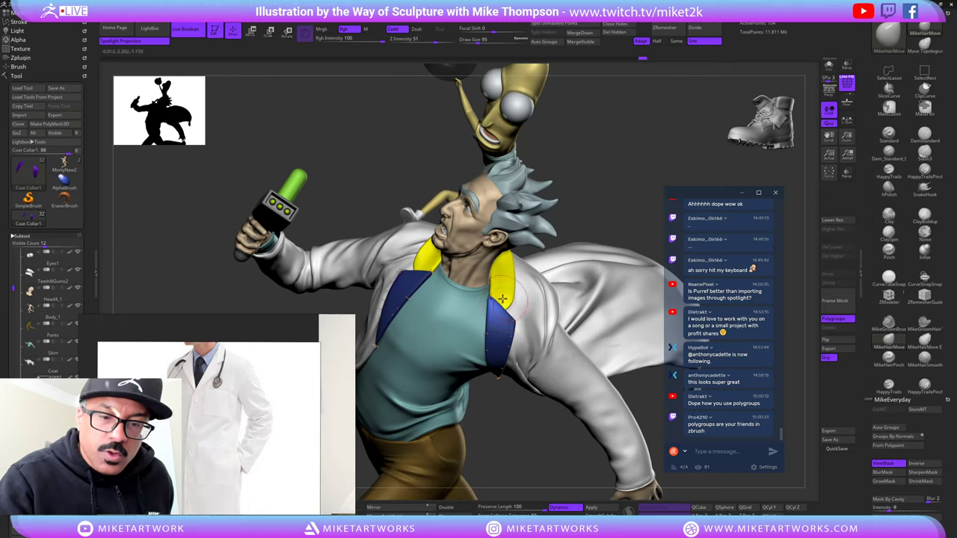
- Clear the lapel mask, make the Coat Collar subtool active, and turn off its dynamic subdivision
{"action": "left_click_drag", "start_coordinate": [540, 465], "coordinate": [537, 440], "text": "alt"}
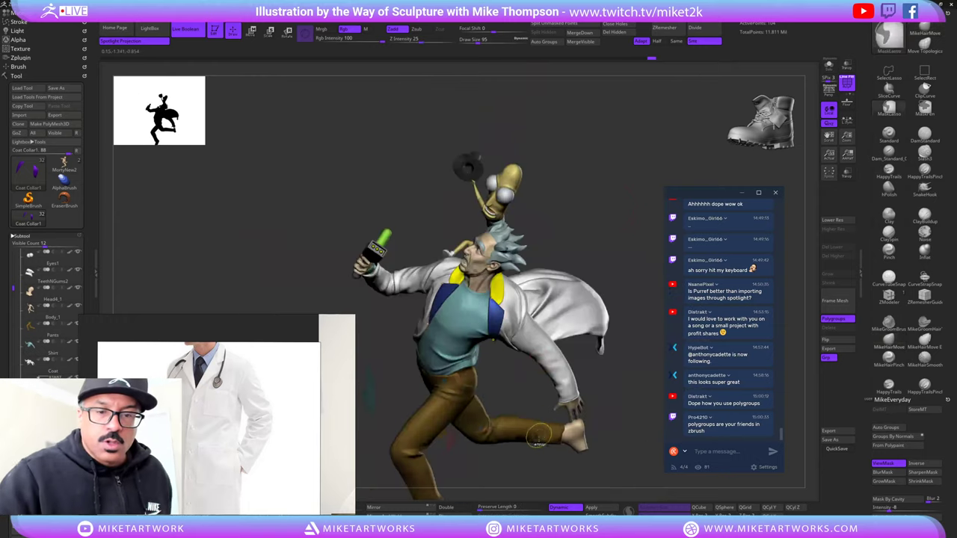
{"action": "mouse_move", "coordinate": [609, 403]}
{"action": "left_mouse_down", "text": "ctrl"}
{"action": "mouse_move", "coordinate": [620, 415]}
{"action": "mouse_move", "coordinate": [621, 398]}
{"action": "mouse_move", "coordinate": [575, 400]}
{"action": "mouse_move", "coordinate": [625, 411]}
{"action": "mouse_move", "coordinate": [567, 416]}
{"action": "mouse_move", "coordinate": [598, 448]}
{"action": "mouse_move", "coordinate": [596, 433]}
{"action": "mouse_move", "coordinate": [641, 428]}
{"action": "mouse_move", "coordinate": [614, 389]}
{"action": "left_mouse_up", "text": "ctrl"}
{"action": "left_click_drag", "start_coordinate": [606, 249], "coordinate": [612, 301], "text": "alt"}
{"action": "left_click", "coordinate": [492, 390], "text": "alt"}
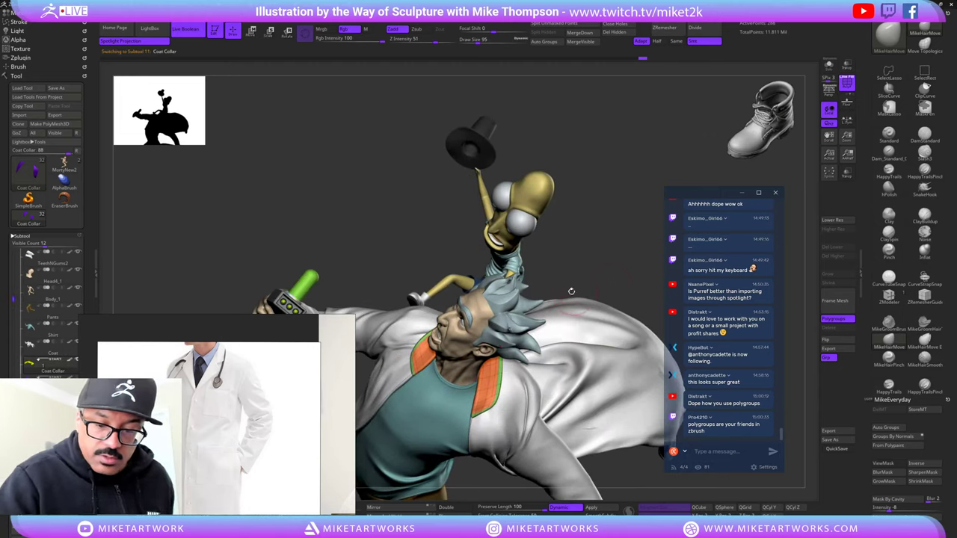
{"action": "left_click", "coordinate": [577, 507]}
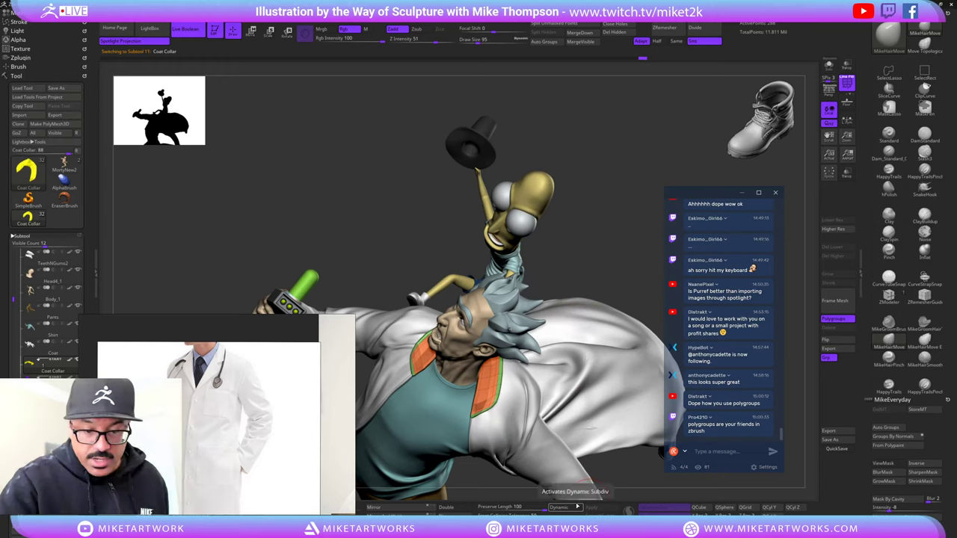
- Lasso-mask the lower outer corner of the collar on the character's left side and invert the mask to isolate it
{"action": "left_click_drag", "start_coordinate": [629, 187], "coordinate": [626, 248], "text": "alt"}
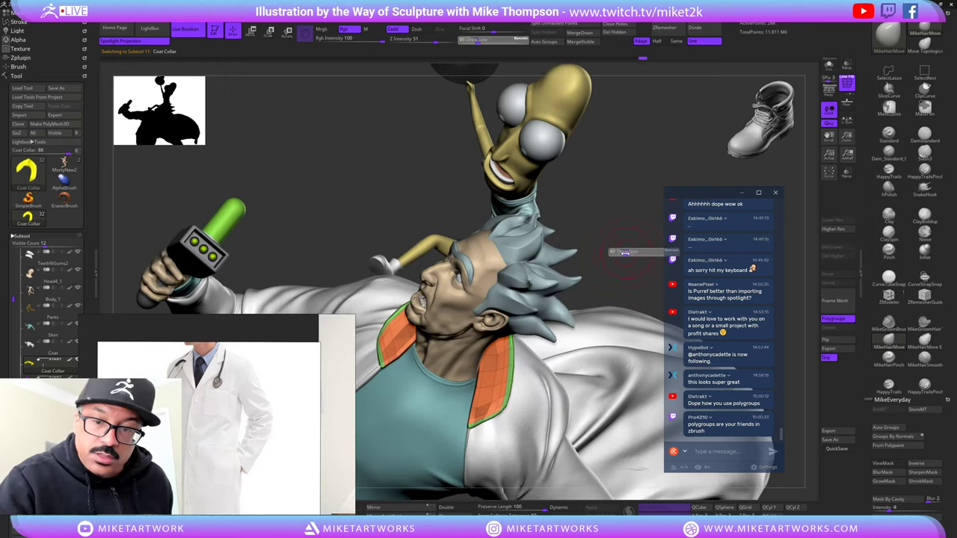
{"action": "key", "text": "ctrl"}
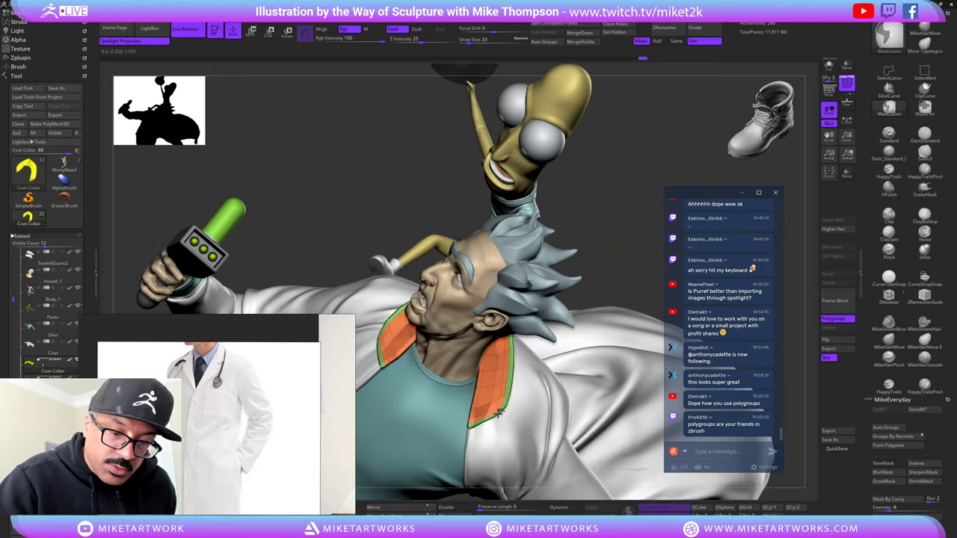
{"action": "left_click_drag", "start_coordinate": [500, 413], "coordinate": [512, 406], "text": "ctrl"}
{"action": "left_click", "coordinate": [631, 249], "text": "ctrl"}
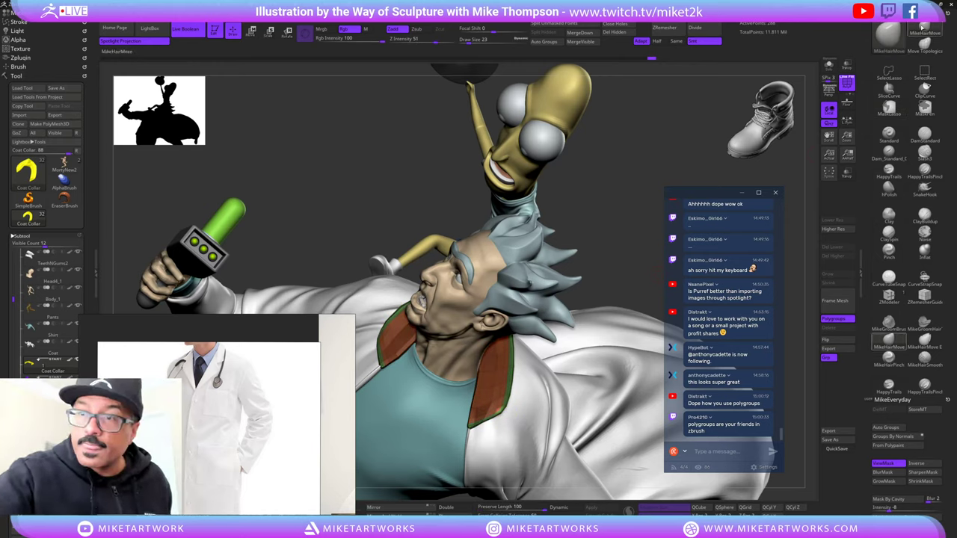
- Pull the unmasked collar corner outward into a sharper point with the MikeHairMove brush at draw size 94
{"action": "key", "text": "s"}
{"action": "left_click_drag", "start_coordinate": [605, 274], "coordinate": [608, 276]}
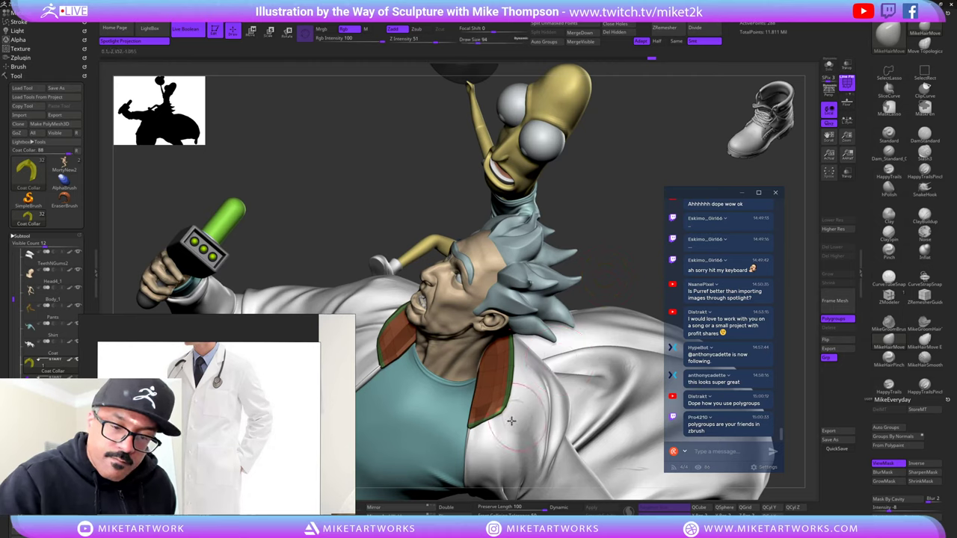
{"action": "left_click_drag", "start_coordinate": [506, 413], "coordinate": [509, 416]}
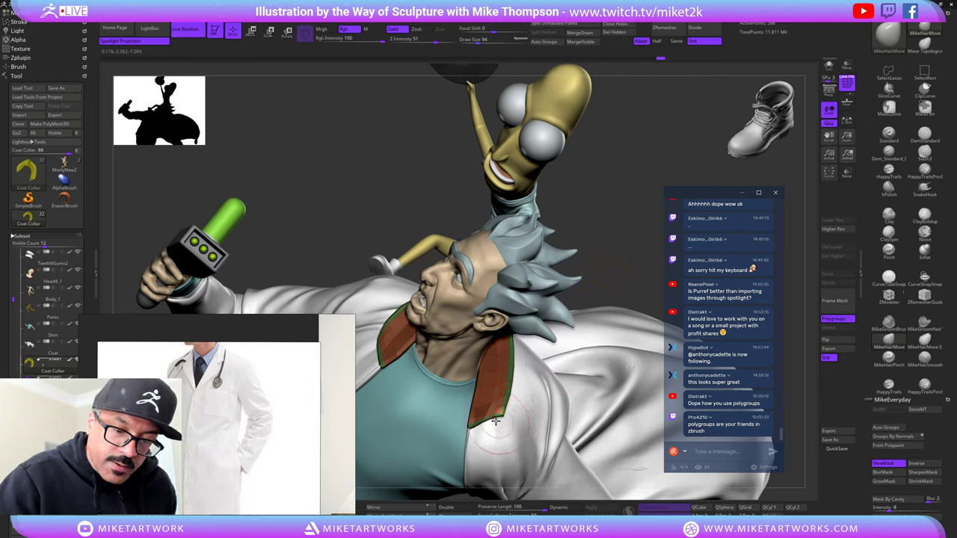
{"action": "key", "text": "ctrl"}
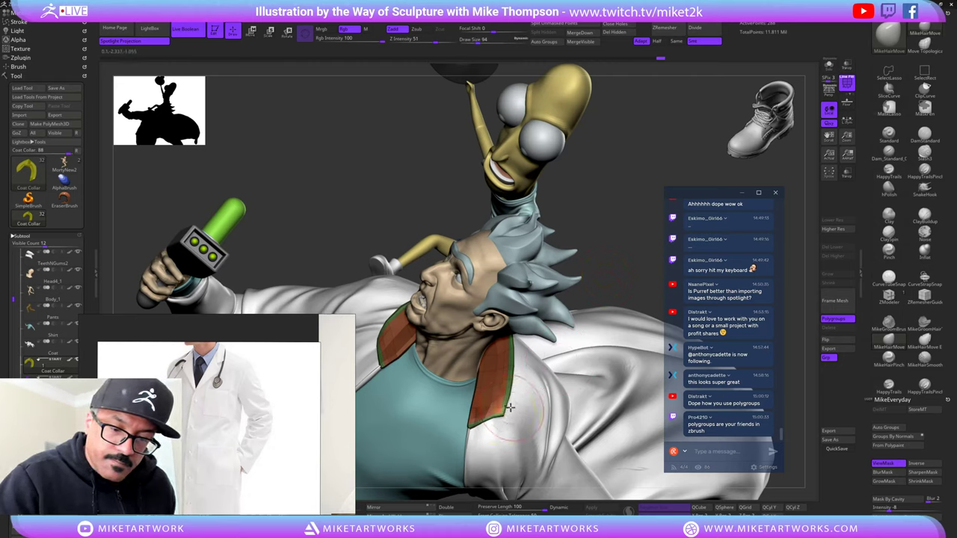
{"action": "left_click_drag", "start_coordinate": [502, 416], "coordinate": [508, 414]}
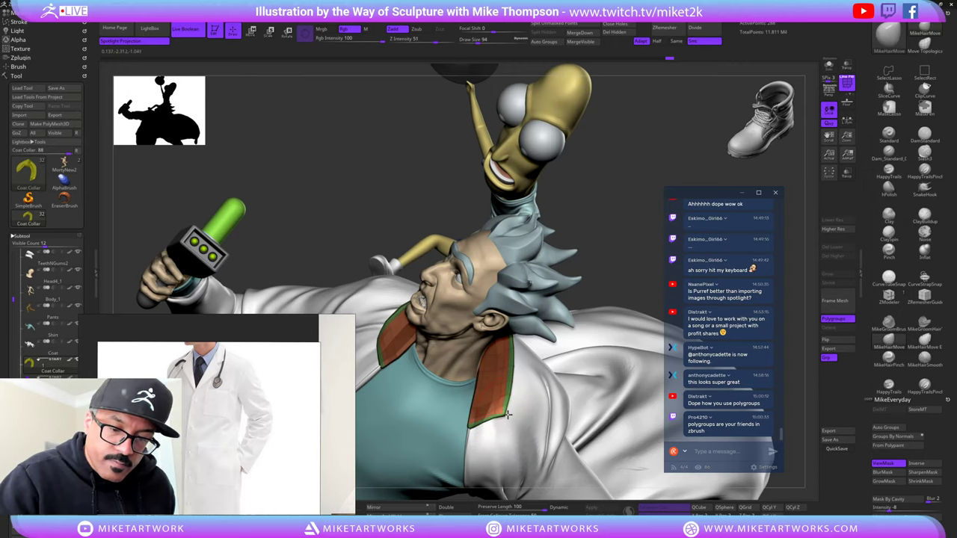
{"action": "left_click_drag", "start_coordinate": [657, 243], "coordinate": [623, 240]}
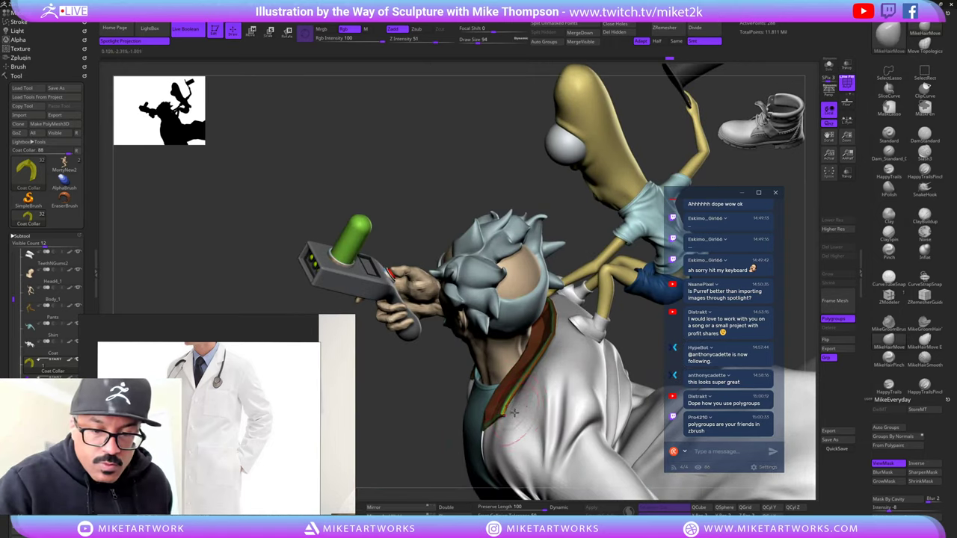
- Clear the collar mask and reshape the outer edge on the character's left side to sit on the coat
{"action": "left_click_drag", "start_coordinate": [439, 479], "coordinate": [452, 484], "text": "ctrl"}
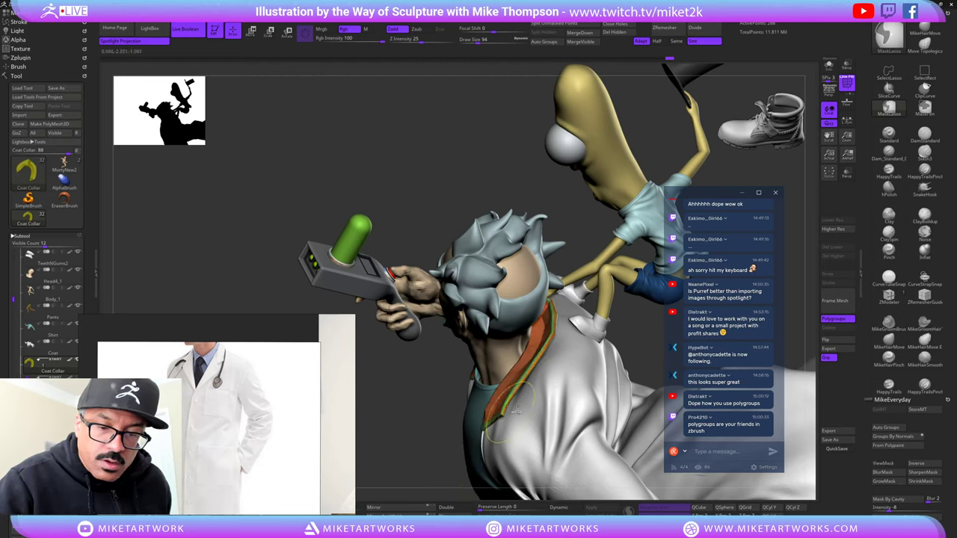
{"action": "left_click_drag", "start_coordinate": [516, 394], "coordinate": [520, 383]}
{"action": "mouse_move", "coordinate": [428, 451]}
{"action": "left_mouse_down"}
{"action": "mouse_move", "coordinate": [523, 403]}
{"action": "mouse_move", "coordinate": [591, 344]}
{"action": "left_mouse_up"}
{"action": "left_click_drag", "start_coordinate": [628, 180], "coordinate": [650, 174]}
{"action": "right_click_drag", "start_coordinate": [486, 434], "coordinate": [524, 404]}
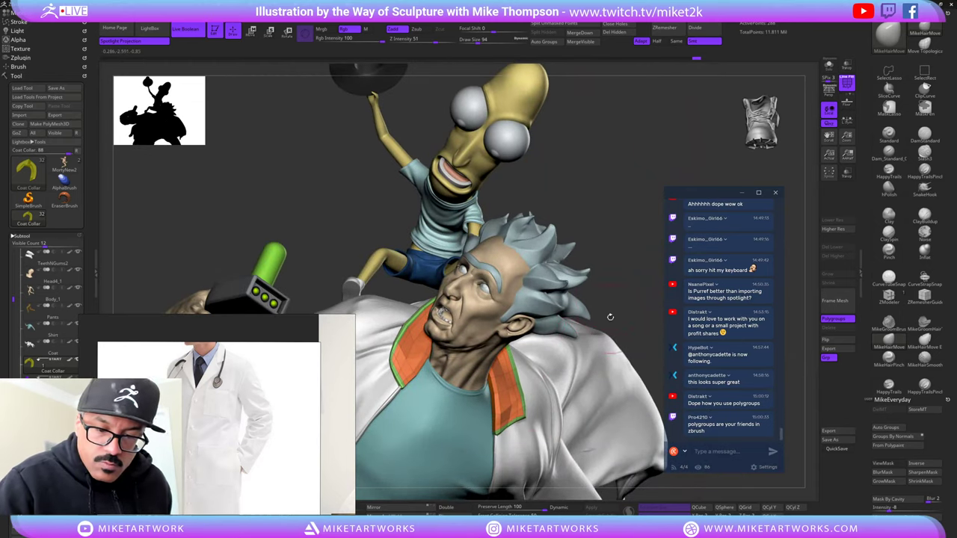
{"action": "right_click_drag", "start_coordinate": [588, 451], "coordinate": [607, 448]}
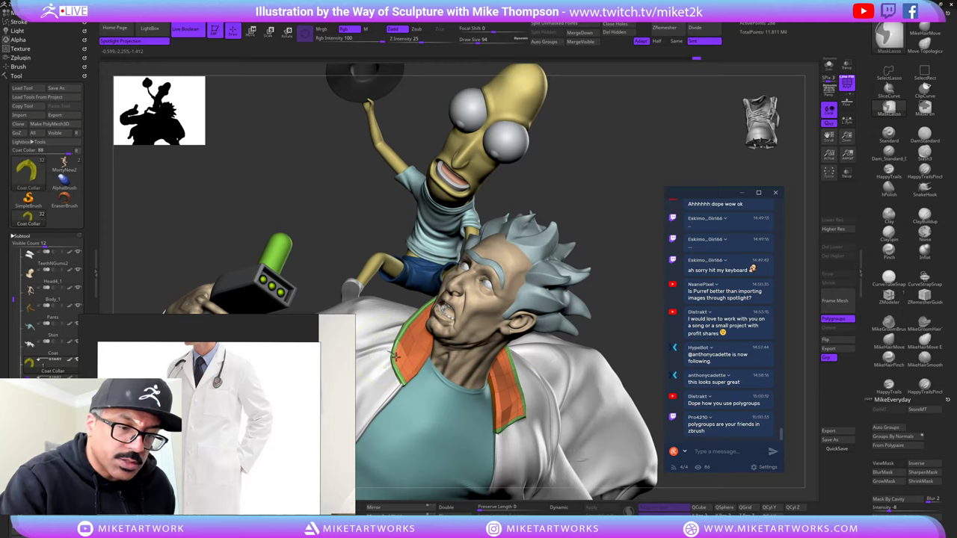
- Isolate the collar's lower corner on the gun-hand side with an inverted lasso mask and set the draw size to 50
{"action": "mouse_move", "coordinate": [396, 357]}
{"action": "left_mouse_down", "text": "ctrl"}
{"action": "mouse_move", "coordinate": [366, 347]}
{"action": "mouse_move", "coordinate": [383, 355]}
{"action": "left_mouse_up", "text": "ctrl"}
{"action": "left_click", "coordinate": [366, 348], "text": "ctrl"}
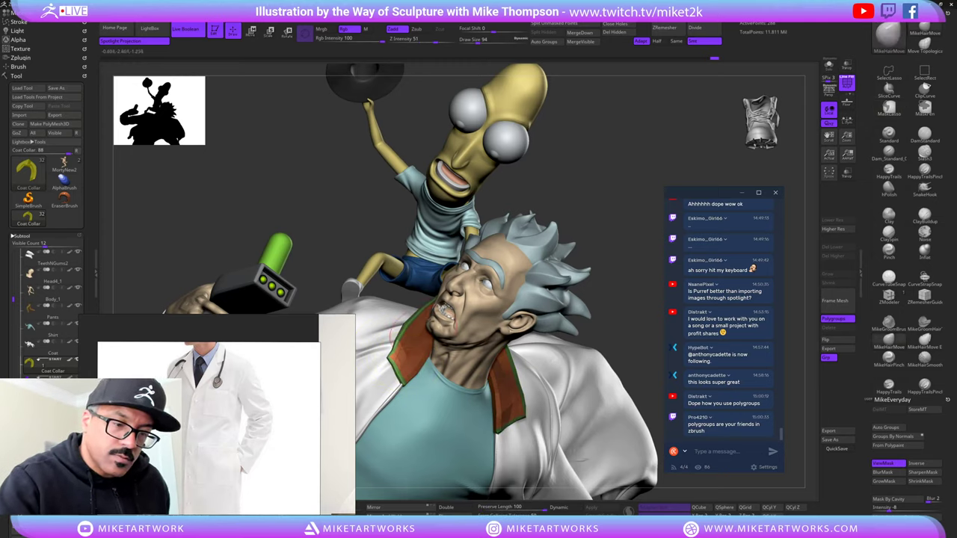
{"action": "key", "text": "s"}
{"action": "left_click_drag", "start_coordinate": [588, 207], "coordinate": [583, 207]}
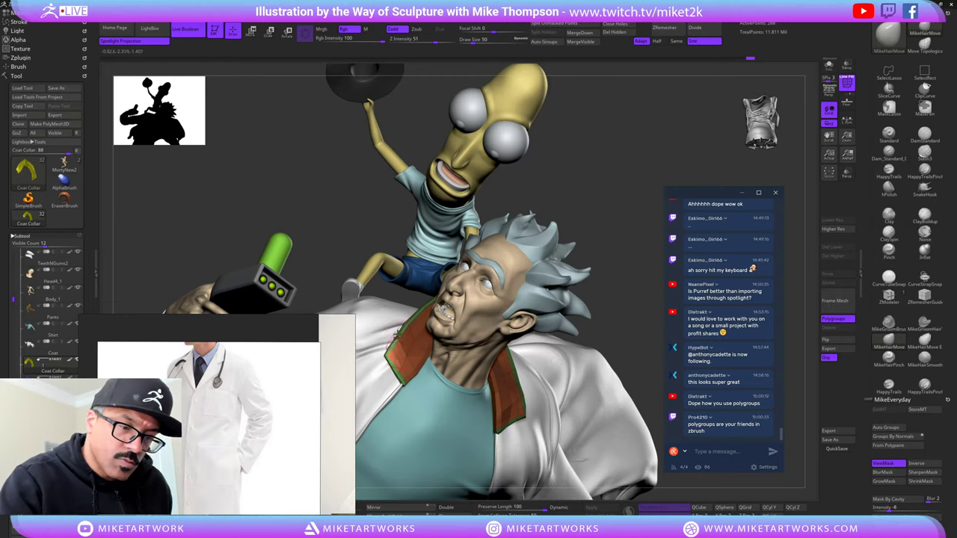
- Adjust the unmasked collar corner to the coat with the MikeHairMove brush and clear the collar mask
{"action": "left_click_drag", "start_coordinate": [611, 205], "coordinate": [636, 153]}
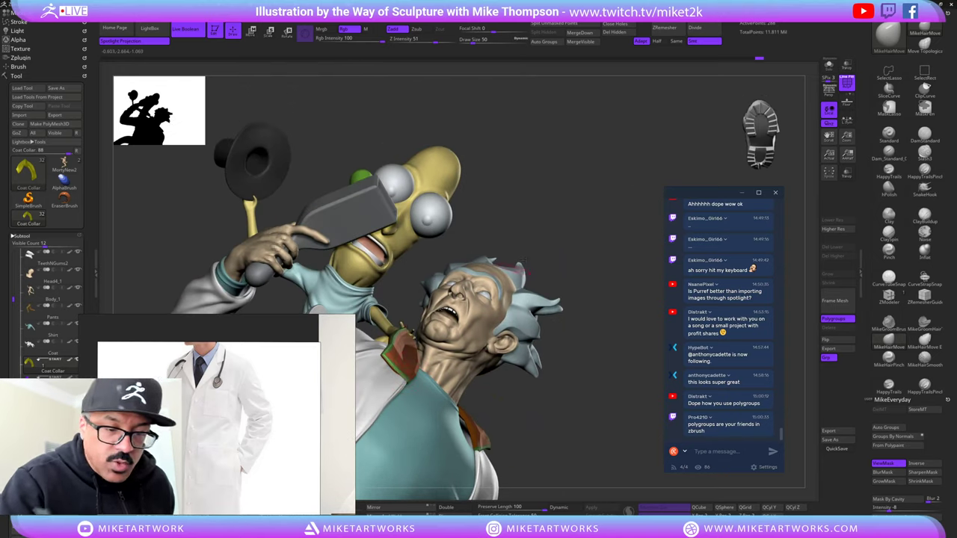
{"action": "left_click_drag", "start_coordinate": [527, 260], "coordinate": [447, 320]}
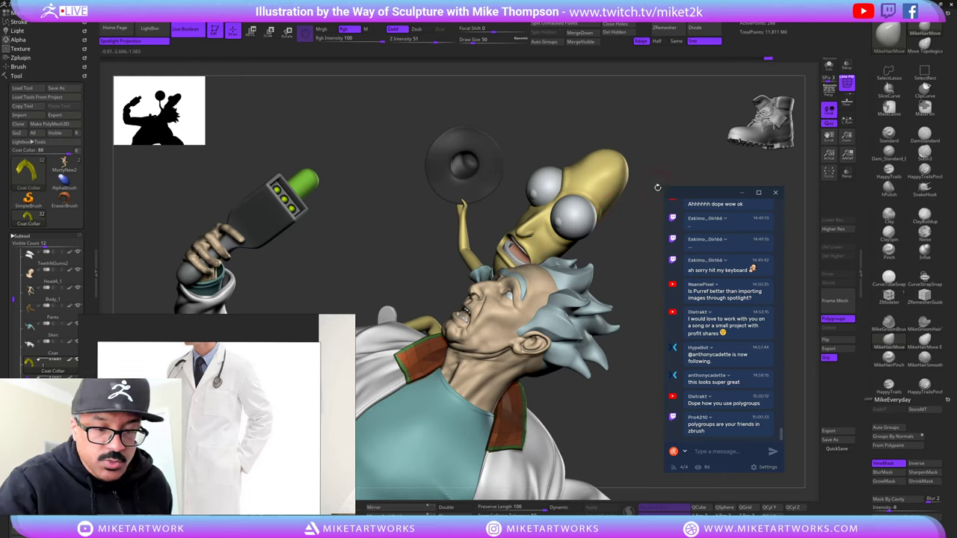
{"action": "left_click_drag", "start_coordinate": [657, 187], "coordinate": [610, 206]}
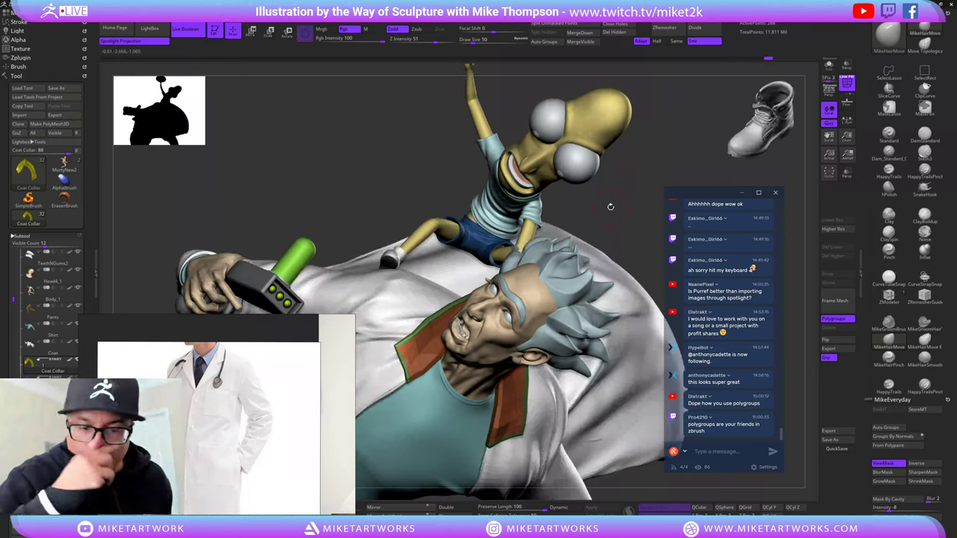
{"action": "key", "text": "ctrl"}
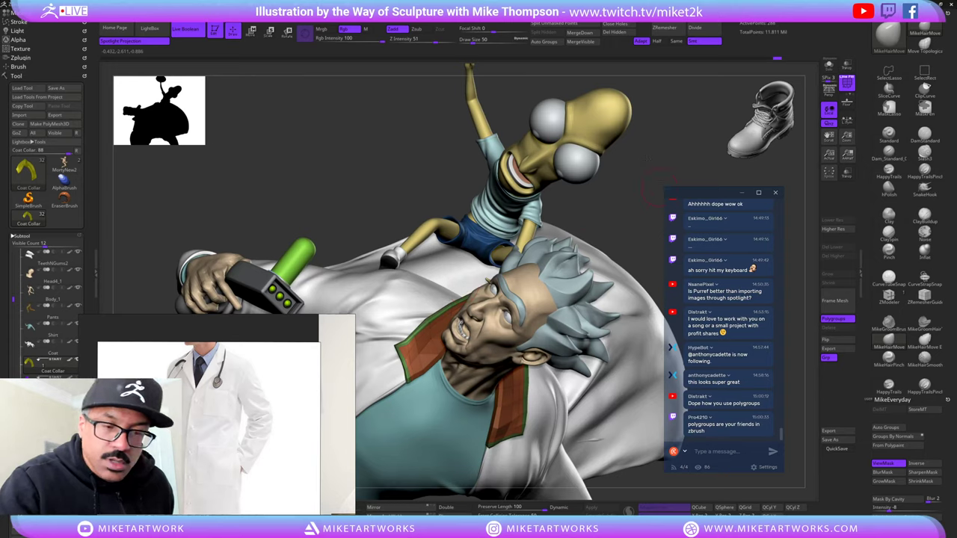
{"action": "left_click_drag", "start_coordinate": [614, 201], "coordinate": [657, 174]}
{"action": "left_click_drag", "start_coordinate": [648, 303], "coordinate": [641, 324], "text": "ctrl"}
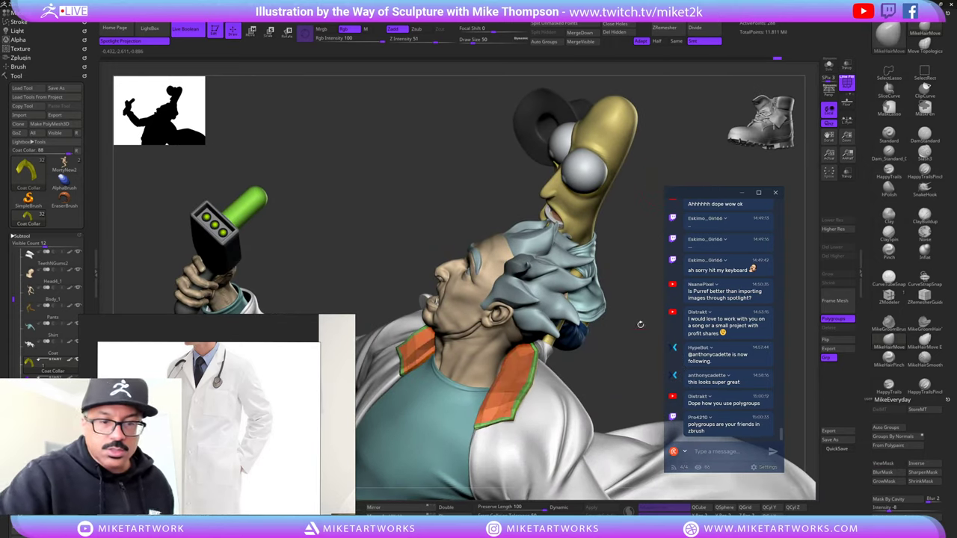
- Preview the collar with dynamic subdivision smoothing and turn the smoothing back off
{"action": "key", "text": "d"}
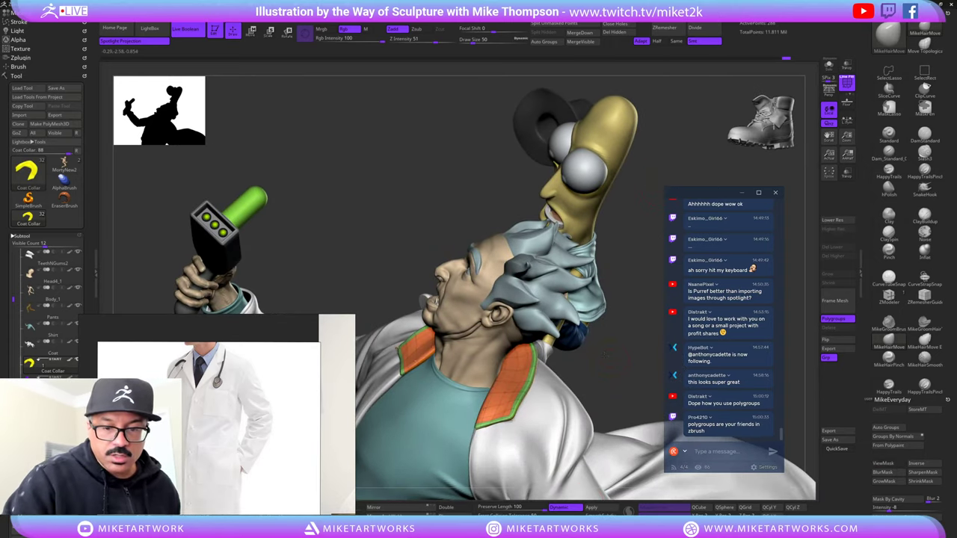
{"action": "mouse_move", "coordinate": [606, 354]}
{"action": "left_mouse_down"}
{"action": "mouse_move", "coordinate": [647, 360]}
{"action": "mouse_move", "coordinate": [602, 362]}
{"action": "mouse_move", "coordinate": [620, 307]}
{"action": "left_mouse_up"}
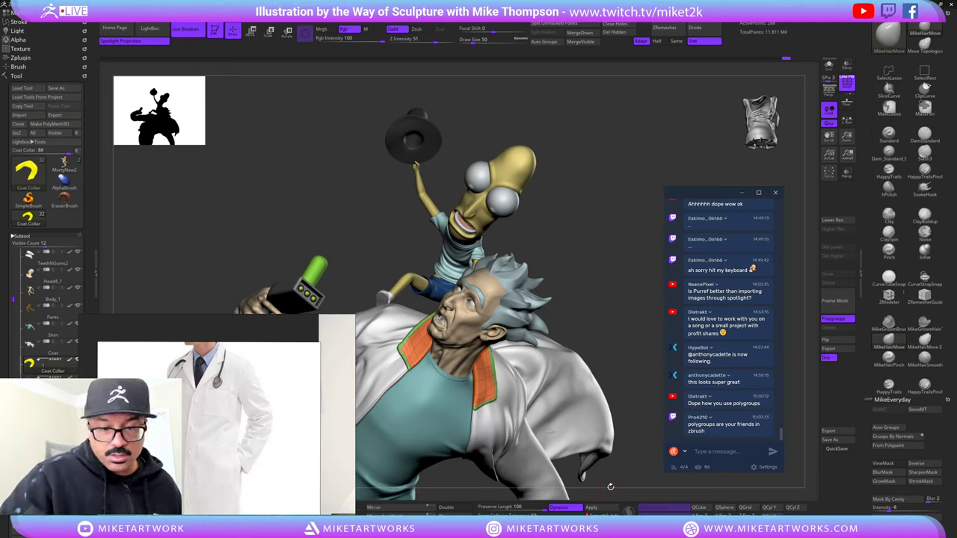
{"action": "left_click_drag", "start_coordinate": [631, 357], "coordinate": [622, 455]}
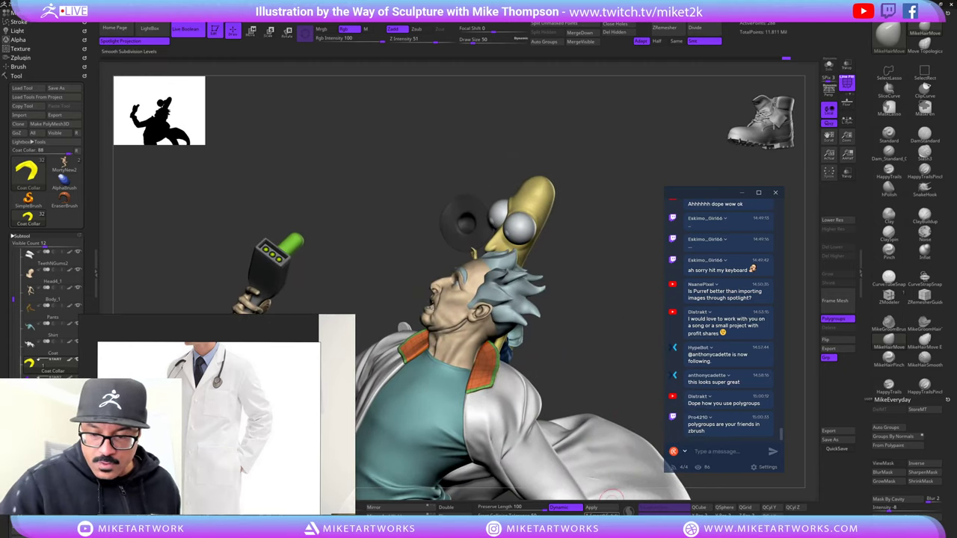
{"action": "left_click", "coordinate": [578, 510]}
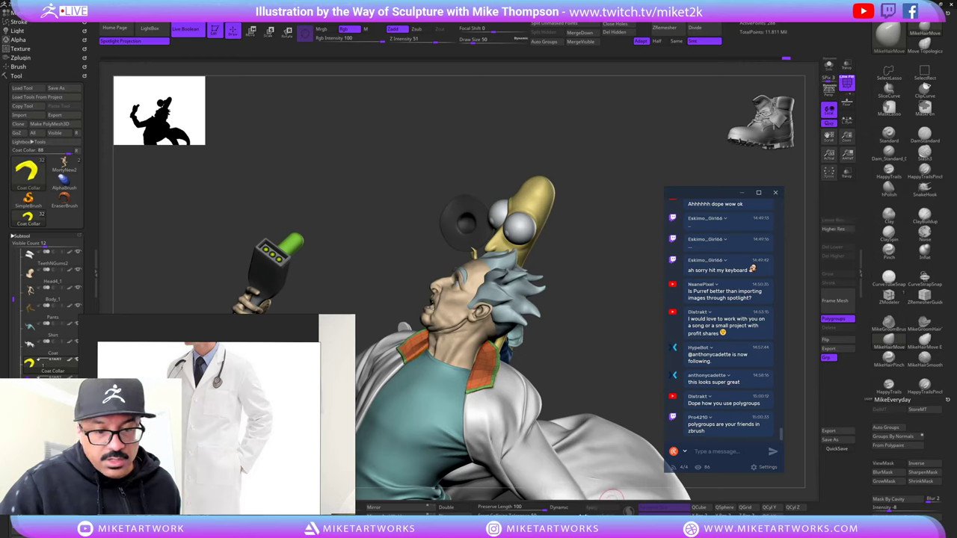
- Make the ZModeler brush active and solo the Coat Collar subtool
{"action": "left_click_drag", "start_coordinate": [601, 333], "coordinate": [629, 394], "text": "alt"}
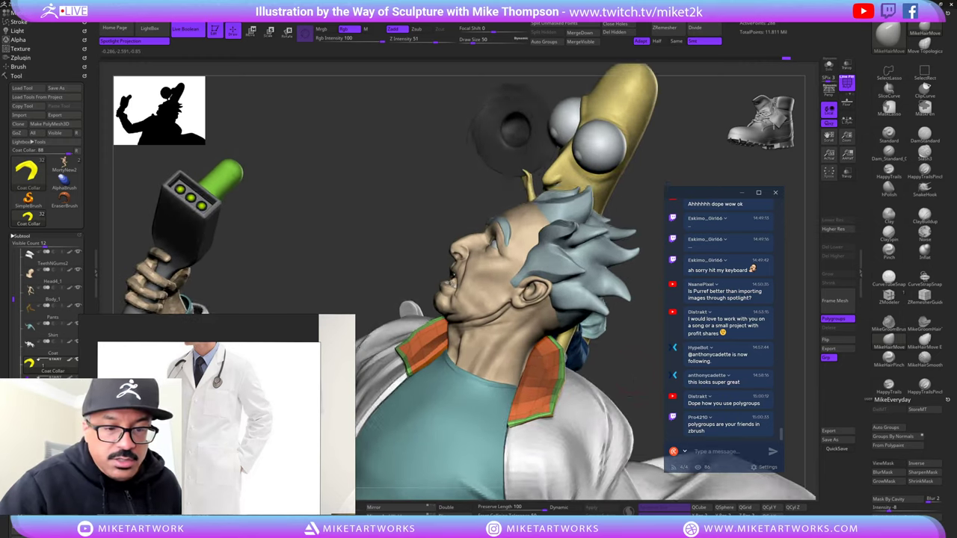
{"action": "left_click_drag", "start_coordinate": [637, 356], "coordinate": [643, 369]}
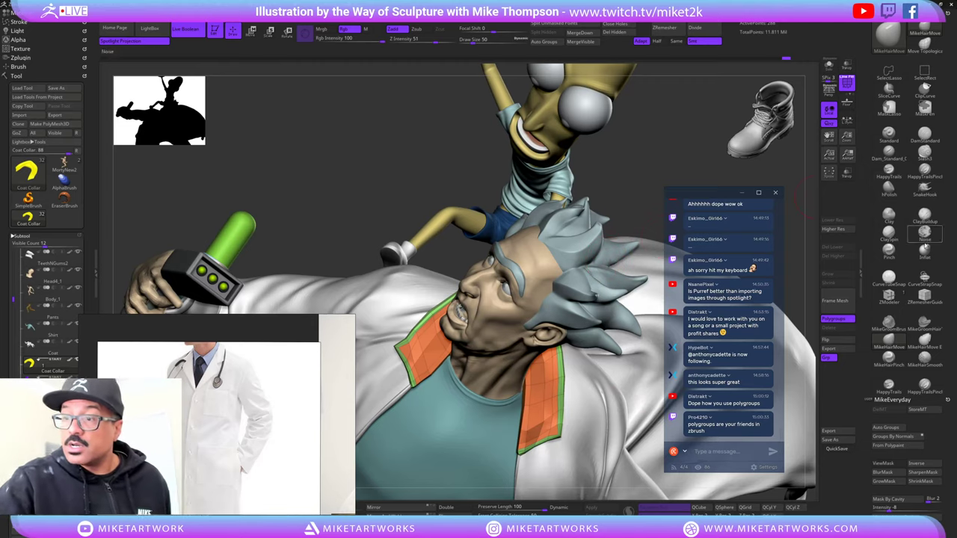
{"action": "left_click", "coordinate": [889, 297]}
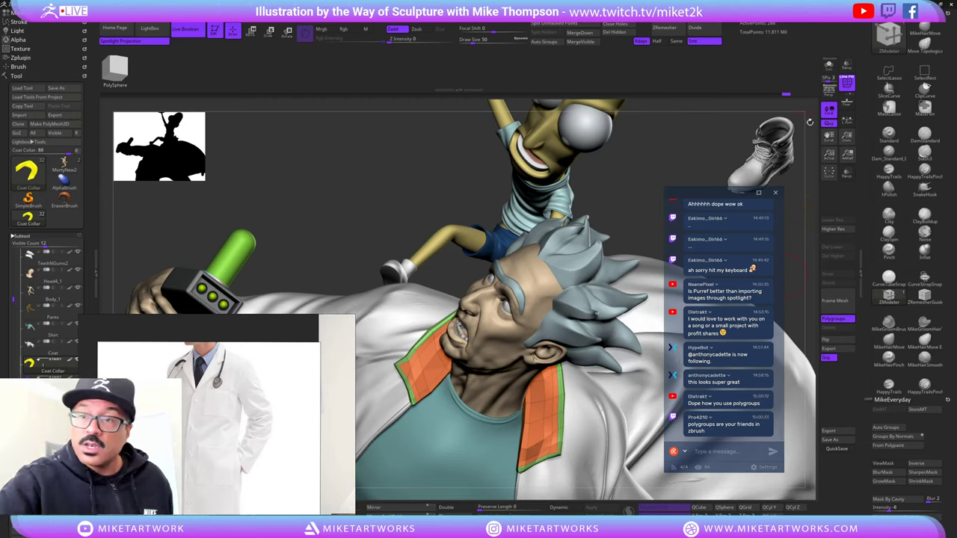
{"action": "left_click", "coordinate": [829, 66]}
{"action": "left_click_drag", "start_coordinate": [589, 332], "coordinate": [632, 326], "text": "alt"}
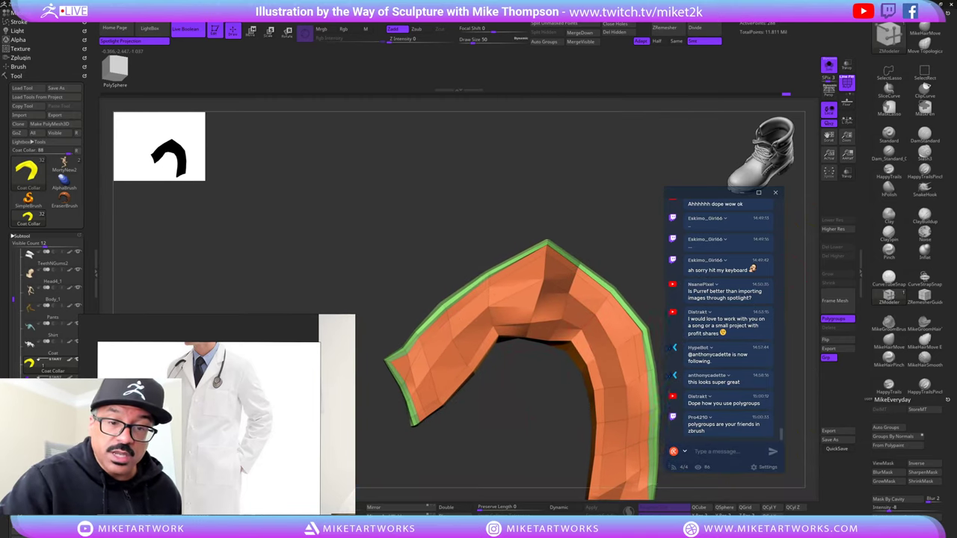
- Adjust the mesh at the collar's corner on the gun-hand side with the ZModeler brush at draw size 16
{"action": "mouse_move", "coordinate": [516, 408]}
{"action": "left_mouse_down"}
{"action": "mouse_move", "coordinate": [501, 421]}
{"action": "mouse_move", "coordinate": [470, 417]}
{"action": "mouse_move", "coordinate": [535, 404]}
{"action": "left_mouse_up"}
{"action": "left_click_drag", "start_coordinate": [583, 337], "coordinate": [598, 325]}
{"action": "key", "text": "s"}
{"action": "mouse_move", "coordinate": [491, 460]}
{"action": "left_mouse_down"}
{"action": "mouse_move", "coordinate": [484, 445]}
{"action": "mouse_move", "coordinate": [542, 424]}
{"action": "left_mouse_up"}
{"action": "key", "text": "s"}
{"action": "left_click_drag", "start_coordinate": [545, 423], "coordinate": [543, 423]}
{"action": "left_click_drag", "start_coordinate": [546, 422], "coordinate": [533, 411]}
{"action": "left_click_drag", "start_coordinate": [506, 449], "coordinate": [508, 374]}
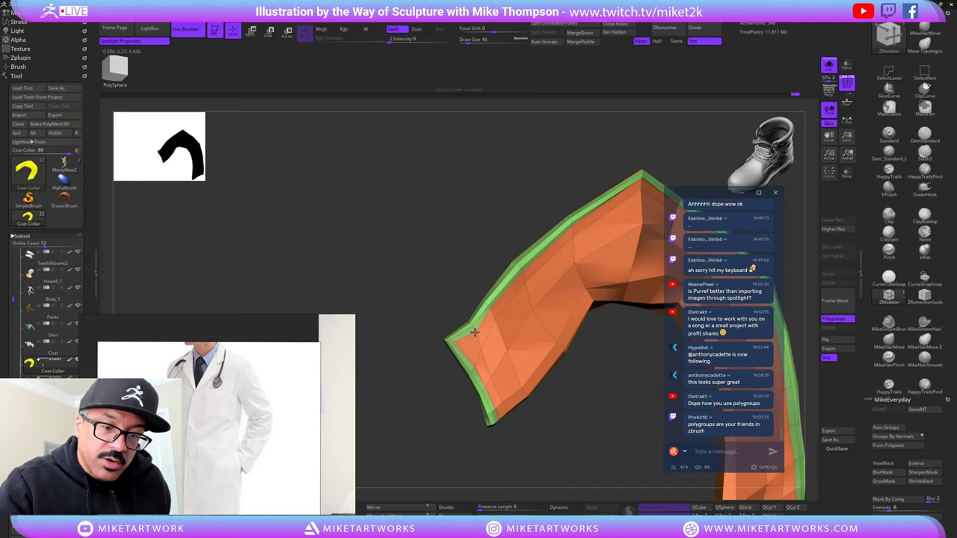
{"action": "left_click_drag", "start_coordinate": [596, 457], "coordinate": [607, 428]}
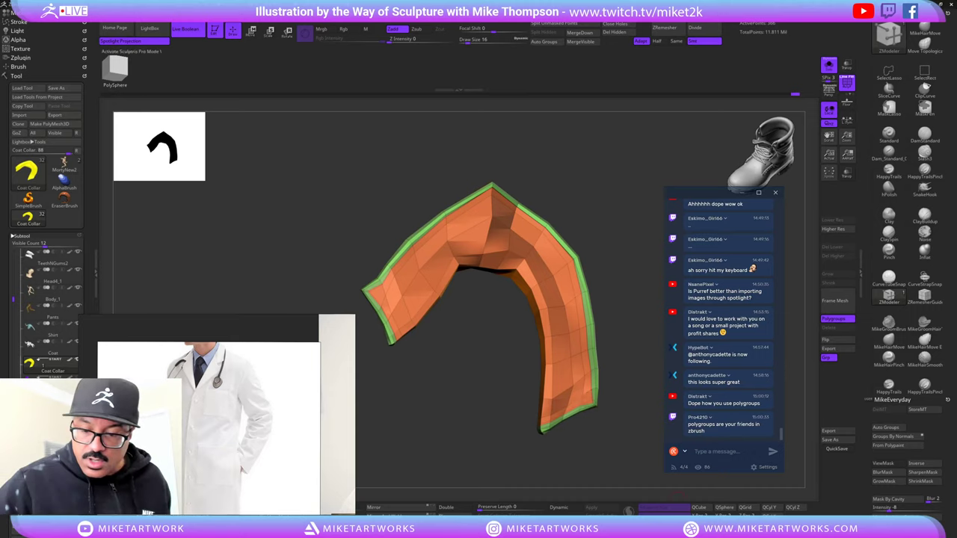
- Turn on dynamic subdivision for the collar without its polyframe and bring the rest of the model back into view
{"action": "key", "text": "d"}
{"action": "mouse_move", "coordinate": [620, 465]}
{"action": "left_mouse_down"}
{"action": "mouse_move", "coordinate": [610, 456]}
{"action": "mouse_move", "coordinate": [644, 454]}
{"action": "mouse_move", "coordinate": [607, 499]}
{"action": "left_mouse_up"}
{"action": "key", "text": "space"}
{"action": "left_click", "coordinate": [675, 483]}
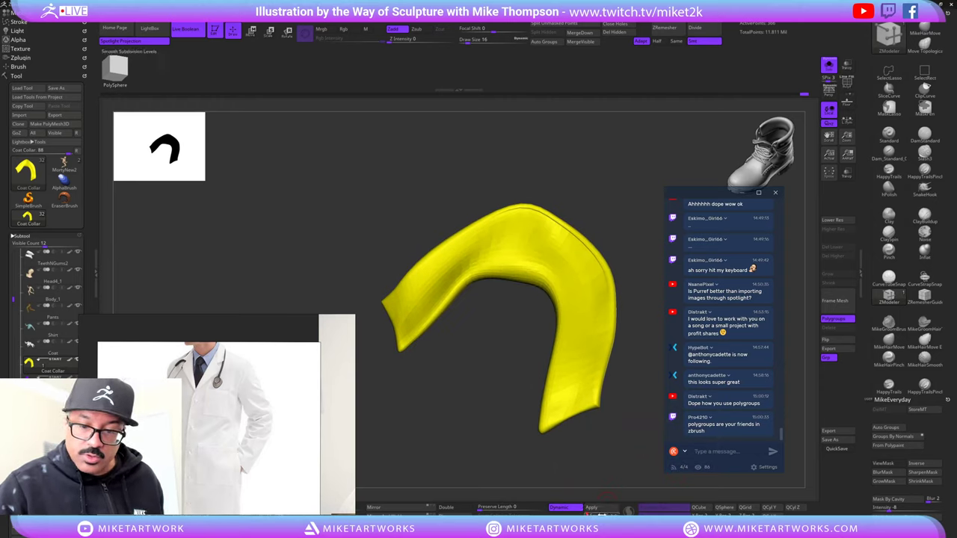
{"action": "left_click_drag", "start_coordinate": [628, 479], "coordinate": [627, 450]}
{"action": "left_click", "coordinate": [829, 66]}
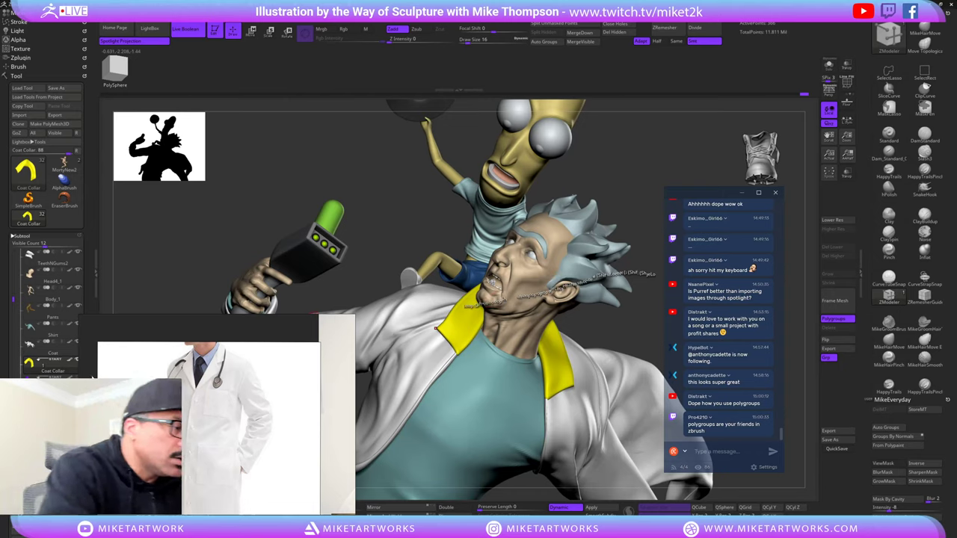
- Unhide the lapels and make the Coat Collar1 subtool active with the MikeHairMove brush at draw size 57
{"action": "left_click", "coordinate": [77, 378]}
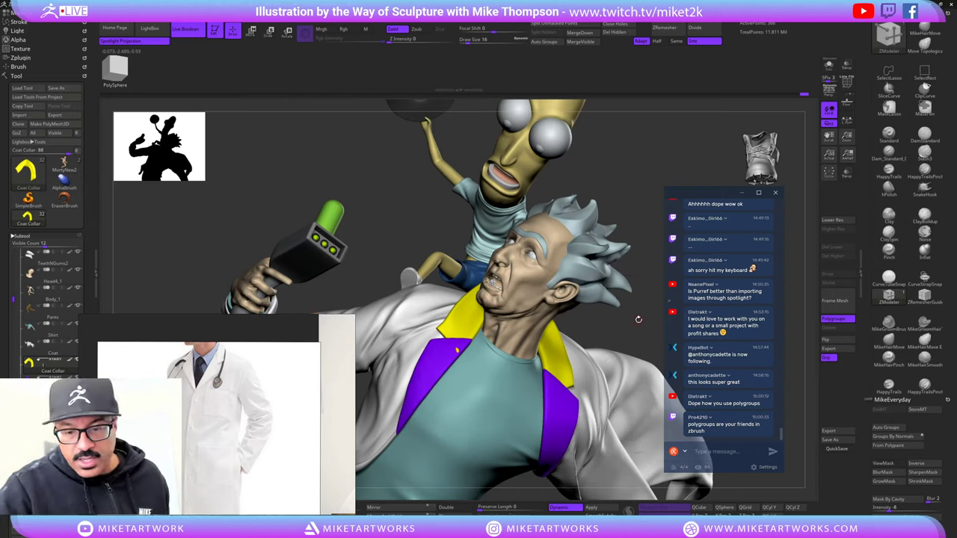
{"action": "left_click", "coordinate": [889, 342]}
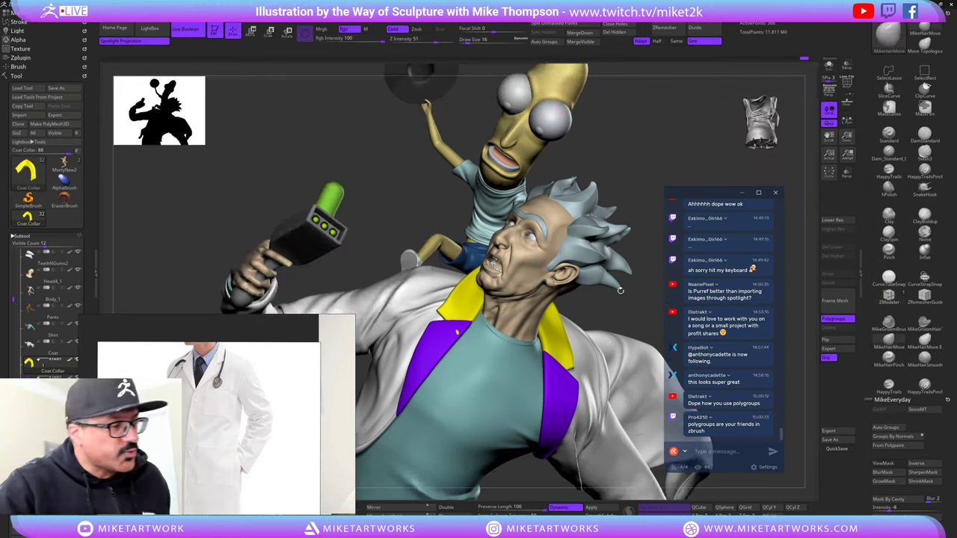
{"action": "left_click", "coordinate": [50, 382]}
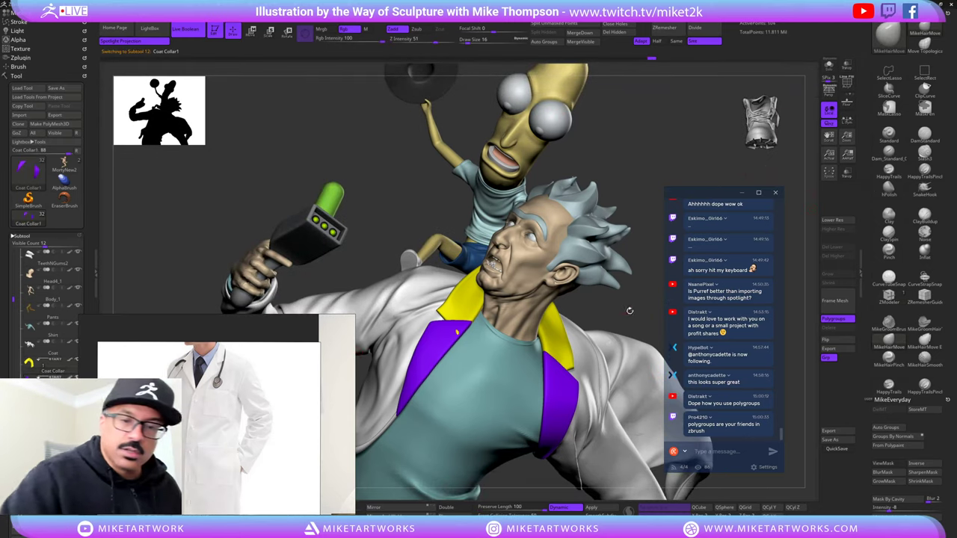
{"action": "key", "text": "s"}
{"action": "left_click_drag", "start_coordinate": [640, 299], "coordinate": [645, 302]}
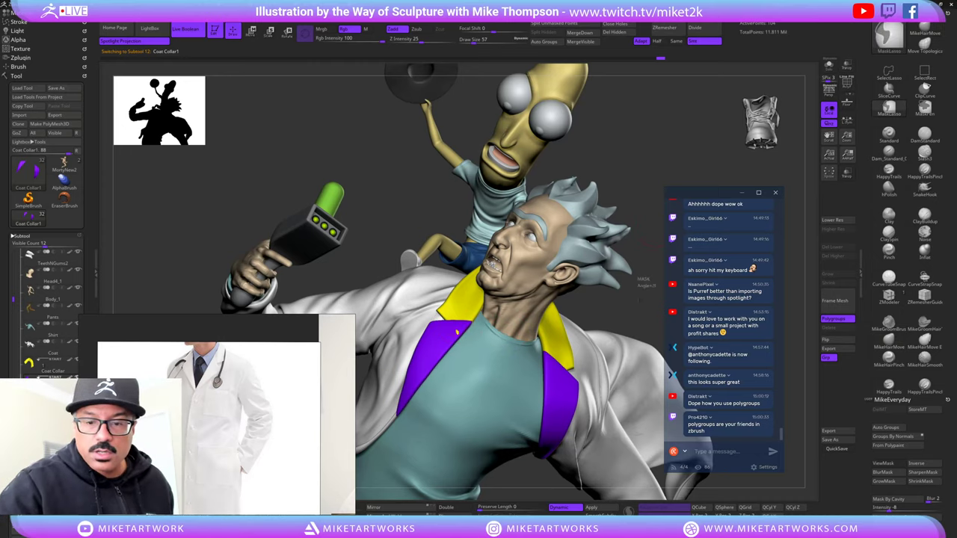
- Inflate the upper corner of the gun-hand side lapel with the Inflat brush at intensity 10 to cover the collar poking through
{"action": "left_click", "coordinate": [925, 252]}
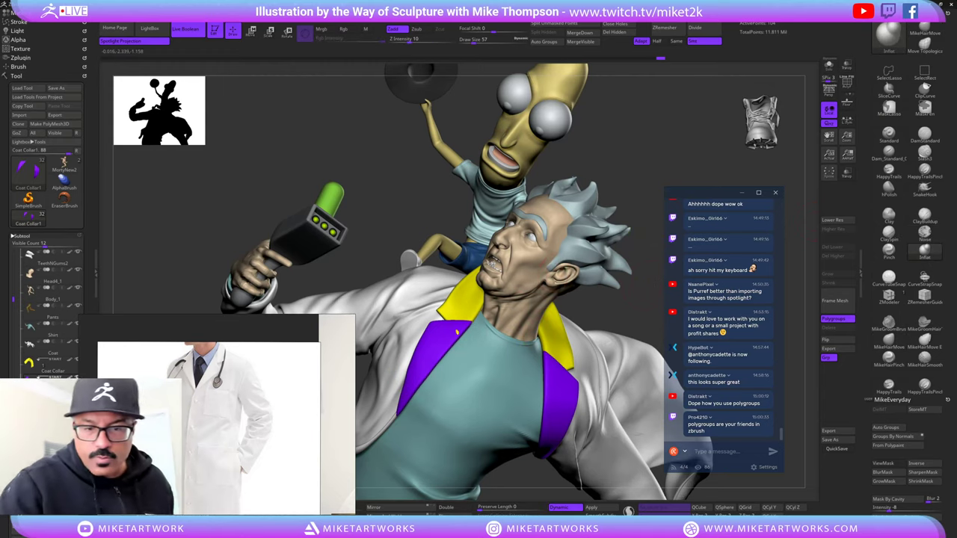
{"action": "left_click_drag", "start_coordinate": [692, 287], "coordinate": [625, 302]}
{"action": "left_click_drag", "start_coordinate": [454, 335], "coordinate": [455, 335]}
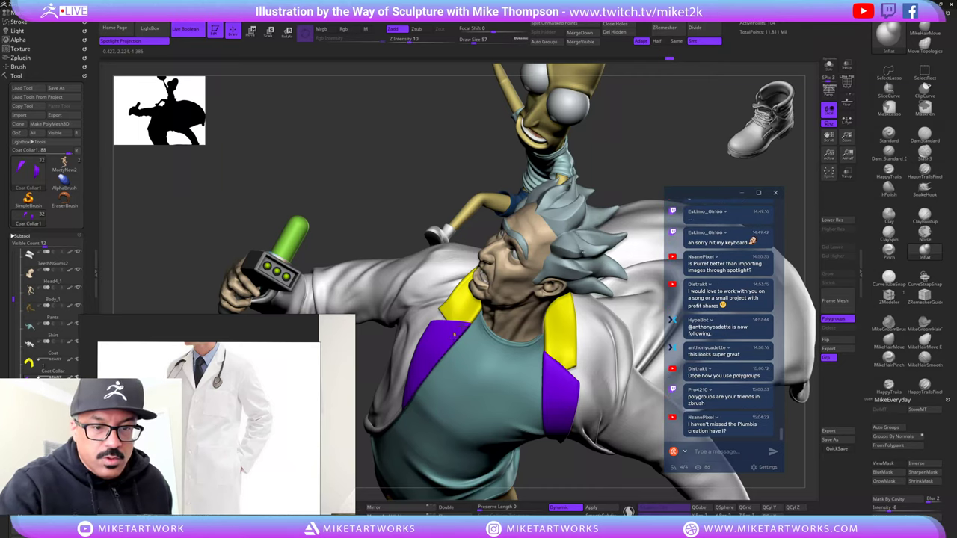
{"action": "mouse_move", "coordinate": [654, 180]}
{"action": "left_mouse_down"}
{"action": "mouse_move", "coordinate": [643, 160]}
{"action": "mouse_move", "coordinate": [648, 222]}
{"action": "left_mouse_up"}
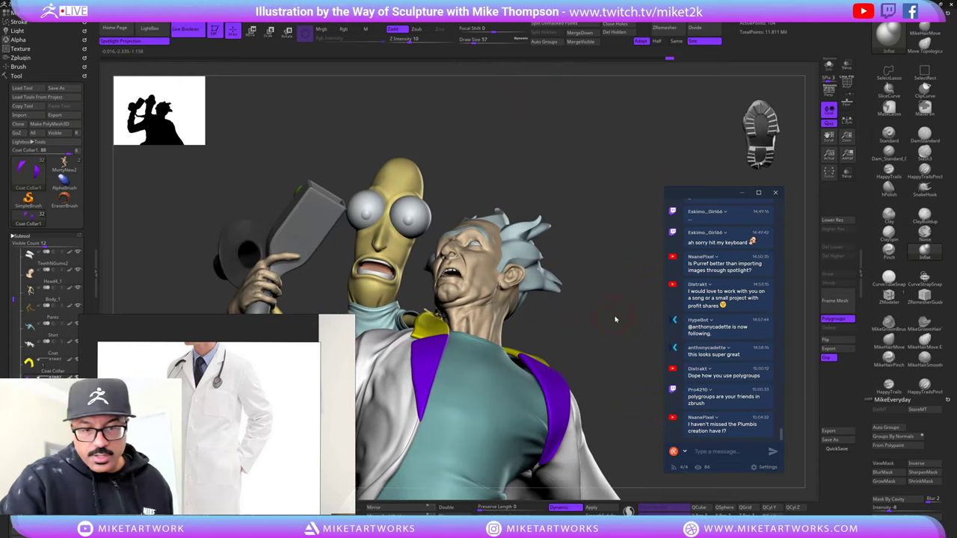
{"action": "mouse_move", "coordinate": [611, 305]}
{"action": "left_mouse_down"}
{"action": "mouse_move", "coordinate": [621, 351]}
{"action": "mouse_move", "coordinate": [625, 315]}
{"action": "left_mouse_up"}
- Enable Rgb painting and fill the purple lapels and the yellow collar with white
{"action": "key", "text": "space"}
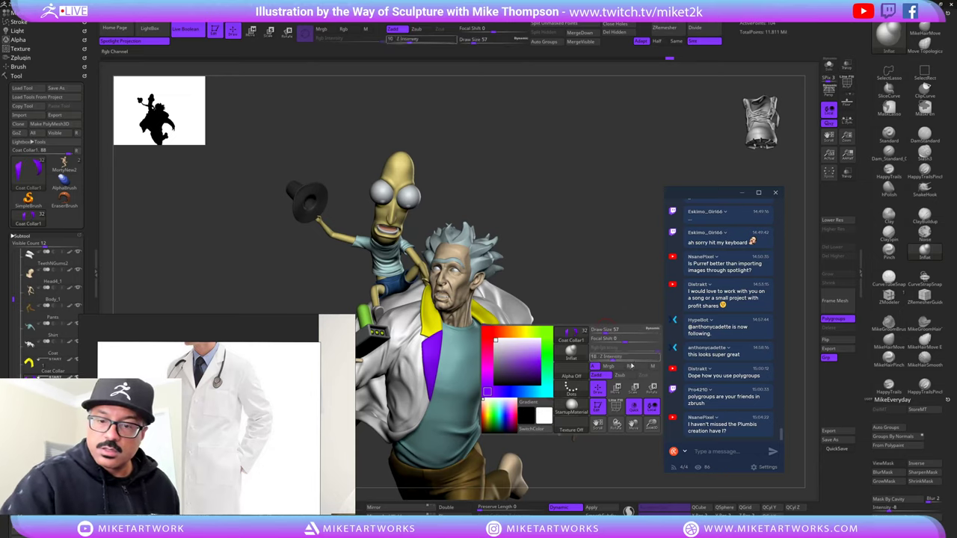
{"action": "left_click", "coordinate": [631, 366]}
{"action": "mouse_move", "coordinate": [161, 13]}
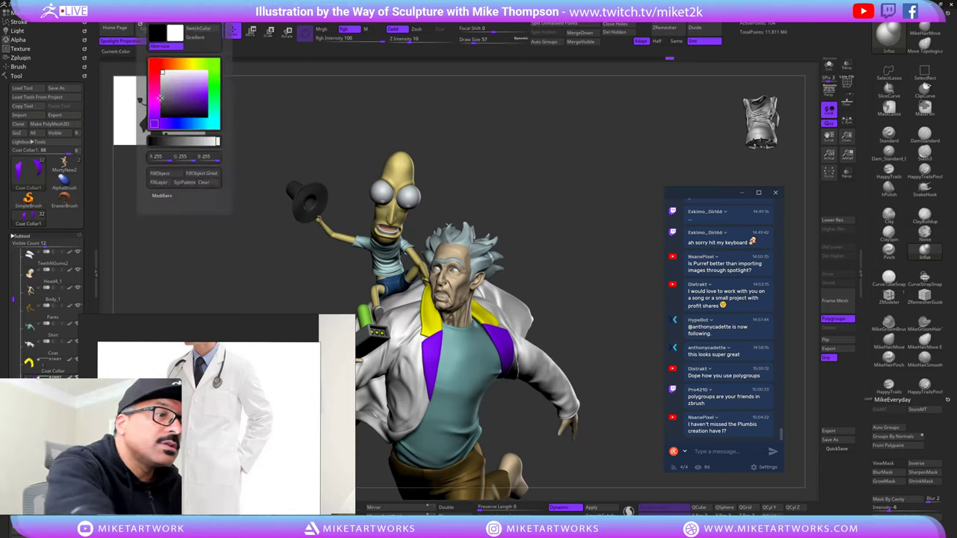
{"action": "left_click", "coordinate": [167, 175]}
{"action": "left_click", "coordinate": [485, 319], "text": "alt"}
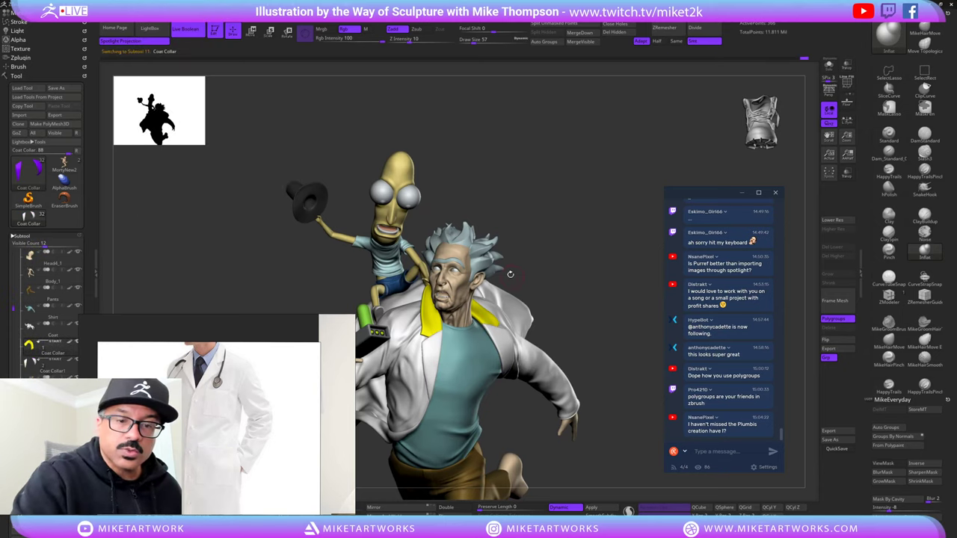
{"action": "key", "text": "space"}
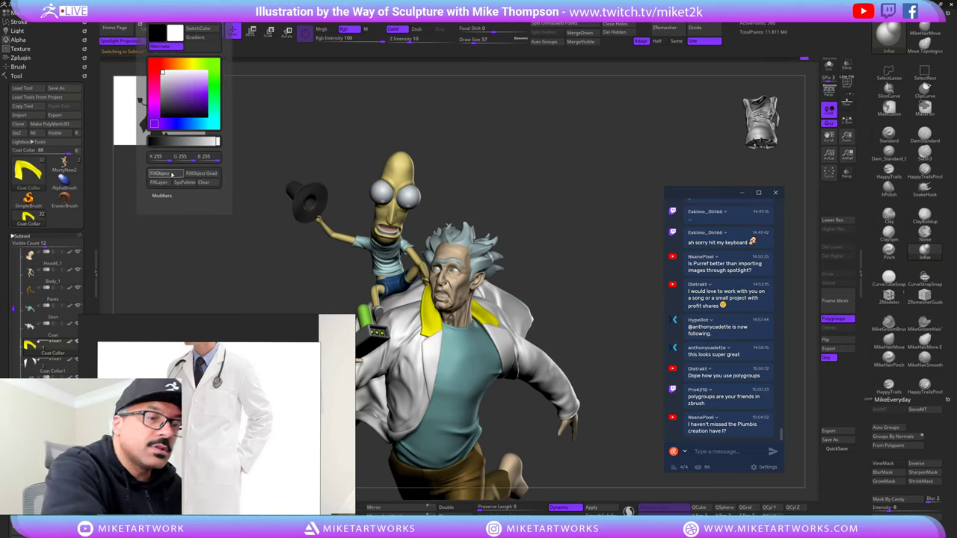
- Nudge the gun-hand side of the white collar with the MikeHairMove brush at draw size 48
{"action": "left_click_drag", "start_coordinate": [647, 350], "coordinate": [618, 285]}
{"action": "left_click_drag", "start_coordinate": [596, 417], "coordinate": [568, 268]}
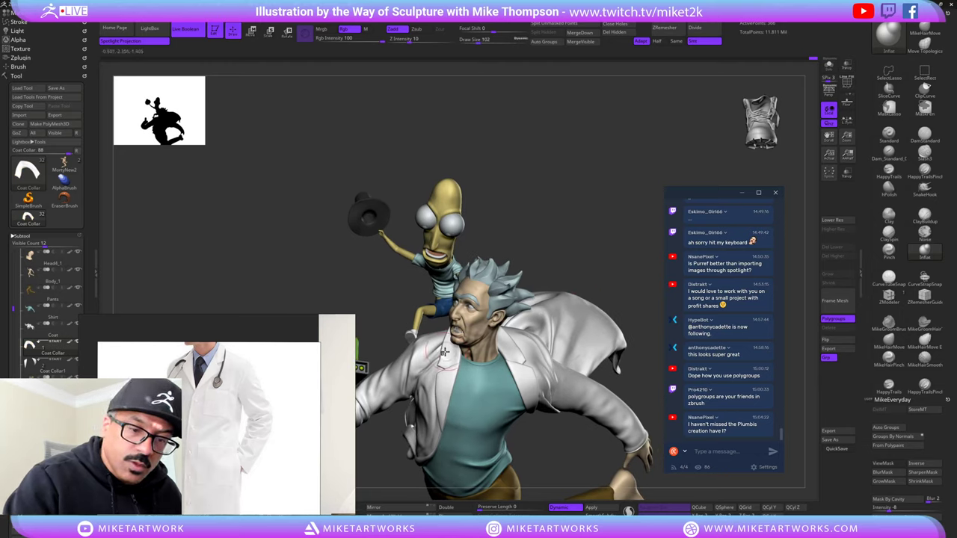
{"action": "left_click", "coordinate": [889, 342]}
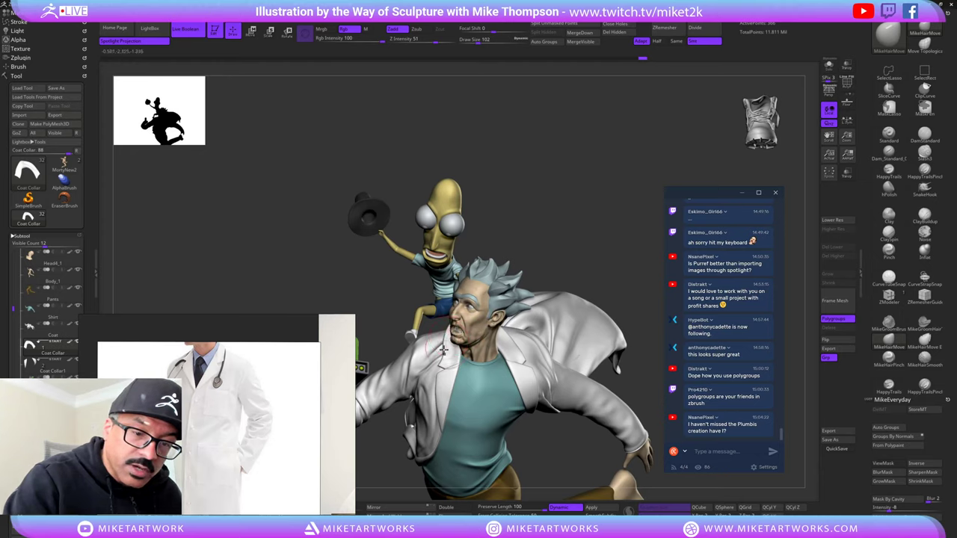
{"action": "left_click_drag", "start_coordinate": [601, 223], "coordinate": [502, 296]}
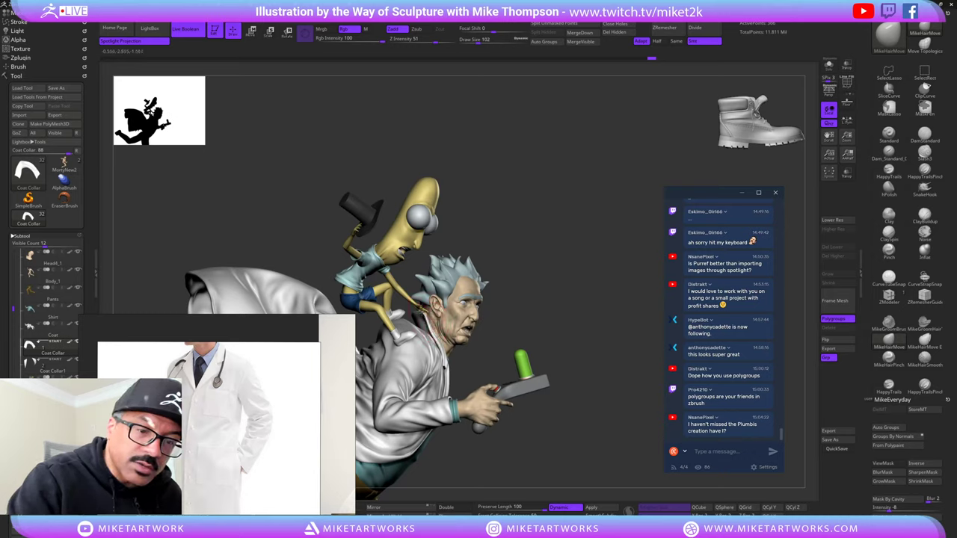
{"action": "right_click_drag", "start_coordinate": [479, 281], "coordinate": [392, 309]}
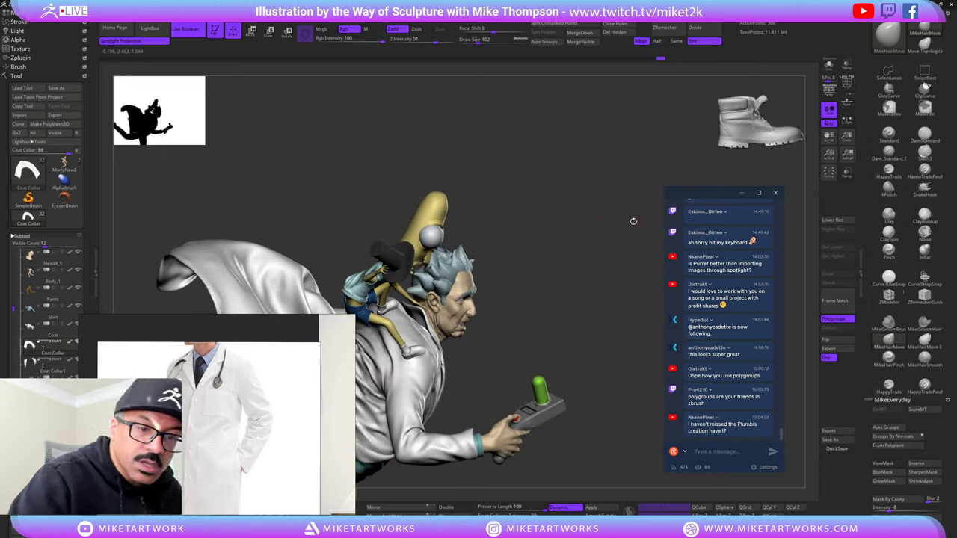
{"action": "right_click_drag", "start_coordinate": [634, 221], "coordinate": [516, 247]}
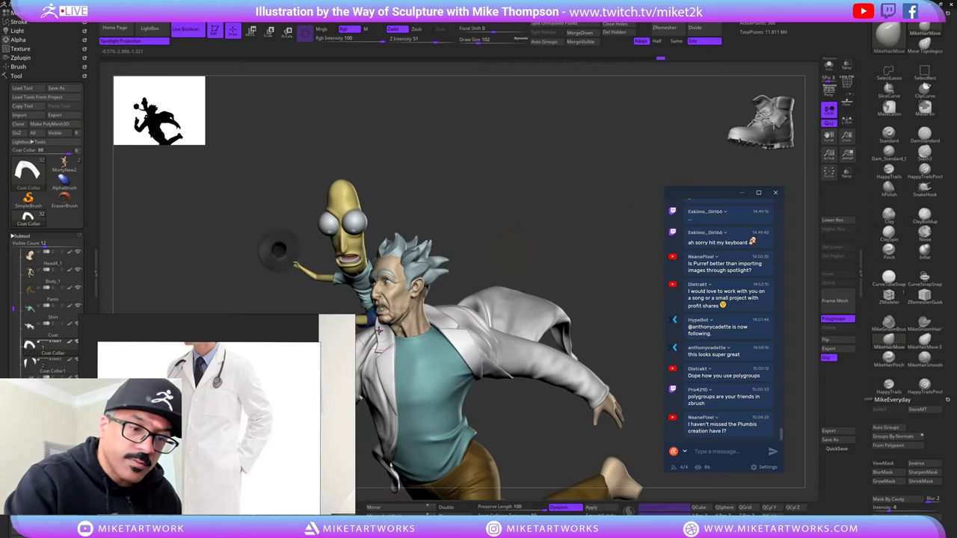
{"action": "key", "text": "s"}
{"action": "left_click_drag", "start_coordinate": [491, 236], "coordinate": [484, 237]}
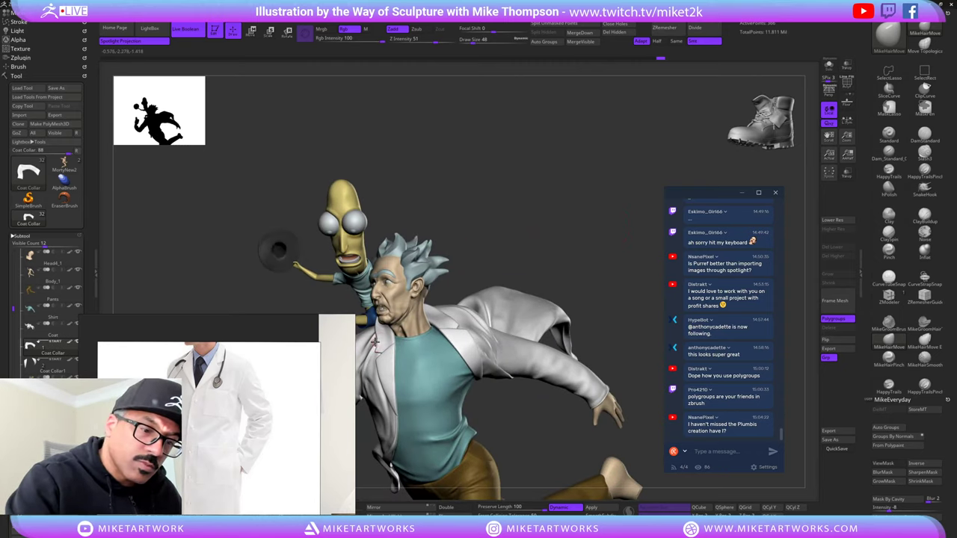
{"action": "left_click_drag", "start_coordinate": [381, 344], "coordinate": [379, 340]}
{"action": "right_click_drag", "start_coordinate": [528, 226], "coordinate": [508, 230]}
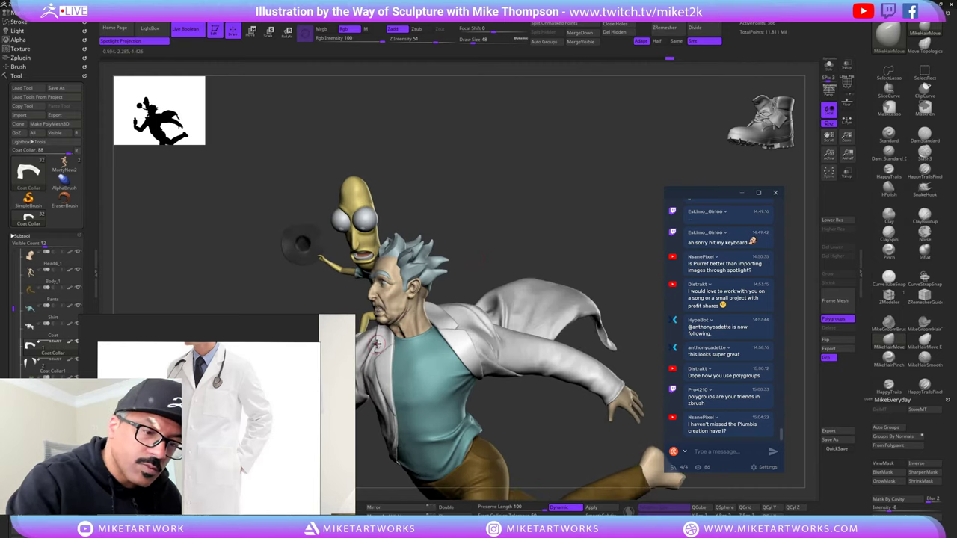
- Make the Coat Collar1 lapels active with the MikeHairMove brush at draw size 107 and check their fit from several angles
{"action": "left_click_drag", "start_coordinate": [519, 225], "coordinate": [587, 176]}
{"action": "left_click", "coordinate": [446, 336], "text": "alt"}
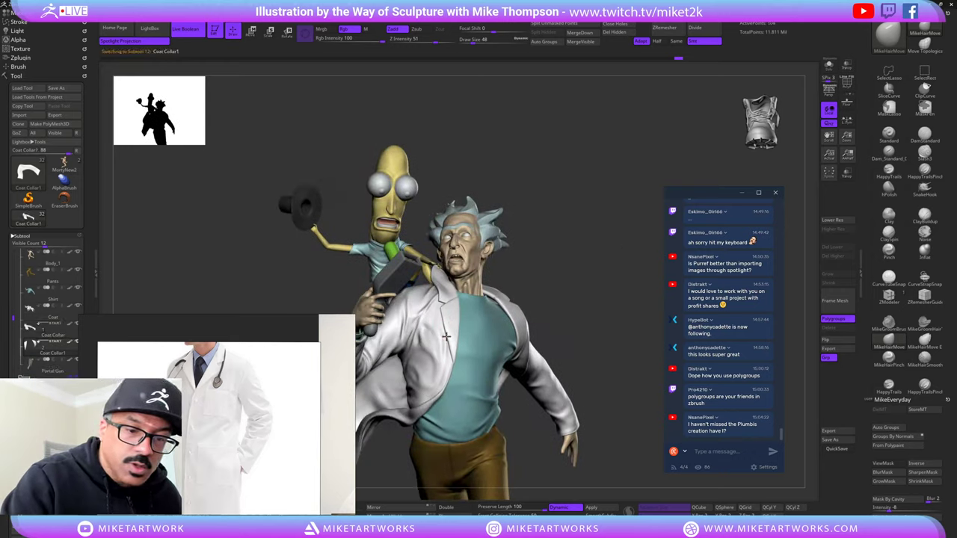
{"action": "mouse_move", "coordinate": [635, 222]}
{"action": "left_mouse_down"}
{"action": "mouse_move", "coordinate": [585, 217]}
{"action": "mouse_move", "coordinate": [651, 214]}
{"action": "left_mouse_up"}
{"action": "right_click_drag", "start_coordinate": [652, 216], "coordinate": [603, 269]}
{"action": "key", "text": "s"}
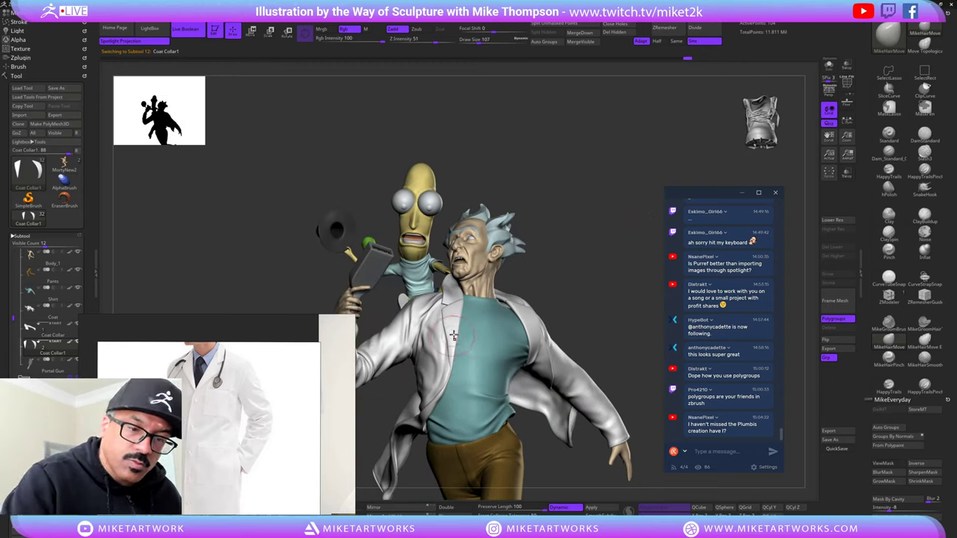
{"action": "mouse_move", "coordinate": [634, 235]}
{"action": "left_mouse_down"}
{"action": "mouse_move", "coordinate": [590, 235]}
{"action": "mouse_move", "coordinate": [642, 241]}
{"action": "left_mouse_up"}
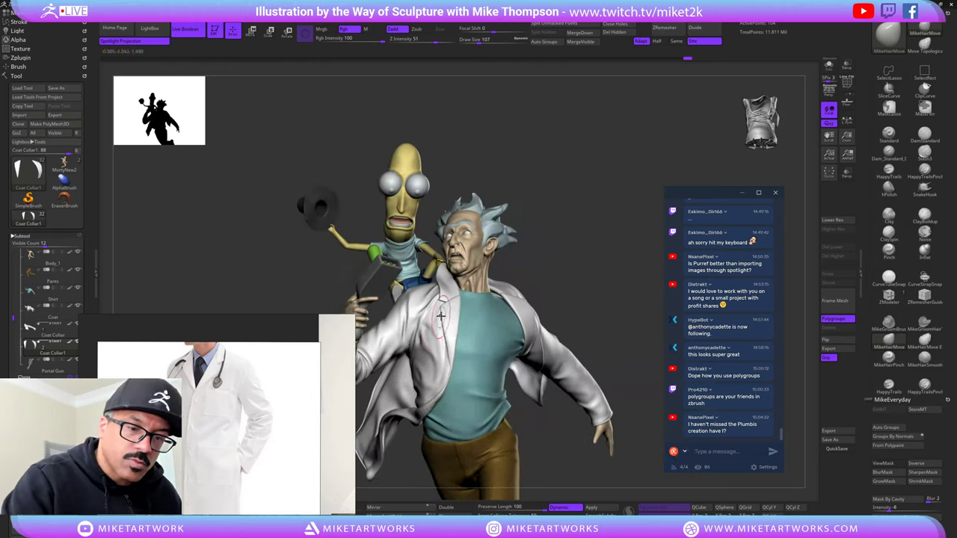
{"action": "right_click_drag", "start_coordinate": [636, 229], "coordinate": [616, 194]}
{"action": "left_click_drag", "start_coordinate": [617, 195], "coordinate": [661, 240]}
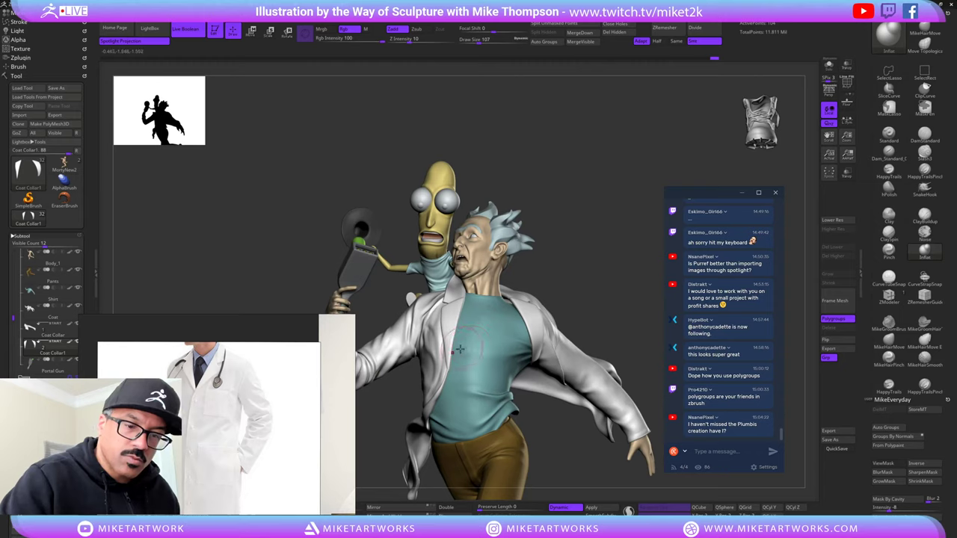
{"action": "left_click", "coordinate": [889, 341]}
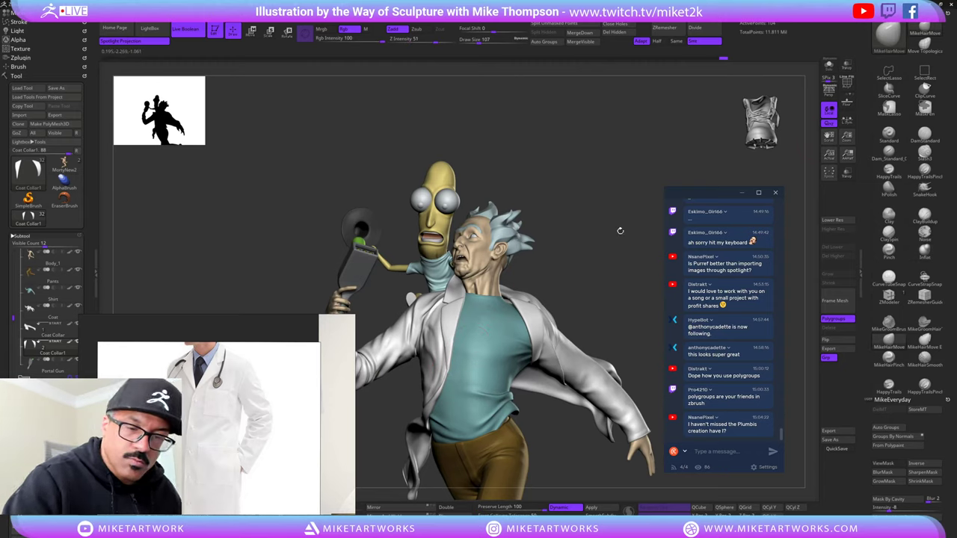
{"action": "mouse_move", "coordinate": [621, 230]}
{"action": "left_mouse_down"}
{"action": "mouse_move", "coordinate": [659, 202]}
{"action": "mouse_move", "coordinate": [634, 215]}
{"action": "mouse_move", "coordinate": [622, 395]}
{"action": "left_mouse_up"}
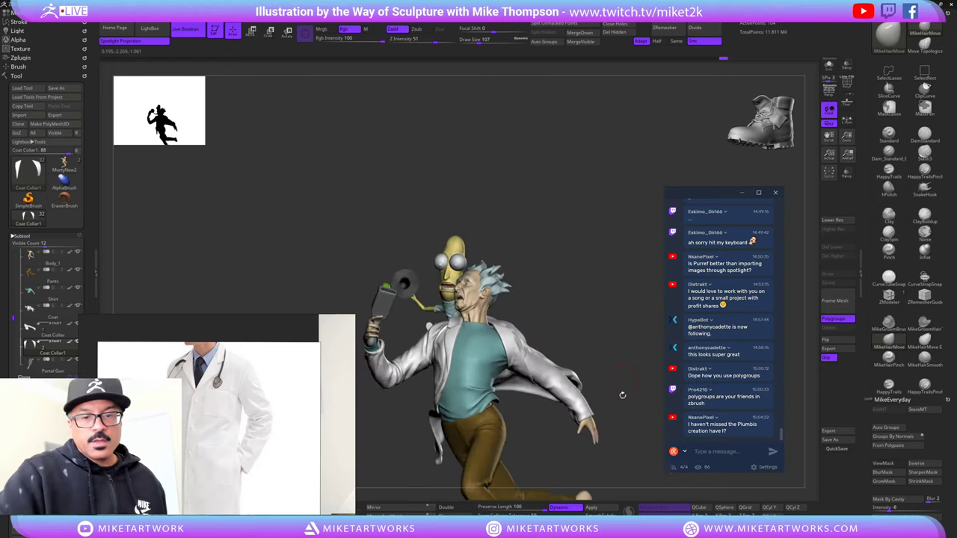
{"action": "left_click_drag", "start_coordinate": [592, 317], "coordinate": [547, 305]}
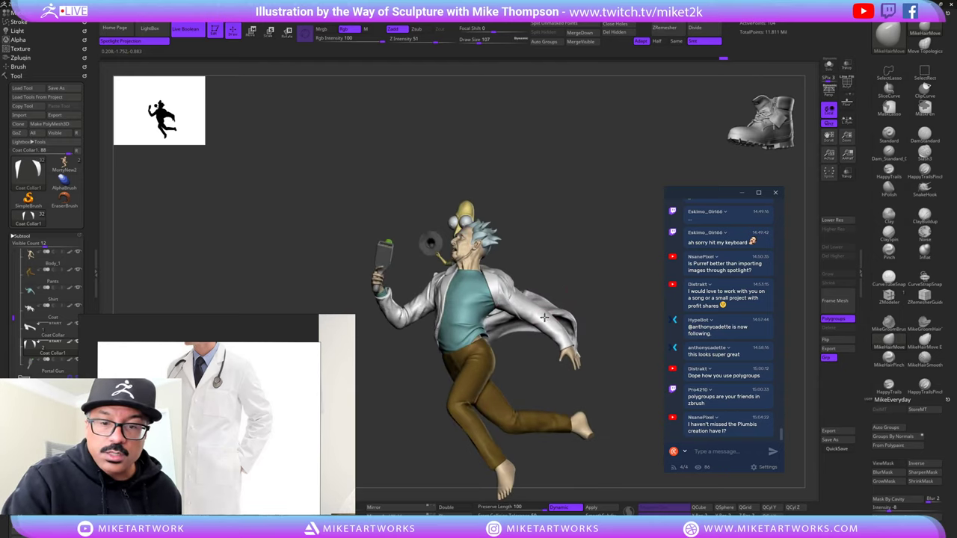
- Make the Coat subtool active and frame the running figure from the side of the outstretched arm
{"action": "left_click", "coordinate": [547, 316], "text": "alt"}
{"action": "left_click_drag", "start_coordinate": [609, 261], "coordinate": [610, 277], "text": "alt"}
{"action": "left_click_drag", "start_coordinate": [627, 231], "coordinate": [629, 347]}
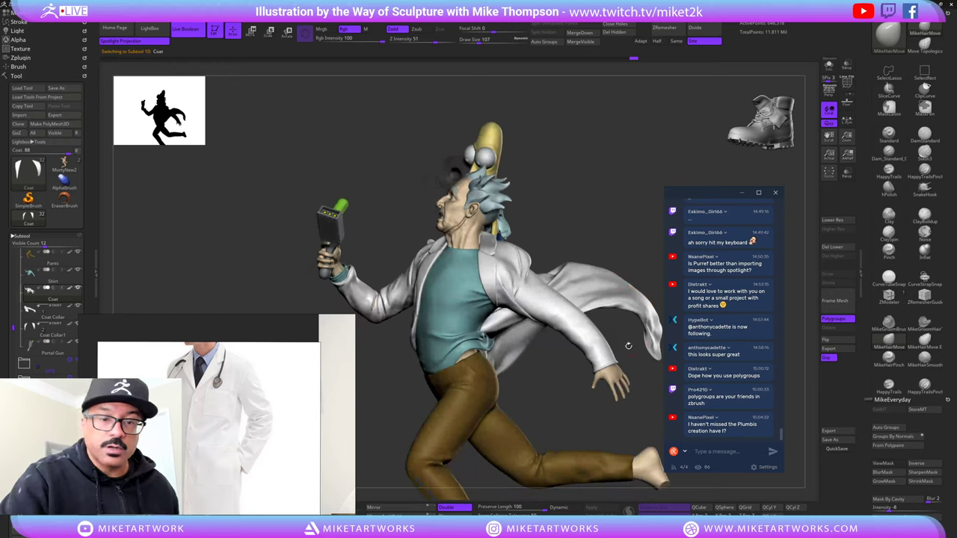
{"action": "left_click_drag", "start_coordinate": [620, 428], "coordinate": [544, 434], "text": "alt"}
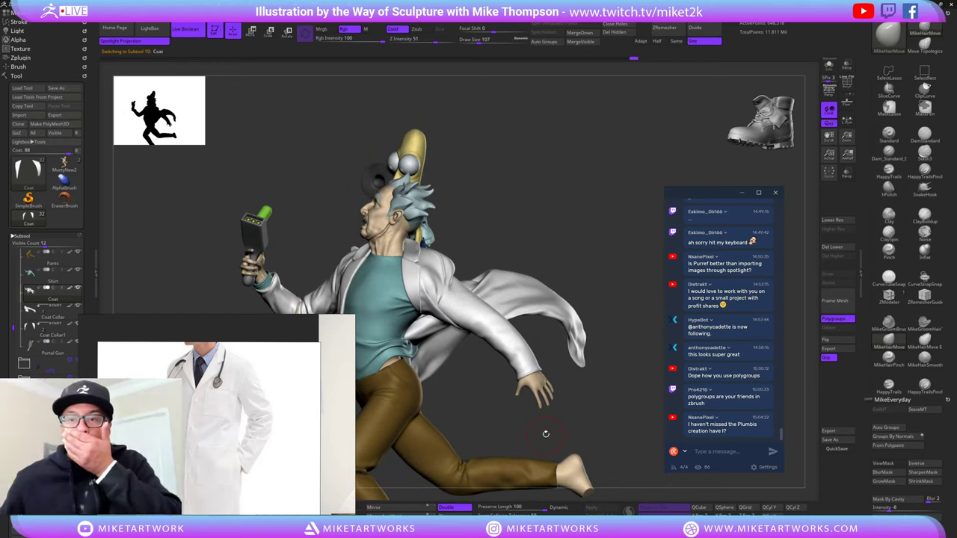
- Read back through the recent viewer messages in the stream chat and keep waiting for the unresponsive program
{"action": "scroll", "coordinate": [716, 292], "scroll_direction": "up", "scroll_amount": 14}
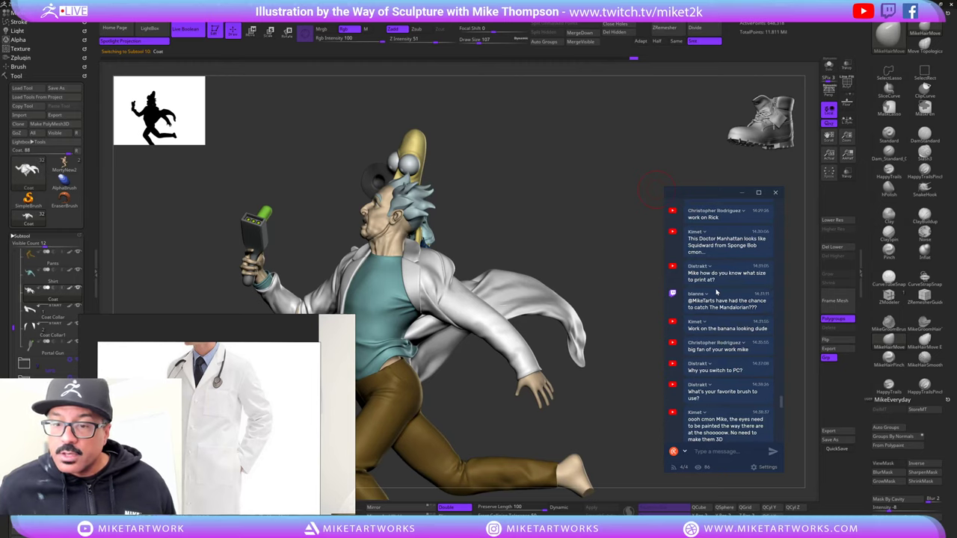
{"action": "scroll", "coordinate": [716, 293], "scroll_direction": "down", "scroll_amount": 5}
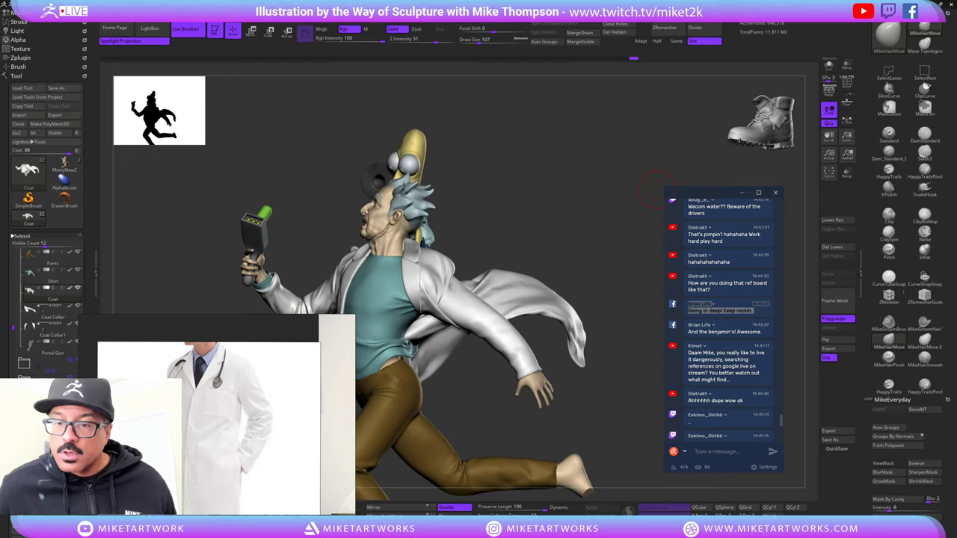
{"action": "scroll", "coordinate": [718, 361], "scroll_direction": "down", "scroll_amount": 2}
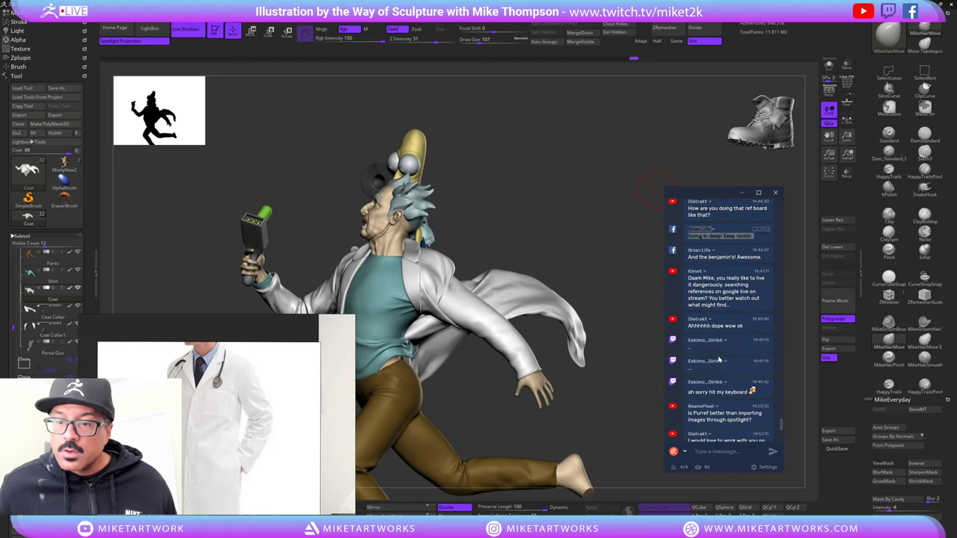
{"action": "scroll", "coordinate": [718, 360], "scroll_direction": "down", "scroll_amount": 1}
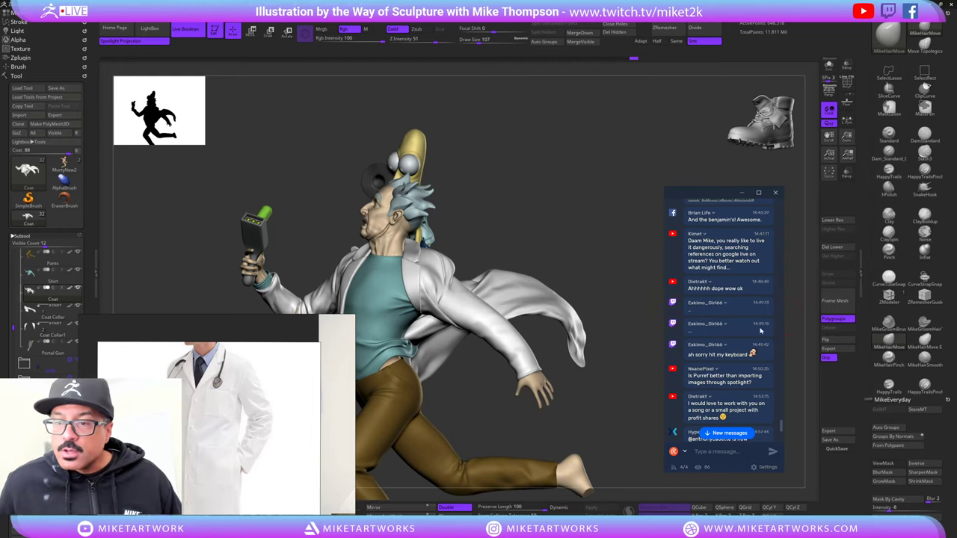
{"action": "scroll", "coordinate": [760, 330], "scroll_direction": "down", "scroll_amount": 1}
{"action": "scroll", "coordinate": [760, 330], "scroll_direction": "down", "scroll_amount": 1}
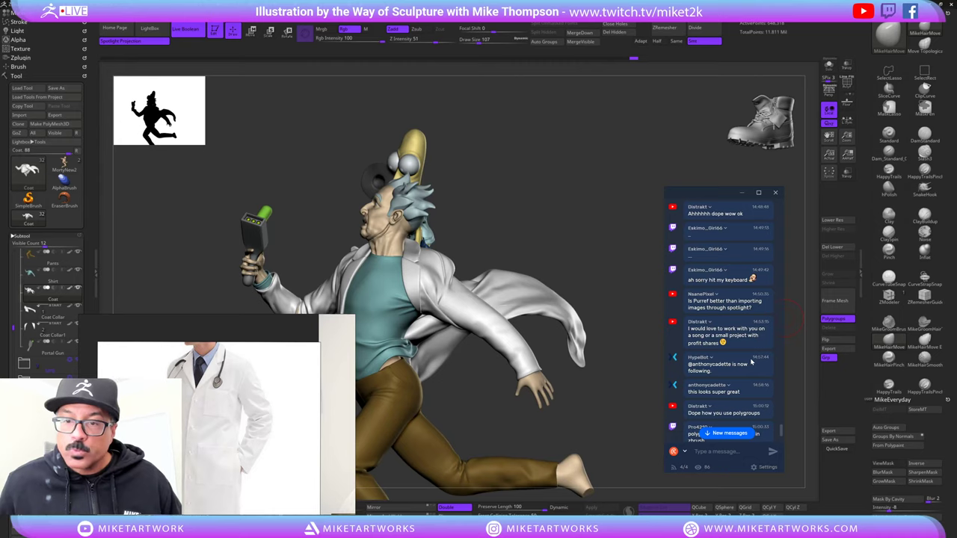
{"action": "scroll", "coordinate": [751, 362], "scroll_direction": "down", "scroll_amount": 1}
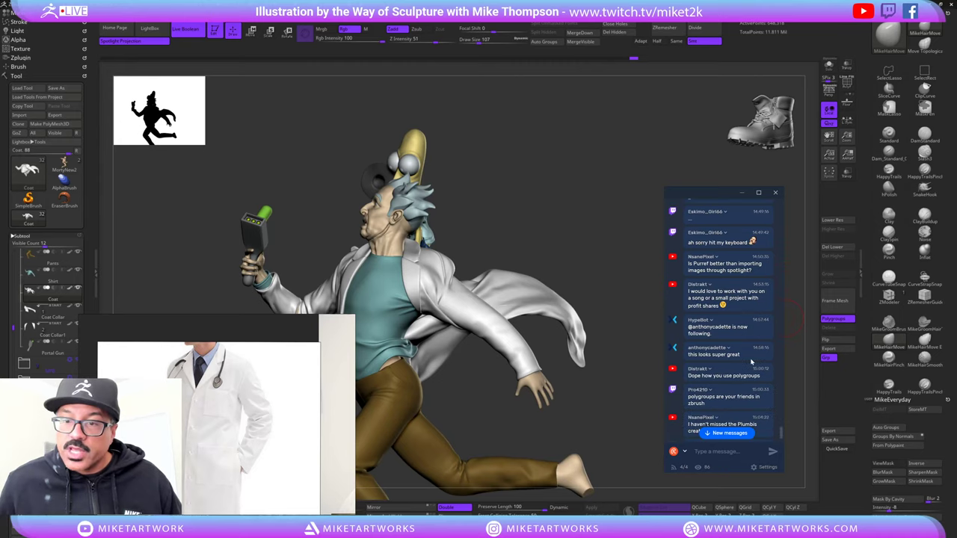
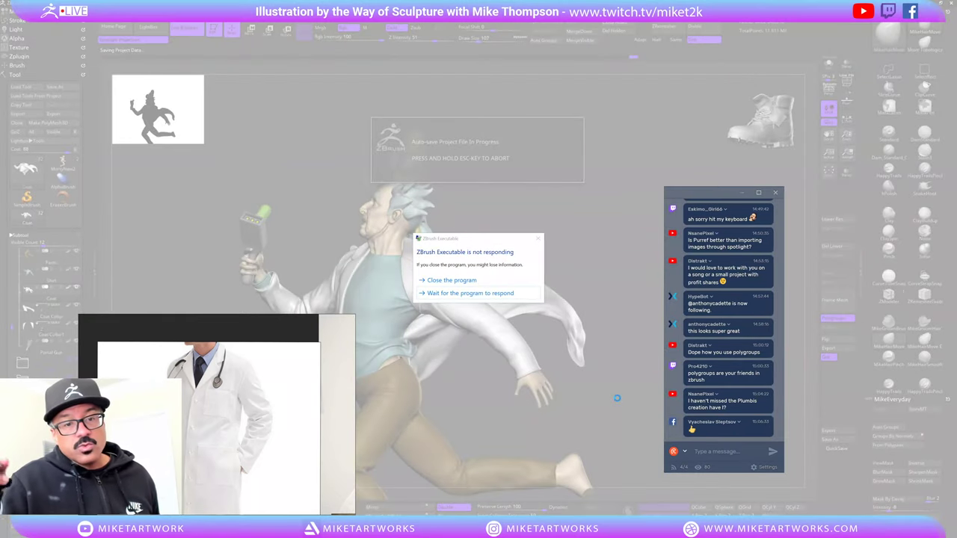
{"action": "left_click", "coordinate": [491, 295]}
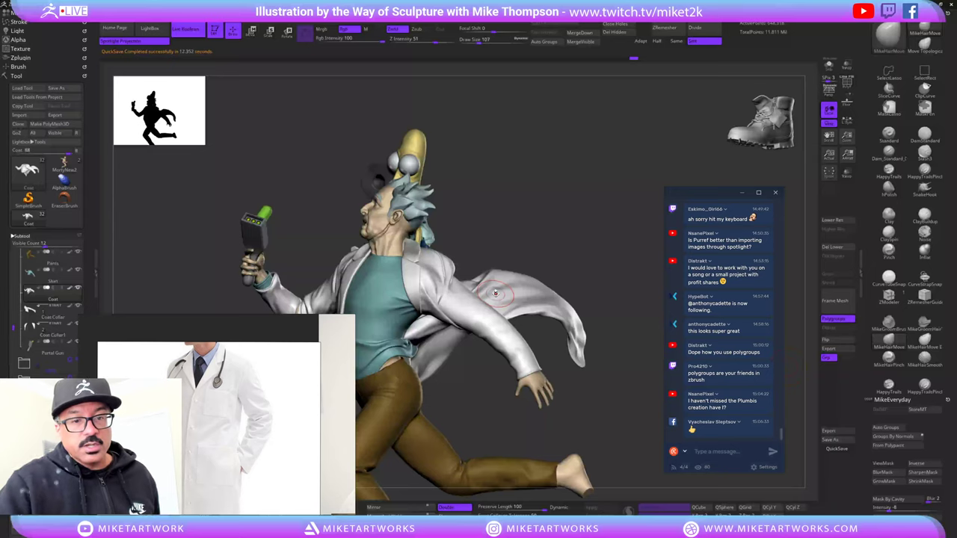
- Solo the coat with its polyframe shown and isolate the sleeve of the outstretched arm
{"action": "mouse_move", "coordinate": [620, 436]}
{"action": "left_mouse_down"}
{"action": "mouse_move", "coordinate": [595, 465]}
{"action": "mouse_move", "coordinate": [621, 395]}
{"action": "left_mouse_up"}
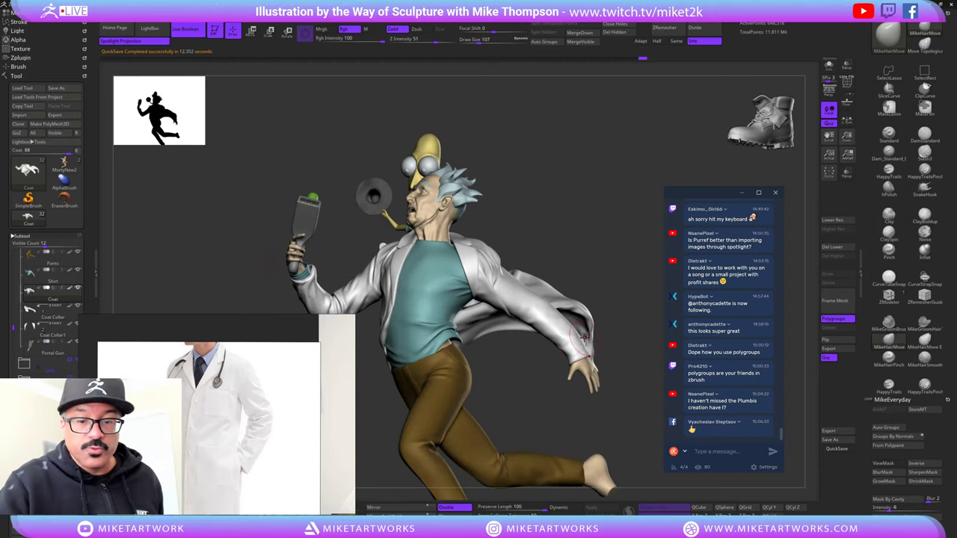
{"action": "left_click", "coordinate": [830, 66]}
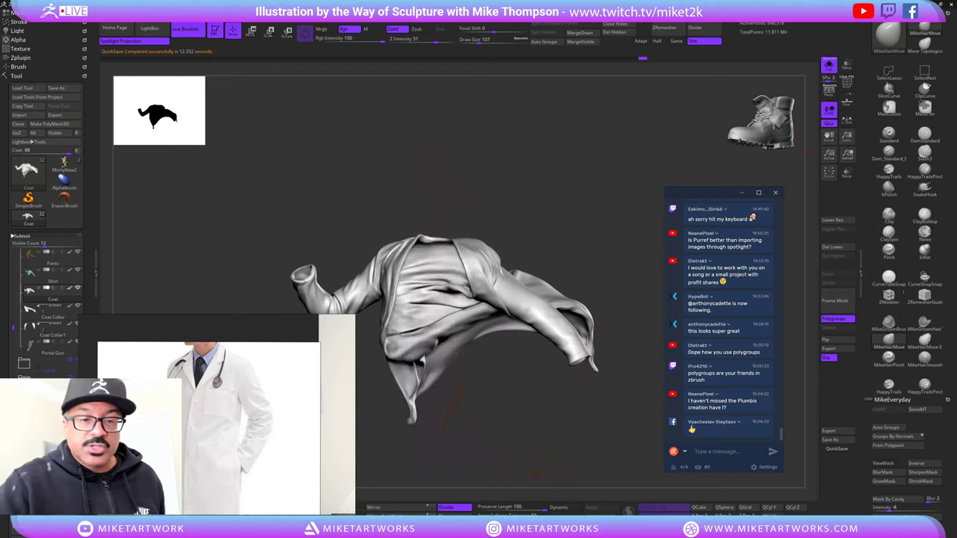
{"action": "key", "text": "space"}
{"action": "mouse_move", "coordinate": [630, 469]}
{"action": "left_mouse_down"}
{"action": "mouse_move", "coordinate": [620, 299]}
{"action": "mouse_move", "coordinate": [569, 289]}
{"action": "mouse_move", "coordinate": [541, 315]}
{"action": "mouse_move", "coordinate": [635, 440]}
{"action": "mouse_move", "coordinate": [704, 438]}
{"action": "mouse_move", "coordinate": [655, 422]}
{"action": "mouse_move", "coordinate": [634, 437]}
{"action": "mouse_move", "coordinate": [646, 431]}
{"action": "left_mouse_up"}
{"action": "left_click", "coordinate": [627, 484]}
{"action": "left_click", "coordinate": [571, 317], "text": "ctrl+shift"}
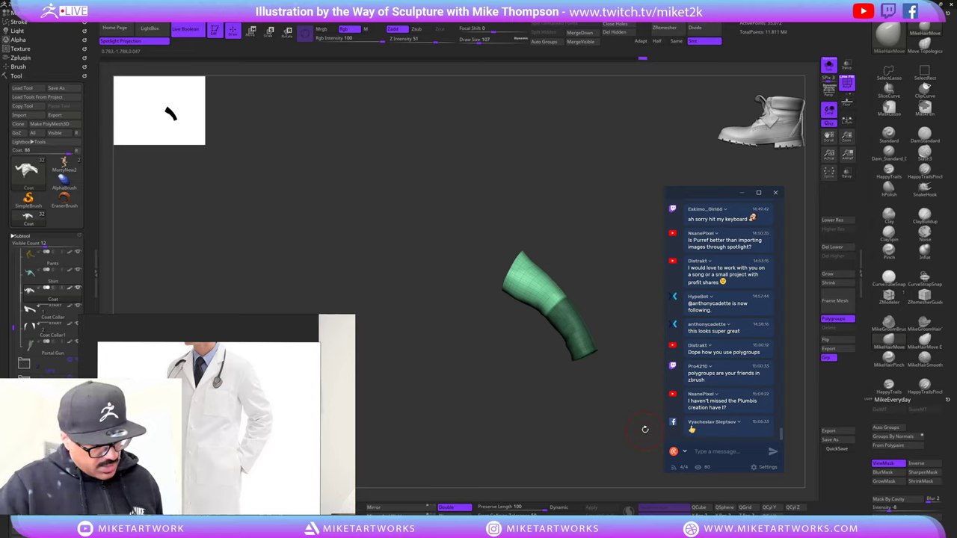
- Turn the masked lower half of the isolated sleeve into its own polygroup and bring the whole coat back into view
{"action": "key", "text": "ctrl+w"}
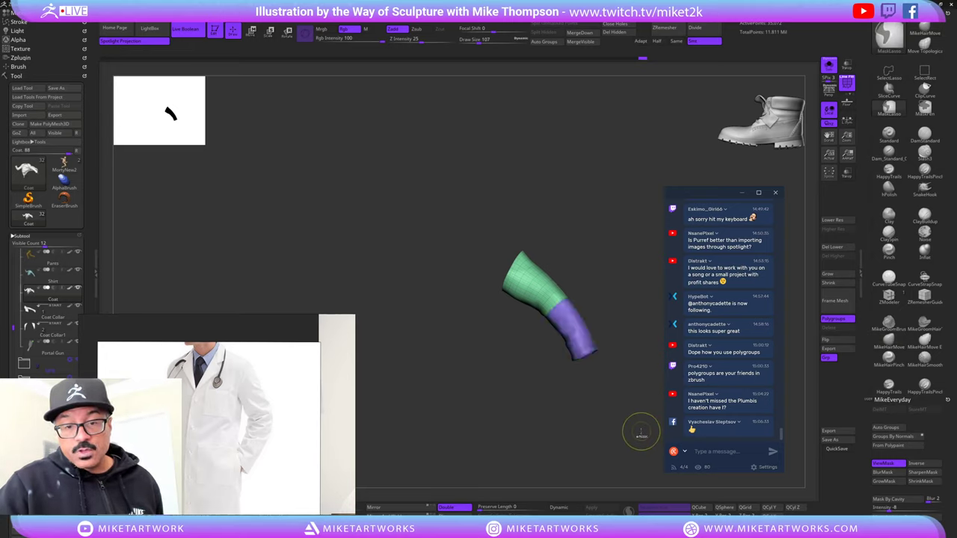
{"action": "mouse_move", "coordinate": [641, 435]}
{"action": "left_mouse_down"}
{"action": "mouse_move", "coordinate": [649, 411]}
{"action": "mouse_move", "coordinate": [630, 435]}
{"action": "mouse_move", "coordinate": [544, 344]}
{"action": "mouse_move", "coordinate": [619, 446]}
{"action": "mouse_move", "coordinate": [638, 426]}
{"action": "left_mouse_up"}
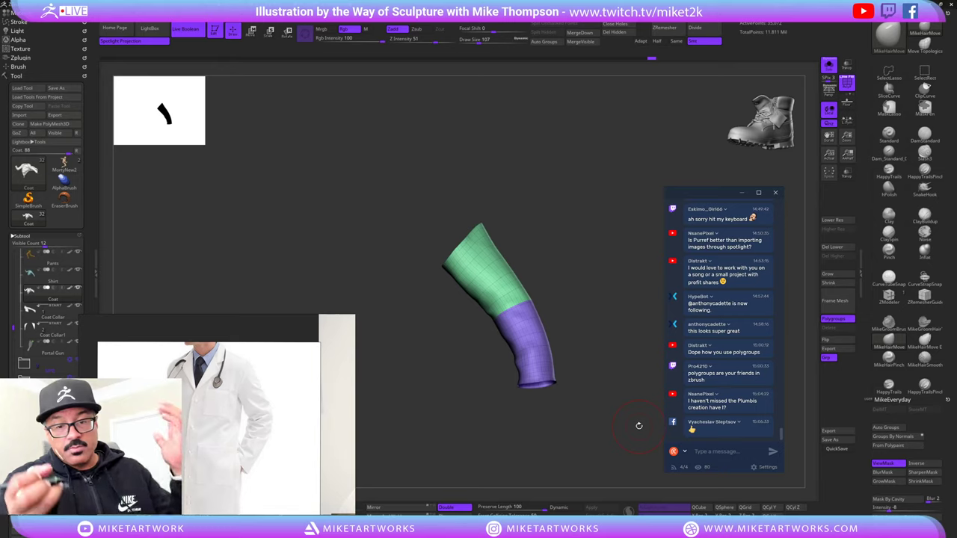
{"action": "left_click_drag", "start_coordinate": [598, 408], "coordinate": [632, 430]}
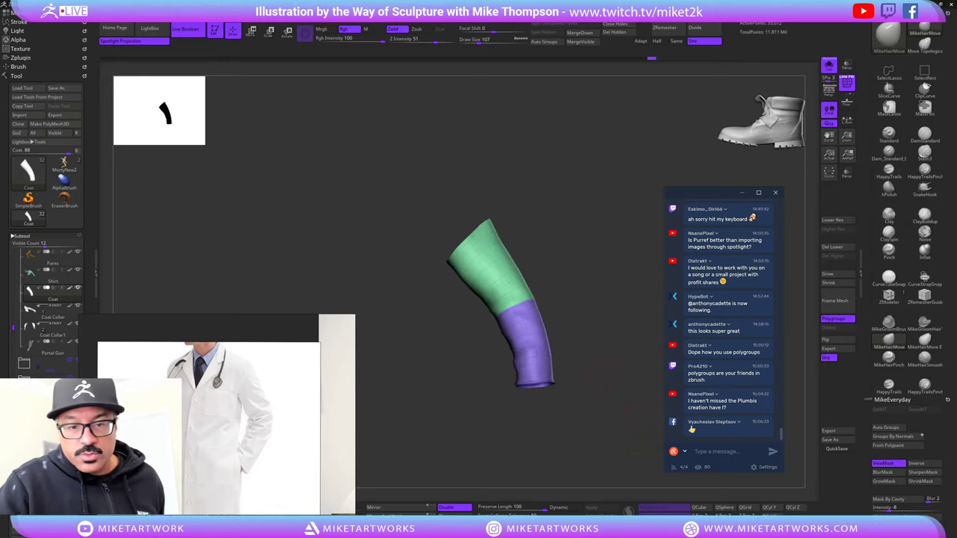
{"action": "left_click", "coordinate": [620, 391], "text": "ctrl+shift"}
- Isolate the bent gun-arm sleeve to regroup its polygons and bring the rest of the coat back into view
{"action": "left_click_drag", "start_coordinate": [574, 456], "coordinate": [534, 344]}
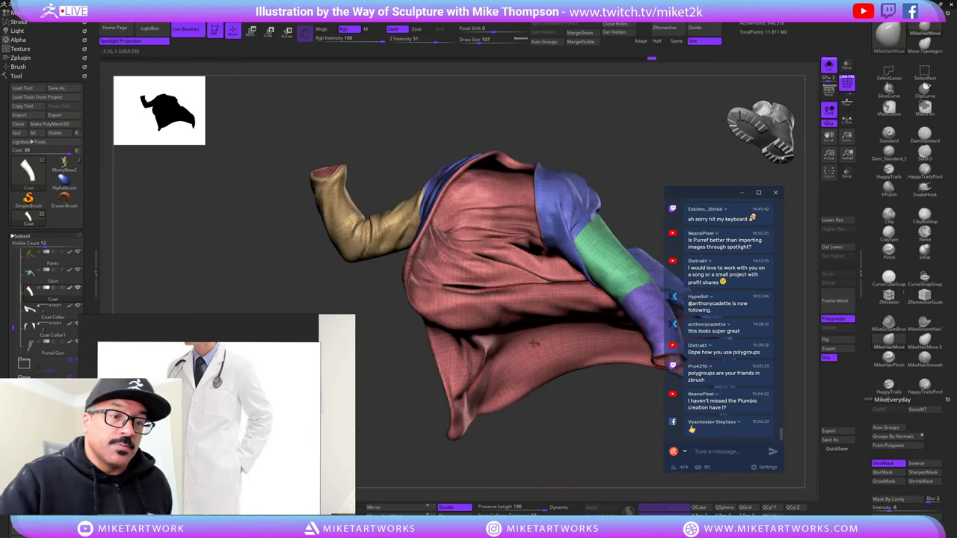
{"action": "key", "text": "ctrl+shift"}
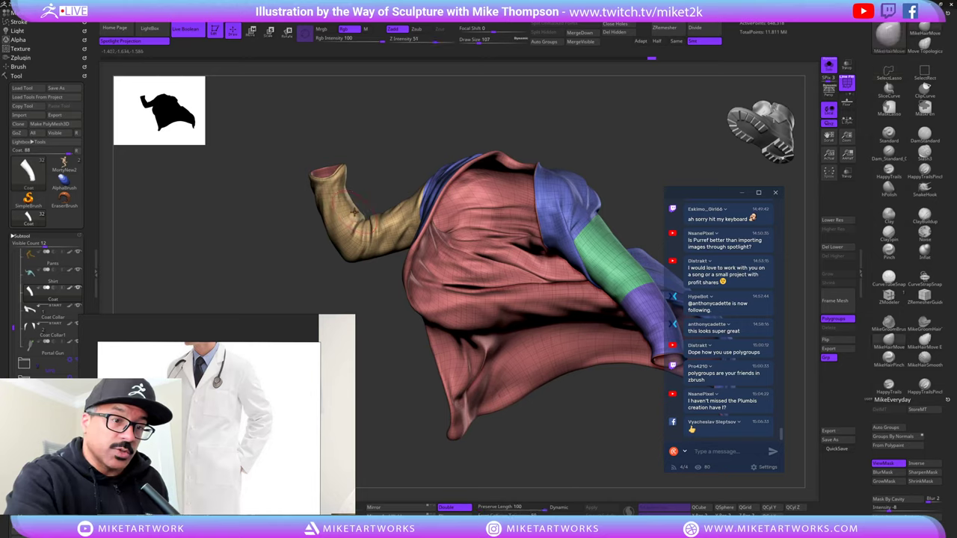
{"action": "key", "text": "ctrl+shift"}
{"action": "left_click", "coordinate": [359, 218], "text": "ctrl+shift"}
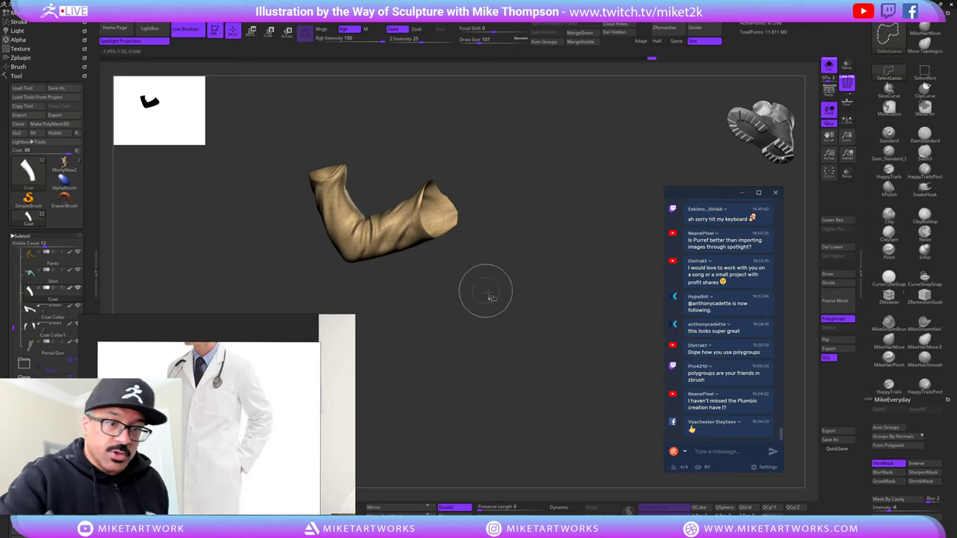
{"action": "mouse_move", "coordinate": [502, 305]}
{"action": "left_mouse_down", "text": "ctrl+shift"}
{"action": "mouse_move", "coordinate": [606, 404]}
{"action": "mouse_move", "coordinate": [614, 369]}
{"action": "left_mouse_up", "text": "ctrl+shift"}
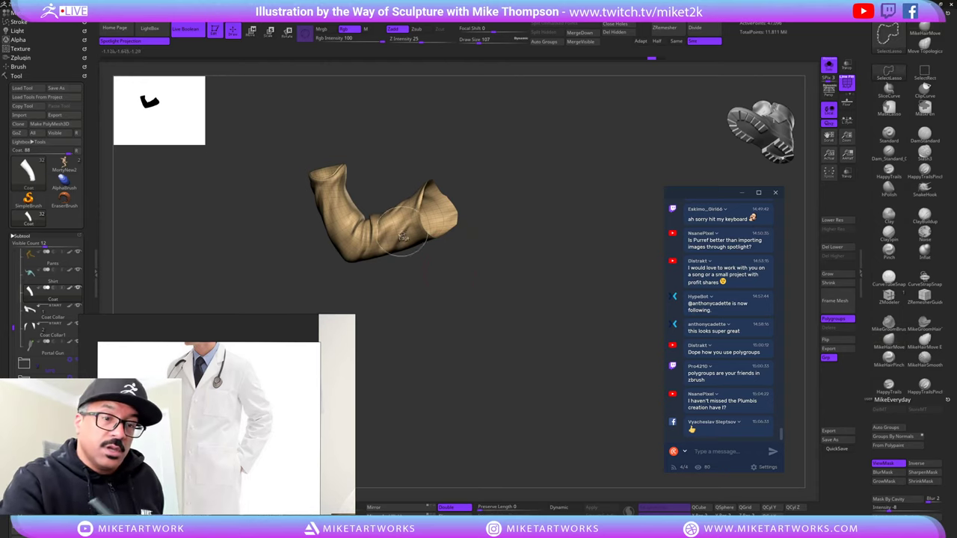
{"action": "left_click", "coordinate": [455, 251], "text": "ctrl+shift"}
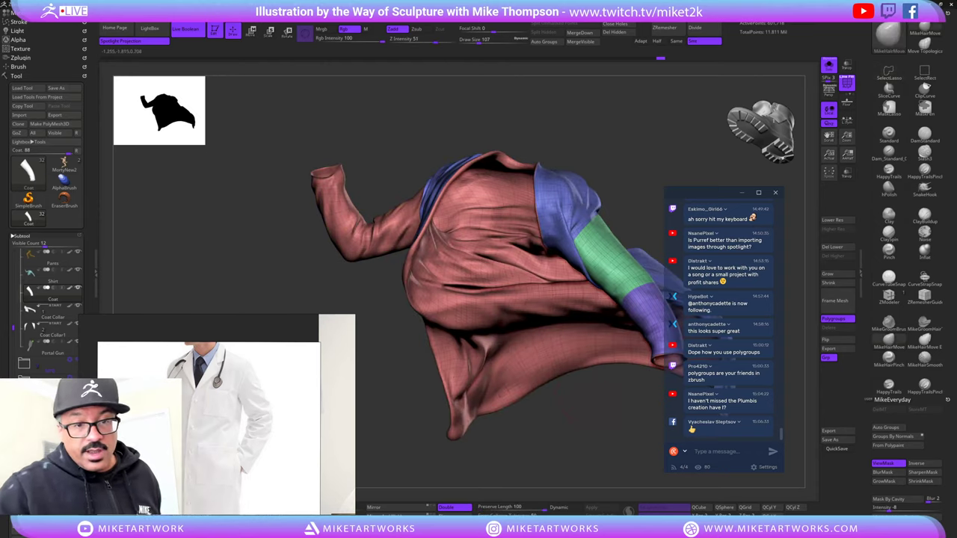
- Isolate the coat's bent sleeve so the rest of the coat is hidden
{"action": "mouse_move", "coordinate": [524, 449]}
{"action": "left_mouse_down"}
{"action": "mouse_move", "coordinate": [434, 464]}
{"action": "mouse_move", "coordinate": [419, 479]}
{"action": "mouse_move", "coordinate": [516, 456]}
{"action": "left_mouse_up"}
{"action": "left_click_drag", "start_coordinate": [628, 464], "coordinate": [552, 449]}
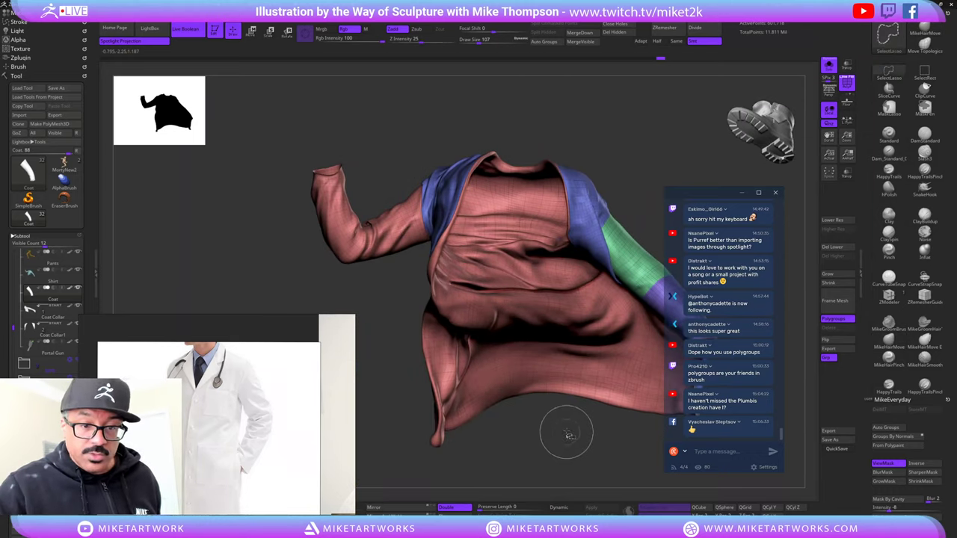
{"action": "left_click", "coordinate": [562, 438], "text": "ctrl+shift"}
{"action": "mouse_move", "coordinate": [603, 418]}
{"action": "left_mouse_down"}
{"action": "mouse_move", "coordinate": [587, 425]}
{"action": "mouse_move", "coordinate": [647, 452]}
{"action": "mouse_move", "coordinate": [628, 523]}
{"action": "left_mouse_up"}
{"action": "left_click_drag", "start_coordinate": [636, 419], "coordinate": [623, 425]}
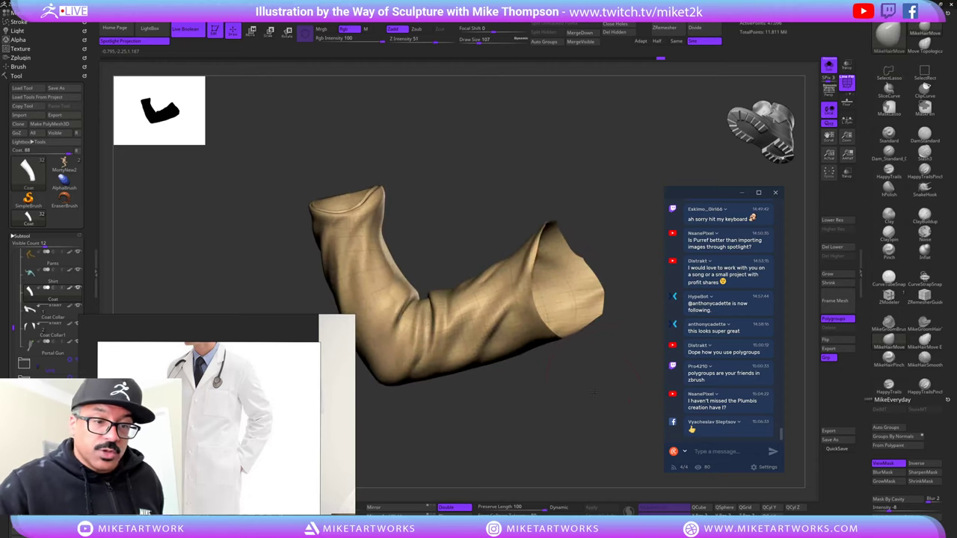
- Mask the upper-arm half of the isolated sleeve, make it a separate polygroup and bring the whole coat back into view
{"action": "mouse_move", "coordinate": [619, 346]}
{"action": "left_mouse_down", "text": "ctrl"}
{"action": "mouse_move", "coordinate": [602, 202]}
{"action": "mouse_move", "coordinate": [460, 239]}
{"action": "mouse_move", "coordinate": [414, 308]}
{"action": "mouse_move", "coordinate": [386, 377]}
{"action": "mouse_move", "coordinate": [607, 376]}
{"action": "mouse_move", "coordinate": [572, 444]}
{"action": "left_mouse_up", "text": "ctrl"}
{"action": "mouse_move", "coordinate": [610, 418]}
{"action": "left_mouse_down"}
{"action": "mouse_move", "coordinate": [580, 445]}
{"action": "mouse_move", "coordinate": [607, 415]}
{"action": "left_mouse_up"}
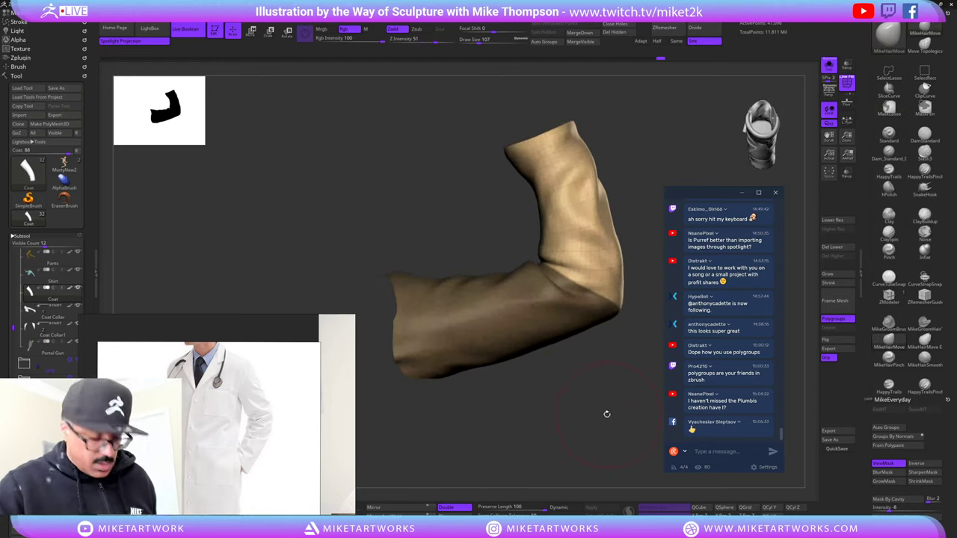
{"action": "key", "text": "ctrl+w"}
{"action": "left_click", "coordinate": [605, 411], "text": "ctrl"}
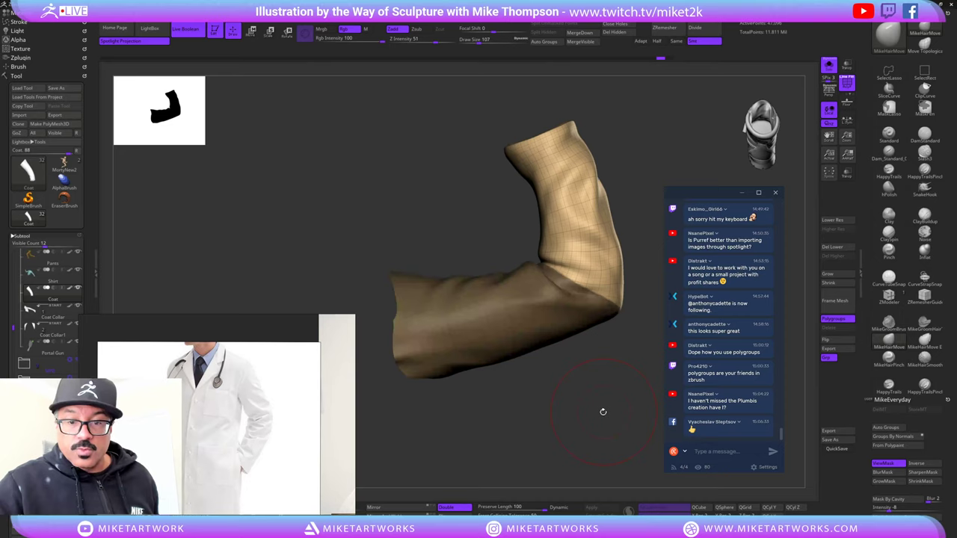
{"action": "key", "text": "ctrl+w"}
{"action": "mouse_move", "coordinate": [549, 416]}
{"action": "left_mouse_down"}
{"action": "mouse_move", "coordinate": [620, 403]}
{"action": "mouse_move", "coordinate": [547, 457]}
{"action": "mouse_move", "coordinate": [562, 444]}
{"action": "mouse_move", "coordinate": [546, 421]}
{"action": "mouse_move", "coordinate": [551, 407]}
{"action": "mouse_move", "coordinate": [554, 429]}
{"action": "left_mouse_up"}
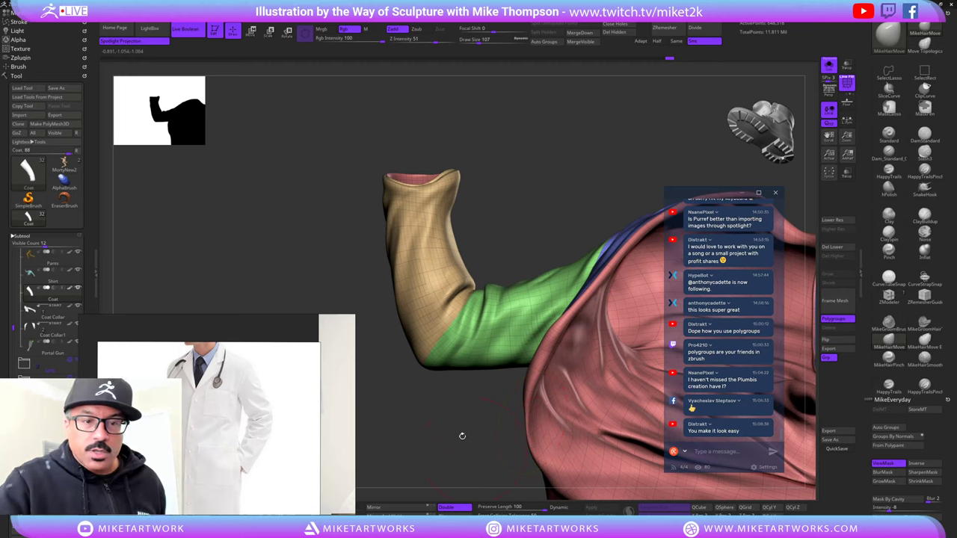
{"action": "left_click_drag", "start_coordinate": [462, 436], "coordinate": [470, 438]}
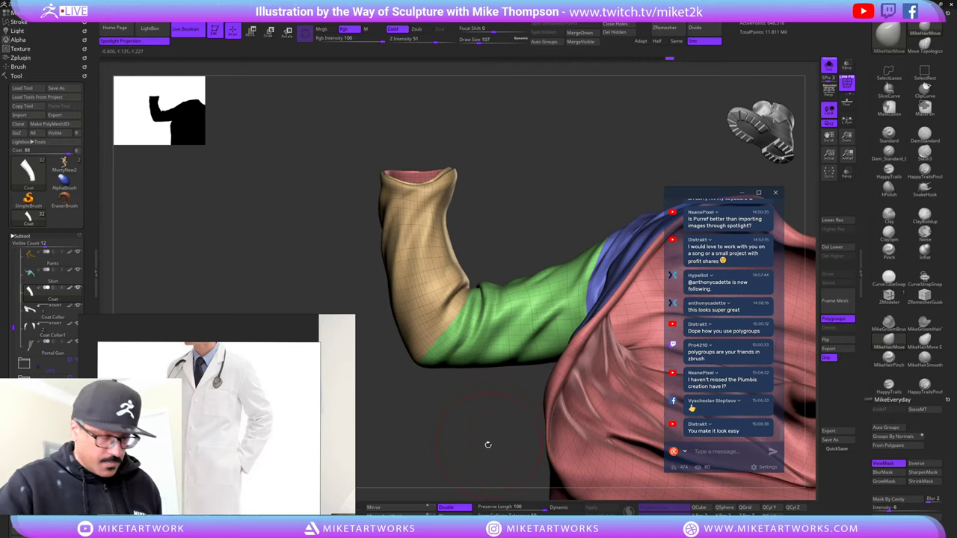
- Set the draw size to 42 and choose the Standard brush with Alpha 01
{"action": "key", "text": "s"}
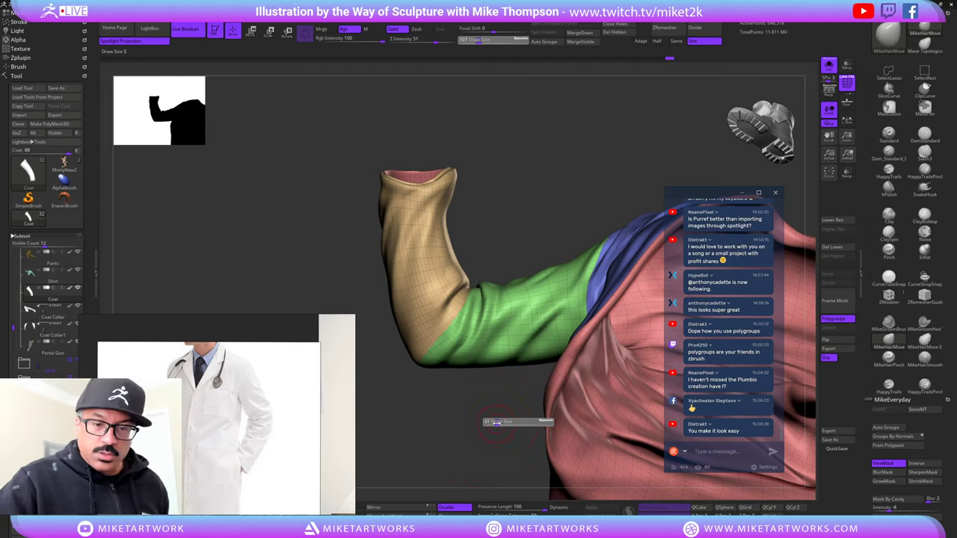
{"action": "left_click_drag", "start_coordinate": [497, 424], "coordinate": [495, 424]}
{"action": "left_click", "coordinate": [497, 424], "text": "ctrl+shift"}
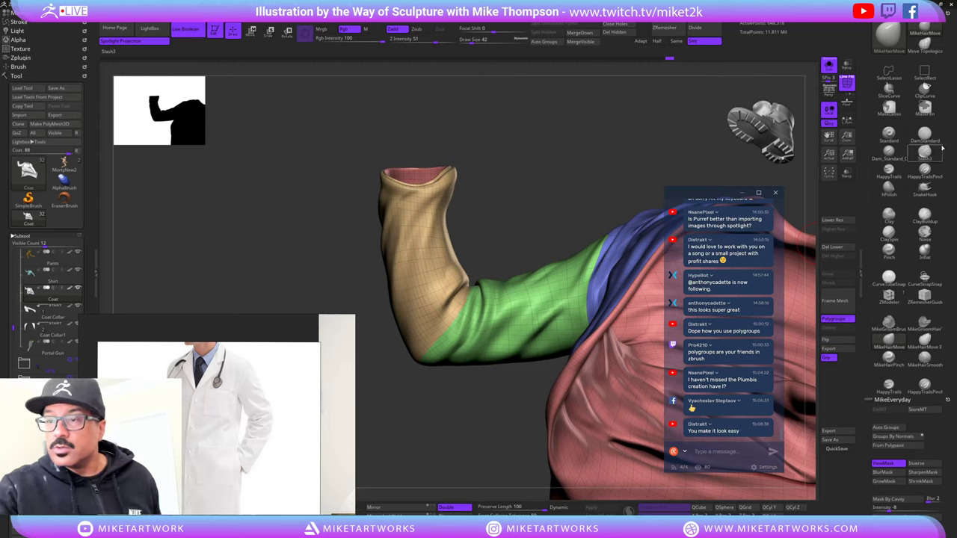
{"action": "left_click", "coordinate": [889, 135]}
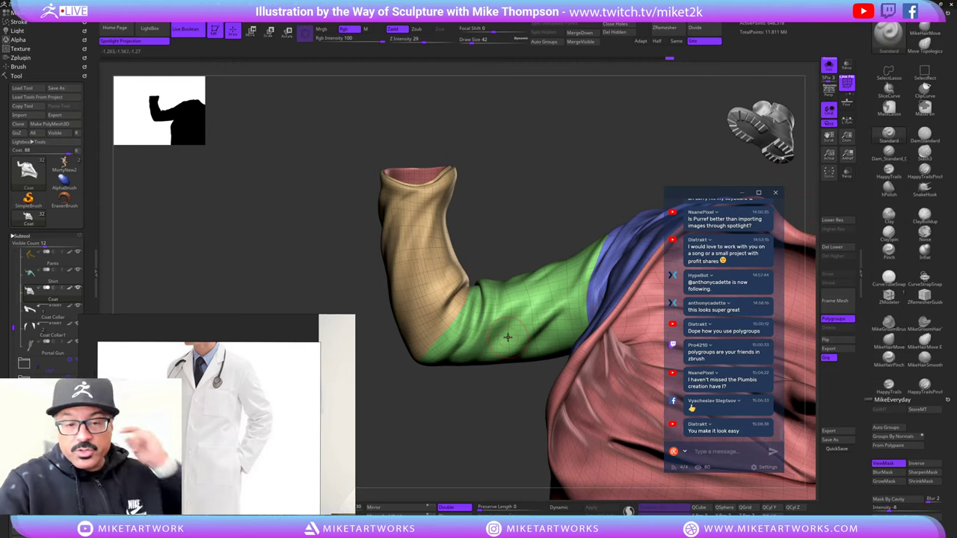
{"action": "key", "text": "space"}
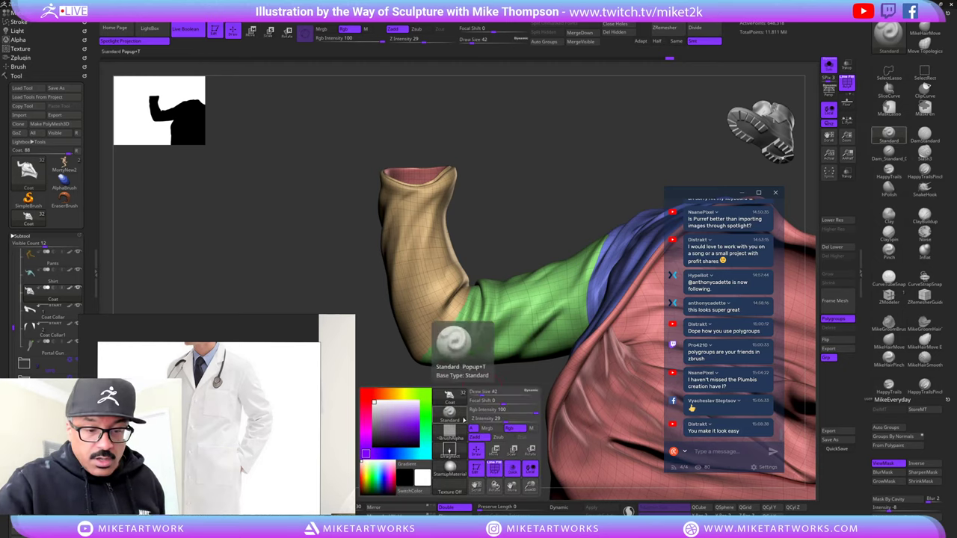
{"action": "left_click", "coordinate": [452, 434]}
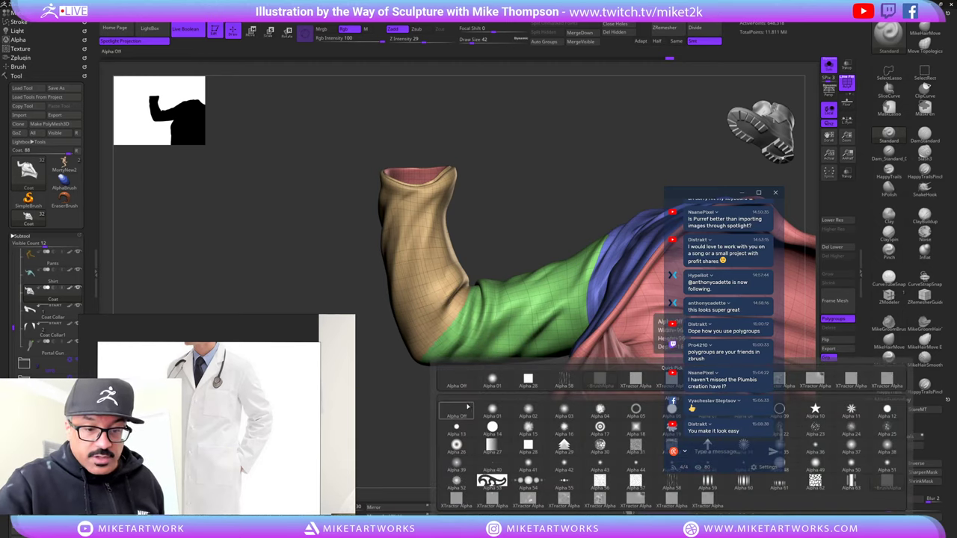
{"action": "left_click", "coordinate": [493, 380]}
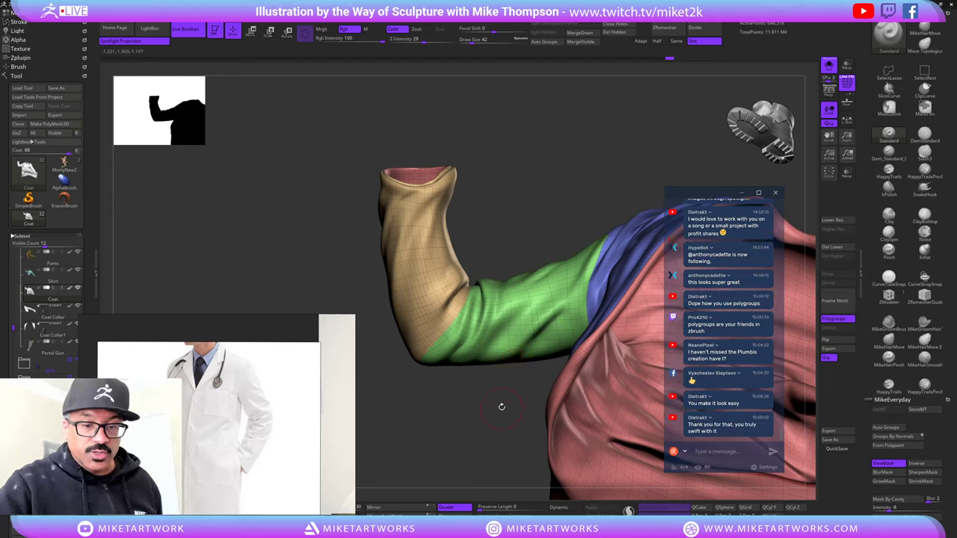
- Set the Standard brush to the Dots stroke with a draw size of 25 and hide the polyframe
{"action": "key", "text": "space"}
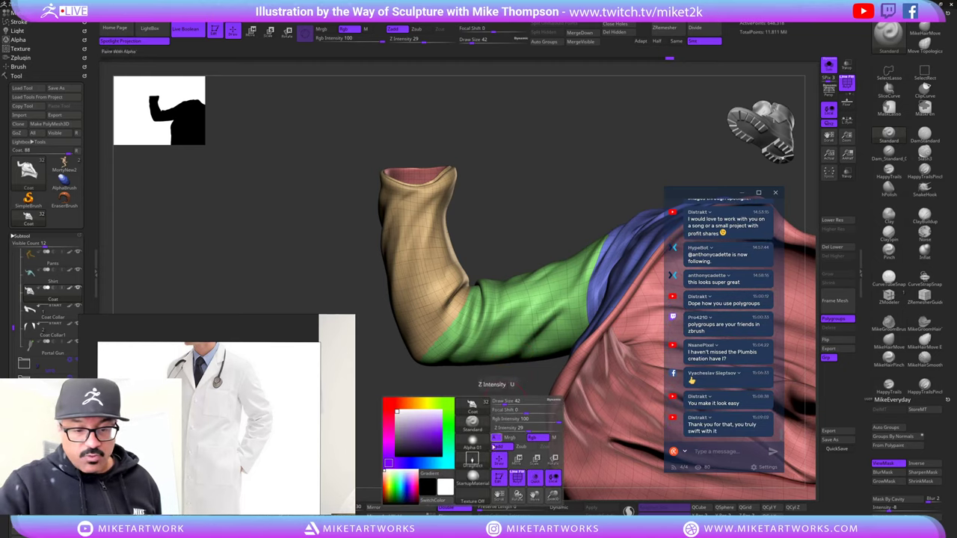
{"action": "key", "text": "space"}
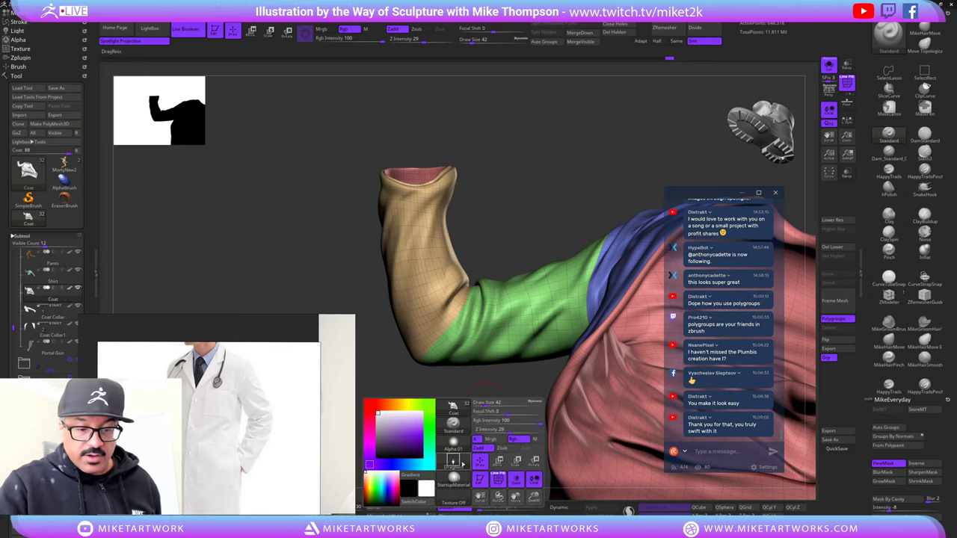
{"action": "left_click", "coordinate": [454, 462]}
{"action": "left_click", "coordinate": [463, 477]}
{"action": "mouse_move", "coordinate": [511, 387]}
{"action": "left_mouse_down"}
{"action": "mouse_move", "coordinate": [483, 424]}
{"action": "mouse_move", "coordinate": [519, 405]}
{"action": "mouse_move", "coordinate": [508, 400]}
{"action": "mouse_move", "coordinate": [517, 364]}
{"action": "left_mouse_up"}
{"action": "key", "text": "s"}
{"action": "key", "text": "space"}
{"action": "key", "text": "shift+f"}
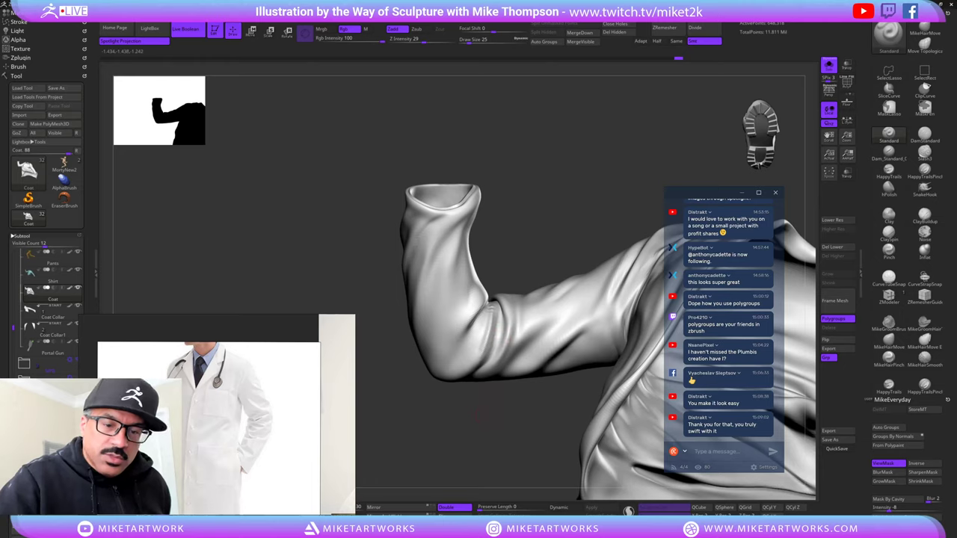
- Sculpt and smooth the compression folds around the inner elbow of the bent sleeve
{"action": "mouse_move", "coordinate": [479, 411]}
{"action": "left_mouse_down"}
{"action": "mouse_move", "coordinate": [505, 311]}
{"action": "mouse_move", "coordinate": [488, 345]}
{"action": "left_mouse_up"}
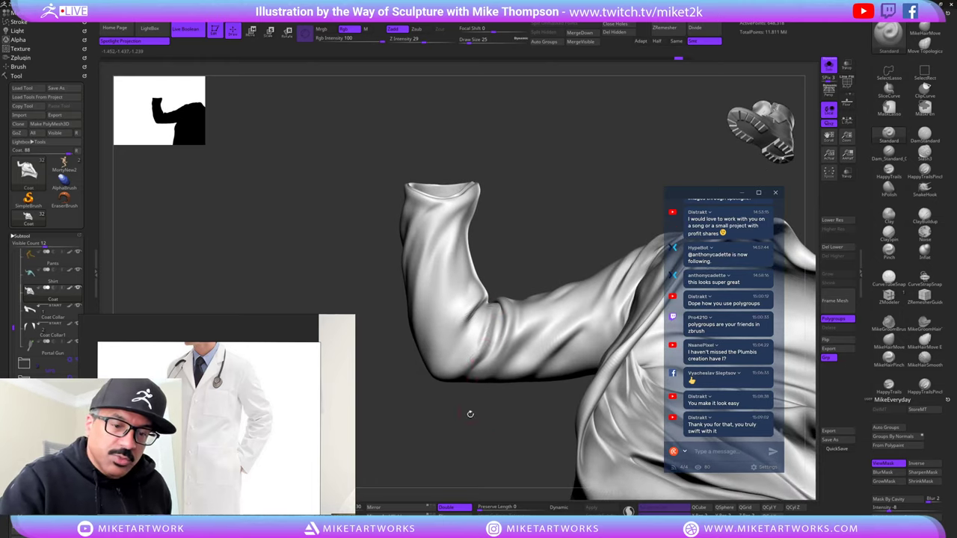
{"action": "left_click_drag", "start_coordinate": [470, 414], "coordinate": [489, 366]}
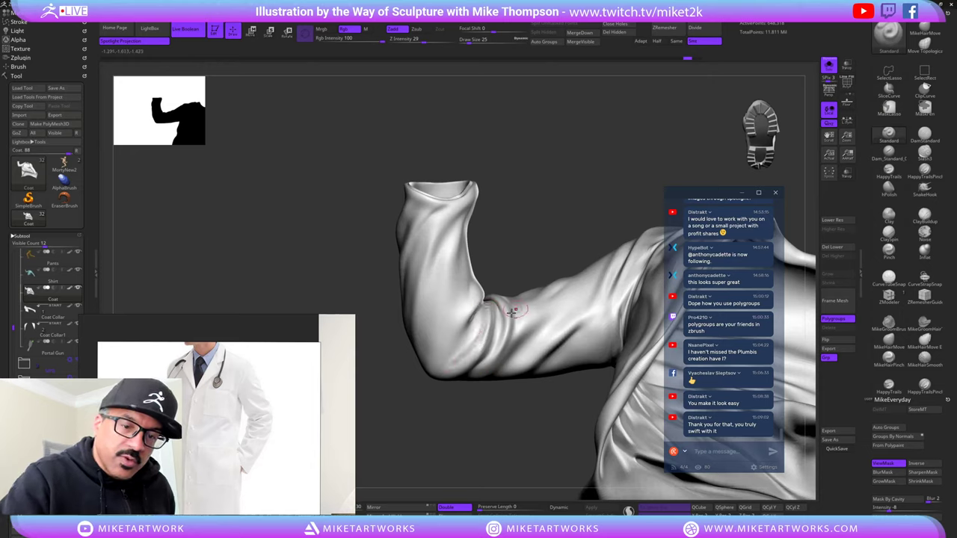
{"action": "left_click_drag", "start_coordinate": [483, 316], "coordinate": [482, 323], "text": "shift"}
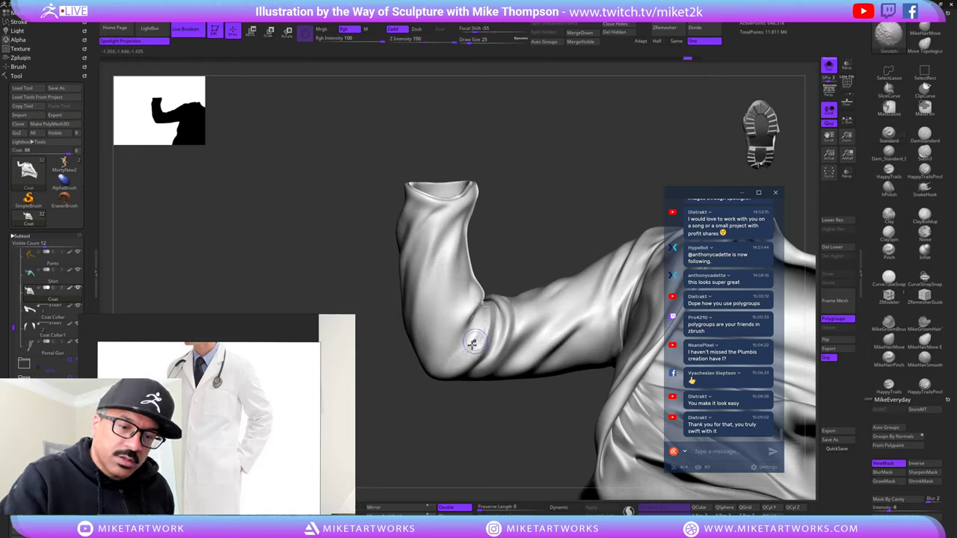
{"action": "left_click_drag", "start_coordinate": [487, 415], "coordinate": [499, 411]}
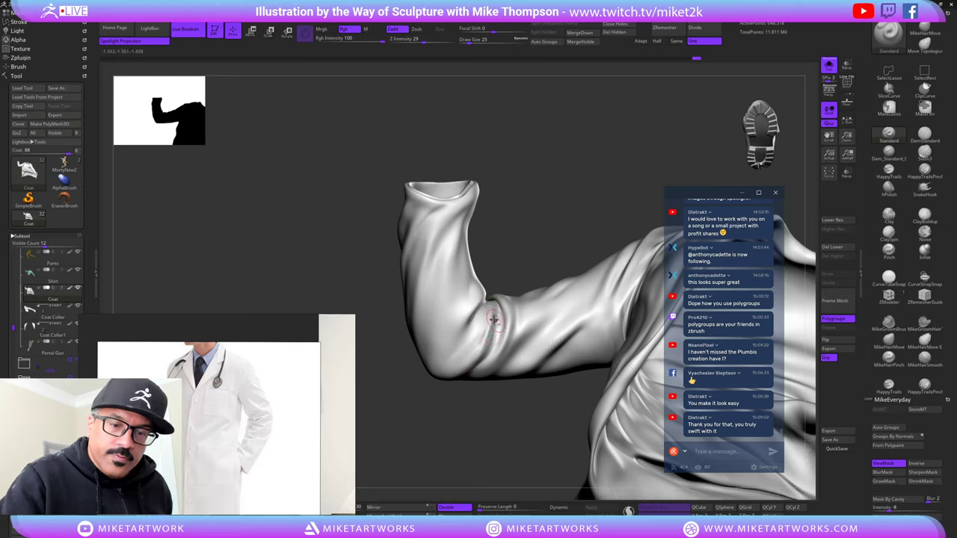
{"action": "left_click_drag", "start_coordinate": [493, 320], "coordinate": [488, 309], "text": "shift"}
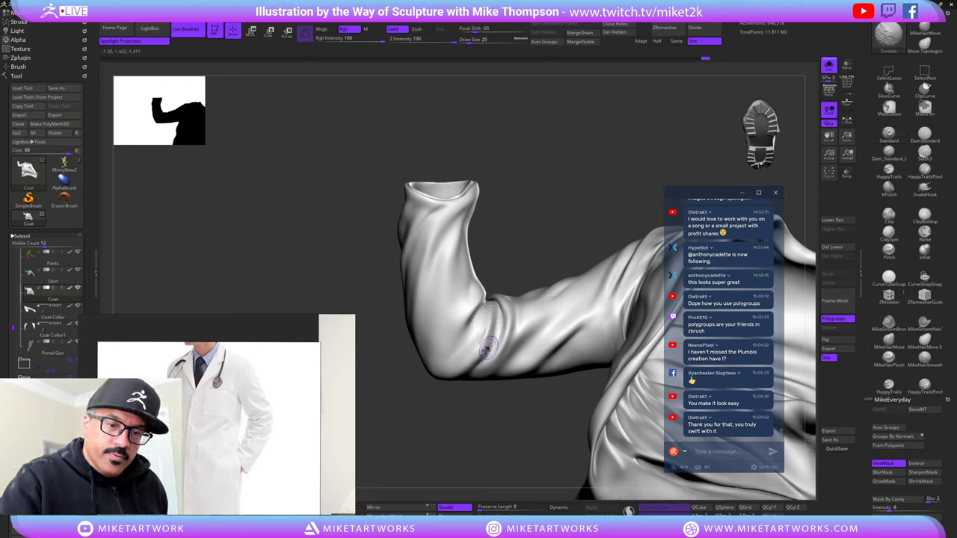
- Set the draw size to 28 and show the polyframe again to check the polygroups on both sleeves
{"action": "mouse_move", "coordinate": [485, 400]}
{"action": "left_mouse_down"}
{"action": "mouse_move", "coordinate": [510, 422]}
{"action": "mouse_move", "coordinate": [485, 467]}
{"action": "mouse_move", "coordinate": [397, 419]}
{"action": "left_mouse_up"}
{"action": "key", "text": "s"}
{"action": "mouse_move", "coordinate": [610, 248]}
{"action": "left_mouse_down"}
{"action": "mouse_move", "coordinate": [585, 243]}
{"action": "mouse_move", "coordinate": [611, 244]}
{"action": "left_mouse_up"}
{"action": "key", "text": "space"}
{"action": "left_click", "coordinate": [648, 400]}
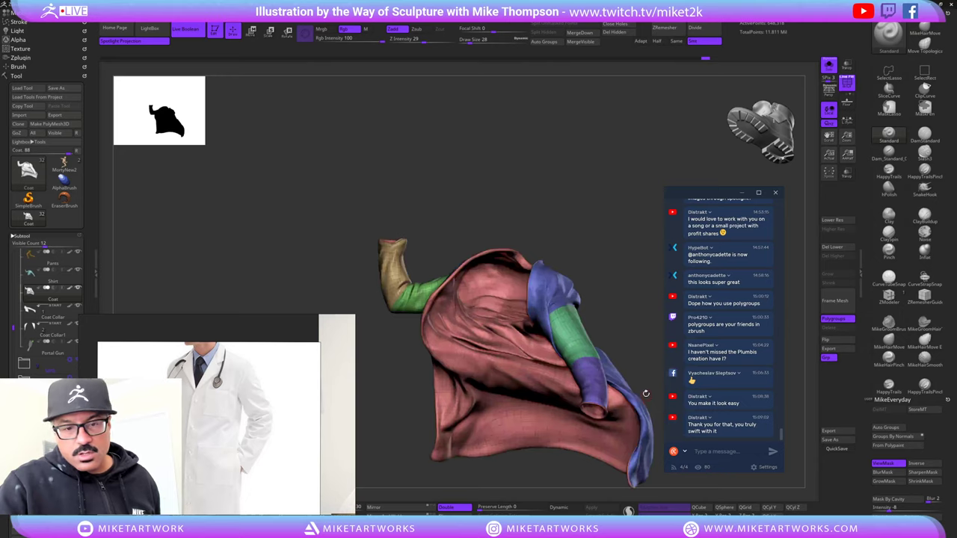
{"action": "mouse_move", "coordinate": [624, 312]}
{"action": "left_mouse_down"}
{"action": "mouse_move", "coordinate": [638, 325]}
{"action": "mouse_move", "coordinate": [625, 342]}
{"action": "mouse_move", "coordinate": [638, 313]}
{"action": "mouse_move", "coordinate": [555, 294]}
{"action": "mouse_move", "coordinate": [630, 301]}
{"action": "left_mouse_up"}
{"action": "mouse_move", "coordinate": [653, 341]}
{"action": "left_mouse_down"}
{"action": "mouse_move", "coordinate": [638, 301]}
{"action": "mouse_move", "coordinate": [651, 314]}
{"action": "left_mouse_up"}
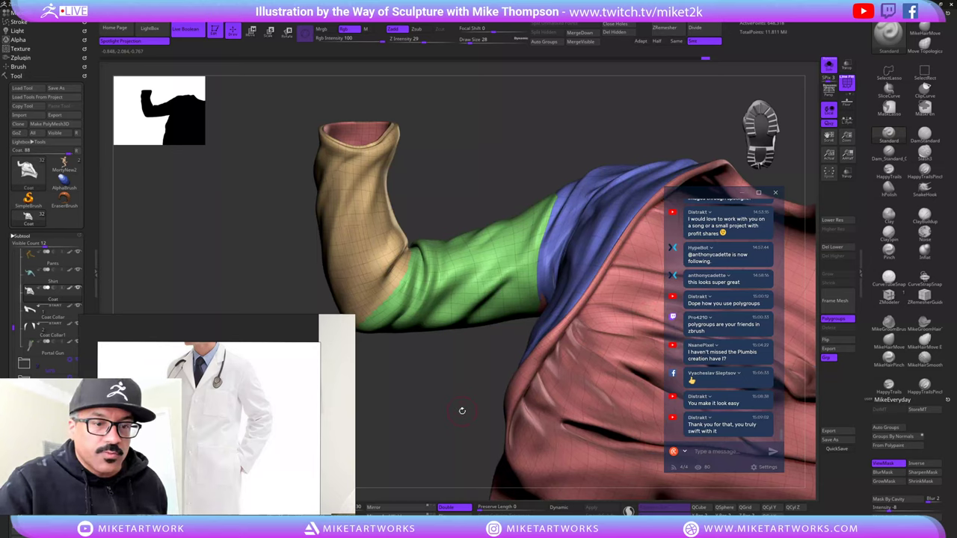
{"action": "mouse_move", "coordinate": [462, 411]}
{"action": "left_mouse_down"}
{"action": "mouse_move", "coordinate": [491, 447]}
{"action": "mouse_move", "coordinate": [484, 433]}
{"action": "mouse_move", "coordinate": [390, 420]}
{"action": "left_mouse_up"}
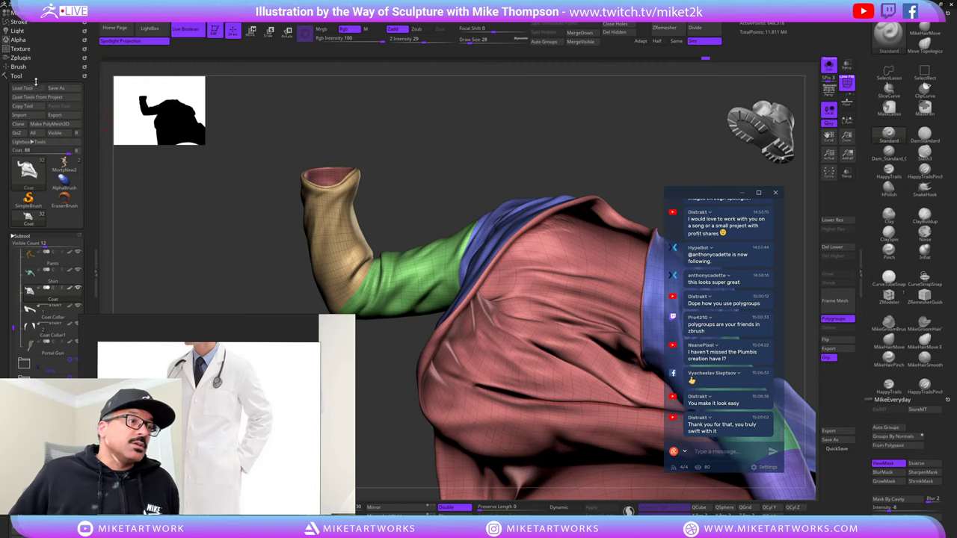
- Save the tool as RickWorkingZBL5, replacing the existing file
{"action": "left_click", "coordinate": [60, 91]}
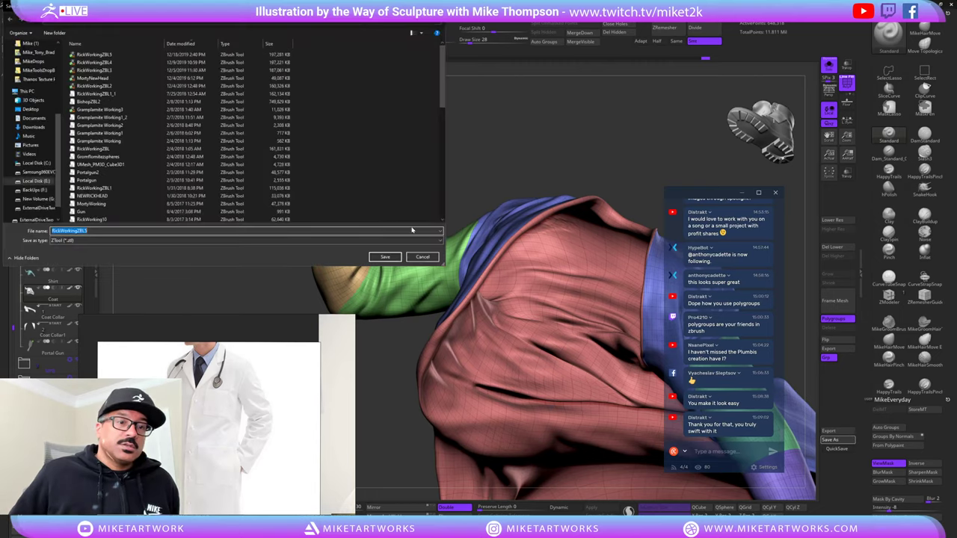
{"action": "left_click", "coordinate": [384, 257]}
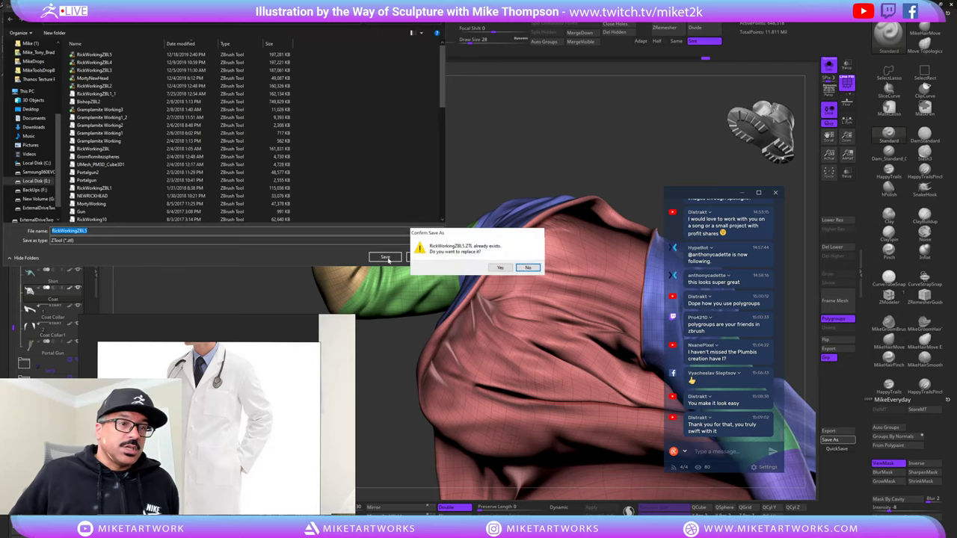
{"action": "left_click", "coordinate": [499, 268]}
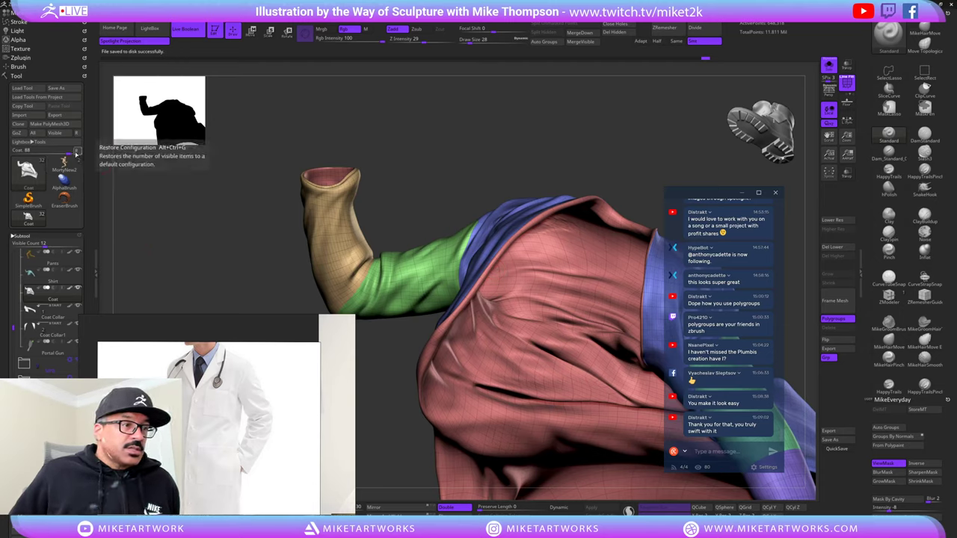
- Restore the default tool list, clone the Coat subtool and switch to the standalone copy
{"action": "left_click", "coordinate": [76, 151]}
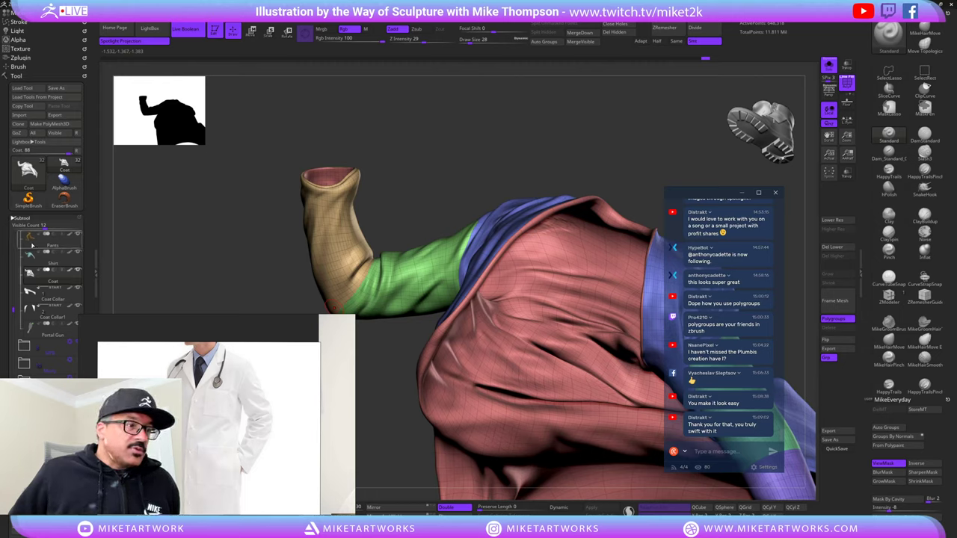
{"action": "left_click", "coordinate": [18, 125]}
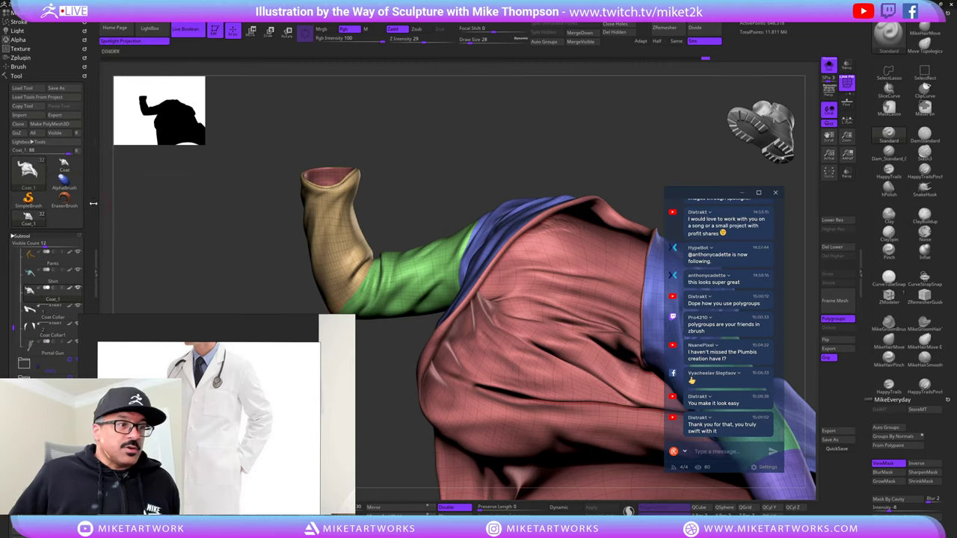
{"action": "left_click", "coordinate": [65, 166]}
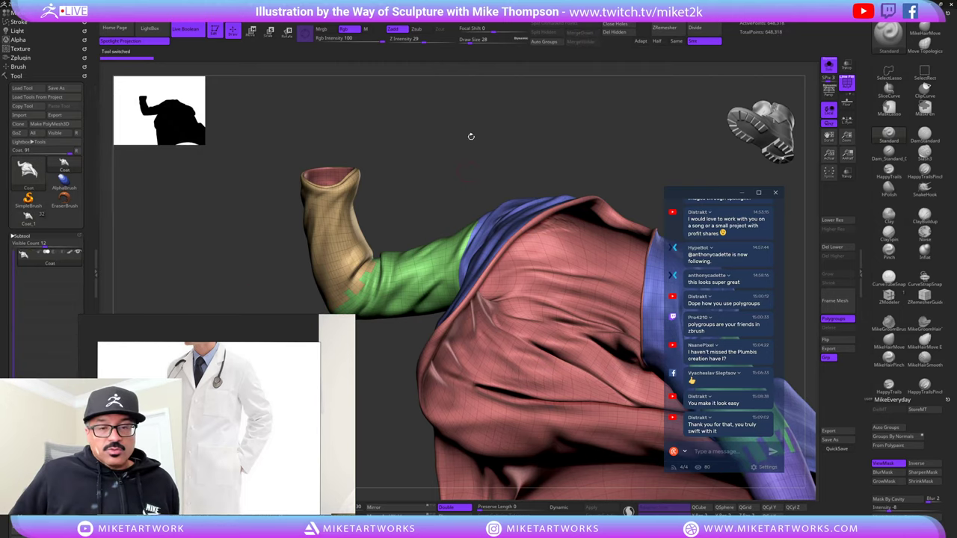
- Frame the whole cloned coat in view and hide its polyframe
{"action": "left_click_drag", "start_coordinate": [516, 154], "coordinate": [524, 249], "text": "alt"}
{"action": "left_click_drag", "start_coordinate": [524, 355], "coordinate": [531, 145], "text": "alt"}
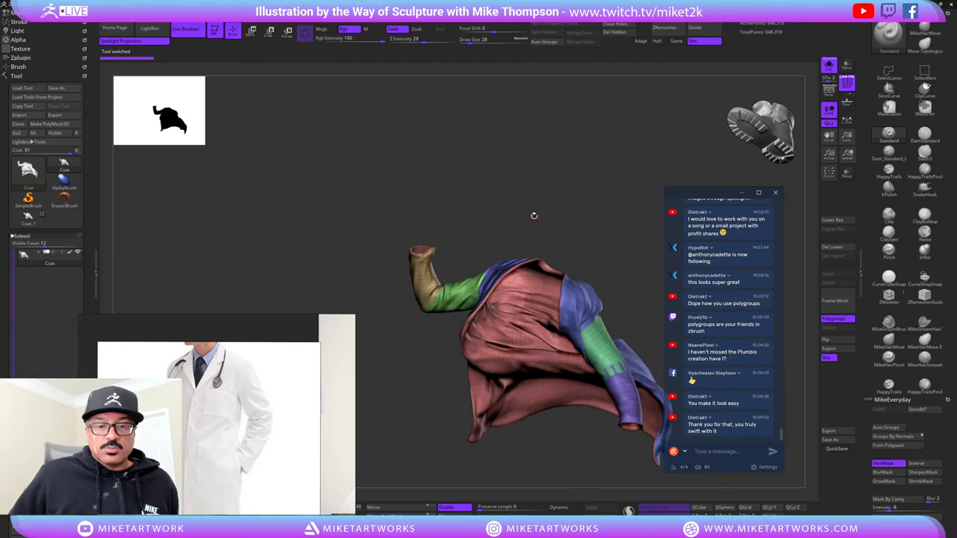
{"action": "left_click_drag", "start_coordinate": [534, 216], "coordinate": [483, 159], "text": "alt"}
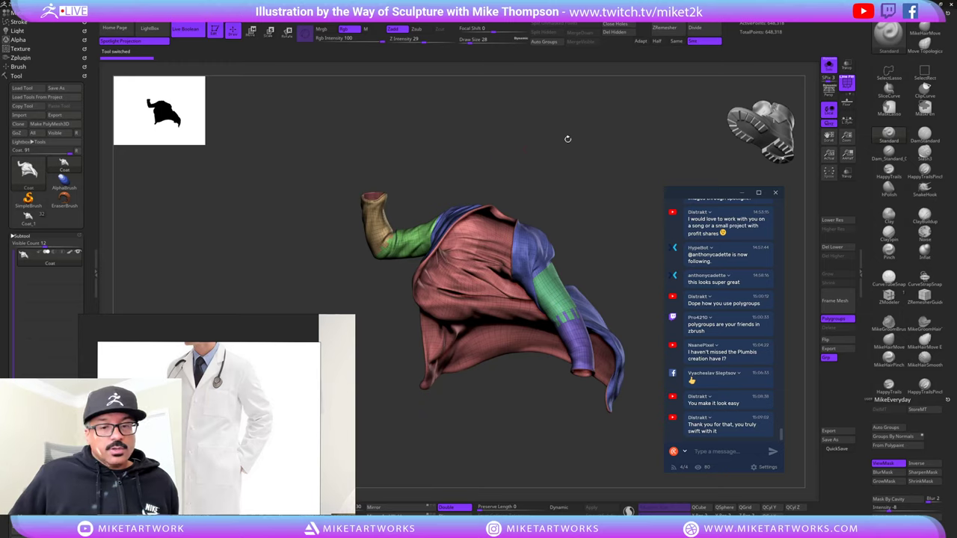
{"action": "left_click_drag", "start_coordinate": [603, 196], "coordinate": [590, 234]}
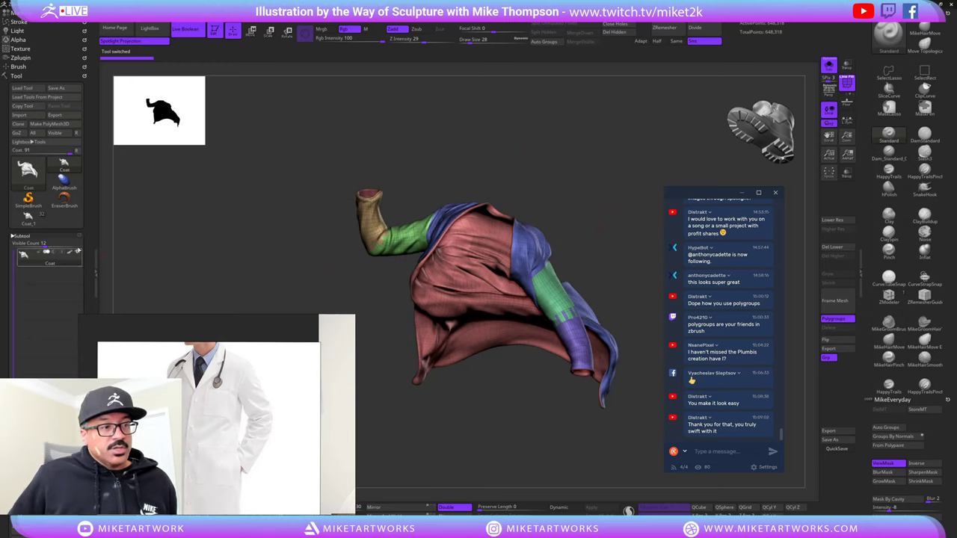
{"action": "mouse_move", "coordinate": [562, 183]}
{"action": "left_mouse_down"}
{"action": "mouse_move", "coordinate": [587, 146]}
{"action": "mouse_move", "coordinate": [576, 247]}
{"action": "left_mouse_up"}
{"action": "key", "text": "space"}
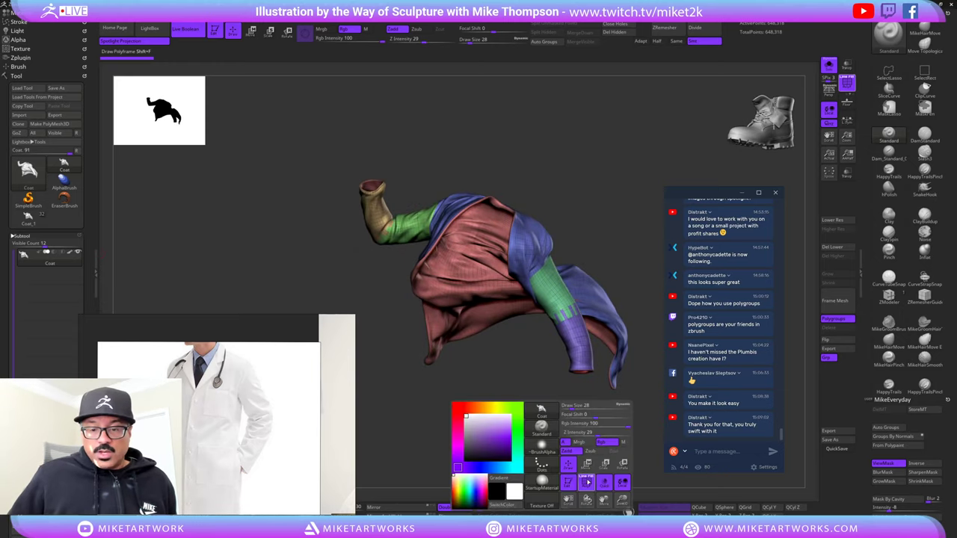
{"action": "left_click", "coordinate": [588, 483]}
{"action": "left_click_drag", "start_coordinate": [557, 428], "coordinate": [605, 336]}
- Move the lab coat reference image to show both of its sleeves and duplicate the cloned coat subtool
{"action": "right_click_drag", "start_coordinate": [183, 328], "coordinate": [278, 356]}
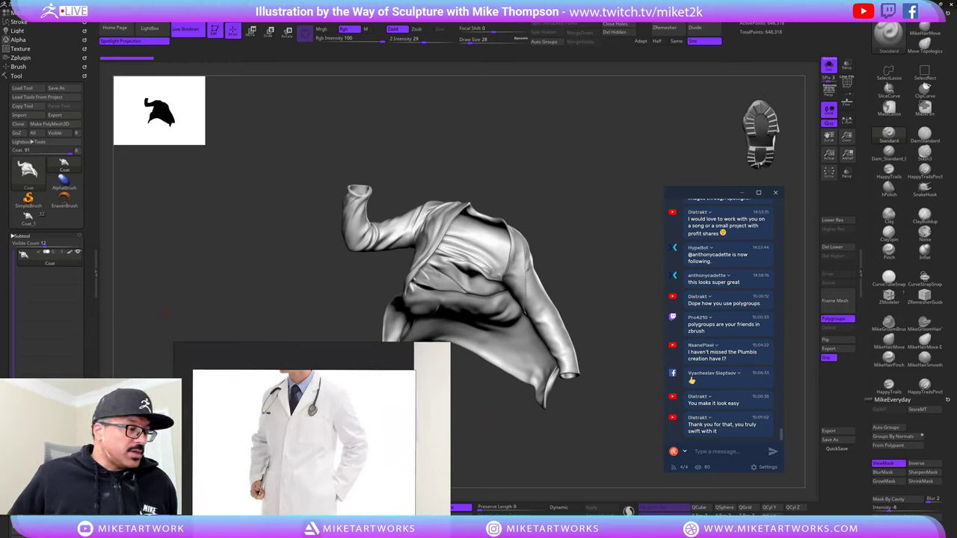
{"action": "key", "text": "ctrl+shift+d"}
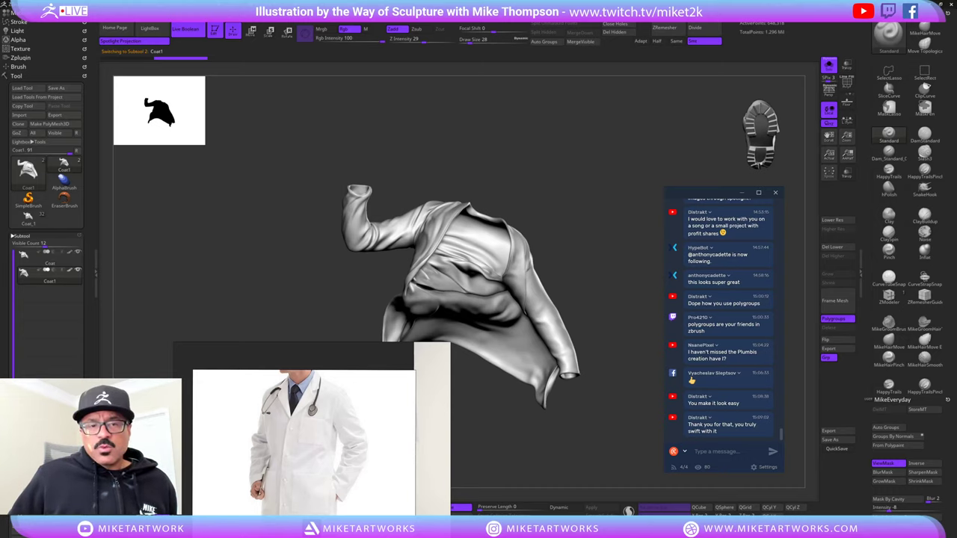
- Move the lab coat reference image clear of the sculpt and crop its window to the single coat photo
{"action": "left_click_drag", "start_coordinate": [598, 351], "coordinate": [624, 353]}
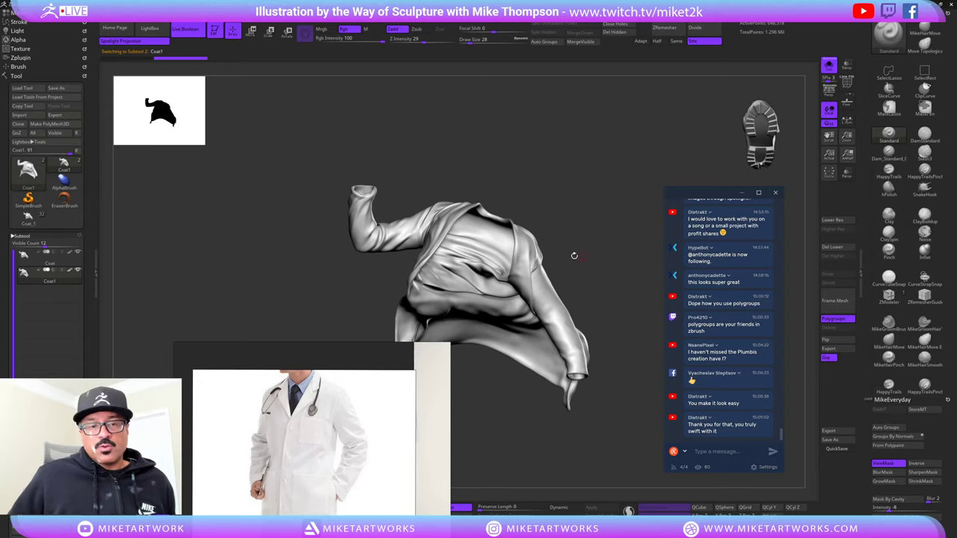
{"action": "left_click_drag", "start_coordinate": [574, 256], "coordinate": [605, 237]}
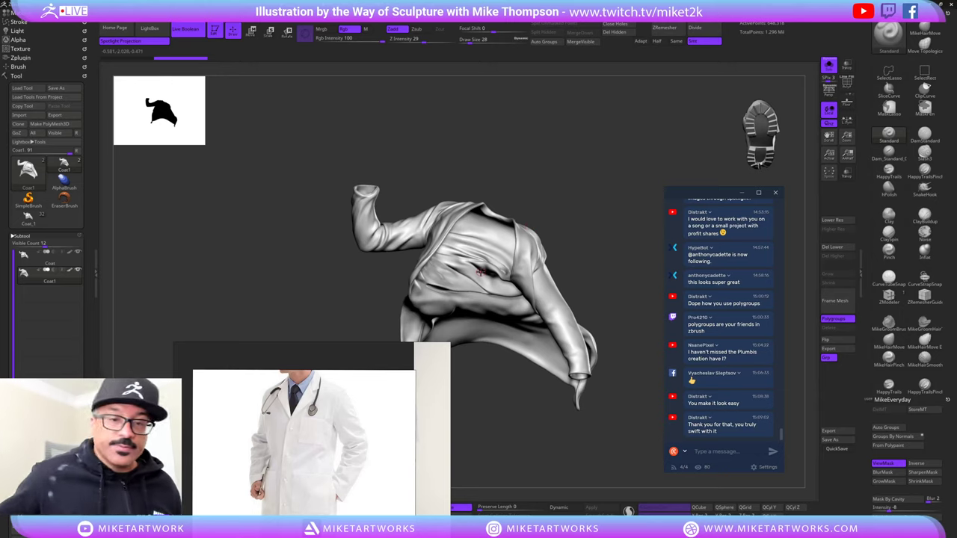
{"action": "mouse_move", "coordinate": [614, 439]}
{"action": "left_mouse_down"}
{"action": "mouse_move", "coordinate": [585, 453]}
{"action": "mouse_move", "coordinate": [605, 436]}
{"action": "mouse_move", "coordinate": [582, 434]}
{"action": "left_mouse_up"}
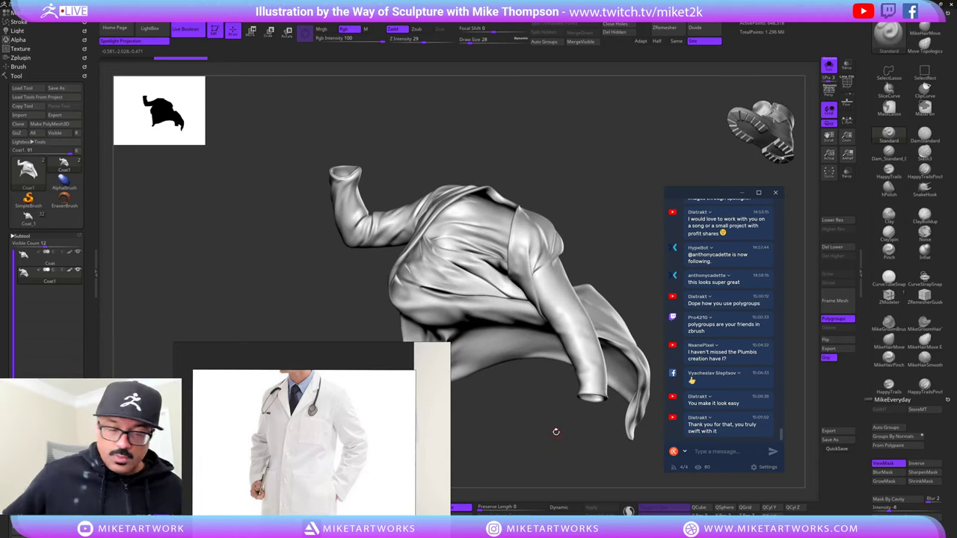
{"action": "left_click_drag", "start_coordinate": [325, 461], "coordinate": [303, 410]}
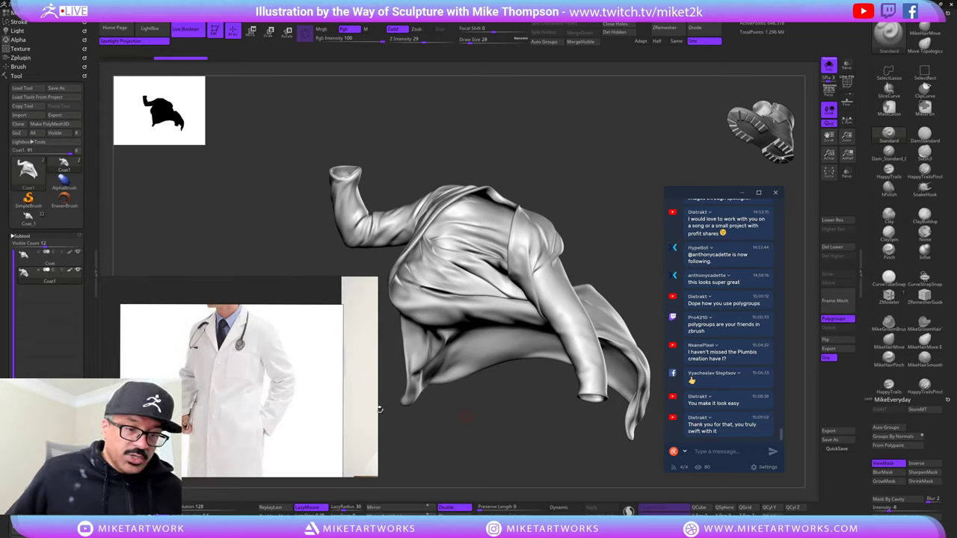
{"action": "left_click_drag", "start_coordinate": [378, 409], "coordinate": [338, 406]}
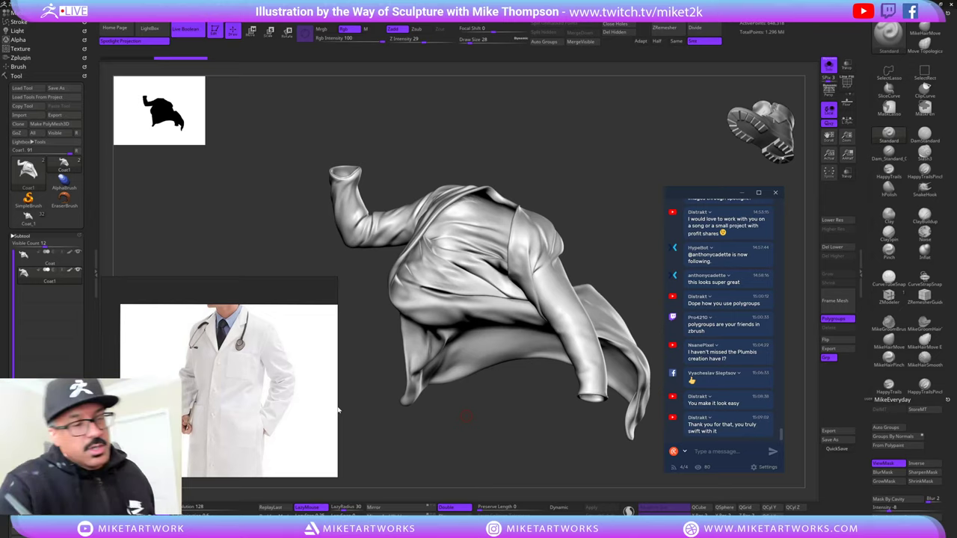
- Delete the duplicated coat's lower subdivision levels and show its polygroups with the polyframe
{"action": "left_click_drag", "start_coordinate": [466, 417], "coordinate": [594, 203]}
{"action": "left_click_drag", "start_coordinate": [608, 289], "coordinate": [524, 455]}
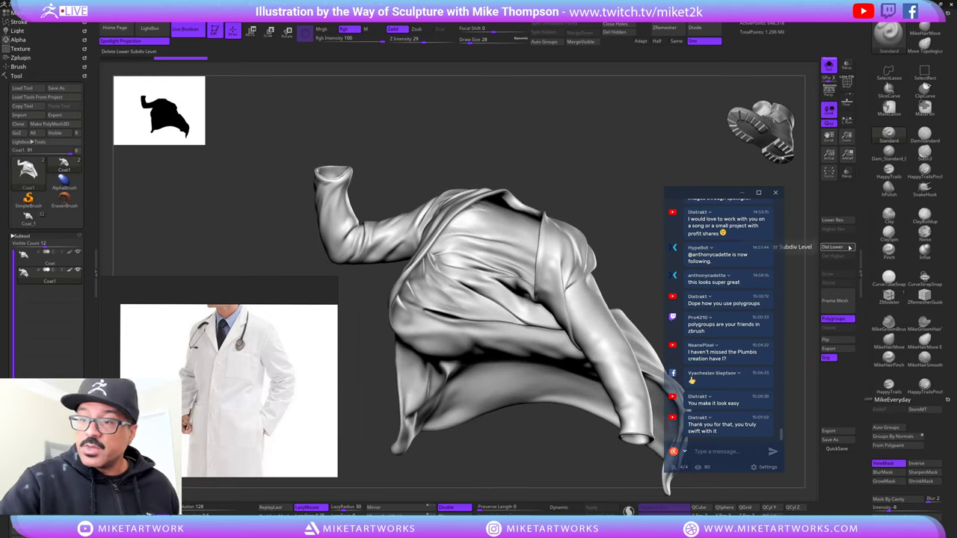
{"action": "left_click", "coordinate": [836, 247]}
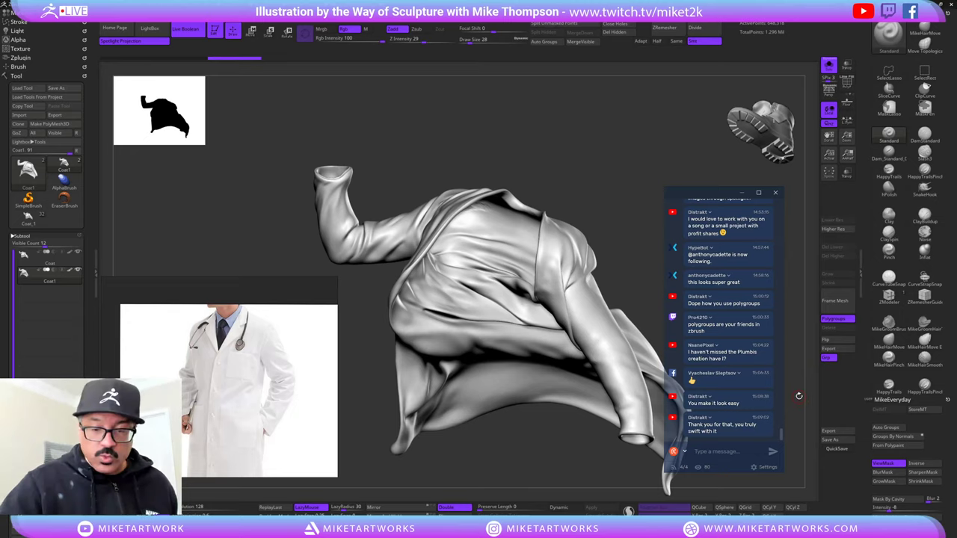
{"action": "right_click", "coordinate": [580, 448]}
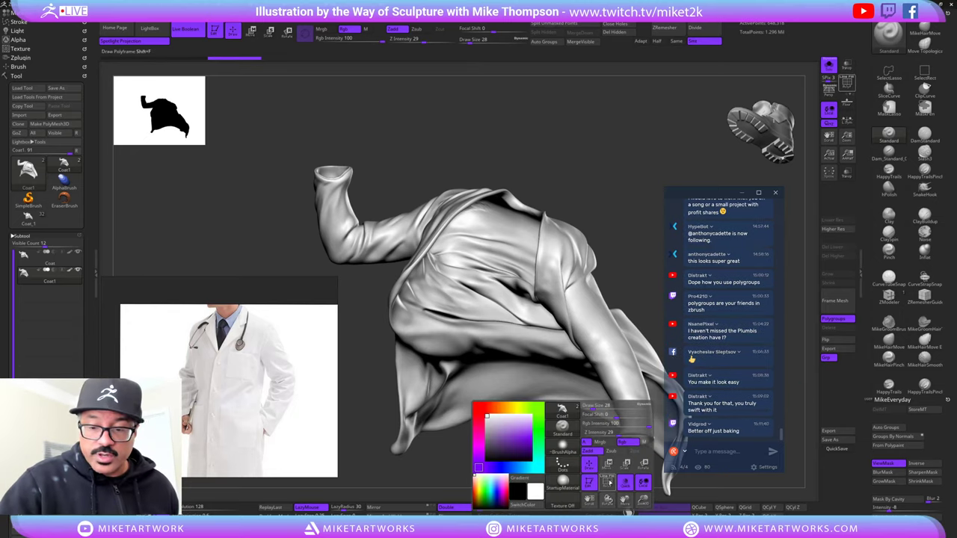
{"action": "key", "text": "shift+f"}
{"action": "left_click_drag", "start_coordinate": [598, 464], "coordinate": [560, 459]}
{"action": "left_click_drag", "start_coordinate": [714, 477], "coordinate": [524, 457]}
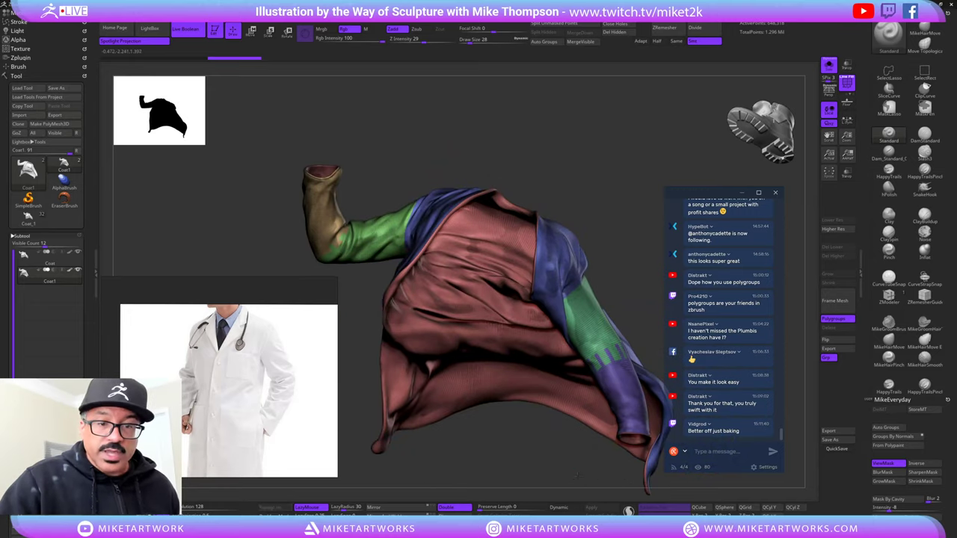
{"action": "left_click_drag", "start_coordinate": [577, 476], "coordinate": [580, 472]}
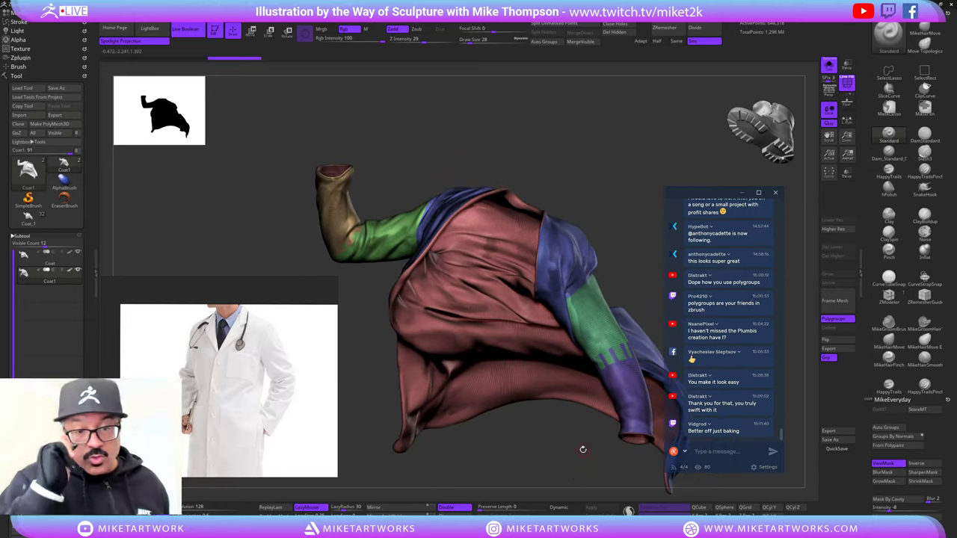
- Hide the coat's lining polygroup to isolate the outer surface and merge that surface into a single polygroup
{"action": "mouse_move", "coordinate": [640, 262]}
{"action": "left_mouse_down"}
{"action": "mouse_move", "coordinate": [574, 290]}
{"action": "mouse_move", "coordinate": [648, 254]}
{"action": "left_mouse_up"}
{"action": "left_click_drag", "start_coordinate": [542, 240], "coordinate": [646, 243]}
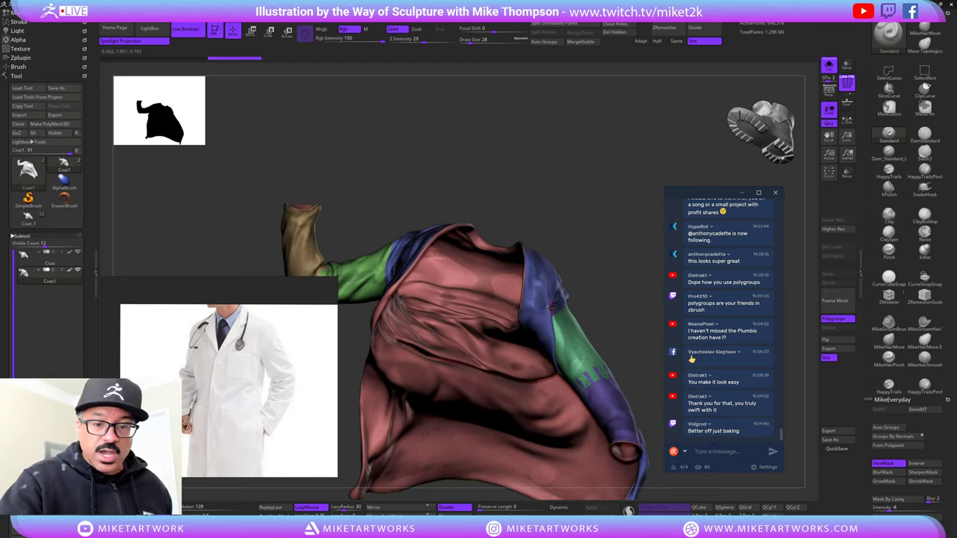
{"action": "key", "text": "ctrl+shift"}
{"action": "key", "text": "shift+f"}
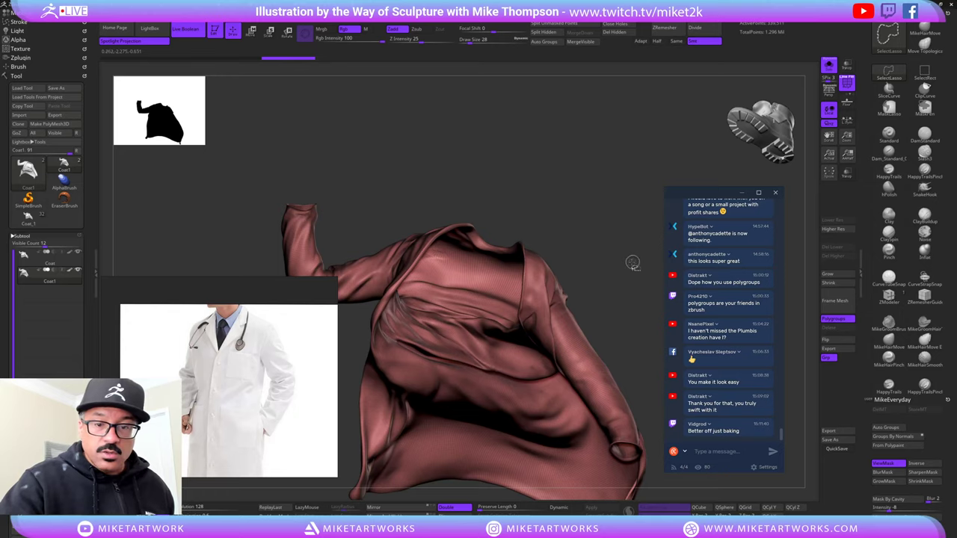
{"action": "mouse_move", "coordinate": [624, 266]}
{"action": "left_mouse_down", "text": "ctrl+shift"}
{"action": "mouse_move", "coordinate": [639, 255]}
{"action": "mouse_move", "coordinate": [603, 256]}
{"action": "mouse_move", "coordinate": [652, 251]}
{"action": "mouse_move", "coordinate": [707, 261]}
{"action": "mouse_move", "coordinate": [629, 263]}
{"action": "mouse_move", "coordinate": [652, 250]}
{"action": "left_mouse_up", "text": "ctrl+shift"}
{"action": "key", "text": "shift+f"}
{"action": "left_click", "coordinate": [653, 253], "text": "ctrl+shift"}
- Mask only the coat's inner lining, show the whole coat again and hide the polyframe
{"action": "key", "text": "ctrl"}
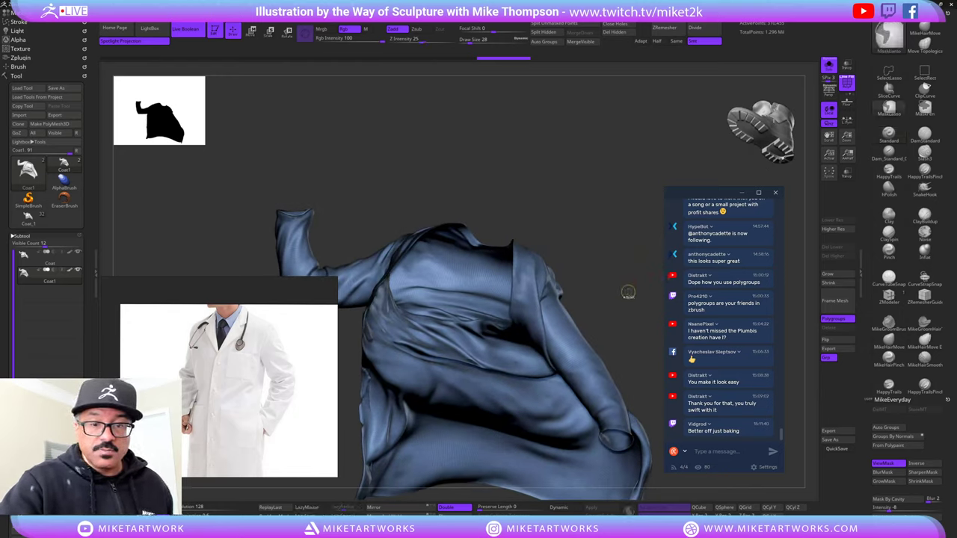
{"action": "left_click", "coordinate": [633, 290], "text": "ctrl"}
{"action": "left_click", "coordinate": [634, 288], "text": "ctrl+shift"}
{"action": "left_click", "coordinate": [637, 286], "text": "ctrl"}
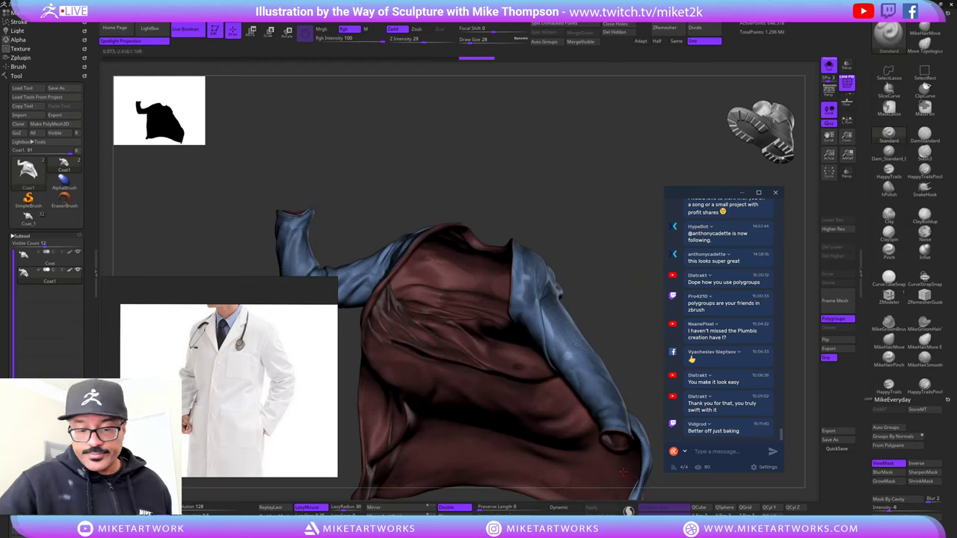
{"action": "key", "text": "space"}
{"action": "key", "text": "shift+f"}
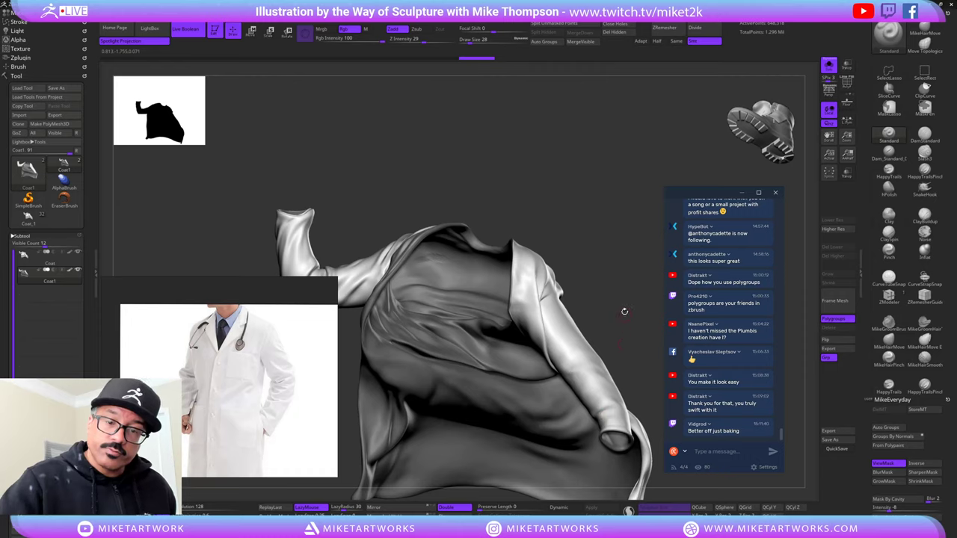
- With the MikeHairMove brush at draw size 86, pull the outer cloth over the lining poking through the coat's back
{"action": "mouse_move", "coordinate": [624, 312]}
{"action": "left_mouse_down"}
{"action": "mouse_move", "coordinate": [383, 389]}
{"action": "mouse_move", "coordinate": [608, 391]}
{"action": "mouse_move", "coordinate": [598, 462]}
{"action": "mouse_move", "coordinate": [741, 363]}
{"action": "left_mouse_up"}
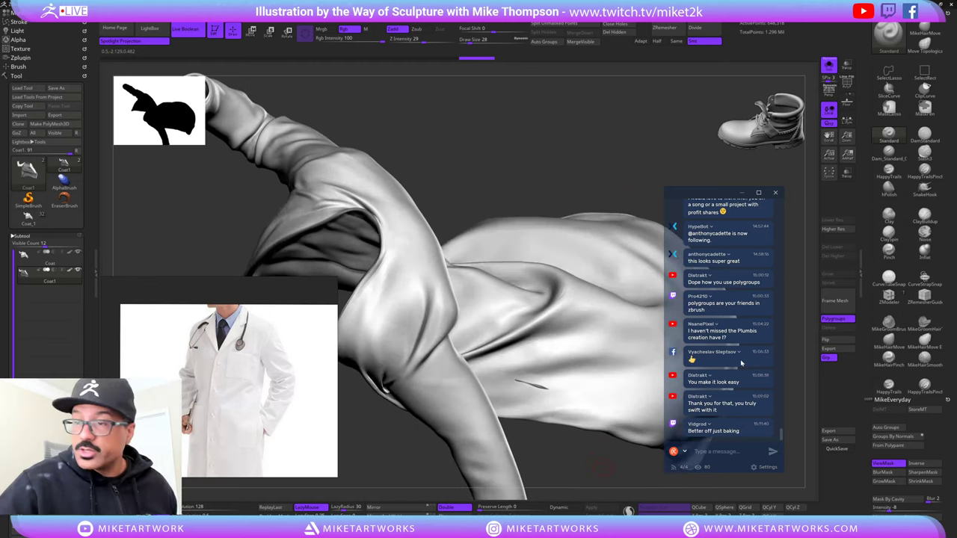
{"action": "key", "text": "l"}
{"action": "key", "text": "s"}
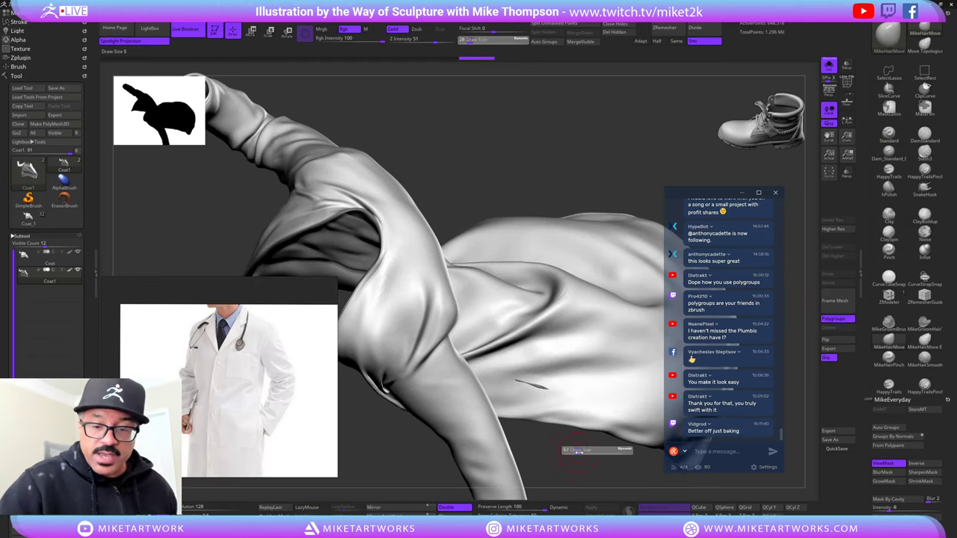
{"action": "left_click_drag", "start_coordinate": [578, 451], "coordinate": [582, 452]}
{"action": "left_click_drag", "start_coordinate": [546, 390], "coordinate": [534, 376]}
{"action": "left_click_drag", "start_coordinate": [586, 460], "coordinate": [575, 493]}
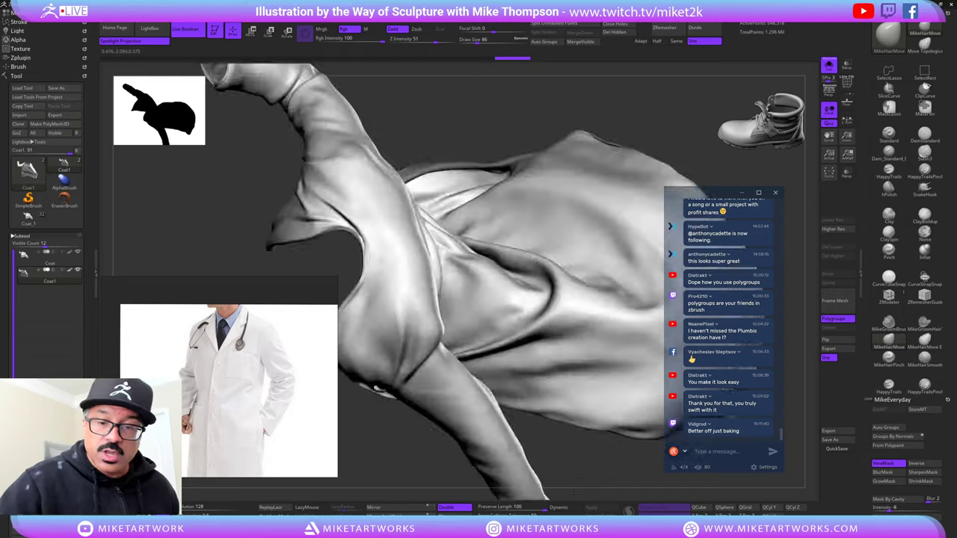
- Reshape and smooth the outer edge of the flaring coattail with the MikeHairMove brush
{"action": "left_click_drag", "start_coordinate": [524, 479], "coordinate": [592, 456]}
{"action": "left_click_drag", "start_coordinate": [481, 458], "coordinate": [401, 509]}
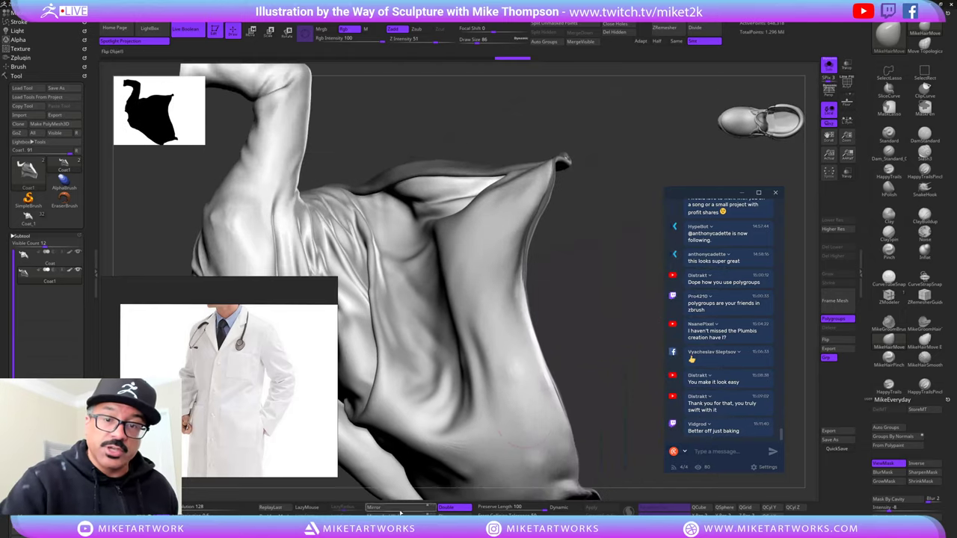
{"action": "left_click_drag", "start_coordinate": [416, 419], "coordinate": [598, 329]}
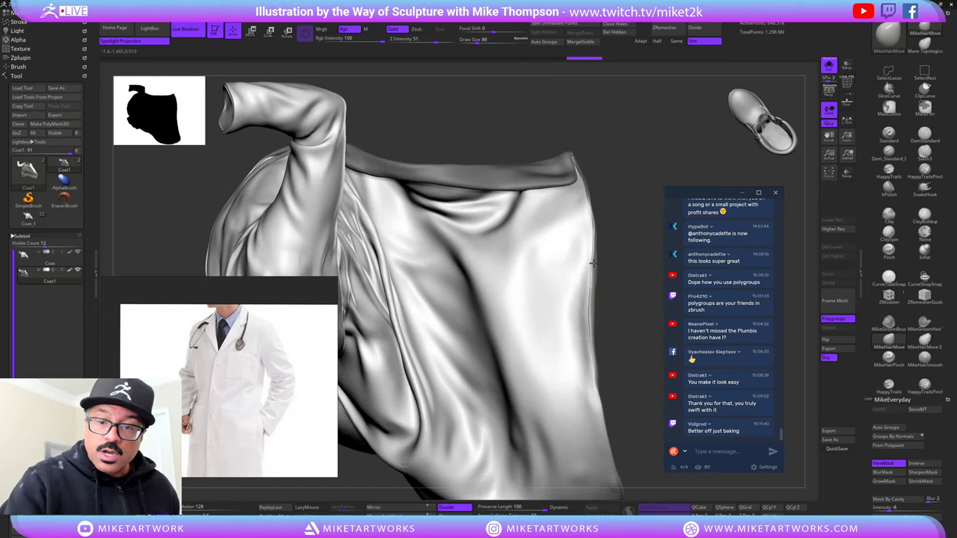
{"action": "left_click_drag", "start_coordinate": [626, 295], "coordinate": [591, 314]}
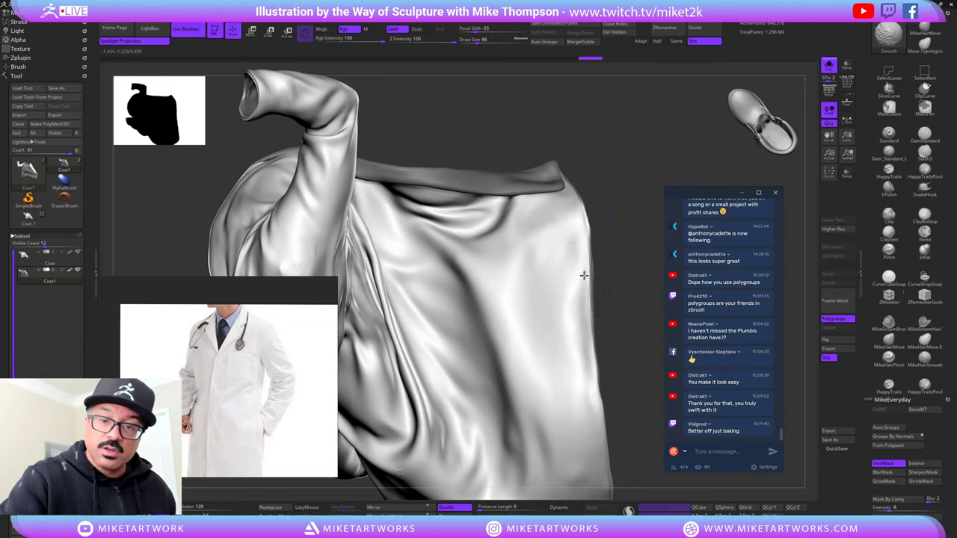
{"action": "mouse_move", "coordinate": [616, 190]}
{"action": "left_mouse_down"}
{"action": "mouse_move", "coordinate": [573, 170]}
{"action": "mouse_move", "coordinate": [588, 384]}
{"action": "mouse_move", "coordinate": [585, 340]}
{"action": "left_mouse_up"}
{"action": "left_click_drag", "start_coordinate": [630, 298], "coordinate": [620, 326]}
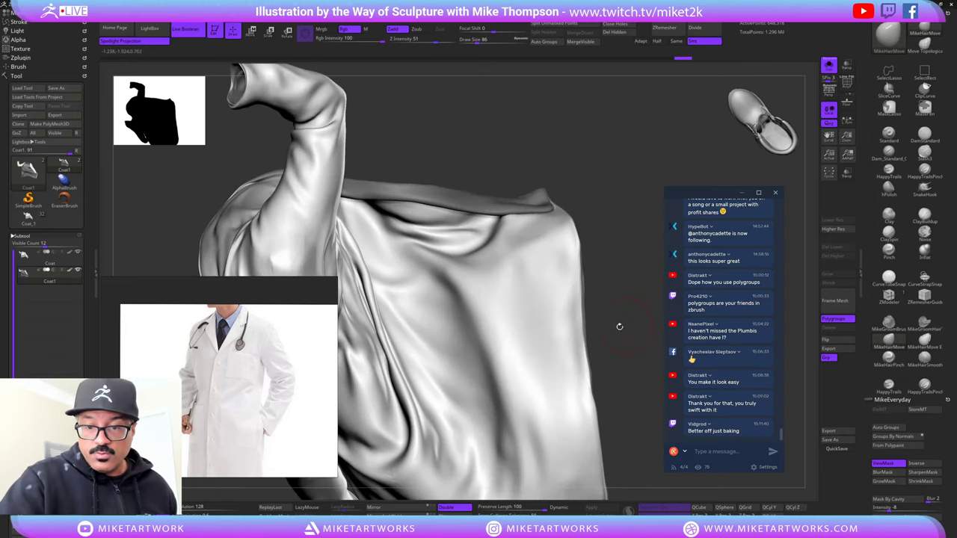
{"action": "left_click", "coordinate": [581, 293], "text": "shift"}
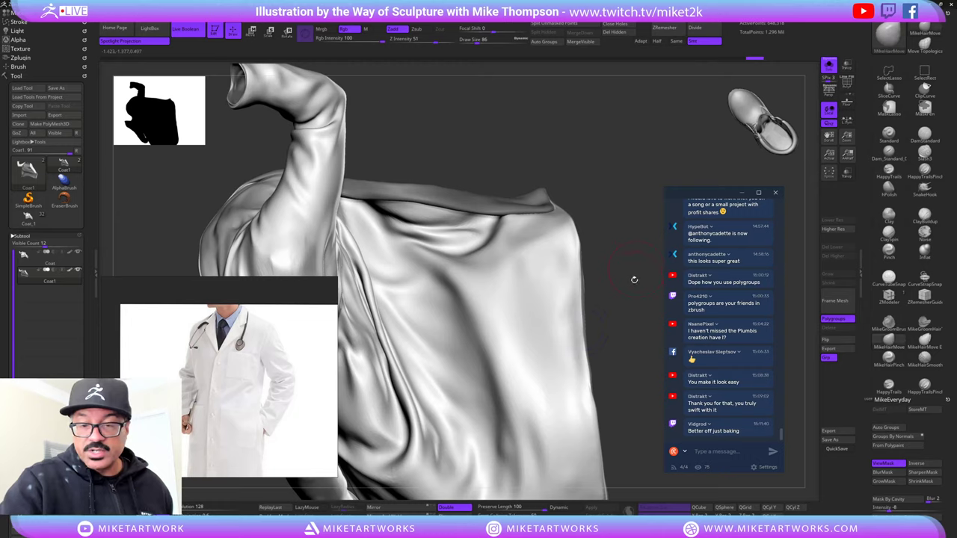
{"action": "mouse_move", "coordinate": [632, 278]}
{"action": "left_mouse_down"}
{"action": "mouse_move", "coordinate": [620, 220]}
{"action": "mouse_move", "coordinate": [655, 253]}
{"action": "mouse_move", "coordinate": [611, 216]}
{"action": "left_mouse_up"}
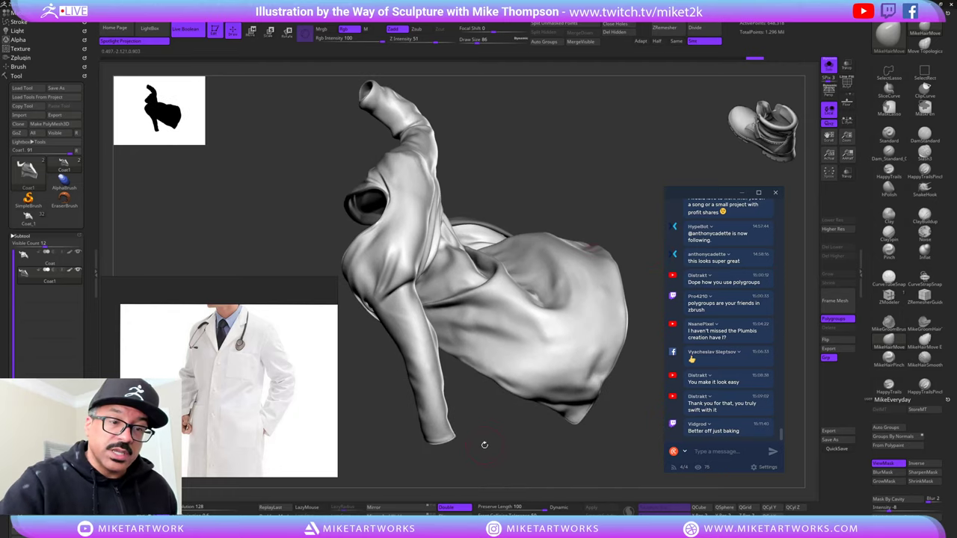
- Focus on the bent sleeve and switch off the second scene light, leaving only the first light on
{"action": "mouse_move", "coordinate": [507, 426]}
{"action": "left_mouse_down"}
{"action": "mouse_move", "coordinate": [558, 426]}
{"action": "mouse_move", "coordinate": [614, 373]}
{"action": "mouse_move", "coordinate": [609, 386]}
{"action": "mouse_move", "coordinate": [702, 447]}
{"action": "mouse_move", "coordinate": [701, 457]}
{"action": "left_mouse_up"}
{"action": "left_click_drag", "start_coordinate": [649, 343], "coordinate": [647, 251]}
{"action": "left_click_drag", "start_coordinate": [522, 368], "coordinate": [488, 366]}
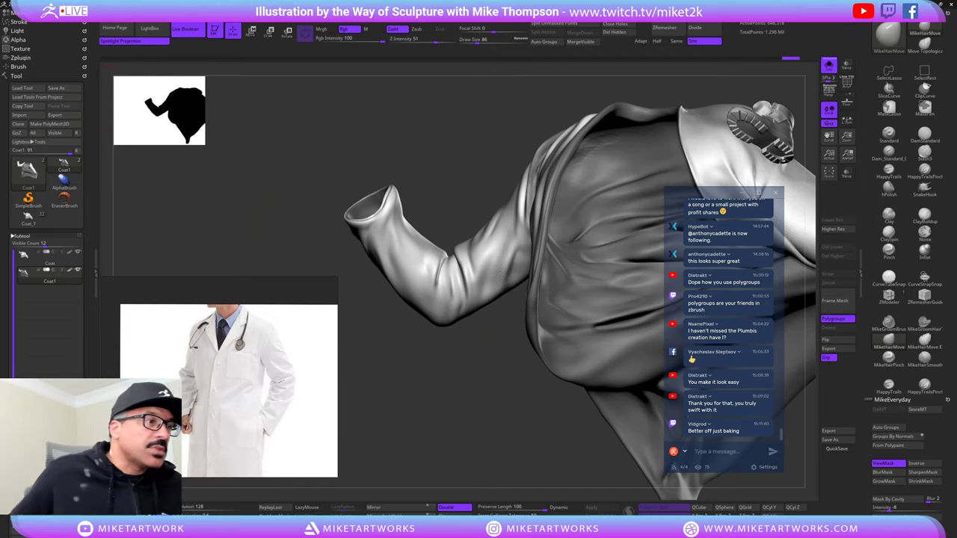
{"action": "left_click", "coordinate": [17, 30]}
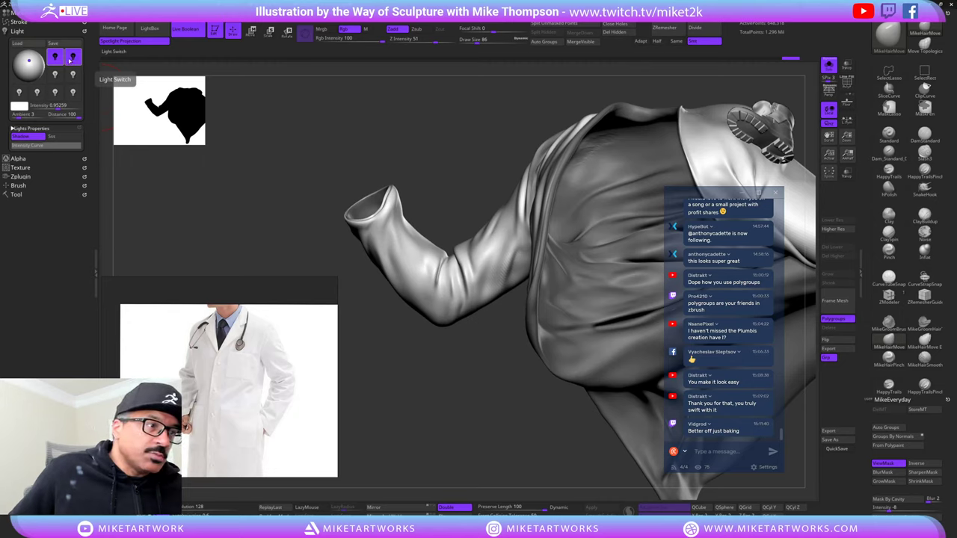
{"action": "left_click", "coordinate": [73, 57]}
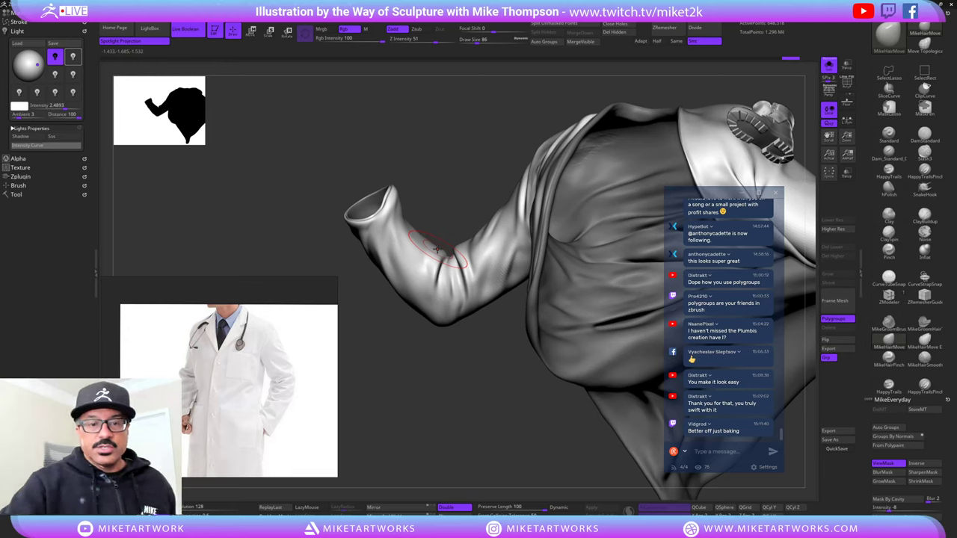
- Select the Standard brush with adaptive Sculptris Pro tessellation, try a draw size 51 fold at the bent elbow and undo it
{"action": "right_click_drag", "start_coordinate": [438, 249], "coordinate": [457, 308]}
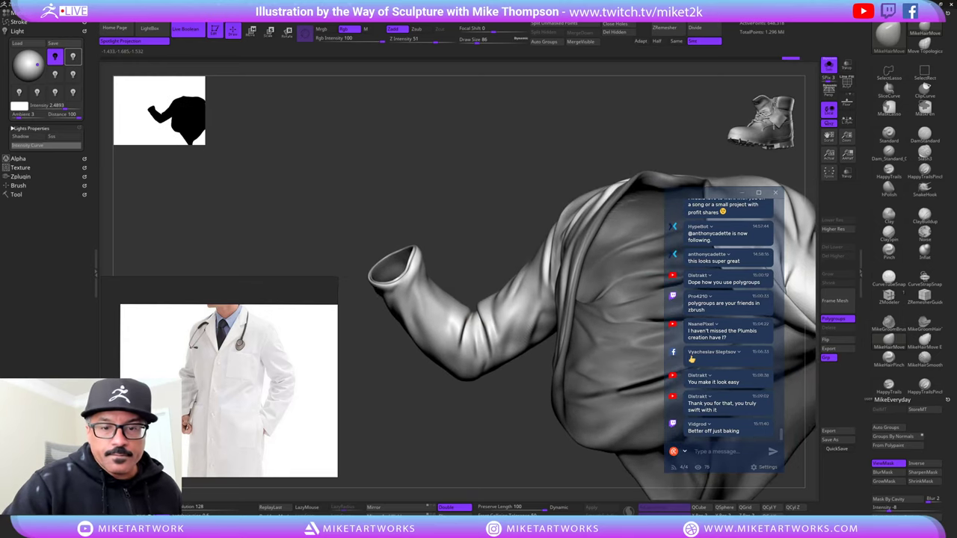
{"action": "right_click_drag", "start_coordinate": [546, 254], "coordinate": [524, 300]}
{"action": "key", "text": "s"}
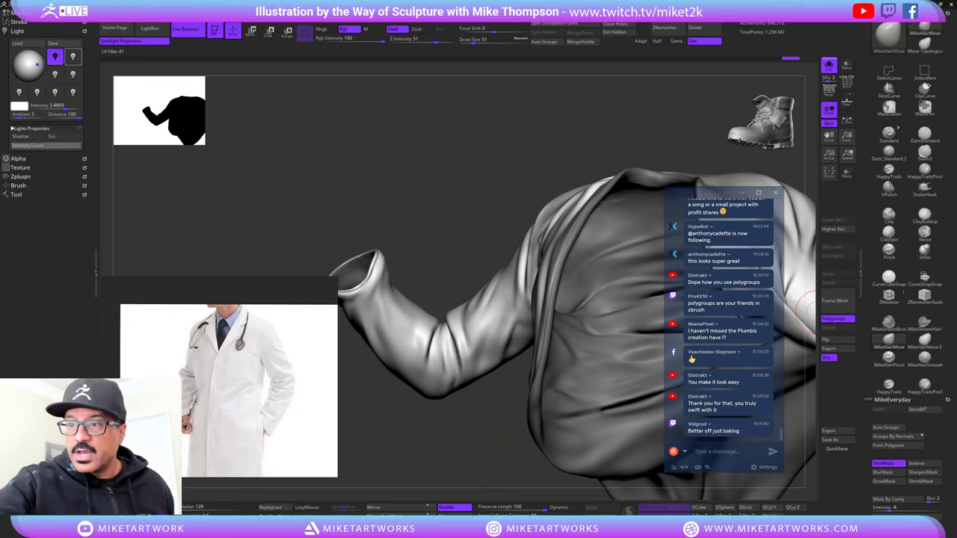
{"action": "left_click", "coordinate": [888, 133]}
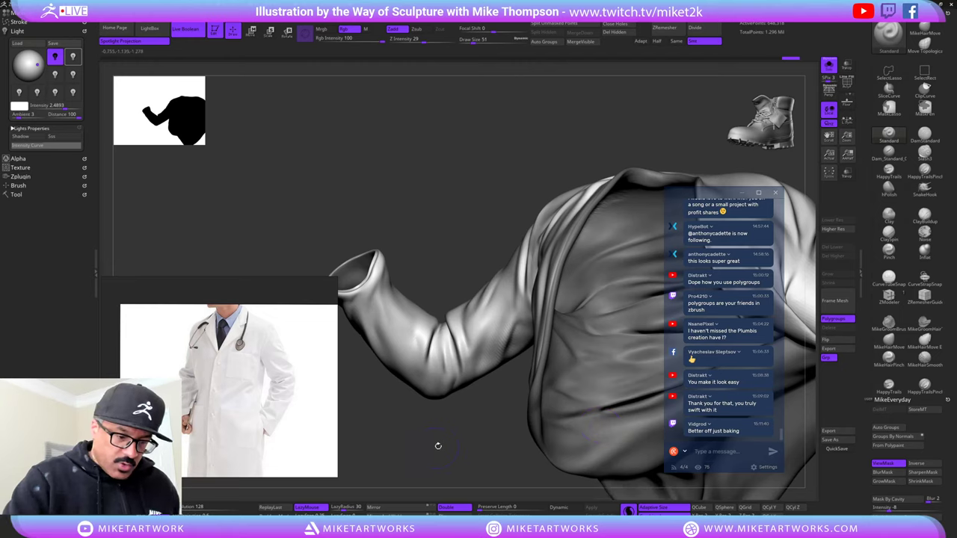
{"action": "left_click_drag", "start_coordinate": [420, 459], "coordinate": [470, 399]}
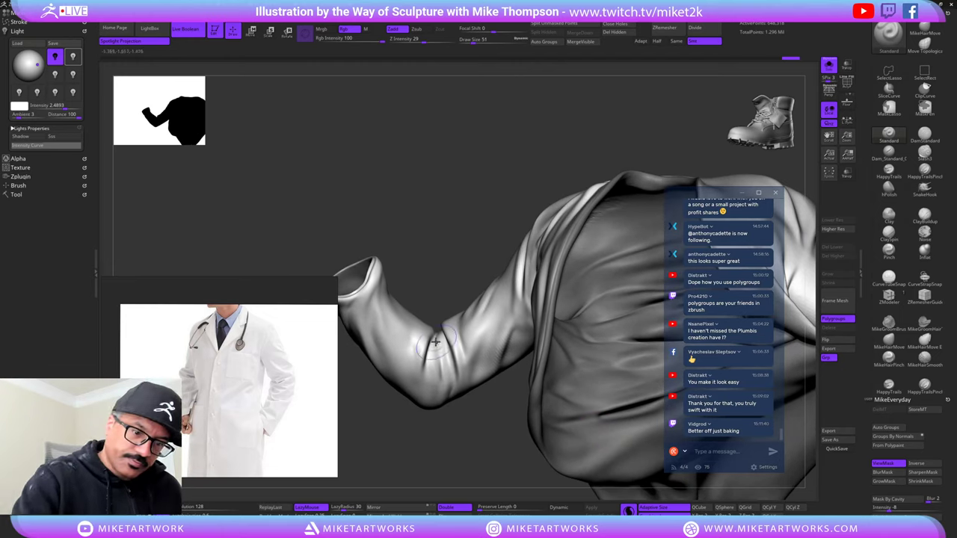
{"action": "left_click_drag", "start_coordinate": [435, 338], "coordinate": [436, 384]}
{"action": "key", "text": "ctrl+z"}
- With the Standard brush at draw size 25, sculpt and smooth small folds across the bent elbow of the sleeve
{"action": "key", "text": "s"}
{"action": "mouse_move", "coordinate": [476, 427]}
{"action": "left_mouse_down"}
{"action": "mouse_move", "coordinate": [500, 425]}
{"action": "mouse_move", "coordinate": [477, 413]}
{"action": "mouse_move", "coordinate": [478, 429]}
{"action": "mouse_move", "coordinate": [457, 417]}
{"action": "left_mouse_up"}
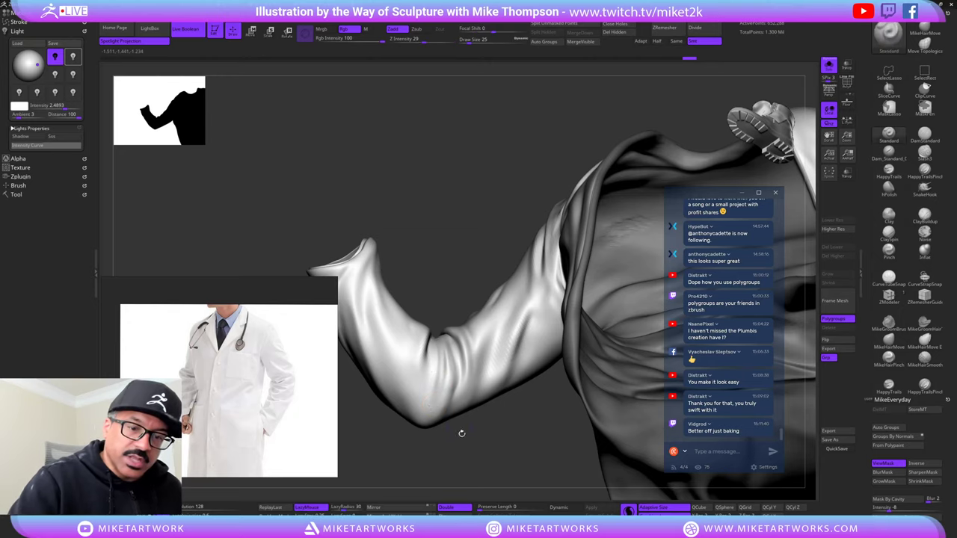
{"action": "left_click_drag", "start_coordinate": [459, 433], "coordinate": [462, 383]}
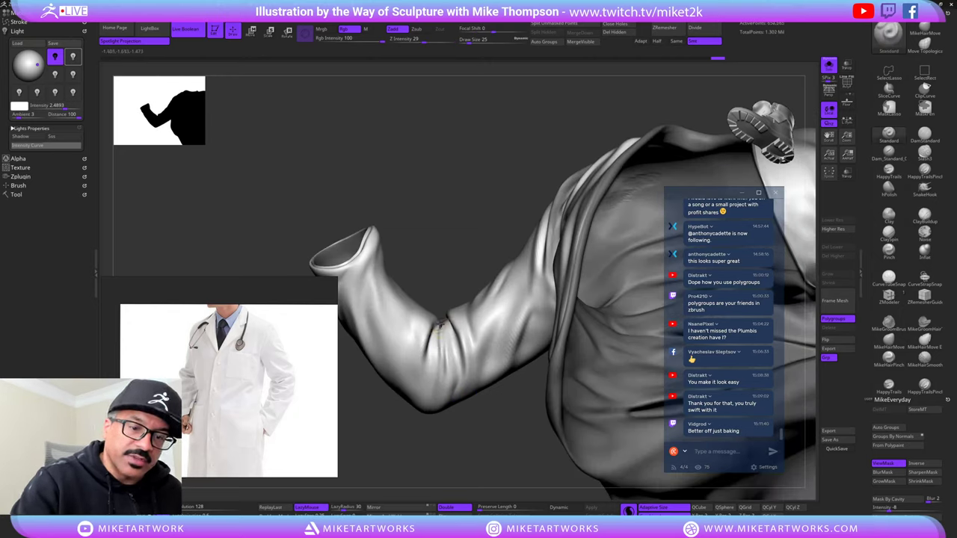
{"action": "key", "text": "shift"}
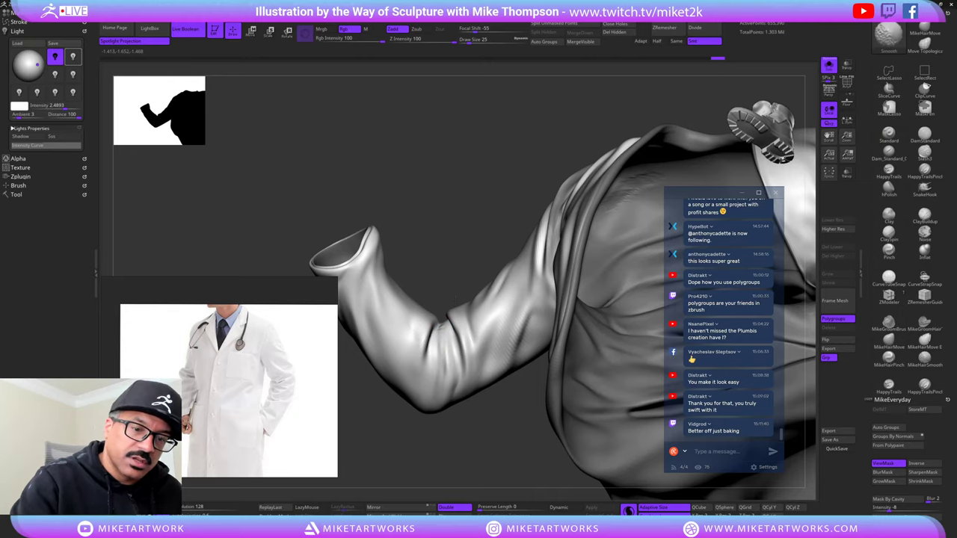
{"action": "mouse_move", "coordinate": [457, 300]}
{"action": "left_mouse_down"}
{"action": "mouse_move", "coordinate": [463, 337]}
{"action": "mouse_move", "coordinate": [453, 355]}
{"action": "mouse_move", "coordinate": [458, 381]}
{"action": "mouse_move", "coordinate": [473, 386]}
{"action": "left_mouse_up"}
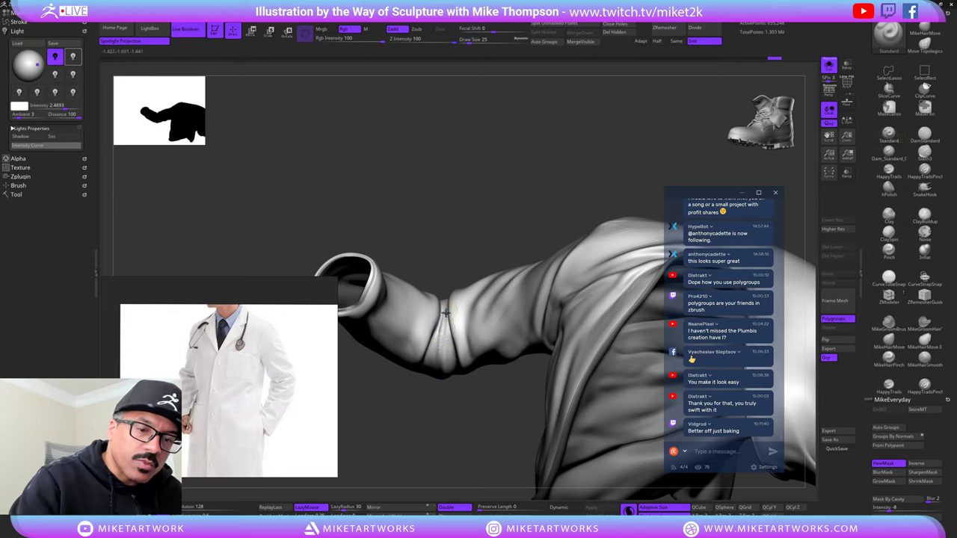
{"action": "key", "text": "shift"}
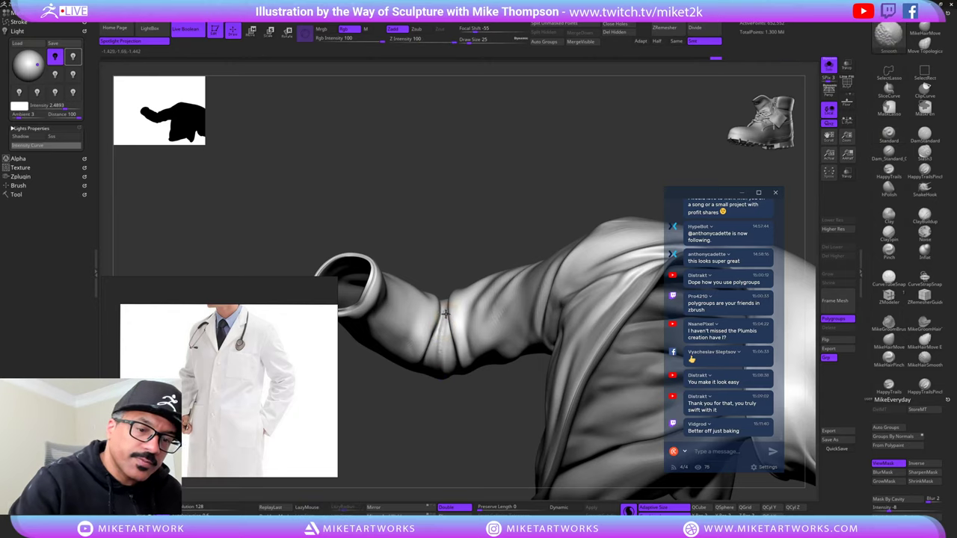
{"action": "mouse_move", "coordinate": [460, 418]}
{"action": "left_mouse_down"}
{"action": "mouse_move", "coordinate": [442, 352]}
{"action": "mouse_move", "coordinate": [454, 344]}
{"action": "left_mouse_up"}
{"action": "mouse_move", "coordinate": [476, 441]}
{"action": "left_mouse_down"}
{"action": "mouse_move", "coordinate": [523, 437]}
{"action": "mouse_move", "coordinate": [487, 430]}
{"action": "mouse_move", "coordinate": [484, 438]}
{"action": "mouse_move", "coordinate": [441, 352]}
{"action": "left_mouse_up"}
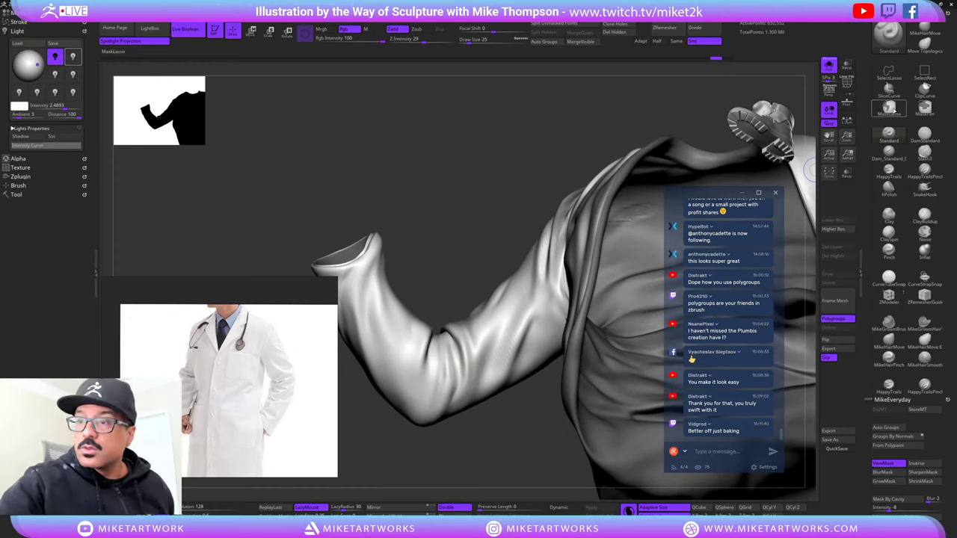
- With the DamStandard brush at draw size 19, carve a thin crease down the bent elbow
{"action": "left_click", "coordinate": [891, 135]}
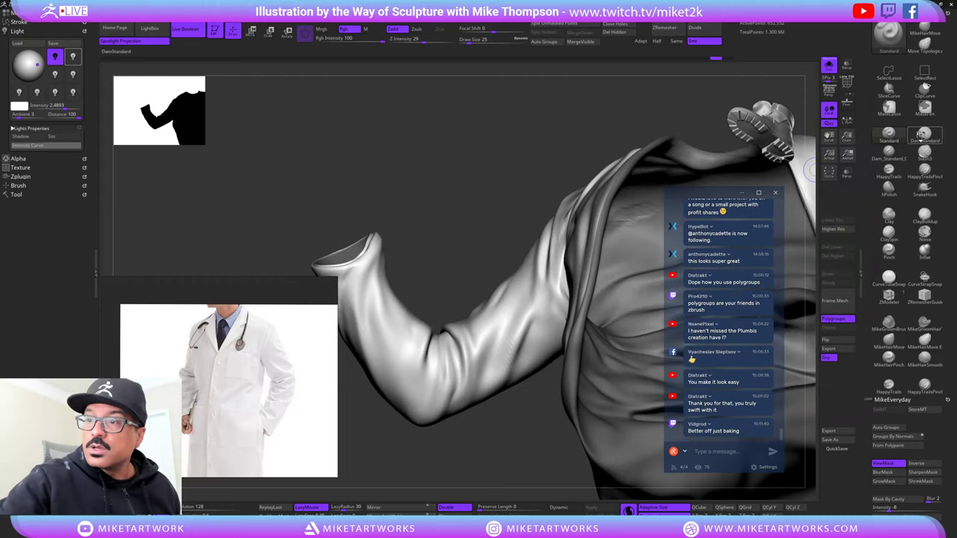
{"action": "left_click", "coordinate": [923, 137]}
{"action": "key", "text": "s"}
{"action": "left_click", "coordinate": [477, 428]}
{"action": "left_click_drag", "start_coordinate": [484, 423], "coordinate": [491, 431]}
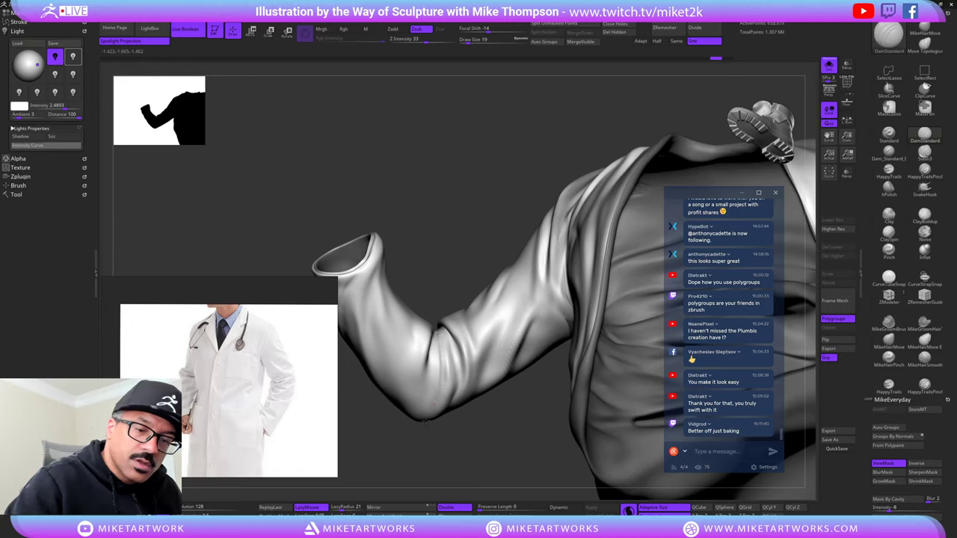
{"action": "left_click_drag", "start_coordinate": [440, 336], "coordinate": [437, 400]}
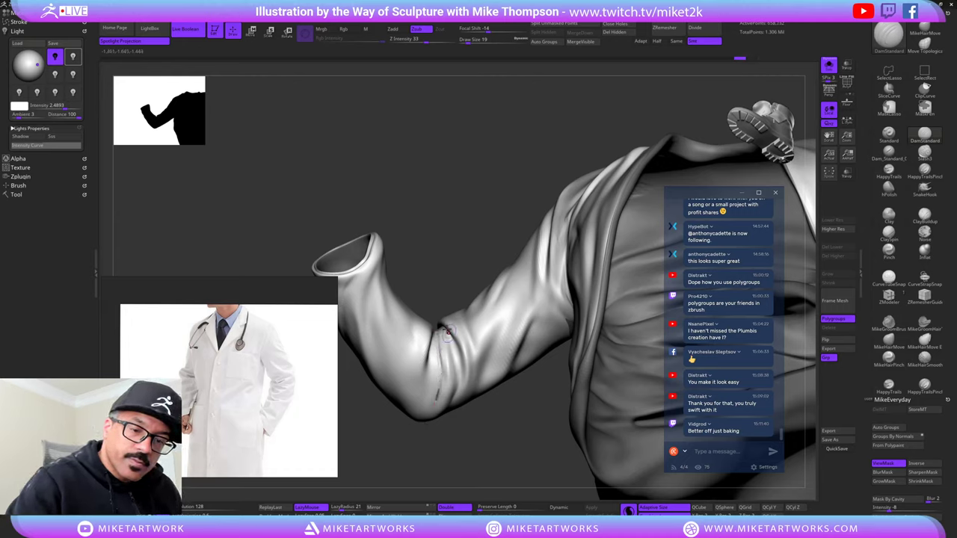
{"action": "key", "text": "shift"}
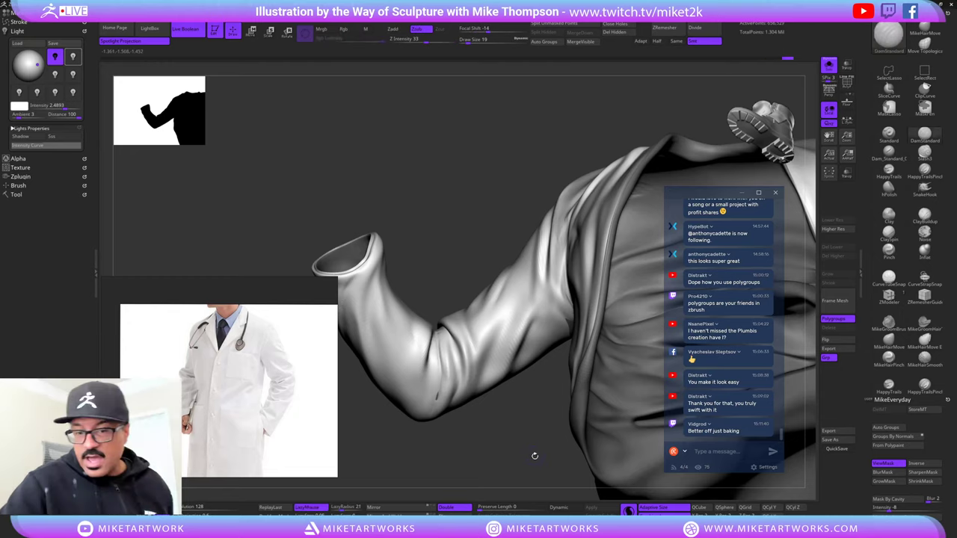
{"action": "left_click_drag", "start_coordinate": [535, 459], "coordinate": [500, 448]}
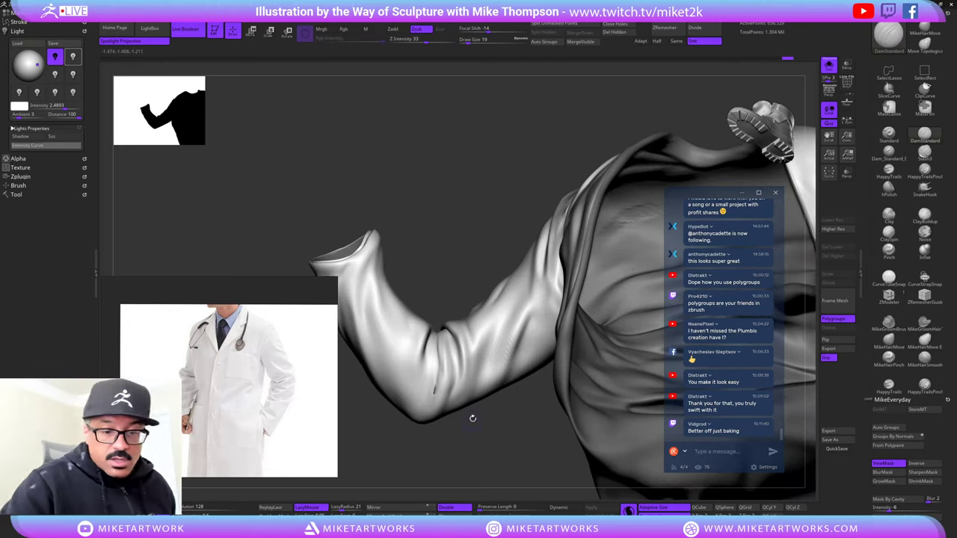
- Even out the elbow crease with the MikeHairMove brush at draw size 74 and turn off Sculptris Pro
{"action": "left_click", "coordinate": [889, 342]}
{"action": "key", "text": "s"}
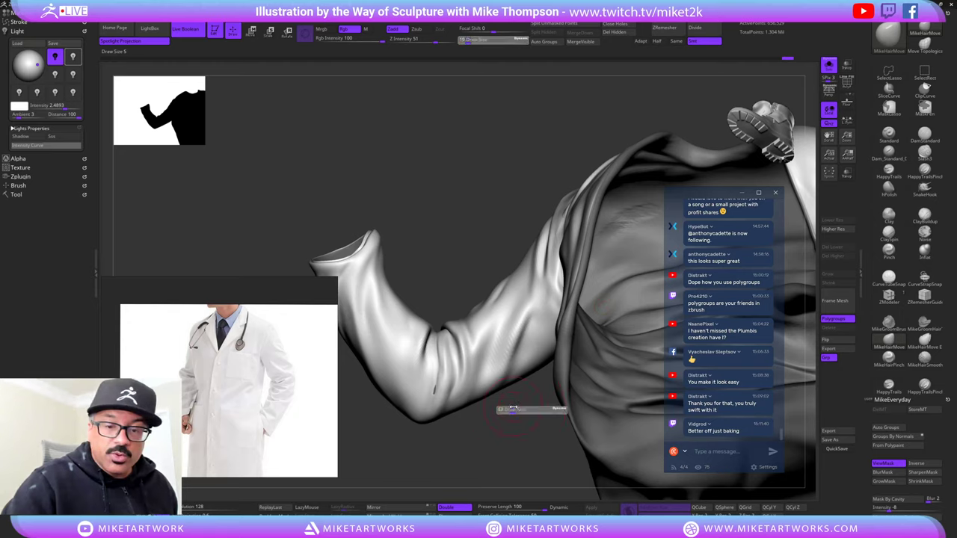
{"action": "mouse_move", "coordinate": [436, 390]}
{"action": "left_mouse_down"}
{"action": "mouse_move", "coordinate": [451, 376]}
{"action": "mouse_move", "coordinate": [438, 386]}
{"action": "mouse_move", "coordinate": [439, 405]}
{"action": "left_mouse_up"}
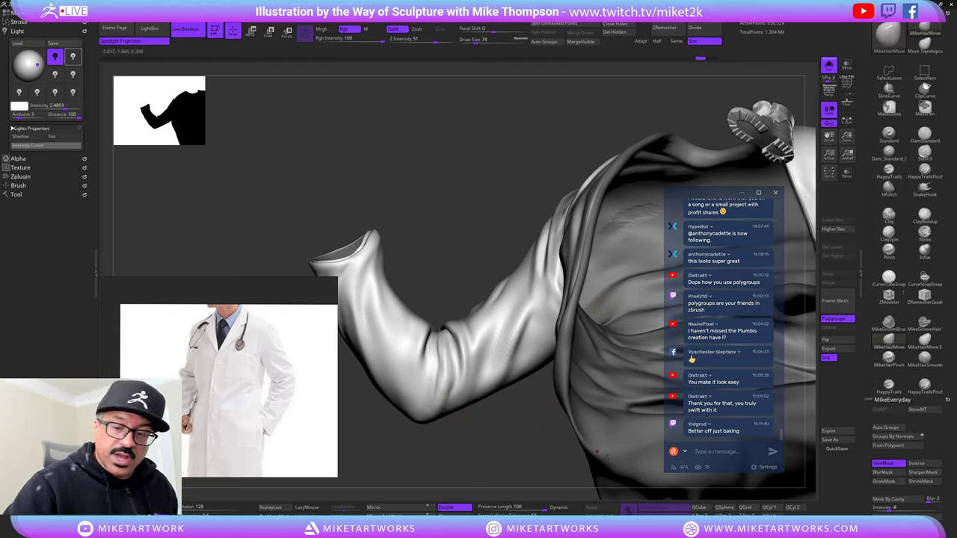
{"action": "left_click", "coordinate": [632, 510]}
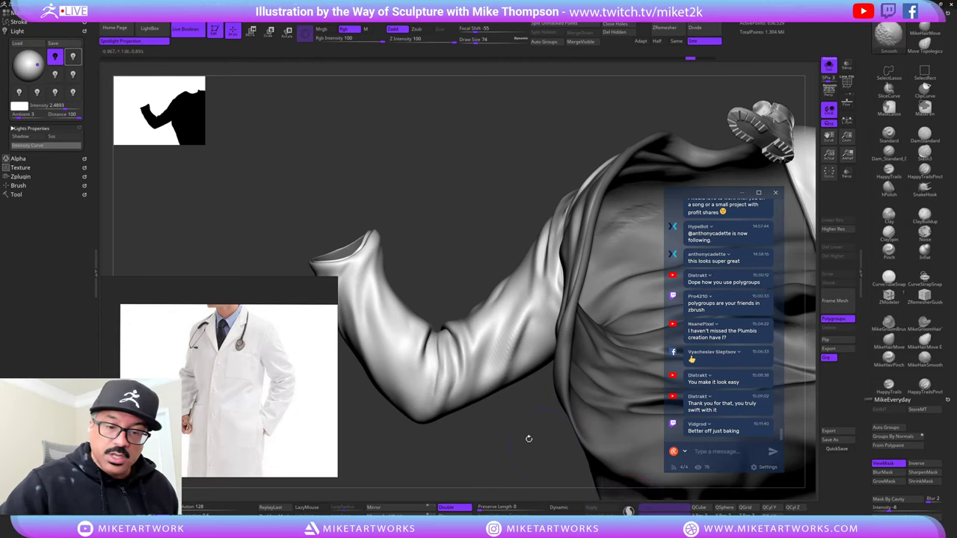
{"action": "mouse_move", "coordinate": [495, 448]}
{"action": "left_mouse_down"}
{"action": "mouse_move", "coordinate": [464, 405]}
{"action": "mouse_move", "coordinate": [473, 459]}
{"action": "mouse_move", "coordinate": [620, 409]}
{"action": "mouse_move", "coordinate": [620, 444]}
{"action": "mouse_move", "coordinate": [607, 419]}
{"action": "mouse_move", "coordinate": [566, 428]}
{"action": "mouse_move", "coordinate": [550, 444]}
{"action": "left_mouse_up"}
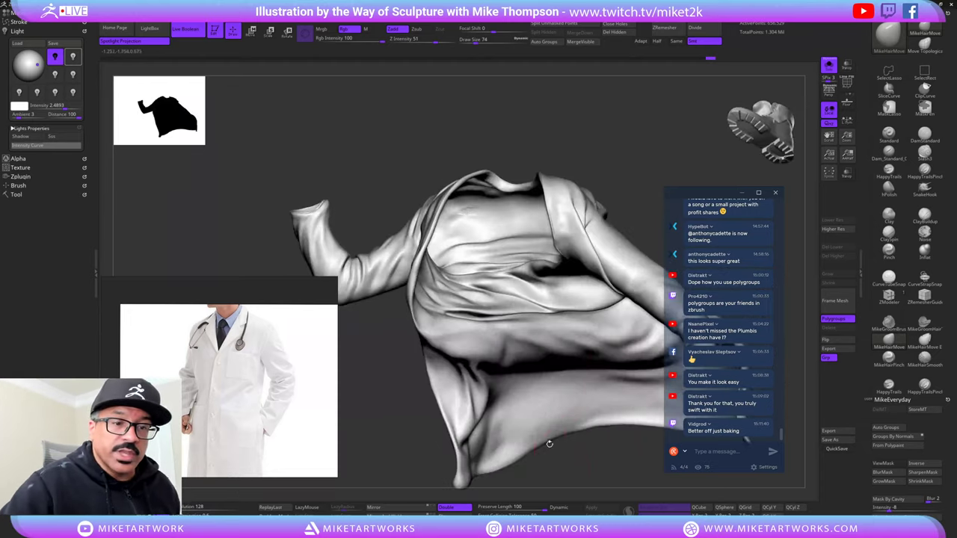
- Subdivide the whole coat mesh once with the mask display off
{"action": "left_click", "coordinate": [626, 467], "text": "ctrl+shift"}
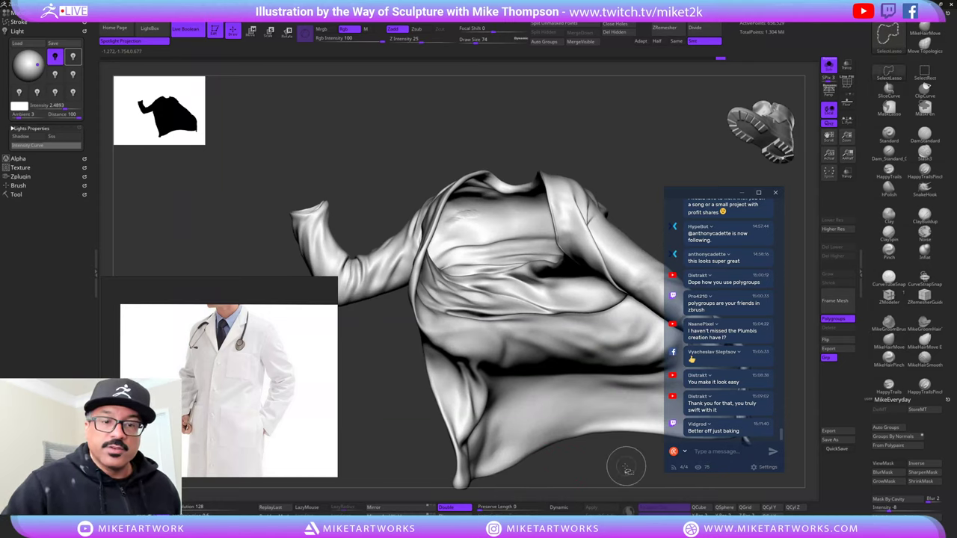
{"action": "left_click_drag", "start_coordinate": [620, 465], "coordinate": [621, 463]}
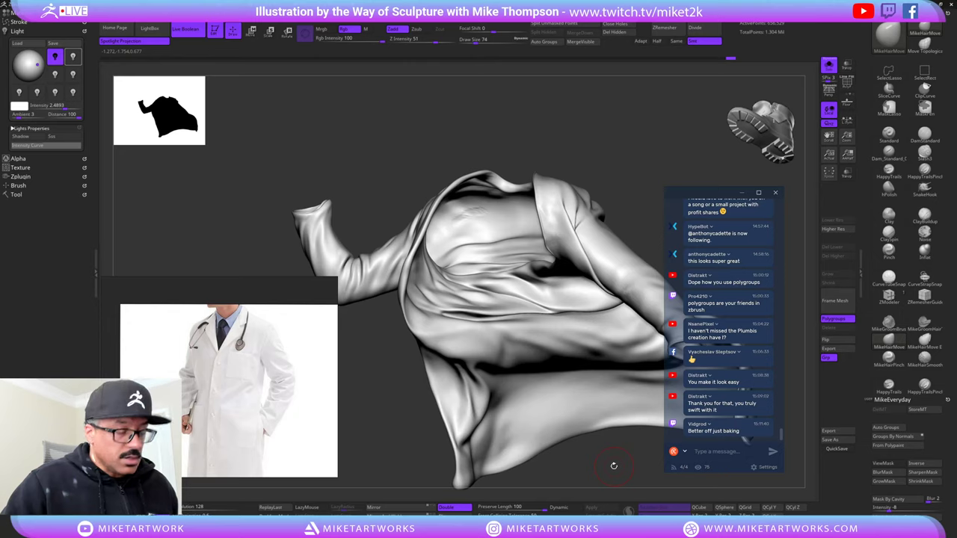
{"action": "key", "text": "ctrl+d"}
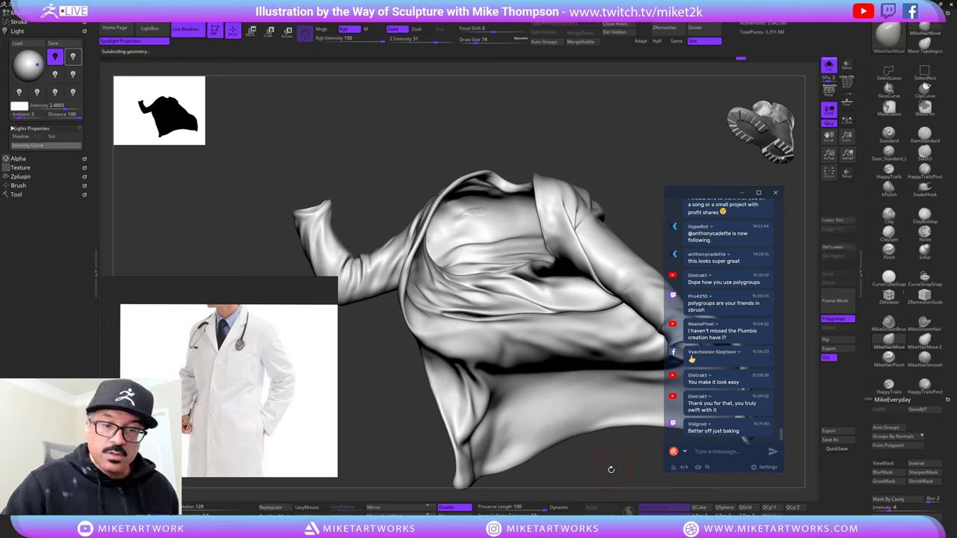
{"action": "left_click_drag", "start_coordinate": [612, 471], "coordinate": [613, 469]}
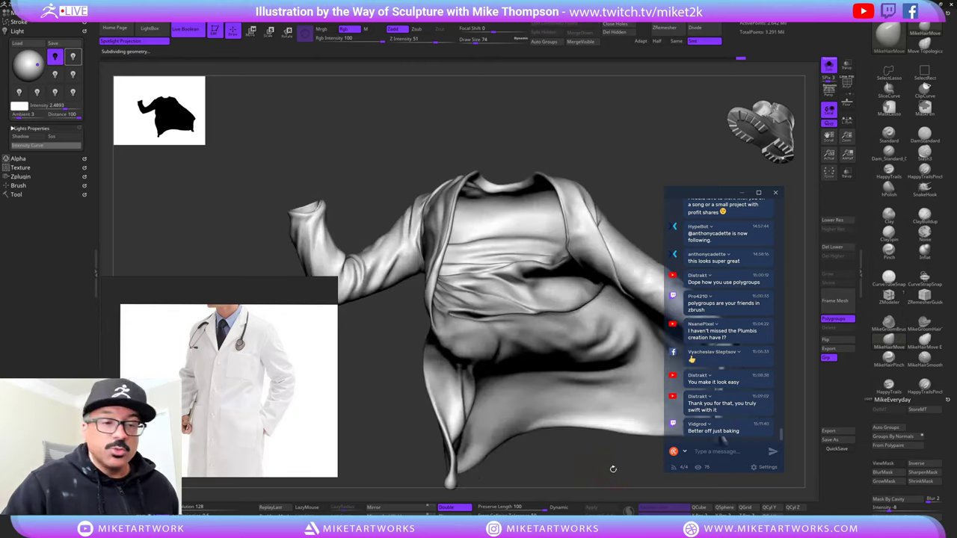
- Smooth the elbow folds at draw size 40, try Standard brush strokes at draw size 30 there and undo them
{"action": "mouse_move", "coordinate": [376, 399]}
{"action": "left_mouse_down", "text": "alt"}
{"action": "mouse_move", "coordinate": [468, 448]}
{"action": "mouse_move", "coordinate": [470, 461]}
{"action": "mouse_move", "coordinate": [483, 421]}
{"action": "mouse_move", "coordinate": [517, 418]}
{"action": "mouse_move", "coordinate": [518, 453]}
{"action": "mouse_move", "coordinate": [513, 441]}
{"action": "left_mouse_up", "text": "alt"}
{"action": "left_click_drag", "start_coordinate": [472, 306], "coordinate": [452, 261], "text": "shift"}
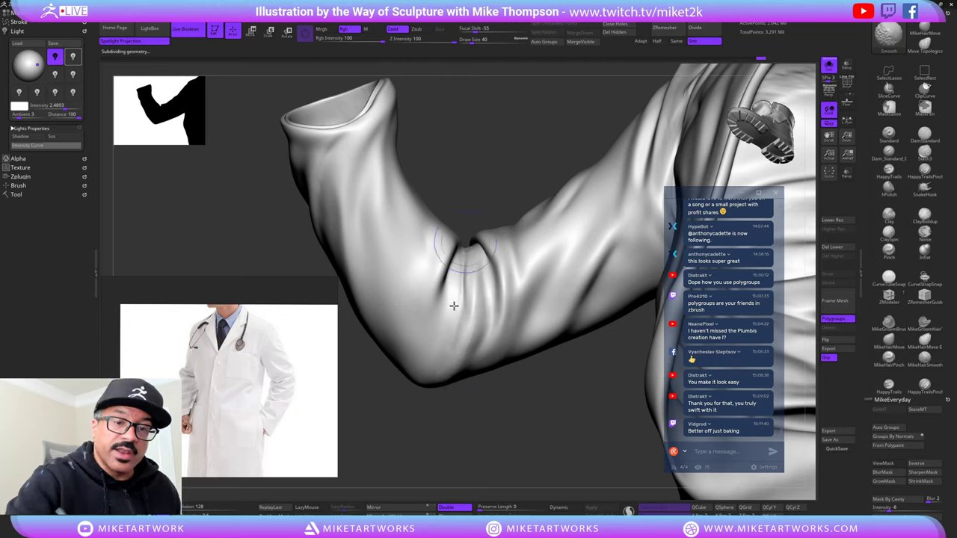
{"action": "left_click", "coordinate": [925, 151]}
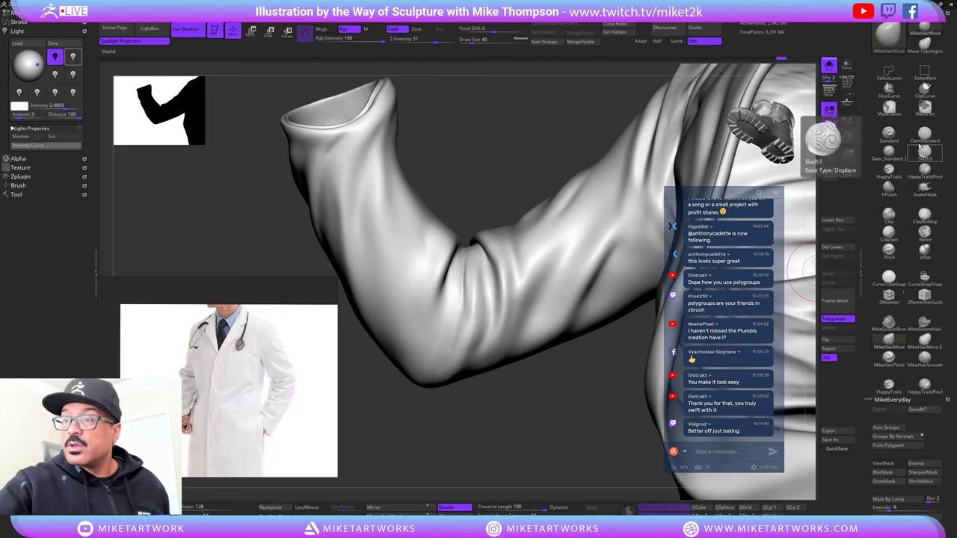
{"action": "left_click", "coordinate": [890, 135]}
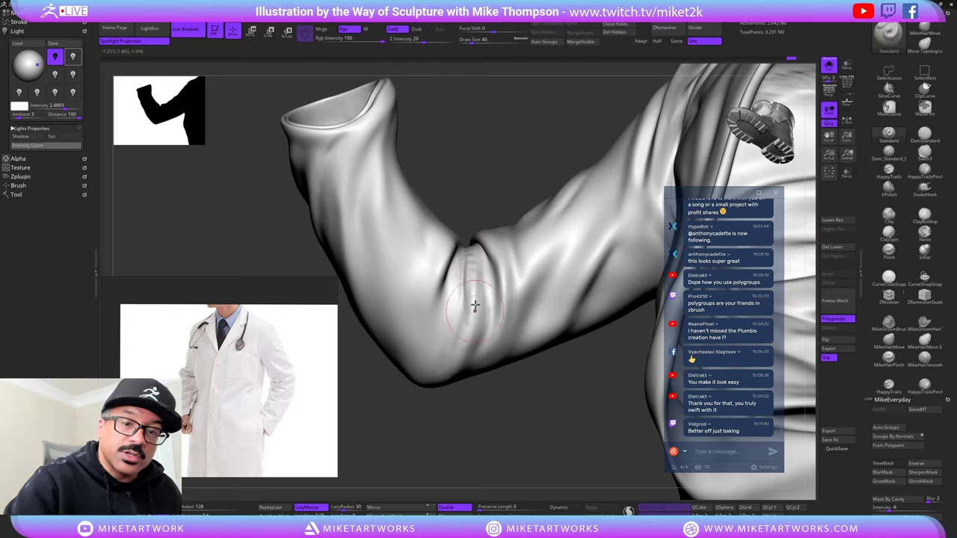
{"action": "key", "text": "s"}
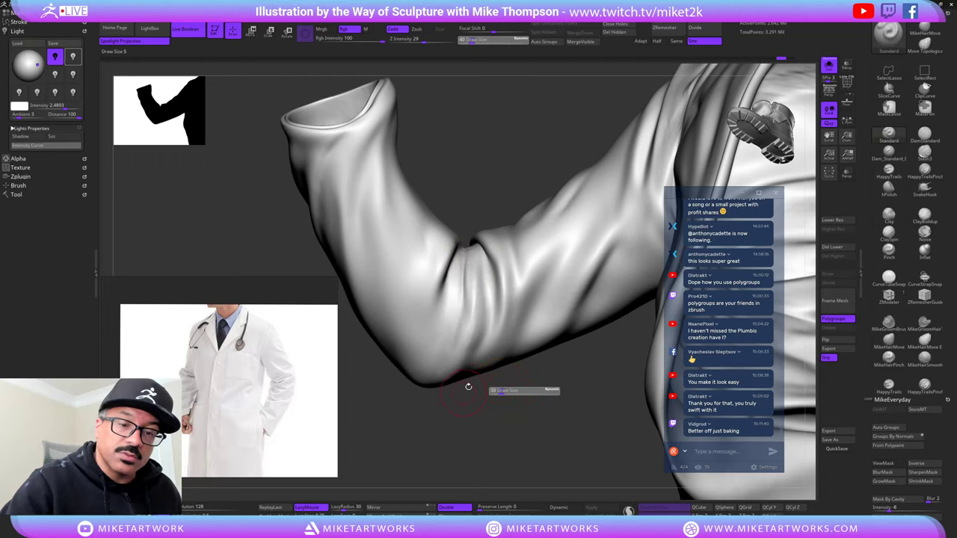
{"action": "mouse_move", "coordinate": [468, 387]}
{"action": "left_mouse_down"}
{"action": "mouse_move", "coordinate": [474, 280]}
{"action": "mouse_move", "coordinate": [434, 379]}
{"action": "mouse_move", "coordinate": [454, 382]}
{"action": "mouse_move", "coordinate": [450, 359]}
{"action": "left_mouse_up"}
{"action": "key", "text": "ctrl+z"}
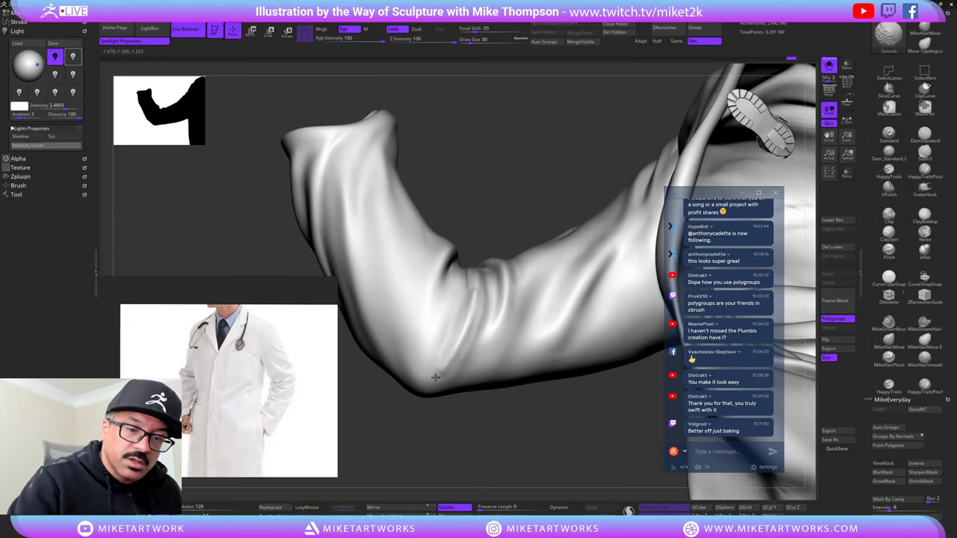
{"action": "left_click_drag", "start_coordinate": [514, 389], "coordinate": [511, 436]}
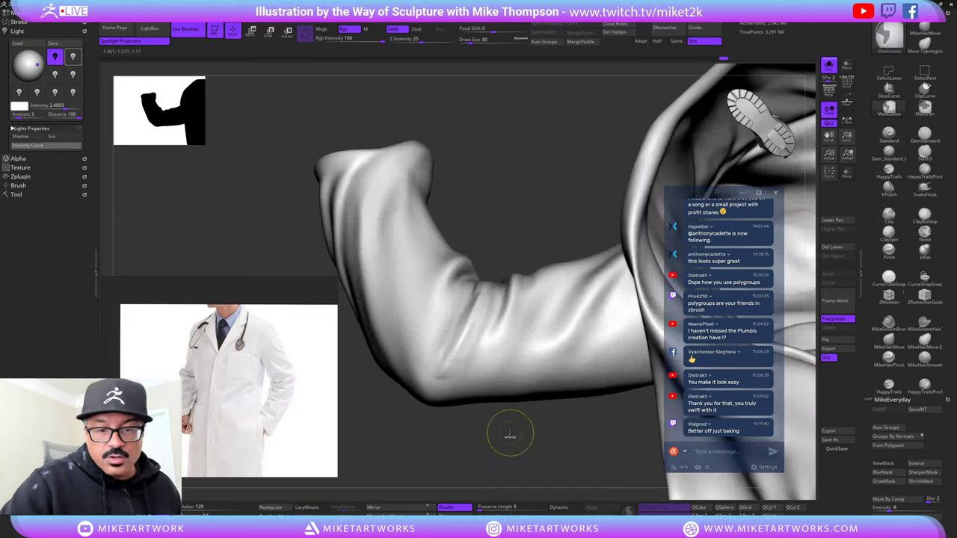
{"action": "key", "text": "ctrl+z"}
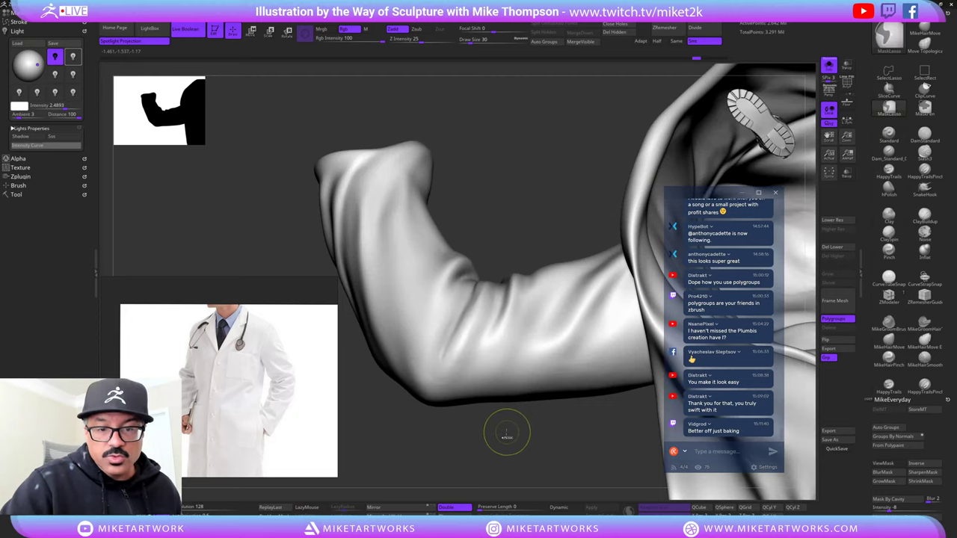
- Show the polyframe on the coat and roll the undo history back to before the Sculptris Pro elbow strokes
{"action": "key", "text": "l"}
{"action": "mouse_move", "coordinate": [509, 434]}
{"action": "left_mouse_down"}
{"action": "mouse_move", "coordinate": [548, 397]}
{"action": "mouse_move", "coordinate": [560, 413]}
{"action": "left_mouse_up"}
{"action": "key", "text": "space"}
{"action": "key", "text": "shift+f"}
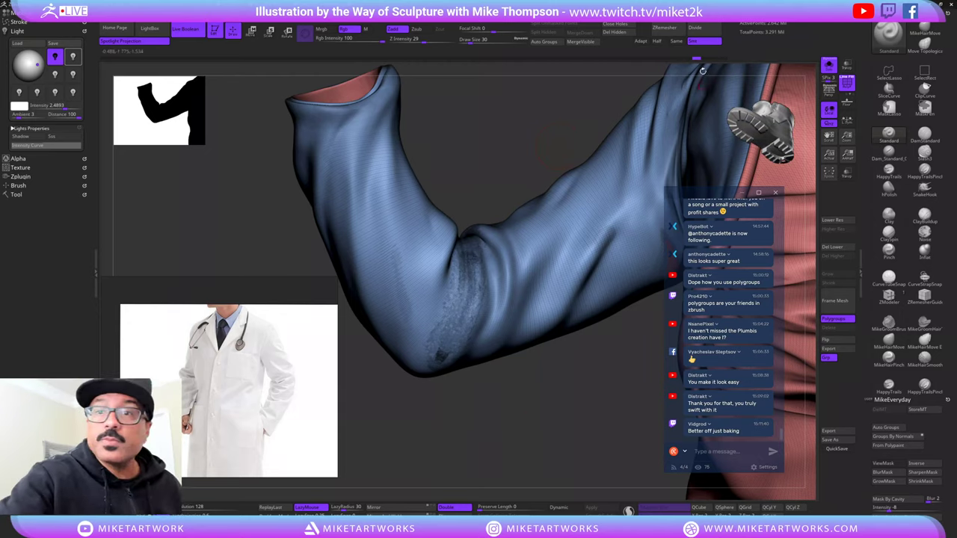
{"action": "left_click_drag", "start_coordinate": [581, 65], "coordinate": [412, 78]}
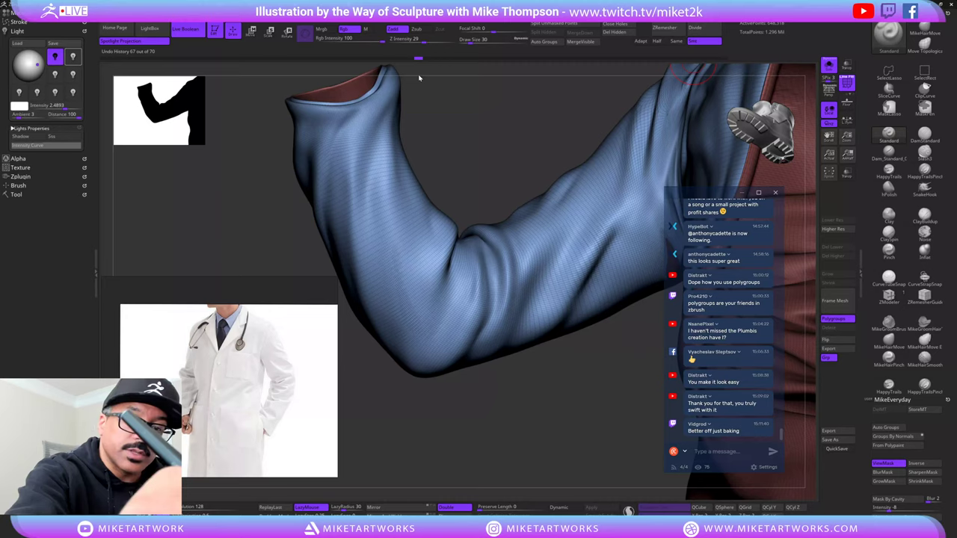
- Subdivide only the unmasked outer cloth once and hide the polyframe
{"action": "left_click_drag", "start_coordinate": [589, 410], "coordinate": [584, 421]}
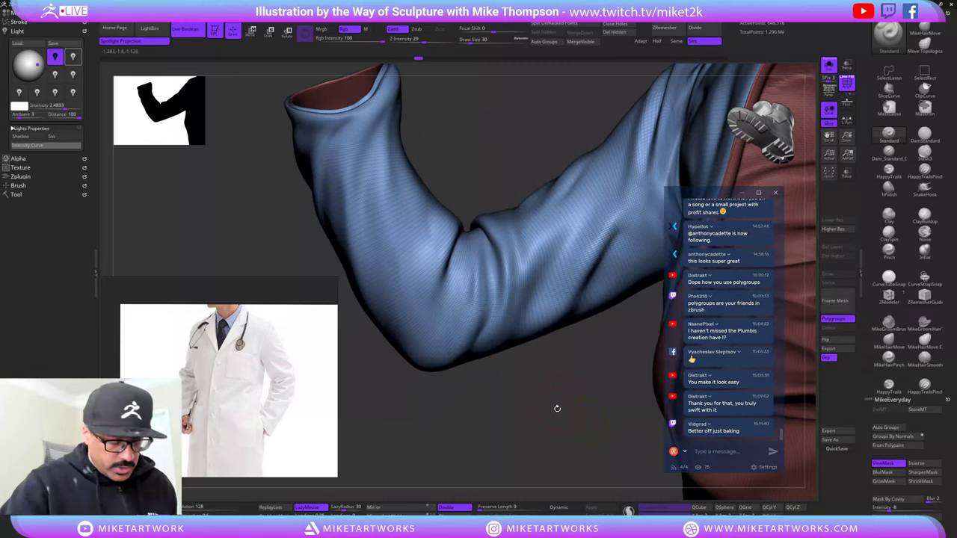
{"action": "key", "text": "ctrl"}
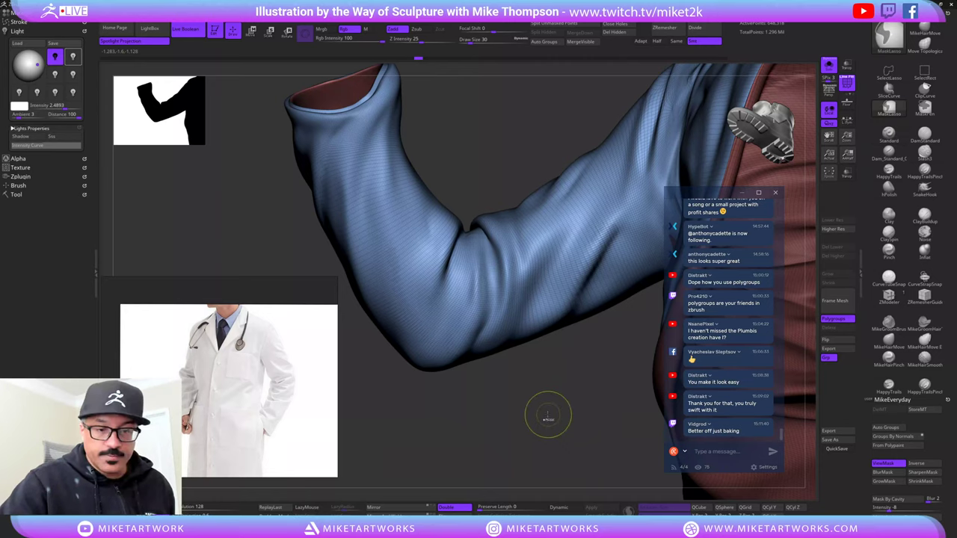
{"action": "key", "text": "d"}
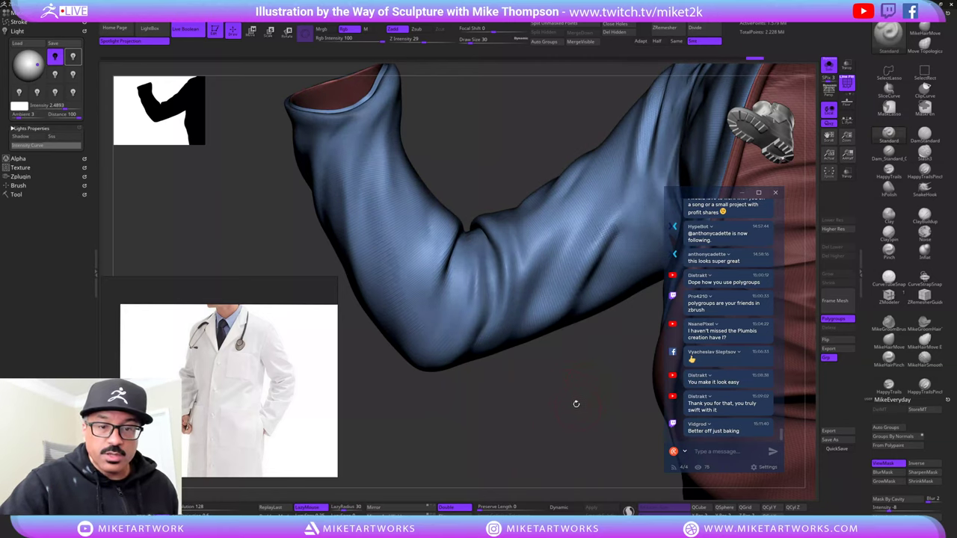
{"action": "key", "text": "space"}
{"action": "left_click", "coordinate": [592, 485]}
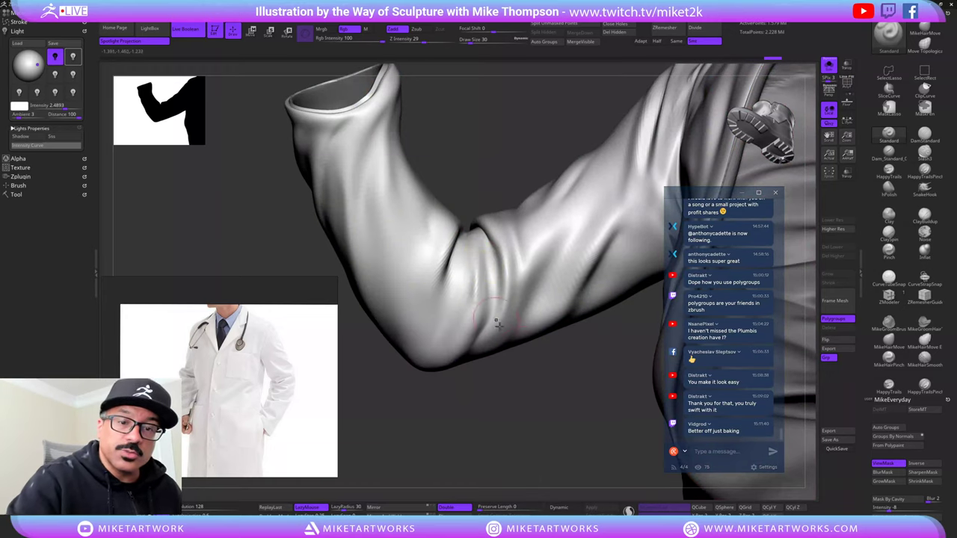
- Undo the subdivision of the outer cloth and turn off the mask display on the coat
{"action": "key", "text": "space"}
{"action": "left_click_drag", "start_coordinate": [590, 356], "coordinate": [594, 362]}
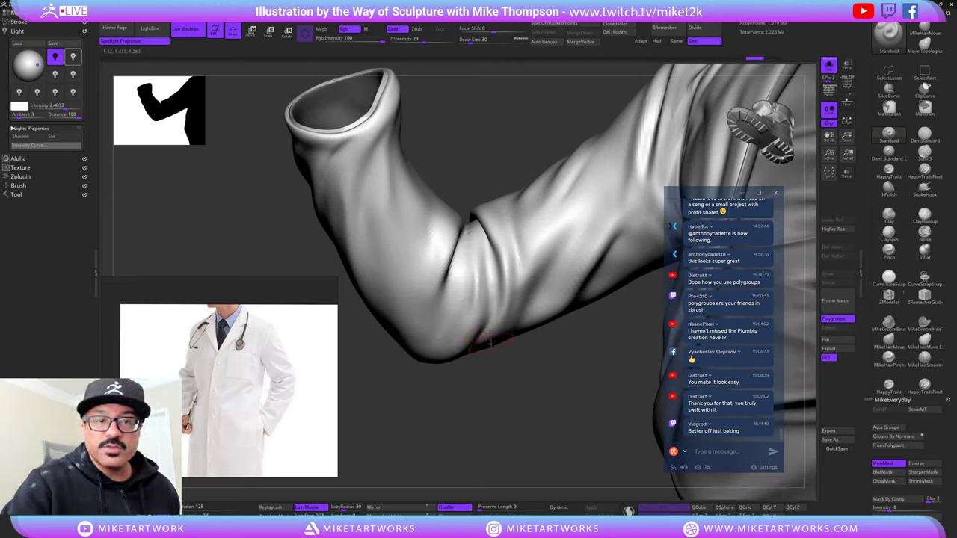
{"action": "key", "text": "ctrl"}
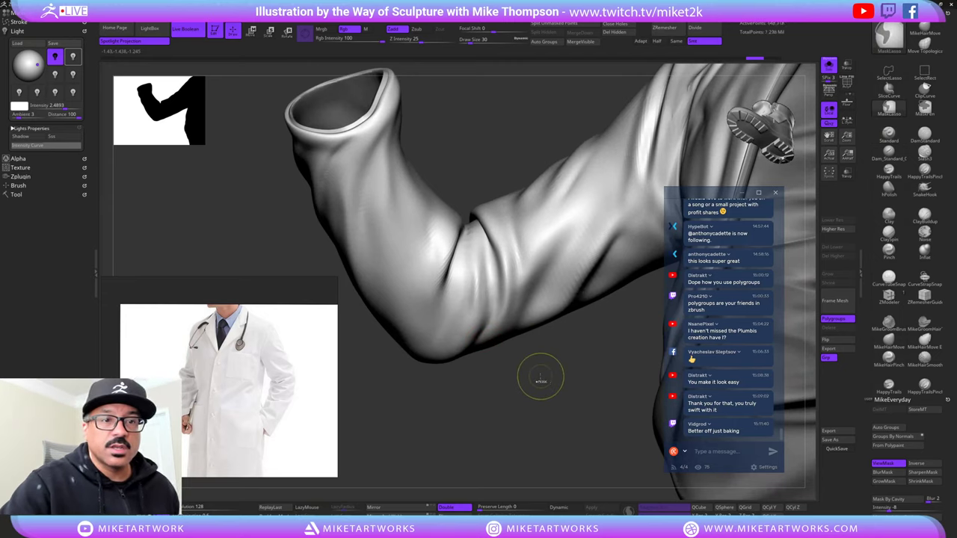
{"action": "key", "text": "ctrl+h"}
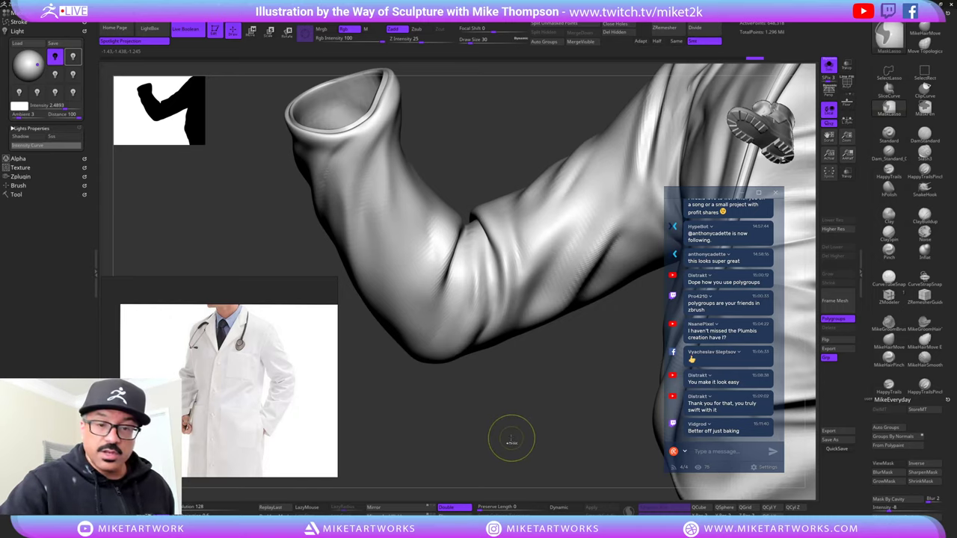
- Subdivide the whole coat once more and add a thin ClayBuildup fold down the inner elbow at draw size 15
{"action": "key", "text": "ctrl+d"}
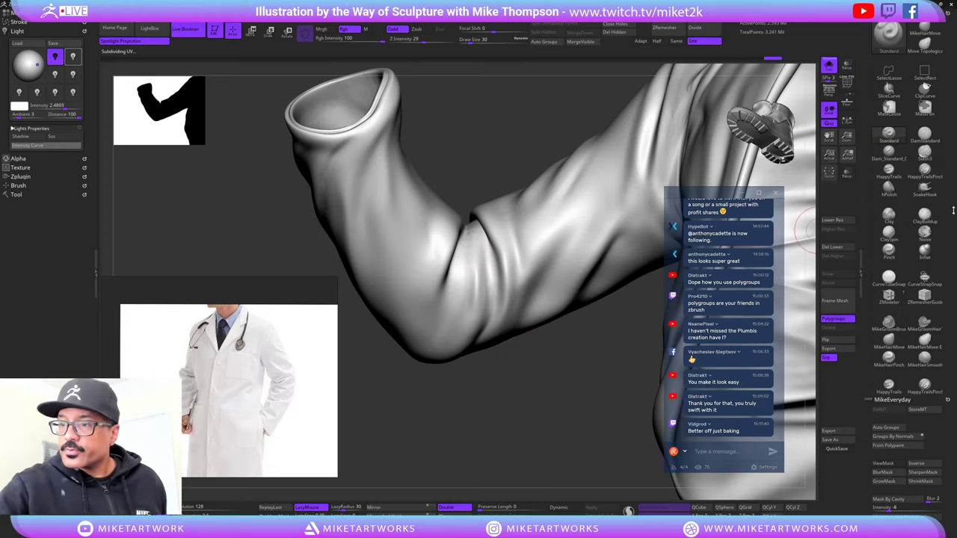
{"action": "left_click", "coordinate": [925, 217]}
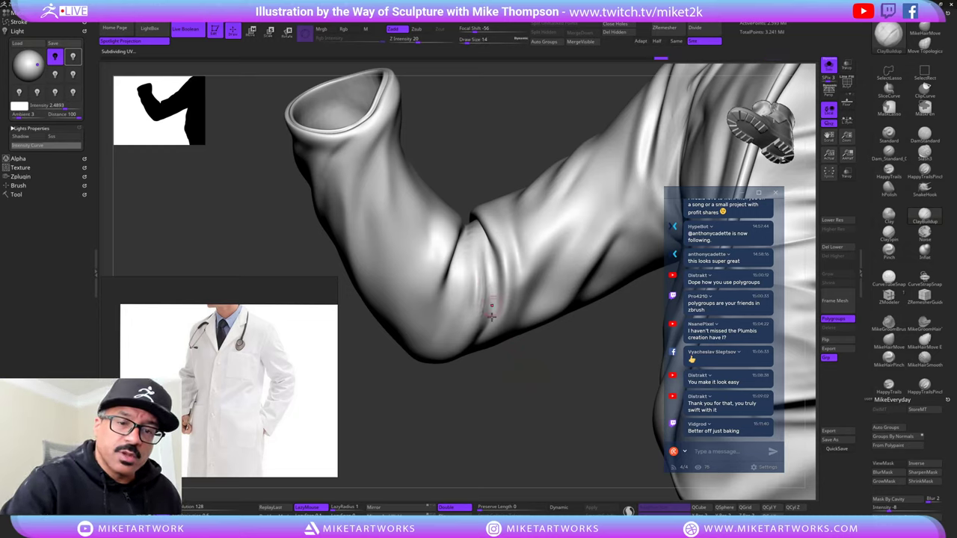
{"action": "key", "text": "s"}
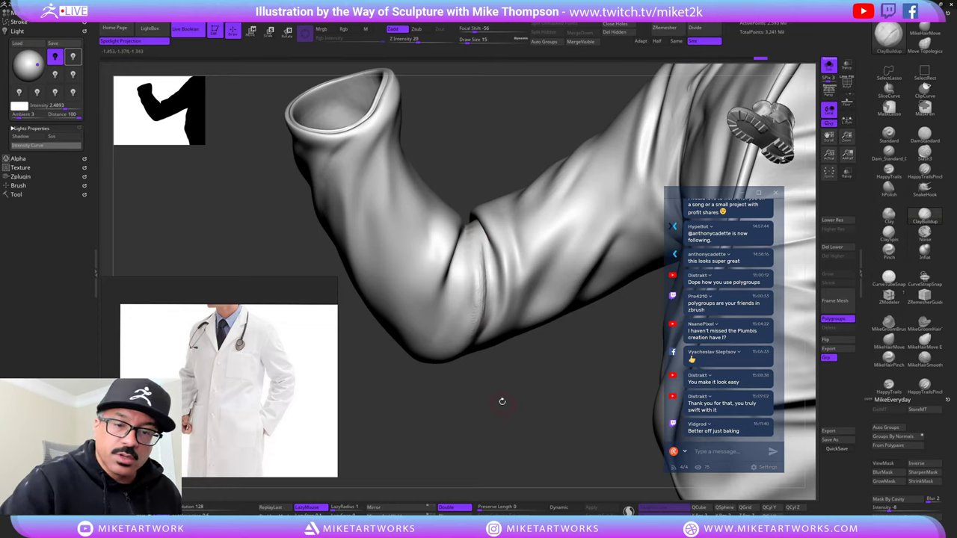
{"action": "left_click_drag", "start_coordinate": [524, 402], "coordinate": [487, 336]}
- Build up broader folds from the elbow crease toward the sleeve's underside with ClayBuildup at draw size 32
{"action": "key", "text": "s"}
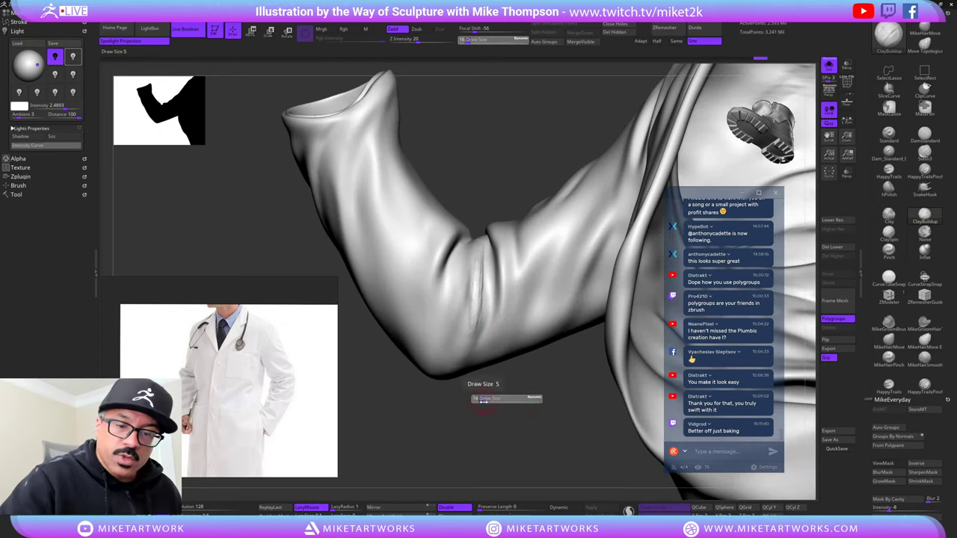
{"action": "left_click_drag", "start_coordinate": [483, 400], "coordinate": [489, 401]}
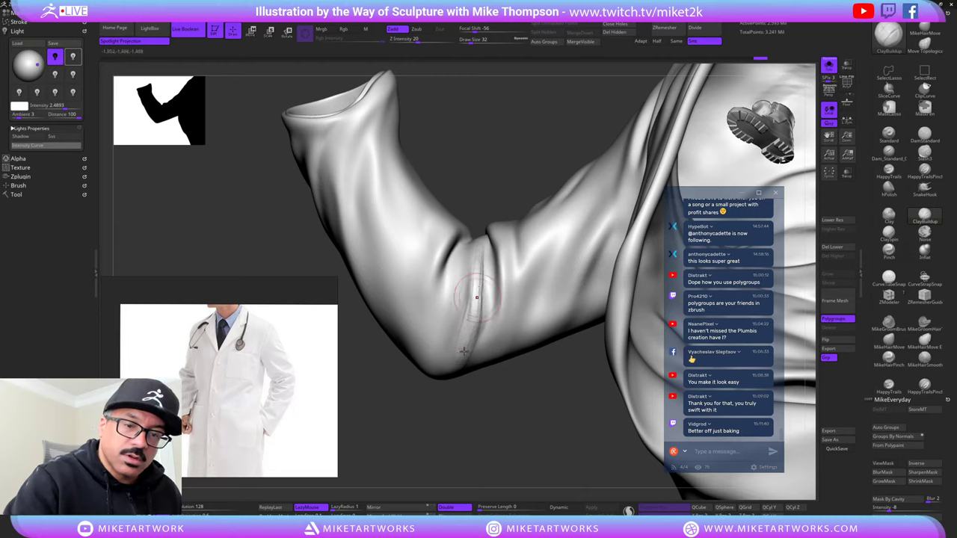
{"action": "mouse_move", "coordinate": [481, 267]}
{"action": "left_mouse_down"}
{"action": "mouse_move", "coordinate": [468, 338]}
{"action": "mouse_move", "coordinate": [479, 255]}
{"action": "mouse_move", "coordinate": [468, 350]}
{"action": "left_mouse_up"}
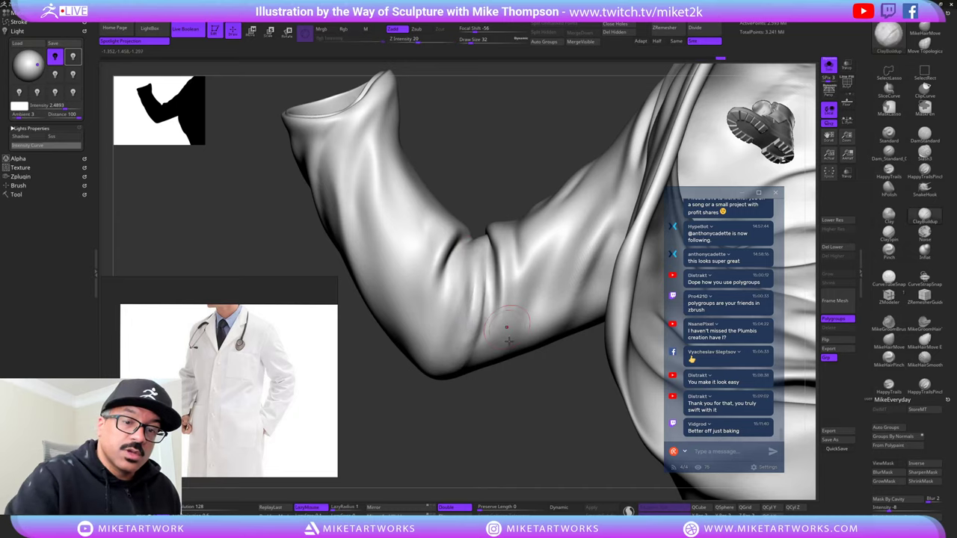
{"action": "mouse_move", "coordinate": [511, 377]}
{"action": "left_mouse_down"}
{"action": "mouse_move", "coordinate": [523, 400]}
{"action": "mouse_move", "coordinate": [515, 342]}
{"action": "left_mouse_up"}
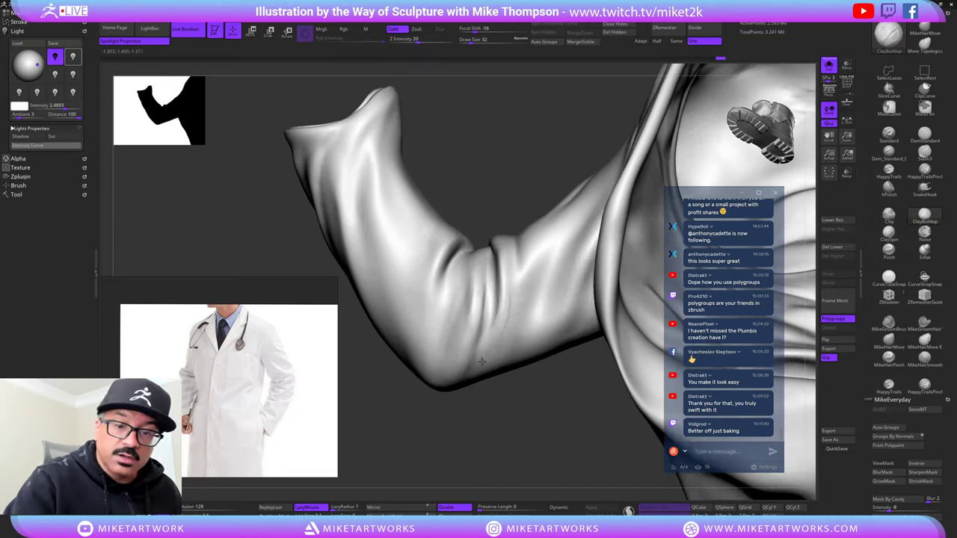
{"action": "left_click_drag", "start_coordinate": [512, 263], "coordinate": [483, 362]}
{"action": "mouse_move", "coordinate": [502, 258]}
{"action": "left_mouse_down"}
{"action": "mouse_move", "coordinate": [506, 301]}
{"action": "mouse_move", "coordinate": [491, 352]}
{"action": "mouse_move", "coordinate": [504, 252]}
{"action": "left_mouse_up"}
{"action": "left_click_drag", "start_coordinate": [519, 408], "coordinate": [529, 337]}
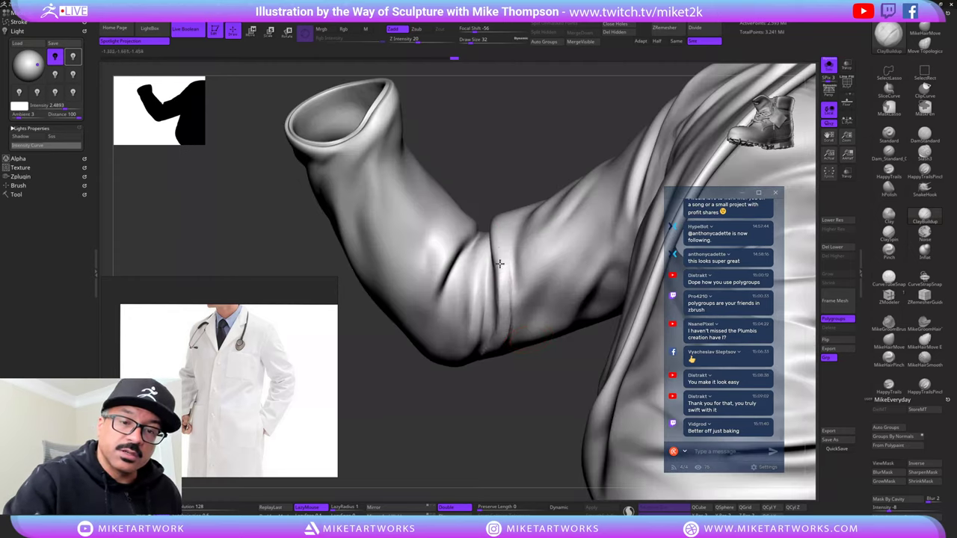
- Smooth the new folds on the upper-arm side of the elbow at draw size 32
{"action": "left_click_drag", "start_coordinate": [500, 263], "coordinate": [505, 314], "text": "shift"}
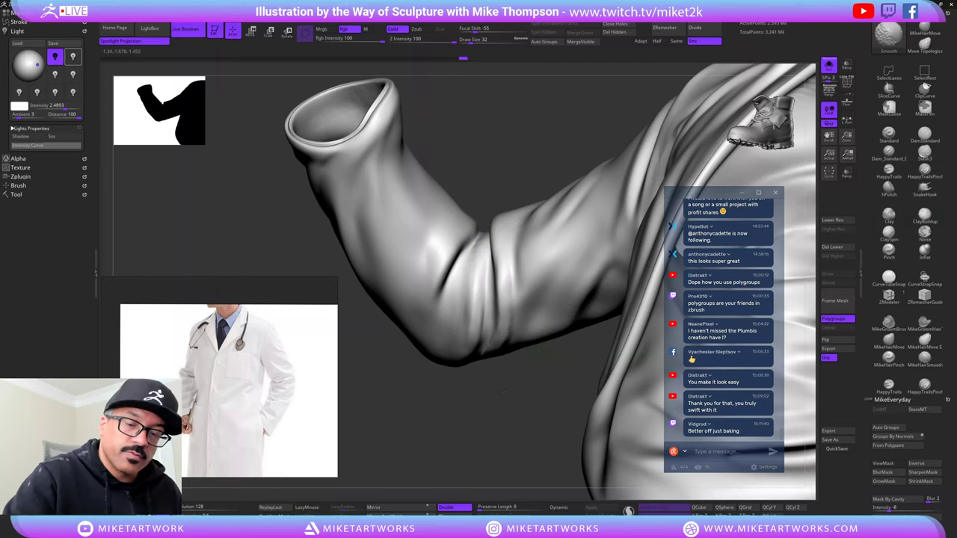
{"action": "left_click_drag", "start_coordinate": [503, 392], "coordinate": [476, 374]}
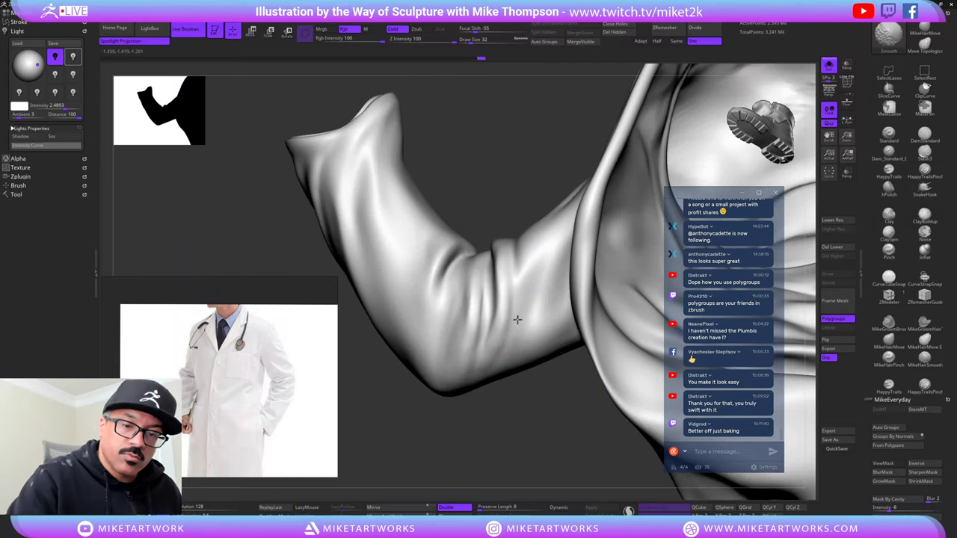
{"action": "mouse_move", "coordinate": [516, 421]}
{"action": "left_mouse_down"}
{"action": "mouse_move", "coordinate": [493, 385]}
{"action": "mouse_move", "coordinate": [464, 386]}
{"action": "mouse_move", "coordinate": [483, 362]}
{"action": "mouse_move", "coordinate": [464, 387]}
{"action": "left_mouse_up"}
{"action": "mouse_move", "coordinate": [498, 337]}
{"action": "left_mouse_down", "text": "shift"}
{"action": "mouse_move", "coordinate": [459, 389]}
{"action": "mouse_move", "coordinate": [481, 360]}
{"action": "left_mouse_up", "text": "shift"}
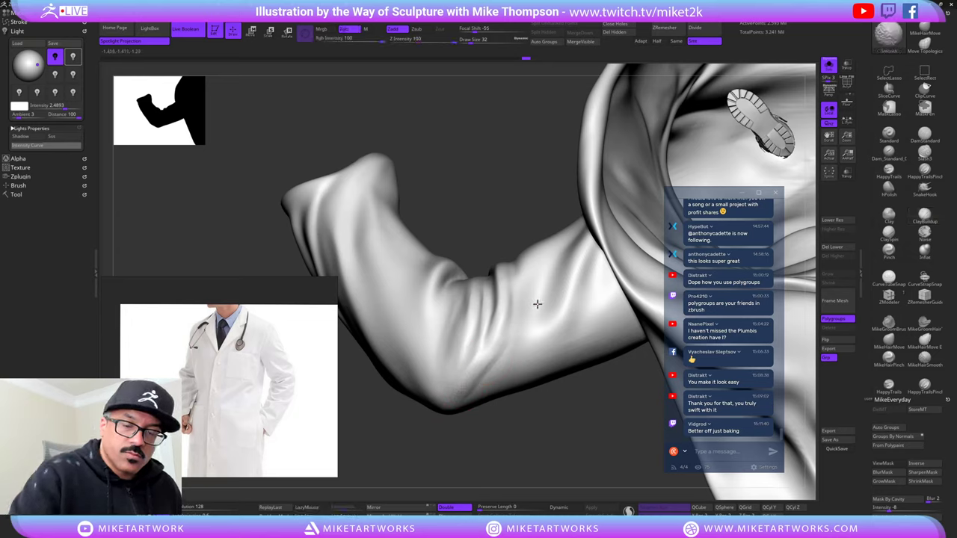
- Raise the forearm-side edge of the main elbow crease with ClayBuildup at draw size 32 and smooth the stroke
{"action": "mouse_move", "coordinate": [537, 304]}
{"action": "left_mouse_down"}
{"action": "mouse_move", "coordinate": [537, 410]}
{"action": "mouse_move", "coordinate": [474, 241]}
{"action": "mouse_move", "coordinate": [452, 257]}
{"action": "left_mouse_up"}
{"action": "left_click_drag", "start_coordinate": [432, 317], "coordinate": [458, 244], "text": "shift"}
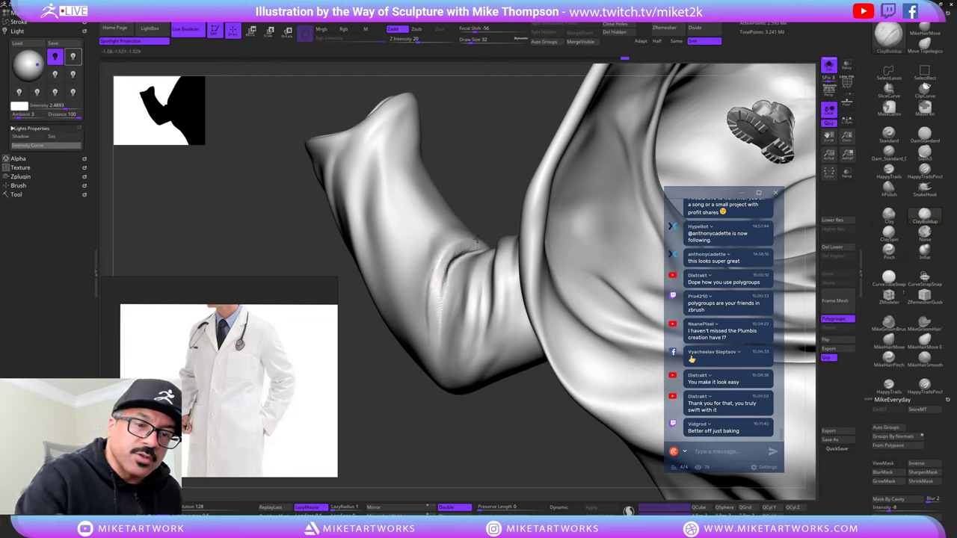
{"action": "key", "text": "shift"}
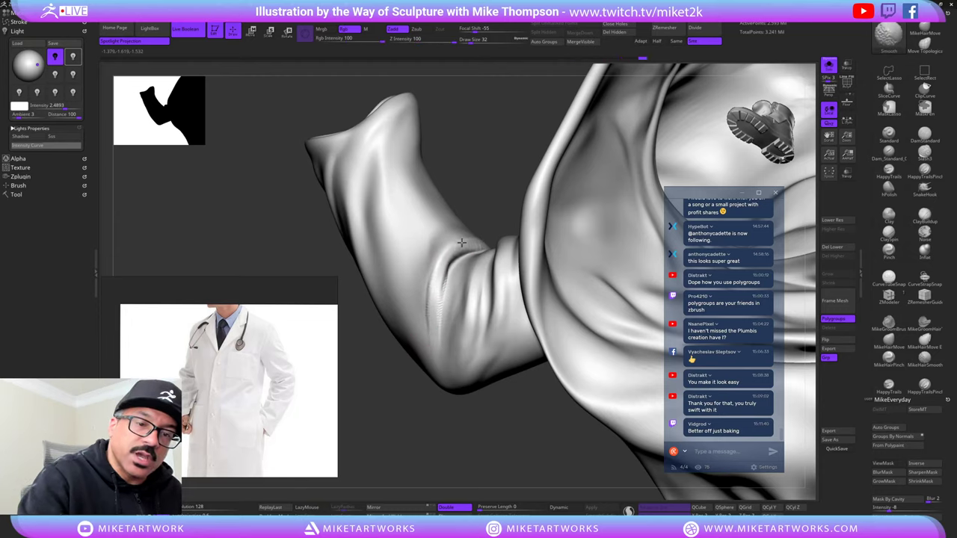
{"action": "left_click_drag", "start_coordinate": [432, 312], "coordinate": [436, 320], "text": "shift"}
- Extend the main elbow crease downward with a ClayBuildup stroke at draw size 21 and smooth its lower end
{"action": "left_click_drag", "start_coordinate": [481, 177], "coordinate": [532, 178]}
{"action": "key", "text": "s"}
{"action": "left_click_drag", "start_coordinate": [505, 388], "coordinate": [503, 389]}
{"action": "left_click_drag", "start_coordinate": [437, 259], "coordinate": [436, 316]}
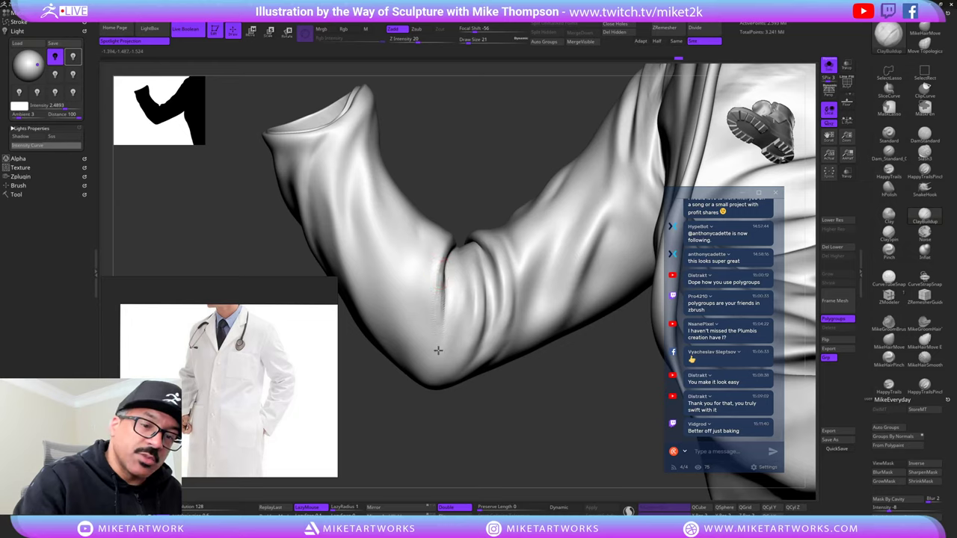
{"action": "key", "text": "shift"}
{"action": "left_click_drag", "start_coordinate": [439, 307], "coordinate": [438, 332], "text": "shift"}
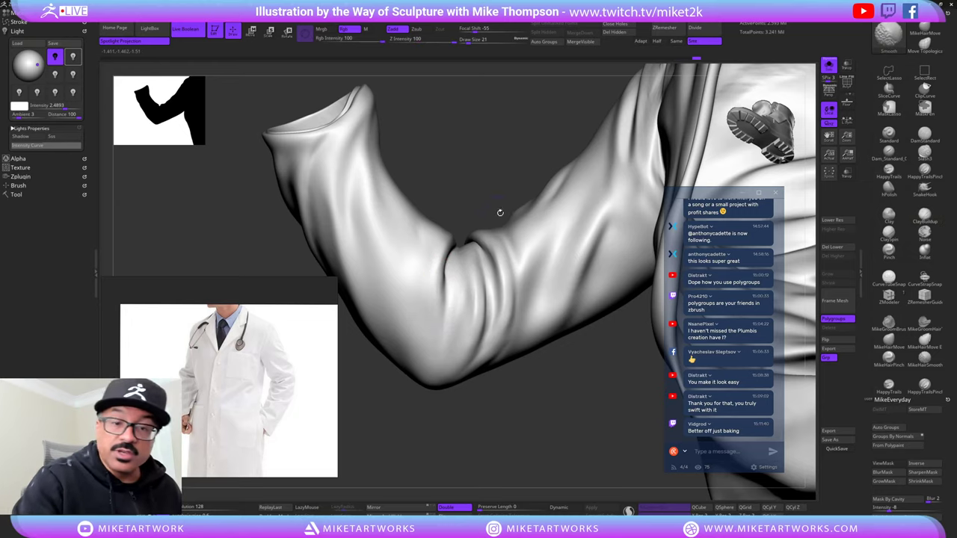
- Lay ClayBuildup strokes across the bunched cloth inside the elbow at draw size 21 and undo the last one
{"action": "left_click_drag", "start_coordinate": [458, 254], "coordinate": [459, 331]}
{"action": "left_click_drag", "start_coordinate": [517, 400], "coordinate": [533, 419]}
{"action": "mouse_move", "coordinate": [472, 240]}
{"action": "left_mouse_down"}
{"action": "mouse_move", "coordinate": [457, 303]}
{"action": "mouse_move", "coordinate": [457, 257]}
{"action": "mouse_move", "coordinate": [460, 314]}
{"action": "left_mouse_up"}
{"action": "left_click_drag", "start_coordinate": [472, 267], "coordinate": [480, 274]}
{"action": "key", "text": "ctrl+z"}
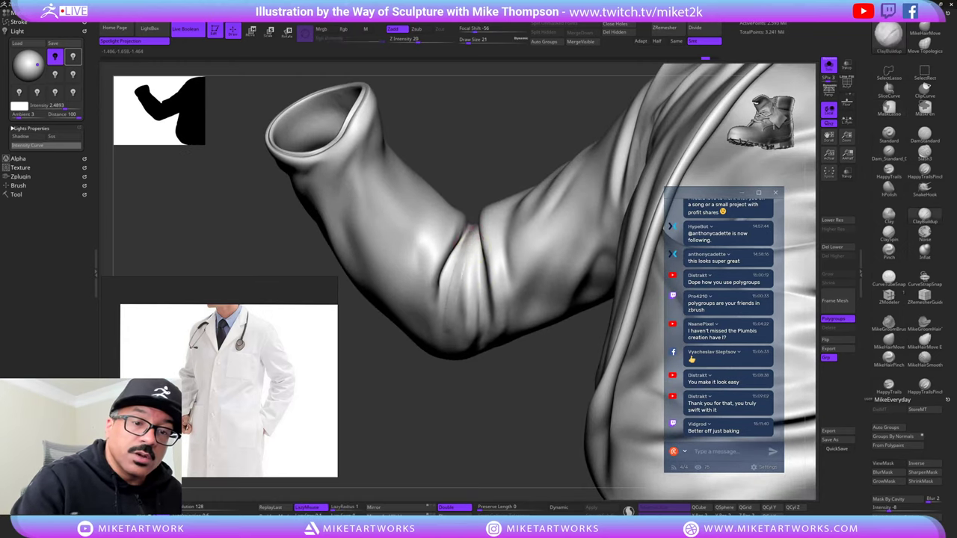
- Shape narrow folds beside the main elbow crease with ClayBuildup at draw size 21 and smooth them into the sleeve
{"action": "left_click_drag", "start_coordinate": [447, 323], "coordinate": [467, 234]}
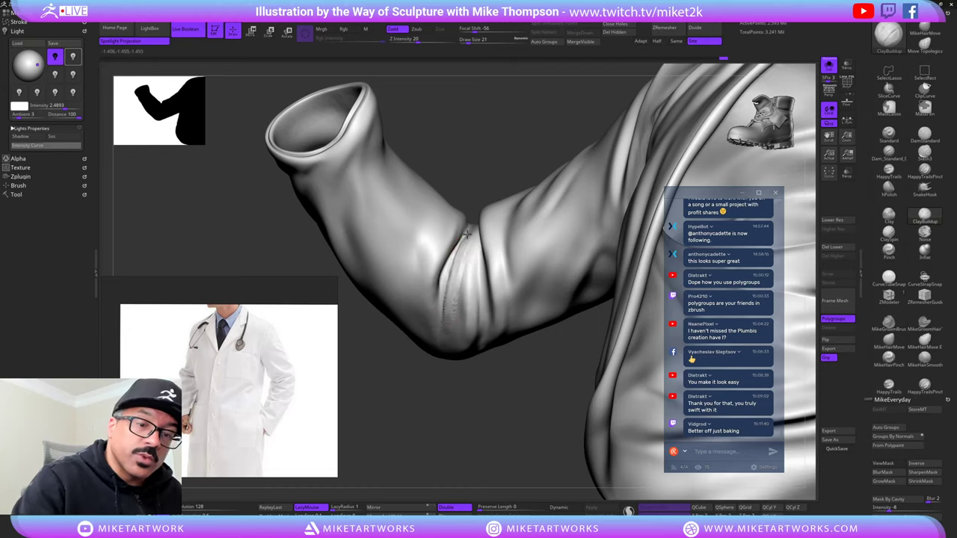
{"action": "left_click_drag", "start_coordinate": [443, 307], "coordinate": [449, 273]}
{"action": "key", "text": "shift"}
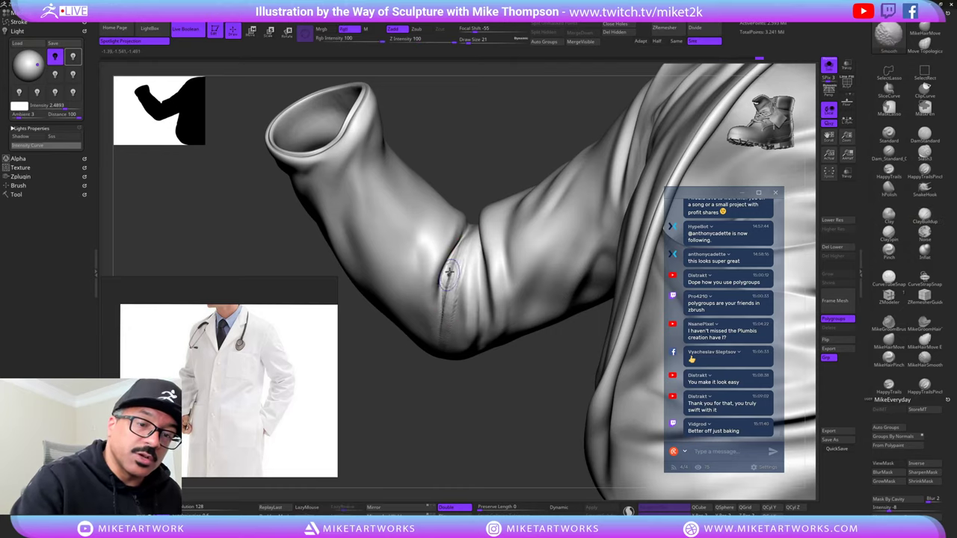
{"action": "left_click_drag", "start_coordinate": [444, 345], "coordinate": [446, 340], "text": "shift"}
{"action": "right_click_drag", "start_coordinate": [447, 352], "coordinate": [462, 328]}
{"action": "left_click_drag", "start_coordinate": [444, 319], "coordinate": [449, 291], "text": "shift"}
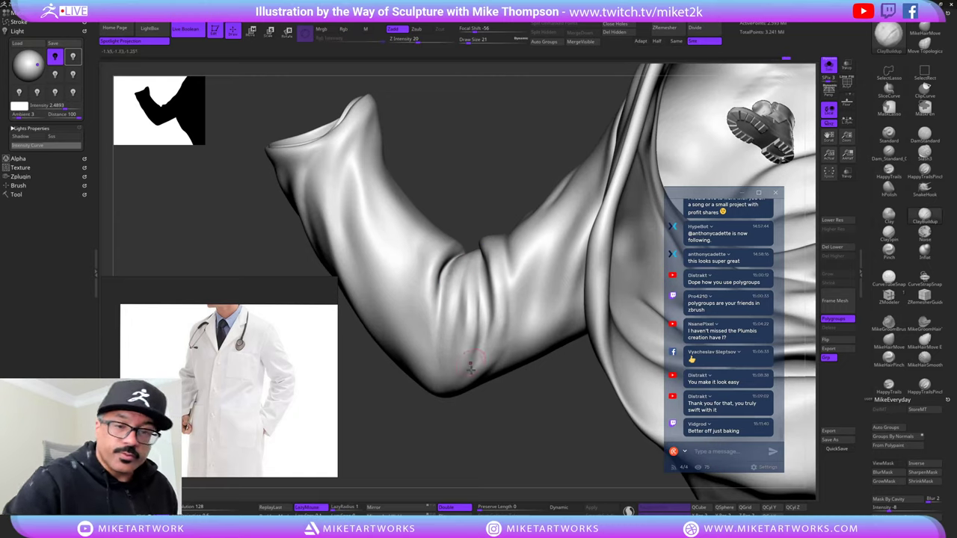
{"action": "mouse_move", "coordinate": [482, 407]}
{"action": "left_mouse_down"}
{"action": "mouse_move", "coordinate": [497, 395]}
{"action": "mouse_move", "coordinate": [503, 415]}
{"action": "left_mouse_up"}
{"action": "mouse_move", "coordinate": [471, 274]}
{"action": "left_mouse_down"}
{"action": "mouse_move", "coordinate": [471, 314]}
{"action": "mouse_move", "coordinate": [469, 277]}
{"action": "left_mouse_up"}
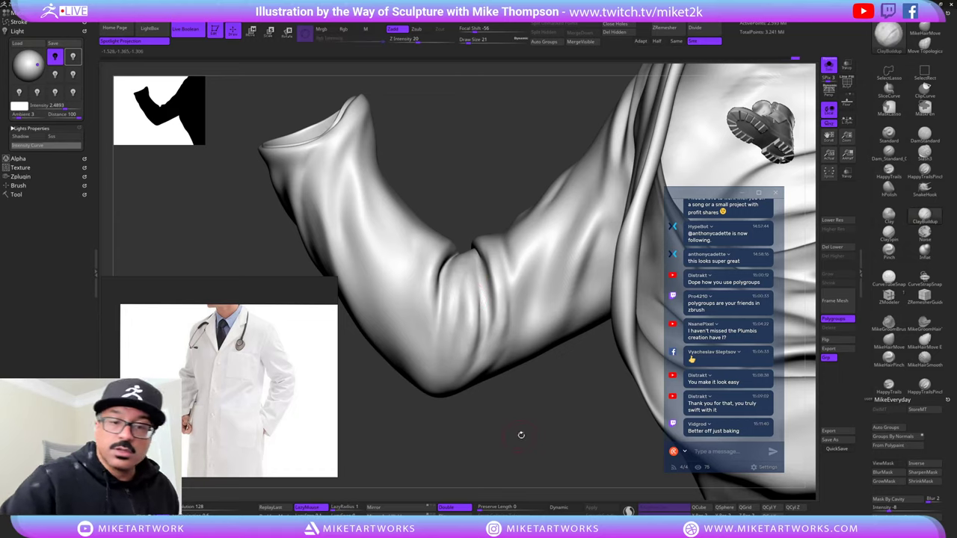
{"action": "left_click_drag", "start_coordinate": [519, 434], "coordinate": [496, 434]}
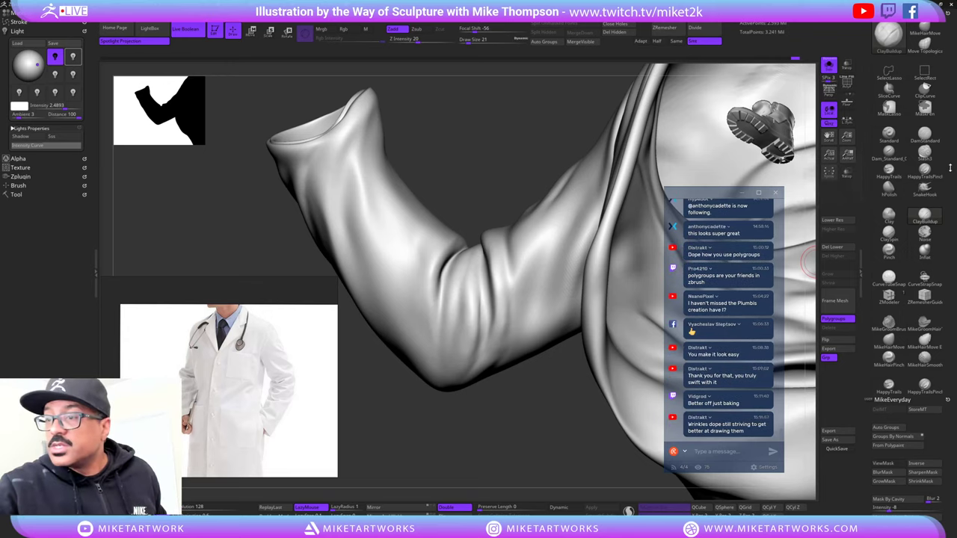
- Carve creases between the elbow folds with DamStandard at draw size 30, undoing the first attempt
{"action": "left_click", "coordinate": [926, 135]}
{"action": "key", "text": "s"}
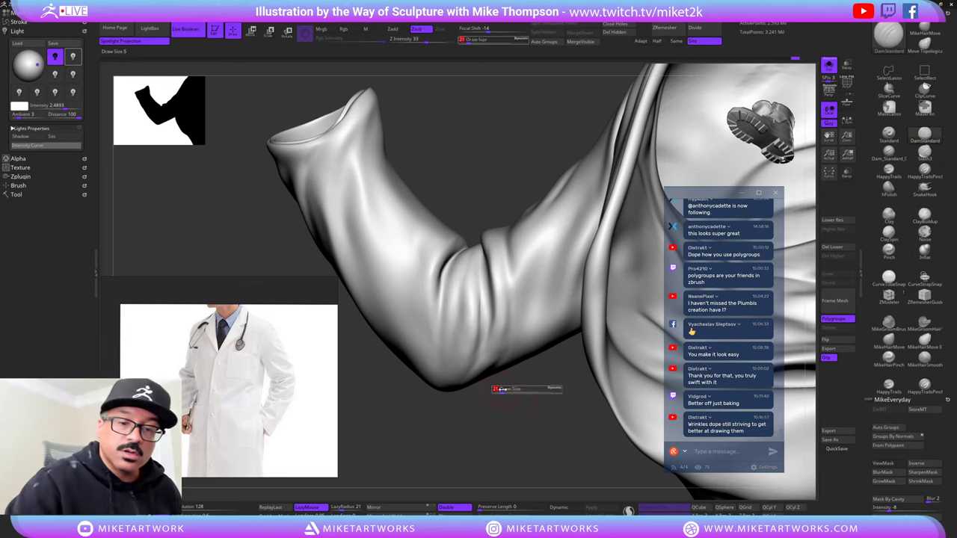
{"action": "mouse_move", "coordinate": [501, 391]}
{"action": "left_mouse_down"}
{"action": "mouse_move", "coordinate": [466, 292]}
{"action": "mouse_move", "coordinate": [449, 354]}
{"action": "left_mouse_up"}
{"action": "key", "text": "ctrl+z"}
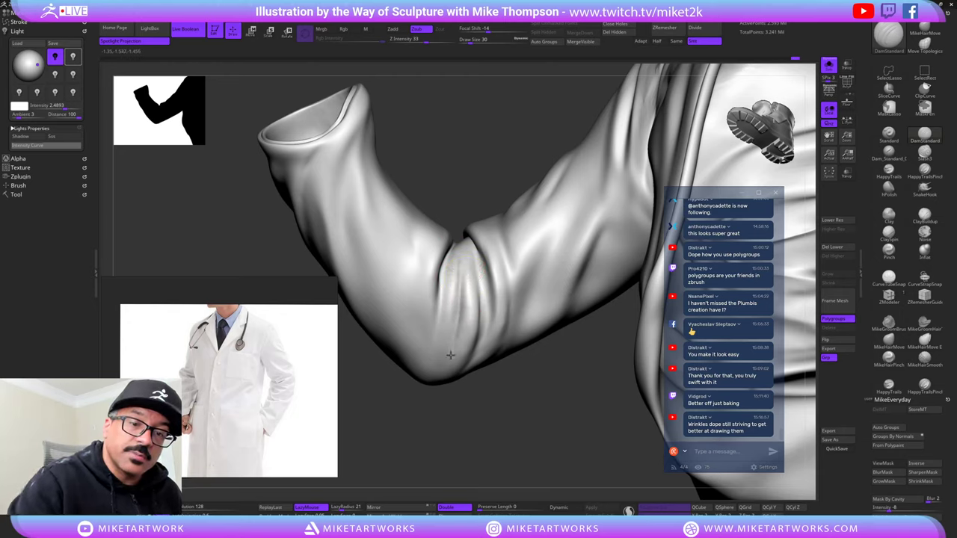
{"action": "mouse_move", "coordinate": [460, 275]}
{"action": "left_mouse_down"}
{"action": "mouse_move", "coordinate": [454, 342]}
{"action": "mouse_move", "coordinate": [464, 240]}
{"action": "mouse_move", "coordinate": [453, 331]}
{"action": "left_mouse_up"}
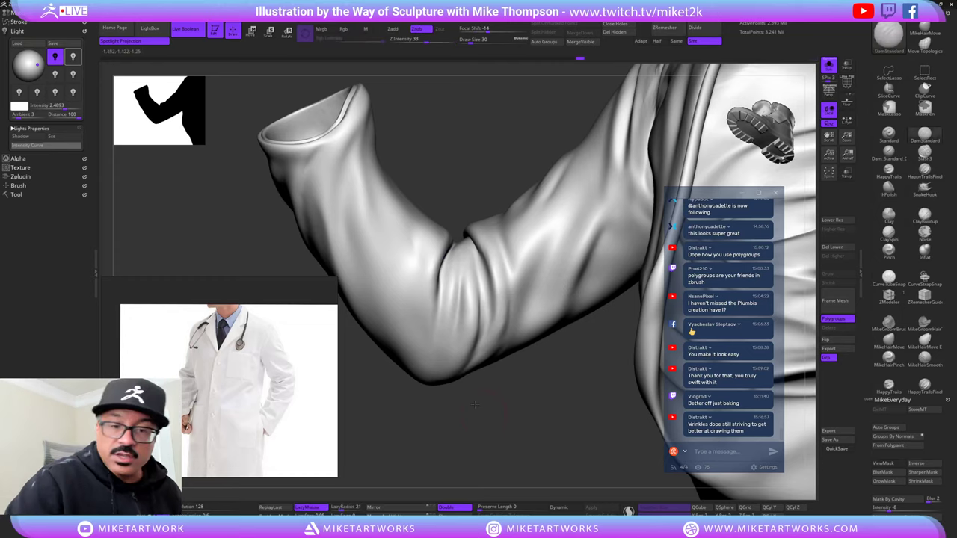
{"action": "left_click_drag", "start_coordinate": [479, 406], "coordinate": [455, 236]}
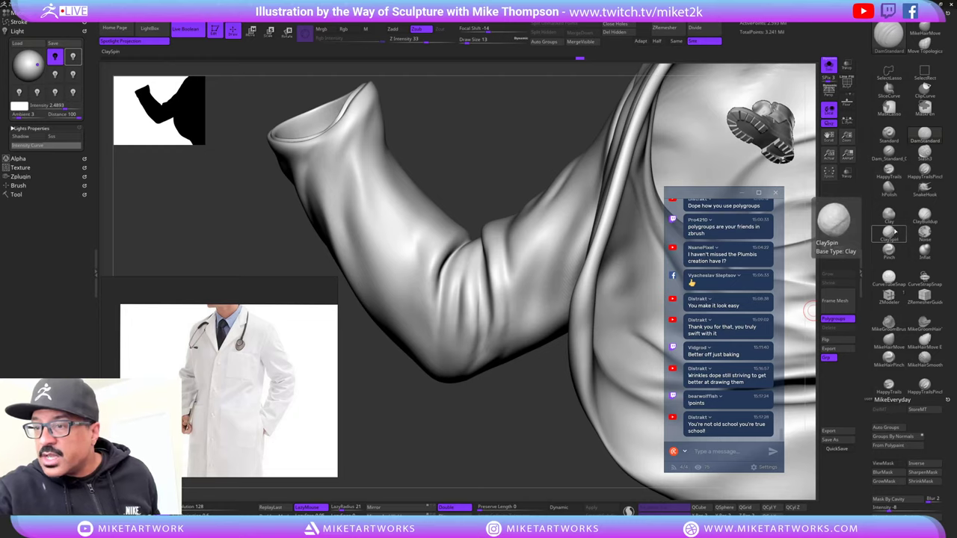
- Add fine ridges to the bunched elbow cloth with ClayBuildup at draw sizes 13 and 15, and smooth them
{"action": "left_click", "coordinate": [925, 217]}
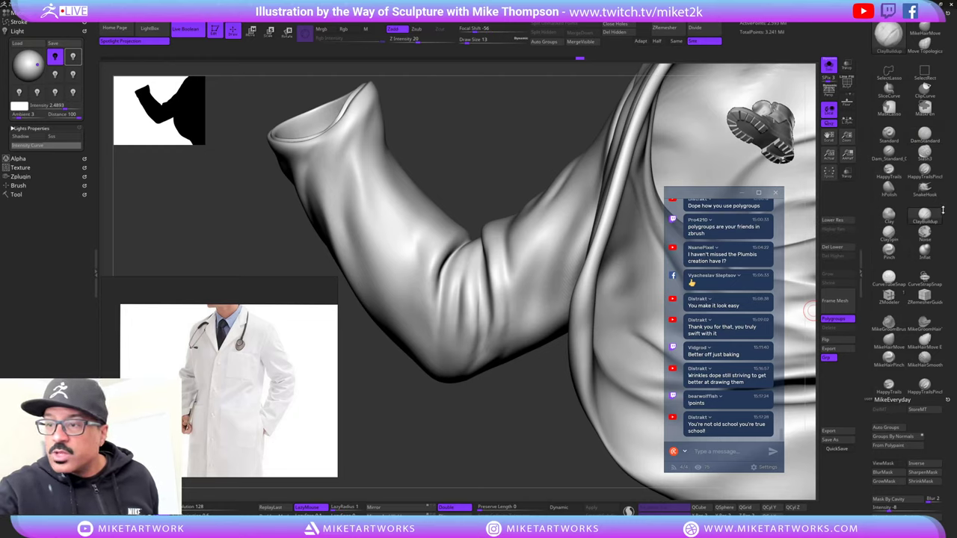
{"action": "left_click_drag", "start_coordinate": [476, 256], "coordinate": [468, 317]}
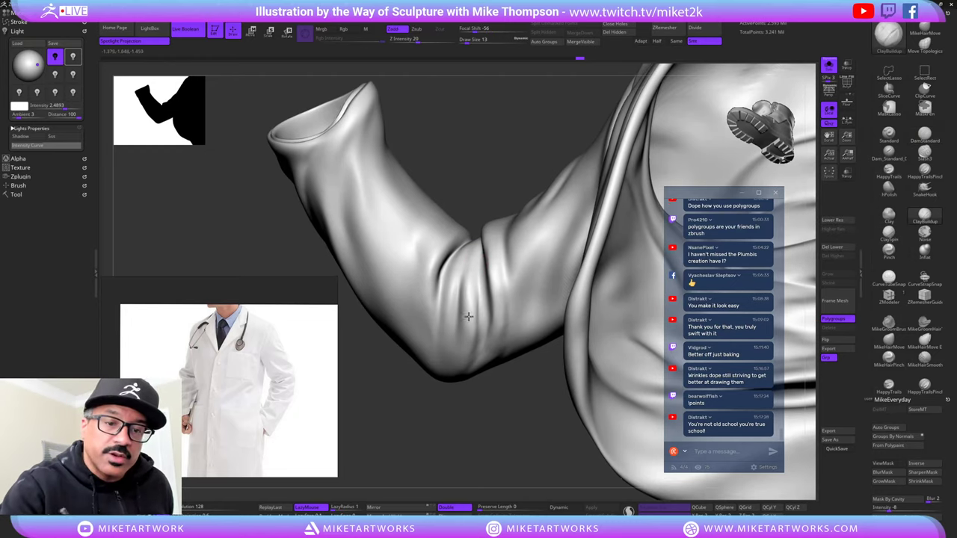
{"action": "right_click_drag", "start_coordinate": [469, 318], "coordinate": [472, 256]}
{"action": "right_click_drag", "start_coordinate": [487, 343], "coordinate": [483, 367]}
{"action": "key", "text": "s"}
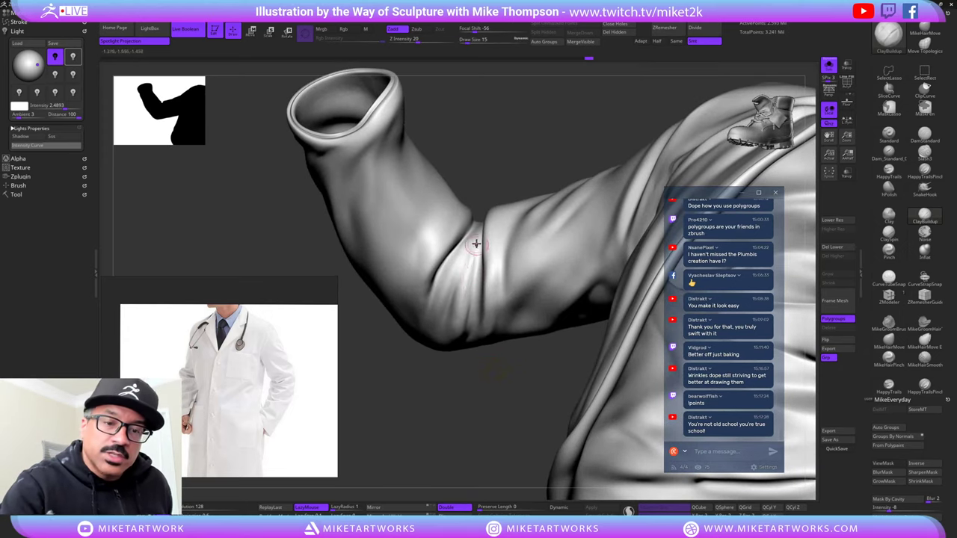
{"action": "left_click_drag", "start_coordinate": [474, 255], "coordinate": [456, 320]}
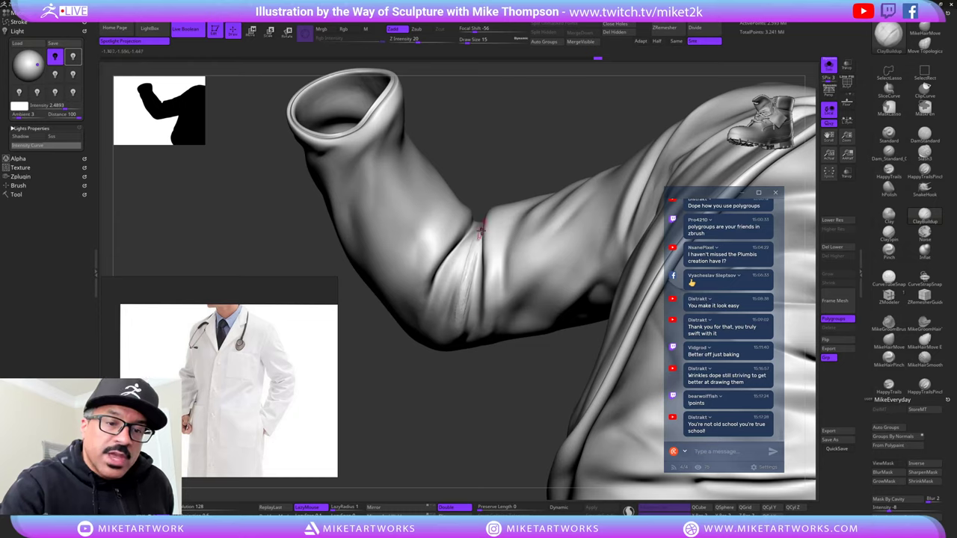
{"action": "key", "text": "shift"}
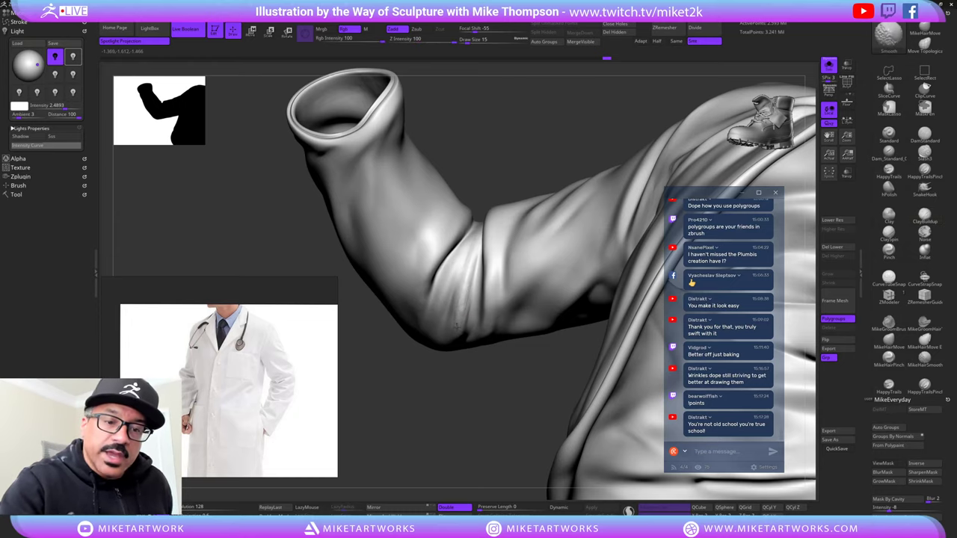
- Refine the fold on the upper-arm side of the elbow with ClayBuildup at draw size 15 and smooth it
{"action": "mouse_move", "coordinate": [493, 393]}
{"action": "left_mouse_down"}
{"action": "mouse_move", "coordinate": [472, 306]}
{"action": "mouse_move", "coordinate": [459, 340]}
{"action": "left_mouse_up"}
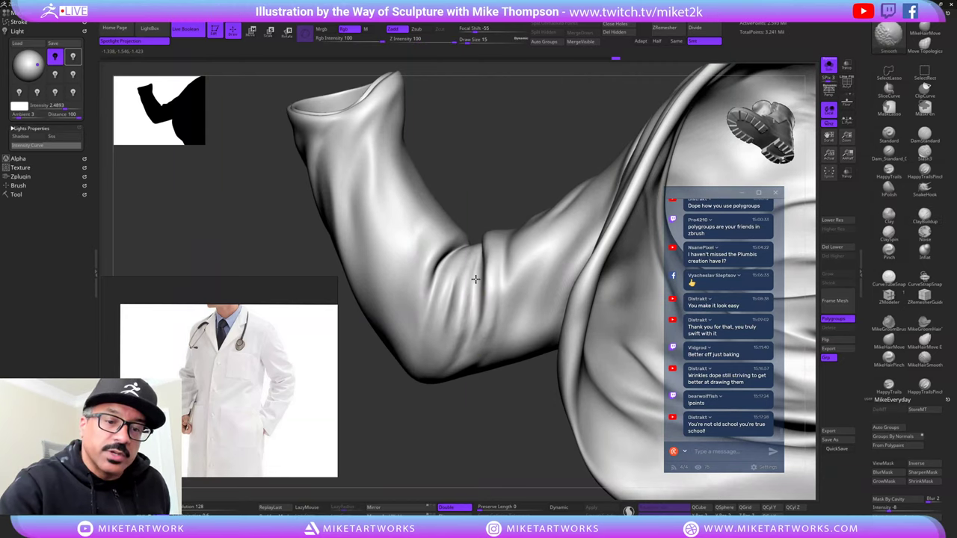
{"action": "mouse_move", "coordinate": [483, 405]}
{"action": "left_mouse_down"}
{"action": "mouse_move", "coordinate": [494, 374]}
{"action": "mouse_move", "coordinate": [484, 329]}
{"action": "mouse_move", "coordinate": [490, 249]}
{"action": "mouse_move", "coordinate": [485, 288]}
{"action": "left_mouse_up"}
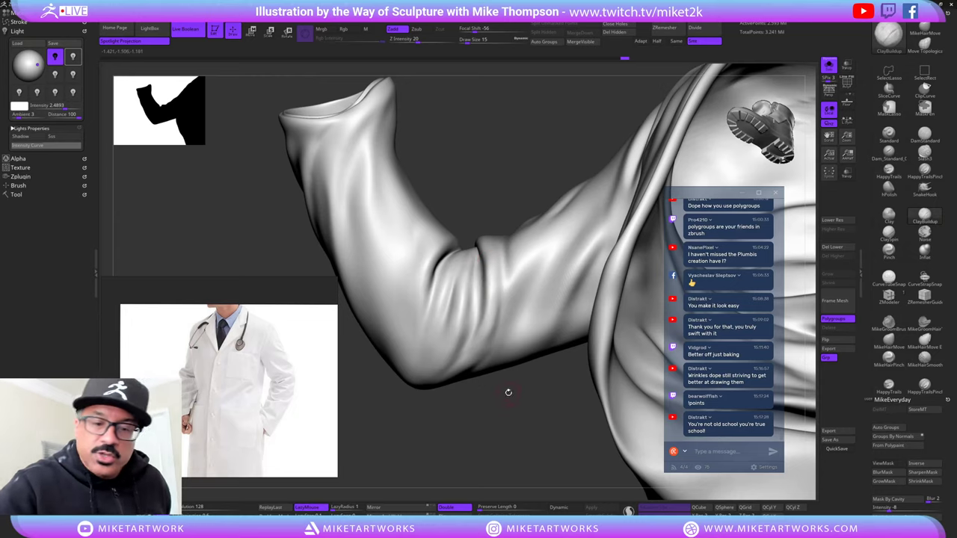
{"action": "key", "text": "shift"}
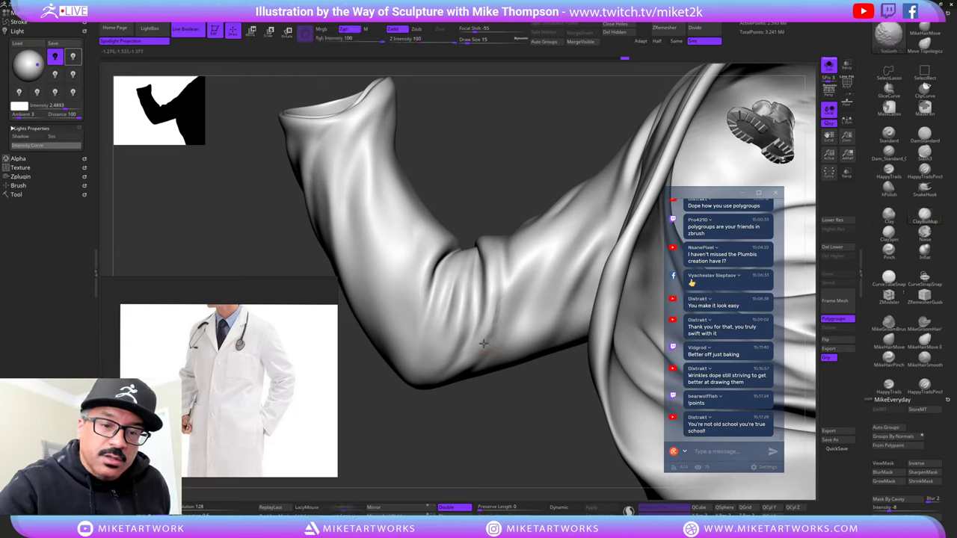
{"action": "left_click_drag", "start_coordinate": [497, 296], "coordinate": [494, 297], "text": "shift"}
- Build up the fold at the inside of the elbow with ClayBuildup at draw size 16 and smooth it into the sleeve
{"action": "mouse_move", "coordinate": [511, 258]}
{"action": "right_mouse_down"}
{"action": "mouse_move", "coordinate": [463, 258]}
{"action": "mouse_move", "coordinate": [515, 260]}
{"action": "right_mouse_up"}
{"action": "mouse_move", "coordinate": [515, 408]}
{"action": "right_mouse_down"}
{"action": "mouse_move", "coordinate": [516, 417]}
{"action": "mouse_move", "coordinate": [545, 389]}
{"action": "mouse_move", "coordinate": [539, 366]}
{"action": "right_mouse_up"}
{"action": "key", "text": "s"}
{"action": "left_click_drag", "start_coordinate": [540, 355], "coordinate": [541, 355]}
{"action": "left_click_drag", "start_coordinate": [509, 250], "coordinate": [497, 222]}
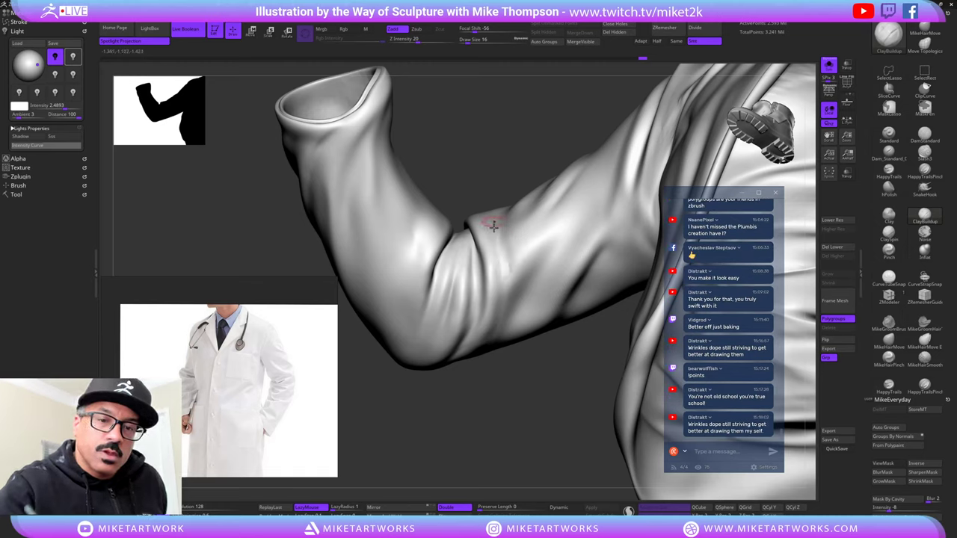
{"action": "key", "text": "shift"}
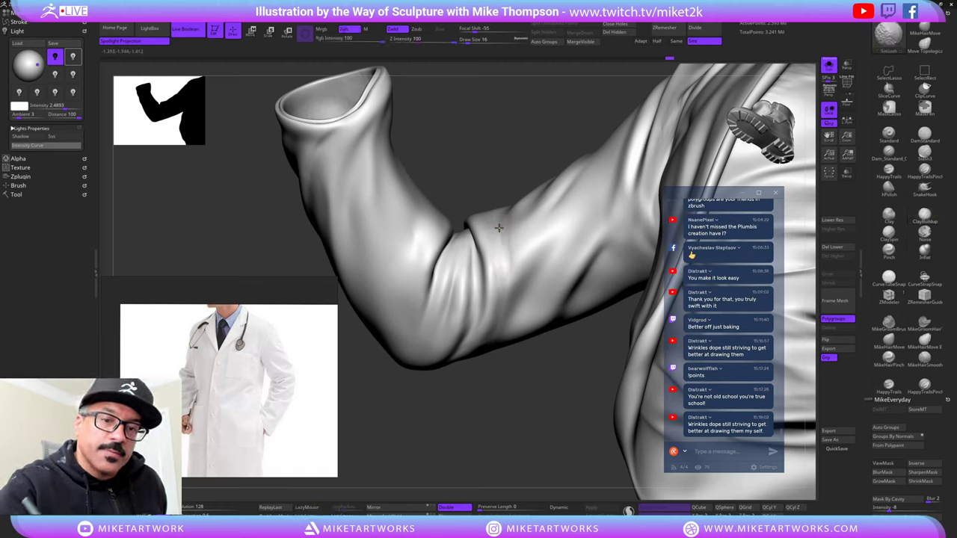
{"action": "mouse_move", "coordinate": [558, 420]}
{"action": "left_mouse_down"}
{"action": "mouse_move", "coordinate": [516, 465]}
{"action": "mouse_move", "coordinate": [499, 456]}
{"action": "left_mouse_up"}
{"action": "right_click_drag", "start_coordinate": [498, 456], "coordinate": [458, 331]}
{"action": "key", "text": "shift"}
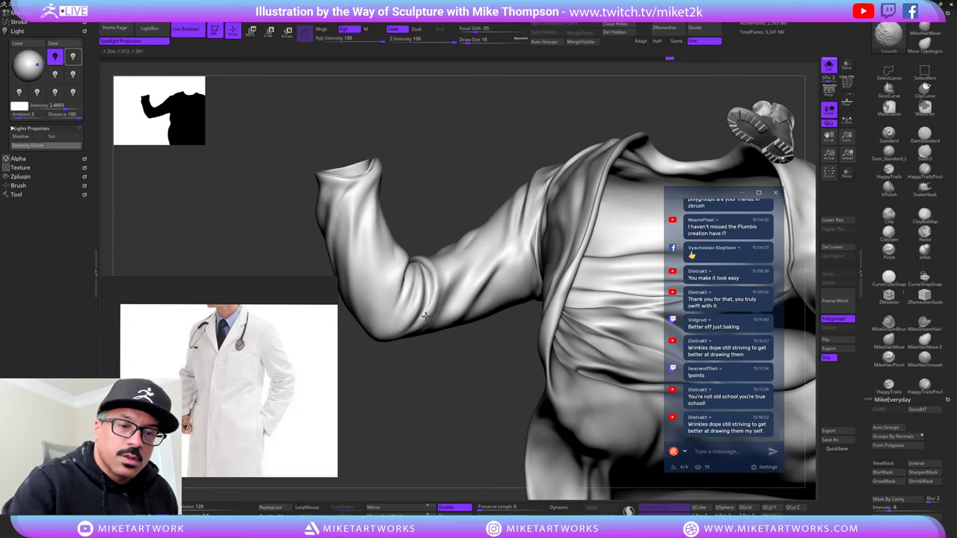
{"action": "mouse_move", "coordinate": [495, 419]}
{"action": "right_mouse_down"}
{"action": "mouse_move", "coordinate": [453, 455]}
{"action": "mouse_move", "coordinate": [607, 280]}
{"action": "mouse_move", "coordinate": [576, 279]}
{"action": "right_mouse_up"}
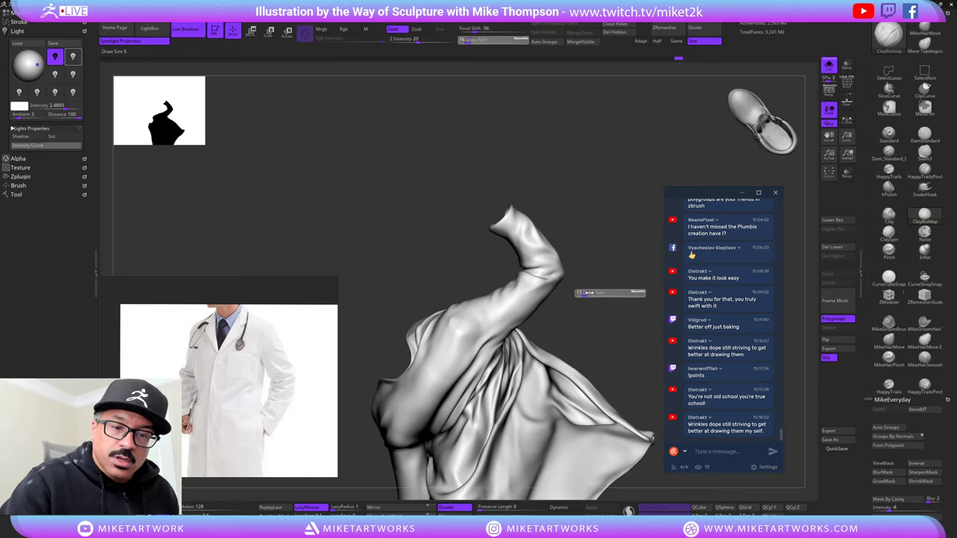
{"action": "key", "text": "s"}
{"action": "left_click_drag", "start_coordinate": [596, 287], "coordinate": [603, 288]}
{"action": "right_click_drag", "start_coordinate": [619, 281], "coordinate": [622, 276]}
{"action": "right_click_drag", "start_coordinate": [440, 251], "coordinate": [421, 253]}
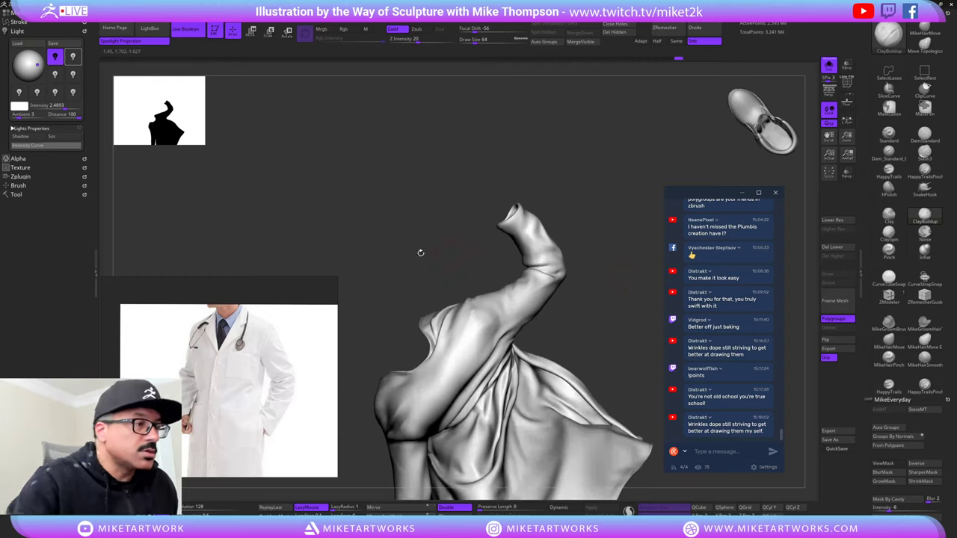
- Switch to the full-character tool containing Coat_1 and turn off Solo to display the whole figure
{"action": "left_click", "coordinate": [21, 195]}
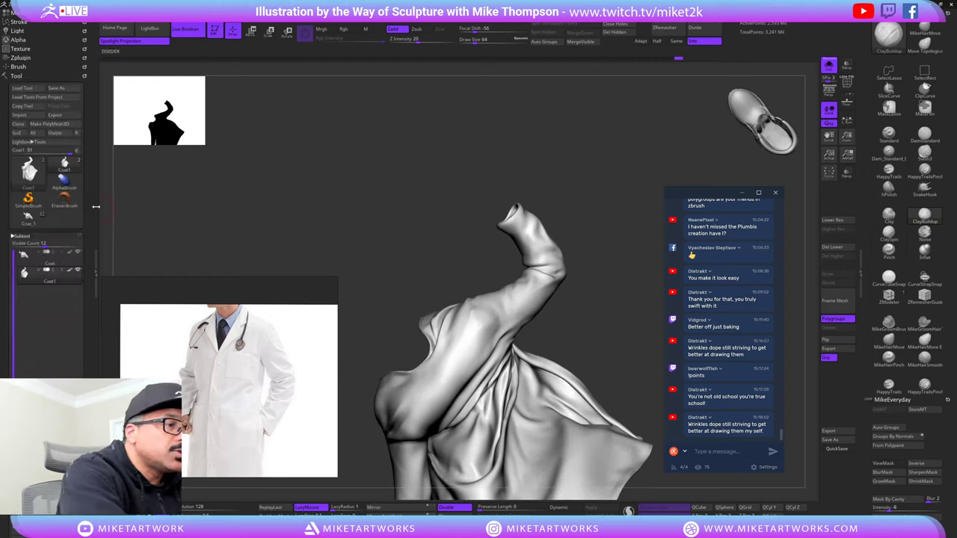
{"action": "left_click", "coordinate": [43, 221]}
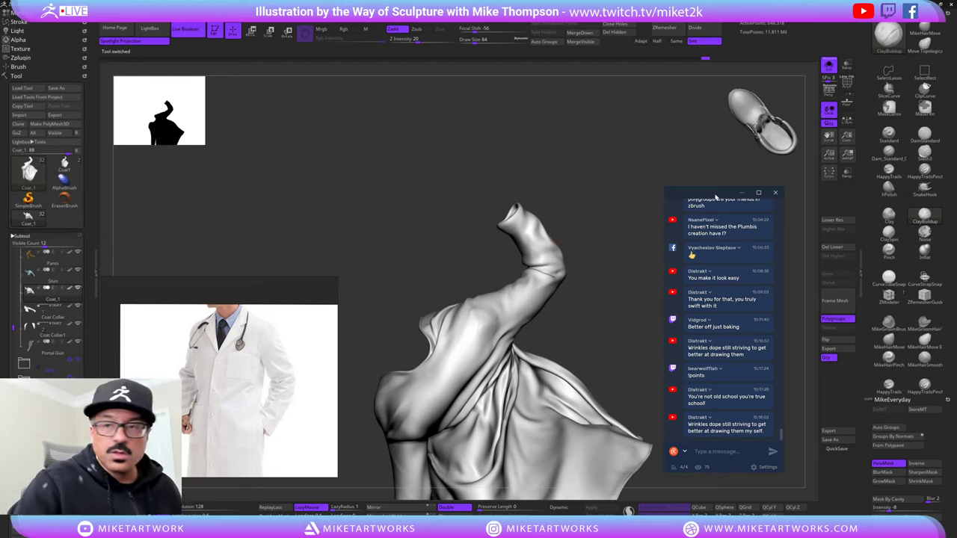
{"action": "left_click", "coordinate": [829, 65]}
{"action": "mouse_move", "coordinate": [632, 214]}
{"action": "right_mouse_down"}
{"action": "mouse_move", "coordinate": [604, 253]}
{"action": "mouse_move", "coordinate": [643, 214]}
{"action": "right_mouse_up"}
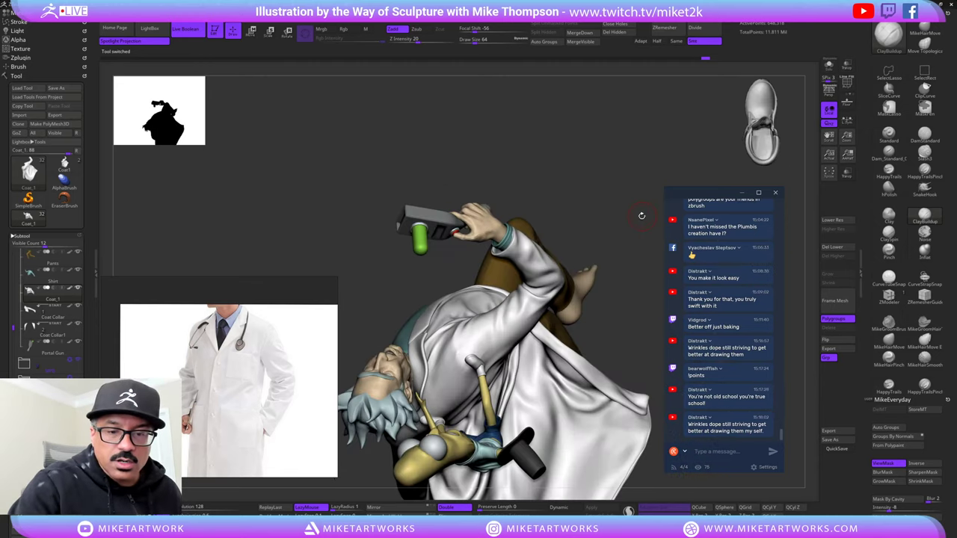
{"action": "right_click_drag", "start_coordinate": [611, 150], "coordinate": [608, 140]}
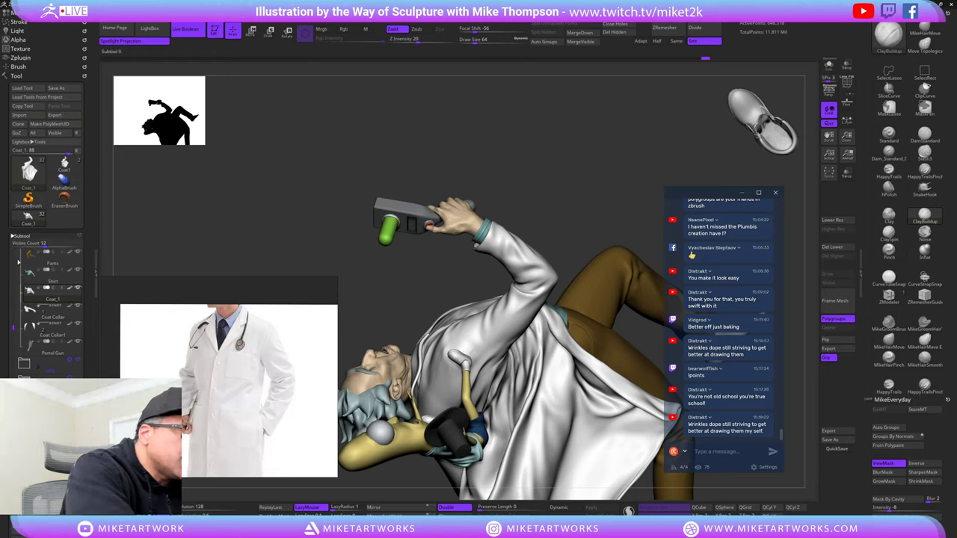
- Copy the MrPoopyButthole1 subtool from the full-character tool and paste it into the separate Coat1 tool
{"action": "left_click_drag", "start_coordinate": [14, 325], "coordinate": [12, 356]}
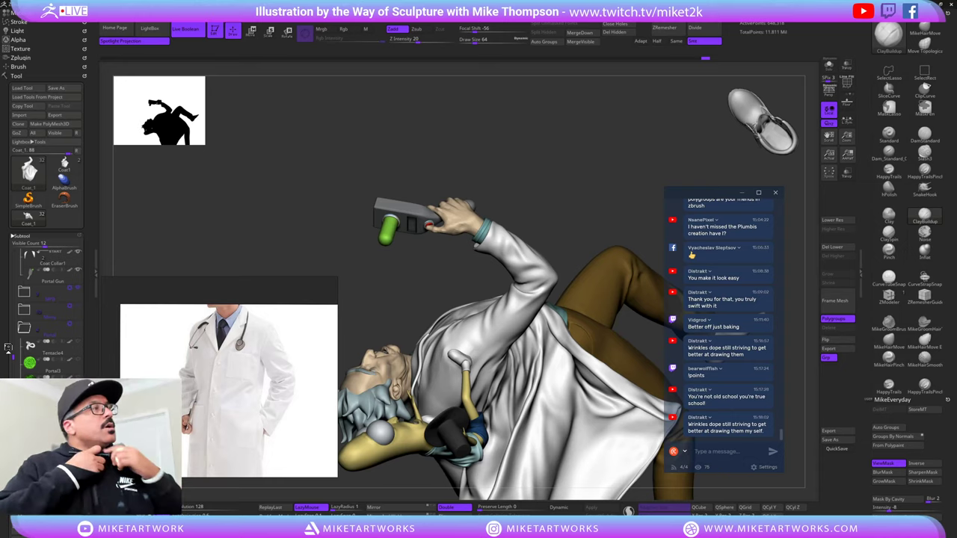
{"action": "key", "text": "super"}
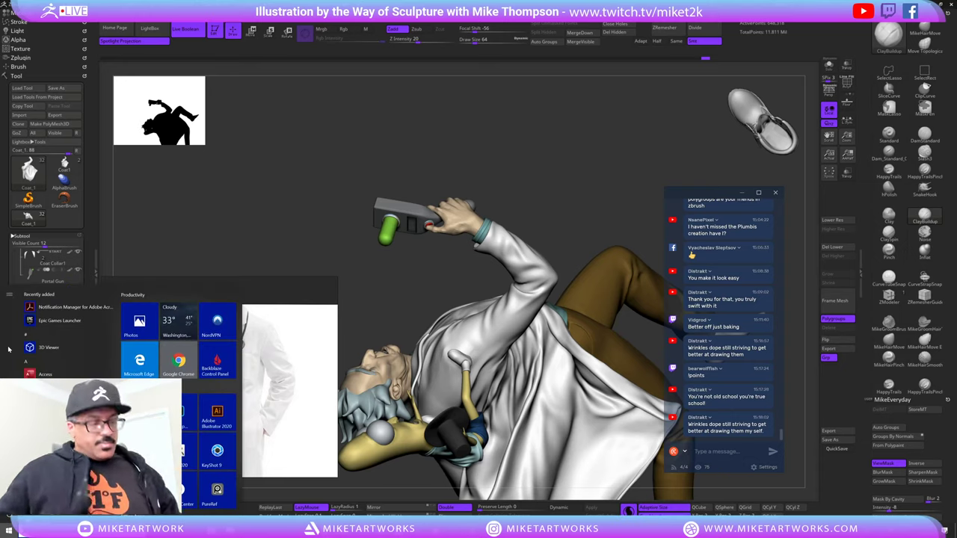
{"action": "key", "text": "super"}
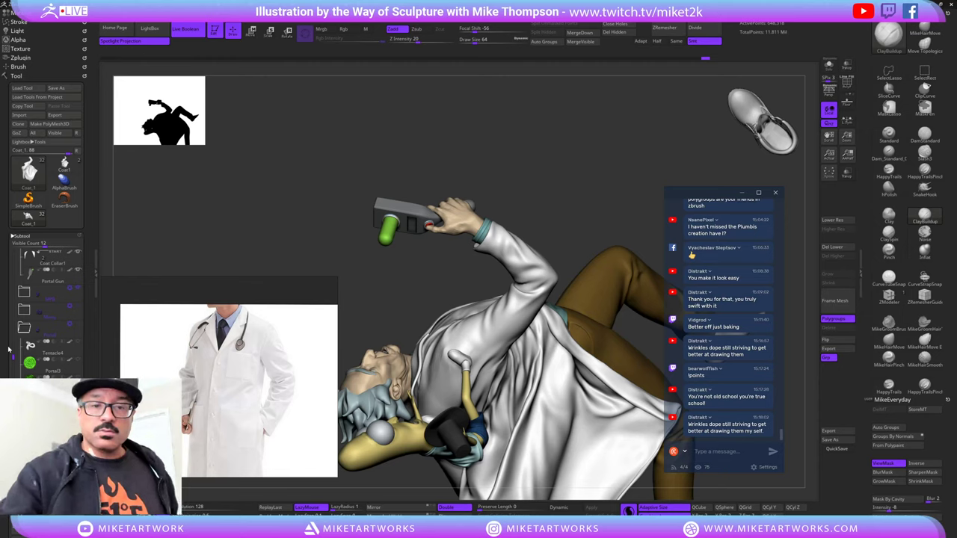
{"action": "left_click_drag", "start_coordinate": [615, 168], "coordinate": [620, 156]}
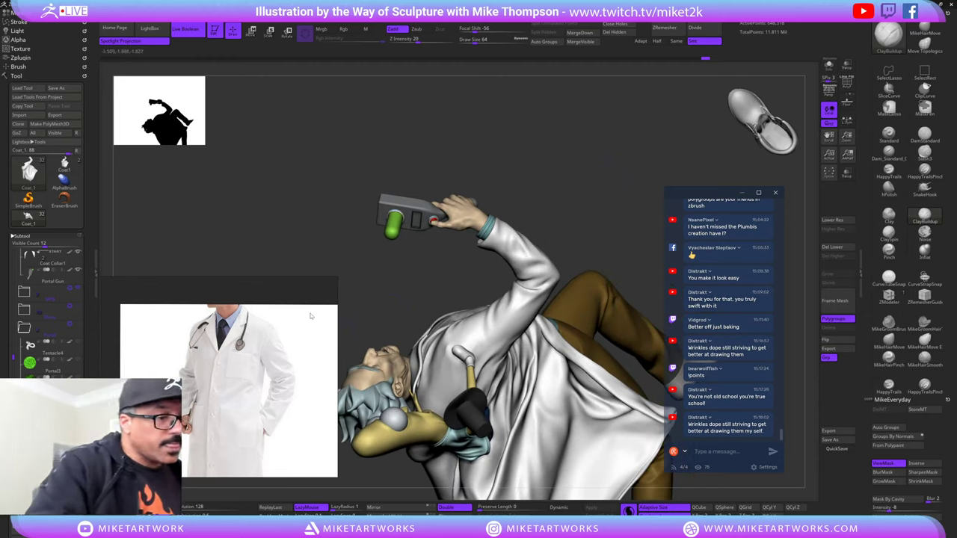
{"action": "left_click", "coordinate": [477, 367], "text": "alt"}
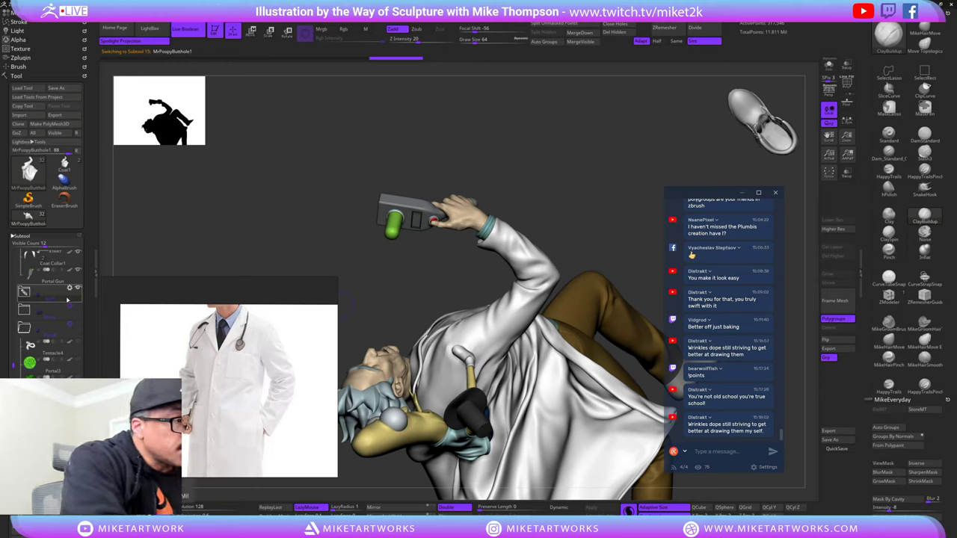
{"action": "left_click", "coordinate": [24, 292]}
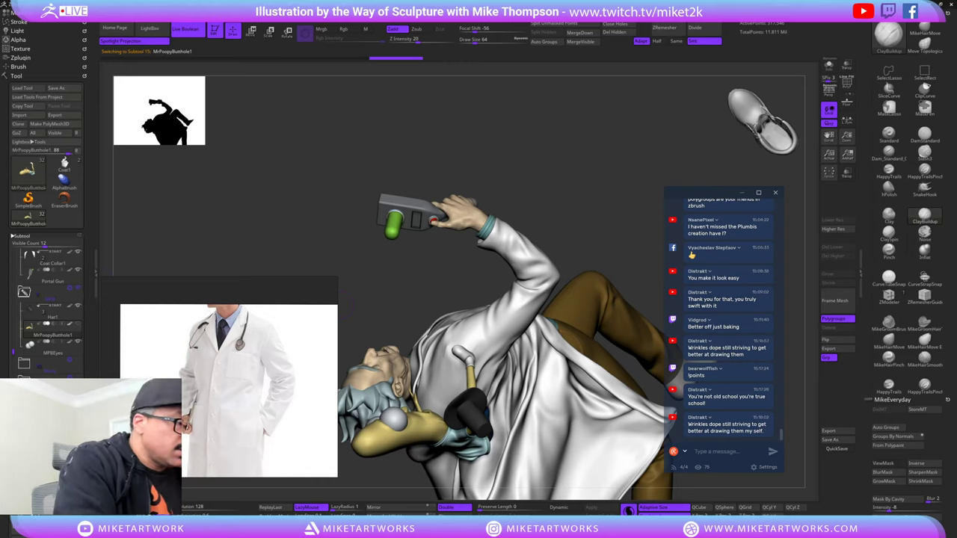
{"action": "left_click", "coordinate": [64, 164]}
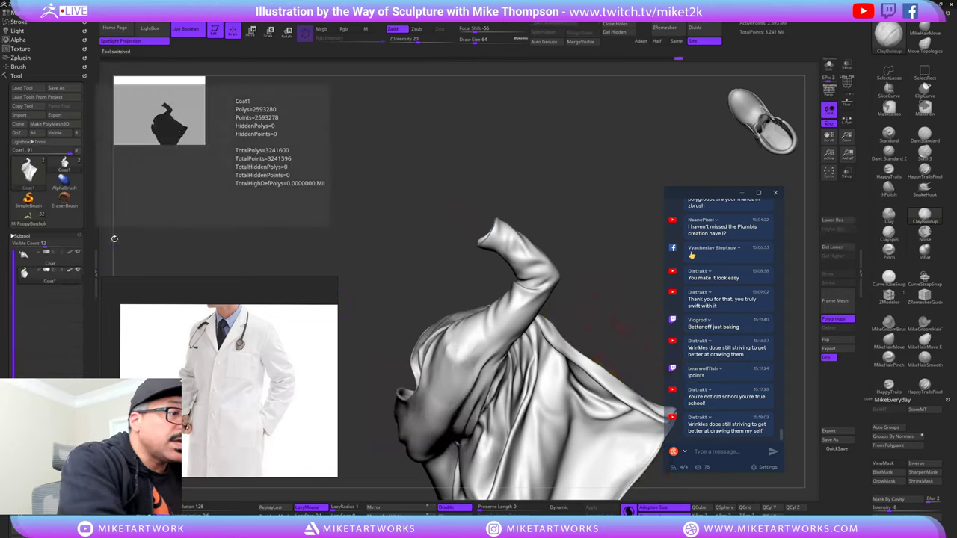
{"action": "key", "text": "ctrl+shift+v"}
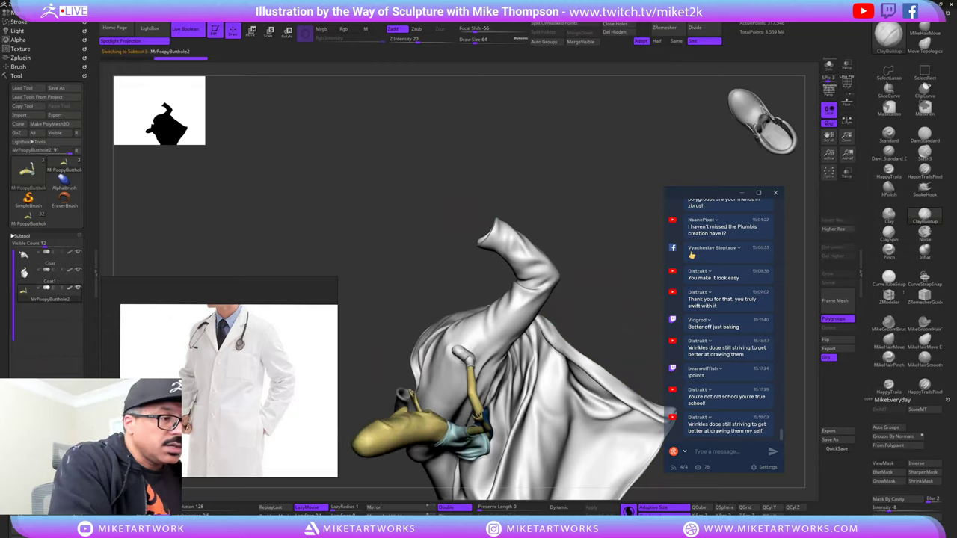
{"action": "mouse_move", "coordinate": [613, 286]}
{"action": "left_mouse_down"}
{"action": "mouse_move", "coordinate": [562, 290]}
{"action": "mouse_move", "coordinate": [632, 259]}
{"action": "mouse_move", "coordinate": [650, 237]}
{"action": "mouse_move", "coordinate": [661, 275]}
{"action": "mouse_move", "coordinate": [632, 283]}
{"action": "left_mouse_up"}
- Copy the MPBEyes subtool from the full-character tool and paste it into the separate Coat1 tool
{"action": "left_click", "coordinate": [35, 222]}
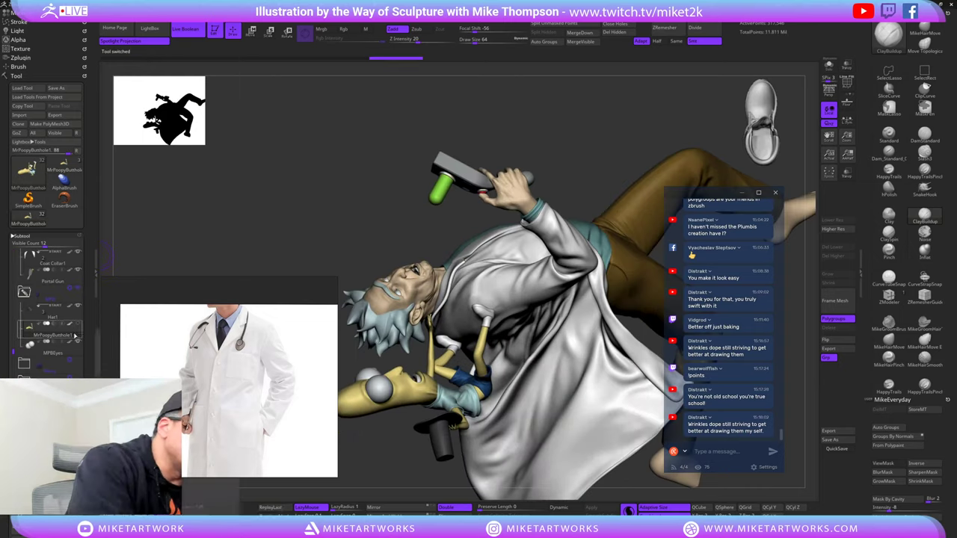
{"action": "left_click", "coordinate": [376, 387], "text": "alt"}
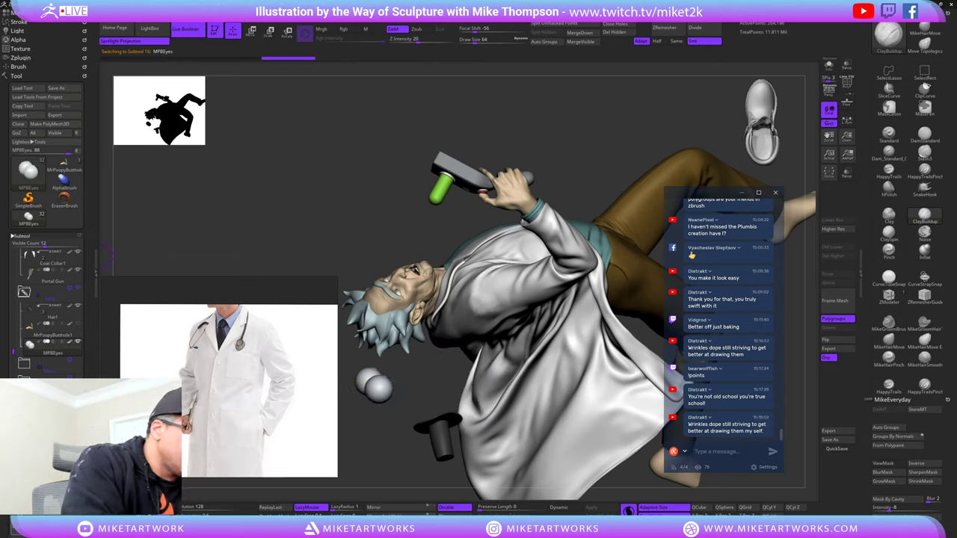
{"action": "left_click", "coordinate": [63, 168]}
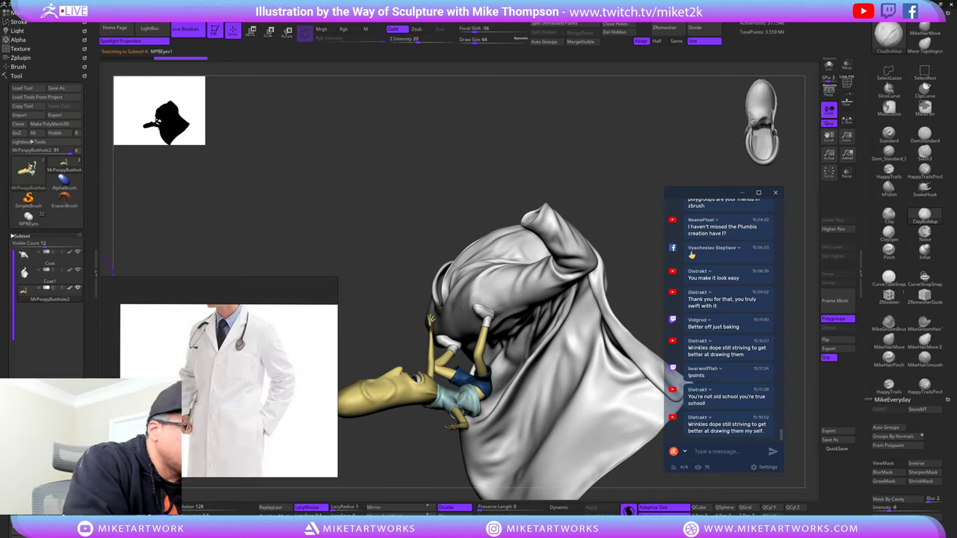
{"action": "left_click_drag", "start_coordinate": [636, 157], "coordinate": [629, 152]}
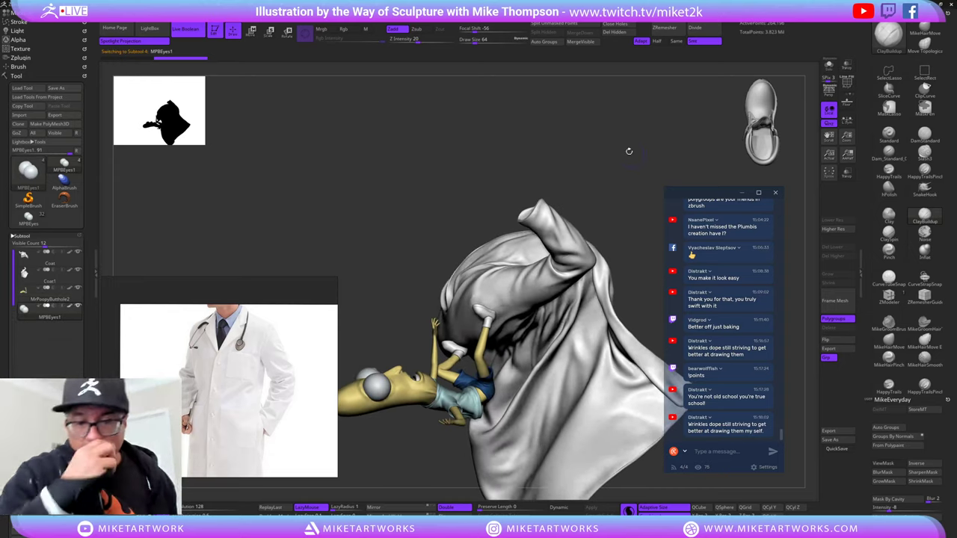
- Activate the Coat1 subtool, shape broad folds on the upper sleeve with ClayBuildup at draw size 86, and smooth them
{"action": "left_click", "coordinate": [499, 303], "text": "alt"}
{"action": "left_click_drag", "start_coordinate": [617, 194], "coordinate": [630, 209], "text": "alt"}
{"action": "left_click_drag", "start_coordinate": [630, 75], "coordinate": [465, 270], "text": "alt"}
{"action": "left_click_drag", "start_coordinate": [516, 162], "coordinate": [495, 279]}
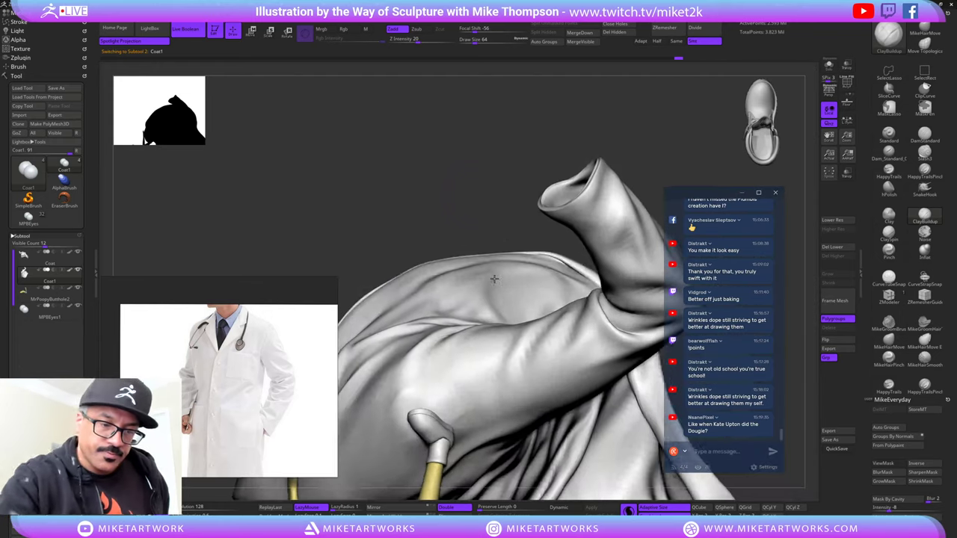
{"action": "key", "text": "s"}
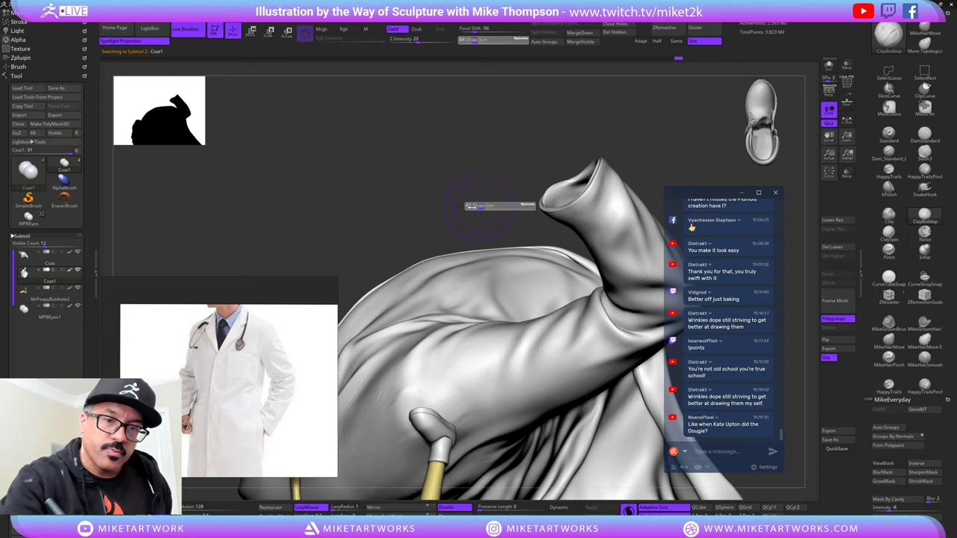
{"action": "mouse_move", "coordinate": [477, 173]}
{"action": "left_mouse_down"}
{"action": "mouse_move", "coordinate": [549, 287]}
{"action": "mouse_move", "coordinate": [546, 278]}
{"action": "left_mouse_up"}
{"action": "key", "text": "s"}
{"action": "key", "text": "shift"}
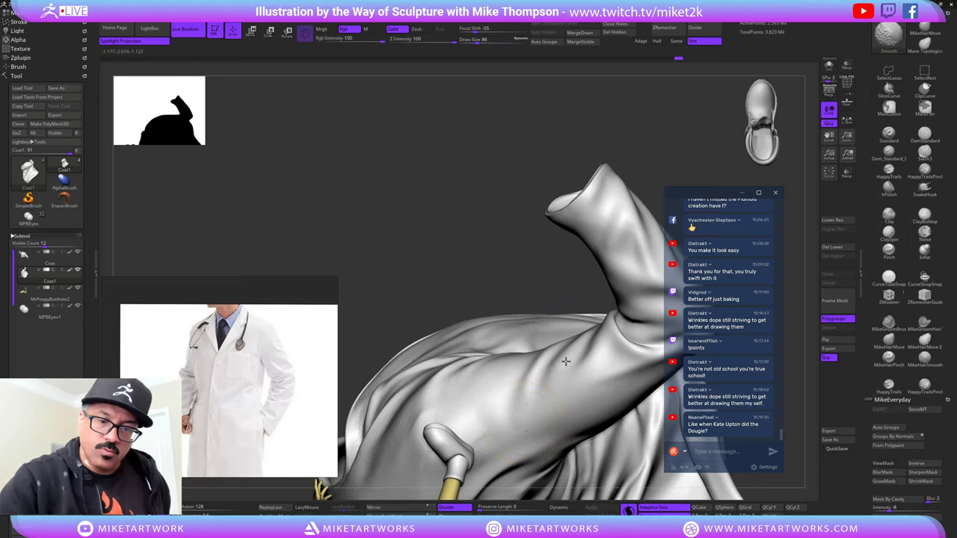
{"action": "left_click", "coordinate": [547, 362], "text": "shift"}
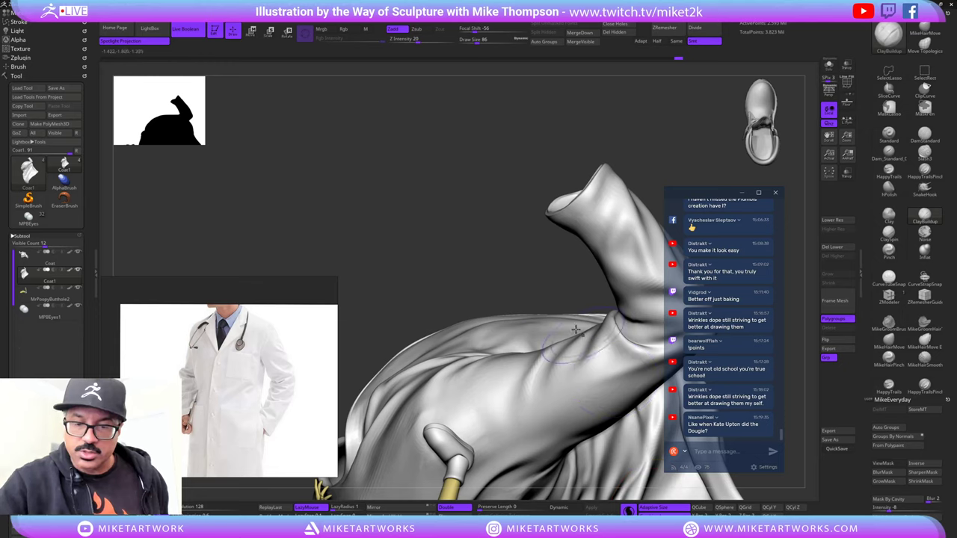
{"action": "key", "text": "shift"}
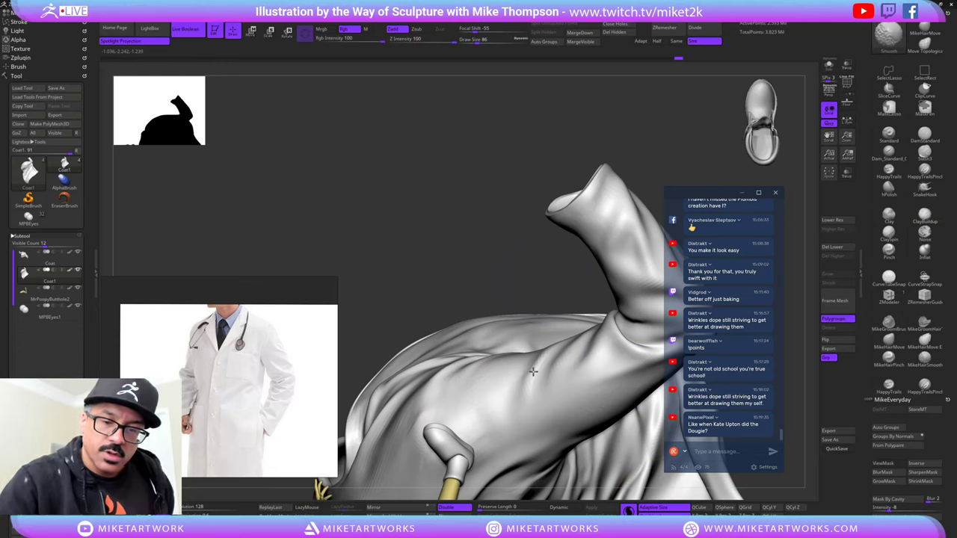
{"action": "left_click", "coordinate": [544, 359], "text": "shift"}
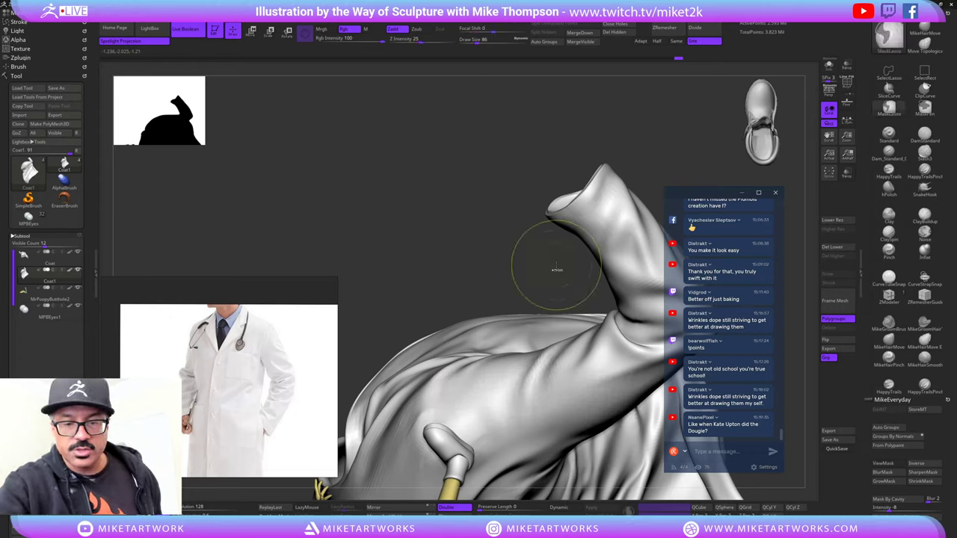
- Smooth the shoulder cloth around the small character's foot with the Smooth brush at draw size 86
{"action": "key", "text": "shift"}
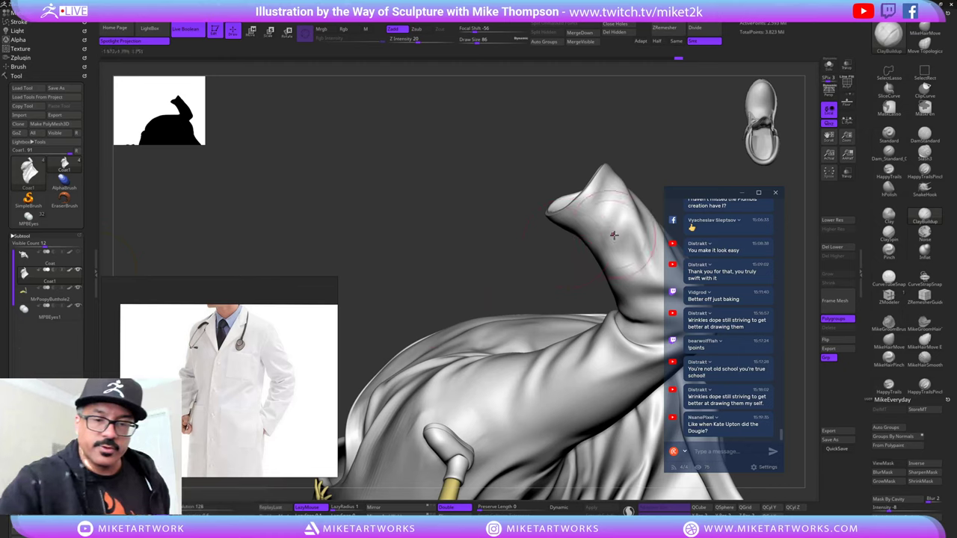
{"action": "left_click_drag", "start_coordinate": [532, 291], "coordinate": [522, 309]}
{"action": "left_click_drag", "start_coordinate": [482, 428], "coordinate": [480, 457], "text": "shift"}
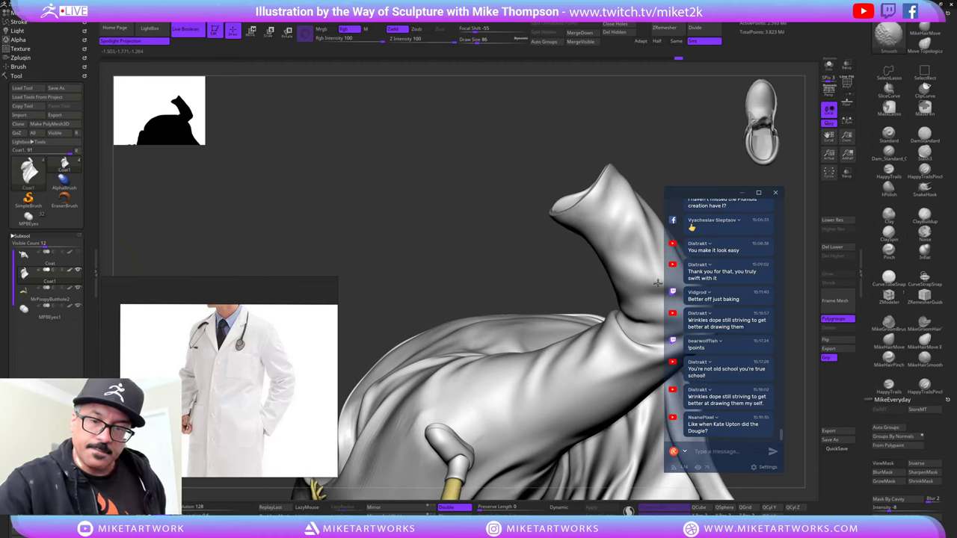
{"action": "left_click_drag", "start_coordinate": [478, 433], "coordinate": [408, 415], "text": "shift"}
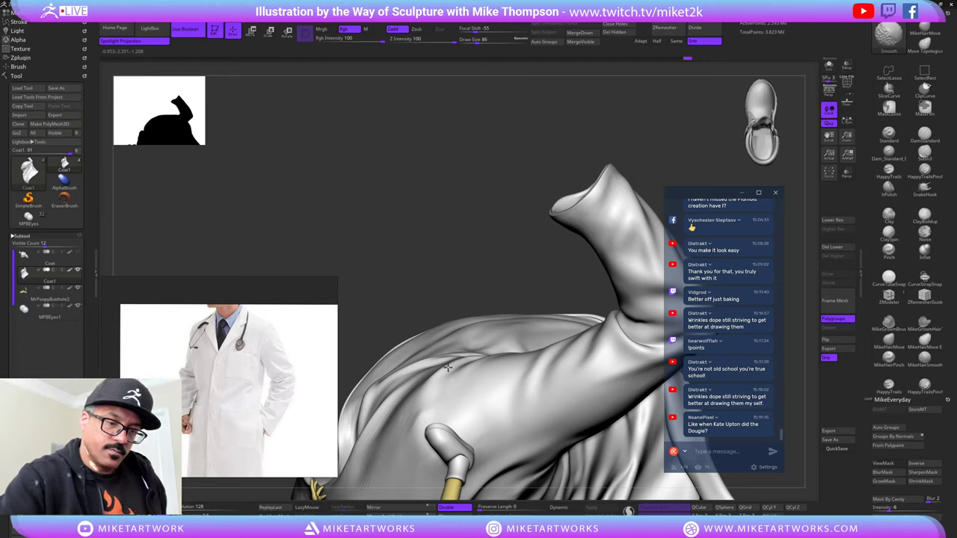
- Soften the creases running from the coat's back over the shoulder and along the upper sleeve with the Smooth brush
{"action": "mouse_move", "coordinate": [542, 252]}
{"action": "left_mouse_down"}
{"action": "mouse_move", "coordinate": [560, 271]}
{"action": "mouse_move", "coordinate": [526, 256]}
{"action": "mouse_move", "coordinate": [515, 266]}
{"action": "left_mouse_up"}
{"action": "mouse_move", "coordinate": [519, 260]}
{"action": "left_mouse_down"}
{"action": "mouse_move", "coordinate": [561, 421]}
{"action": "mouse_move", "coordinate": [607, 391]}
{"action": "mouse_move", "coordinate": [486, 396]}
{"action": "mouse_move", "coordinate": [447, 364]}
{"action": "left_mouse_up"}
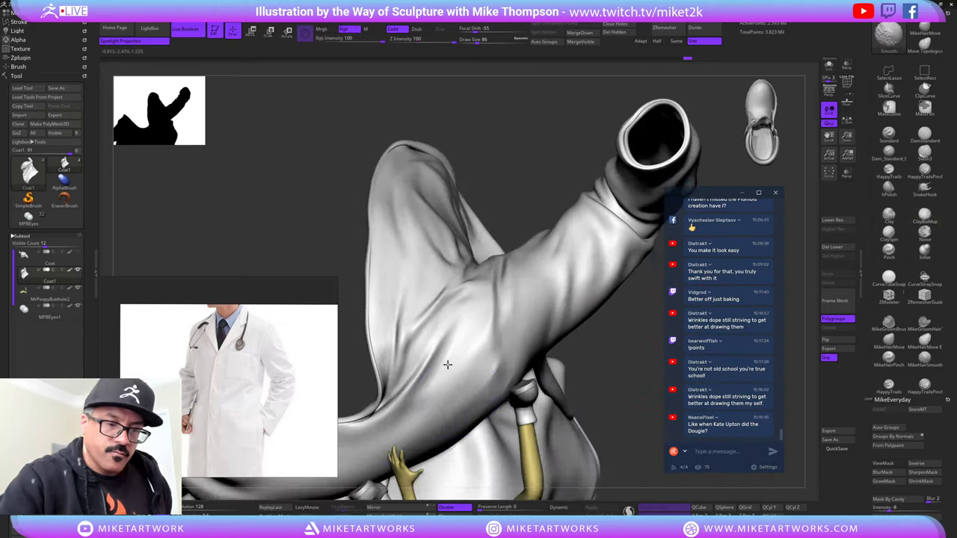
{"action": "left_click_drag", "start_coordinate": [488, 284], "coordinate": [479, 299], "text": "shift"}
{"action": "left_click_drag", "start_coordinate": [418, 358], "coordinate": [402, 248], "text": "shift"}
{"action": "mouse_move", "coordinate": [462, 310]}
{"action": "left_mouse_down", "text": "shift"}
{"action": "mouse_move", "coordinate": [488, 350]}
{"action": "mouse_move", "coordinate": [498, 300]}
{"action": "left_mouse_up", "text": "shift"}
{"action": "mouse_move", "coordinate": [647, 367]}
{"action": "left_mouse_down"}
{"action": "mouse_move", "coordinate": [637, 297]}
{"action": "mouse_move", "coordinate": [639, 368]}
{"action": "mouse_move", "coordinate": [644, 341]}
{"action": "left_mouse_up"}
{"action": "left_click_drag", "start_coordinate": [586, 297], "coordinate": [582, 269], "text": "shift"}
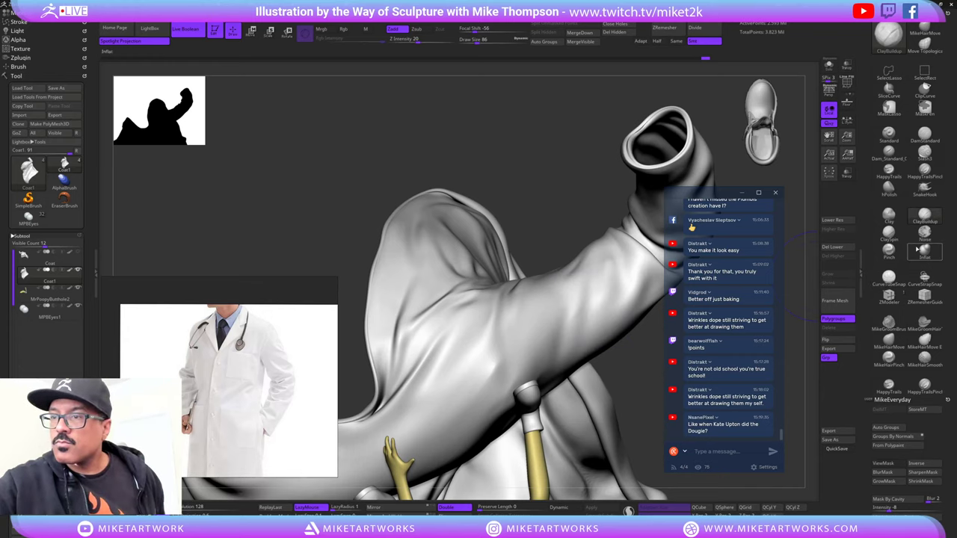
- Add slanted fold ridges across the middle of the upper sleeve with ClayBuildup at draw size 49 and smooth them
{"action": "key", "text": "b"}
{"action": "left_click", "coordinate": [882, 227]}
{"action": "key", "text": "s"}
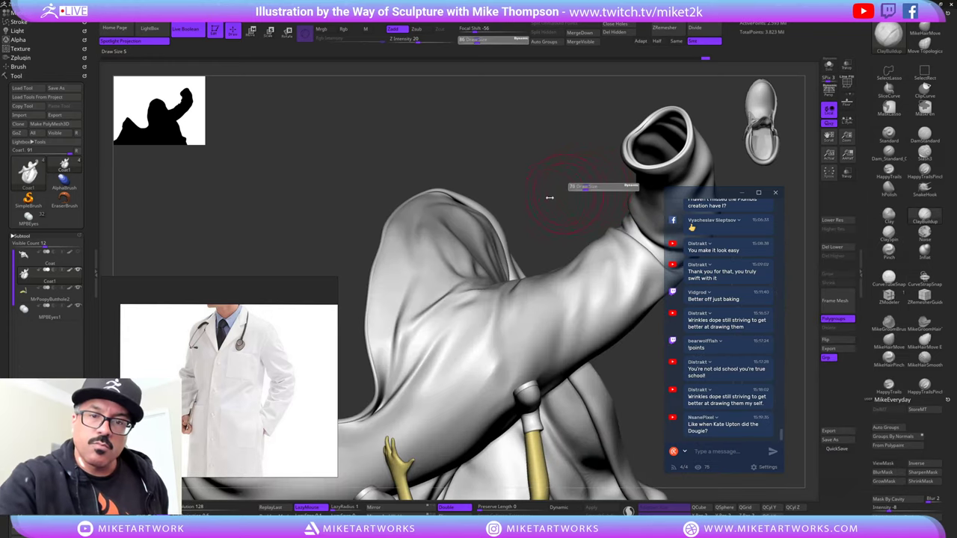
{"action": "left_click_drag", "start_coordinate": [486, 212], "coordinate": [488, 212]}
{"action": "left_click_drag", "start_coordinate": [587, 282], "coordinate": [555, 378]}
{"action": "left_click_drag", "start_coordinate": [588, 263], "coordinate": [573, 344]}
{"action": "left_click_drag", "start_coordinate": [576, 299], "coordinate": [552, 389]}
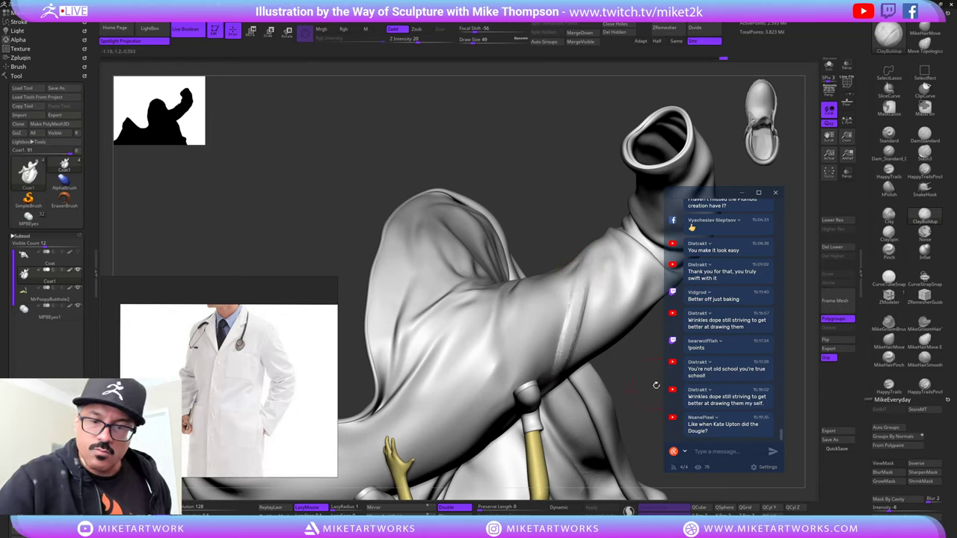
{"action": "mouse_move", "coordinate": [642, 359]}
{"action": "left_mouse_down"}
{"action": "mouse_move", "coordinate": [618, 318]}
{"action": "mouse_move", "coordinate": [547, 374]}
{"action": "mouse_move", "coordinate": [585, 277]}
{"action": "left_mouse_up"}
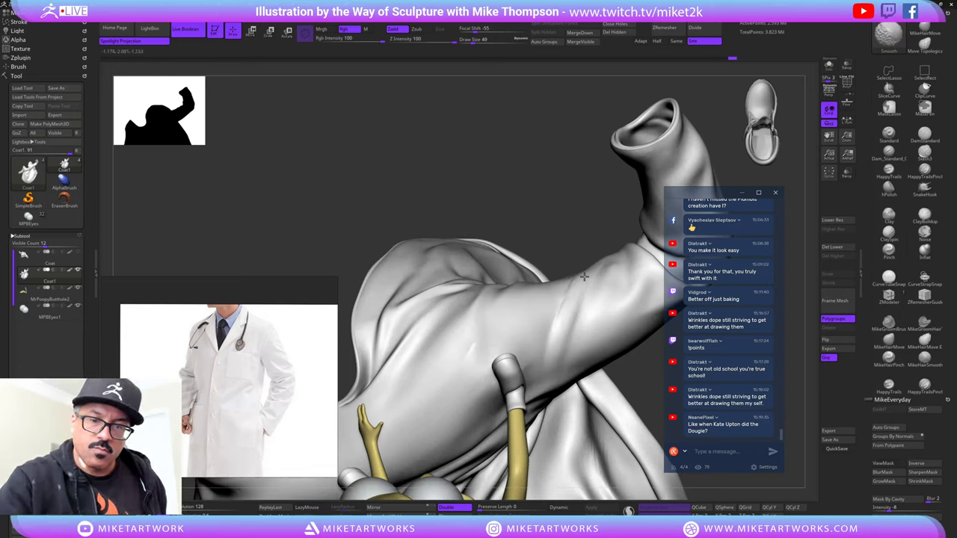
- Add a thin slanted fold ridge across the middle of the sleeve with ClayBuildup at draw size 19 and smooth it
{"action": "key", "text": "s"}
{"action": "left_click_drag", "start_coordinate": [598, 242], "coordinate": [593, 243]}
{"action": "left_click_drag", "start_coordinate": [575, 301], "coordinate": [568, 317]}
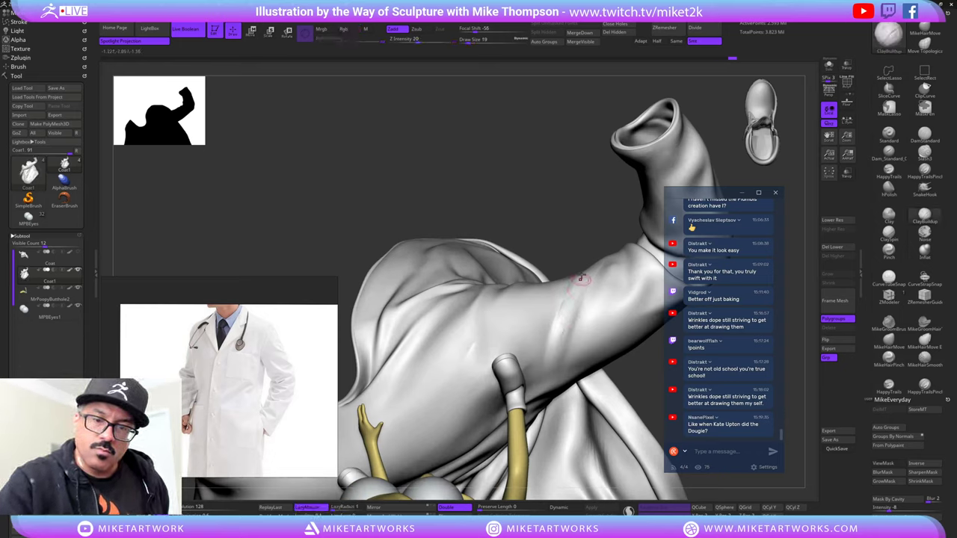
{"action": "left_click_drag", "start_coordinate": [581, 281], "coordinate": [555, 338]}
{"action": "key", "text": "shift"}
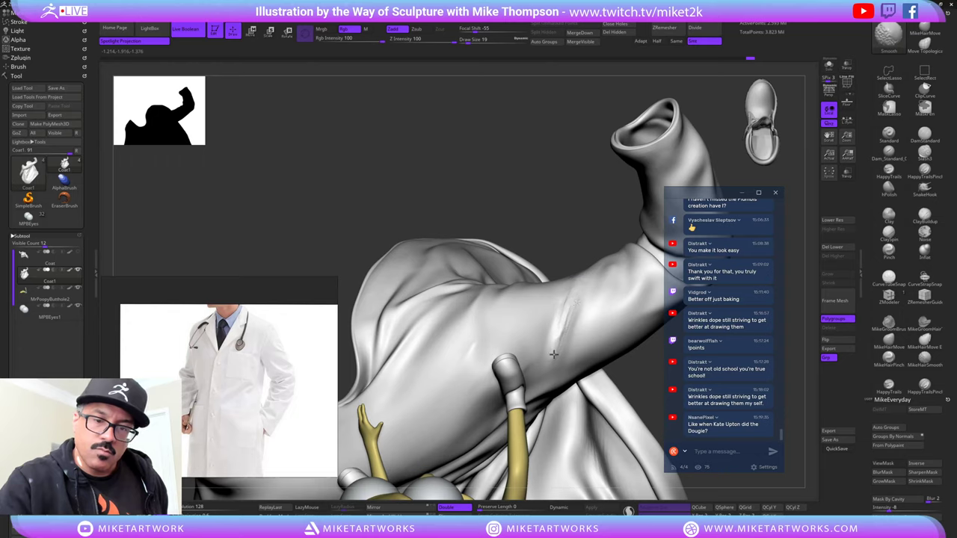
- Build the slanted sleeve ridge up further with ClayBuildup at draw size 21 and blend it into the surrounding cloth
{"action": "key", "text": "s"}
{"action": "left_click", "coordinate": [599, 246]}
{"action": "left_click_drag", "start_coordinate": [584, 283], "coordinate": [566, 336]}
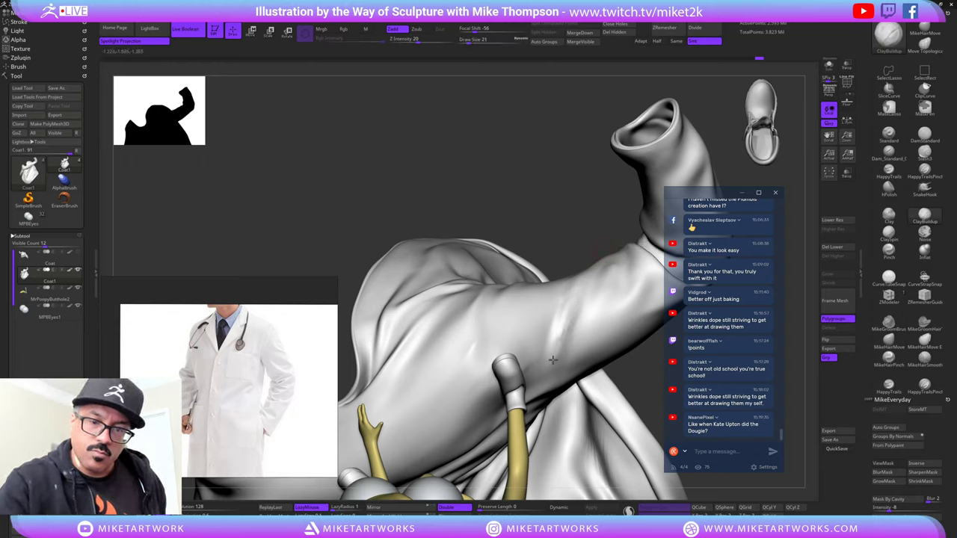
{"action": "key", "text": "shift"}
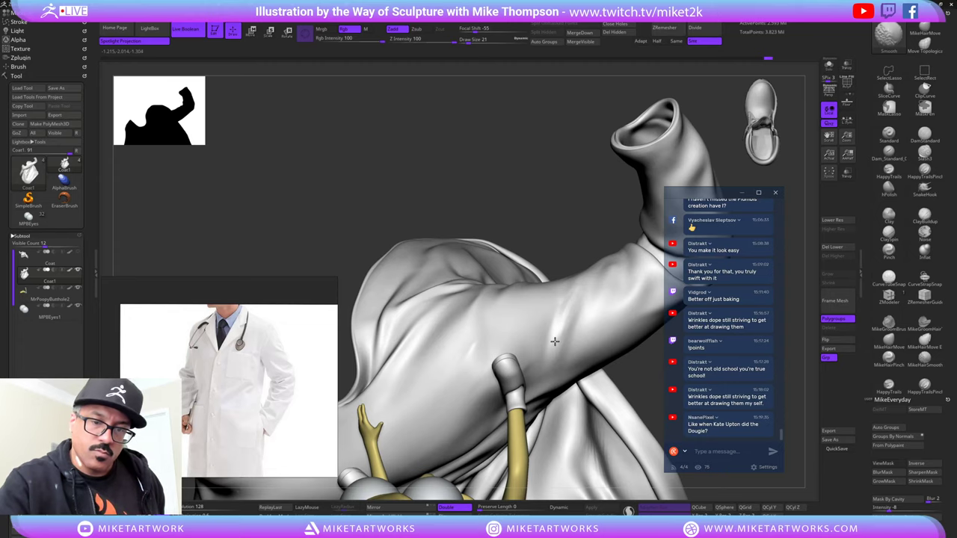
{"action": "left_click_drag", "start_coordinate": [604, 217], "coordinate": [573, 306]}
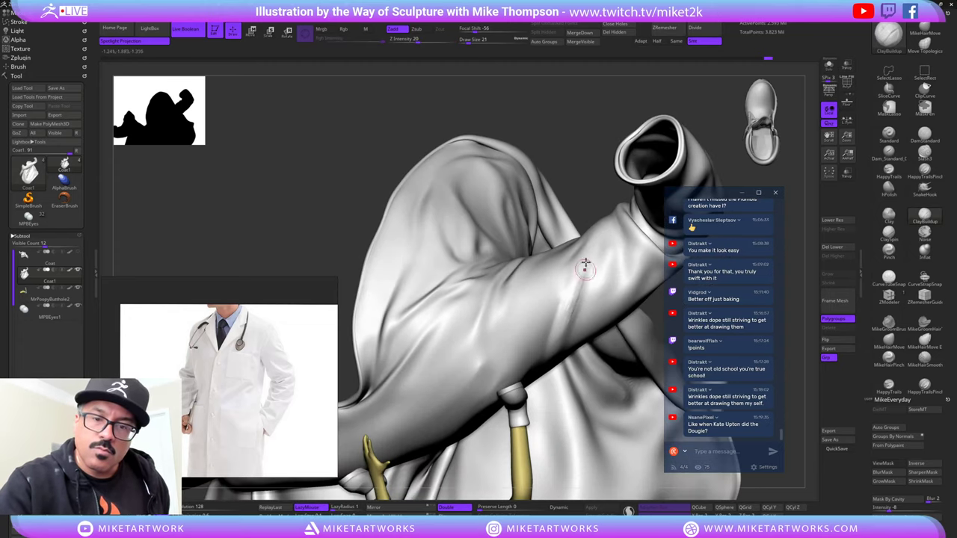
{"action": "key", "text": "shift"}
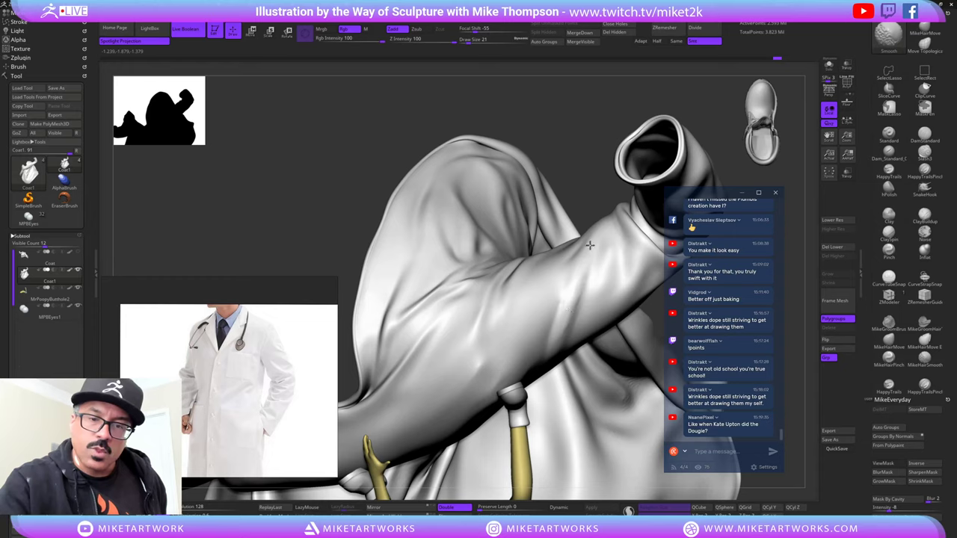
- Isolate the coat's outer polygroup using the polyframe display, hide the polyframe again, and smooth the slanted sleeve fold
{"action": "key", "text": "space"}
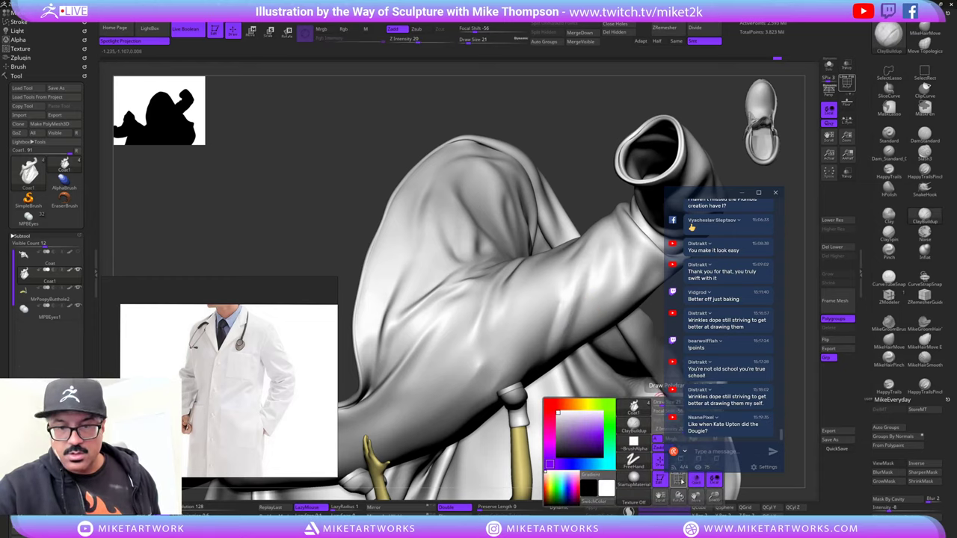
{"action": "key", "text": "shift+f"}
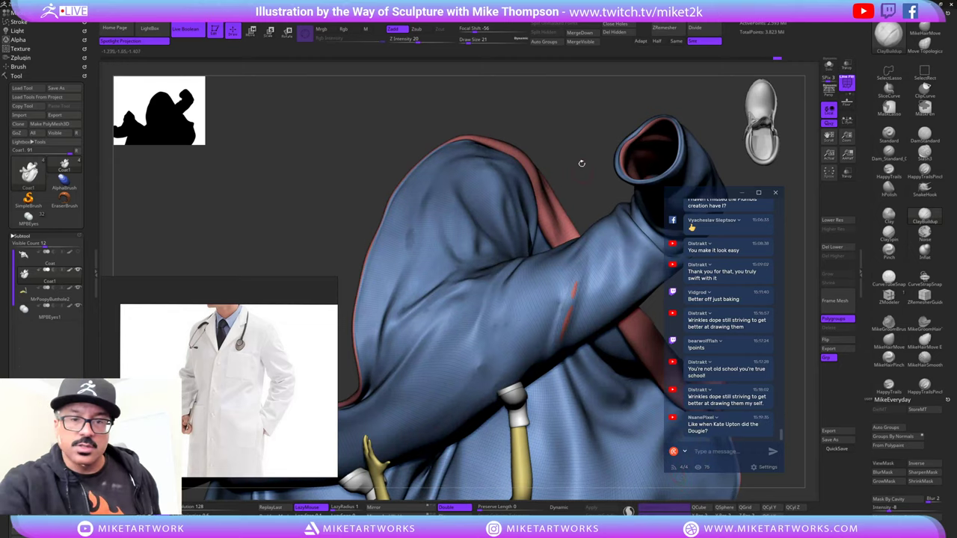
{"action": "left_click_drag", "start_coordinate": [581, 163], "coordinate": [651, 244]}
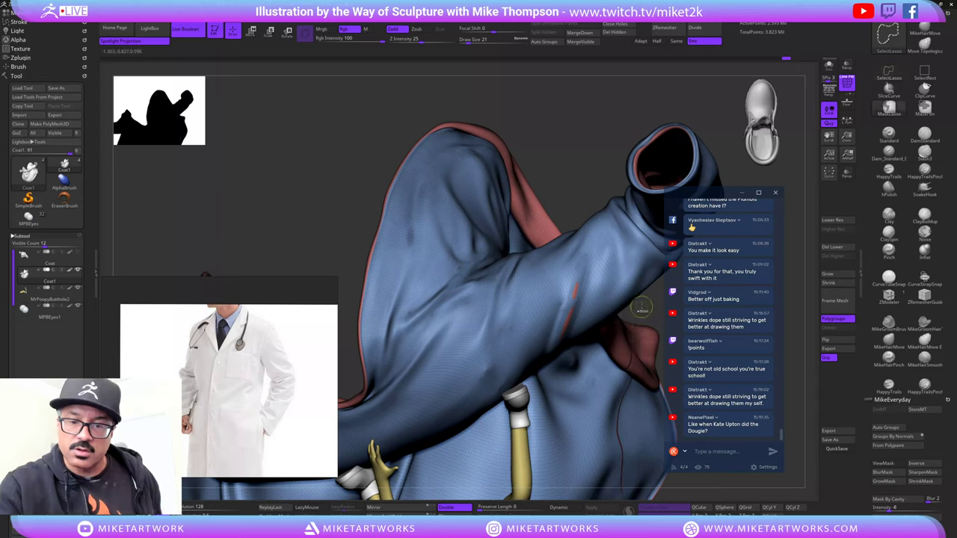
{"action": "left_click", "coordinate": [598, 278], "text": "ctrl+shift"}
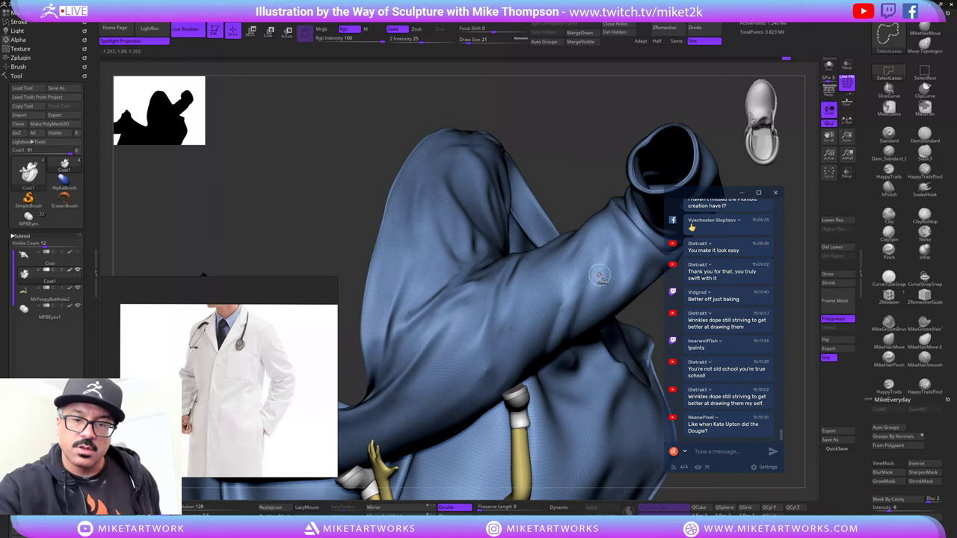
{"action": "key", "text": "space"}
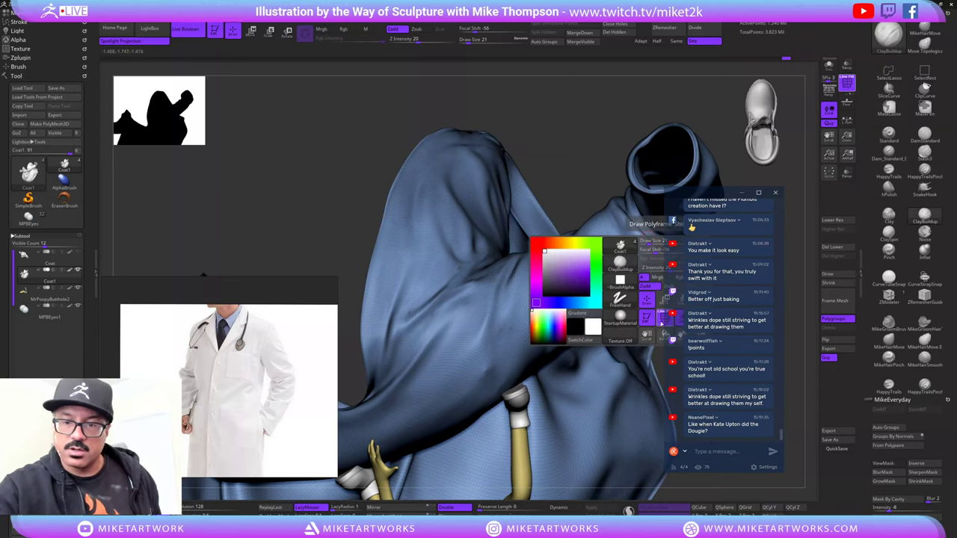
{"action": "left_click", "coordinate": [661, 324]}
{"action": "left_click_drag", "start_coordinate": [593, 175], "coordinate": [590, 197]}
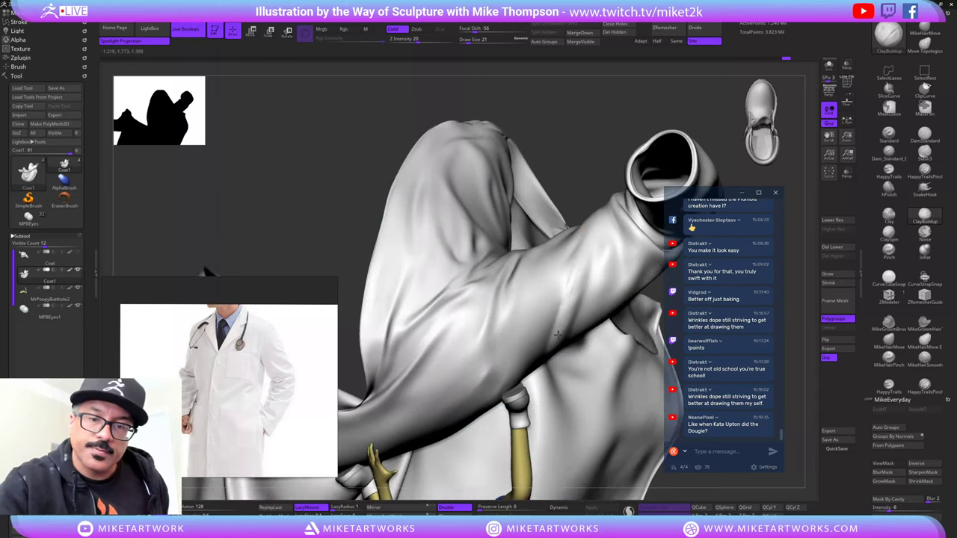
{"action": "key", "text": "shift"}
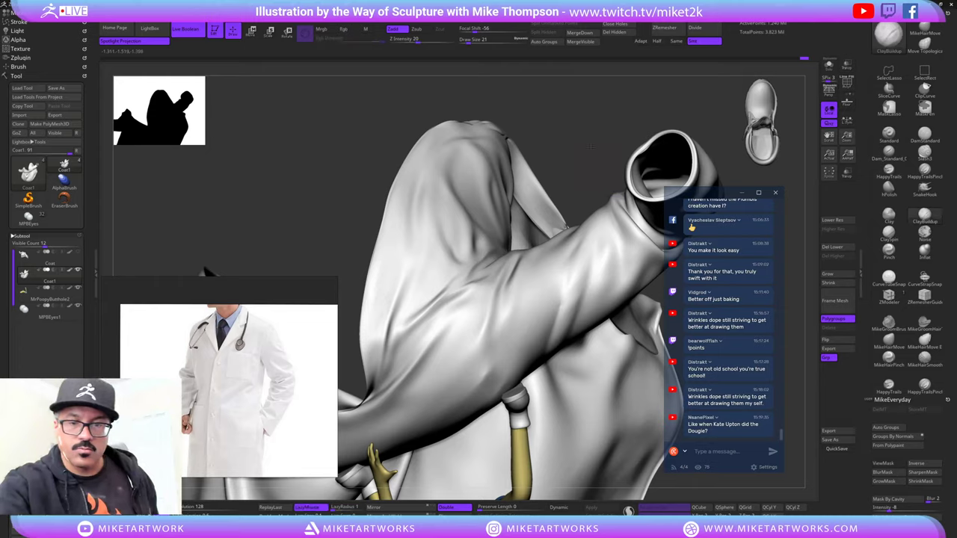
- Soften the folds on the upper sleeve below the small character's foot with the Smooth brush at draw size 51
{"action": "mouse_move", "coordinate": [603, 190]}
{"action": "left_mouse_down"}
{"action": "mouse_move", "coordinate": [613, 117]}
{"action": "mouse_move", "coordinate": [600, 127]}
{"action": "mouse_move", "coordinate": [604, 120]}
{"action": "mouse_move", "coordinate": [647, 142]}
{"action": "mouse_move", "coordinate": [548, 283]}
{"action": "mouse_move", "coordinate": [538, 424]}
{"action": "mouse_move", "coordinate": [546, 448]}
{"action": "mouse_move", "coordinate": [541, 455]}
{"action": "mouse_move", "coordinate": [523, 444]}
{"action": "mouse_move", "coordinate": [557, 417]}
{"action": "mouse_move", "coordinate": [512, 468]}
{"action": "mouse_move", "coordinate": [501, 236]}
{"action": "left_mouse_up"}
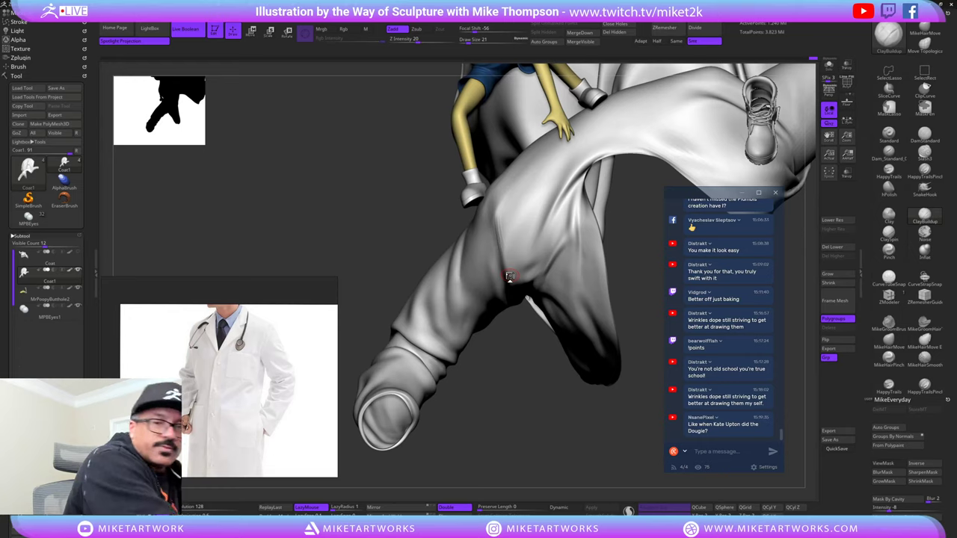
{"action": "left_click_drag", "start_coordinate": [536, 416], "coordinate": [540, 378]}
{"action": "key", "text": "s"}
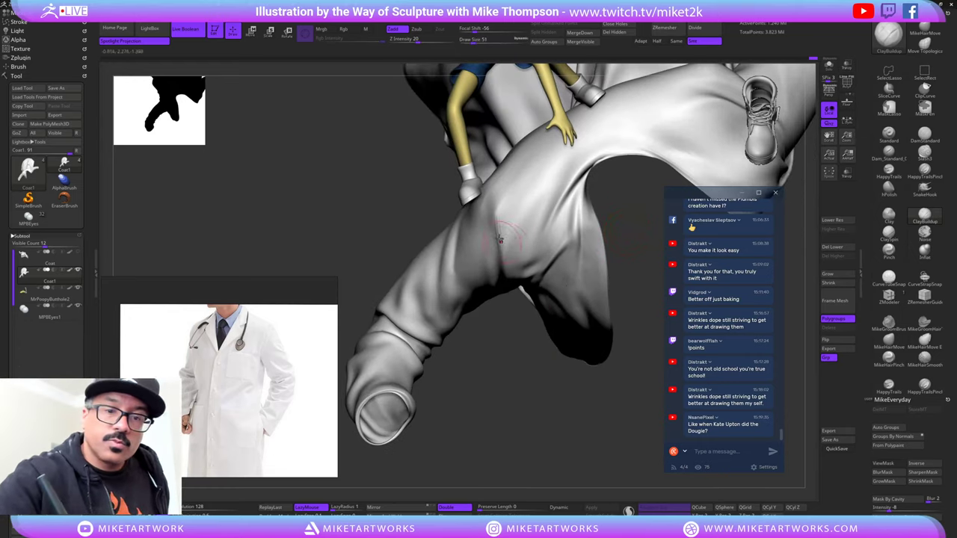
{"action": "left_click_drag", "start_coordinate": [522, 187], "coordinate": [503, 198], "text": "shift"}
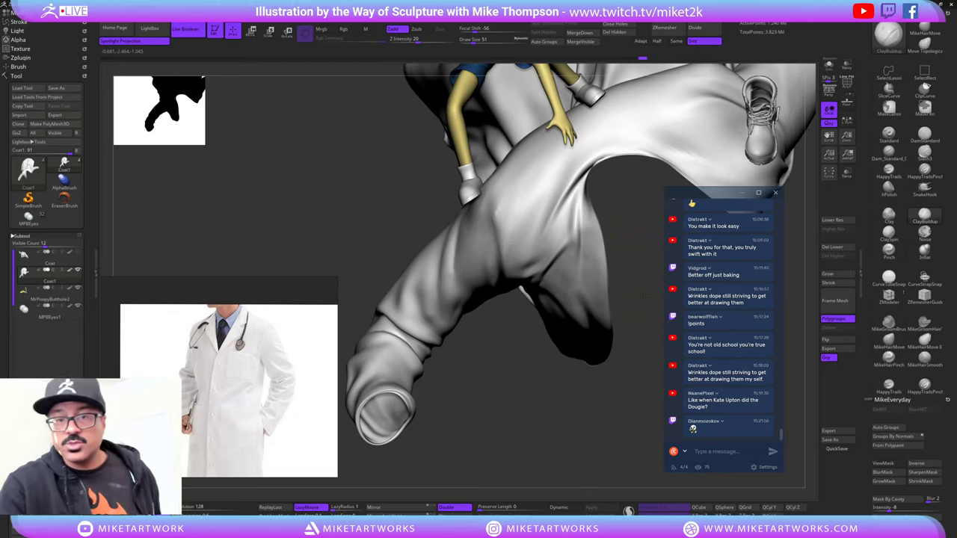
{"action": "mouse_move", "coordinate": [661, 305]}
{"action": "left_mouse_down"}
{"action": "mouse_move", "coordinate": [626, 324]}
{"action": "mouse_move", "coordinate": [602, 408]}
{"action": "mouse_move", "coordinate": [582, 360]}
{"action": "mouse_move", "coordinate": [494, 316]}
{"action": "mouse_move", "coordinate": [504, 312]}
{"action": "mouse_move", "coordinate": [499, 302]}
{"action": "left_mouse_up"}
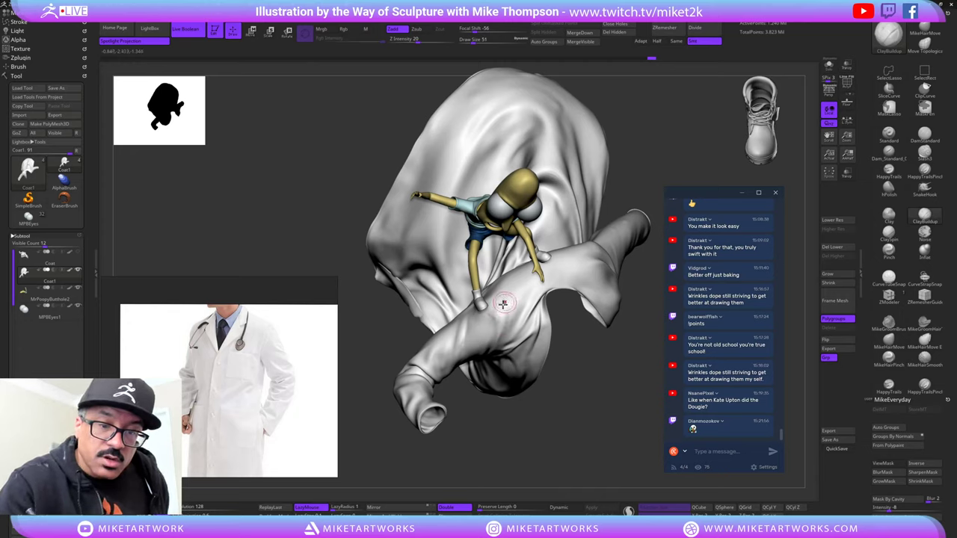
{"action": "left_click_drag", "start_coordinate": [503, 305], "coordinate": [497, 315], "text": "shift"}
{"action": "mouse_move", "coordinate": [576, 389]}
{"action": "left_mouse_down"}
{"action": "mouse_move", "coordinate": [598, 322]}
{"action": "mouse_move", "coordinate": [589, 367]}
{"action": "left_mouse_up"}
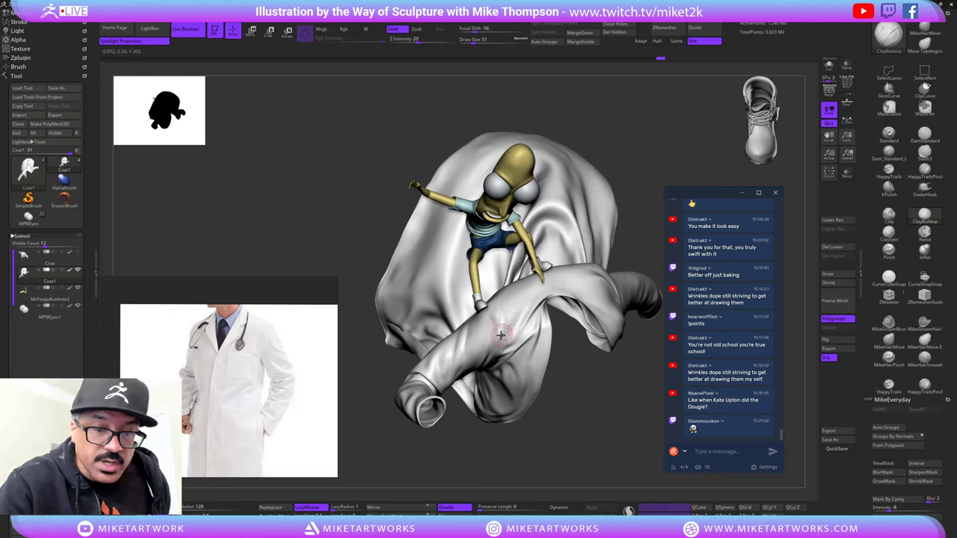
{"action": "left_click_drag", "start_coordinate": [509, 305], "coordinate": [500, 320], "text": "shift"}
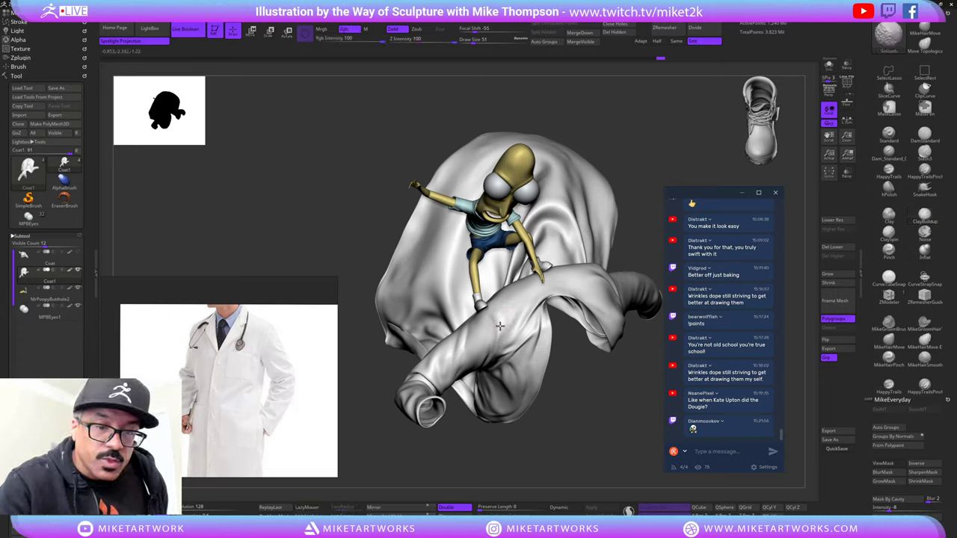
{"action": "mouse_move", "coordinate": [579, 382]}
{"action": "left_mouse_down"}
{"action": "mouse_move", "coordinate": [557, 303]}
{"action": "mouse_move", "coordinate": [554, 346]}
{"action": "left_mouse_up"}
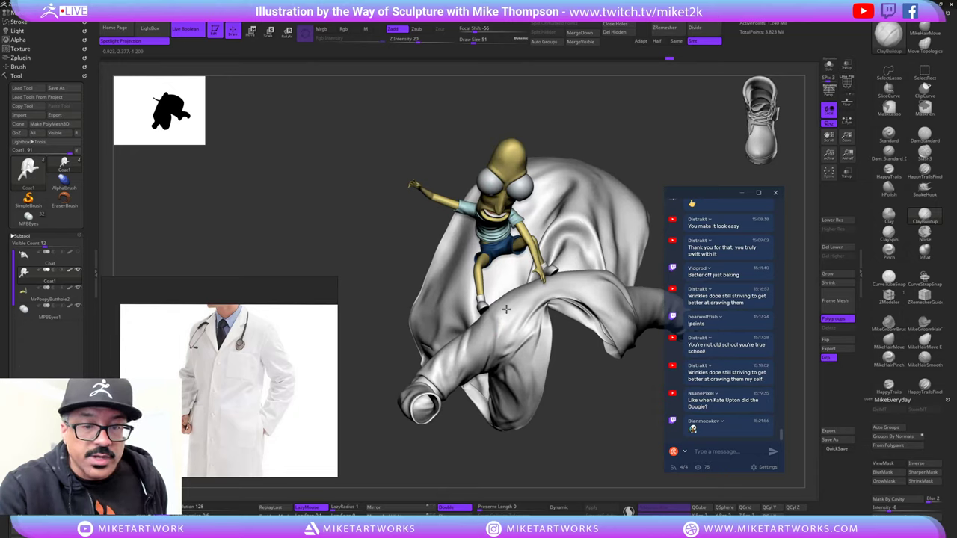
{"action": "left_click_drag", "start_coordinate": [504, 311], "coordinate": [513, 314], "text": "shift"}
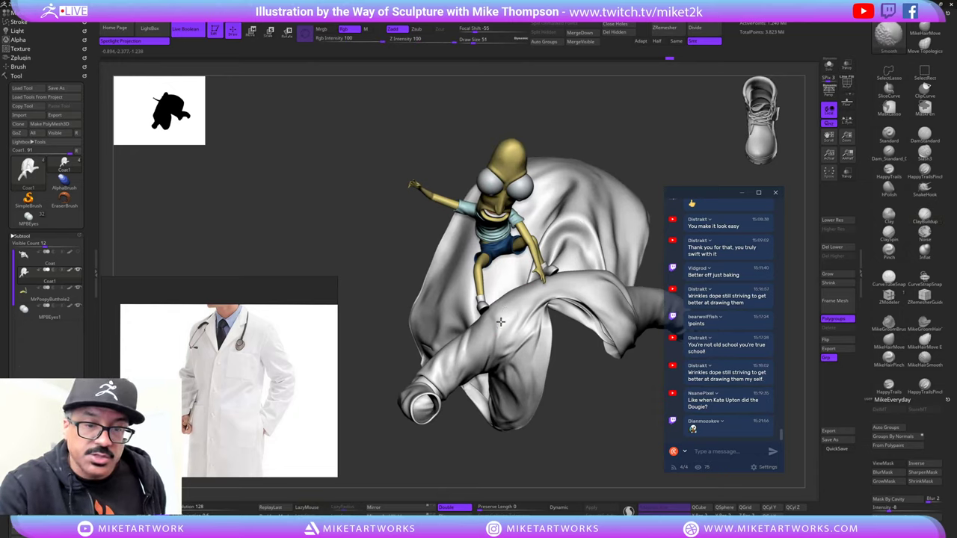
- Build up the sleeve cloth around the small character's foot with ClayBuildup at draw size 51 and blend it with the Smooth brush
{"action": "mouse_move", "coordinate": [591, 447]}
{"action": "left_mouse_down"}
{"action": "mouse_move", "coordinate": [577, 400]}
{"action": "mouse_move", "coordinate": [600, 395]}
{"action": "mouse_move", "coordinate": [608, 421]}
{"action": "left_mouse_up"}
{"action": "right_click_drag", "start_coordinate": [606, 420], "coordinate": [585, 445]}
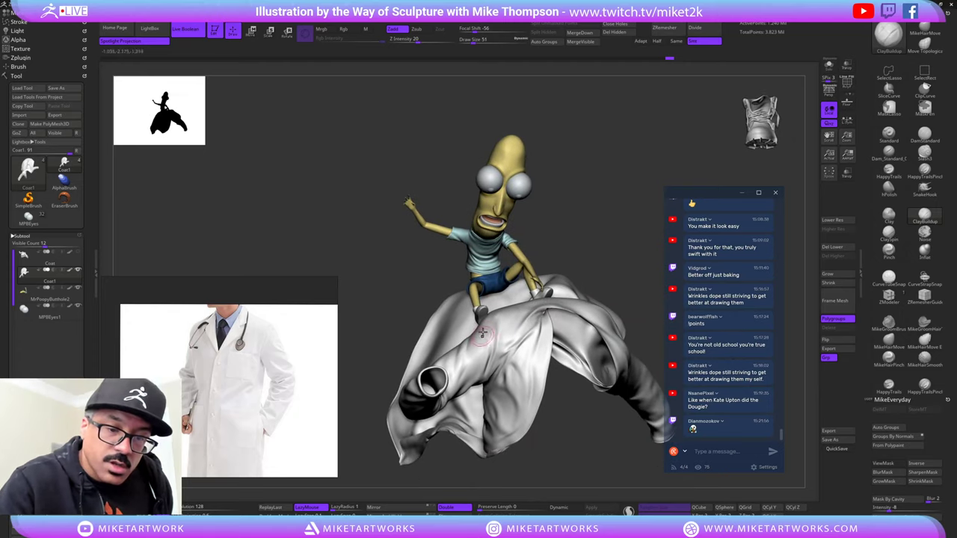
{"action": "left_click_drag", "start_coordinate": [482, 336], "coordinate": [489, 337]}
{"action": "right_click_drag", "start_coordinate": [604, 226], "coordinate": [491, 313]}
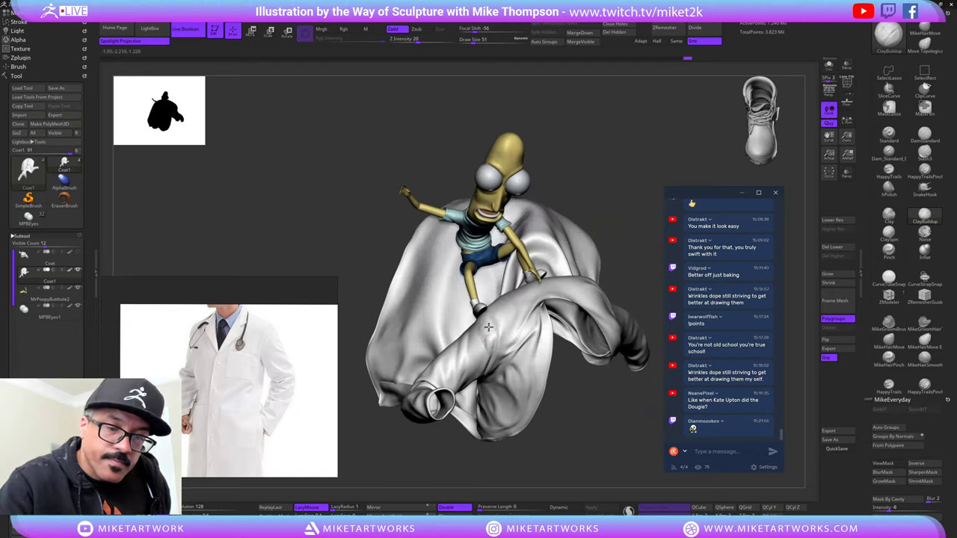
{"action": "left_click_drag", "start_coordinate": [492, 344], "coordinate": [488, 350]}
{"action": "mouse_move", "coordinate": [500, 374]}
{"action": "right_mouse_down"}
{"action": "mouse_move", "coordinate": [502, 389]}
{"action": "mouse_move", "coordinate": [487, 334]}
{"action": "right_mouse_up"}
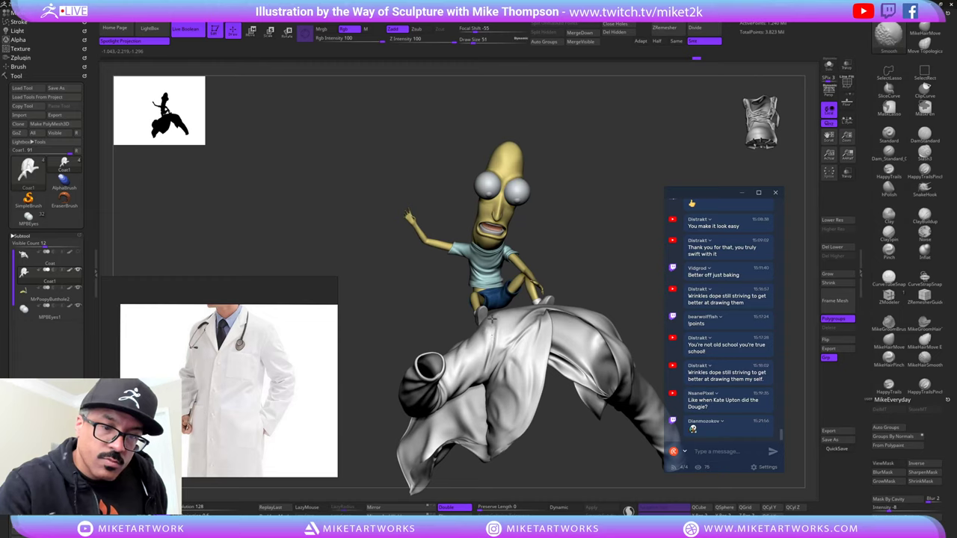
{"action": "left_click_drag", "start_coordinate": [482, 329], "coordinate": [485, 333], "text": "shift"}
{"action": "mouse_move", "coordinate": [484, 334]}
{"action": "right_mouse_down"}
{"action": "mouse_move", "coordinate": [479, 389]}
{"action": "mouse_move", "coordinate": [488, 352]}
{"action": "right_mouse_up"}
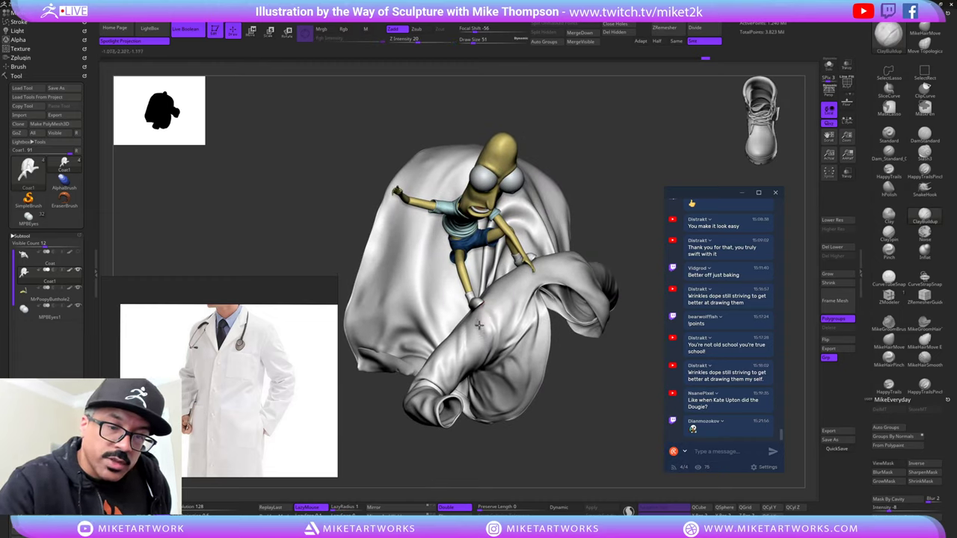
{"action": "key", "text": "shift"}
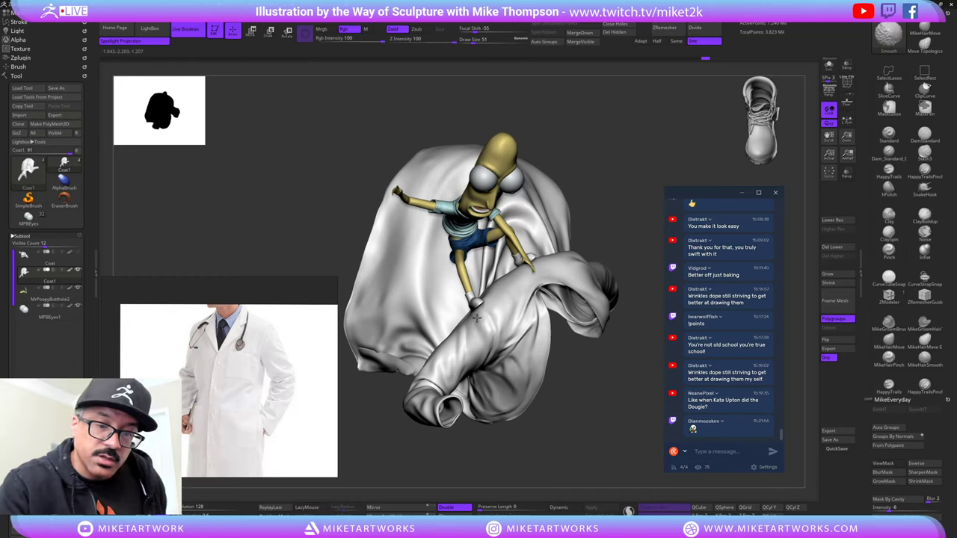
{"action": "right_click_drag", "start_coordinate": [616, 198], "coordinate": [631, 202]}
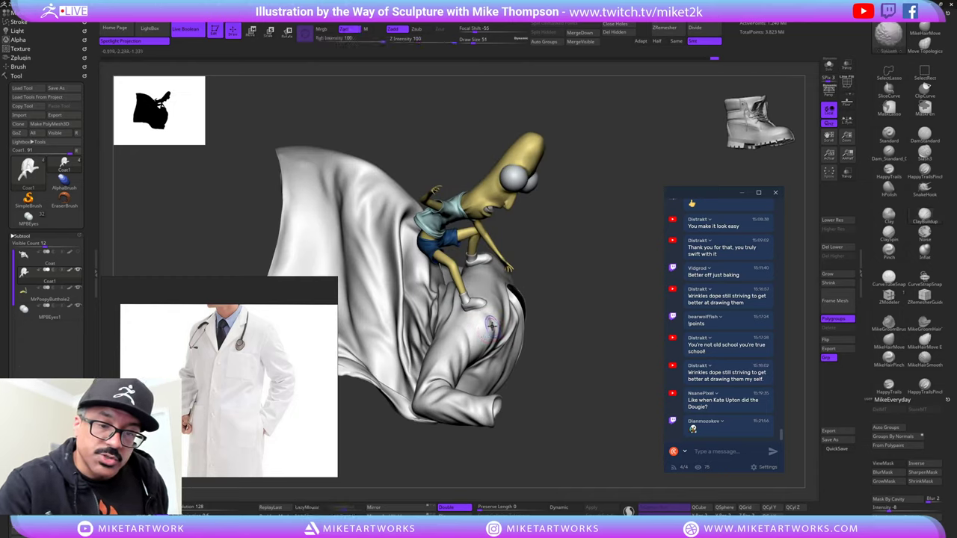
{"action": "right_click_drag", "start_coordinate": [535, 287], "coordinate": [591, 231]}
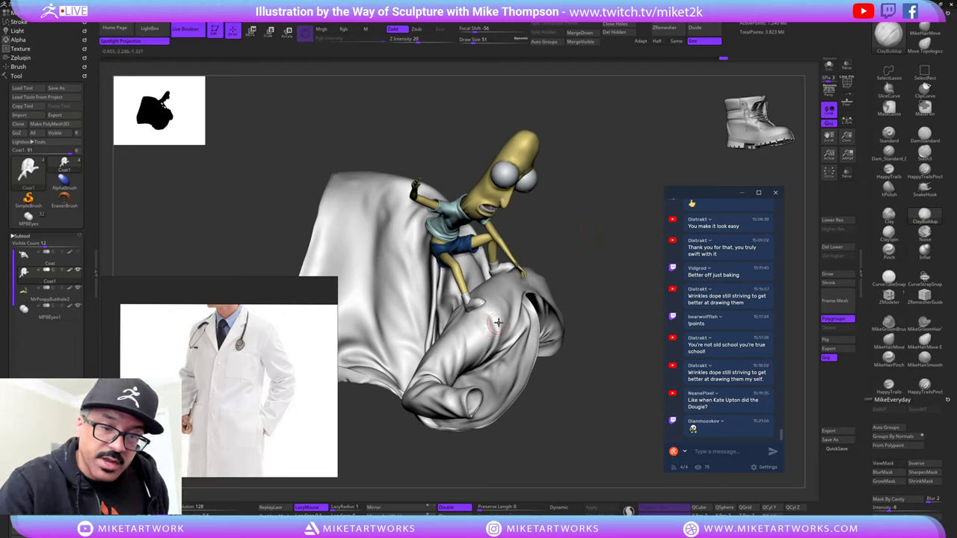
- Crease the sleeve folds below the small character's foot with DamStandard at draw size 48 and soften them with the Smooth brush
{"action": "right_click_drag", "start_coordinate": [499, 323], "coordinate": [629, 203]}
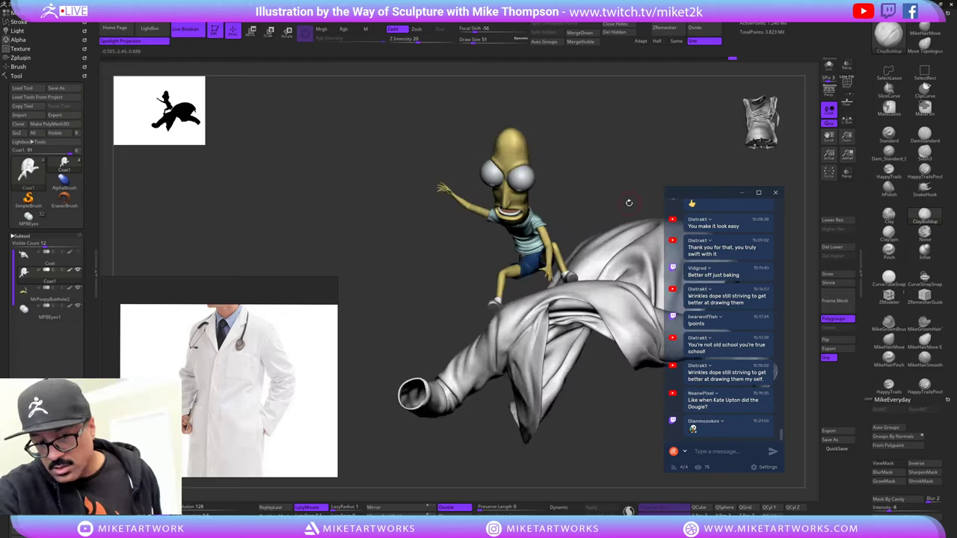
{"action": "right_click_drag", "start_coordinate": [569, 402], "coordinate": [577, 412]}
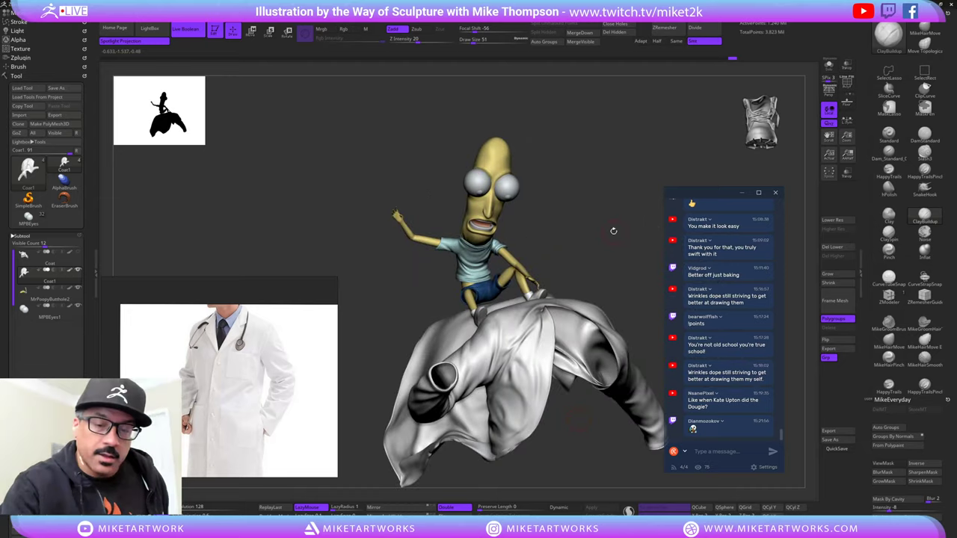
{"action": "mouse_move", "coordinate": [613, 231]}
{"action": "right_mouse_down", "text": "ctrl"}
{"action": "mouse_move", "coordinate": [622, 247]}
{"action": "mouse_move", "coordinate": [640, 212]}
{"action": "mouse_move", "coordinate": [620, 242]}
{"action": "mouse_move", "coordinate": [626, 216]}
{"action": "mouse_move", "coordinate": [658, 194]}
{"action": "right_mouse_up", "text": "ctrl"}
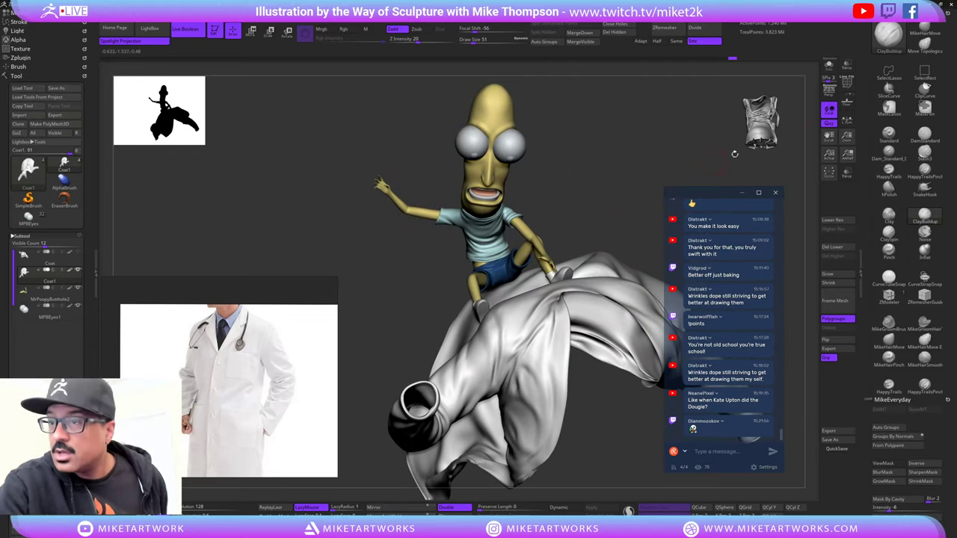
{"action": "left_click", "coordinate": [925, 142]}
{"action": "key", "text": "s"}
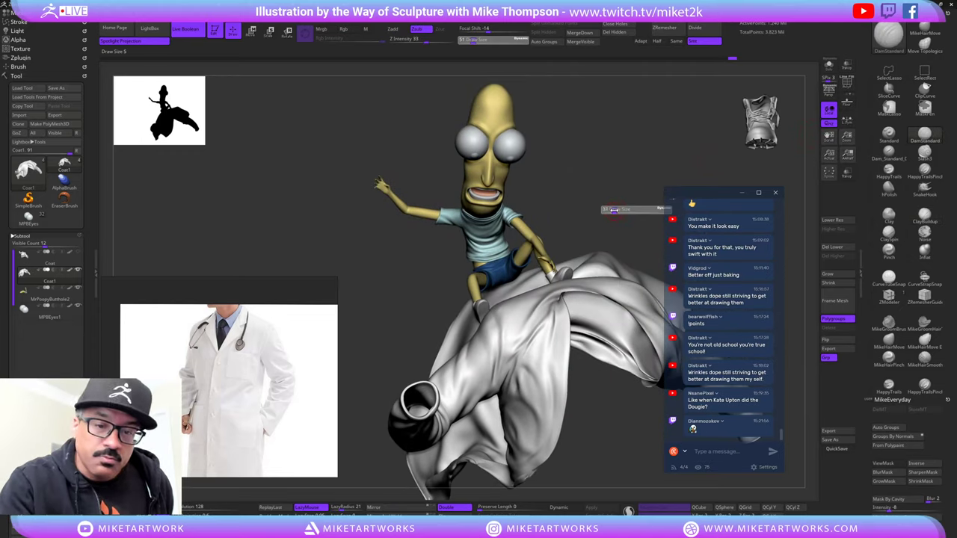
{"action": "left_click_drag", "start_coordinate": [615, 210], "coordinate": [614, 210]}
{"action": "right_click_drag", "start_coordinate": [614, 211], "coordinate": [595, 245]}
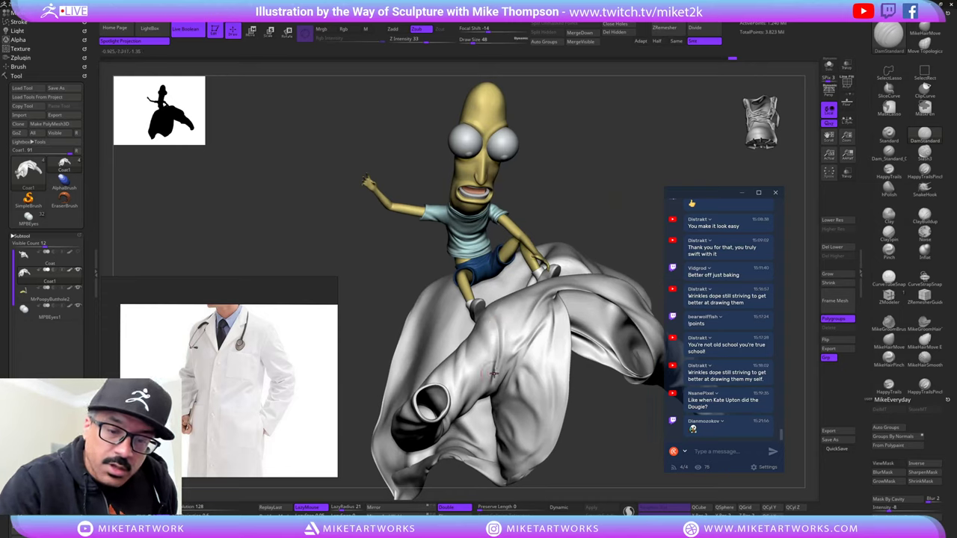
{"action": "right_click_drag", "start_coordinate": [493, 372], "coordinate": [498, 338]}
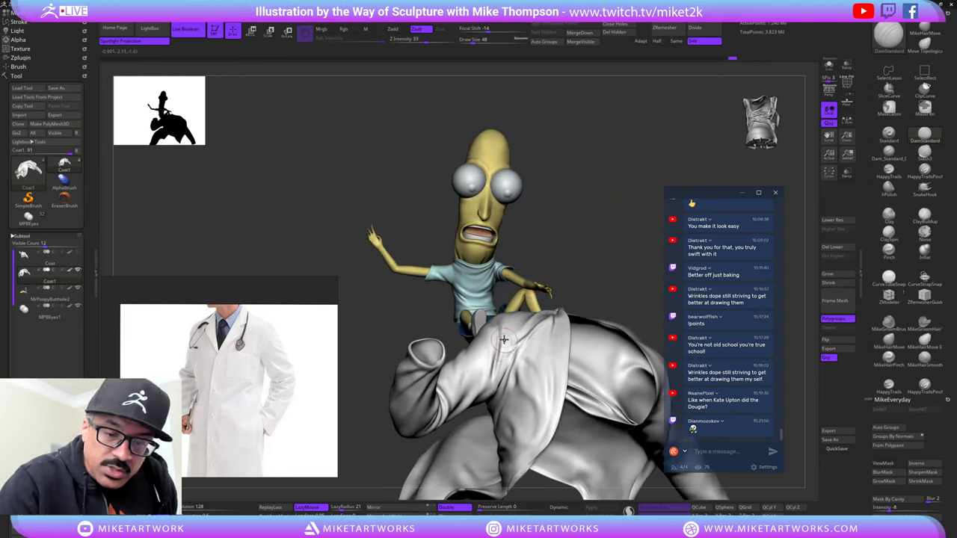
{"action": "right_click_drag", "start_coordinate": [601, 245], "coordinate": [562, 308]}
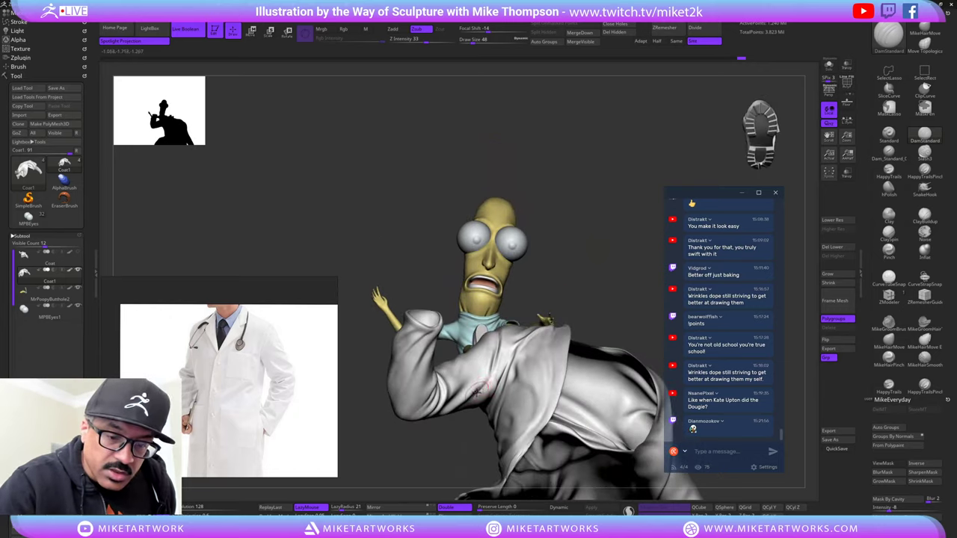
{"action": "key", "text": "shift"}
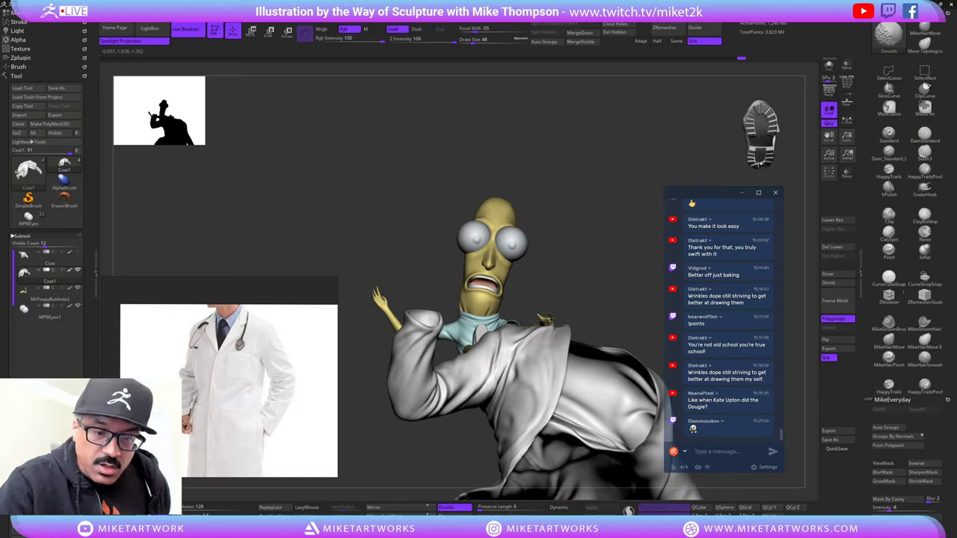
{"action": "left_click_drag", "start_coordinate": [599, 202], "coordinate": [629, 252]}
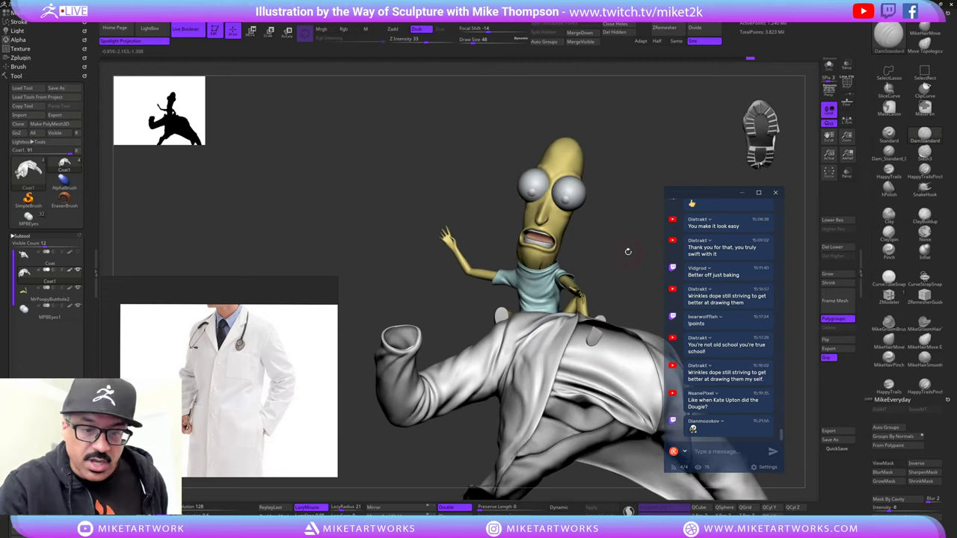
- Reshape the upper sleeve and armpit folds of the coat with the MikeHairMove brush at draw size 67
{"action": "left_click", "coordinate": [925, 30]}
{"action": "key", "text": "s"}
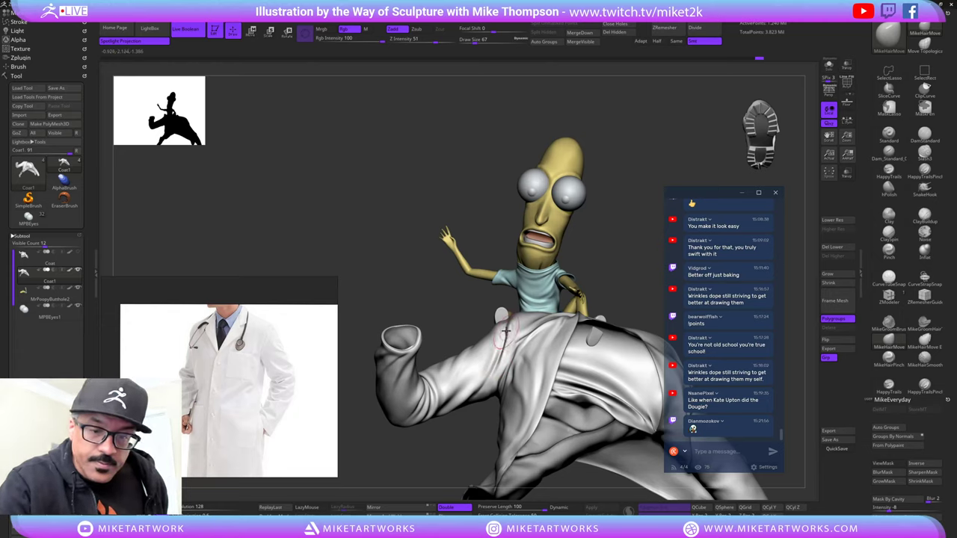
{"action": "left_click_drag", "start_coordinate": [637, 243], "coordinate": [632, 309]}
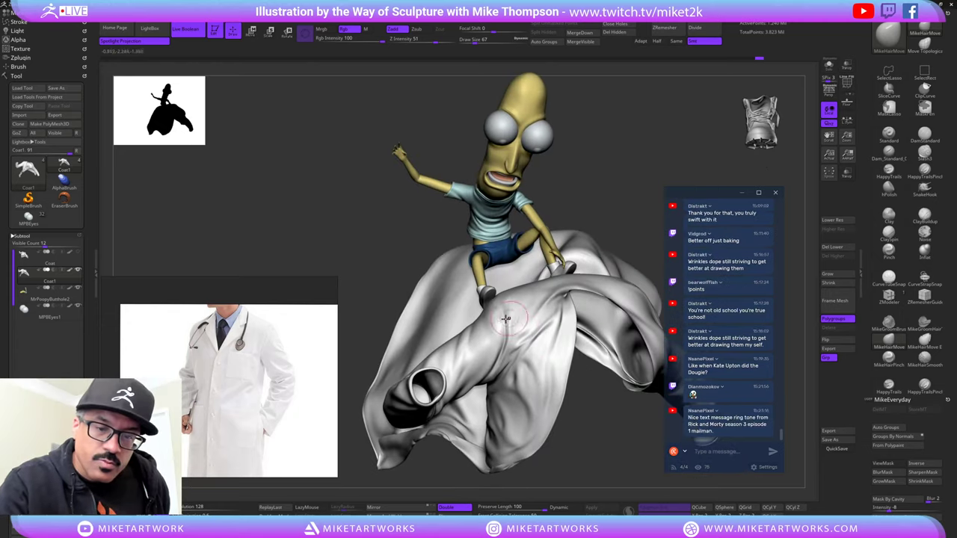
{"action": "right_click_drag", "start_coordinate": [621, 205], "coordinate": [616, 177]}
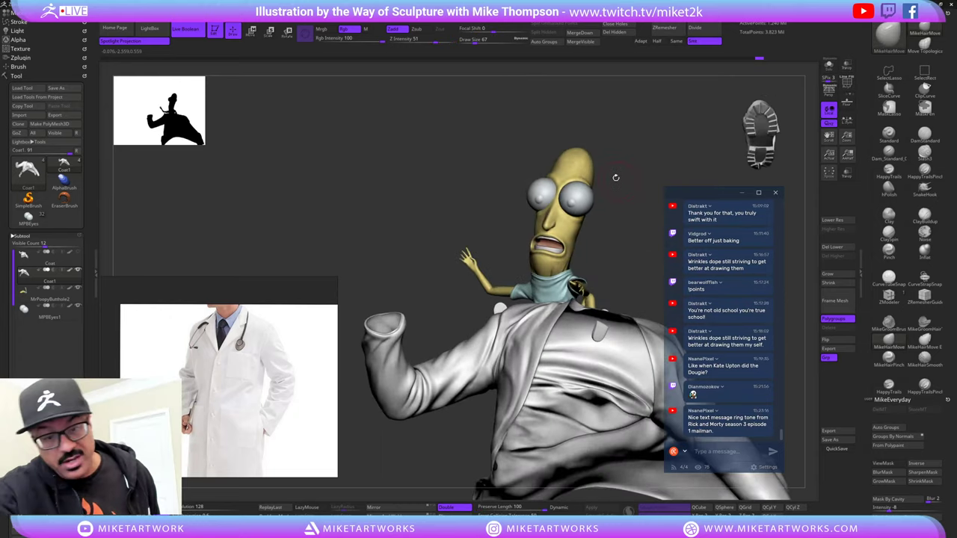
{"action": "right_click_drag", "start_coordinate": [599, 247], "coordinate": [499, 340]}
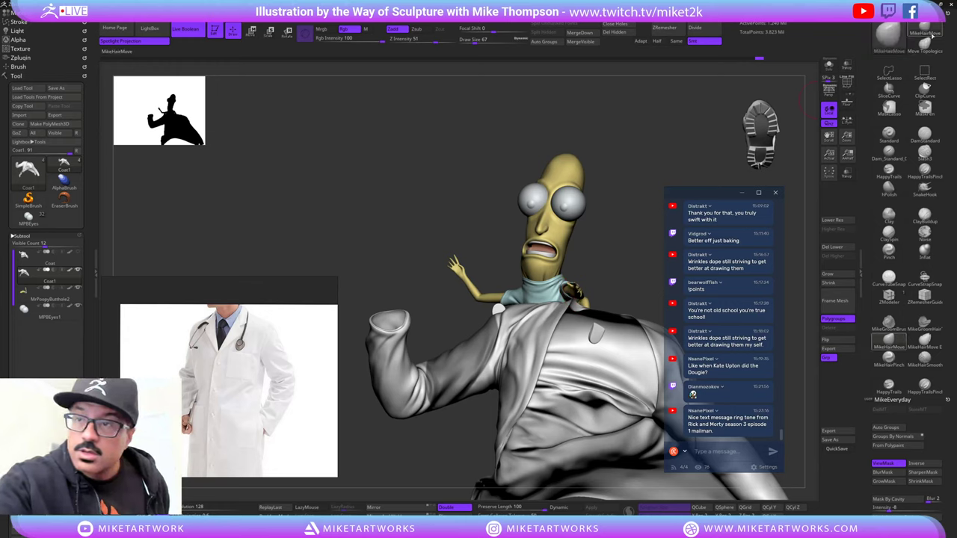
{"action": "key", "text": "b"}
{"action": "left_click_drag", "start_coordinate": [452, 450], "coordinate": [477, 444]}
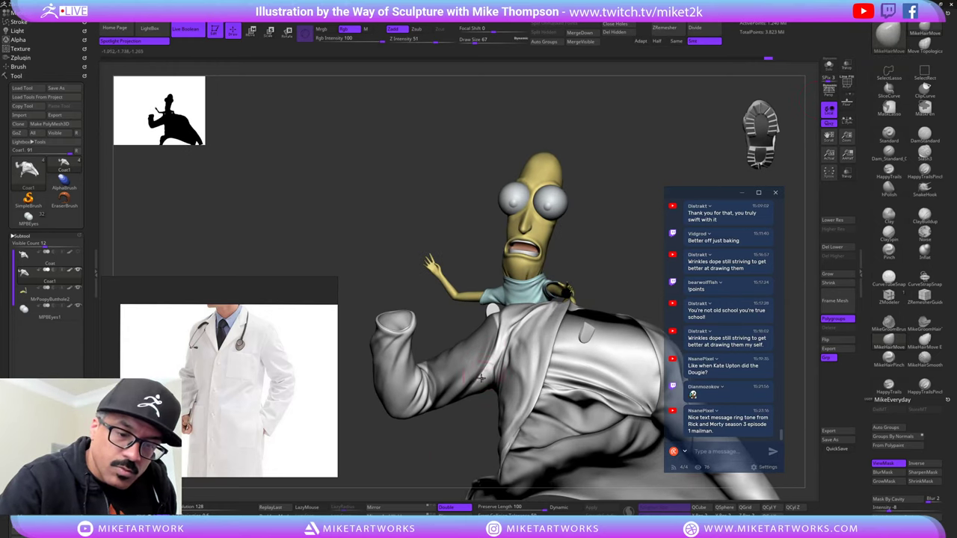
{"action": "left_click_drag", "start_coordinate": [496, 347], "coordinate": [501, 329]}
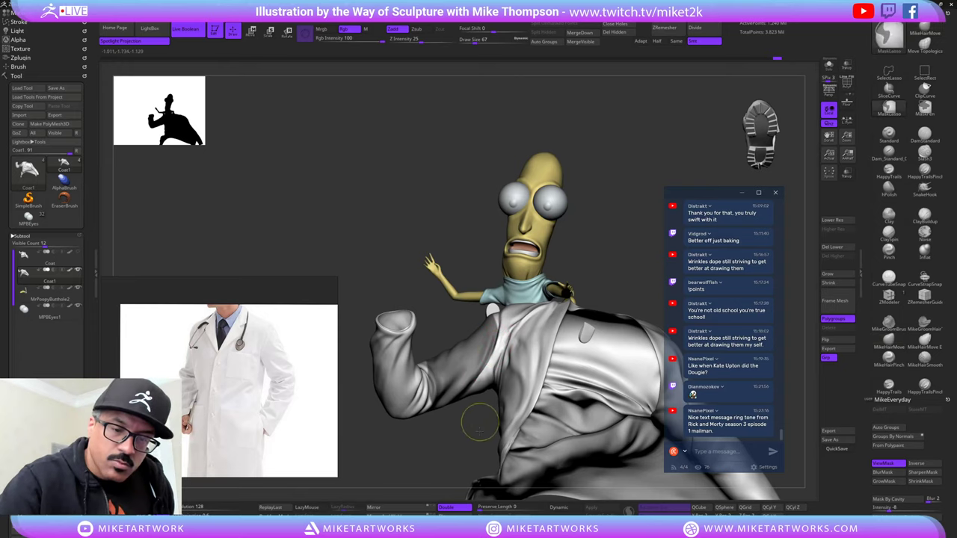
- Reshape the upper sleeve around a lasso mask with MikeHairMove at draw size 98 and clear the mask
{"action": "left_click_drag", "start_coordinate": [482, 421], "coordinate": [484, 450], "text": "ctrl"}
{"action": "mouse_move", "coordinate": [594, 253]}
{"action": "left_mouse_down"}
{"action": "mouse_move", "coordinate": [589, 337]}
{"action": "mouse_move", "coordinate": [605, 242]}
{"action": "mouse_move", "coordinate": [566, 246]}
{"action": "left_mouse_up"}
{"action": "key", "text": "s"}
{"action": "mouse_move", "coordinate": [599, 242]}
{"action": "left_mouse_down"}
{"action": "mouse_move", "coordinate": [575, 228]}
{"action": "mouse_move", "coordinate": [604, 246]}
{"action": "left_mouse_up"}
{"action": "mouse_move", "coordinate": [603, 413]}
{"action": "left_mouse_down"}
{"action": "mouse_move", "coordinate": [617, 421]}
{"action": "mouse_move", "coordinate": [457, 326]}
{"action": "mouse_move", "coordinate": [525, 224]}
{"action": "left_mouse_up"}
{"action": "mouse_move", "coordinate": [587, 382]}
{"action": "left_mouse_down"}
{"action": "mouse_move", "coordinate": [635, 398]}
{"action": "mouse_move", "coordinate": [616, 401]}
{"action": "mouse_move", "coordinate": [629, 415]}
{"action": "mouse_move", "coordinate": [519, 355]}
{"action": "left_mouse_up"}
{"action": "key", "text": "s"}
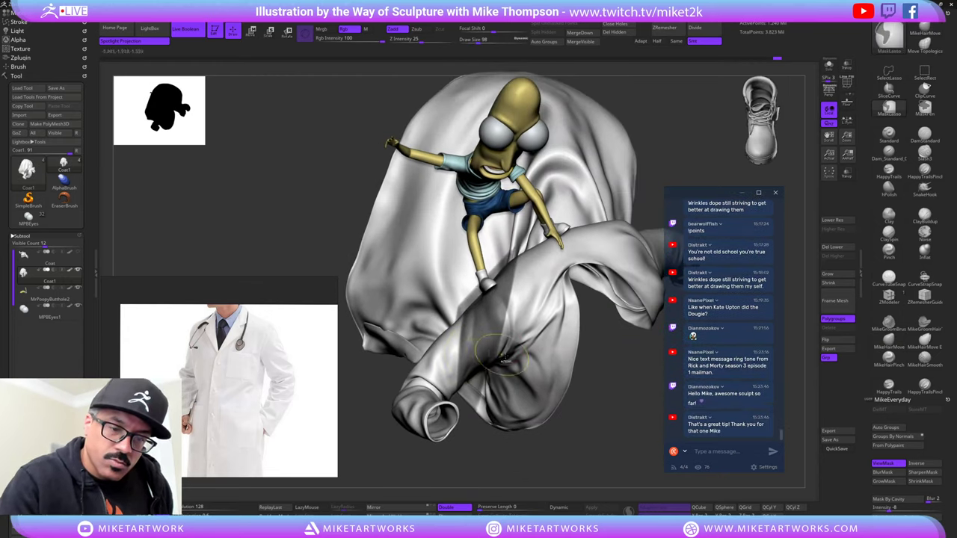
{"action": "left_click", "coordinate": [571, 394], "text": "ctrl"}
{"action": "left_click", "coordinate": [610, 391], "text": "ctrl"}
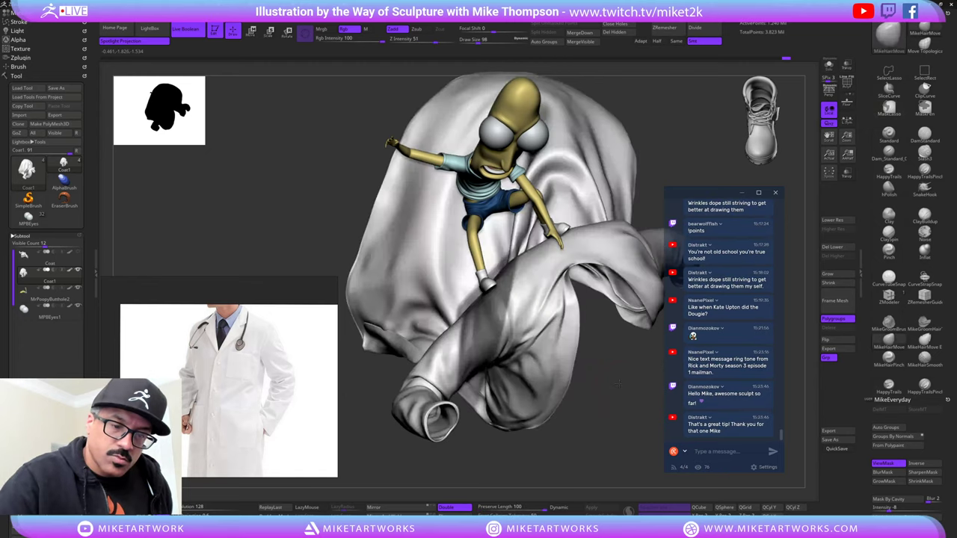
{"action": "left_click_drag", "start_coordinate": [609, 391], "coordinate": [561, 369]}
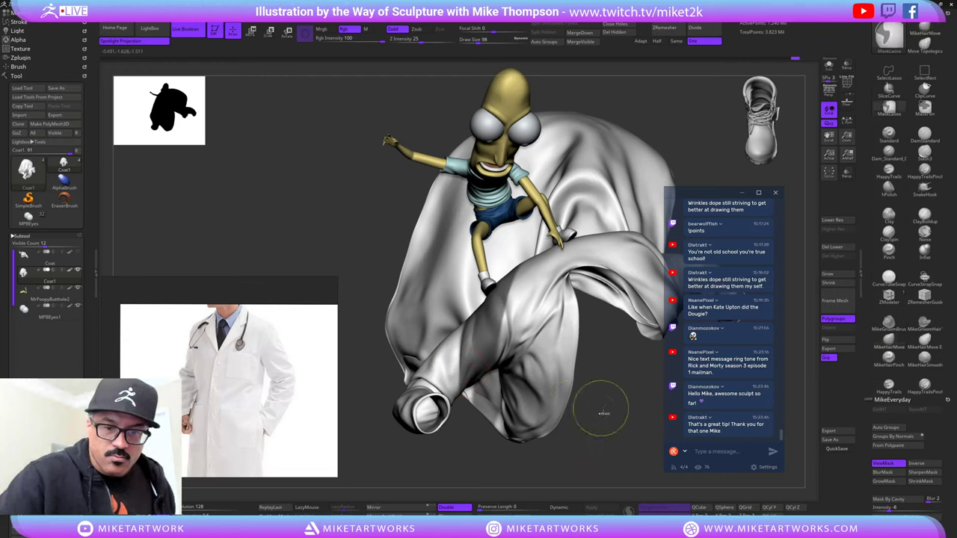
{"action": "mouse_move", "coordinate": [602, 409]}
{"action": "left_mouse_down", "text": "ctrl"}
{"action": "mouse_move", "coordinate": [601, 444]}
{"action": "mouse_move", "coordinate": [624, 429]}
{"action": "mouse_move", "coordinate": [602, 427]}
{"action": "left_mouse_up", "text": "ctrl"}
- Smooth the adjusted sleeve fold below the small character's foot at draw size 51
{"action": "key", "text": "s"}
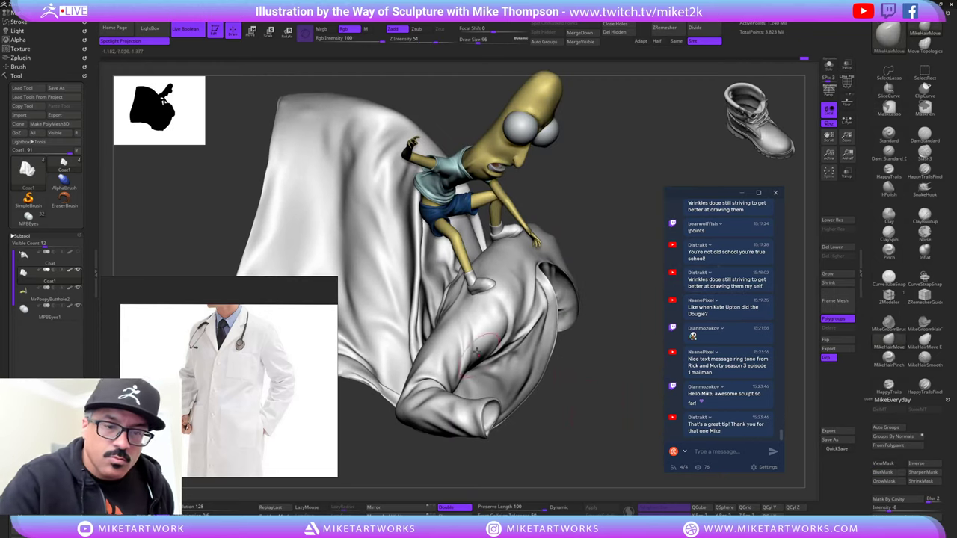
{"action": "key", "text": "s"}
{"action": "left_click_drag", "start_coordinate": [617, 206], "coordinate": [612, 206]}
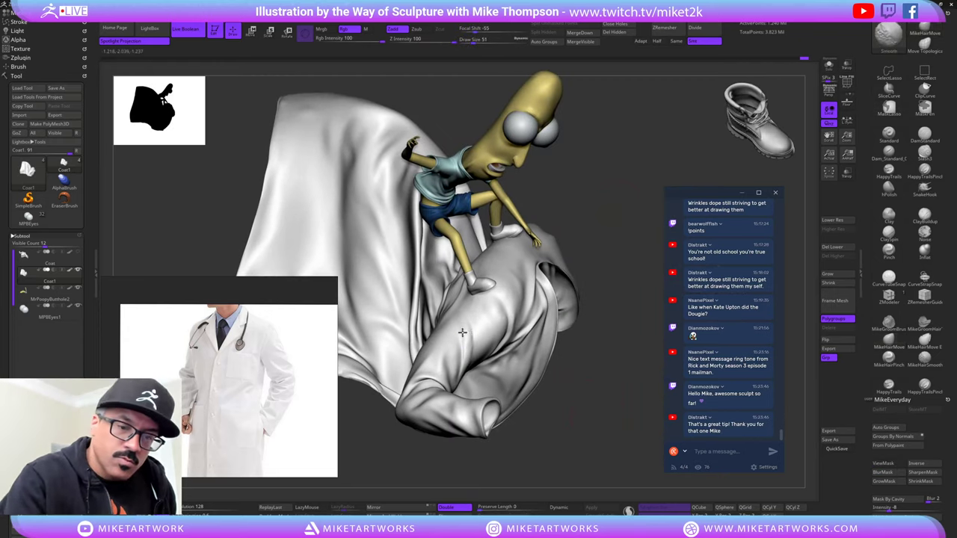
{"action": "mouse_move", "coordinate": [589, 436]}
{"action": "left_mouse_down"}
{"action": "mouse_move", "coordinate": [460, 346]}
{"action": "mouse_move", "coordinate": [472, 315]}
{"action": "left_mouse_up"}
{"action": "left_click_drag", "start_coordinate": [598, 418], "coordinate": [593, 329]}
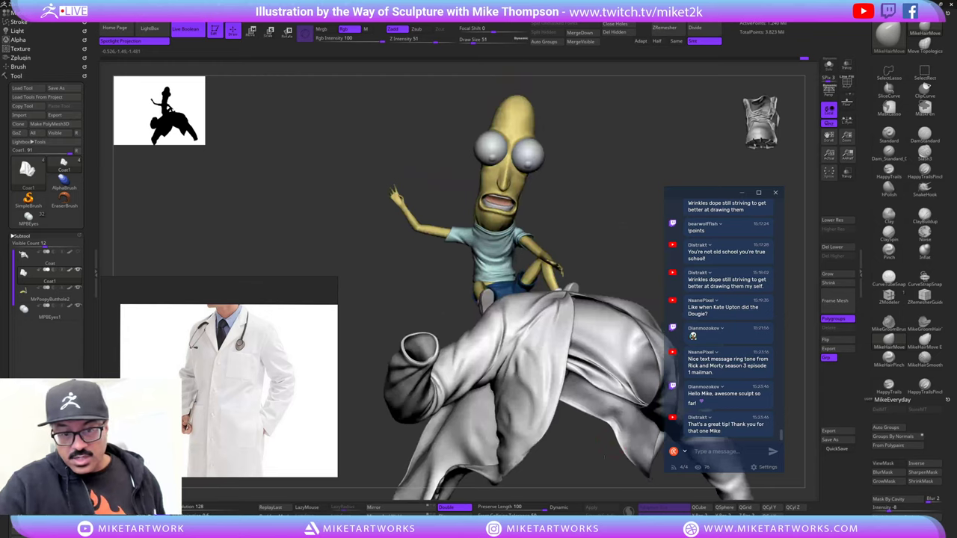
{"action": "left_click_drag", "start_coordinate": [598, 478], "coordinate": [573, 424], "text": "alt"}
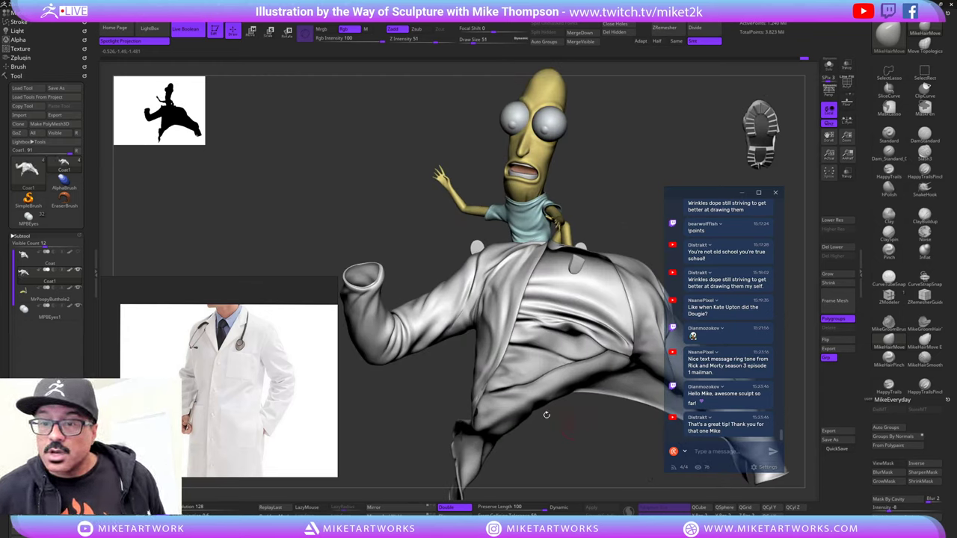
- Read back through the earlier and latest viewer messages in the stream chat
{"action": "scroll", "coordinate": [724, 329], "scroll_direction": "up", "scroll_amount": 3}
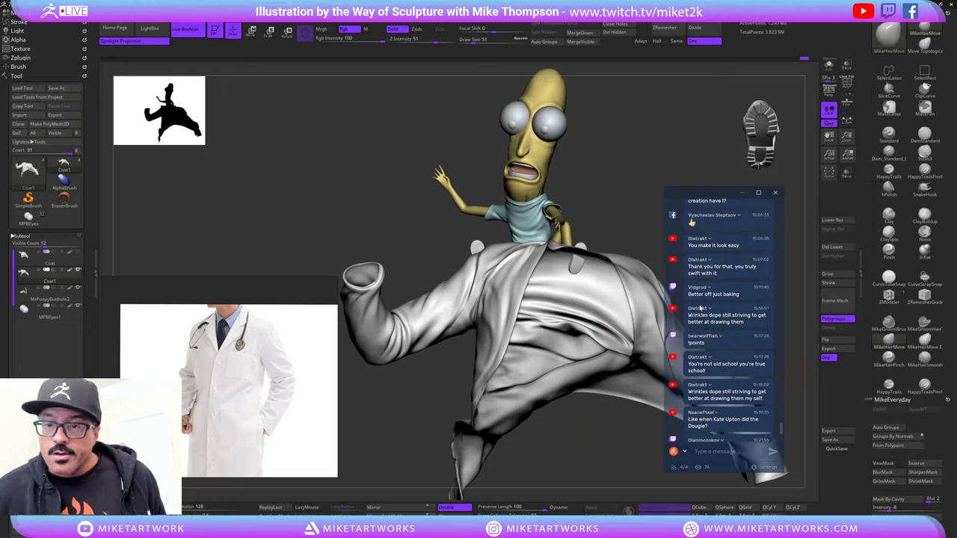
{"action": "scroll", "coordinate": [700, 308], "scroll_direction": "up", "scroll_amount": 2}
{"action": "scroll", "coordinate": [700, 308], "scroll_direction": "up", "scroll_amount": 1}
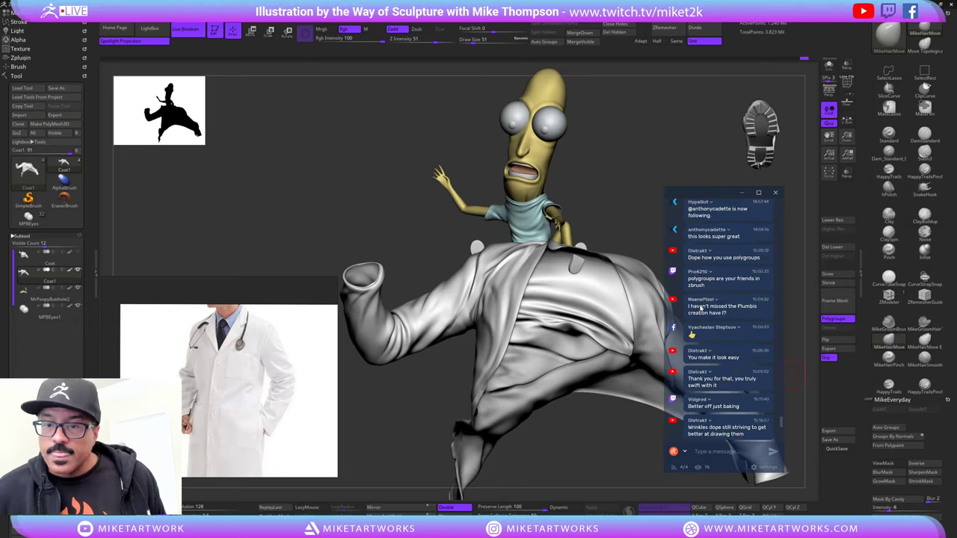
{"action": "scroll", "coordinate": [709, 324], "scroll_direction": "up", "scroll_amount": 1}
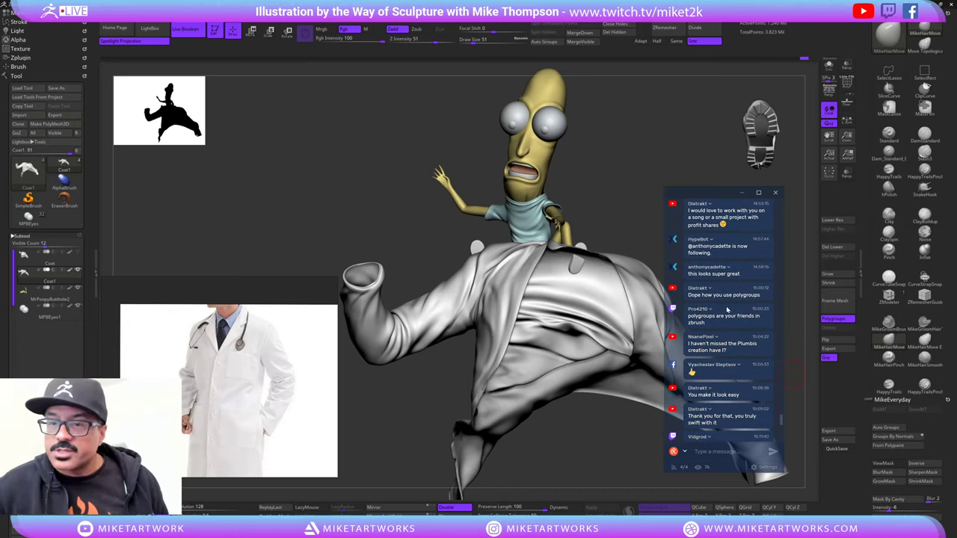
{"action": "scroll", "coordinate": [727, 313], "scroll_direction": "up", "scroll_amount": 2}
{"action": "scroll", "coordinate": [727, 312], "scroll_direction": "up", "scroll_amount": 1}
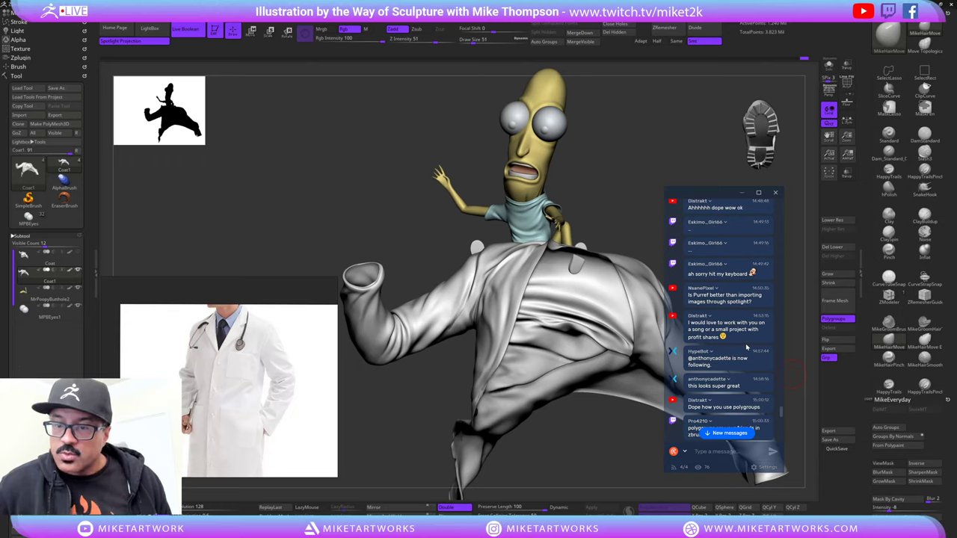
{"action": "scroll", "coordinate": [747, 346], "scroll_direction": "down", "scroll_amount": 3}
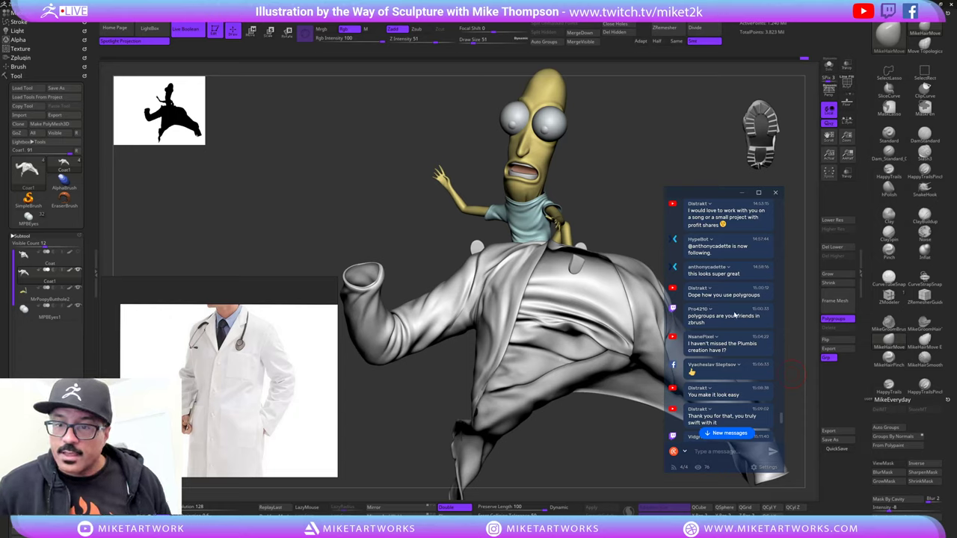
{"action": "scroll", "coordinate": [735, 314], "scroll_direction": "down", "scroll_amount": 1}
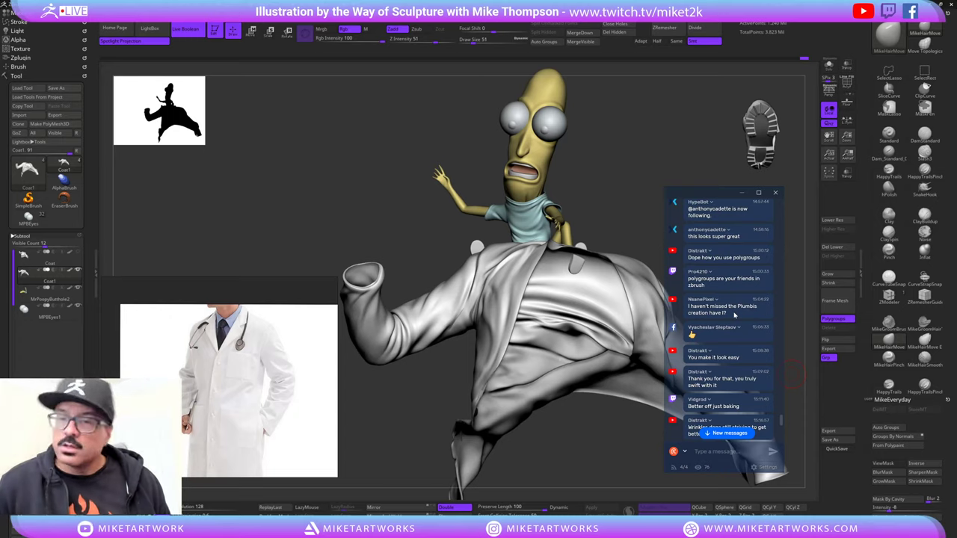
{"action": "scroll", "coordinate": [735, 319], "scroll_direction": "down", "scroll_amount": 1}
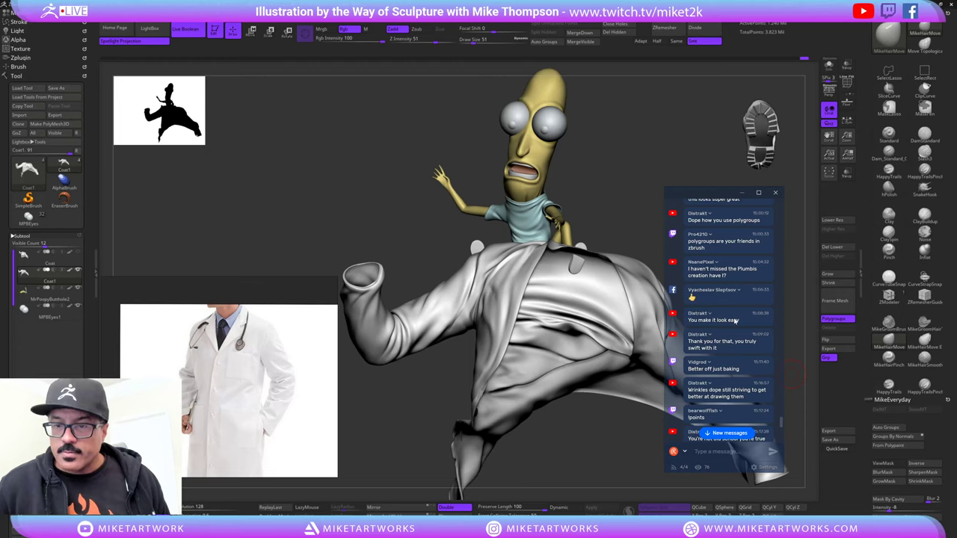
{"action": "scroll", "coordinate": [736, 320], "scroll_direction": "down", "scroll_amount": 2}
{"action": "scroll", "coordinate": [735, 320], "scroll_direction": "down", "scroll_amount": 1}
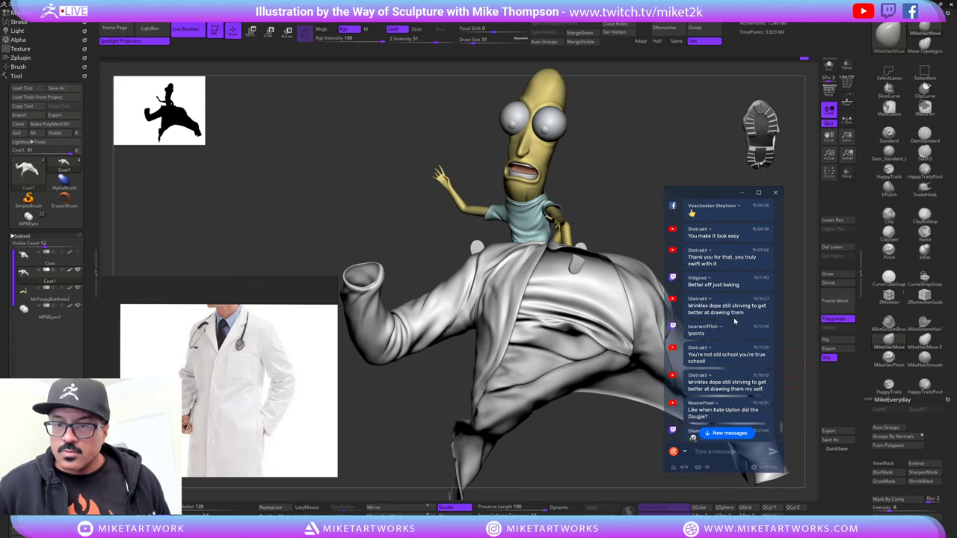
{"action": "scroll", "coordinate": [736, 322], "scroll_direction": "down", "scroll_amount": 1}
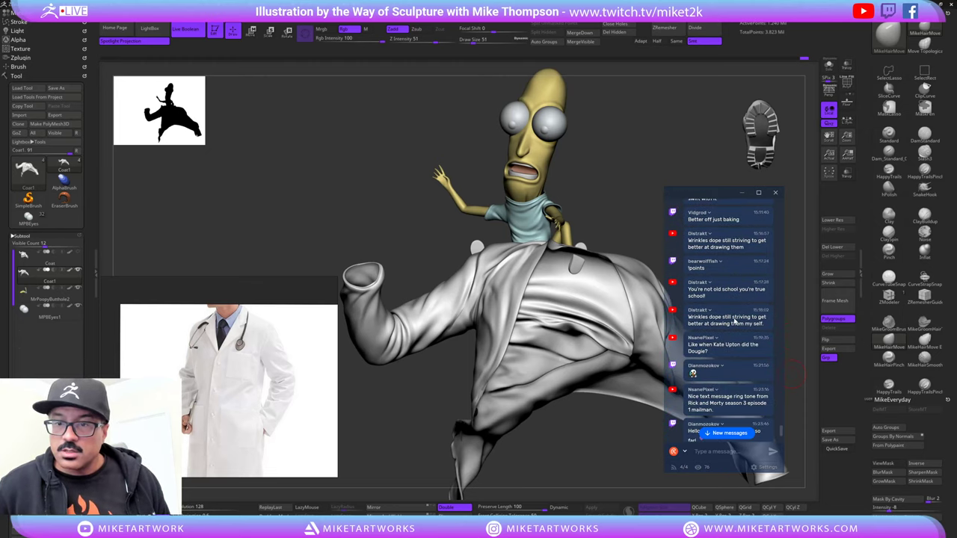
{"action": "scroll", "coordinate": [736, 320], "scroll_direction": "up", "scroll_amount": 3}
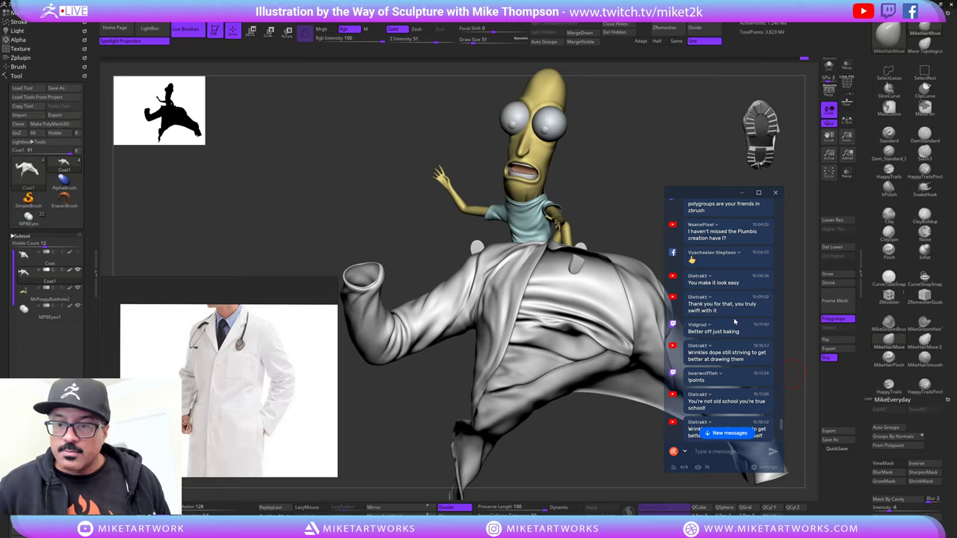
{"action": "scroll", "coordinate": [734, 317], "scroll_direction": "down", "scroll_amount": 1}
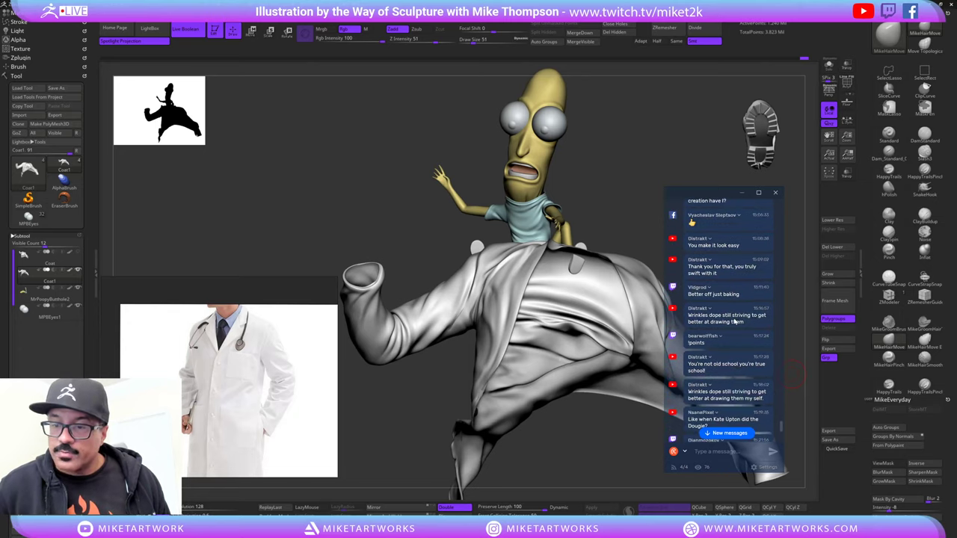
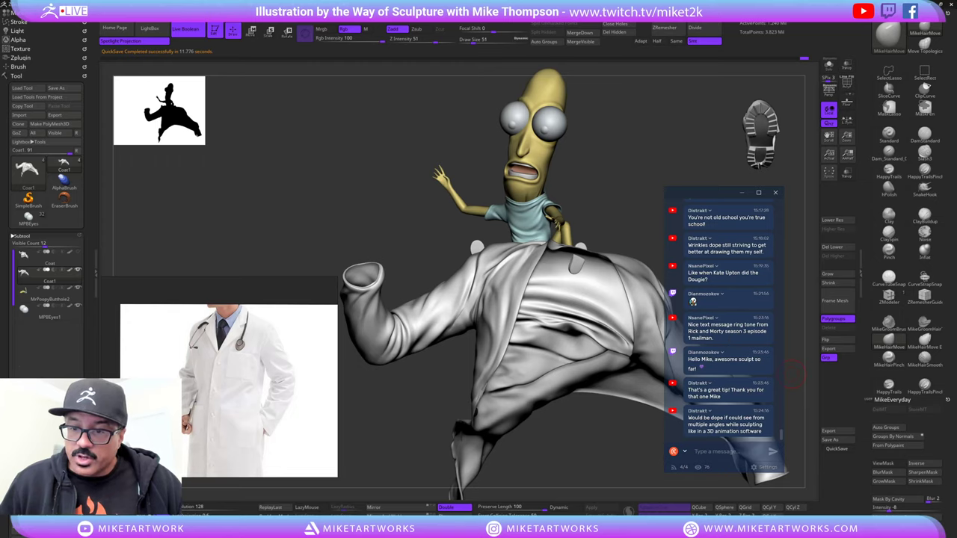
{"action": "scroll", "coordinate": [722, 322], "scroll_direction": "up", "scroll_amount": 1}
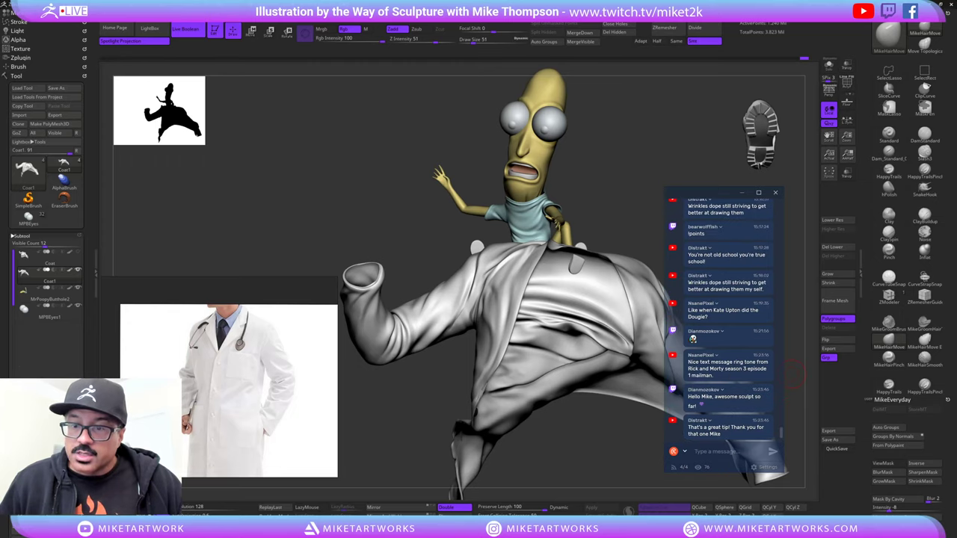
- Reread the earlier chat messages and return to the newest one
{"action": "scroll", "coordinate": [706, 299], "scroll_direction": "up", "scroll_amount": 2}
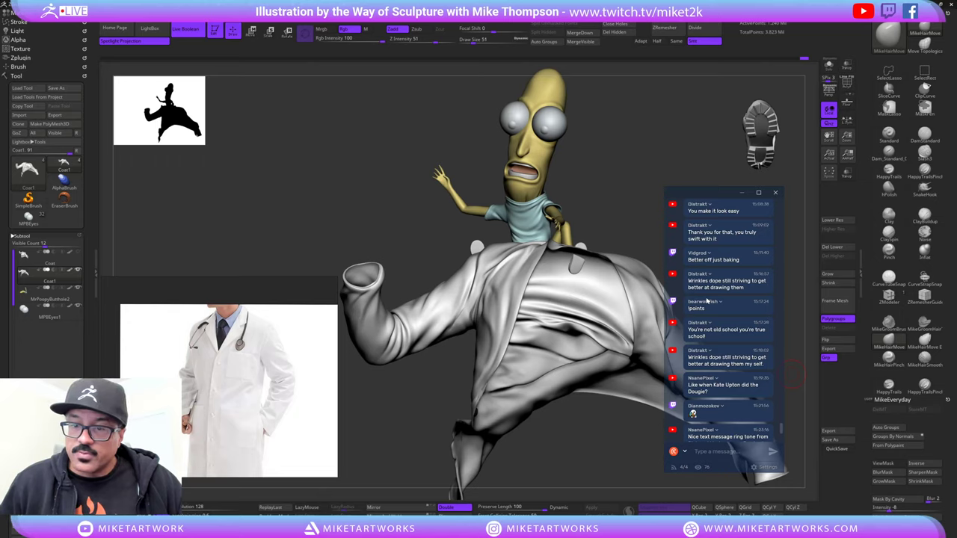
{"action": "scroll", "coordinate": [736, 351], "scroll_direction": "down", "scroll_amount": 2}
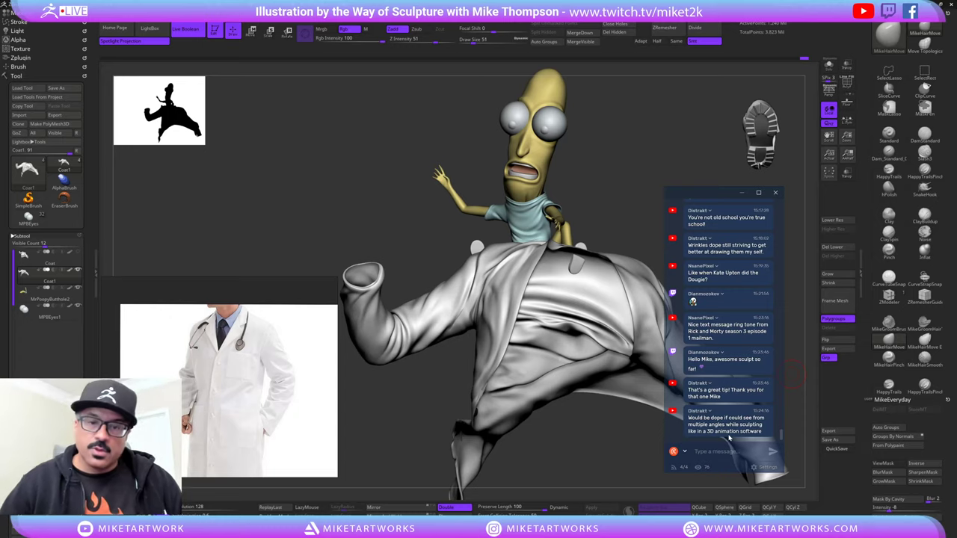
- Mask the outer surface of the coat, leaving only the inner lining unmasked
{"action": "mouse_move", "coordinate": [593, 448]}
{"action": "left_mouse_down"}
{"action": "mouse_move", "coordinate": [588, 457]}
{"action": "mouse_move", "coordinate": [619, 418]}
{"action": "mouse_move", "coordinate": [624, 425]}
{"action": "mouse_move", "coordinate": [620, 417]}
{"action": "mouse_move", "coordinate": [621, 427]}
{"action": "mouse_move", "coordinate": [587, 428]}
{"action": "mouse_move", "coordinate": [601, 442]}
{"action": "mouse_move", "coordinate": [576, 453]}
{"action": "mouse_move", "coordinate": [526, 450]}
{"action": "mouse_move", "coordinate": [515, 367]}
{"action": "left_mouse_up"}
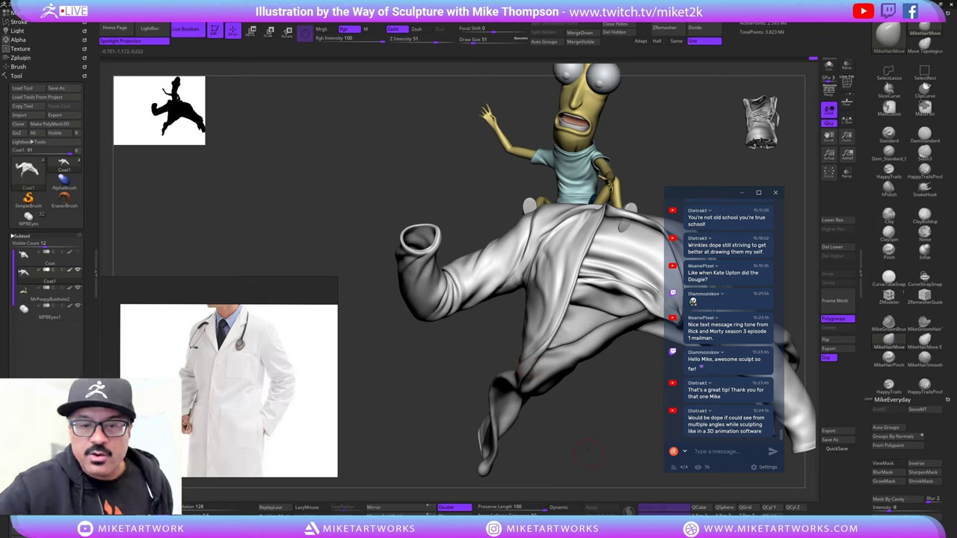
{"action": "mouse_move", "coordinate": [585, 430]}
{"action": "left_mouse_down"}
{"action": "mouse_move", "coordinate": [569, 443]}
{"action": "mouse_move", "coordinate": [563, 407]}
{"action": "mouse_move", "coordinate": [574, 455]}
{"action": "left_mouse_up"}
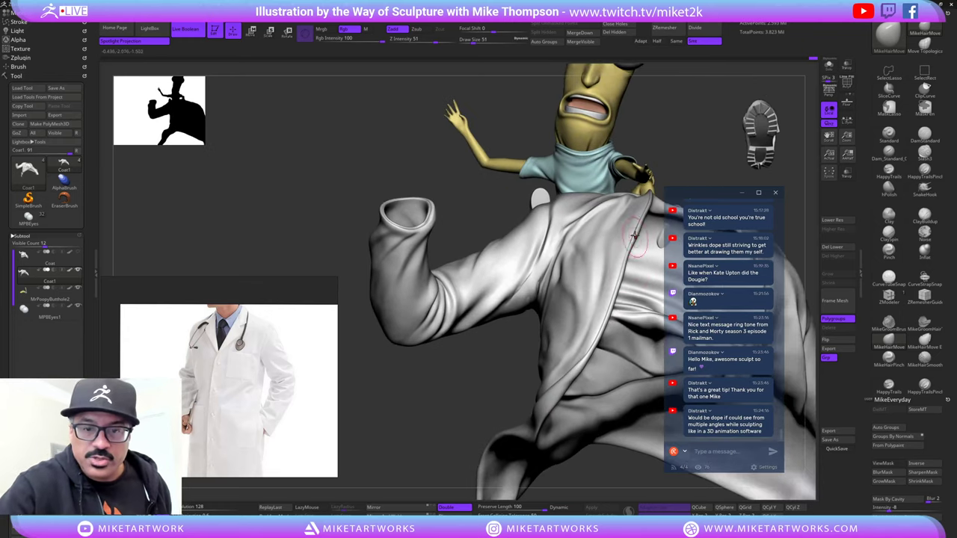
{"action": "key", "text": "ctrl+z"}
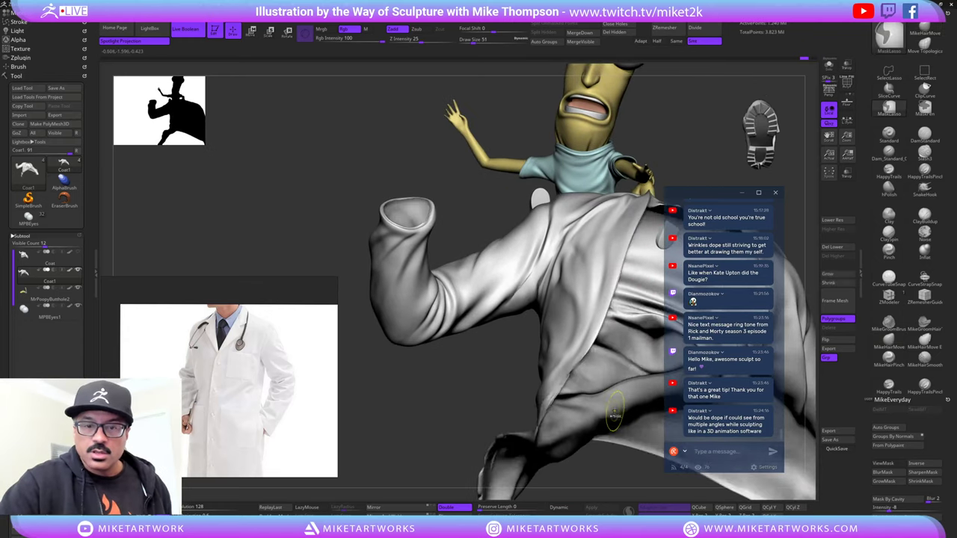
{"action": "left_click", "coordinate": [610, 476], "text": "ctrl"}
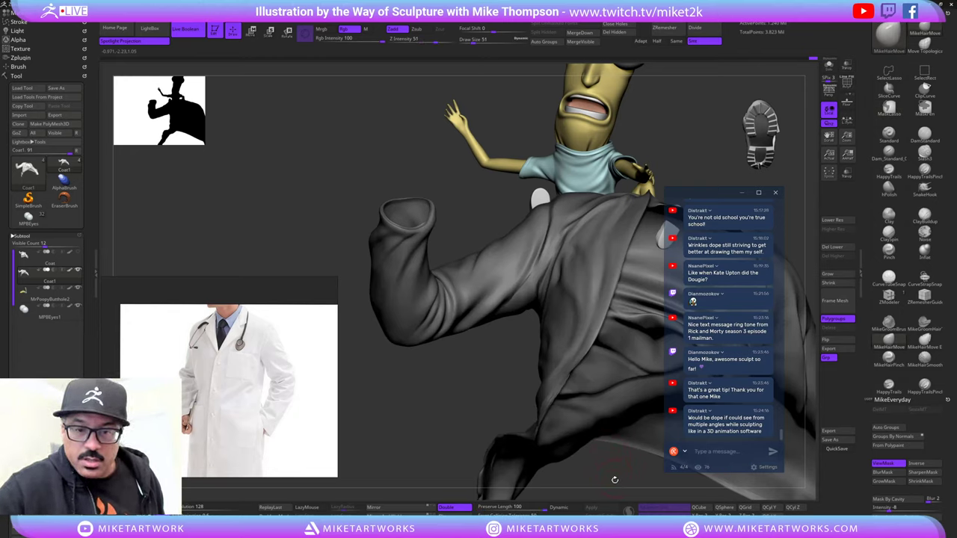
{"action": "left_click", "coordinate": [612, 478], "text": "ctrl"}
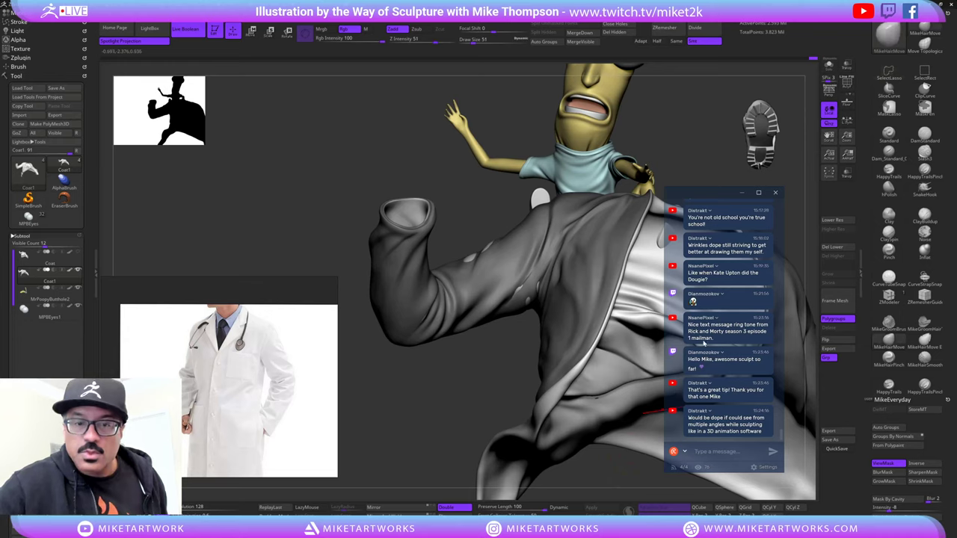
- Reshape the unmasked lining where it pokes through the outer sleeve and back fabric, with MikeHairMove at draw size 150
{"action": "left_click", "coordinate": [889, 341]}
{"action": "key", "text": "s"}
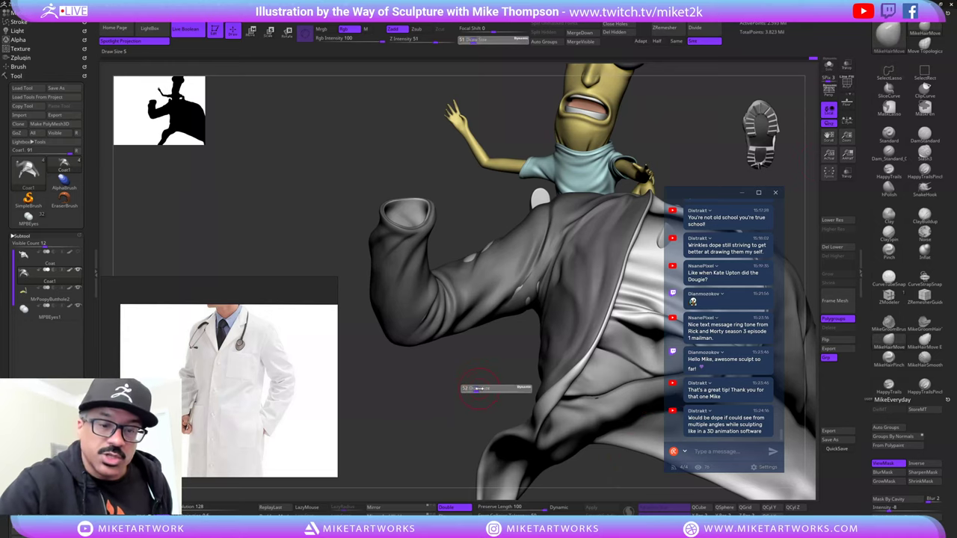
{"action": "left_click", "coordinate": [476, 388]}
{"action": "key", "text": "s"}
{"action": "left_click", "coordinate": [495, 379]}
{"action": "left_click_drag", "start_coordinate": [495, 379], "coordinate": [540, 365]}
{"action": "left_click_drag", "start_coordinate": [500, 339], "coordinate": [496, 415]}
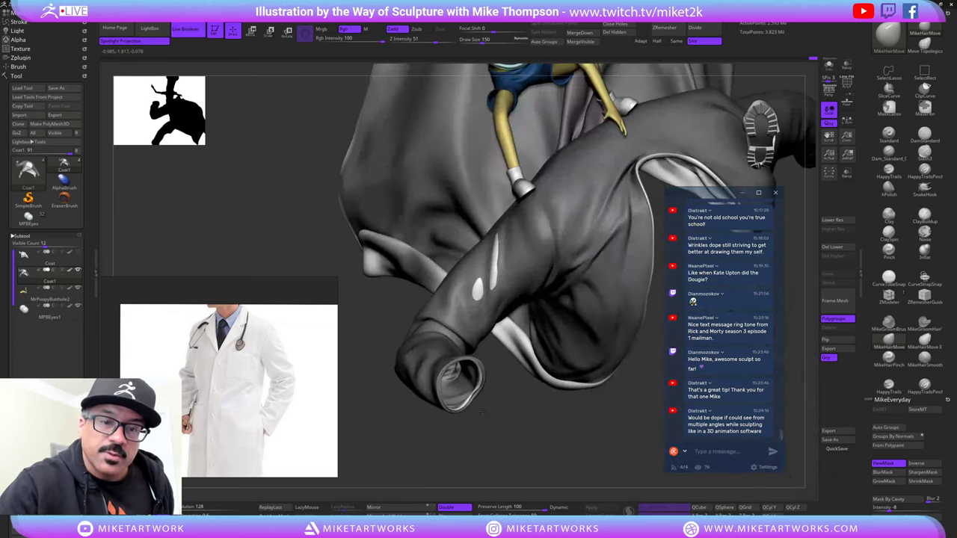
{"action": "mouse_move", "coordinate": [528, 395]}
{"action": "right_mouse_down"}
{"action": "mouse_move", "coordinate": [608, 370]}
{"action": "mouse_move", "coordinate": [606, 293]}
{"action": "right_mouse_up"}
{"action": "left_click_drag", "start_coordinate": [645, 369], "coordinate": [576, 397]}
{"action": "right_click_drag", "start_coordinate": [633, 370], "coordinate": [625, 372]}
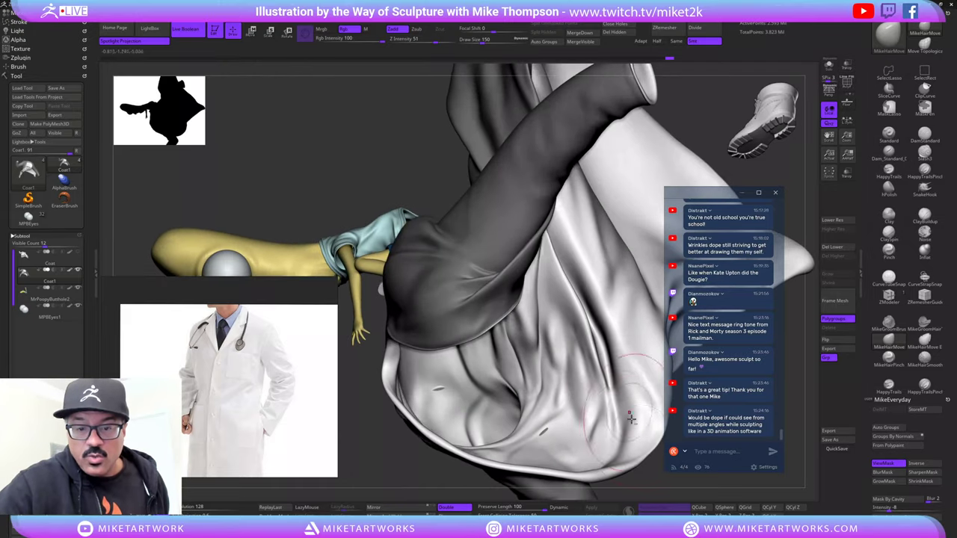
{"action": "left_click_drag", "start_coordinate": [551, 423], "coordinate": [540, 432], "text": "shift"}
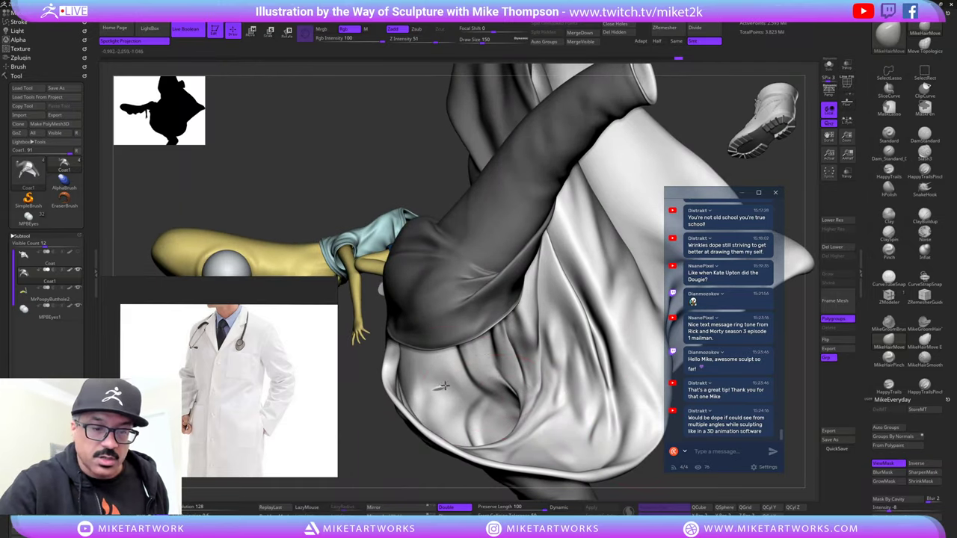
{"action": "mouse_move", "coordinate": [612, 434]}
{"action": "right_mouse_down"}
{"action": "mouse_move", "coordinate": [523, 453]}
{"action": "mouse_move", "coordinate": [615, 416]}
{"action": "right_mouse_up"}
{"action": "mouse_move", "coordinate": [606, 419]}
{"action": "left_mouse_down"}
{"action": "mouse_move", "coordinate": [617, 267]}
{"action": "mouse_move", "coordinate": [590, 272]}
{"action": "mouse_move", "coordinate": [568, 193]}
{"action": "mouse_move", "coordinate": [637, 231]}
{"action": "mouse_move", "coordinate": [598, 259]}
{"action": "left_mouse_up"}
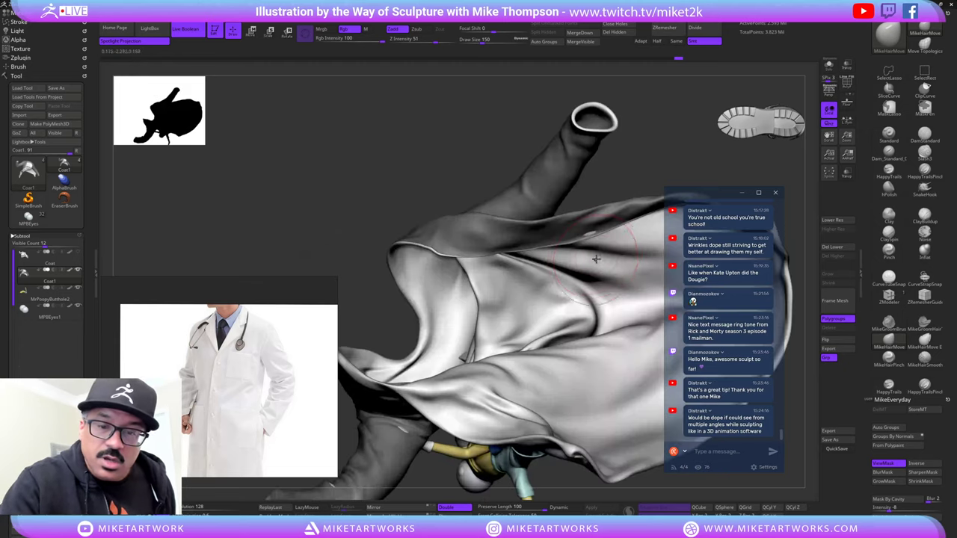
- Pull the remaining lining patches back inside along the coat's front opening at draw sizes 115 and 94
{"action": "key", "text": "s"}
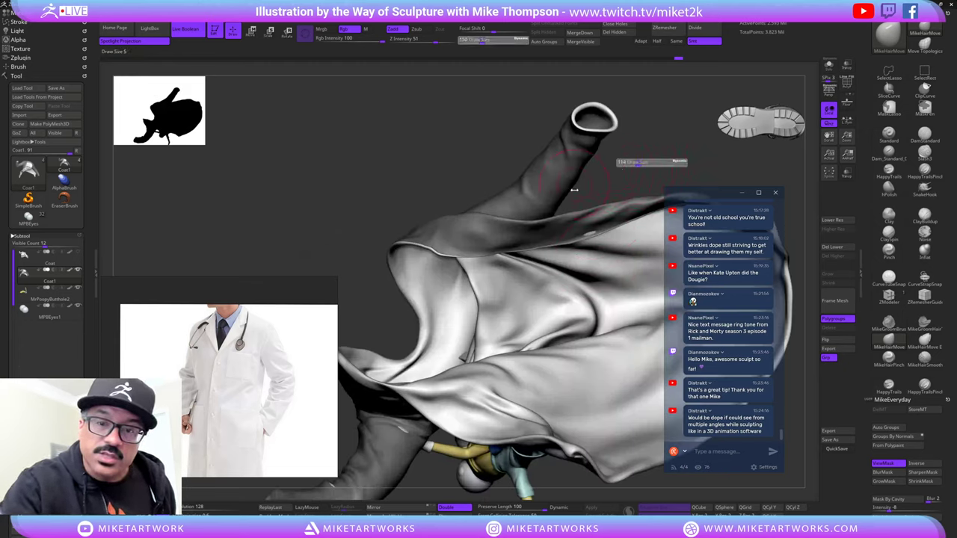
{"action": "left_click_drag", "start_coordinate": [574, 190], "coordinate": [576, 192]}
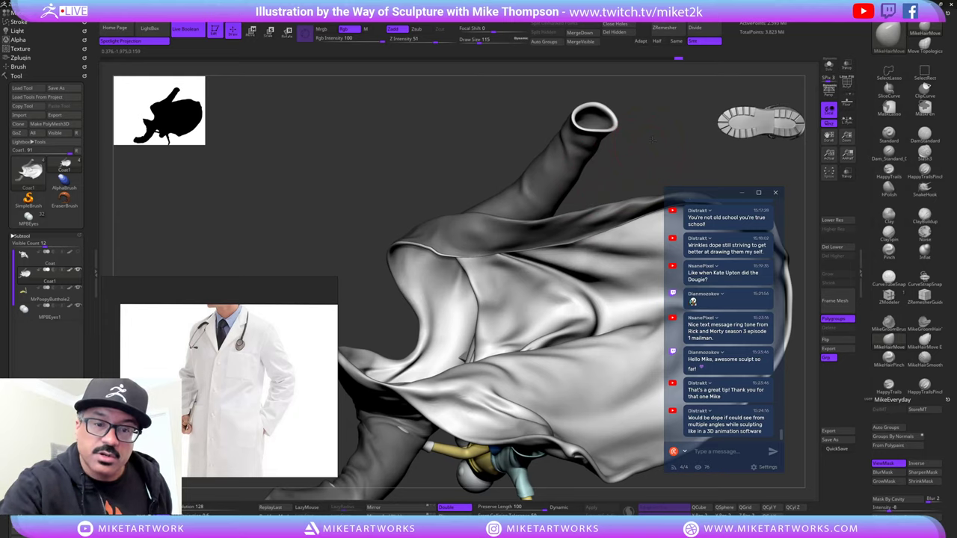
{"action": "mouse_move", "coordinate": [653, 138]}
{"action": "left_mouse_down"}
{"action": "mouse_move", "coordinate": [567, 475]}
{"action": "mouse_move", "coordinate": [598, 449]}
{"action": "mouse_move", "coordinate": [590, 449]}
{"action": "mouse_move", "coordinate": [577, 317]}
{"action": "left_mouse_up"}
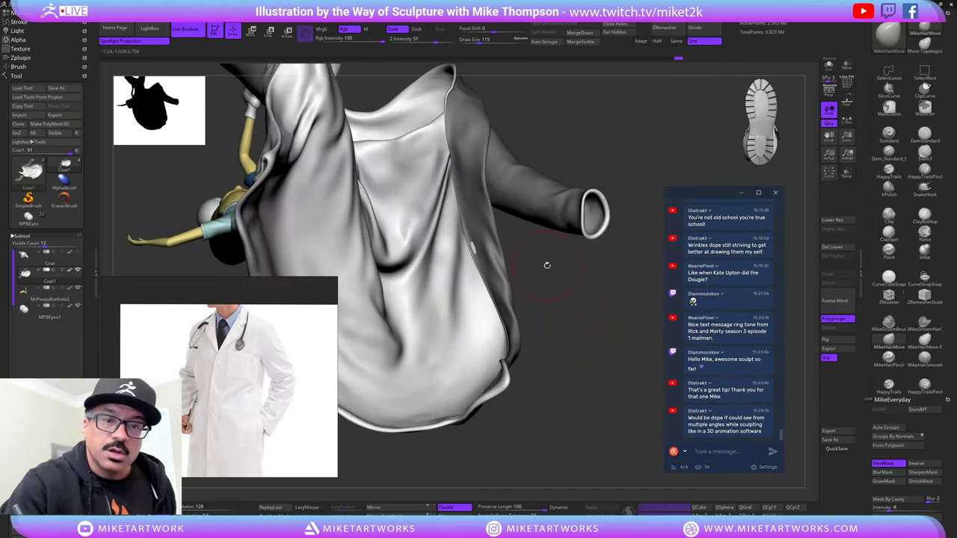
{"action": "key", "text": "s"}
{"action": "left_click_drag", "start_coordinate": [528, 266], "coordinate": [513, 267]}
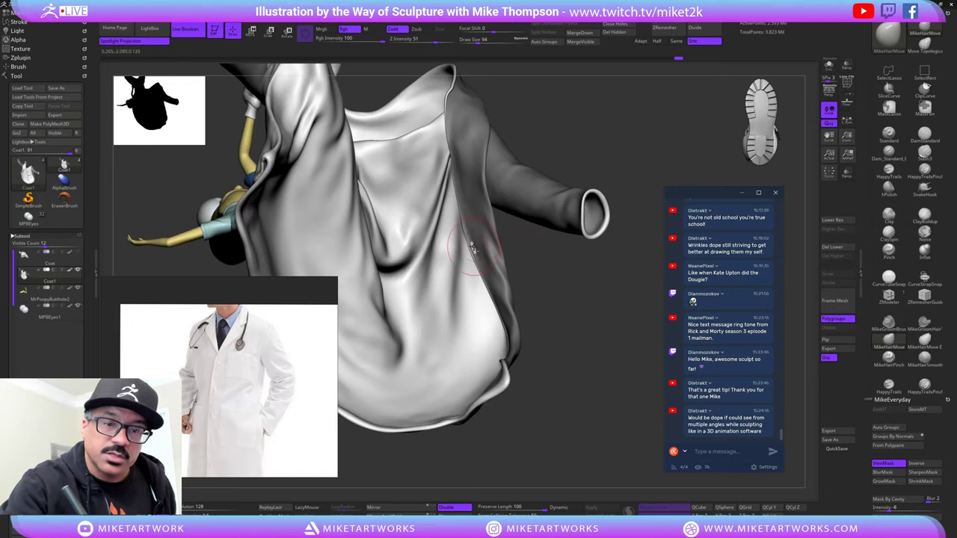
{"action": "mouse_move", "coordinate": [558, 288]}
{"action": "left_mouse_down"}
{"action": "mouse_move", "coordinate": [463, 293]}
{"action": "mouse_move", "coordinate": [554, 299]}
{"action": "left_mouse_up"}
- Invert the mask and move the outer fabric below the sleeve over the lining patches showing through, at draw size 94
{"action": "left_click", "coordinate": [590, 252], "text": "ctrl"}
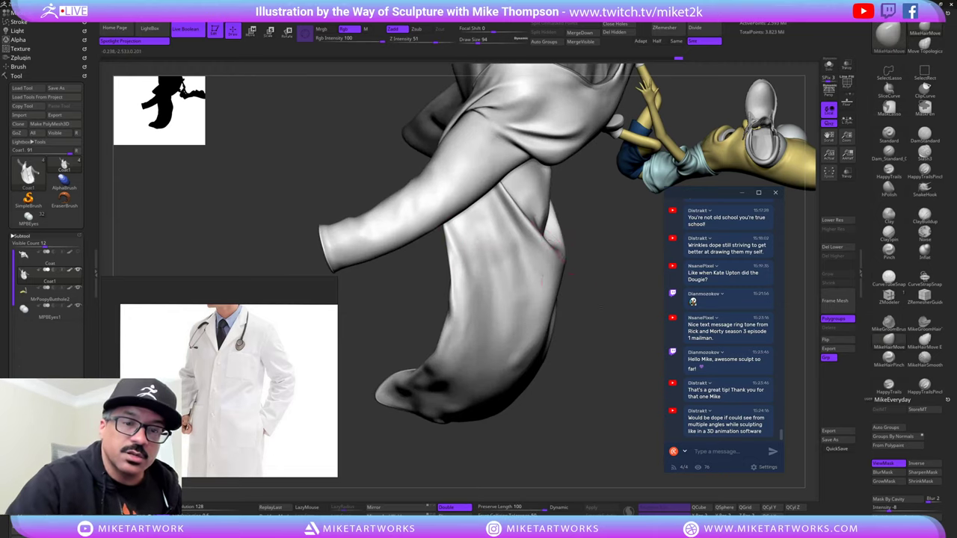
{"action": "left_click_drag", "start_coordinate": [602, 308], "coordinate": [528, 294]}
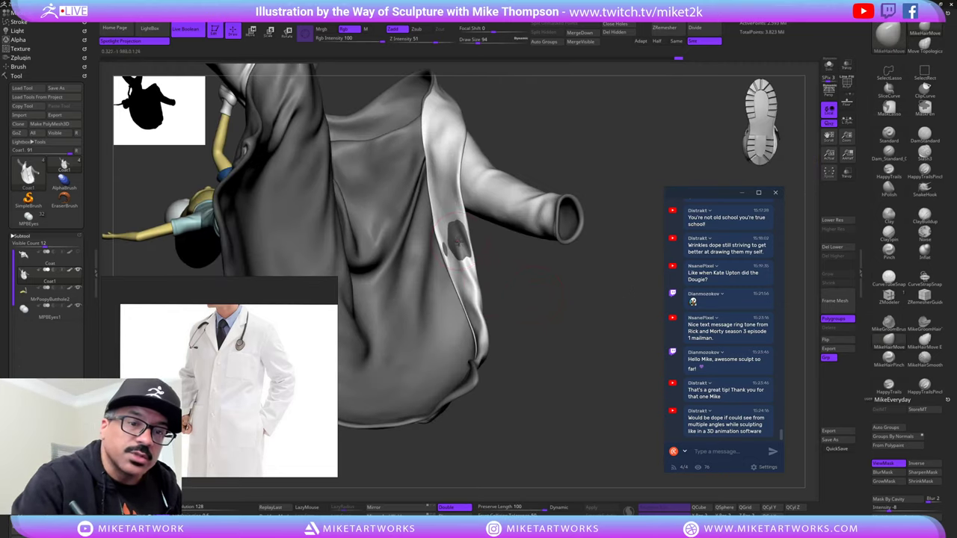
{"action": "left_click_drag", "start_coordinate": [457, 242], "coordinate": [461, 239], "text": "ctrl+alt"}
{"action": "left_click_drag", "start_coordinate": [582, 302], "coordinate": [544, 268]}
{"action": "left_click_drag", "start_coordinate": [608, 254], "coordinate": [581, 266]}
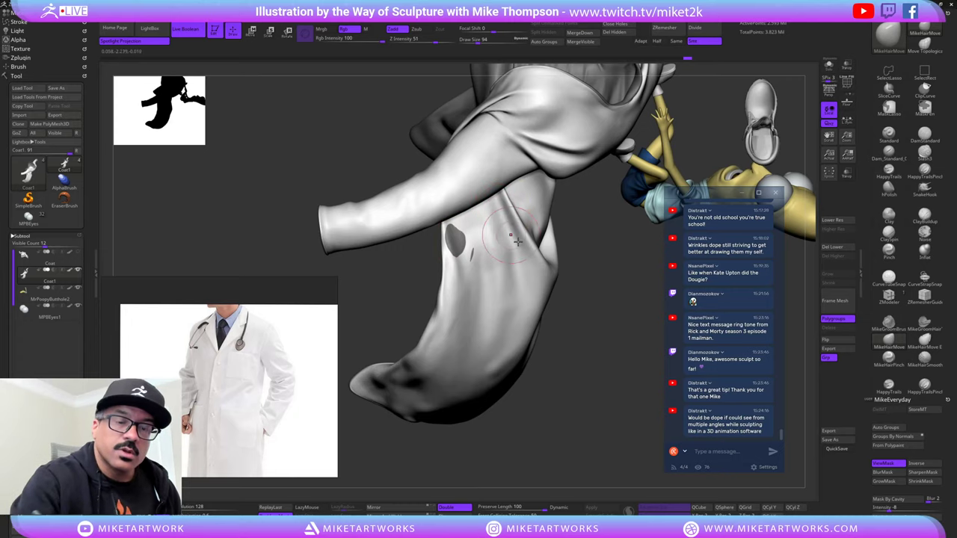
{"action": "left_click_drag", "start_coordinate": [588, 309], "coordinate": [636, 300]}
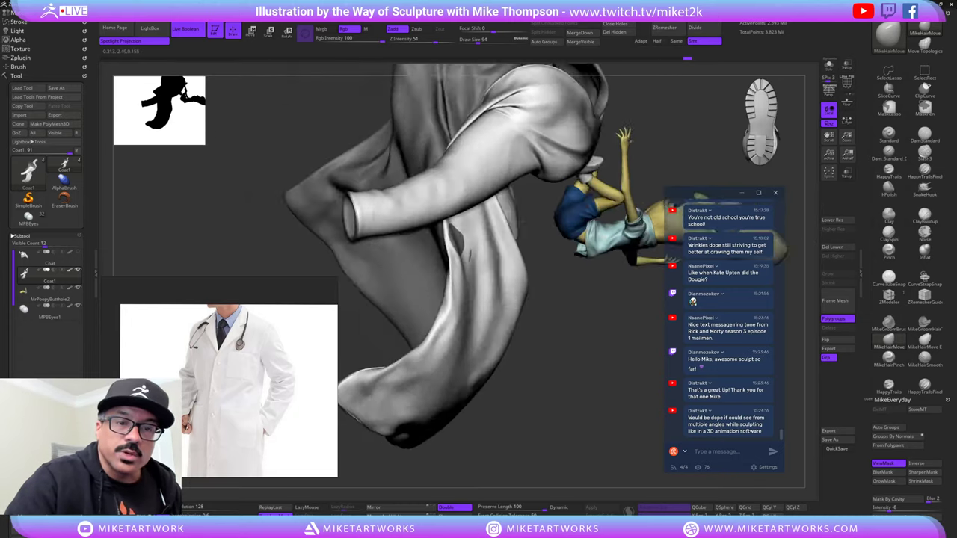
{"action": "mouse_move", "coordinate": [418, 262]}
{"action": "left_mouse_down"}
{"action": "mouse_move", "coordinate": [584, 301]}
{"action": "mouse_move", "coordinate": [557, 287]}
{"action": "left_mouse_up"}
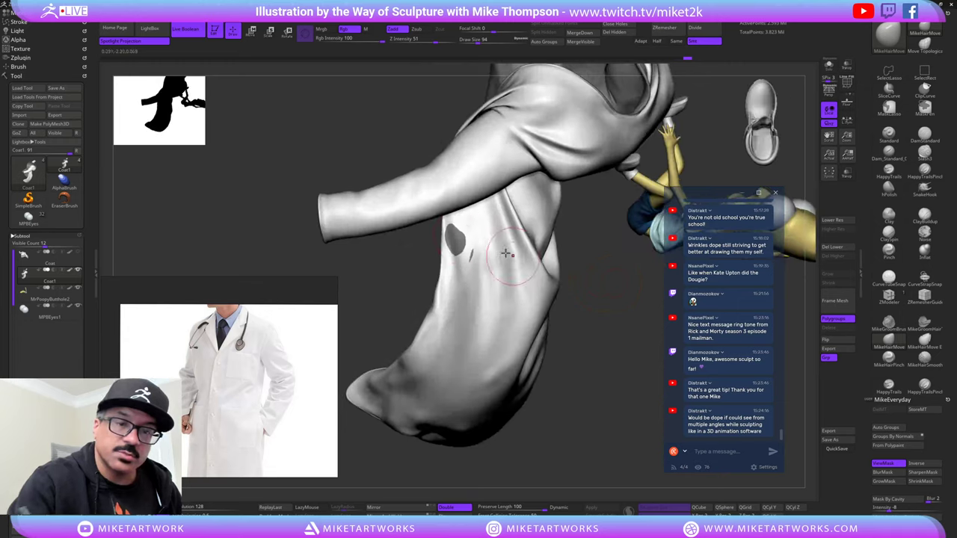
- Inflate and smooth the outer coat fabric below the sleeve with the Inflat brush at draw size 140, and clear the mask
{"action": "left_click", "coordinate": [925, 253]}
{"action": "key", "text": "s"}
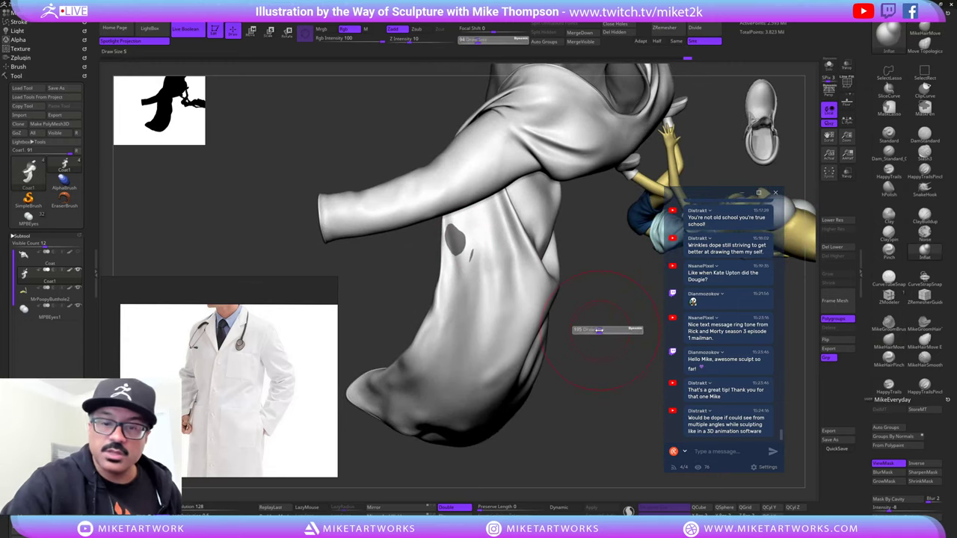
{"action": "left_click", "coordinate": [598, 332]}
{"action": "mouse_move", "coordinate": [586, 275]}
{"action": "left_mouse_down"}
{"action": "mouse_move", "coordinate": [634, 291]}
{"action": "mouse_move", "coordinate": [641, 274]}
{"action": "mouse_move", "coordinate": [609, 299]}
{"action": "mouse_move", "coordinate": [638, 338]}
{"action": "mouse_move", "coordinate": [636, 329]}
{"action": "mouse_move", "coordinate": [629, 355]}
{"action": "mouse_move", "coordinate": [475, 470]}
{"action": "mouse_move", "coordinate": [577, 364]}
{"action": "mouse_move", "coordinate": [523, 321]}
{"action": "mouse_move", "coordinate": [404, 293]}
{"action": "mouse_move", "coordinate": [628, 332]}
{"action": "mouse_move", "coordinate": [618, 324]}
{"action": "mouse_move", "coordinate": [632, 316]}
{"action": "mouse_move", "coordinate": [640, 328]}
{"action": "mouse_move", "coordinate": [609, 315]}
{"action": "mouse_move", "coordinate": [553, 322]}
{"action": "mouse_move", "coordinate": [641, 317]}
{"action": "mouse_move", "coordinate": [551, 352]}
{"action": "left_mouse_up"}
{"action": "key", "text": "shift"}
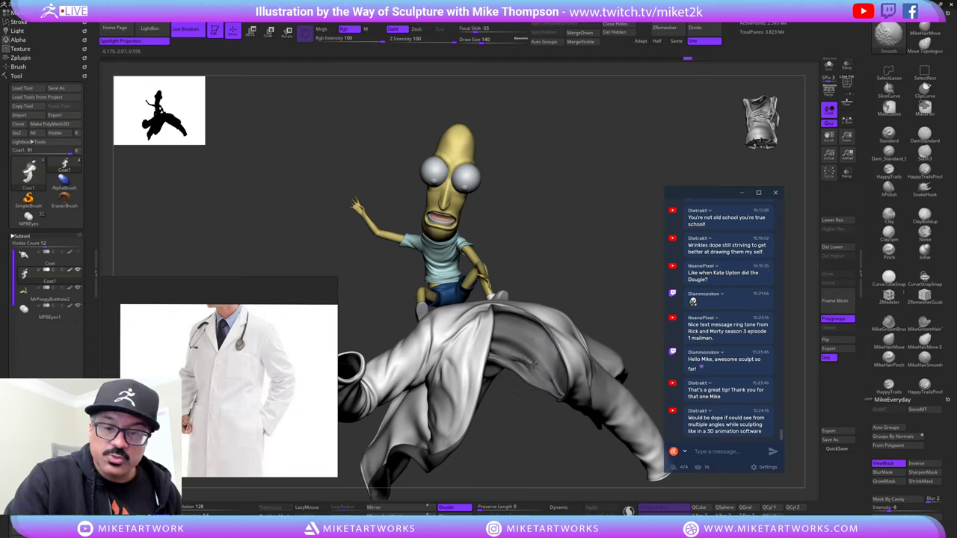
{"action": "left_click_drag", "start_coordinate": [537, 365], "coordinate": [639, 439]}
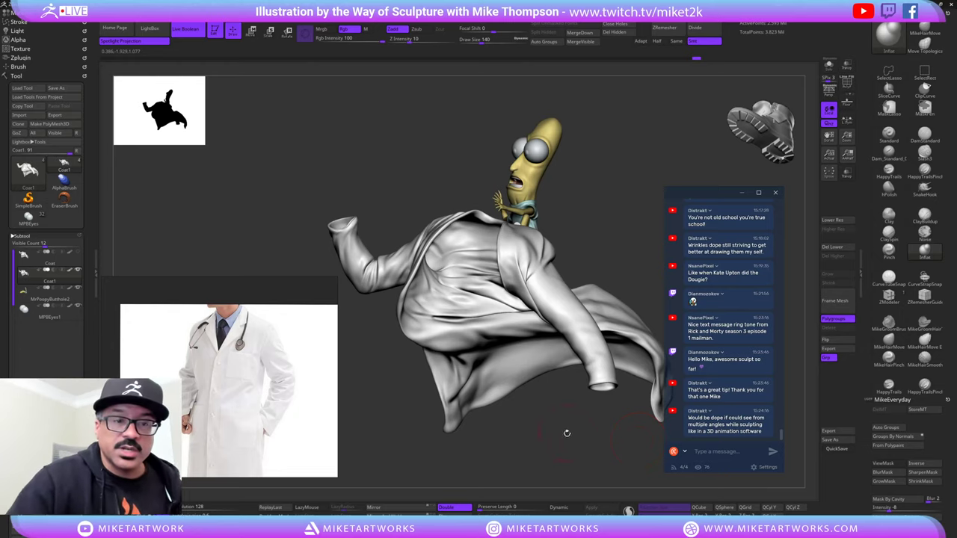
{"action": "left_click_drag", "start_coordinate": [566, 436], "coordinate": [582, 419]}
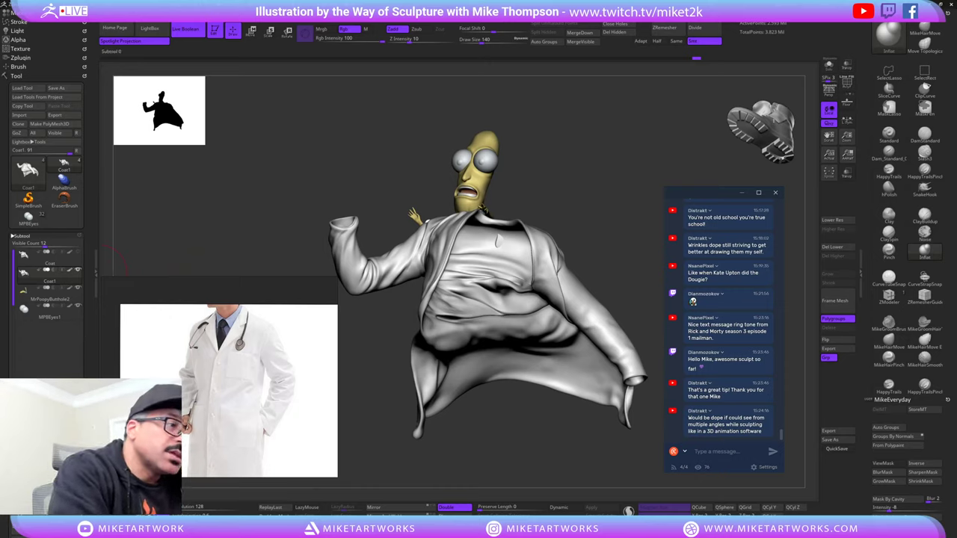
- Switch to the full character tool, collapse the folder holding the small character's eyes, and select the Coat_1 subtool
{"action": "left_click", "coordinate": [41, 223]}
{"action": "left_click_drag", "start_coordinate": [622, 205], "coordinate": [636, 218]}
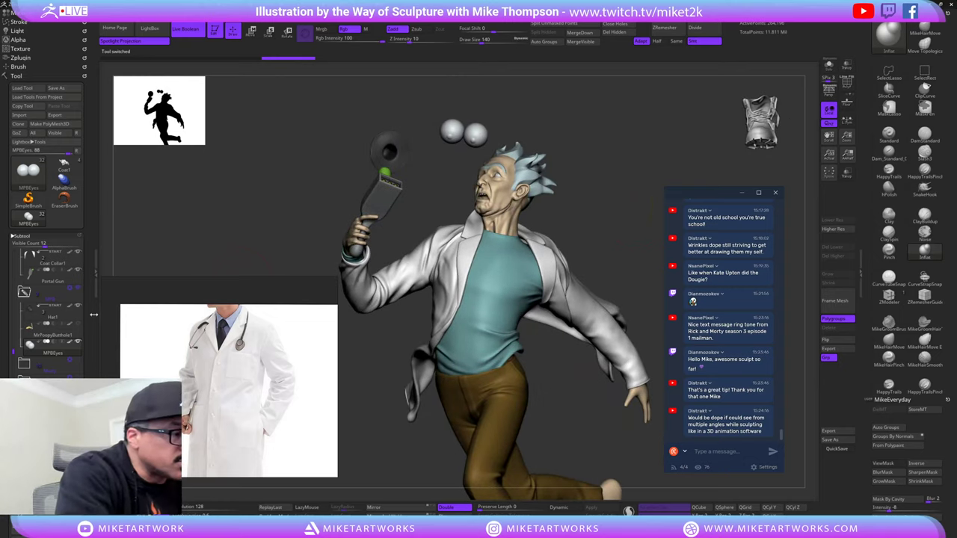
{"action": "left_click", "coordinate": [25, 292]}
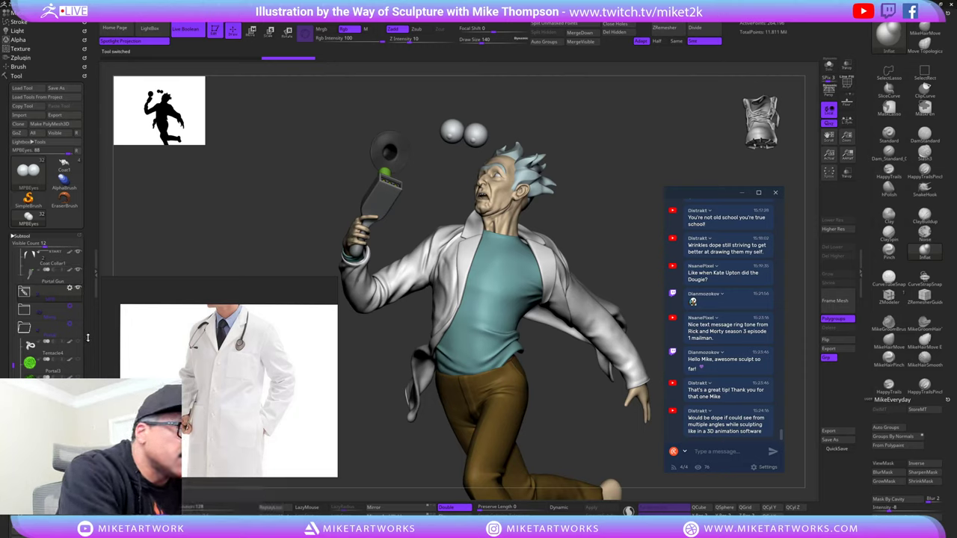
{"action": "left_click_drag", "start_coordinate": [14, 339], "coordinate": [12, 297]}
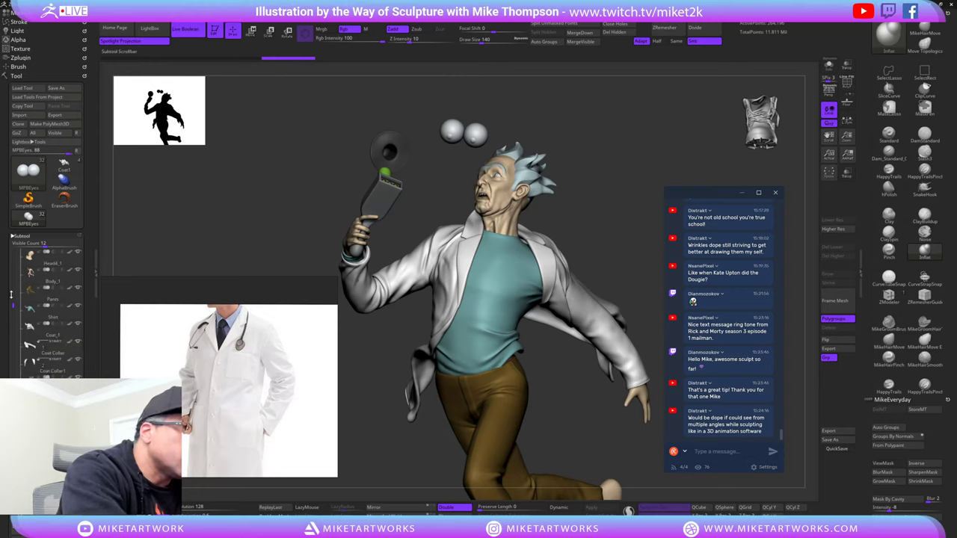
{"action": "left_click", "coordinate": [80, 324]}
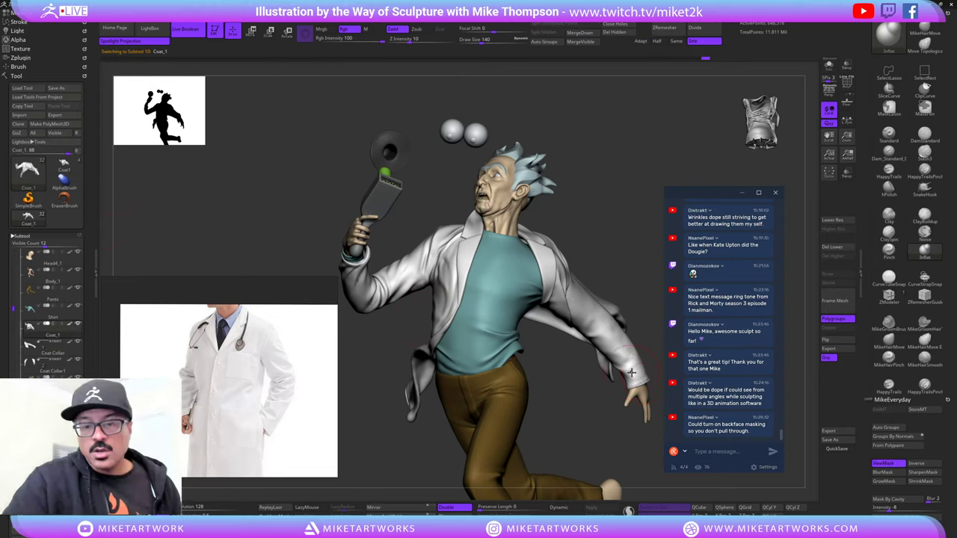
- Fill the old Coat_1 subtool with orange (R 255, G 123, B 0) to compare it with the updated coat
{"action": "key", "text": "space"}
{"action": "left_click", "coordinate": [527, 374]}
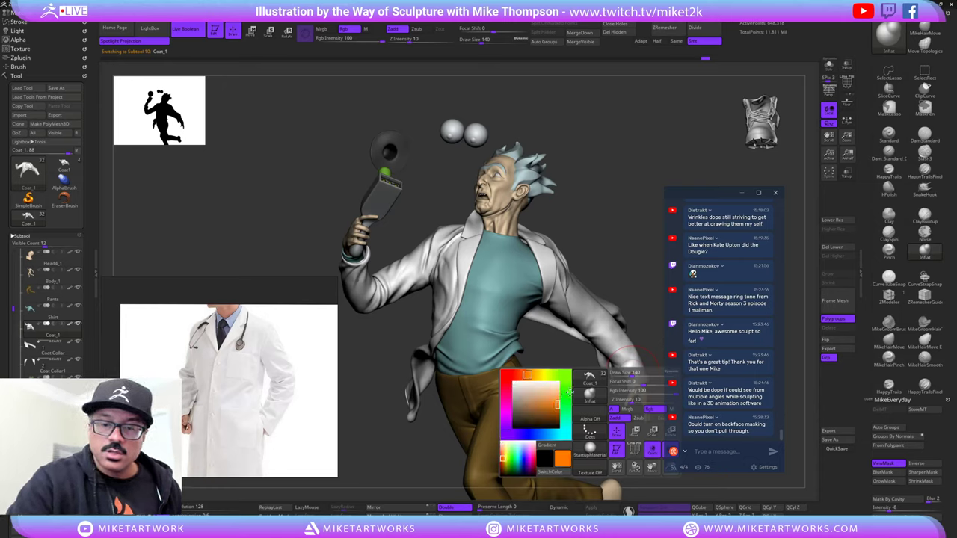
{"action": "left_click", "coordinate": [152, 14]}
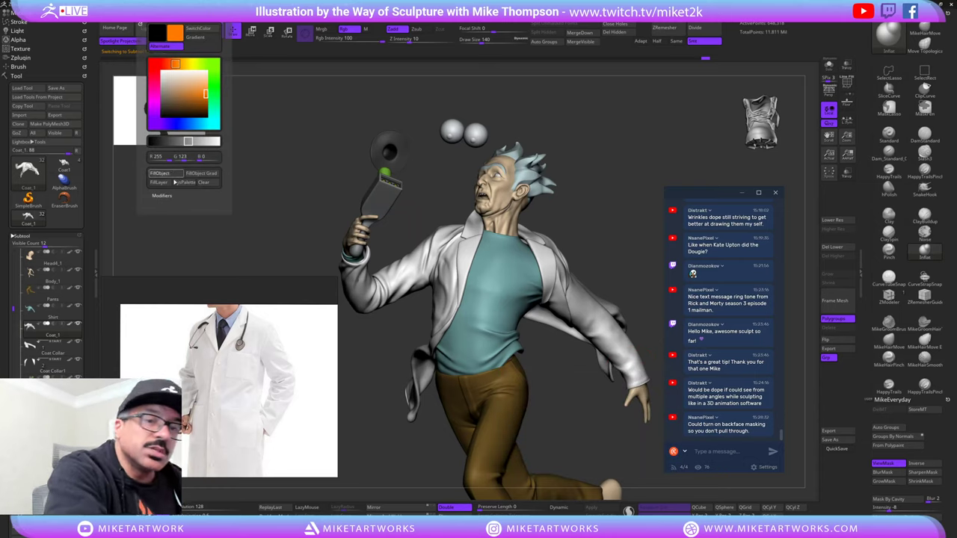
{"action": "left_click", "coordinate": [172, 177]}
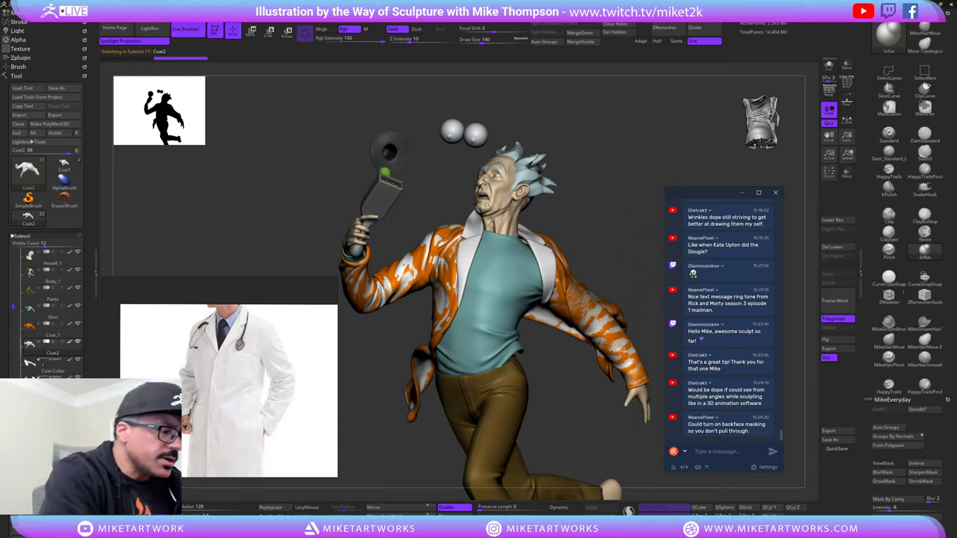
- Place the updated coat Coat2 above Coat_1 in the subtool order and delete the orange Coat_1
{"action": "left_click_drag", "start_coordinate": [39, 346], "coordinate": [39, 327]}
{"action": "left_click", "coordinate": [39, 346]}
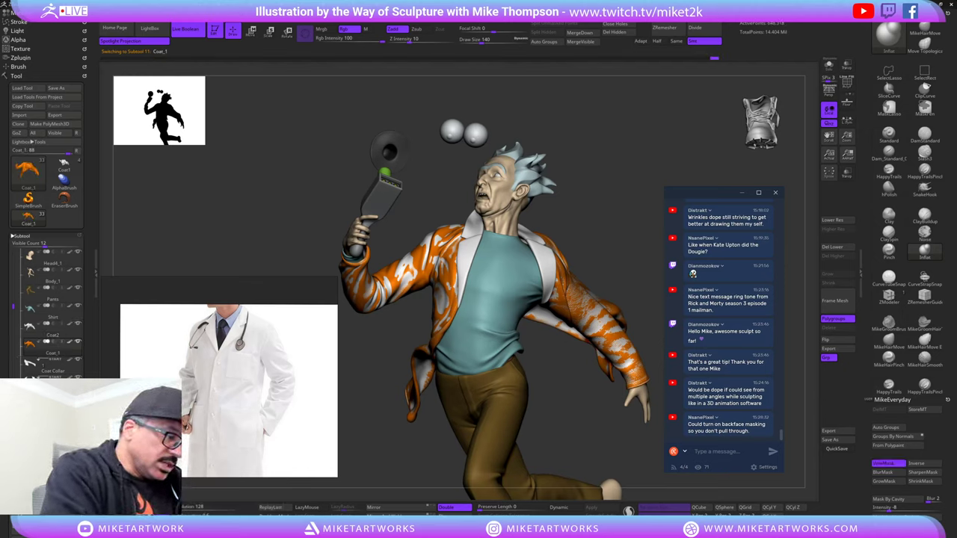
{"action": "scroll", "coordinate": [44, 224], "scroll_direction": "down", "scroll_amount": 2}
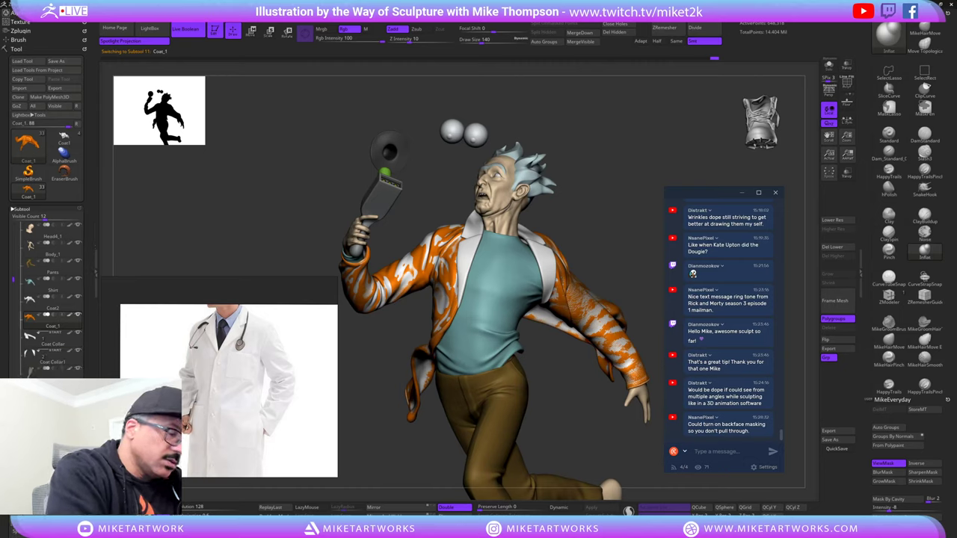
{"action": "left_click", "coordinate": [30, 343]}
{"action": "left_click_drag", "start_coordinate": [618, 226], "coordinate": [616, 220]}
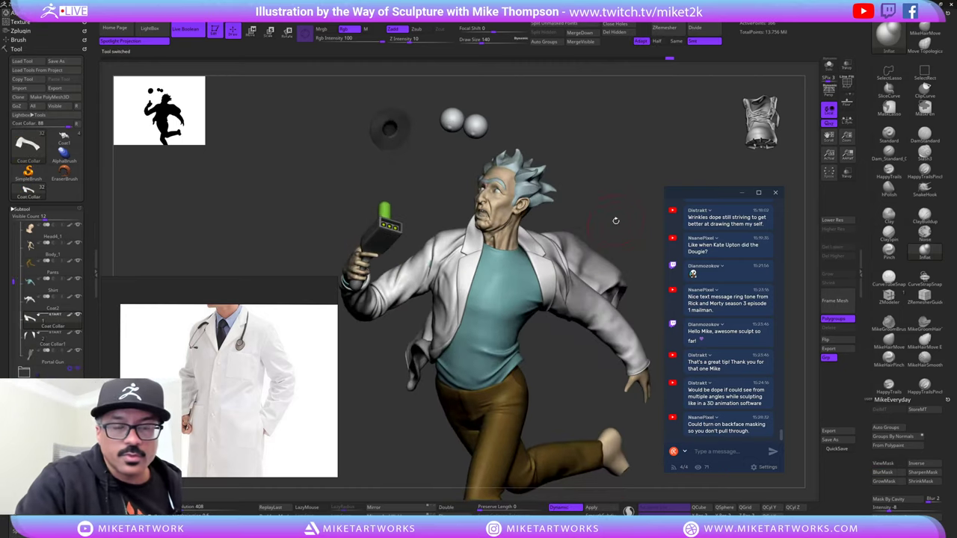
- Select Coat2 with the MikeHairMove brush and examine the coat's fit on the character from the front and below
{"action": "left_click", "coordinate": [445, 243], "text": "alt"}
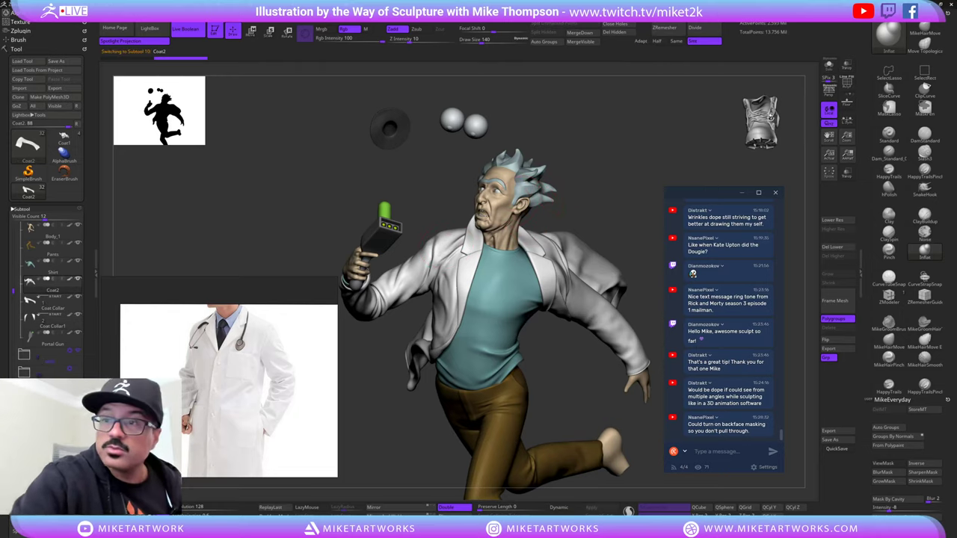
{"action": "left_click", "coordinate": [925, 31]}
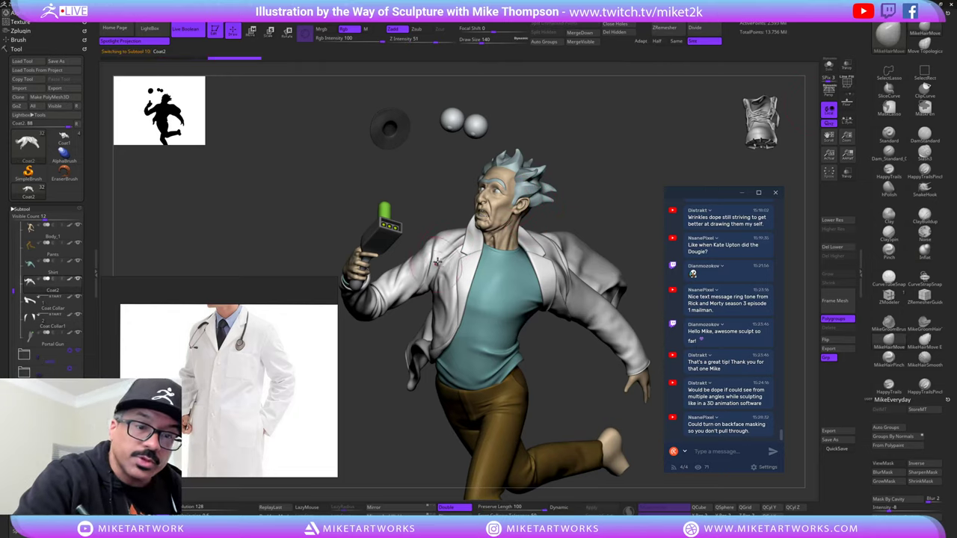
{"action": "mouse_move", "coordinate": [598, 149]}
{"action": "left_mouse_down"}
{"action": "mouse_move", "coordinate": [590, 246]}
{"action": "mouse_move", "coordinate": [539, 300]}
{"action": "mouse_move", "coordinate": [617, 209]}
{"action": "mouse_move", "coordinate": [621, 284]}
{"action": "mouse_move", "coordinate": [609, 361]}
{"action": "mouse_move", "coordinate": [626, 308]}
{"action": "mouse_move", "coordinate": [554, 300]}
{"action": "mouse_move", "coordinate": [456, 341]}
{"action": "left_mouse_up"}
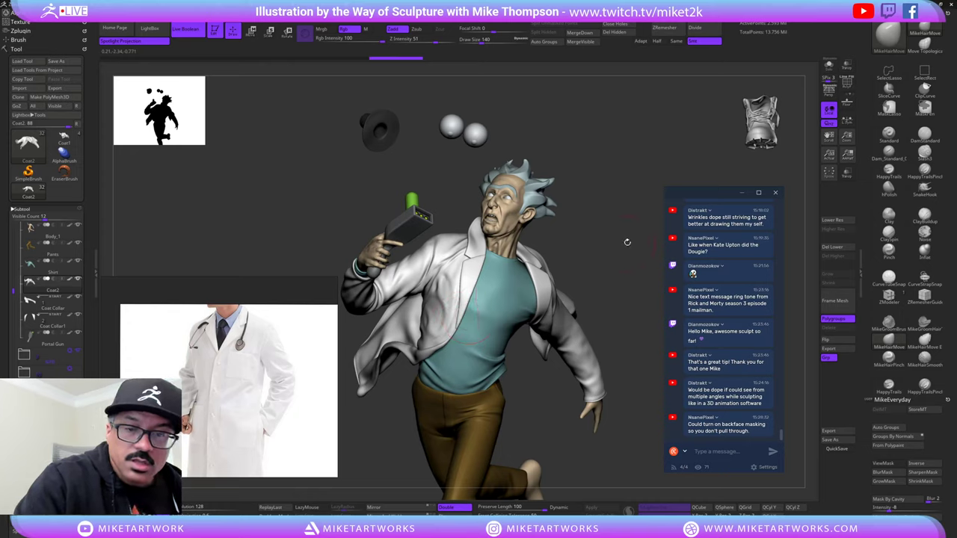
{"action": "left_click_drag", "start_coordinate": [627, 242], "coordinate": [639, 212]}
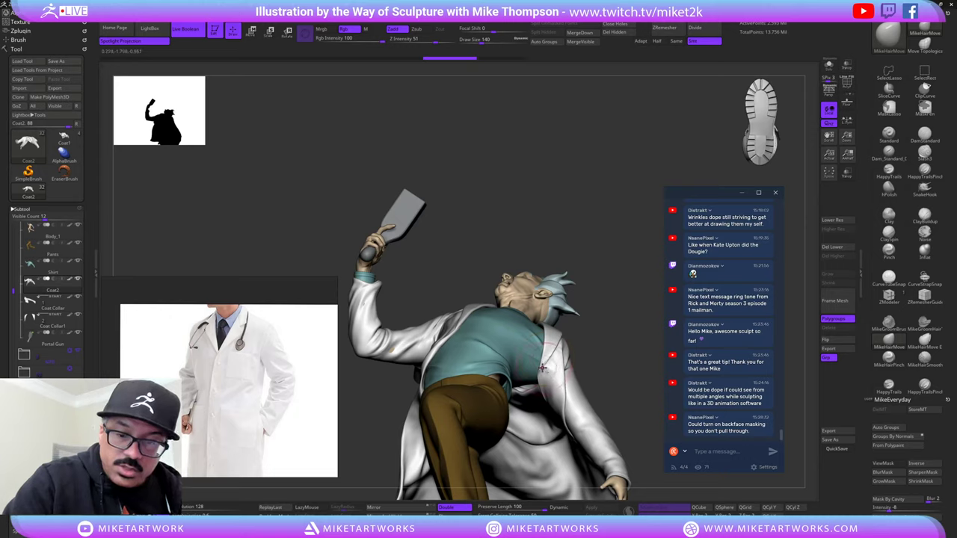
{"action": "mouse_move", "coordinate": [615, 290]}
{"action": "left_mouse_down"}
{"action": "mouse_move", "coordinate": [614, 320]}
{"action": "mouse_move", "coordinate": [612, 290]}
{"action": "left_mouse_up"}
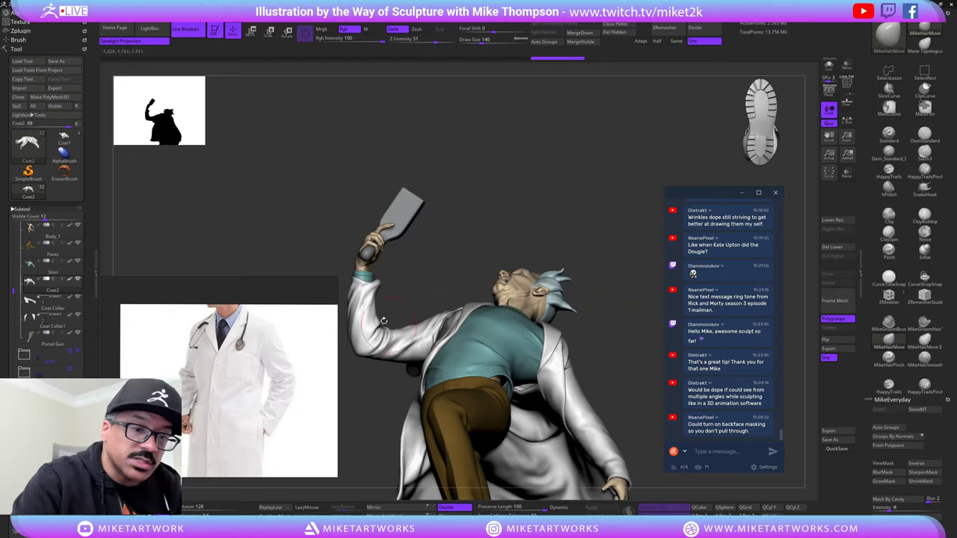
{"action": "mouse_move", "coordinate": [567, 202]}
{"action": "left_mouse_down"}
{"action": "mouse_move", "coordinate": [516, 258]}
{"action": "mouse_move", "coordinate": [520, 241]}
{"action": "mouse_move", "coordinate": [575, 203]}
{"action": "mouse_move", "coordinate": [579, 239]}
{"action": "mouse_move", "coordinate": [637, 196]}
{"action": "mouse_move", "coordinate": [642, 213]}
{"action": "mouse_move", "coordinate": [652, 185]}
{"action": "left_mouse_up"}
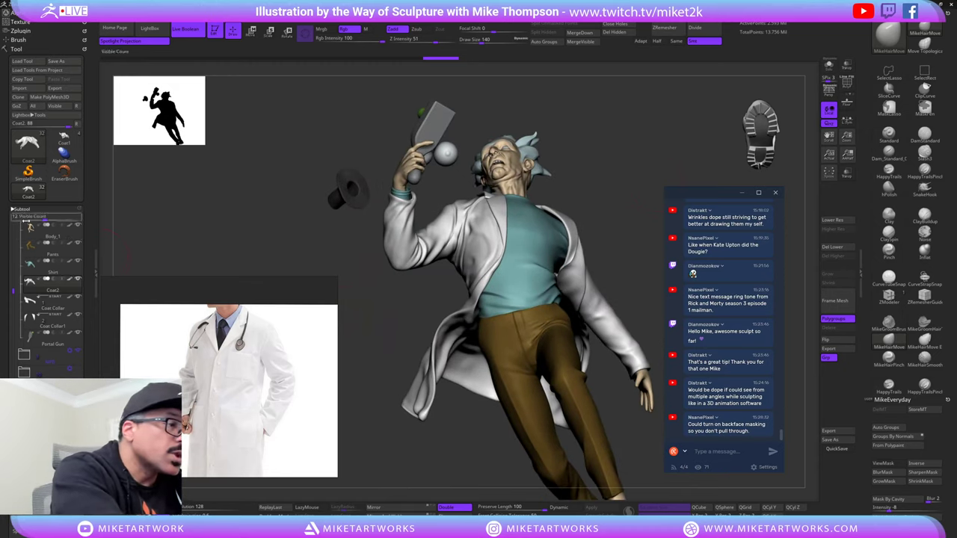
- Try to isolate Coat2 by collapsing the character's folder and hiding the subtools inside it
{"action": "left_click_drag", "start_coordinate": [13, 290], "coordinate": [18, 213]}
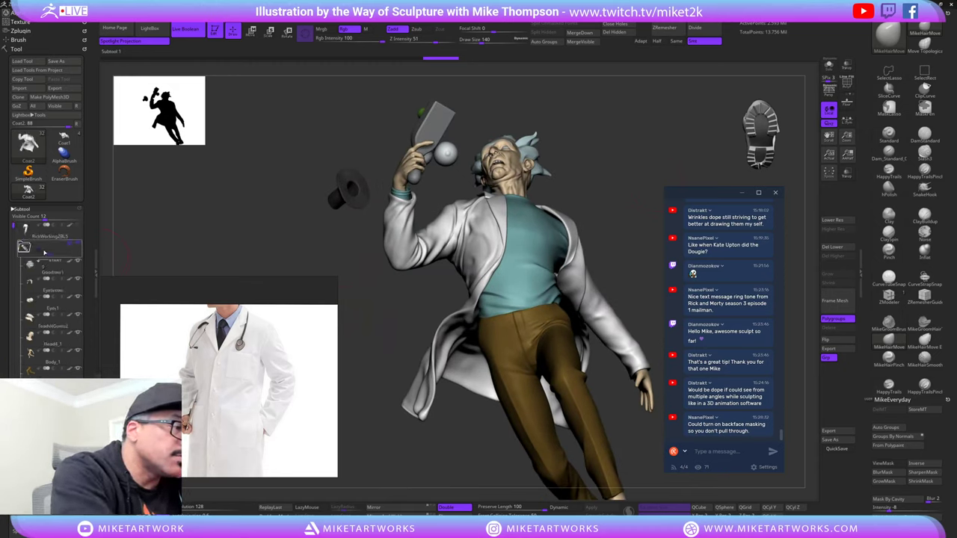
{"action": "left_click", "coordinate": [25, 247]}
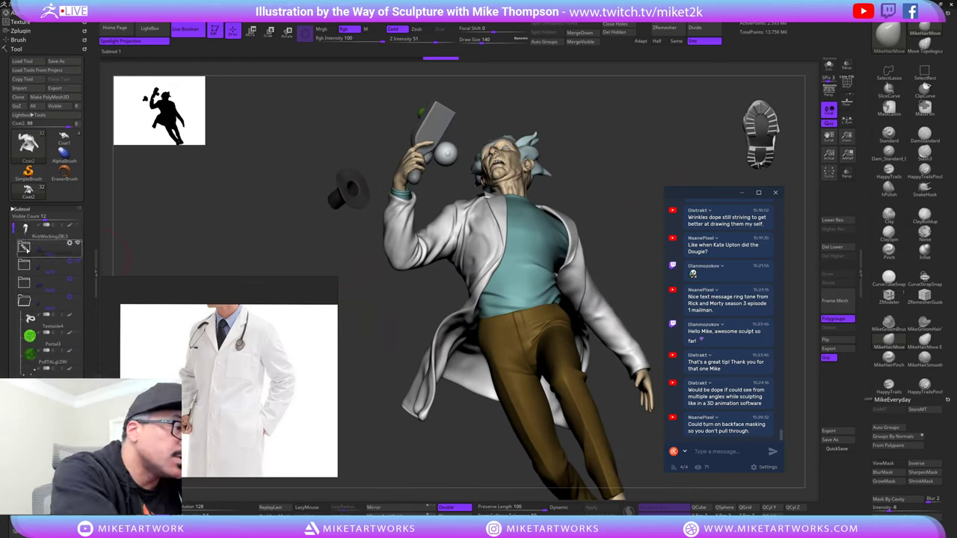
{"action": "left_click", "coordinate": [76, 263]}
{"action": "left_click_drag", "start_coordinate": [642, 322], "coordinate": [621, 350]}
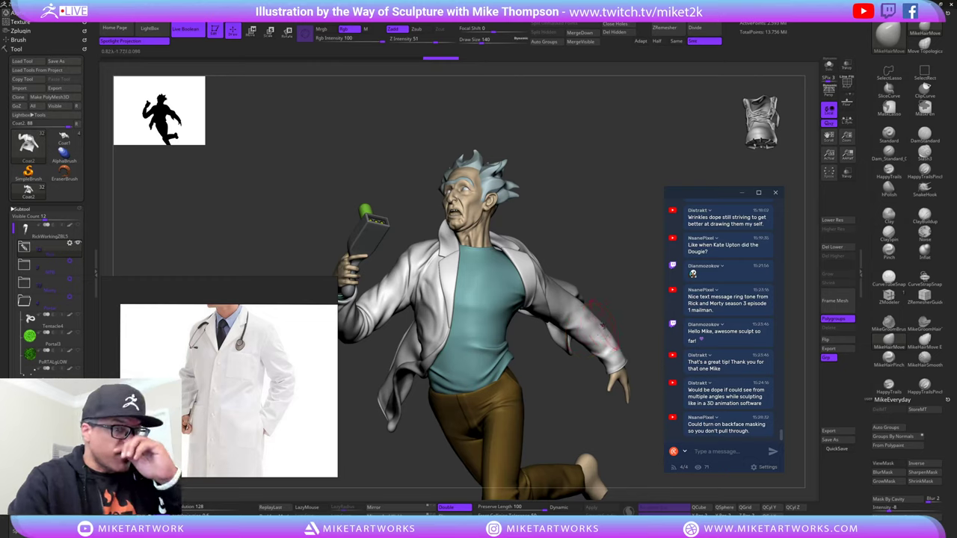
{"action": "left_click", "coordinate": [79, 244]}
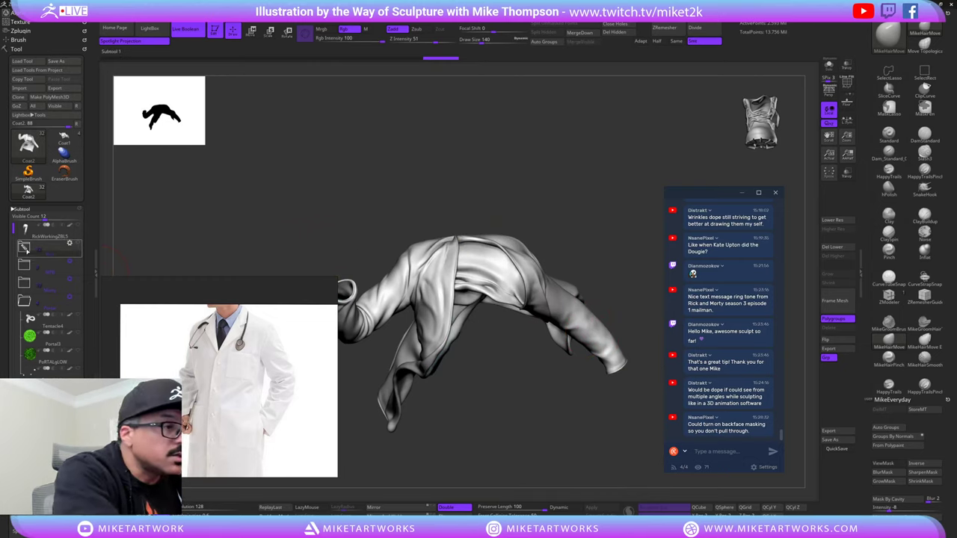
{"action": "left_click", "coordinate": [25, 248]}
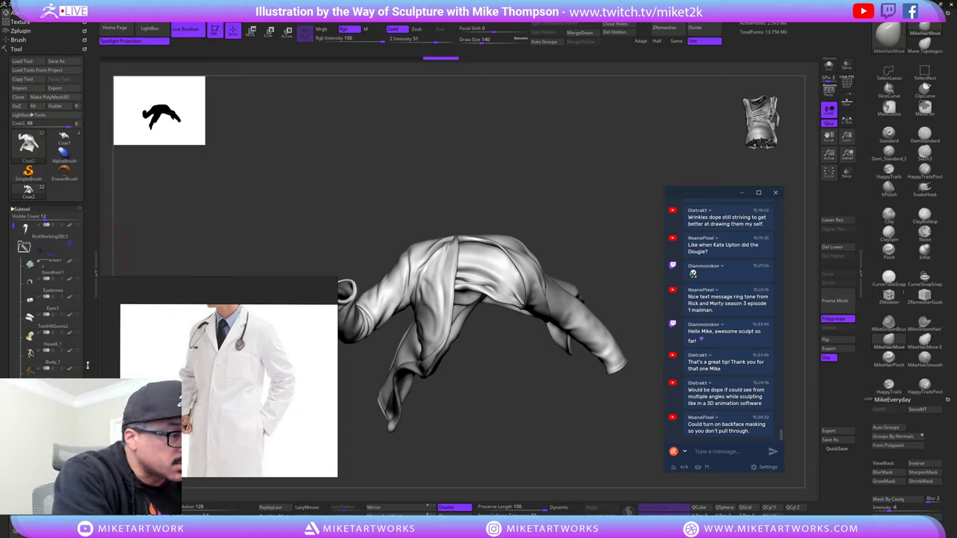
{"action": "scroll", "coordinate": [71, 333], "scroll_direction": "down", "scroll_amount": 3}
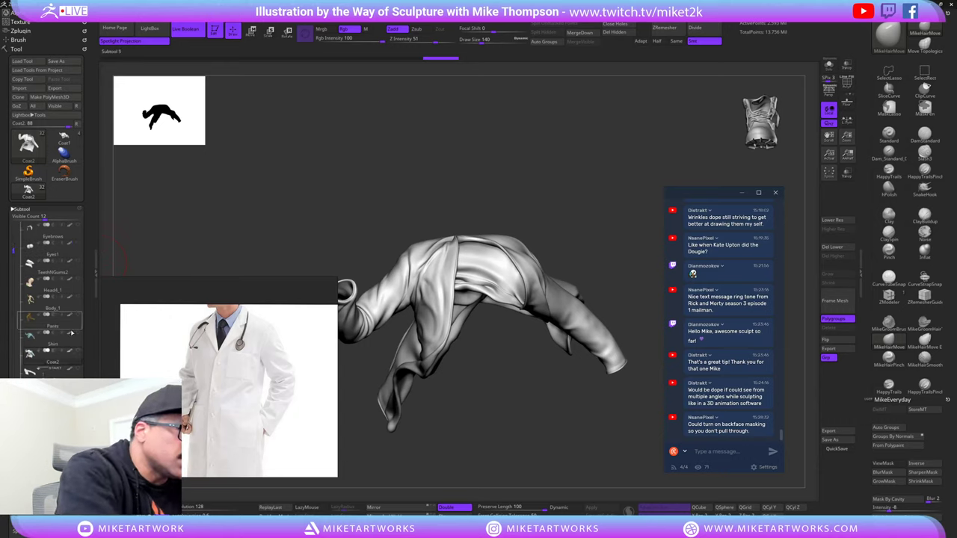
{"action": "left_click", "coordinate": [78, 369], "text": "shift"}
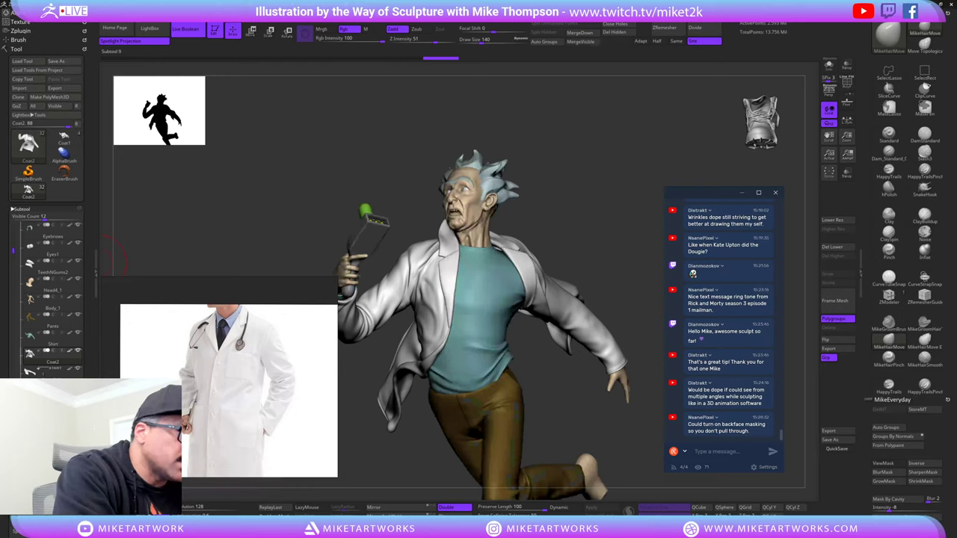
- Move Coat2 below Coat Collar1 in the subtool order and select the Coat Collar subtool
{"action": "left_click", "coordinate": [57, 370]}
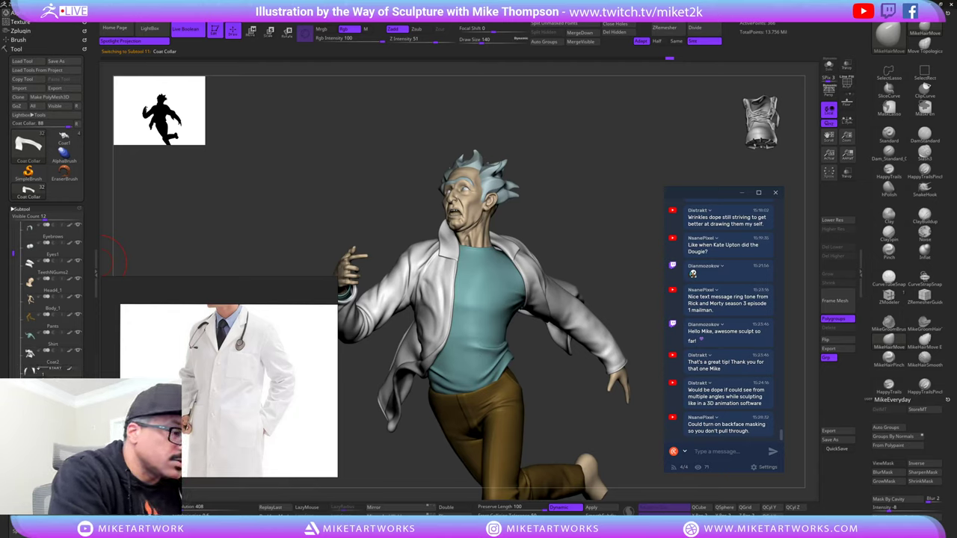
{"action": "left_click", "coordinate": [79, 358]}
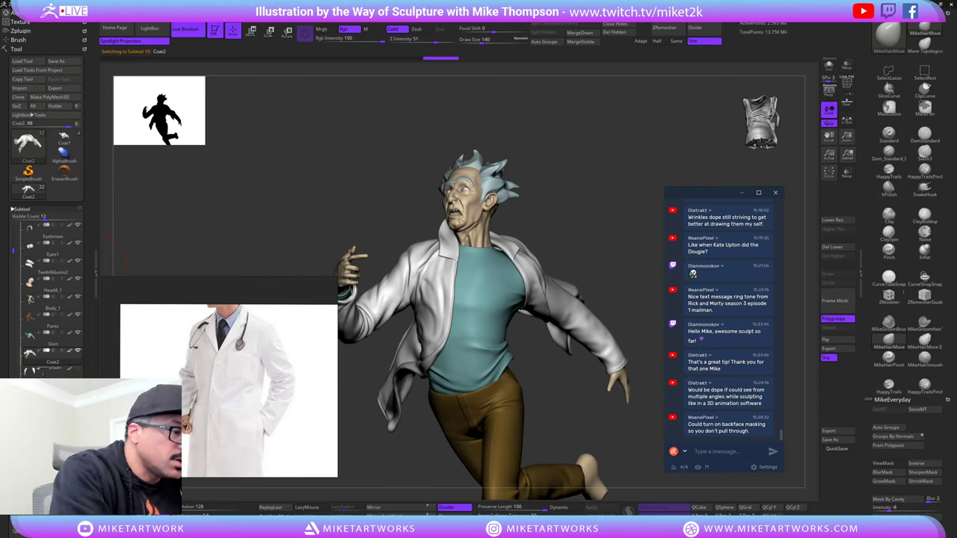
{"action": "left_click_drag", "start_coordinate": [57, 357], "coordinate": [57, 372]}
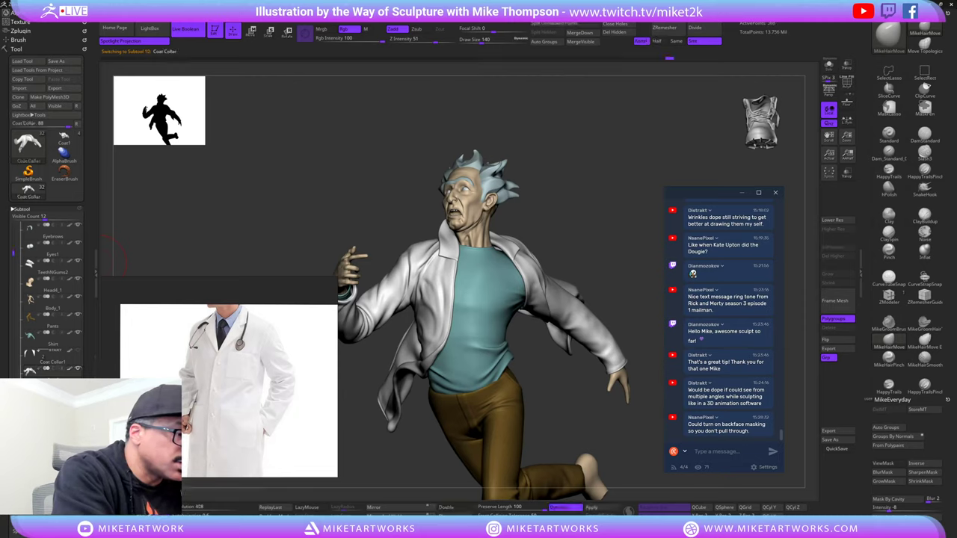
{"action": "left_click", "coordinate": [54, 389]}
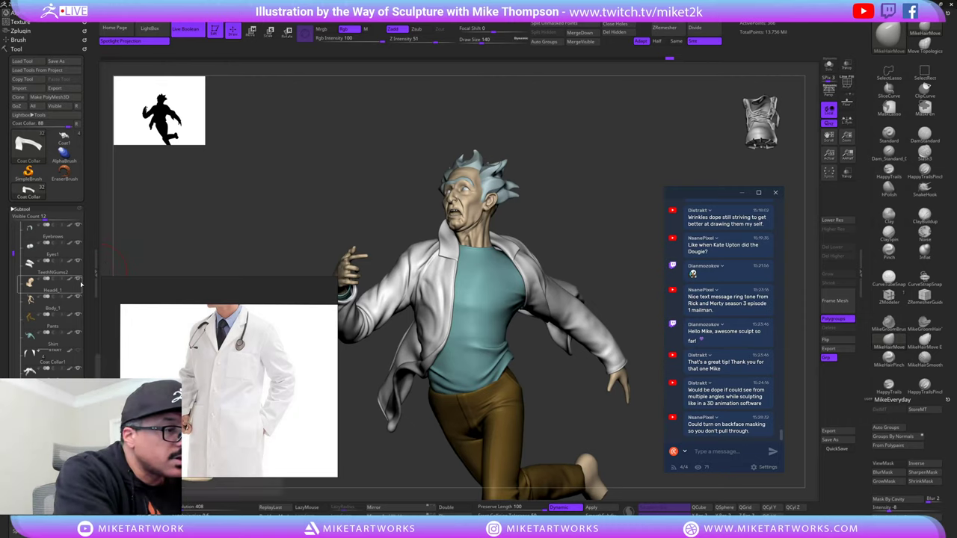
- Show only Coat2, Coat Collar and Coat Collar1, and move the Portal Gun above Coat Collar1 in the subtool order
{"action": "key", "text": "shift"}
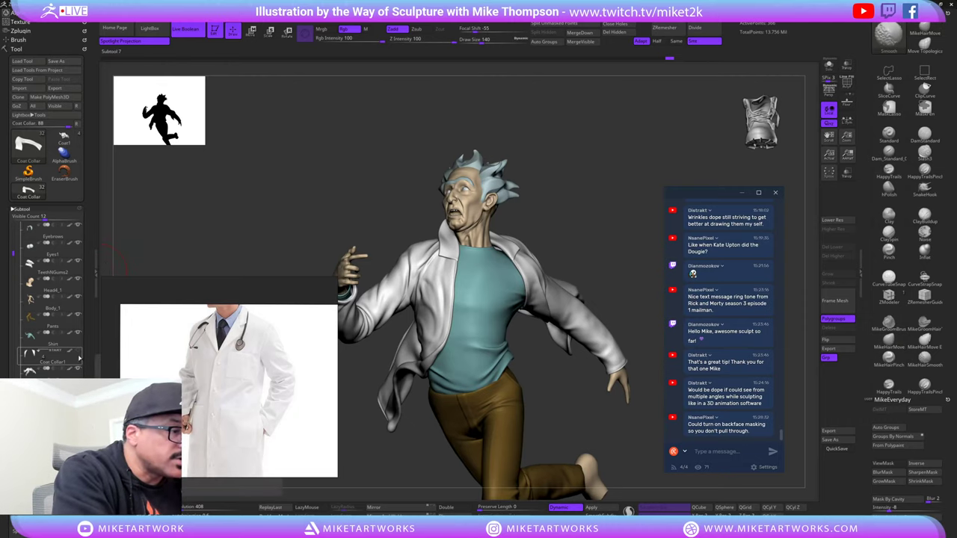
{"action": "left_click", "coordinate": [79, 354], "text": "shift"}
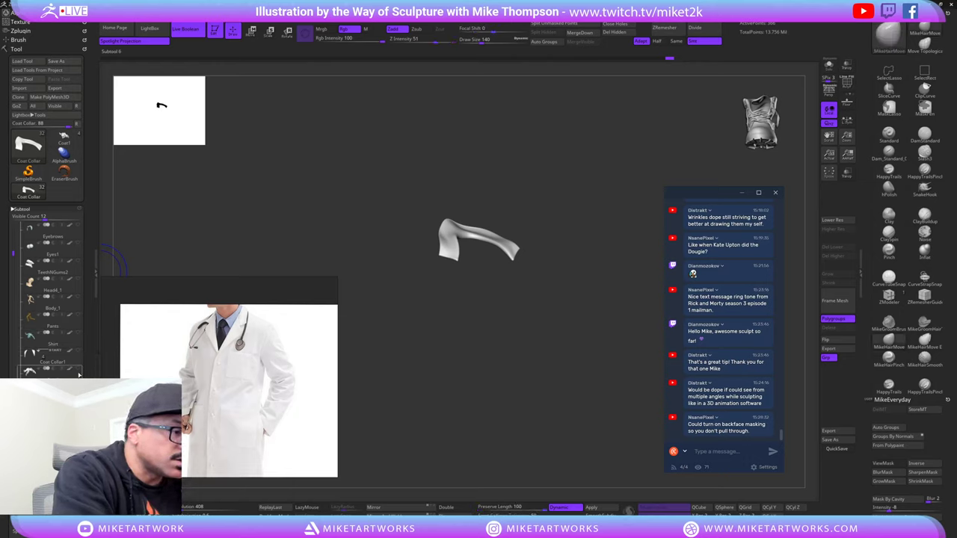
{"action": "left_click", "coordinate": [79, 354]}
{"action": "left_click", "coordinate": [80, 353]}
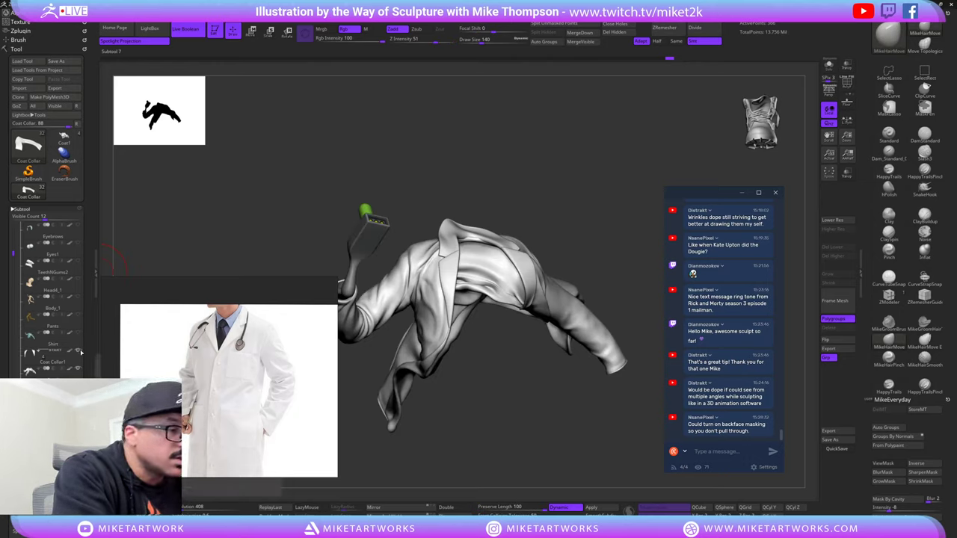
{"action": "left_click", "coordinate": [80, 353]}
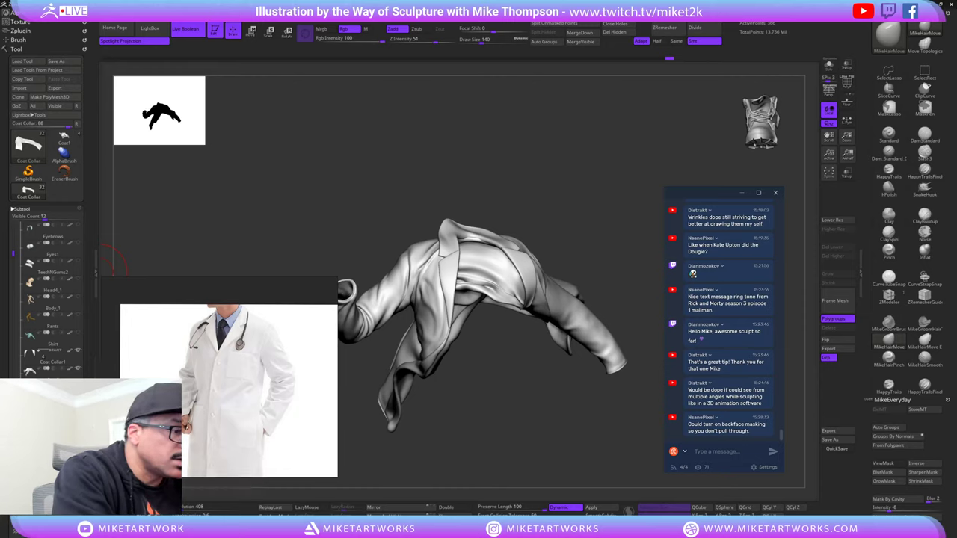
{"action": "left_click", "coordinate": [52, 389]}
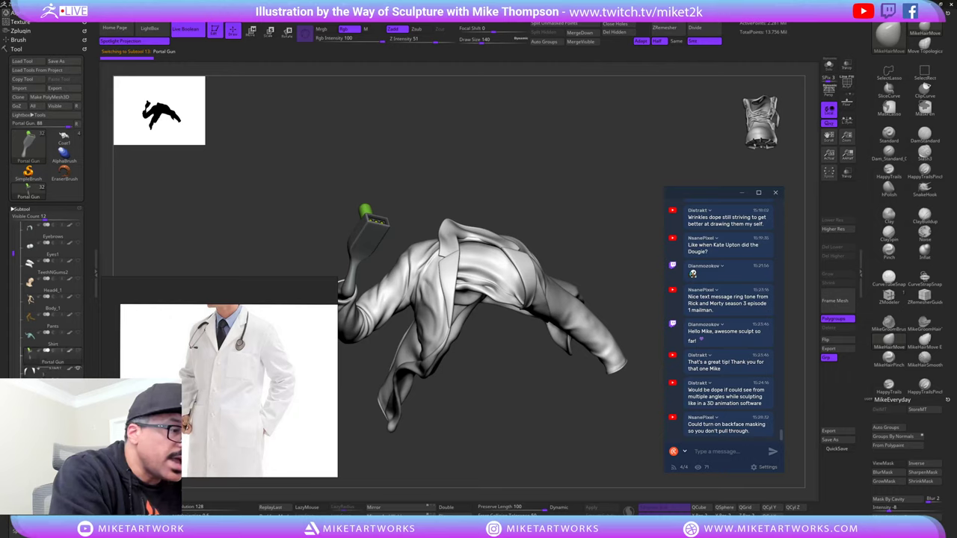
{"action": "left_click", "coordinate": [77, 377]}
- Select Coat2 and reshape its neckline beneath the collar with the MikeHairMove brush at draw size 107
{"action": "left_click_drag", "start_coordinate": [579, 398], "coordinate": [563, 441]}
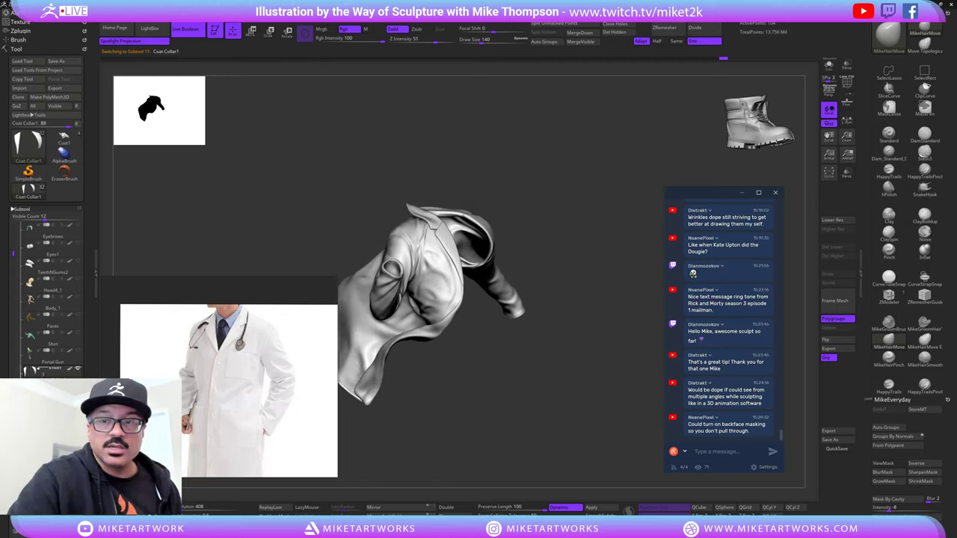
{"action": "left_click_drag", "start_coordinate": [528, 329], "coordinate": [637, 325]}
{"action": "left_click_drag", "start_coordinate": [602, 423], "coordinate": [349, 320]}
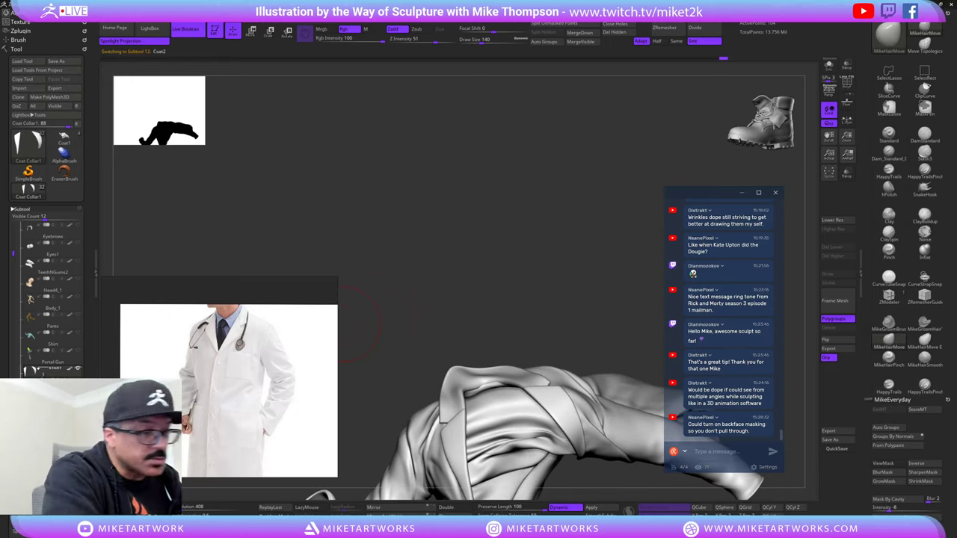
{"action": "left_click_drag", "start_coordinate": [583, 276], "coordinate": [489, 376]}
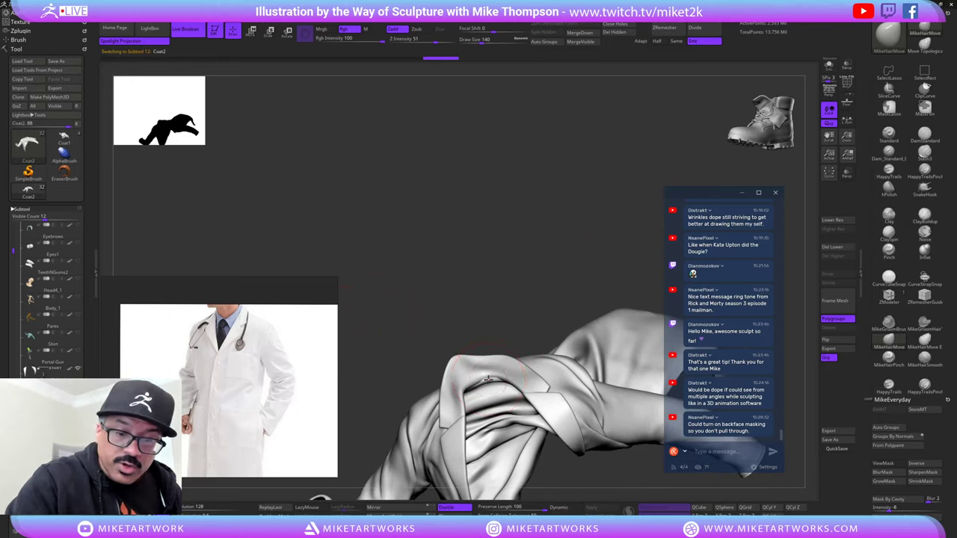
{"action": "mouse_move", "coordinate": [567, 297]}
{"action": "left_mouse_down"}
{"action": "mouse_move", "coordinate": [556, 246]}
{"action": "mouse_move", "coordinate": [555, 351]}
{"action": "mouse_move", "coordinate": [486, 315]}
{"action": "left_mouse_up"}
{"action": "key", "text": "s"}
{"action": "left_click_drag", "start_coordinate": [524, 282], "coordinate": [475, 375]}
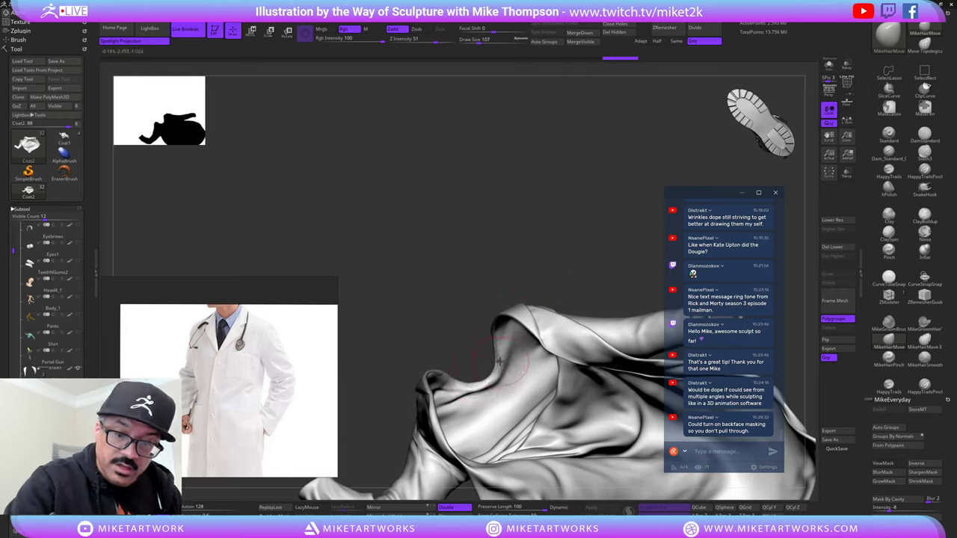
- Reduce the brush draw size to 71 and reshape the coat's neckline beside the collar with the MikeHairMove brush
{"action": "mouse_move", "coordinate": [573, 235]}
{"action": "left_mouse_down"}
{"action": "mouse_move", "coordinate": [637, 229]}
{"action": "mouse_move", "coordinate": [642, 241]}
{"action": "mouse_move", "coordinate": [620, 290]}
{"action": "mouse_move", "coordinate": [557, 332]}
{"action": "mouse_move", "coordinate": [503, 393]}
{"action": "left_mouse_up"}
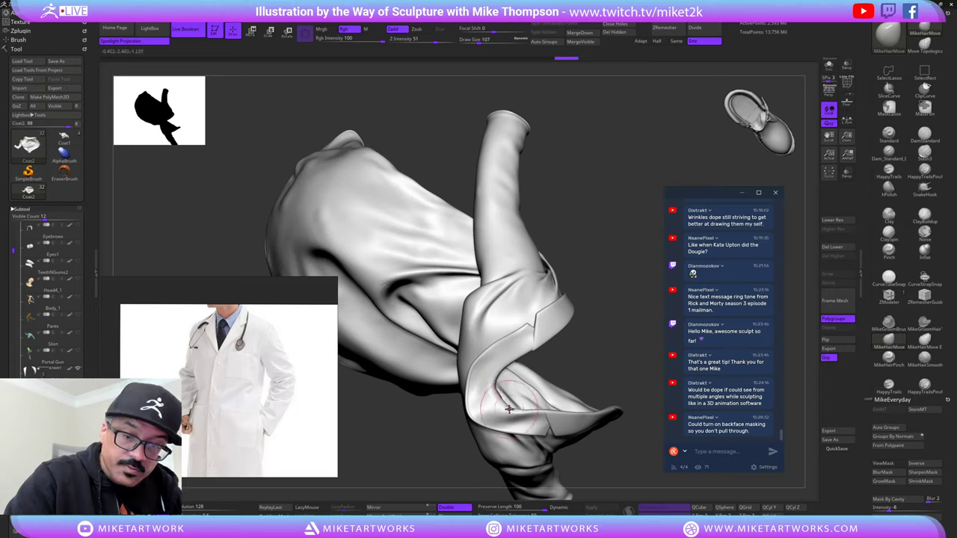
{"action": "mouse_move", "coordinate": [598, 359]}
{"action": "left_mouse_down"}
{"action": "mouse_move", "coordinate": [725, 355]}
{"action": "mouse_move", "coordinate": [627, 295]}
{"action": "mouse_move", "coordinate": [519, 404]}
{"action": "mouse_move", "coordinate": [529, 389]}
{"action": "left_mouse_up"}
{"action": "key", "text": "s"}
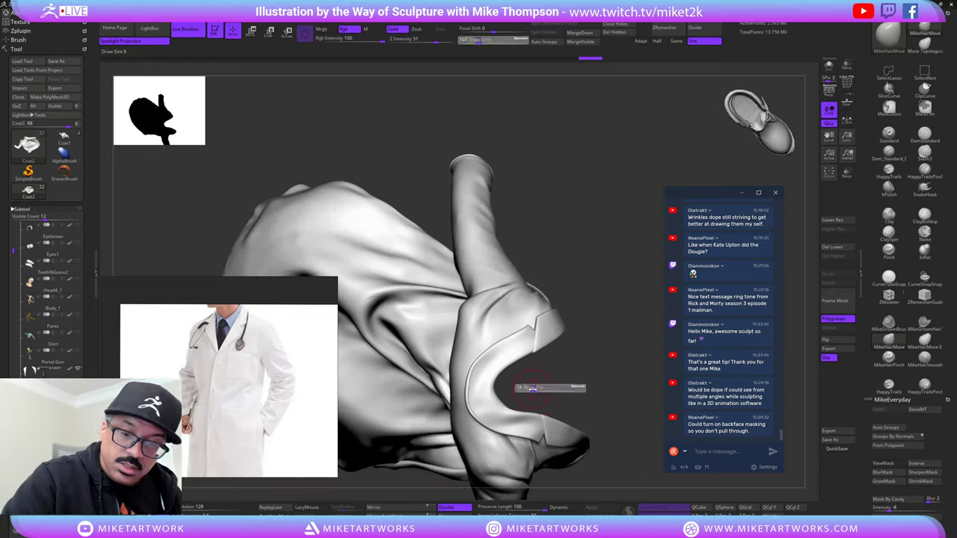
{"action": "key", "text": "b"}
{"action": "key", "text": "m"}
{"action": "key", "text": "h"}
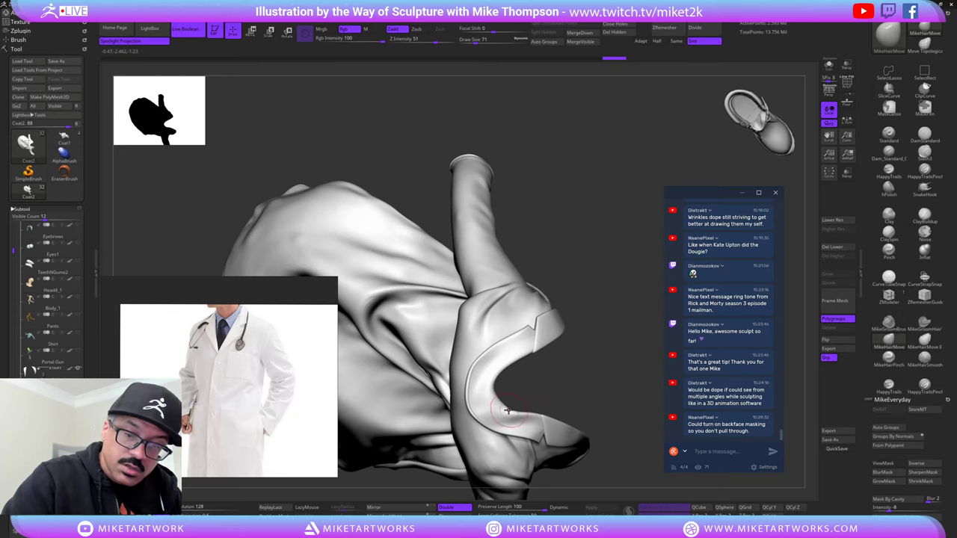
{"action": "left_click_drag", "start_coordinate": [507, 410], "coordinate": [512, 372]}
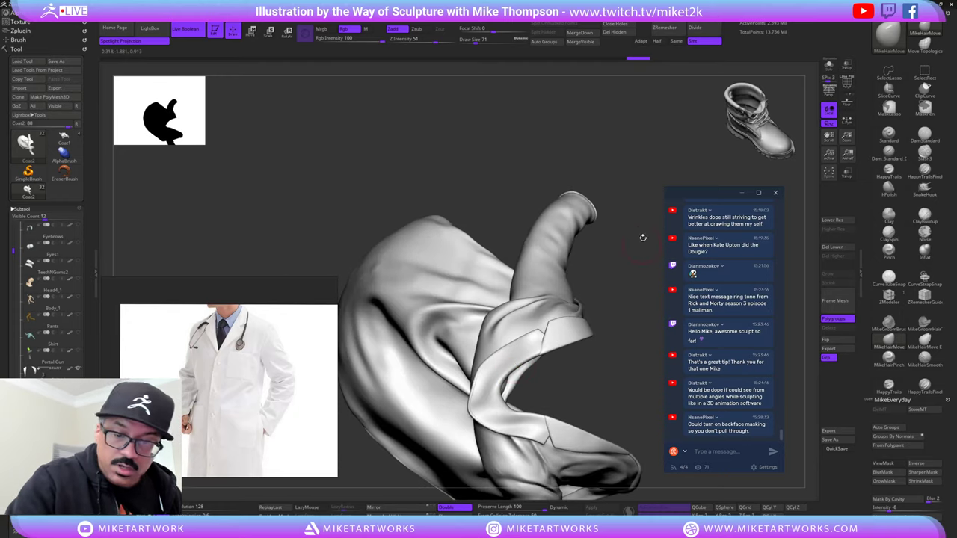
- Turn on the polyframe display to show the coat's polygroup colours on the outer fabric and inner lining
{"action": "left_click_drag", "start_coordinate": [642, 238], "coordinate": [611, 231]}
{"action": "left_click_drag", "start_coordinate": [464, 370], "coordinate": [464, 222], "text": "alt"}
{"action": "key", "text": "space"}
{"action": "left_click", "coordinate": [585, 481]}
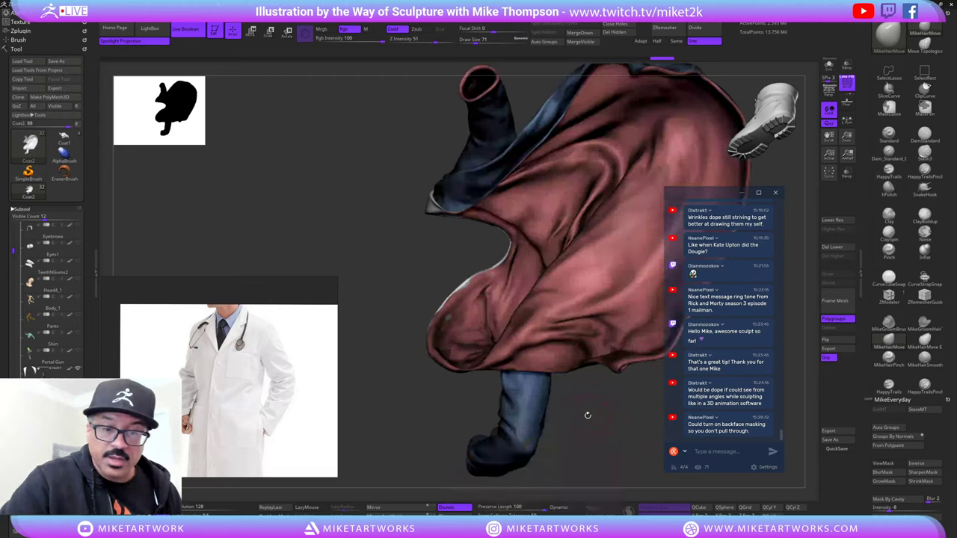
- Enlarge the move brush and push the red inner lining over the collar geometry poking through near the neckline
{"action": "left_click_drag", "start_coordinate": [588, 415], "coordinate": [599, 420]}
{"action": "key", "text": "s"}
{"action": "left_click_drag", "start_coordinate": [596, 420], "coordinate": [600, 419]}
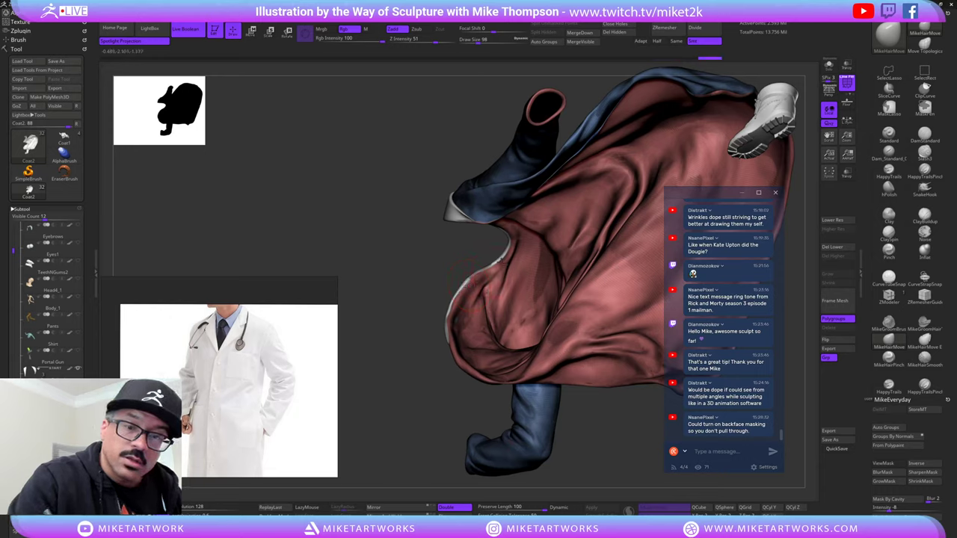
{"action": "left_click_drag", "start_coordinate": [501, 260], "coordinate": [509, 260]}
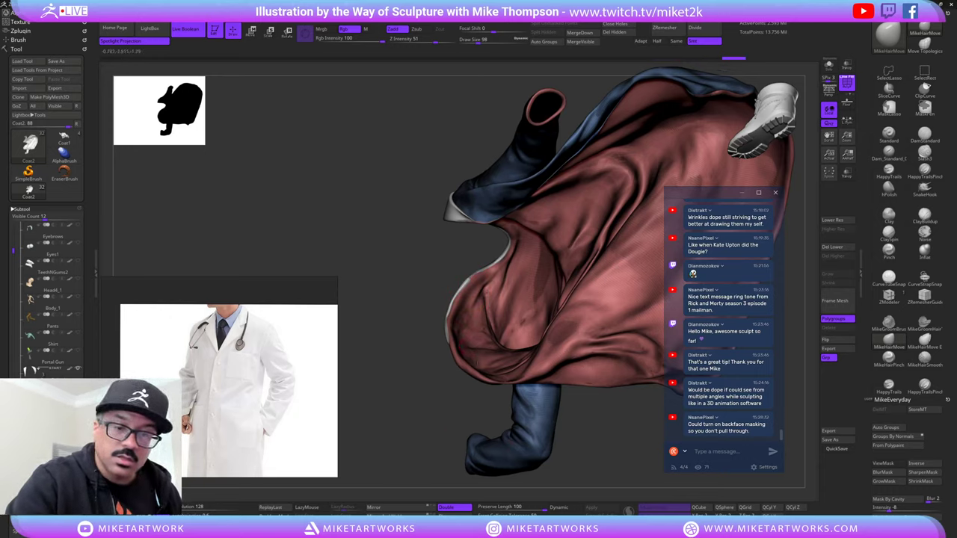
{"action": "left_click_drag", "start_coordinate": [427, 427], "coordinate": [453, 311]}
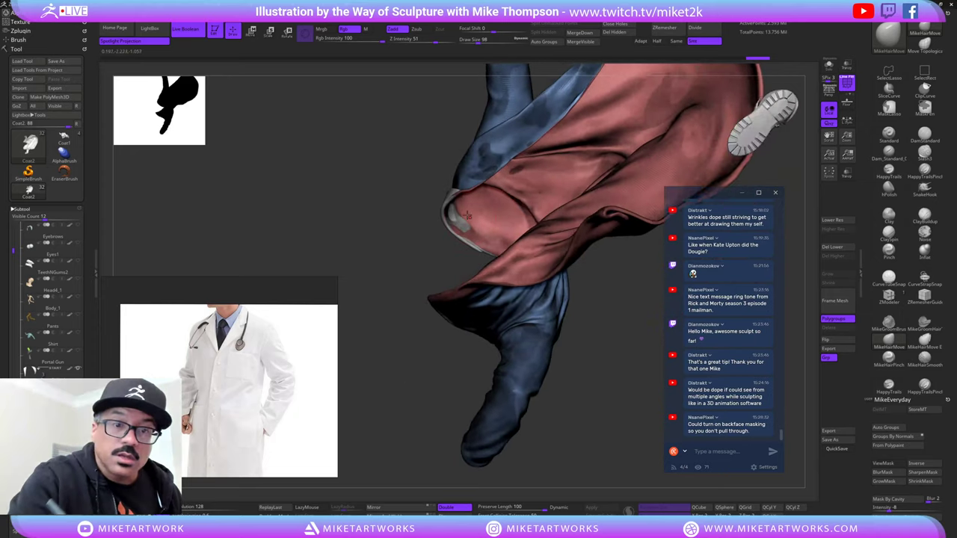
{"action": "left_click_drag", "start_coordinate": [457, 215], "coordinate": [472, 210]}
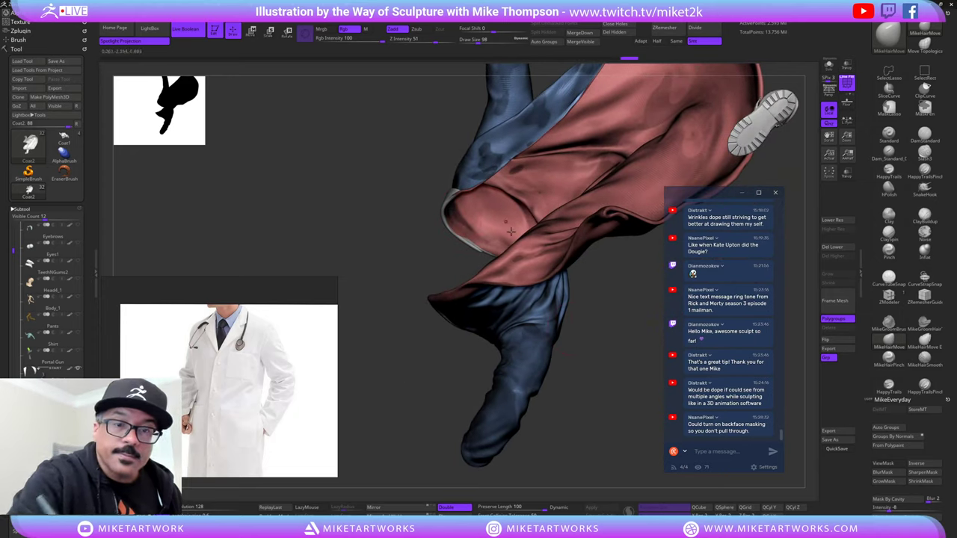
- Nudge the coat's red lining along the inner edge of the collar and lapel with the move brush
{"action": "left_click_drag", "start_coordinate": [584, 359], "coordinate": [606, 371]}
{"action": "mouse_move", "coordinate": [530, 457]}
{"action": "left_mouse_down"}
{"action": "mouse_move", "coordinate": [598, 296]}
{"action": "mouse_move", "coordinate": [617, 330]}
{"action": "mouse_move", "coordinate": [628, 282]}
{"action": "left_mouse_up"}
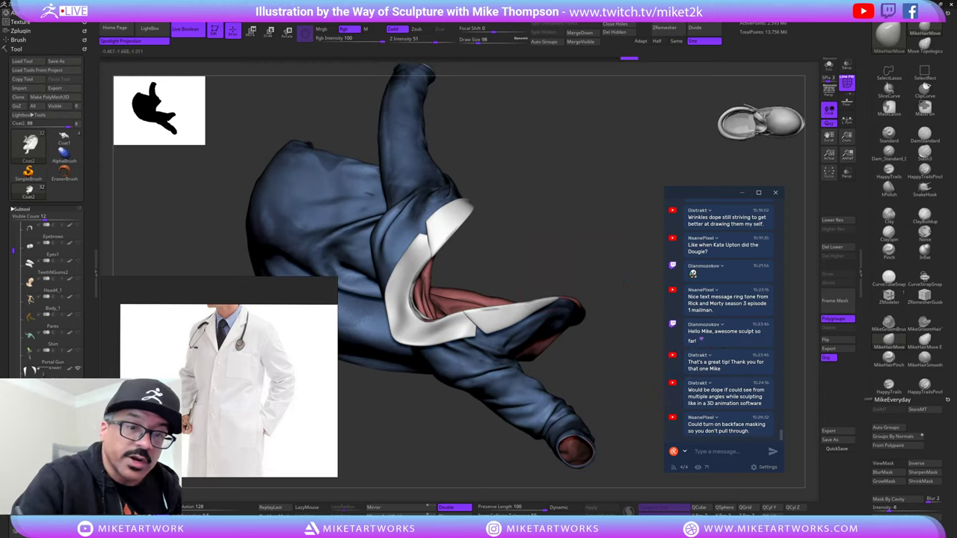
{"action": "left_click_drag", "start_coordinate": [553, 252], "coordinate": [421, 273]}
{"action": "left_click_drag", "start_coordinate": [411, 308], "coordinate": [423, 320]}
{"action": "mouse_move", "coordinate": [562, 201]}
{"action": "left_mouse_down"}
{"action": "mouse_move", "coordinate": [570, 232]}
{"action": "mouse_move", "coordinate": [448, 322]}
{"action": "left_mouse_up"}
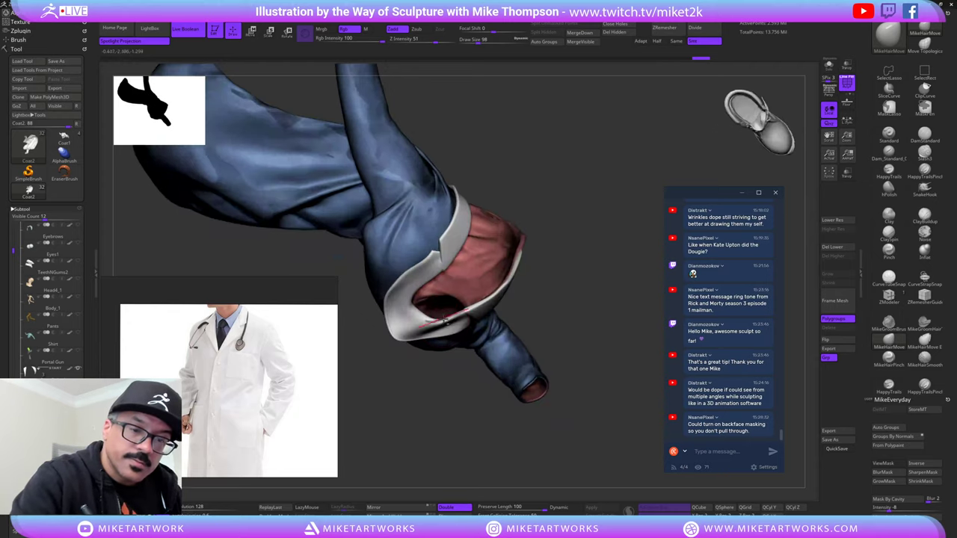
{"action": "left_click_drag", "start_coordinate": [590, 276], "coordinate": [493, 306]}
{"action": "left_click_drag", "start_coordinate": [609, 258], "coordinate": [567, 268]}
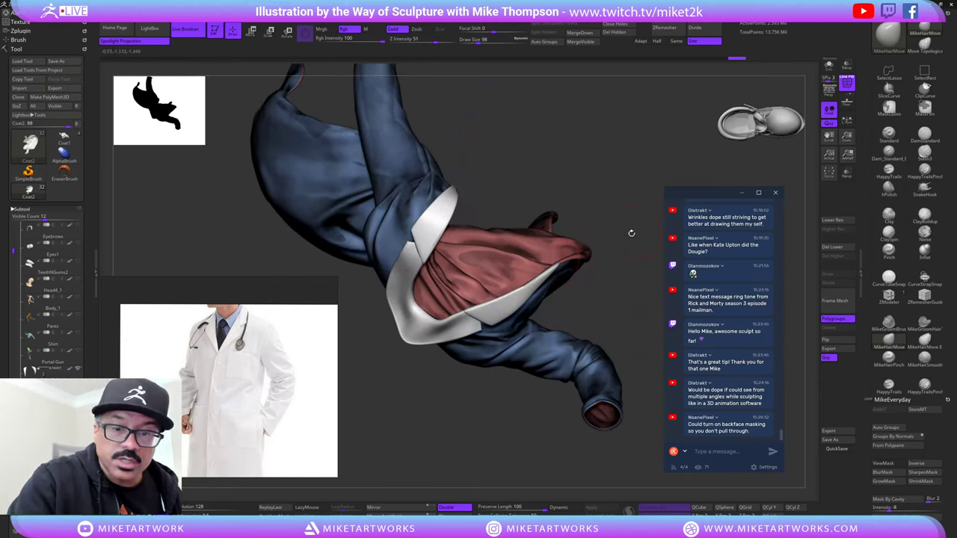
- Examine the coat's lining, collar and sleeves from several angles, turning the polyframe display off for the final check
{"action": "mouse_move", "coordinate": [635, 230]}
{"action": "left_mouse_down"}
{"action": "mouse_move", "coordinate": [639, 177]}
{"action": "mouse_move", "coordinate": [652, 183]}
{"action": "mouse_move", "coordinate": [605, 199]}
{"action": "mouse_move", "coordinate": [534, 323]}
{"action": "mouse_move", "coordinate": [493, 364]}
{"action": "mouse_move", "coordinate": [575, 295]}
{"action": "mouse_move", "coordinate": [557, 340]}
{"action": "left_mouse_up"}
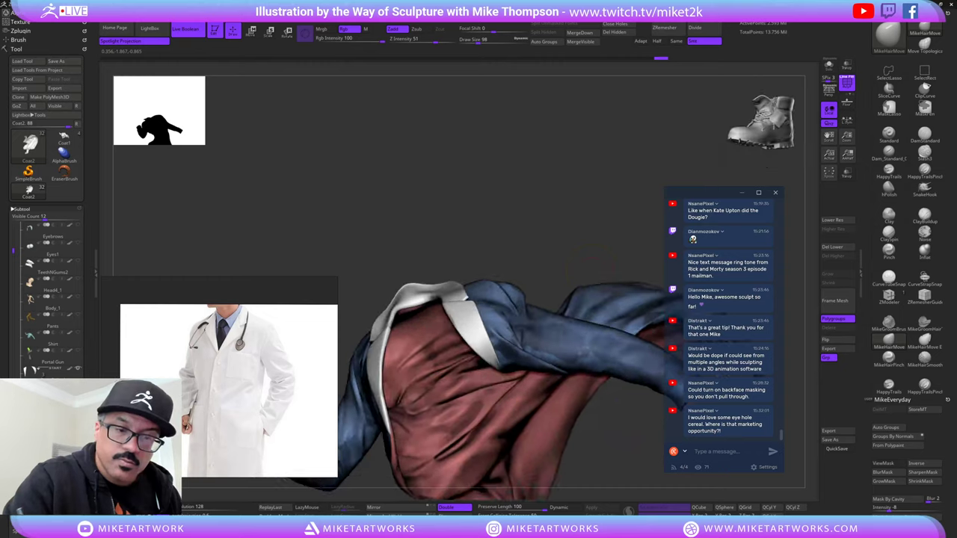
{"action": "left_click_drag", "start_coordinate": [584, 265], "coordinate": [624, 321]}
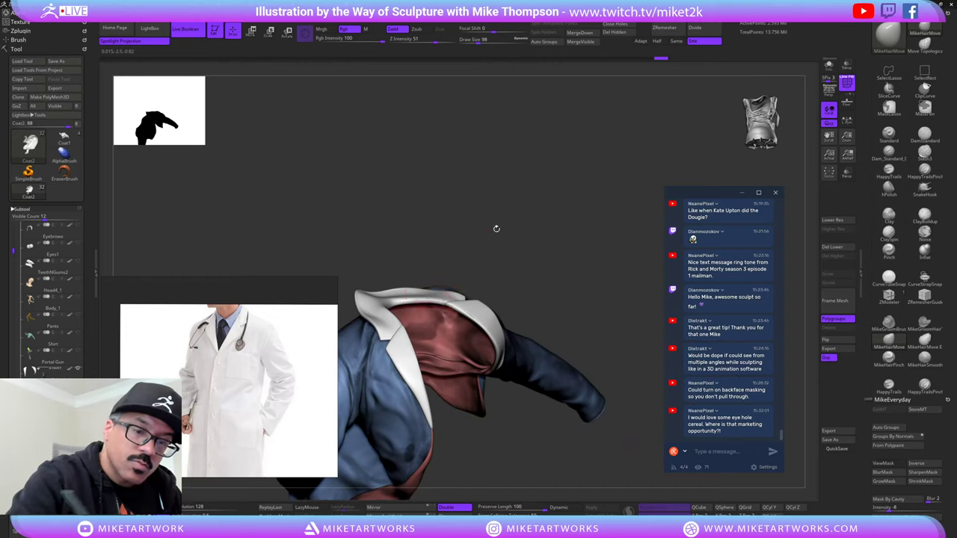
{"action": "mouse_move", "coordinate": [496, 226]}
{"action": "left_mouse_down"}
{"action": "mouse_move", "coordinate": [524, 247]}
{"action": "mouse_move", "coordinate": [537, 238]}
{"action": "mouse_move", "coordinate": [552, 150]}
{"action": "mouse_move", "coordinate": [569, 165]}
{"action": "mouse_move", "coordinate": [606, 274]}
{"action": "left_mouse_up"}
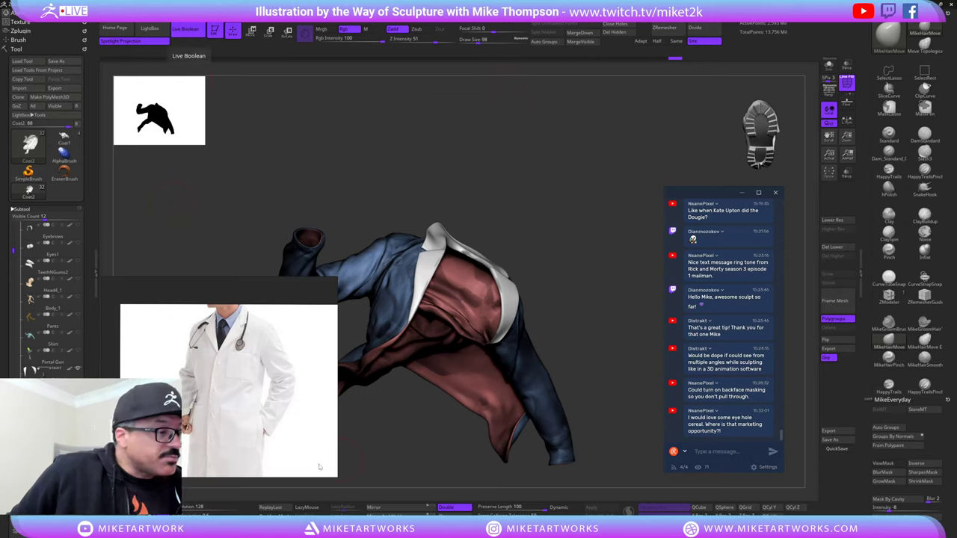
{"action": "left_click_drag", "start_coordinate": [614, 403], "coordinate": [601, 409]}
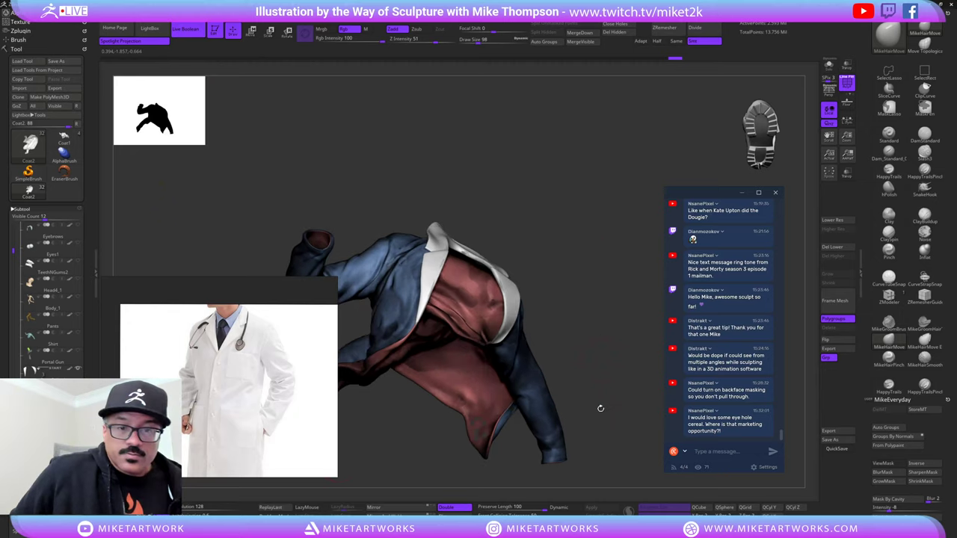
{"action": "key", "text": "space"}
{"action": "left_click", "coordinate": [615, 474]}
{"action": "left_click_drag", "start_coordinate": [608, 313], "coordinate": [535, 329]}
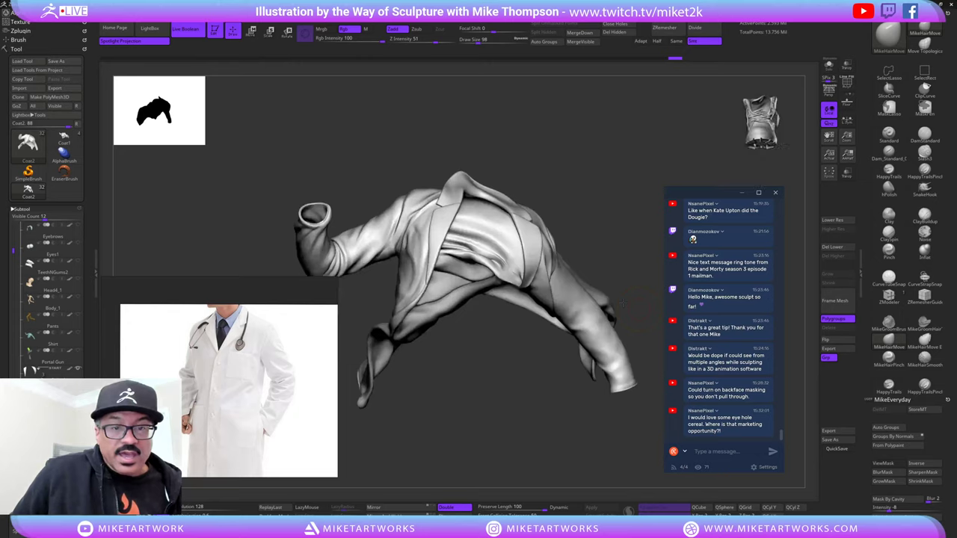
{"action": "left_click_drag", "start_coordinate": [569, 417], "coordinate": [498, 366]}
{"action": "left_click_drag", "start_coordinate": [621, 434], "coordinate": [561, 440]}
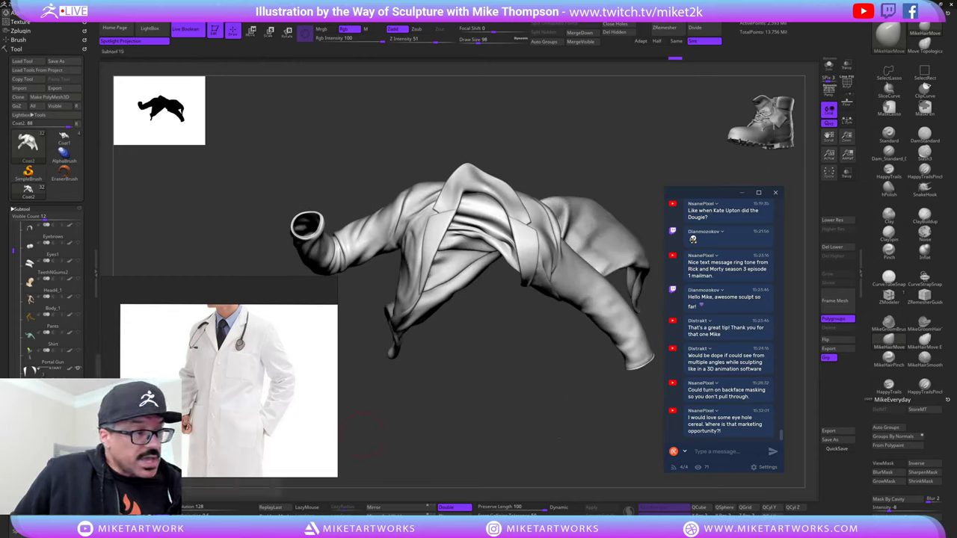
- Save the tool as RickWorkingZBL5, overwriting the existing file
{"action": "left_click", "coordinate": [55, 61]}
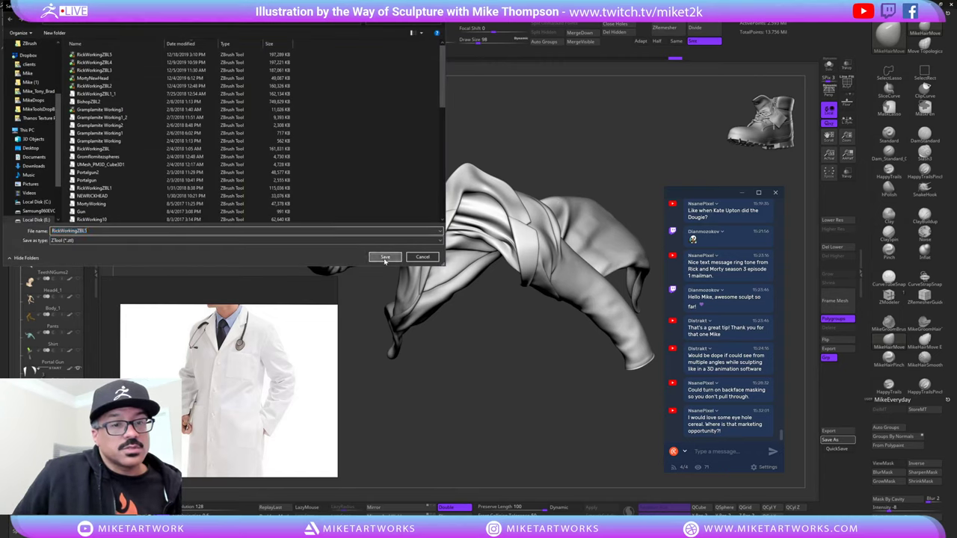
{"action": "left_click", "coordinate": [385, 257]}
{"action": "left_click", "coordinate": [500, 268]}
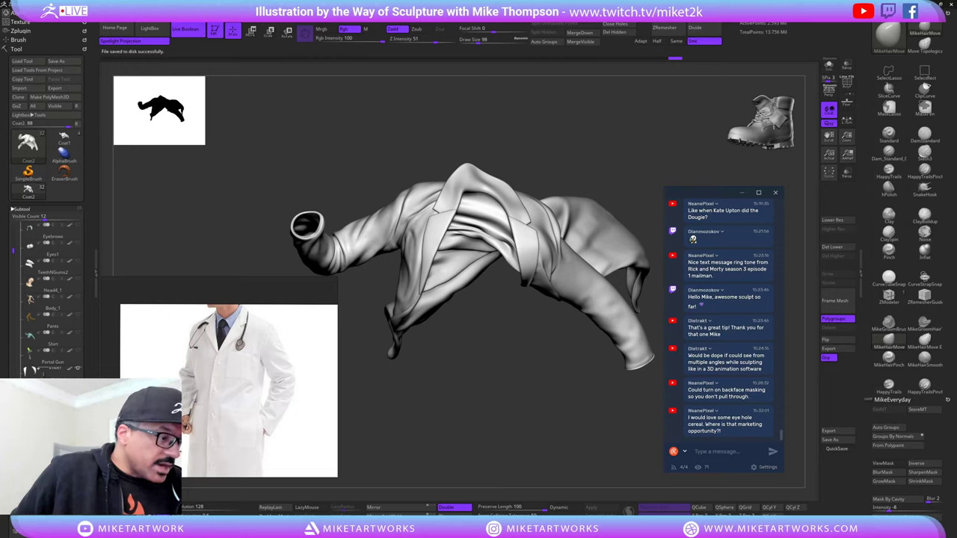
- Select the Coat Collar subtool and compare its shape with Dynamic Subdiv off and back on
{"action": "scroll", "coordinate": [45, 224], "scroll_direction": "down", "scroll_amount": 5}
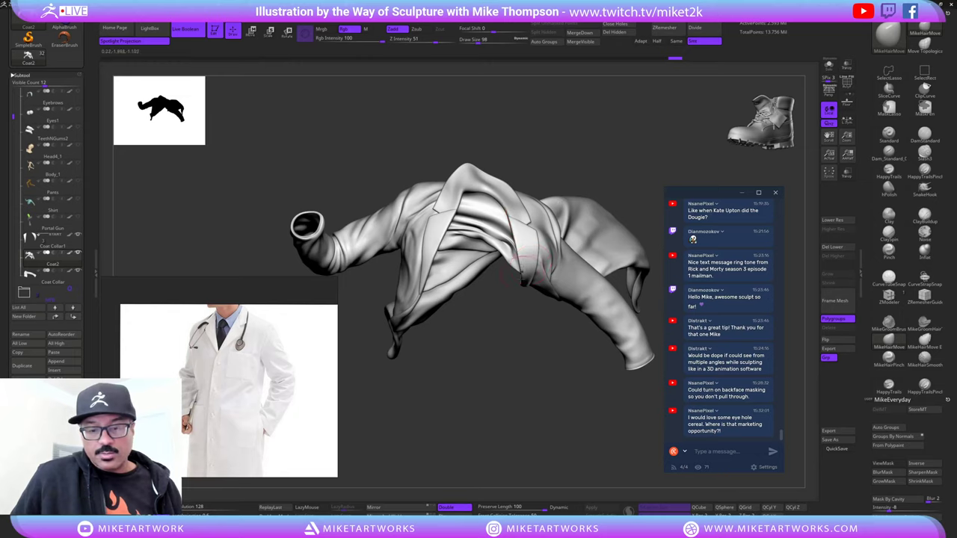
{"action": "left_click", "coordinate": [464, 186], "text": "alt"}
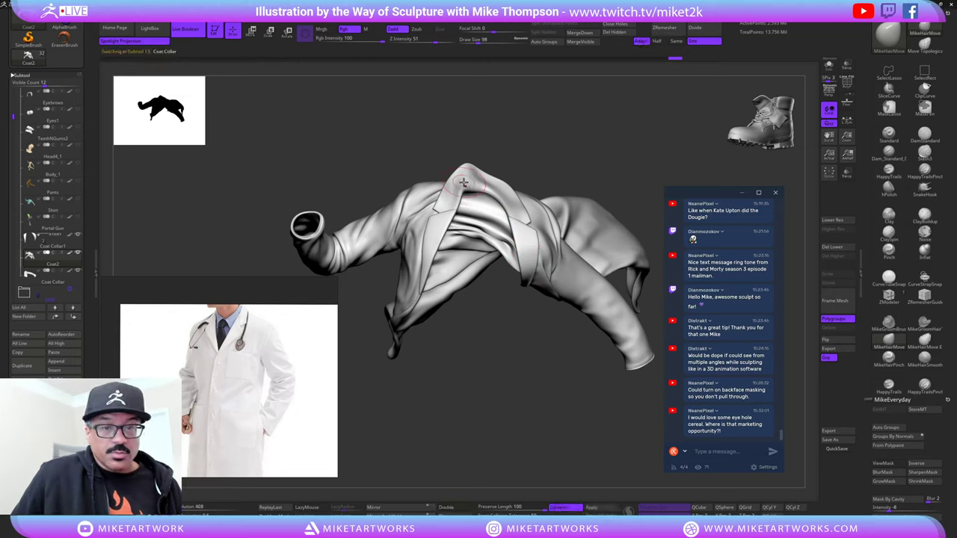
{"action": "left_click", "coordinate": [566, 508]}
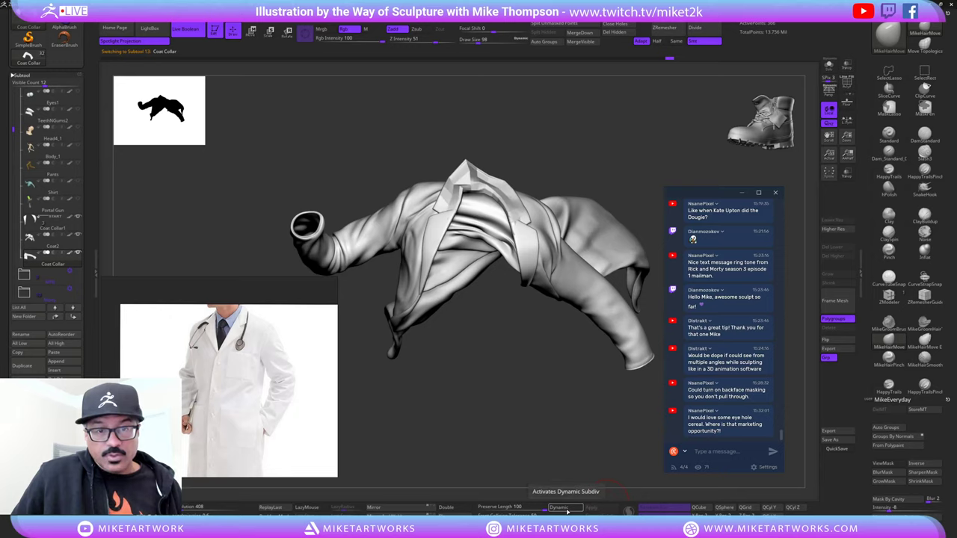
{"action": "left_click", "coordinate": [566, 508]}
{"action": "left_click_drag", "start_coordinate": [514, 444], "coordinate": [563, 467]}
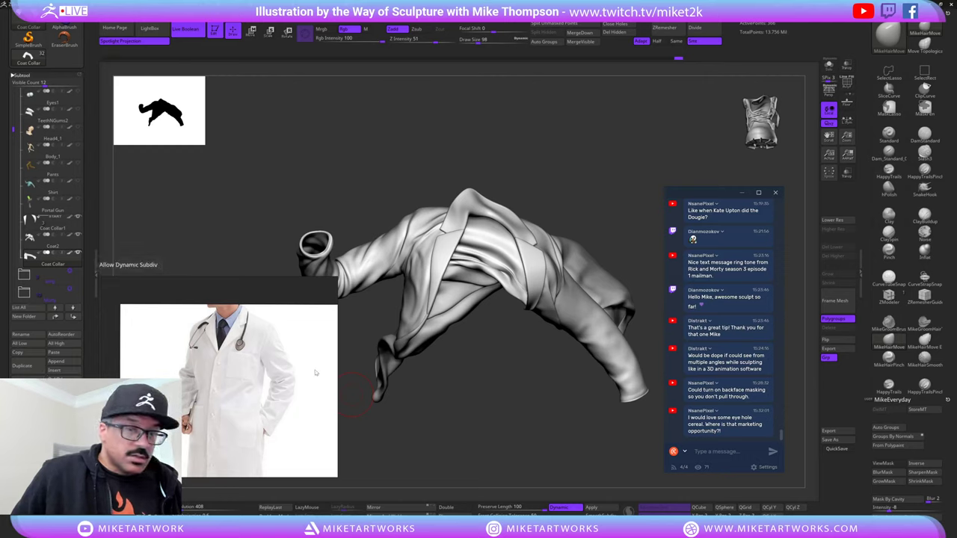
- Select the Coat2 subtool, make a boolean mesh from the visible coat and collar parts, and switch to the resulting tool
{"action": "left_click", "coordinate": [420, 258], "text": "alt"}
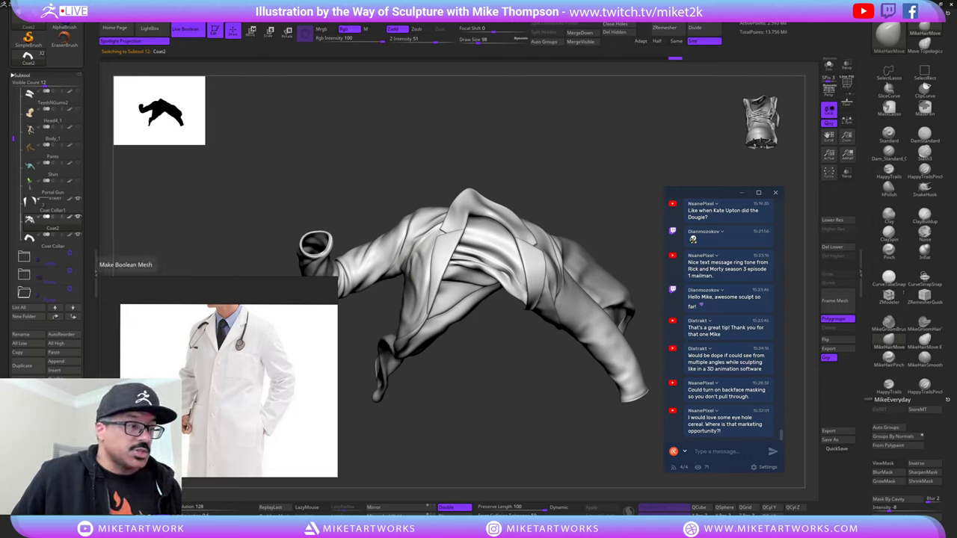
{"action": "left_click", "coordinate": [125, 275]}
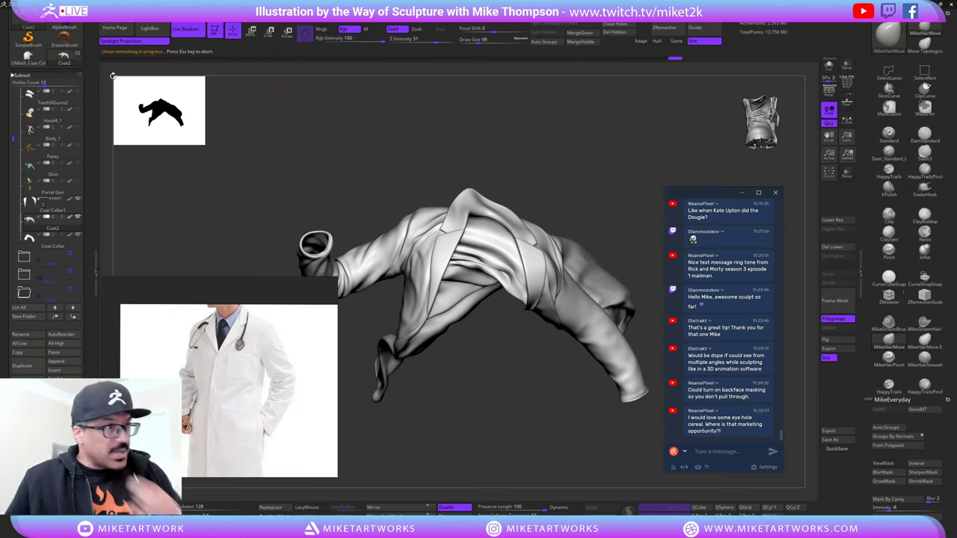
{"action": "left_click", "coordinate": [34, 64]}
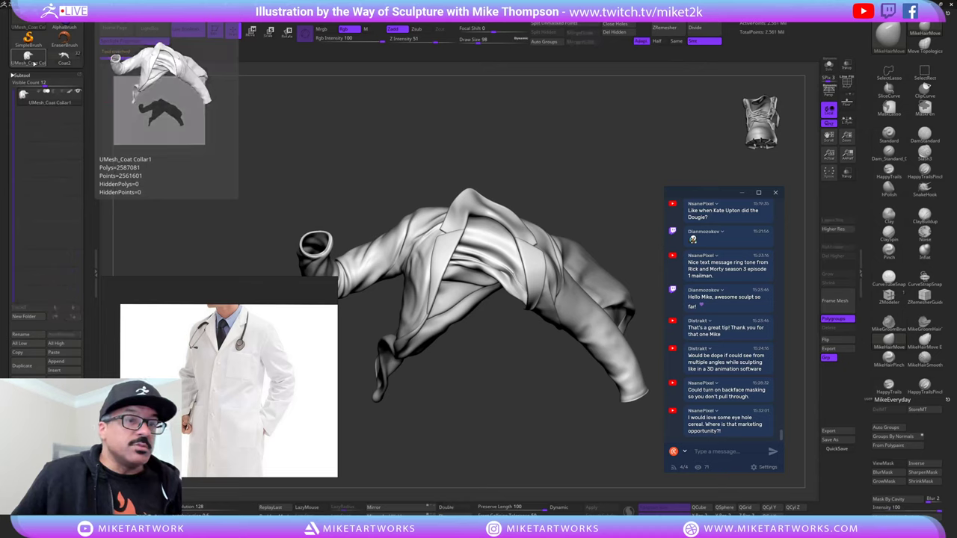
- Show the merged coat's polygroup colours and wireframe, and examine the junctions between collar, lapels and lining
{"action": "left_click_drag", "start_coordinate": [513, 119], "coordinate": [649, 141]}
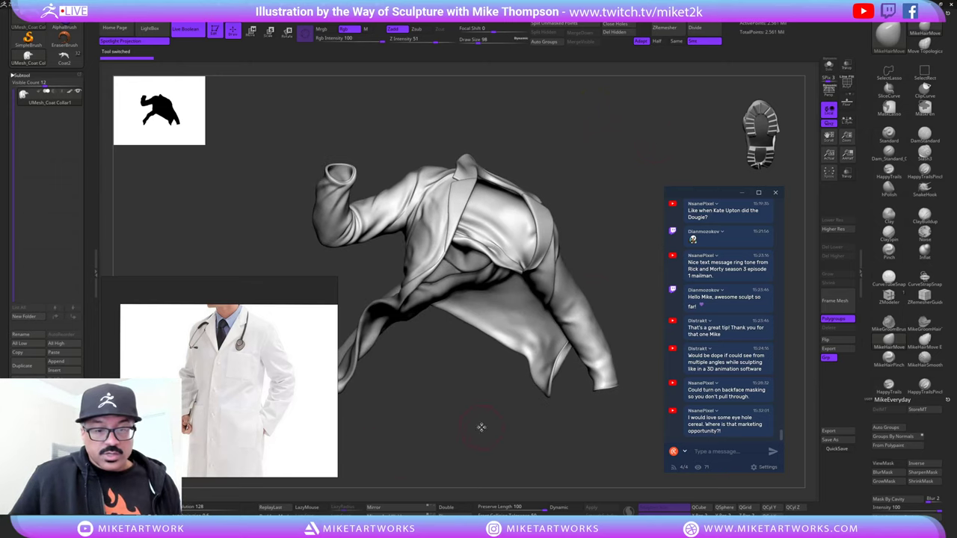
{"action": "key", "text": "space"}
{"action": "left_click", "coordinate": [490, 486]}
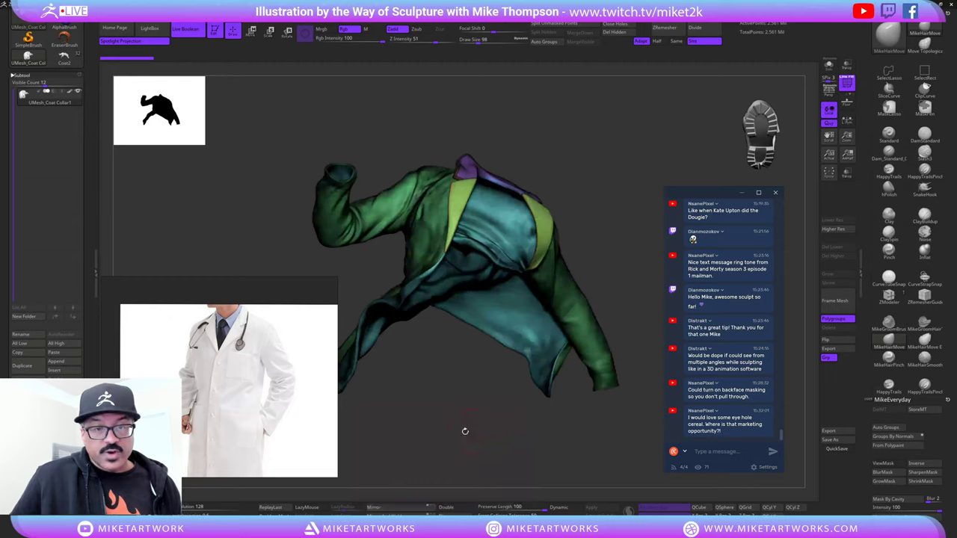
{"action": "left_click_drag", "start_coordinate": [466, 432], "coordinate": [520, 219]}
{"action": "mouse_move", "coordinate": [585, 68]}
{"action": "left_mouse_down", "text": "alt"}
{"action": "mouse_move", "coordinate": [606, 360]}
{"action": "mouse_move", "coordinate": [588, 325]}
{"action": "mouse_move", "coordinate": [626, 285]}
{"action": "mouse_move", "coordinate": [562, 305]}
{"action": "mouse_move", "coordinate": [591, 307]}
{"action": "mouse_move", "coordinate": [381, 28]}
{"action": "left_mouse_up", "text": "alt"}
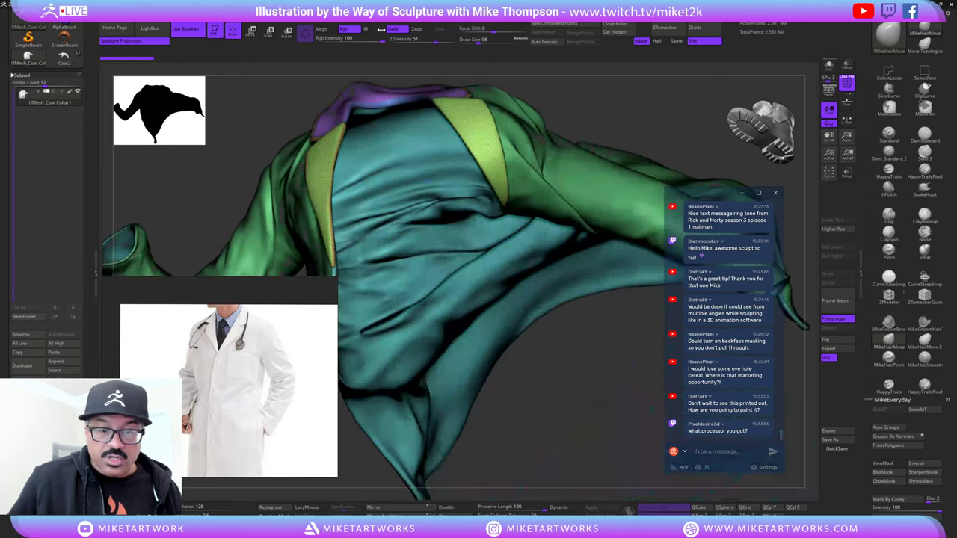
{"action": "mouse_move", "coordinate": [569, 404]}
{"action": "left_mouse_down"}
{"action": "mouse_move", "coordinate": [516, 374]}
{"action": "mouse_move", "coordinate": [568, 404]}
{"action": "left_mouse_up"}
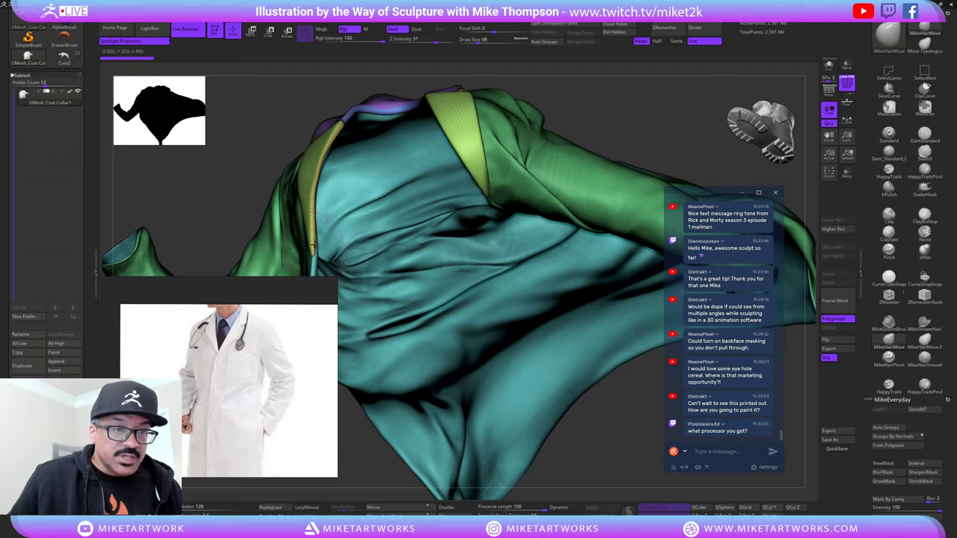
{"action": "mouse_move", "coordinate": [605, 442]}
{"action": "left_mouse_down"}
{"action": "mouse_move", "coordinate": [551, 361]}
{"action": "mouse_move", "coordinate": [587, 458]}
{"action": "mouse_move", "coordinate": [564, 406]}
{"action": "mouse_move", "coordinate": [510, 351]}
{"action": "mouse_move", "coordinate": [511, 362]}
{"action": "left_mouse_up"}
{"action": "key", "text": "ctrl+shift"}
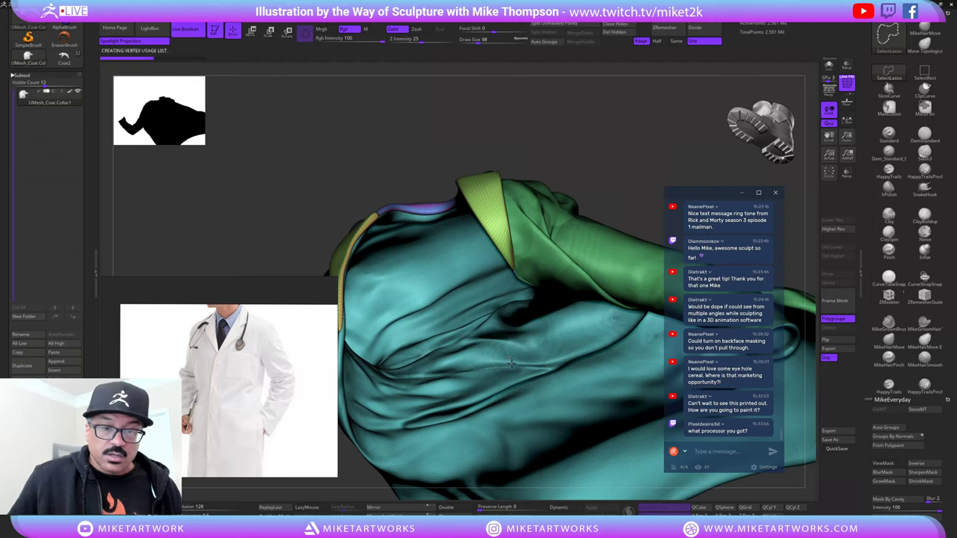
{"action": "key", "text": "ctrl+shift+z"}
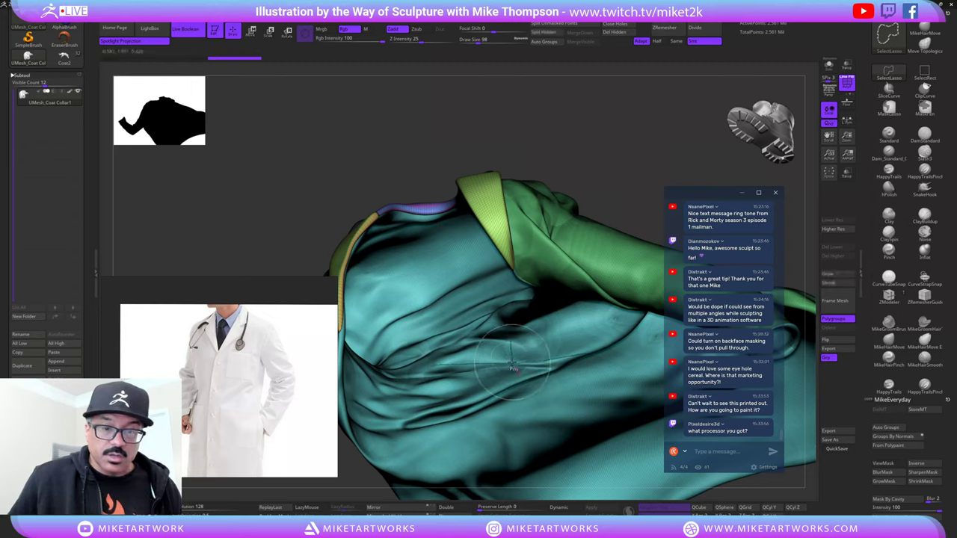
{"action": "key", "text": "ctrl+z"}
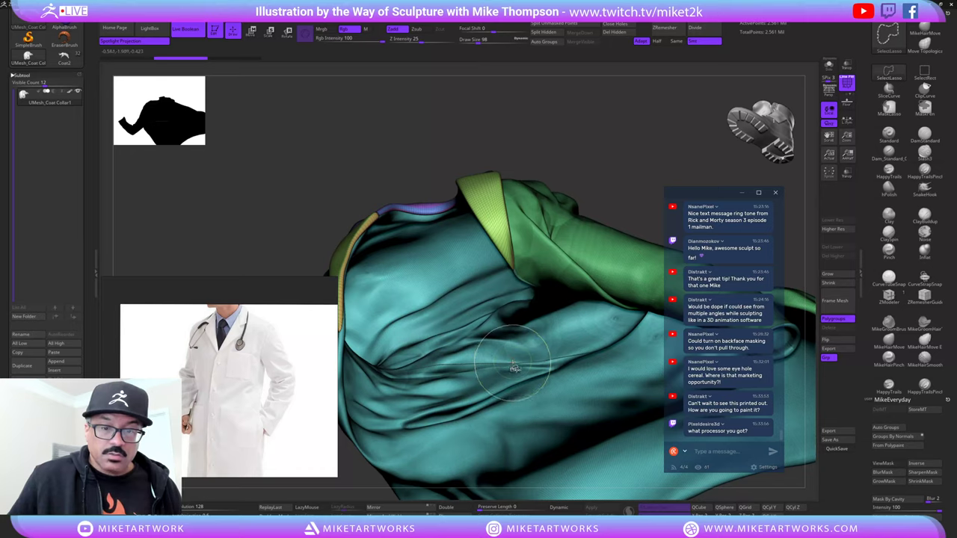
{"action": "key", "text": "ctrl+shift+z"}
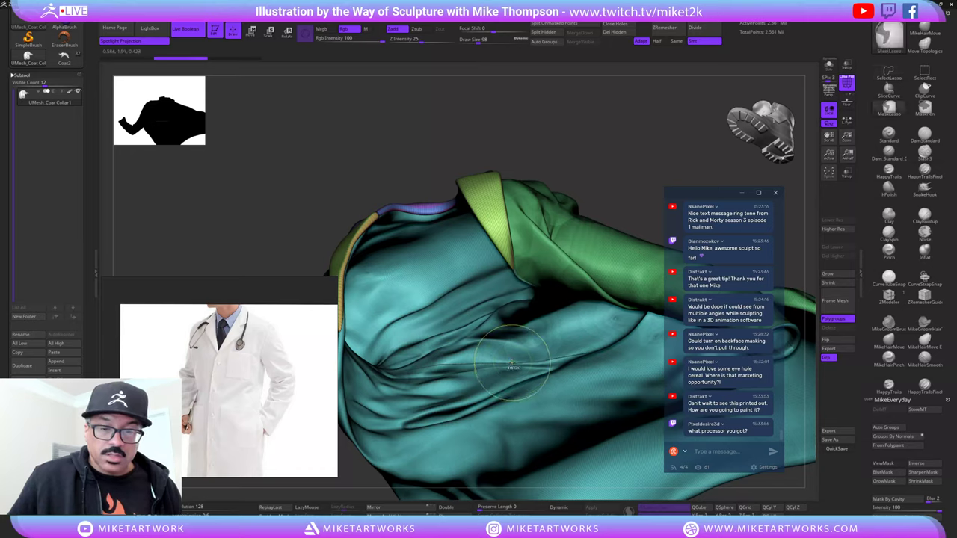
- Switch to the SelectRect brush and isolate the teal lining polygroup of the merged coat
{"action": "key", "text": "ctrl+shift"}
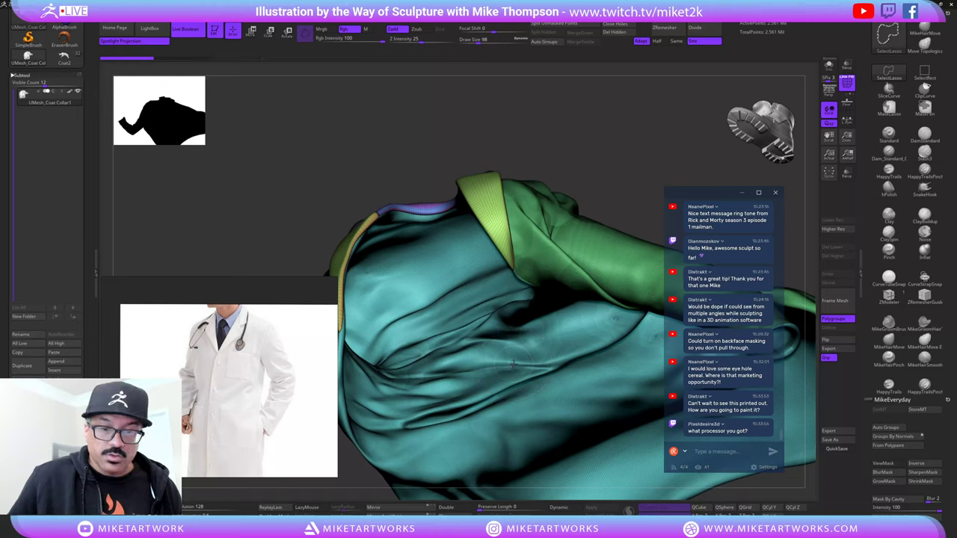
{"action": "key", "text": "ctrl+shift+z"}
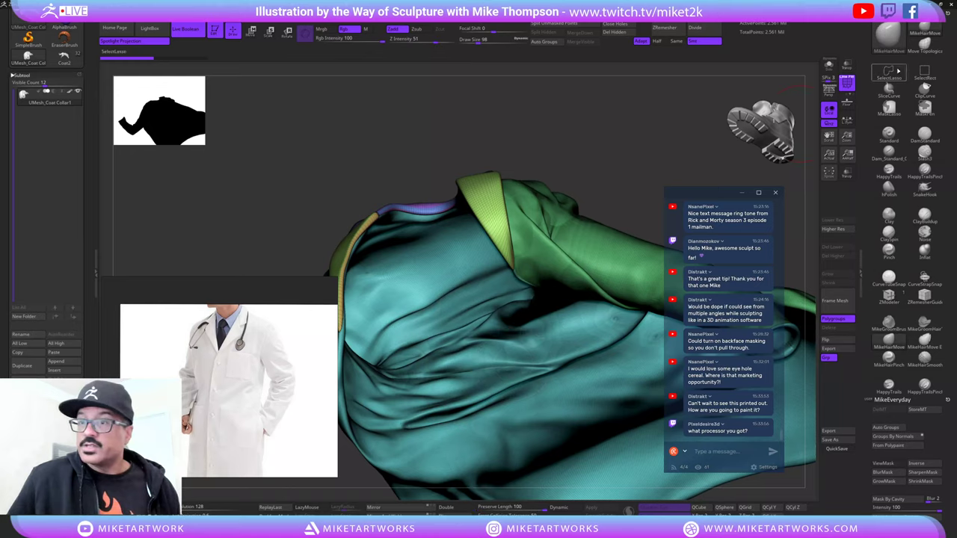
{"action": "left_click", "coordinate": [925, 73]}
{"action": "left_click", "coordinate": [497, 362], "text": "ctrl+shift"}
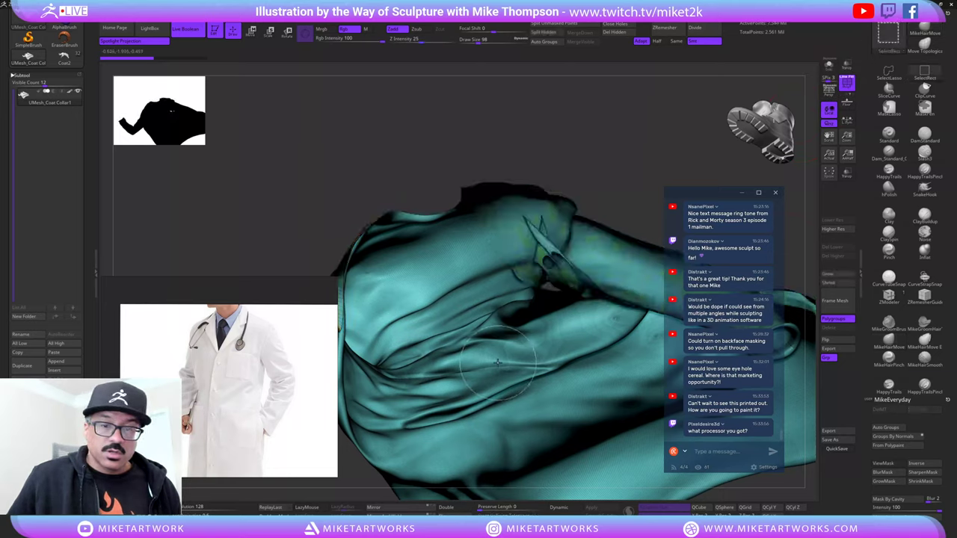
{"action": "left_click_drag", "start_coordinate": [615, 142], "coordinate": [696, 149], "text": "alt"}
{"action": "left_click_drag", "start_coordinate": [627, 404], "coordinate": [539, 372]}
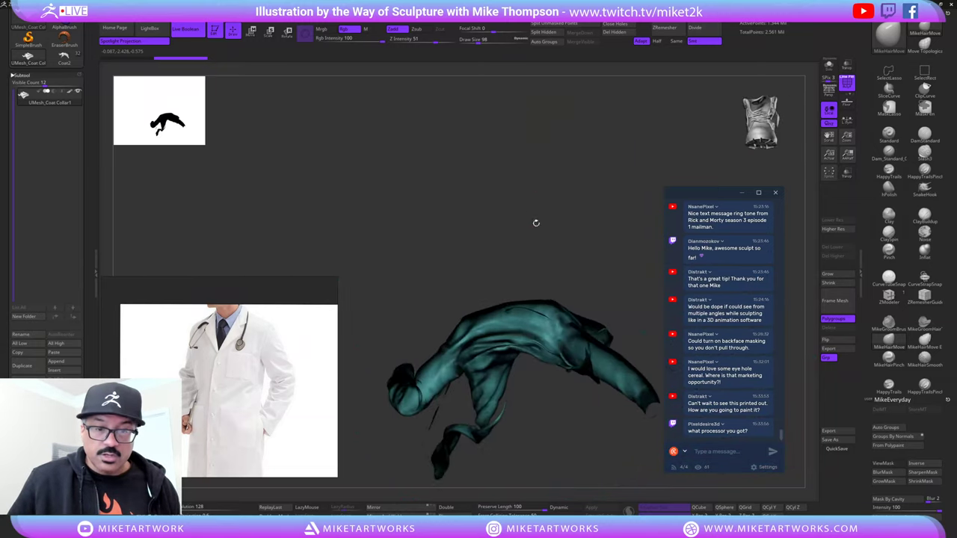
- Invert the visibility to the outer coat and collar, make them one polygroup, and show the whole coat
{"action": "left_click_drag", "start_coordinate": [501, 183], "coordinate": [548, 215], "text": "ctrl+shift"}
{"action": "left_click_drag", "start_coordinate": [580, 162], "coordinate": [649, 246]}
{"action": "mouse_move", "coordinate": [621, 314]}
{"action": "left_mouse_down"}
{"action": "mouse_move", "coordinate": [625, 158]}
{"action": "mouse_move", "coordinate": [628, 217]}
{"action": "mouse_move", "coordinate": [615, 179]}
{"action": "mouse_move", "coordinate": [580, 158]}
{"action": "mouse_move", "coordinate": [608, 161]}
{"action": "mouse_move", "coordinate": [579, 157]}
{"action": "left_mouse_up"}
{"action": "key", "text": "ctrl+w"}
{"action": "key", "text": "shift+f"}
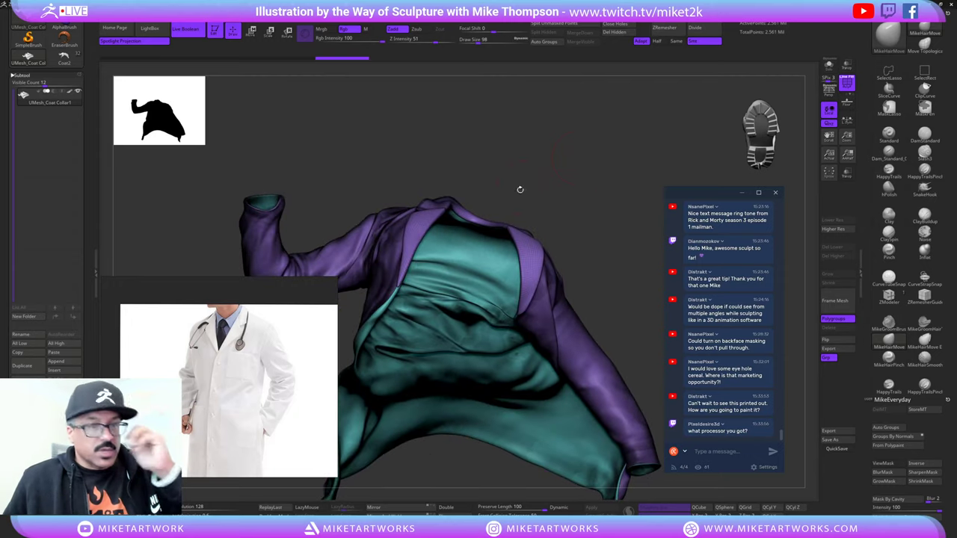
- Isolate the outer coat polygroup by hiding the lining, and check its extent around the collar and sleeves
{"action": "left_click_drag", "start_coordinate": [575, 200], "coordinate": [590, 213]}
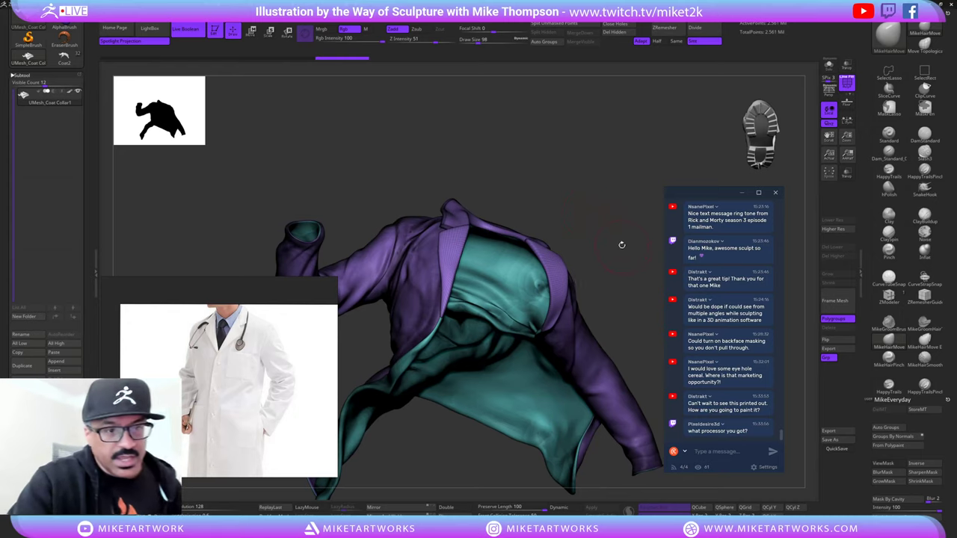
{"action": "left_click_drag", "start_coordinate": [622, 245], "coordinate": [641, 340]}
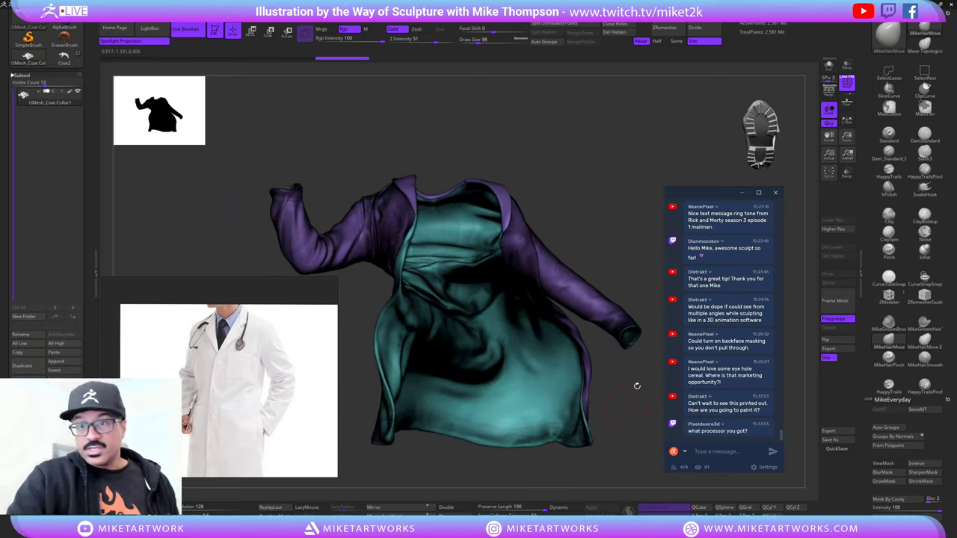
{"action": "mouse_move", "coordinate": [632, 408]}
{"action": "left_mouse_down"}
{"action": "mouse_move", "coordinate": [637, 424]}
{"action": "mouse_move", "coordinate": [646, 419]}
{"action": "left_mouse_up"}
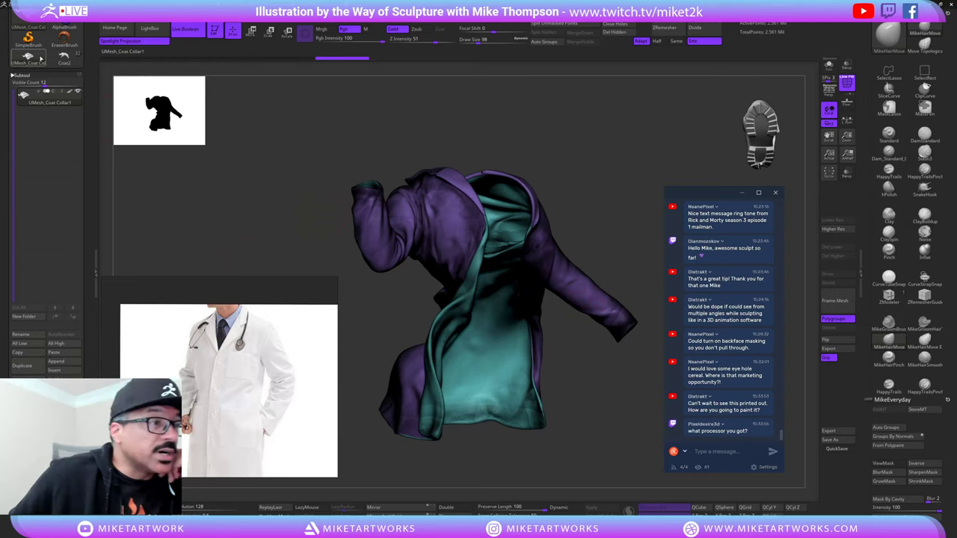
{"action": "mouse_move", "coordinate": [22, 95]}
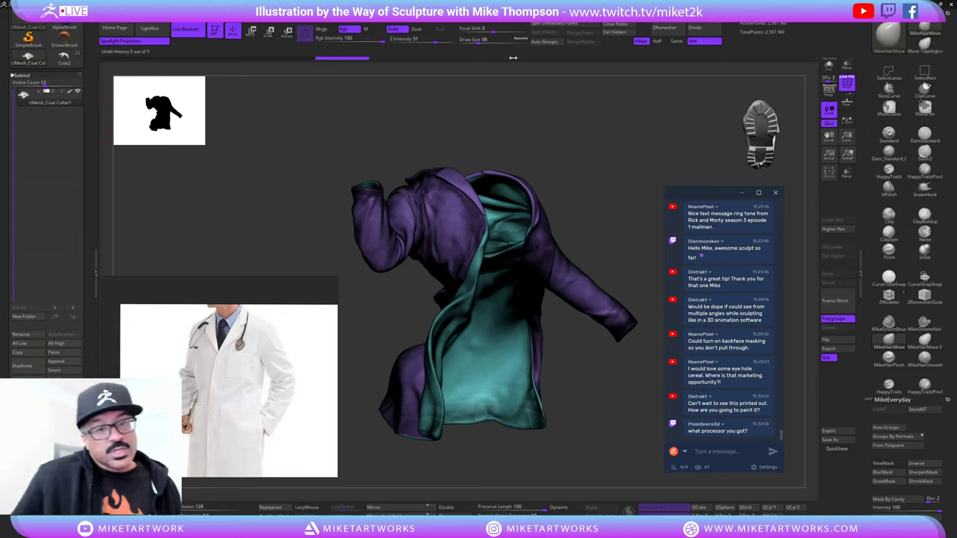
{"action": "left_click_drag", "start_coordinate": [607, 414], "coordinate": [481, 313]}
{"action": "key", "text": "ctrl+shift"}
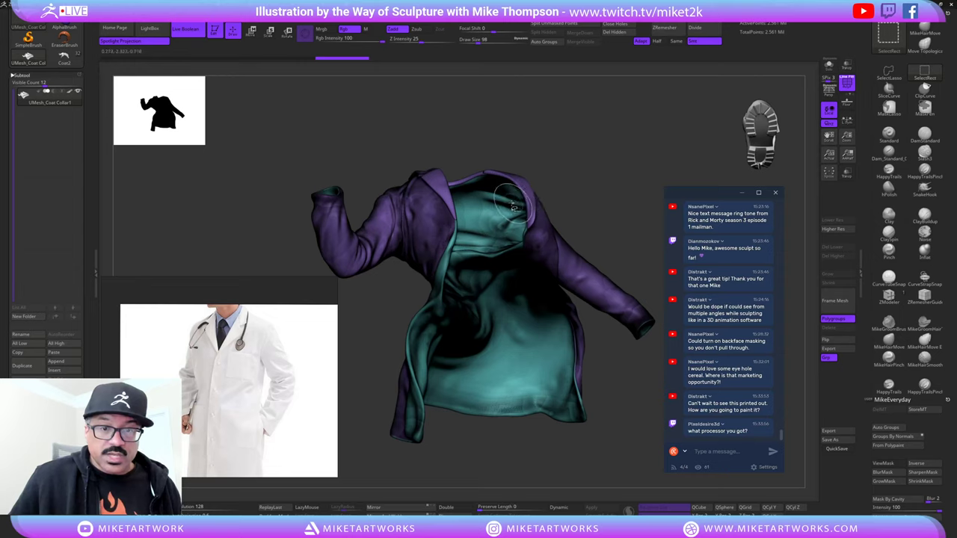
{"action": "left_click", "coordinate": [496, 211], "text": "ctrl+shift"}
{"action": "left_click", "coordinate": [620, 171], "text": "ctrl+shift"}
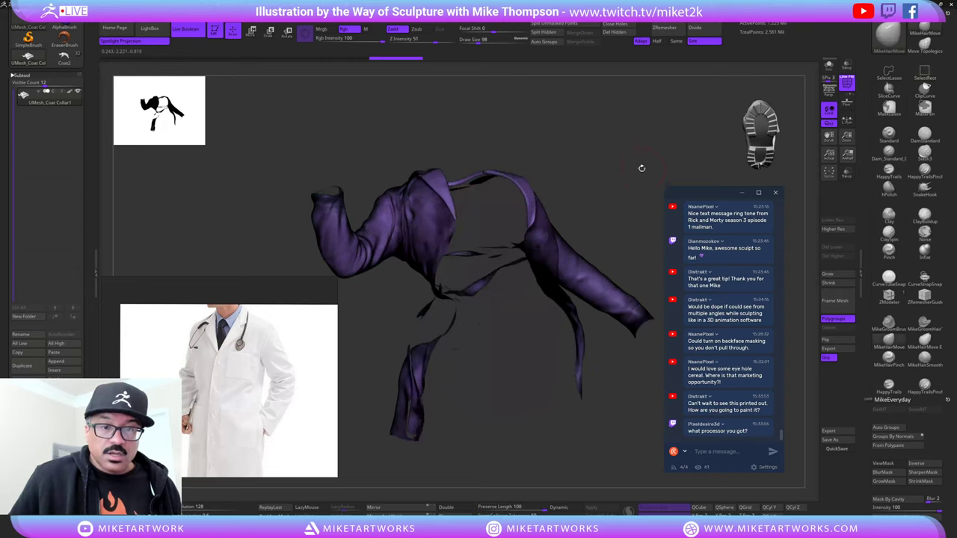
{"action": "left_click_drag", "start_coordinate": [623, 151], "coordinate": [598, 168]}
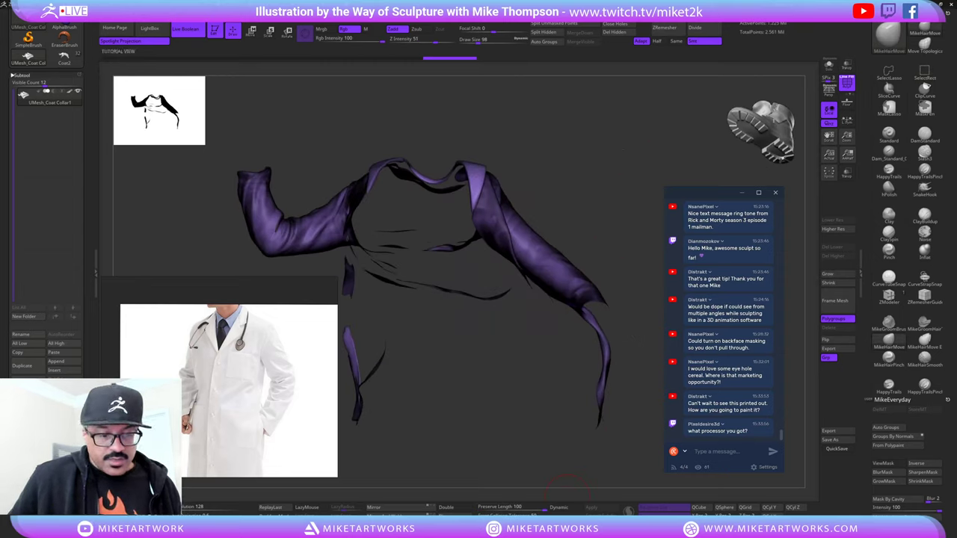
- Turn on double-sided display, check the outer coat's inner faces, and show the whole coat again
{"action": "left_click", "coordinate": [452, 508]}
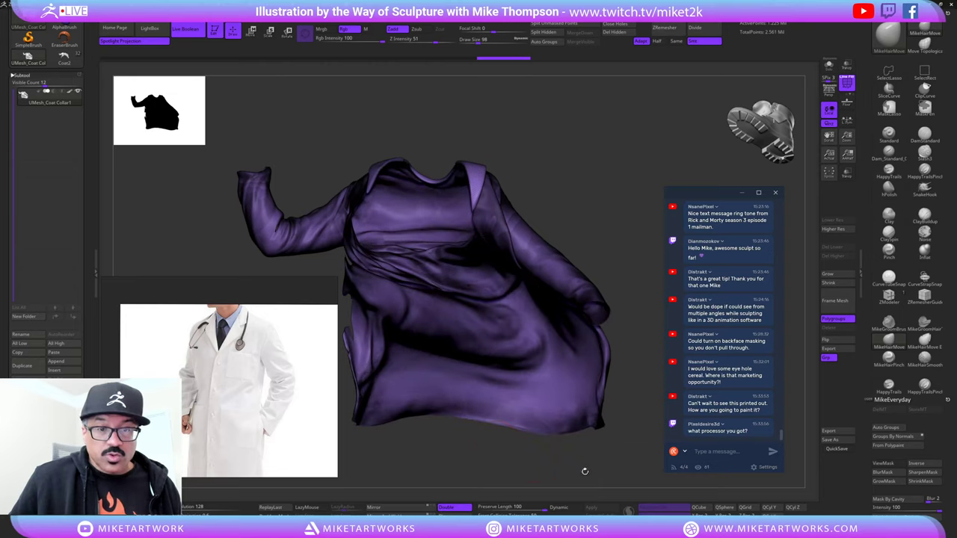
{"action": "left_click_drag", "start_coordinate": [584, 471], "coordinate": [475, 477]}
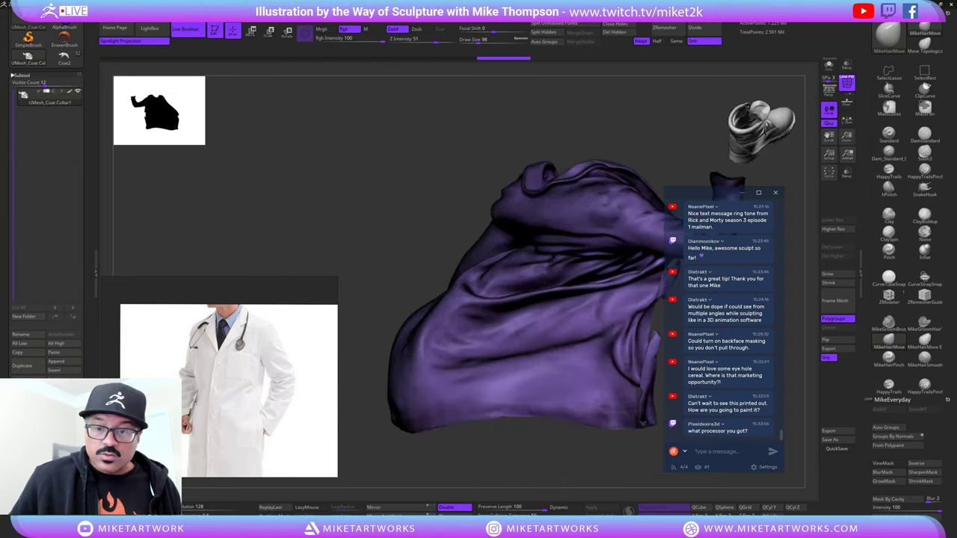
{"action": "left_click_drag", "start_coordinate": [657, 477], "coordinate": [647, 478]}
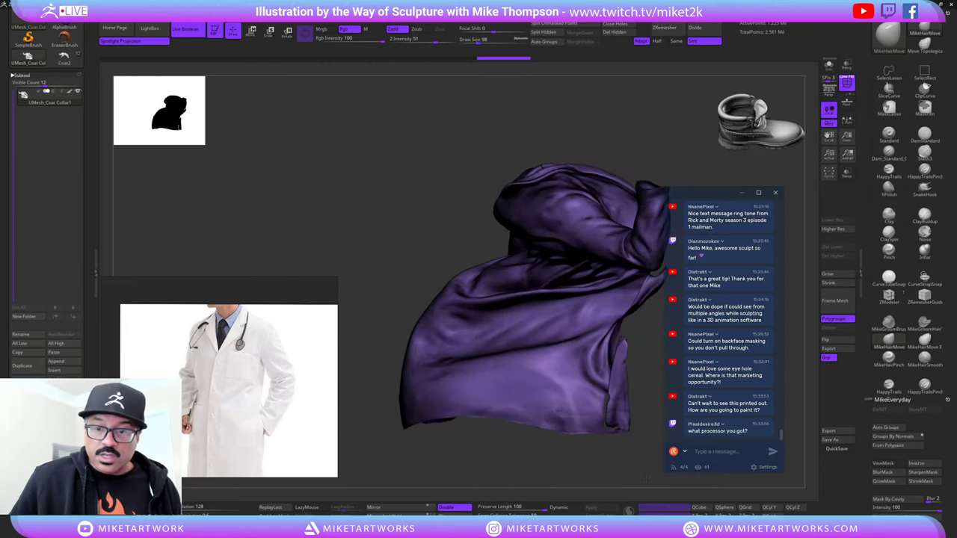
{"action": "left_click", "coordinate": [543, 478], "text": "ctrl+shift"}
{"action": "mouse_move", "coordinate": [550, 474]}
{"action": "left_mouse_down"}
{"action": "mouse_move", "coordinate": [575, 474]}
{"action": "mouse_move", "coordinate": [492, 473]}
{"action": "mouse_move", "coordinate": [551, 471]}
{"action": "left_mouse_up"}
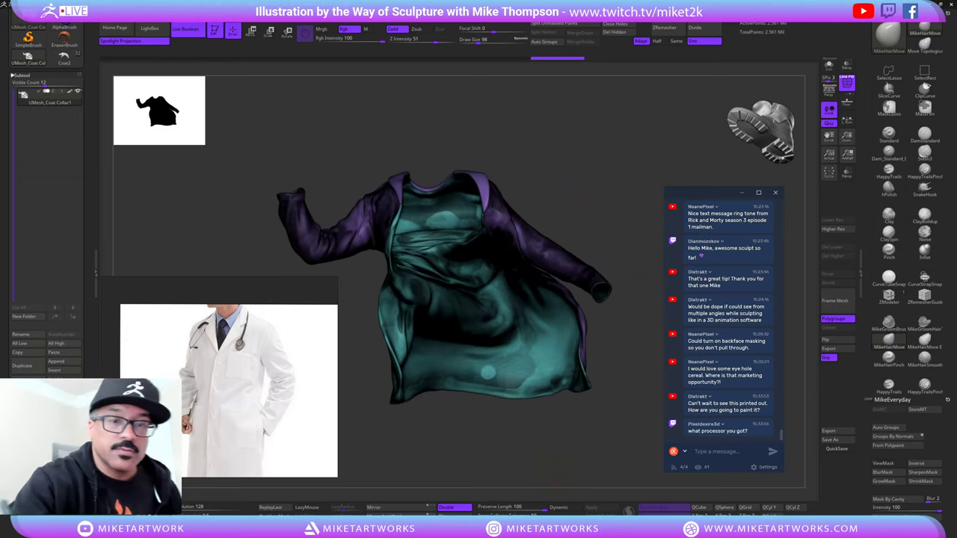
- Set the draw size to 37 and turn off the polygroup colour display around the collar and lapels
{"action": "mouse_move", "coordinate": [573, 88]}
{"action": "left_mouse_down", "text": "alt"}
{"action": "mouse_move", "coordinate": [578, 147]}
{"action": "mouse_move", "coordinate": [604, 203]}
{"action": "mouse_move", "coordinate": [658, 248]}
{"action": "mouse_move", "coordinate": [617, 233]}
{"action": "mouse_move", "coordinate": [604, 242]}
{"action": "left_mouse_up", "text": "alt"}
{"action": "key", "text": "s"}
{"action": "left_click_drag", "start_coordinate": [610, 240], "coordinate": [626, 254]}
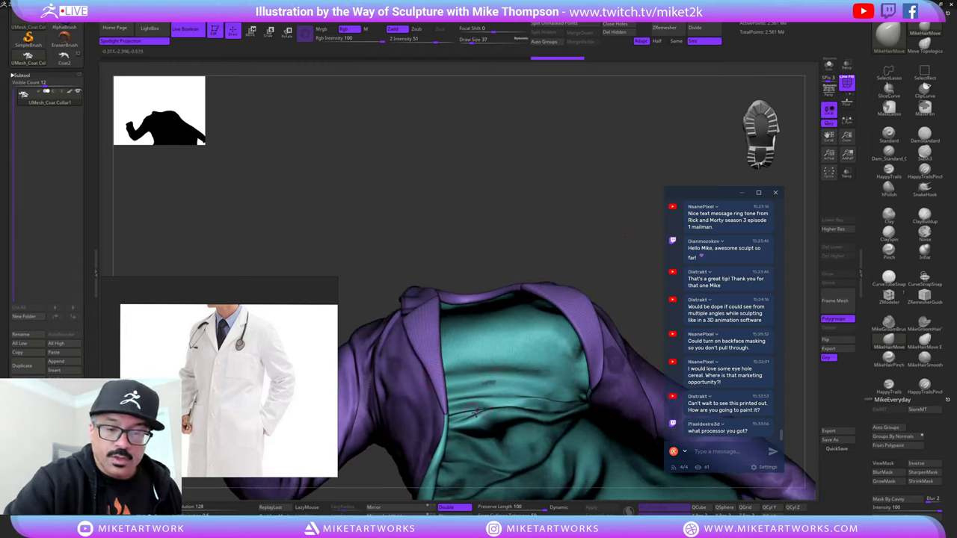
{"action": "key", "text": "space"}
{"action": "left_click", "coordinate": [591, 348]}
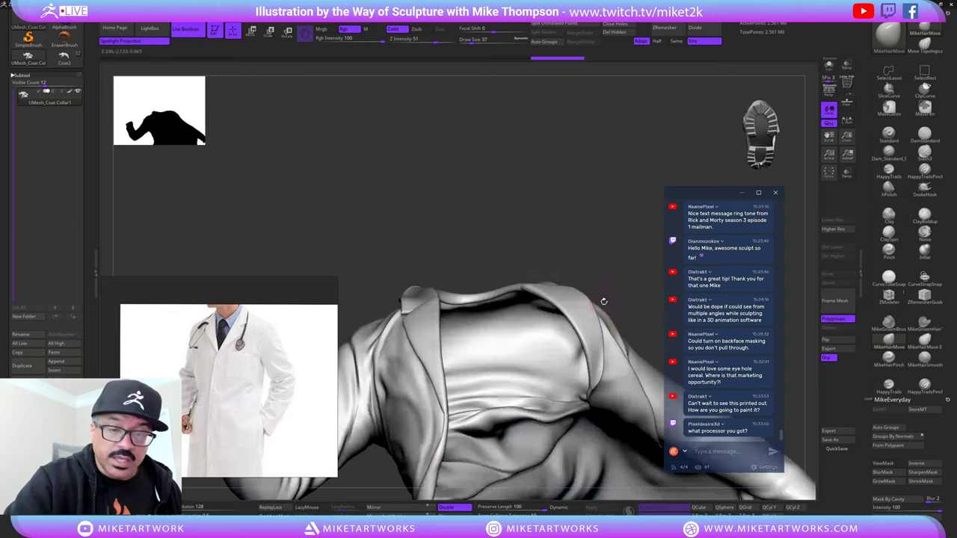
{"action": "left_click_drag", "start_coordinate": [641, 269], "coordinate": [645, 272]}
{"action": "left_click_drag", "start_coordinate": [591, 288], "coordinate": [468, 382]}
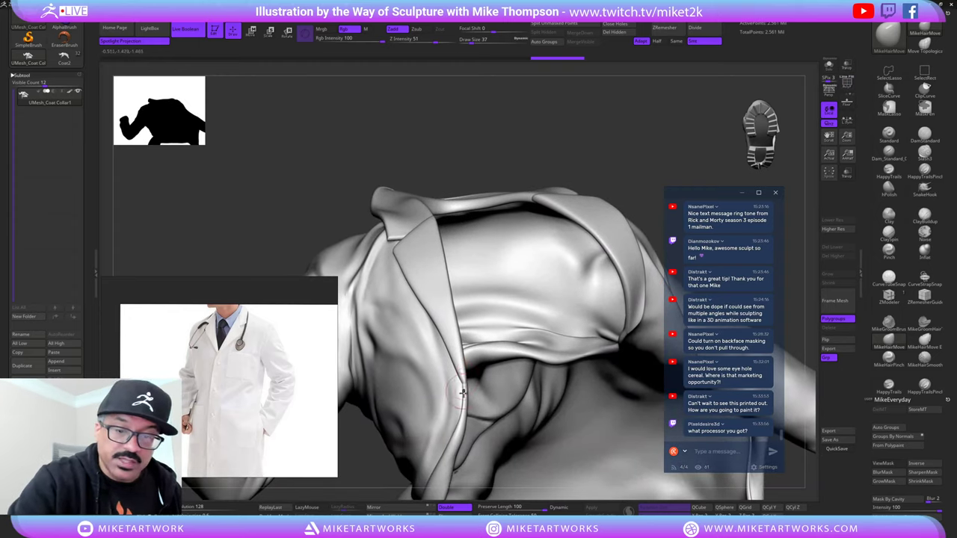
- Set the draw size to 19 and smooth the lapel's lower edge where it meets the lining
{"action": "key", "text": "s"}
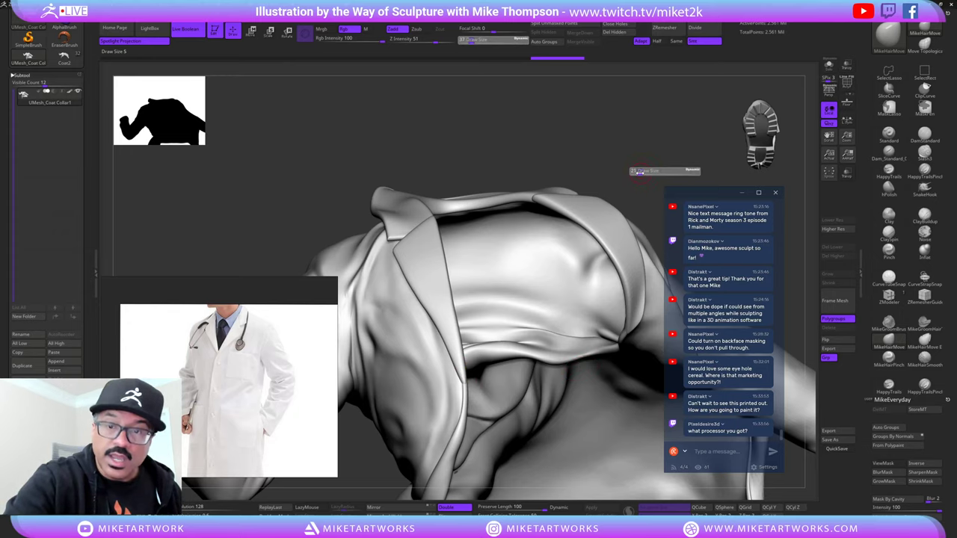
{"action": "left_click_drag", "start_coordinate": [641, 173], "coordinate": [638, 173]}
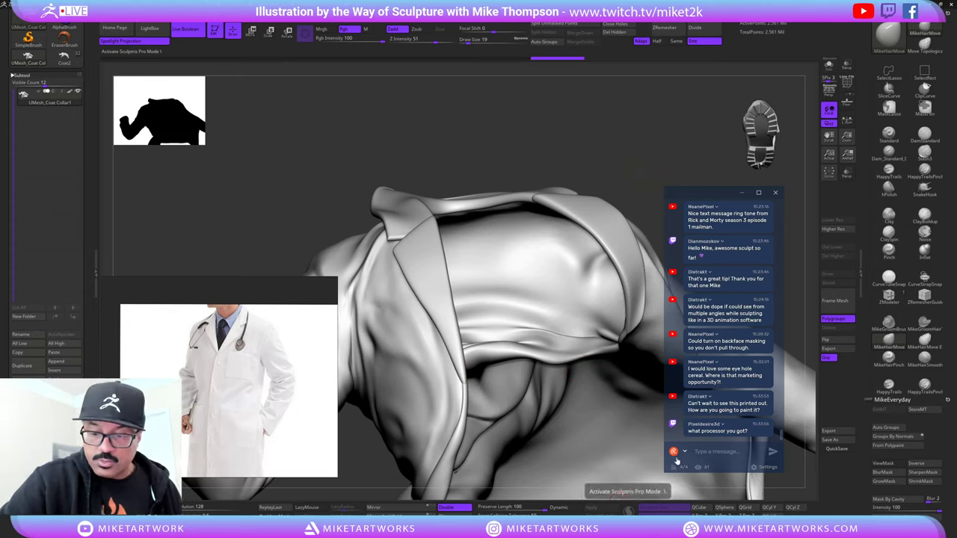
{"action": "key", "text": "shift"}
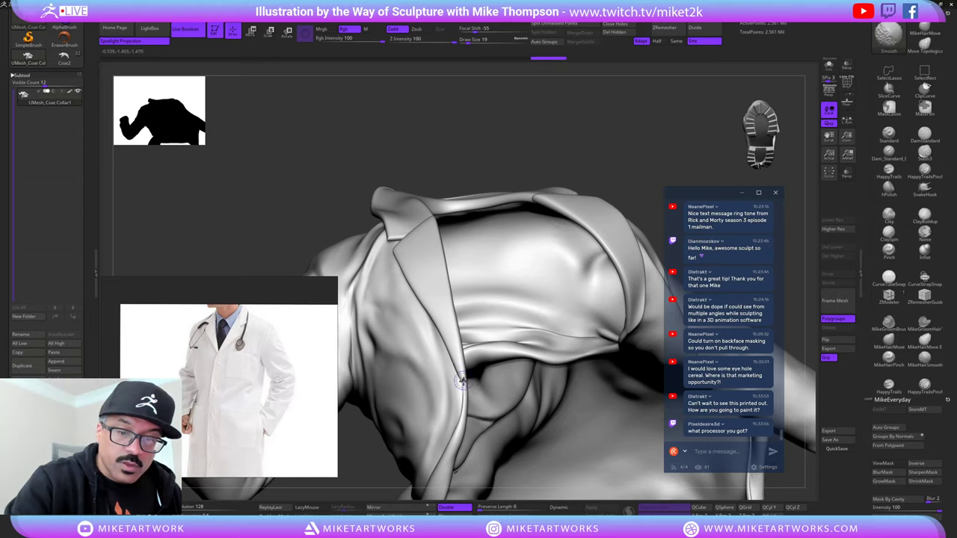
{"action": "mouse_move", "coordinate": [470, 379]}
{"action": "right_mouse_down"}
{"action": "mouse_move", "coordinate": [486, 404]}
{"action": "mouse_move", "coordinate": [492, 322]}
{"action": "mouse_move", "coordinate": [468, 367]}
{"action": "right_mouse_up"}
- Set the draw size to 30, try smoothing the coat's front opening edge, and undo the last two strokes
{"action": "right_click_drag", "start_coordinate": [503, 196], "coordinate": [480, 169]}
{"action": "key", "text": "s"}
{"action": "left_click_drag", "start_coordinate": [479, 168], "coordinate": [481, 167]}
{"action": "right_click_drag", "start_coordinate": [481, 167], "coordinate": [477, 162]}
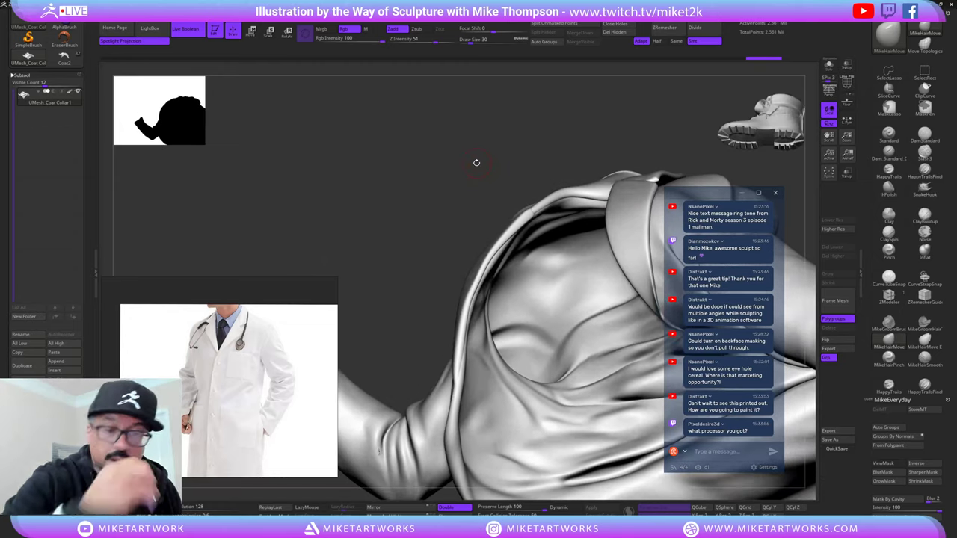
{"action": "key", "text": "shift"}
{"action": "right_click_drag", "start_coordinate": [464, 313], "coordinate": [474, 322]}
{"action": "left_click_drag", "start_coordinate": [473, 321], "coordinate": [468, 351], "text": "shift"}
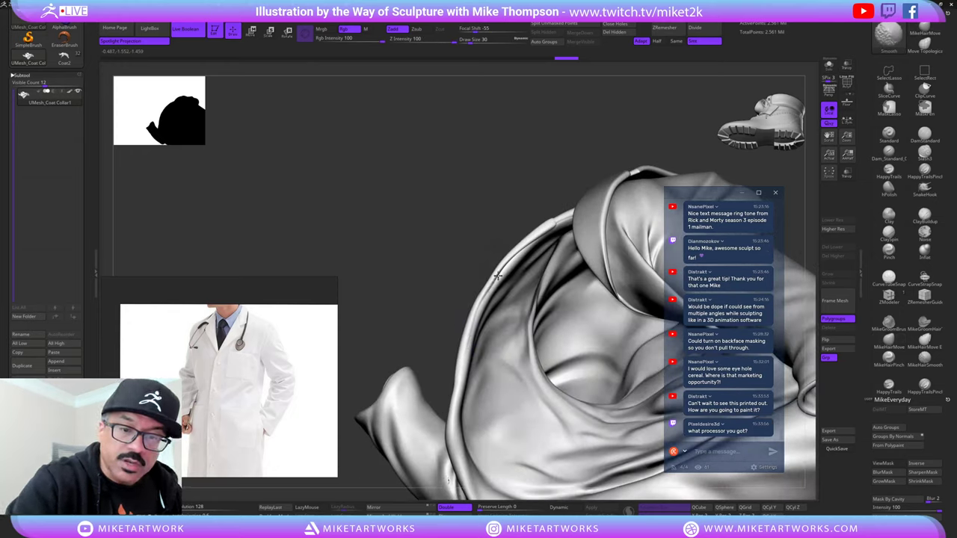
{"action": "key", "text": "ctrl+z"}
{"action": "key", "text": "ctrl+z"}
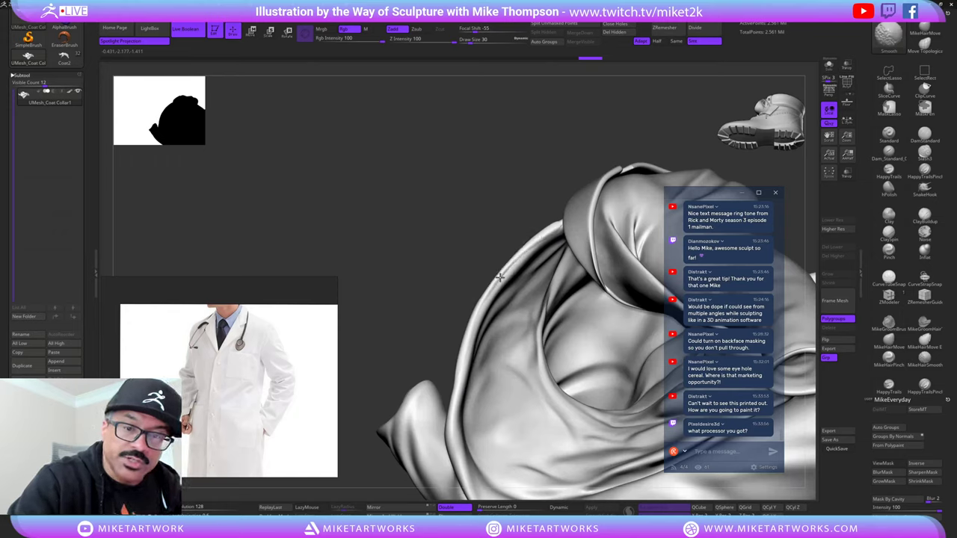
- Smooth the junctions along the collar and lapel edges at the front of the coat
{"action": "key", "text": "shift"}
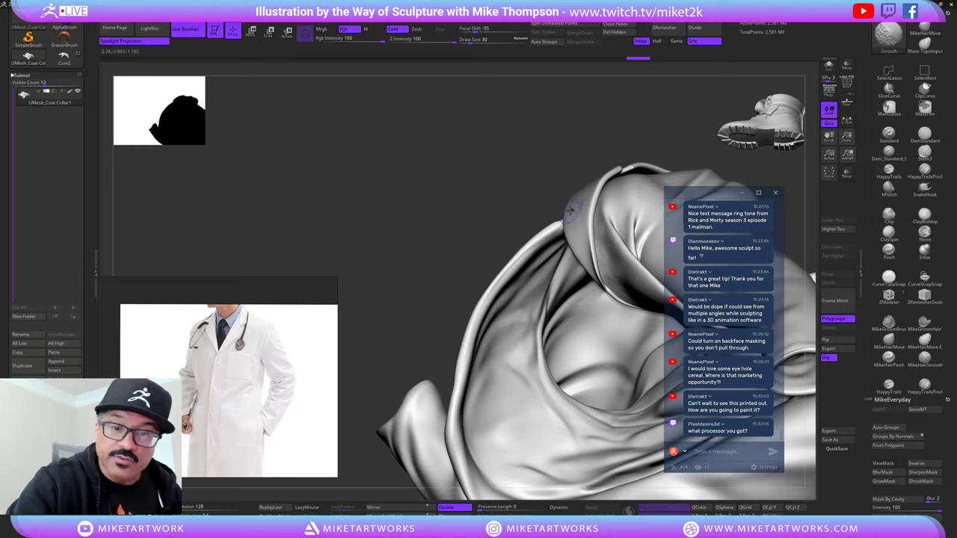
{"action": "right_click_drag", "start_coordinate": [570, 211], "coordinate": [548, 236]}
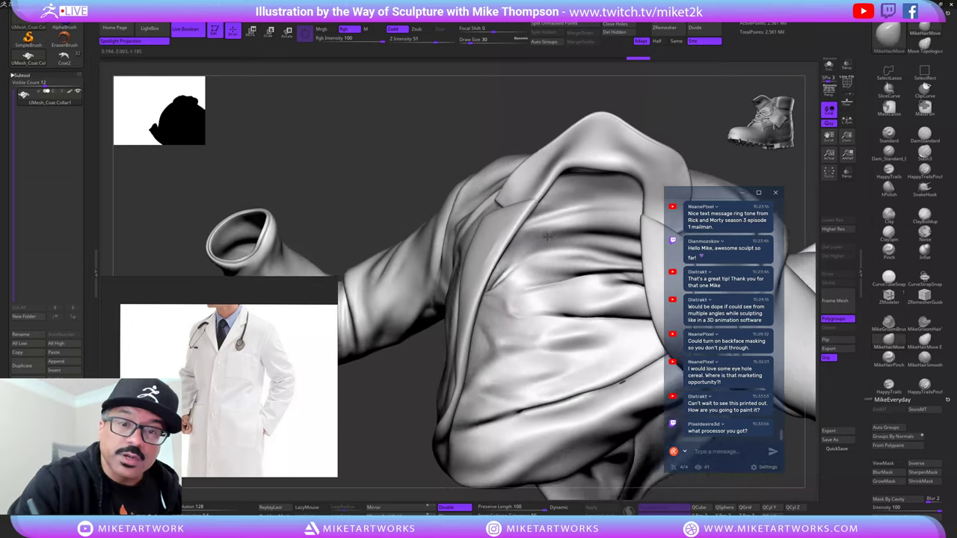
{"action": "left_click_drag", "start_coordinate": [547, 237], "coordinate": [479, 241]}
{"action": "key", "text": "shift"}
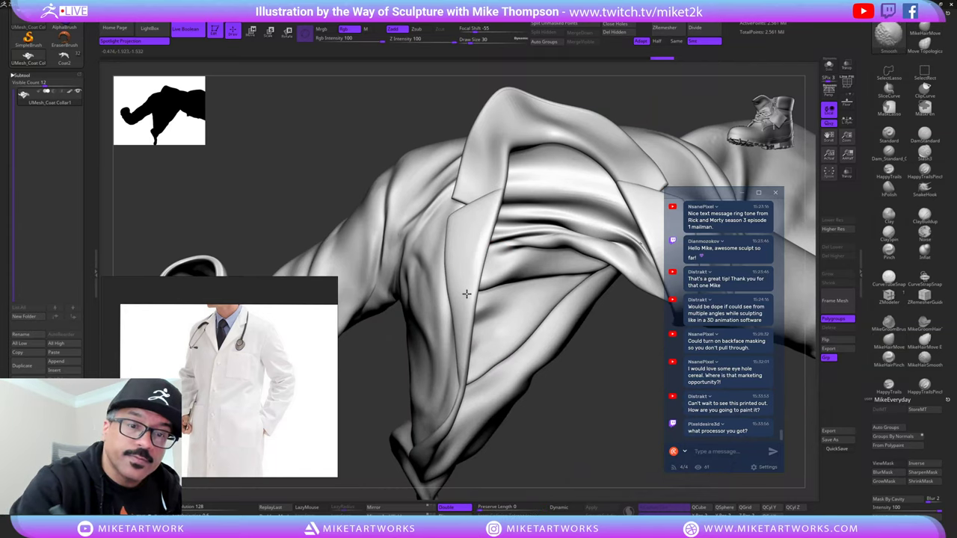
{"action": "left_click_drag", "start_coordinate": [577, 451], "coordinate": [550, 450]}
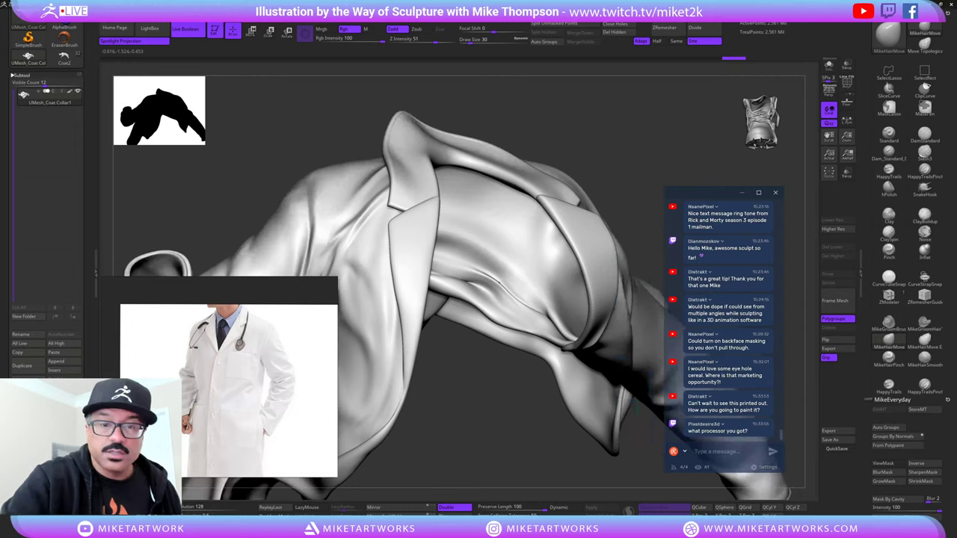
{"action": "mouse_move", "coordinate": [718, 217]}
{"action": "left_mouse_down", "text": "alt"}
{"action": "mouse_move", "coordinate": [623, 220]}
{"action": "mouse_move", "coordinate": [416, 382]}
{"action": "left_mouse_up", "text": "alt"}
{"action": "key", "text": "shift"}
{"action": "mouse_move", "coordinate": [489, 331]}
{"action": "left_mouse_down"}
{"action": "mouse_move", "coordinate": [503, 225]}
{"action": "mouse_move", "coordinate": [490, 258]}
{"action": "left_mouse_up"}
{"action": "key", "text": "shift"}
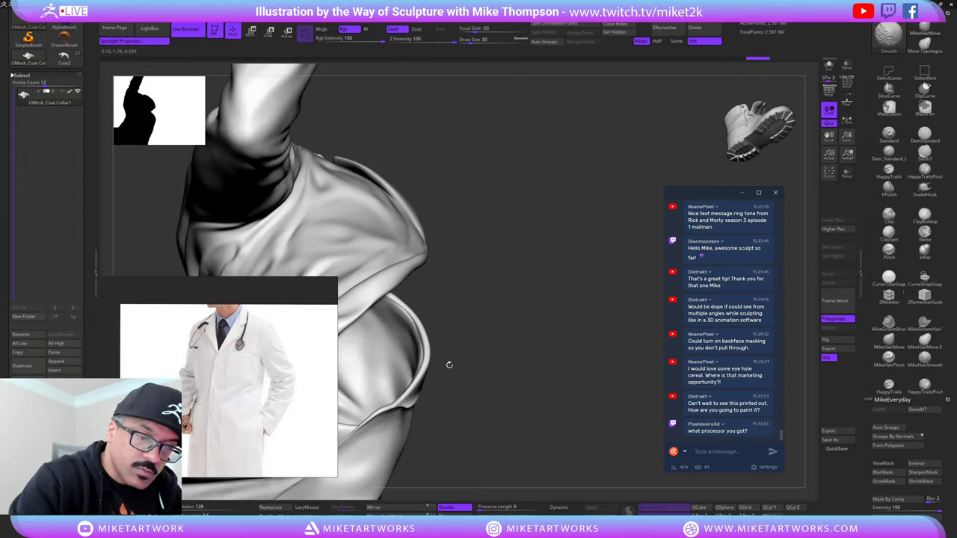
- Set the draw size to 10 and smooth the pinched corner on the coat's folded edge
{"action": "key", "text": "s"}
{"action": "left_click_drag", "start_coordinate": [477, 349], "coordinate": [516, 351]}
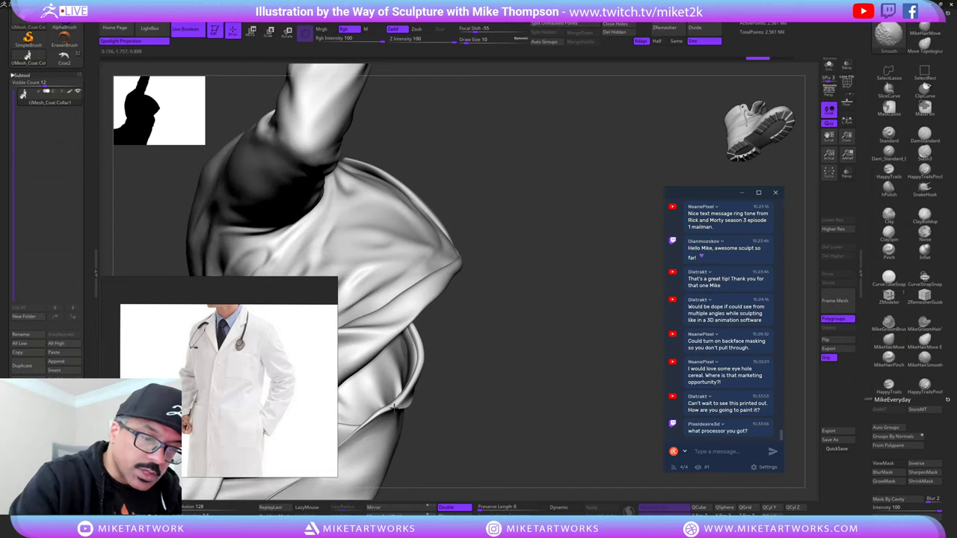
{"action": "left_click_drag", "start_coordinate": [394, 408], "coordinate": [408, 388], "text": "shift"}
{"action": "mouse_move", "coordinate": [478, 374]}
{"action": "left_mouse_down"}
{"action": "mouse_move", "coordinate": [456, 403]}
{"action": "mouse_move", "coordinate": [486, 356]}
{"action": "mouse_move", "coordinate": [399, 347]}
{"action": "mouse_move", "coordinate": [413, 367]}
{"action": "left_mouse_up"}
- Set the draw size to 34 and smooth the folded edge of the coat's opening beside the lining
{"action": "key", "text": "s"}
{"action": "key", "text": "s"}
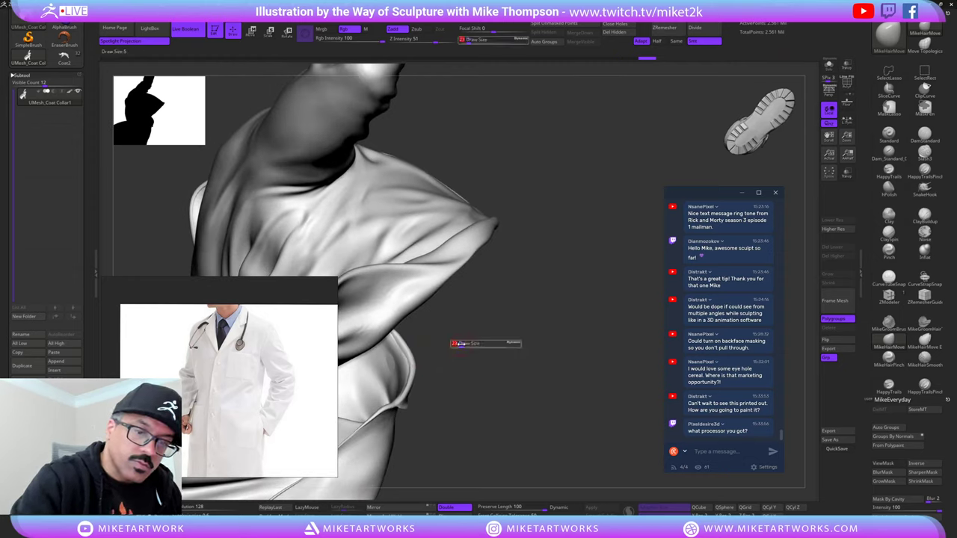
{"action": "left_click_drag", "start_coordinate": [463, 346], "coordinate": [466, 346]}
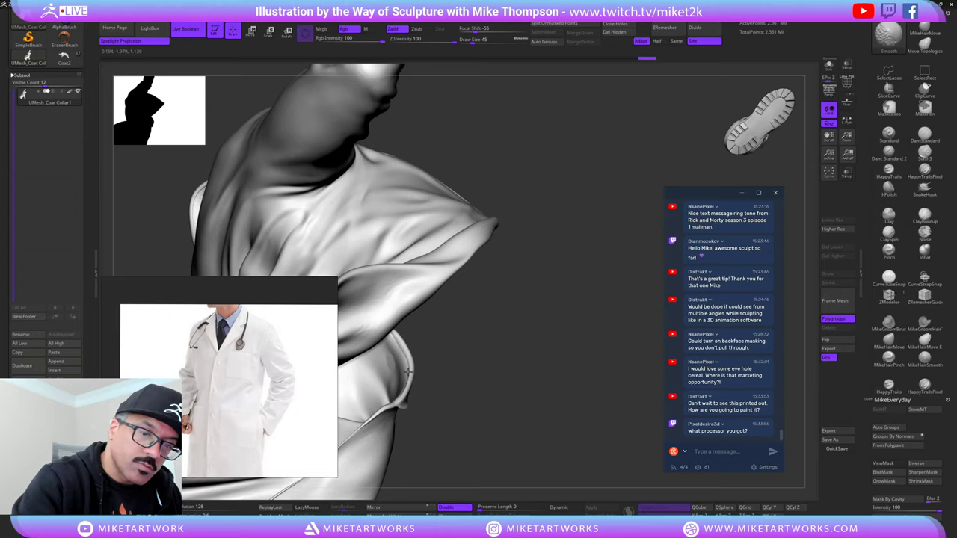
{"action": "left_click", "coordinate": [634, 510]}
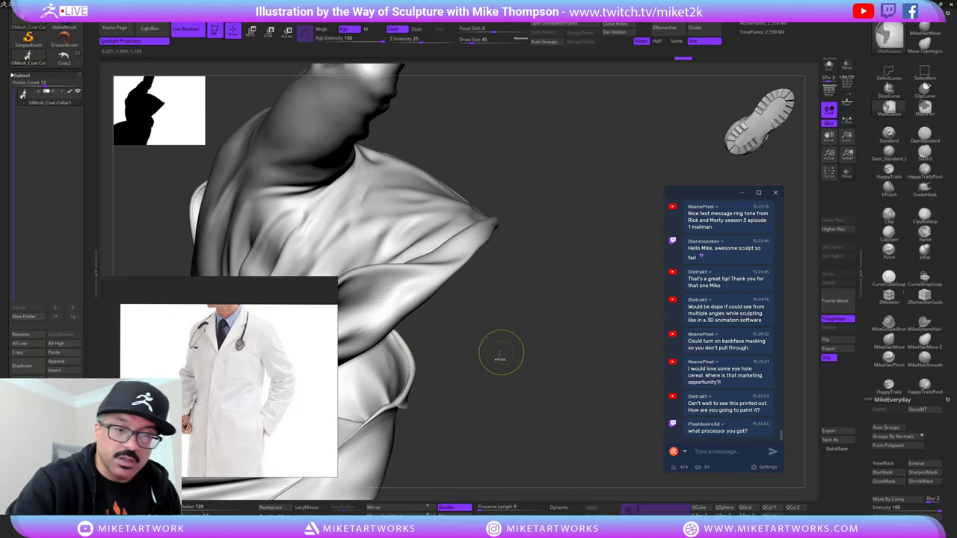
{"action": "key", "text": "s"}
{"action": "left_click_drag", "start_coordinate": [487, 360], "coordinate": [485, 361]}
{"action": "key", "text": "shift"}
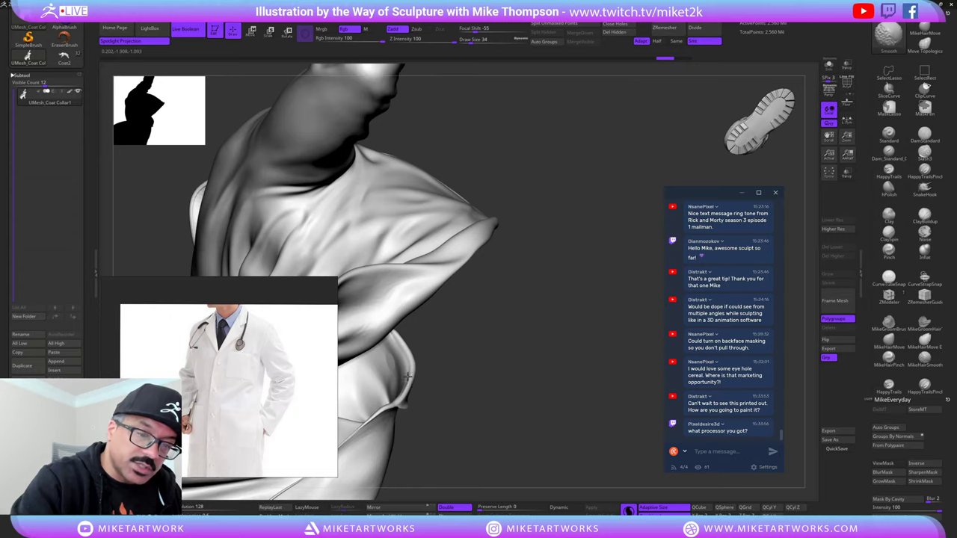
{"action": "left_click_drag", "start_coordinate": [390, 364], "coordinate": [390, 376], "text": "shift"}
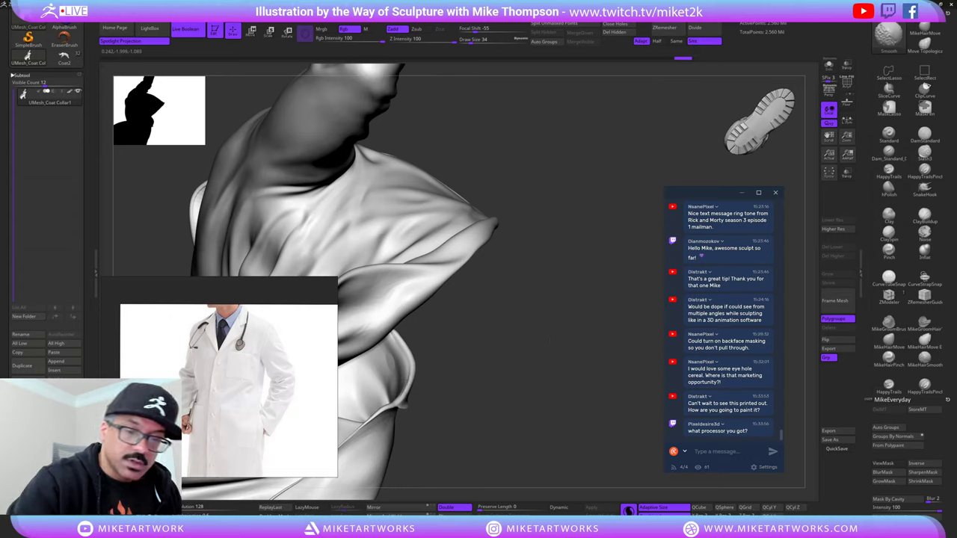
- Smooth the seam along the coat's opening edge and around the collar rim where it meets the lining
{"action": "mouse_move", "coordinate": [554, 329]}
{"action": "left_mouse_down"}
{"action": "mouse_move", "coordinate": [500, 339]}
{"action": "mouse_move", "coordinate": [587, 346]}
{"action": "mouse_move", "coordinate": [581, 327]}
{"action": "mouse_move", "coordinate": [458, 322]}
{"action": "left_mouse_up"}
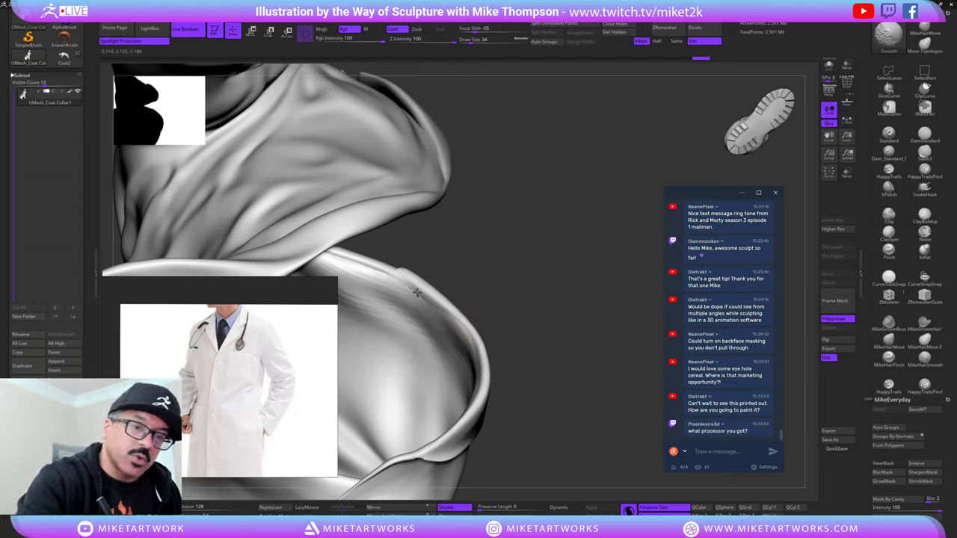
{"action": "left_click_drag", "start_coordinate": [559, 289], "coordinate": [423, 262]}
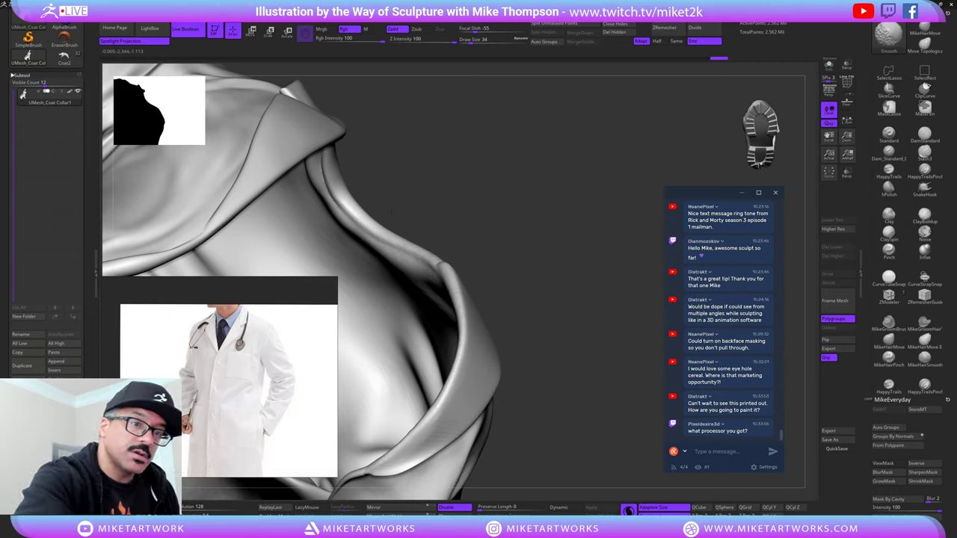
{"action": "mouse_move", "coordinate": [391, 212]}
{"action": "left_mouse_down"}
{"action": "mouse_move", "coordinate": [620, 341]}
{"action": "mouse_move", "coordinate": [401, 284]}
{"action": "left_mouse_up"}
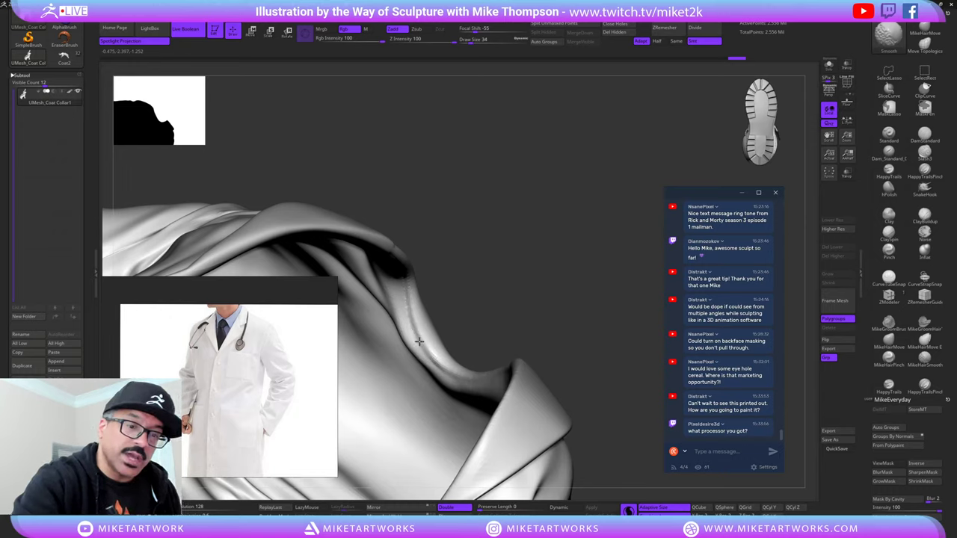
{"action": "left_click_drag", "start_coordinate": [402, 284], "coordinate": [384, 238]}
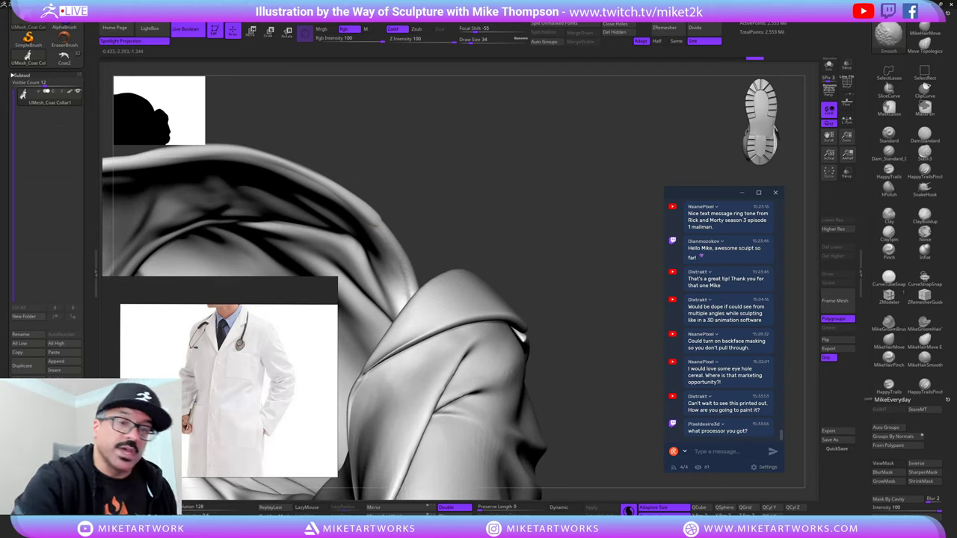
{"action": "left_click_drag", "start_coordinate": [539, 220], "coordinate": [624, 274], "text": "alt"}
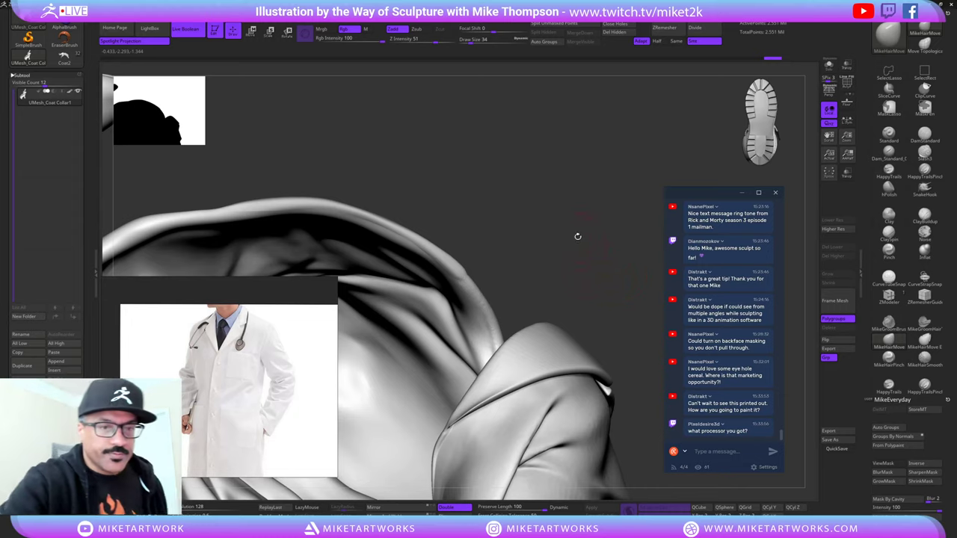
- Fill the whole coat mesh with white (RGB 255, 255, 255)
{"action": "left_click_drag", "start_coordinate": [577, 236], "coordinate": [603, 241]}
{"action": "mouse_move", "coordinate": [583, 278]}
{"action": "left_mouse_down", "text": "alt"}
{"action": "mouse_move", "coordinate": [540, 243]}
{"action": "mouse_move", "coordinate": [615, 261]}
{"action": "mouse_move", "coordinate": [616, 239]}
{"action": "mouse_move", "coordinate": [458, 138]}
{"action": "mouse_move", "coordinate": [576, 236]}
{"action": "left_mouse_up", "text": "alt"}
{"action": "left_click_drag", "start_coordinate": [594, 291], "coordinate": [575, 356]}
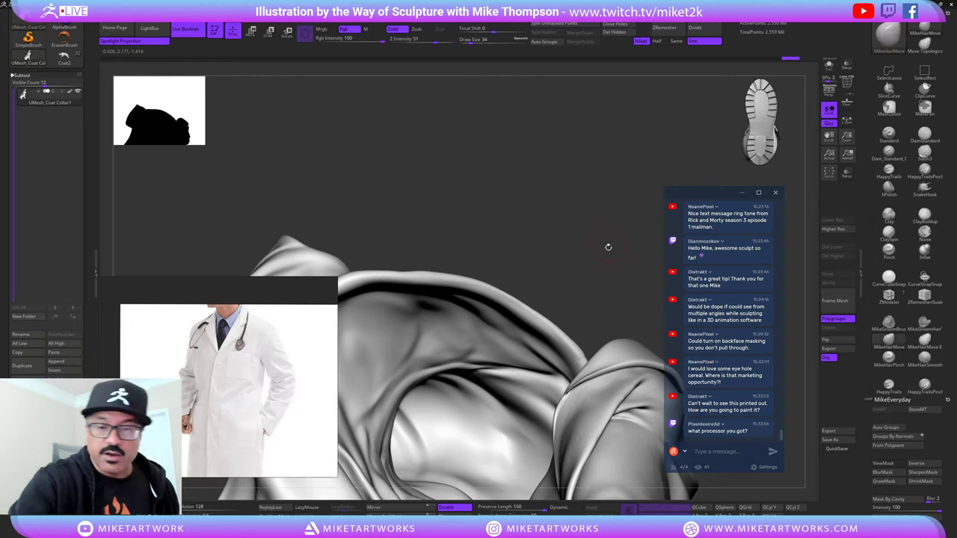
{"action": "mouse_move", "coordinate": [608, 249]}
{"action": "left_mouse_down"}
{"action": "mouse_move", "coordinate": [611, 240]}
{"action": "mouse_move", "coordinate": [583, 196]}
{"action": "mouse_move", "coordinate": [484, 123]}
{"action": "mouse_move", "coordinate": [610, 232]}
{"action": "mouse_move", "coordinate": [634, 211]}
{"action": "mouse_move", "coordinate": [632, 194]}
{"action": "left_mouse_up"}
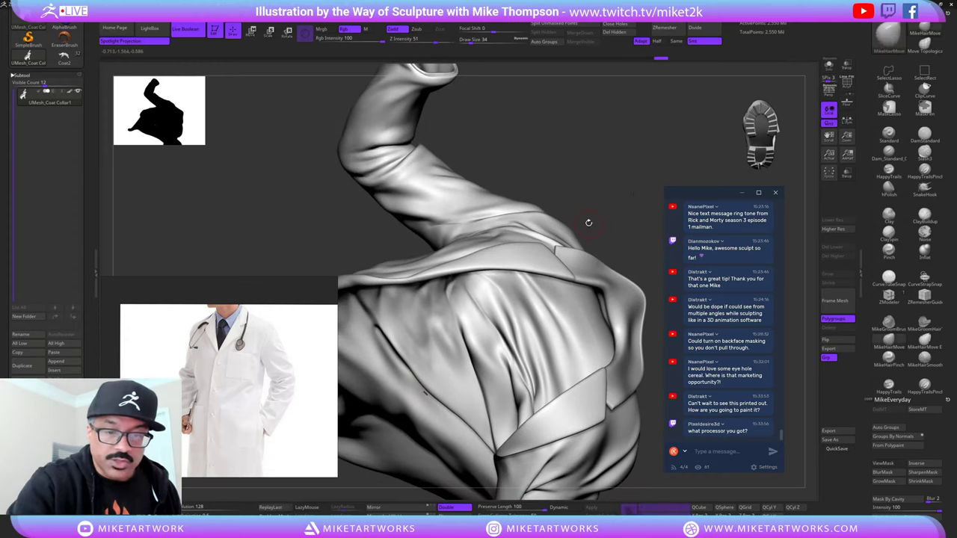
{"action": "left_click_drag", "start_coordinate": [644, 191], "coordinate": [640, 185]}
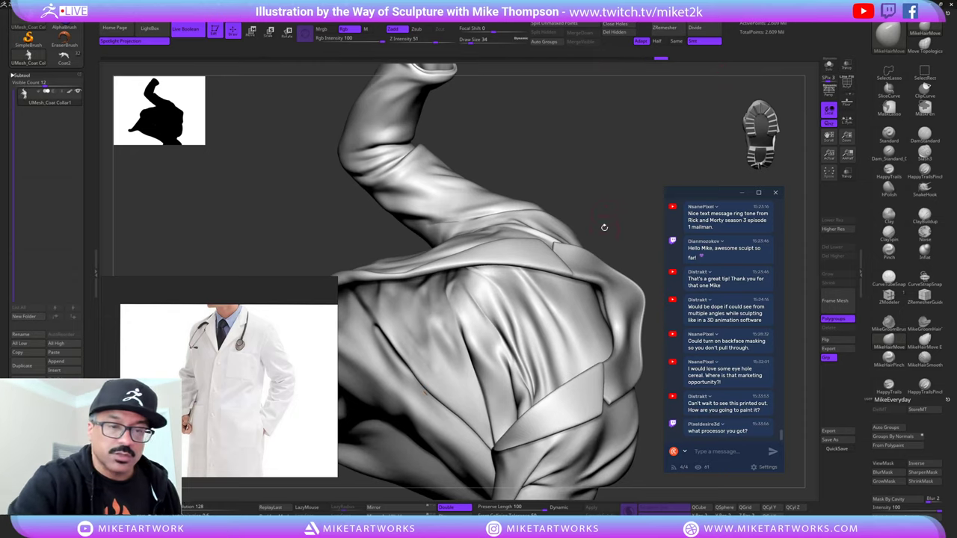
{"action": "key", "text": "space"}
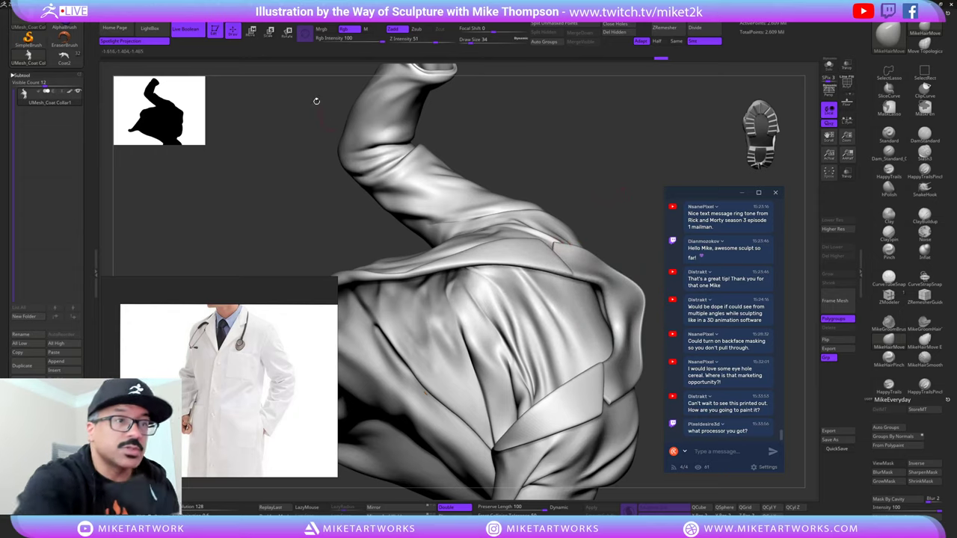
{"action": "left_click", "coordinate": [148, 25]}
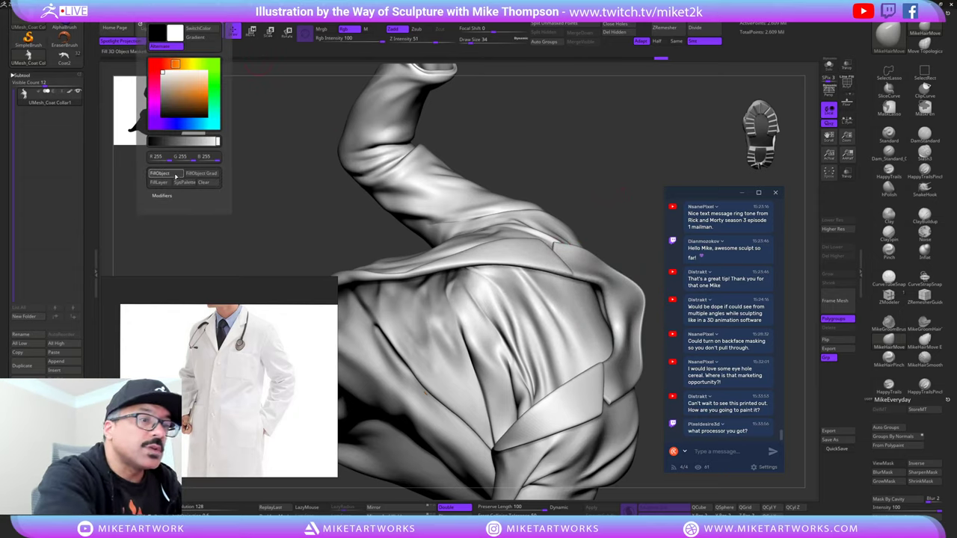
{"action": "left_click", "coordinate": [176, 176]}
- Examine the coat's collar, sleeves, back and flared skirt from several angles
{"action": "left_click_drag", "start_coordinate": [633, 199], "coordinate": [634, 95]}
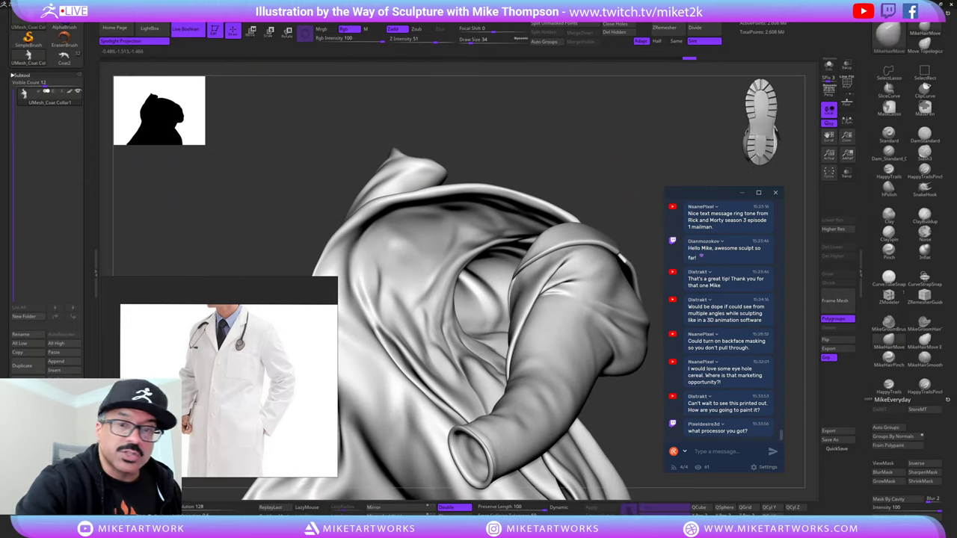
{"action": "mouse_move", "coordinate": [625, 172]}
{"action": "left_mouse_down"}
{"action": "mouse_move", "coordinate": [607, 274]}
{"action": "mouse_move", "coordinate": [619, 325]}
{"action": "left_mouse_up"}
{"action": "left_click_drag", "start_coordinate": [620, 225], "coordinate": [616, 362], "text": "alt"}
{"action": "mouse_move", "coordinate": [620, 150]}
{"action": "left_mouse_down", "text": "alt"}
{"action": "mouse_move", "coordinate": [622, 205]}
{"action": "mouse_move", "coordinate": [629, 181]}
{"action": "mouse_move", "coordinate": [566, 216]}
{"action": "left_mouse_up", "text": "alt"}
{"action": "mouse_move", "coordinate": [643, 213]}
{"action": "left_mouse_down"}
{"action": "mouse_move", "coordinate": [593, 225]}
{"action": "mouse_move", "coordinate": [608, 215]}
{"action": "mouse_move", "coordinate": [581, 232]}
{"action": "left_mouse_up"}
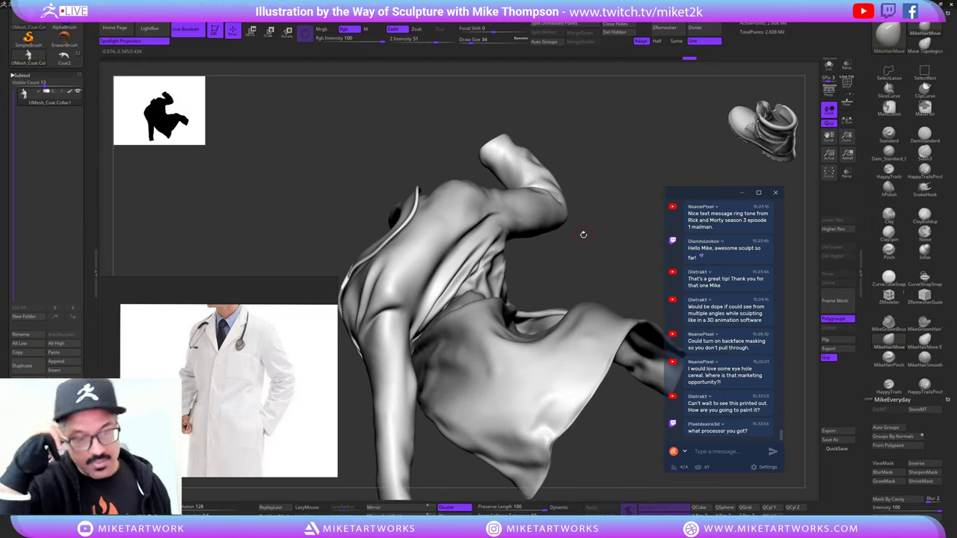
{"action": "left_click_drag", "start_coordinate": [607, 237], "coordinate": [557, 224]}
{"action": "mouse_move", "coordinate": [623, 371]}
{"action": "left_mouse_down"}
{"action": "mouse_move", "coordinate": [560, 263]}
{"action": "mouse_move", "coordinate": [516, 302]}
{"action": "left_mouse_up"}
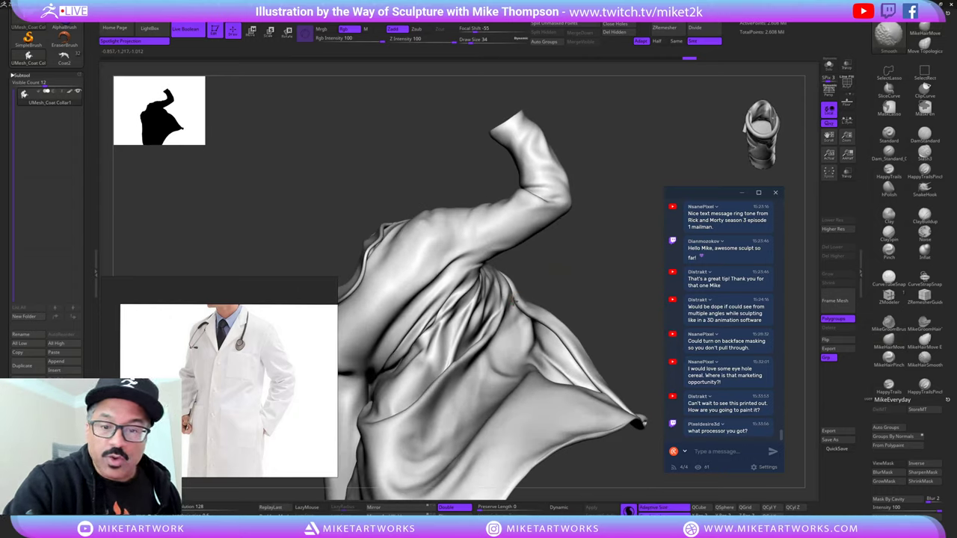
- Set the draw size to 35 and smooth the folds where the coat's side meets the flared skirt
{"action": "mouse_move", "coordinate": [579, 281]}
{"action": "left_mouse_down"}
{"action": "mouse_move", "coordinate": [621, 251]}
{"action": "mouse_move", "coordinate": [582, 266]}
{"action": "left_mouse_up"}
{"action": "key", "text": "s"}
{"action": "left_click", "coordinate": [583, 266]}
{"action": "mouse_move", "coordinate": [530, 309]}
{"action": "left_mouse_down", "text": "shift"}
{"action": "mouse_move", "coordinate": [509, 323]}
{"action": "mouse_move", "coordinate": [549, 330]}
{"action": "left_mouse_up", "text": "shift"}
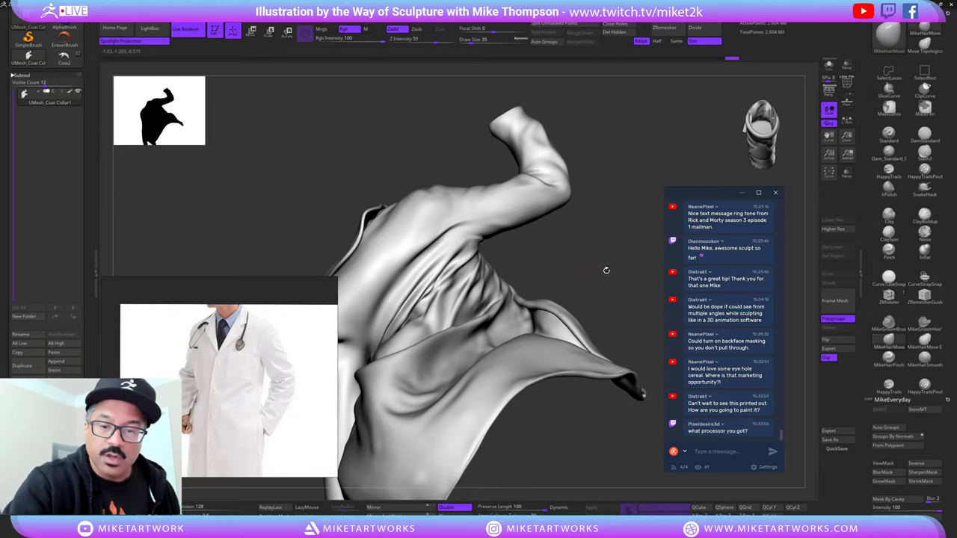
{"action": "left_click_drag", "start_coordinate": [606, 270], "coordinate": [542, 336]}
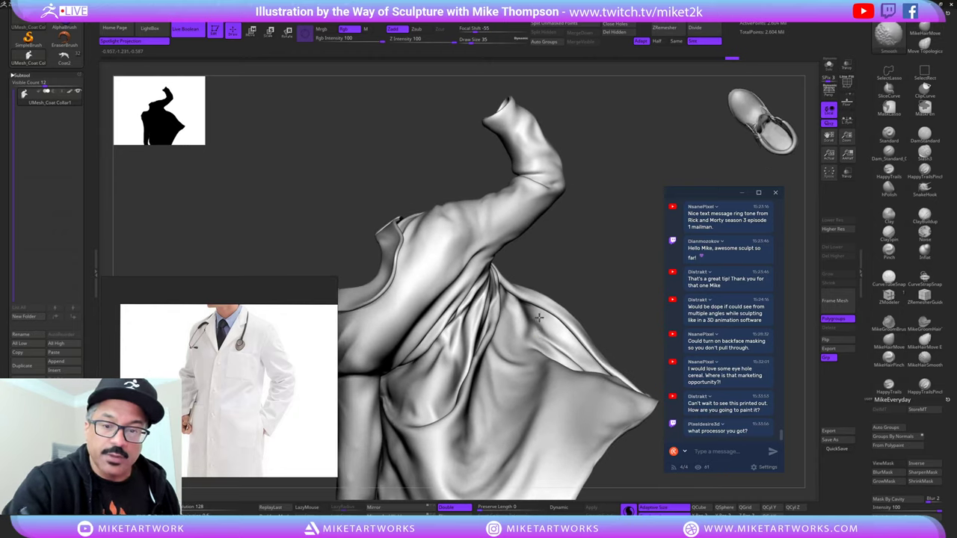
{"action": "mouse_move", "coordinate": [606, 262]}
{"action": "left_mouse_down"}
{"action": "mouse_move", "coordinate": [658, 157]}
{"action": "mouse_move", "coordinate": [611, 321]}
{"action": "mouse_move", "coordinate": [618, 387]}
{"action": "mouse_move", "coordinate": [661, 279]}
{"action": "mouse_move", "coordinate": [573, 417]}
{"action": "mouse_move", "coordinate": [673, 299]}
{"action": "mouse_move", "coordinate": [564, 406]}
{"action": "mouse_move", "coordinate": [603, 182]}
{"action": "mouse_move", "coordinate": [562, 359]}
{"action": "mouse_move", "coordinate": [596, 341]}
{"action": "mouse_move", "coordinate": [517, 378]}
{"action": "left_mouse_up"}
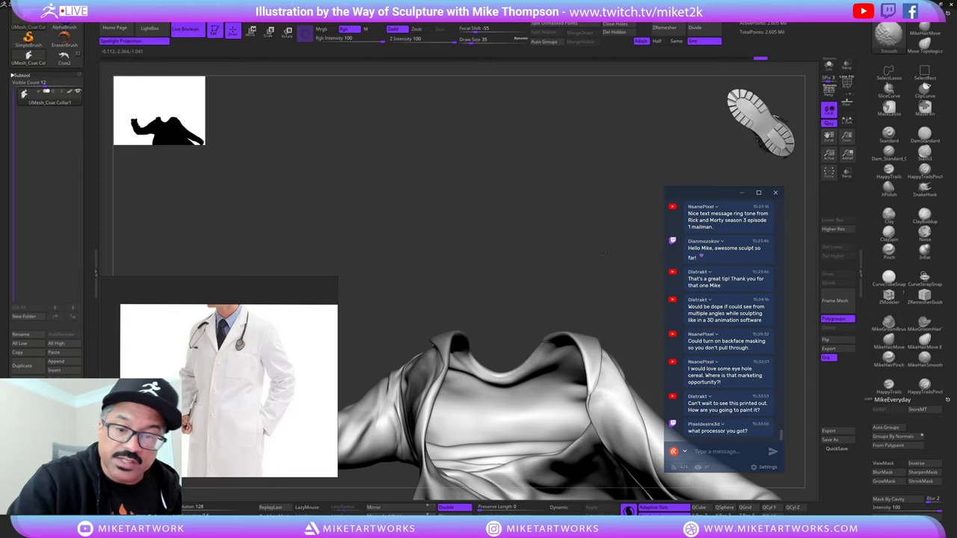
- Rename the merged coat subtool as UnionCoat
{"action": "mouse_move", "coordinate": [605, 254]}
{"action": "left_mouse_down"}
{"action": "mouse_move", "coordinate": [568, 477]}
{"action": "mouse_move", "coordinate": [611, 503]}
{"action": "mouse_move", "coordinate": [569, 437]}
{"action": "mouse_move", "coordinate": [582, 387]}
{"action": "mouse_move", "coordinate": [582, 463]}
{"action": "mouse_move", "coordinate": [584, 451]}
{"action": "left_mouse_up"}
{"action": "left_click_drag", "start_coordinate": [583, 451], "coordinate": [584, 403], "text": "alt"}
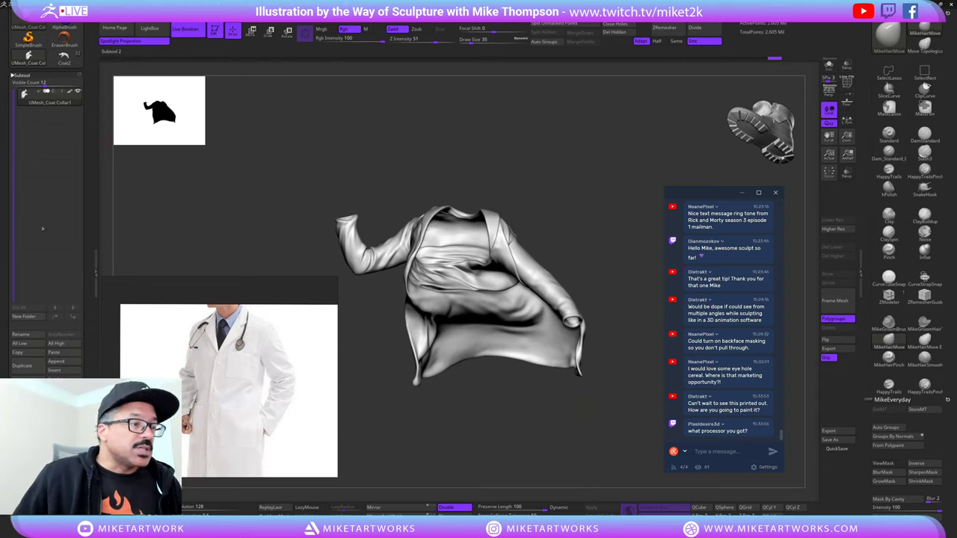
{"action": "left_click", "coordinate": [23, 335]}
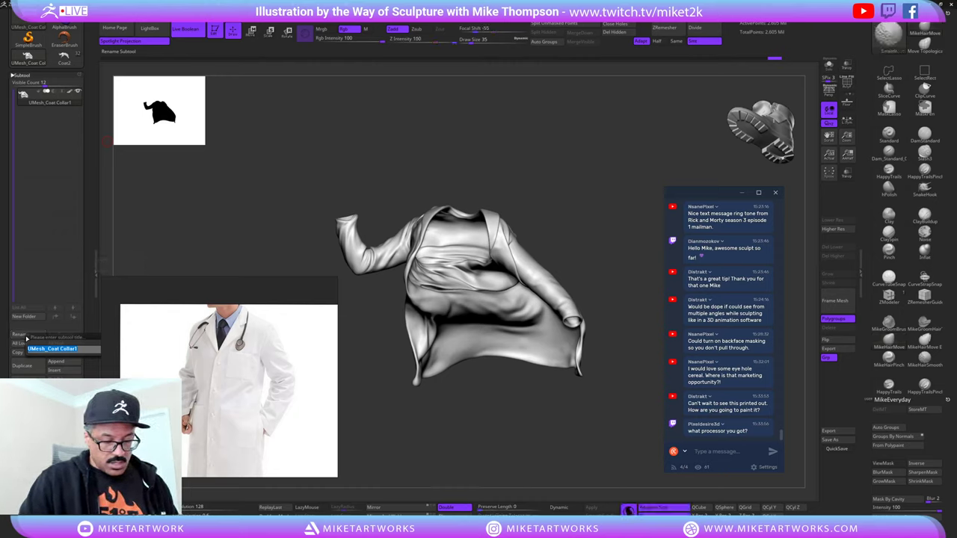
{"action": "type", "text": "Uni"}
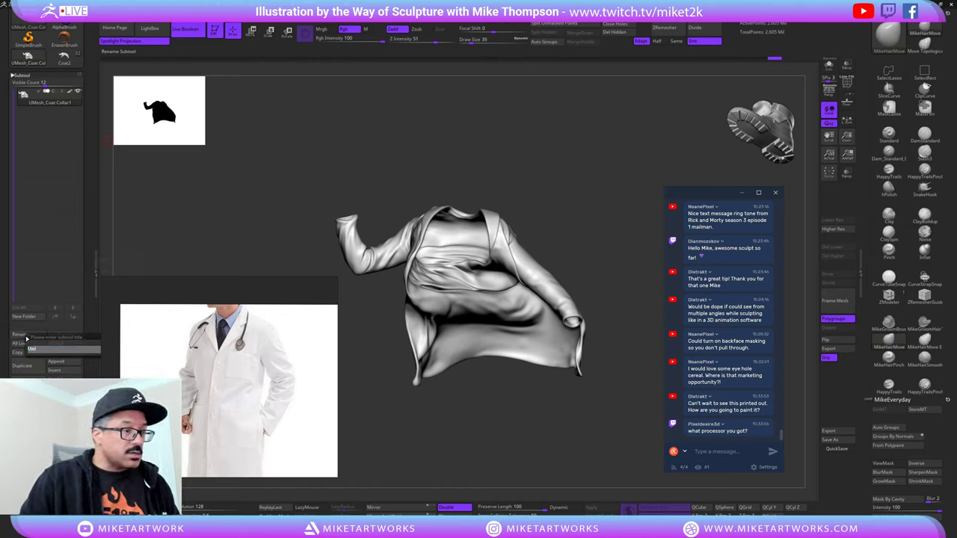
{"action": "type", "text": "onC"}
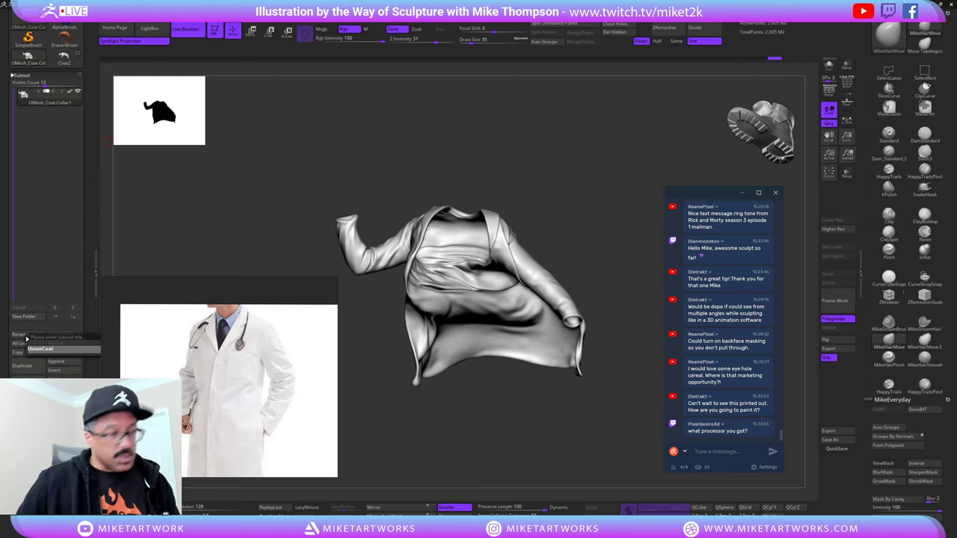
{"action": "type", "text": "oat"}
{"action": "key", "text": "Return"}
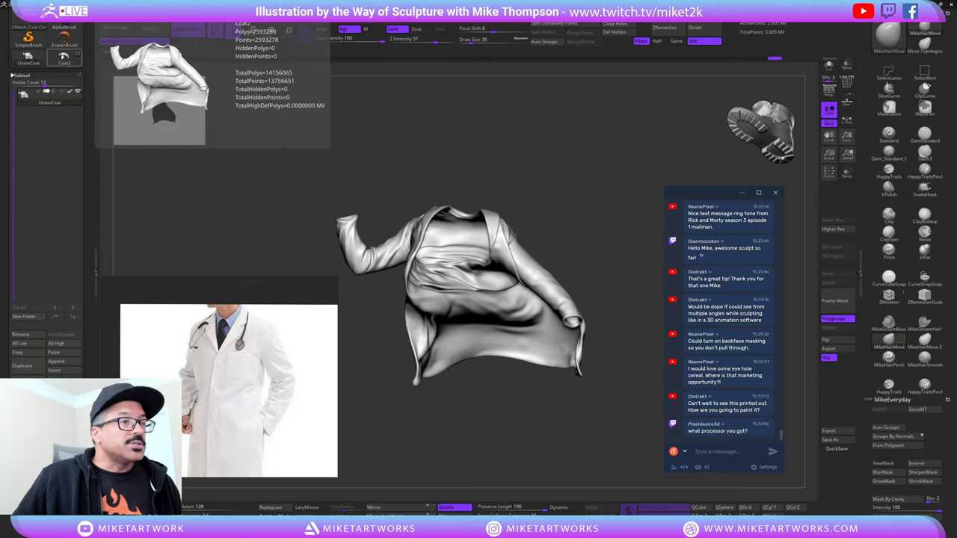
- Switch to the full character tool, paste the UnionCoat mesh after Coat Collar1, and move it one place up the subtool list
{"action": "left_click", "coordinate": [63, 57]}
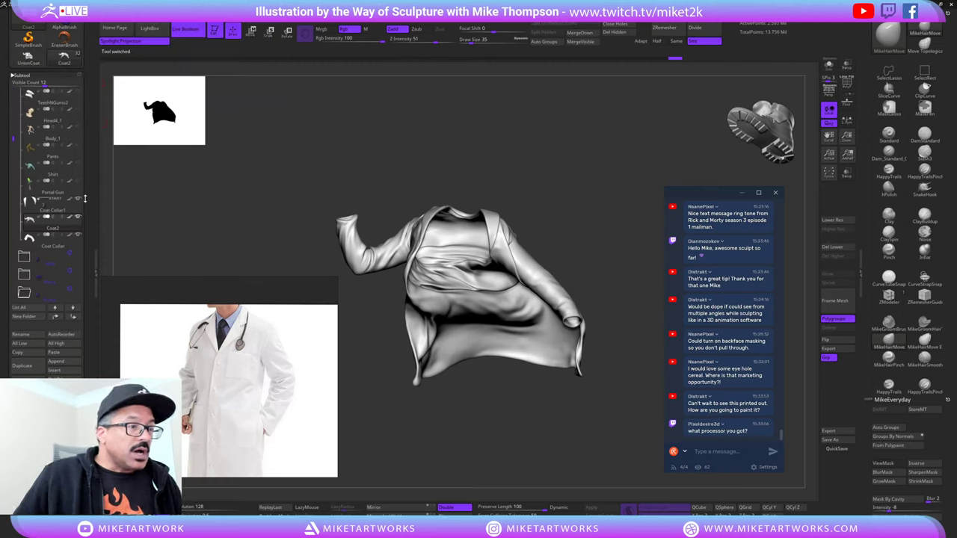
{"action": "mouse_move", "coordinate": [76, 202]}
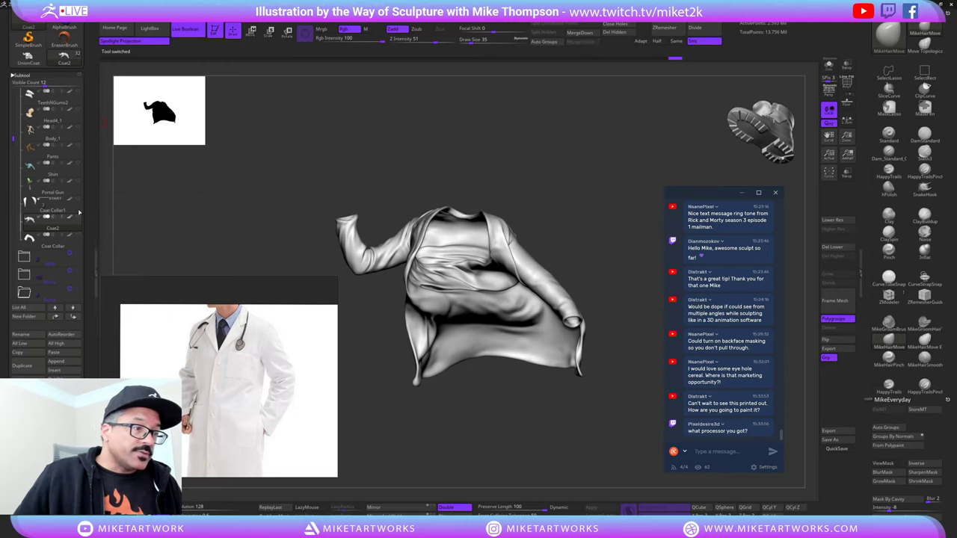
{"action": "left_click", "coordinate": [51, 205]}
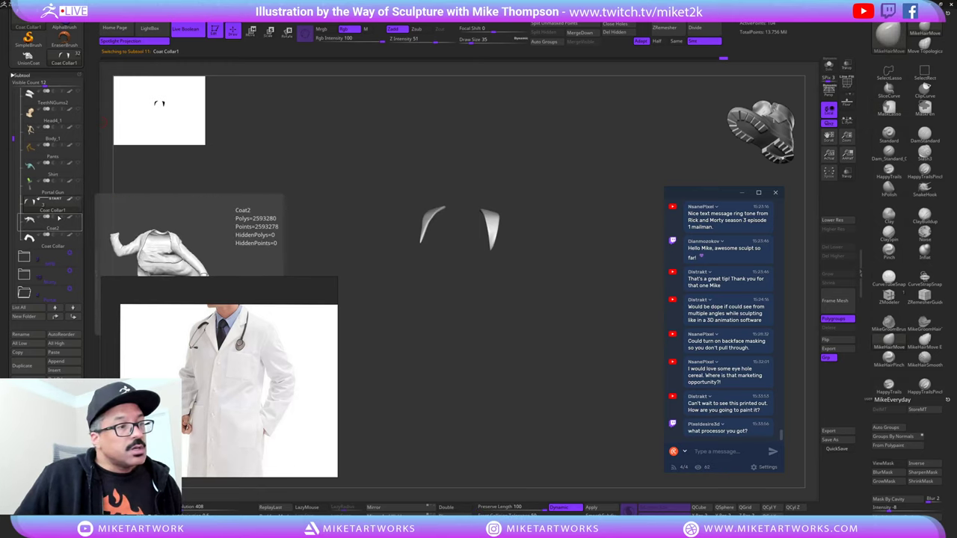
{"action": "left_click", "coordinate": [64, 356]}
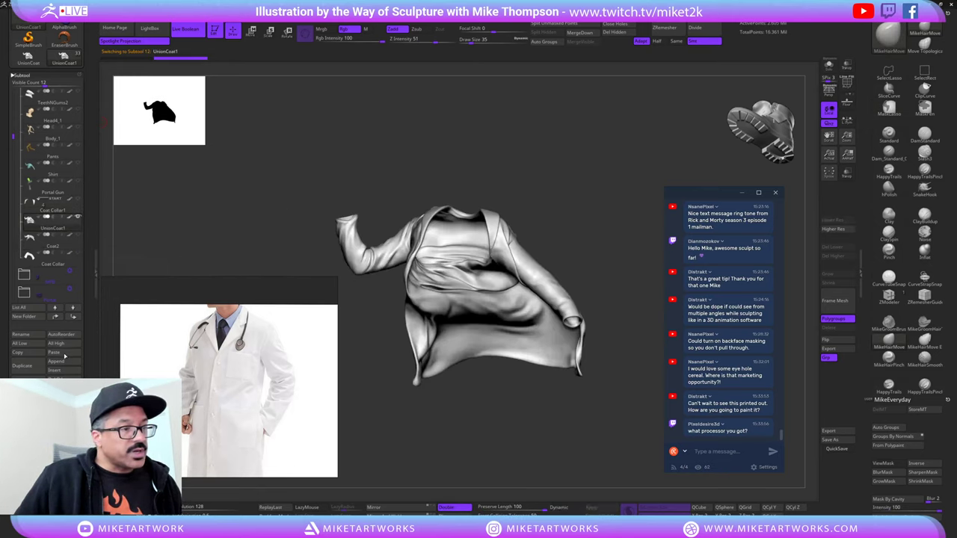
{"action": "left_click", "coordinate": [56, 316]}
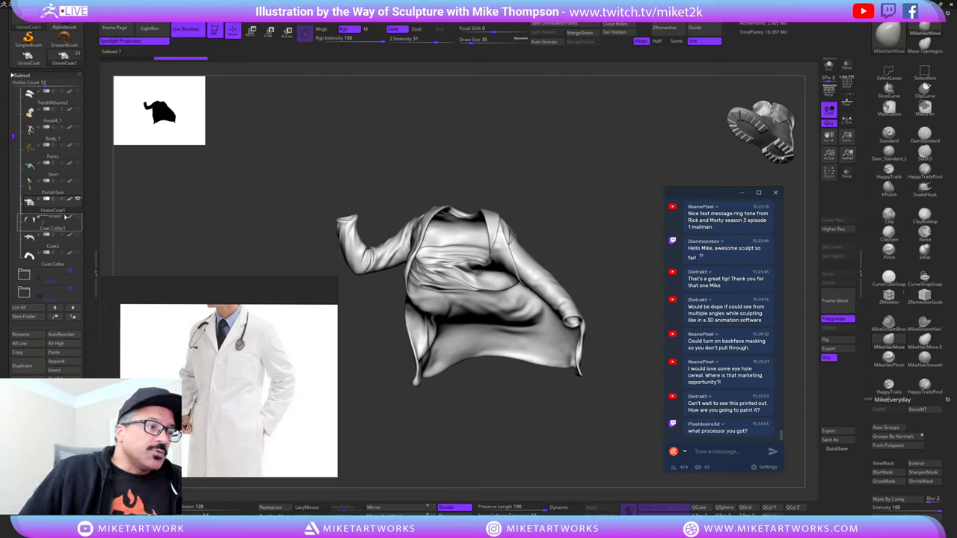
- Show the Portal Gun, Shirt, Pants, Body_1, Head4_1, eyes, eyebrows and hair subtools together with the merged coat
{"action": "mouse_move", "coordinate": [83, 220]}
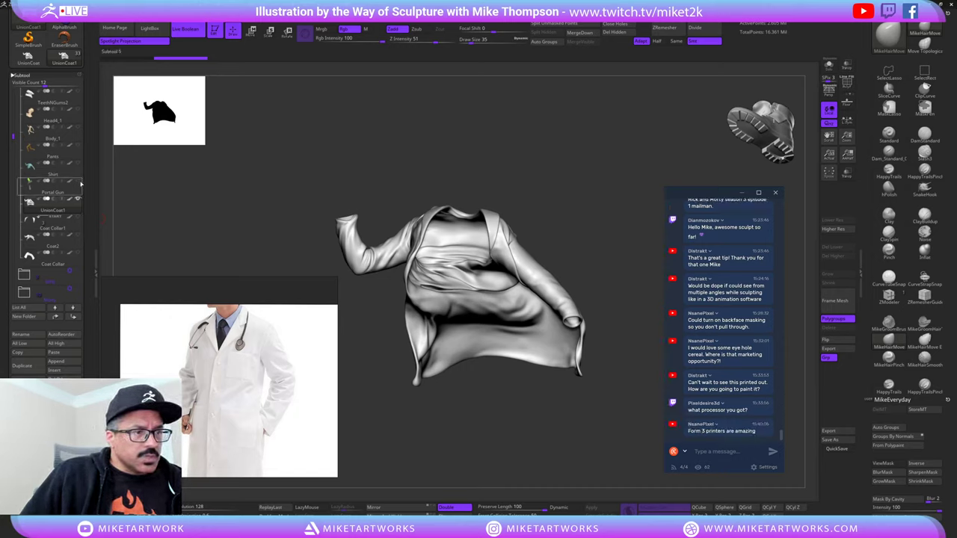
{"action": "left_click", "coordinate": [79, 182]}
{"action": "left_click", "coordinate": [78, 163]}
{"action": "left_click", "coordinate": [77, 146]}
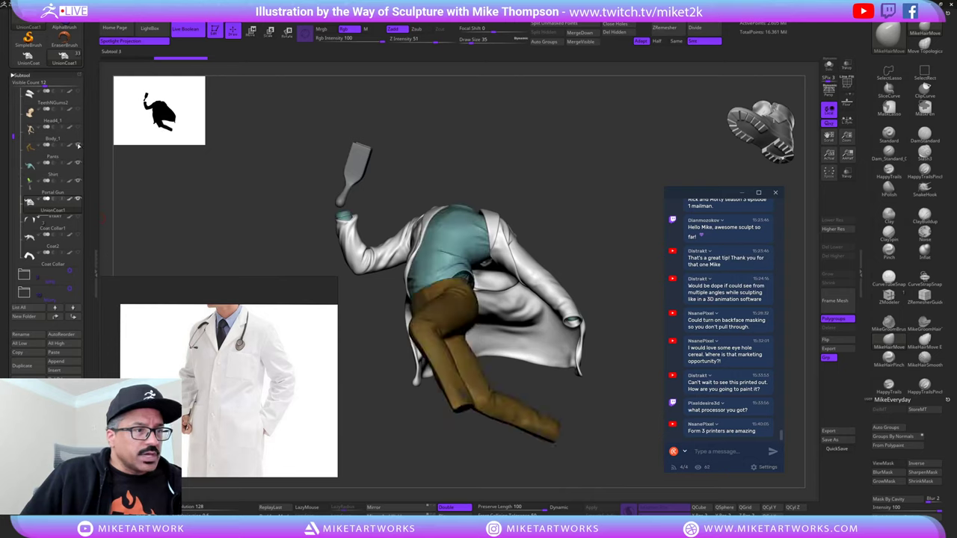
{"action": "left_click", "coordinate": [79, 128]}
{"action": "left_click", "coordinate": [79, 110]}
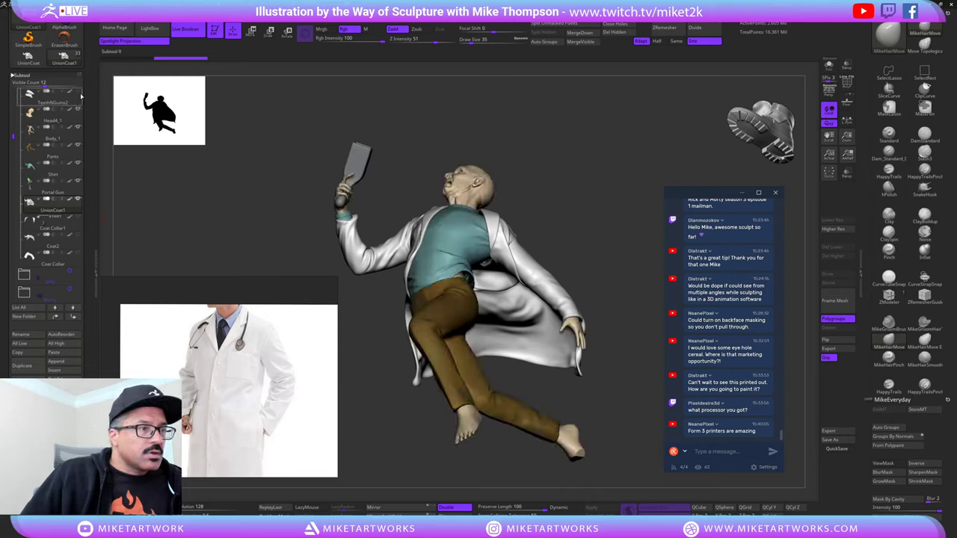
{"action": "left_click_drag", "start_coordinate": [12, 138], "coordinate": [13, 91]}
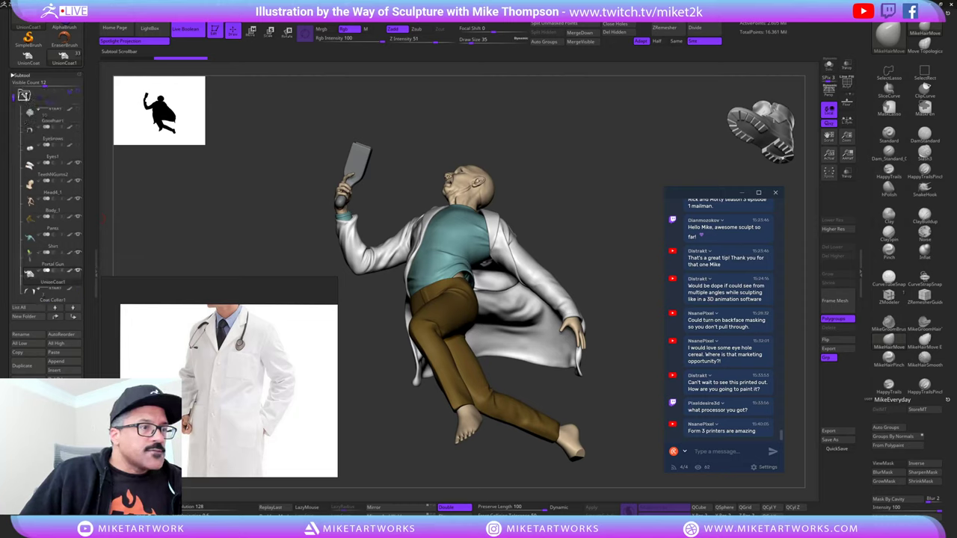
{"action": "left_click", "coordinate": [78, 129]}
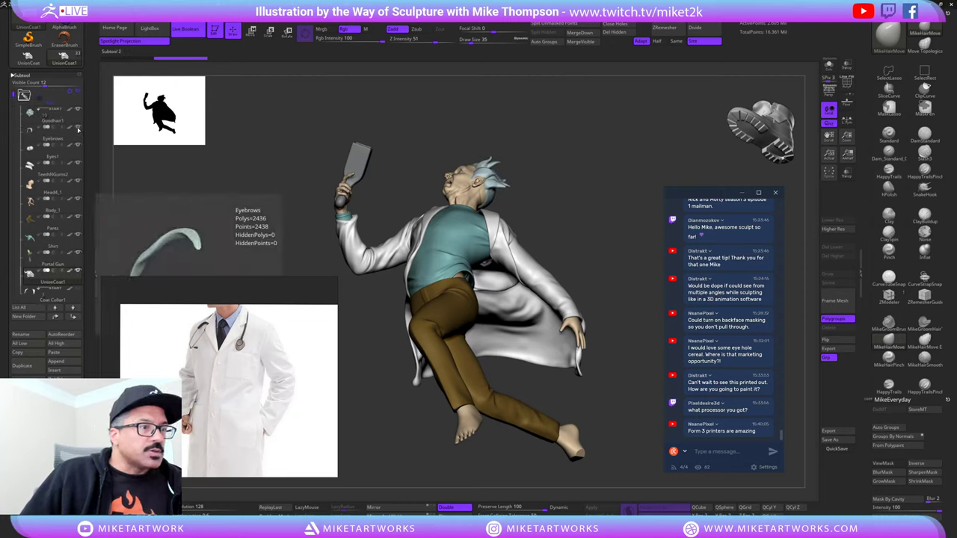
- Examine the assembled running character and the fit of the merged coat from the front, side and low angles
{"action": "left_click_drag", "start_coordinate": [525, 208], "coordinate": [590, 352]}
{"action": "left_click_drag", "start_coordinate": [443, 469], "coordinate": [546, 443]}
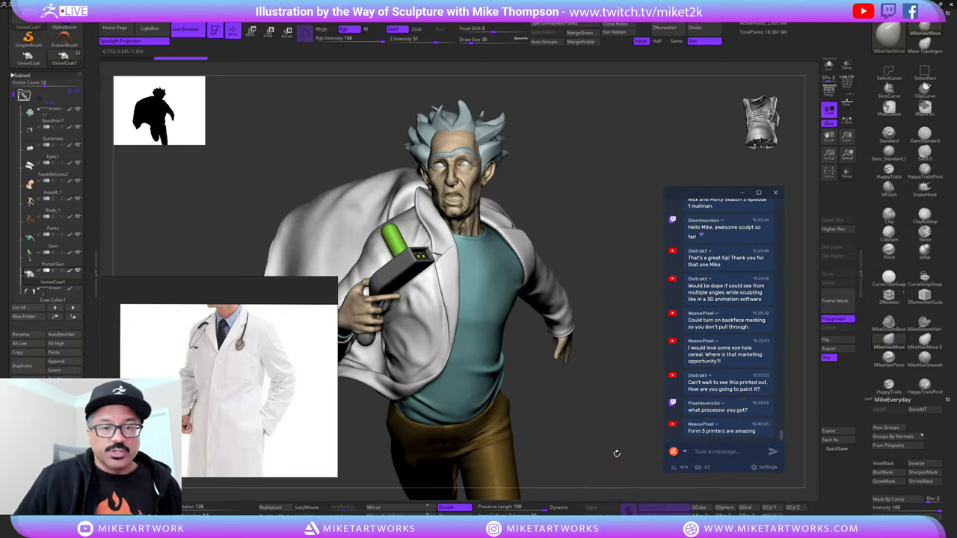
{"action": "left_click_drag", "start_coordinate": [617, 453], "coordinate": [607, 429]}
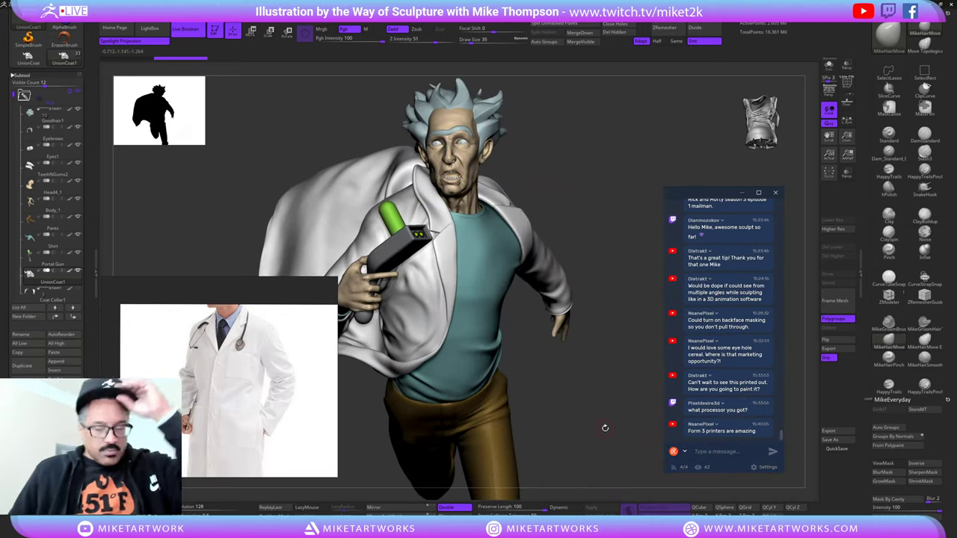
{"action": "scroll", "coordinate": [714, 243], "scroll_direction": "up", "scroll_amount": 3}
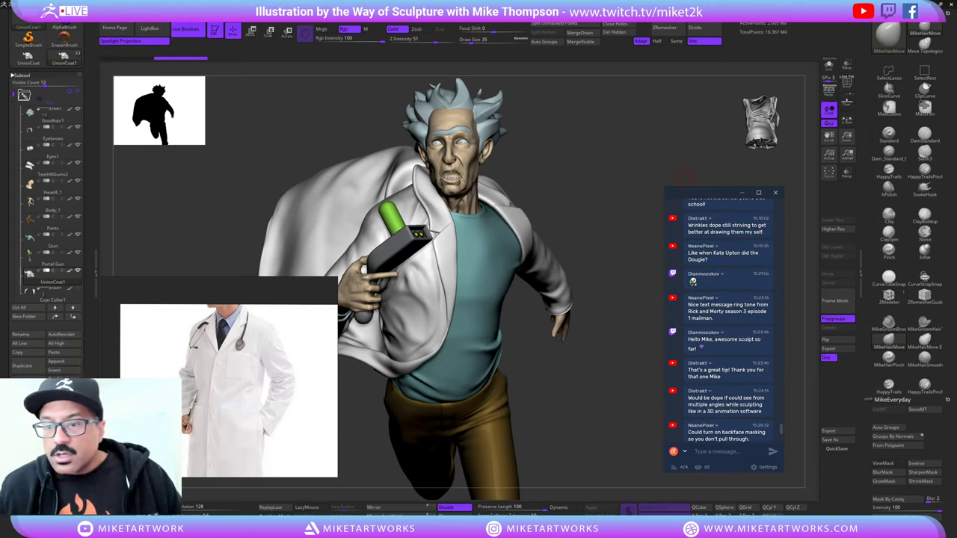
{"action": "scroll", "coordinate": [722, 321], "scroll_direction": "down", "scroll_amount": 2}
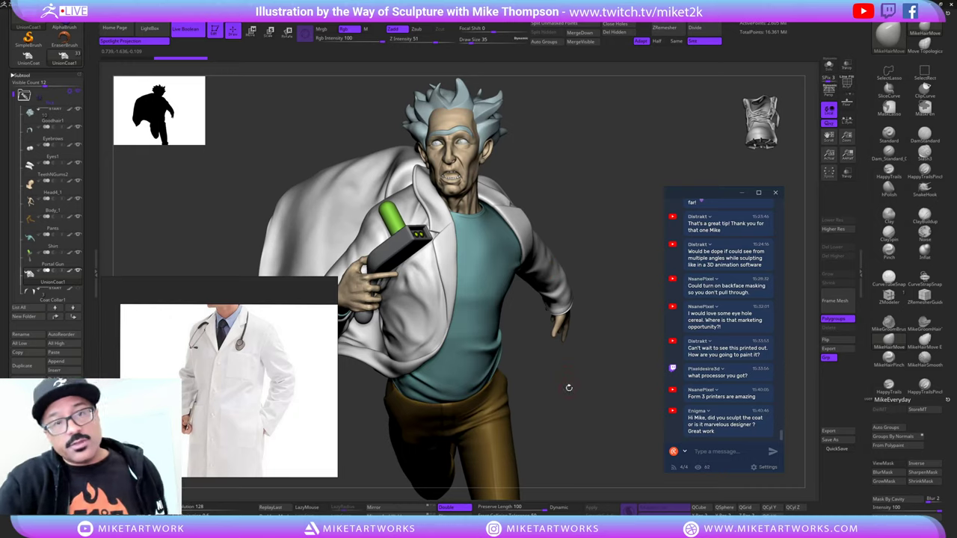
{"action": "mouse_move", "coordinate": [583, 391]}
{"action": "left_mouse_down"}
{"action": "mouse_move", "coordinate": [522, 425]}
{"action": "mouse_move", "coordinate": [602, 394]}
{"action": "mouse_move", "coordinate": [599, 352]}
{"action": "left_mouse_up"}
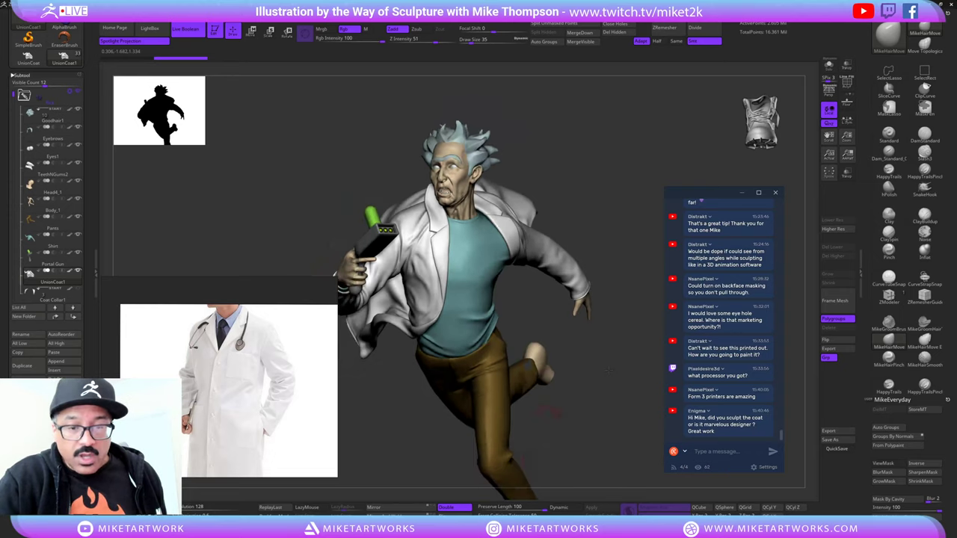
{"action": "mouse_move", "coordinate": [576, 408]}
{"action": "left_mouse_down"}
{"action": "mouse_move", "coordinate": [615, 377]}
{"action": "mouse_move", "coordinate": [604, 368]}
{"action": "left_mouse_up"}
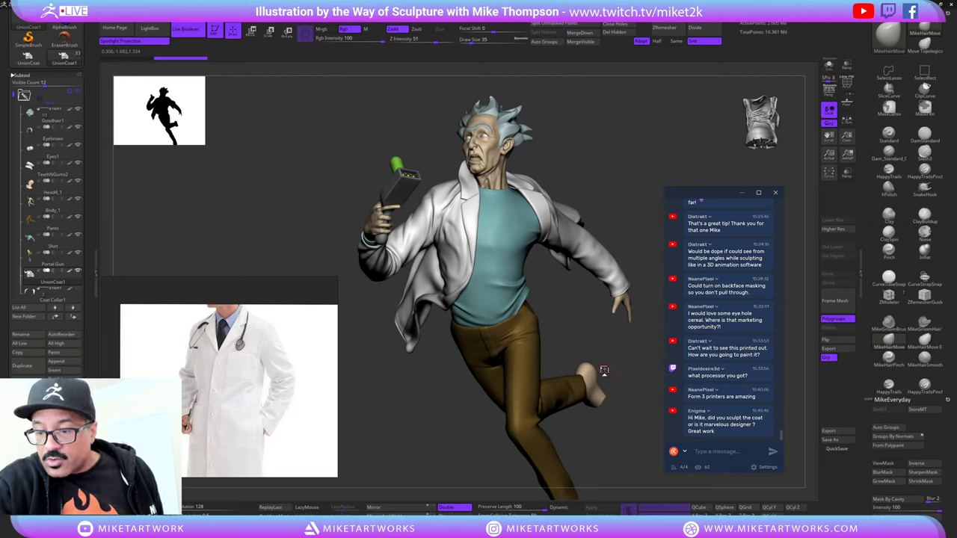
{"action": "mouse_move", "coordinate": [604, 370]}
{"action": "left_mouse_down"}
{"action": "mouse_move", "coordinate": [472, 383]}
{"action": "mouse_move", "coordinate": [614, 334]}
{"action": "left_mouse_up"}
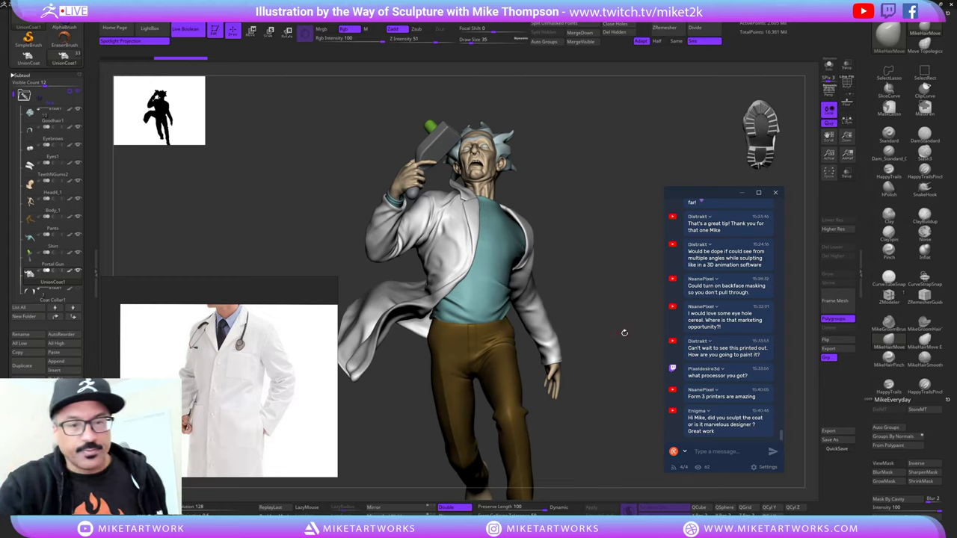
{"action": "mouse_move", "coordinate": [625, 333]}
{"action": "left_mouse_down"}
{"action": "mouse_move", "coordinate": [632, 339]}
{"action": "mouse_move", "coordinate": [623, 352]}
{"action": "mouse_move", "coordinate": [639, 362]}
{"action": "mouse_move", "coordinate": [618, 339]}
{"action": "mouse_move", "coordinate": [645, 336]}
{"action": "mouse_move", "coordinate": [634, 344]}
{"action": "mouse_move", "coordinate": [640, 375]}
{"action": "left_mouse_up"}
{"action": "key", "text": "f"}
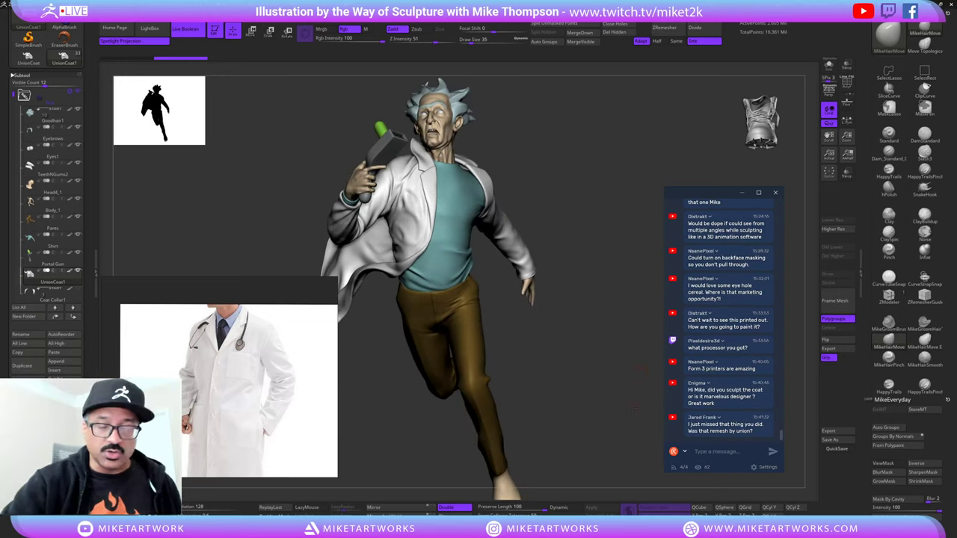
{"action": "left_click_drag", "start_coordinate": [628, 419], "coordinate": [644, 395]}
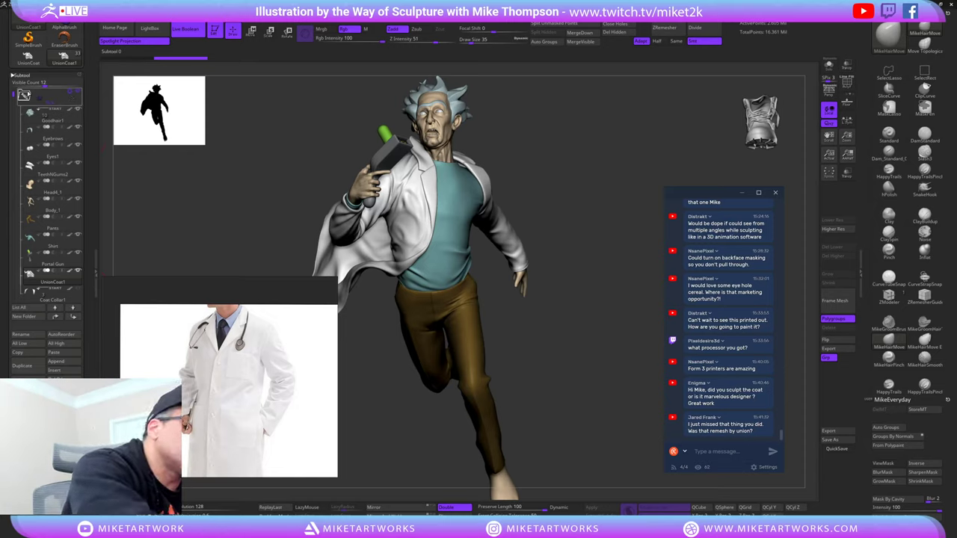
- Collapse the main character's subtool folder and show the Portal3 and Tentacle4 subtools behind him
{"action": "left_click", "coordinate": [24, 95]}
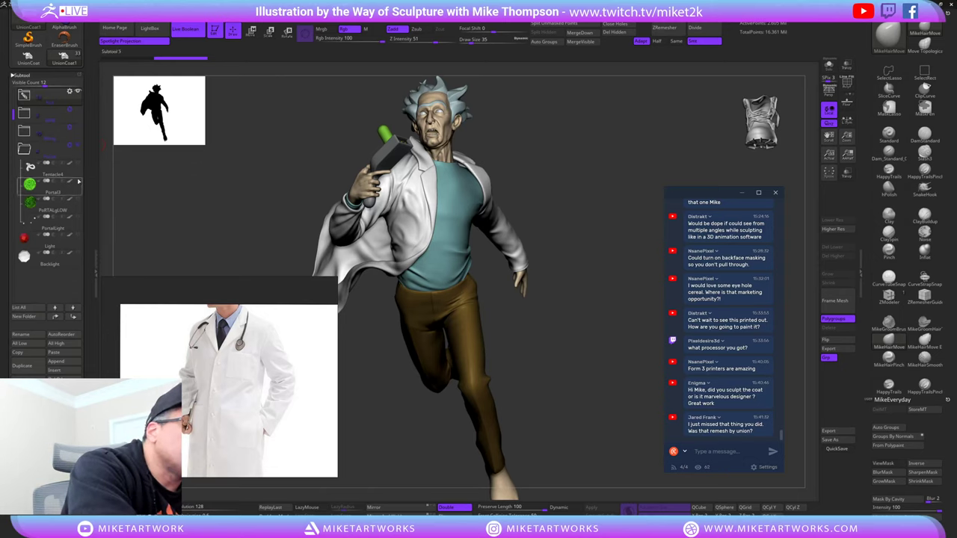
{"action": "left_click", "coordinate": [78, 181]}
{"action": "left_click", "coordinate": [78, 164]}
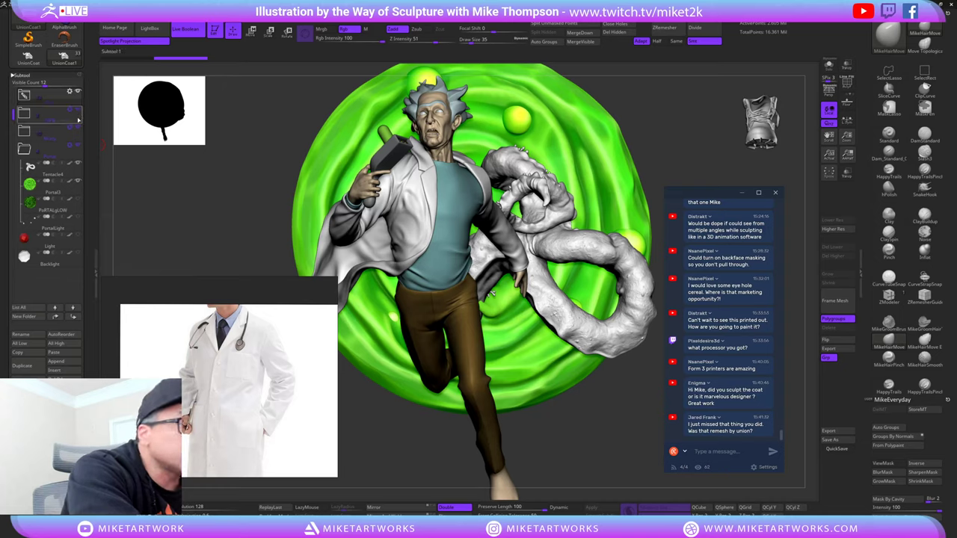
- Expand the second character's subtool folder and show its Hat1, MrPoopyButthole1 and MPBEyes subtools
{"action": "left_click", "coordinate": [29, 117]}
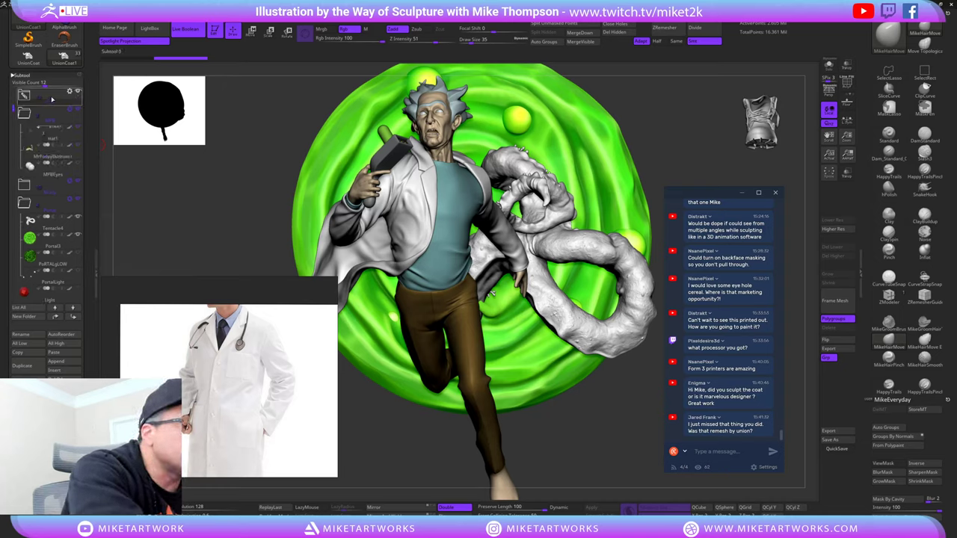
{"action": "left_click", "coordinate": [80, 148]}
{"action": "left_click", "coordinate": [80, 136]}
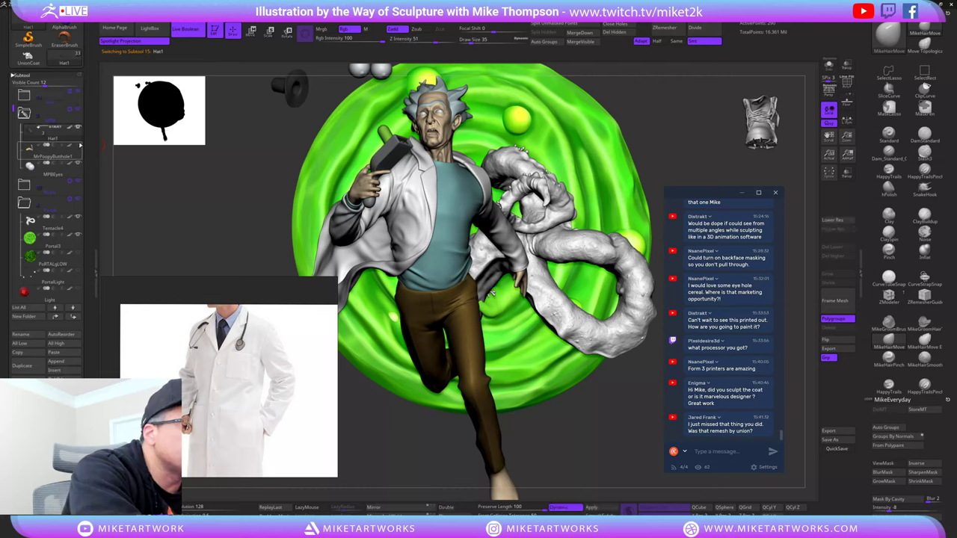
{"action": "left_click", "coordinate": [79, 146]}
{"action": "left_click_drag", "start_coordinate": [239, 195], "coordinate": [142, 199]}
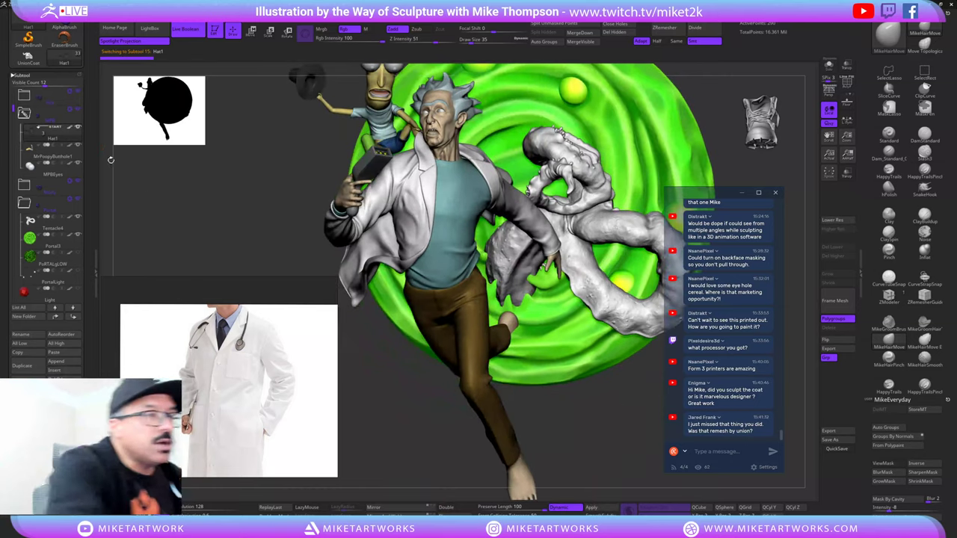
- Expand Morty's subtool folder and show his PantsMorty, Morty Eyes, MortyNew2_1, Morty and MortyArm subtools
{"action": "left_click", "coordinate": [79, 186]}
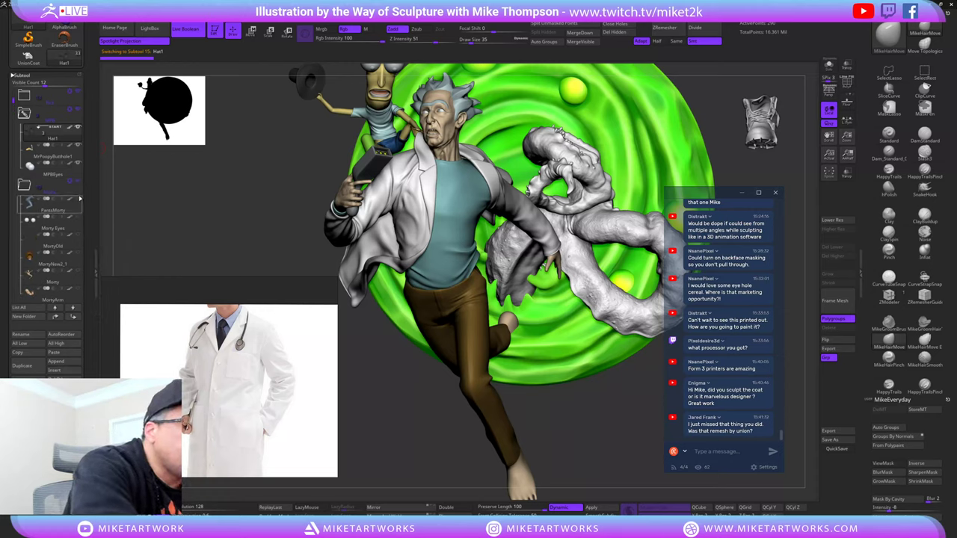
{"action": "left_click", "coordinate": [78, 199]}
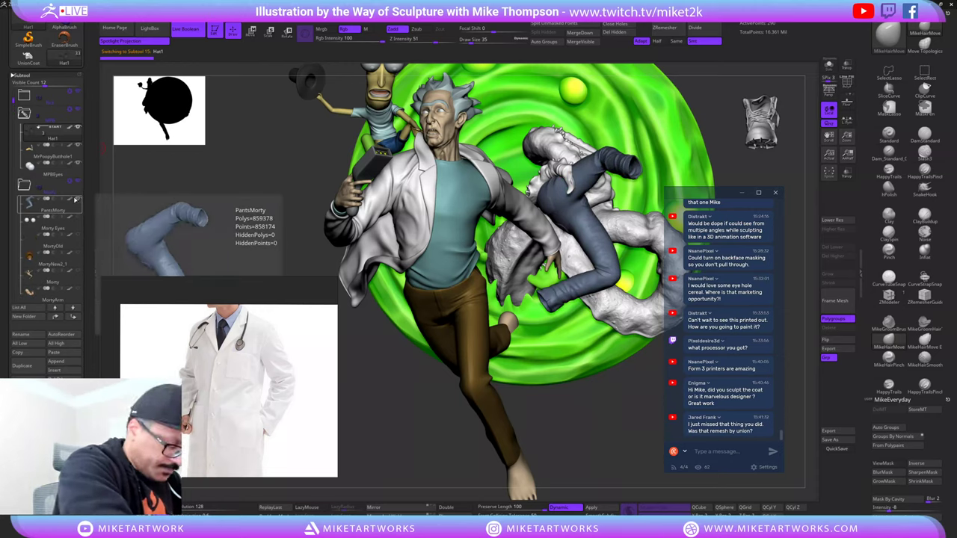
{"action": "left_click", "coordinate": [78, 217]}
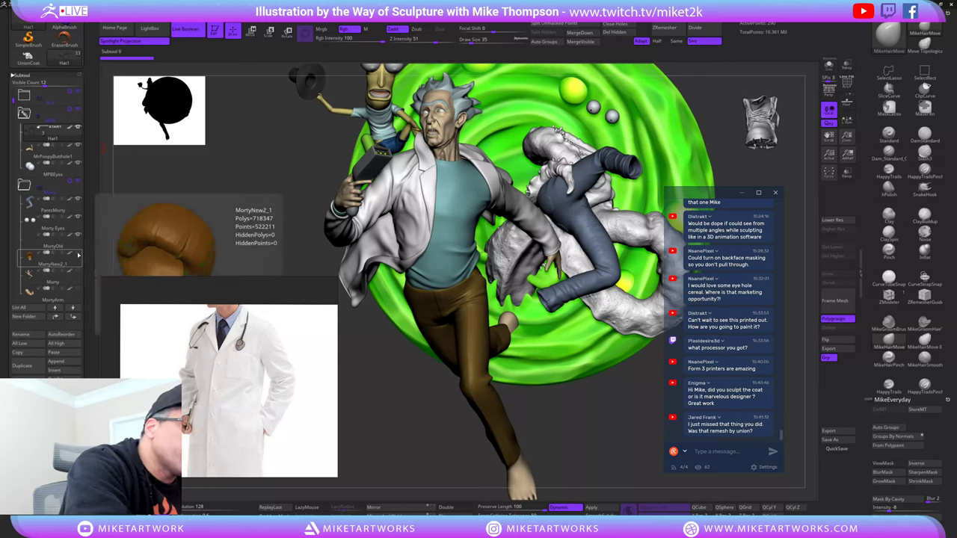
{"action": "left_click", "coordinate": [79, 254]}
{"action": "left_click", "coordinate": [78, 269]}
{"action": "left_click", "coordinate": [78, 283]}
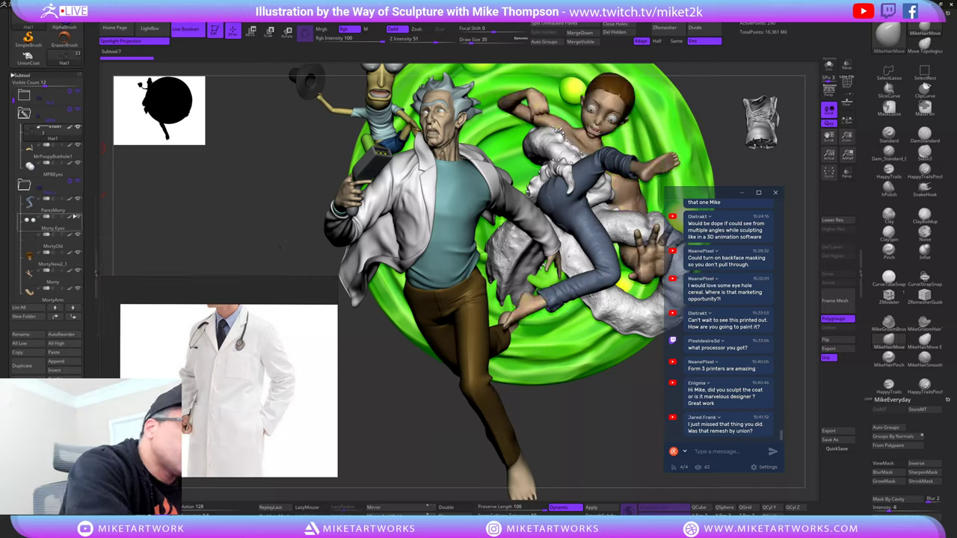
- Show Morty's socks, shoes, ShirtMorty4 and Gun subtools and frame the whole group in front of the portal
{"action": "left_click_drag", "start_coordinate": [10, 111], "coordinate": [10, 134]}
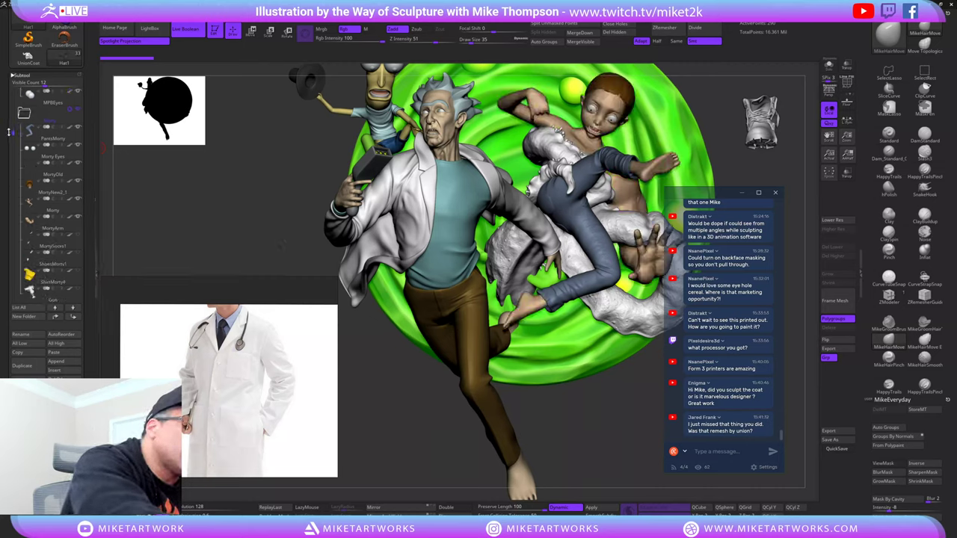
{"action": "left_click", "coordinate": [78, 253]}
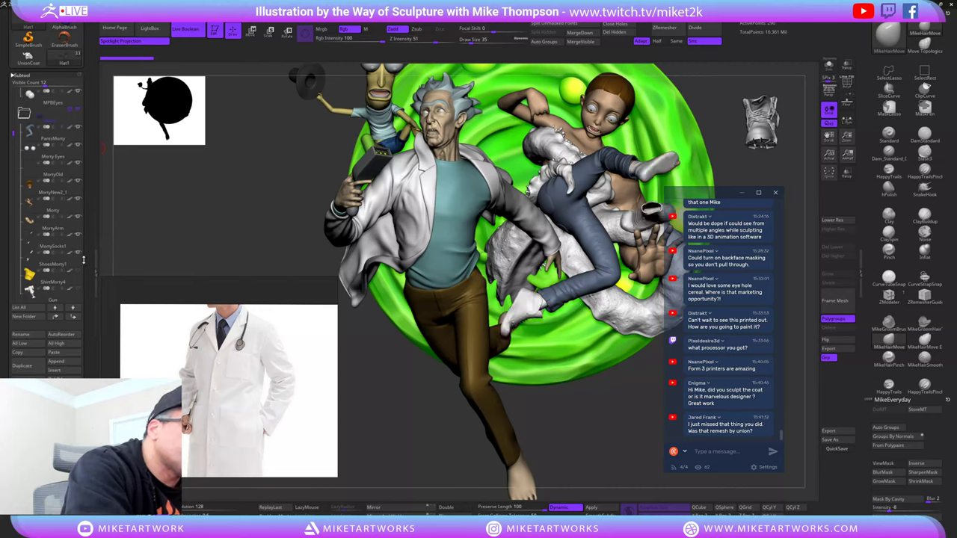
{"action": "left_click", "coordinate": [78, 271]}
{"action": "left_click", "coordinate": [79, 289]}
{"action": "scroll", "coordinate": [45, 204], "scroll_direction": "down", "scroll_amount": 3}
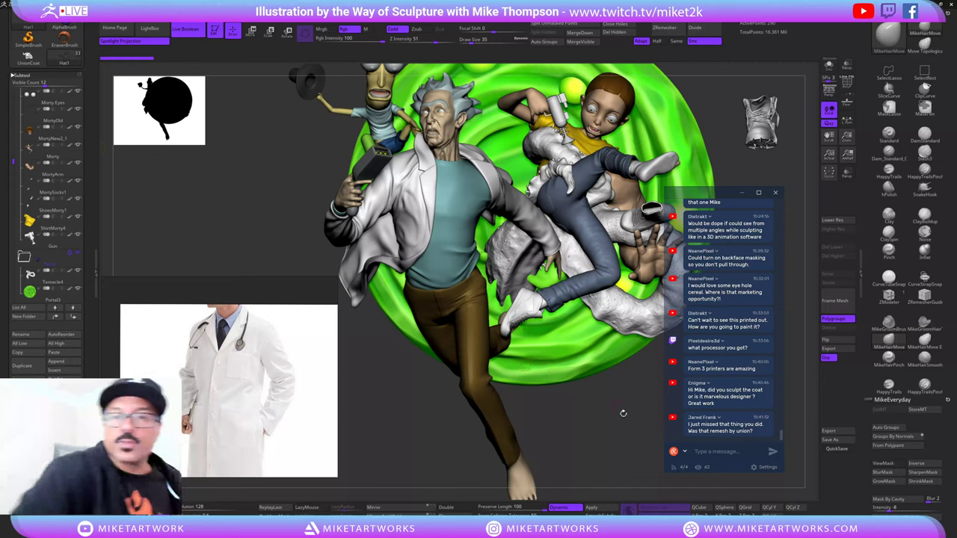
{"action": "mouse_move", "coordinate": [642, 435]}
{"action": "left_mouse_down", "text": "alt"}
{"action": "mouse_move", "coordinate": [598, 475]}
{"action": "mouse_move", "coordinate": [588, 437]}
{"action": "left_mouse_up", "text": "alt"}
{"action": "left_click_drag", "start_coordinate": [561, 471], "coordinate": [626, 439]}
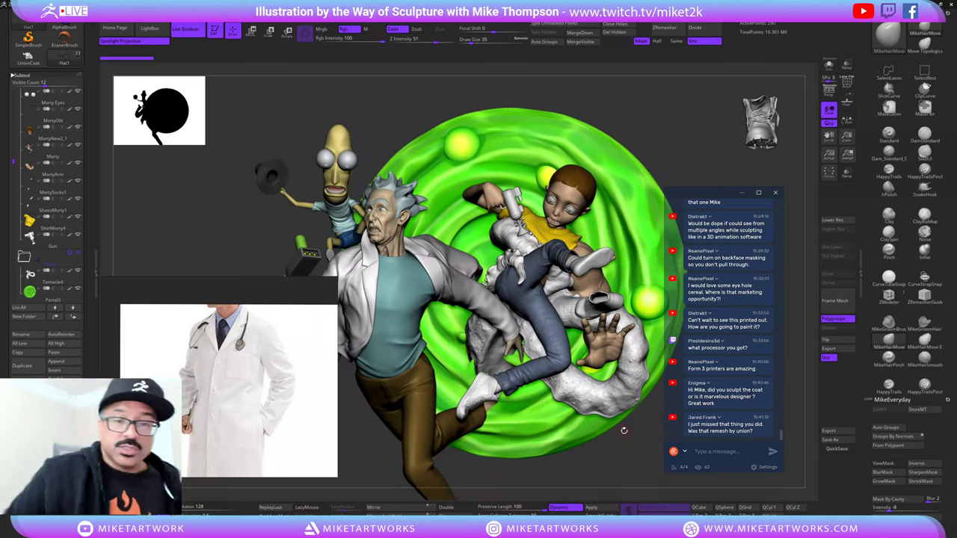
- Focus the reference board on the pencil character drawing and clear the view by narrowing its window and moving the chat aside
{"action": "scroll", "coordinate": [259, 374], "scroll_direction": "down", "scroll_amount": 6}
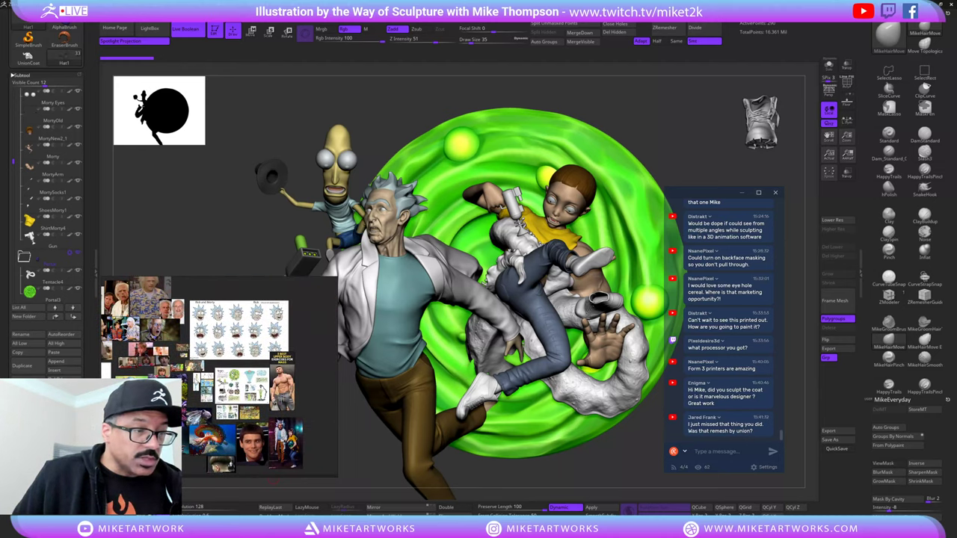
{"action": "double_click", "coordinate": [196, 380]}
{"action": "right_click_drag", "start_coordinate": [299, 374], "coordinate": [282, 373]}
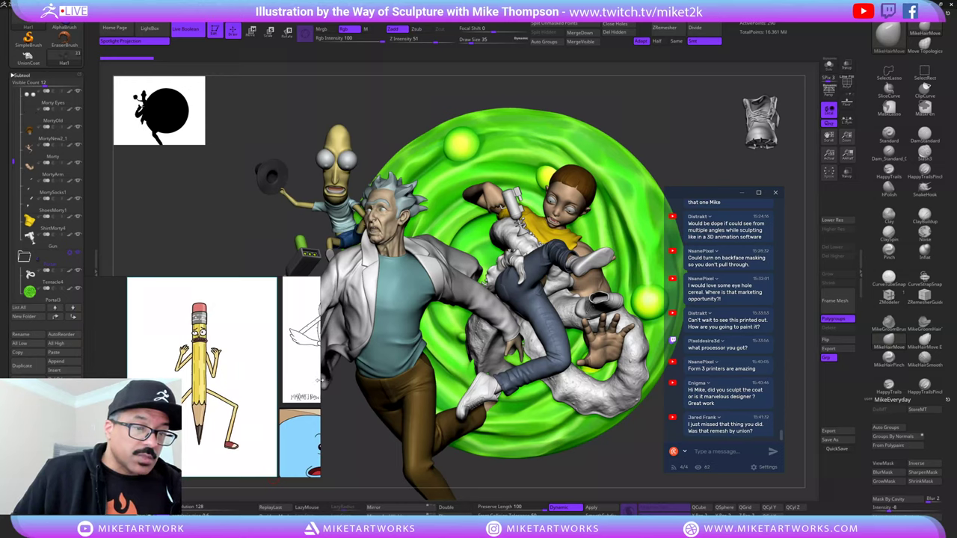
{"action": "left_click_drag", "start_coordinate": [319, 381], "coordinate": [255, 379]}
{"action": "right_click_drag", "start_coordinate": [243, 377], "coordinate": [242, 400]}
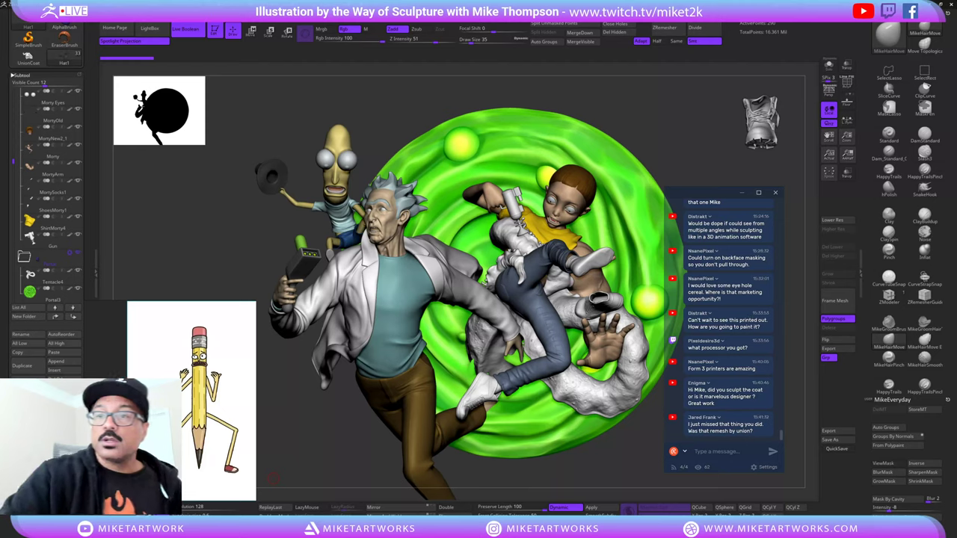
{"action": "left_click_drag", "start_coordinate": [723, 197], "coordinate": [770, 177]}
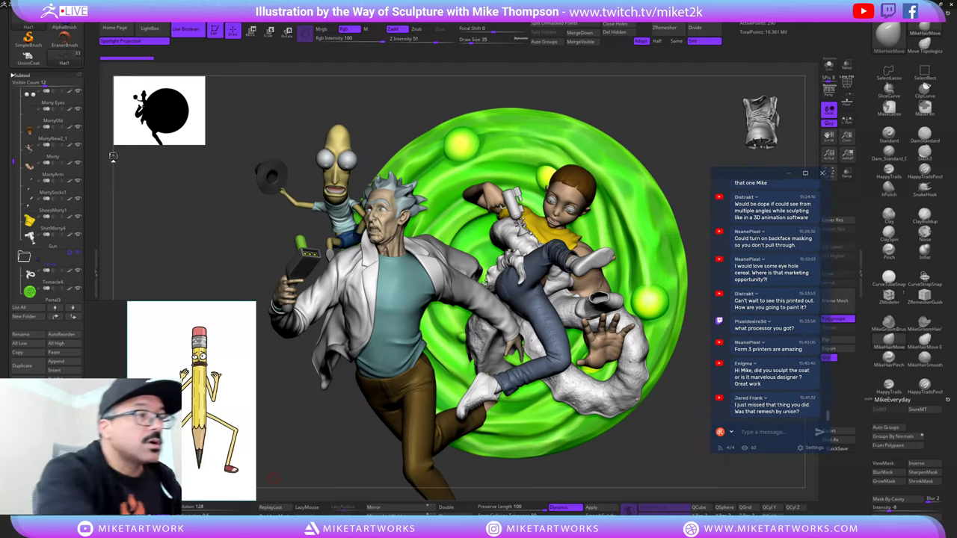
- Save the complete tool as a ZTool under its current file name, overwriting the existing file
{"action": "left_click_drag", "start_coordinate": [86, 91], "coordinate": [89, 186]}
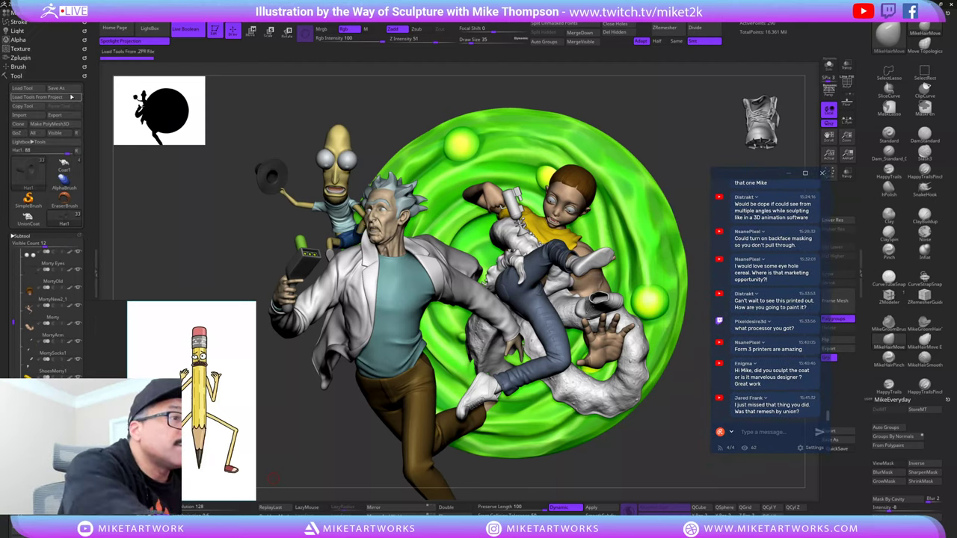
{"action": "left_click", "coordinate": [74, 87]}
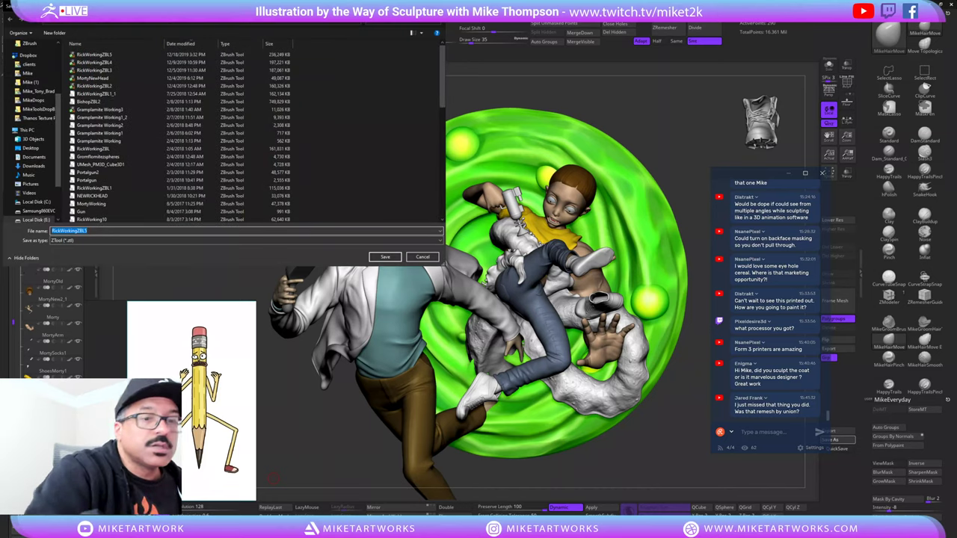
{"action": "left_click", "coordinate": [385, 257]}
{"action": "left_click", "coordinate": [504, 267]}
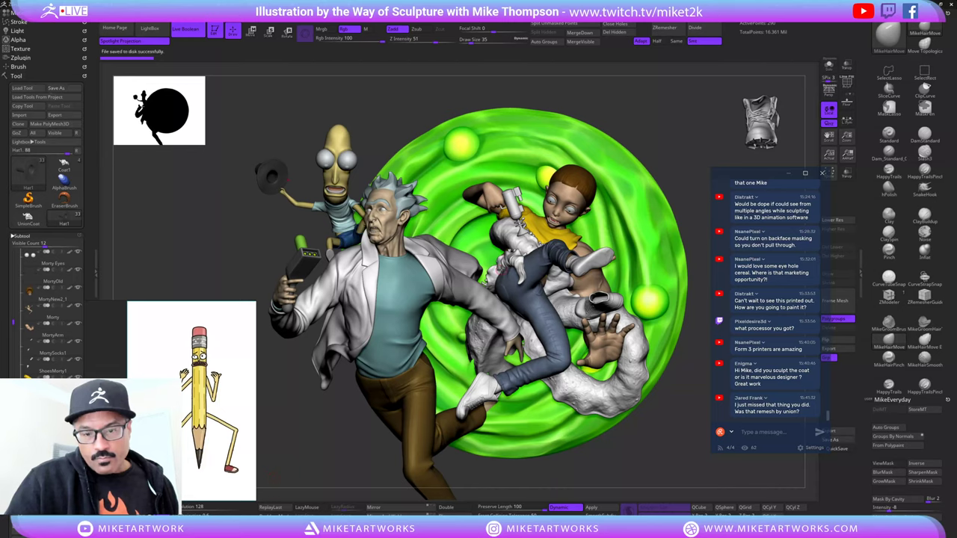
{"action": "mouse_move", "coordinate": [671, 458]}
{"action": "left_mouse_down"}
{"action": "mouse_move", "coordinate": [691, 453]}
{"action": "mouse_move", "coordinate": [679, 453]}
{"action": "left_mouse_up"}
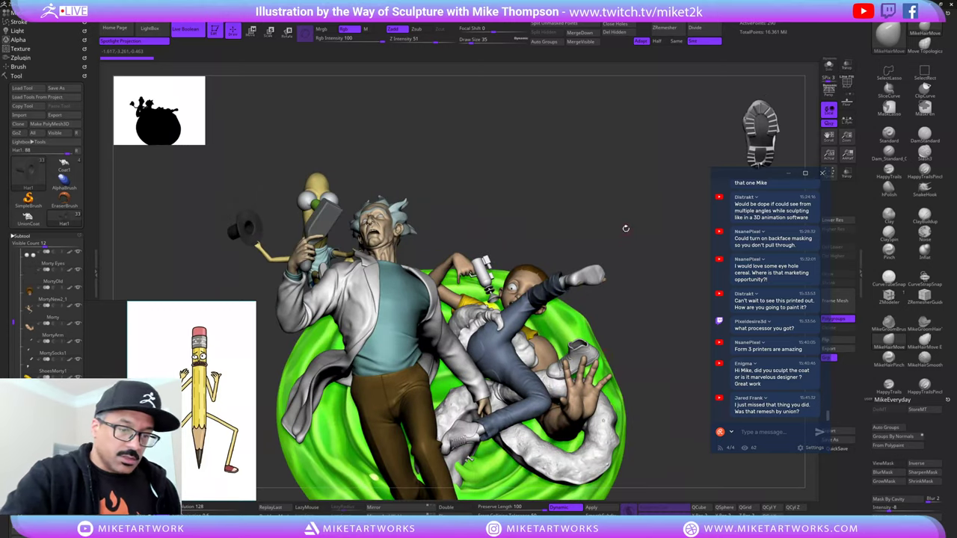
- Collapse the first two character folders in the subtool list and show the hidden subtool listed after PortalLight in the portal folder
{"action": "left_click_drag", "start_coordinate": [626, 228], "coordinate": [639, 330]}
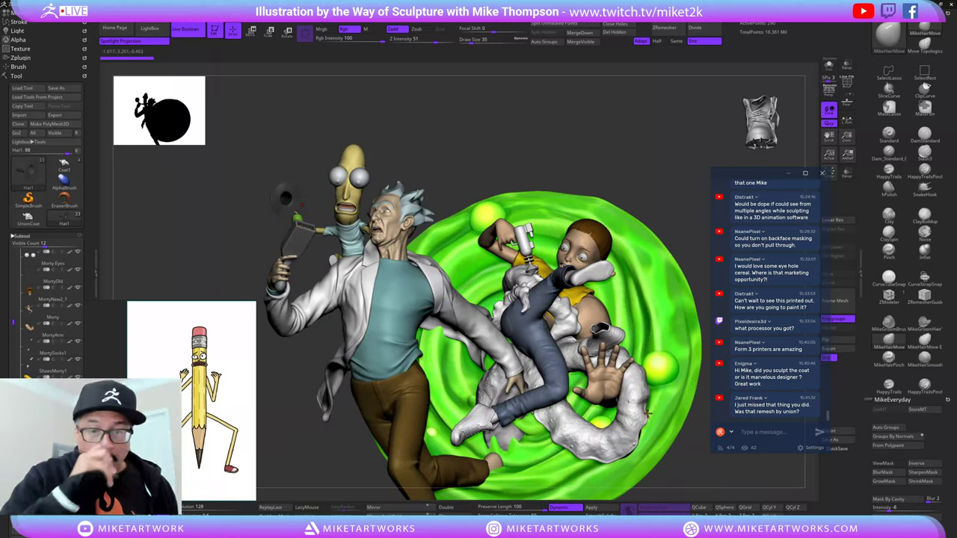
{"action": "left_click_drag", "start_coordinate": [645, 464], "coordinate": [662, 455]}
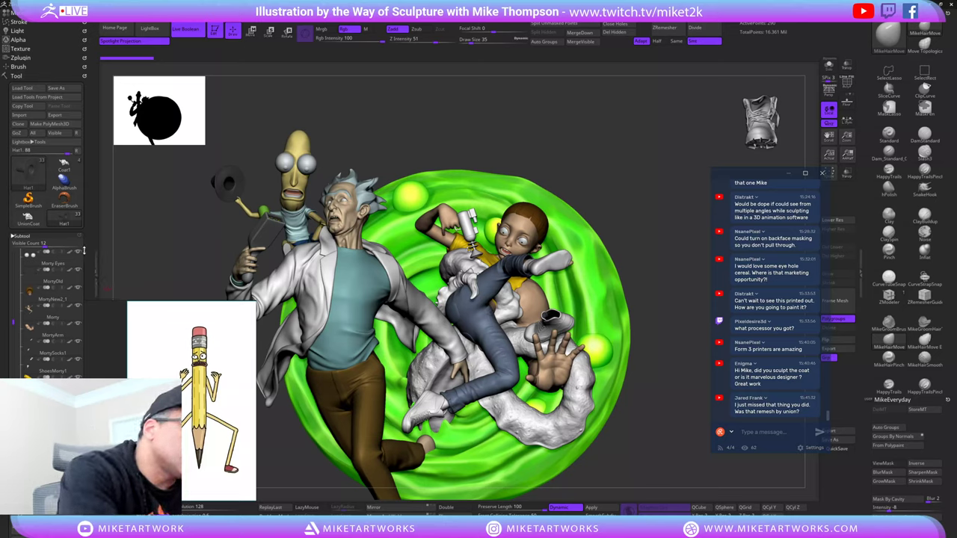
{"action": "left_click_drag", "start_coordinate": [12, 318], "coordinate": [9, 263]}
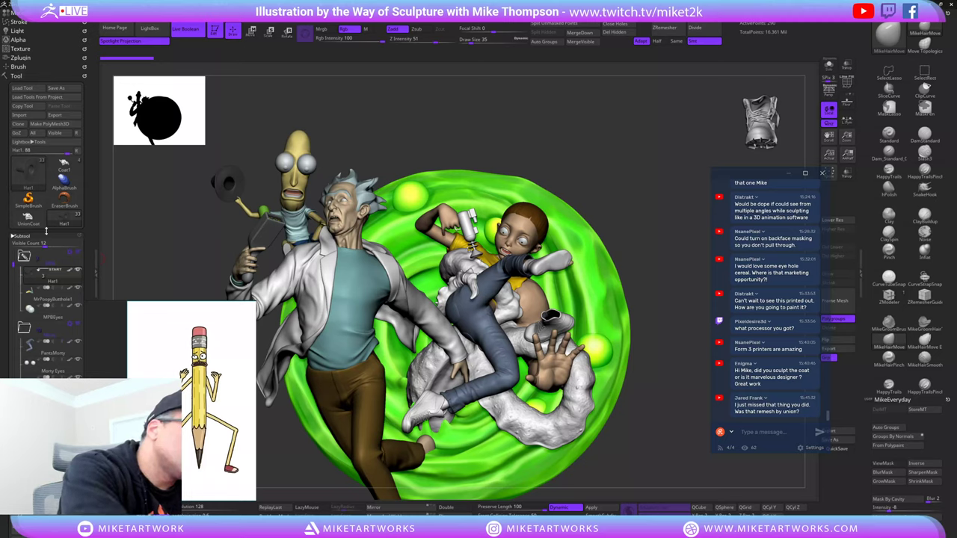
{"action": "left_click", "coordinate": [26, 257]}
{"action": "left_click", "coordinate": [27, 274]}
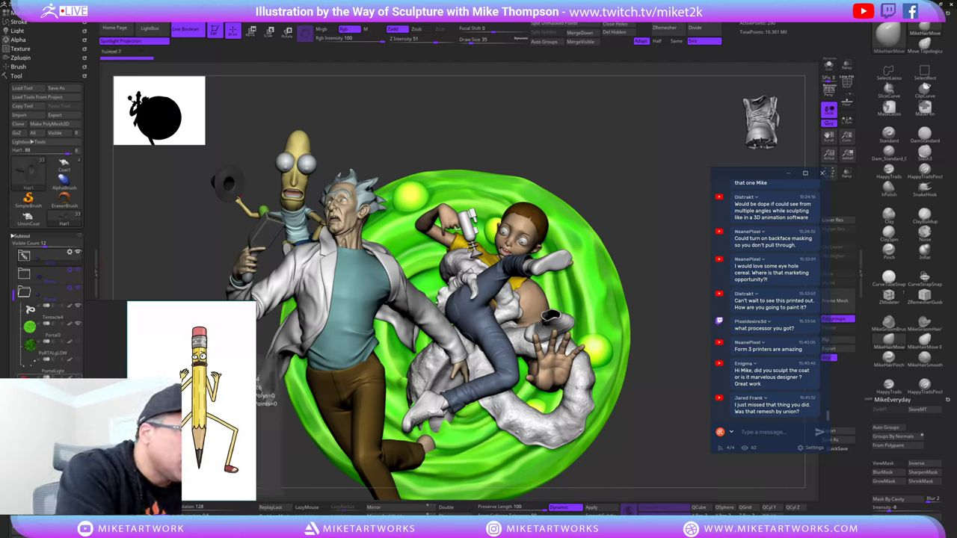
{"action": "left_click", "coordinate": [80, 376]}
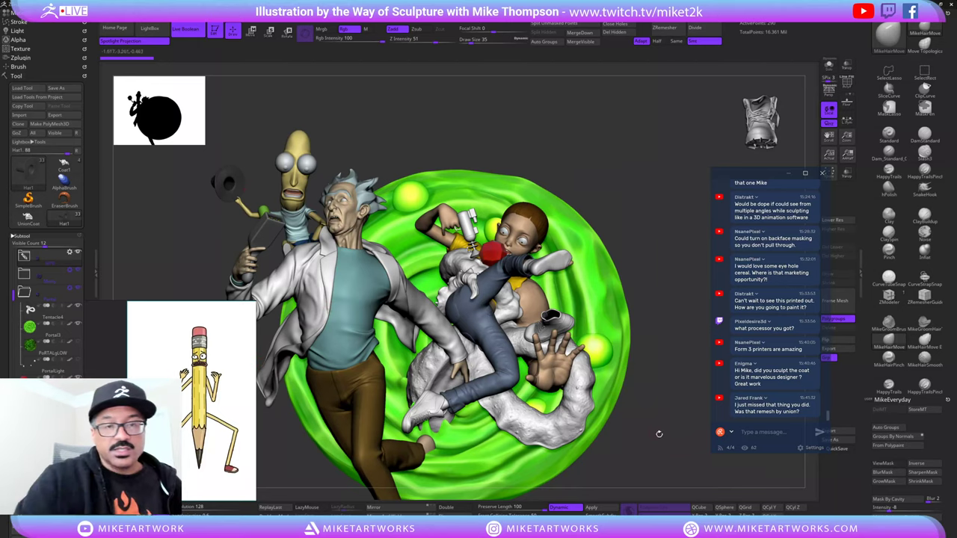
{"action": "mouse_move", "coordinate": [658, 433]}
{"action": "left_mouse_down"}
{"action": "mouse_move", "coordinate": [678, 437]}
{"action": "mouse_move", "coordinate": [721, 402]}
{"action": "left_mouse_up"}
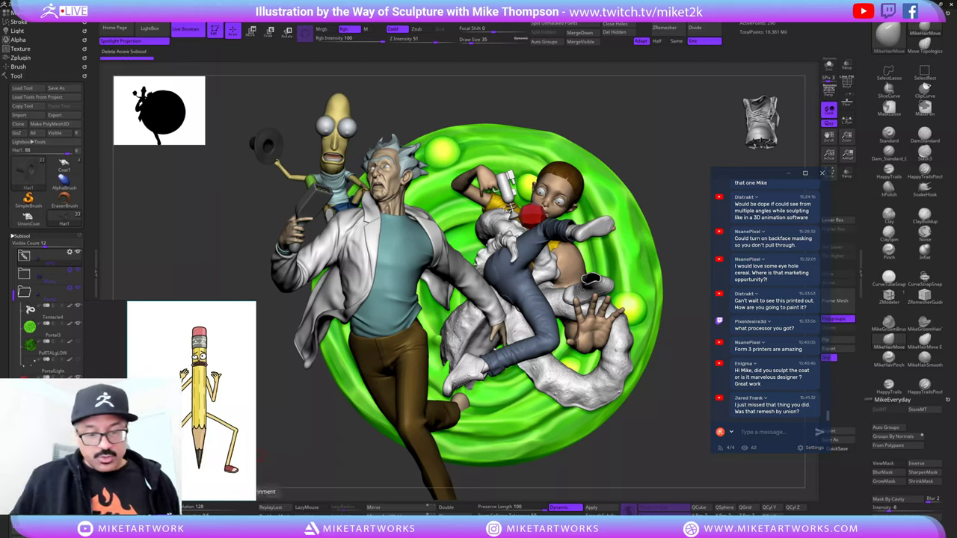
{"action": "key", "text": "super"}
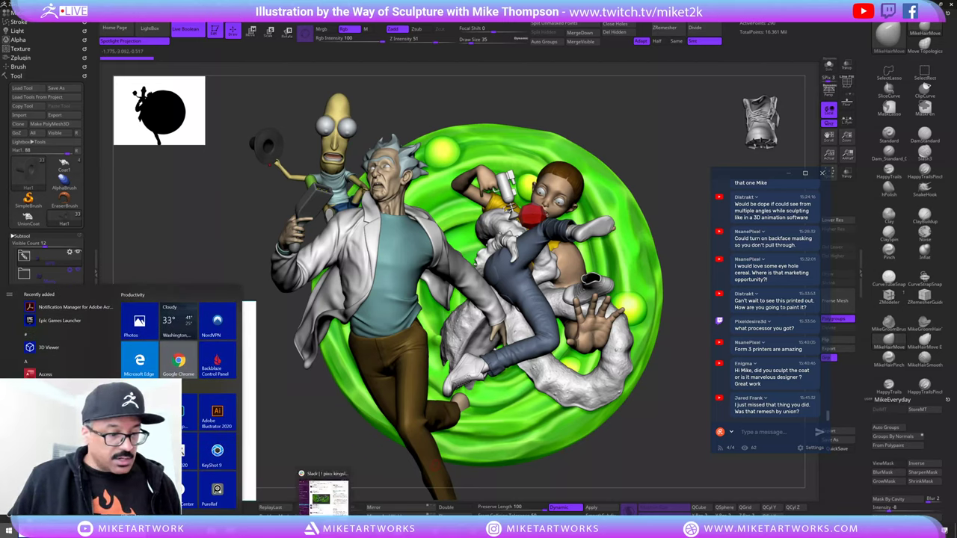
{"action": "left_click", "coordinate": [327, 528]}
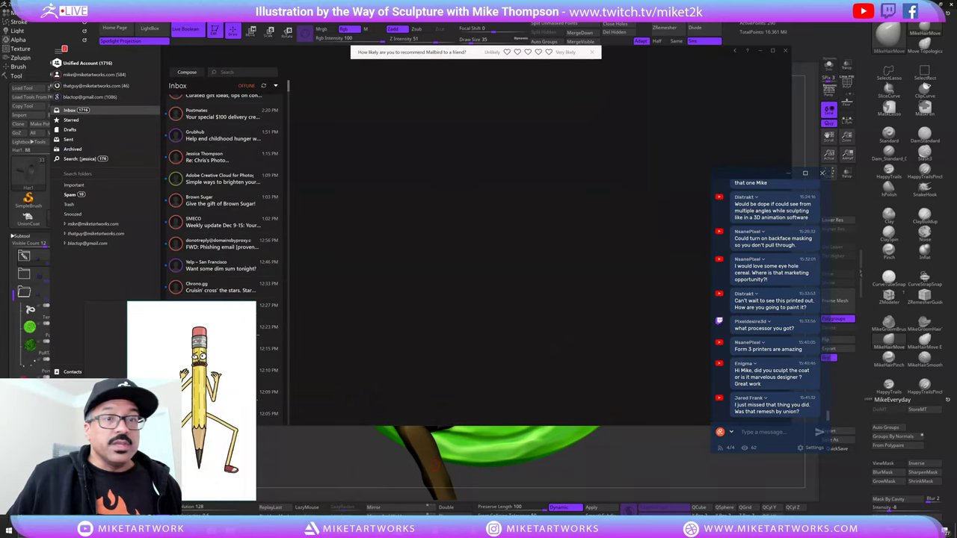
{"action": "left_click", "coordinate": [760, 51]}
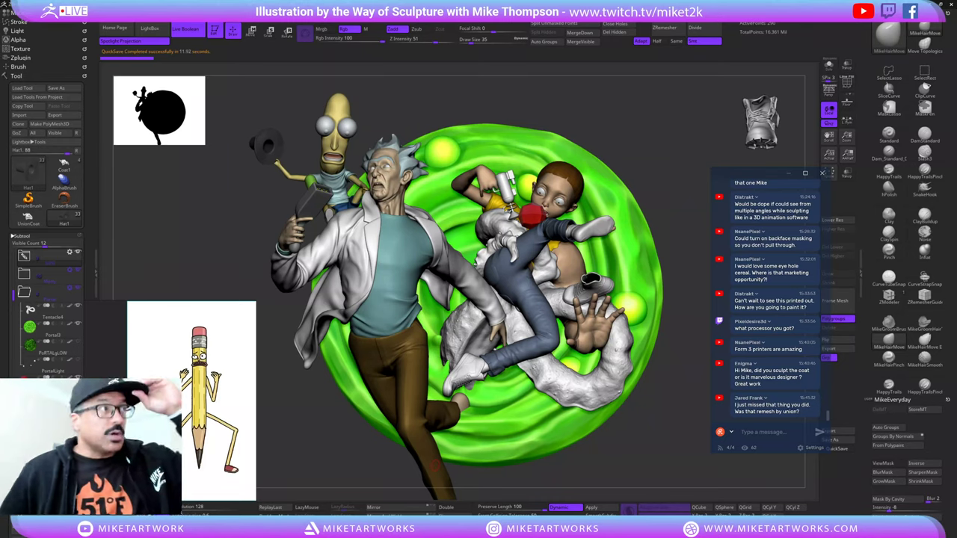
- Switch to the Chrome window with the lab coat image results and search Google for "mike drops miketartwork"
{"action": "key", "text": "super"}
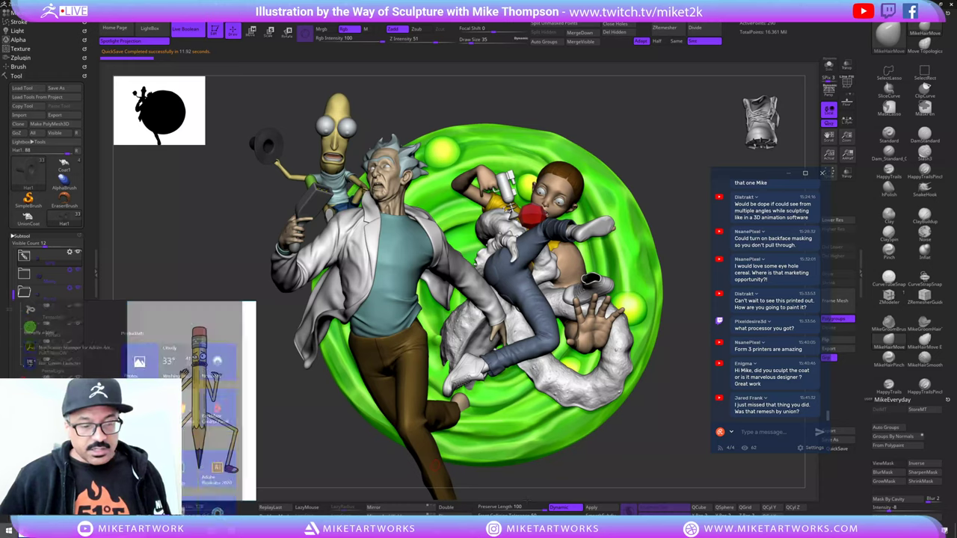
{"action": "mouse_move", "coordinate": [380, 530]}
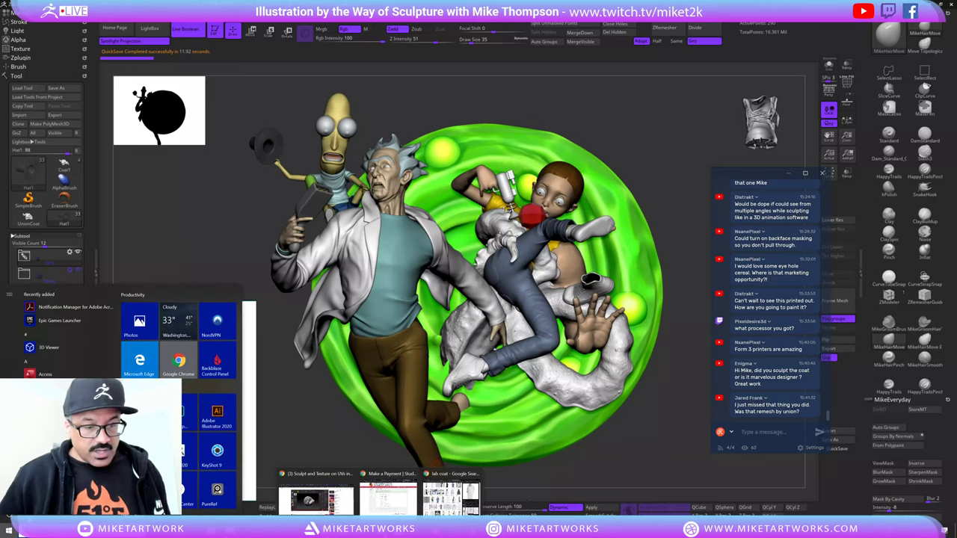
{"action": "left_click", "coordinate": [449, 501]}
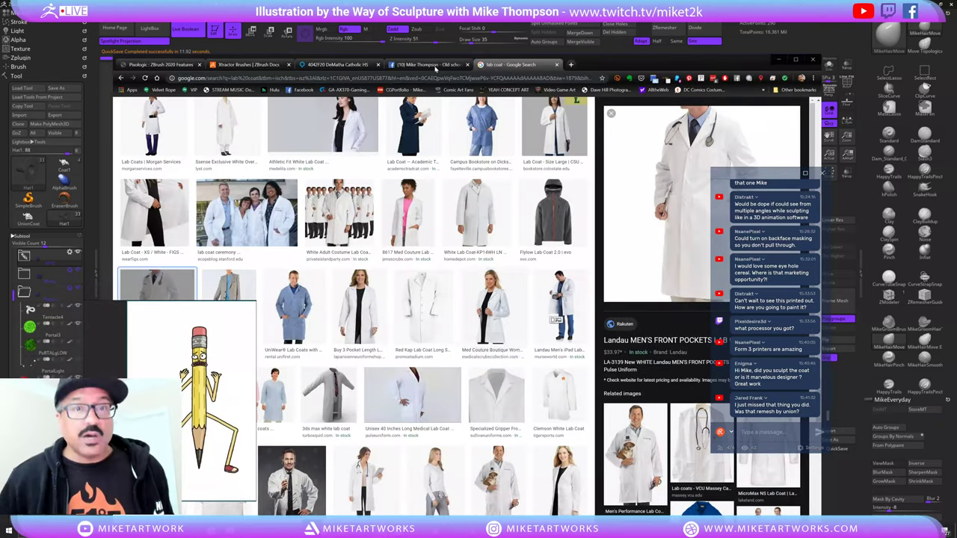
{"action": "left_click", "coordinate": [390, 78]}
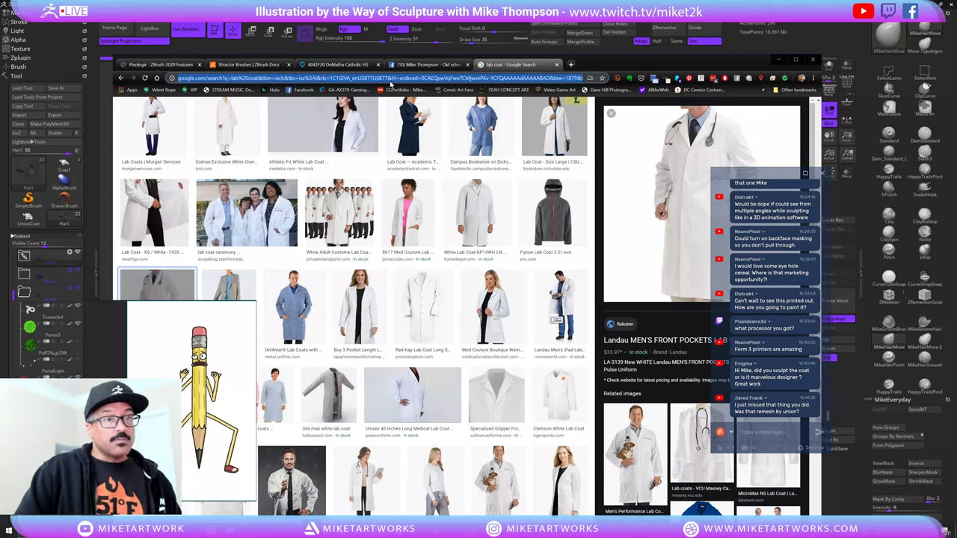
{"action": "type", "text": "mike drop's"}
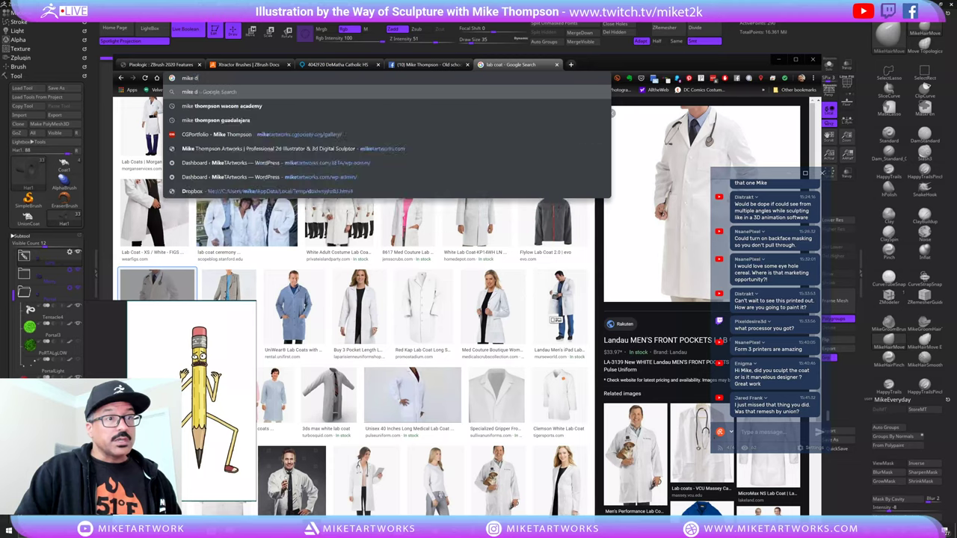
{"action": "key", "text": "BackSpace"}
{"action": "key", "text": "BackSpace"}
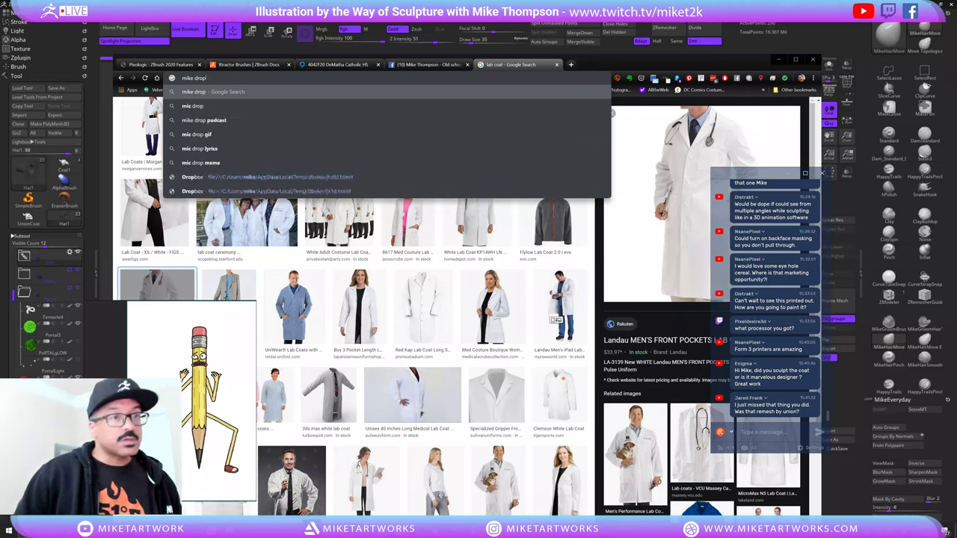
{"action": "type", "text": "s"}
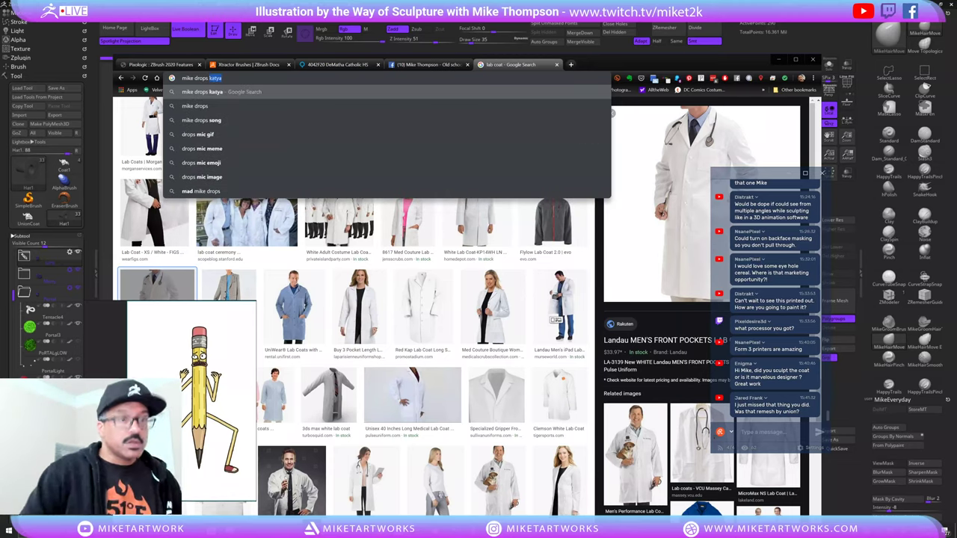
{"action": "type", "text": " miketartwork"}
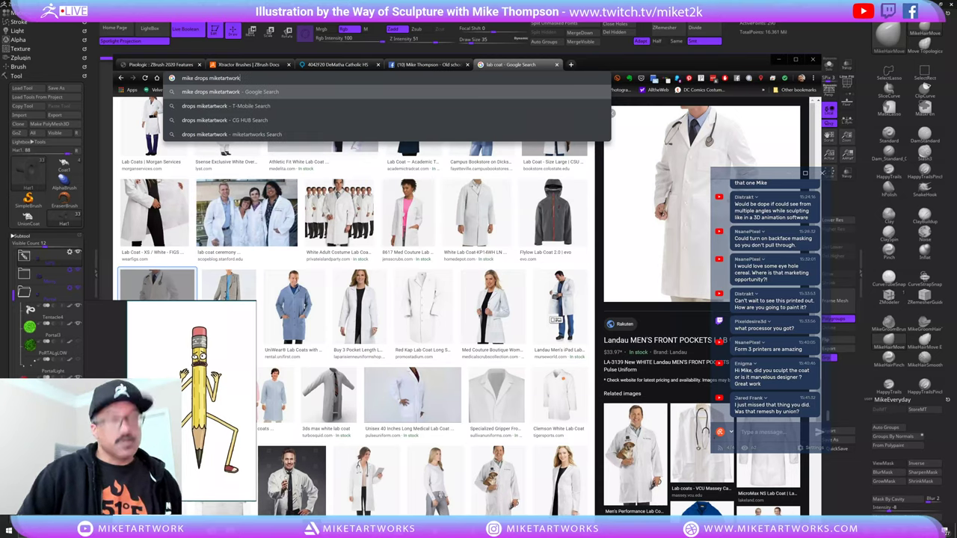
{"action": "key", "text": "Return"}
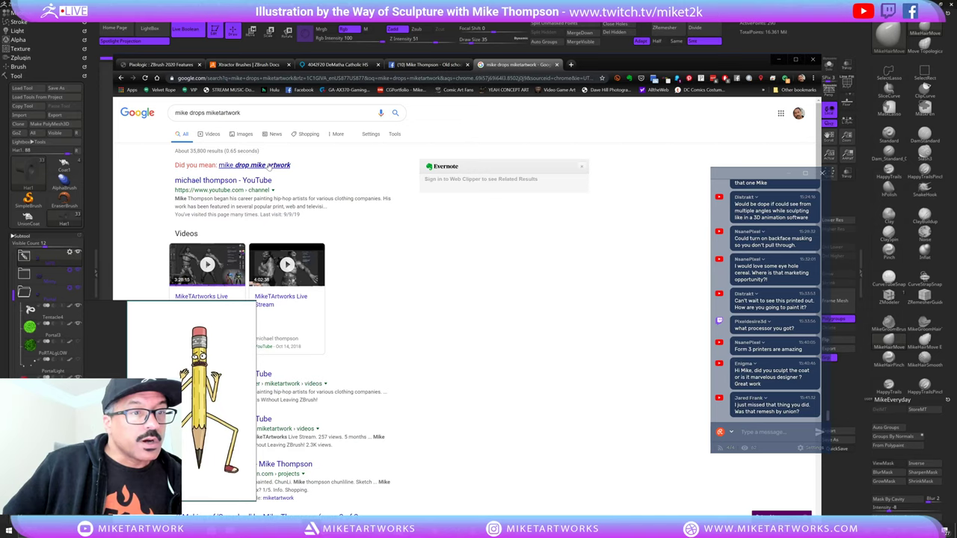
- Open the YouTube channel from the first search result and show its list of uploaded videos
{"action": "left_click", "coordinate": [201, 182]}
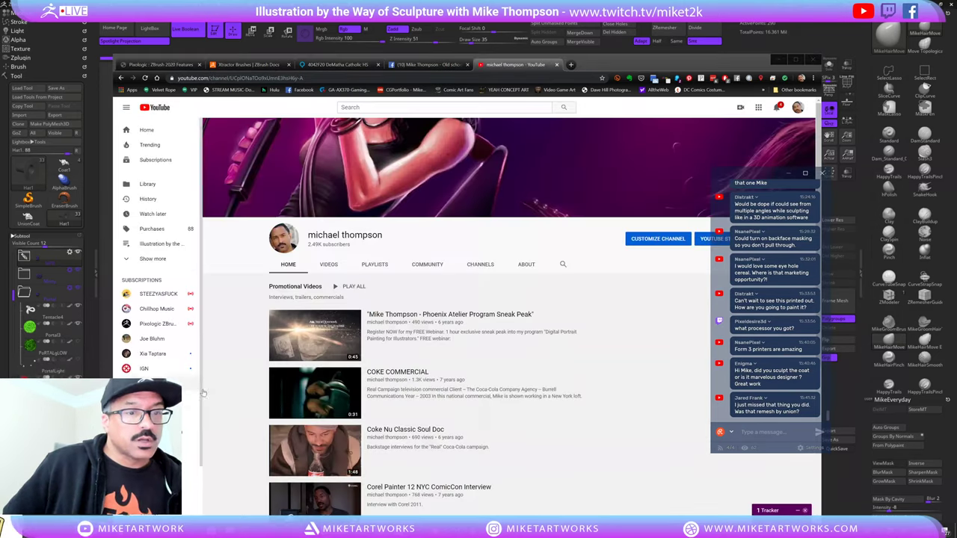
{"action": "scroll", "coordinate": [570, 423], "scroll_direction": "down", "scroll_amount": 1}
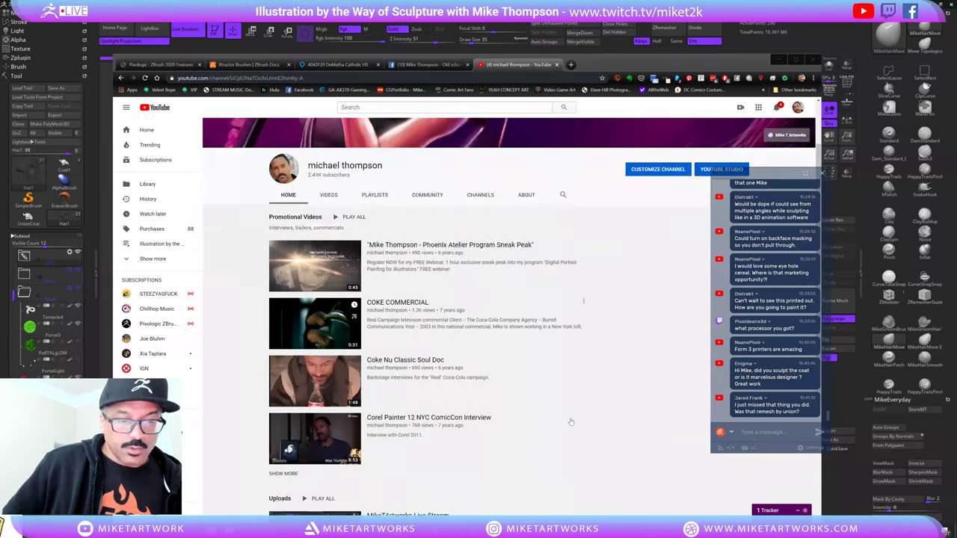
{"action": "scroll", "coordinate": [566, 412], "scroll_direction": "down", "scroll_amount": 3}
{"action": "scroll", "coordinate": [566, 412], "scroll_direction": "up", "scroll_amount": 4}
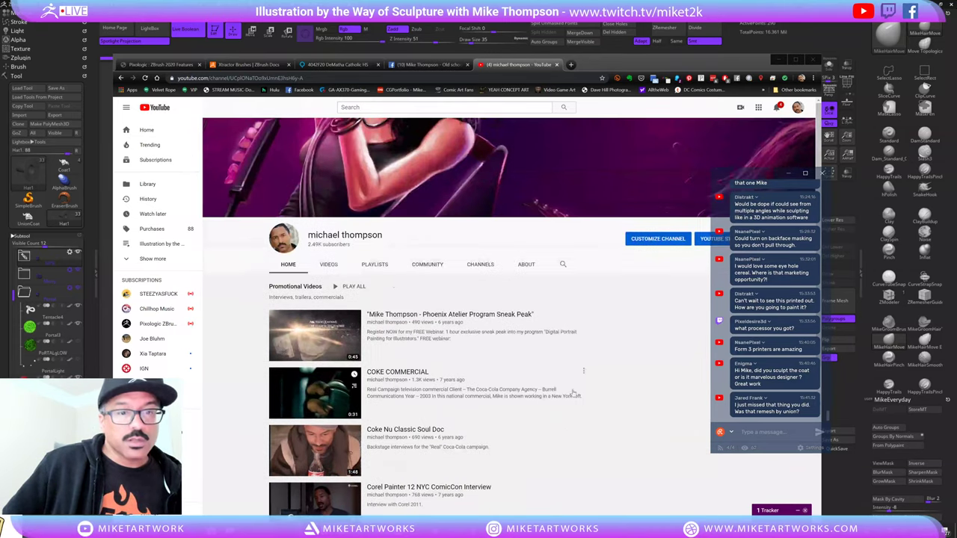
{"action": "left_click", "coordinate": [329, 265]}
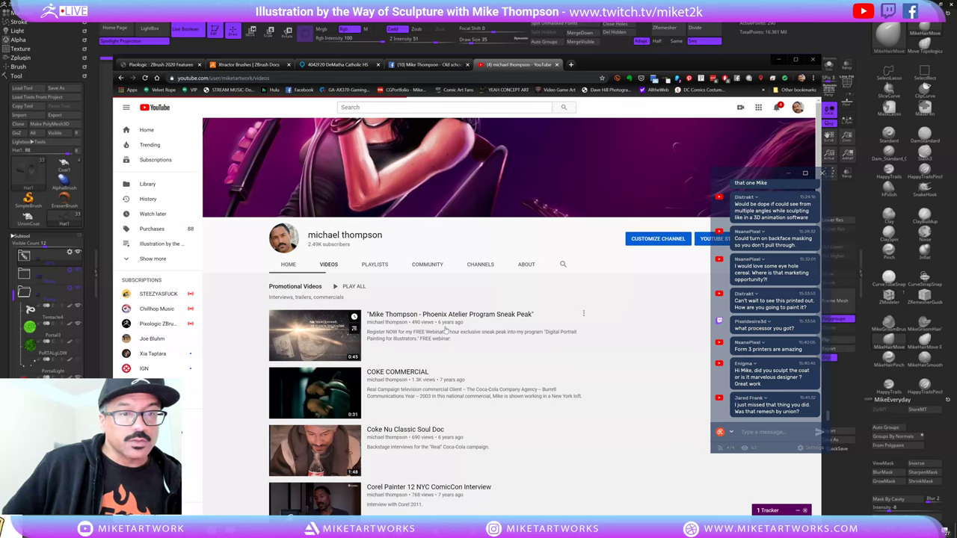
- Find and open the video "MikeDrops Ep.1 The Power of Photoshop Gradient Maps", moving the chat window clear of the video grid
{"action": "scroll", "coordinate": [460, 344], "scroll_direction": "down", "scroll_amount": 3}
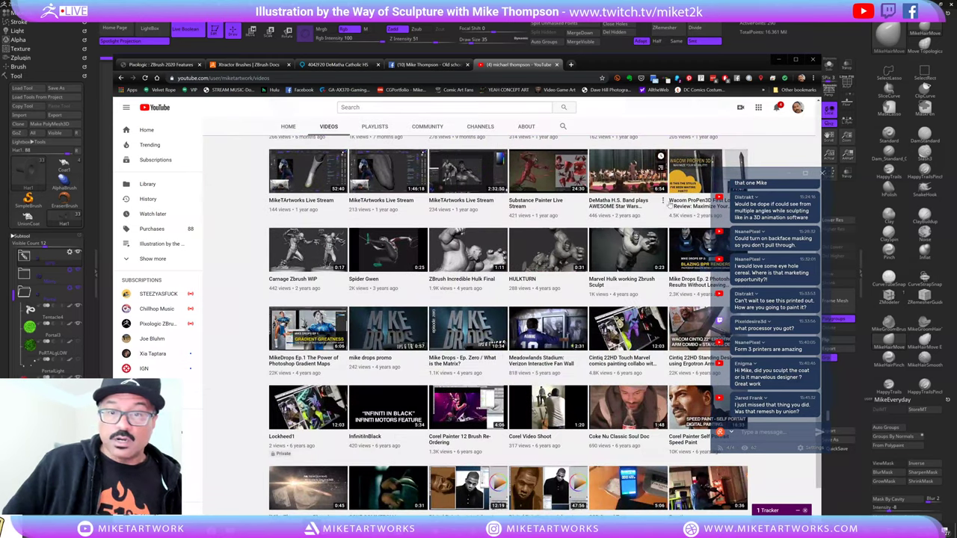
{"action": "left_click_drag", "start_coordinate": [765, 177], "coordinate": [840, 285]}
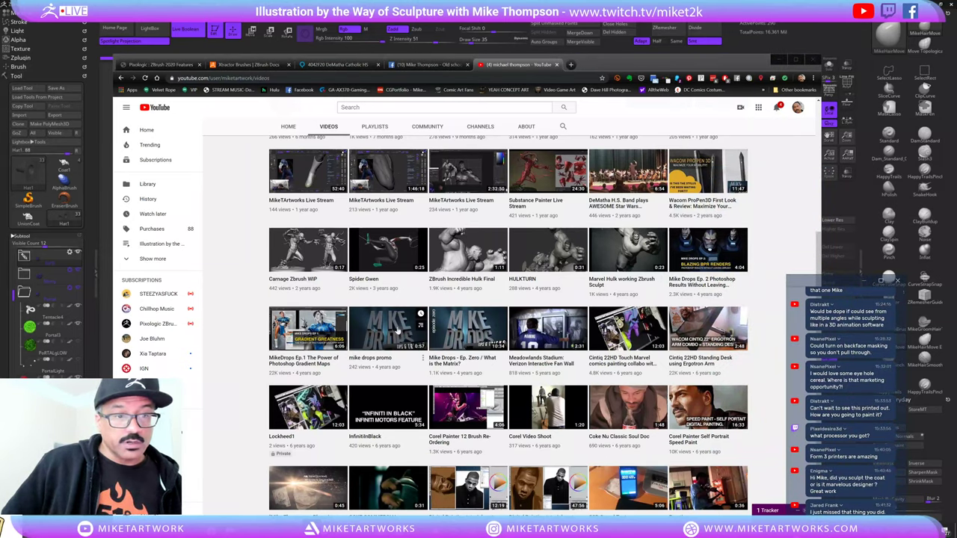
{"action": "left_click", "coordinate": [316, 327]}
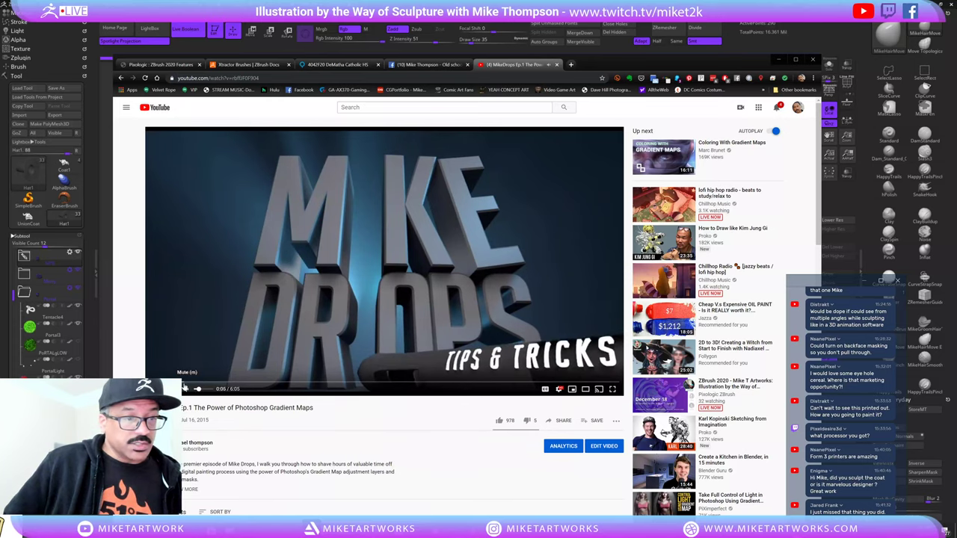
- Skim the gradient maps video from the intro to about 4:44, stopping at the gradient map and colouring stages
{"action": "left_click", "coordinate": [180, 382]}
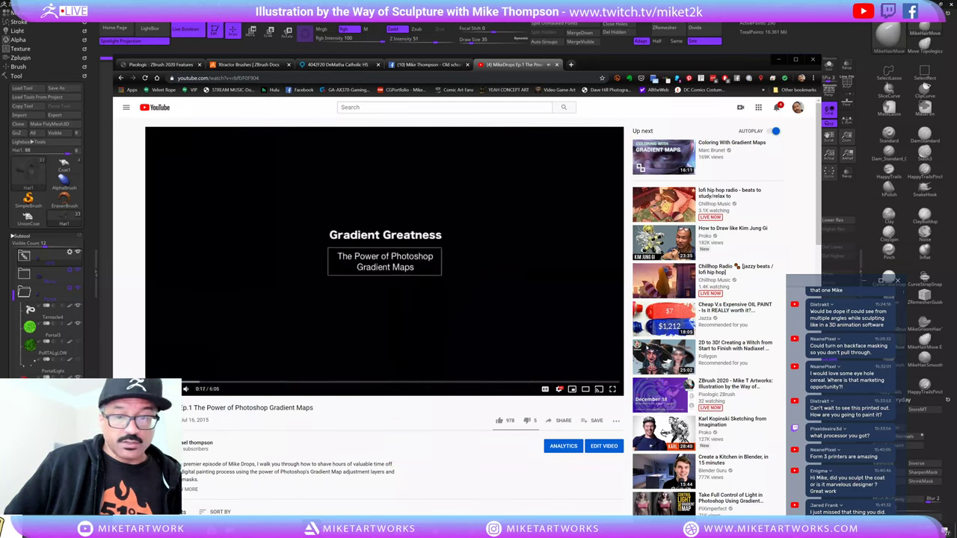
{"action": "left_click", "coordinate": [201, 382]}
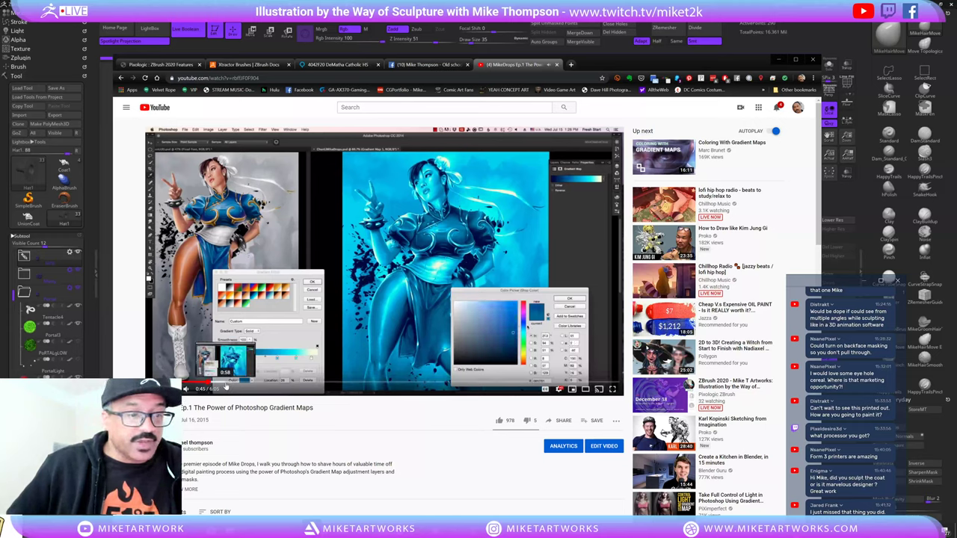
{"action": "left_click", "coordinate": [225, 386]}
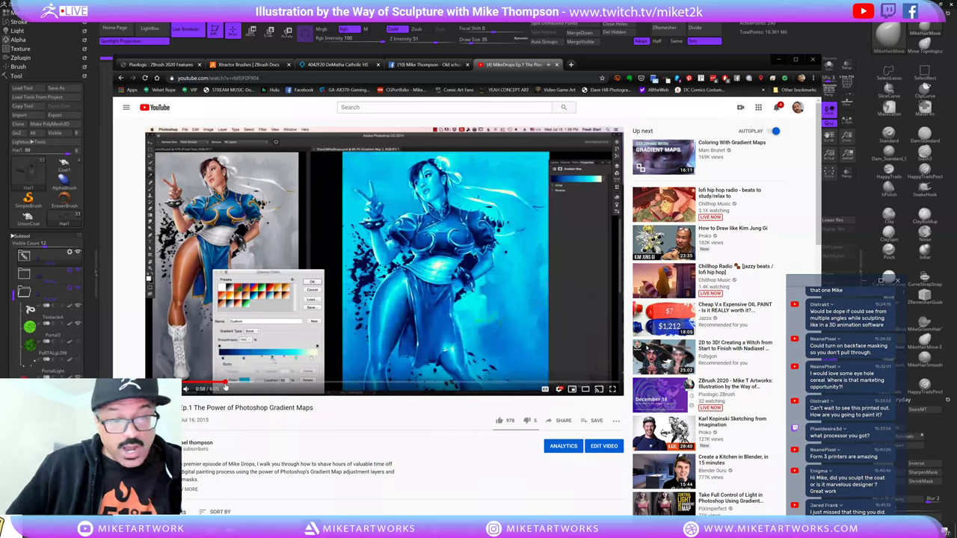
{"action": "left_click", "coordinate": [244, 387]}
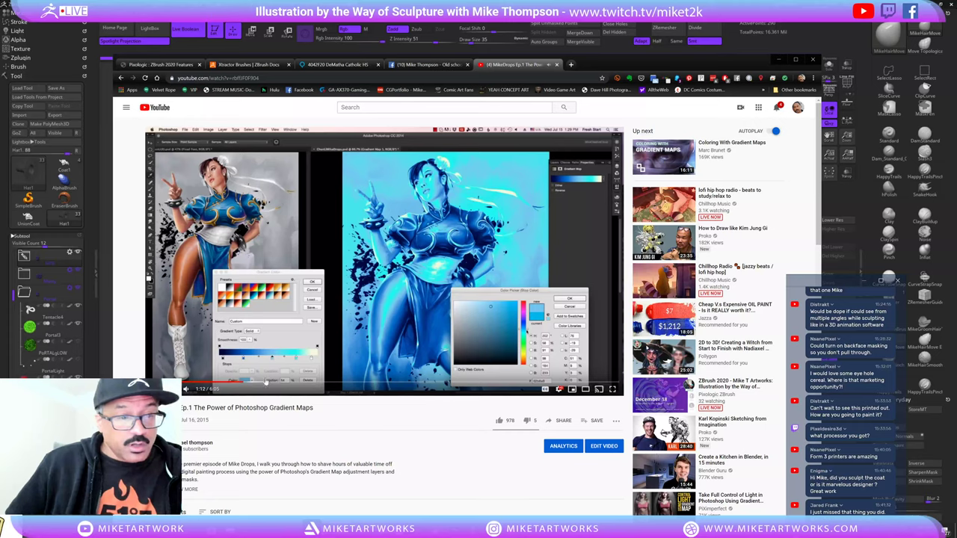
{"action": "left_click", "coordinate": [282, 384]}
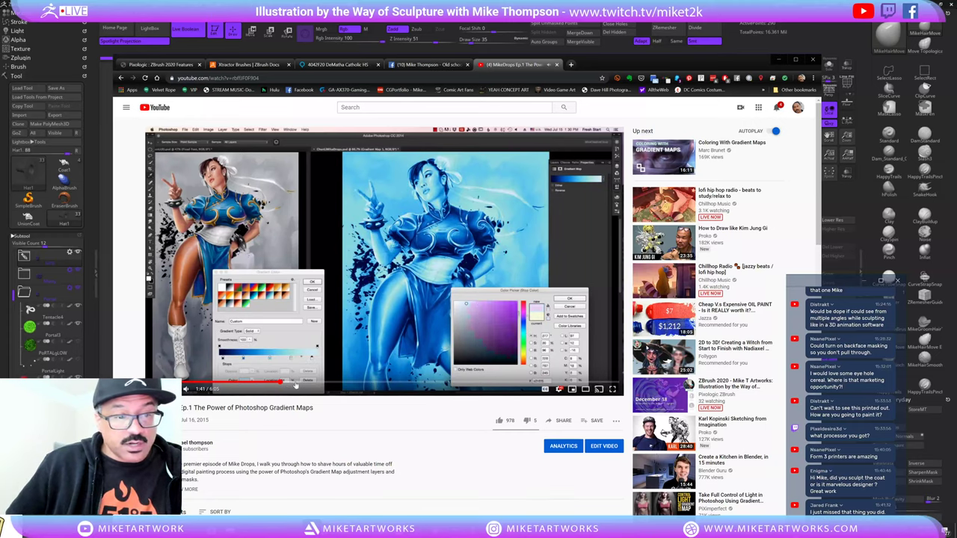
{"action": "left_click", "coordinate": [317, 383]}
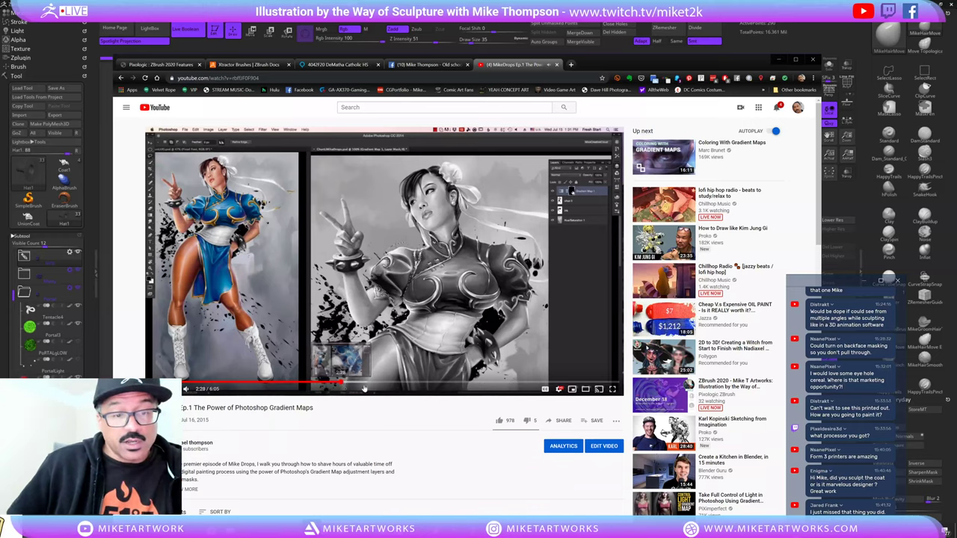
{"action": "left_click", "coordinate": [343, 385]}
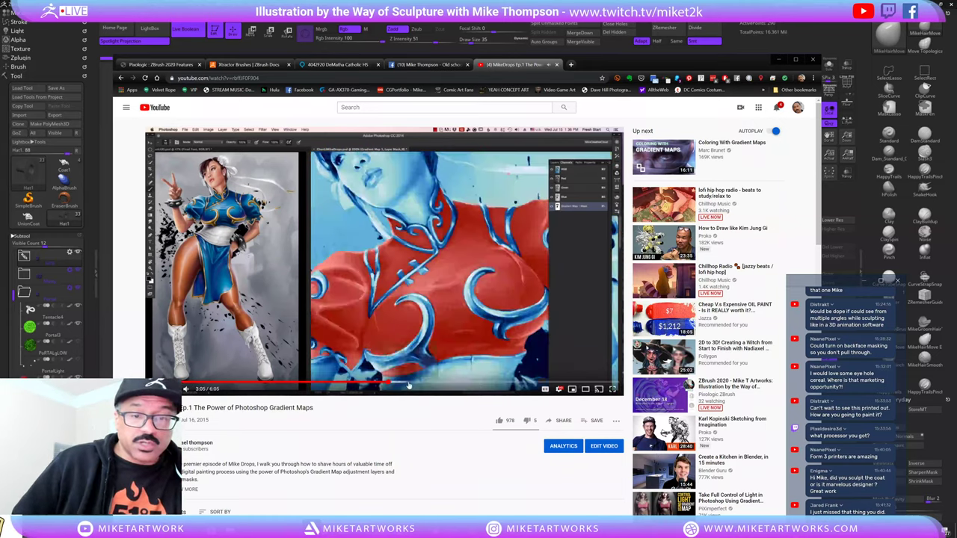
{"action": "left_click", "coordinate": [431, 385]}
{"action": "left_click", "coordinate": [446, 386]}
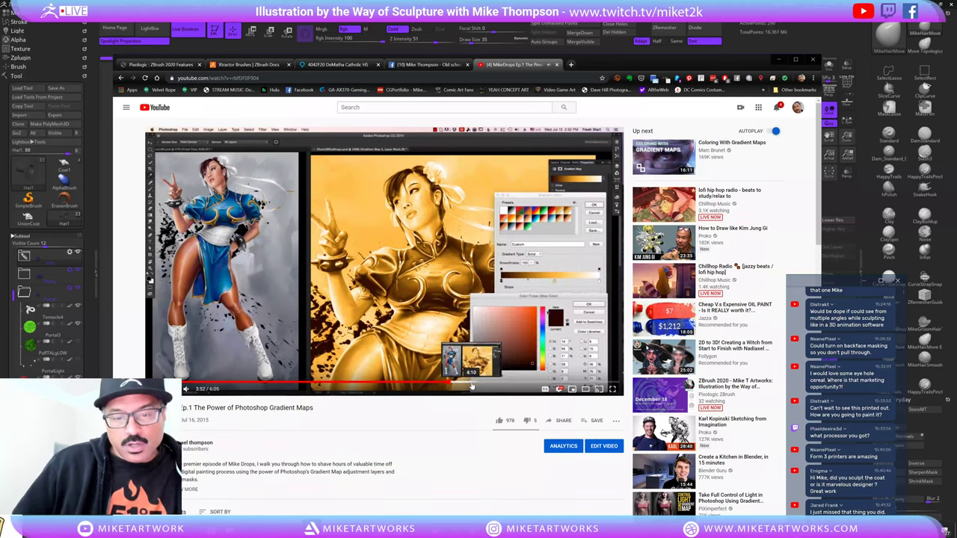
{"action": "left_click", "coordinate": [474, 385]}
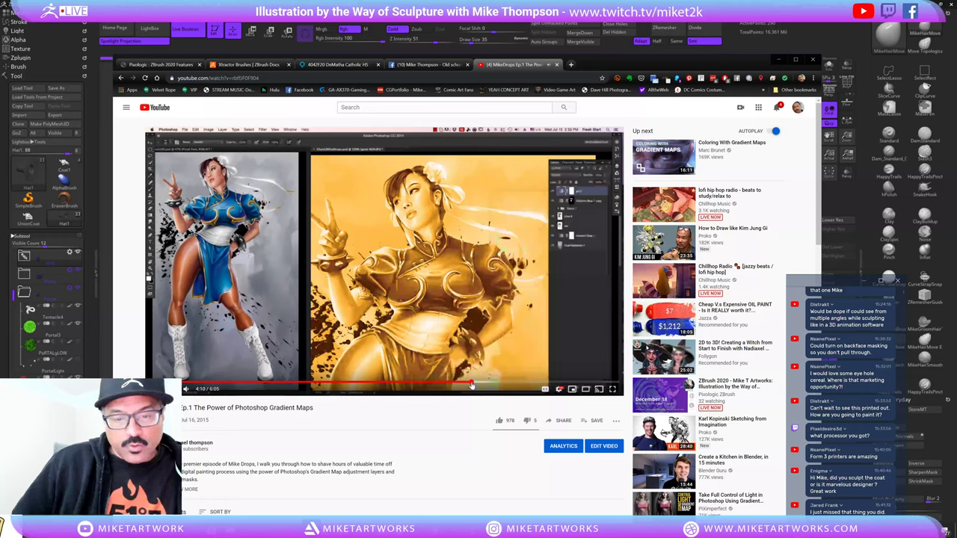
{"action": "left_click", "coordinate": [491, 385]}
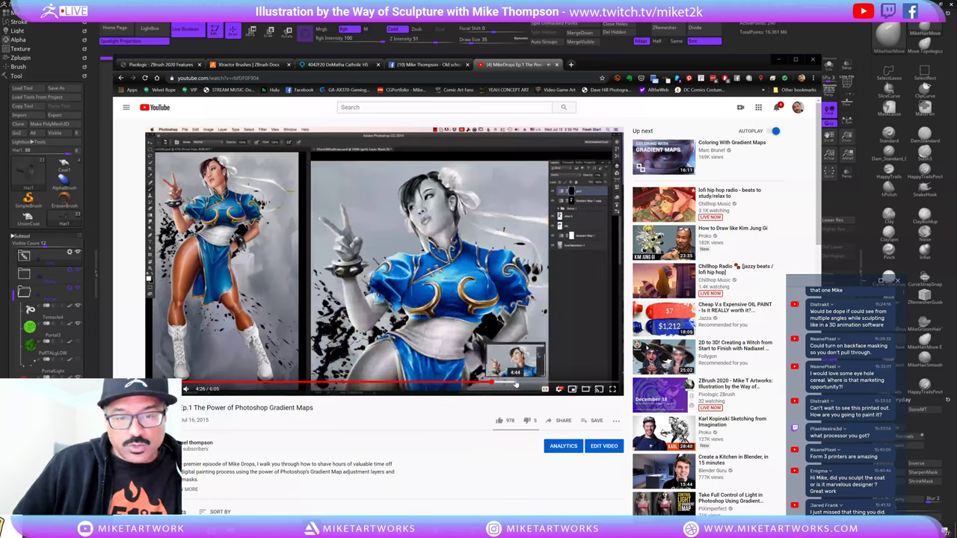
{"action": "left_click", "coordinate": [516, 386]}
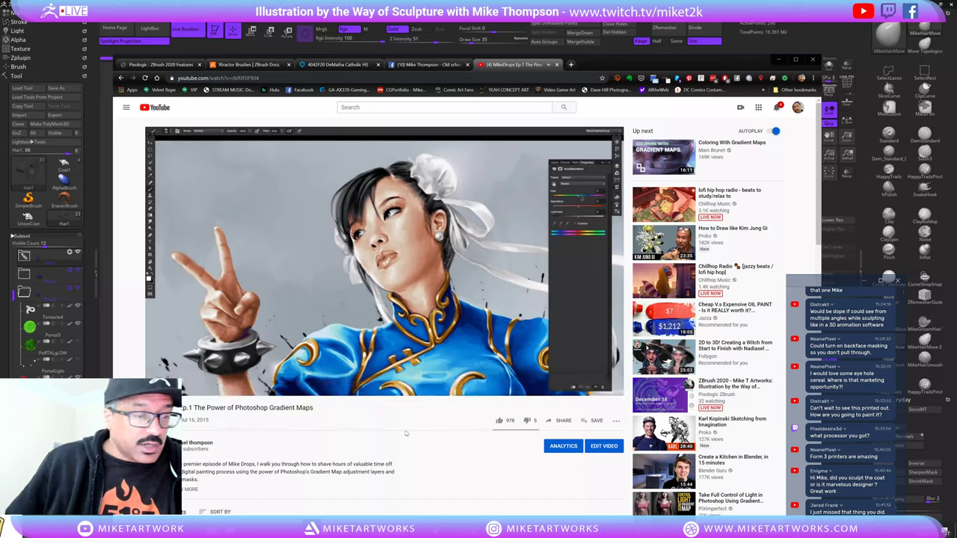
- Look over the video's description and comments, and minimize the browser to return to the sculpt in ZBrush
{"action": "scroll", "coordinate": [499, 371], "scroll_direction": "down", "scroll_amount": 1}
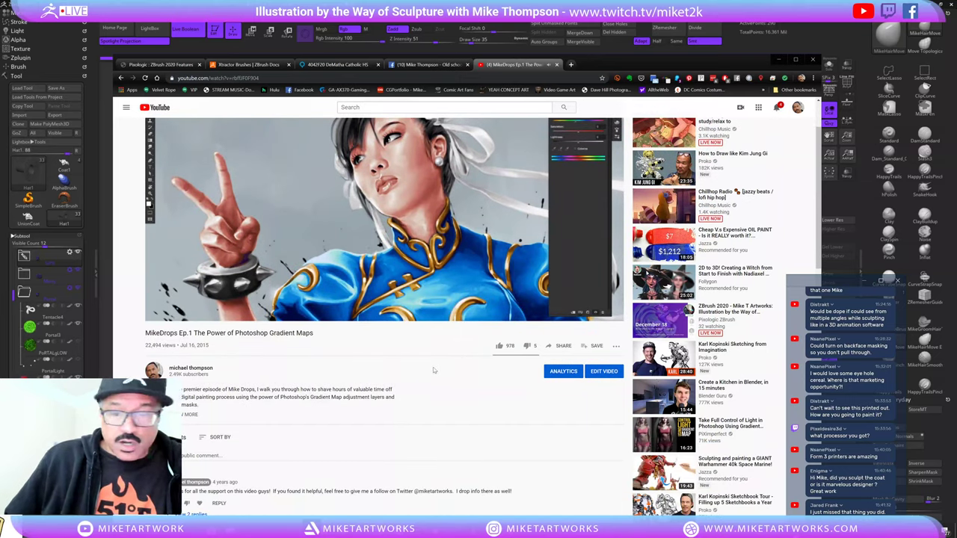
{"action": "scroll", "coordinate": [446, 369], "scroll_direction": "down", "scroll_amount": 1}
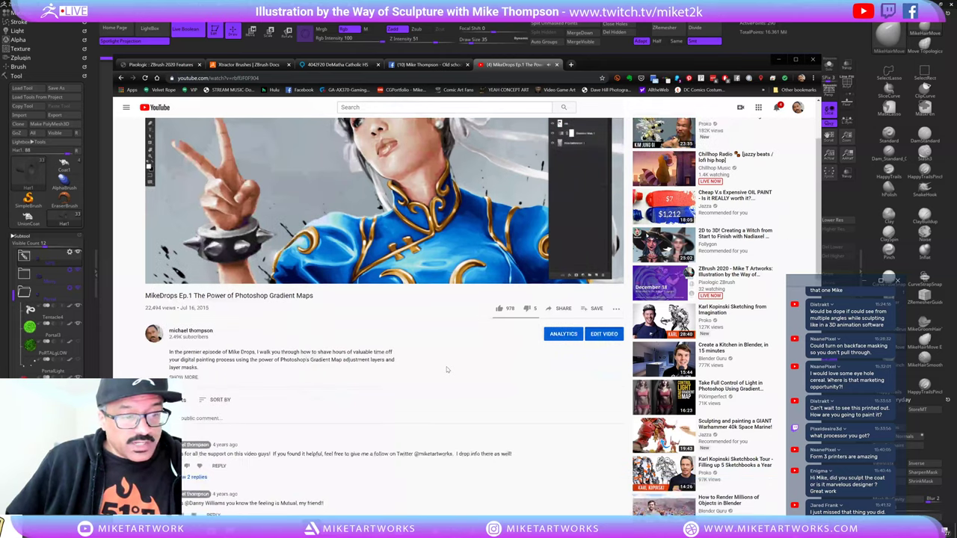
{"action": "scroll", "coordinate": [434, 337], "scroll_direction": "up", "scroll_amount": 2}
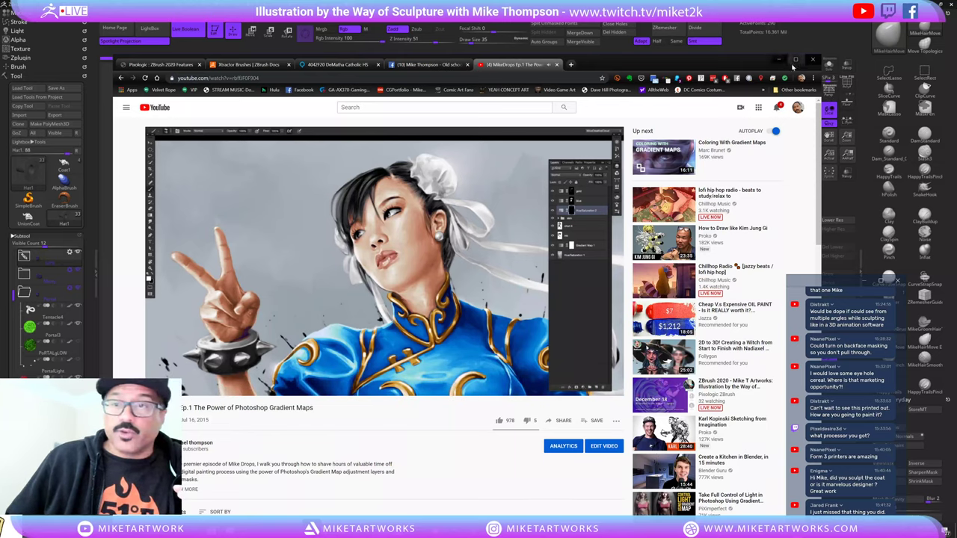
{"action": "left_click_drag", "start_coordinate": [780, 61], "coordinate": [754, 73]}
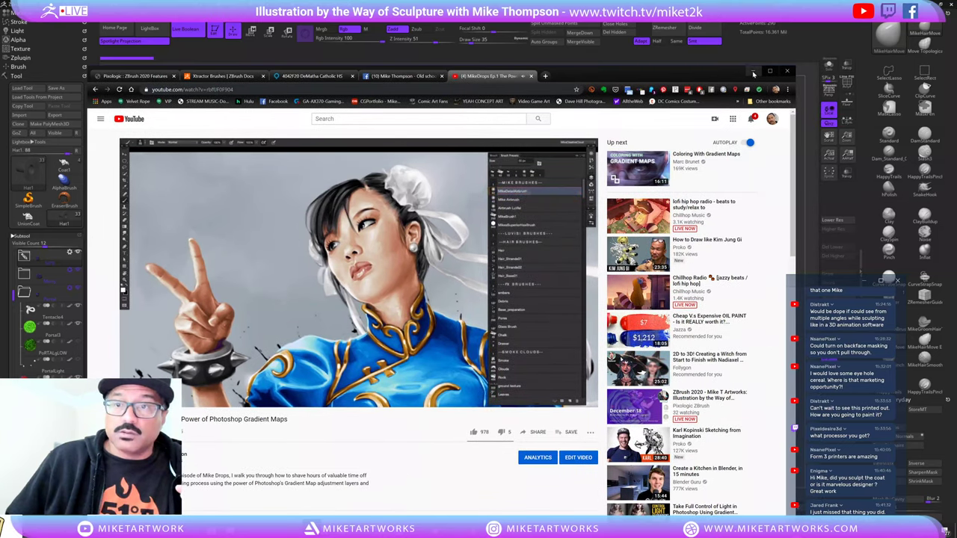
{"action": "left_click", "coordinate": [754, 71]}
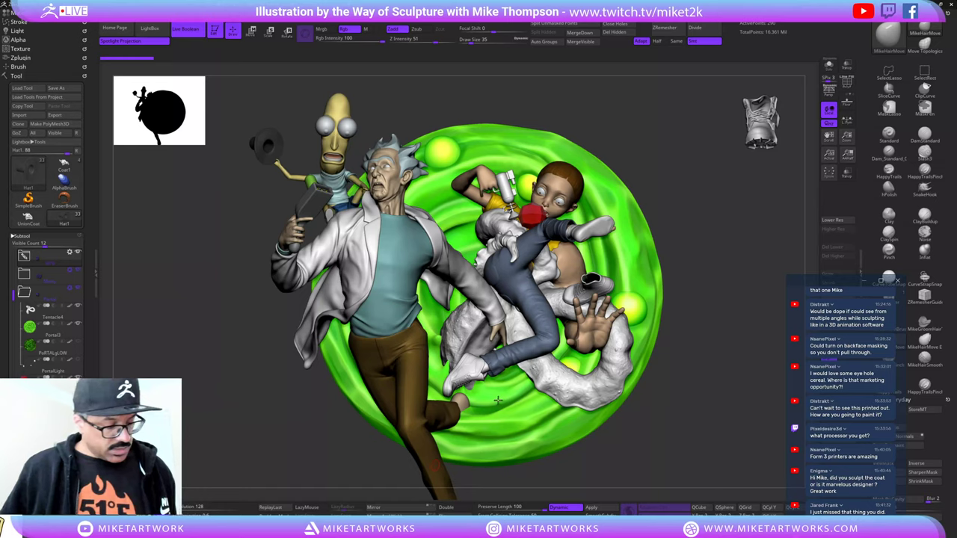
{"action": "key", "text": "super+Tab"}
{"action": "left_click", "coordinate": [427, 129]}
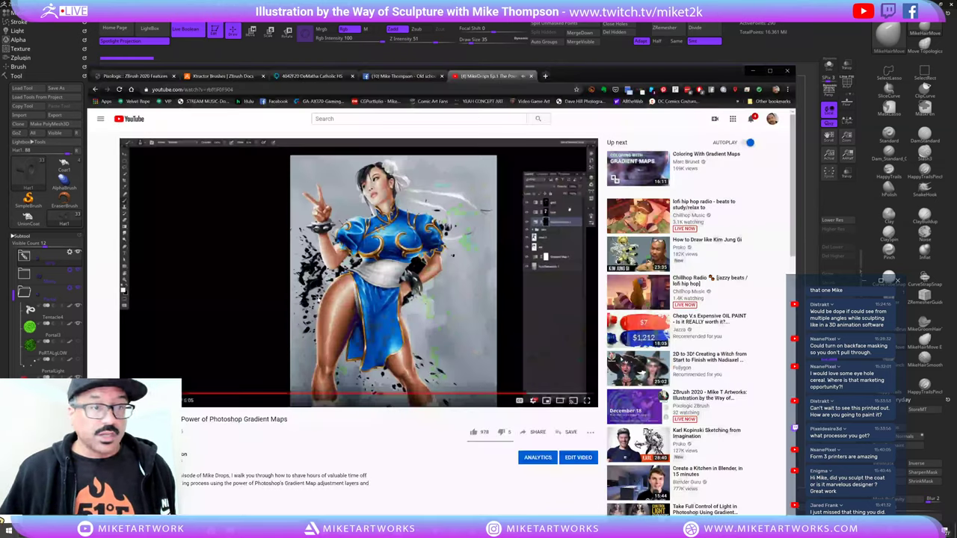
{"action": "left_click", "coordinate": [815, 41]}
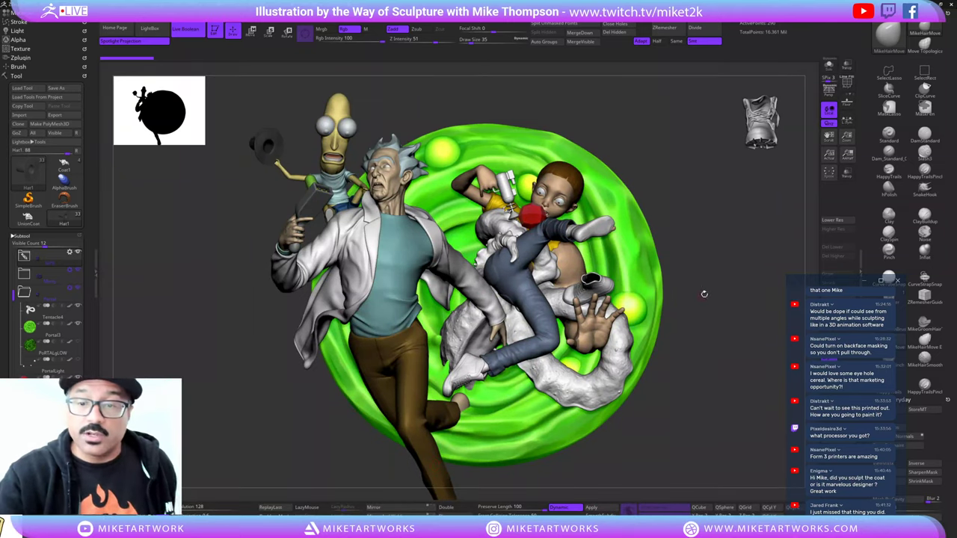
- Select the red Light sphere in front of the boy's mouth and isolate it with Solo
{"action": "left_click_drag", "start_coordinate": [704, 294], "coordinate": [704, 288]}
{"action": "left_click_drag", "start_coordinate": [692, 241], "coordinate": [652, 315]}
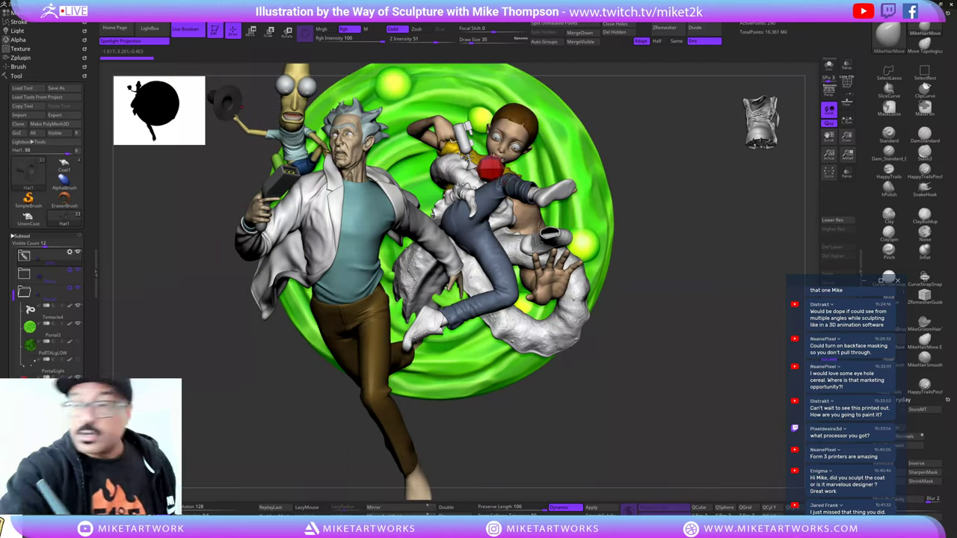
{"action": "left_click", "coordinate": [830, 67]}
{"action": "left_click", "coordinate": [830, 67]}
{"action": "left_click", "coordinate": [501, 171], "text": "alt"}
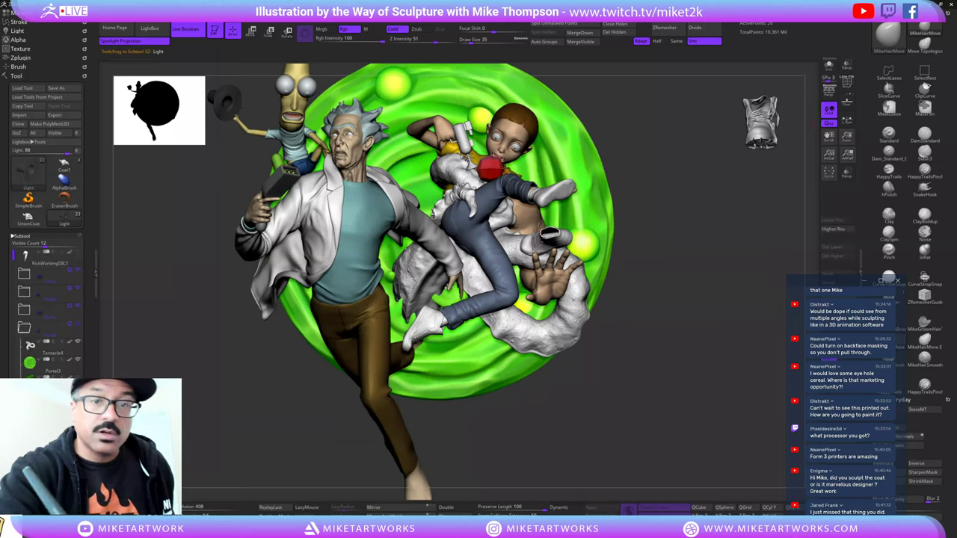
{"action": "left_click", "coordinate": [828, 67]}
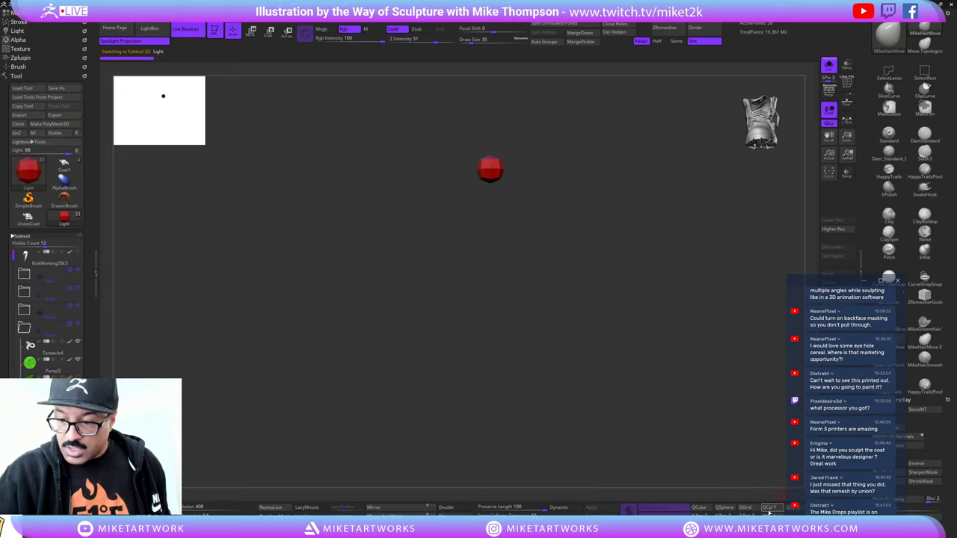
- Replace the isolated Light sphere with a QCyl Y cylinder, and move the chat window clear of the brush palette
{"action": "left_click", "coordinate": [769, 508]}
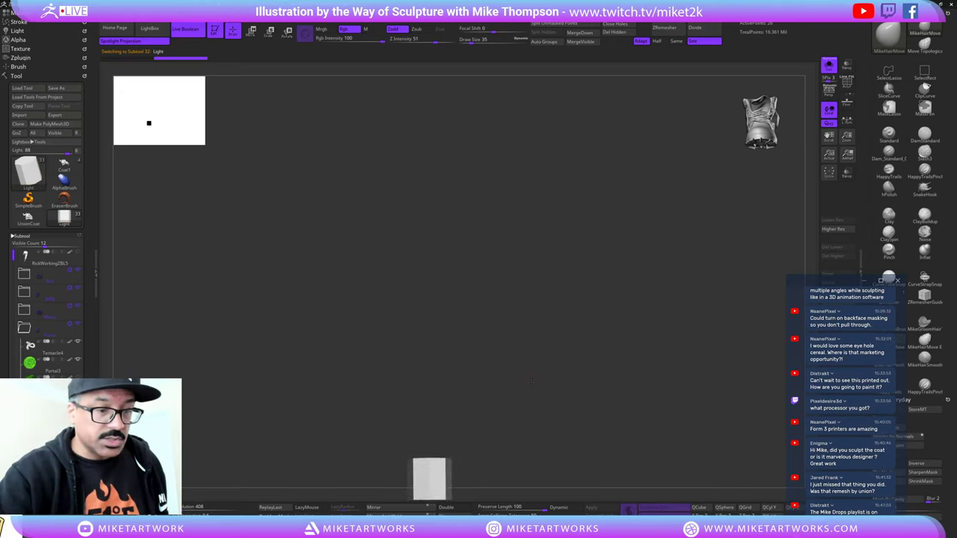
{"action": "left_click_drag", "start_coordinate": [533, 381], "coordinate": [587, 272], "text": "alt"}
{"action": "left_click_drag", "start_coordinate": [517, 308], "coordinate": [515, 342]}
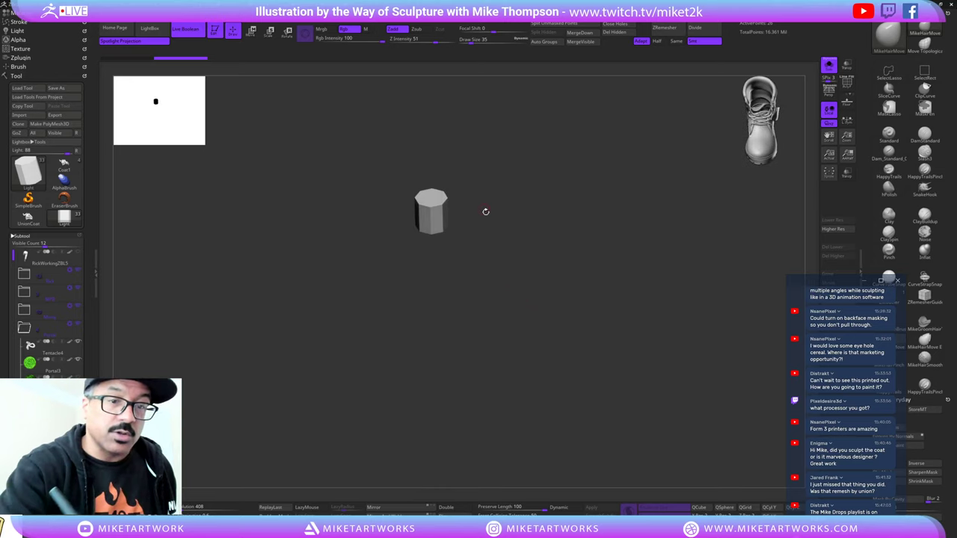
{"action": "left_click_drag", "start_coordinate": [485, 212], "coordinate": [505, 397], "text": "alt"}
{"action": "left_click_drag", "start_coordinate": [844, 281], "coordinate": [741, 182]}
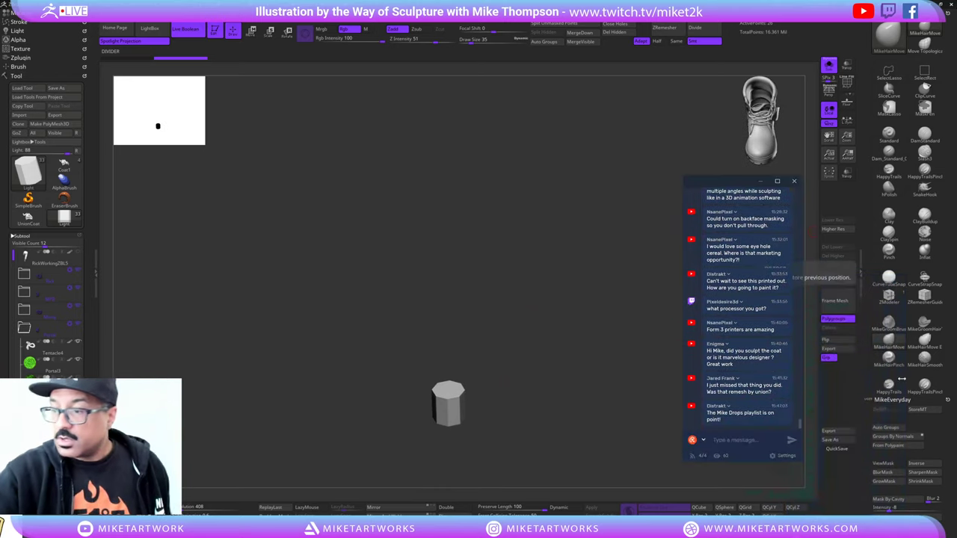
- Choose the ZModeler brush, show the wireframe, and stretch the cylinder along its height into a long, thin column with the gizmo
{"action": "left_click", "coordinate": [892, 296]}
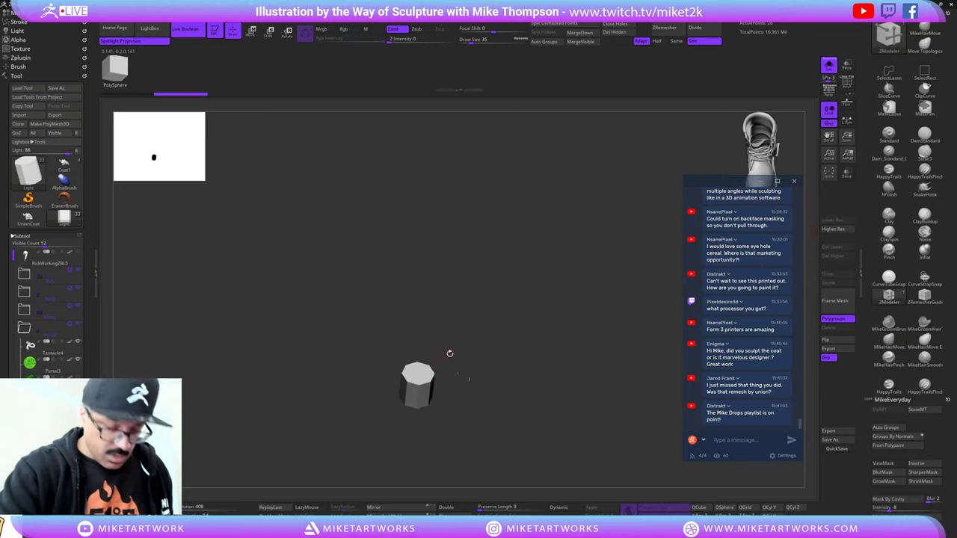
{"action": "key", "text": "w"}
{"action": "left_click", "coordinate": [419, 372]}
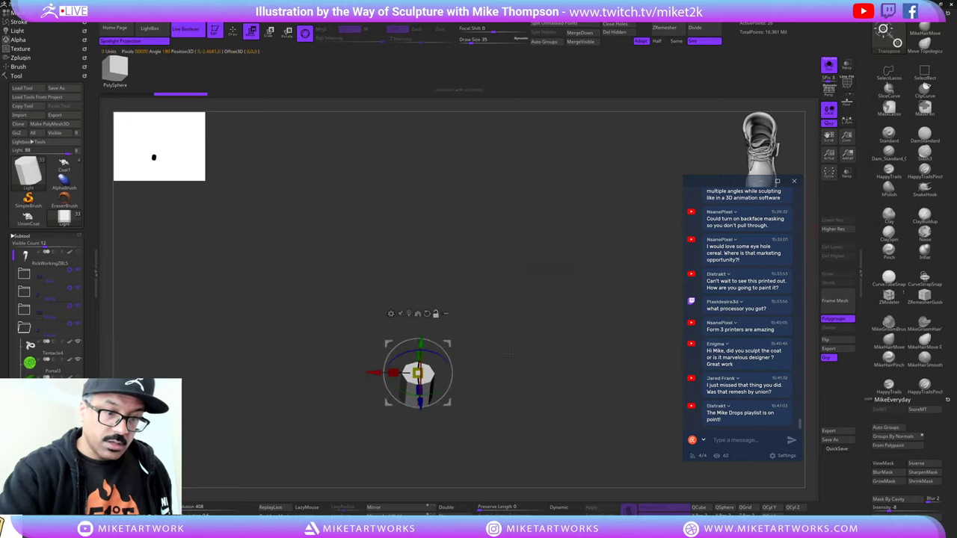
{"action": "key", "text": "space"}
{"action": "left_click", "coordinate": [582, 476]}
{"action": "left_click_drag", "start_coordinate": [561, 441], "coordinate": [591, 443], "text": "shift"}
{"action": "left_click_drag", "start_coordinate": [418, 349], "coordinate": [420, 254]}
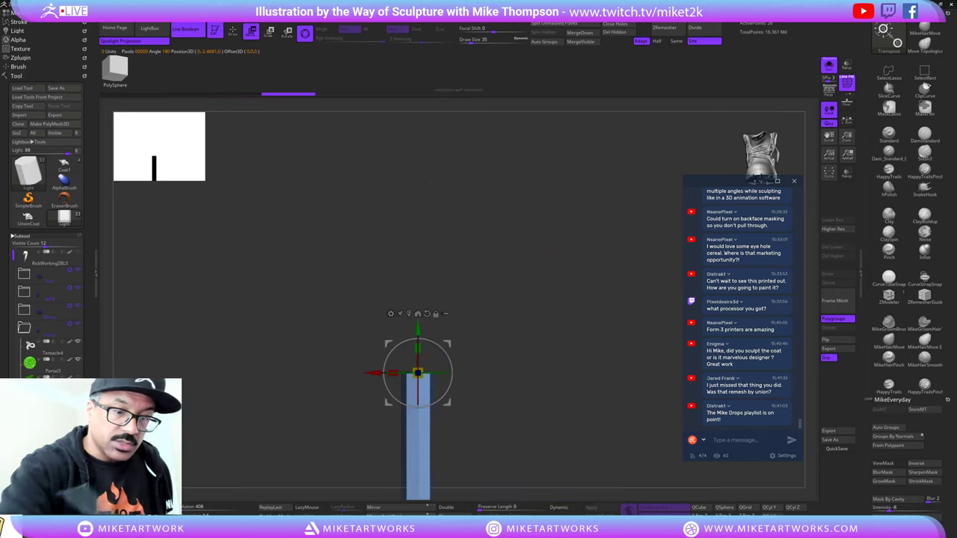
{"action": "left_click_drag", "start_coordinate": [501, 386], "coordinate": [557, 187], "text": "alt"}
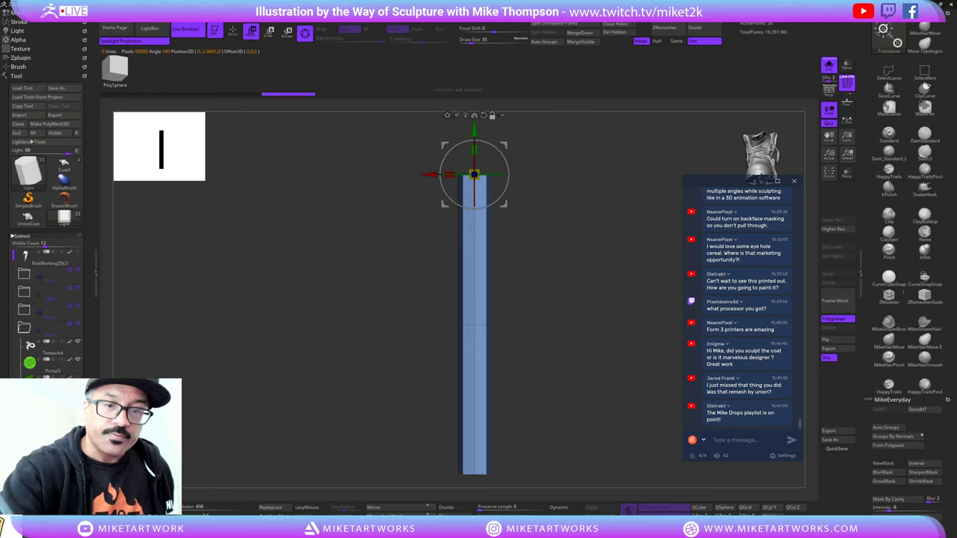
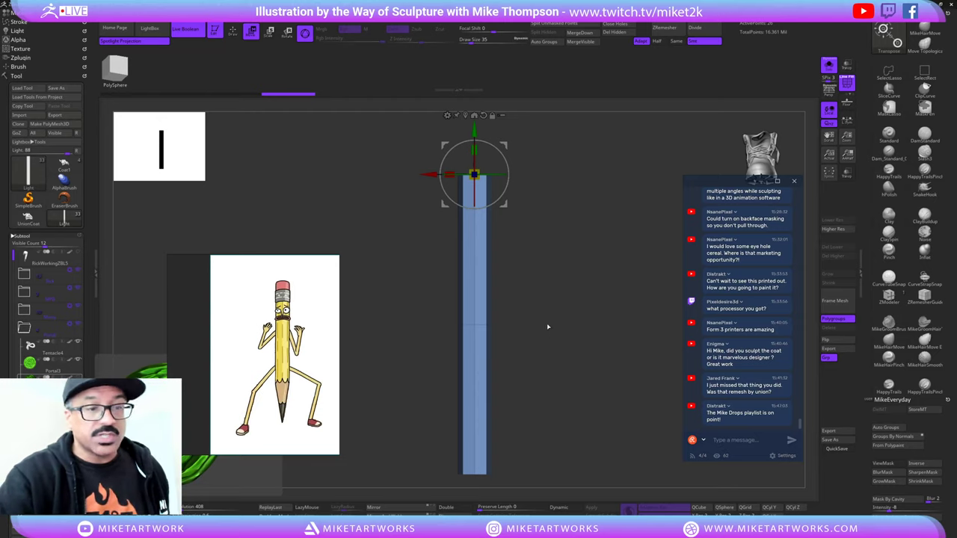
- Place the gizmo at the column's lower end and briefly show the full character group for comparison
{"action": "left_click_drag", "start_coordinate": [552, 336], "coordinate": [558, 316]}
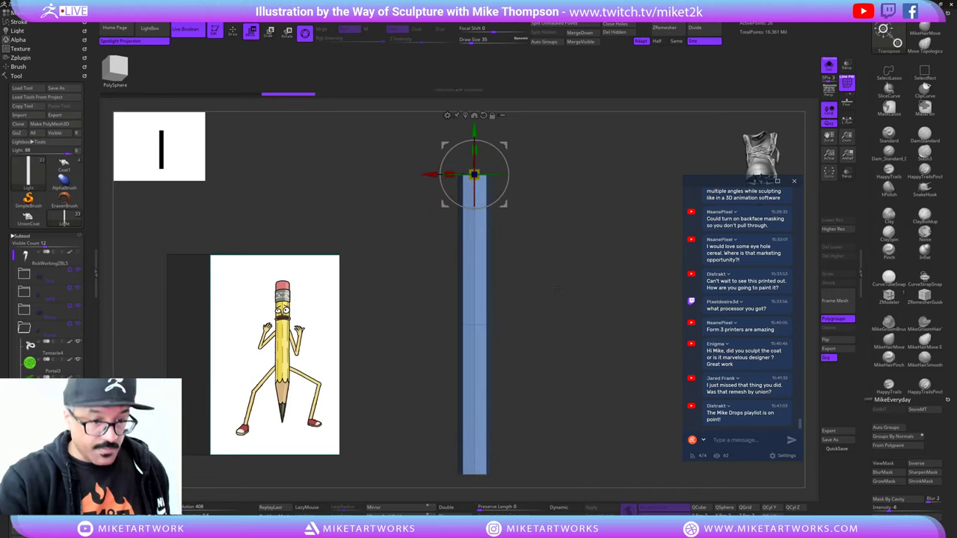
{"action": "left_click_drag", "start_coordinate": [474, 150], "coordinate": [474, 151]}
{"action": "left_click_drag", "start_coordinate": [577, 338], "coordinate": [592, 275], "text": "alt"}
{"action": "left_click_drag", "start_coordinate": [625, 350], "coordinate": [628, 315]}
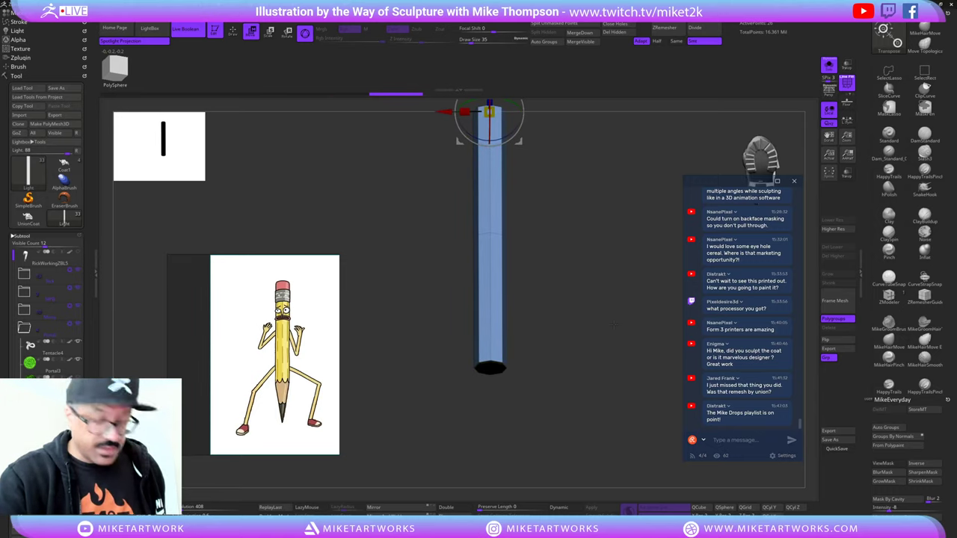
{"action": "mouse_move", "coordinate": [548, 377]}
{"action": "left_mouse_down"}
{"action": "mouse_move", "coordinate": [553, 365]}
{"action": "mouse_move", "coordinate": [550, 389]}
{"action": "left_mouse_up"}
{"action": "left_click", "coordinate": [504, 356], "text": "alt"}
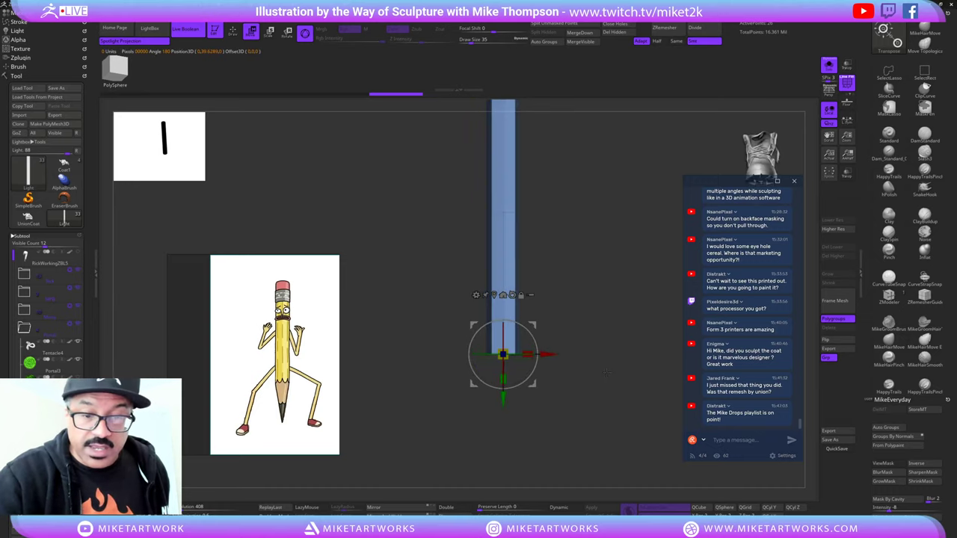
{"action": "left_click", "coordinate": [829, 66]}
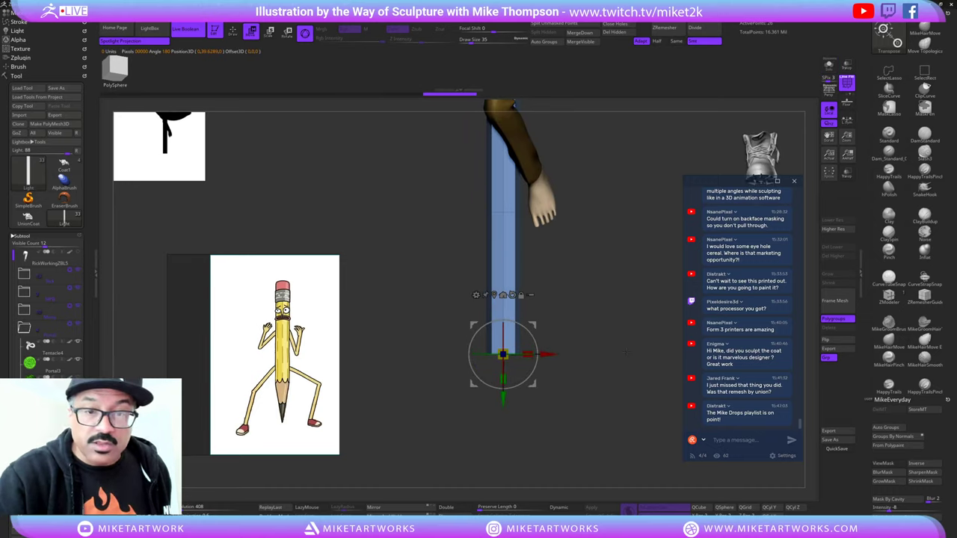
{"action": "left_click", "coordinate": [829, 68]}
- Isolate the column's two end caps and give each its own polygroup with Auto Groups
{"action": "mouse_move", "coordinate": [607, 353]}
{"action": "left_mouse_down"}
{"action": "mouse_move", "coordinate": [626, 315]}
{"action": "mouse_move", "coordinate": [600, 310]}
{"action": "mouse_move", "coordinate": [573, 321]}
{"action": "mouse_move", "coordinate": [613, 329]}
{"action": "mouse_move", "coordinate": [580, 340]}
{"action": "mouse_move", "coordinate": [591, 321]}
{"action": "mouse_move", "coordinate": [645, 323]}
{"action": "left_mouse_up"}
{"action": "key", "text": "q"}
{"action": "left_click", "coordinate": [504, 356], "text": "ctrl+shift"}
{"action": "left_click_drag", "start_coordinate": [590, 384], "coordinate": [546, 378]}
{"action": "left_click_drag", "start_coordinate": [461, 495], "coordinate": [511, 438]}
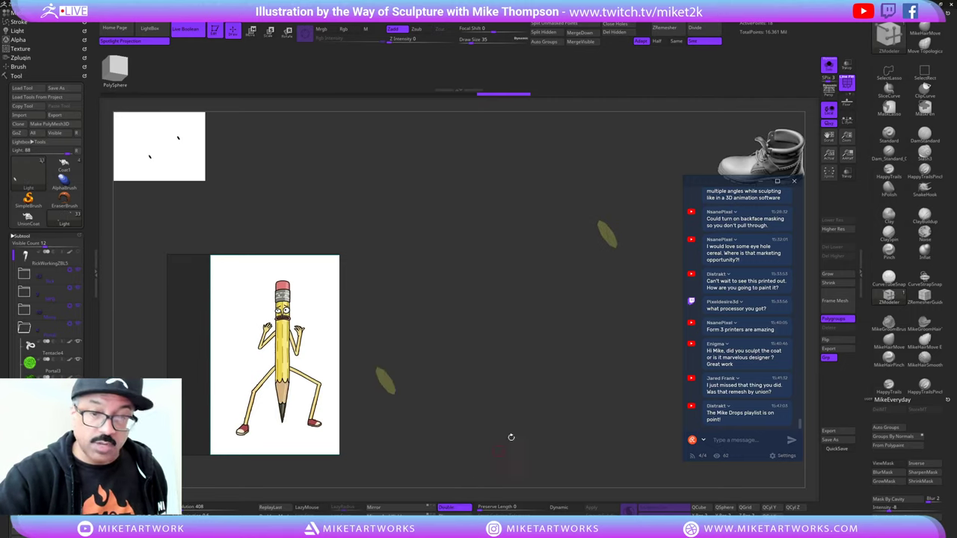
{"action": "left_click", "coordinate": [895, 428]}
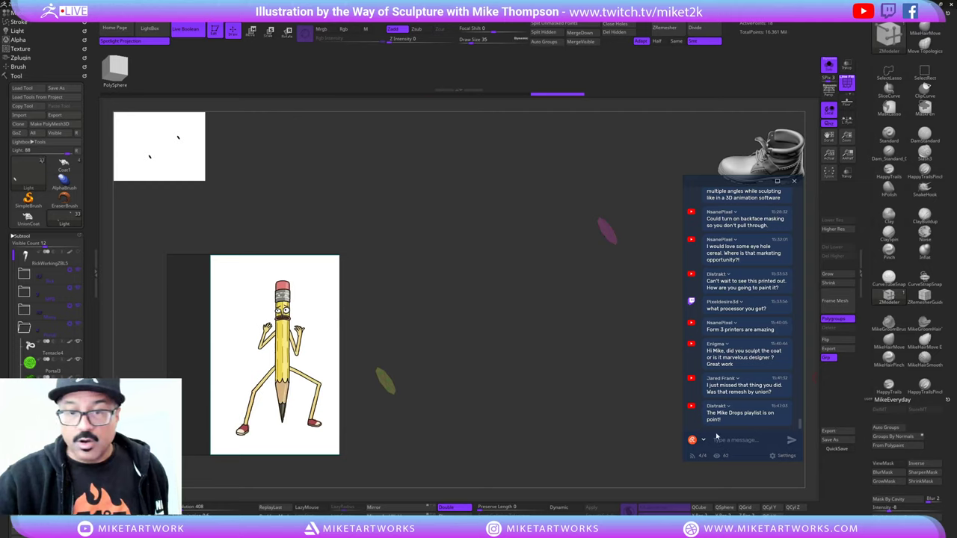
- Mask the centre point of the green end cap and invert the mask so only that point is free
{"action": "left_click_drag", "start_coordinate": [591, 411], "coordinate": [502, 401]}
{"action": "left_click_drag", "start_coordinate": [501, 400], "coordinate": [619, 370], "text": "alt"}
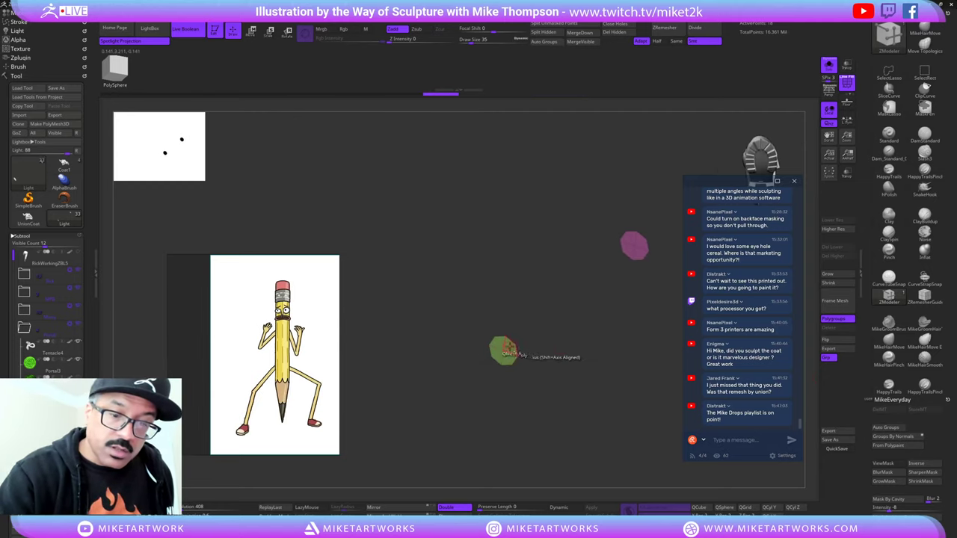
{"action": "mouse_move", "coordinate": [540, 361]}
{"action": "left_mouse_down"}
{"action": "mouse_move", "coordinate": [568, 349]}
{"action": "mouse_move", "coordinate": [545, 347]}
{"action": "mouse_move", "coordinate": [529, 364]}
{"action": "left_mouse_up"}
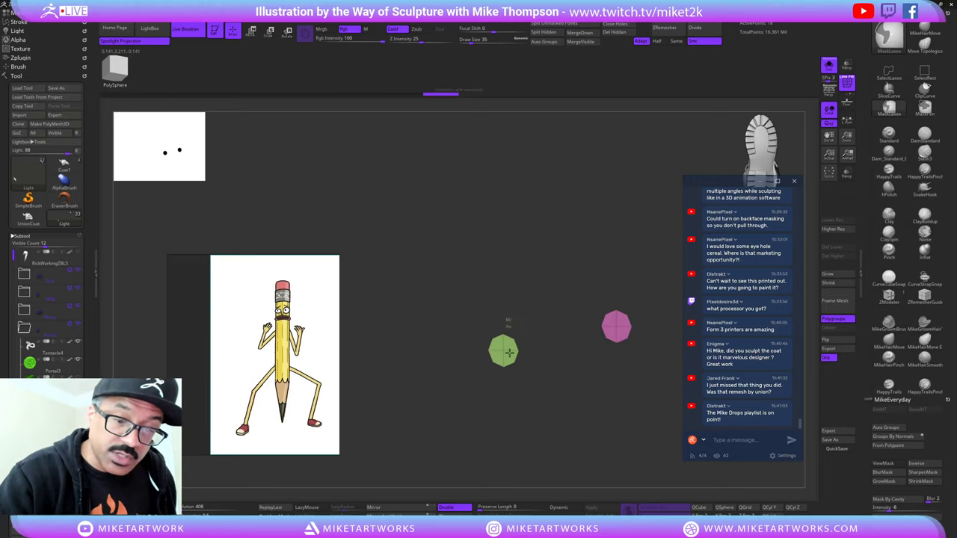
{"action": "left_click_drag", "start_coordinate": [506, 324], "coordinate": [506, 329], "text": "ctrl"}
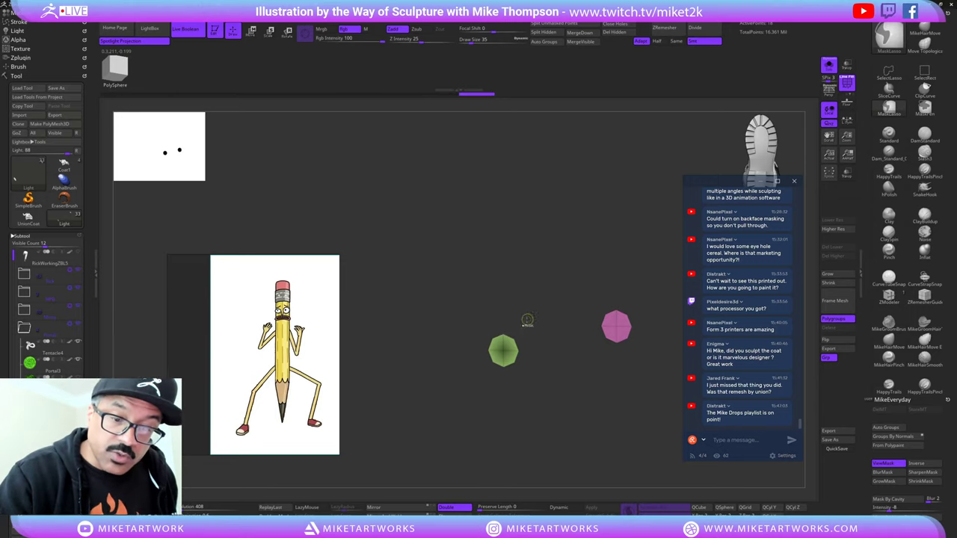
{"action": "left_click", "coordinate": [531, 283], "text": "ctrl"}
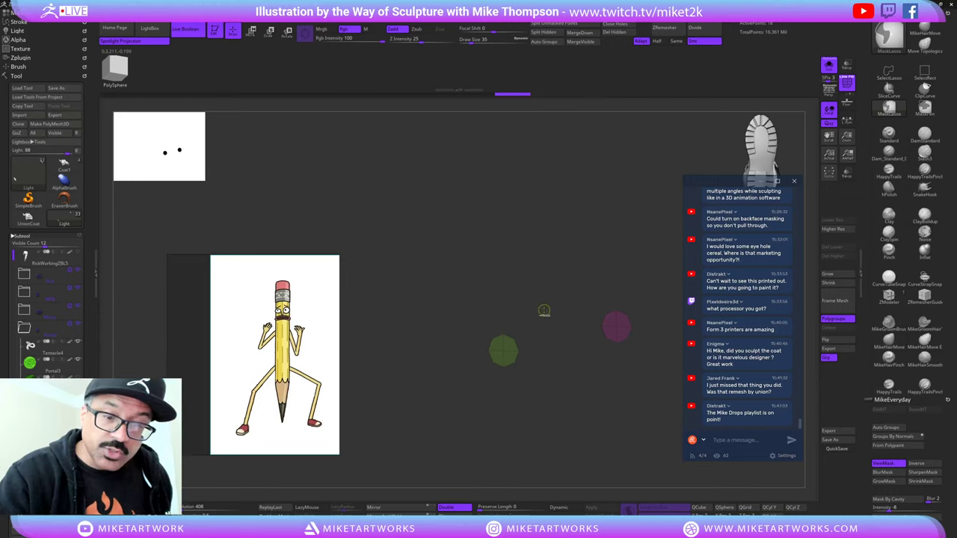
{"action": "left_click", "coordinate": [544, 311], "text": "ctrl"}
{"action": "left_click_drag", "start_coordinate": [539, 318], "coordinate": [573, 396]}
- Pull the cap's centre point outward with the gizmo into a pointed pencil tip, and show the whole pencil mesh
{"action": "key", "text": "w"}
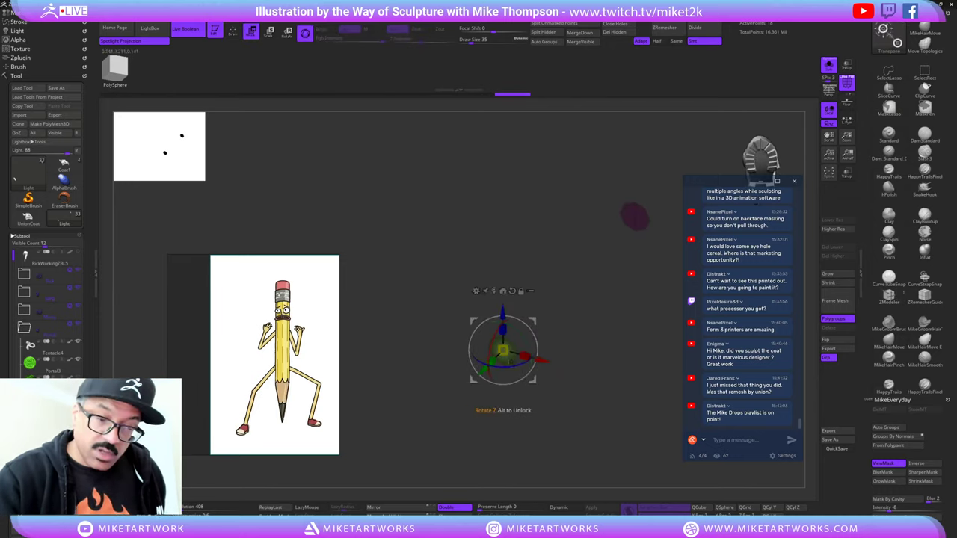
{"action": "left_click_drag", "start_coordinate": [553, 355], "coordinate": [572, 350]}
{"action": "left_click_drag", "start_coordinate": [478, 369], "coordinate": [439, 395]}
{"action": "mouse_move", "coordinate": [523, 396]}
{"action": "left_mouse_down"}
{"action": "mouse_move", "coordinate": [561, 398]}
{"action": "mouse_move", "coordinate": [601, 362]}
{"action": "mouse_move", "coordinate": [630, 394]}
{"action": "mouse_move", "coordinate": [603, 391]}
{"action": "mouse_move", "coordinate": [615, 403]}
{"action": "mouse_move", "coordinate": [611, 368]}
{"action": "mouse_move", "coordinate": [621, 362]}
{"action": "left_mouse_up"}
{"action": "left_click", "coordinate": [610, 396], "text": "ctrl+shift"}
- Preview the whole pencil with dynamic subdivision, turn it off, and return to Draw mode
{"action": "left_click", "coordinate": [562, 507]}
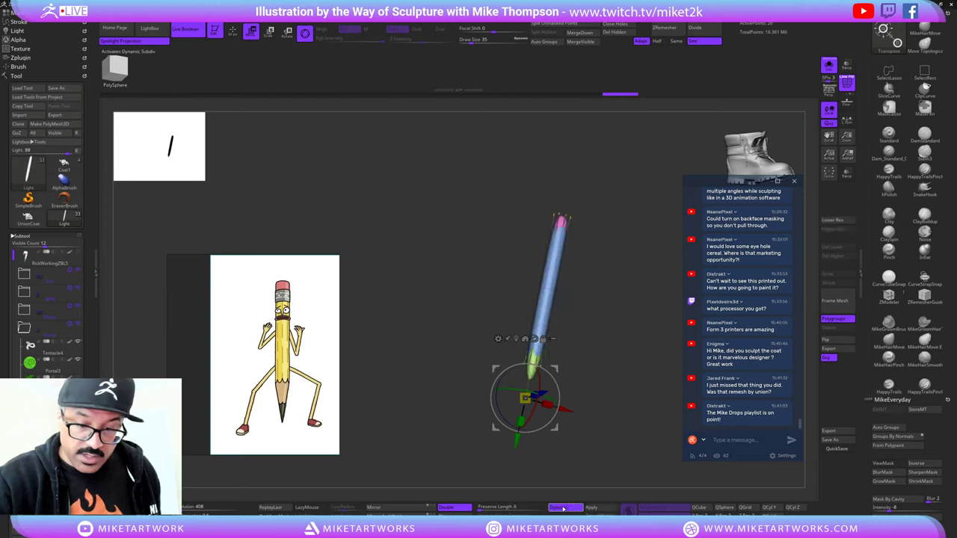
{"action": "left_click", "coordinate": [562, 507]}
{"action": "key", "text": "q"}
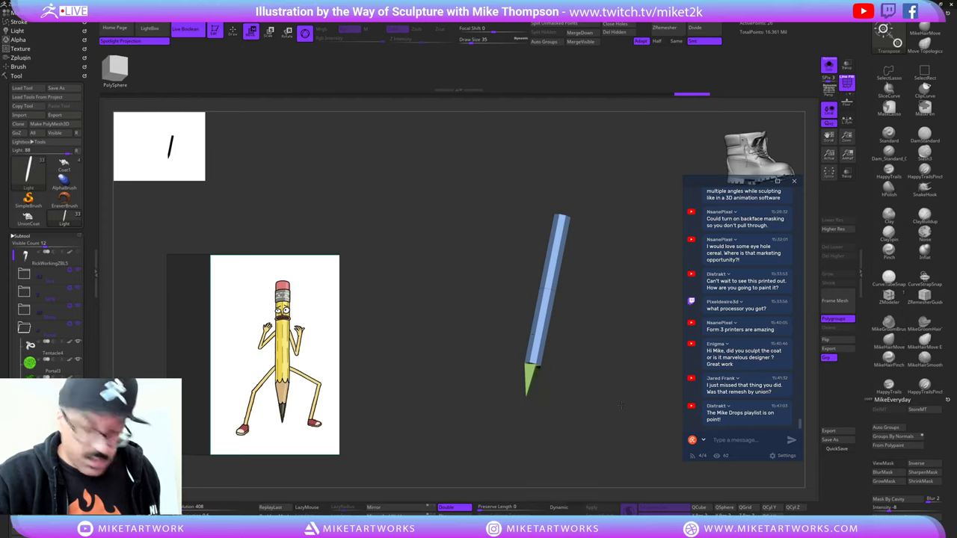
{"action": "key", "text": "w"}
{"action": "key", "text": "q"}
{"action": "mouse_move", "coordinate": [618, 388]}
{"action": "left_mouse_down"}
{"action": "mouse_move", "coordinate": [643, 389]}
{"action": "mouse_move", "coordinate": [612, 387]}
{"action": "left_mouse_up"}
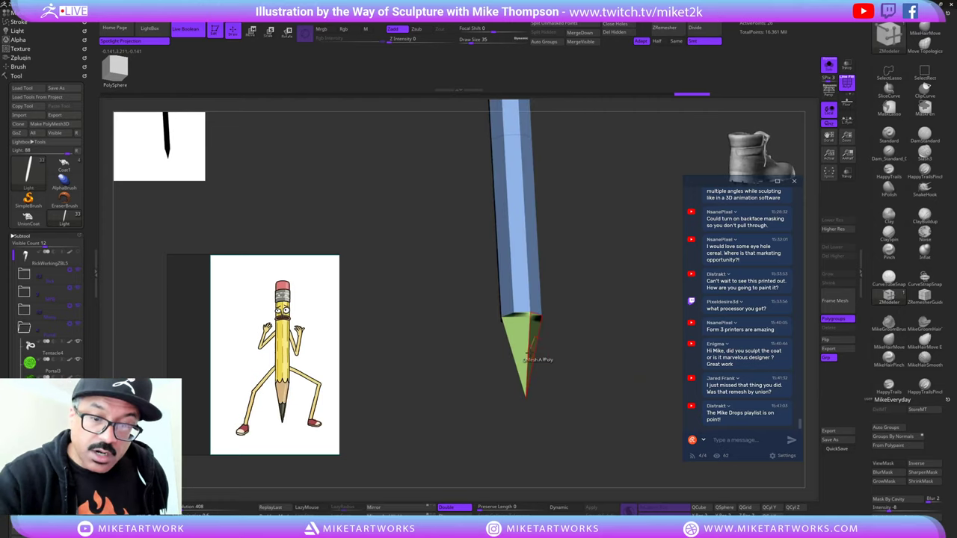
{"action": "left_click", "coordinate": [528, 366]}
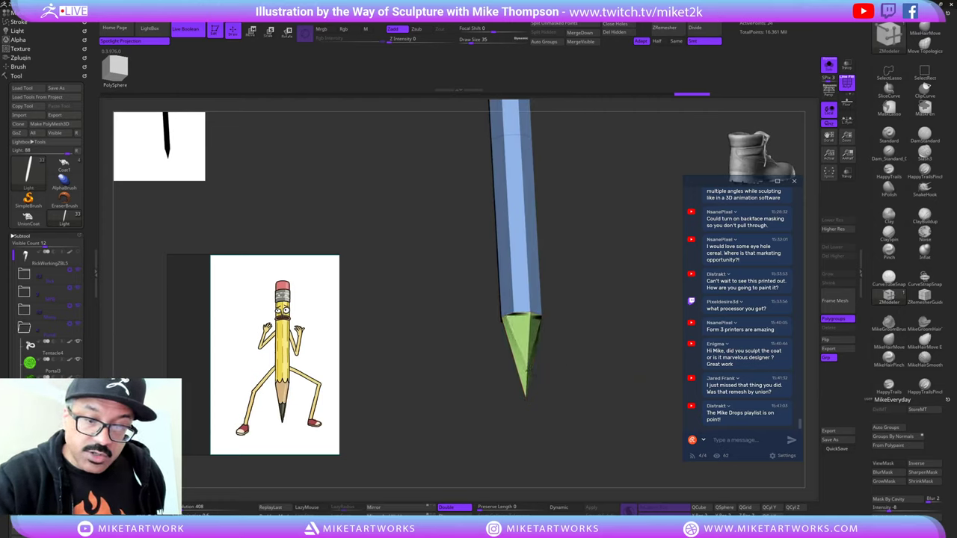
{"action": "key", "text": "ctrl+z"}
- Examine the smoothed pencil tip from the front with dynamic subdivision, and switch back to the low-poly mesh
{"action": "mouse_move", "coordinate": [598, 327]}
{"action": "left_mouse_down"}
{"action": "mouse_move", "coordinate": [636, 317]}
{"action": "mouse_move", "coordinate": [629, 277]}
{"action": "mouse_move", "coordinate": [632, 306]}
{"action": "mouse_move", "coordinate": [583, 357]}
{"action": "left_mouse_up"}
{"action": "left_click", "coordinate": [565, 507]}
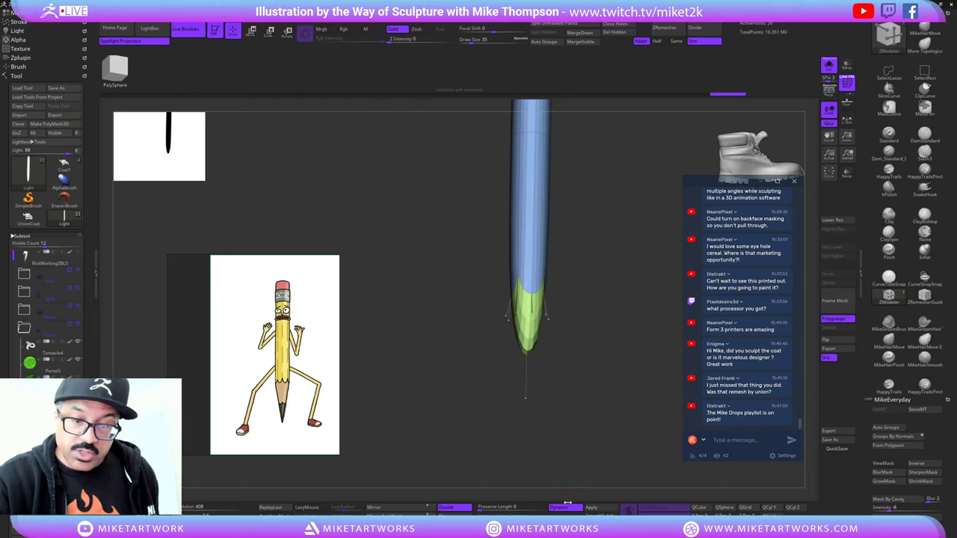
{"action": "left_click_drag", "start_coordinate": [592, 391], "coordinate": [593, 386], "text": "shift"}
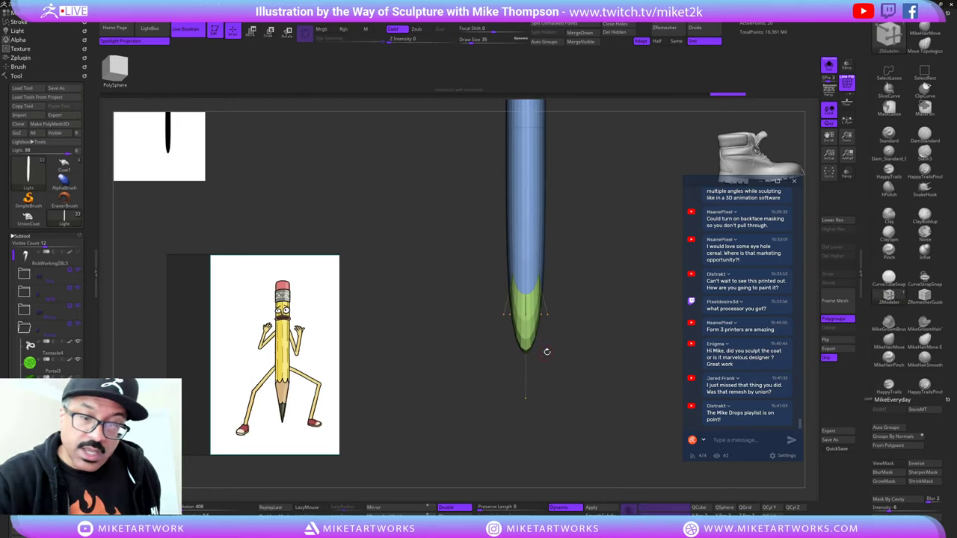
{"action": "key", "text": "ctrl"}
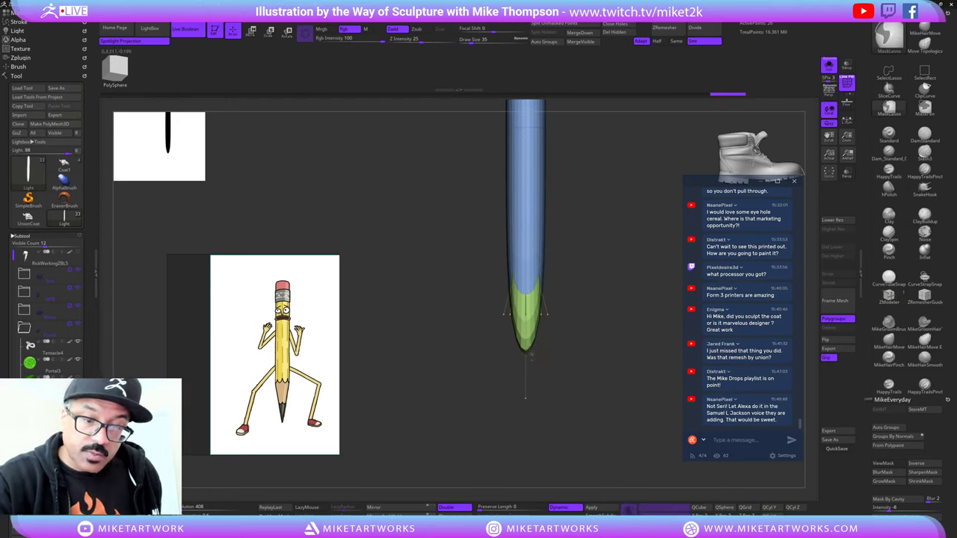
{"action": "mouse_move", "coordinate": [596, 317]}
{"action": "left_mouse_down"}
{"action": "mouse_move", "coordinate": [599, 299]}
{"action": "mouse_move", "coordinate": [587, 357]}
{"action": "left_mouse_up"}
{"action": "left_click", "coordinate": [573, 508]}
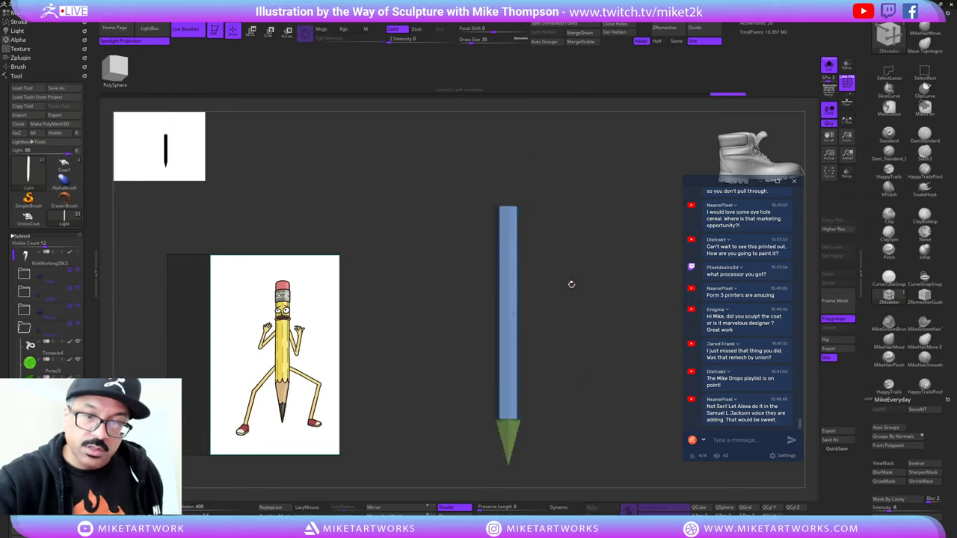
- Insert edge loops at the pencil's top edge and just above the tip, checking the held edges with dynamic subdivision
{"action": "left_click_drag", "start_coordinate": [572, 285], "coordinate": [579, 365], "text": "alt"}
{"action": "left_click", "coordinate": [516, 288]}
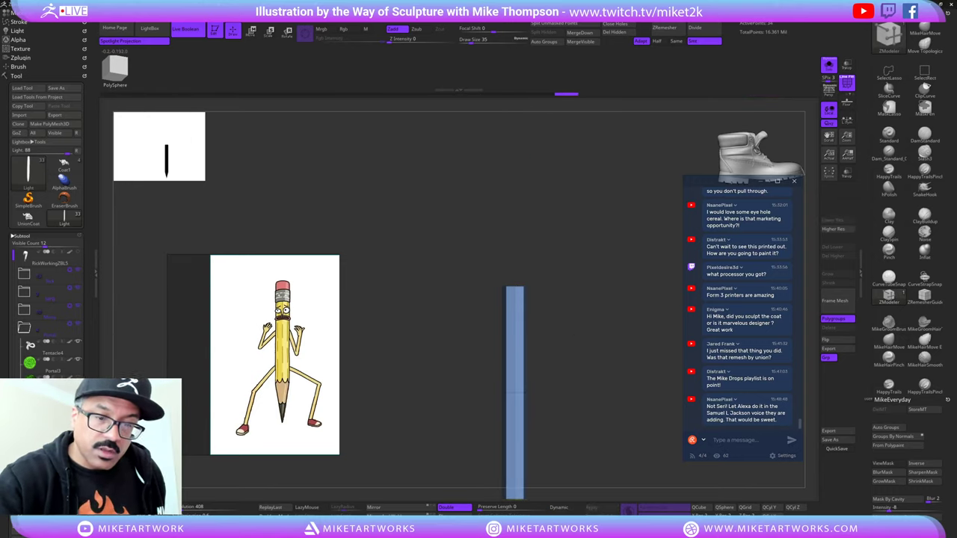
{"action": "left_click_drag", "start_coordinate": [586, 430], "coordinate": [608, 276], "text": "alt"}
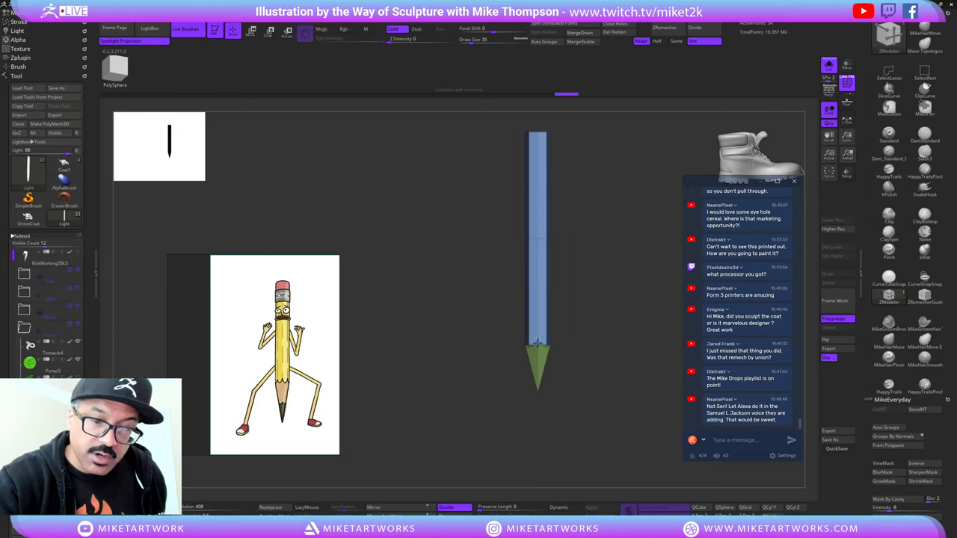
{"action": "left_click", "coordinate": [568, 508]}
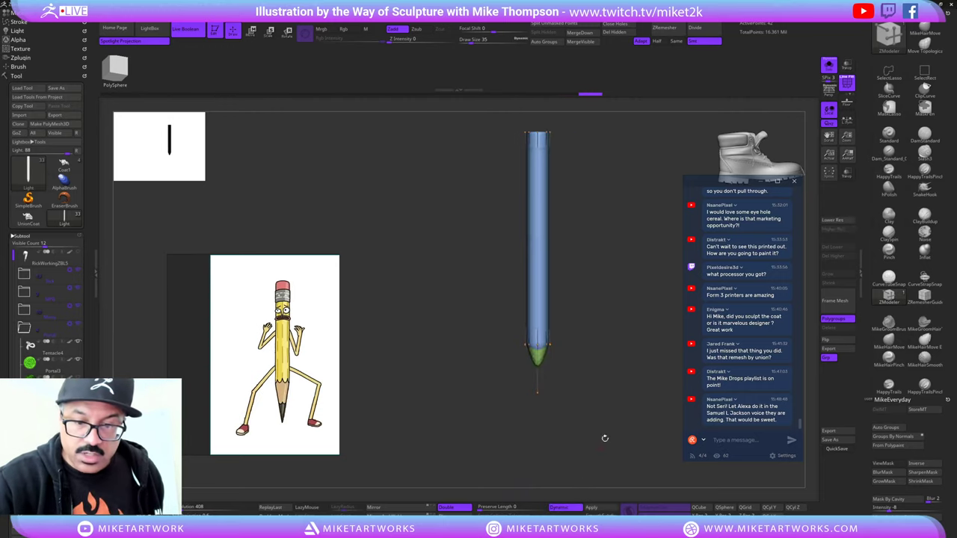
{"action": "mouse_move", "coordinate": [604, 438]}
{"action": "left_mouse_down"}
{"action": "mouse_move", "coordinate": [646, 378]}
{"action": "mouse_move", "coordinate": [618, 386]}
{"action": "left_mouse_up"}
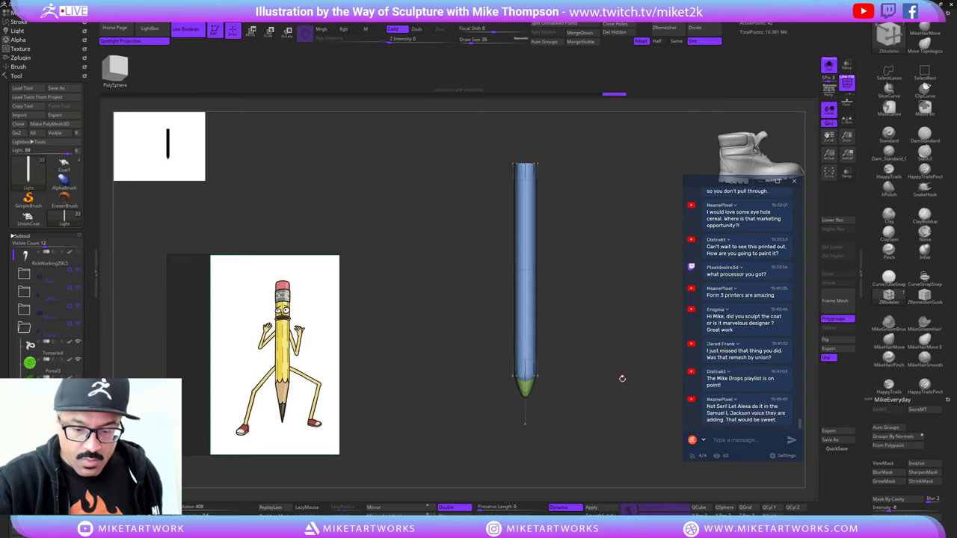
{"action": "left_click", "coordinate": [566, 507]}
- Insert an edge loop slightly below the pencil's top and assign the band a new polygroup using PolyGroup with the Polyloop target
{"action": "mouse_move", "coordinate": [602, 281]}
{"action": "left_mouse_down", "text": "alt"}
{"action": "mouse_move", "coordinate": [587, 412]}
{"action": "mouse_move", "coordinate": [583, 287]}
{"action": "mouse_move", "coordinate": [598, 362]}
{"action": "left_mouse_up", "text": "alt"}
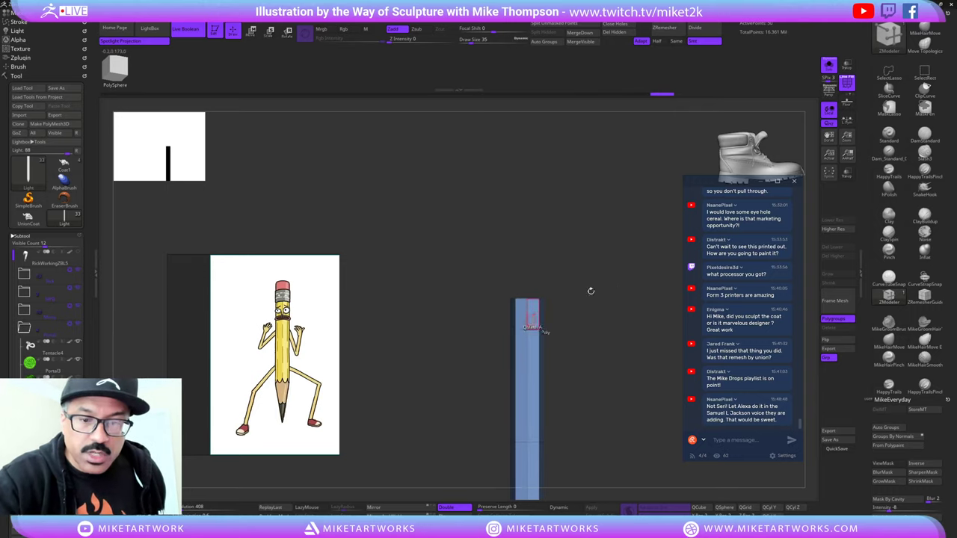
{"action": "mouse_move", "coordinate": [591, 291]}
{"action": "left_mouse_down"}
{"action": "mouse_move", "coordinate": [611, 280]}
{"action": "mouse_move", "coordinate": [550, 303]}
{"action": "left_mouse_up"}
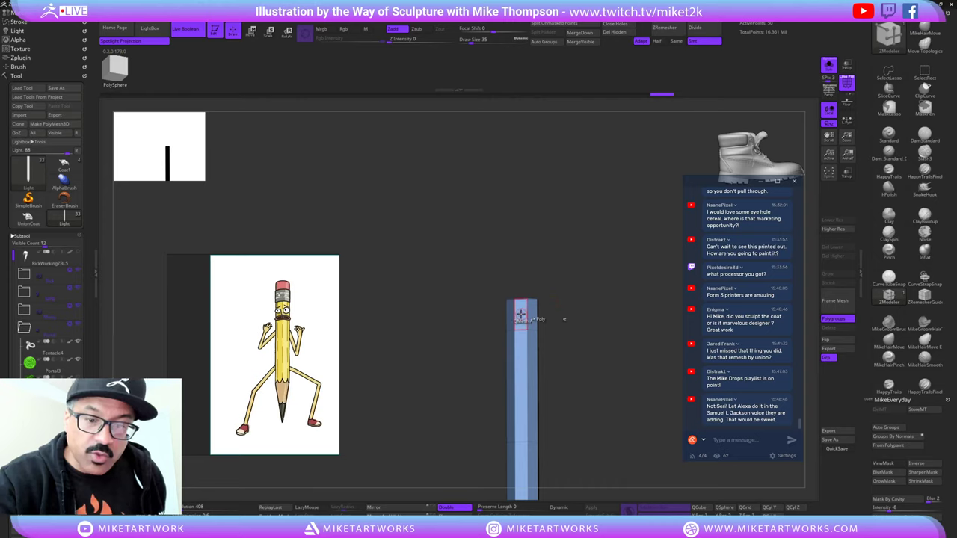
{"action": "key", "text": "space"}
{"action": "left_click", "coordinate": [507, 303]}
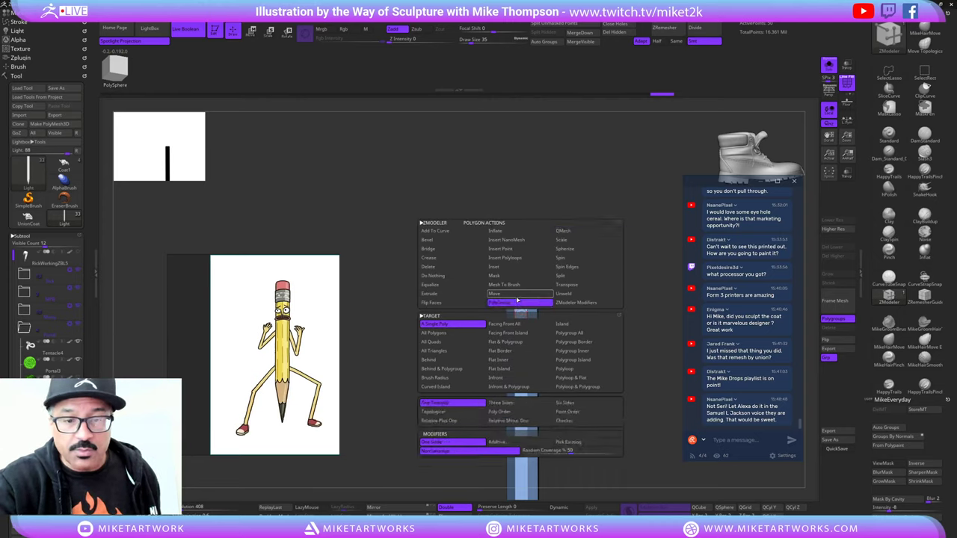
{"action": "left_click", "coordinate": [576, 369]}
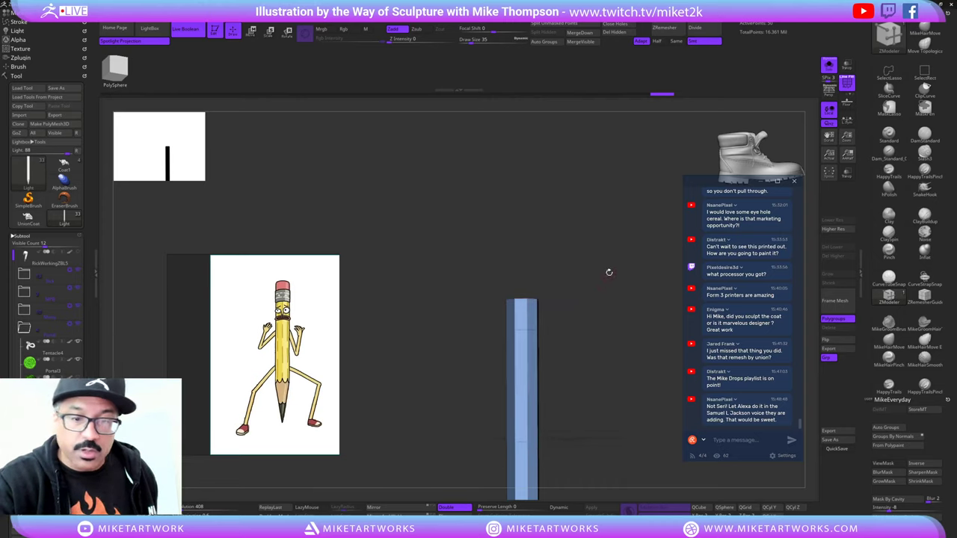
{"action": "left_click", "coordinate": [519, 315]}
- Set the polygon action to QMesh with the Polygroup All target and extrude the pink band outward as the metal ferrule
{"action": "mouse_move", "coordinate": [572, 306]}
{"action": "left_mouse_down"}
{"action": "mouse_move", "coordinate": [615, 262]}
{"action": "mouse_move", "coordinate": [590, 294]}
{"action": "left_mouse_up"}
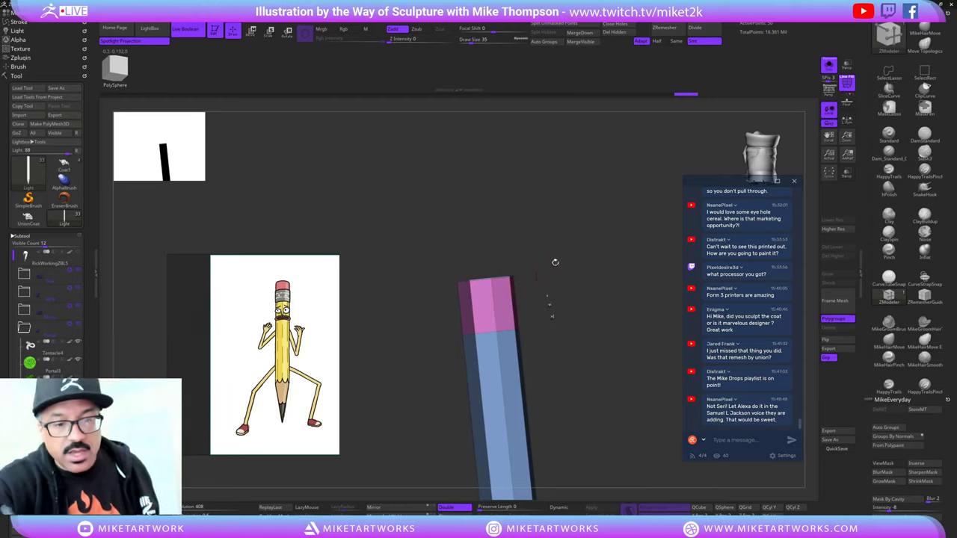
{"action": "mouse_move", "coordinate": [556, 261]}
{"action": "left_mouse_down"}
{"action": "mouse_move", "coordinate": [594, 263]}
{"action": "mouse_move", "coordinate": [602, 281]}
{"action": "mouse_move", "coordinate": [566, 257]}
{"action": "left_mouse_up"}
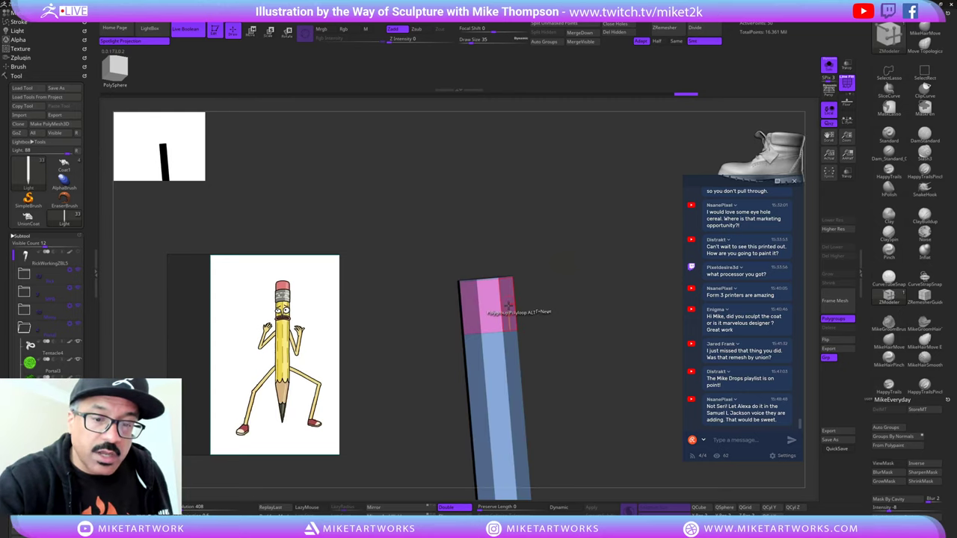
{"action": "key", "text": "space"}
{"action": "left_click", "coordinate": [573, 234]}
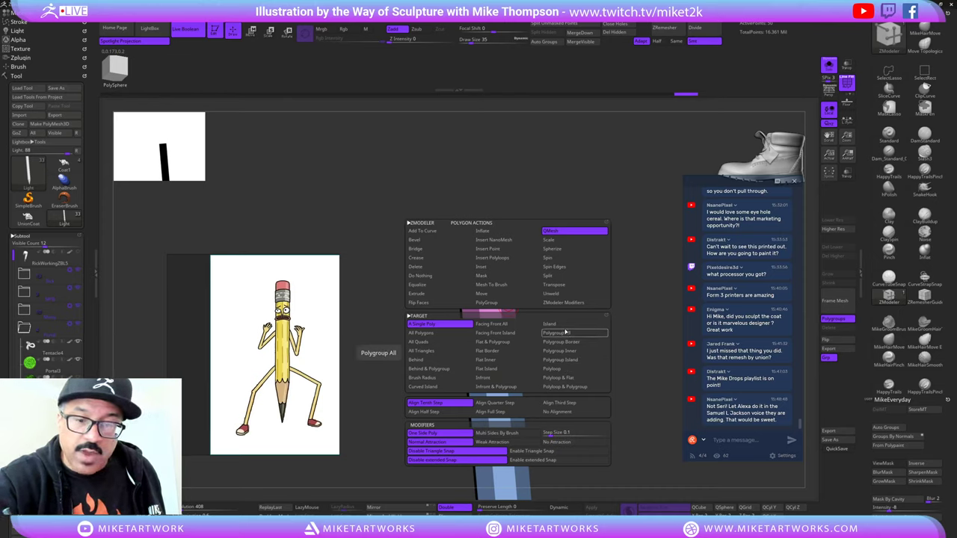
{"action": "left_click", "coordinate": [566, 335]}
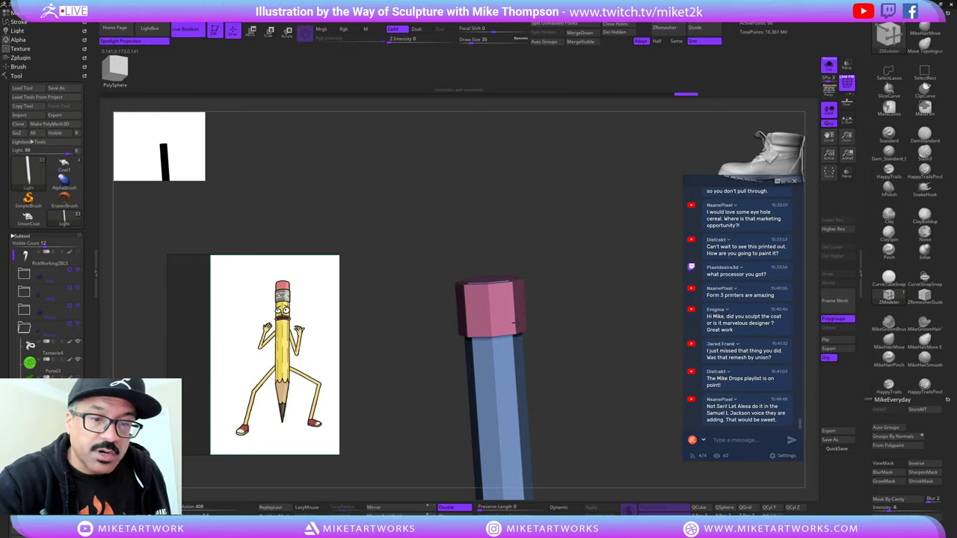
- Extrude the pencil's top cap upward with QMesh into an eraser, changing the polygroup of the new faces
{"action": "mouse_move", "coordinate": [601, 262]}
{"action": "left_mouse_down"}
{"action": "mouse_move", "coordinate": [603, 300]}
{"action": "mouse_move", "coordinate": [599, 286]}
{"action": "mouse_move", "coordinate": [592, 290]}
{"action": "left_mouse_up"}
{"action": "left_click_drag", "start_coordinate": [504, 285], "coordinate": [508, 234]}
{"action": "key", "text": "alt"}
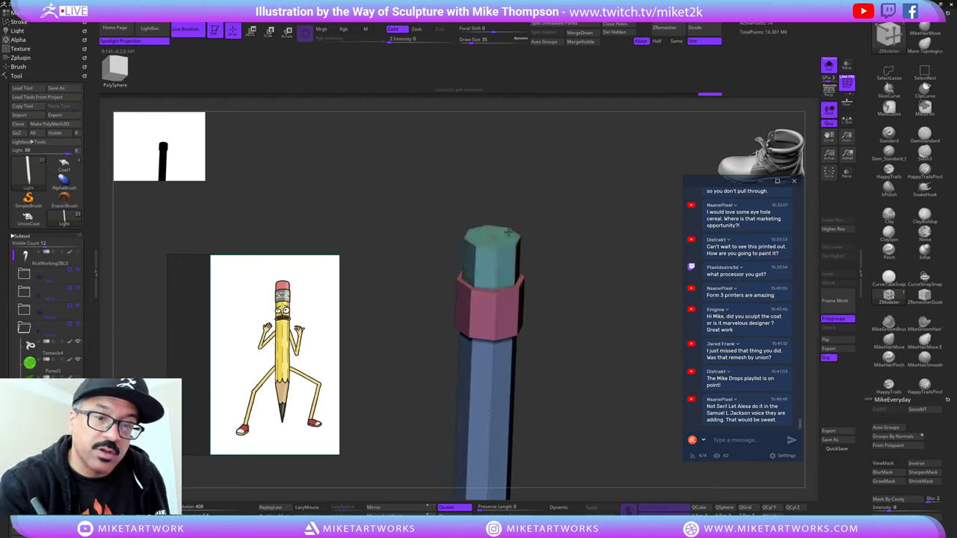
{"action": "key", "text": "alt"}
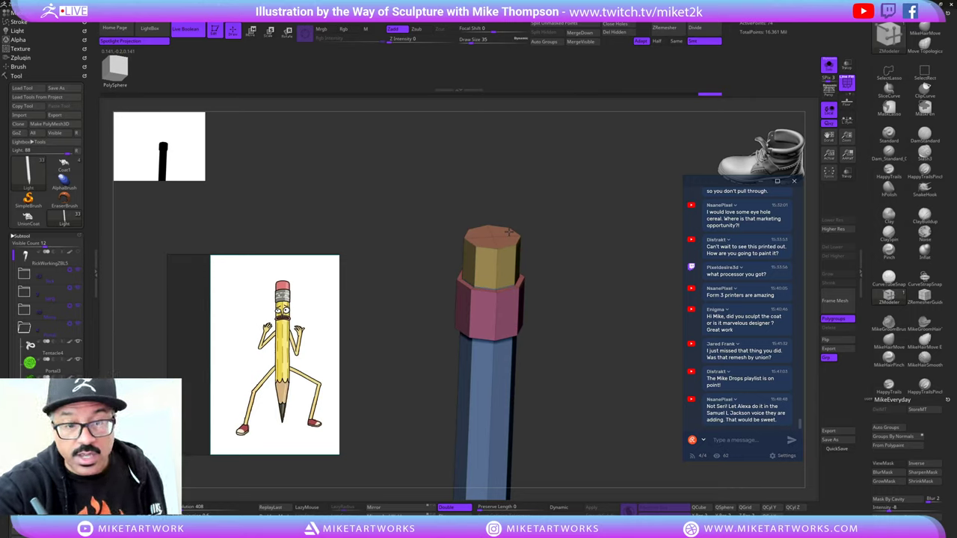
{"action": "left_click", "coordinate": [508, 232]}
{"action": "left_click", "coordinate": [509, 232]}
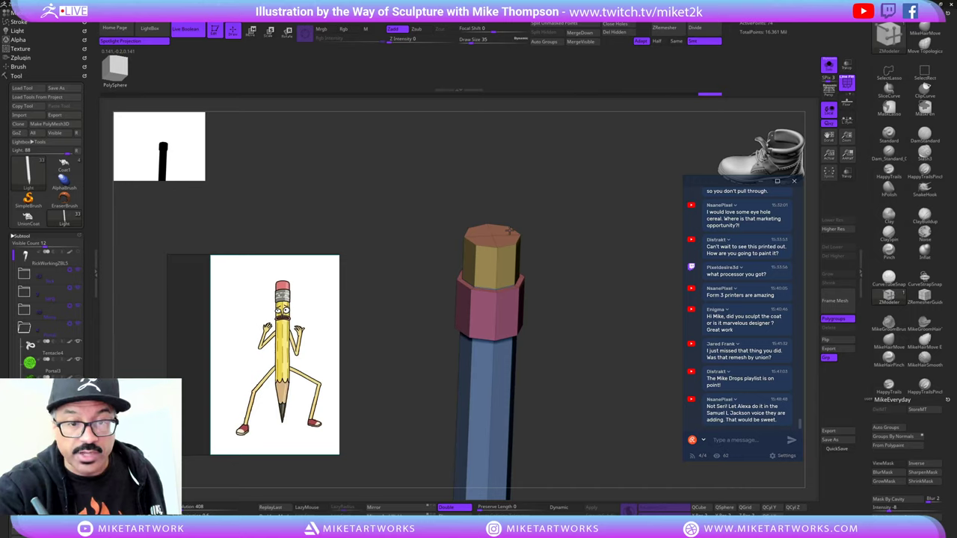
- Try an edge loop near the eraser's top and preview the result with dynamic subdivision
{"action": "mouse_move", "coordinate": [611, 218]}
{"action": "left_mouse_down"}
{"action": "mouse_move", "coordinate": [626, 214]}
{"action": "mouse_move", "coordinate": [580, 260]}
{"action": "mouse_move", "coordinate": [618, 212]}
{"action": "left_mouse_up"}
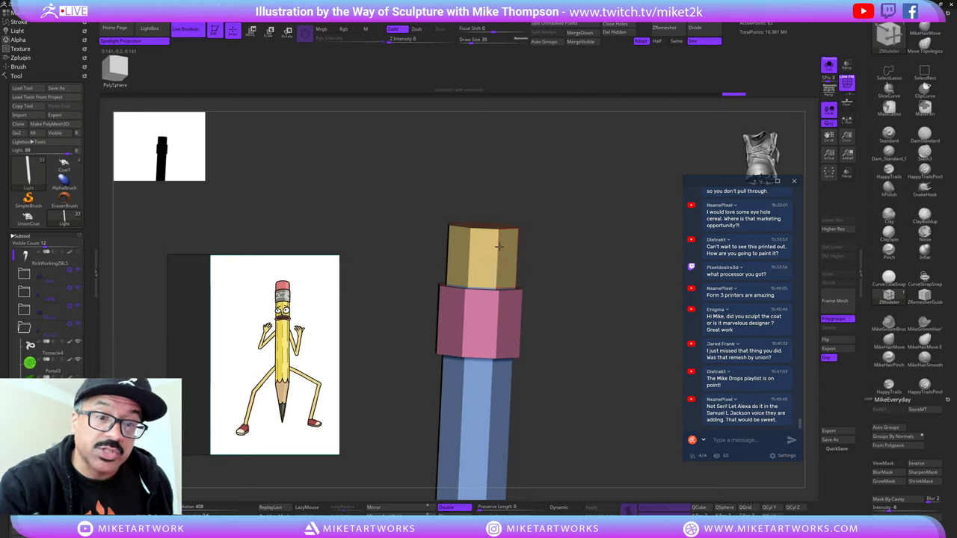
{"action": "mouse_move", "coordinate": [641, 194]}
{"action": "left_mouse_down"}
{"action": "mouse_move", "coordinate": [624, 212]}
{"action": "mouse_move", "coordinate": [619, 203]}
{"action": "left_mouse_up"}
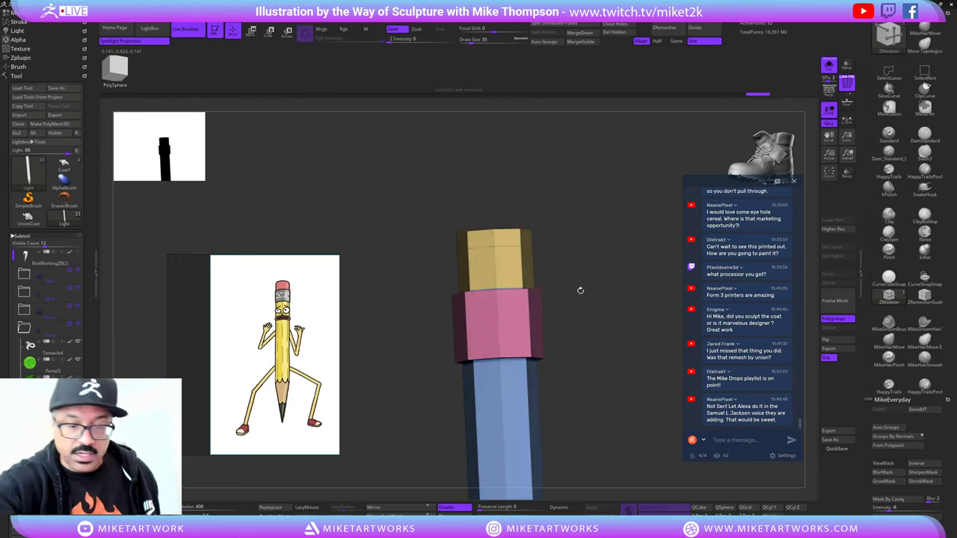
{"action": "left_click", "coordinate": [567, 508]}
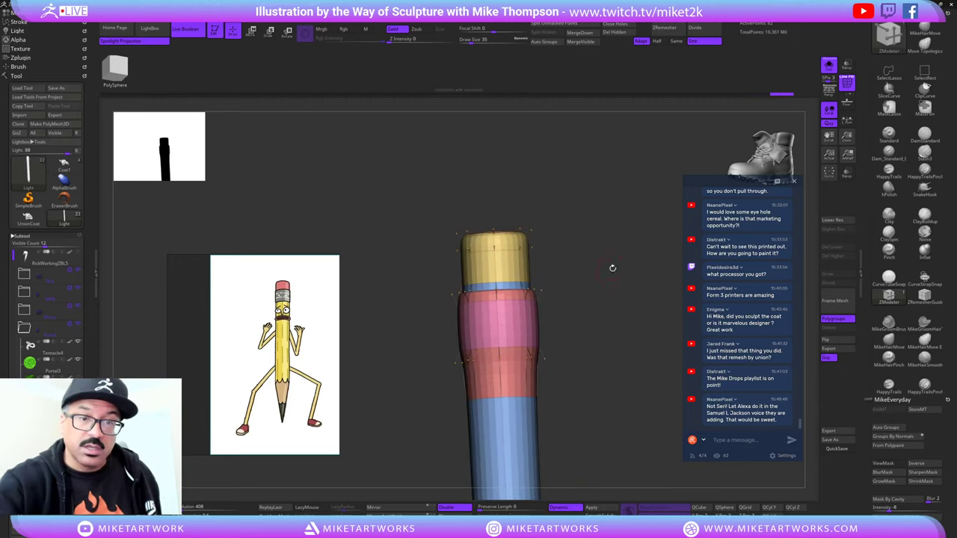
{"action": "mouse_move", "coordinate": [611, 267]}
{"action": "left_mouse_down"}
{"action": "mouse_move", "coordinate": [610, 285]}
{"action": "mouse_move", "coordinate": [599, 246]}
{"action": "left_mouse_up"}
{"action": "left_click", "coordinate": [567, 508]}
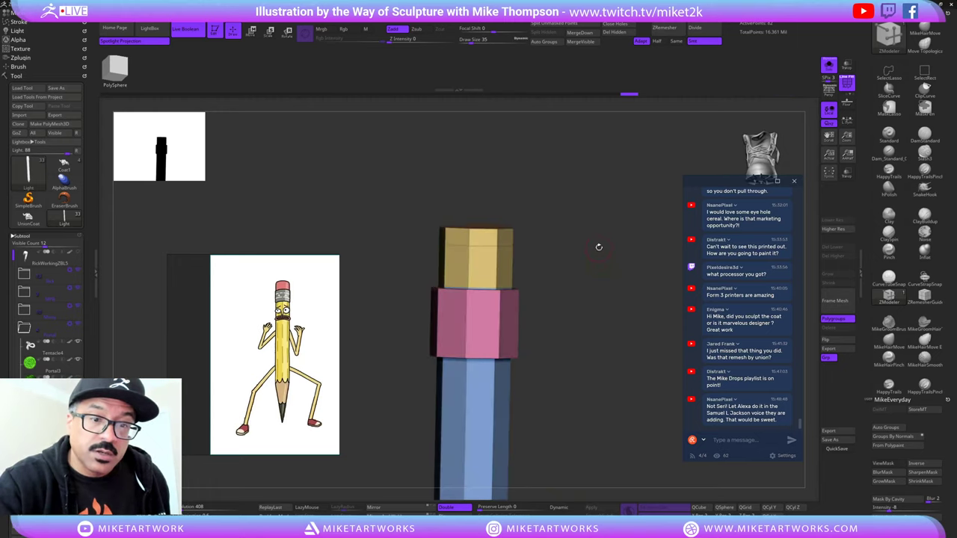
- Insert an edge loop near the base of the eraser, just above the ferrule, after checking the shape with dynamic subdivision
{"action": "key", "text": "d"}
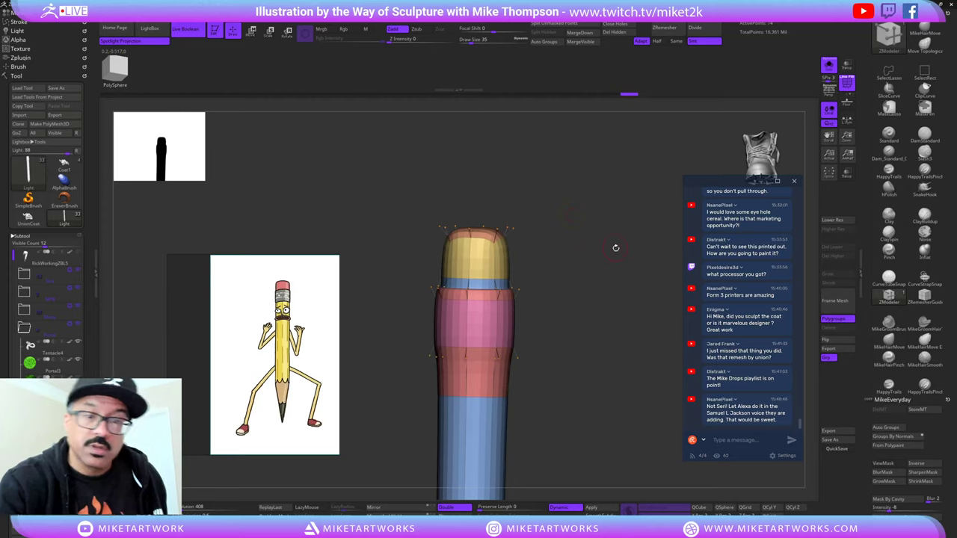
{"action": "left_click_drag", "start_coordinate": [615, 249], "coordinate": [572, 299]}
{"action": "left_click", "coordinate": [566, 510]}
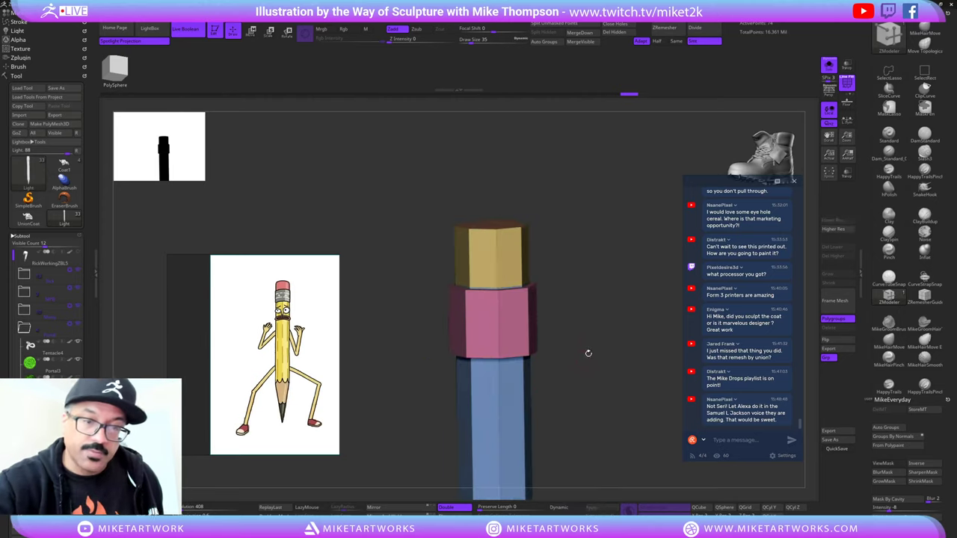
{"action": "left_click_drag", "start_coordinate": [589, 353], "coordinate": [534, 277], "text": "shift"}
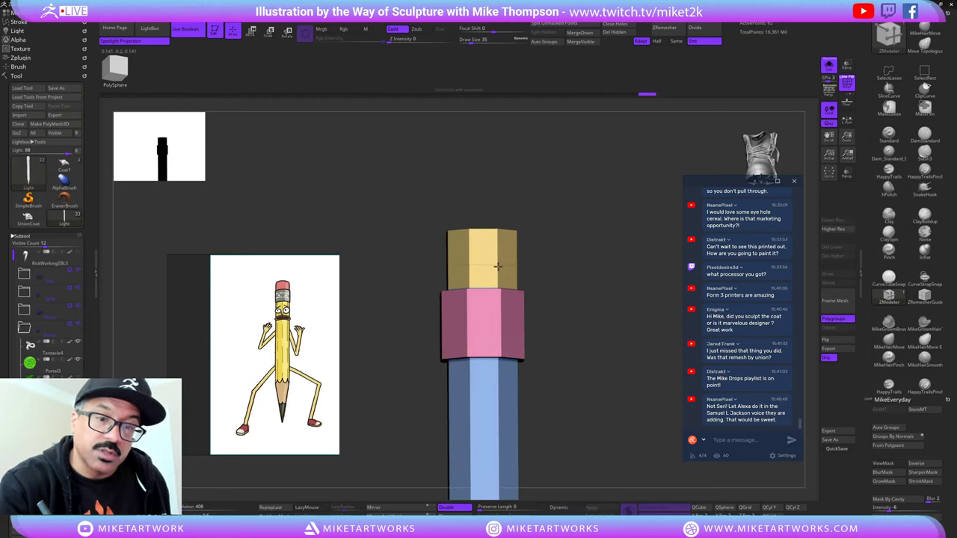
{"action": "mouse_move", "coordinate": [578, 243]}
{"action": "left_mouse_down"}
{"action": "mouse_move", "coordinate": [608, 285]}
{"action": "mouse_move", "coordinate": [577, 250]}
{"action": "left_mouse_up"}
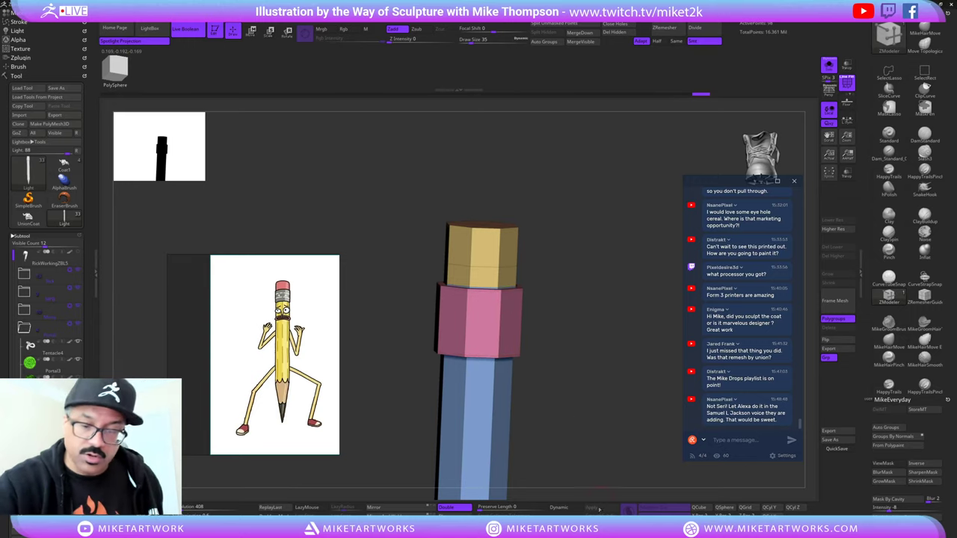
- Insert a supporting edge loop on the pencil body just below the ferrule and turn on dynamic subdivision
{"action": "key", "text": "d"}
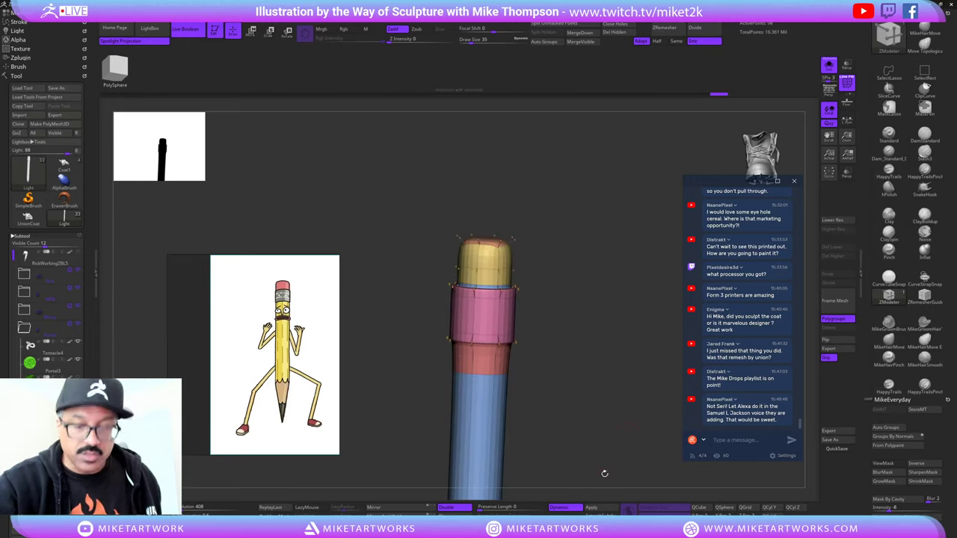
{"action": "key", "text": "shift+d"}
{"action": "left_click_drag", "start_coordinate": [583, 466], "coordinate": [556, 353]}
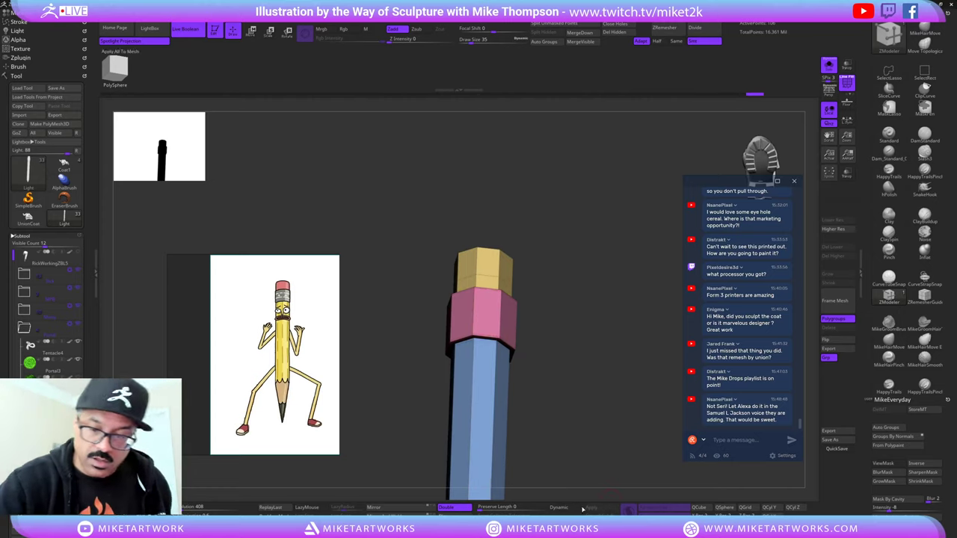
{"action": "key", "text": "d"}
{"action": "mouse_move", "coordinate": [620, 479]}
{"action": "left_mouse_down"}
{"action": "mouse_move", "coordinate": [635, 349]}
{"action": "mouse_move", "coordinate": [621, 373]}
{"action": "mouse_move", "coordinate": [585, 316]}
{"action": "mouse_move", "coordinate": [585, 338]}
{"action": "mouse_move", "coordinate": [569, 299]}
{"action": "left_mouse_up"}
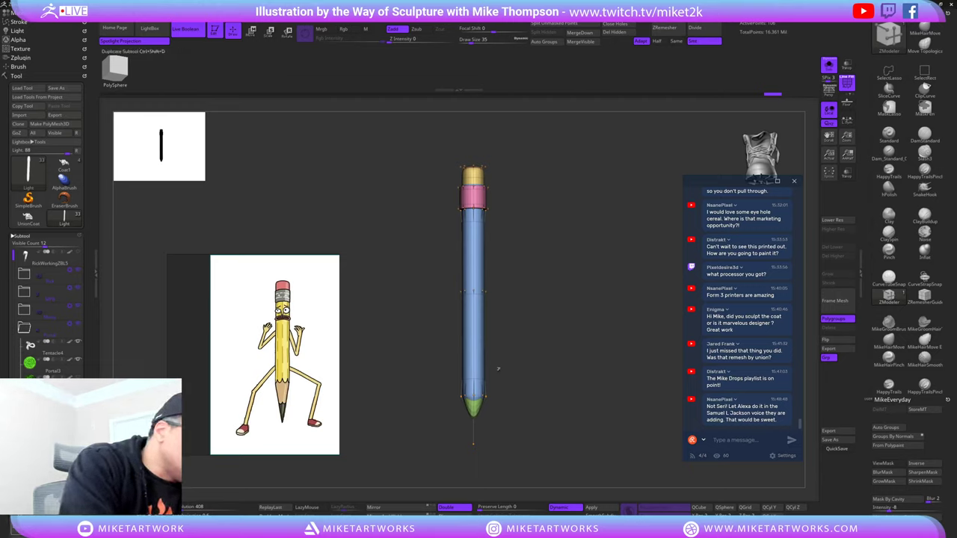
- Duplicate the pencil subtool and replace the copy with a quick Y-axis cylinder with dynamic subdivision off
{"action": "key", "text": "ctrl+shift+d"}
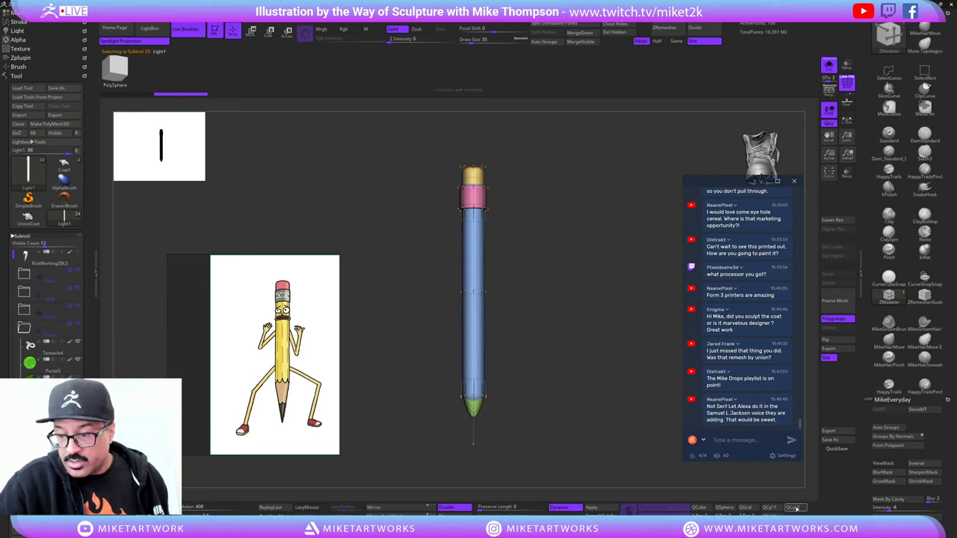
{"action": "left_click", "coordinate": [797, 508]}
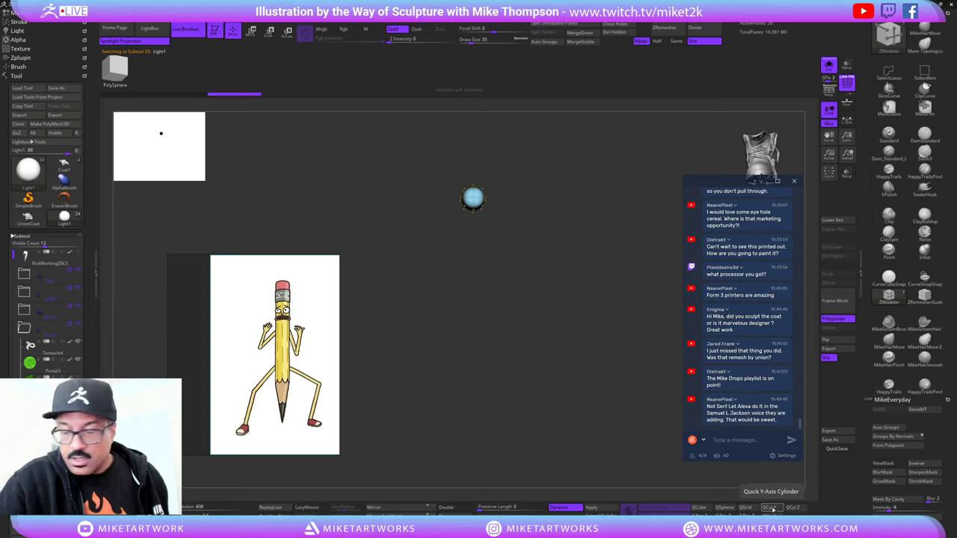
{"action": "left_click", "coordinate": [771, 508]}
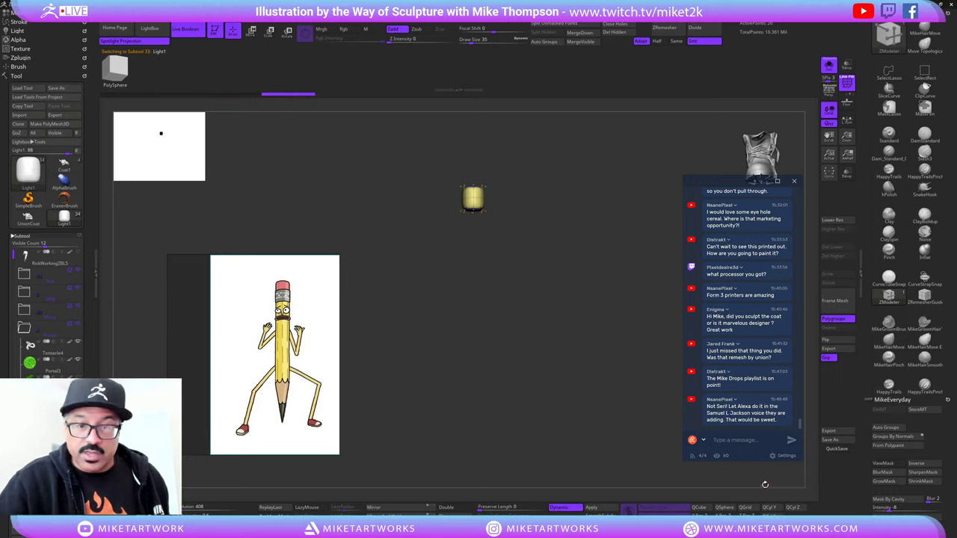
{"action": "left_click", "coordinate": [559, 508]}
- Stretch the new cylinder lengthwise into a long thin limb and move it sideways off the pencil's axis
{"action": "left_click_drag", "start_coordinate": [546, 299], "coordinate": [562, 384], "text": "alt"}
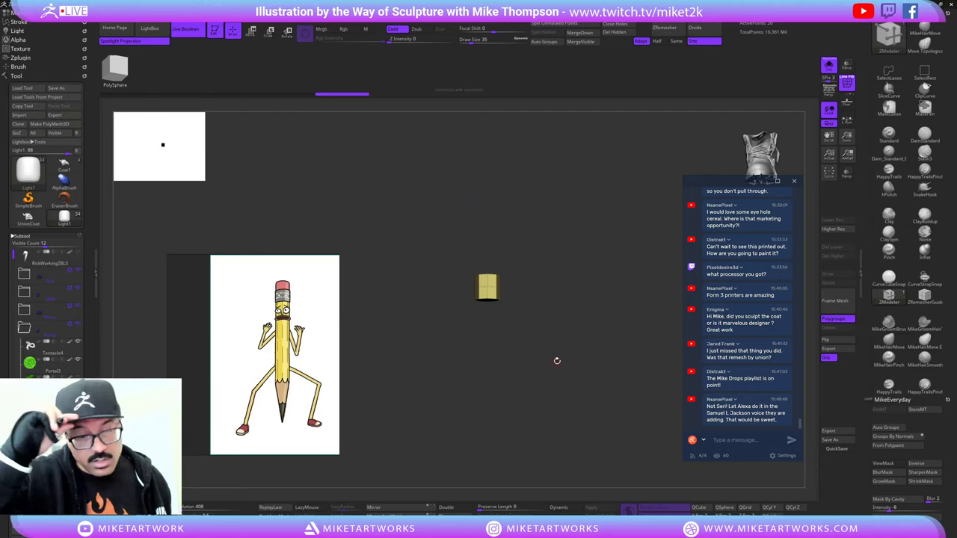
{"action": "mouse_move", "coordinate": [571, 327]}
{"action": "left_mouse_down", "text": "alt"}
{"action": "mouse_move", "coordinate": [572, 352]}
{"action": "mouse_move", "coordinate": [581, 337]}
{"action": "mouse_move", "coordinate": [530, 314]}
{"action": "mouse_move", "coordinate": [483, 316]}
{"action": "left_mouse_up", "text": "alt"}
{"action": "key", "text": "w"}
{"action": "left_click_drag", "start_coordinate": [482, 276], "coordinate": [482, 164]}
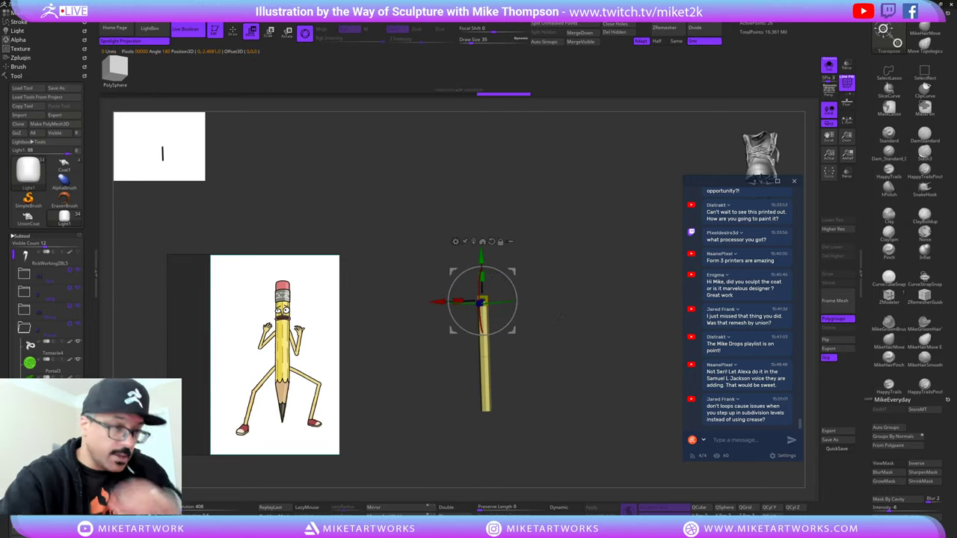
{"action": "left_click_drag", "start_coordinate": [560, 316], "coordinate": [591, 306]}
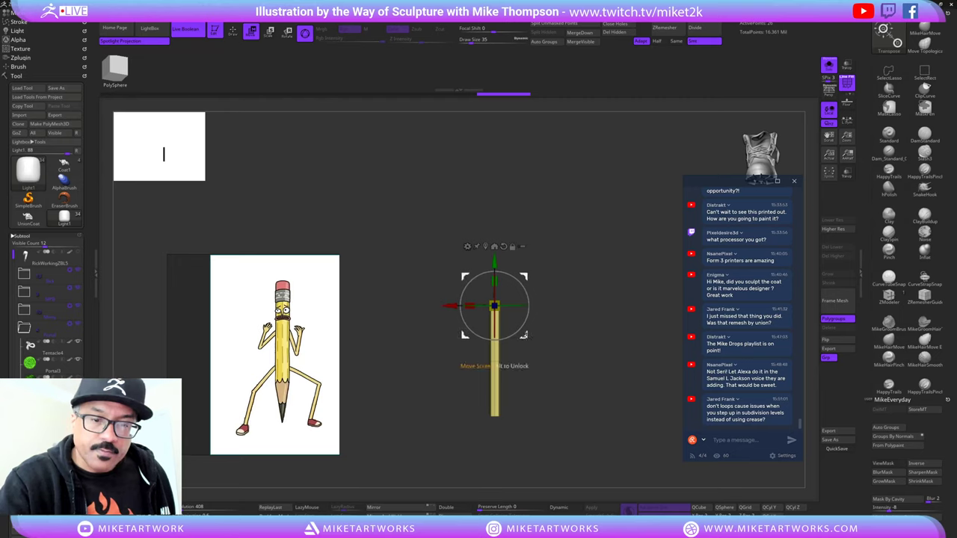
{"action": "left_click_drag", "start_coordinate": [494, 305], "coordinate": [564, 320]}
- Turn off solo mode and hide the other characters so only the pencil and the thin limb are shown
{"action": "left_click", "coordinate": [829, 66]}
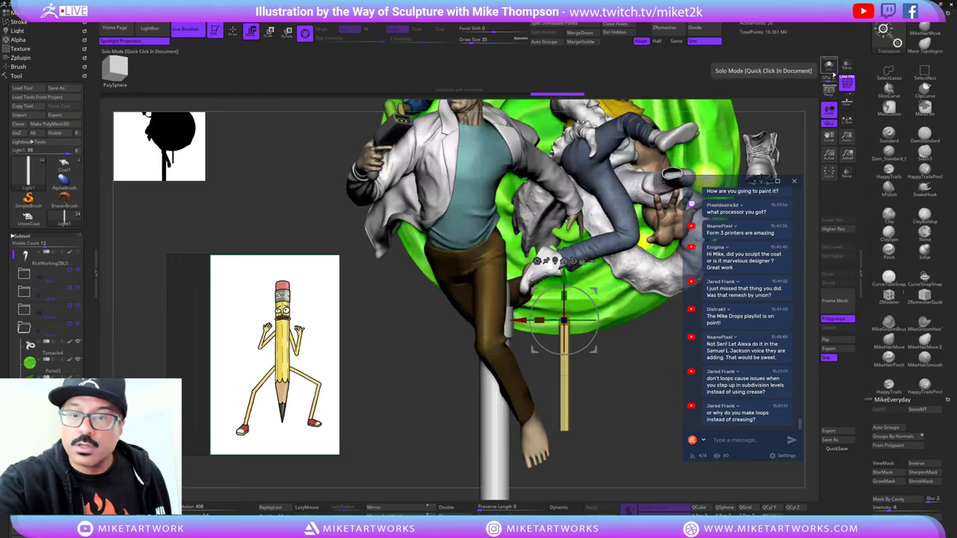
{"action": "left_click", "coordinate": [829, 66]}
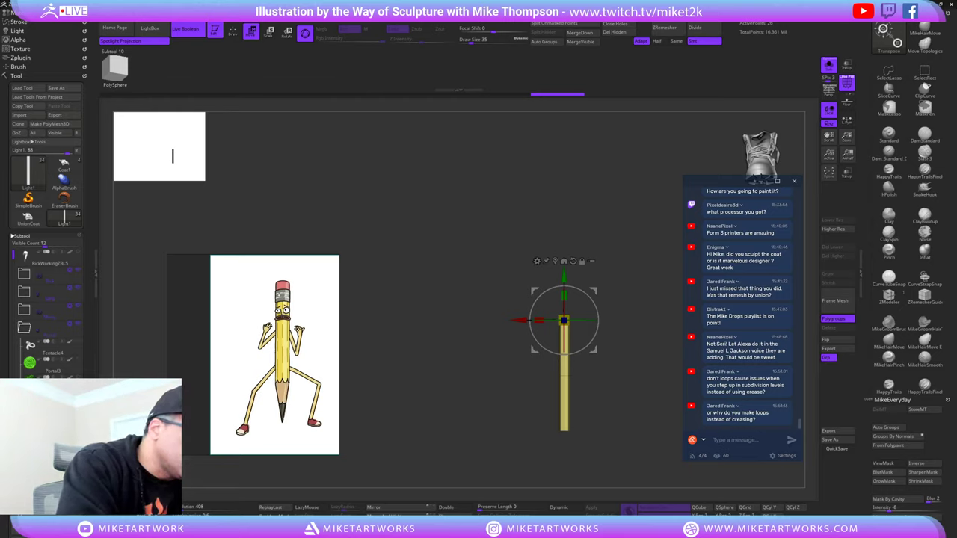
{"action": "left_click", "coordinate": [829, 66]}
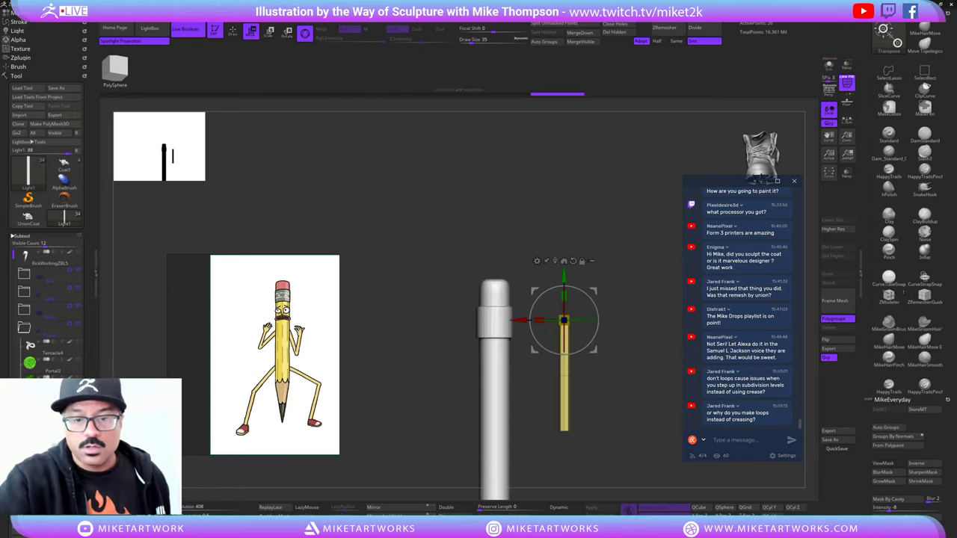
{"action": "left_click_drag", "start_coordinate": [636, 441], "coordinate": [597, 300], "text": "alt"}
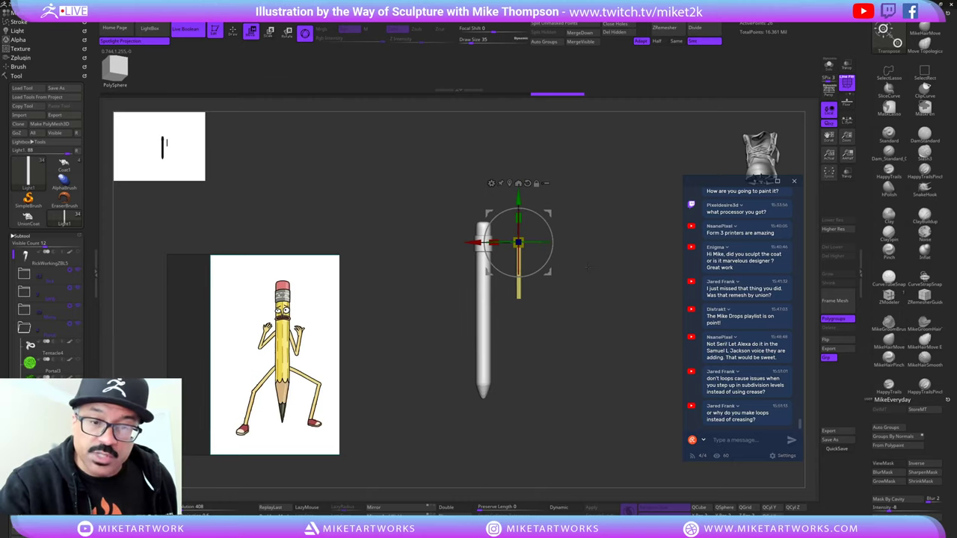
- Move the limb down beside the pencil's lower half and stretch it longer
{"action": "left_click_drag", "start_coordinate": [548, 273], "coordinate": [564, 352]}
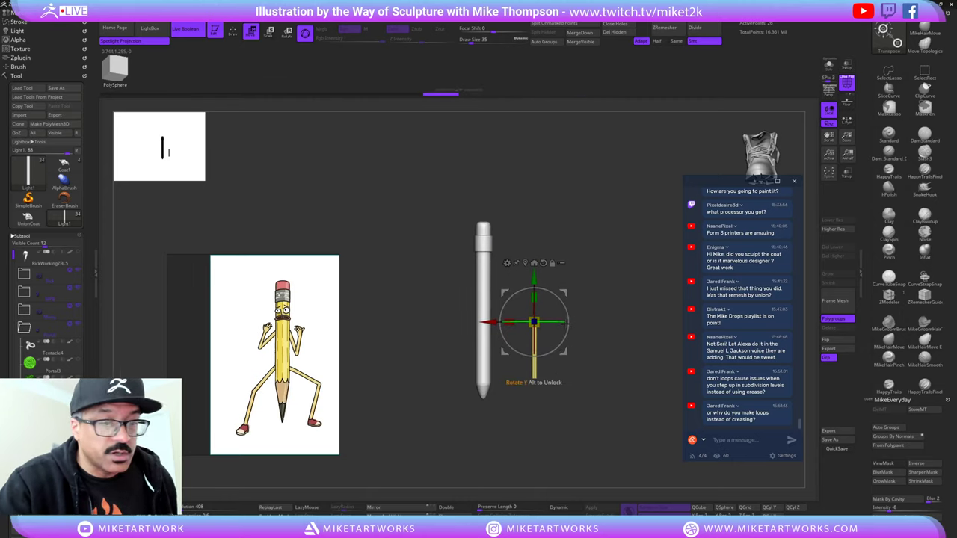
{"action": "left_click_drag", "start_coordinate": [534, 298], "coordinate": [534, 275]}
{"action": "mouse_move", "coordinate": [621, 351]}
{"action": "left_mouse_down", "text": "shift"}
{"action": "mouse_move", "coordinate": [568, 352]}
{"action": "mouse_move", "coordinate": [620, 352]}
{"action": "left_mouse_up", "text": "shift"}
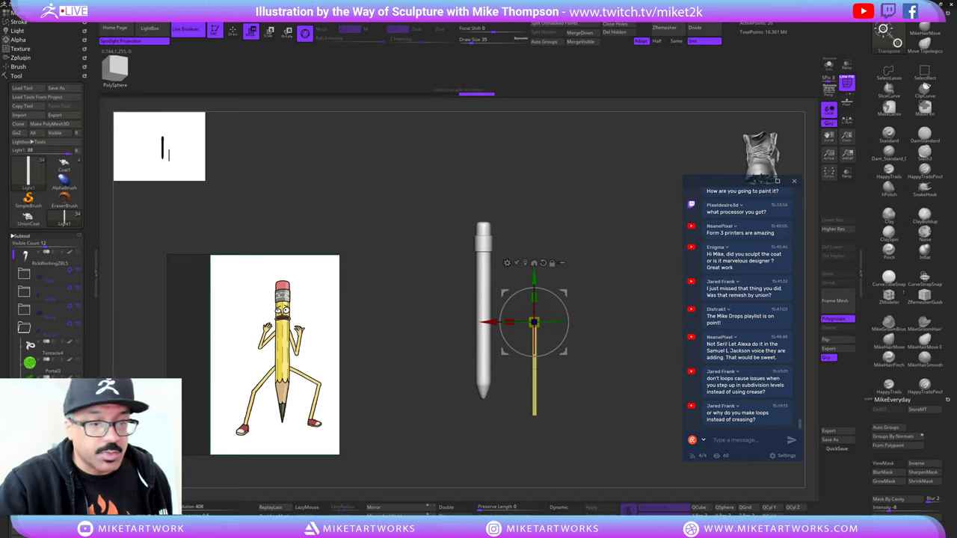
- Tilt the limb outward with its upper end at the pencil's lower body, and lengthen it into a leg
{"action": "mouse_move", "coordinate": [559, 345]}
{"action": "left_mouse_down"}
{"action": "mouse_move", "coordinate": [568, 329]}
{"action": "mouse_move", "coordinate": [532, 421]}
{"action": "mouse_move", "coordinate": [527, 390]}
{"action": "left_mouse_up"}
{"action": "left_click_drag", "start_coordinate": [546, 440], "coordinate": [518, 447]}
{"action": "left_click_drag", "start_coordinate": [521, 388], "coordinate": [520, 387]}
{"action": "mouse_move", "coordinate": [598, 381]}
{"action": "left_mouse_down", "text": "shift"}
{"action": "mouse_move", "coordinate": [550, 382]}
{"action": "mouse_move", "coordinate": [599, 382]}
{"action": "left_mouse_up", "text": "shift"}
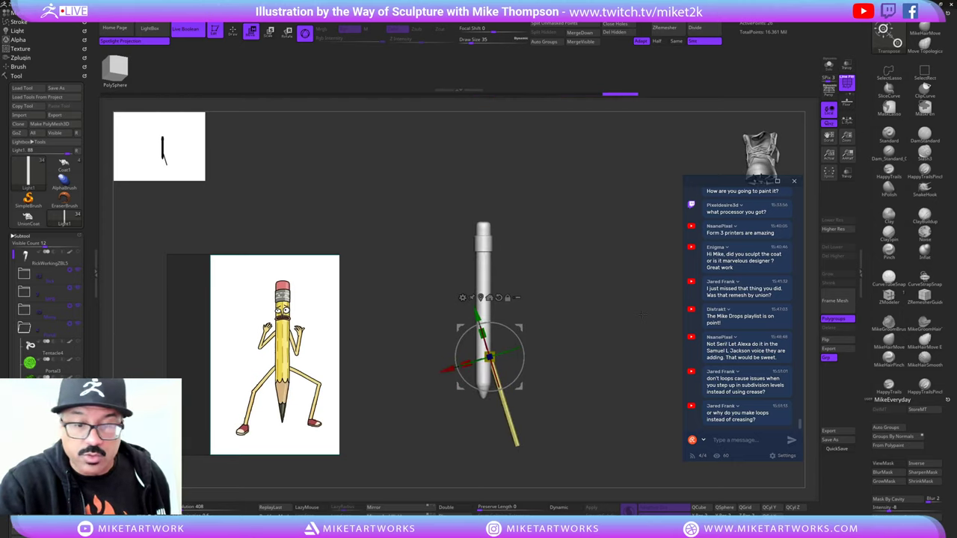
{"action": "left_click_drag", "start_coordinate": [518, 446], "coordinate": [524, 471]}
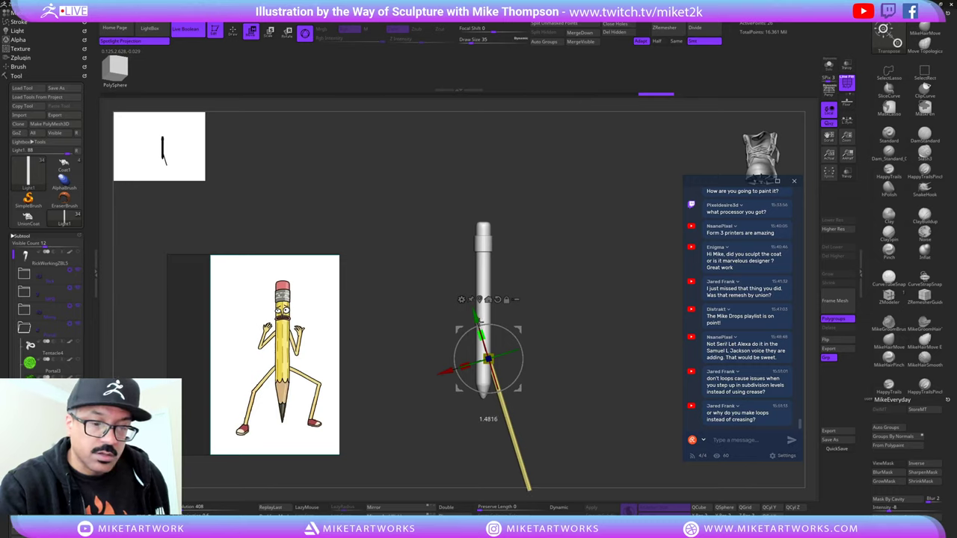
{"action": "left_click_drag", "start_coordinate": [480, 325], "coordinate": [479, 323]}
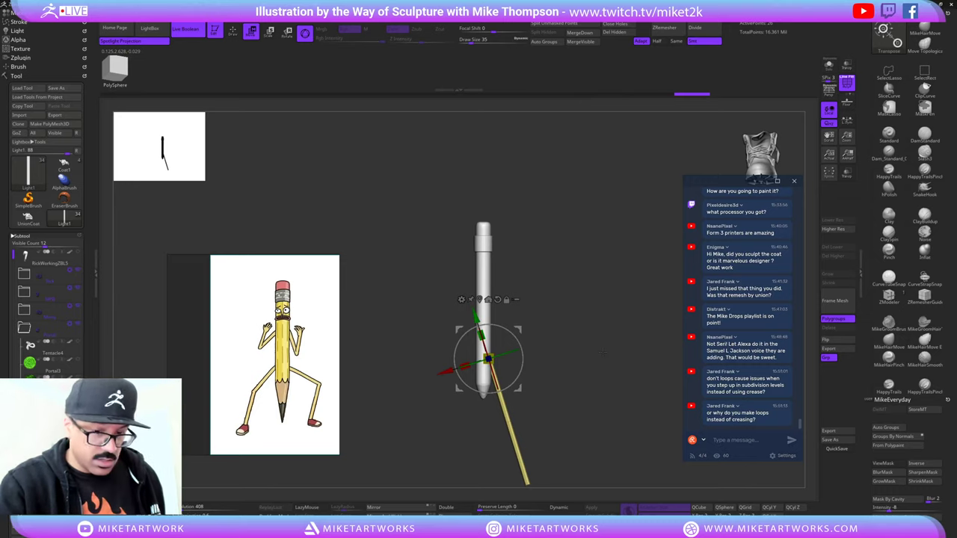
- Create the second leg on the pencil's opposite side with Mirror And Weld
{"action": "key", "text": "ctrl"}
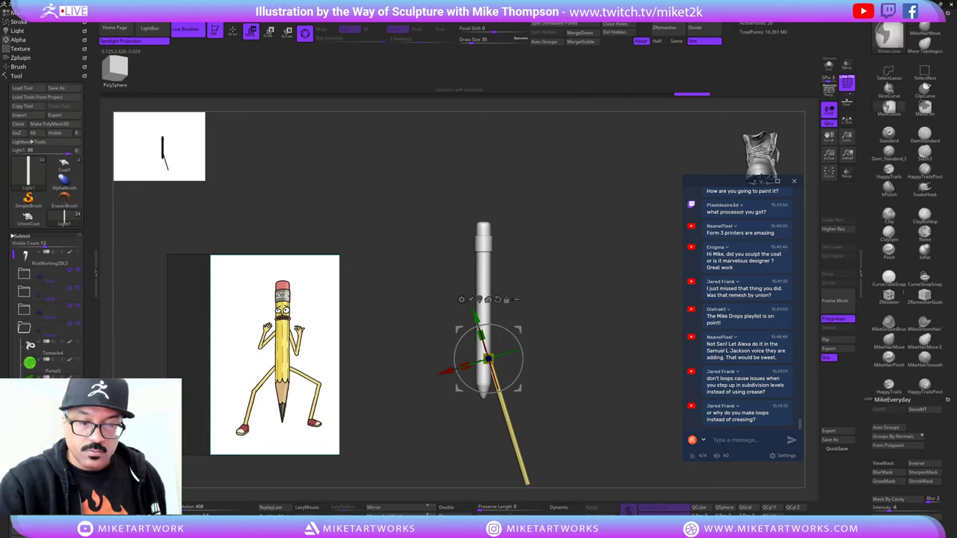
{"action": "key", "text": "q"}
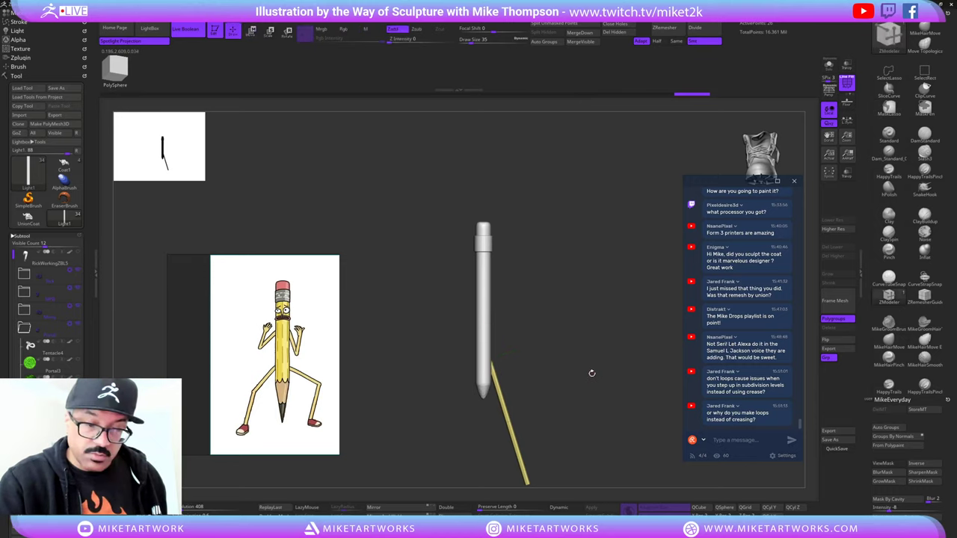
{"action": "left_click", "coordinate": [373, 507]}
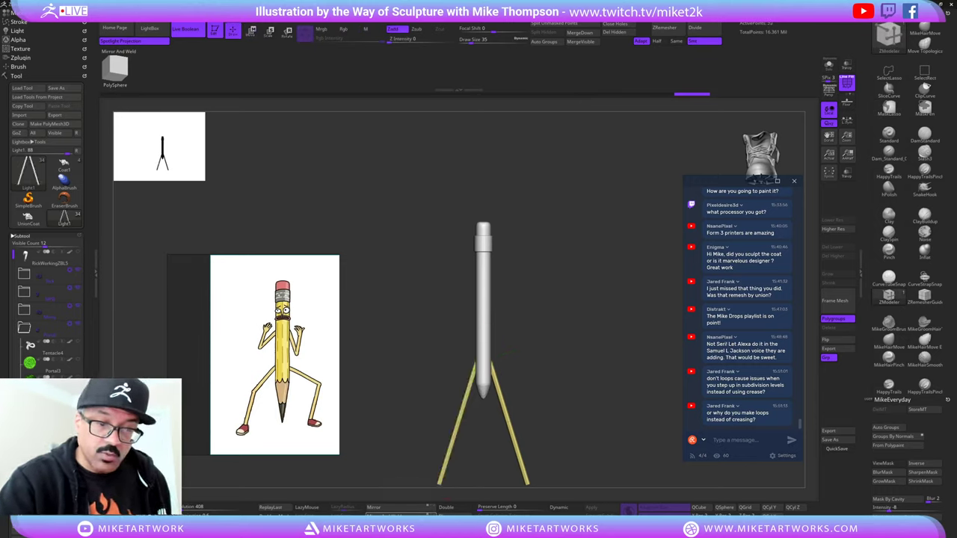
{"action": "left_click_drag", "start_coordinate": [623, 359], "coordinate": [638, 339]}
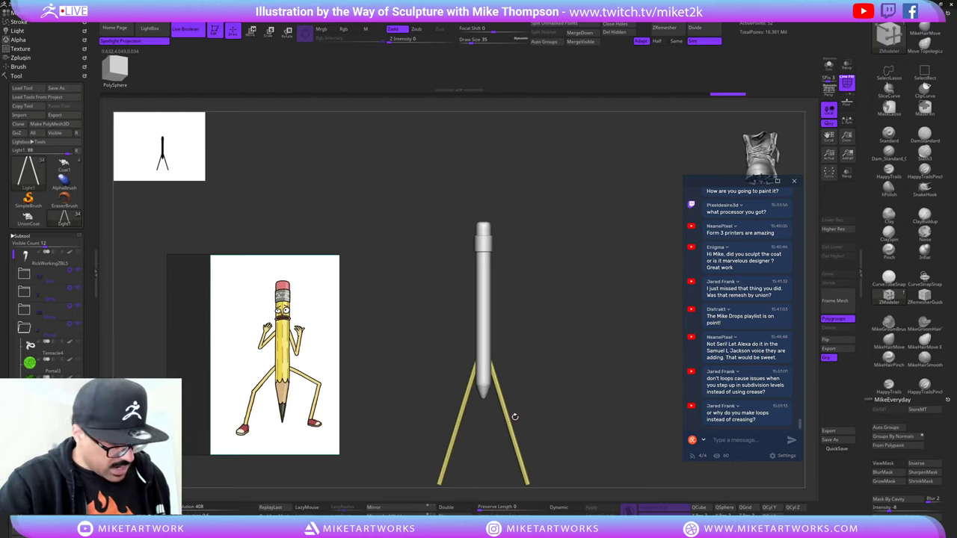
- Reset the gizmo's orientation and copy the pair of legs straight up the pencil body as arms
{"action": "key", "text": "w"}
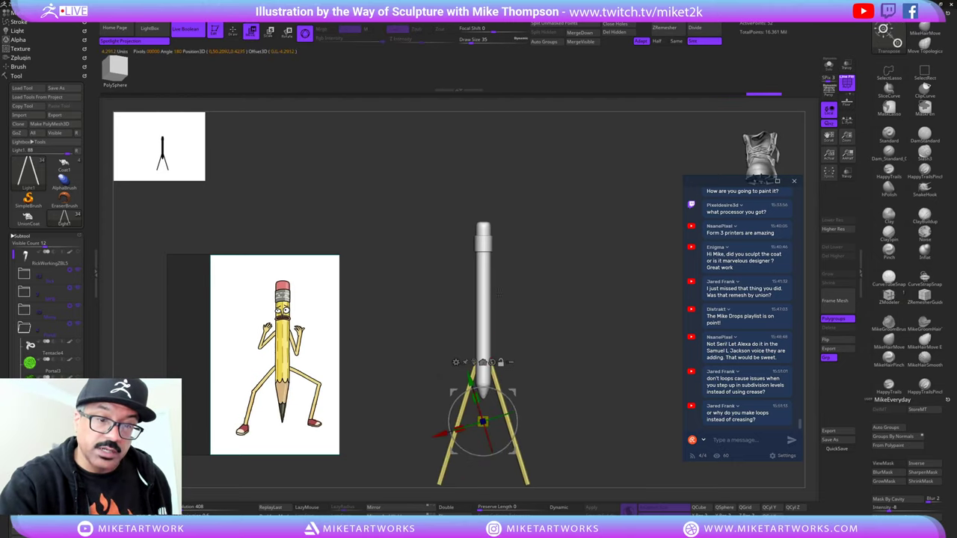
{"action": "left_click", "coordinate": [492, 363]}
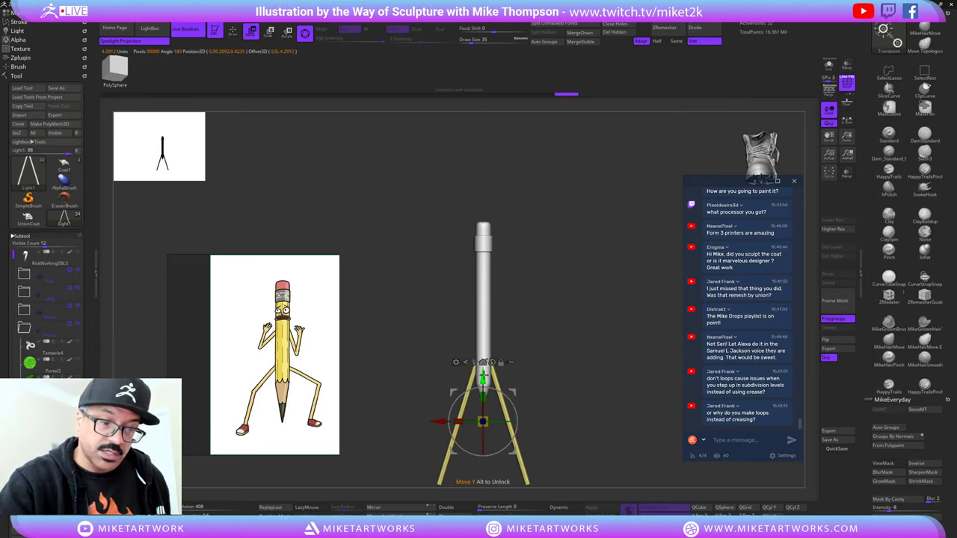
{"action": "left_click_drag", "start_coordinate": [492, 367], "coordinate": [492, 284]}
{"action": "key", "text": "ctrl"}
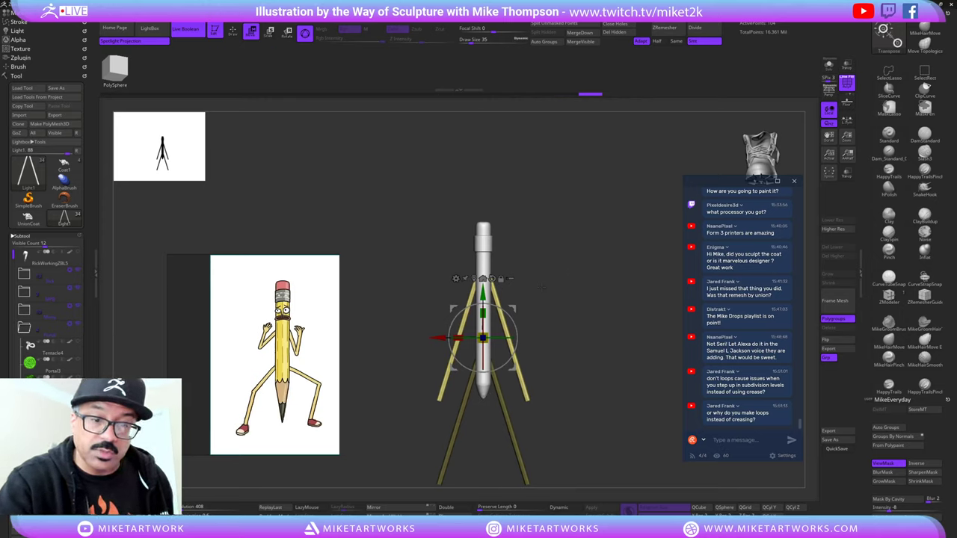
- Isolate the limbs with the ZModeler brush active, clear their mask and give each limb its own polygroup with Auto Groups
{"action": "key", "text": "b"}
{"action": "key", "text": "z"}
{"action": "key", "text": "m"}
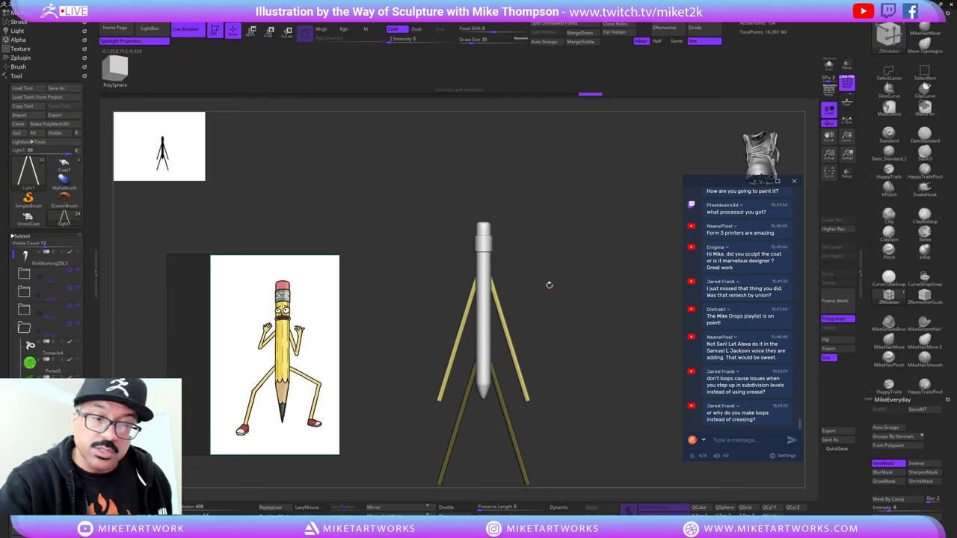
{"action": "left_click", "coordinate": [829, 67]}
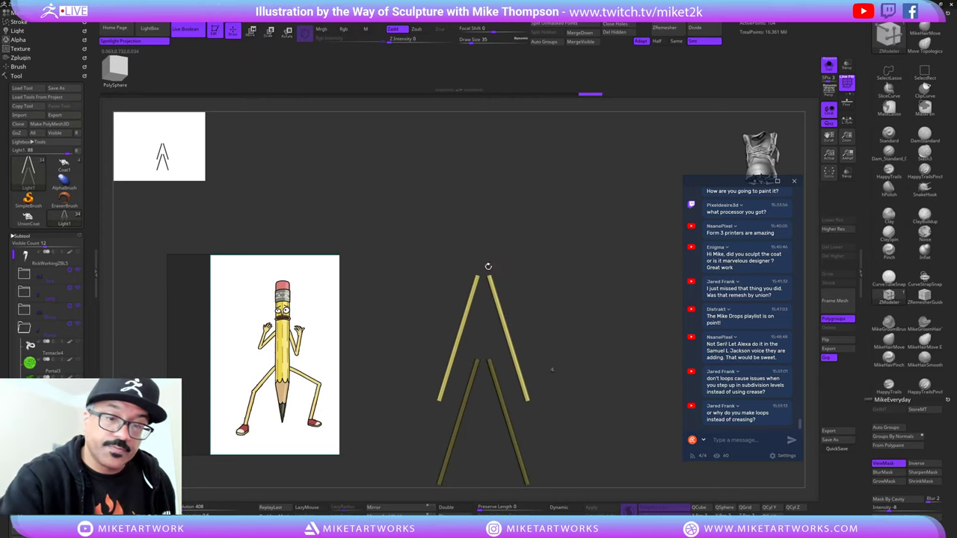
{"action": "left_click_drag", "start_coordinate": [471, 259], "coordinate": [487, 300], "text": "ctrl+shift"}
{"action": "left_click", "coordinate": [511, 276], "text": "ctrl+shift"}
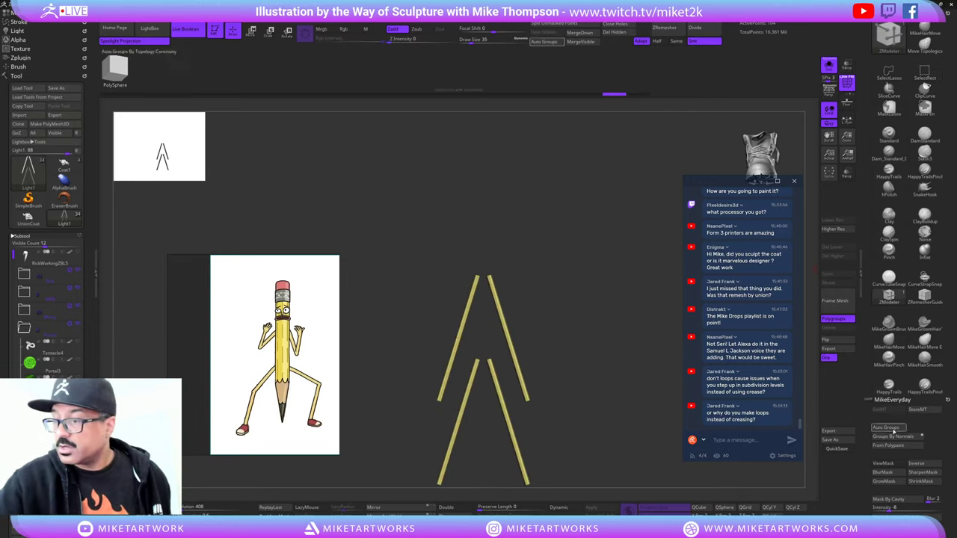
{"action": "left_click", "coordinate": [887, 428]}
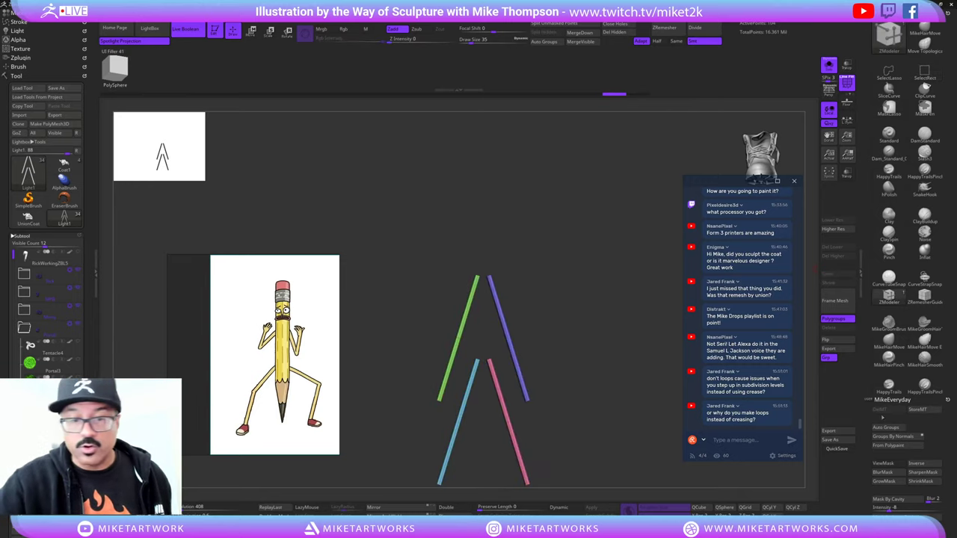
- Hide one of the two arms and mask the legs so only the remaining arm stays editable
{"action": "left_click", "coordinate": [463, 336], "text": "ctrl+shift"}
{"action": "left_click_drag", "start_coordinate": [551, 278], "coordinate": [573, 286], "text": "ctrl+shift"}
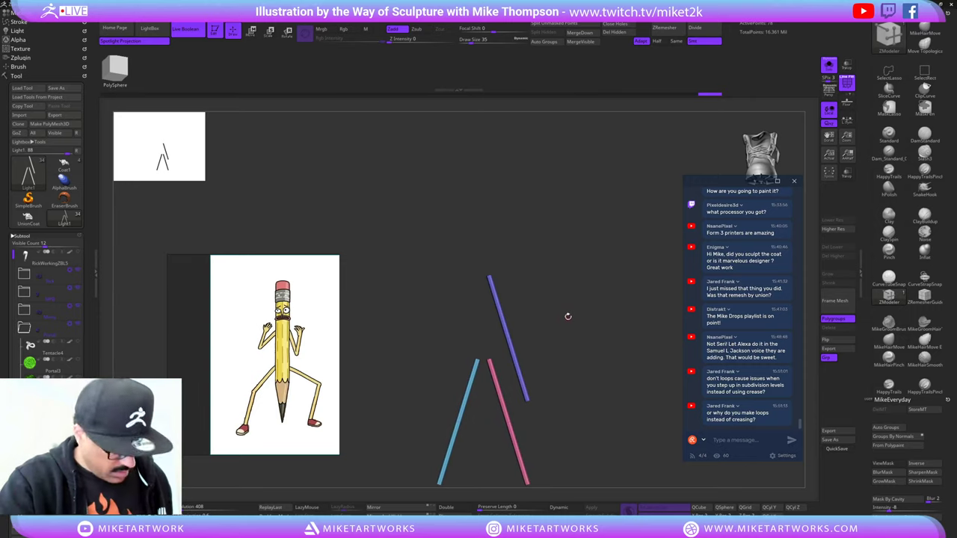
{"action": "key", "text": "w"}
{"action": "left_click", "coordinate": [523, 382]}
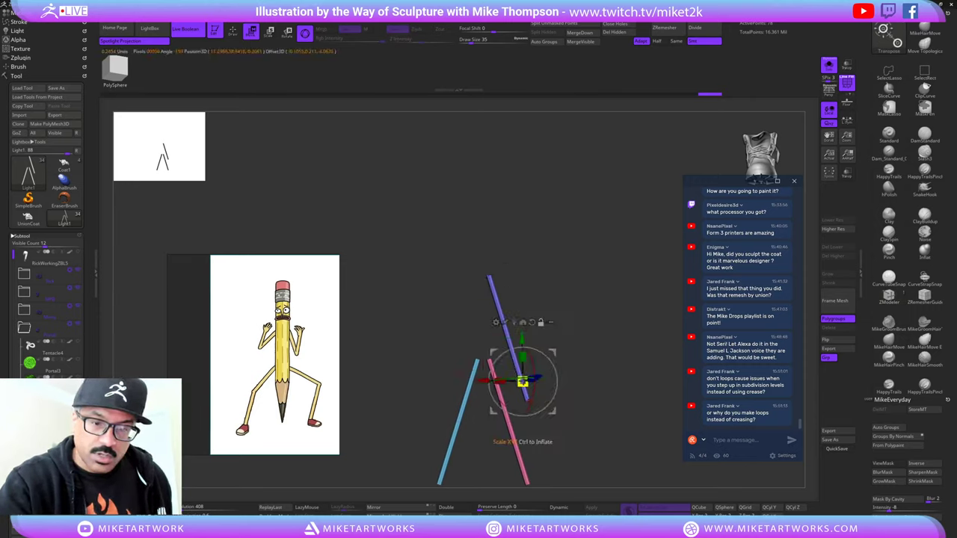
{"action": "left_click", "coordinate": [496, 302], "text": "ctrl"}
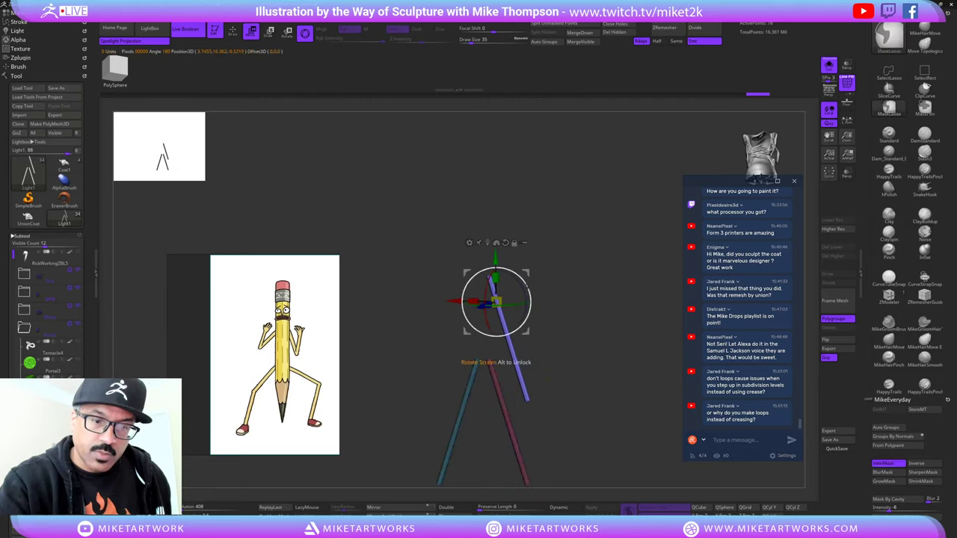
- Place the gizmo on the upper end cap of the unmasked arm and shorten the arm along its length
{"action": "left_click_drag", "start_coordinate": [550, 359], "coordinate": [587, 426]}
{"action": "left_click_drag", "start_coordinate": [525, 332], "coordinate": [643, 250], "text": "alt"}
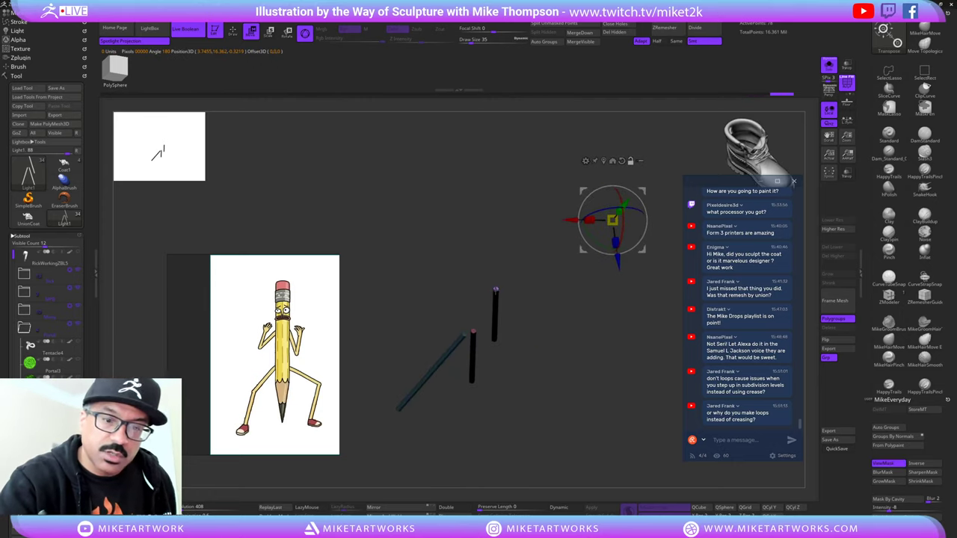
{"action": "left_click_drag", "start_coordinate": [519, 275], "coordinate": [638, 190], "text": "alt"}
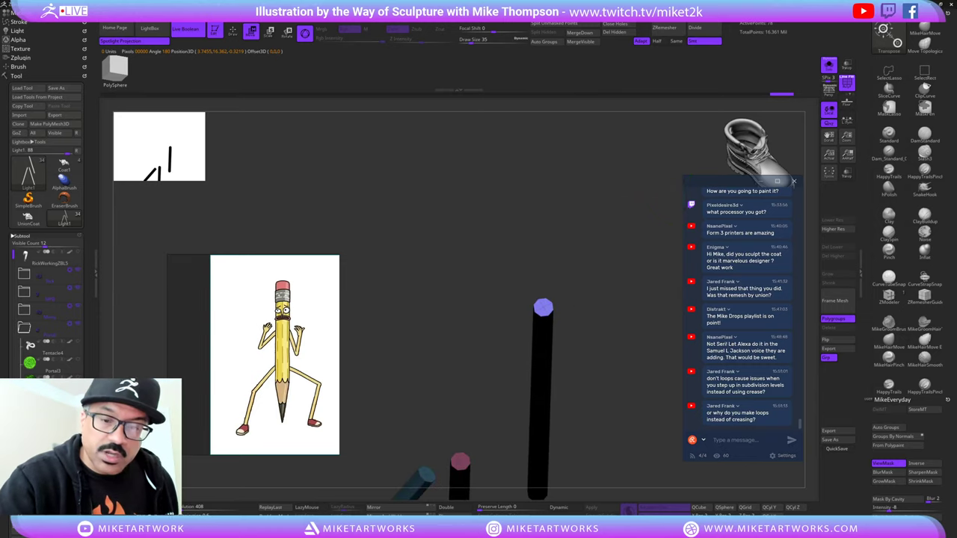
{"action": "left_click", "coordinate": [545, 307], "text": "alt"}
{"action": "left_click_drag", "start_coordinate": [636, 389], "coordinate": [534, 191]}
{"action": "left_click_drag", "start_coordinate": [628, 249], "coordinate": [641, 251], "text": "shift"}
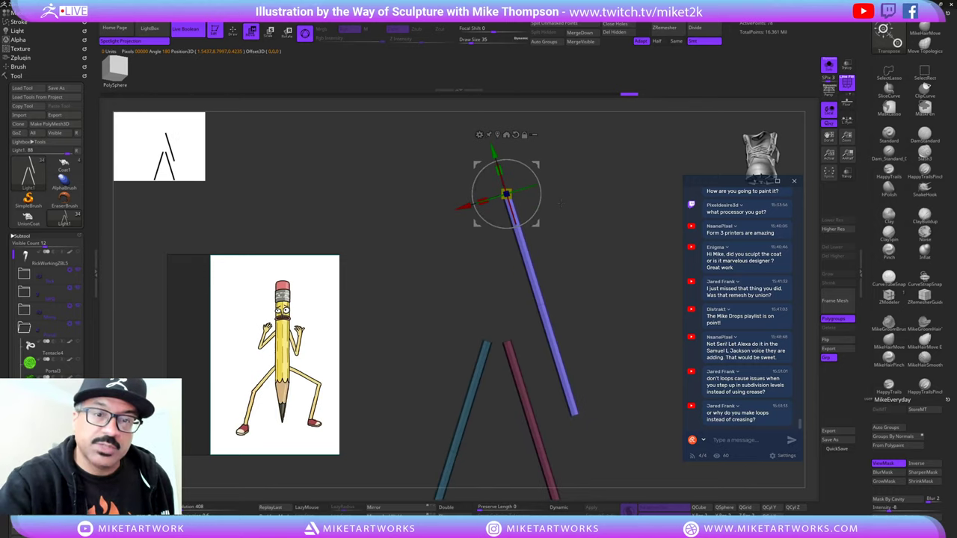
{"action": "left_click_drag", "start_coordinate": [500, 170], "coordinate": [506, 195]}
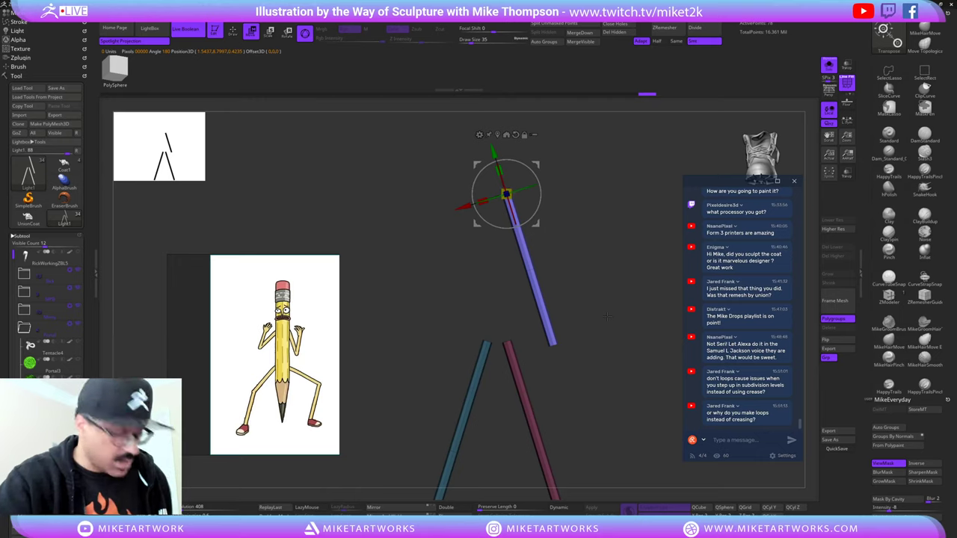
- Clear the mask, recreate the opposite arm with Mirror And Weld, and separate the limbs into polygroups with Auto Groups
{"action": "key", "text": "q"}
{"action": "key", "text": "ctrl"}
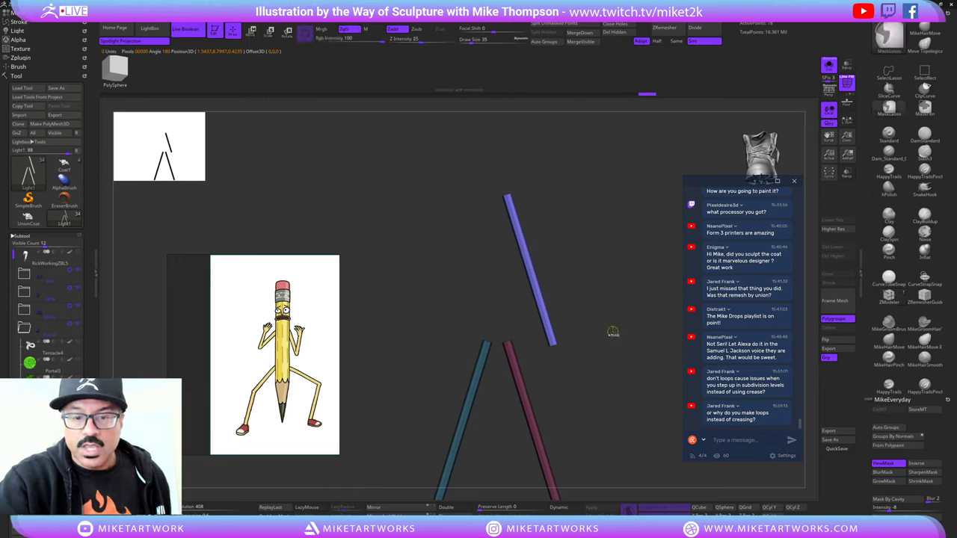
{"action": "left_click_drag", "start_coordinate": [613, 332], "coordinate": [605, 373], "text": "ctrl"}
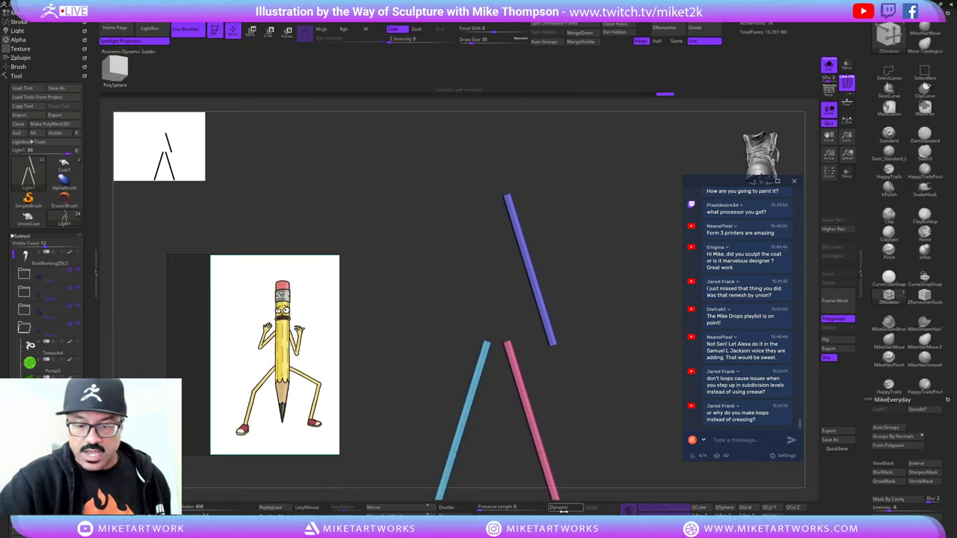
{"action": "left_click", "coordinate": [401, 517]}
{"action": "key", "text": "ctrl+shift+z"}
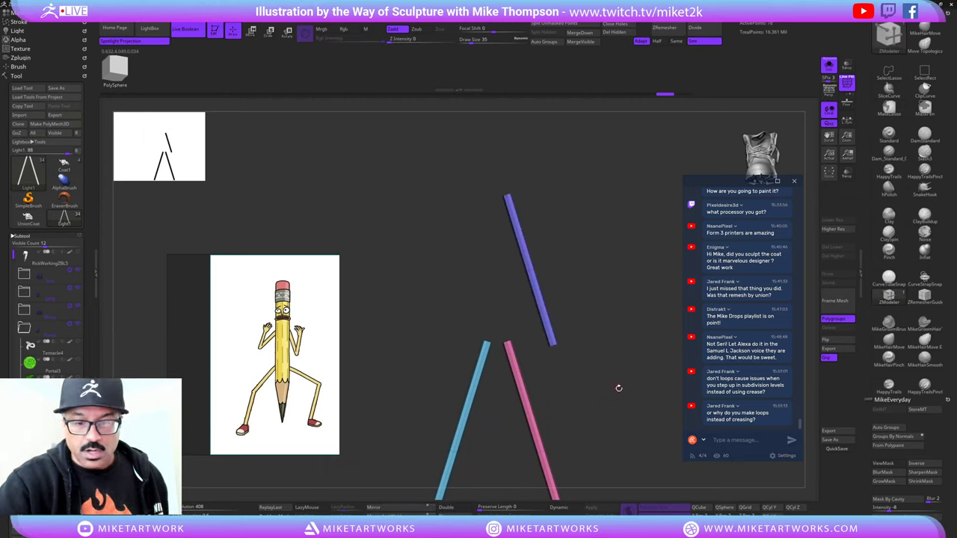
{"action": "mouse_move", "coordinate": [620, 389]}
{"action": "left_mouse_down", "text": "alt"}
{"action": "mouse_move", "coordinate": [603, 370]}
{"action": "mouse_move", "coordinate": [601, 393]}
{"action": "left_mouse_up", "text": "alt"}
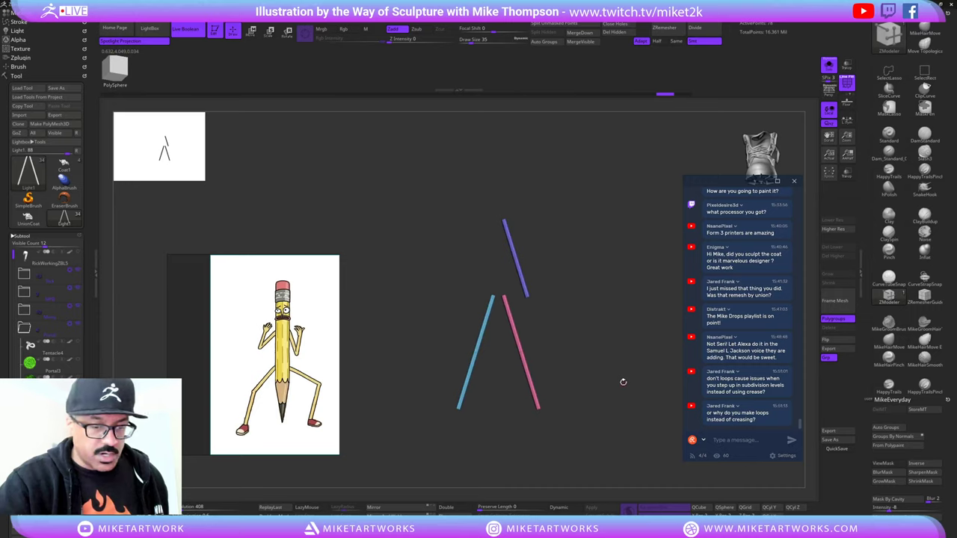
{"action": "left_click", "coordinate": [411, 510]}
{"action": "left_click", "coordinate": [411, 515]}
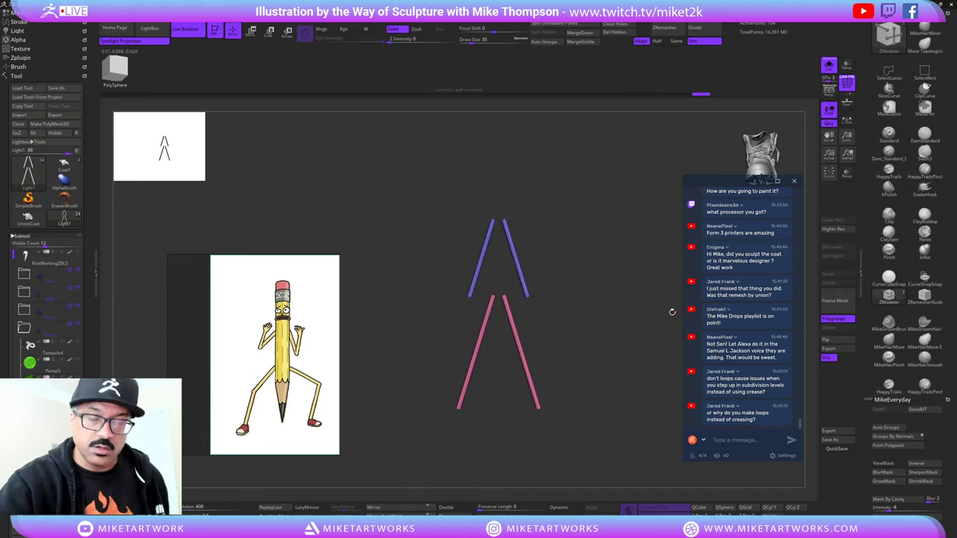
{"action": "left_click", "coordinate": [897, 426]}
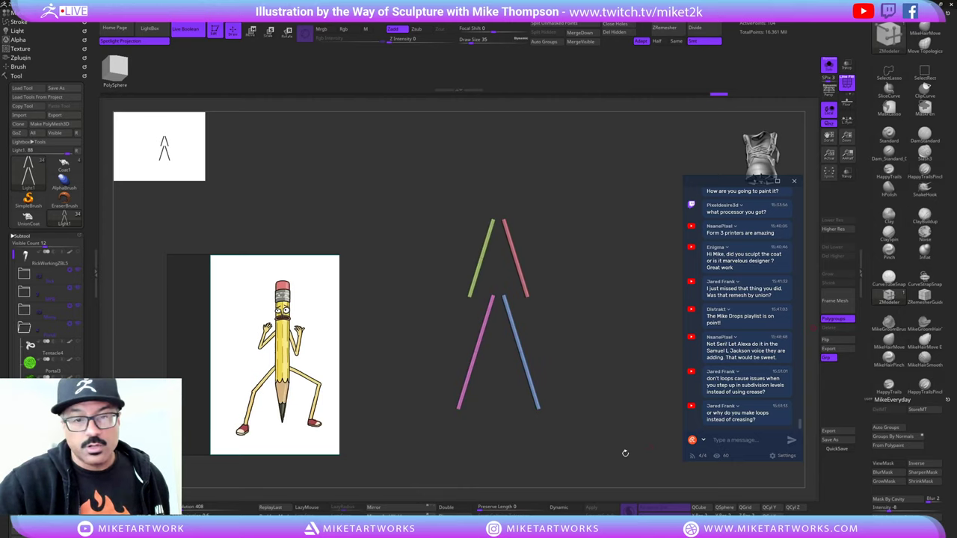
- Show the pencil body again, mask the lower halves of both arms and turn them into separate forearm polygroups
{"action": "mouse_move", "coordinate": [592, 332]}
{"action": "left_mouse_down"}
{"action": "mouse_move", "coordinate": [622, 324]}
{"action": "mouse_move", "coordinate": [610, 322]}
{"action": "mouse_move", "coordinate": [612, 309]}
{"action": "mouse_move", "coordinate": [590, 330]}
{"action": "mouse_move", "coordinate": [643, 320]}
{"action": "mouse_move", "coordinate": [602, 322]}
{"action": "mouse_move", "coordinate": [639, 319]}
{"action": "mouse_move", "coordinate": [611, 325]}
{"action": "mouse_move", "coordinate": [617, 312]}
{"action": "left_mouse_up"}
{"action": "left_click", "coordinate": [829, 66]}
{"action": "key", "text": "ctrl"}
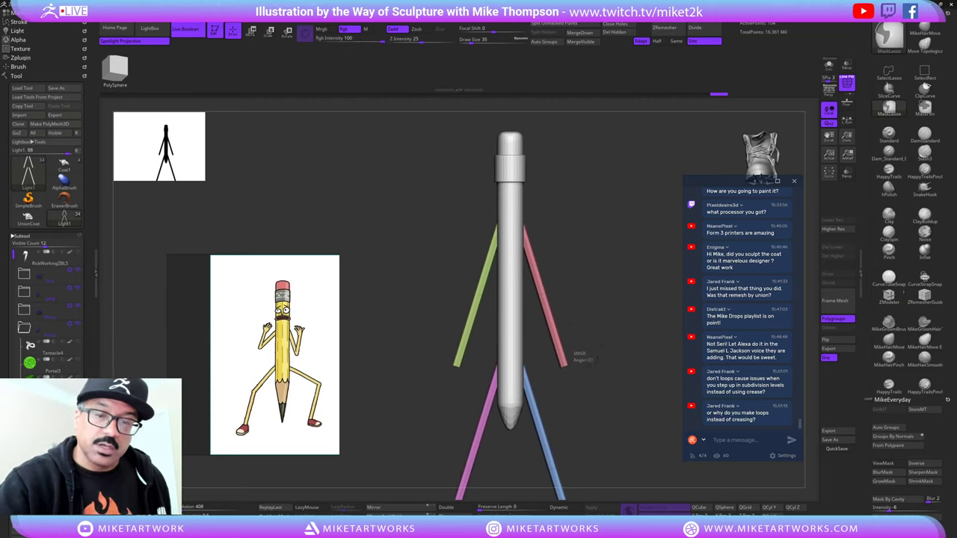
{"action": "mouse_move", "coordinate": [577, 354]}
{"action": "left_mouse_down", "text": "ctrl"}
{"action": "mouse_move", "coordinate": [581, 311]}
{"action": "mouse_move", "coordinate": [598, 379]}
{"action": "left_mouse_up", "text": "ctrl"}
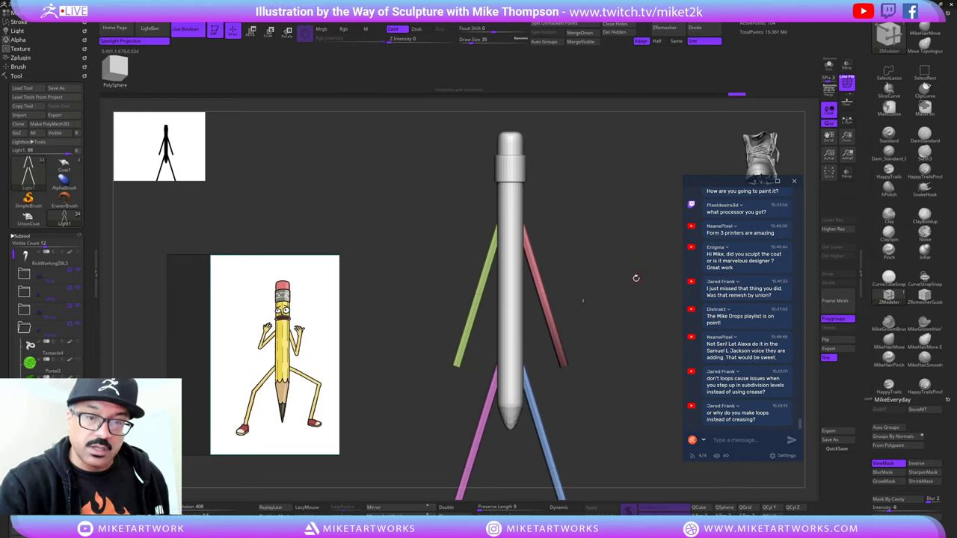
{"action": "left_click_drag", "start_coordinate": [625, 286], "coordinate": [596, 355], "text": "ctrl"}
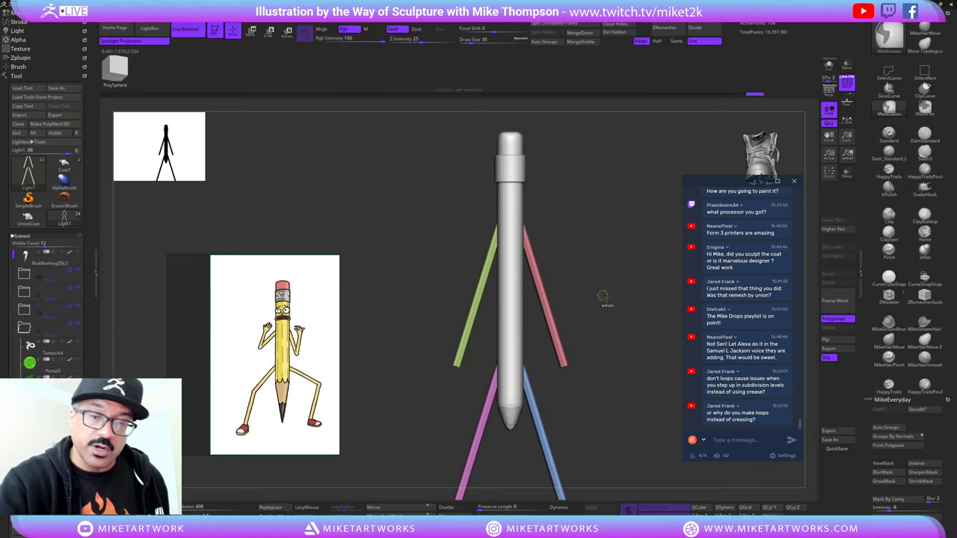
{"action": "mouse_move", "coordinate": [603, 297]}
{"action": "left_mouse_down", "text": "ctrl"}
{"action": "mouse_move", "coordinate": [578, 386]}
{"action": "mouse_move", "coordinate": [524, 247]}
{"action": "mouse_move", "coordinate": [591, 299]}
{"action": "left_mouse_up", "text": "ctrl"}
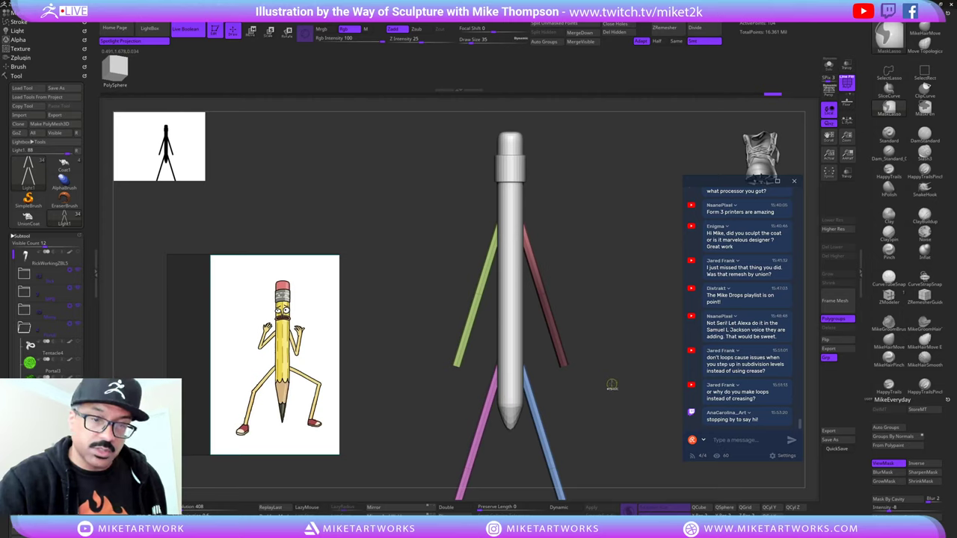
{"action": "key", "text": "ctrl+w"}
{"action": "mouse_move", "coordinate": [458, 380]}
{"action": "left_mouse_down", "text": "ctrl"}
{"action": "mouse_move", "coordinate": [484, 317]}
{"action": "mouse_move", "coordinate": [481, 288]}
{"action": "mouse_move", "coordinate": [456, 423]}
{"action": "left_mouse_up", "text": "ctrl"}
{"action": "left_click", "coordinate": [624, 330], "text": "ctrl"}
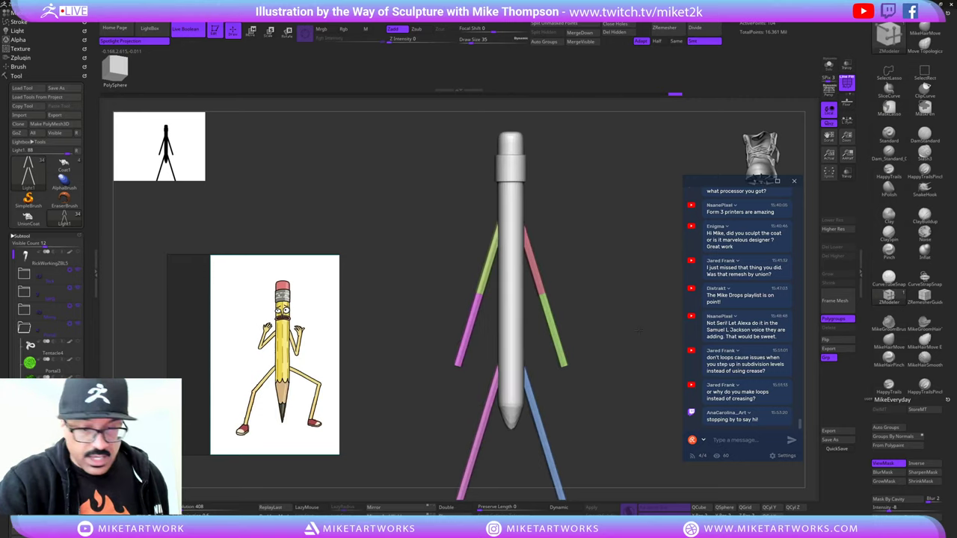
- Mask everything except the two forearms and place the gizmo at the elbow with its orientation reset
{"action": "key", "text": "ctrl"}
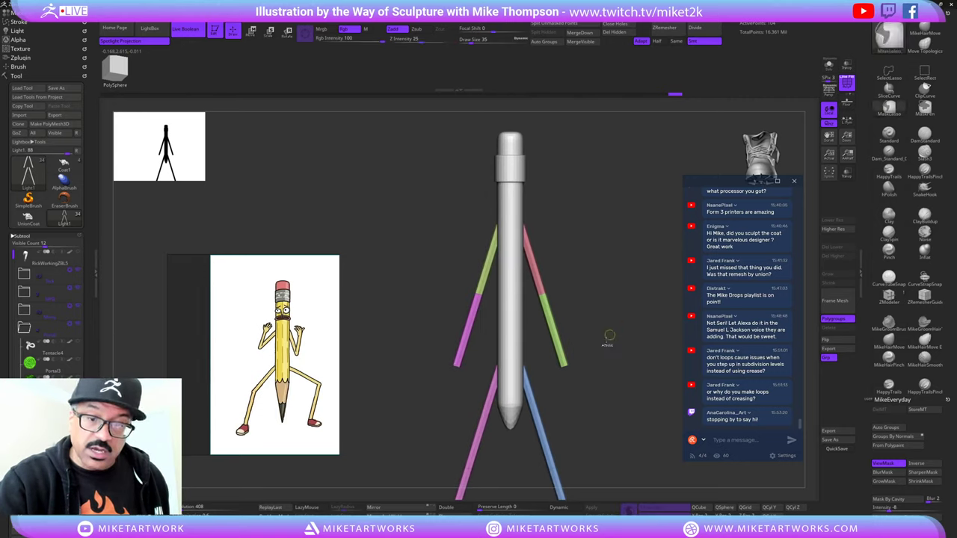
{"action": "mouse_move", "coordinate": [583, 305]}
{"action": "left_mouse_down"}
{"action": "mouse_move", "coordinate": [516, 280]}
{"action": "mouse_move", "coordinate": [483, 288]}
{"action": "mouse_move", "coordinate": [576, 376]}
{"action": "mouse_move", "coordinate": [531, 288]}
{"action": "mouse_move", "coordinate": [633, 373]}
{"action": "left_mouse_up"}
{"action": "key", "text": "ctrl+h"}
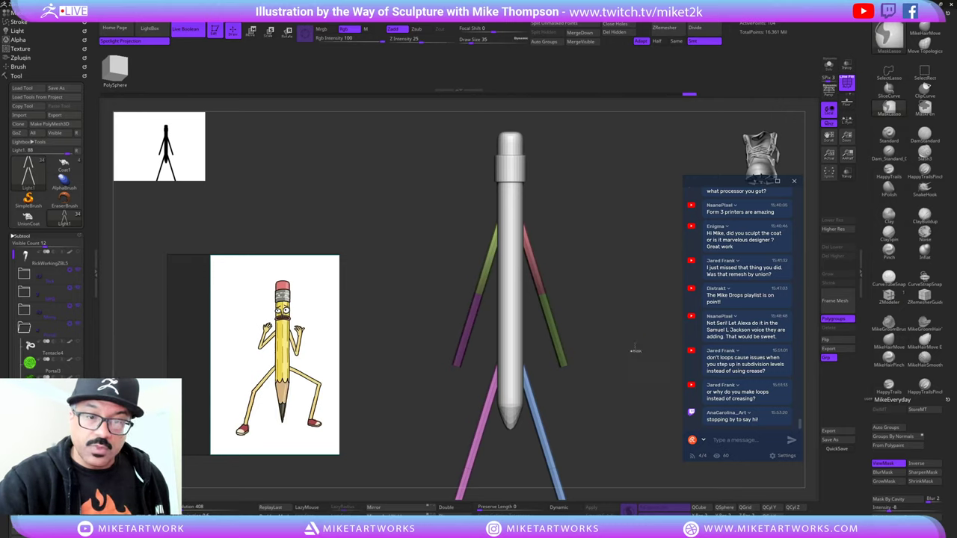
{"action": "left_click", "coordinate": [644, 344], "text": "ctrl"}
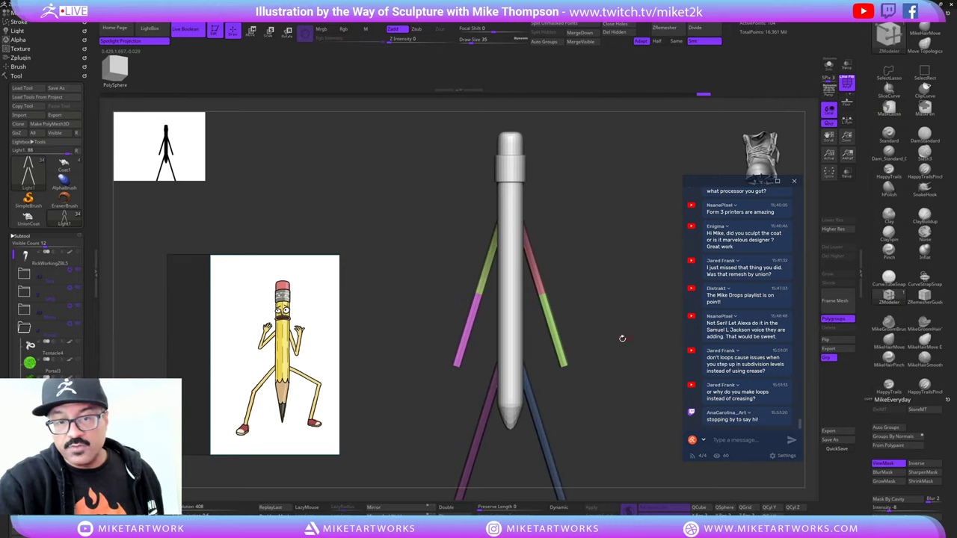
{"action": "key", "text": "w"}
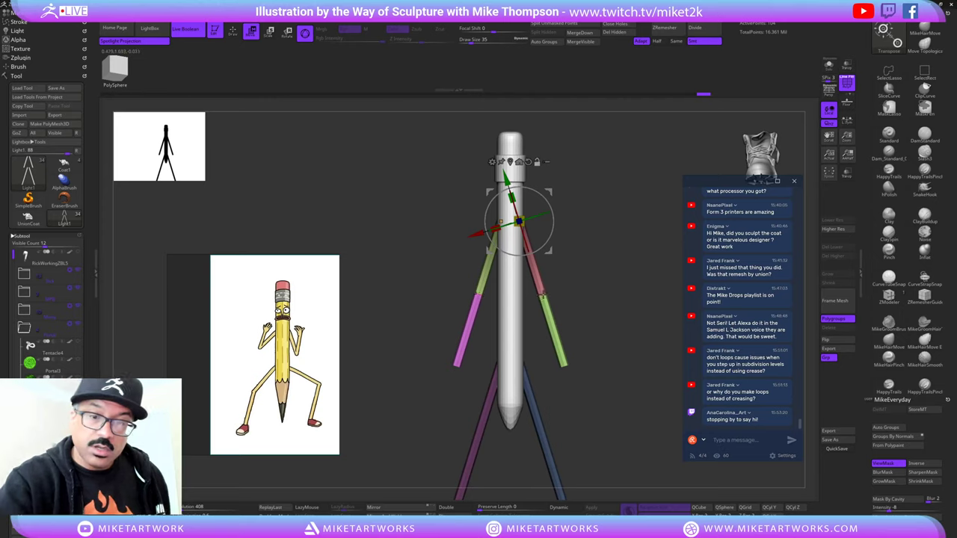
{"action": "left_click", "coordinate": [543, 295], "text": "alt"}
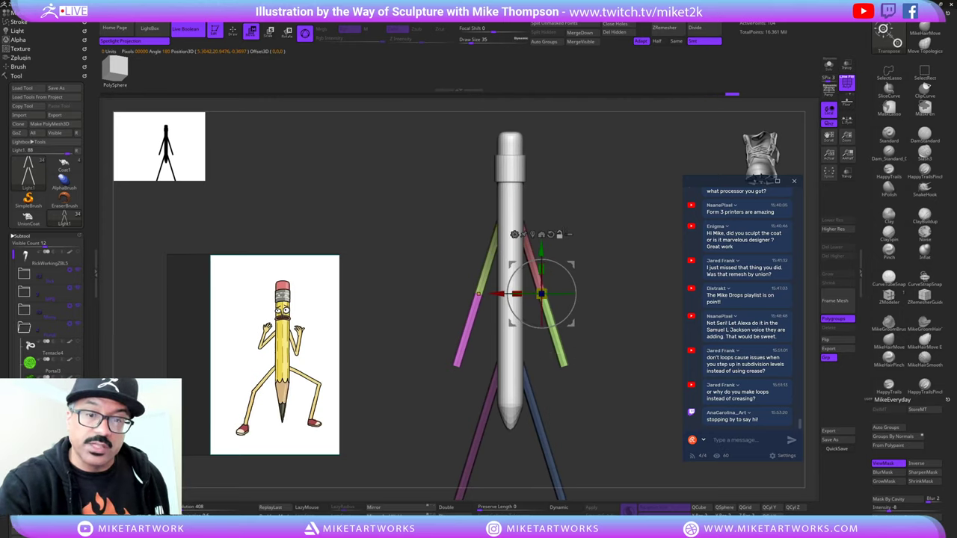
{"action": "left_click", "coordinate": [533, 235]}
{"action": "left_click_drag", "start_coordinate": [583, 360], "coordinate": [574, 324], "text": "alt"}
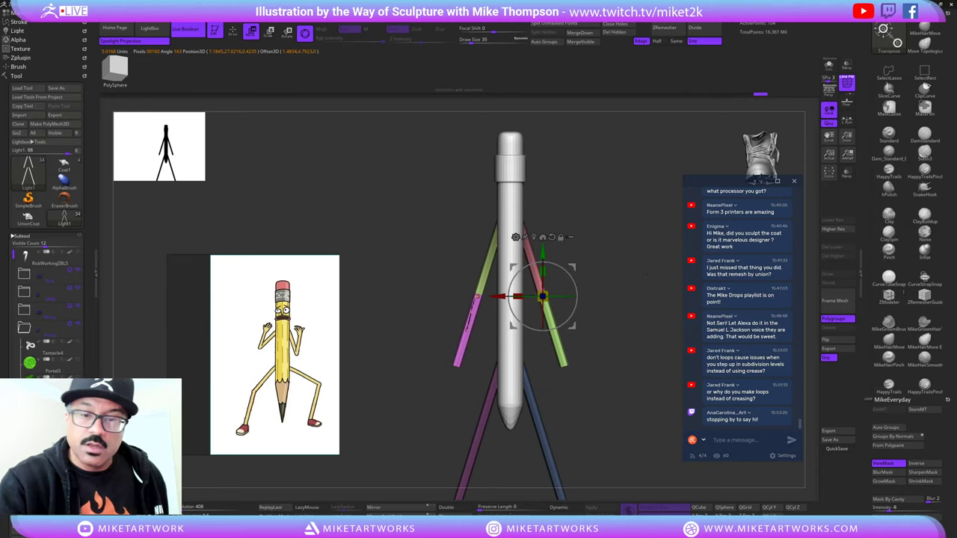
- Rotate both forearms forward at the elbows, then return to Draw mode with the mask cleared
{"action": "left_click_drag", "start_coordinate": [647, 274], "coordinate": [615, 275]}
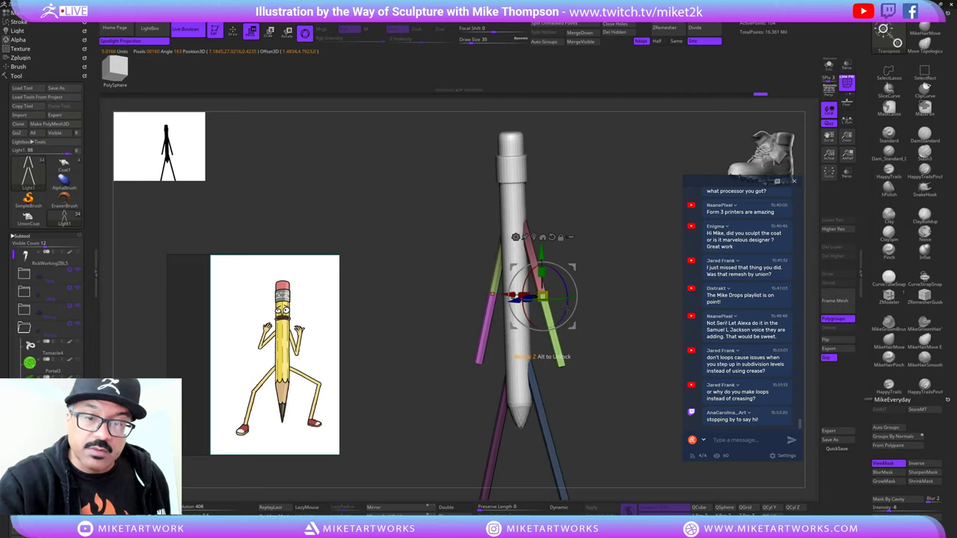
{"action": "left_click_drag", "start_coordinate": [535, 353], "coordinate": [532, 359]}
{"action": "left_click_drag", "start_coordinate": [636, 321], "coordinate": [481, 493]}
{"action": "mouse_move", "coordinate": [572, 306]}
{"action": "left_mouse_down"}
{"action": "mouse_move", "coordinate": [626, 295]}
{"action": "mouse_move", "coordinate": [629, 310]}
{"action": "mouse_move", "coordinate": [655, 285]}
{"action": "mouse_move", "coordinate": [624, 304]}
{"action": "mouse_move", "coordinate": [621, 251]}
{"action": "mouse_move", "coordinate": [666, 182]}
{"action": "mouse_move", "coordinate": [635, 300]}
{"action": "mouse_move", "coordinate": [656, 269]}
{"action": "mouse_move", "coordinate": [653, 262]}
{"action": "mouse_move", "coordinate": [626, 276]}
{"action": "mouse_move", "coordinate": [651, 329]}
{"action": "mouse_move", "coordinate": [641, 333]}
{"action": "mouse_move", "coordinate": [673, 315]}
{"action": "left_mouse_up"}
{"action": "key", "text": "q"}
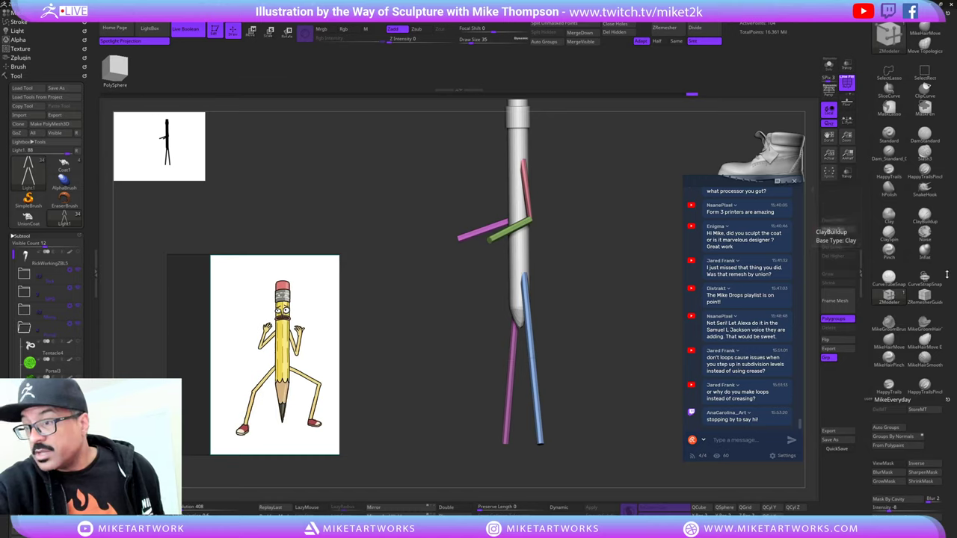
- Try drawing a wavy mirrored limb out from the lower pencil body with the CurveTubeSnap brush, and undo it
{"action": "left_click", "coordinate": [889, 277]}
{"action": "mouse_move", "coordinate": [622, 334]}
{"action": "left_mouse_down"}
{"action": "mouse_move", "coordinate": [641, 325]}
{"action": "mouse_move", "coordinate": [604, 381]}
{"action": "mouse_move", "coordinate": [606, 347]}
{"action": "left_mouse_up"}
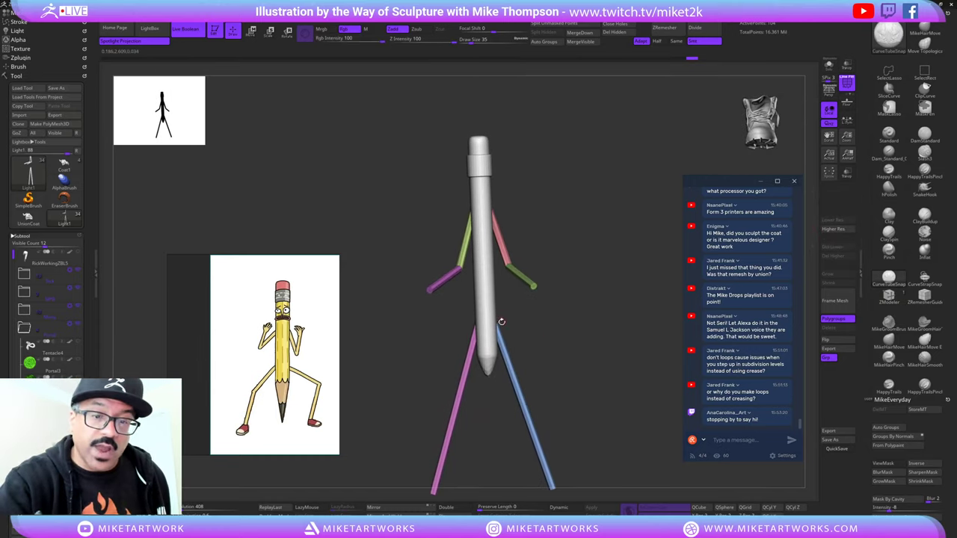
{"action": "left_click_drag", "start_coordinate": [655, 382], "coordinate": [661, 376]}
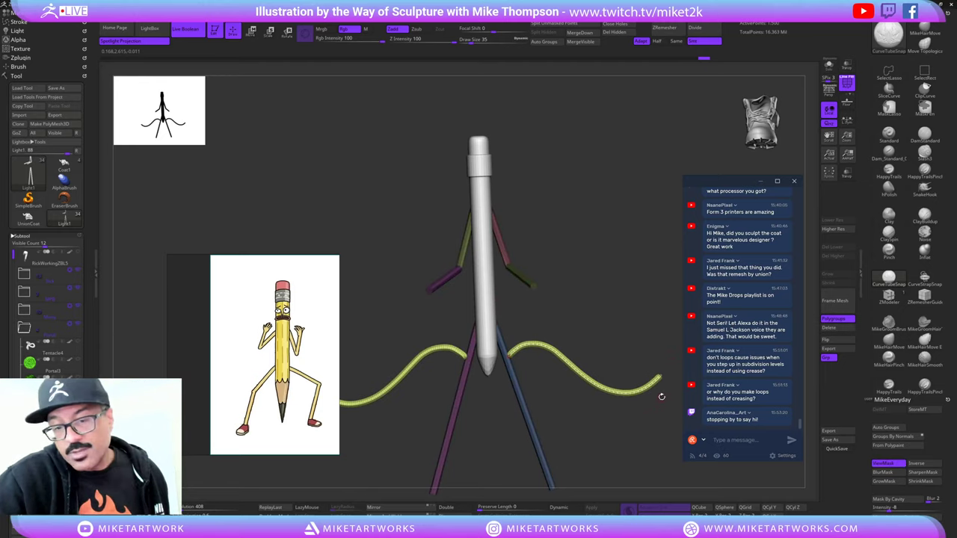
{"action": "key", "text": "ctrl+z"}
- Mask the arms around the elbows, leaving only the elbow joints editable
{"action": "mouse_move", "coordinate": [644, 413]}
{"action": "left_mouse_down", "text": "alt"}
{"action": "mouse_move", "coordinate": [637, 404]}
{"action": "mouse_move", "coordinate": [668, 394]}
{"action": "mouse_move", "coordinate": [626, 391]}
{"action": "mouse_move", "coordinate": [651, 387]}
{"action": "mouse_move", "coordinate": [648, 407]}
{"action": "left_mouse_up", "text": "alt"}
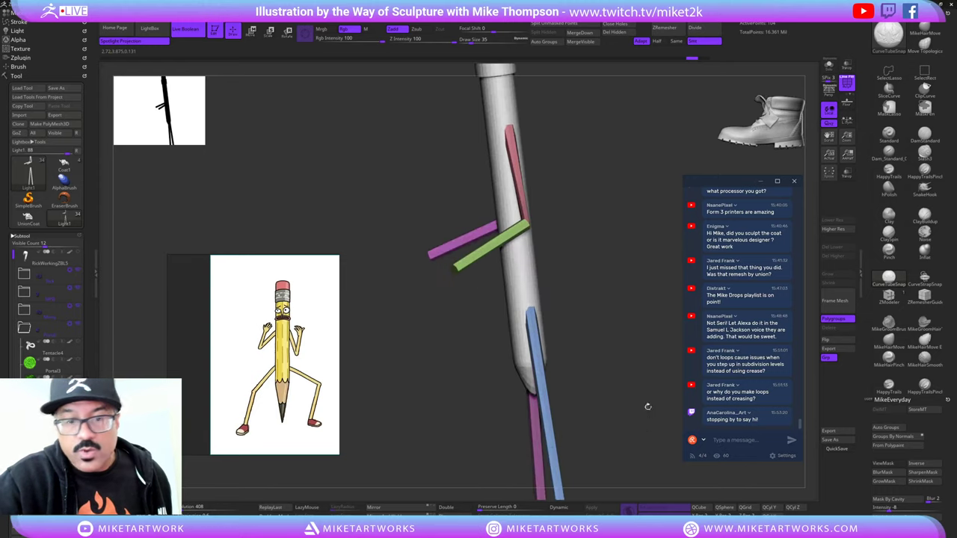
{"action": "mouse_move", "coordinate": [618, 276]}
{"action": "left_mouse_down", "text": "alt"}
{"action": "mouse_move", "coordinate": [606, 337]}
{"action": "mouse_move", "coordinate": [614, 334]}
{"action": "mouse_move", "coordinate": [592, 336]}
{"action": "left_mouse_up", "text": "alt"}
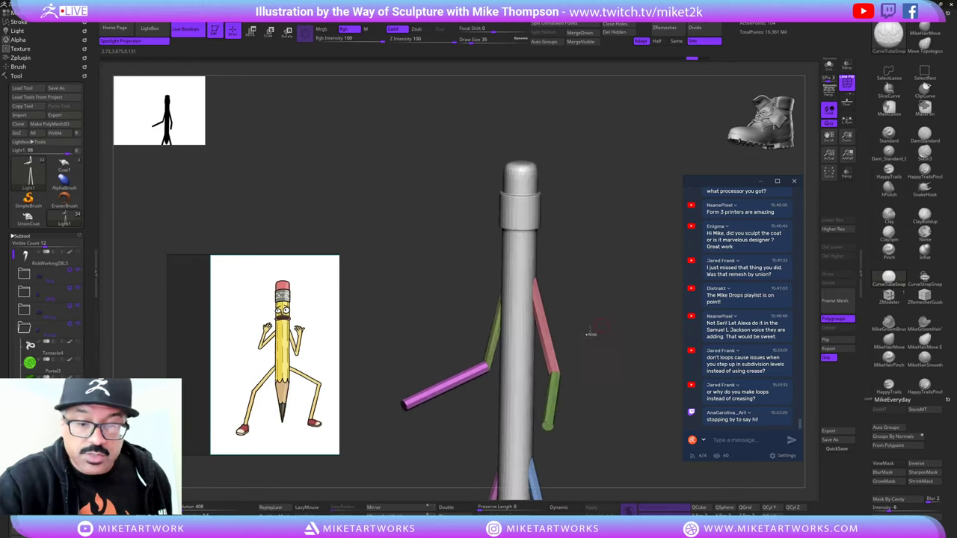
{"action": "mouse_move", "coordinate": [571, 366]}
{"action": "left_mouse_down", "text": "ctrl"}
{"action": "mouse_move", "coordinate": [542, 374]}
{"action": "mouse_move", "coordinate": [550, 364]}
{"action": "left_mouse_up", "text": "ctrl"}
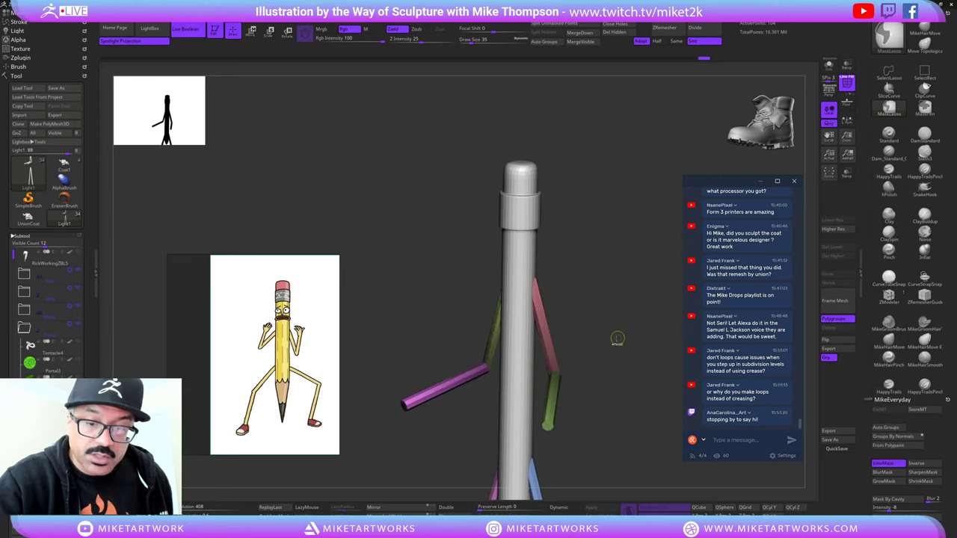
{"action": "left_click", "coordinate": [616, 340], "text": "ctrl"}
{"action": "mouse_move", "coordinate": [667, 319]}
{"action": "left_mouse_down"}
{"action": "mouse_move", "coordinate": [631, 328]}
{"action": "mouse_move", "coordinate": [649, 319]}
{"action": "mouse_move", "coordinate": [631, 320]}
{"action": "mouse_move", "coordinate": [637, 312]}
{"action": "left_mouse_up"}
- Thicken the unmasked elbow joints with the Inflat brush and soften them with the Smooth brush at Z Intensity 10
{"action": "left_click", "coordinate": [925, 250]}
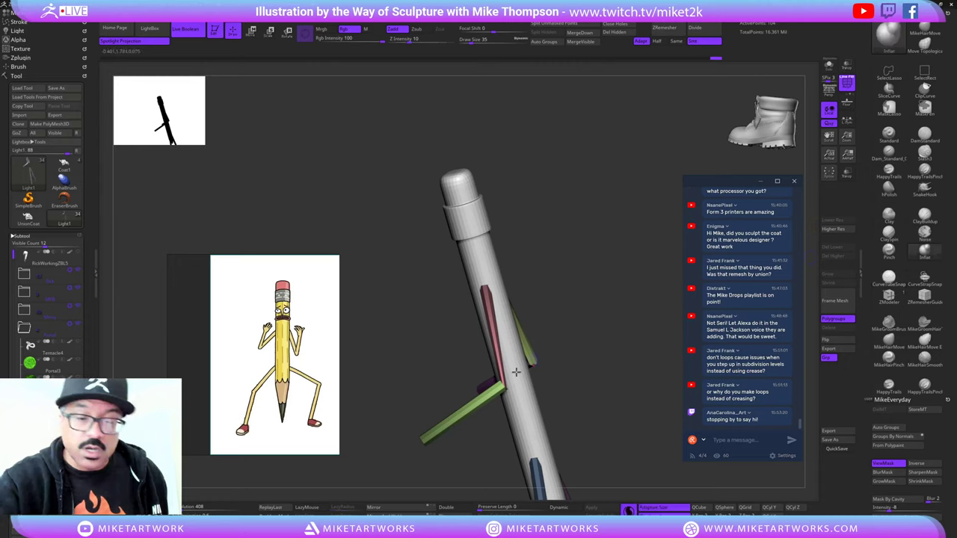
{"action": "left_click_drag", "start_coordinate": [586, 337], "coordinate": [612, 328]}
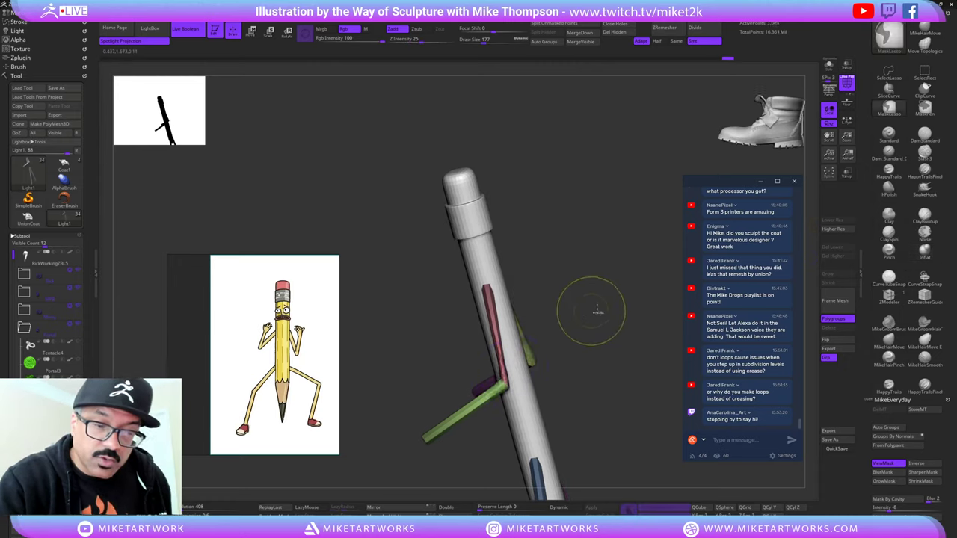
{"action": "left_click_drag", "start_coordinate": [609, 381], "coordinate": [526, 385]}
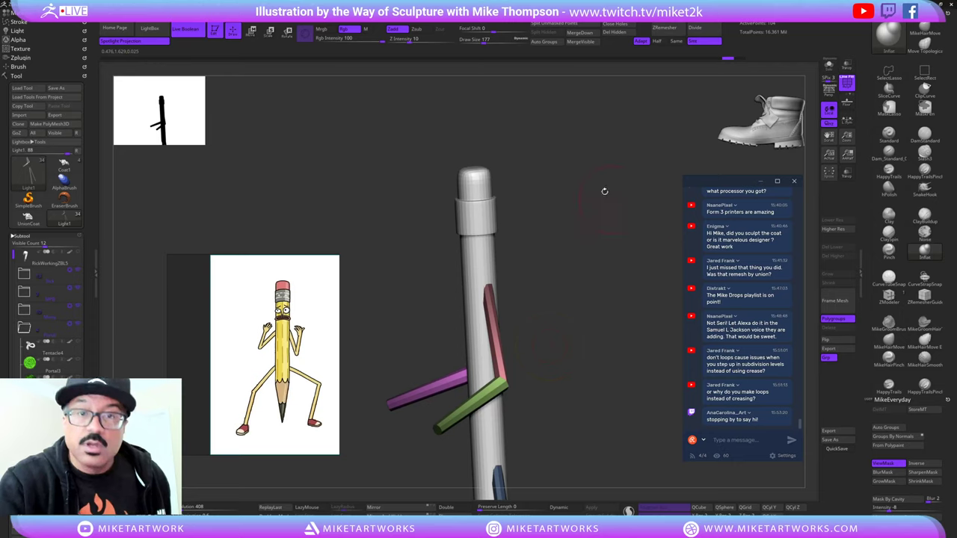
{"action": "left_click", "coordinate": [410, 39], "text": "shift"}
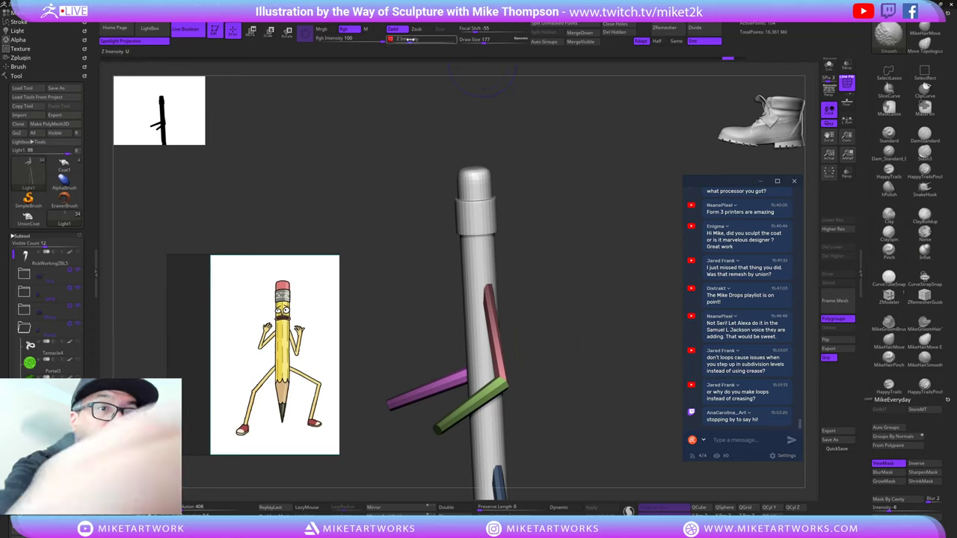
{"action": "key", "text": "Return"}
{"action": "left_click_drag", "start_coordinate": [541, 360], "coordinate": [511, 374]}
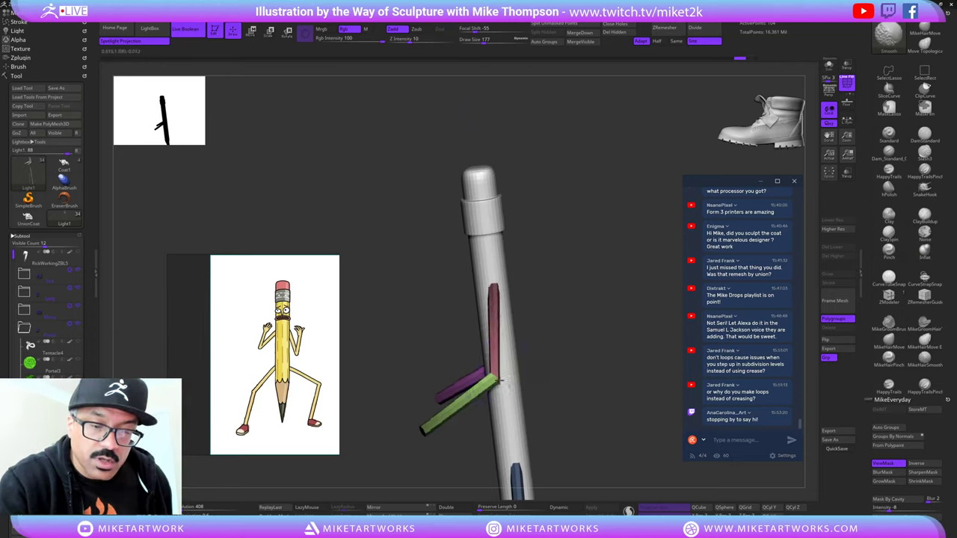
{"action": "mouse_move", "coordinate": [587, 301]}
{"action": "left_mouse_down"}
{"action": "mouse_move", "coordinate": [478, 380]}
{"action": "mouse_move", "coordinate": [400, 368]}
{"action": "mouse_move", "coordinate": [410, 380]}
{"action": "mouse_move", "coordinate": [487, 392]}
{"action": "left_mouse_up"}
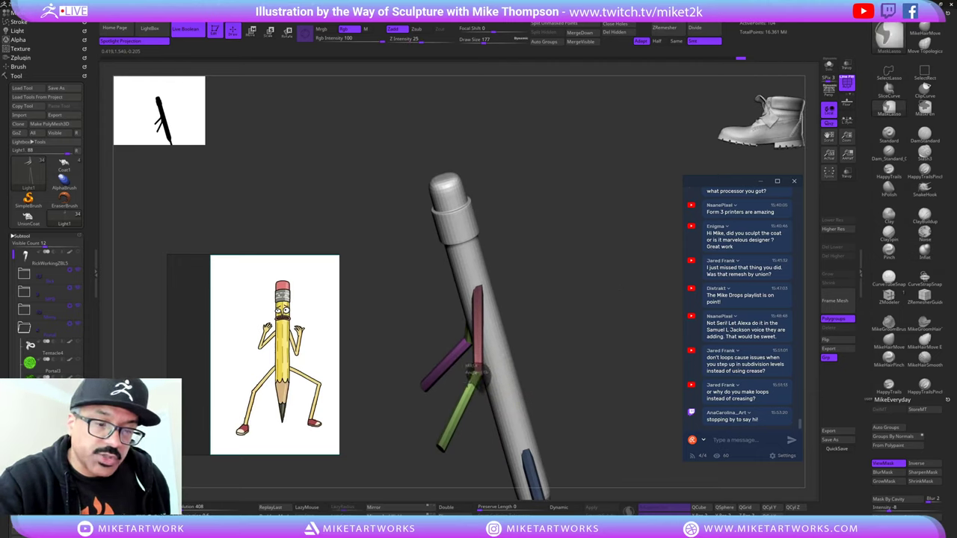
- Duplicate the limbs subtool, turn the copy into a low-poly sphere, and place it small in front of the pencil's upper end
{"action": "left_click_drag", "start_coordinate": [561, 347], "coordinate": [597, 292]}
{"action": "key", "text": "w"}
{"action": "mouse_move", "coordinate": [510, 387]}
{"action": "left_mouse_down"}
{"action": "mouse_move", "coordinate": [521, 391]}
{"action": "mouse_move", "coordinate": [522, 383]}
{"action": "left_mouse_up"}
{"action": "right_click_drag", "start_coordinate": [553, 351], "coordinate": [629, 278]}
{"action": "right_click_drag", "start_coordinate": [630, 366], "coordinate": [634, 314], "text": "alt"}
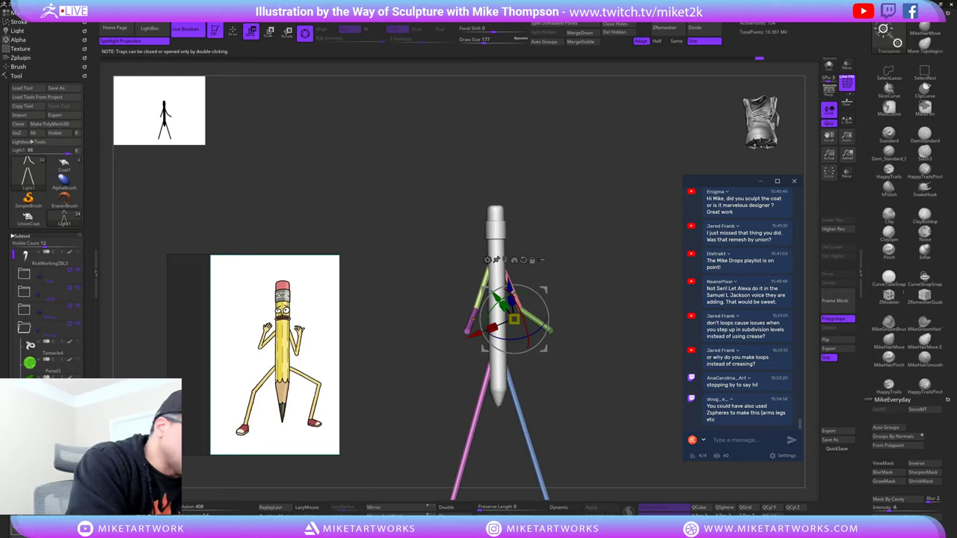
{"action": "key", "text": "ctrl+shift+d"}
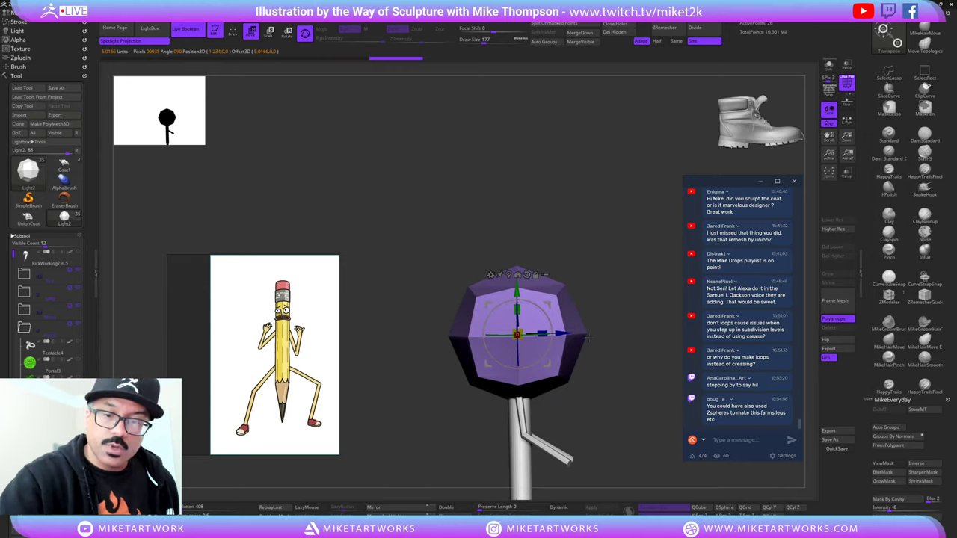
{"action": "left_click_drag", "start_coordinate": [556, 330], "coordinate": [610, 335]}
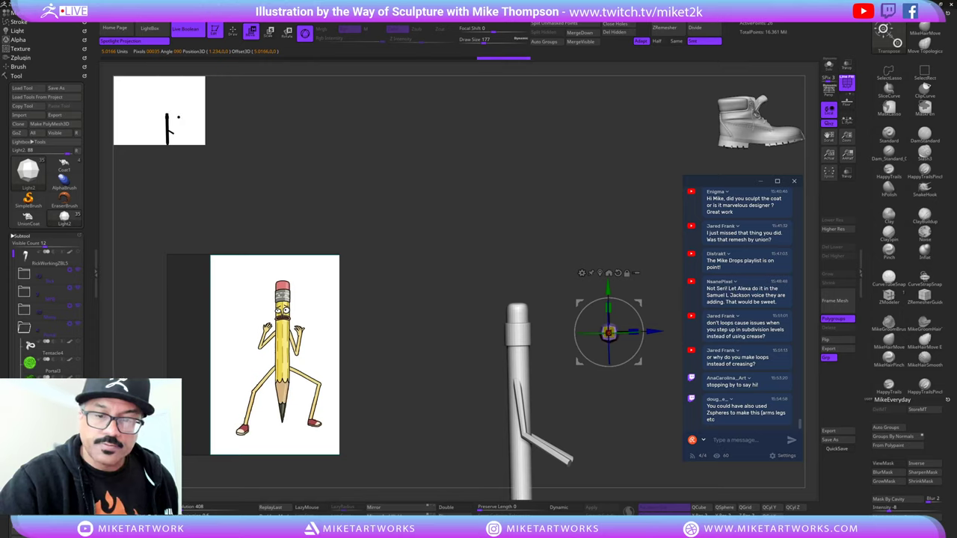
- Position the small sphere as an eye on the pencil's front just below the ferrule, offset to one side
{"action": "mouse_move", "coordinate": [643, 419]}
{"action": "left_mouse_down", "text": "alt"}
{"action": "mouse_move", "coordinate": [666, 448]}
{"action": "mouse_move", "coordinate": [650, 424]}
{"action": "mouse_move", "coordinate": [574, 409]}
{"action": "mouse_move", "coordinate": [565, 349]}
{"action": "mouse_move", "coordinate": [513, 376]}
{"action": "mouse_move", "coordinate": [542, 332]}
{"action": "left_mouse_up", "text": "alt"}
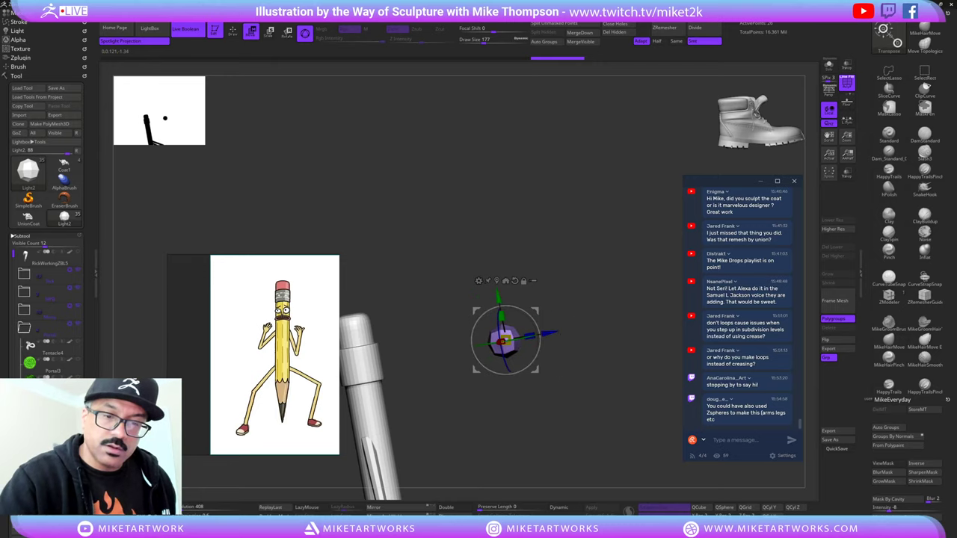
{"action": "left_click_drag", "start_coordinate": [598, 308], "coordinate": [606, 300], "text": "shift"}
{"action": "left_click_drag", "start_coordinate": [555, 341], "coordinate": [421, 340]}
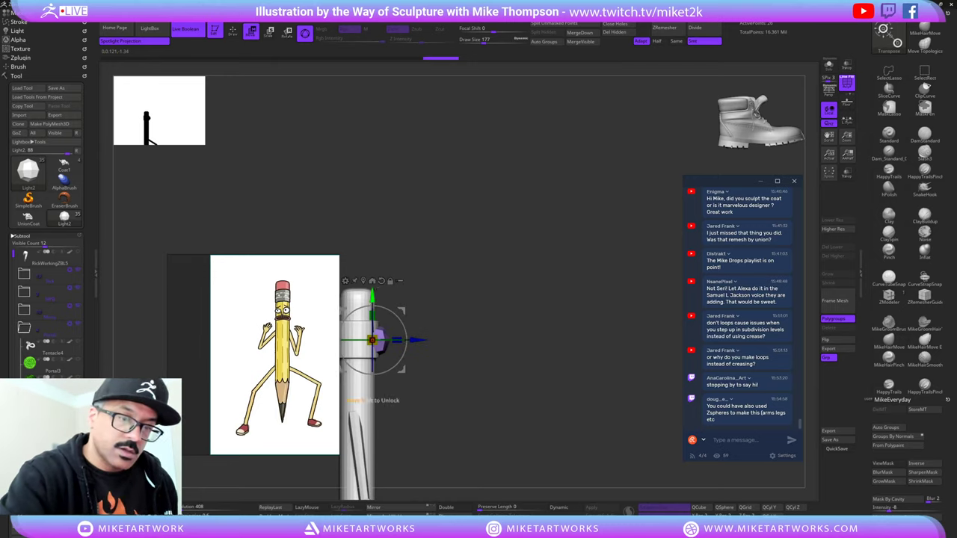
{"action": "left_click_drag", "start_coordinate": [372, 298], "coordinate": [373, 338]}
{"action": "left_click_drag", "start_coordinate": [509, 340], "coordinate": [594, 295], "text": "shift"}
{"action": "mouse_move", "coordinate": [483, 339]}
{"action": "left_mouse_down"}
{"action": "mouse_move", "coordinate": [470, 340]}
{"action": "mouse_move", "coordinate": [526, 340]}
{"action": "left_mouse_up"}
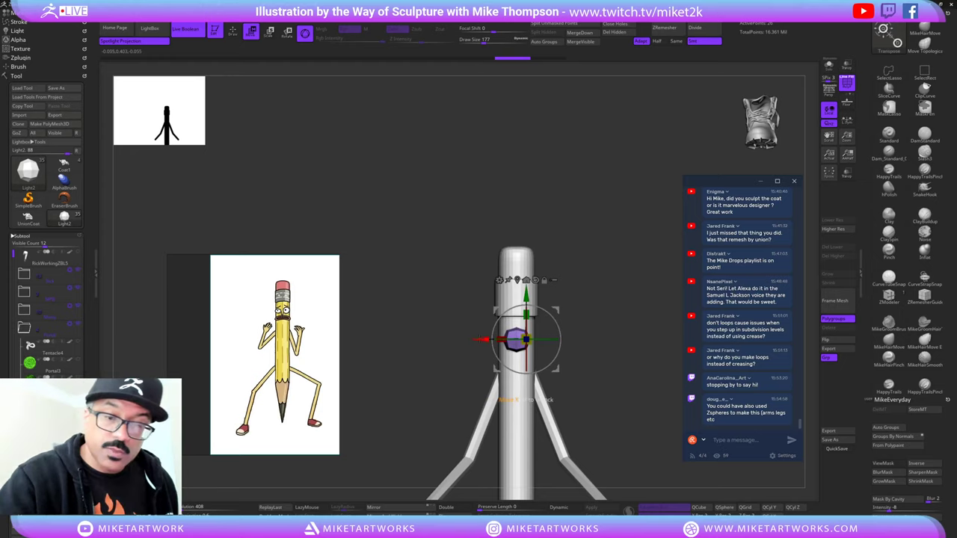
{"action": "mouse_move", "coordinate": [593, 316]}
{"action": "left_mouse_down"}
{"action": "mouse_move", "coordinate": [662, 318]}
{"action": "mouse_move", "coordinate": [591, 318]}
{"action": "mouse_move", "coordinate": [602, 320]}
{"action": "left_mouse_up"}
{"action": "left_click_drag", "start_coordinate": [472, 341], "coordinate": [466, 342]}
{"action": "left_click_drag", "start_coordinate": [591, 322], "coordinate": [617, 318]}
{"action": "left_click_drag", "start_coordinate": [585, 461], "coordinate": [606, 463]}
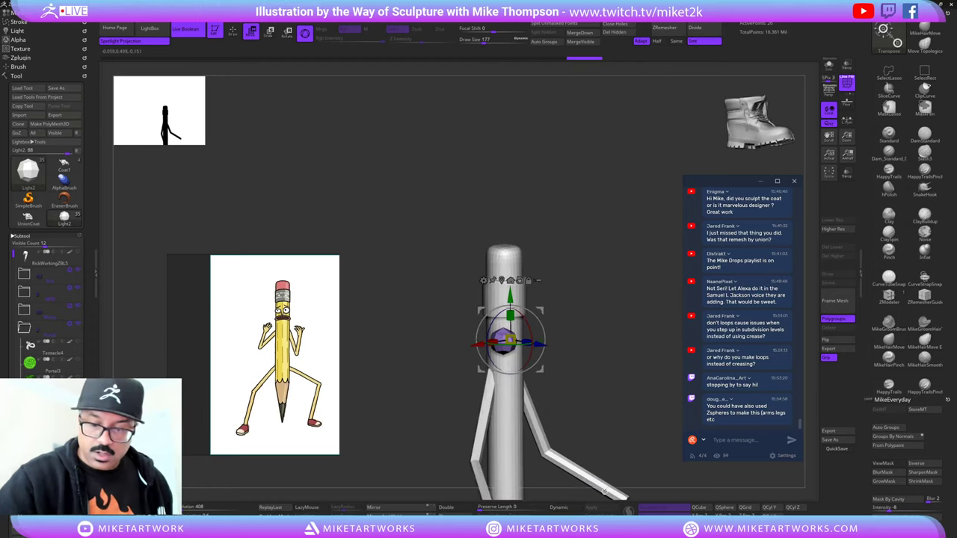
- Turn on dynamic subdivision for the eye sphere and mirror it across the pencil to form a pair of eyes
{"action": "left_click", "coordinate": [564, 508]}
{"action": "left_click_drag", "start_coordinate": [647, 329], "coordinate": [667, 329]}
{"action": "left_click_drag", "start_coordinate": [572, 344], "coordinate": [580, 427]}
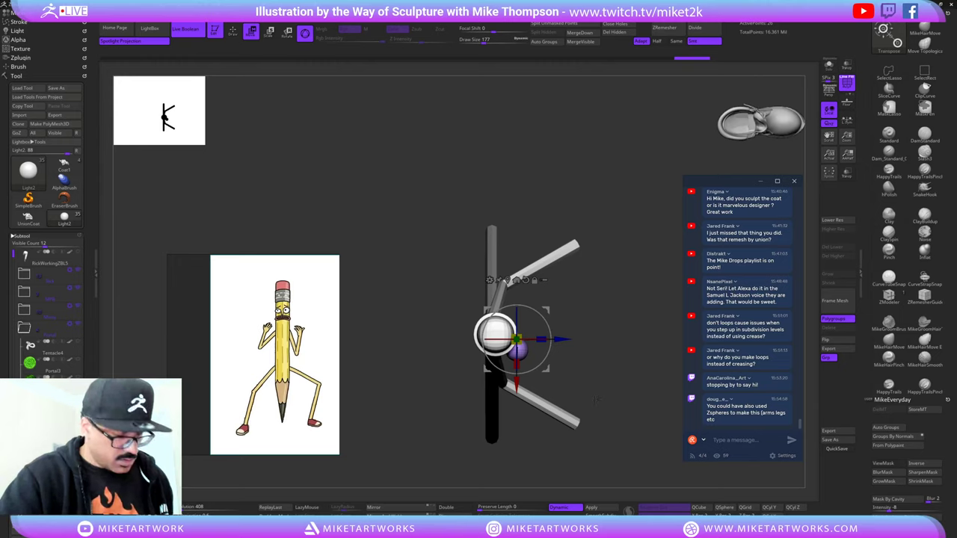
{"action": "key", "text": "q"}
{"action": "mouse_move", "coordinate": [647, 425]}
{"action": "left_mouse_down"}
{"action": "mouse_move", "coordinate": [639, 400]}
{"action": "mouse_move", "coordinate": [668, 354]}
{"action": "mouse_move", "coordinate": [618, 372]}
{"action": "mouse_move", "coordinate": [675, 365]}
{"action": "mouse_move", "coordinate": [649, 368]}
{"action": "mouse_move", "coordinate": [634, 352]}
{"action": "mouse_move", "coordinate": [643, 333]}
{"action": "mouse_move", "coordinate": [632, 326]}
{"action": "mouse_move", "coordinate": [632, 256]}
{"action": "left_mouse_up"}
{"action": "left_click", "coordinate": [403, 515]}
{"action": "left_click_drag", "start_coordinate": [643, 321], "coordinate": [634, 288], "text": "alt"}
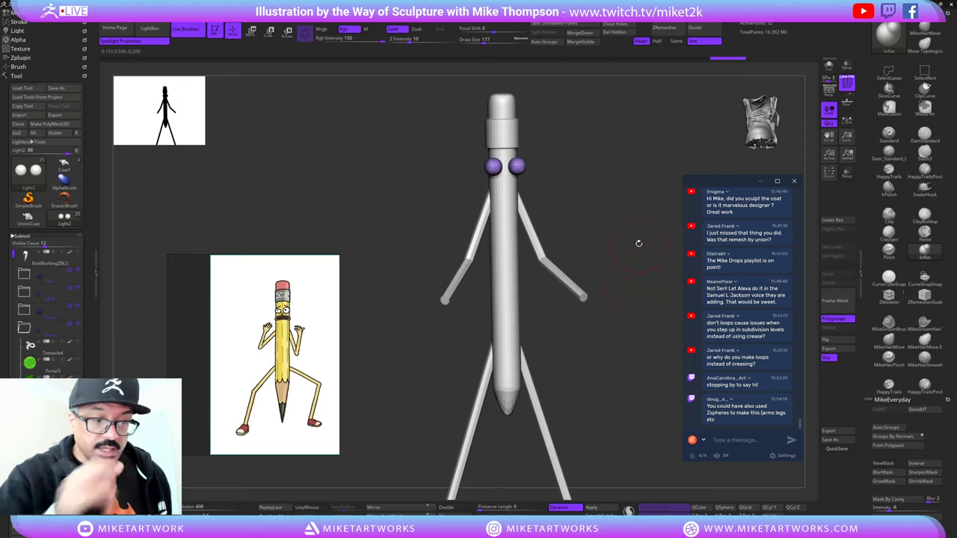
- Make the pencil body the active subtool and apply its dynamic subdivision as real geometry
{"action": "left_click", "coordinate": [508, 378], "text": "alt"}
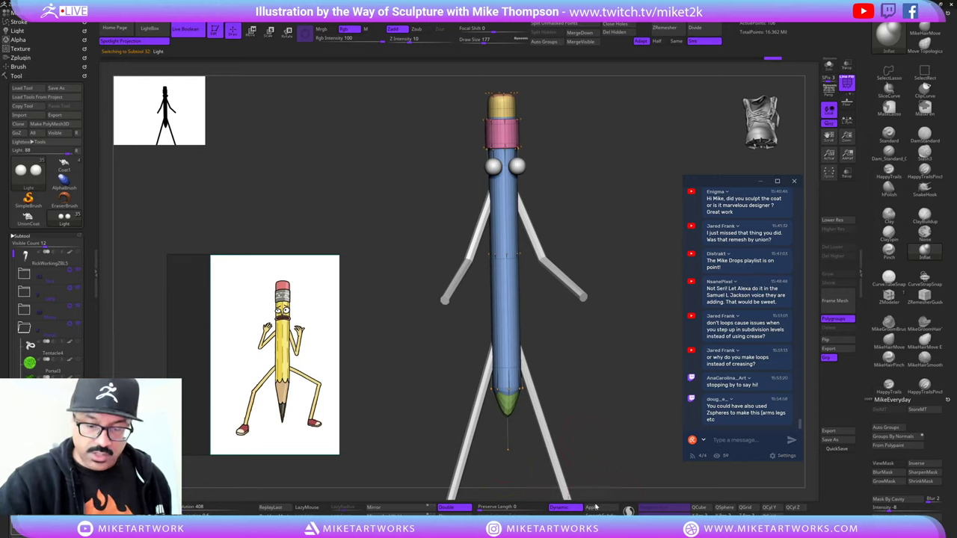
{"action": "left_click", "coordinate": [607, 507]}
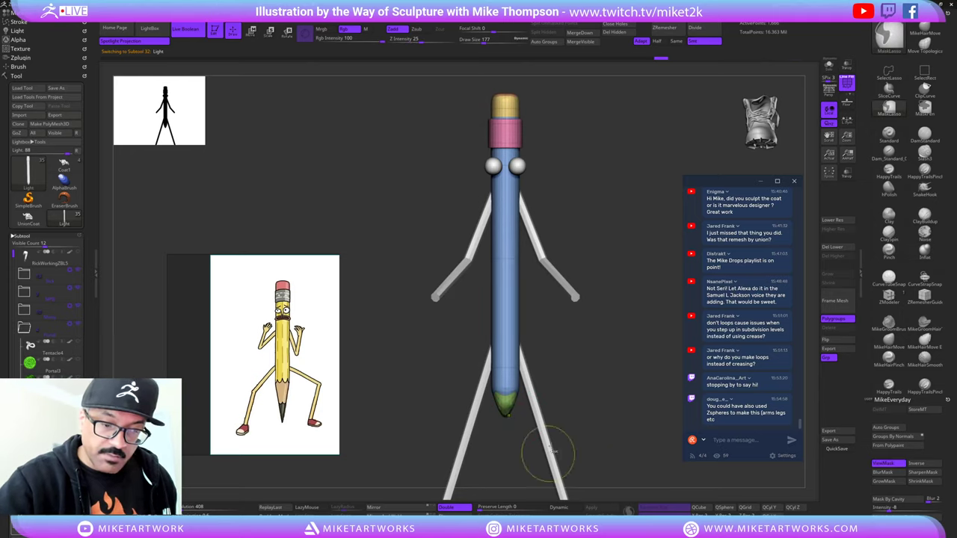
- Try to lengthen the pencil's point by masking the rest of the body and pulling the tip downward
{"action": "key", "text": "ctrl+a"}
{"action": "key", "text": "w"}
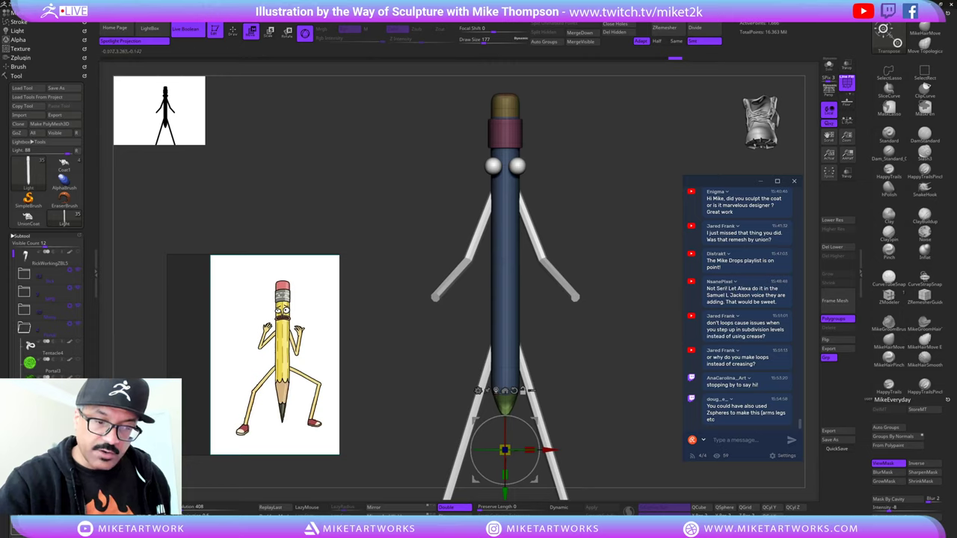
{"action": "left_click_drag", "start_coordinate": [505, 450], "coordinate": [506, 412]}
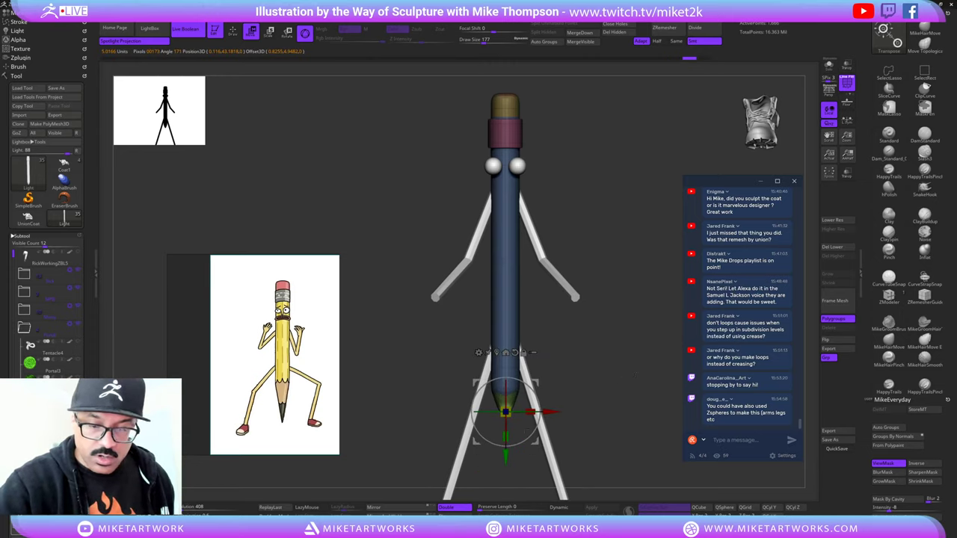
{"action": "mouse_move", "coordinate": [635, 374]}
{"action": "left_mouse_down"}
{"action": "mouse_move", "coordinate": [516, 385]}
{"action": "mouse_move", "coordinate": [626, 378]}
{"action": "left_mouse_up"}
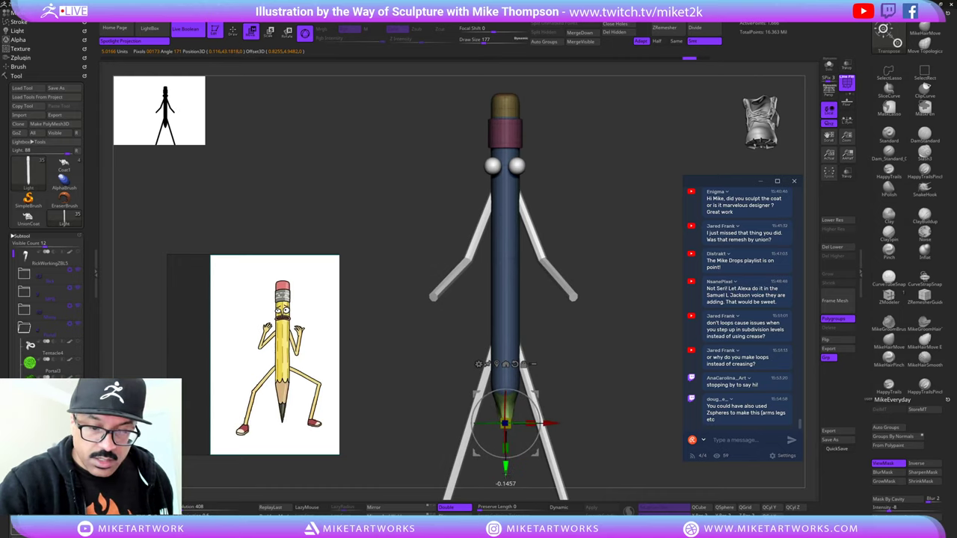
{"action": "key", "text": "q"}
{"action": "left_click_drag", "start_coordinate": [614, 385], "coordinate": [636, 354]}
- Mask everything but the end of the pencil's point, pull it down about 0.25, and clear the mask
{"action": "mouse_move", "coordinate": [561, 409]}
{"action": "left_mouse_down", "text": "ctrl"}
{"action": "mouse_move", "coordinate": [530, 433]}
{"action": "mouse_move", "coordinate": [525, 461]}
{"action": "left_mouse_up", "text": "ctrl"}
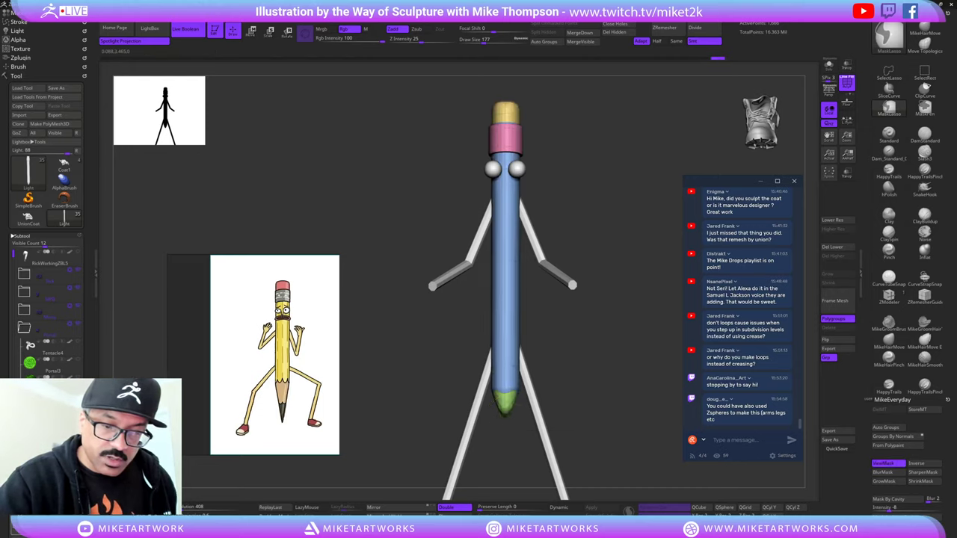
{"action": "left_click", "coordinate": [573, 392], "text": "ctrl"}
{"action": "key", "text": "w"}
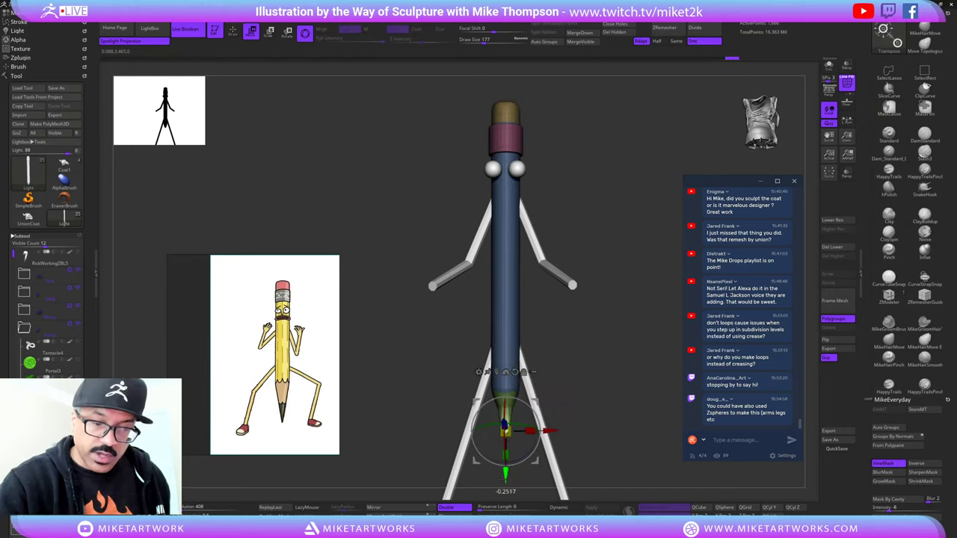
{"action": "key", "text": "q"}
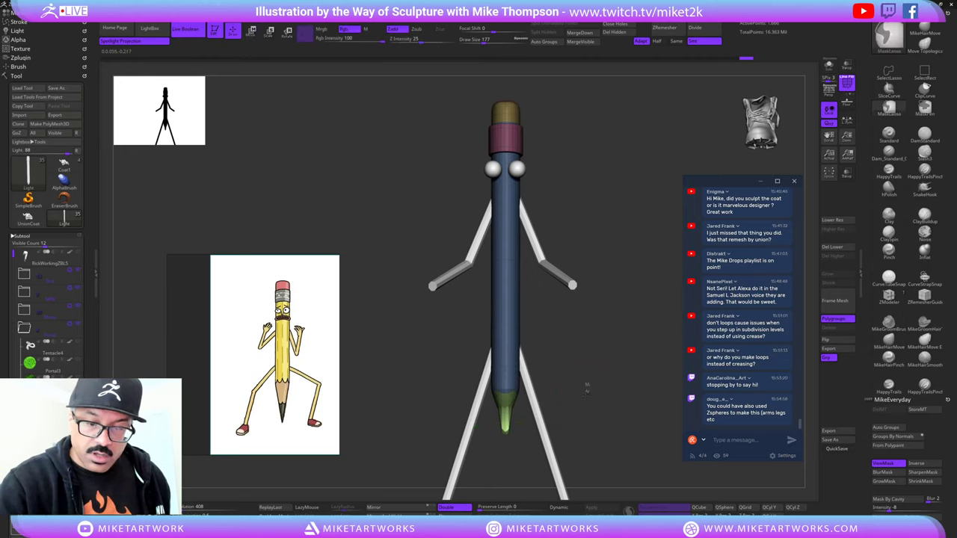
{"action": "key", "text": "ctrl+h"}
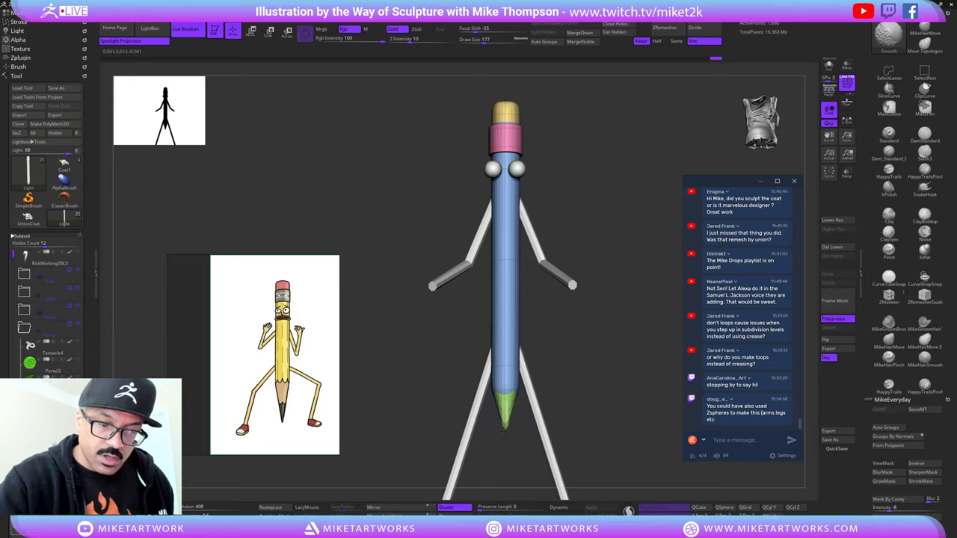
- Turn off the polyframe display and smooth the pencil's point into a cleaner taper
{"action": "mouse_move", "coordinate": [623, 365]}
{"action": "left_mouse_down"}
{"action": "mouse_move", "coordinate": [493, 374]}
{"action": "mouse_move", "coordinate": [614, 373]}
{"action": "mouse_move", "coordinate": [590, 376]}
{"action": "mouse_move", "coordinate": [626, 387]}
{"action": "mouse_move", "coordinate": [613, 404]}
{"action": "mouse_move", "coordinate": [645, 389]}
{"action": "mouse_move", "coordinate": [591, 383]}
{"action": "mouse_move", "coordinate": [600, 378]}
{"action": "left_mouse_up"}
{"action": "key", "text": "space"}
{"action": "left_click", "coordinate": [591, 454]}
{"action": "left_click_drag", "start_coordinate": [514, 381], "coordinate": [506, 429], "text": "shift"}
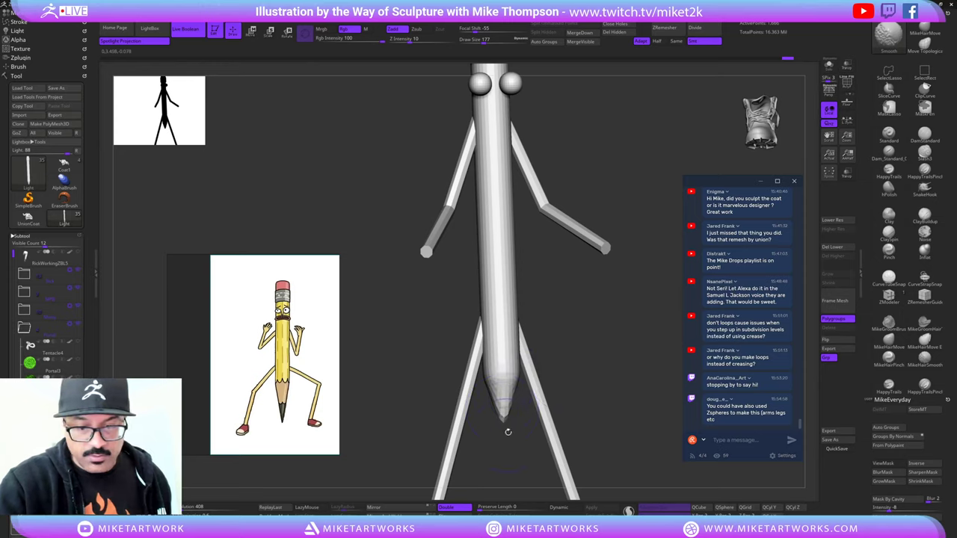
{"action": "left_click_drag", "start_coordinate": [601, 351], "coordinate": [613, 345], "text": "shift"}
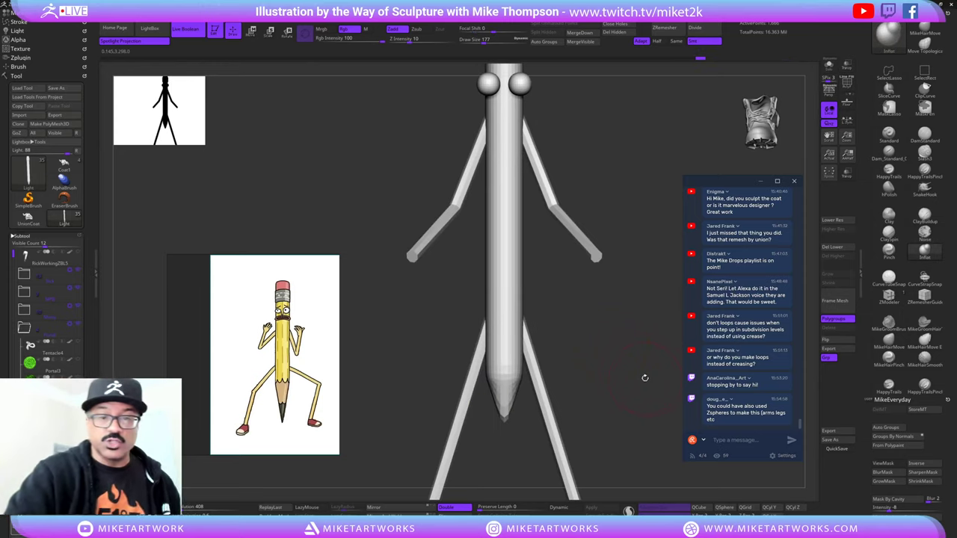
- Refine the taper of the pencil's point with the MikeHairMove brush and light smoothing
{"action": "mouse_move", "coordinate": [644, 378]}
{"action": "left_mouse_down"}
{"action": "mouse_move", "coordinate": [624, 394]}
{"action": "mouse_move", "coordinate": [661, 346]}
{"action": "mouse_move", "coordinate": [652, 330]}
{"action": "mouse_move", "coordinate": [493, 358]}
{"action": "left_mouse_up"}
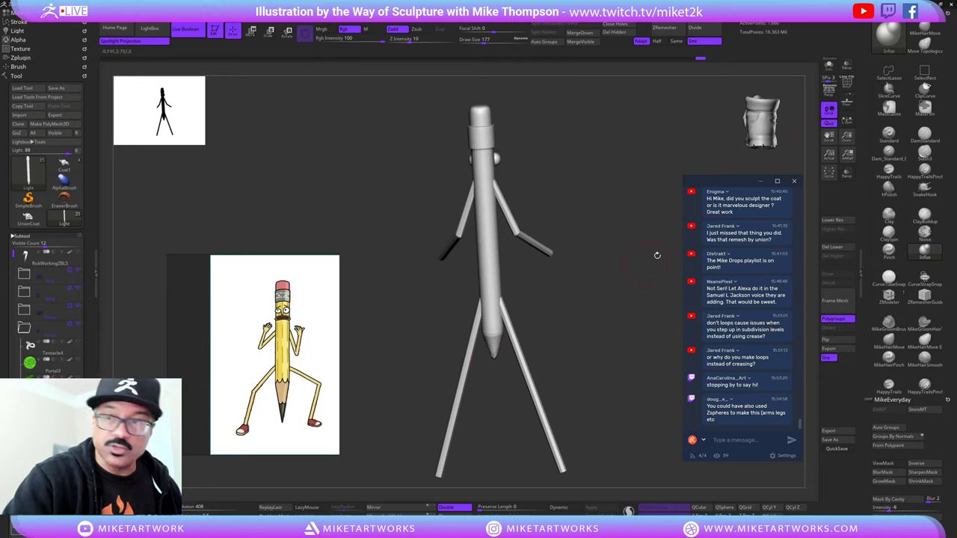
{"action": "left_click_drag", "start_coordinate": [596, 306], "coordinate": [579, 309]}
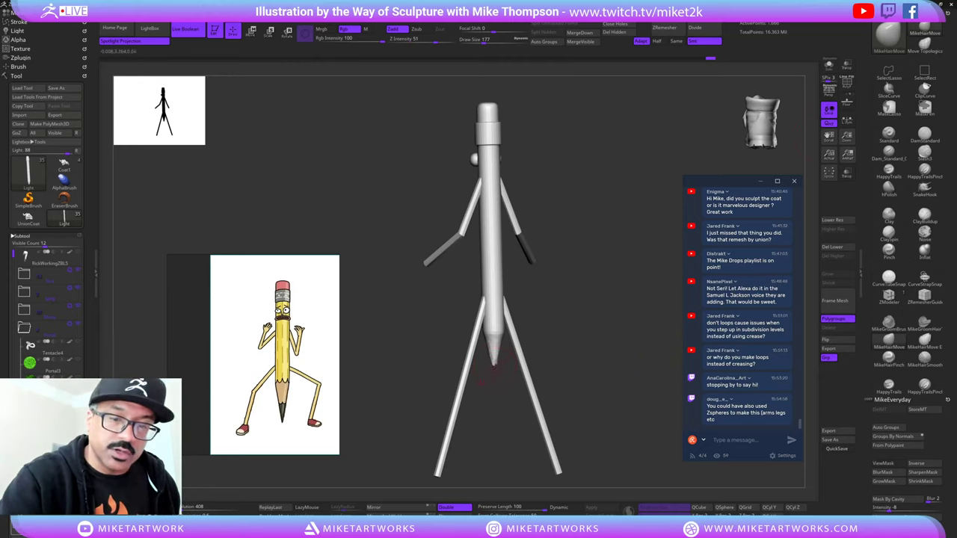
{"action": "left_click_drag", "start_coordinate": [497, 353], "coordinate": [493, 354], "text": "shift"}
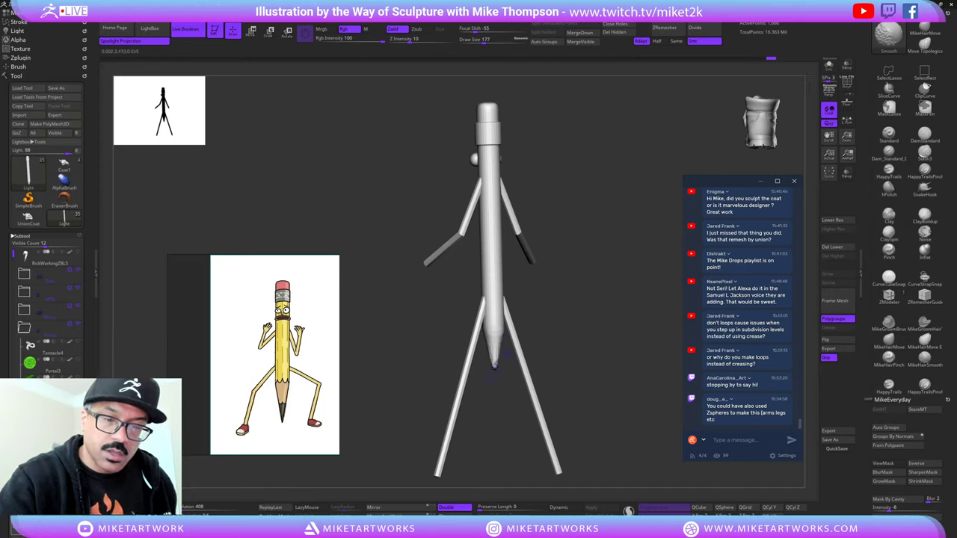
{"action": "left_click_drag", "start_coordinate": [494, 364], "coordinate": [502, 365]}
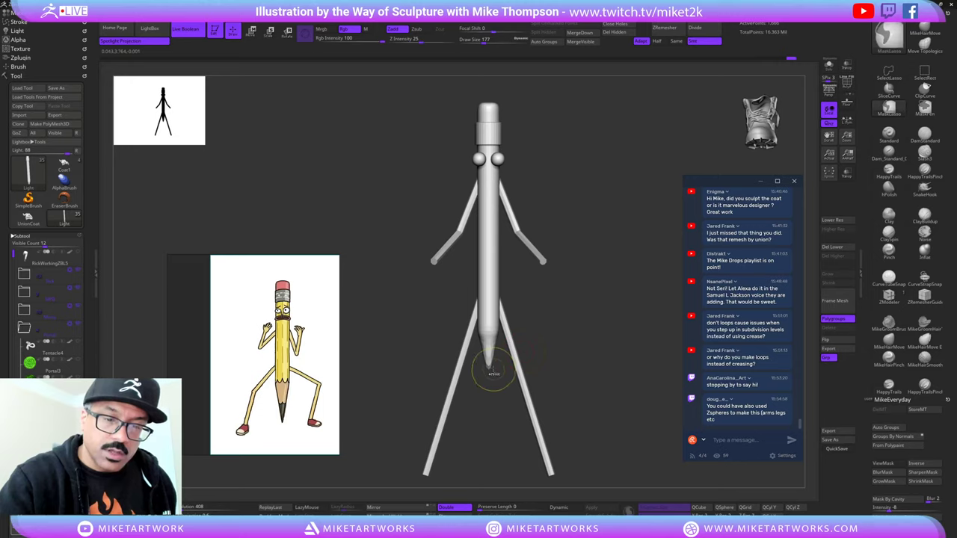
- Mask the pencil body except its very tip, pull and smooth the tip sharper, and clear the mask
{"action": "left_click", "coordinate": [536, 363], "text": "ctrl"}
{"action": "mouse_move", "coordinate": [498, 384]}
{"action": "left_mouse_down"}
{"action": "mouse_move", "coordinate": [499, 411]}
{"action": "mouse_move", "coordinate": [499, 398]}
{"action": "left_mouse_up"}
{"action": "mouse_move", "coordinate": [489, 366]}
{"action": "left_mouse_down", "text": "shift"}
{"action": "mouse_move", "coordinate": [494, 392]}
{"action": "mouse_move", "coordinate": [492, 378]}
{"action": "left_mouse_up", "text": "shift"}
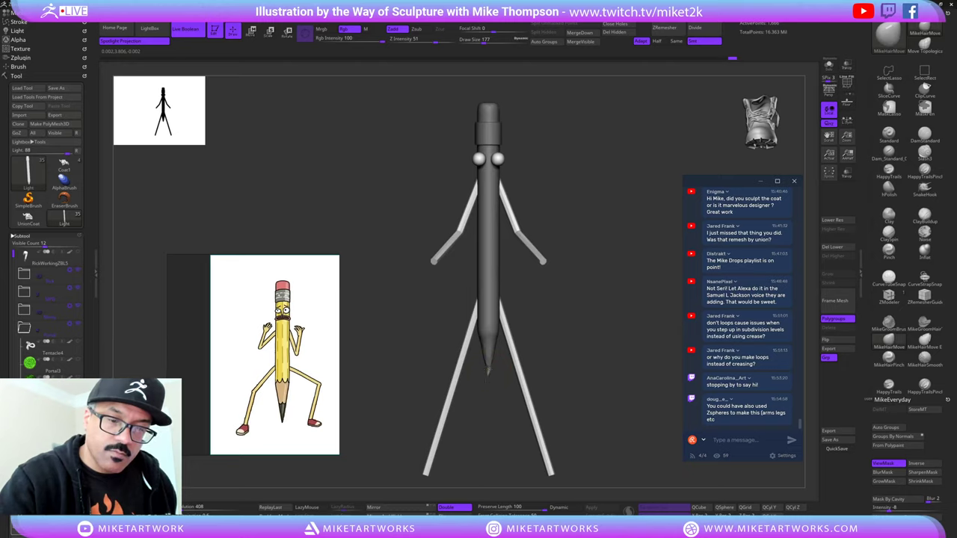
{"action": "key", "text": "ctrl+h"}
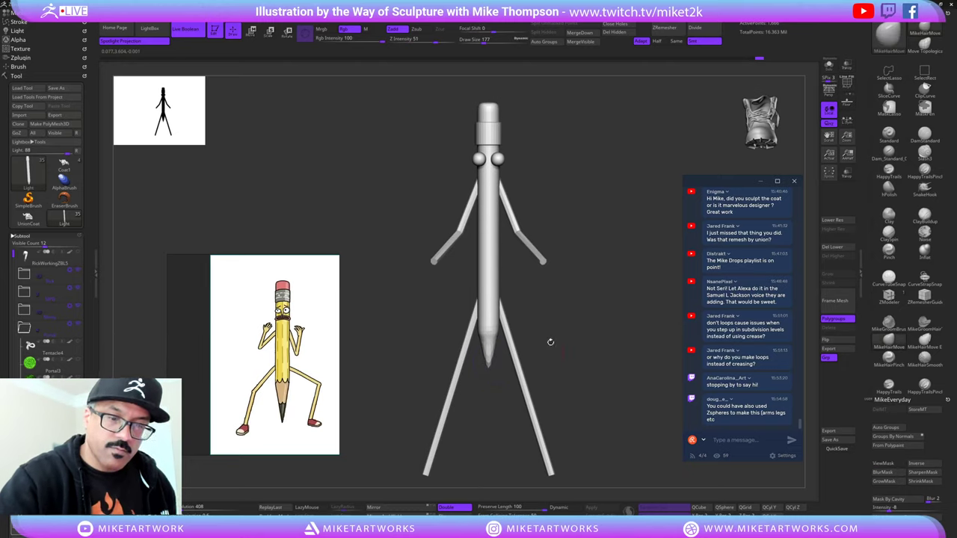
- Check the whole pencil figure from the front and make the arms-and-legs subtool active
{"action": "left_click_drag", "start_coordinate": [584, 314], "coordinate": [605, 311]}
{"action": "left_click_drag", "start_coordinate": [642, 374], "coordinate": [639, 378], "text": "alt"}
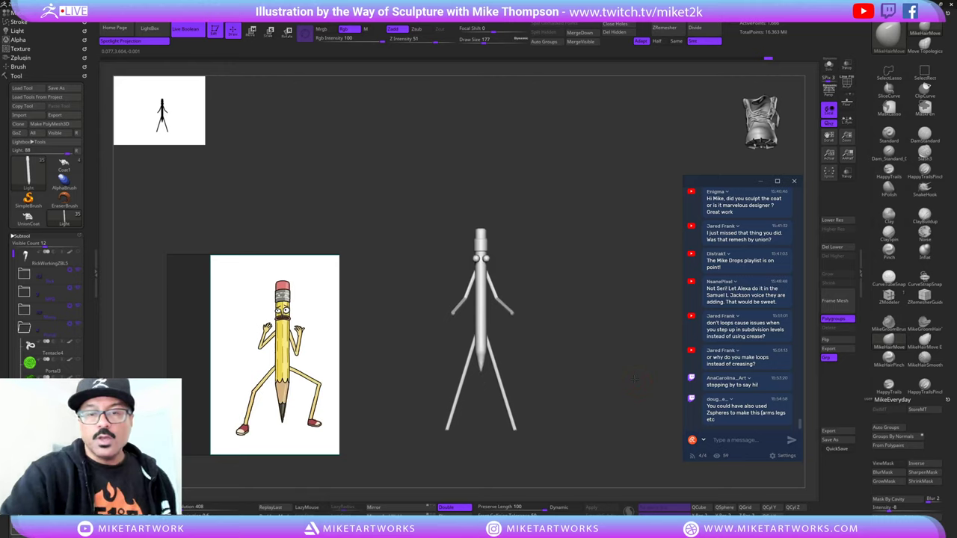
{"action": "left_click", "coordinate": [829, 65]}
{"action": "left_click", "coordinate": [829, 65]}
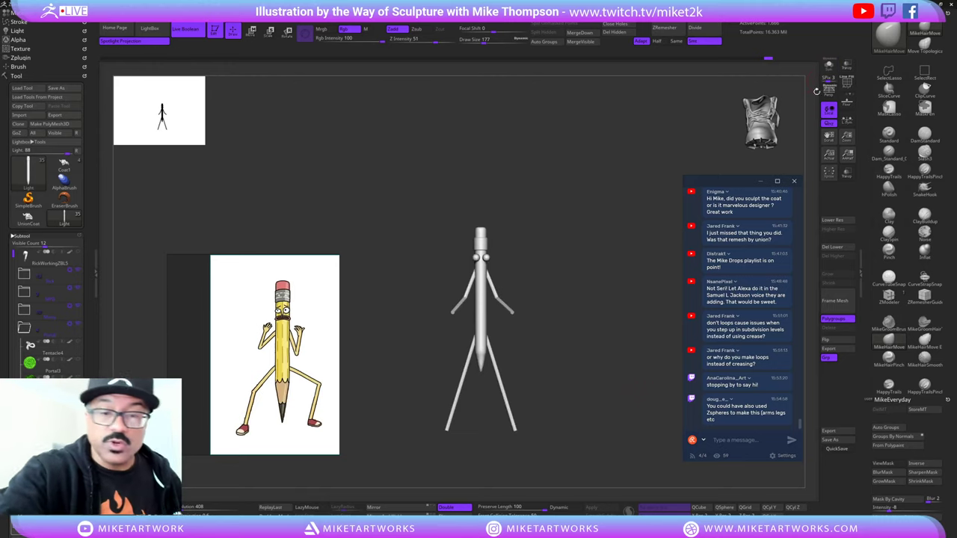
{"action": "mouse_move", "coordinate": [580, 368]}
{"action": "left_mouse_down"}
{"action": "mouse_move", "coordinate": [662, 370]}
{"action": "mouse_move", "coordinate": [588, 371]}
{"action": "left_mouse_up"}
{"action": "left_click", "coordinate": [505, 305], "text": "alt"}
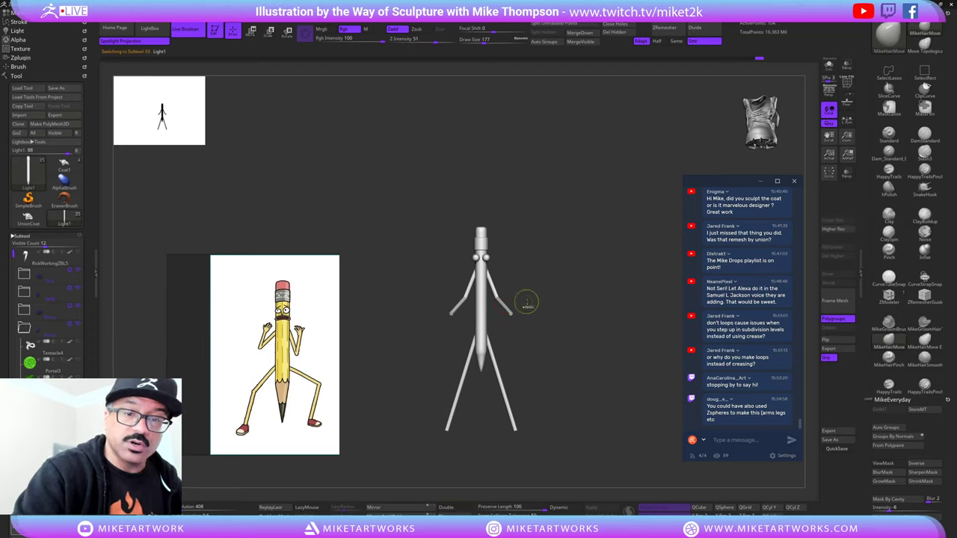
- Mask the legs of the arms-and-legs subtool and move the unmasked arms slightly down the pencil body
{"action": "mouse_move", "coordinate": [540, 347]}
{"action": "left_mouse_down", "text": "ctrl"}
{"action": "mouse_move", "coordinate": [555, 288]}
{"action": "mouse_move", "coordinate": [424, 325]}
{"action": "mouse_move", "coordinate": [532, 317]}
{"action": "left_mouse_up", "text": "ctrl"}
{"action": "left_click", "coordinate": [617, 321], "text": "ctrl"}
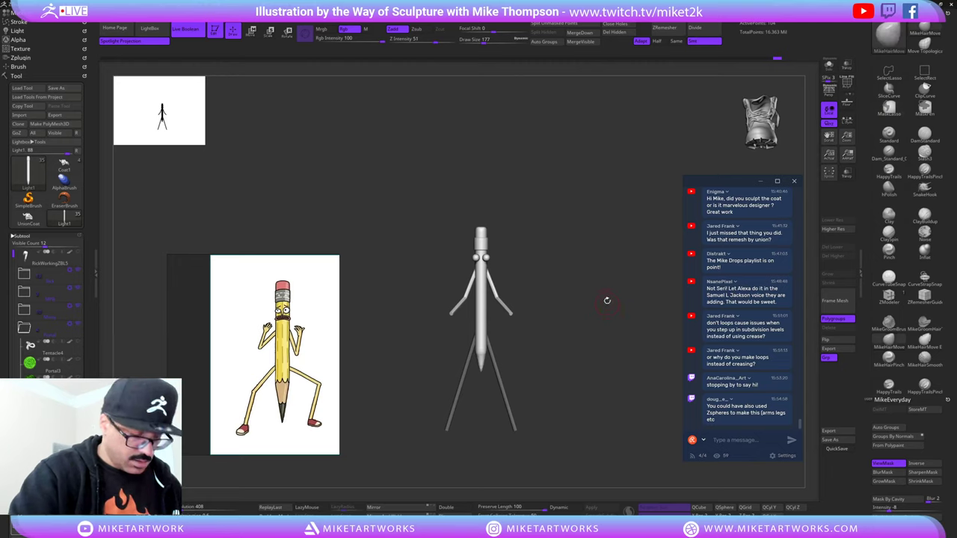
{"action": "key", "text": "w"}
{"action": "left_click", "coordinate": [507, 232], "text": "alt"}
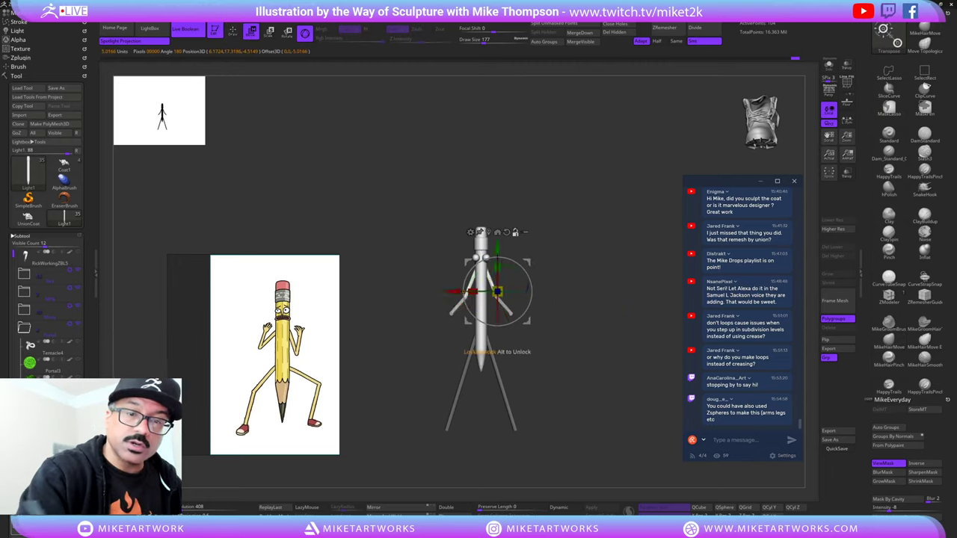
{"action": "left_click_drag", "start_coordinate": [497, 248], "coordinate": [498, 257]}
{"action": "mouse_move", "coordinate": [590, 352]}
{"action": "left_mouse_down"}
{"action": "mouse_move", "coordinate": [519, 348]}
{"action": "mouse_move", "coordinate": [703, 350]}
{"action": "mouse_move", "coordinate": [660, 350]}
{"action": "left_mouse_up"}
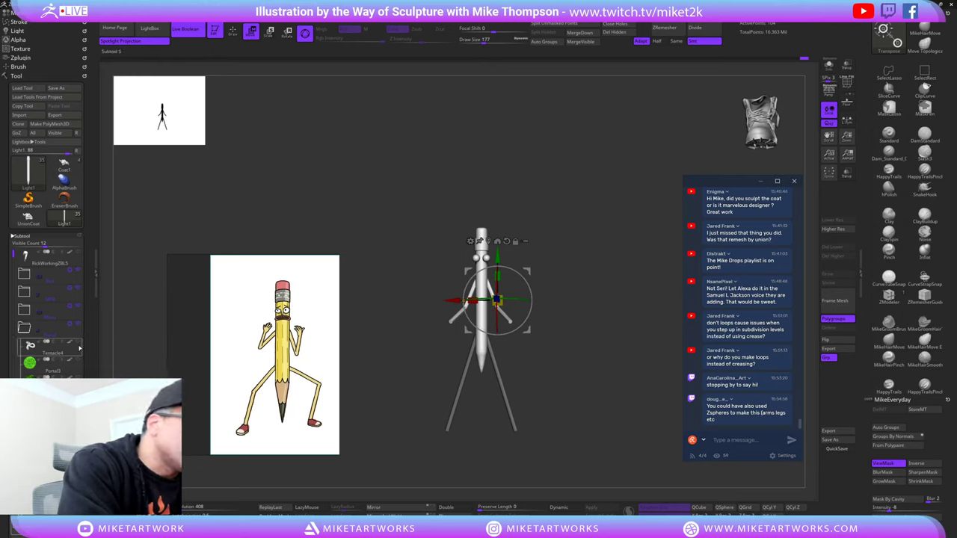
- Show the full group scene around the pencil figure and hide the grey octagonal backdrop
{"action": "left_click", "coordinate": [80, 343]}
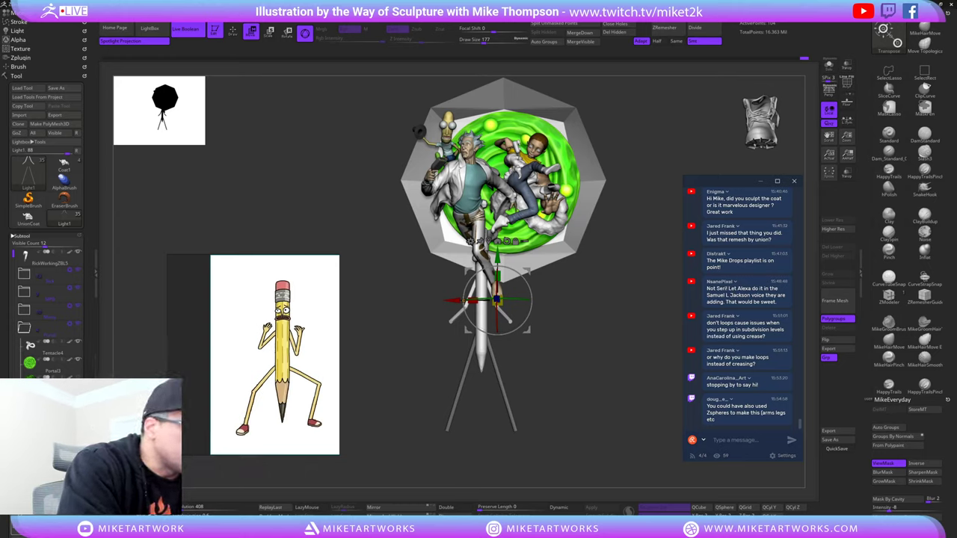
{"action": "scroll", "coordinate": [52, 324], "scroll_direction": "down", "scroll_amount": 2}
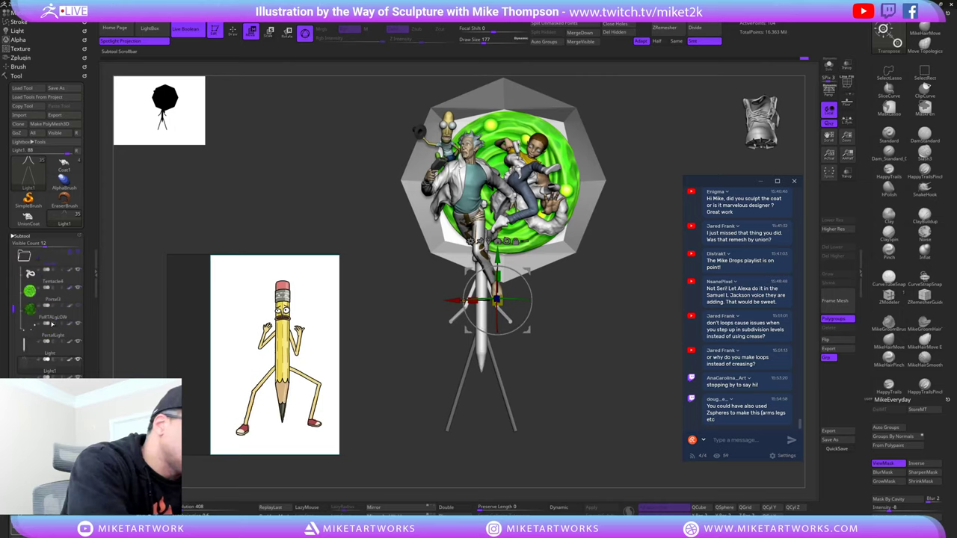
{"action": "left_click", "coordinate": [78, 378]}
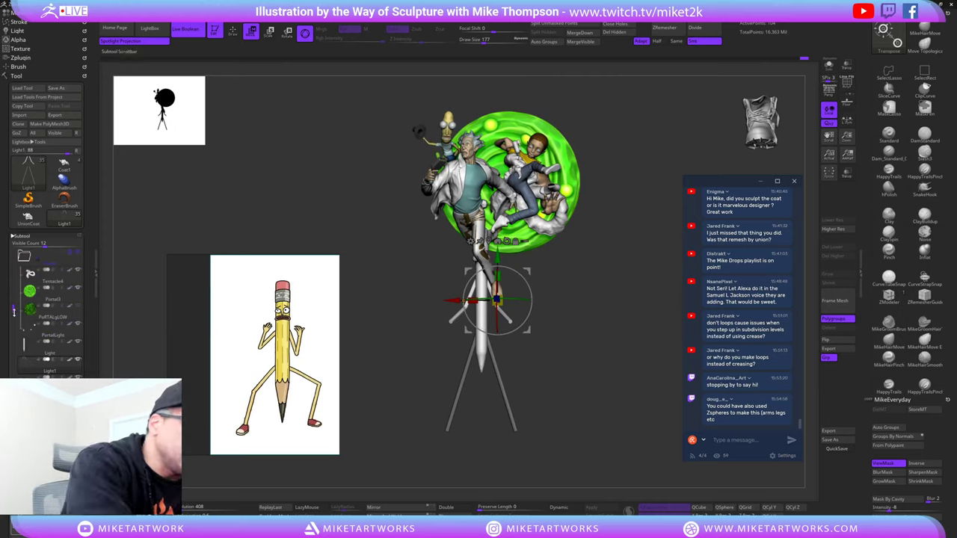
{"action": "left_click_drag", "start_coordinate": [13, 309], "coordinate": [14, 231]}
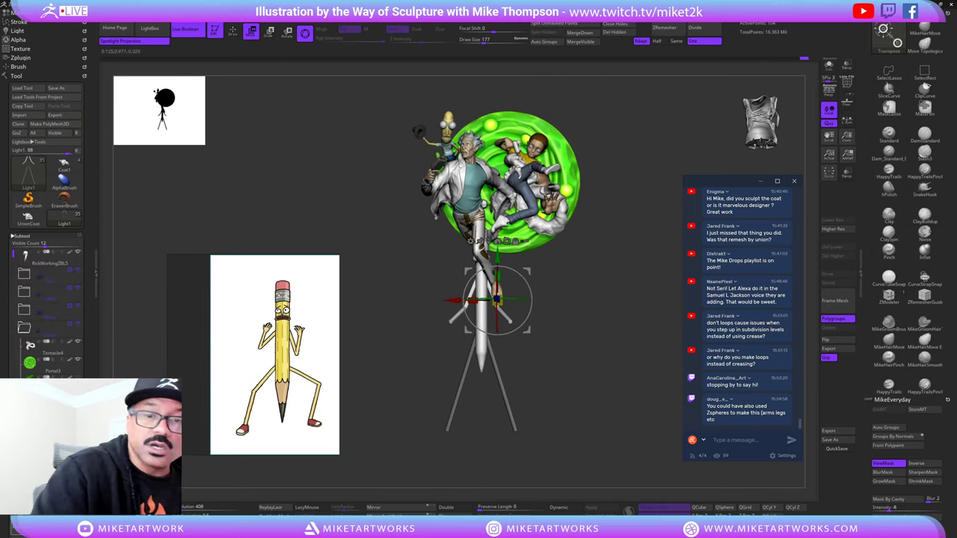
- Examine the running man's subtool folder by toggling its visibility, expanding it and reviewing its contents
{"action": "mouse_move", "coordinate": [274, 343]}
{"action": "left_mouse_down"}
{"action": "mouse_move", "coordinate": [166, 341]}
{"action": "mouse_move", "coordinate": [233, 345]}
{"action": "left_mouse_up"}
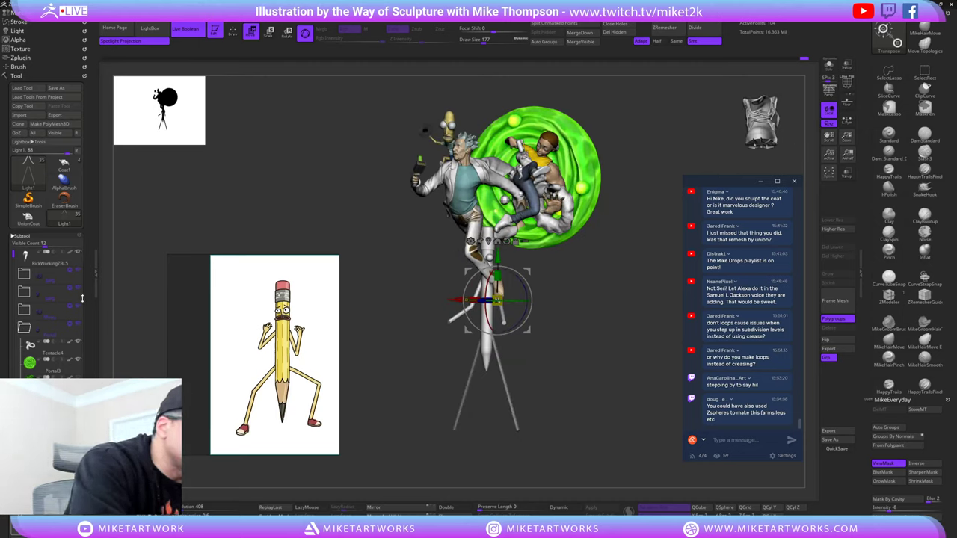
{"action": "left_click", "coordinate": [82, 265]}
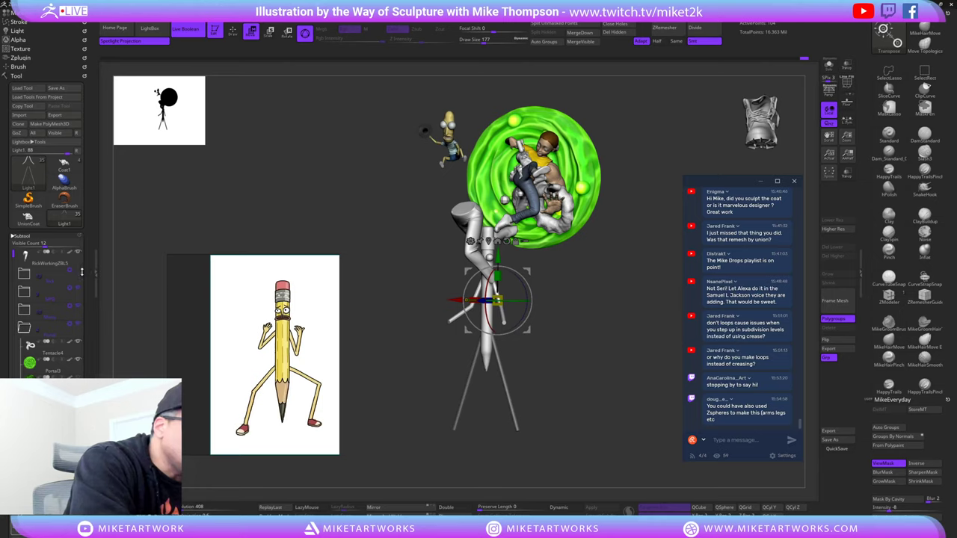
{"action": "left_click", "coordinate": [82, 266]}
{"action": "left_click", "coordinate": [25, 273]}
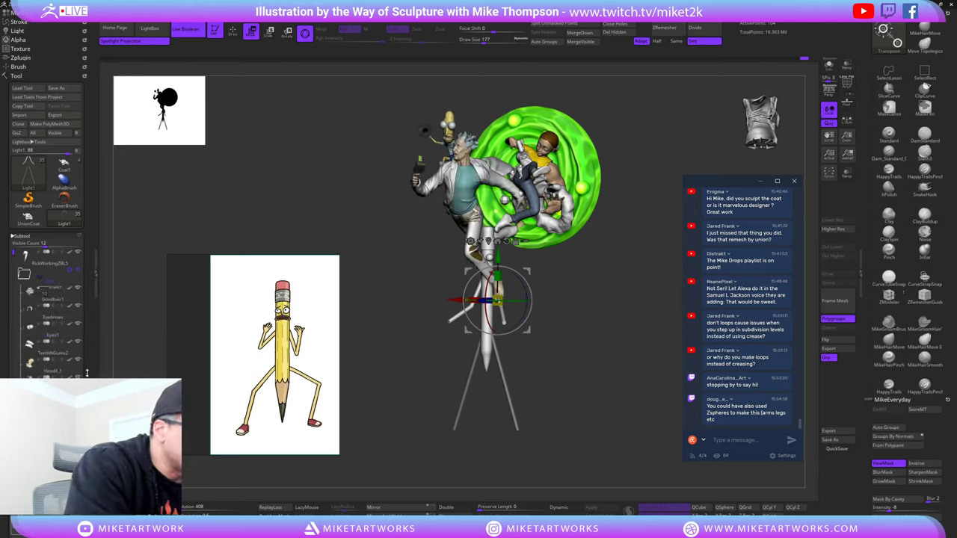
{"action": "scroll", "coordinate": [49, 314], "scroll_direction": "down", "scroll_amount": 5}
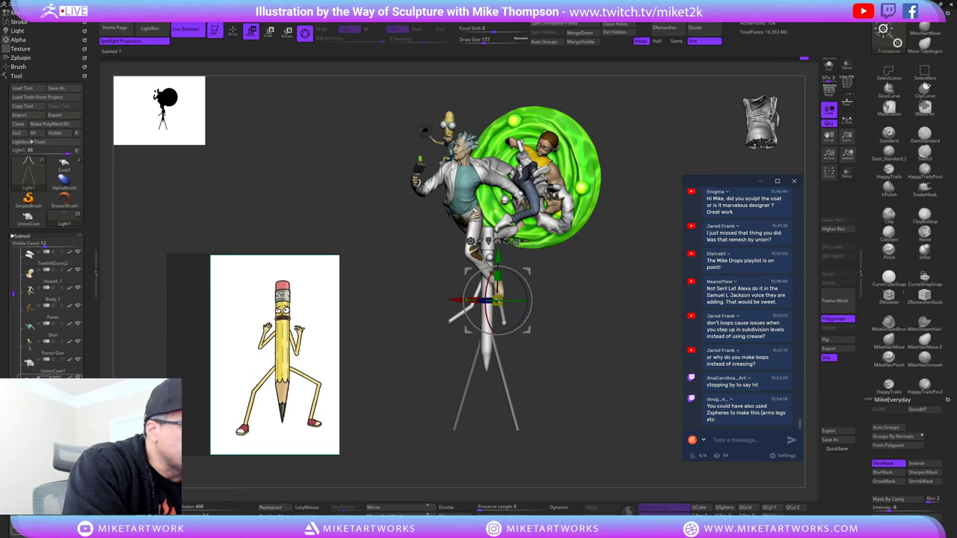
{"action": "scroll", "coordinate": [71, 353], "scroll_direction": "up", "scroll_amount": 4}
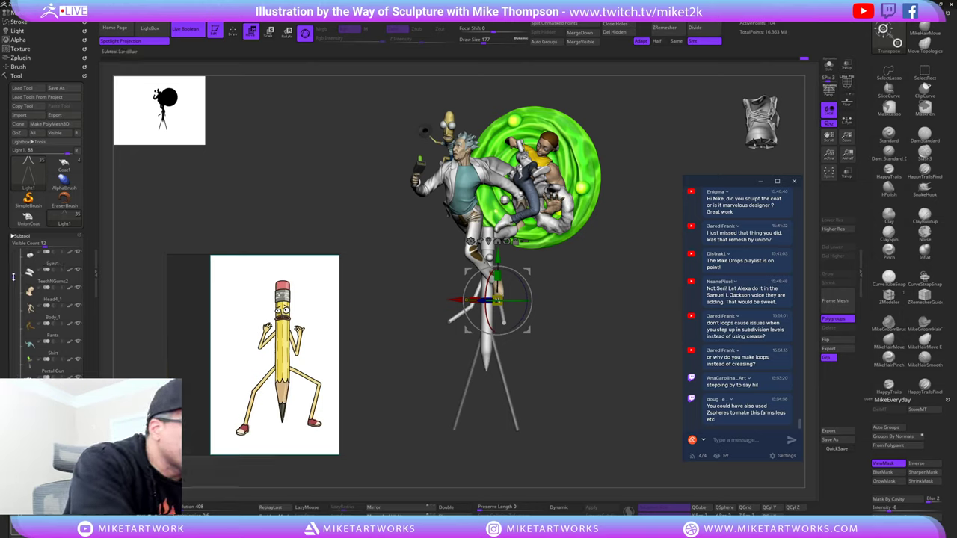
{"action": "scroll", "coordinate": [49, 314], "scroll_direction": "up", "scroll_amount": 1}
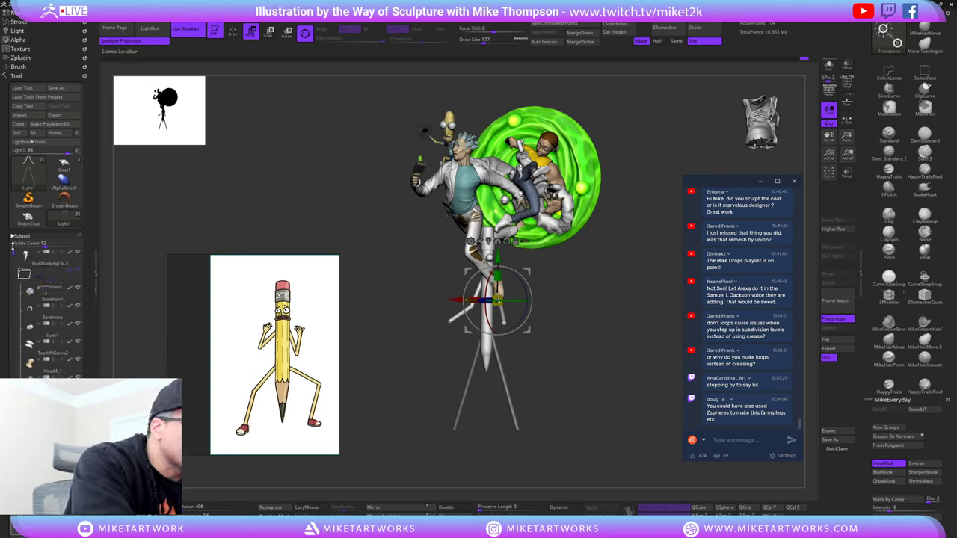
{"action": "left_click_drag", "start_coordinate": [13, 248], "coordinate": [13, 341]}
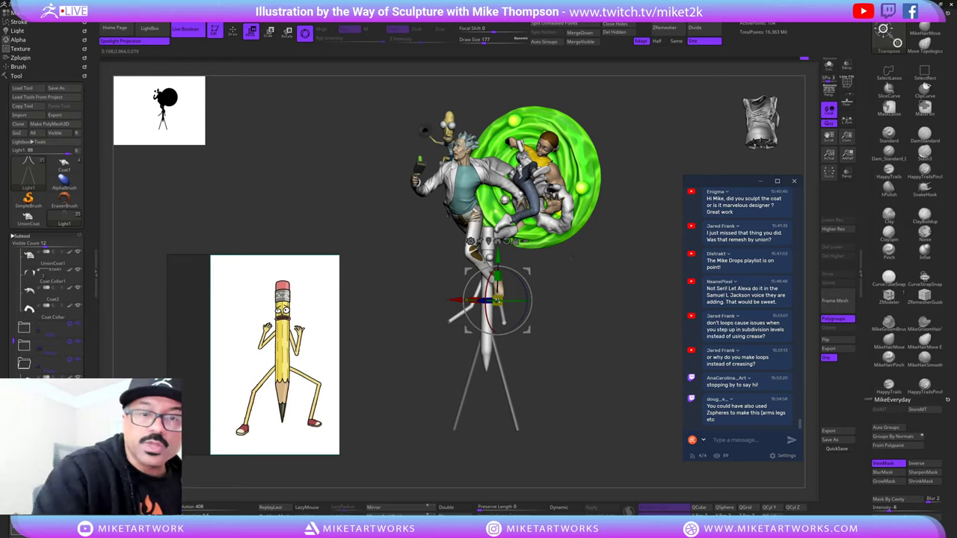
- Make the running man's Shirt subtool active and collapse his subtool folder and the portal folder
{"action": "mouse_move", "coordinate": [572, 259]}
{"action": "left_mouse_down"}
{"action": "mouse_move", "coordinate": [586, 322]}
{"action": "mouse_move", "coordinate": [587, 262]}
{"action": "left_mouse_up"}
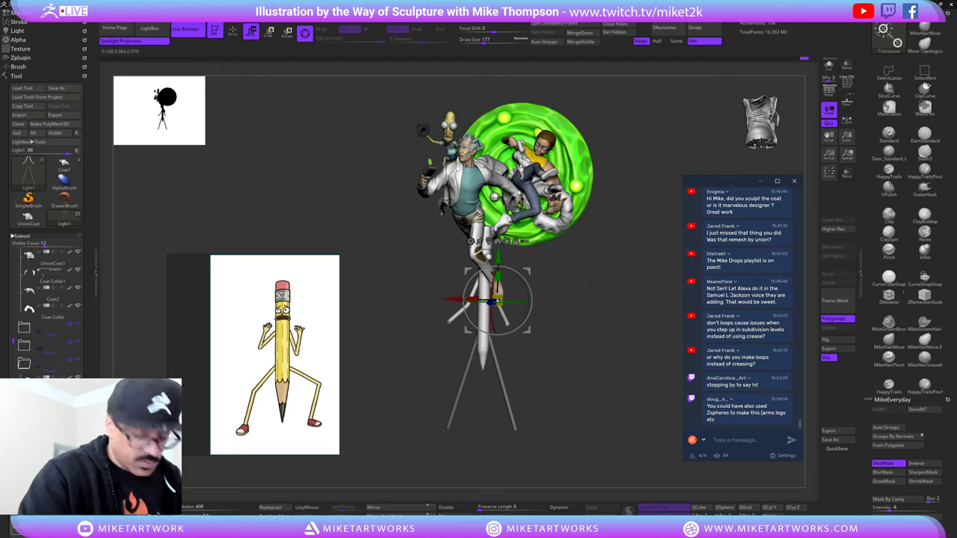
{"action": "key", "text": "q"}
{"action": "left_click", "coordinate": [477, 241], "text": "alt"}
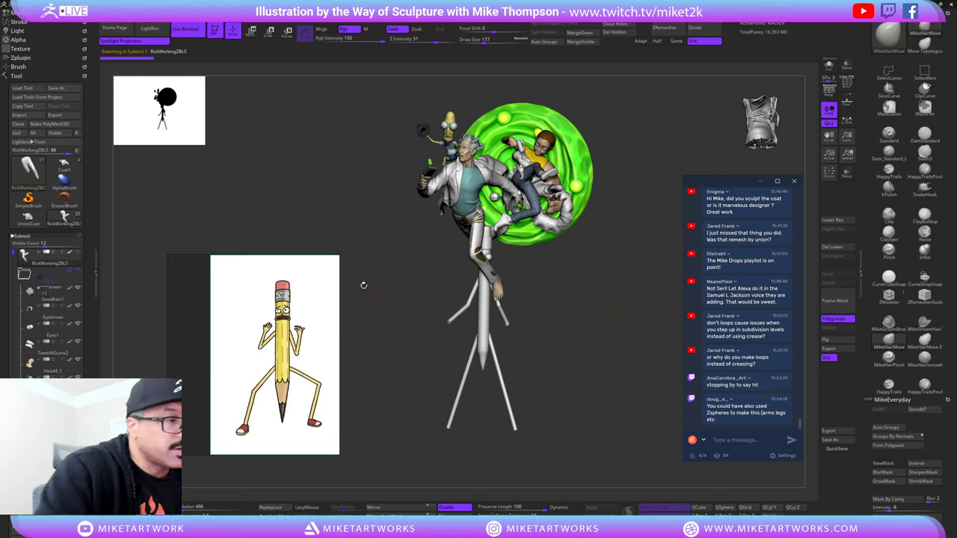
{"action": "left_click", "coordinate": [466, 190], "text": "alt"}
{"action": "mouse_move", "coordinate": [610, 338]}
{"action": "left_mouse_down"}
{"action": "mouse_move", "coordinate": [585, 337]}
{"action": "mouse_move", "coordinate": [617, 338]}
{"action": "mouse_move", "coordinate": [630, 373]}
{"action": "mouse_move", "coordinate": [628, 360]}
{"action": "mouse_move", "coordinate": [640, 360]}
{"action": "left_mouse_up"}
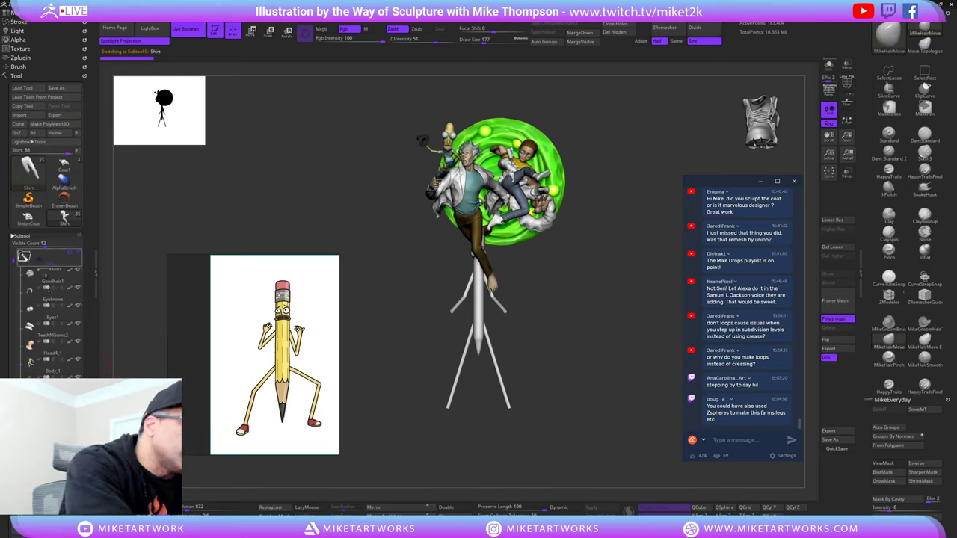
{"action": "left_click", "coordinate": [24, 256]}
{"action": "left_click", "coordinate": [27, 313]}
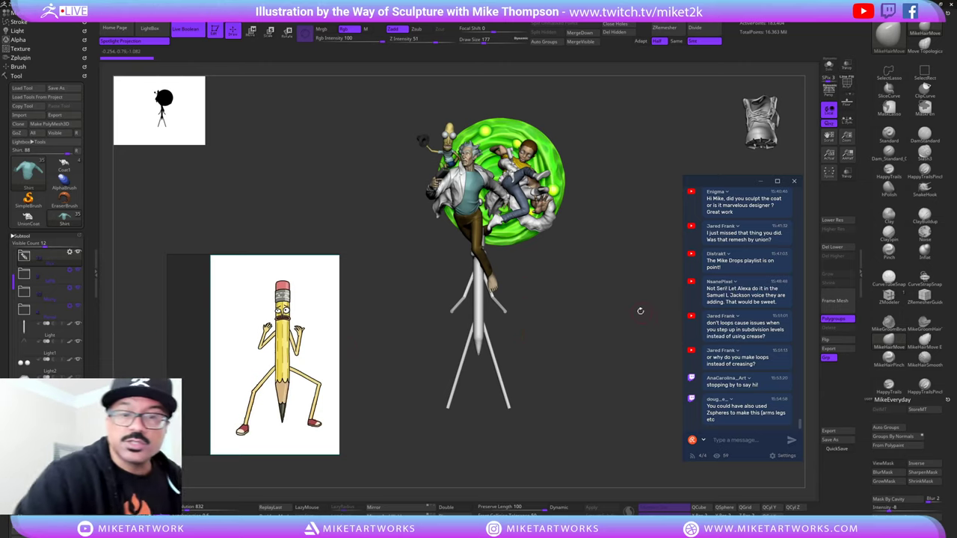
- Hide the character folders and the portal folder, and make the pencil body the active subtool
{"action": "left_click_drag", "start_coordinate": [647, 221], "coordinate": [390, 273]}
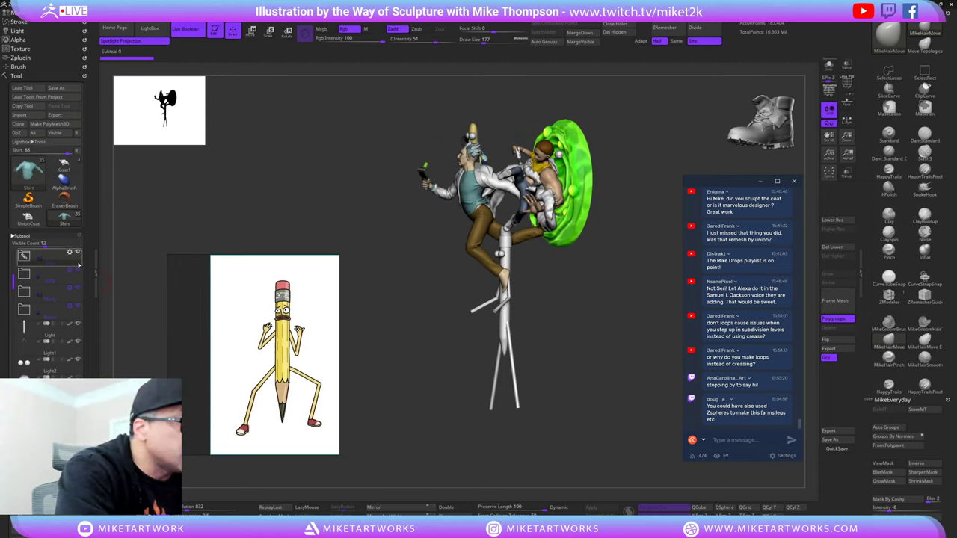
{"action": "left_click", "coordinate": [78, 254]}
{"action": "left_click", "coordinate": [80, 291]}
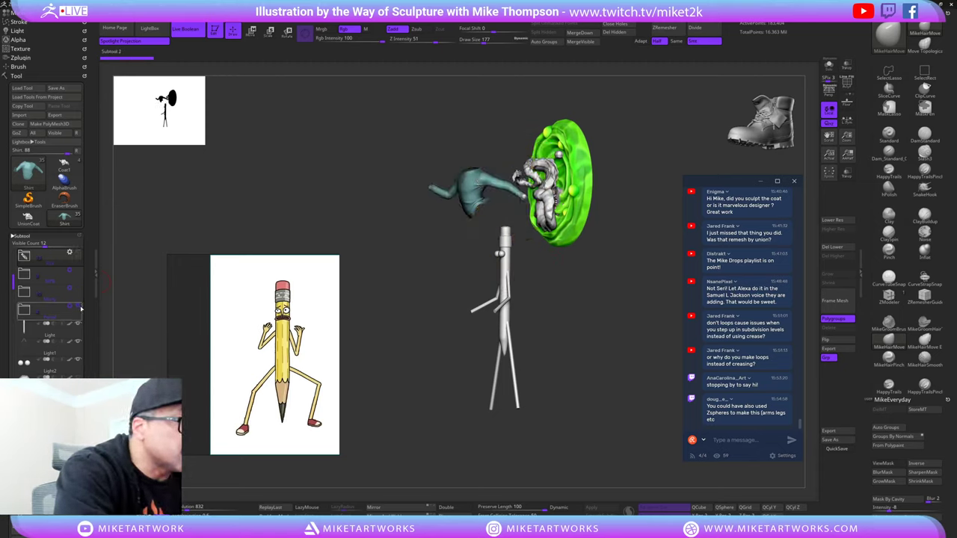
{"action": "left_click", "coordinate": [80, 307]}
{"action": "left_click_drag", "start_coordinate": [588, 351], "coordinate": [609, 353]}
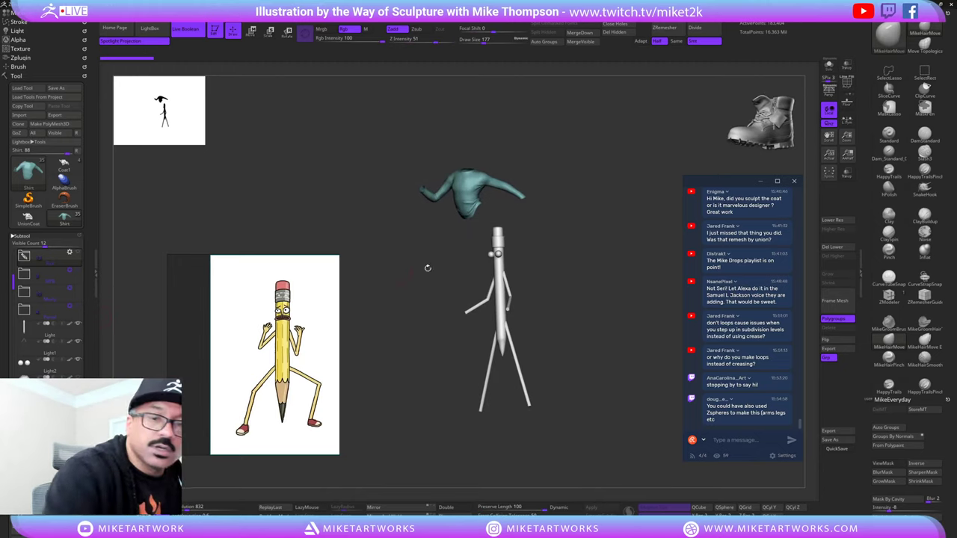
{"action": "left_click", "coordinate": [499, 268], "text": "alt"}
- Try to scale the whole pencil figure down from its body subtool with the gizmo, and undo the scaling
{"action": "mouse_move", "coordinate": [516, 287]}
{"action": "left_mouse_down"}
{"action": "mouse_move", "coordinate": [591, 293]}
{"action": "mouse_move", "coordinate": [602, 322]}
{"action": "left_mouse_up"}
{"action": "key", "text": "w"}
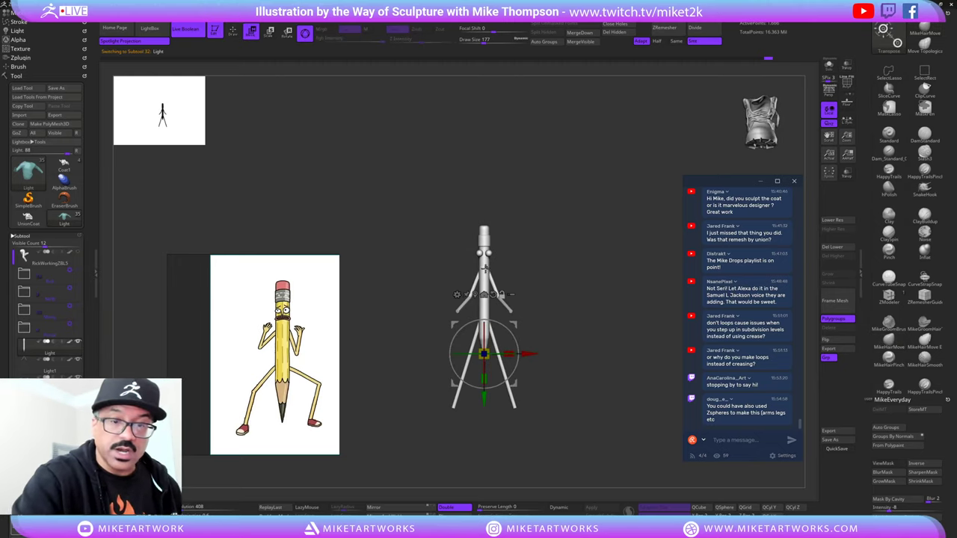
{"action": "left_click", "coordinate": [476, 294]}
{"action": "left_click", "coordinate": [478, 208]}
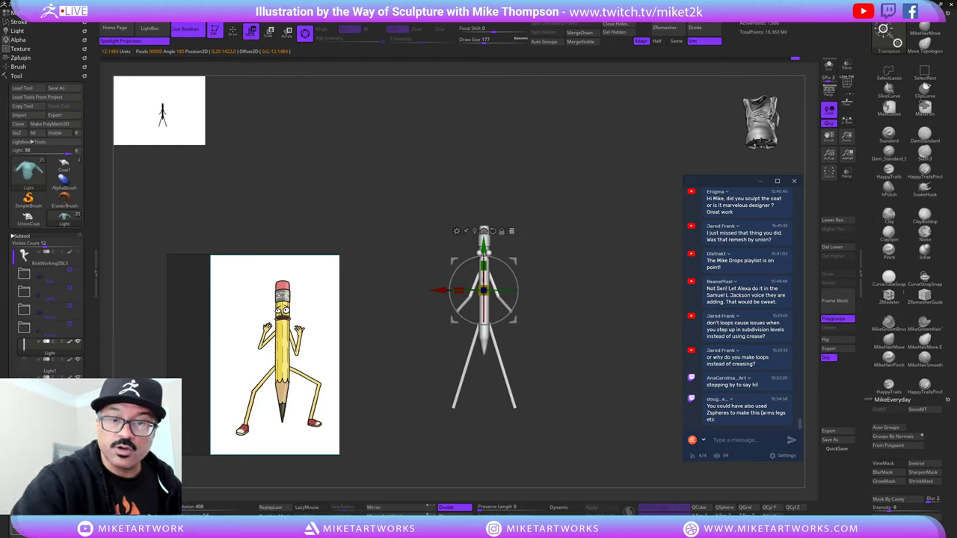
{"action": "left_click_drag", "start_coordinate": [484, 290], "coordinate": [456, 291]}
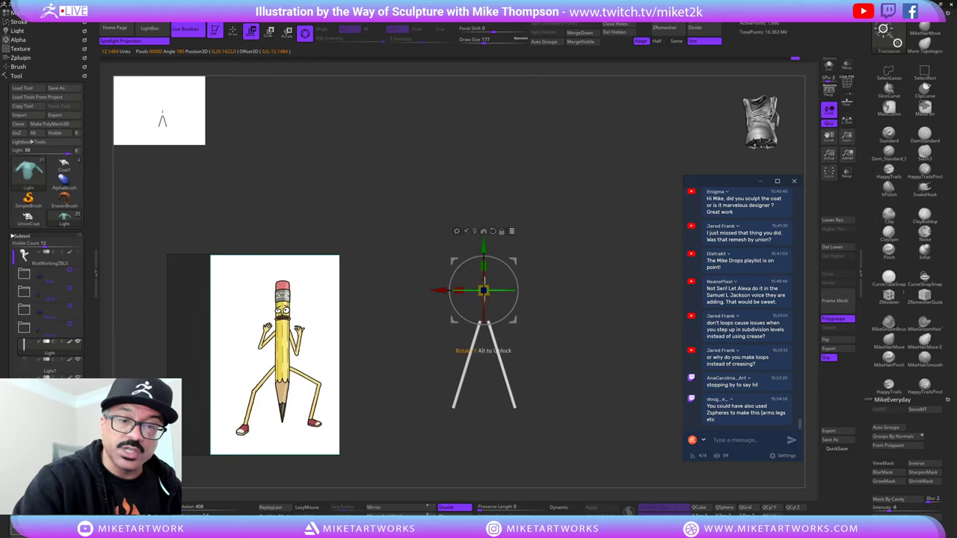
{"action": "key", "text": "ctrl+z"}
{"action": "key", "text": "q"}
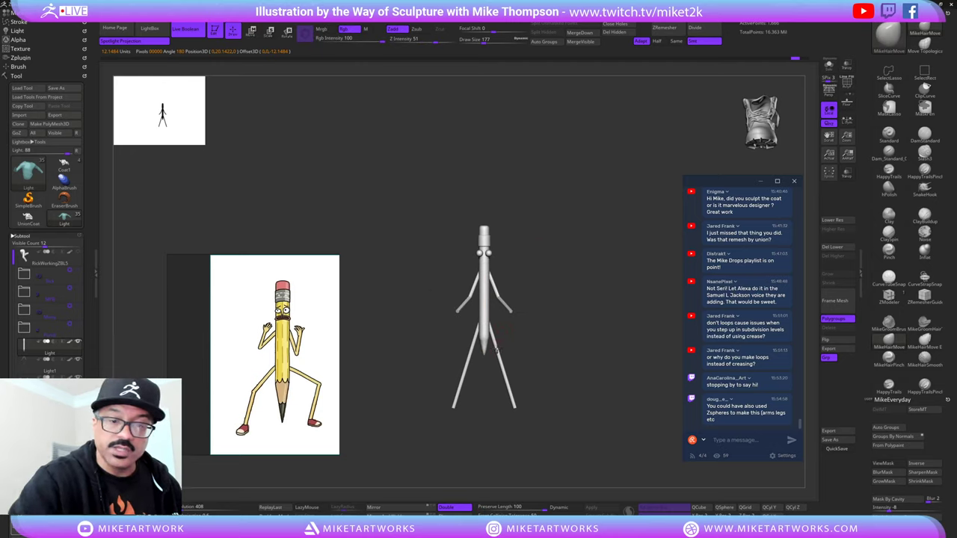
- Activate the arms-and-legs subtool, scale the whole pencil figure down uniformly with a centred gizmo, and raise it to the running man's height
{"action": "left_click", "coordinate": [495, 349], "text": "alt"}
{"action": "key", "text": "w"}
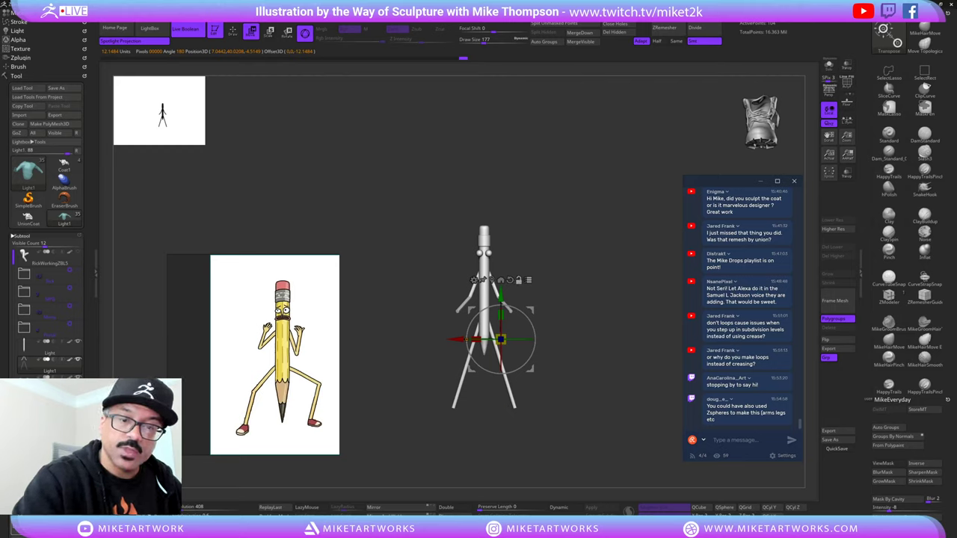
{"action": "left_click", "coordinate": [492, 280]}
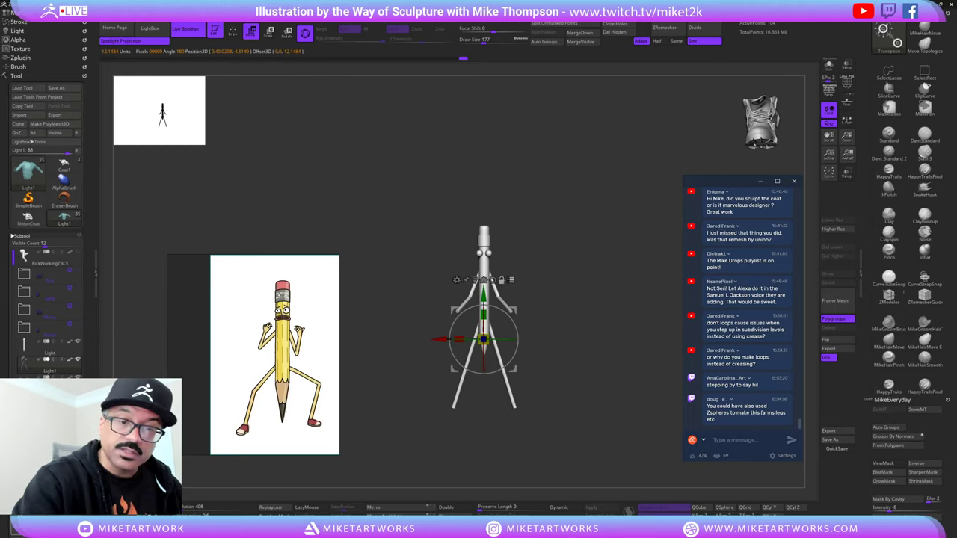
{"action": "left_click_drag", "start_coordinate": [484, 339], "coordinate": [494, 243]}
{"action": "key", "text": "ctrl+z"}
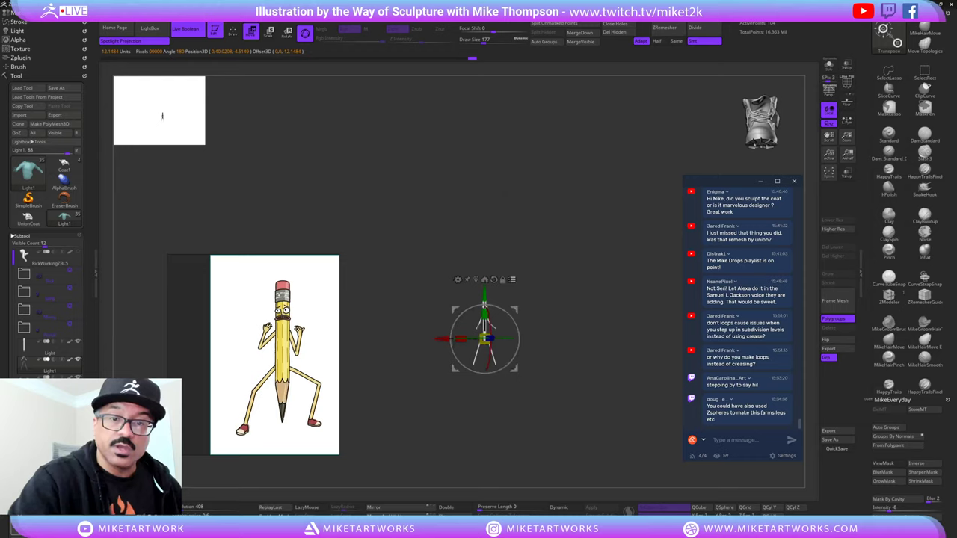
{"action": "left_click_drag", "start_coordinate": [484, 297], "coordinate": [485, 165]}
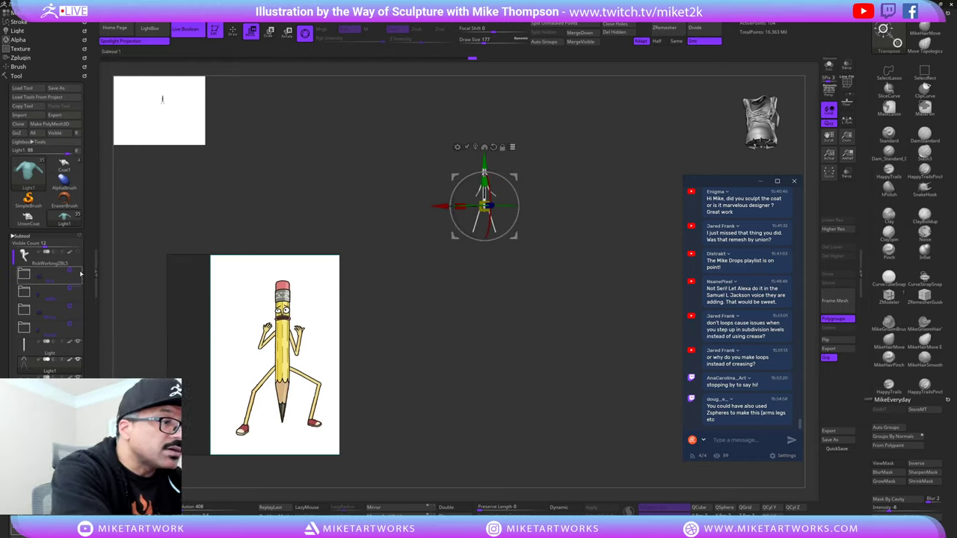
- Move the pencil figure forward, ahead of the running man in side view, and show the first two character folders
{"action": "left_click", "coordinate": [80, 274]}
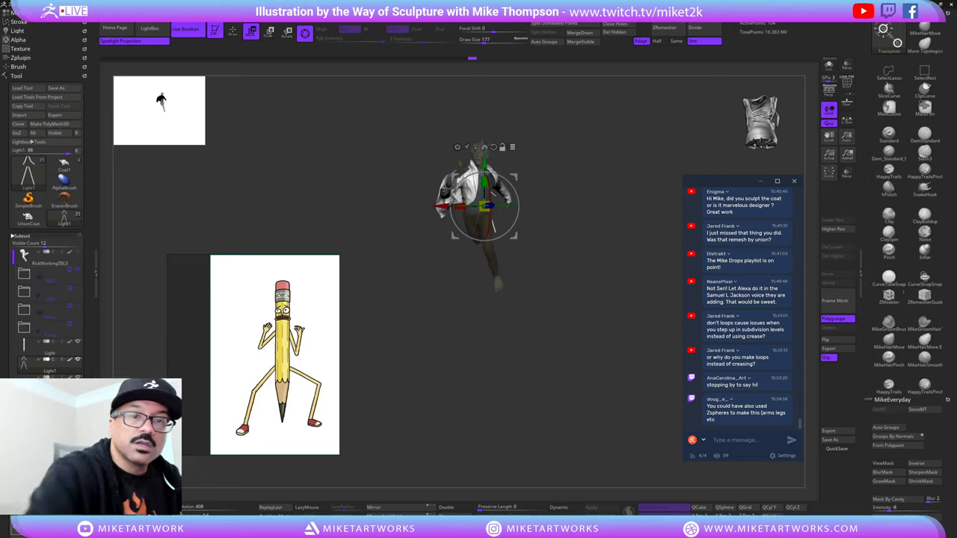
{"action": "left_click_drag", "start_coordinate": [650, 232], "coordinate": [636, 426], "text": "alt"}
{"action": "left_click_drag", "start_coordinate": [673, 372], "coordinate": [652, 356]}
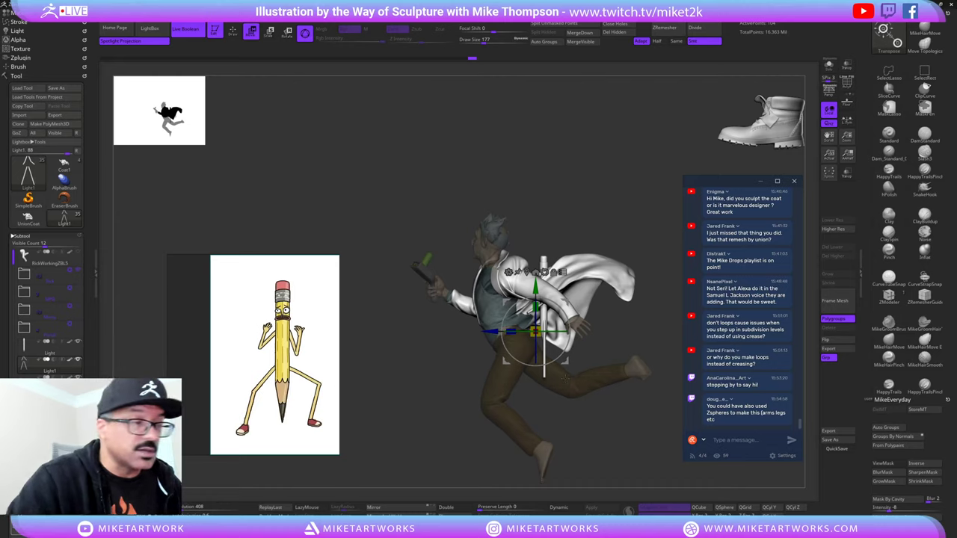
{"action": "left_click", "coordinate": [80, 273]}
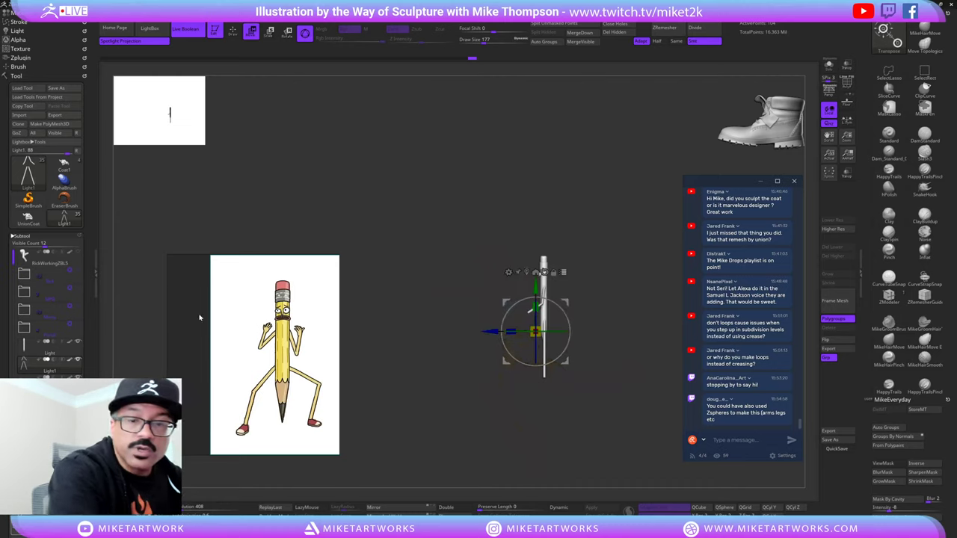
{"action": "left_click_drag", "start_coordinate": [494, 330], "coordinate": [318, 331]}
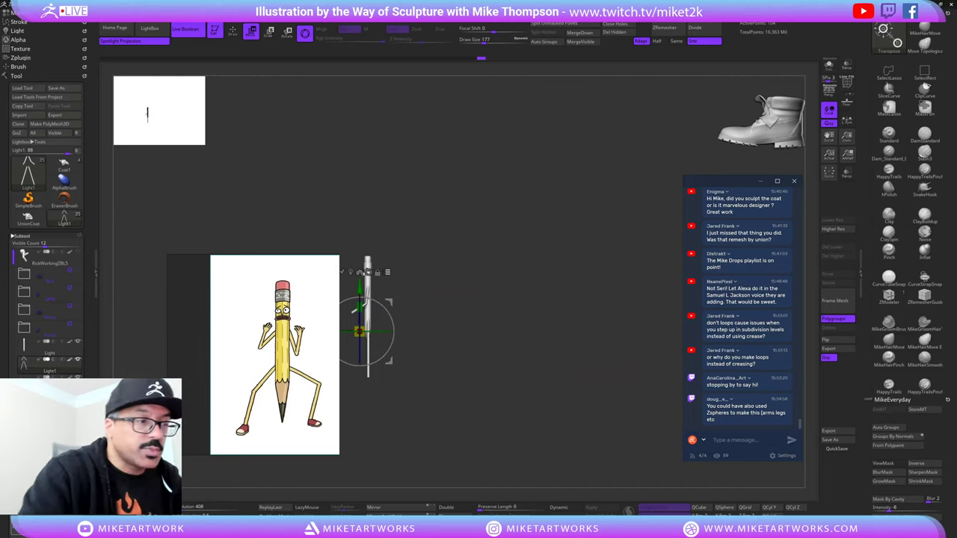
{"action": "left_click", "coordinate": [80, 274]}
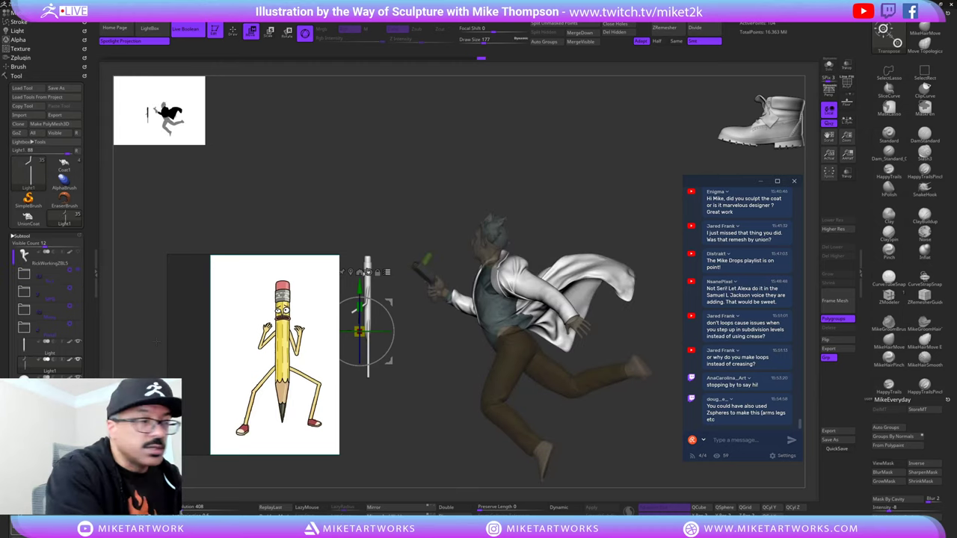
{"action": "left_click", "coordinate": [80, 291]}
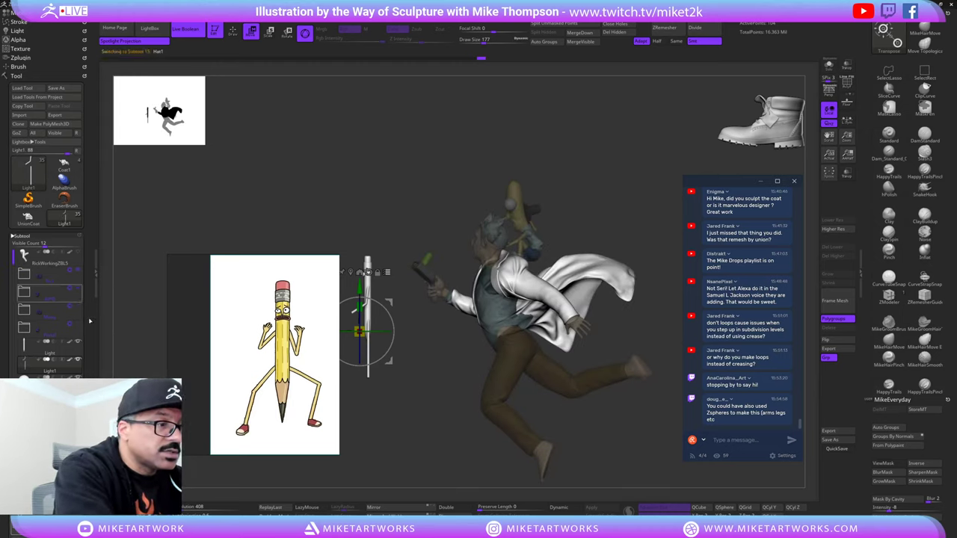
- Show the two hidden folders containing the boy and the green portal
{"action": "left_click", "coordinate": [82, 308]}
{"action": "left_click", "coordinate": [83, 320]}
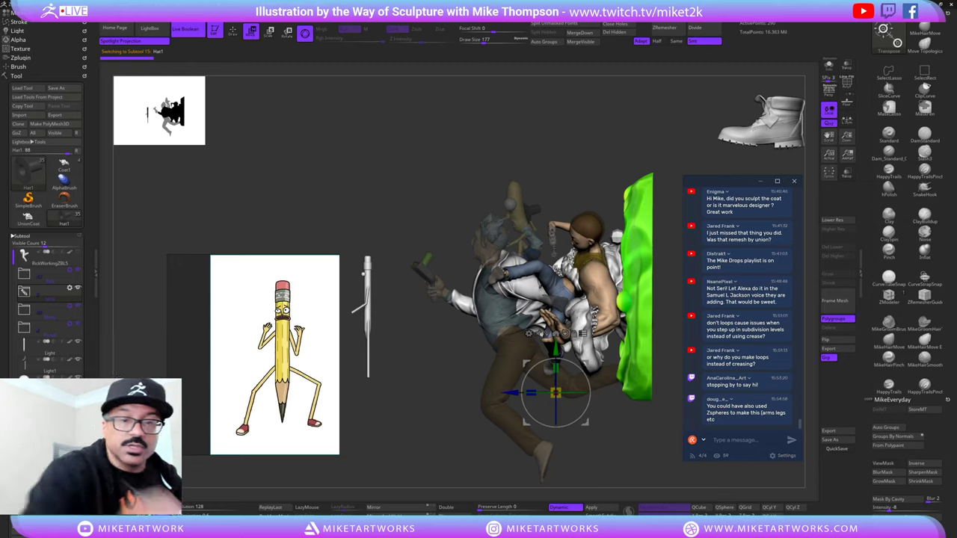
{"action": "right_click_drag", "start_coordinate": [598, 426], "coordinate": [580, 401], "text": "ctrl"}
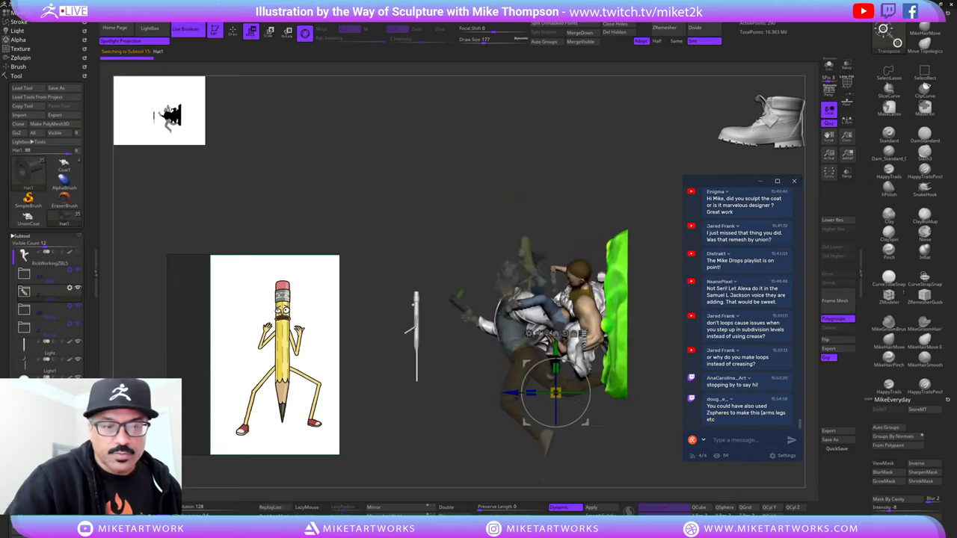
{"action": "left_click", "coordinate": [547, 334]}
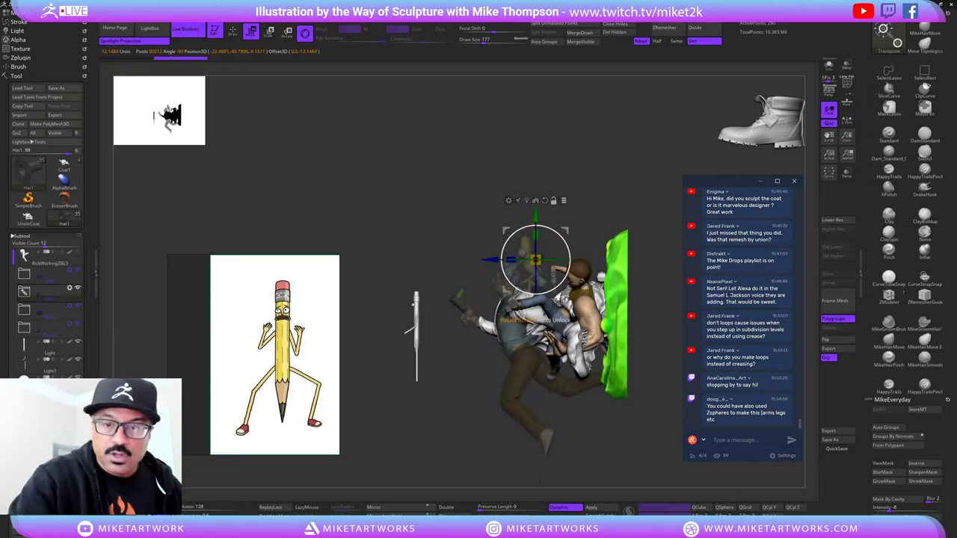
{"action": "left_click_drag", "start_coordinate": [535, 260], "coordinate": [417, 325], "text": "alt"}
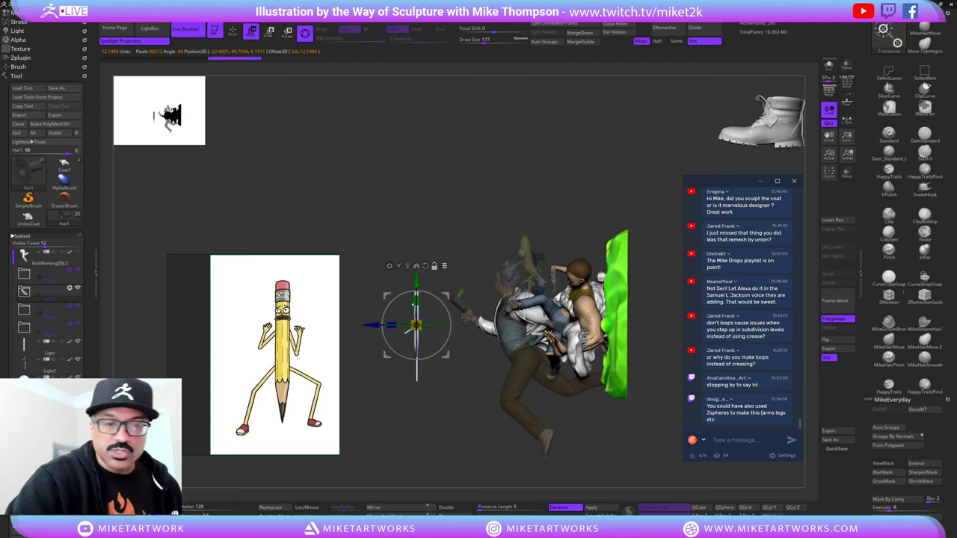
{"action": "key", "text": "ctrl+shift"}
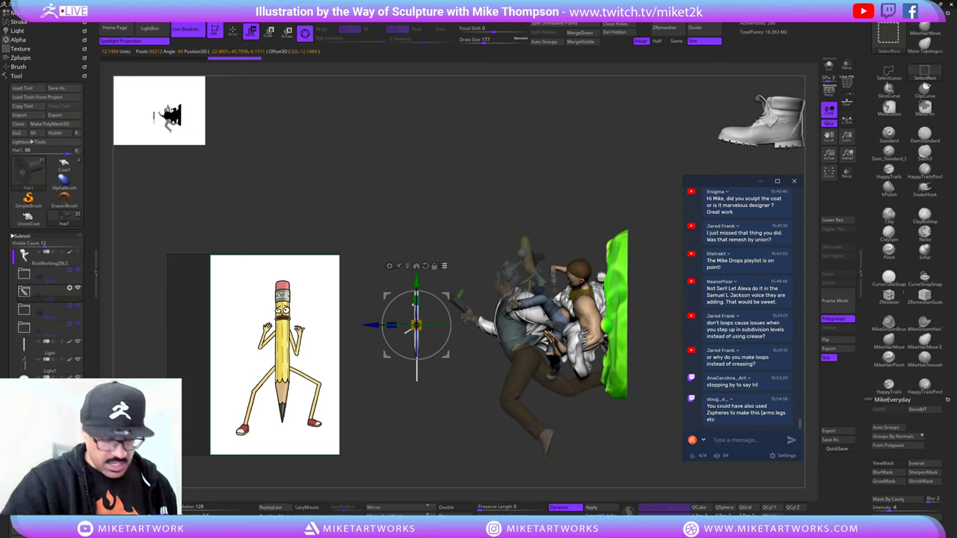
{"action": "mouse_move", "coordinate": [645, 437]}
{"action": "left_mouse_down", "text": "ctrl+shift"}
{"action": "mouse_move", "coordinate": [641, 262]}
{"action": "mouse_move", "coordinate": [455, 161]}
{"action": "mouse_move", "coordinate": [609, 184]}
{"action": "mouse_move", "coordinate": [609, 217]}
{"action": "left_mouse_up", "text": "ctrl+shift"}
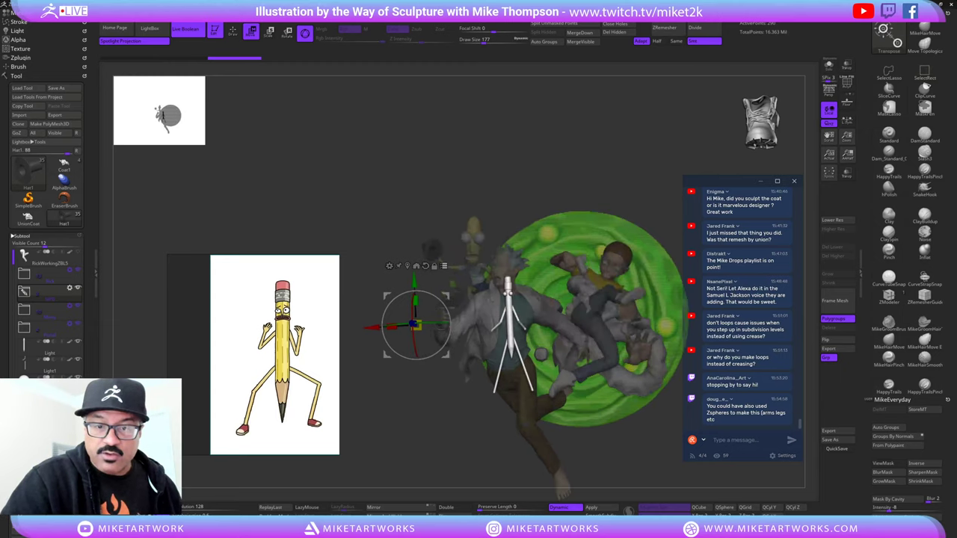
{"action": "left_click", "coordinate": [417, 266]}
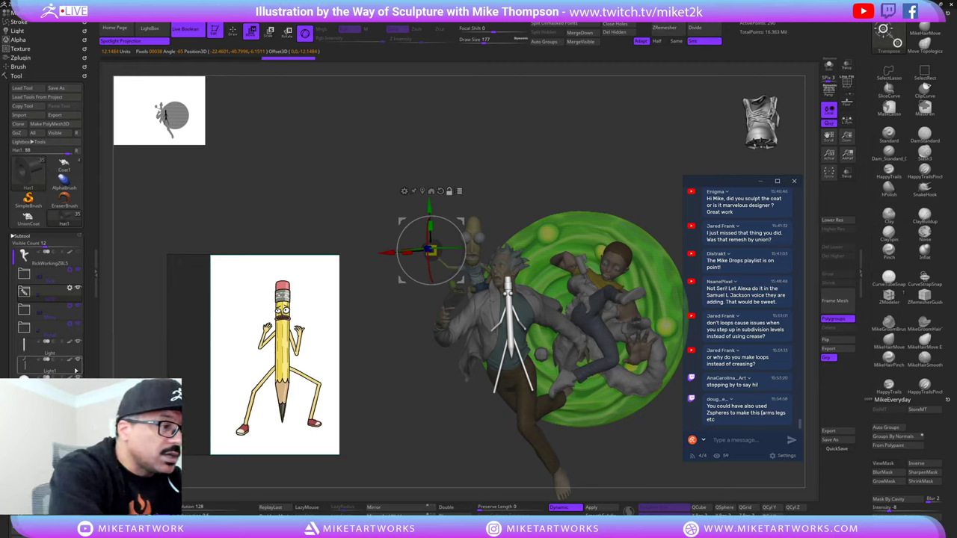
- Activate the pencil's legs subtool and move the whole pencil figure from in front of the running man back to the portal
{"action": "left_click", "coordinate": [509, 314], "text": "alt"}
{"action": "left_click_drag", "start_coordinate": [509, 348], "coordinate": [508, 349]}
{"action": "left_click_drag", "start_coordinate": [449, 359], "coordinate": [382, 359]}
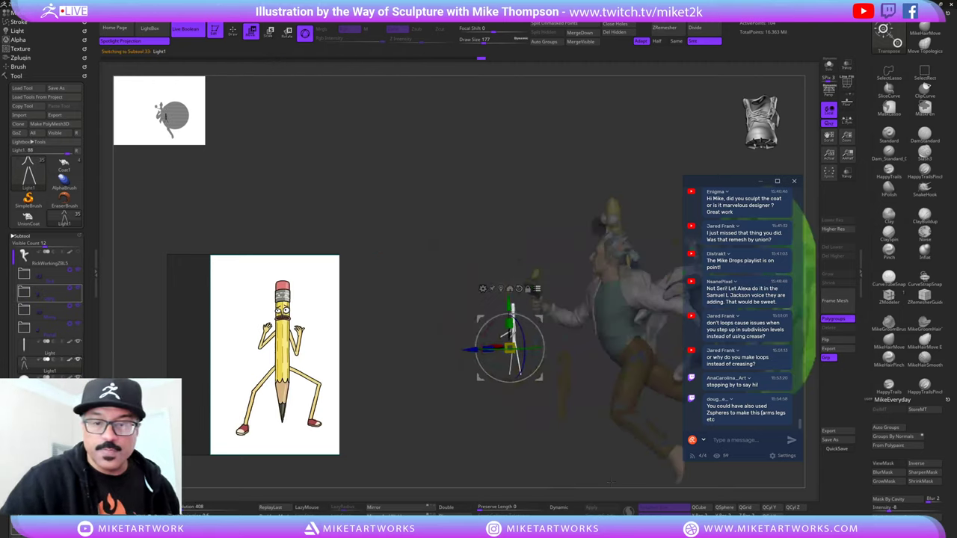
{"action": "left_click_drag", "start_coordinate": [478, 317], "coordinate": [637, 222]}
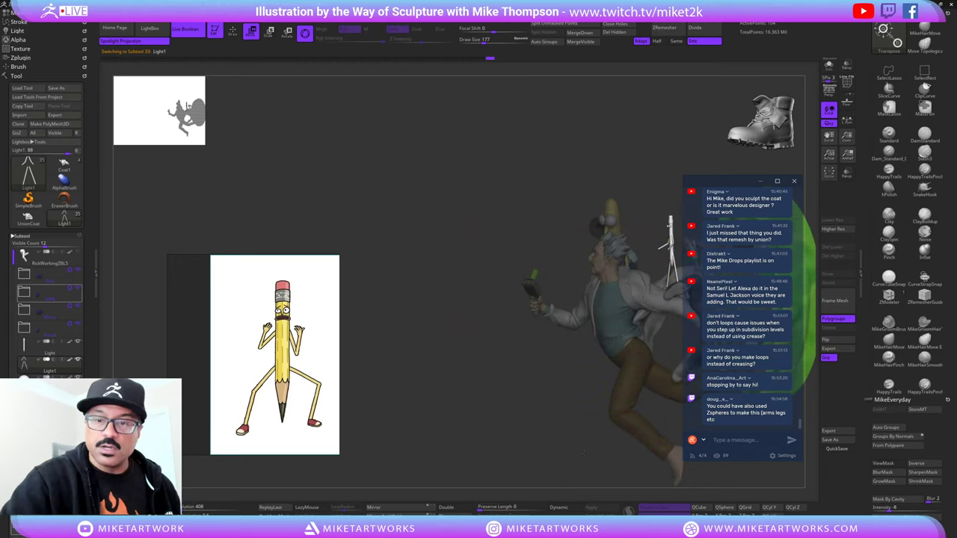
{"action": "left_click_drag", "start_coordinate": [524, 202], "coordinate": [591, 202]}
{"action": "left_click_drag", "start_coordinate": [591, 202], "coordinate": [363, 255], "text": "alt"}
{"action": "left_click_drag", "start_coordinate": [659, 368], "coordinate": [678, 374]}
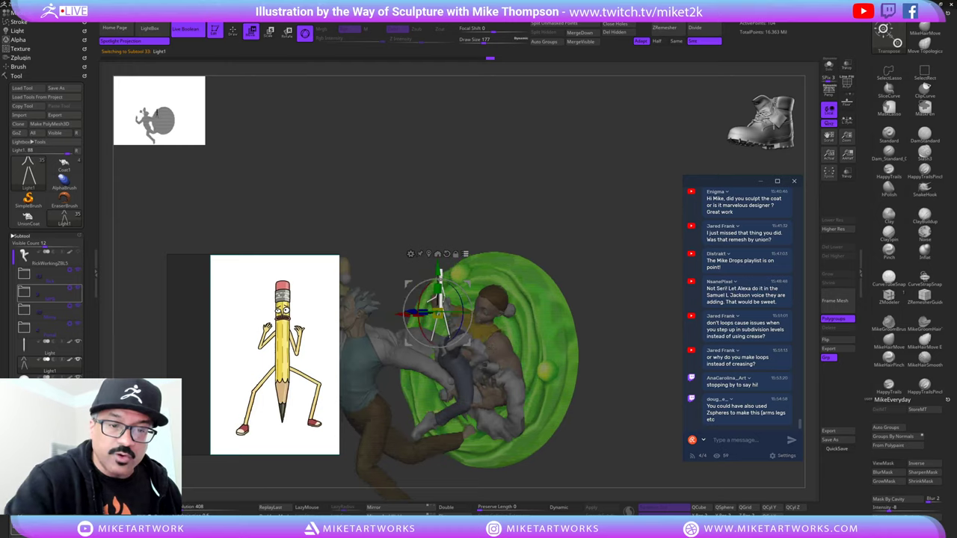
- Lower the pencil figure to the open hand below the boy, checking its depth from several angles
{"action": "left_click_drag", "start_coordinate": [460, 297], "coordinate": [532, 429]}
{"action": "left_click_drag", "start_coordinate": [633, 436], "coordinate": [636, 486]}
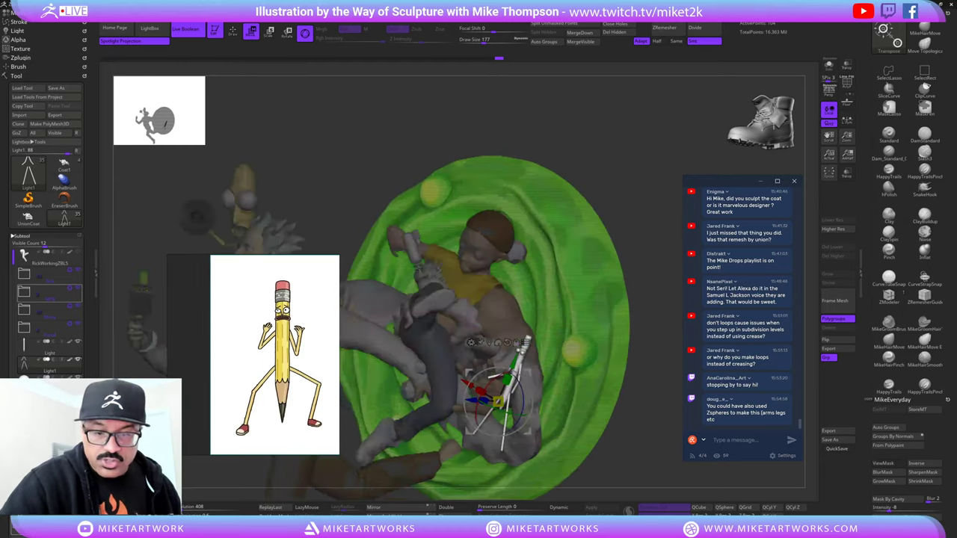
{"action": "left_click_drag", "start_coordinate": [666, 419], "coordinate": [622, 412]}
{"action": "mouse_move", "coordinate": [528, 387]}
{"action": "left_mouse_down"}
{"action": "mouse_move", "coordinate": [517, 373]}
{"action": "mouse_move", "coordinate": [493, 411]}
{"action": "mouse_move", "coordinate": [525, 385]}
{"action": "left_mouse_up"}
{"action": "left_click_drag", "start_coordinate": [663, 423], "coordinate": [748, 363]}
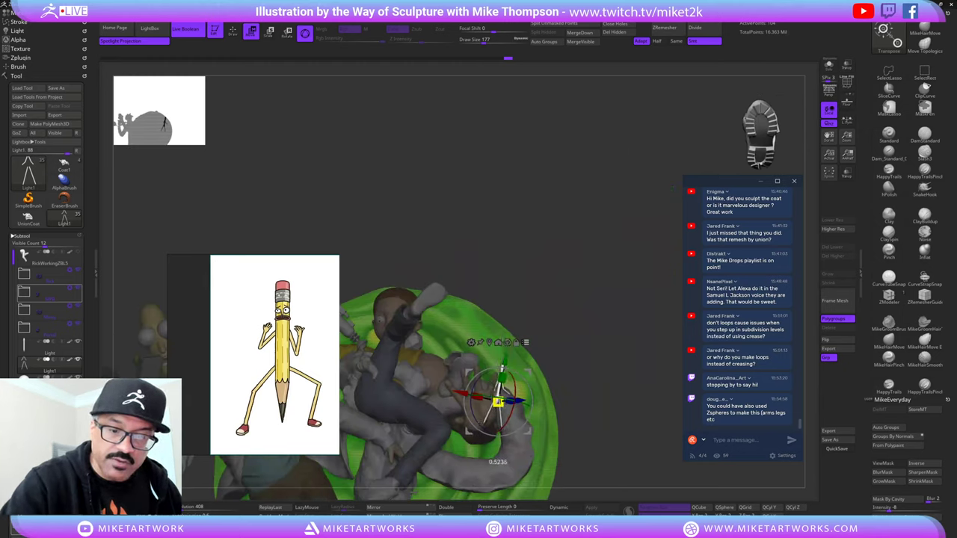
{"action": "left_click_drag", "start_coordinate": [628, 168], "coordinate": [642, 251]}
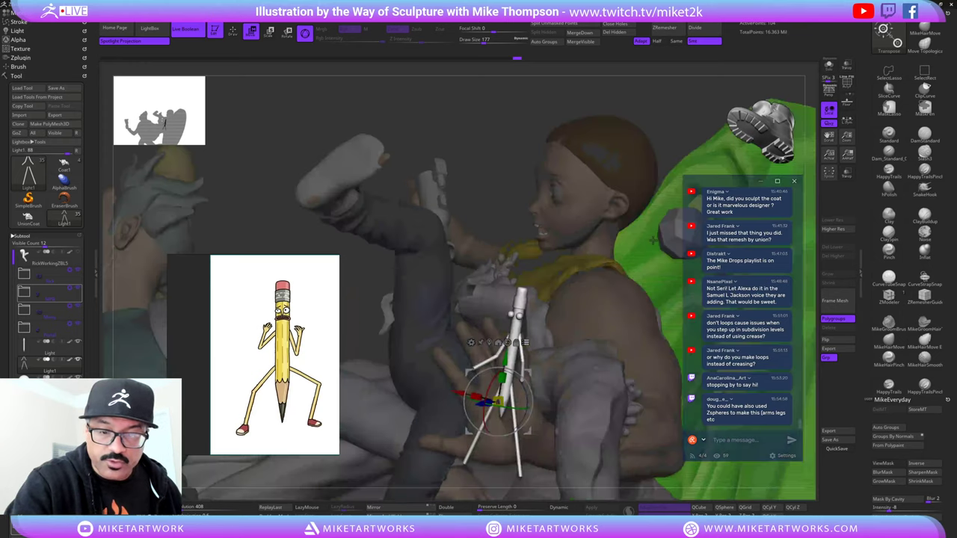
{"action": "left_click_drag", "start_coordinate": [485, 427], "coordinate": [487, 426]}
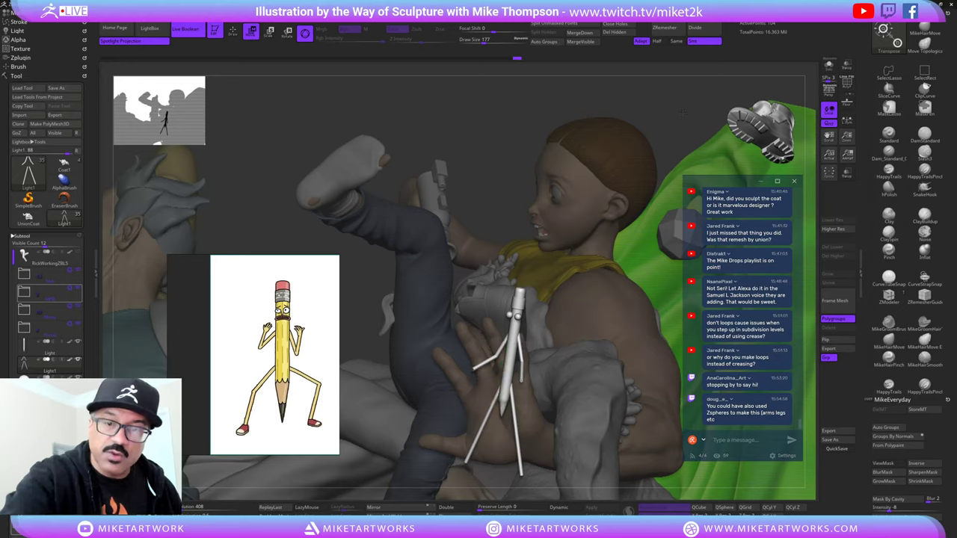
- Shift the pencil figure sideways so it stands directly over the palm of the open hand
{"action": "left_click_drag", "start_coordinate": [683, 113], "coordinate": [664, 172]}
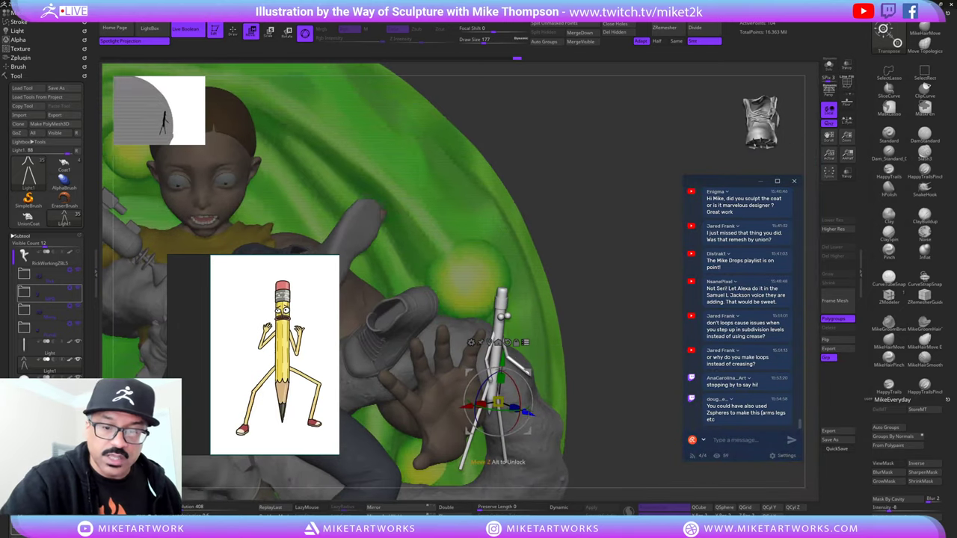
{"action": "left_click_drag", "start_coordinate": [529, 413], "coordinate": [506, 409]}
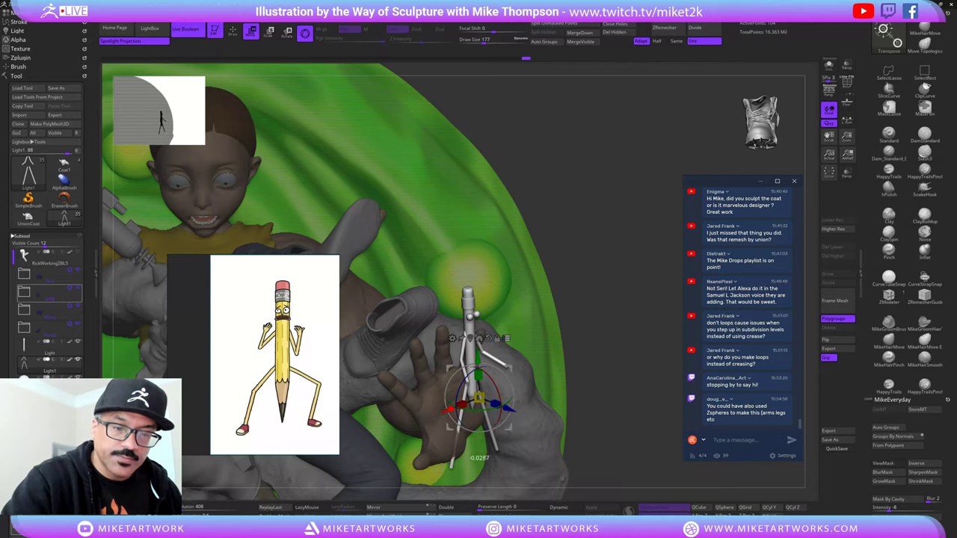
{"action": "right_click_drag", "start_coordinate": [505, 409], "coordinate": [418, 408]}
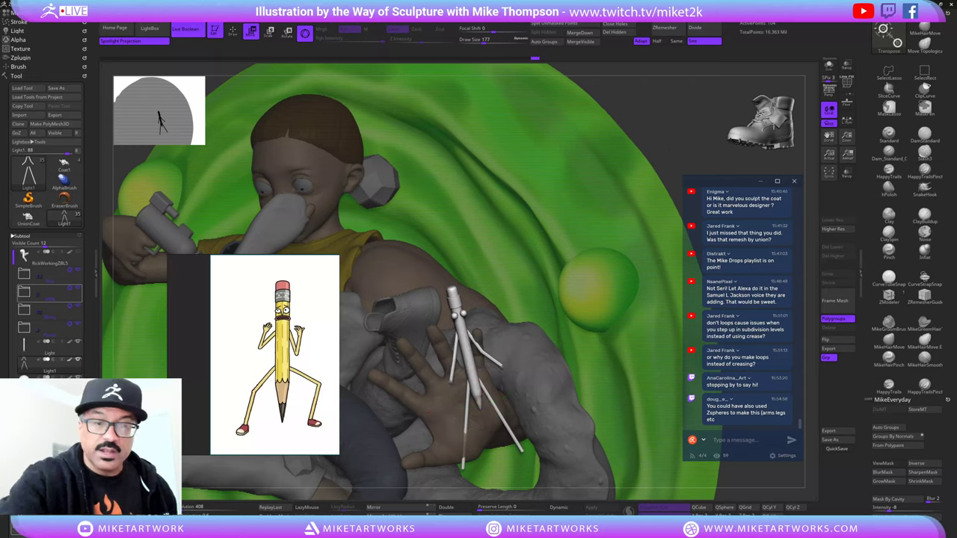
{"action": "right_click_drag", "start_coordinate": [648, 111], "coordinate": [635, 79], "text": "ctrl"}
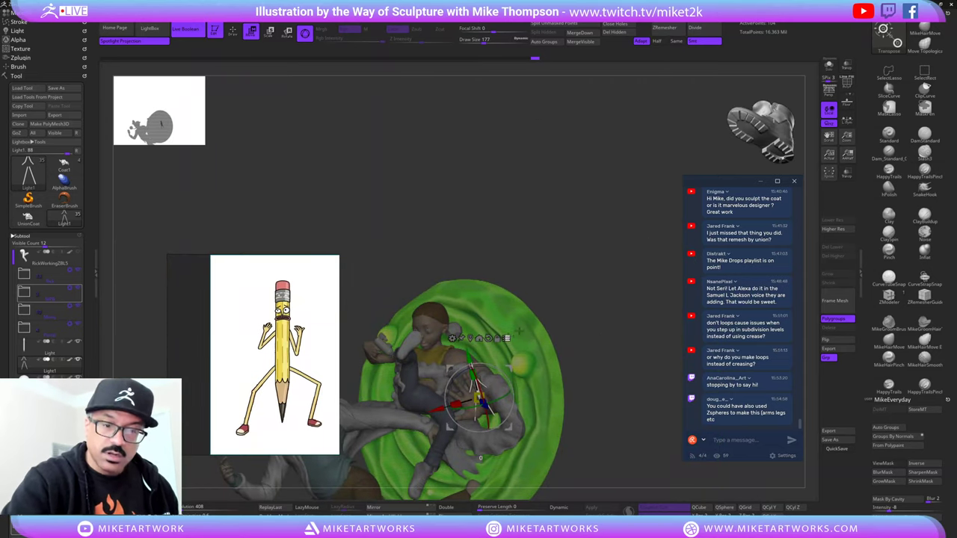
{"action": "right_click_drag", "start_coordinate": [656, 224], "coordinate": [686, 148]}
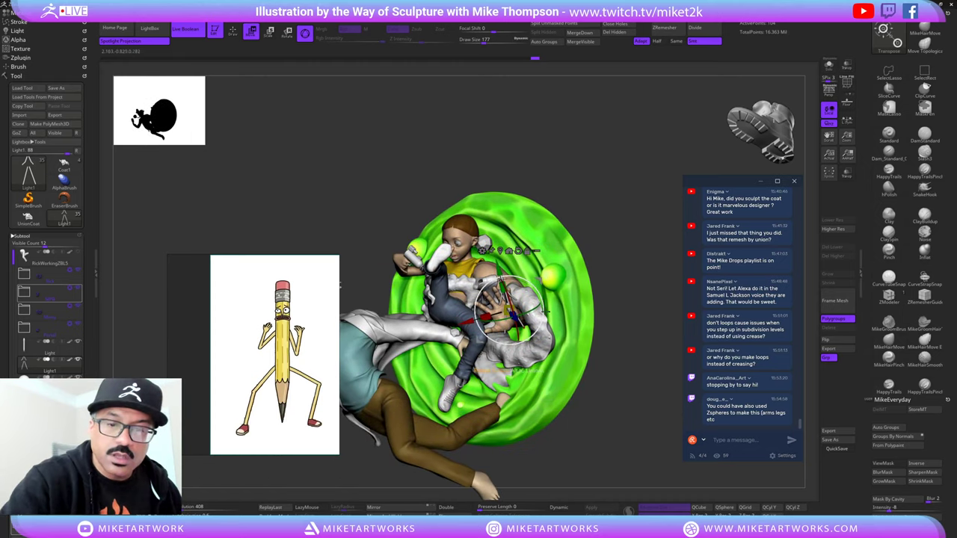
{"action": "right_click_drag", "start_coordinate": [676, 268], "coordinate": [636, 271]}
{"action": "left_click_drag", "start_coordinate": [636, 271], "coordinate": [667, 262]}
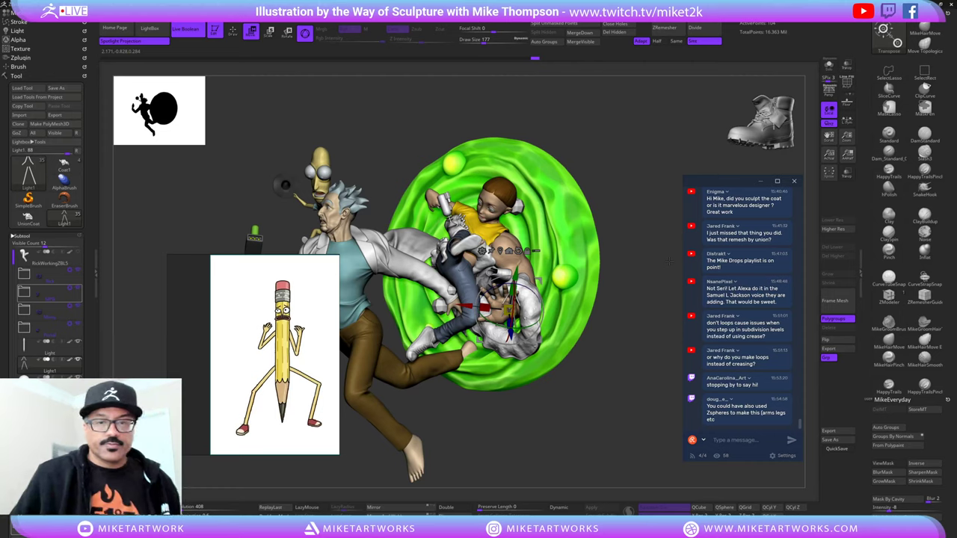
- Switch to Draw mode and move the pencil reference image off the canvas to leave the group scene unobstructed
{"action": "key", "text": "q"}
{"action": "right_click_drag", "start_coordinate": [277, 393], "coordinate": [2, 293]}
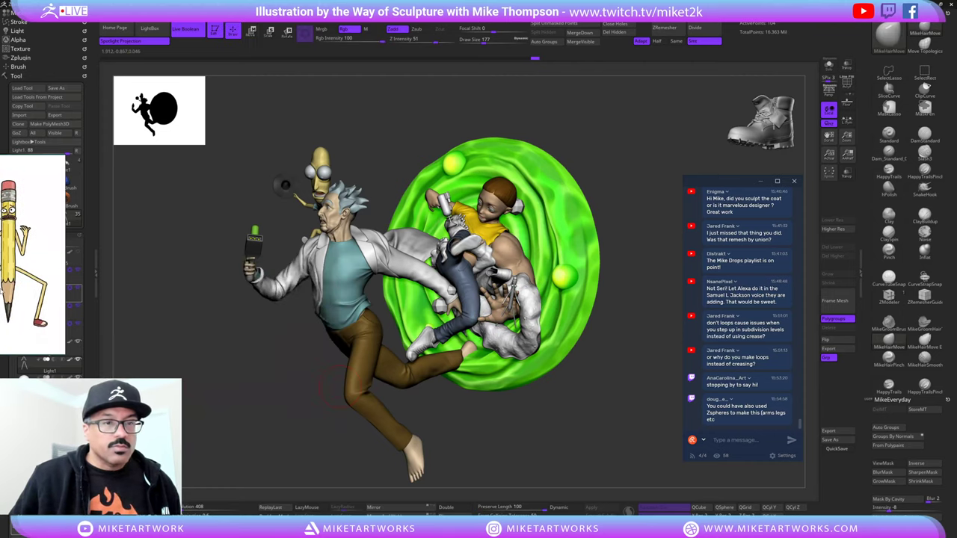
{"action": "left_click_drag", "start_coordinate": [613, 407], "coordinate": [644, 407]}
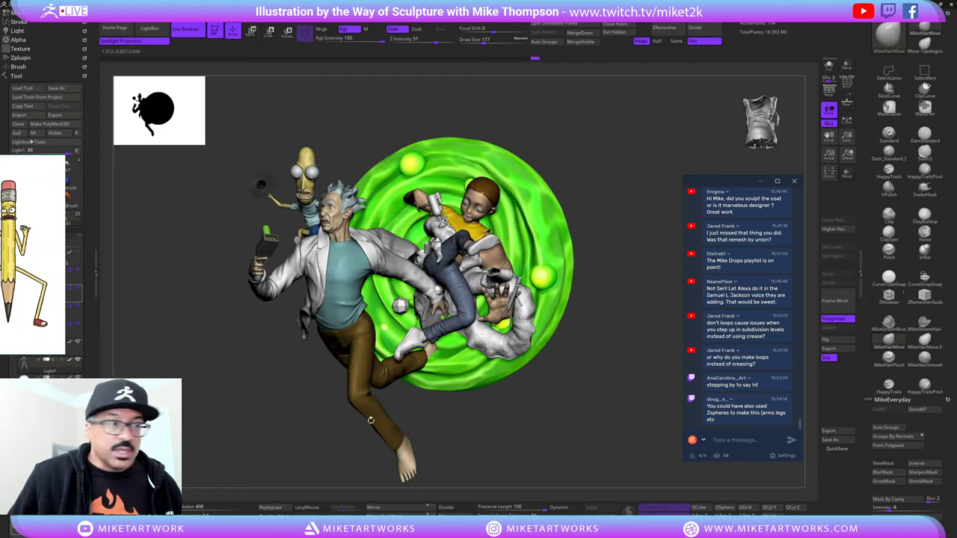
{"action": "left_click_drag", "start_coordinate": [34, 221], "coordinate": [2, 60]}
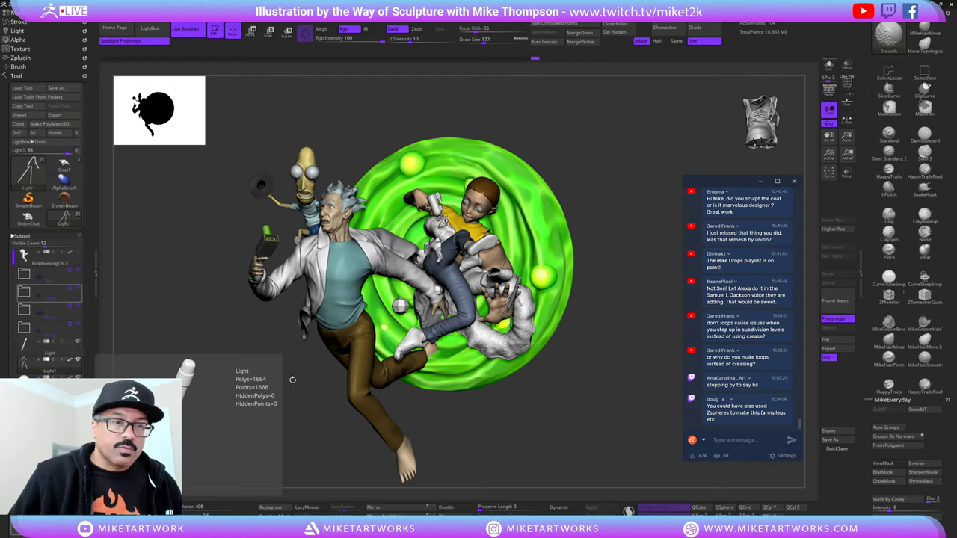
{"action": "left_click_drag", "start_coordinate": [579, 403], "coordinate": [620, 418], "text": "alt"}
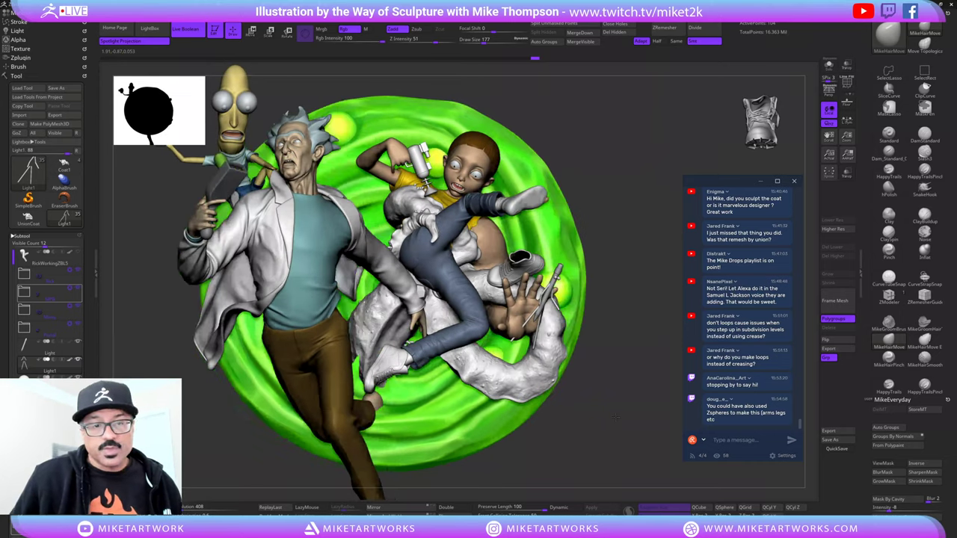
- Read back through the chat messages and examine the group composition with the placed pencil figure from several angles
{"action": "scroll", "coordinate": [760, 299], "scroll_direction": "up", "scroll_amount": 4}
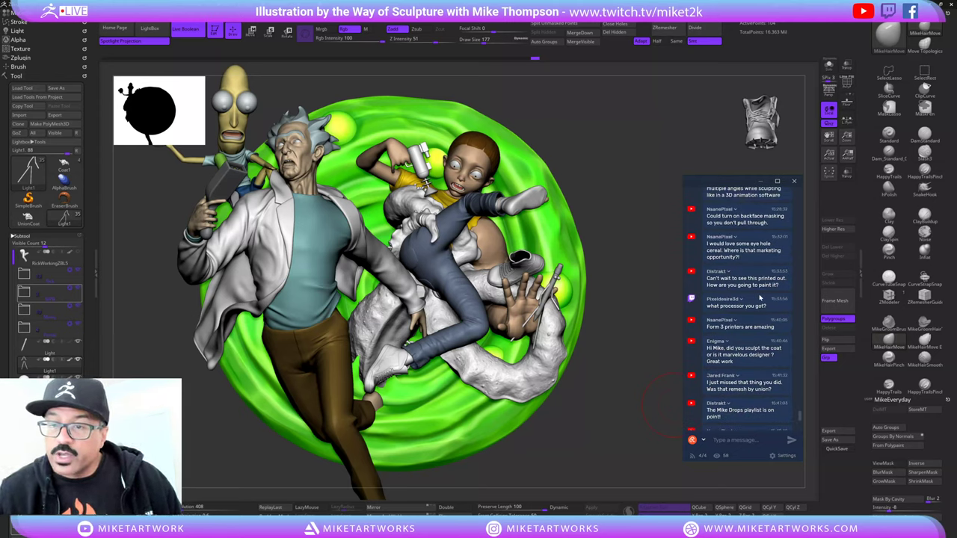
{"action": "scroll", "coordinate": [760, 299], "scroll_direction": "up", "scroll_amount": 2}
{"action": "scroll", "coordinate": [760, 299], "scroll_direction": "down", "scroll_amount": 3}
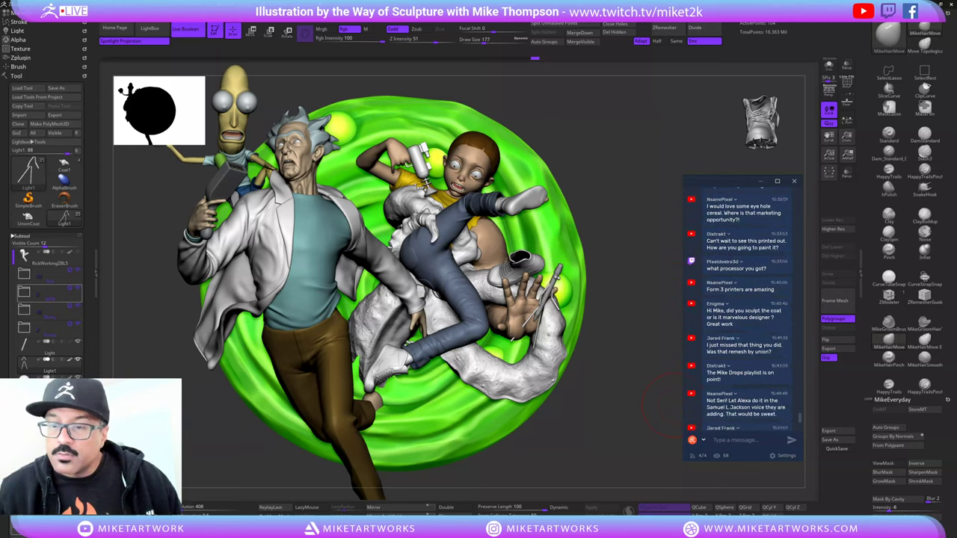
{"action": "scroll", "coordinate": [760, 299], "scroll_direction": "down", "scroll_amount": 2}
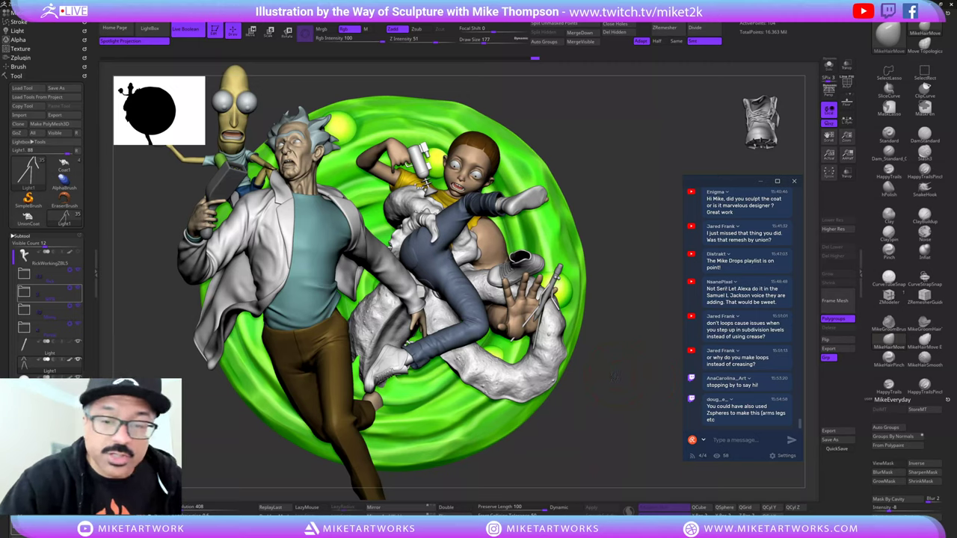
{"action": "left_click_drag", "start_coordinate": [616, 376], "coordinate": [658, 354]}
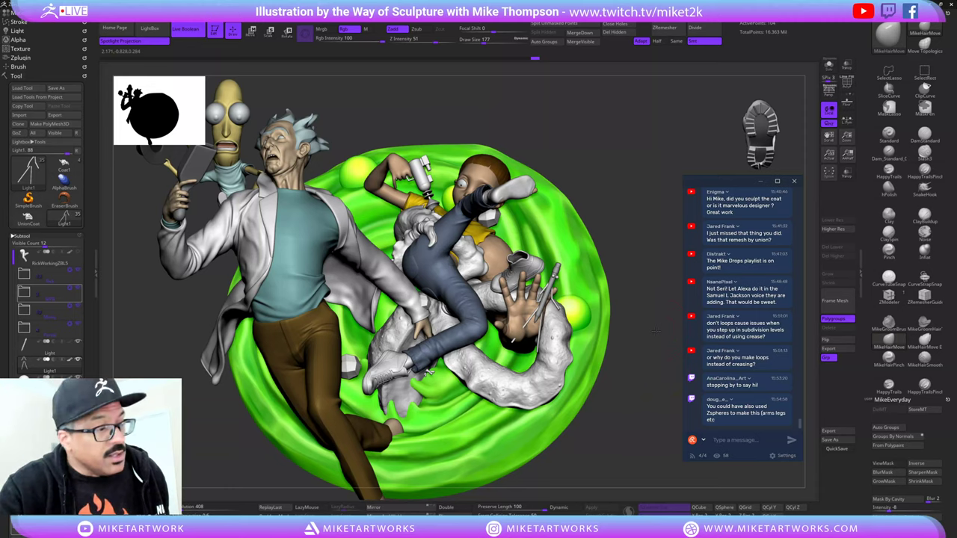
{"action": "left_click_drag", "start_coordinate": [655, 330], "coordinate": [657, 329]}
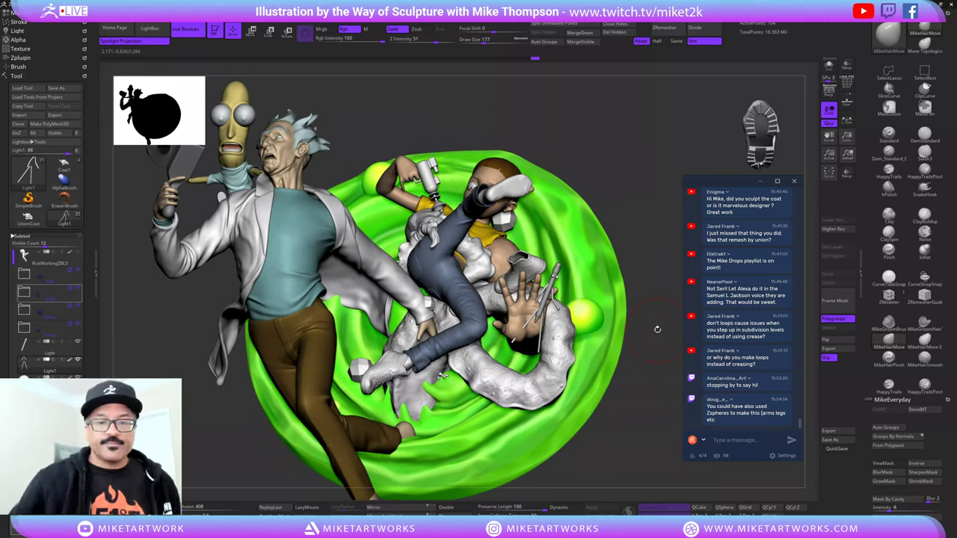
{"action": "left_click_drag", "start_coordinate": [626, 470], "coordinate": [626, 471]}
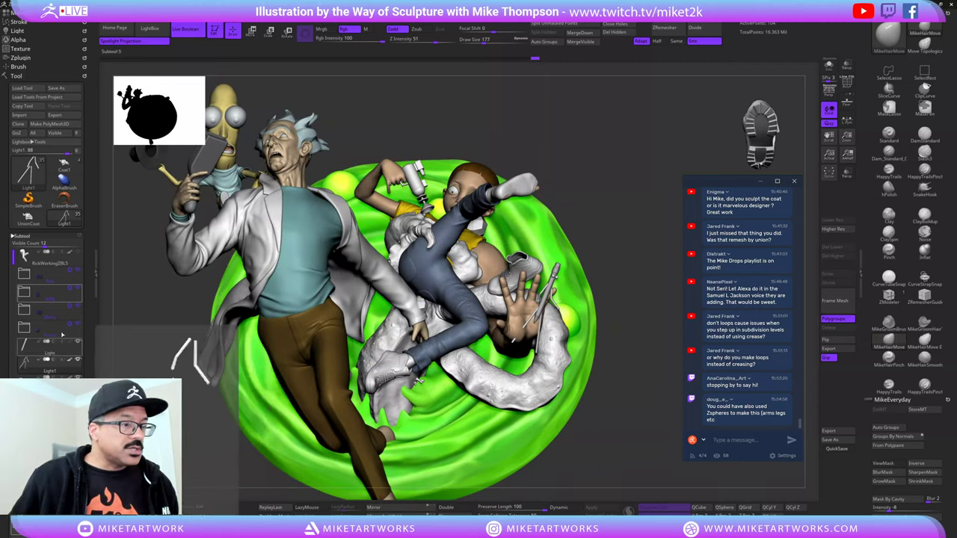
{"action": "left_click_drag", "start_coordinate": [644, 408], "coordinate": [662, 423]}
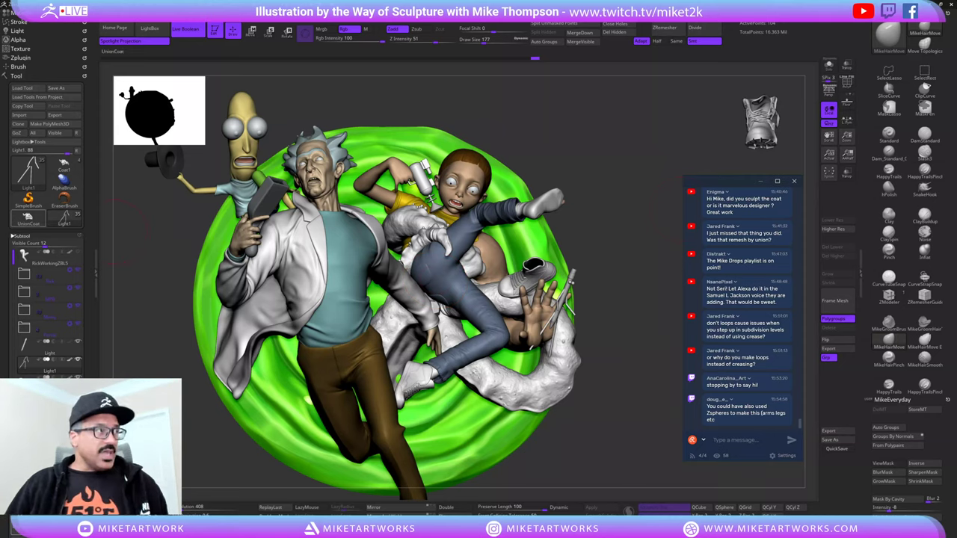
{"action": "mouse_move", "coordinate": [27, 216]}
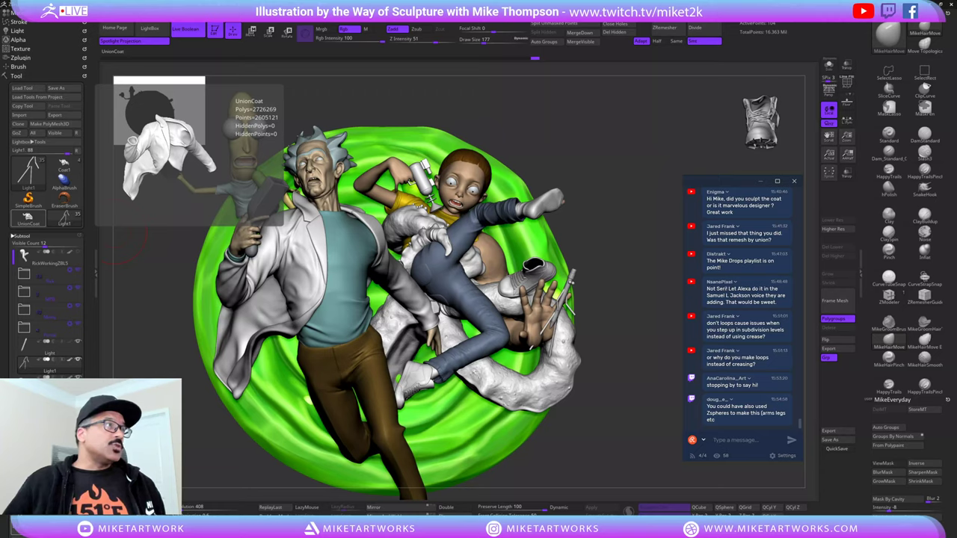